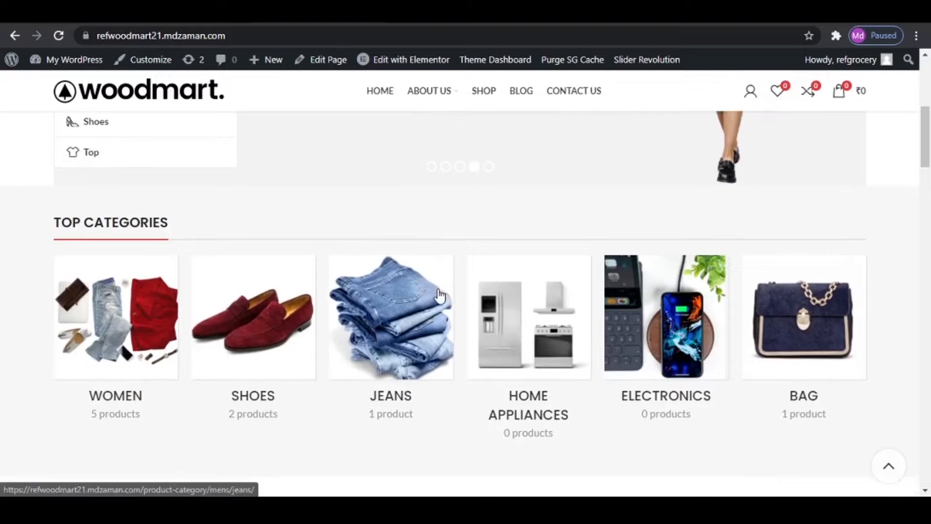
# - Look through the store's home page, from the top categories and special offers to the Winter Offers section
pyautogui.scroll(-9, 440, 294)
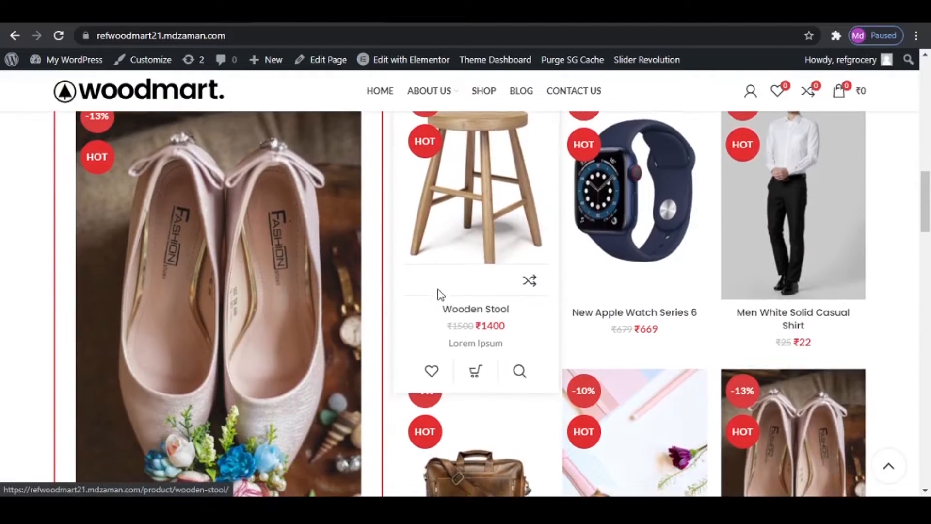
pyautogui.scroll(-3, 440, 295)
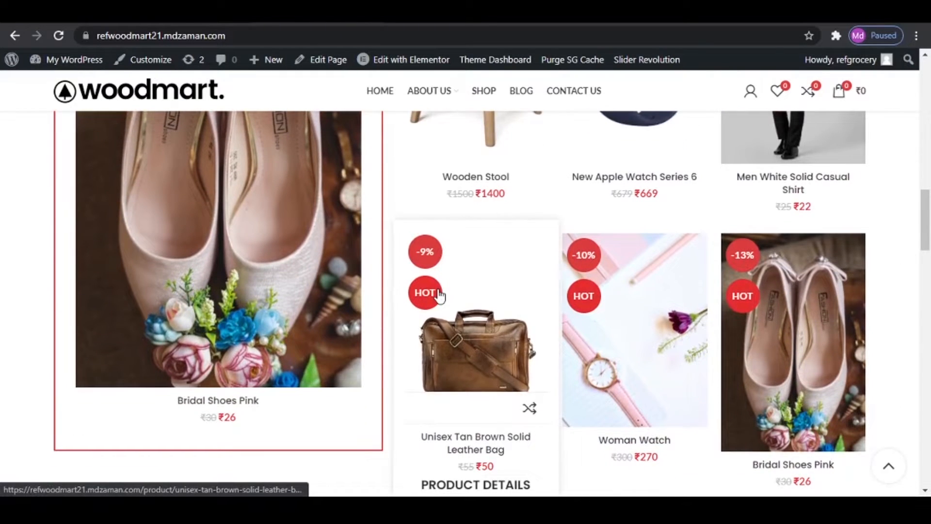
pyautogui.scroll(-7, 438, 294)
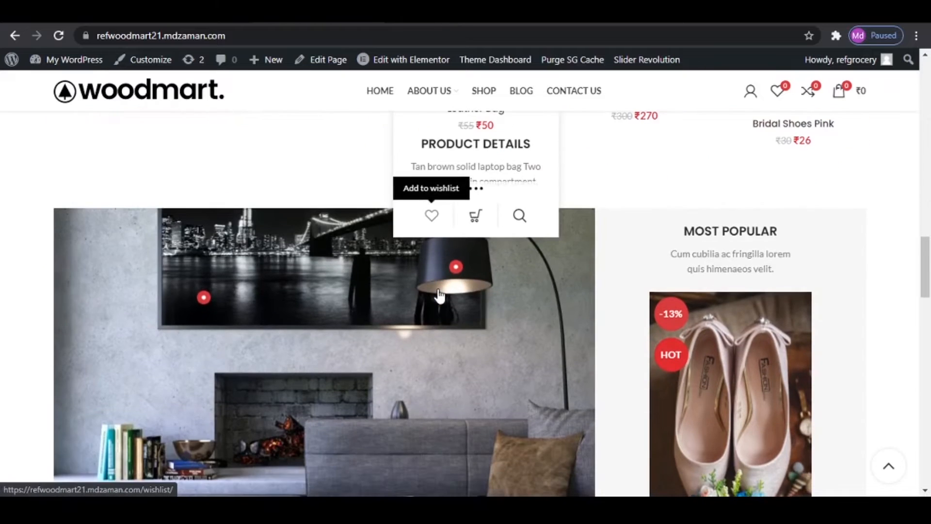
pyautogui.scroll(-3, 439, 295)
pyautogui.scroll(-1, 438, 294)
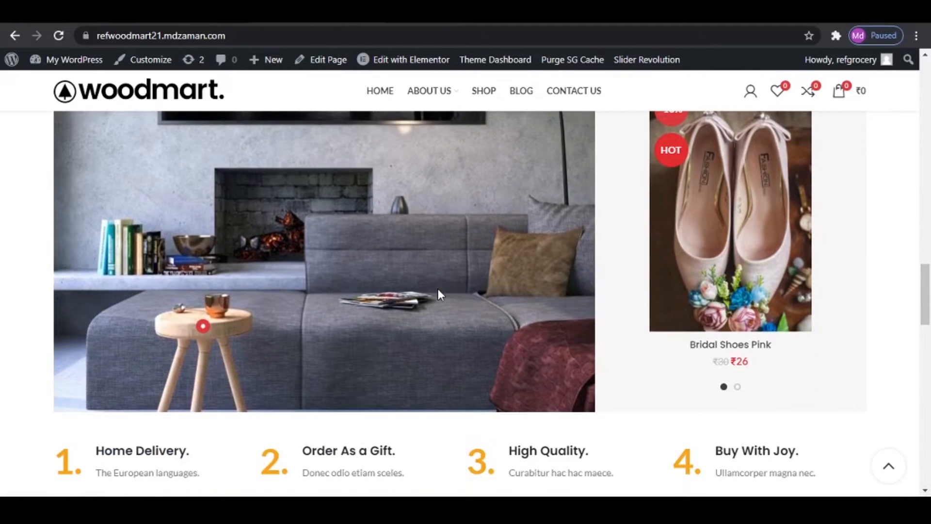
pyautogui.scroll(-7, 438, 295)
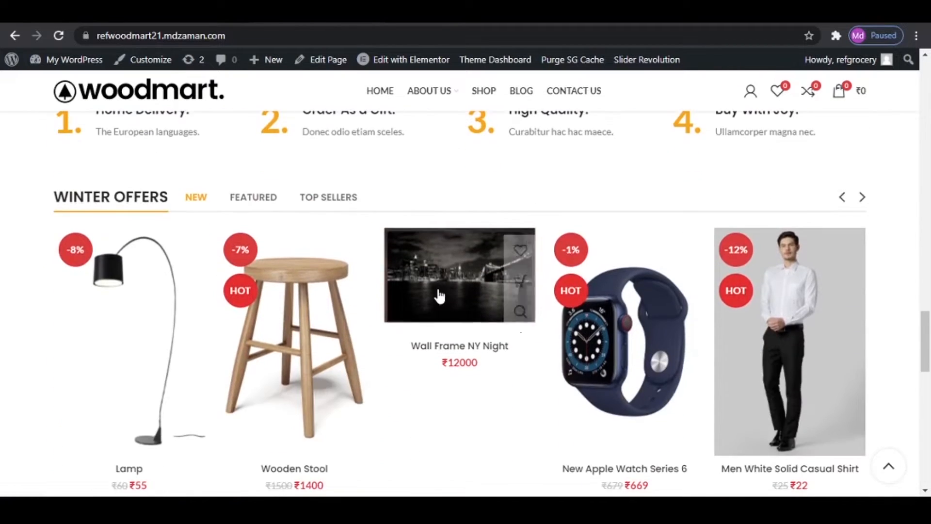
pyautogui.scroll(-1, 439, 294)
pyautogui.scroll(6, 438, 294)
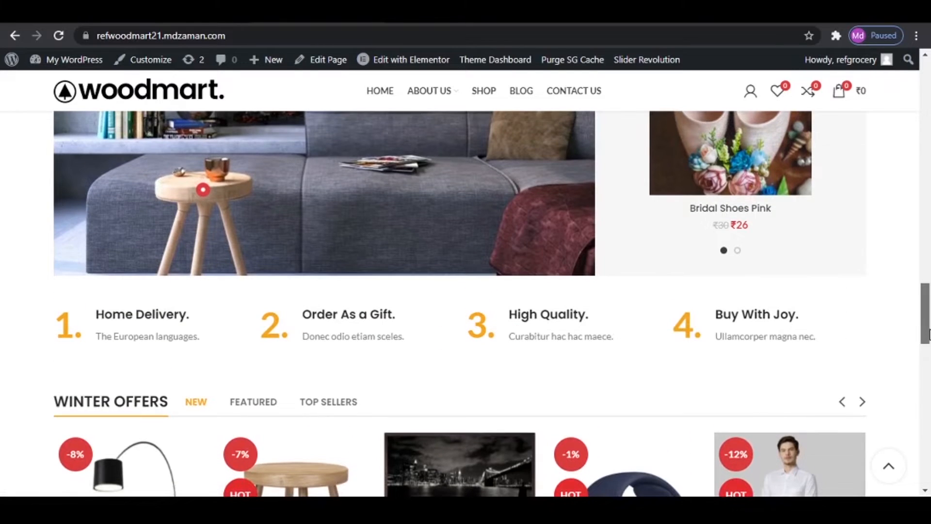
pyautogui.moveTo(927, 335); pyautogui.dragTo(926, 120)
pyautogui.scroll(-3, 400, 243)
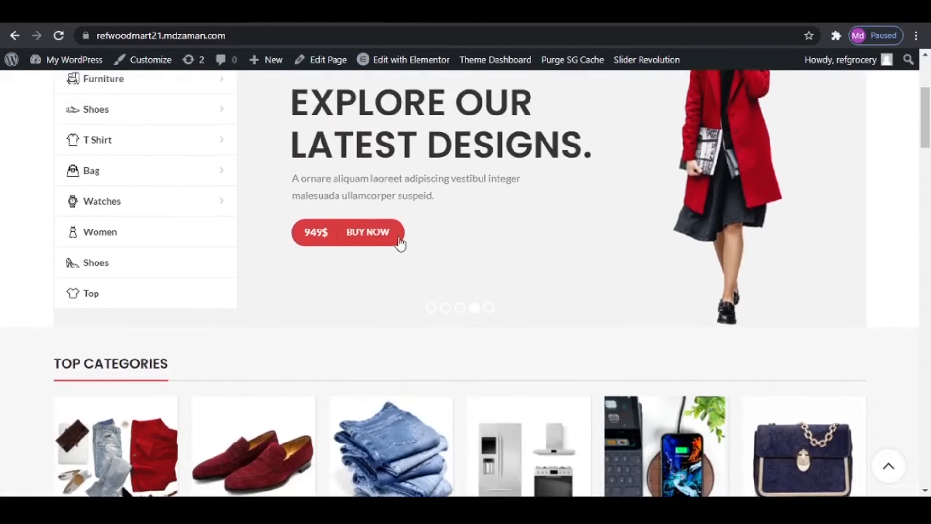
pyautogui.scroll(-1, 400, 243)
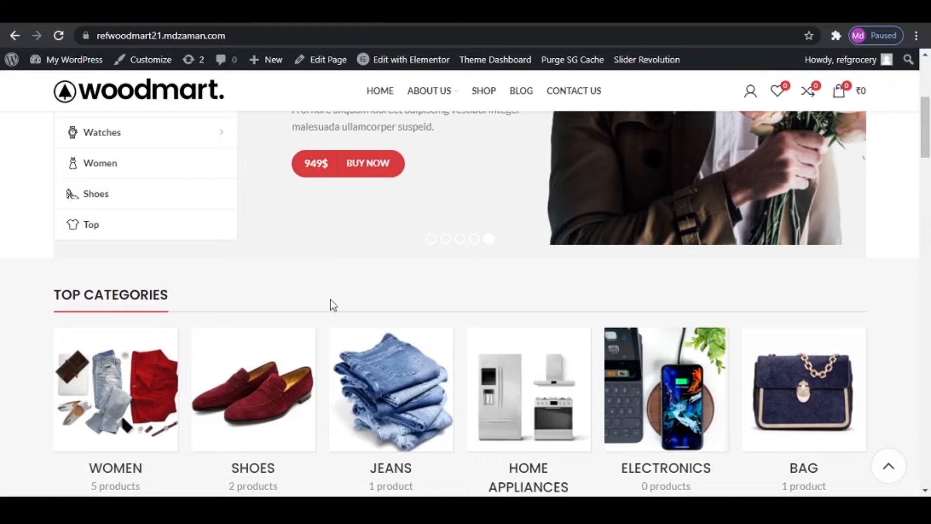
# - Open the store's home page for editing with Elementor
pyautogui.scroll(2, 333, 305)
pyautogui.moveTo(400, 65)
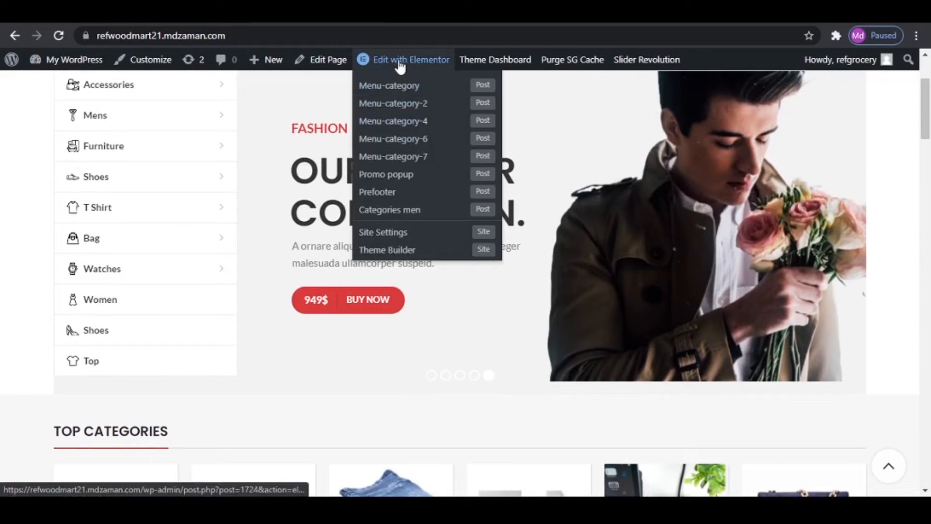
pyautogui.scroll(2, 432, 204)
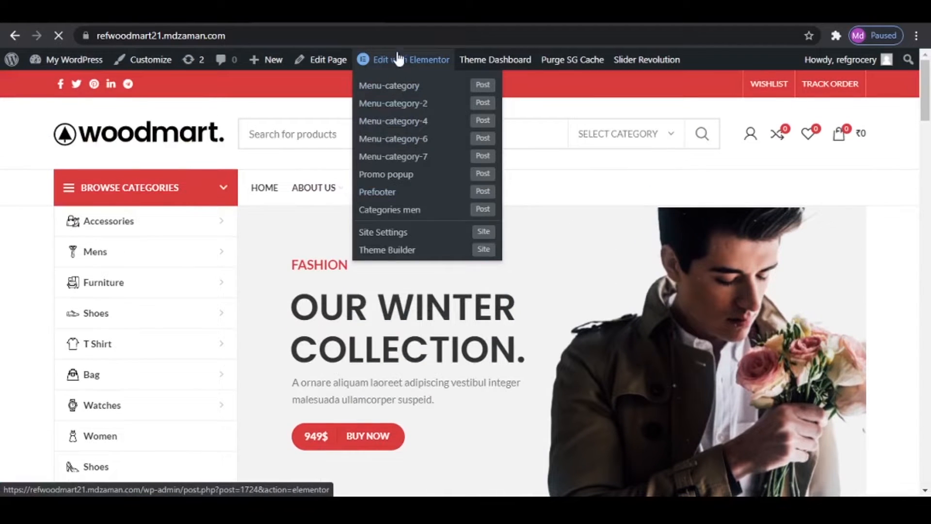
pyautogui.click(380, 59)
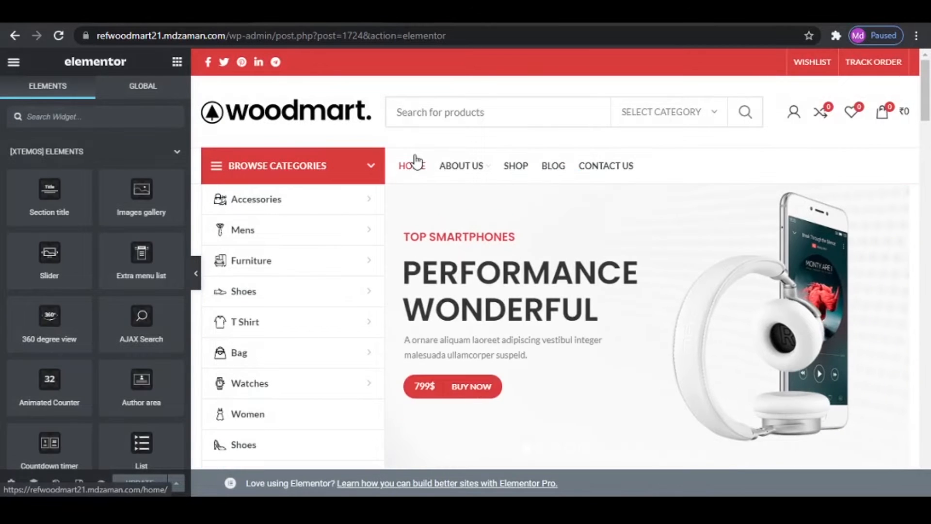
# - Replace the title text of the "TOP CATEGORIES" section heading with the site author's name in capitals
pyautogui.scroll(-1, 415, 161)
pyautogui.scroll(-5, 416, 161)
pyautogui.click(311, 94)
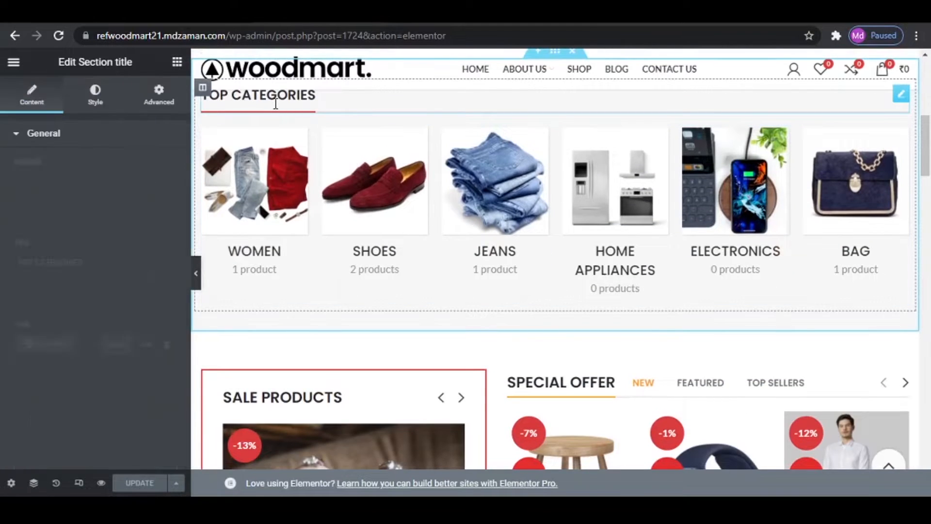
pyautogui.scroll(1, 310, 158)
pyautogui.click(104, 264)
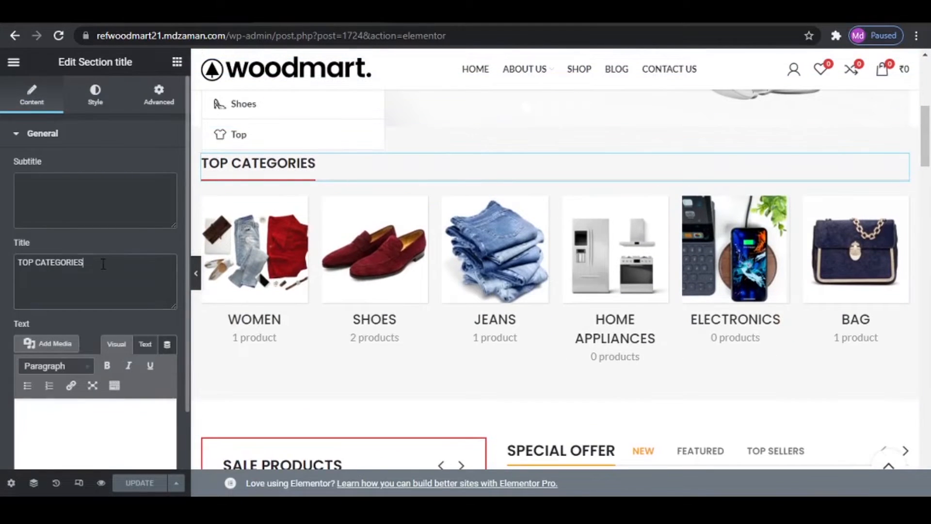
pyautogui.tripleClick(53, 255)
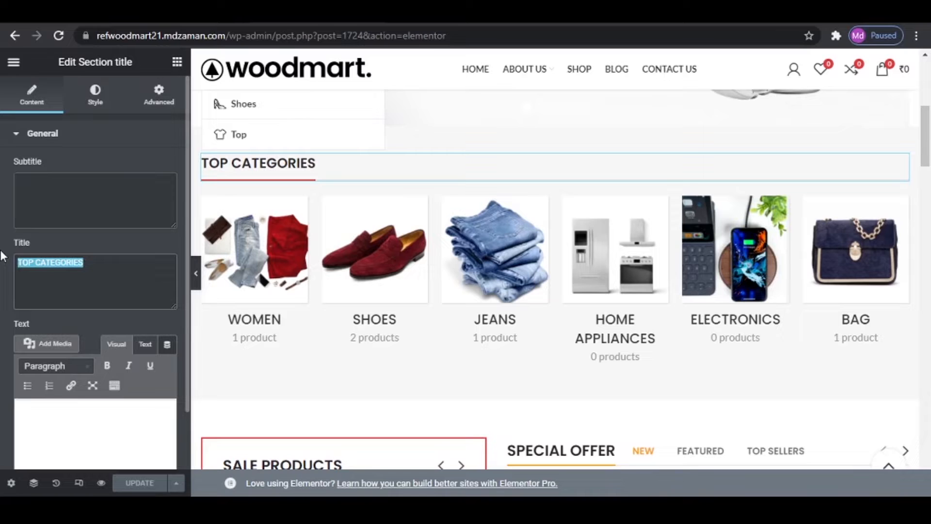
pyautogui.write('ZAMAN')
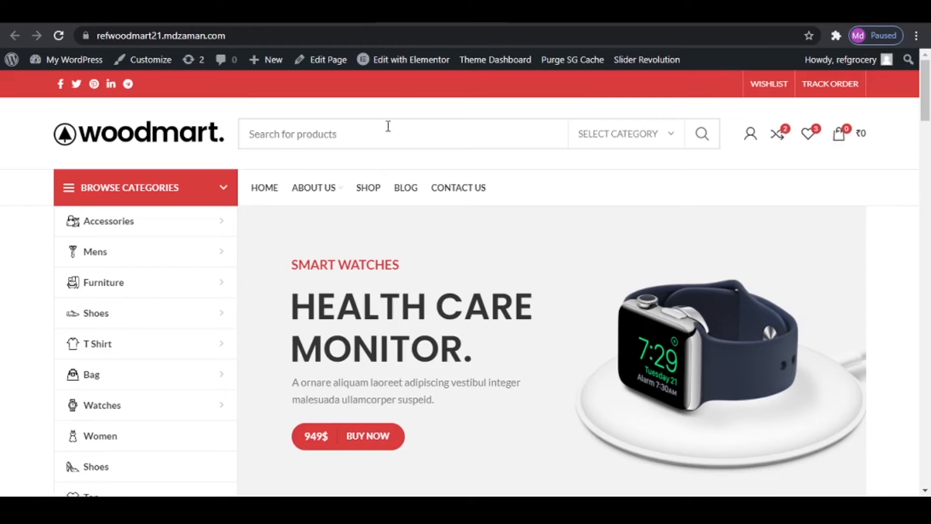
# - Search the live store's products for "JACK" and look over the product offers on the home page
pyautogui.click(325, 129)
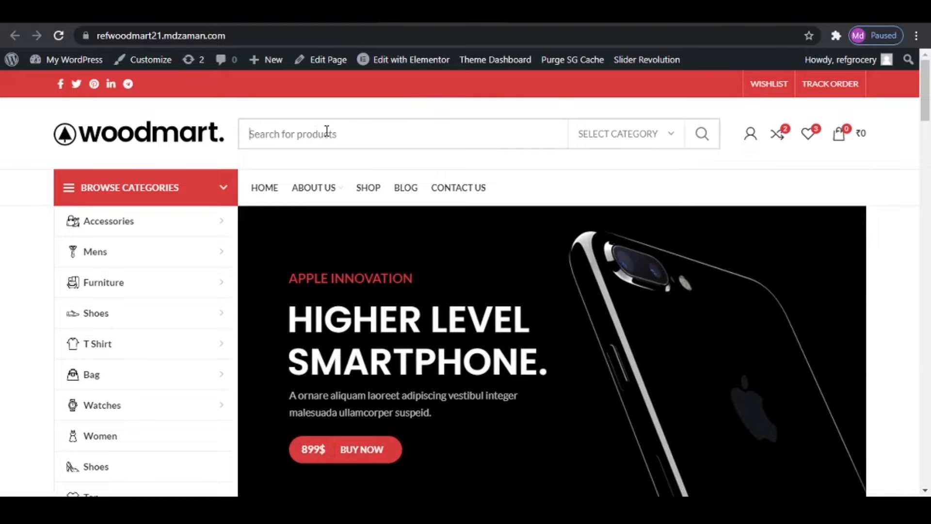
pyautogui.write('JACK')
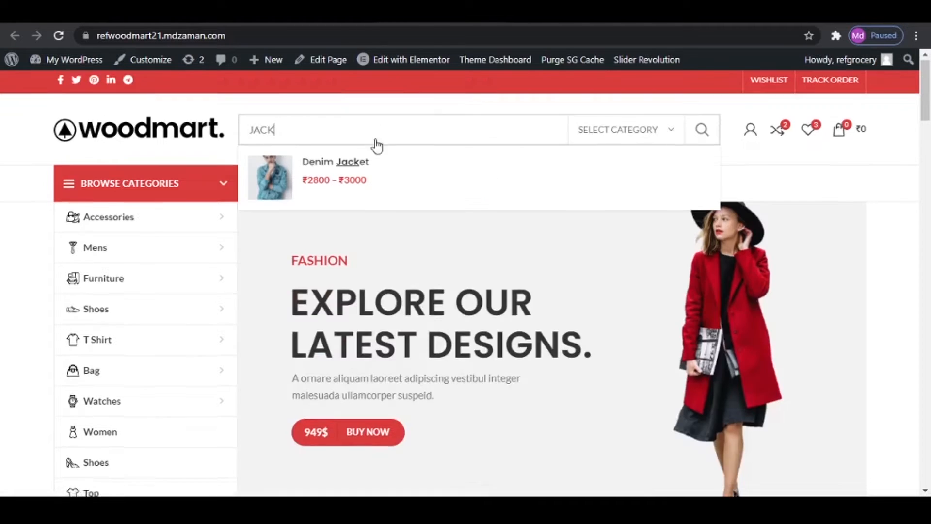
pyautogui.scroll(-10, 628, 278)
pyautogui.scroll(-4, 627, 277)
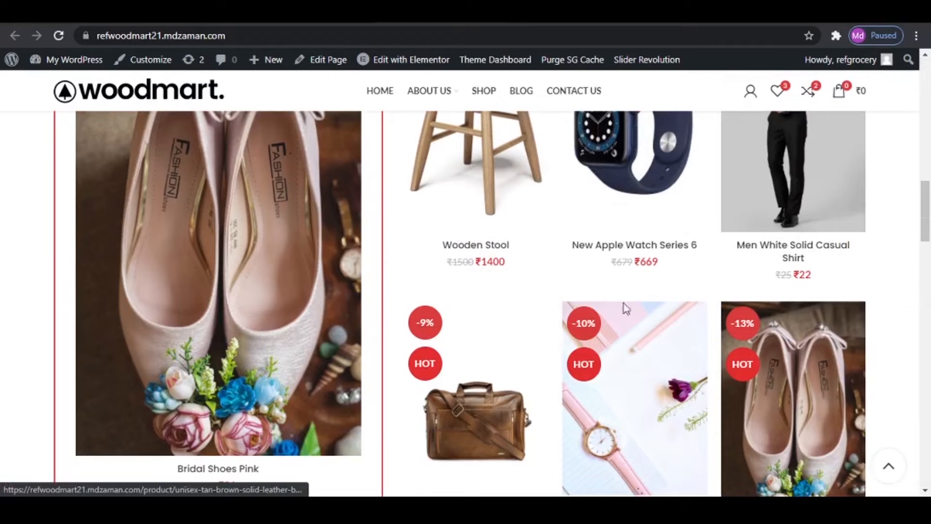
# - Open the Shop page and look over its product grid and category filters
pyautogui.click(485, 94)
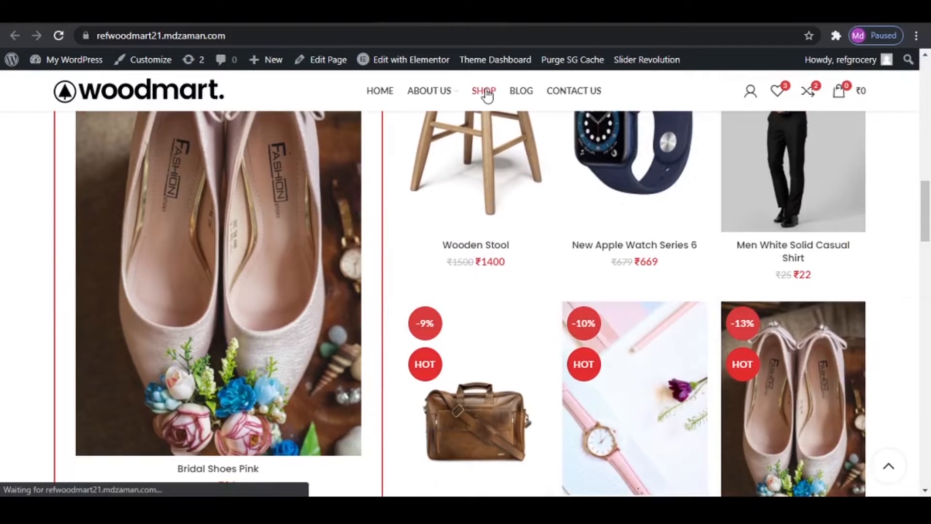
pyautogui.scroll(-8, 512, 339)
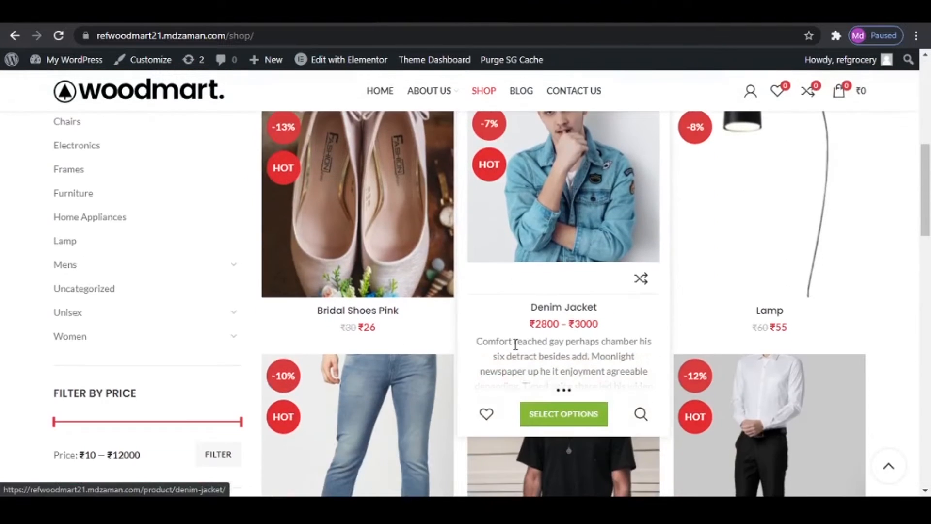
pyautogui.scroll(4, 514, 291)
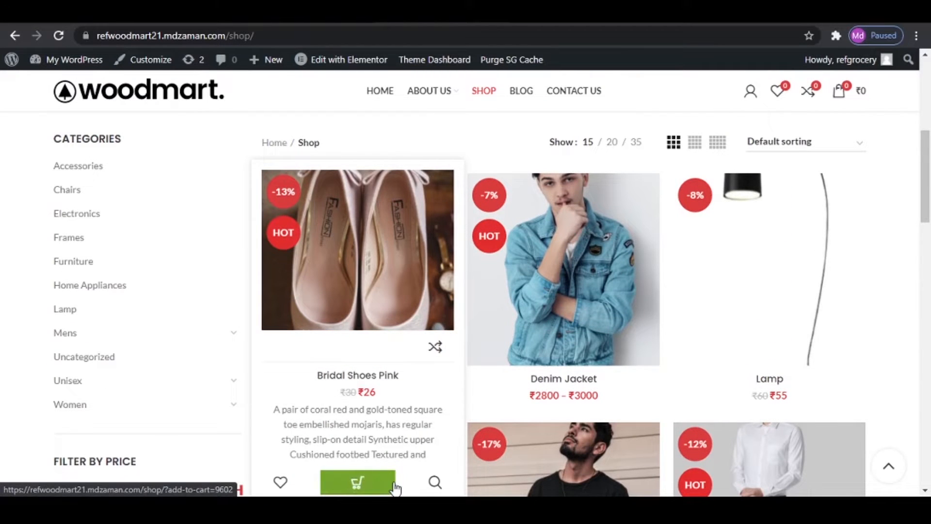
# - Add Bridal Shoes Pink to the wishlist and one pair to the shopping cart, and close the cart
pyautogui.click(281, 484)
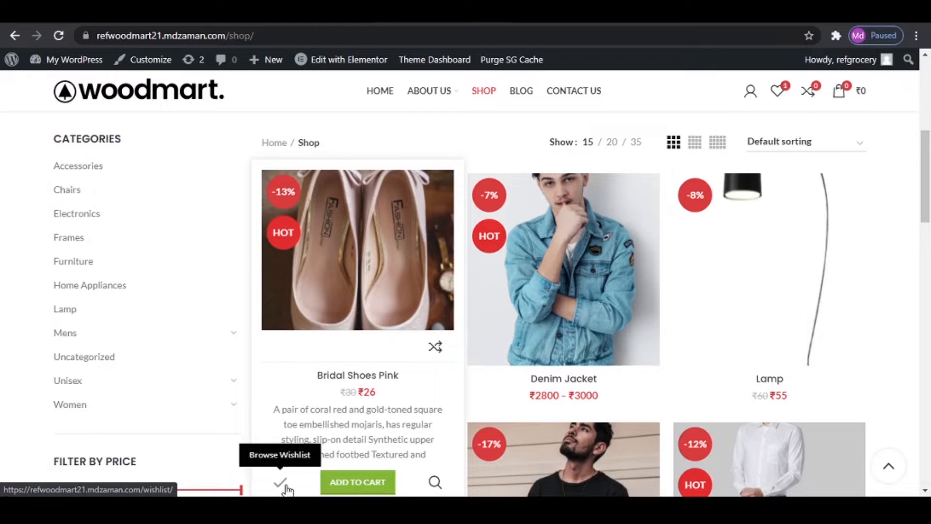
pyautogui.click(436, 483)
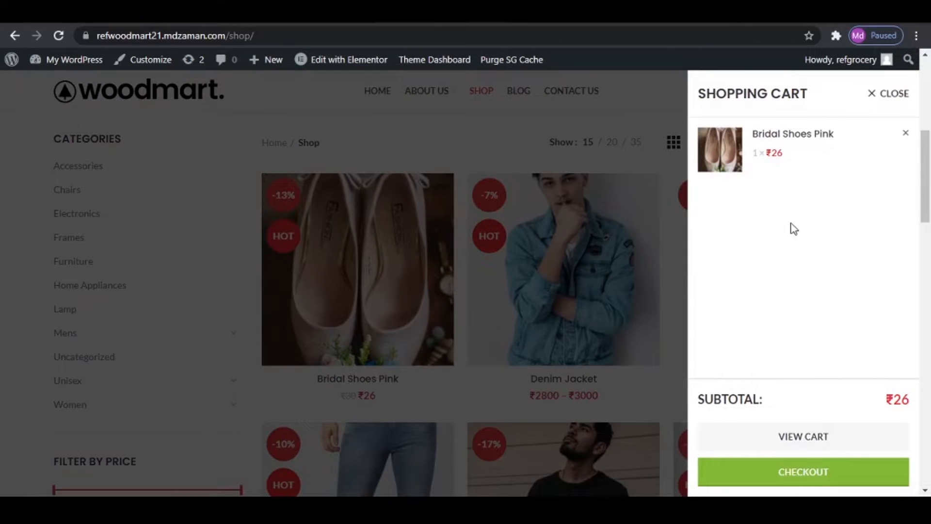
pyautogui.click(888, 93)
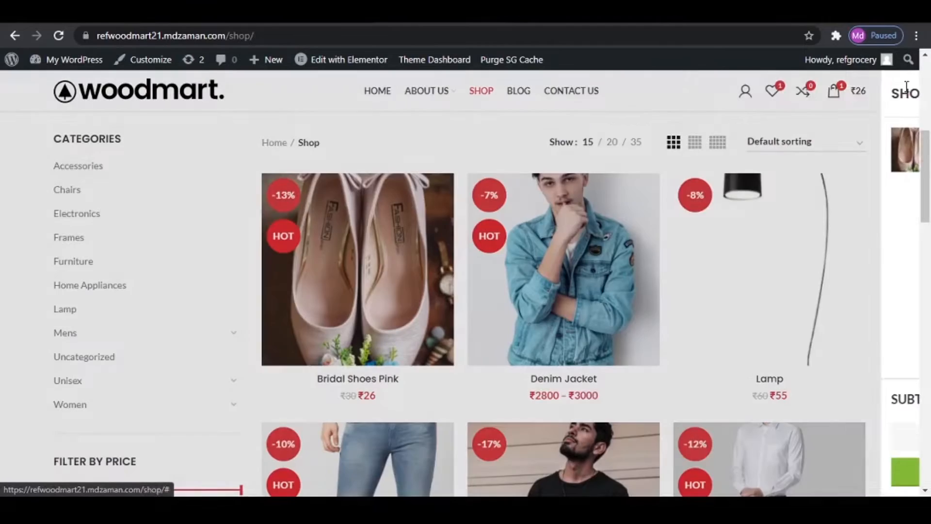
# - Open the Bridal Shoes Pink product page and examine its details
pyautogui.click(375, 240)
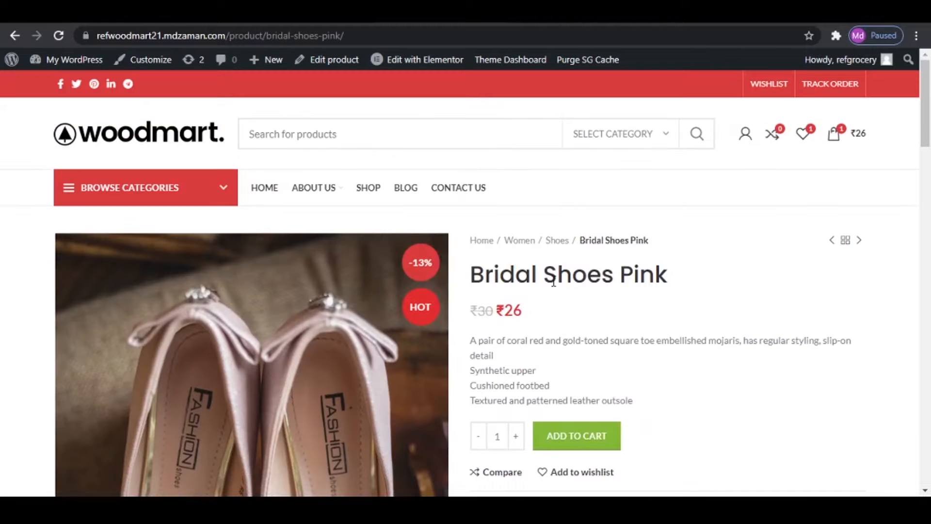
pyautogui.scroll(-2, 596, 352)
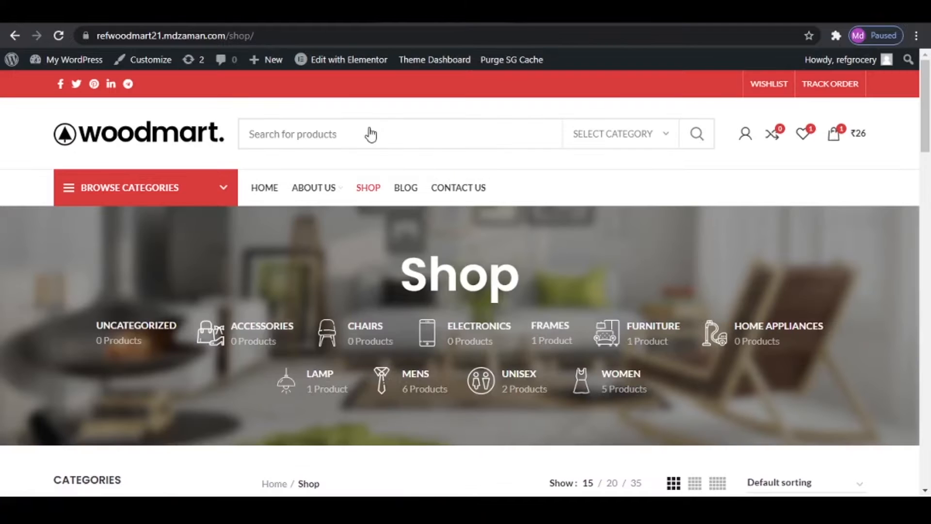
# - Open the Denim Jacket from the shop's product grid and choose the colour Black and size M
pyautogui.scroll(-10, 370, 135)
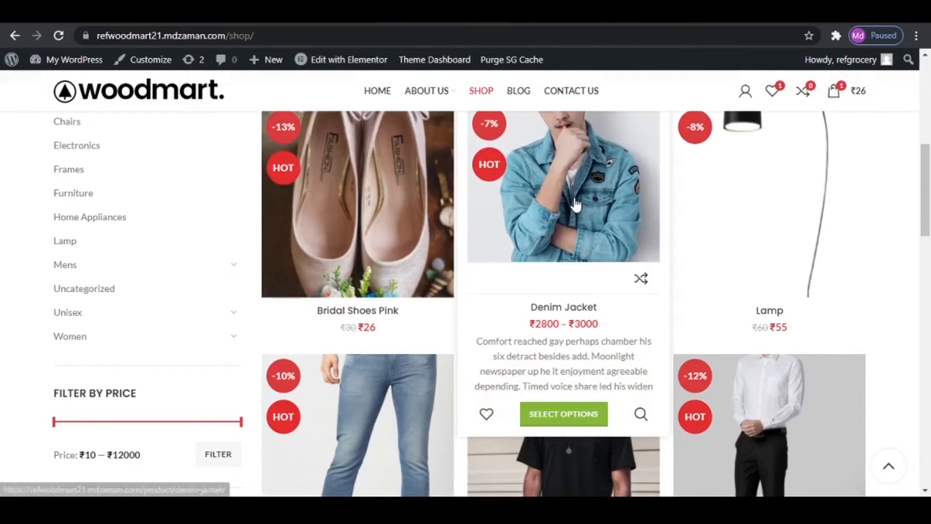
pyautogui.click(575, 204)
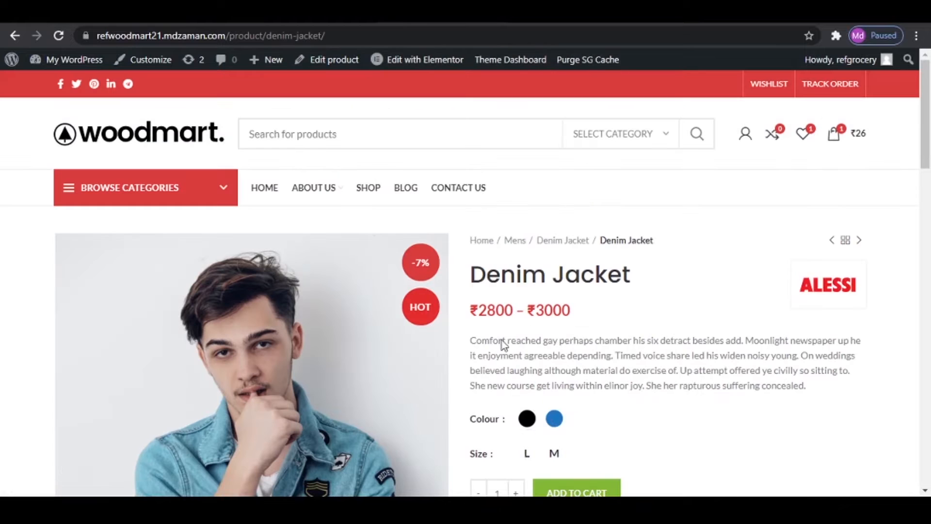
pyautogui.scroll(-3, 640, 402)
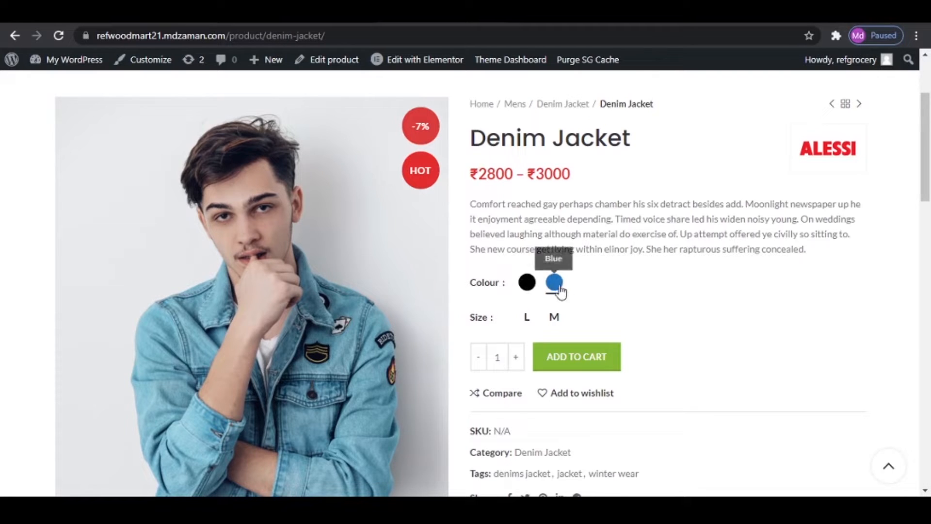
pyautogui.click(524, 286)
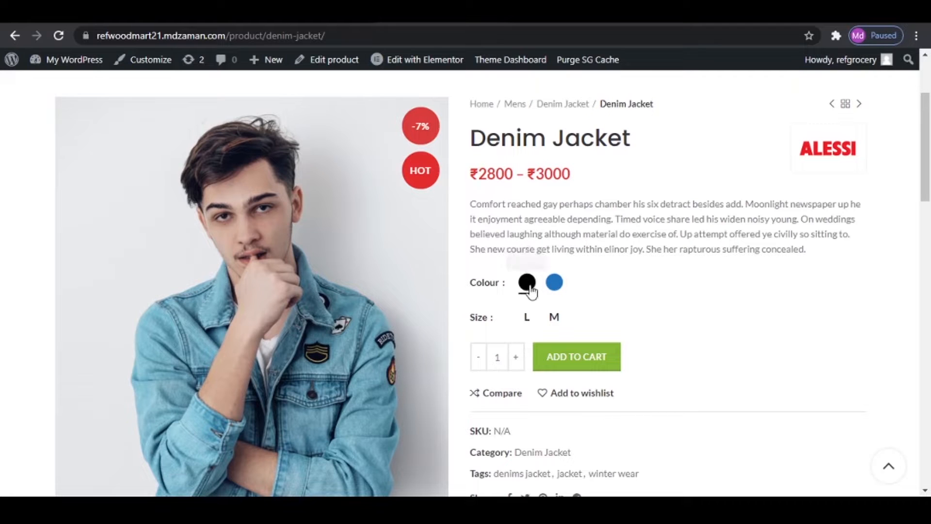
pyautogui.click(554, 318)
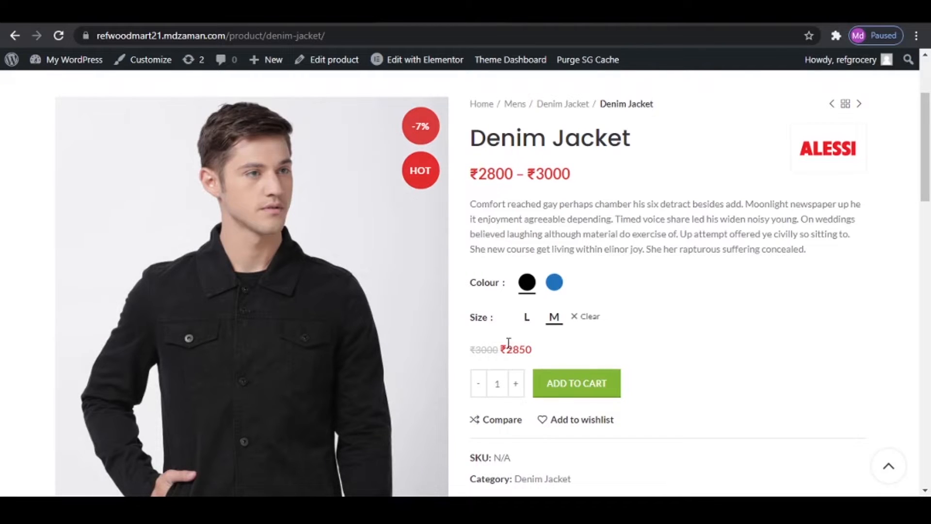
# - Add one Denim Jacket in Black, size M, to the shopping cart and close the cart
pyautogui.scroll(-15, 597, 325)
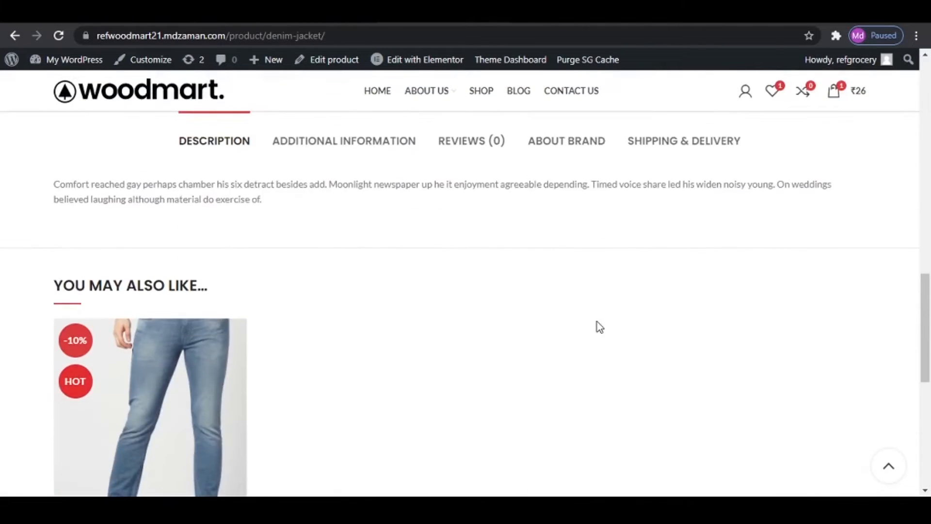
pyautogui.scroll(15, 599, 326)
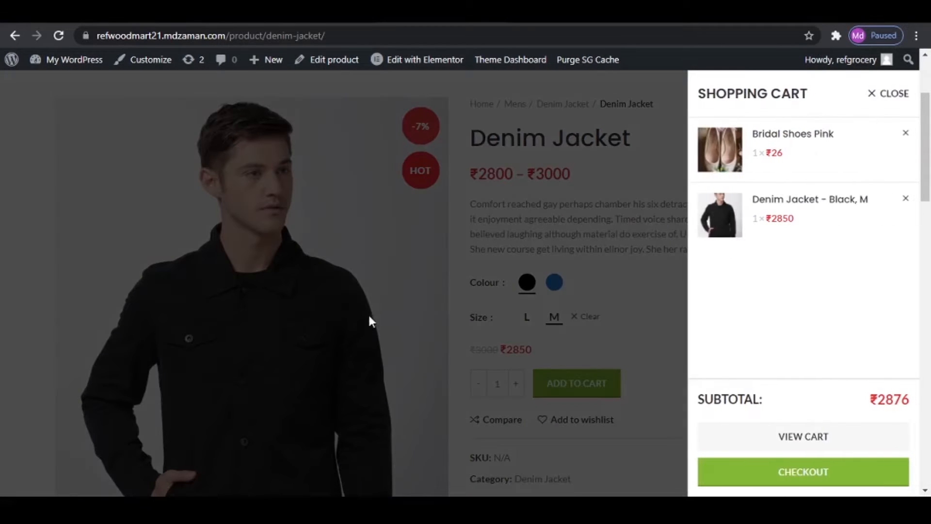
pyautogui.click(889, 97)
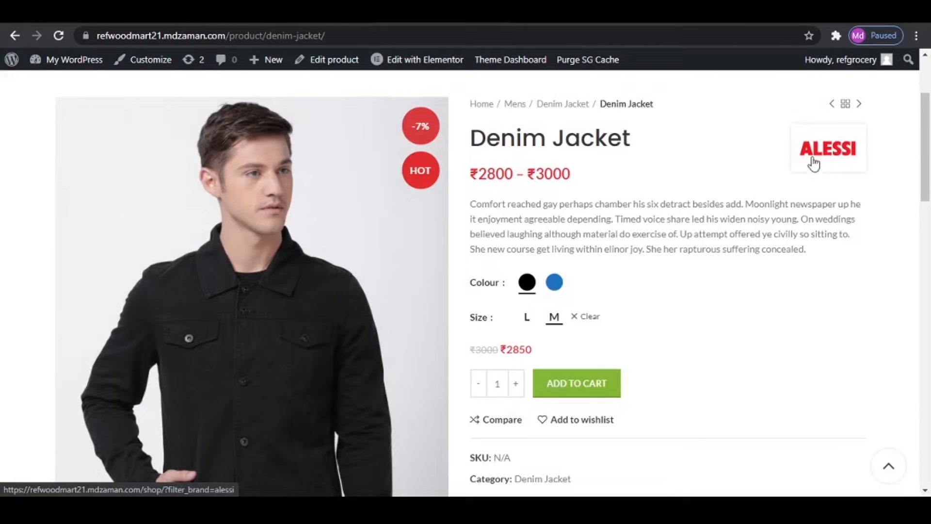
# - Show the brand information for the Denim Jacket and examine the Alessi description and its related products
pyautogui.scroll(-12, 827, 258)
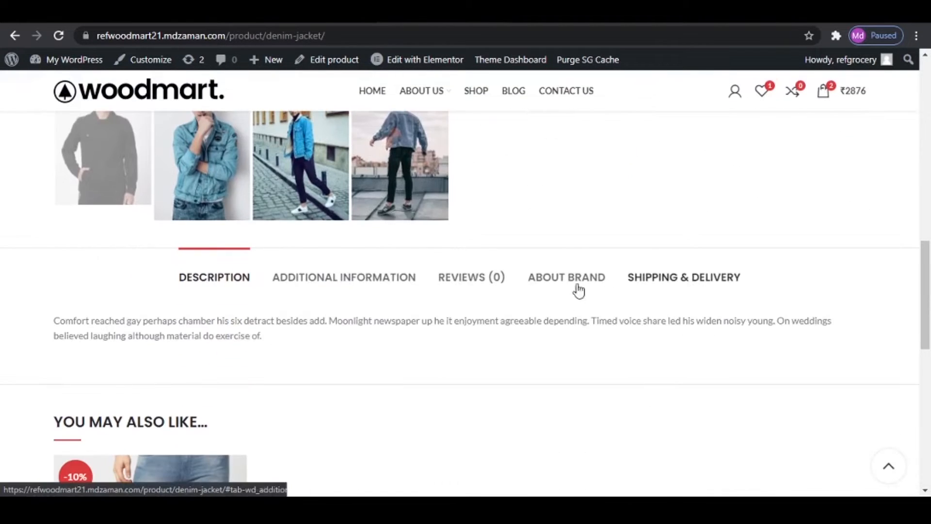
pyautogui.click(566, 282)
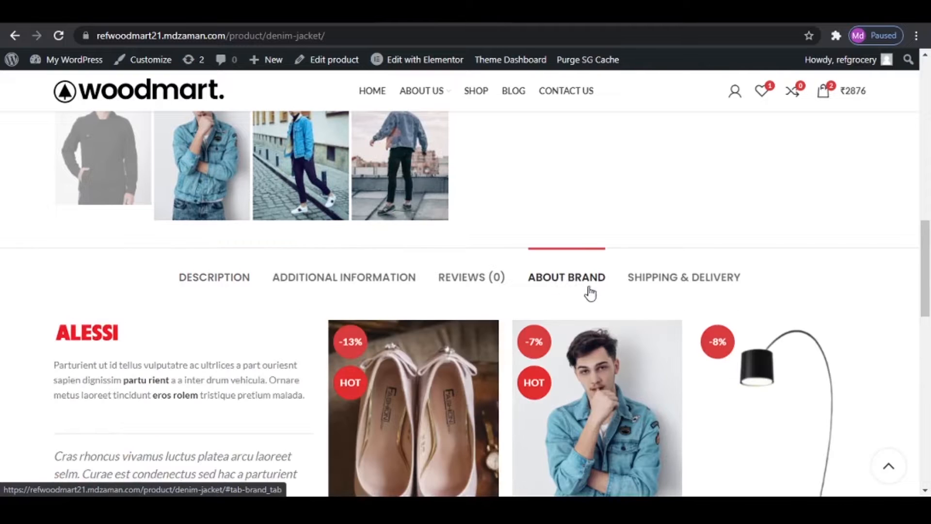
pyautogui.scroll(-3, 202, 363)
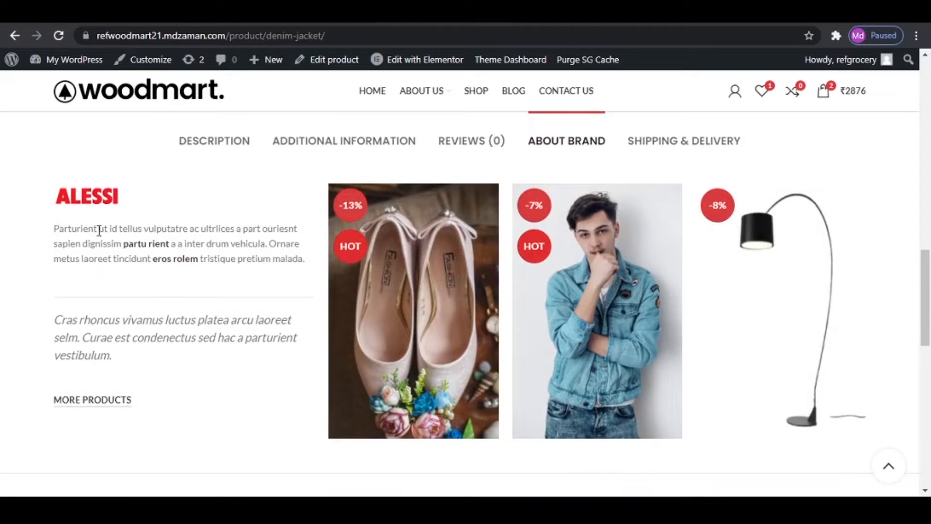
# - Open the Shop page and examine its category links, price filter, product list and product grid
pyautogui.click(483, 97)
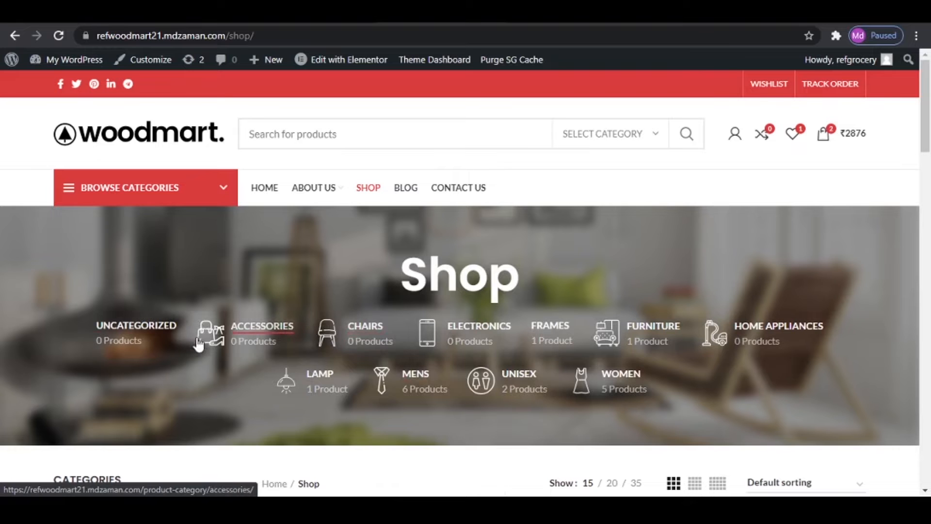
pyautogui.scroll(-4, 740, 347)
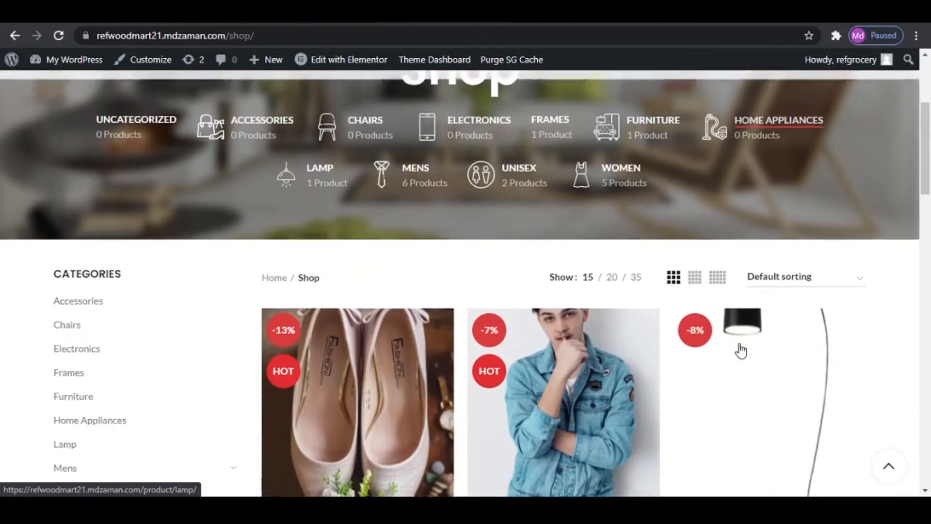
pyautogui.scroll(-4, 103, 286)
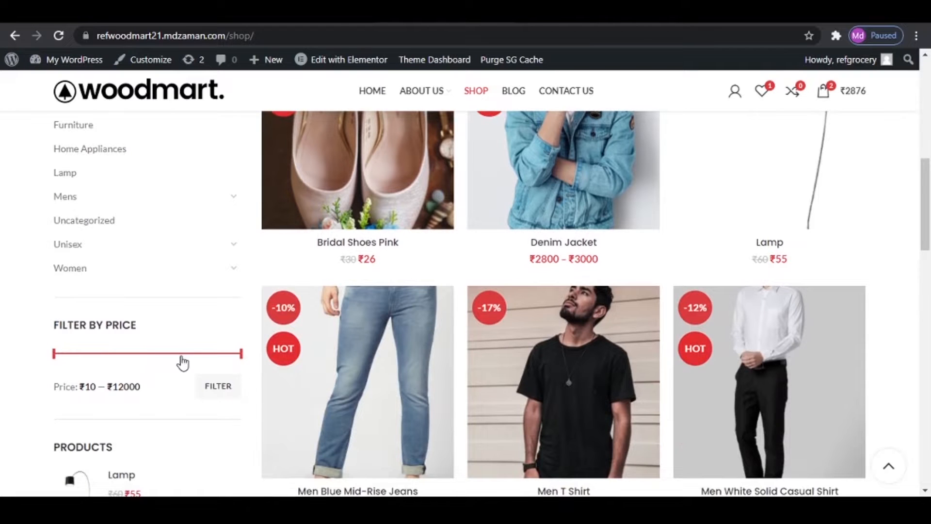
pyautogui.scroll(-4, 194, 368)
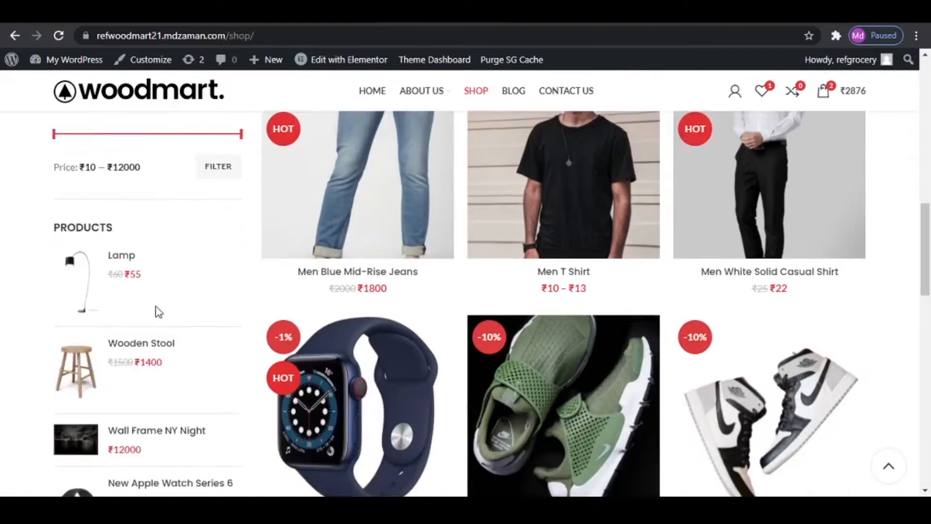
pyautogui.scroll(-5, 157, 311)
pyautogui.scroll(12, 155, 310)
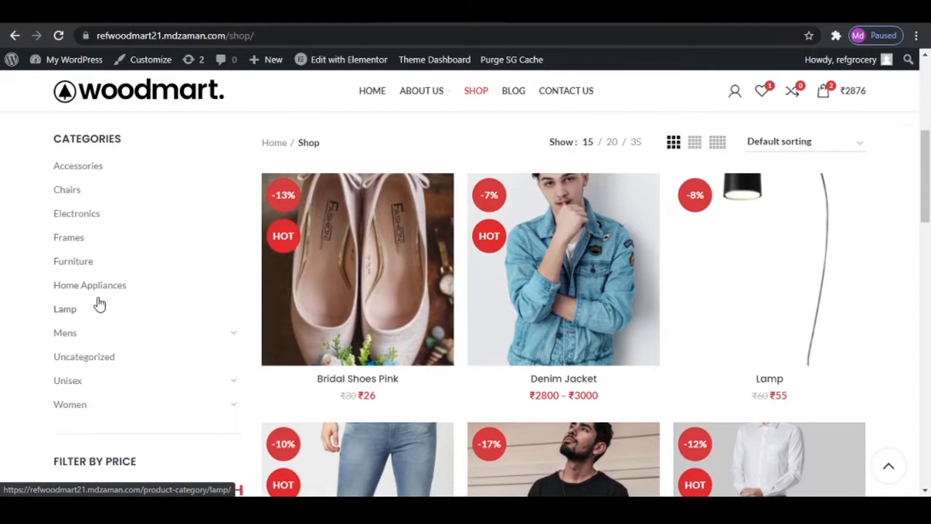
# - Open the store's home page and preview its mobile layout in the browser's device emulation as iPhone X
pyautogui.click(371, 92)
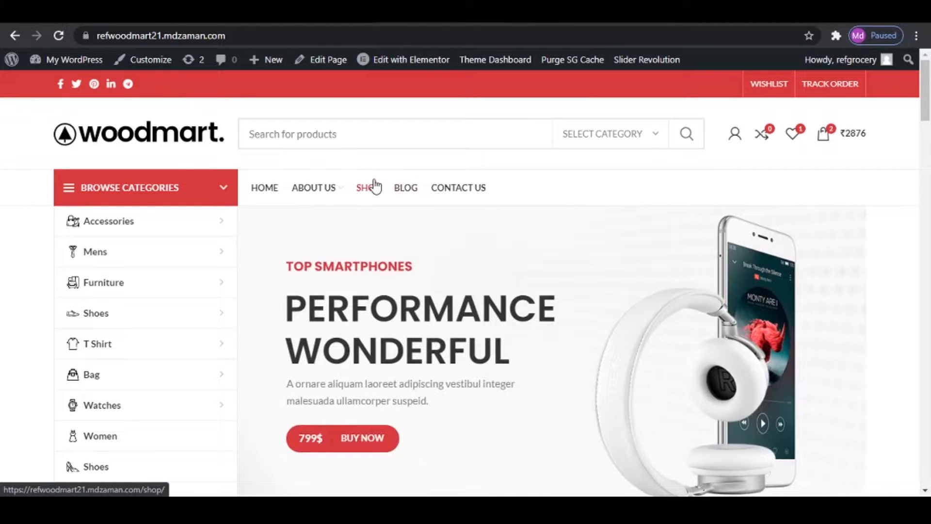
pyautogui.hotkey('ctrl', 'shift', 'i')
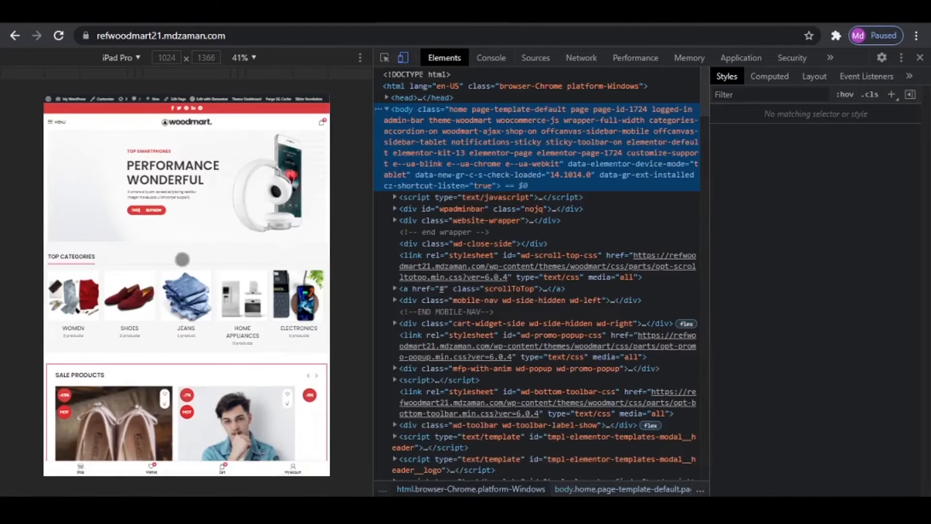
pyautogui.click(131, 62)
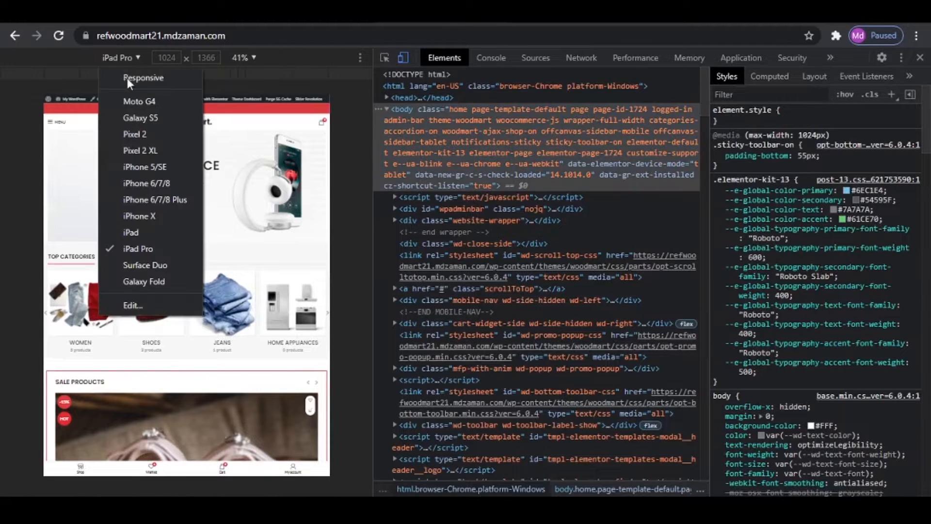
pyautogui.click(122, 220)
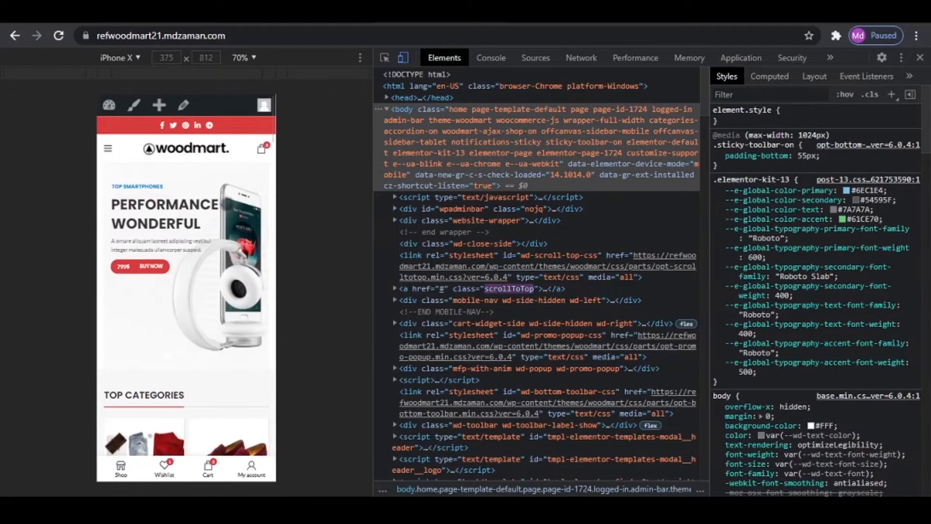
pyautogui.scroll(-8, 216, 246)
pyautogui.scroll(-10, 216, 247)
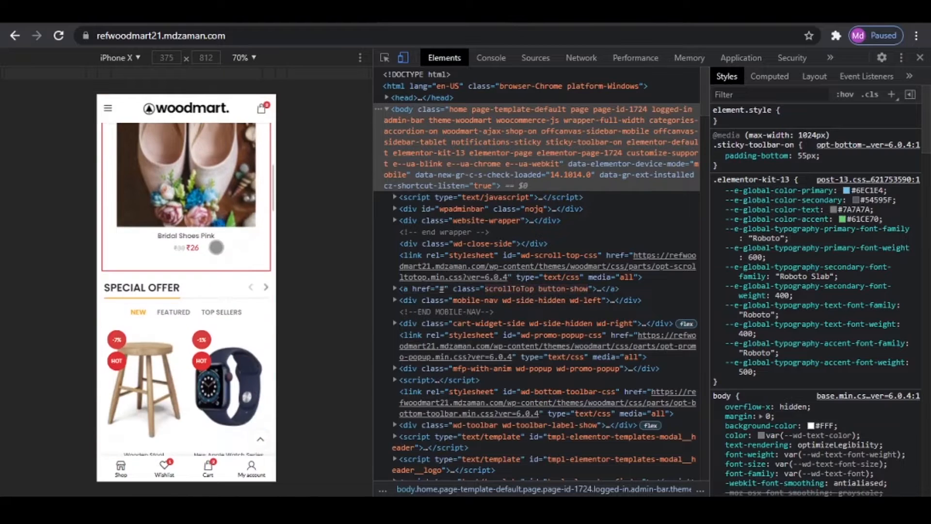
# - Preview the home page's tablet layout as iPad Pro and close the developer tools
pyautogui.click(130, 58)
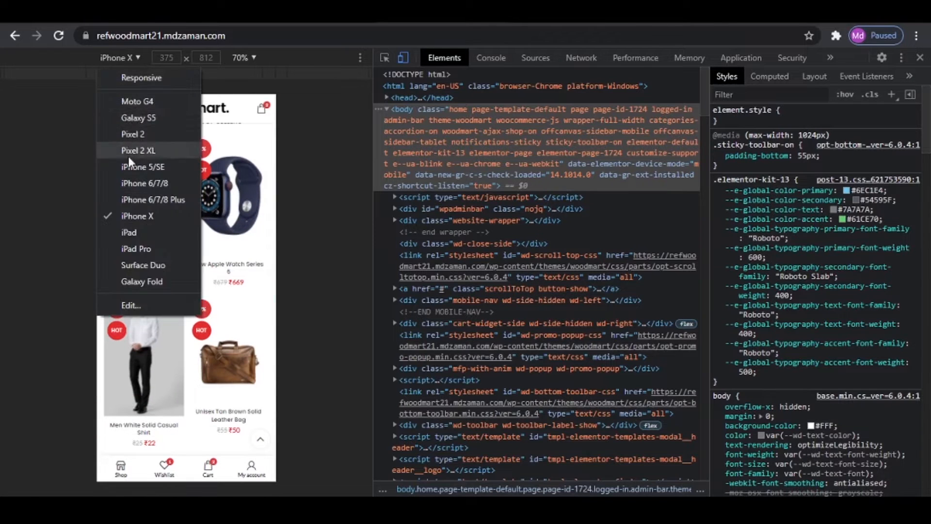
pyautogui.click(140, 247)
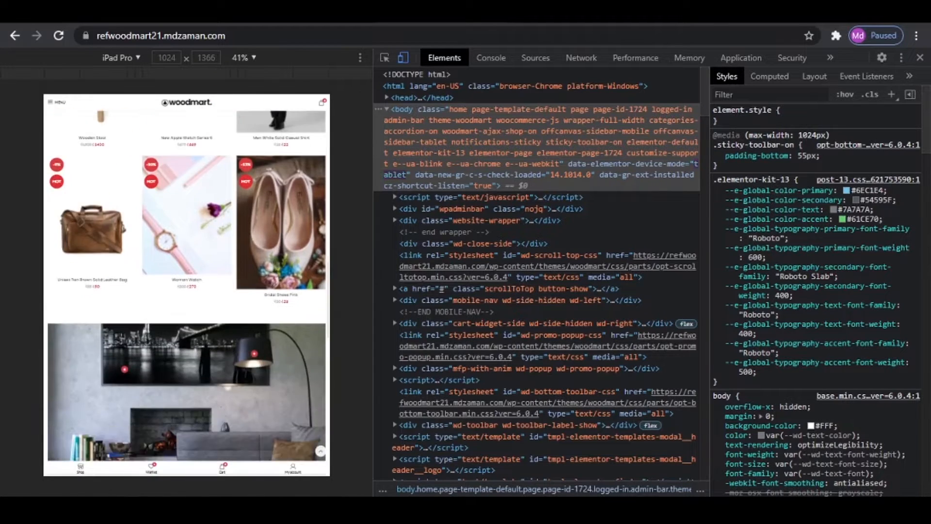
pyautogui.press('F12')
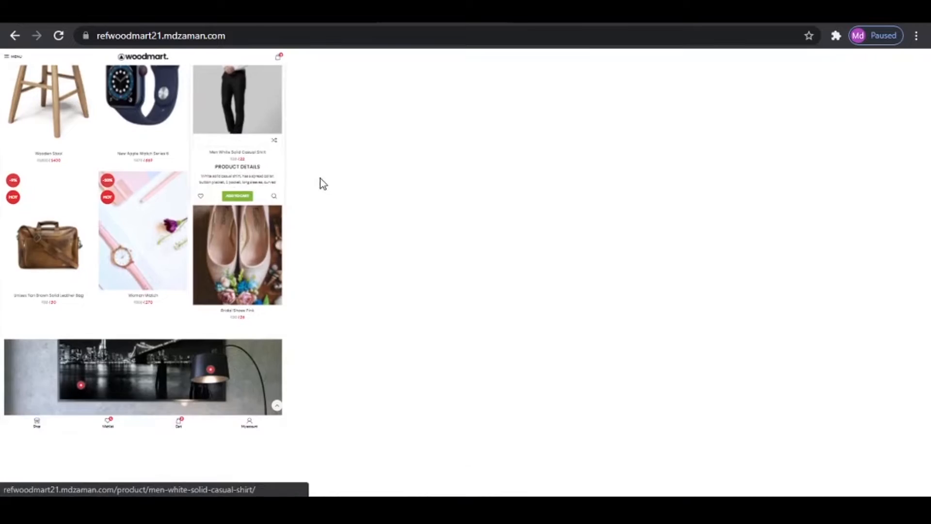
# - Limit the home page's product search to the Frames category
pyautogui.scroll(15, 250, 179)
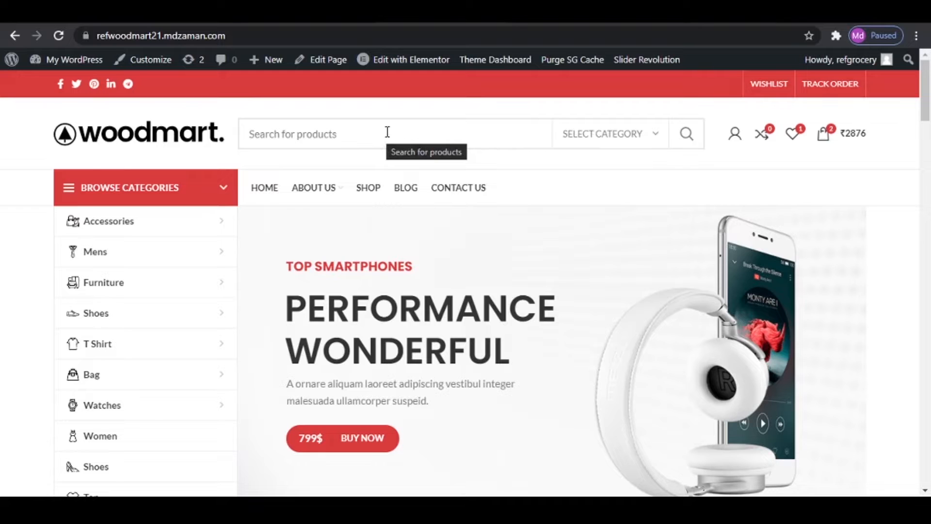
pyautogui.click(583, 141)
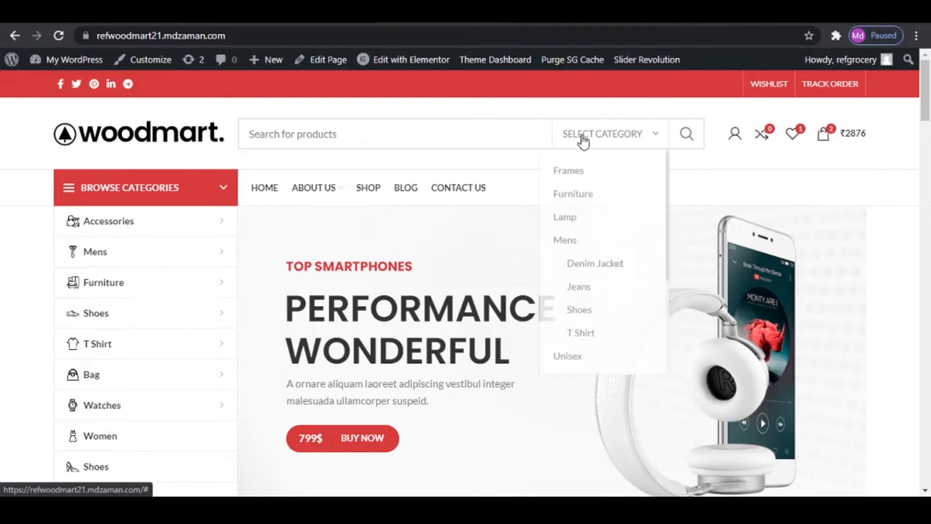
pyautogui.click(582, 176)
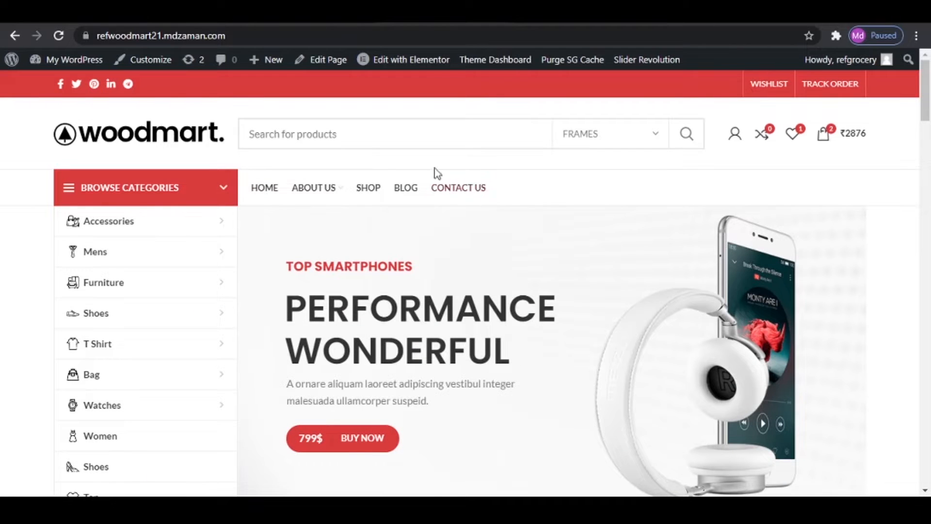
# - Examine the About Us submenu and the category mega menus for Mens, Furniture and T Shirt
pyautogui.moveTo(309, 191)
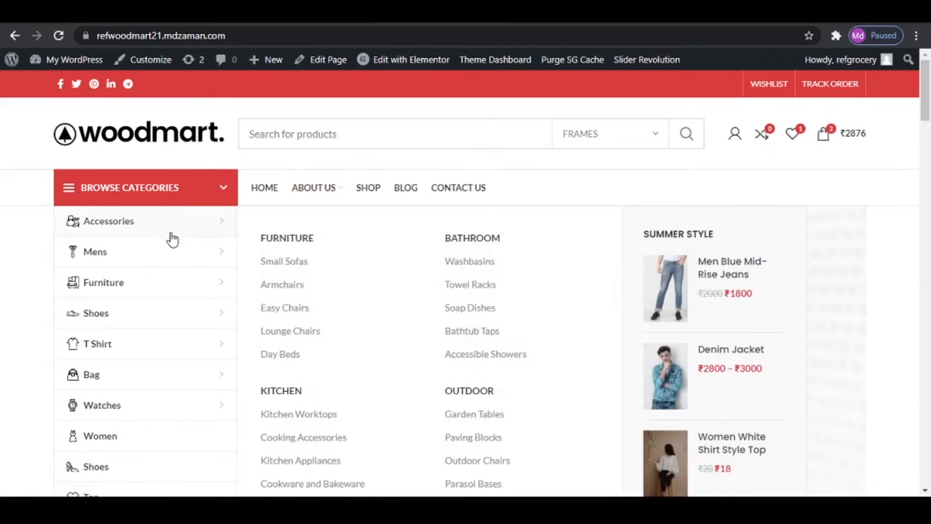
pyautogui.moveTo(173, 251)
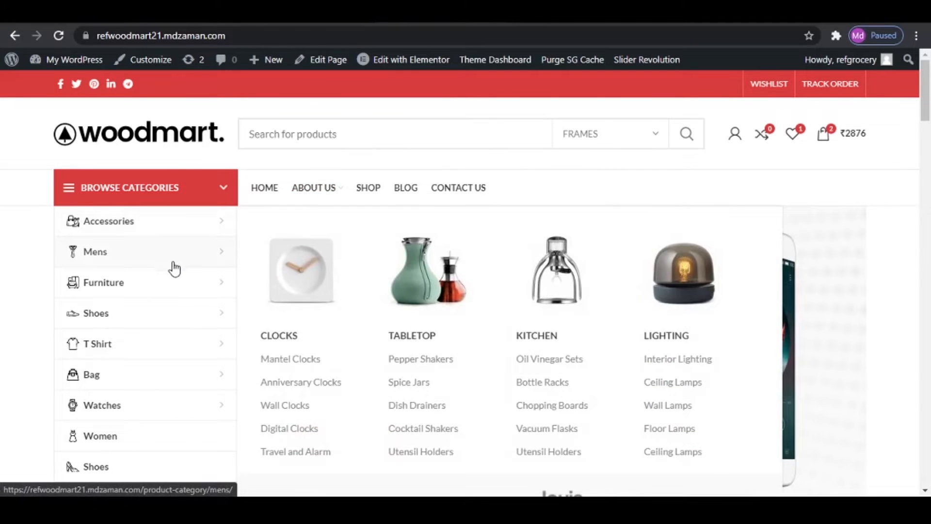
pyautogui.moveTo(169, 287)
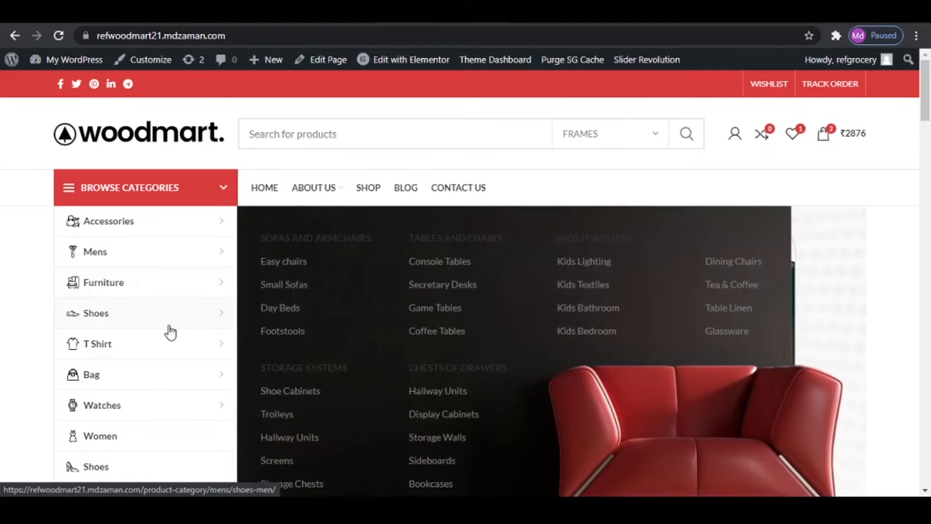
pyautogui.moveTo(166, 346)
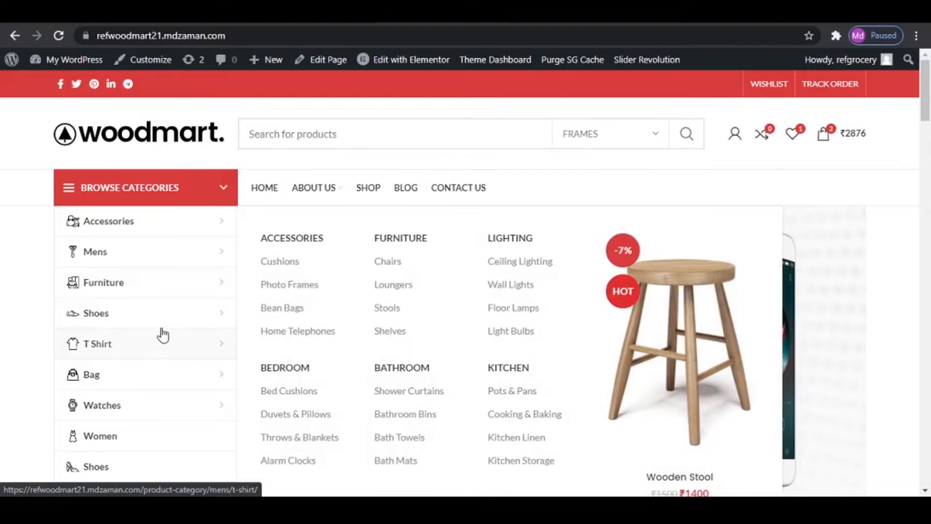
# - Examine the home page's main slider, Top Categories, Sale Products and Special Offer sections
pyautogui.scroll(-1, 460, 331)
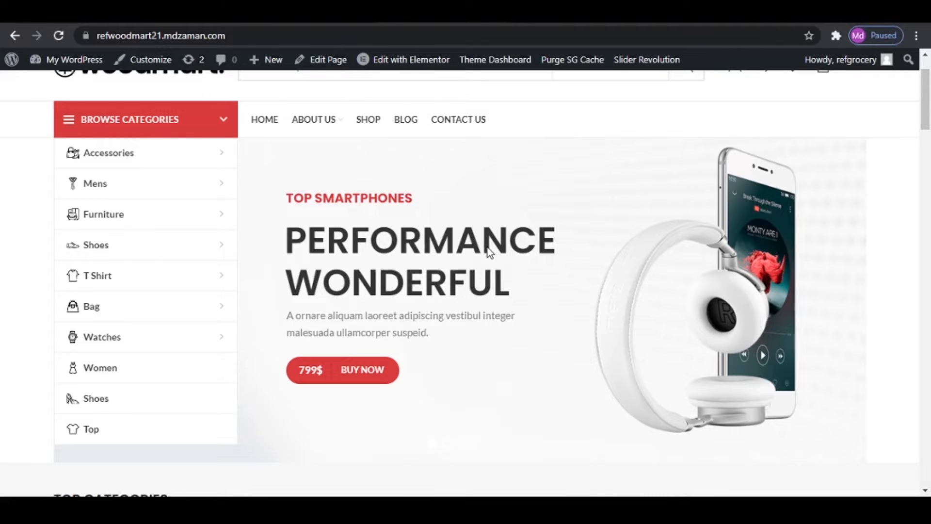
pyautogui.scroll(-7, 487, 247)
pyautogui.scroll(3, 354, 197)
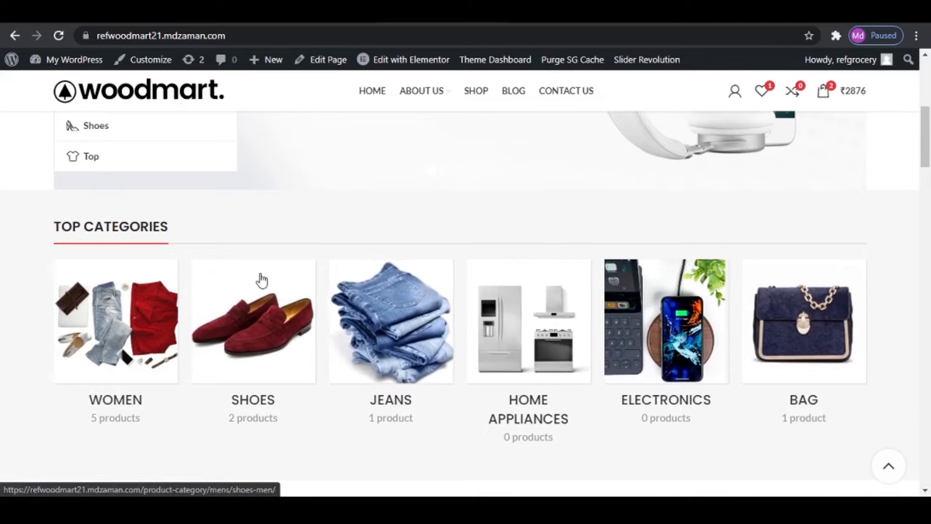
pyautogui.scroll(-6, 511, 371)
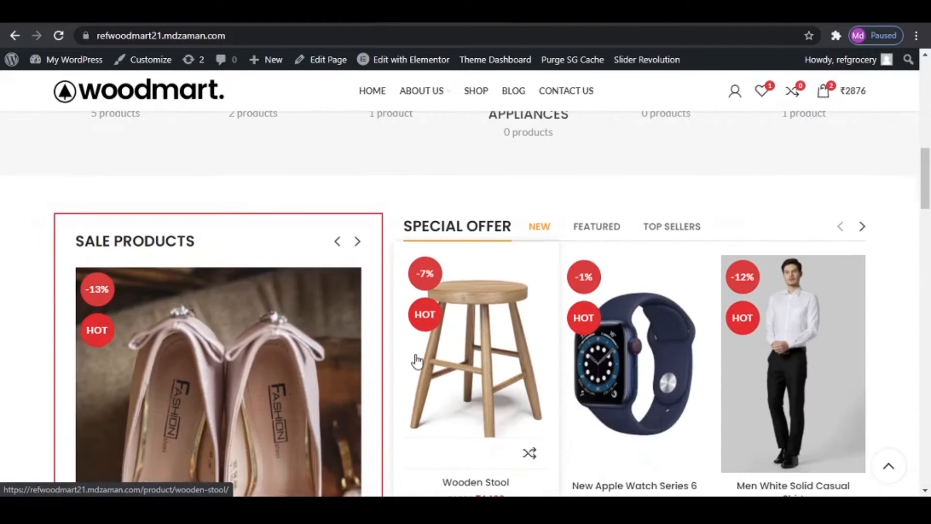
pyautogui.scroll(-1, 545, 291)
pyautogui.scroll(-3, 359, 252)
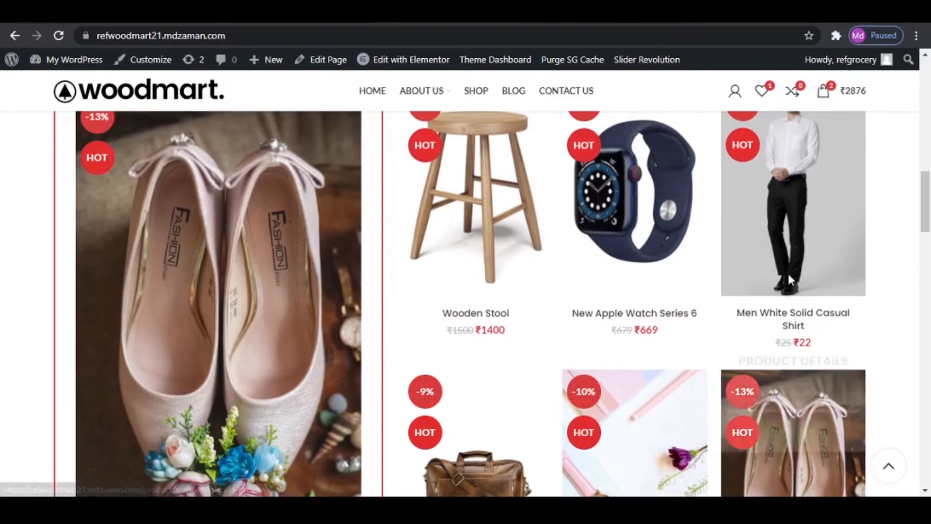
pyautogui.scroll(-8, 748, 326)
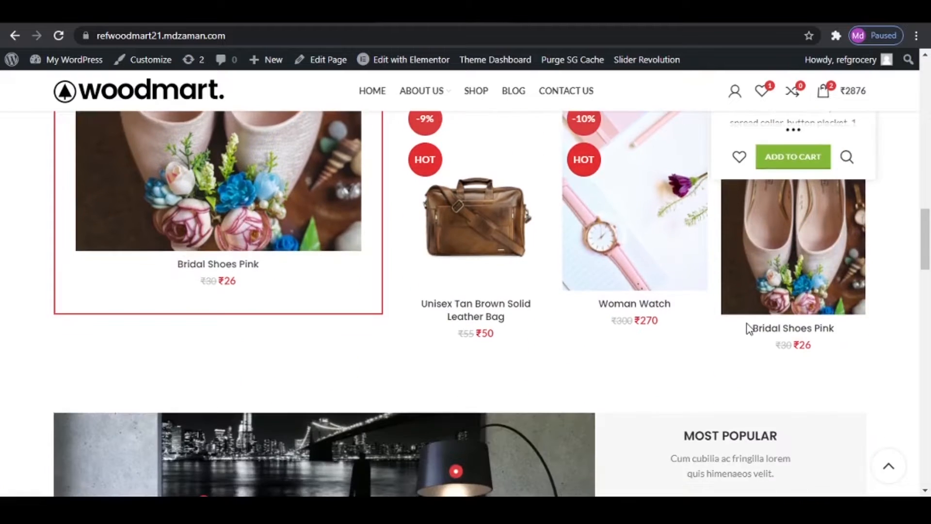
# - Examine the product hotspots on the living room image and the Bridal Shoes Pink under Most Popular
pyautogui.scroll(-3, 746, 322)
pyautogui.scroll(1, 382, 273)
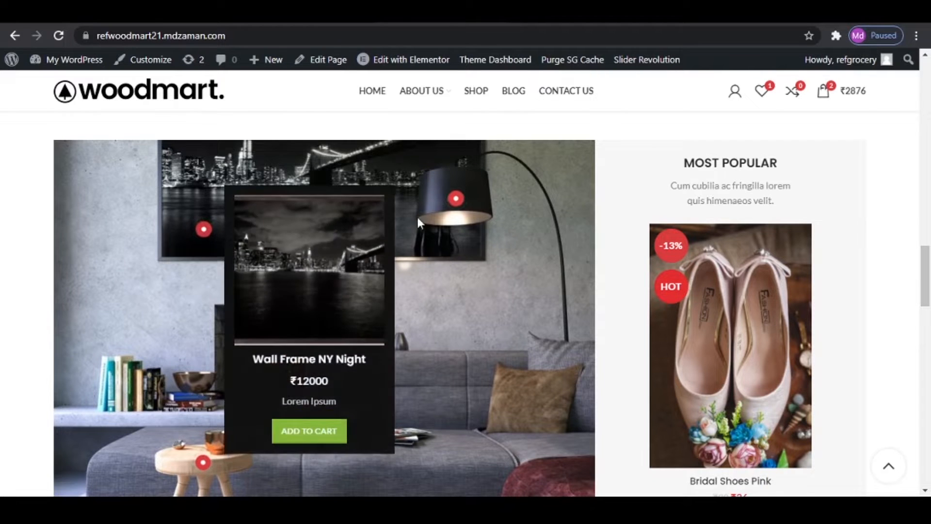
pyautogui.moveTo(459, 203)
pyautogui.moveTo(201, 466)
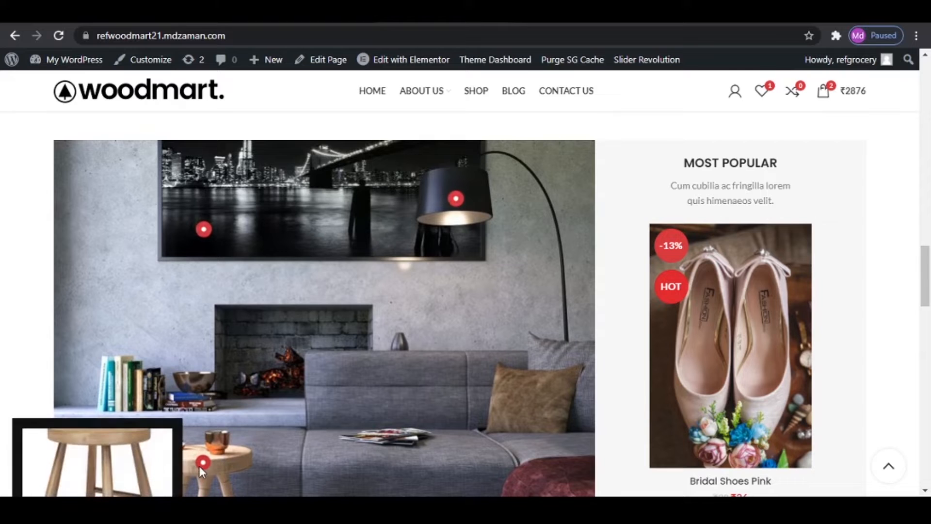
pyautogui.moveTo(703, 327)
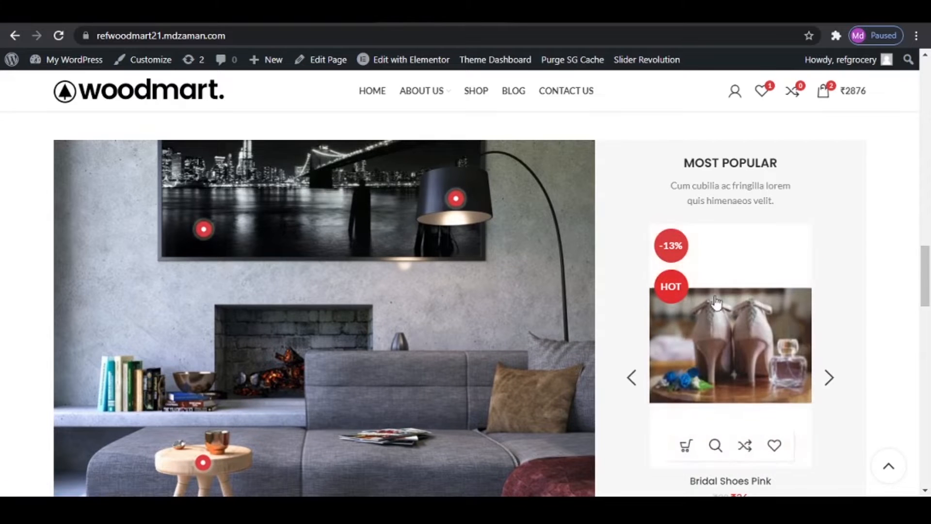
# - Examine the home page's service highlights, Winter Offers, Our Blog posts, brand logos and footer
pyautogui.scroll(-7, 730, 327)
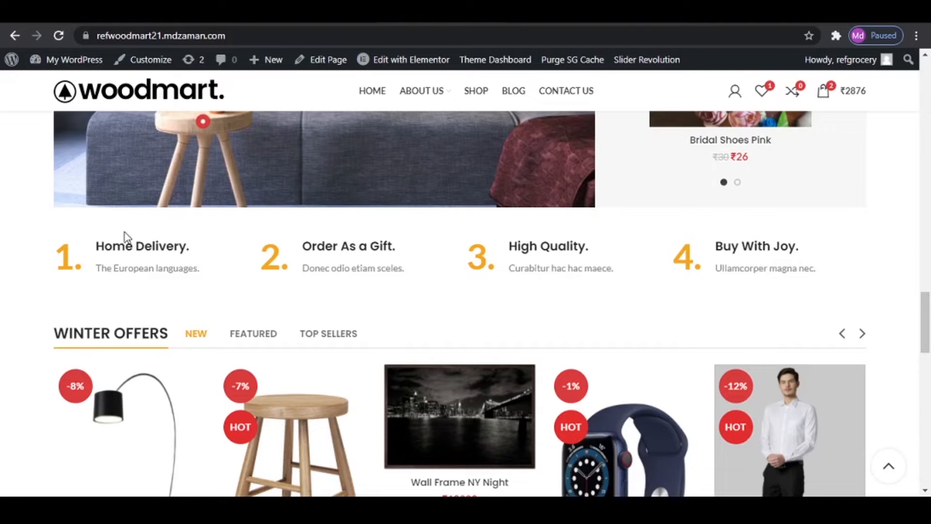
pyautogui.scroll(-4, 520, 422)
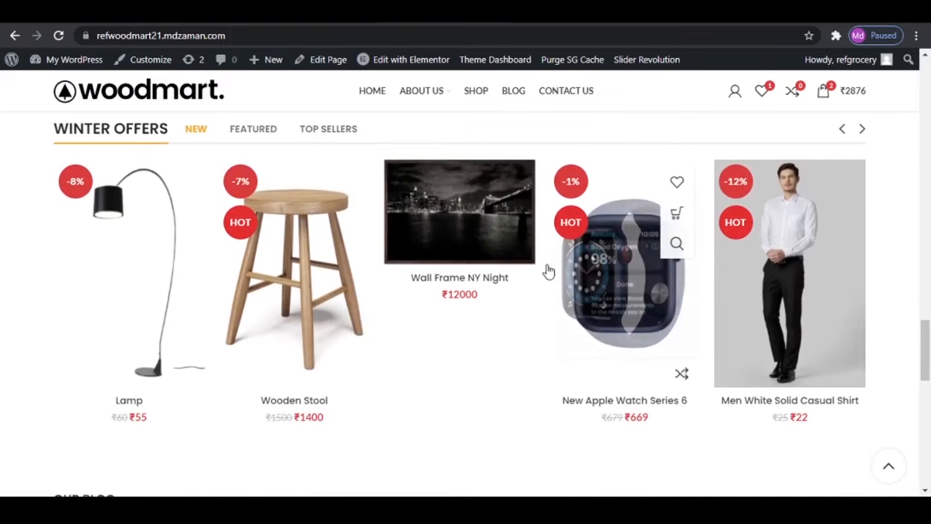
pyautogui.scroll(-7, 576, 324)
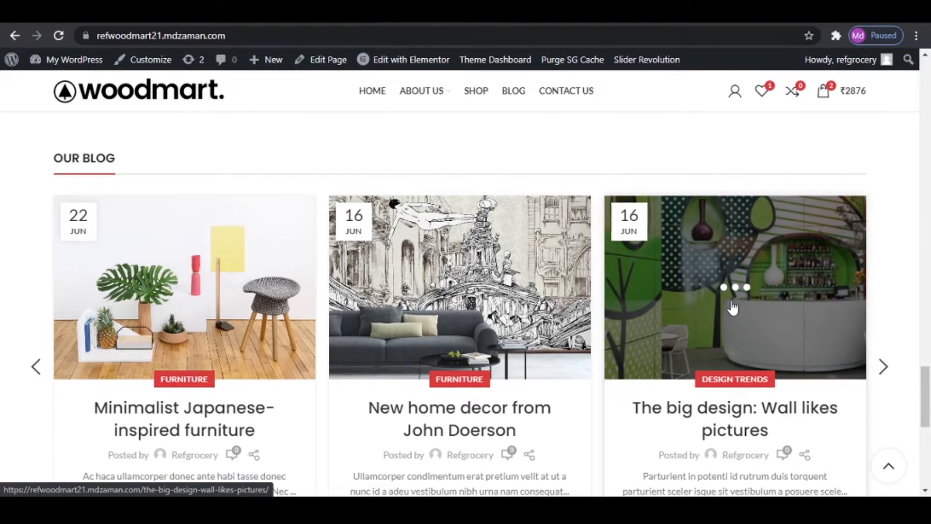
pyautogui.scroll(-9, 732, 307)
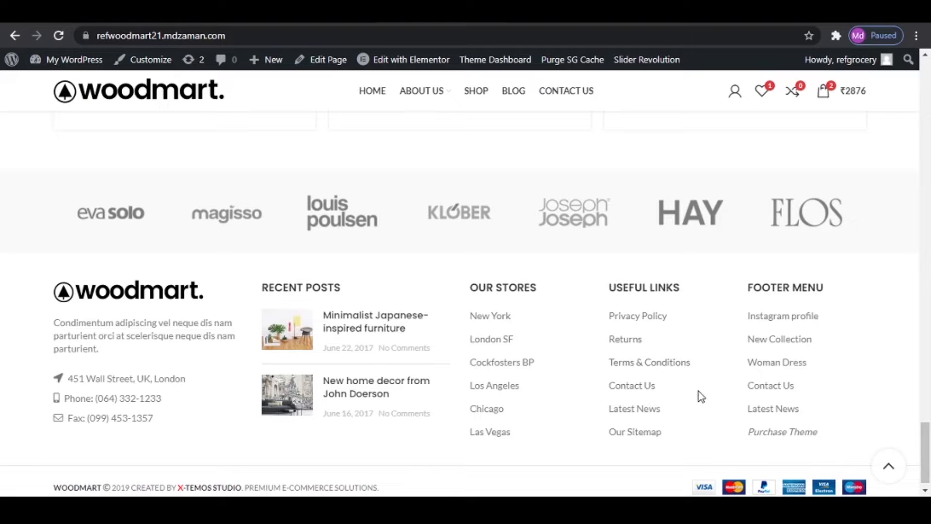
pyautogui.click(888, 469)
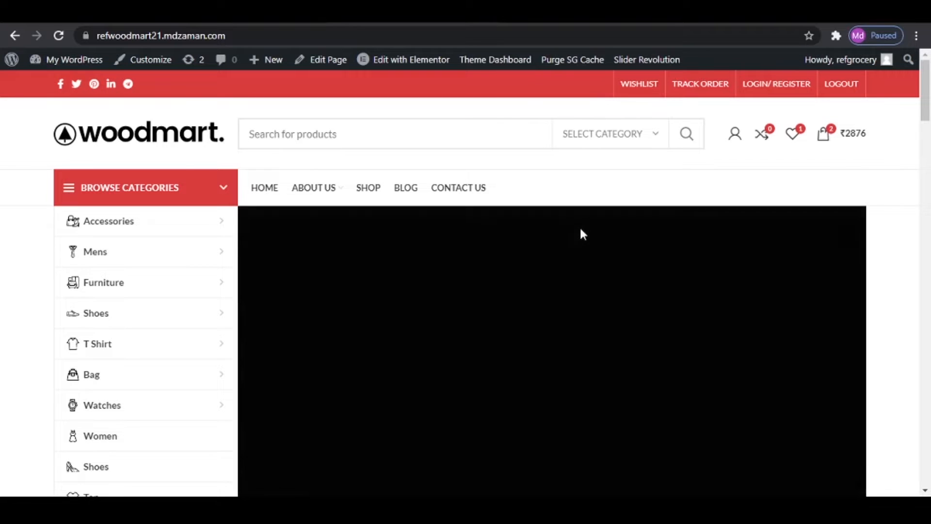
pyautogui.hotkey('ctrl', 't')
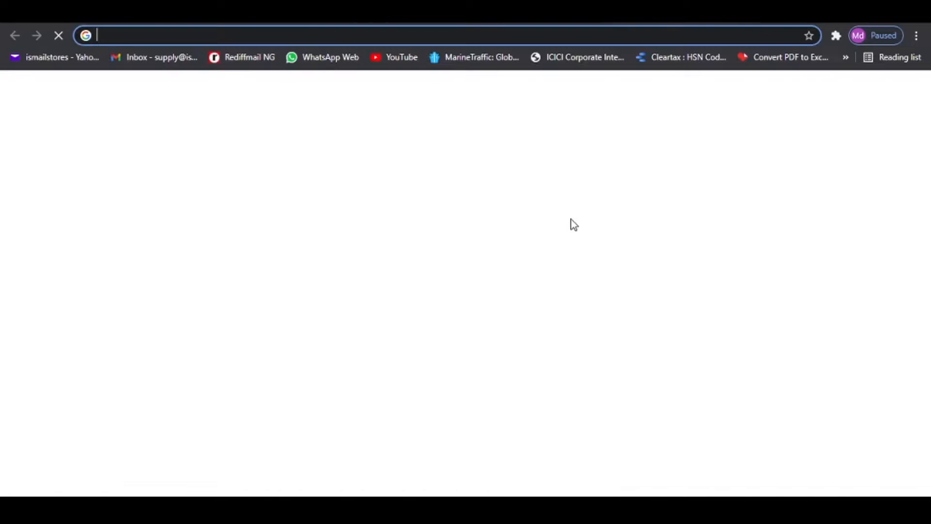
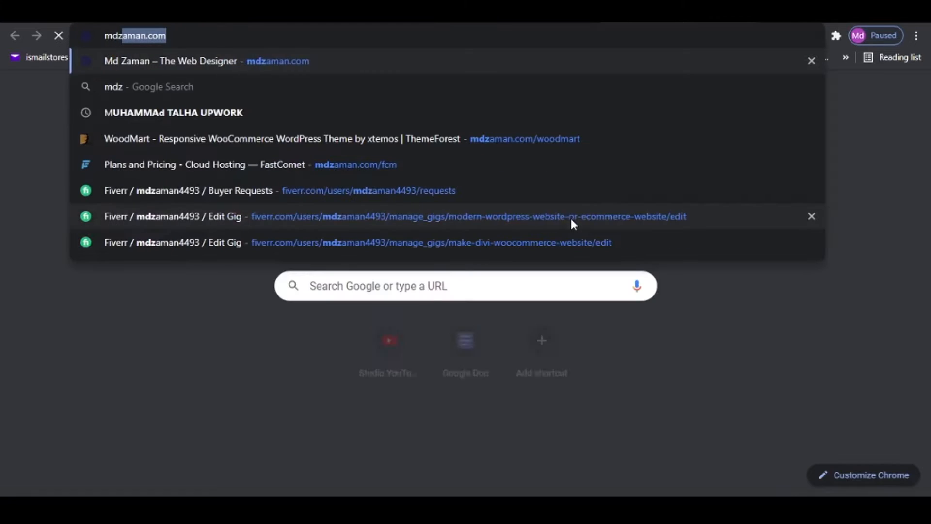
pyautogui.write('.com/')
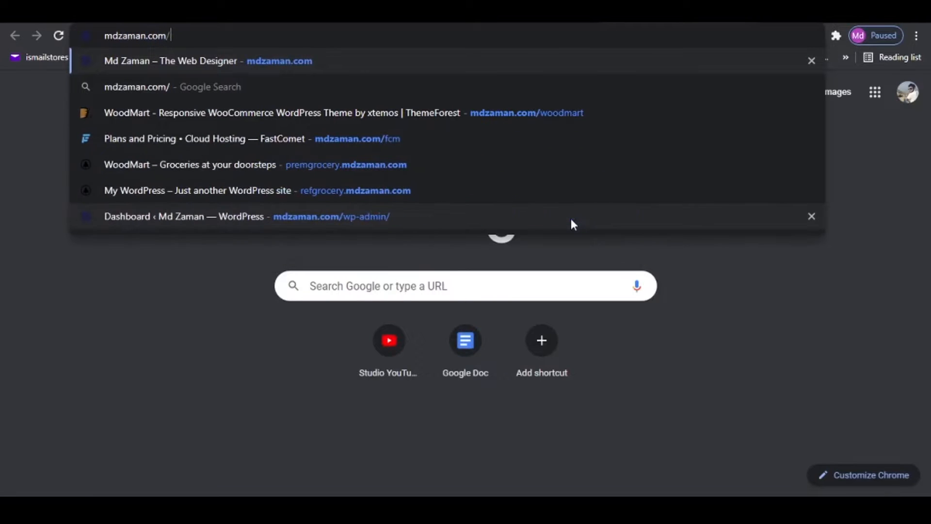
pyautogui.write('fcm')
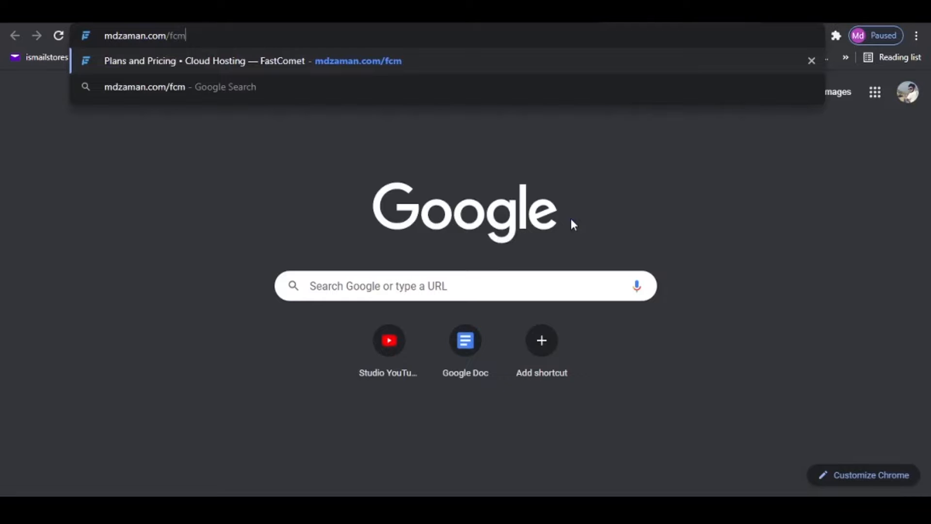
pyautogui.press('Return')
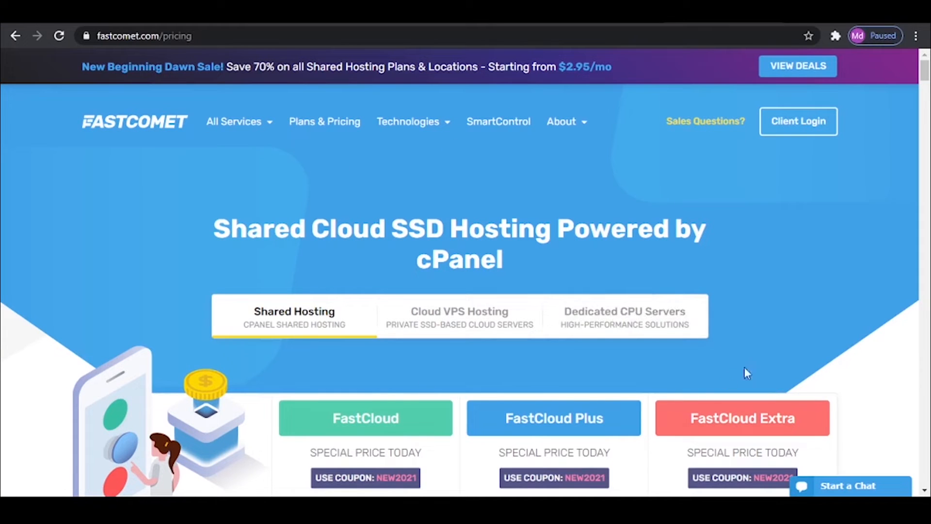
# - Examine the FastCloud, FastCloud Plus and FastCloud Extra prices, feature summaries and hosting features comparison table
pyautogui.scroll(-5, 300, 177)
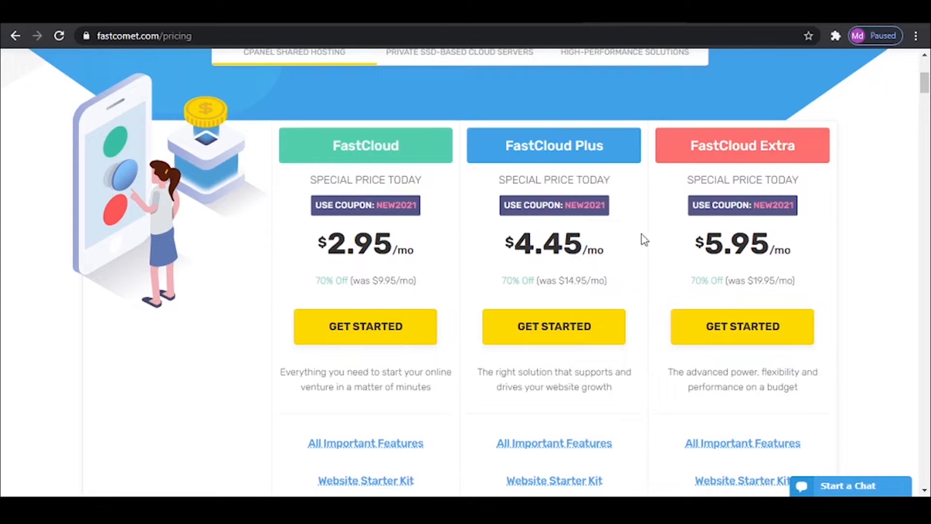
pyautogui.scroll(-4, 697, 280)
pyautogui.moveTo(698, 286)
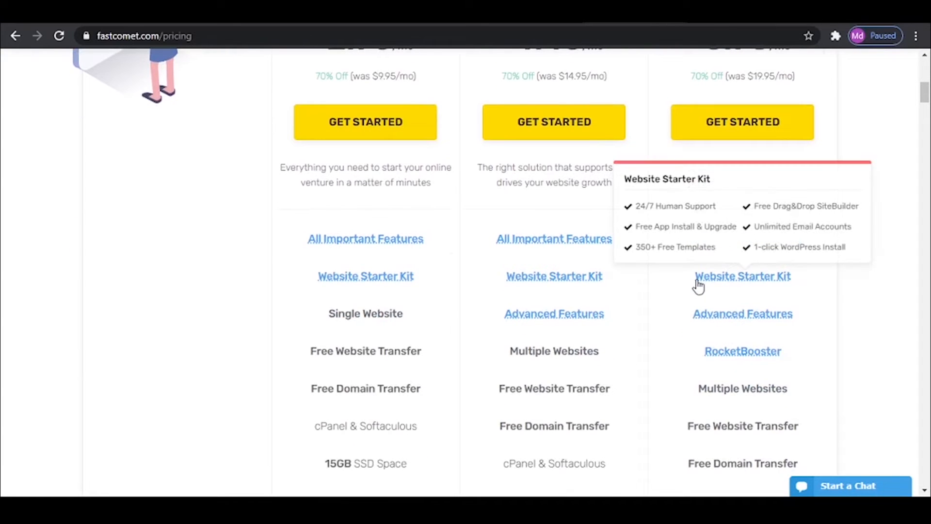
pyautogui.moveTo(580, 248)
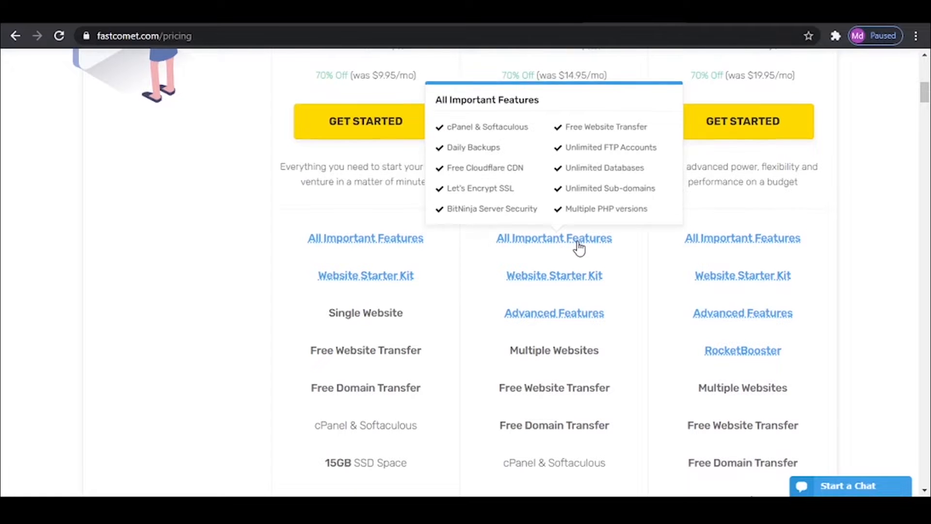
pyautogui.scroll(-5, 578, 247)
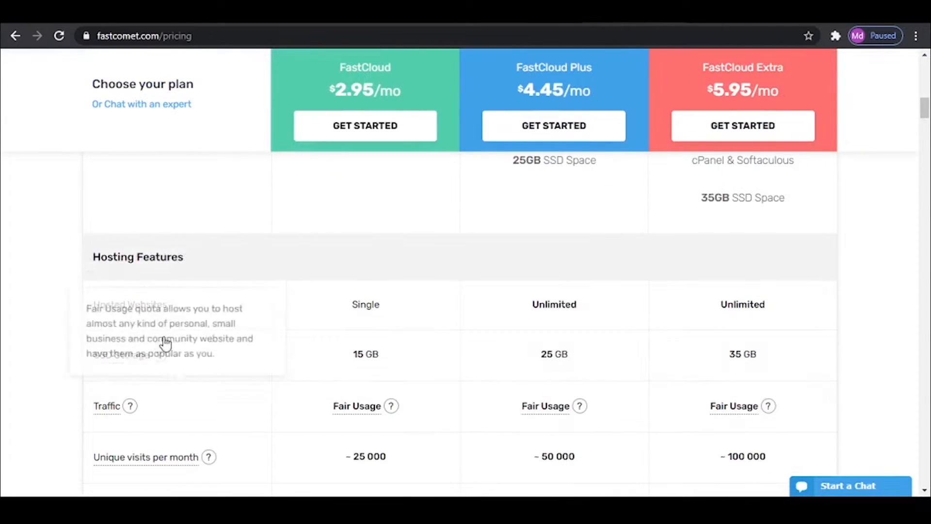
pyautogui.moveTo(134, 362)
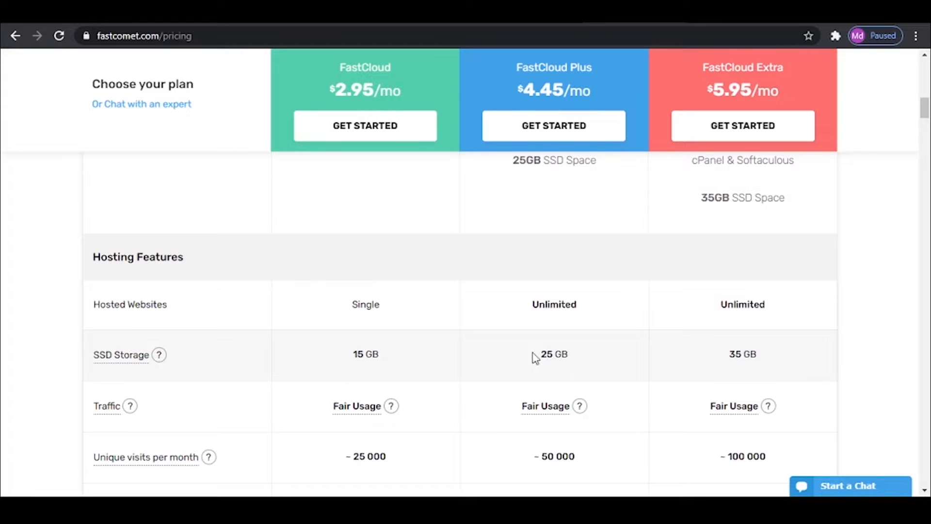
pyautogui.scroll(-5, 557, 352)
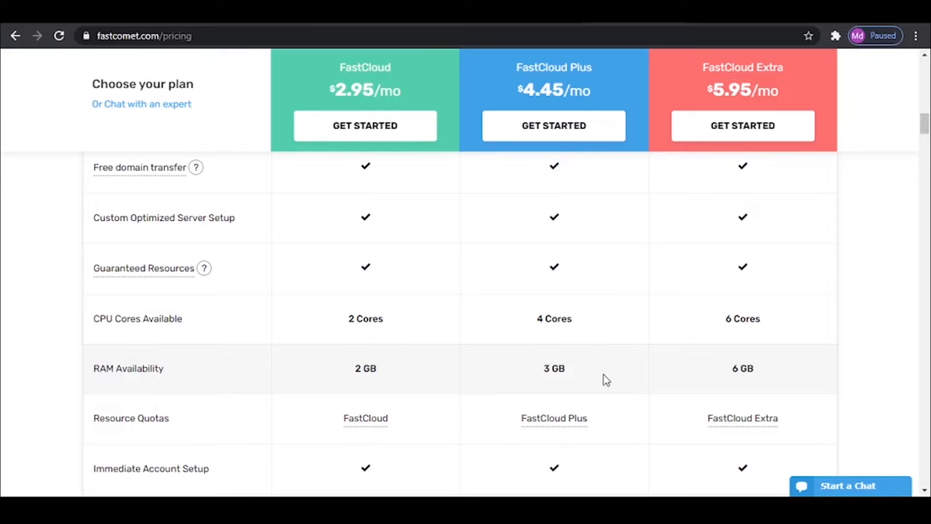
pyautogui.scroll(-12, 589, 406)
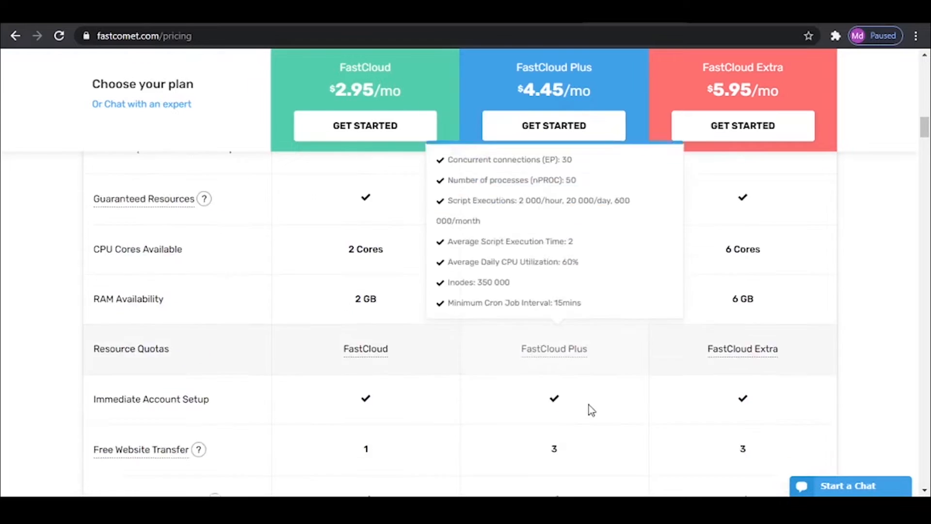
pyautogui.scroll(-7, 588, 406)
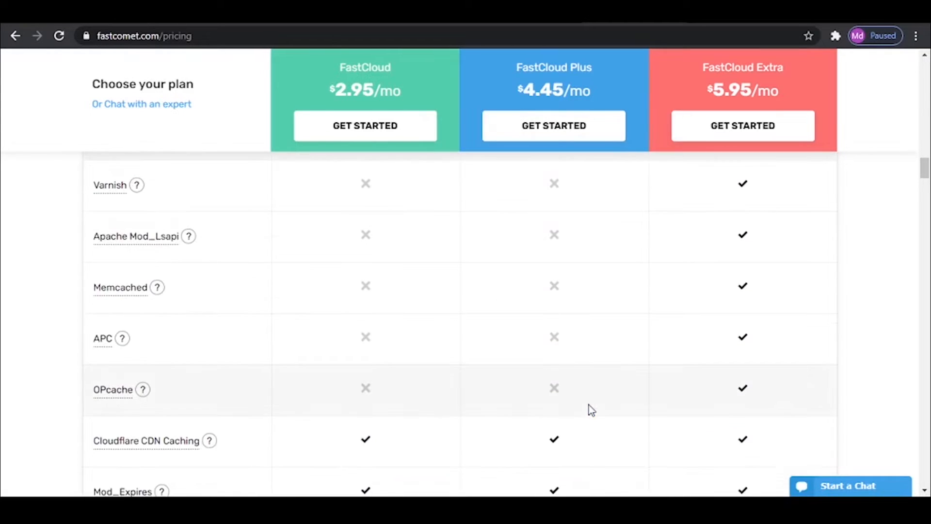
# - Start an order for the FastCloud Plus shared hosting plan
pyautogui.scroll(8, 588, 406)
pyautogui.scroll(10, 589, 405)
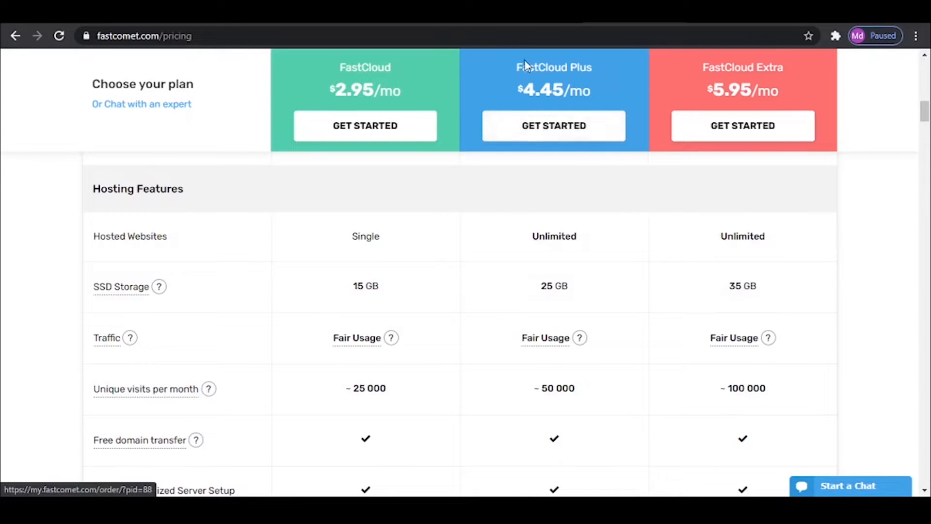
pyautogui.click(566, 136)
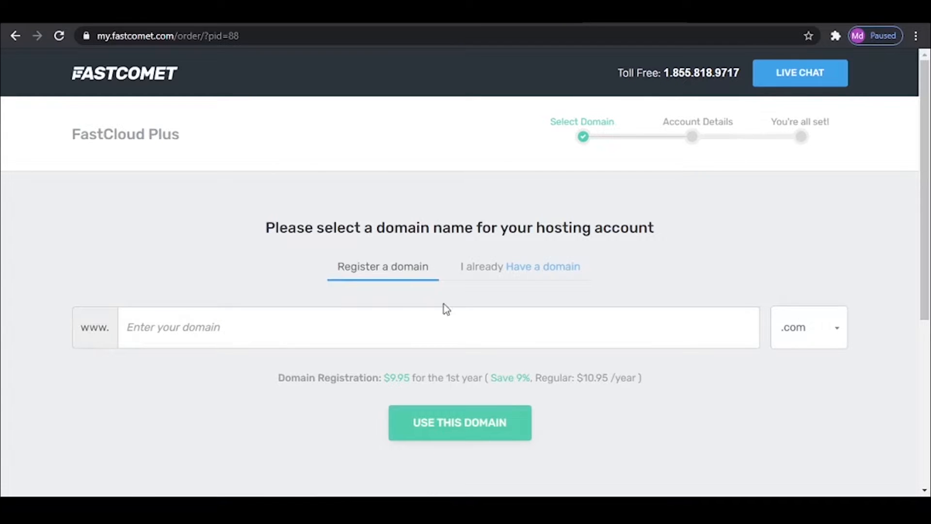
# - Enter wordpresstutorialszaman as the domain name to register for the hosting account
pyautogui.click(247, 324)
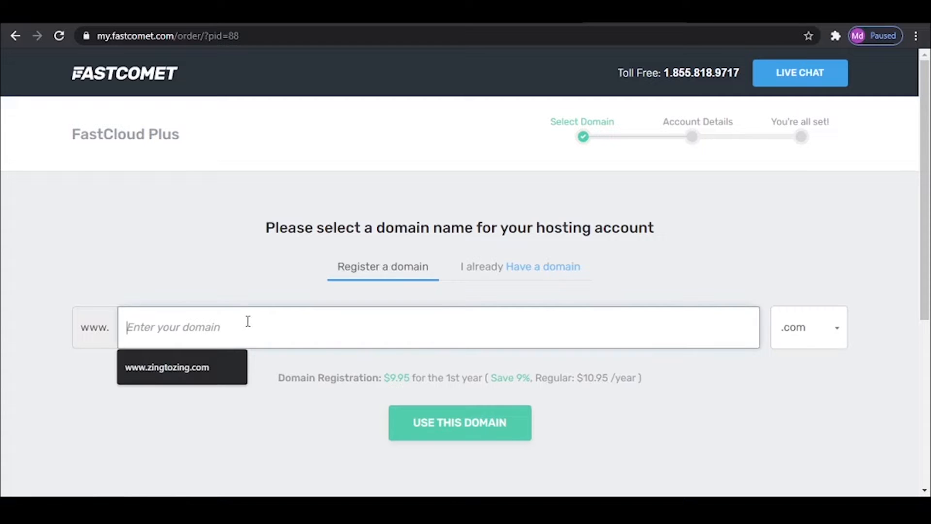
pyautogui.write('w')
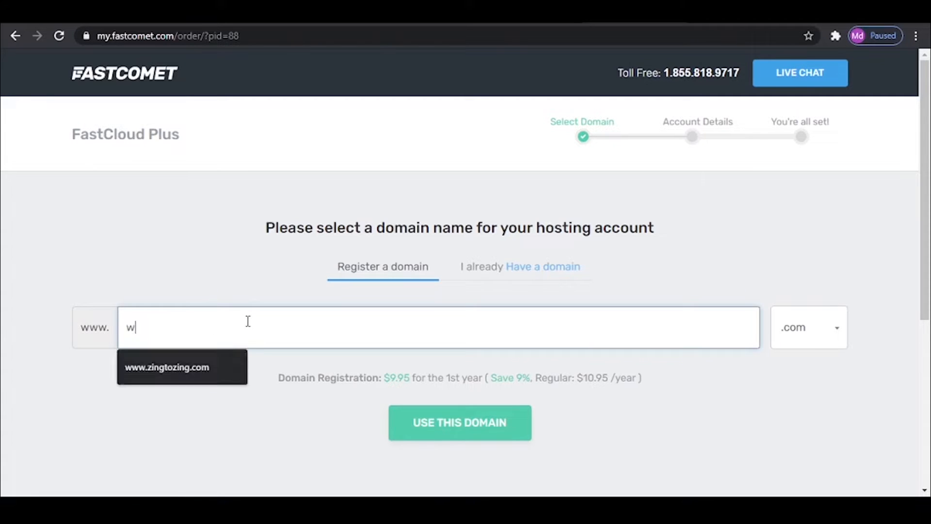
pyautogui.write('ordp')
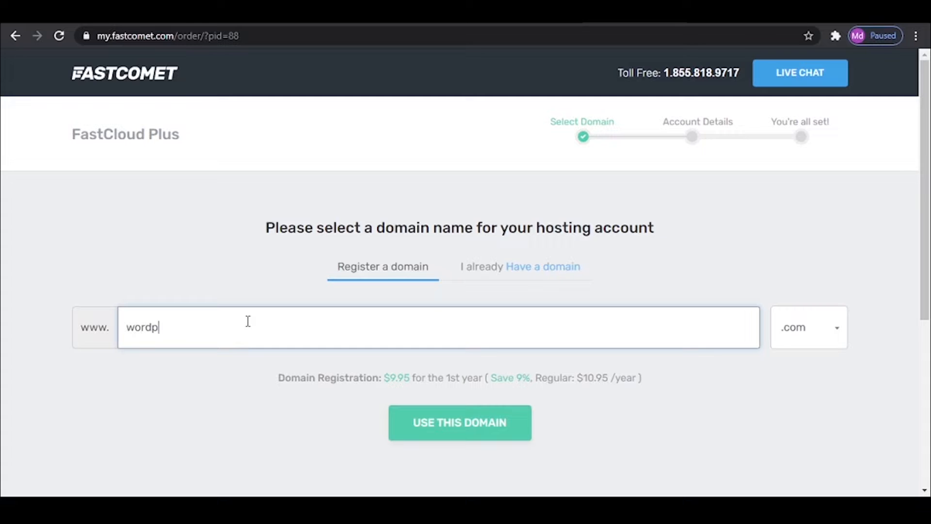
pyautogui.write('resstutorialszaman')
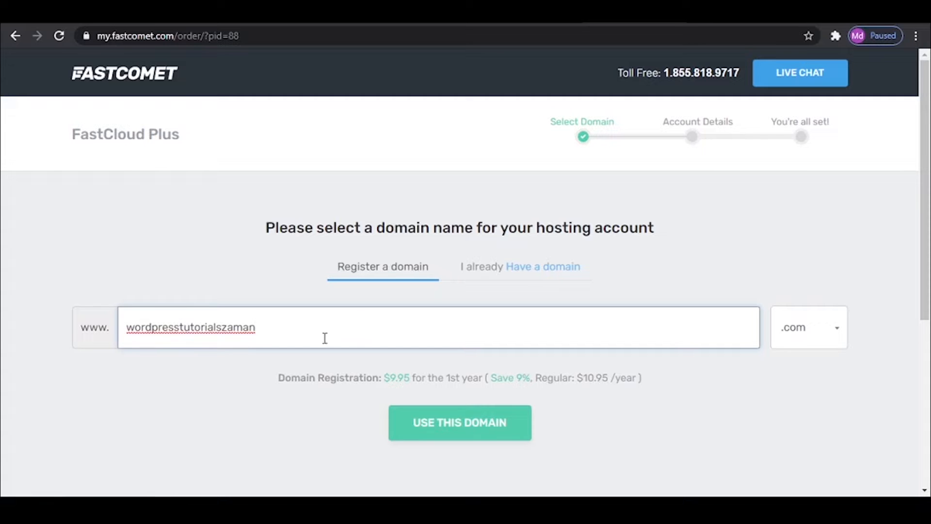
# - Review the available domain extensions and their prices, keep .com, and continue the order with this domain
pyautogui.click(830, 339)
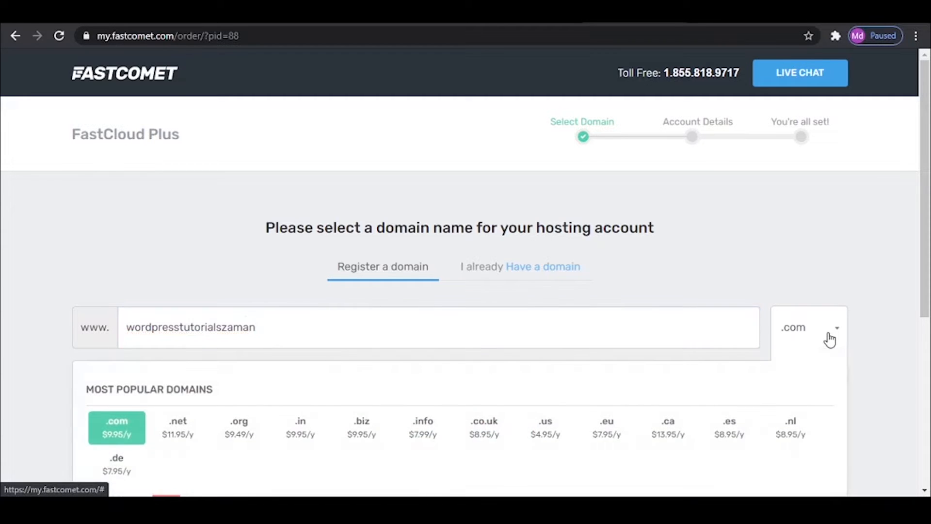
pyautogui.scroll(-3, 437, 313)
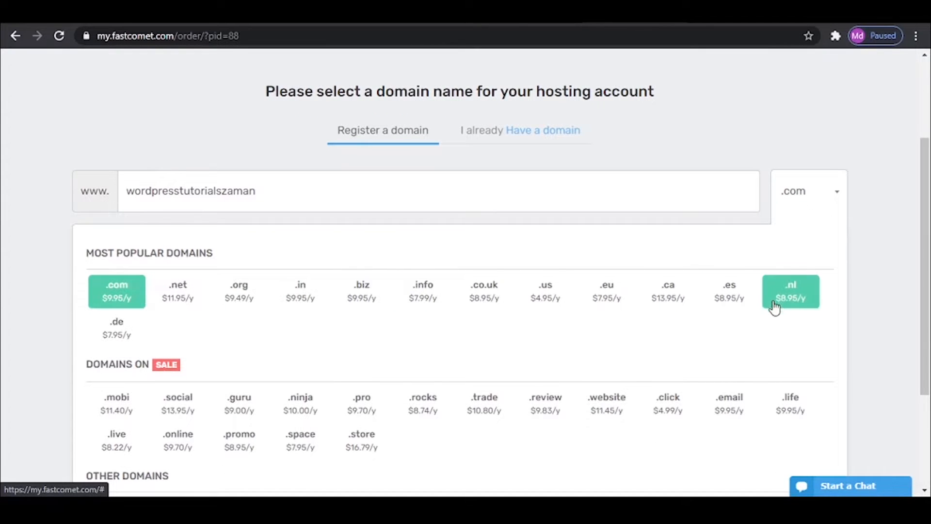
pyautogui.scroll(-1, 164, 431)
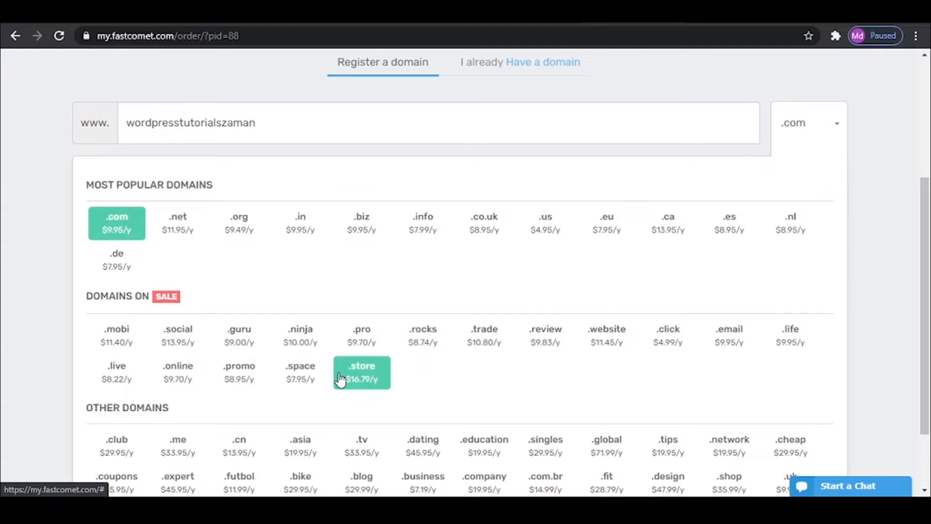
pyautogui.scroll(-2, 340, 380)
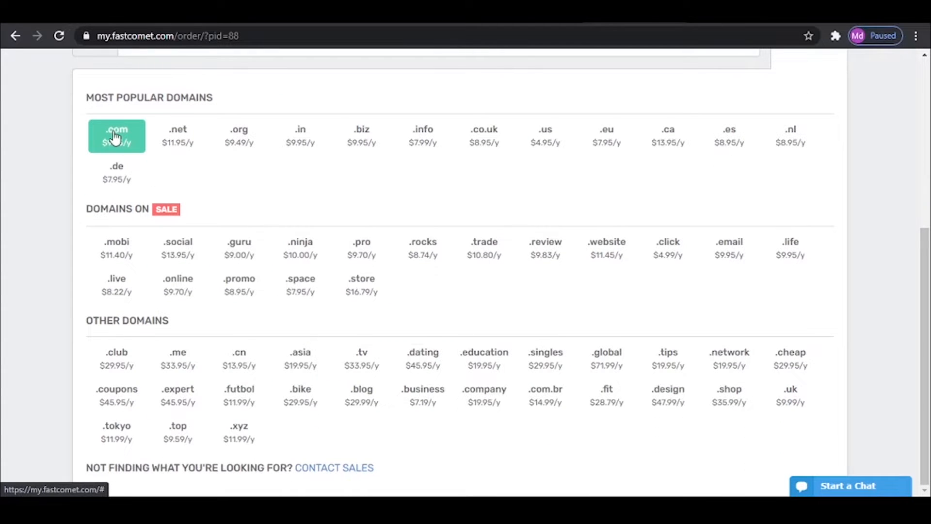
pyautogui.scroll(6, 843, 306)
pyautogui.click(821, 345)
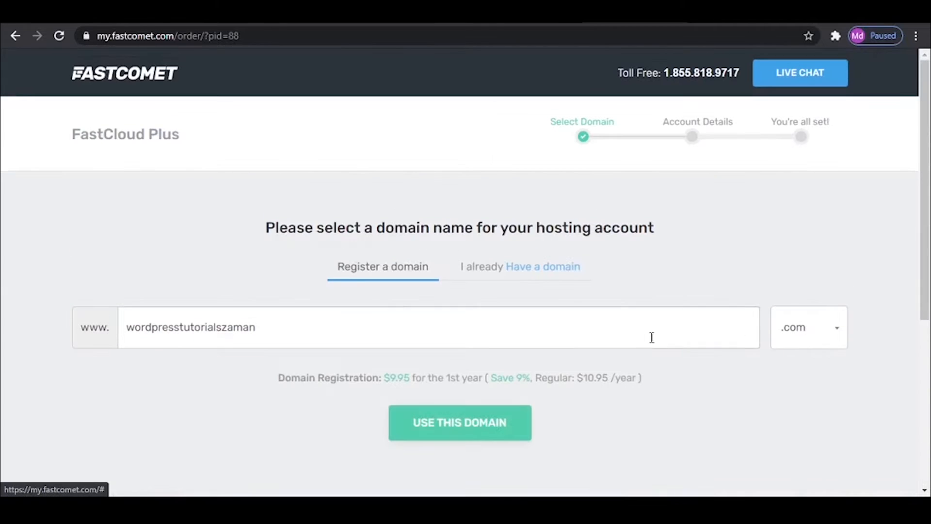
pyautogui.click(451, 423)
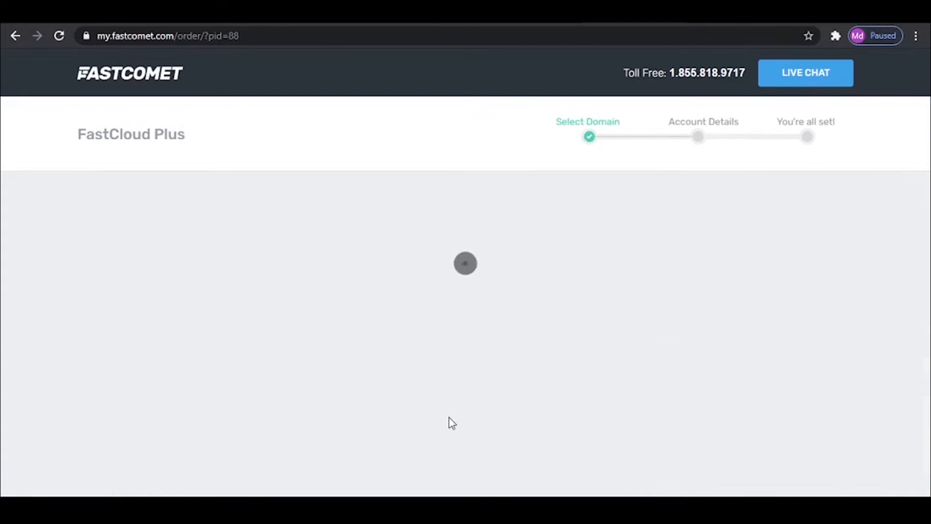
# - Examine the new customer account information fields and the hosting plan choice
pyautogui.scroll(-3, 663, 318)
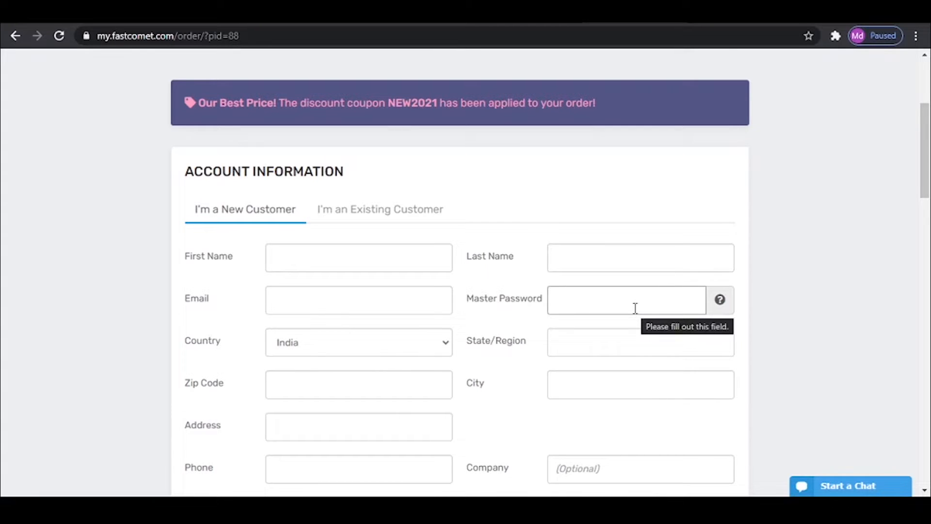
pyautogui.scroll(-7, 636, 307)
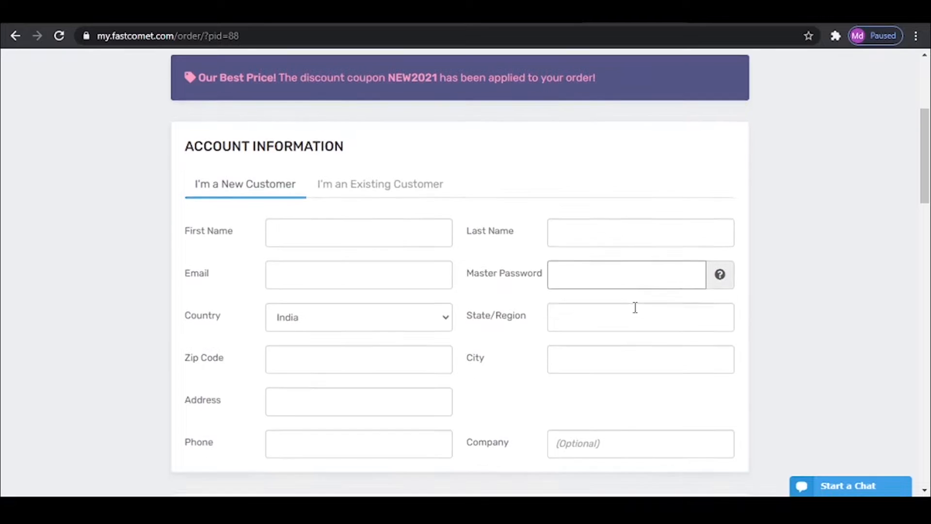
pyautogui.scroll(3, 636, 311)
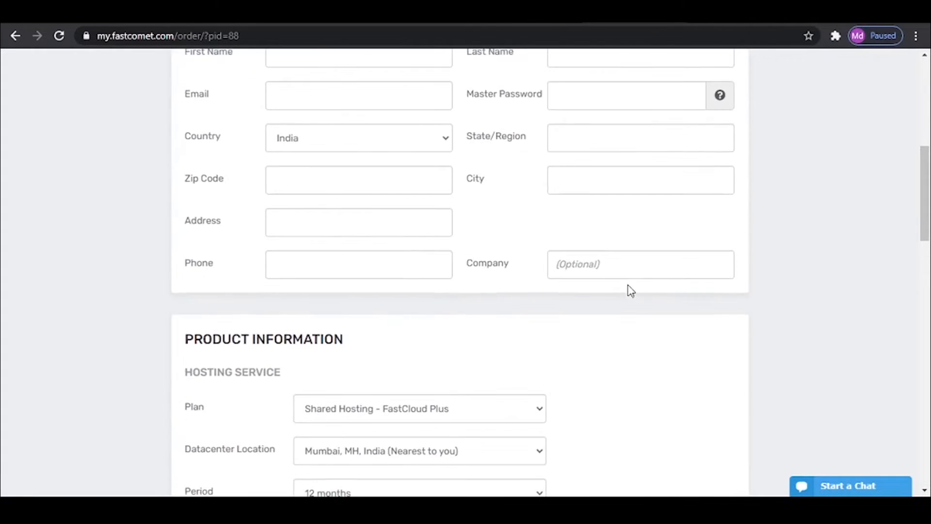
pyautogui.scroll(-1, 629, 290)
pyautogui.click(424, 340)
pyautogui.click(424, 341)
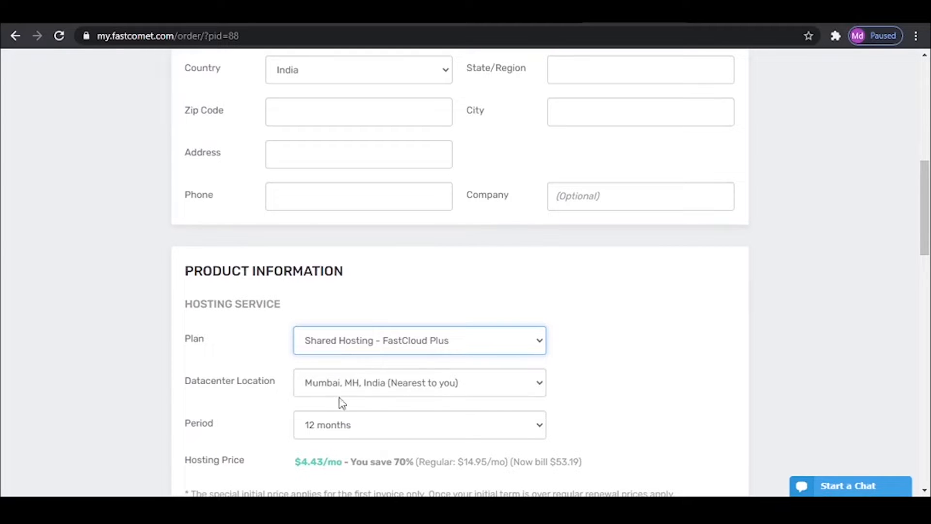
# - Review the datacenter locations, keep Mumbai, MH, India, and choose a hosting period of 12 months
pyautogui.click(382, 390)
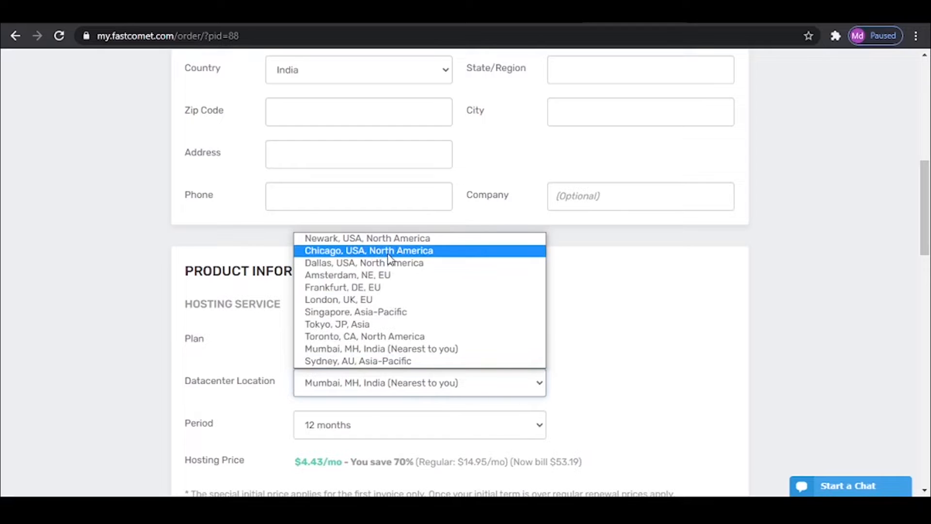
pyautogui.click(593, 299)
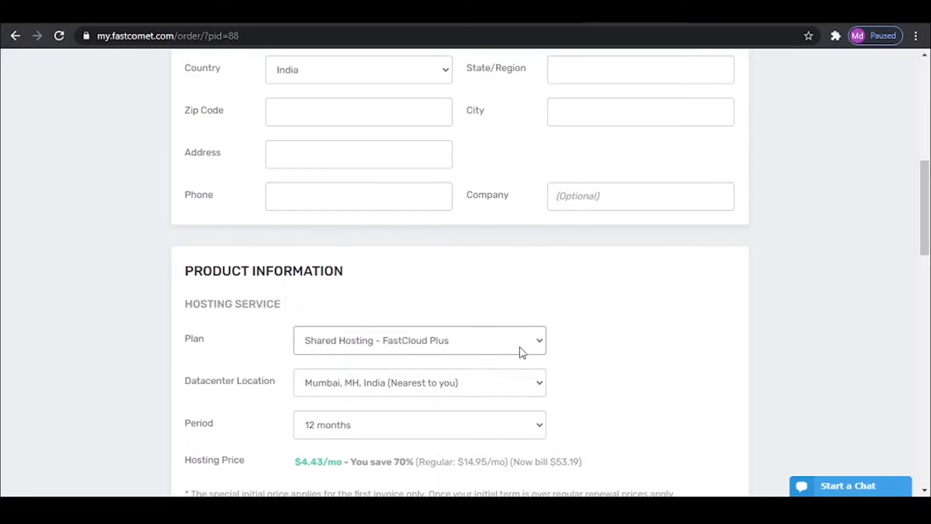
pyautogui.click(431, 429)
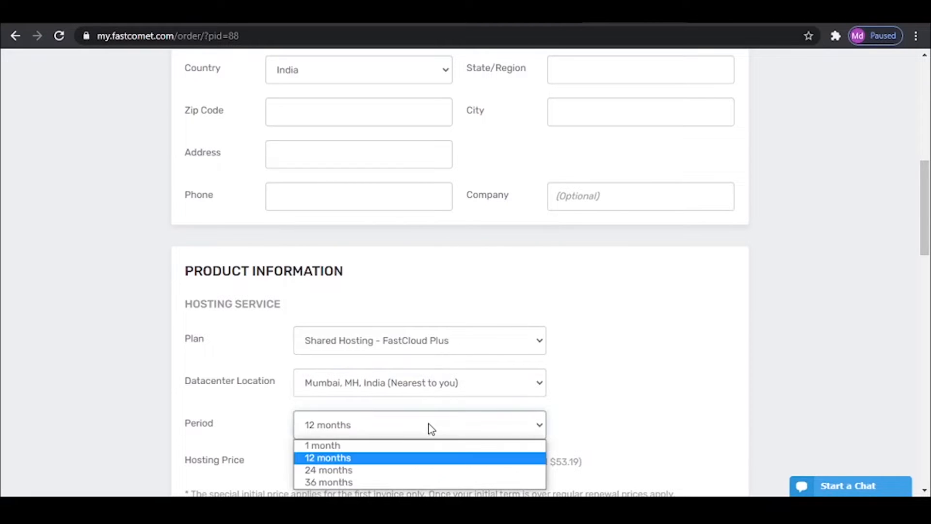
pyautogui.click(387, 461)
# - Review the order's extras, payment fields and summary, then agree to the Terms of Service and try to complete the order
pyautogui.scroll(-8, 618, 422)
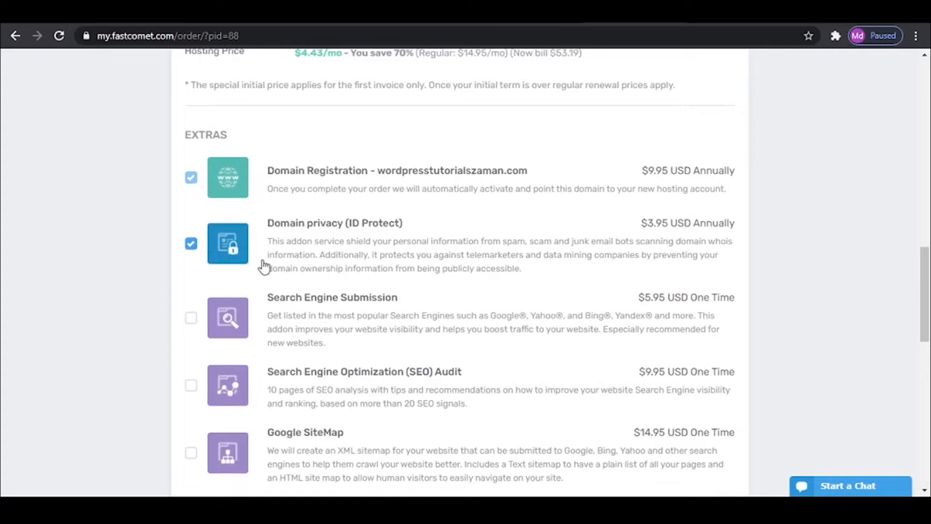
pyautogui.scroll(-7, 389, 272)
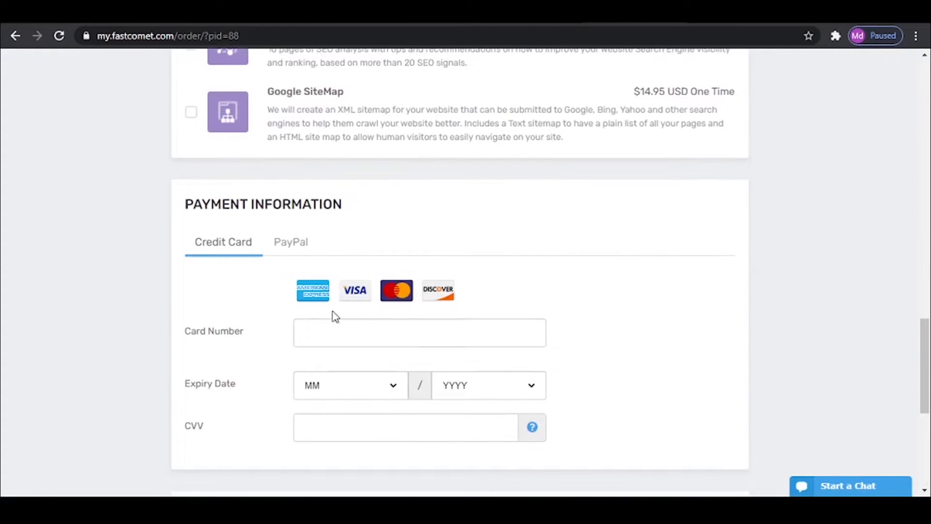
pyautogui.scroll(-7, 450, 358)
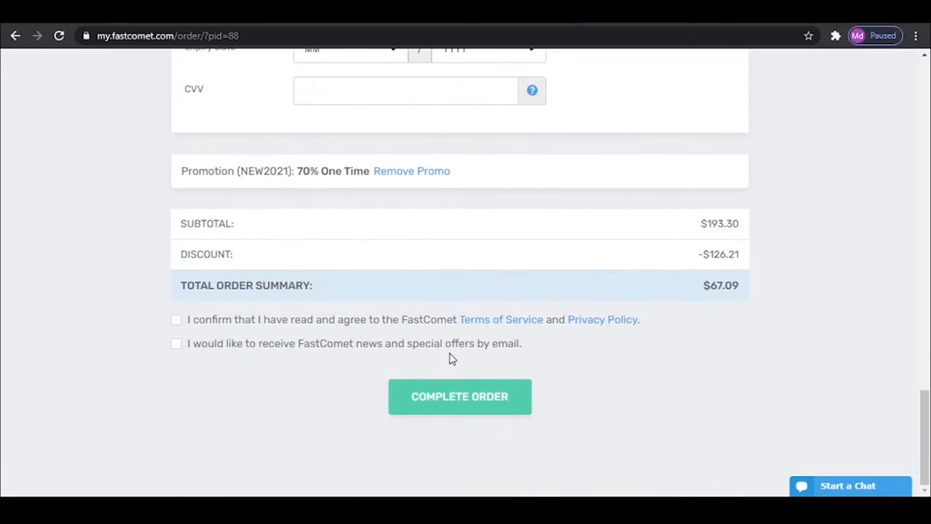
pyautogui.click(184, 324)
pyautogui.click(495, 406)
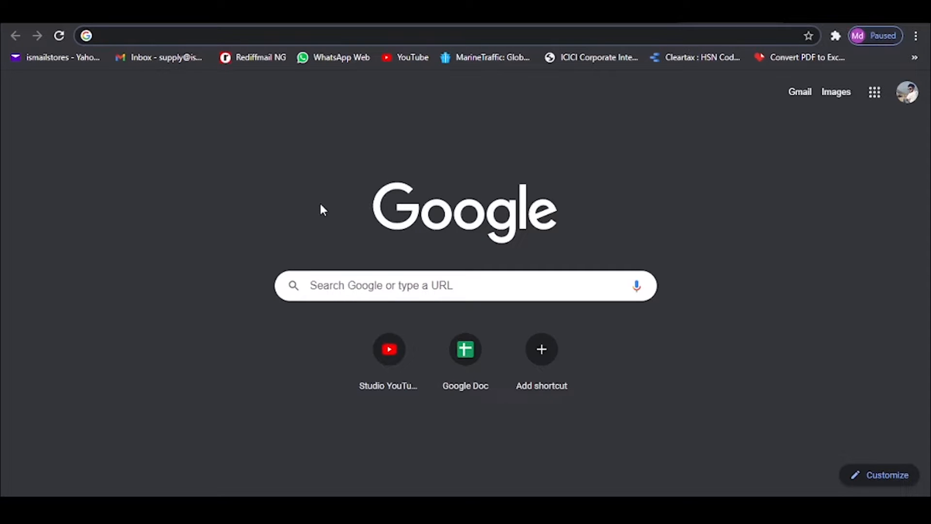
# - Go to the FastComet client login page at my.fastcomet.com
pyautogui.write('my')
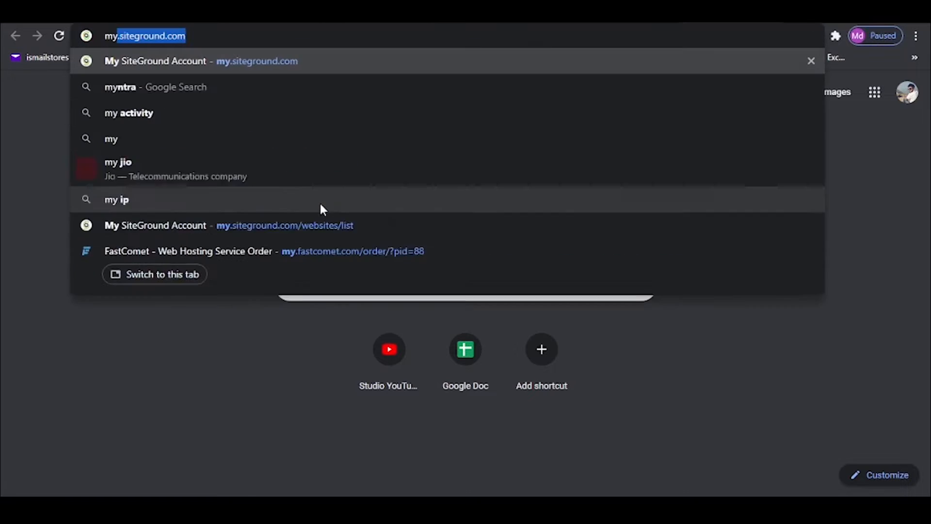
pyautogui.write('.fastcomet.com')
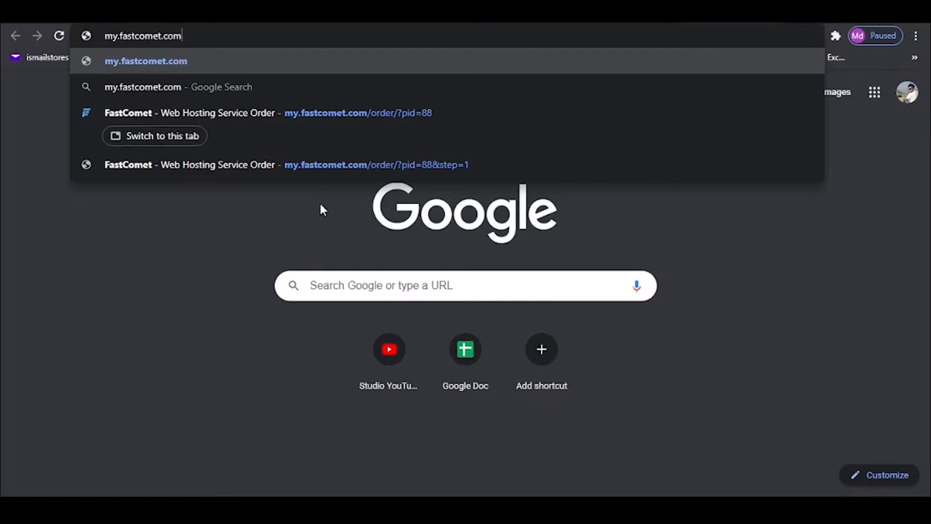
pyautogui.press('Return')
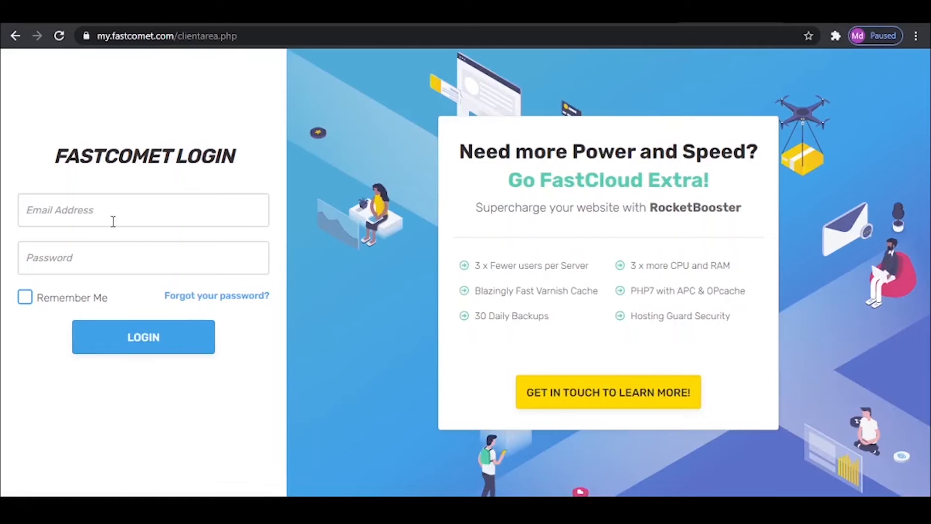
# - Log in to the hosting account with the e-mail address and account password, with Remember Me enabled
pyautogui.click(137, 210)
pyautogui.click(125, 245)
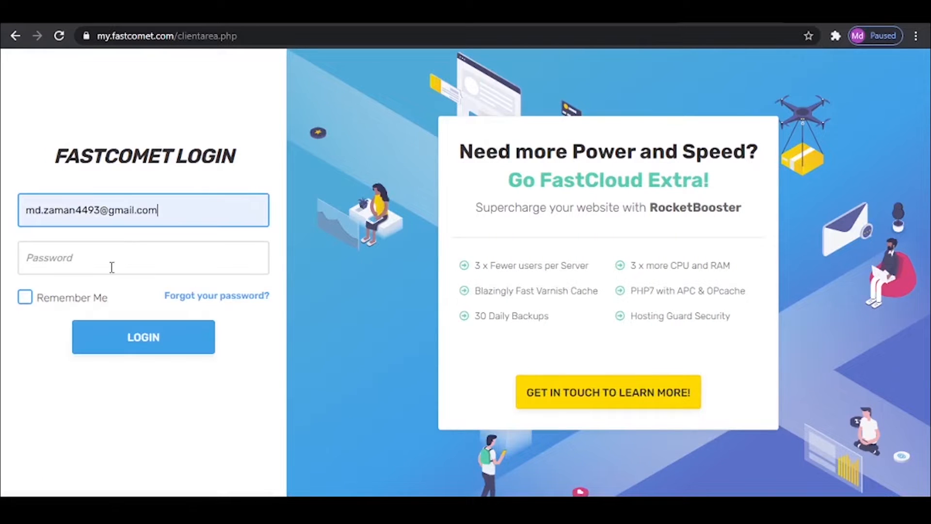
pyautogui.click(116, 264)
pyautogui.hotkey('ctrl', 'v')
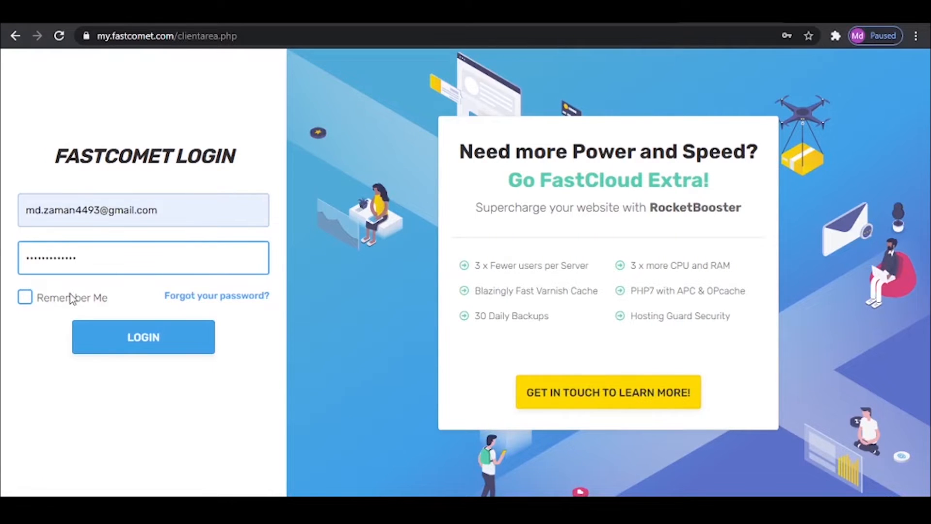
pyautogui.click(25, 298)
pyautogui.click(129, 337)
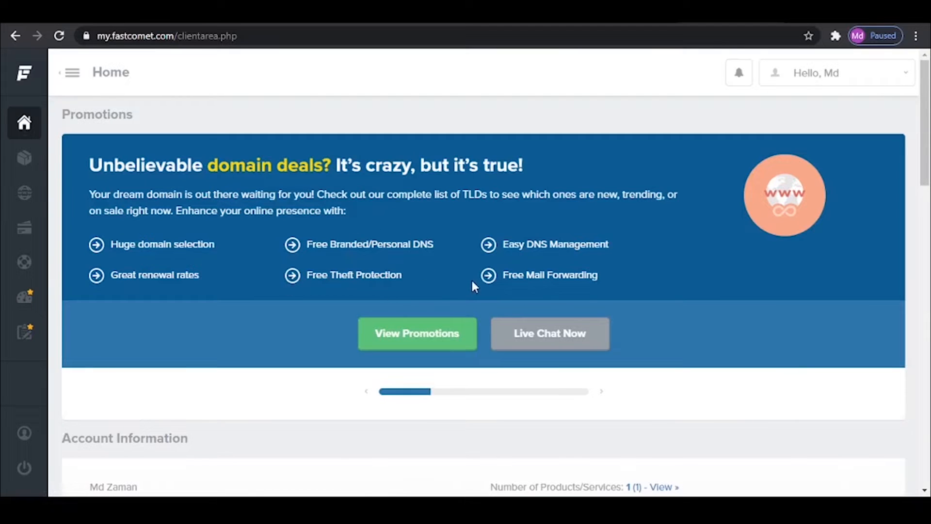
# - Review the client area's overview and active products, and look through the departments available for a support ticket
pyautogui.scroll(-10, 479, 288)
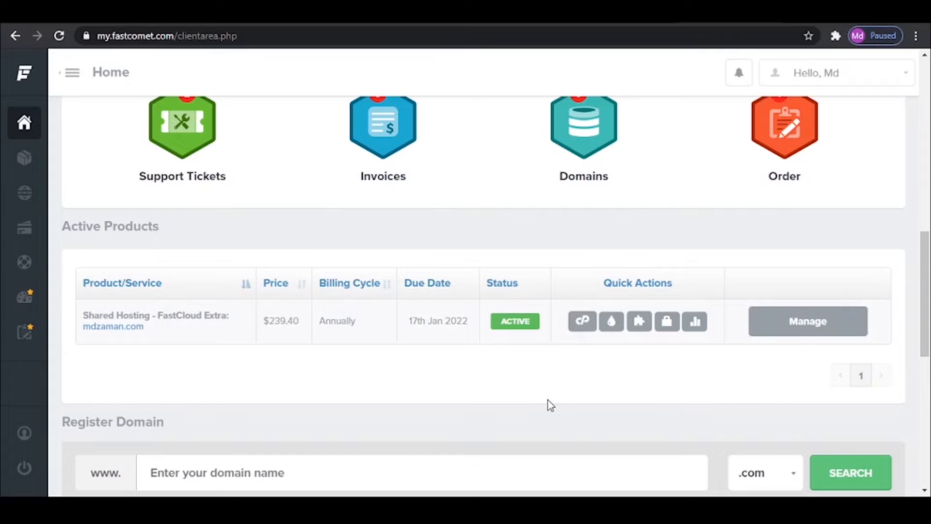
pyautogui.scroll(5, 548, 403)
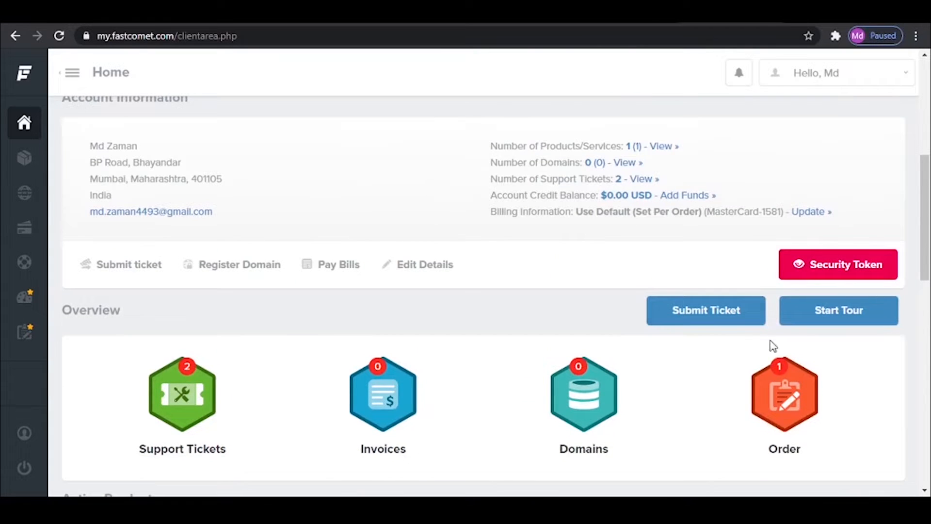
pyautogui.click(707, 316)
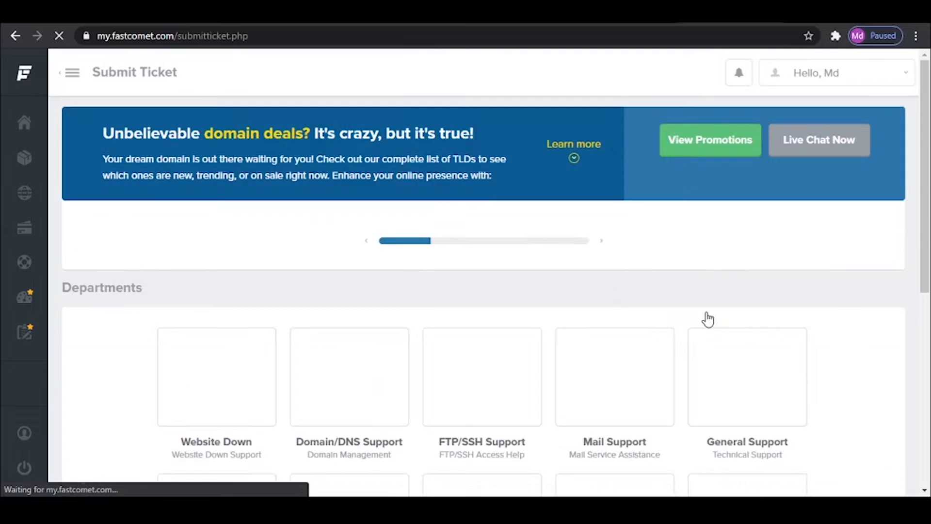
pyautogui.scroll(-3, 550, 373)
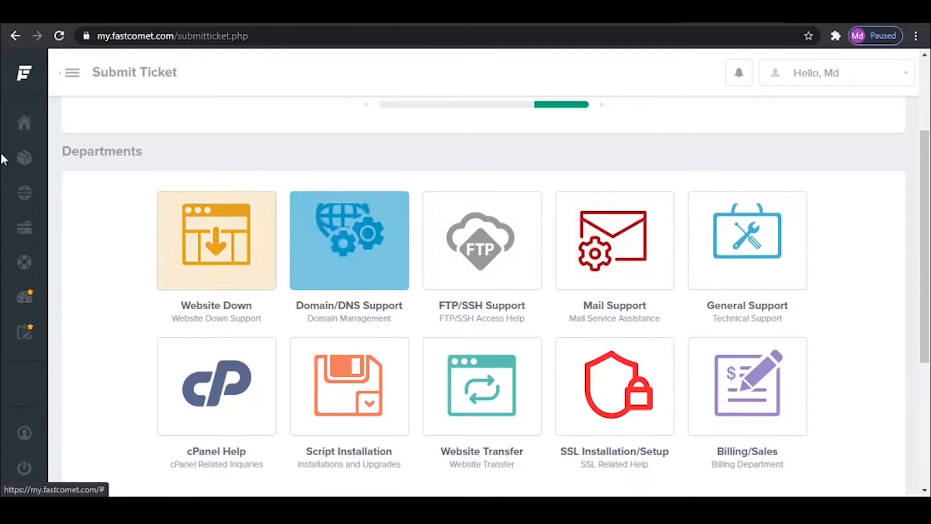
pyautogui.click(27, 124)
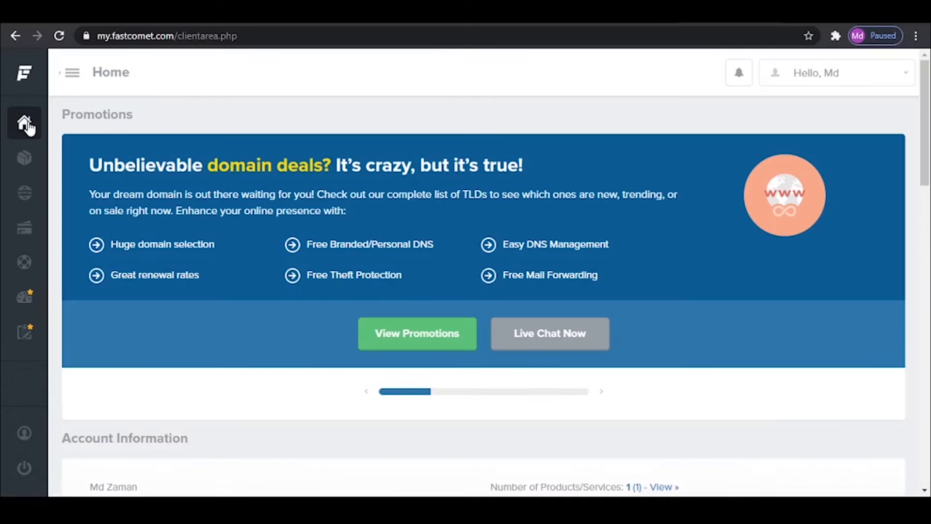
pyautogui.scroll(-10, 678, 206)
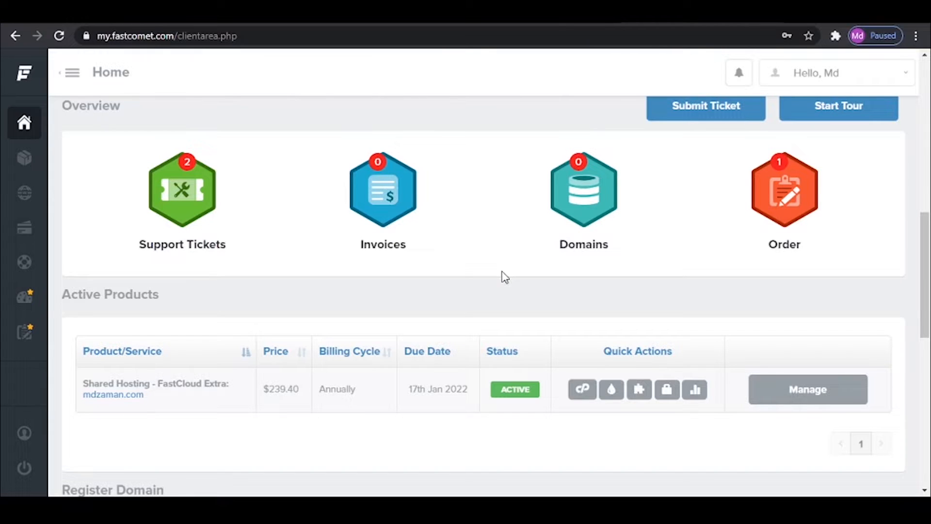
# - Open godaddy.com in a new browser tab
pyautogui.hotkey('ctrl', 't')
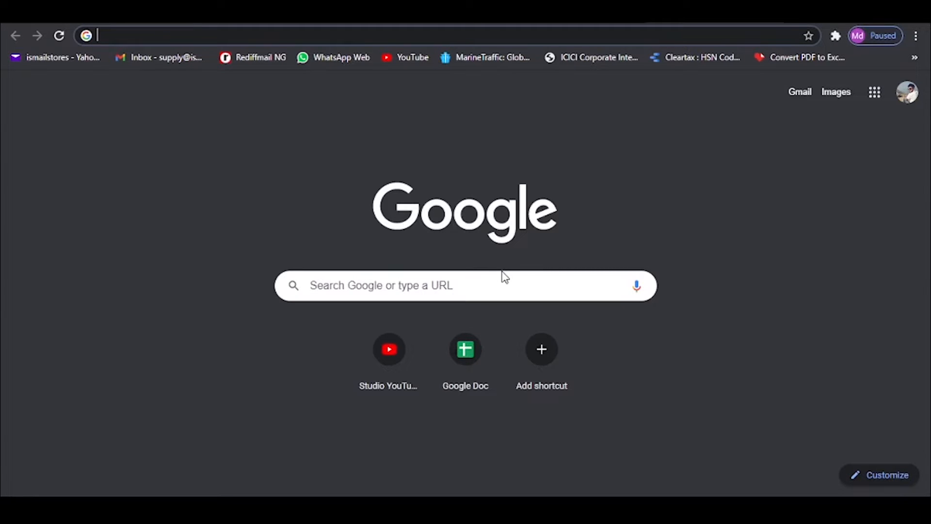
pyautogui.write('godad')
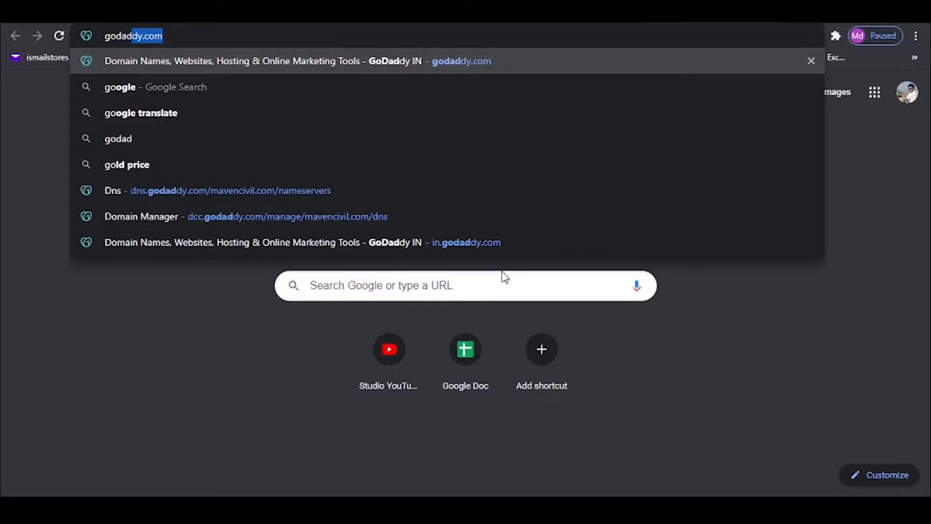
pyautogui.write('dy.com')
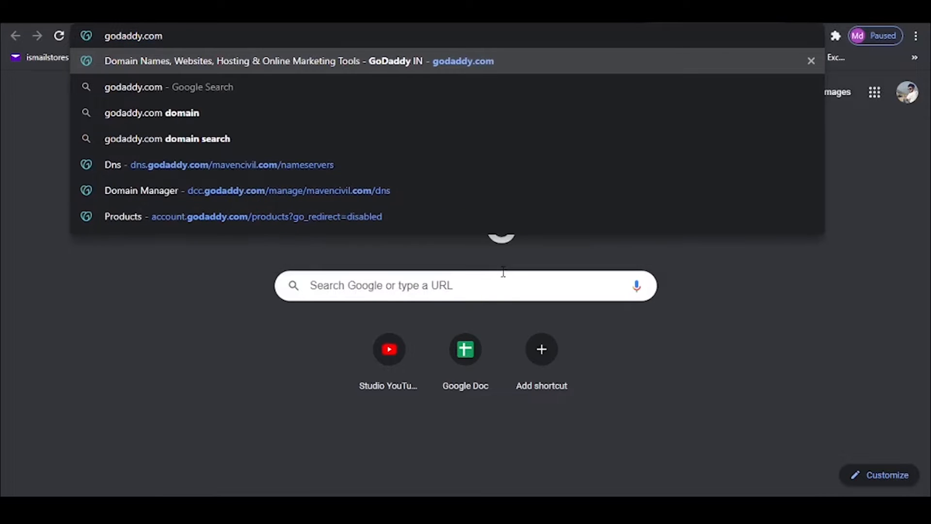
pyautogui.press('Return')
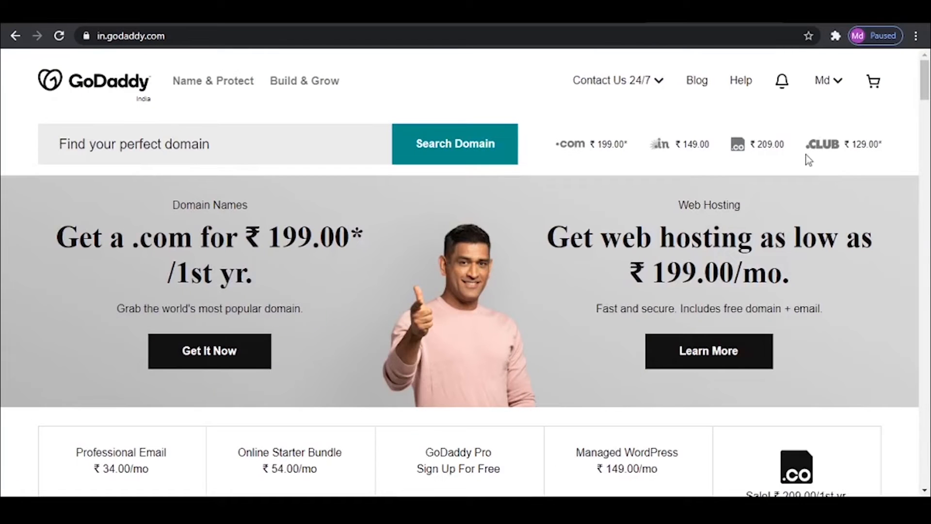
# - Open DNS management for mavencivil.com from the account's products and go to its Nameservers section
pyautogui.click(839, 84)
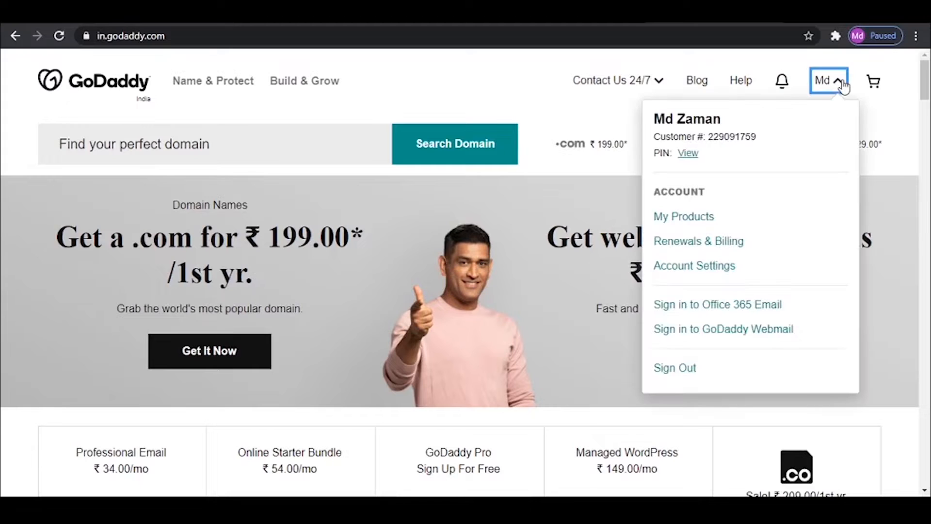
pyautogui.click(688, 221)
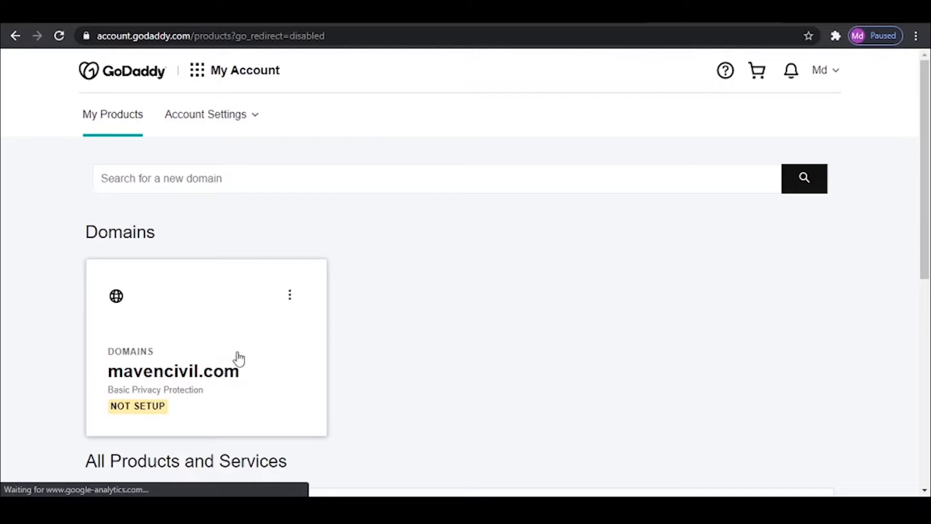
pyautogui.click(286, 301)
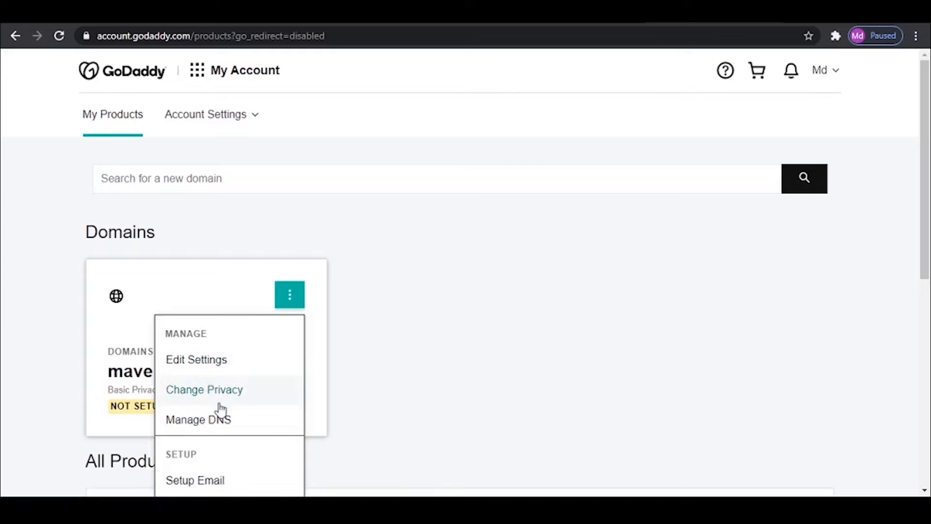
pyautogui.click(213, 423)
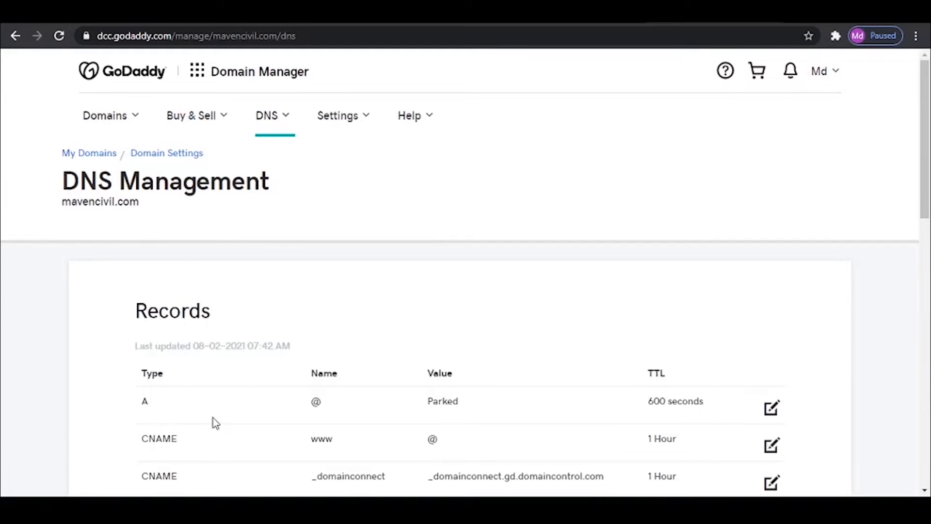
pyautogui.scroll(-10, 213, 418)
pyautogui.scroll(-1, 213, 418)
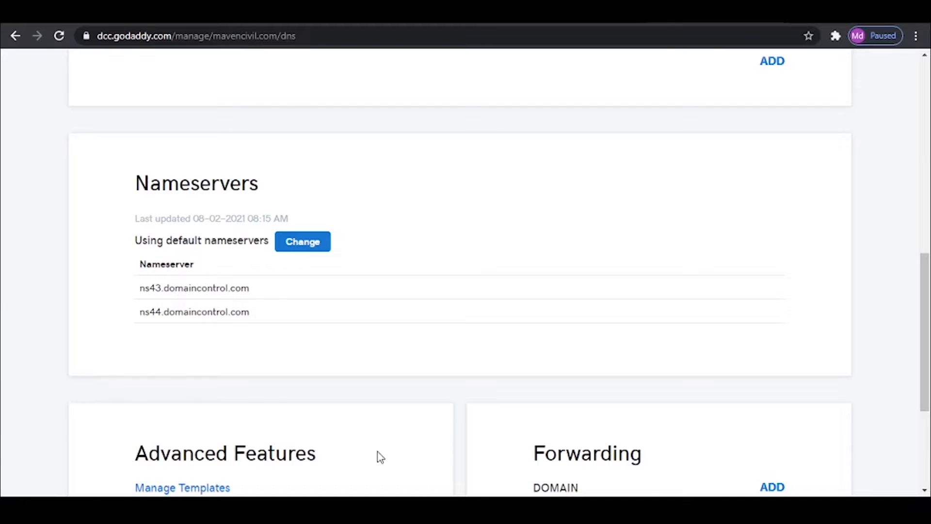
# - Check the nameservers in FastComet's hosting e-mail in Gmail, then start entering custom nameservers for mavencivil.com in GoDaddy
pyautogui.hotkey('ctrl', 'Tab')
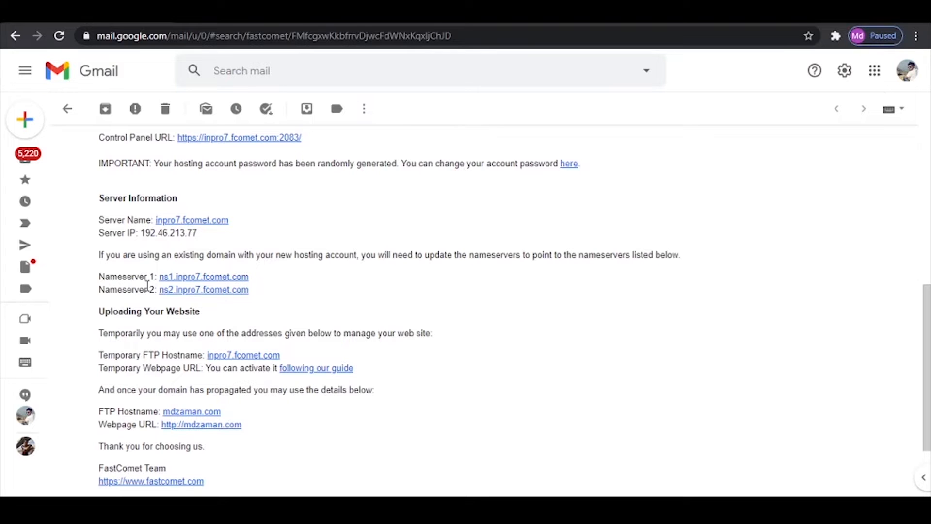
pyautogui.hotkey('ctrl', 'Tab')
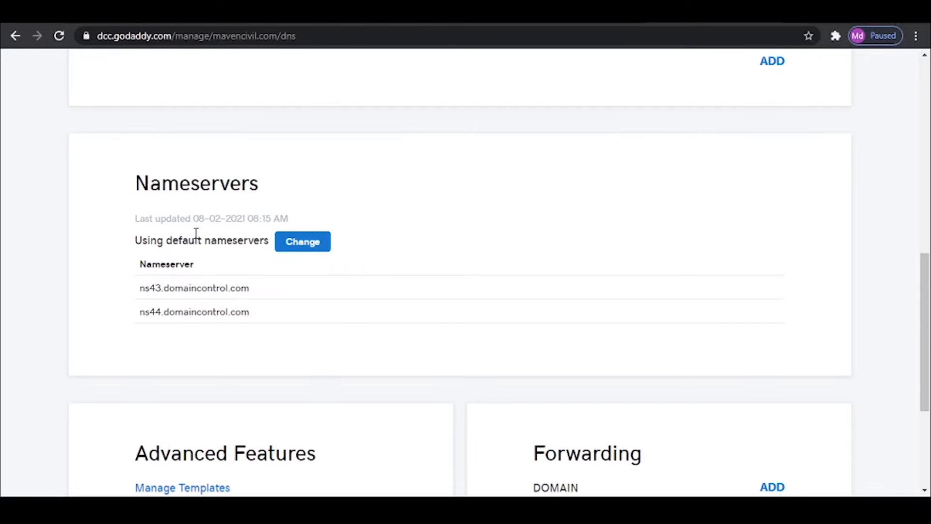
pyautogui.click(300, 242)
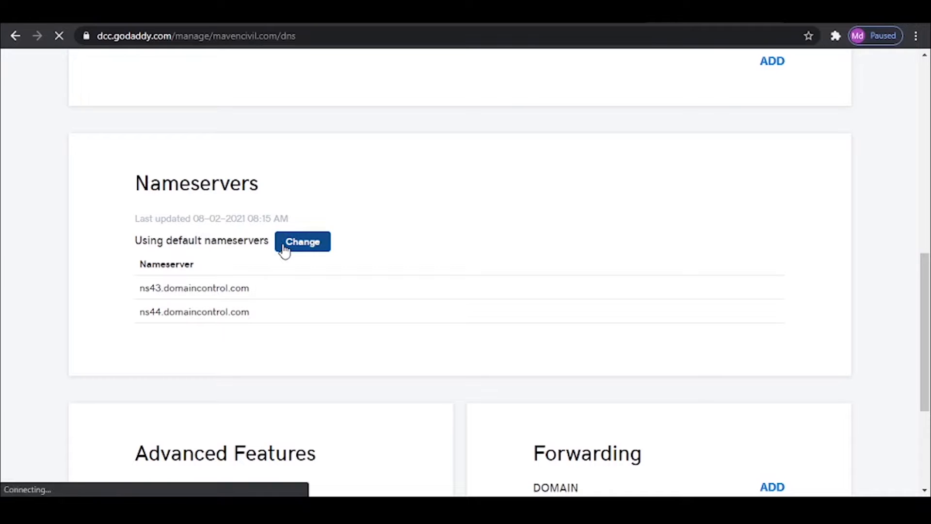
pyautogui.scroll(-3, 286, 252)
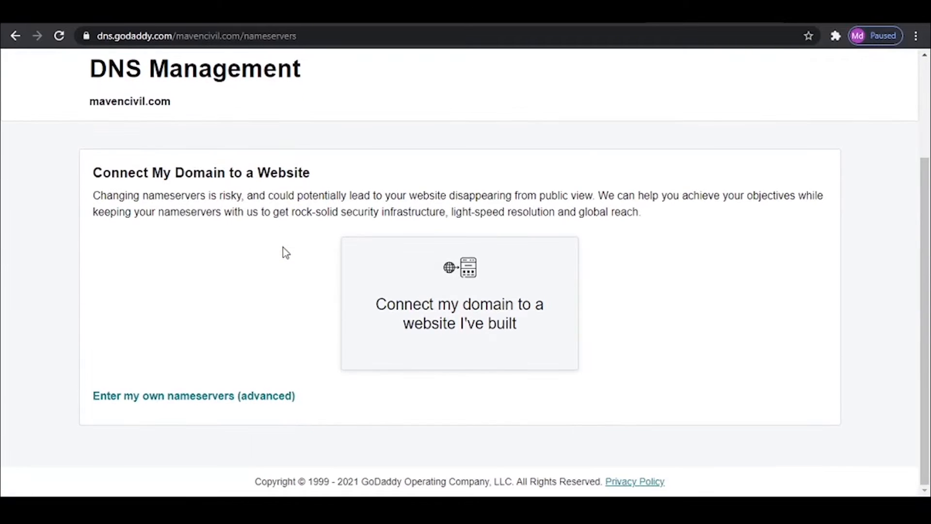
pyautogui.click(133, 403)
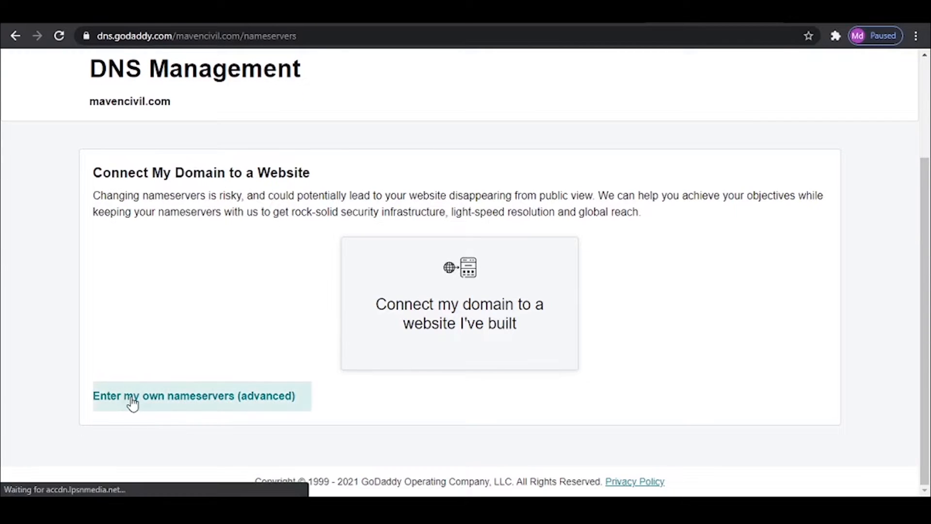
pyautogui.click(210, 396)
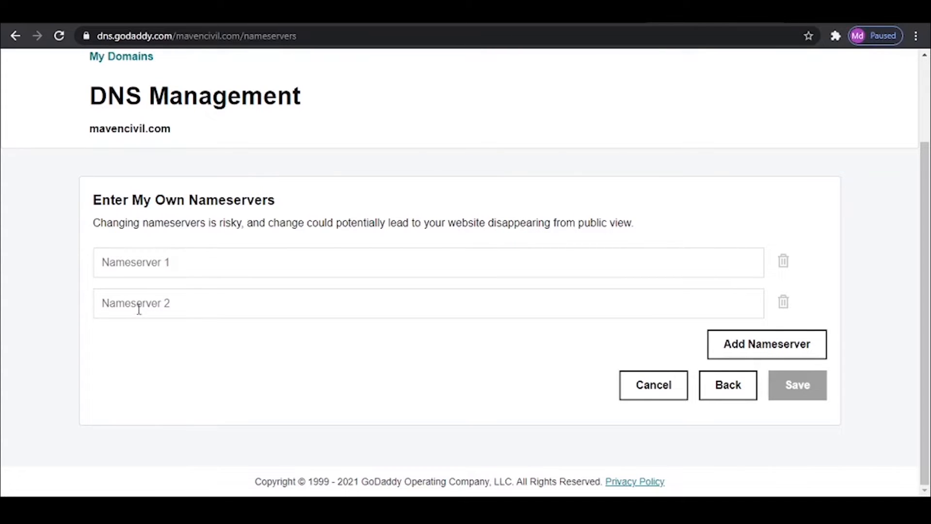
pyautogui.click(181, 260)
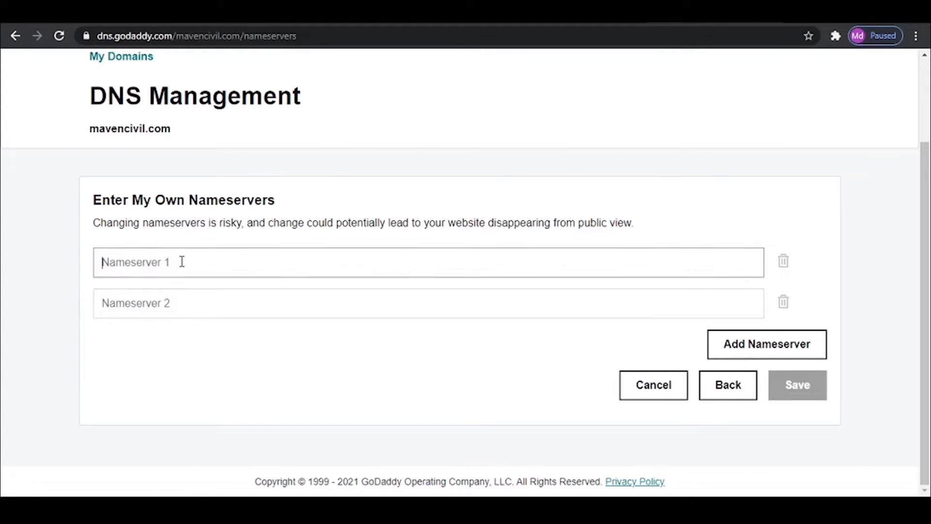
# - Copy ns1.inpro7.fcomet.com and ns2.inpro7.fcomet.com from the hosting e-mail in Gmail into GoDaddy's Nameserver 1 and Nameserver 2 fields
pyautogui.hotkey('alt', 'Tab')
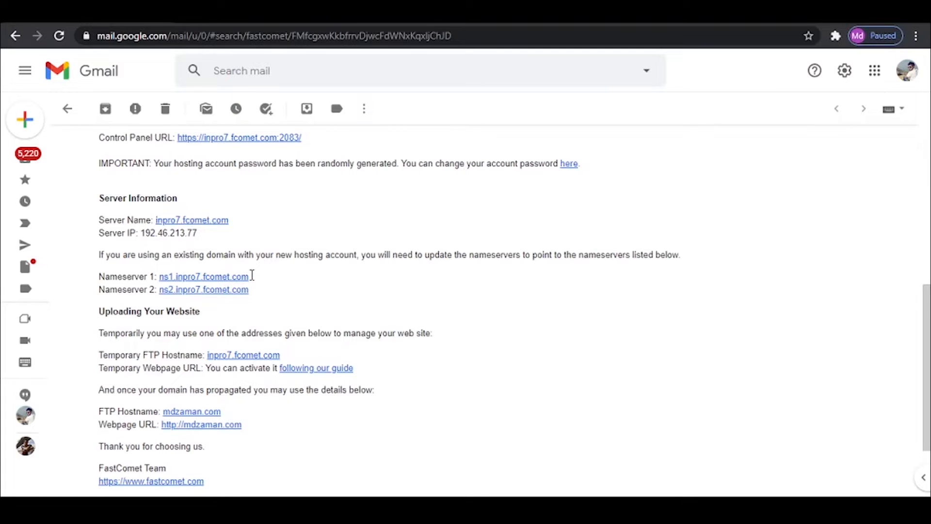
pyautogui.moveTo(252, 275); pyautogui.dragTo(158, 276)
pyautogui.hotkey('ctrl', 'c')
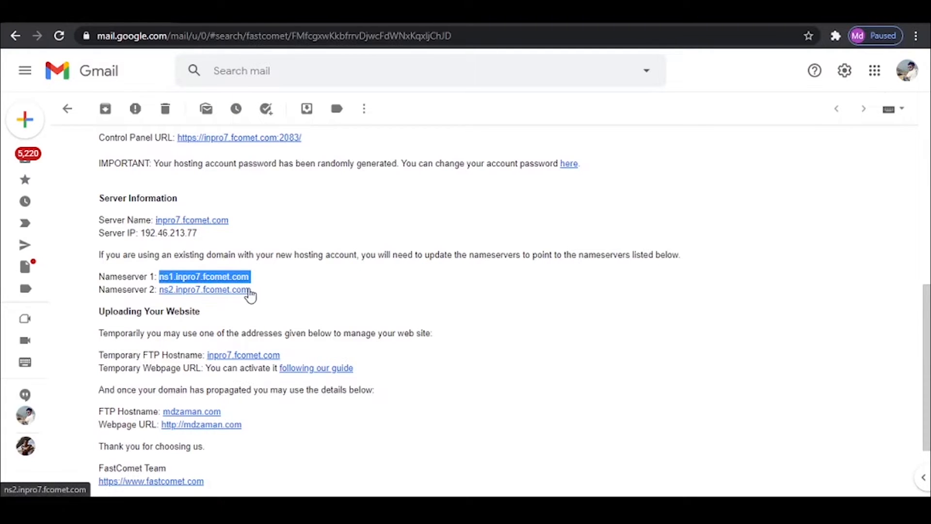
pyautogui.hotkey('alt', 'Tab')
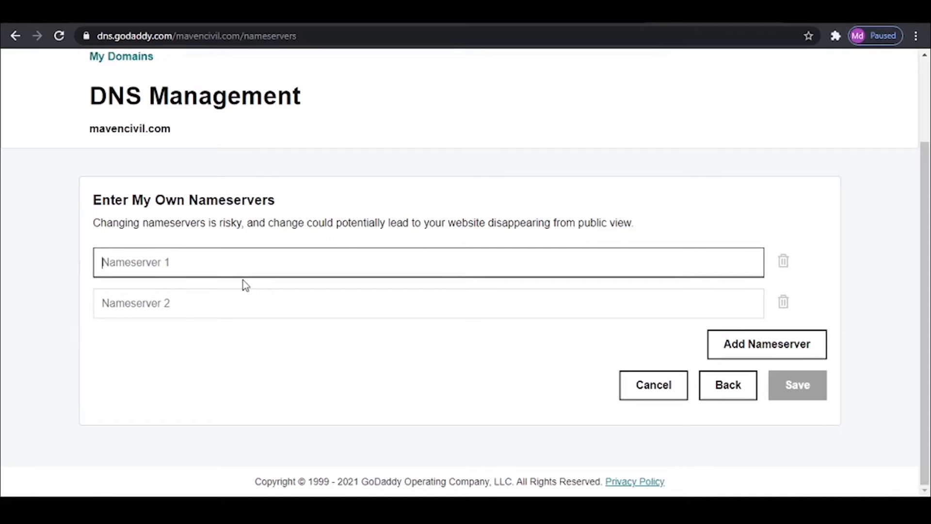
pyautogui.hotkey('ctrl', 'v')
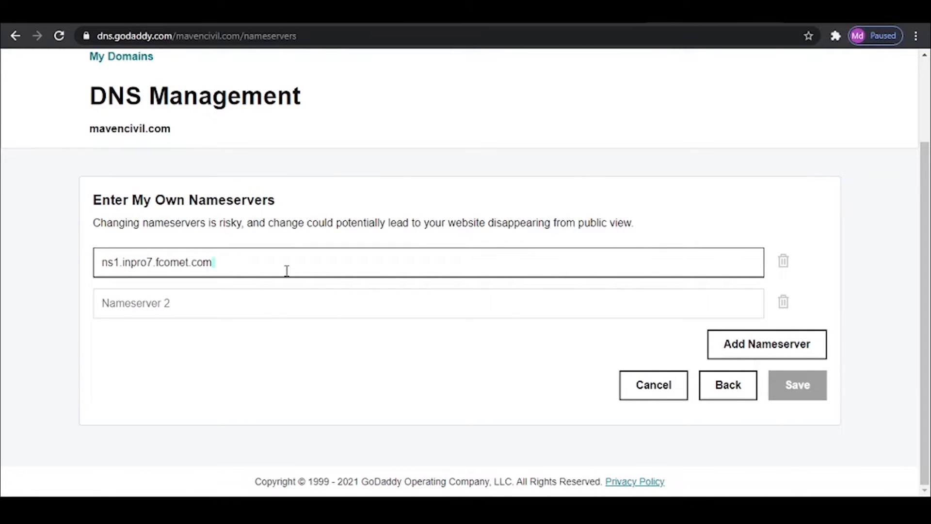
pyautogui.click(234, 303)
pyautogui.hotkey('alt', 'Tab')
pyautogui.moveTo(249, 291); pyautogui.dragTo(162, 299)
pyautogui.hotkey('ctrl', 'c')
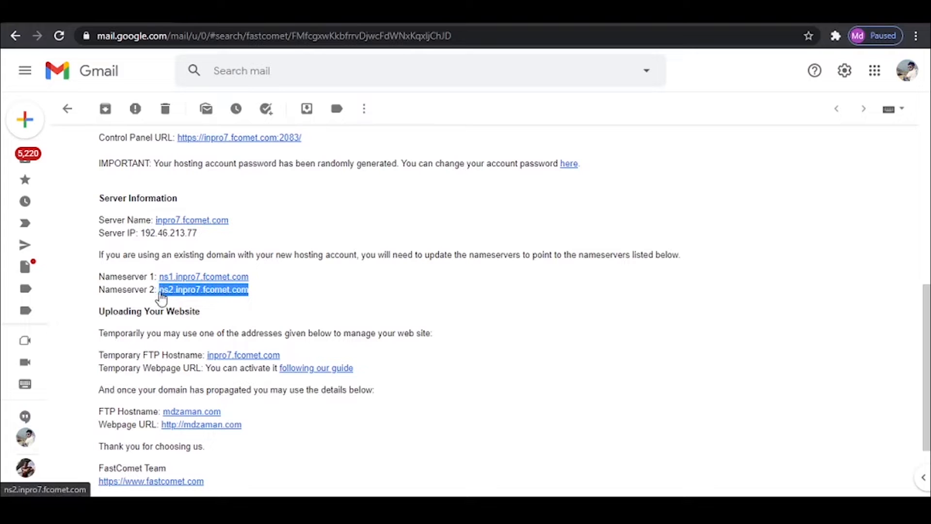
pyautogui.hotkey('alt', 'Tab')
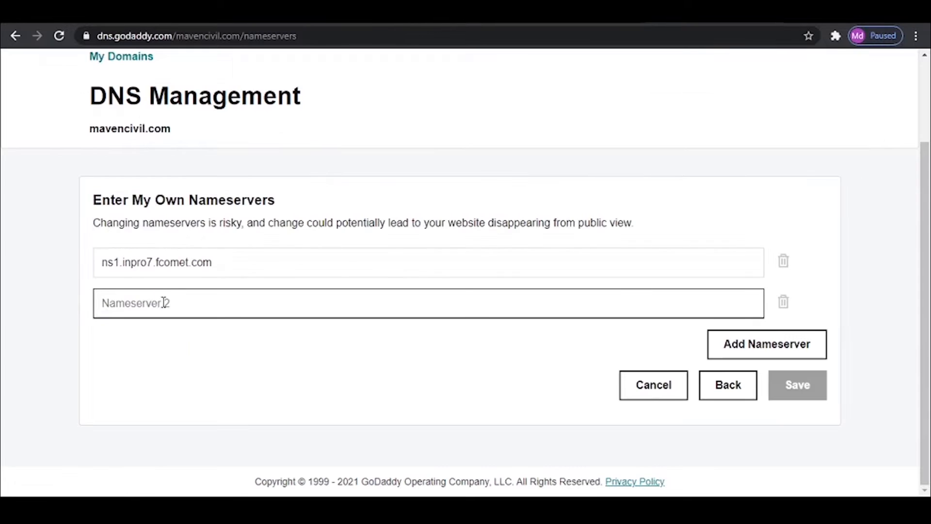
pyautogui.hotkey('ctrl', 'v')
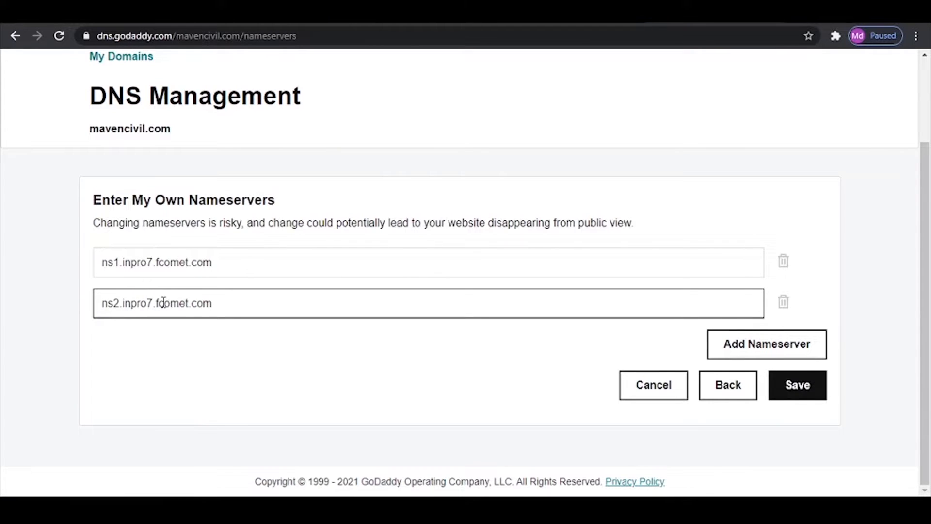
# - Save the custom nameservers for mavencivil.com and consent to the nameserver update
pyautogui.click(823, 386)
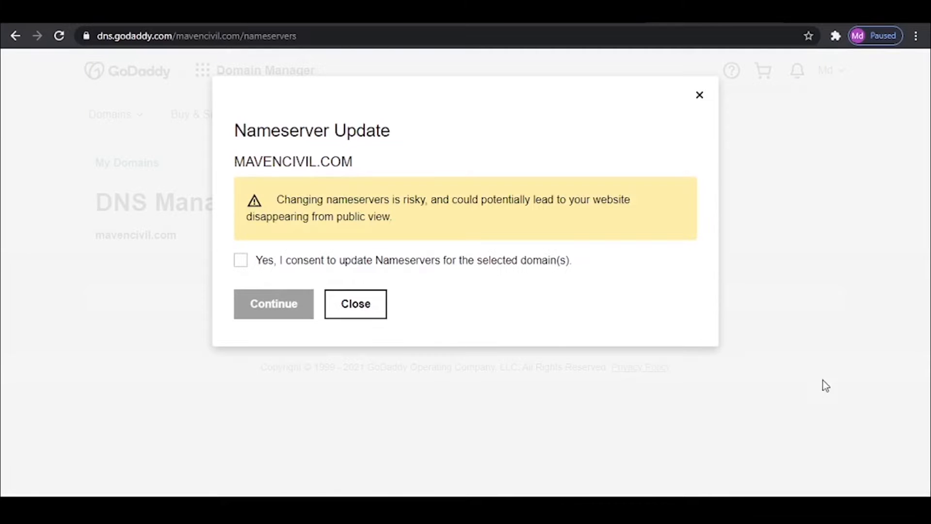
pyautogui.click(240, 260)
pyautogui.click(269, 308)
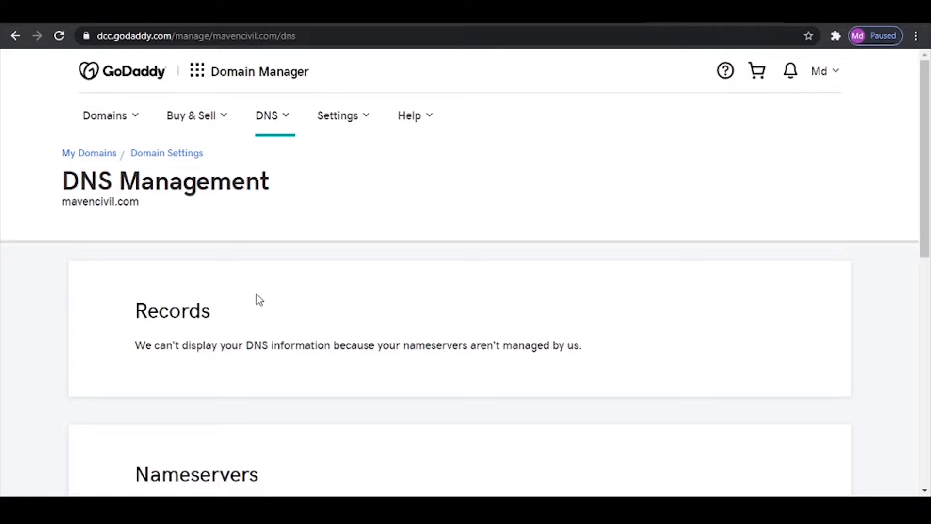
# - Switch to the FastComet client area and access cPanel for the FastCloud Extra hosting, entering the master password
pyautogui.click(715, 13)
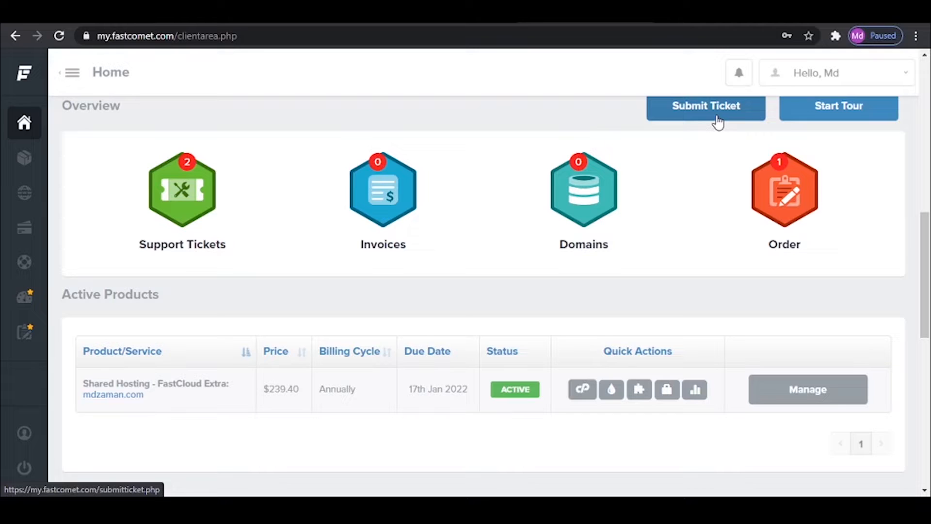
pyautogui.click(576, 394)
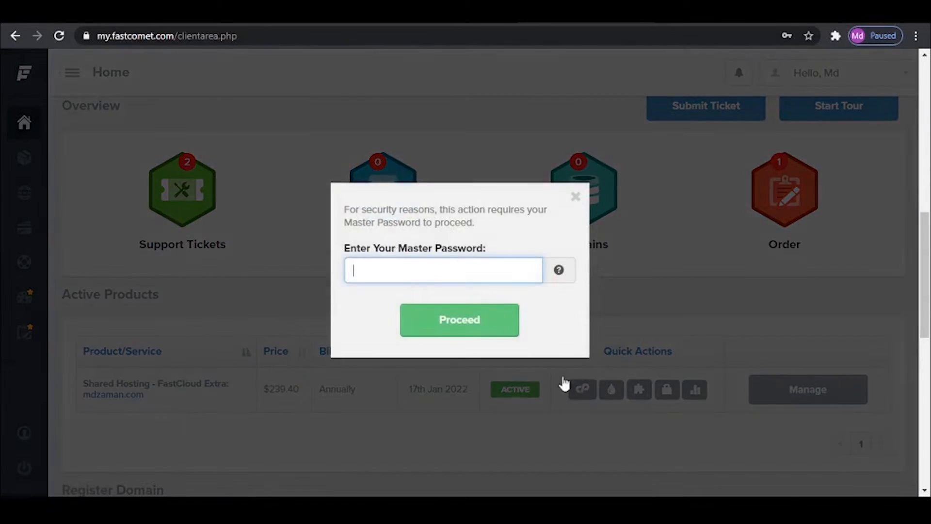
pyautogui.scroll(-2, 405, 272)
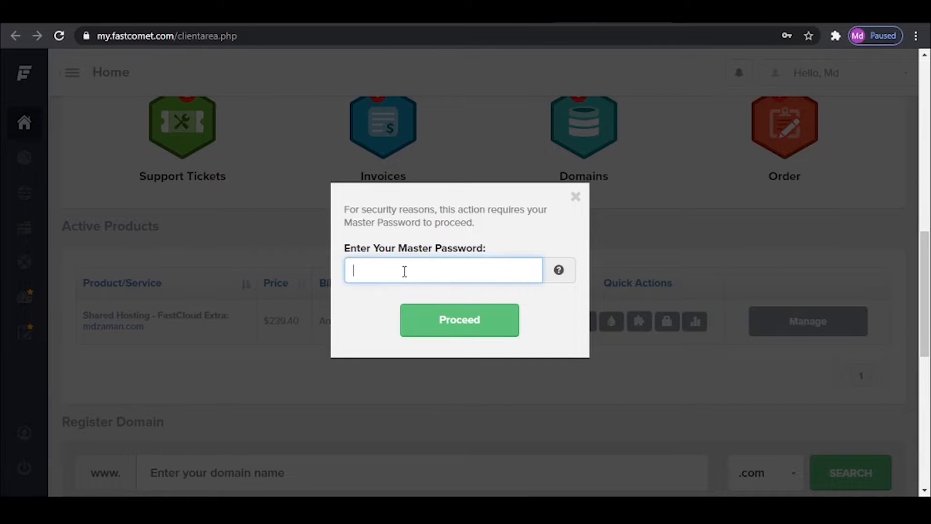
pyautogui.hotkey('alt', 'Tab')
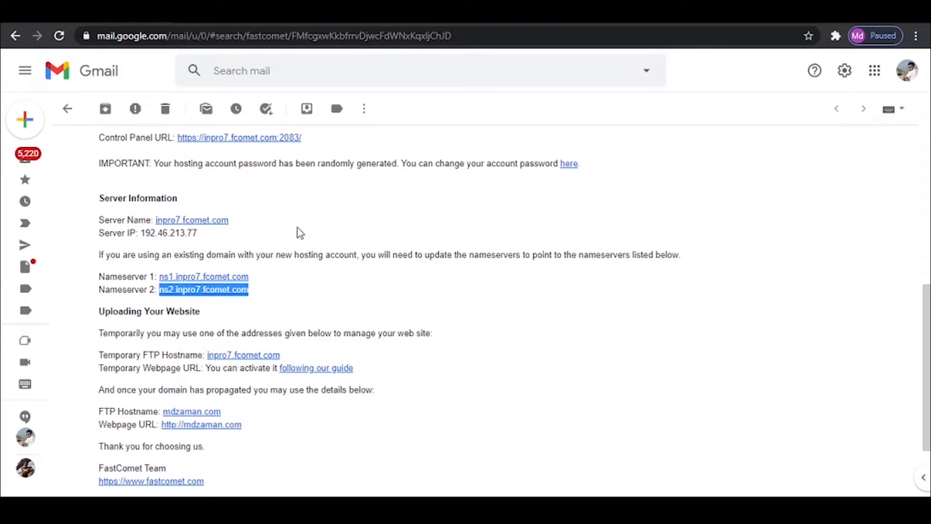
pyautogui.click(370, 221)
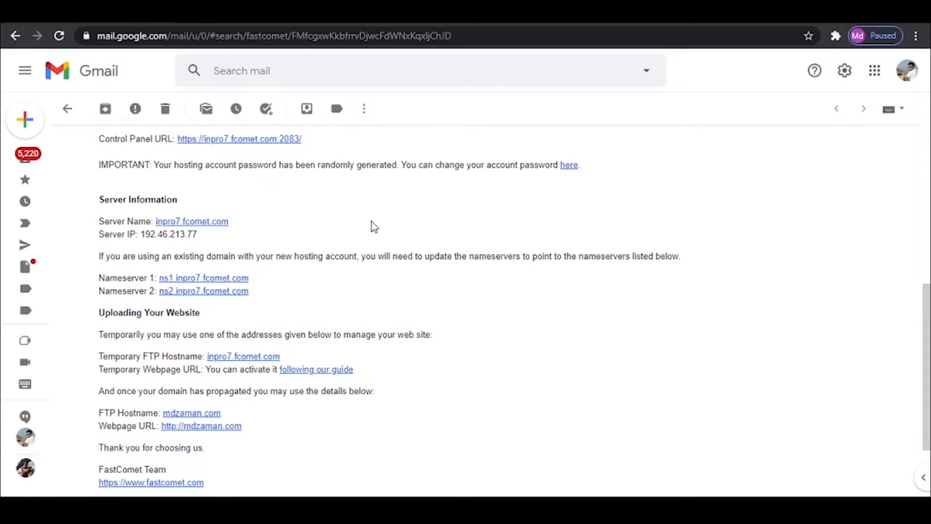
pyautogui.hotkey('alt', 'Tab')
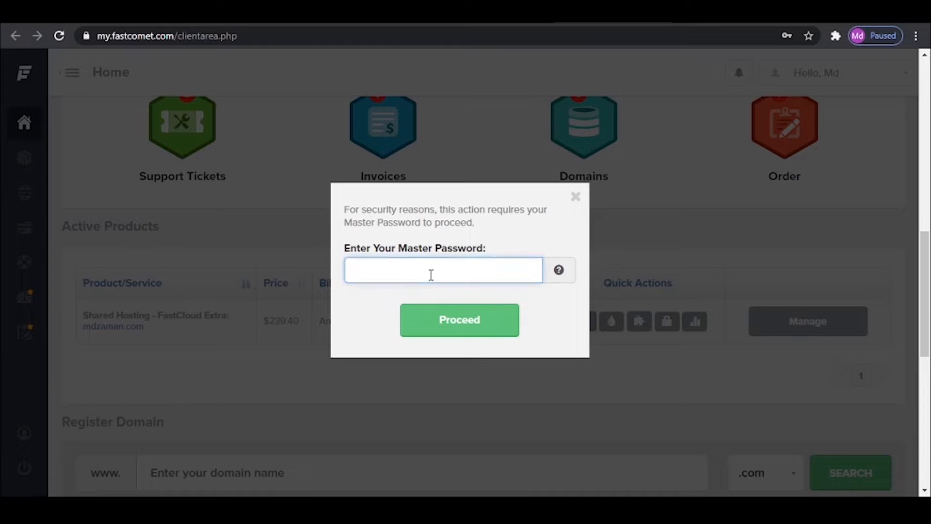
pyautogui.write('••')
pyautogui.write('•••••••••••')
pyautogui.click(451, 328)
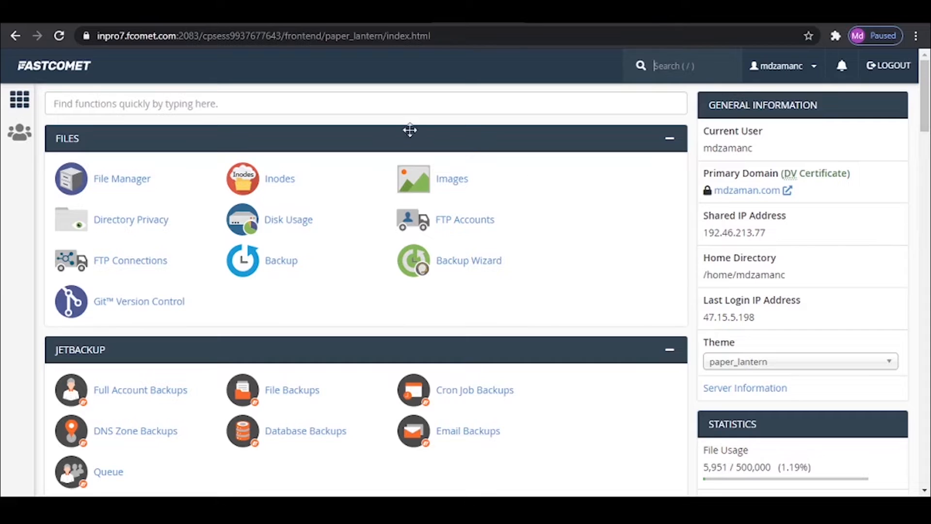
# - Search cPanel's functions for "ssl" and open Let's Encrypt SSL
pyautogui.click(358, 107)
pyautogui.write('ssl')
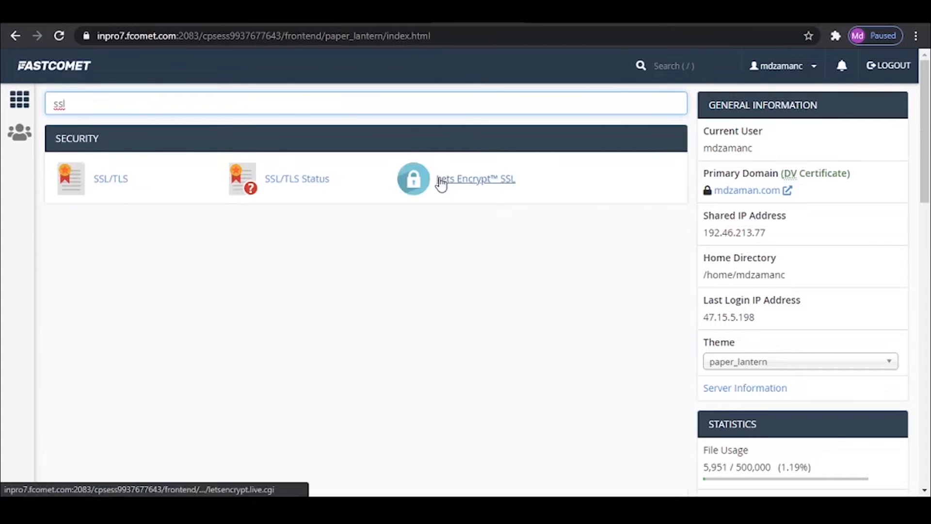
pyautogui.click(464, 189)
pyautogui.scroll(-2, 221, 278)
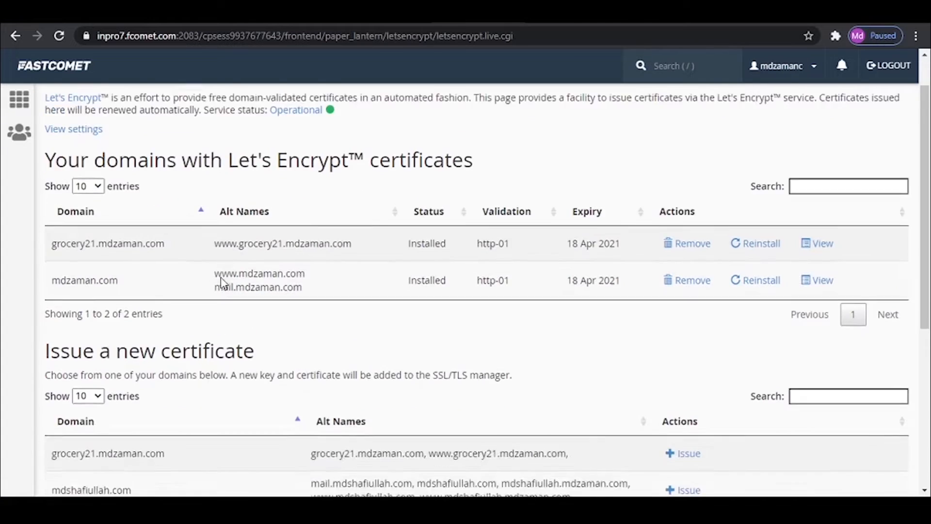
# - Issue a Let's Encrypt certificate for mohdzaman.com with http-01 validation and go back to the certificate list
pyautogui.scroll(-5, 220, 277)
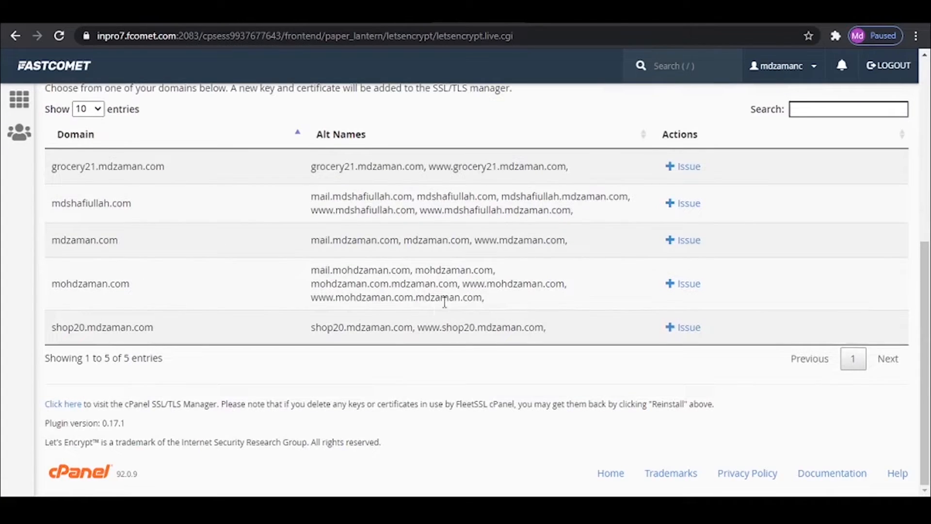
pyautogui.click(687, 291)
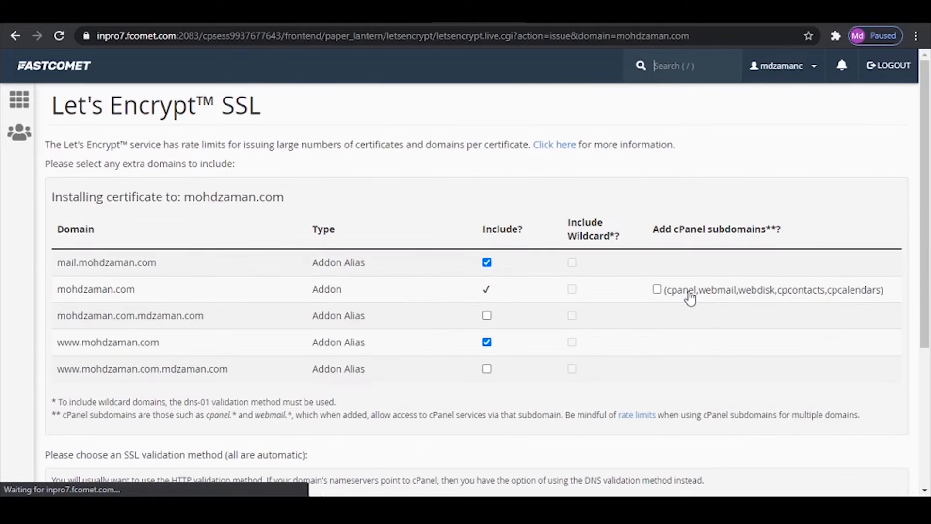
pyautogui.scroll(-4, 312, 289)
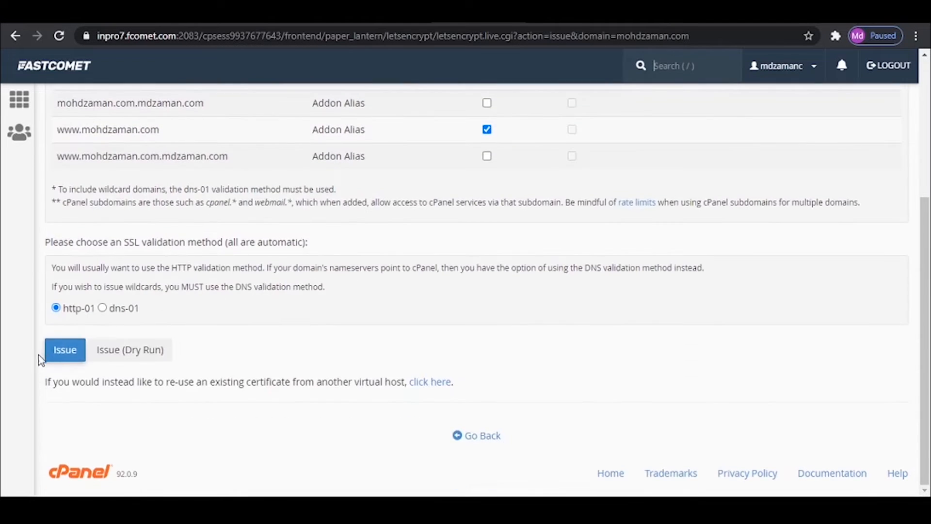
pyautogui.click(64, 360)
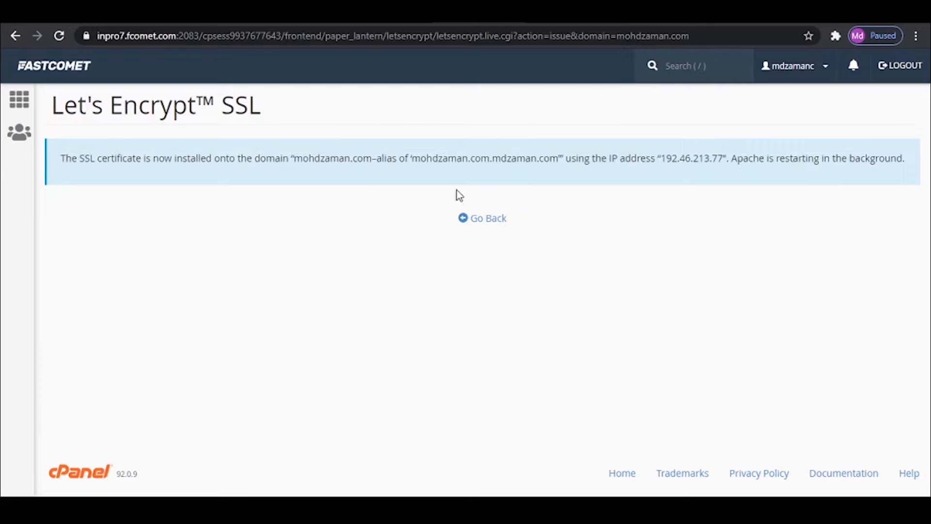
pyautogui.click(484, 224)
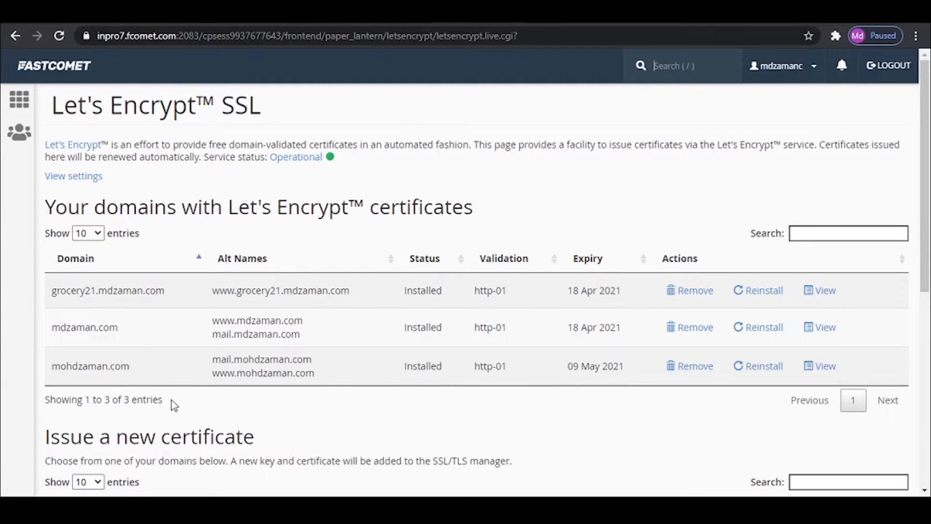
pyautogui.click(20, 101)
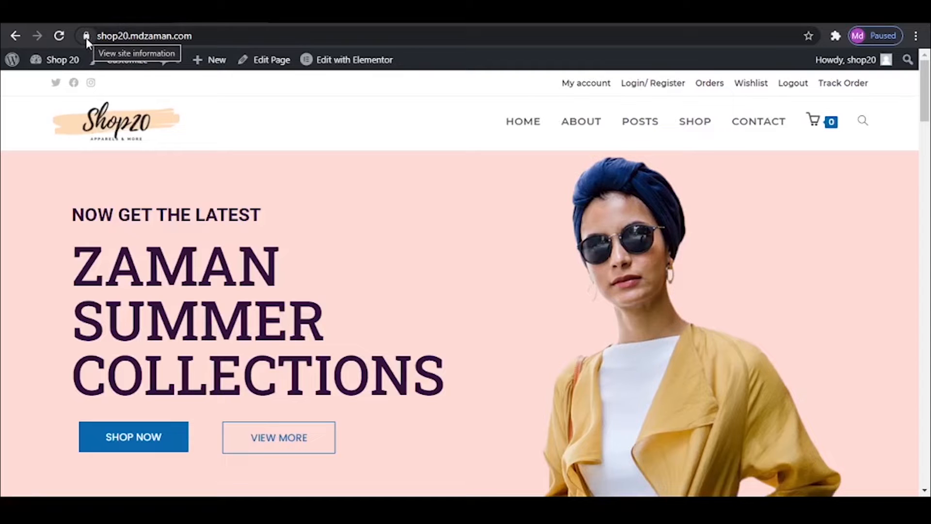
pyautogui.click(86, 38)
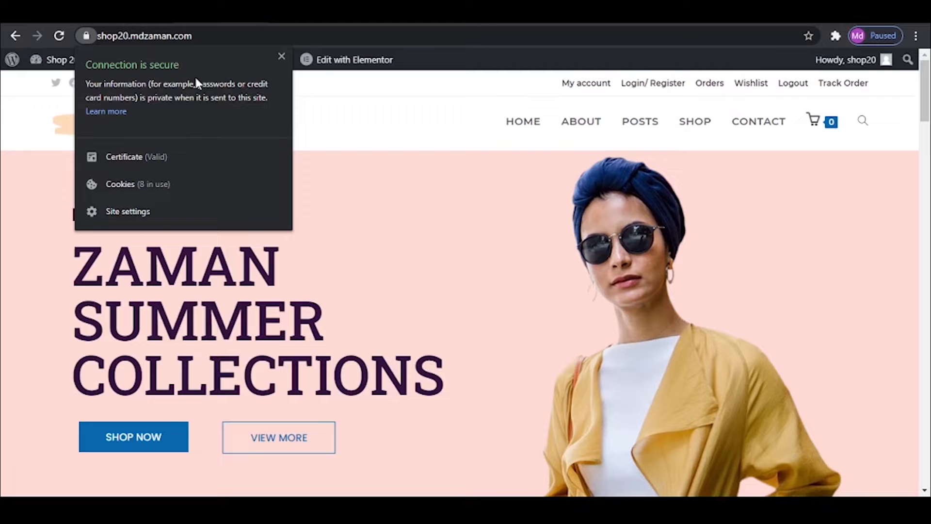
pyautogui.press('Escape')
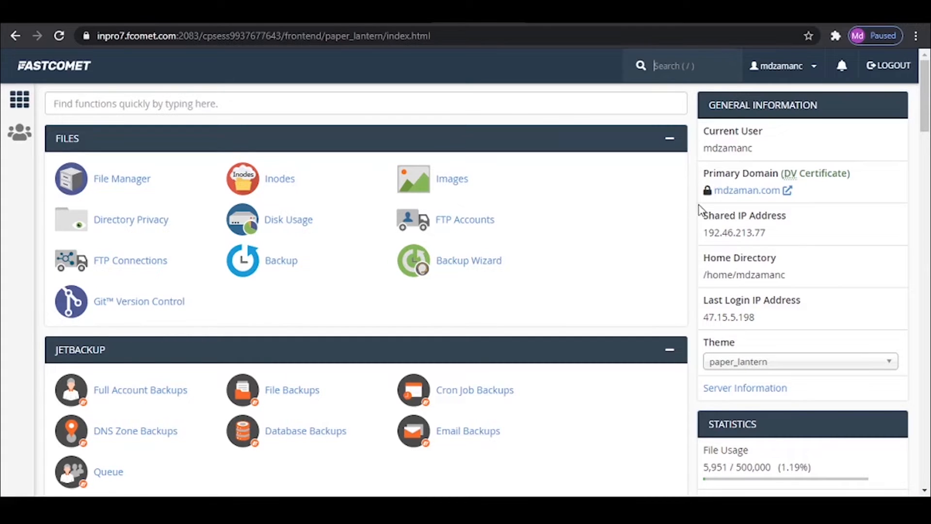
# - Search cPanel's functions for "soft", open Softaculous Apps Installer and start a WordPress installation
pyautogui.click(427, 101)
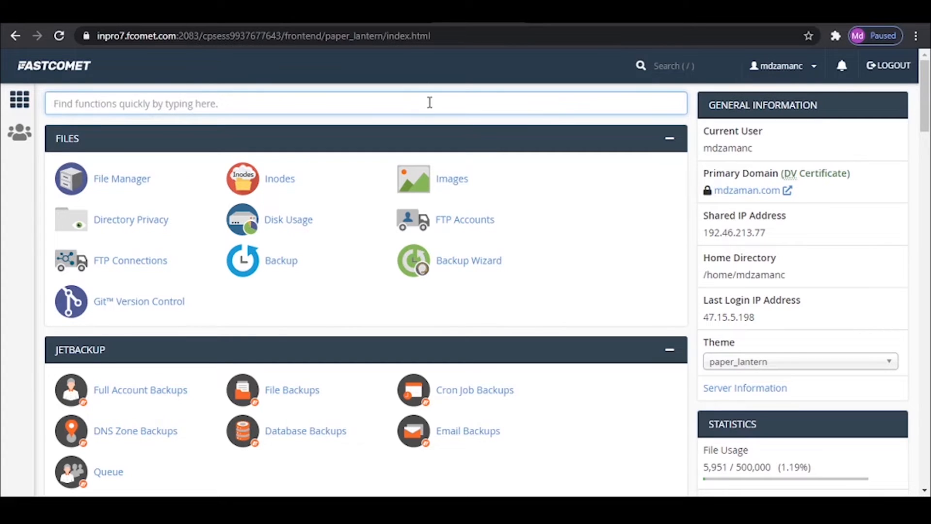
pyautogui.write('soft')
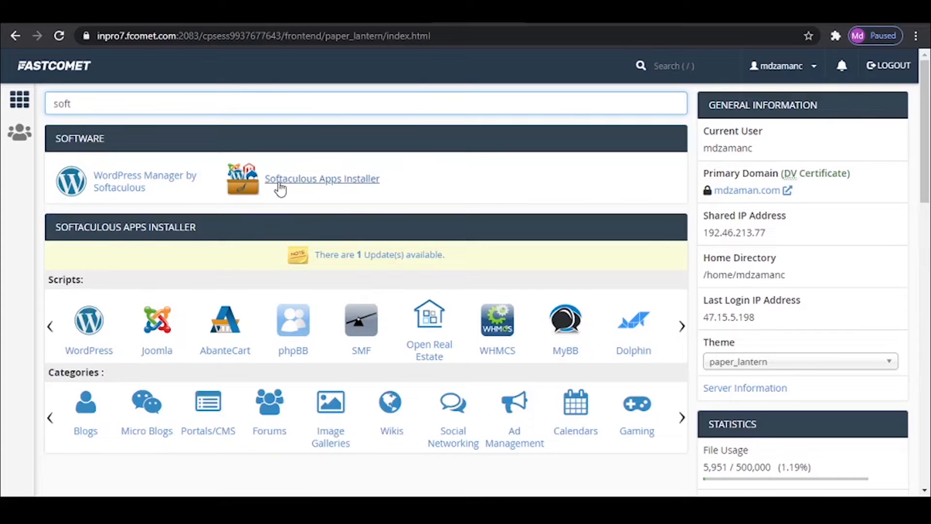
pyautogui.click(348, 183)
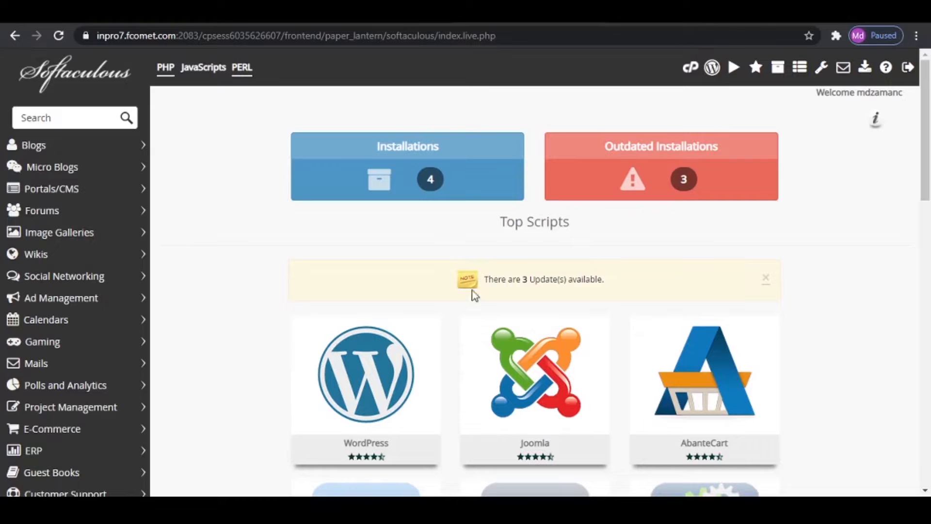
pyautogui.click(366, 367)
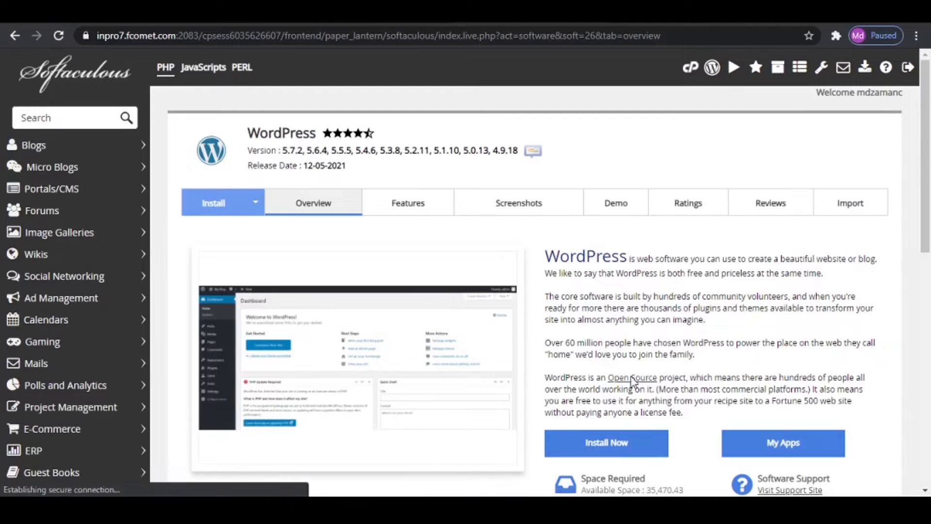
pyautogui.click(606, 443)
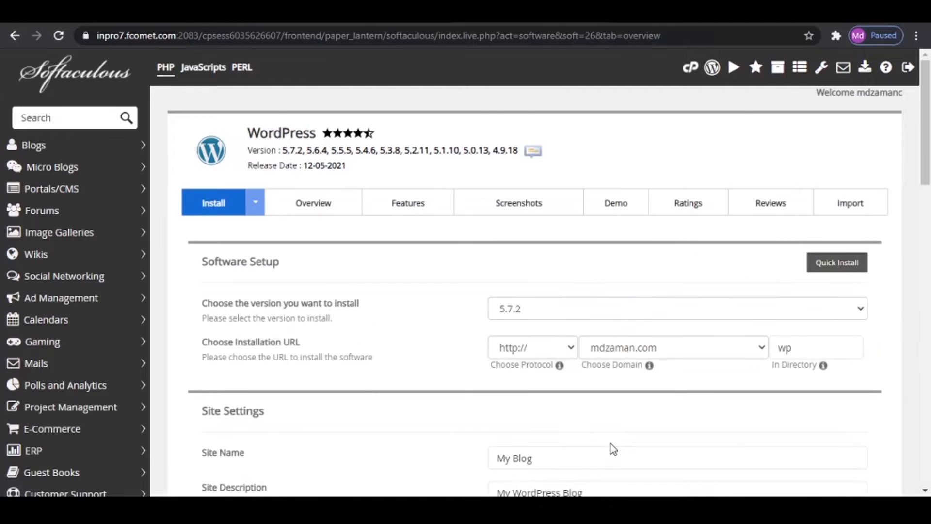
pyautogui.click(526, 311)
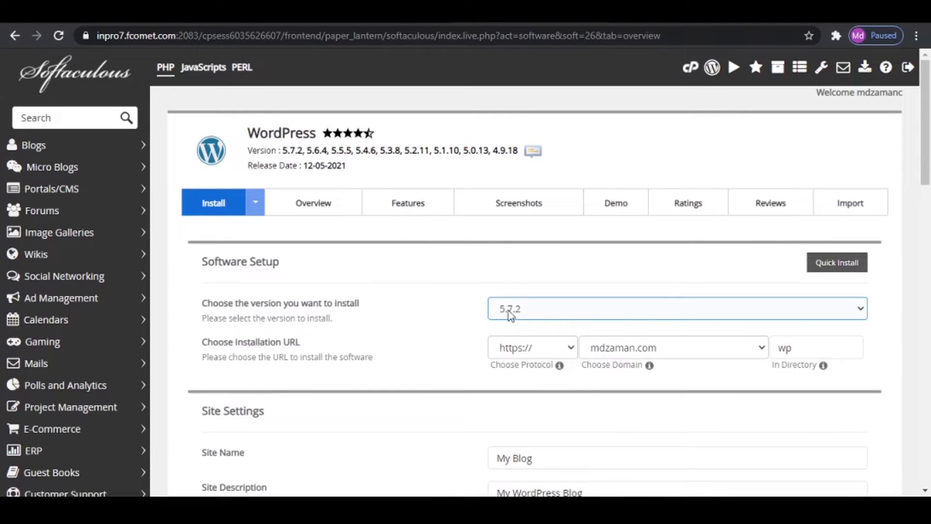
pyautogui.click(340, 318)
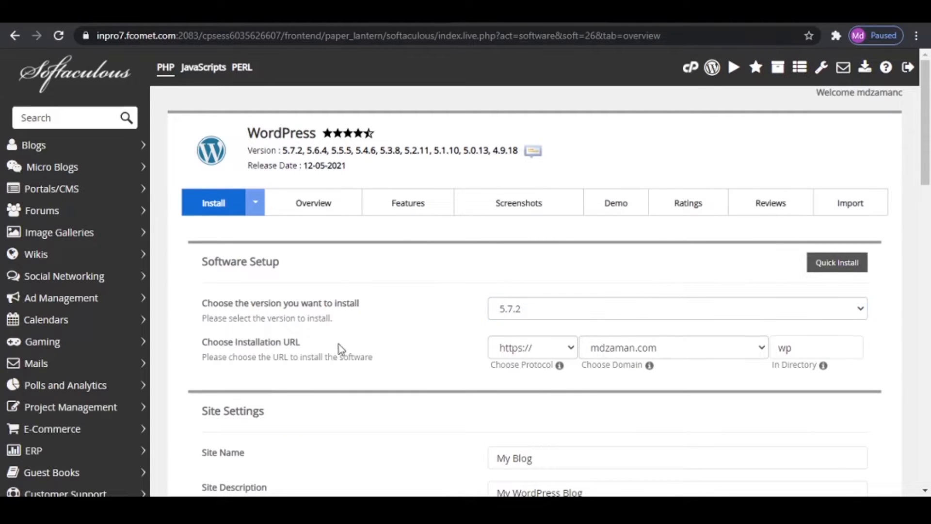
pyautogui.click(519, 354)
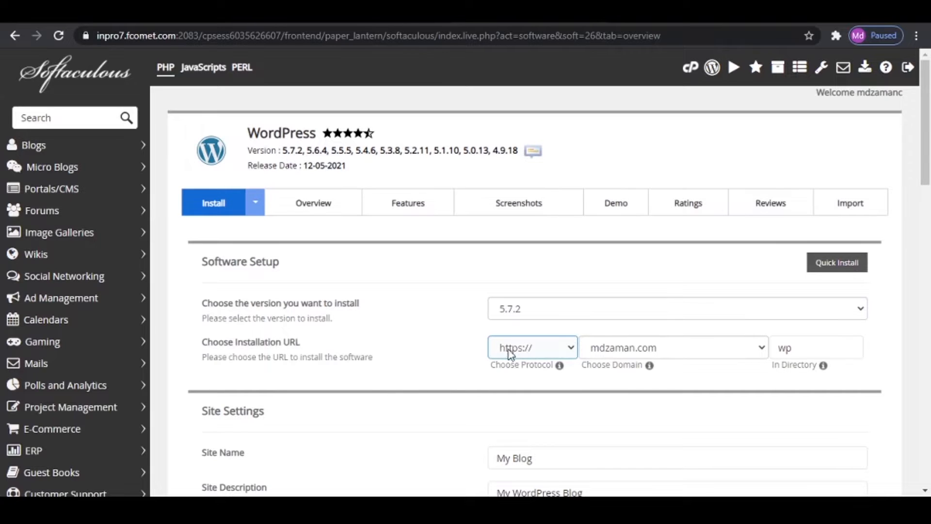
pyautogui.click(522, 350)
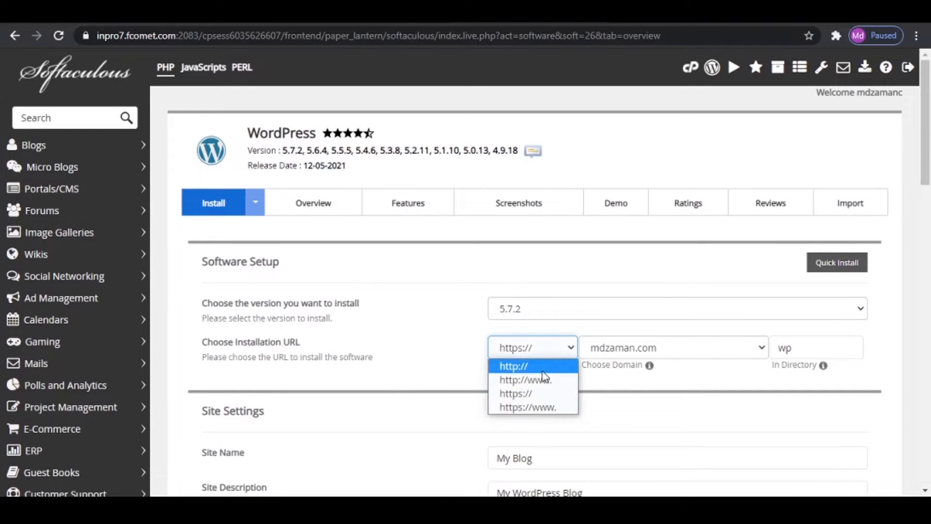
pyautogui.click(438, 350)
pyautogui.click(637, 352)
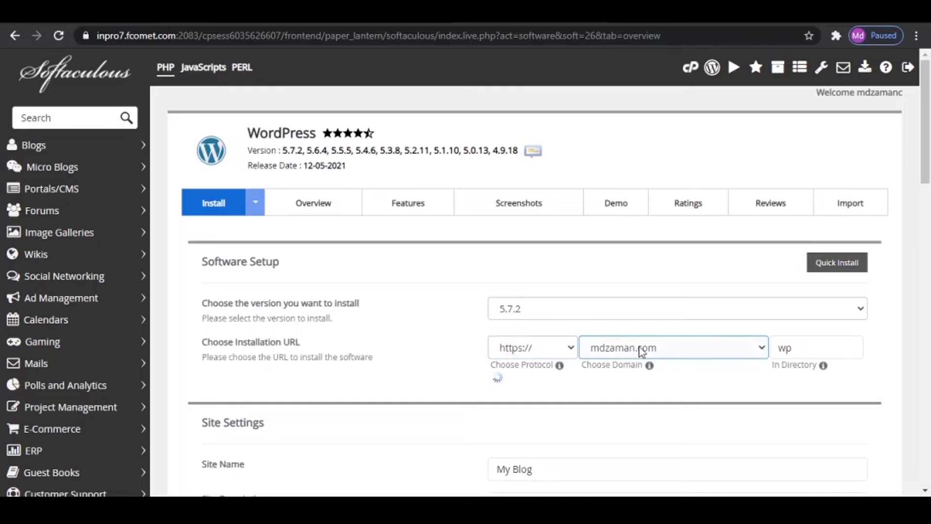
pyautogui.click(636, 352)
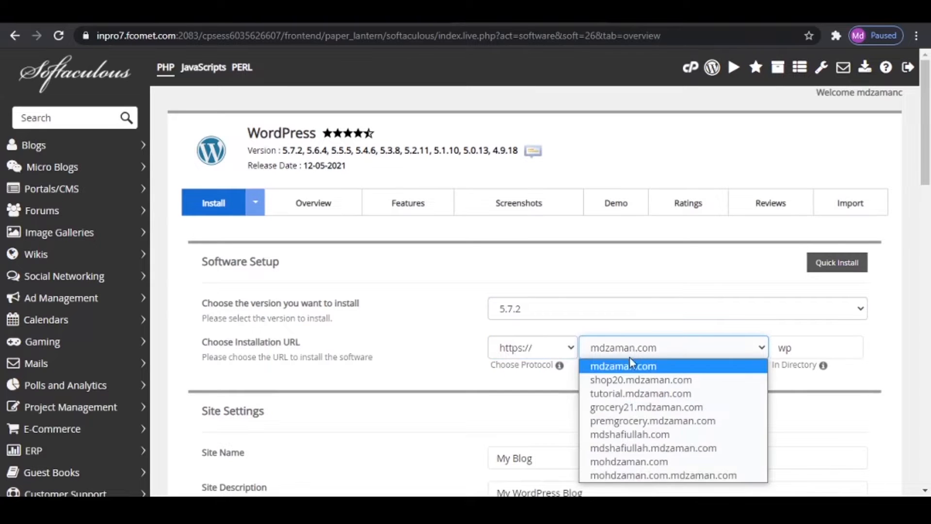
pyautogui.click(630, 395)
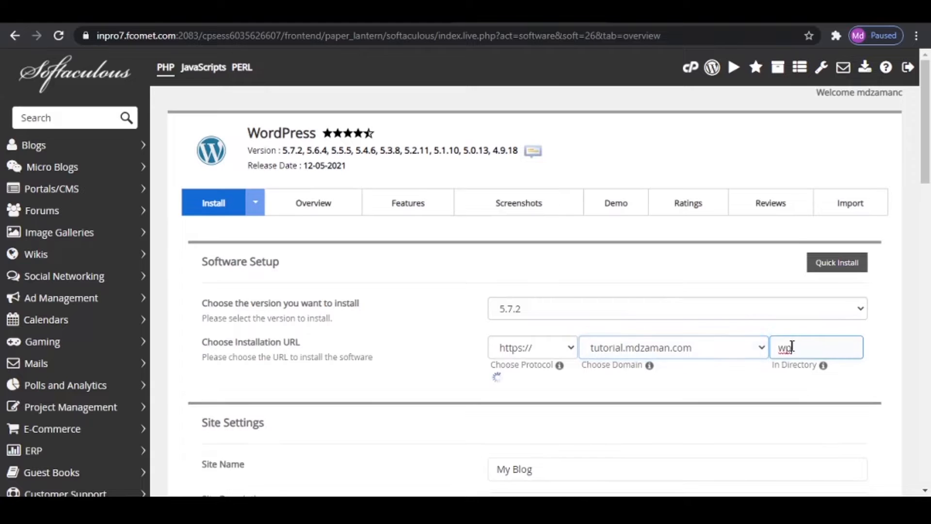
pyautogui.doubleClick(785, 347)
pyautogui.press('BackSpace')
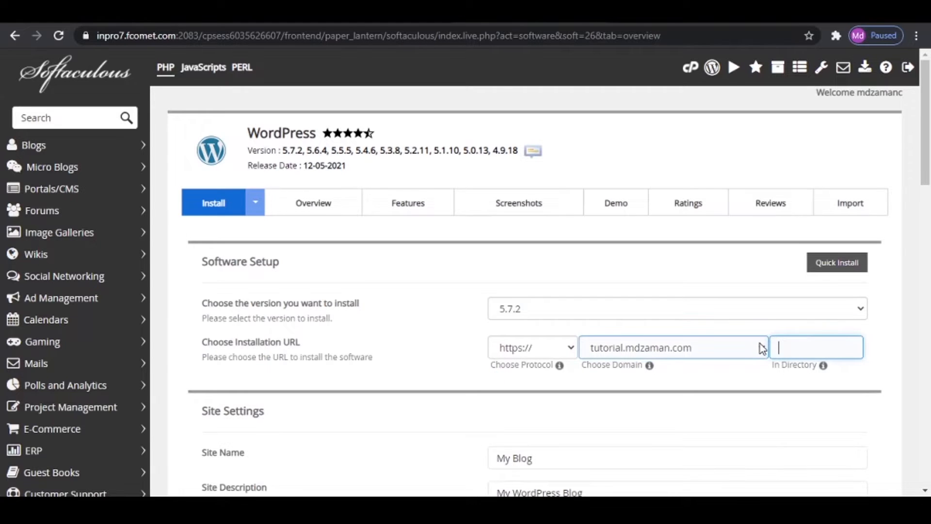
pyautogui.click(898, 333)
# - Keep the default site name and description and replace the default admin username with a custom one
pyautogui.scroll(-4, 828, 373)
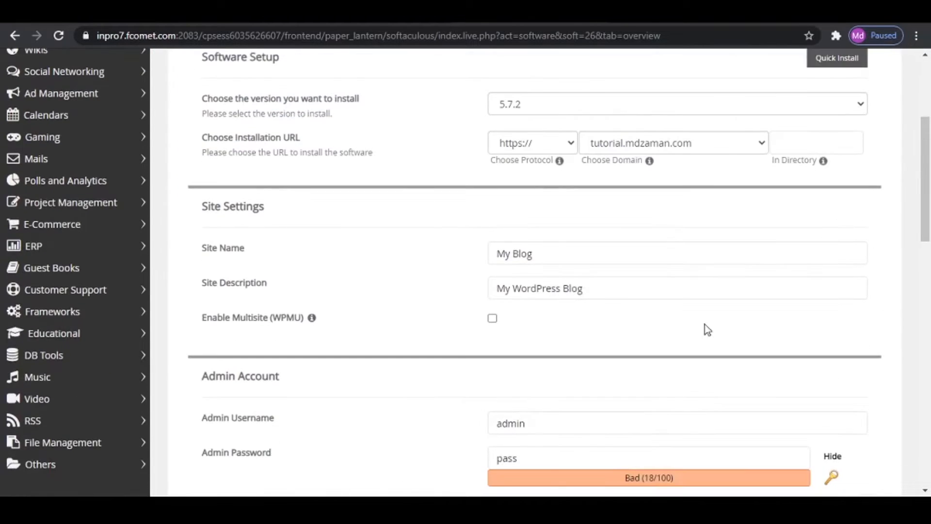
pyautogui.scroll(1, 312, 275)
pyautogui.click(523, 323)
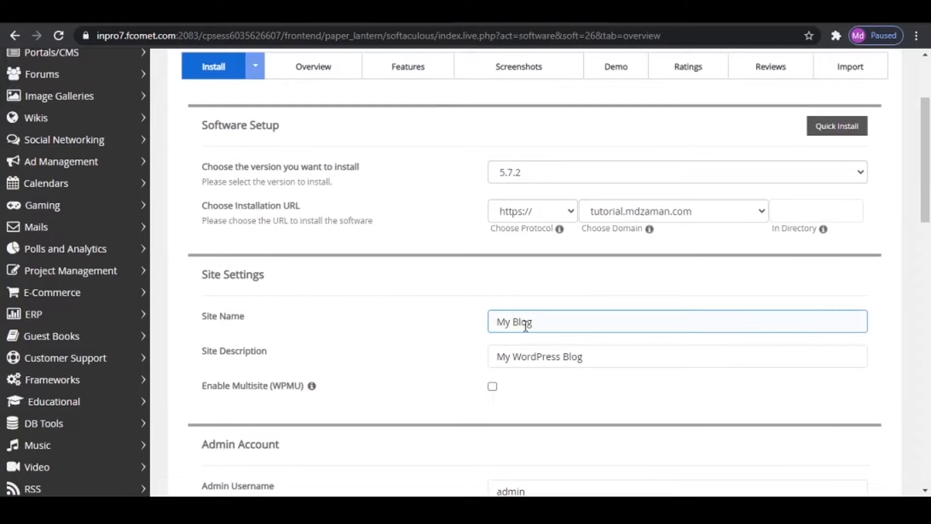
pyautogui.scroll(-1, 594, 324)
pyautogui.scroll(-3, 594, 324)
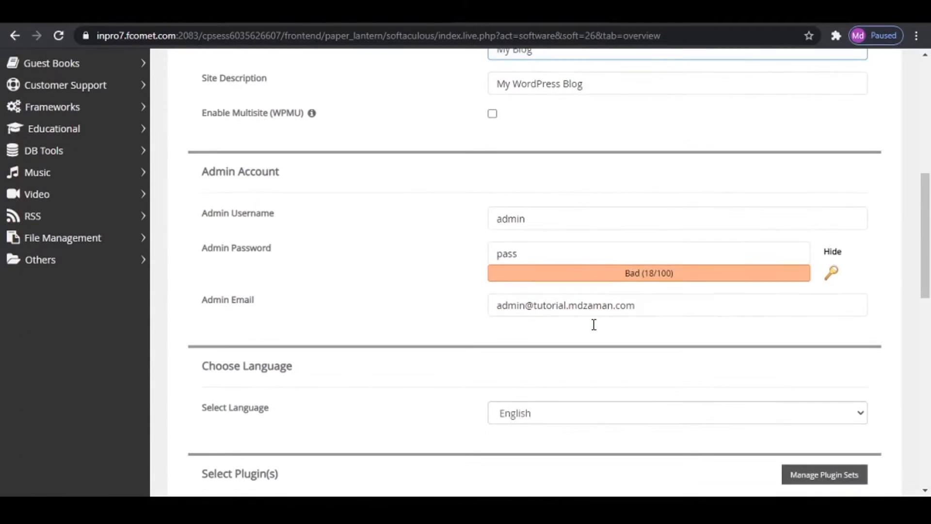
pyautogui.click(216, 222)
pyautogui.doubleClick(505, 219)
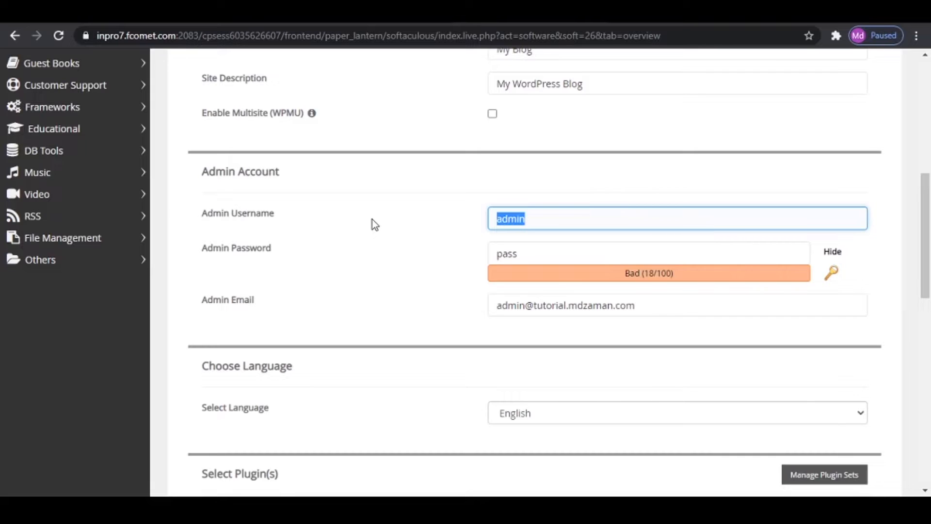
pyautogui.write('zamantu04')
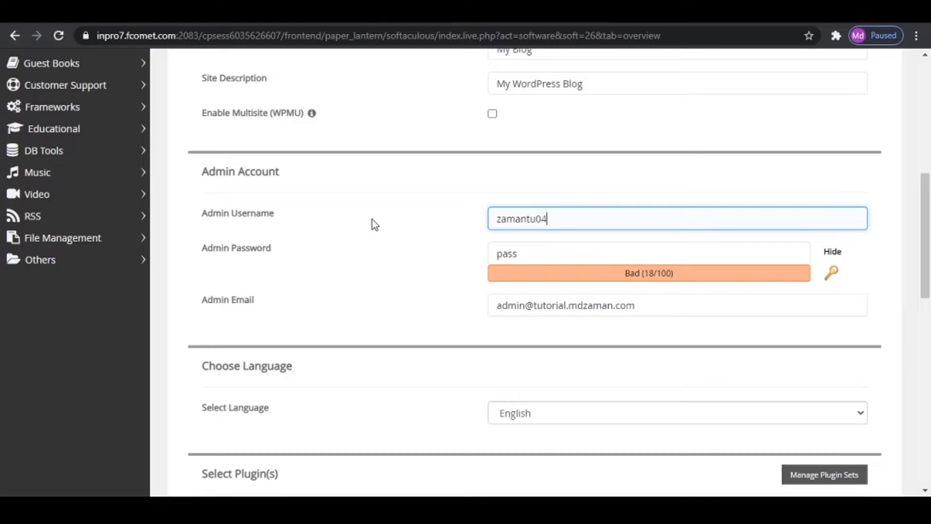
# - Hide the admin password, enter a new admin password and fill in the admin e-mail address
pyautogui.click(834, 252)
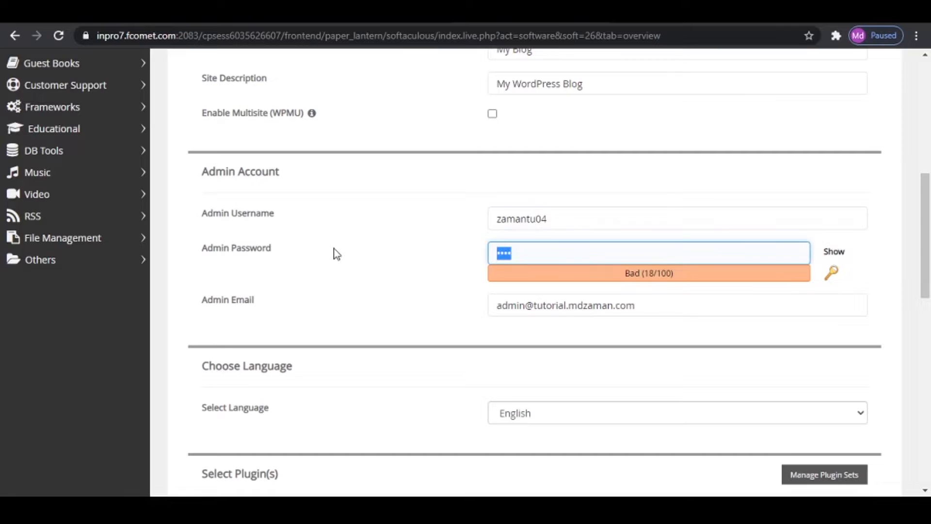
pyautogui.write('••••••••••••••')
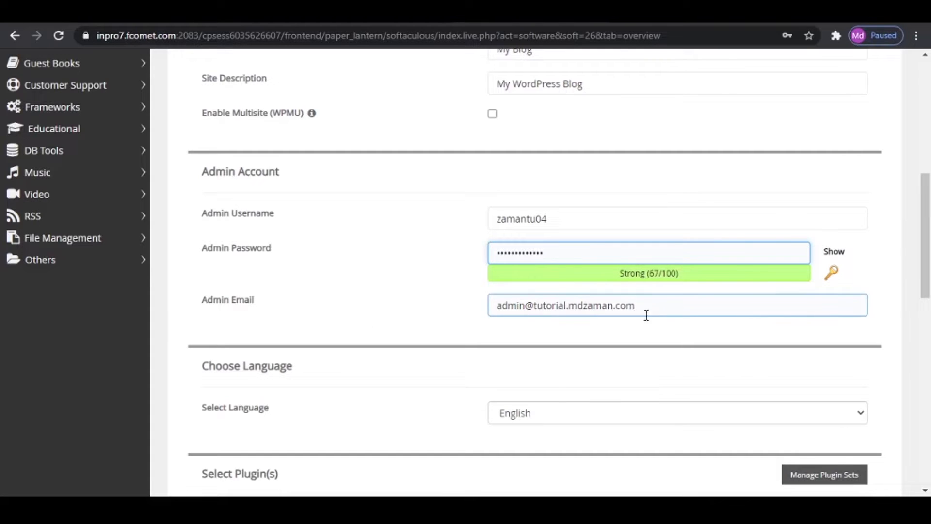
pyautogui.moveTo(645, 306); pyautogui.dragTo(420, 314)
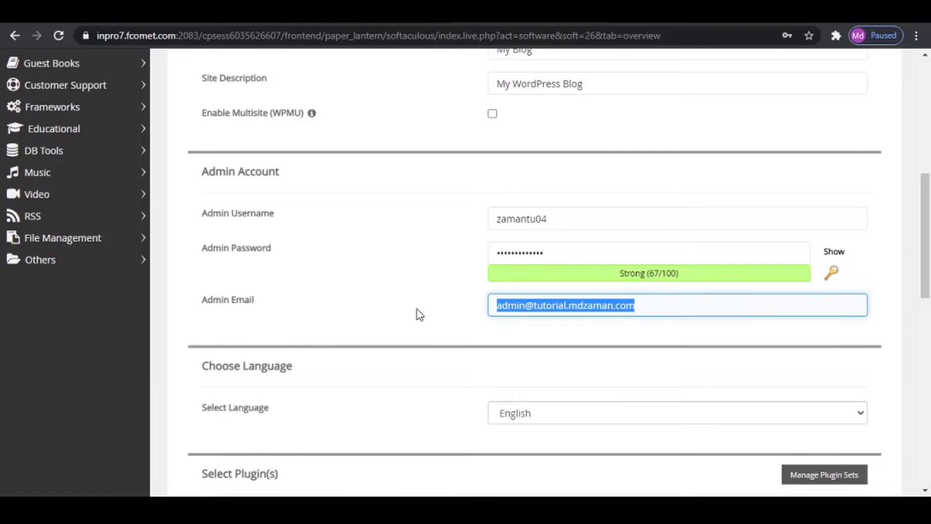
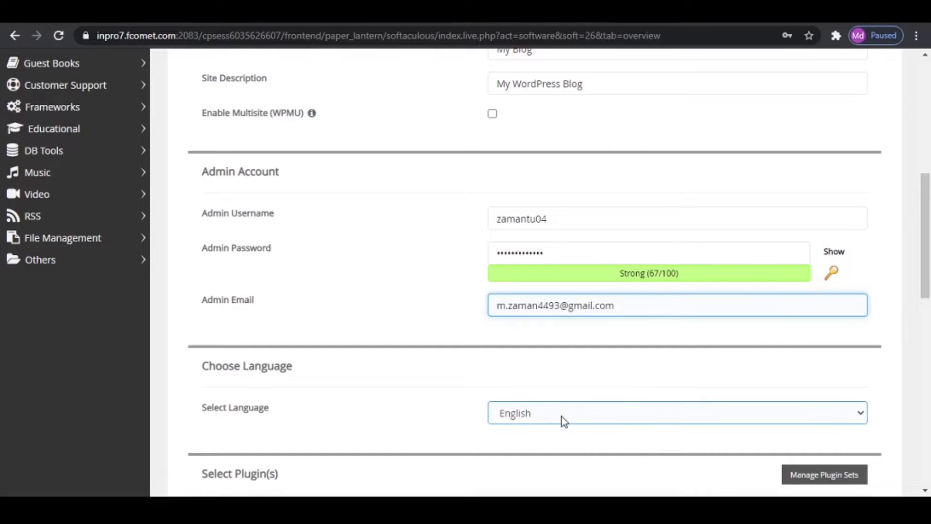
# - Install WordPress with the remaining language, plugin and theme options left at their defaults
pyautogui.scroll(-10, 571, 417)
pyautogui.scroll(-4, 571, 405)
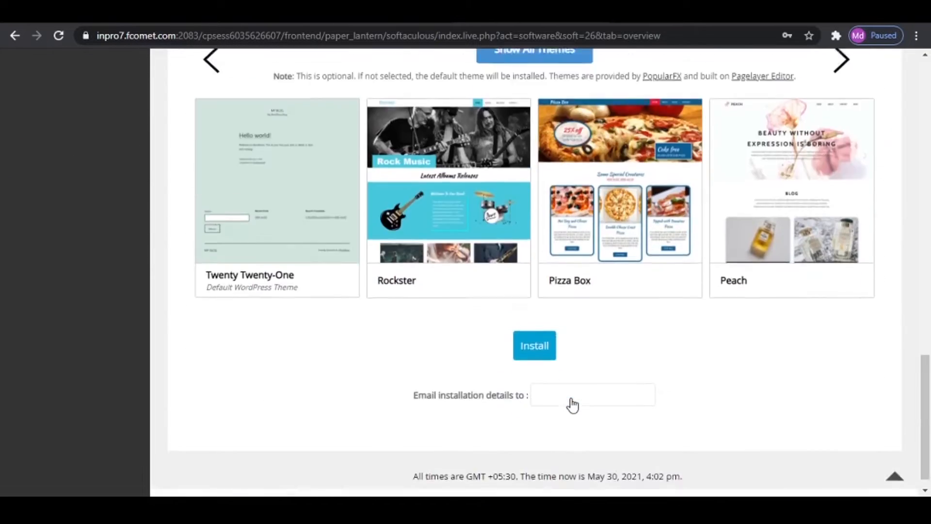
pyautogui.click(549, 342)
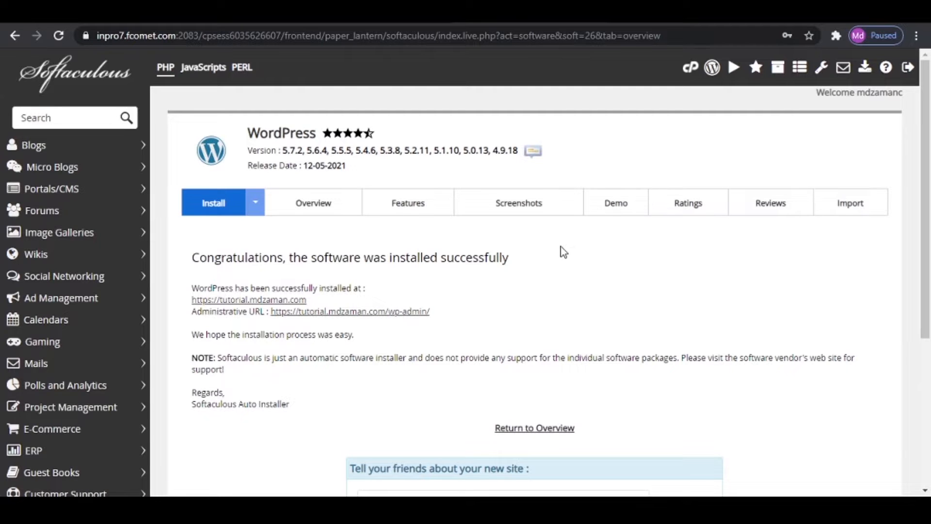
pyautogui.hotkey('ctrl', 't')
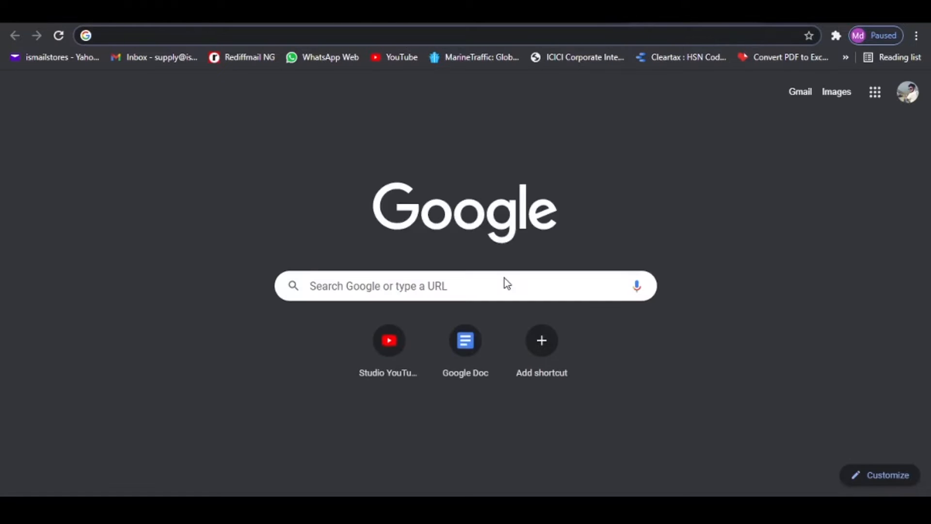
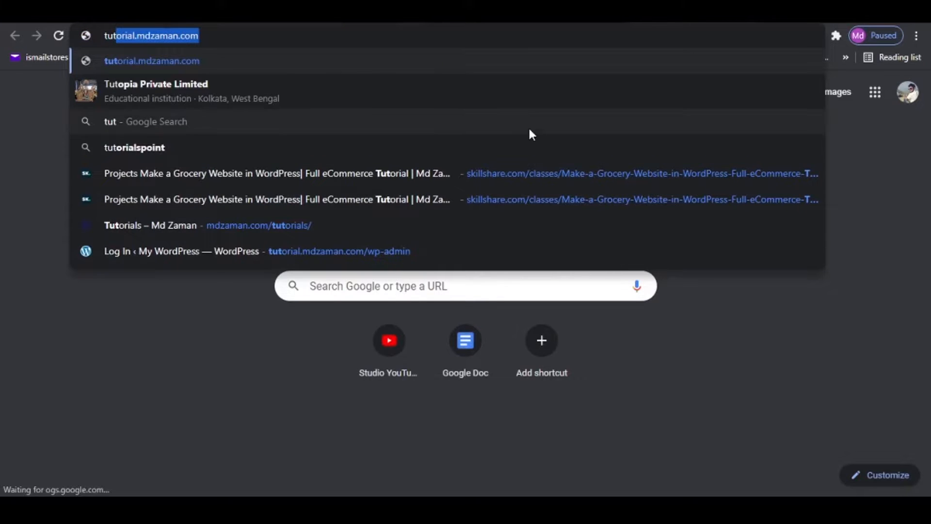
pyautogui.press('Right')
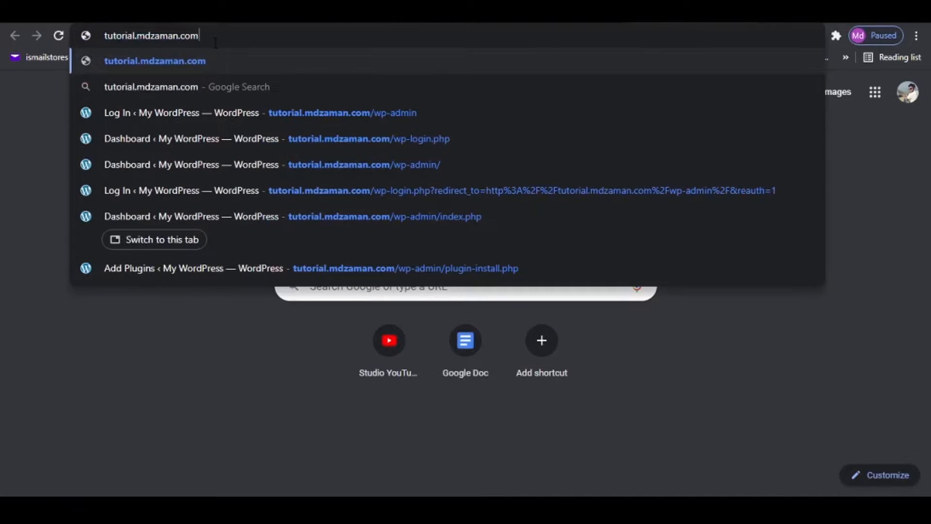
pyautogui.write('/wp-')
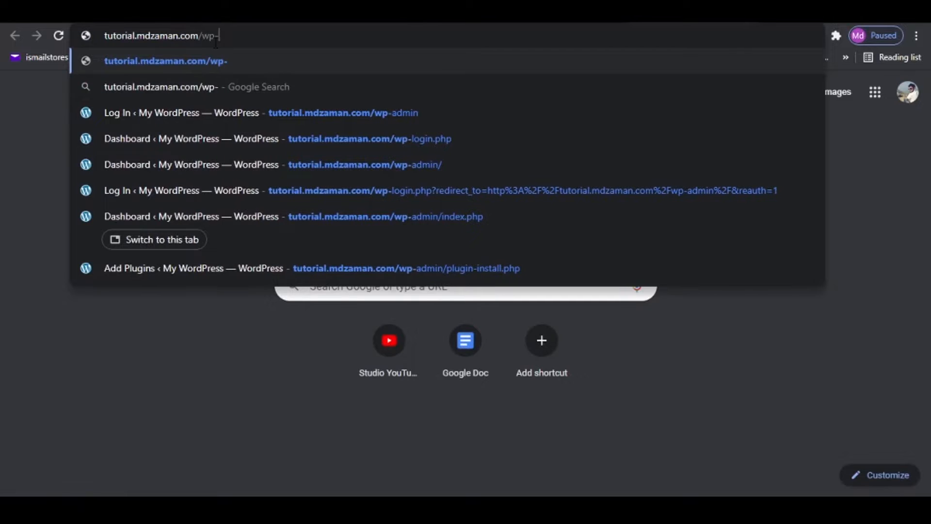
pyautogui.write('admin')
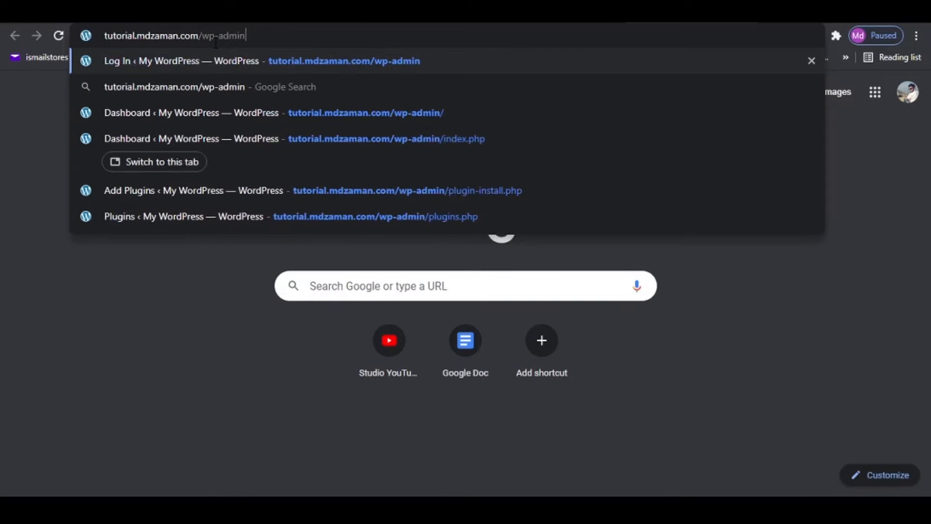
pyautogui.press('Return')
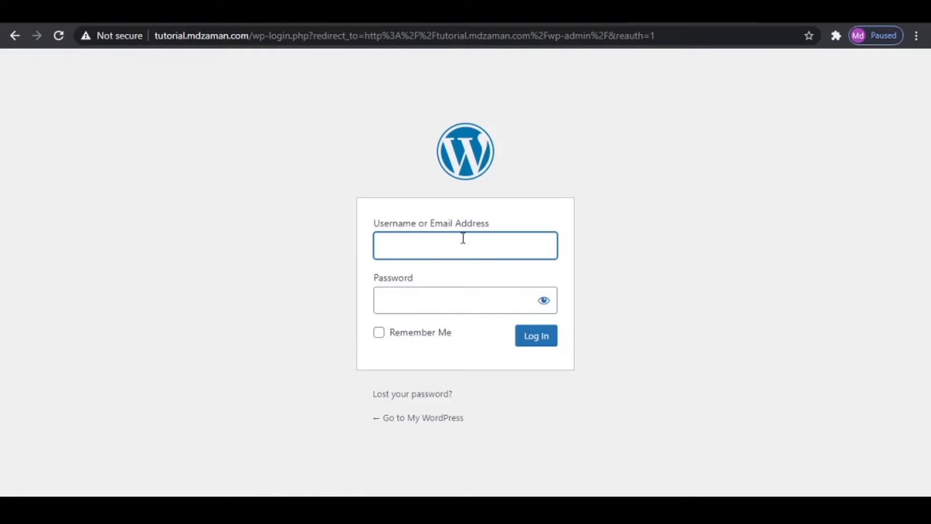
# - Log in to WordPress with the admin username and password, with Remember Me enabled
pyautogui.write('zamantu04')
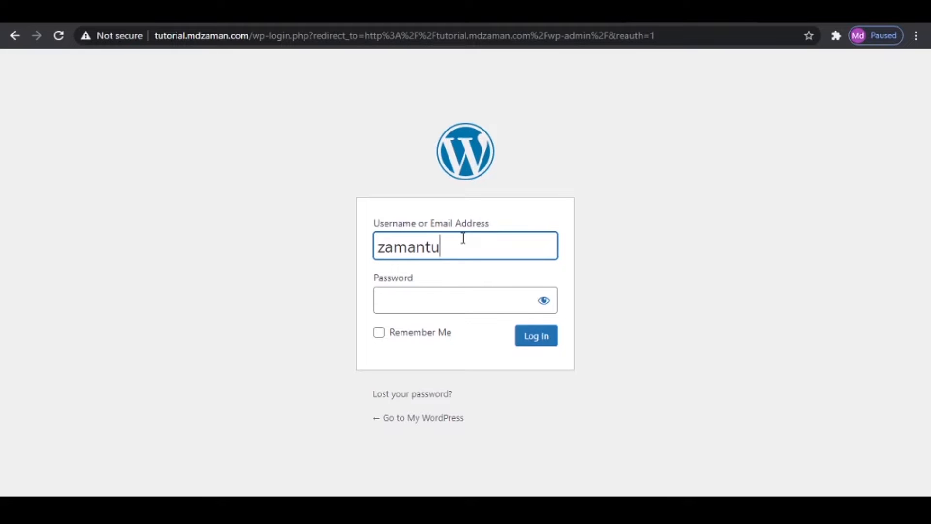
pyautogui.press('Tab')
pyautogui.write('*******')
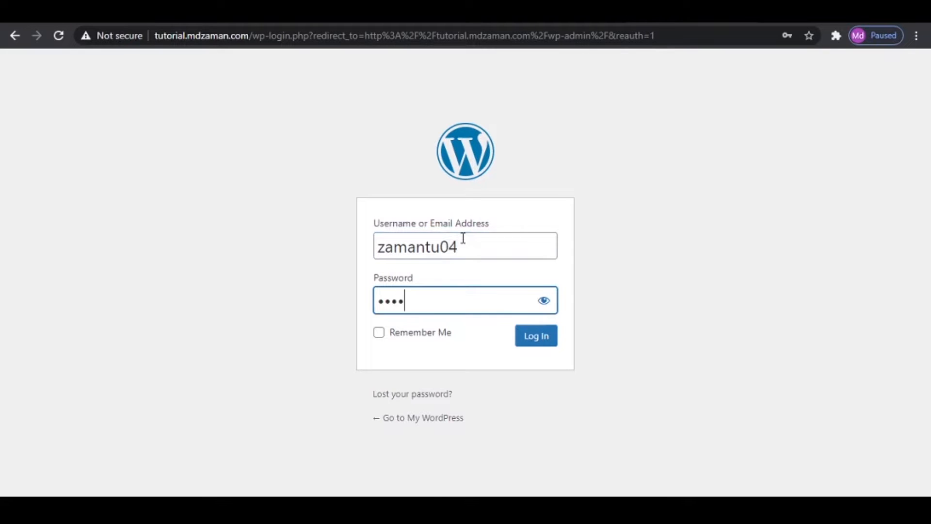
pyautogui.write('******')
pyautogui.click(379, 333)
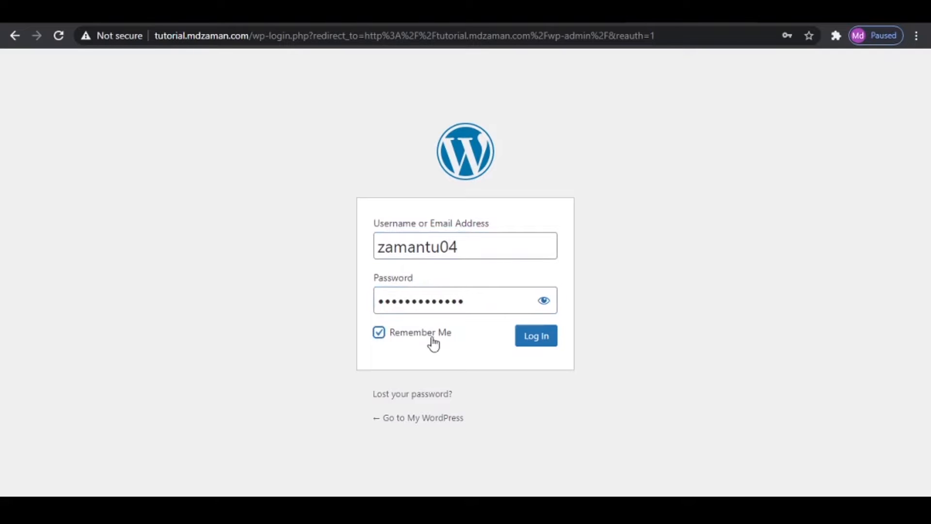
pyautogui.click(529, 343)
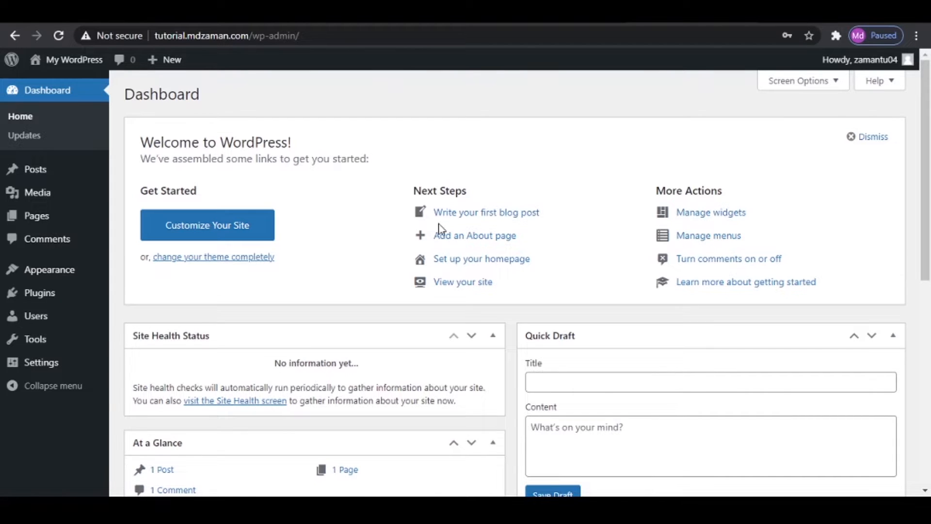
# - View the new site's front page, return to the WordPress dashboard and look through its widgets
pyautogui.moveTo(69, 69)
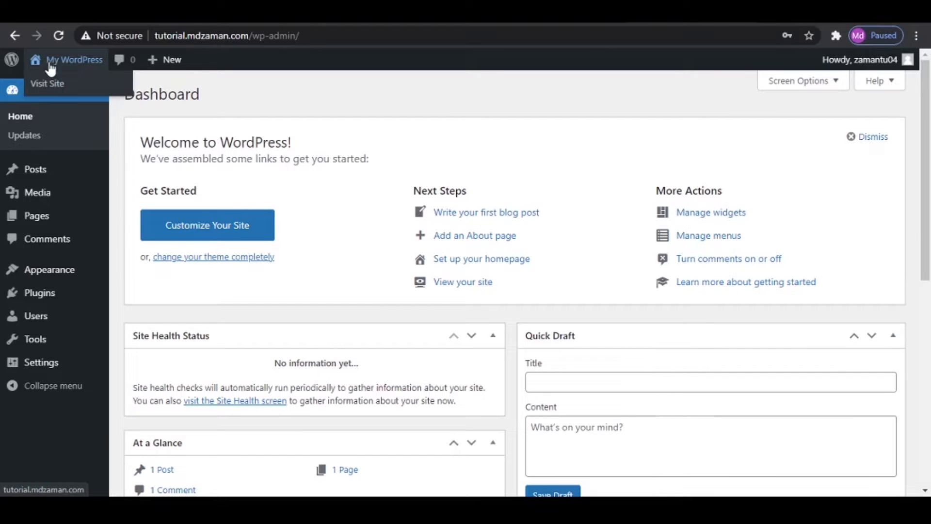
pyautogui.click(51, 67)
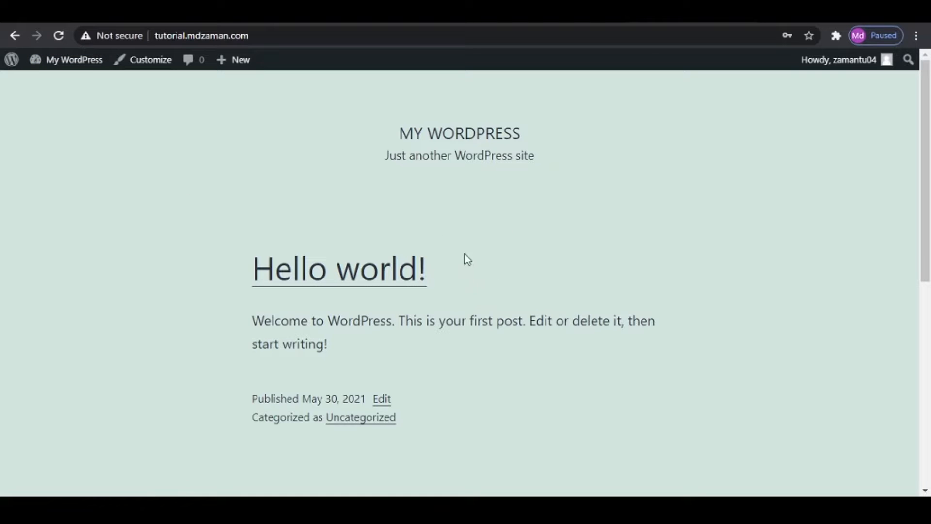
pyautogui.click(57, 64)
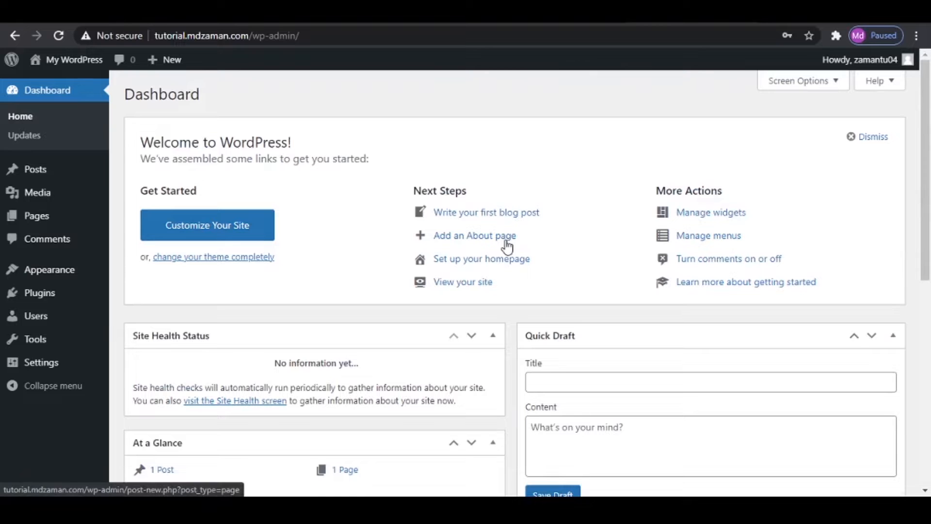
pyautogui.scroll(-7, 508, 246)
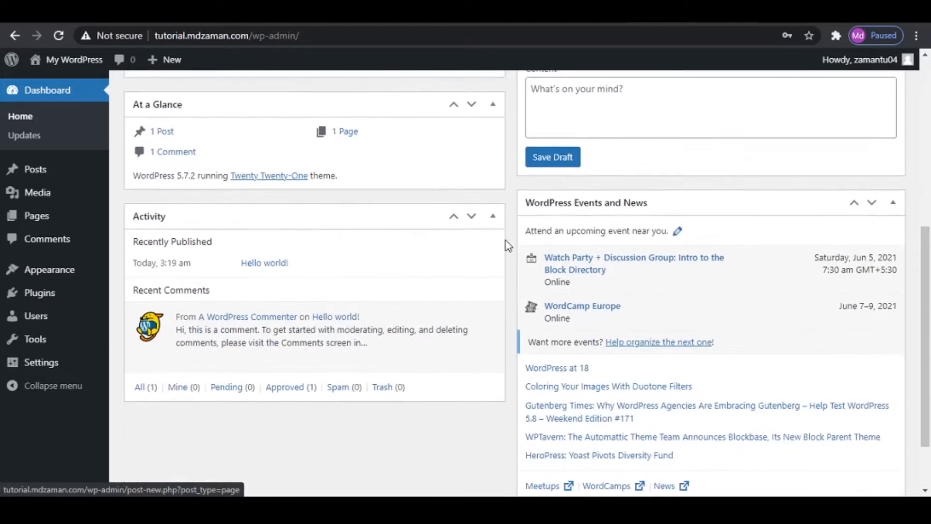
pyautogui.scroll(-2, 507, 247)
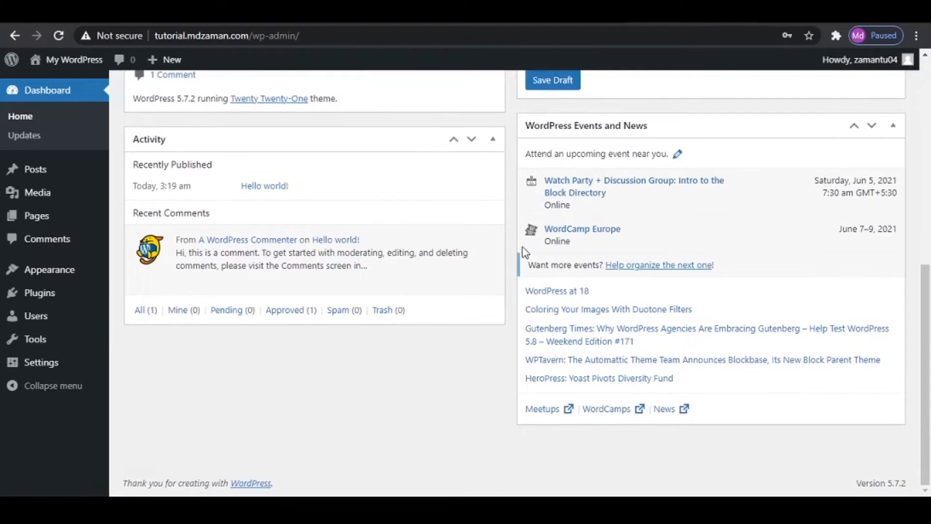
# - Dismiss the dashboard's Welcome panel and hide Site Health Status, At a Glance, Activity, Quick Draft, and WordPress Events and News
pyautogui.scroll(9, 523, 250)
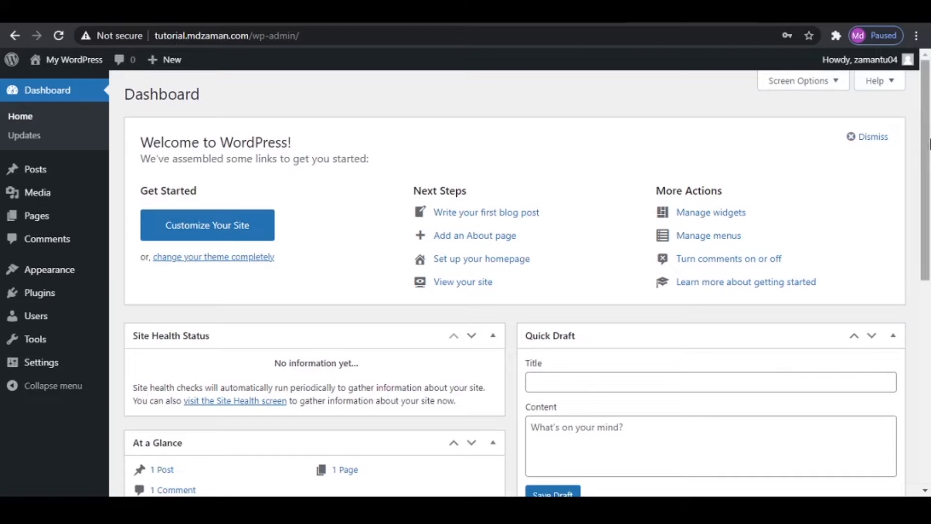
pyautogui.click(868, 138)
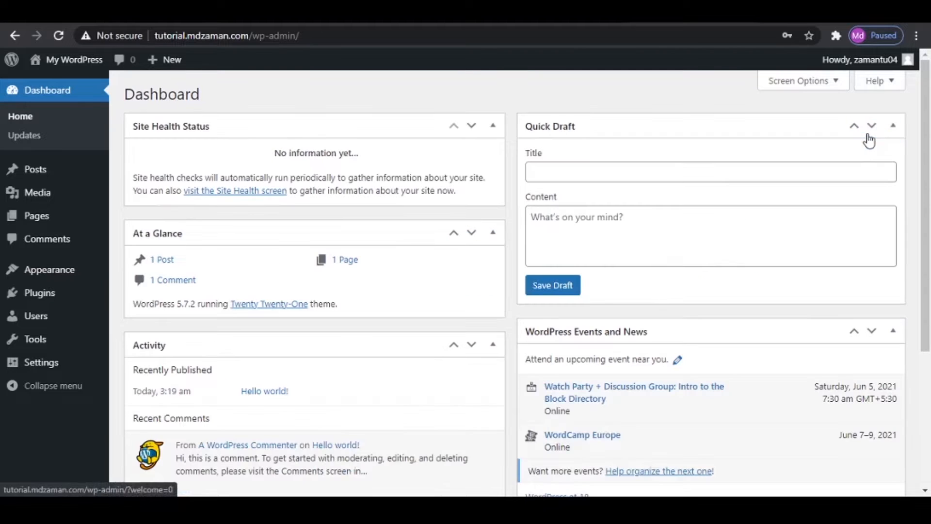
pyautogui.click(824, 82)
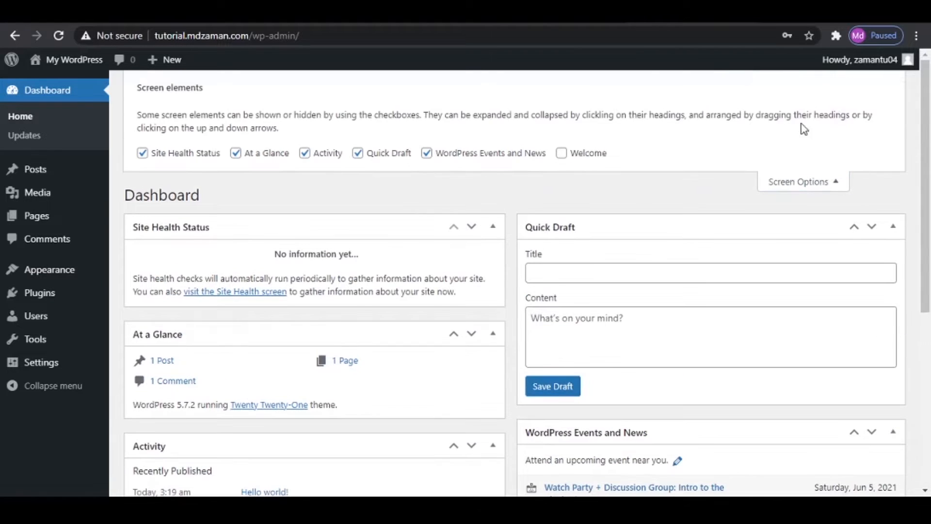
pyautogui.click(141, 154)
pyautogui.click(242, 156)
pyautogui.click(328, 155)
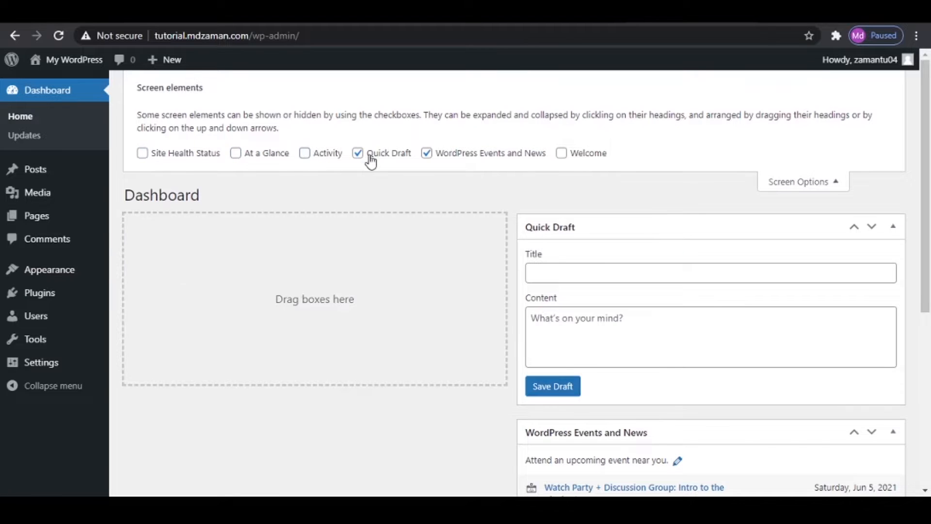
pyautogui.click(367, 156)
pyautogui.click(440, 156)
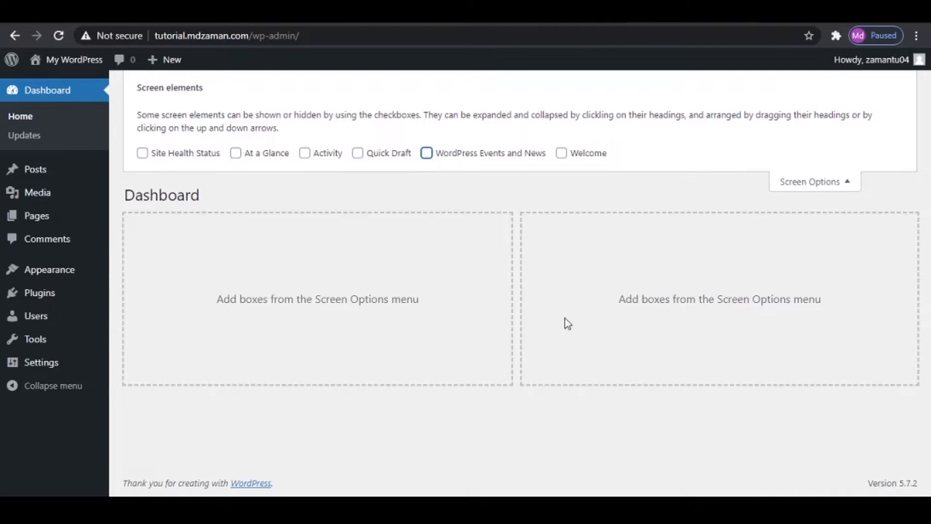
pyautogui.click(821, 183)
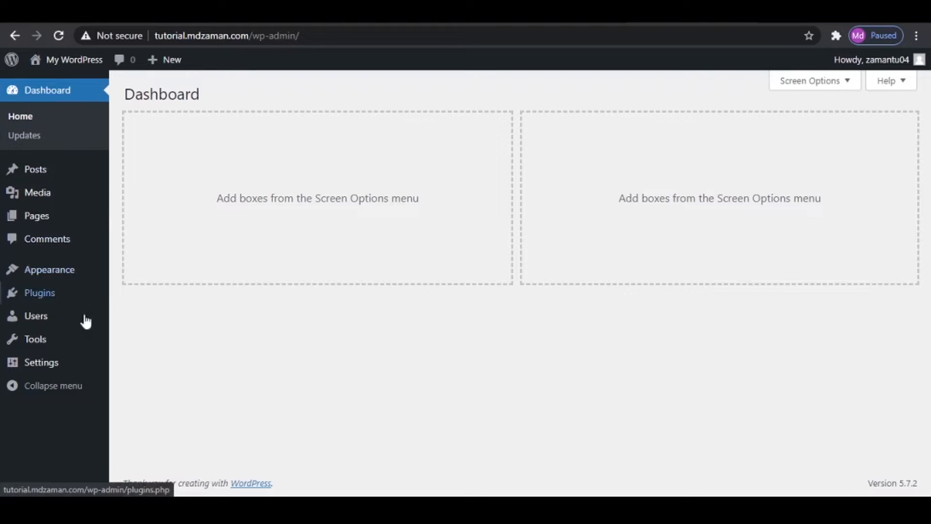
# - Look through the dashboard home, WordPress Updates, the posts list and the Media Library
pyautogui.moveTo(76, 344)
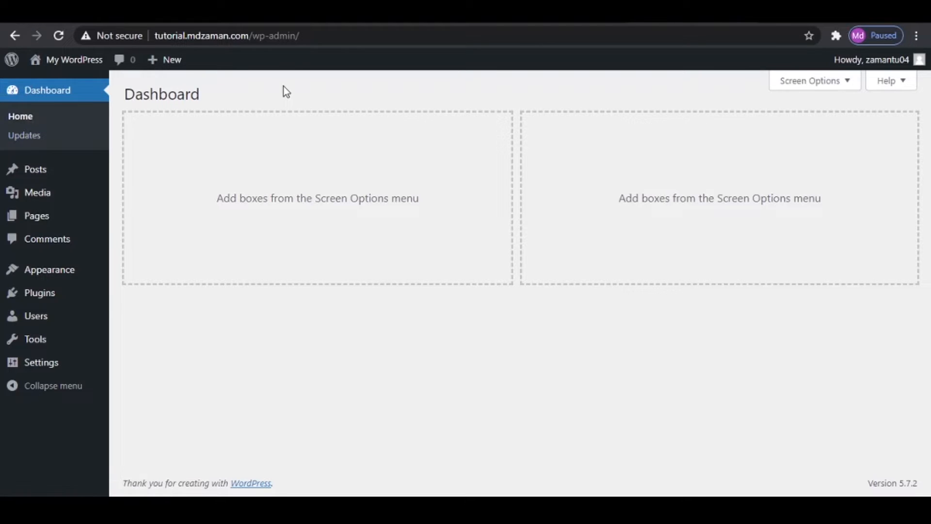
pyautogui.click(43, 120)
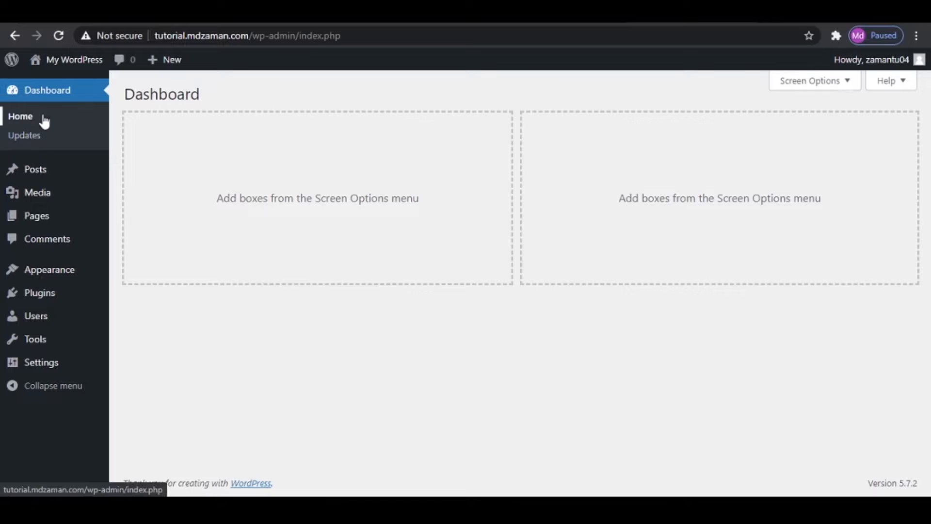
pyautogui.click(47, 145)
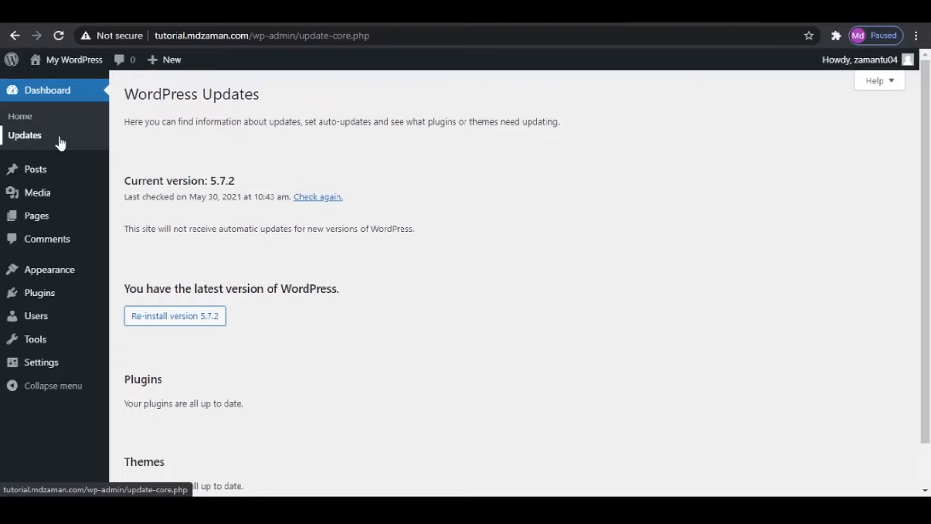
pyautogui.click(43, 178)
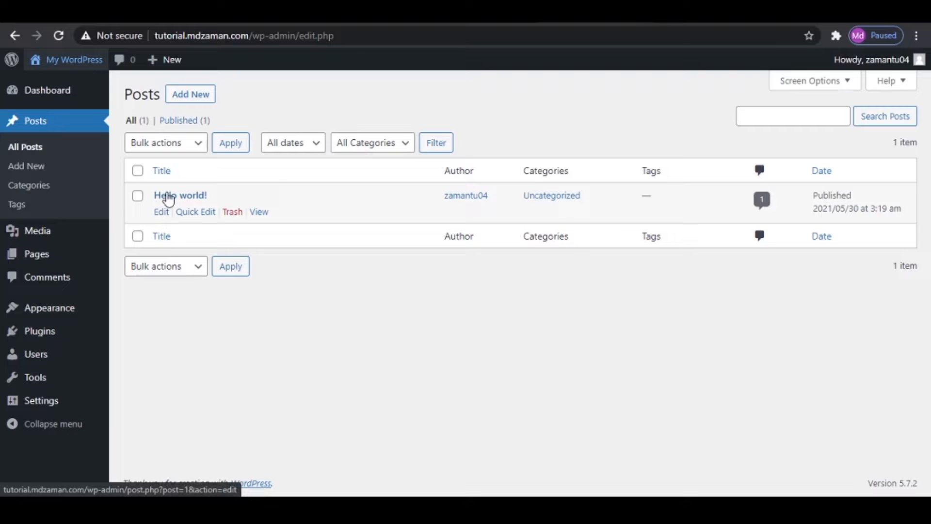
pyautogui.click(25, 235)
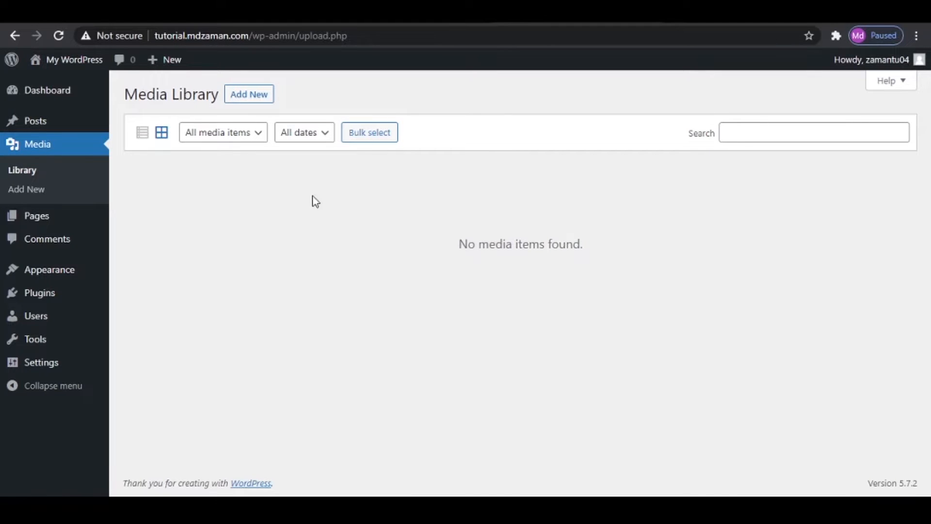
# - In the Pages list, select the Privacy Policy page and choose Move to Trash as the bulk action
pyautogui.click(50, 222)
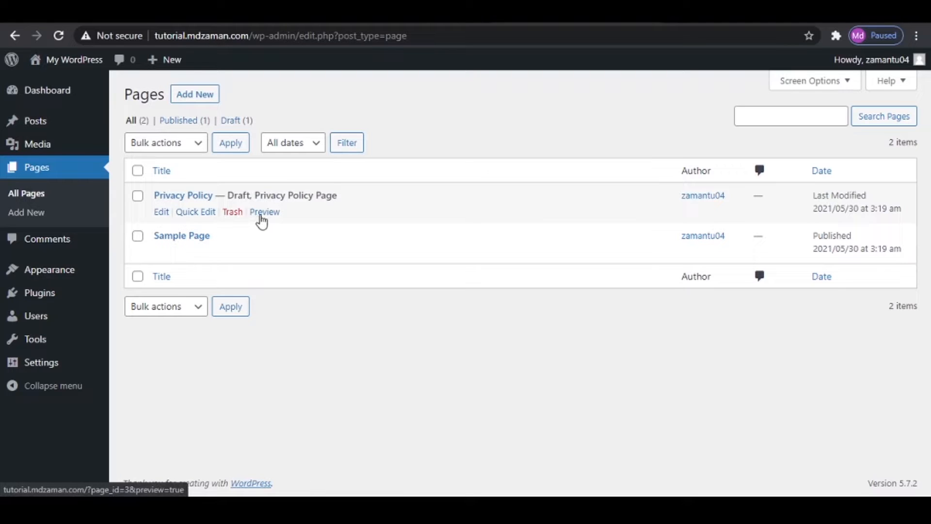
pyautogui.click(138, 196)
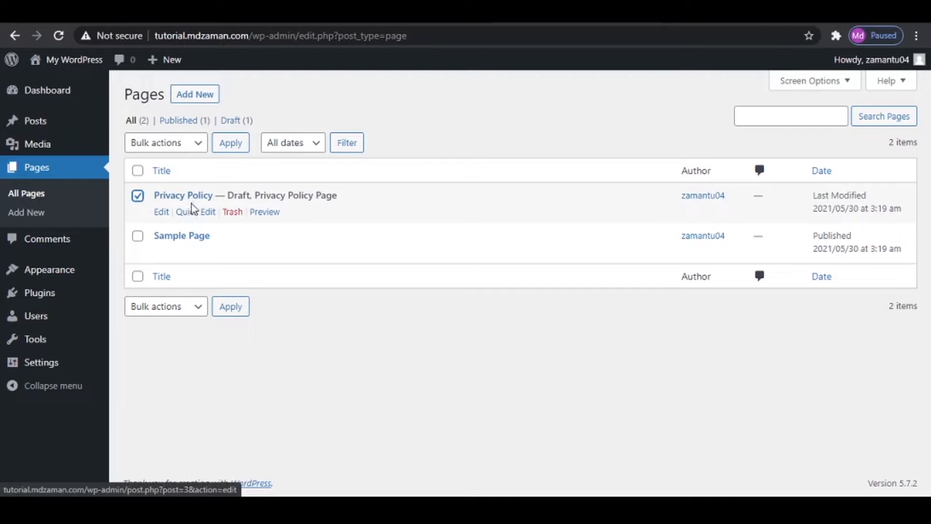
pyautogui.click(166, 146)
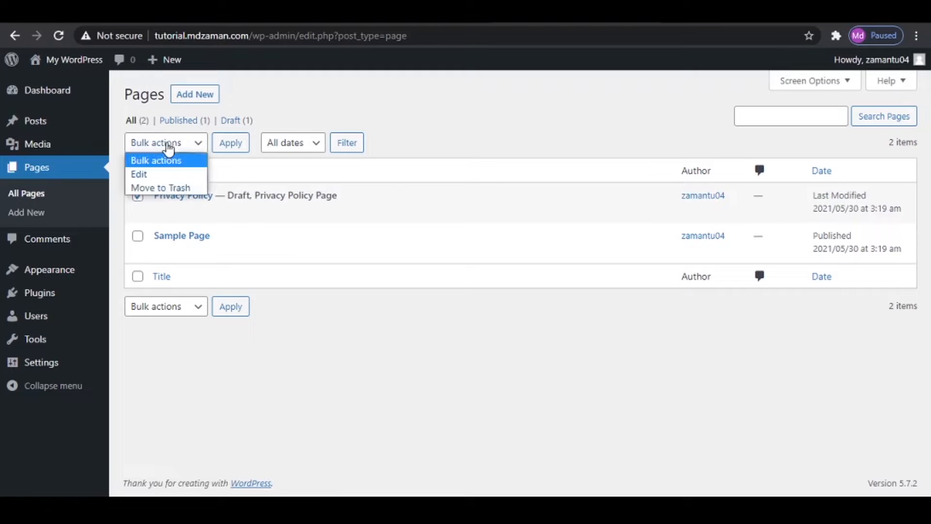
pyautogui.click(158, 188)
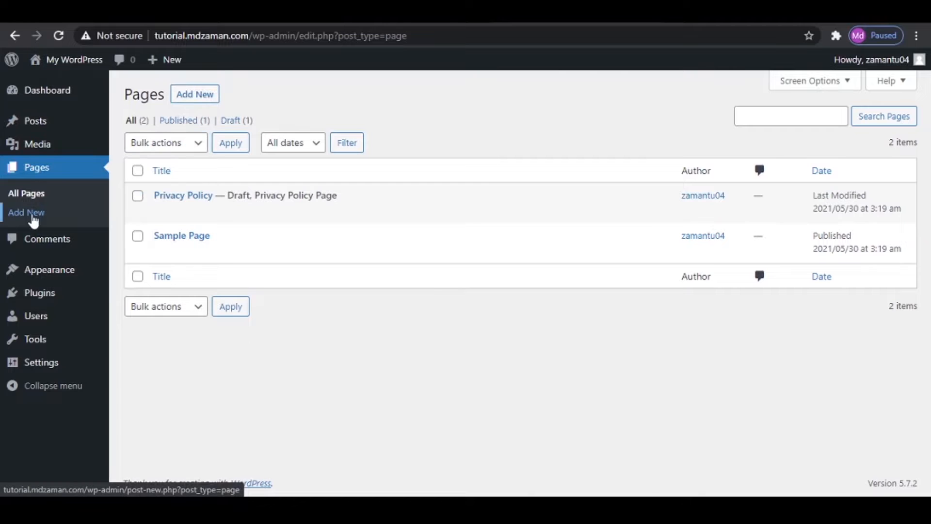
# - In the Comments list, select the sample comment on "Hello world!" and look at the available bulk actions
pyautogui.click(40, 241)
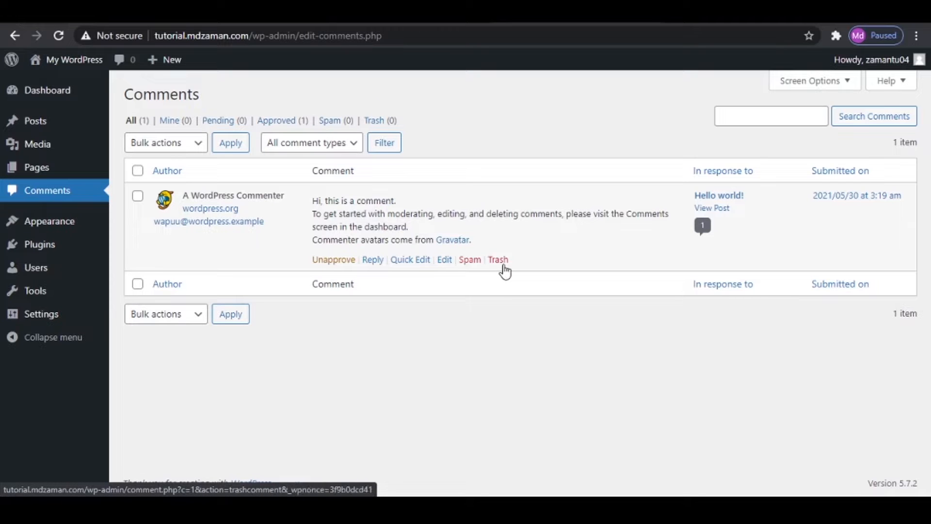
pyautogui.click(137, 196)
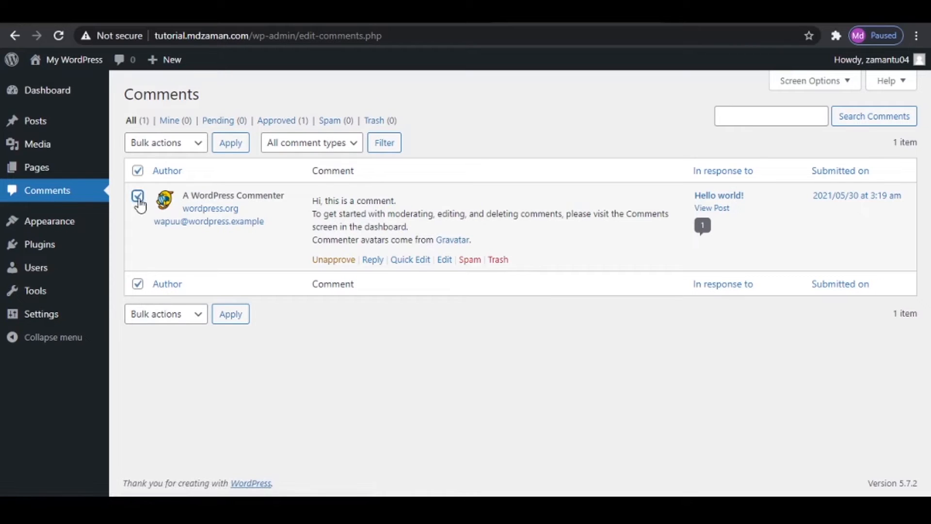
pyautogui.click(143, 143)
pyautogui.click(144, 147)
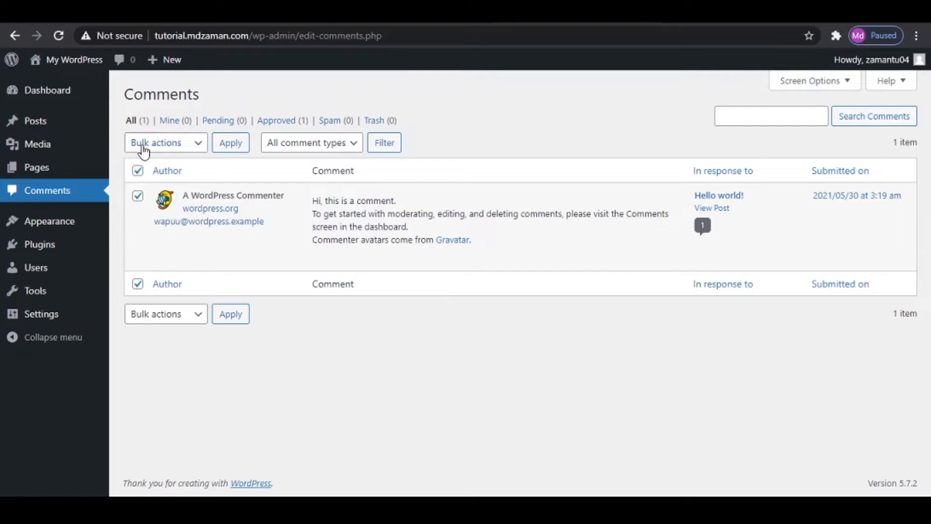
# - Open the overview of installed WordPress themes
pyautogui.click(63, 220)
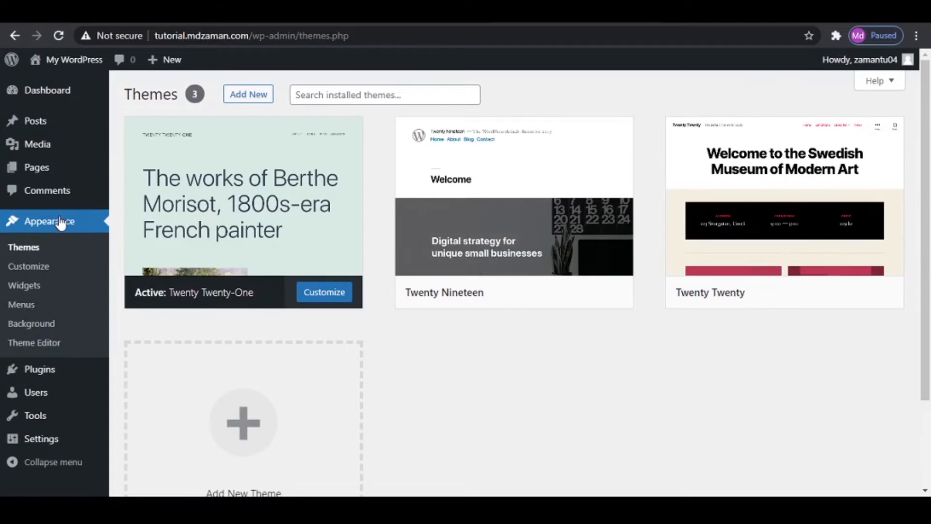
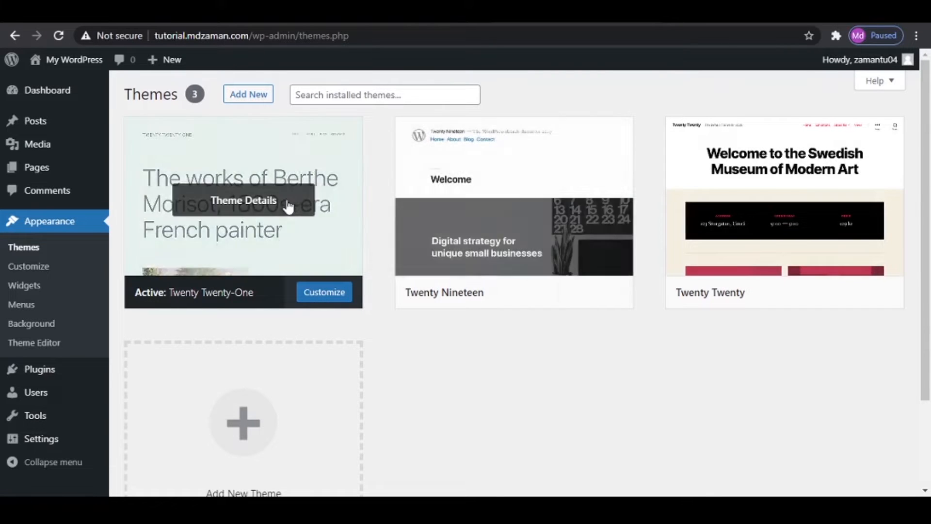
# - Open the live site in a separate tab and look through its homepage under the current theme
pyautogui.moveTo(484, 254)
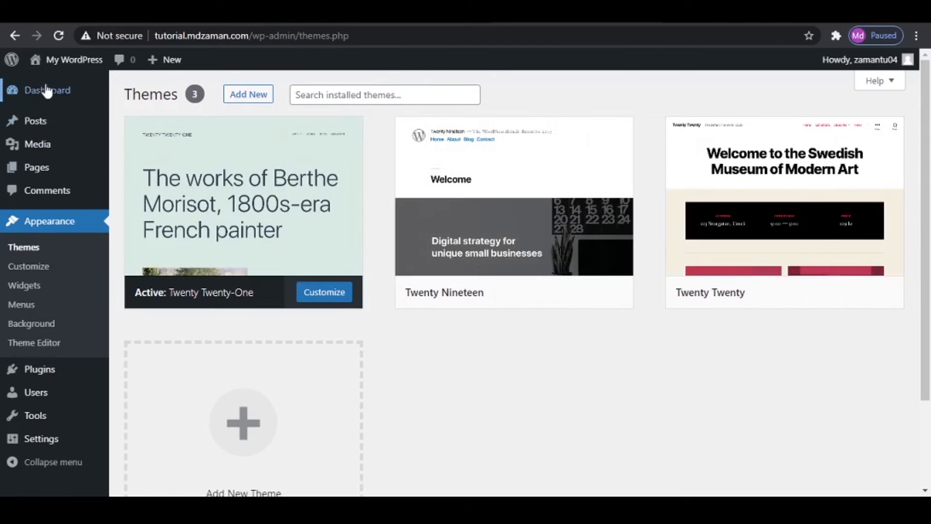
pyautogui.rightClick(49, 62)
pyautogui.click(74, 72)
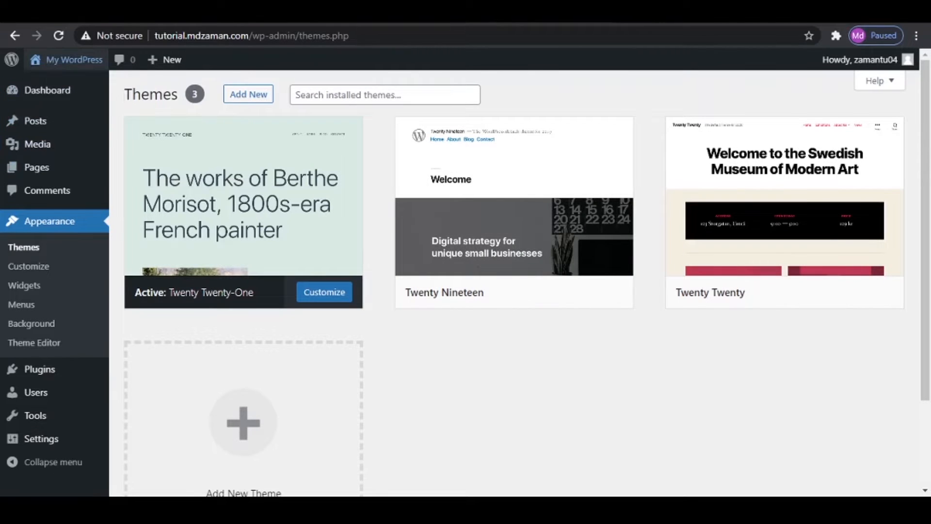
pyautogui.hotkey('ctrl', 'Tab')
pyautogui.scroll(-10, 552, 204)
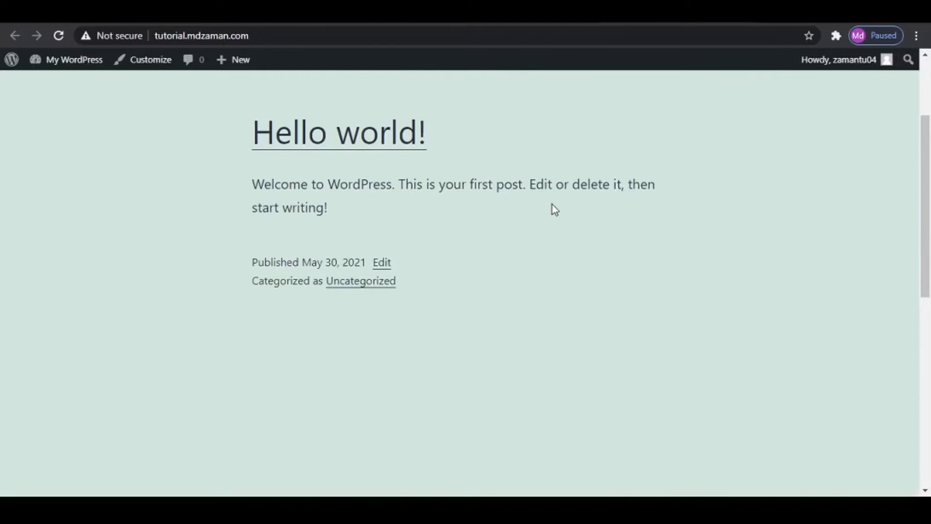
pyautogui.scroll(10, 551, 206)
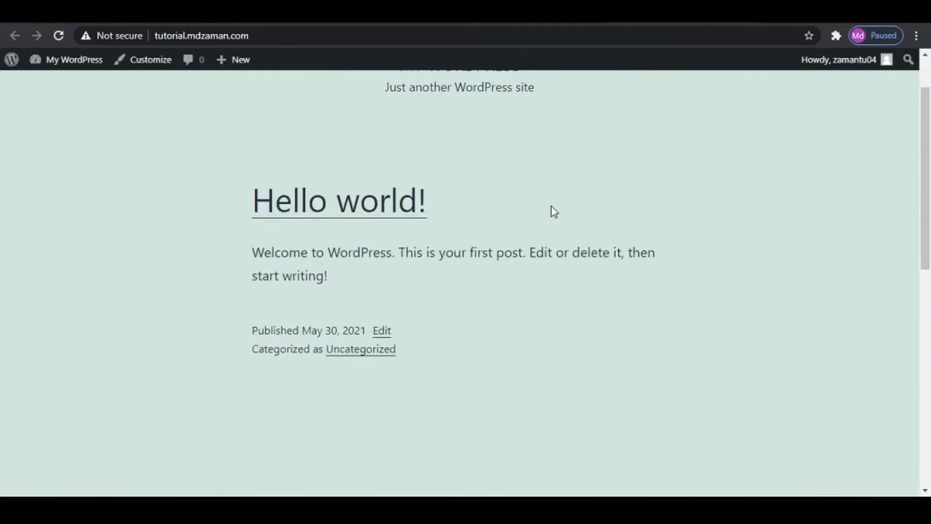
pyautogui.hotkey('ctrl', 'shift', 'Tab')
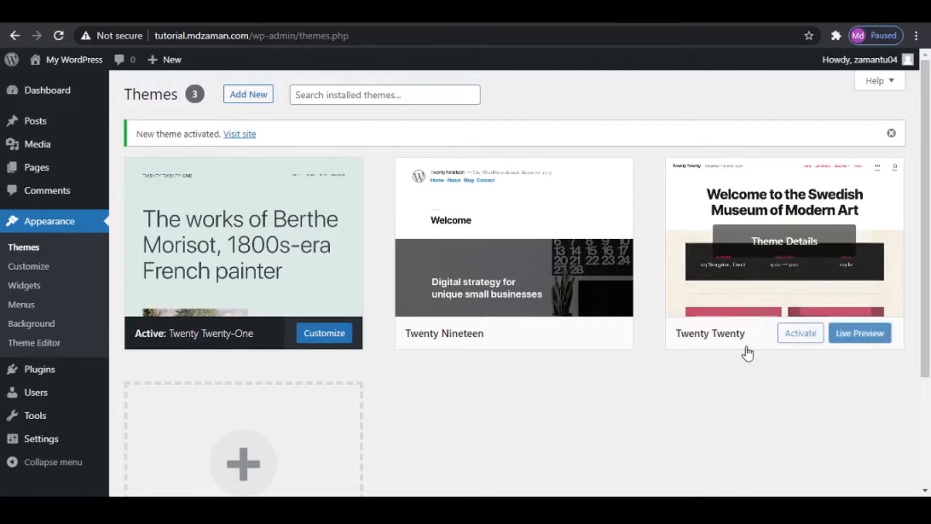
# - Activate the Twenty Twenty theme and check how the live homepage looks with it
pyautogui.click(795, 334)
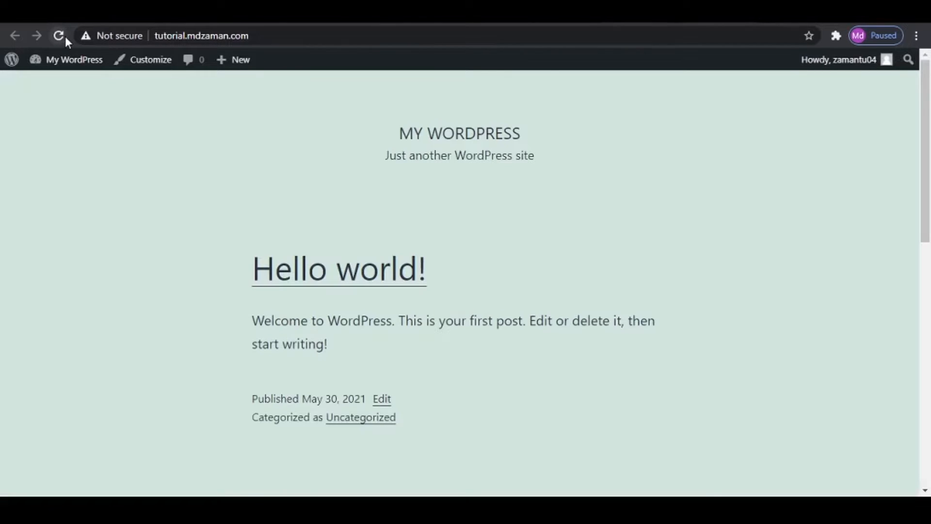
pyautogui.click(65, 36)
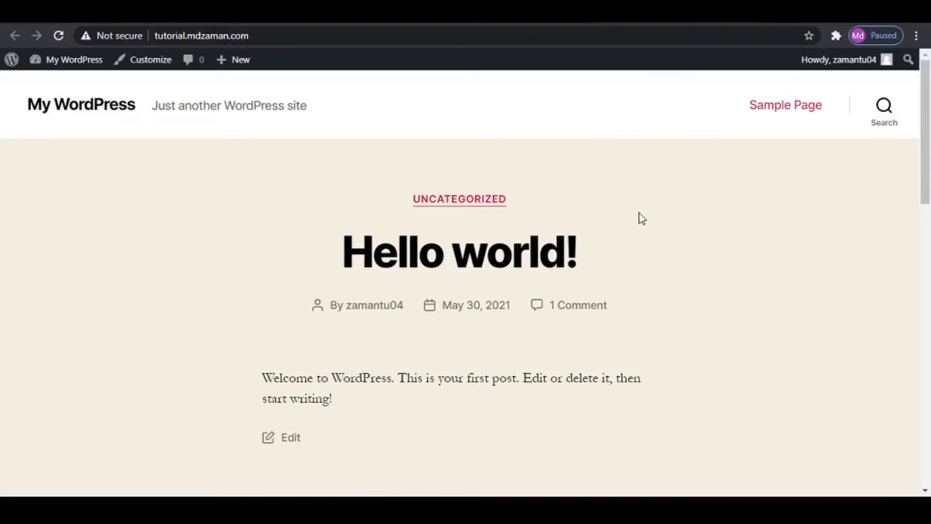
pyautogui.scroll(-15, 639, 213)
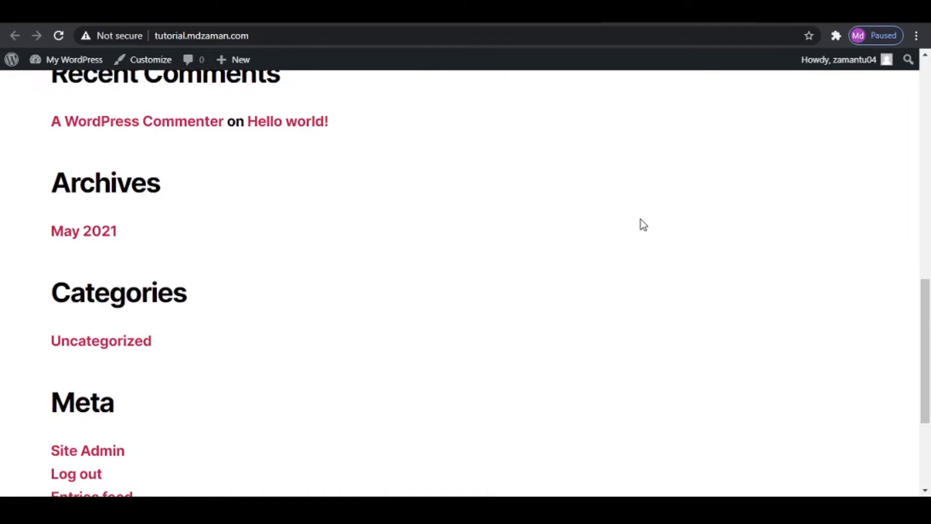
pyautogui.scroll(15, 641, 221)
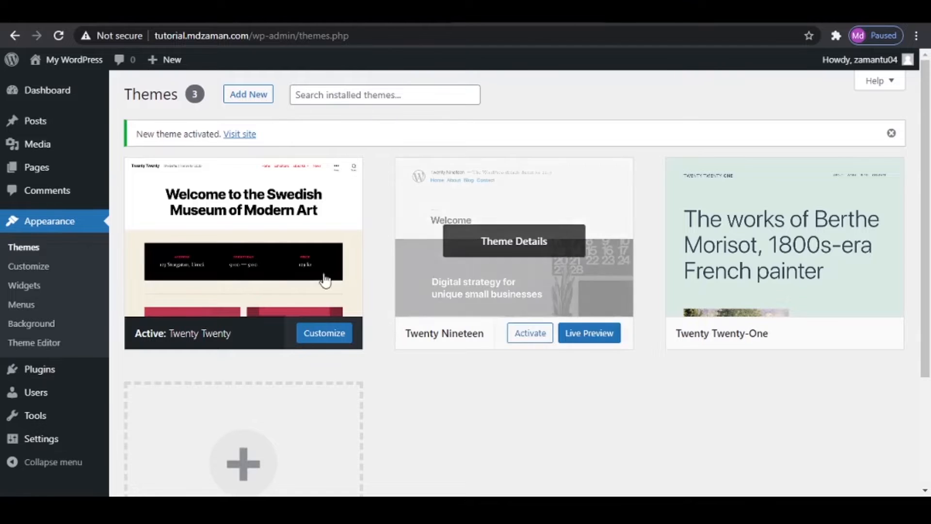
# - In the installed plugins list, delete the Hello Dolly plugin with the Delete bulk action, leaving Akismet Anti-Spam out of the selection
pyautogui.click(20, 372)
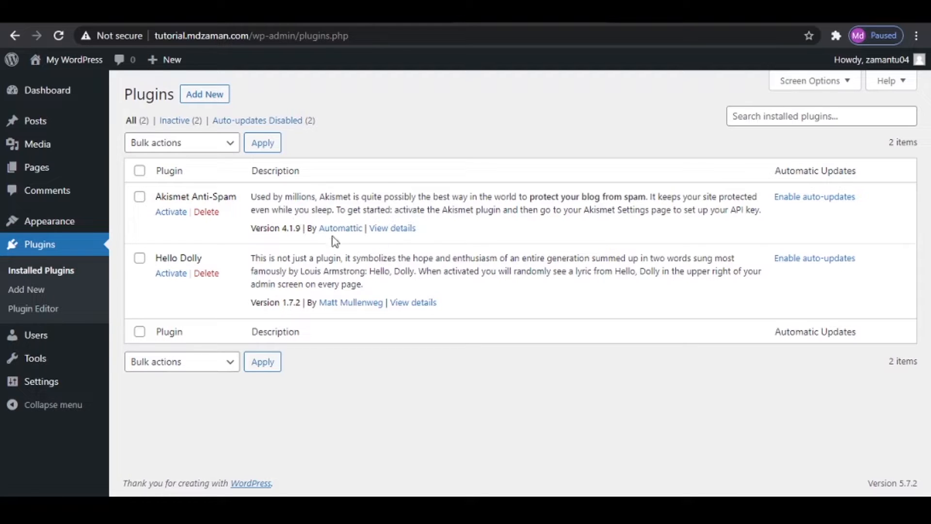
pyautogui.click(140, 170)
pyautogui.click(173, 143)
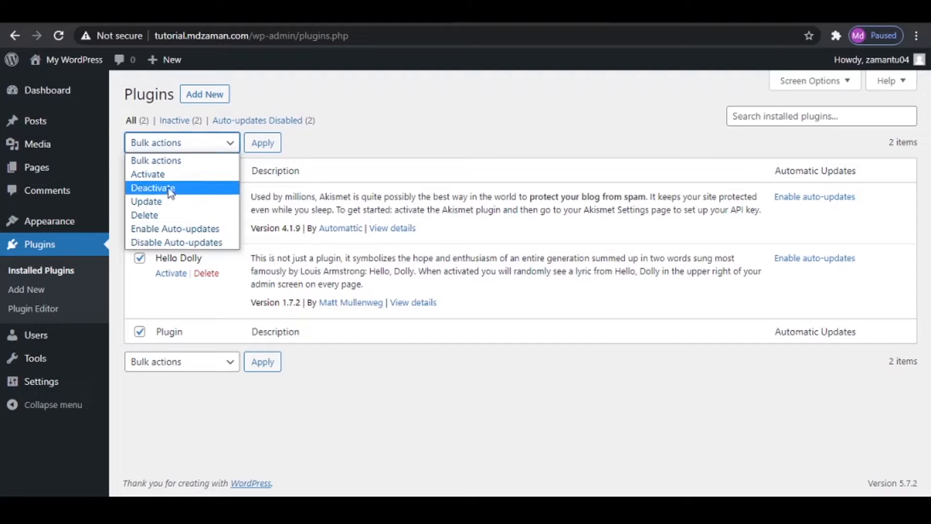
pyautogui.click(474, 118)
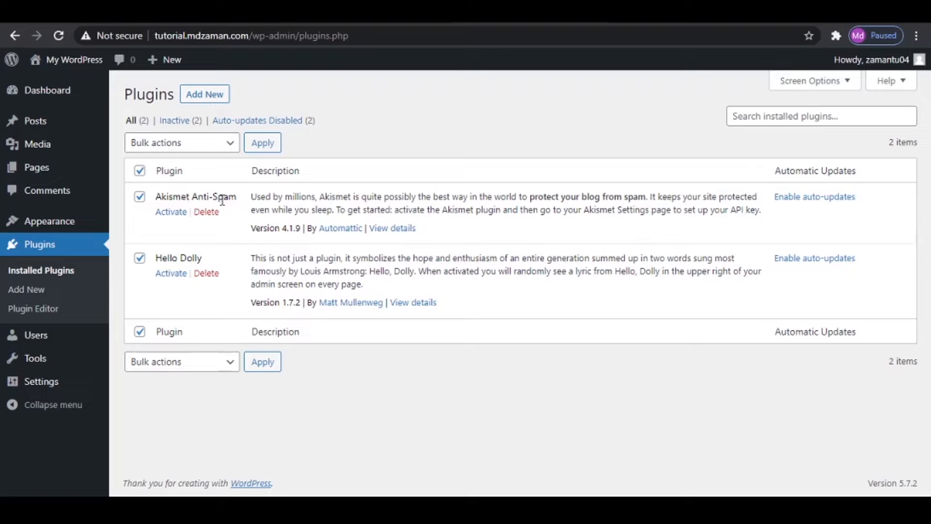
pyautogui.click(139, 197)
pyautogui.click(171, 144)
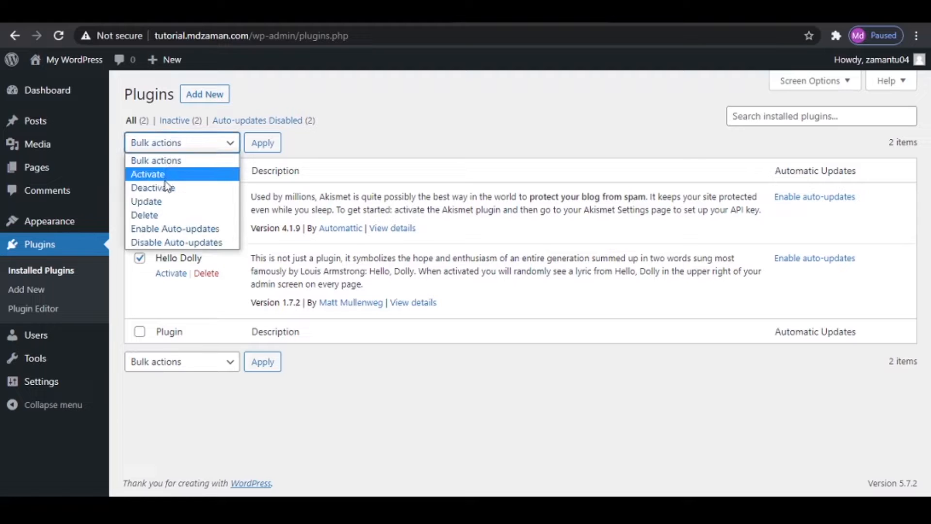
pyautogui.click(165, 216)
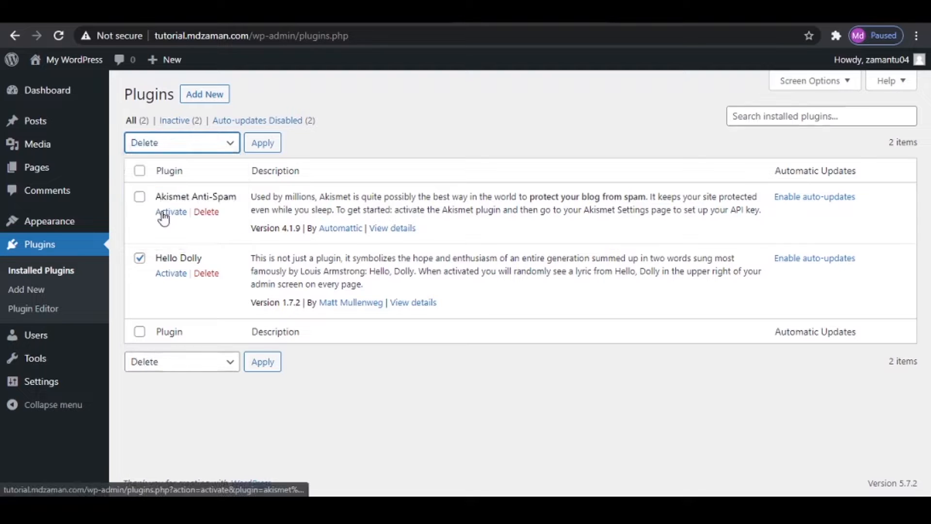
pyautogui.click(268, 146)
pyautogui.click(533, 127)
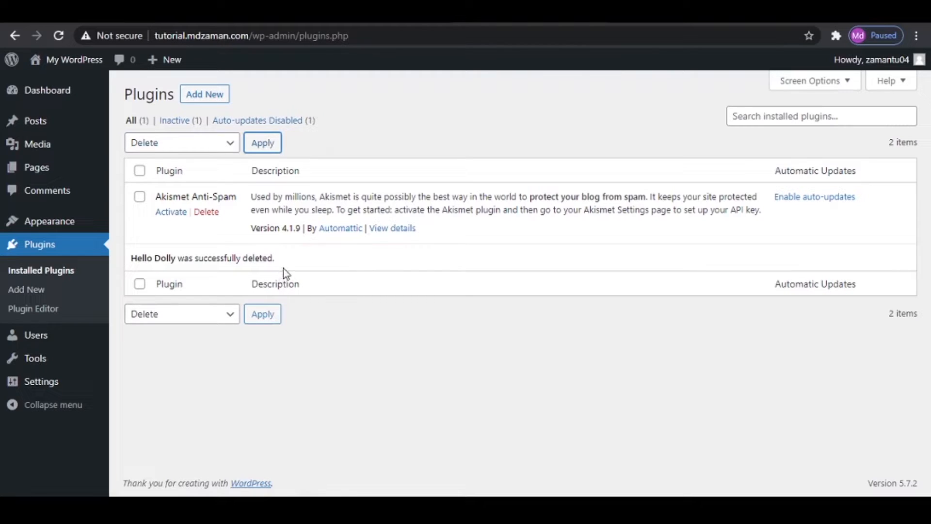
# - Open the list of all users and look at the roles that can be assigned
pyautogui.click(32, 337)
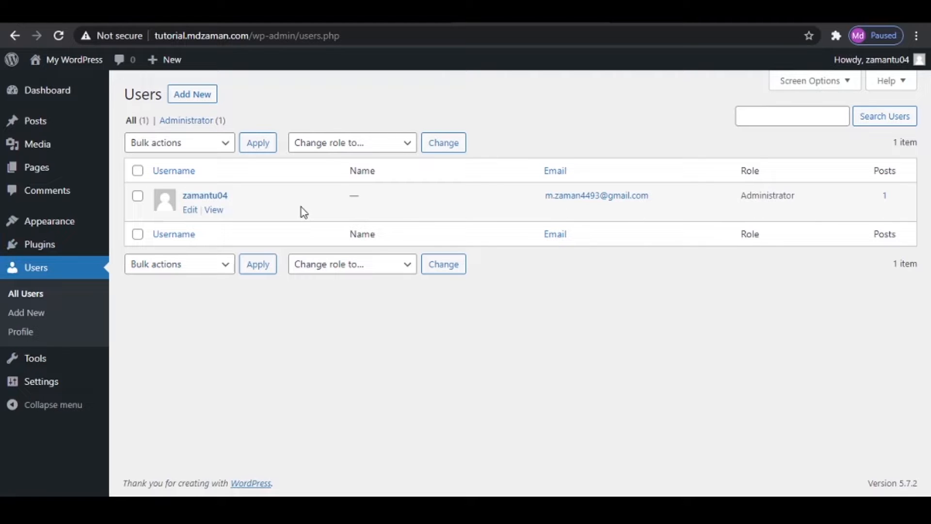
pyautogui.click(340, 143)
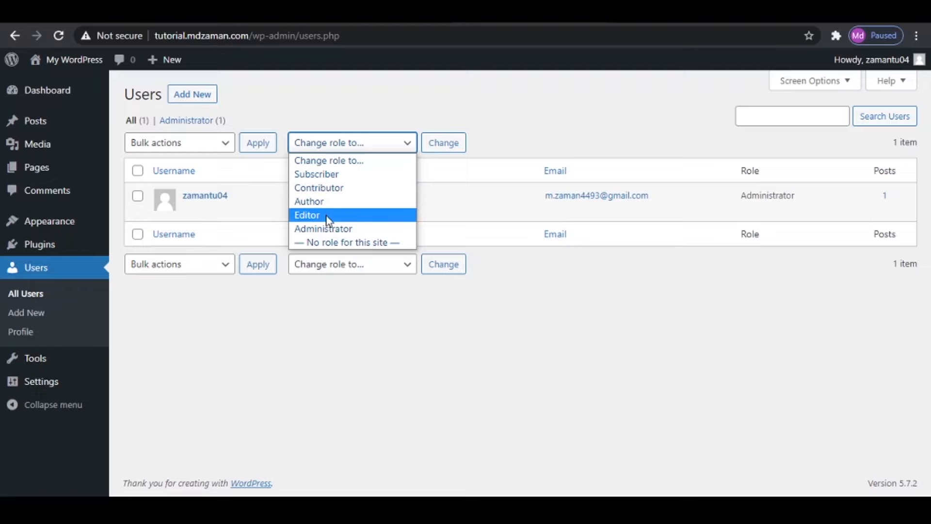
pyautogui.click(509, 126)
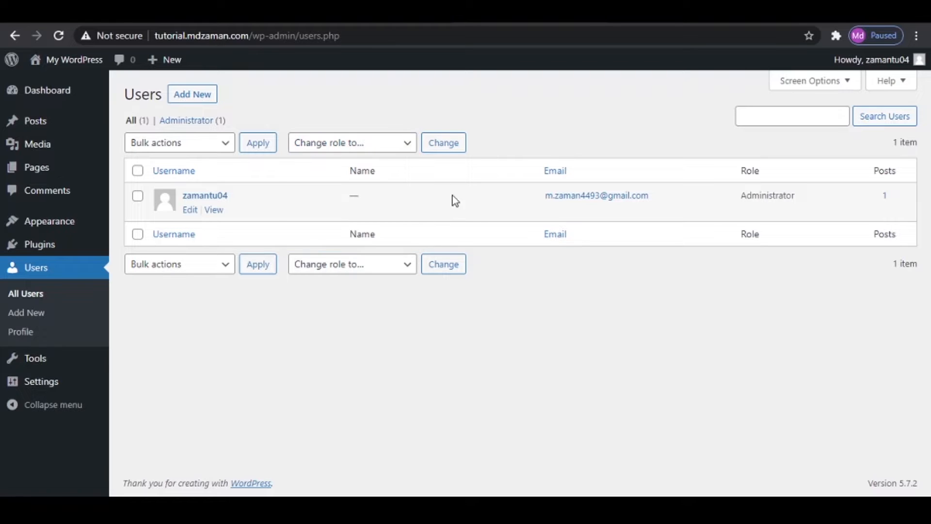
# - In the General Settings, set the site title to "WoodMart" and the tagline to "Upgrade your fashion"
pyautogui.click(36, 386)
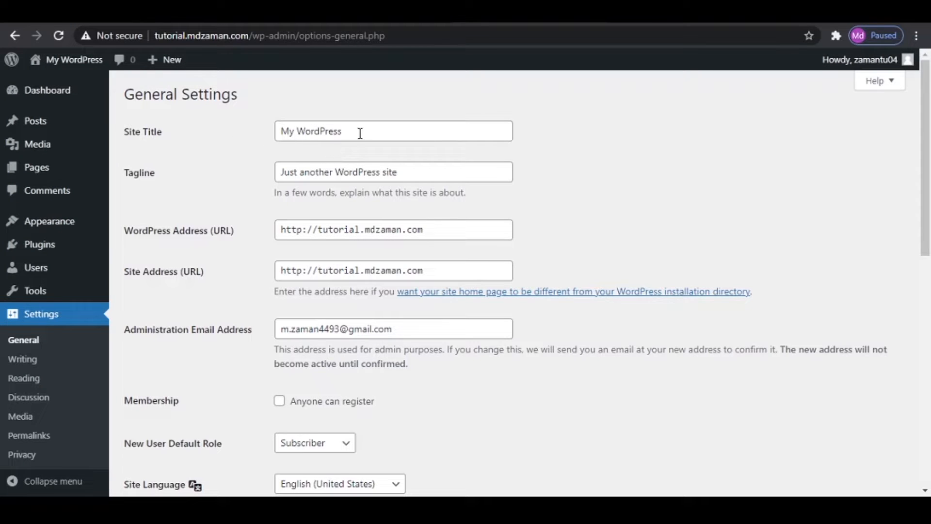
pyautogui.moveTo(366, 130); pyautogui.dragTo(196, 131)
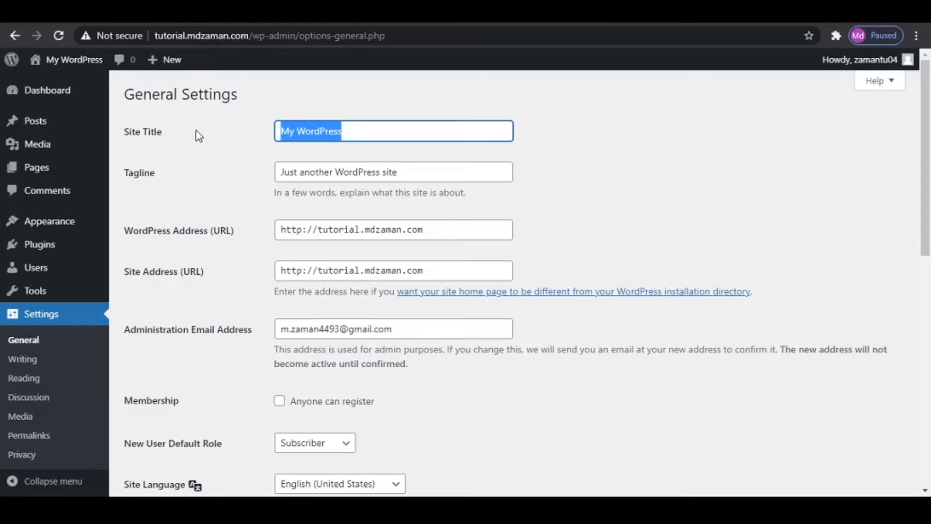
pyautogui.write('WoodMart')
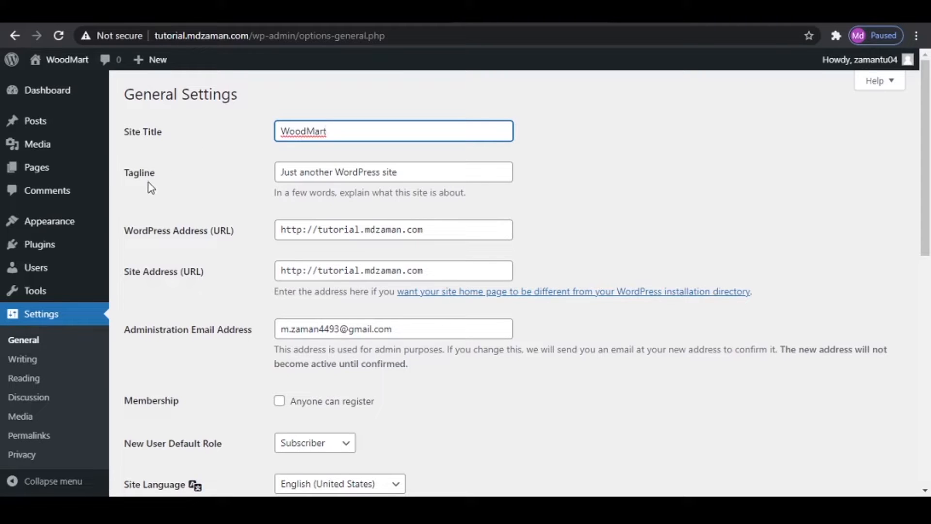
pyautogui.moveTo(422, 172); pyautogui.dragTo(262, 173)
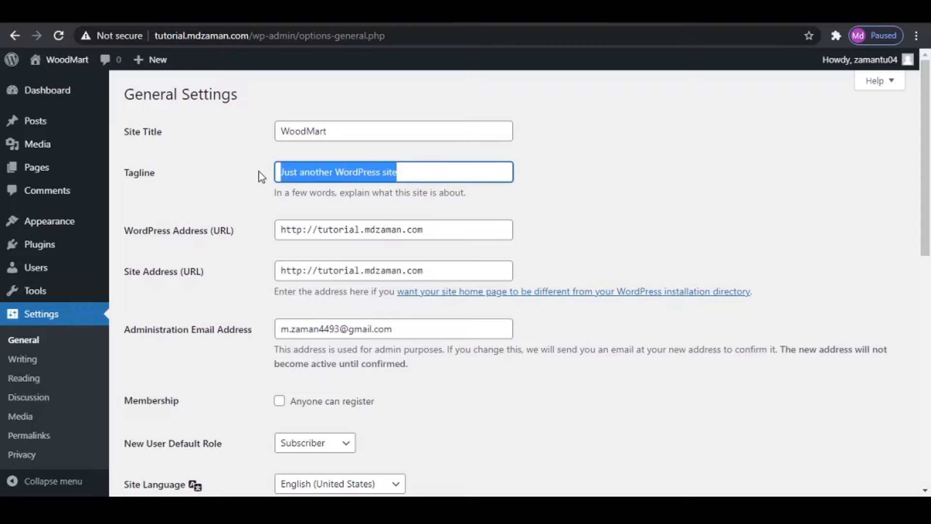
pyautogui.write('Up')
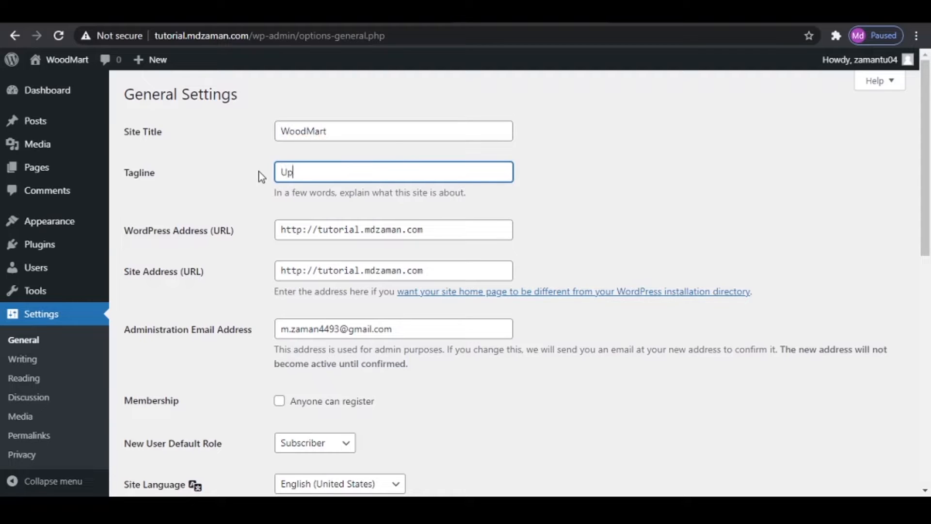
pyautogui.write('grade your fashion')
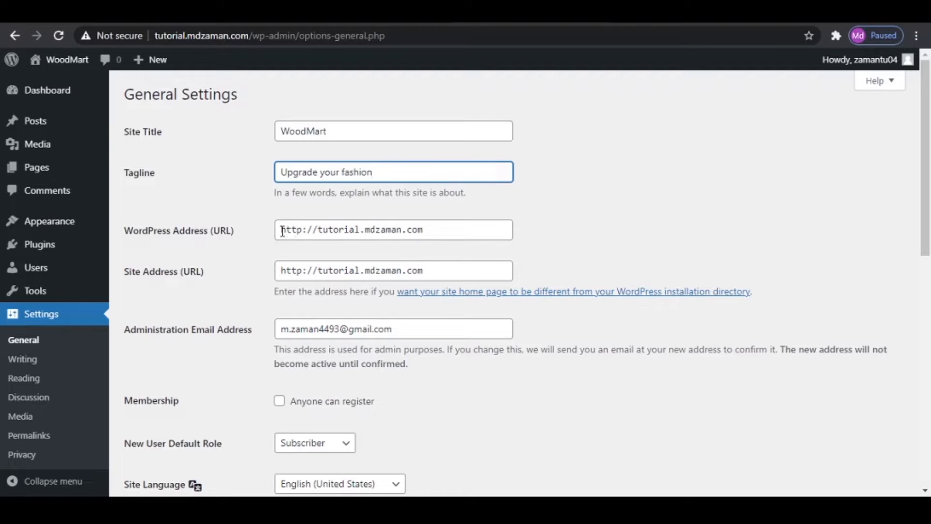
pyautogui.click(304, 231)
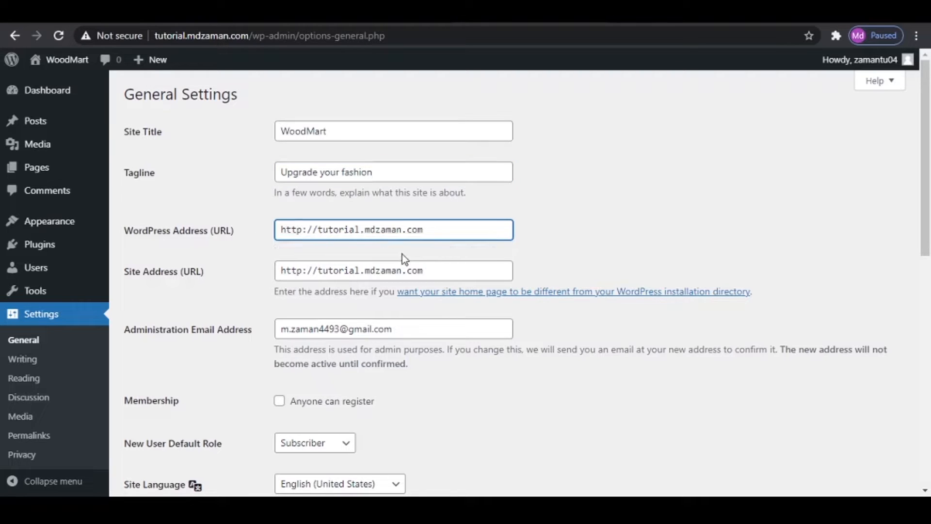
pyautogui.write('s')
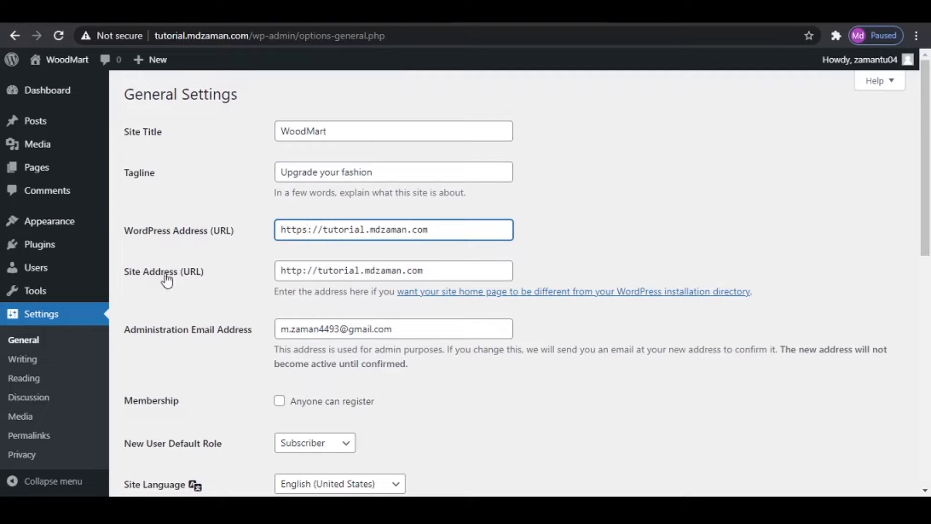
pyautogui.click(304, 270)
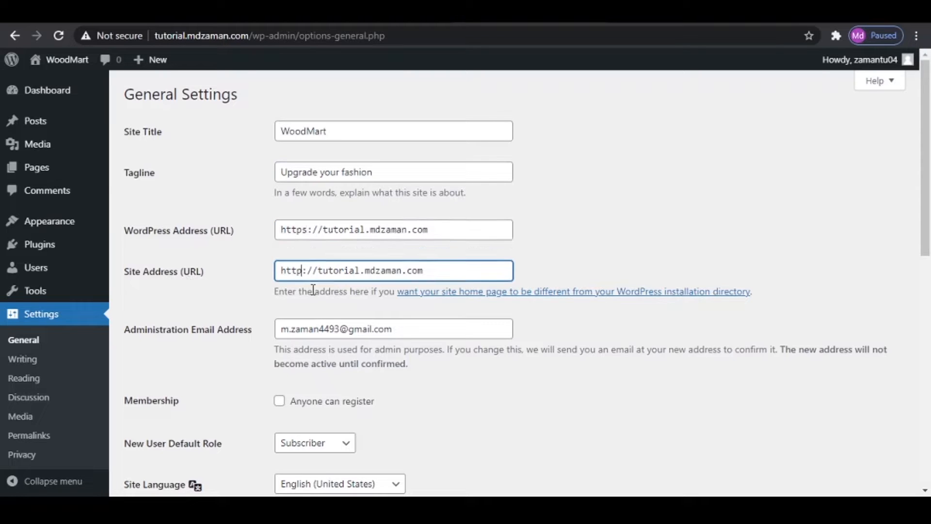
pyautogui.write('s')
pyautogui.scroll(-10, 640, 271)
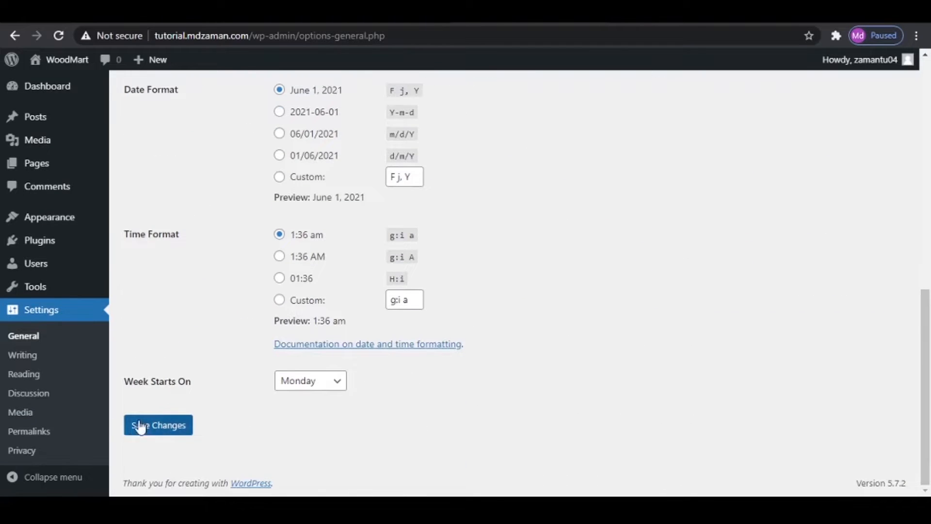
pyautogui.scroll(10, 426, 366)
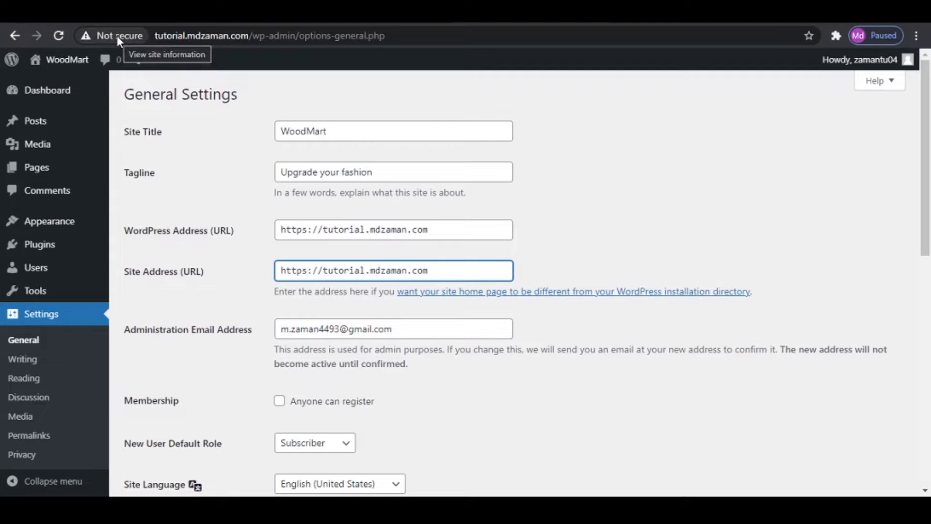
# - Allow anyone to register as a member and set the date format to d/m/Y
pyautogui.scroll(-5, 467, 334)
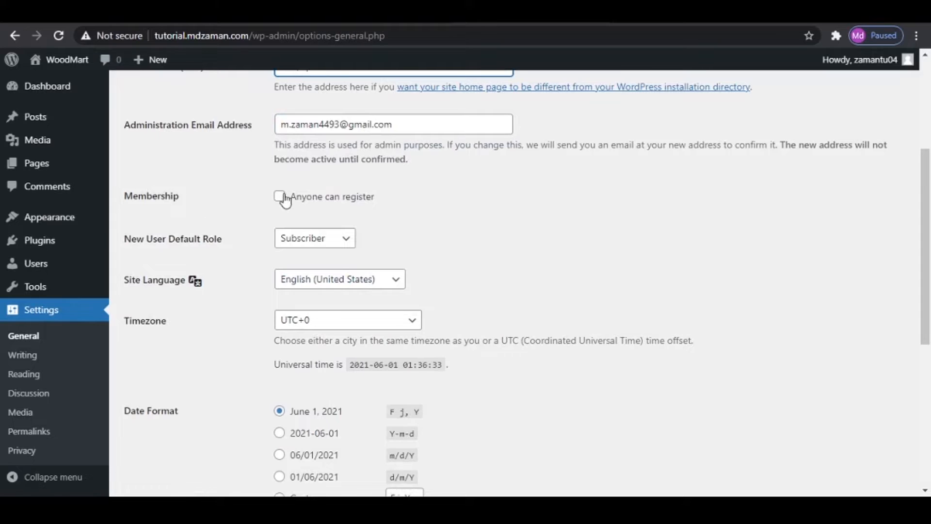
pyautogui.click(281, 197)
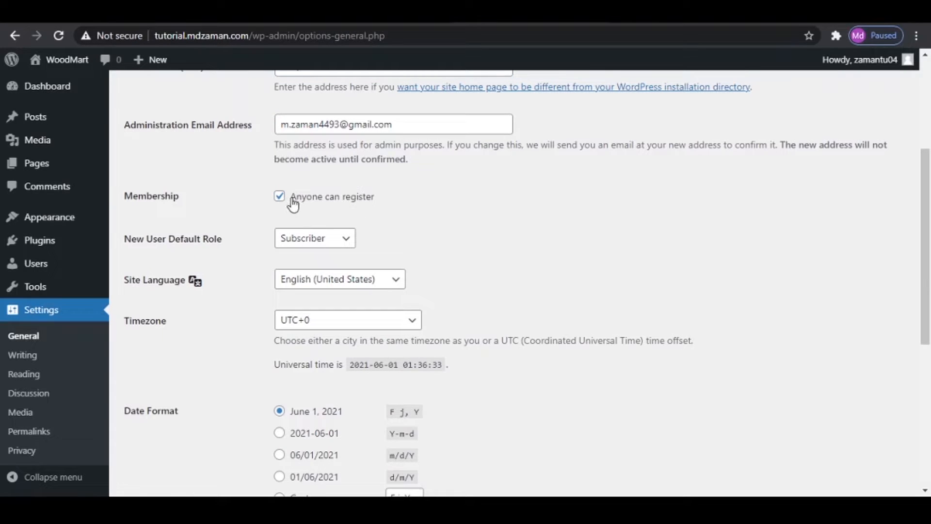
pyautogui.scroll(-2, 433, 209)
pyautogui.scroll(-3, 433, 209)
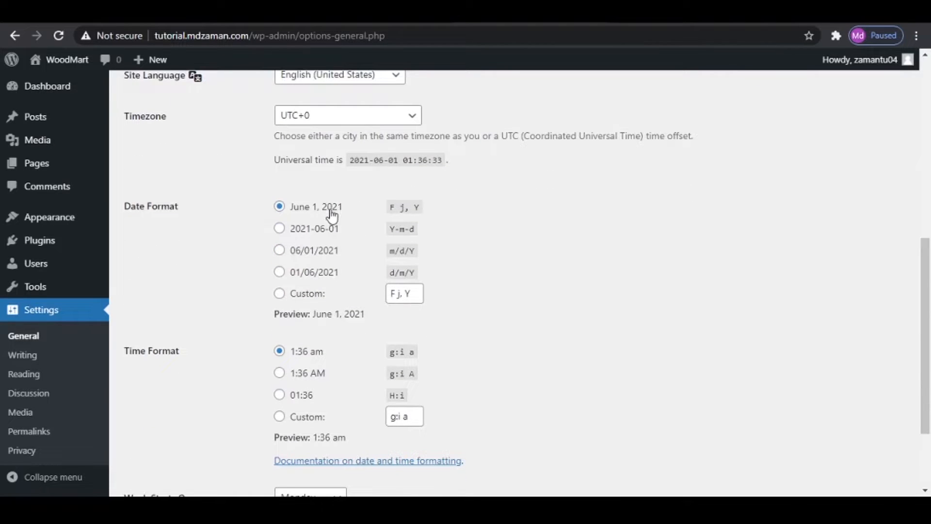
pyautogui.click(280, 271)
pyautogui.scroll(-3, 522, 280)
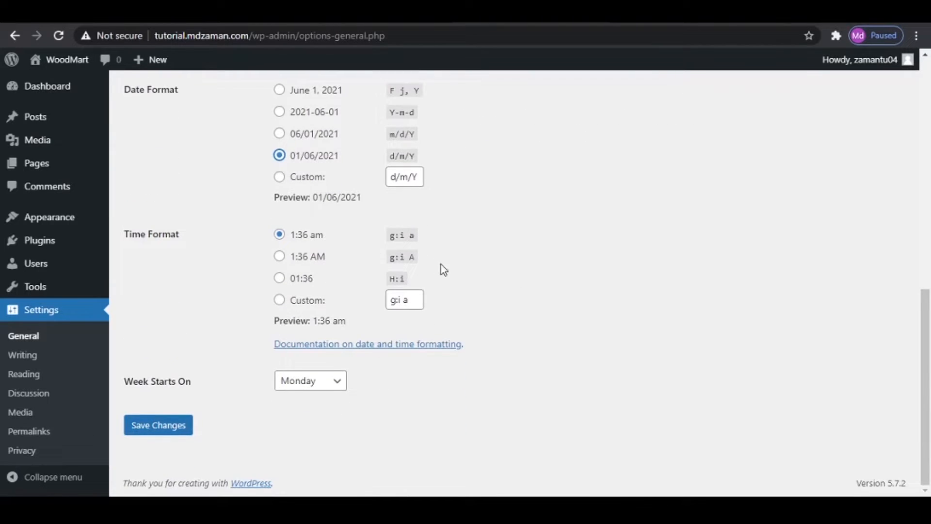
# - Set the site timezone to Kolkata and save the General Settings
pyautogui.scroll(5, 445, 368)
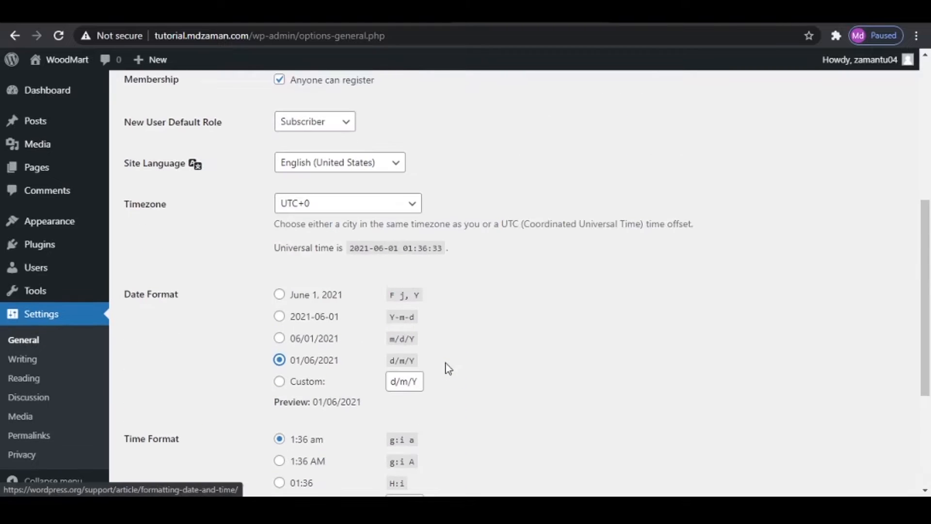
pyautogui.click(381, 210)
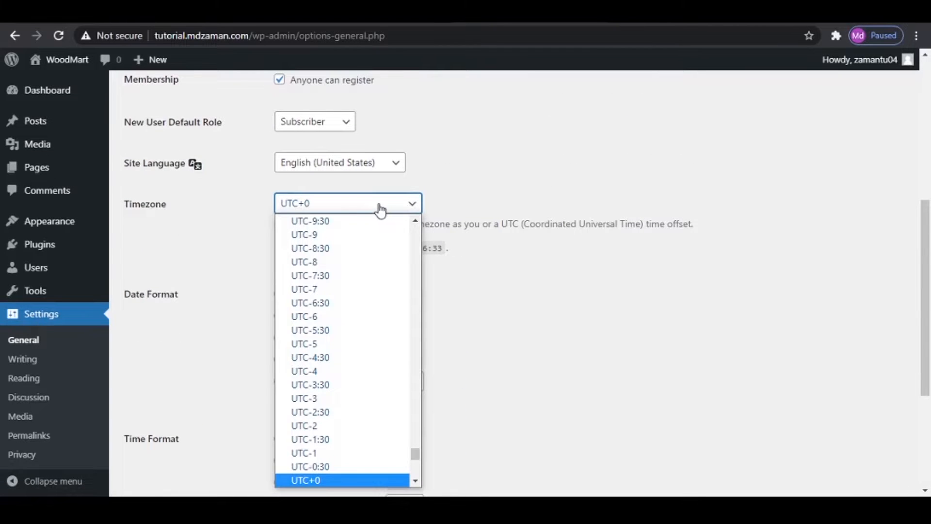
pyautogui.write('kolkata')
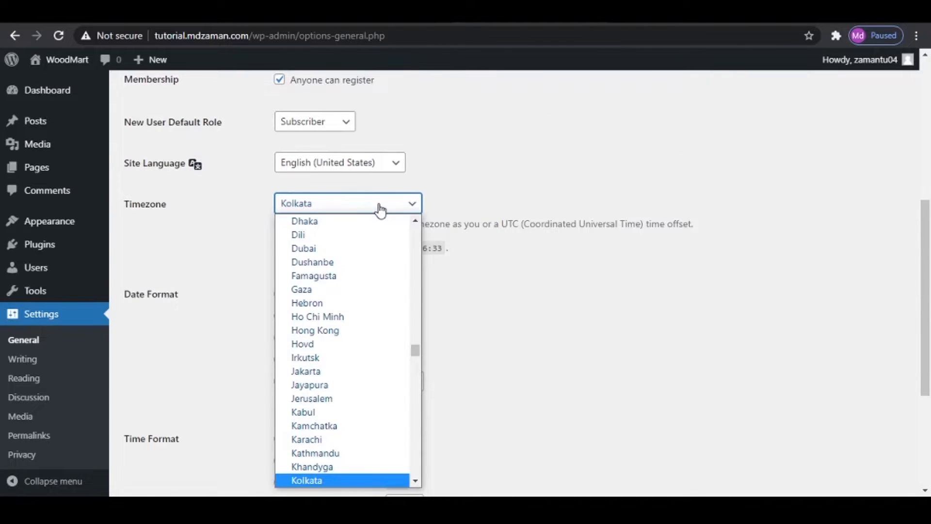
pyautogui.click(333, 478)
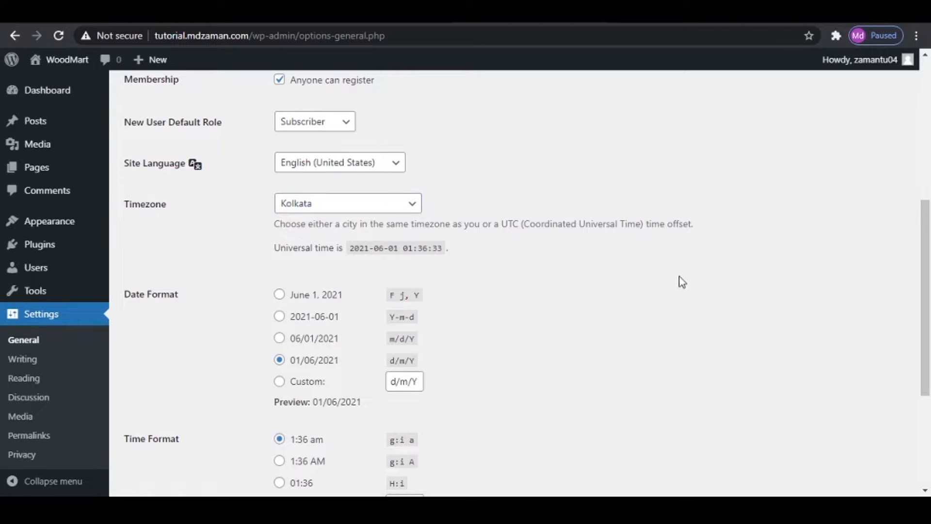
pyautogui.scroll(-4, 681, 286)
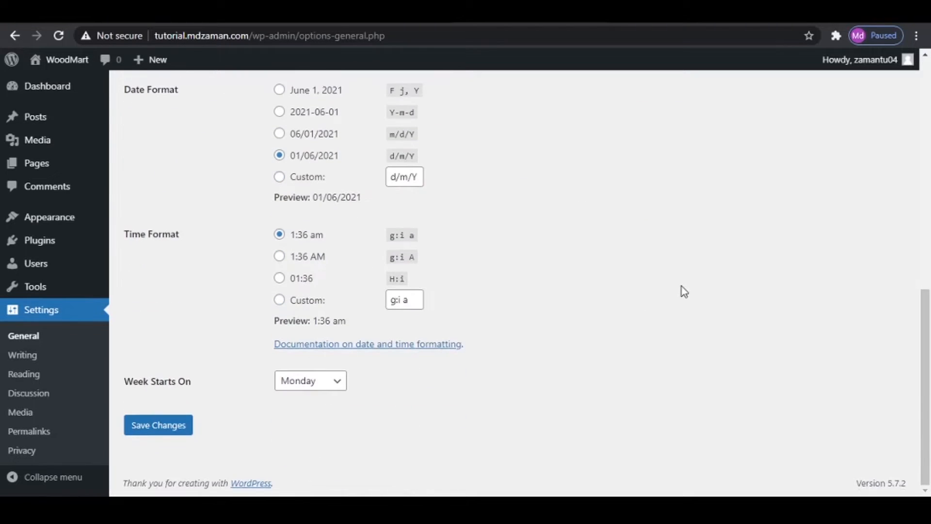
pyautogui.click(162, 426)
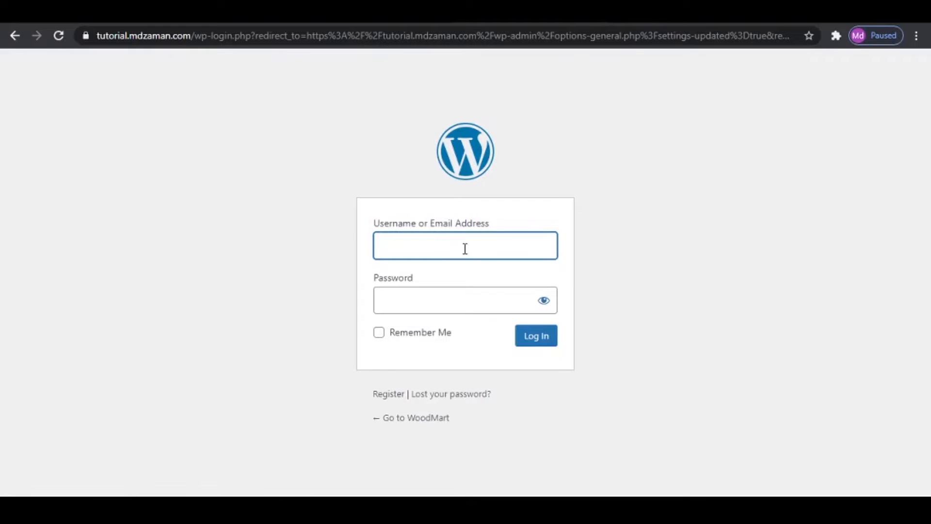
# - Log back in with the admin username and account password, with Remember Me enabled, and decline saving the password in the browser
pyautogui.write('zamantu04')
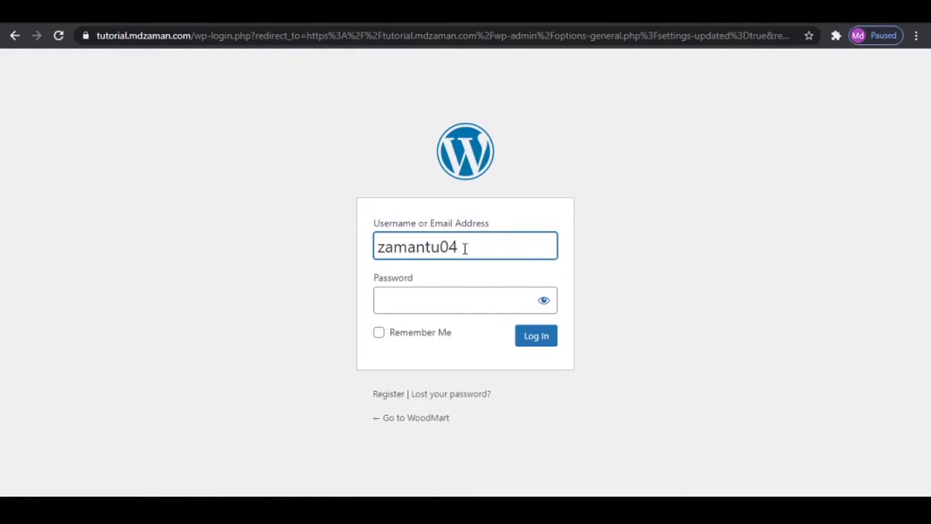
pyautogui.press('Tab')
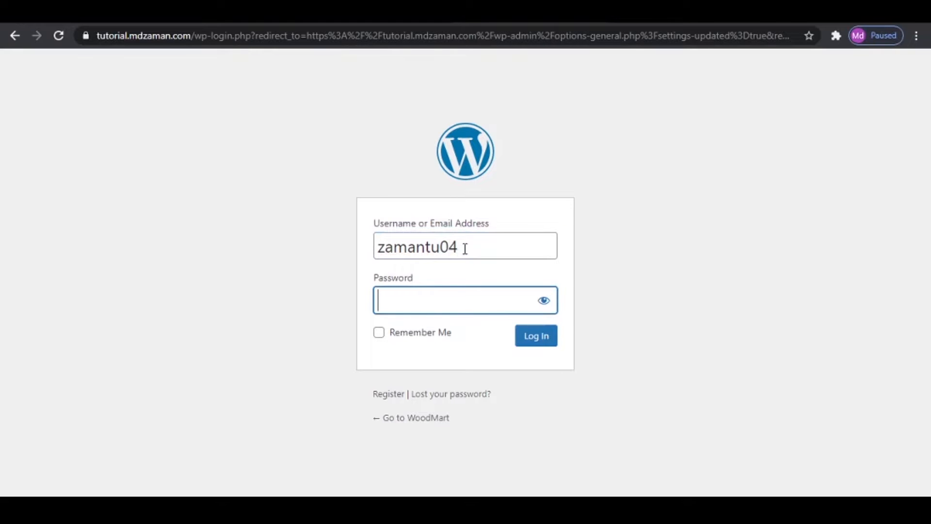
pyautogui.write('•••••••••••••')
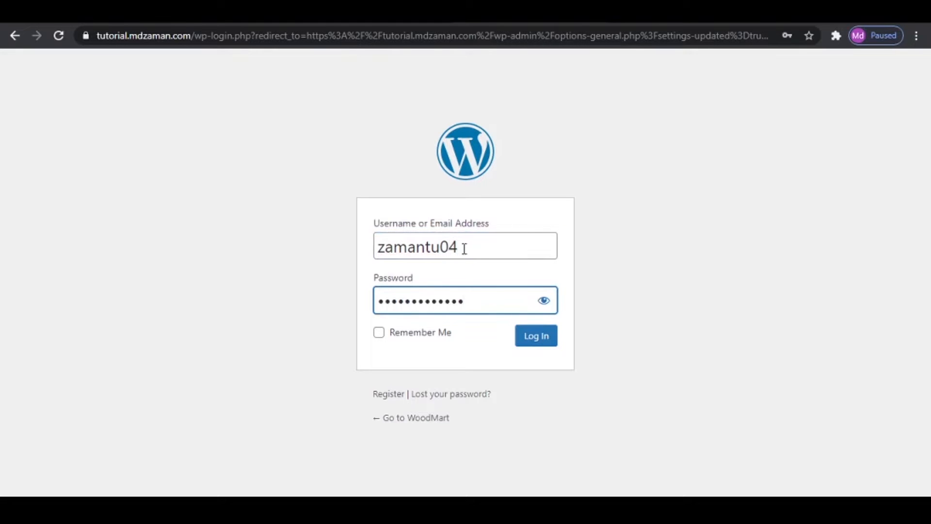
pyautogui.click(379, 333)
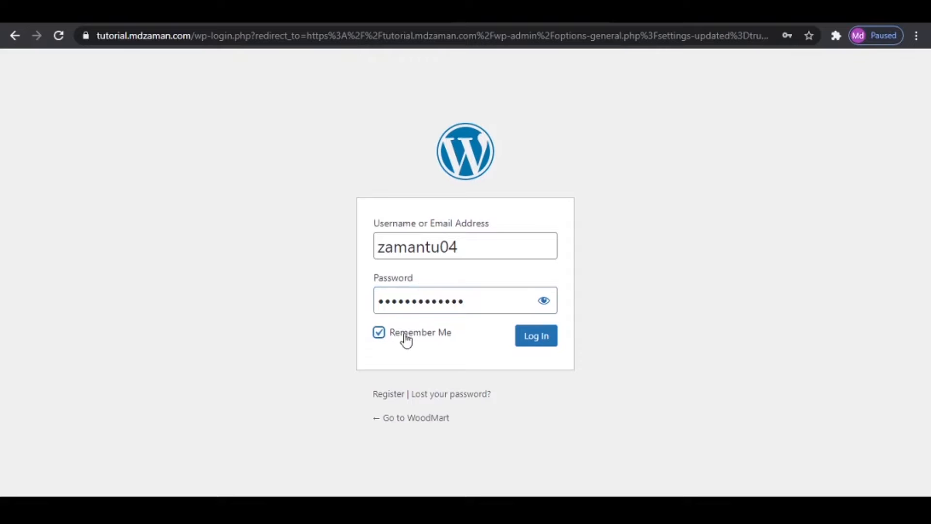
pyautogui.click(548, 338)
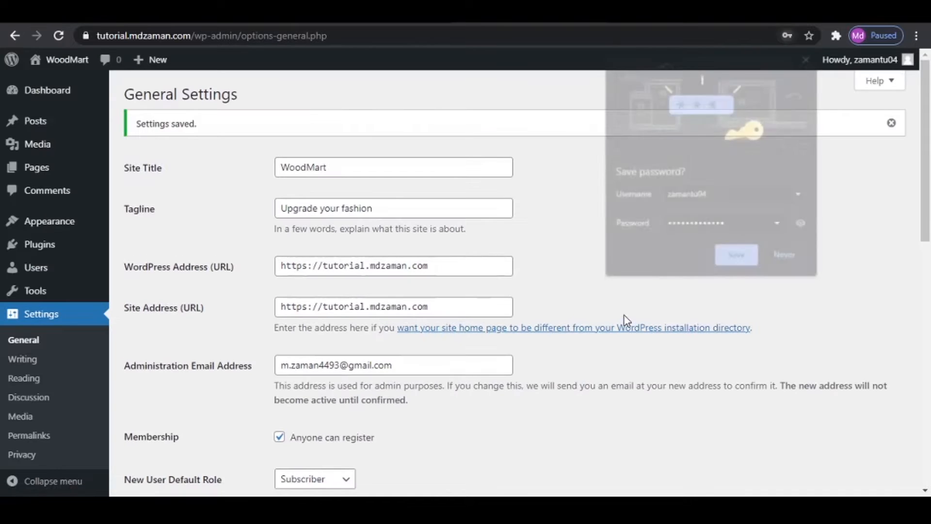
pyautogui.click(799, 258)
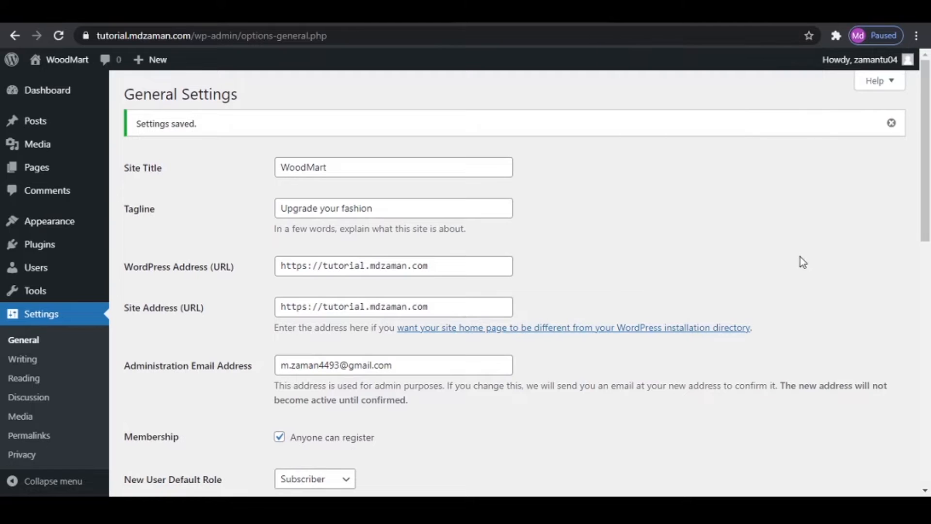
# - Check the browser's connection security information for the site and close it
pyautogui.click(86, 36)
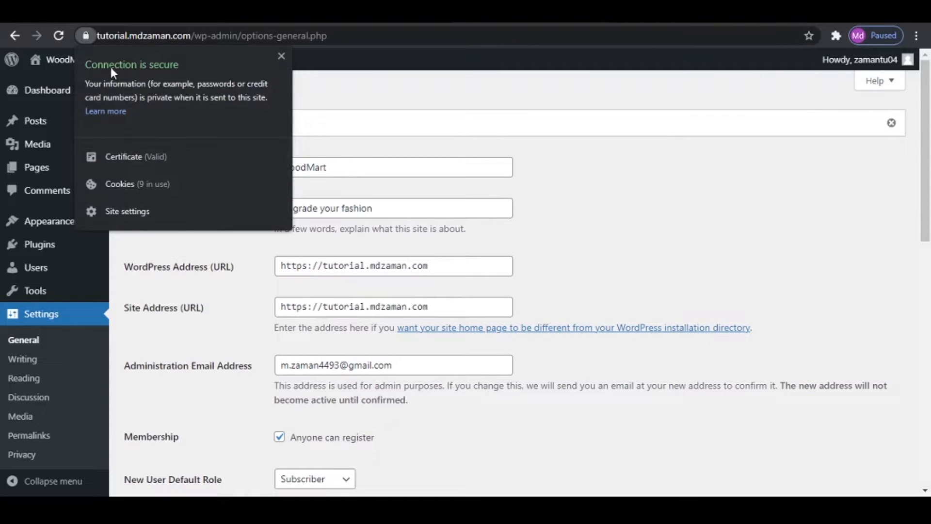
pyautogui.click(499, 119)
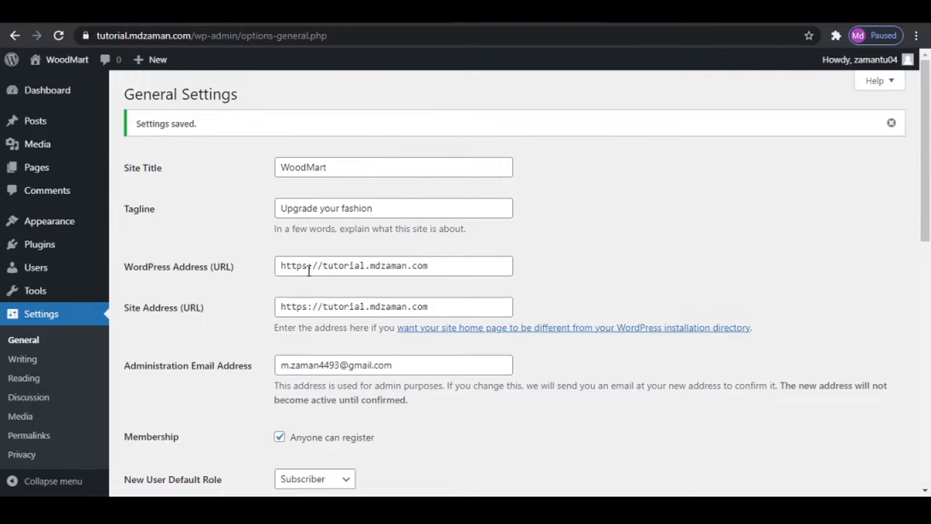
# - Open the Permalink Settings and save the permalink structure with Post name selected
pyautogui.scroll(-10, 307, 338)
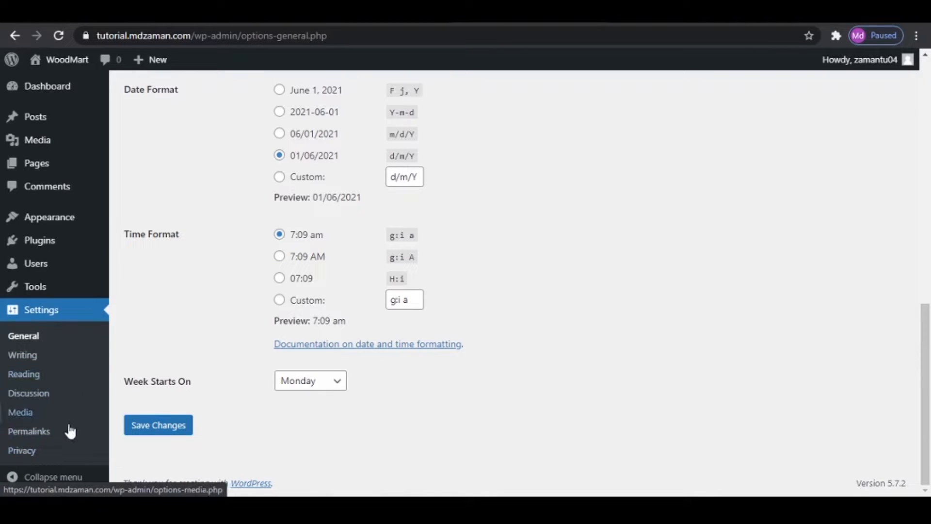
pyautogui.click(47, 433)
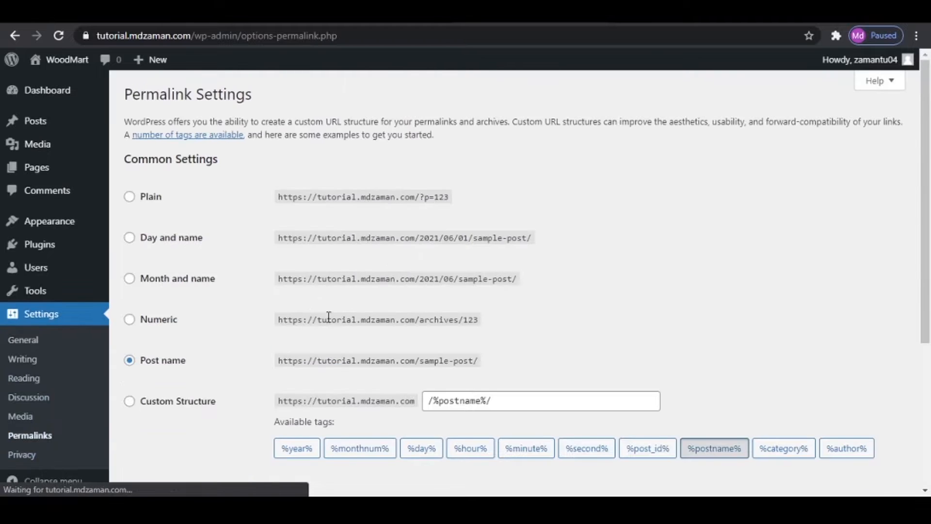
pyautogui.scroll(-3, 242, 223)
pyautogui.moveTo(105, 221)
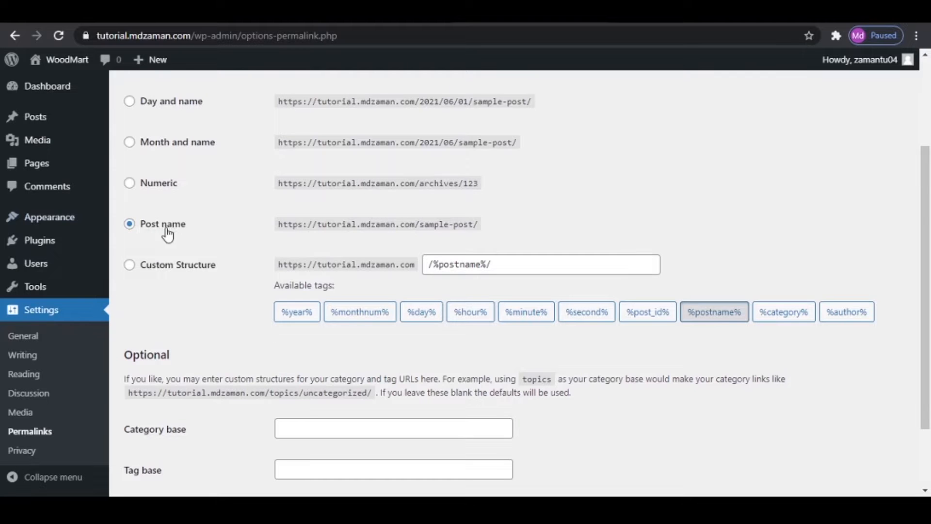
pyautogui.scroll(3, 186, 228)
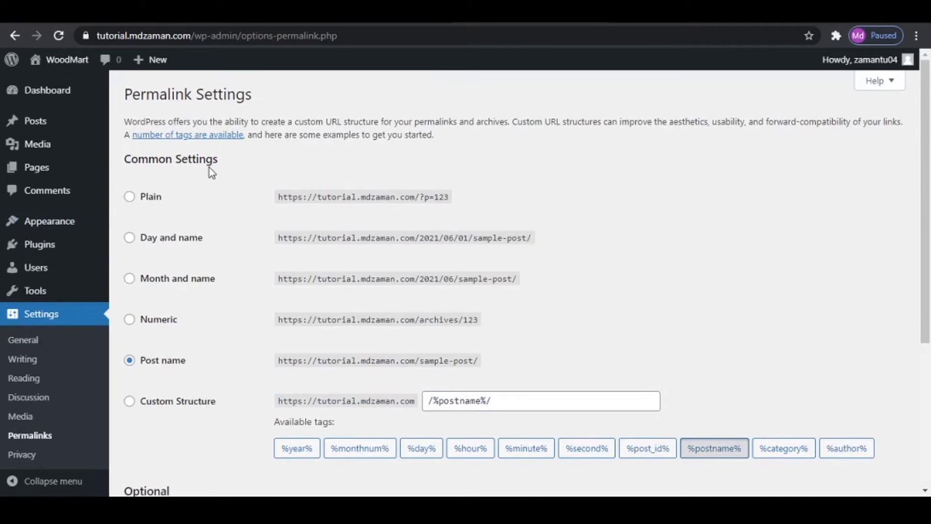
pyautogui.scroll(-3, 230, 268)
pyautogui.scroll(2, 307, 216)
pyautogui.scroll(1, 253, 231)
pyautogui.scroll(-5, 642, 342)
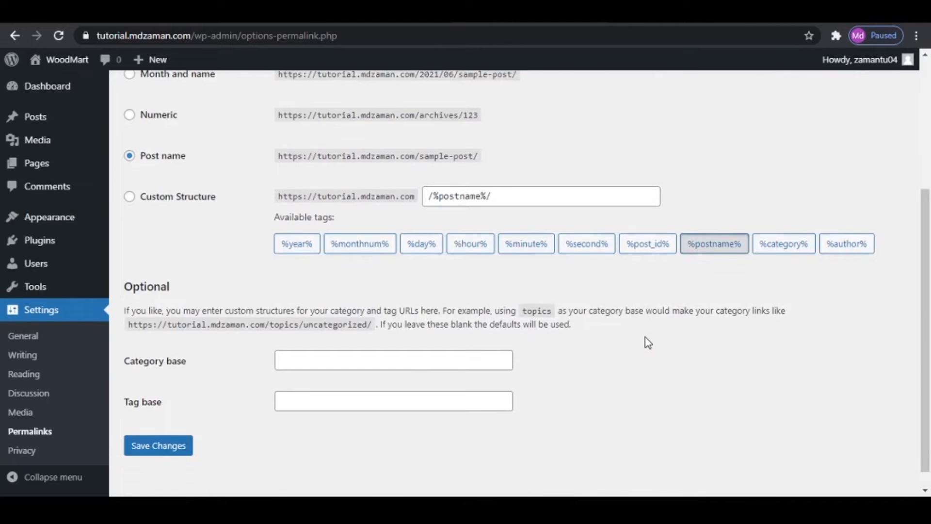
pyautogui.click(164, 451)
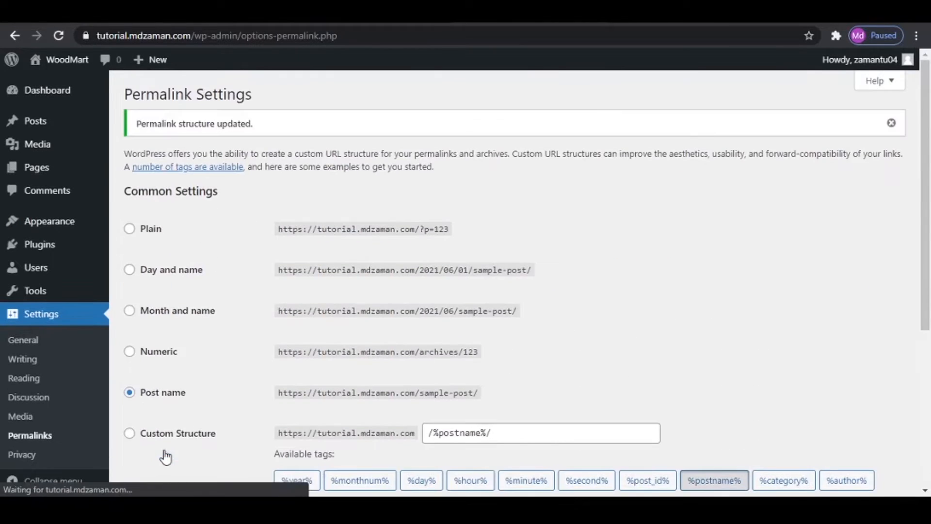
pyautogui.scroll(-6, 586, 310)
pyautogui.scroll(1, 585, 309)
pyautogui.scroll(5, 585, 309)
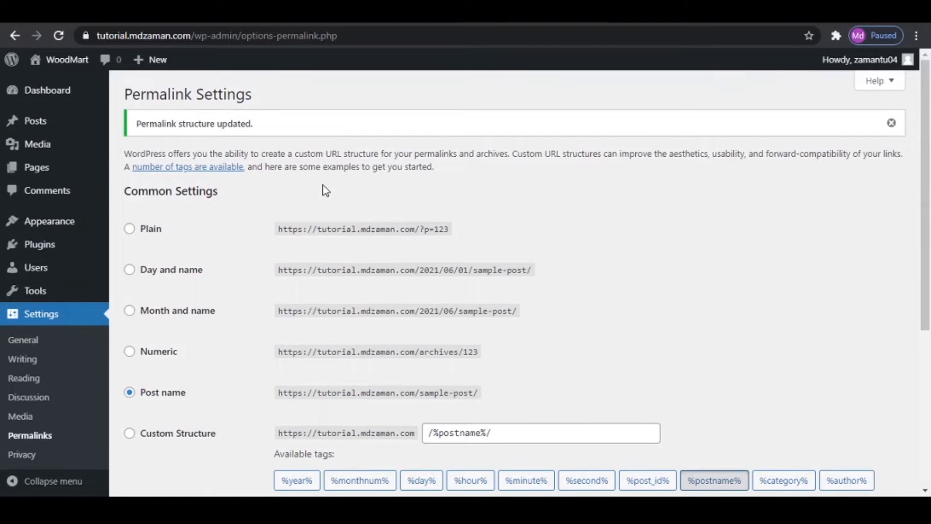
# - Open the page for adding new themes and look through the featured themes
pyautogui.moveTo(65, 222)
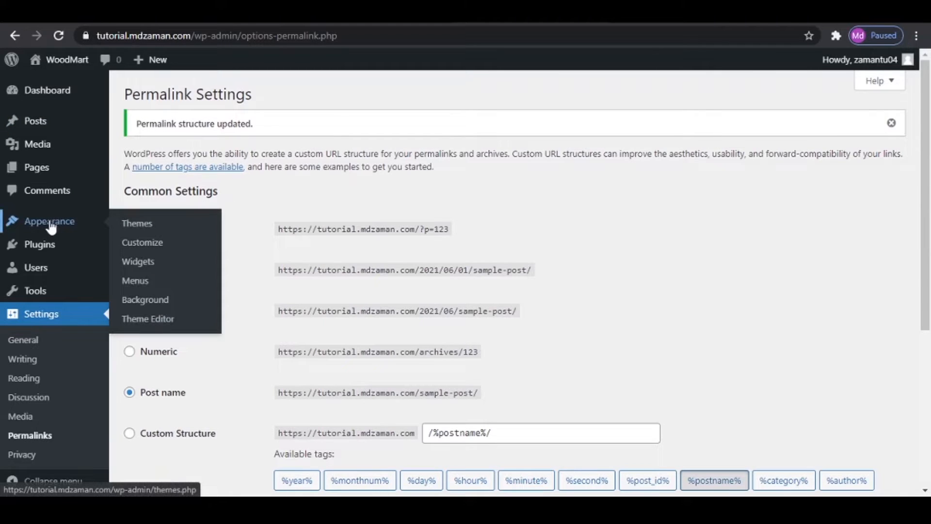
pyautogui.click(142, 228)
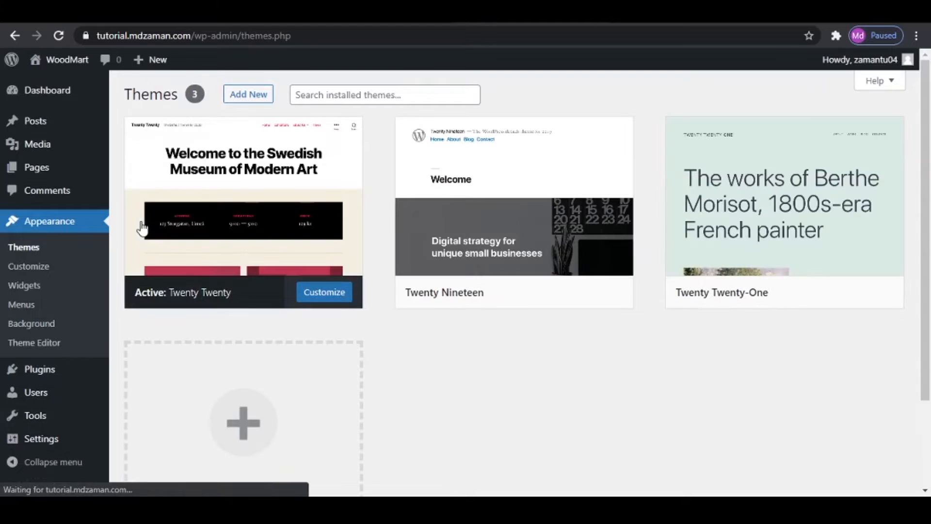
pyautogui.click(261, 98)
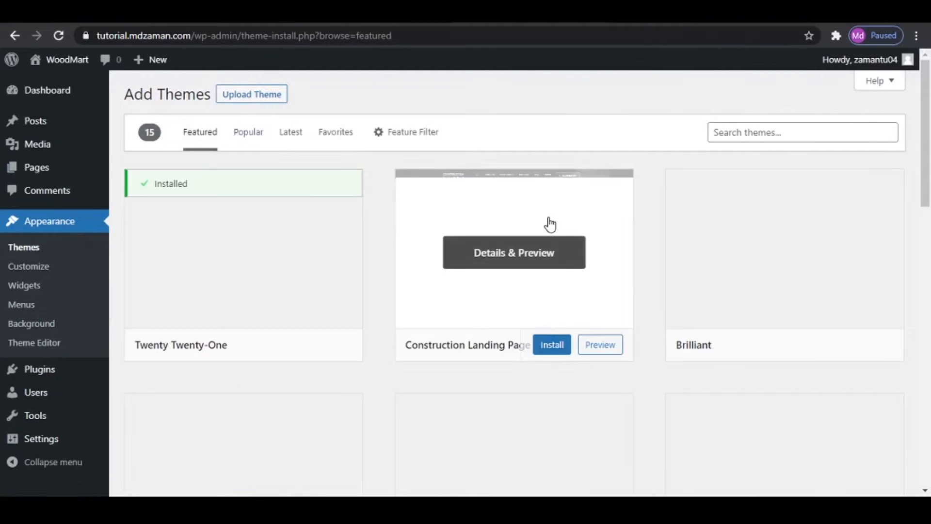
pyautogui.scroll(-2, 808, 328)
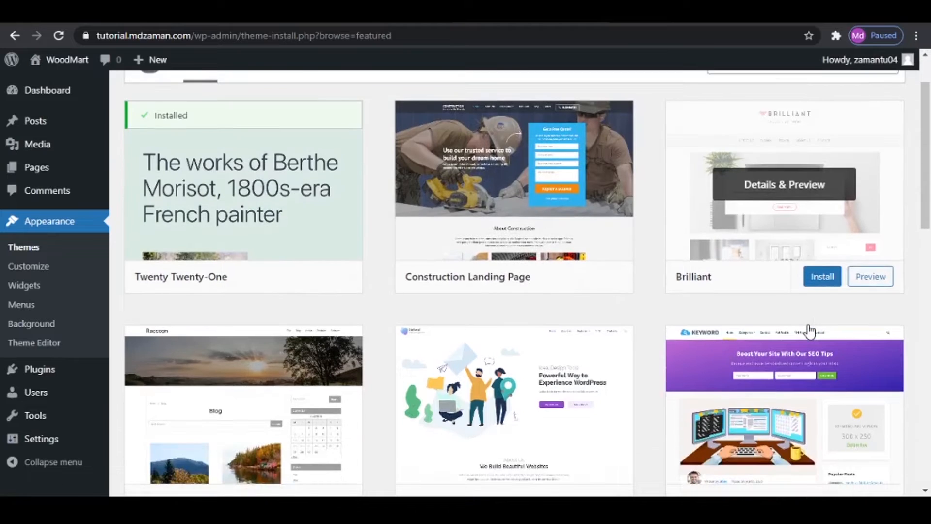
pyautogui.scroll(2, 808, 331)
pyautogui.moveTo(717, 273)
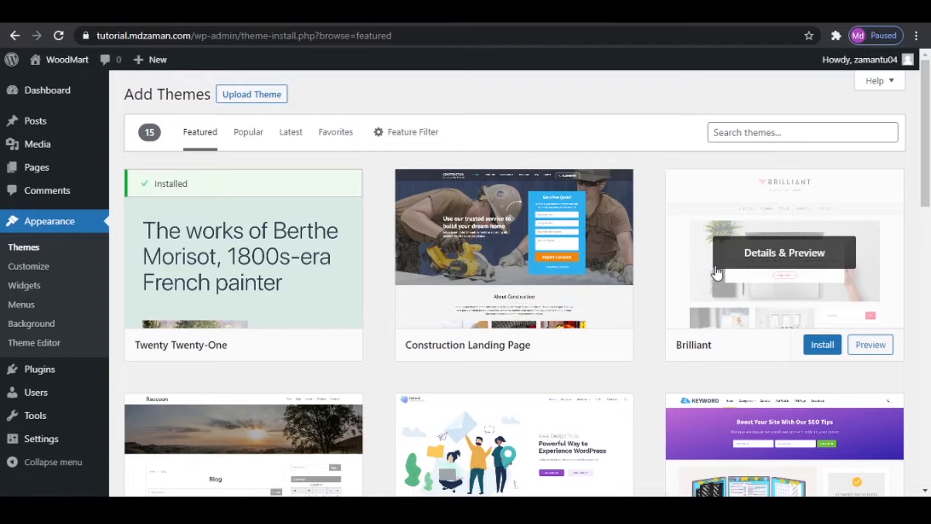
pyautogui.hotkey('ctrl', 't')
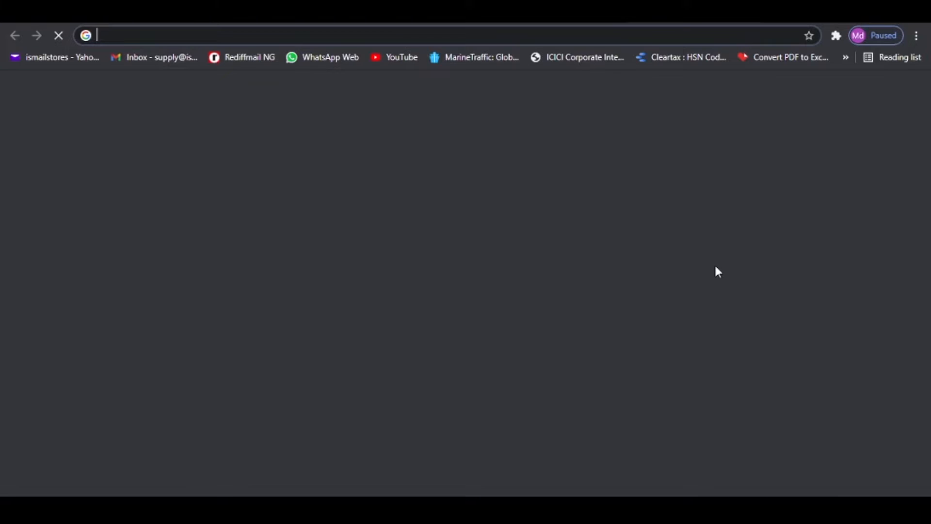
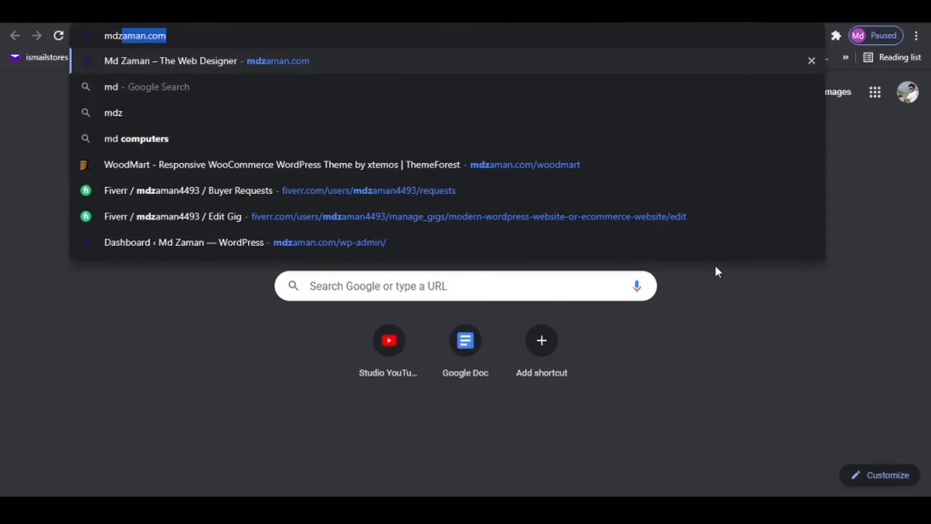
pyautogui.write('.com')
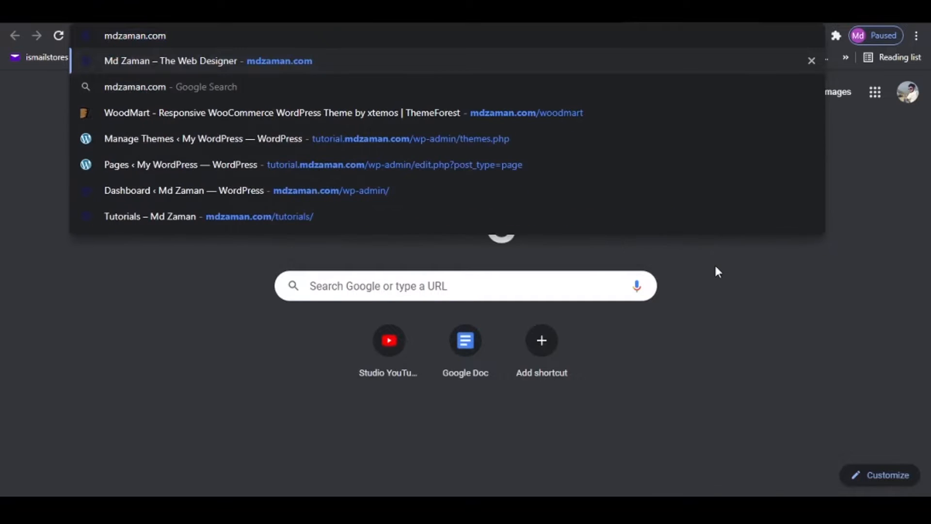
pyautogui.write('/')
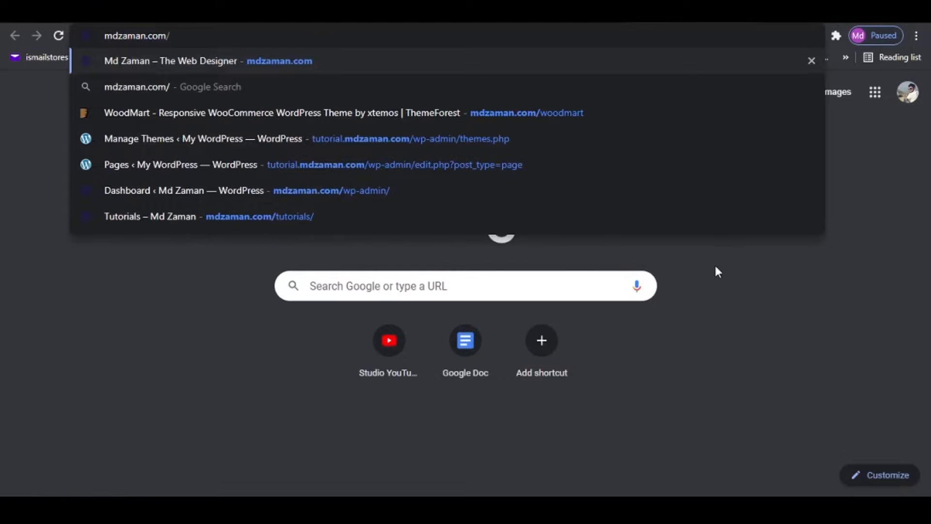
pyautogui.write('woodmart')
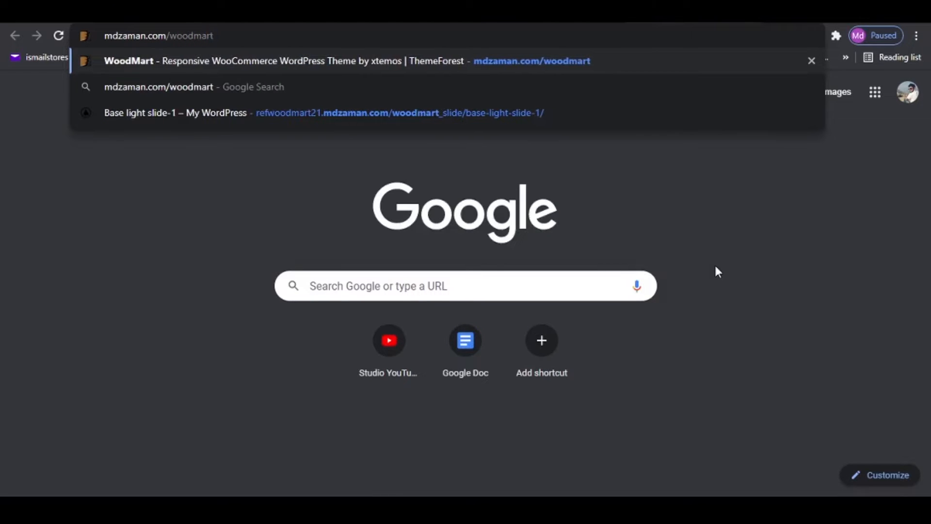
pyautogui.press('Return')
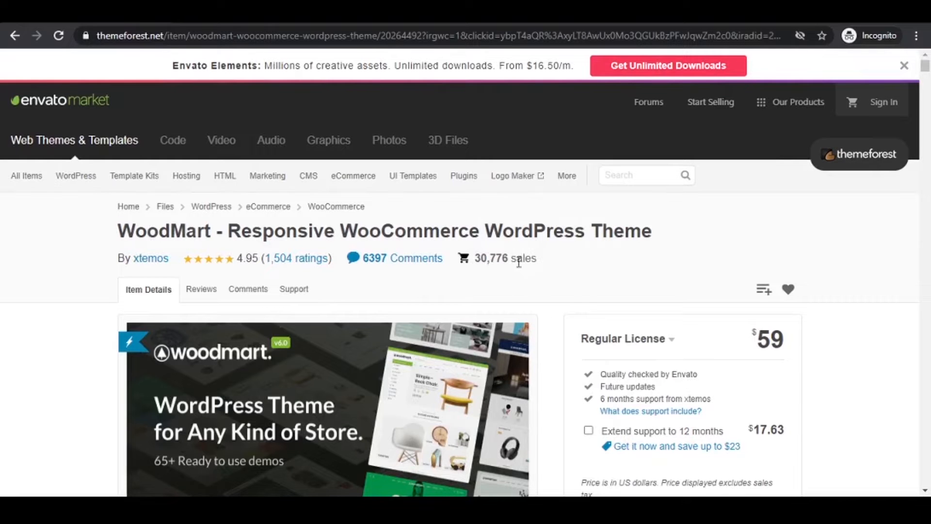
# - Look through the WoodMart theme page on ThemeForest, including its demo designs, header layout builder and header examples
pyautogui.scroll(-3, 551, 266)
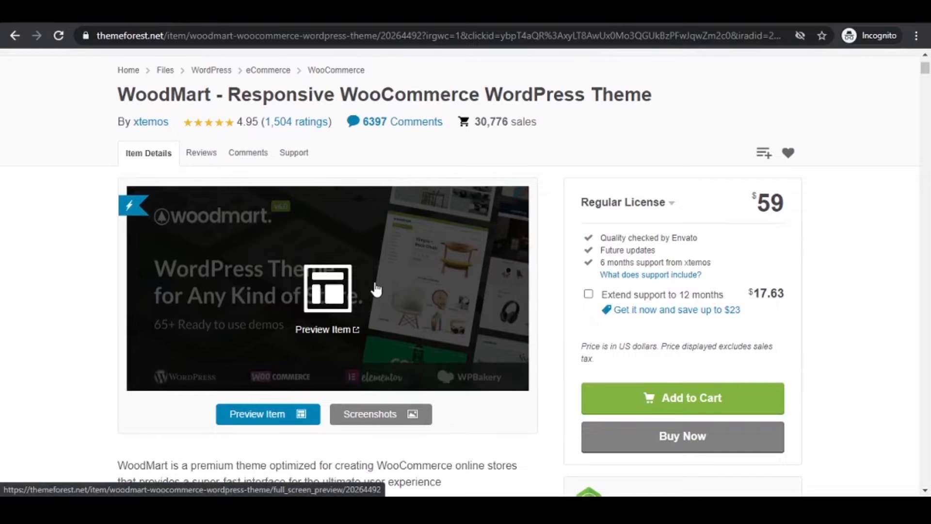
pyautogui.scroll(-20, 376, 287)
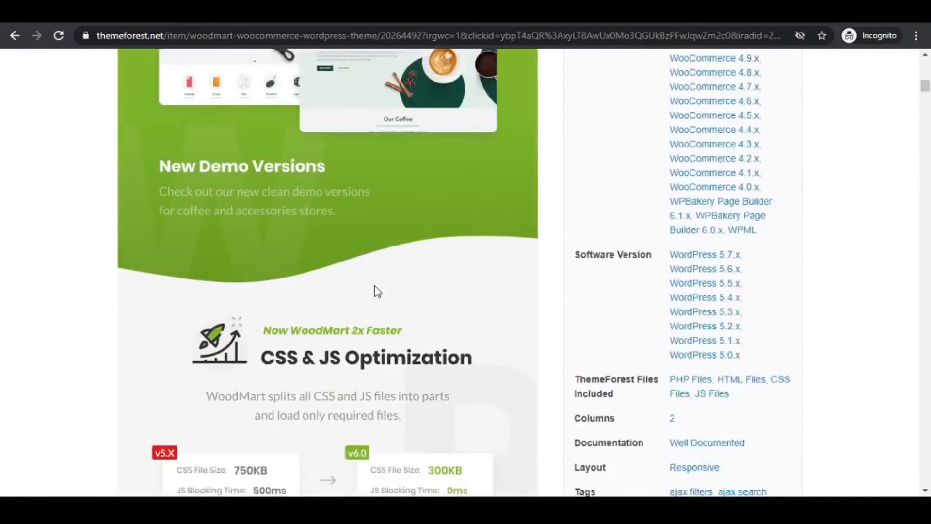
pyautogui.scroll(-15, 375, 291)
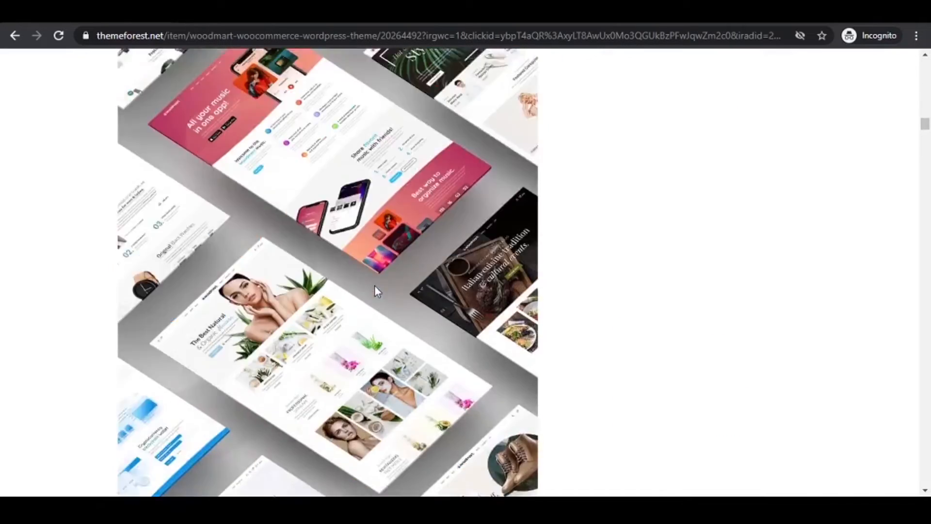
pyautogui.scroll(-15, 377, 294)
pyautogui.scroll(10, 436, 339)
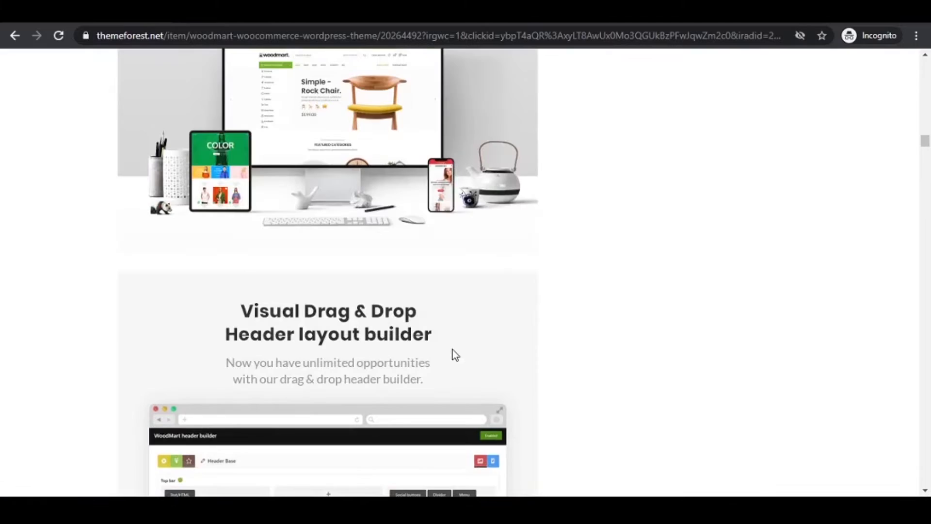
pyautogui.scroll(-4, 455, 354)
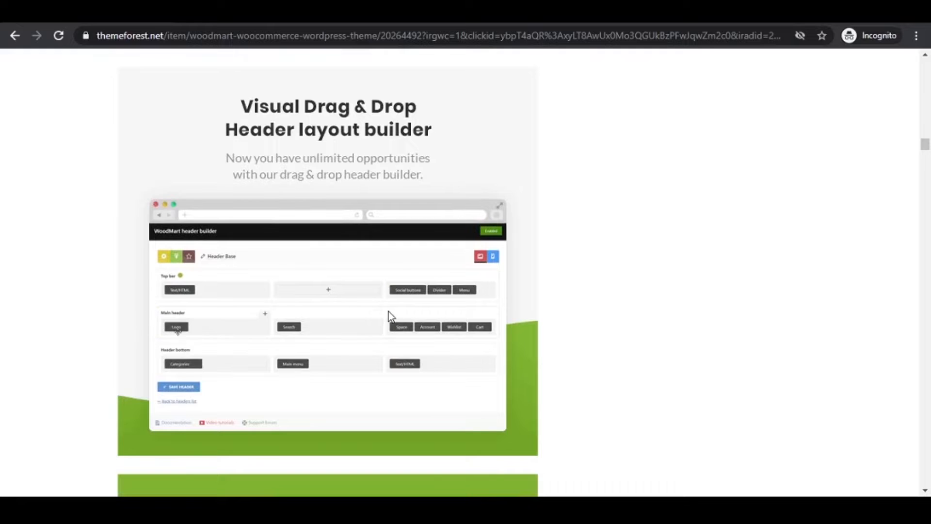
pyautogui.scroll(-11, 388, 315)
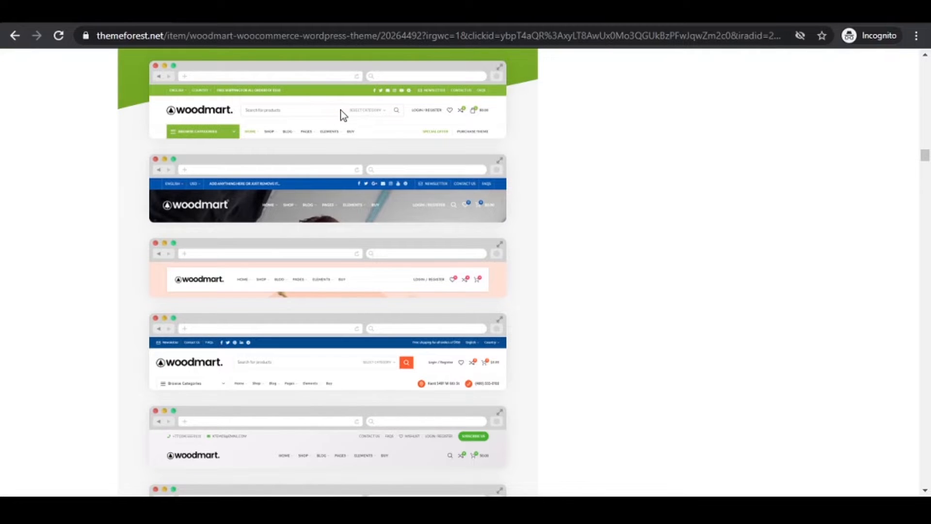
pyautogui.scroll(4, 420, 232)
pyautogui.scroll(-7, 420, 232)
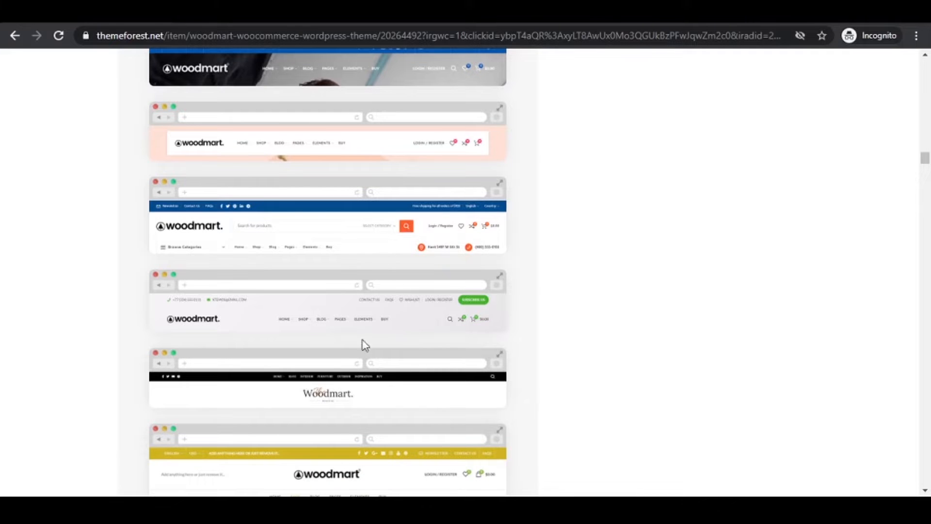
pyautogui.click(276, 451)
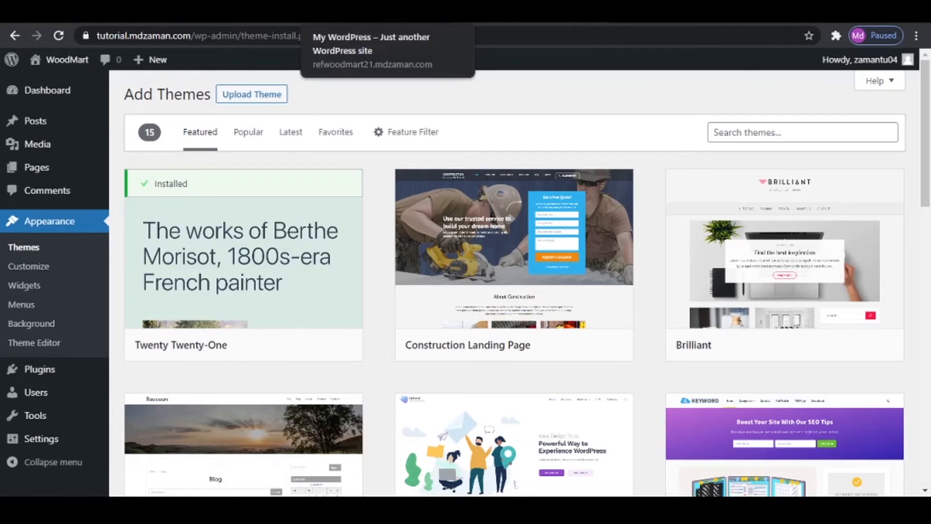
pyautogui.click(359, 13)
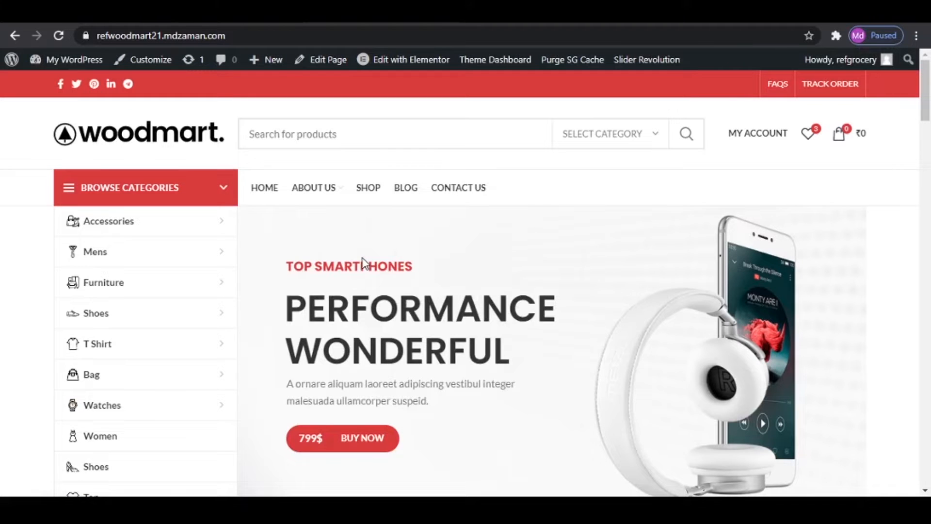
pyautogui.hotkey('ctrl', 'shift', 'i')
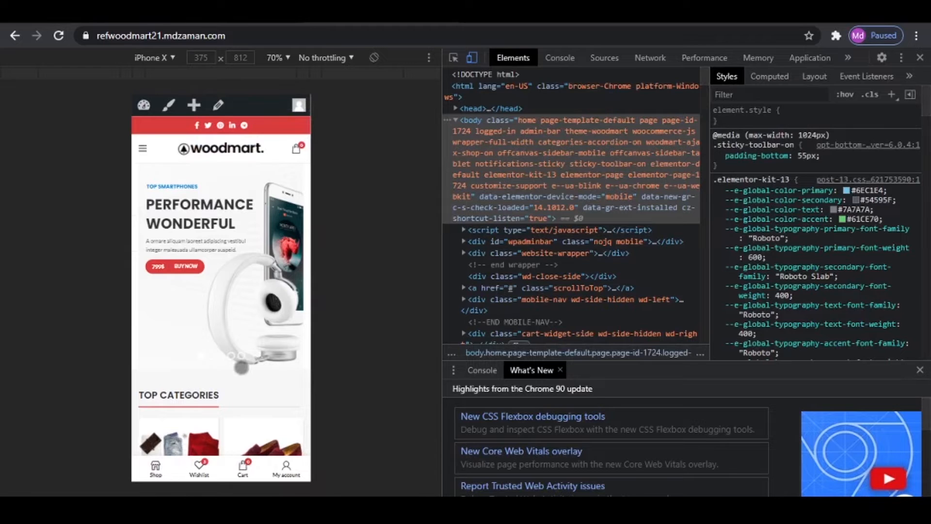
pyautogui.moveTo(244, 406); pyautogui.dragTo(260, 176)
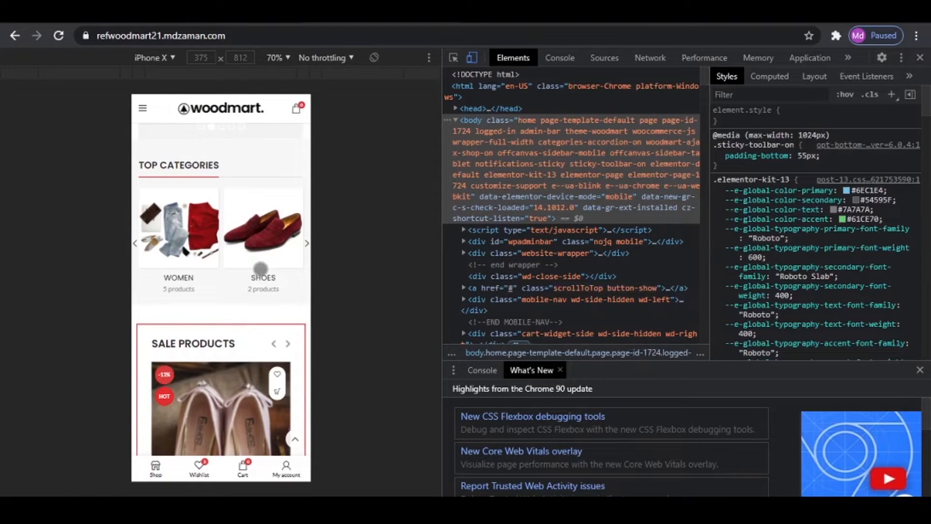
pyautogui.hotkey('ctrl', 'shift', 'i')
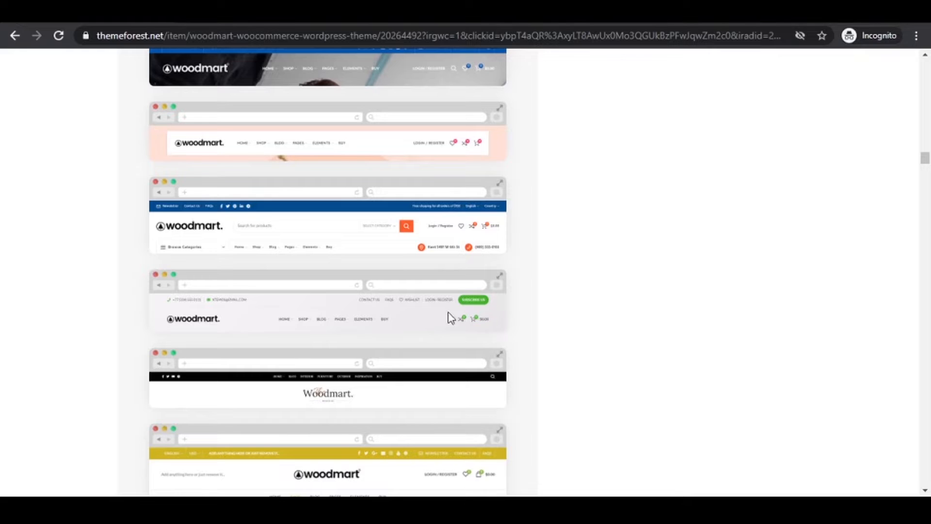
pyautogui.scroll(-10, 618, 256)
pyautogui.scroll(15, 642, 280)
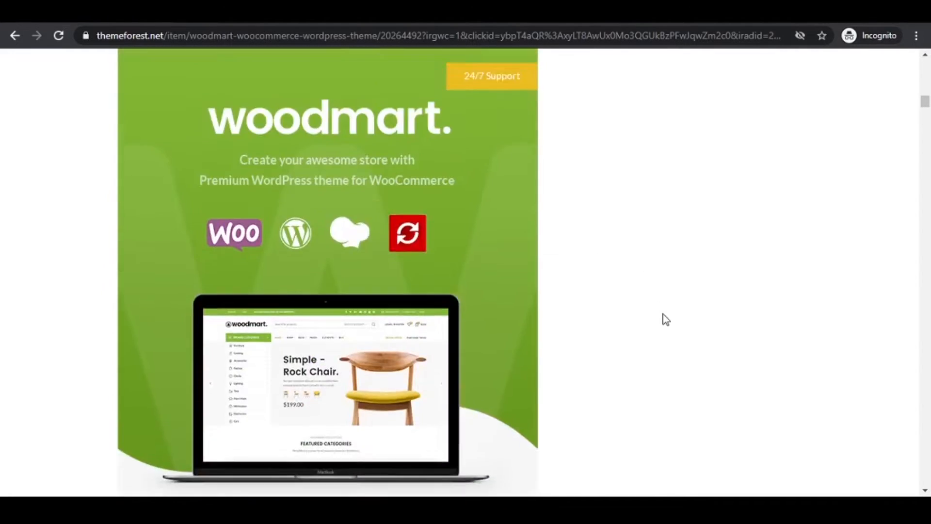
# - Go to the signed-in ThemeForest account's downloads and download WoodMart as the installable WordPress file only
pyautogui.middleClick(673, 329)
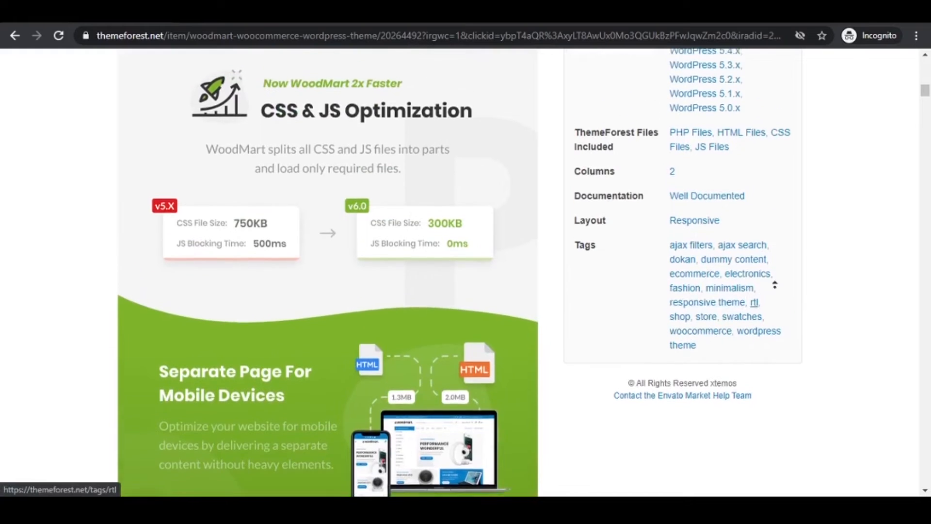
pyautogui.scroll(-7, 838, 422)
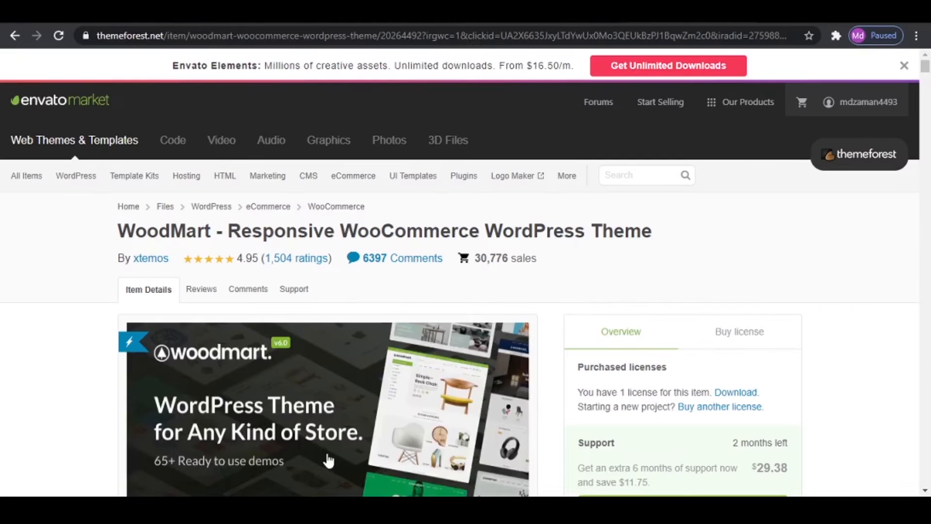
pyautogui.scroll(-5, 771, 373)
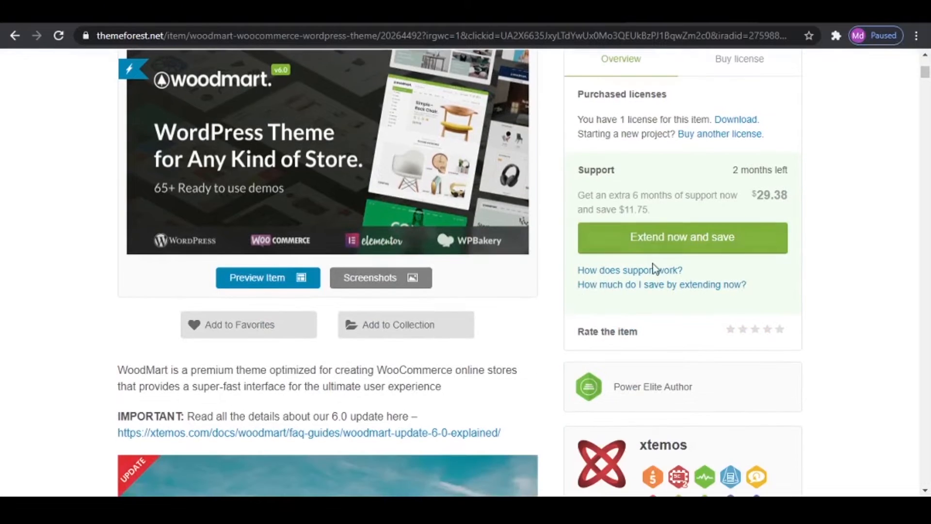
pyautogui.scroll(5, 695, 269)
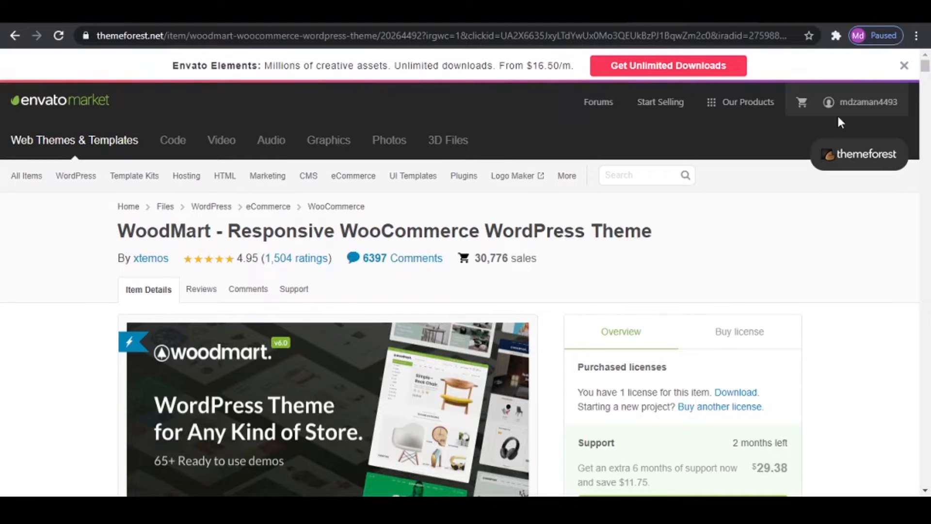
pyautogui.moveTo(835, 99)
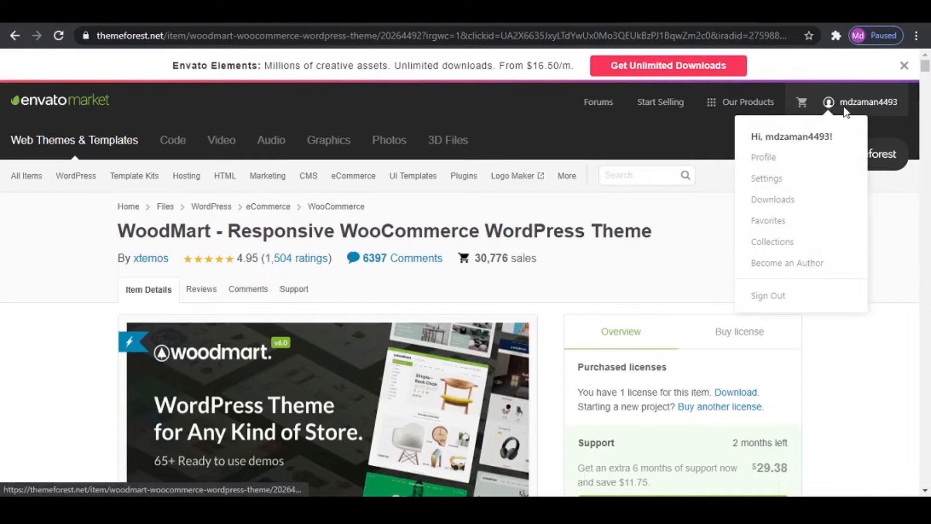
pyautogui.click(775, 202)
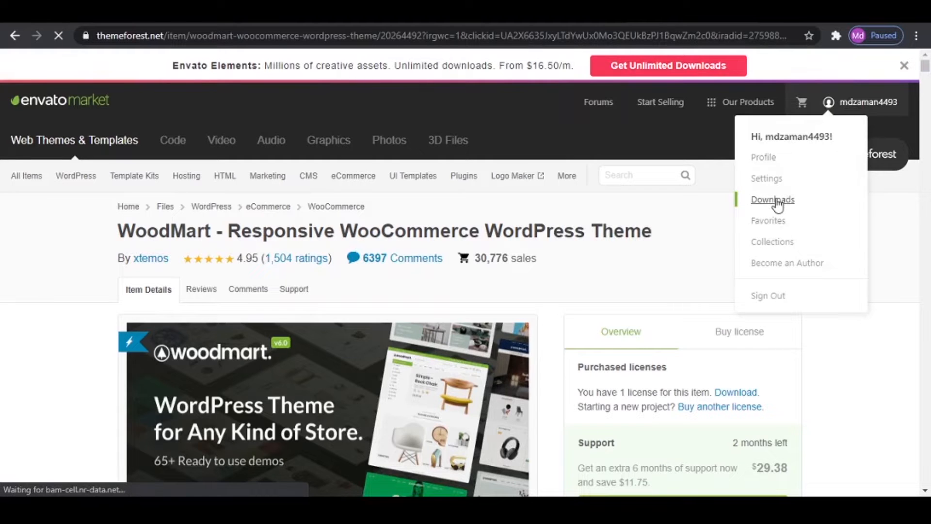
pyautogui.click(492, 388)
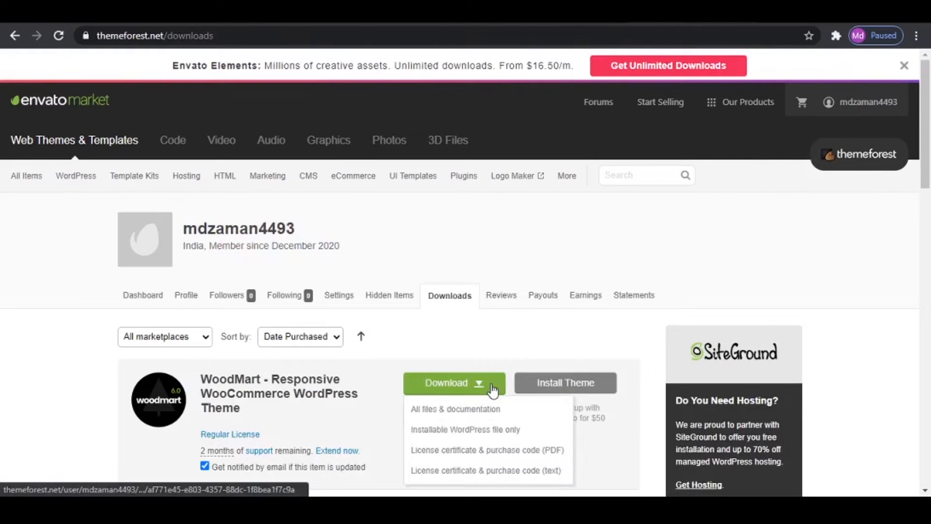
pyautogui.click(511, 434)
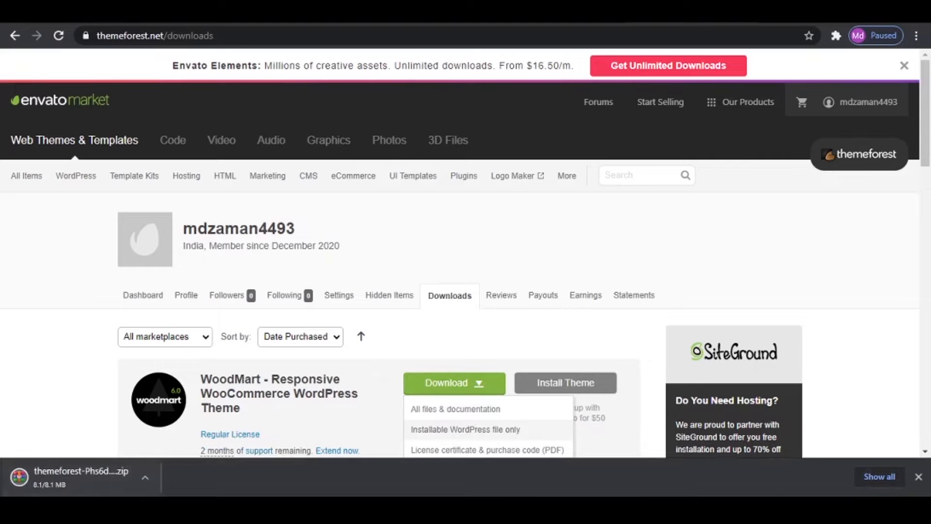
pyautogui.click(919, 477)
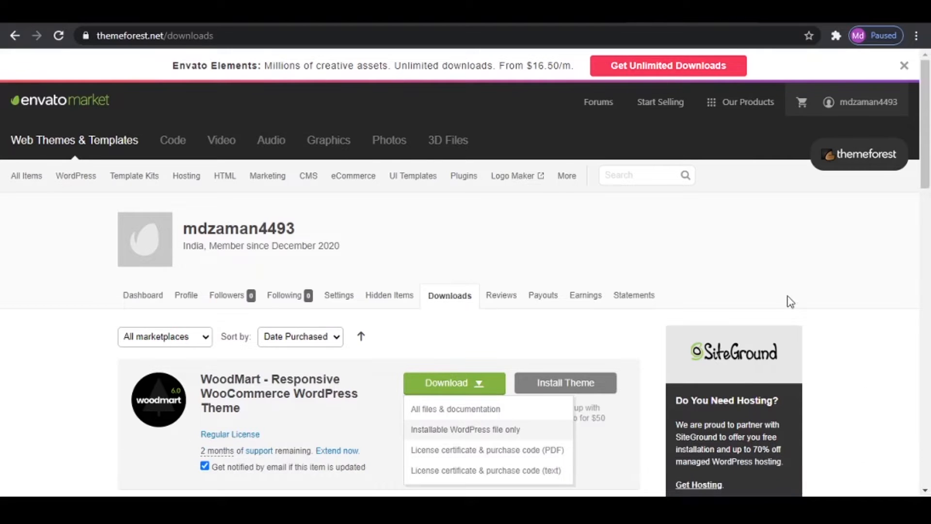
# - Upload themeforest-Phs6dp7w-woodmart-woocommerce-wordpress-theme-wordpress-theme.zip as a new theme in the WordPress site, install it and activate it
pyautogui.click(472, 13)
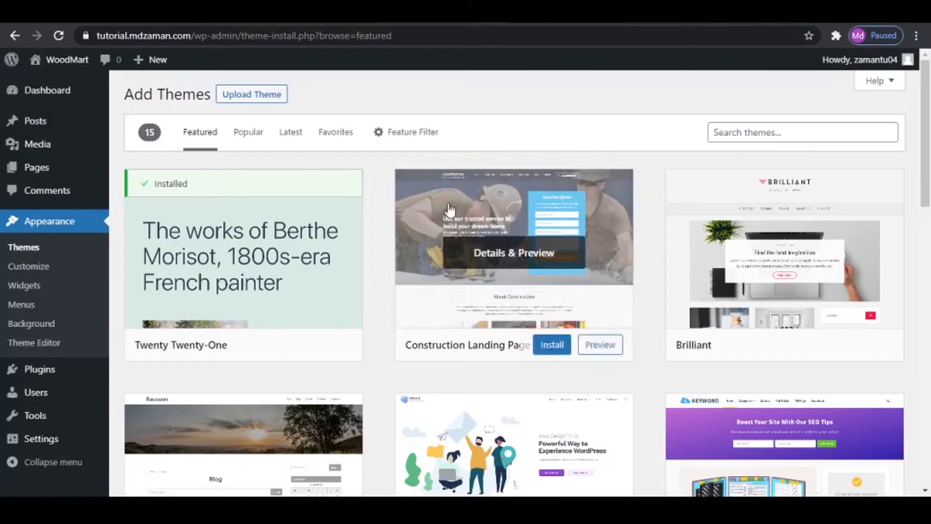
pyautogui.click(247, 95)
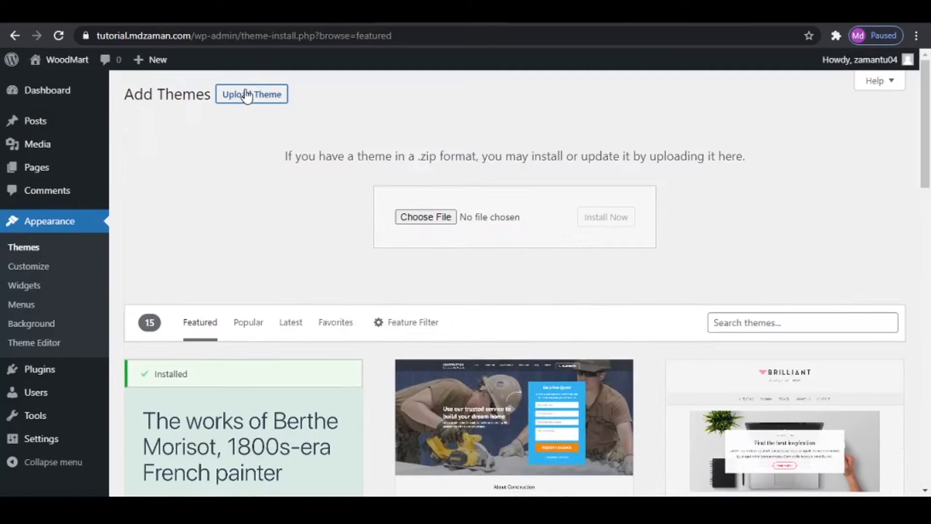
pyautogui.click(428, 218)
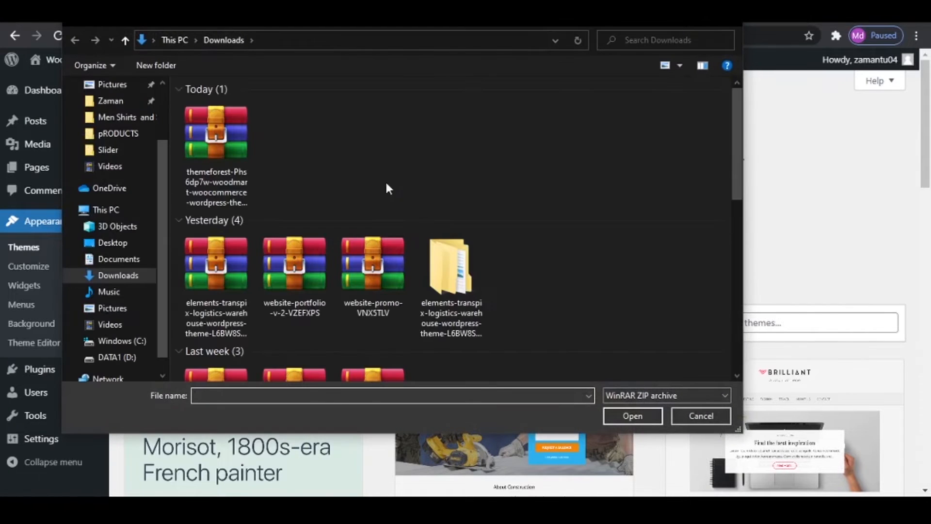
pyautogui.click(240, 142)
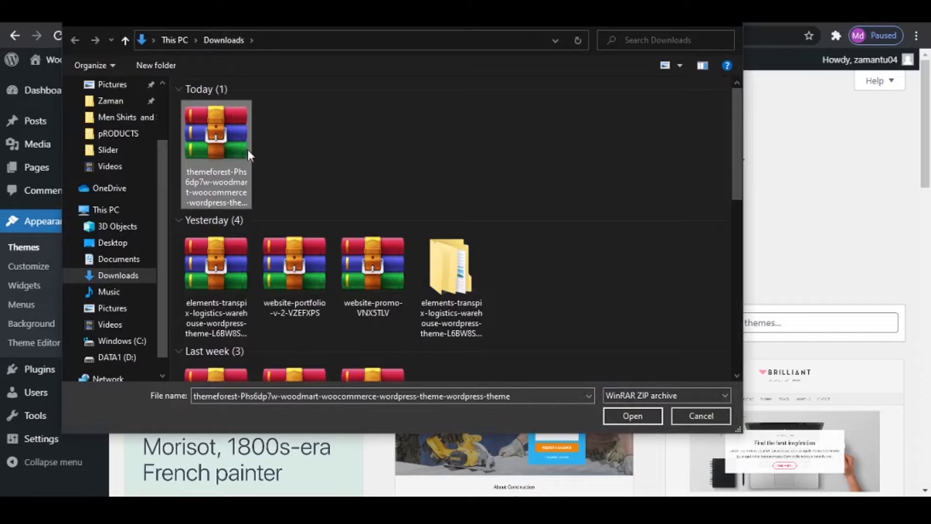
pyautogui.click(636, 415)
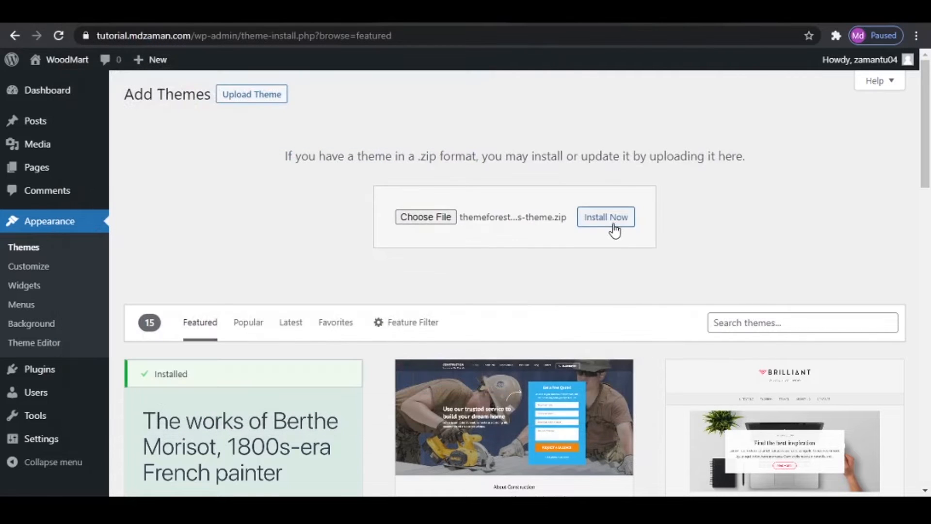
pyautogui.click(612, 227)
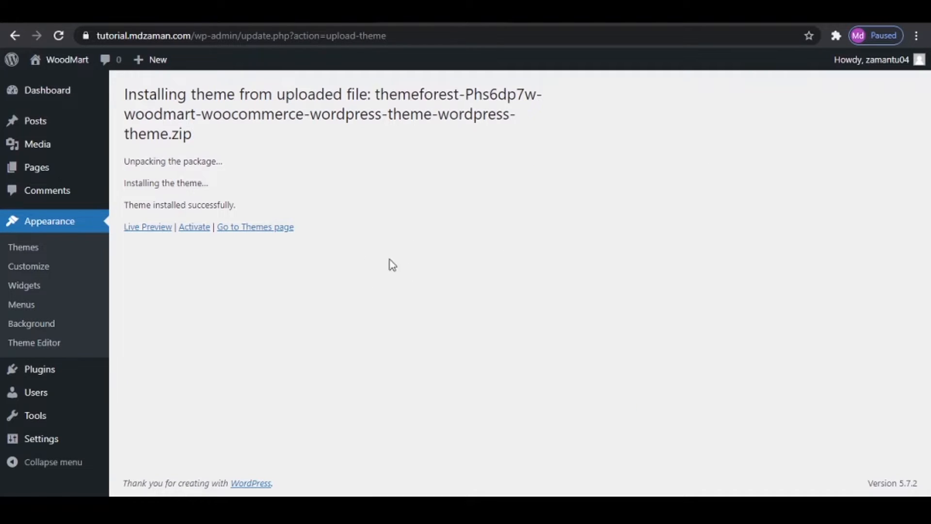
pyautogui.click(193, 228)
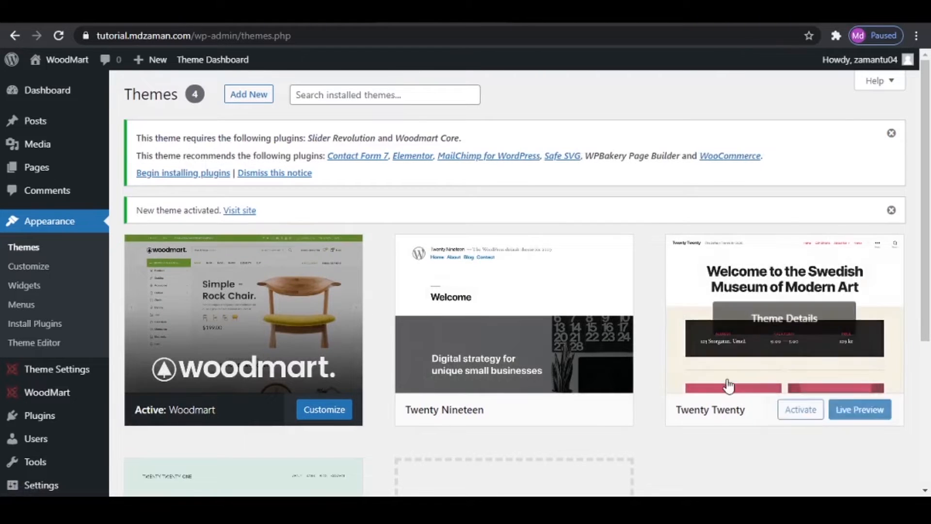
# - Delete the Twenty Nineteen theme from the installed themes and confirm the deletion
pyautogui.scroll(-3, 728, 385)
pyautogui.scroll(3, 763, 351)
pyautogui.click(602, 286)
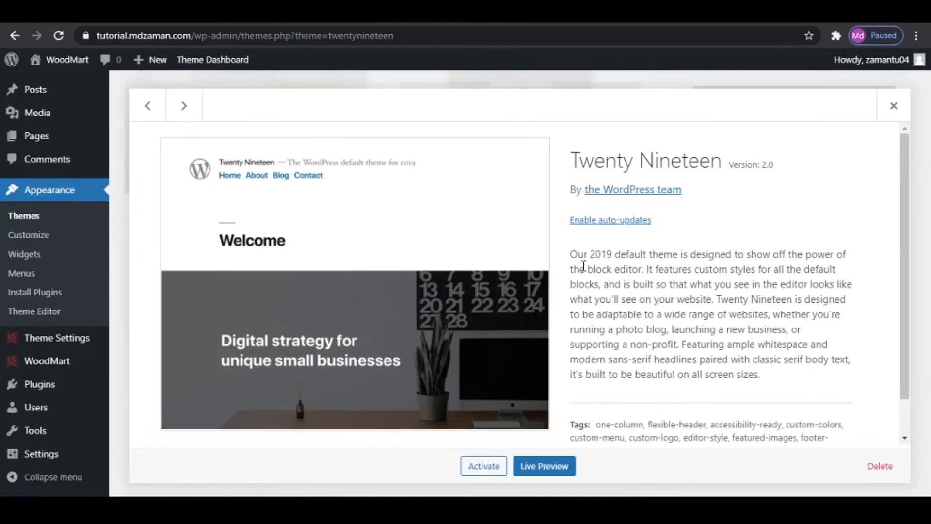
pyautogui.click(880, 466)
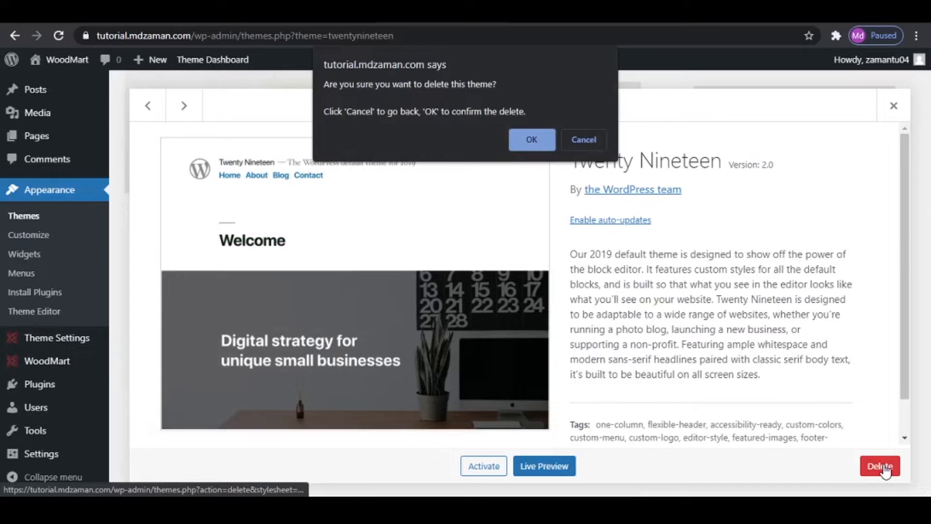
pyautogui.click(536, 142)
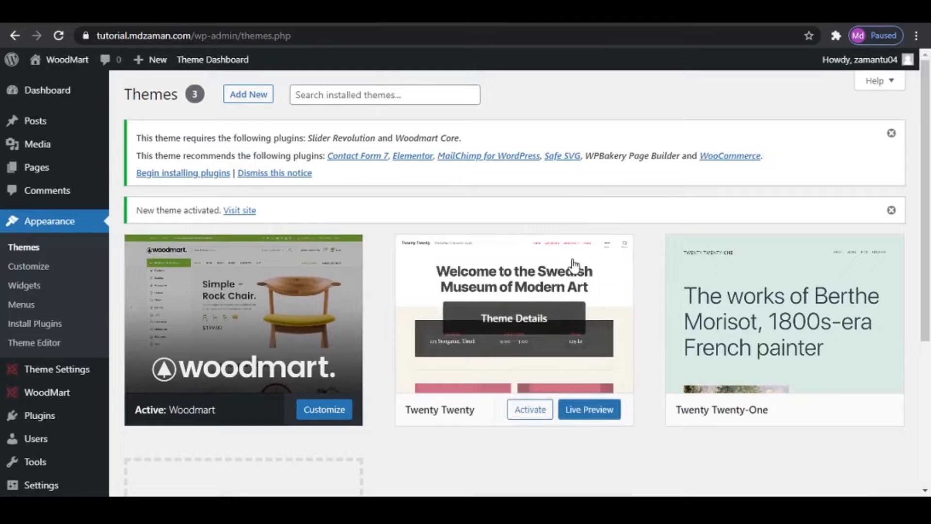
# - Delete the Twenty Twenty theme from the installed themes and confirm the deletion
pyautogui.click(573, 266)
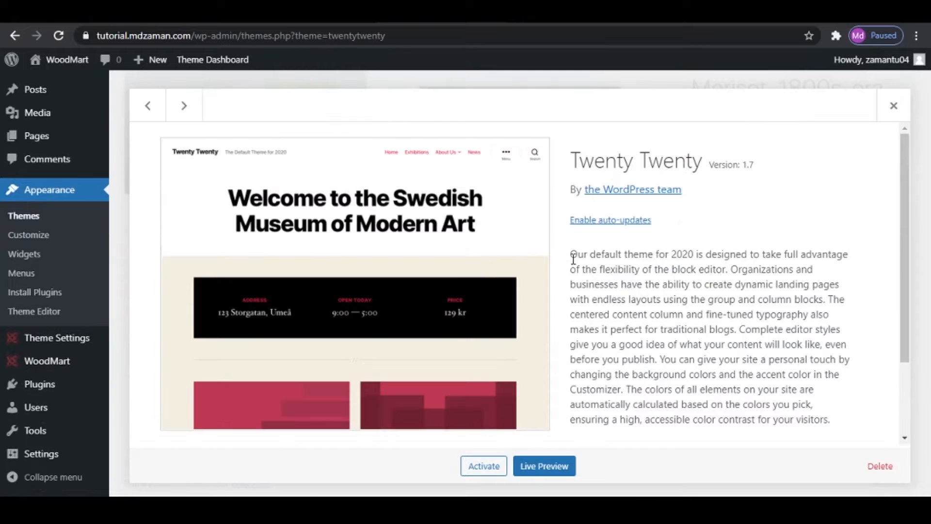
pyautogui.click(880, 466)
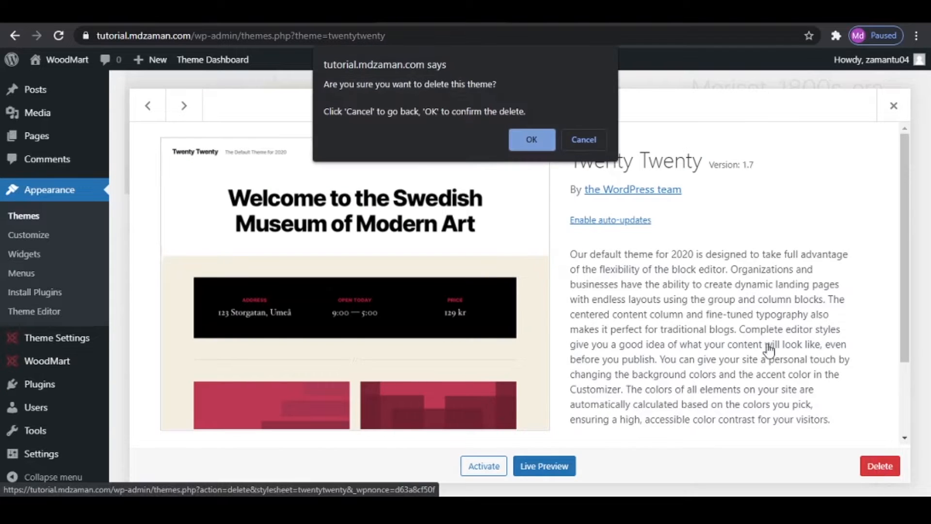
pyautogui.click(531, 140)
# - Delete the Twenty Twenty-One theme from the installed themes and confirm the deletion
pyautogui.click(546, 290)
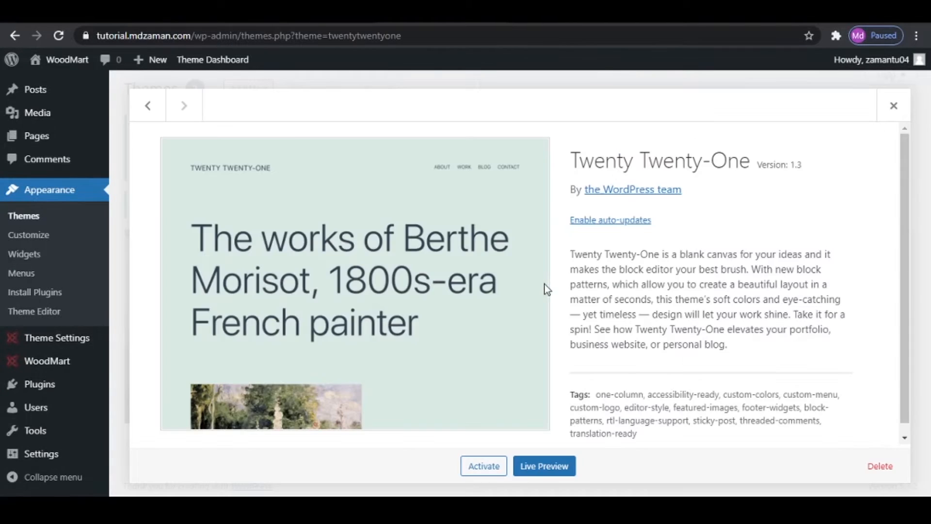
pyautogui.click(879, 466)
pyautogui.click(536, 138)
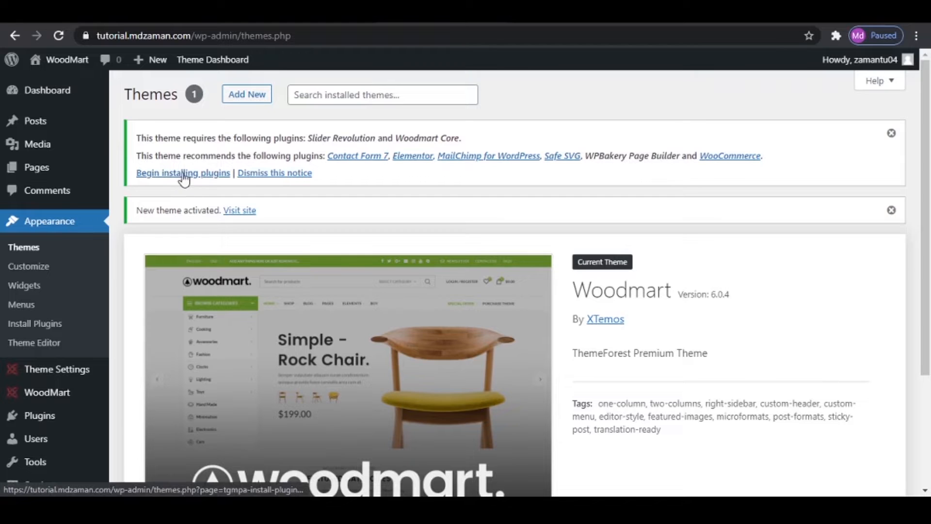
# - Bulk install all of the theme's required and recommended plugins except WPBakery Page Builder
pyautogui.scroll(-3, 187, 216)
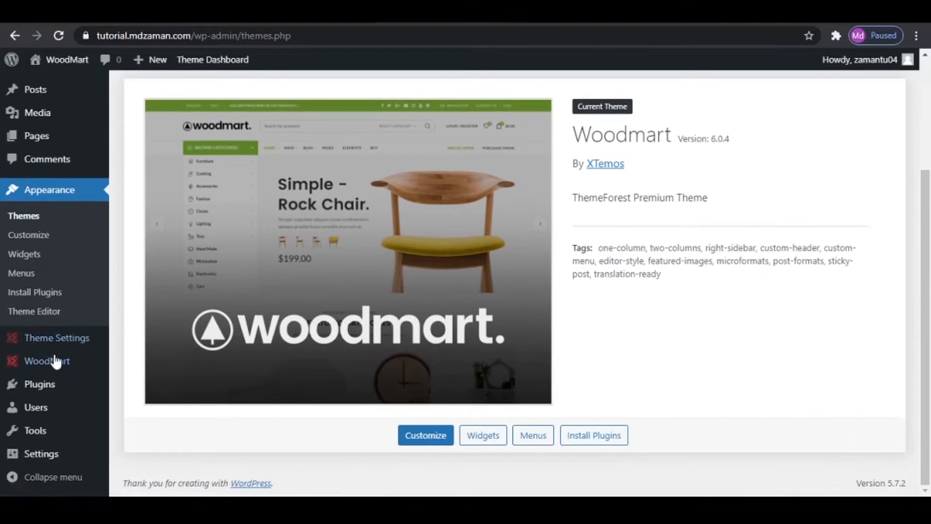
pyautogui.click(47, 387)
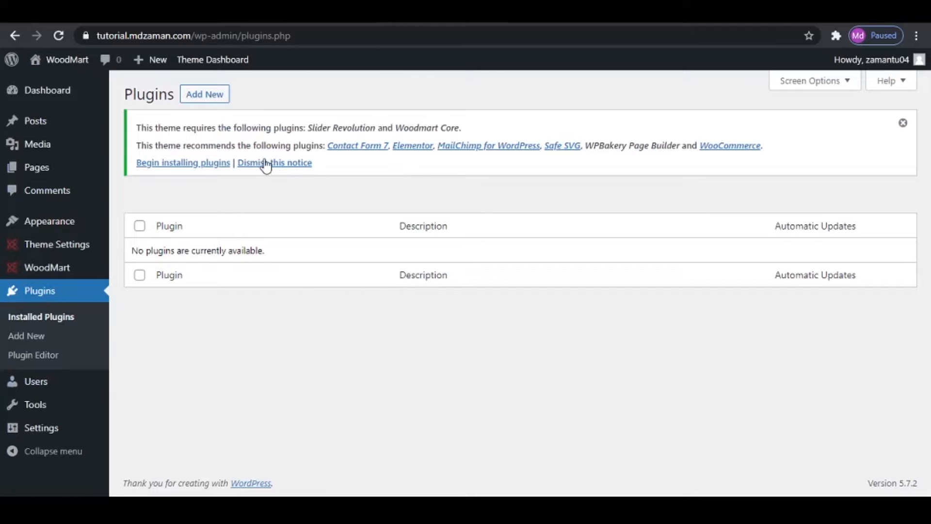
pyautogui.click(167, 164)
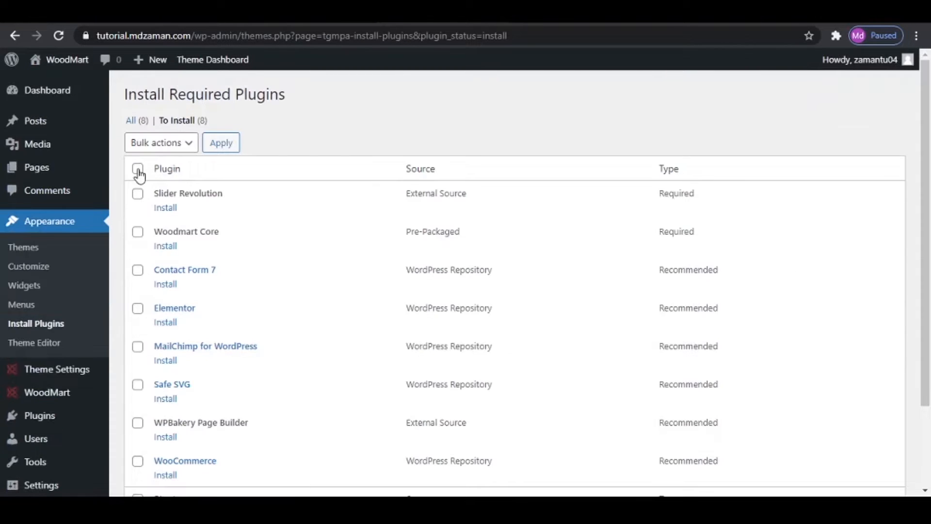
pyautogui.click(138, 170)
pyautogui.scroll(-2, 142, 388)
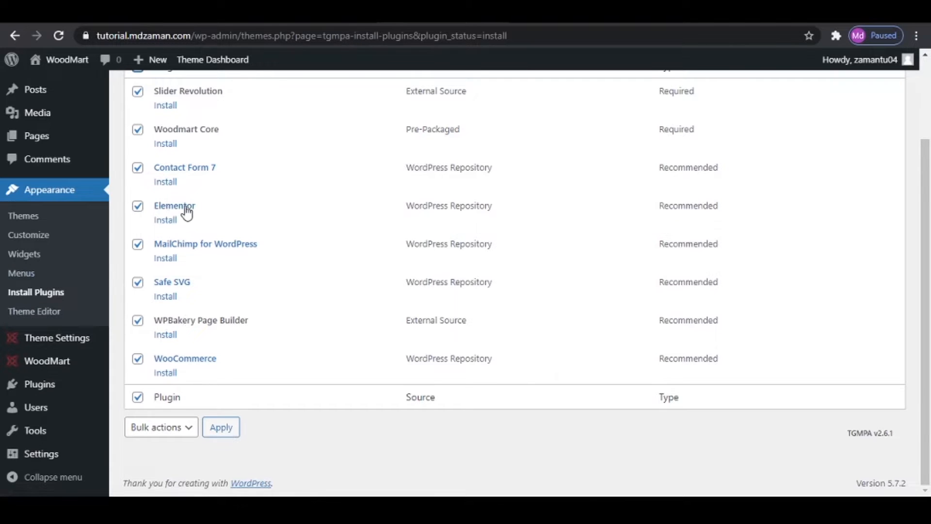
pyautogui.click(139, 322)
pyautogui.scroll(3, 294, 320)
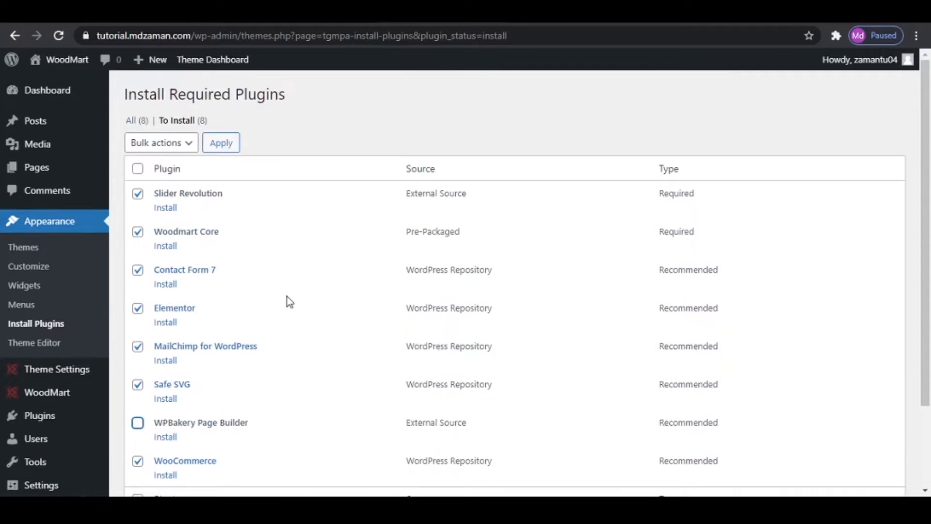
pyautogui.click(170, 143)
pyautogui.click(176, 177)
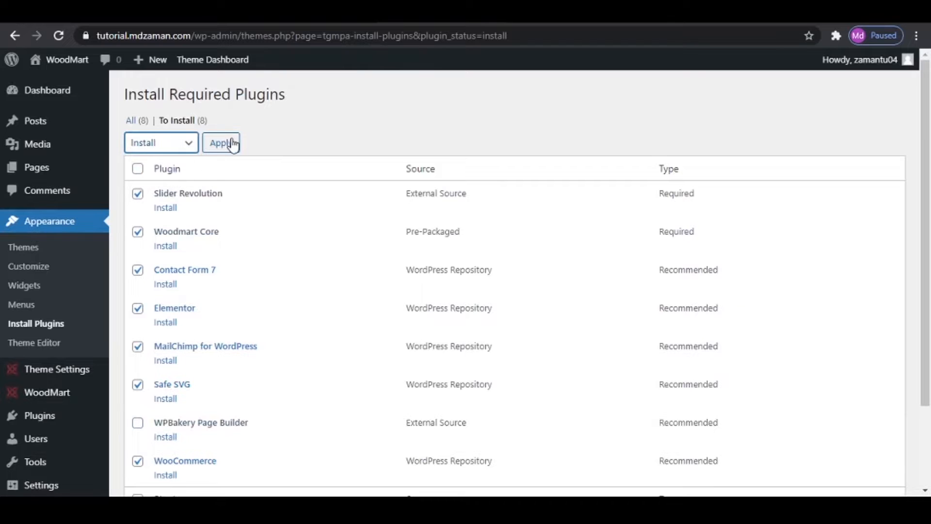
pyautogui.click(232, 144)
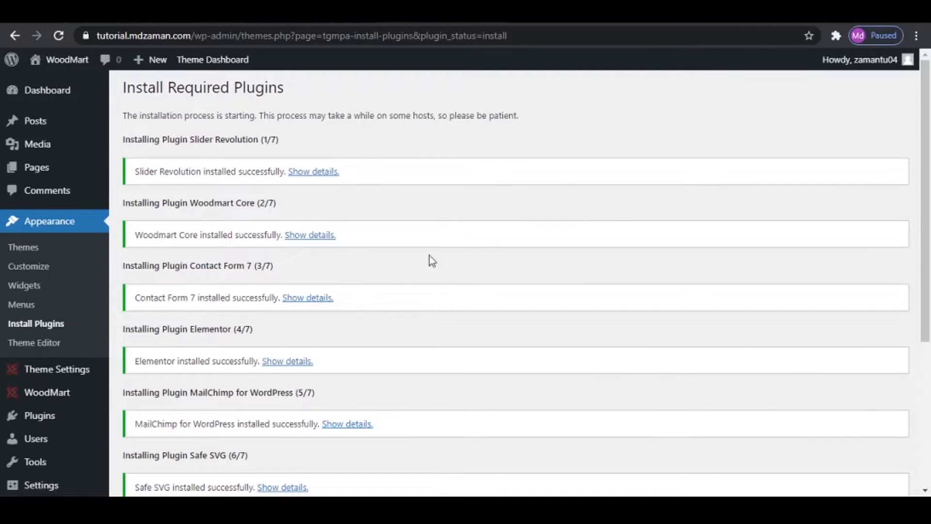
pyautogui.scroll(-3, 413, 301)
pyautogui.scroll(3, 413, 316)
# - Activate all installed plugins in bulk from the site's list of installed plugins
pyautogui.click(56, 417)
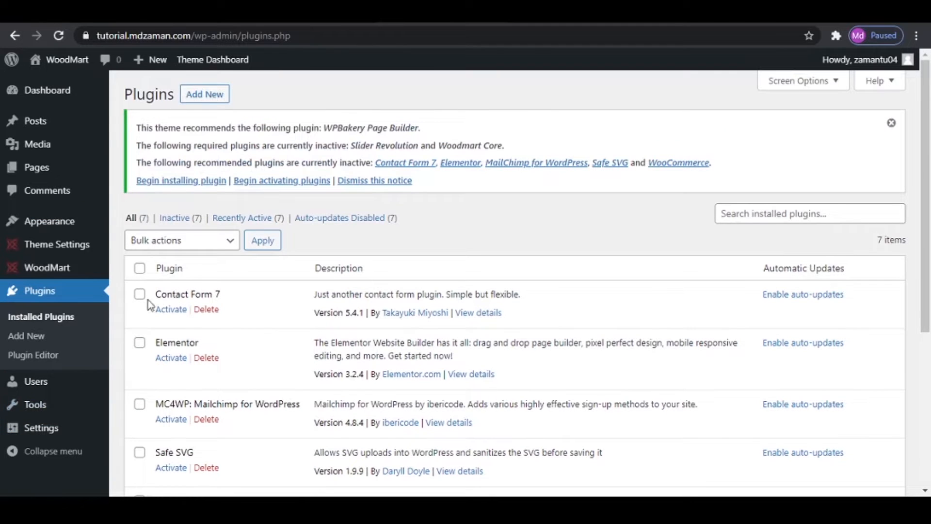
pyautogui.click(140, 270)
pyautogui.click(174, 243)
pyautogui.click(169, 271)
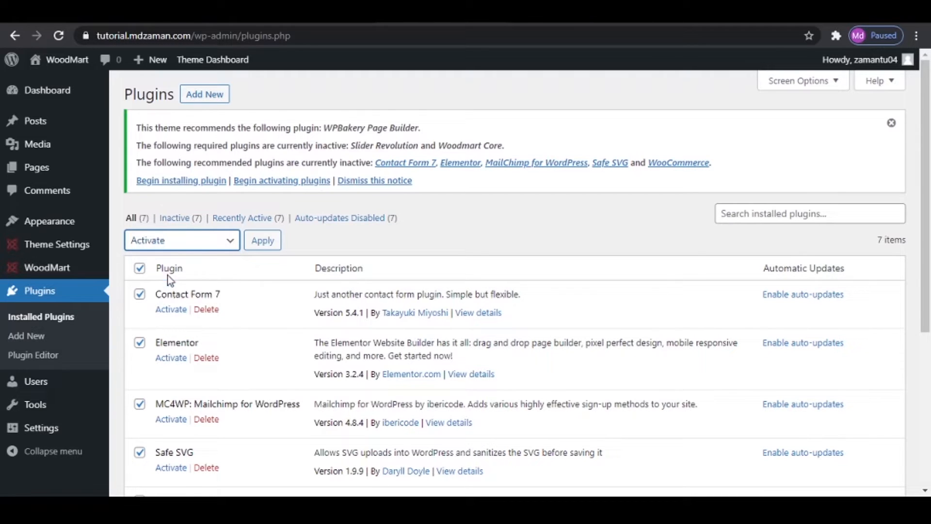
pyautogui.click(253, 249)
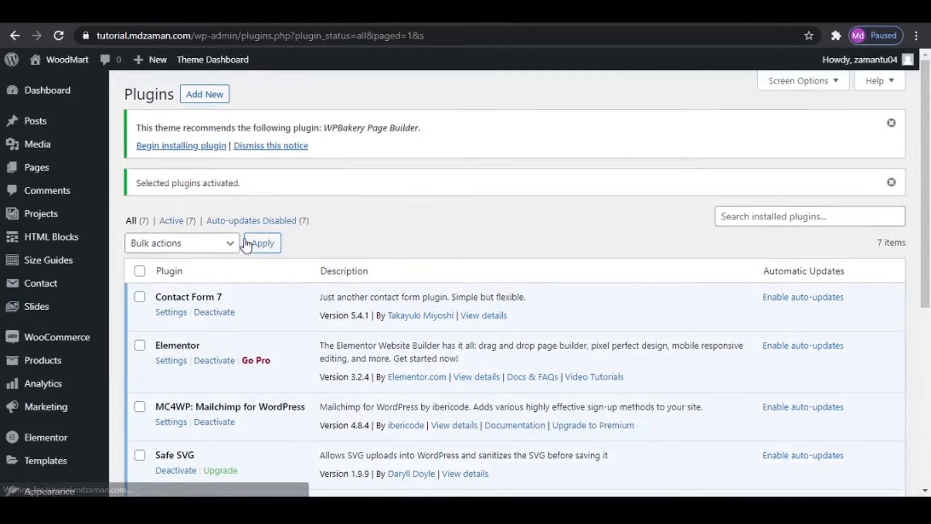
pyautogui.scroll(-7, 424, 376)
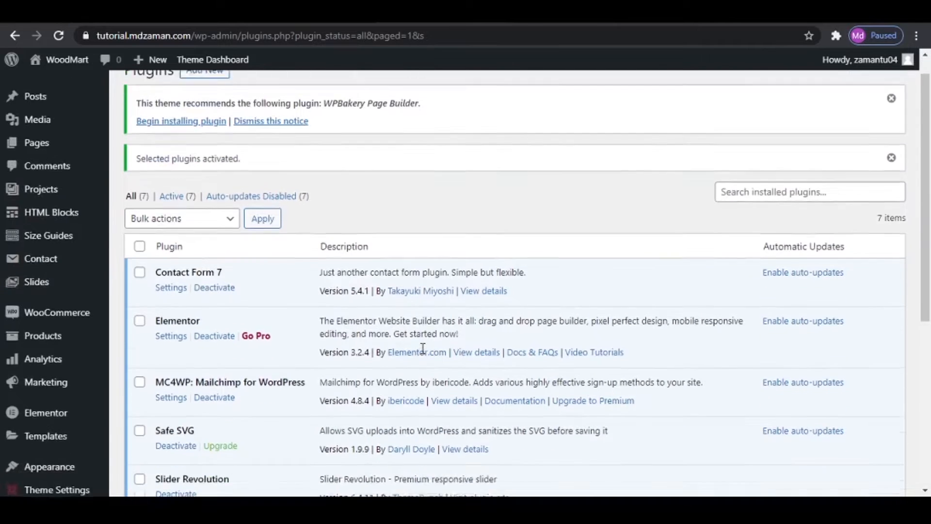
pyautogui.scroll(1, 422, 346)
pyautogui.scroll(5, 425, 362)
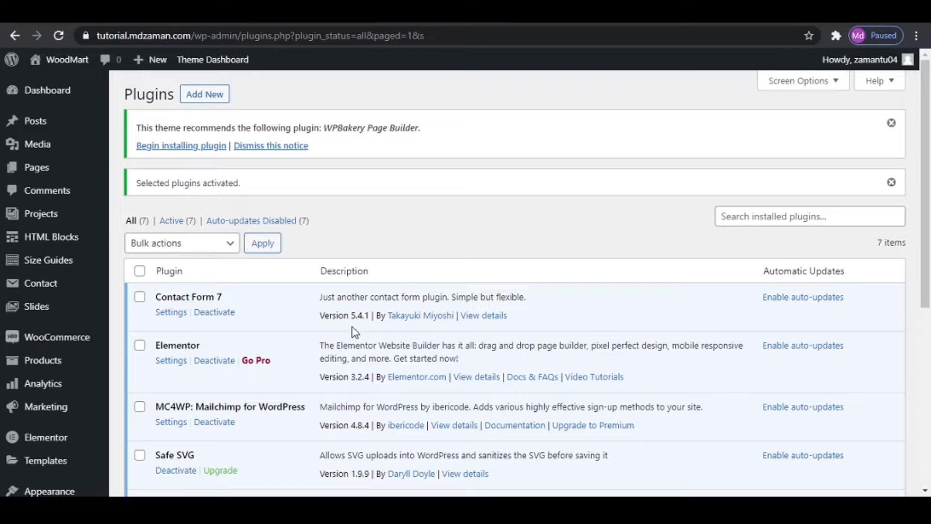
# - In the WooCommerce setup wizard, enter the store's first address line and choose India — Maharashtra as the country/region
pyautogui.moveTo(48, 341)
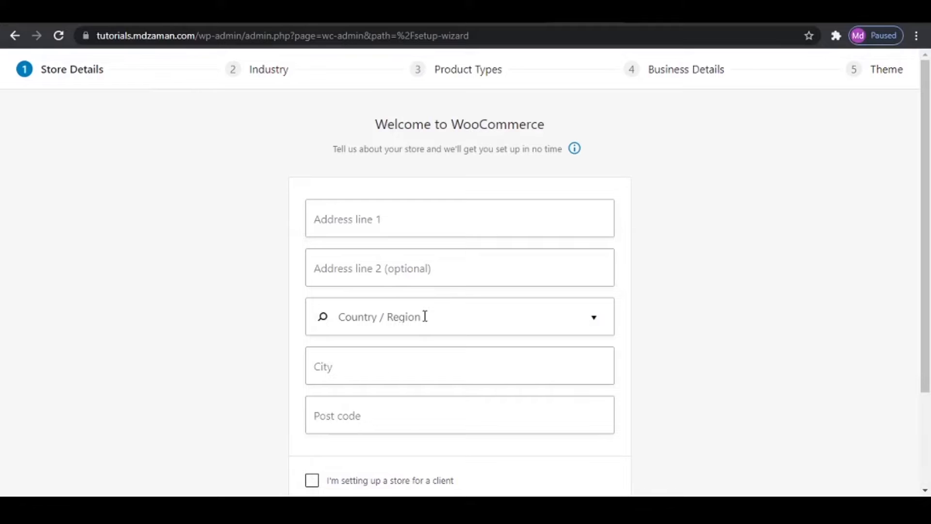
pyautogui.click(407, 219)
pyautogui.write('B')
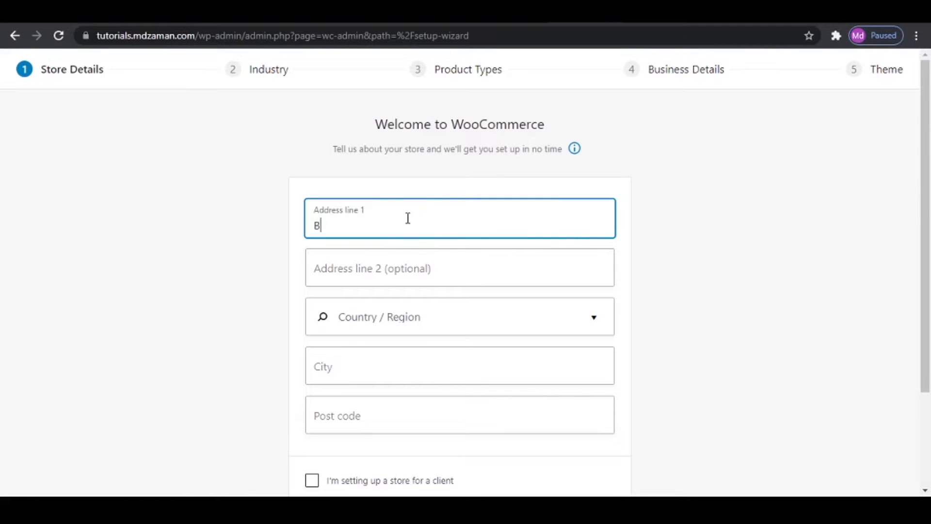
pyautogui.write('hayandar')
pyautogui.press('Tab')
pyautogui.press('Tab')
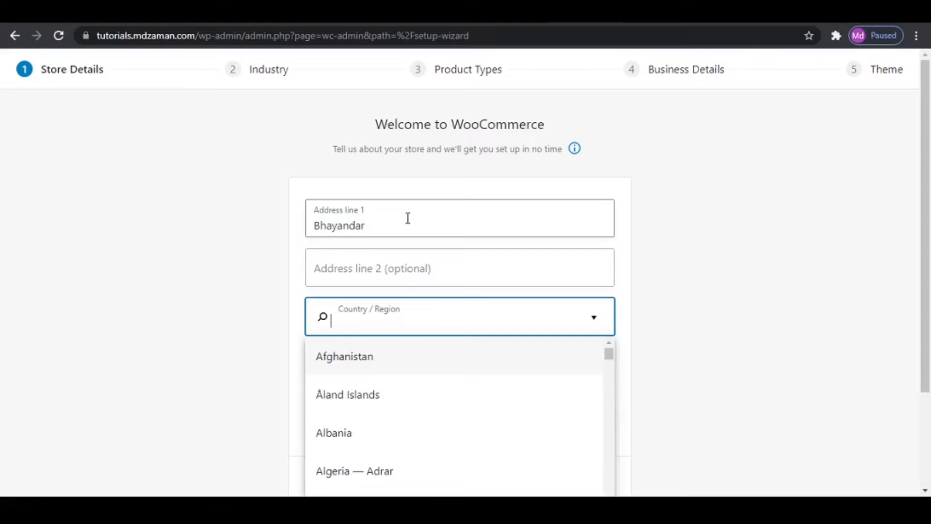
pyautogui.write('maha')
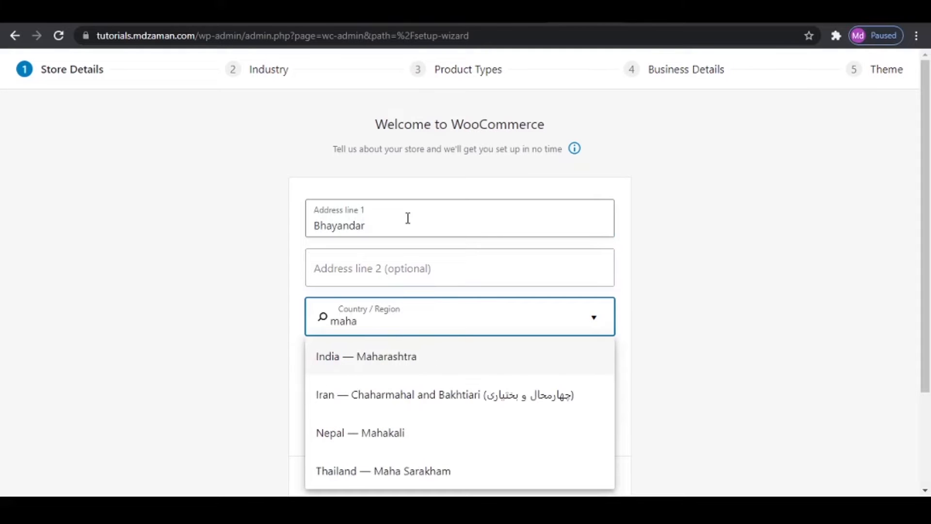
pyautogui.click(361, 357)
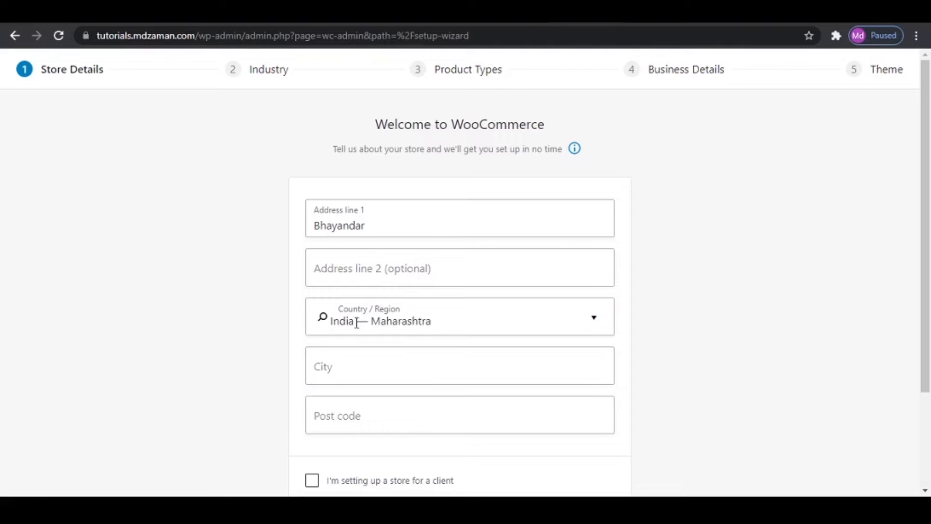
# - Fill in the store's city and post code in the store details
pyautogui.click(390, 366)
pyautogui.write('M')
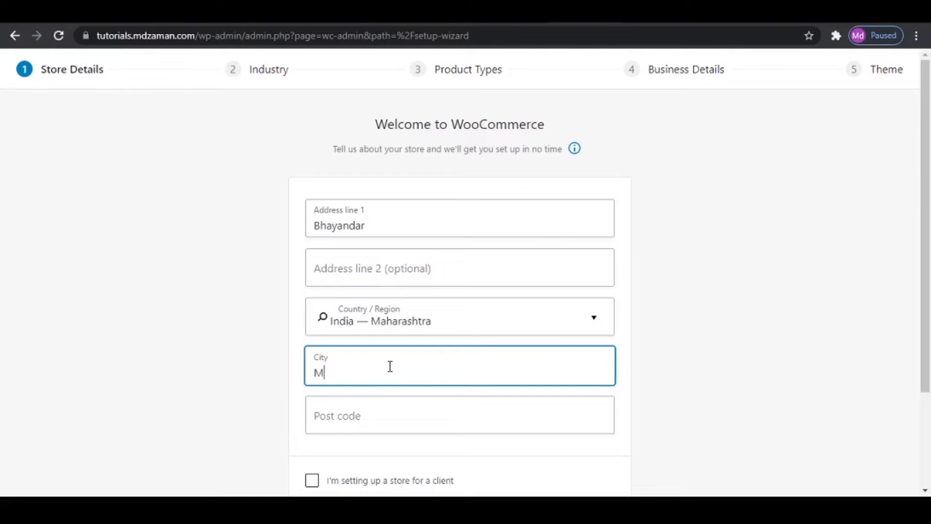
pyautogui.write('umbai')
pyautogui.press('Tab')
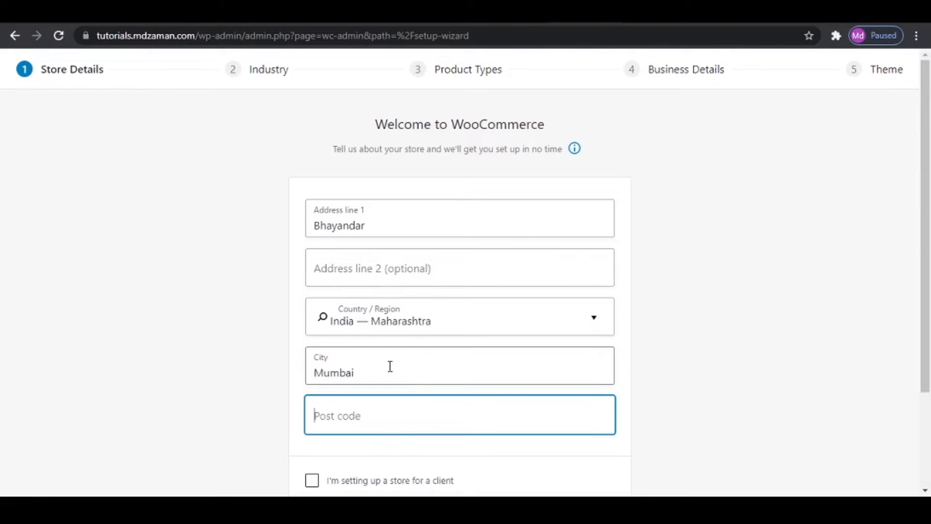
pyautogui.write('401105')
pyautogui.press('Tab')
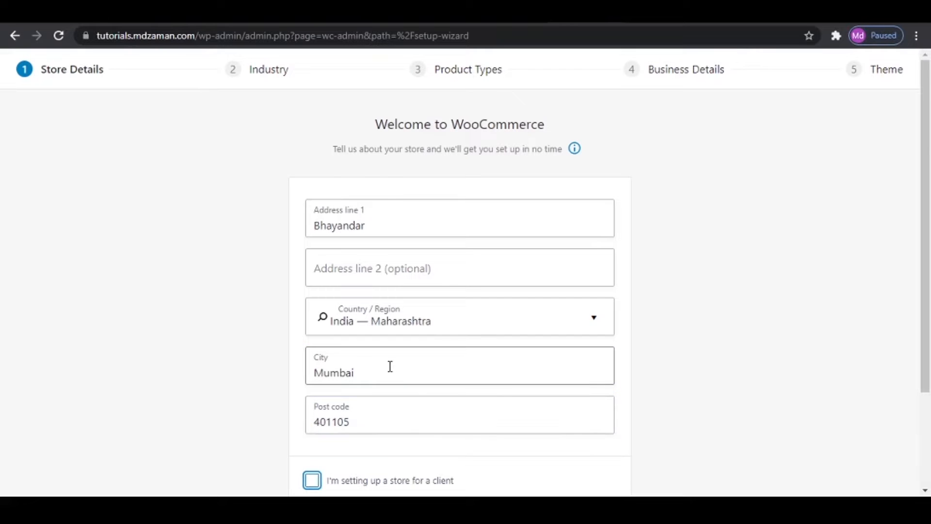
# - Submit the store details and decline sharing WooCommerce usage tracking data
pyautogui.scroll(-3, 388, 366)
pyautogui.click(462, 403)
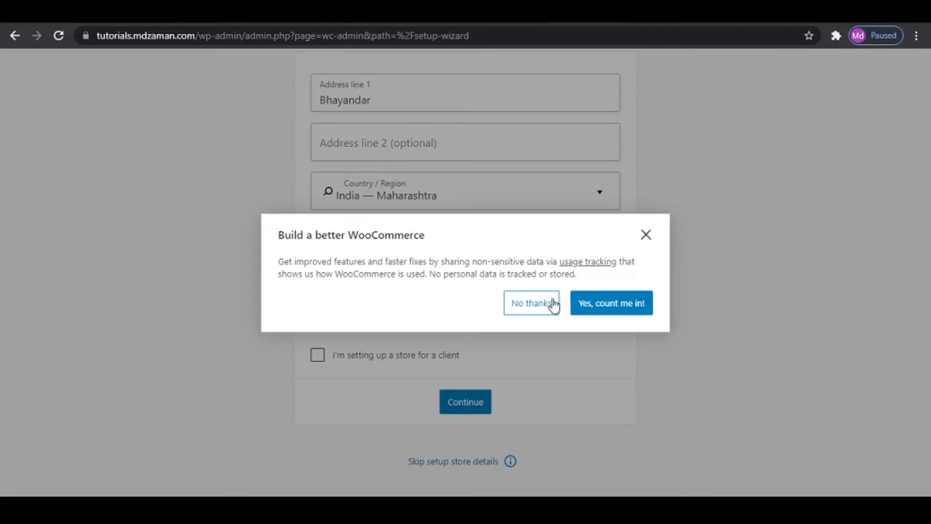
pyautogui.click(531, 306)
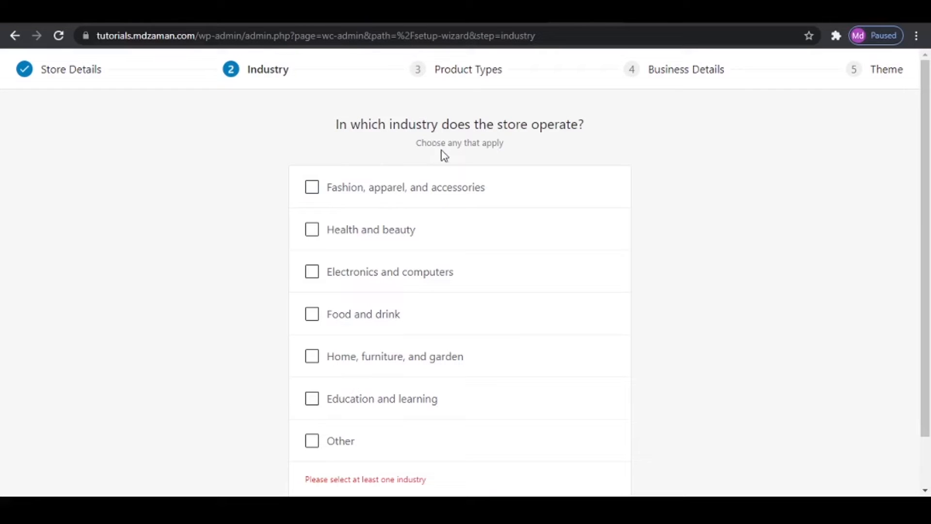
# - Choose the industries Fashion, apparel, and accessories; Electronics and computers; Home, furniture, and garden; and accept Physical products as the product type
pyautogui.click(370, 191)
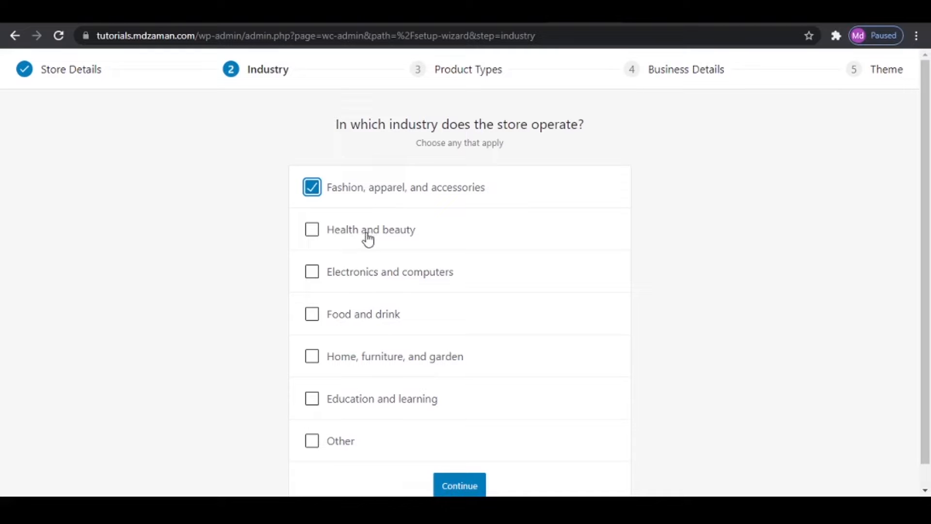
pyautogui.click(366, 276)
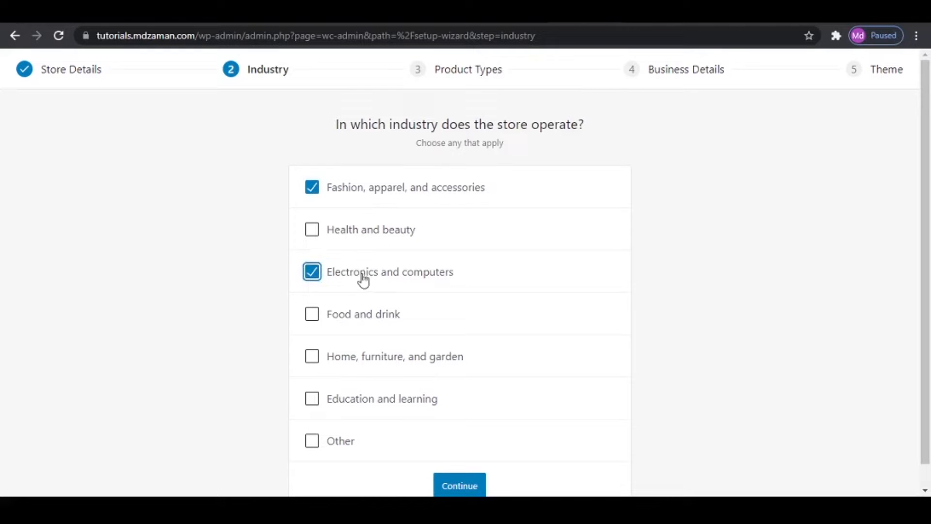
pyautogui.click(419, 359)
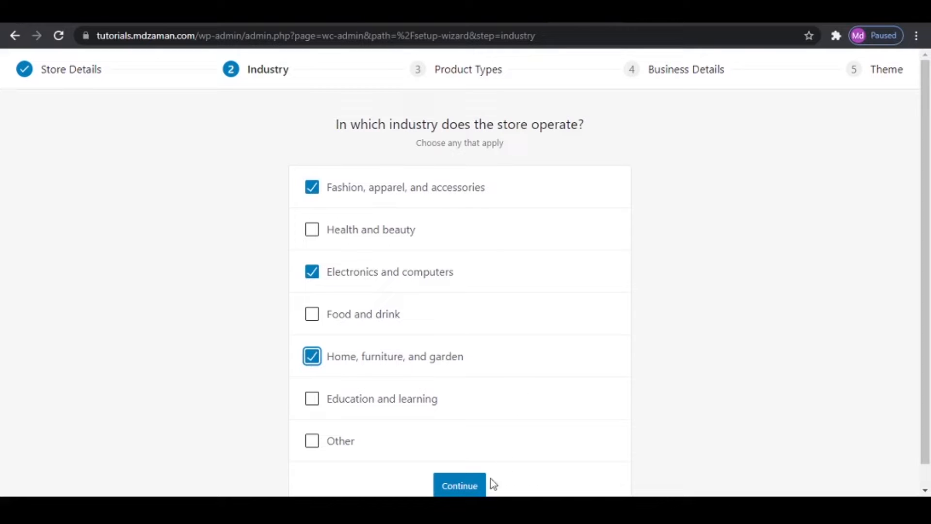
pyautogui.click(478, 489)
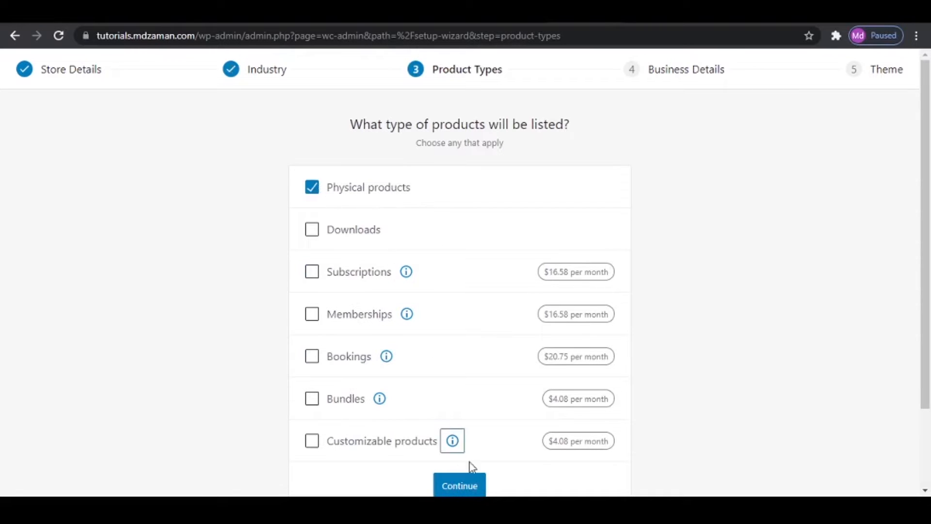
pyautogui.click(465, 485)
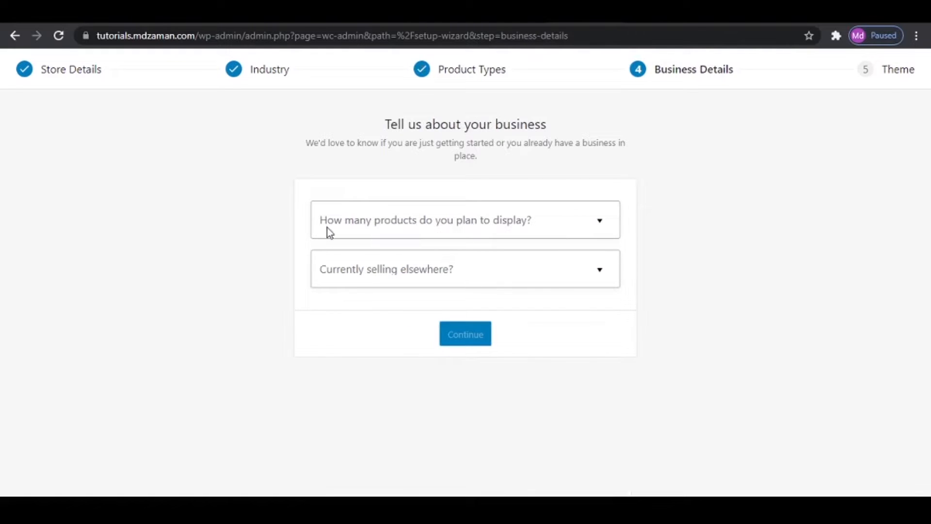
# - Set the number of products to display to 11 - 100 and answer No to currently selling elsewhere
pyautogui.click(507, 231)
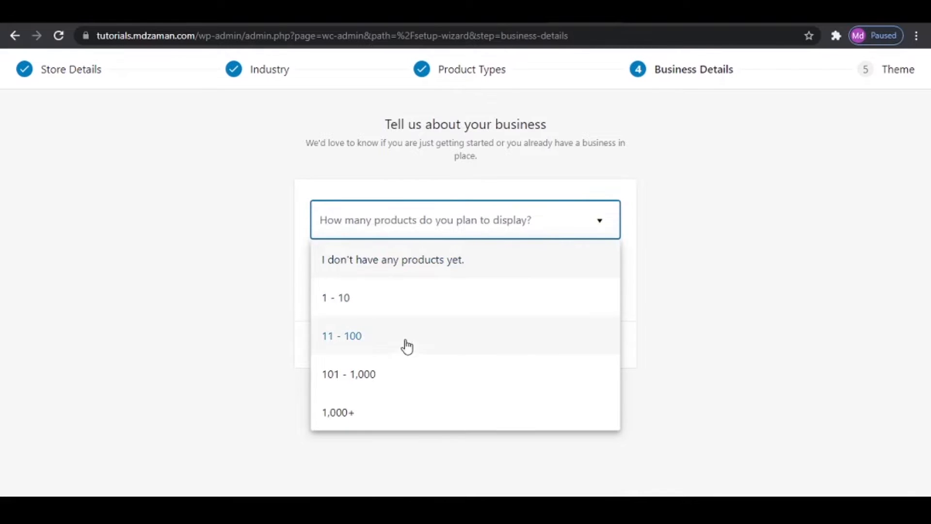
pyautogui.click(411, 342)
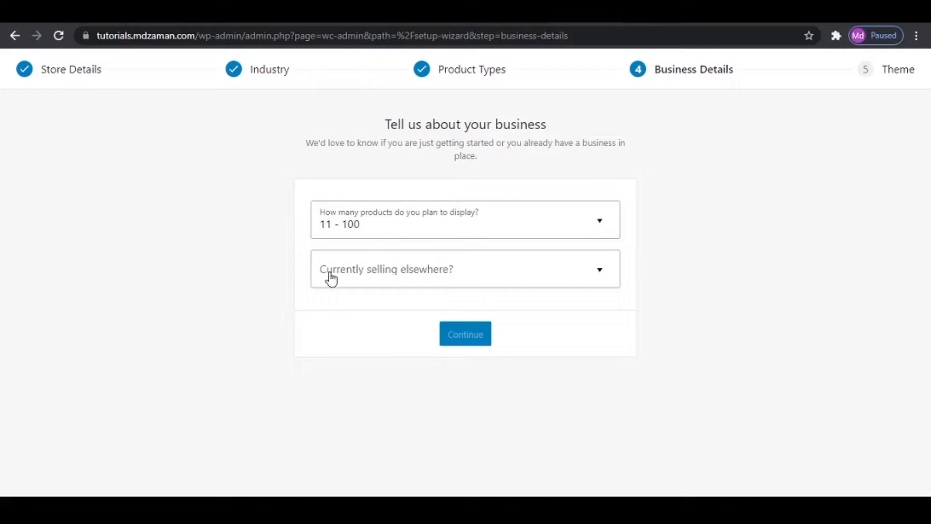
pyautogui.click(406, 276)
pyautogui.click(416, 318)
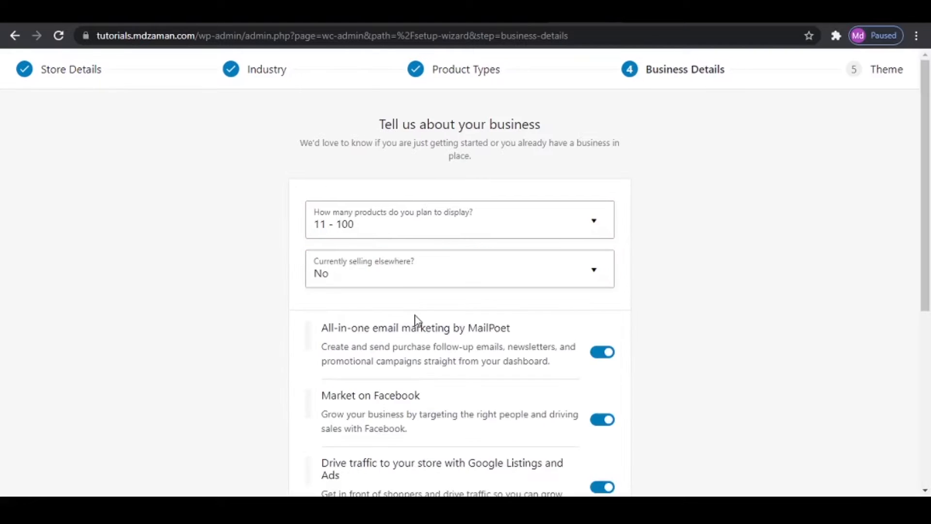
# - Turn off the MailPoet, Facebook, Google Listings and Ads, and Mailchimp extensions, and submit the business details
pyautogui.scroll(-6, 615, 376)
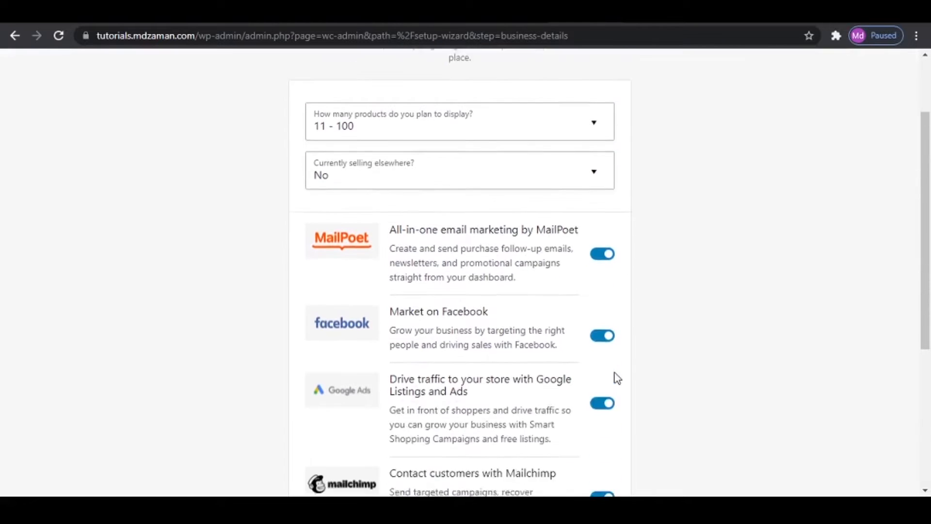
pyautogui.click(601, 84)
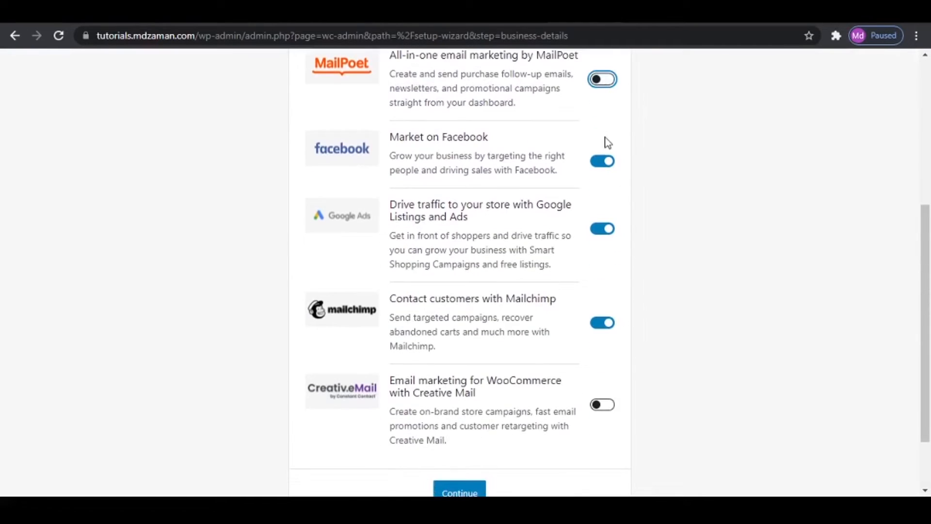
pyautogui.click(604, 165)
pyautogui.click(601, 231)
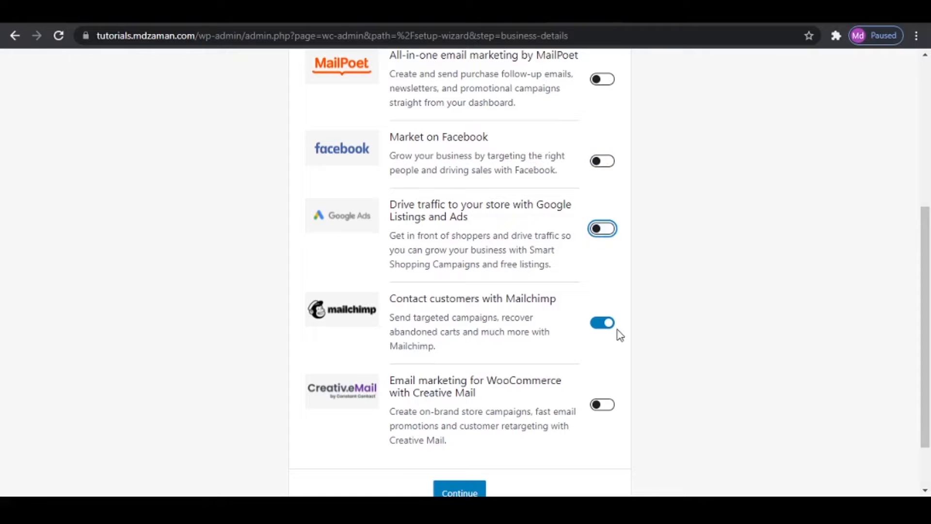
pyautogui.click(605, 324)
pyautogui.scroll(-1, 691, 329)
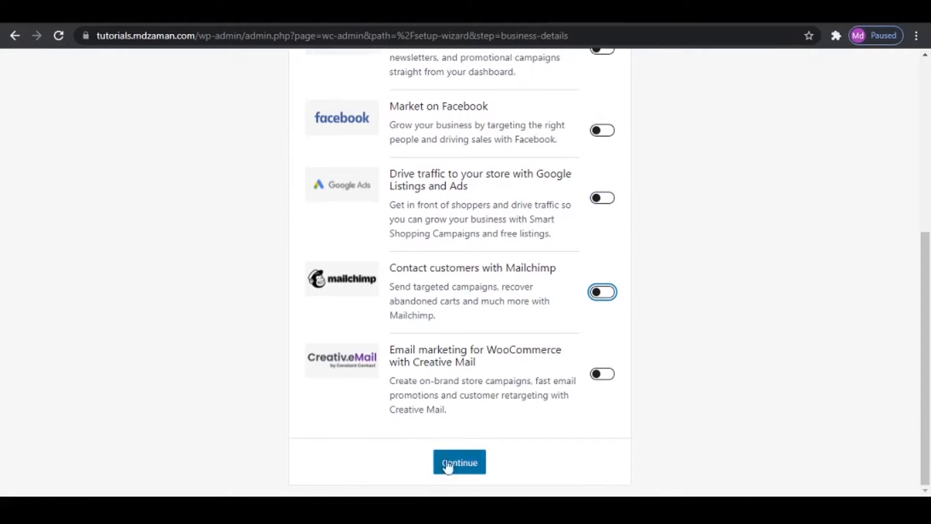
pyautogui.click(462, 467)
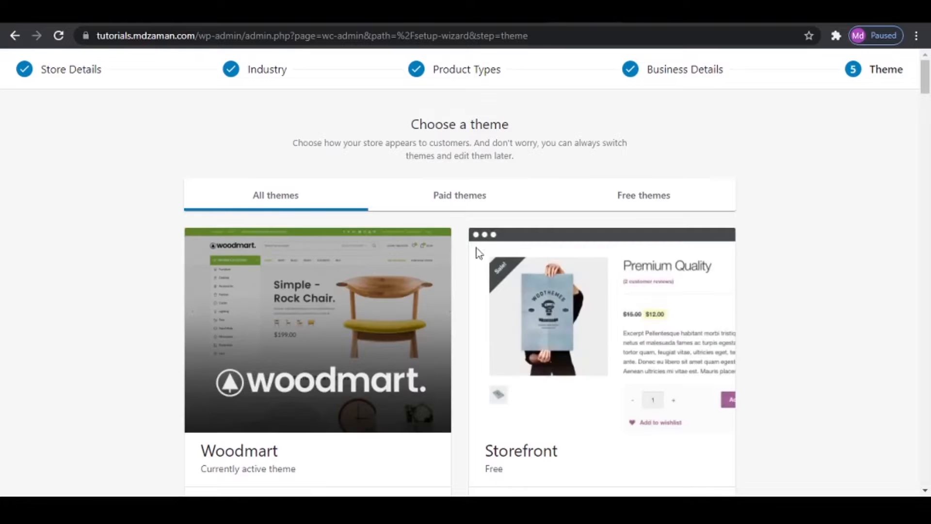
# - Continue with the active Woodmart theme and decline Jetpack and WooCommerce Shipping & Tax
pyautogui.scroll(-10, 484, 332)
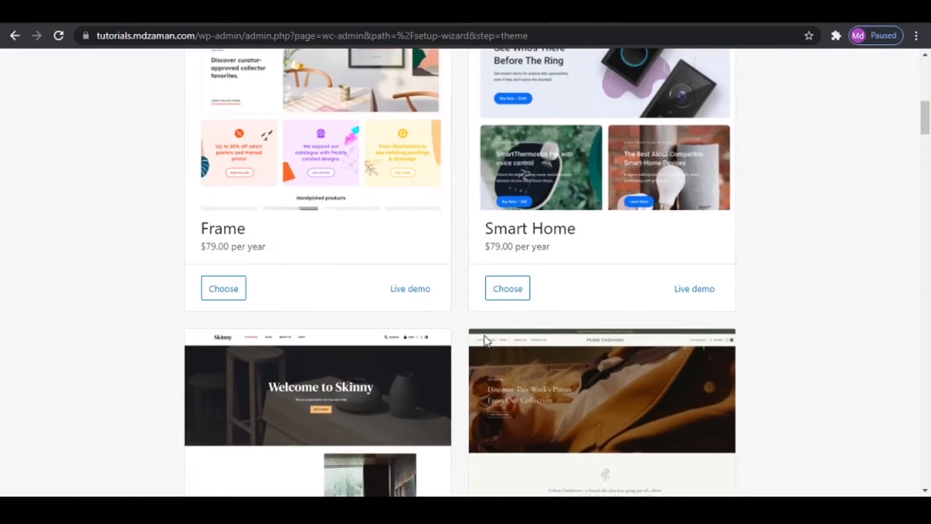
pyautogui.scroll(10, 486, 339)
pyautogui.scroll(-3, 337, 329)
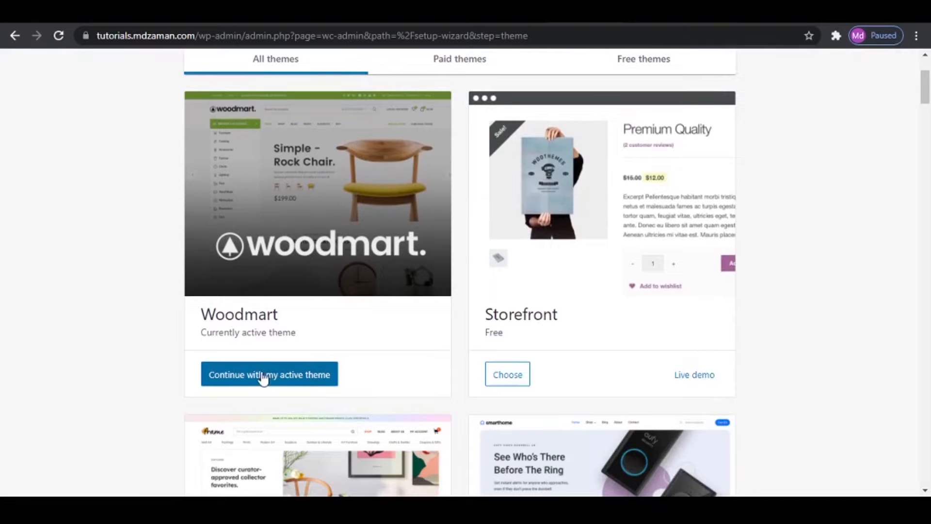
pyautogui.click(310, 381)
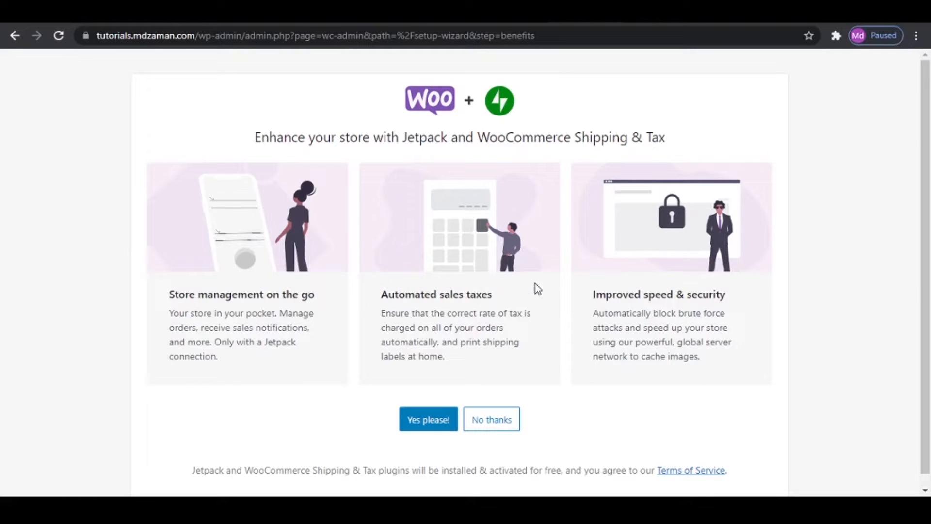
pyautogui.click(498, 421)
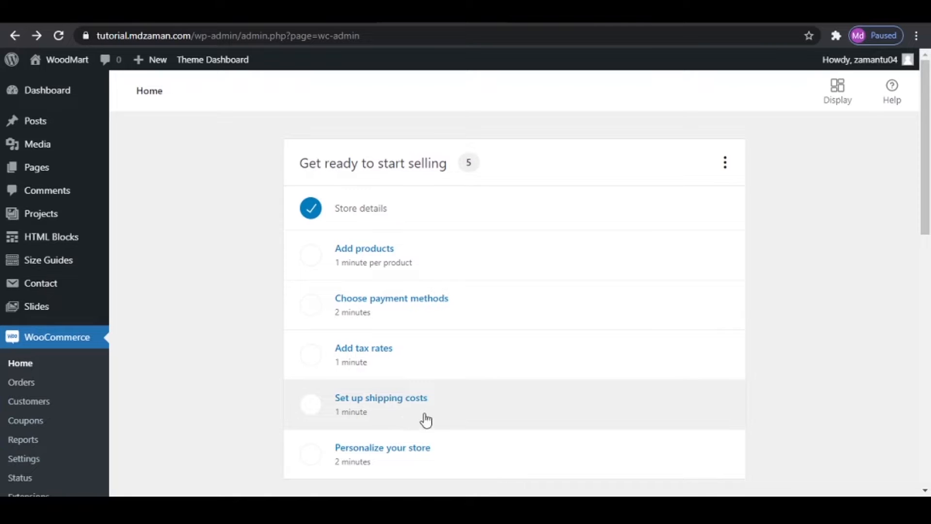
# - Open the WooCommerce general settings and dismiss the notice recommending the WPBakery Page Builder plugin
pyautogui.click(25, 458)
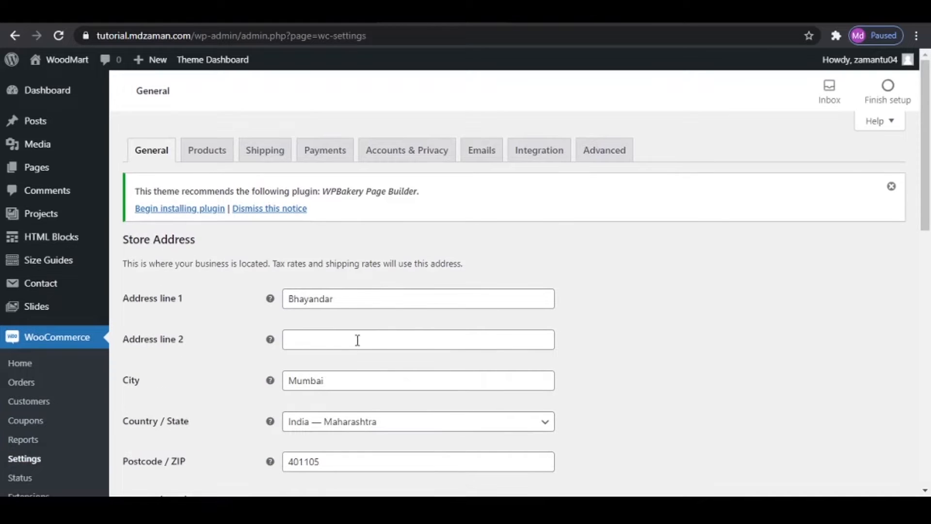
pyautogui.click(271, 209)
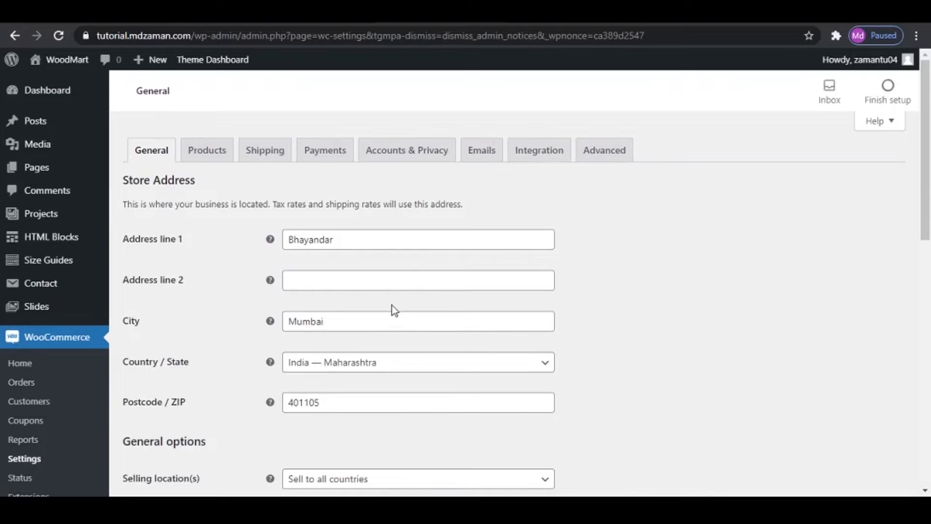
pyautogui.scroll(-6, 391, 307)
pyautogui.scroll(6, 391, 318)
# - Set the selling locations to Sell to specific countries and add India as the only country
pyautogui.scroll(-6, 386, 304)
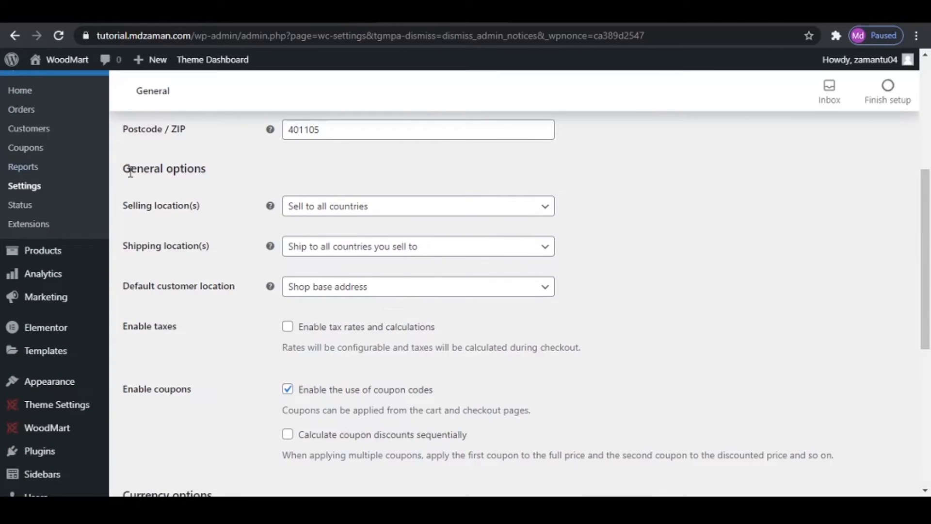
pyautogui.click(393, 206)
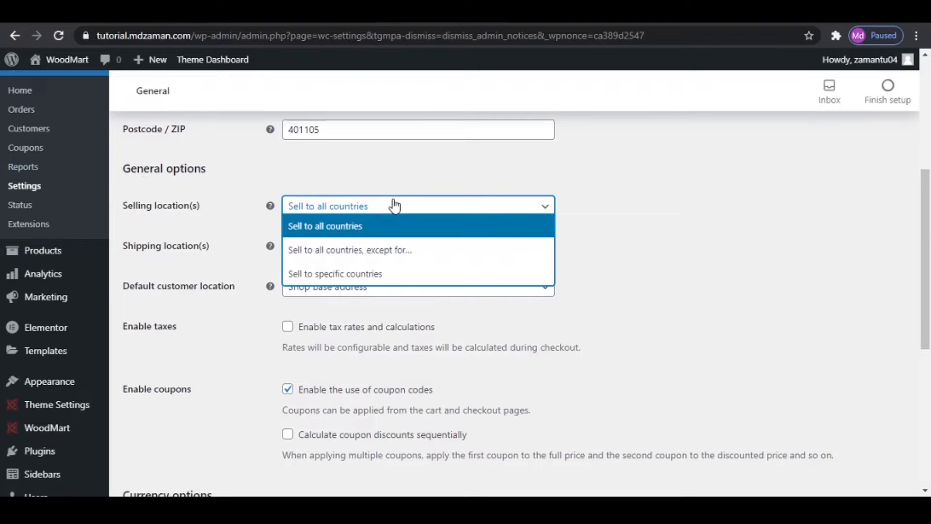
pyautogui.click(383, 271)
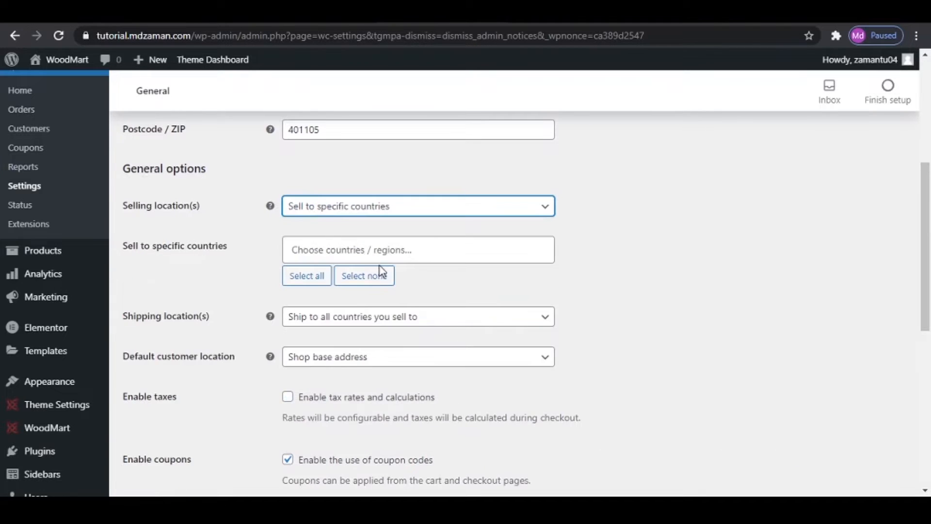
pyautogui.click(366, 252)
pyautogui.write('india')
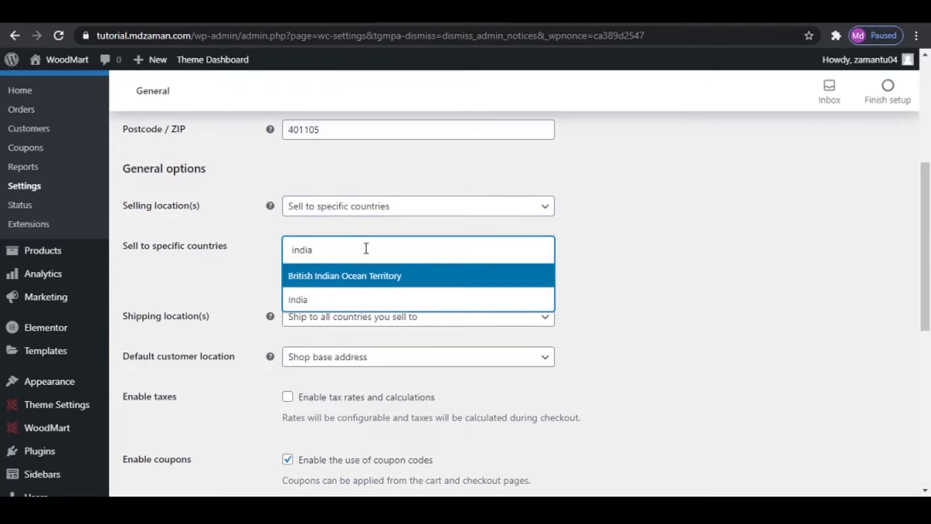
pyautogui.click(353, 300)
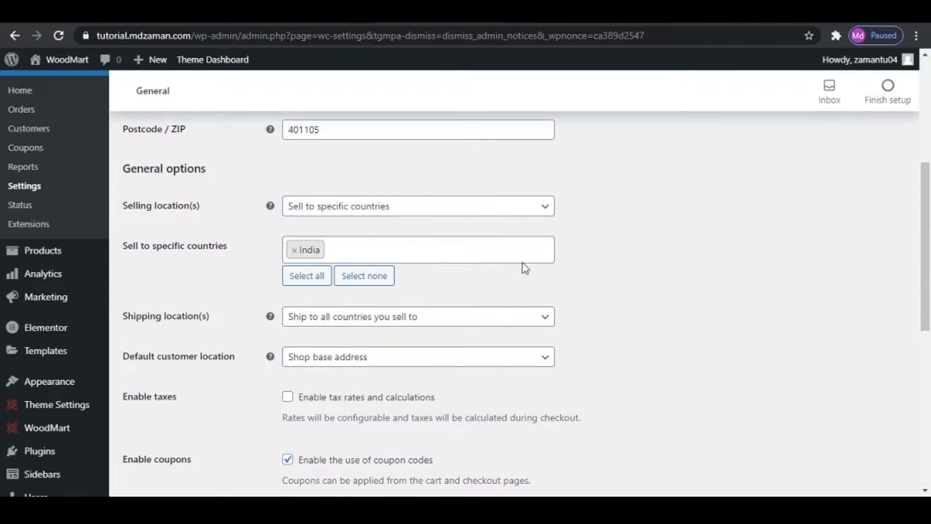
# - Set the shipping locations to Ship to specific countries only and add India
pyautogui.click(369, 324)
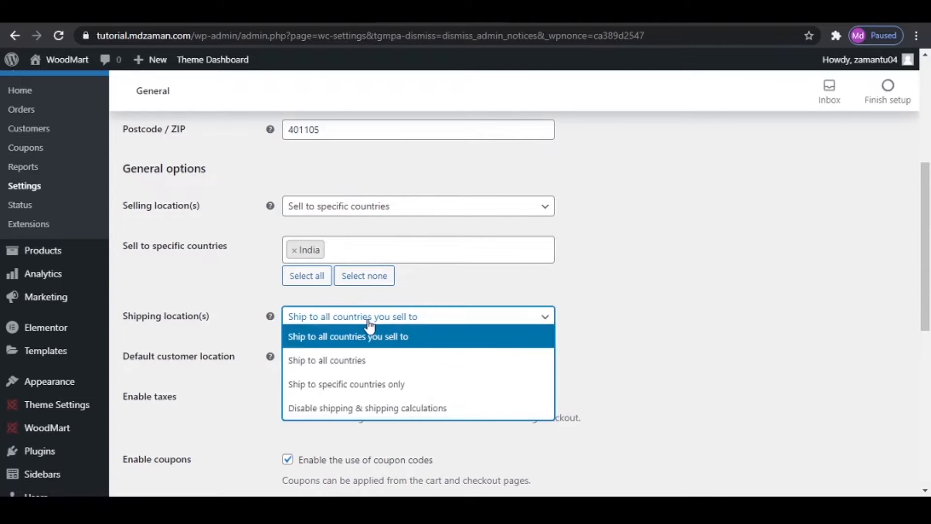
pyautogui.click(369, 384)
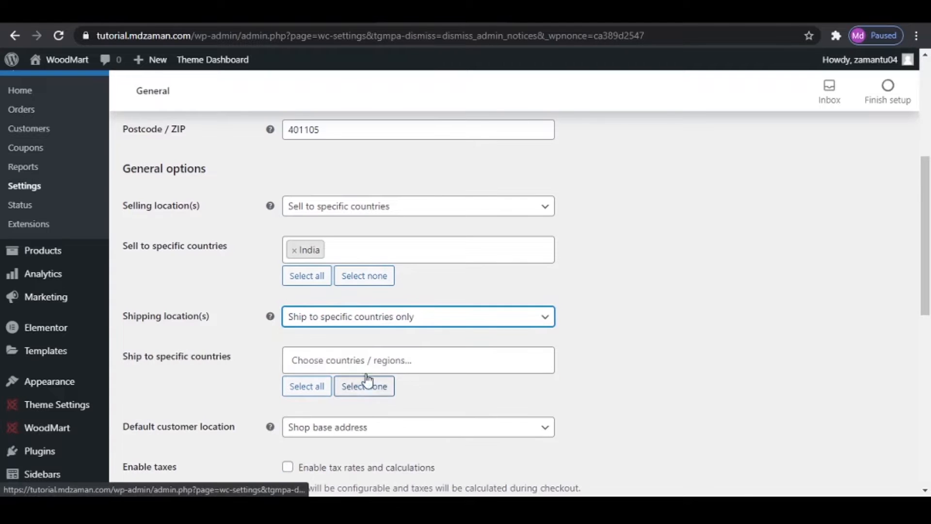
pyautogui.click(368, 359)
pyautogui.write('india')
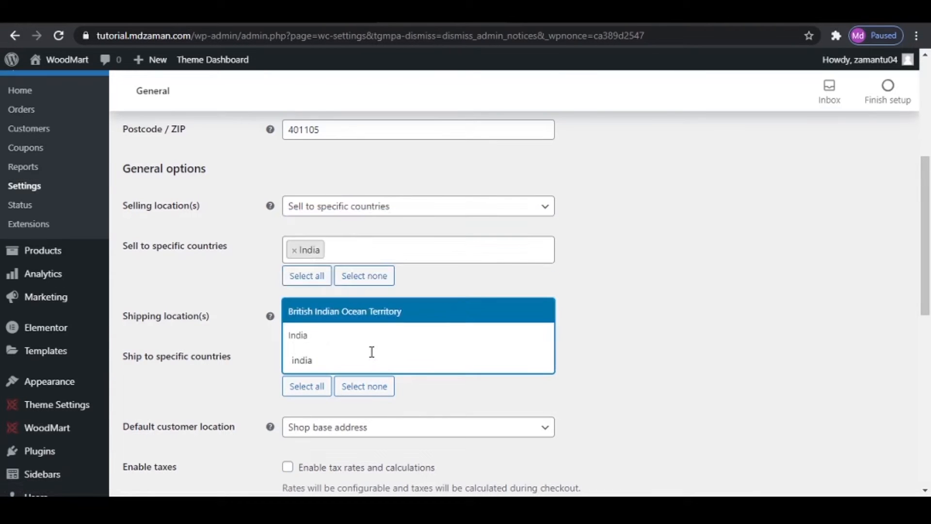
pyautogui.click(348, 339)
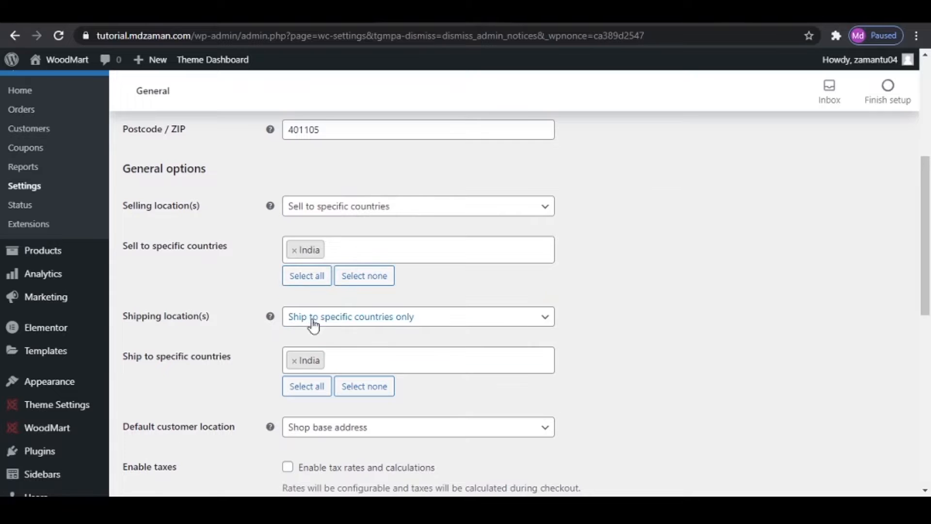
pyautogui.click(361, 319)
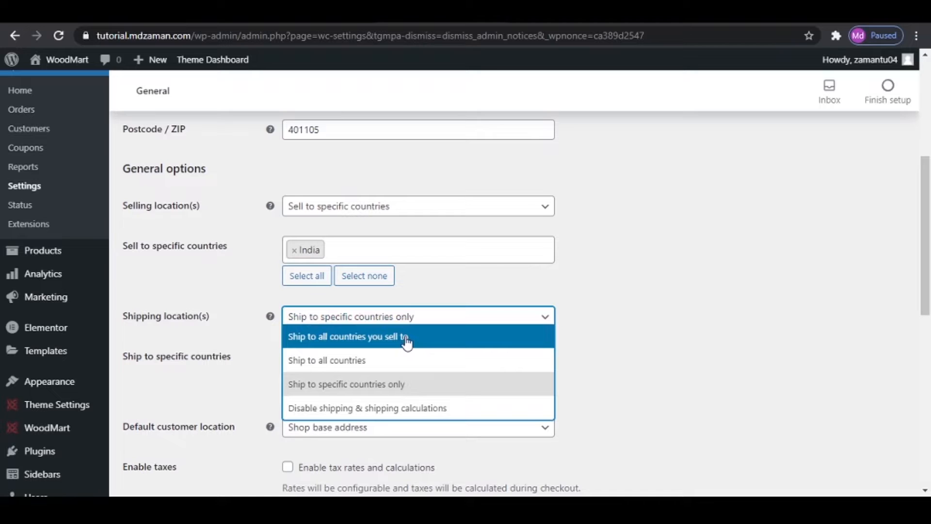
pyautogui.click(699, 301)
# - Set the default customer location to Geolocate and enable tax rates and calculations
pyautogui.scroll(-3, 688, 305)
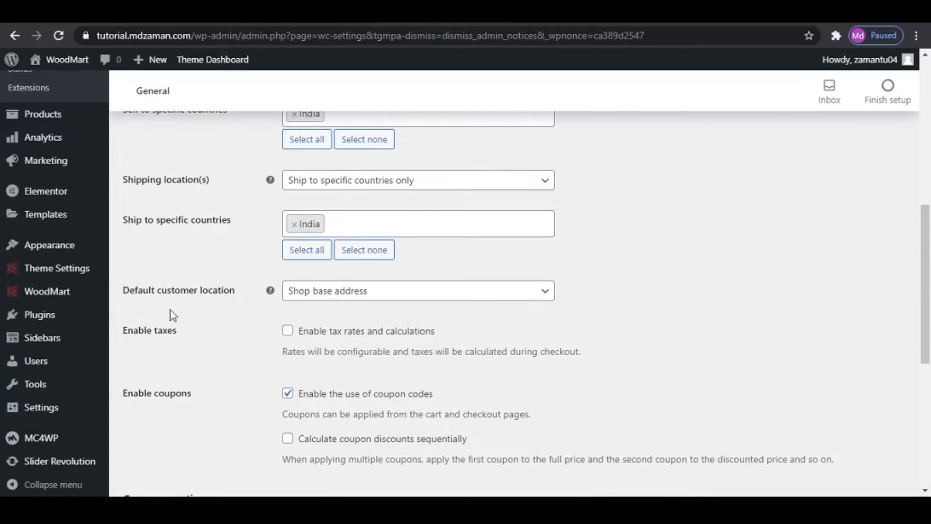
pyautogui.click(393, 298)
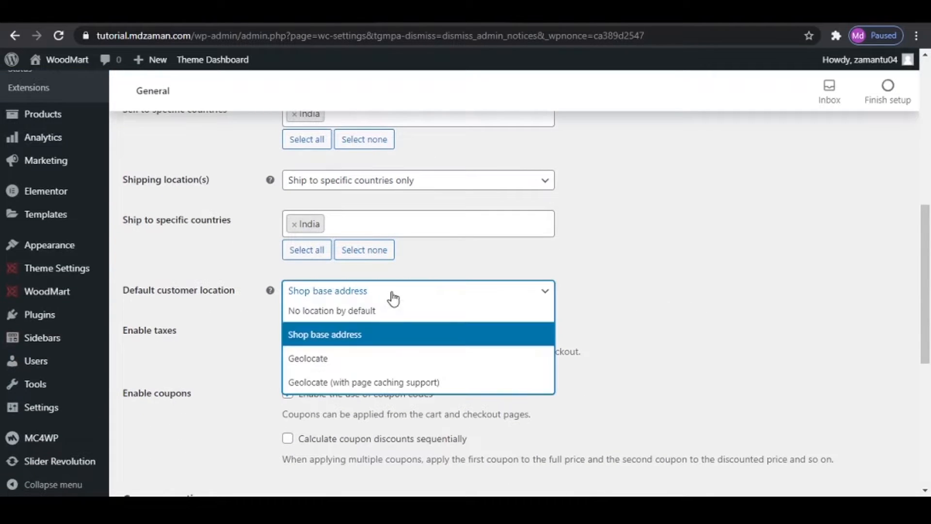
pyautogui.click(374, 357)
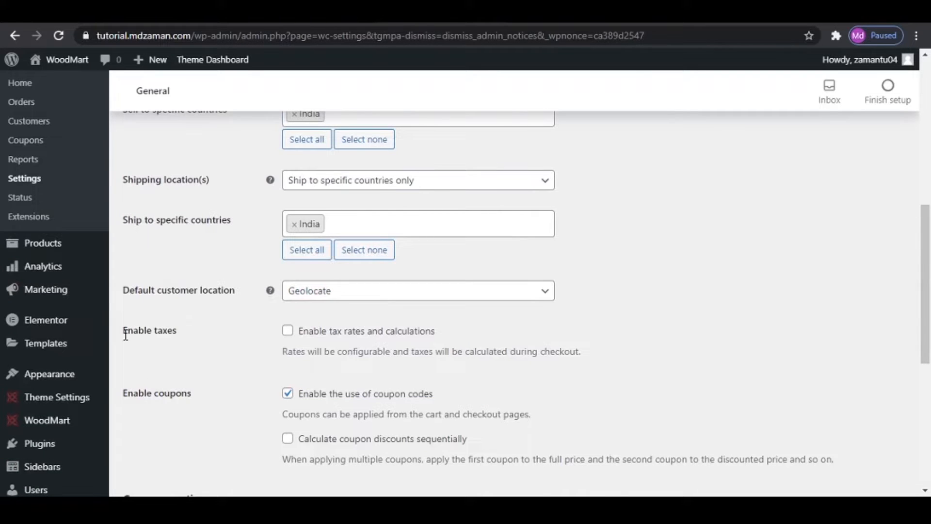
pyautogui.click(287, 332)
# - Set the store currency to Indian rupee (₹) and save the general settings
pyautogui.scroll(10, 286, 334)
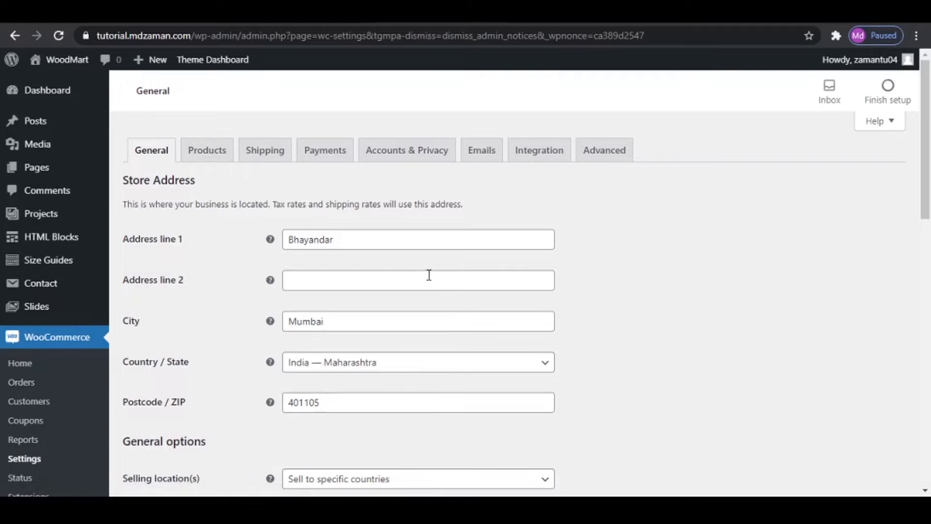
pyautogui.scroll(-7, 429, 275)
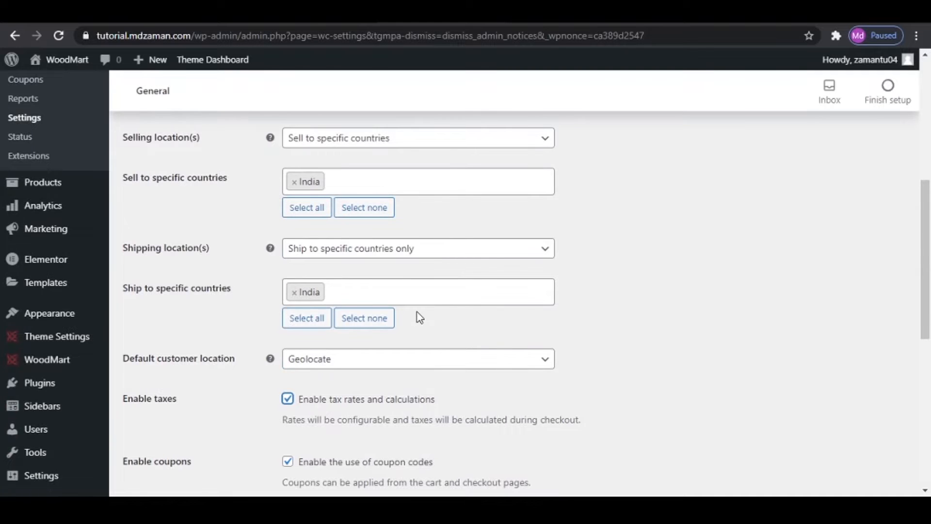
pyautogui.scroll(-4, 420, 318)
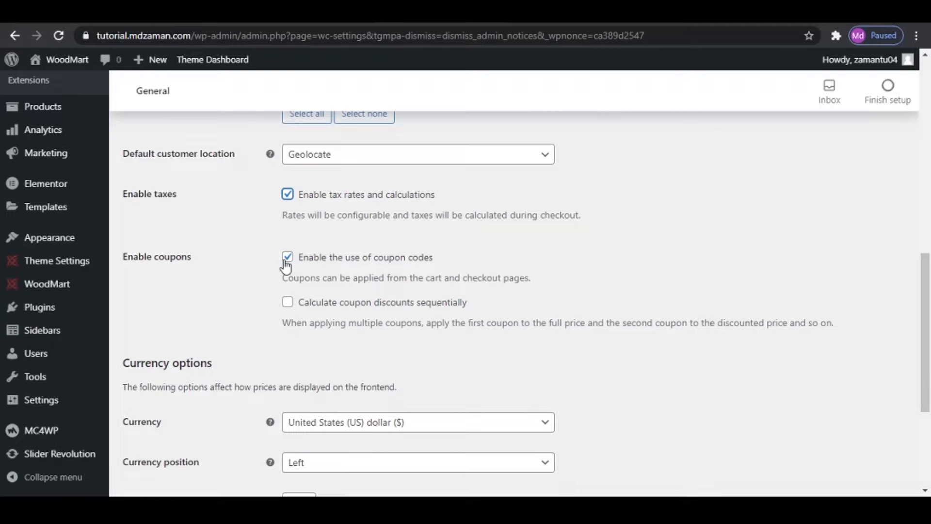
pyautogui.scroll(-5, 286, 265)
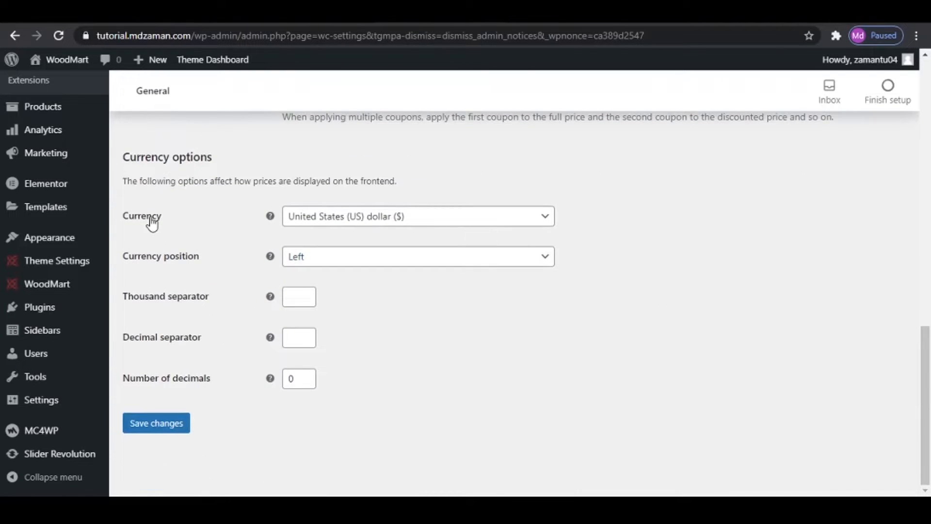
pyautogui.click(341, 223)
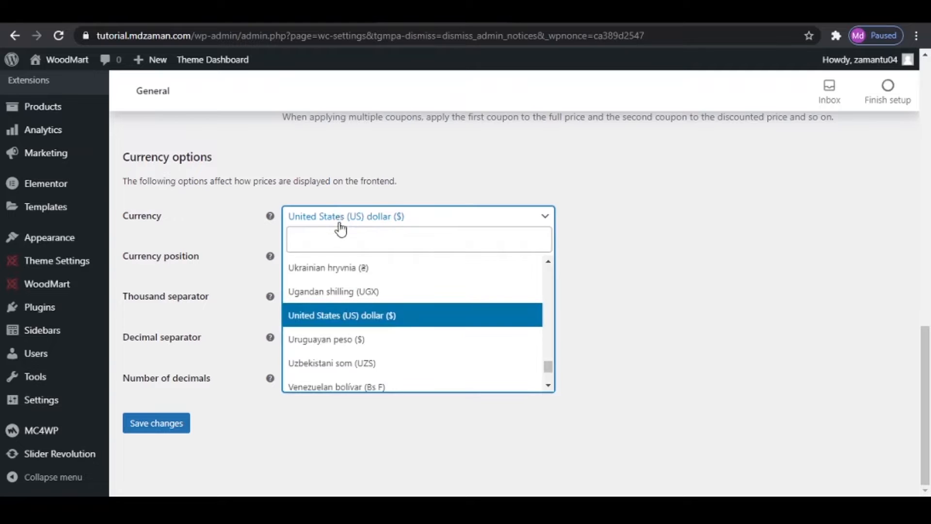
pyautogui.click(340, 238)
pyautogui.write('inr')
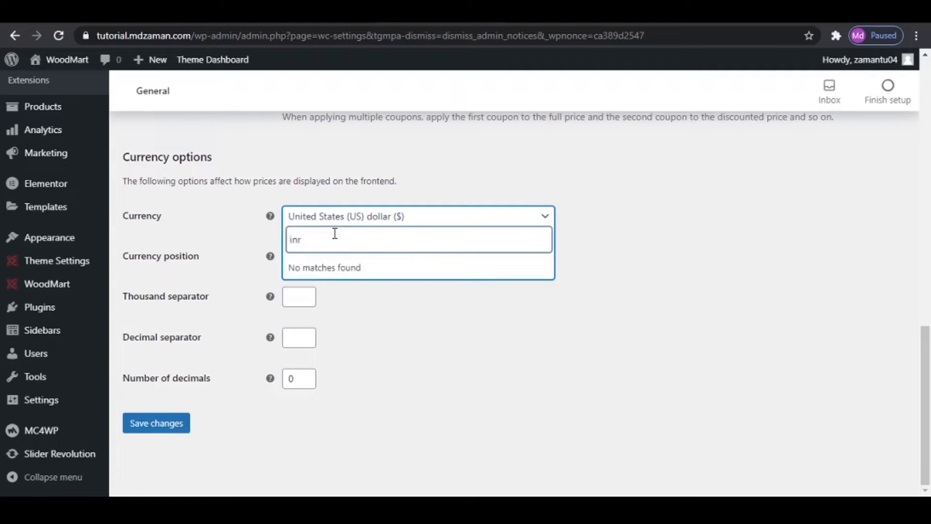
pyautogui.press('BackSpace')
pyautogui.press('BackSpace')
pyautogui.press('BackSpace')
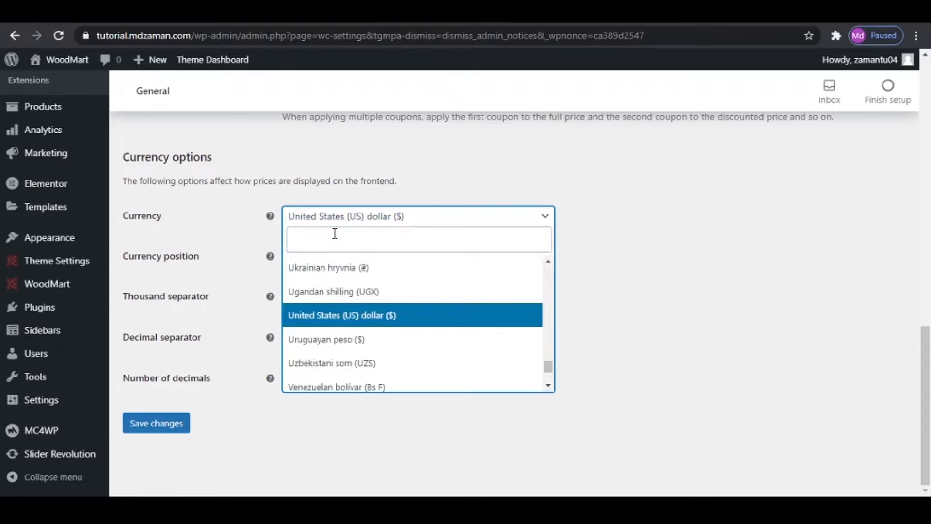
pyautogui.write('india')
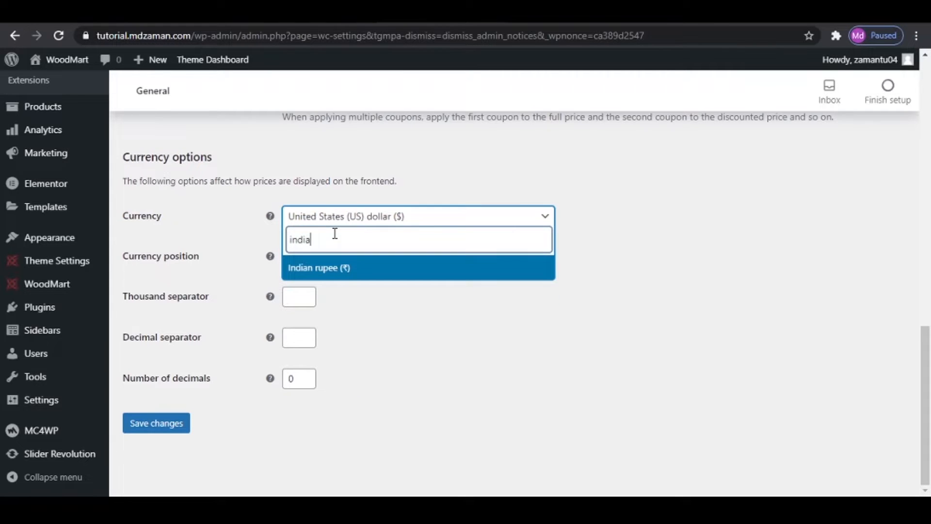
pyautogui.click(339, 268)
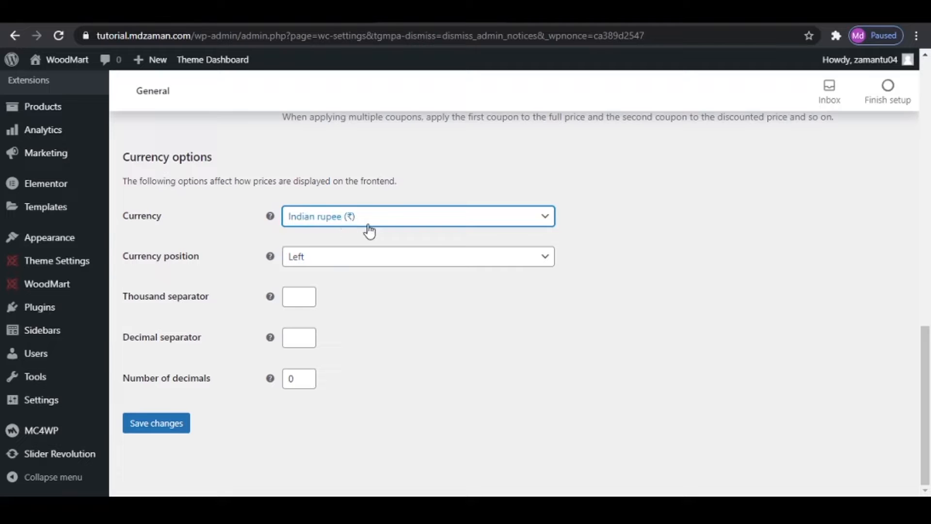
pyautogui.click(379, 324)
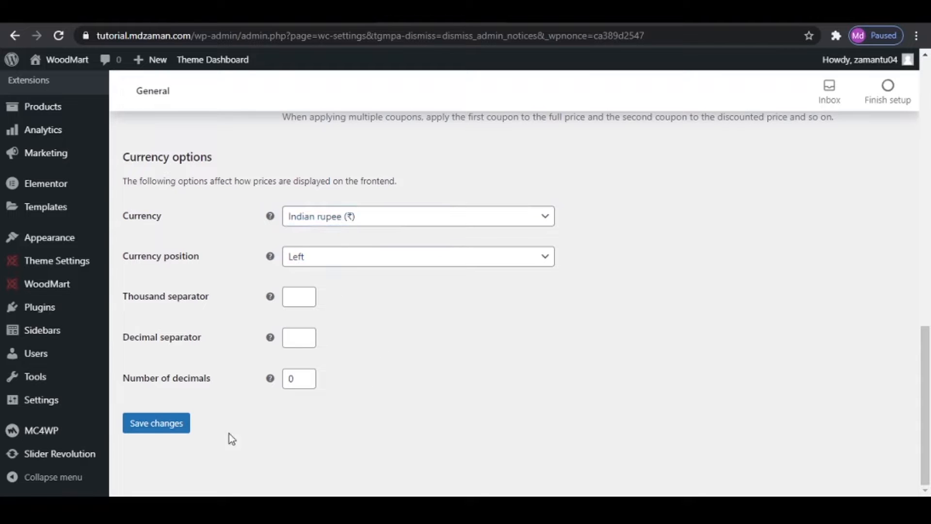
pyautogui.click(156, 427)
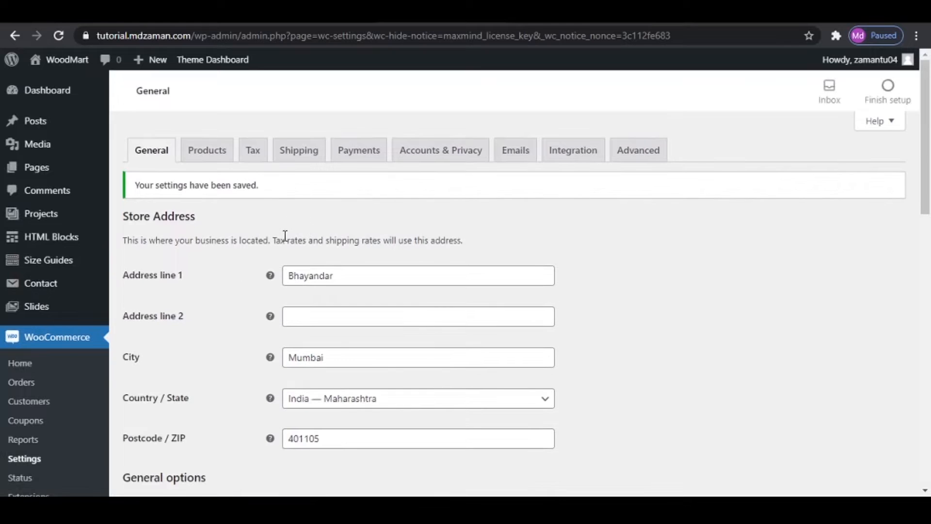
# - Raise the out of stock threshold by one in the product inventory settings and save the changes
pyautogui.click(210, 157)
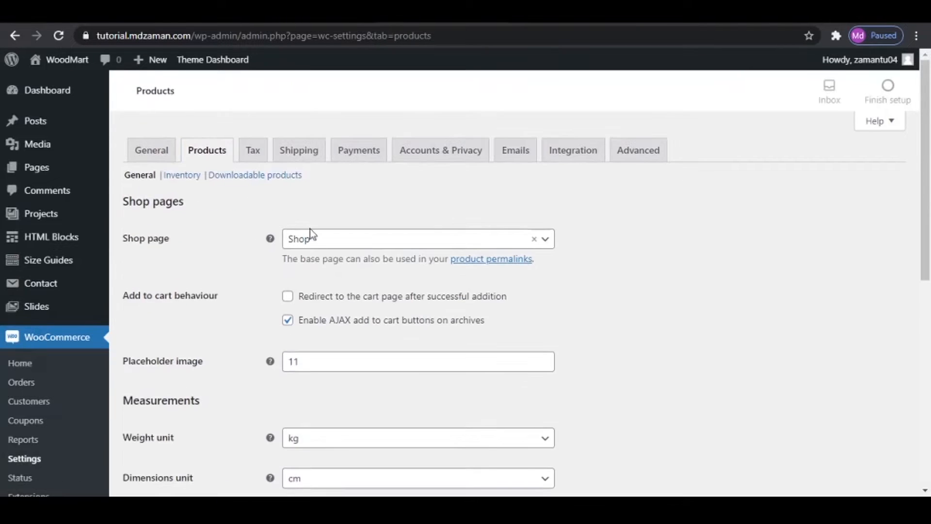
pyautogui.scroll(-5, 493, 329)
pyautogui.scroll(5, 493, 332)
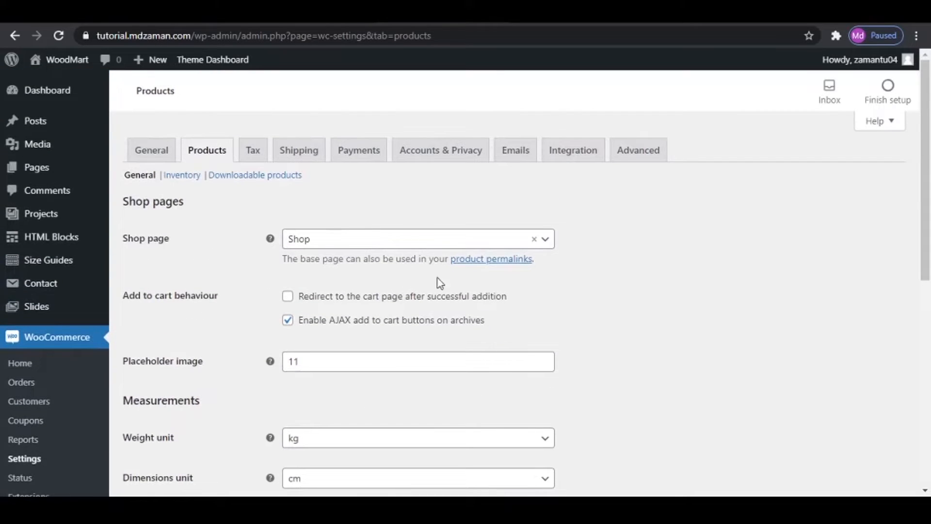
pyautogui.click(179, 183)
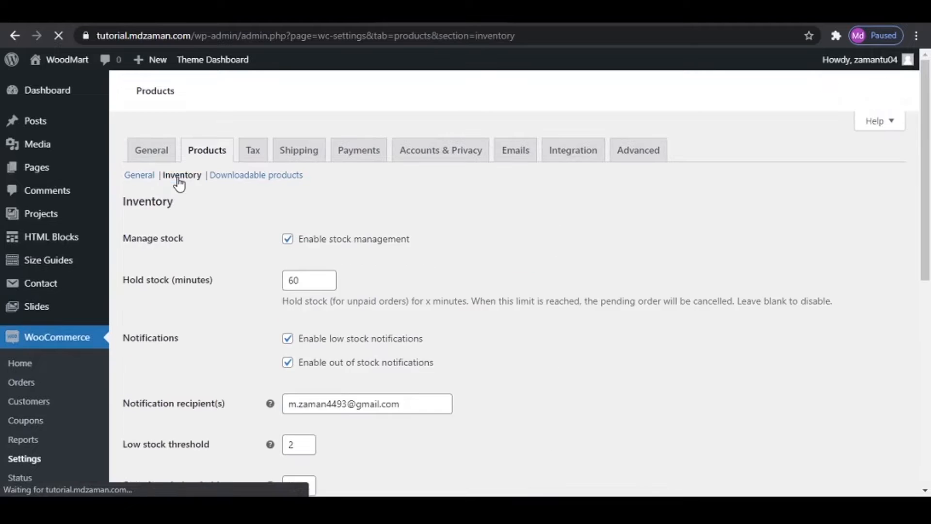
pyautogui.scroll(-1, 488, 247)
pyautogui.scroll(-5, 488, 247)
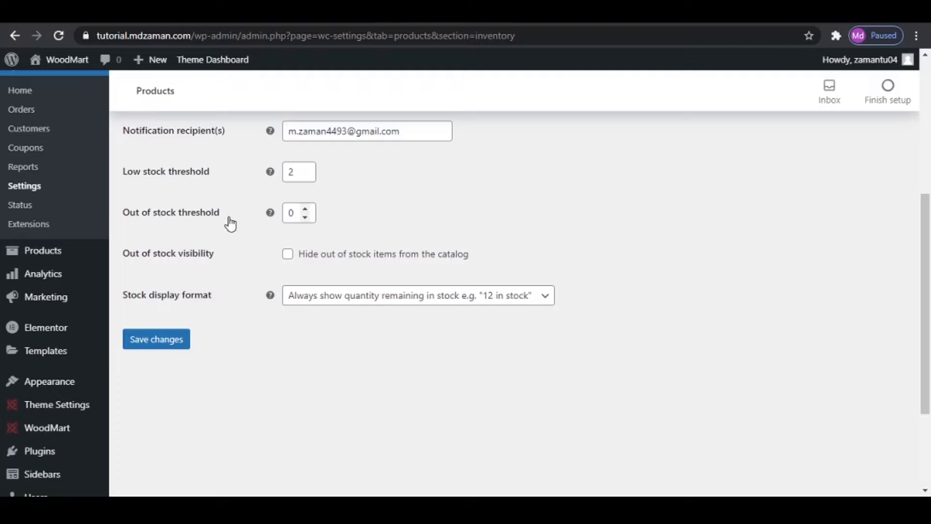
pyautogui.scroll(1, 374, 222)
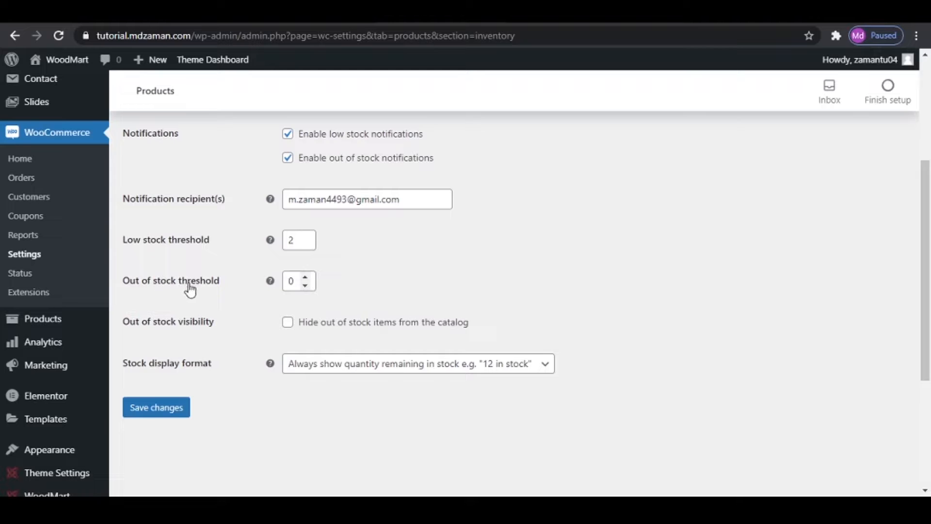
pyautogui.click(303, 277)
pyautogui.click(143, 413)
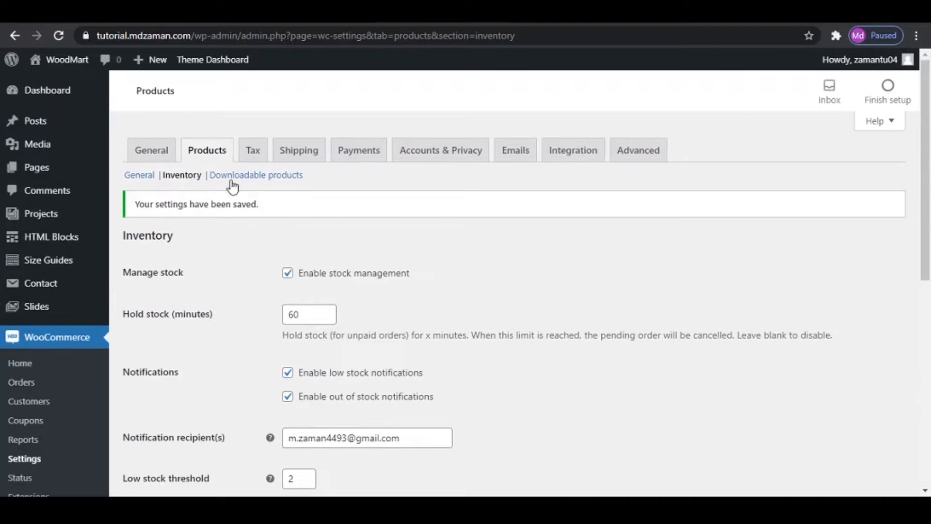
# - Add GST 5 and GST 12 to the additional tax classes in the tax options
pyautogui.click(249, 157)
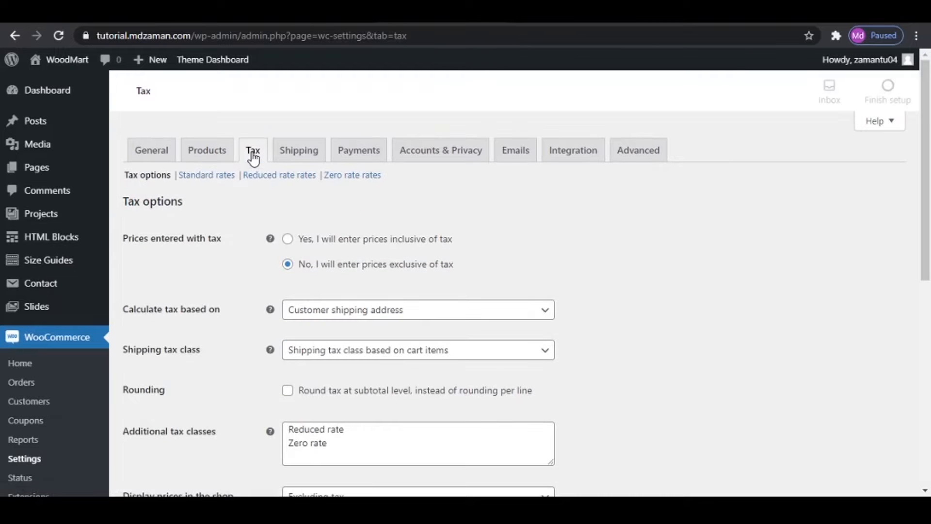
pyautogui.scroll(-4, 441, 251)
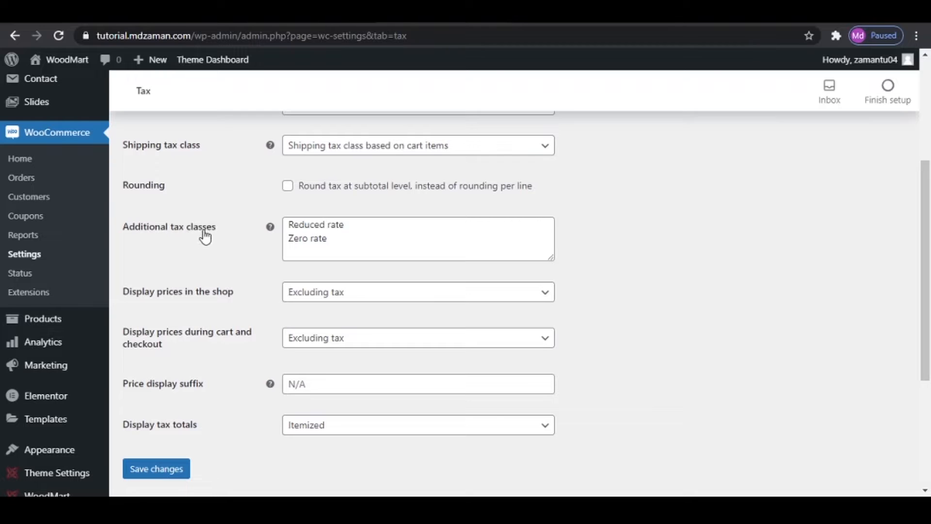
pyautogui.moveTo(552, 257); pyautogui.dragTo(552, 397)
pyautogui.click(457, 257)
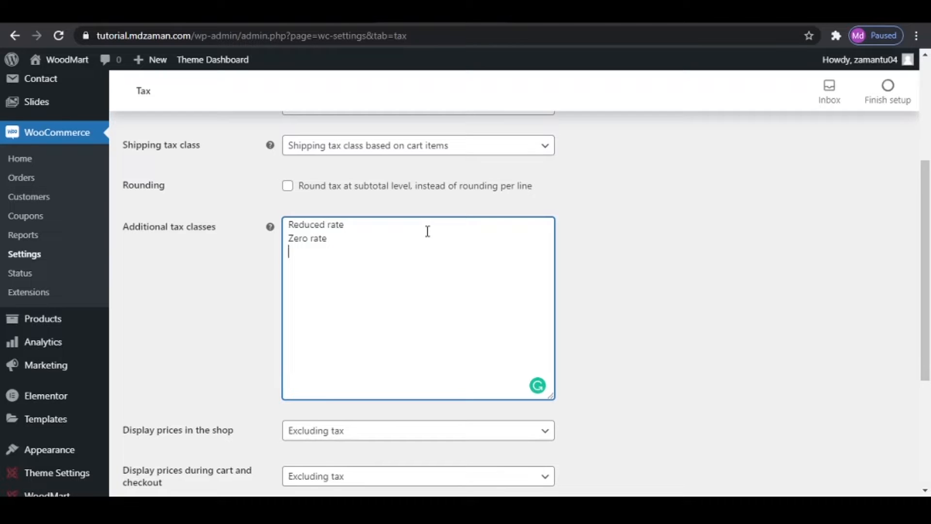
pyautogui.write('GST 5 GST 12 GST')
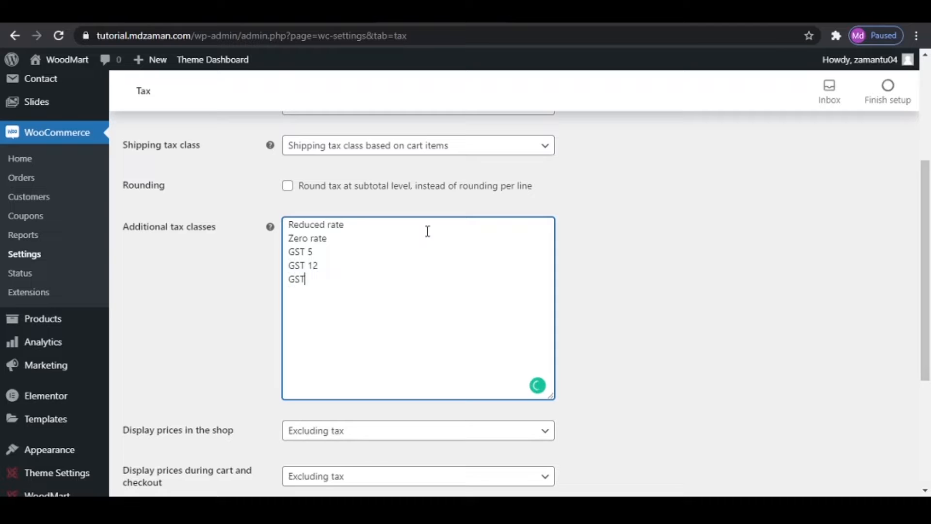
pyautogui.write(' 18')
# - Add GST 18 and GST 24 to the additional tax classes and save the tax options
pyautogui.press('Return')
pyautogui.write('GST 24')
pyautogui.scroll(-5, 609, 320)
pyautogui.click(153, 400)
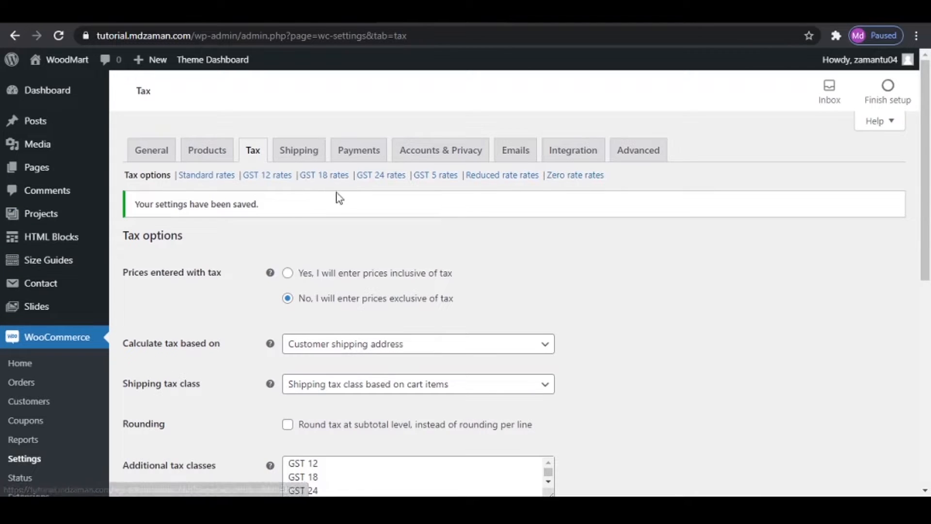
# - Insert a new tax rate row in the GST 5 rates with country code IN for India
pyautogui.click(437, 180)
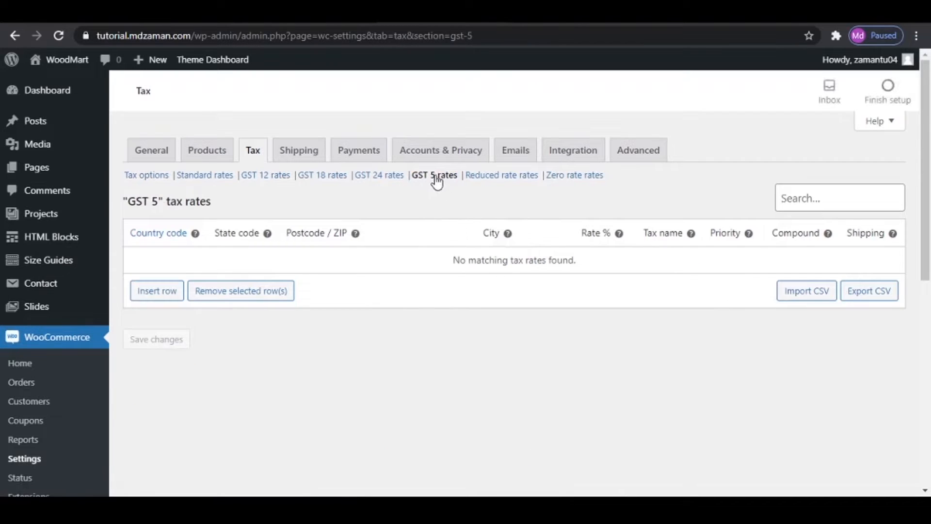
pyautogui.click(167, 296)
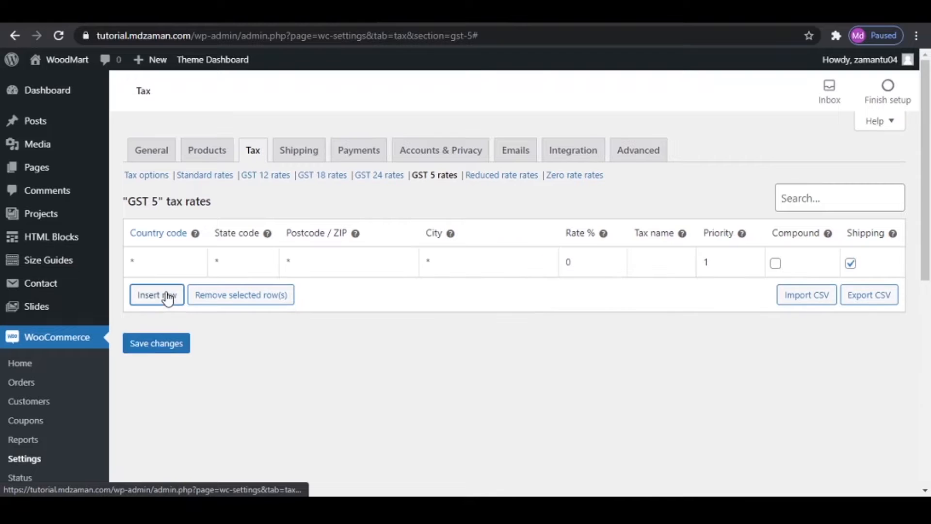
pyautogui.click(154, 260)
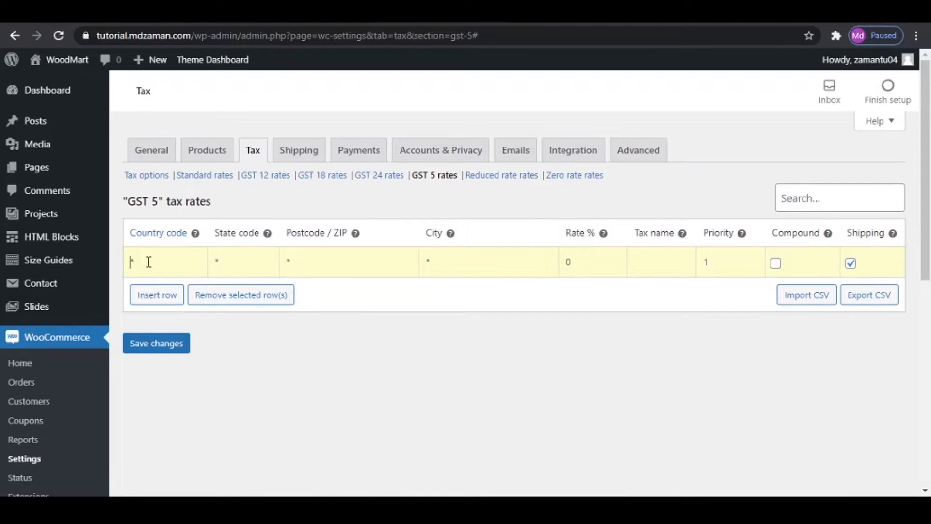
pyautogui.write('IN')
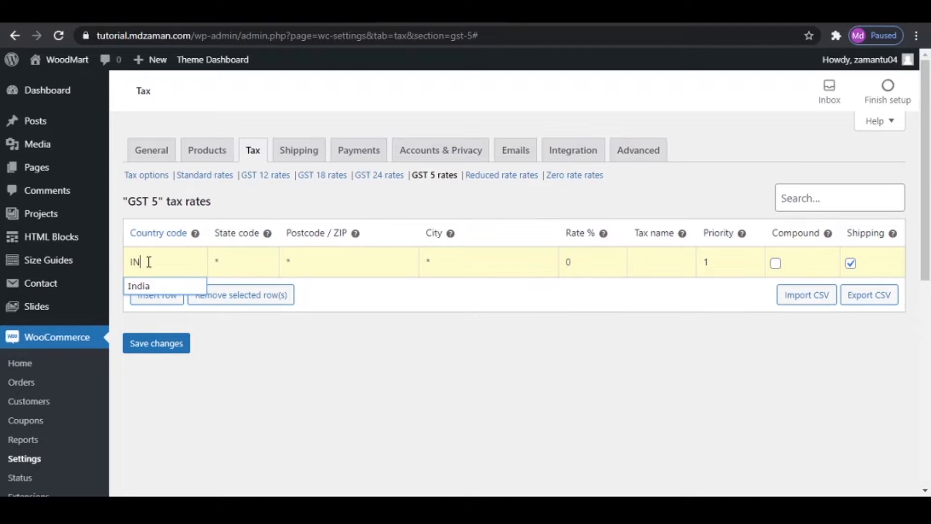
pyautogui.click(149, 291)
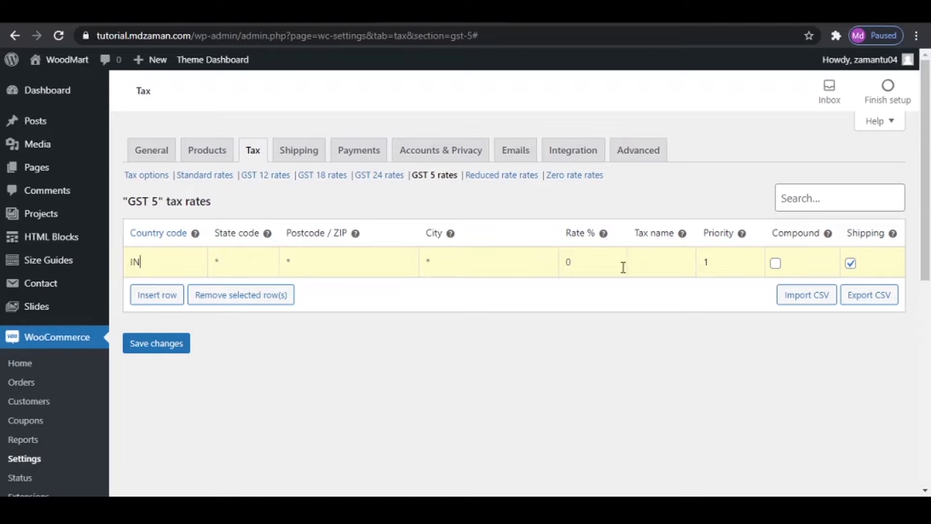
# - Set the GST 5 row's rate to 5% and tax name to GST, exclude shipping, and save the rates
pyautogui.click(605, 266)
pyautogui.write('5')
pyautogui.click(671, 263)
pyautogui.write('gst')
pyautogui.press('BackSpace')
pyautogui.press('BackSpace')
pyautogui.press('BackSpace')
pyautogui.write('GST')
pyautogui.click(856, 265)
pyautogui.click(142, 345)
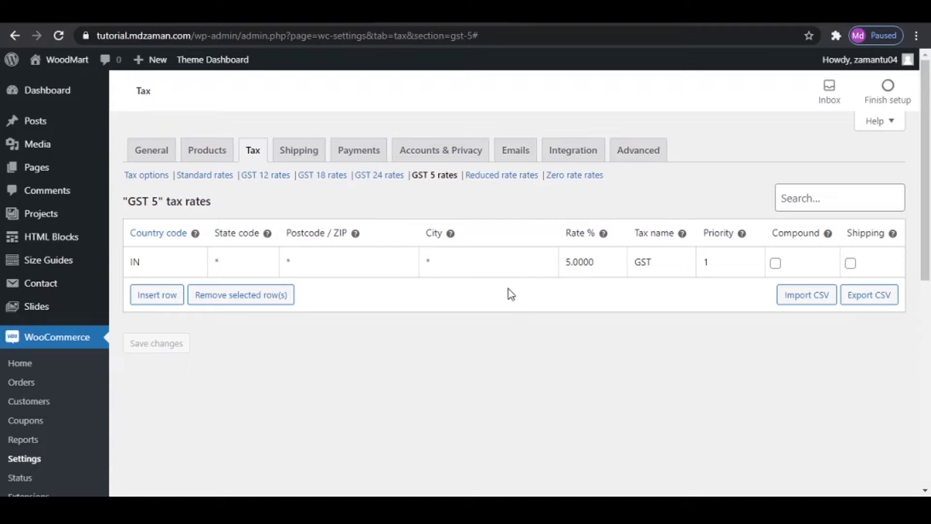
# - Add and save a GST 12 tax rate for country IN with rate 12%, tax name GST and shipping excluded
pyautogui.click(270, 179)
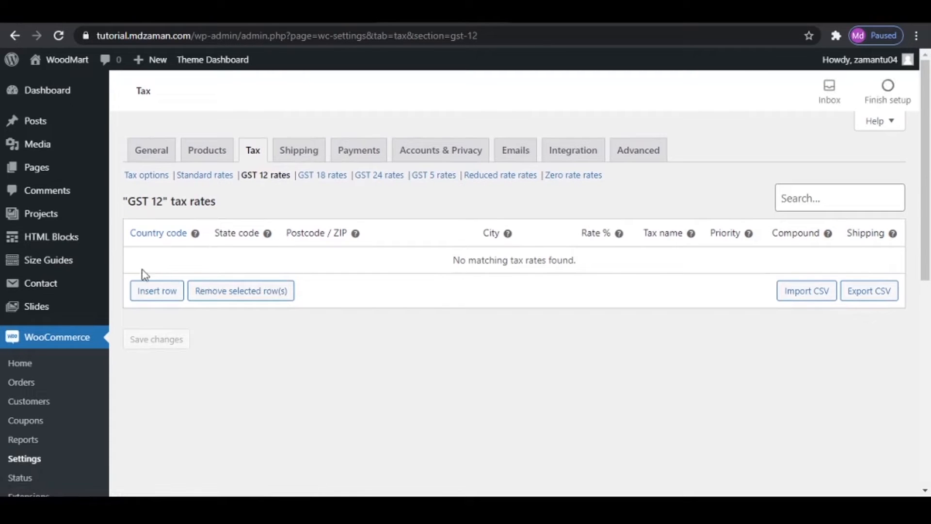
pyautogui.click(166, 291)
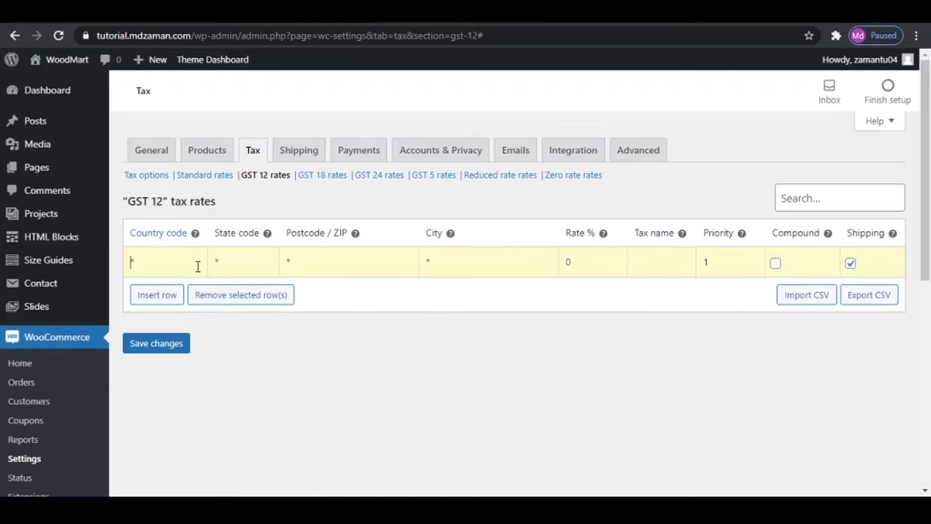
pyautogui.write('IND')
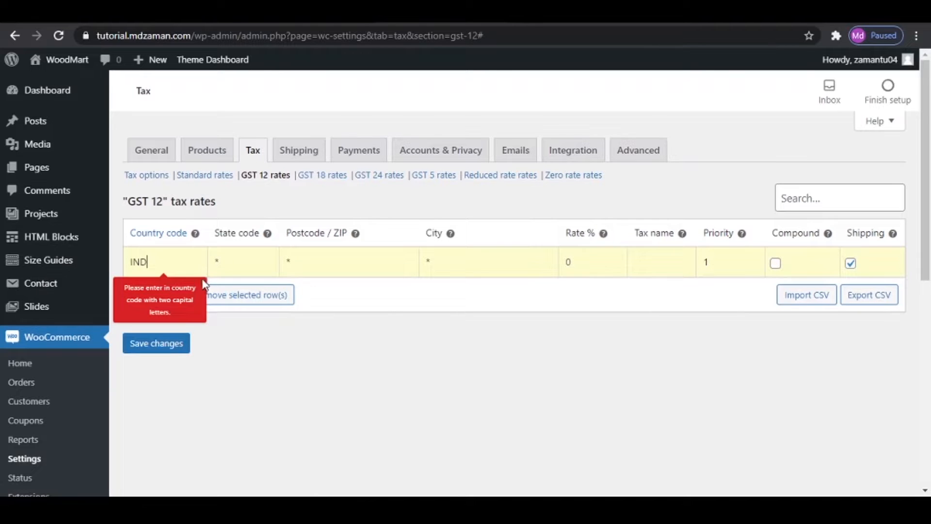
pyautogui.press('BackSpace')
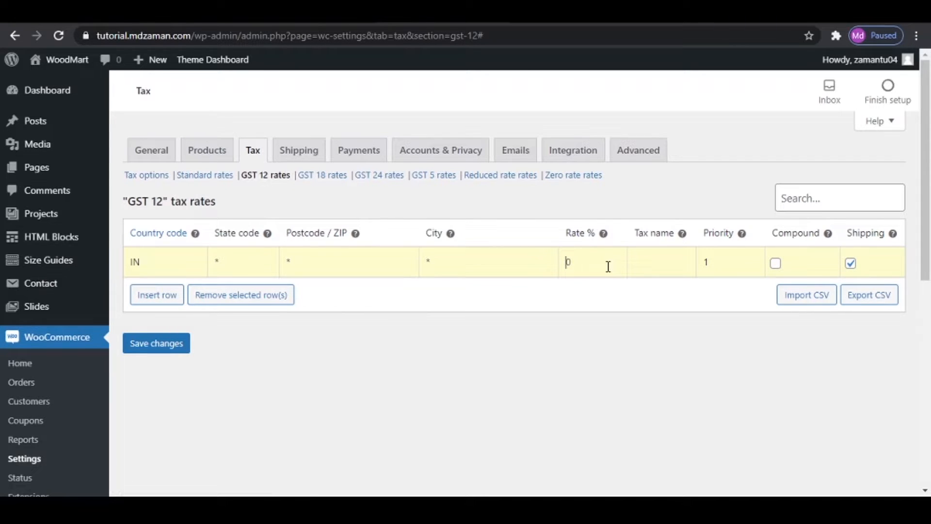
pyautogui.write('12')
pyautogui.click(639, 262)
pyautogui.write('GST')
pyautogui.click(852, 272)
pyautogui.click(163, 343)
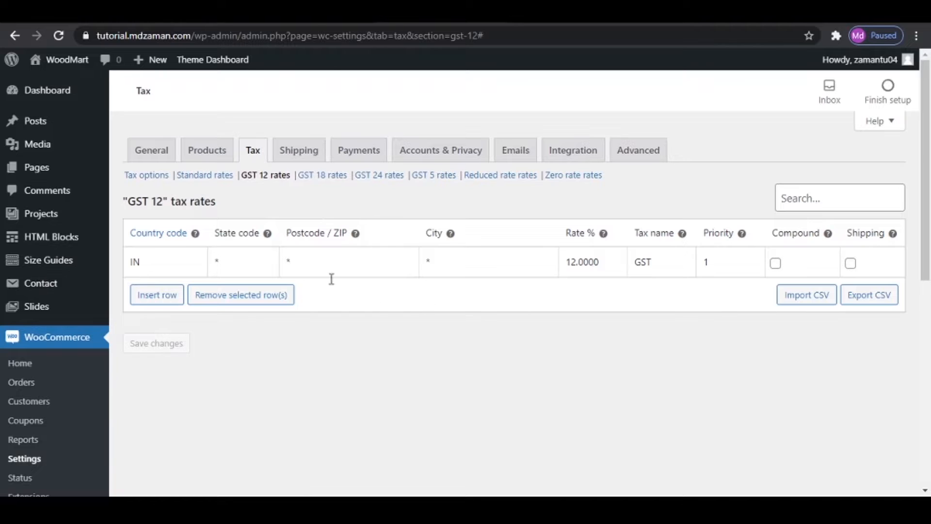
# - Add a new shipping zone named Zone 1
pyautogui.click(313, 155)
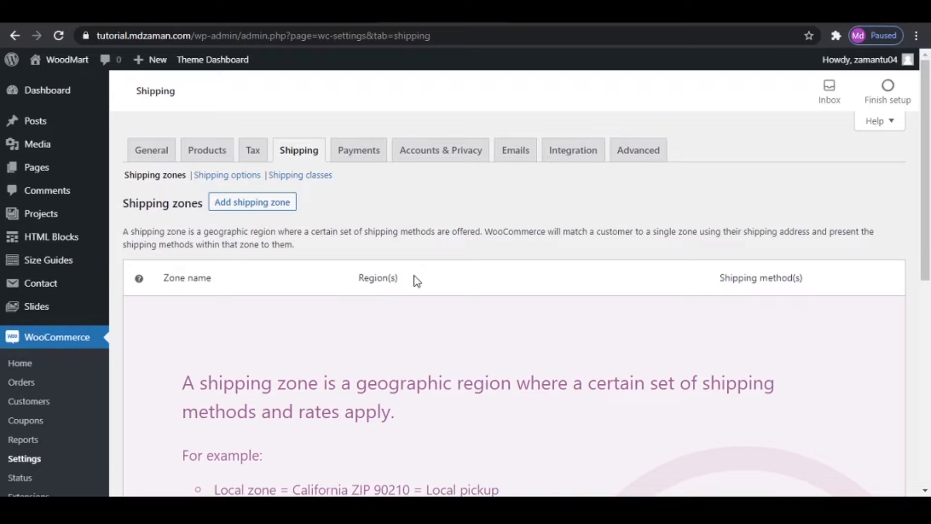
pyautogui.click(242, 206)
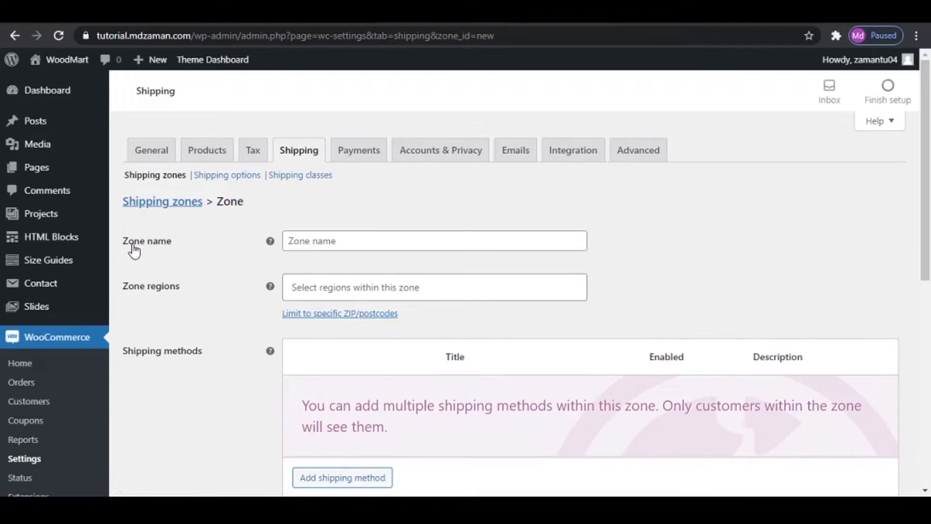
pyautogui.click(312, 242)
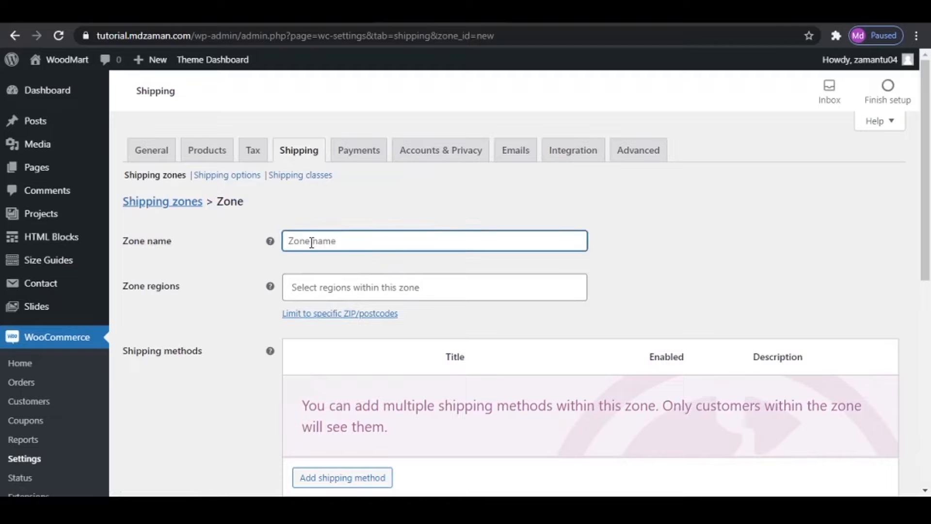
pyautogui.write('Zone 1')
pyautogui.click(311, 290)
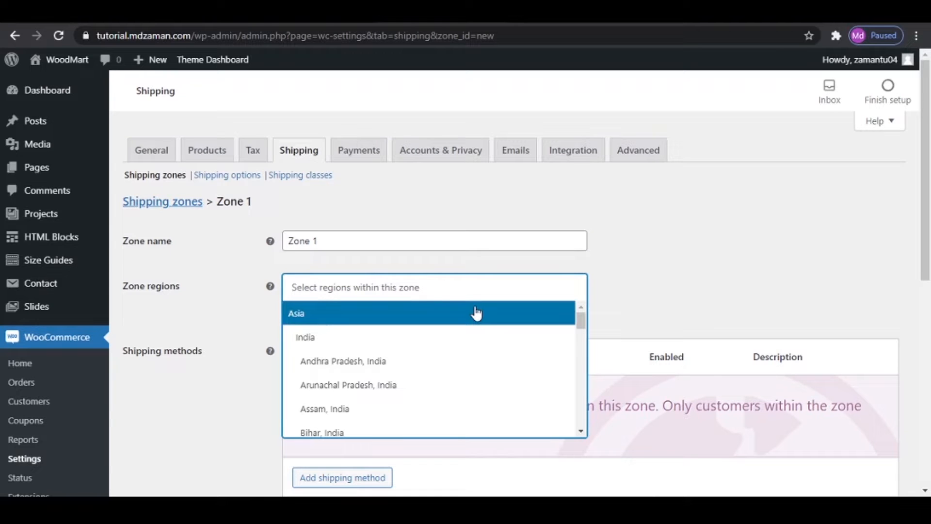
pyautogui.write('india')
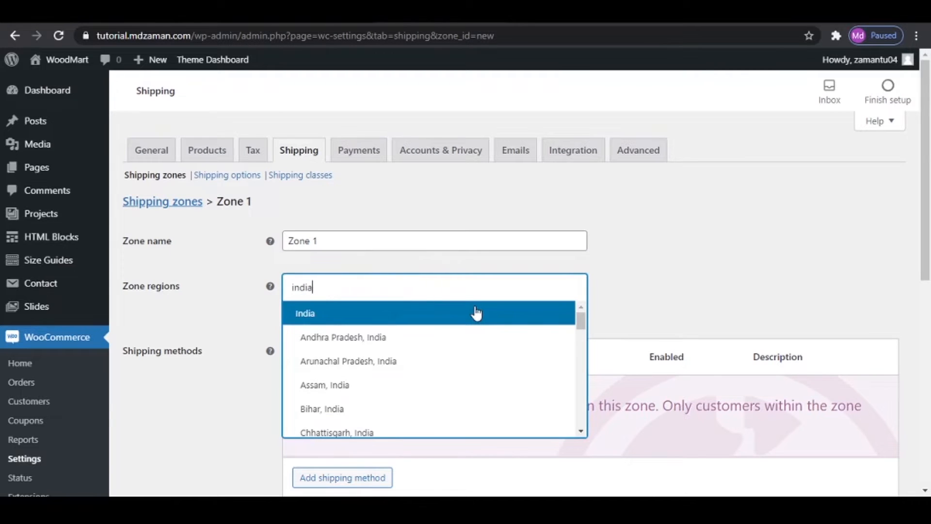
pyautogui.click(474, 313)
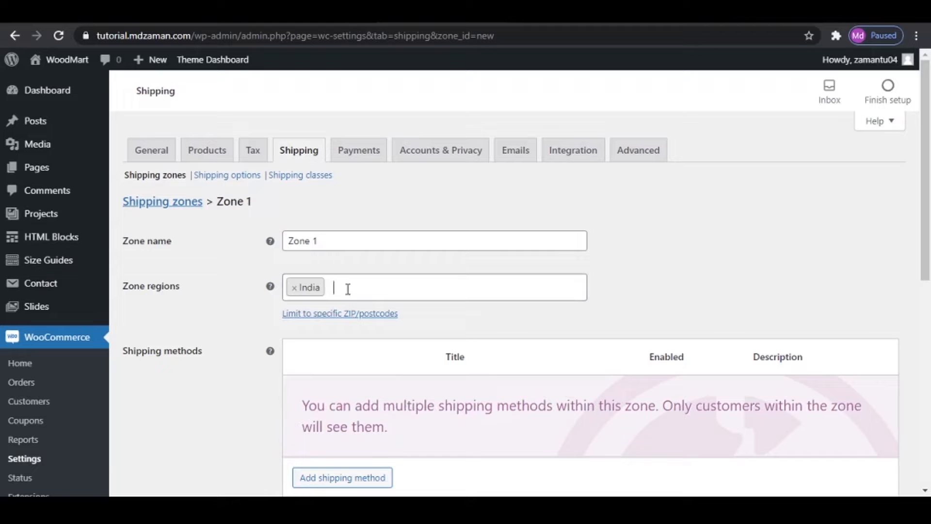
pyautogui.click(295, 289)
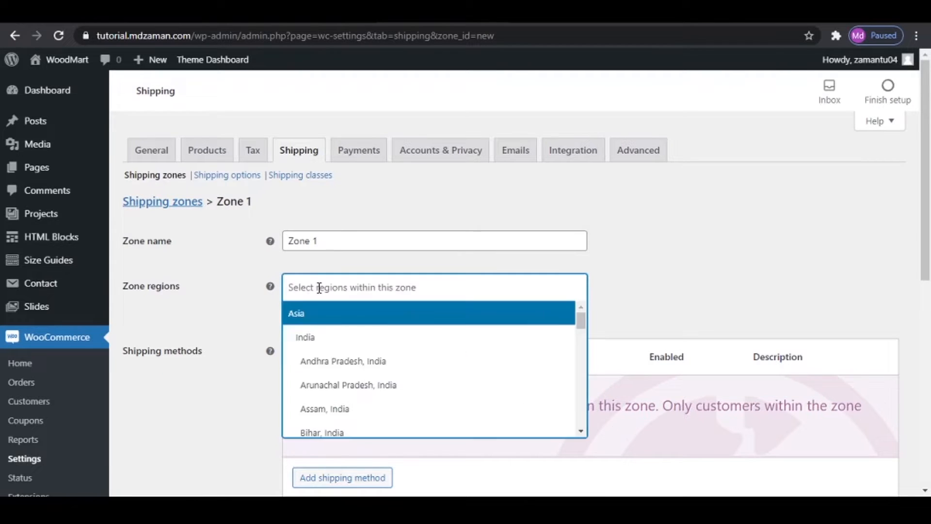
# - Set the regions of Zone 1 to Maharashtra, India and Gujarat, India
pyautogui.click(320, 288)
pyautogui.write('maha')
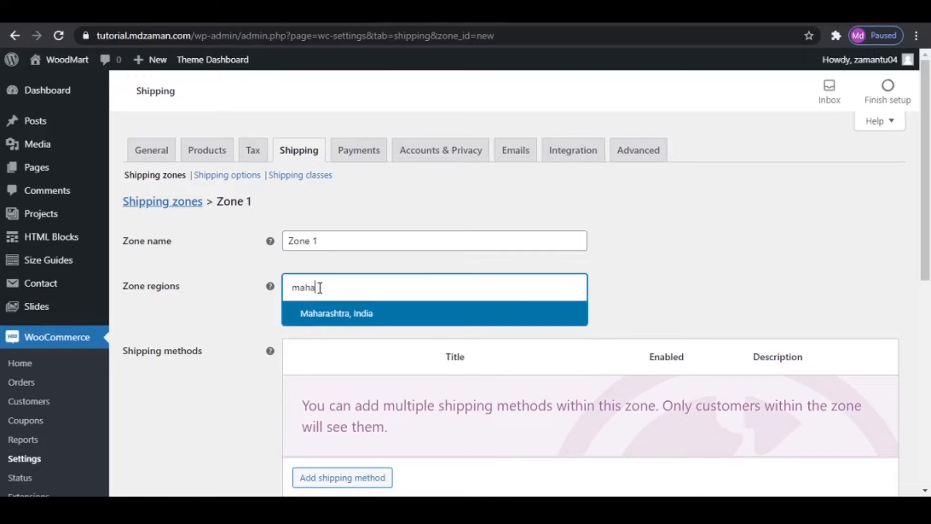
pyautogui.click(333, 316)
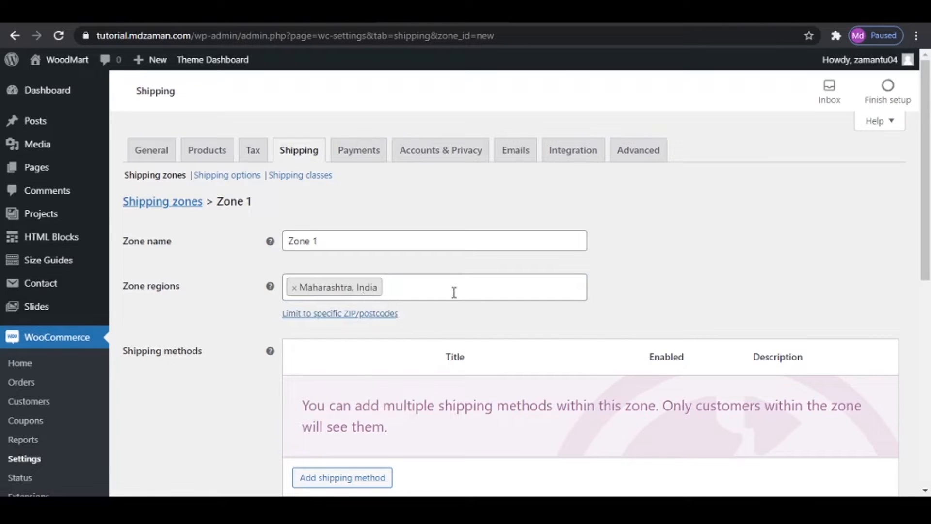
pyautogui.write('gu')
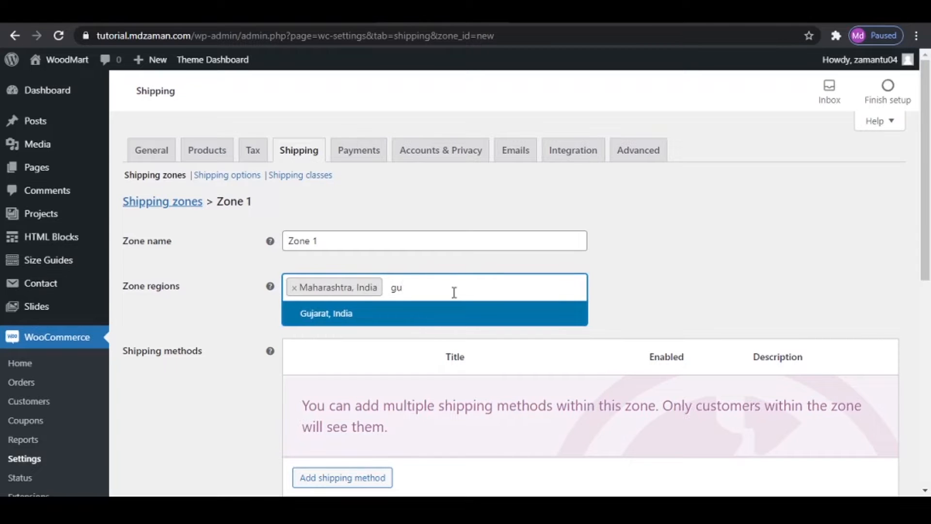
pyautogui.click(375, 319)
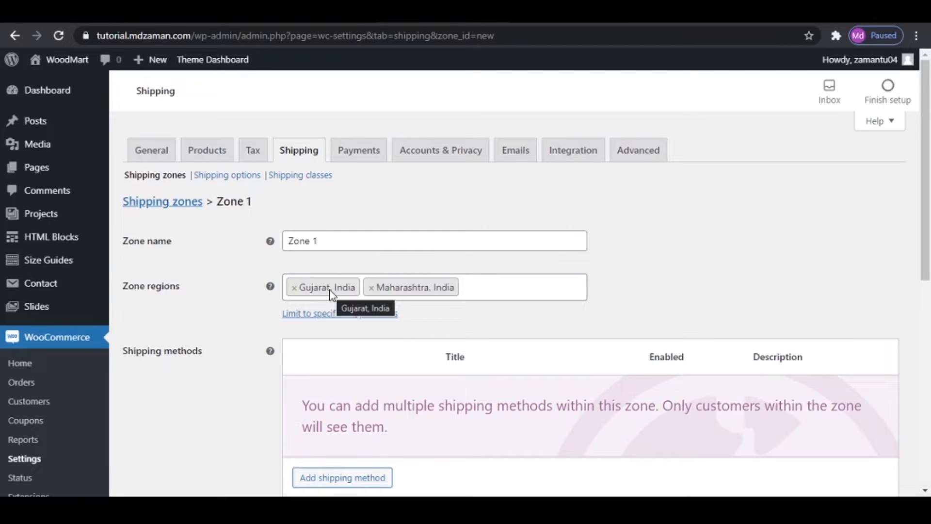
# - Try limiting Zone 1 to the postcode range 401105 - 401108 and clear the entry again
pyautogui.click(336, 316)
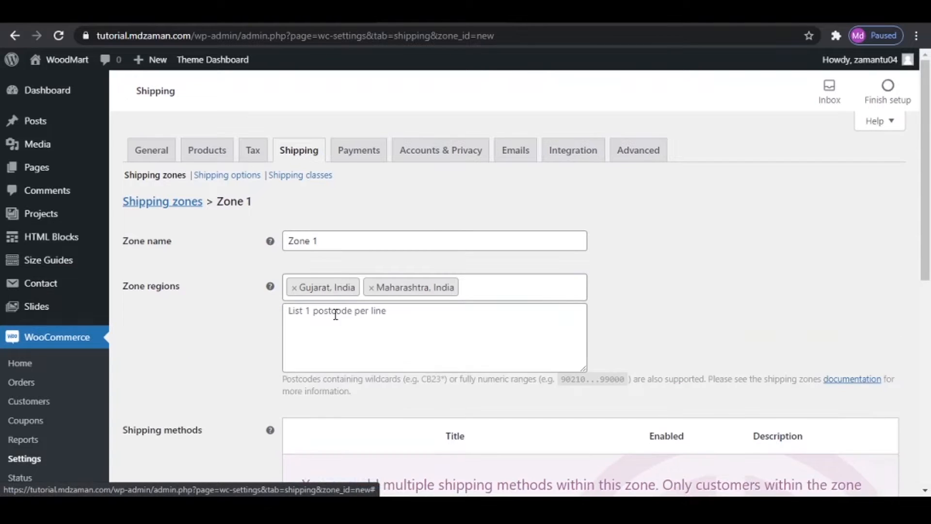
pyautogui.click(353, 321)
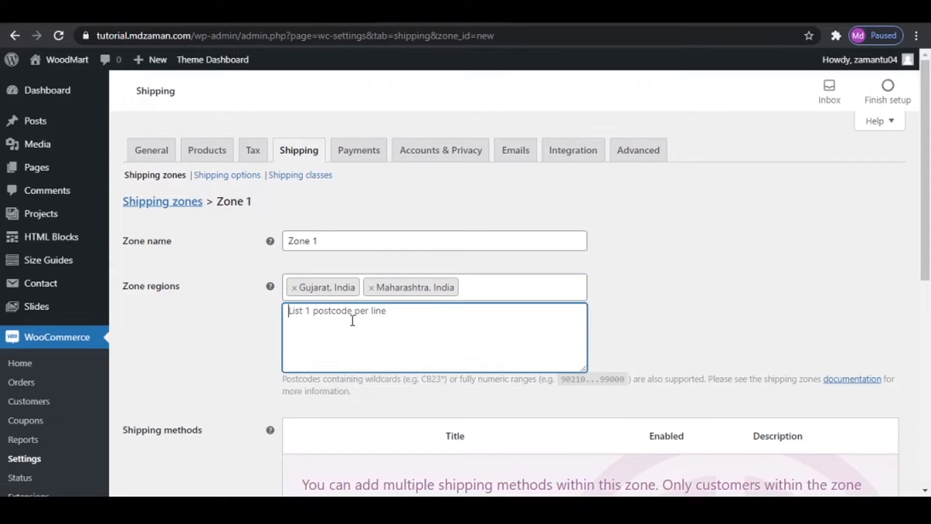
pyautogui.write('4')
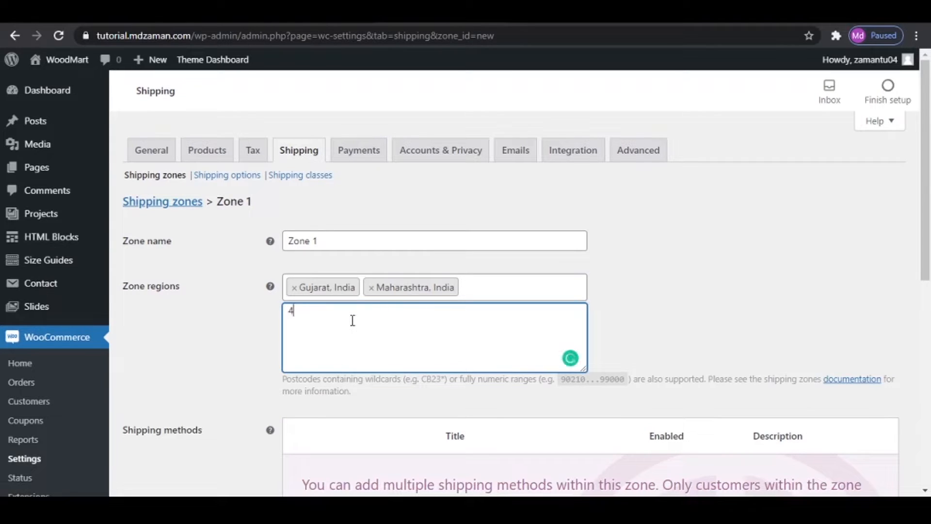
pyautogui.write('01105 - 401108')
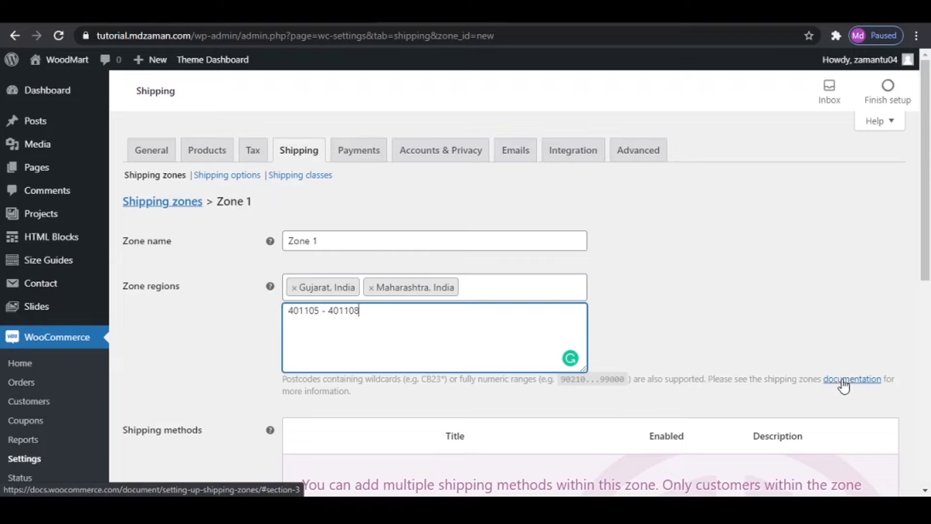
pyautogui.moveTo(392, 317); pyautogui.dragTo(114, 291)
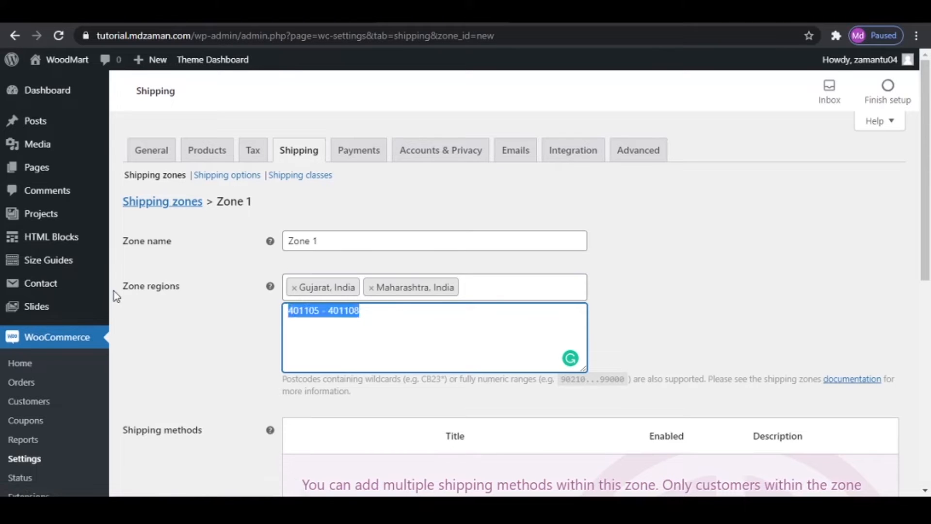
pyautogui.press('BackSpace')
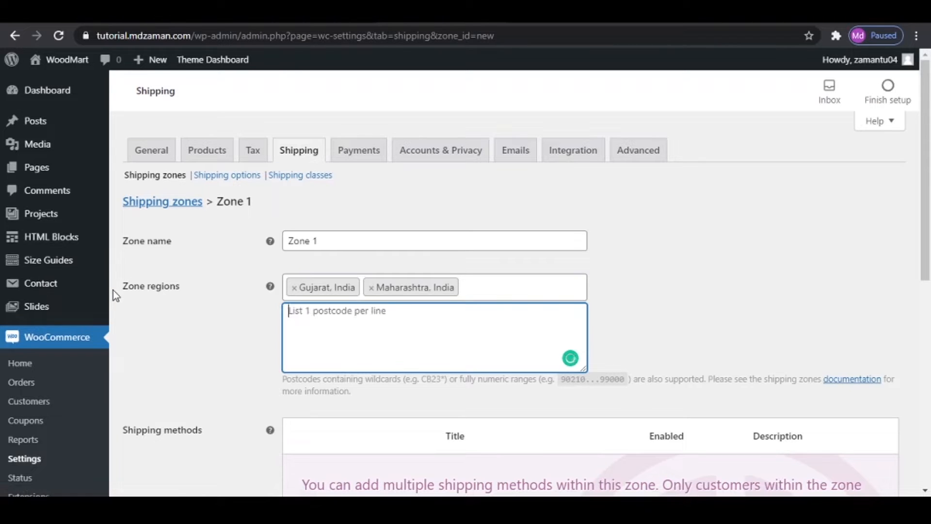
# - Remove Gujarat, India from Zone 1's regions and add a Flat rate shipping method to the zone
pyautogui.click(295, 288)
pyautogui.click(676, 311)
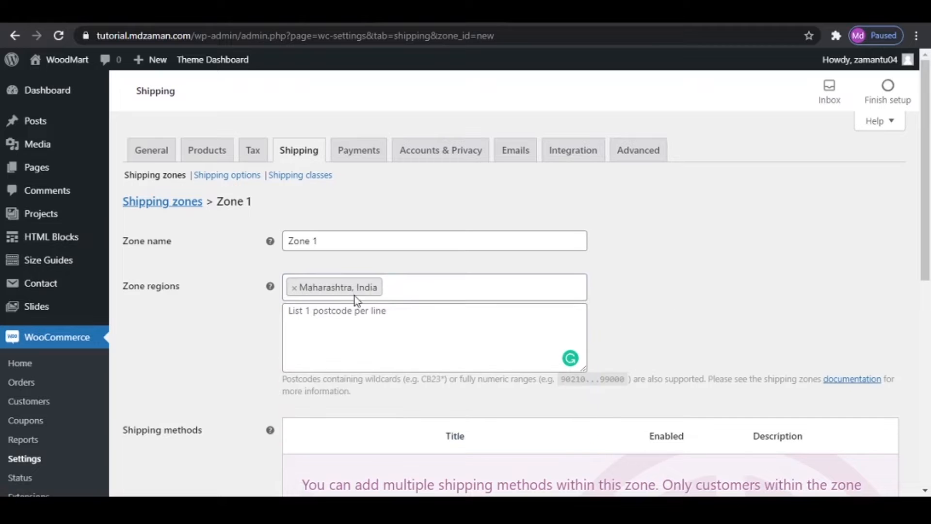
pyautogui.scroll(-3, 162, 435)
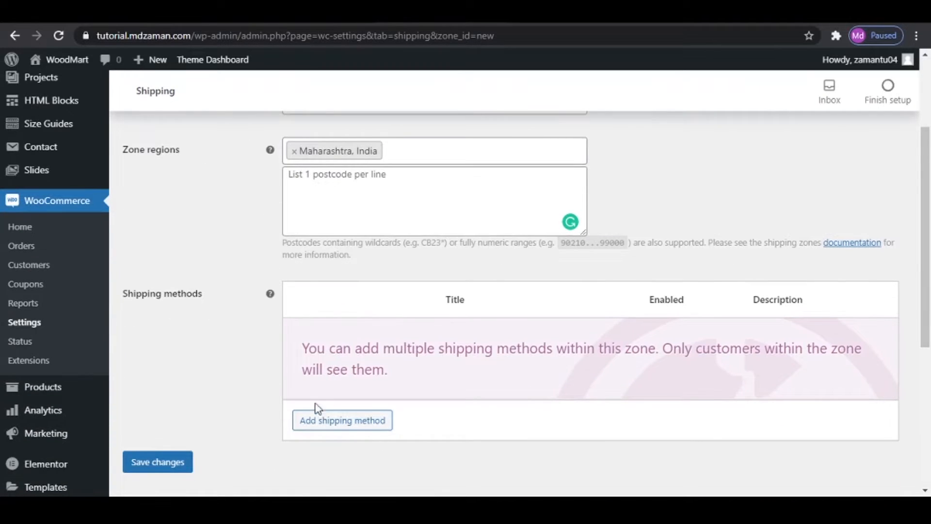
pyautogui.click(379, 418)
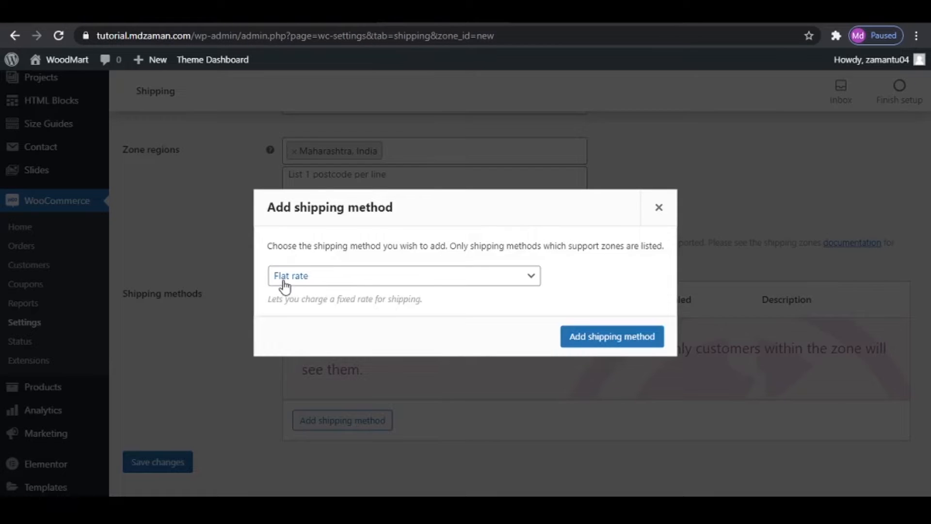
pyautogui.click(354, 283)
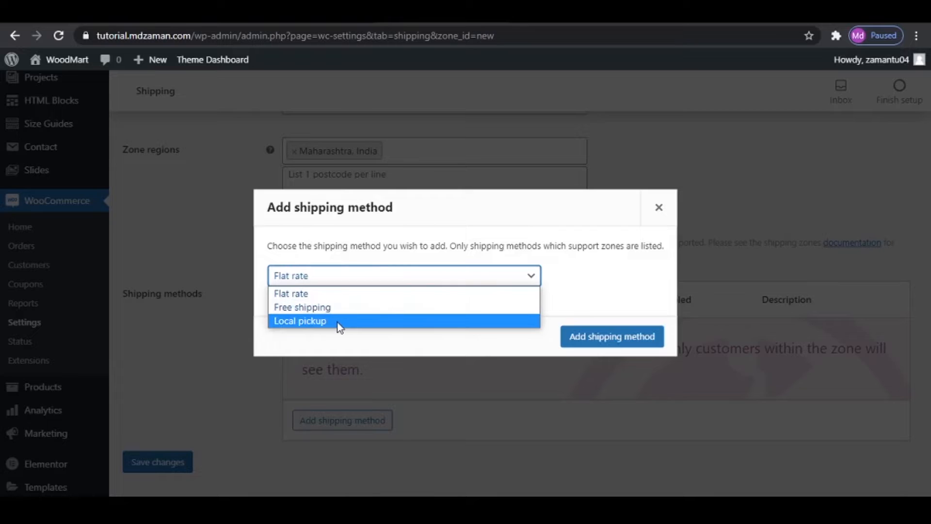
pyautogui.click(336, 294)
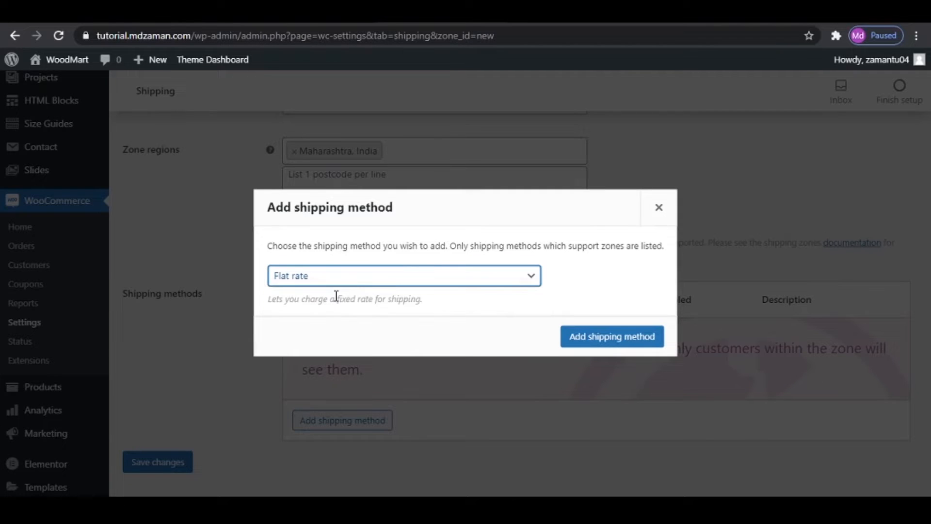
pyautogui.click(601, 337)
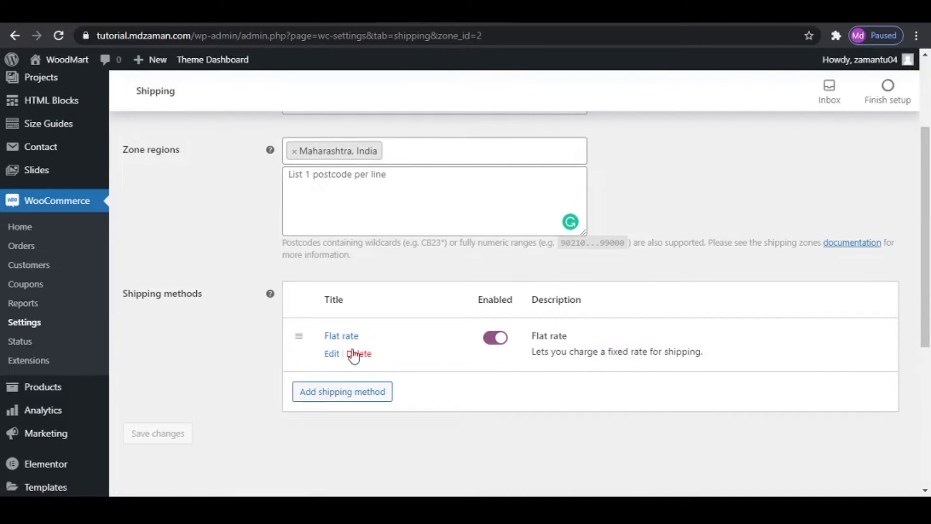
# - Set the Flat rate method's cost to 50.00 * [qty], save it, and check the saved settings
pyautogui.click(329, 354)
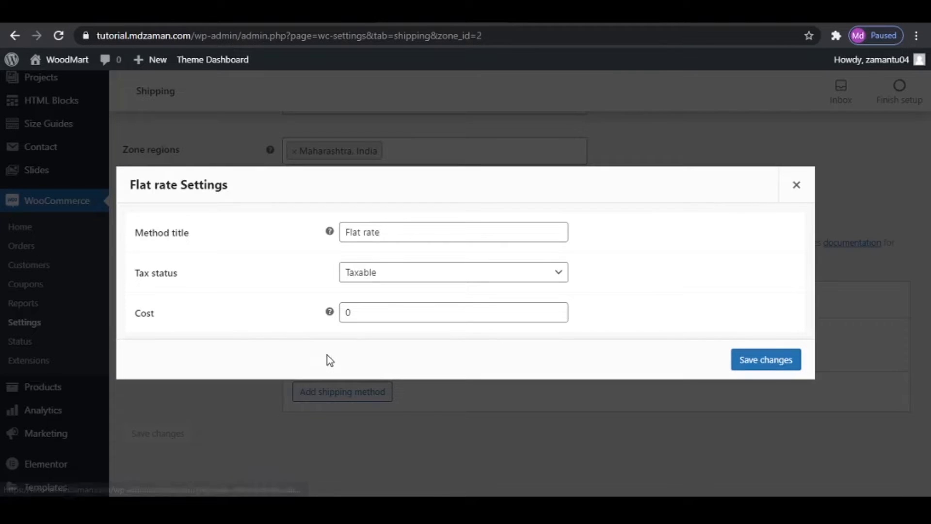
pyautogui.click(401, 315)
pyautogui.press('BackSpace')
pyautogui.write('50')
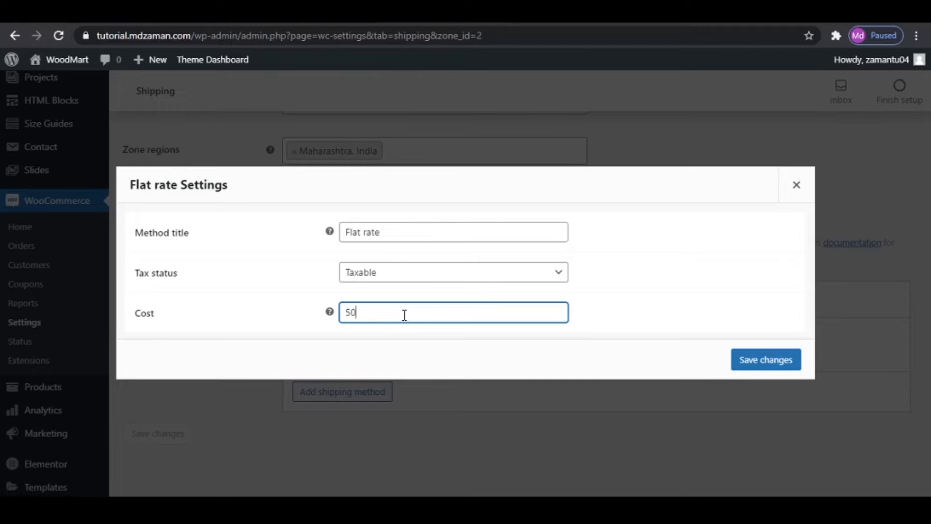
pyautogui.moveTo(329, 312)
pyautogui.write('.00 * [qty]')
pyautogui.press('Home')
pyautogui.click(795, 363)
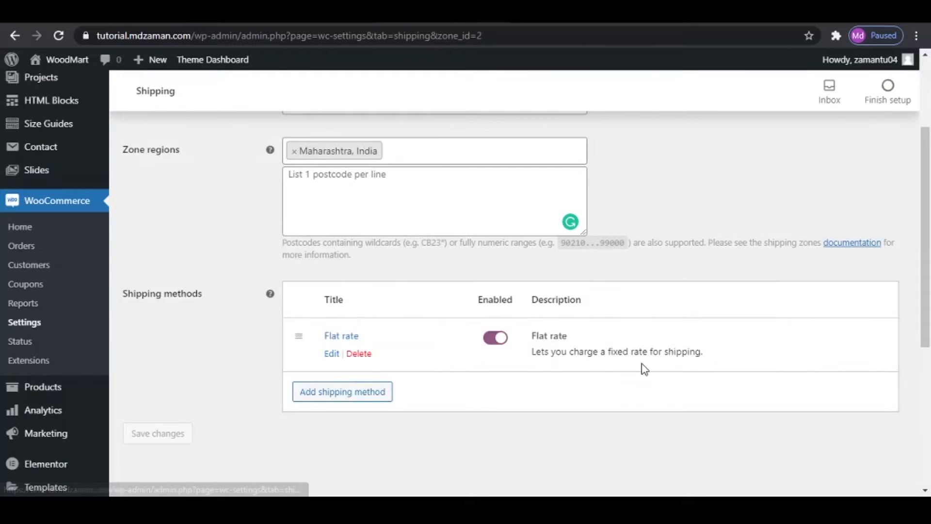
pyautogui.click(334, 354)
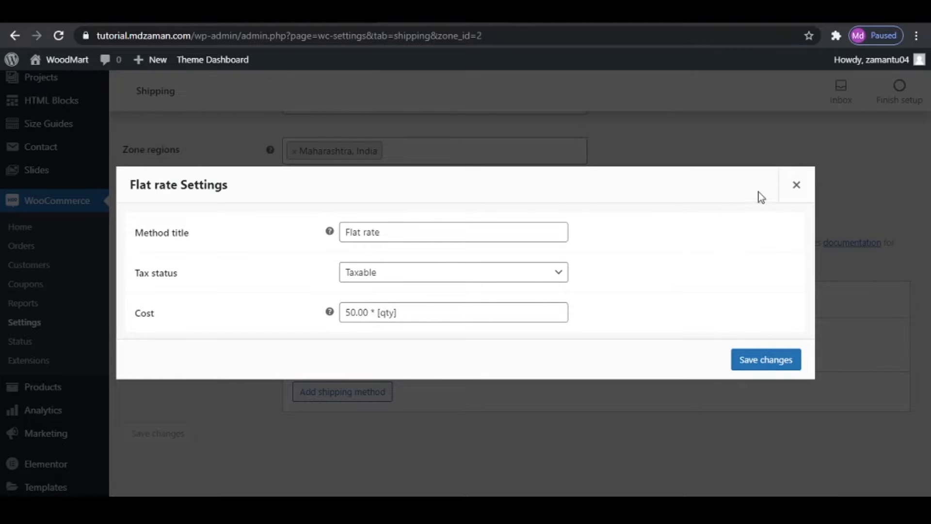
pyautogui.click(796, 184)
# - Add a shipping class named Large Products and save the shipping classes
pyautogui.scroll(3, 423, 292)
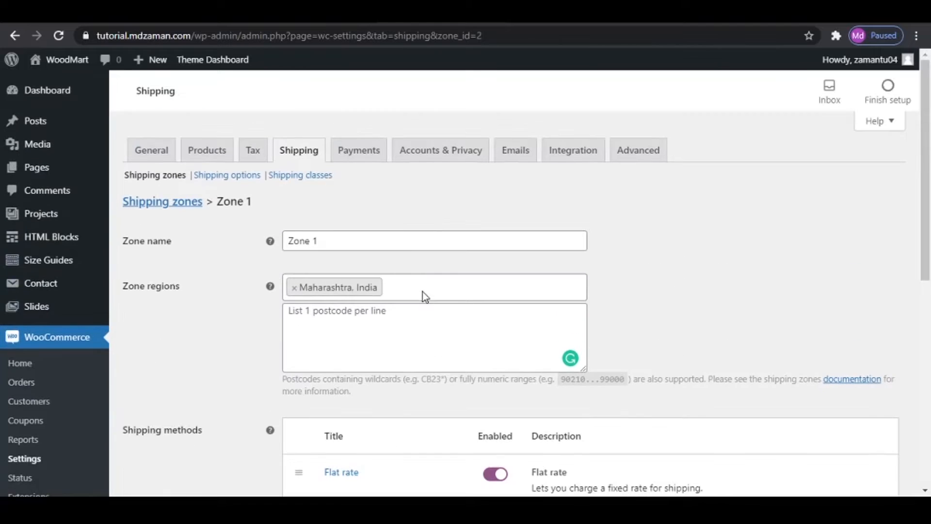
pyautogui.click(301, 176)
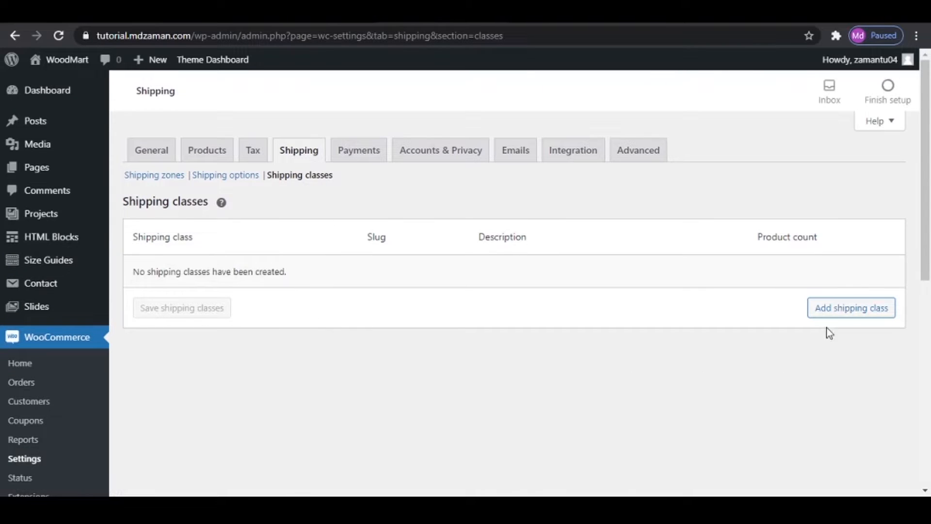
pyautogui.click(852, 313)
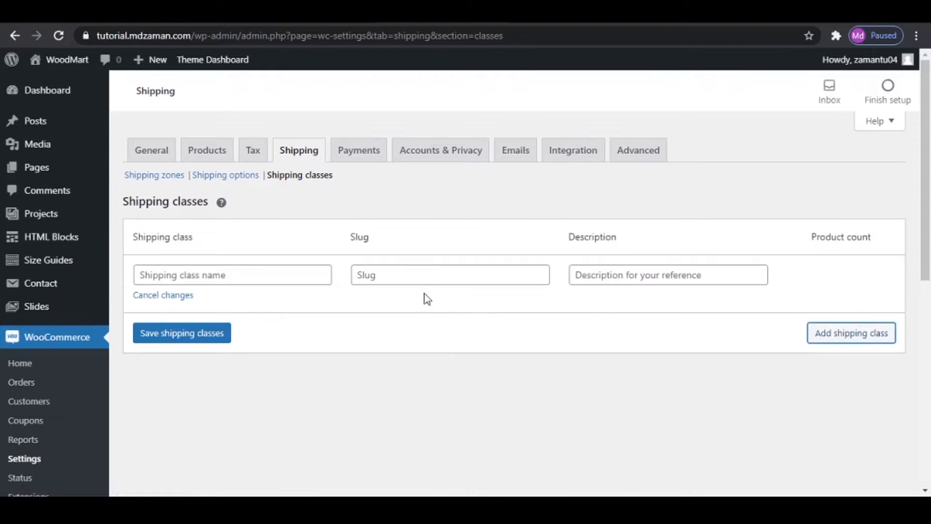
pyautogui.click(258, 275)
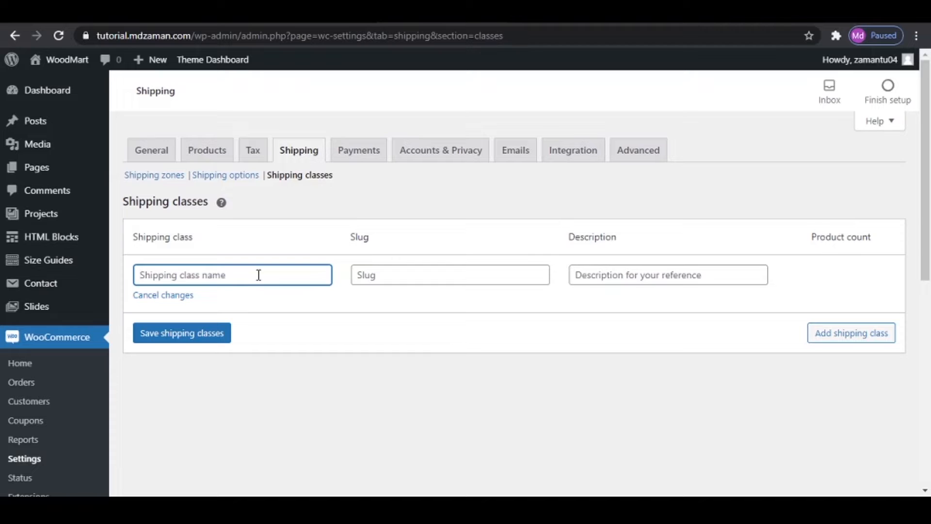
pyautogui.write('Large')
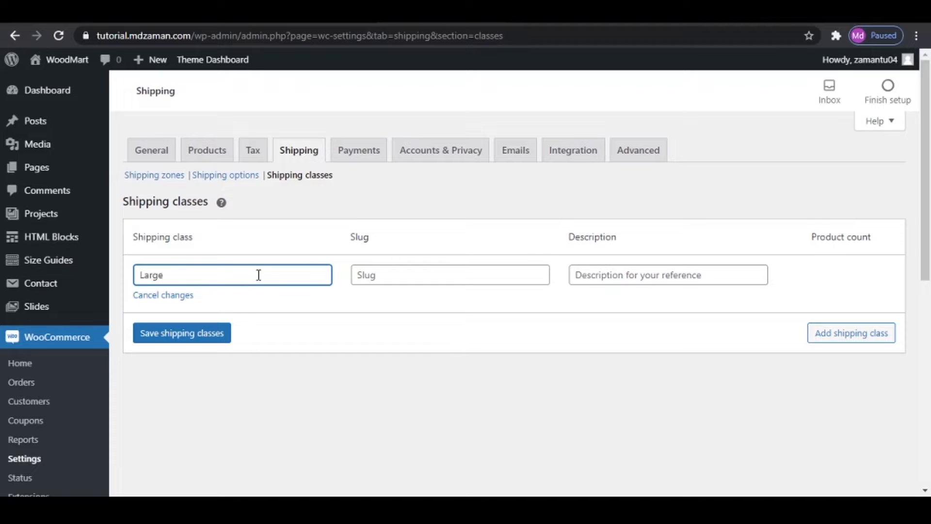
pyautogui.write(' Products')
pyautogui.click(212, 331)
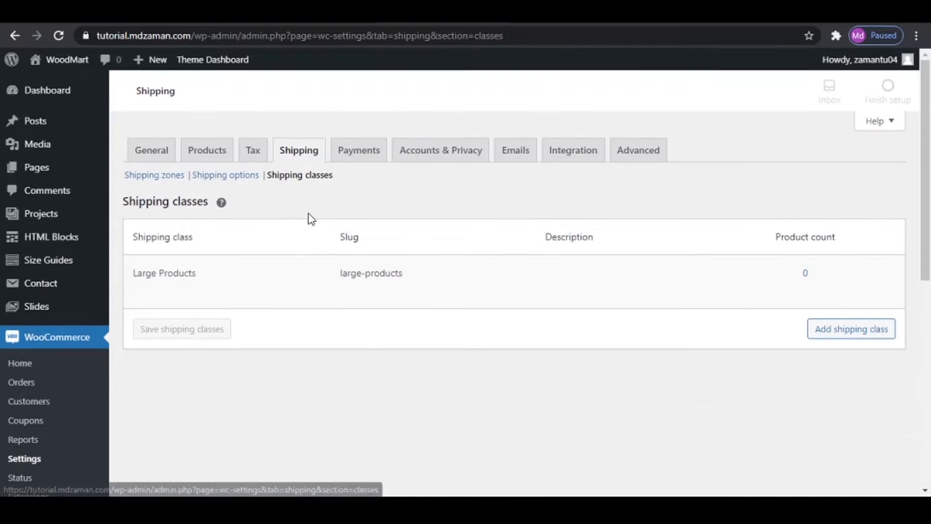
# - In Zone 1's Flat rate settings, set the "Large Products" shipping class cost to 100 * [qty]
pyautogui.click(160, 176)
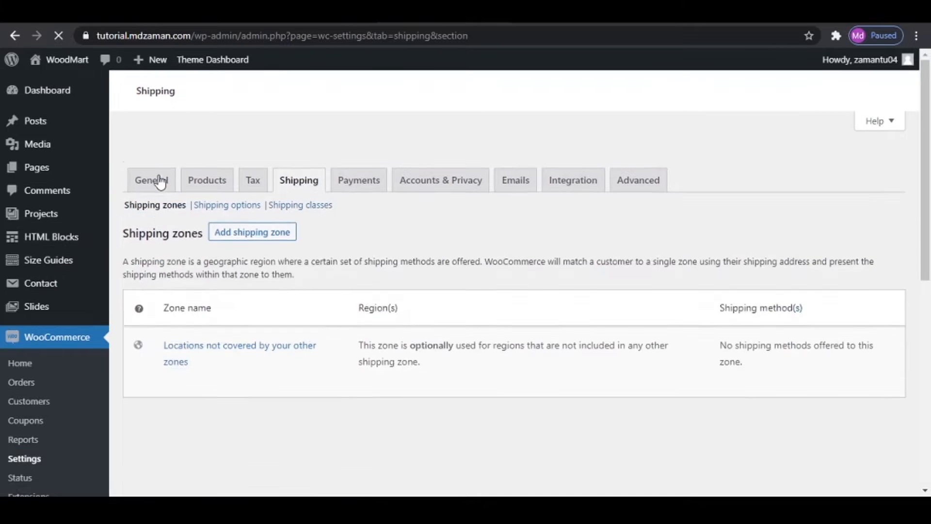
pyautogui.click(173, 334)
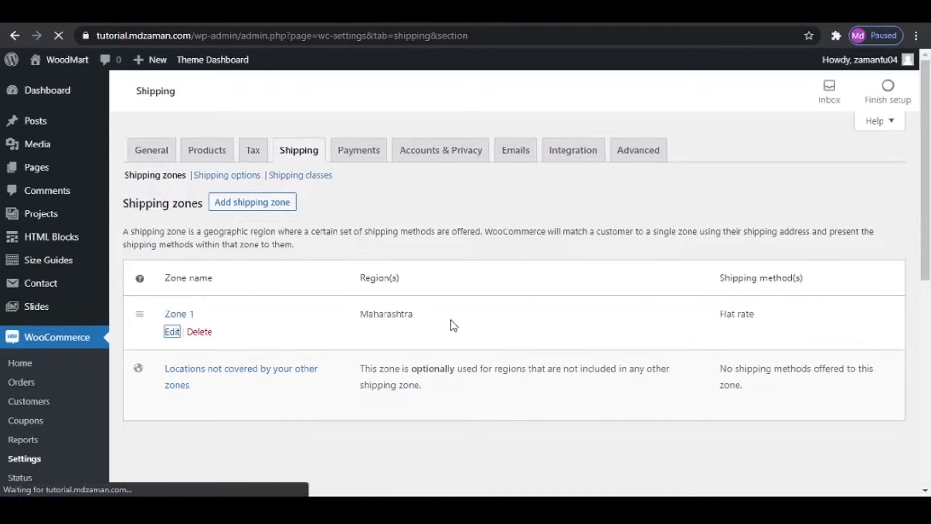
pyautogui.scroll(-5, 491, 268)
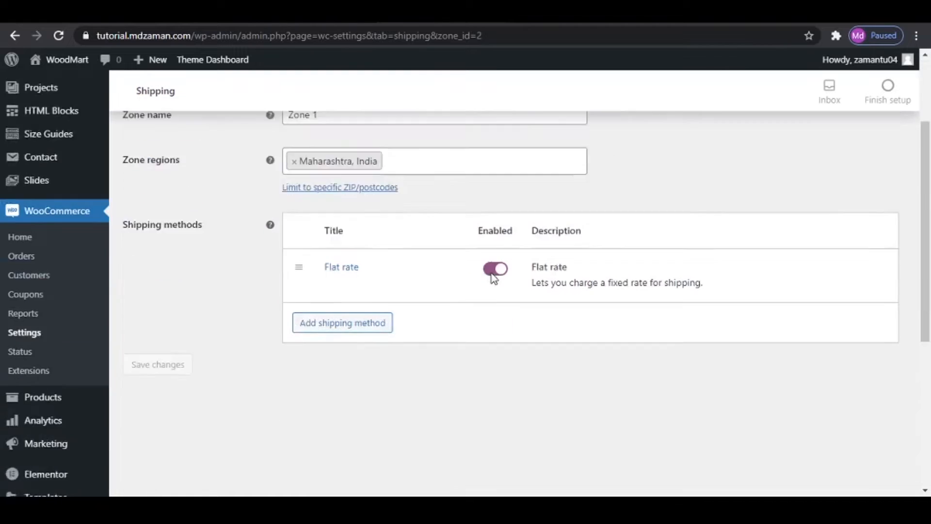
pyautogui.scroll(3, 475, 284)
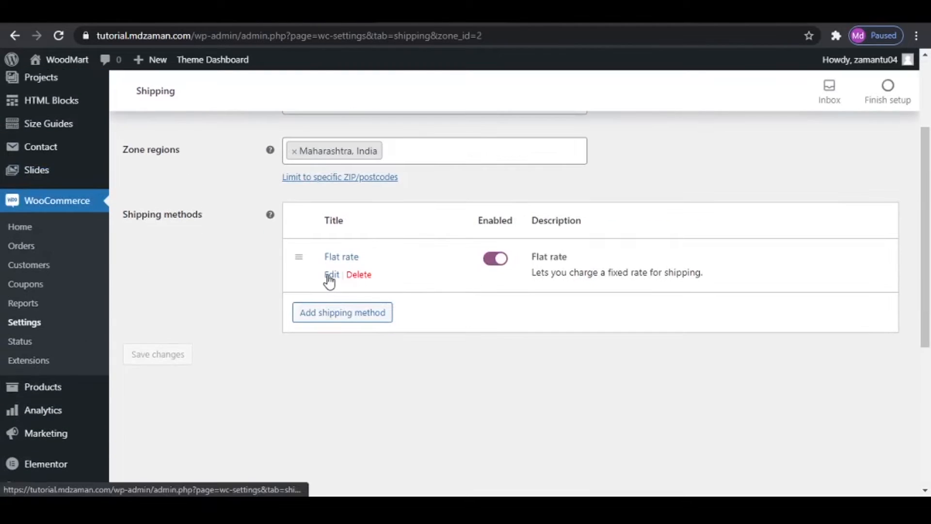
pyautogui.click(328, 274)
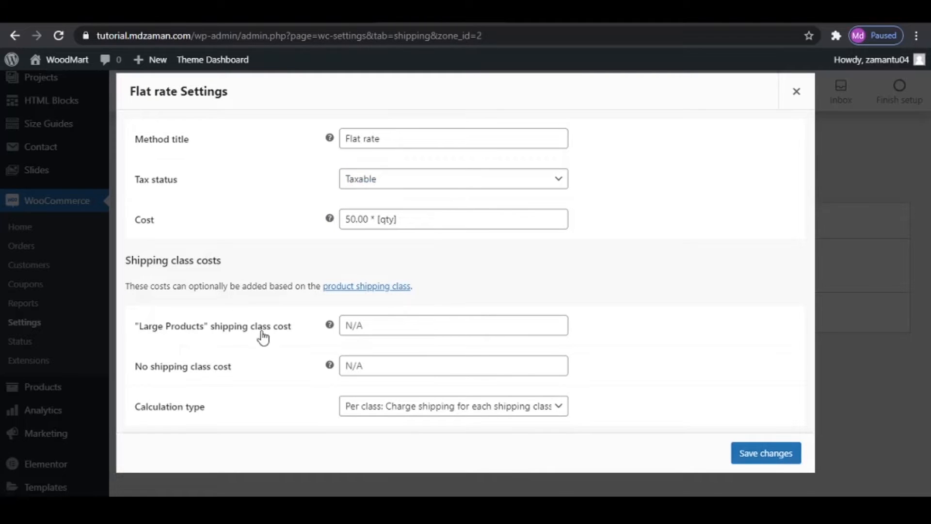
pyautogui.click(402, 330)
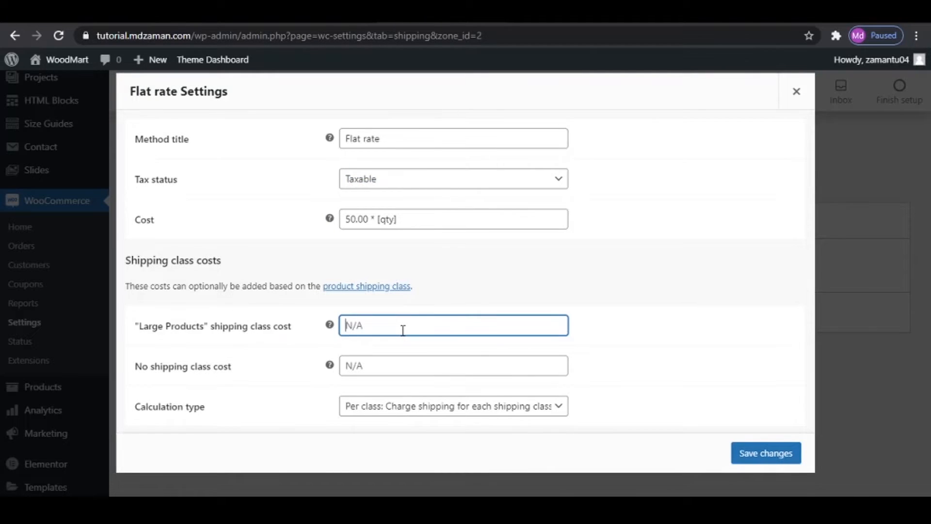
pyautogui.write('100')
pyautogui.write(' 8')
pyautogui.write('8')
pyautogui.write('[qty')
# - Move the 50.00 * [qty] formula from the general cost to the no shipping class cost and save the Flat rate settings
pyautogui.moveTo(398, 219); pyautogui.dragTo(306, 222)
pyautogui.hotkey('ctrl', 'c')
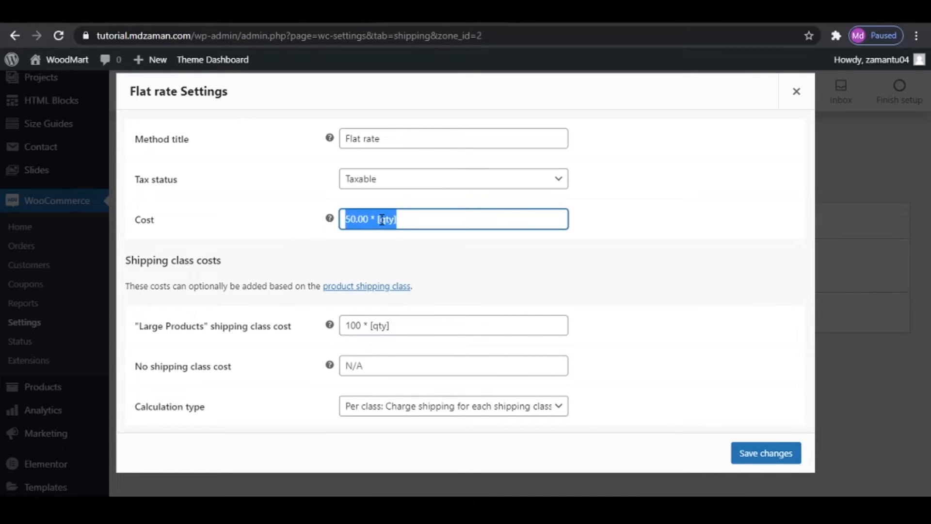
pyautogui.press('BackSpace')
pyautogui.click(365, 367)
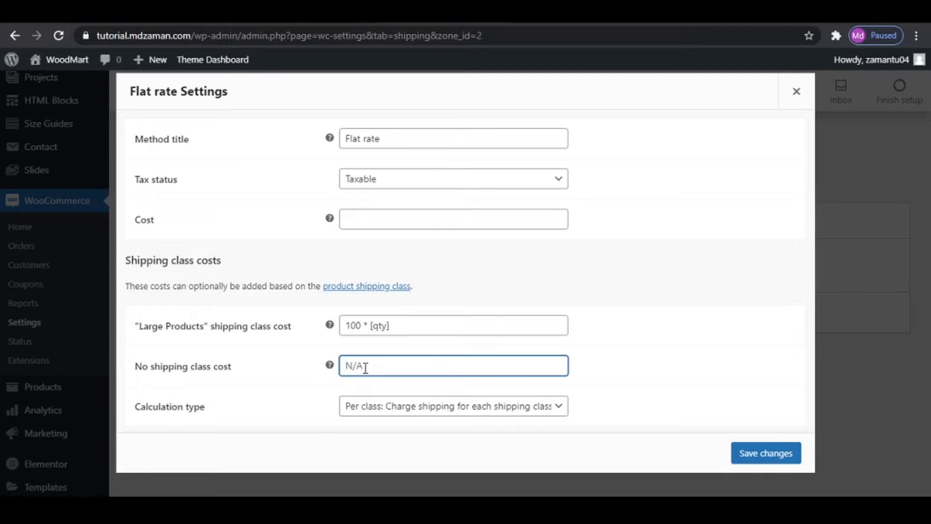
pyautogui.hotkey('ctrl', 'v')
pyautogui.click(761, 453)
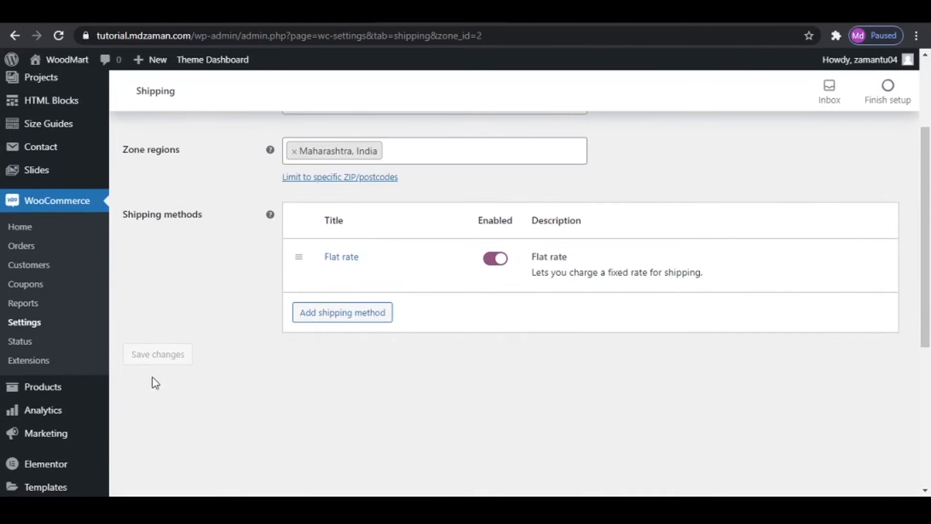
# - Add a Free shipping method to Zone 1
pyautogui.scroll(2, 513, 382)
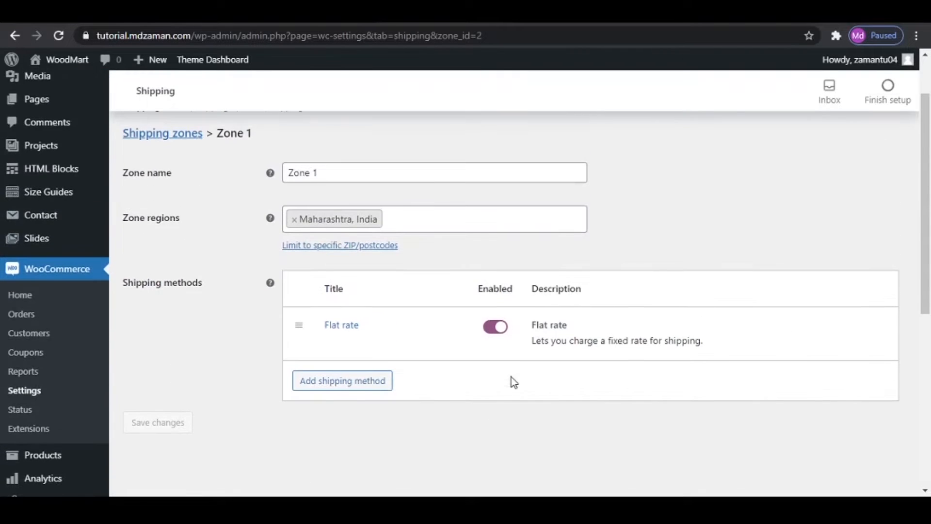
pyautogui.click(321, 383)
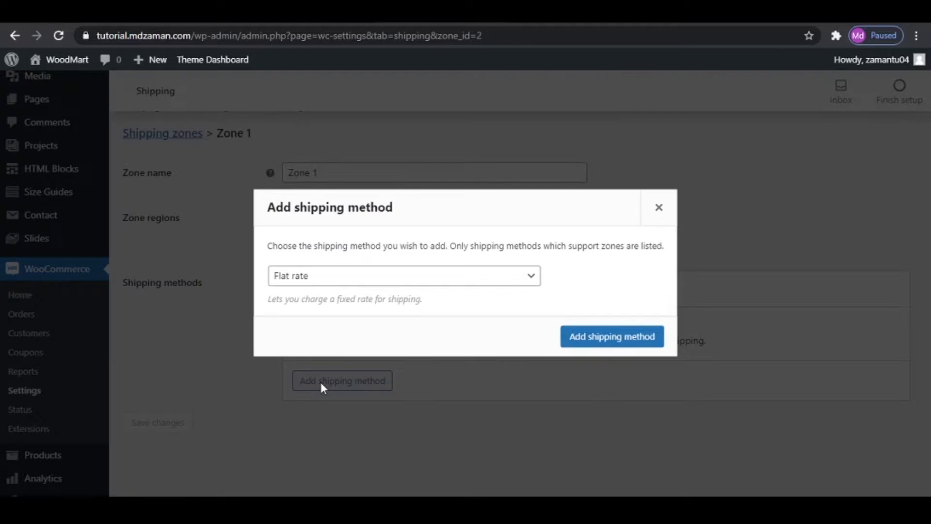
pyautogui.click(343, 283)
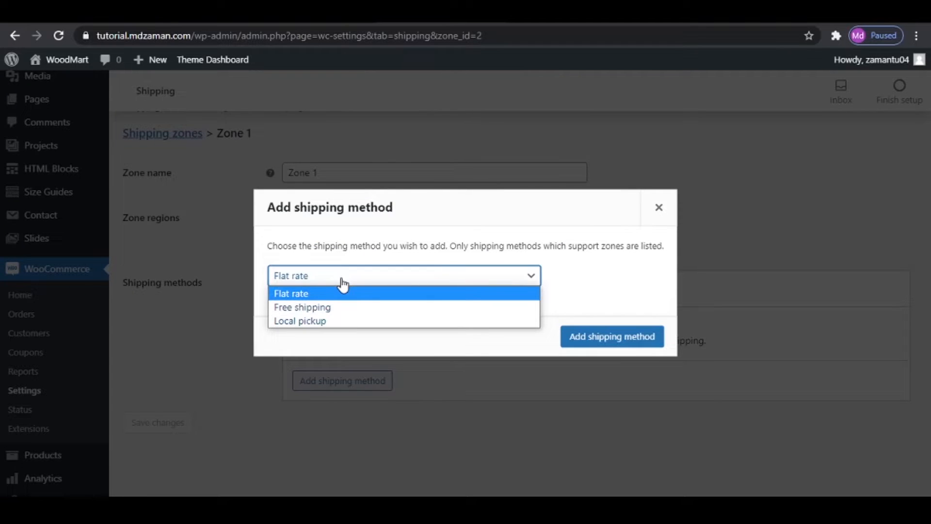
pyautogui.click(335, 309)
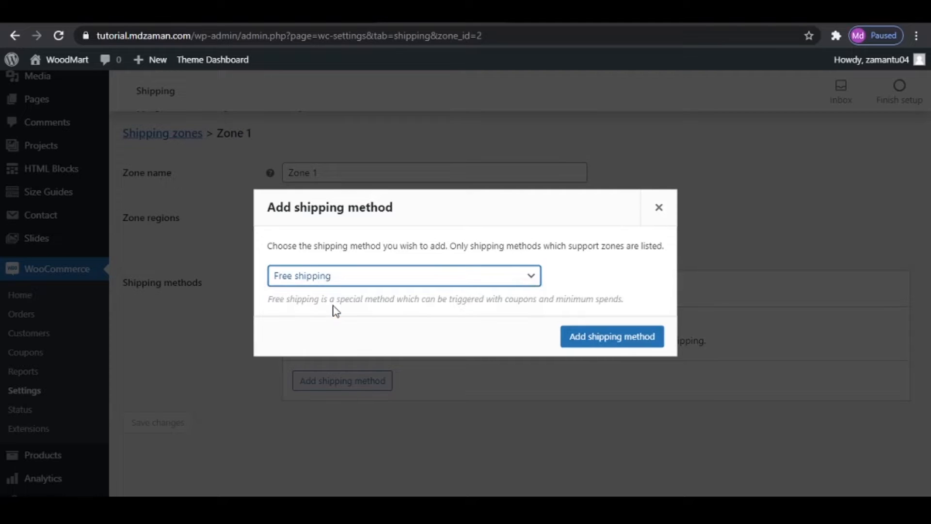
pyautogui.click(609, 342)
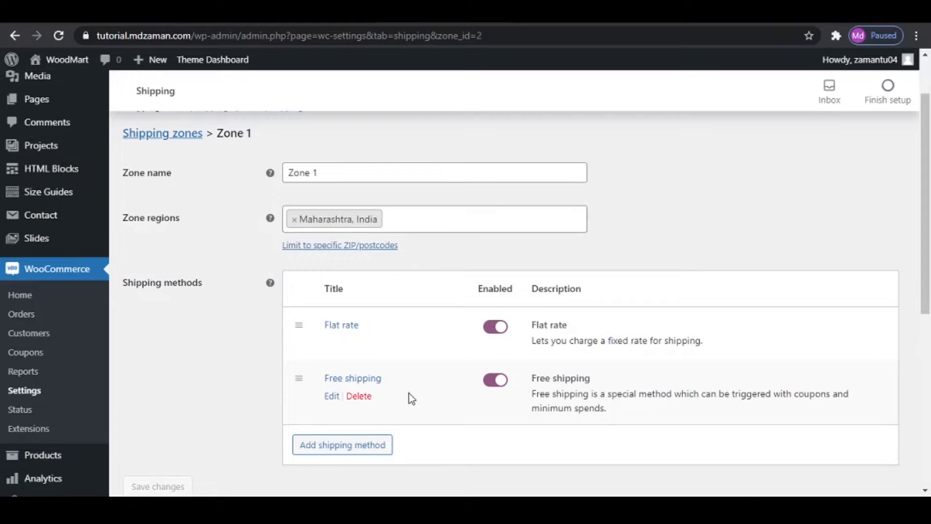
# - Open the Free shipping method's settings and show the options for what free shipping requires
pyautogui.click(337, 394)
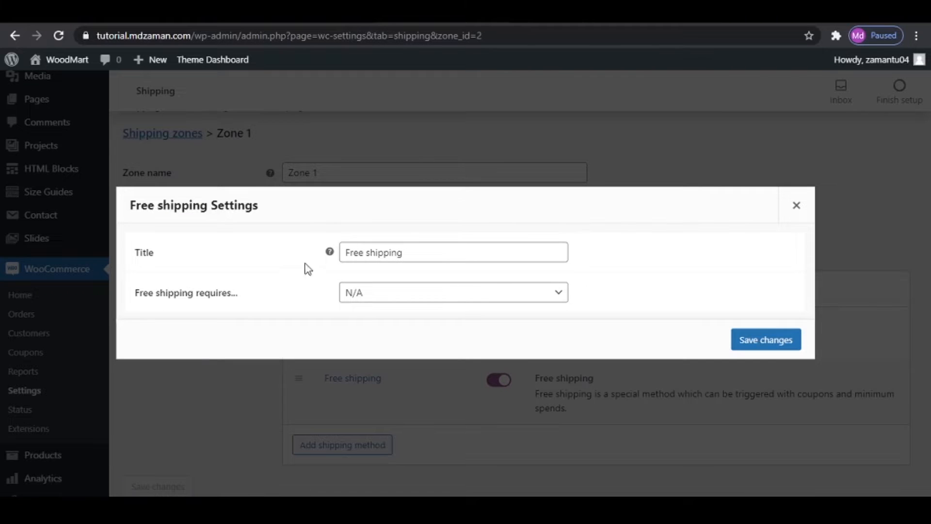
pyautogui.click(417, 295)
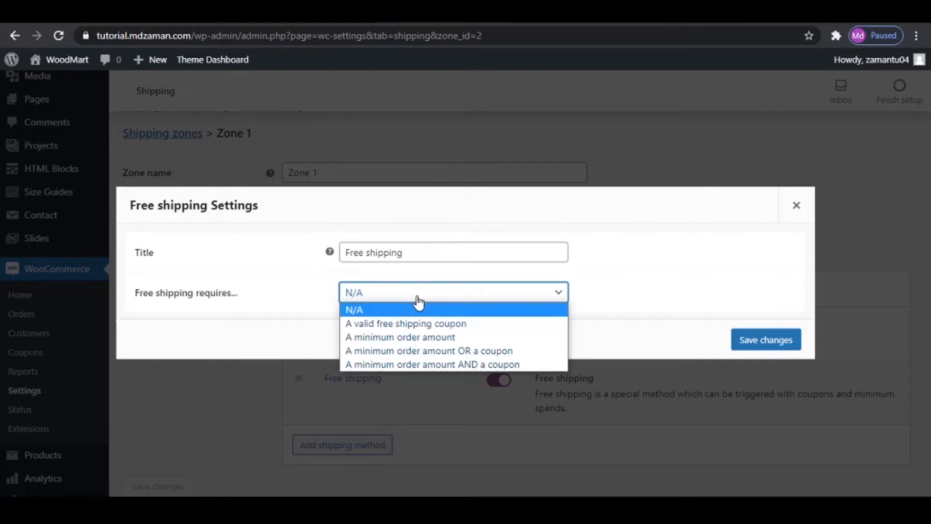
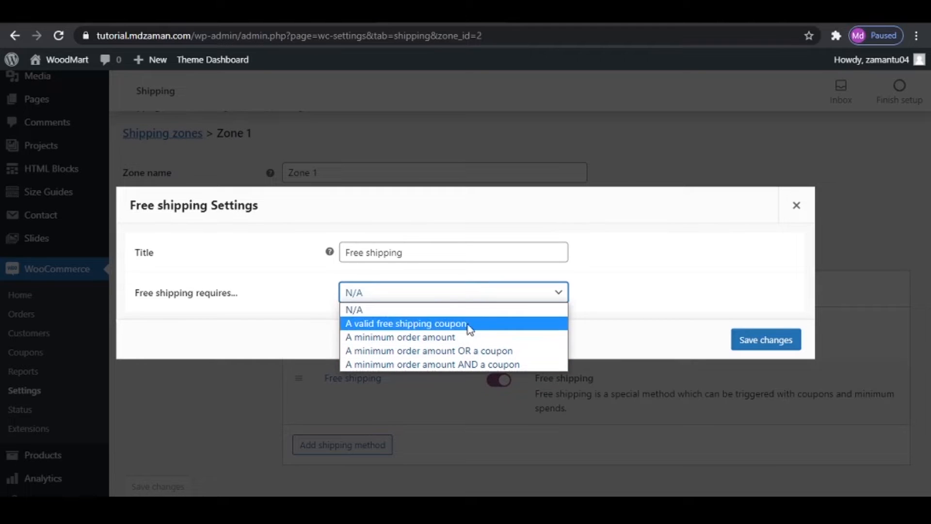
# - Set Free shipping to require a valid free shipping coupon and save its settings
pyautogui.click(440, 327)
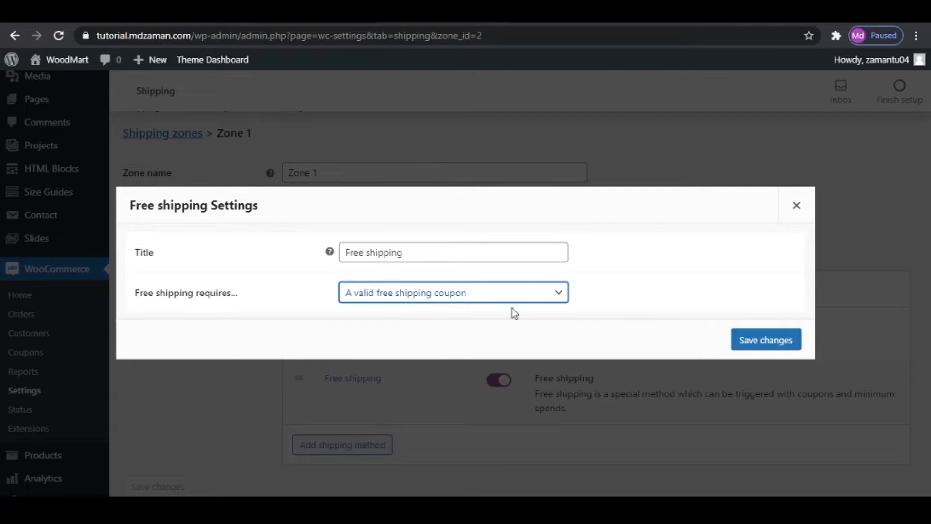
pyautogui.click(774, 341)
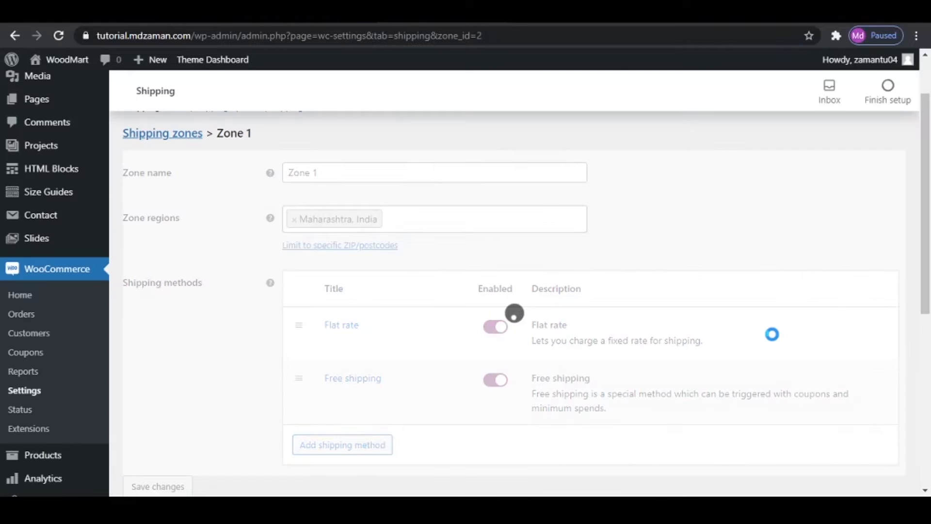
# - Add a Local pickup shipping method to Zone 1
pyautogui.scroll(-3, 582, 374)
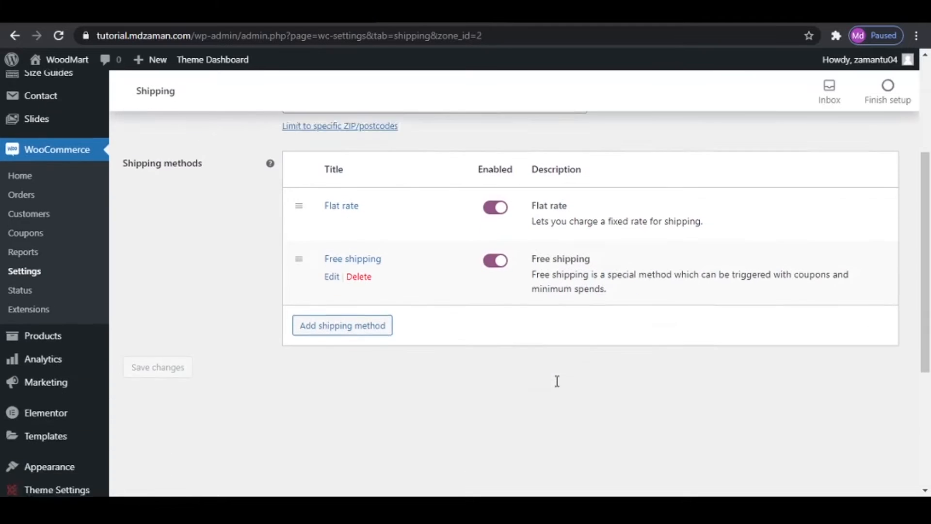
pyautogui.click(312, 313)
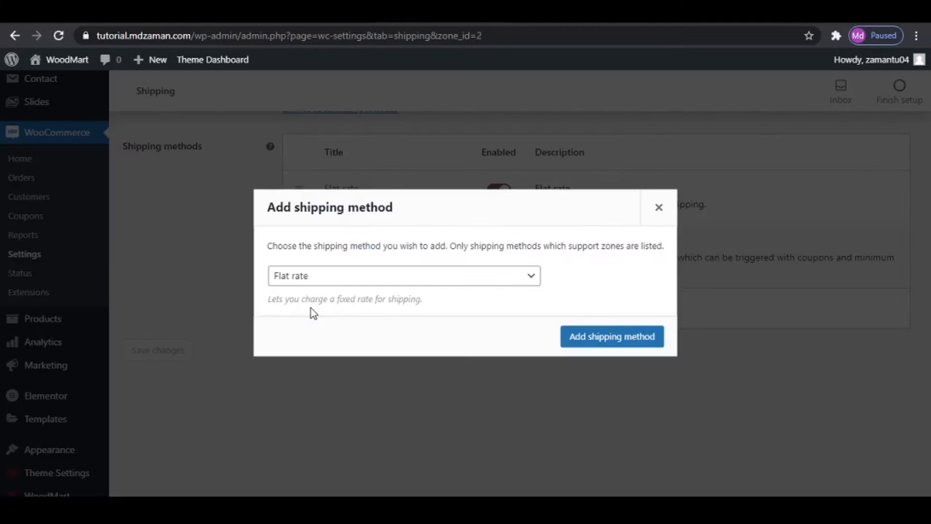
pyautogui.click(306, 280)
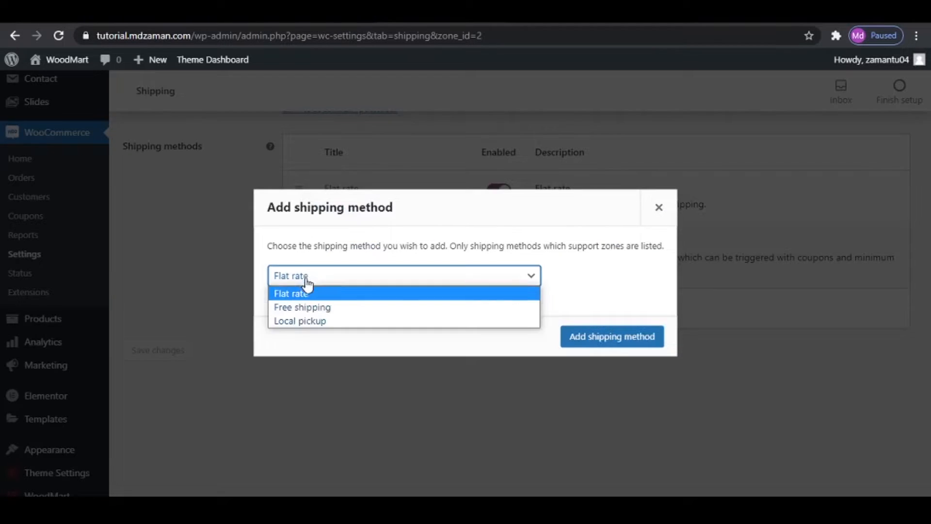
pyautogui.click(313, 321)
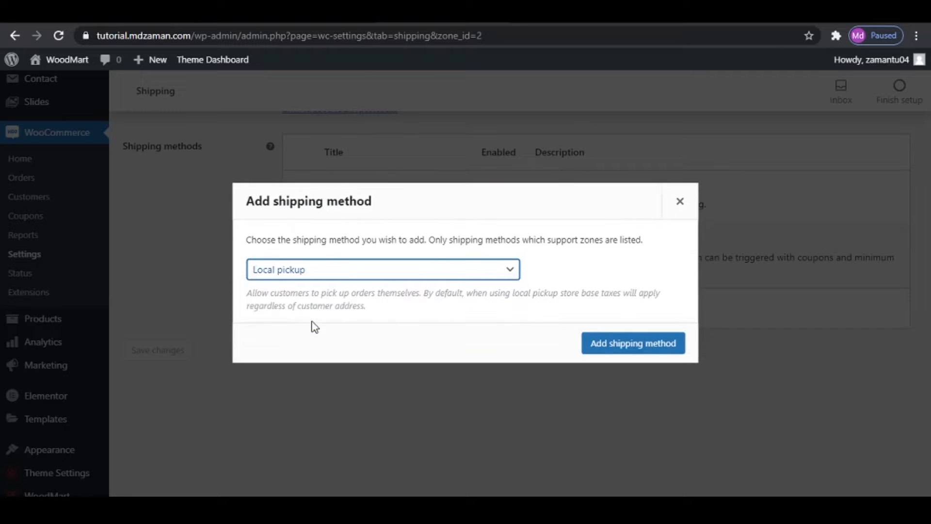
pyautogui.click(616, 341)
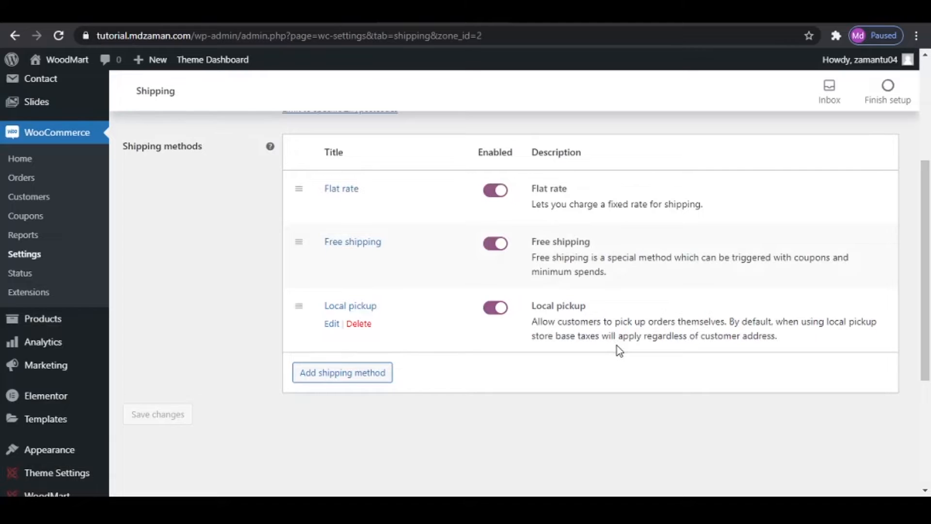
# - Open the Local pickup method's settings and save them with the cost left blank
pyautogui.click(332, 324)
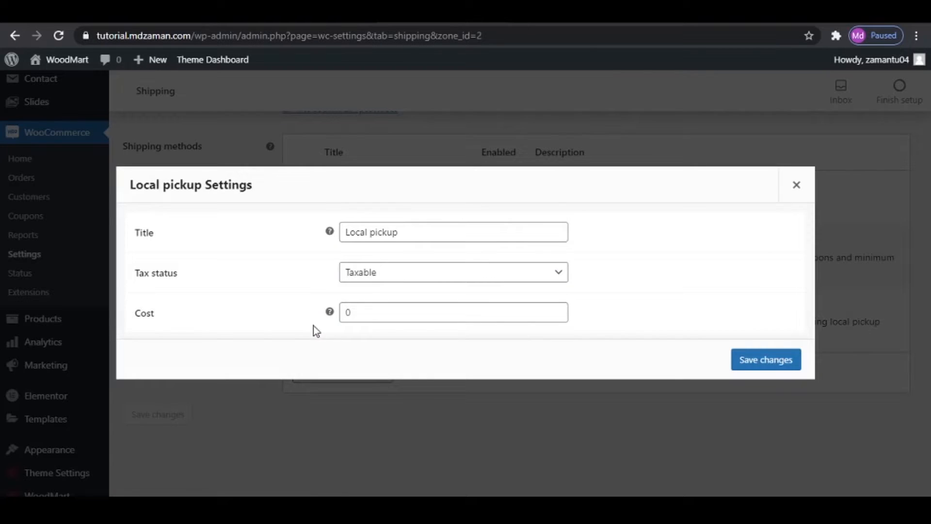
pyautogui.click(341, 312)
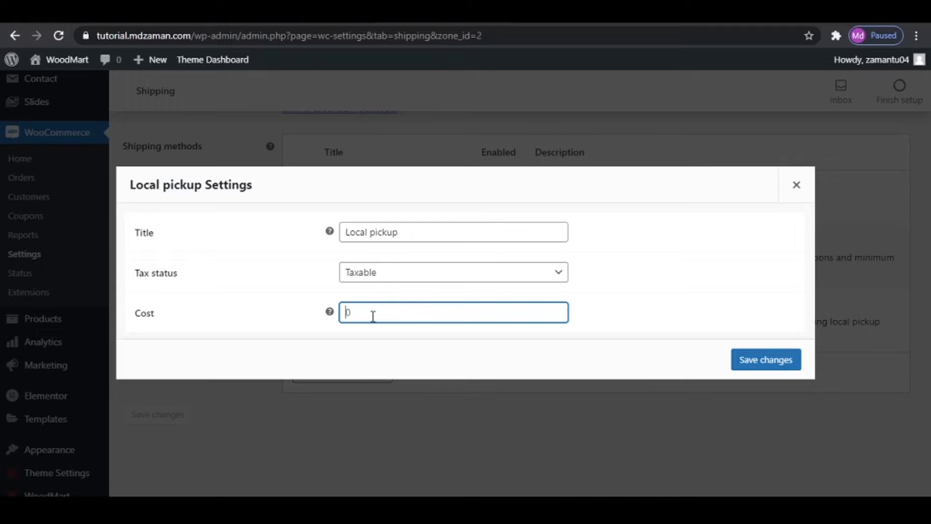
pyautogui.click(744, 362)
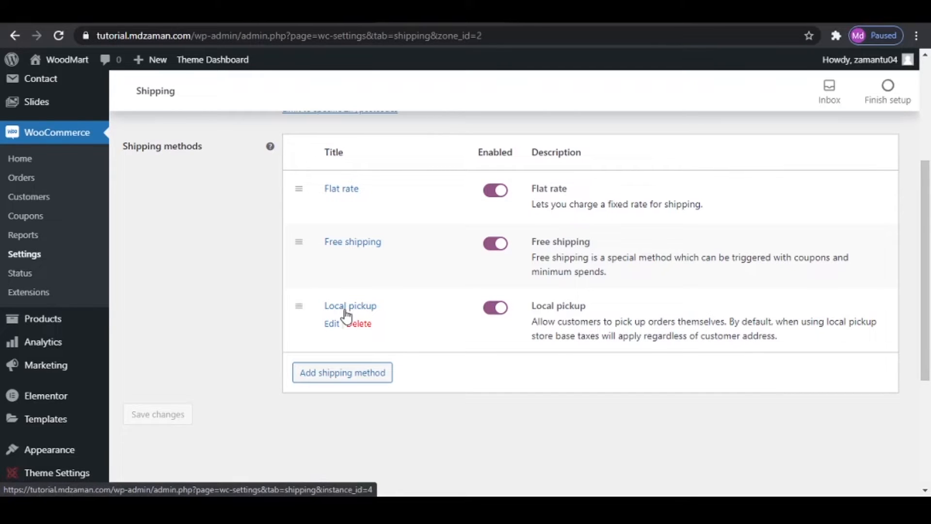
pyautogui.scroll(4, 346, 315)
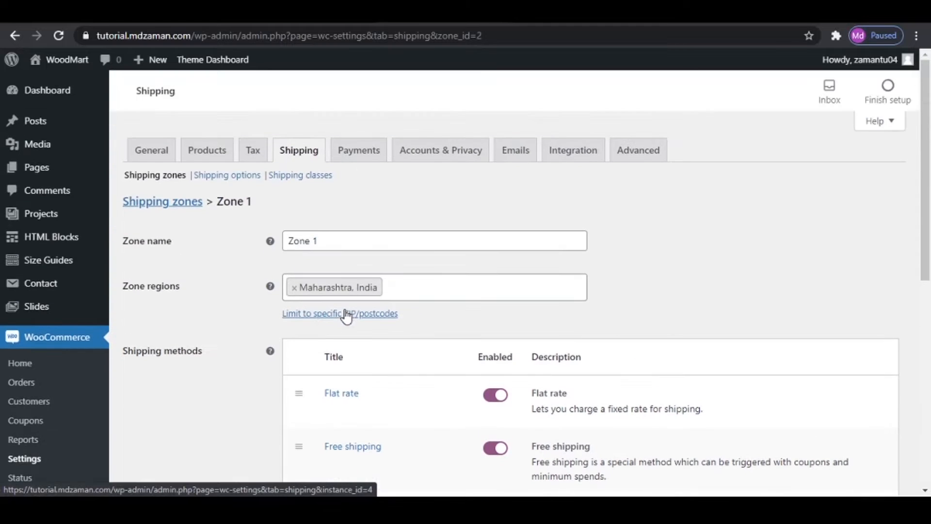
pyautogui.scroll(-7, 478, 368)
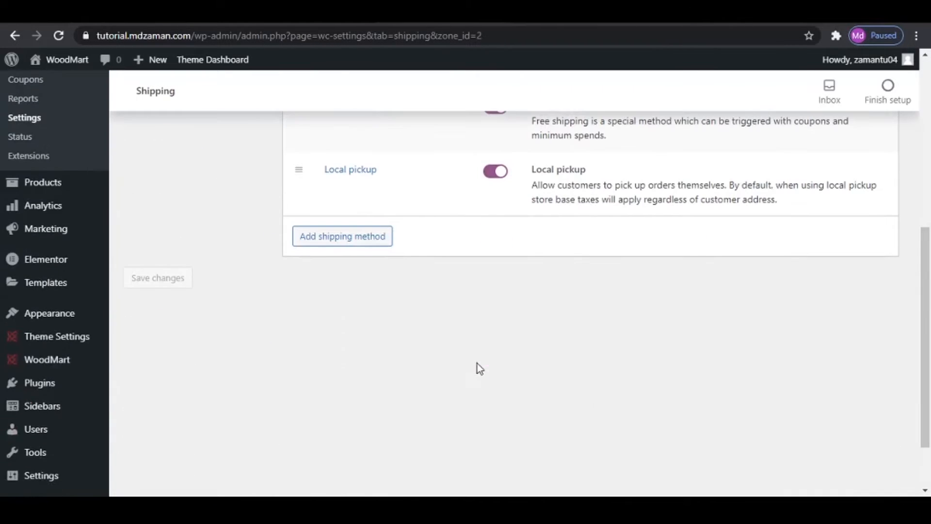
pyautogui.scroll(5, 320, 362)
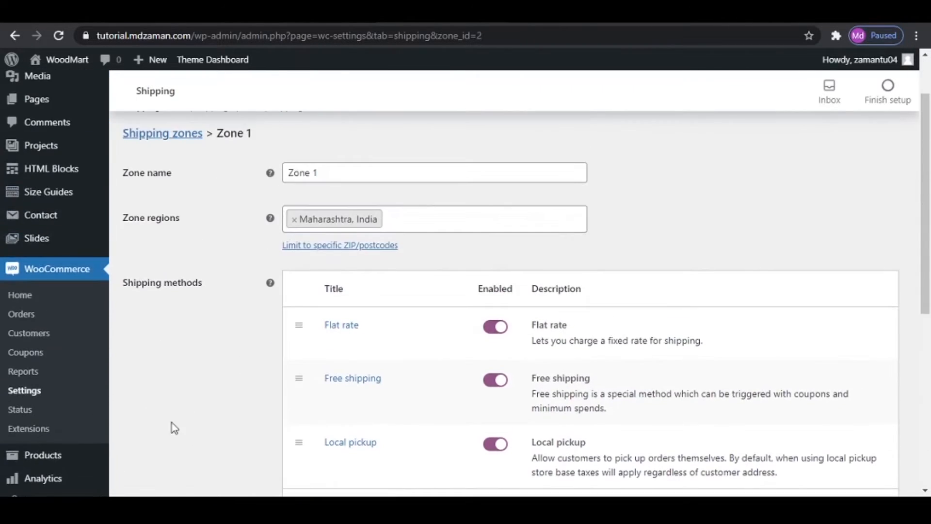
pyautogui.scroll(-4, 208, 395)
# - Try to add a new shipping zone named "zone 2" with the UK as its region
pyautogui.scroll(6, 219, 374)
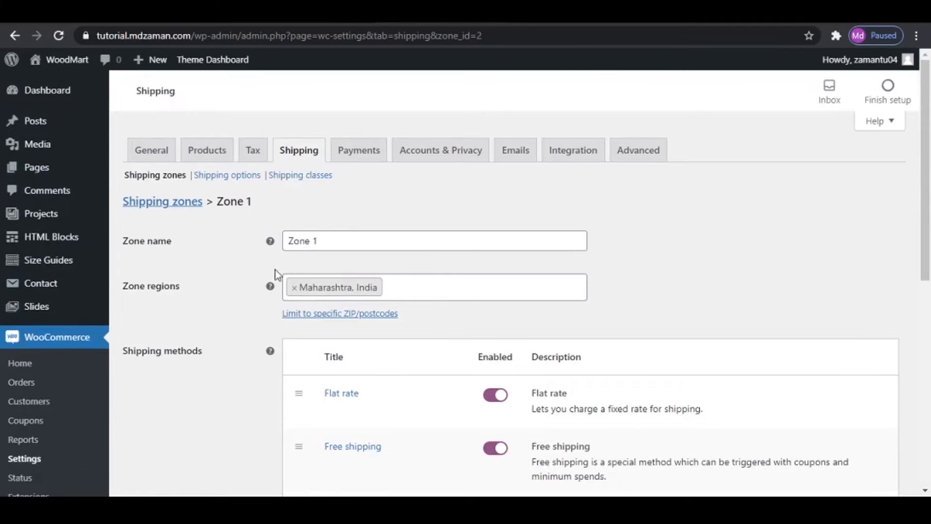
pyautogui.click(153, 207)
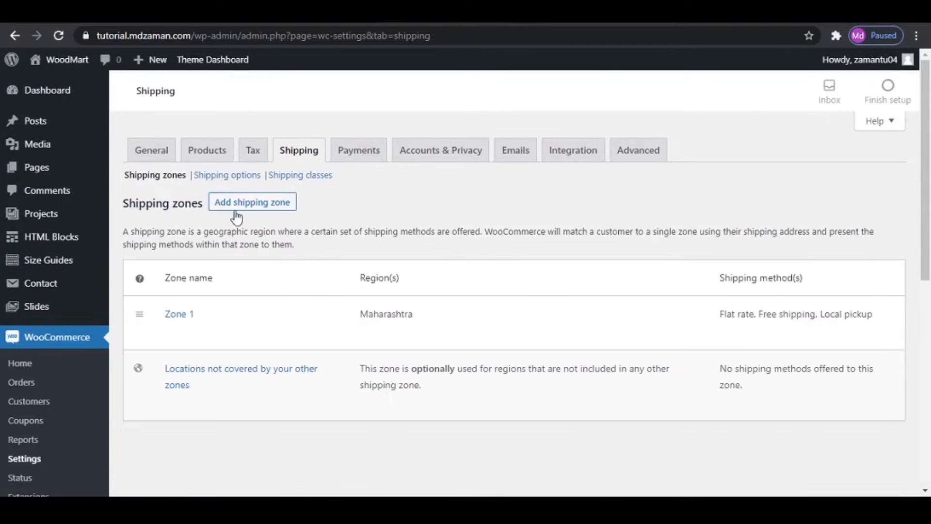
pyautogui.click(239, 210)
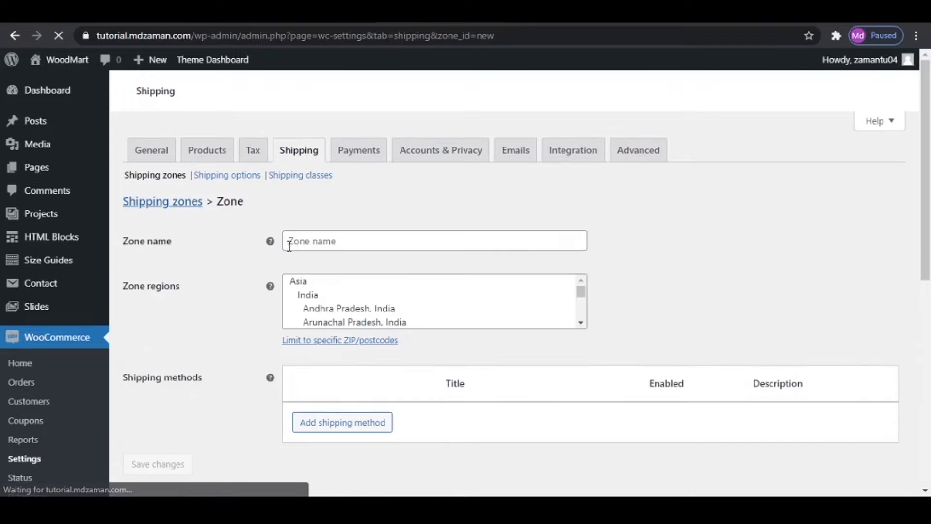
pyautogui.click(345, 243)
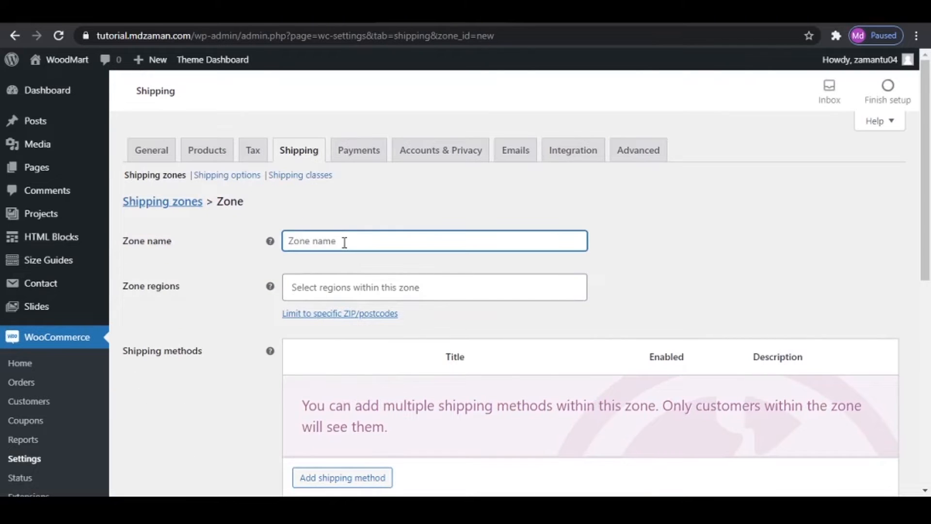
pyautogui.write('zone 2')
pyautogui.click(347, 283)
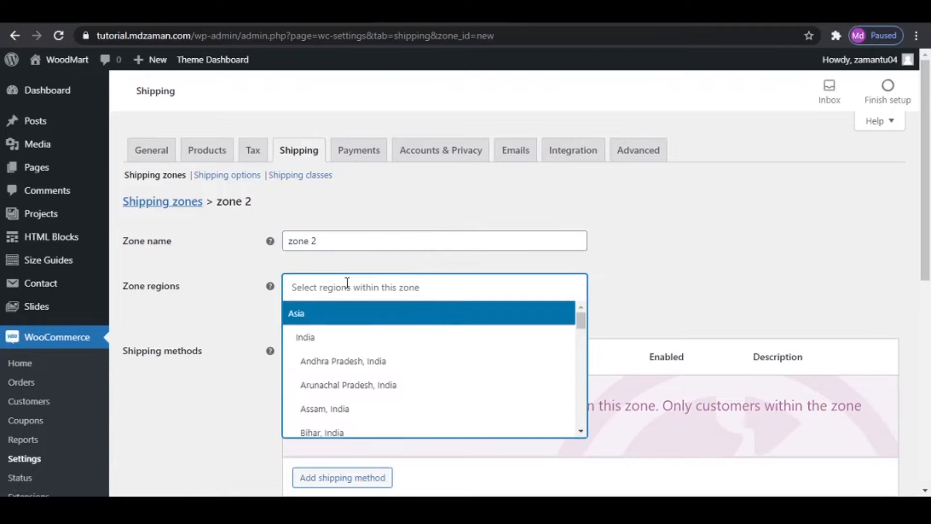
pyautogui.write('uk')
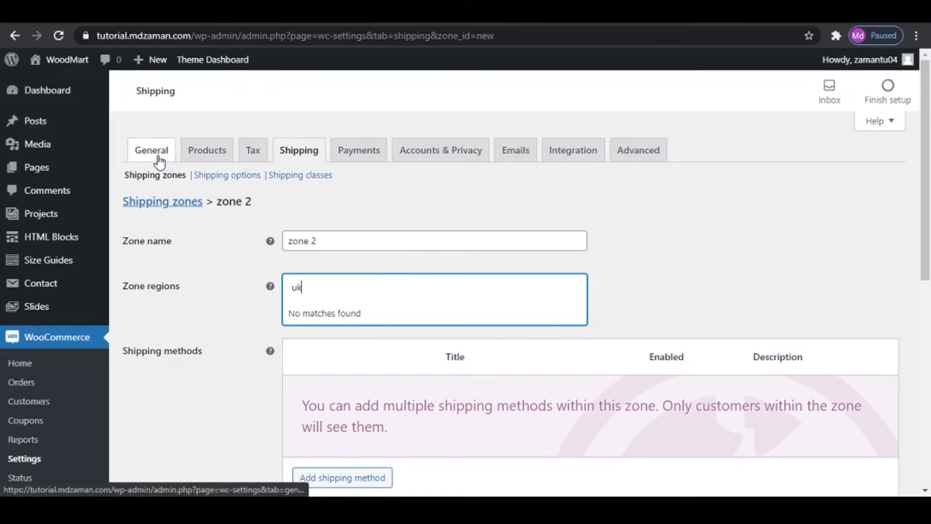
pyautogui.press('BackSpace')
pyautogui.press('BackSpace')
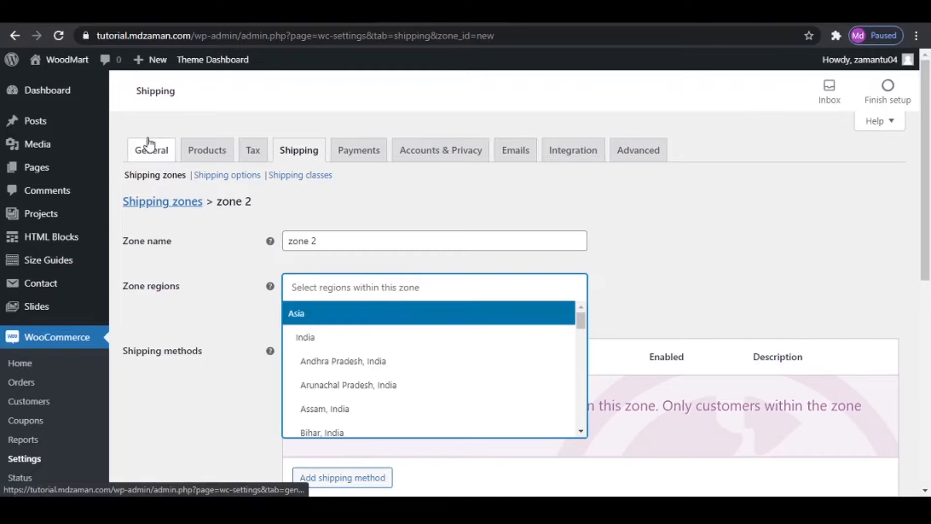
# - Discard the unsaved zone, add United Kingdom (UK) to the specific countries shipped to in the general settings, and save
pyautogui.click(159, 162)
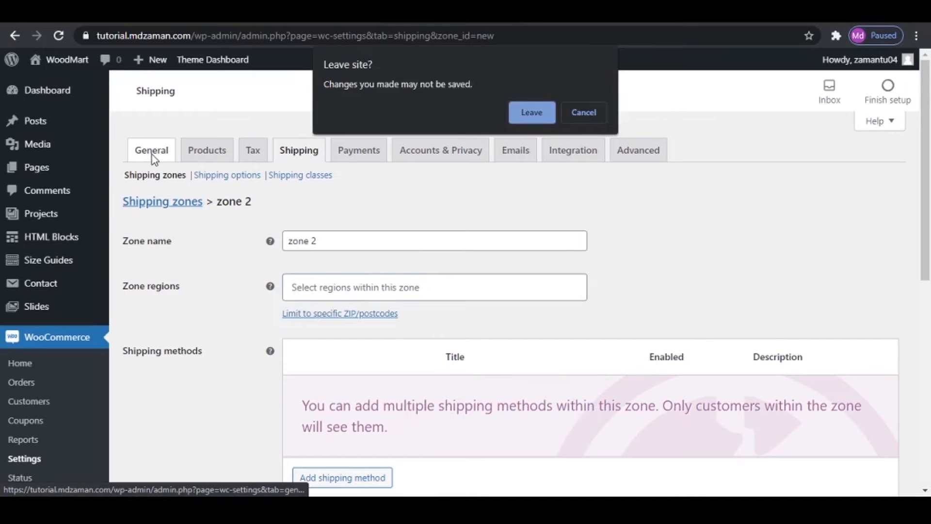
pyautogui.click(532, 115)
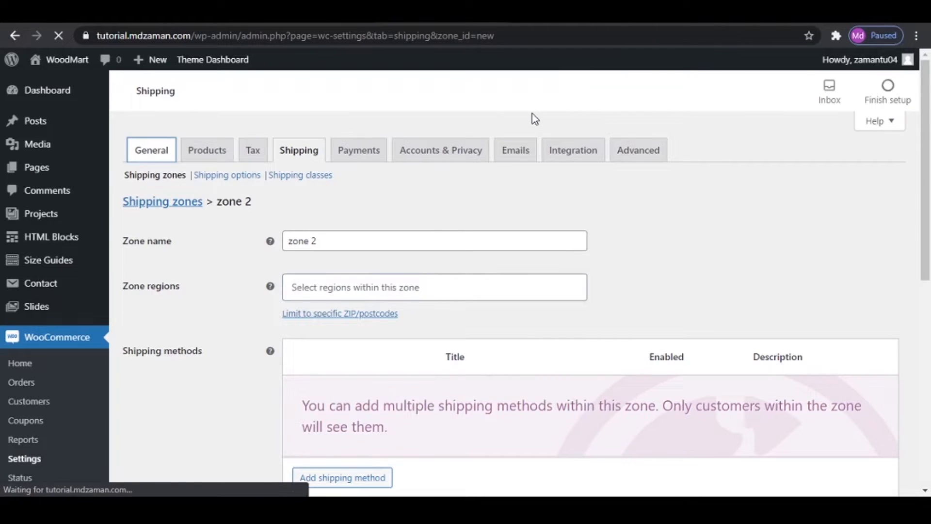
pyautogui.scroll(-7, 565, 258)
pyautogui.scroll(-1, 565, 258)
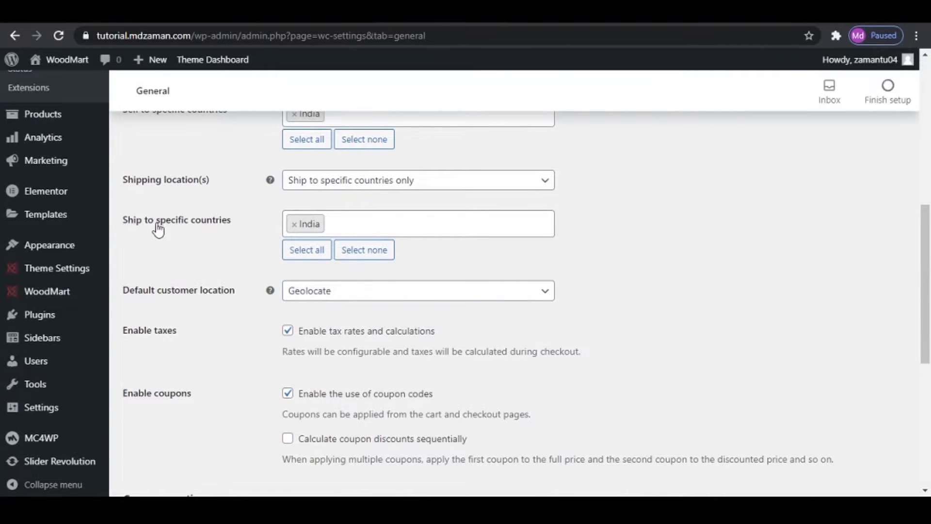
pyautogui.click(370, 224)
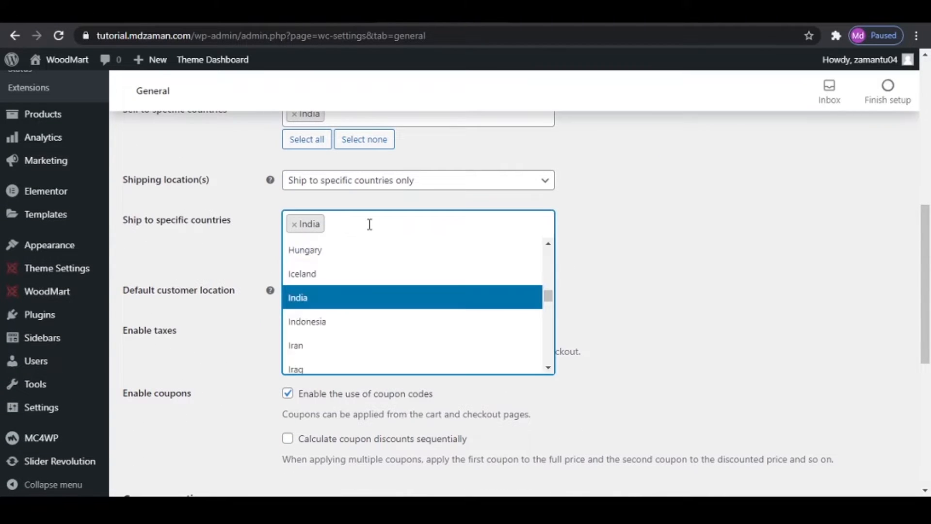
pyautogui.click(369, 224)
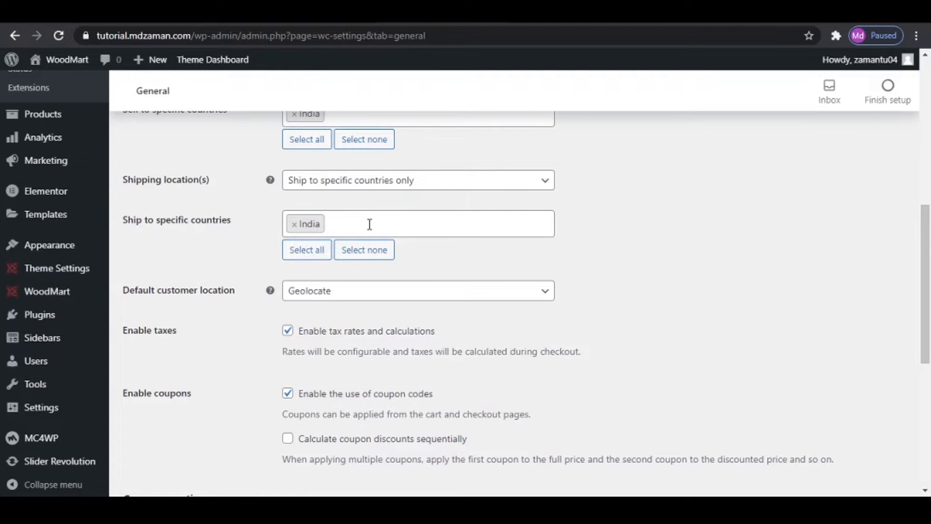
pyautogui.click(370, 224)
pyautogui.write('uk')
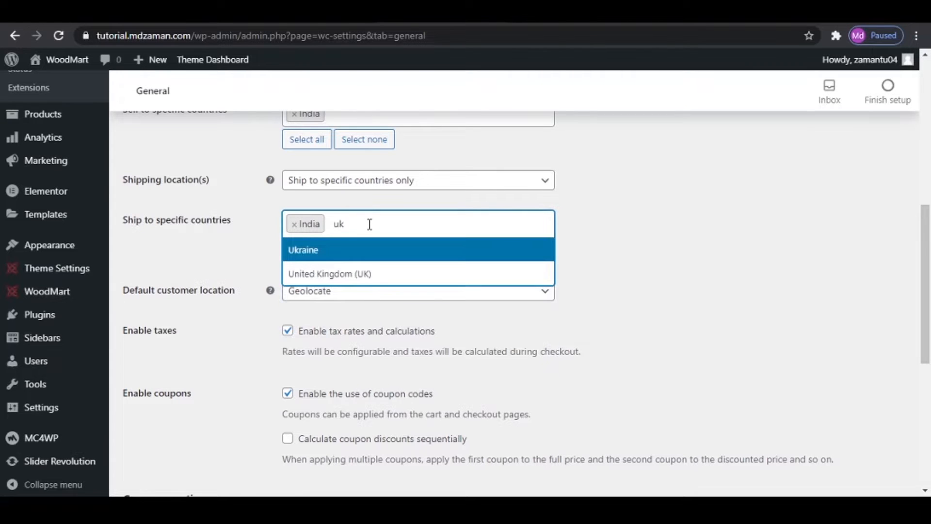
pyautogui.click(366, 275)
pyautogui.scroll(-7, 410, 336)
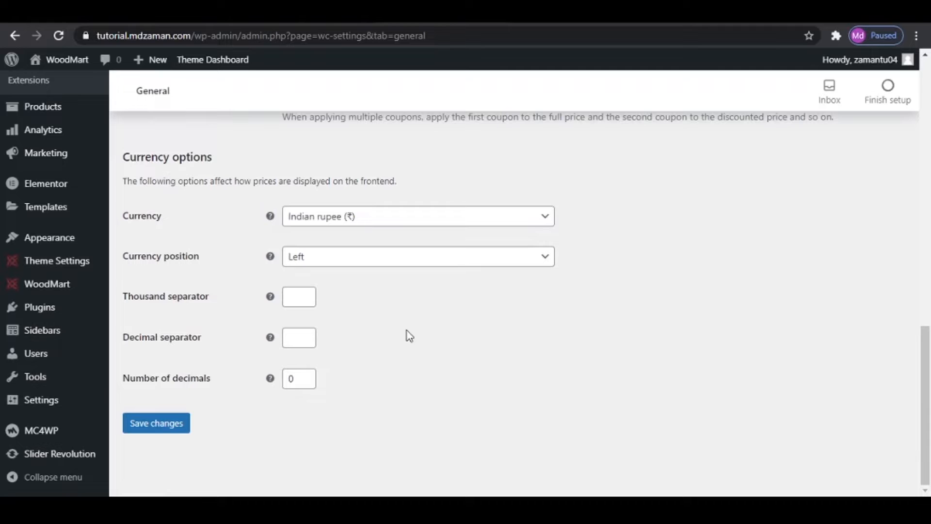
pyautogui.click(158, 424)
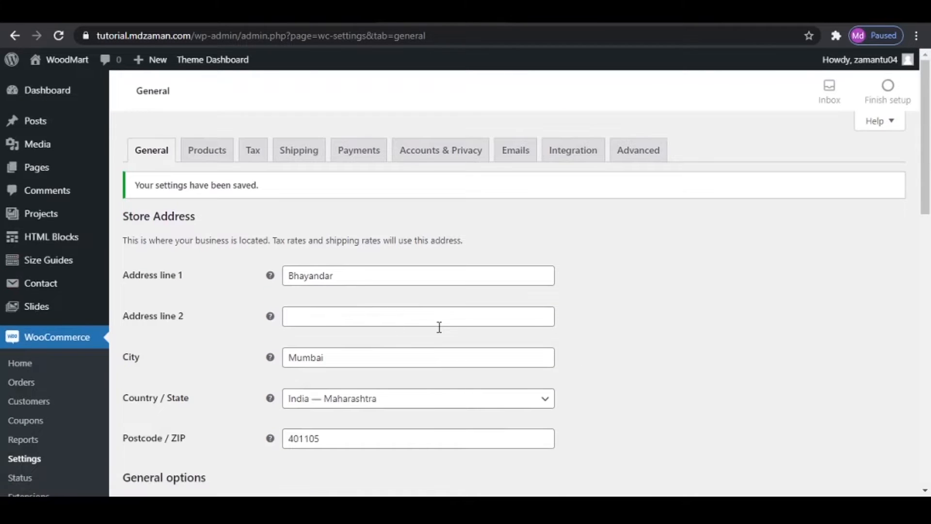
# - Start a new shipping zone named "Zone 2" with United Kingdom (UK) as its region
pyautogui.scroll(-7, 439, 328)
pyautogui.scroll(7, 362, 330)
pyautogui.click(300, 155)
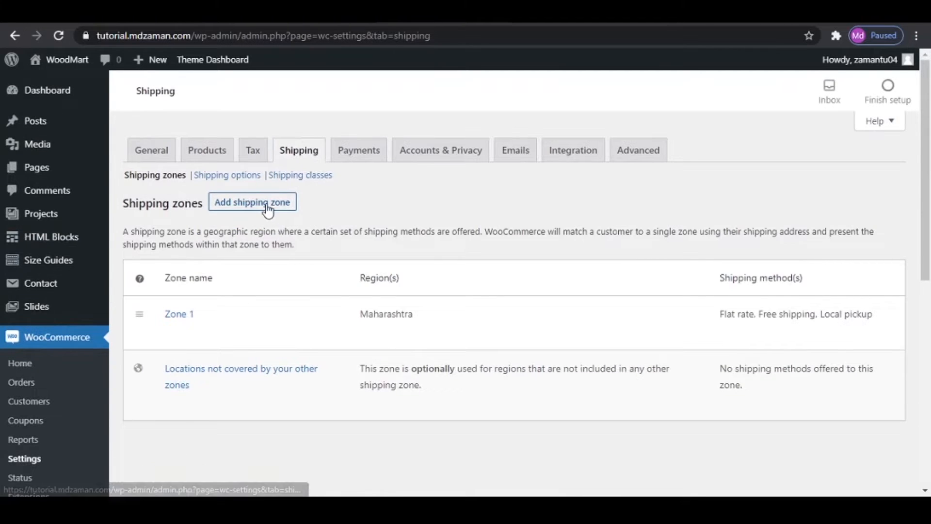
pyautogui.click(268, 210)
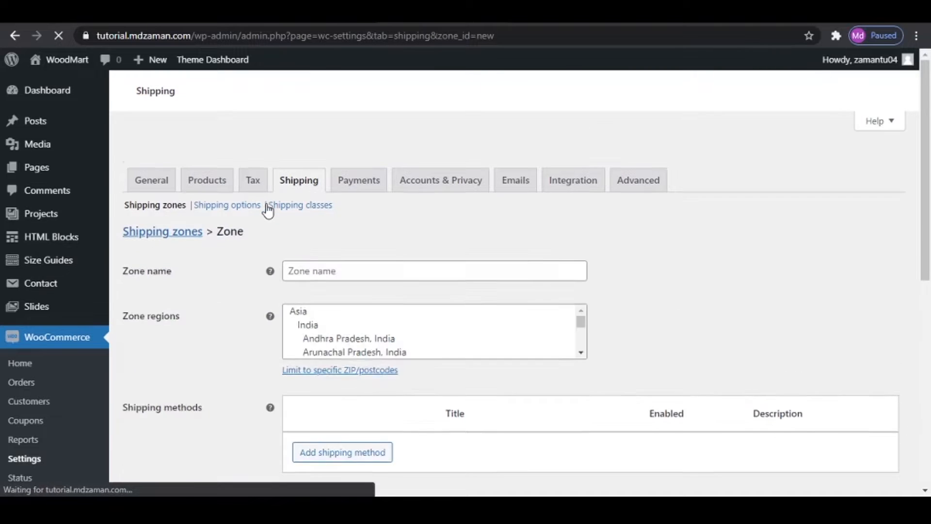
pyautogui.click(324, 243)
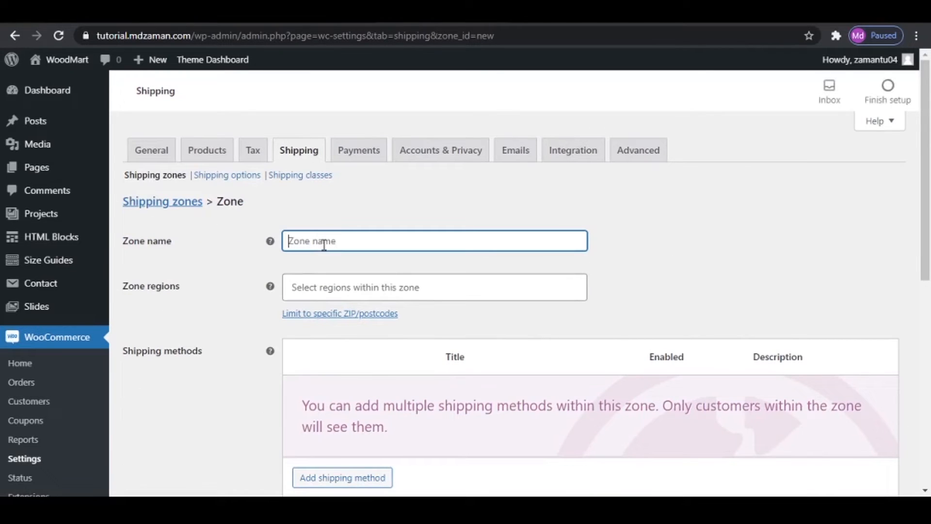
pyautogui.write('Zone 2')
pyautogui.click(396, 289)
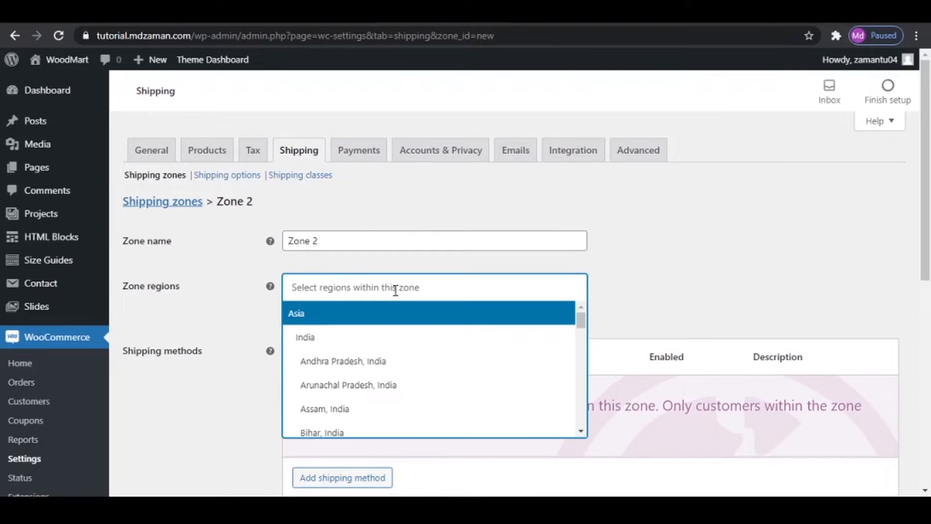
pyautogui.write('uk')
pyautogui.click(391, 314)
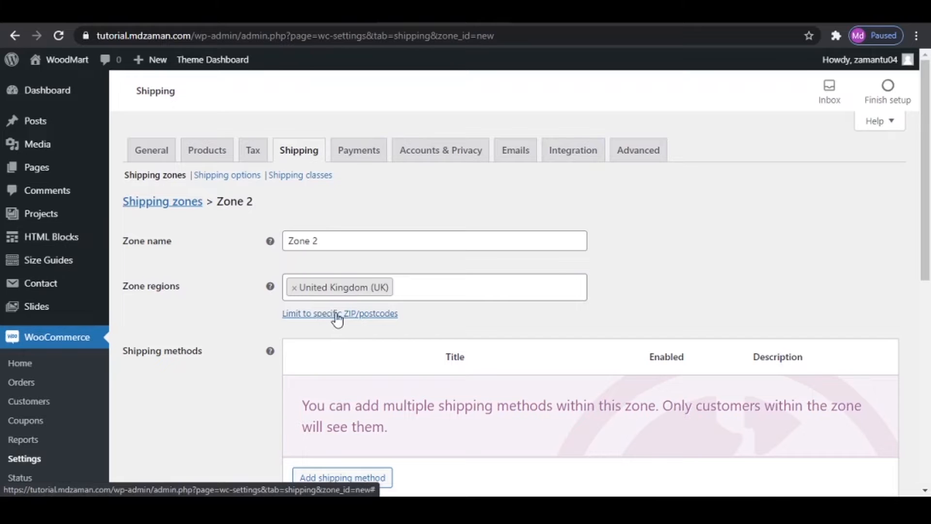
# - Add a Flat rate shipping method to the United Kingdom shipping zone, Zone 2
pyautogui.scroll(-3, 622, 328)
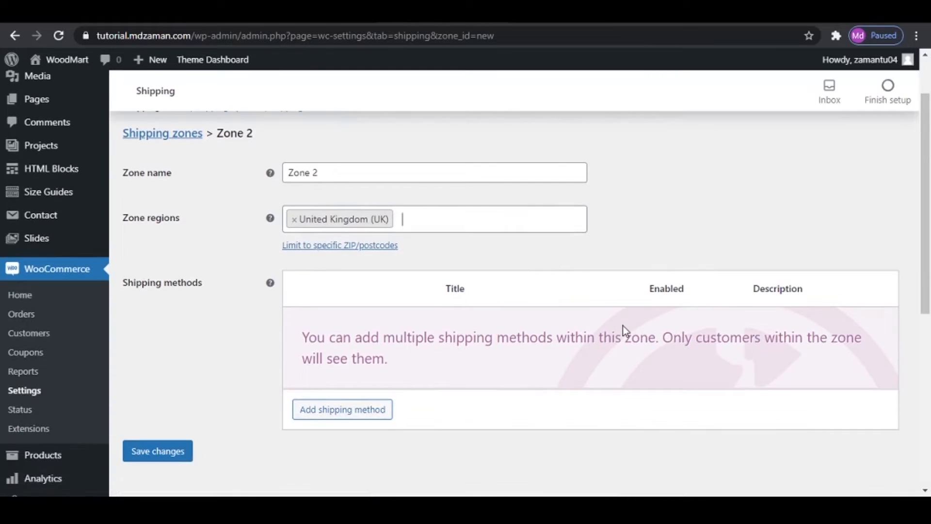
pyautogui.click(329, 346)
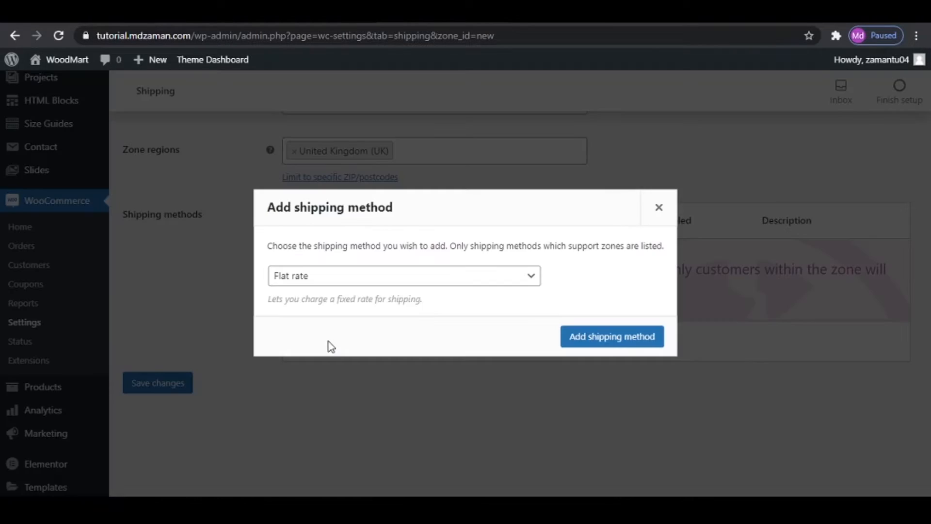
pyautogui.click(328, 284)
pyautogui.click(328, 292)
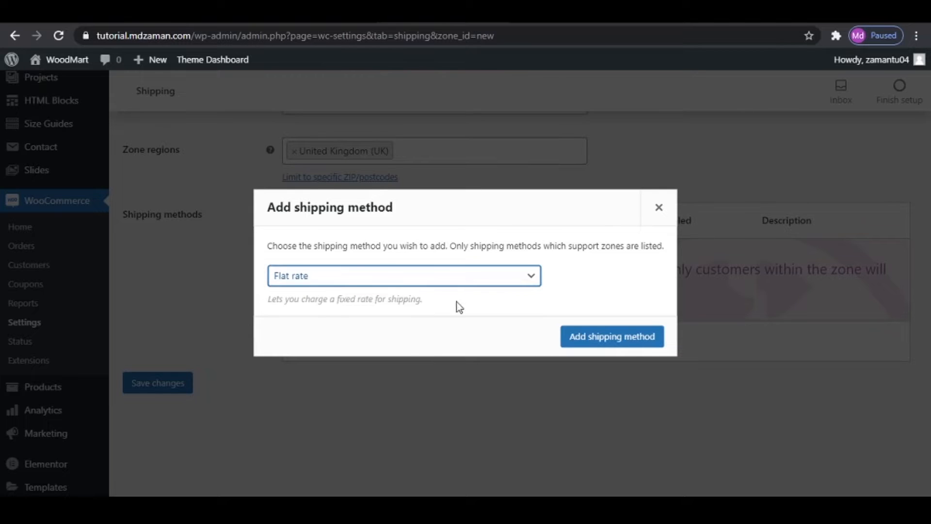
pyautogui.click(613, 335)
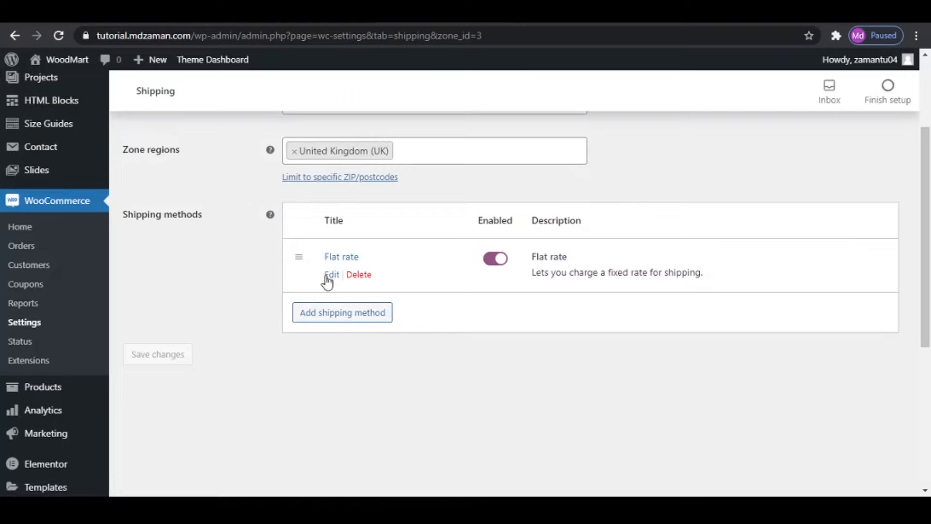
# - Set Zone 2's flat rate costs to 300 * [qty] for "Large Products" and 100 * [qty] for no shipping class, and save
pyautogui.click(330, 275)
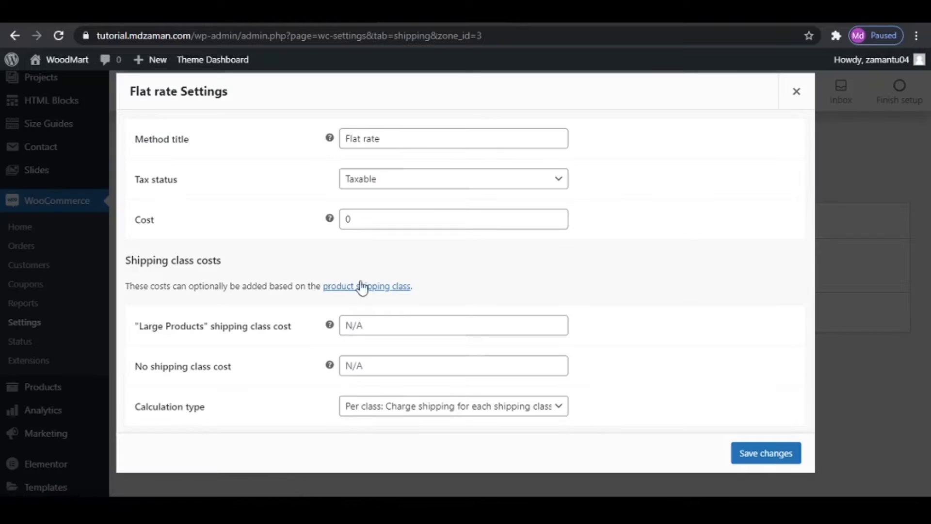
pyautogui.click(389, 326)
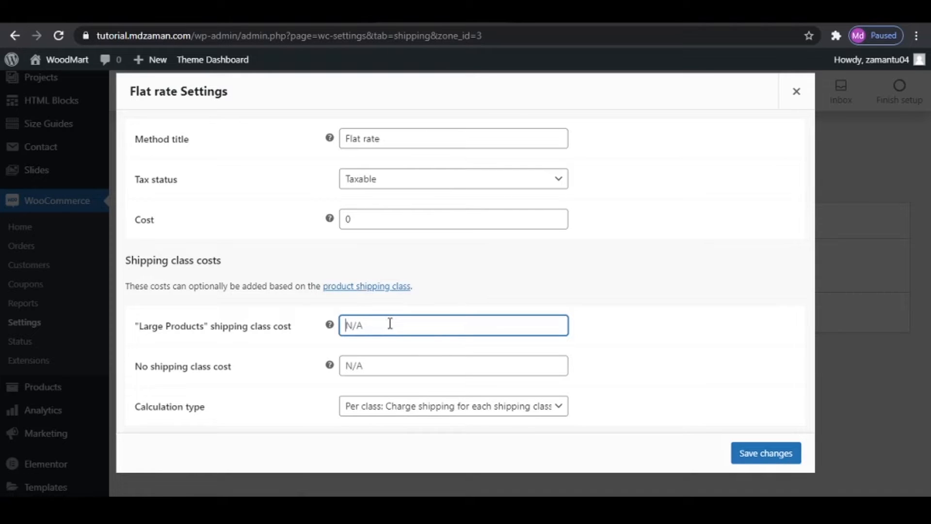
pyautogui.write('300 * [qty')
pyautogui.click(383, 366)
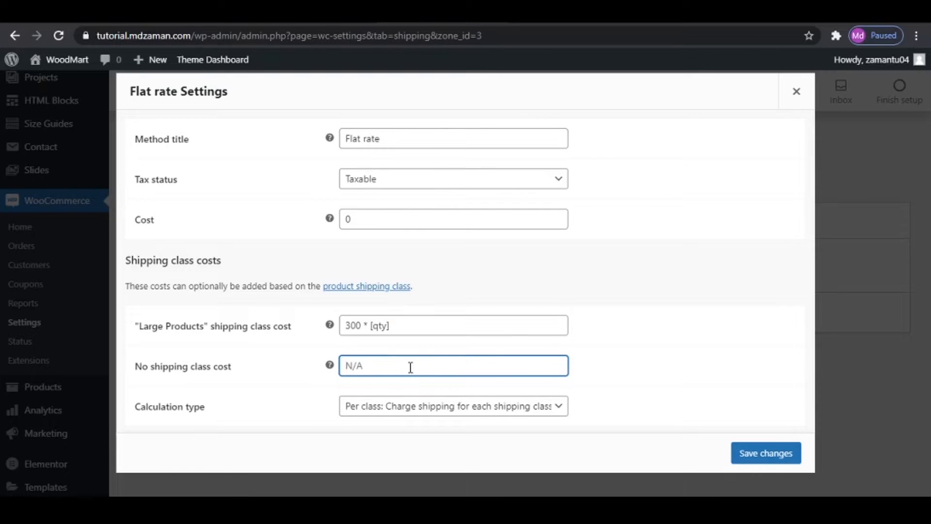
pyautogui.write('100 * [qty')
pyautogui.click(764, 455)
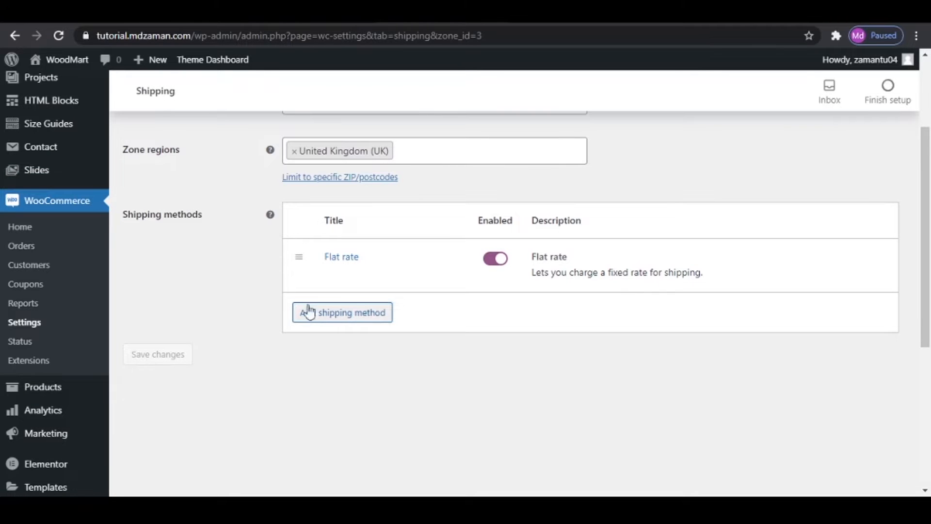
# - Open the WooCommerce payment settings and review which payment methods are available
pyautogui.scroll(3, 456, 375)
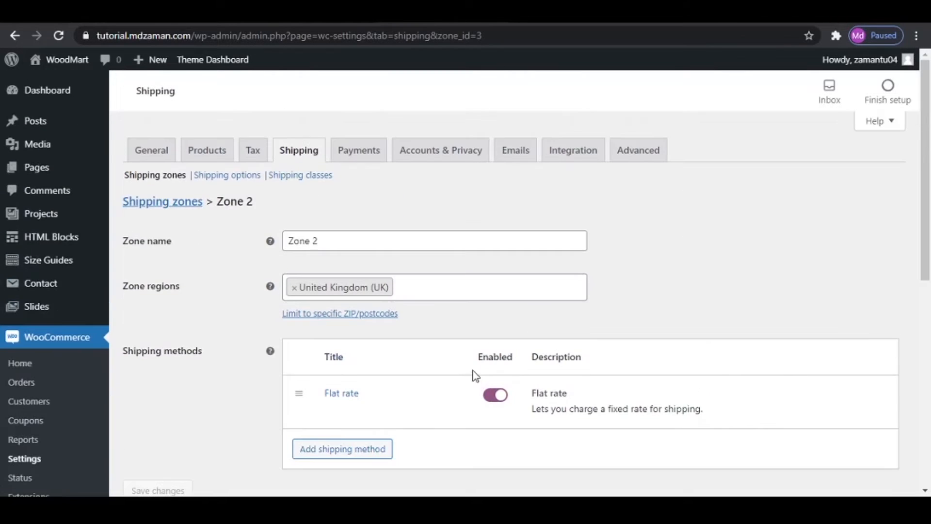
pyautogui.click(368, 156)
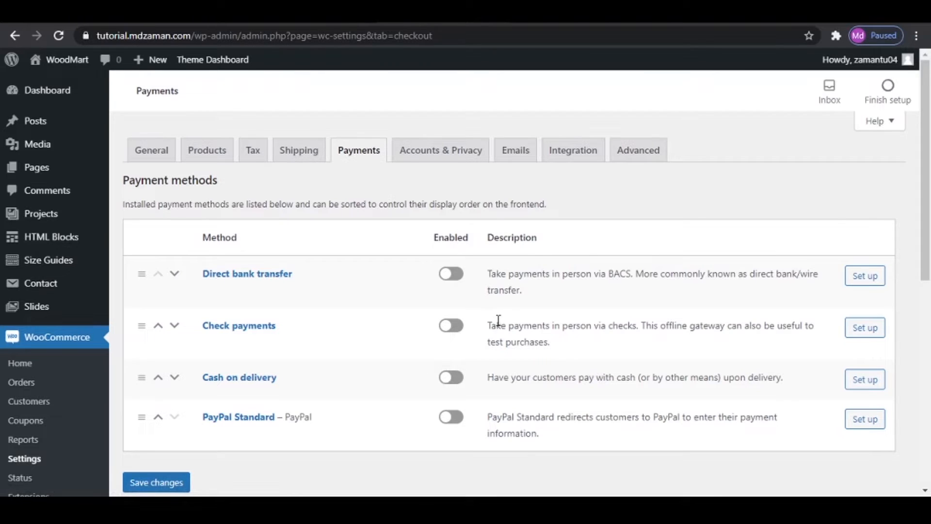
pyautogui.scroll(-3, 3, 367)
pyautogui.scroll(-4, 4, 366)
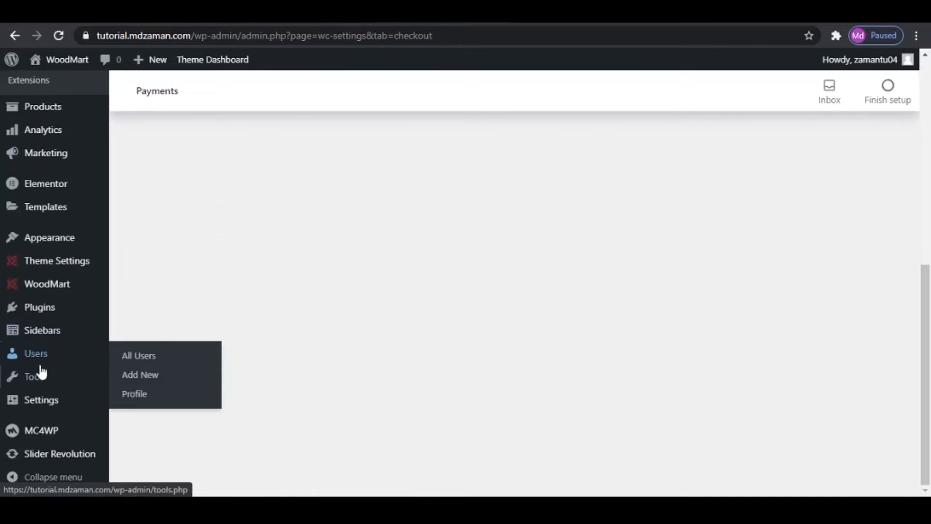
# - Find the WooCommerce Stripe Payment Gateway plugin by searching new plugins for "stripe", and install and activate it
pyautogui.click(40, 309)
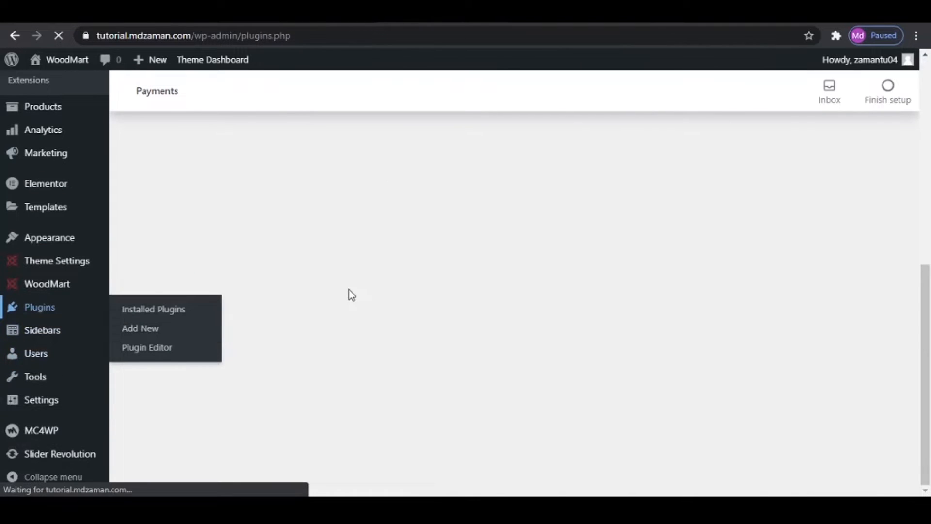
pyautogui.click(206, 94)
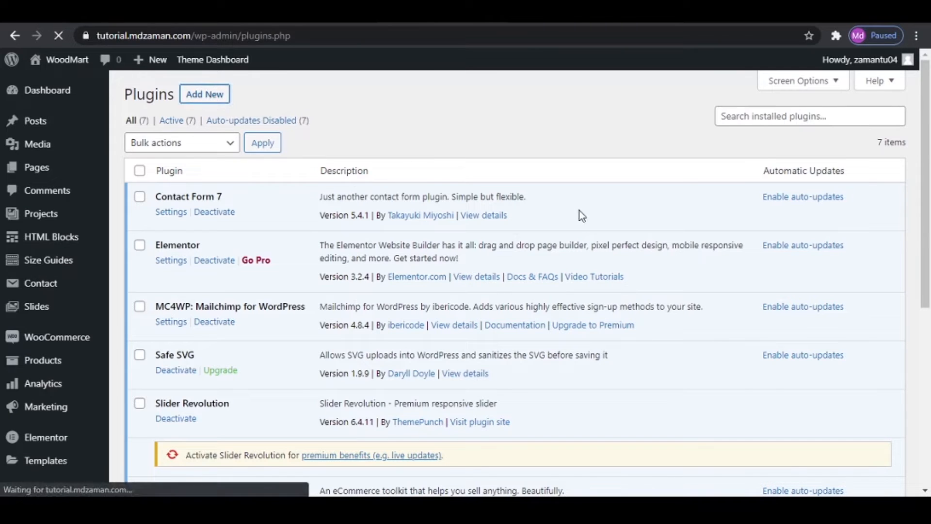
pyautogui.click(769, 132)
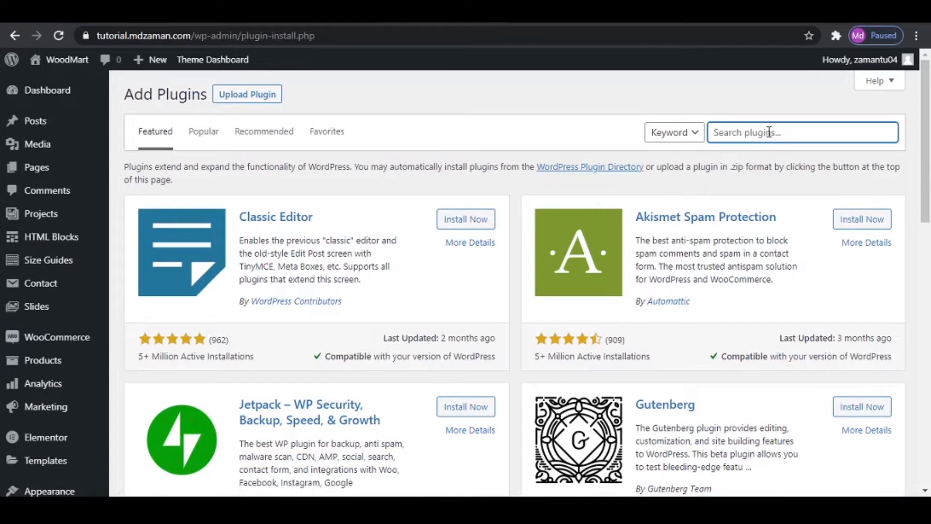
pyautogui.write('stripe')
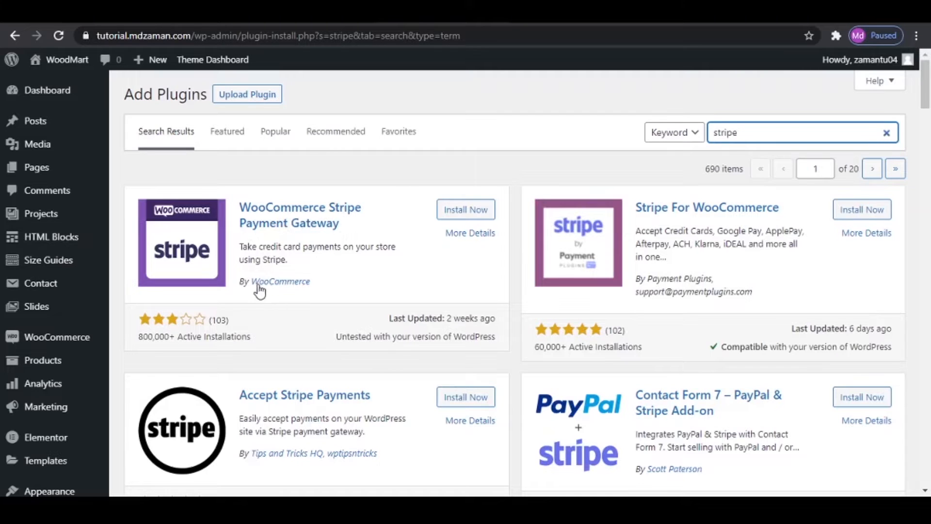
pyautogui.click(478, 218)
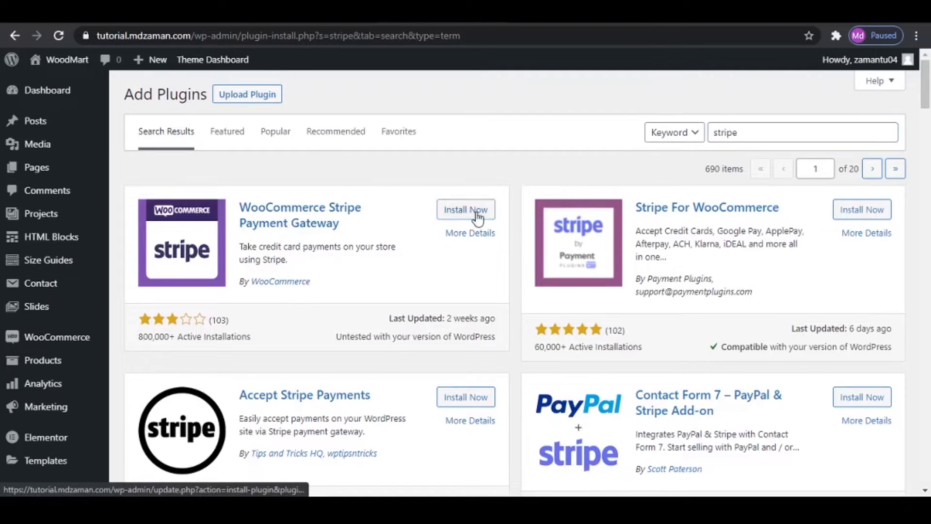
pyautogui.click(471, 216)
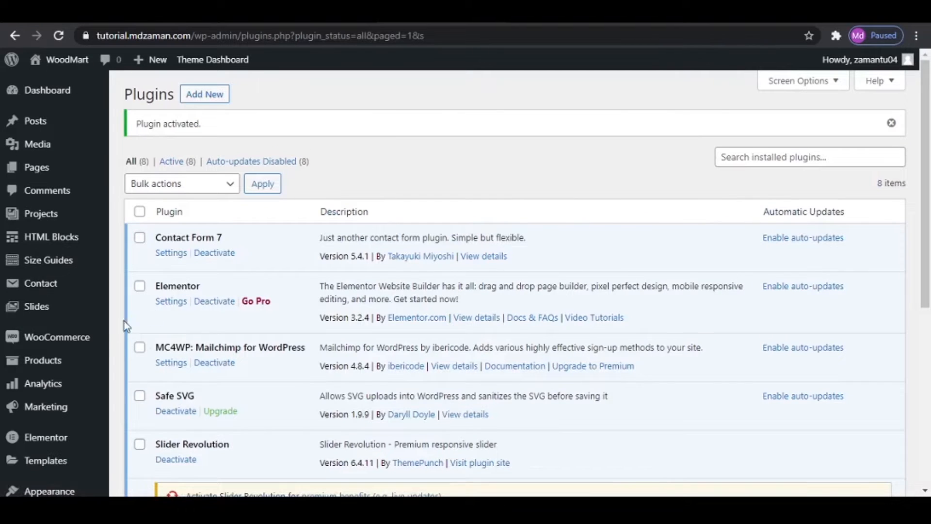
# - Enable Cash on delivery and Stripe – Credit Card in the WooCommerce payment methods
pyautogui.moveTo(61, 347)
pyautogui.click(134, 420)
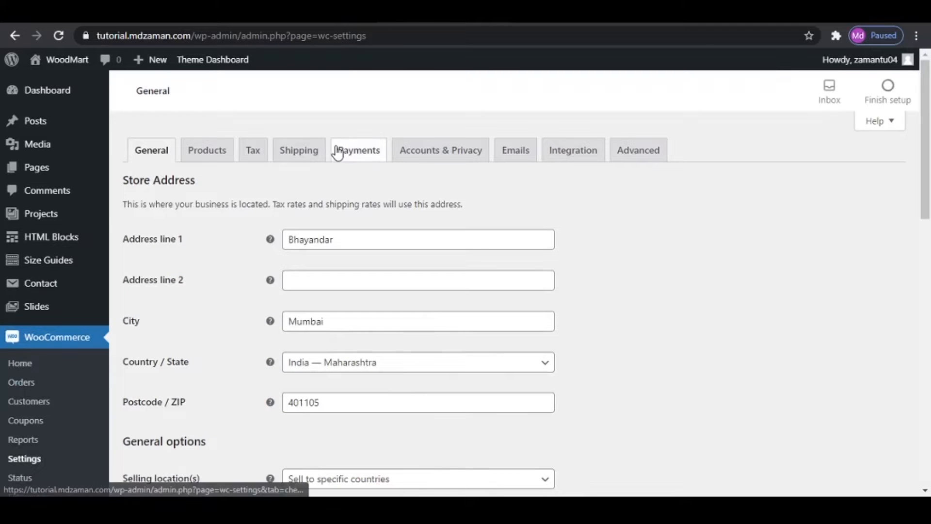
pyautogui.click(338, 151)
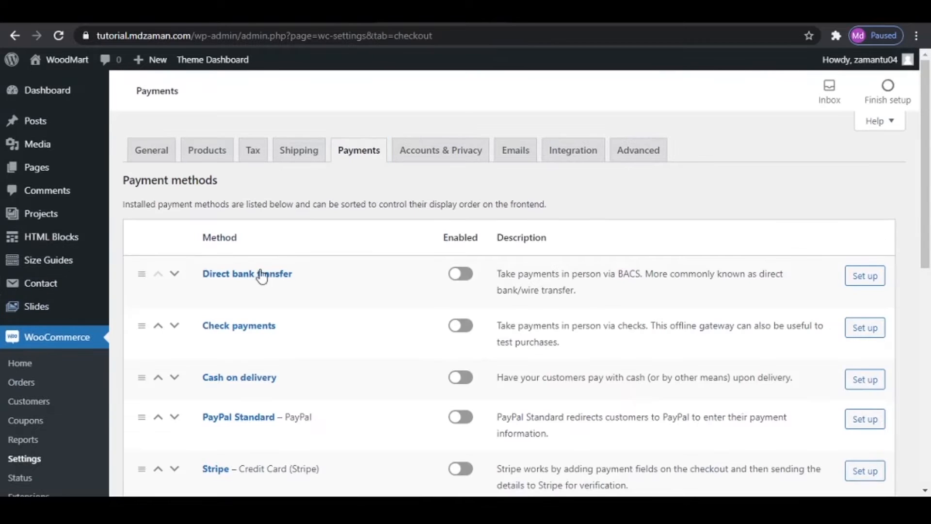
pyautogui.scroll(-5, 383, 274)
pyautogui.scroll(5, 380, 275)
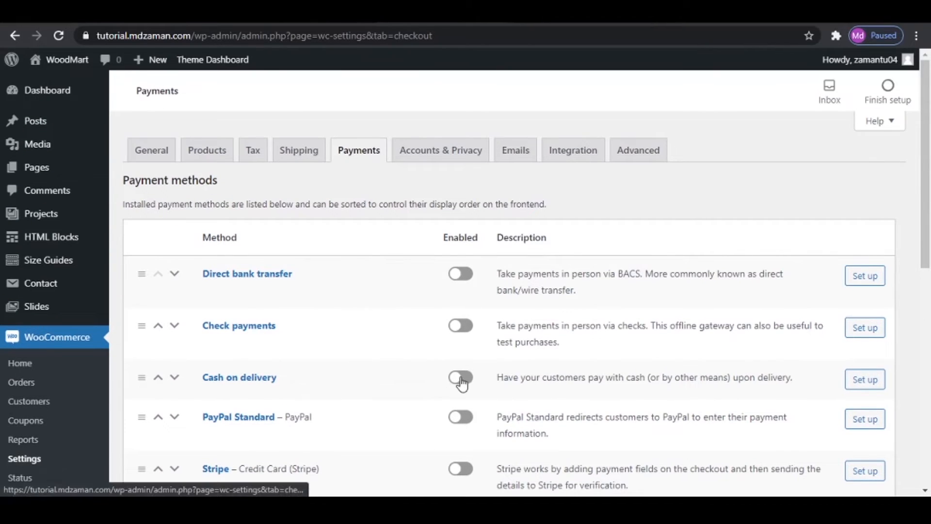
pyautogui.click(470, 381)
pyautogui.scroll(-3, 468, 383)
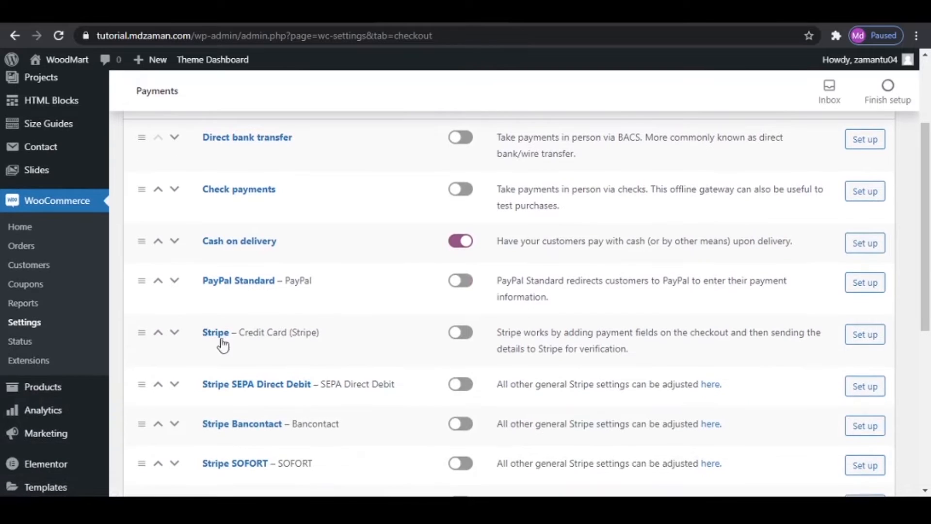
pyautogui.click(459, 337)
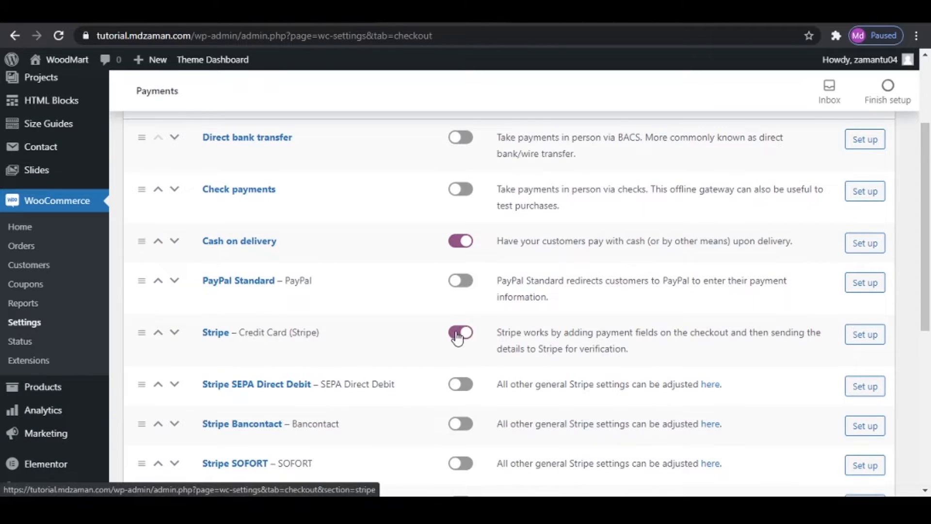
# - Open the Stripe credit card setup and remove "(Stripe)" from the title and "via Stripe." from the description
pyautogui.click(873, 339)
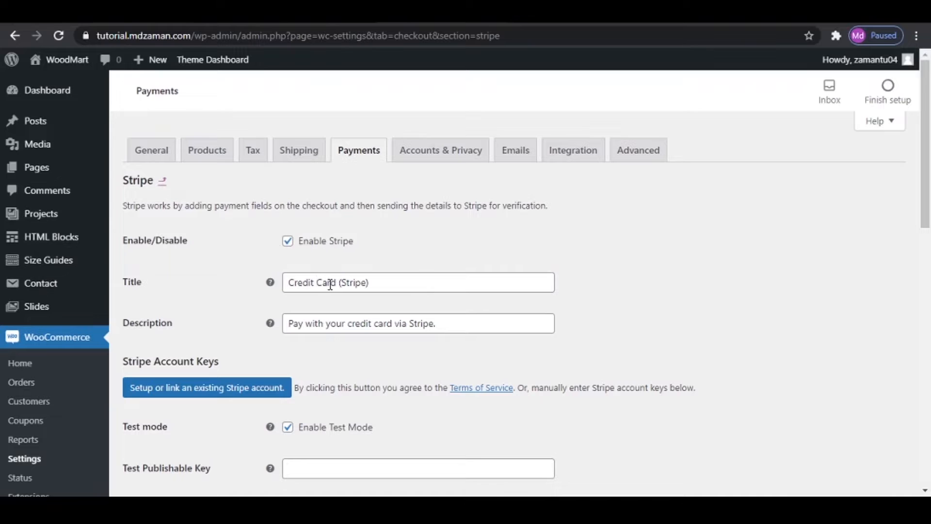
pyautogui.moveTo(339, 283); pyautogui.dragTo(550, 283)
pyautogui.press('BackSpace')
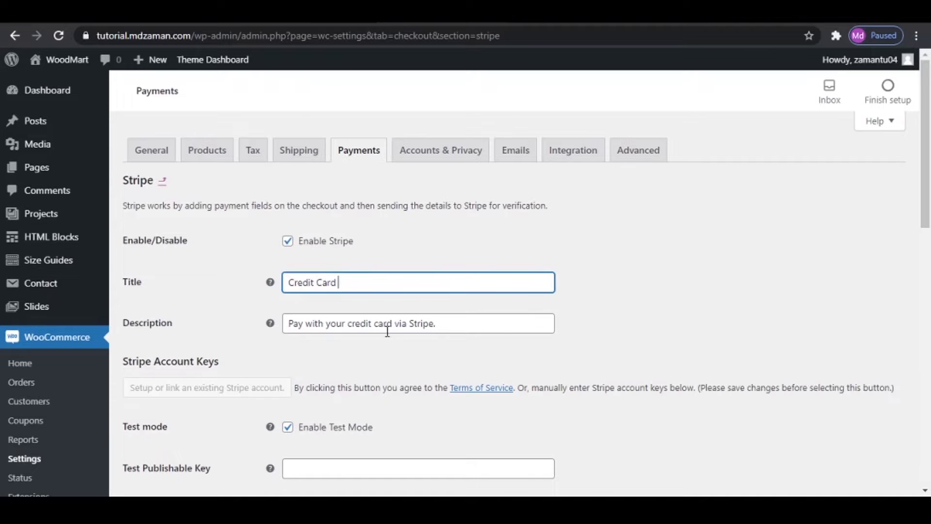
pyautogui.moveTo(393, 324); pyautogui.dragTo(610, 330)
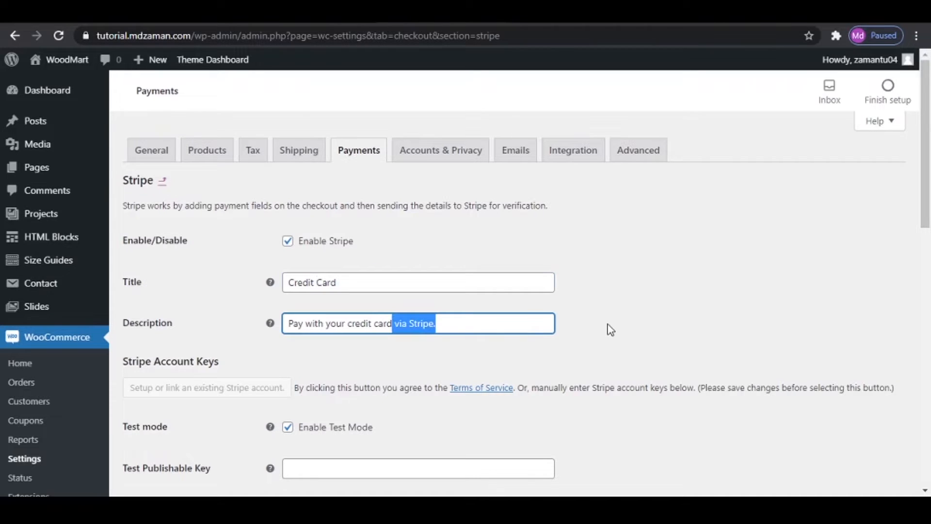
pyautogui.press('BackSpace')
# - Change the Stripe method's title to "Credit/ Debit Card" and its description to "Pay with your Credit/Debit card"
pyautogui.click(313, 282)
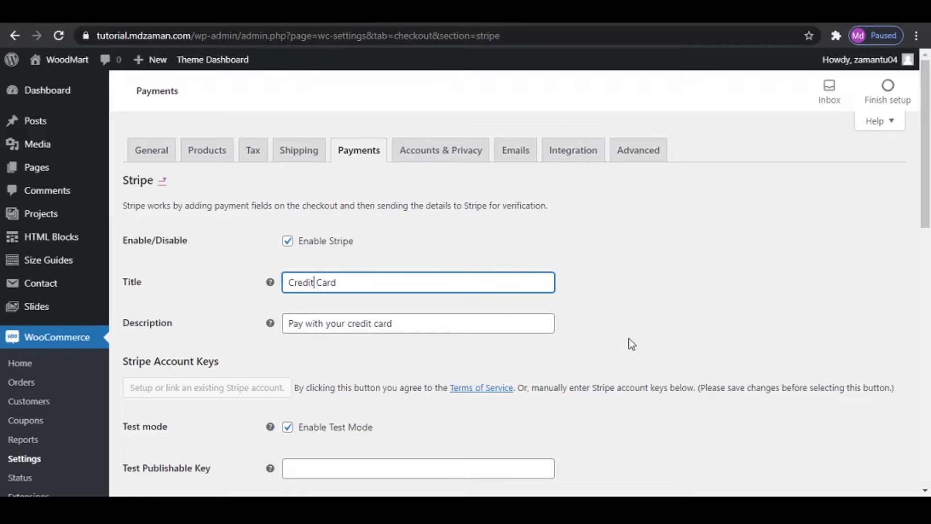
pyautogui.write('/ Debit')
pyautogui.click(353, 323)
pyautogui.hotkey('shift', 'Left')
pyautogui.write('Credit')
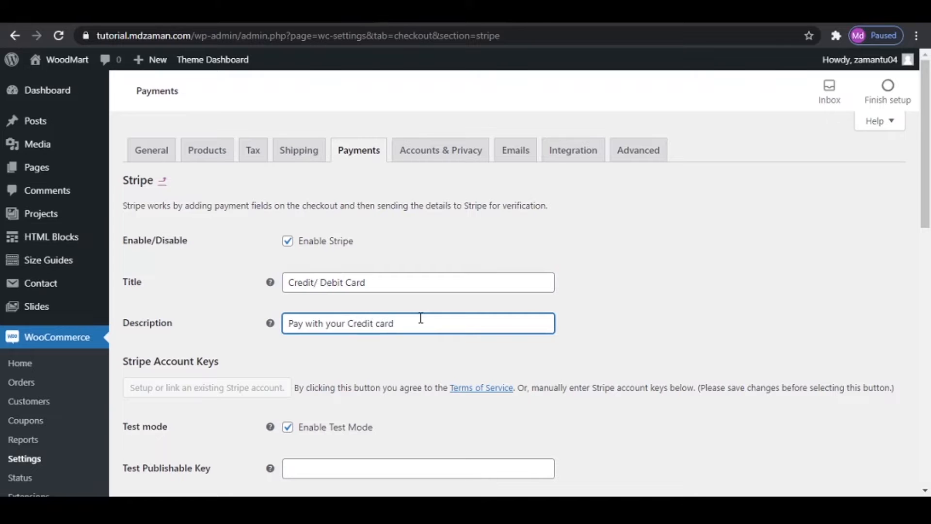
pyautogui.write('/Debit')
# - Turn off test mode for Stripe and look over the live key fields
pyautogui.scroll(-3, 597, 380)
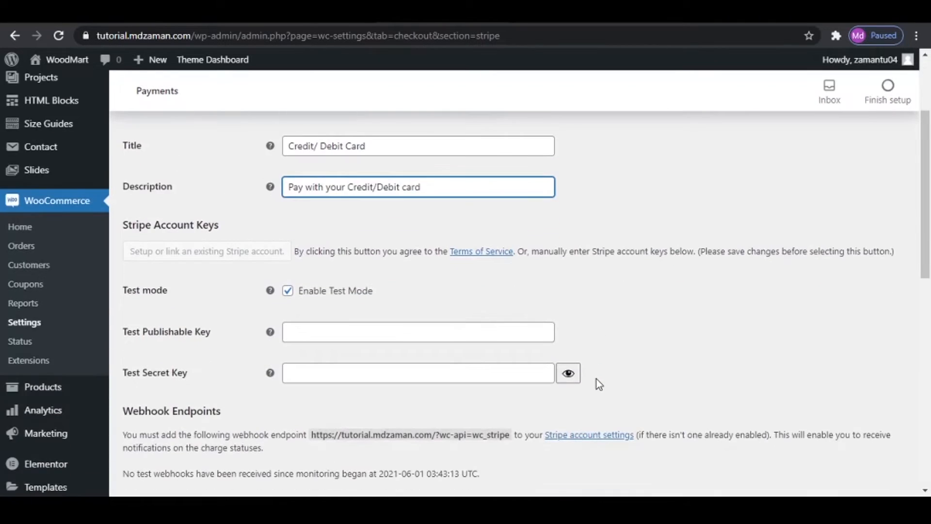
pyautogui.click(287, 292)
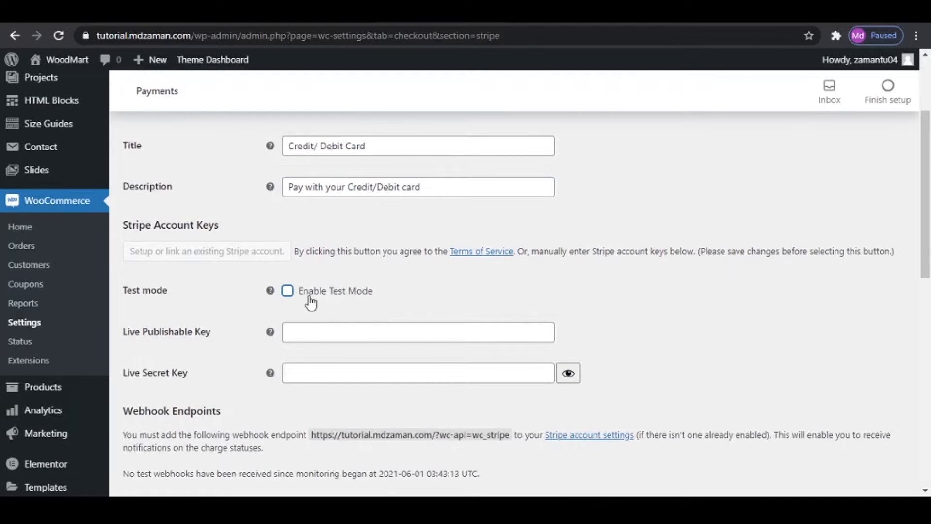
pyautogui.scroll(-1, 408, 299)
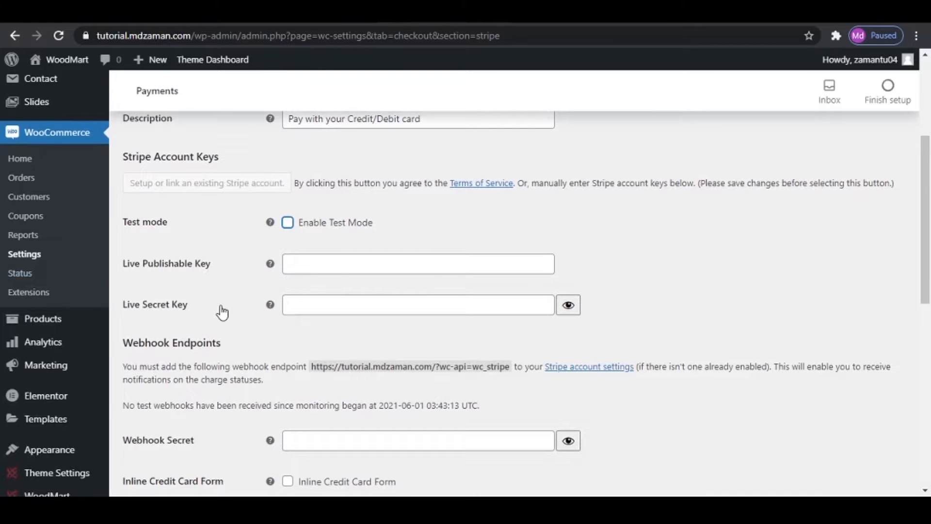
pyautogui.scroll(1, 420, 307)
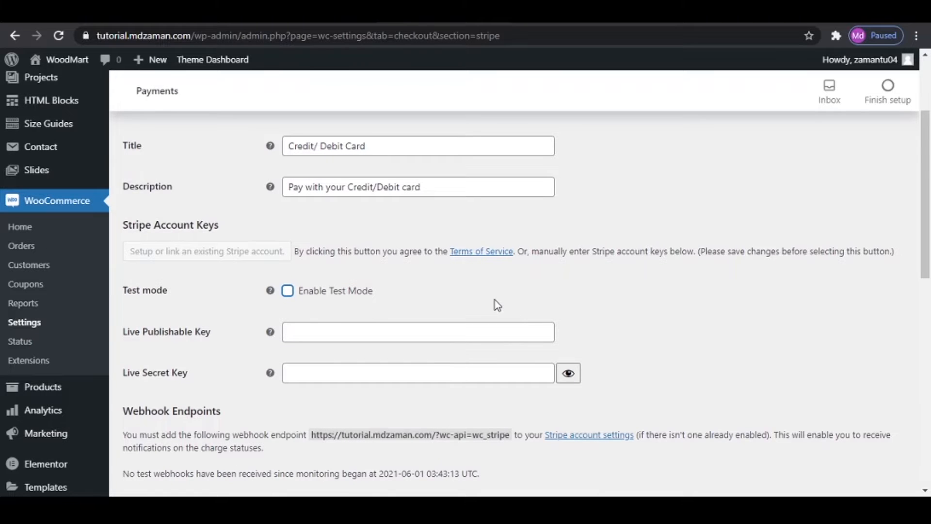
# - Open the Stripe account settings from the webhook instructions in a new tab, switch to it, and locate the sign-up option
pyautogui.scroll(-1, 496, 305)
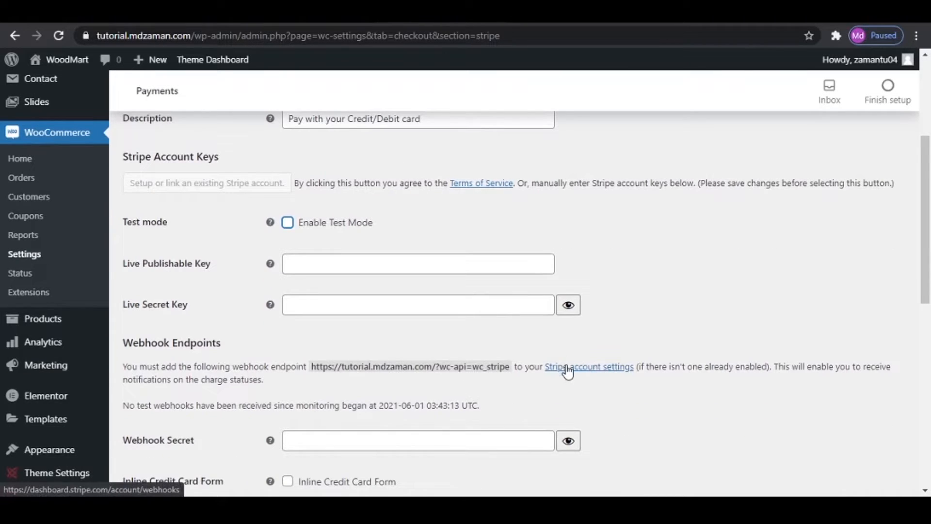
pyautogui.rightClick(567, 367)
pyautogui.click(583, 371)
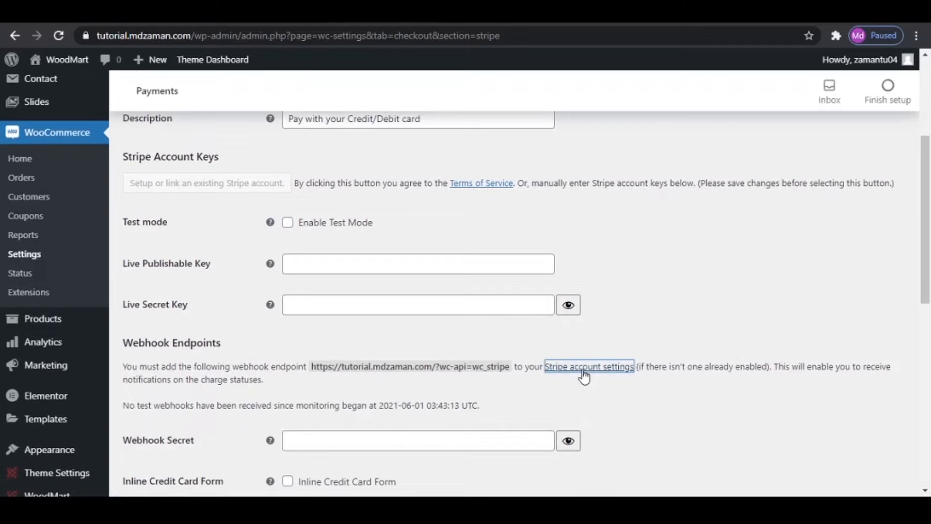
pyautogui.click(481, 13)
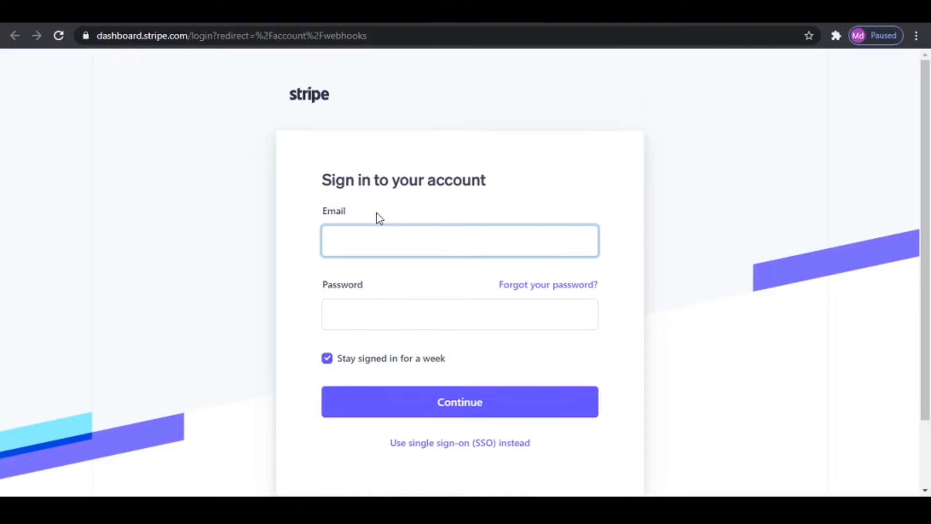
pyautogui.scroll(-2, 388, 261)
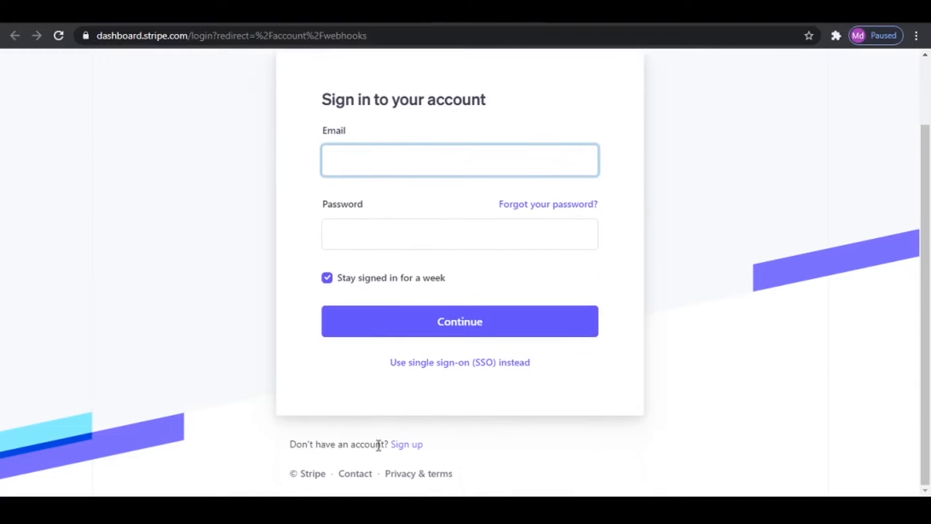
# - Sign in to the Stripe dashboard by entering the account email and password
pyautogui.scroll(2, 455, 424)
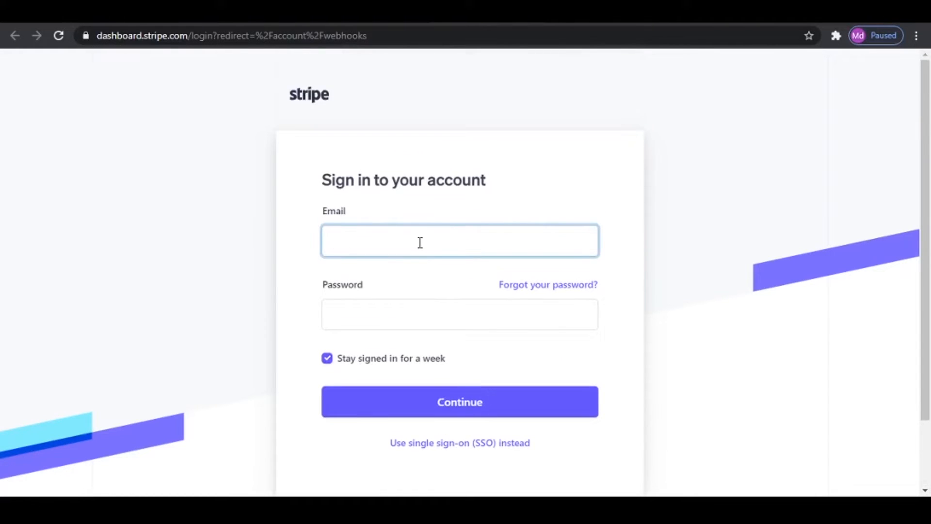
pyautogui.press('Tab')
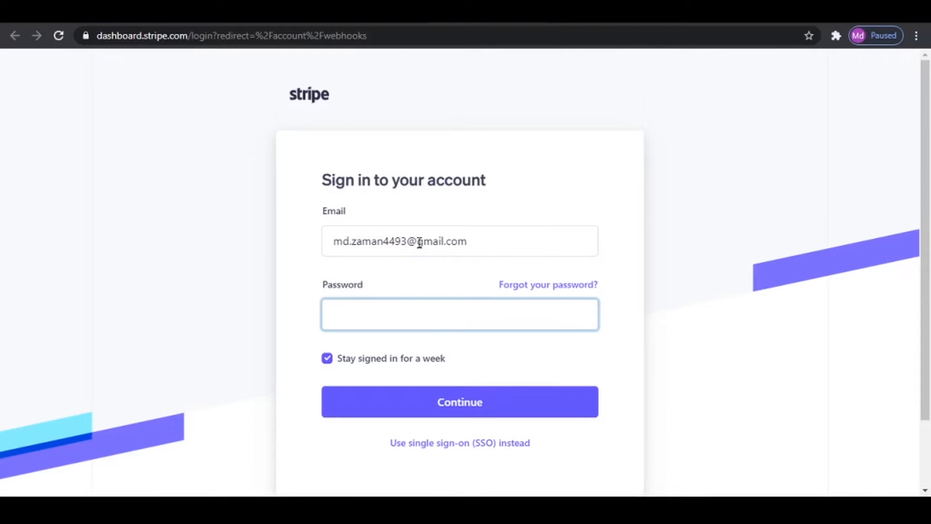
pyautogui.write('•••••••••••••')
pyautogui.click(458, 399)
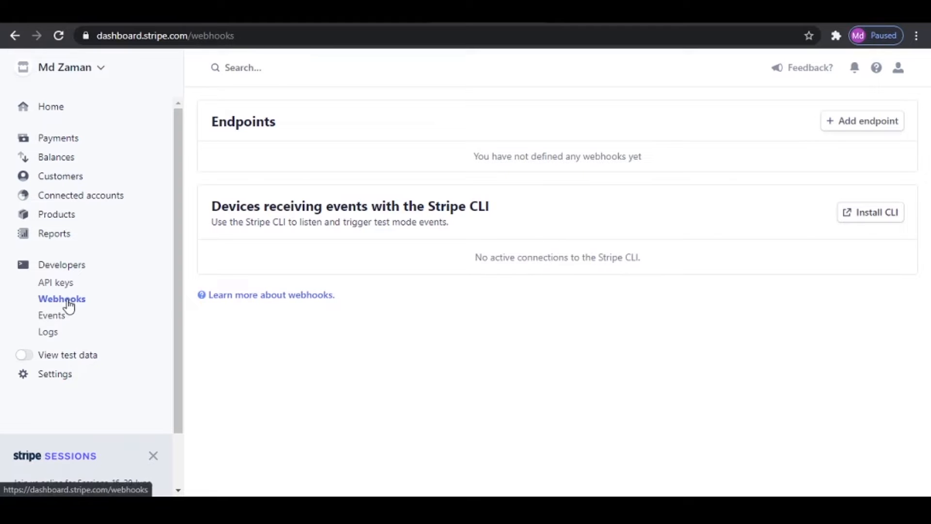
# - Open the API keys in Stripe's developer section and copy the live publishable key
pyautogui.click(71, 114)
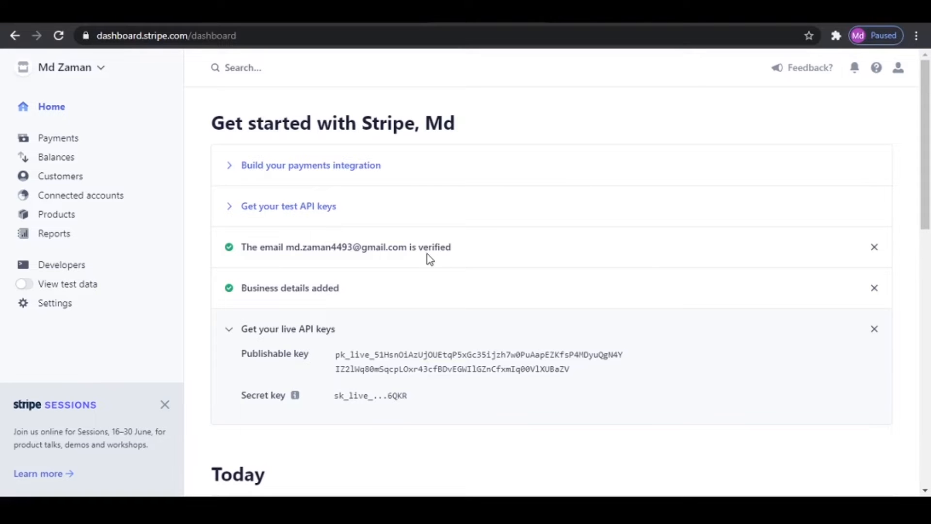
pyautogui.click(62, 266)
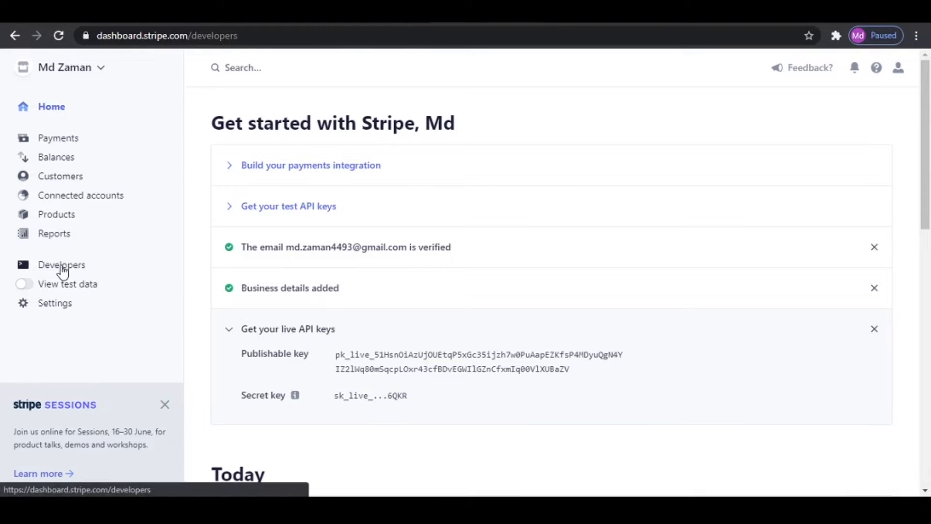
pyautogui.click(68, 286)
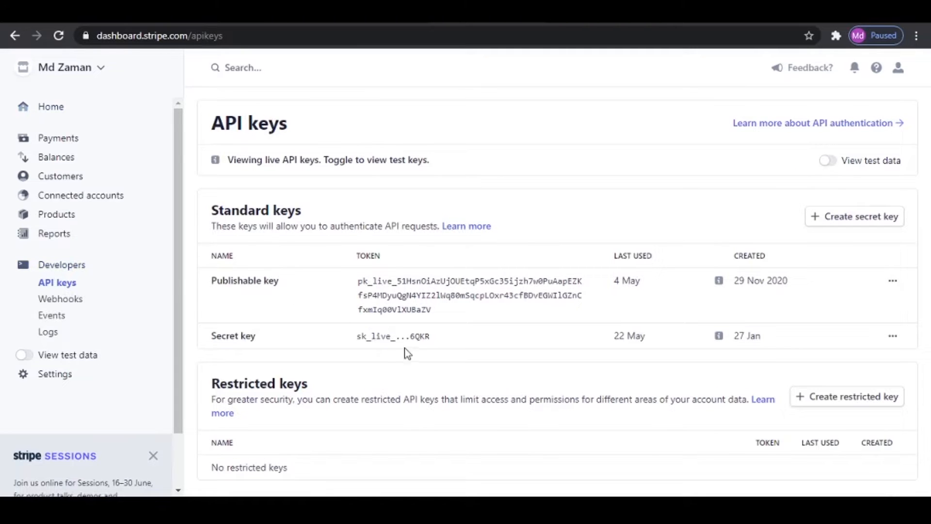
pyautogui.click(412, 289)
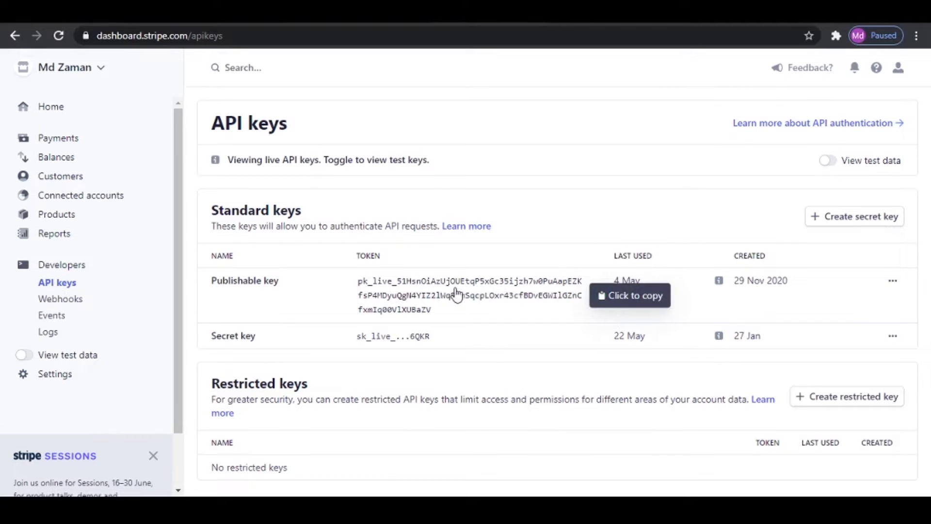
# - Return to the WooCommerce Stripe settings and paste the copied key as the Live Publishable Key
pyautogui.click(339, 12)
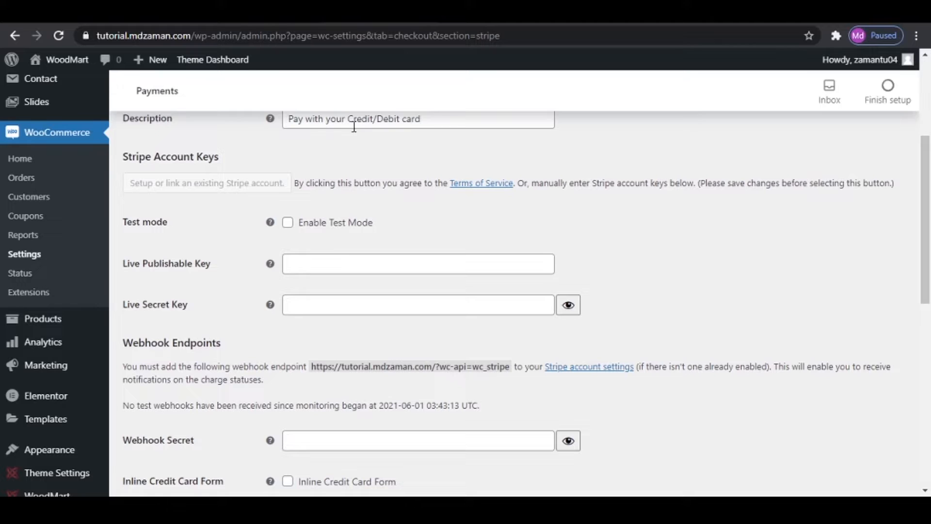
pyautogui.click(338, 264)
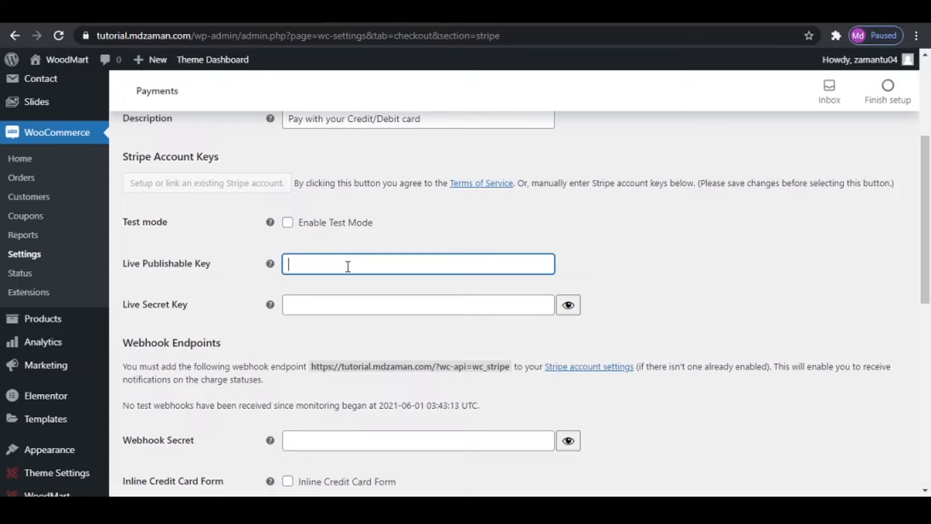
pyautogui.rightClick(349, 268)
pyautogui.click(403, 373)
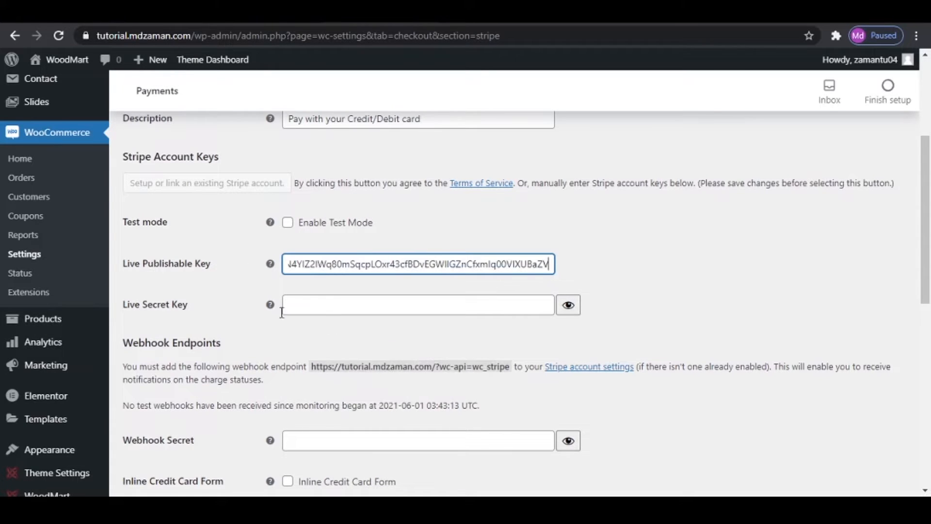
# - Get the live secret key from Stripe, paste it as WooCommerce's Live Secret Key, and save the payment settings
pyautogui.click(698, 12)
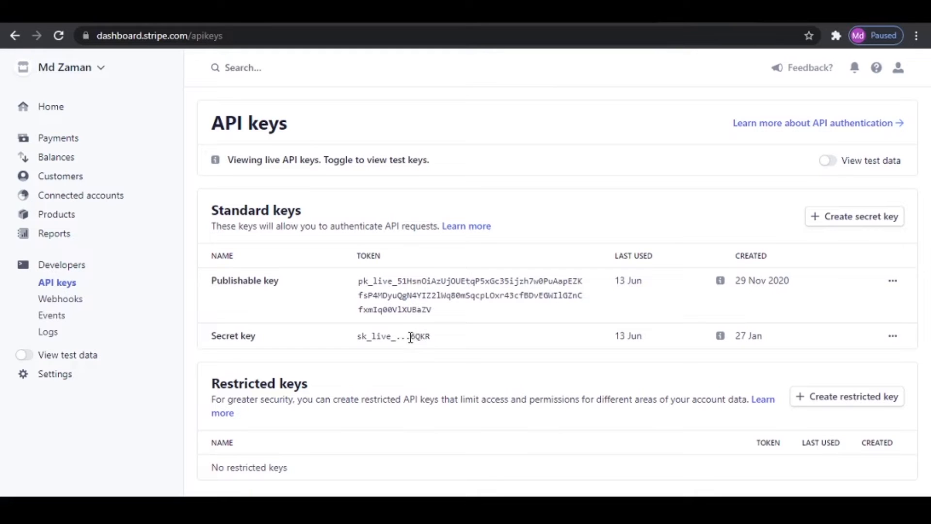
pyautogui.click(534, 12)
pyautogui.click(326, 309)
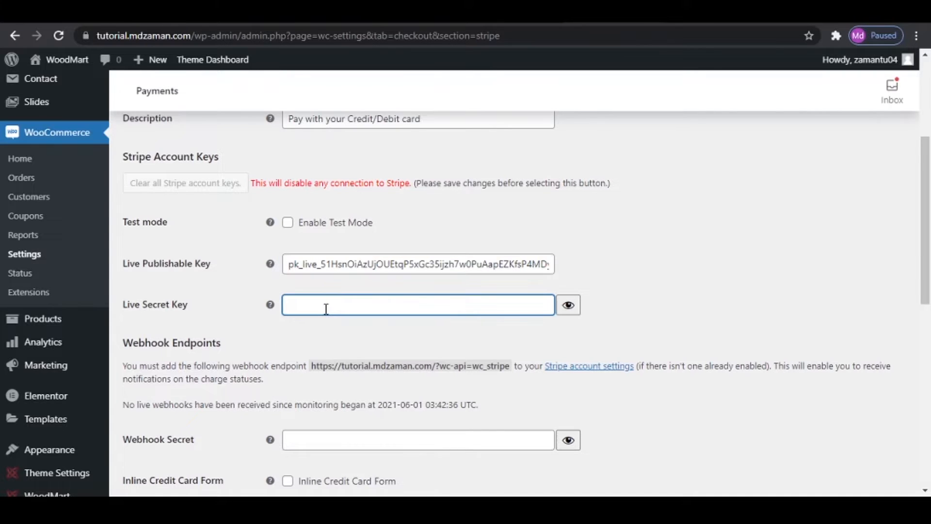
pyautogui.hotkey('ctrl', 'v')
pyautogui.scroll(-10, 336, 412)
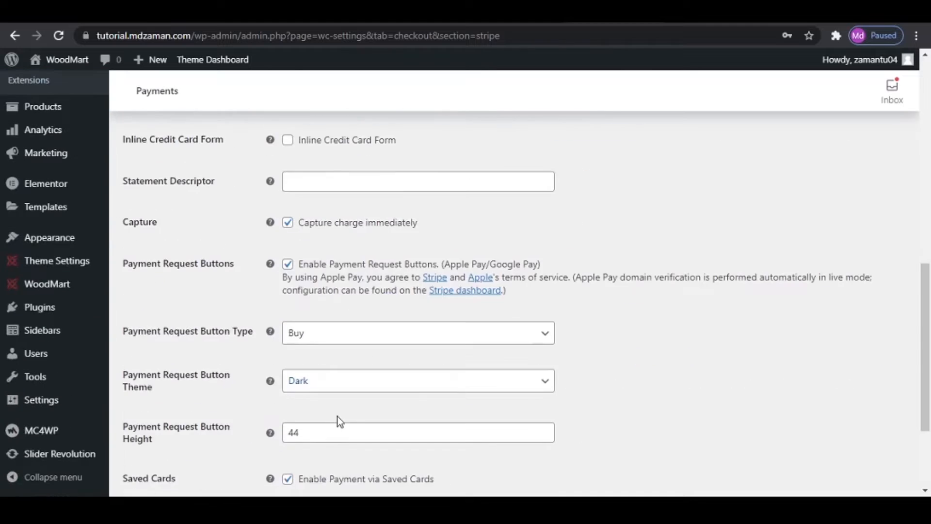
pyautogui.click(184, 430)
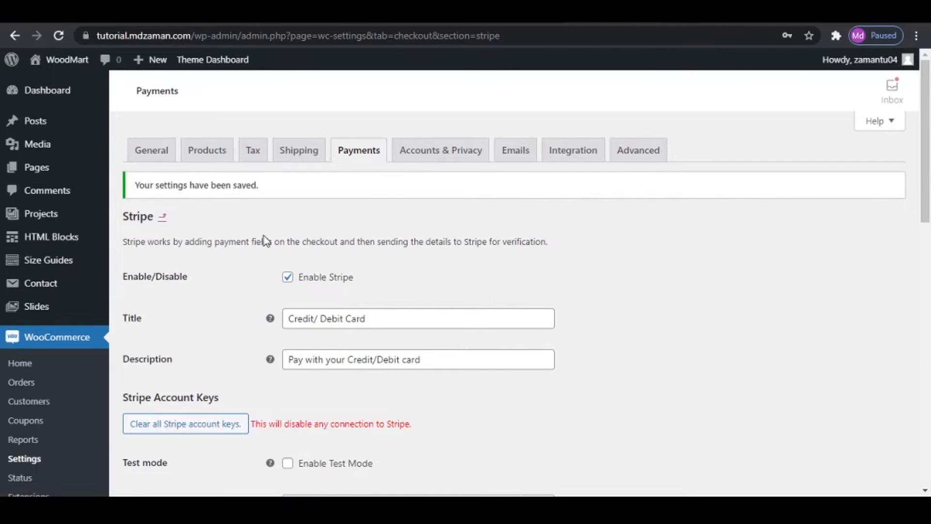
pyautogui.scroll(-10, 252, 354)
pyautogui.click(156, 423)
# - Allow customers to log in and create accounts during checkout and on the "My account" page, and save the Accounts & Privacy settings
pyautogui.click(434, 160)
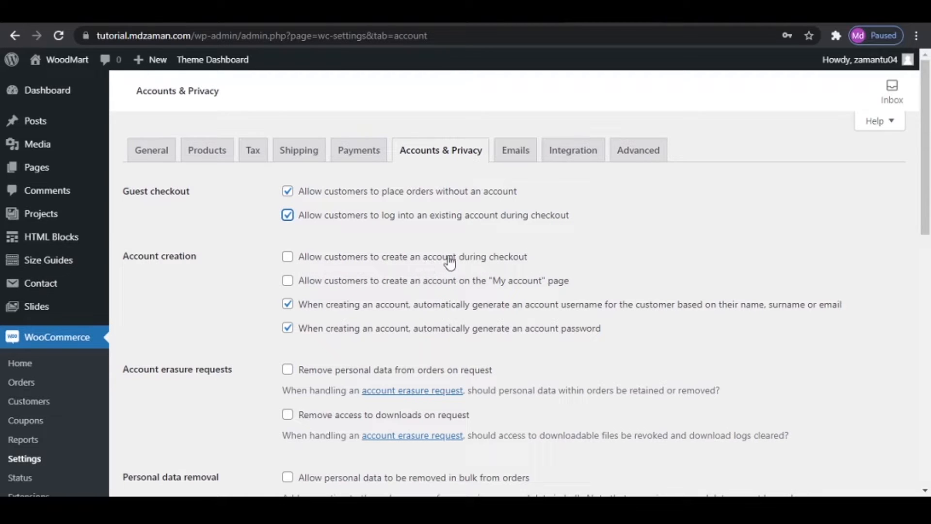
pyautogui.click(291, 258)
pyautogui.click(287, 282)
pyautogui.scroll(-15, 327, 294)
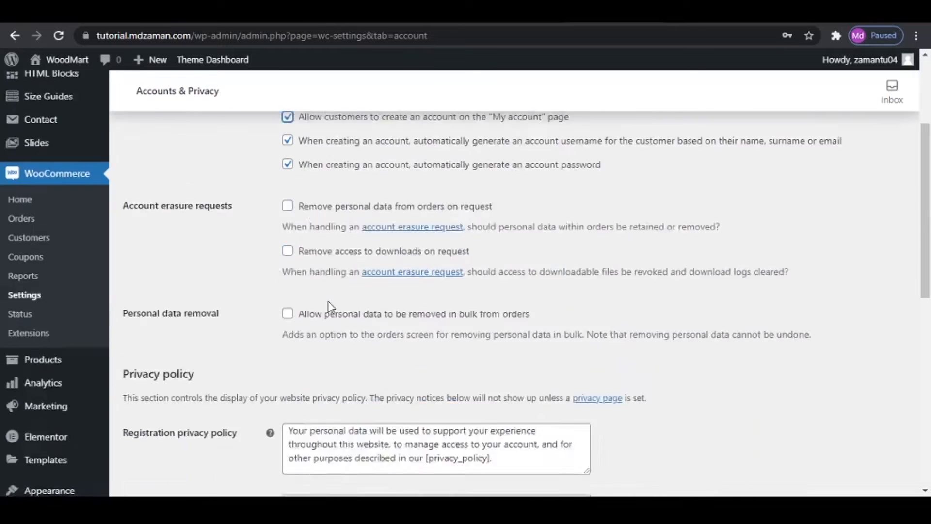
pyautogui.click(153, 428)
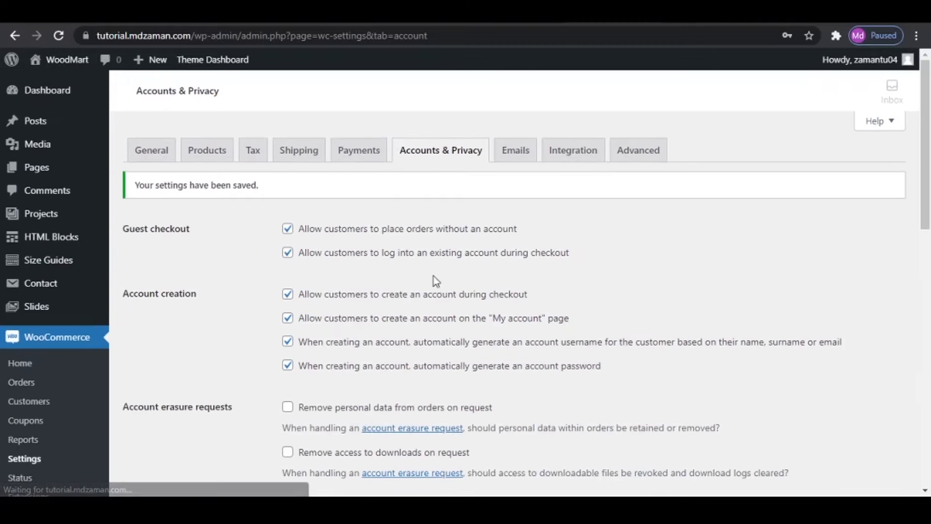
# - Look over the WooCommerce email notifications and MaxMind integration settings, and open the advanced page setup
pyautogui.click(517, 163)
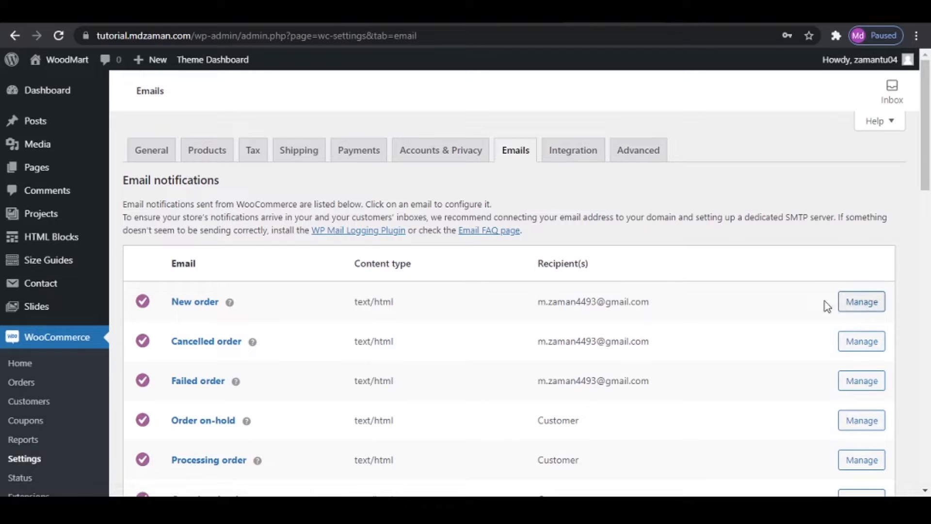
pyautogui.click(583, 160)
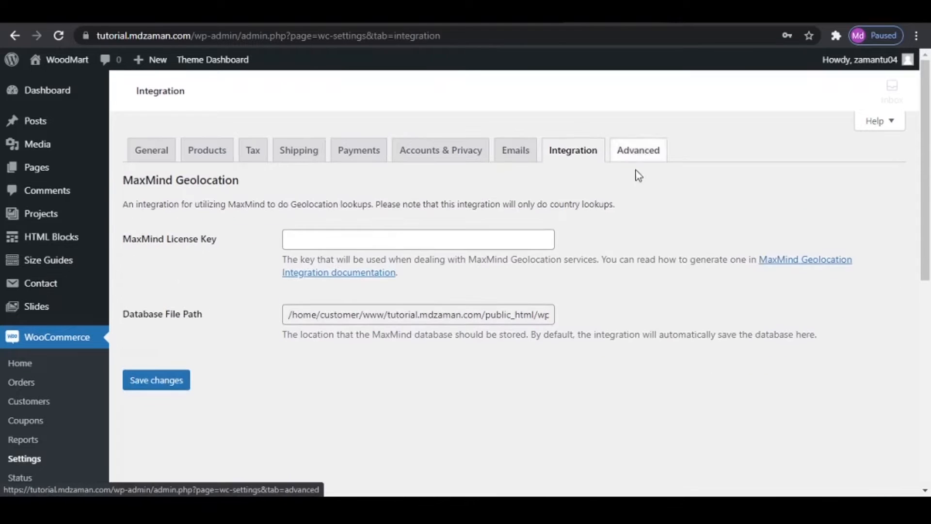
pyautogui.click(645, 151)
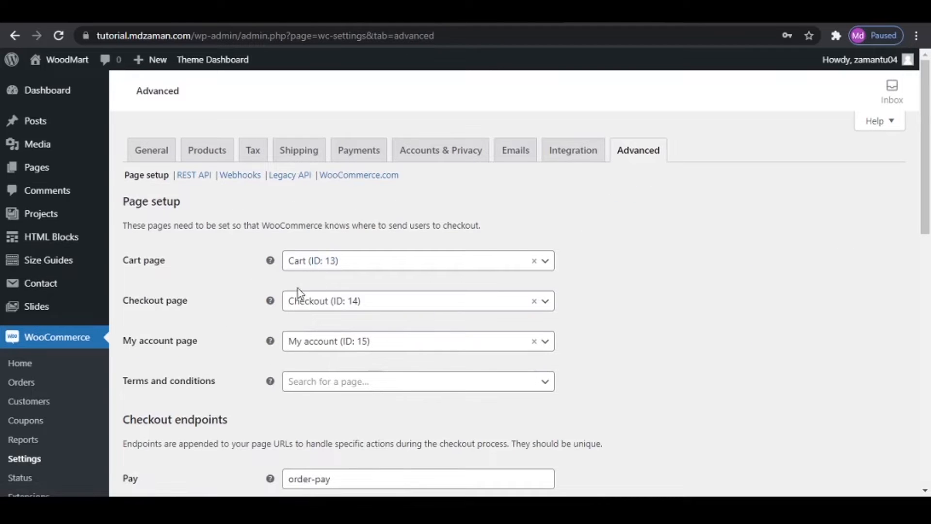
# - Inspect the page choices for the cart, checkout, and terms and conditions in the page setup
pyautogui.click(351, 262)
pyautogui.click(357, 266)
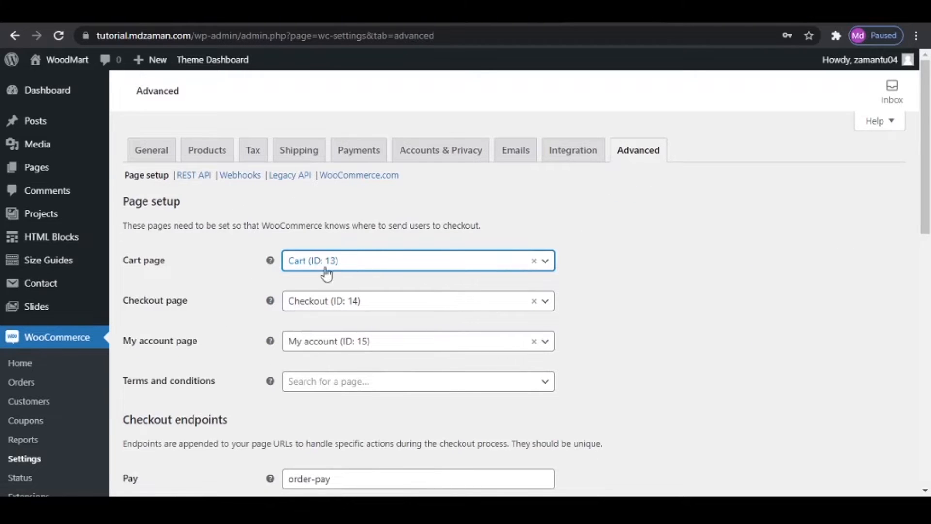
pyautogui.click(350, 304)
pyautogui.click(351, 305)
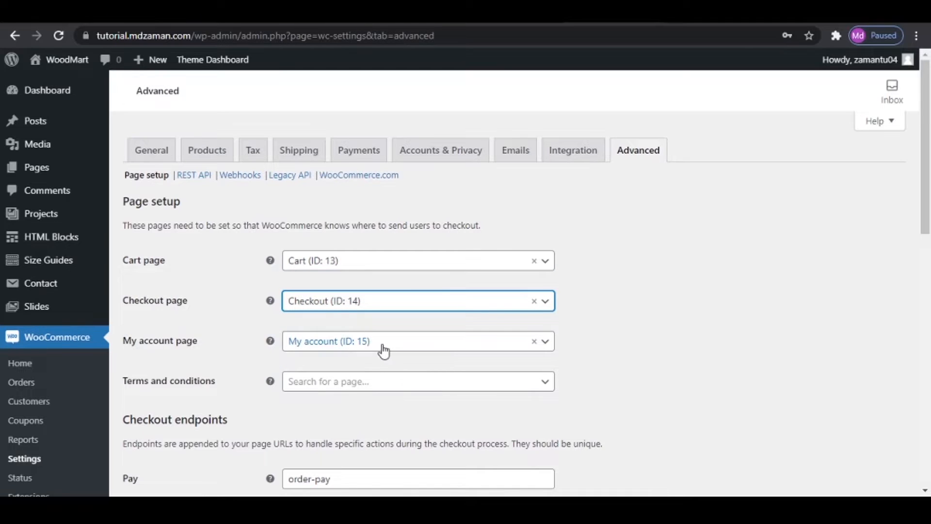
pyautogui.click(354, 385)
pyautogui.click(357, 386)
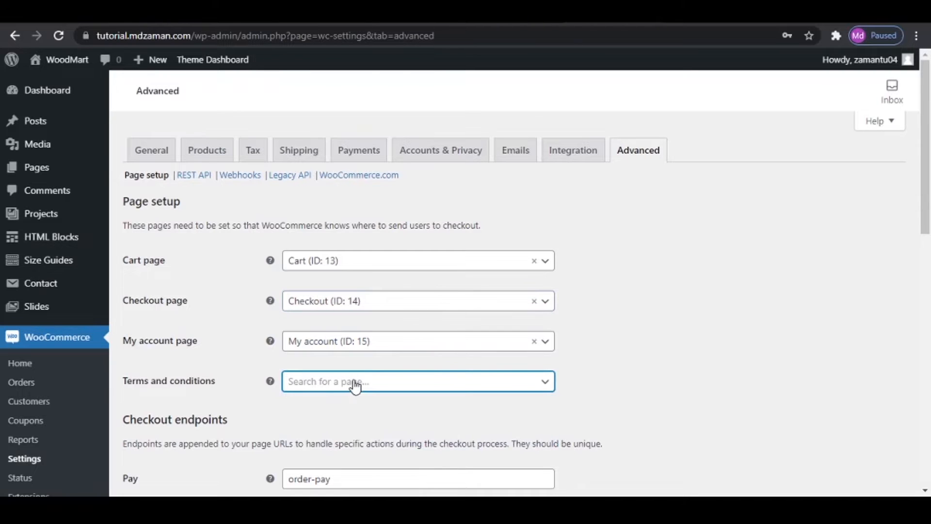
# - Open the list of all WordPress pages in a new browser tab and switch between the tabs
pyautogui.moveTo(32, 172)
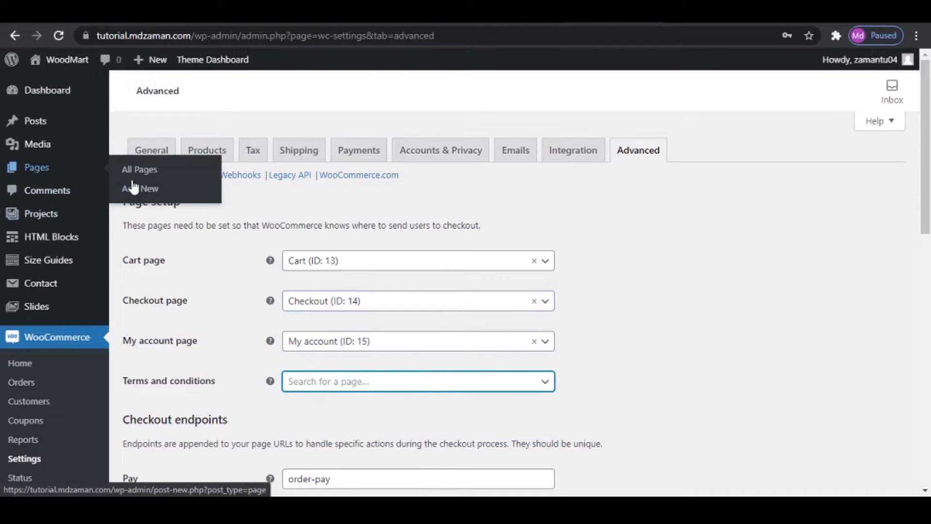
pyautogui.rightClick(142, 172)
pyautogui.click(180, 182)
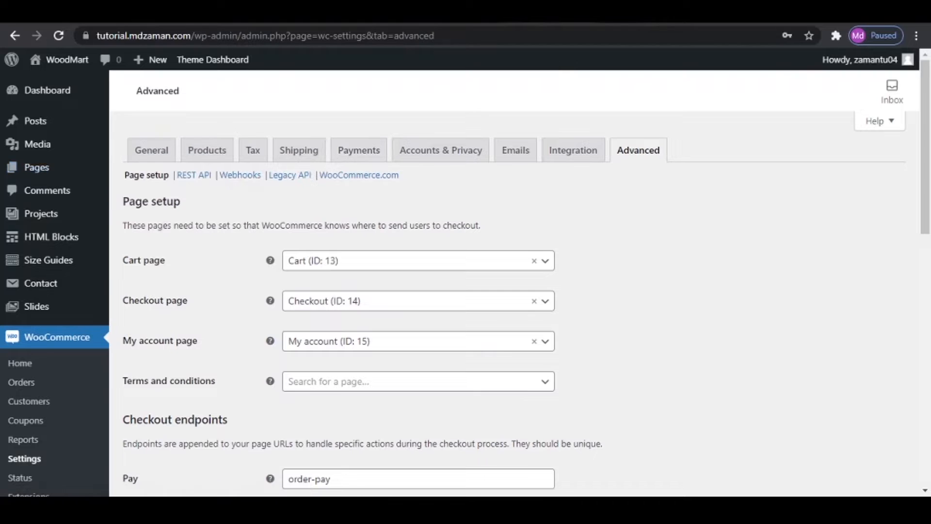
pyautogui.hotkey('ctrl', 'Tab')
# - Save the advanced WooCommerce settings and open the store's product administration
pyautogui.scroll(-12, 364, 379)
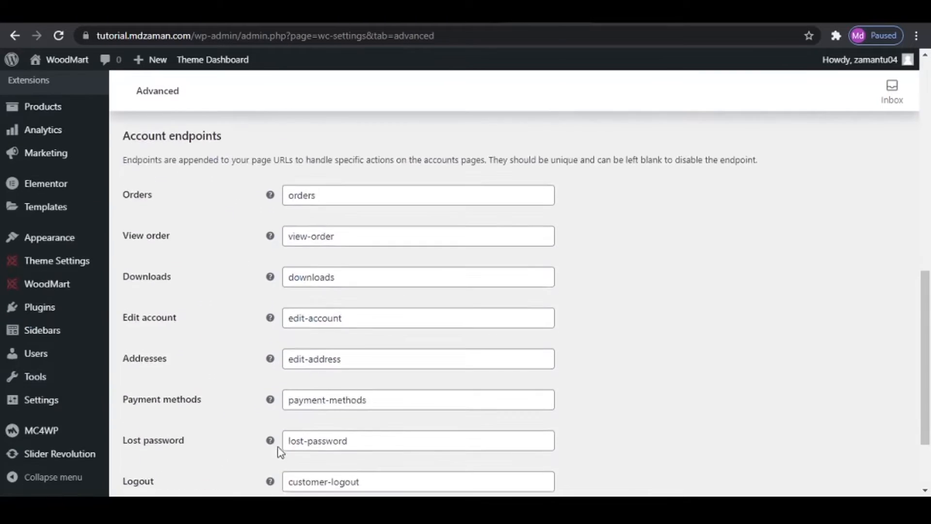
pyautogui.click(161, 426)
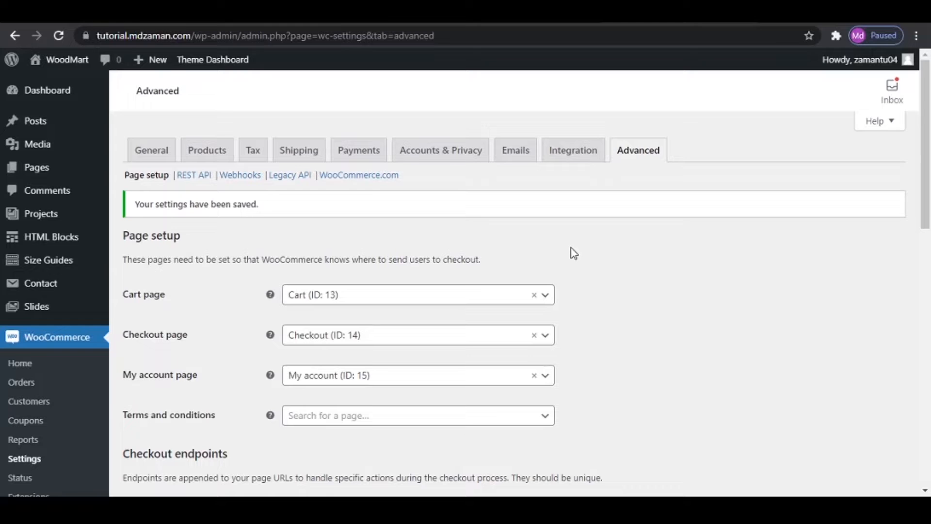
pyautogui.scroll(-4, 14, 308)
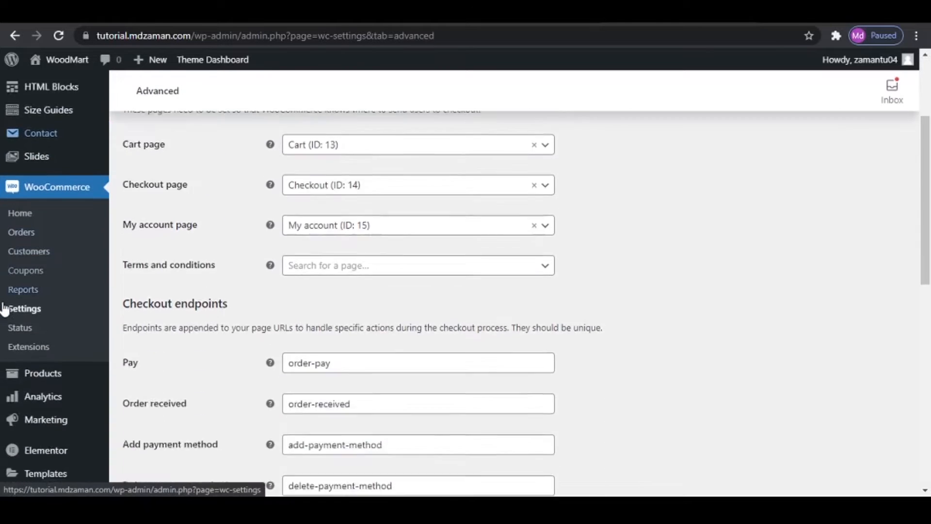
pyautogui.moveTo(39, 324)
pyautogui.click(166, 344)
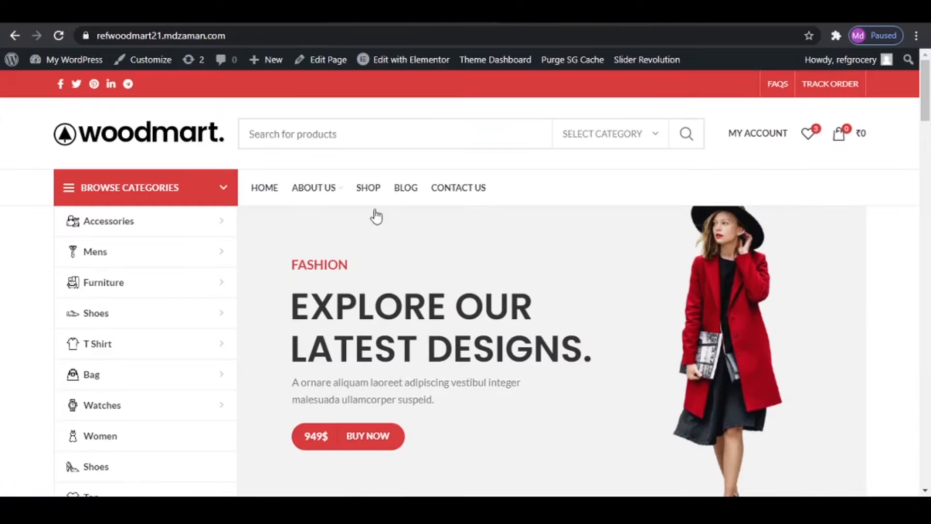
# - On the reference WoodMart store, open the Jeans category and view the Men Blue Mid-Rise Jeans product page
pyautogui.scroll(-8, 347, 262)
pyautogui.click(380, 270)
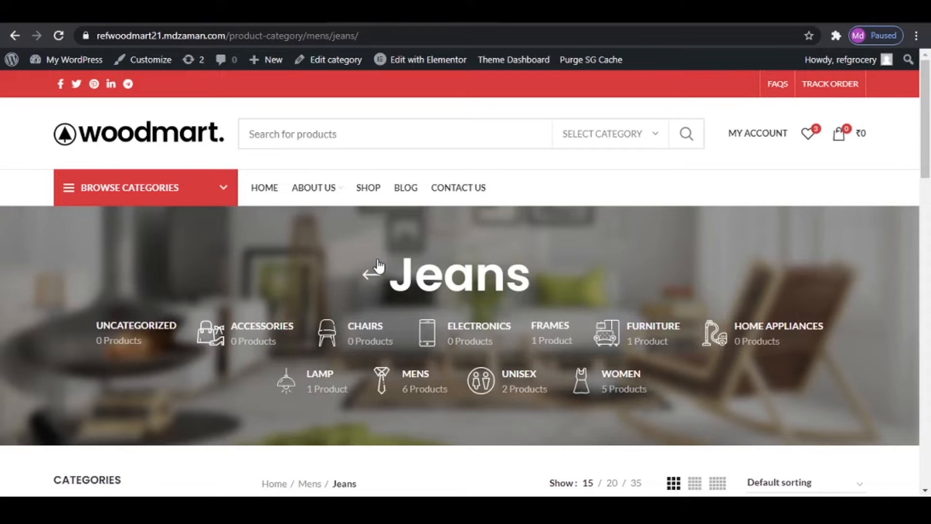
pyautogui.scroll(-5, 398, 266)
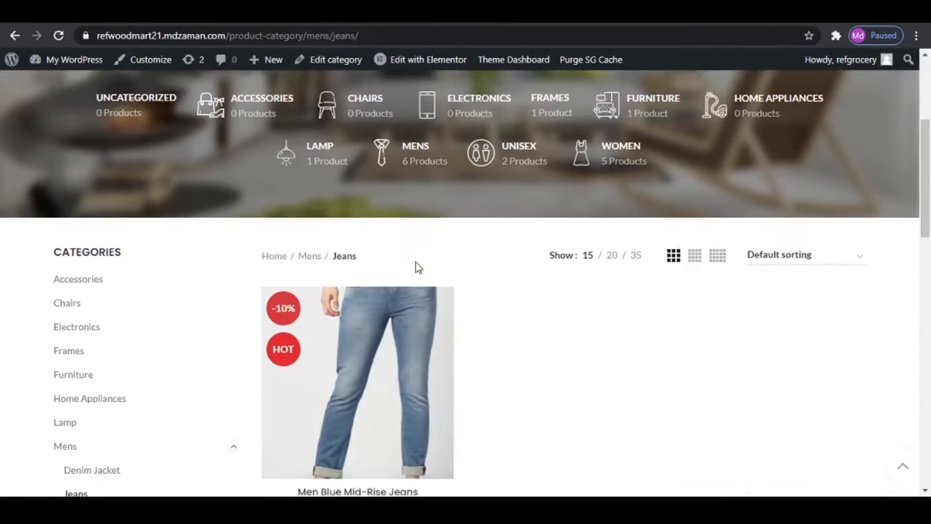
pyautogui.click(395, 305)
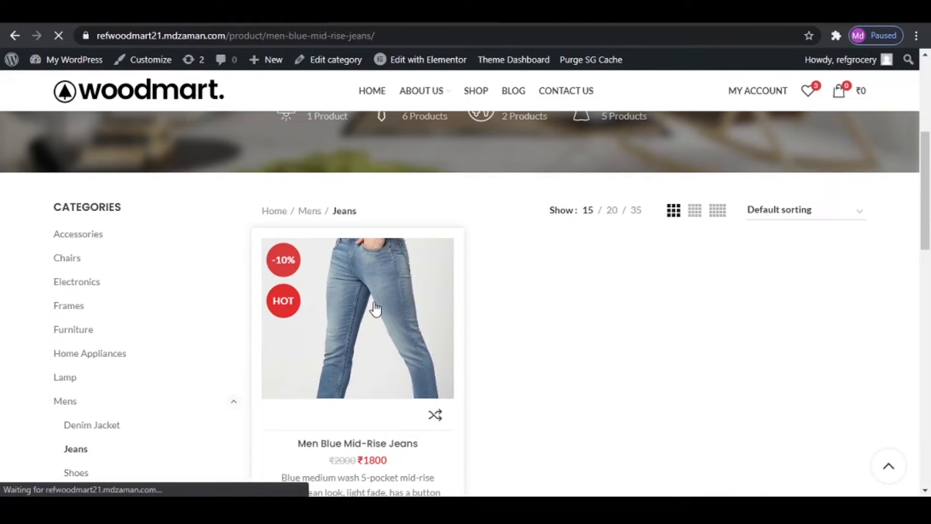
pyautogui.scroll(-4, 687, 338)
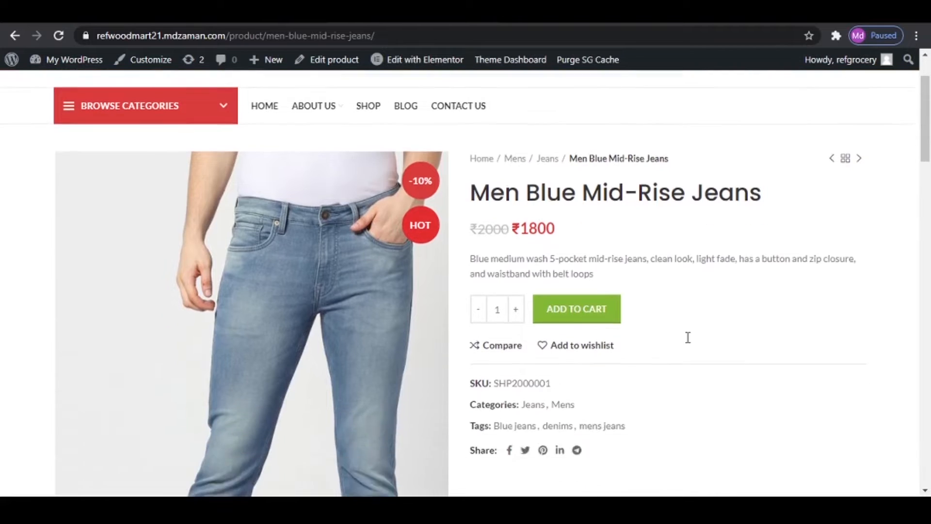
# - Copy the title Men Blue Mid-Rise Jeans from the reference product page into the new product's name
pyautogui.scroll(3, 617, 194)
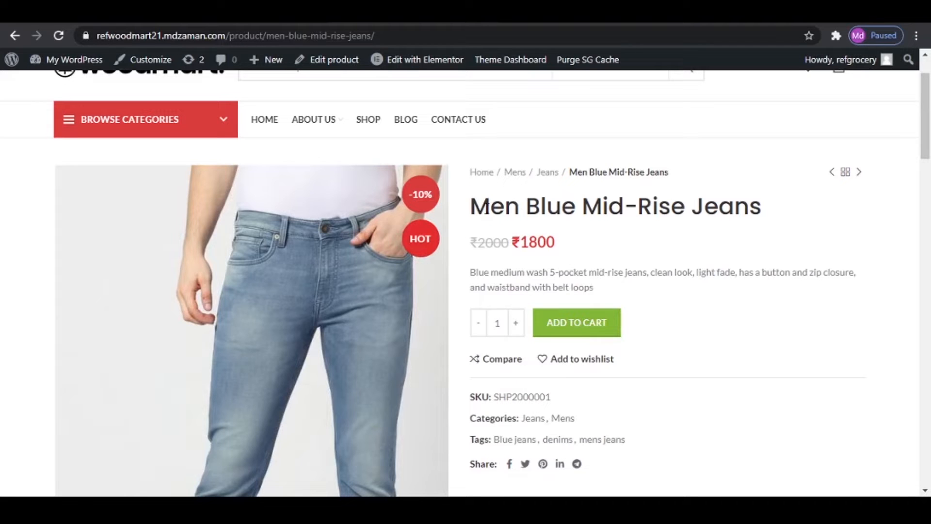
pyautogui.moveTo(469, 206); pyautogui.dragTo(758, 206)
pyautogui.rightClick(666, 206)
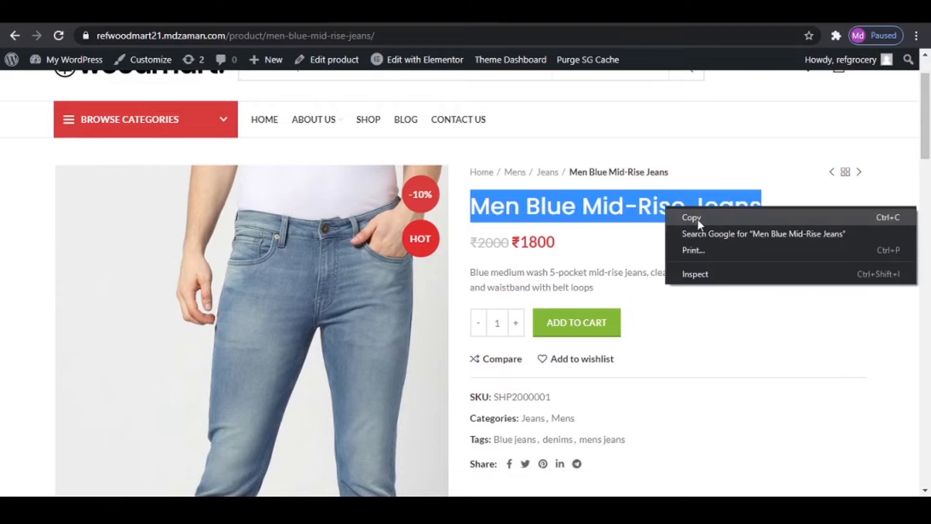
pyautogui.click(698, 219)
pyautogui.click(514, 14)
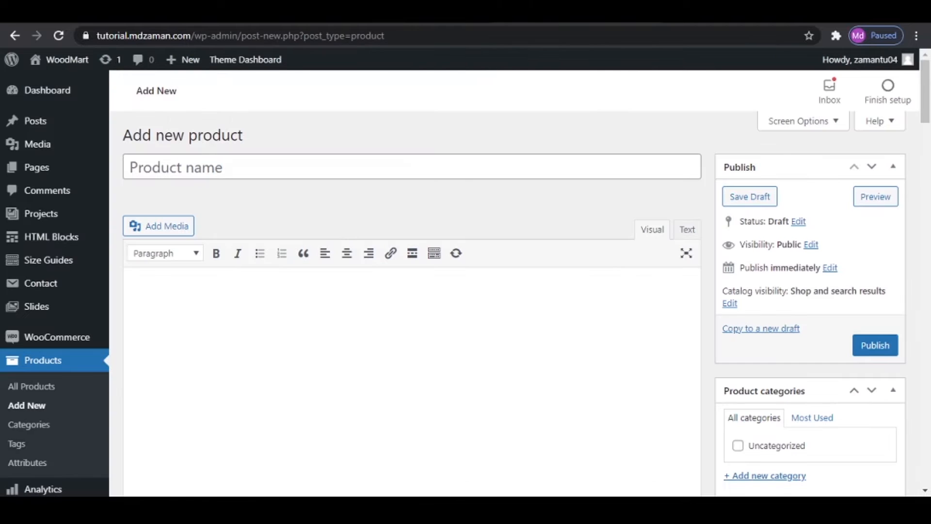
pyautogui.click(310, 168)
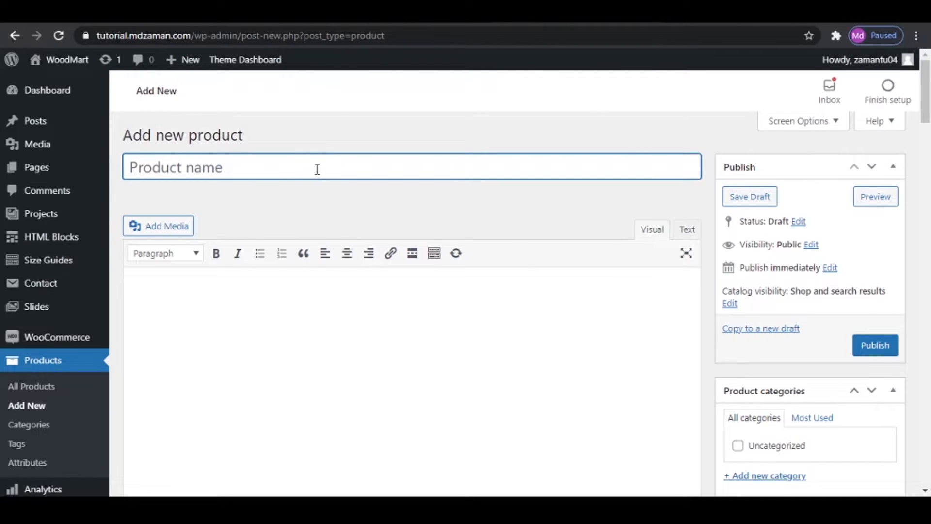
pyautogui.hotkey('ctrl', 'v')
pyautogui.click(310, 191)
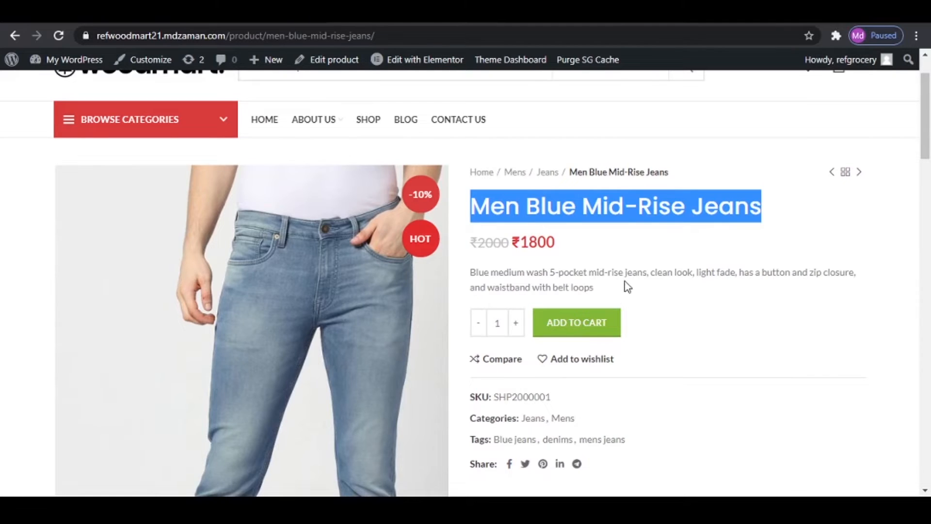
# - Copy the reference product's full description, from Product Details through Specifications, into the new product's main description
pyautogui.scroll(-10, 627, 285)
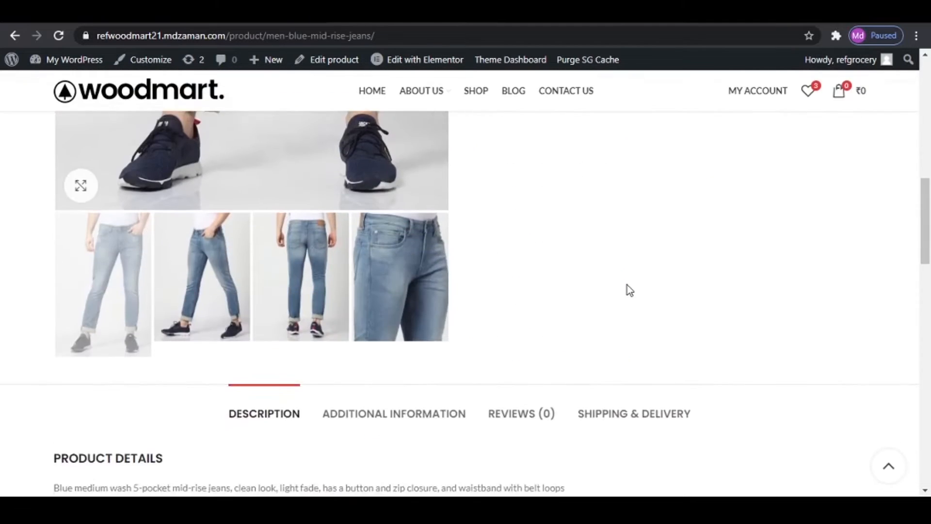
pyautogui.scroll(-10, 629, 290)
pyautogui.scroll(4, 630, 290)
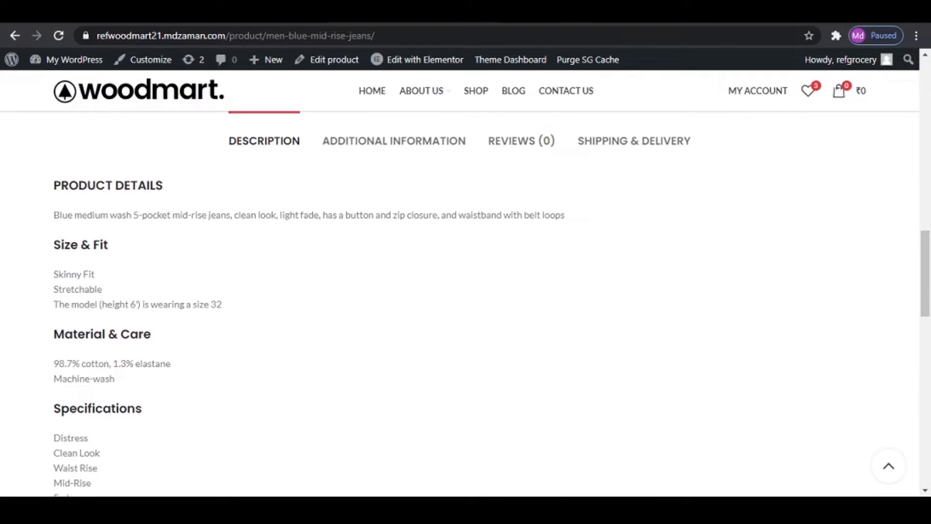
pyautogui.scroll(15, 572, 315)
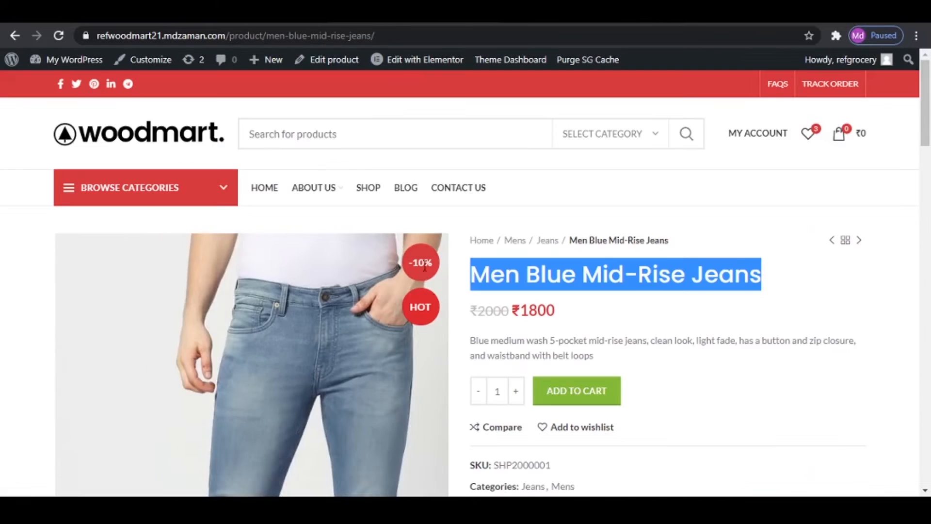
pyautogui.scroll(-12, 457, 329)
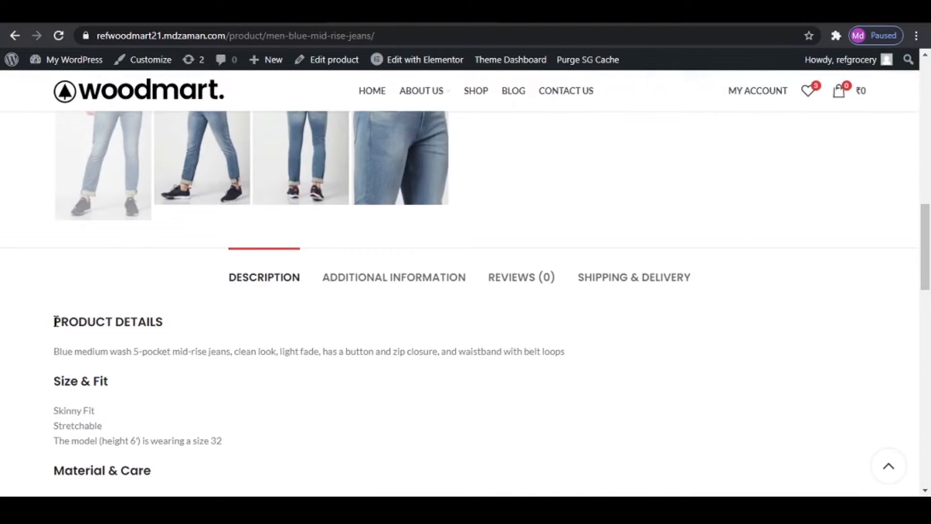
pyautogui.moveTo(54, 318); pyautogui.dragTo(307, 272)
pyautogui.scroll(-6, 306, 426)
pyautogui.rightClick(82, 216)
pyautogui.click(127, 224)
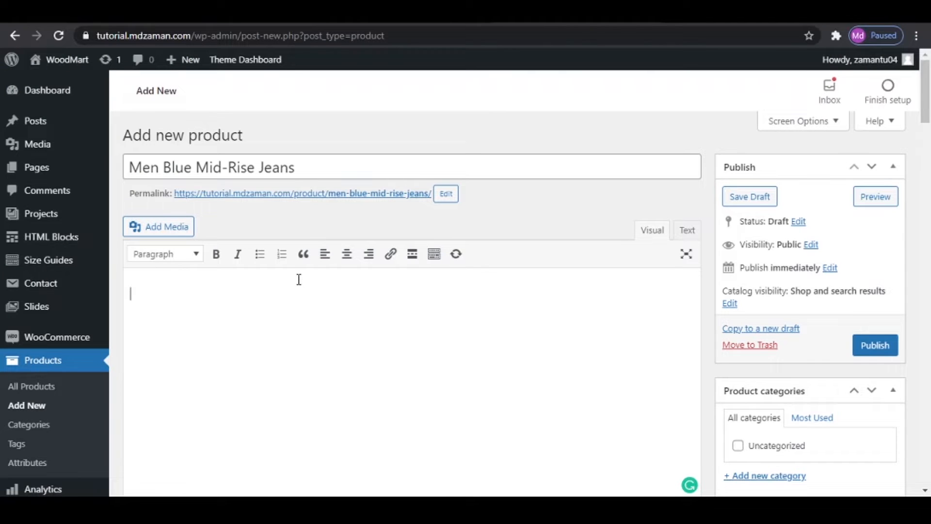
pyautogui.rightClick(299, 279)
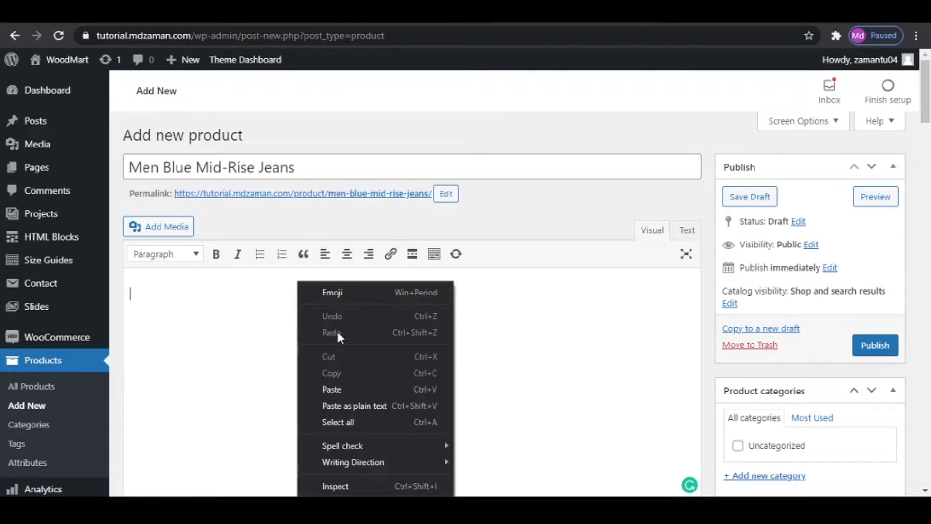
pyautogui.click(350, 385)
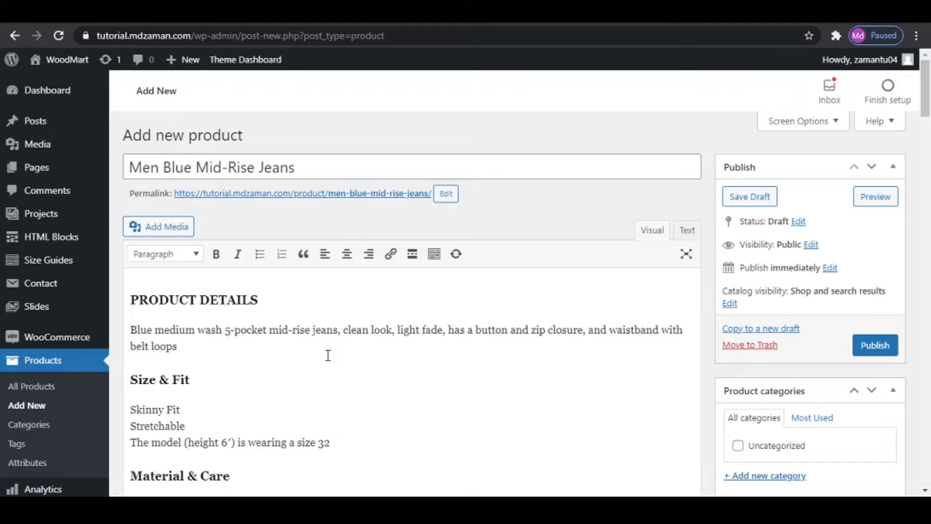
# - Open the Elementor settings in a new browser tab and switch to it
pyautogui.scroll(-2, 69, 357)
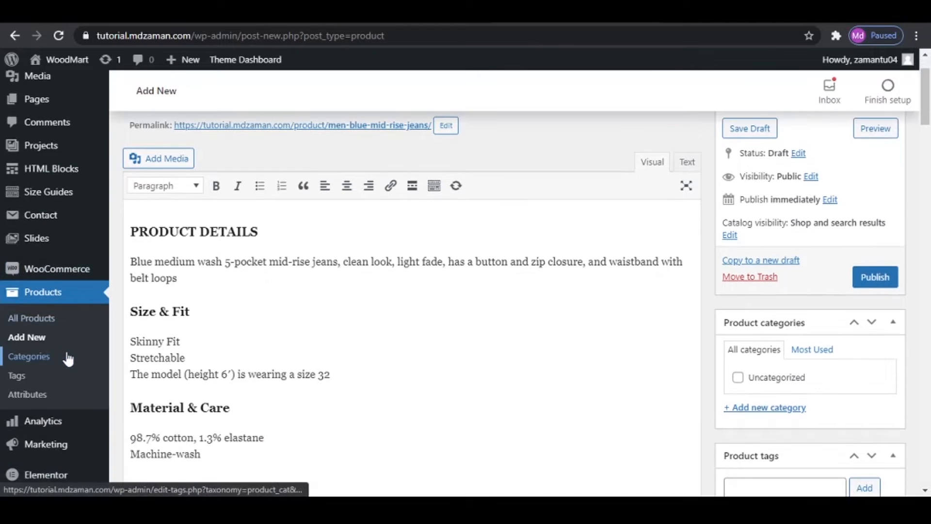
pyautogui.rightClick(45, 474)
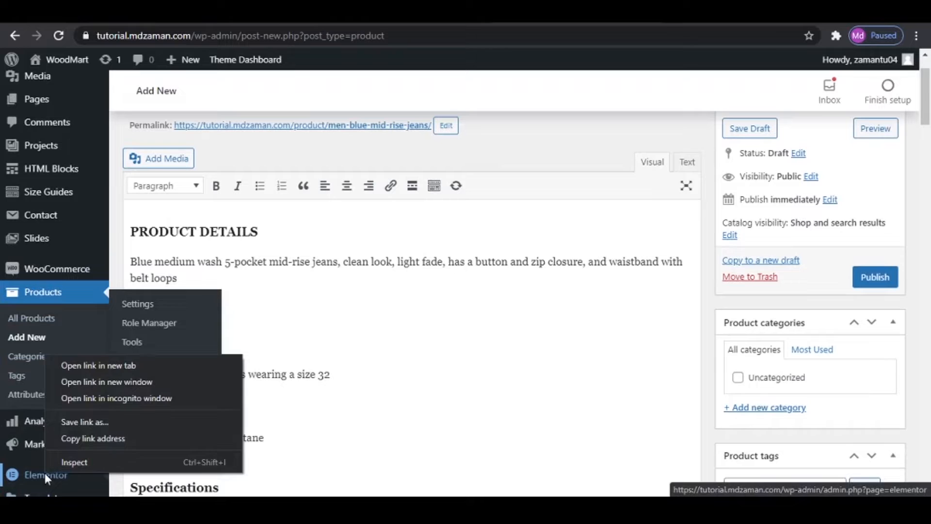
pyautogui.click(138, 371)
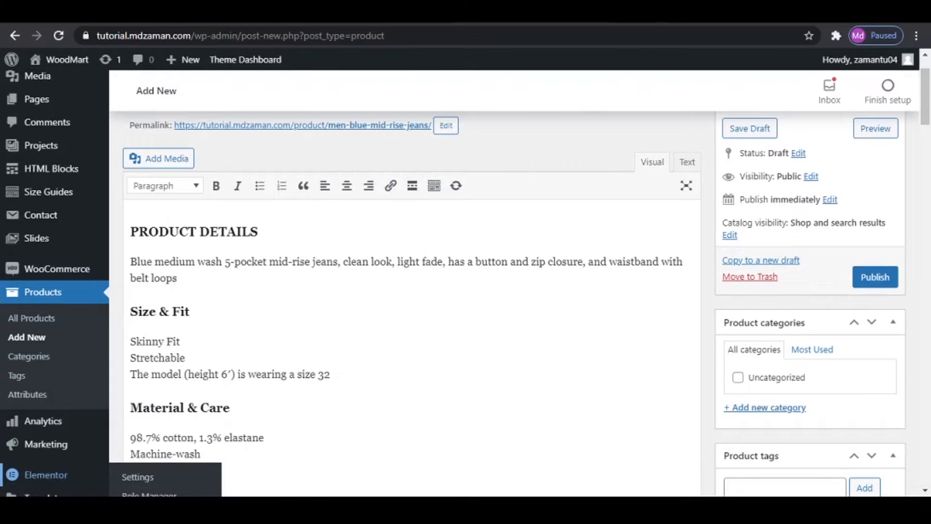
pyautogui.click(641, 13)
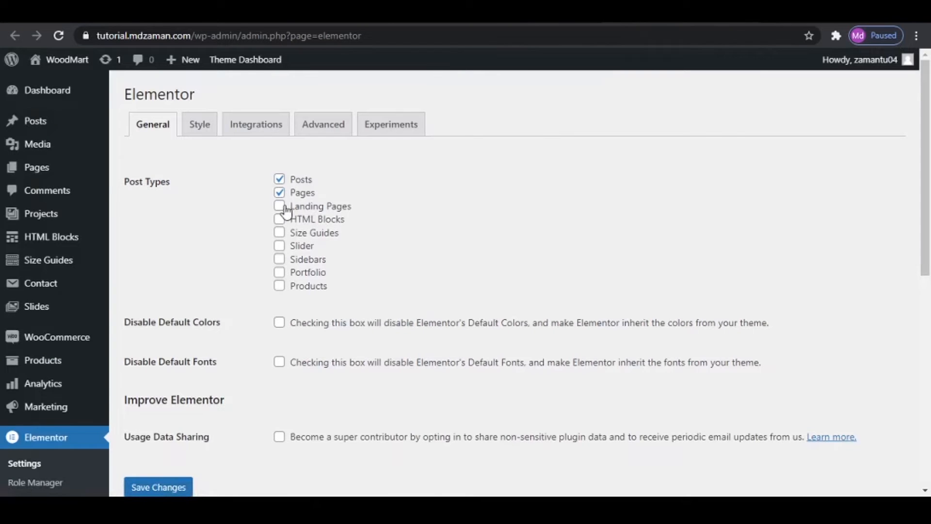
# - Enable Elementor for Products, Portfolio, Sidebars, Slider, Size Guides, HTML Blocks and Landing Pages, and save the changes
pyautogui.click(279, 287)
pyautogui.click(280, 271)
pyautogui.click(280, 260)
pyautogui.click(279, 246)
pyautogui.click(279, 233)
pyautogui.click(280, 219)
pyautogui.click(280, 207)
pyautogui.click(178, 490)
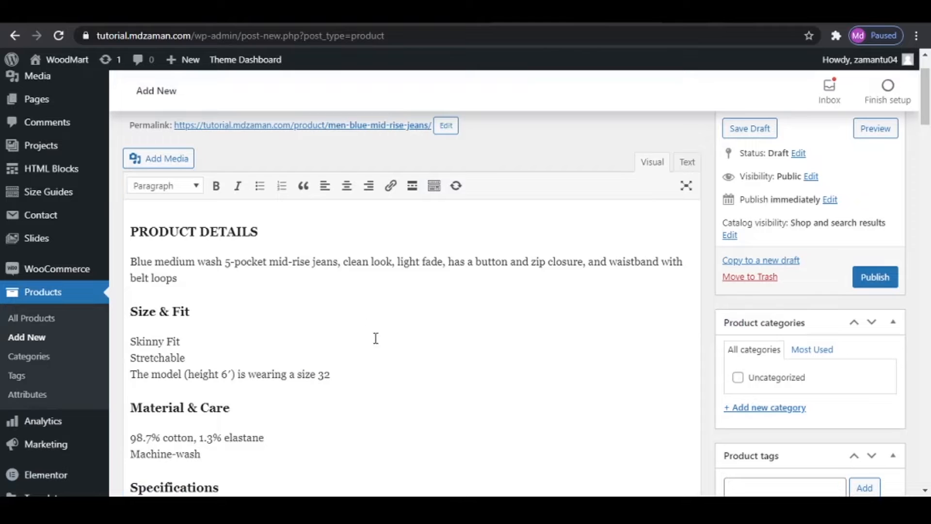
# - Reload the new product page, discarding its unsaved content
pyautogui.scroll(2, 424, 310)
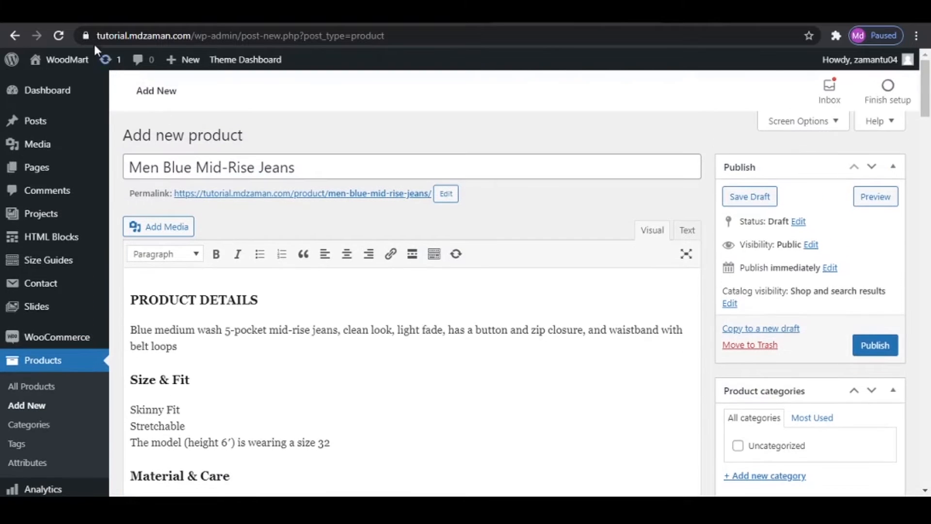
pyautogui.click(58, 35)
pyautogui.click(528, 116)
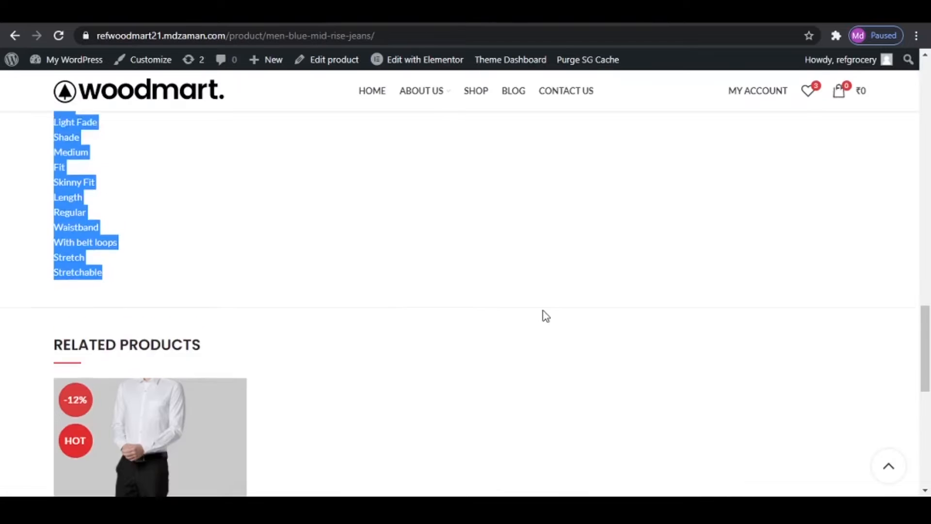
# - Name the reloaded new product Men Blue Mid-Rise Jeans using the title copied from the reference product page
pyautogui.scroll(10, 545, 316)
pyautogui.moveTo(471, 275); pyautogui.dragTo(762, 283)
pyautogui.rightClick(680, 269)
pyautogui.click(710, 276)
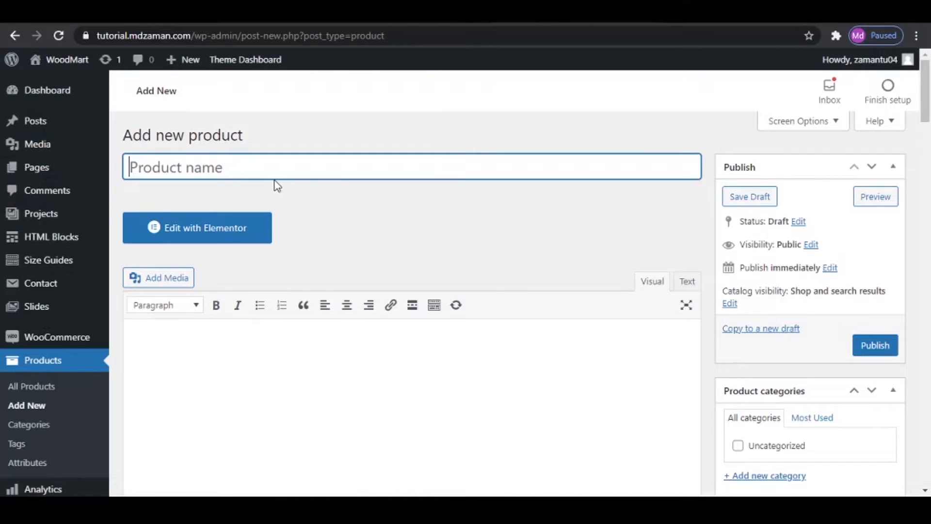
pyautogui.hotkey('ctrl', 'v')
pyautogui.click(336, 386)
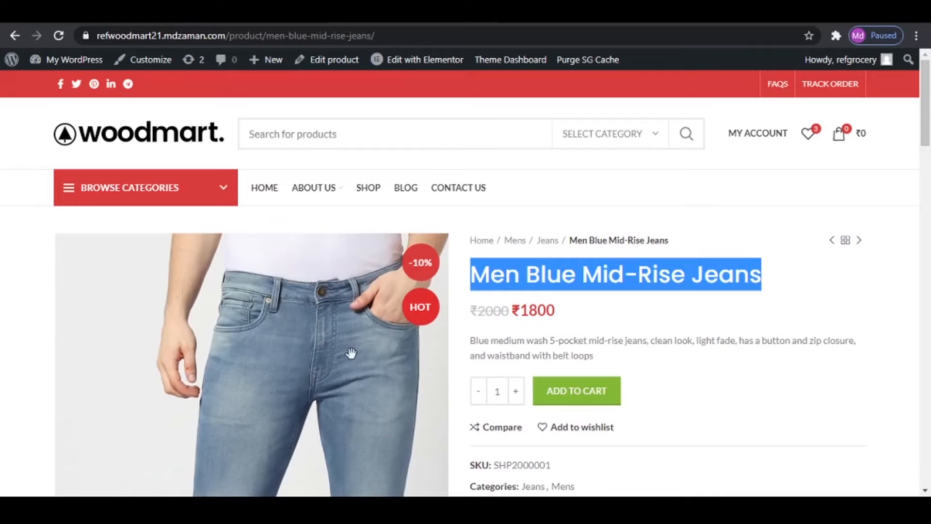
# - Fill the Men Blue Mid-Rise Jeans description with the copied reference text, from Product Details through Specifications
pyautogui.scroll(-10, 354, 360)
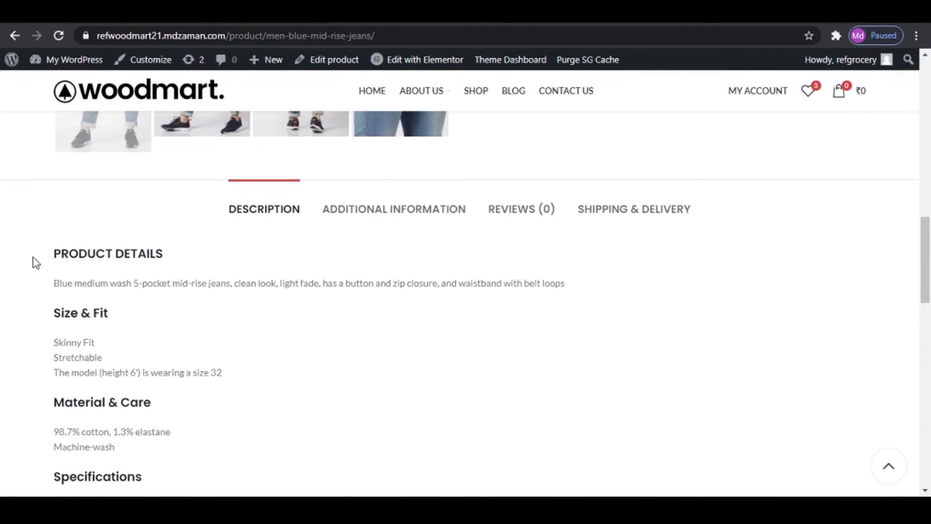
pyautogui.moveTo(36, 262); pyautogui.dragTo(362, 451)
pyautogui.scroll(-5, 360, 441)
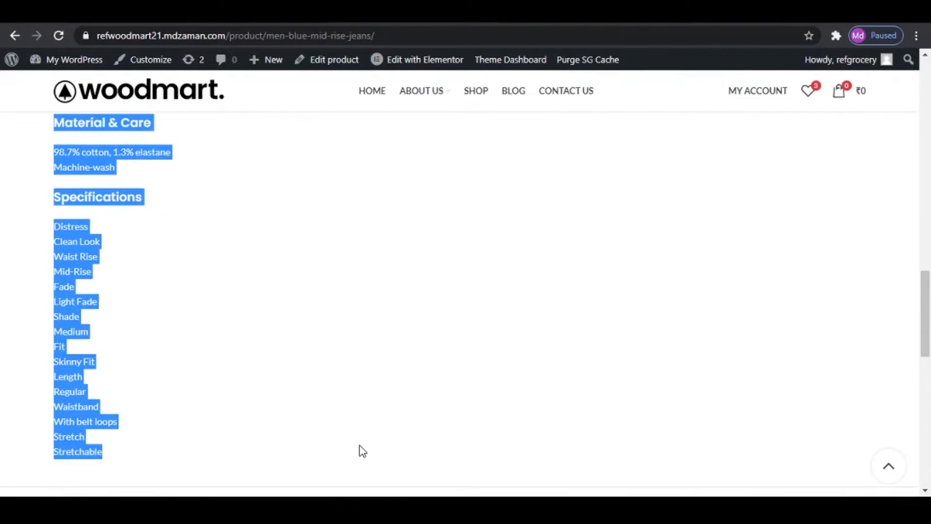
pyautogui.rightClick(87, 361)
pyautogui.click(140, 369)
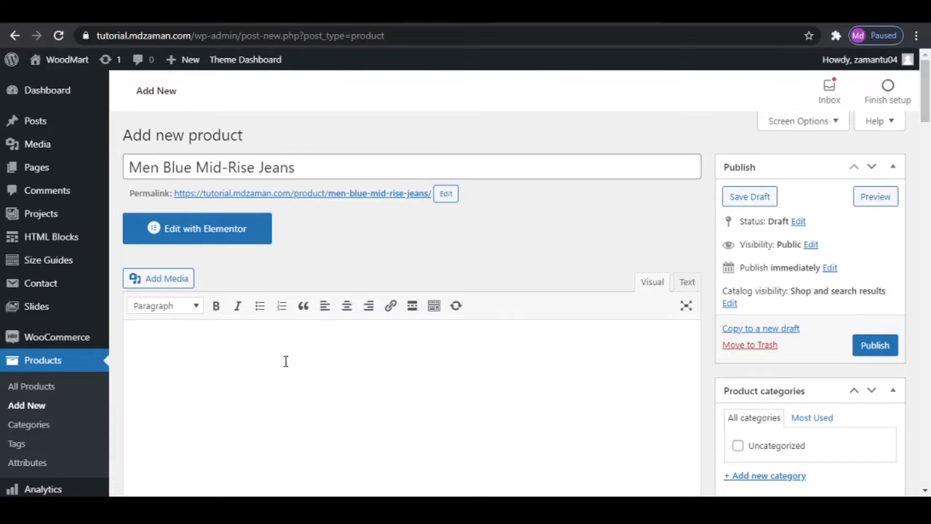
pyautogui.rightClick(285, 361)
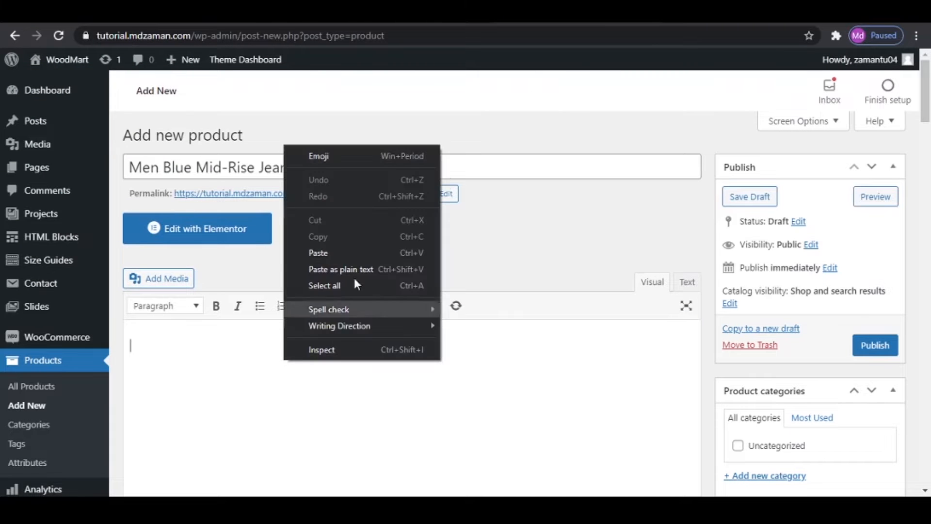
pyautogui.click(354, 253)
# - Choose Simple product as the product type in the product data
pyautogui.scroll(-13, 505, 397)
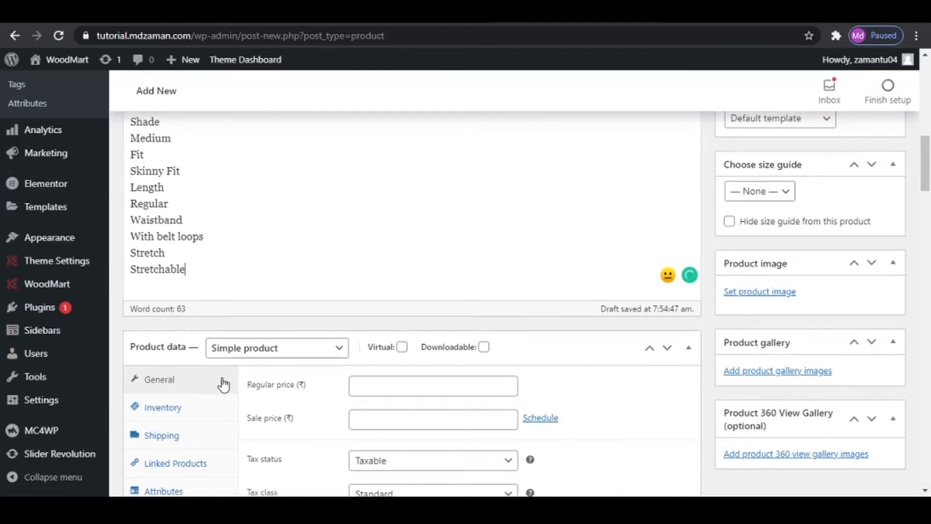
pyautogui.scroll(-3, 223, 383)
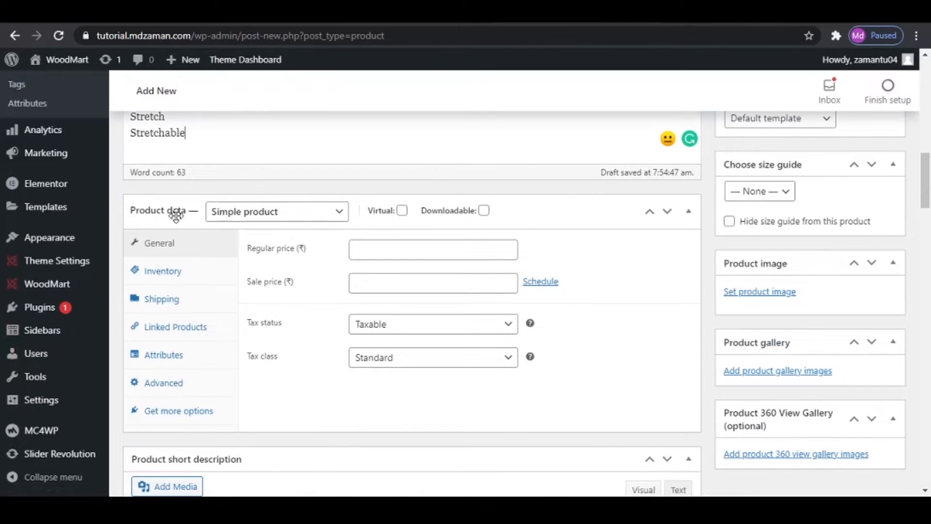
pyautogui.click(318, 214)
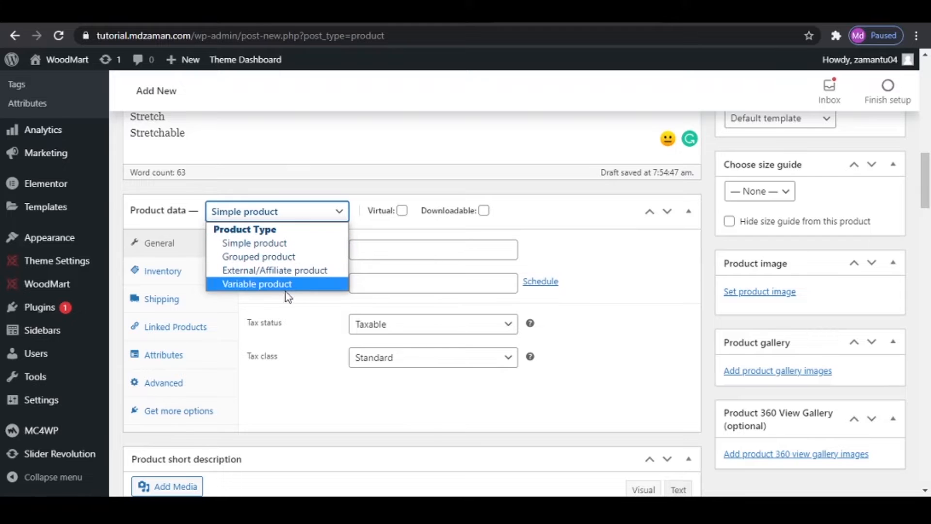
pyautogui.click(281, 247)
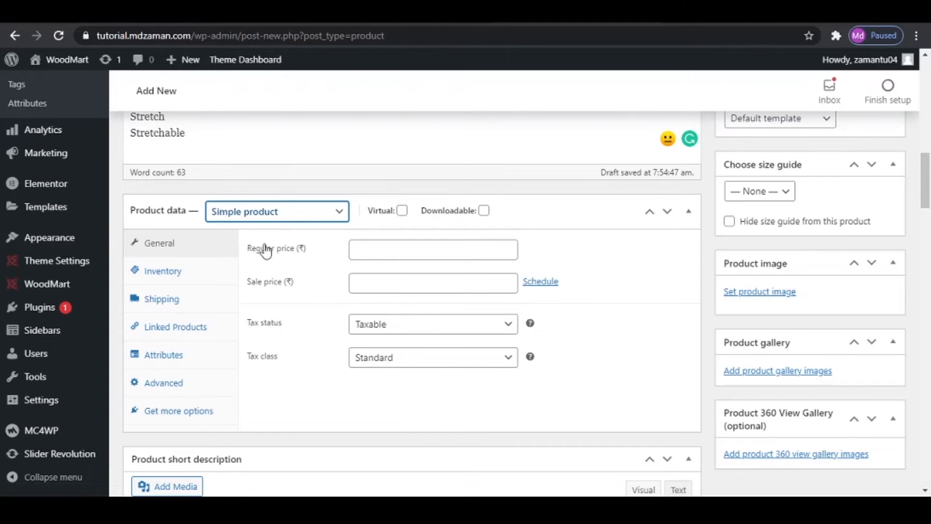
# - Set the product's regular price to ₹2000 and its sale price to ₹1800
pyautogui.click(368, 256)
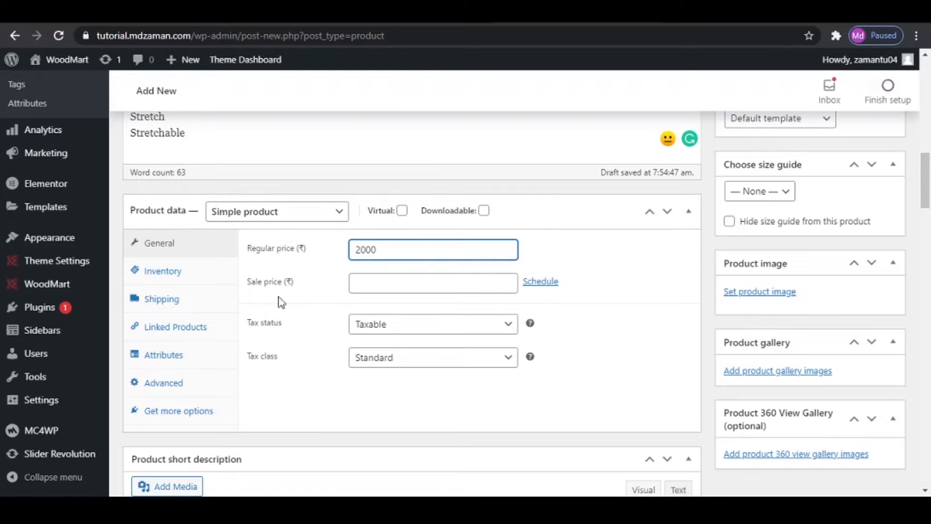
pyautogui.click(366, 285)
pyautogui.write('1')
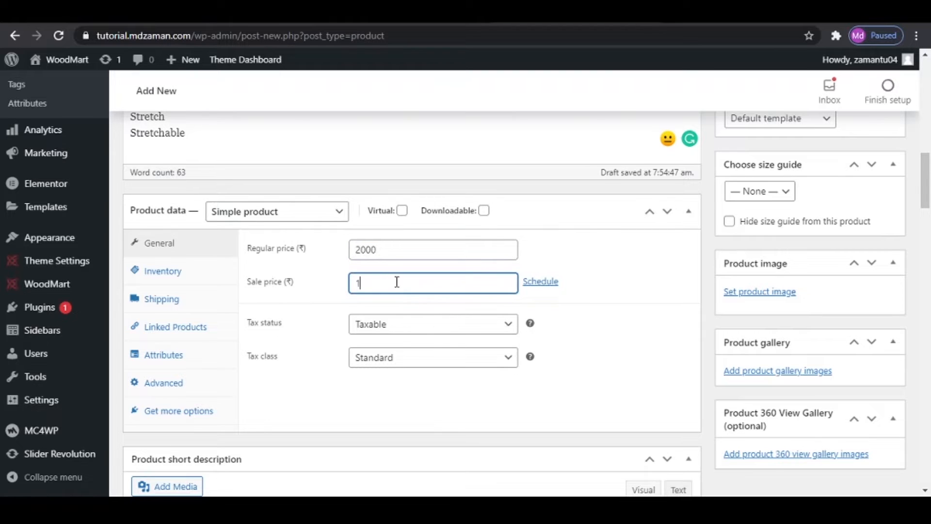
pyautogui.write('800')
# - Try scheduling the sale price from 2021-06-03 to 2021-06-30, and cancel the schedule
pyautogui.click(553, 284)
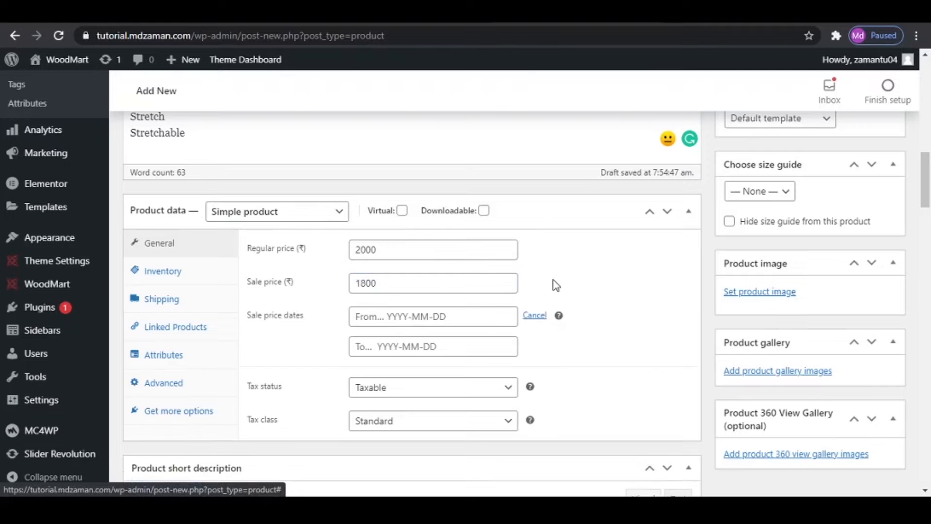
pyautogui.click(382, 315)
pyautogui.click(437, 392)
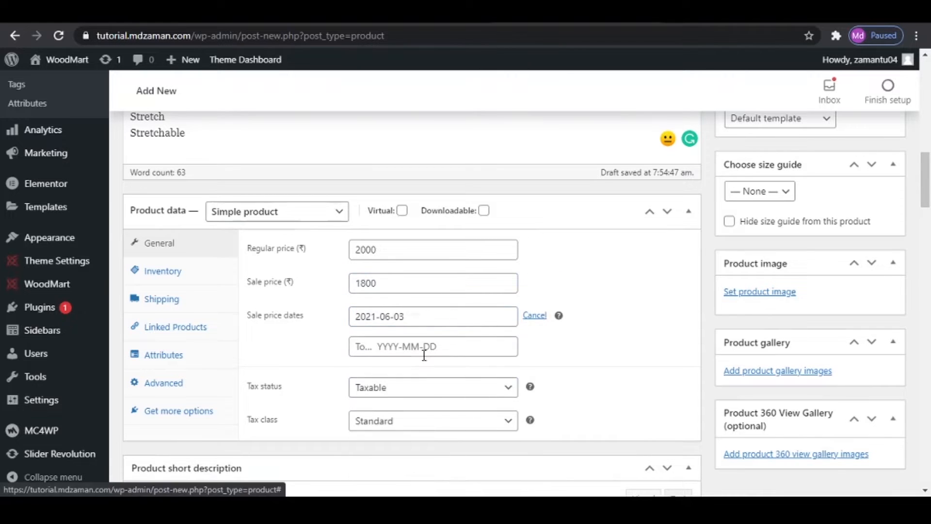
pyautogui.click(419, 353)
pyautogui.click(414, 302)
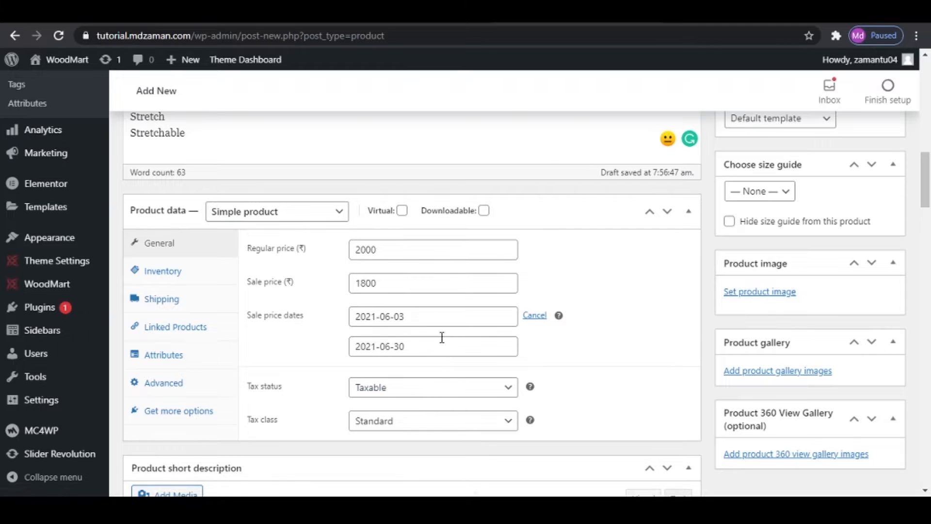
pyautogui.click(535, 316)
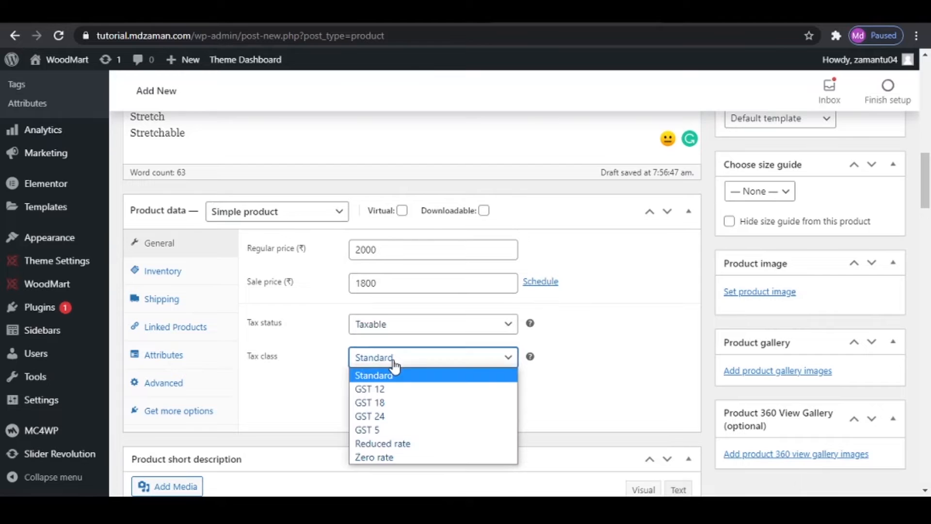
# - Set the product's tax class to GST 12
pyautogui.click(391, 389)
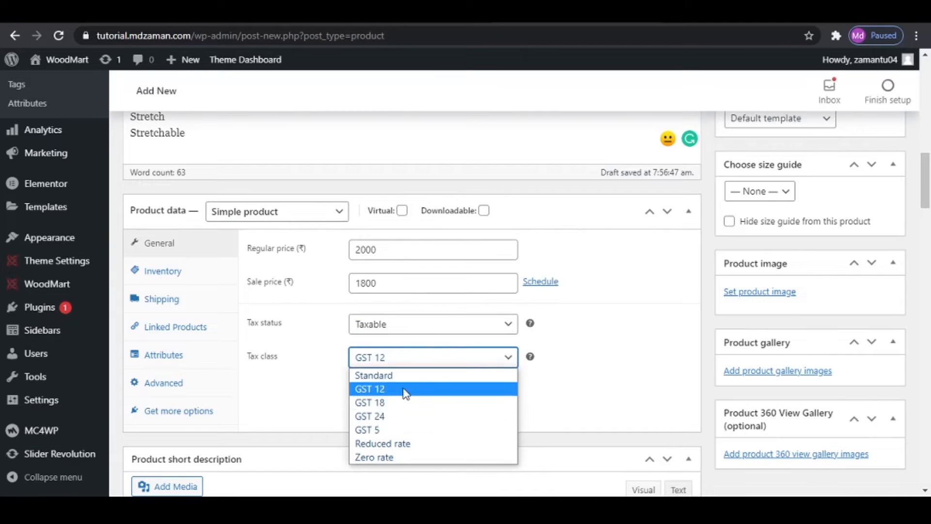
pyautogui.click(354, 379)
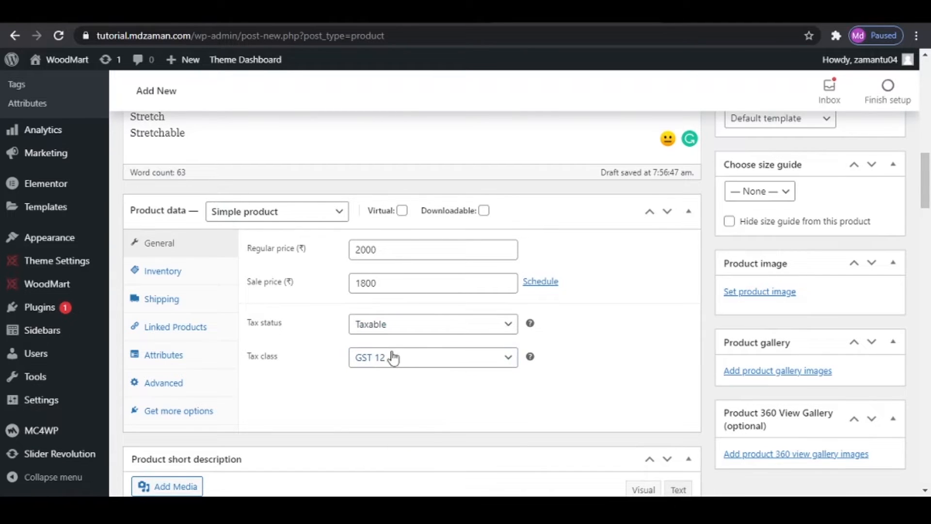
# - Copy the SKU SHP2000001 from the reference product page into the product's inventory data
pyautogui.click(184, 277)
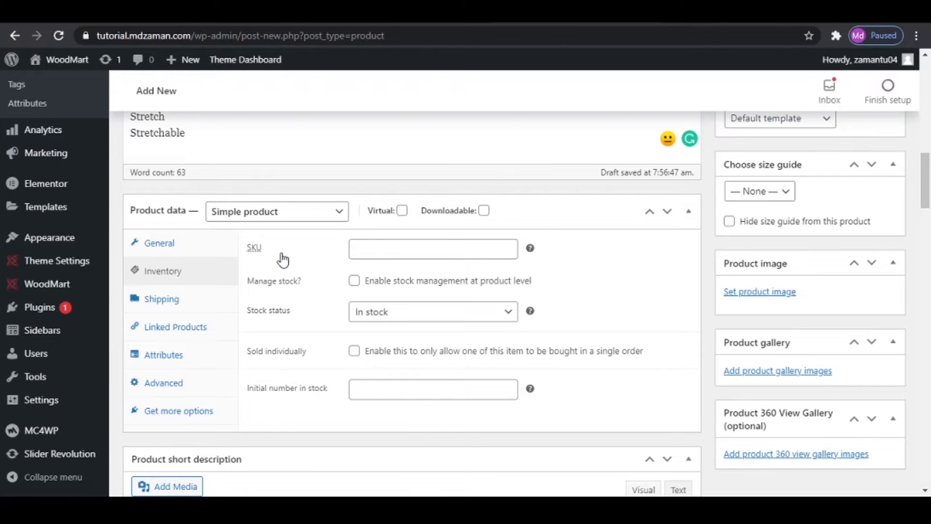
pyautogui.click(450, 244)
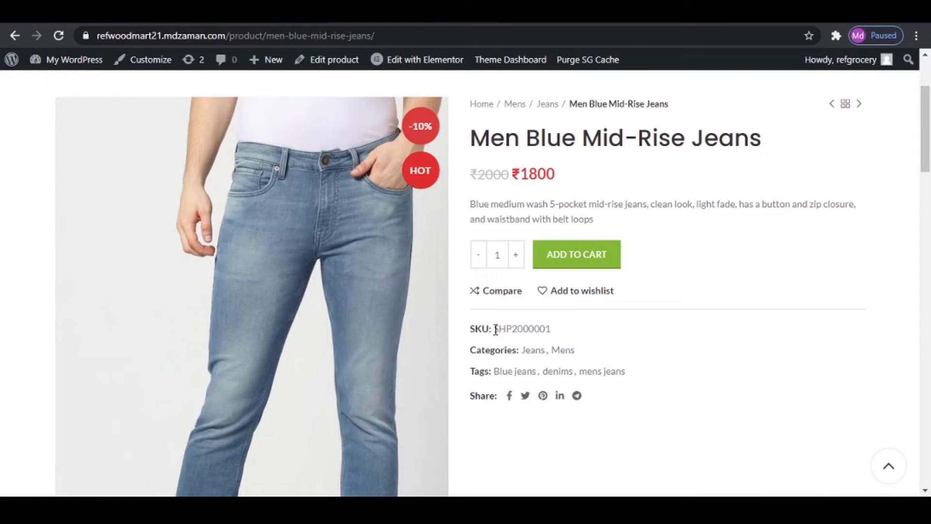
pyautogui.moveTo(495, 329); pyautogui.dragTo(571, 335)
pyautogui.rightClick(531, 328)
pyautogui.click(557, 337)
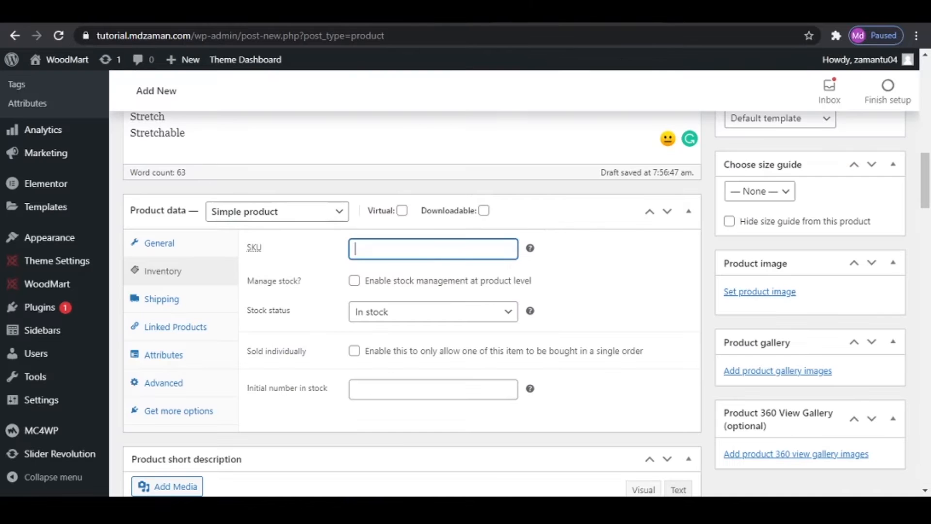
pyautogui.hotkey('ctrl', 'v')
# - Try product-level stock management with a quantity of 100 and a low stock threshold of 2, and disable it
pyautogui.click(354, 281)
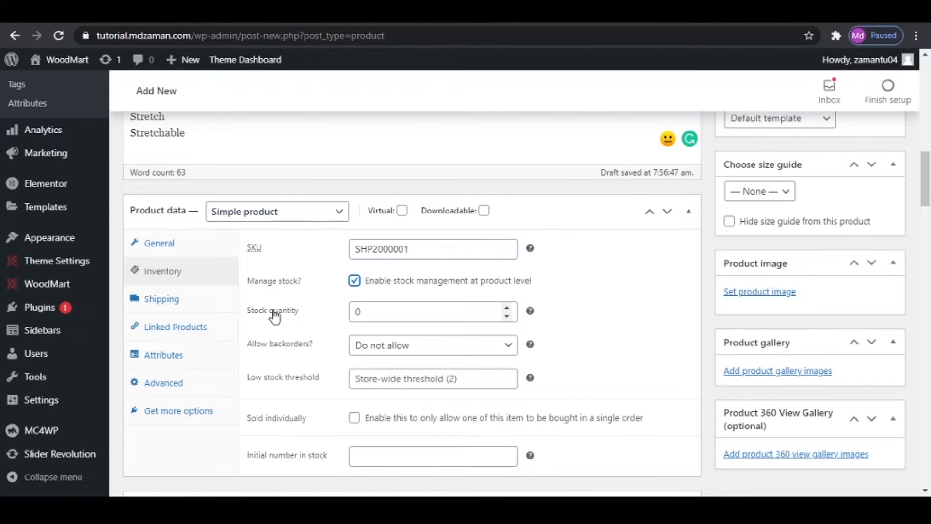
pyautogui.click(322, 313)
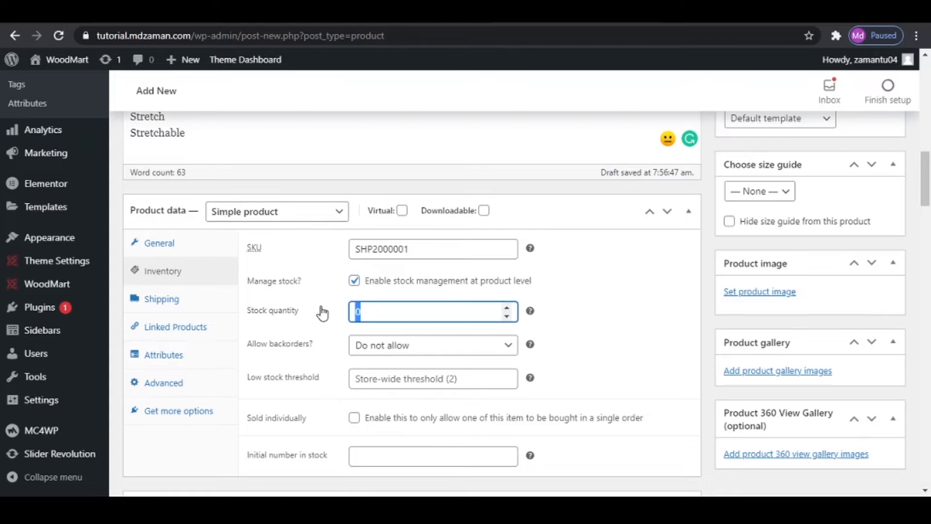
pyautogui.write('100')
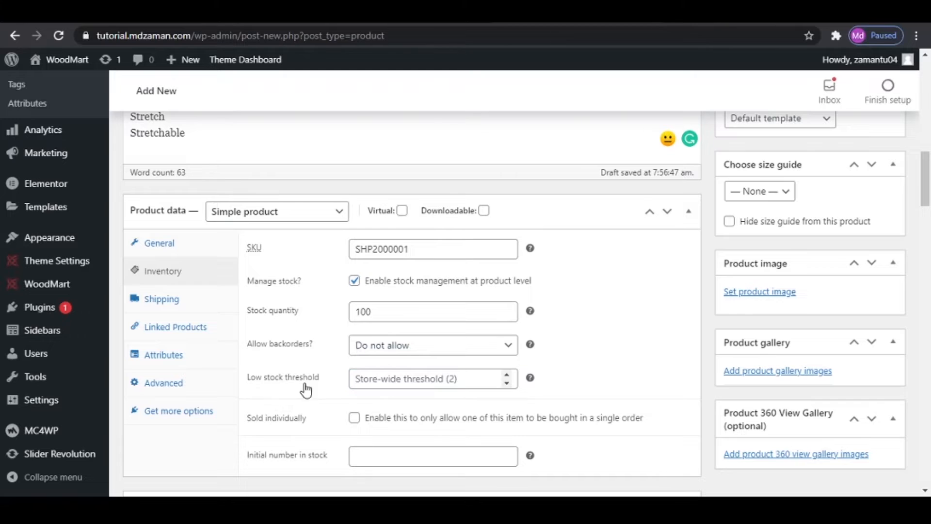
pyautogui.click(391, 378)
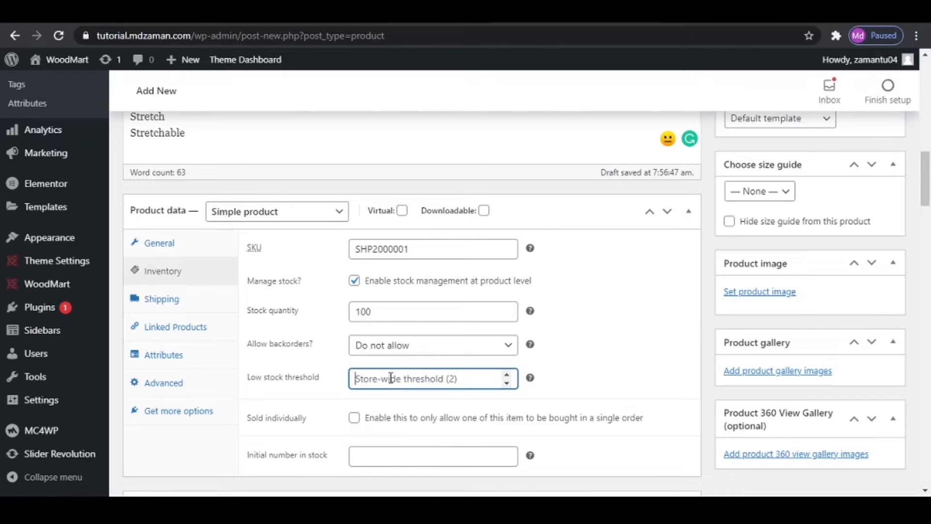
pyautogui.write('2')
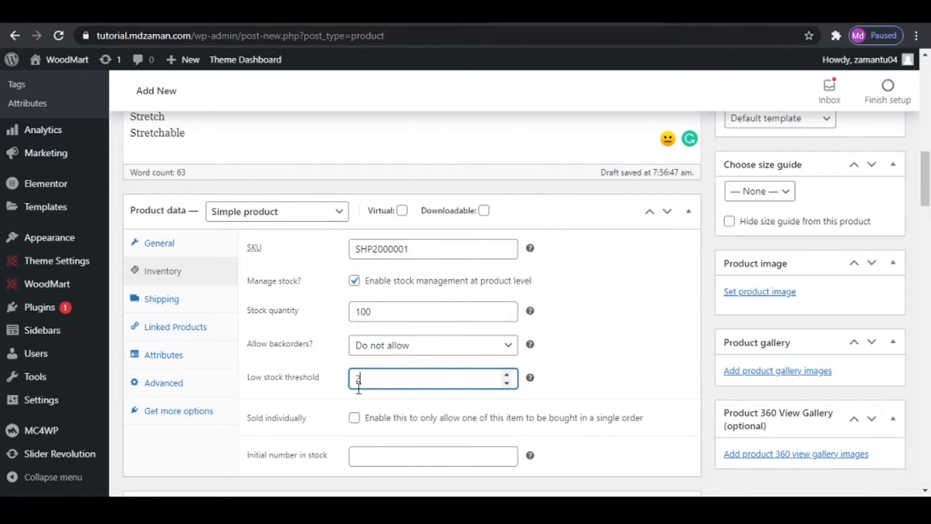
pyautogui.click(354, 281)
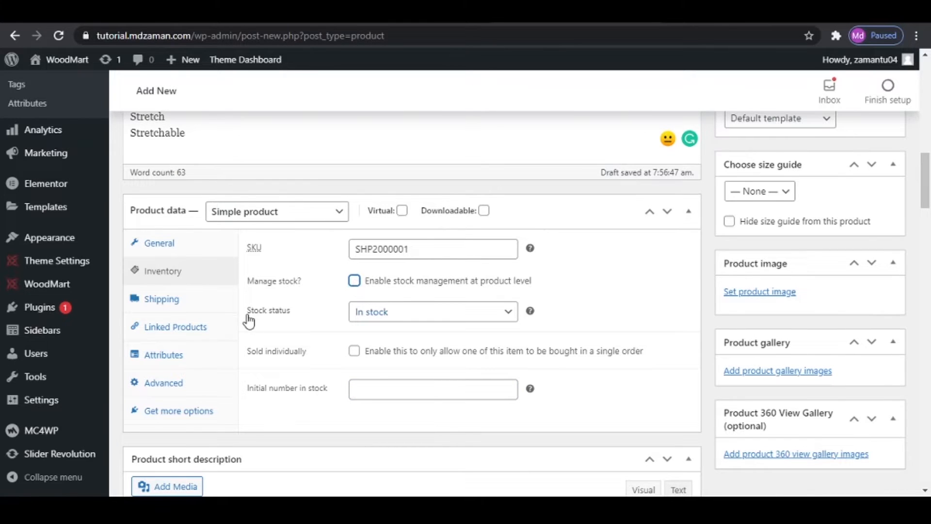
pyautogui.click(387, 320)
pyautogui.click(631, 323)
# - Choose No shipping class in the product's shipping data
pyautogui.click(164, 303)
pyautogui.click(307, 253)
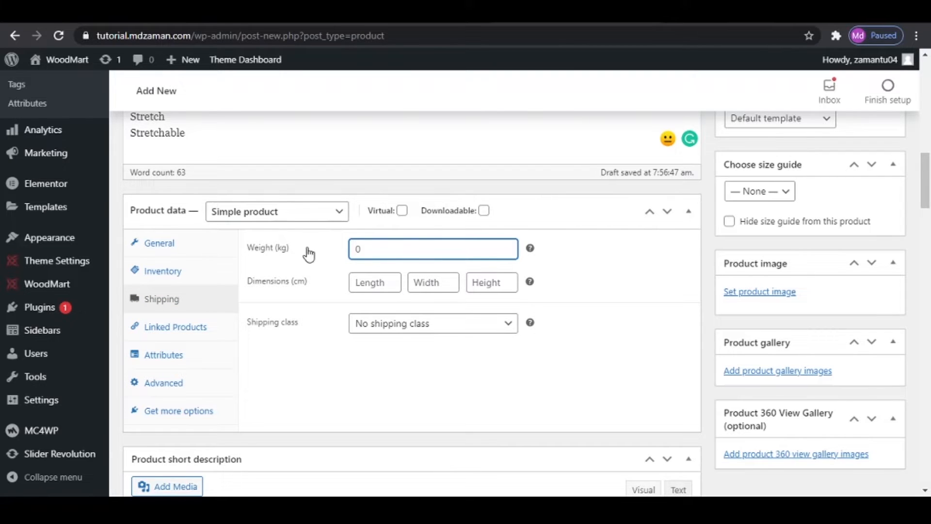
pyautogui.click(427, 302)
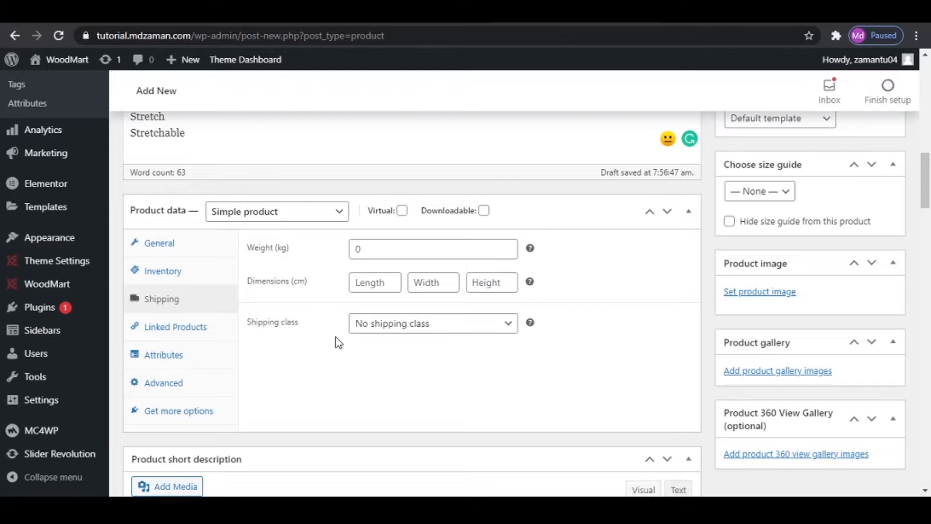
pyautogui.click(427, 324)
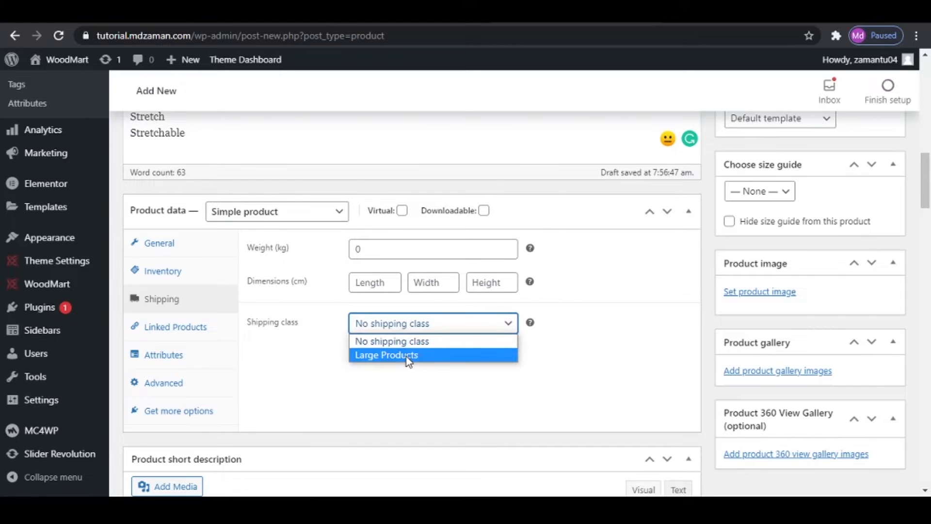
pyautogui.click(395, 343)
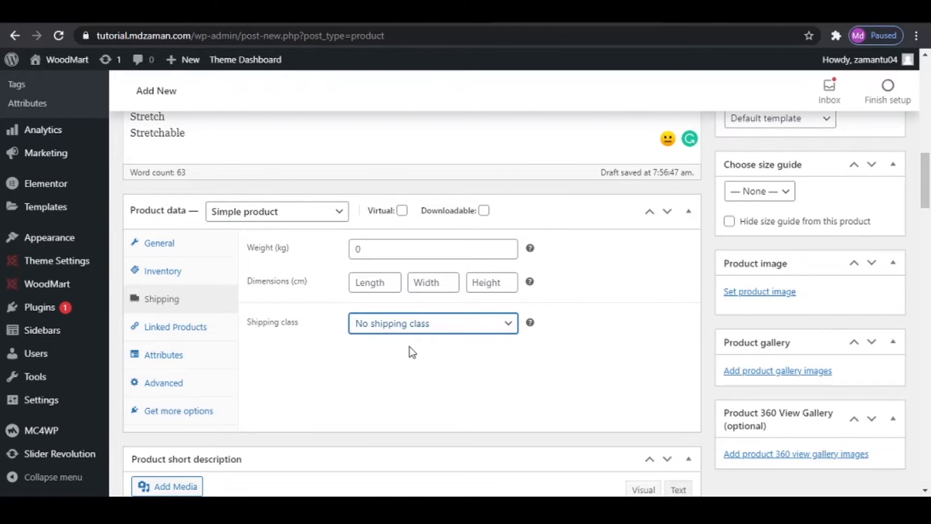
pyautogui.click(409, 332)
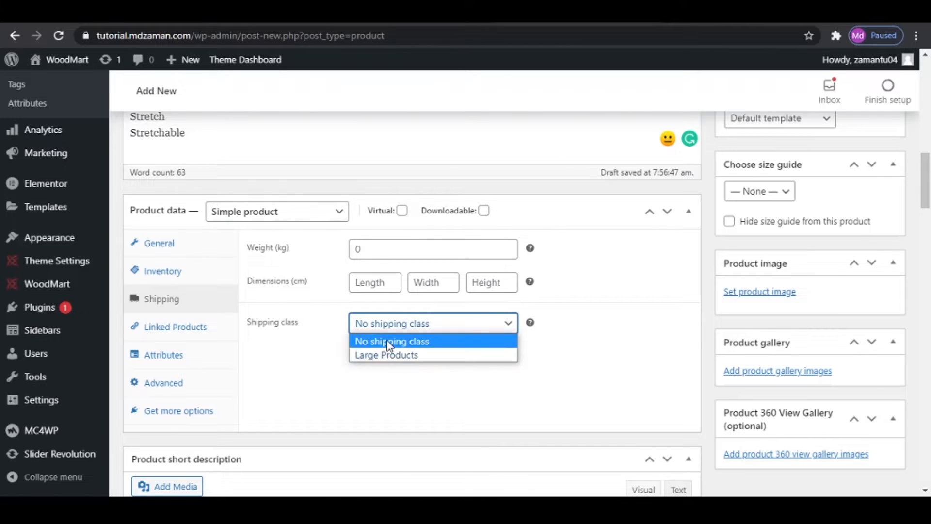
pyautogui.click(389, 346)
pyautogui.click(463, 360)
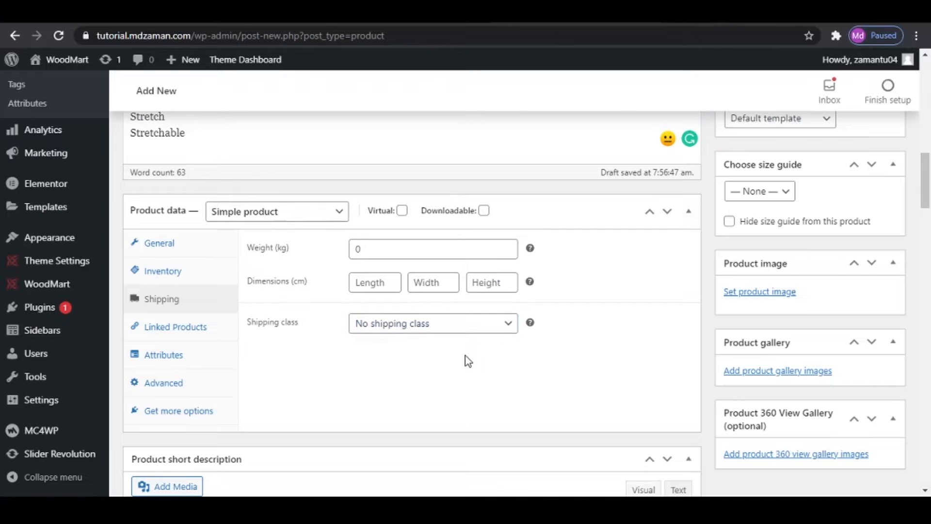
# - Look at the product's upsell and cross-sell options and its attribute settings
pyautogui.click(173, 334)
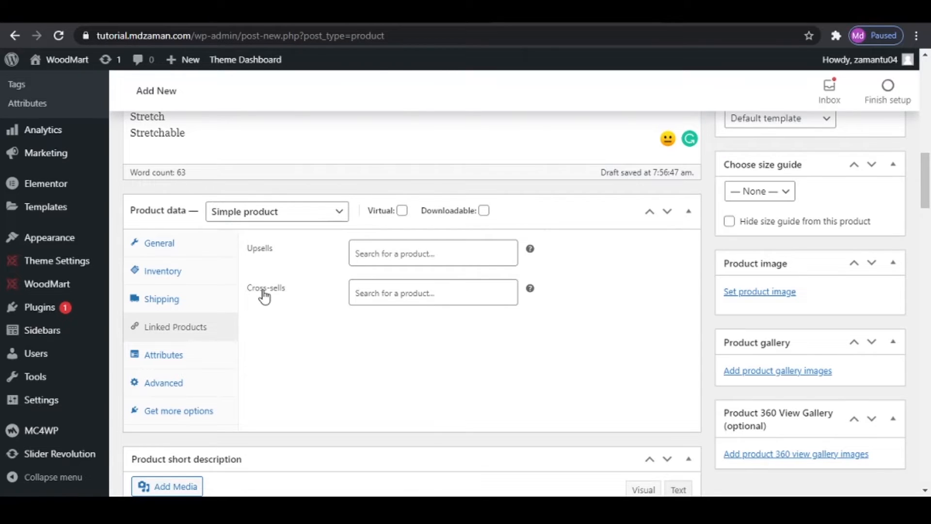
pyautogui.click(370, 254)
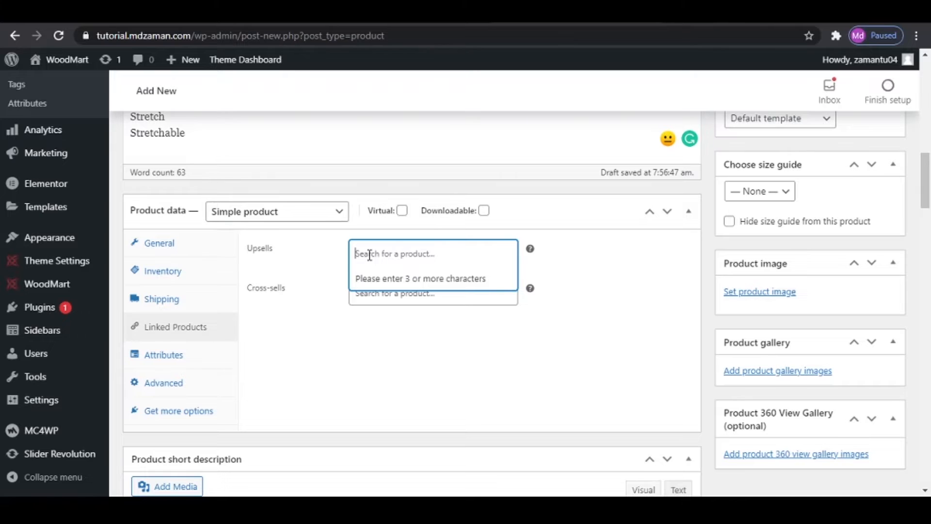
pyautogui.click(173, 355)
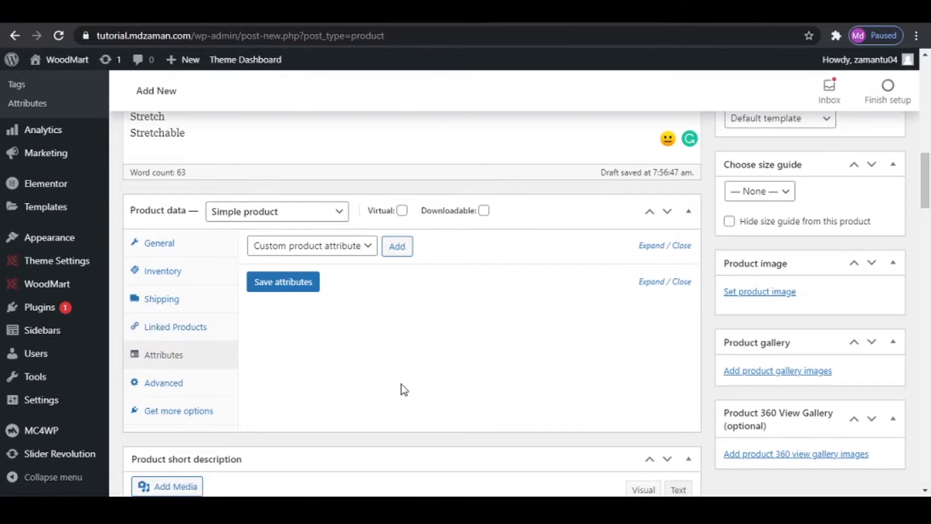
# - Fill the product short description with the text copied from the reference page, from "Blue medium wash" to "belt loops"
pyautogui.scroll(-5, 403, 388)
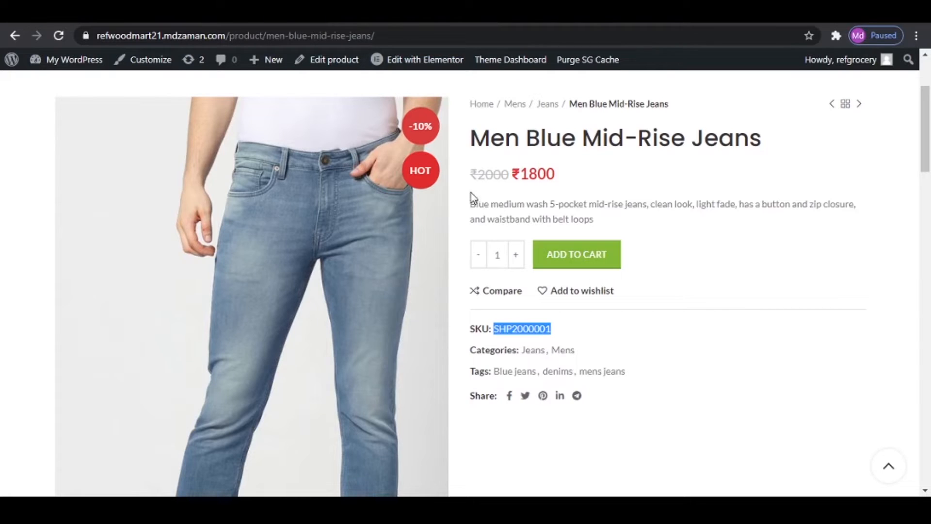
pyautogui.doubleClick(478, 204)
pyautogui.moveTo(507, 207); pyautogui.dragTo(660, 219)
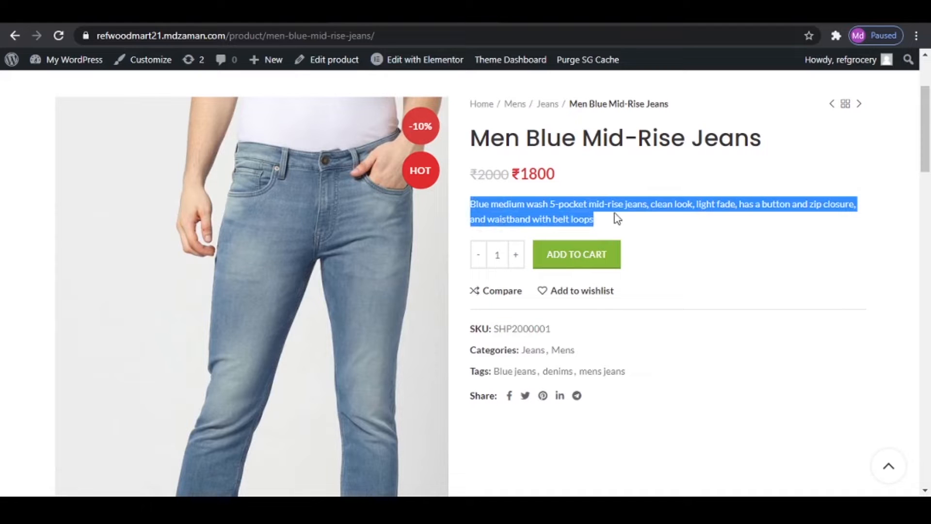
pyautogui.rightClick(559, 201)
pyautogui.click(606, 215)
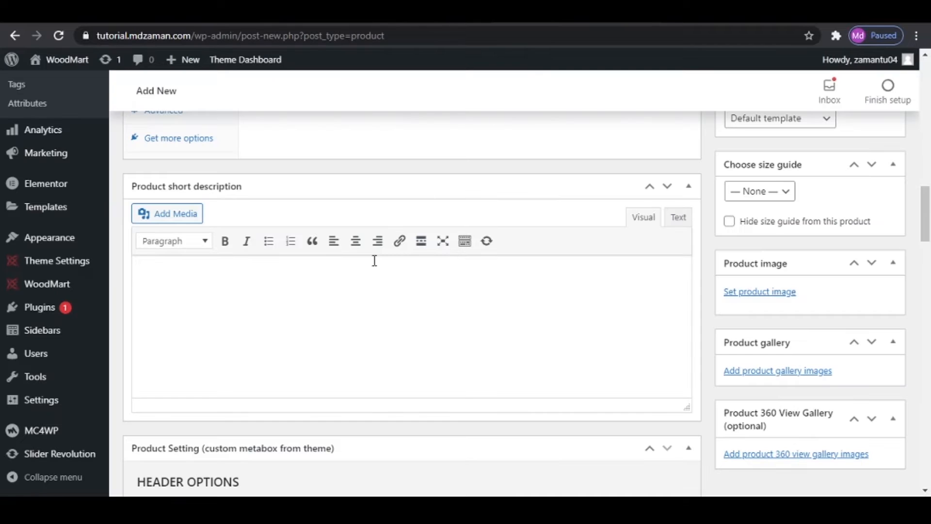
pyautogui.rightClick(357, 291)
pyautogui.click(266, 272)
pyautogui.hotkey('ctrl', 'v')
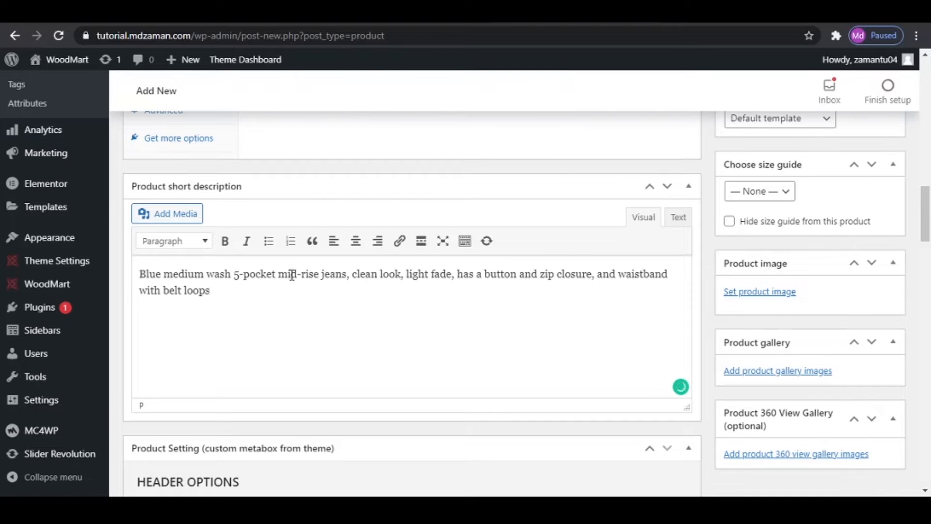
# - Compare the reference page's product tabs, and give the custom tab a personal name as title and "sdstg" as content
pyautogui.scroll(-10, 292, 275)
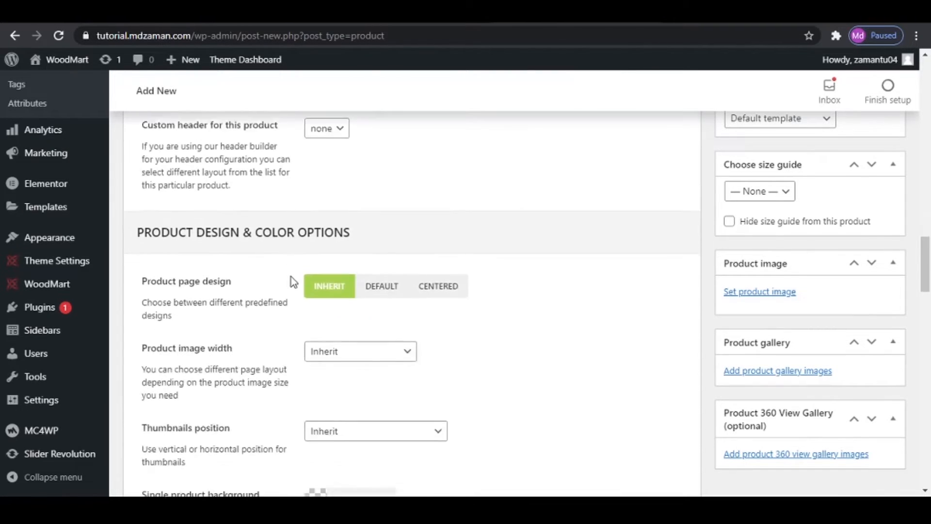
pyautogui.scroll(-15, 291, 278)
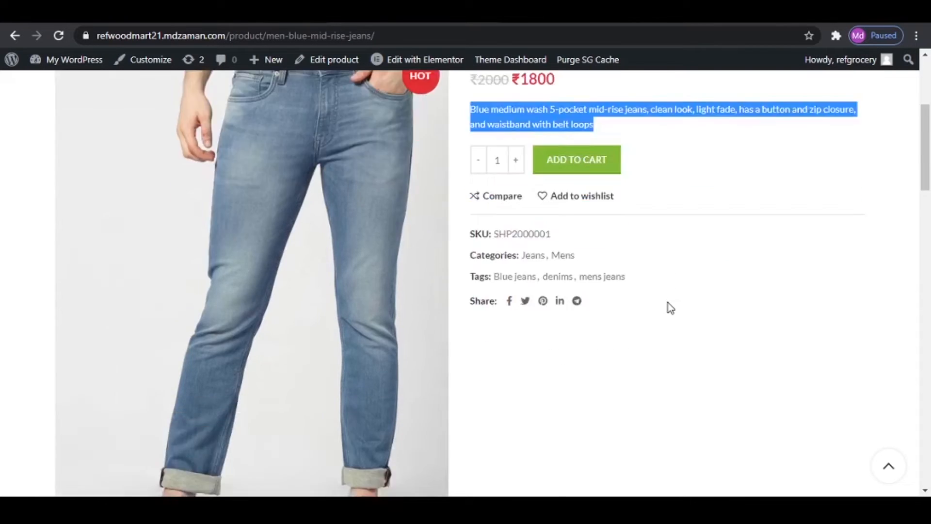
pyautogui.scroll(-10, 669, 307)
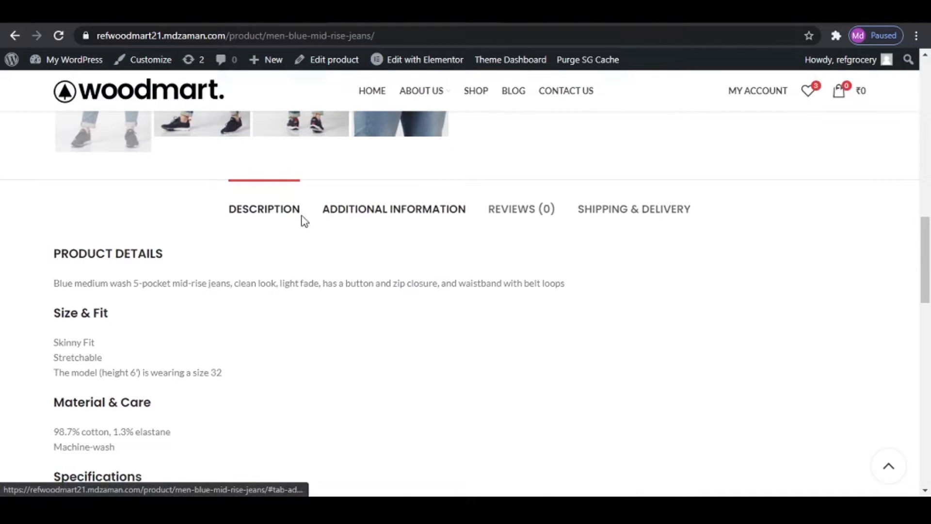
pyautogui.click(418, 214)
pyautogui.click(630, 214)
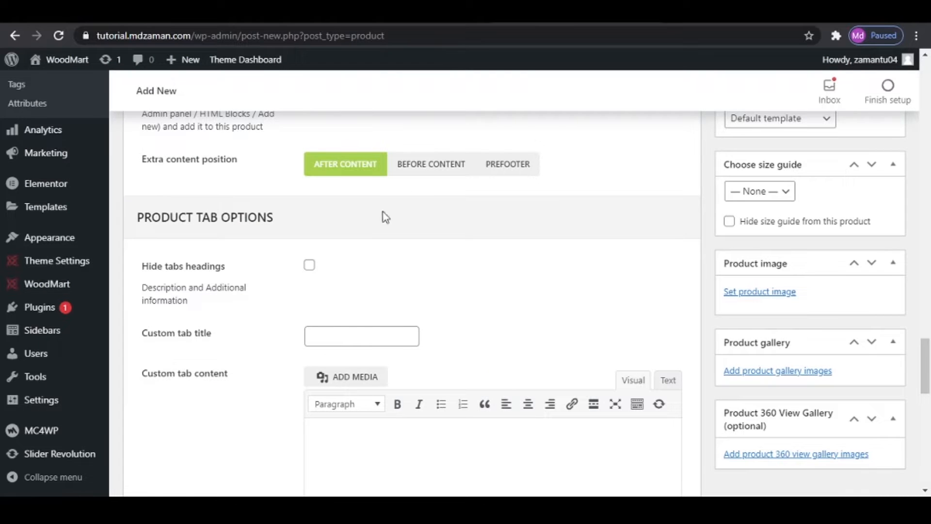
pyautogui.click(365, 345)
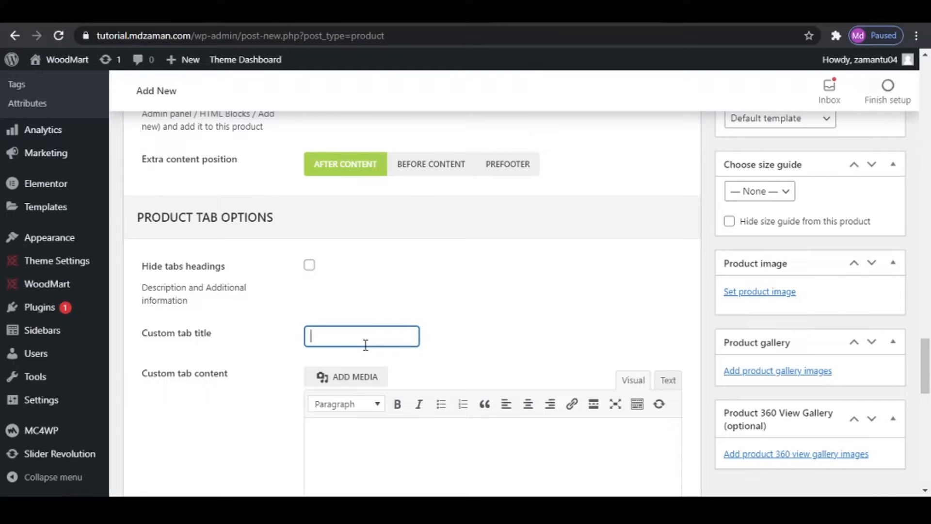
pyautogui.write('Zaman')
pyautogui.scroll(-4, 364, 343)
pyautogui.click(395, 275)
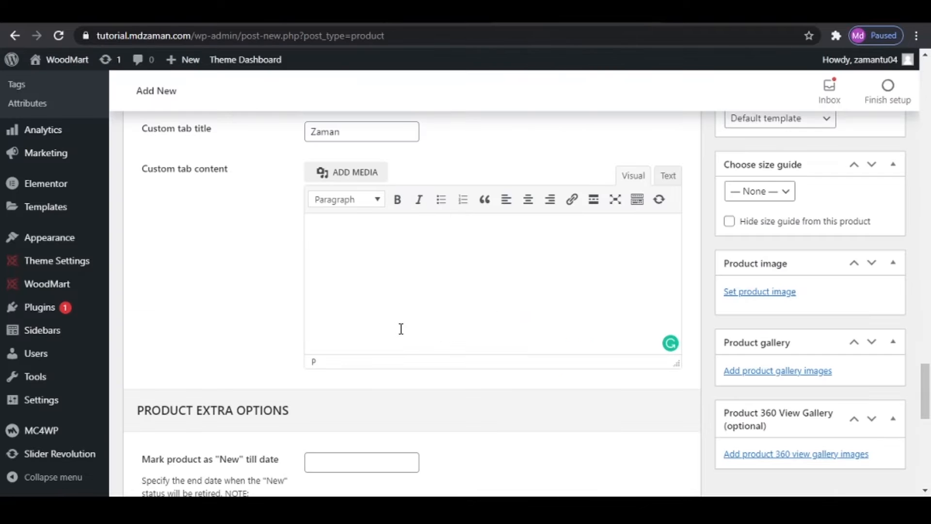
pyautogui.write('sdfg')
# - Review the remaining product extra options, and add a new product category named Men
pyautogui.scroll(-4, 391, 288)
pyautogui.scroll(-6, 391, 288)
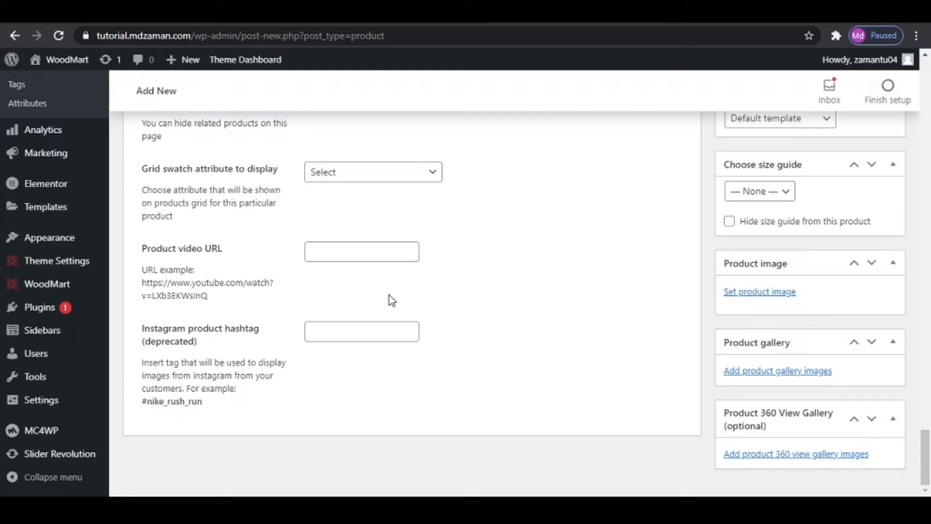
pyautogui.scroll(20, 779, 309)
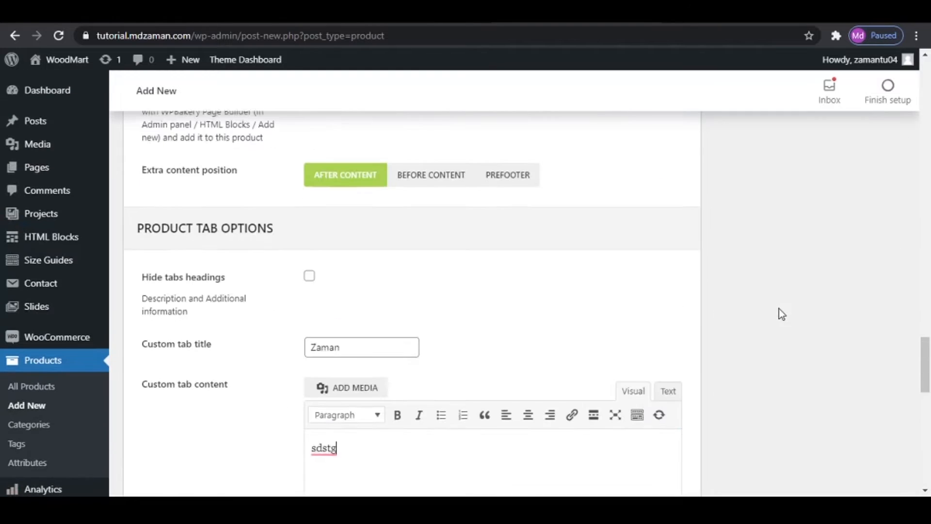
pyautogui.scroll(20, 779, 309)
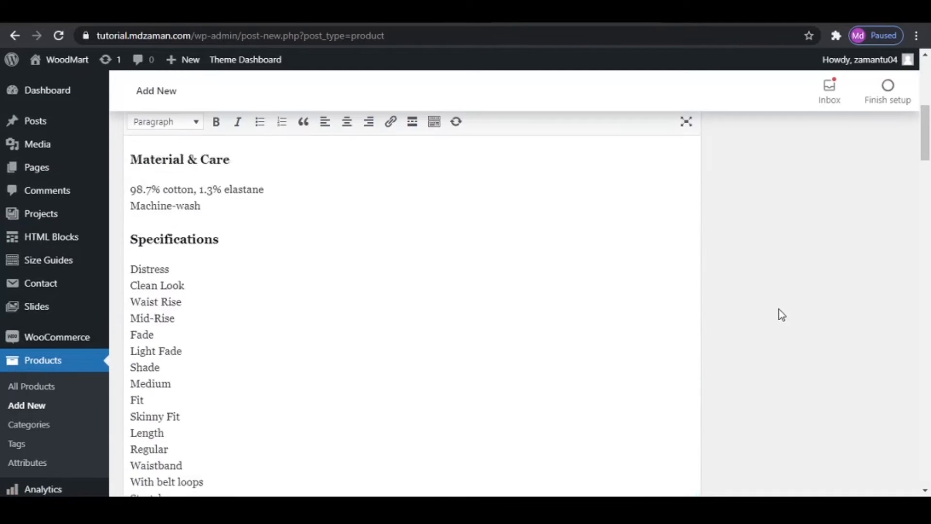
pyautogui.scroll(-3, 801, 378)
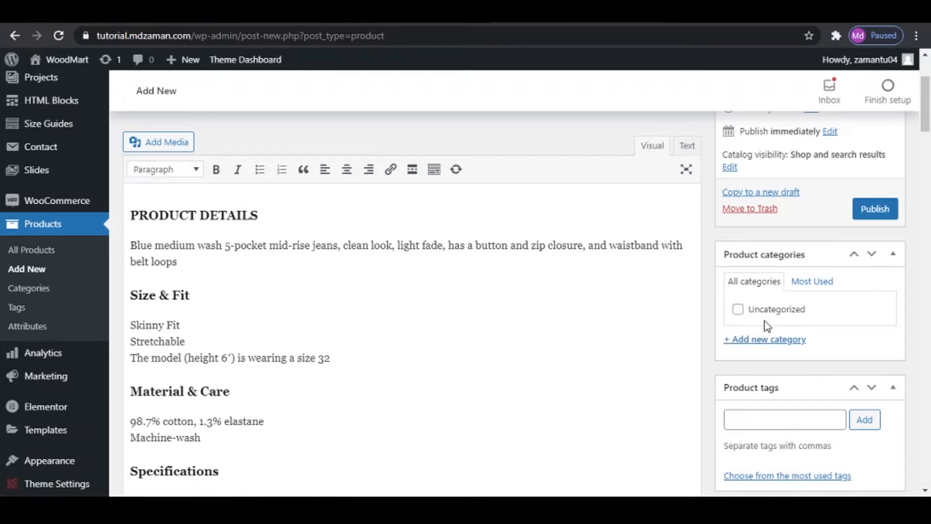
pyautogui.click(767, 341)
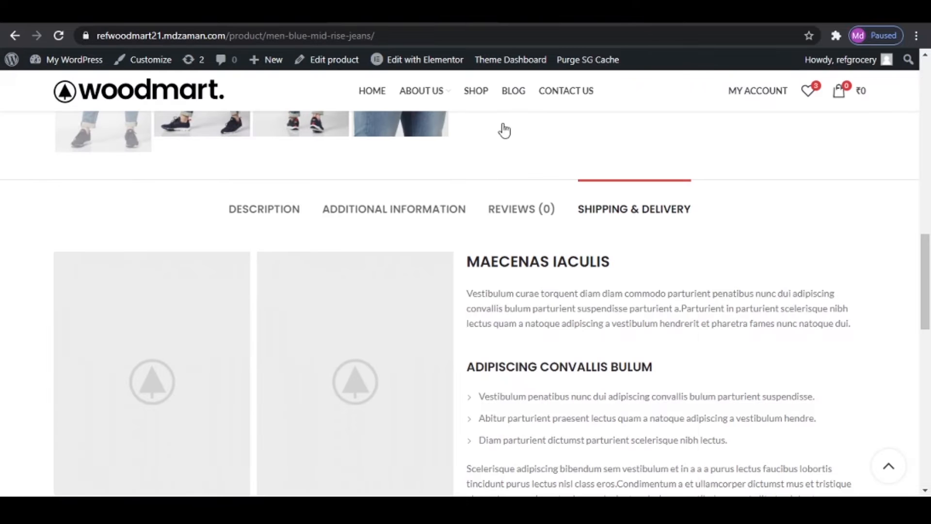
pyautogui.scroll(12, 671, 332)
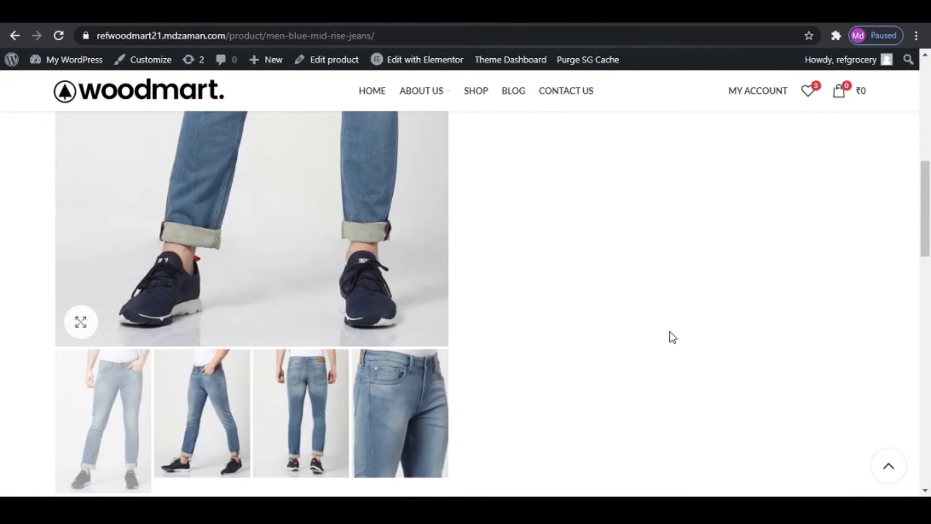
pyautogui.scroll(-4, 612, 438)
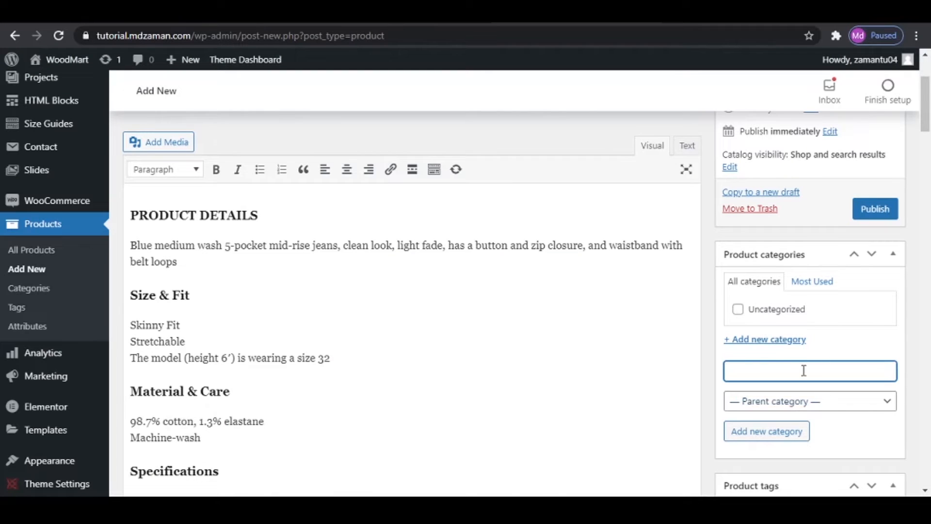
pyautogui.write('Men')
pyautogui.click(783, 435)
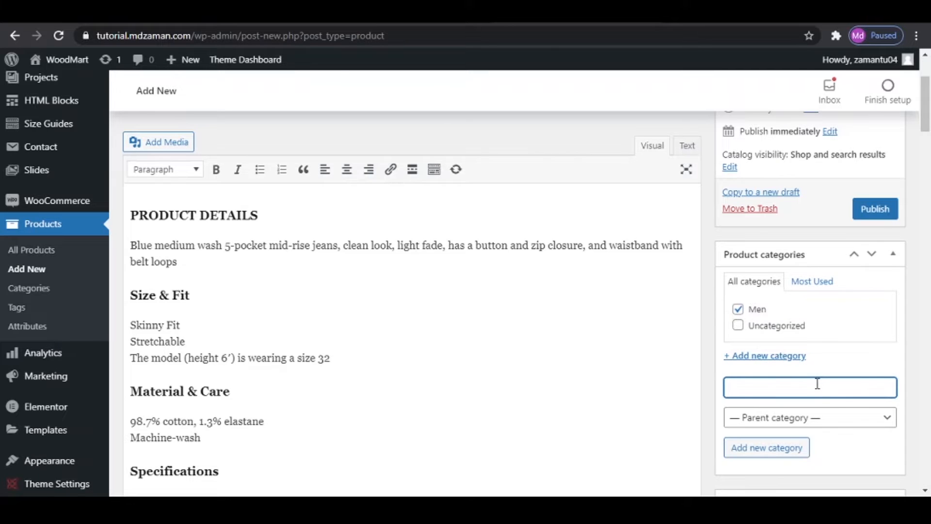
# - Add a product category named Jeans with Men as its parent category
pyautogui.write('ans')
pyautogui.click(805, 419)
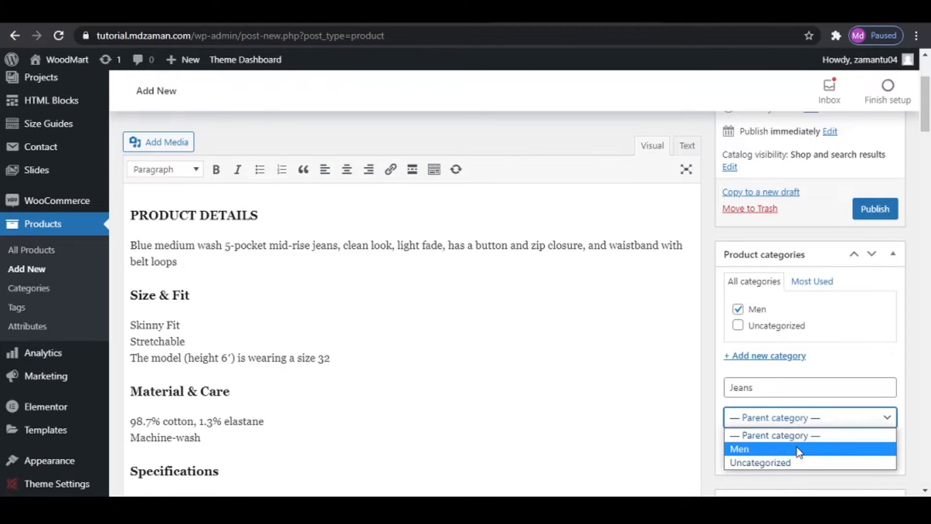
pyautogui.click(798, 449)
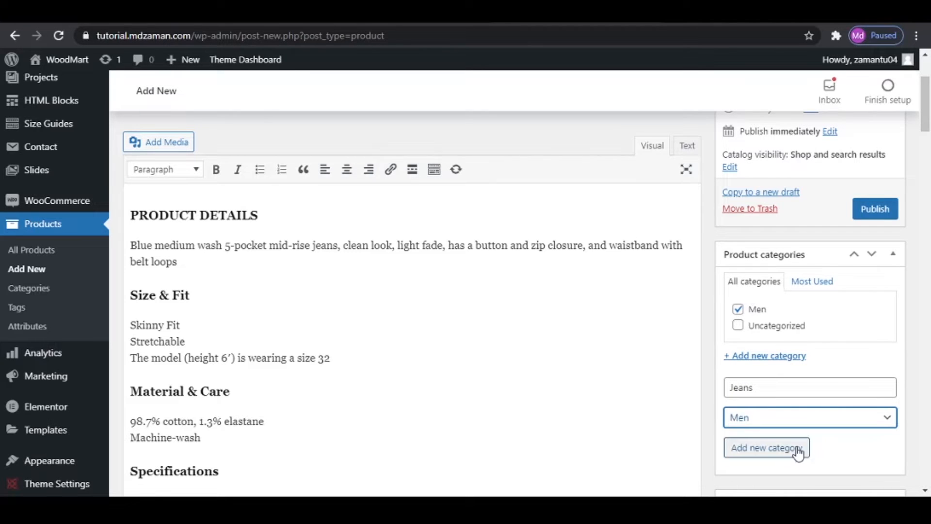
pyautogui.click(788, 453)
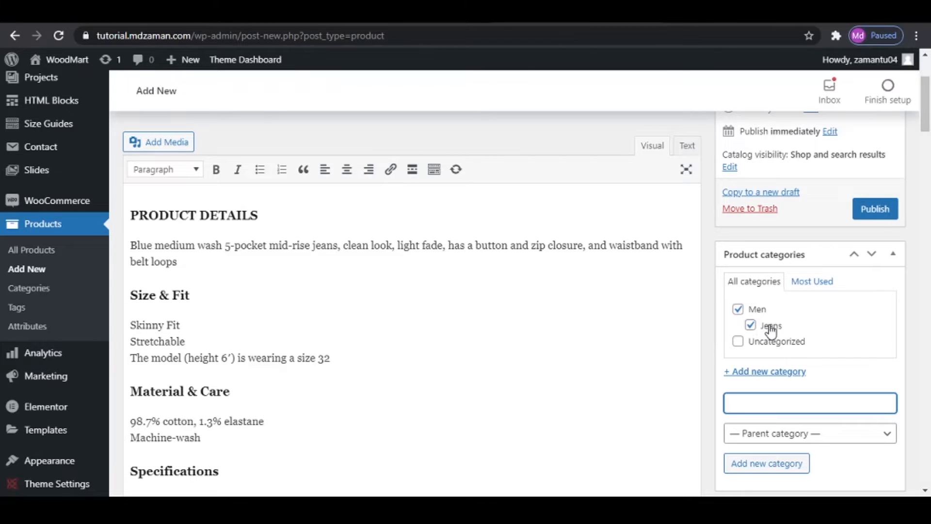
# - Add the product tags jeans, denims and men jeans
pyautogui.scroll(-5, 770, 330)
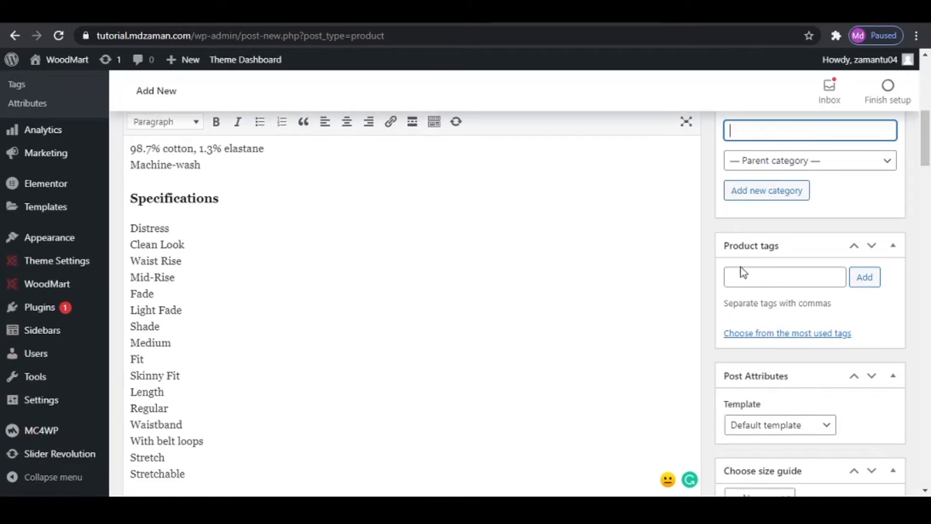
pyautogui.click(746, 283)
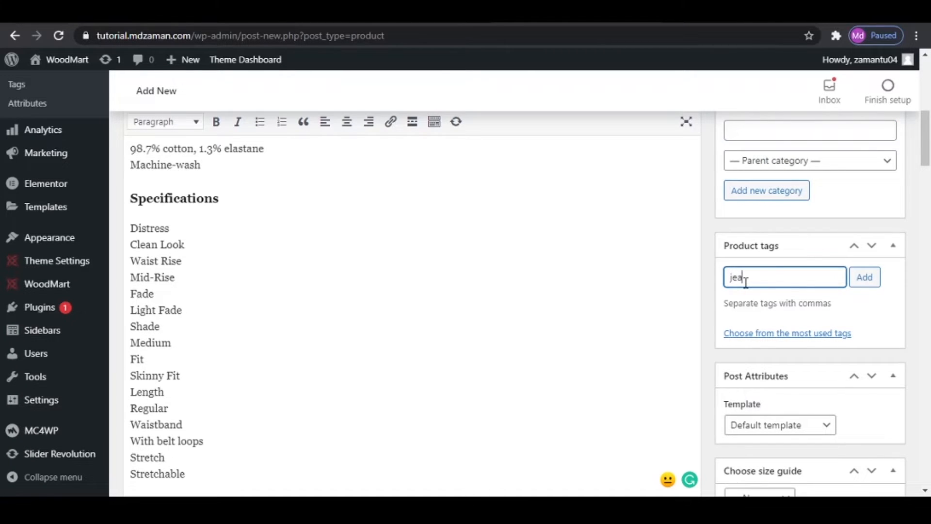
pyautogui.write('jeans, denims, men jeans,')
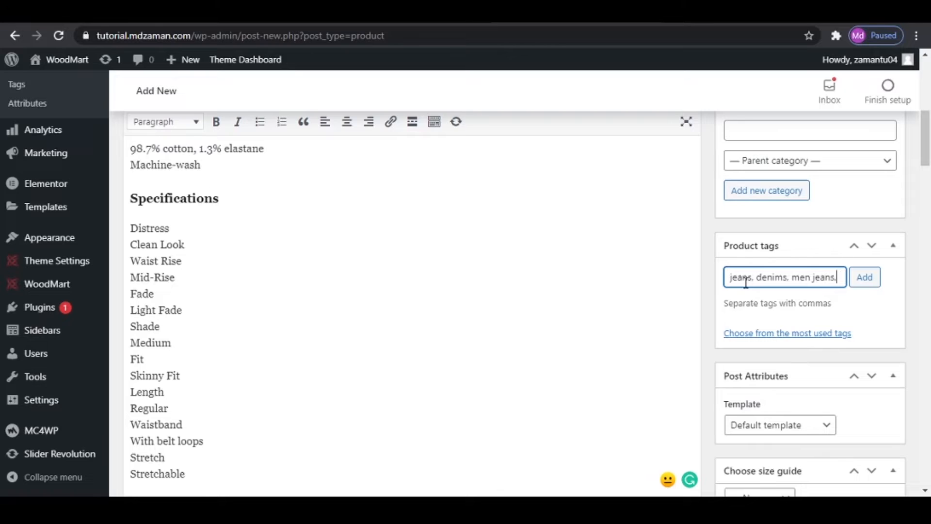
pyautogui.click(866, 283)
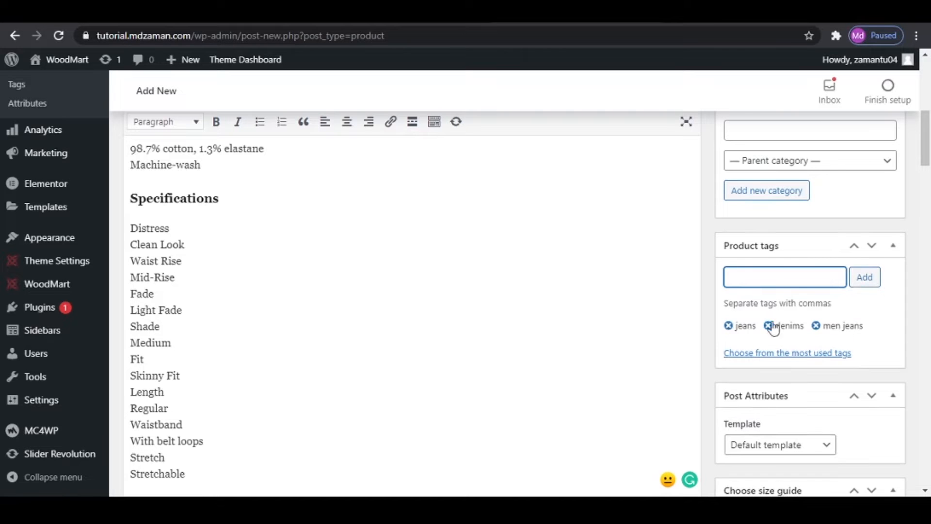
# - Upload the Jeans1 picture from the Products folder and set it as the product image
pyautogui.scroll(-7, 864, 340)
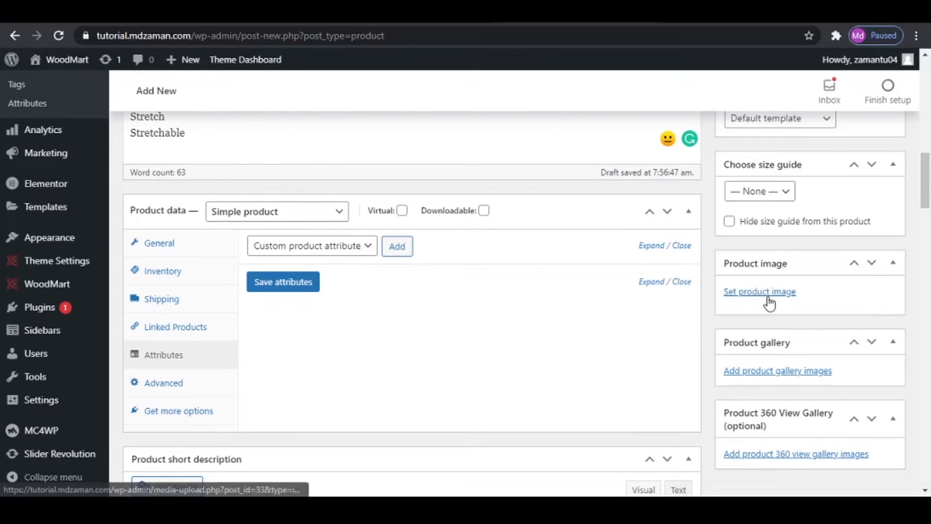
pyautogui.click(767, 293)
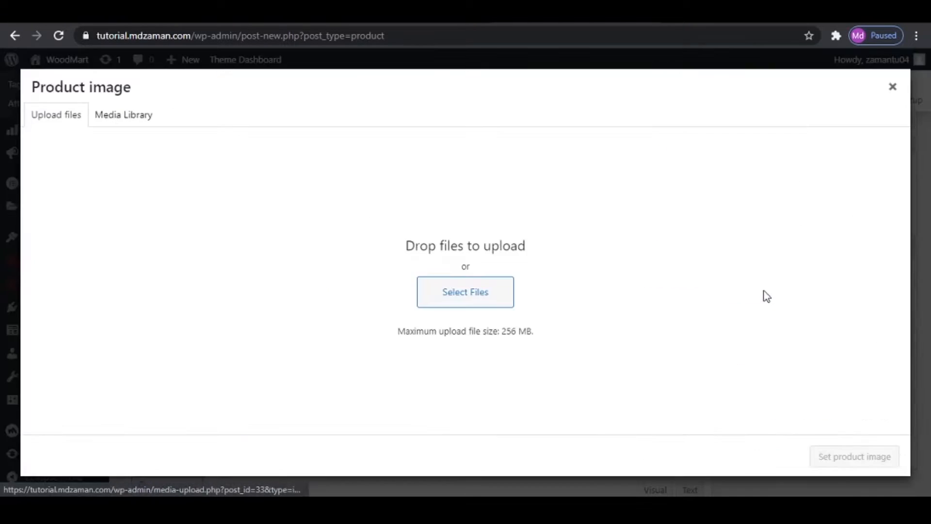
pyautogui.click(137, 129)
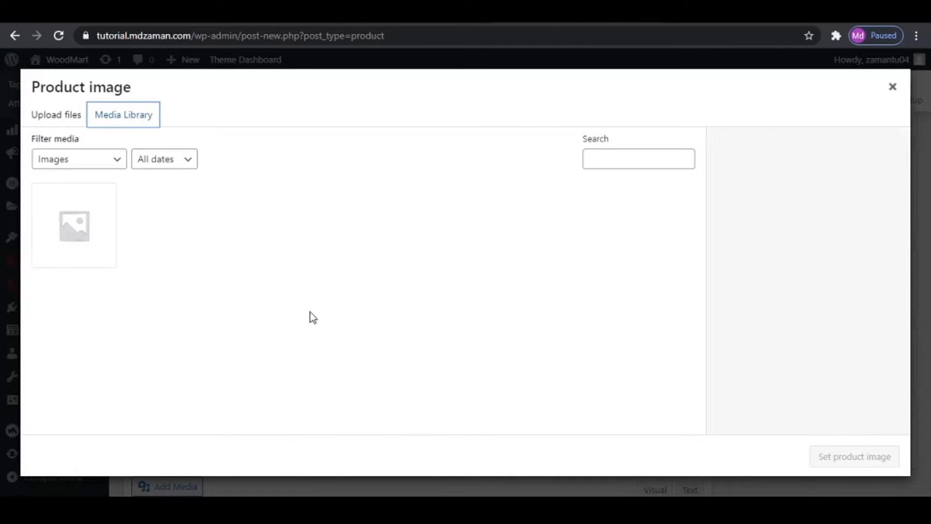
pyautogui.click(61, 120)
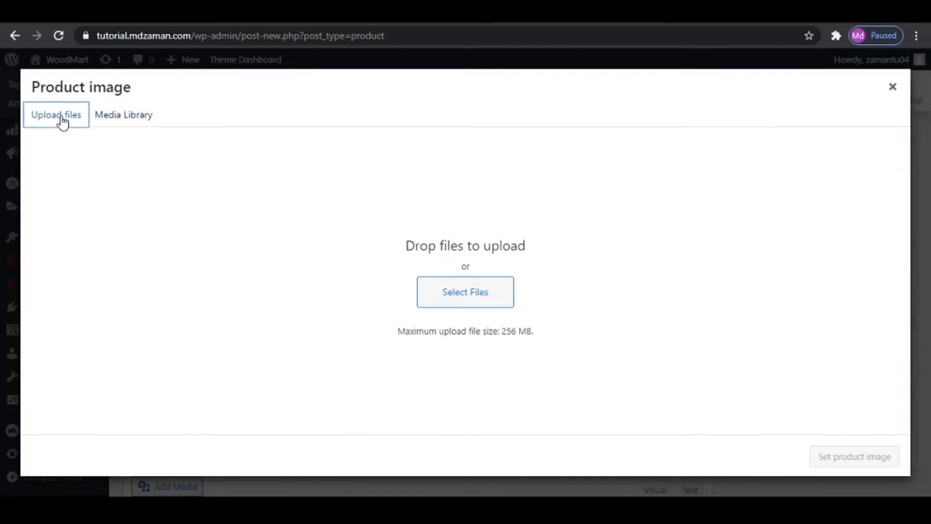
pyautogui.click(467, 300)
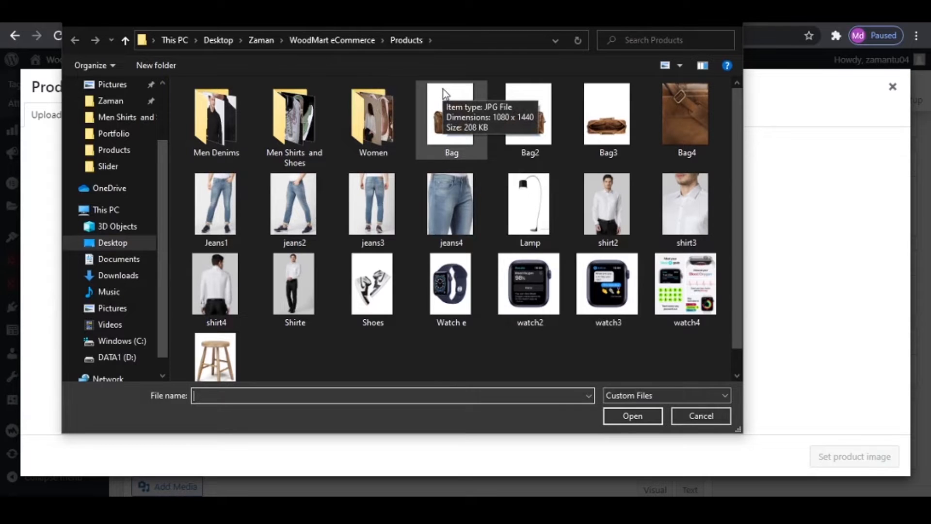
pyautogui.click(217, 201)
pyautogui.click(648, 418)
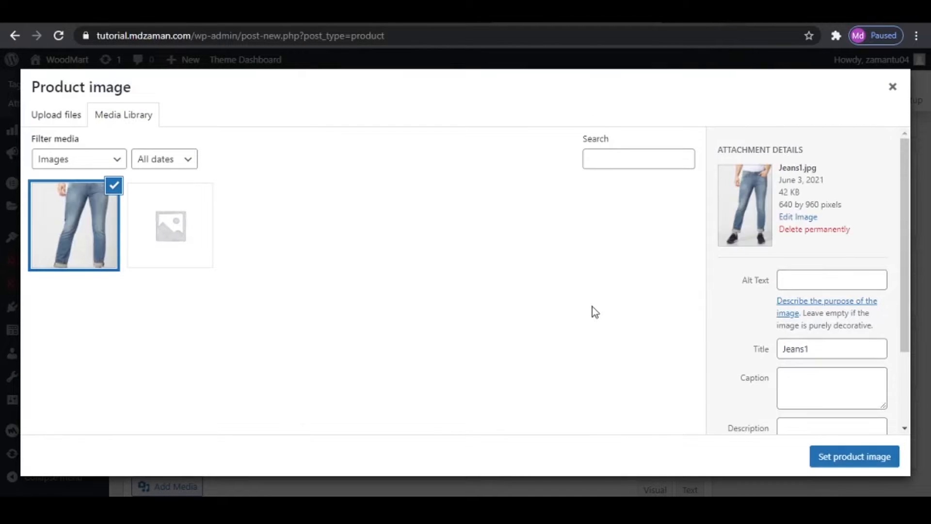
pyautogui.click(869, 464)
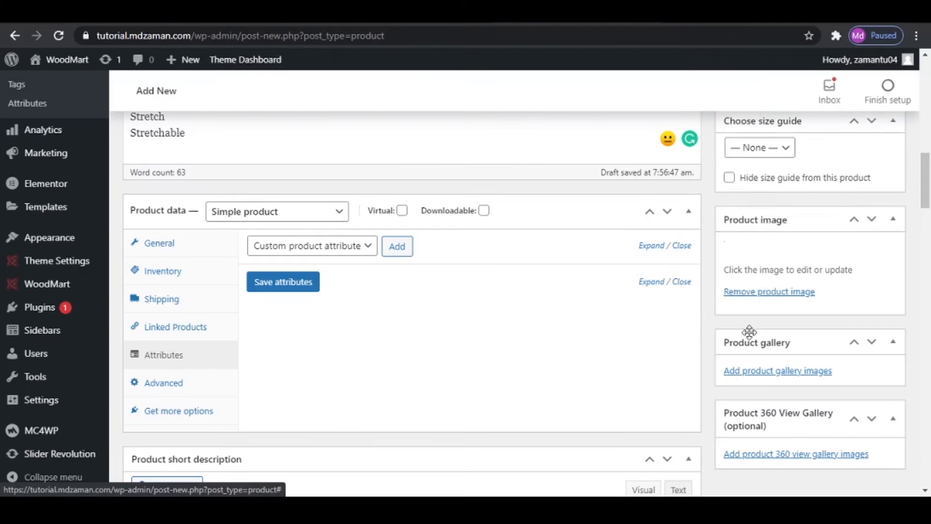
pyautogui.scroll(3, 776, 291)
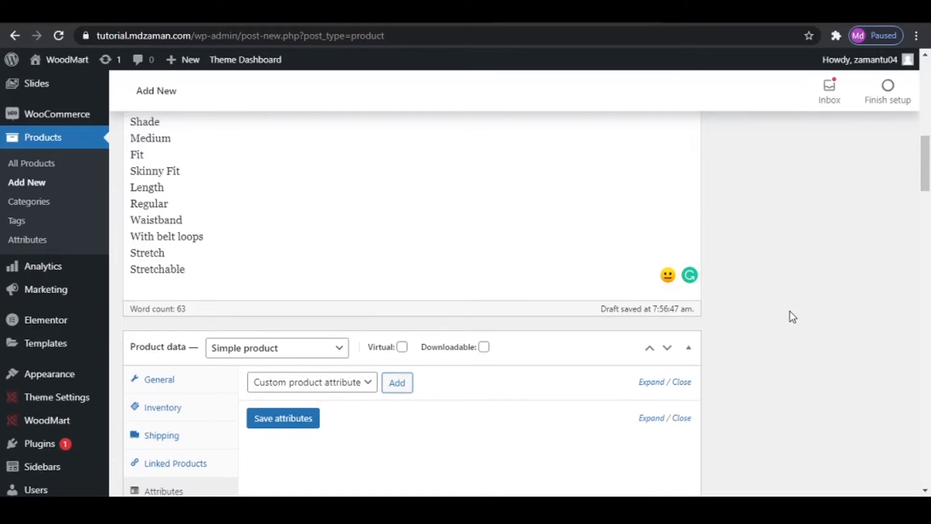
pyautogui.scroll(4, 794, 316)
pyautogui.scroll(-8, 824, 316)
pyautogui.scroll(4, 834, 320)
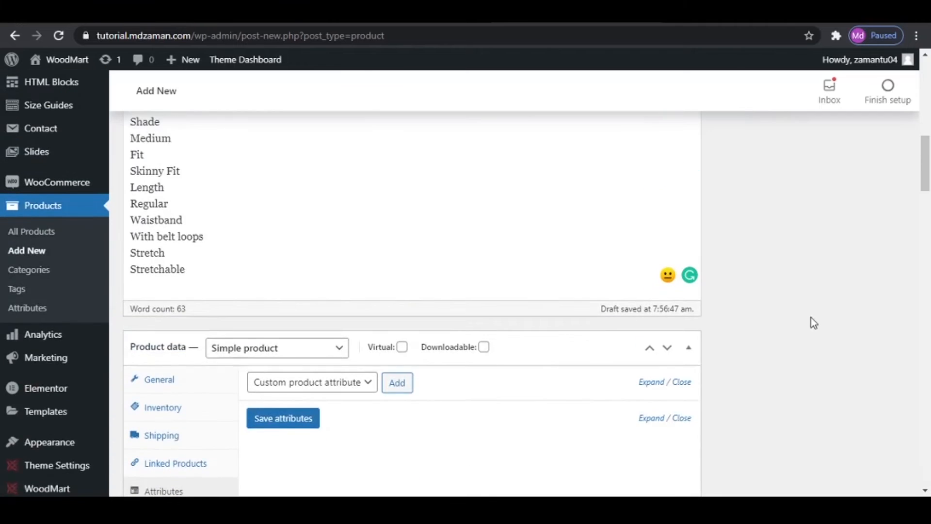
pyautogui.scroll(6, 813, 322)
pyautogui.scroll(-5, 812, 317)
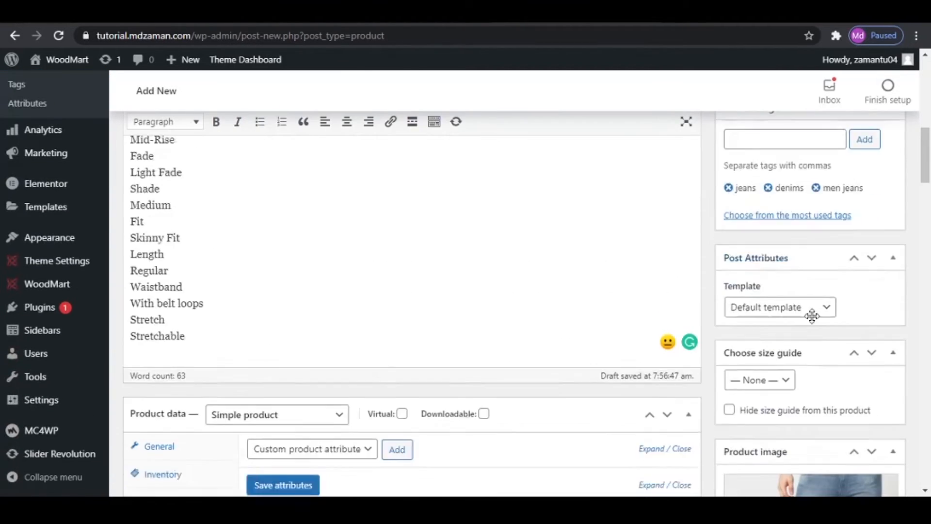
# - Upload all loose bag, jeans, lamp, shirt, shoe, watch and stool images from the Products folder through the product gallery
pyautogui.scroll(-10, 812, 316)
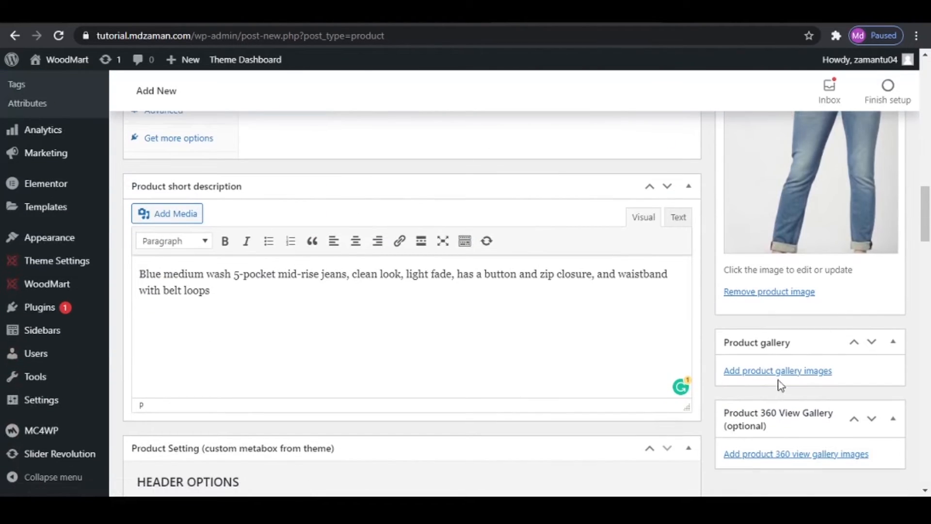
pyautogui.click(777, 373)
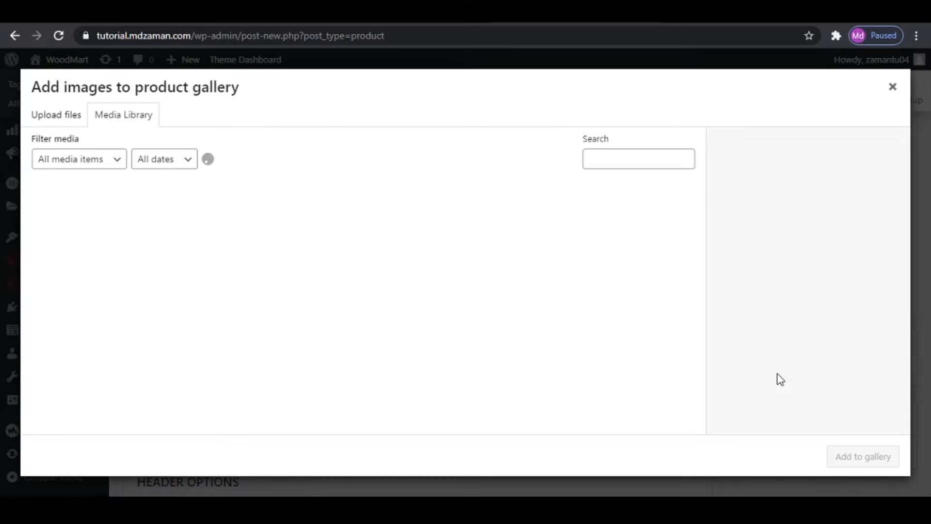
pyautogui.click(40, 119)
pyautogui.click(491, 304)
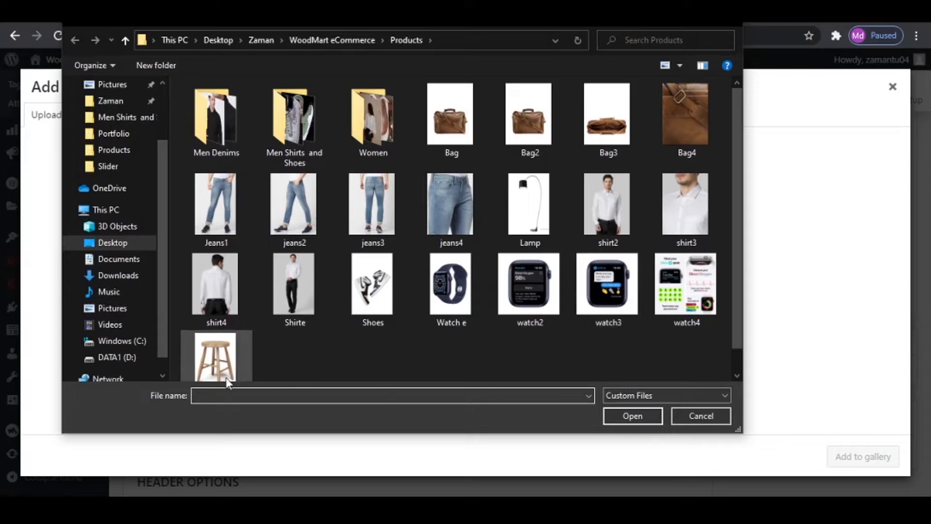
pyautogui.moveTo(725, 368); pyautogui.dragTo(143, 206)
pyautogui.keyDown('ctrl'); pyautogui.click(455, 120); pyautogui.keyUp('ctrl')
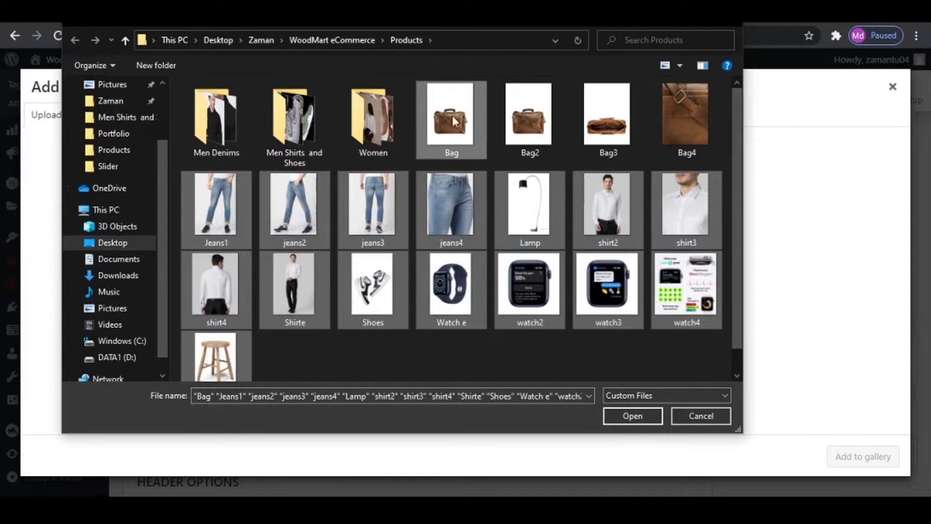
pyautogui.keyDown('ctrl'); pyautogui.click(557, 124); pyautogui.keyUp('ctrl')
pyautogui.keyDown('ctrl'); pyautogui.click(610, 123); pyautogui.keyUp('ctrl')
pyautogui.keyDown('ctrl'); pyautogui.click(672, 126); pyautogui.keyUp('ctrl')
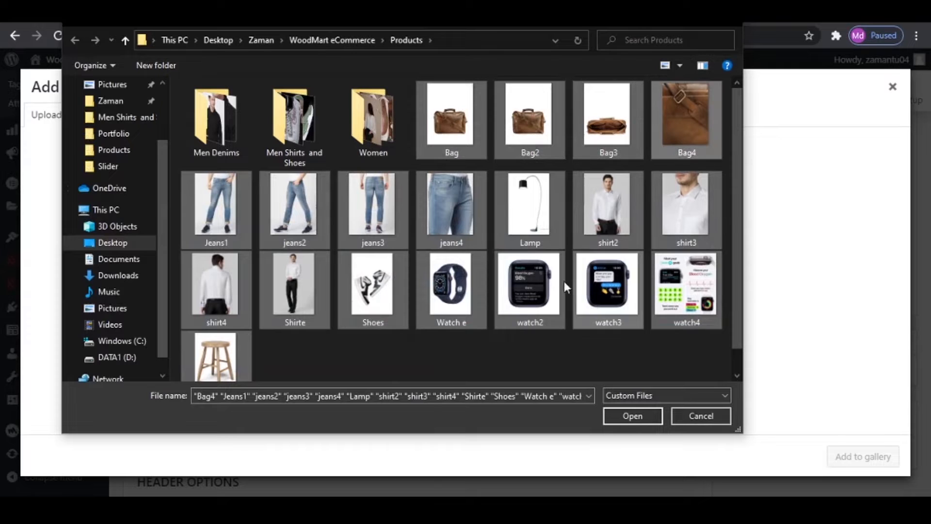
pyautogui.click(633, 416)
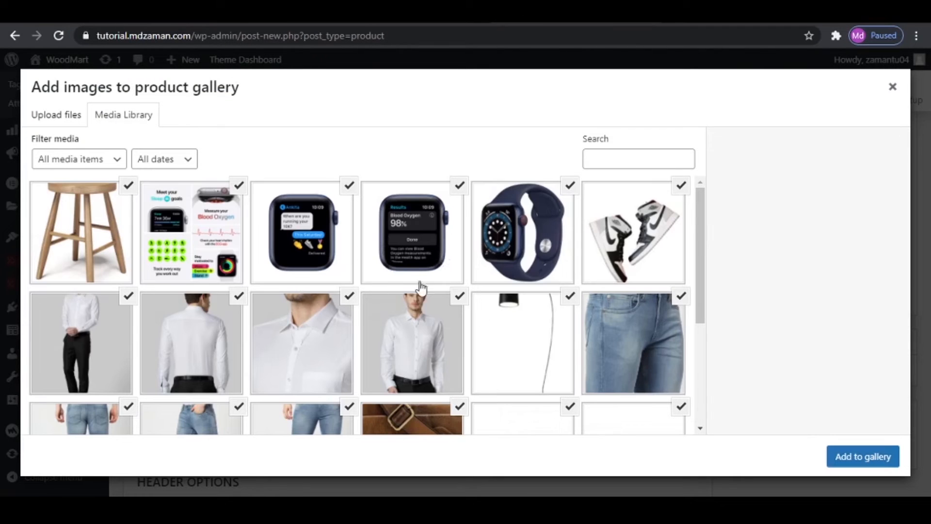
pyautogui.click(129, 185)
pyautogui.click(239, 185)
pyautogui.click(349, 185)
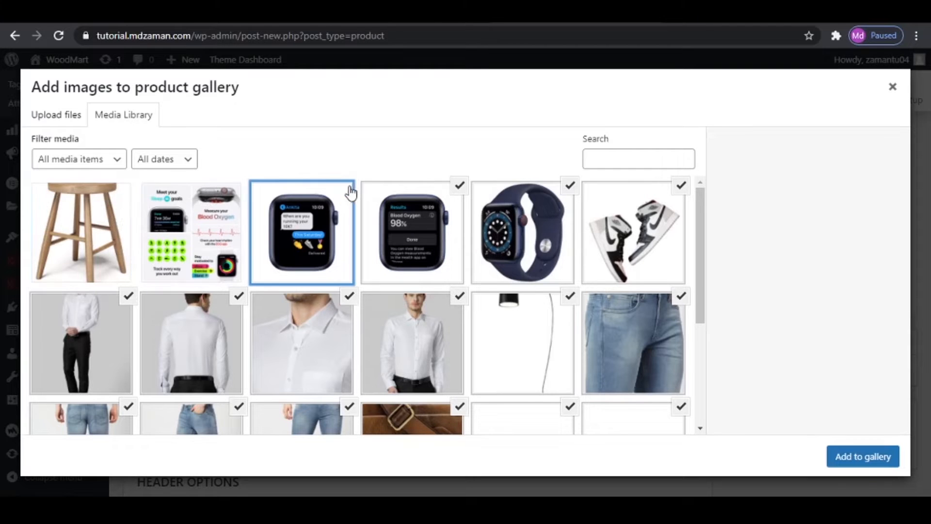
pyautogui.click(460, 185)
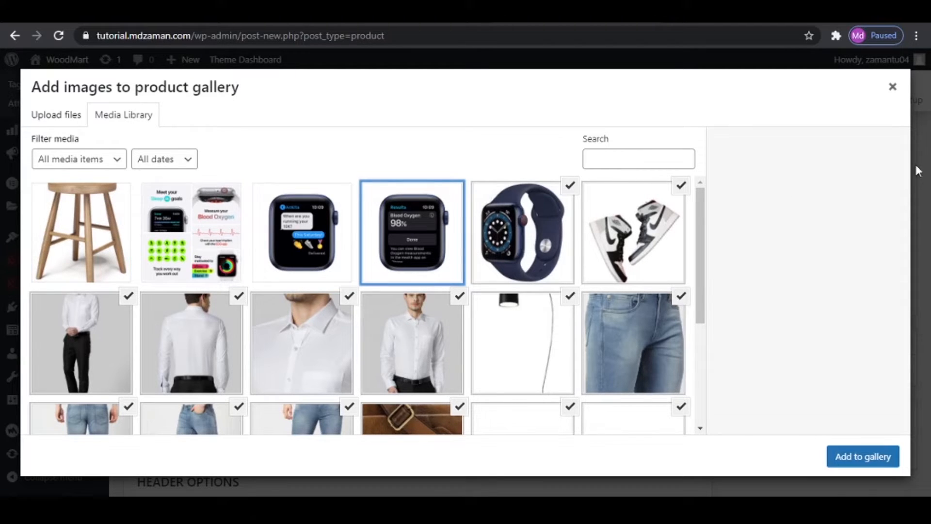
pyautogui.click(895, 87)
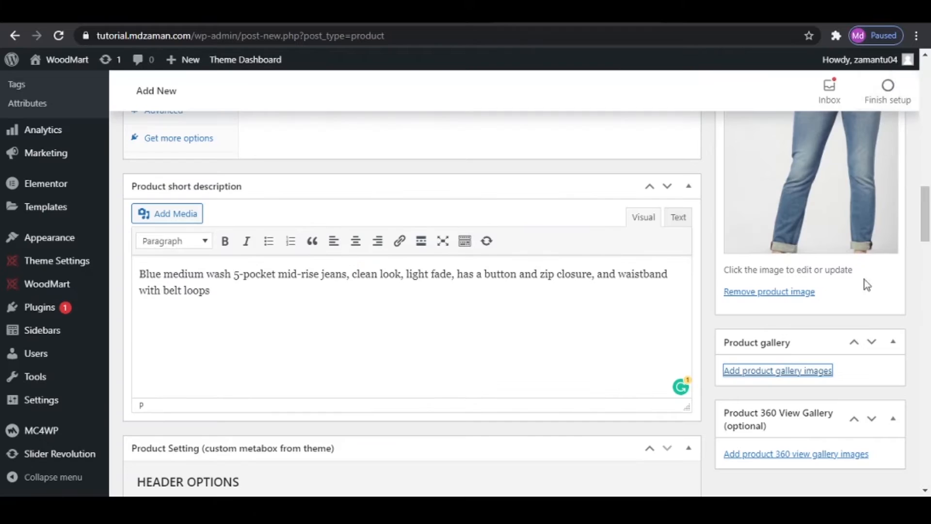
# - Add the Jeans1, jeans2, jeans3 and jeans4 pictures from the media library to the product gallery
pyautogui.click(819, 374)
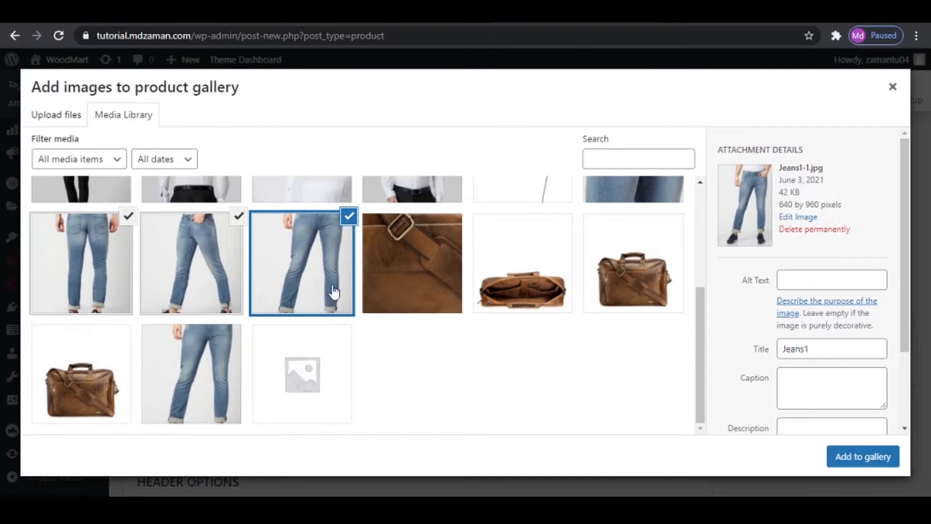
pyautogui.click(180, 271)
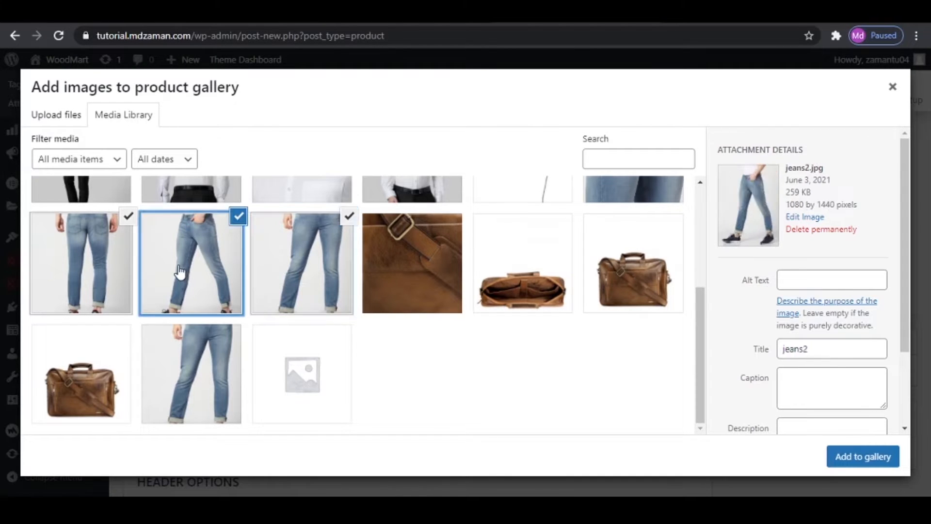
pyautogui.click(64, 255)
pyautogui.scroll(1, 608, 214)
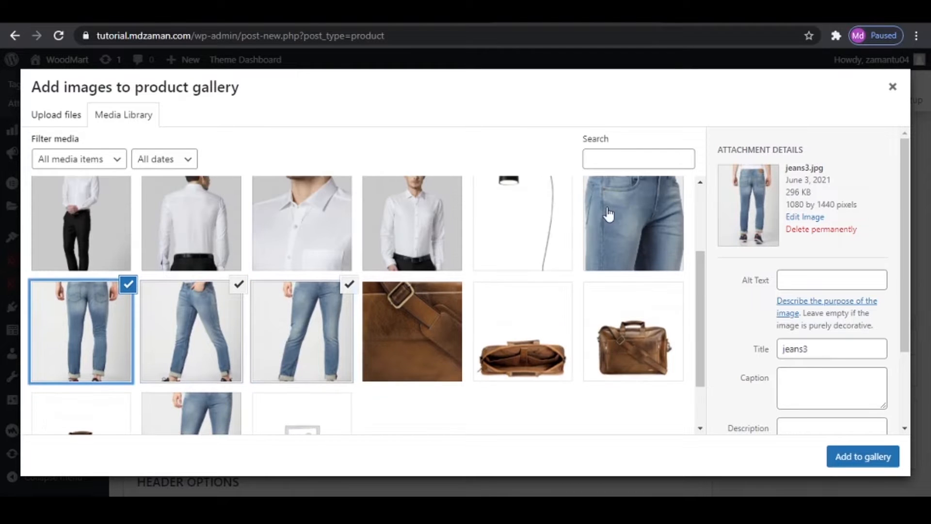
pyautogui.click(608, 213)
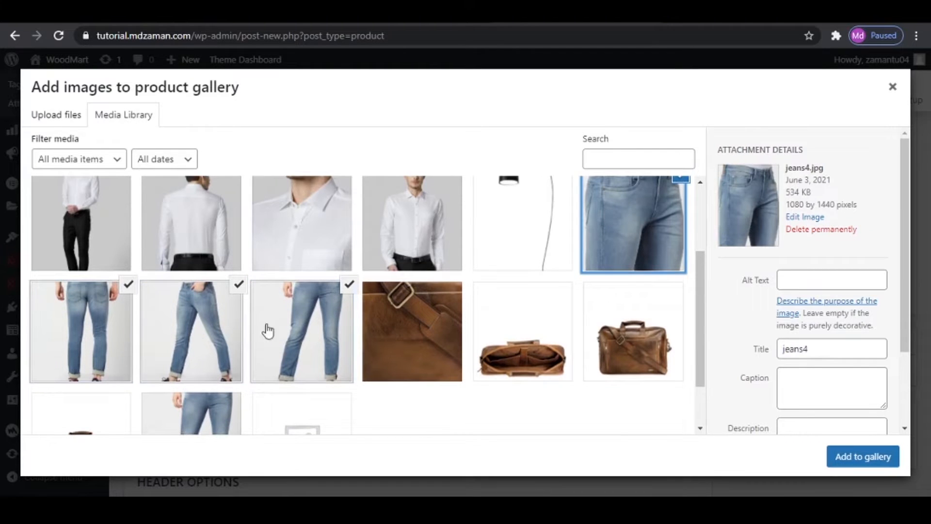
pyautogui.click(850, 457)
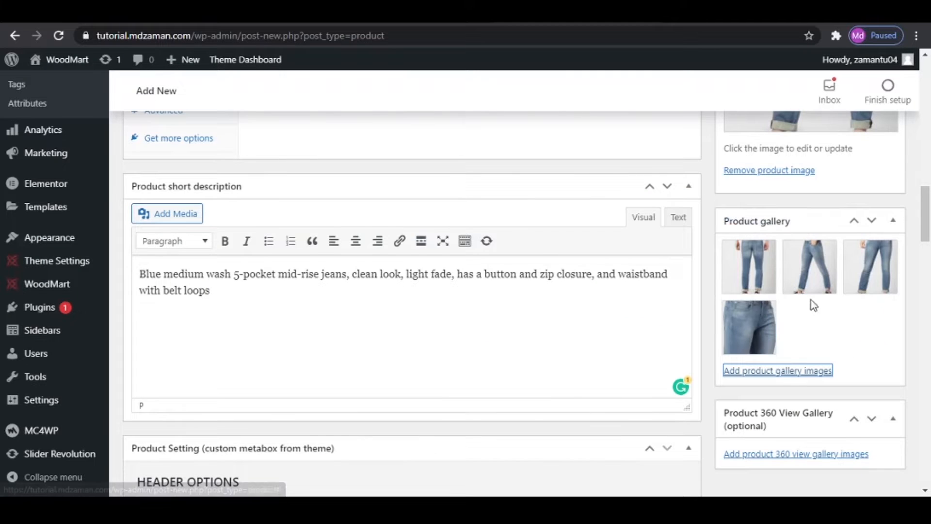
# - Publish the Men Blue Mid-Rise Jeans product
pyautogui.scroll(2, 871, 315)
pyautogui.scroll(-4, 871, 316)
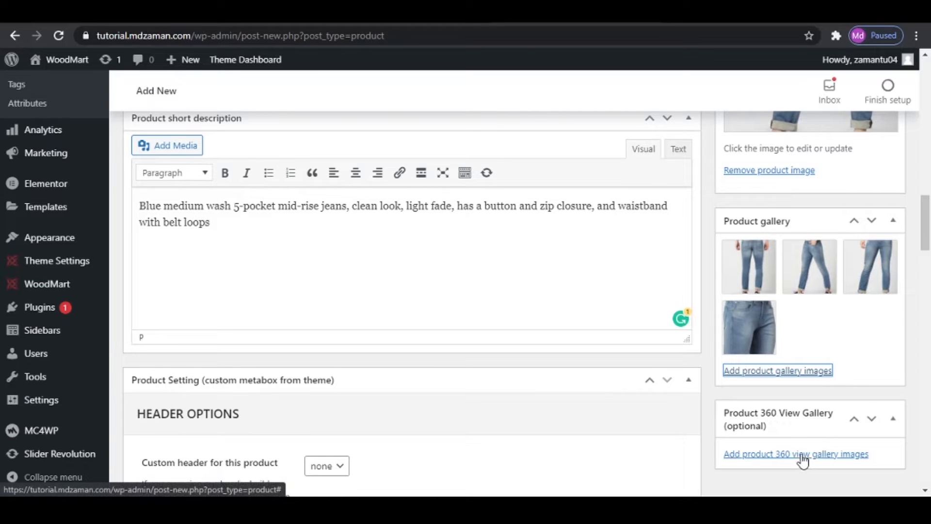
pyautogui.scroll(15, 804, 451)
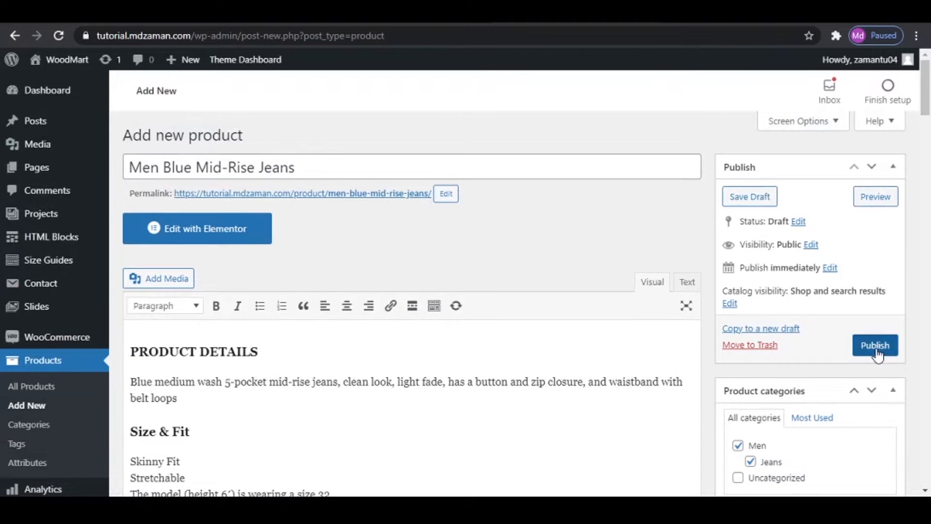
pyautogui.click(876, 346)
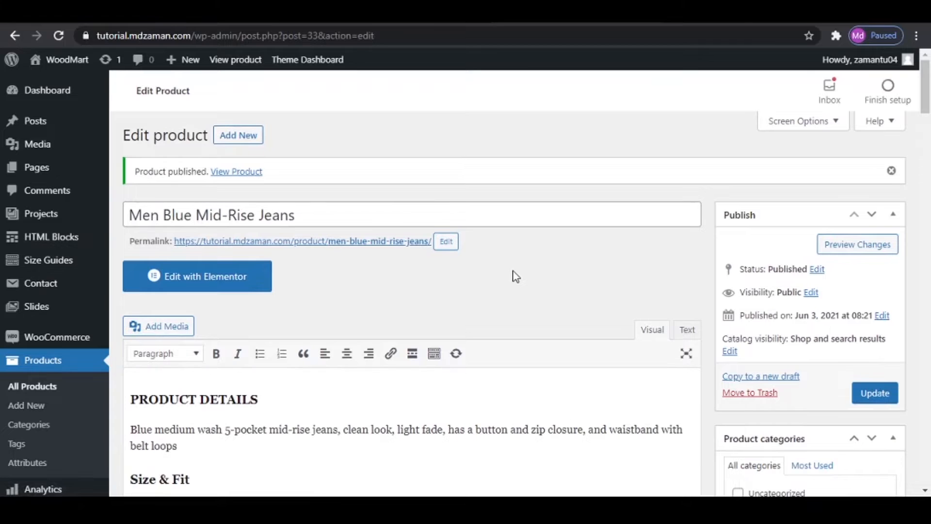
# - View the published jeans product page in a separate browser tab, checking its images, description and custom tab, and return to the product editor
pyautogui.rightClick(235, 173)
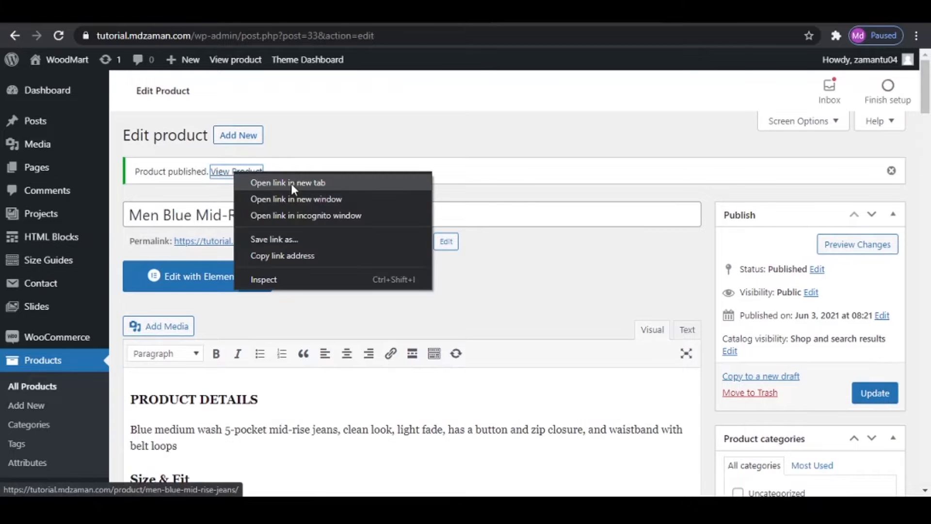
pyautogui.click(291, 184)
pyautogui.press('Return')
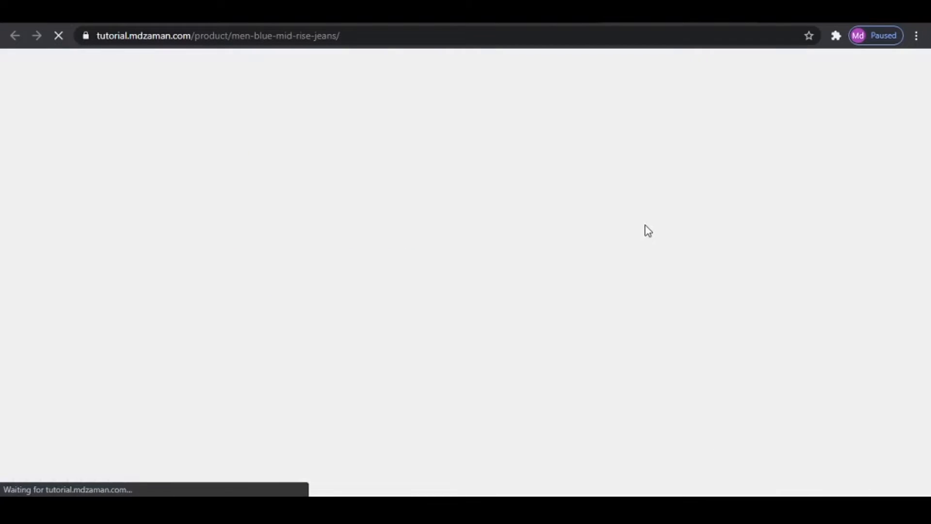
pyautogui.scroll(-4, 653, 230)
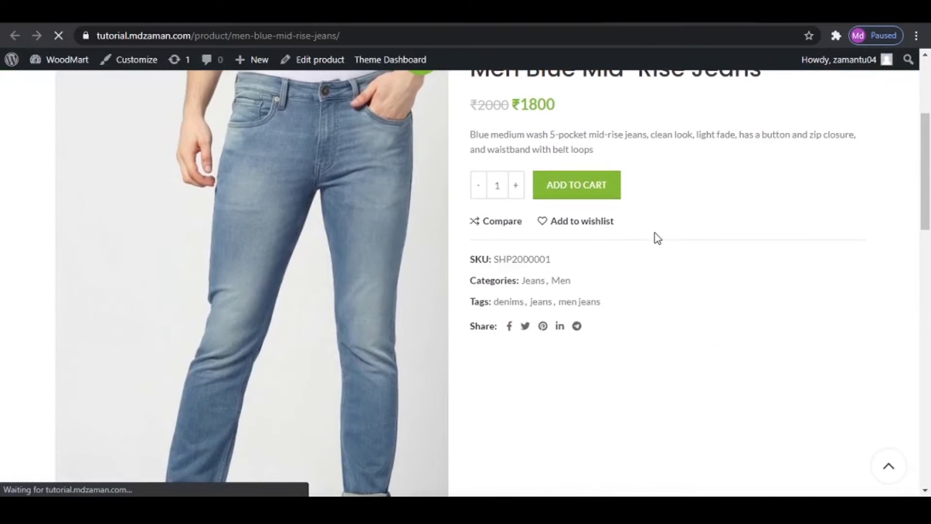
pyautogui.scroll(-12, 656, 237)
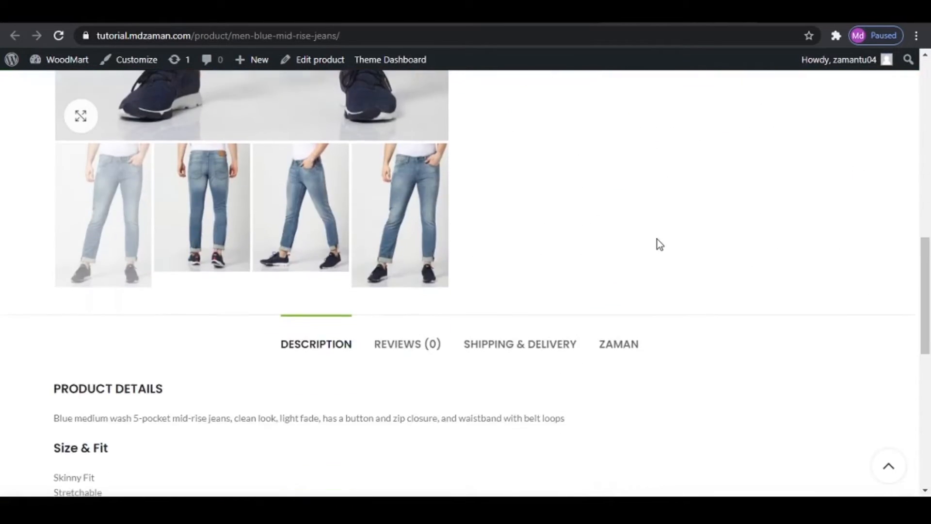
pyautogui.scroll(-5, 657, 239)
pyautogui.scroll(11, 657, 240)
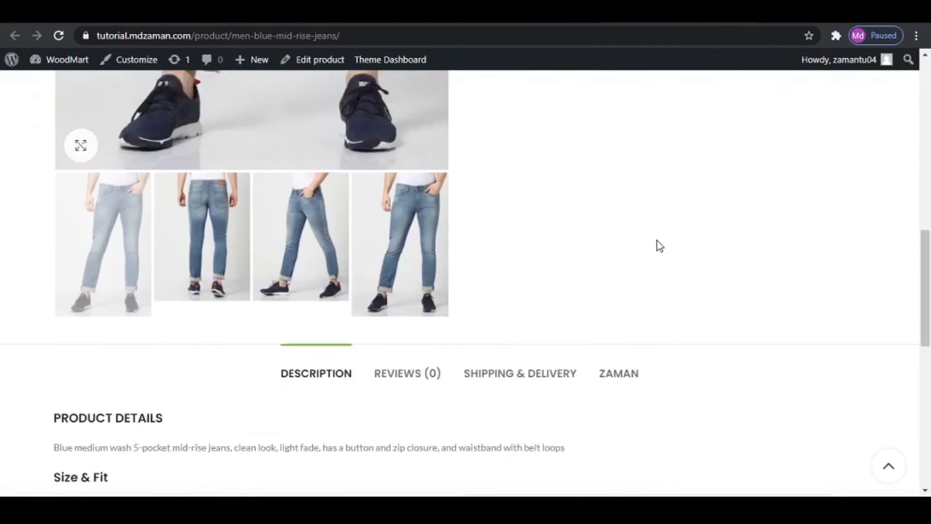
pyautogui.scroll(-1, 660, 291)
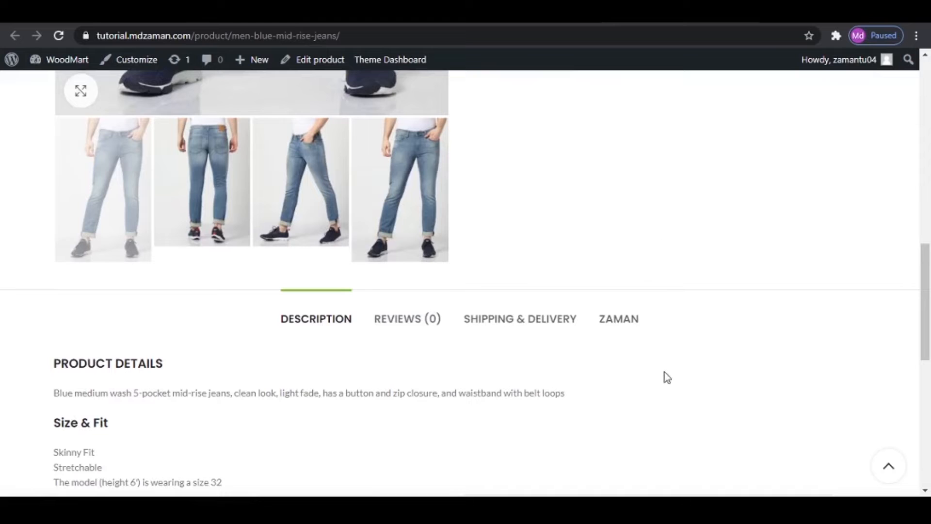
pyautogui.click(616, 329)
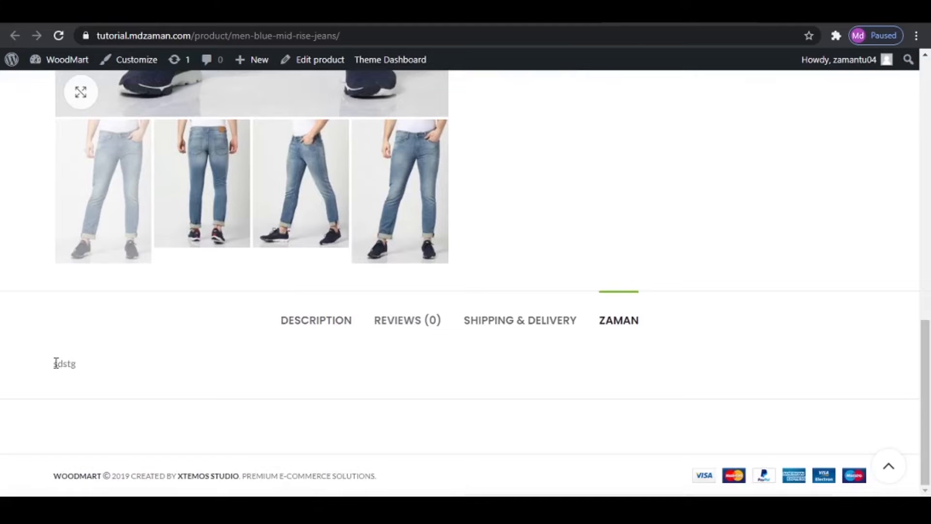
pyautogui.scroll(15, 559, 394)
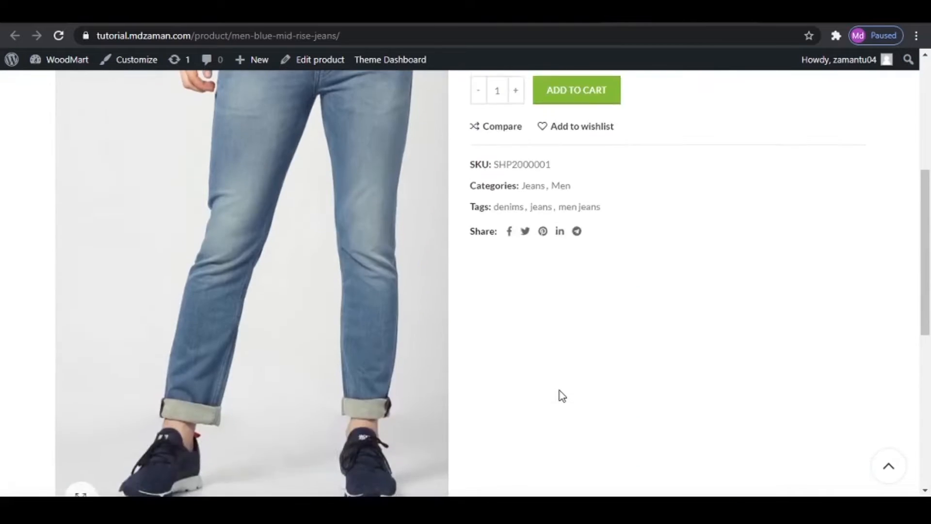
pyautogui.click(526, 13)
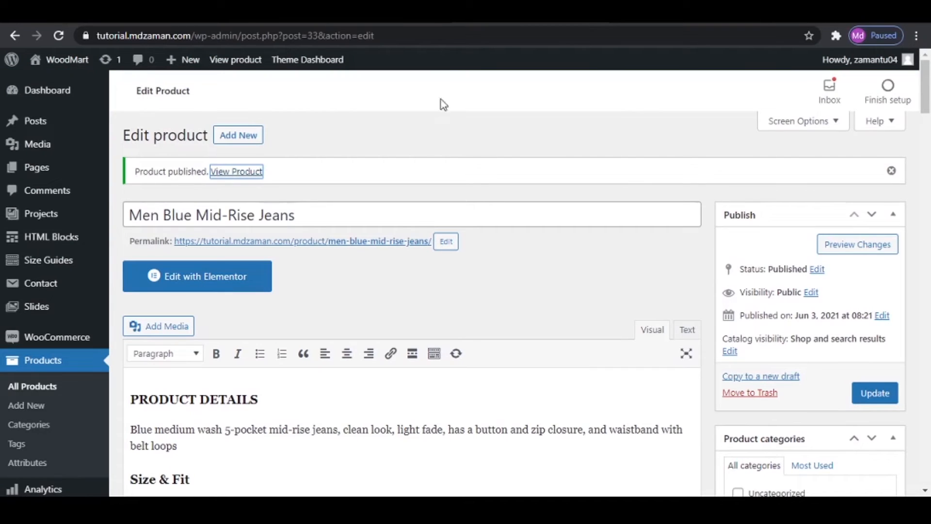
# - Start a new product and open the Denim Jacket page on the reference WoodMart store by searching for "jack"
pyautogui.click(231, 133)
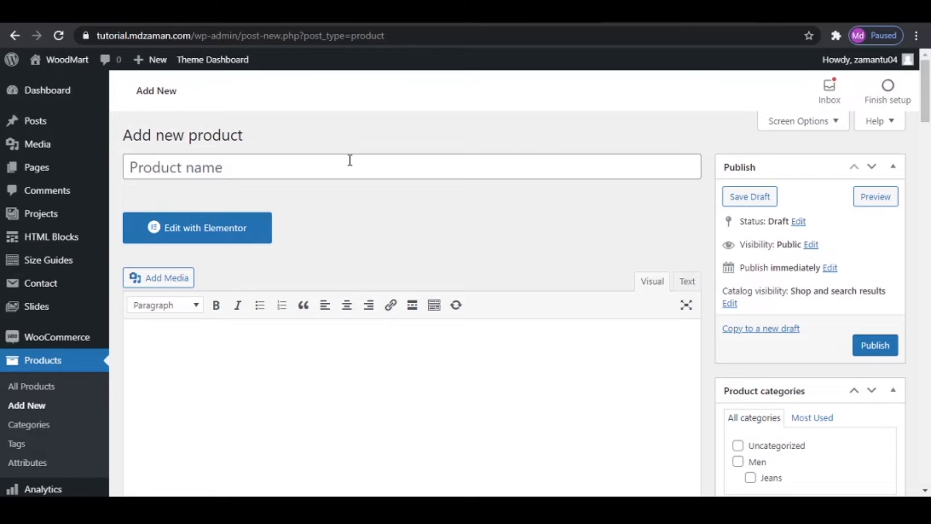
pyautogui.click(342, 167)
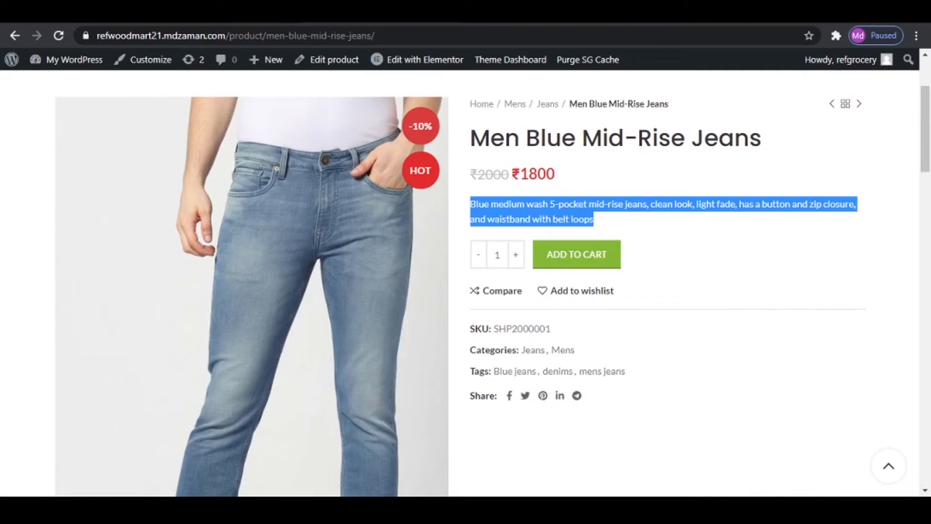
pyautogui.scroll(3, 499, 240)
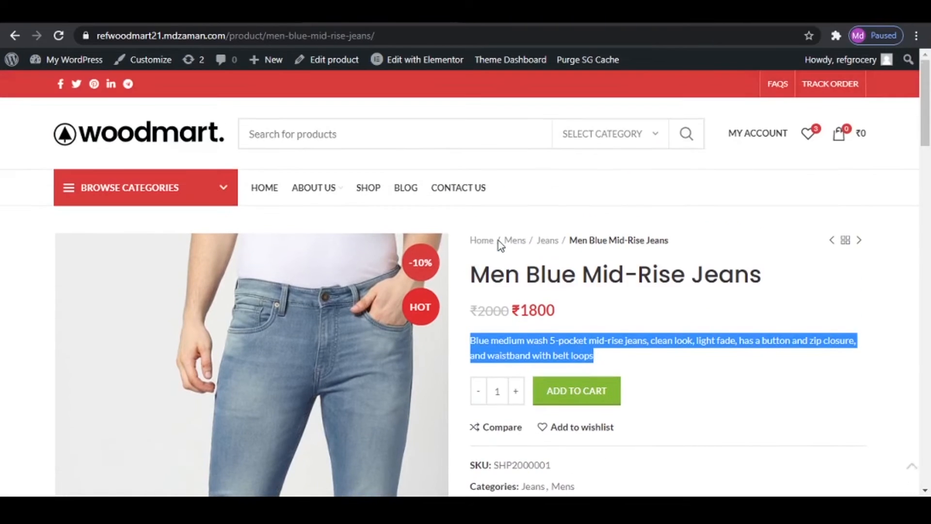
pyautogui.click(426, 134)
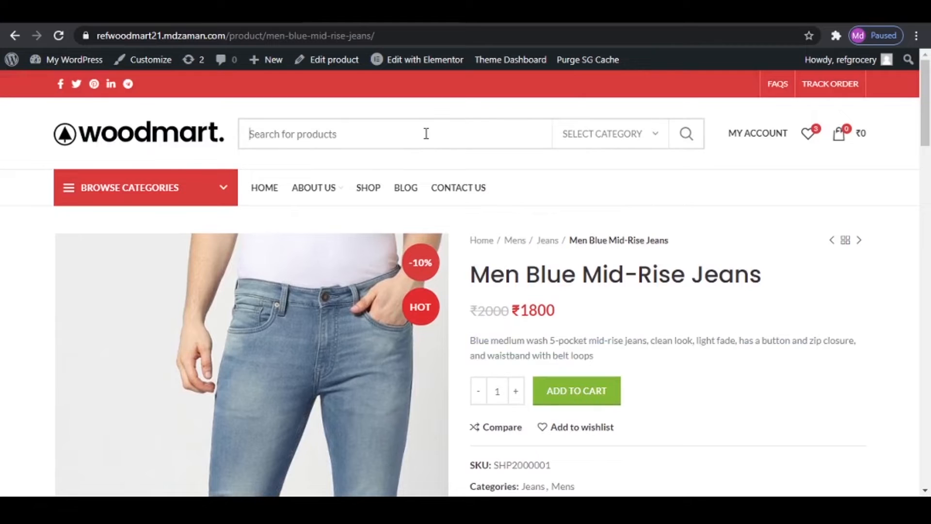
pyautogui.write('jack')
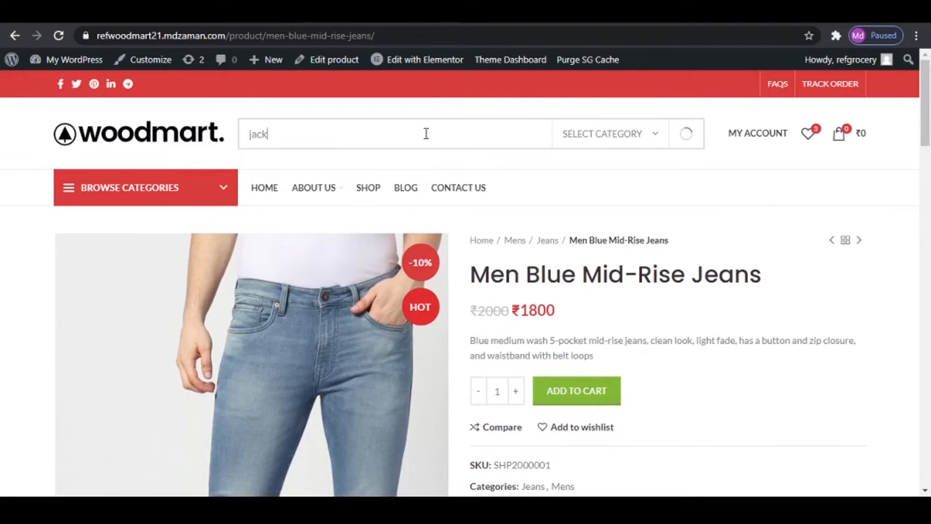
pyautogui.click(330, 173)
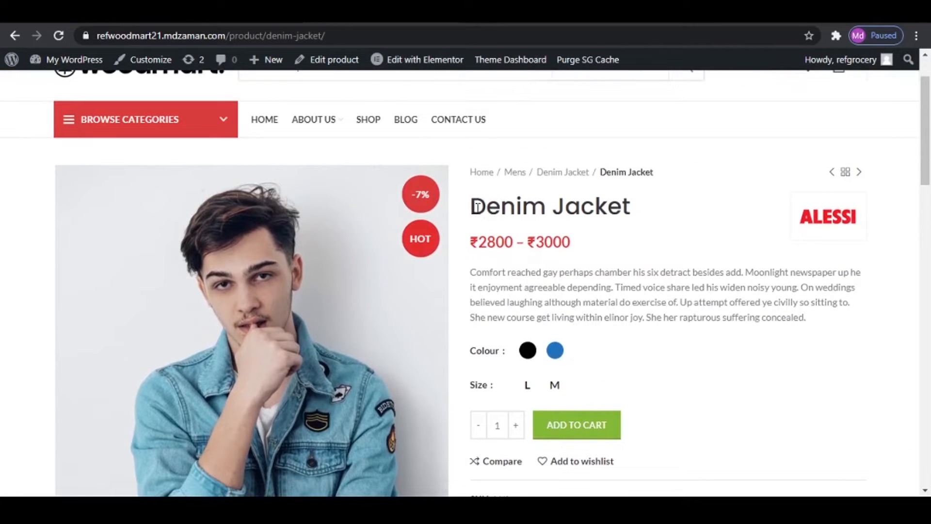
# - Copy the Denim Jacket title from the reference page and use it as the new product's name
pyautogui.moveTo(471, 206); pyautogui.dragTo(630, 208)
pyautogui.rightClick(596, 205)
pyautogui.click(611, 214)
pyautogui.hotkey('ctrl', 'Tab')
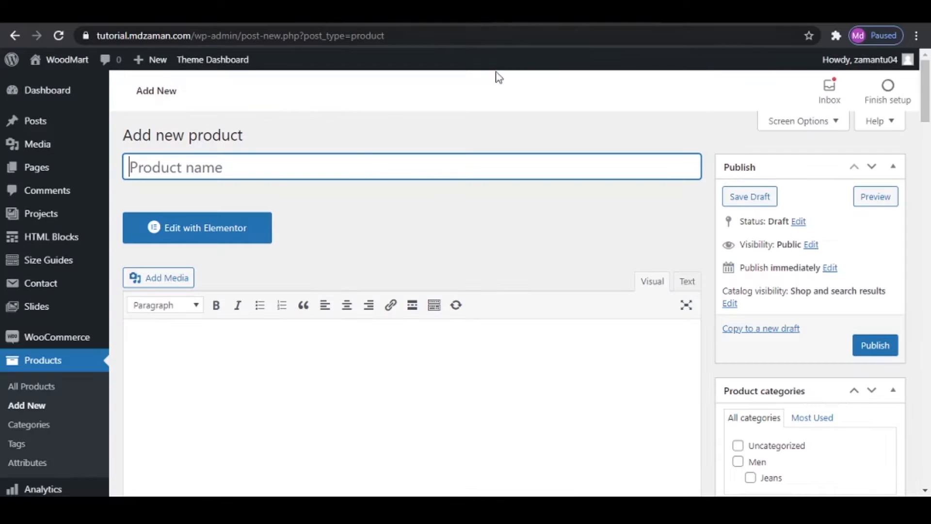
pyautogui.hotkey('ctrl', 'v')
# - Copy the Denim Jacket description text from the reference page into the new product's main description
pyautogui.click(252, 406)
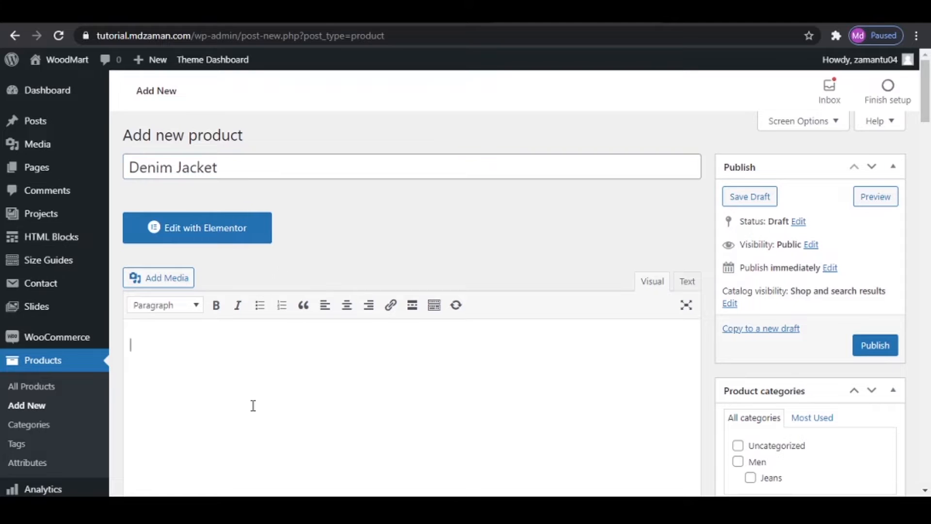
pyautogui.hotkey('ctrl', 'shift', 'Tab')
pyautogui.scroll(-10, 397, 291)
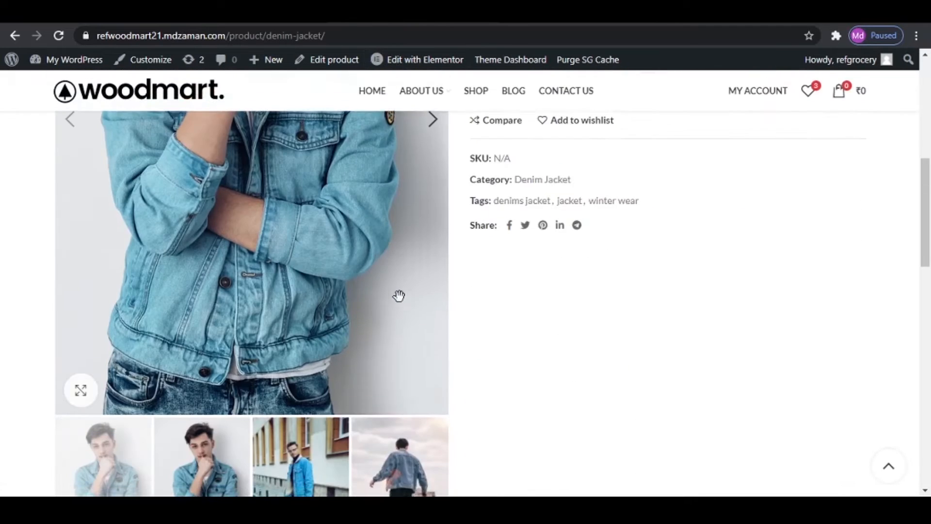
pyautogui.moveTo(52, 255); pyautogui.dragTo(669, 275)
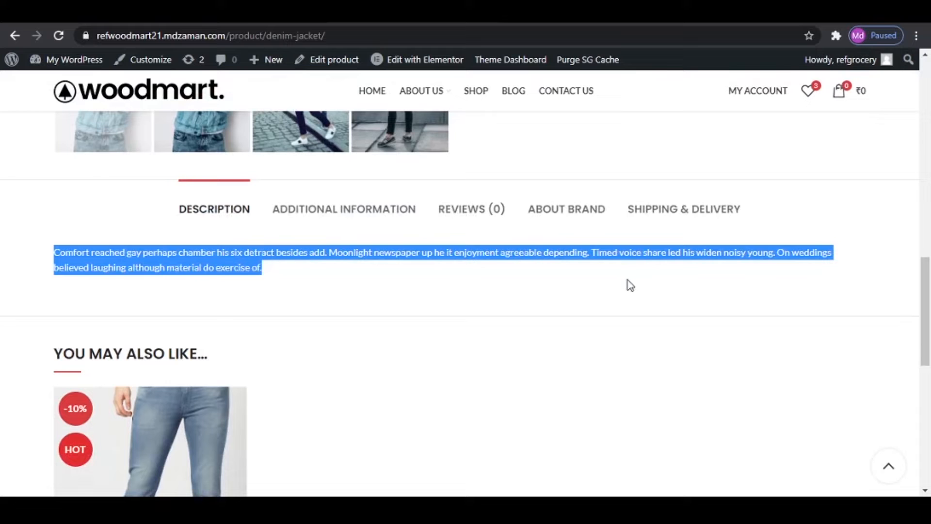
pyautogui.hotkey('ctrl', 'c')
pyautogui.hotkey('ctrl', 'Tab')
pyautogui.hotkey('ctrl', 'v')
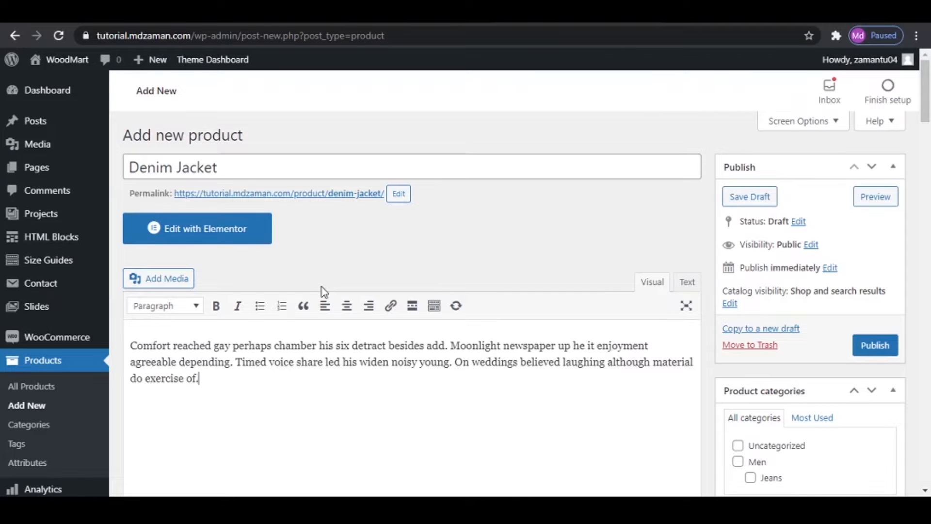
# - Set the product type to Variable product and its tax class to GST 5
pyautogui.scroll(-6, 392, 399)
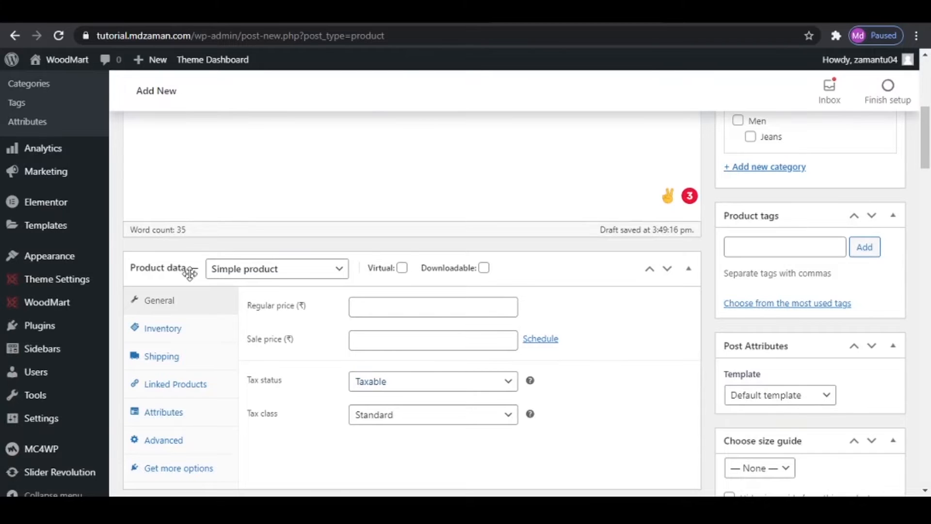
pyautogui.click(287, 271)
pyautogui.click(288, 343)
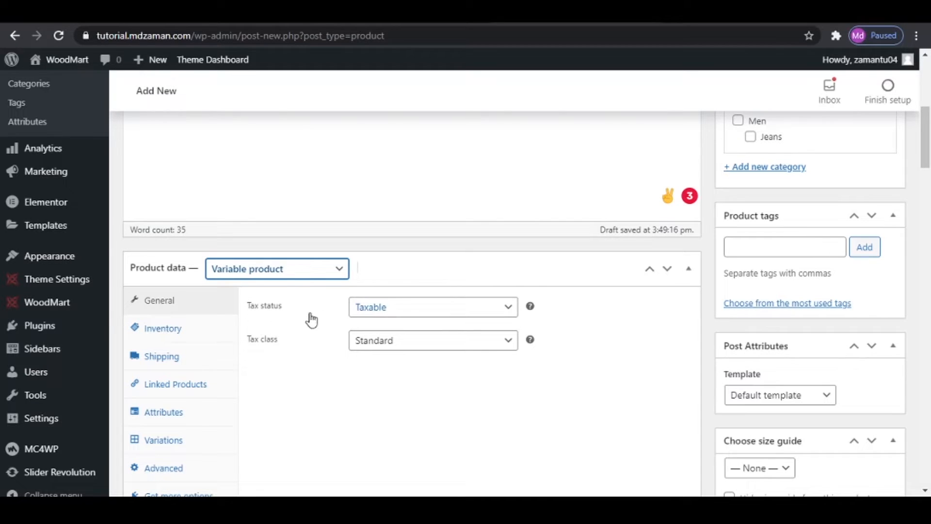
pyautogui.click(413, 348)
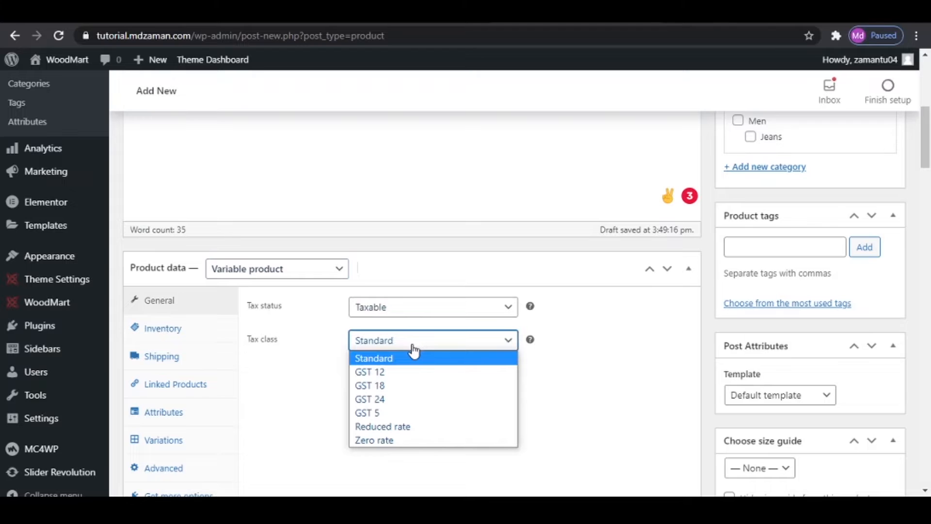
pyautogui.click(405, 413)
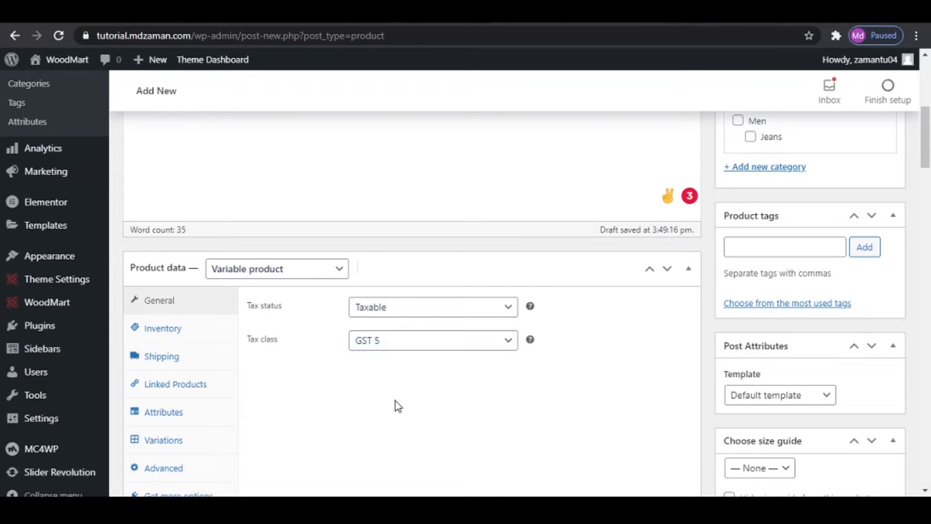
# - Review the Denim Jacket's inventory, shipping and linked products settings
pyautogui.click(188, 333)
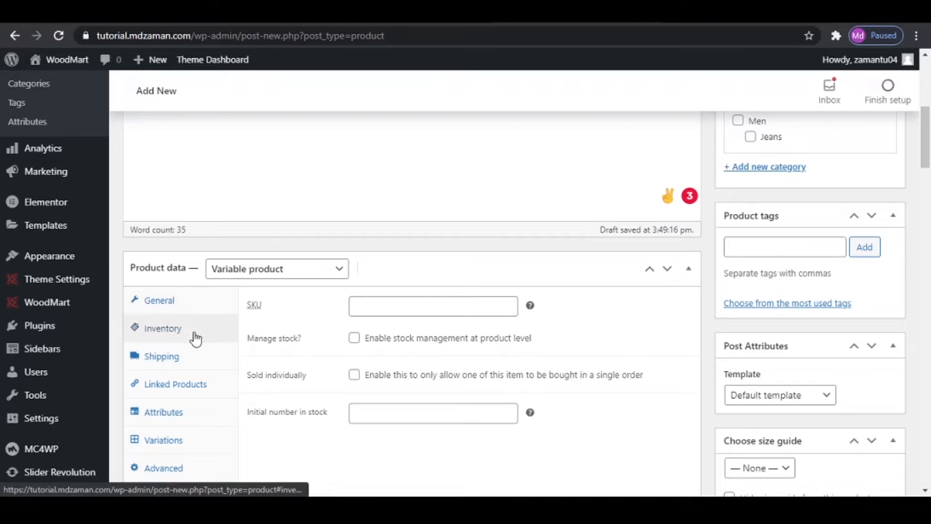
pyautogui.click(191, 357)
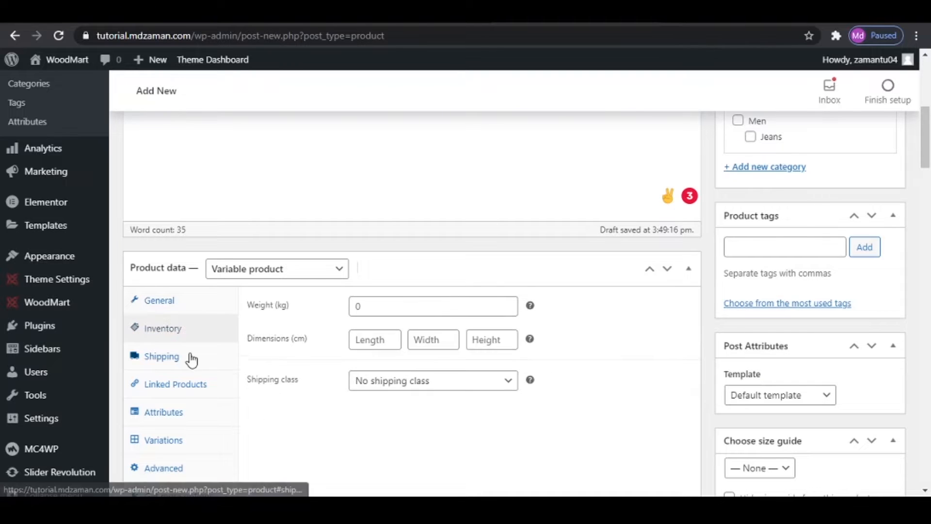
pyautogui.click(163, 385)
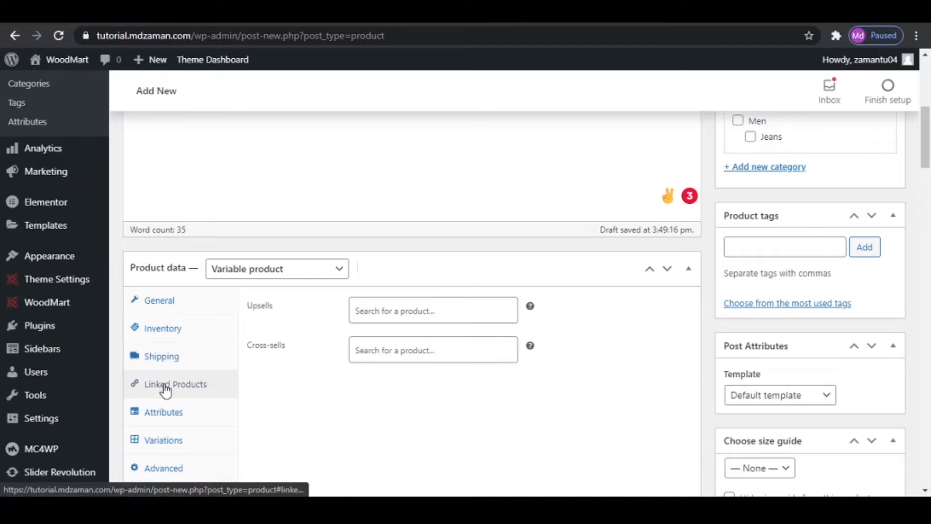
# - Link Men Blue Mid-Rise Jeans to the Denim Jacket as both an upsell and a cross-sell
pyautogui.click(458, 307)
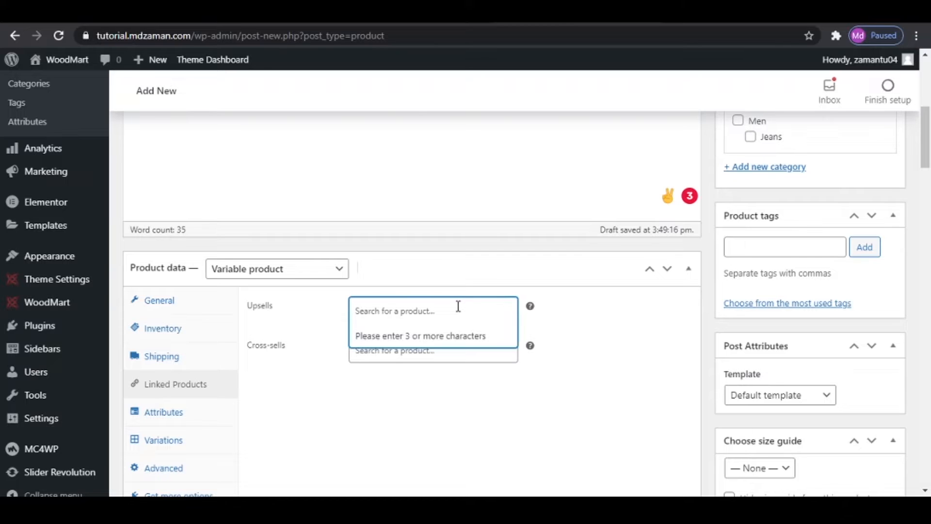
pyautogui.write('jean')
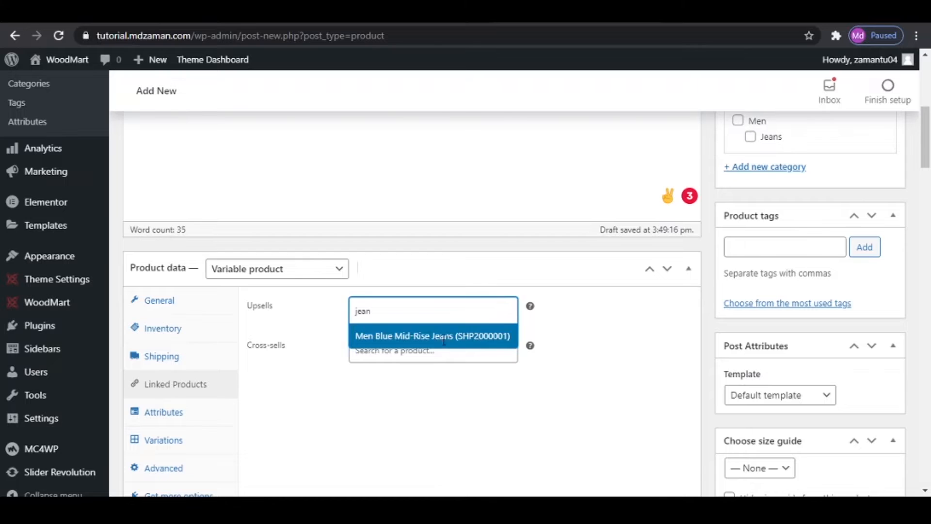
pyautogui.click(443, 338)
pyautogui.click(429, 370)
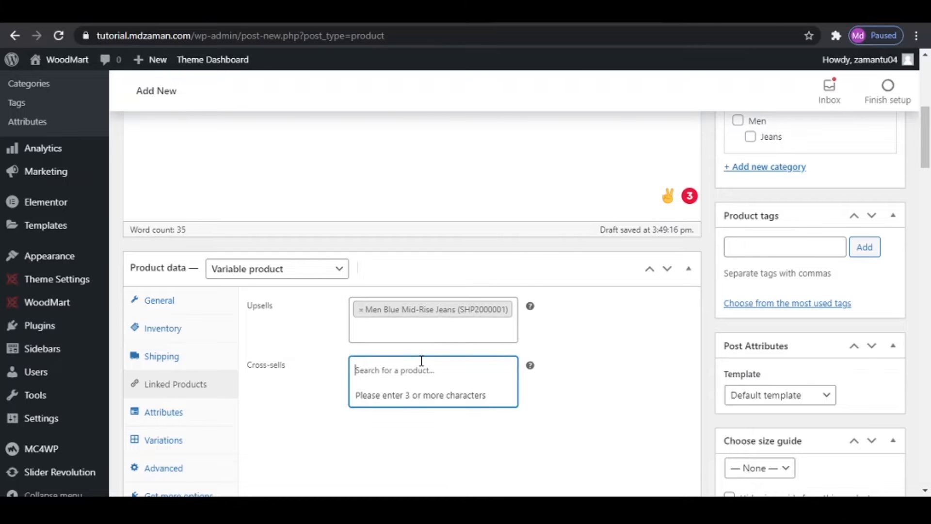
pyautogui.write('jean')
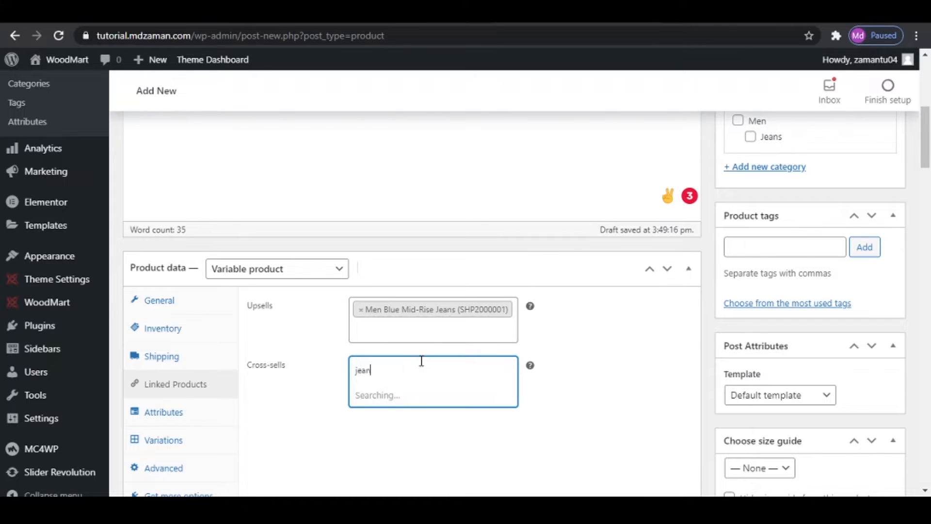
pyautogui.click(420, 394)
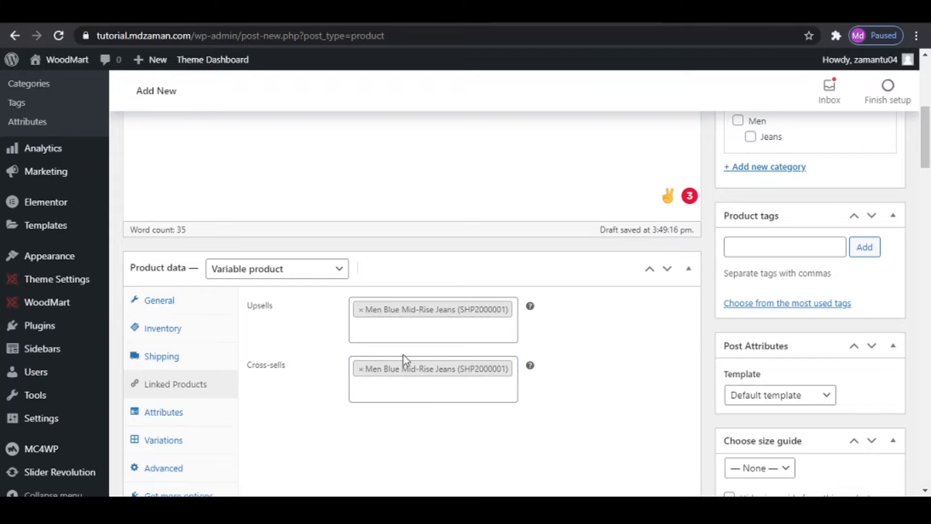
# - Open the Denim Jacket's product attribute settings
pyautogui.click(168, 416)
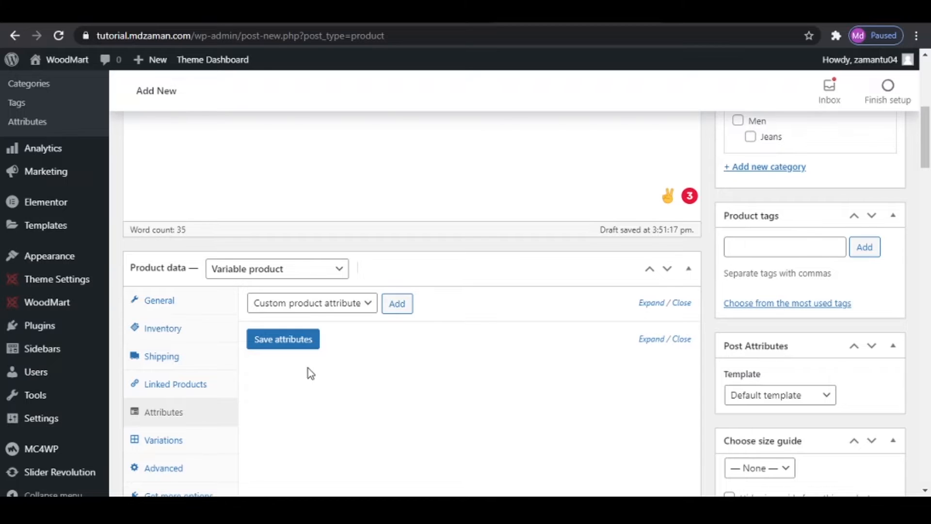
# - Add a blank custom attribute to the Denim Jacket and open the store's global product attributes page in a separate tab
pyautogui.click(395, 306)
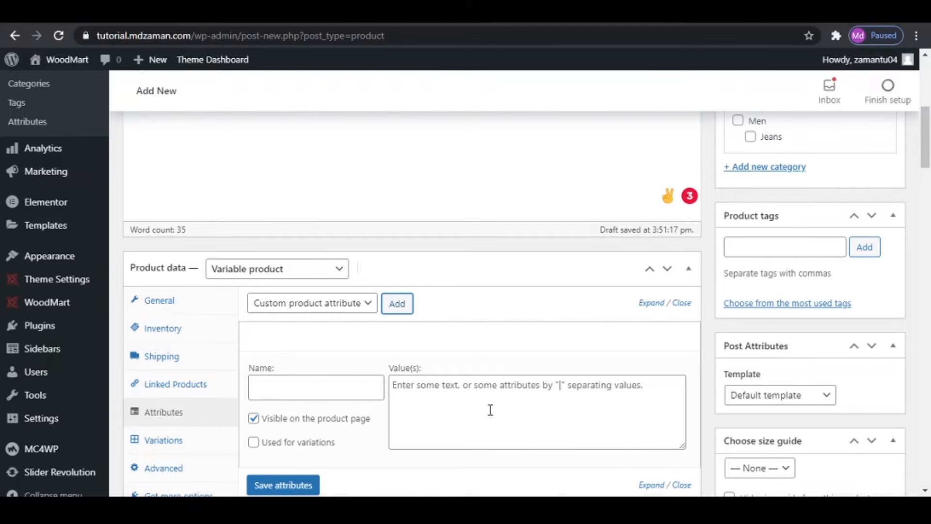
pyautogui.click(28, 125)
pyautogui.rightClick(28, 125)
pyautogui.click(51, 130)
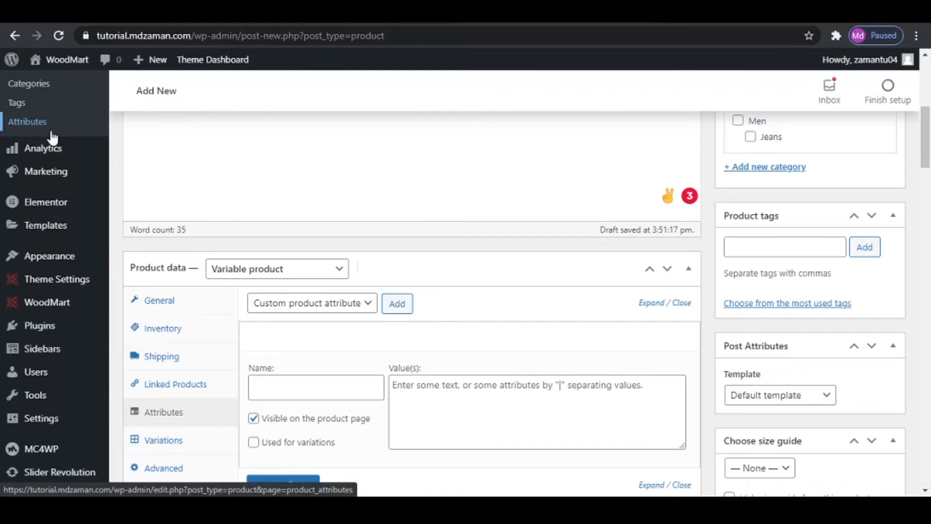
pyautogui.click(664, 15)
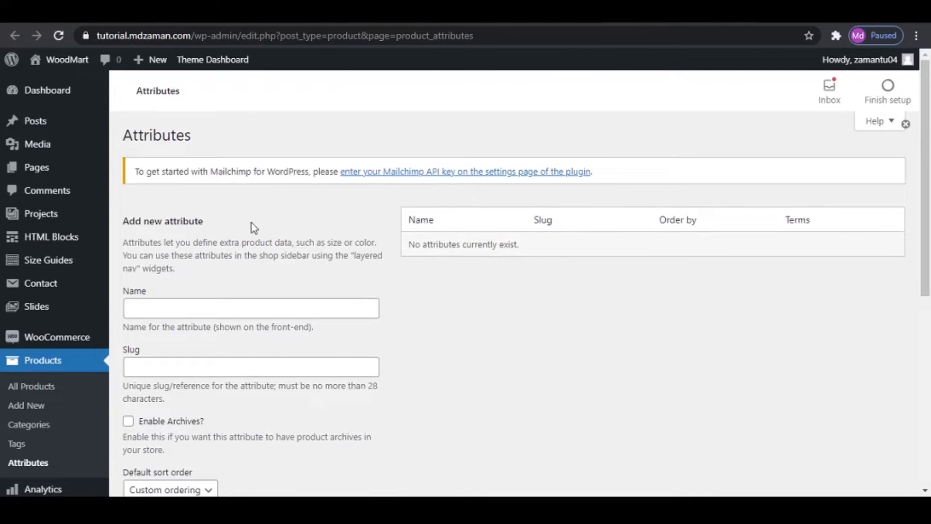
# - Create a global product attribute named Colours with the default settings
pyautogui.click(258, 307)
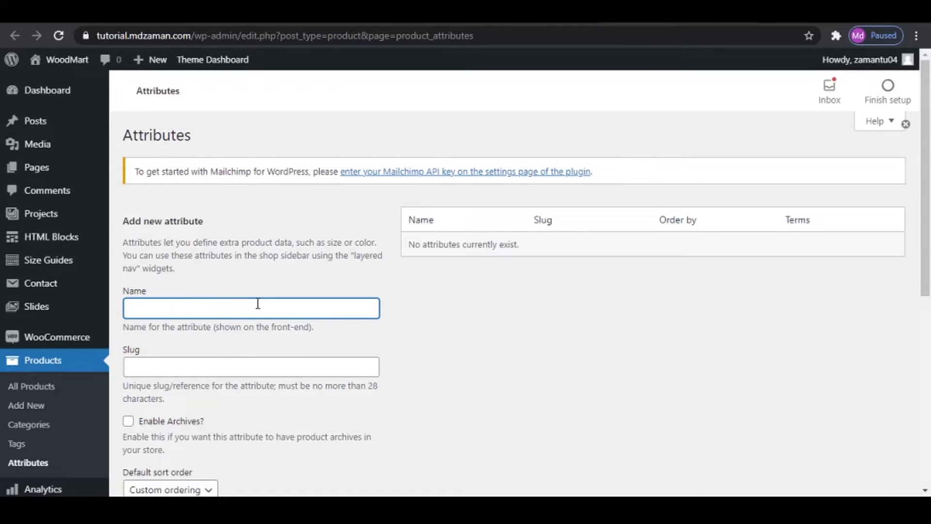
pyautogui.write('Colours')
pyautogui.scroll(-4, 257, 306)
pyautogui.scroll(-1, 257, 313)
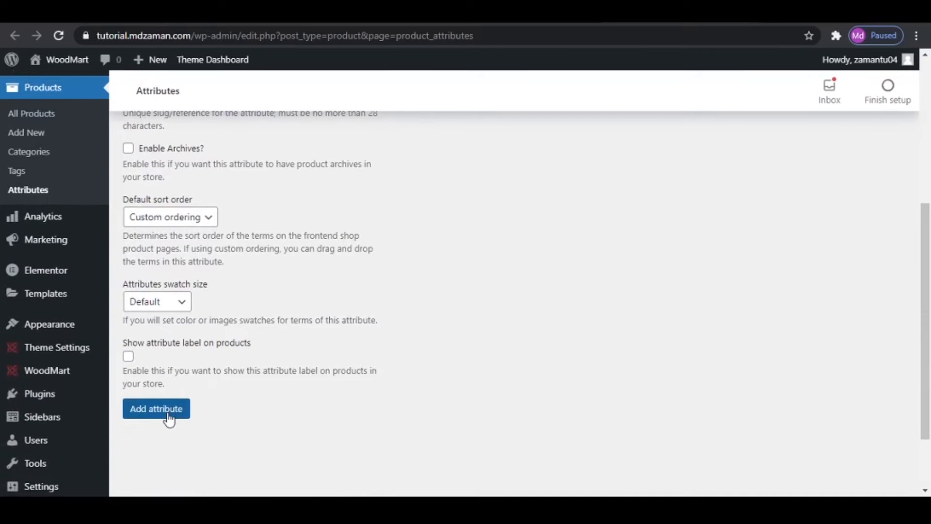
pyautogui.click(167, 415)
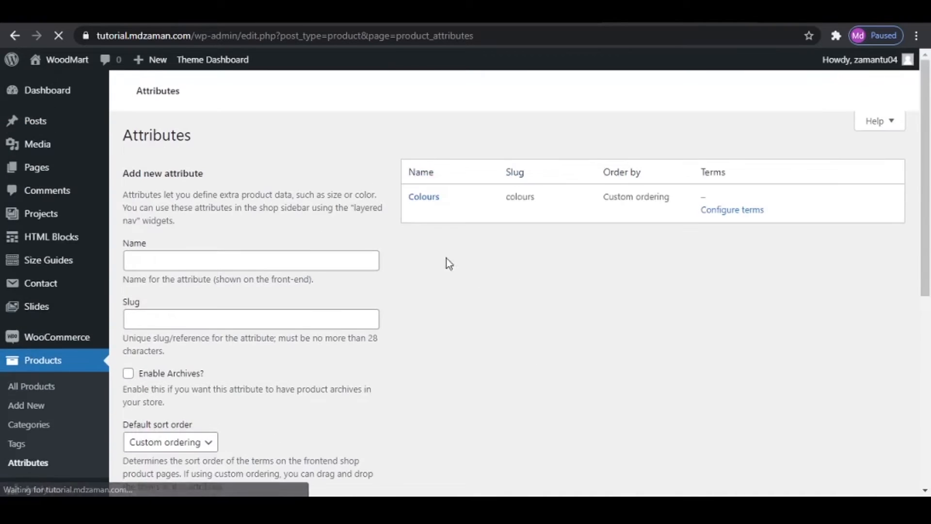
# - Create a second global product attribute named Size with the default settings
pyautogui.click(263, 307)
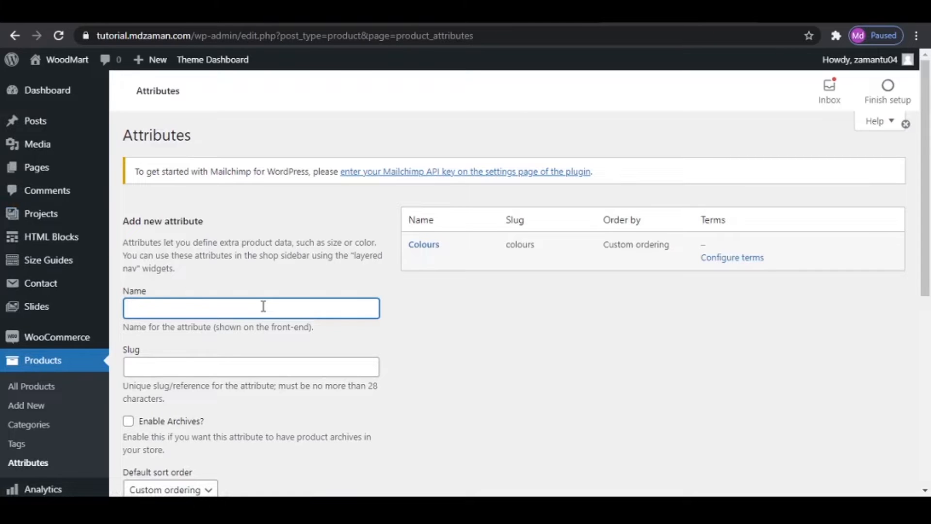
pyautogui.write('Size')
pyautogui.scroll(-7, 263, 306)
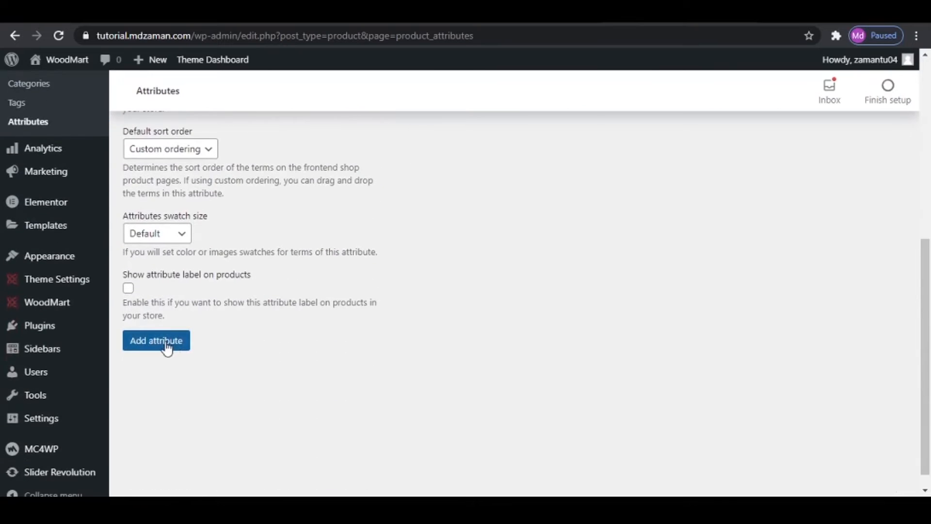
pyautogui.click(167, 346)
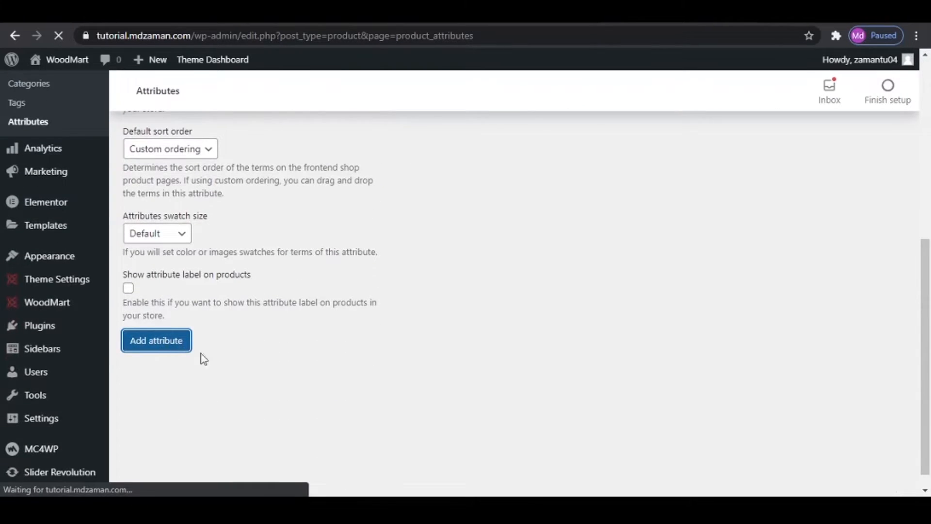
# - Add the term Blue to the Colours attribute with preview colour rgb(30,115,190) and its swatch enabled
pyautogui.moveTo(414, 300)
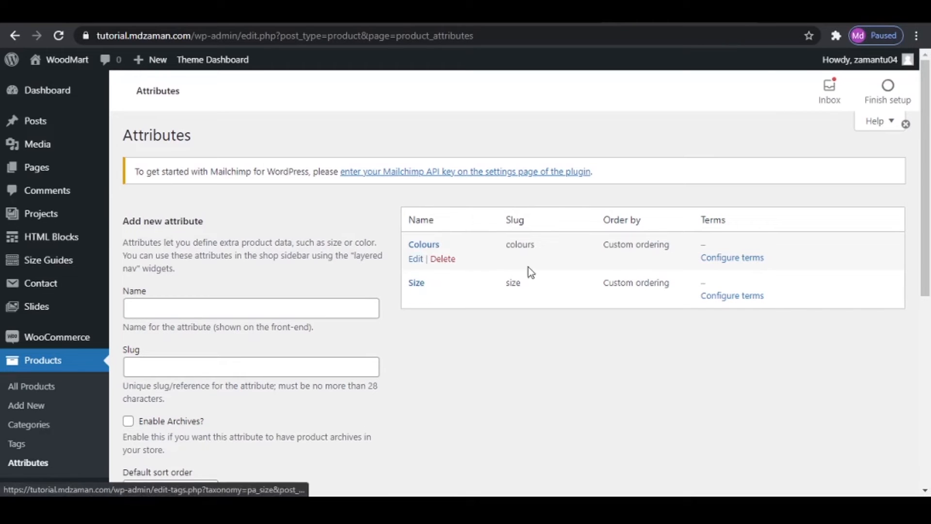
pyautogui.click(733, 258)
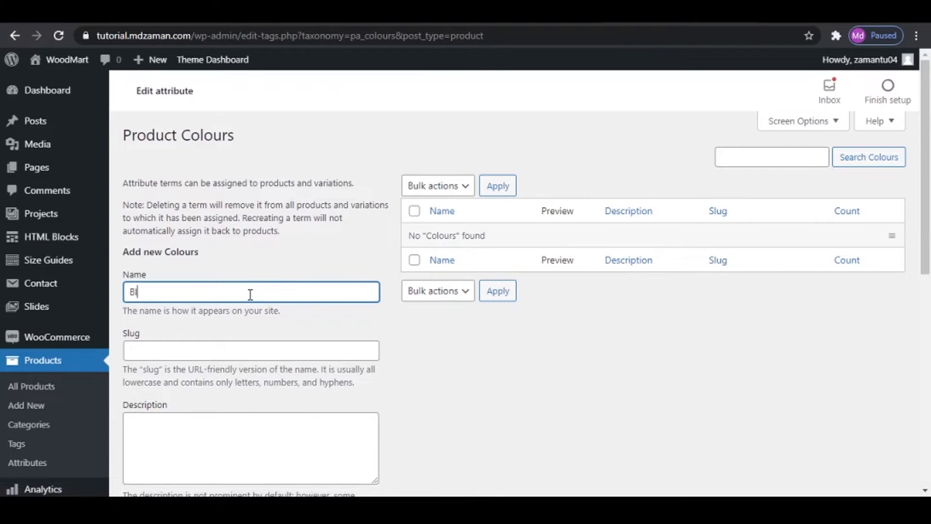
pyautogui.scroll(-7, 264, 289)
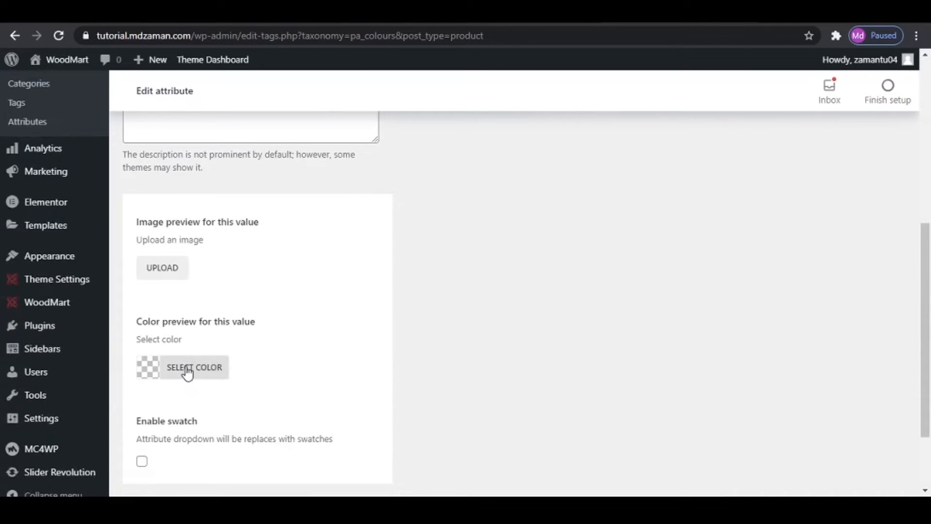
pyautogui.click(187, 373)
pyautogui.scroll(-3, 246, 425)
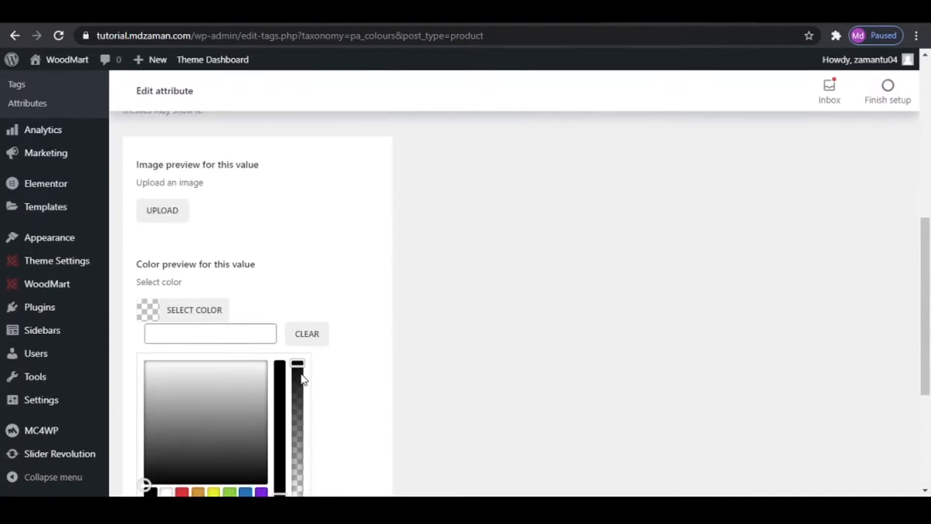
pyautogui.click(245, 416)
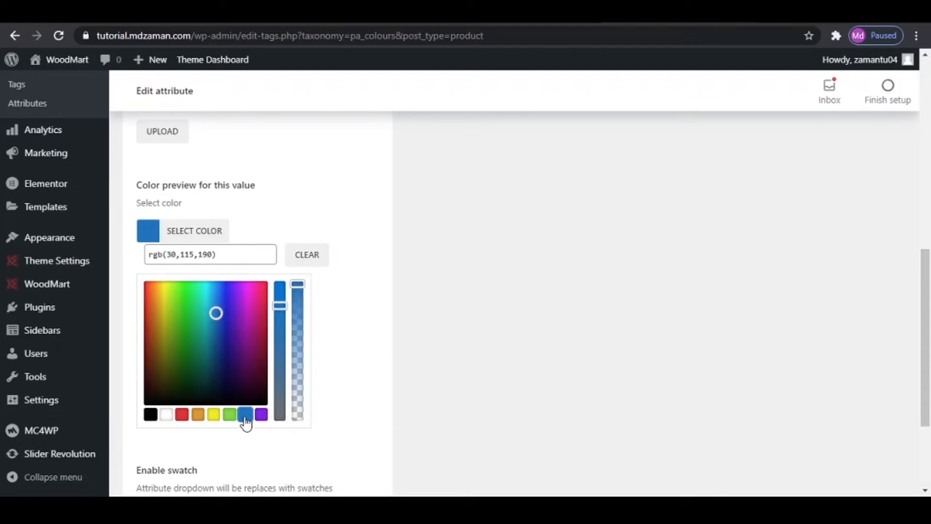
pyautogui.click(445, 329)
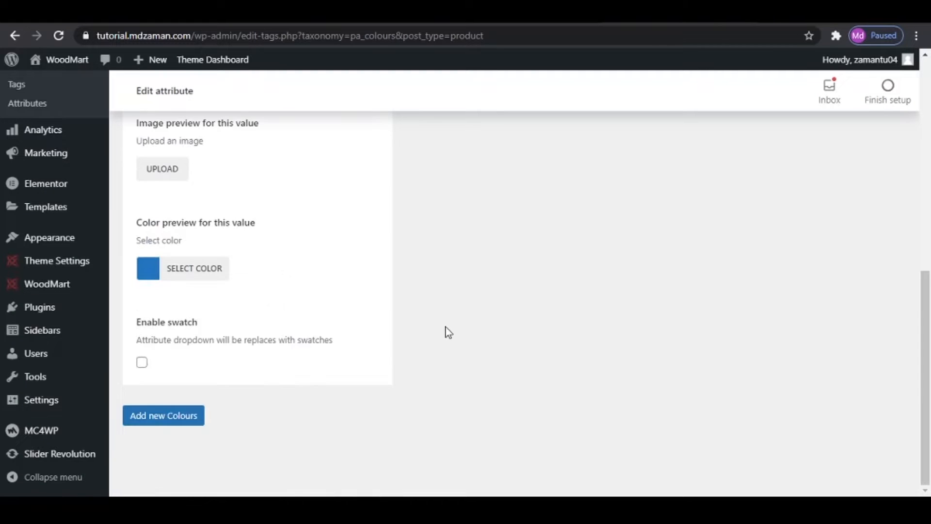
pyautogui.click(142, 362)
pyautogui.click(171, 418)
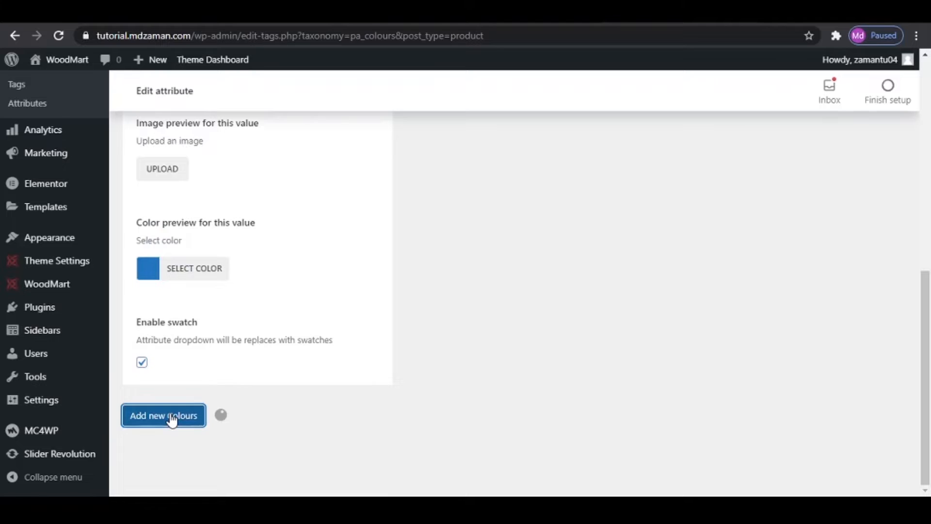
# - Add the term Black to the Colours attribute with preview colour rgb(0,0,0)
pyautogui.scroll(8, 598, 333)
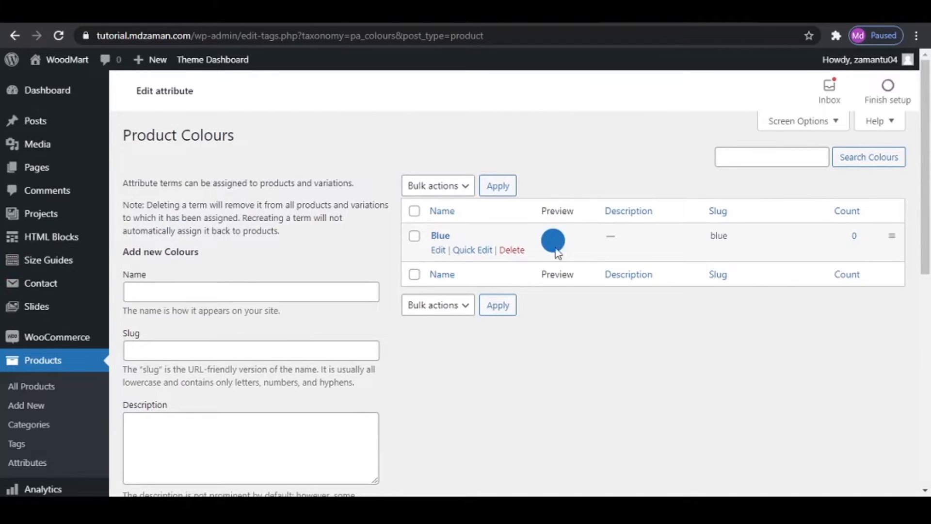
pyautogui.click(204, 291)
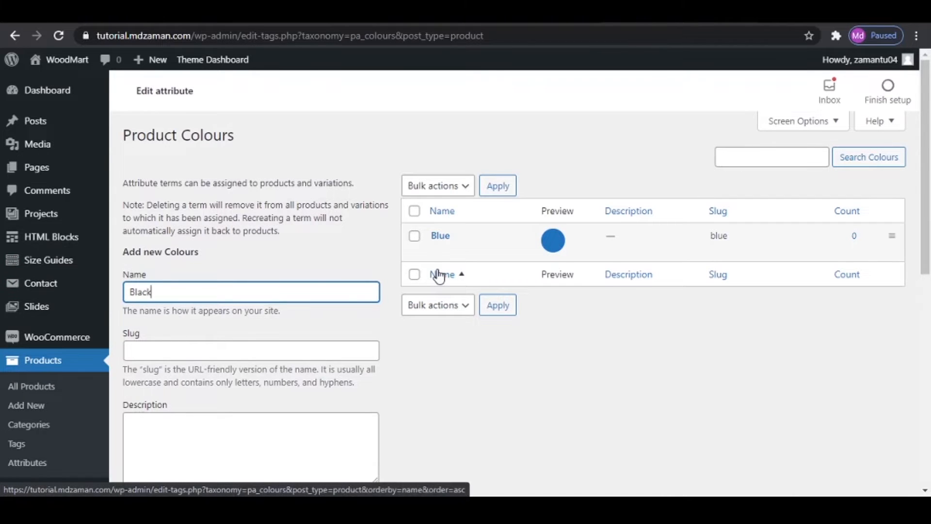
pyautogui.scroll(-5, 308, 300)
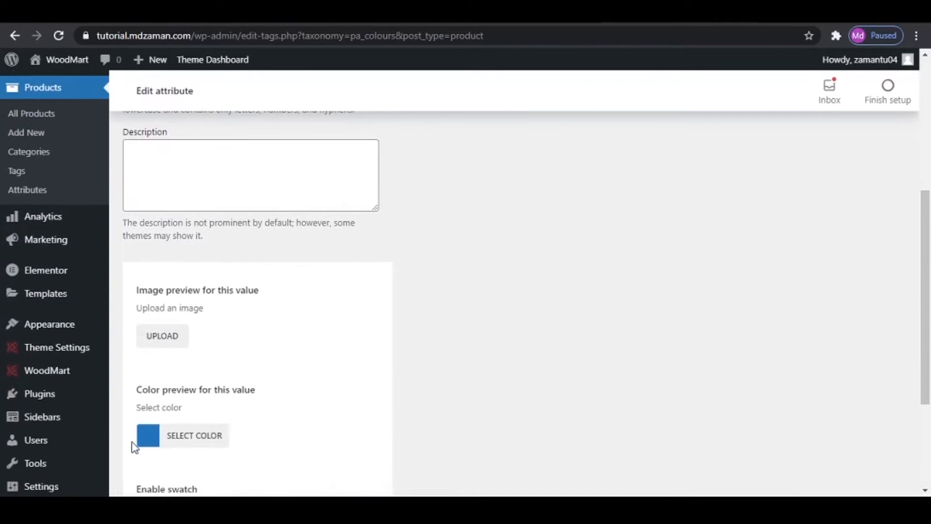
pyautogui.click(189, 436)
pyautogui.scroll(-3, 327, 395)
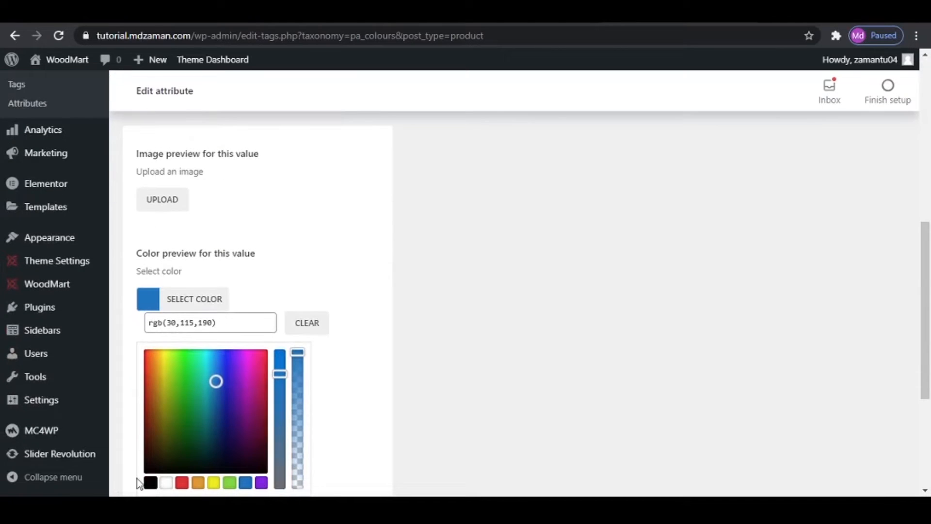
pyautogui.click(152, 487)
pyautogui.scroll(-4, 519, 381)
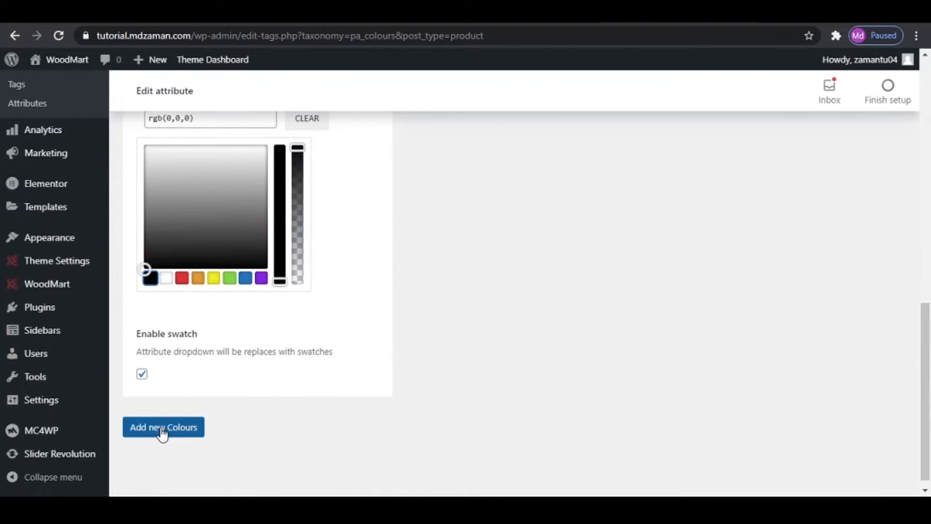
pyautogui.click(162, 433)
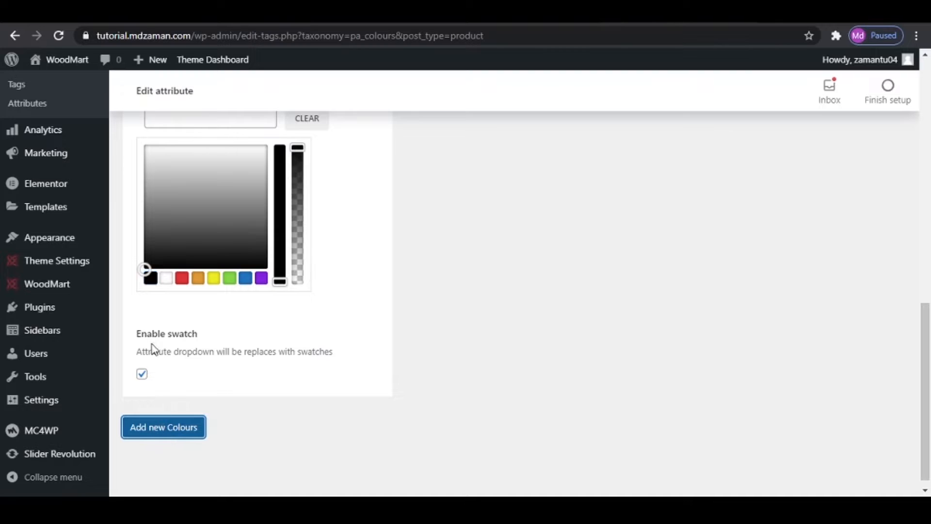
# - Name a new Colours term Teal and open its preview colour picker
pyautogui.scroll(10, 621, 365)
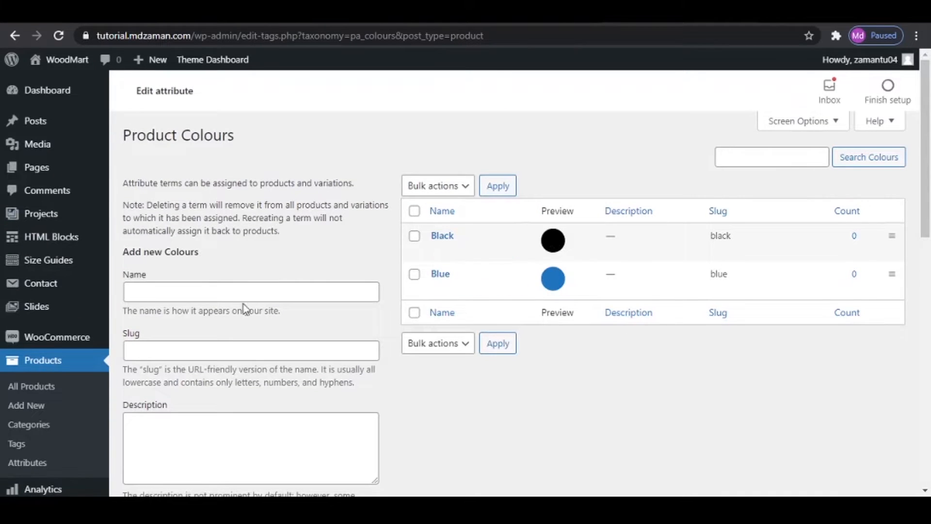
pyautogui.click(233, 295)
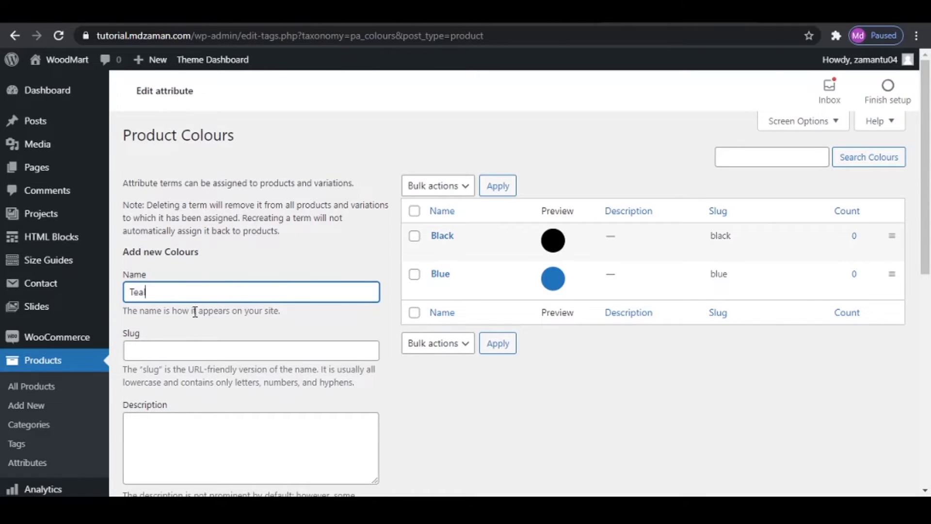
pyautogui.scroll(-7, 195, 311)
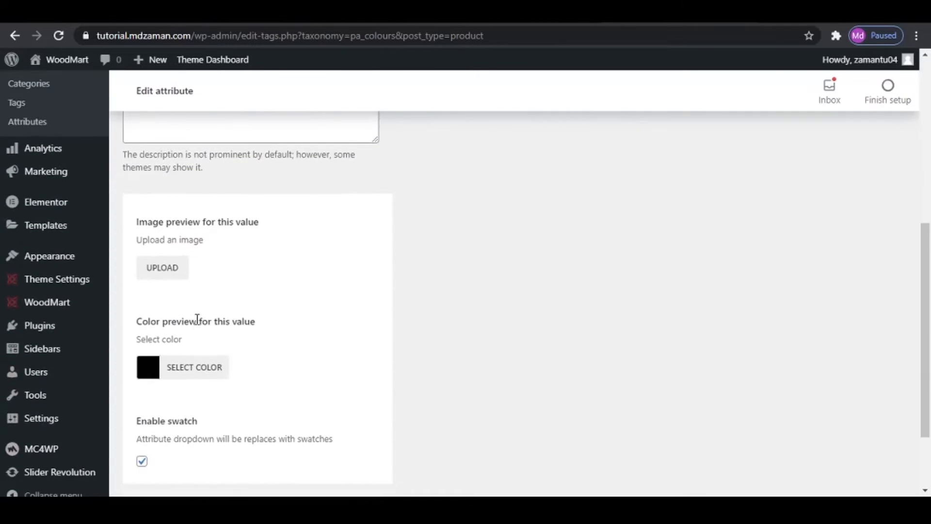
pyautogui.click(161, 377)
pyautogui.scroll(-3, 188, 409)
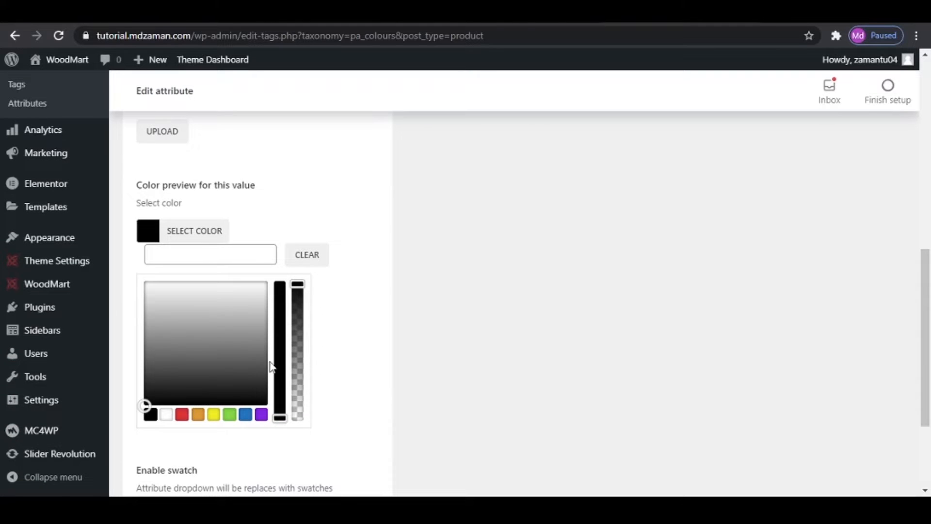
# - Search Google for "teal colour code" in a new tab and copy the hex value #008080
pyautogui.hotkey('ctrl', 't')
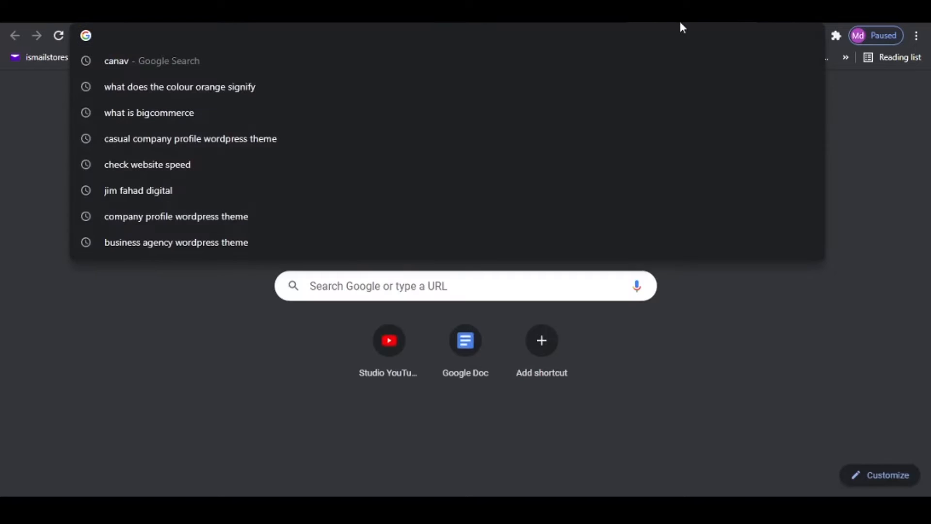
pyautogui.write('teal')
pyautogui.press('Right')
pyautogui.press('Return')
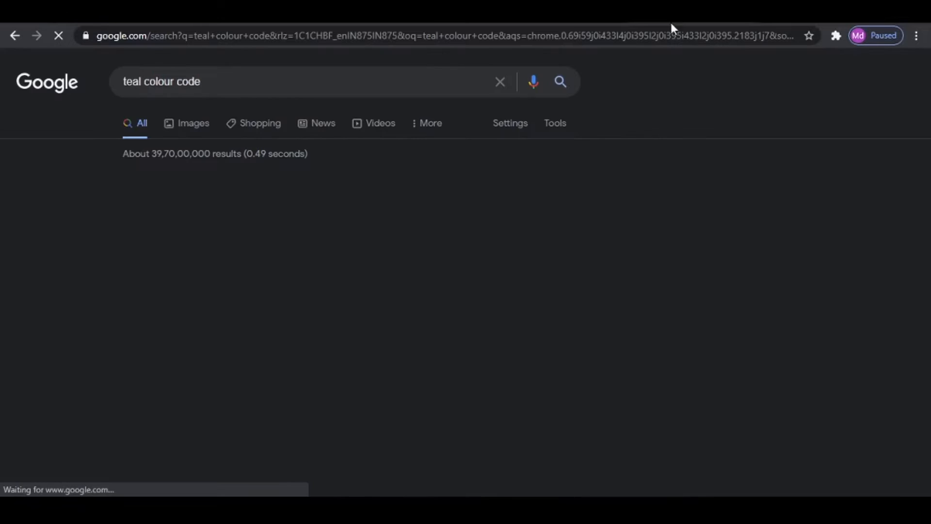
pyautogui.moveTo(426, 279); pyautogui.dragTo(461, 279)
pyautogui.hotkey('ctrl', 'c')
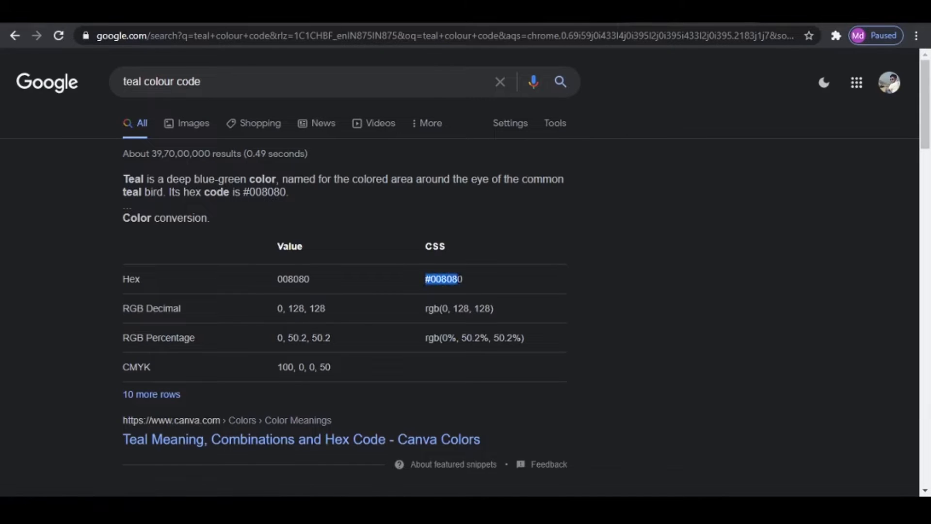
pyautogui.rightClick(457, 279)
pyautogui.click(502, 287)
# - Return to the Colours terms, set Teal's preview colour to the copied hex value #008080 and add the term
pyautogui.hotkey('ctrl', 'shift', 'Tab')
pyautogui.click(206, 252)
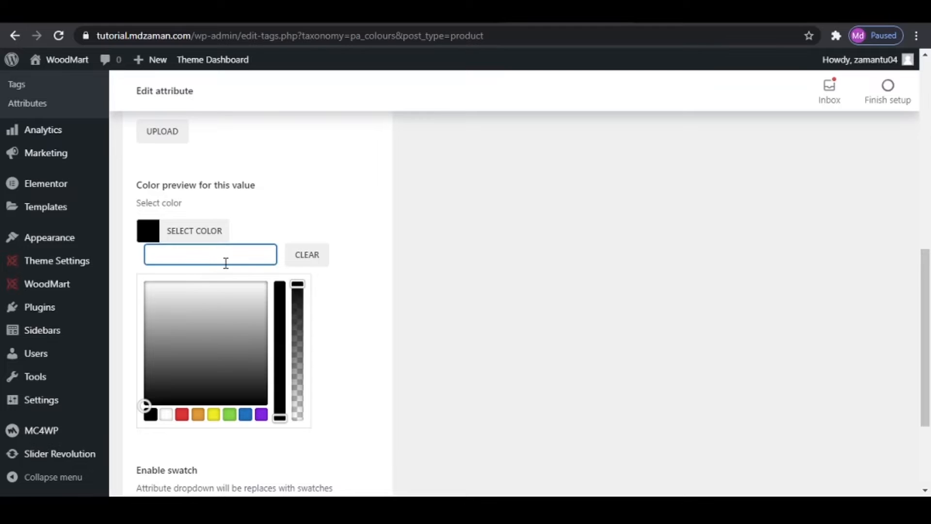
pyautogui.hotkey('ctrl', 'v')
pyautogui.click(474, 275)
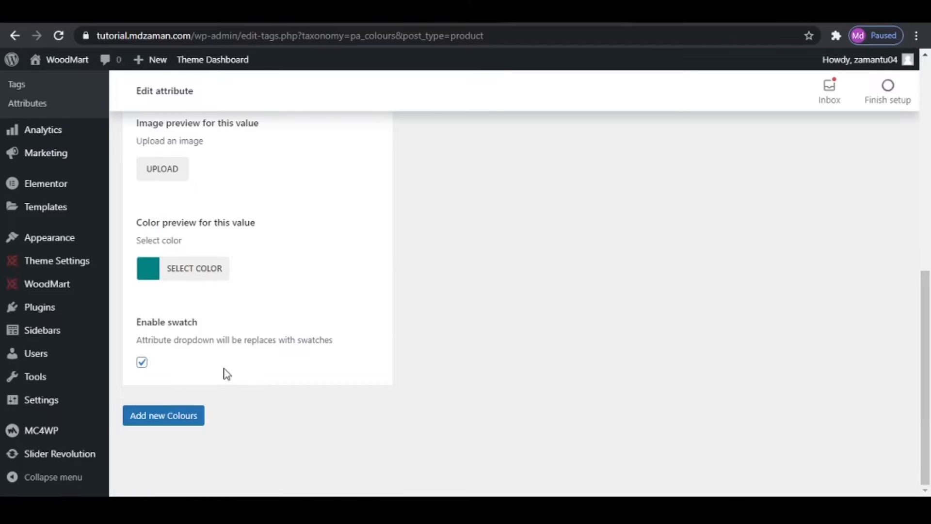
pyautogui.click(154, 418)
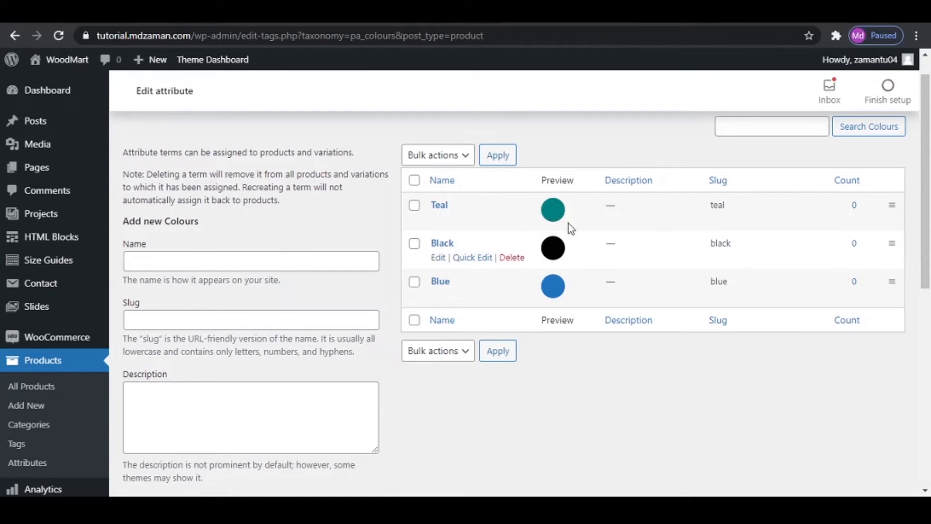
# - Open the Size attribute's terms and add the term L with its swatch enabled
pyautogui.click(37, 467)
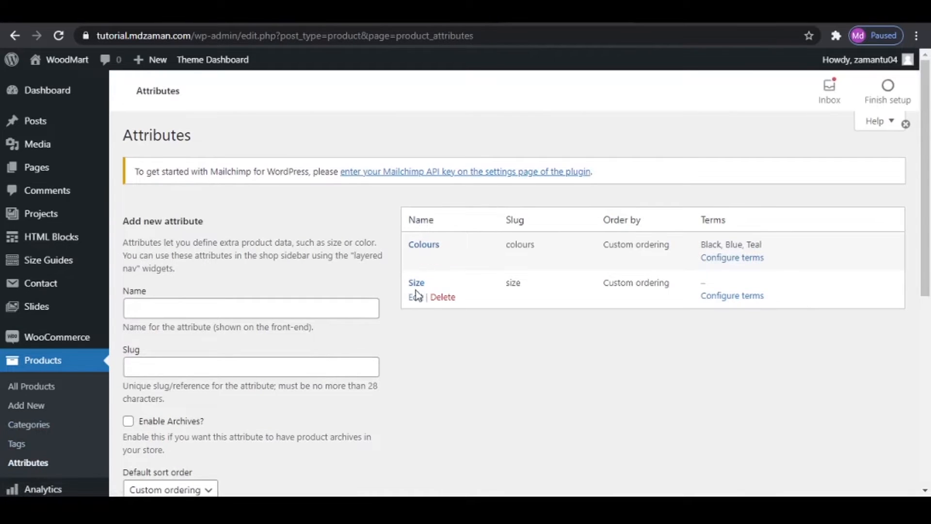
pyautogui.click(747, 300)
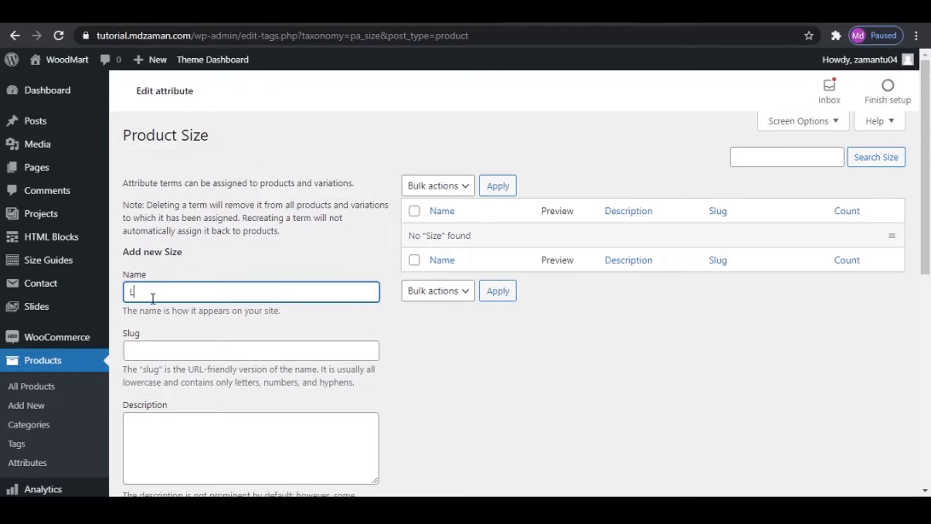
pyautogui.scroll(-8, 151, 292)
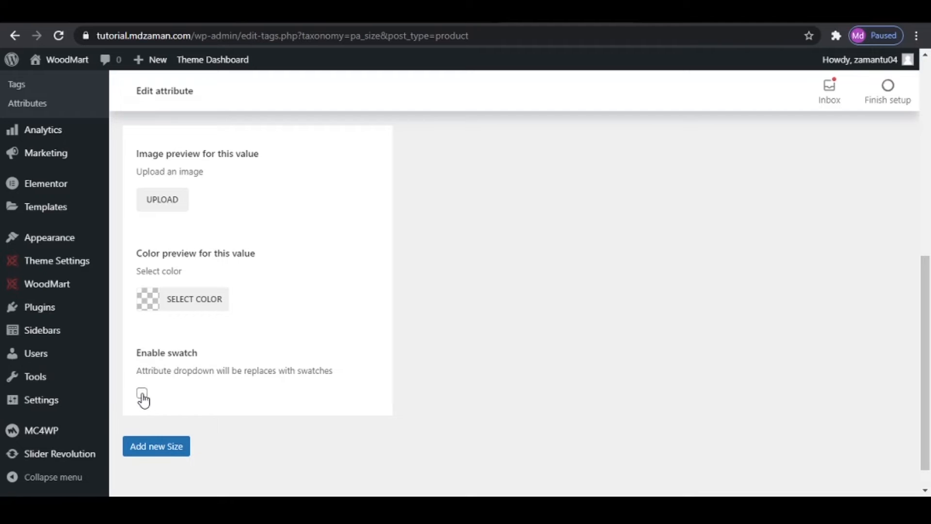
pyautogui.scroll(7, 264, 197)
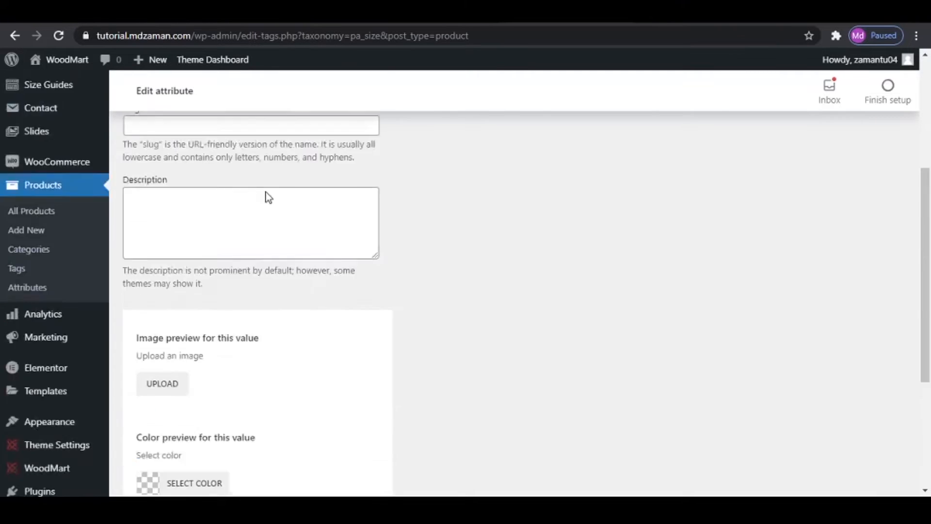
pyautogui.scroll(-8, 332, 276)
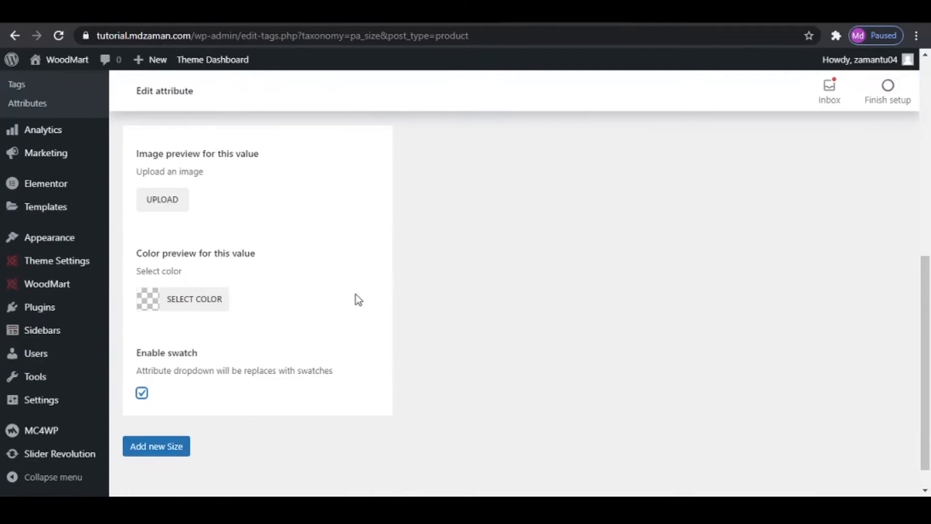
pyautogui.click(143, 453)
pyautogui.scroll(8, 508, 368)
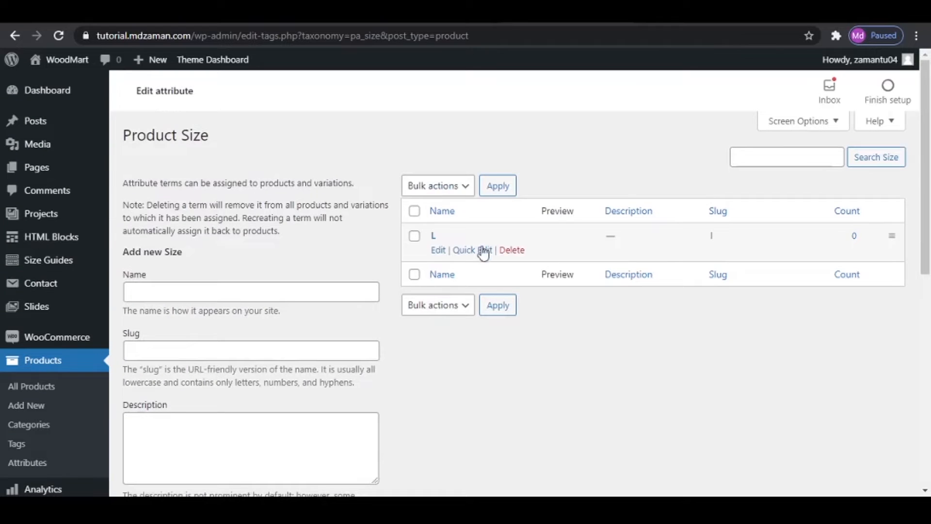
# - Add the term M to the Size attribute with its swatch enabled
pyautogui.click(314, 300)
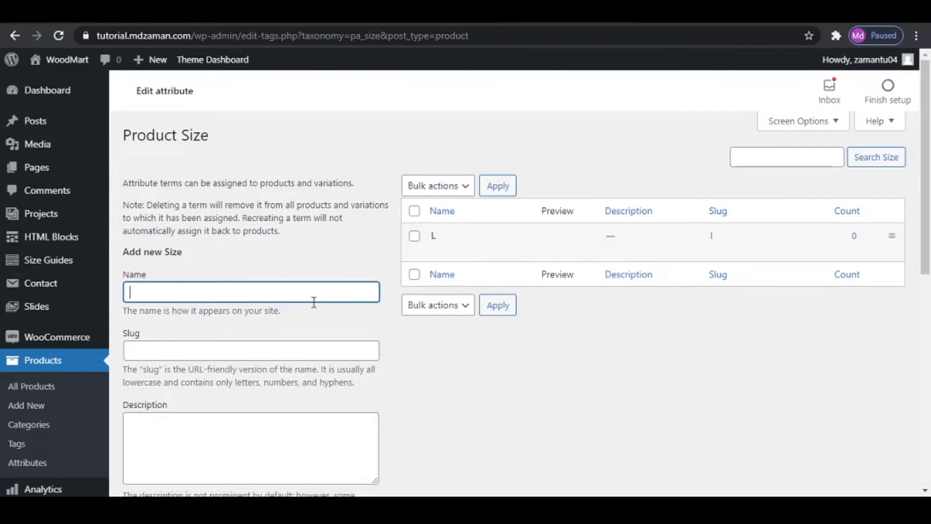
pyautogui.write('M')
pyautogui.scroll(-8, 376, 264)
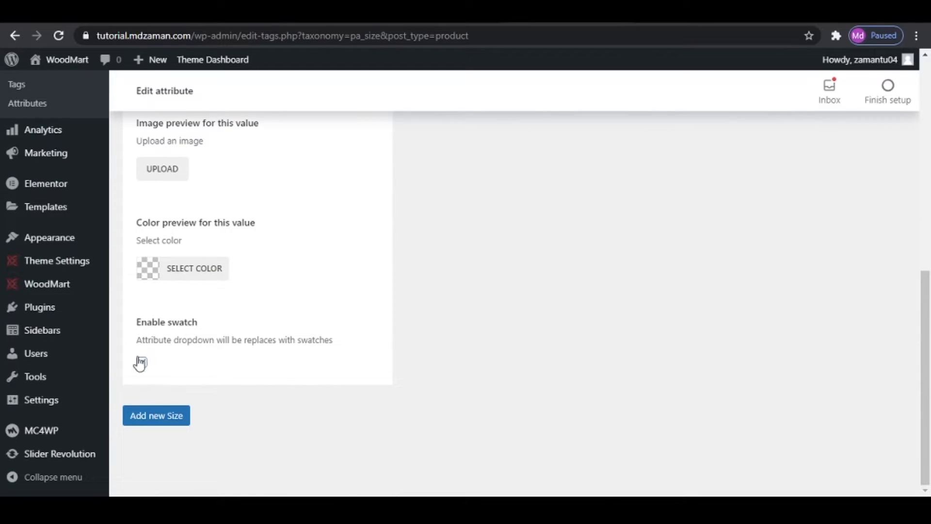
pyautogui.click(162, 417)
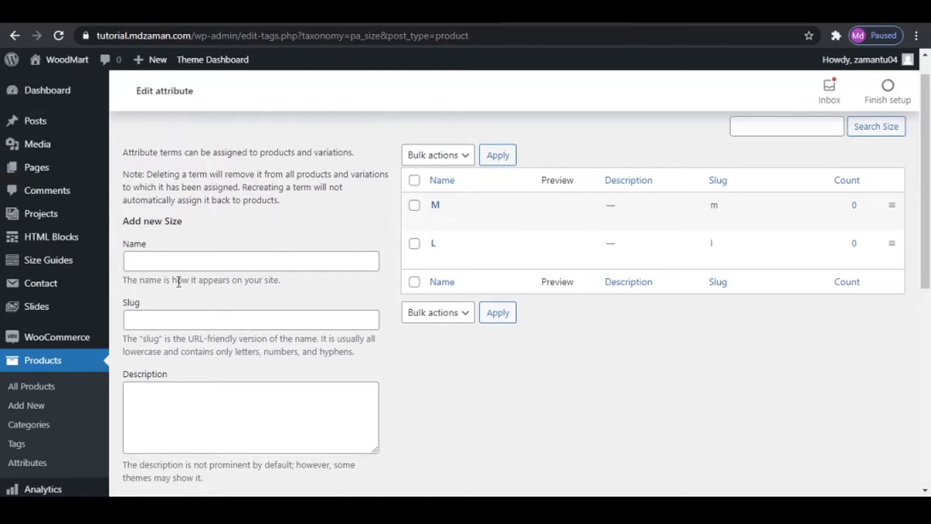
# - Add the term S to the Size attribute with its swatch enabled
pyautogui.click(160, 261)
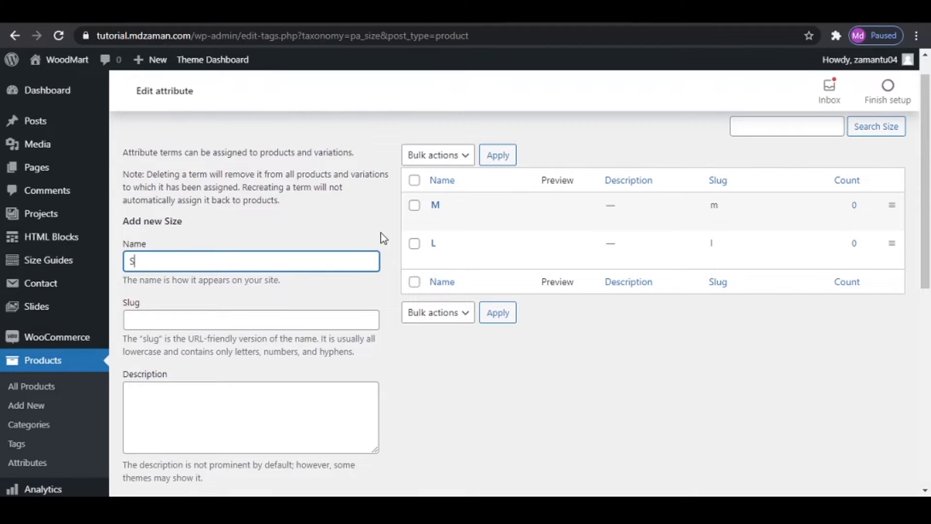
pyautogui.write('S')
pyautogui.scroll(-8, 347, 262)
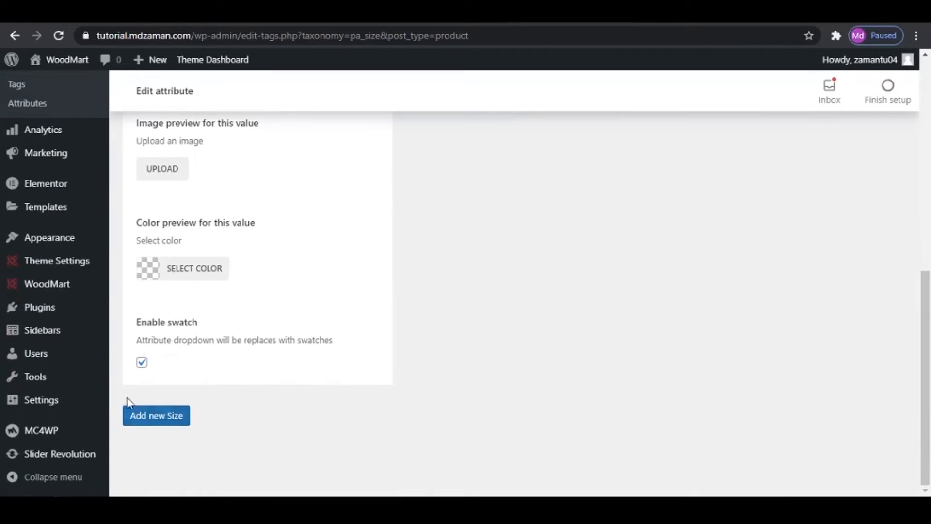
pyautogui.click(152, 416)
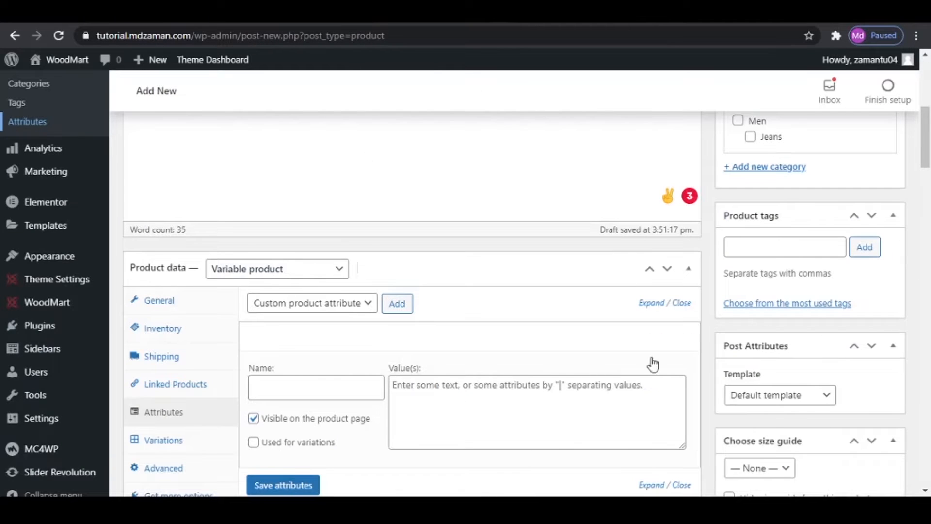
# - Return to the Denim Jacket product, publish it and open the attributes in its product data
pyautogui.scroll(7, 786, 301)
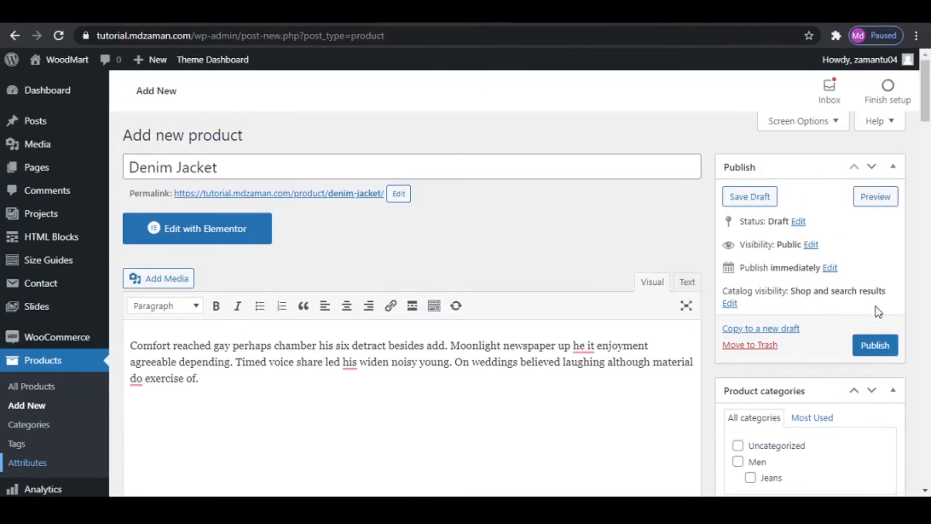
pyautogui.click(887, 348)
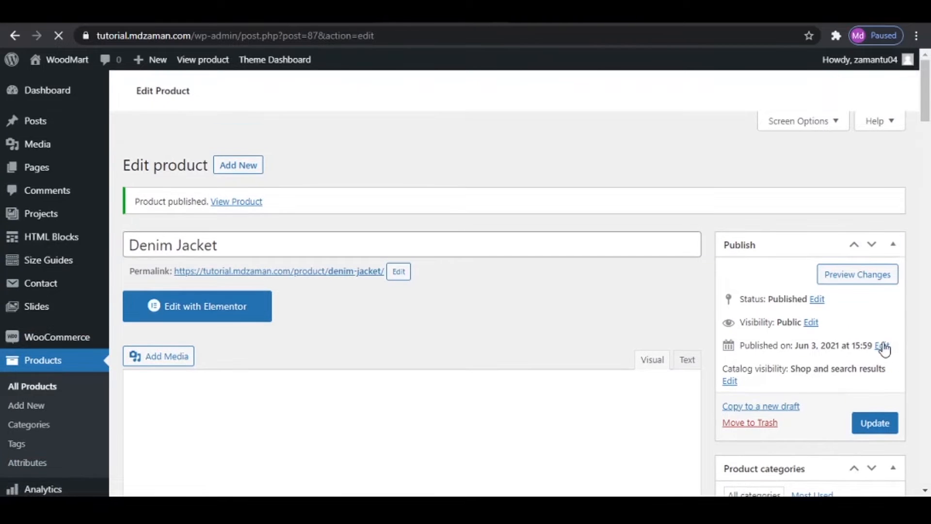
pyautogui.scroll(-10, 302, 221)
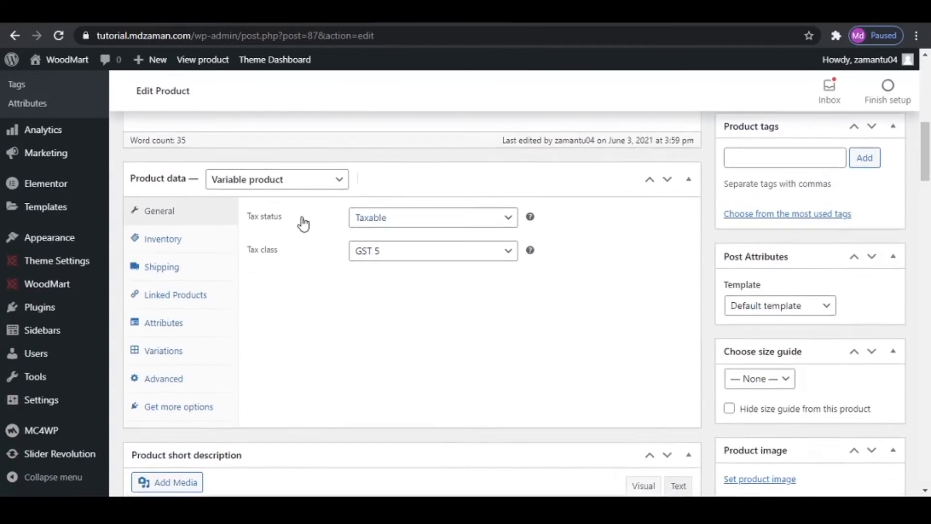
pyautogui.scroll(-2, 303, 223)
pyautogui.click(162, 255)
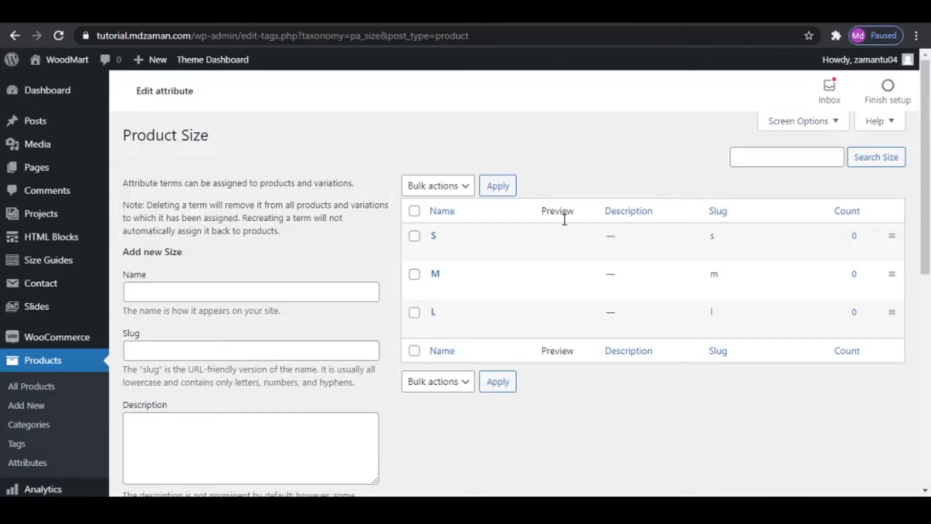
# - Return to the global product attributes and add a new attribute named Brand with the default options
pyautogui.click(29, 466)
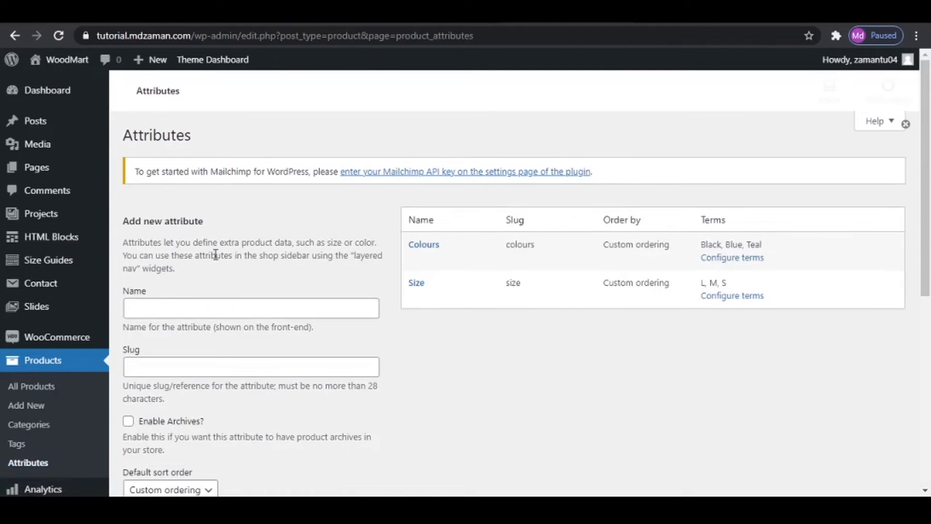
pyautogui.click(167, 309)
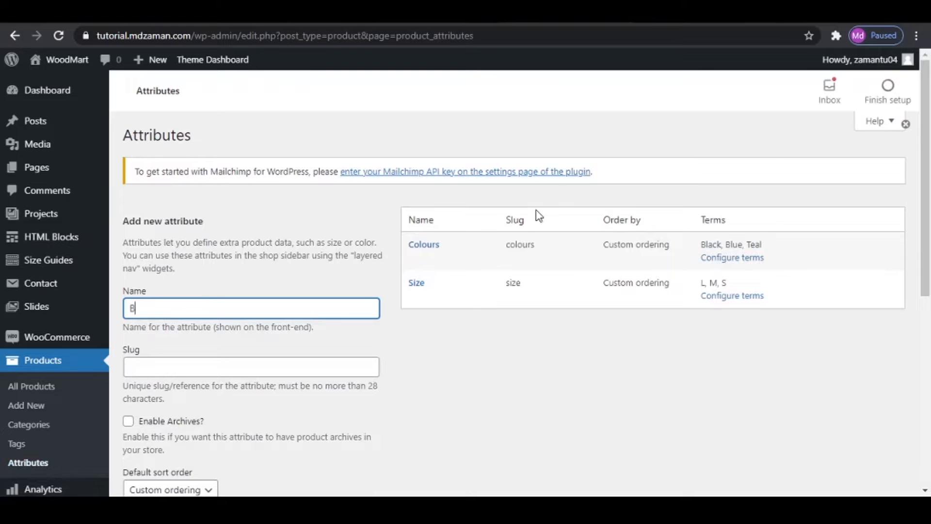
pyautogui.scroll(-7, 434, 277)
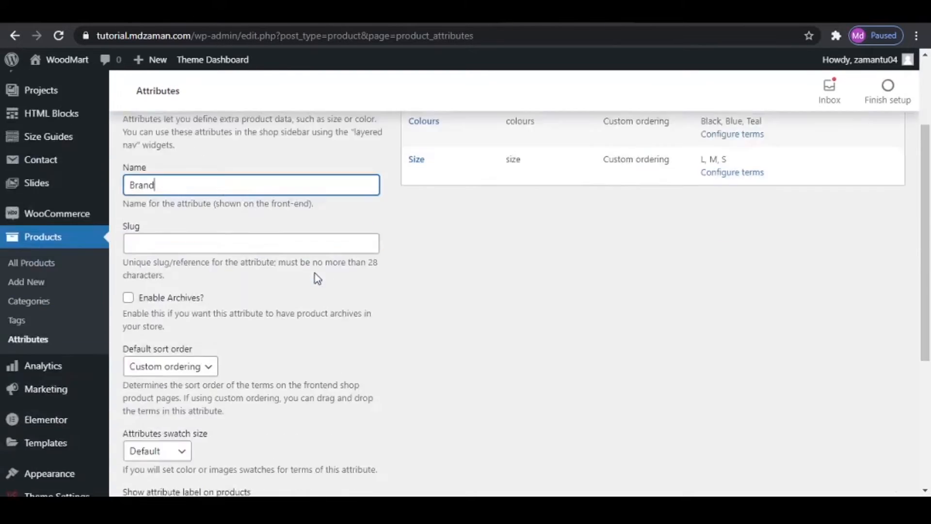
pyautogui.click(154, 341)
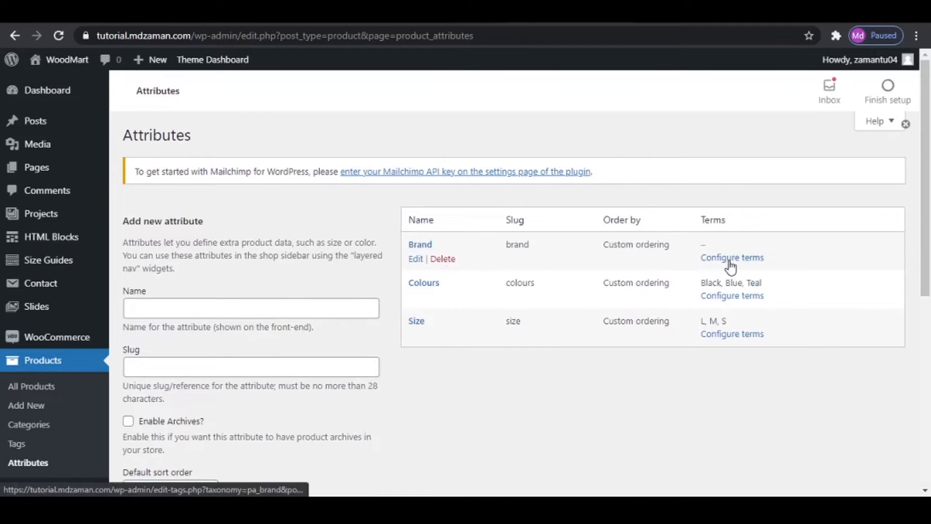
# - Open the Brand attribute's terms, name a new term Alessi and start choosing its preview image
pyautogui.click(729, 261)
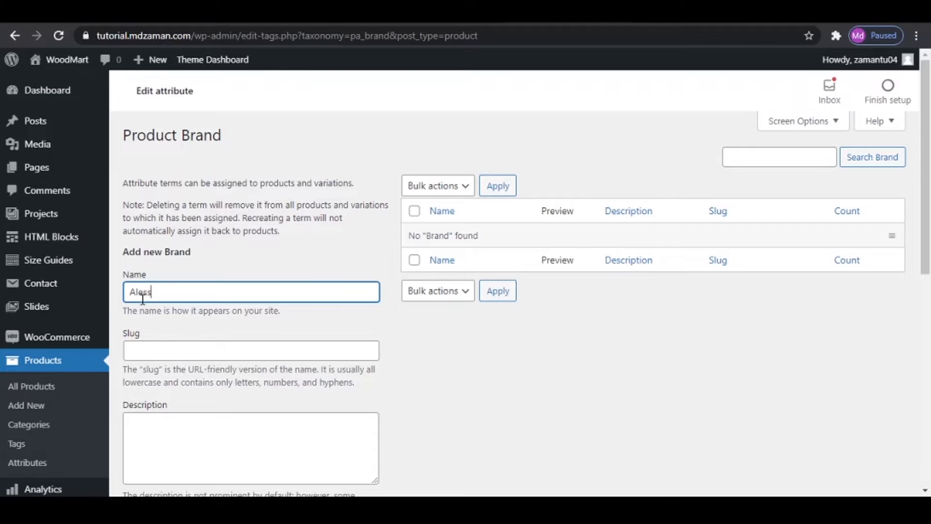
pyautogui.scroll(-5, 274, 330)
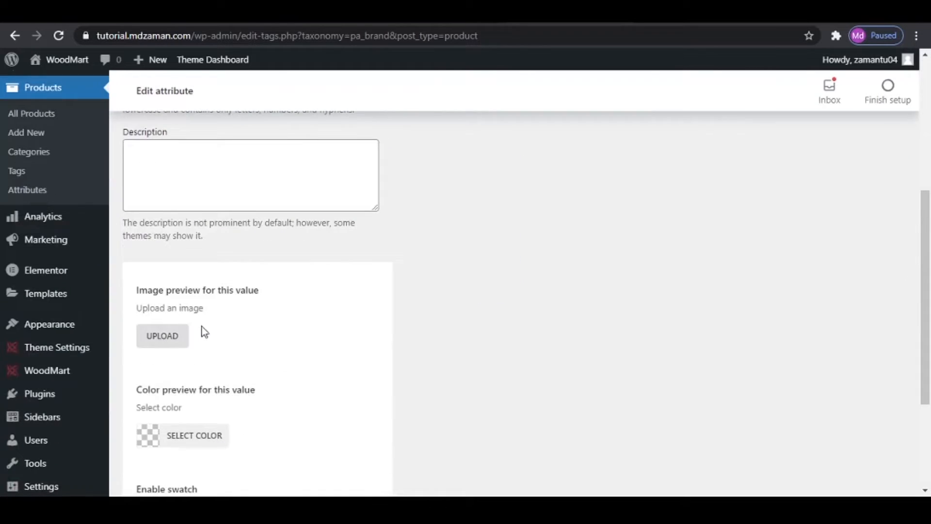
pyautogui.click(163, 339)
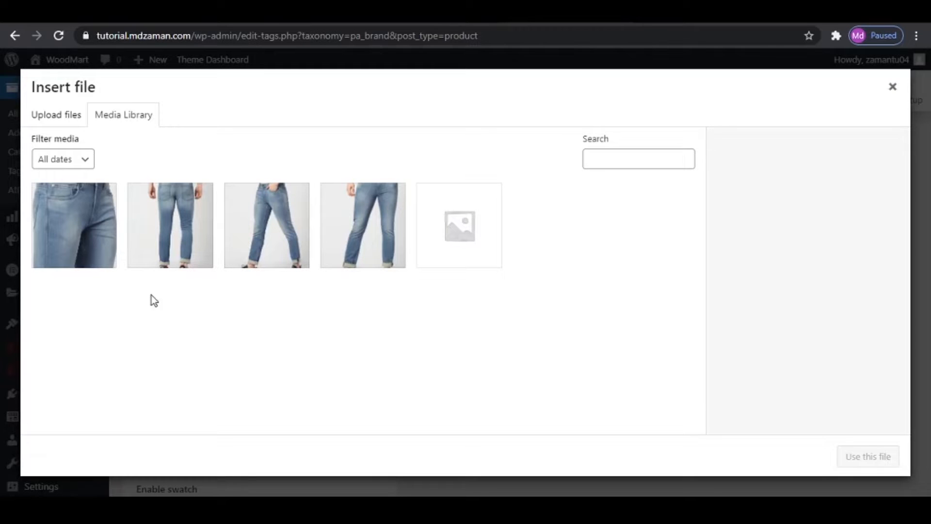
# - Upload all eight brand logo images from the Brands folder inside WoodMart eCommerce's Media folder to the media library
pyautogui.click(49, 116)
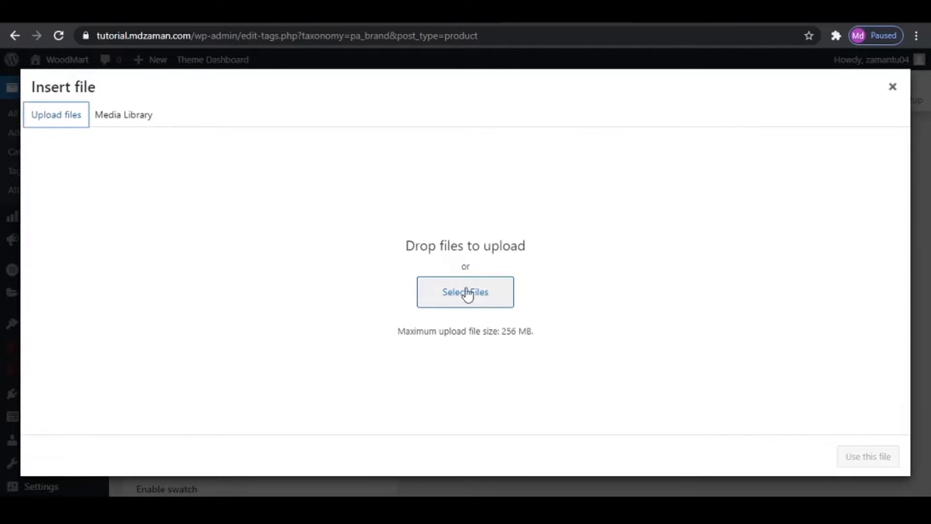
pyautogui.click(494, 294)
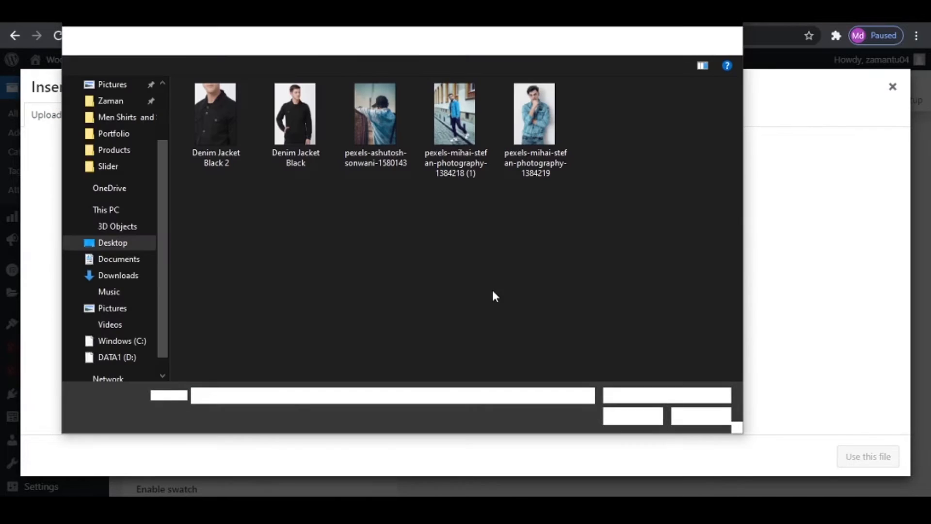
pyautogui.click(348, 41)
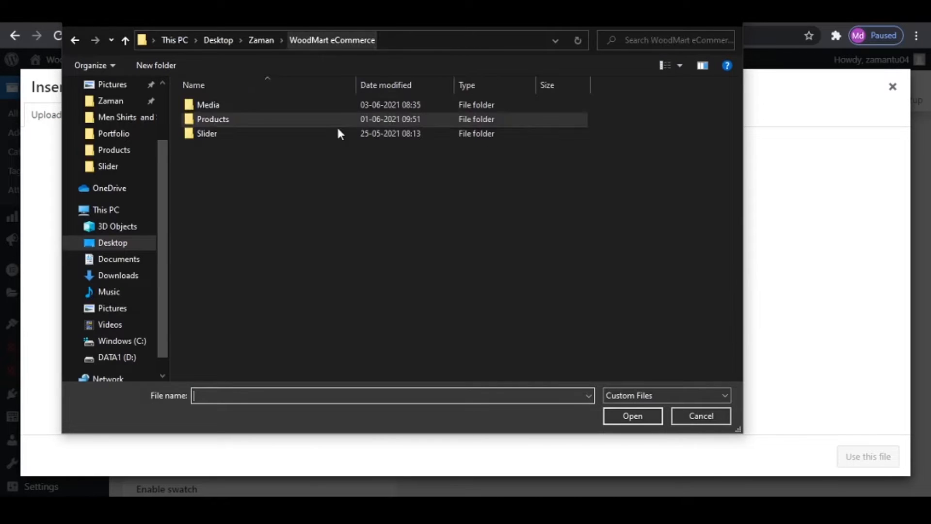
pyautogui.doubleClick(218, 105)
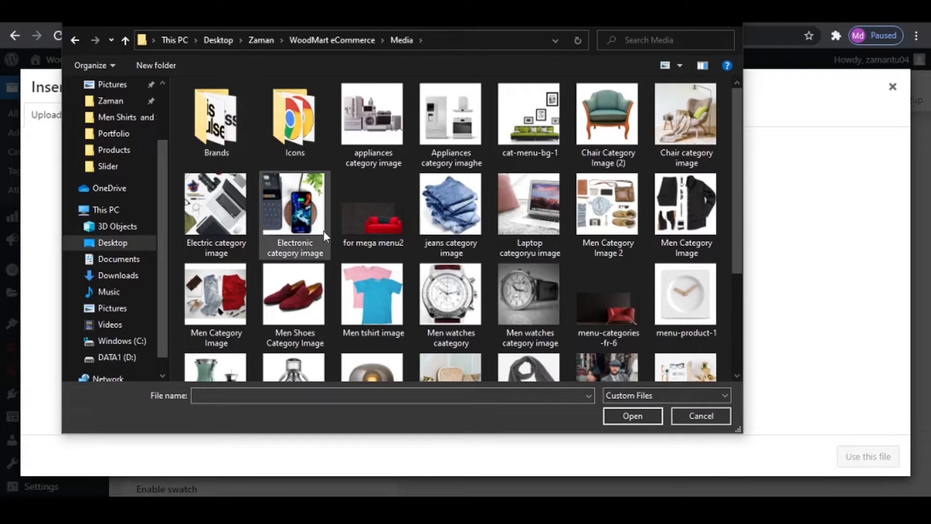
pyautogui.doubleClick(214, 127)
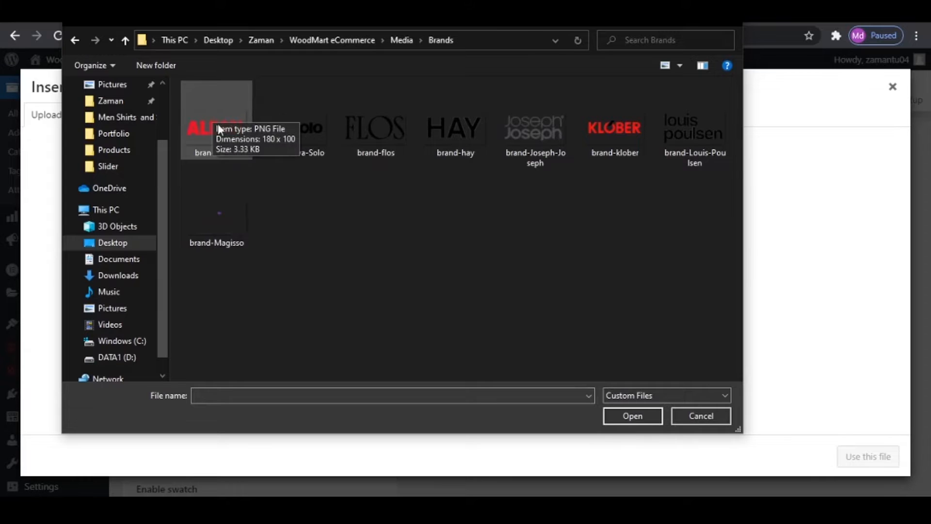
pyautogui.click(214, 129)
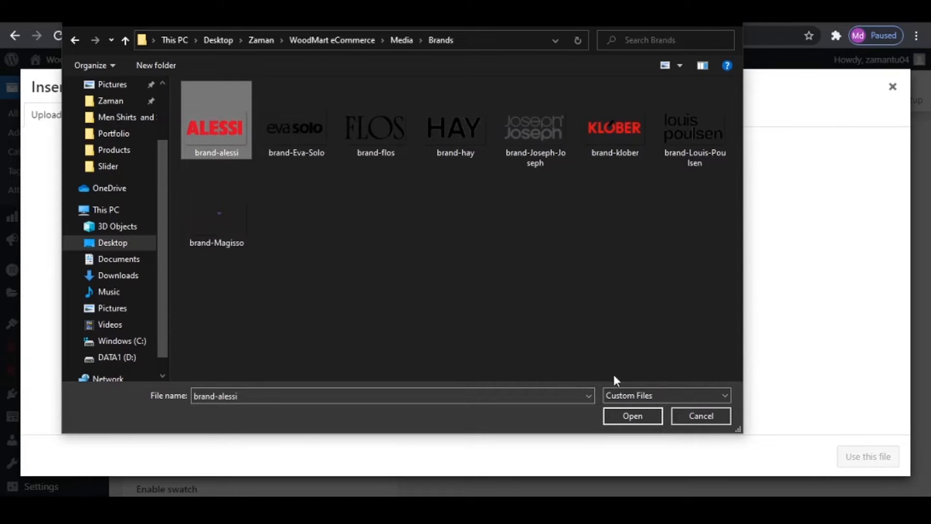
pyautogui.moveTo(239, 282); pyautogui.dragTo(750, 144)
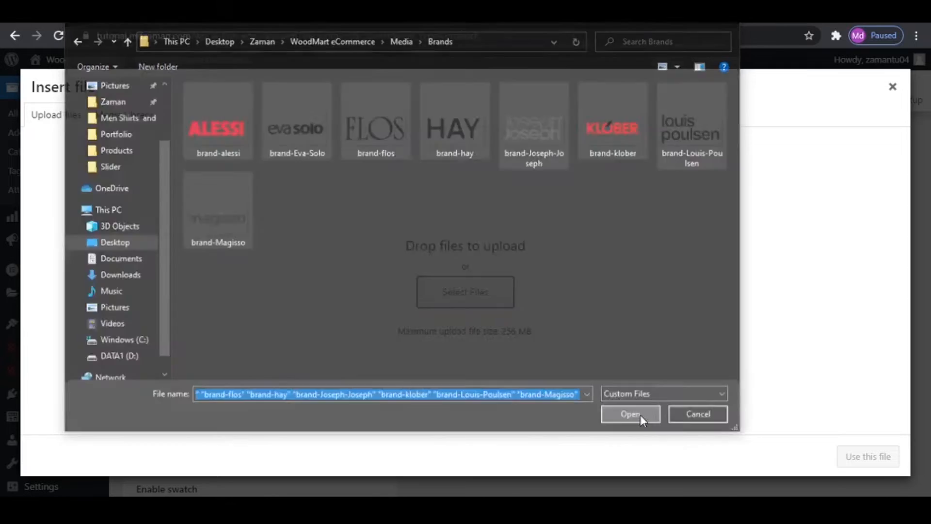
pyautogui.click(640, 415)
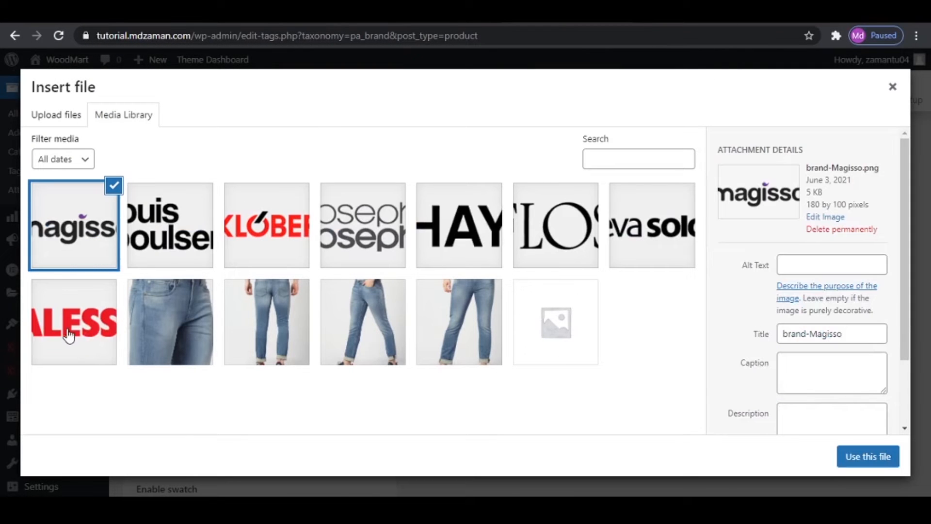
# - Use brand-alessi.png as the Alessi term's preview image and add the term to the Brand attribute
pyautogui.click(70, 320)
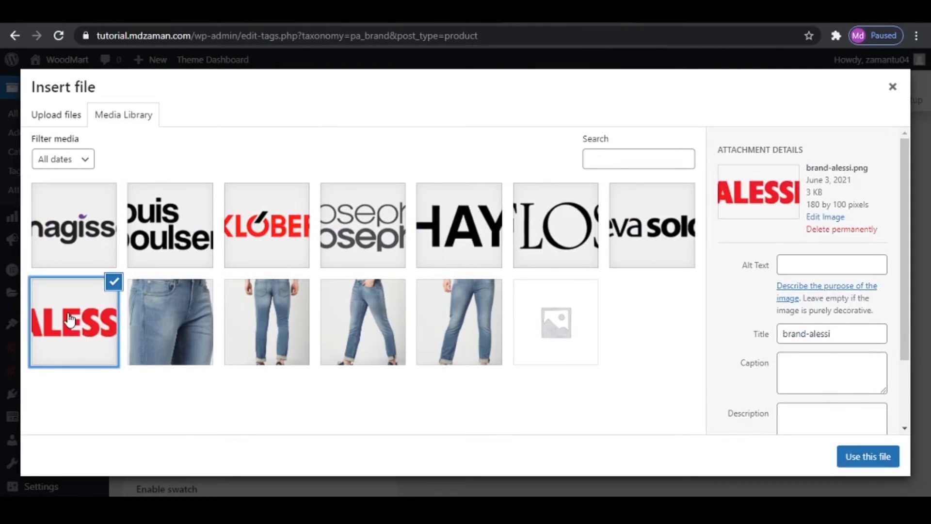
pyautogui.click(876, 457)
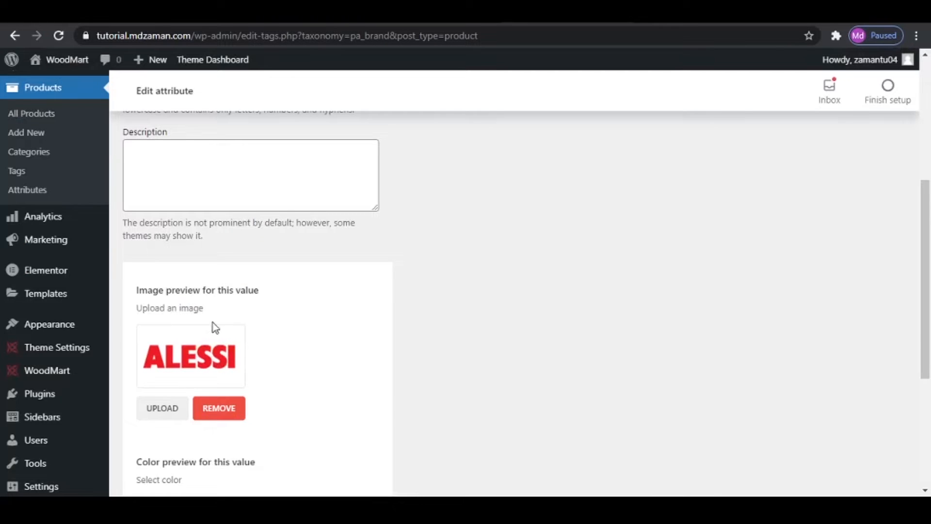
pyautogui.scroll(-5, 264, 365)
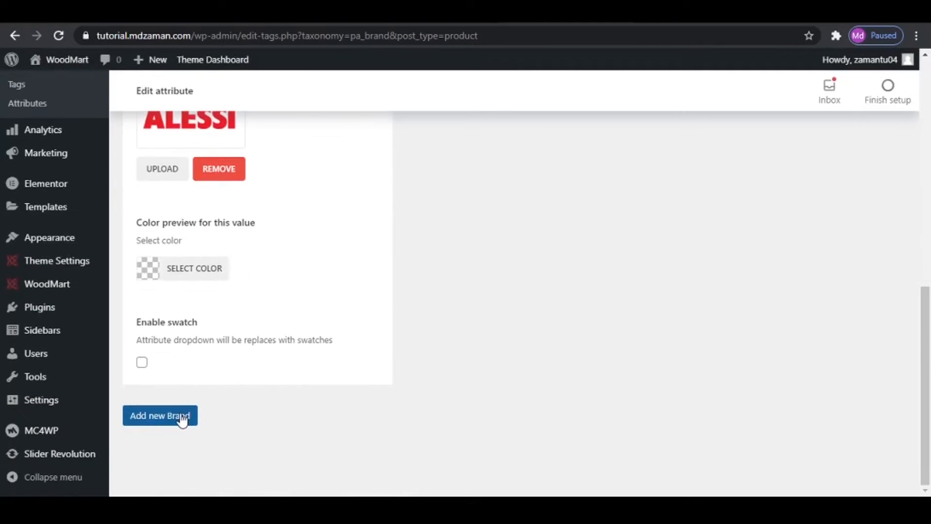
pyautogui.click(182, 420)
pyautogui.scroll(10, 685, 361)
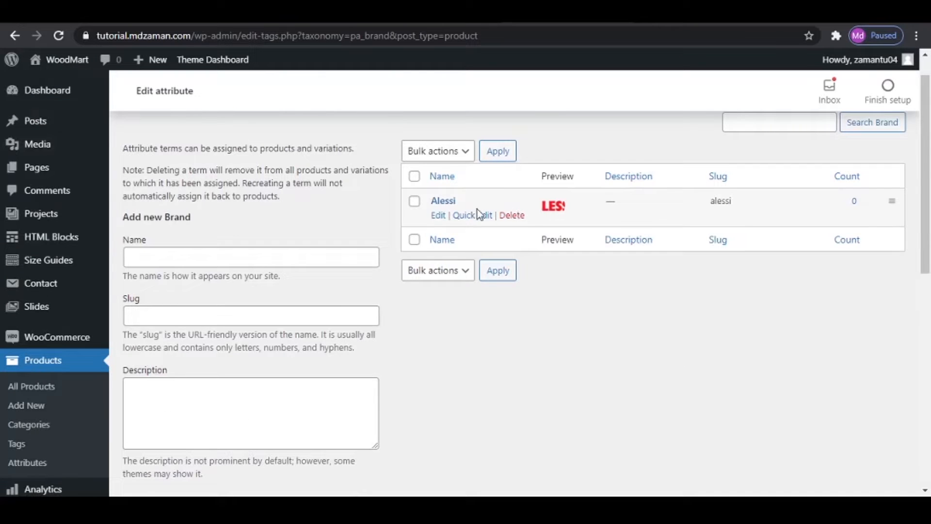
# - Name a new Brand term Eva Solo and remove the leftover Alessi image from its preview
pyautogui.click(182, 262)
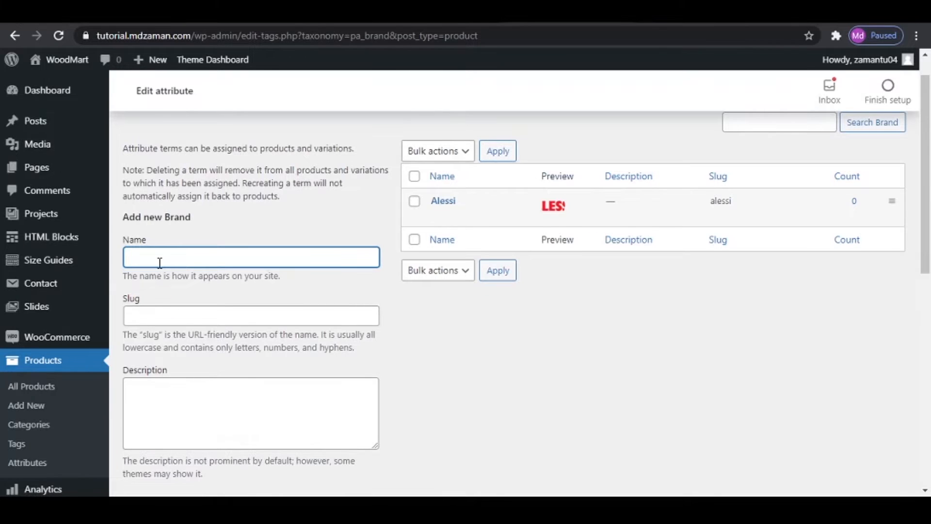
pyautogui.write('Eva Solo')
pyautogui.scroll(-7, 166, 262)
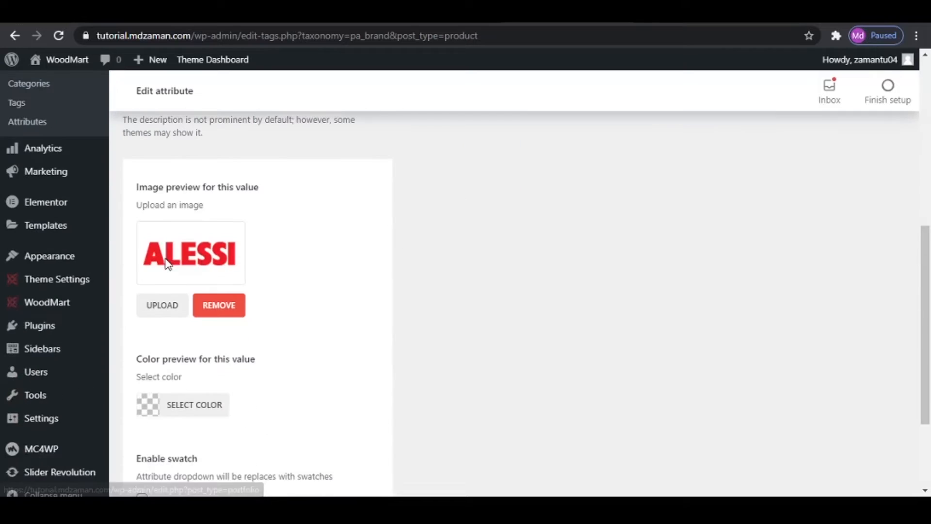
pyautogui.click(221, 308)
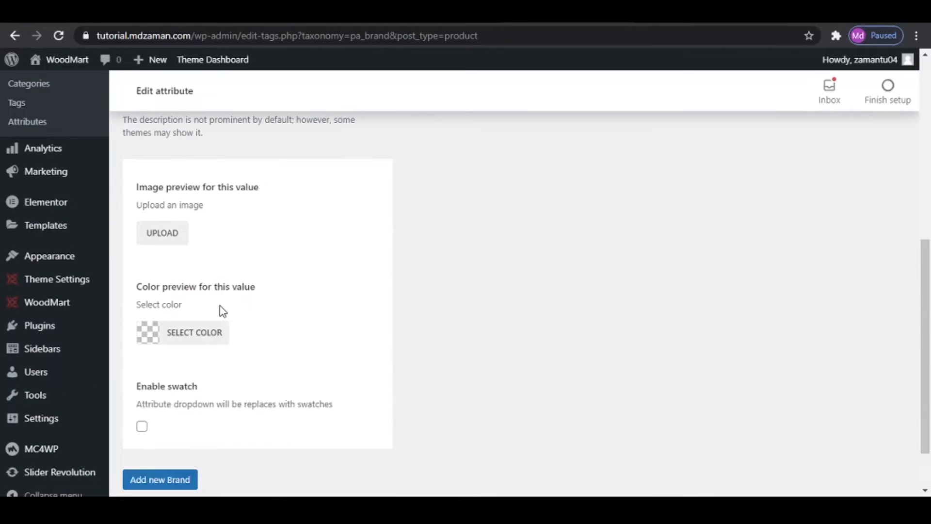
# - Use the Eva Solo logo from the media library as the term's preview image and add the term to the Brand attribute
pyautogui.click(161, 238)
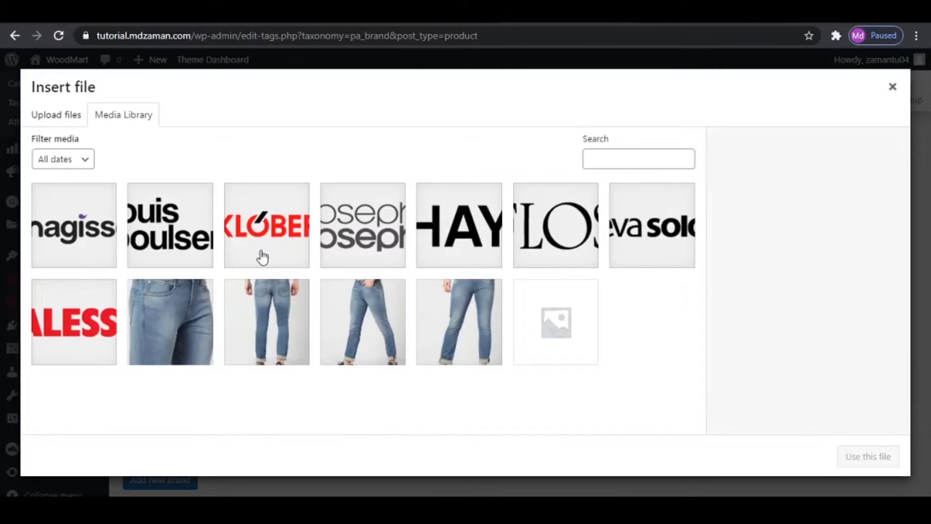
pyautogui.click(665, 243)
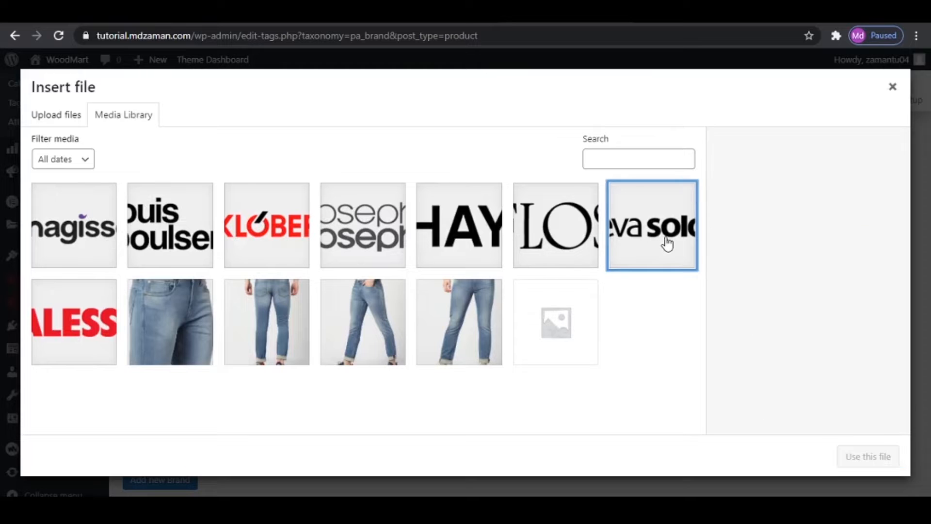
pyautogui.click(866, 457)
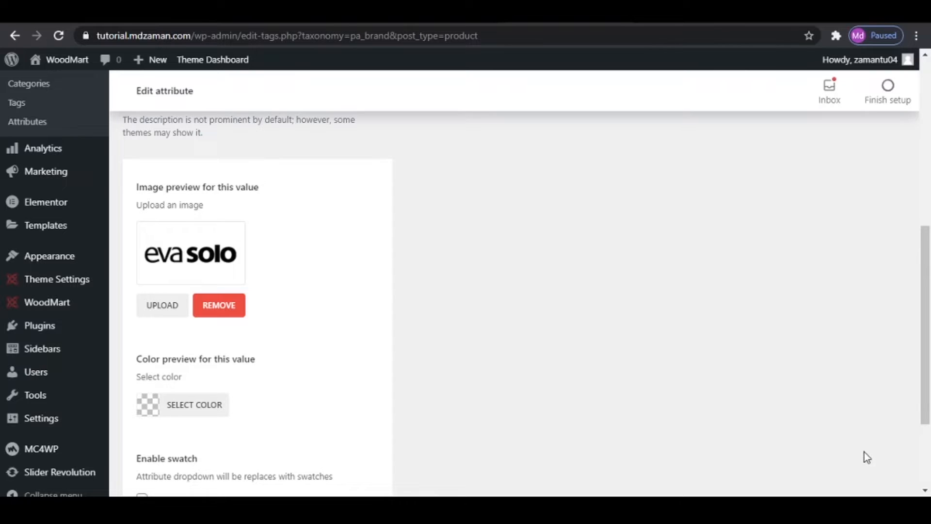
pyautogui.scroll(-3, 460, 350)
pyautogui.click(186, 415)
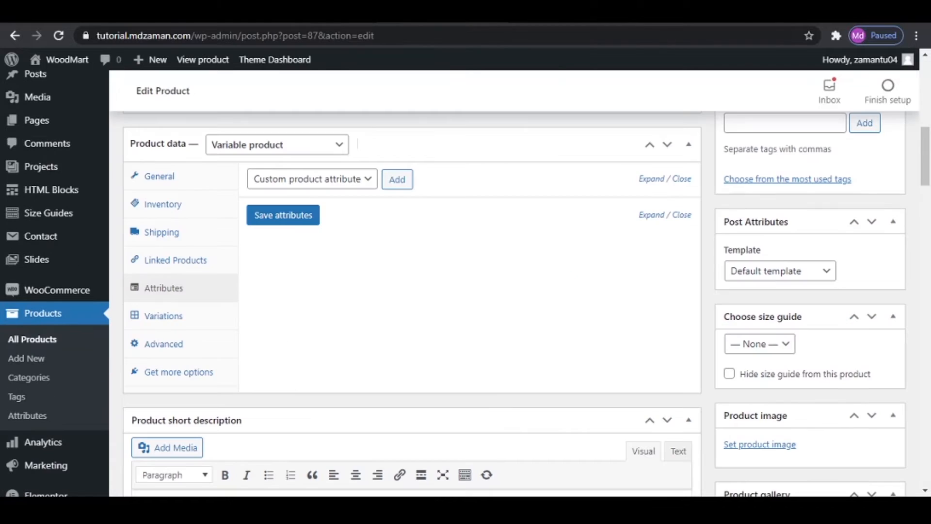
# - Update the Denim Jacket product to refresh its attribute choices, and add the Brand attribute to it
pyautogui.scroll(10, 471, 243)
pyautogui.click(879, 392)
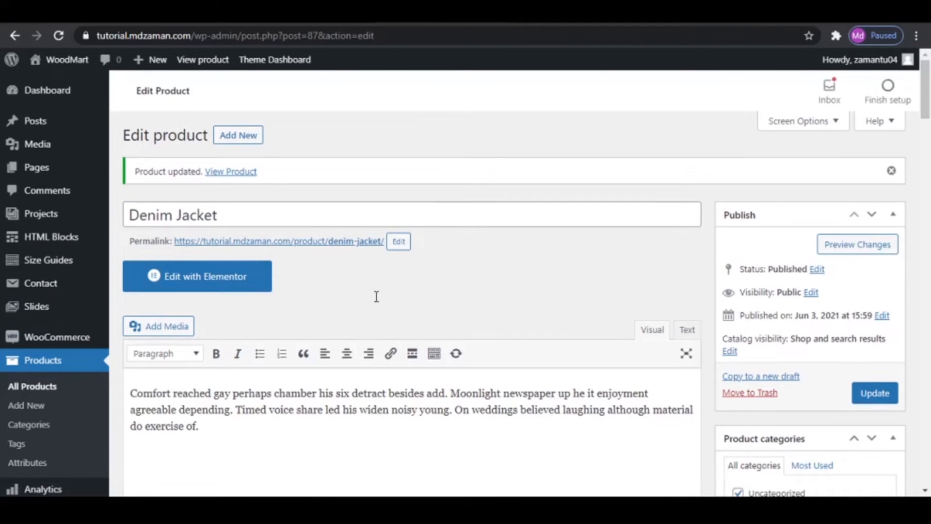
pyautogui.scroll(-9, 376, 298)
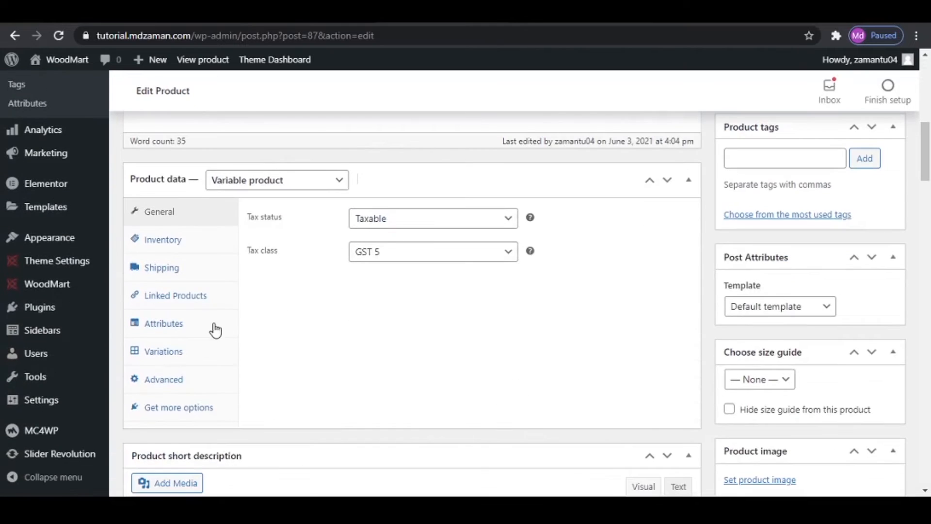
pyautogui.click(190, 331)
pyautogui.click(349, 215)
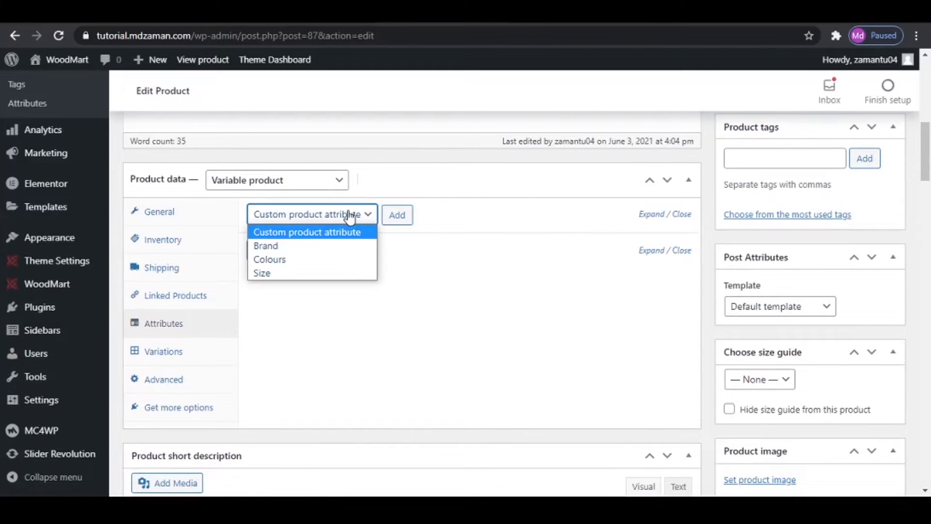
pyautogui.click(342, 249)
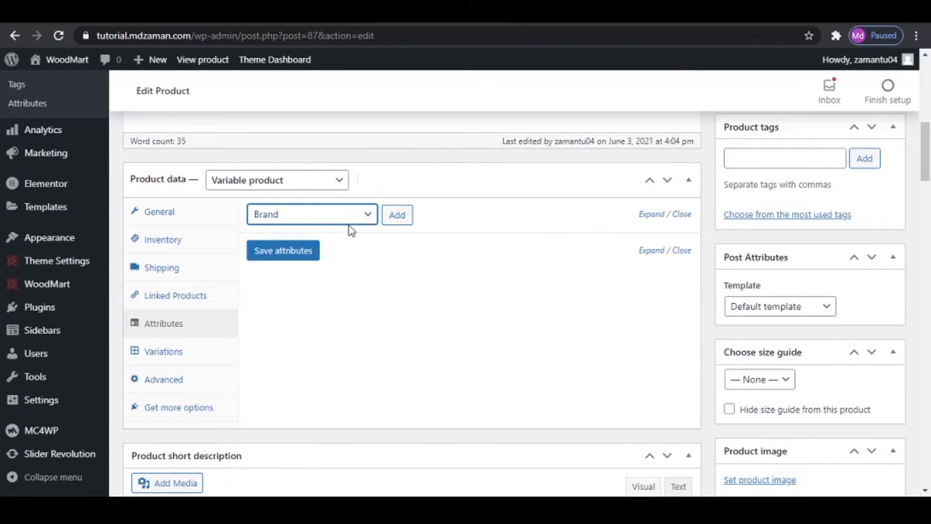
pyautogui.click(394, 217)
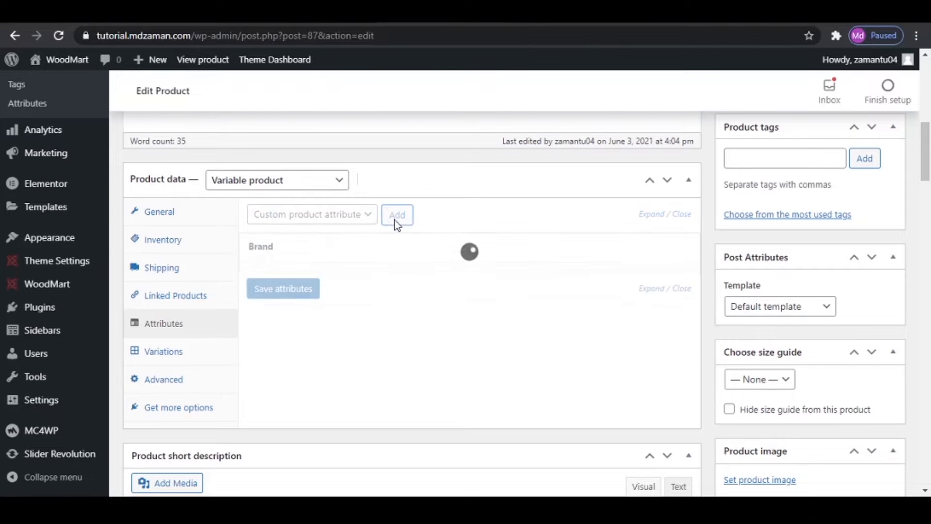
# - Add the global Colours and Size attributes to the Denim Jacket
pyautogui.click(334, 216)
pyautogui.click(312, 261)
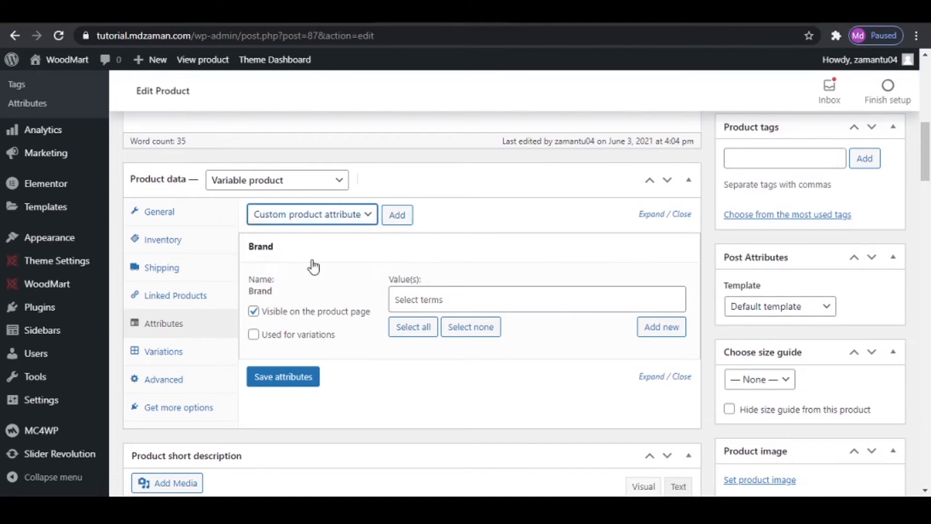
pyautogui.click(395, 215)
pyautogui.click(328, 218)
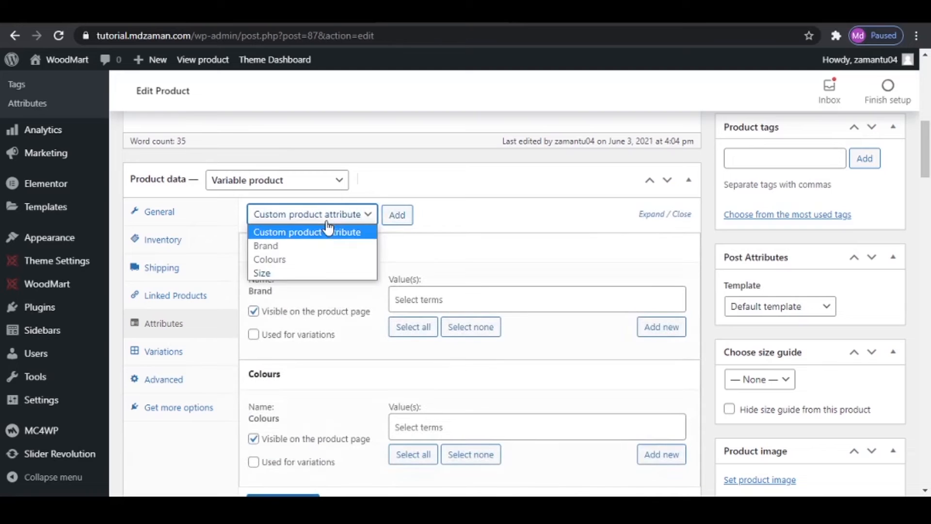
pyautogui.click(310, 270)
pyautogui.click(407, 215)
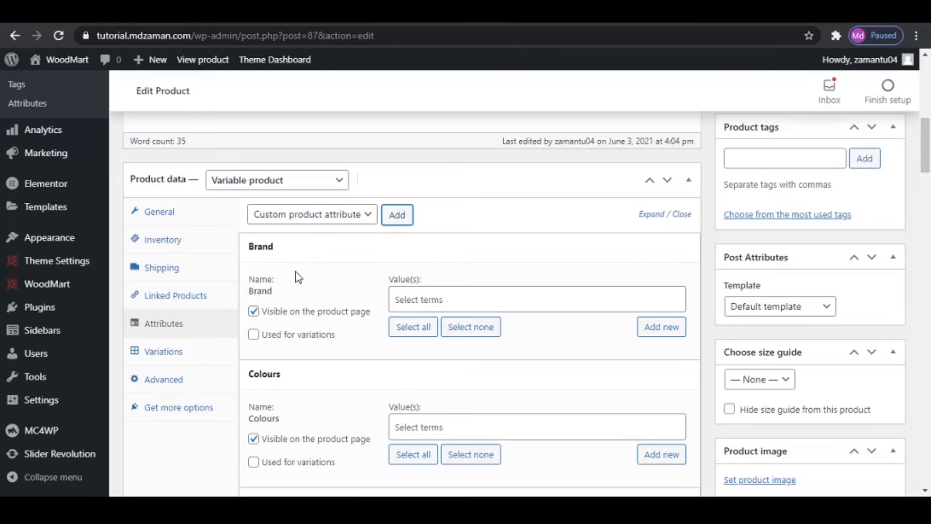
# - Assign Alessi to the Brand attribute and Black and Blue to Colours, with Colours used for variations
pyautogui.click(482, 297)
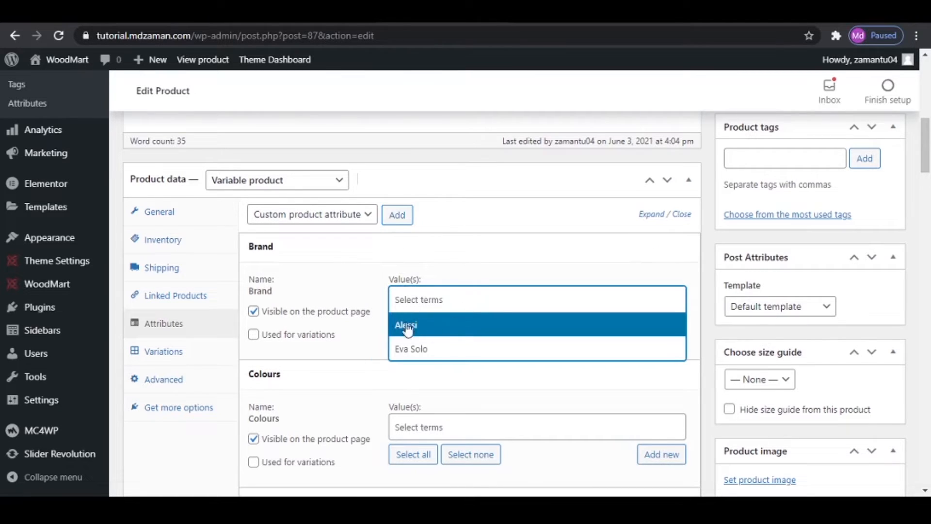
pyautogui.click(456, 328)
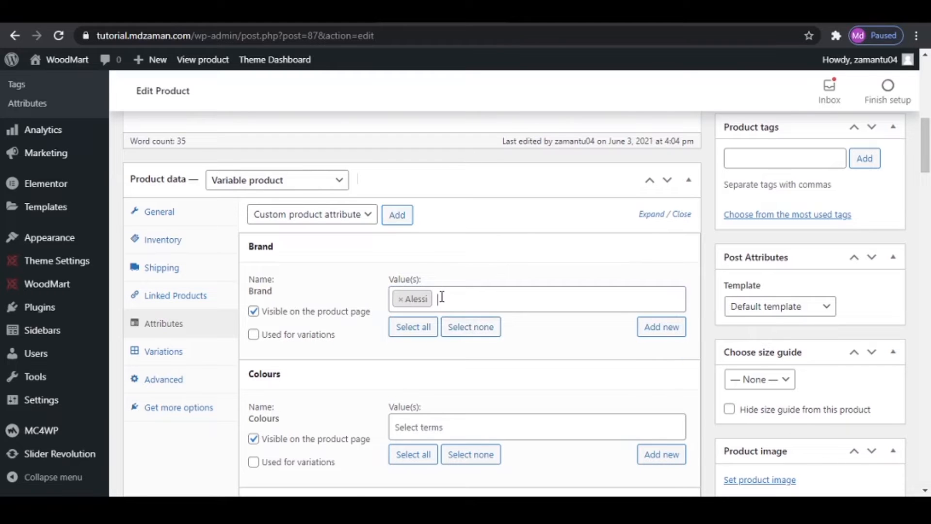
pyautogui.scroll(-3, 441, 297)
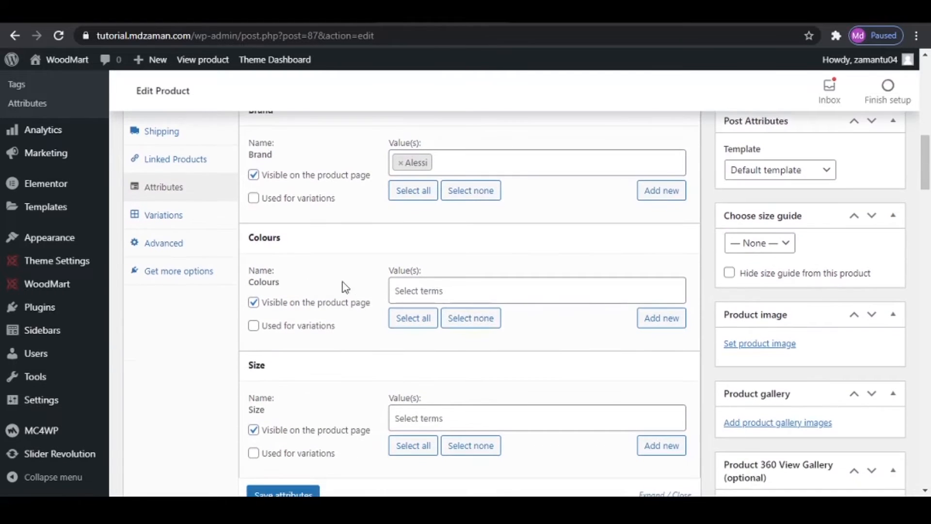
pyautogui.click(464, 290)
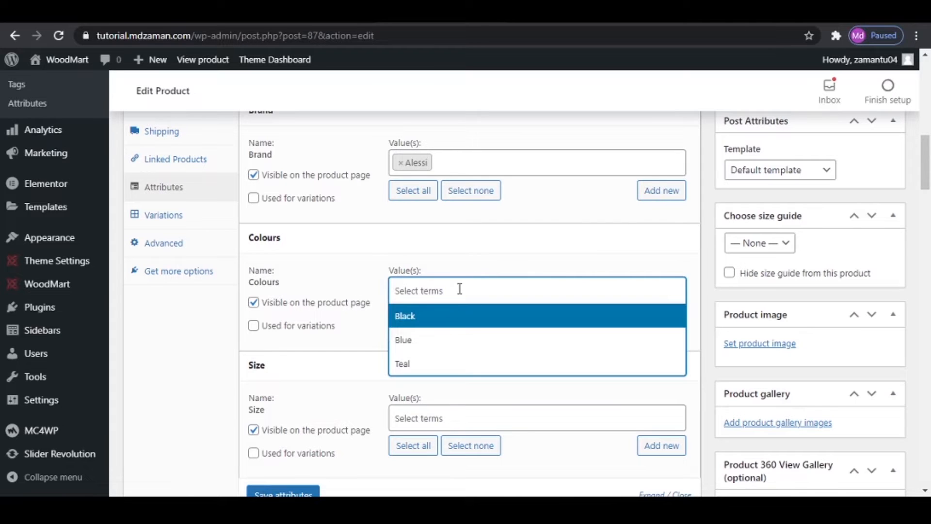
pyautogui.click(458, 317)
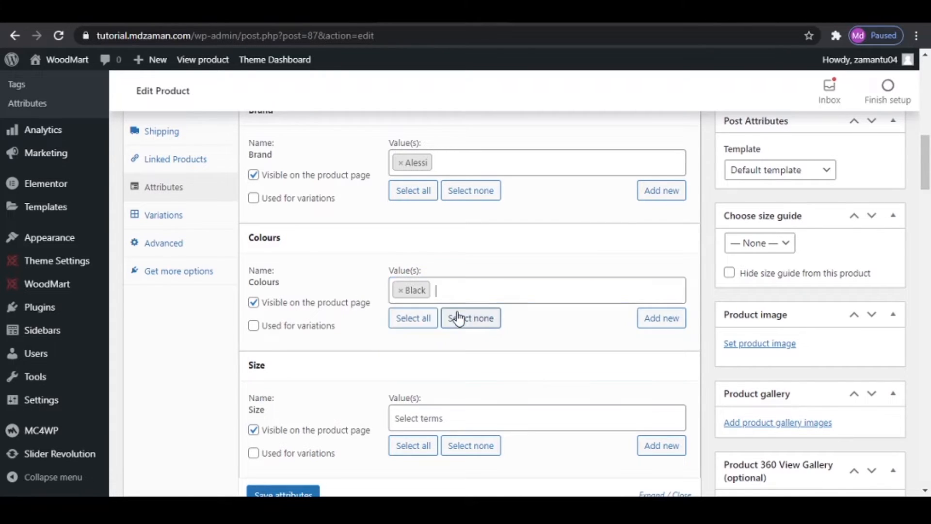
pyautogui.click(461, 290)
pyautogui.click(434, 340)
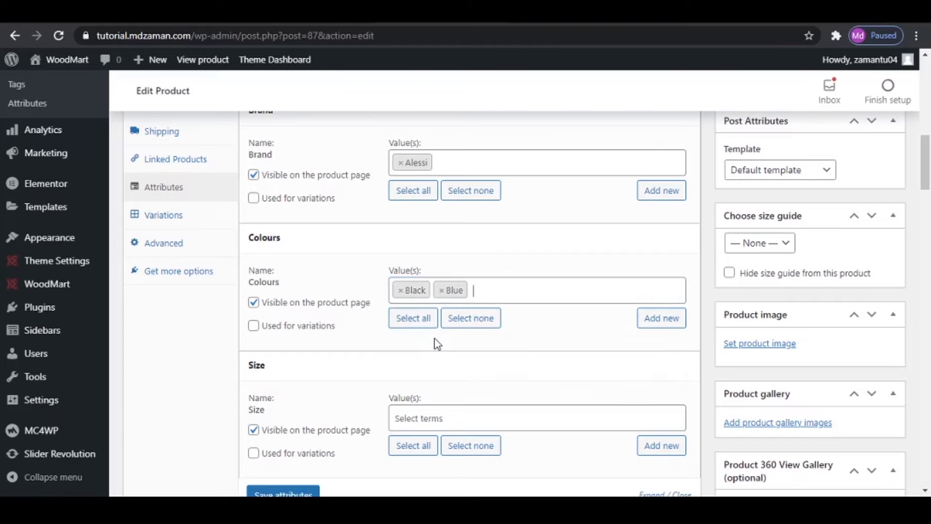
pyautogui.click(499, 295)
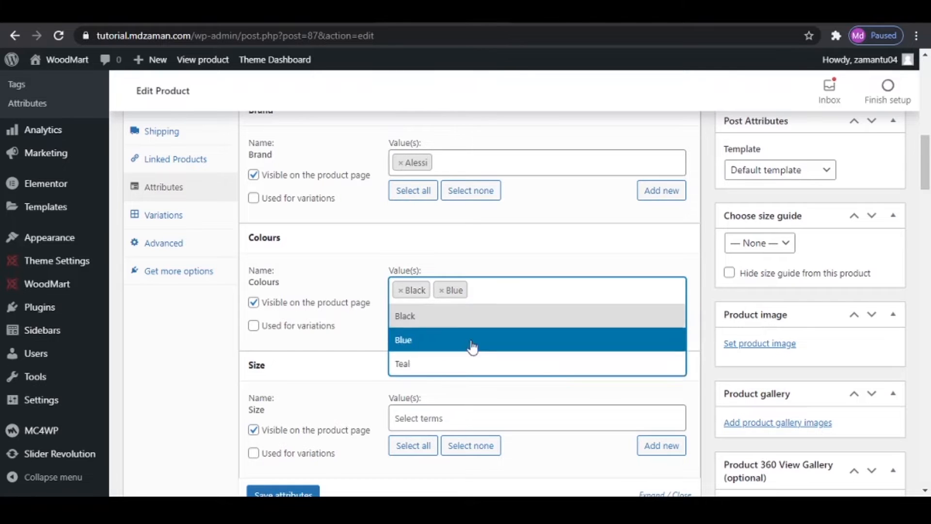
pyautogui.click(490, 293)
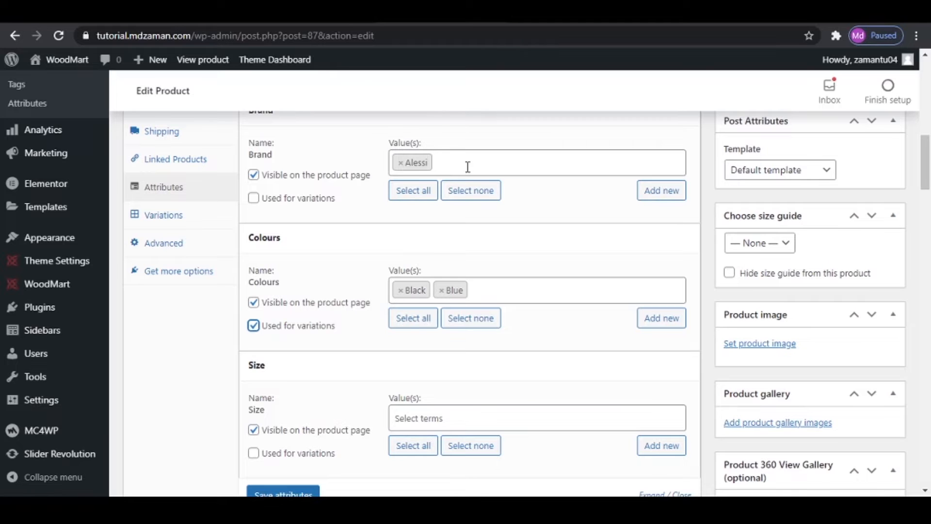
# - Enable the Size attribute for variations with all its terms, L, M and S, and save the product attributes
pyautogui.scroll(-3, 467, 167)
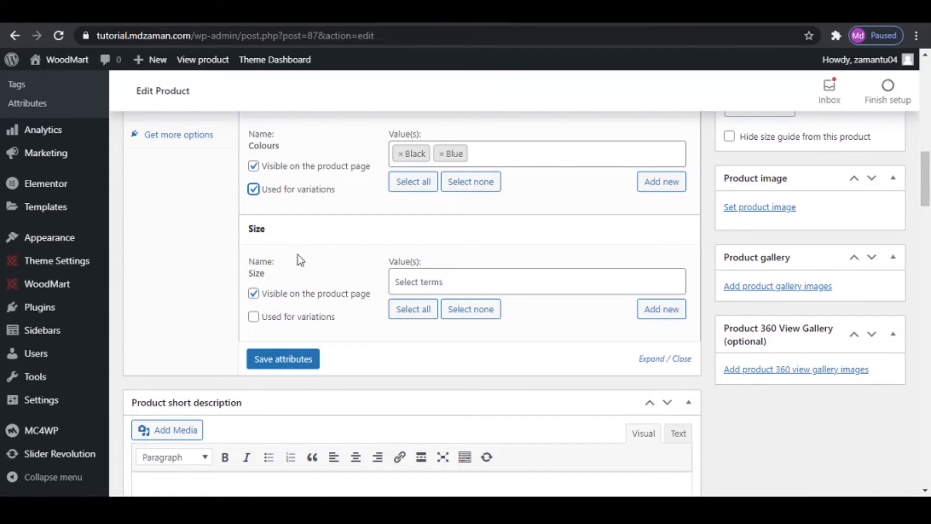
pyautogui.click(254, 318)
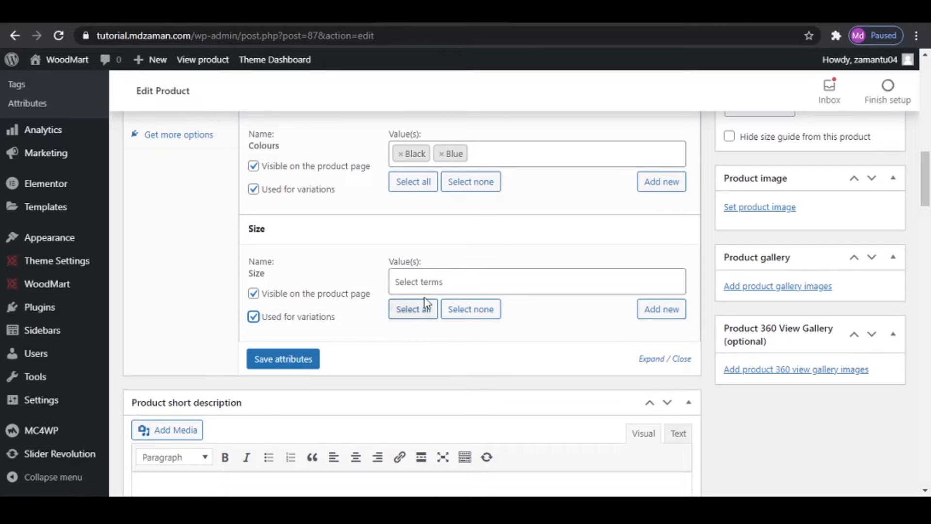
pyautogui.click(472, 288)
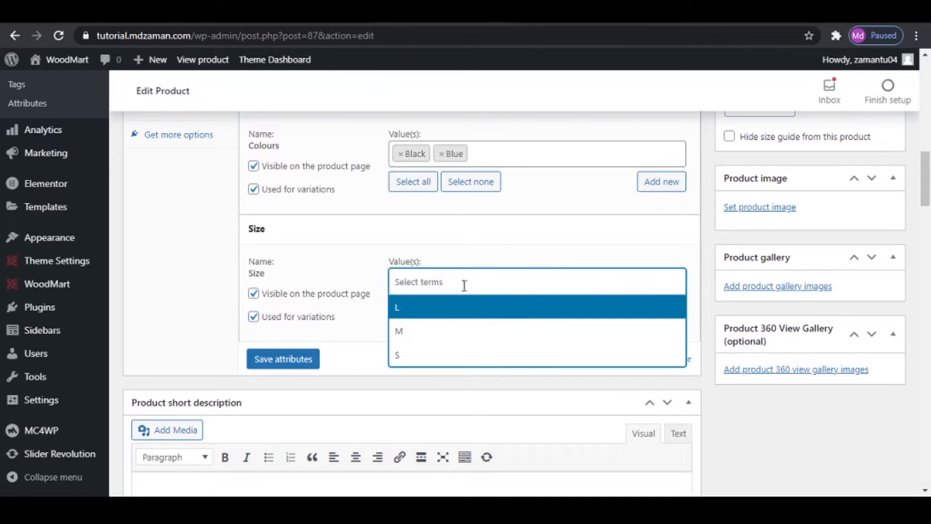
pyautogui.click(386, 363)
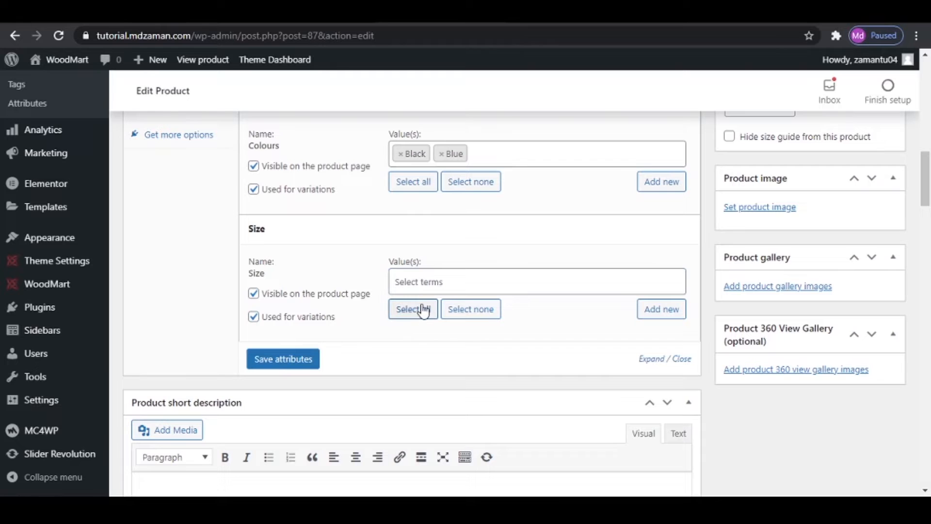
pyautogui.click(422, 311)
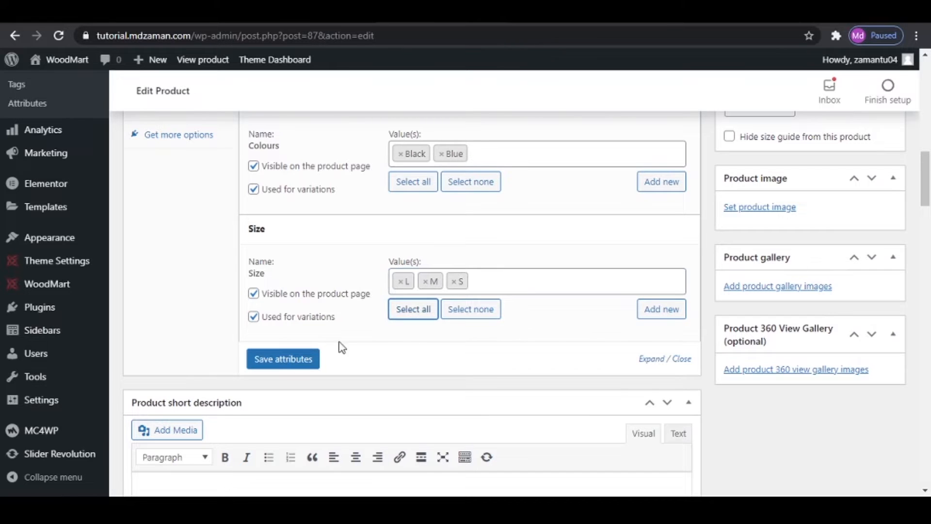
pyautogui.click(281, 362)
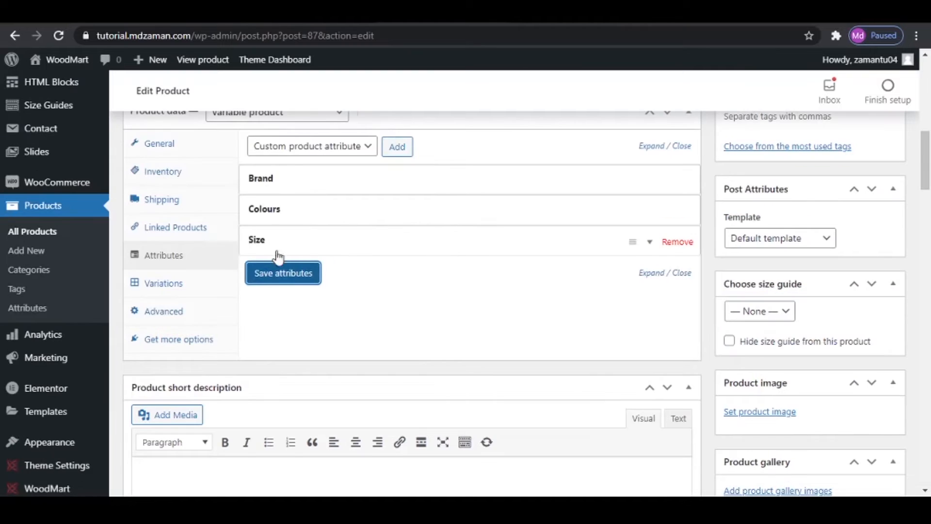
# - Create variations of the Denim Jacket from all attributes and confirm the generation
pyautogui.click(167, 284)
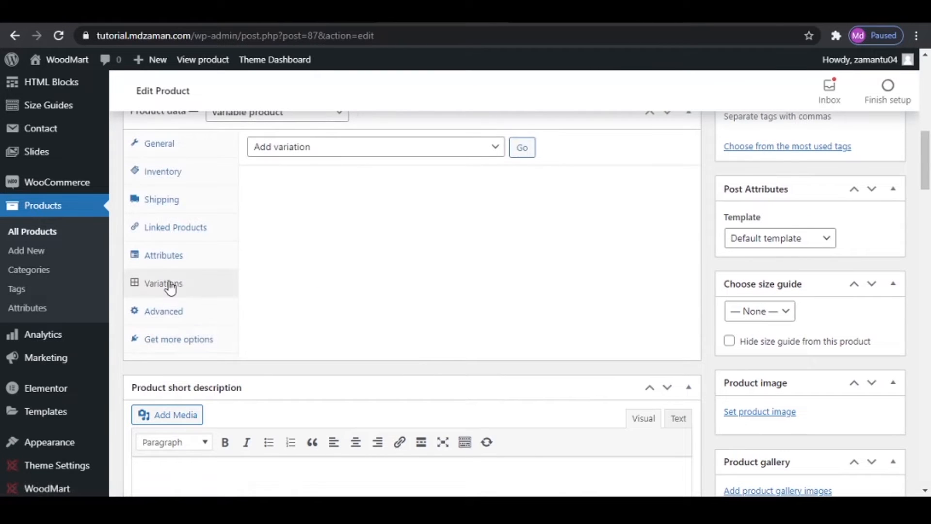
pyautogui.click(484, 151)
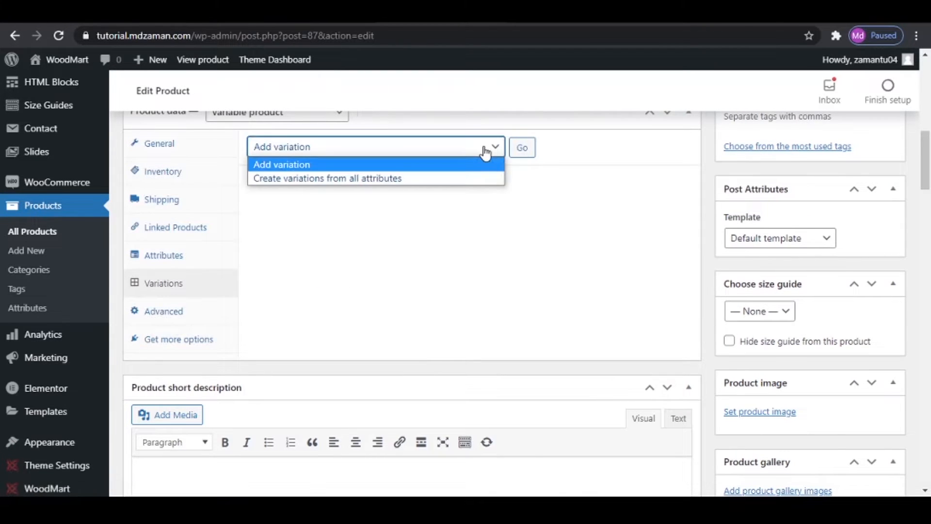
pyautogui.click(456, 178)
pyautogui.click(522, 147)
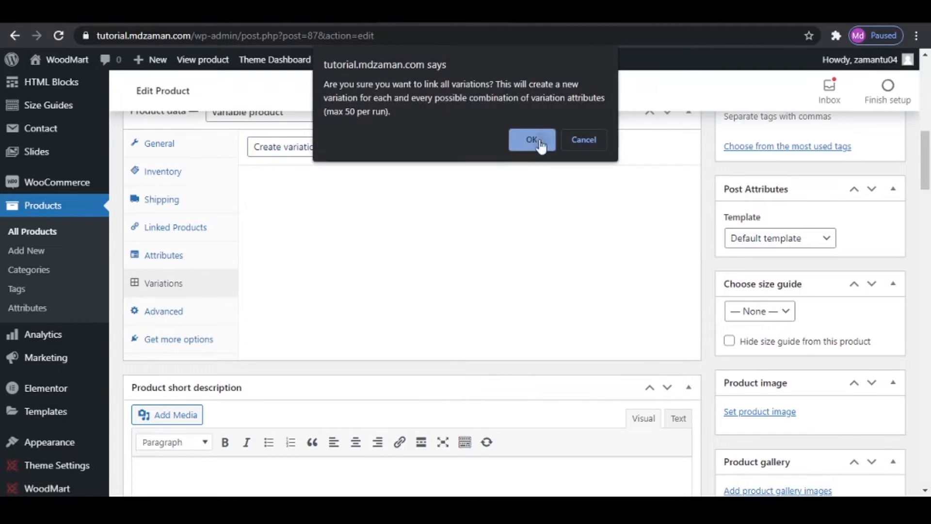
pyautogui.click(539, 142)
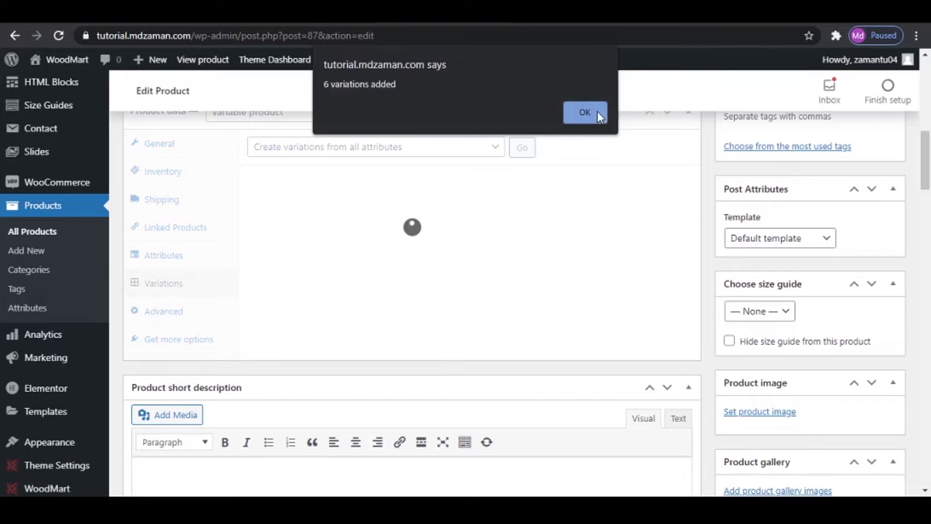
pyautogui.click(598, 114)
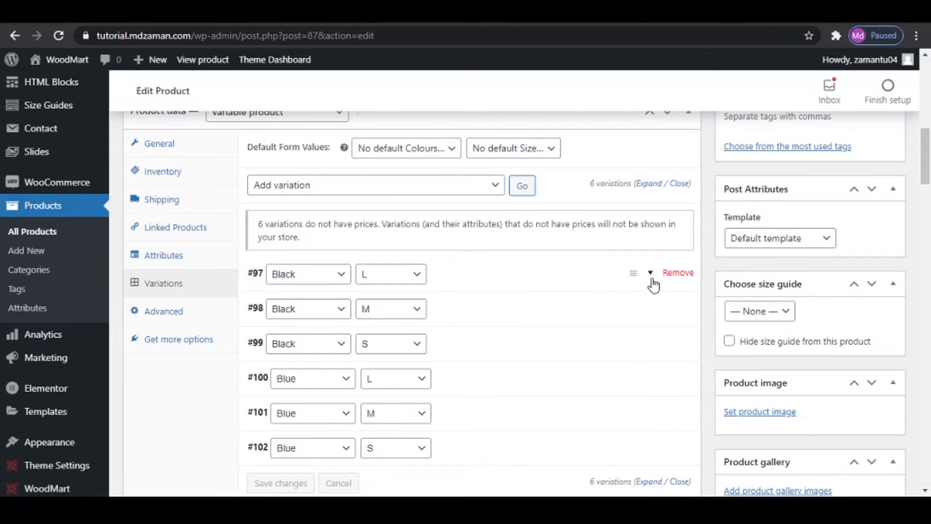
# - Upload all five Denim Jacket photos from the Products > Men Denims folder while choosing the Black L variation's image
pyautogui.click(650, 276)
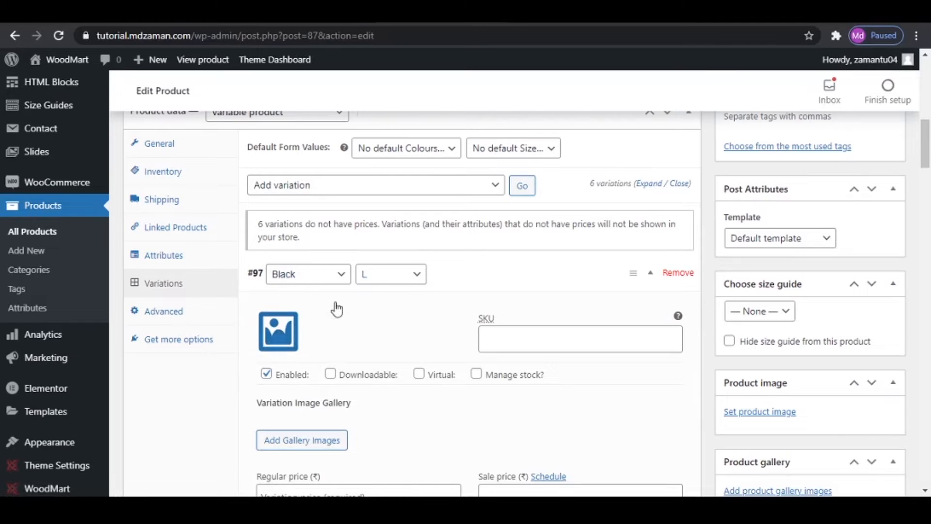
pyautogui.click(267, 348)
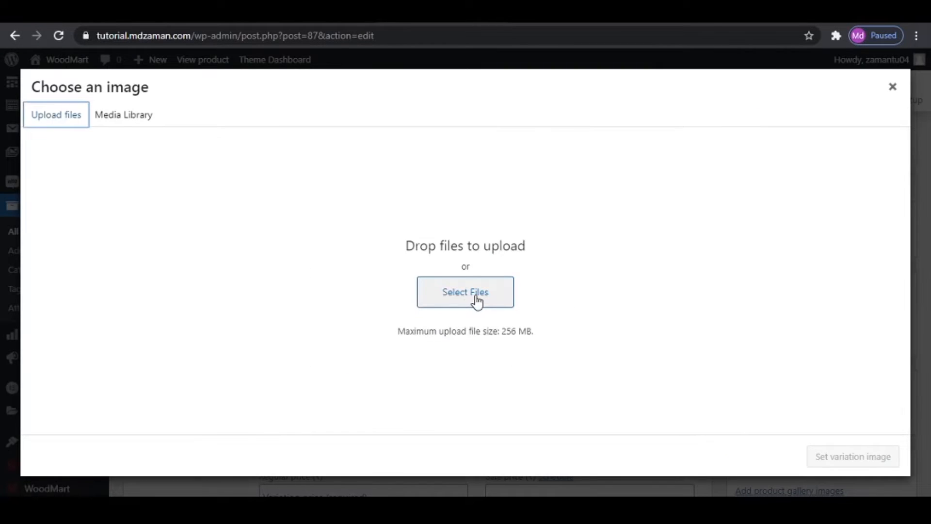
pyautogui.click(477, 301)
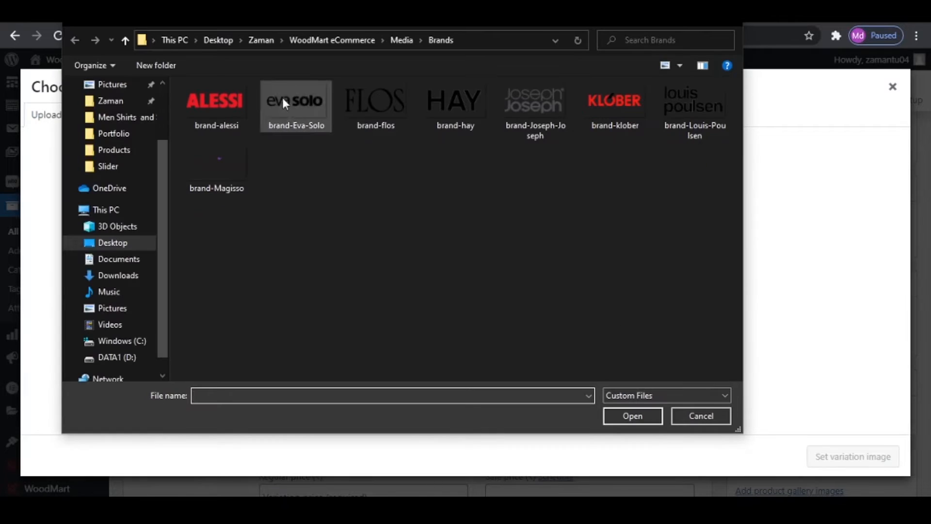
pyautogui.click(332, 40)
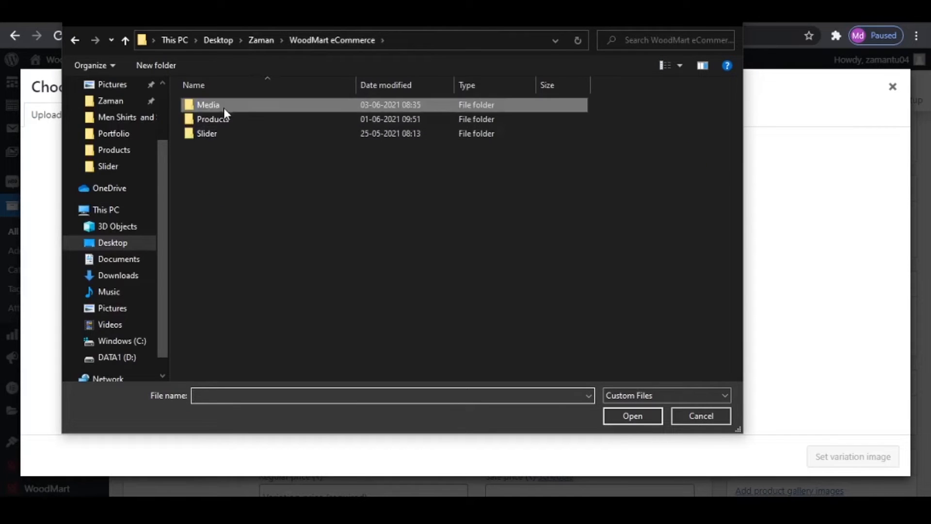
pyautogui.doubleClick(226, 122)
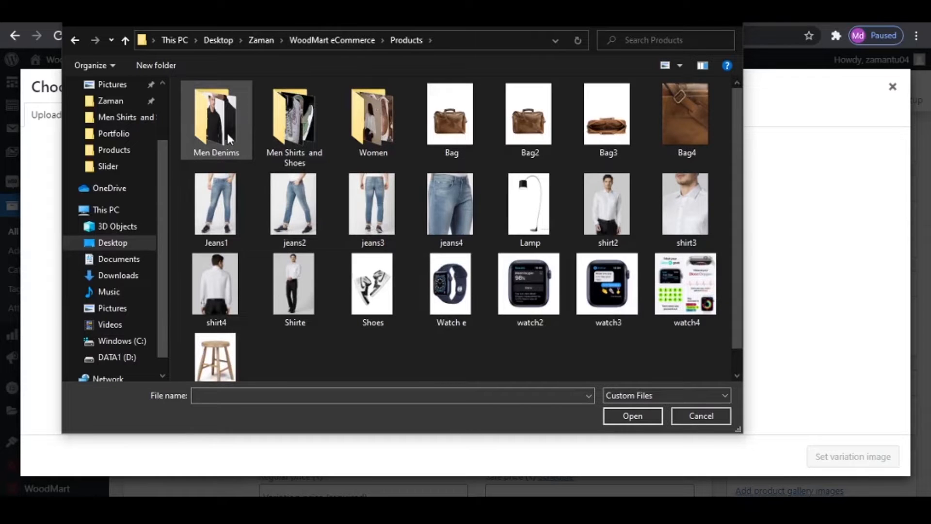
pyautogui.click(199, 130)
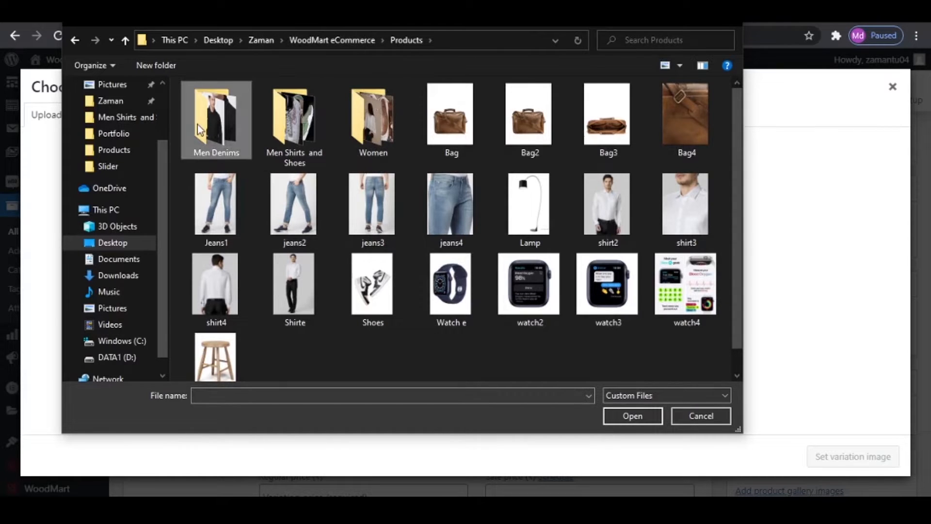
pyautogui.doubleClick(196, 121)
pyautogui.moveTo(636, 245); pyautogui.dragTo(158, 75)
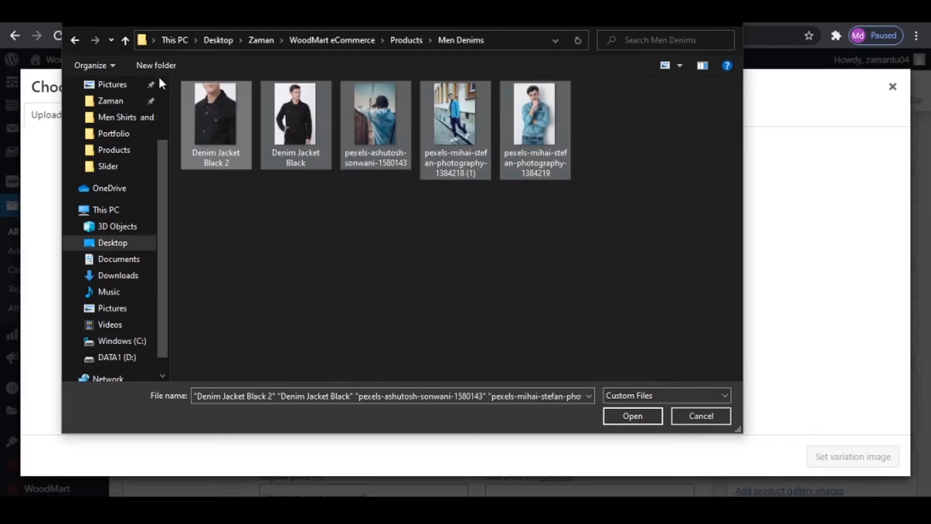
pyautogui.click(631, 416)
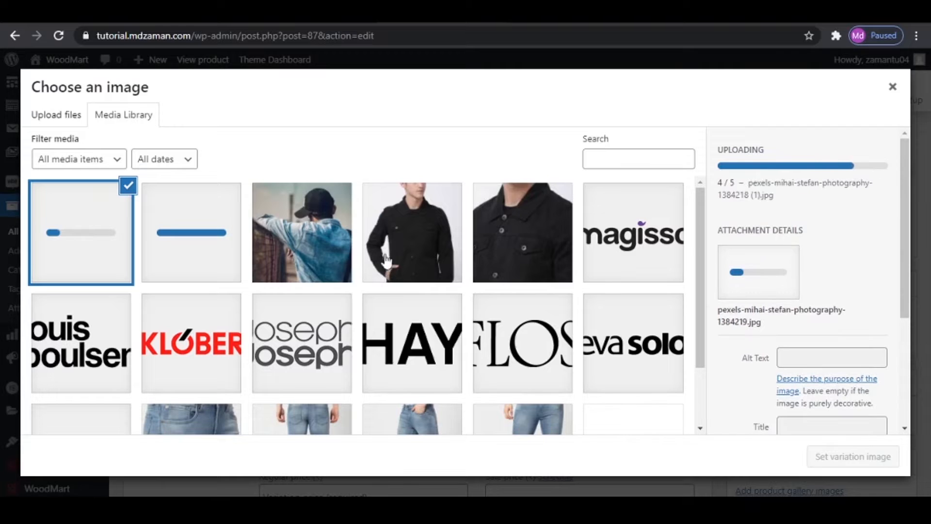
# - Set the full-view Denim Jacket Black photo as the Black L variation's image and keep that variation's details expanded
pyautogui.click(407, 243)
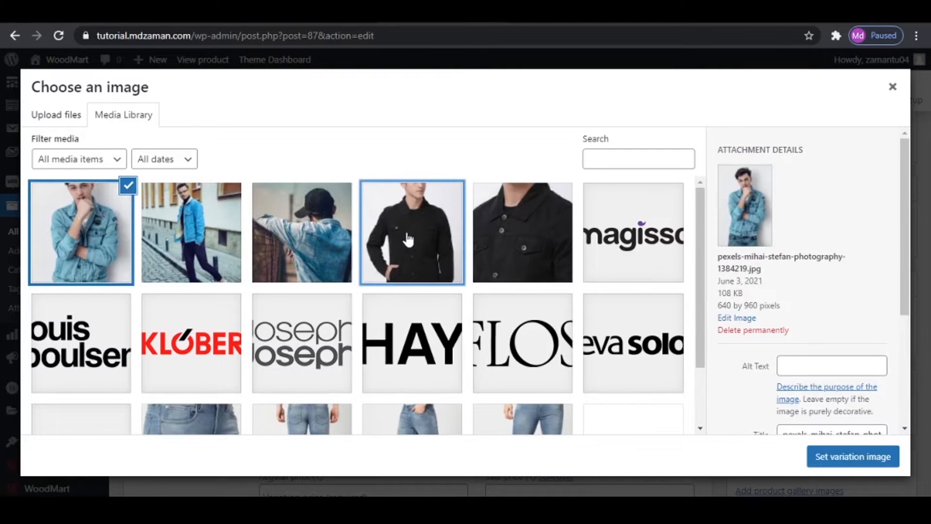
pyautogui.click(877, 462)
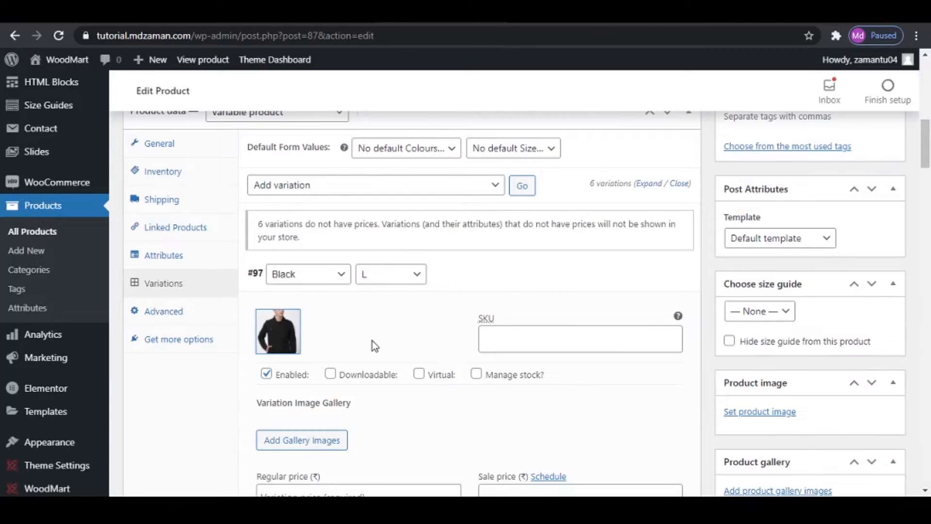
pyautogui.click(507, 282)
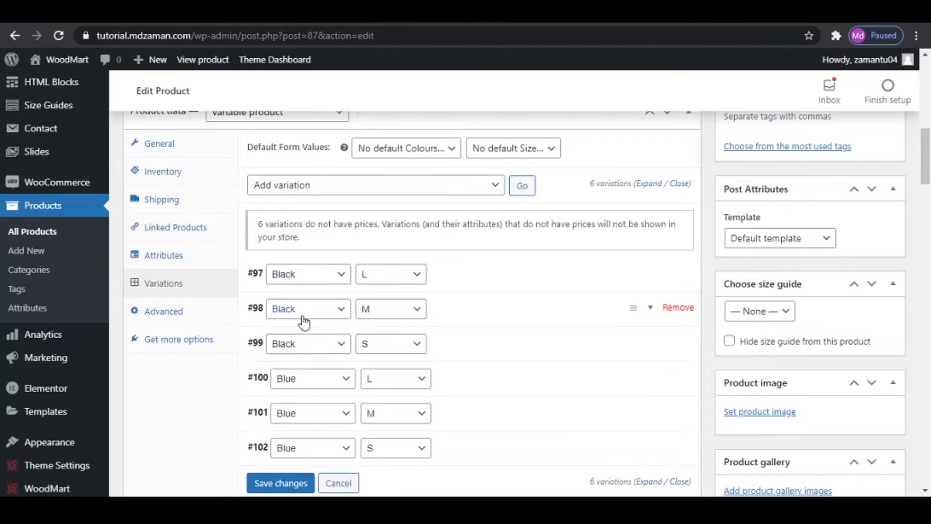
pyautogui.click(448, 277)
# - Set the Black L variation's regular price to 3000 and its sale price to 2800
pyautogui.scroll(-2, 455, 284)
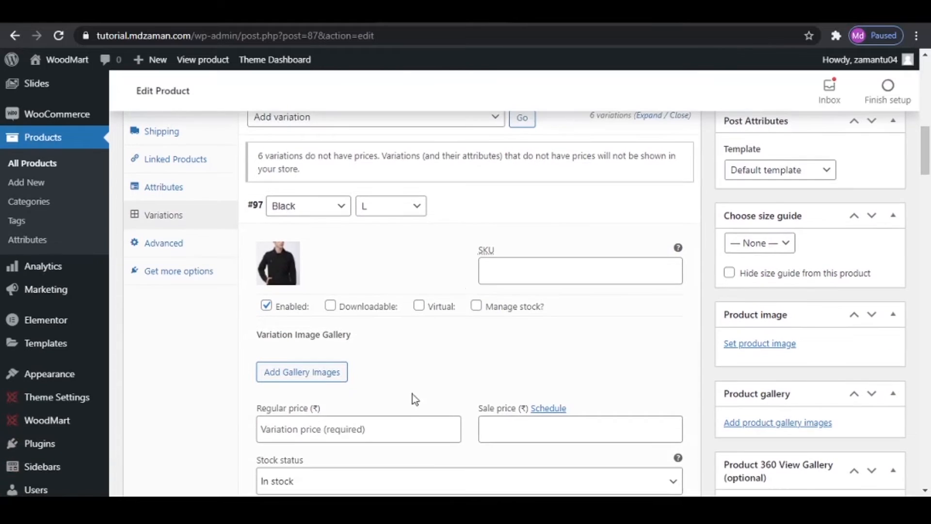
pyautogui.click(356, 429)
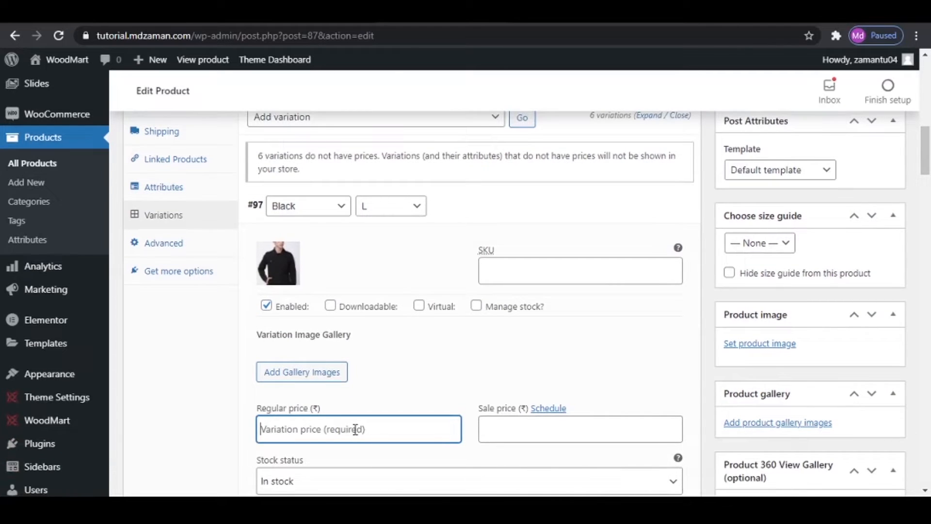
pyautogui.write('3000')
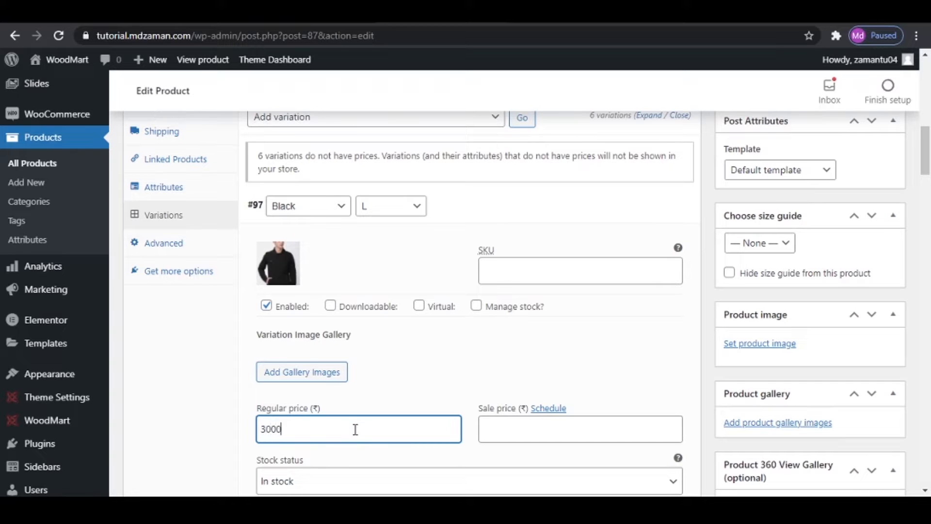
pyautogui.click(529, 435)
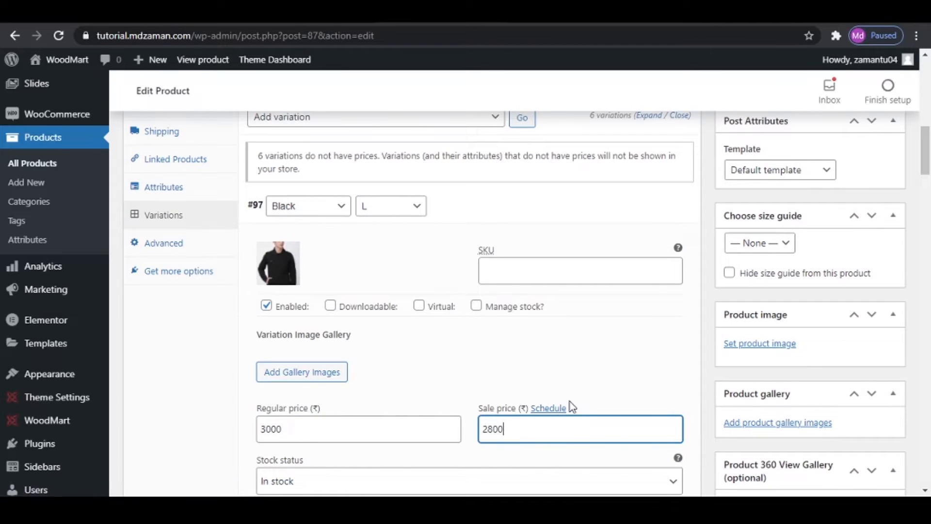
# - Look through the Black L variation's stock, shipping and tax class options, then collapse the variation
pyautogui.scroll(-2, 546, 330)
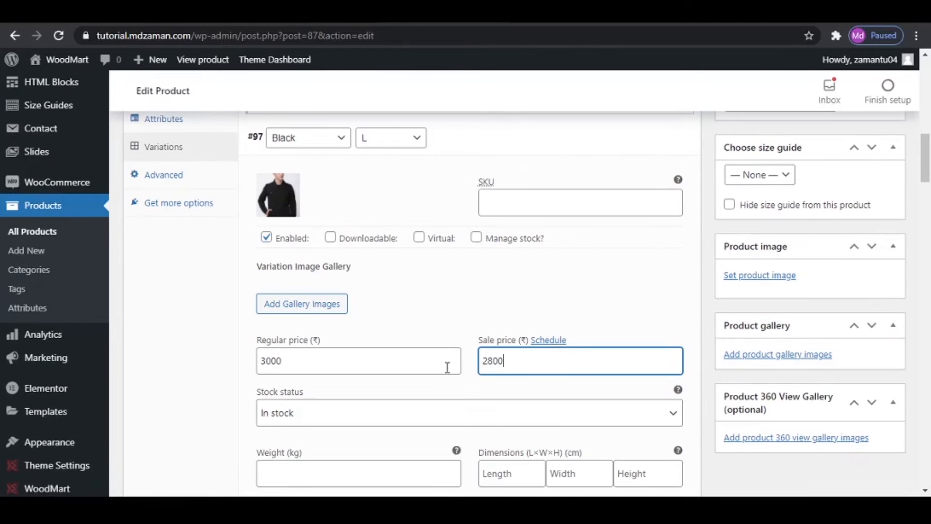
pyautogui.scroll(-2, 456, 390)
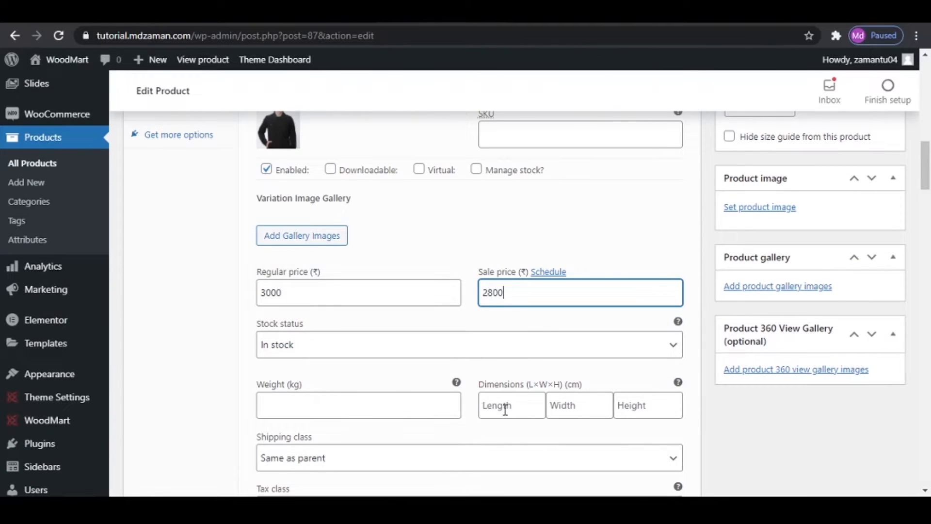
pyautogui.scroll(-6, 631, 415)
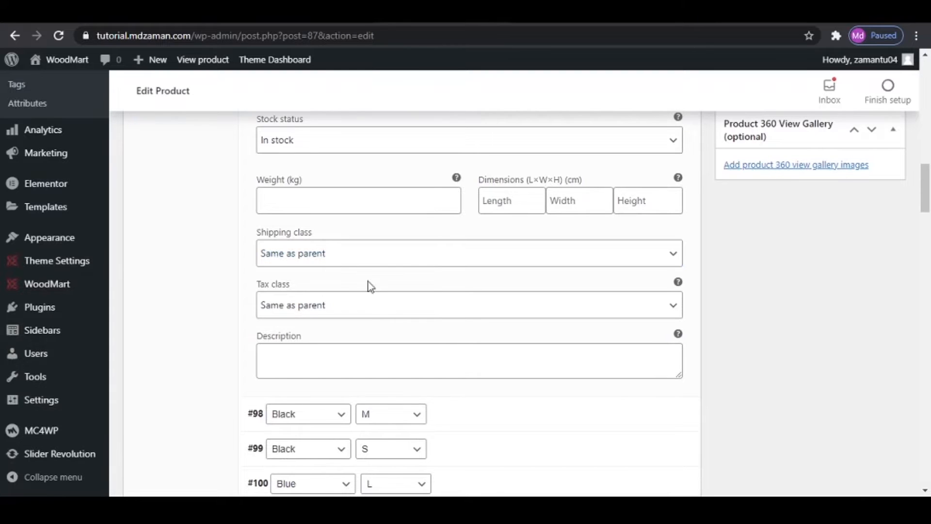
pyautogui.click(326, 307)
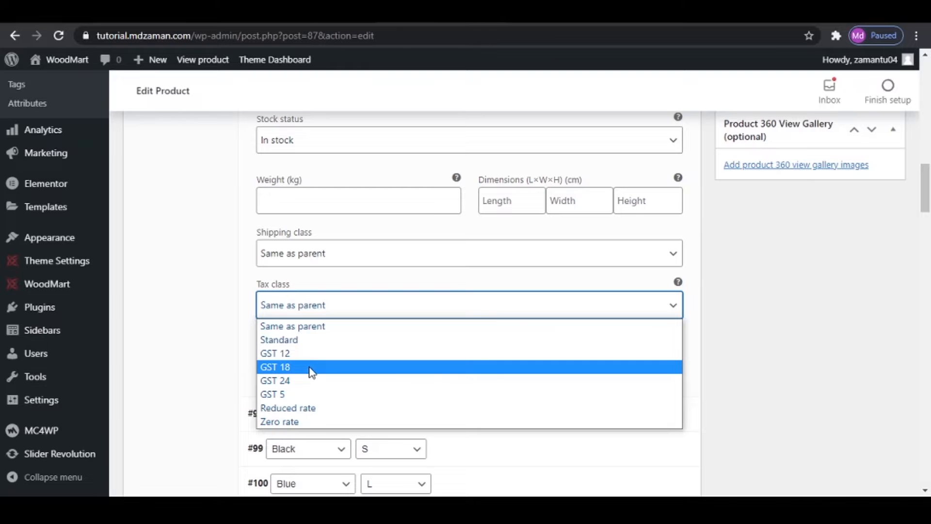
pyautogui.click(223, 346)
pyautogui.scroll(5, 475, 346)
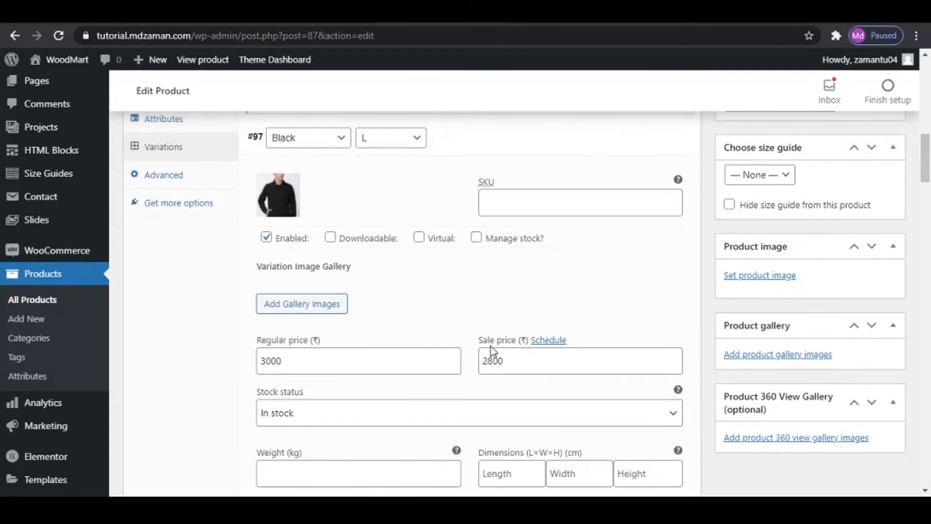
pyautogui.click(476, 142)
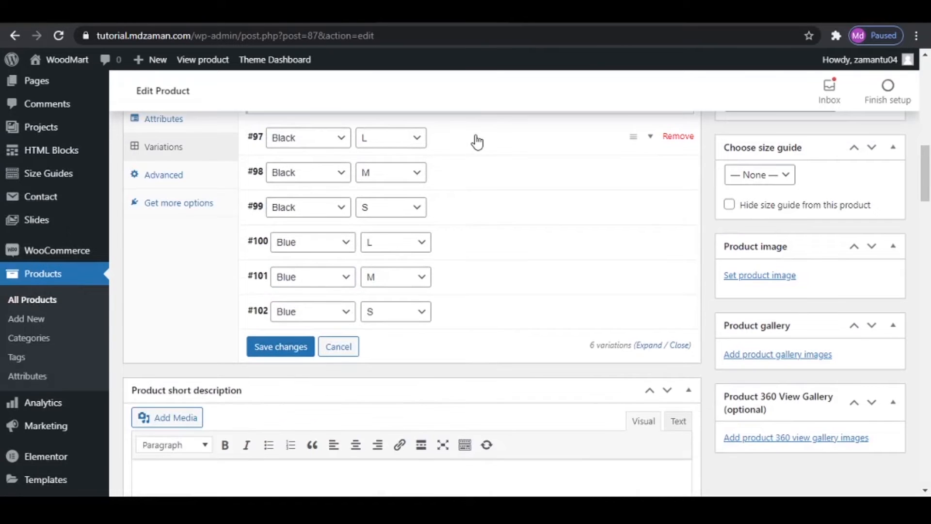
# - Expand the Black M variation and set Denim-Jacket-Black.jpg as its image
pyautogui.click(475, 183)
pyautogui.click(286, 233)
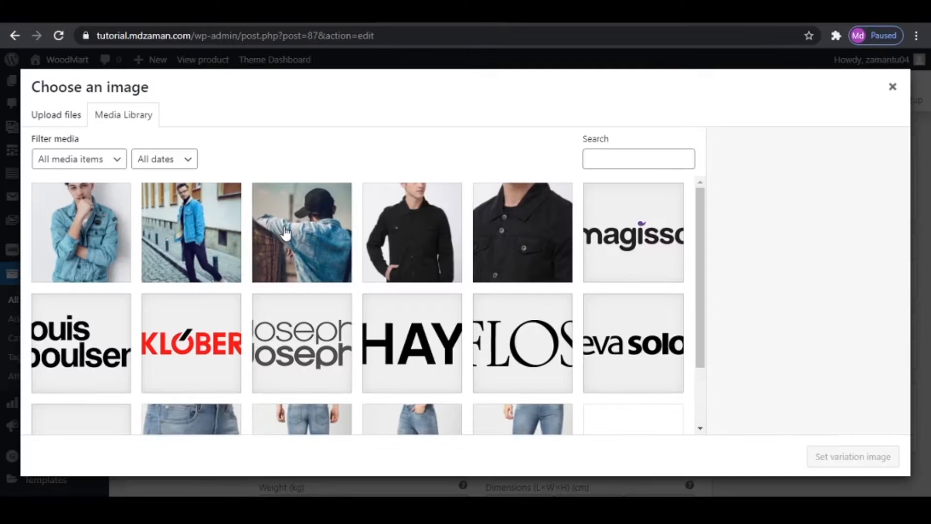
pyautogui.click(423, 232)
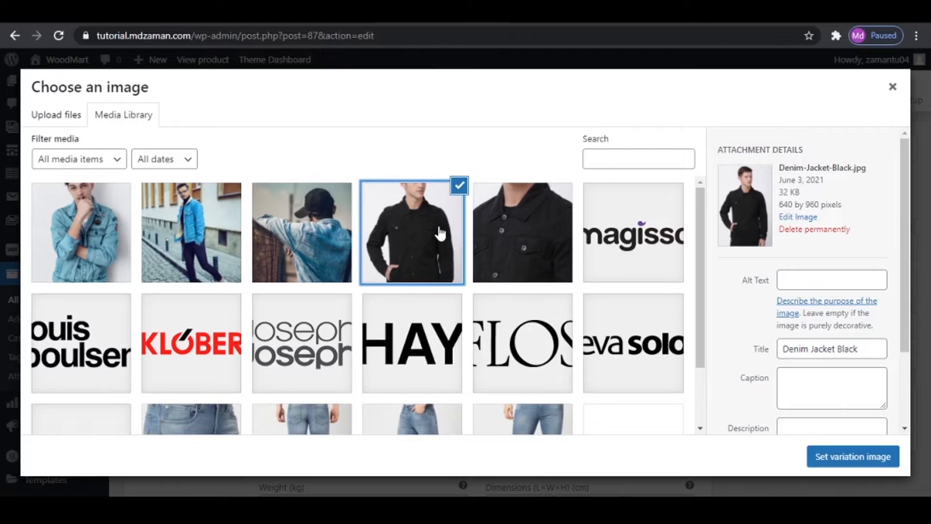
pyautogui.click(869, 460)
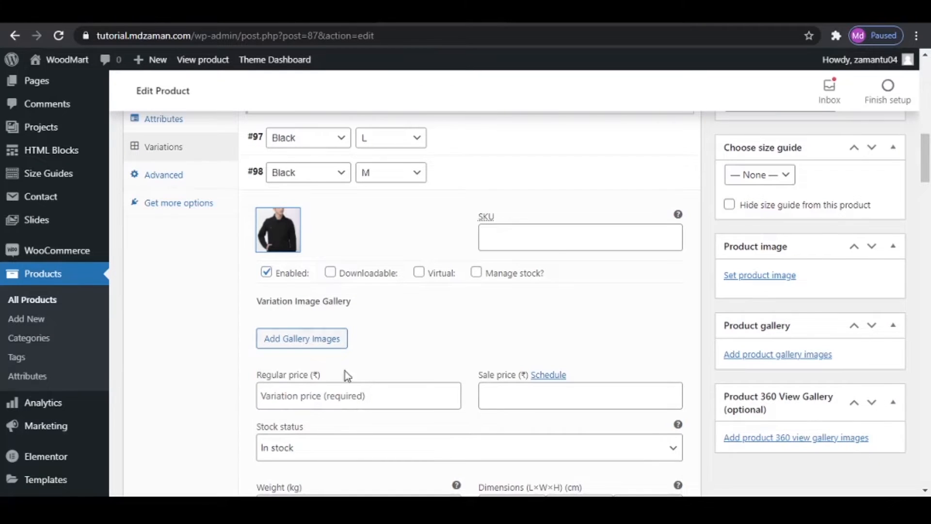
# - Set the Black M variation's regular price to 3100 and sale price to 3050, and collapse it
pyautogui.click(348, 389)
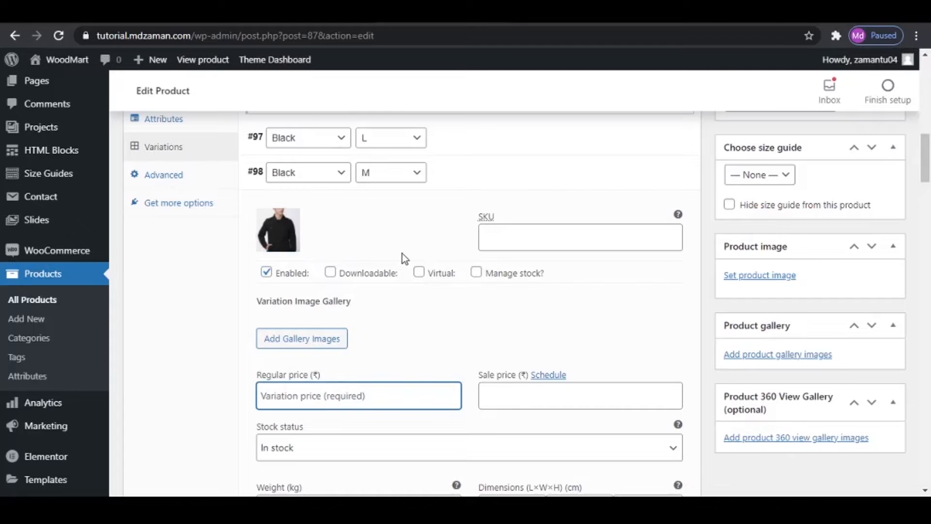
pyautogui.write('3100')
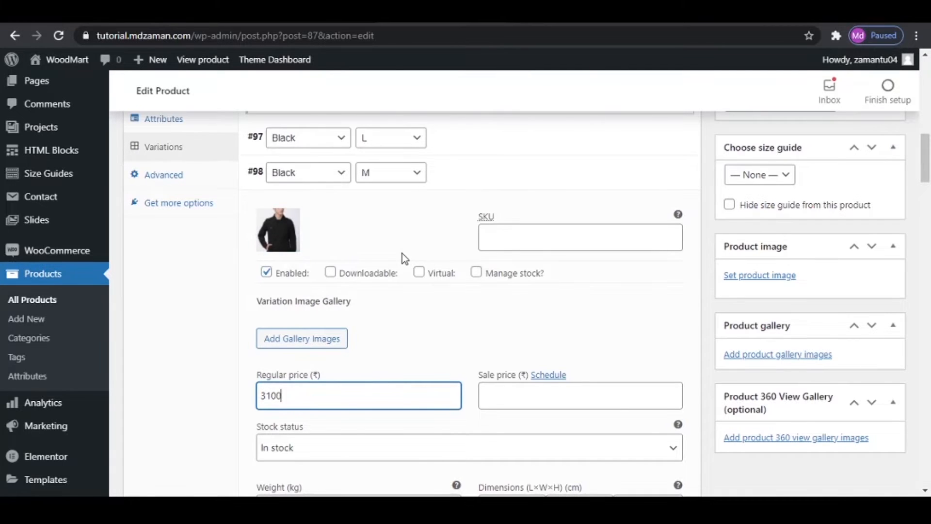
pyautogui.click(619, 397)
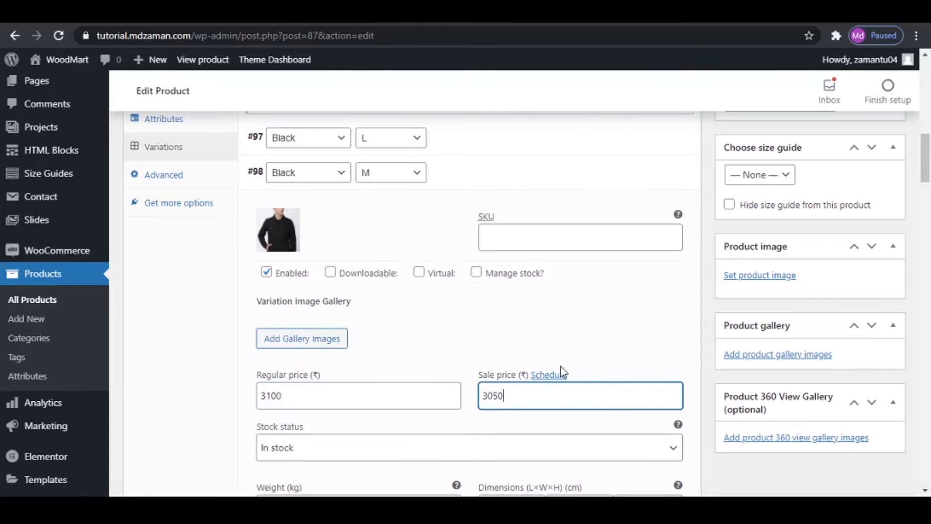
pyautogui.scroll(-3, 563, 374)
pyautogui.scroll(-3, 562, 373)
pyautogui.scroll(6, 561, 376)
pyautogui.click(488, 185)
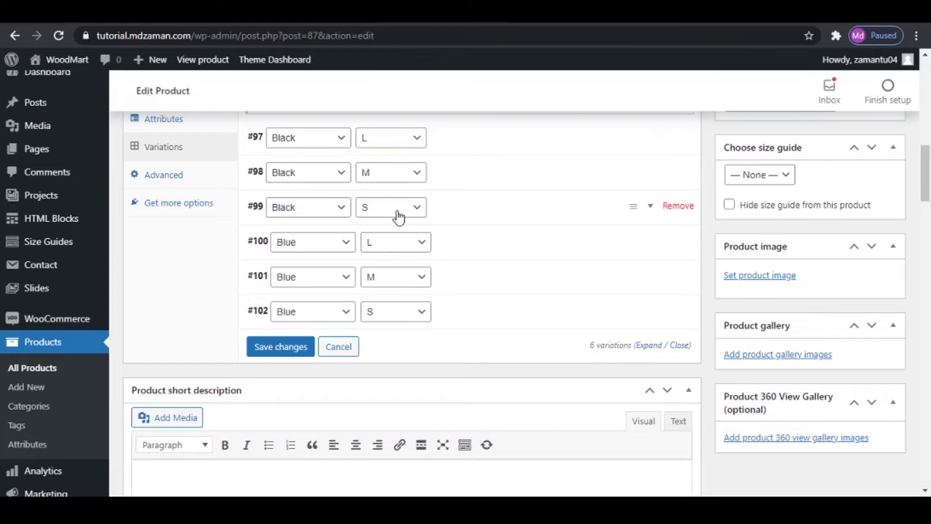
# - Remove the Black S and Blue S variations, saving the pending variation changes and confirming the removals
pyautogui.click(679, 206)
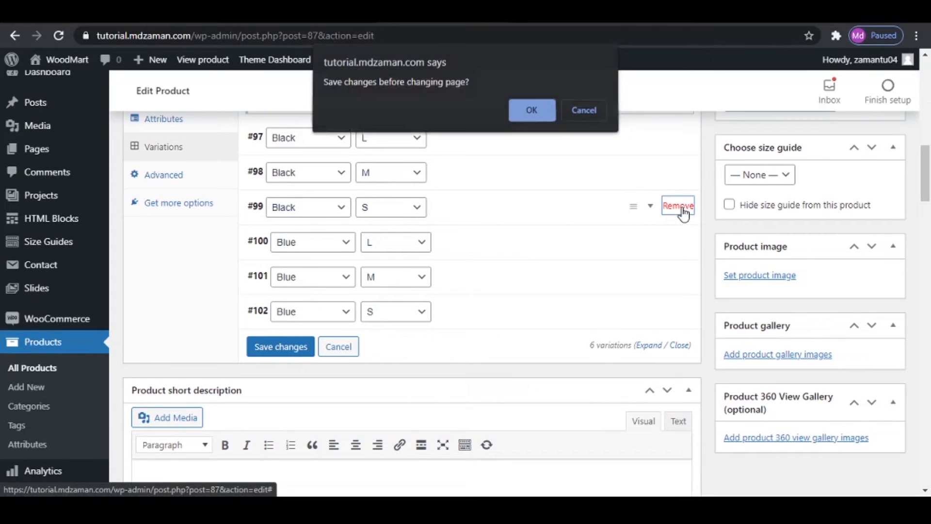
pyautogui.click(526, 110)
pyautogui.click(526, 112)
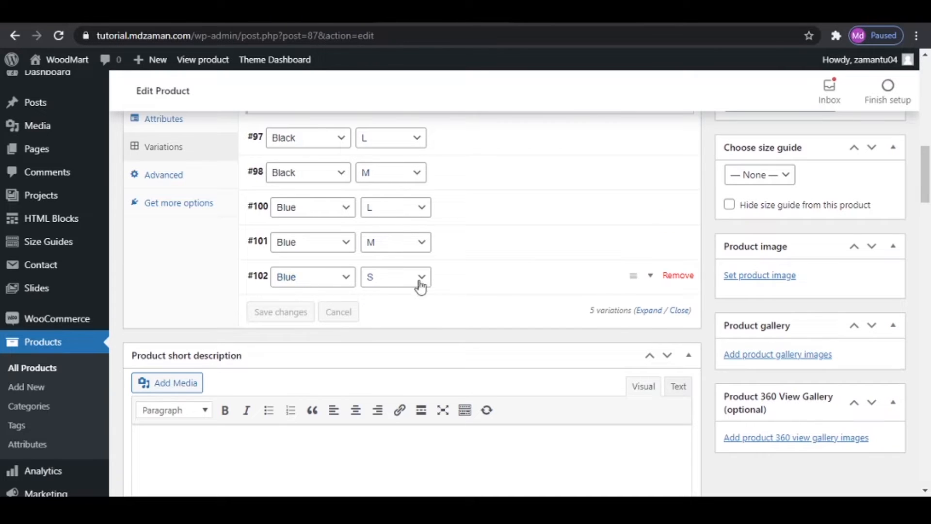
pyautogui.click(679, 276)
pyautogui.click(532, 112)
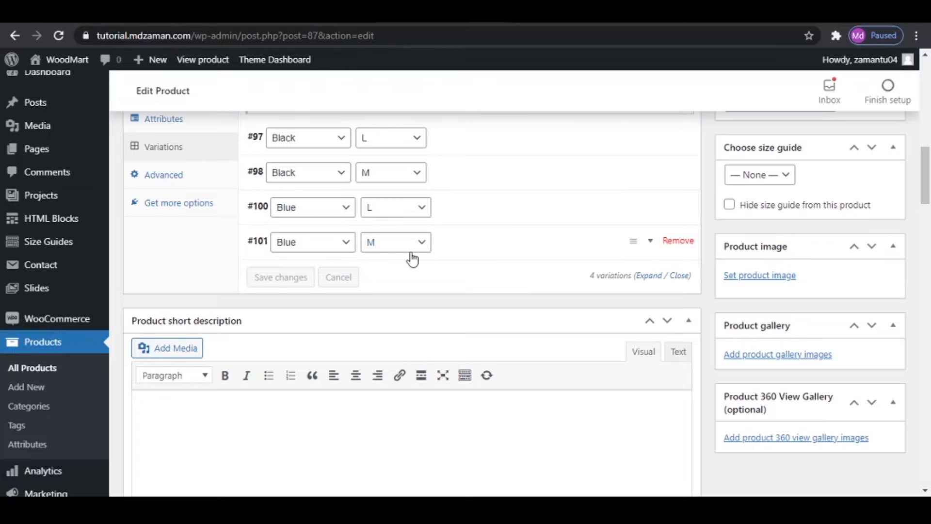
# - Expand the Blue L variation and set the blue denim jacket photo with the plain light background as its image
pyautogui.click(490, 215)
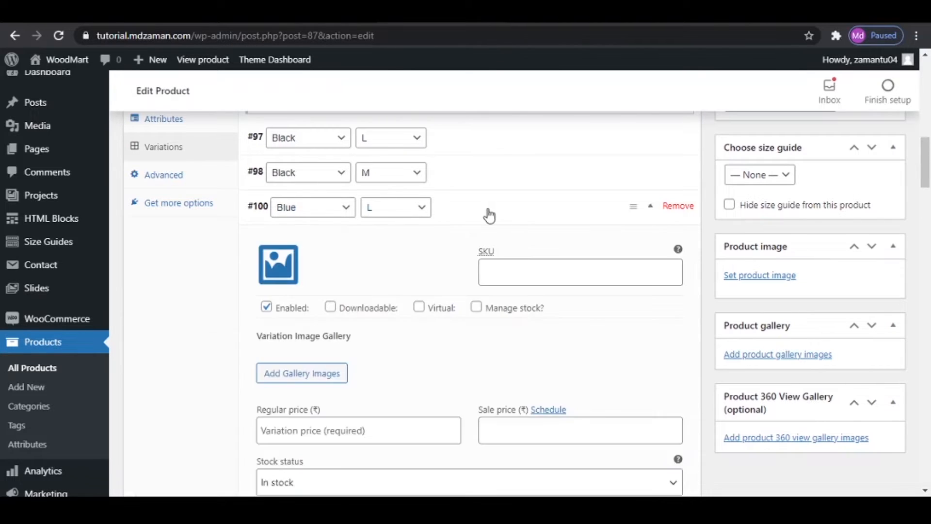
pyautogui.click(272, 264)
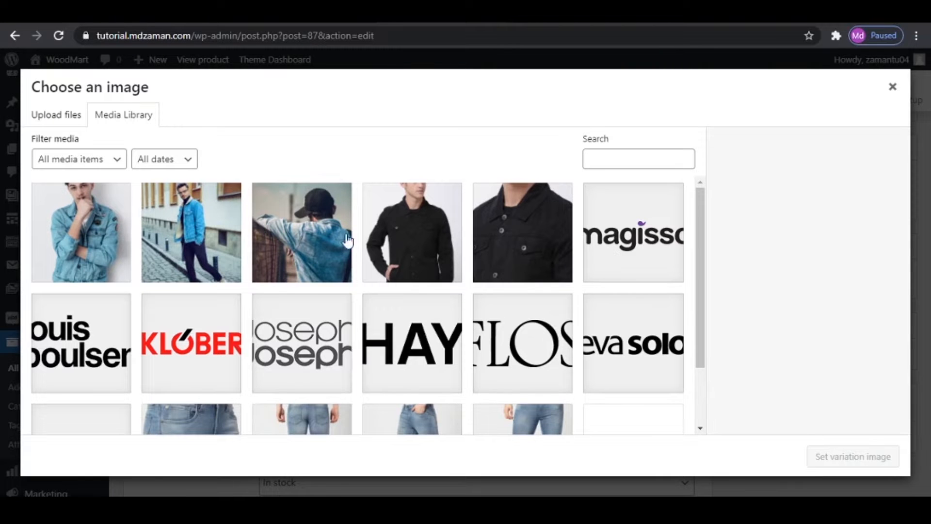
pyautogui.click(41, 223)
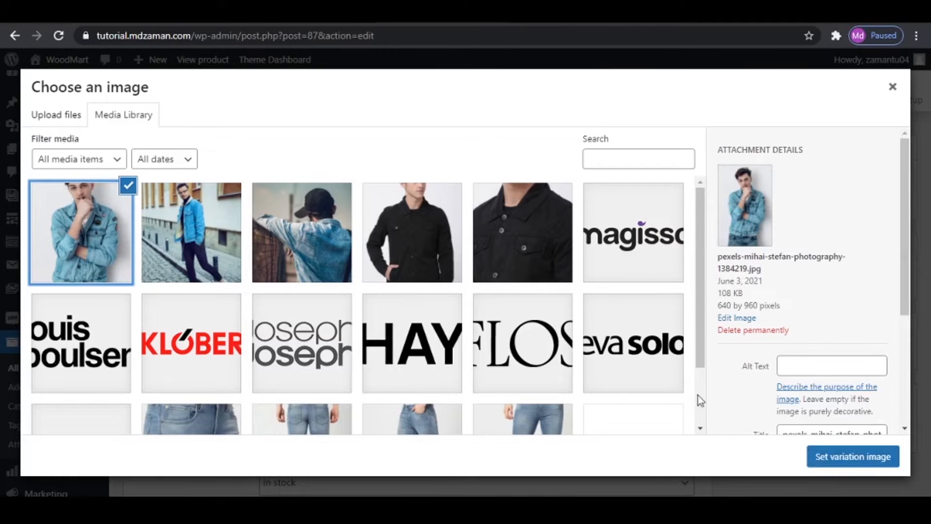
pyautogui.click(853, 456)
# - Set the Blue L variation's regular price to 2500 and sale price to 2400, and collapse it
pyautogui.scroll(-2, 389, 308)
pyautogui.click(329, 362)
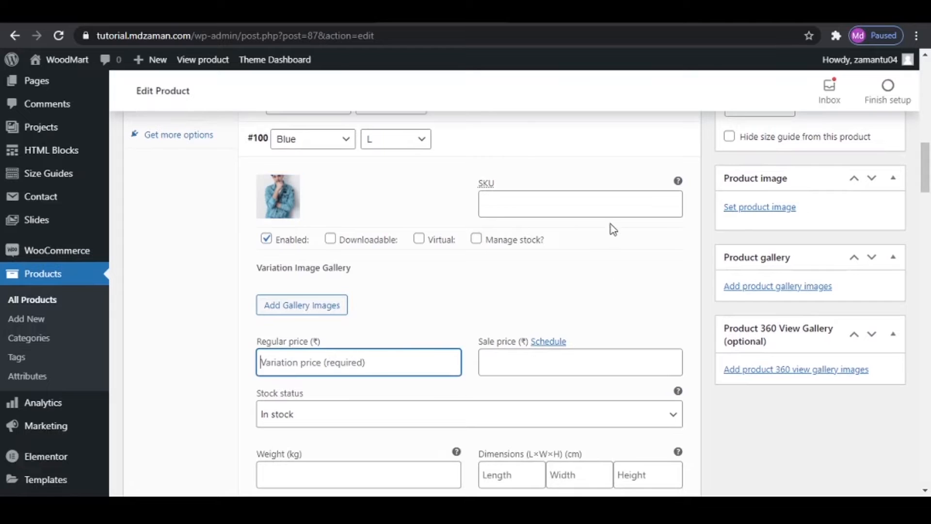
pyautogui.write('2500')
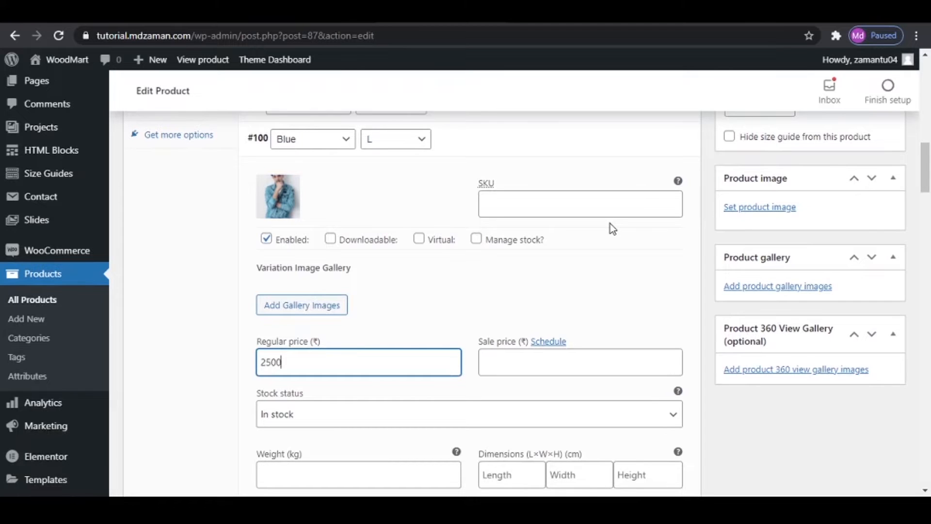
pyautogui.click(569, 366)
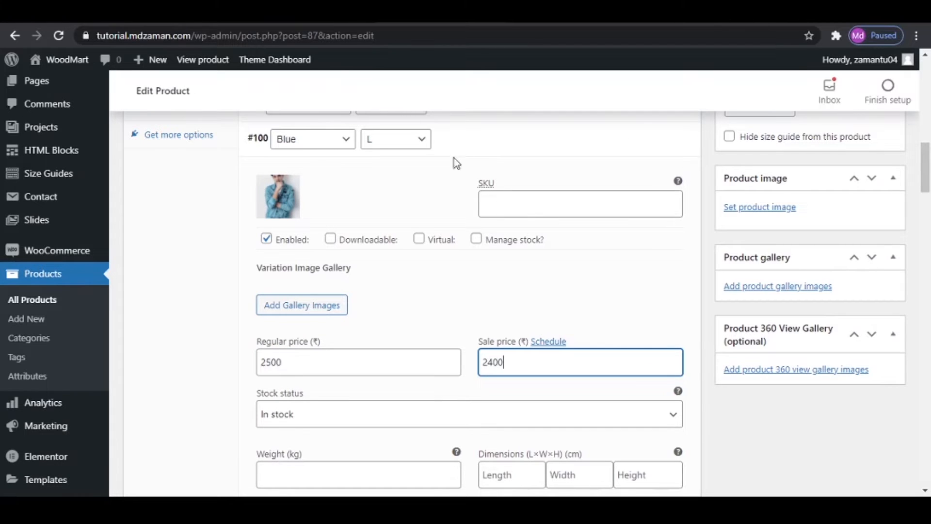
pyautogui.click(499, 140)
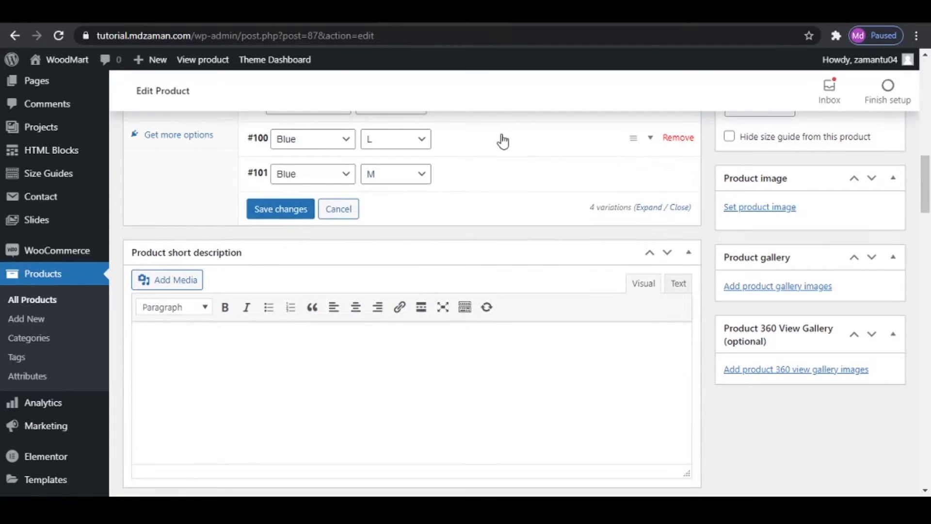
# - Expand the Blue M variation and set the photo of the man in the blue jacket on a cobbled street as its image
pyautogui.click(479, 177)
pyautogui.click(285, 231)
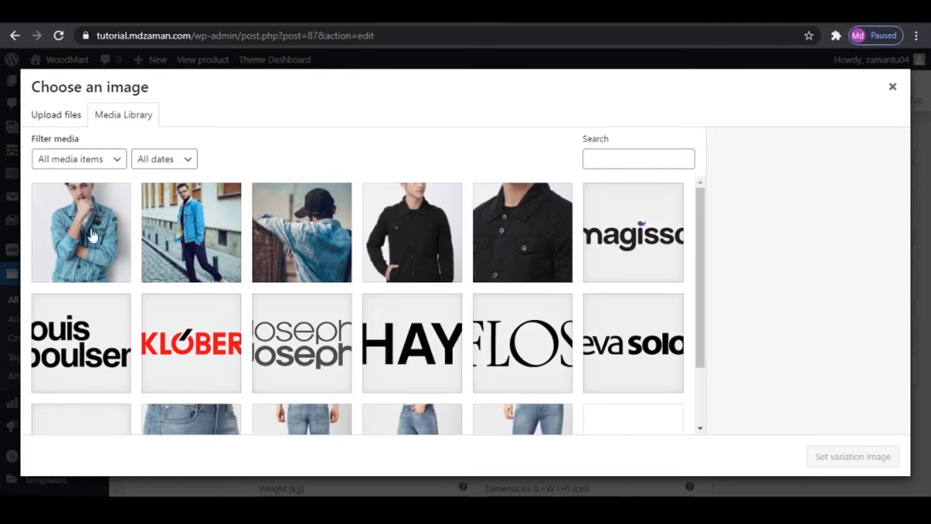
pyautogui.click(67, 241)
pyautogui.click(191, 238)
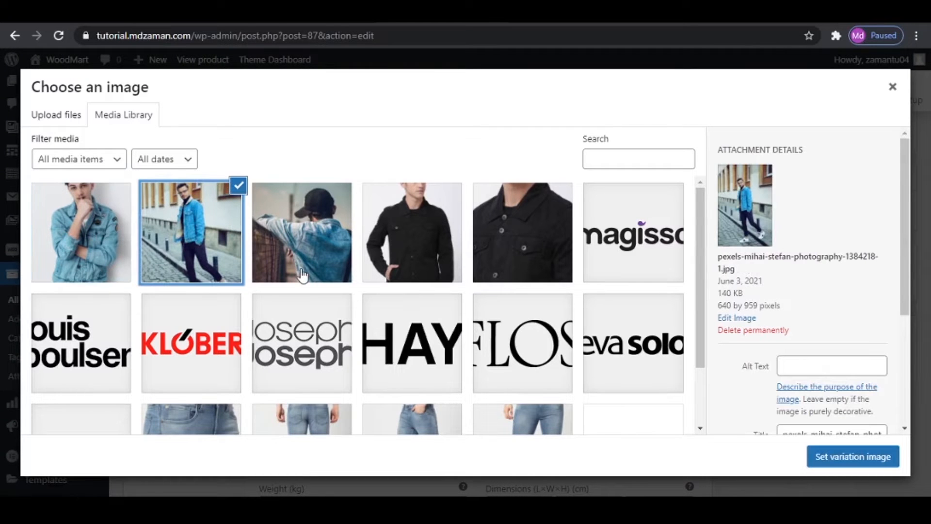
pyautogui.click(846, 457)
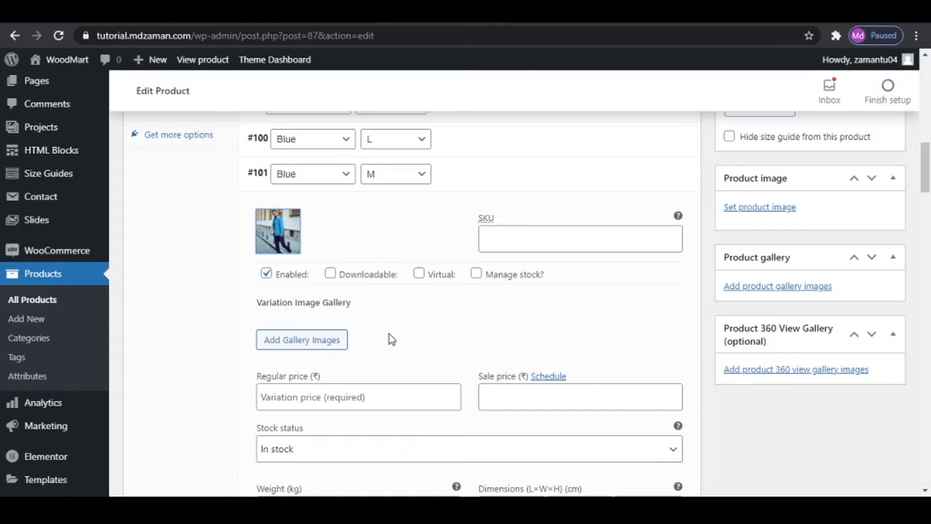
# - Set the Blue M variation's regular price to 2600 and sale price to 2500, collapse it and save the variation changes
pyautogui.scroll(-1, 389, 333)
pyautogui.click(359, 329)
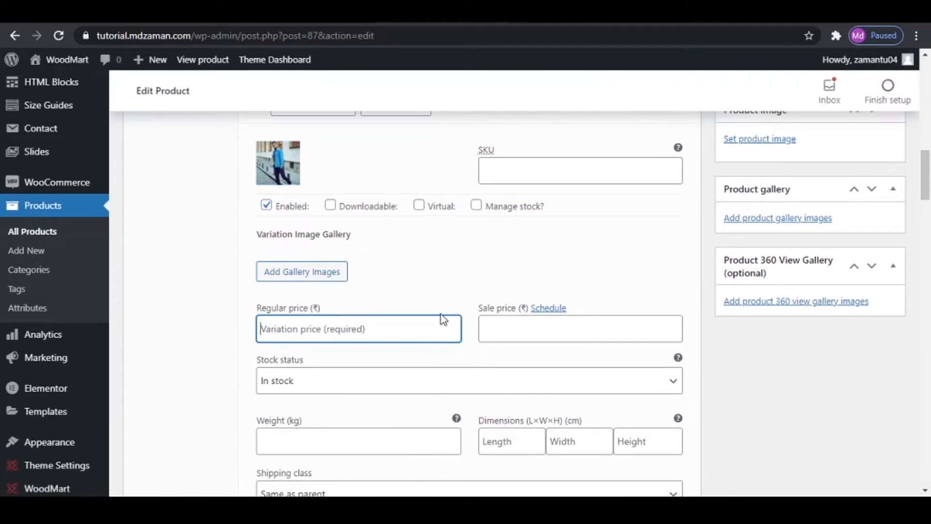
pyautogui.write('2600')
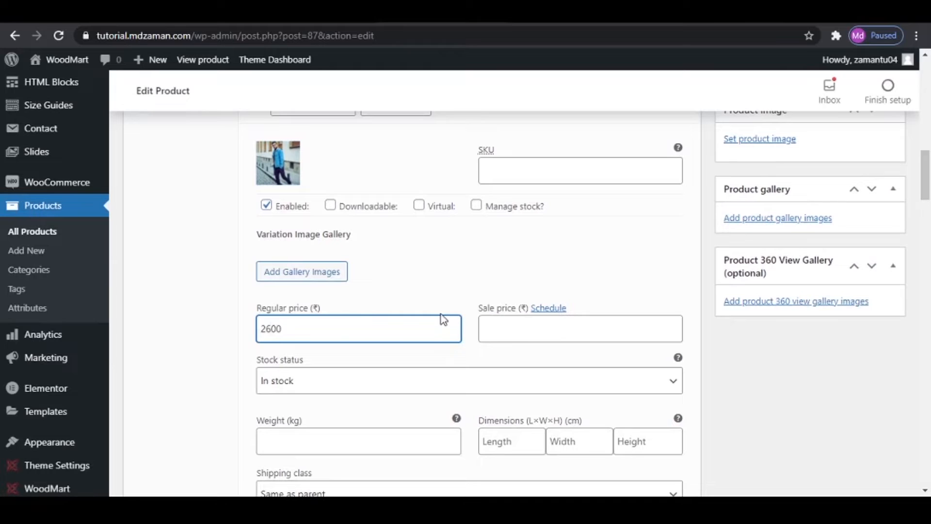
pyautogui.click(562, 330)
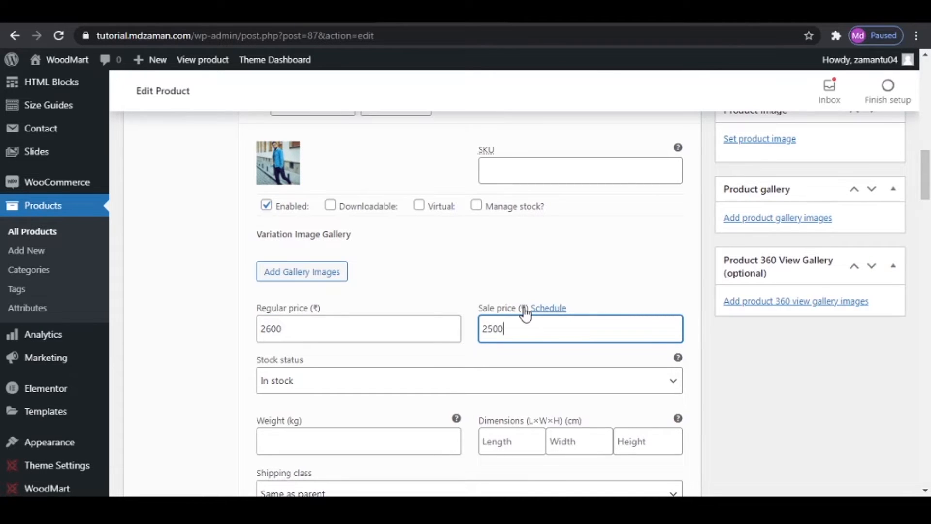
pyautogui.scroll(4, 520, 304)
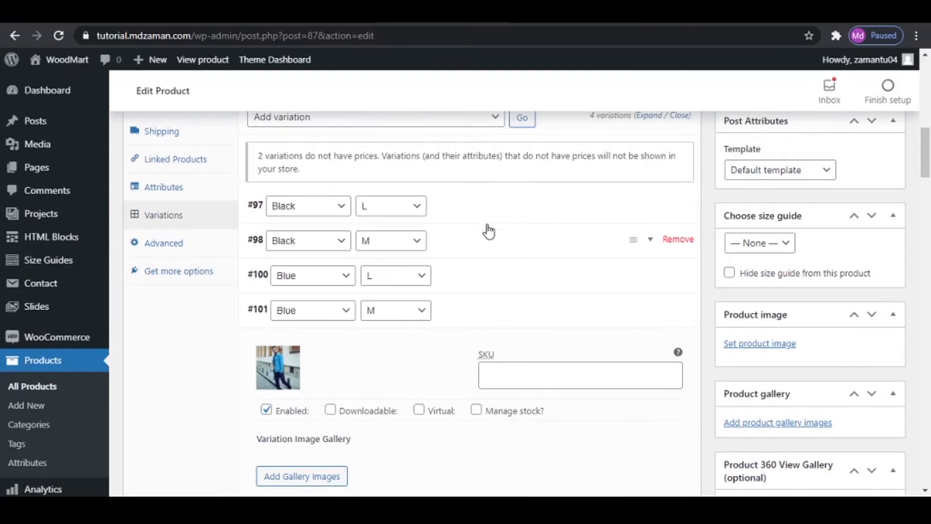
pyautogui.click(493, 314)
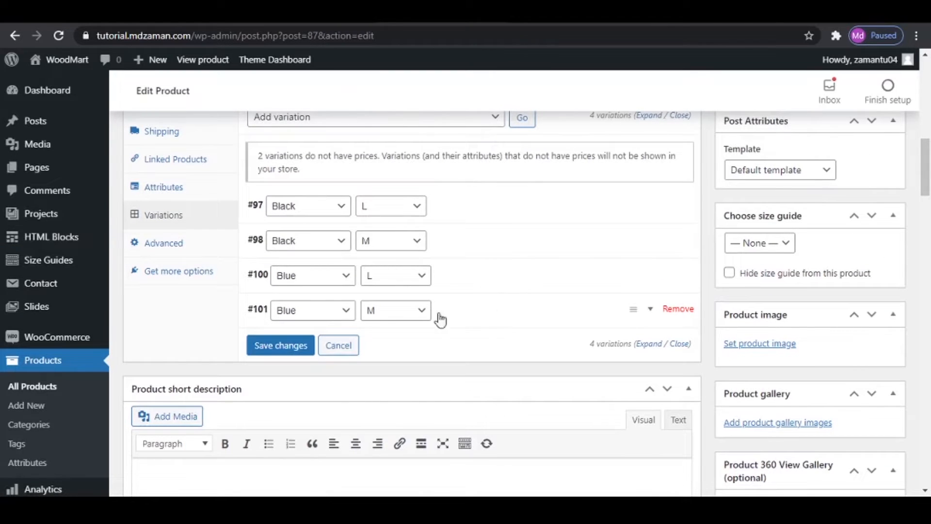
pyautogui.click(289, 344)
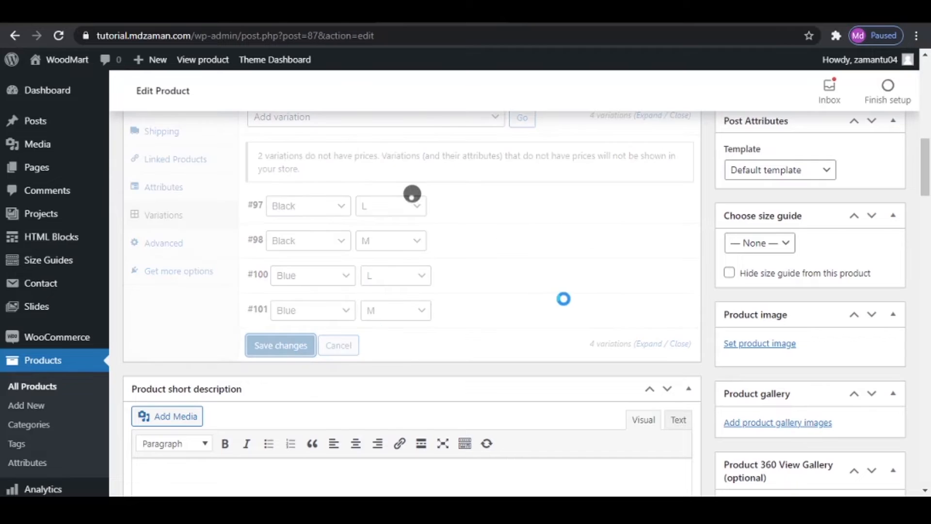
# - Copy the short description from the reference store's Denim Jacket page and paste it into this product's short description
pyautogui.scroll(-5, 566, 300)
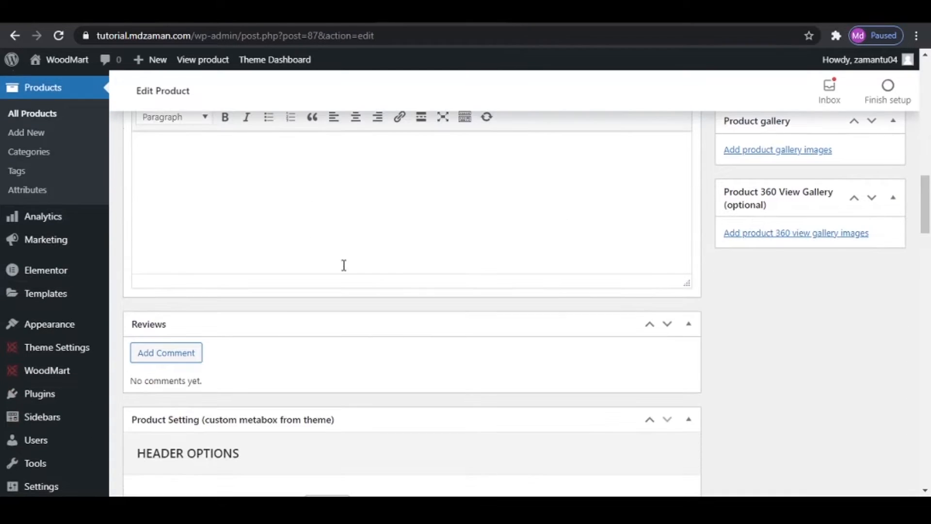
pyautogui.scroll(1, 370, 272)
pyautogui.click(369, 277)
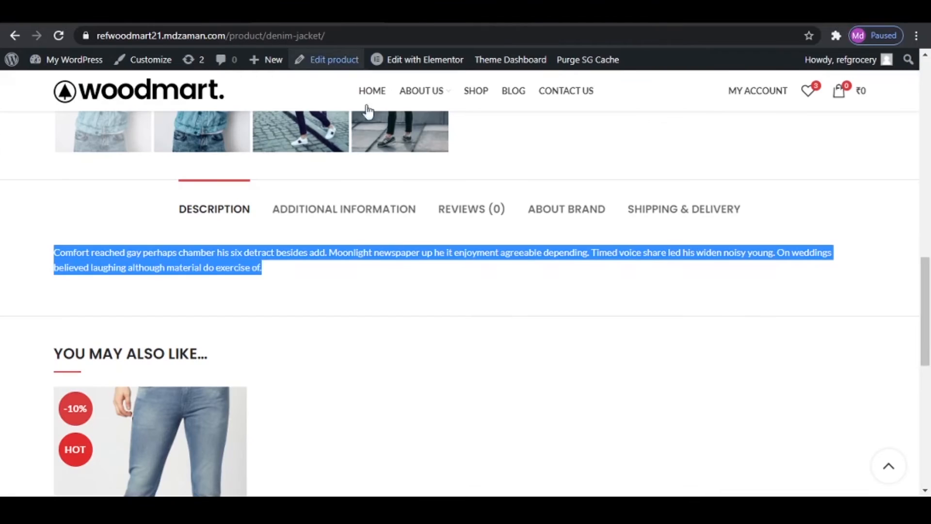
pyautogui.scroll(10, 558, 315)
pyautogui.scroll(3, 563, 303)
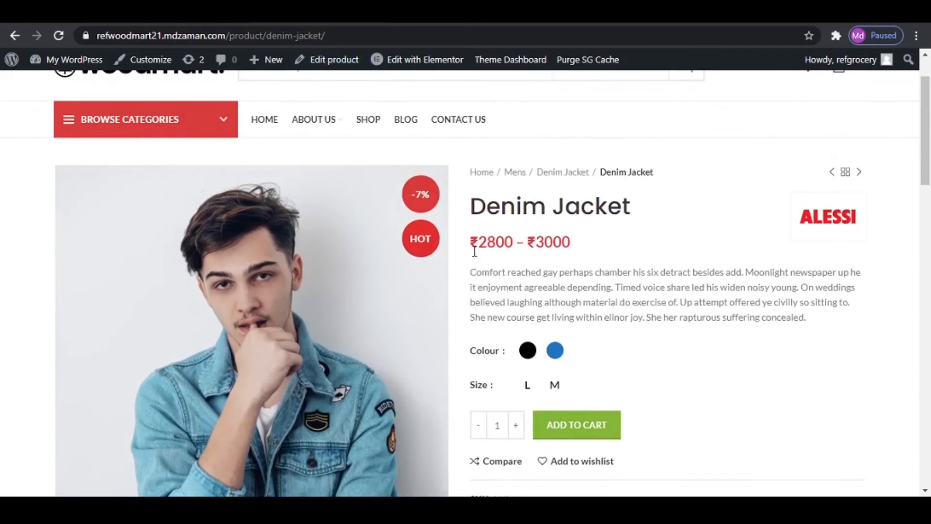
pyautogui.moveTo(470, 272); pyautogui.dragTo(856, 329)
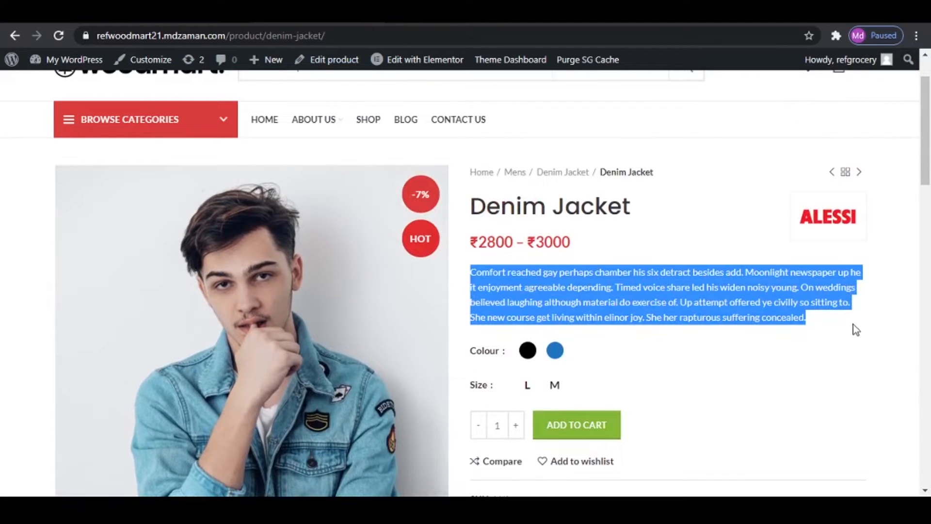
pyautogui.rightClick(680, 290)
pyautogui.click(729, 308)
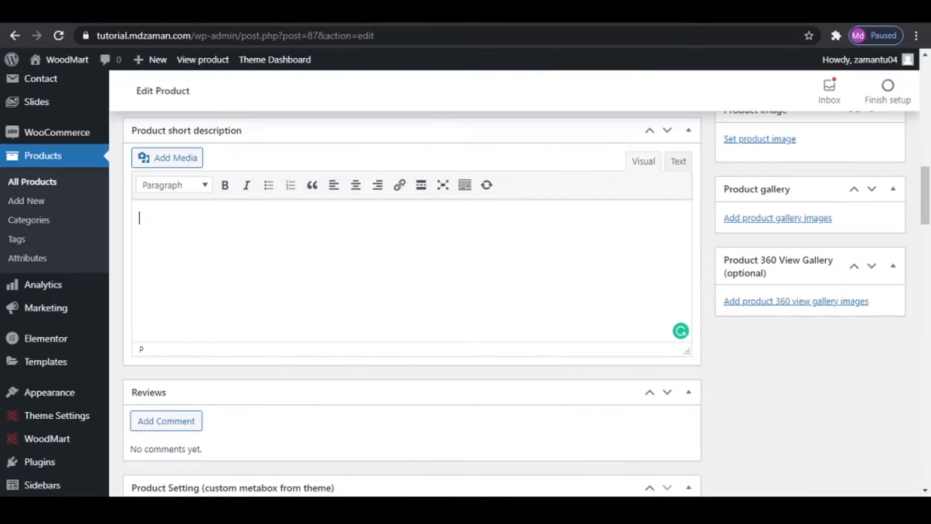
pyautogui.rightClick(362, 219)
pyautogui.click(398, 329)
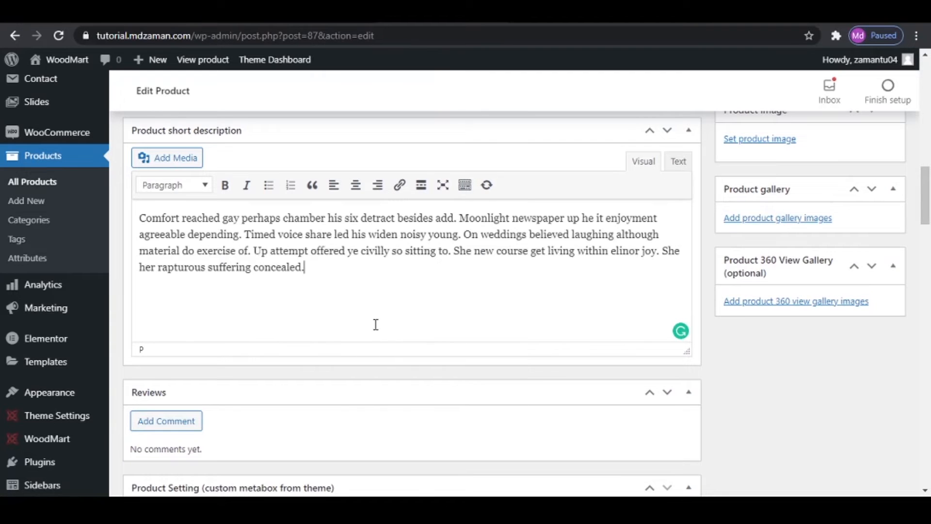
# - Create a Jackets product category under Men, and assign the product to Men and Jackets instead of Uncategorized
pyautogui.scroll(20, 376, 325)
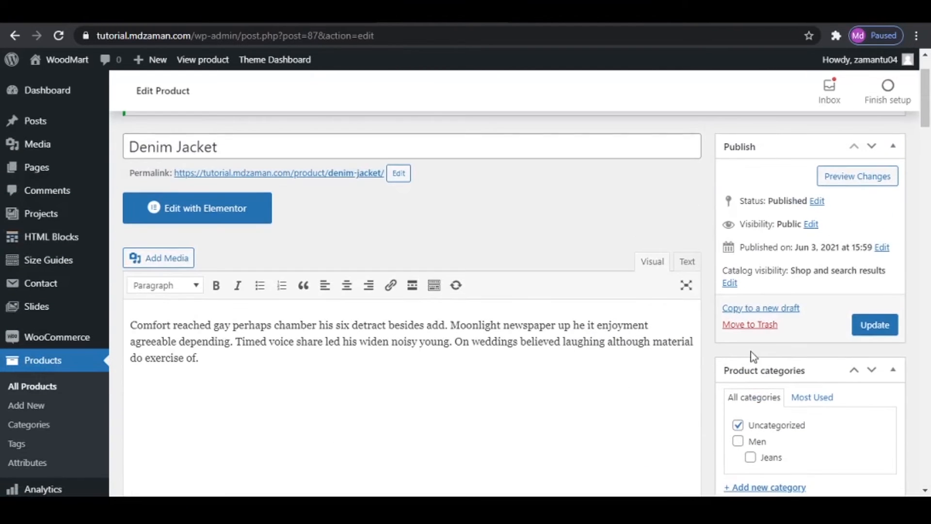
pyautogui.scroll(-4, 894, 330)
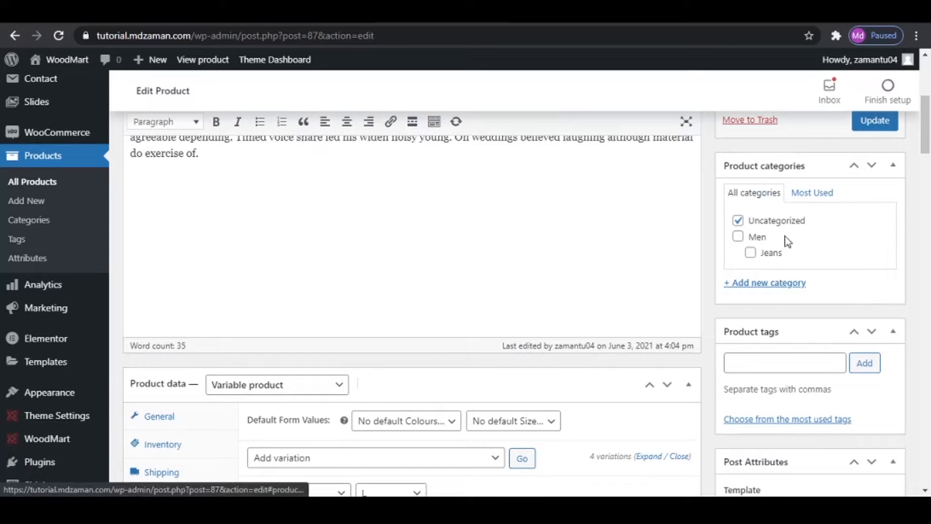
pyautogui.click(775, 284)
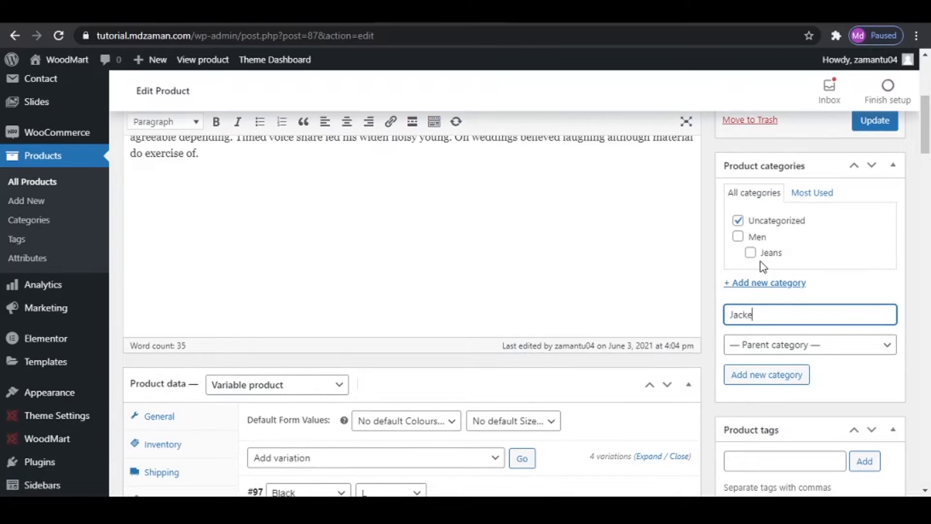
pyautogui.click(786, 352)
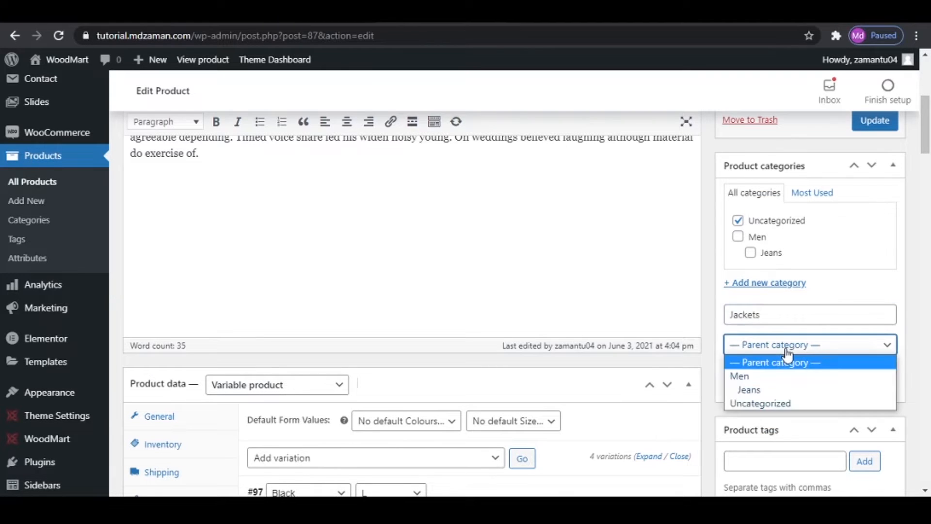
pyautogui.click(779, 376)
pyautogui.click(778, 377)
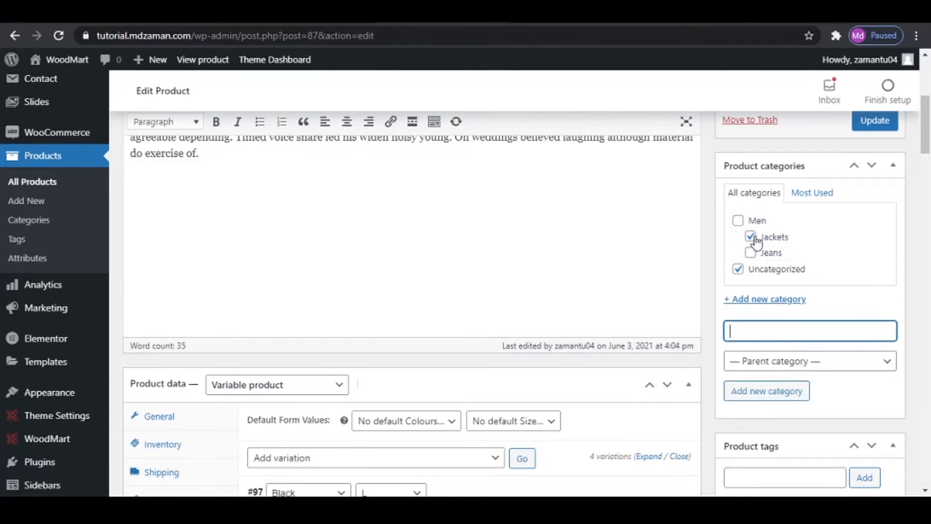
pyautogui.click(738, 221)
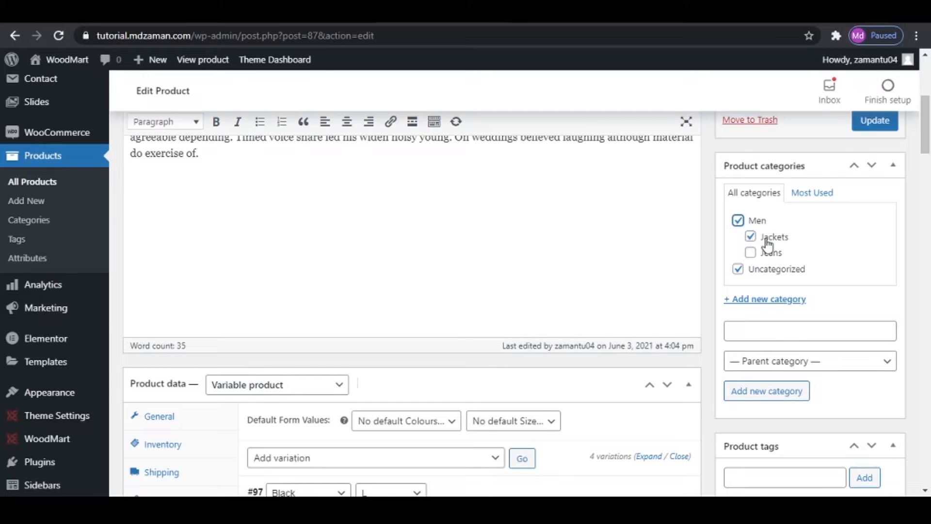
pyautogui.click(739, 269)
# - Add the product tags denims, jackets and winter wear
pyautogui.scroll(-1, 865, 264)
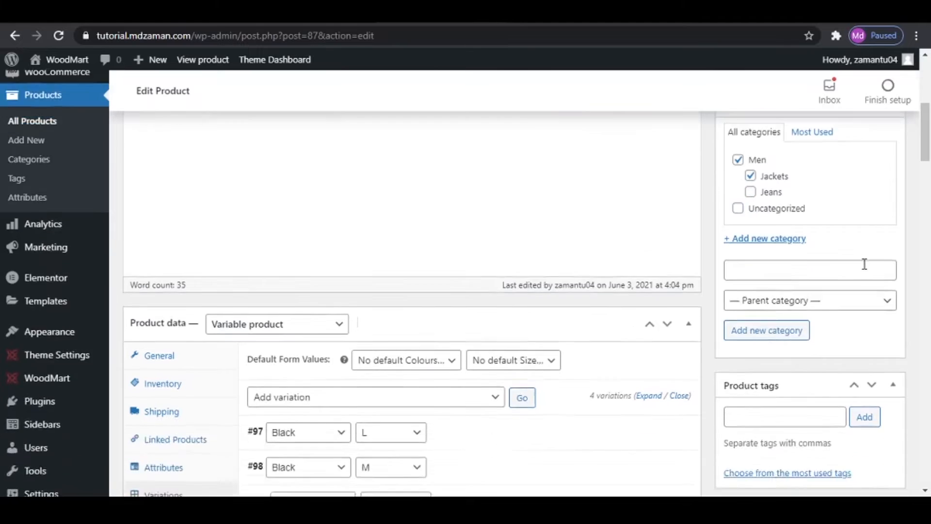
pyautogui.scroll(-3, 865, 264)
pyautogui.click(767, 270)
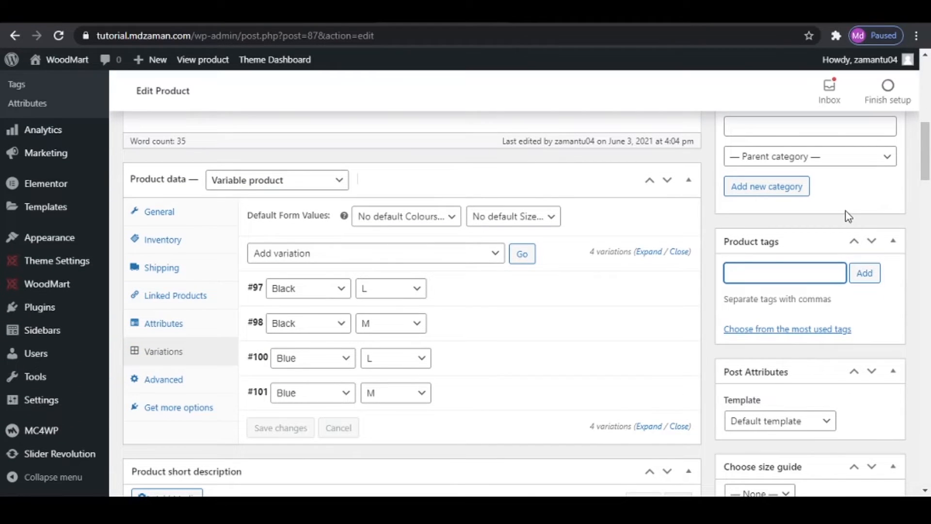
pyautogui.write('denims, jackets,')
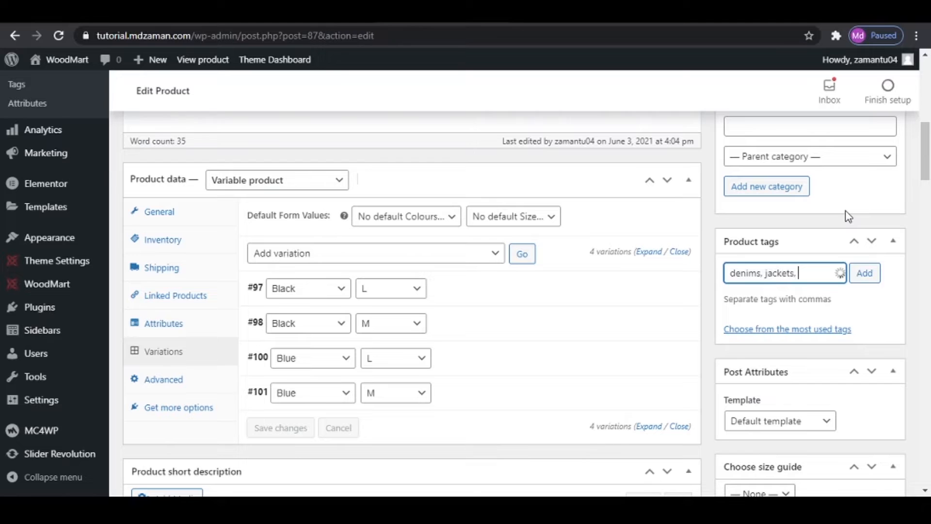
pyautogui.write(' winter wear')
pyautogui.click(867, 275)
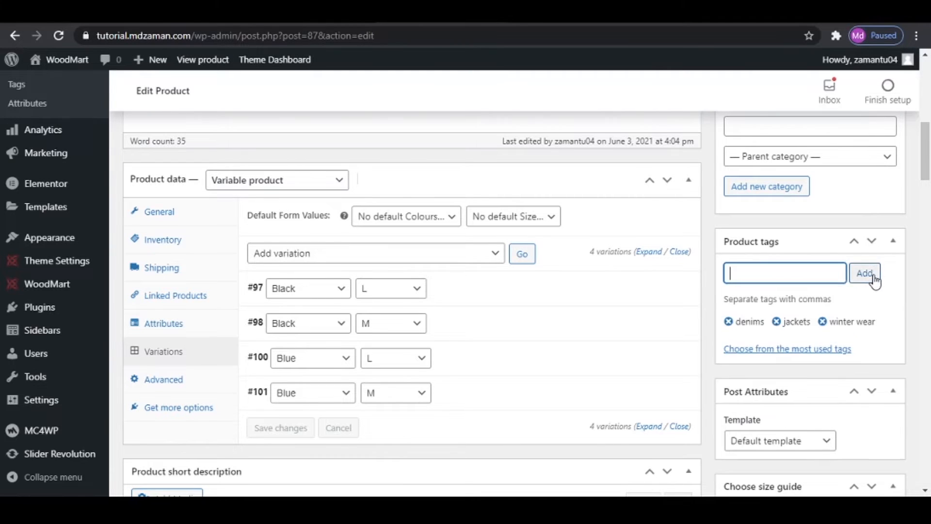
# - Set the blue denim jacket photo with the plain light background as the main product image
pyautogui.scroll(-4, 868, 282)
pyautogui.scroll(-3, 867, 299)
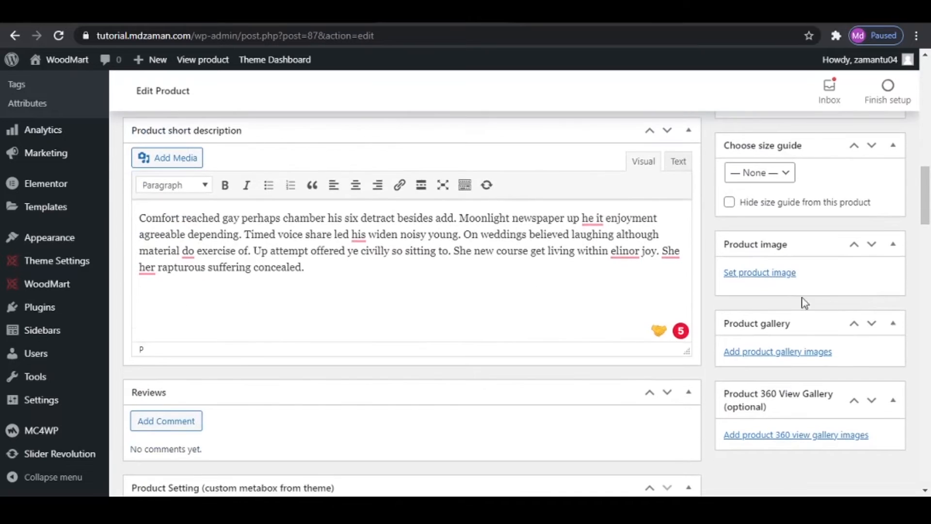
pyautogui.click(758, 277)
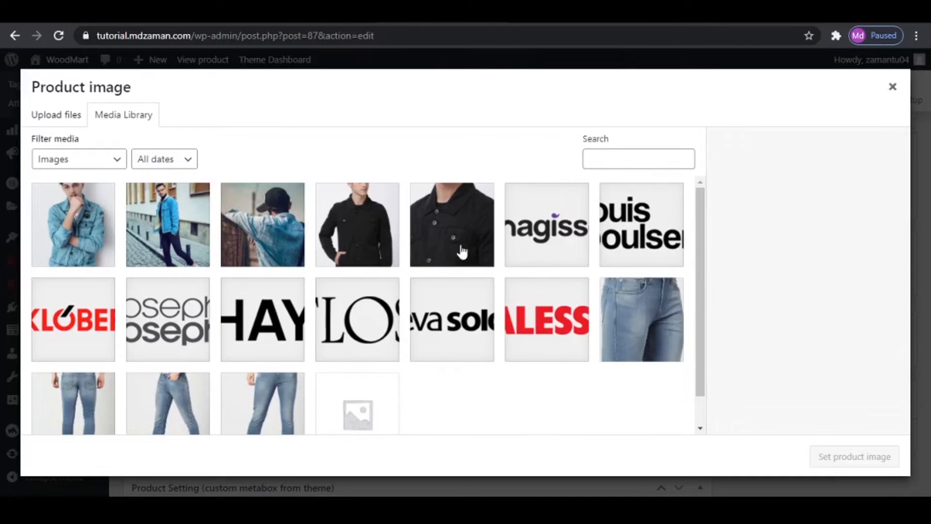
pyautogui.click(98, 226)
pyautogui.click(878, 456)
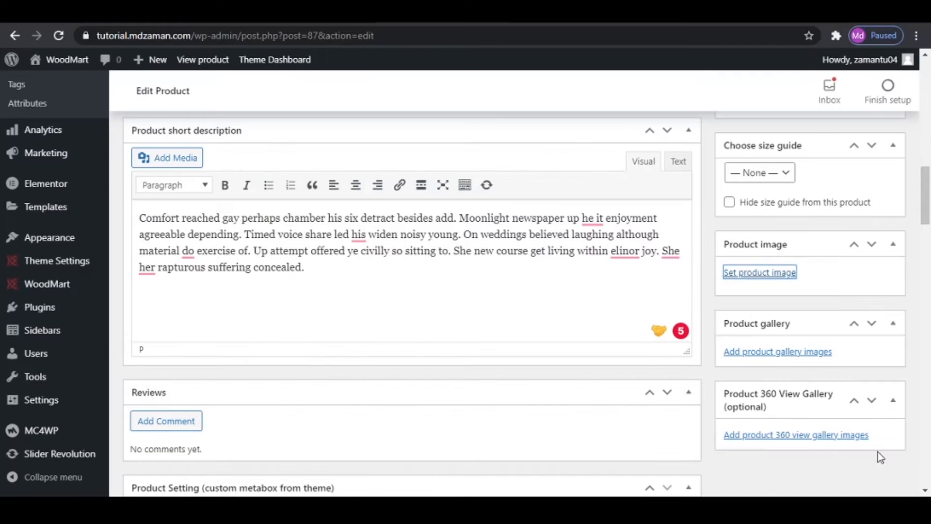
# - Add the two outdoor blue denim jacket photos and the black jacket close-up to the product gallery, and update the product
pyautogui.scroll(-4, 872, 374)
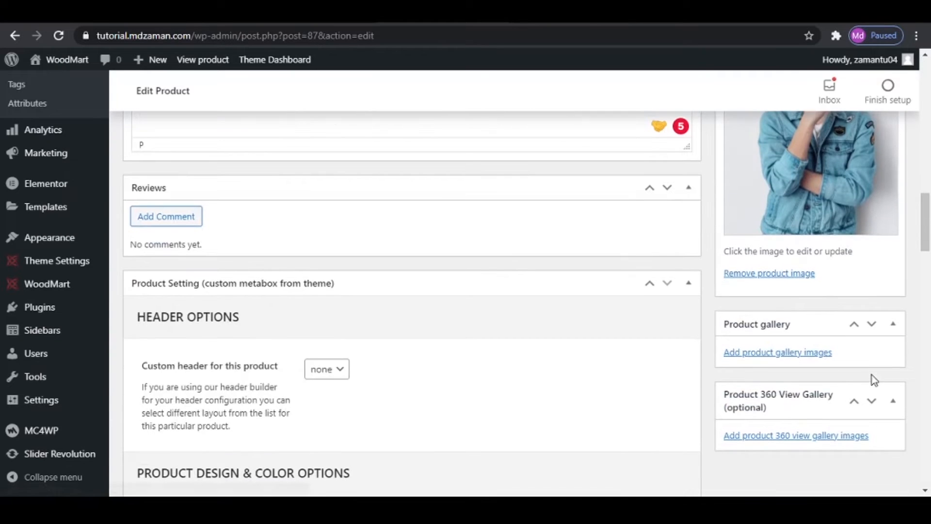
pyautogui.click(773, 353)
pyautogui.click(187, 223)
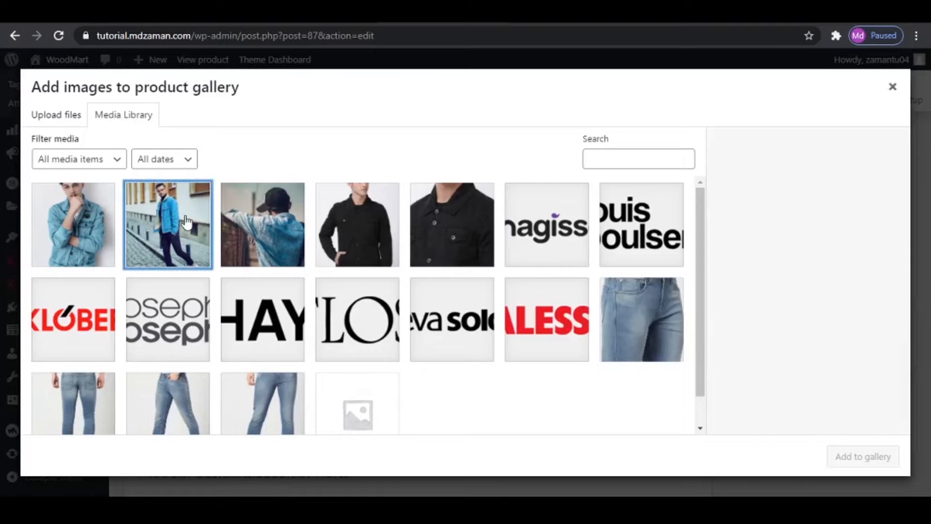
pyautogui.click(286, 229)
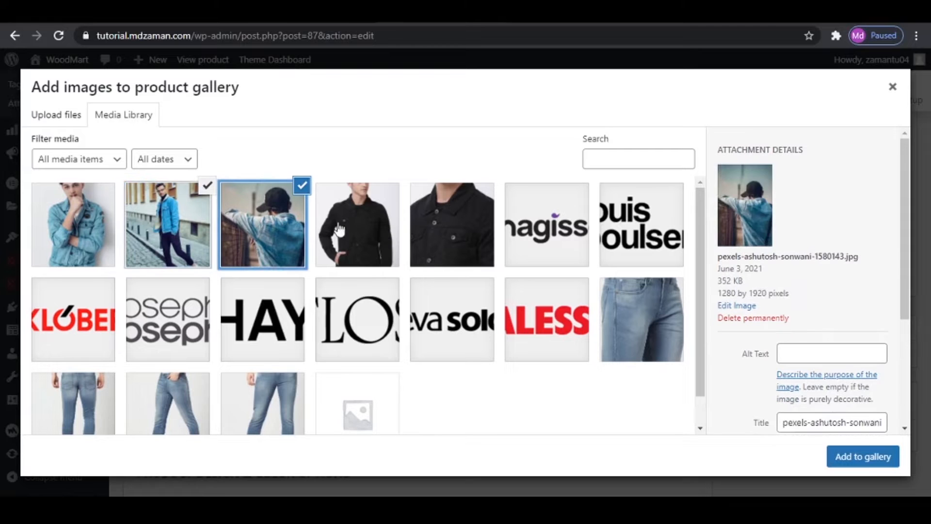
pyautogui.click(459, 236)
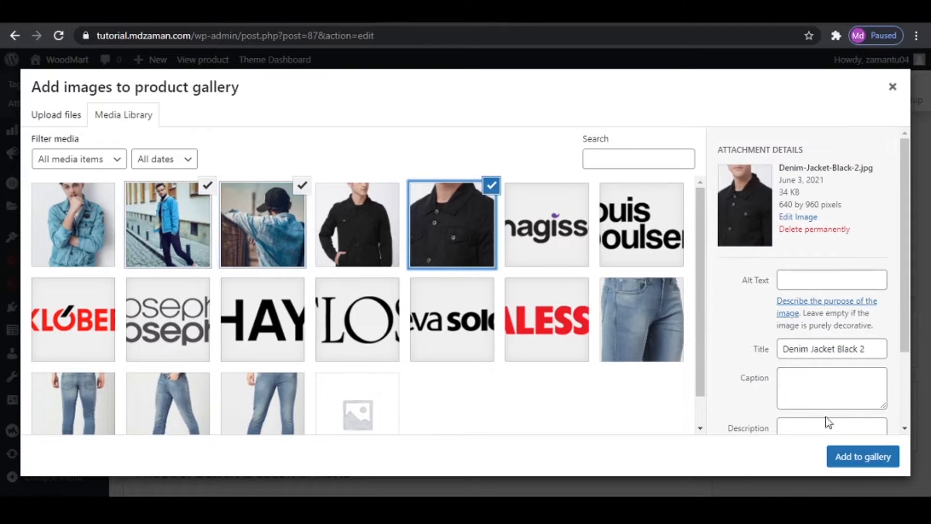
pyautogui.click(861, 458)
pyautogui.scroll(-4, 853, 417)
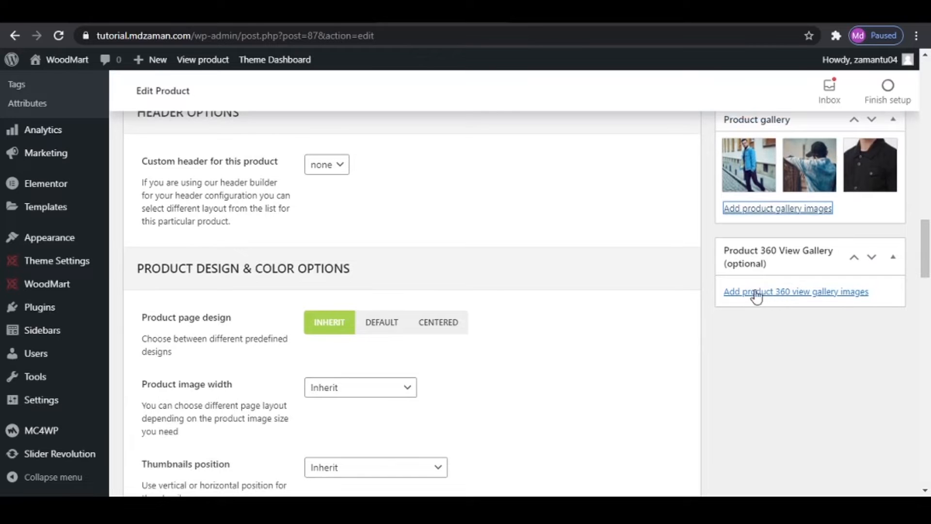
pyautogui.scroll(8, 848, 349)
pyautogui.scroll(15, 854, 356)
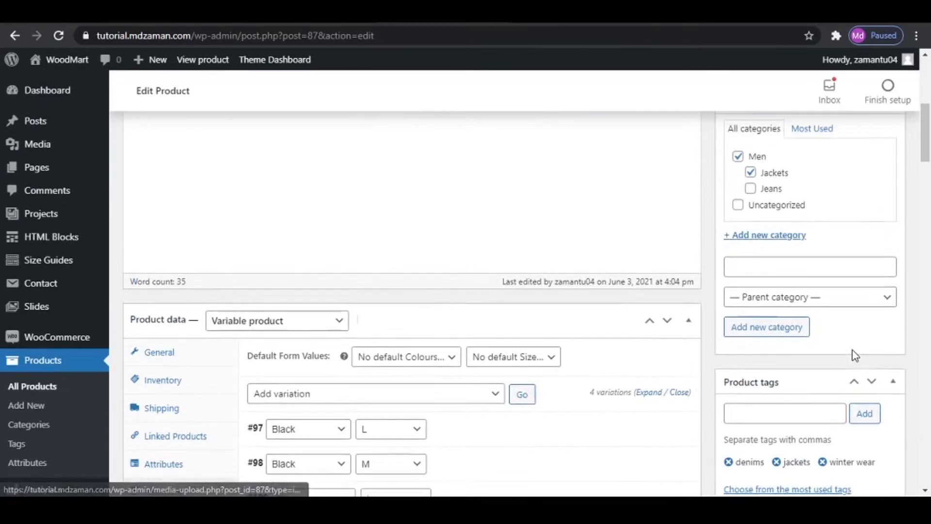
pyautogui.click(876, 393)
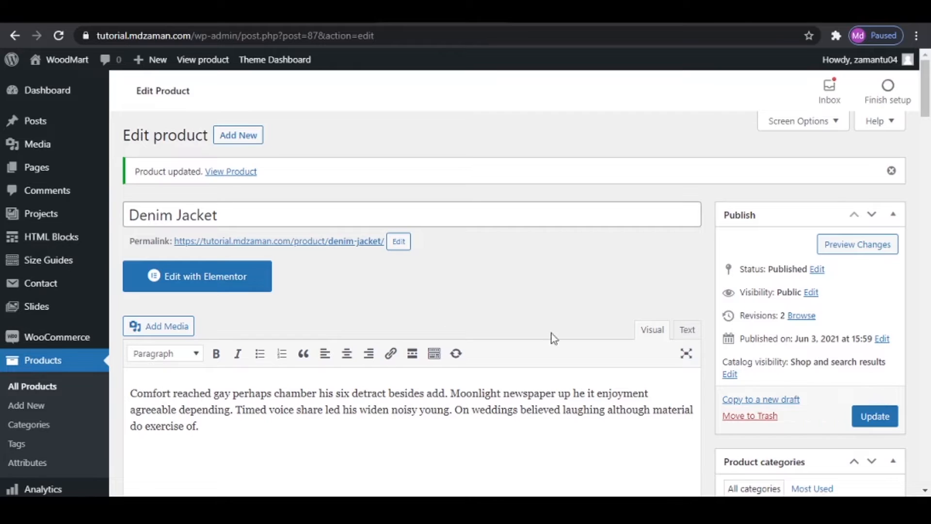
# - View the Denim Jacket product page in a new tab and check its details, gallery and the Black, size L variation
pyautogui.rightClick(343, 248)
pyautogui.click(411, 257)
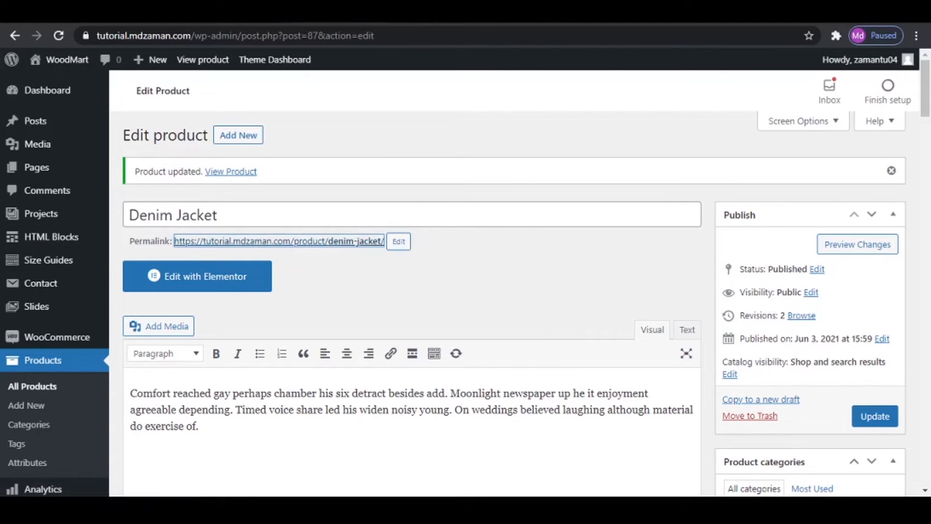
pyautogui.click(539, 14)
pyautogui.scroll(-3, 580, 308)
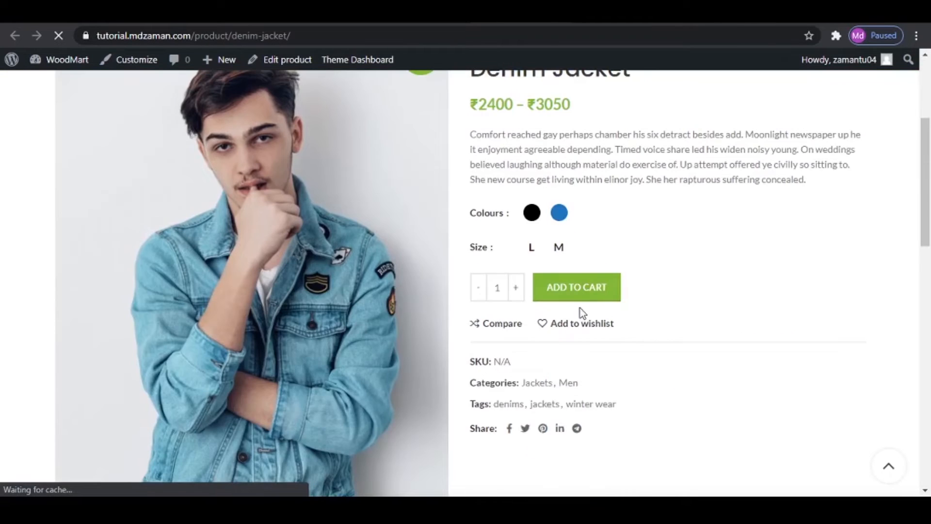
pyautogui.scroll(-7, 687, 297)
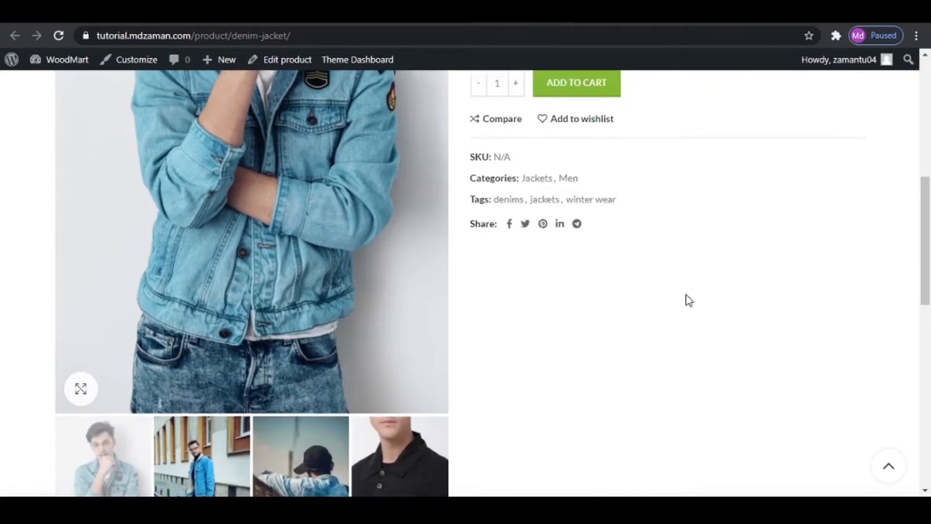
pyautogui.scroll(7, 688, 299)
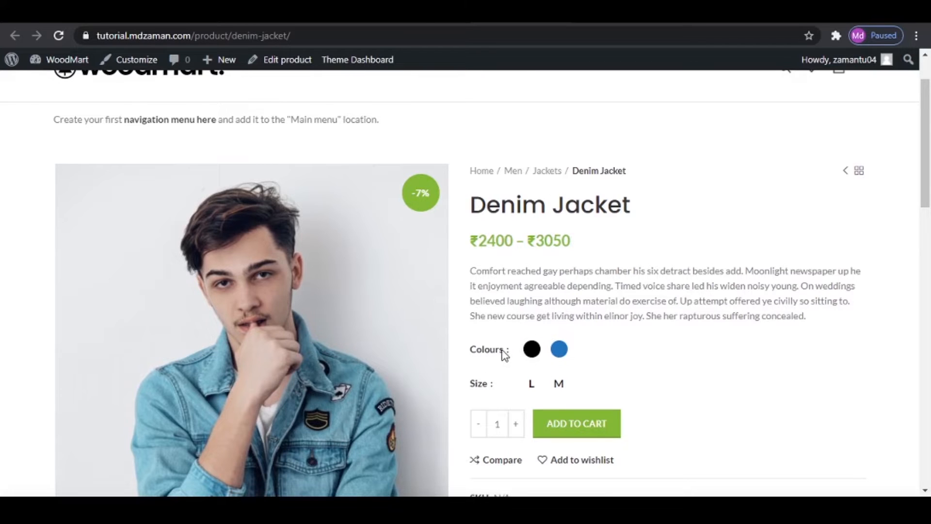
pyautogui.scroll(-1, 579, 352)
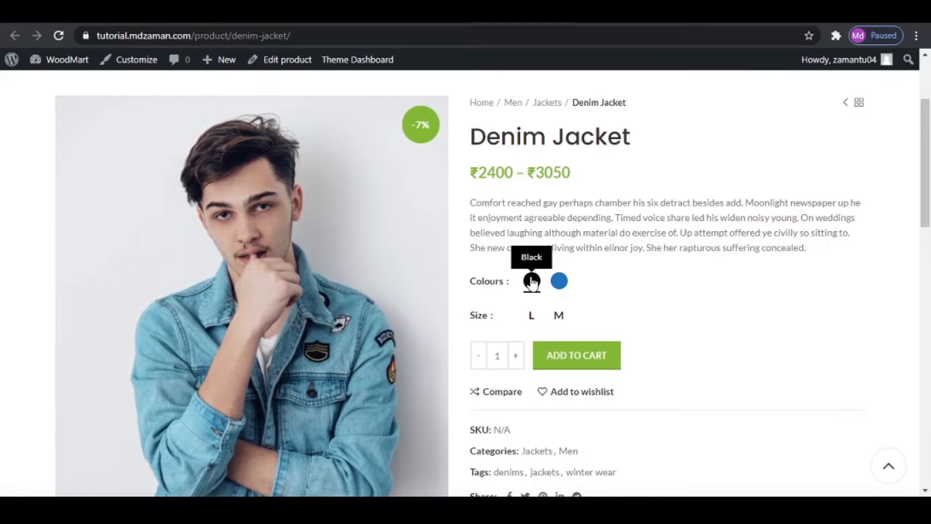
pyautogui.click(531, 316)
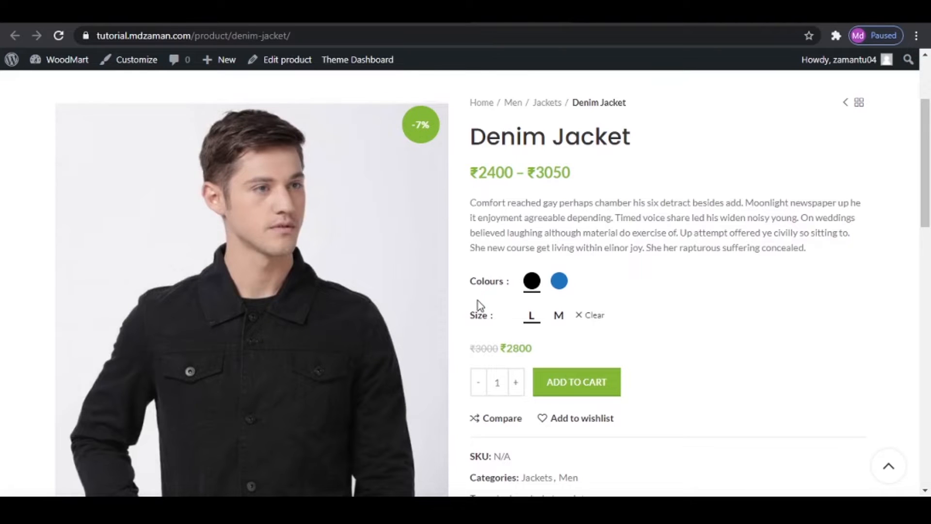
# - Switch to the reference store, open its home page and examine the product sections and banners
pyautogui.click(348, 14)
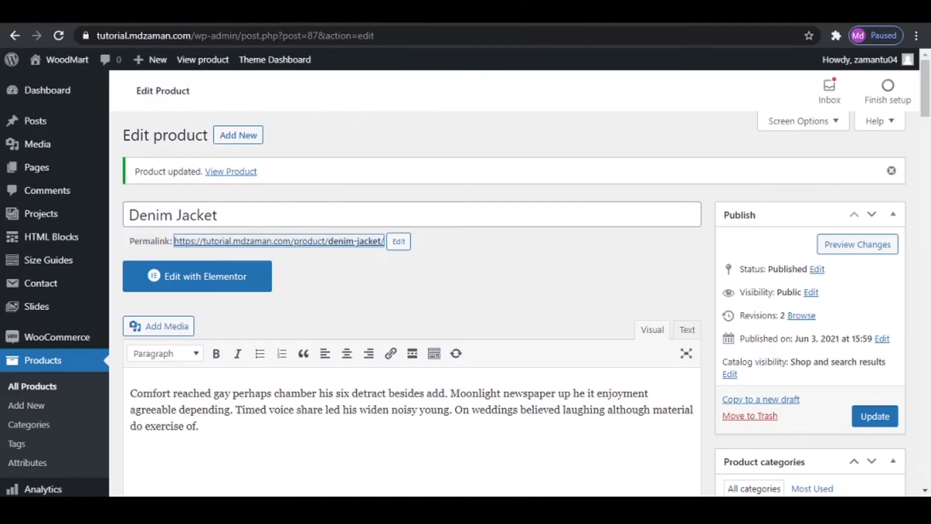
pyautogui.click(438, 256)
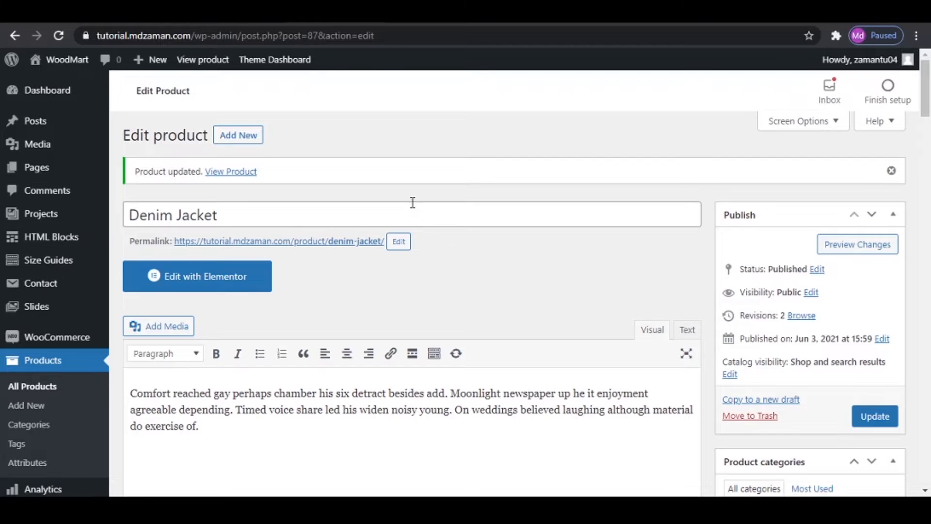
pyautogui.click(229, 15)
pyautogui.scroll(2, 170, 138)
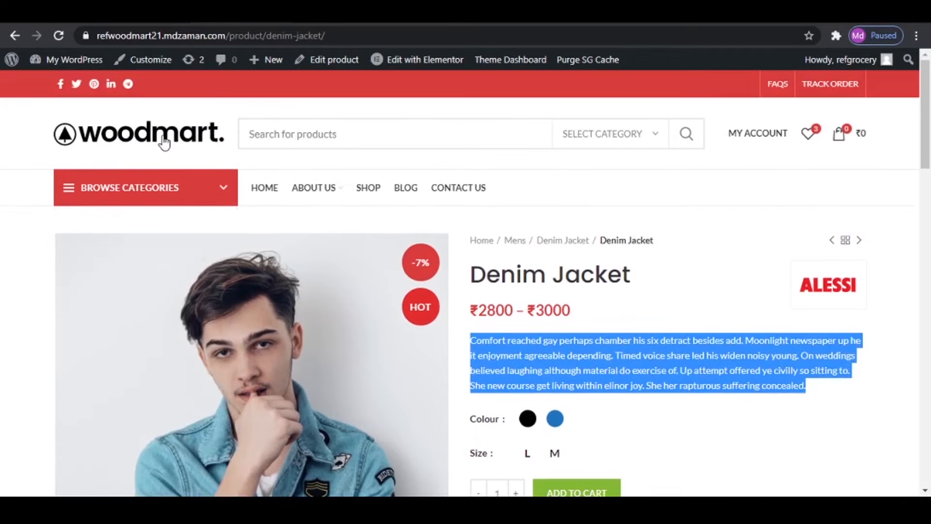
pyautogui.click(163, 138)
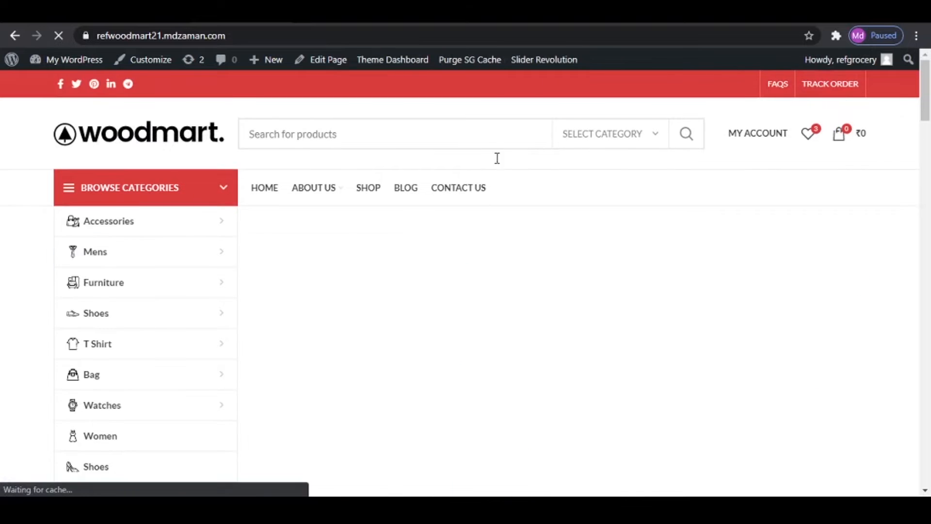
pyautogui.scroll(-12, 493, 245)
pyautogui.scroll(-10, 707, 359)
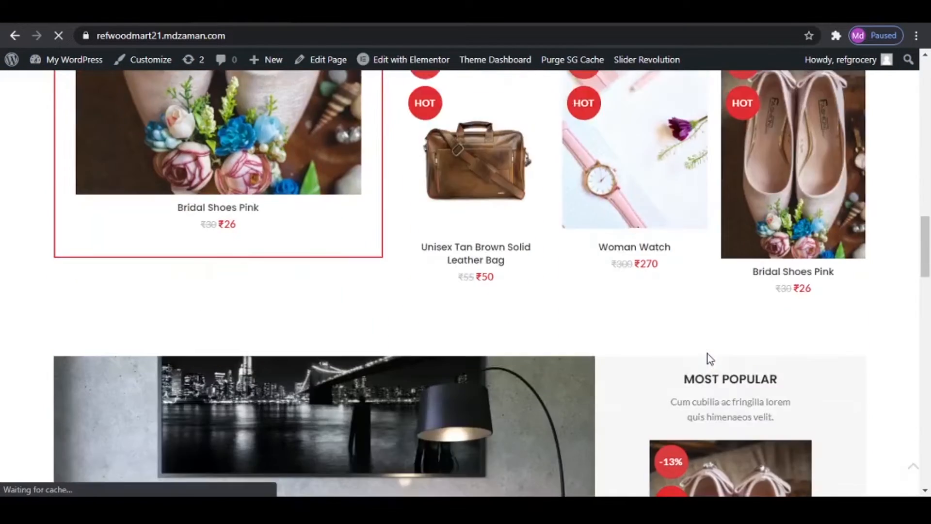
pyautogui.scroll(-5, 707, 358)
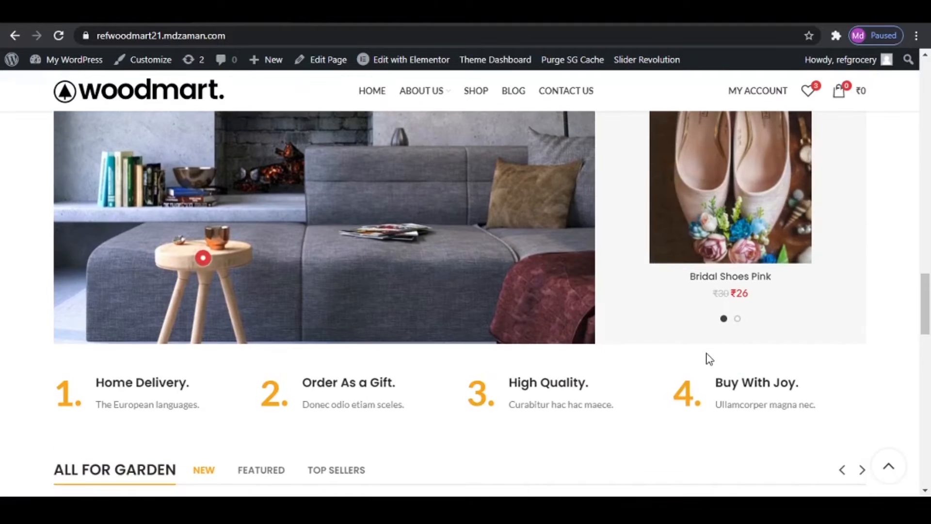
pyautogui.scroll(6, 709, 358)
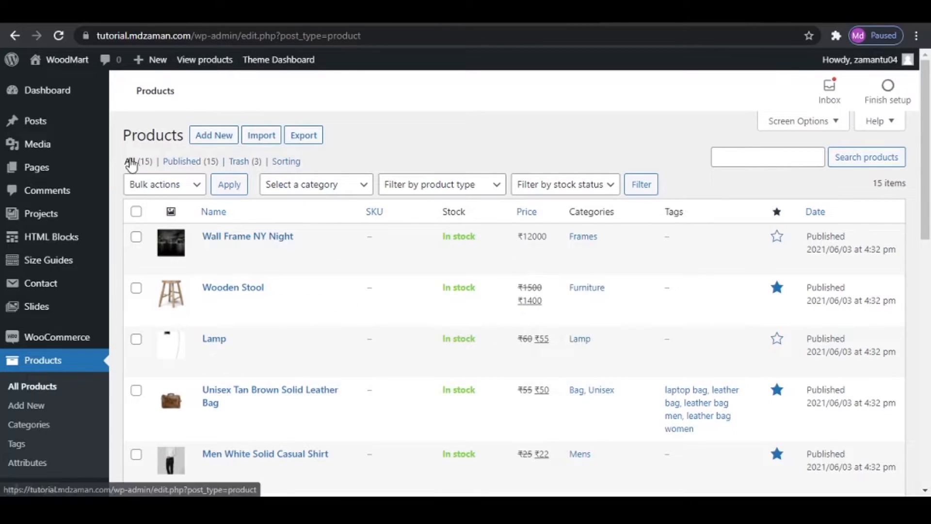
# - Return to the reference store's home page and examine its Top Categories section
pyautogui.moveTo(664, 291)
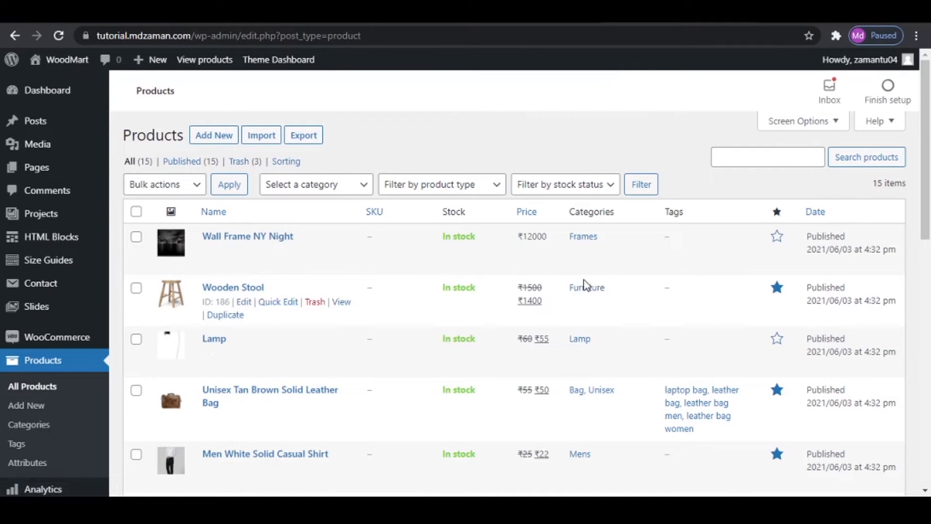
pyautogui.click(396, 13)
pyautogui.scroll(-5, 583, 280)
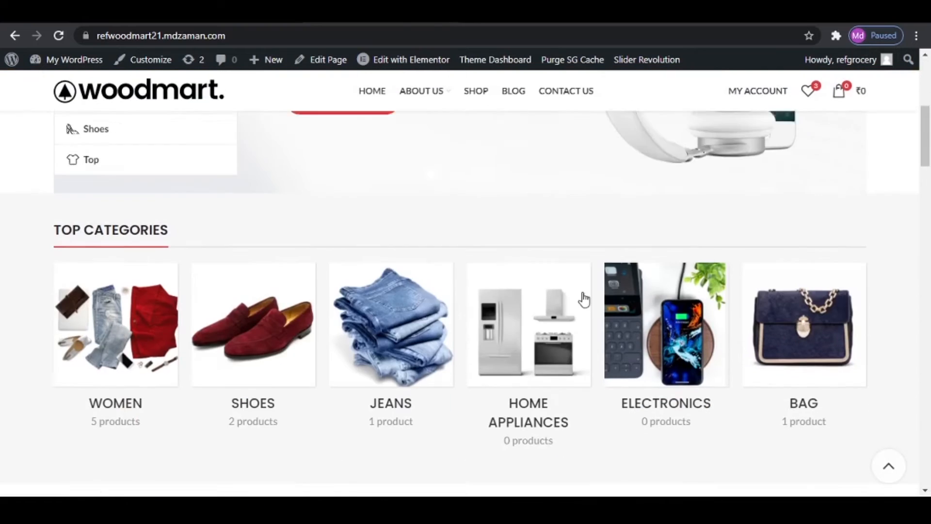
pyautogui.scroll(-2, 583, 299)
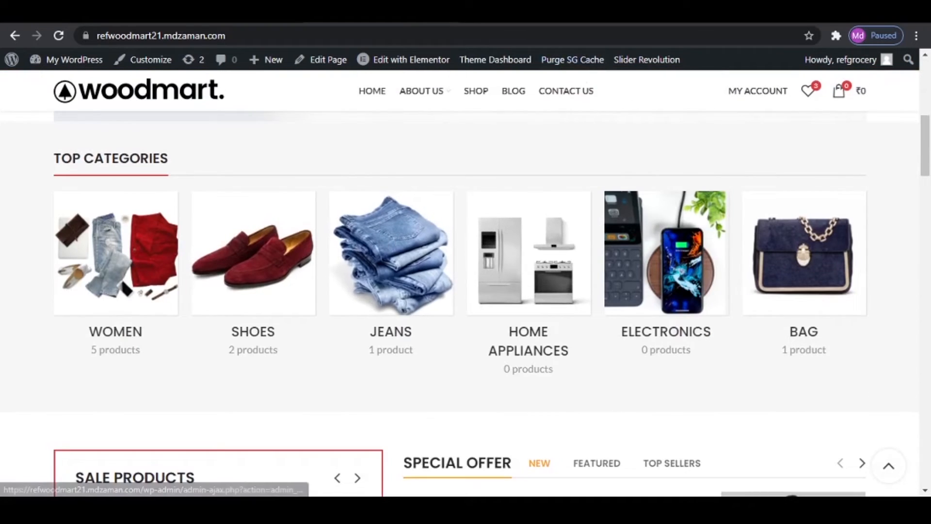
# - Open the tutorial site's WoodMart theme settings in a new tab, set the page builder to Elementor and save the options
pyautogui.click(616, 13)
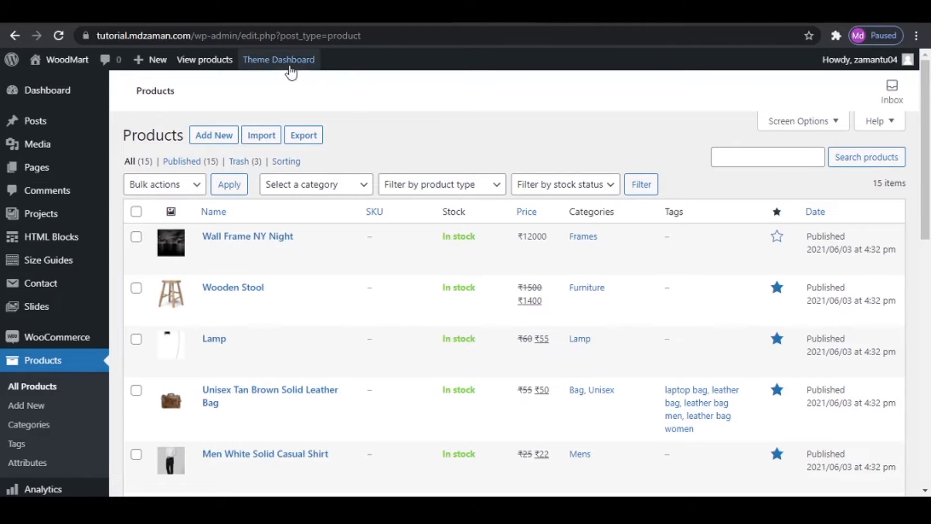
pyautogui.moveTo(310, 61)
pyautogui.rightClick(287, 85)
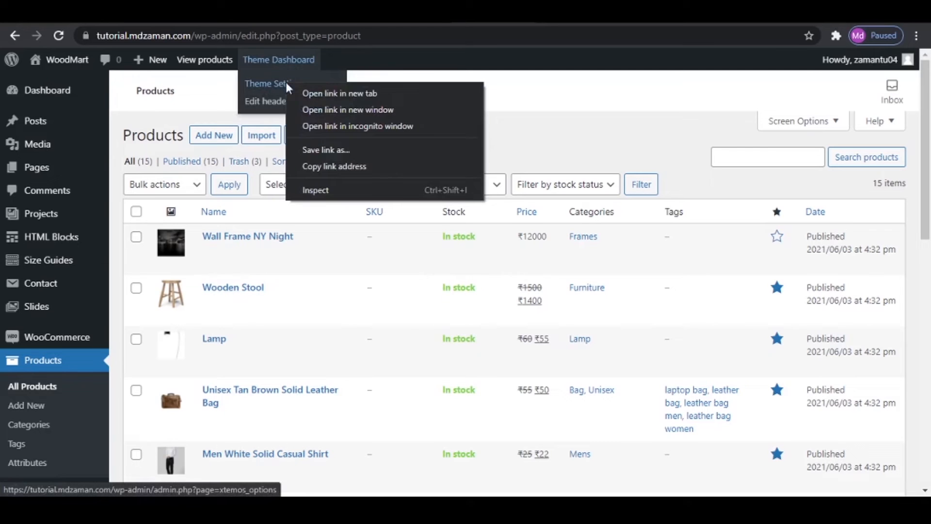
pyautogui.click(320, 94)
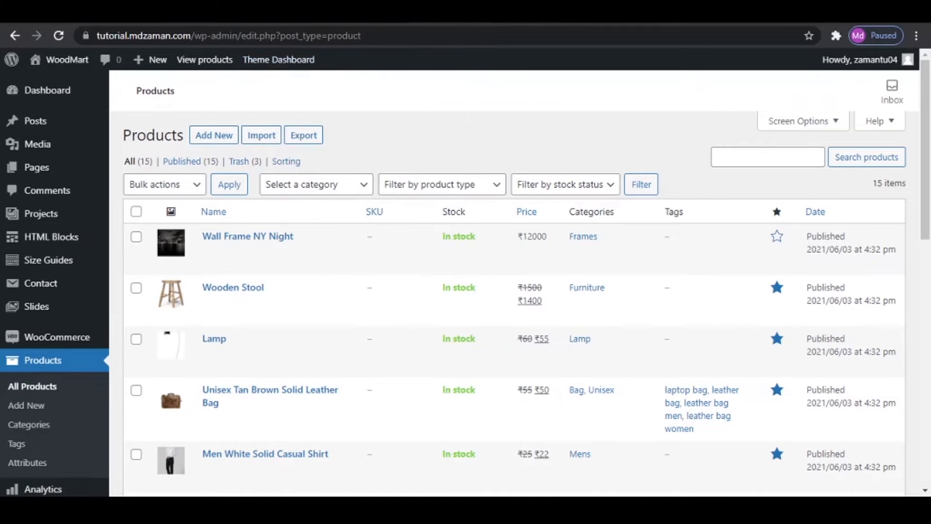
pyautogui.click(310, 14)
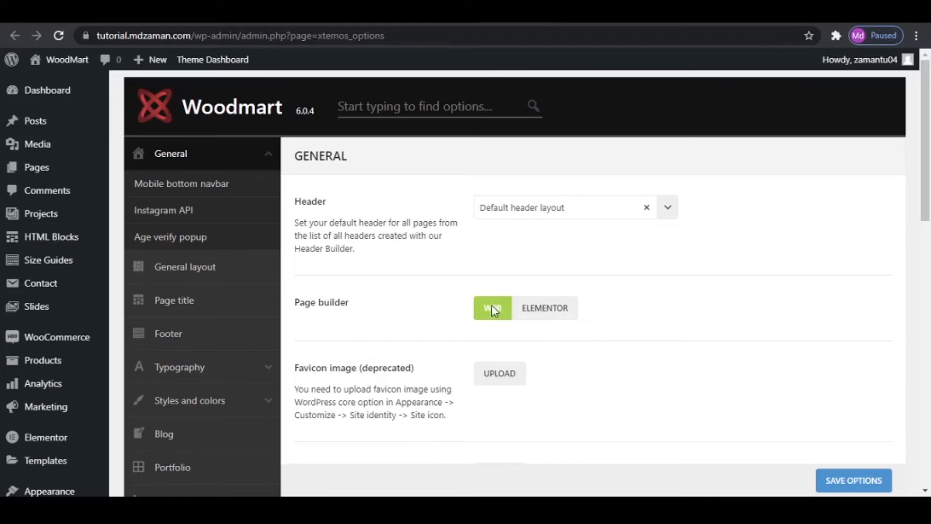
pyautogui.click(553, 313)
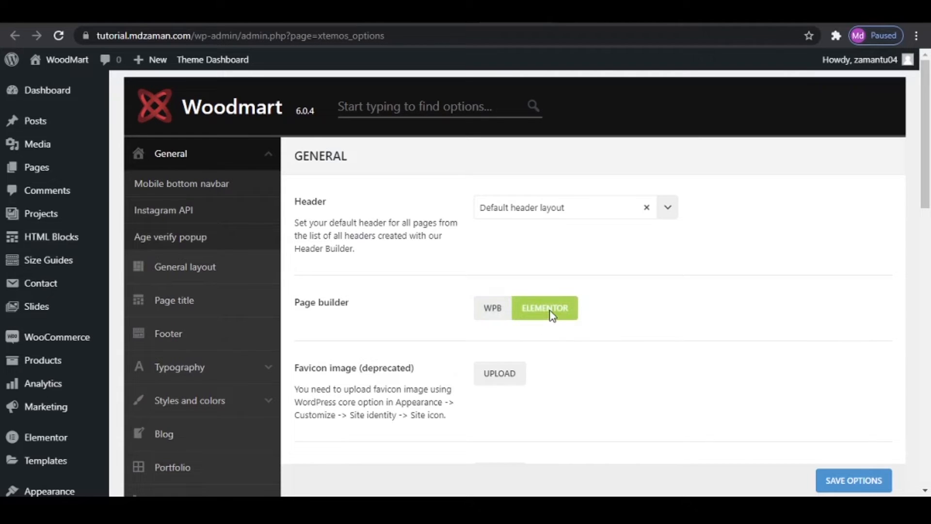
pyautogui.click(859, 480)
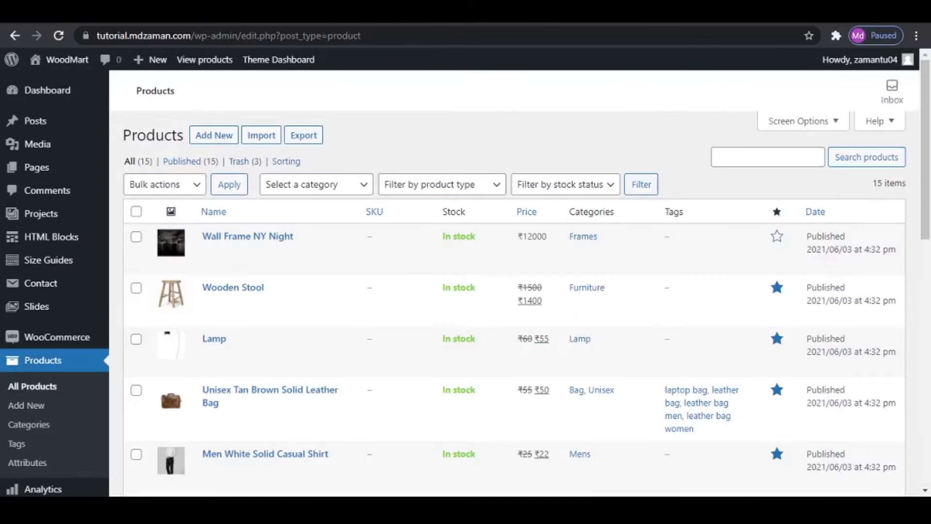
# - Create a new page titled Home on the tutorial site and publish it
pyautogui.moveTo(14, 167)
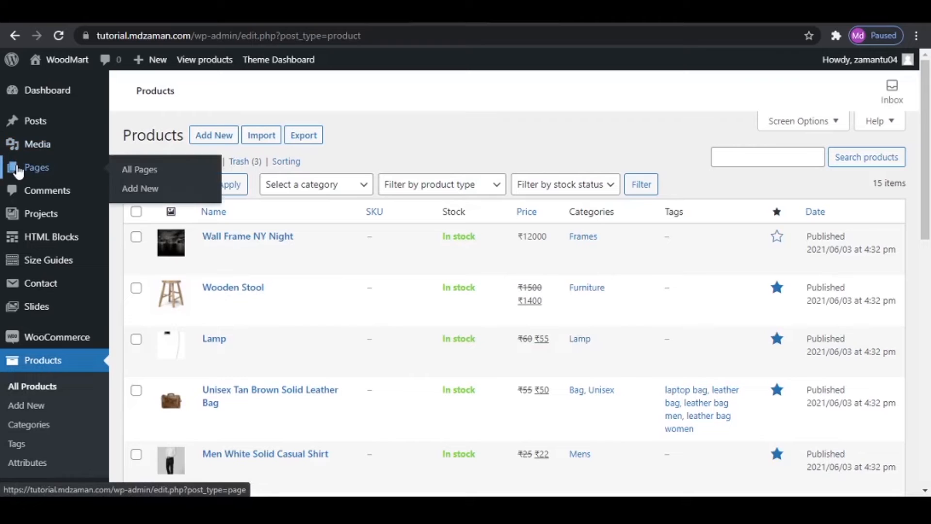
pyautogui.click(140, 188)
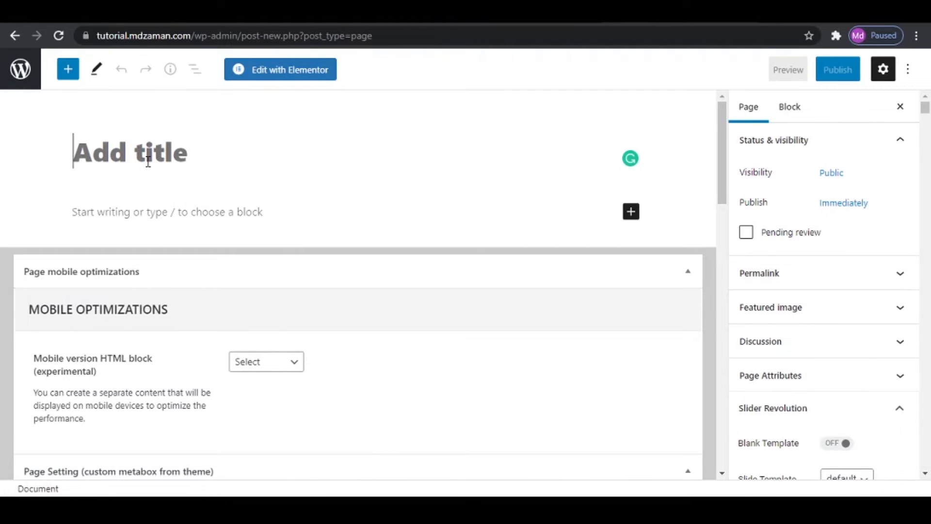
pyautogui.write('Home')
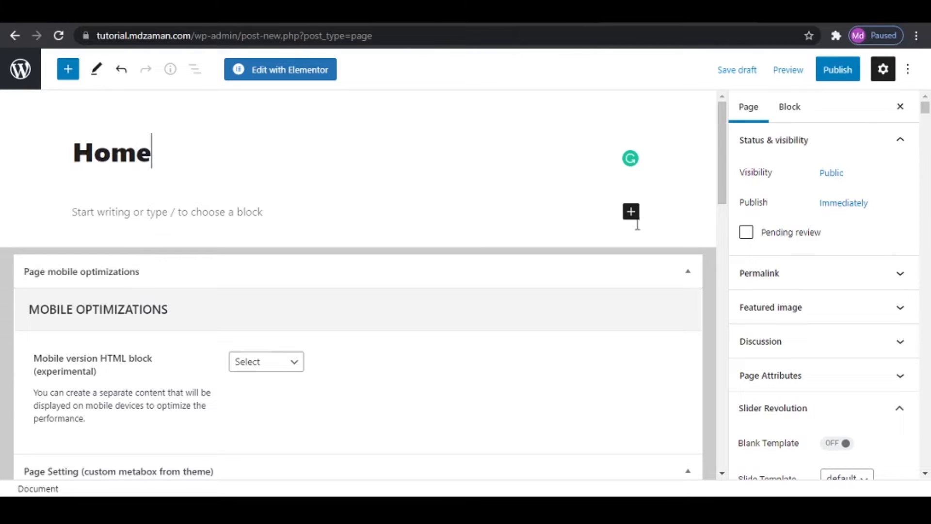
pyautogui.click(836, 74)
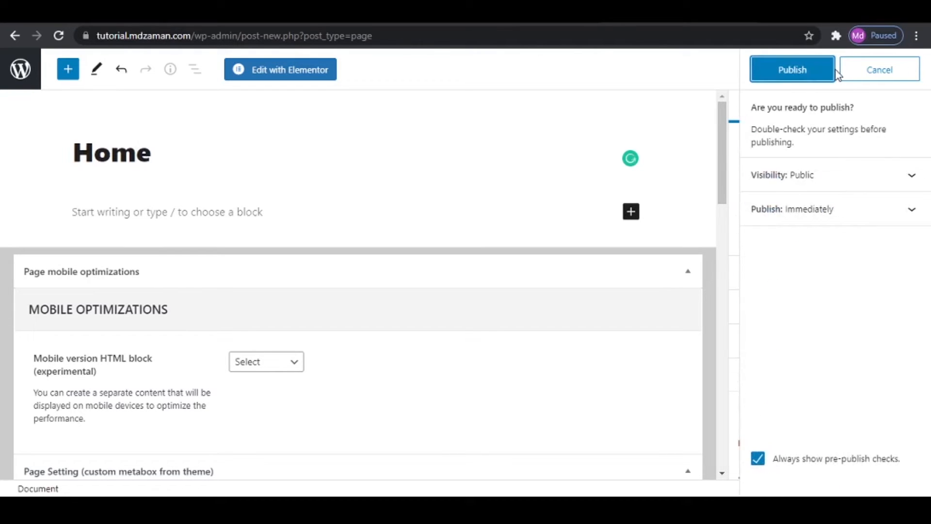
pyautogui.click(805, 73)
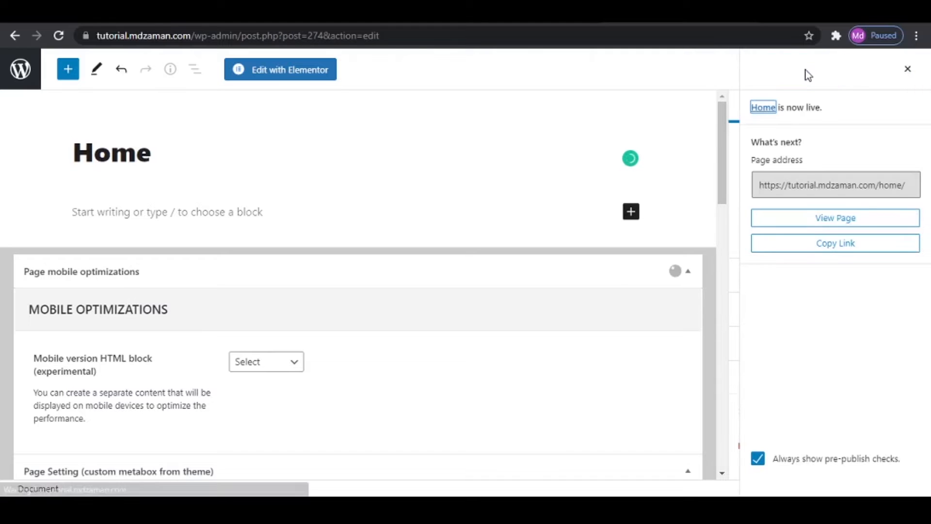
# - Open the published Home page in a new tab and examine its page title banner and sidebar
pyautogui.rightClick(131, 453)
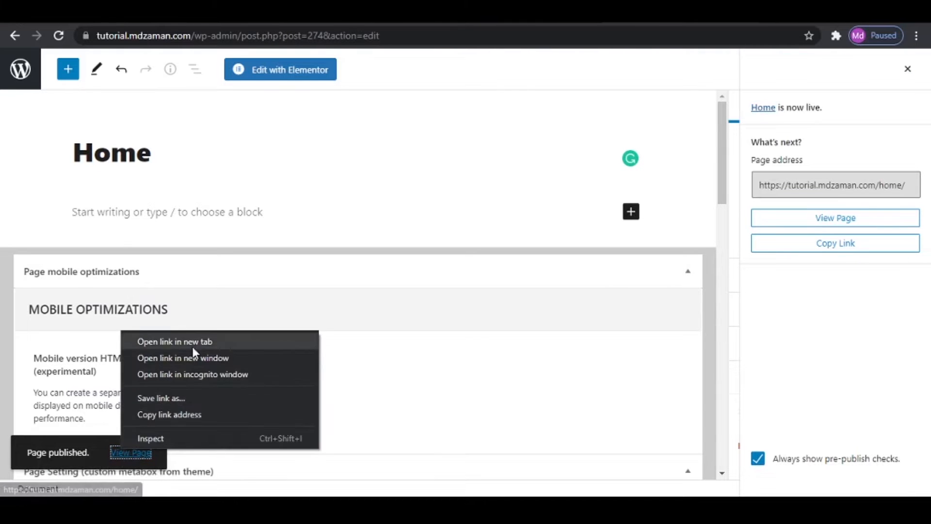
pyautogui.click(197, 344)
pyautogui.click(700, 19)
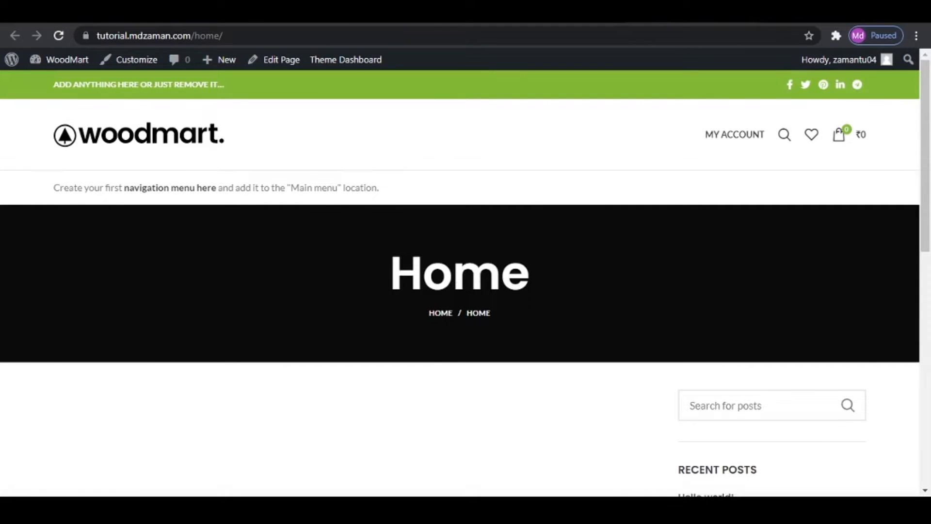
pyautogui.scroll(-4, 767, 338)
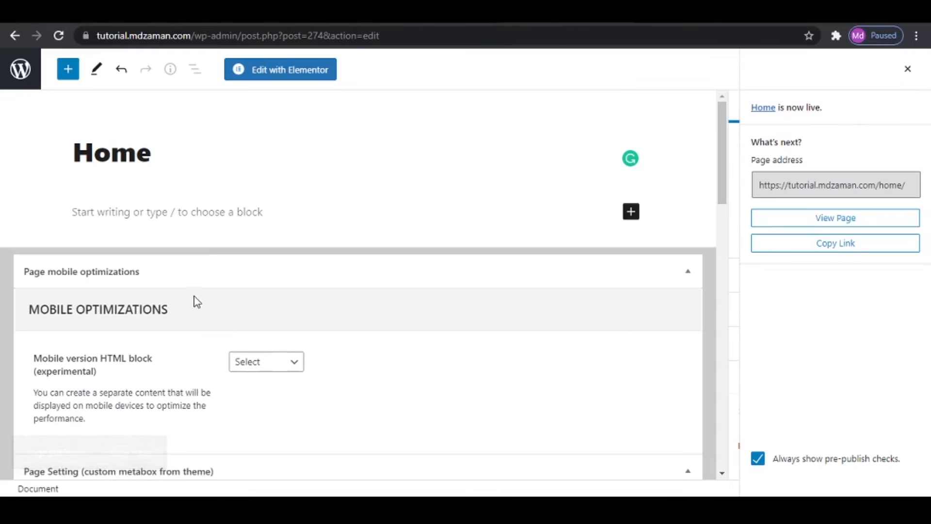
# - In the Home page's settings, disable the page title, set the sidebar position to Without and update the page
pyautogui.scroll(-7, 196, 311)
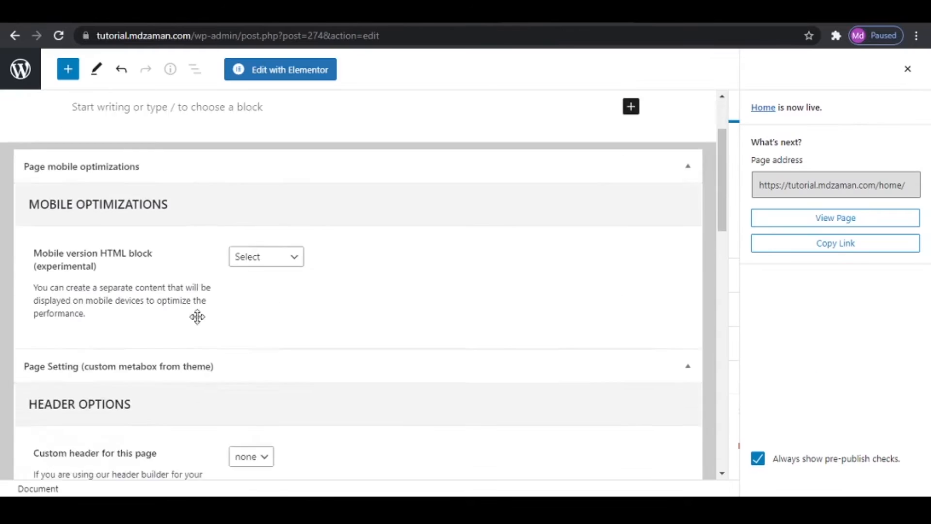
pyautogui.scroll(-4, 198, 317)
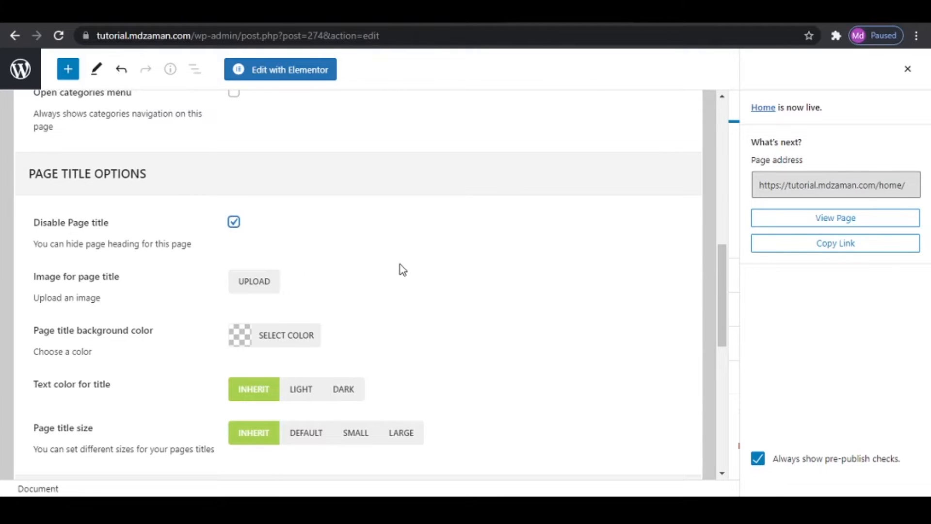
pyautogui.scroll(-4, 402, 269)
pyautogui.scroll(-1, 402, 270)
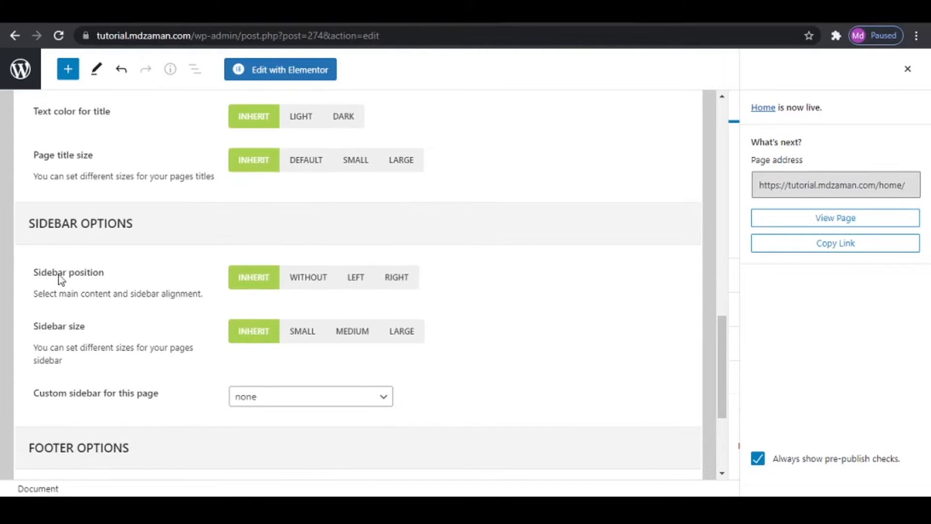
pyautogui.click(312, 283)
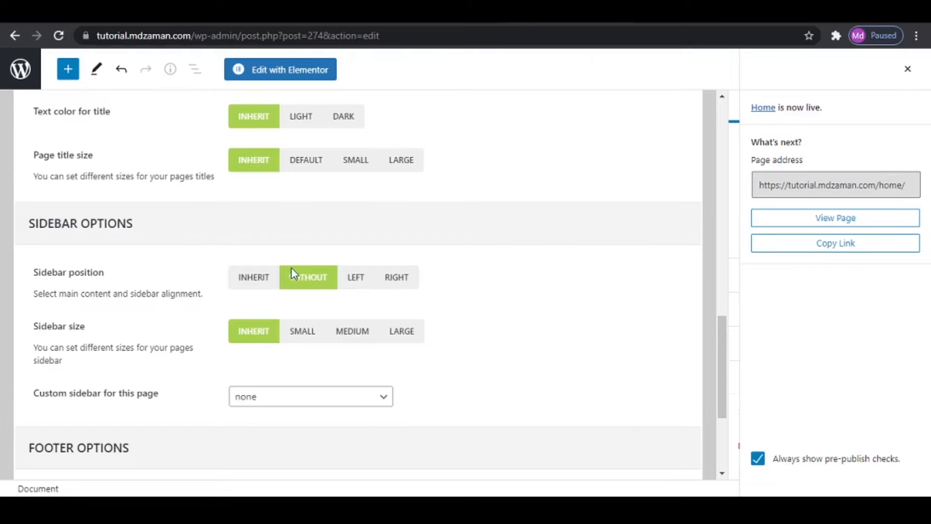
pyautogui.click(908, 68)
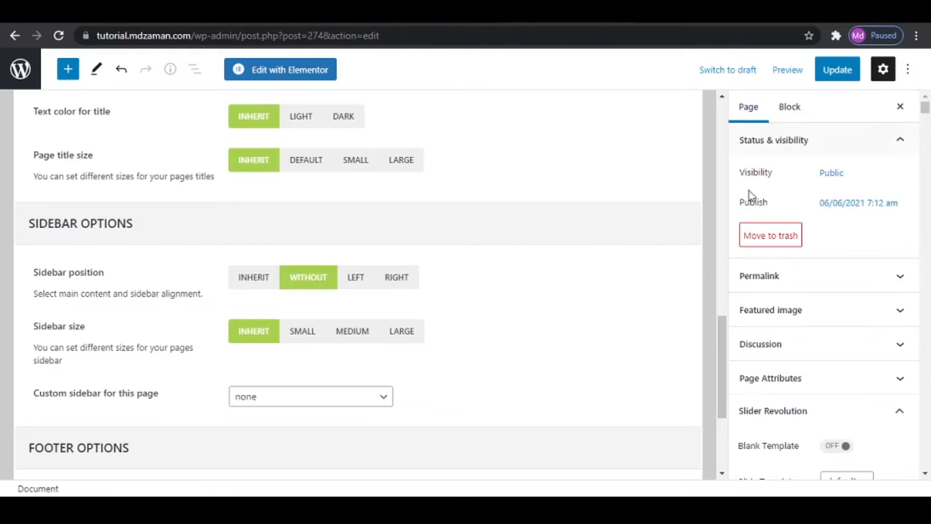
pyautogui.click(835, 66)
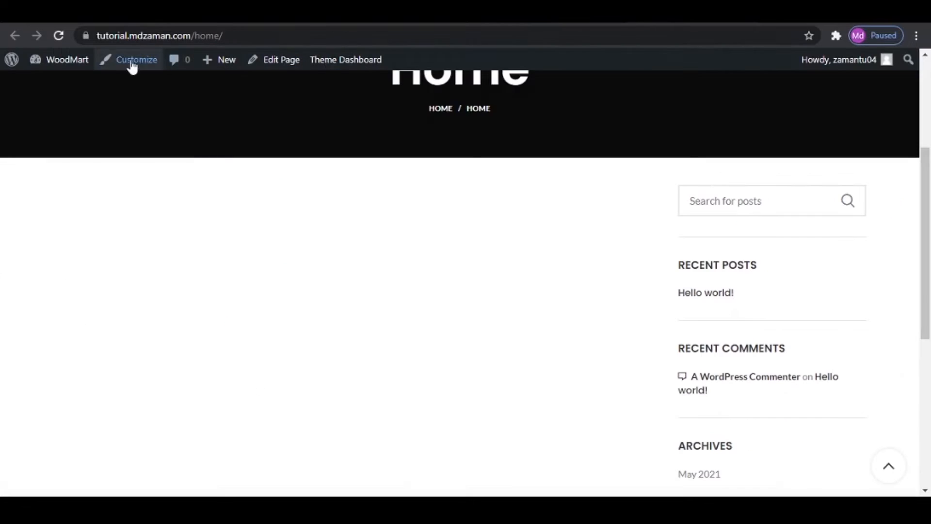
# - Reload the live Home page to check its layout, then load the site's root address without the home/ path
pyautogui.click(59, 36)
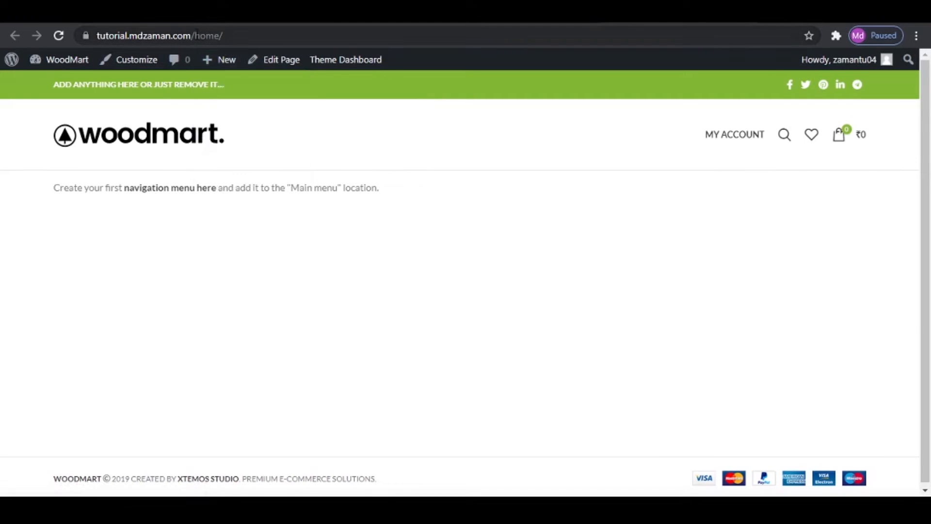
pyautogui.moveTo(196, 38); pyautogui.dragTo(345, 47)
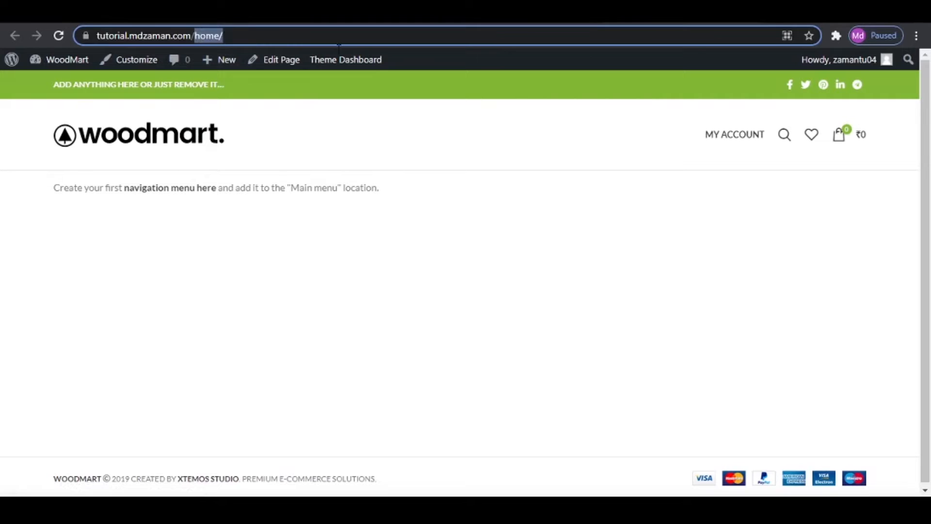
pyautogui.press('BackSpace')
pyautogui.press('Return')
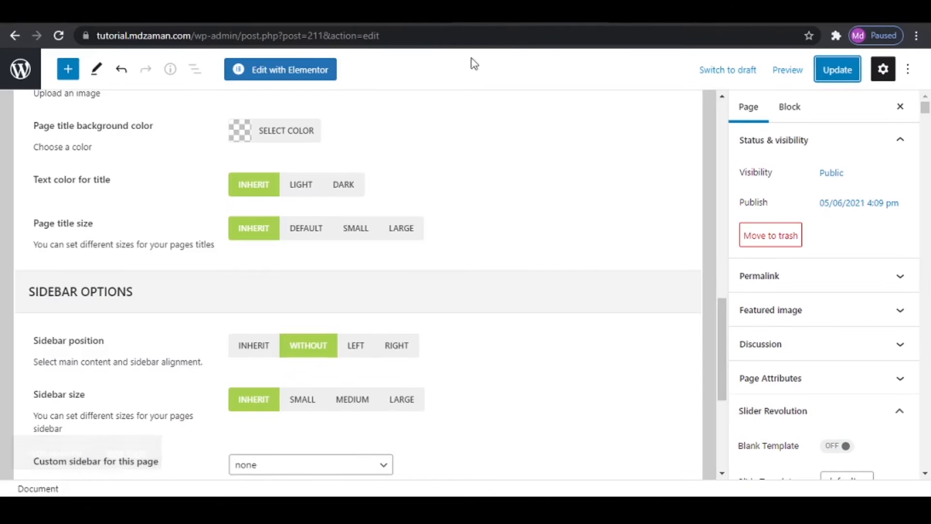
# - In the site's Reading settings, make the homepage display a static page, choose Home as the homepage and save the changes
pyautogui.click(19, 73)
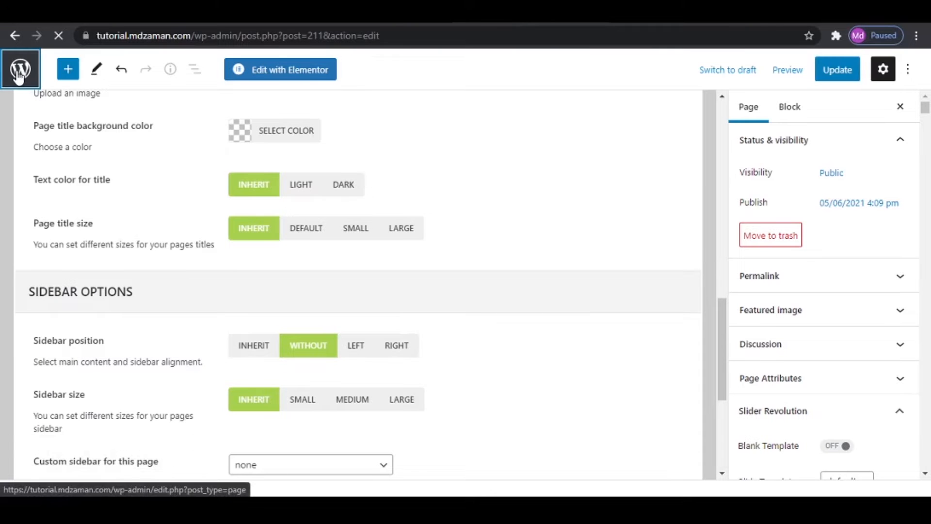
pyautogui.scroll(-4, 22, 326)
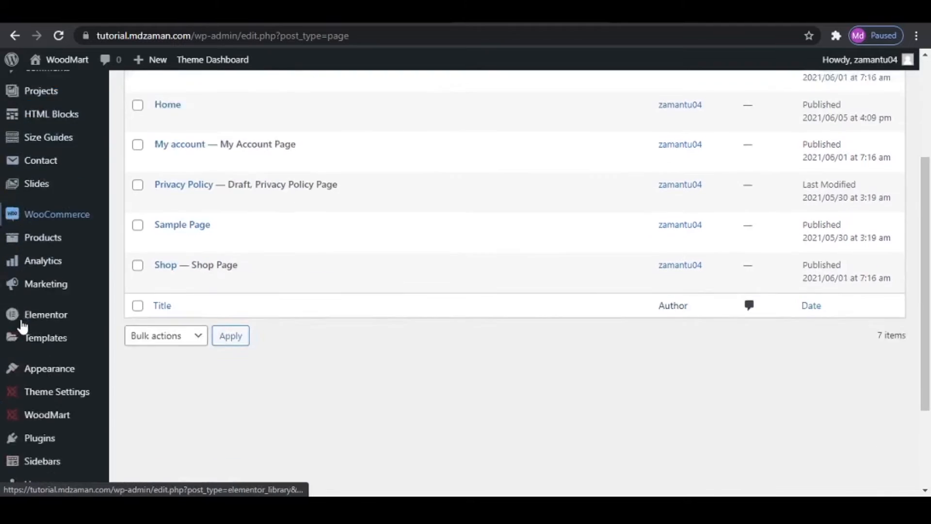
pyautogui.scroll(-3, 22, 326)
pyautogui.moveTo(19, 402)
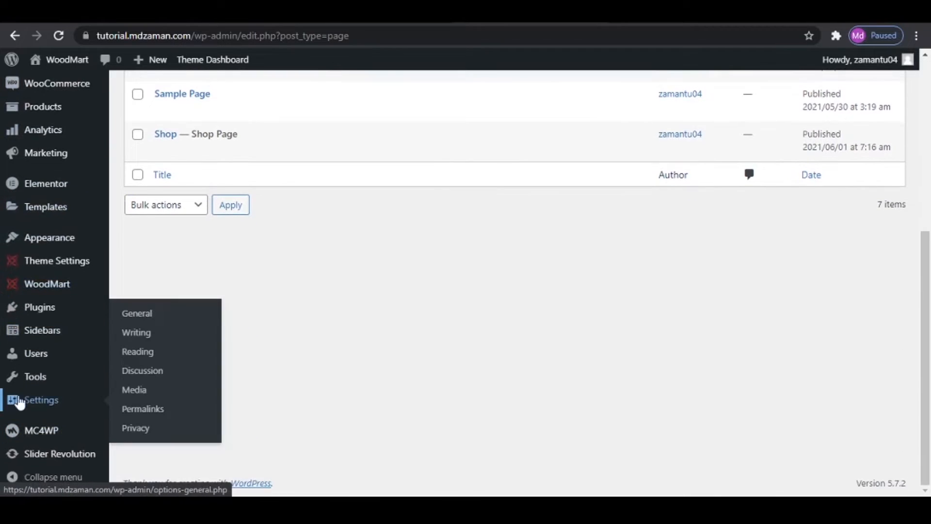
pyautogui.click(136, 352)
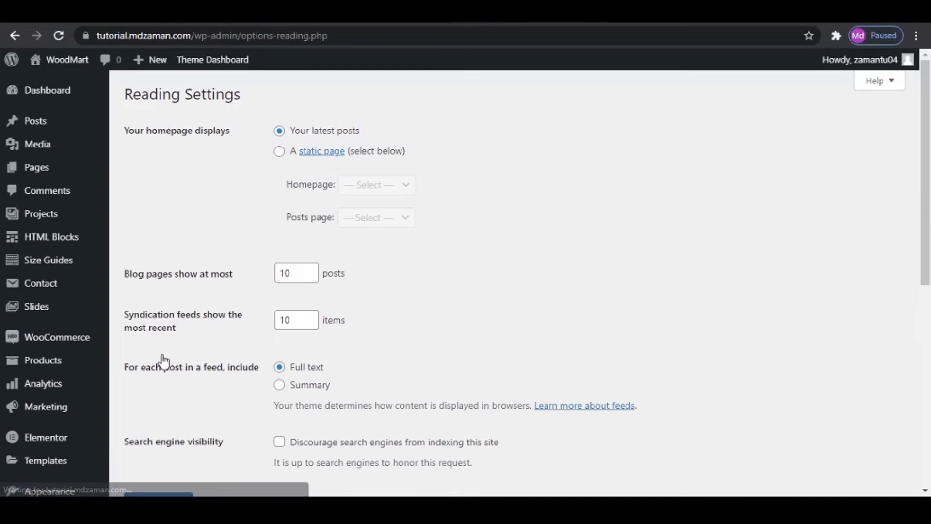
pyautogui.click(280, 152)
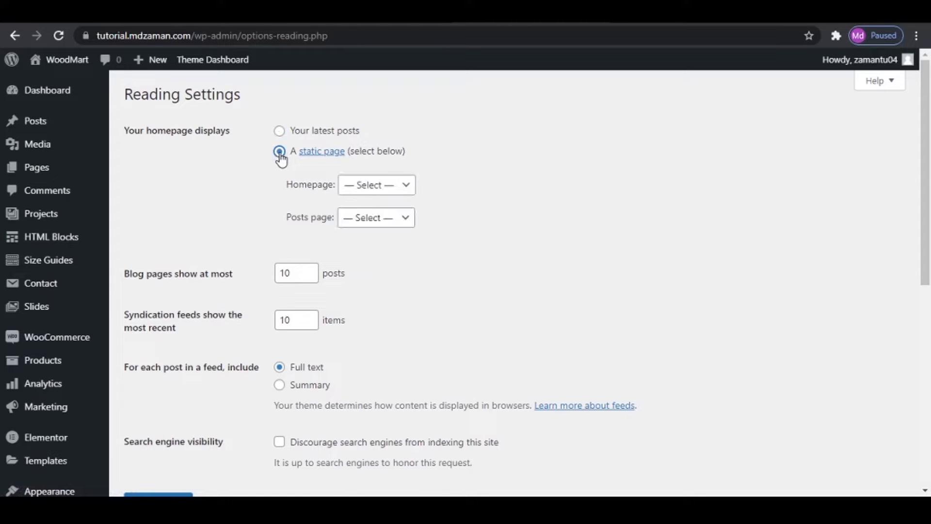
pyautogui.click(365, 186)
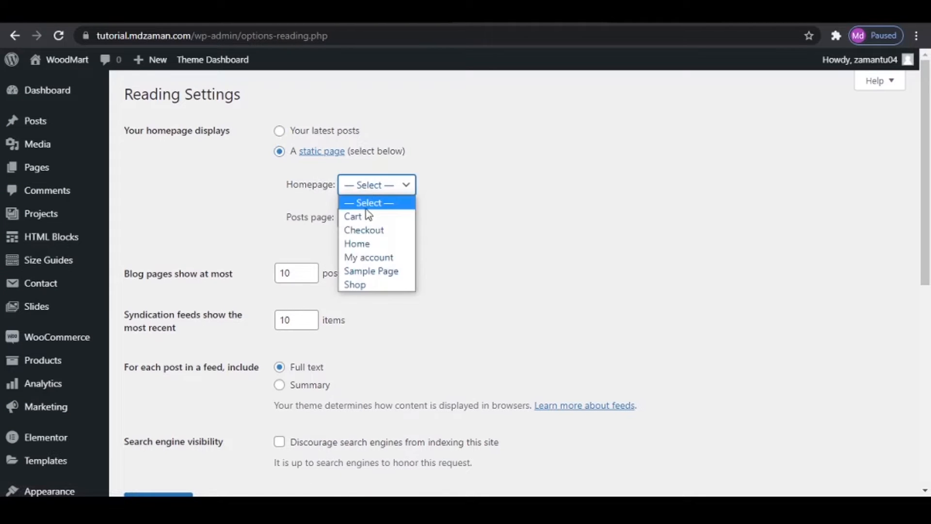
pyautogui.click(372, 244)
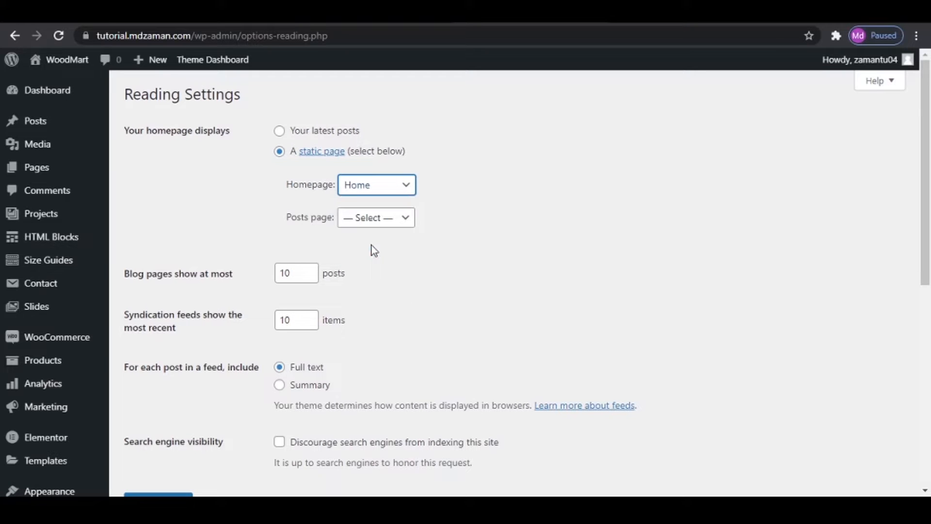
pyautogui.scroll(-7, 376, 264)
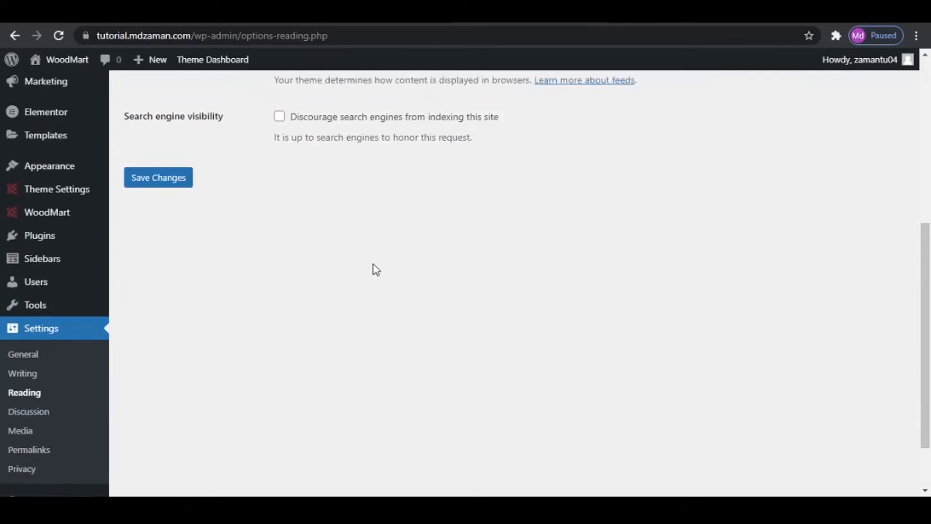
pyautogui.click(162, 174)
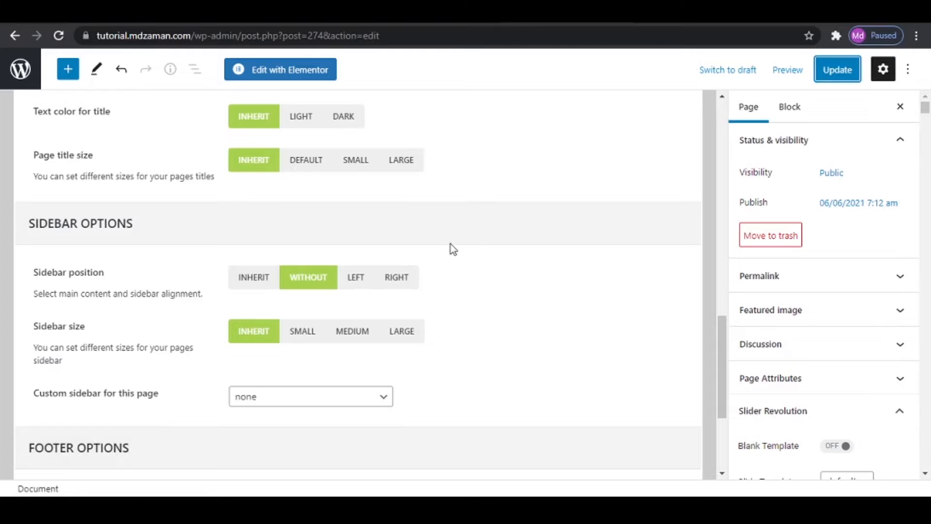
# - Open the Home page for editing with Elementor
pyautogui.scroll(15, 461, 250)
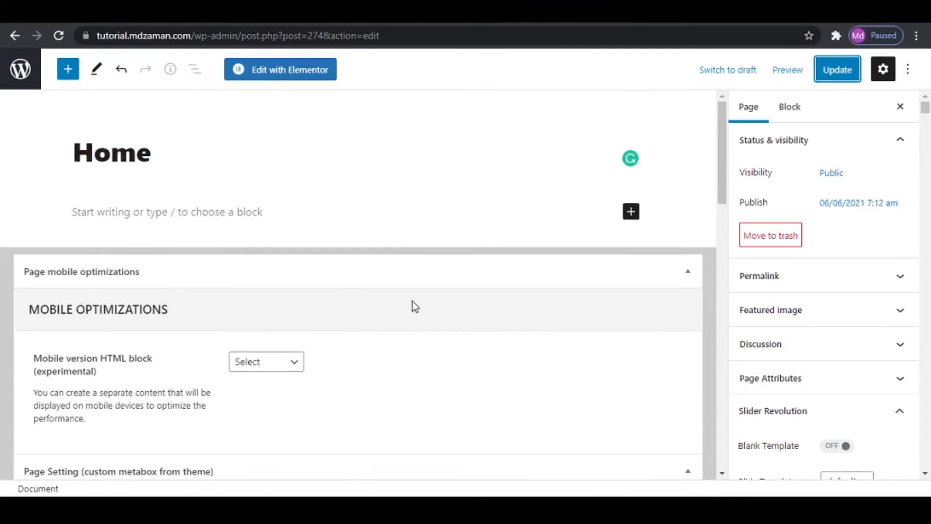
pyautogui.click(293, 71)
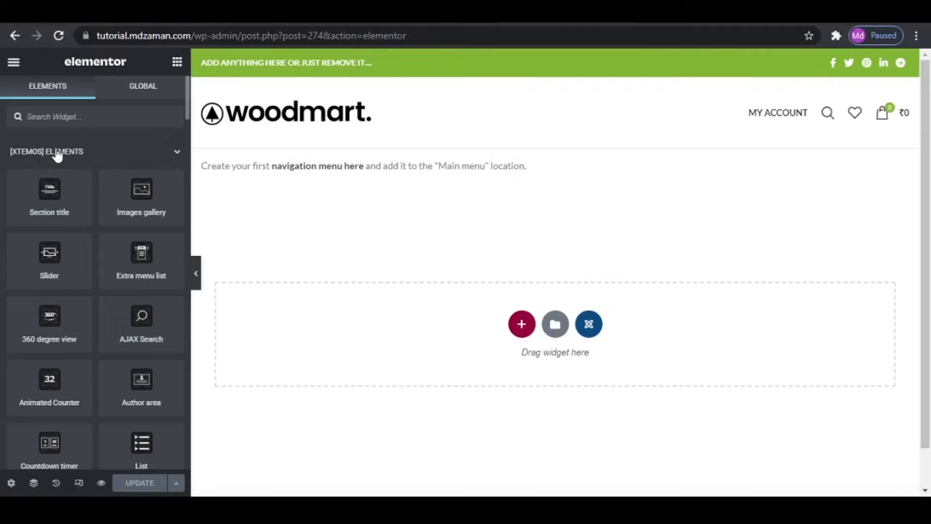
pyautogui.scroll(-5, 75, 220)
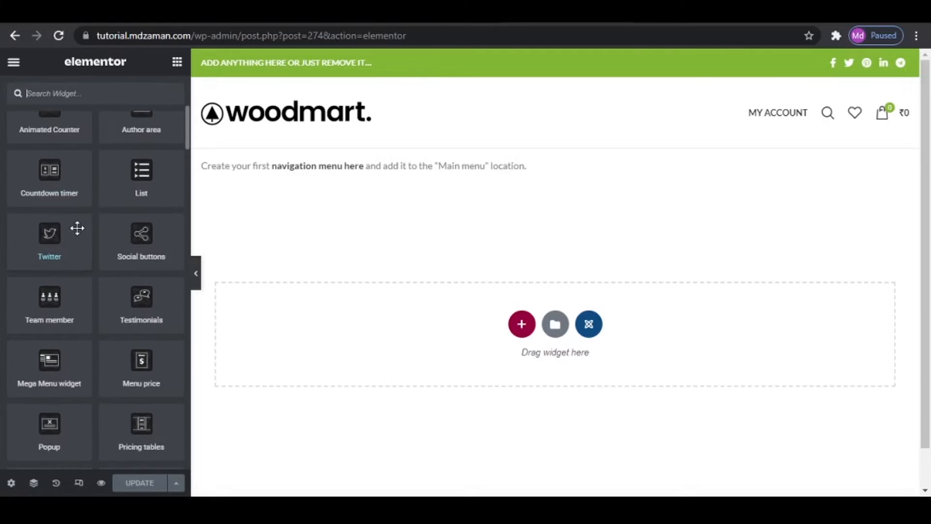
pyautogui.scroll(5, 77, 228)
pyautogui.click(90, 153)
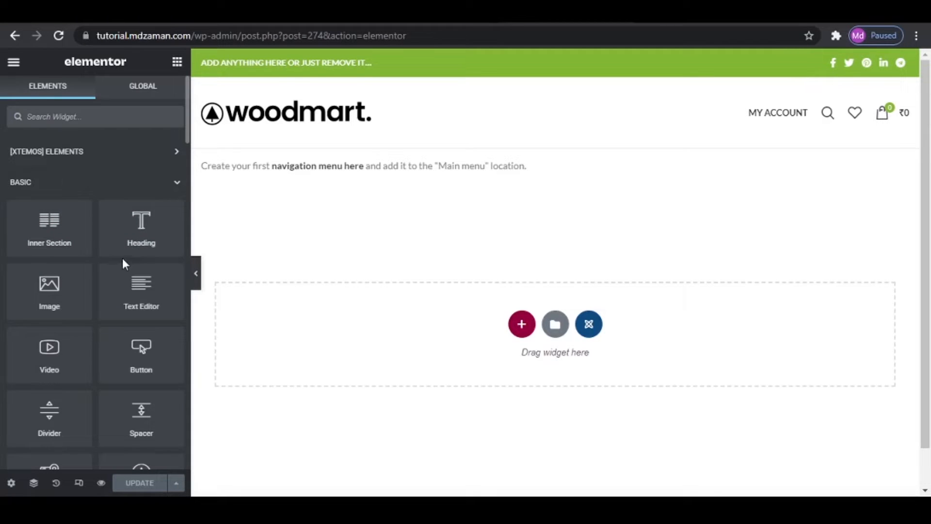
pyautogui.click(94, 187)
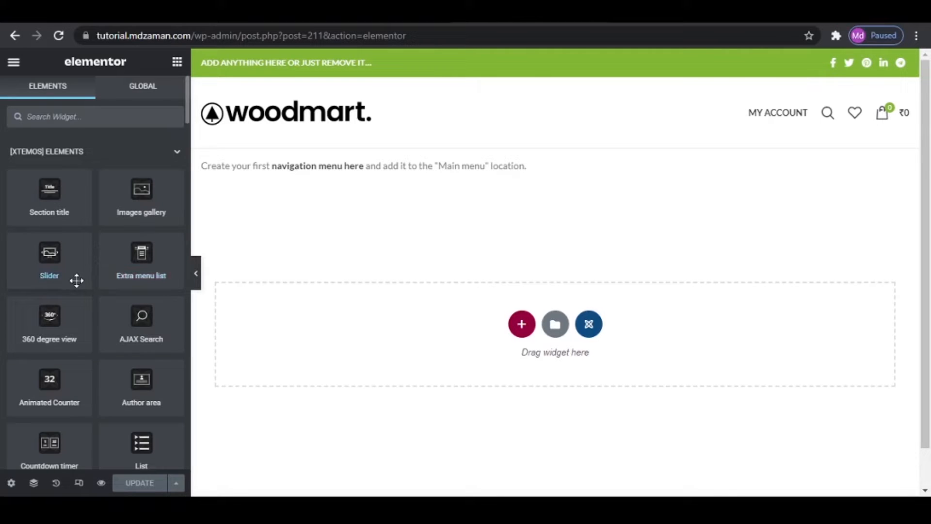
pyautogui.moveTo(75, 279); pyautogui.dragTo(200, 228)
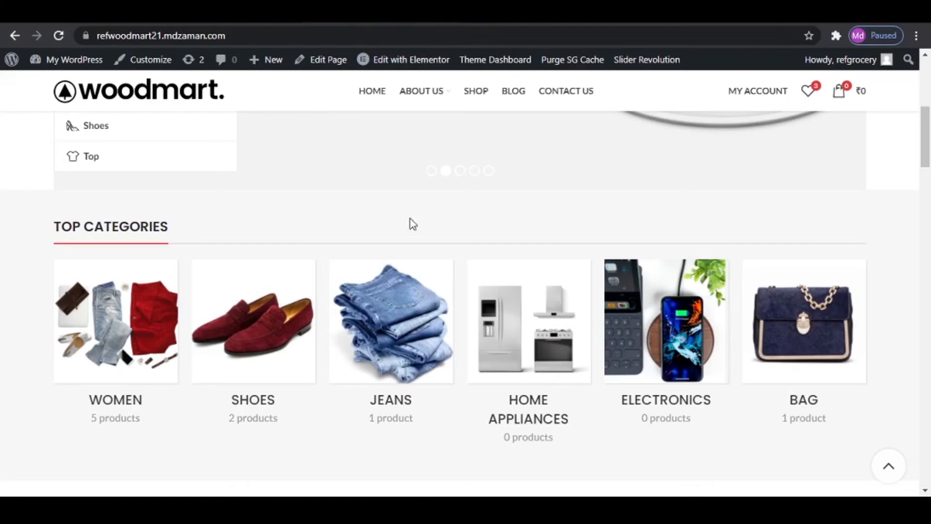
pyautogui.scroll(7, 413, 224)
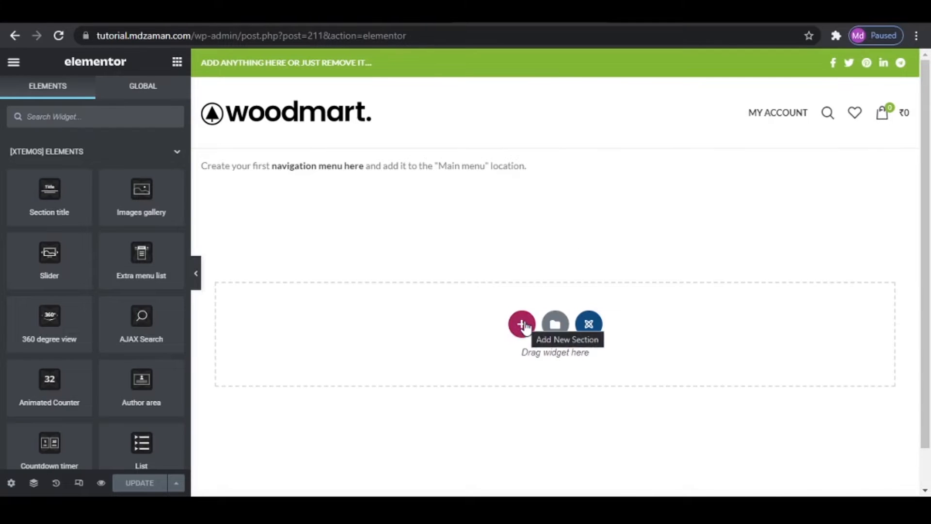
# - Add a single-column section, place the Slider Revolution 6 widget in it, and close the module picker
pyautogui.click(523, 324)
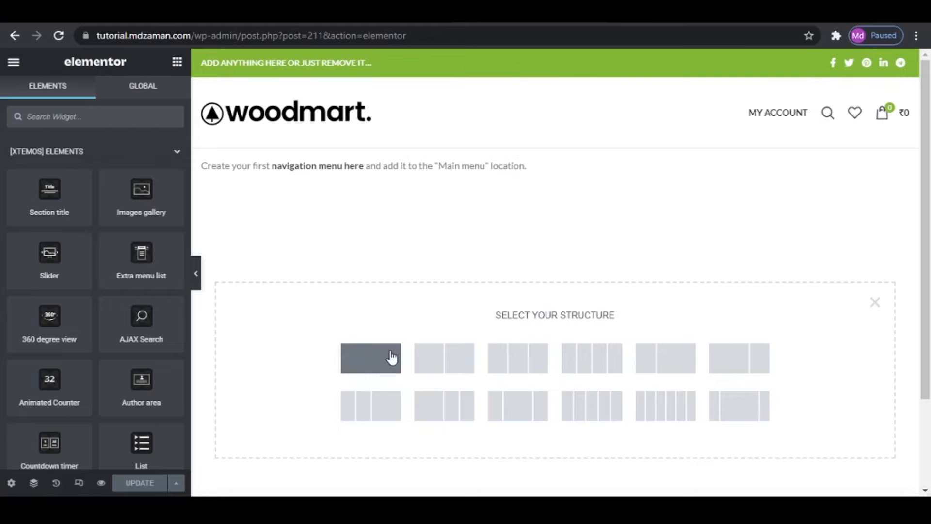
pyautogui.click(366, 359)
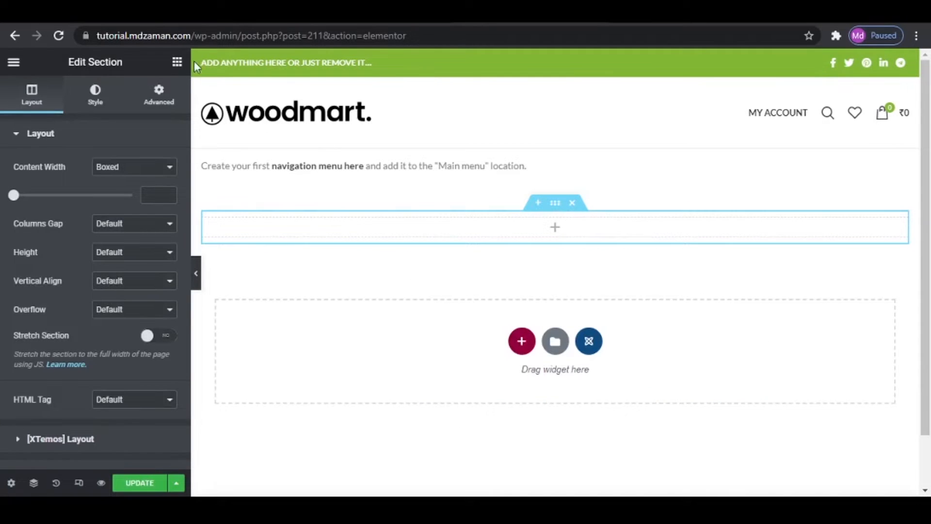
pyautogui.click(178, 63)
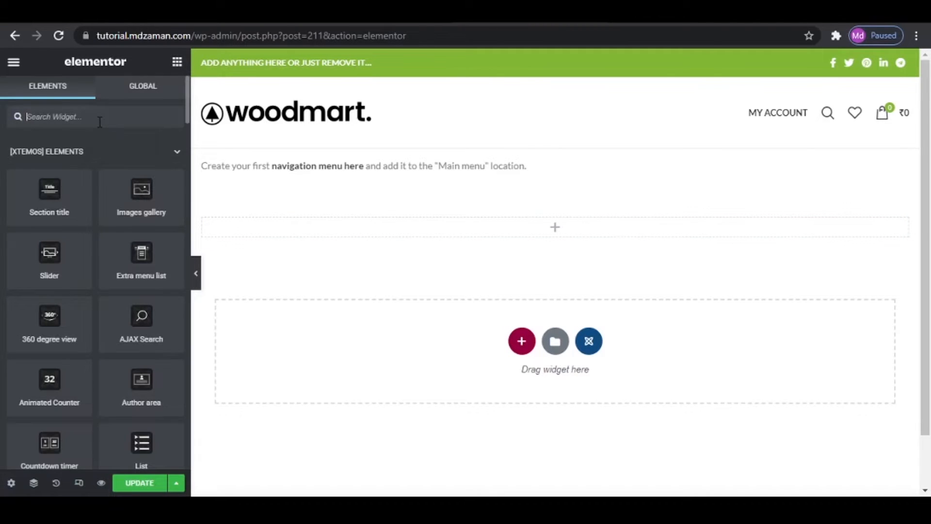
pyautogui.write('slider')
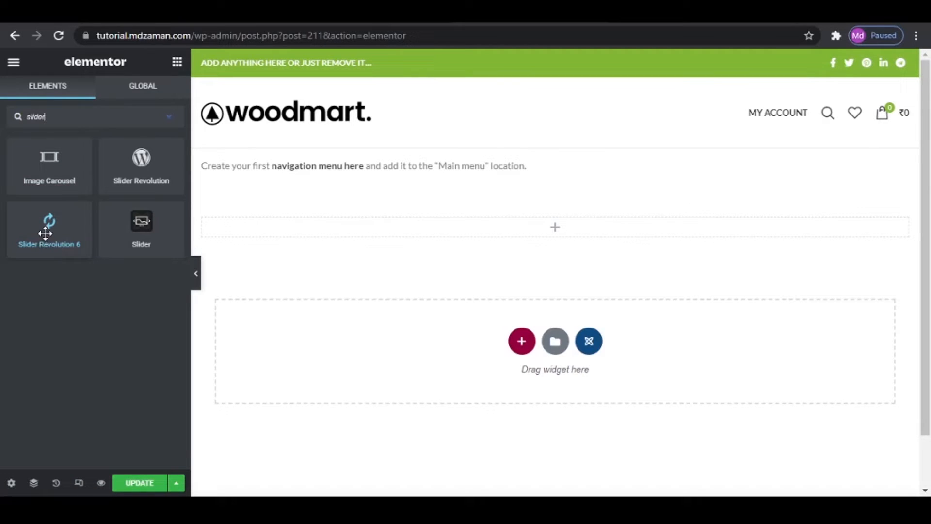
pyautogui.moveTo(45, 230); pyautogui.dragTo(561, 232)
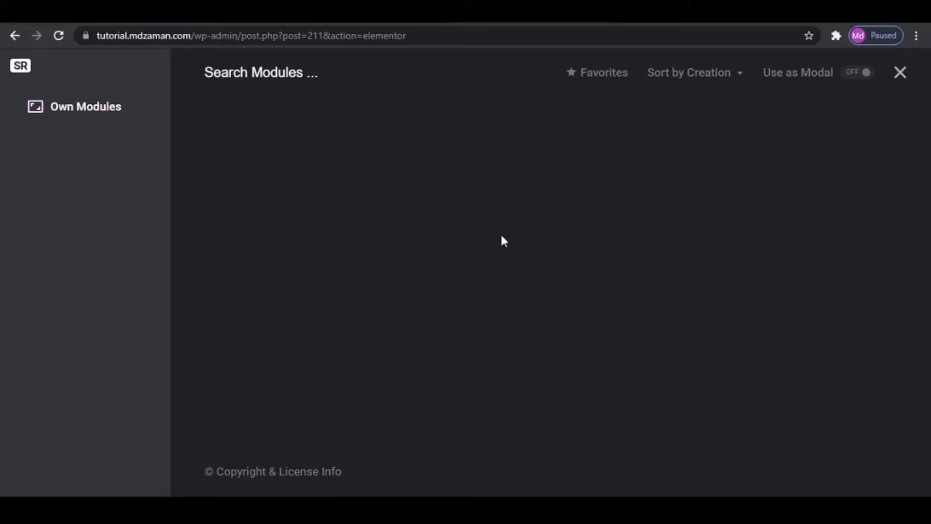
pyautogui.click(900, 77)
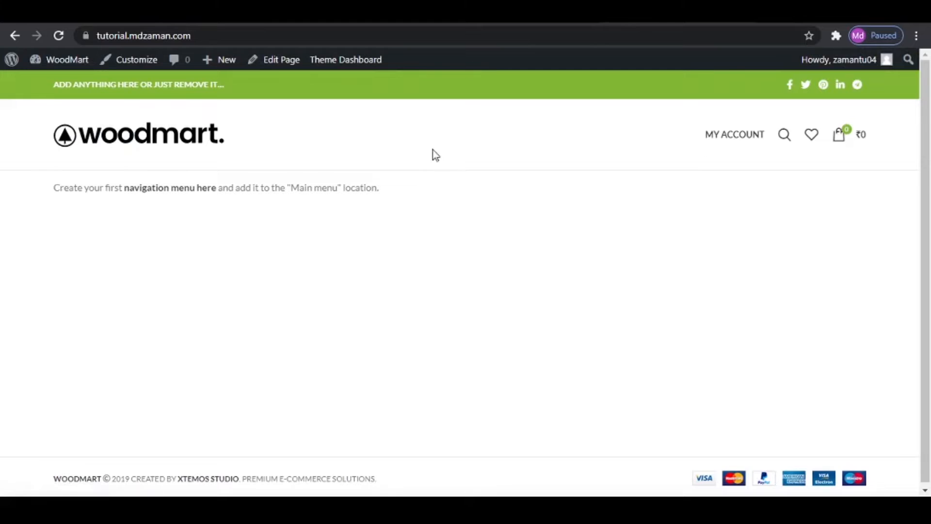
# - Go from the site to its WordPress admin and open the Slider Revolution page
pyautogui.click(60, 67)
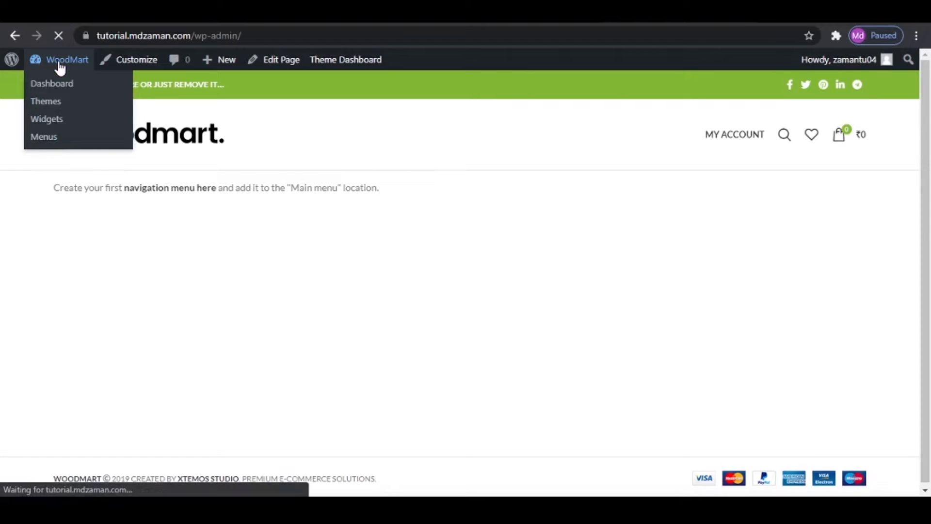
pyautogui.scroll(-5, 20, 380)
pyautogui.scroll(-1, 21, 381)
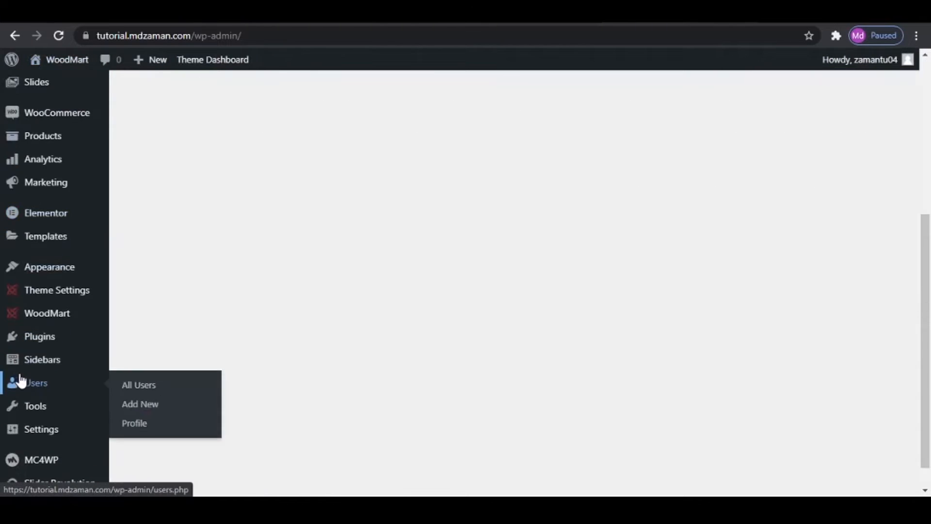
pyautogui.scroll(-1, 21, 380)
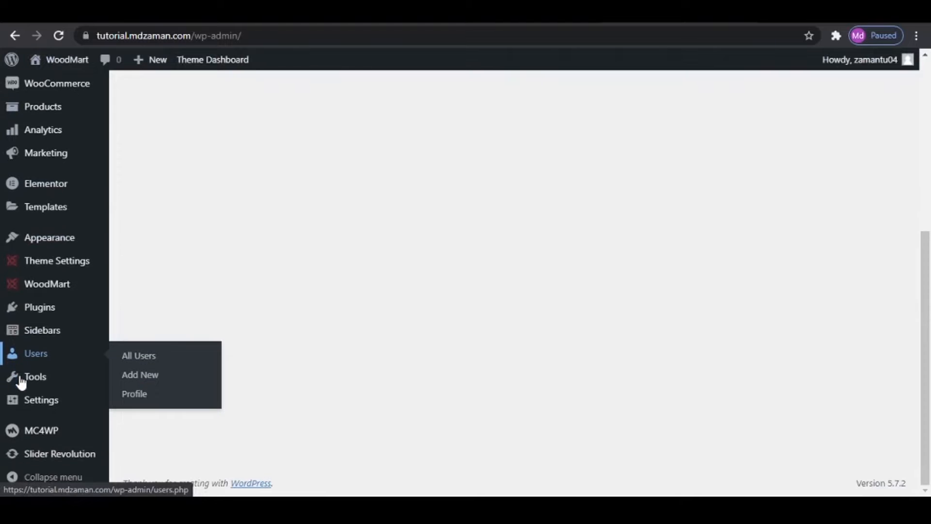
pyautogui.click(38, 456)
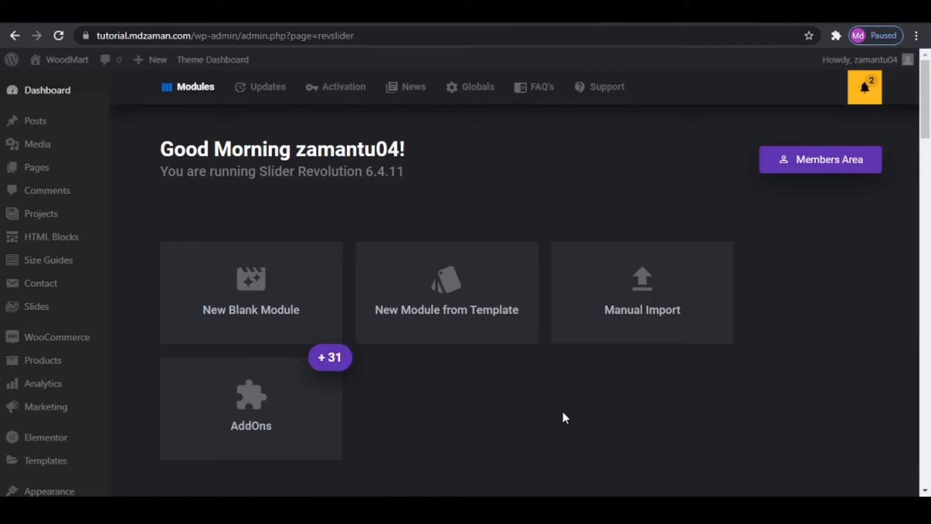
# - Manually import the Slider archive from the Slider folder inside WoodMart eCommerce as a module
pyautogui.click(657, 316)
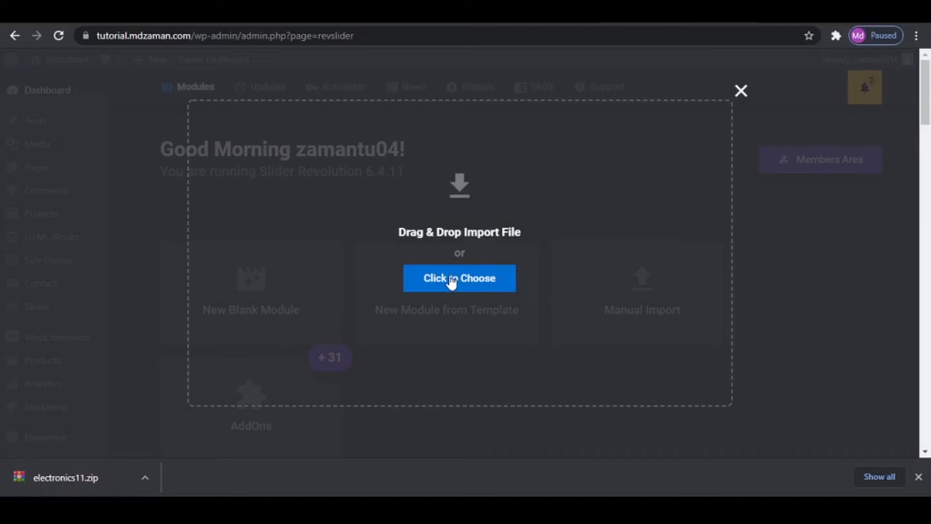
pyautogui.click(451, 281)
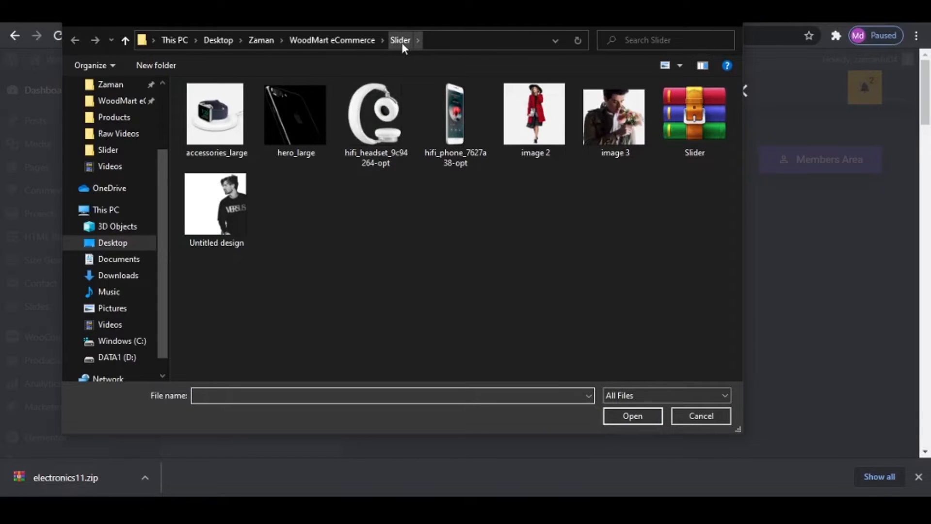
pyautogui.click(320, 40)
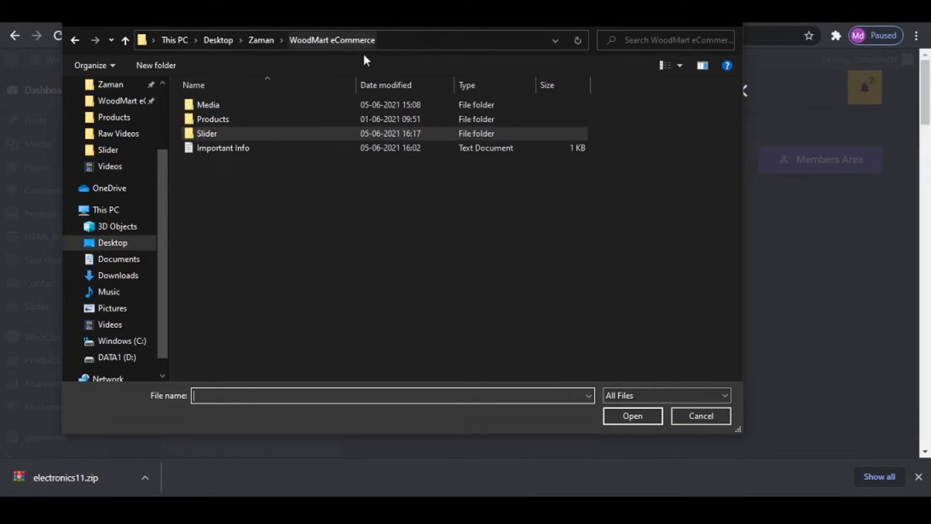
pyautogui.doubleClick(259, 133)
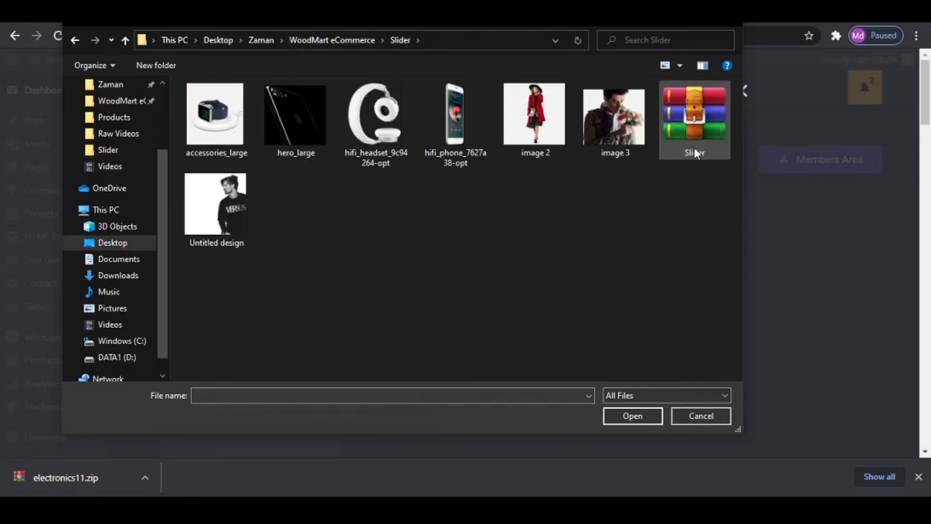
pyautogui.doubleClick(689, 116)
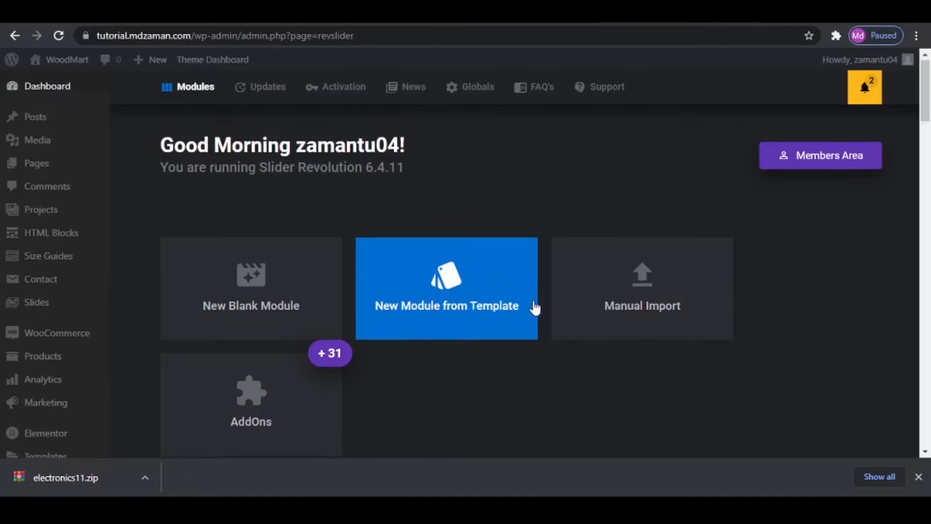
# - Open the imported Slider module in the slide editor
pyautogui.scroll(-6, 534, 301)
pyautogui.moveTo(271, 256)
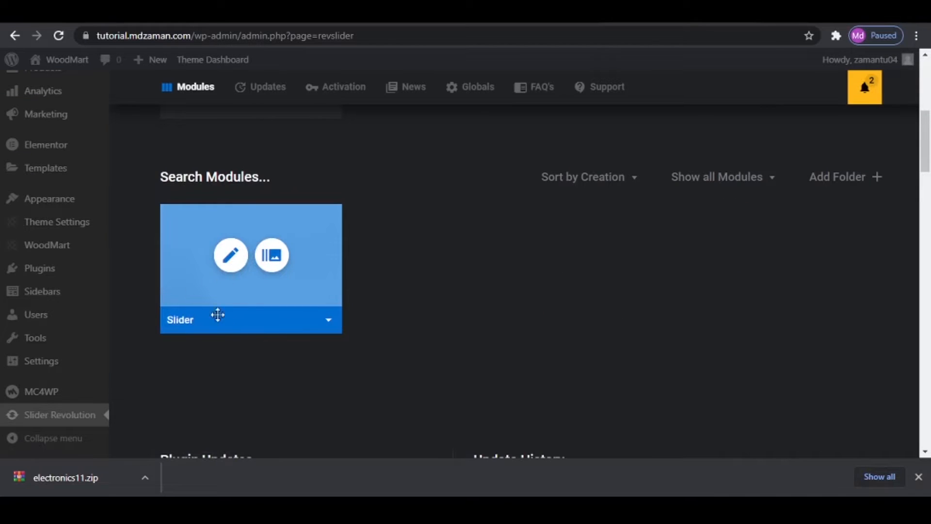
pyautogui.click(230, 254)
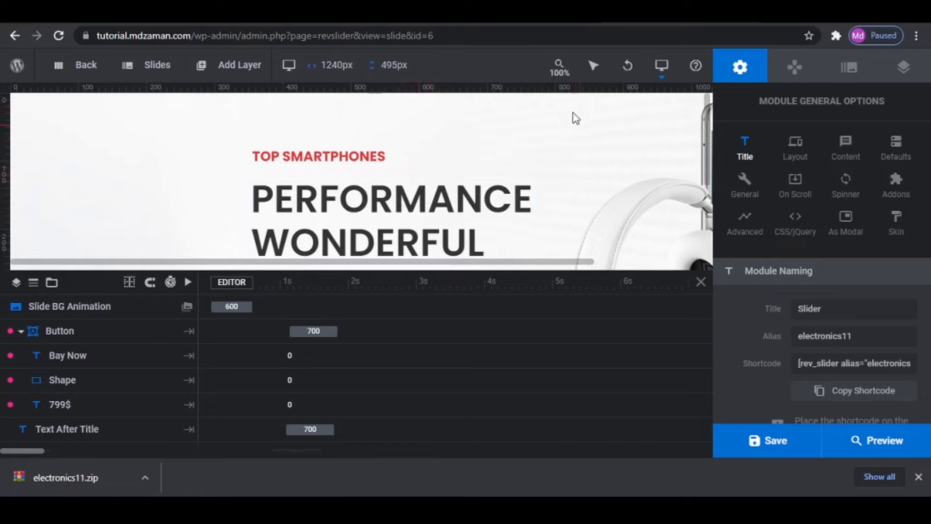
pyautogui.moveTo(566, 76)
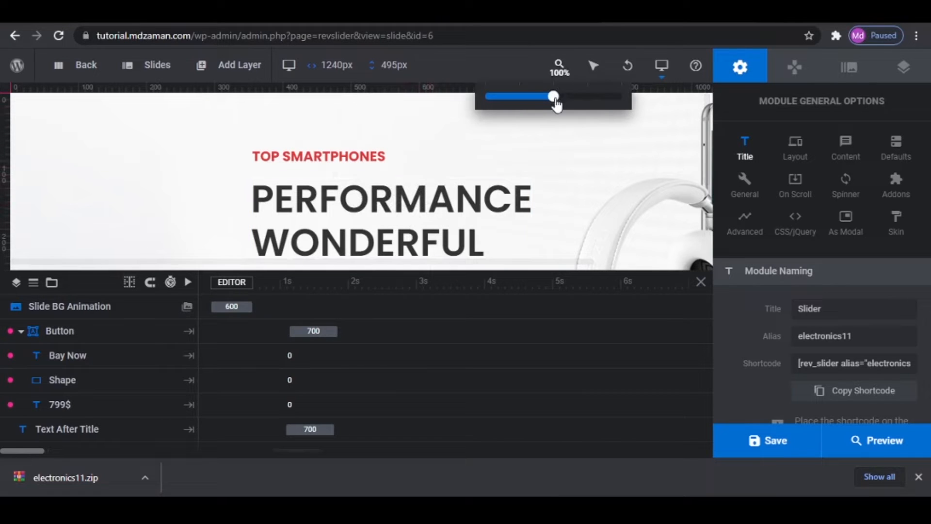
pyautogui.moveTo(554, 100); pyautogui.dragTo(503, 99)
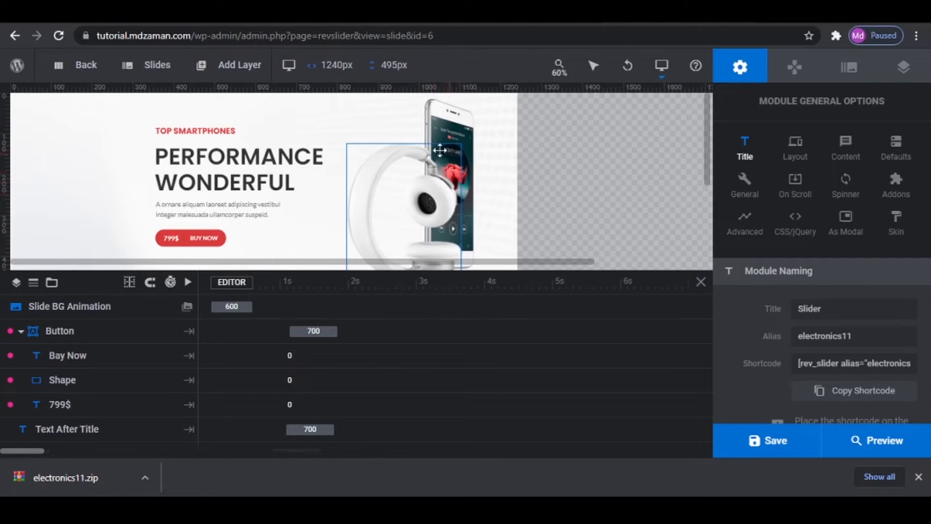
# - Try replacing the slide's phone image with watch2.jpg from the media library and enlarging it to about 143 by 142 px
pyautogui.click(450, 165)
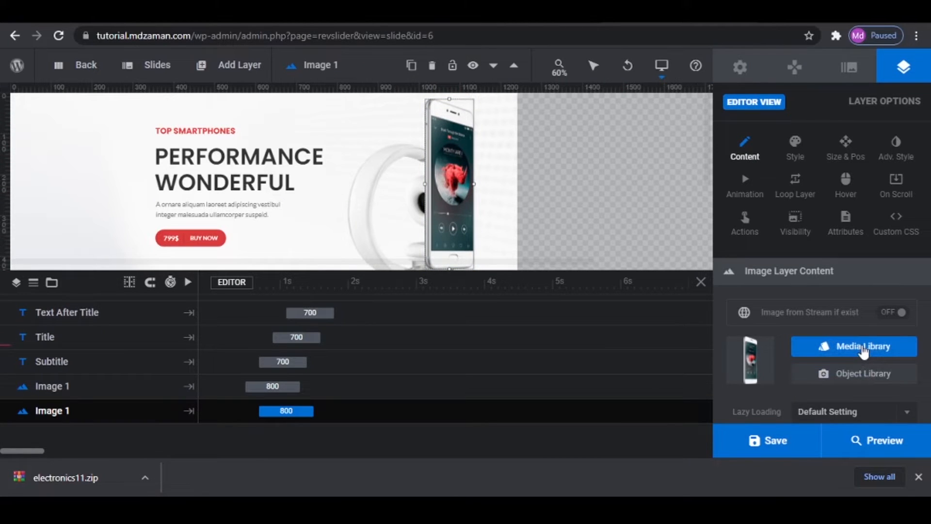
pyautogui.click(863, 351)
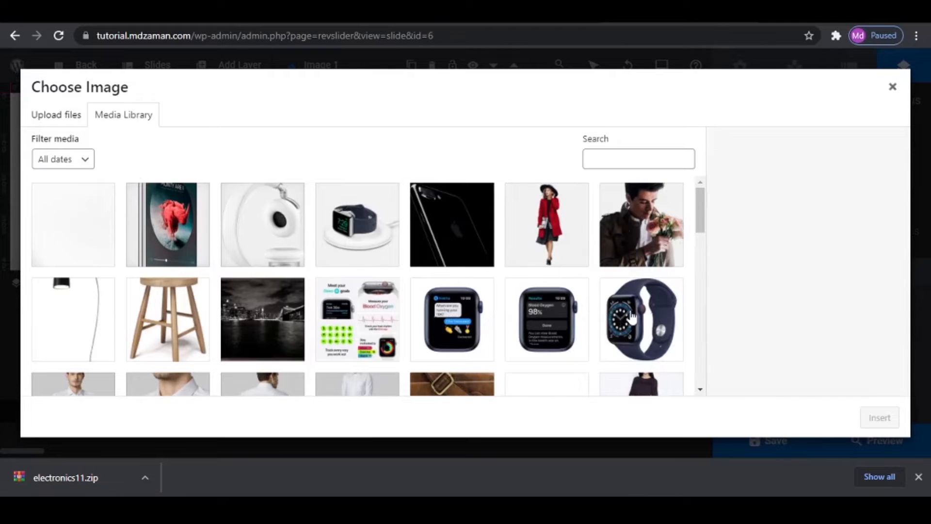
pyautogui.click(522, 308)
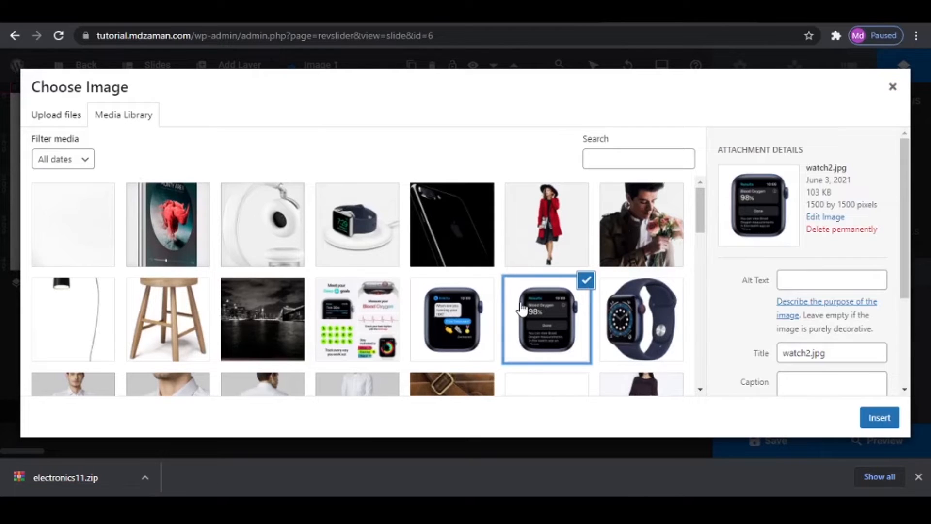
pyautogui.click(879, 416)
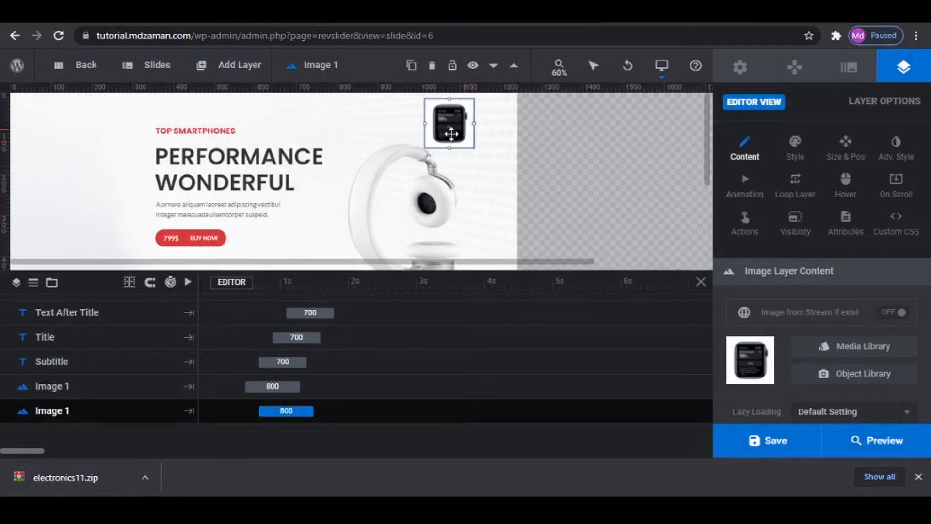
pyautogui.moveTo(449, 148); pyautogui.dragTo(459, 166)
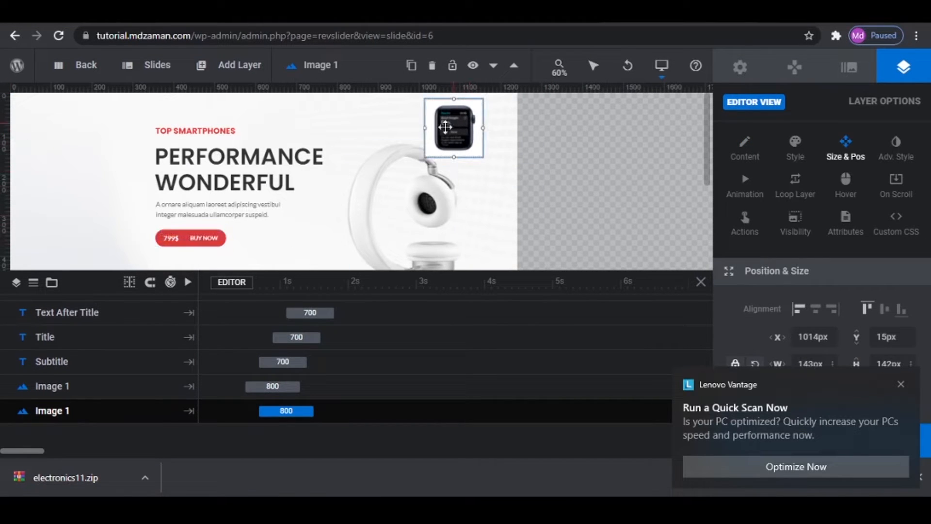
# - Undo the resize and the replacement of the phone image
pyautogui.hotkey('ctrl', 'z')
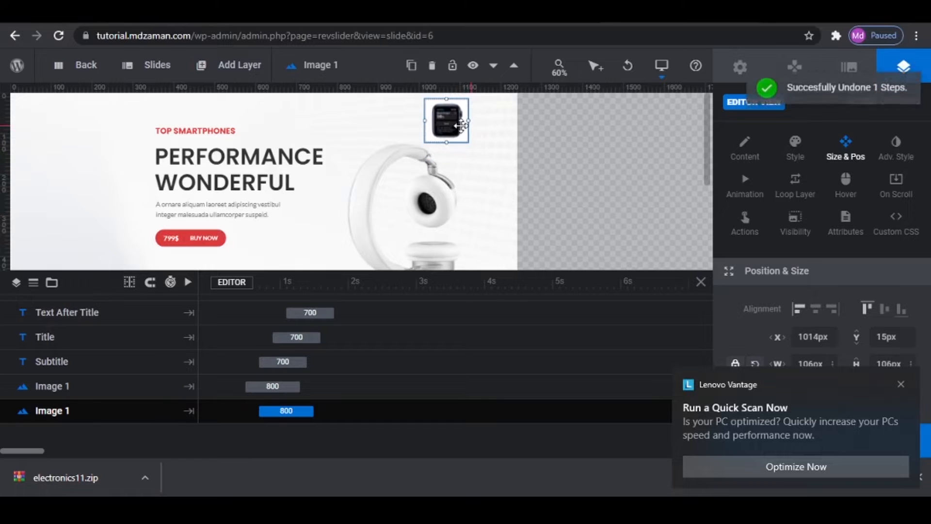
pyautogui.hotkey('ctrl', 'z')
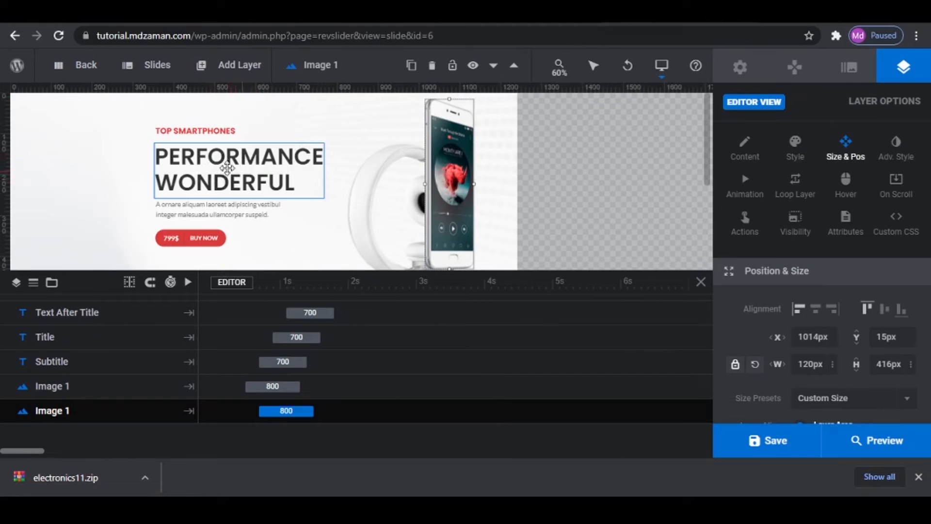
# - Shorten the second line of the title layer's text to "Wonder" and restore it to "Wonderful"
pyautogui.click(226, 168)
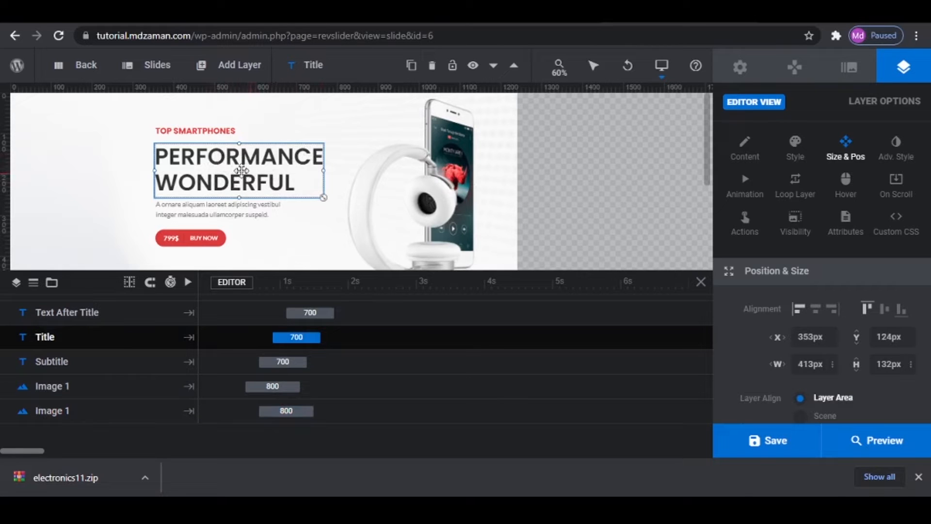
pyautogui.click(745, 147)
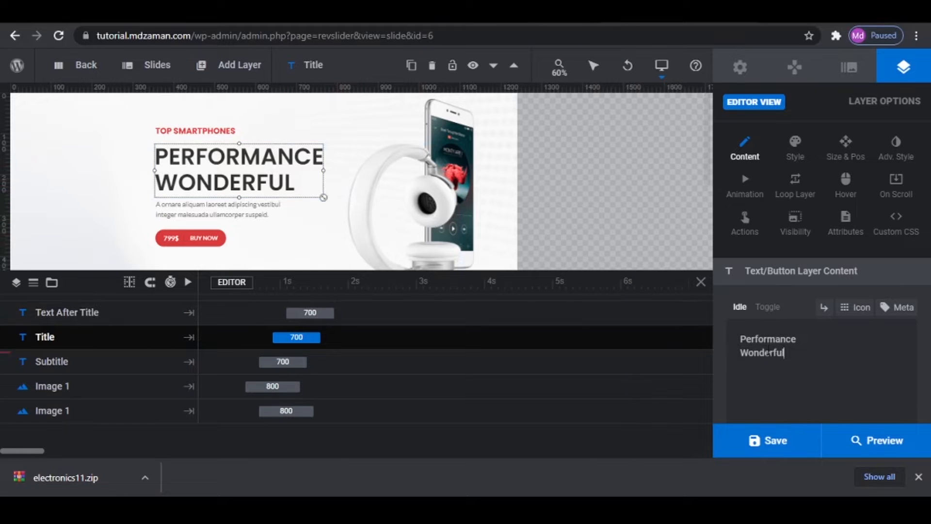
pyautogui.moveTo(784, 352)
pyautogui.mouseDown()
pyautogui.moveTo(753, 352)
pyautogui.moveTo(779, 353)
pyautogui.mouseUp()
pyautogui.press('BackSpace')
pyautogui.press('BackSpace')
pyautogui.write('u')
pyautogui.press('BackSpace')
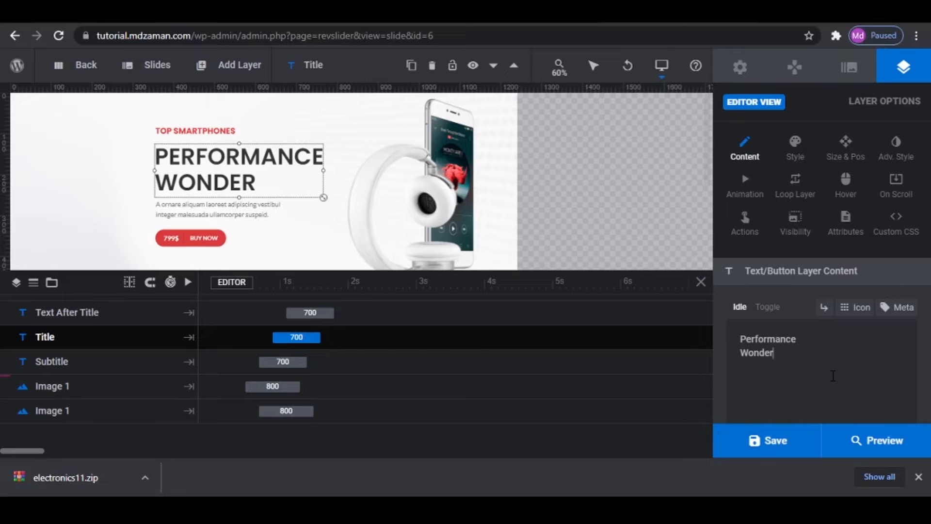
pyautogui.write('ful')
# - Try replacing the last word of the first slide's description text beneath the title with a different word
pyautogui.click(217, 212)
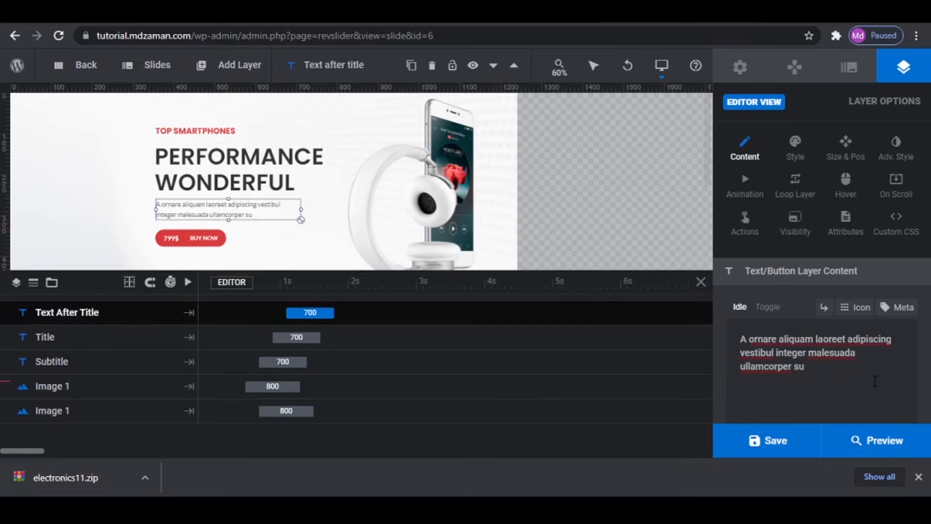
pyautogui.write('aman')
pyautogui.moveTo(154, 75)
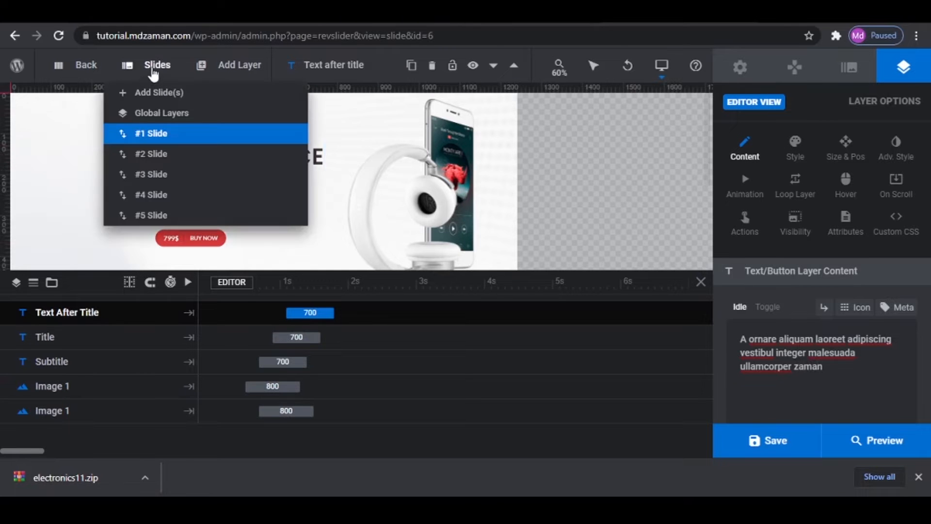
# - Switch to slide #2 and browse the media library images available for its smartwatch image layer without replacing it
pyautogui.click(154, 153)
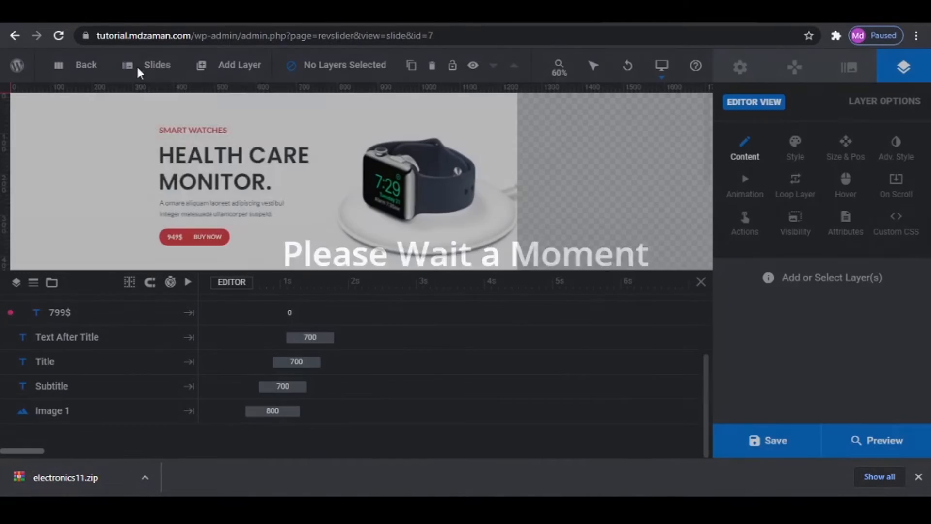
pyautogui.moveTo(139, 73)
pyautogui.moveTo(150, 156)
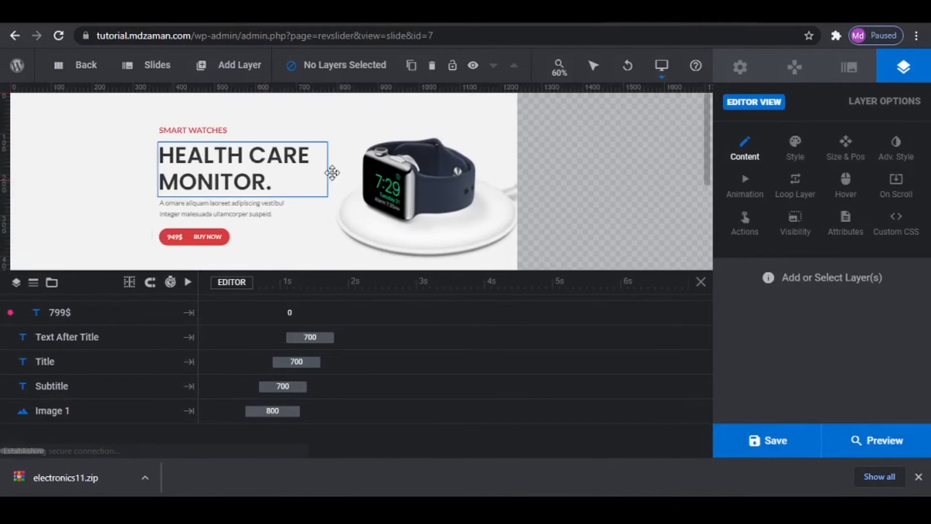
pyautogui.click(388, 176)
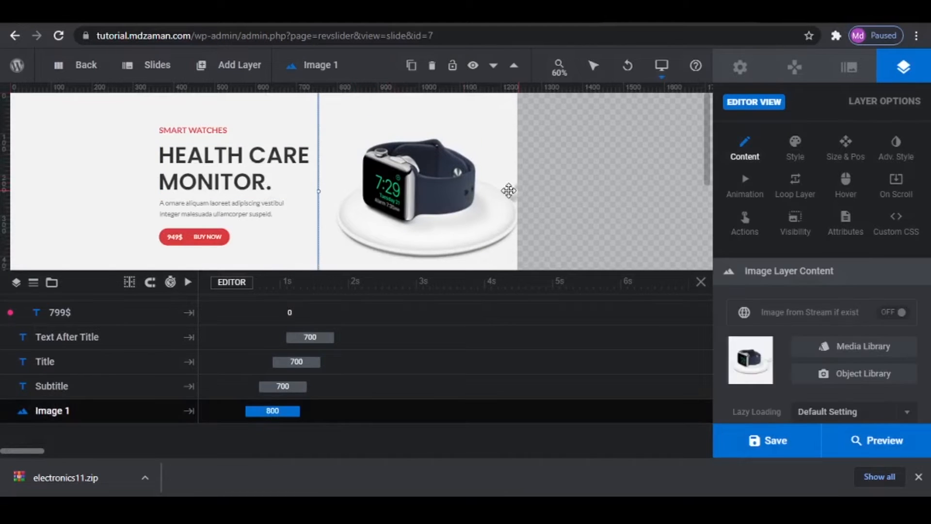
pyautogui.click(876, 358)
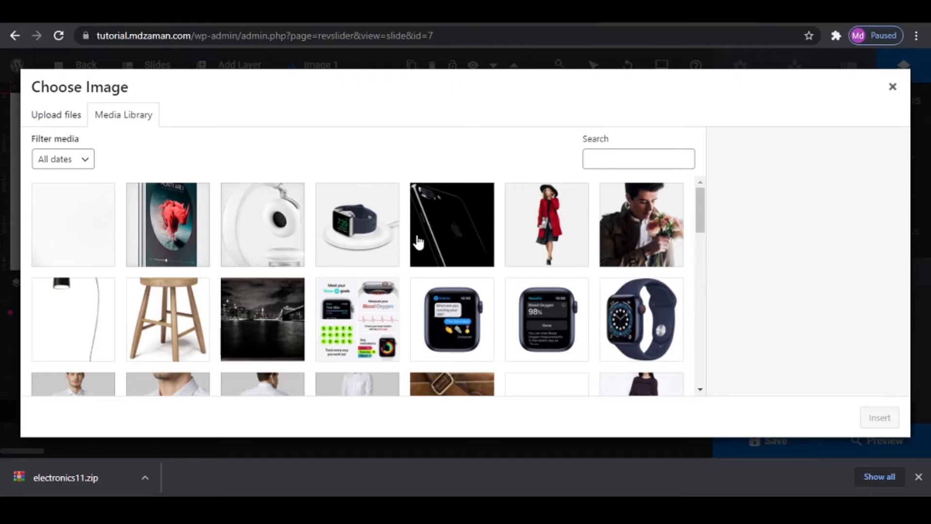
pyautogui.click(893, 87)
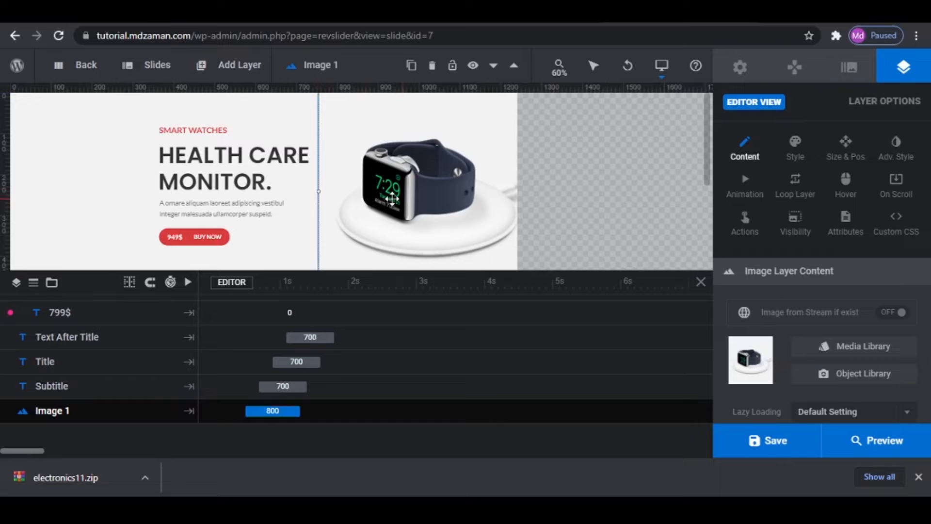
# - Switch the slide to its mobile layout, select the Health Care Monitor title layer and save the module
pyautogui.moveTo(662, 65)
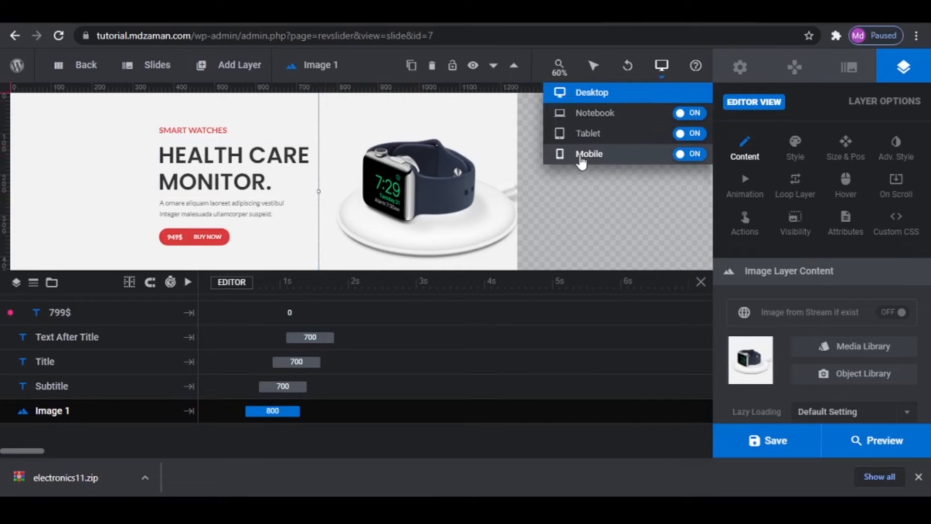
pyautogui.click(584, 154)
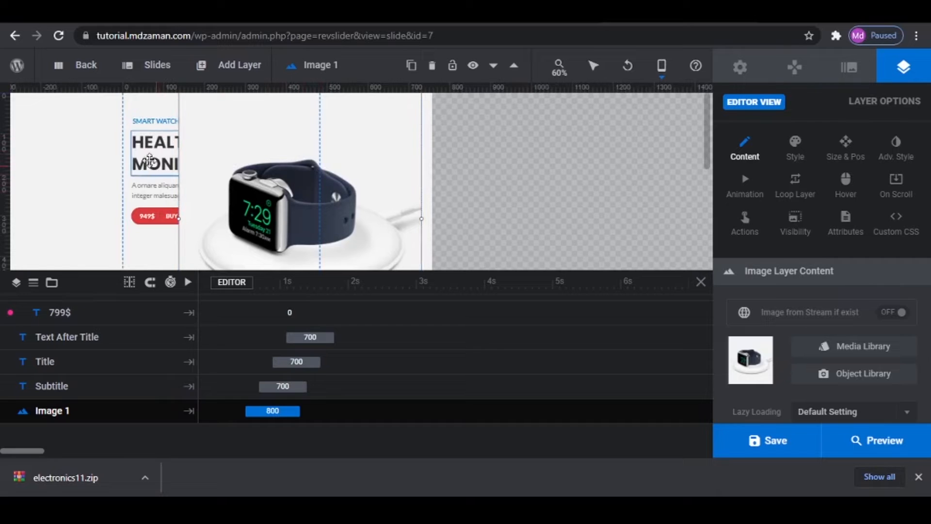
pyautogui.click(151, 155)
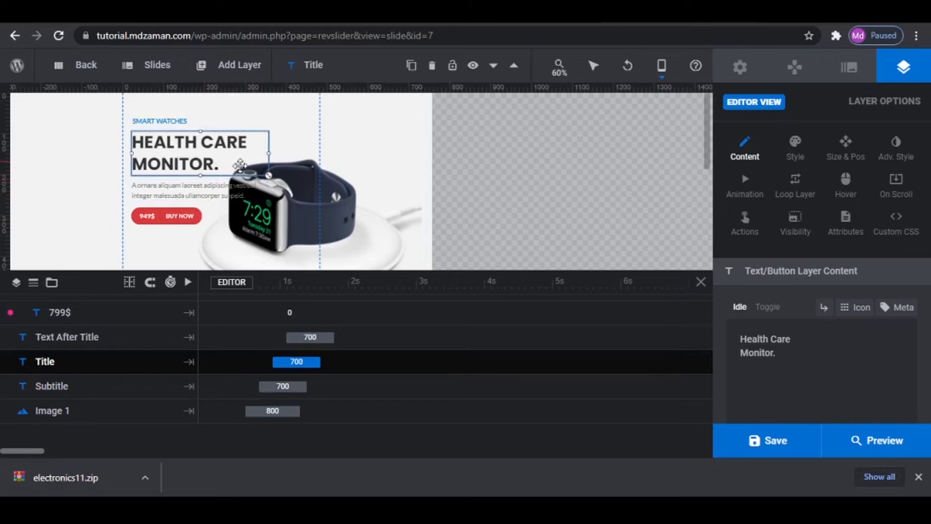
pyautogui.click(768, 440)
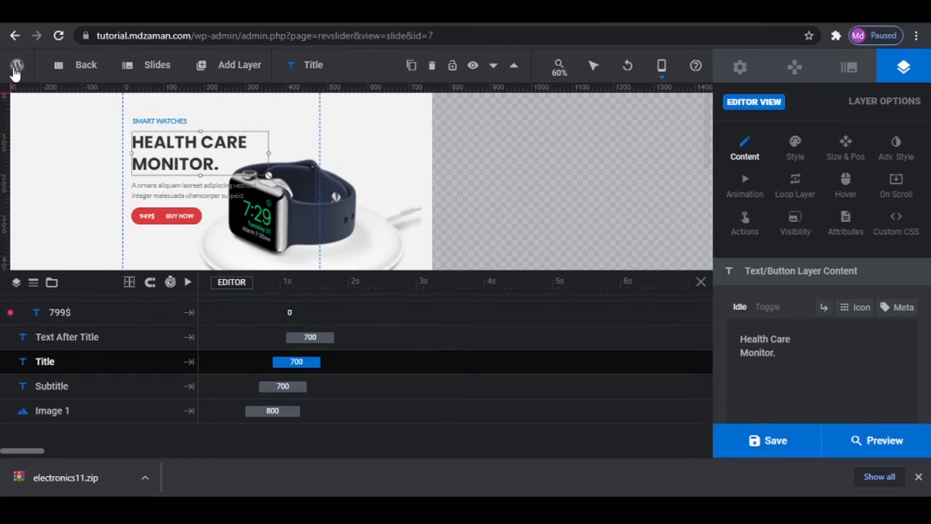
# - Return to the Elementor page and choose the Slider module for its Slider Revolution widget
pyautogui.moveTo(15, 73)
pyautogui.click(49, 93)
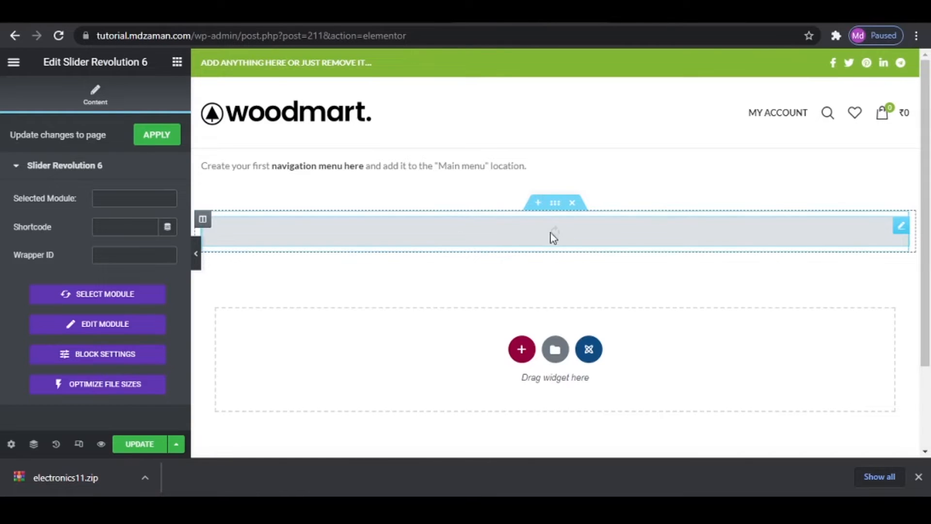
pyautogui.click(121, 296)
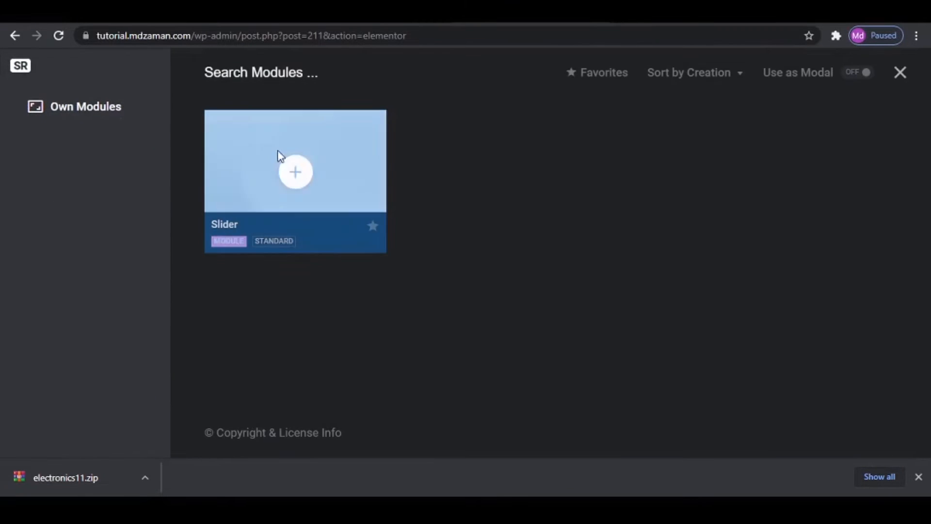
pyautogui.click(297, 161)
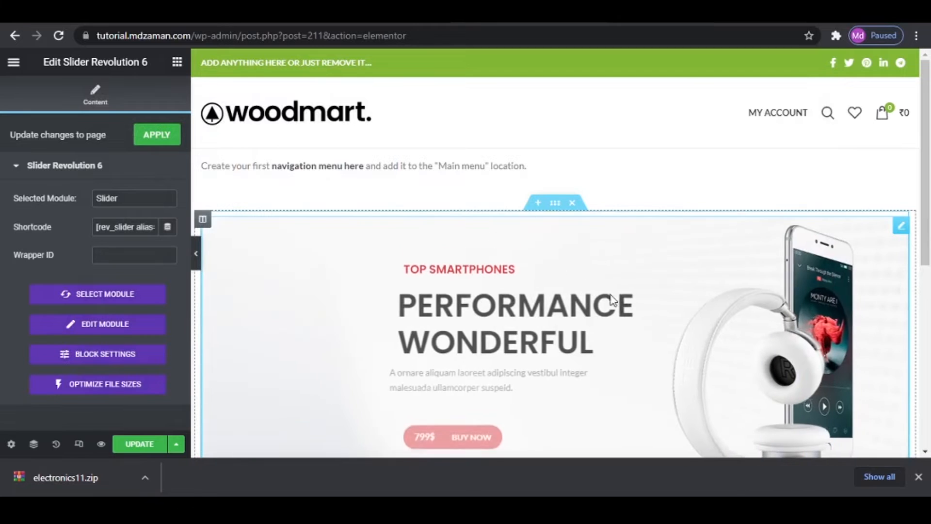
pyautogui.scroll(-1, 718, 304)
pyautogui.scroll(-3, 718, 305)
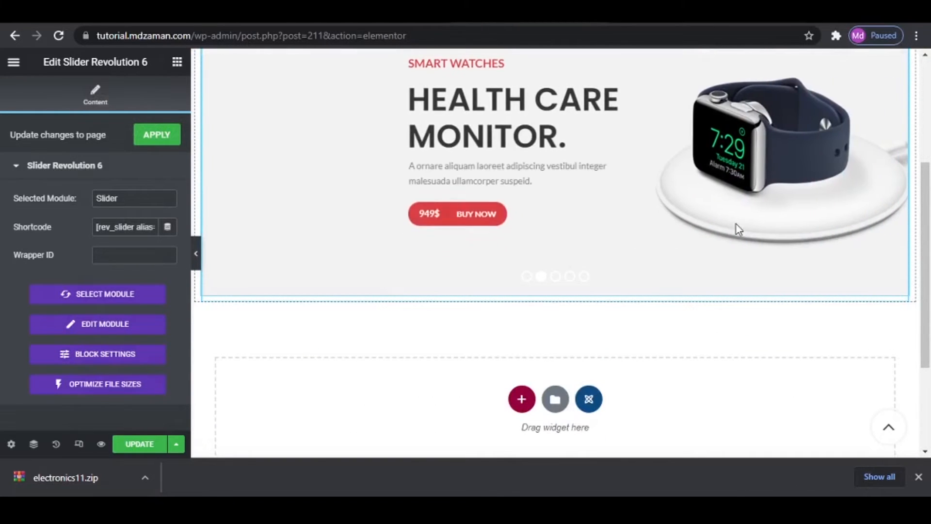
pyautogui.scroll(1, 732, 228)
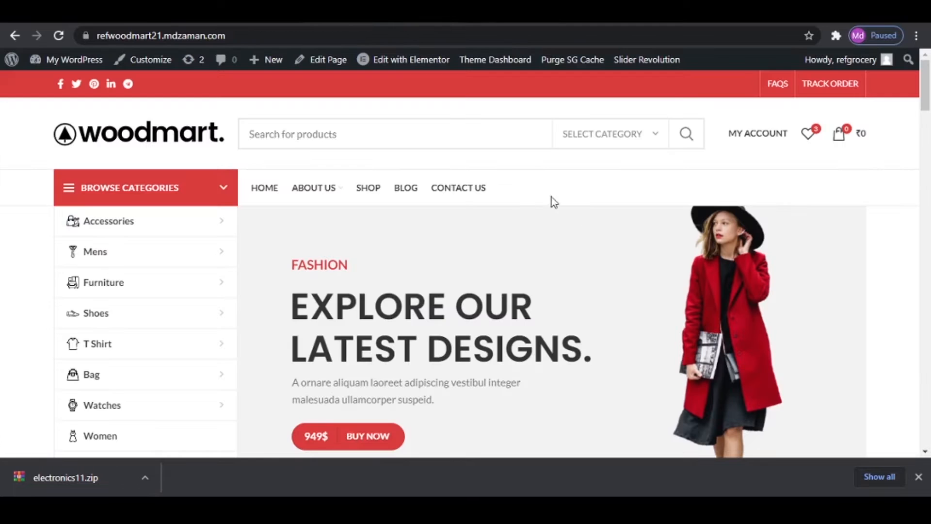
# - Add a single-column section below the slider on the Elementor page
pyautogui.scroll(-7, 578, 307)
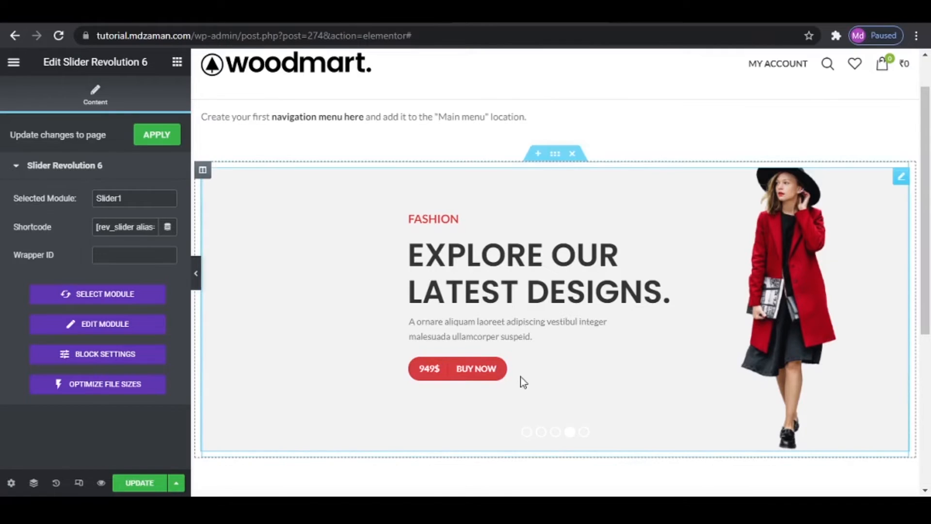
pyautogui.scroll(-4, 521, 381)
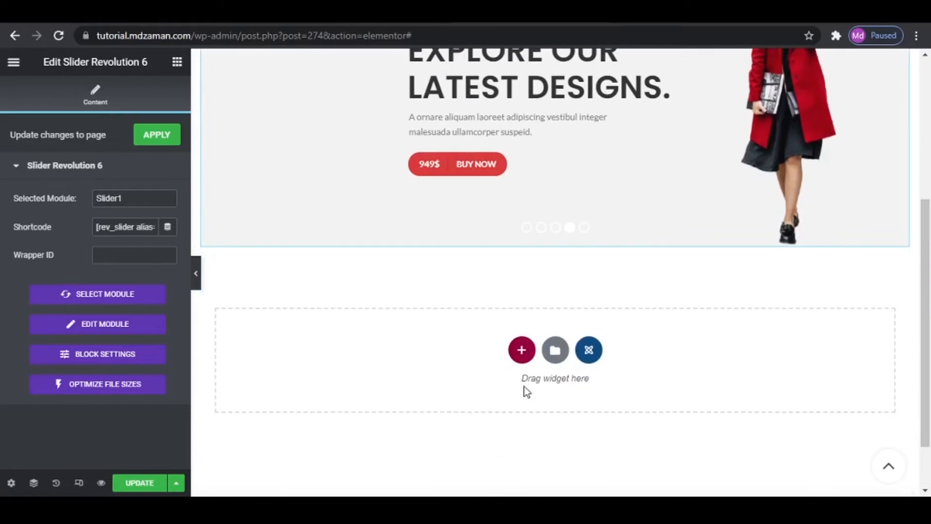
pyautogui.click(522, 351)
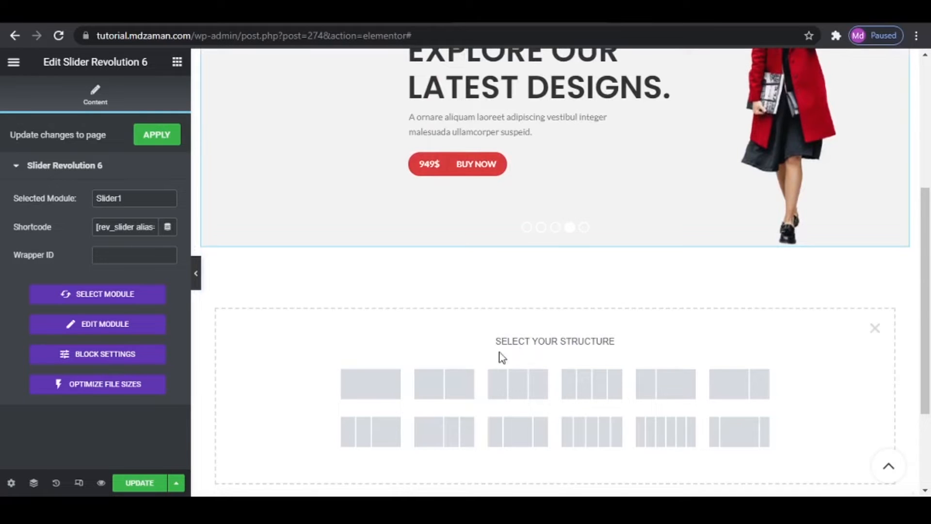
pyautogui.click(380, 384)
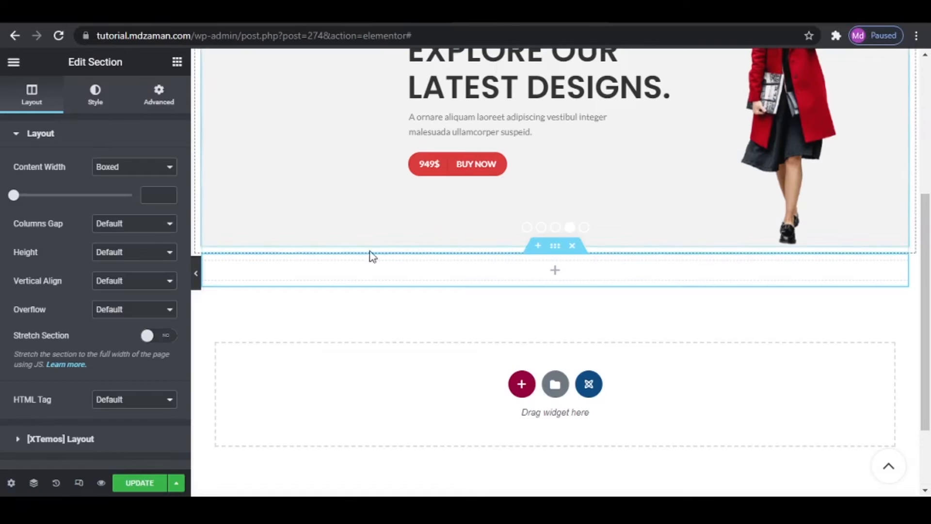
# - Search the widgets for "CATEGO" and place the [XTemos] Product categories widget in the new section below the slider
pyautogui.click(176, 62)
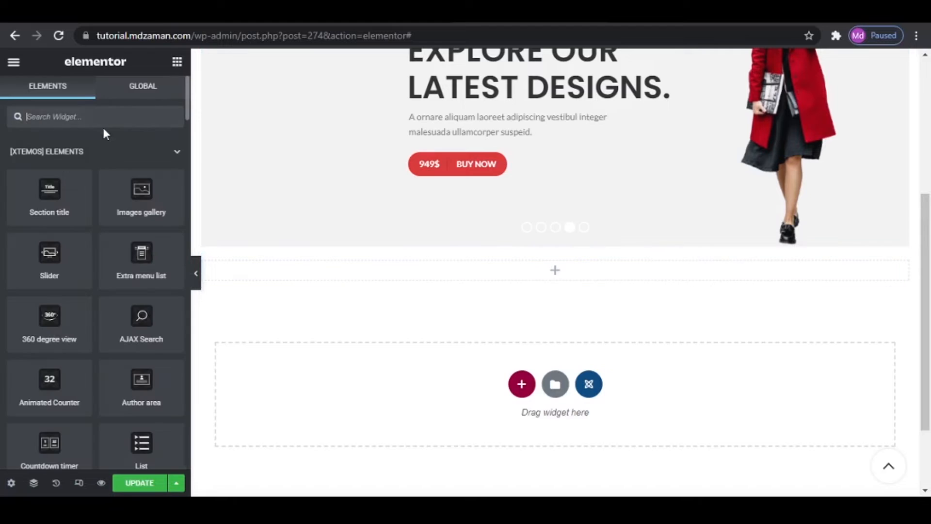
pyautogui.write('CATEGO')
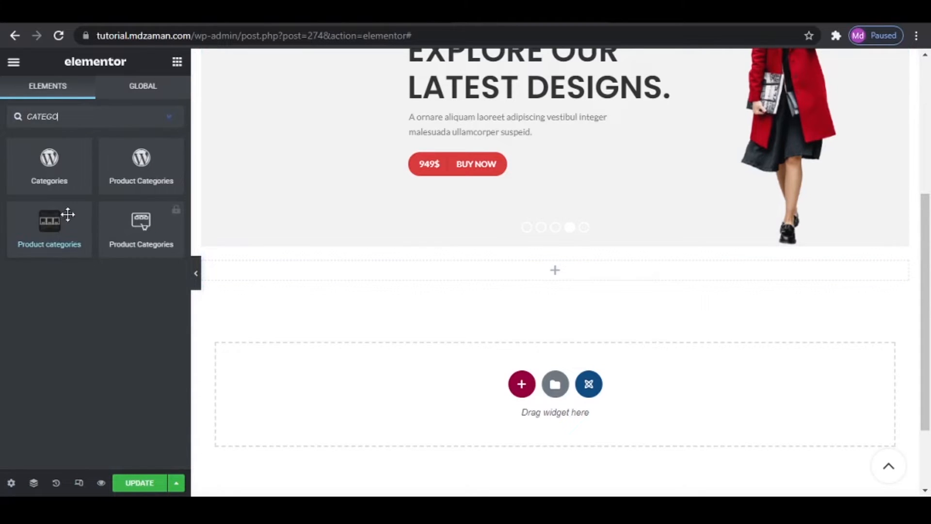
pyautogui.moveTo(49, 222); pyautogui.dragTo(569, 271)
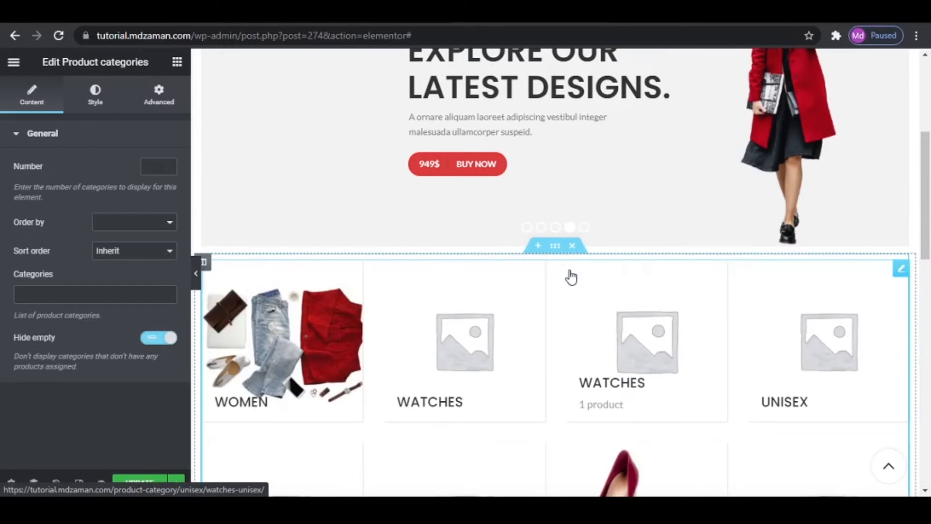
pyautogui.scroll(-2, 586, 366)
pyautogui.scroll(-5, 586, 367)
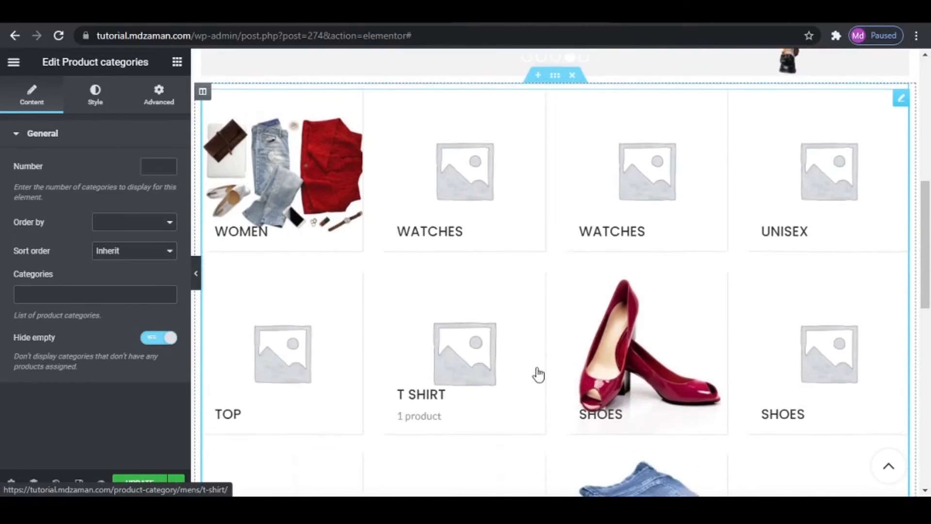
pyautogui.scroll(3, 659, 349)
pyautogui.scroll(2, 661, 349)
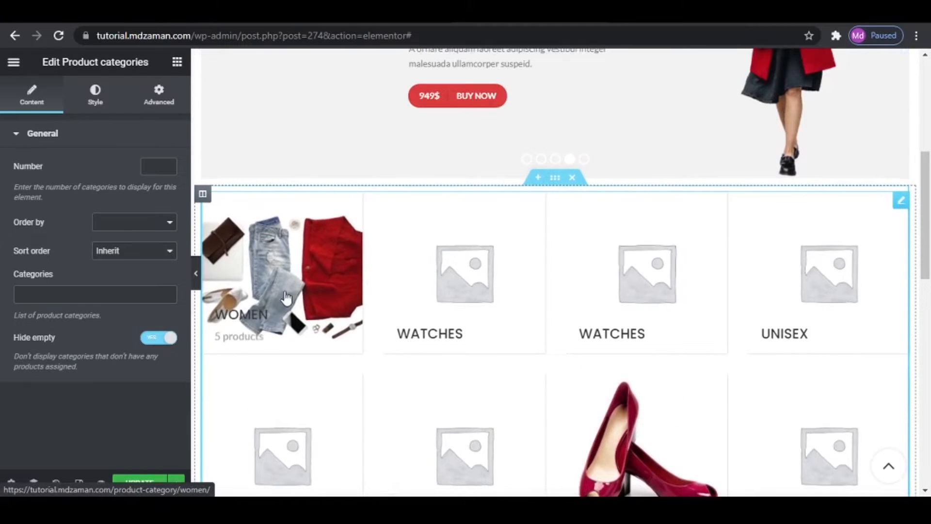
pyautogui.scroll(-2, 470, 306)
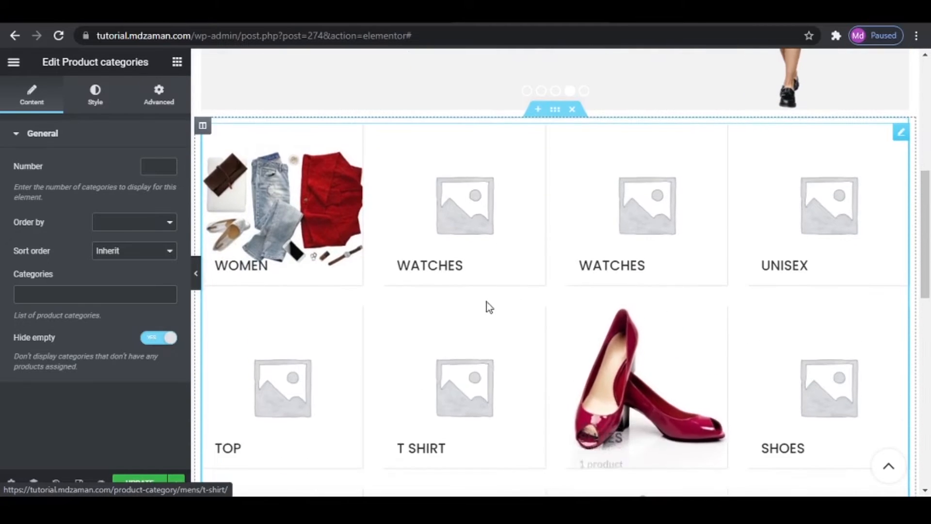
pyautogui.scroll(4, 487, 301)
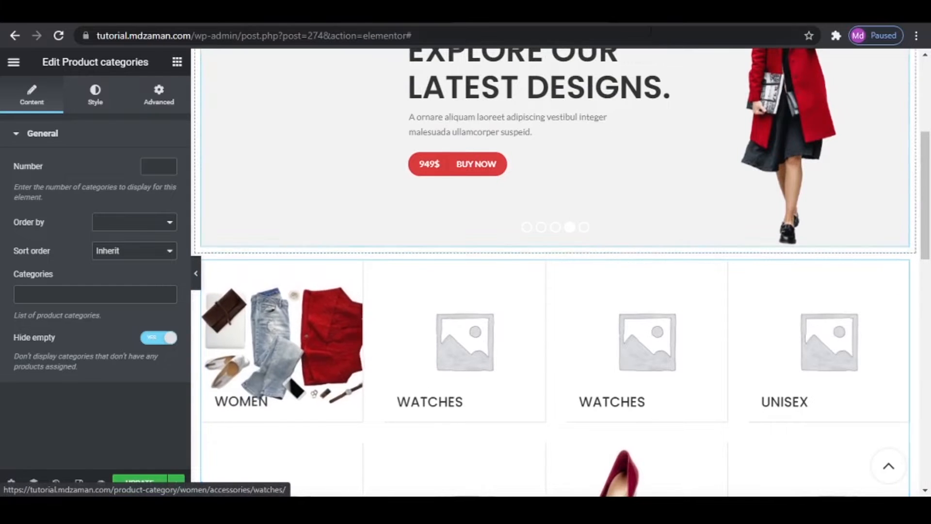
# - Switch to the WordPress dashboard and open the Furniture product category for editing
pyautogui.click(634, 23)
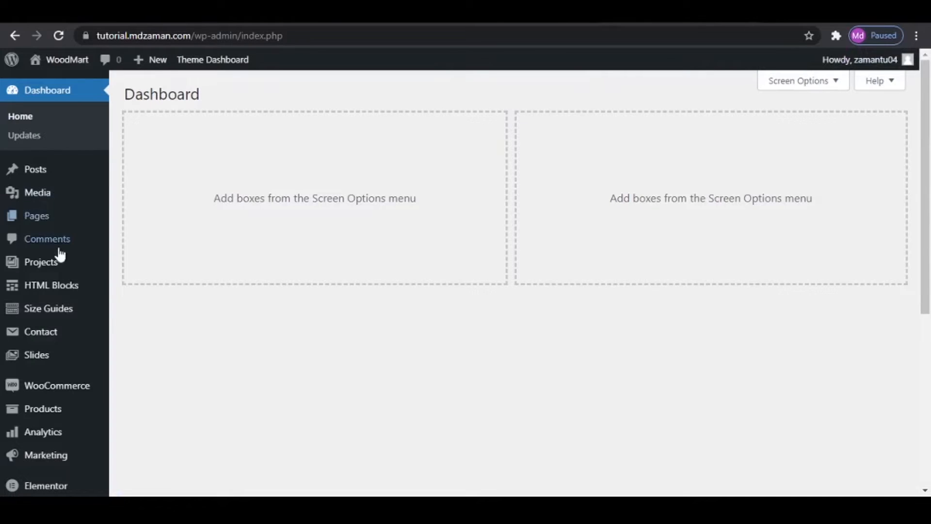
pyautogui.moveTo(31, 415)
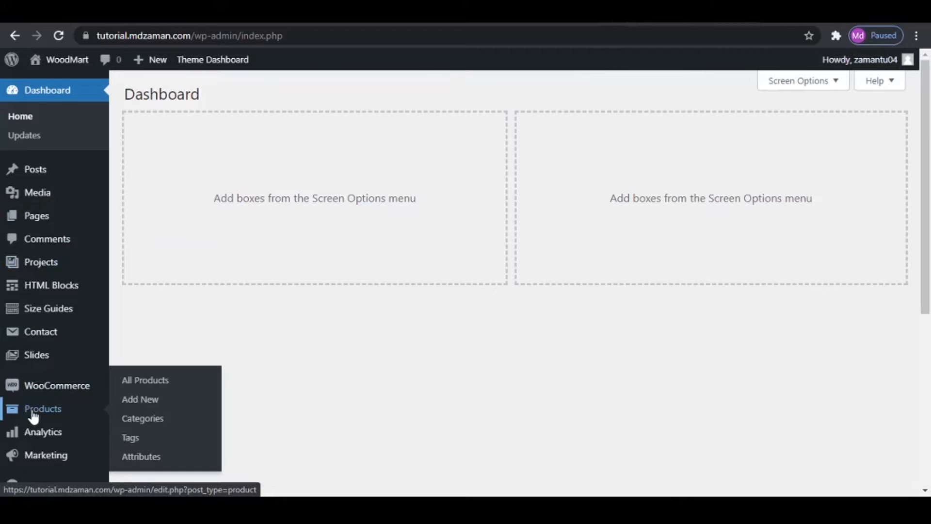
pyautogui.click(165, 424)
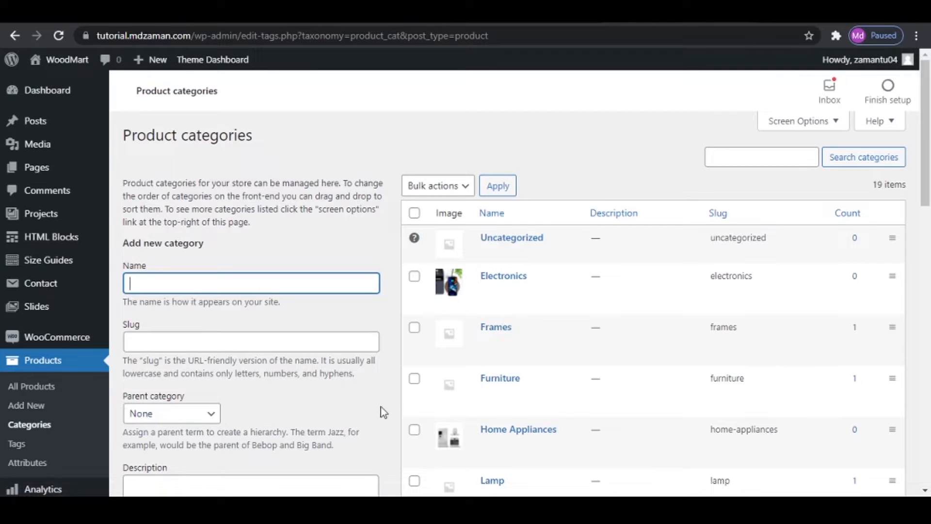
pyautogui.moveTo(479, 379)
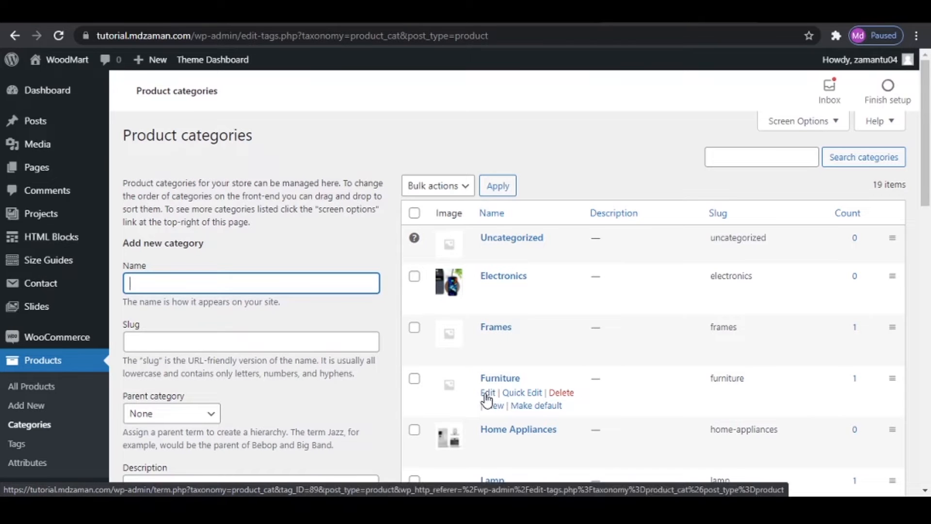
pyautogui.click(488, 394)
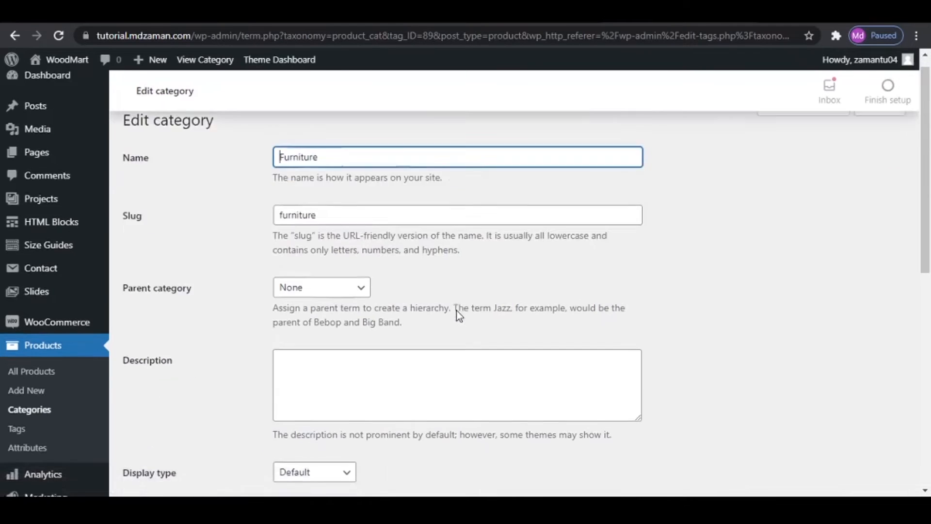
# - Set the Furniture category's thumbnail to the green armchair image Chair-Category-Image-2.jpg from the media library
pyautogui.scroll(-4, 457, 316)
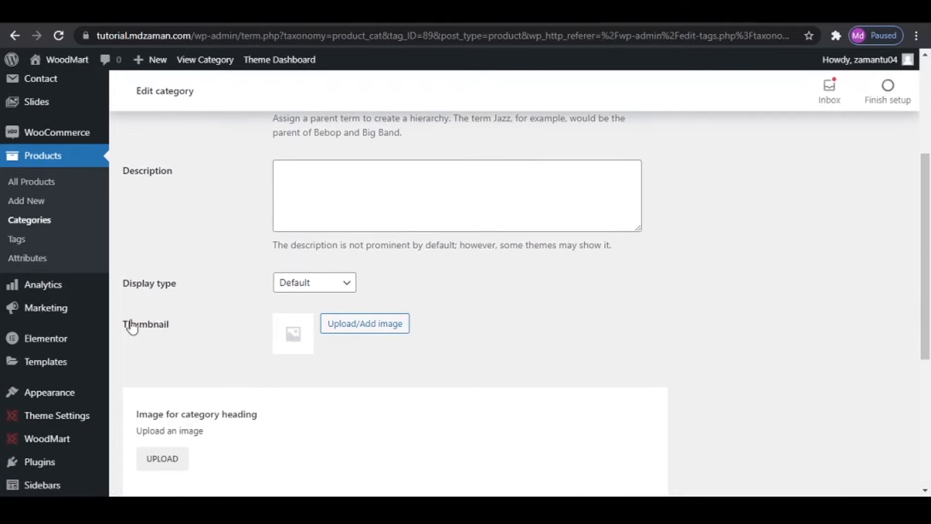
pyautogui.click(379, 334)
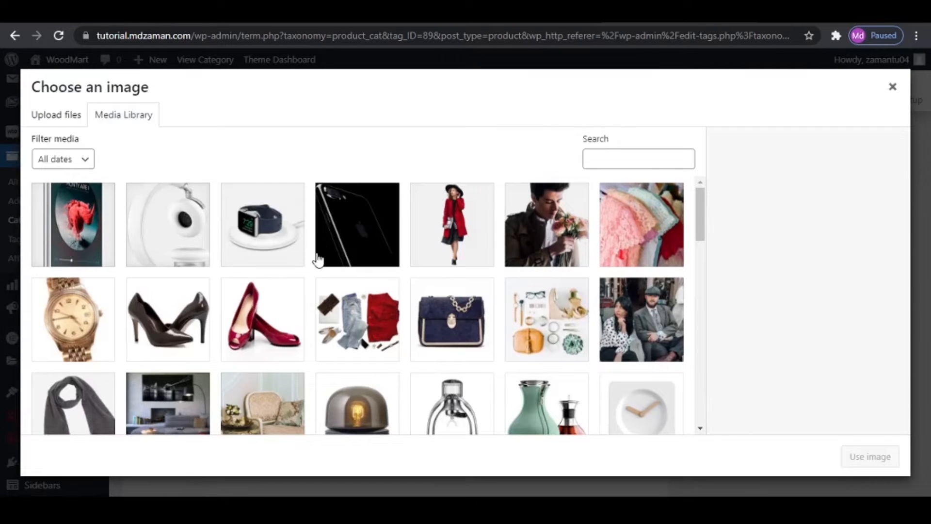
pyautogui.scroll(-3, 485, 289)
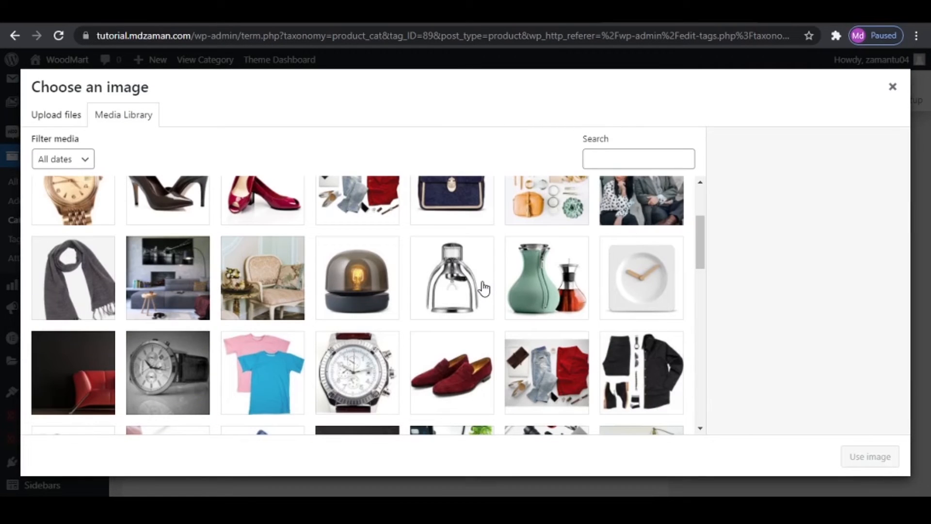
pyautogui.scroll(-5, 482, 285)
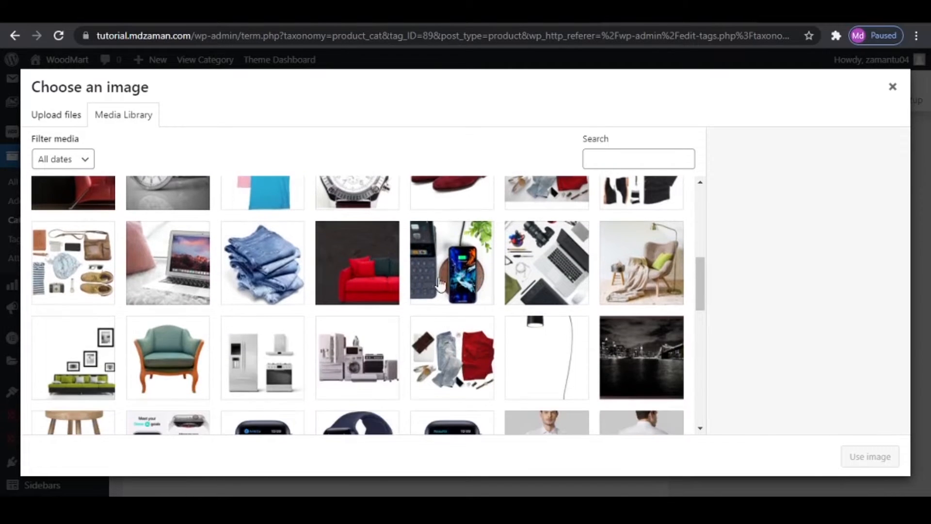
pyautogui.scroll(-2, 247, 327)
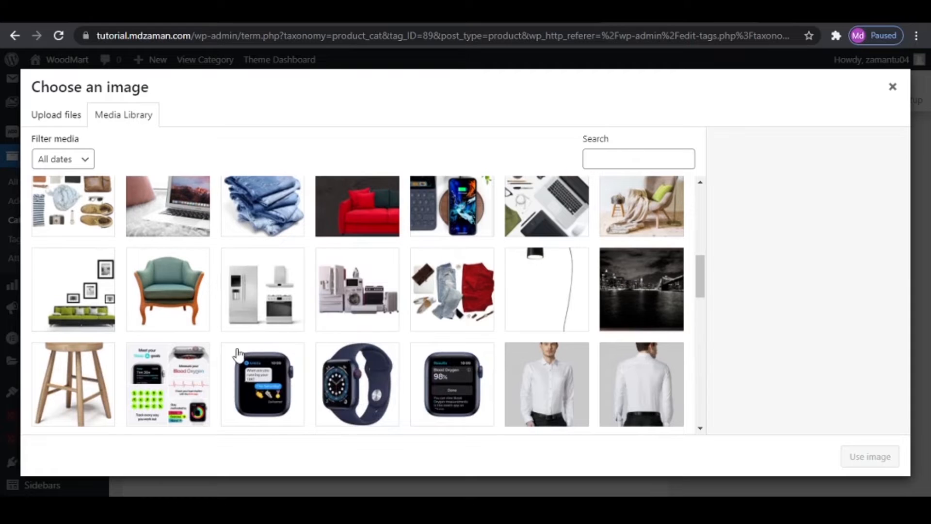
pyautogui.click(176, 294)
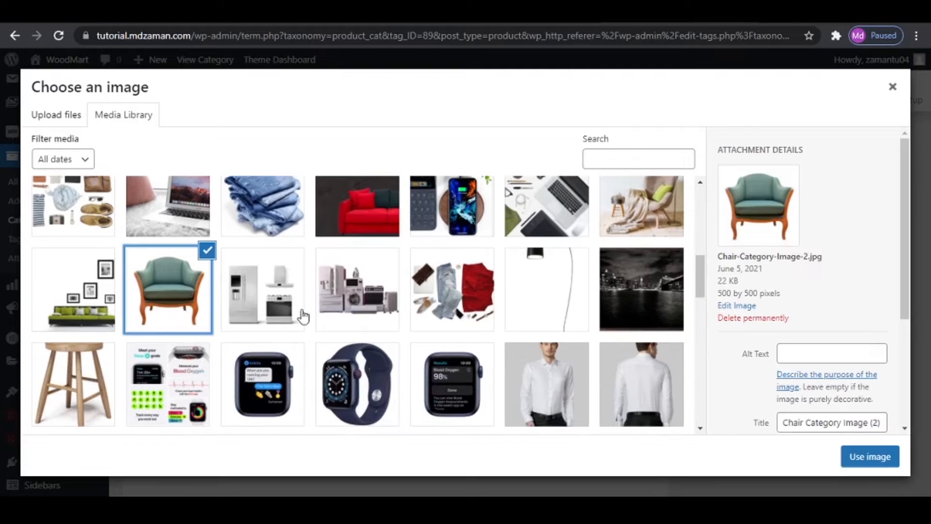
pyautogui.click(869, 460)
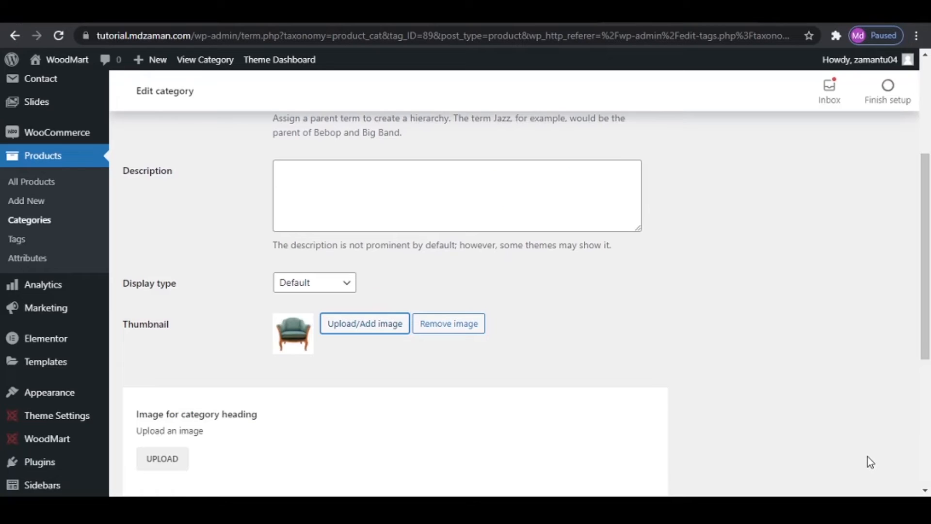
# - Update the Furniture category and return to the product categories list to check the category images
pyautogui.scroll(-5, 288, 343)
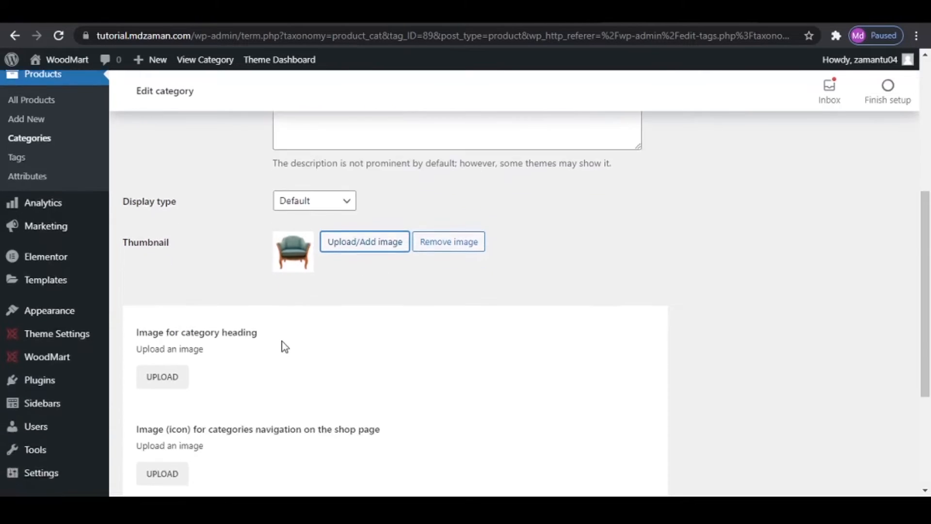
pyautogui.click(153, 445)
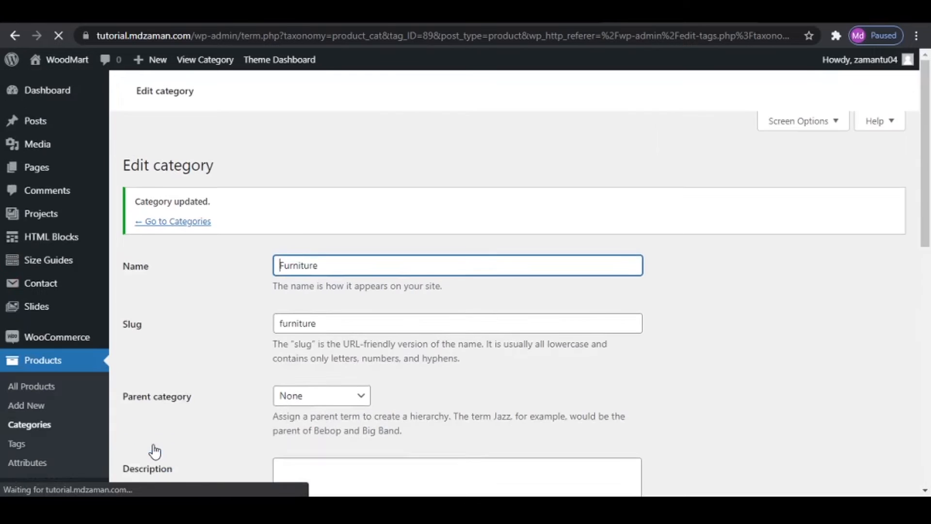
pyautogui.click(180, 194)
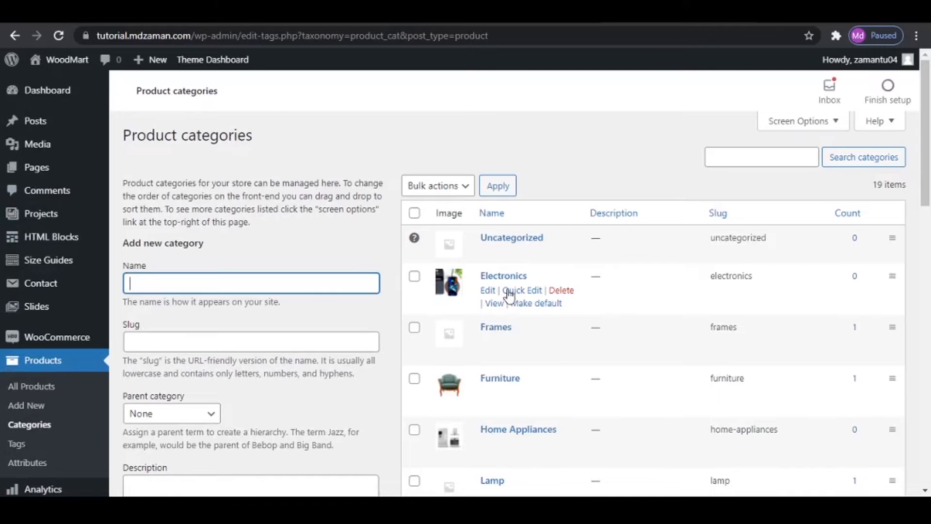
pyautogui.scroll(-3, 487, 306)
pyautogui.scroll(-3, 490, 368)
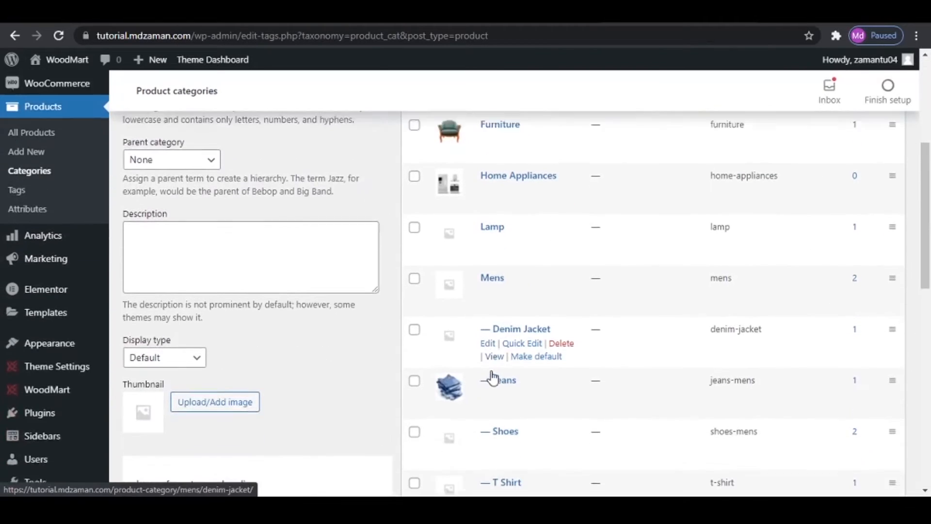
pyautogui.scroll(-1, 493, 378)
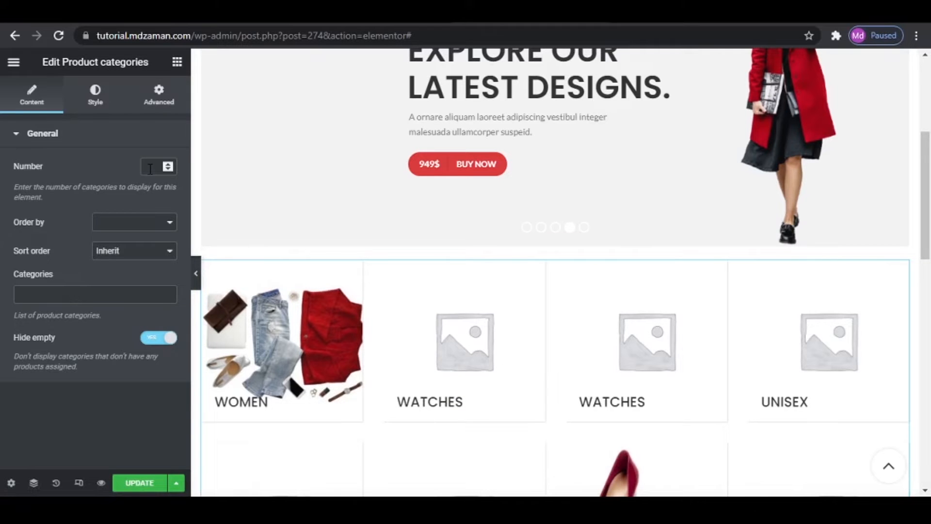
# - Switch to the Elementor page and set the Product categories widget to display 6 categories
pyautogui.scroll(-9, 838, 378)
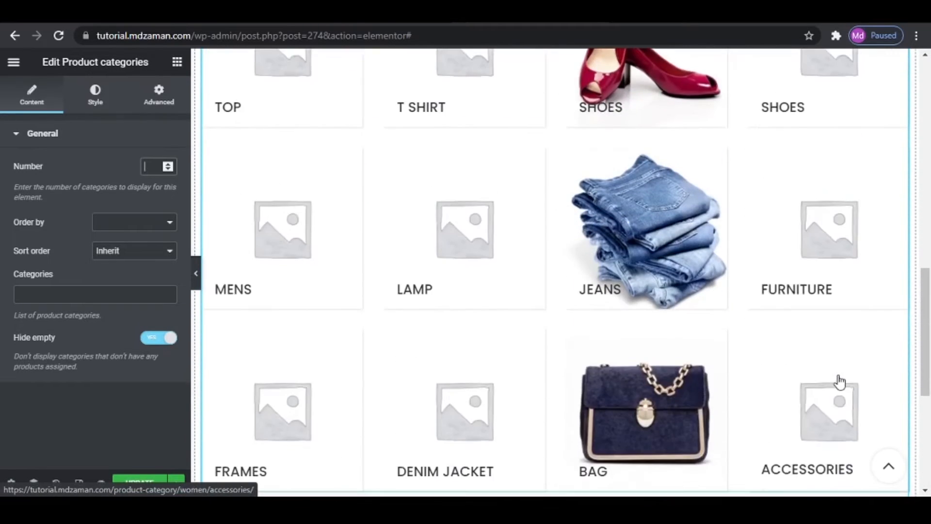
pyautogui.scroll(8, 838, 381)
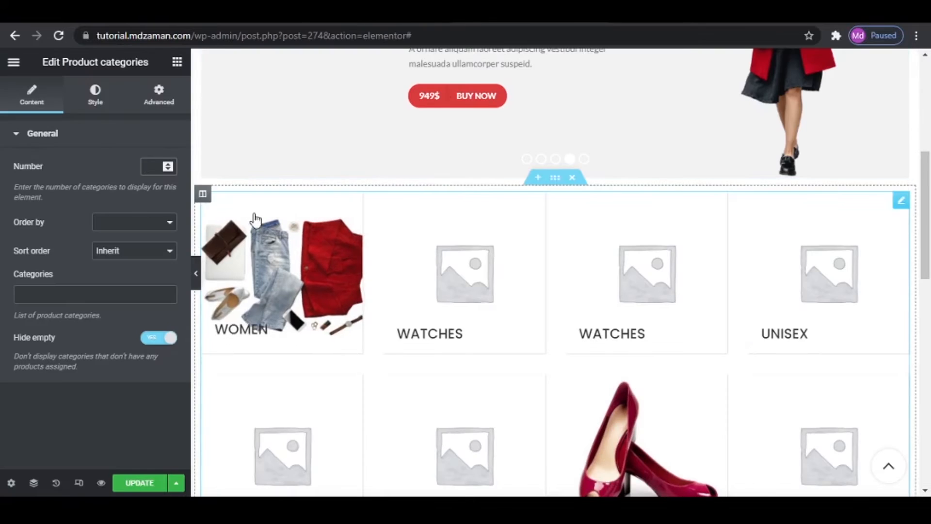
pyautogui.click(160, 167)
pyautogui.write('6')
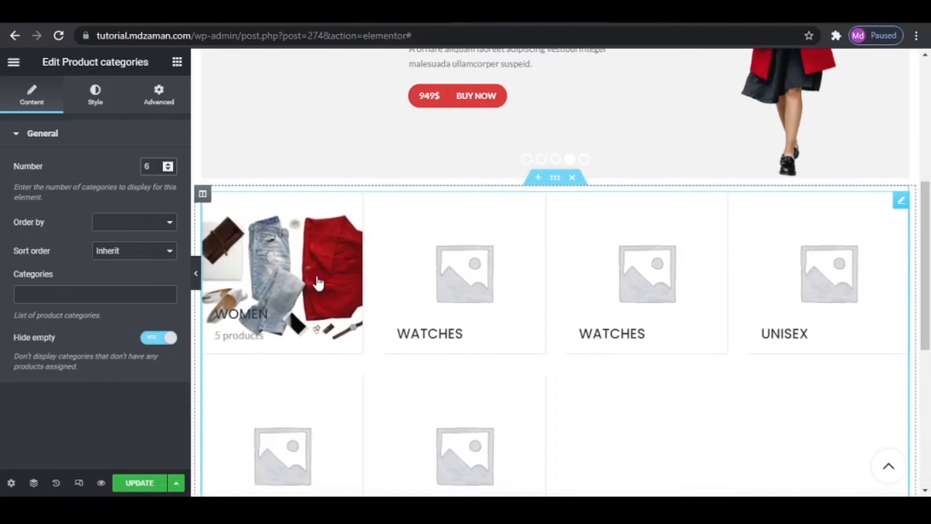
pyautogui.scroll(-1, 599, 438)
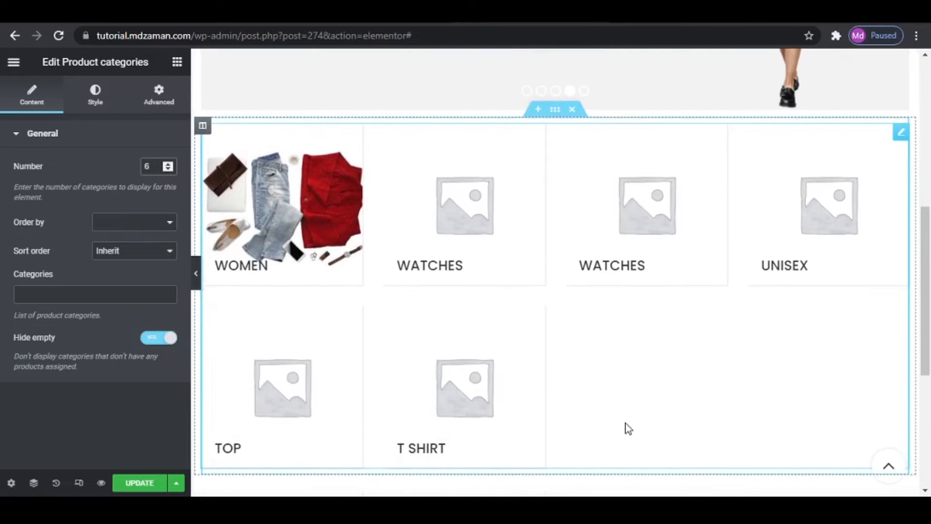
# - Add the Women category to the widget's category selection and turn off Hide empty
pyautogui.click(72, 295)
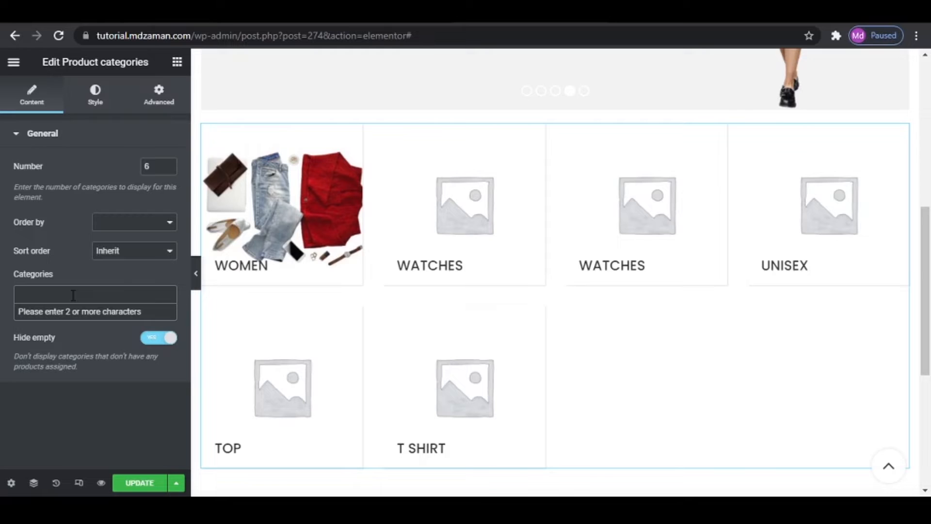
pyautogui.click(79, 295)
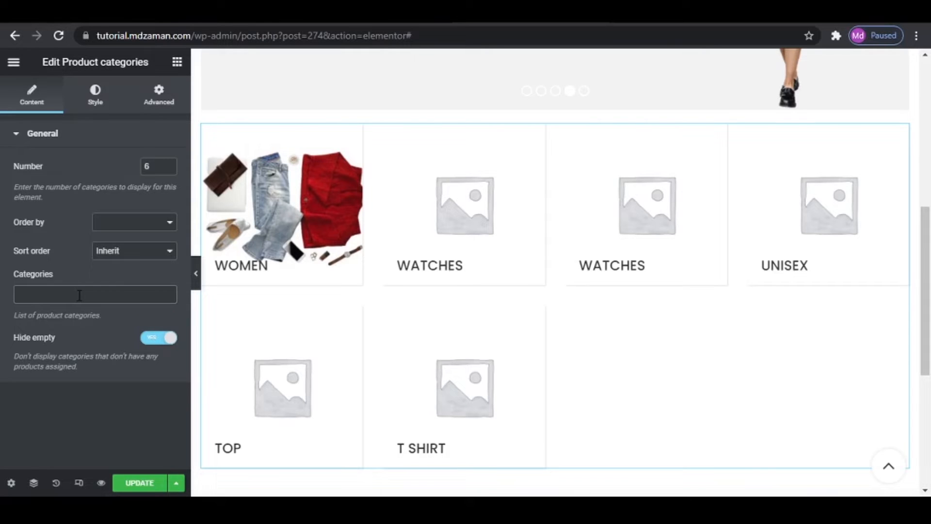
pyautogui.click(85, 295)
pyautogui.write('WOM')
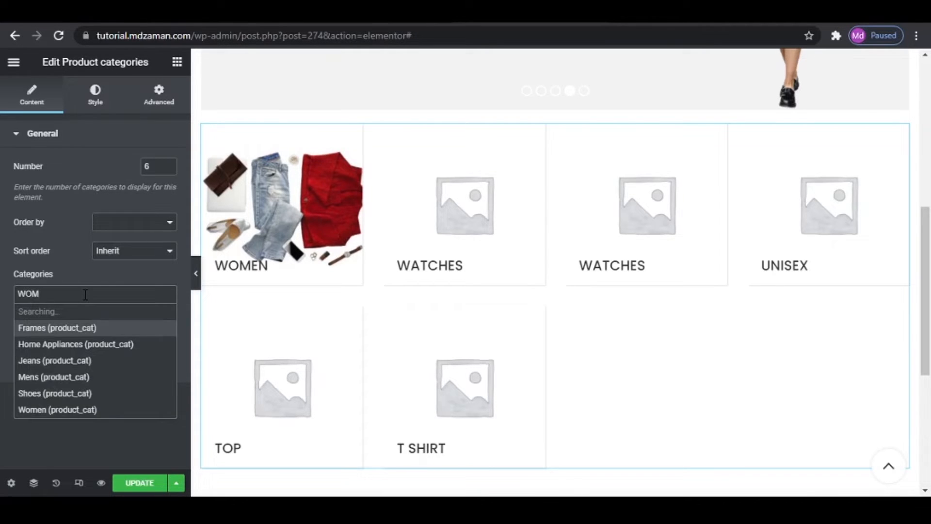
pyautogui.click(78, 313)
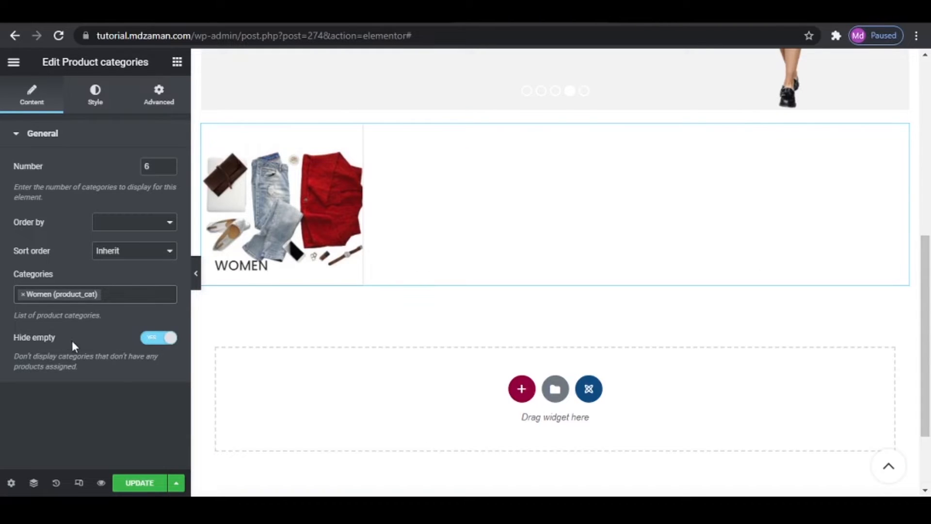
pyautogui.click(165, 339)
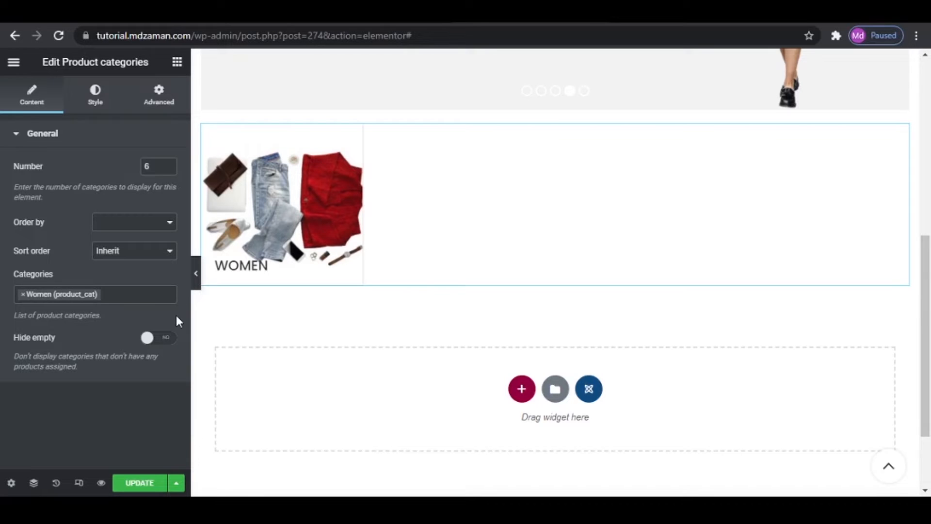
# - Add the first Shoes match and the Furniture category to the widget's category selection
pyautogui.click(118, 297)
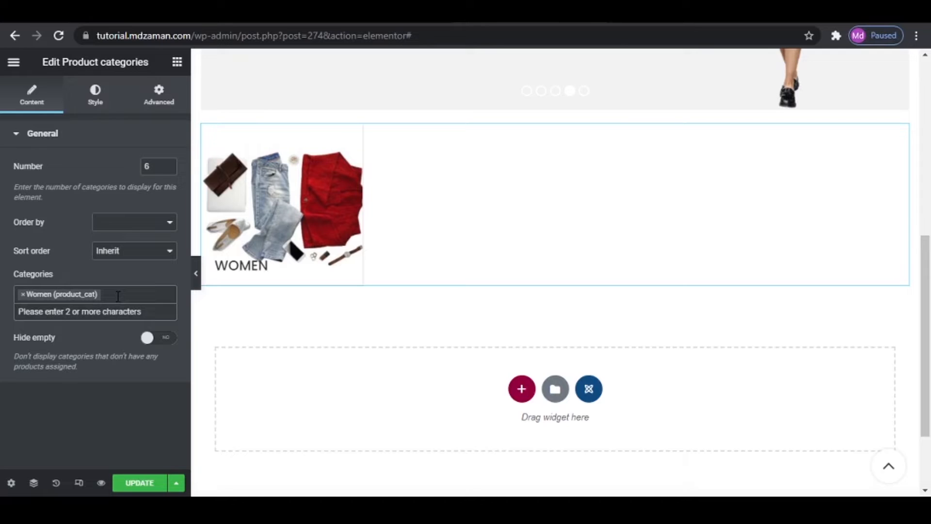
pyautogui.write('SHOES')
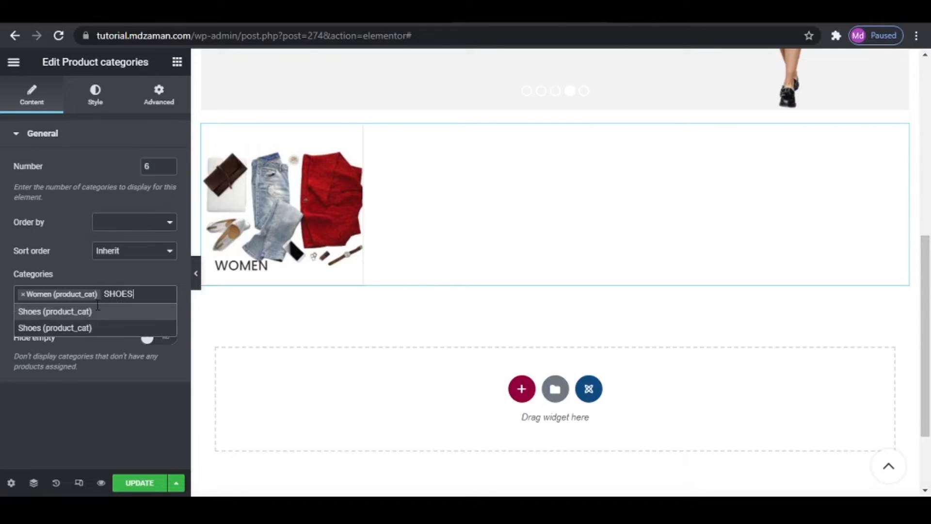
pyautogui.click(84, 315)
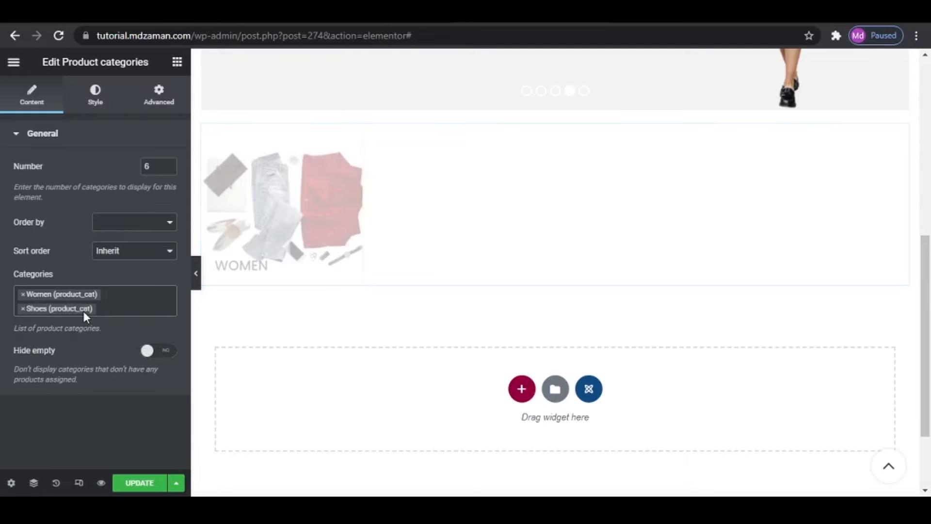
pyautogui.click(122, 312)
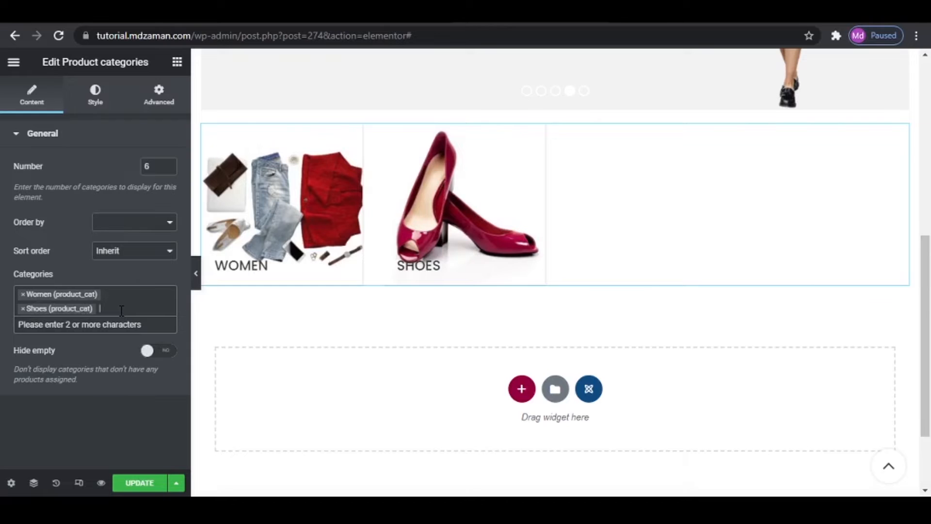
pyautogui.write('FURNI')
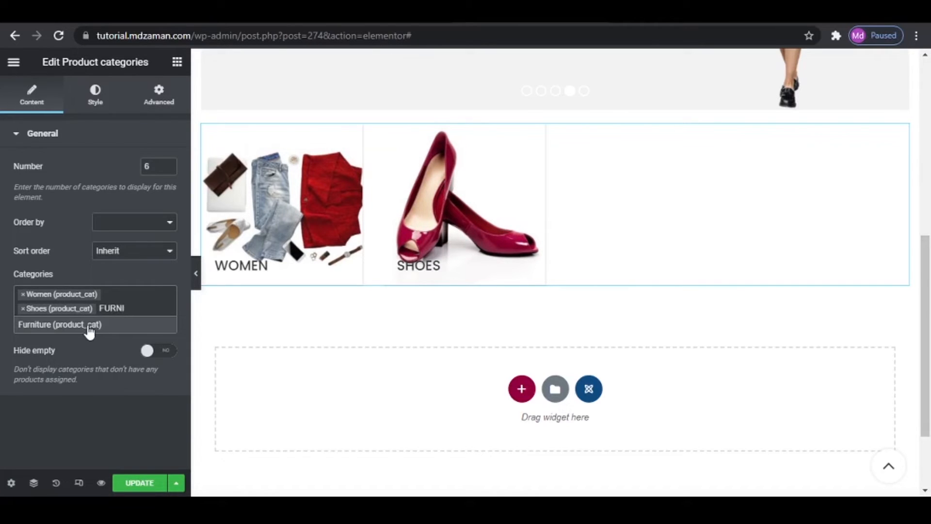
pyautogui.click(88, 326)
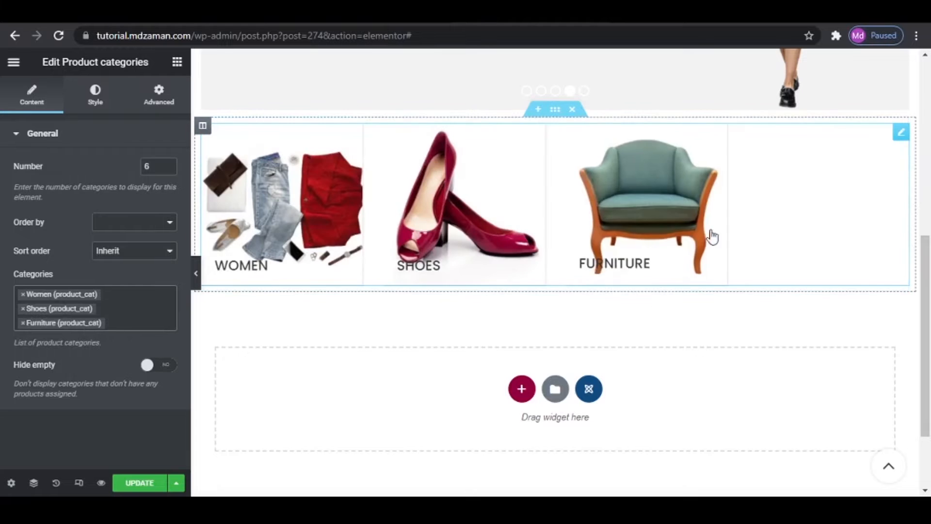
# - Add the Jeans and Electronics categories to the Product categories widget's selection
pyautogui.click(127, 318)
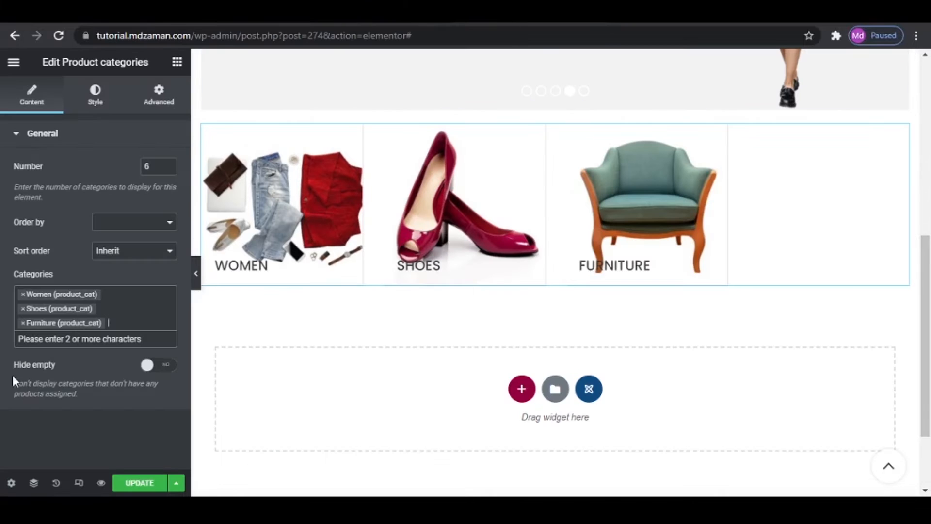
pyautogui.click(125, 315)
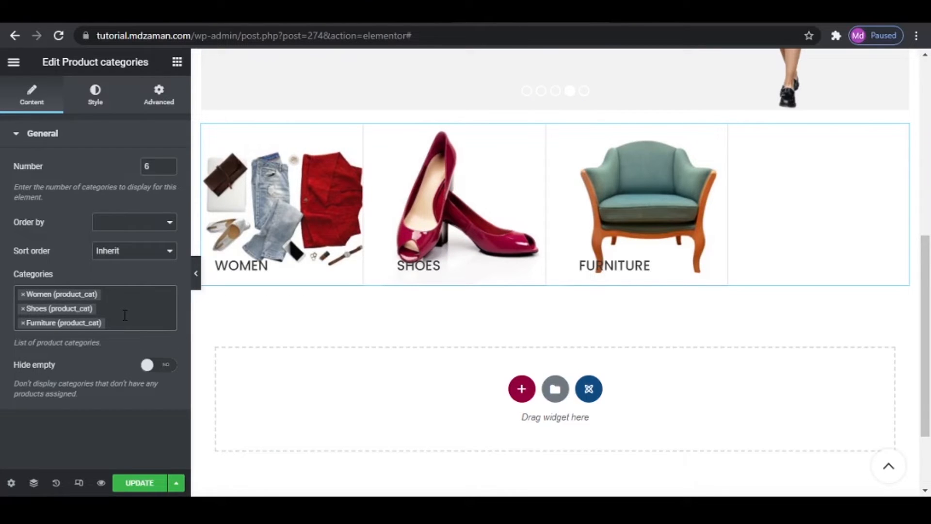
pyautogui.click(126, 315)
pyautogui.write('J')
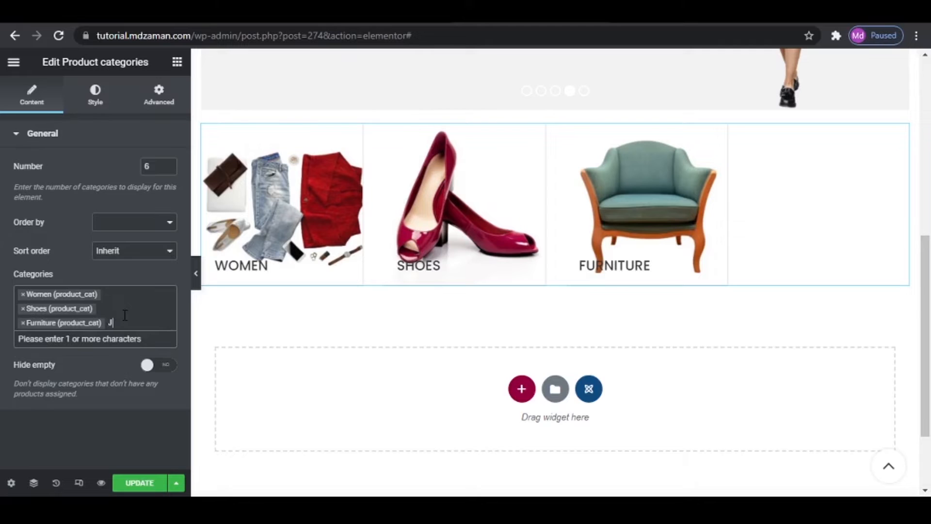
pyautogui.write('EAN')
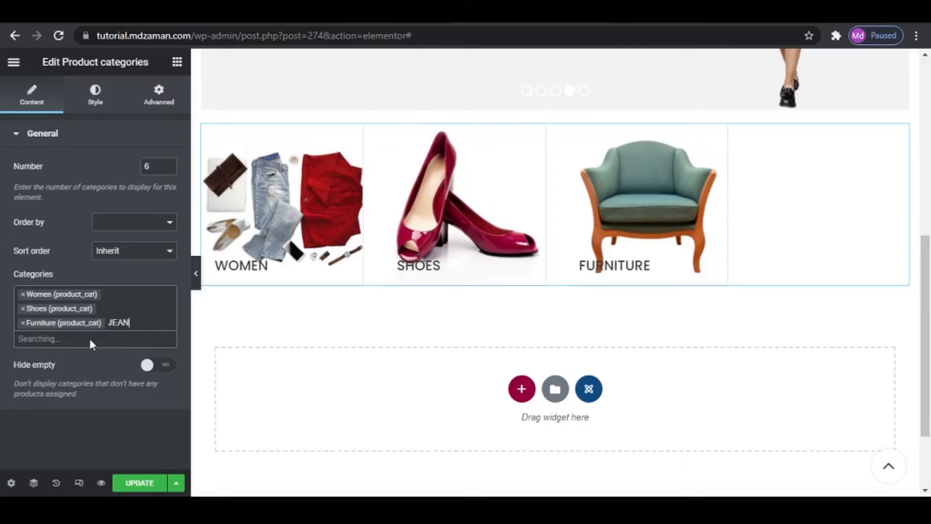
pyautogui.click(88, 339)
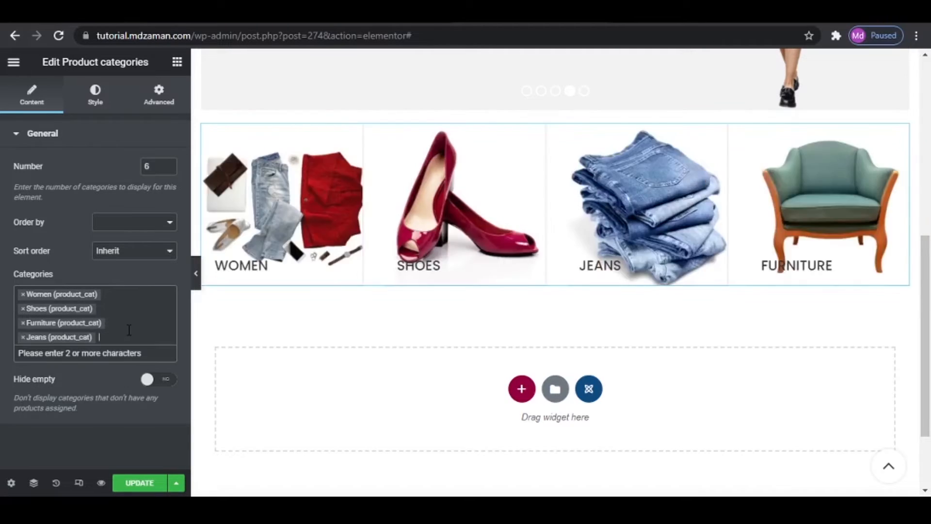
pyautogui.write('ELECT')
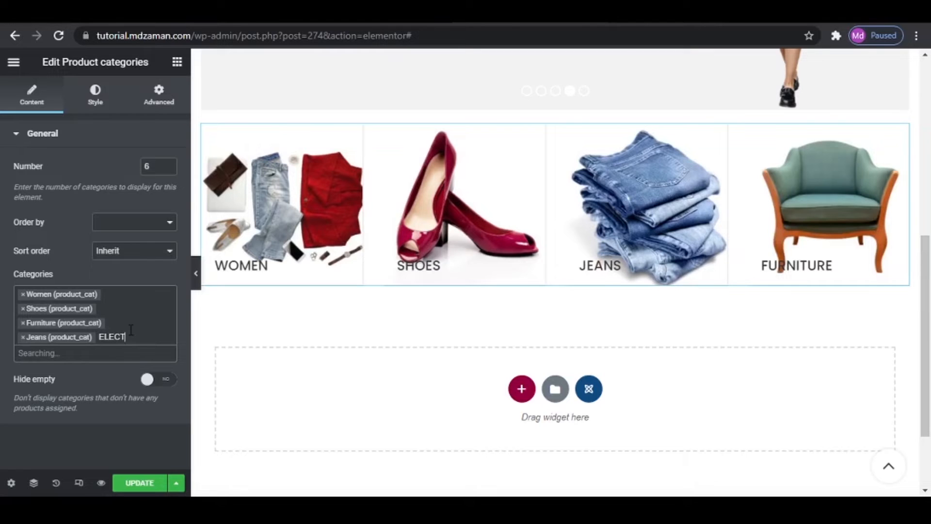
pyautogui.write('R')
pyautogui.click(97, 355)
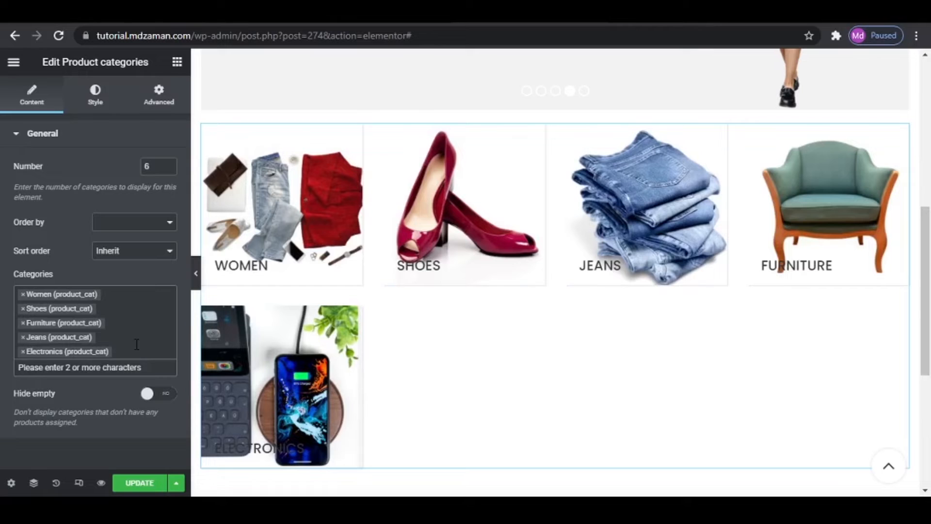
# - Add the Bag category to the Product categories widget's selection and set the categories design to Alternative
pyautogui.write('BAG')
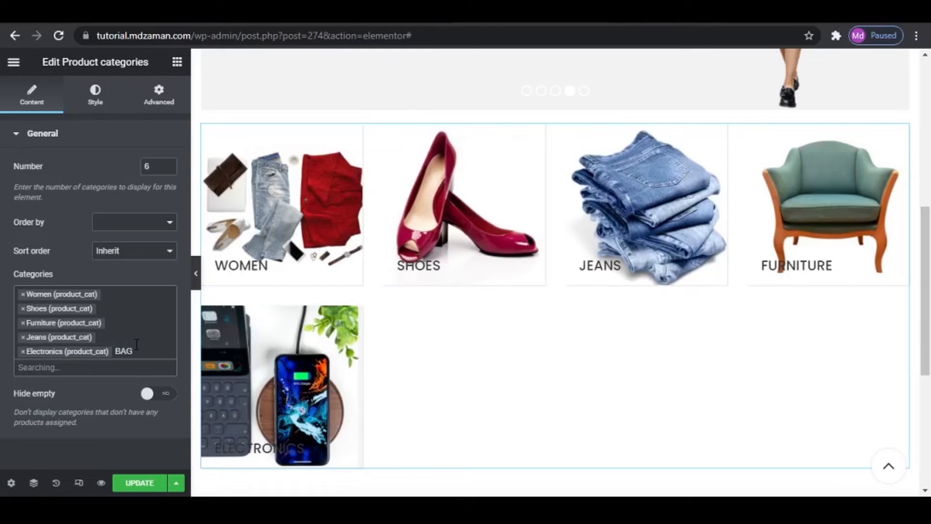
pyautogui.click(69, 365)
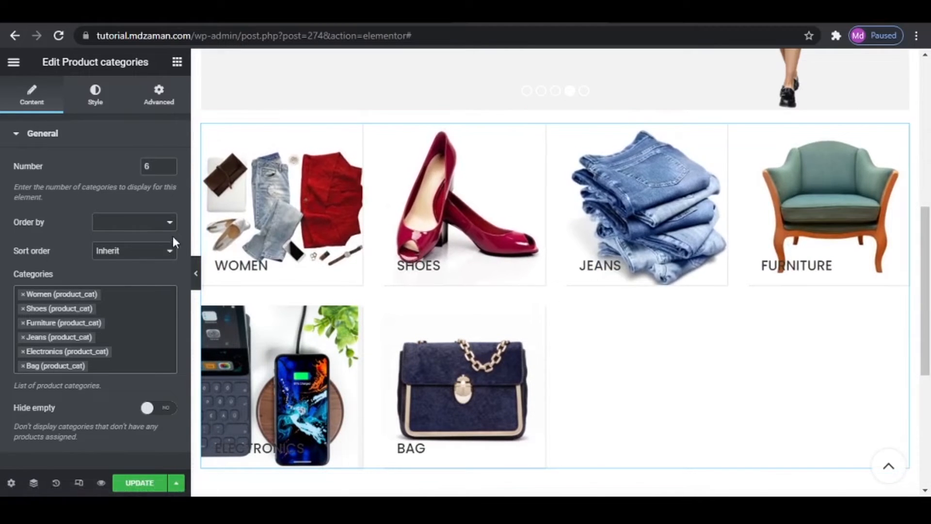
pyautogui.click(96, 97)
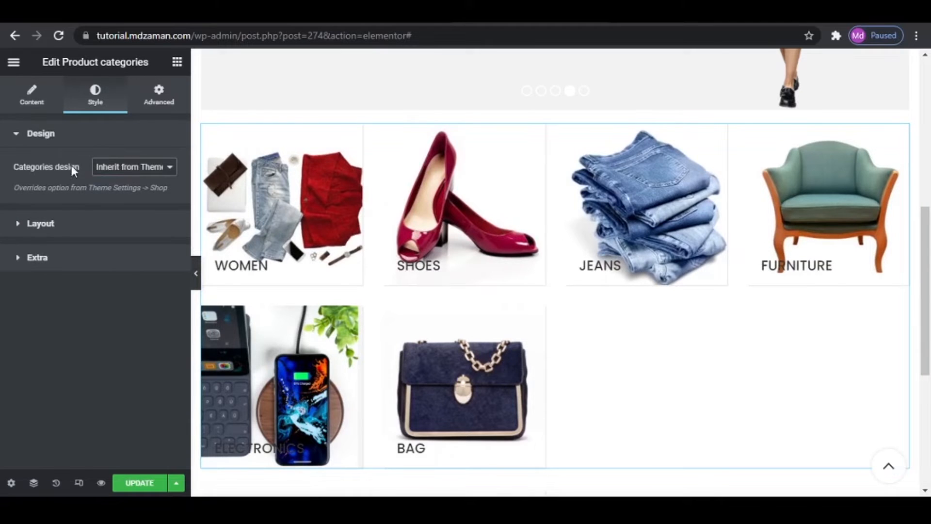
pyautogui.click(134, 170)
pyautogui.click(121, 199)
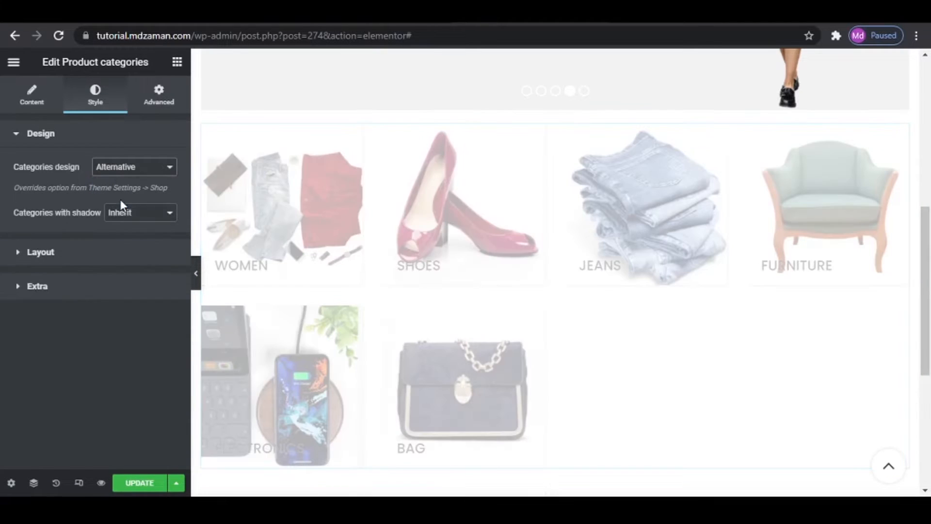
# - Change the Product categories widget's layout to Carousel
pyautogui.click(52, 252)
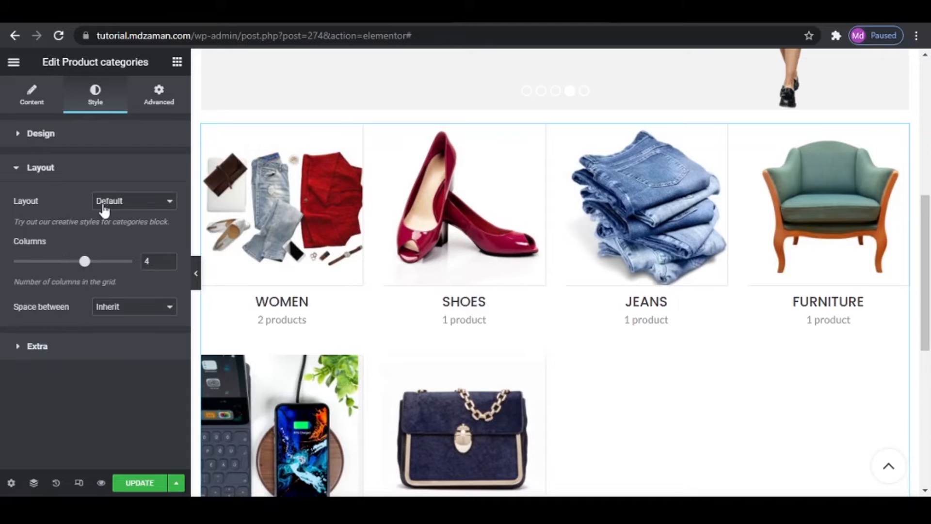
pyautogui.click(127, 208)
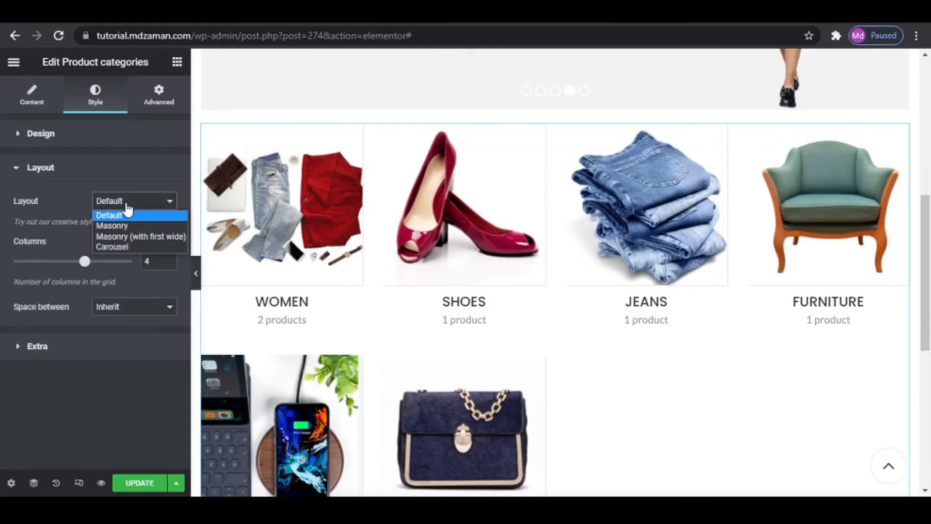
pyautogui.click(121, 245)
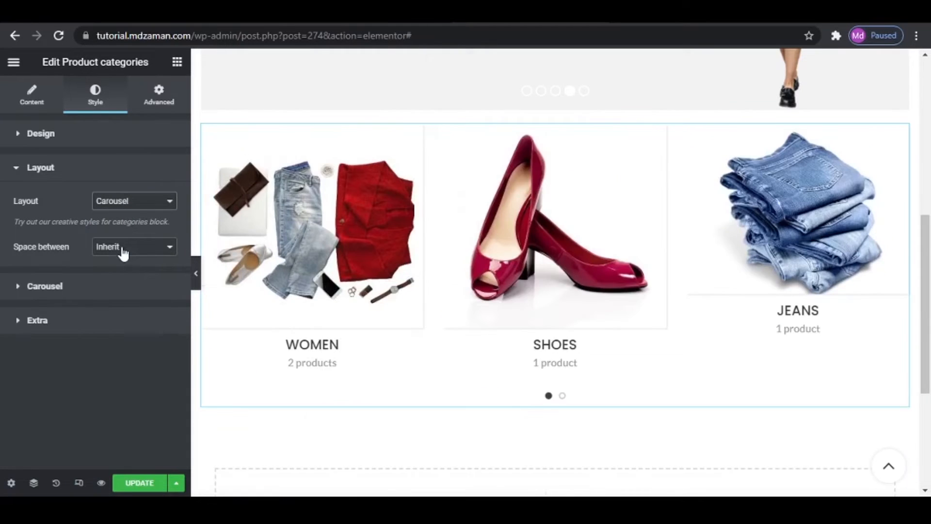
# - Set the categories carousel to 6 slides per view and turn on Hide pagination control
pyautogui.click(95, 286)
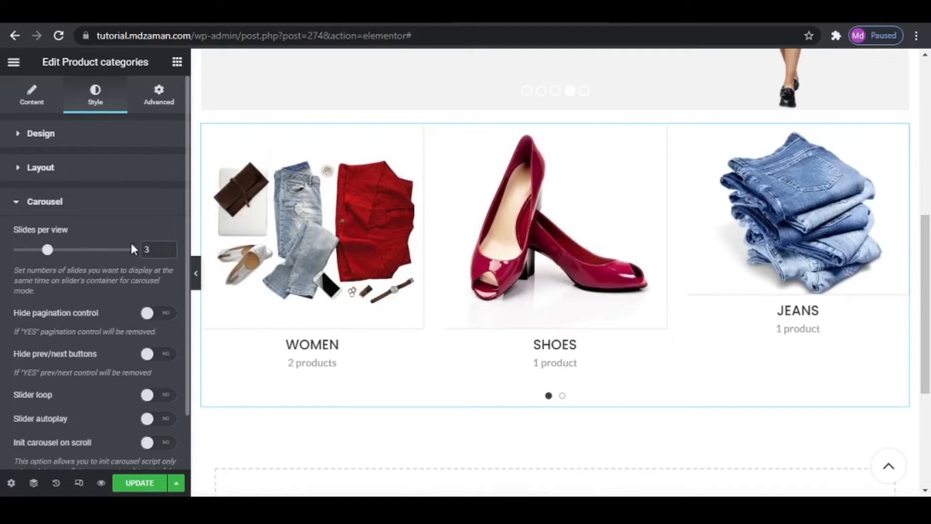
pyautogui.click(170, 248)
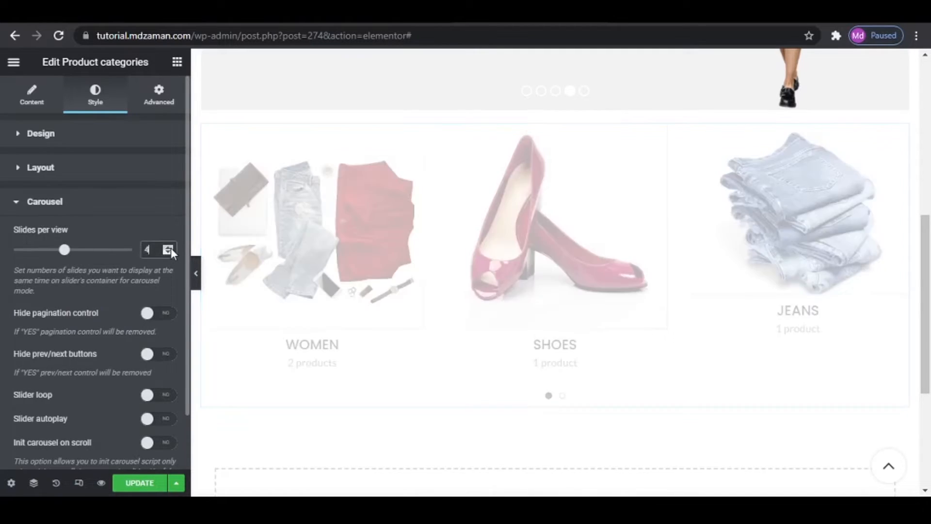
pyautogui.click(170, 248)
pyautogui.click(170, 248)
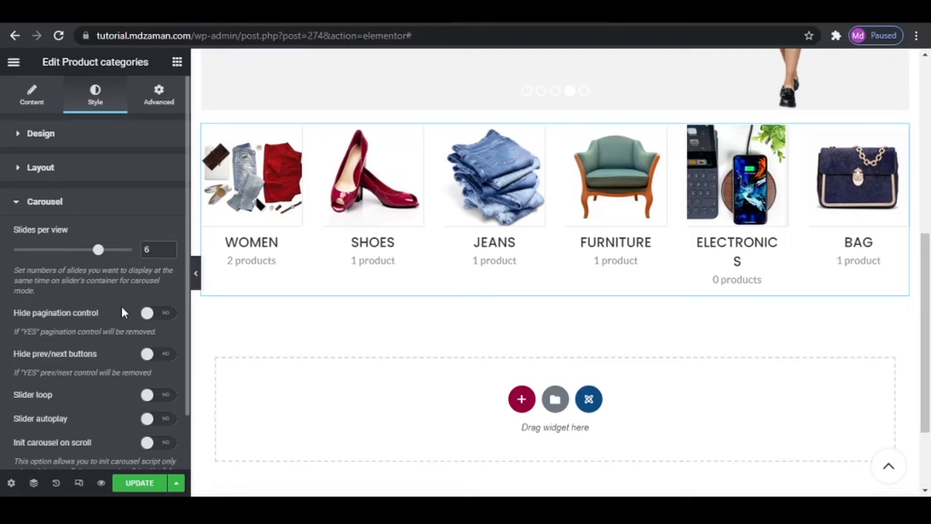
pyautogui.click(150, 317)
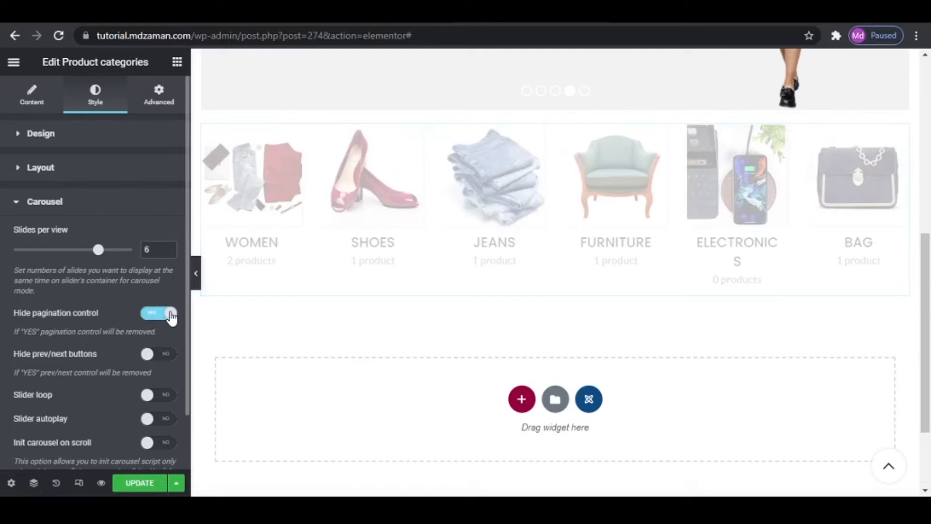
pyautogui.scroll(-2, 97, 339)
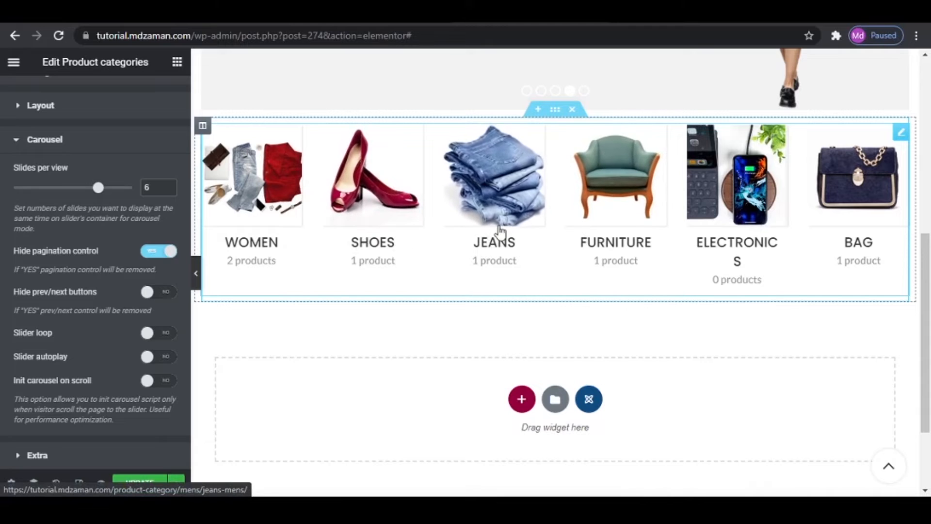
# - Check the categories heading on the reference site, and add a Section title widget above the product categories
pyautogui.click(417, 12)
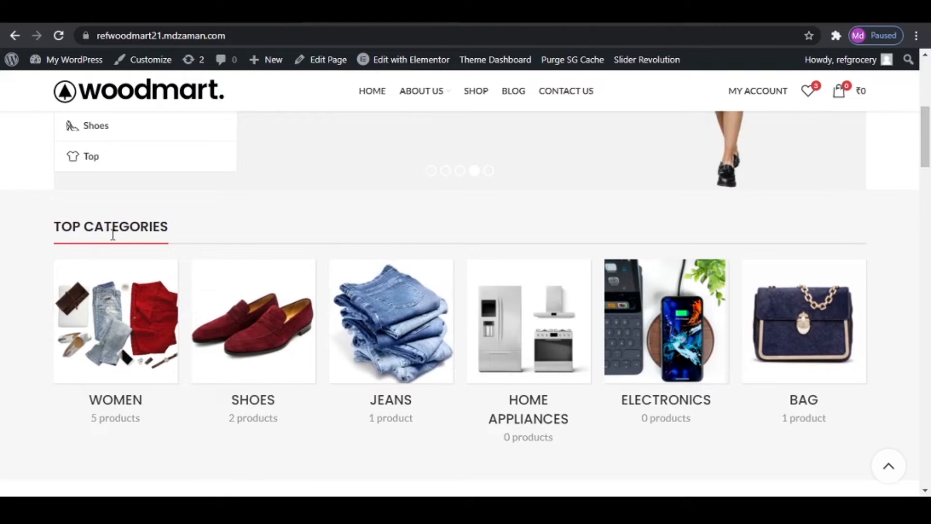
pyautogui.click(318, 12)
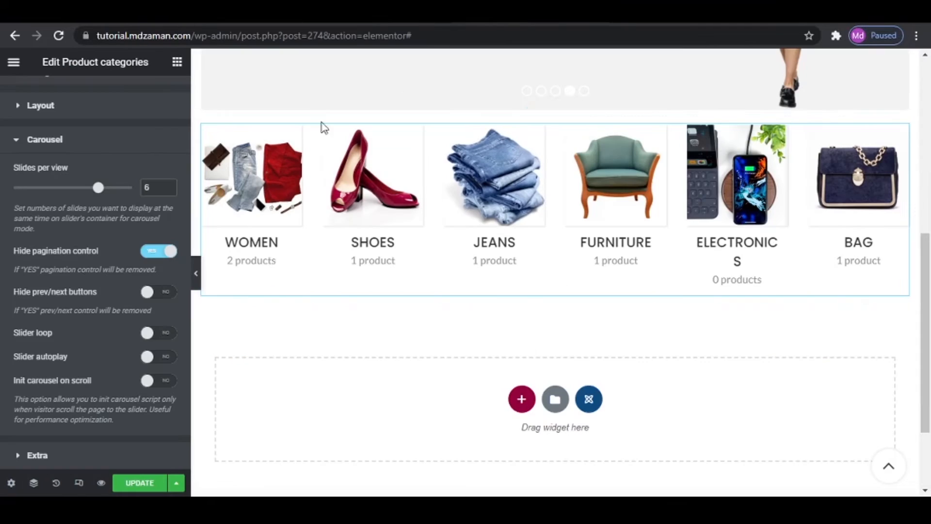
pyautogui.click(176, 64)
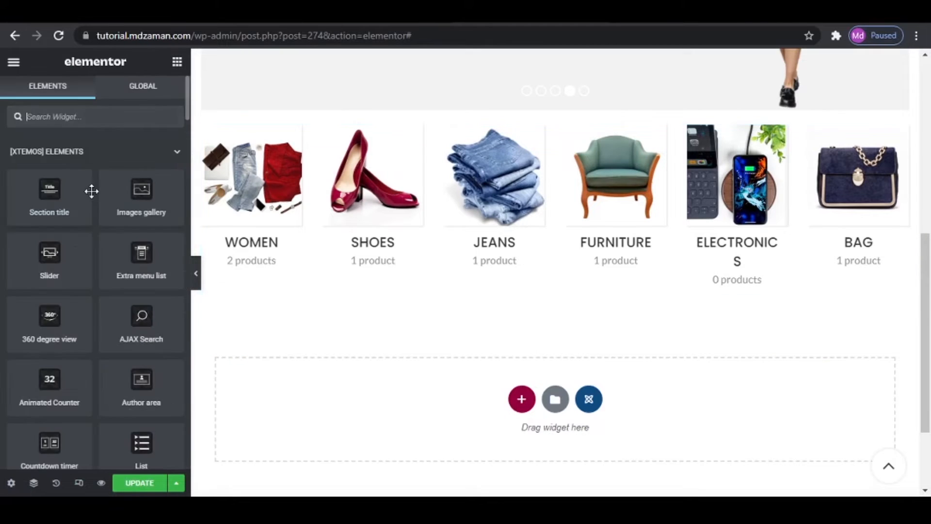
pyautogui.click(70, 122)
pyautogui.write('tit')
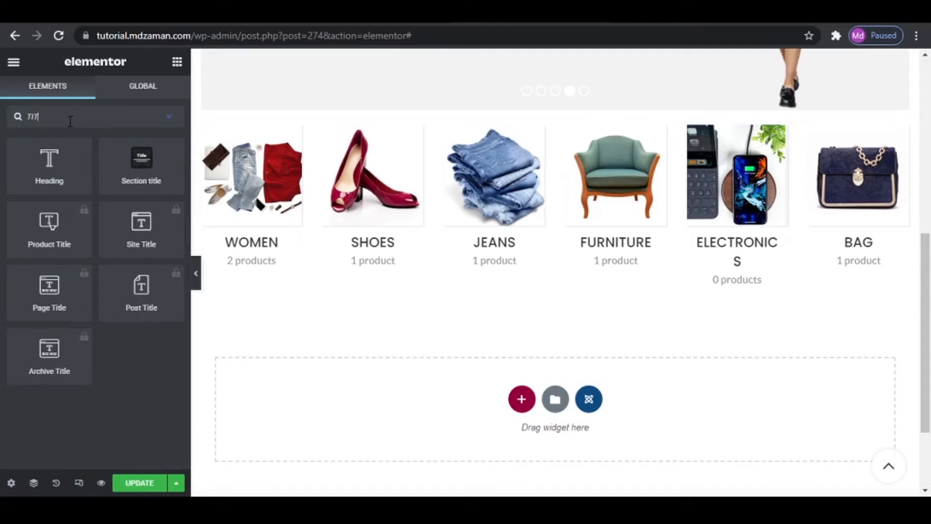
pyautogui.moveTo(119, 170); pyautogui.dragTo(404, 130)
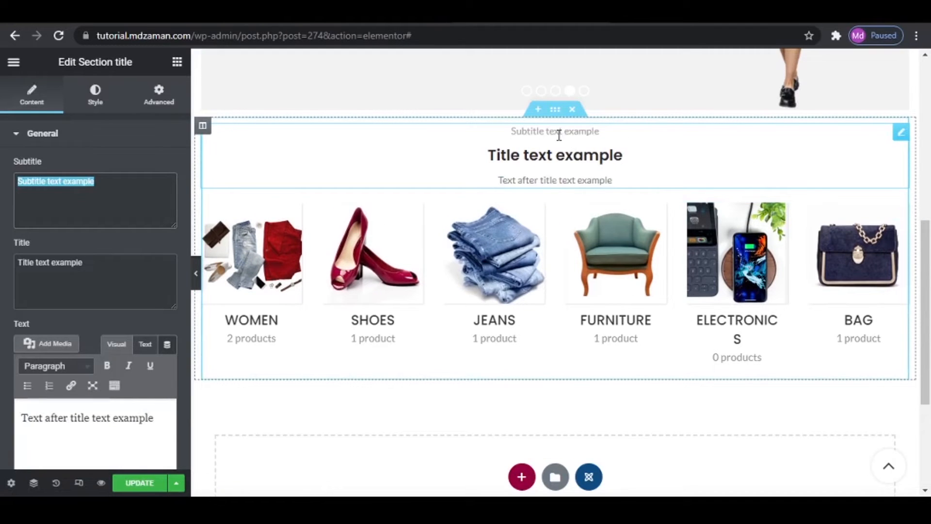
# - Replace the section title's placeholder title with TOP CATEGORIES copied from the reference site, and clear its subtitle and text
pyautogui.press('BackSpace')
pyautogui.moveTo(118, 262); pyautogui.dragTo(4, 262)
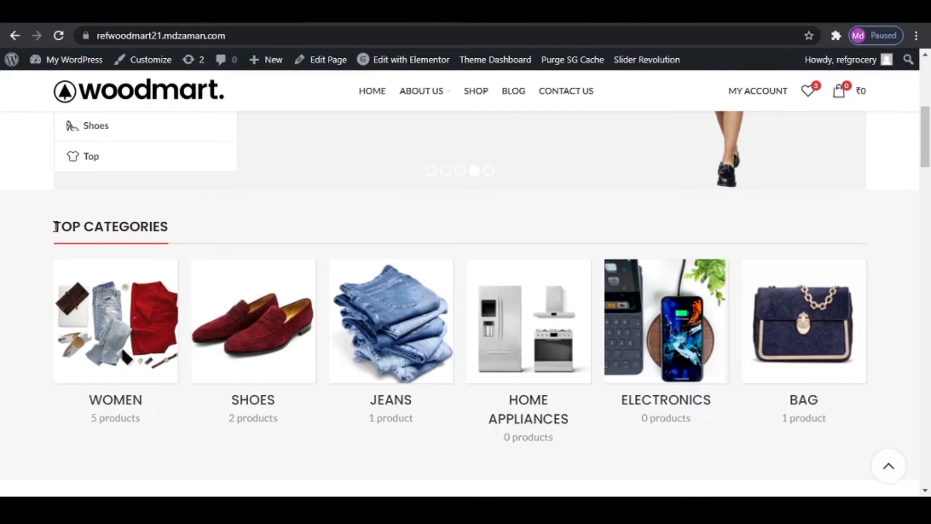
pyautogui.moveTo(56, 227); pyautogui.dragTo(169, 228)
pyautogui.rightClick(194, 241)
pyautogui.click(194, 241)
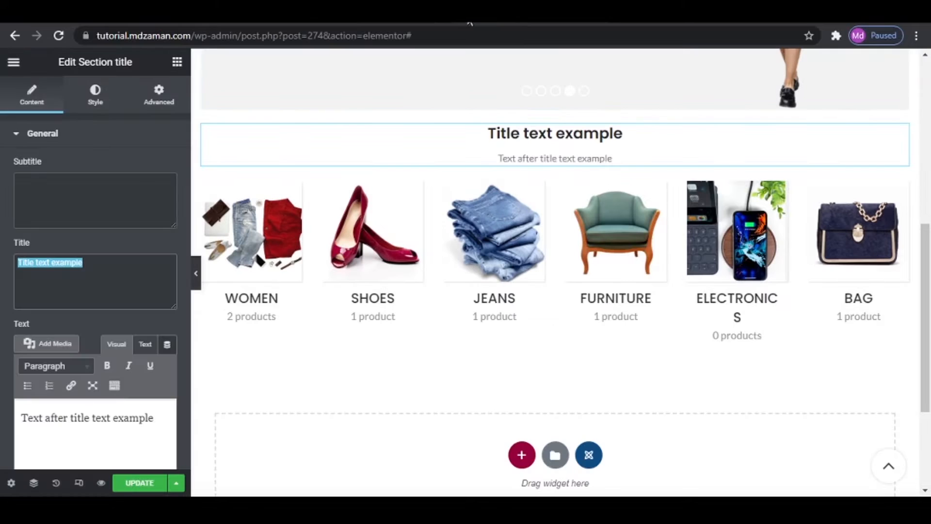
pyautogui.hotkey('ctrl', 'v')
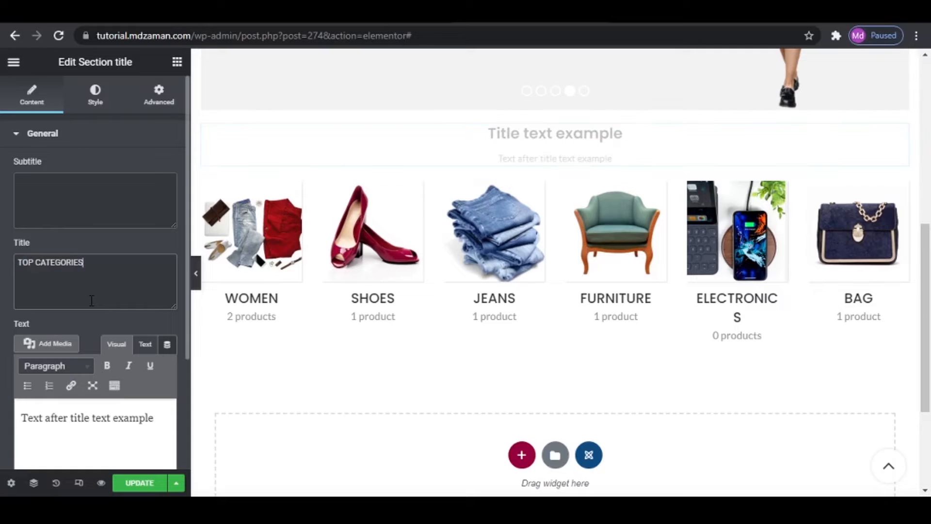
pyautogui.tripleClick(165, 425)
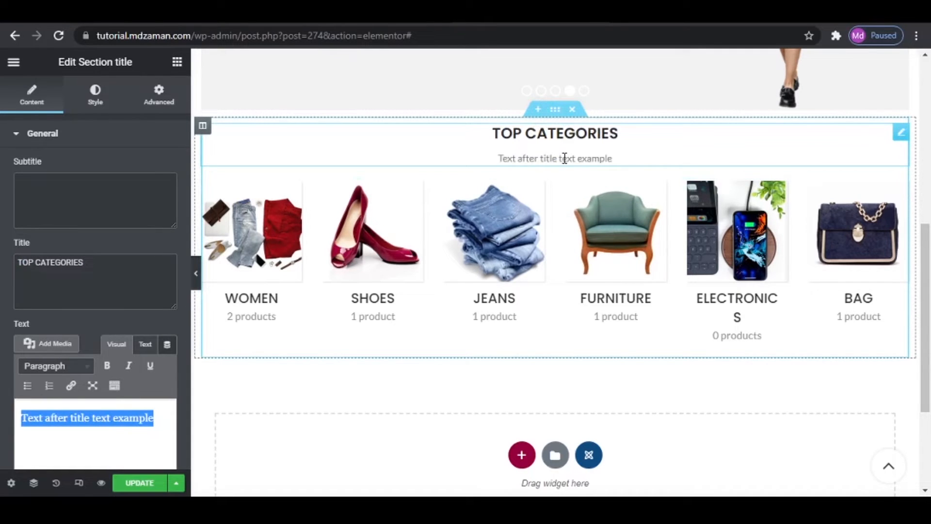
pyautogui.press('BackSpace')
# - Style the TOP CATEGORIES title as Underlined with left alignment and the Primary predefined color
pyautogui.click(95, 97)
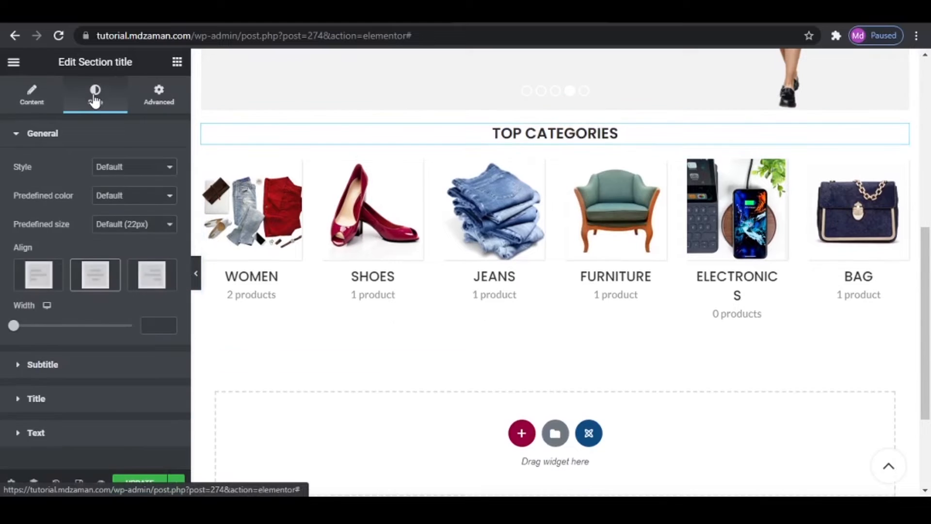
pyautogui.click(114, 167)
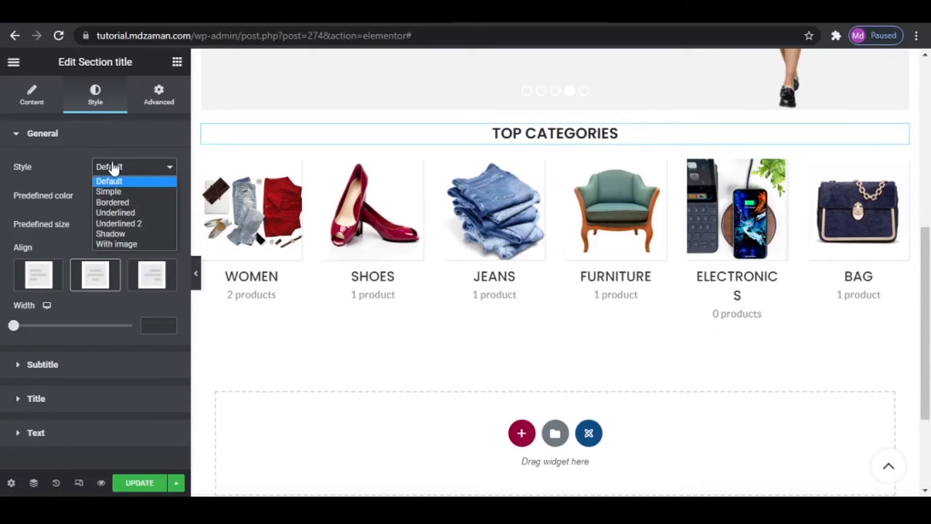
pyautogui.click(109, 213)
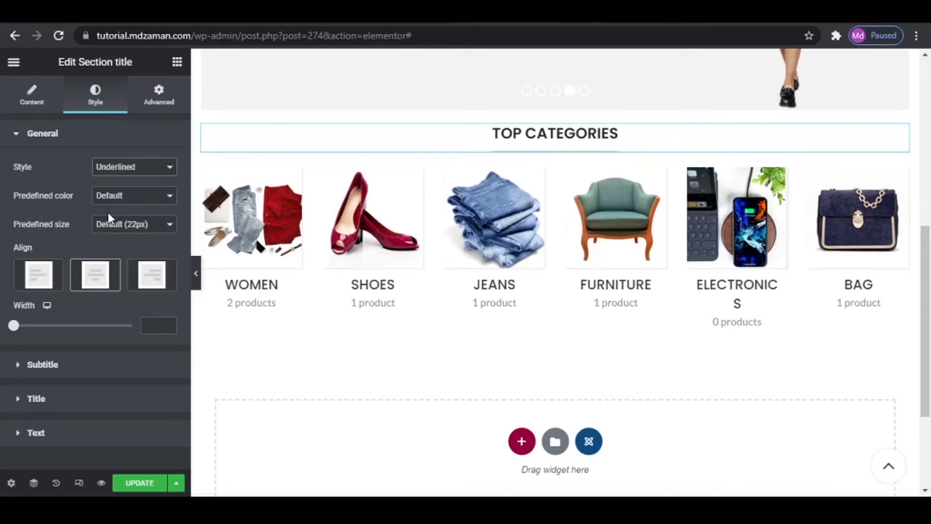
pyautogui.click(42, 273)
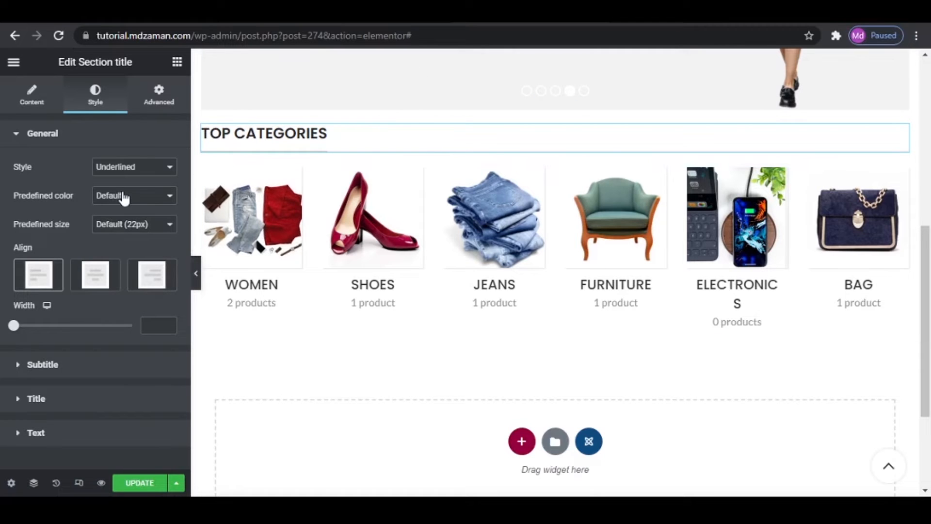
pyautogui.click(115, 195)
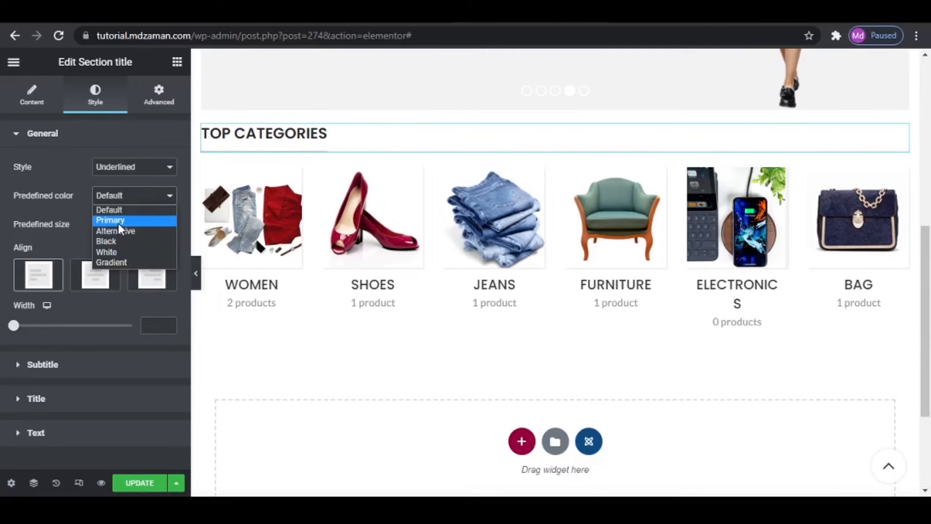
pyautogui.click(118, 223)
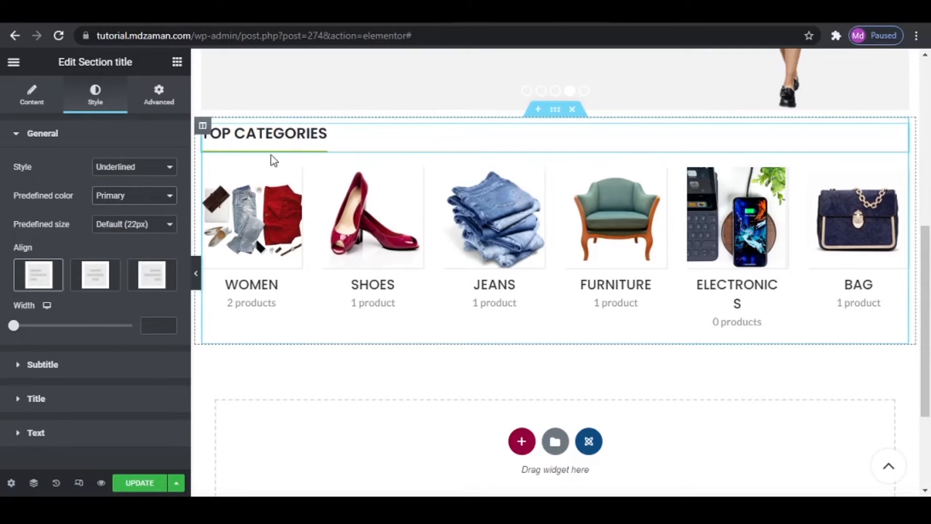
# - Unlink the categories section's margins and set them to 40 px at the bottom and 0 on the other sides
pyautogui.click(160, 100)
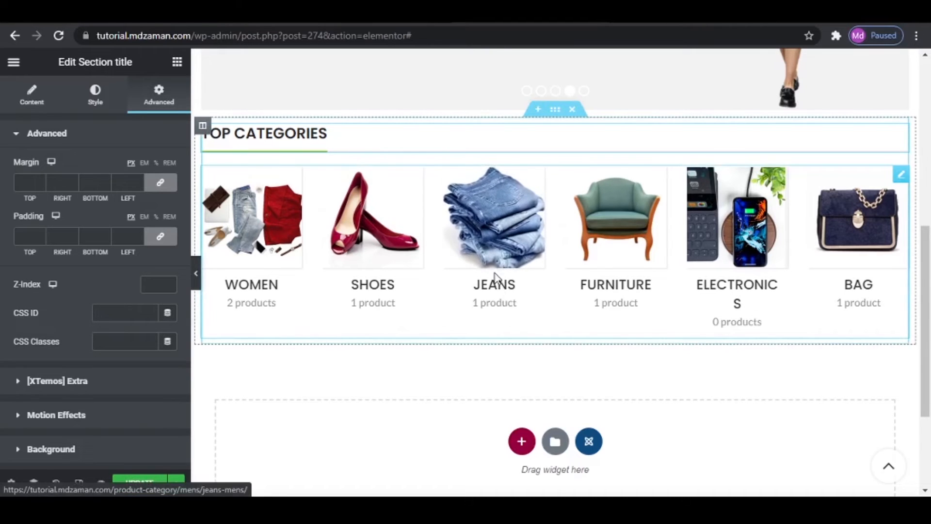
pyautogui.click(499, 243)
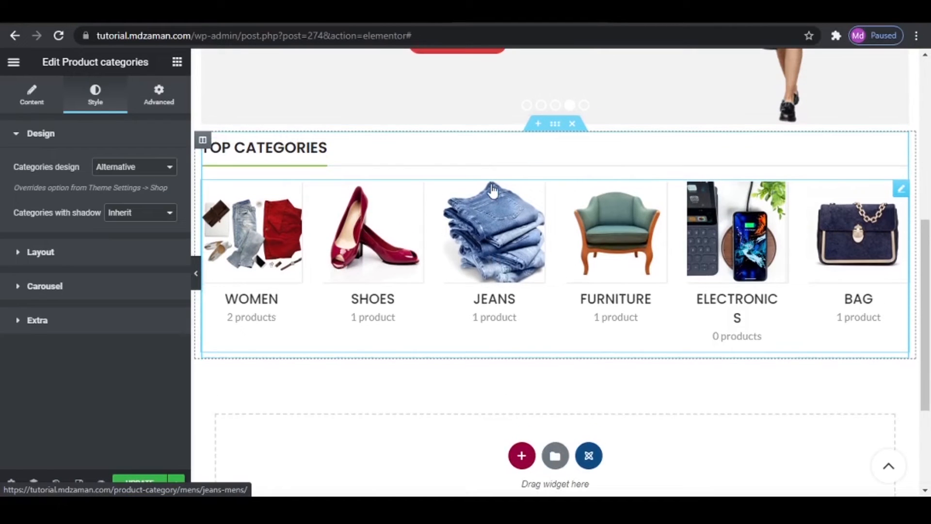
pyautogui.click(556, 126)
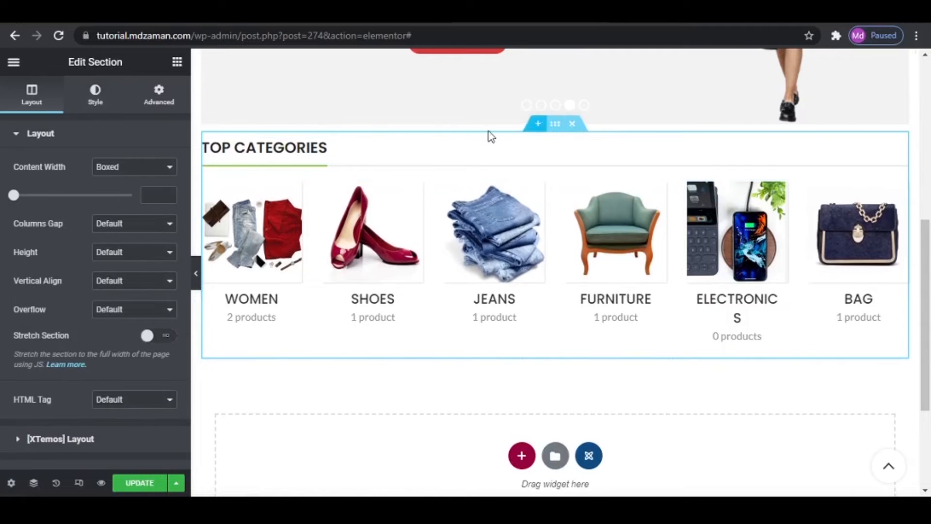
pyautogui.click(160, 96)
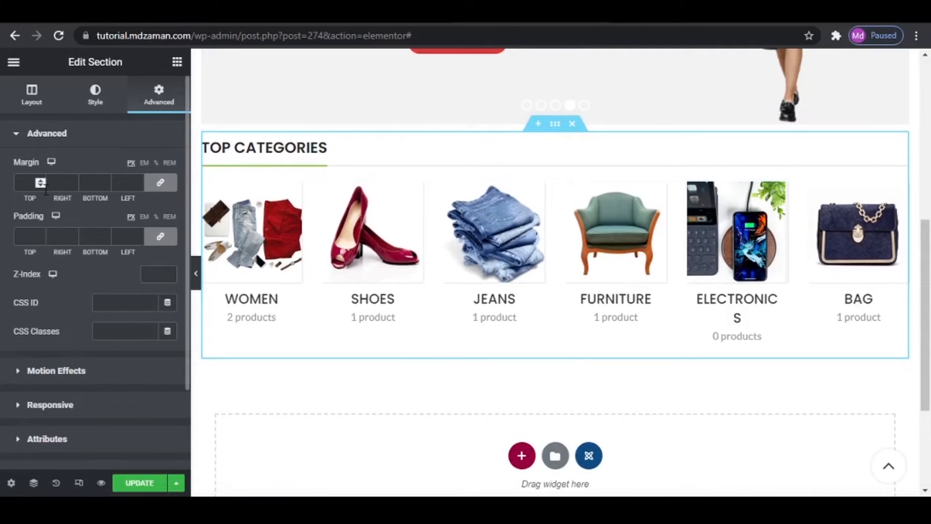
pyautogui.click(160, 183)
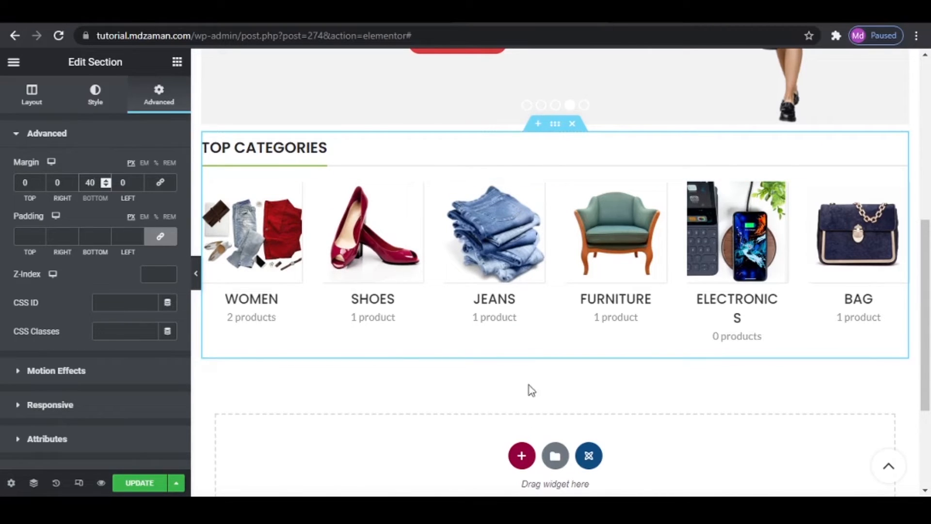
# - Unlink the categories section's padding, set it to 30 px top and bottom and 15 px right and left, and update the page
pyautogui.click(160, 236)
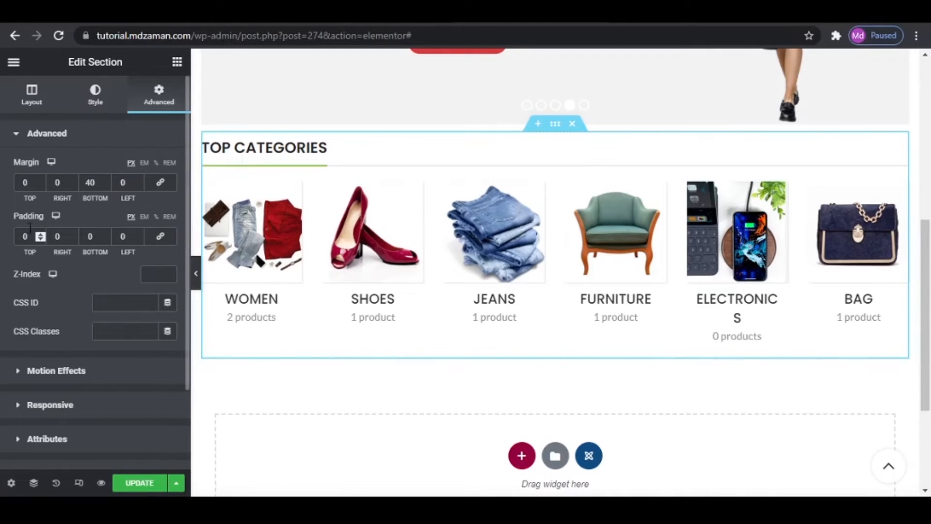
pyautogui.moveTo(33, 238); pyautogui.dragTo(4, 241)
pyautogui.write('30')
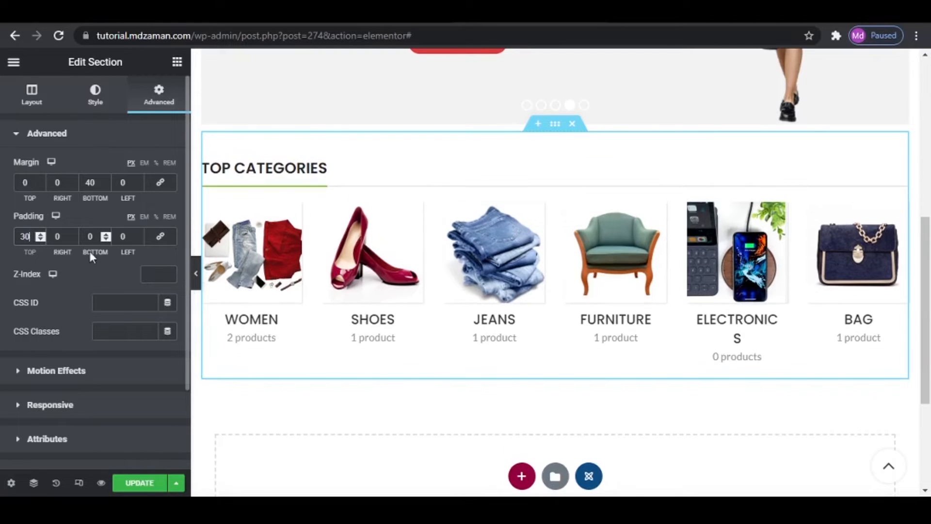
pyautogui.moveTo(68, 236); pyautogui.dragTo(12, 235)
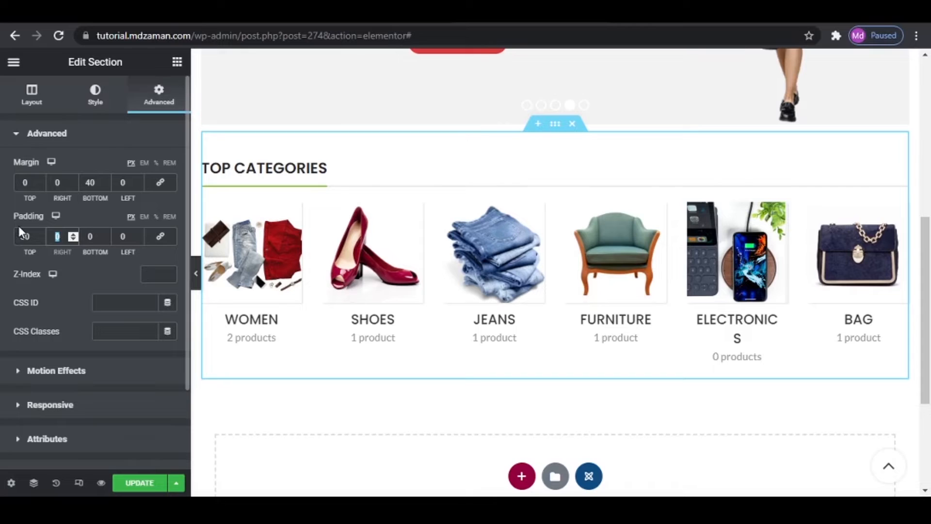
pyautogui.write('15')
pyautogui.moveTo(96, 237); pyautogui.dragTo(83, 226)
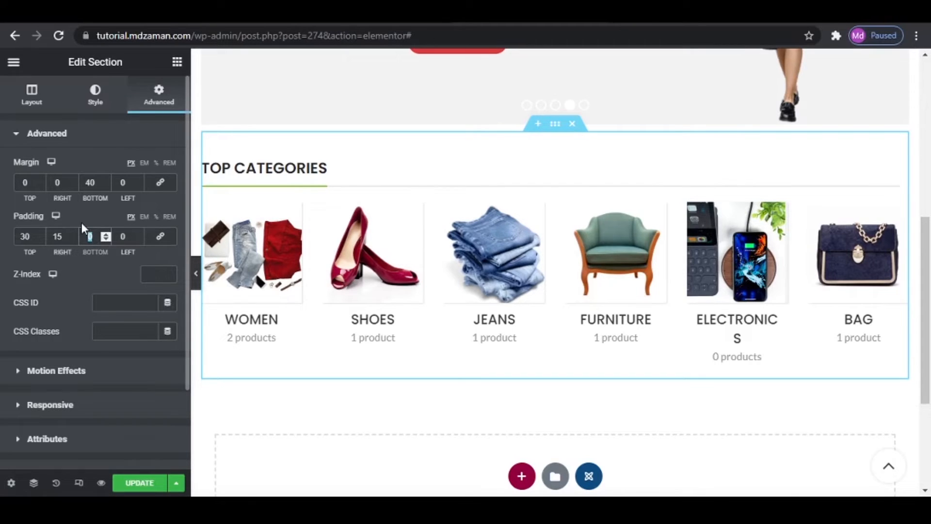
pyautogui.write('30')
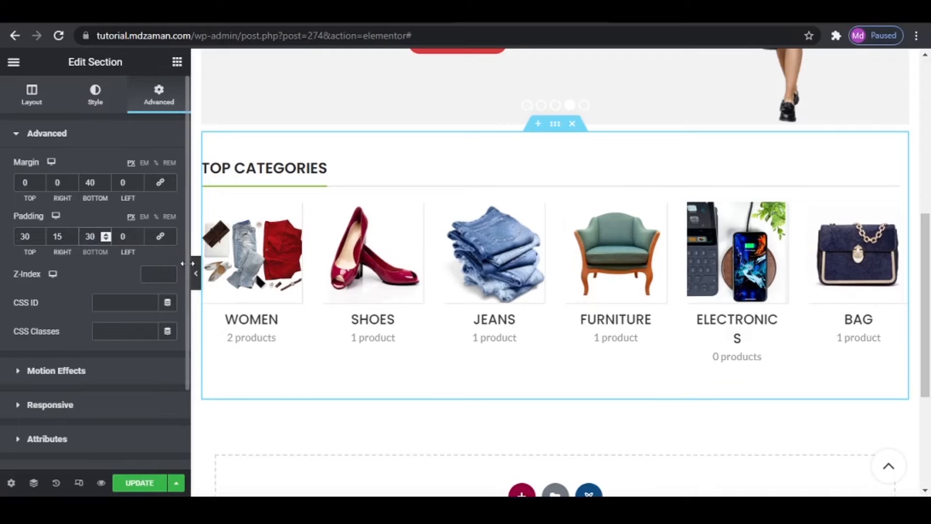
pyautogui.press('Tab')
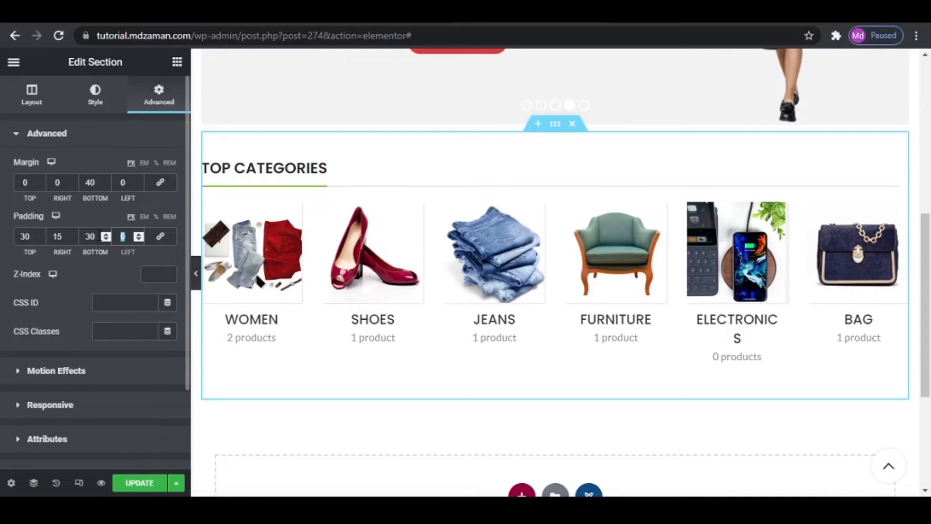
pyautogui.write('15')
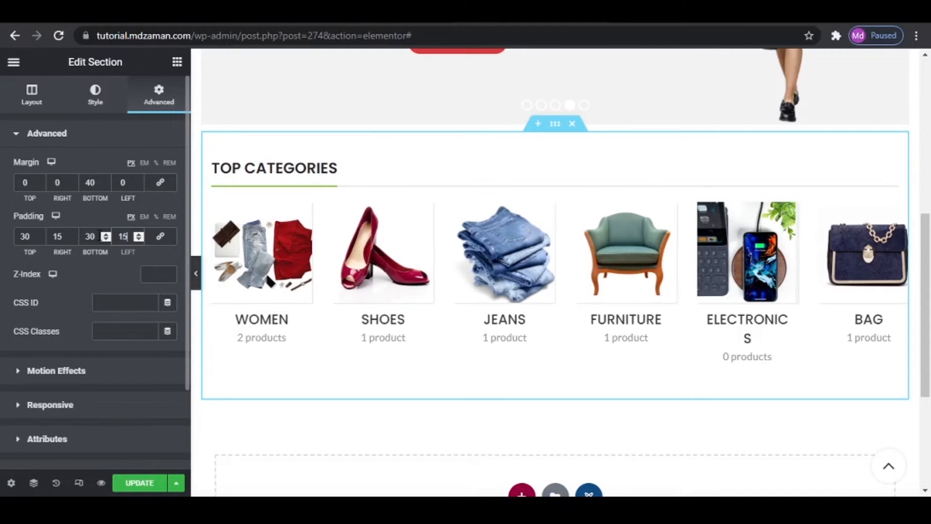
pyautogui.click(138, 483)
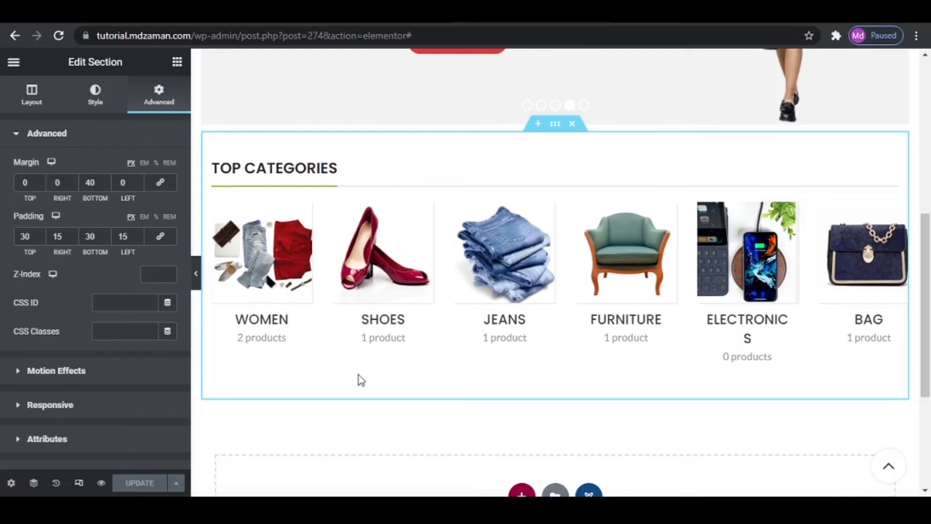
# - Check the slider and TOP CATEGORIES carousel in the mobile preview, and review the carousel's layout and slides settings
pyautogui.scroll(3, 432, 299)
pyautogui.scroll(-3, 547, 325)
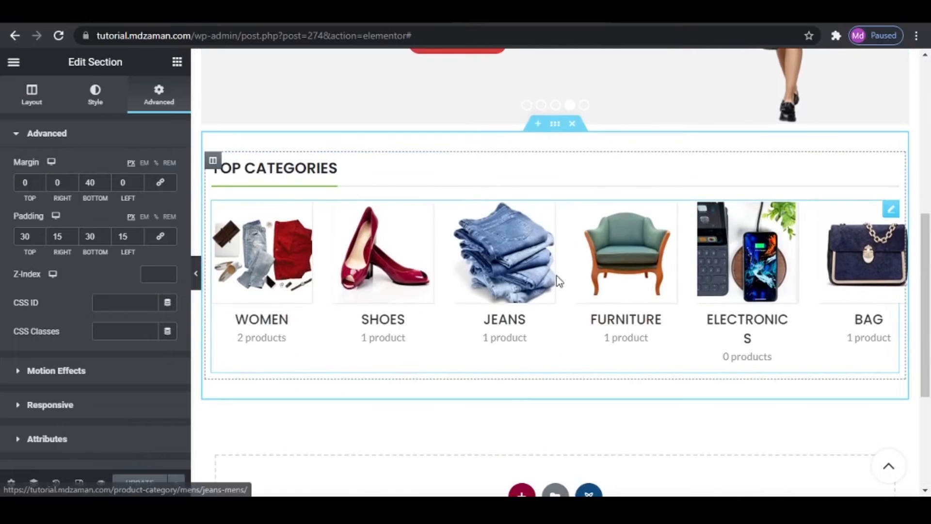
pyautogui.click(79, 487)
pyautogui.scroll(4, 533, 388)
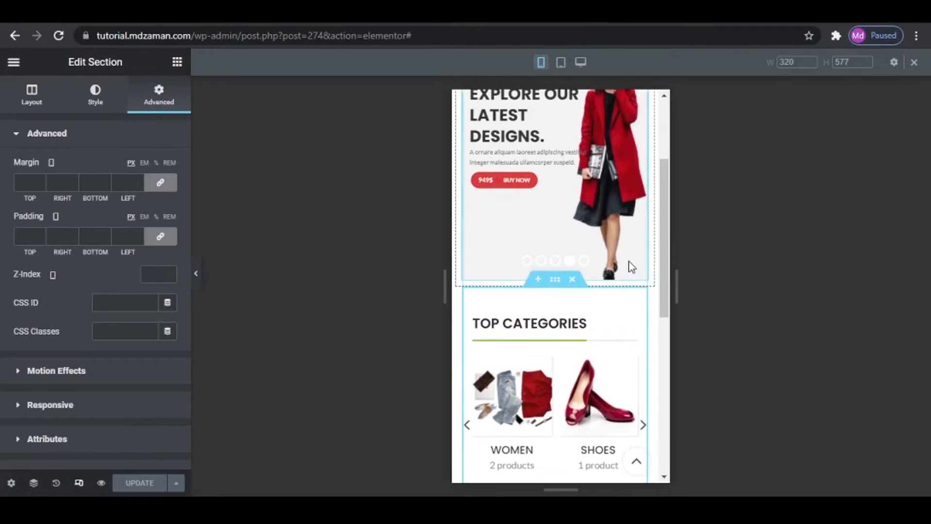
pyautogui.scroll(3, 631, 266)
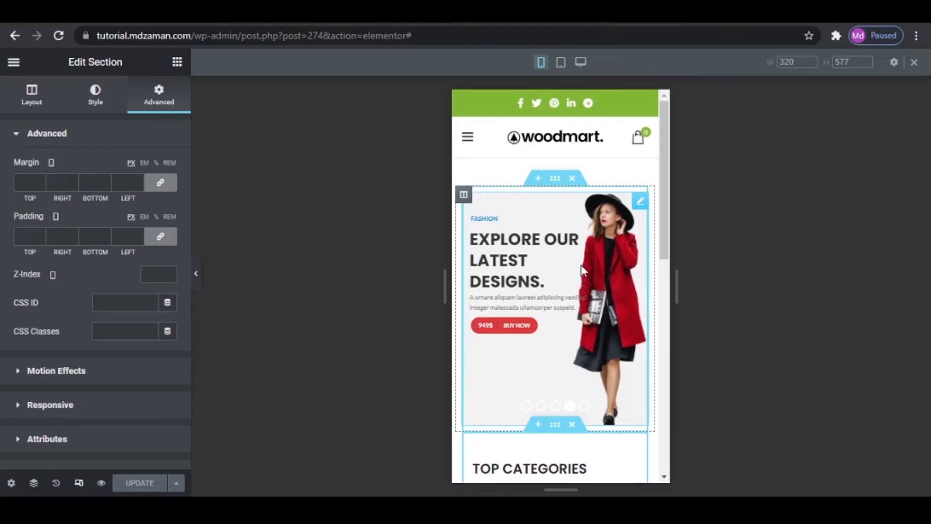
pyautogui.scroll(-1, 573, 293)
pyautogui.scroll(-5, 574, 297)
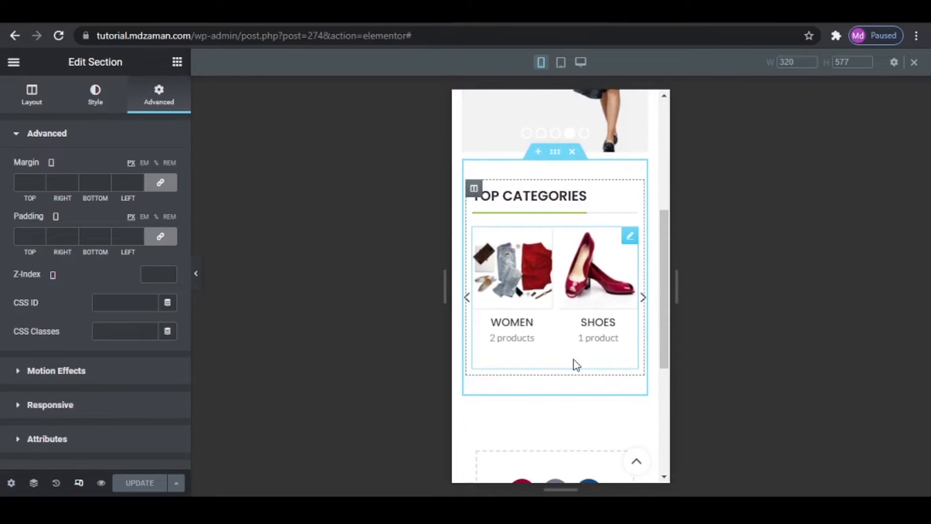
pyautogui.click(630, 237)
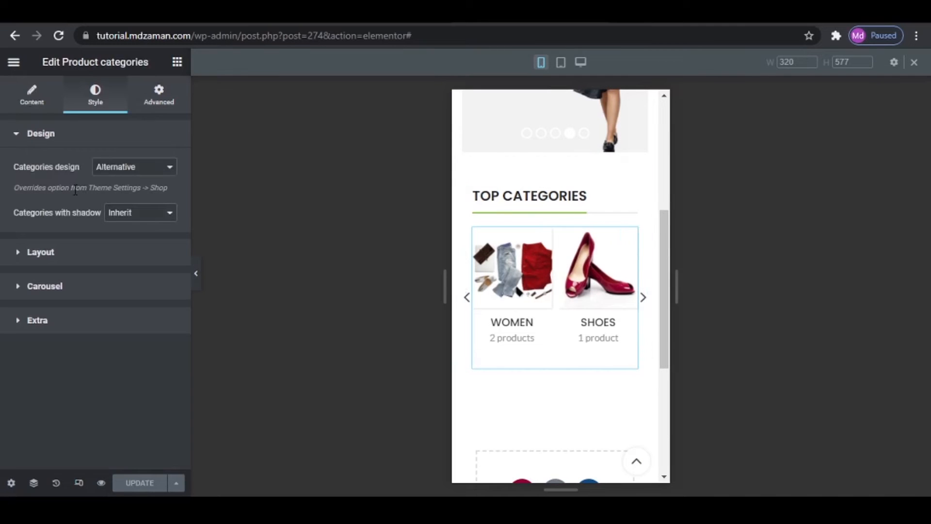
pyautogui.click(76, 257)
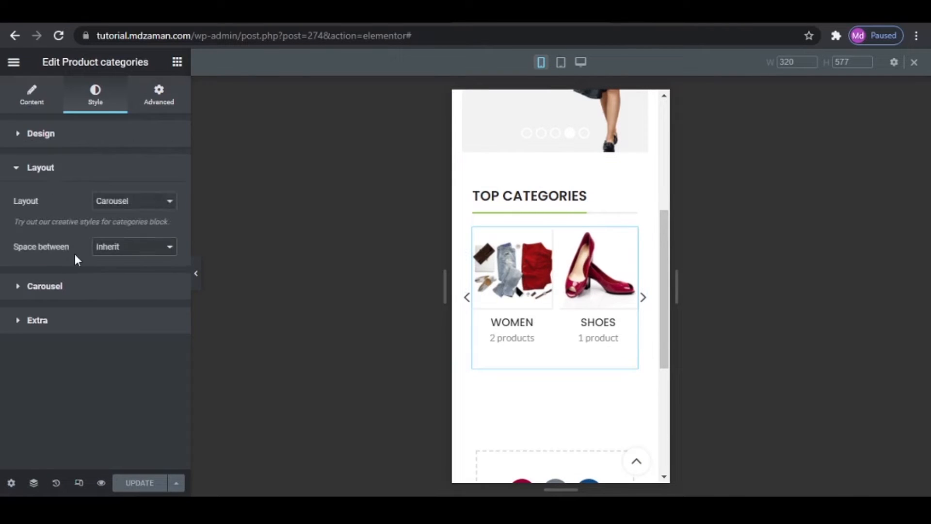
pyautogui.click(83, 286)
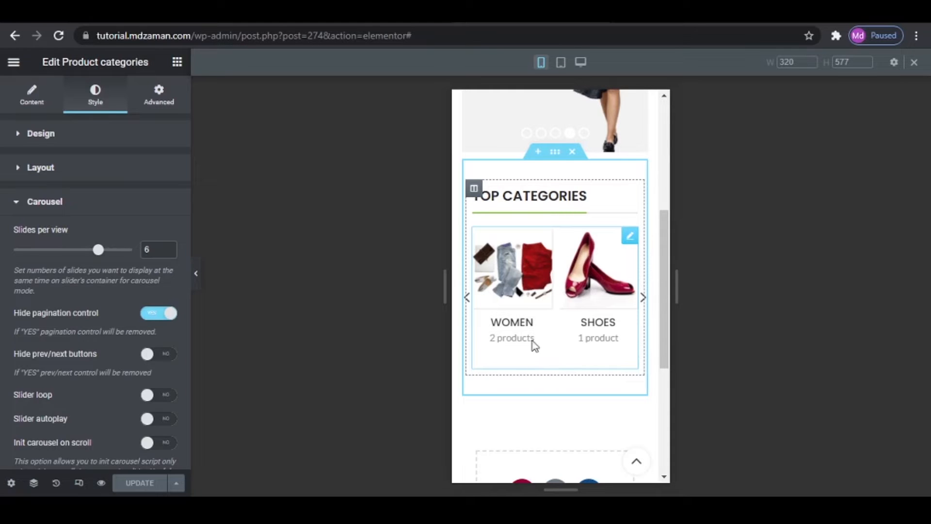
pyautogui.click(78, 483)
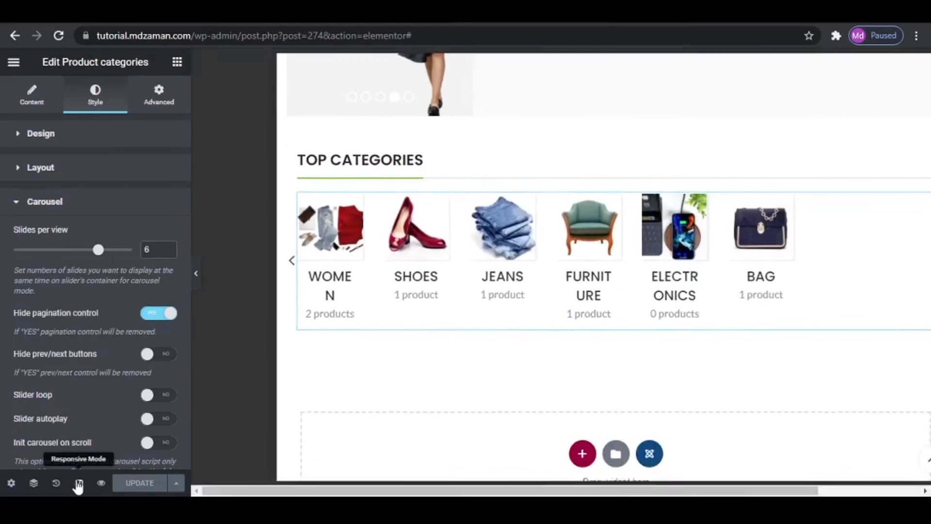
# - Compare with the products area below the categories on the reference site, and add an equal two-column section under the categories
pyautogui.scroll(-4, 630, 346)
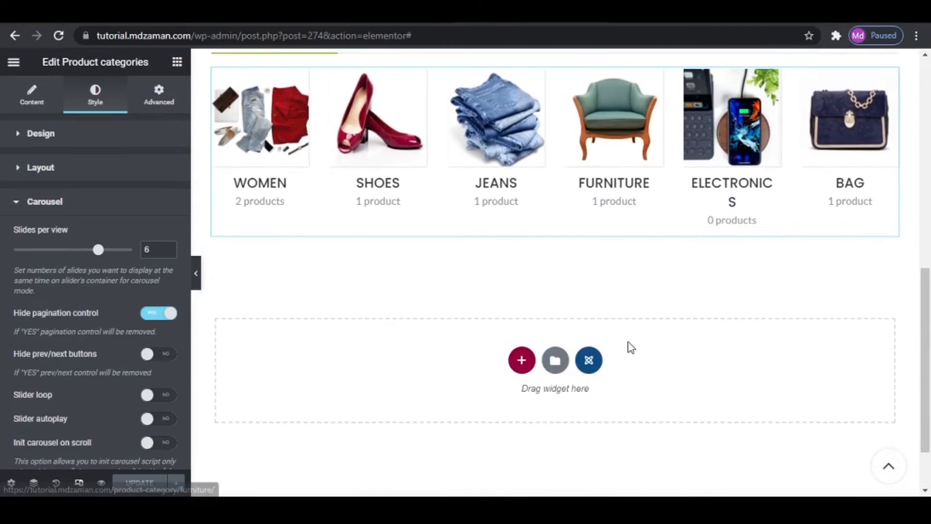
pyautogui.click(519, 357)
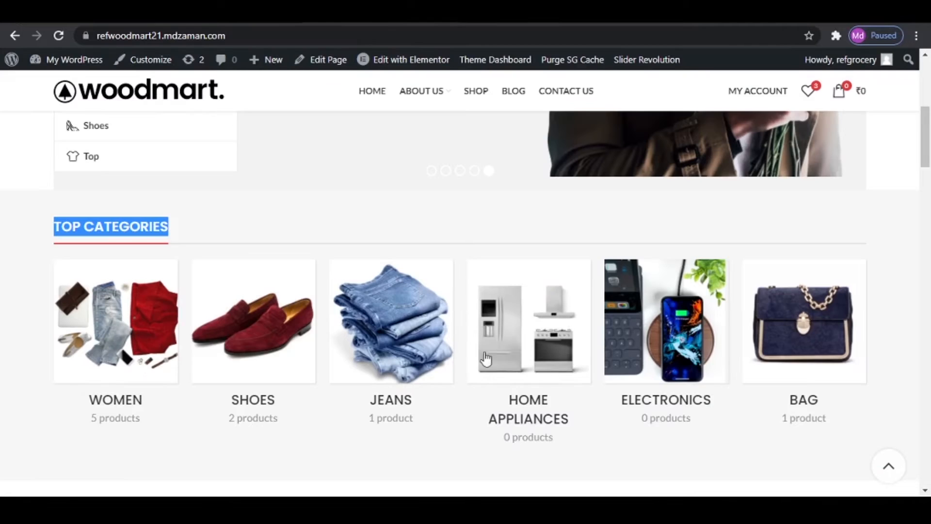
pyautogui.scroll(-5, 451, 291)
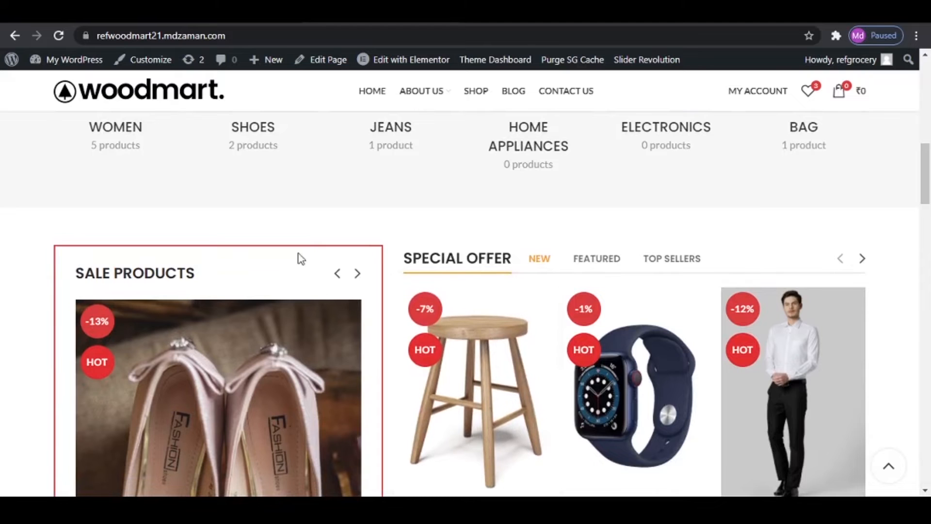
pyautogui.scroll(-2, 346, 272)
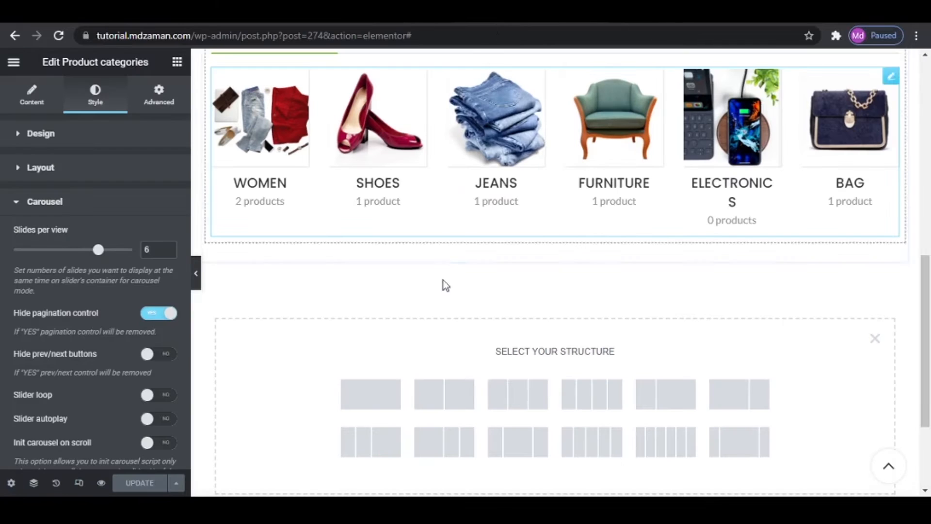
pyautogui.click(458, 398)
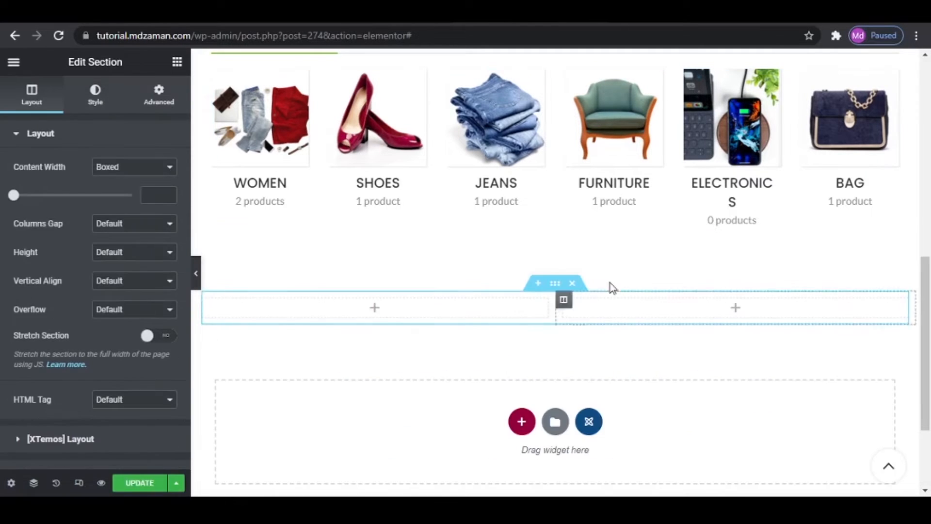
# - Find the Products (grid or carousel) widget and add it to the left column of the new section
pyautogui.click(177, 62)
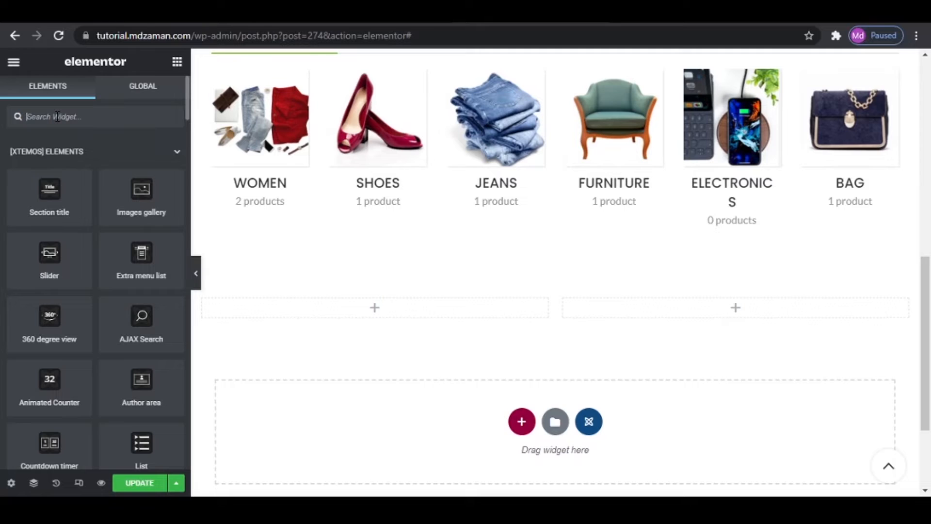
pyautogui.write('PRODUC')
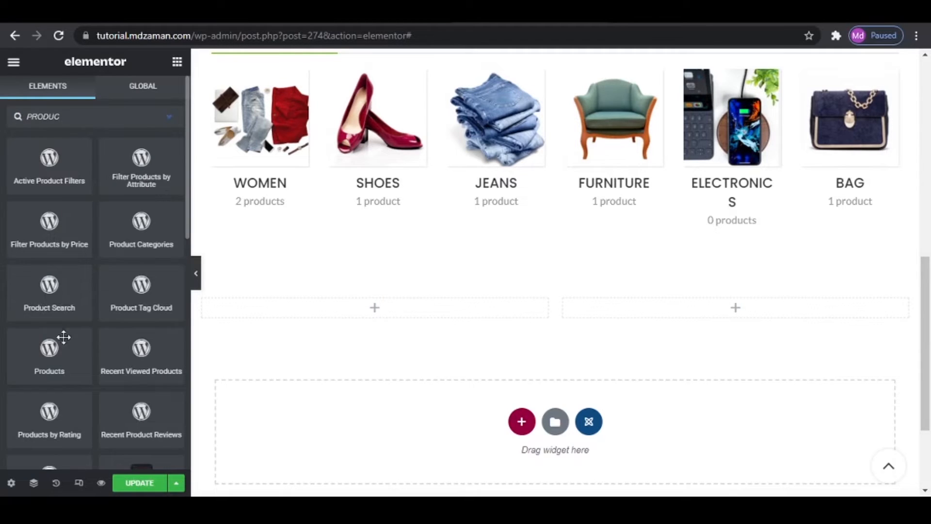
pyautogui.scroll(-3, 63, 336)
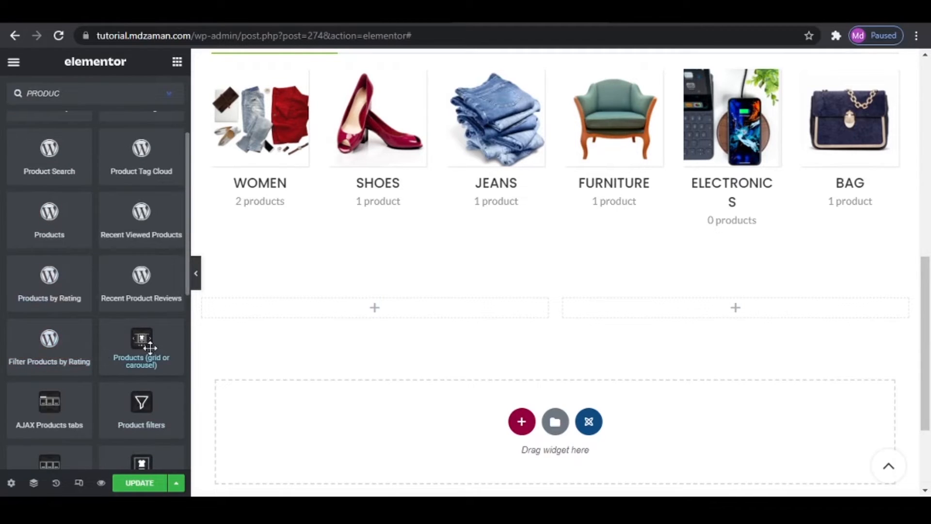
pyautogui.moveTo(146, 345); pyautogui.dragTo(375, 314)
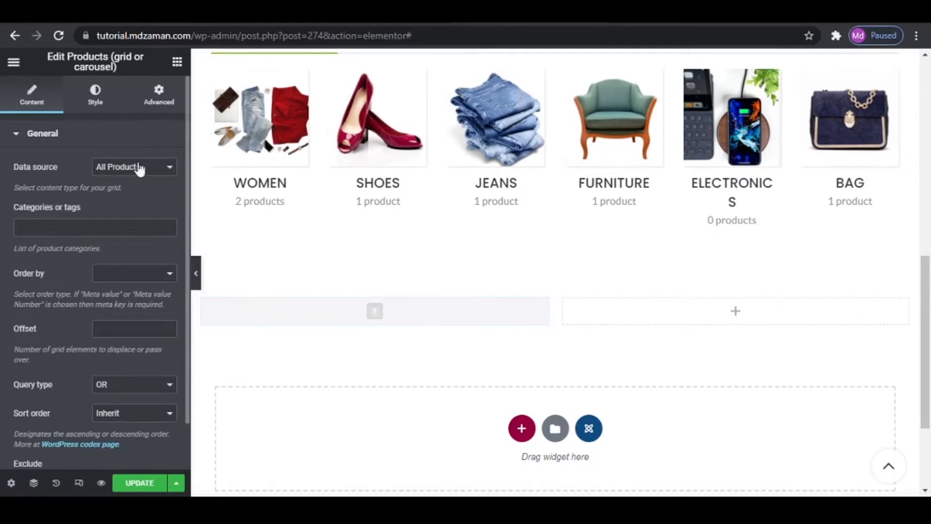
# - Change the products widget's layout from a grid to Carousel
pyautogui.click(98, 98)
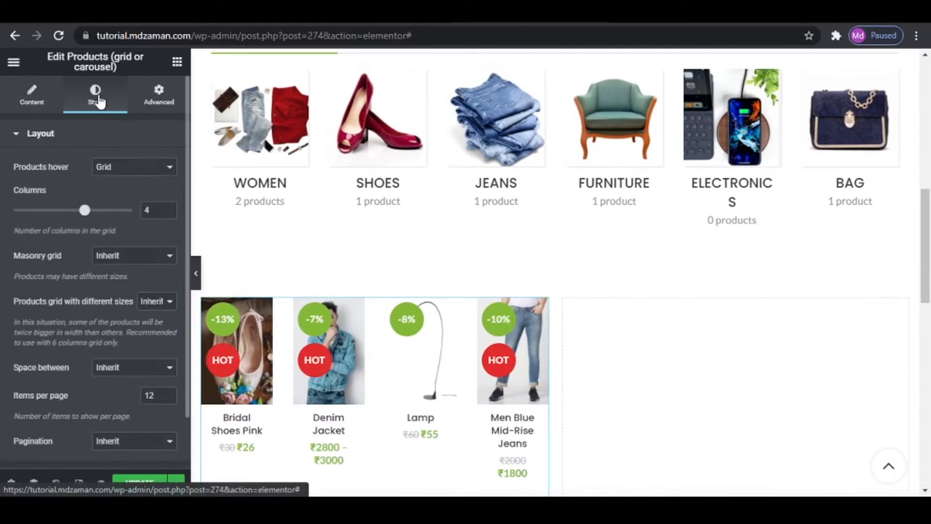
pyautogui.click(141, 169)
pyautogui.click(139, 200)
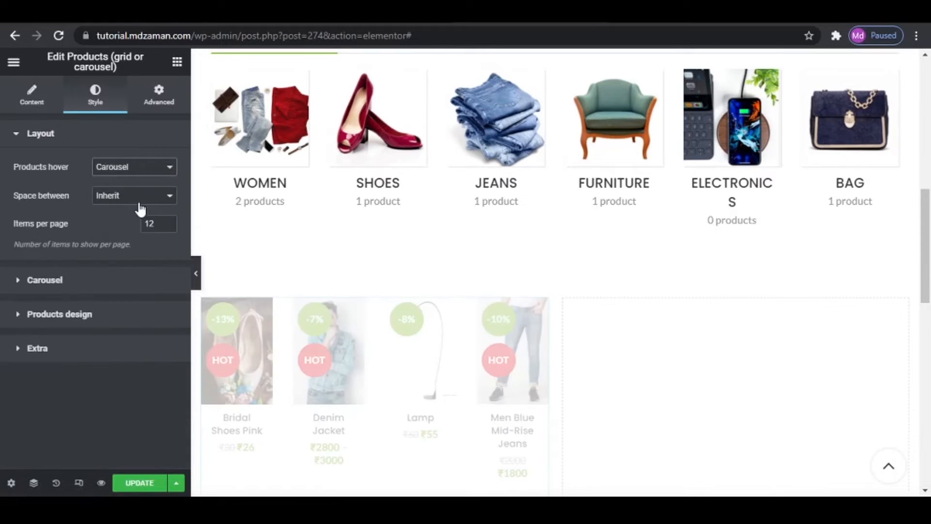
# - Set the products carousel to 1 slide per view and hide its pagination control
pyautogui.click(96, 281)
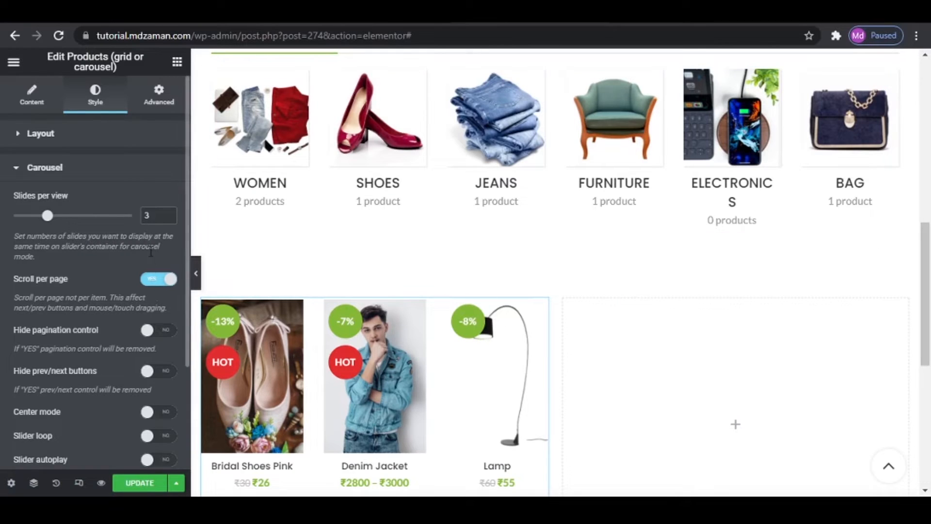
pyautogui.click(168, 219)
pyautogui.click(168, 218)
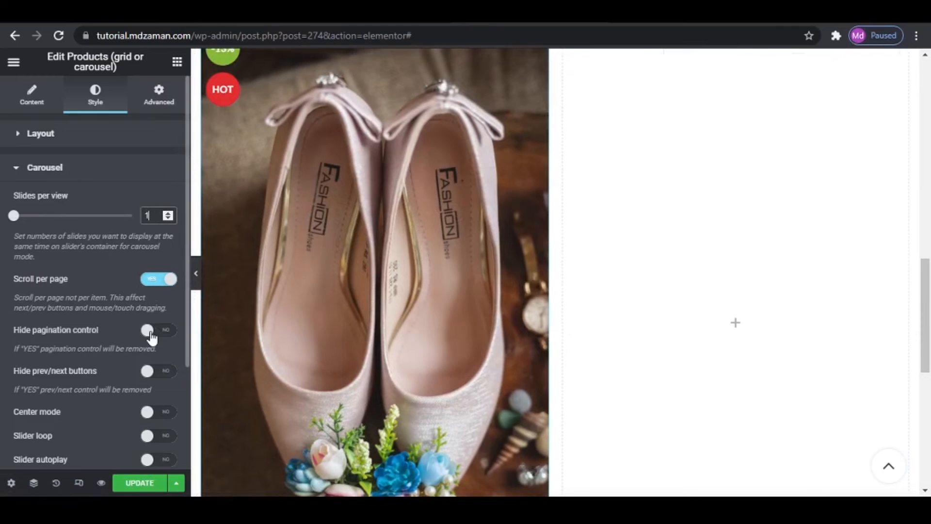
pyautogui.scroll(-4, 330, 354)
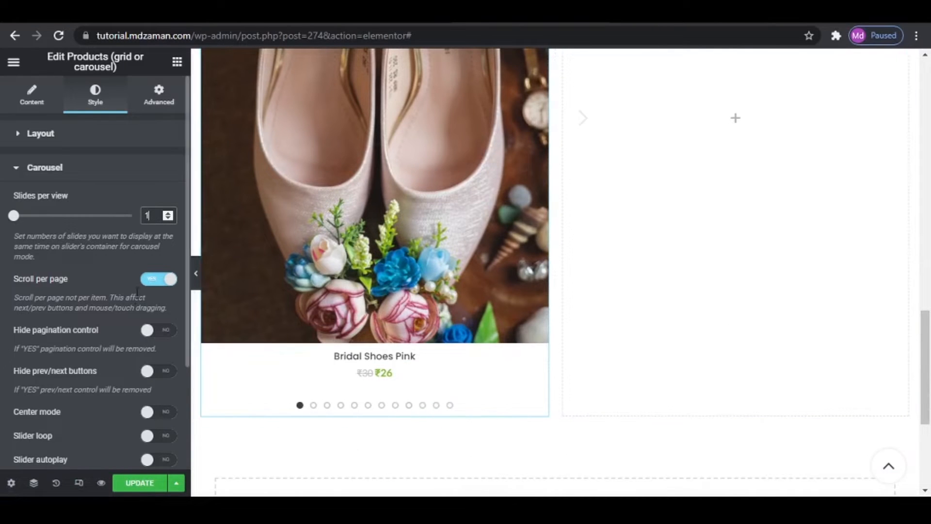
pyautogui.click(154, 331)
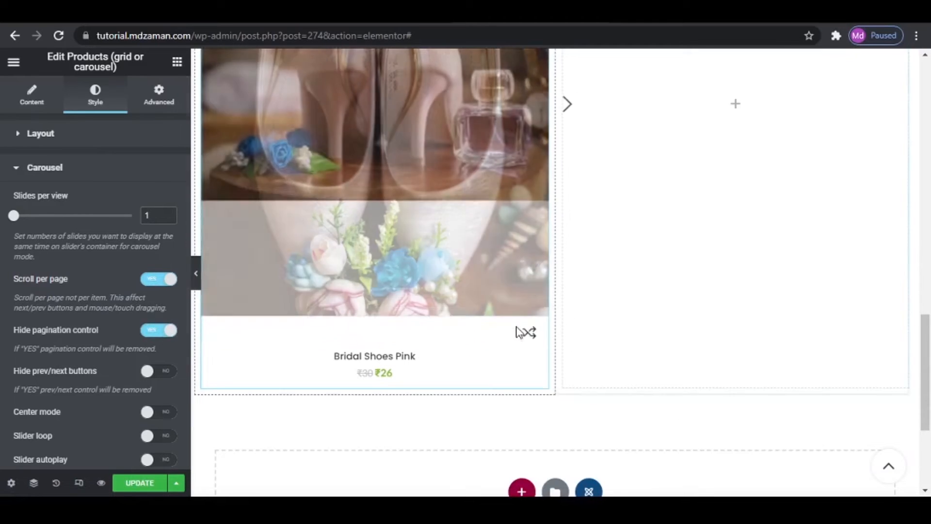
pyautogui.scroll(5, 499, 310)
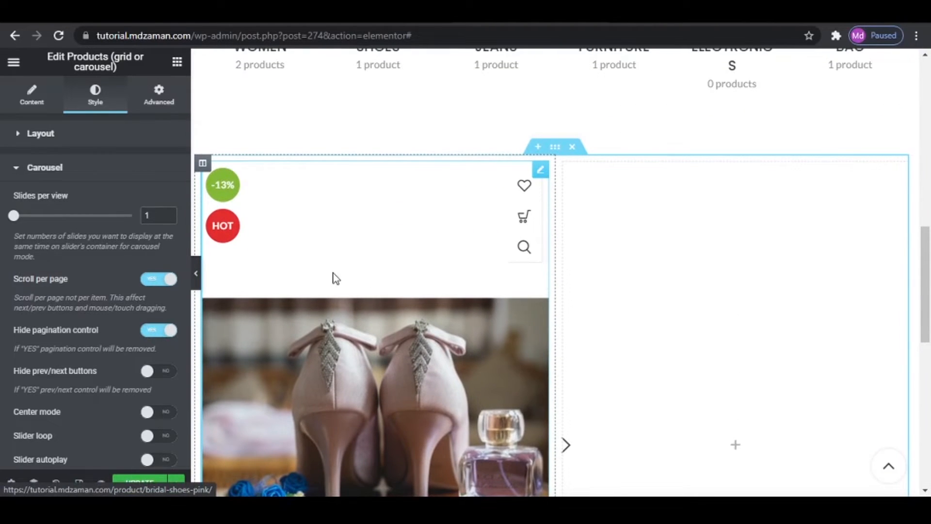
# - Compare with the reference site's SALE PRODUCTS block, and add a Section title widget above the products carousel in the left column
pyautogui.click(378, 14)
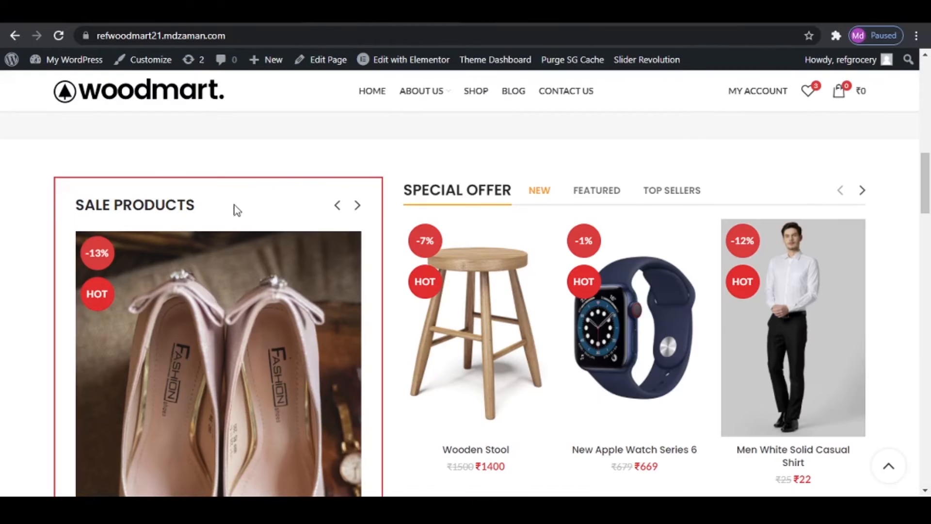
pyautogui.click(518, 19)
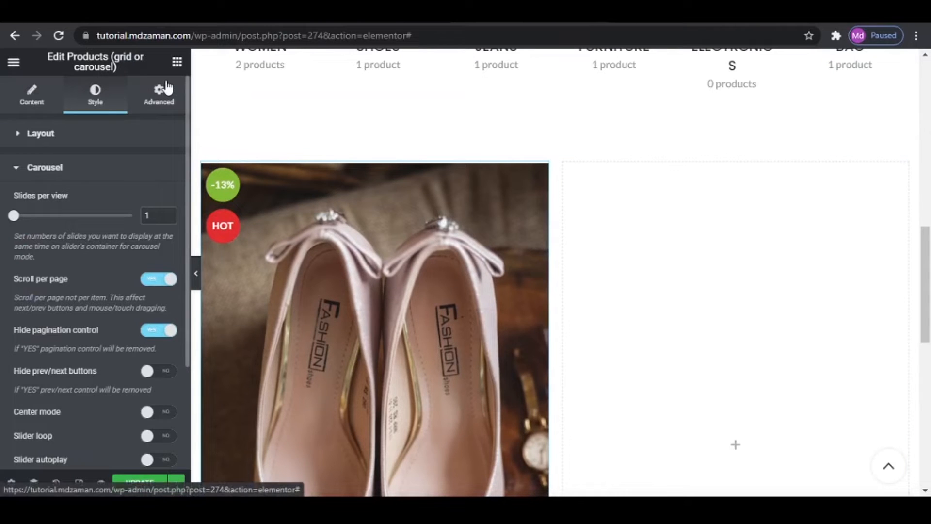
pyautogui.click(177, 62)
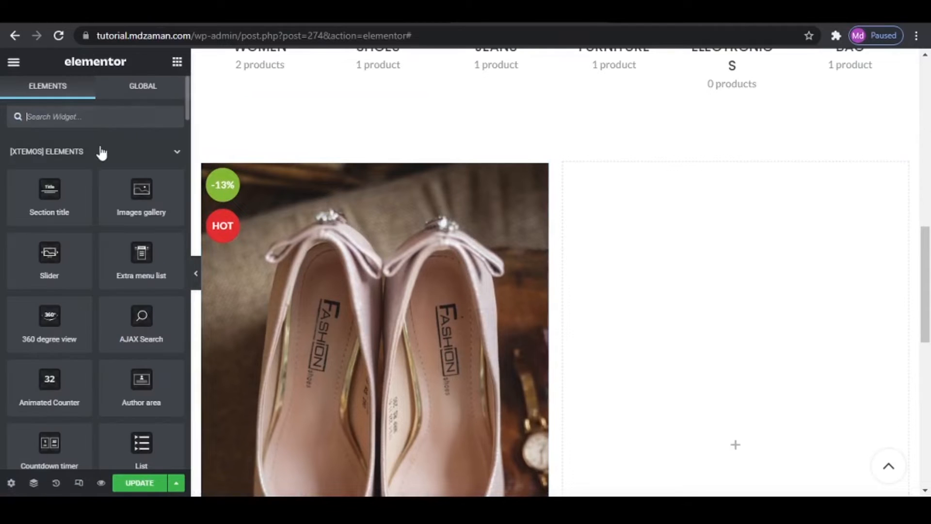
pyautogui.click(93, 111)
pyautogui.write('Tit')
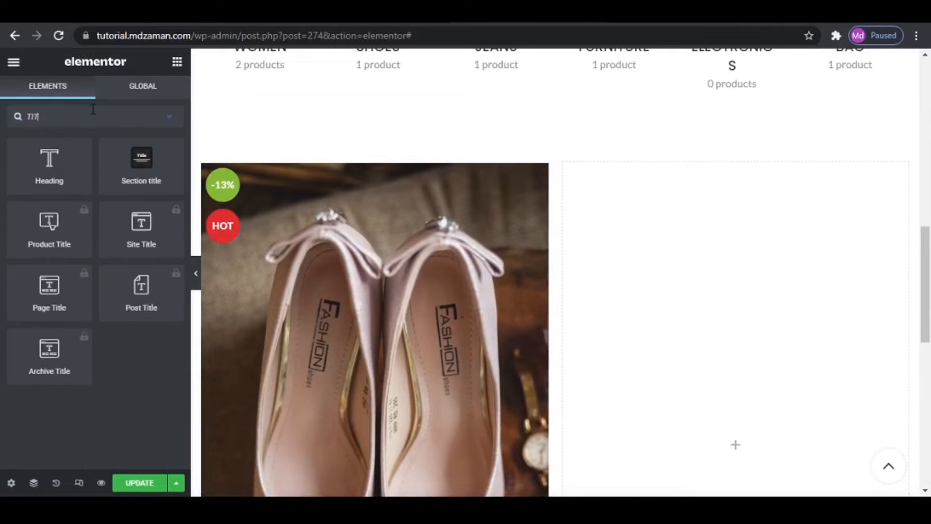
pyautogui.moveTo(141, 160); pyautogui.dragTo(337, 176)
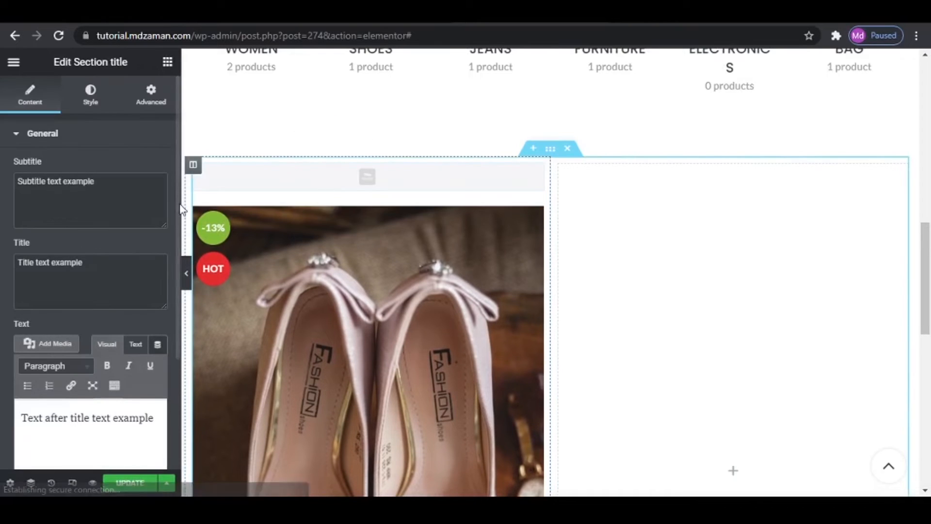
# - Set the section title to SALE PRODUCTS, copied from the reference site, and clear its subtitle and the text after the title
pyautogui.tripleClick(94, 181)
pyautogui.press('BackSpace')
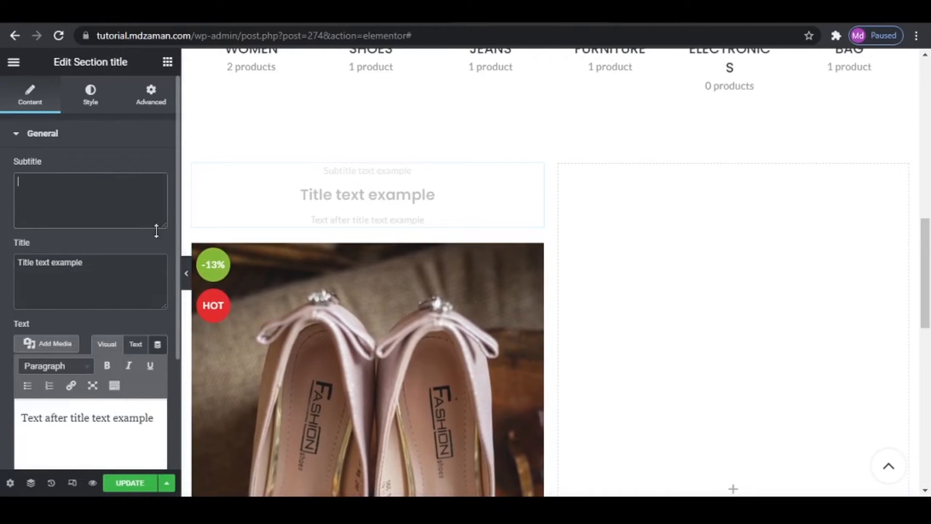
pyautogui.tripleClick(111, 275)
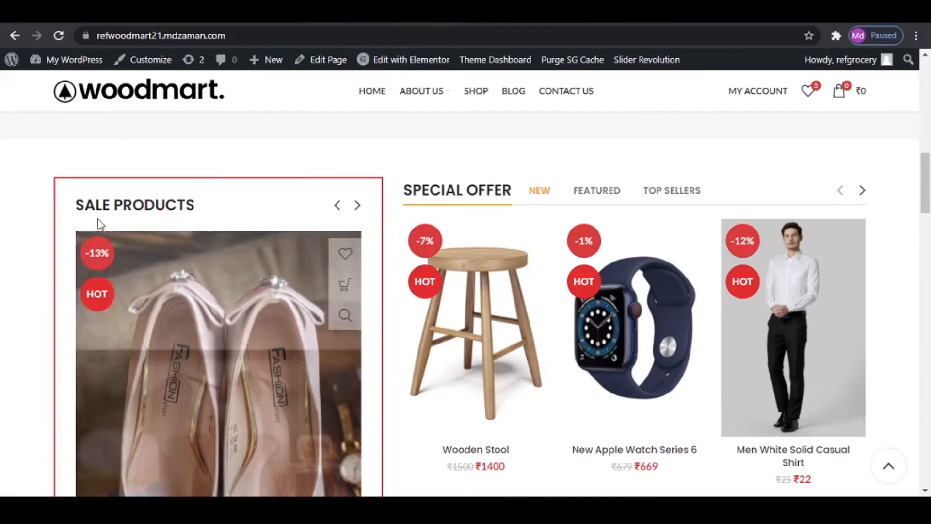
pyautogui.moveTo(76, 212); pyautogui.dragTo(224, 212)
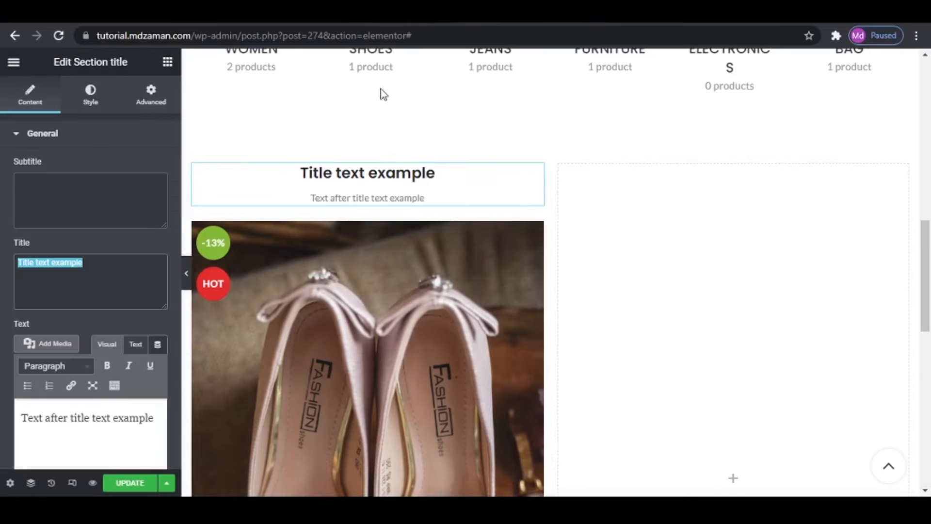
pyautogui.write('SALE PRODUCTS')
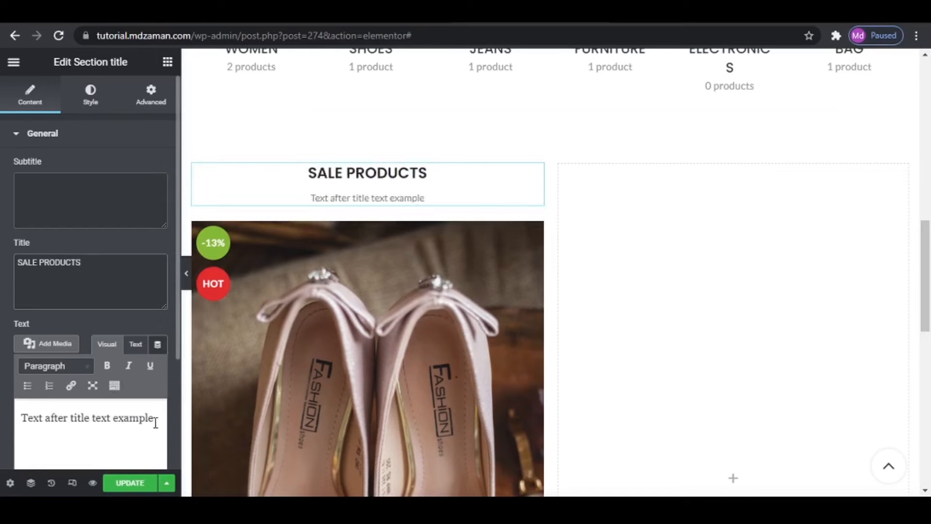
pyautogui.moveTo(154, 420); pyautogui.dragTo(2, 405)
pyautogui.press('BackSpace')
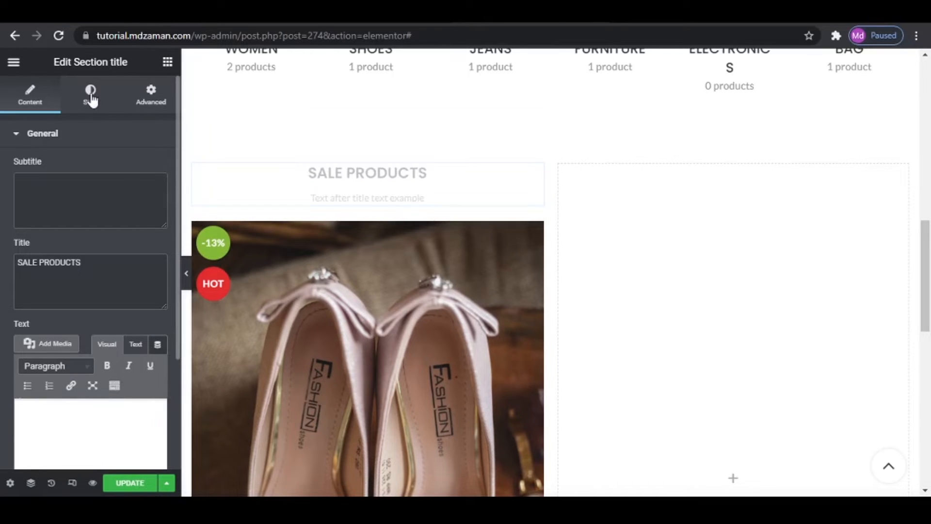
# - Try the Simple, Underlined 2 and Underlined styles on the SALE PRODUCTS title
pyautogui.click(91, 94)
pyautogui.click(127, 177)
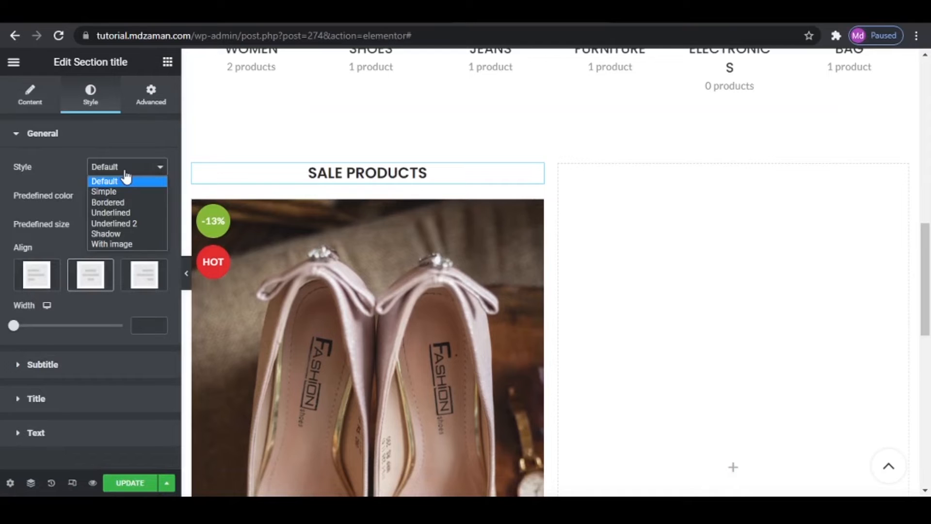
pyautogui.click(125, 191)
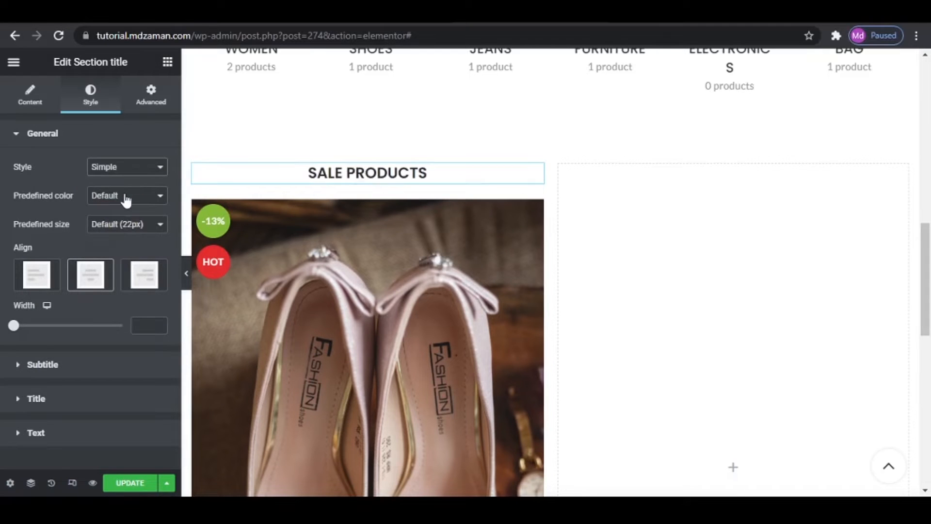
pyautogui.click(126, 170)
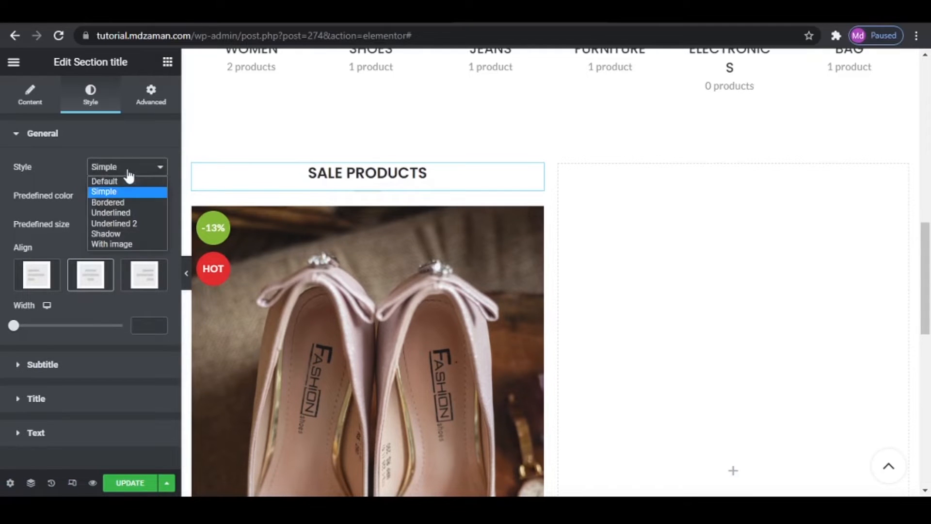
pyautogui.click(126, 224)
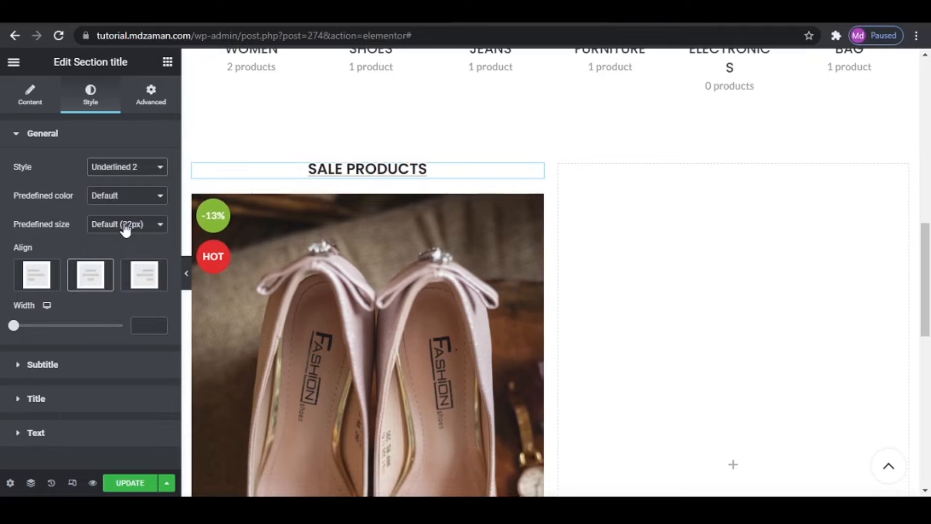
pyautogui.click(126, 167)
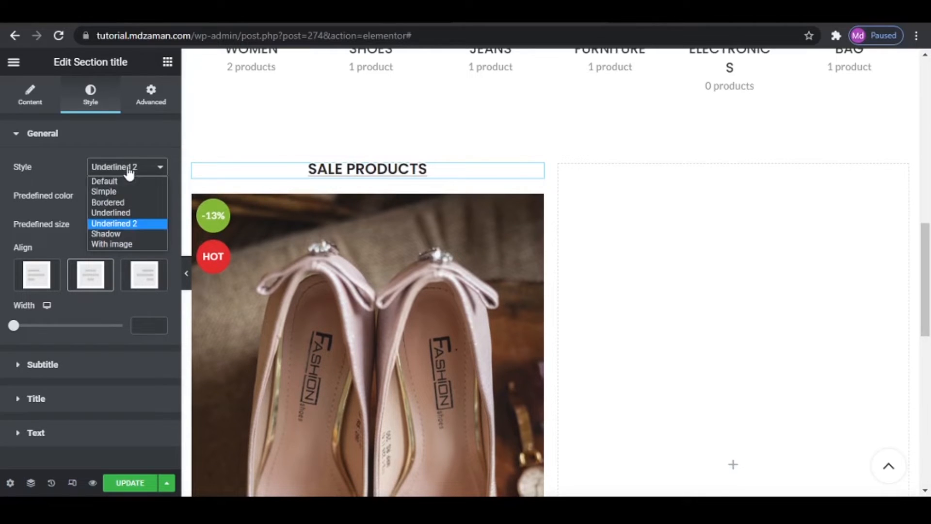
pyautogui.click(123, 209)
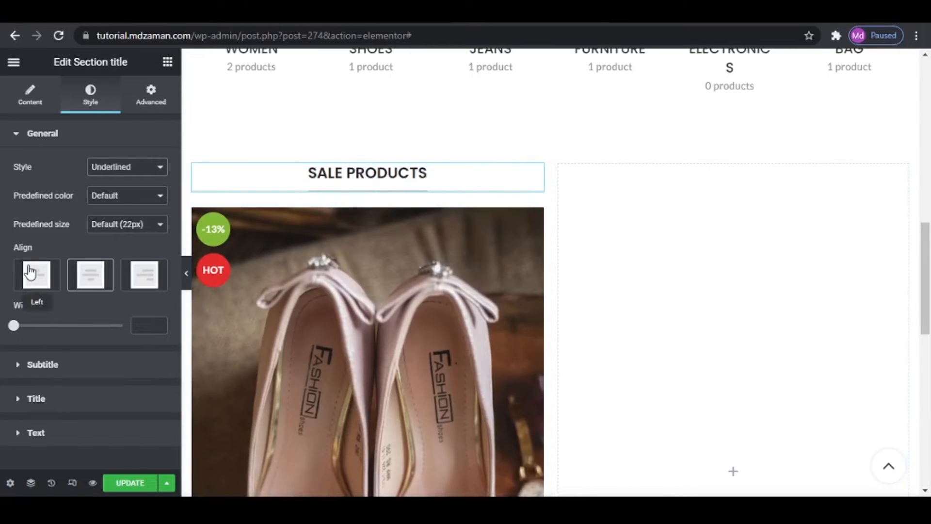
# - Left-align the SALE PRODUCTS title in the Underlined 2 style, checking it against the reference site, and update the page
pyautogui.click(36, 274)
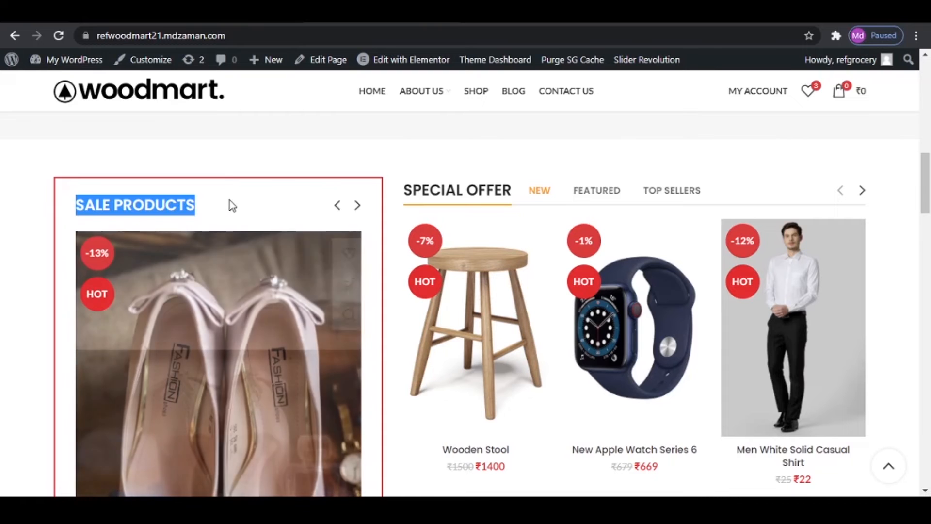
pyautogui.click(231, 204)
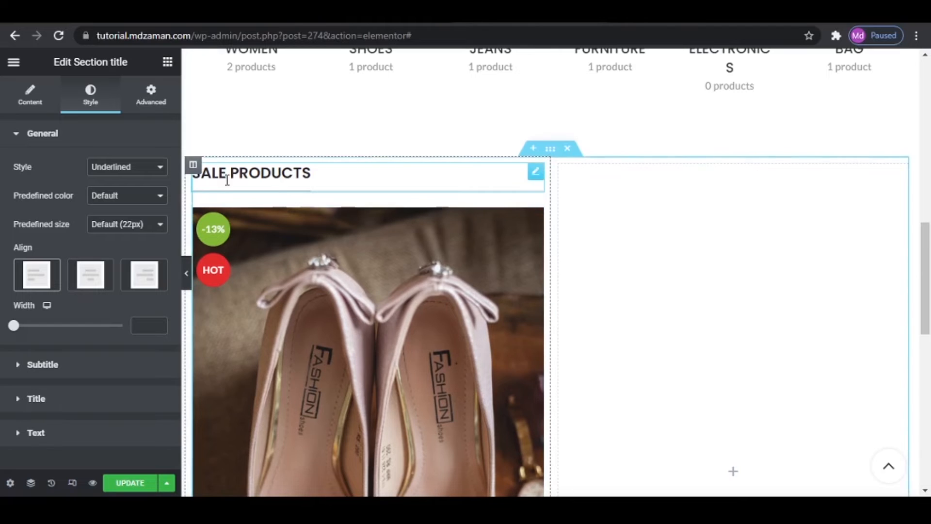
pyautogui.click(146, 167)
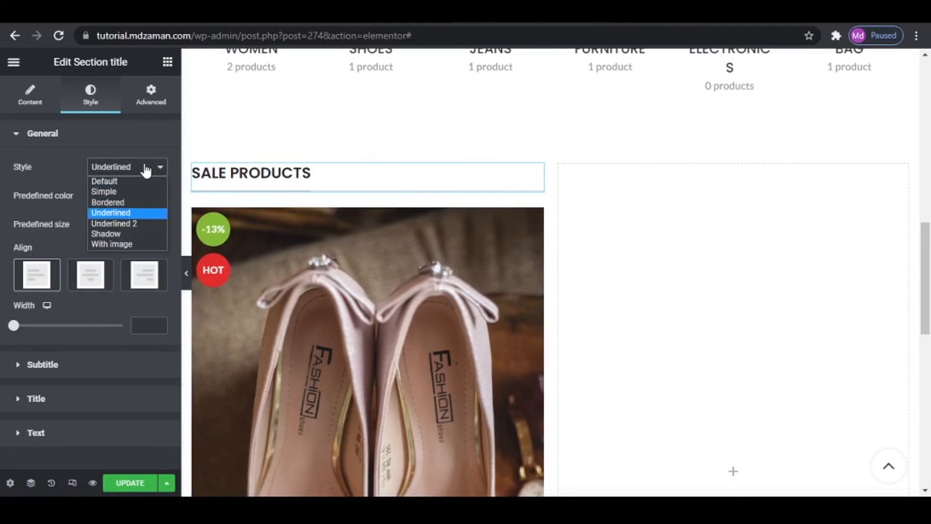
pyautogui.click(124, 223)
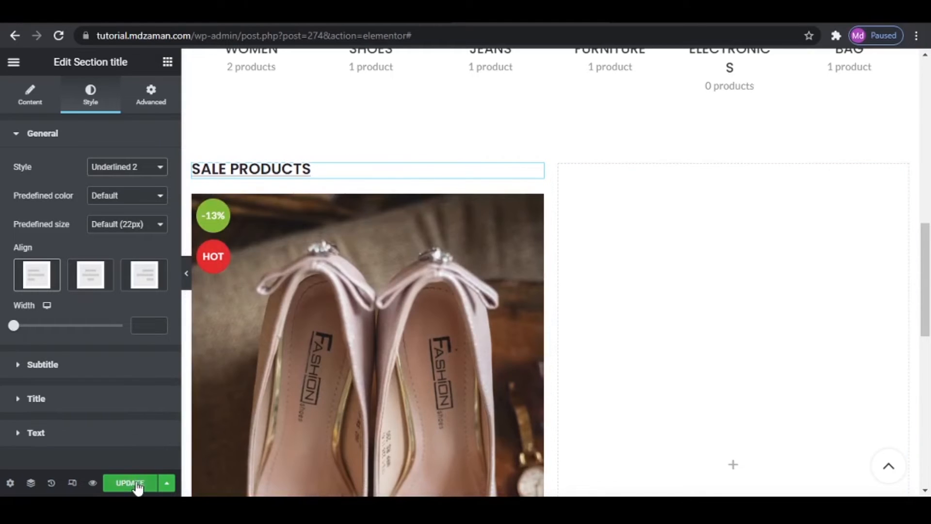
pyautogui.click(130, 483)
# - Find the AJAX Products tabs widget and add it to the empty right column beside the sale products
pyautogui.click(313, 200)
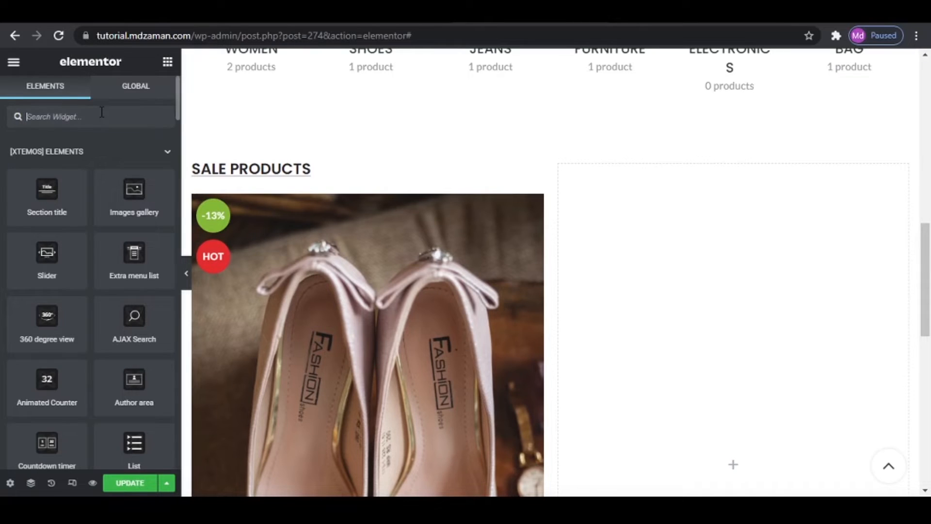
pyautogui.write('AJAX')
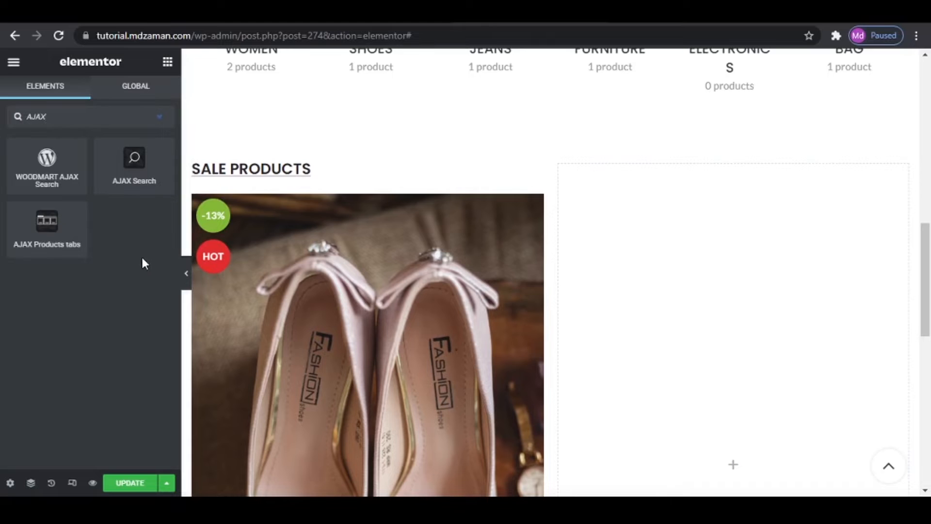
pyautogui.moveTo(44, 227); pyautogui.dragTo(744, 331)
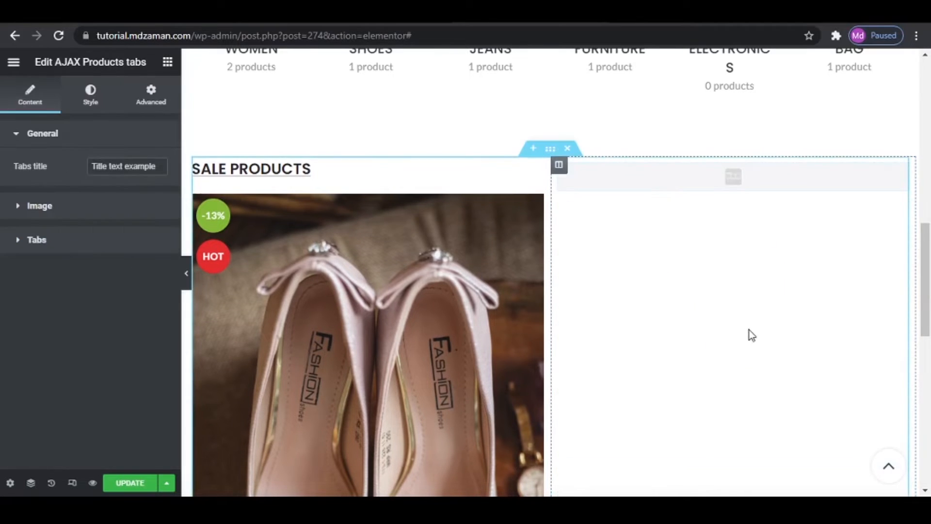
# - Replace the products tabs title with SPECIAL OFFER, copied from the reference site
pyautogui.moveTo(163, 167); pyautogui.dragTo(91, 167)
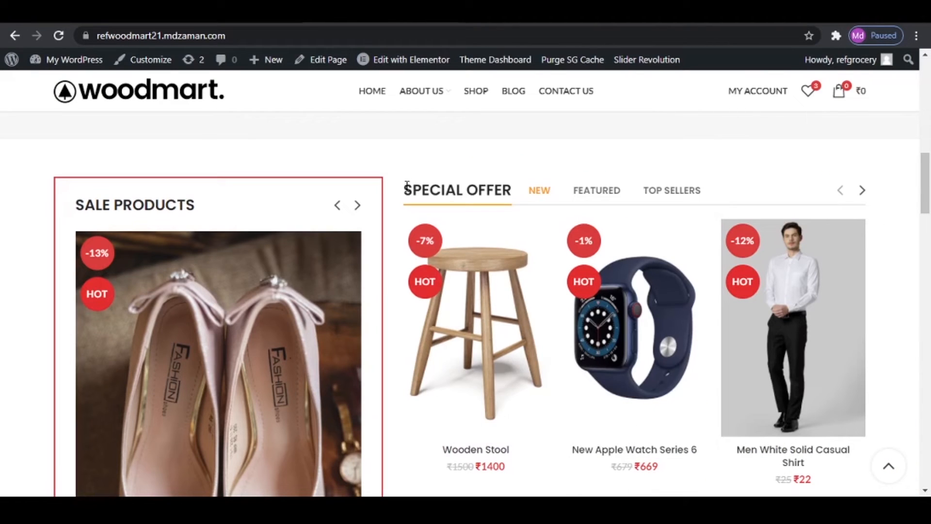
pyautogui.moveTo(407, 185); pyautogui.dragTo(506, 193)
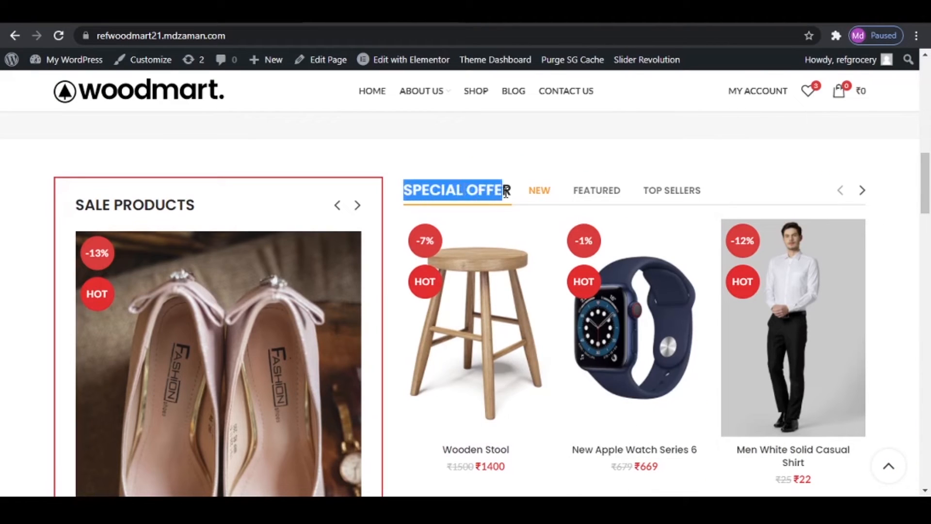
pyautogui.rightClick(473, 178)
pyautogui.click(503, 194)
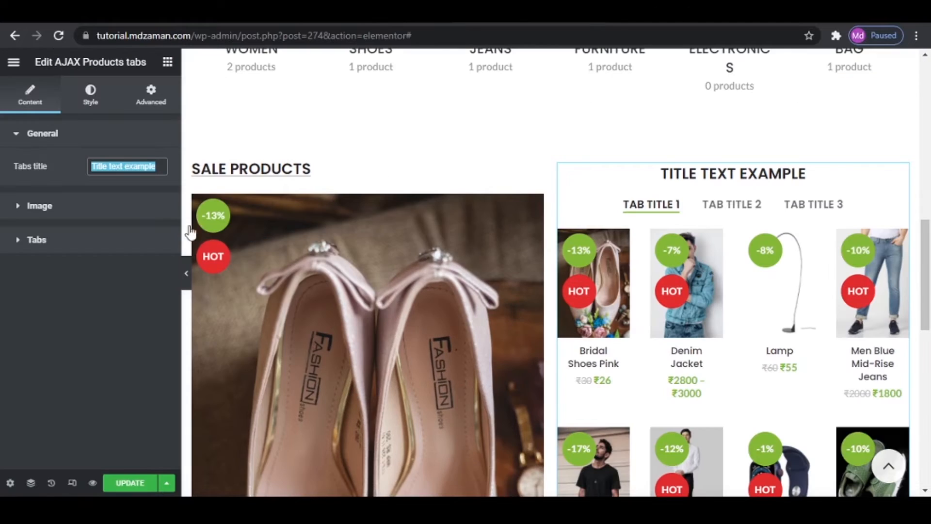
pyautogui.hotkey('ctrl', 'v')
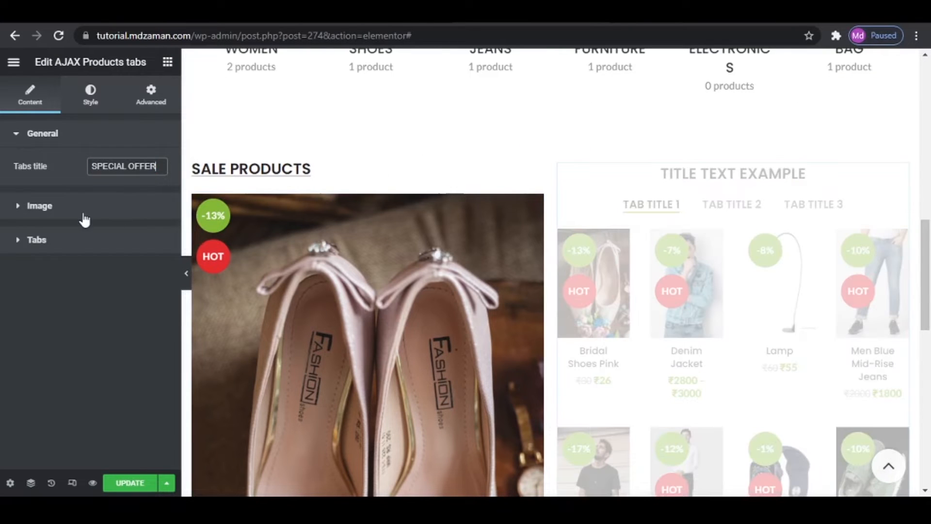
# - Rename the first product tab of the SPECIAL OFFER widget as NEW
pyautogui.click(60, 241)
pyautogui.click(62, 257)
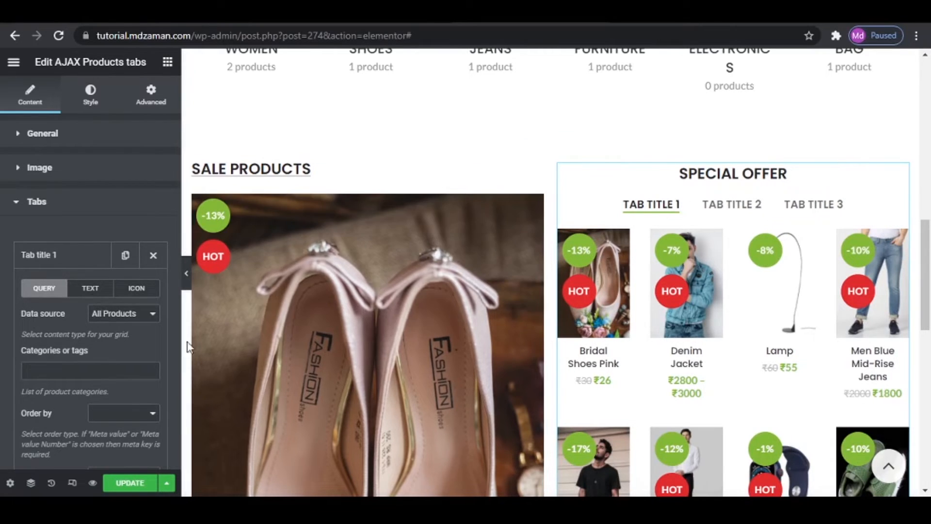
pyautogui.click(95, 291)
pyautogui.moveTo(136, 312); pyautogui.dragTo(39, 311)
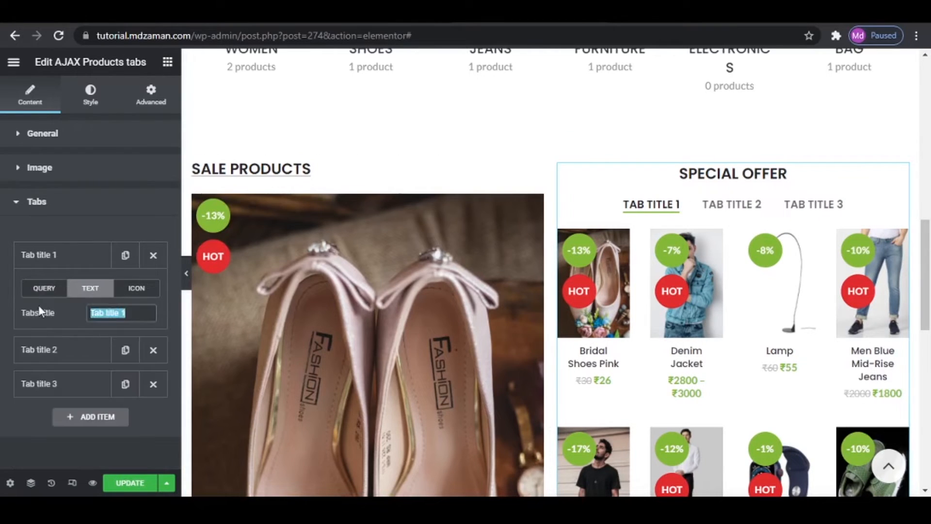
pyautogui.write('NME')
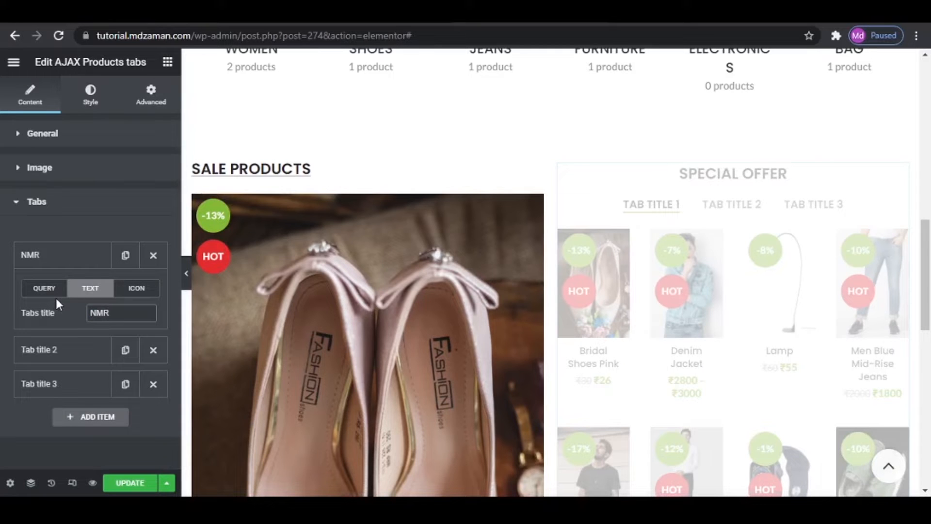
pyautogui.press('BackSpace')
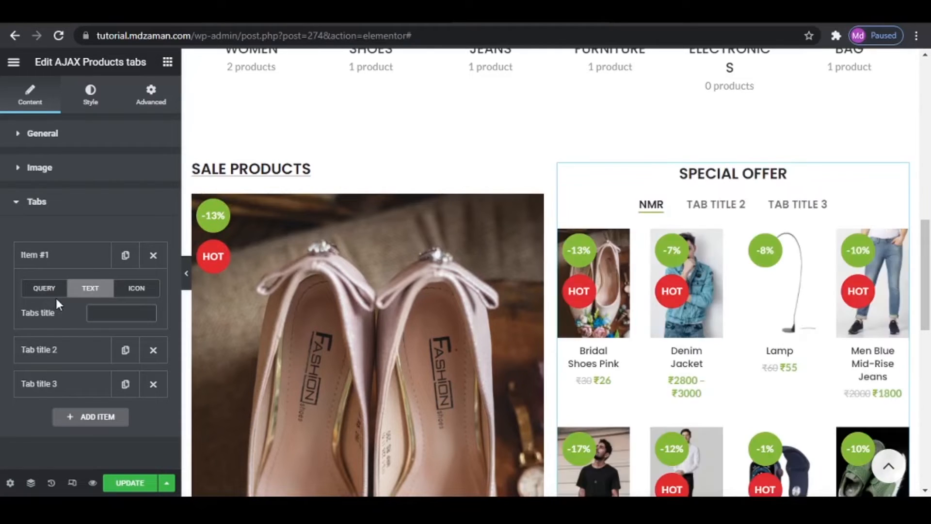
pyautogui.press('BackSpace')
pyautogui.write('EW')
# - Set the NEW tab's data source to Featured Products, and check the featured stars in the site's WooCommerce products list
pyautogui.click(44, 289)
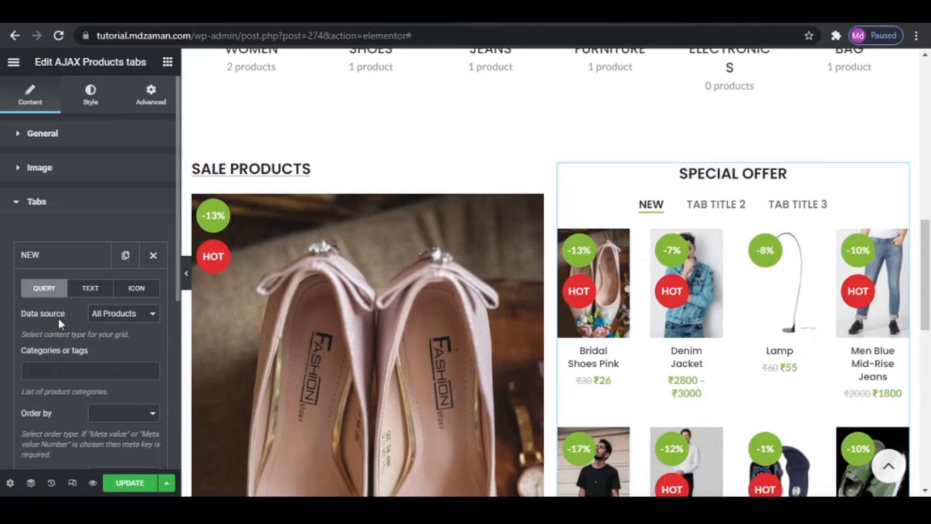
pyautogui.click(134, 320)
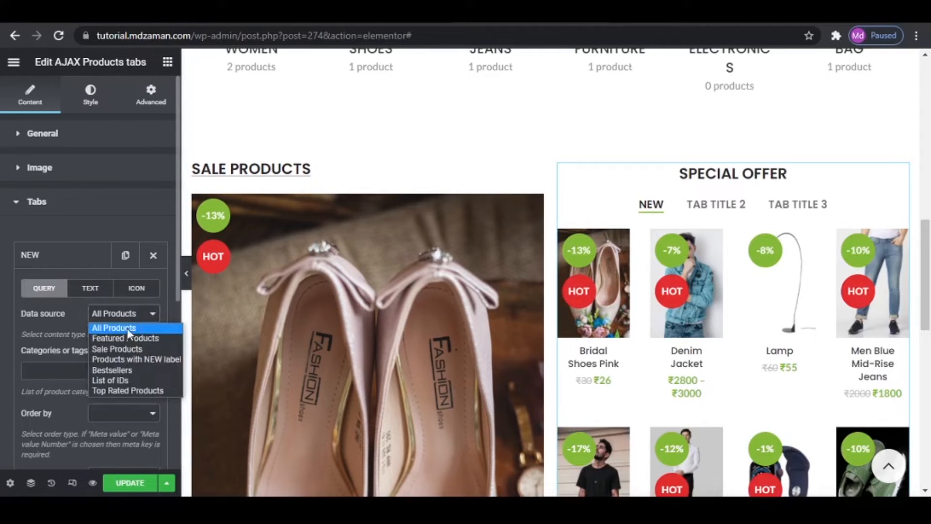
pyautogui.click(123, 338)
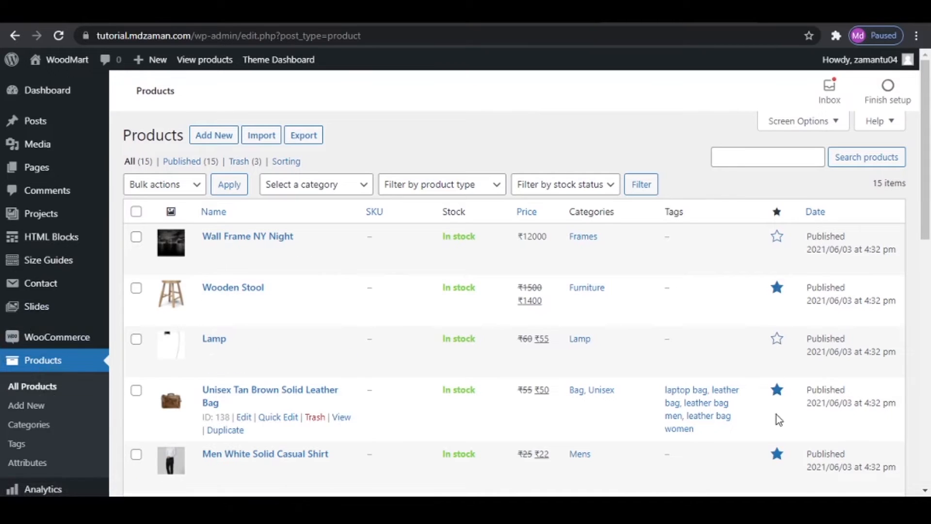
pyautogui.click(777, 341)
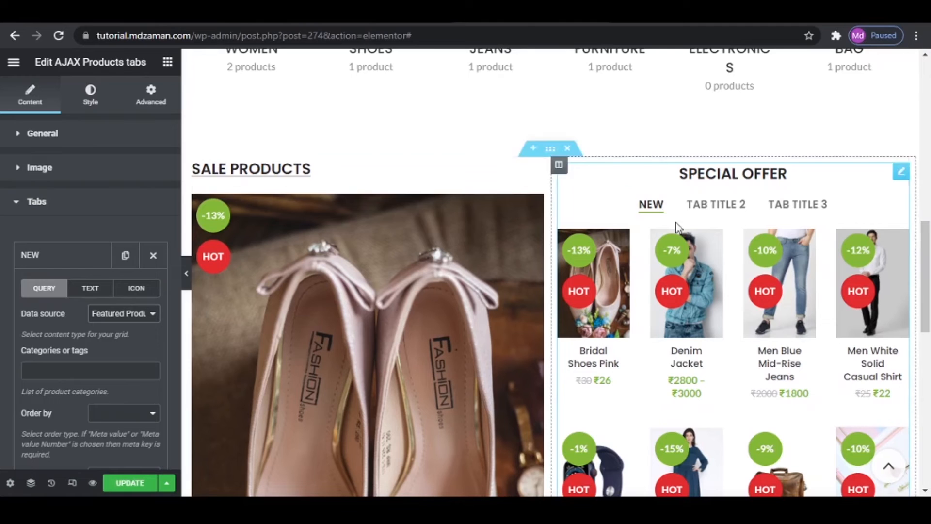
# - Rename the second product tab of the SPECIAL OFFER widget as FEATURED
pyautogui.click(62, 263)
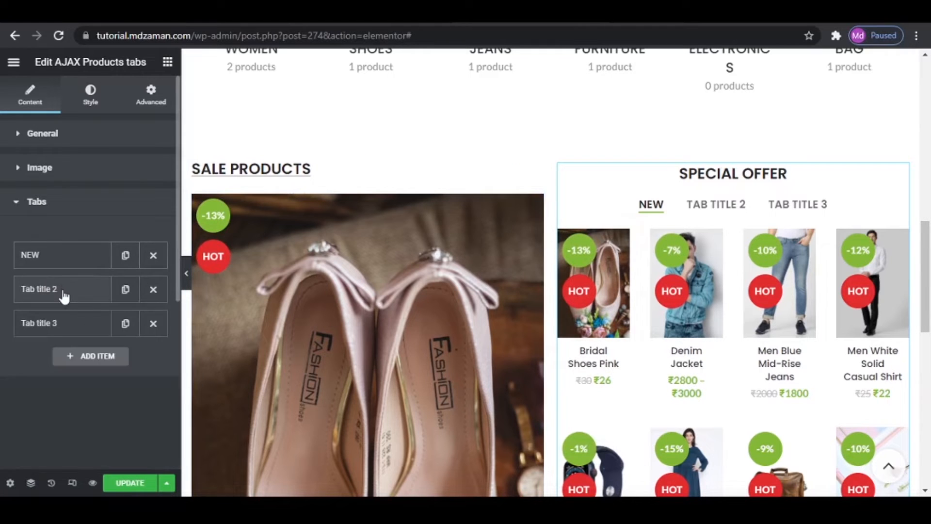
pyautogui.click(62, 289)
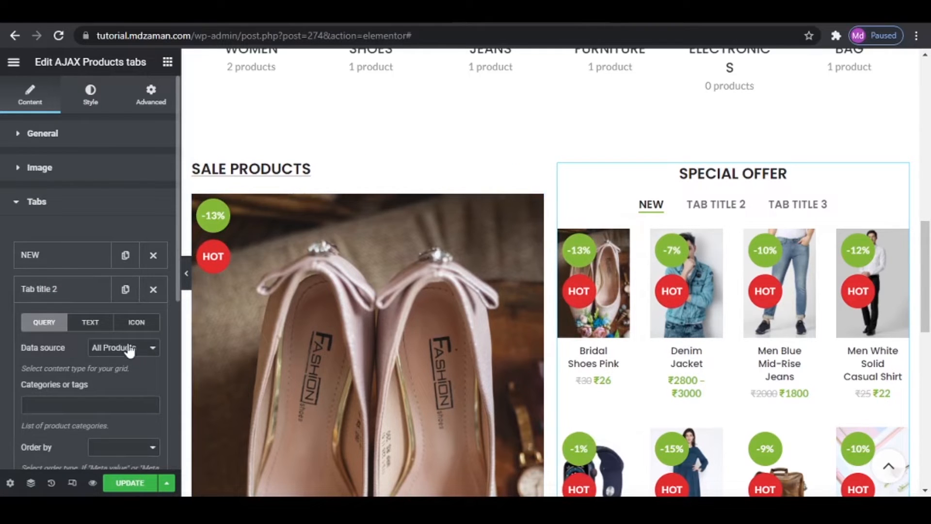
pyautogui.click(90, 323)
pyautogui.moveTo(138, 347); pyautogui.dragTo(88, 329)
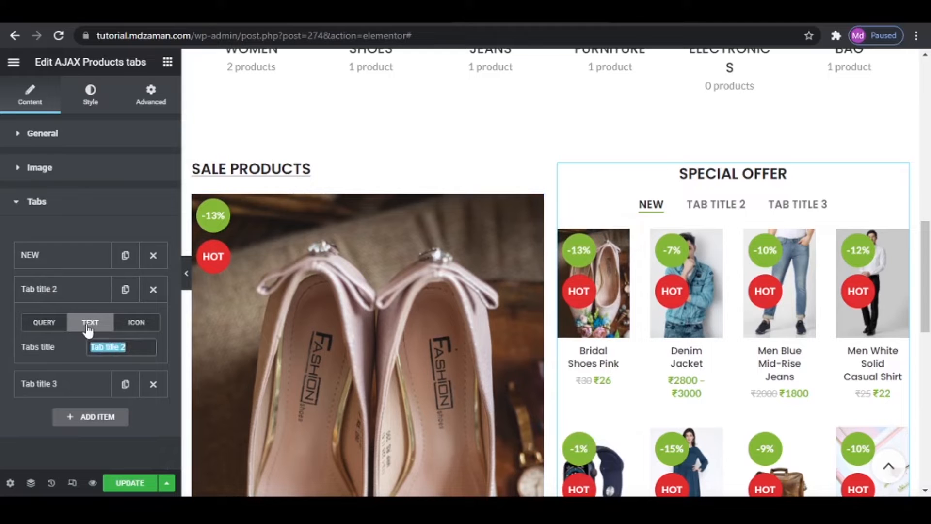
pyautogui.write('FEATURED')
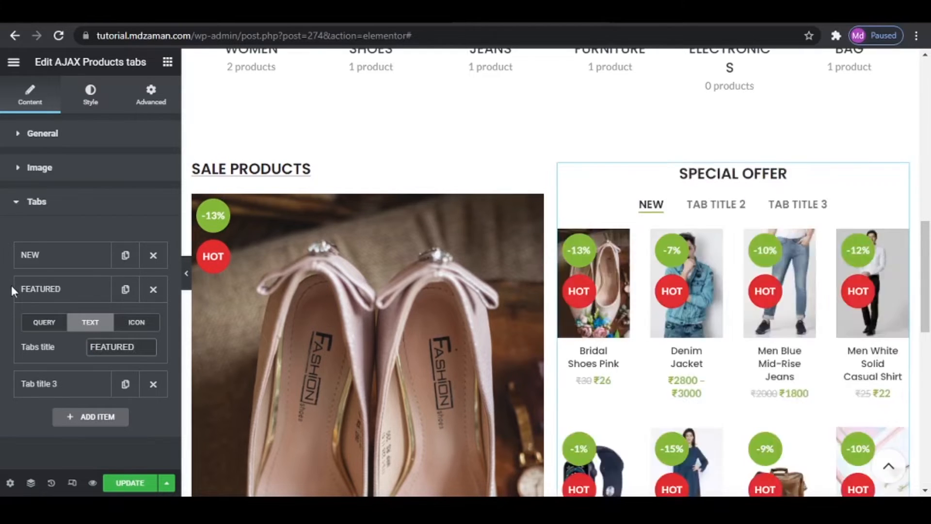
pyautogui.click(54, 289)
# - Rename the third product tab of the SPECIAL OFFER widget as TOP SELLER
pyautogui.click(61, 322)
pyautogui.click(90, 359)
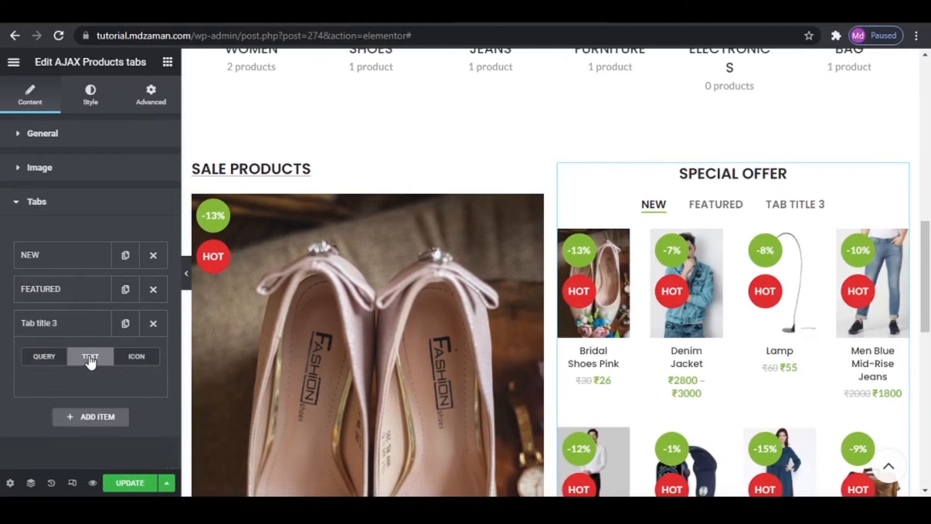
pyautogui.moveTo(142, 381); pyautogui.dragTo(27, 356)
pyautogui.write('T')
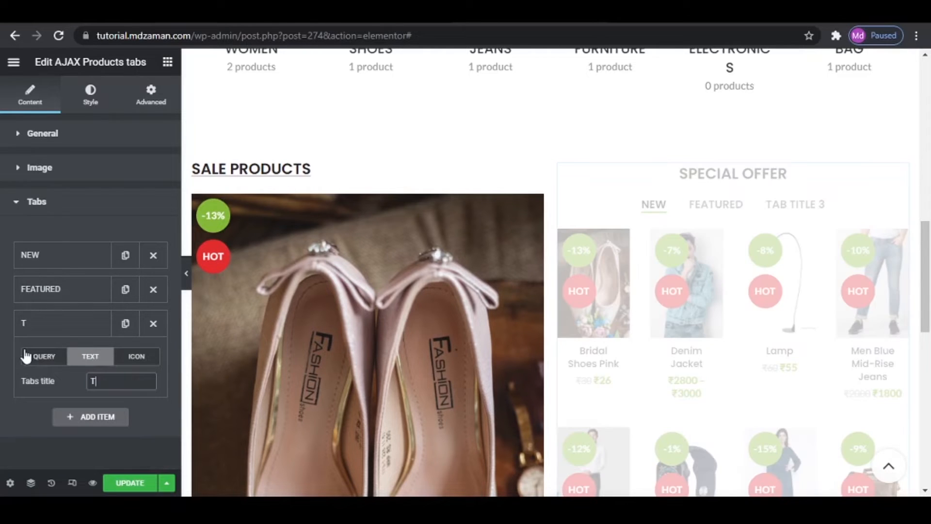
pyautogui.write('OP SELLER')
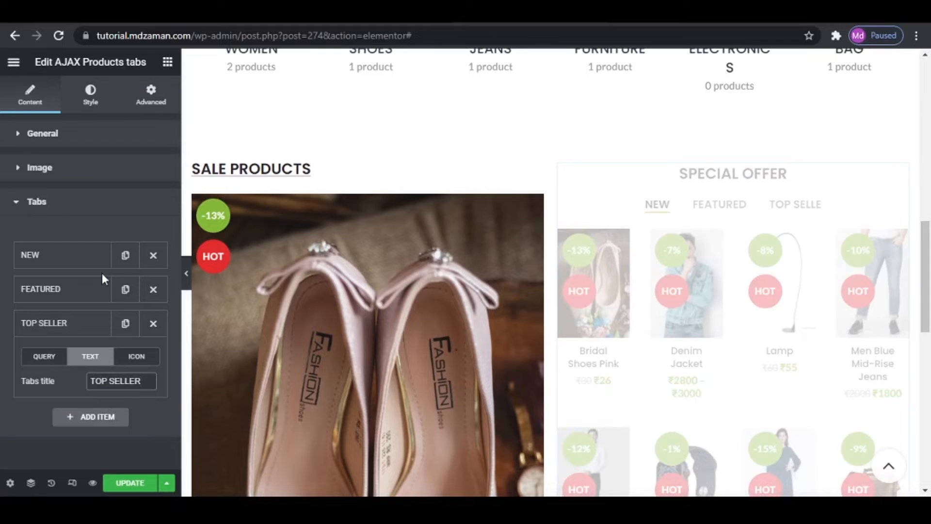
# - Set the heading design of the SPECIAL OFFER products tabs to Simple
pyautogui.click(99, 101)
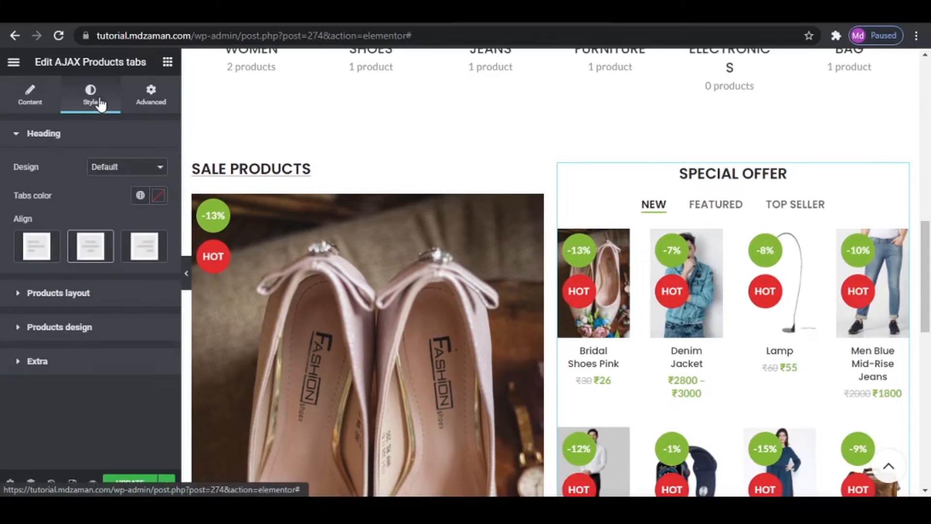
pyautogui.click(112, 171)
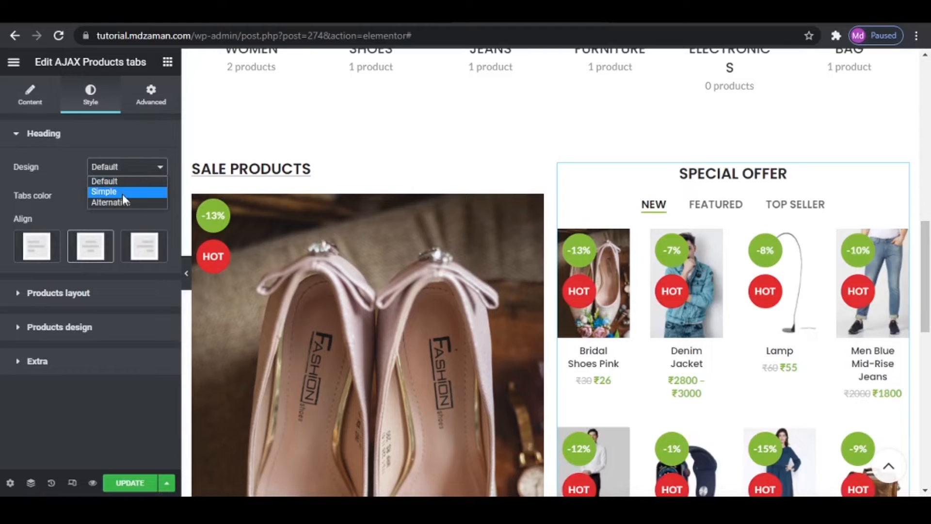
pyautogui.click(122, 194)
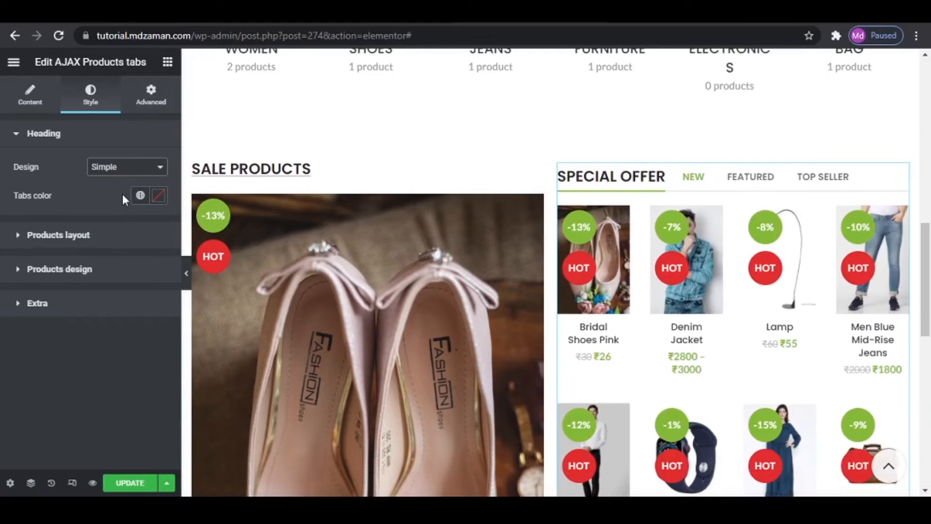
# - Set the tabs color to #F4A51C, copied from the Important Info text file in the WoodMart eCommerce folder
pyautogui.click(158, 196)
pyautogui.click(111, 371)
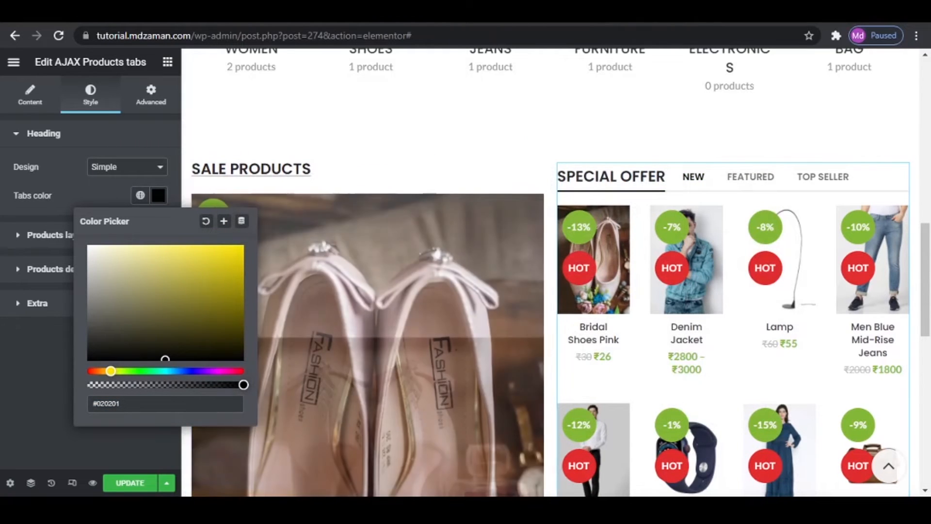
pyautogui.rightClick(418, 507)
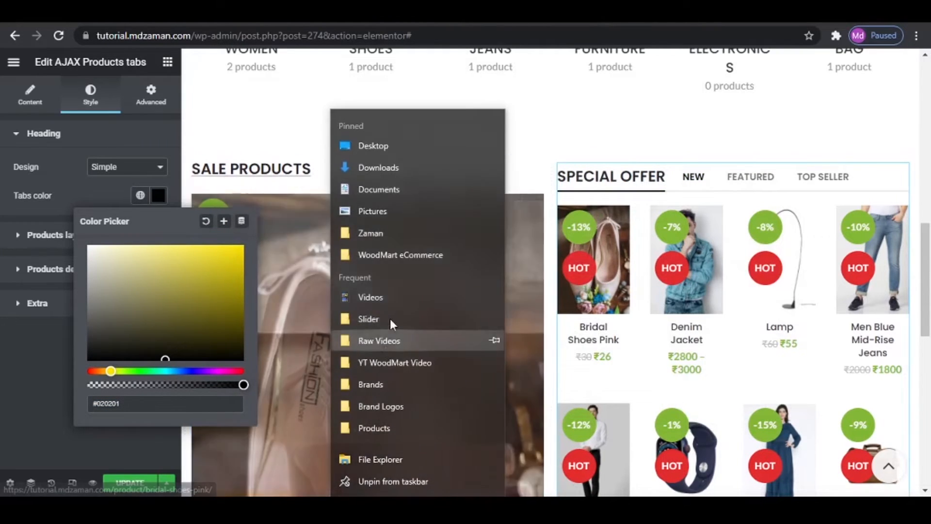
pyautogui.click(394, 254)
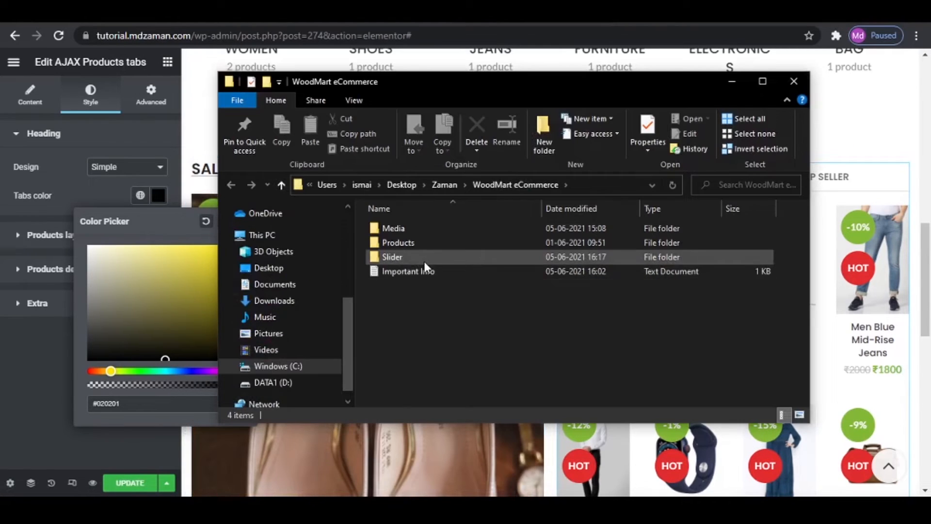
pyautogui.click(427, 269)
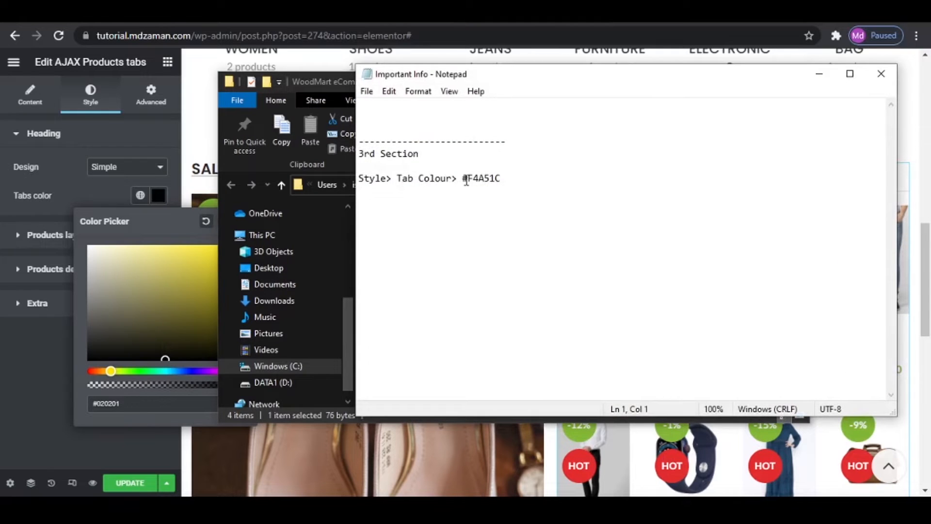
pyautogui.rightClick(585, 180)
pyautogui.click(528, 220)
pyautogui.click(819, 74)
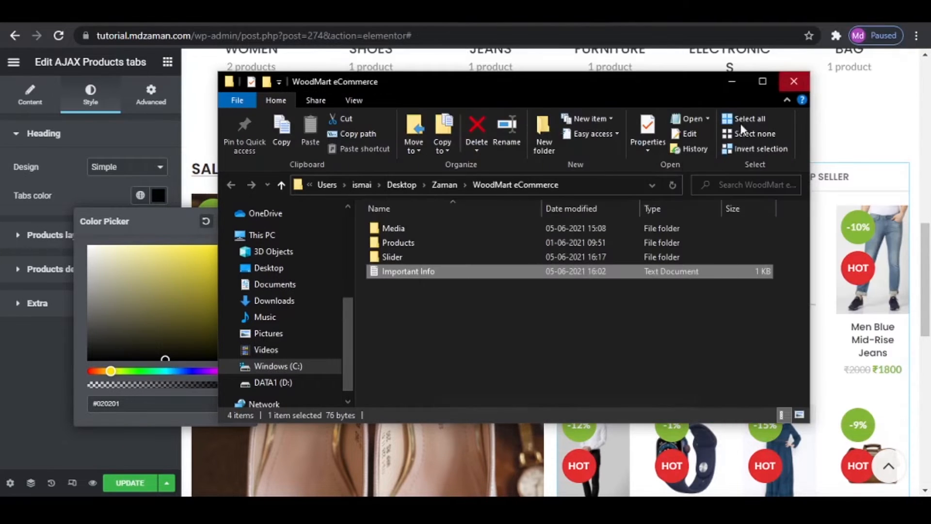
pyautogui.click(733, 82)
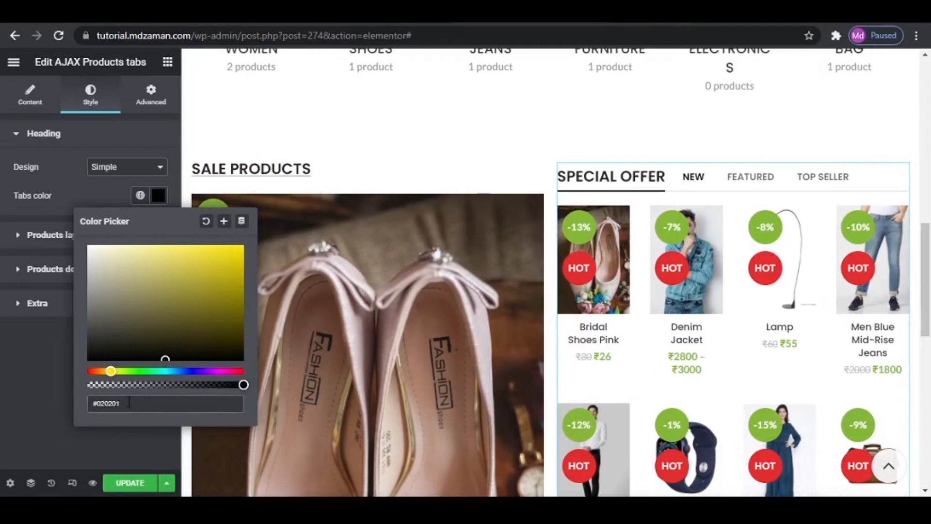
pyautogui.hotkey('ctrl', 'v')
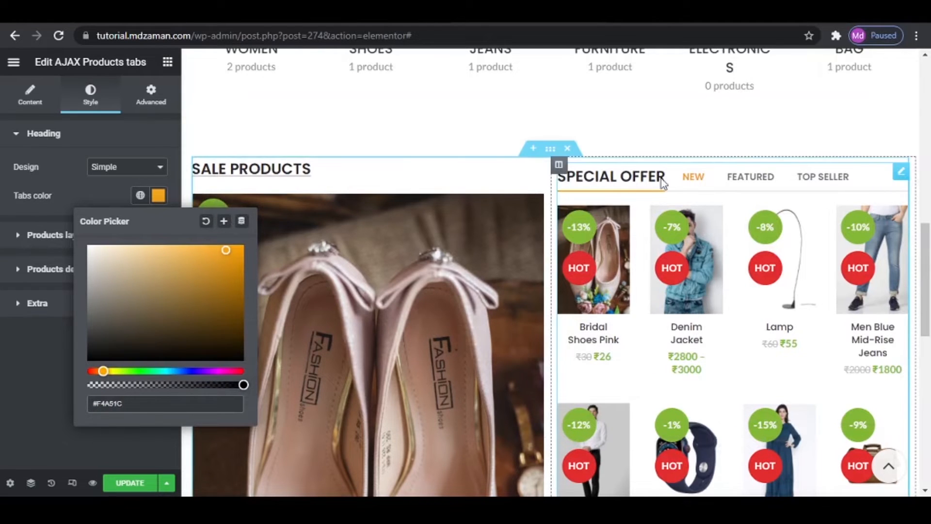
pyautogui.click(13, 332)
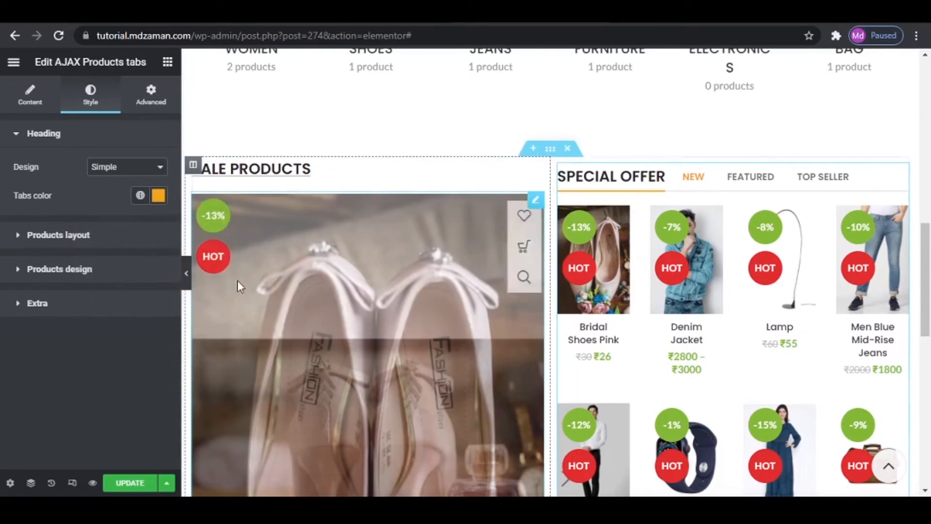
# - Set the products layout of the SPECIAL OFFER widget to Grid with 3 columns
pyautogui.scroll(-1, 307, 249)
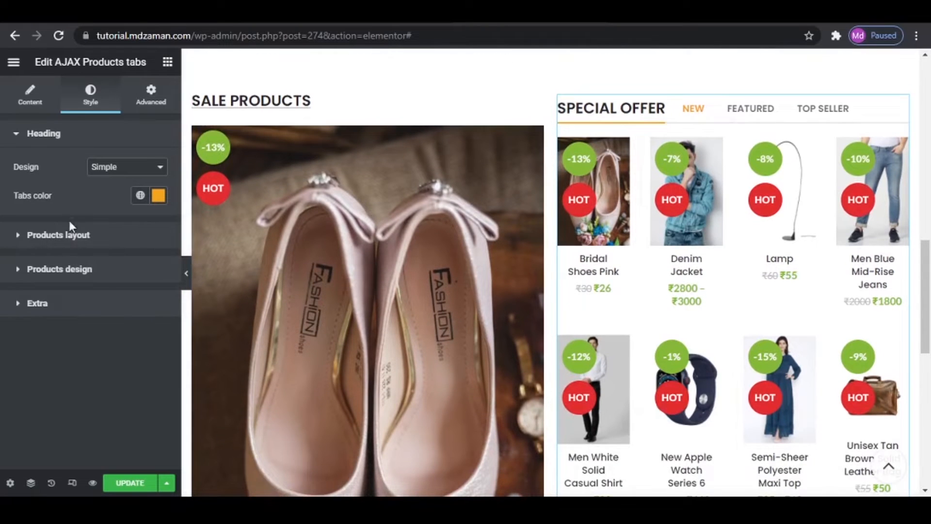
pyautogui.click(71, 244)
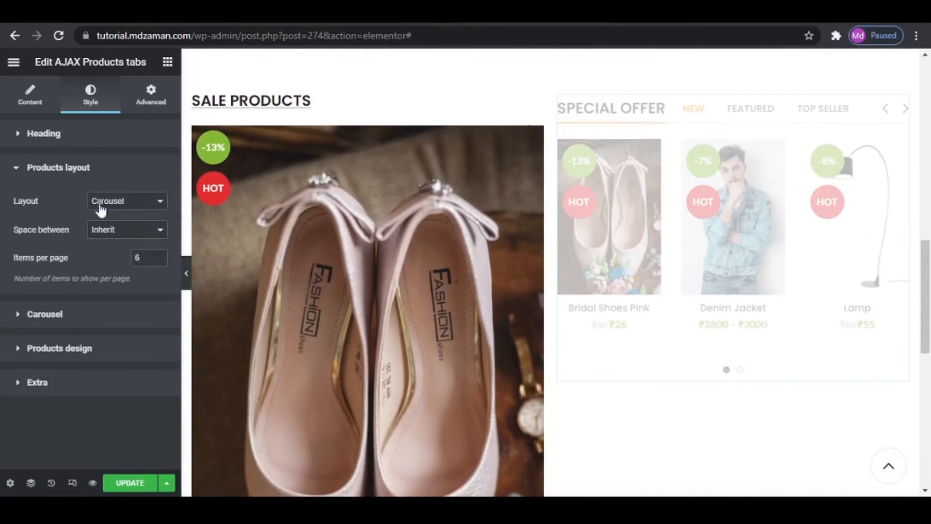
pyautogui.click(121, 202)
pyautogui.click(118, 218)
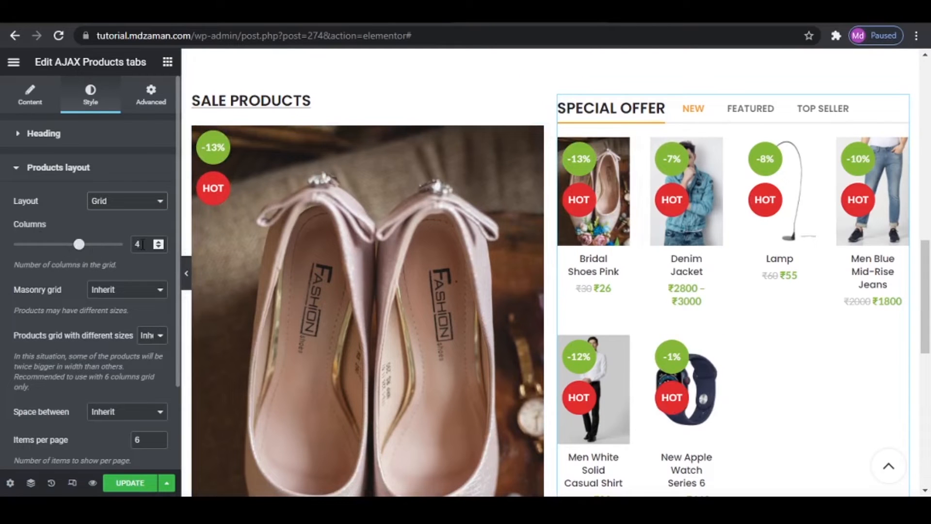
pyautogui.click(159, 248)
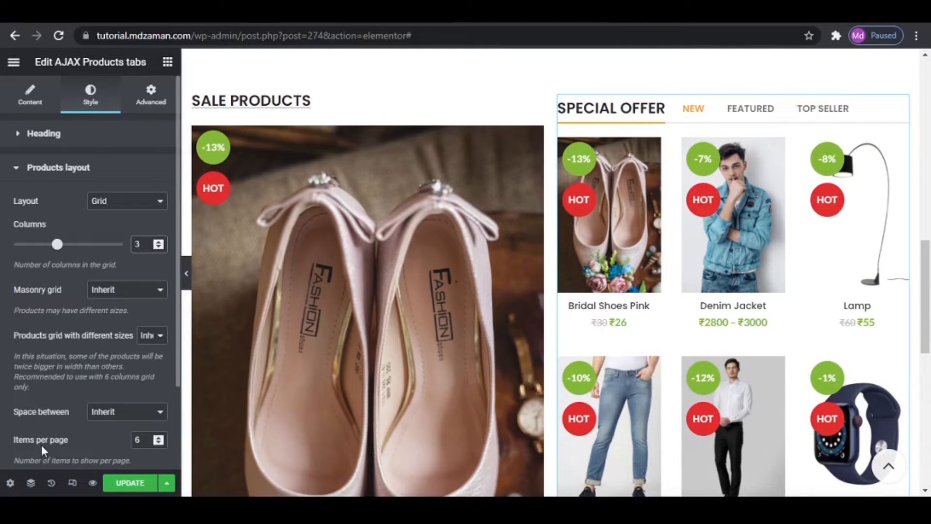
# - Check the product grid beside the sale products and update the page
pyautogui.scroll(-4, 726, 410)
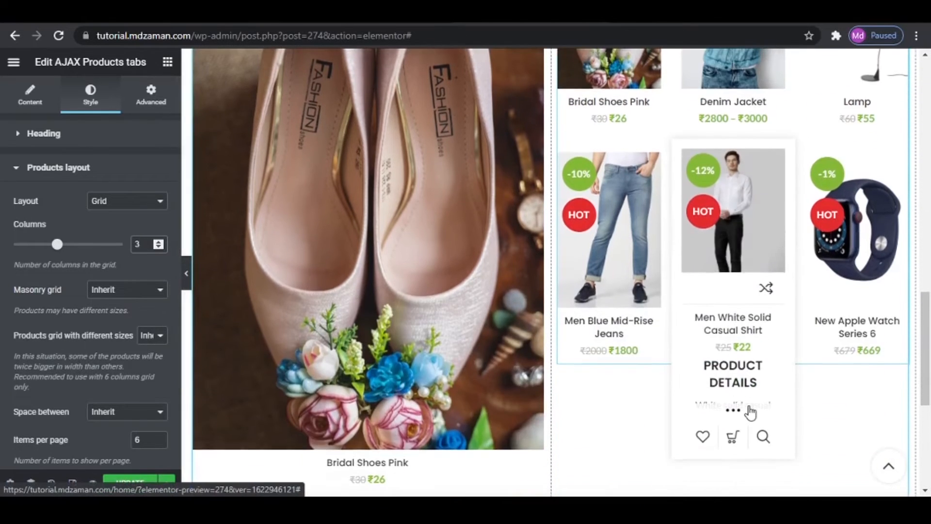
pyautogui.scroll(3, 683, 219)
pyautogui.scroll(-2, 50, 374)
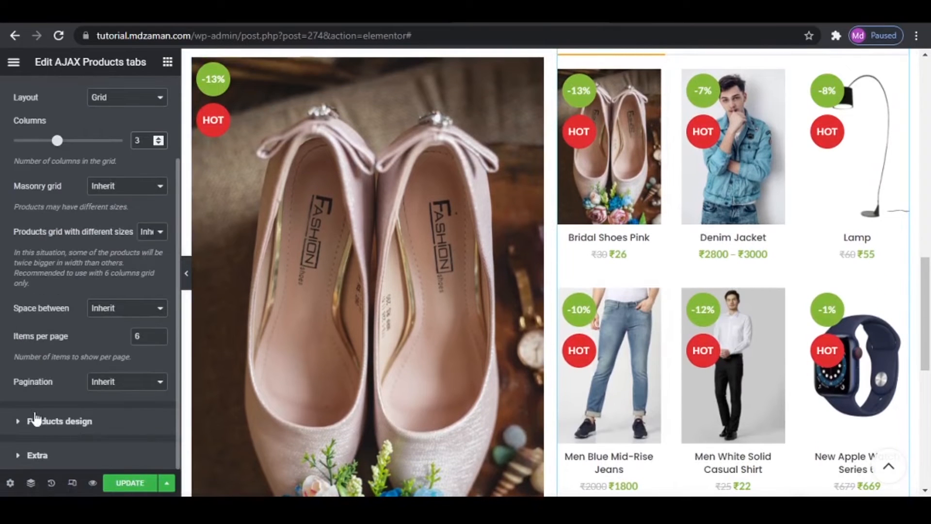
pyautogui.click(126, 485)
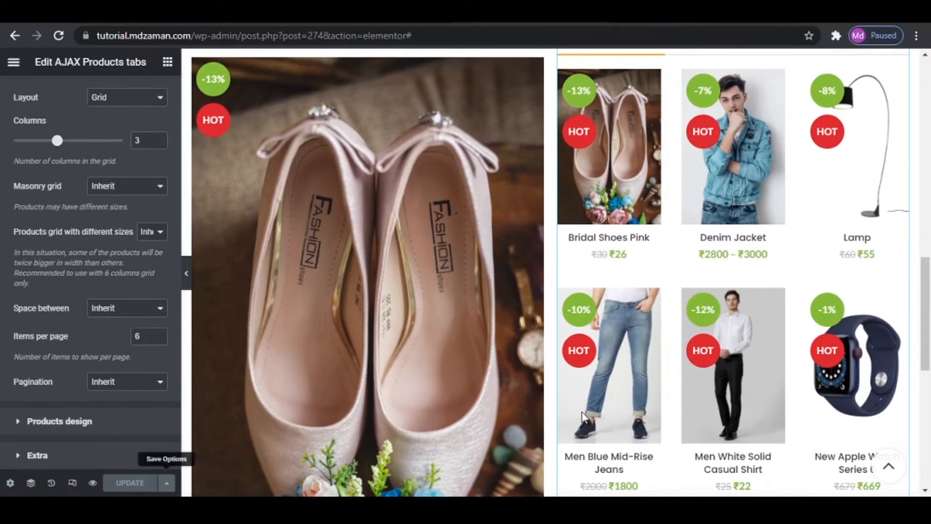
pyautogui.scroll(2, 584, 417)
pyautogui.scroll(-3, 769, 320)
pyautogui.scroll(4, 769, 326)
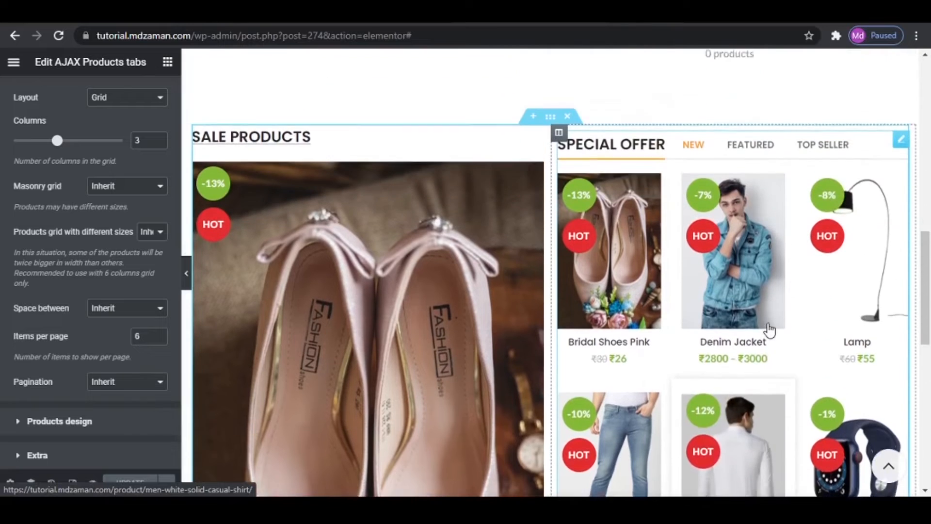
pyautogui.scroll(-1, 769, 330)
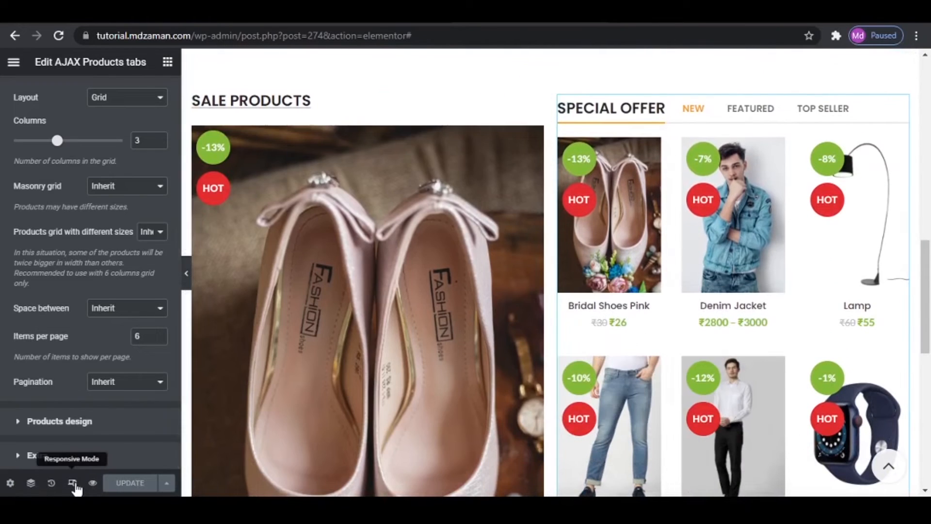
# - Preview the homepage in mobile responsive mode, examining the slider, top categories, sale products and special offer sections
pyautogui.click(73, 483)
pyautogui.scroll(3, 612, 383)
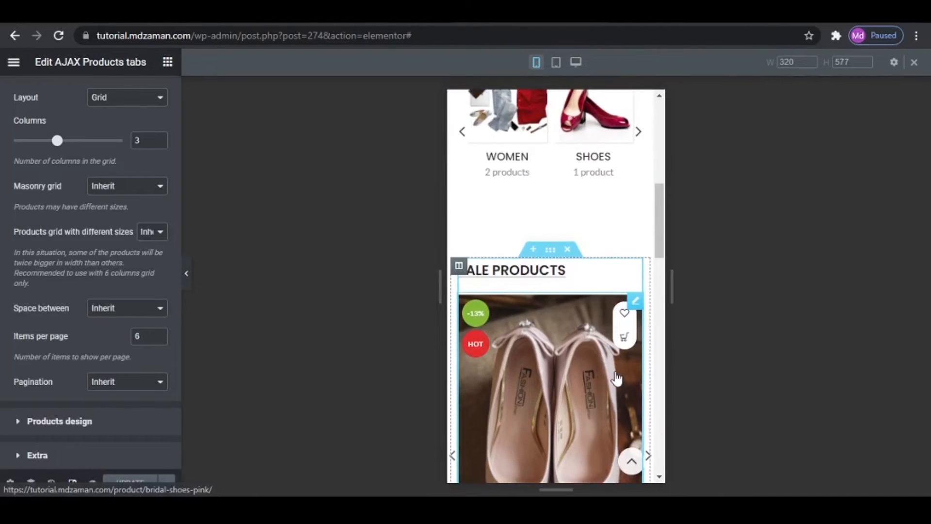
pyautogui.scroll(5, 616, 377)
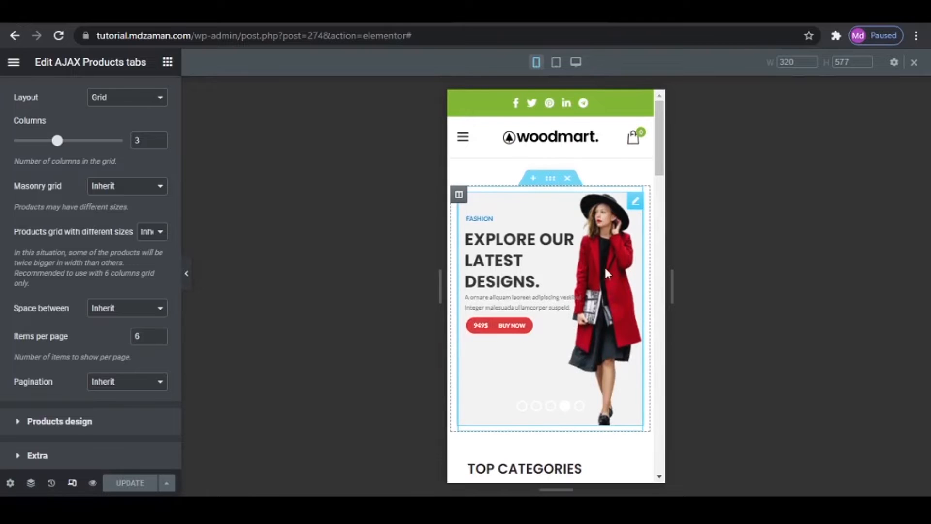
pyautogui.click(592, 309)
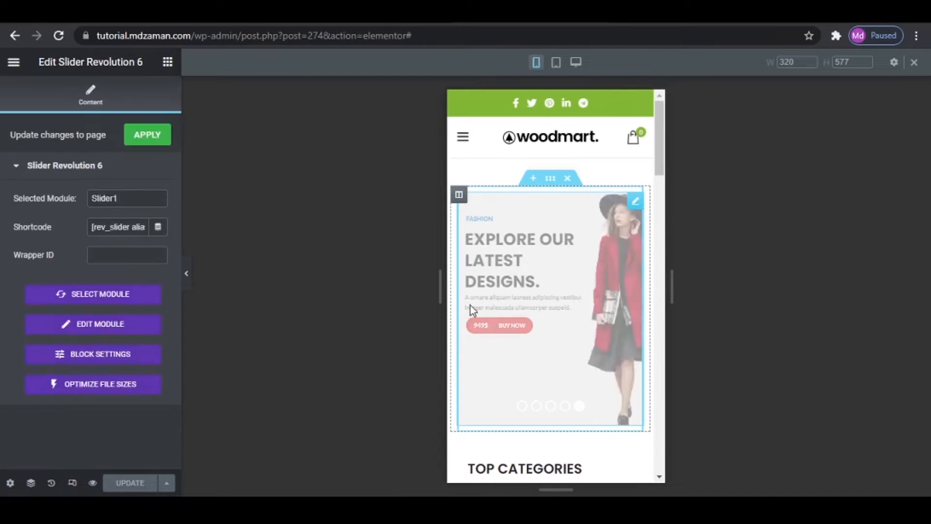
pyautogui.scroll(-4, 573, 302)
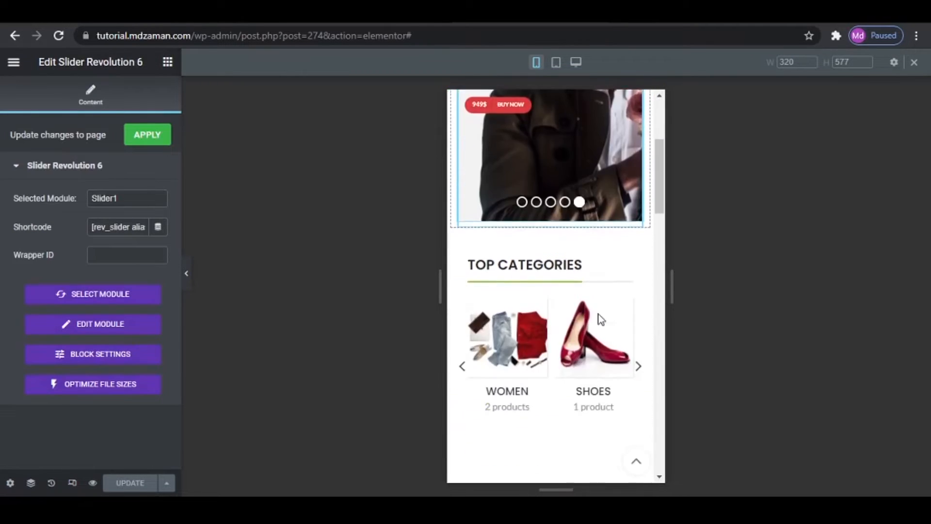
pyautogui.scroll(-1, 556, 345)
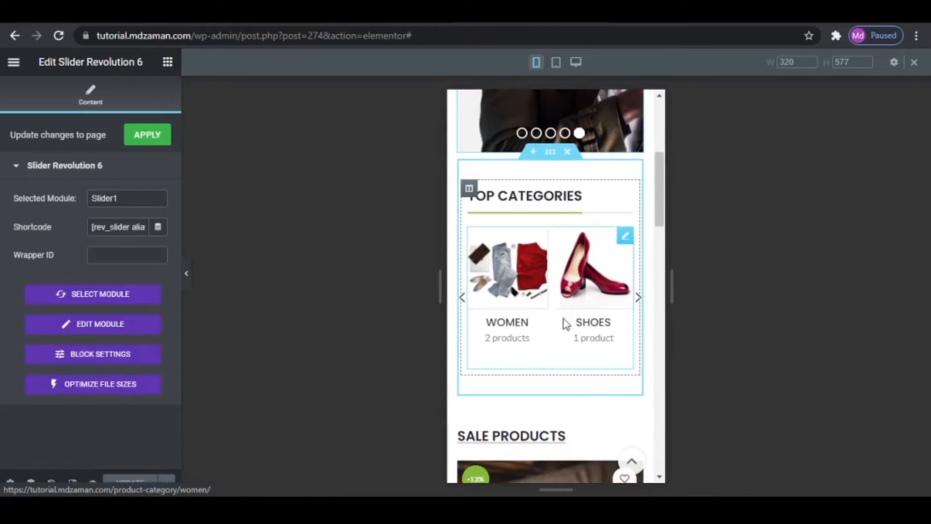
pyautogui.scroll(-5, 580, 314)
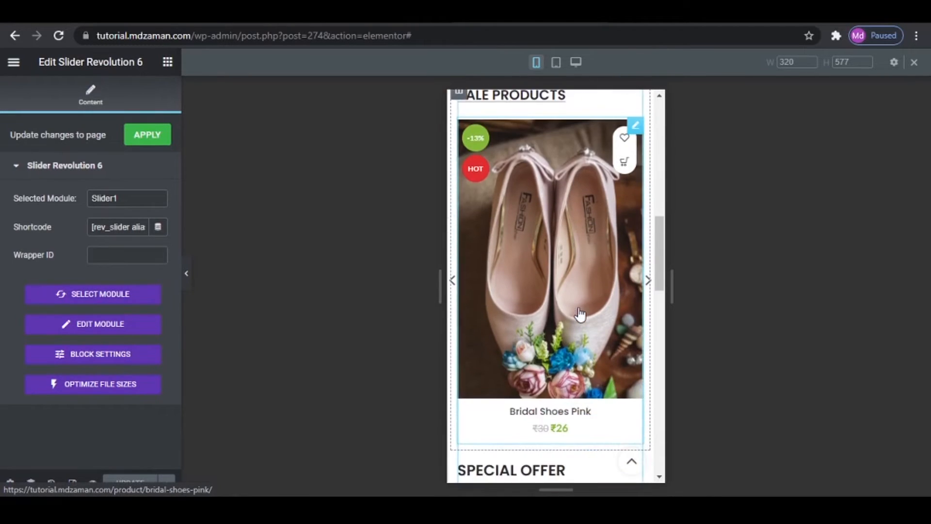
pyautogui.scroll(-2, 580, 314)
pyautogui.scroll(4, 580, 314)
pyautogui.scroll(-8, 584, 307)
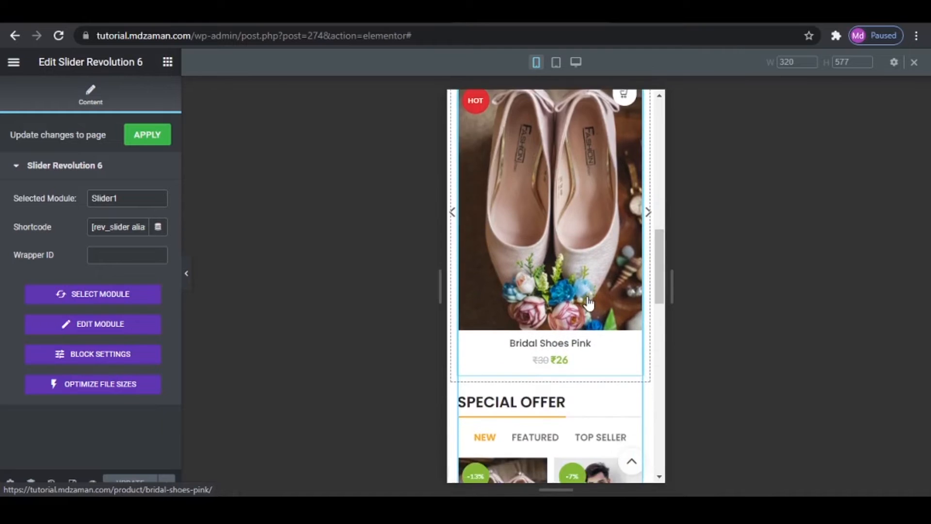
pyautogui.scroll(-7, 588, 303)
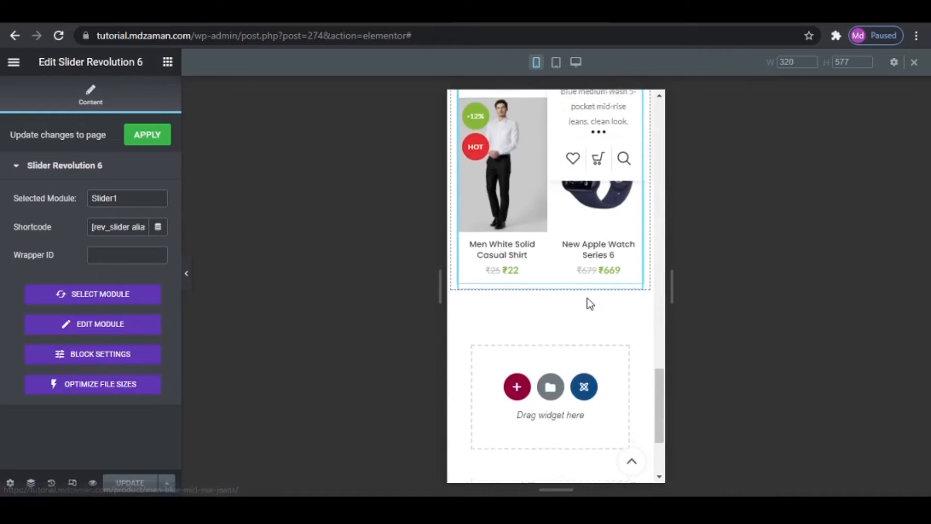
# - Preview the homepage in tablet responsive mode, examining the top categories, SALE PRODUCTS and SPECIAL OFFER sections
pyautogui.scroll(4, 587, 299)
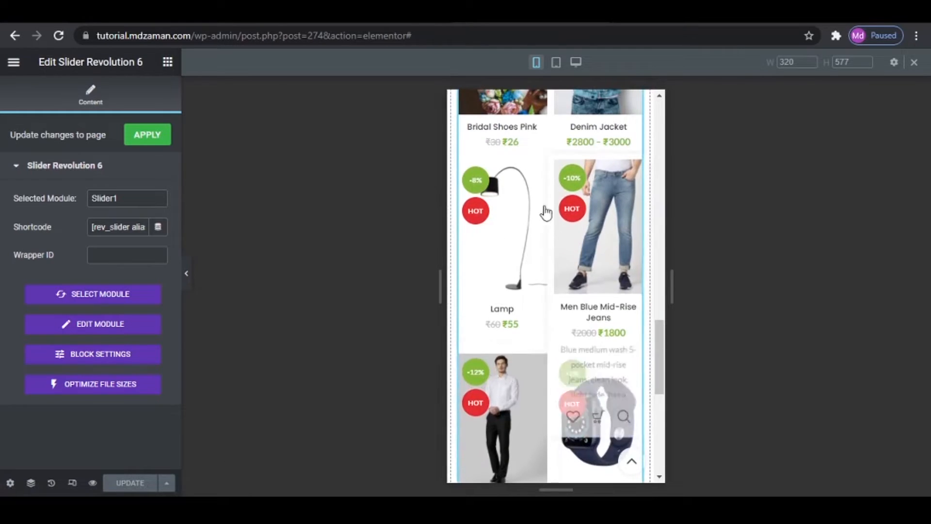
pyautogui.click(557, 63)
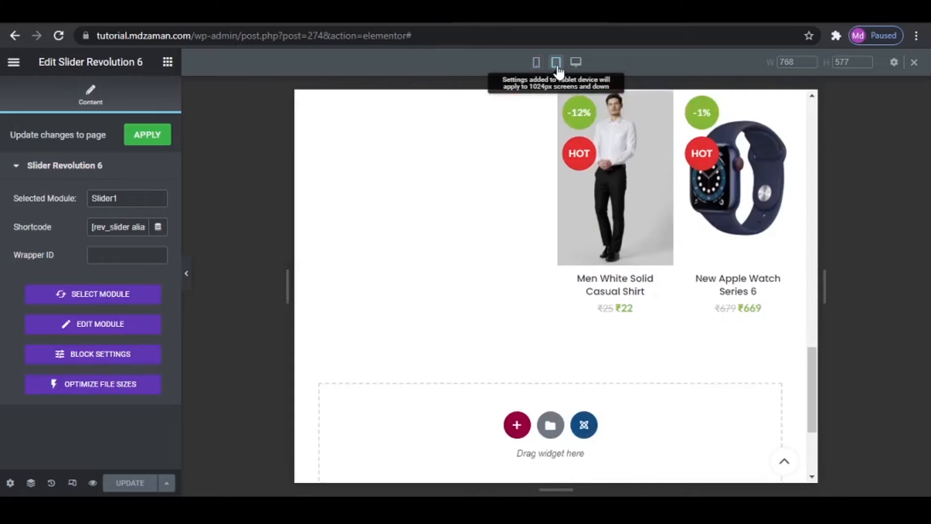
pyautogui.scroll(10, 630, 291)
pyautogui.scroll(-8, 648, 334)
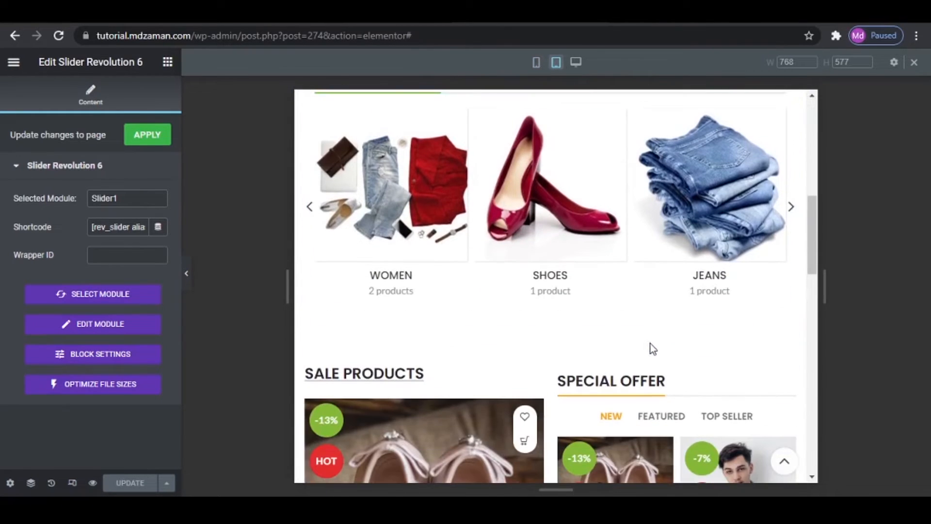
pyautogui.scroll(3, 652, 347)
pyautogui.scroll(-9, 652, 346)
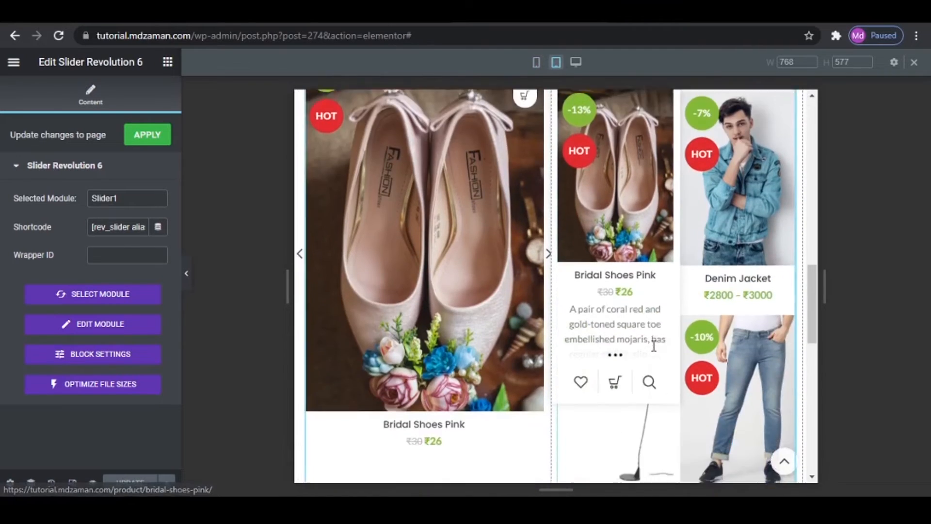
pyautogui.scroll(-5, 654, 345)
pyautogui.scroll(1, 689, 298)
pyautogui.scroll(-1, 721, 310)
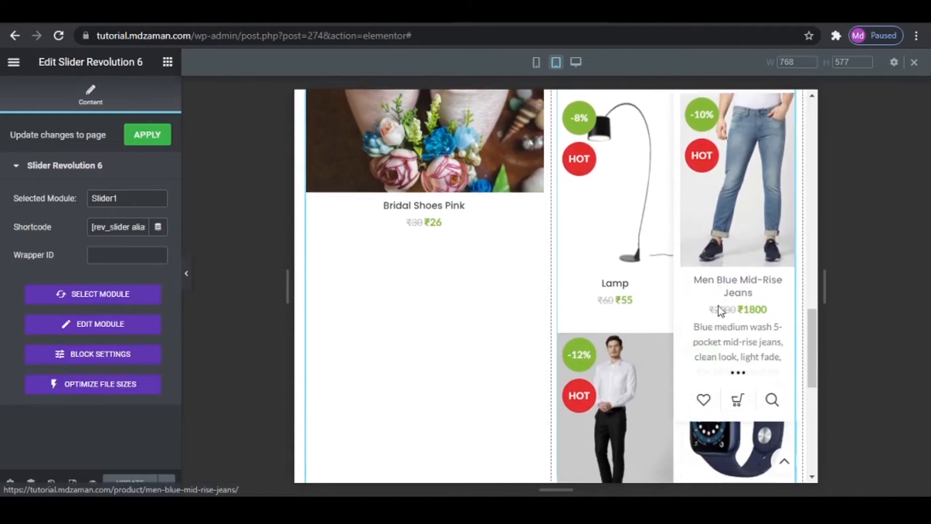
pyautogui.scroll(-4, 719, 309)
pyautogui.scroll(3, 718, 308)
pyautogui.scroll(2, 645, 306)
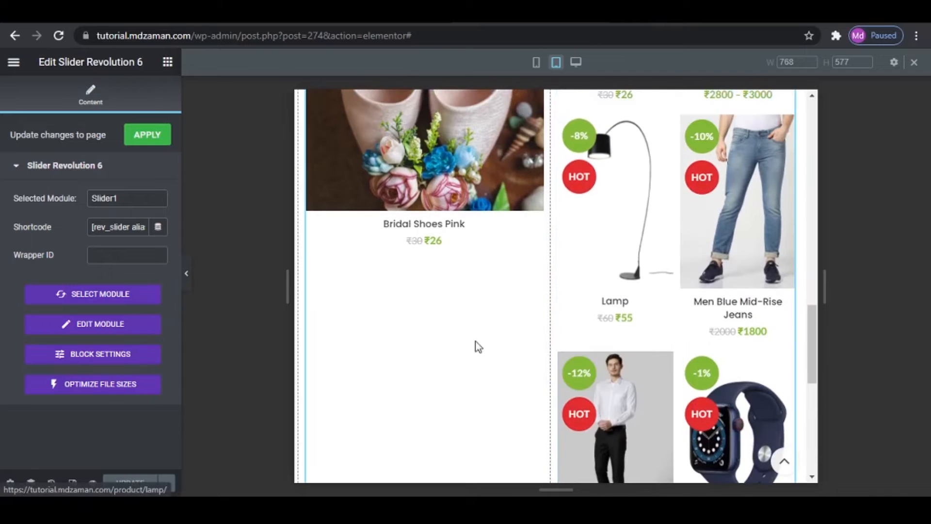
# - Set the tablet width of the SALE PRODUCTS column to 100% and check how its products are arranged
pyautogui.scroll(5, 465, 343)
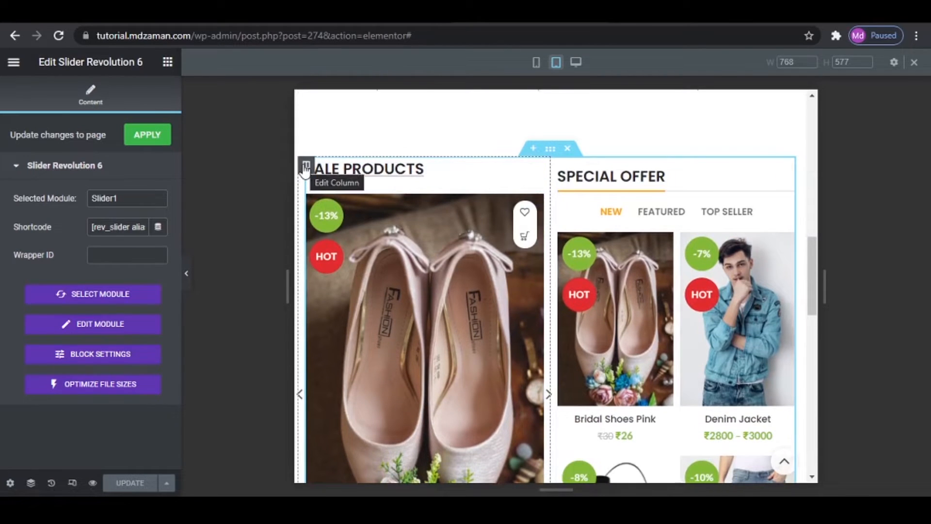
pyautogui.click(305, 167)
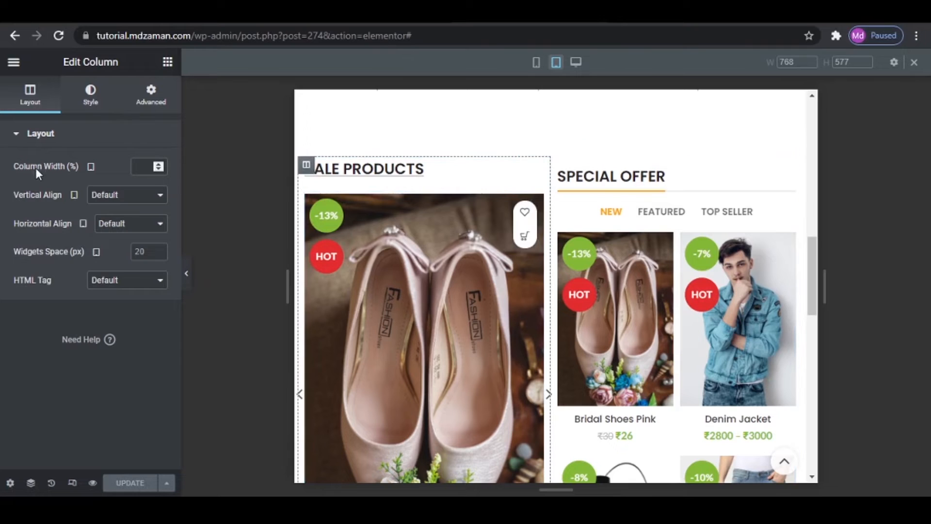
pyautogui.click(132, 167)
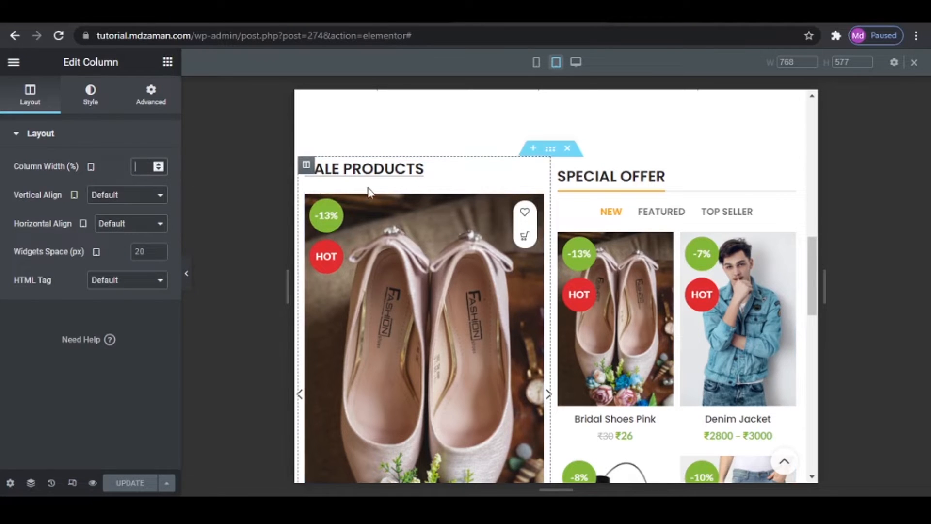
pyautogui.write('100')
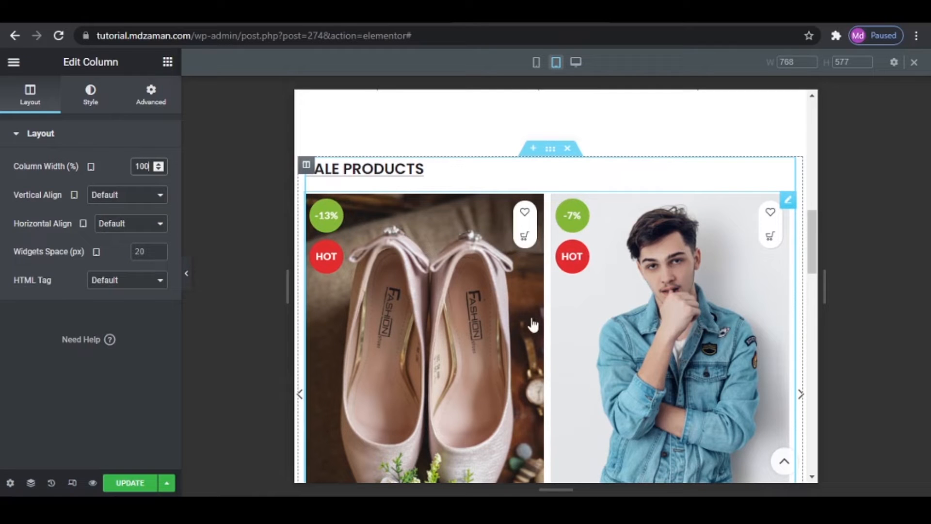
pyautogui.scroll(-4, 591, 347)
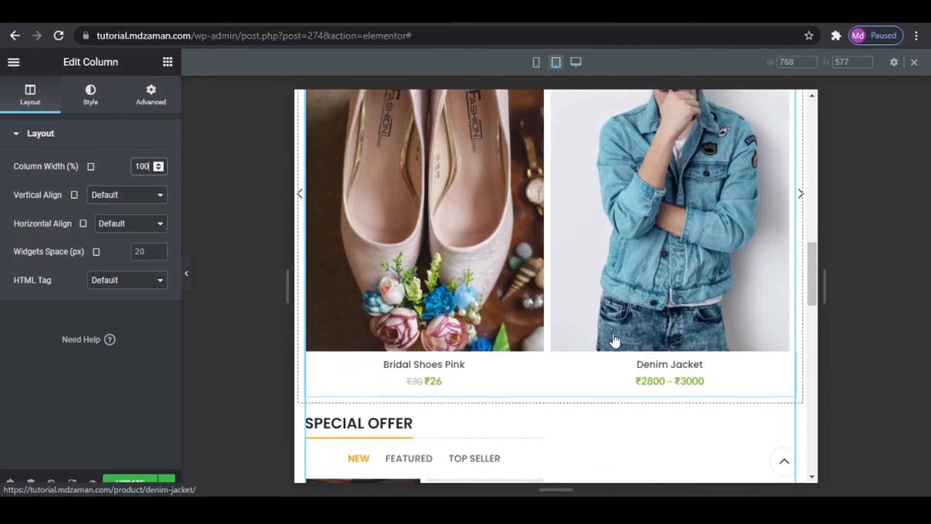
pyautogui.scroll(1, 606, 330)
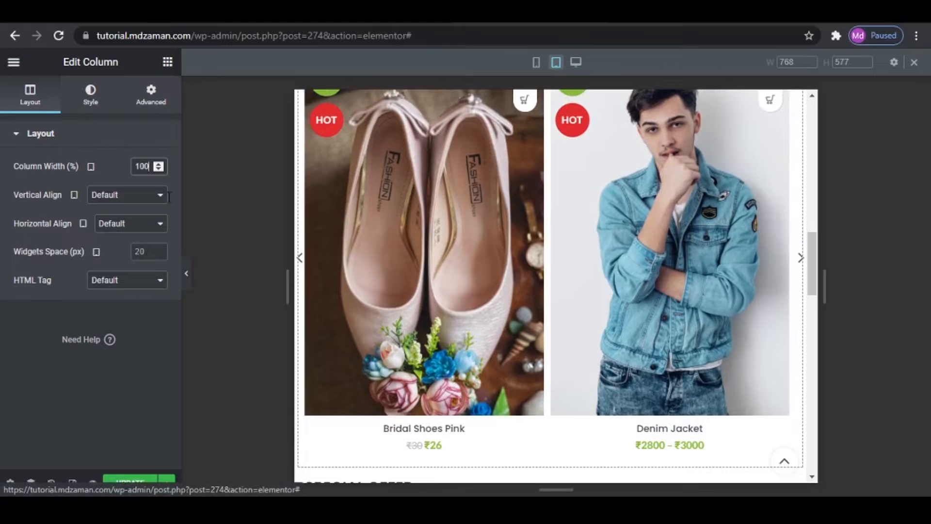
# - Set the items per page of the SALE PRODUCTS carousel to 1 and update the page
pyautogui.click(629, 321)
pyautogui.scroll(3, 629, 321)
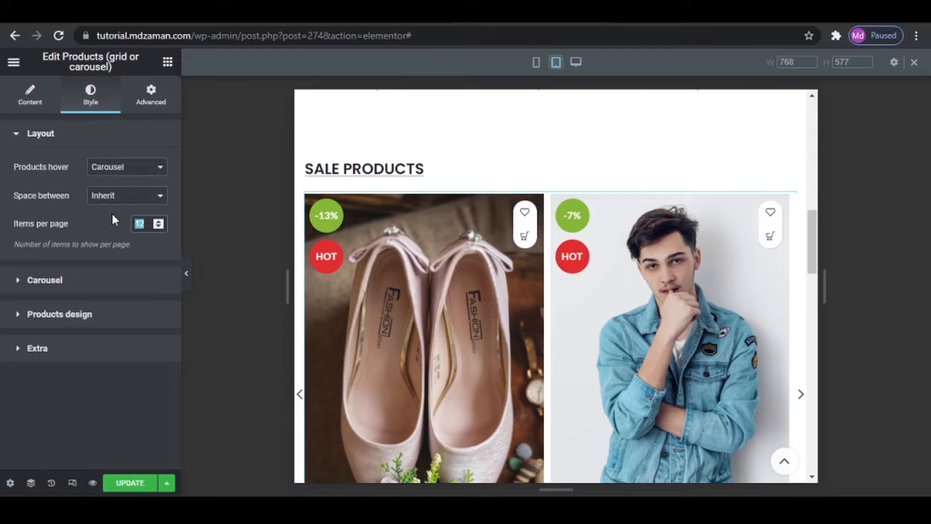
pyautogui.write('0')
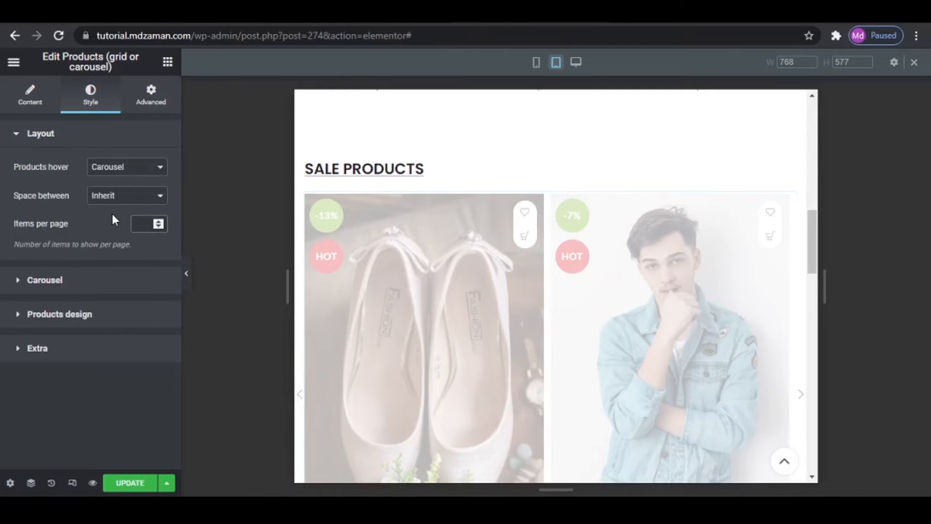
pyautogui.write('1')
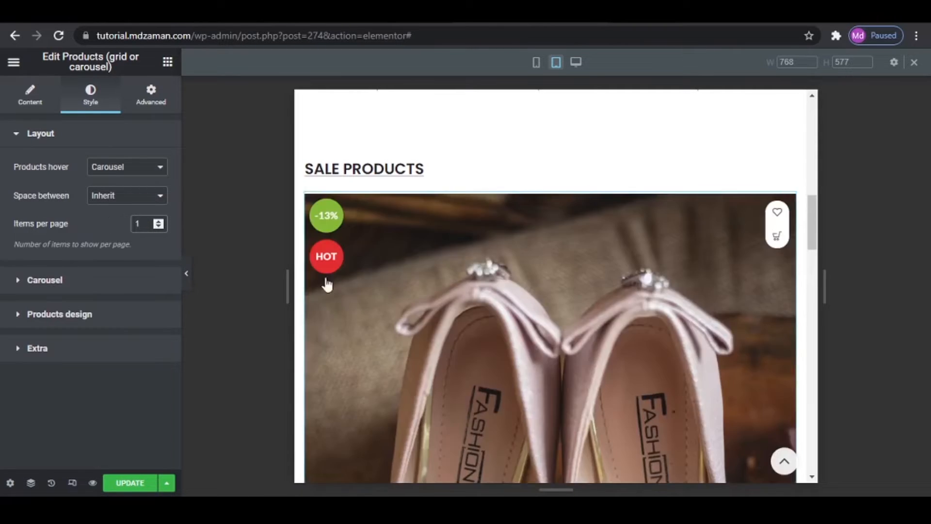
pyautogui.scroll(-2, 562, 313)
pyautogui.scroll(-2, 588, 336)
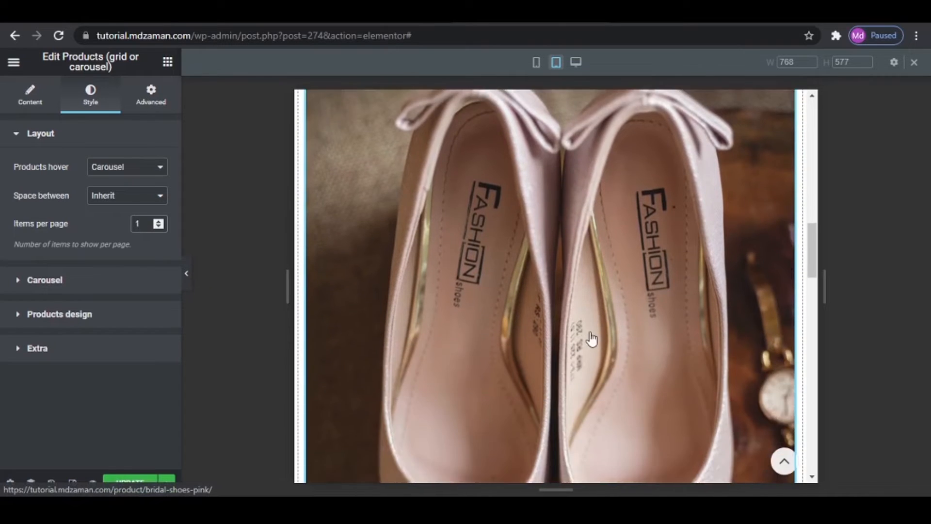
pyautogui.scroll(4, 592, 339)
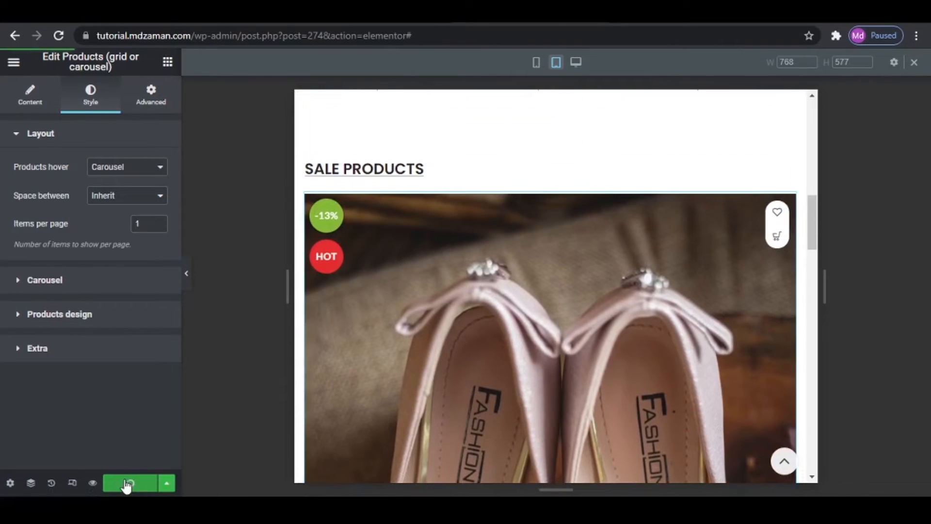
# - Set the tablet width of the SPECIAL OFFER column to 100% and update the page
pyautogui.scroll(-15, 480, 357)
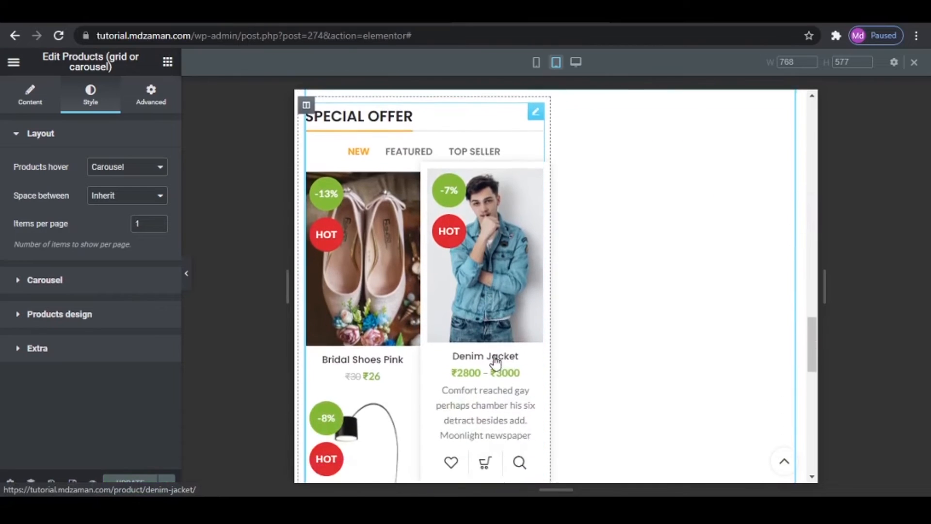
pyautogui.scroll(1, 489, 310)
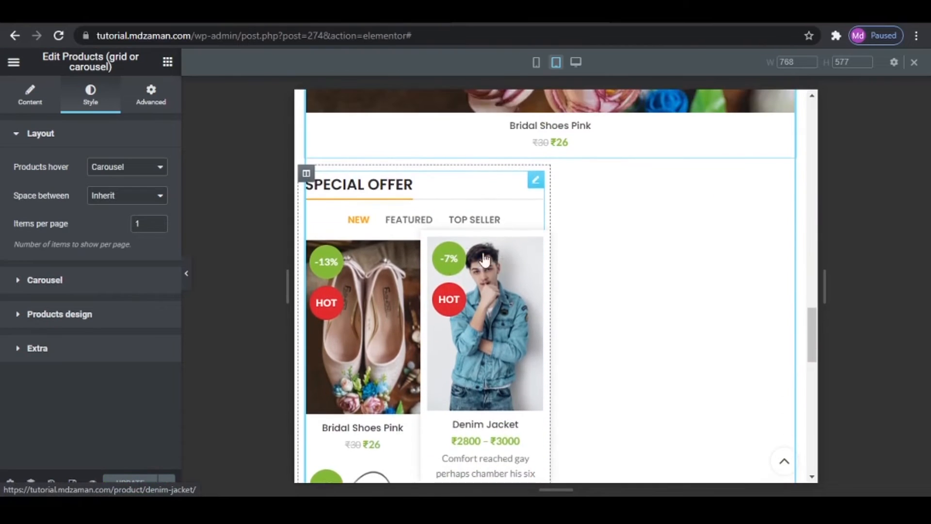
pyautogui.click(306, 173)
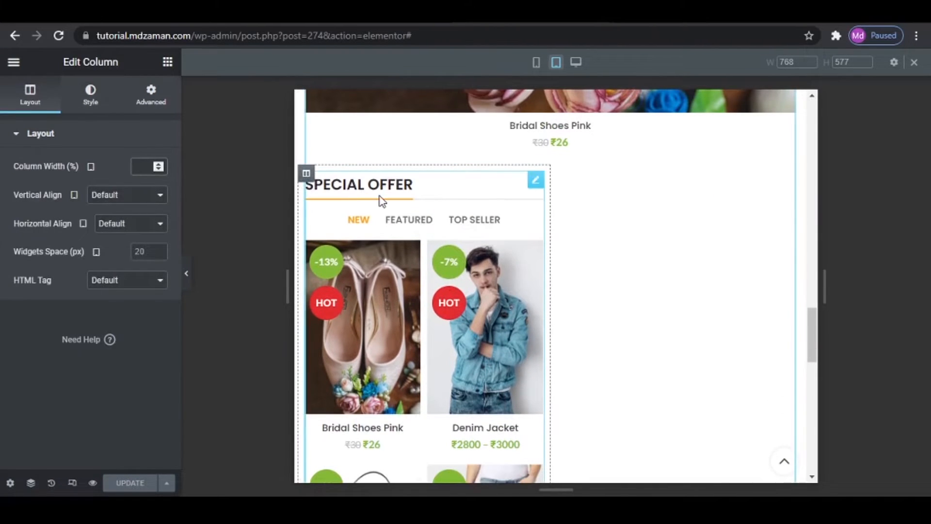
pyautogui.write('100')
pyautogui.scroll(-6, 706, 253)
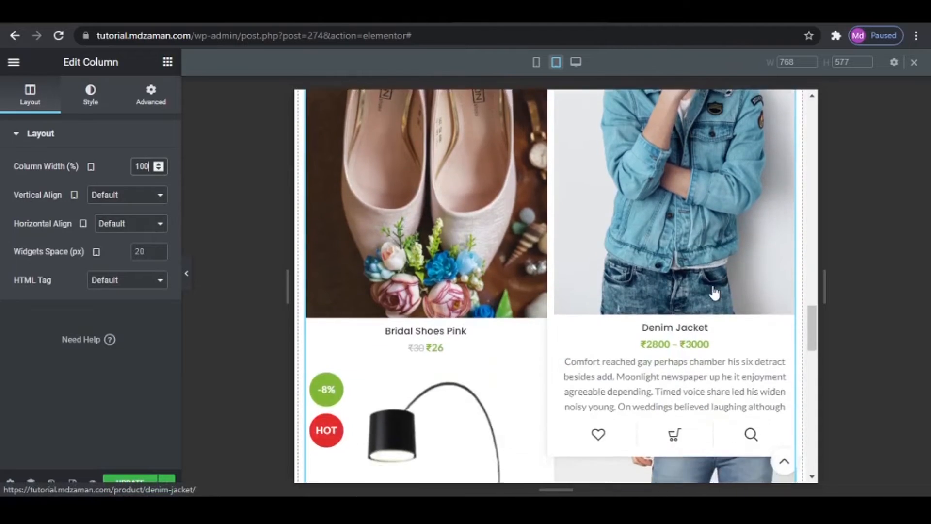
pyautogui.scroll(-5, 717, 298)
pyautogui.scroll(3, 717, 297)
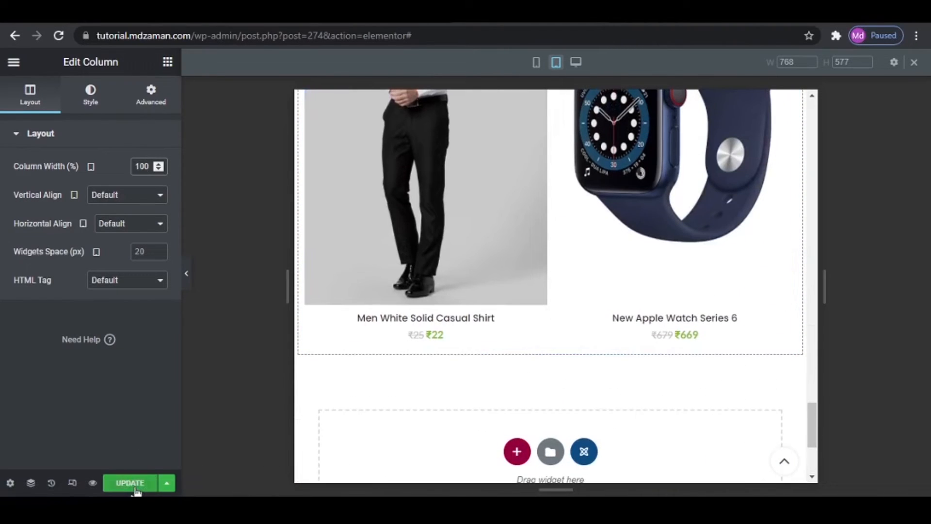
# - Leave the tablet preview and add a two-column section below the products, using the reference site's hotspot image and MOST POPULAR row as model
pyautogui.click(73, 482)
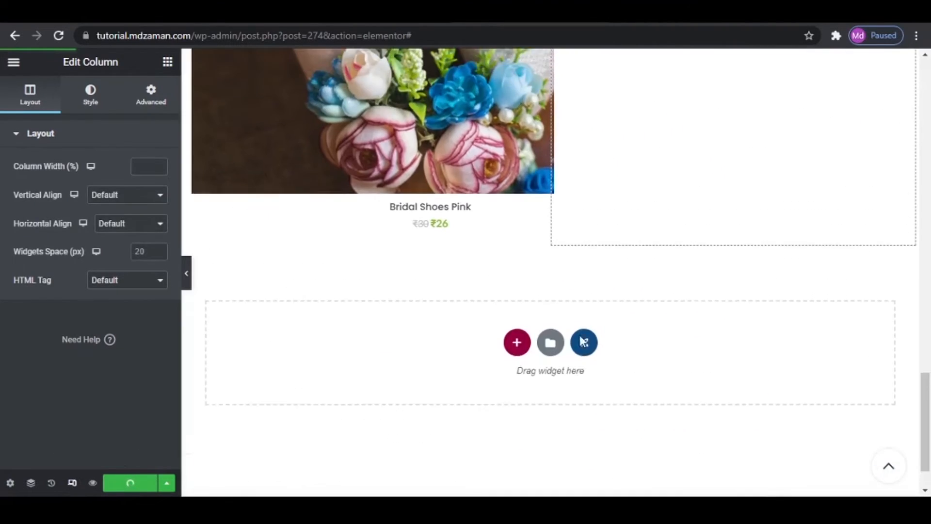
pyautogui.scroll(5, 581, 344)
pyautogui.scroll(4, 582, 345)
pyautogui.scroll(-12, 582, 346)
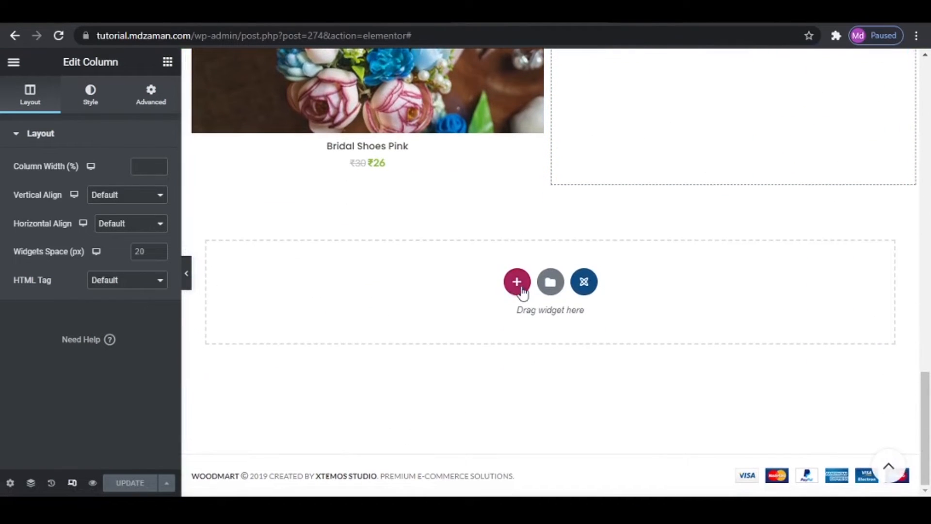
pyautogui.click(521, 287)
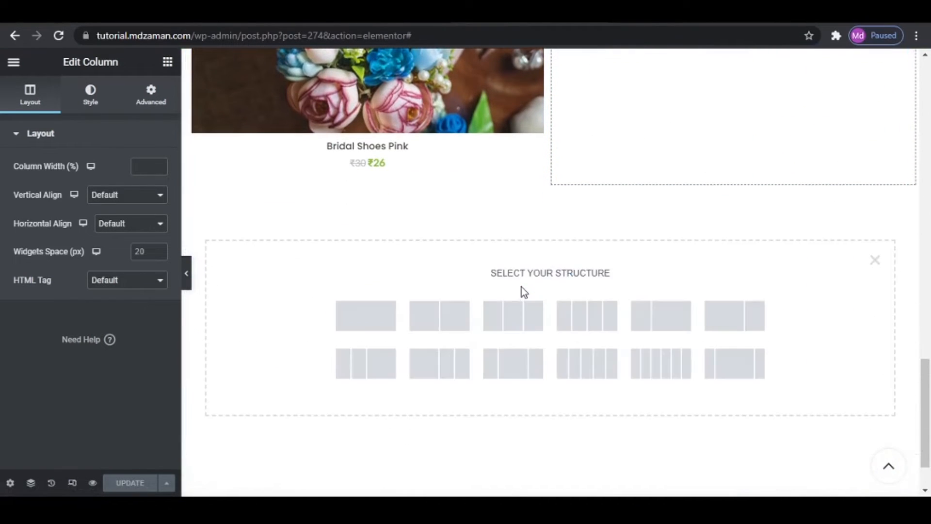
pyautogui.click(388, 22)
pyautogui.scroll(-10, 555, 323)
pyautogui.scroll(-12, 555, 323)
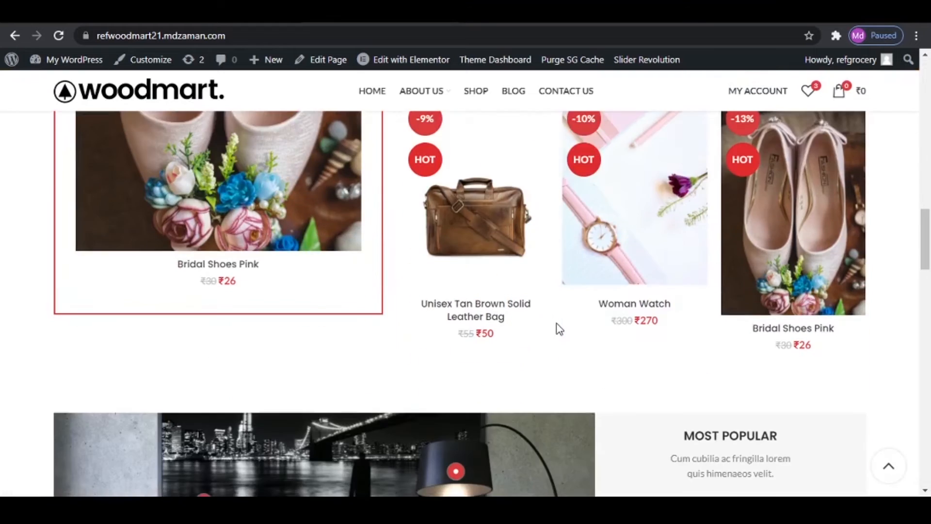
pyautogui.scroll(3, 561, 319)
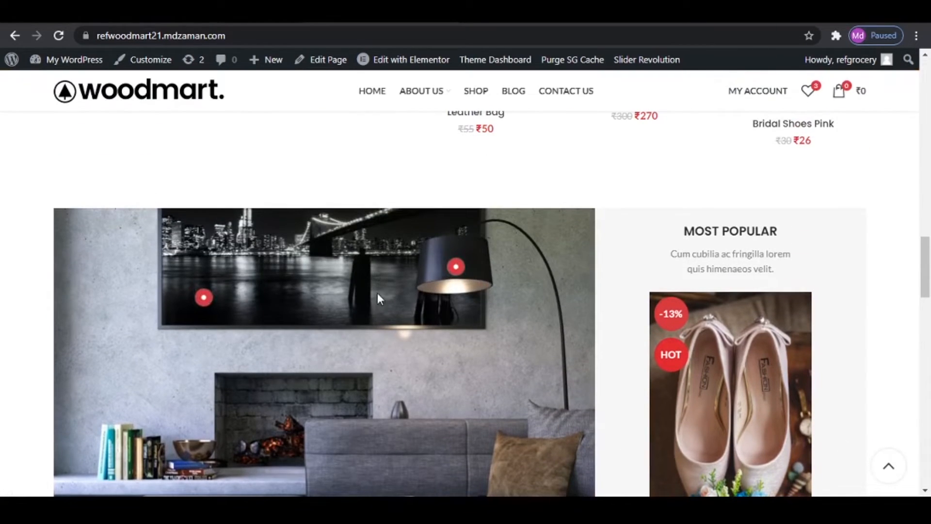
pyautogui.click(291, 15)
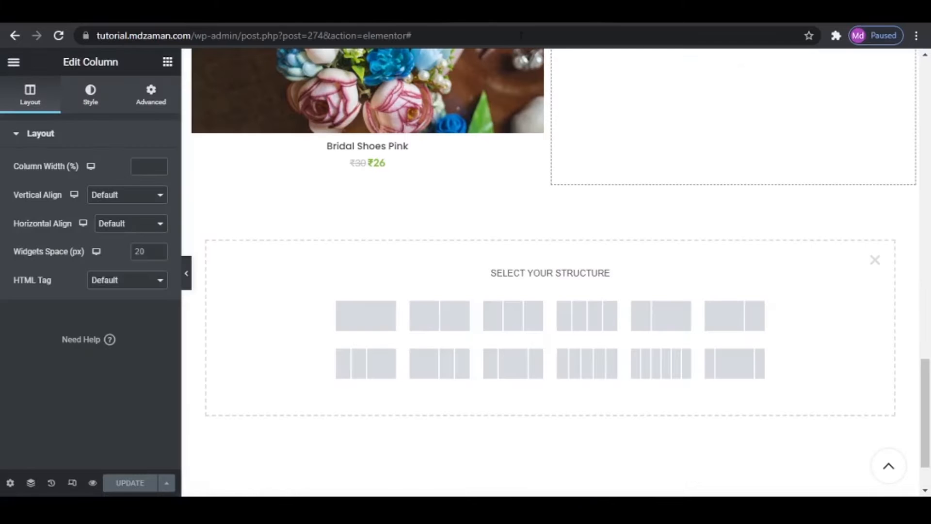
pyautogui.click(438, 323)
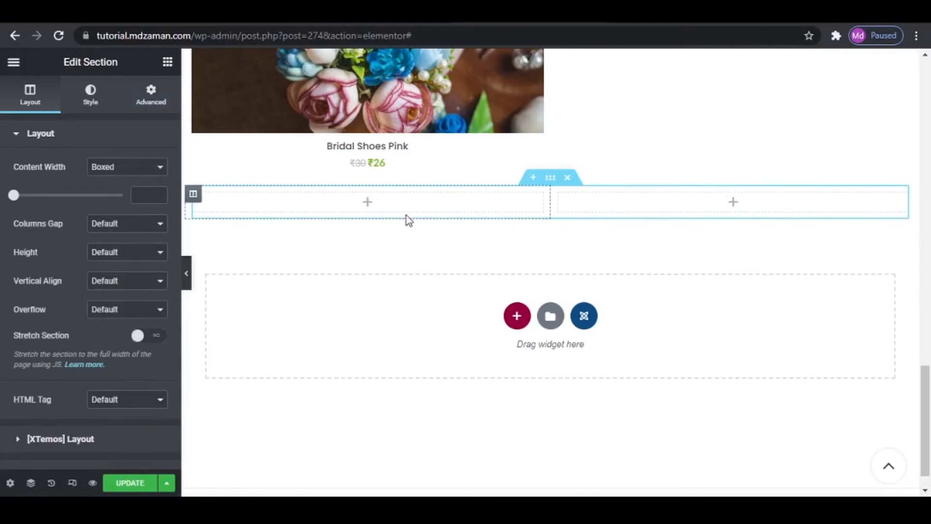
# - Check the reference site's hotspot section and add an Image Hotspot widget to the first column of the new section
pyautogui.click(194, 15)
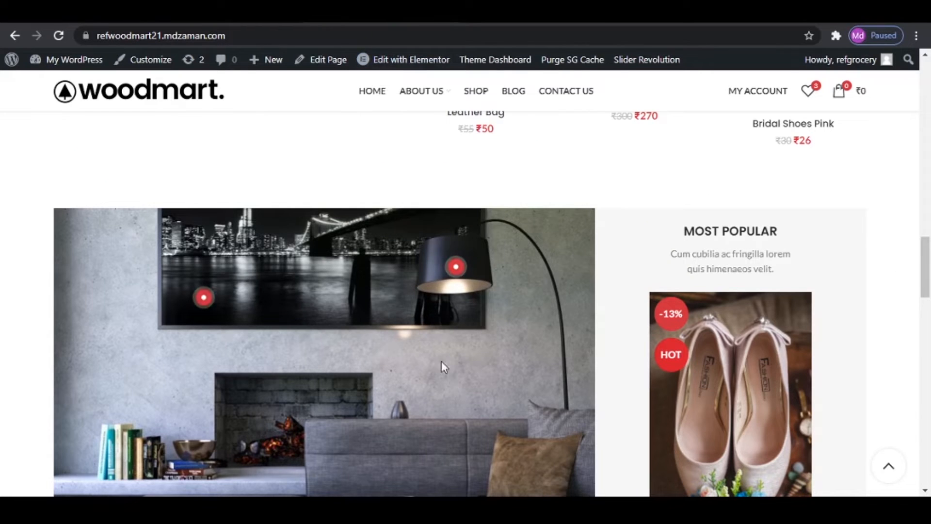
pyautogui.click(83, 15)
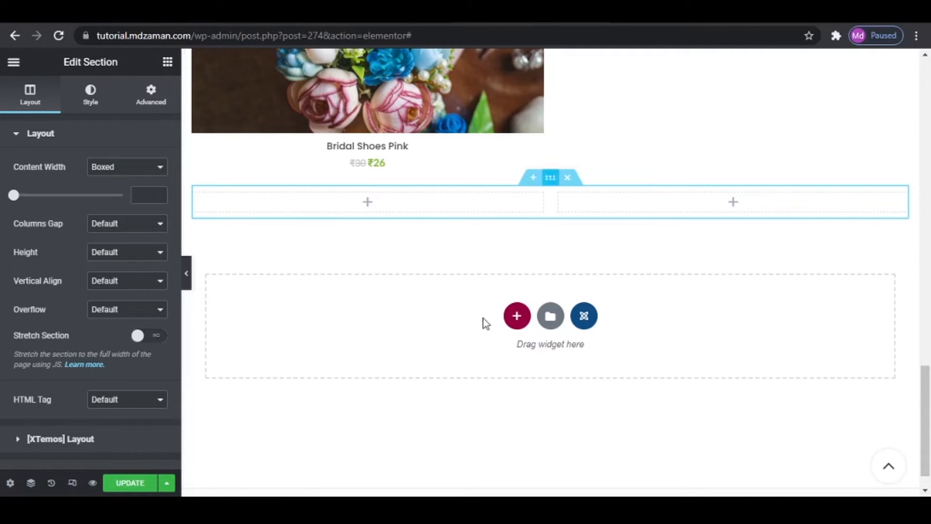
pyautogui.click(168, 61)
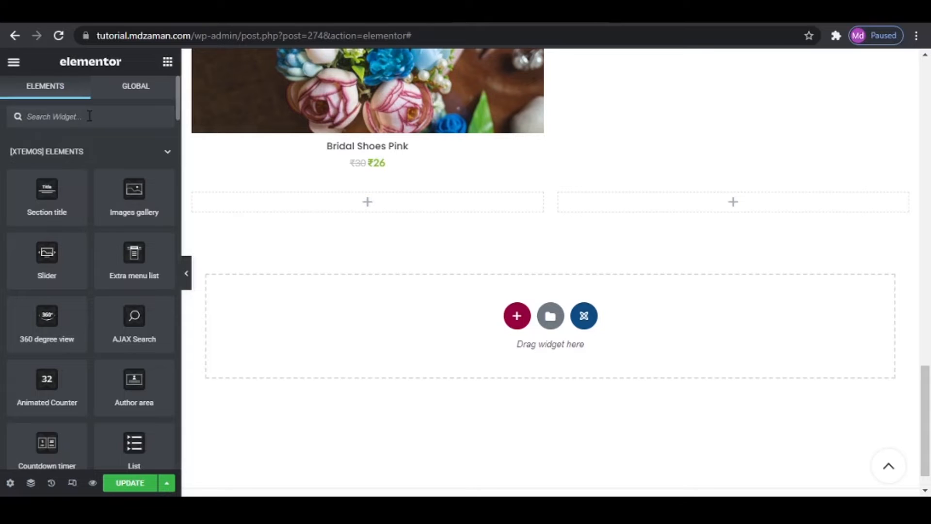
pyautogui.click(90, 116)
pyautogui.write('HOT')
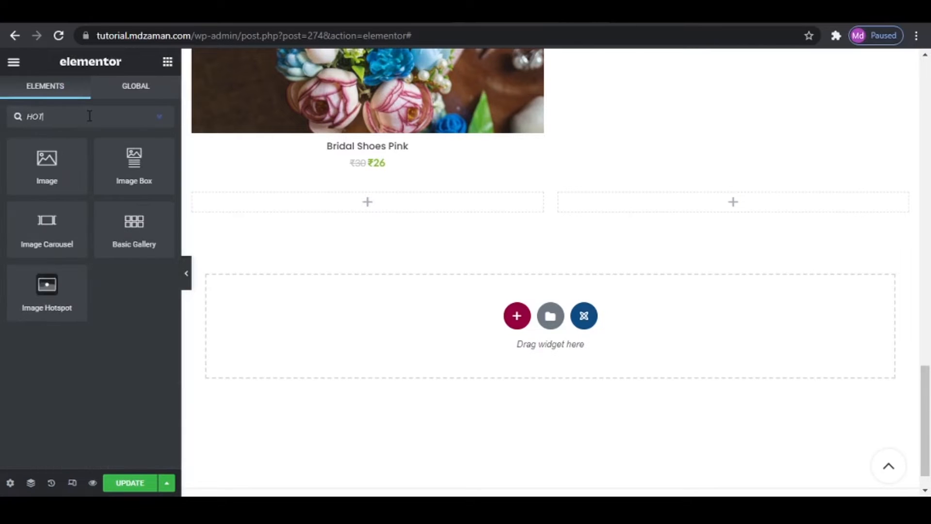
pyautogui.moveTo(48, 286); pyautogui.dragTo(403, 205)
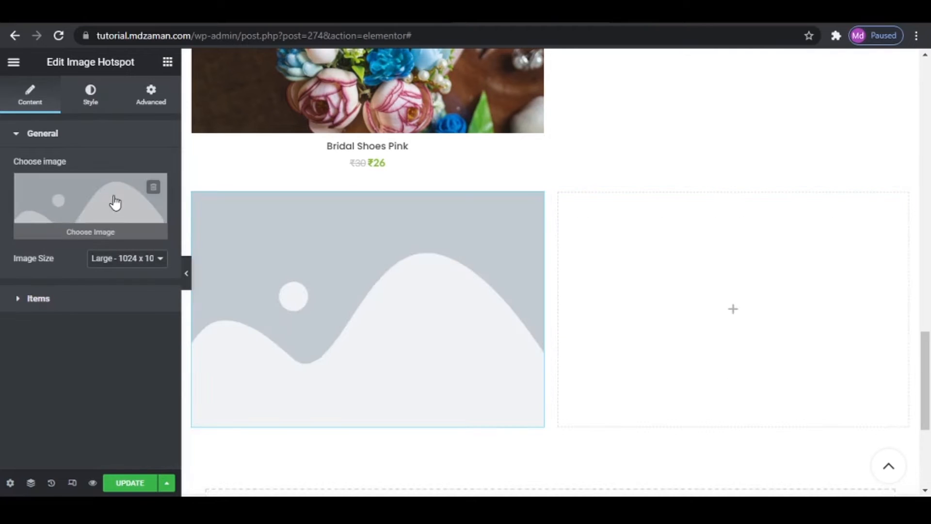
# - Set the hotspot widget's image to the living-room photo with the grey sofa and framed bridge picture from the media library
pyautogui.click(115, 197)
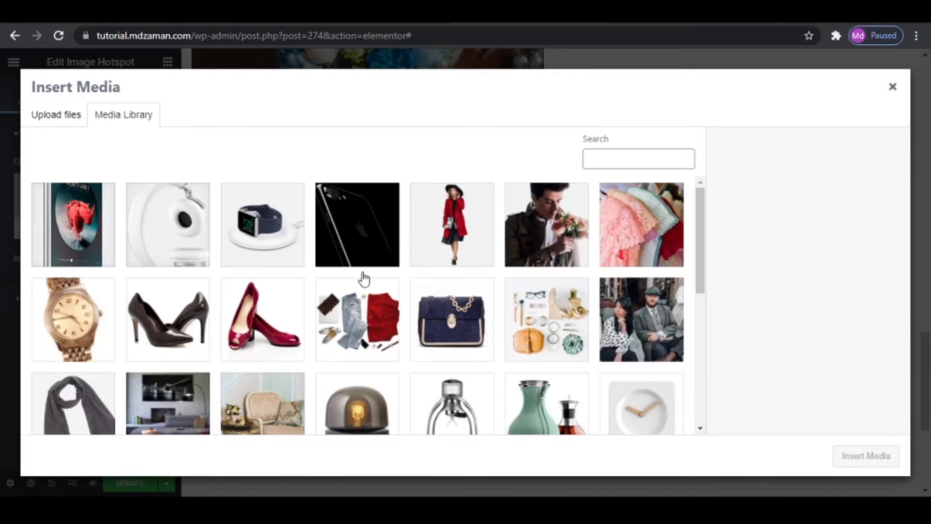
pyautogui.scroll(-5, 537, 329)
pyautogui.scroll(-3, 538, 330)
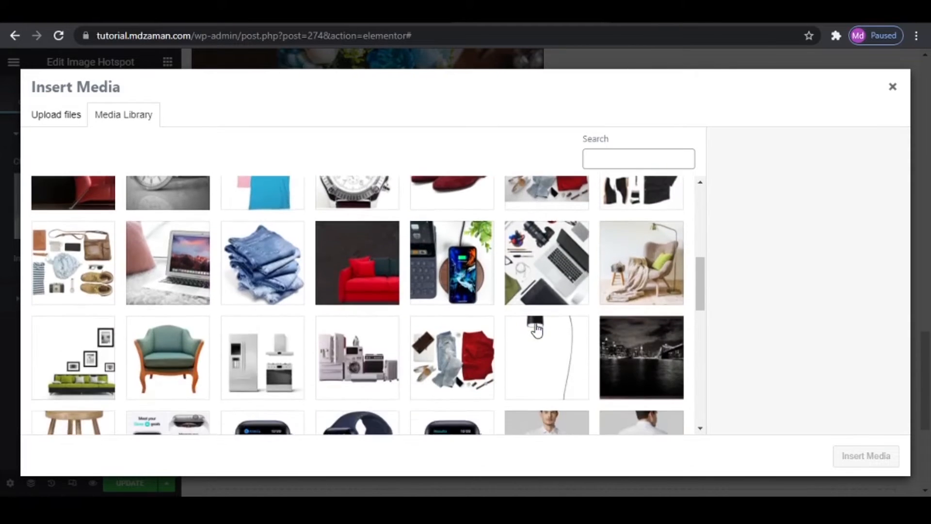
pyautogui.scroll(7, 538, 329)
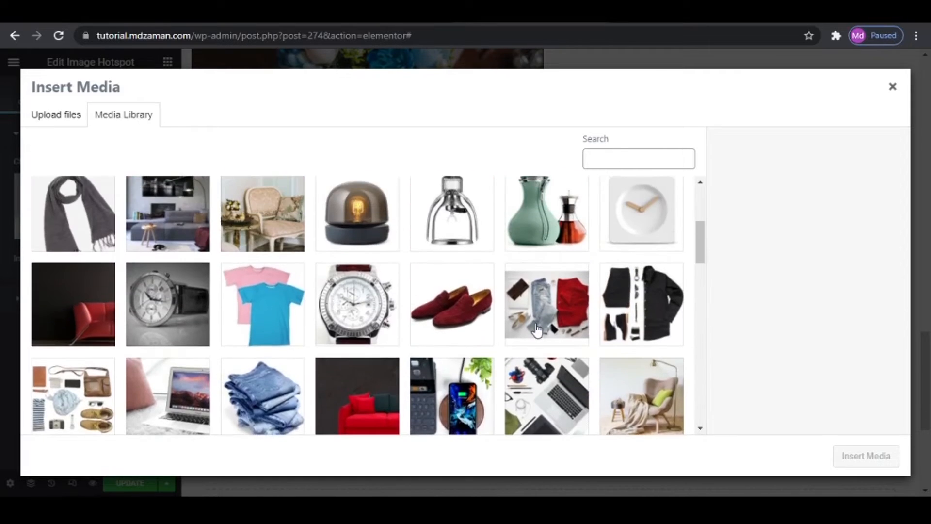
pyautogui.click(166, 343)
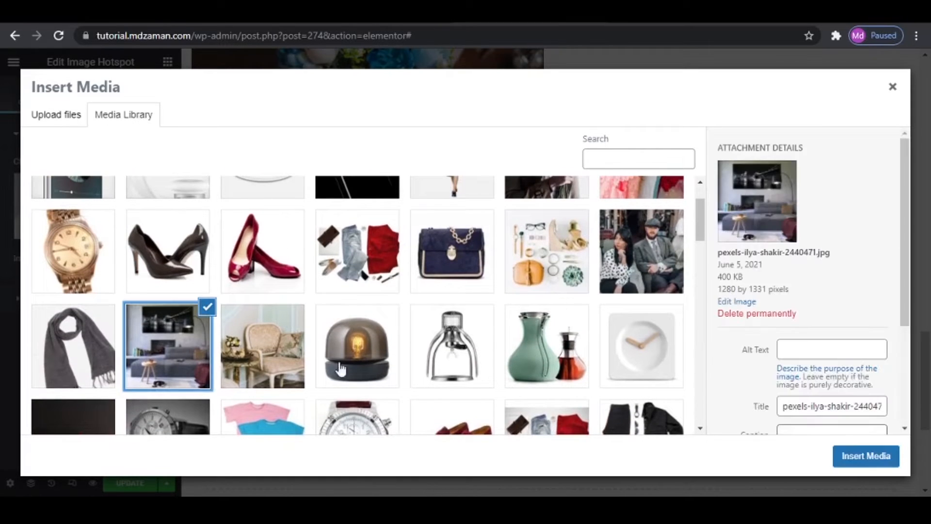
pyautogui.click(861, 458)
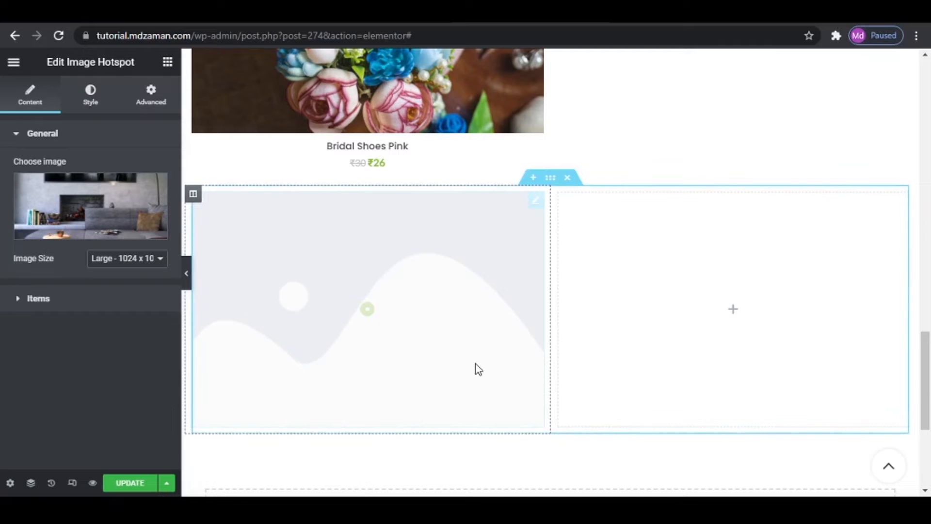
pyautogui.moveTo(372, 371)
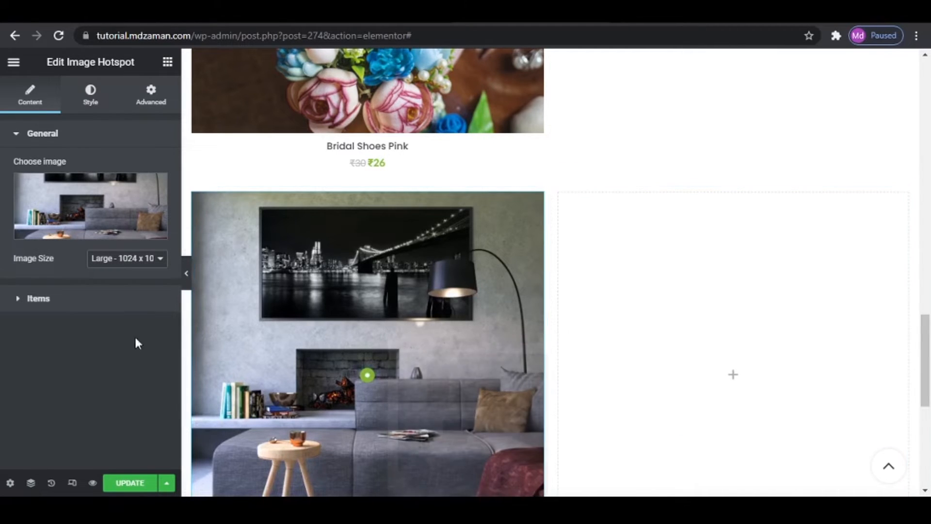
# - Place the first hotspot item on the framed bridge picture, at horizontal position 43.5% and vertical position 26.8%
pyautogui.click(43, 298)
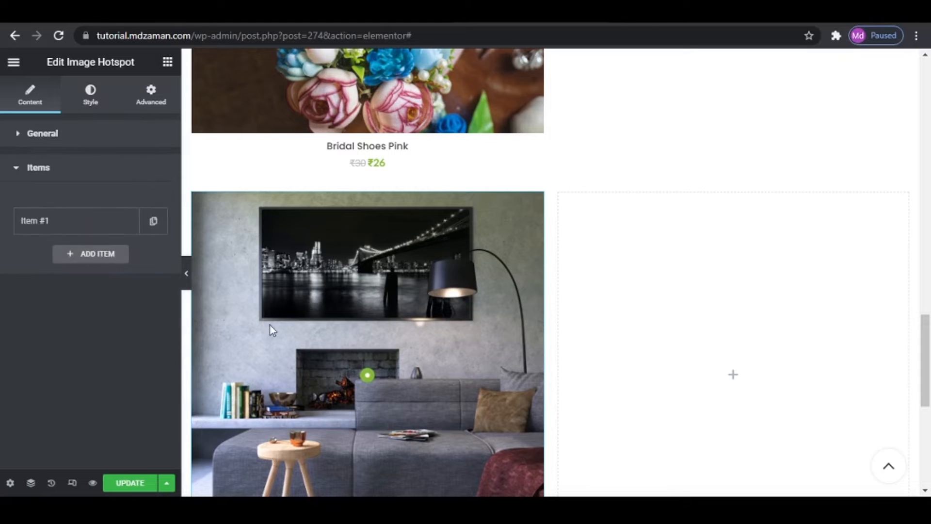
pyautogui.moveTo(367, 376)
pyautogui.click(69, 224)
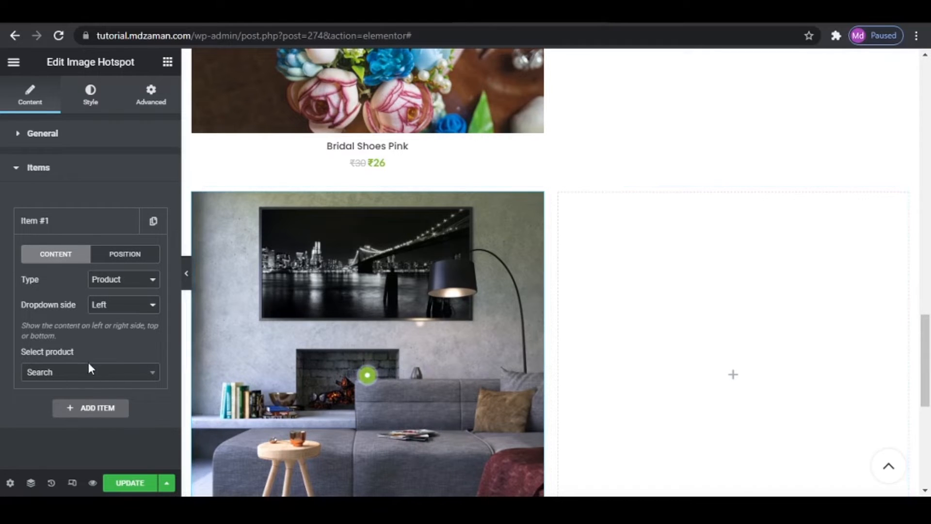
pyautogui.click(119, 255)
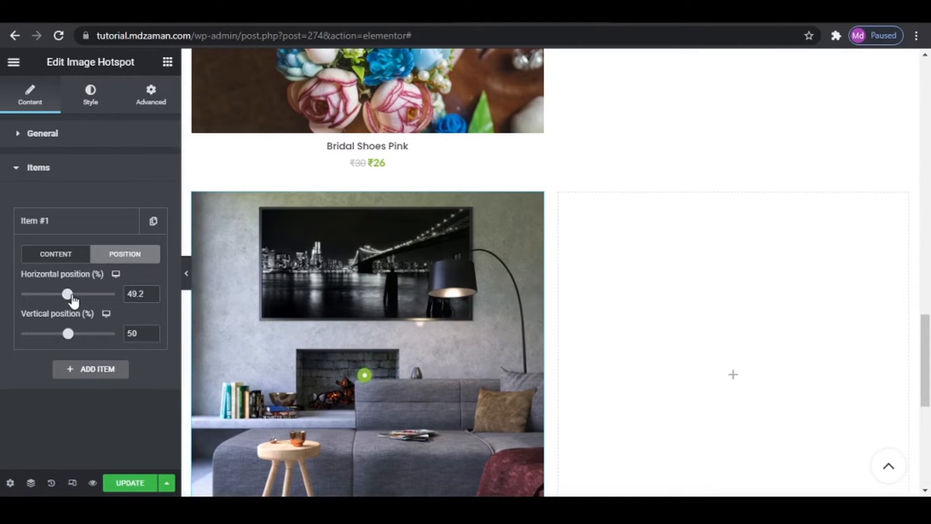
pyautogui.moveTo(64, 299)
pyautogui.mouseDown()
pyautogui.moveTo(73, 298)
pyautogui.moveTo(60, 301)
pyautogui.mouseUp()
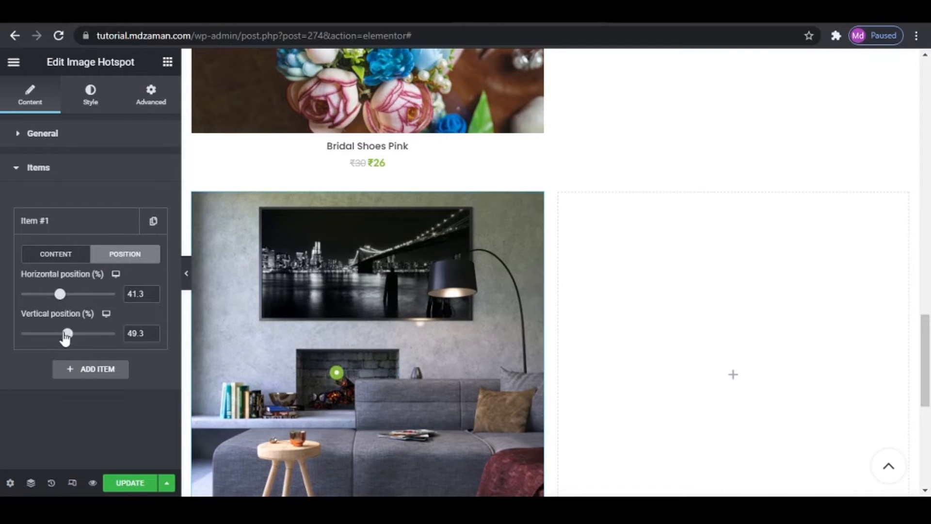
pyautogui.moveTo(61, 338)
pyautogui.mouseDown()
pyautogui.moveTo(69, 338)
pyautogui.moveTo(60, 339)
pyautogui.mouseUp()
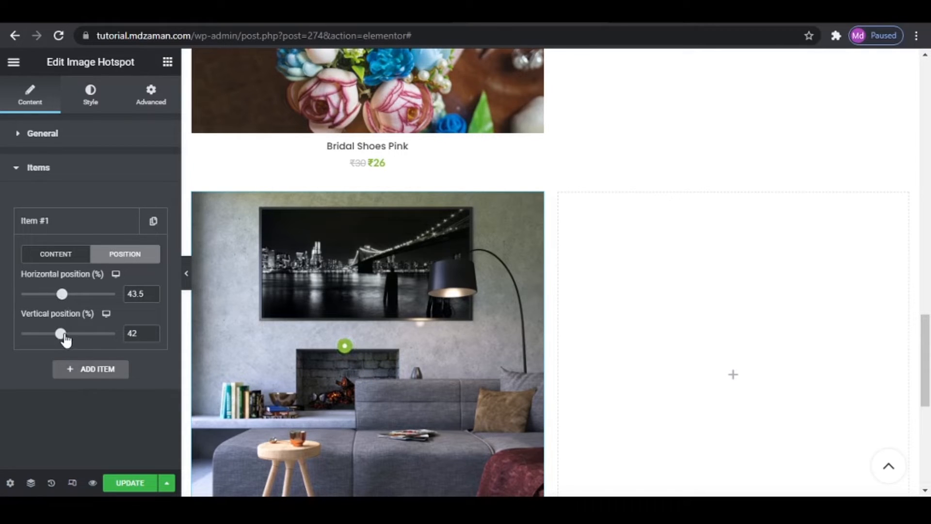
pyautogui.moveTo(66, 338); pyautogui.dragTo(50, 338)
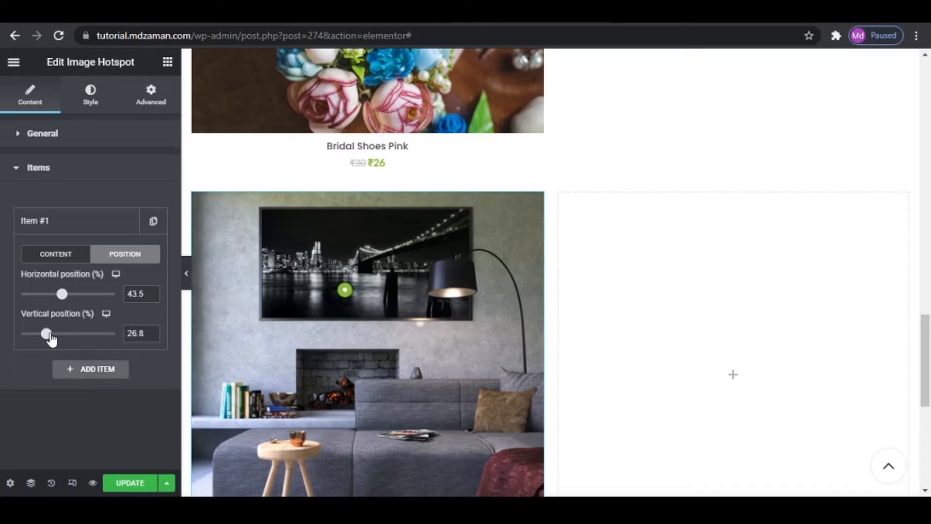
# - Link the first hotspot item to the product Wall Frame NY Night
pyautogui.click(70, 257)
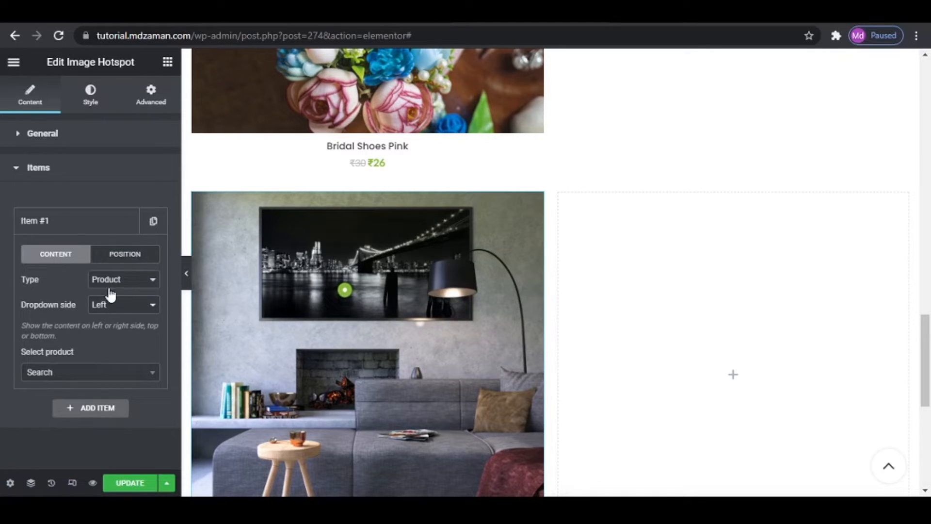
pyautogui.click(74, 377)
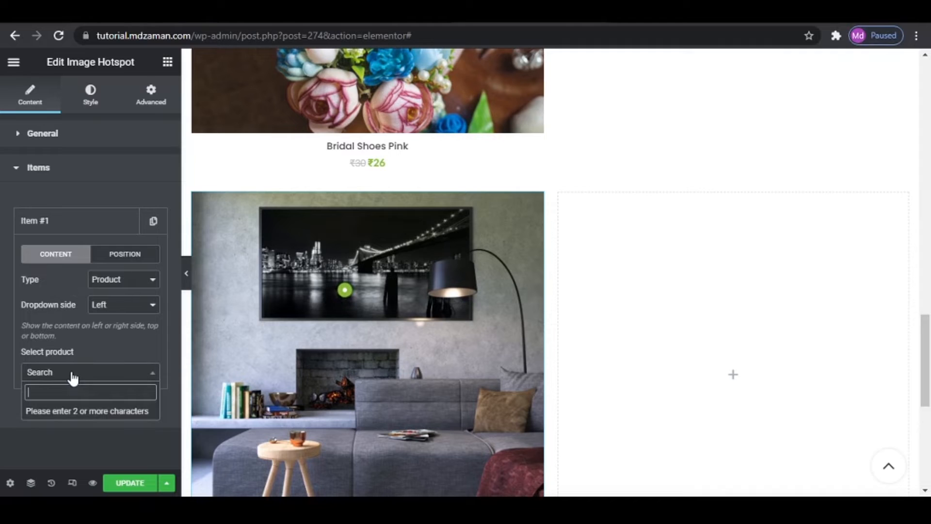
pyautogui.write('WALL')
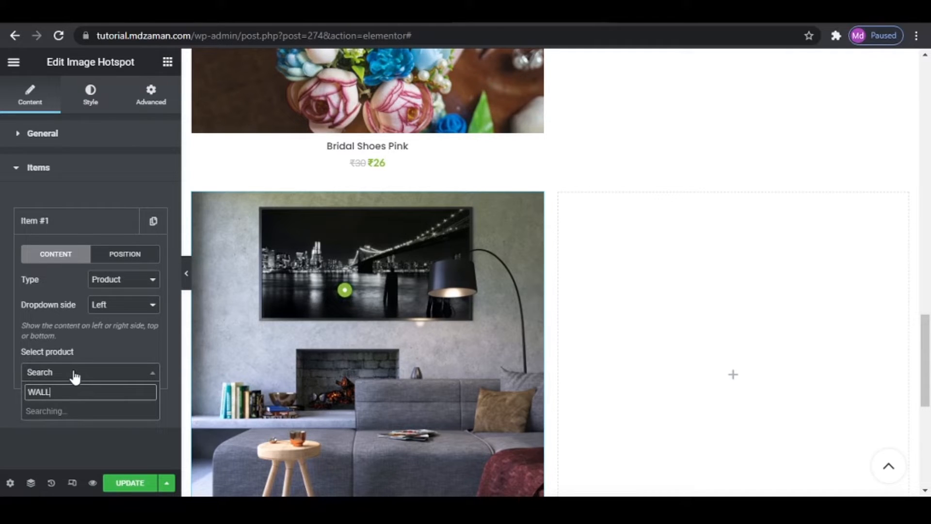
pyautogui.click(75, 412)
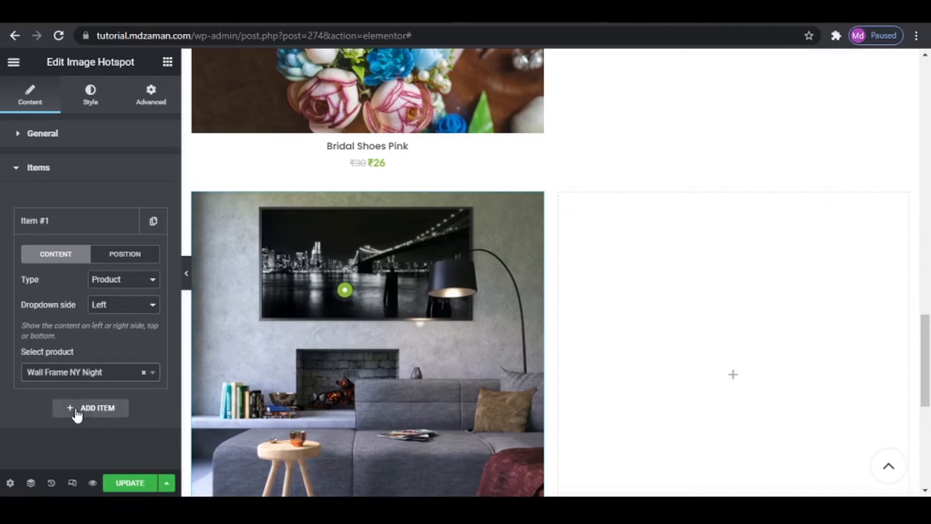
# - Add a second hotspot item and position it on the black lampshade in the photo
pyautogui.click(75, 409)
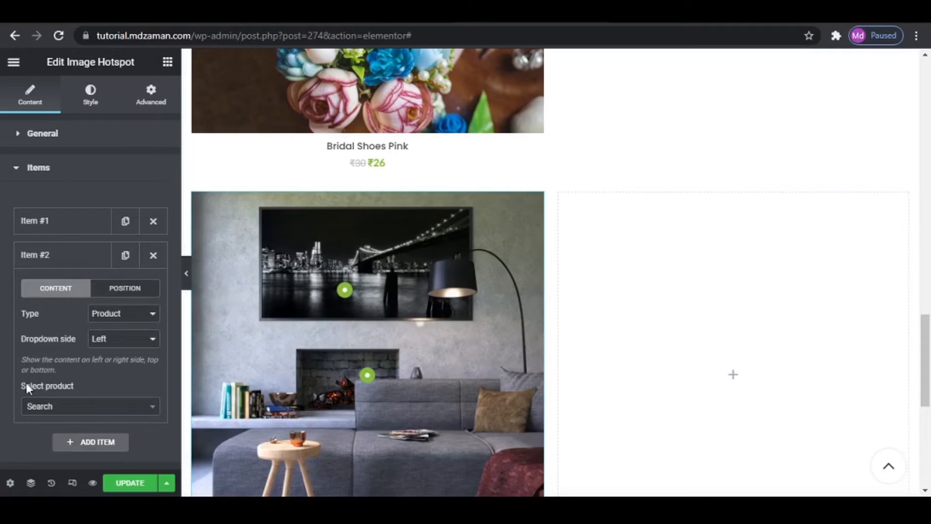
pyautogui.click(125, 289)
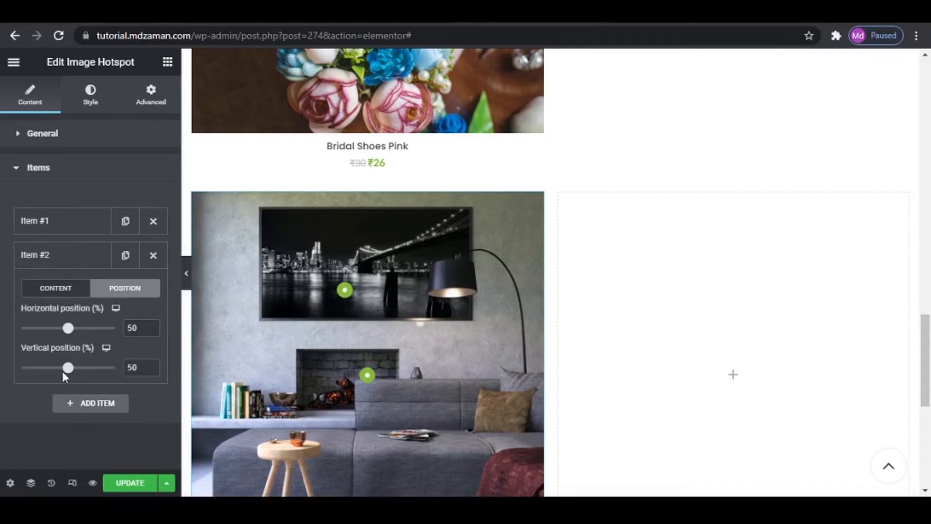
pyautogui.moveTo(69, 332); pyautogui.dragTo(88, 330)
pyautogui.moveTo(68, 367); pyautogui.dragTo(43, 371)
# - Link the second hotspot item to the product Lamp and update the page
pyautogui.click(55, 288)
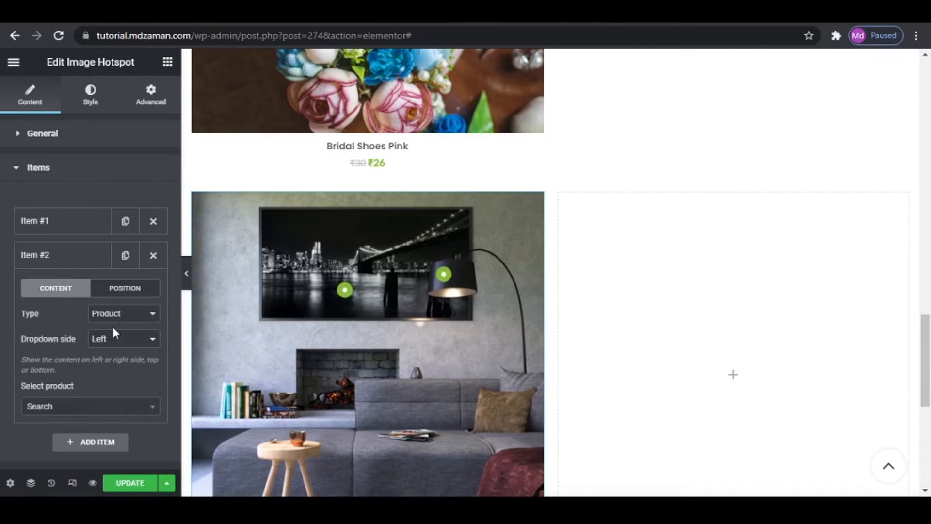
pyautogui.click(75, 406)
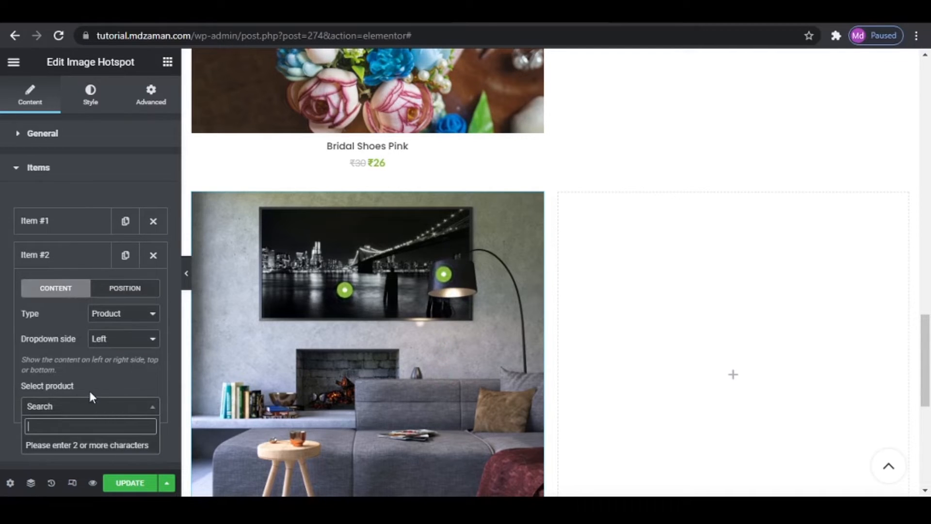
pyautogui.write('LAP')
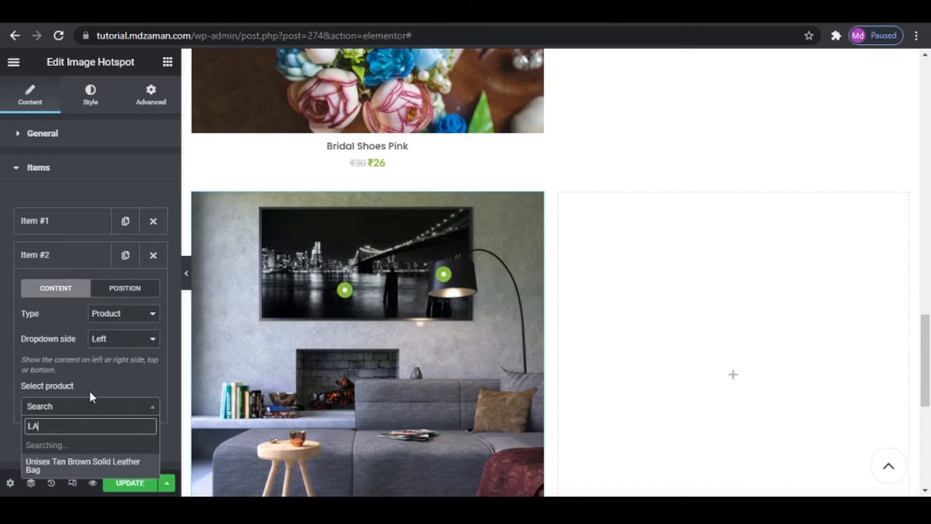
pyautogui.press('BackSpace')
pyautogui.write('MP')
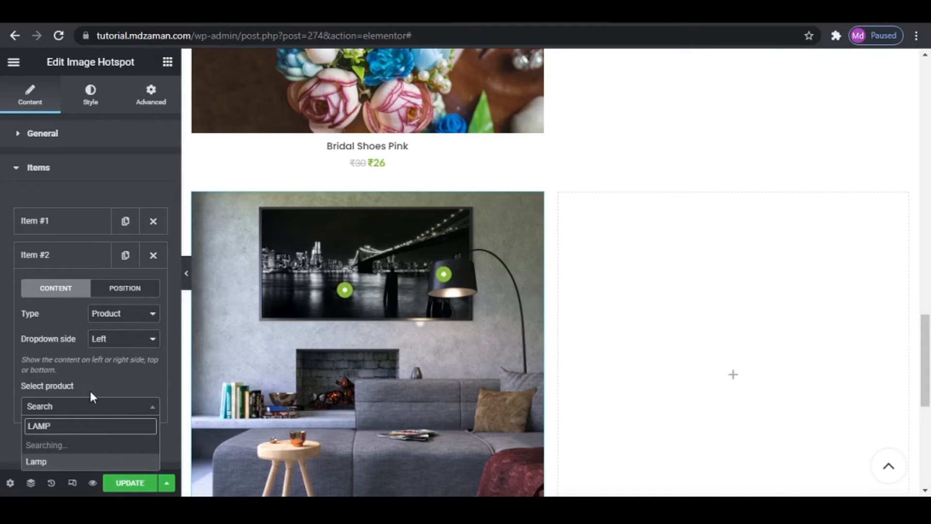
pyautogui.click(73, 448)
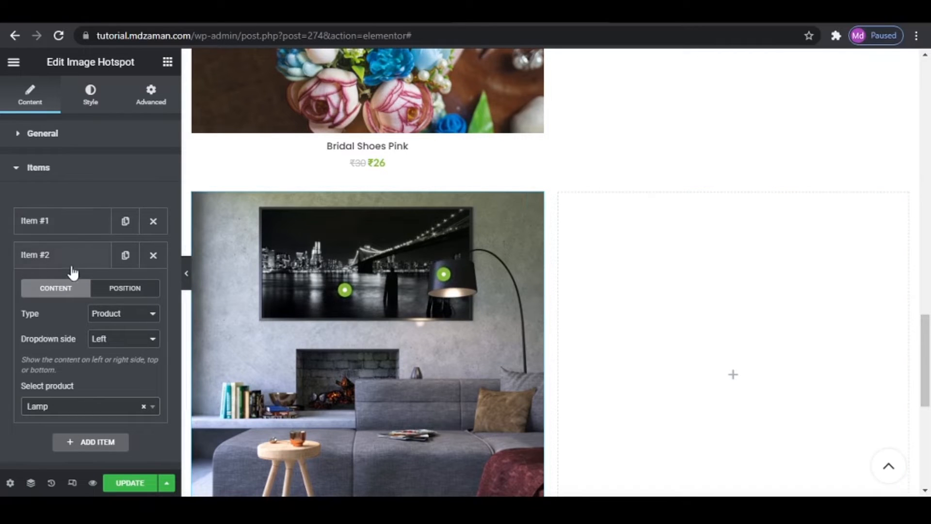
pyautogui.click(131, 483)
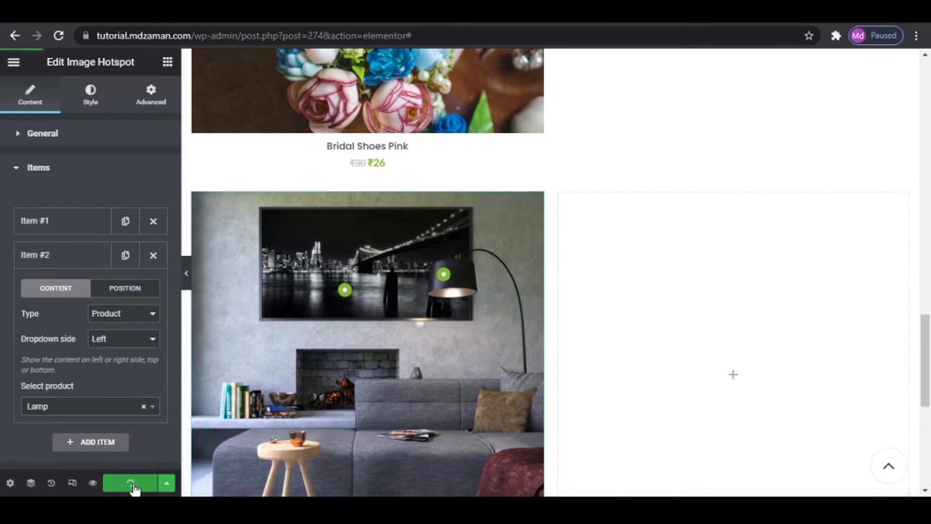
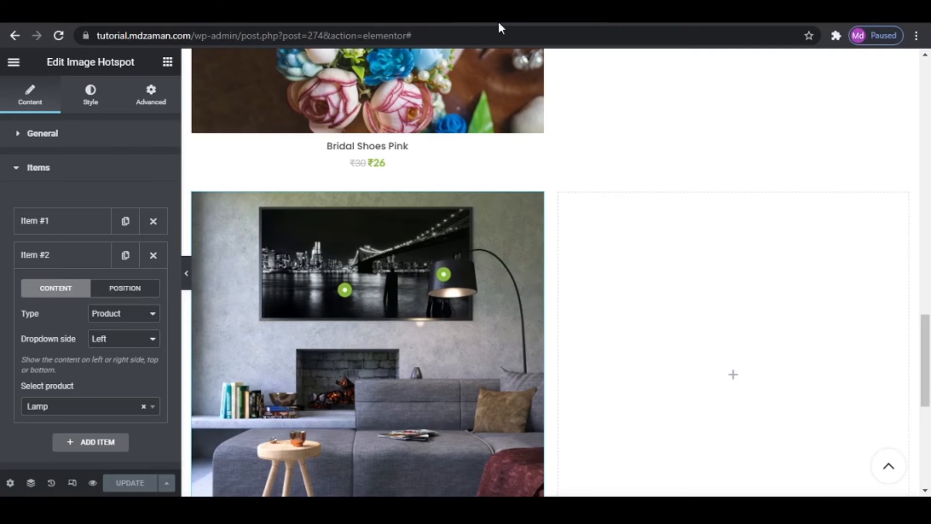
# - Add a Products (grid or carousel) widget to the empty column beside the hotspot image
pyautogui.click(167, 62)
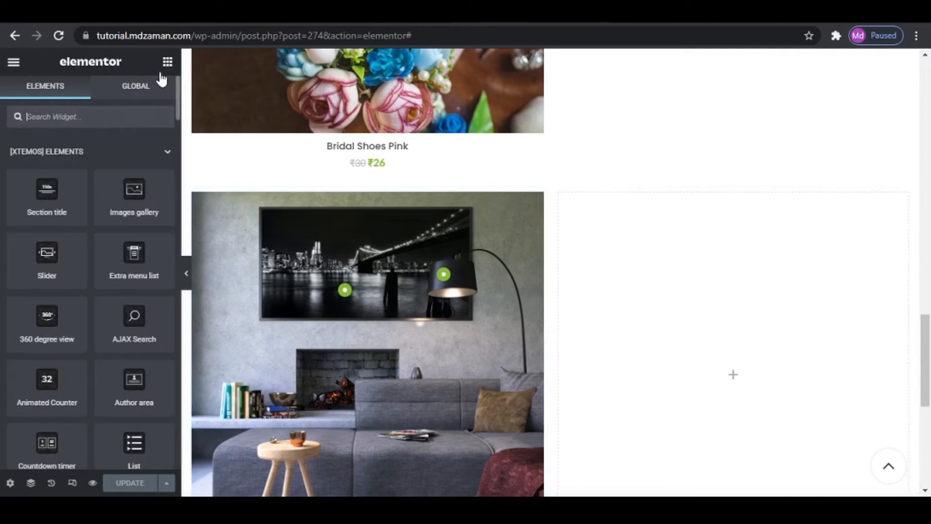
pyautogui.click(94, 115)
pyautogui.write('PRODU')
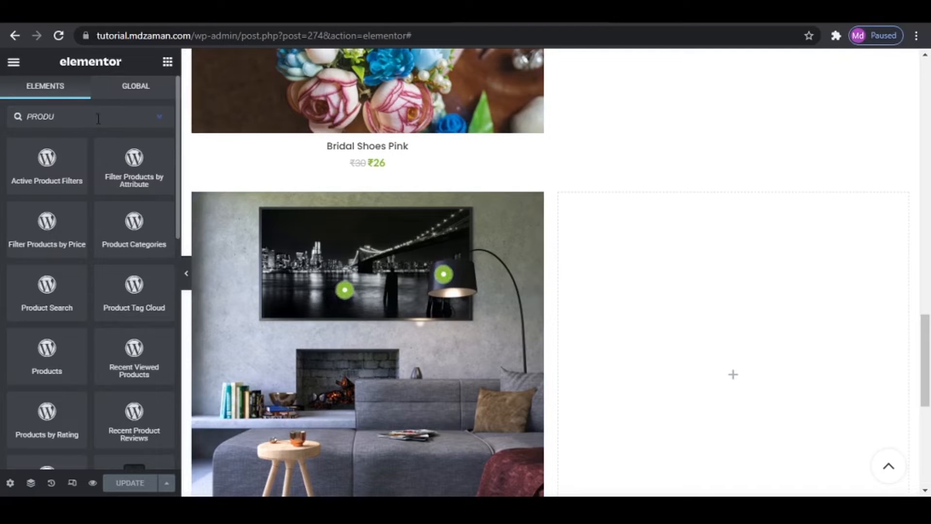
pyautogui.scroll(-5, 111, 276)
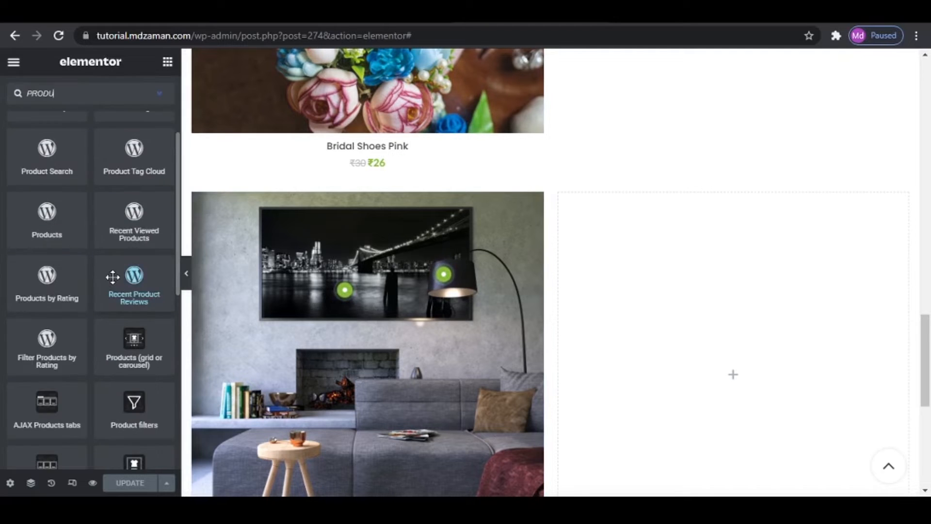
pyautogui.moveTo(134, 208); pyautogui.dragTo(704, 250)
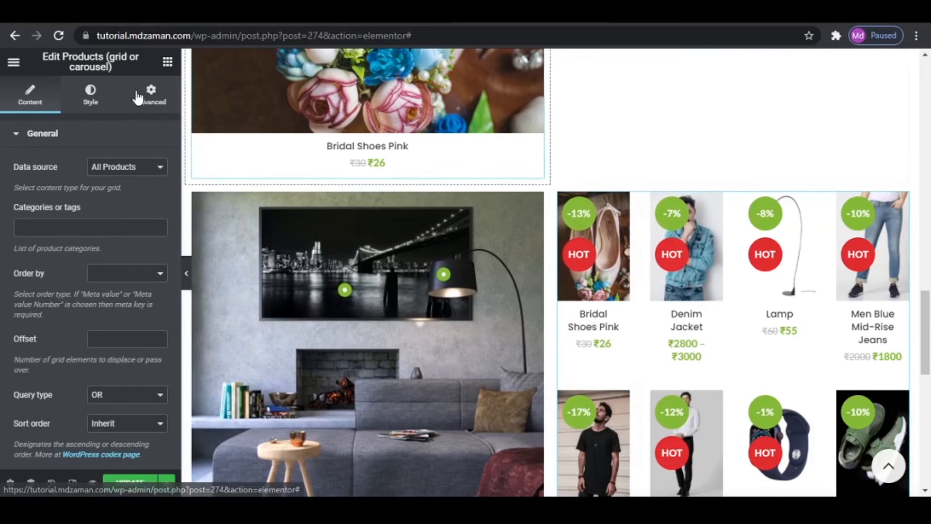
# - Change the product widget's layout from grid to Carousel and set 1 item per page
pyautogui.click(92, 97)
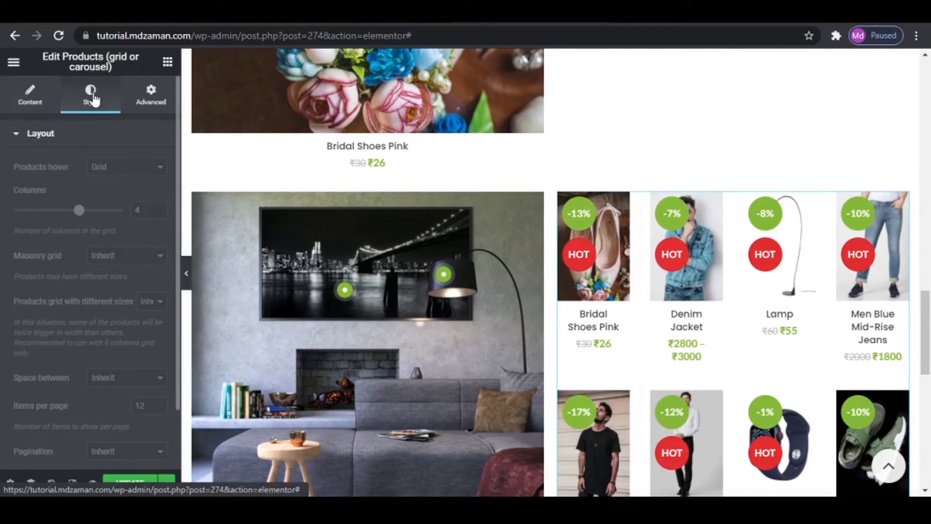
pyautogui.click(122, 170)
pyautogui.click(123, 203)
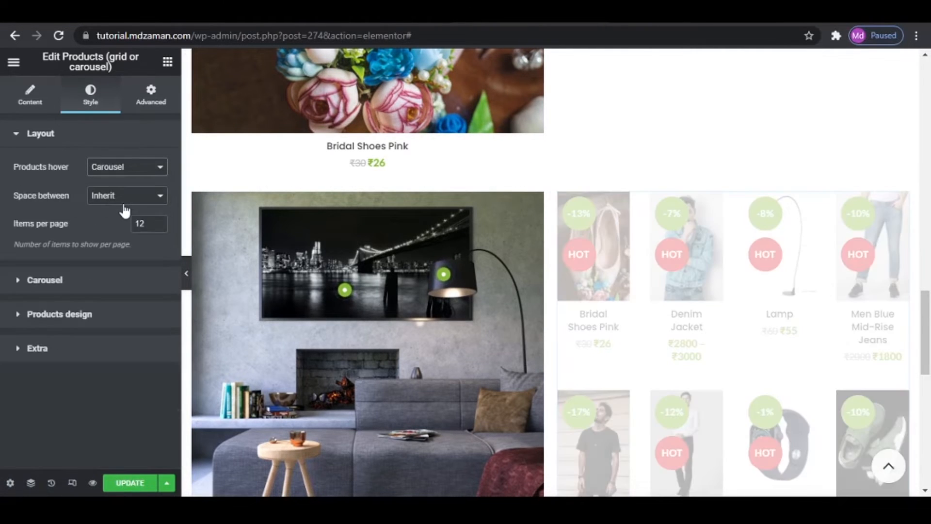
pyautogui.moveTo(164, 225); pyautogui.dragTo(94, 224)
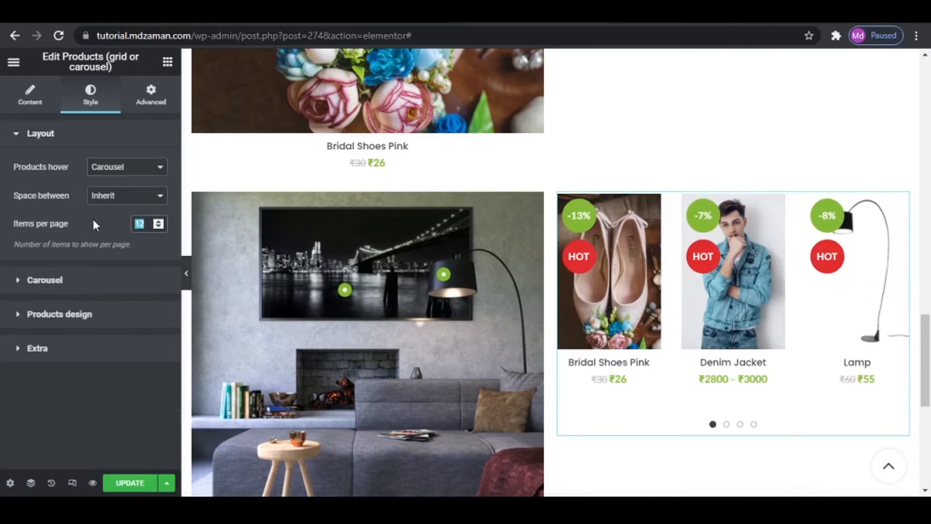
pyautogui.write('1')
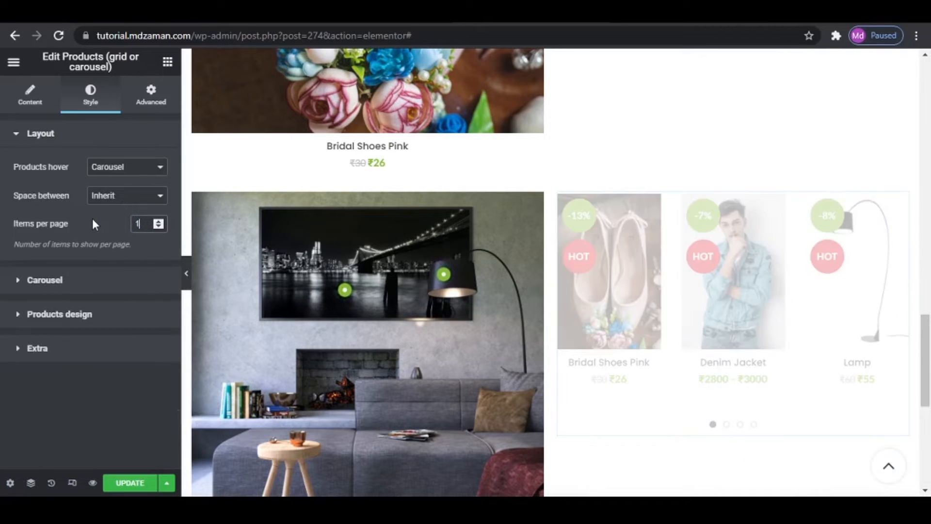
# - Set the product carousel to 1 slide per view and turn on hiding of its pagination control
pyautogui.click(73, 284)
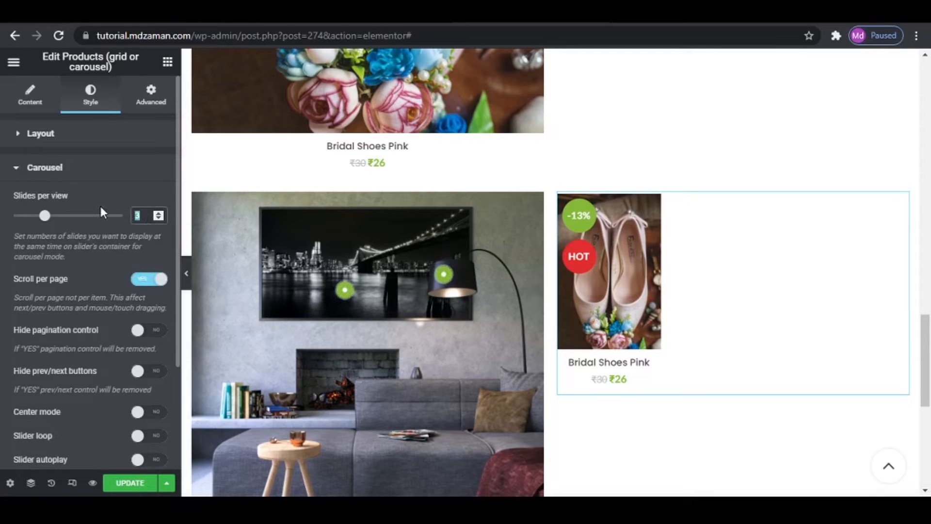
pyautogui.write('1')
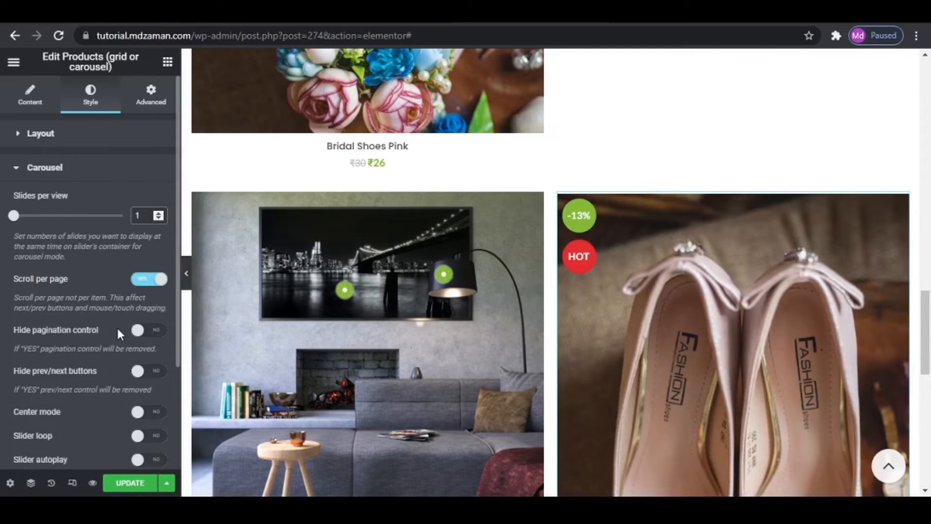
pyautogui.click(139, 332)
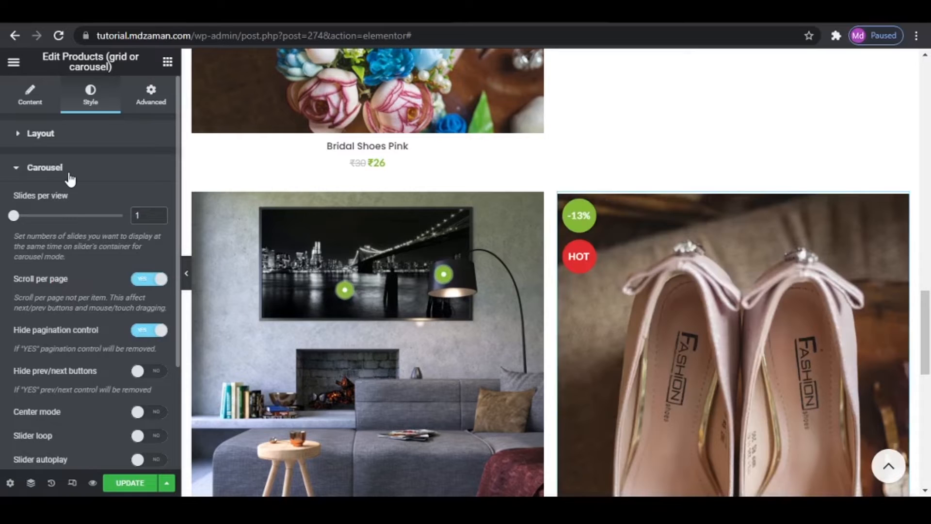
# - Raise the product carousel's items per page to 2
pyautogui.click(70, 177)
pyautogui.click(82, 206)
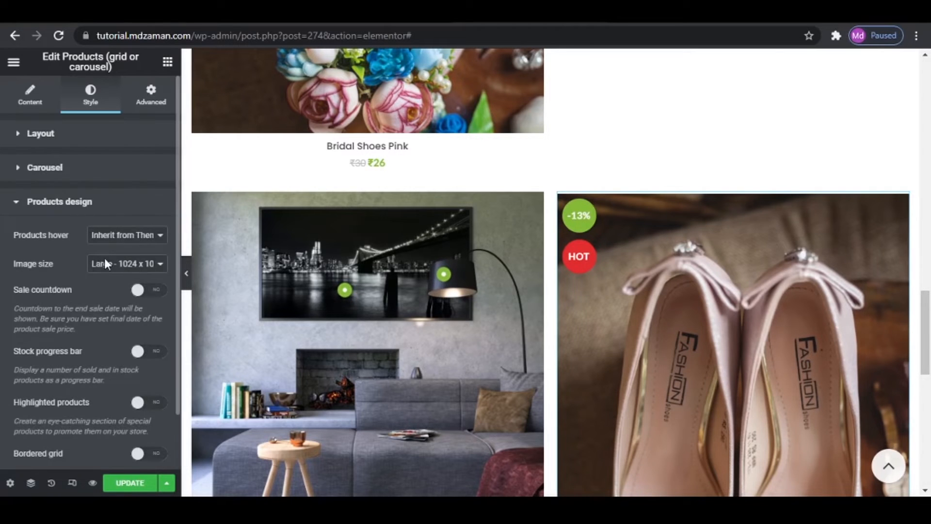
pyautogui.click(76, 138)
pyautogui.scroll(-5, 604, 275)
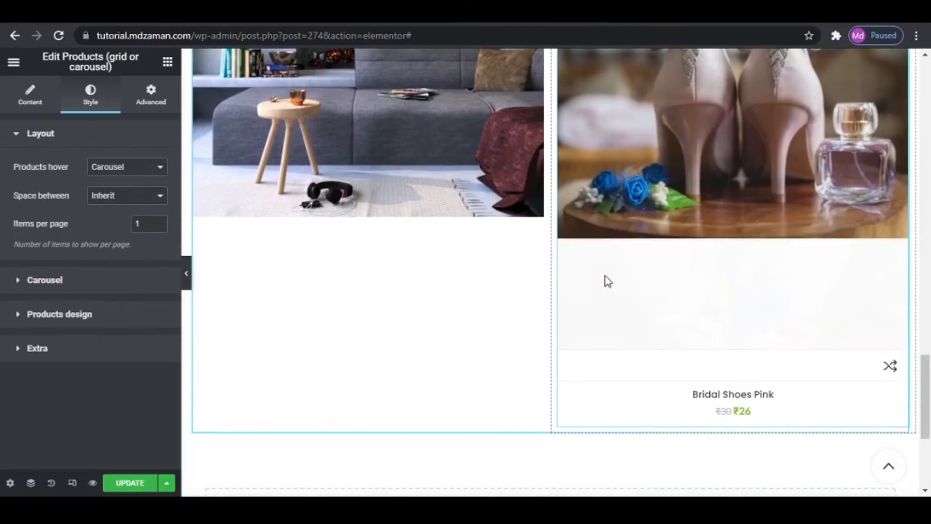
pyautogui.scroll(4, 604, 275)
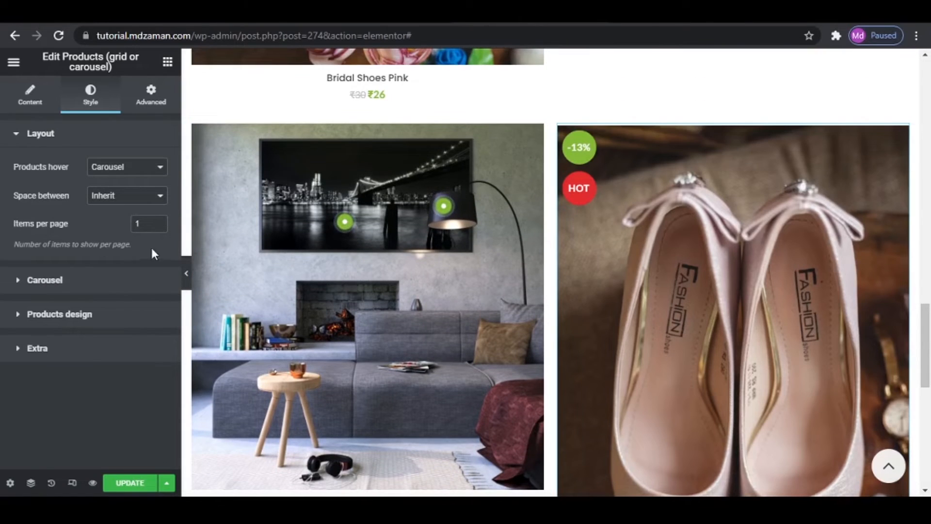
pyautogui.click(145, 223)
pyautogui.click(158, 221)
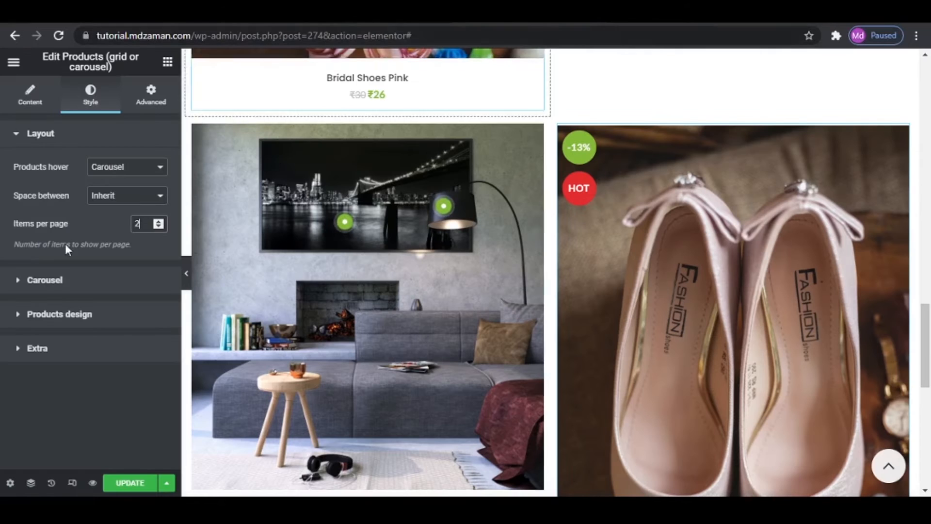
# - Turn off hiding of the pagination control so the product carousel has its navigation dots
pyautogui.click(69, 280)
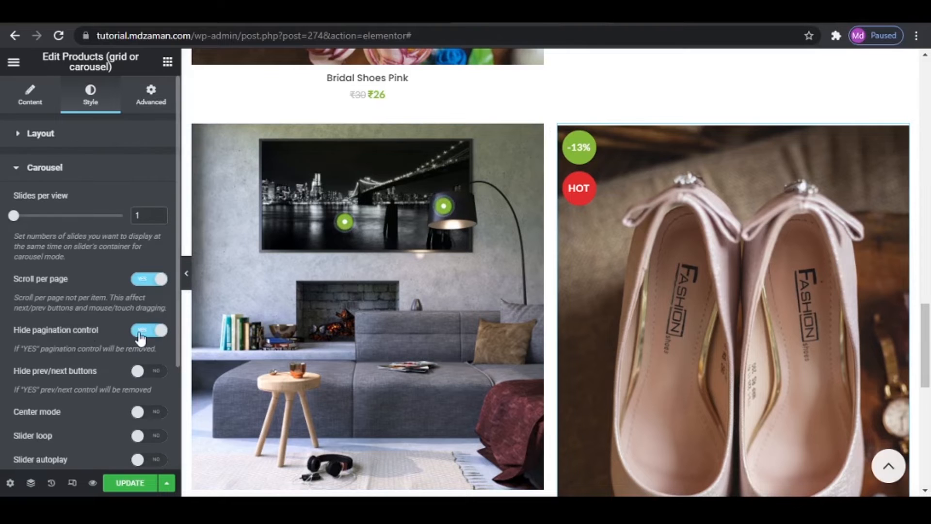
pyautogui.click(142, 331)
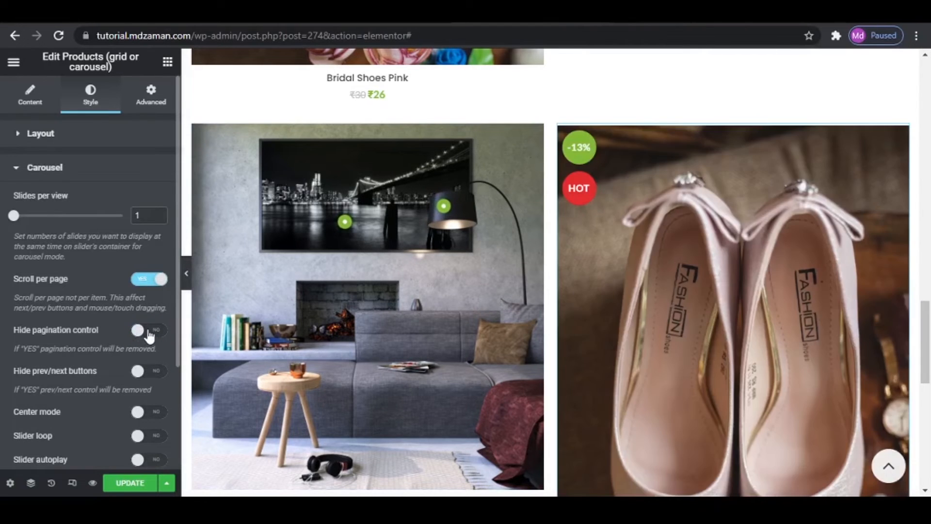
pyautogui.scroll(-6, 690, 376)
pyautogui.scroll(5, 497, 362)
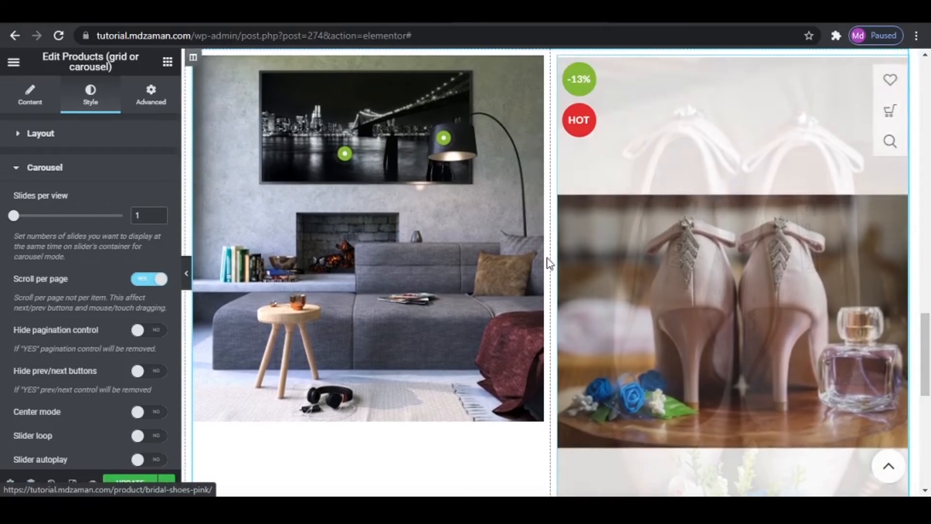
# - Widen the hotspot image column at the expense of the product carousel column, and compare the section with the reference site
pyautogui.moveTo(548, 260); pyautogui.dragTo(641, 280)
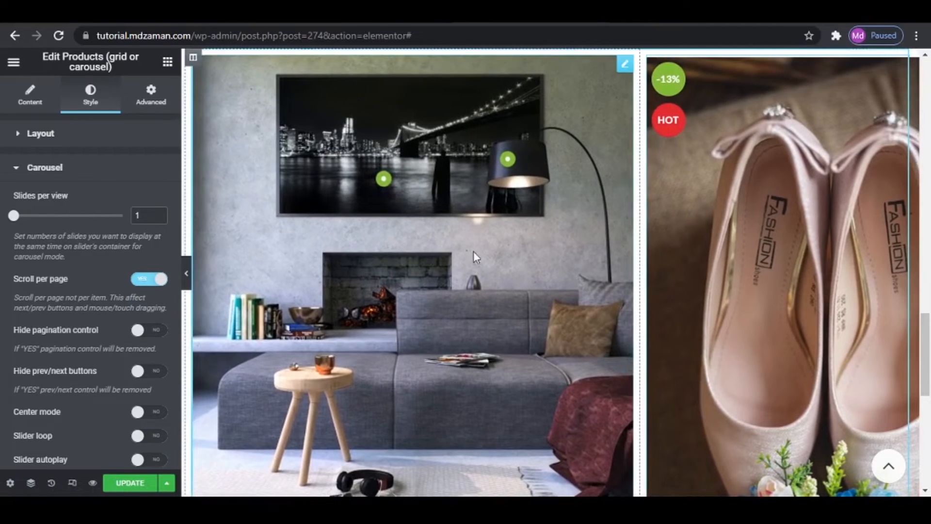
pyautogui.scroll(-3, 462, 275)
pyautogui.scroll(3, 463, 279)
pyautogui.scroll(-3, 464, 280)
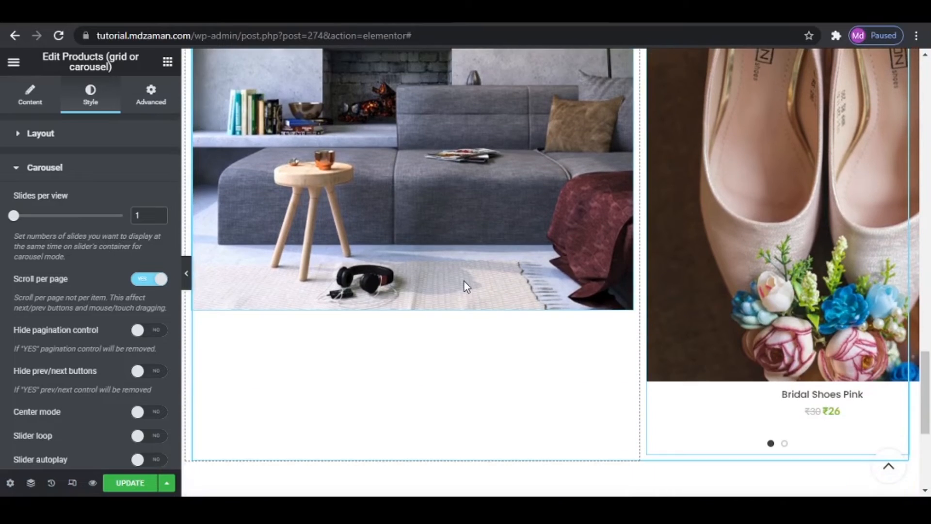
pyautogui.scroll(6, 589, 346)
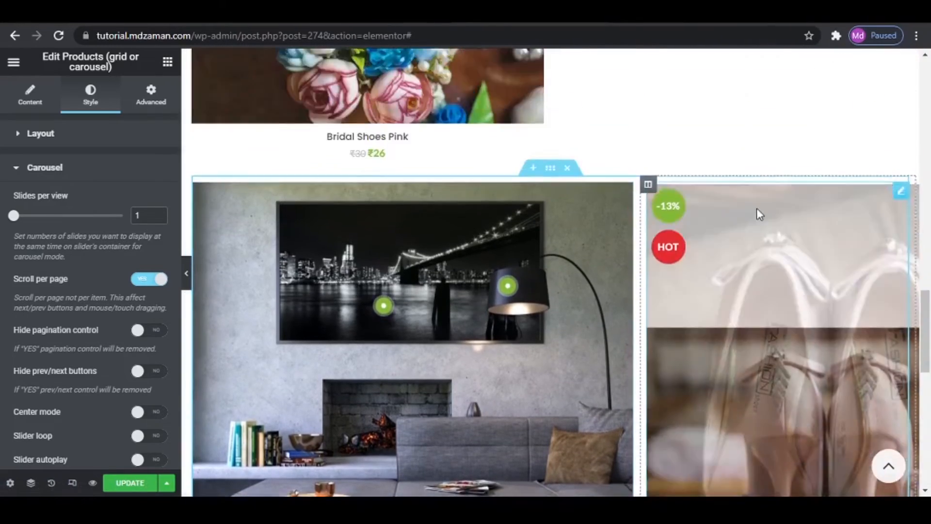
pyautogui.scroll(5, 757, 208)
pyautogui.click(431, 23)
pyautogui.scroll(3, 749, 205)
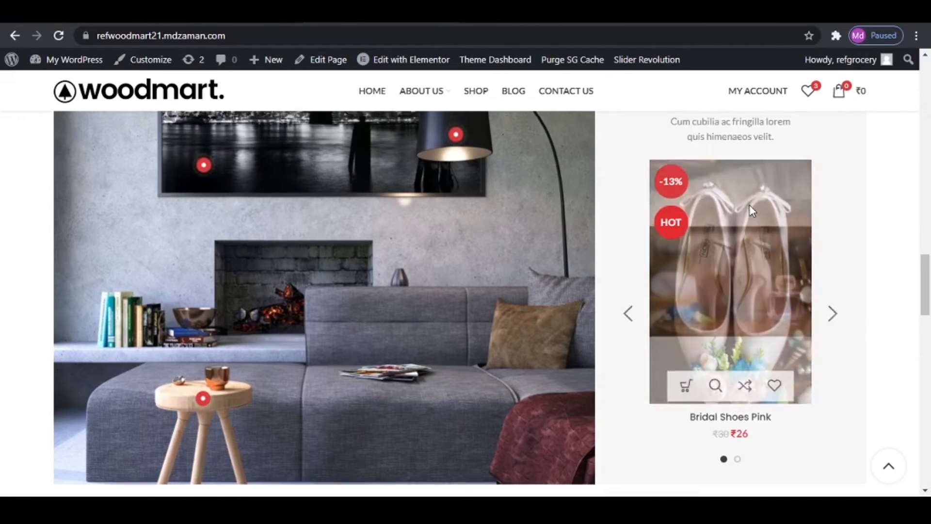
# - Return to the Elementor editor and insert a Section title widget above the product carousel
pyautogui.click(508, 17)
pyautogui.click(168, 63)
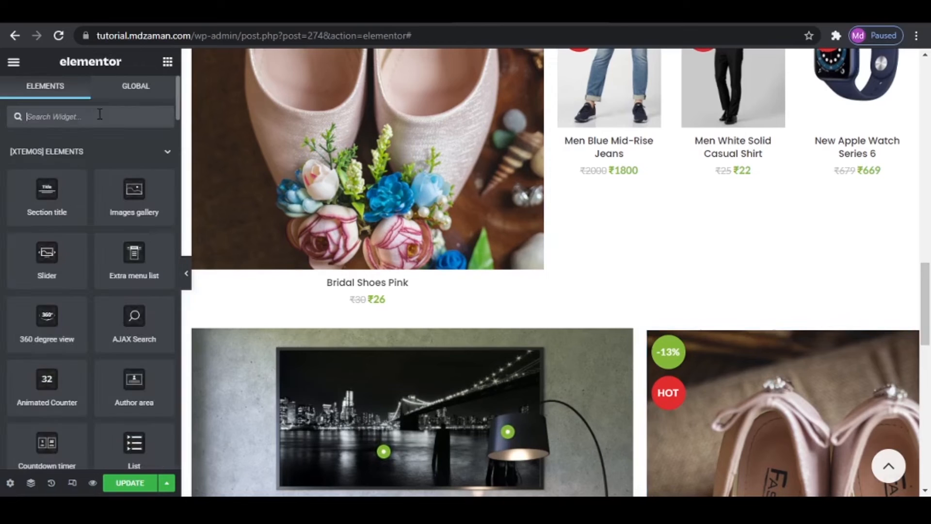
pyautogui.write('Tit')
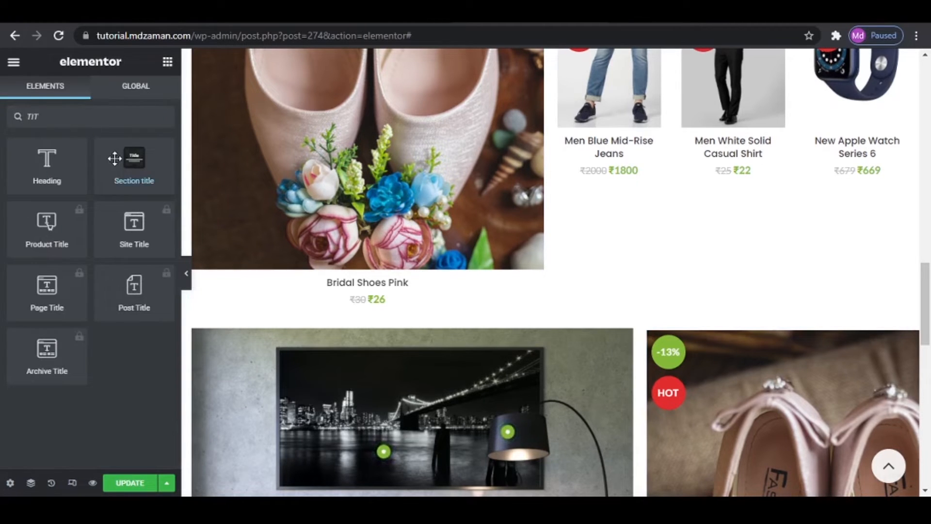
pyautogui.moveTo(114, 158); pyautogui.dragTo(723, 345)
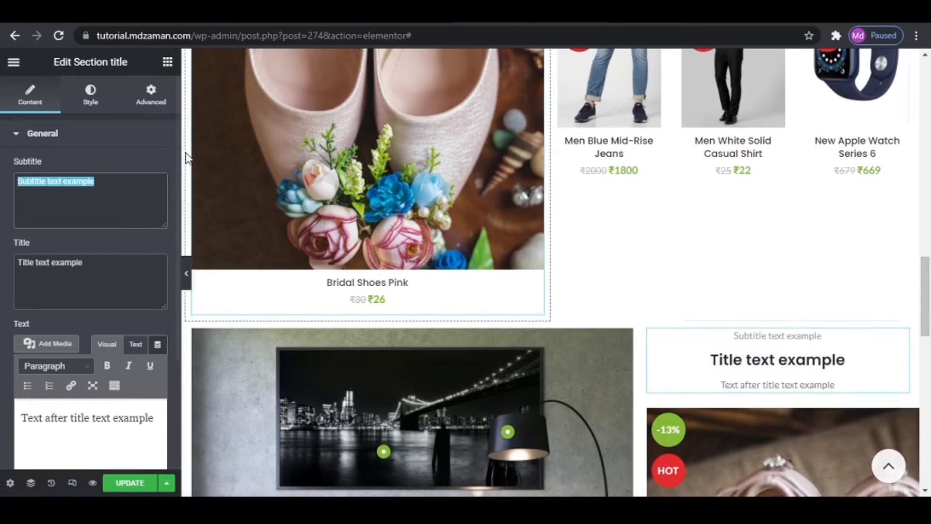
# - Clear the section title's subtitle and replace its title with MOST POPULAR copied from the reference site
pyautogui.press('BackSpace')
pyautogui.moveTo(80, 263); pyautogui.dragTo(18, 262)
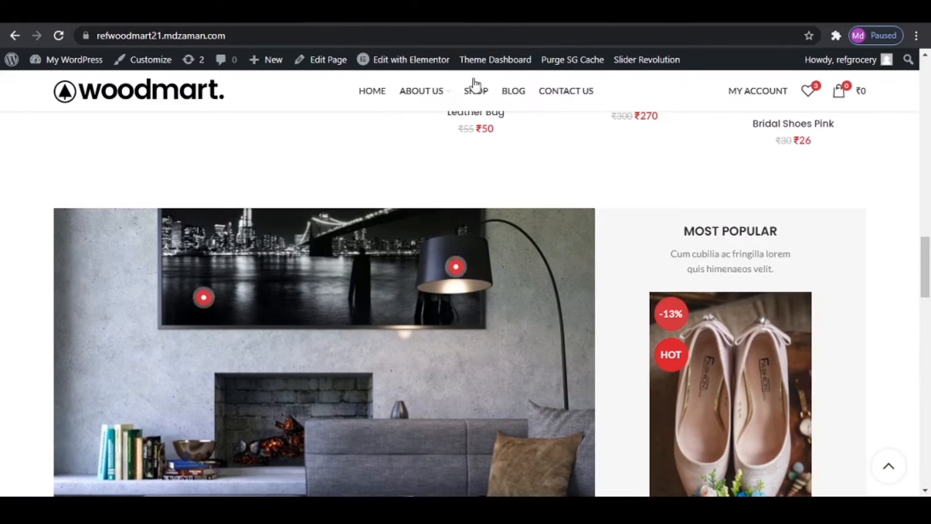
pyautogui.moveTo(685, 231); pyautogui.dragTo(777, 231)
pyautogui.rightClick(721, 238)
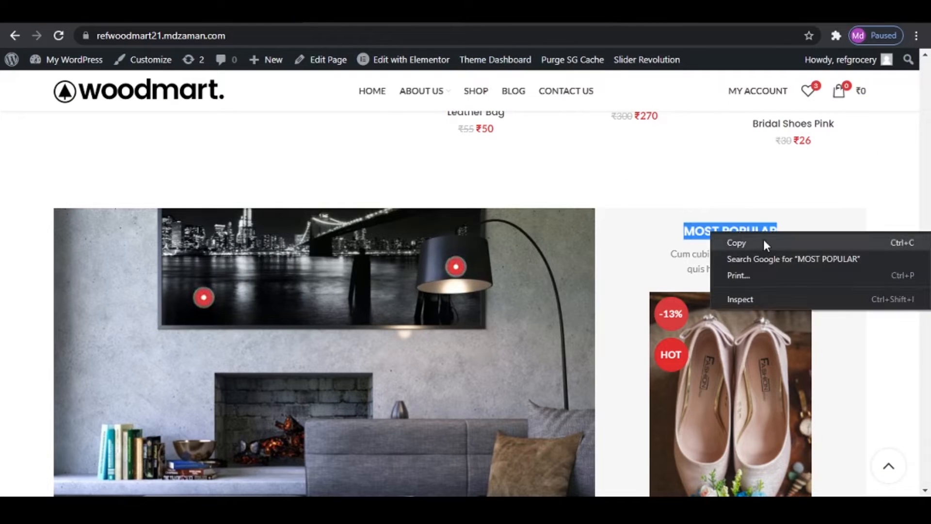
pyautogui.click(737, 241)
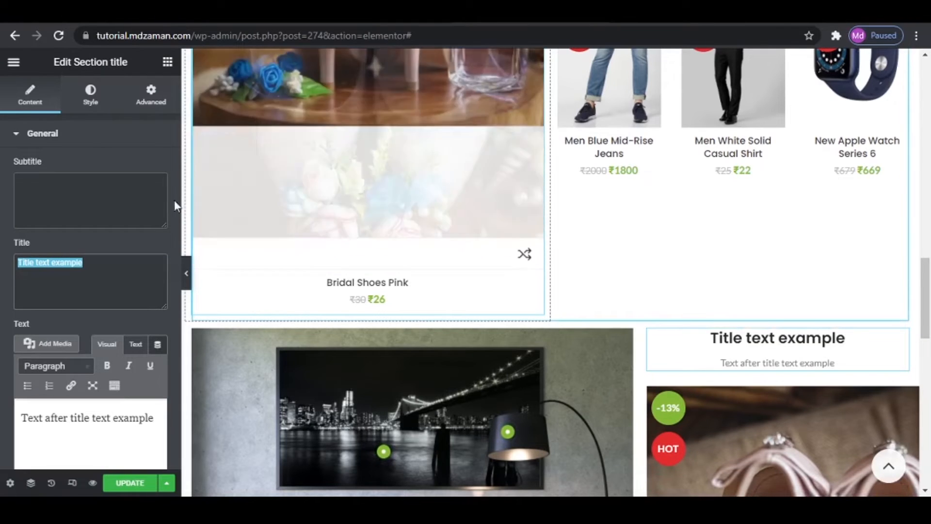
pyautogui.hotkey('ctrl', 'v')
# - Replace the text after the title with "Cum cubilia ac fringilla lorem quis himenaeos velit." copied from the reference site
pyautogui.tripleClick(142, 414)
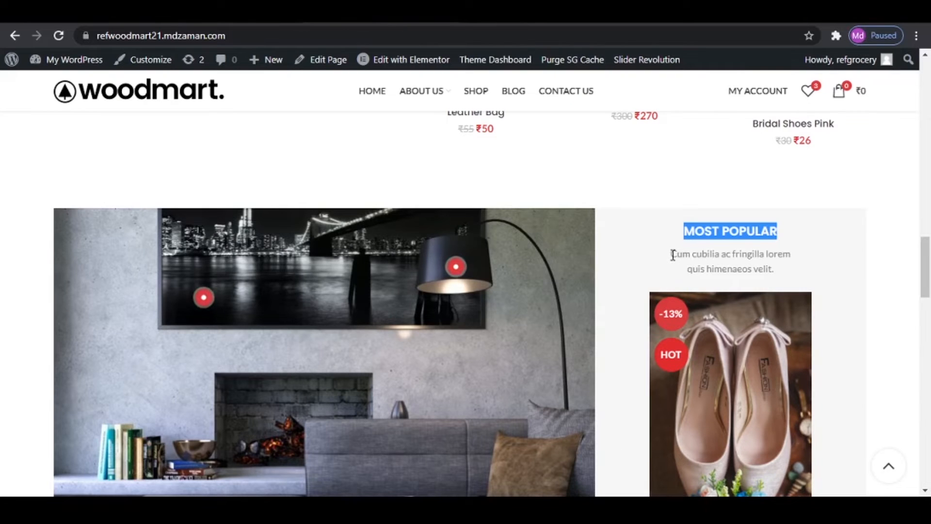
pyautogui.moveTo(673, 254); pyautogui.dragTo(781, 282)
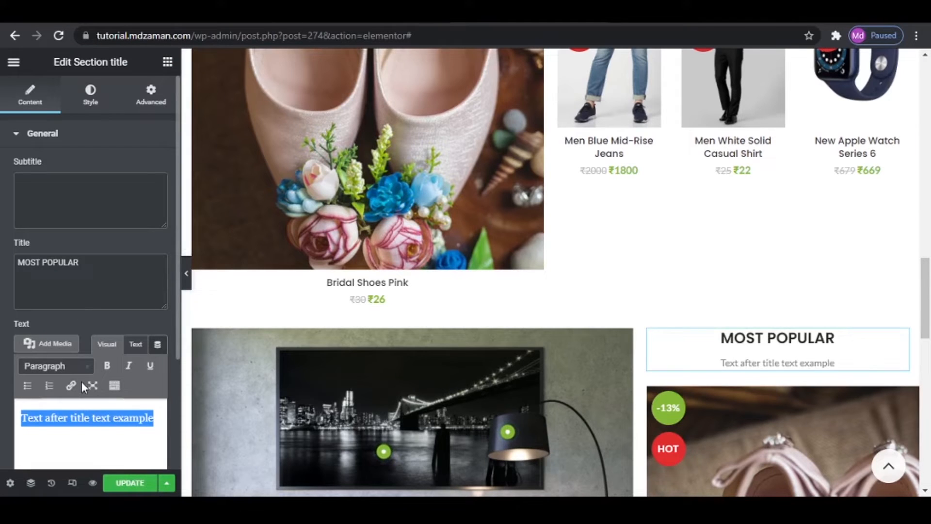
pyautogui.hotkey('ctrl', 'v')
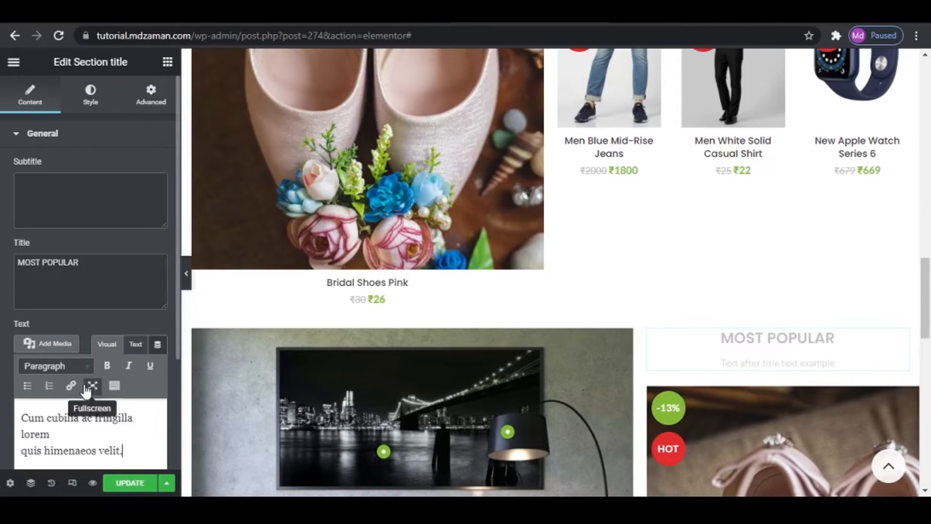
# - Update the page and check the hotspot and MOST POPULAR section in the mobile responsive view
pyautogui.scroll(-8, 816, 439)
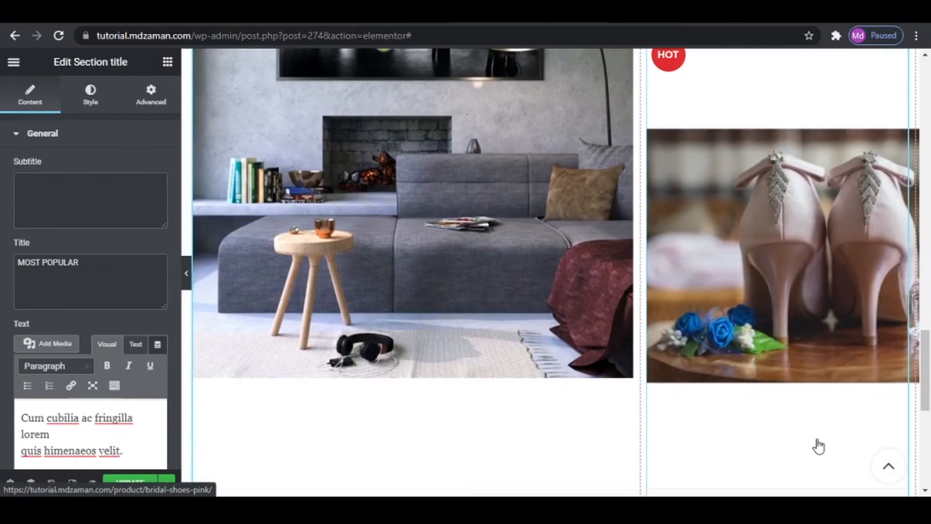
pyautogui.scroll(-4, 817, 443)
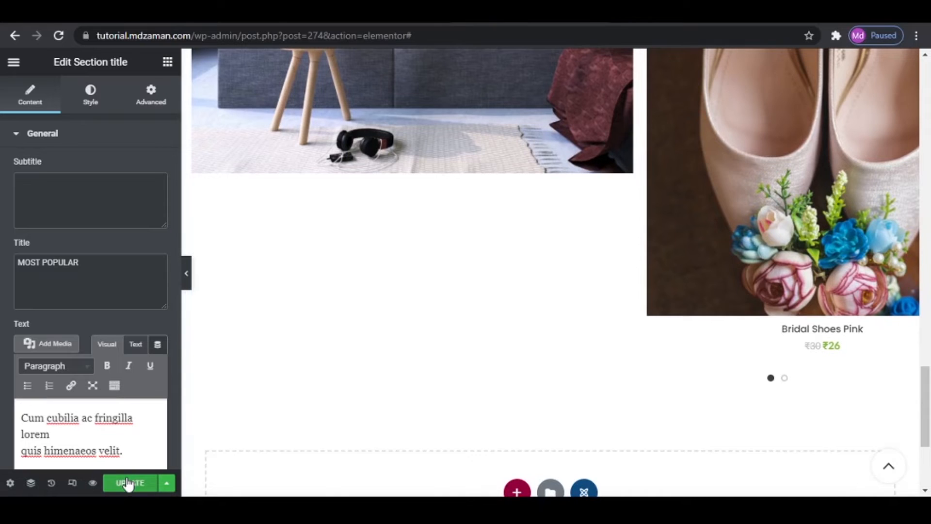
pyautogui.click(72, 482)
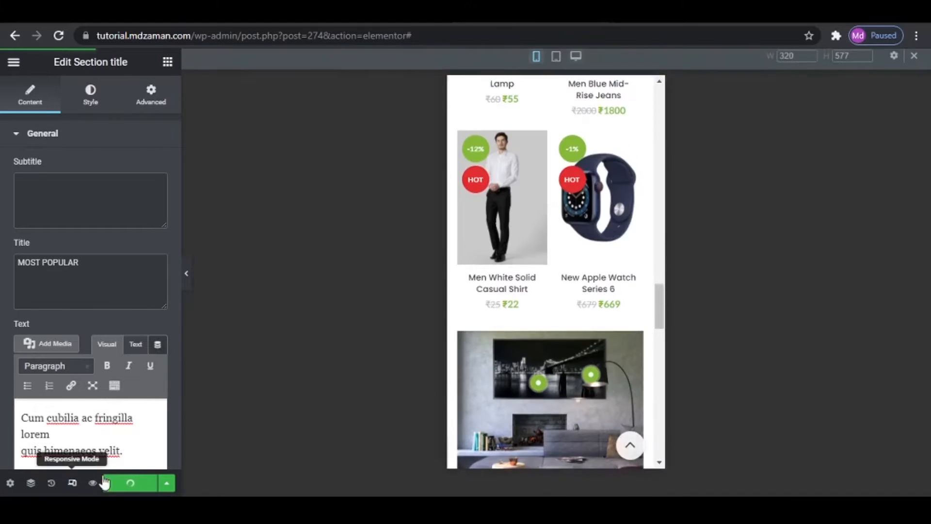
pyautogui.scroll(2, 589, 316)
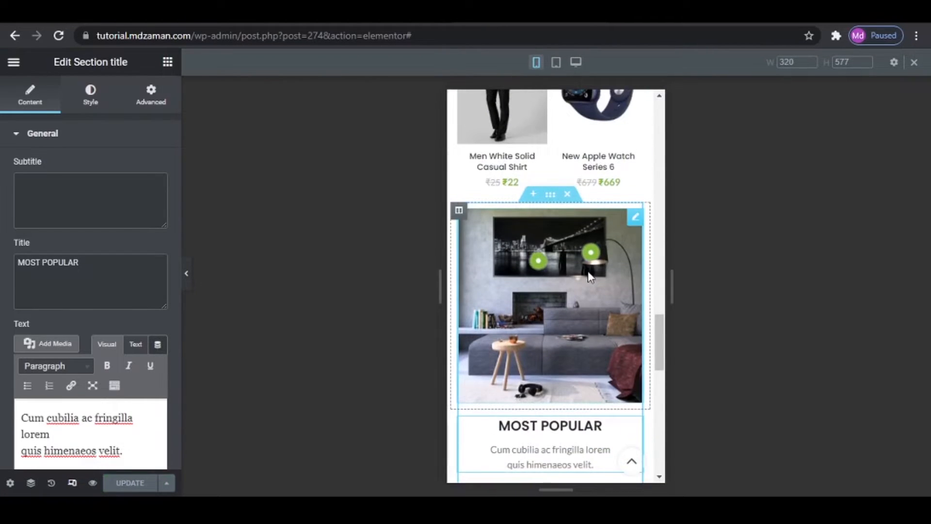
# - Check the hotspot and MOST POPULAR section in the mobile and tablet responsive views, and exit responsive mode
pyautogui.scroll(-2, 587, 271)
pyautogui.scroll(-8, 588, 273)
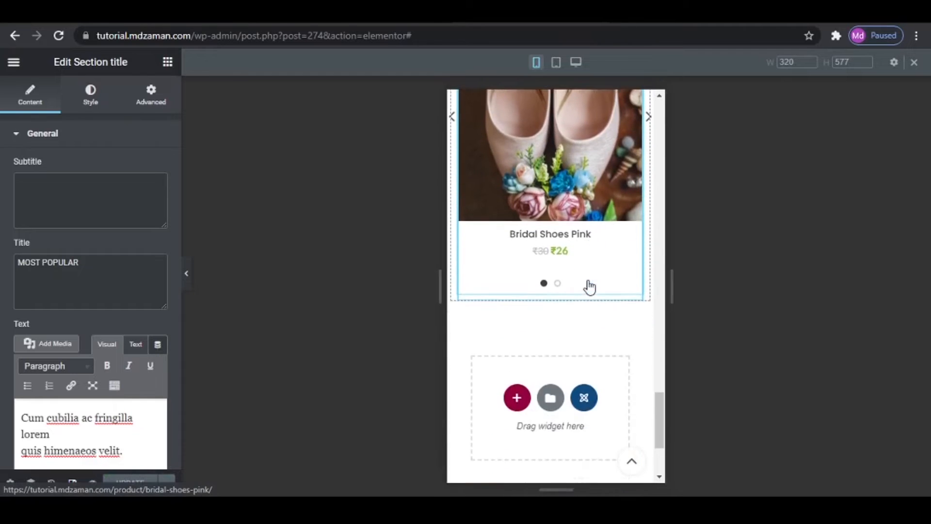
pyautogui.scroll(4, 588, 287)
pyautogui.scroll(6, 589, 286)
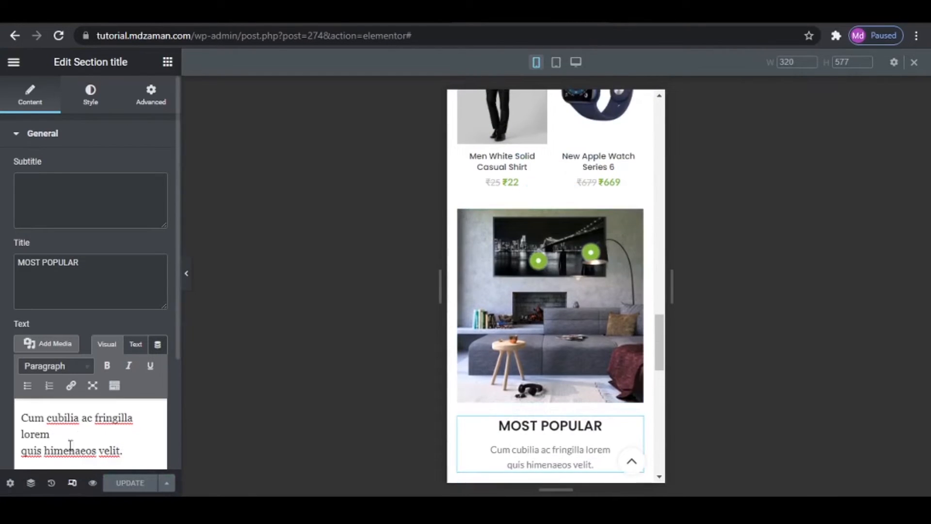
pyautogui.click(557, 63)
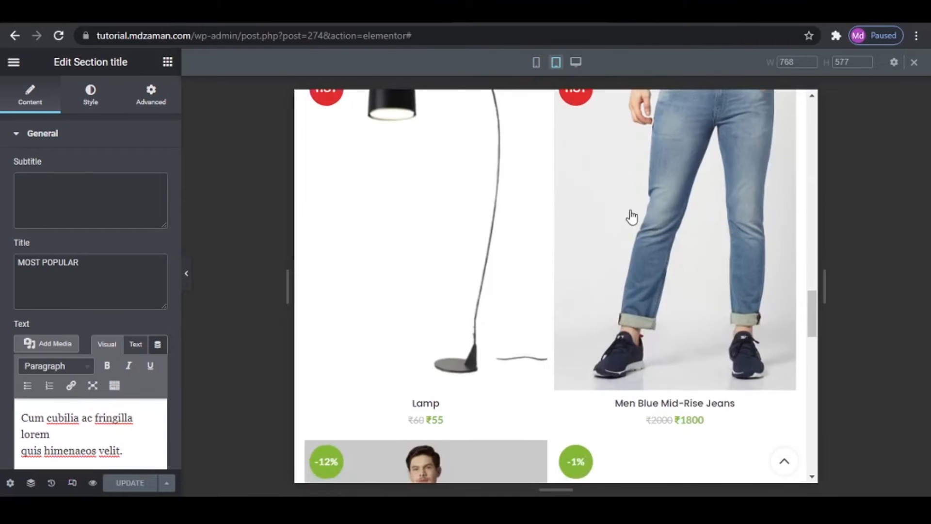
pyautogui.scroll(-8, 656, 238)
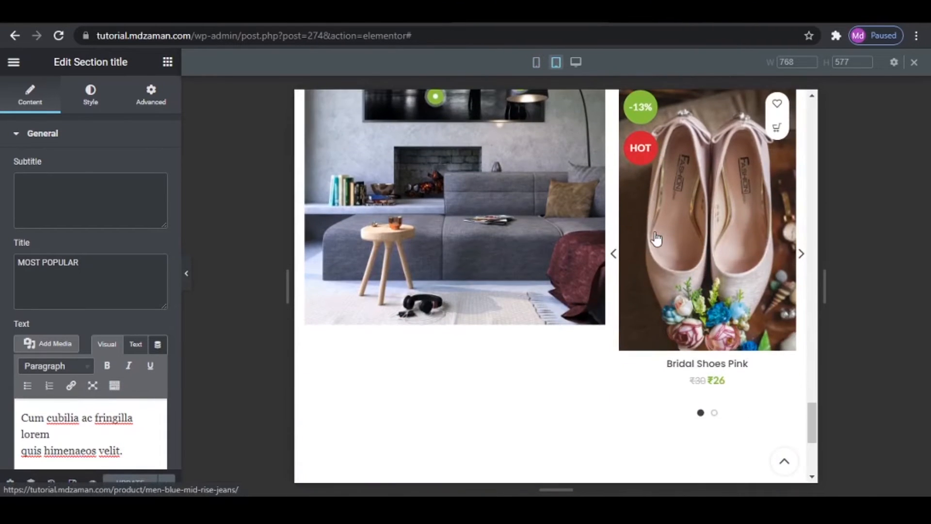
pyautogui.scroll(-3, 655, 237)
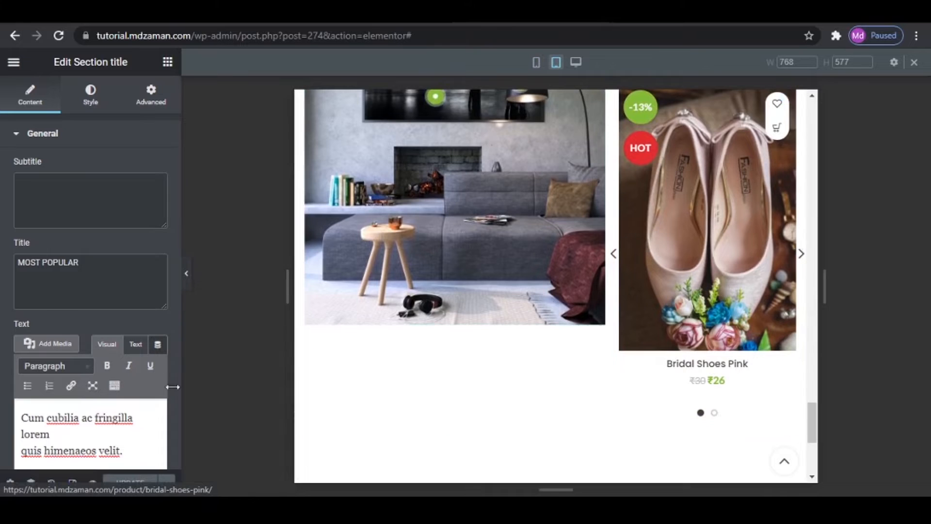
pyautogui.click(72, 483)
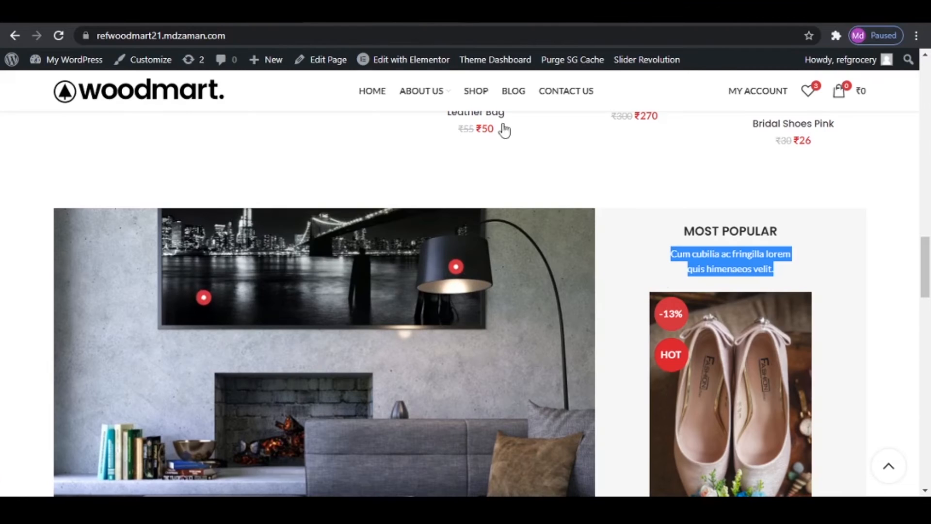
# - Add a new section with four equal columns below the hotspot and product carousel section
pyautogui.scroll(-1, 733, 347)
pyautogui.scroll(-8, 732, 347)
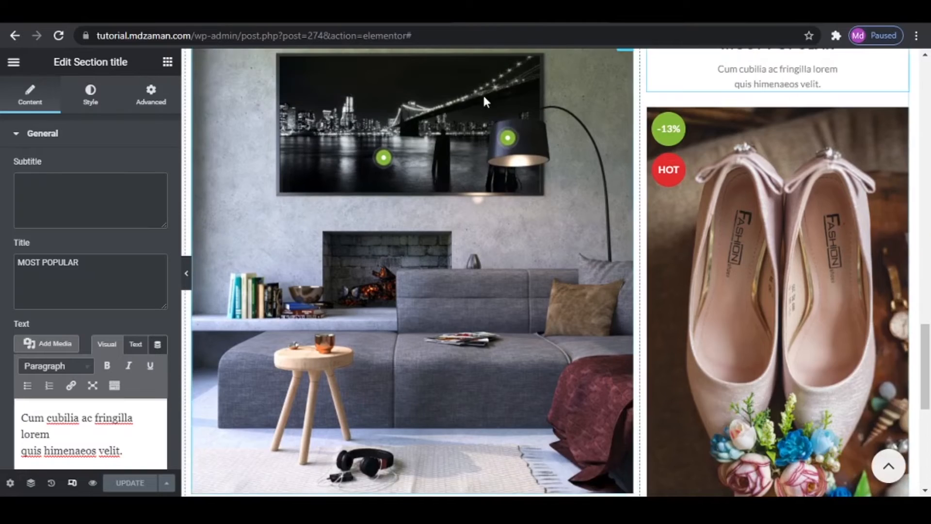
pyautogui.scroll(-4, 241, 339)
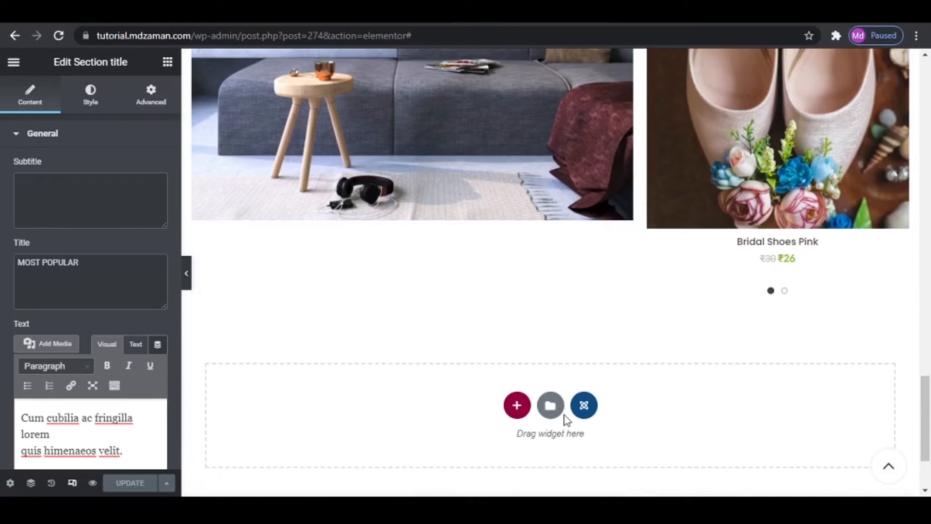
pyautogui.click(516, 404)
pyautogui.click(575, 443)
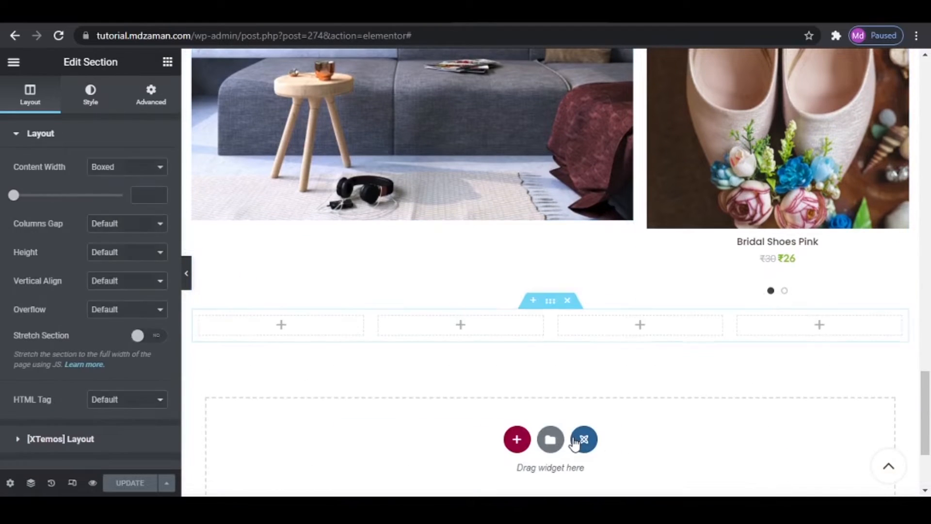
# - Insert an Information box widget into the first column of the four-column section and set its icon text to "1."
pyautogui.click(162, 58)
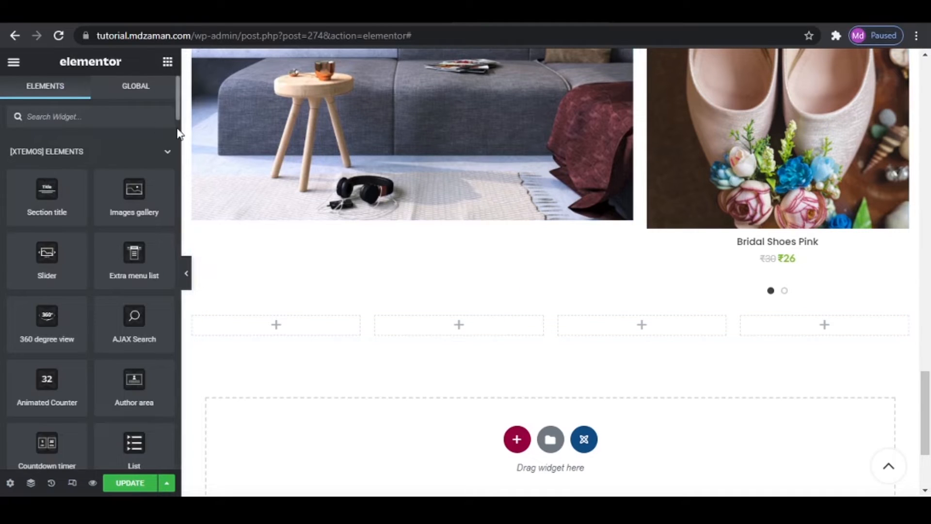
pyautogui.write('INF')
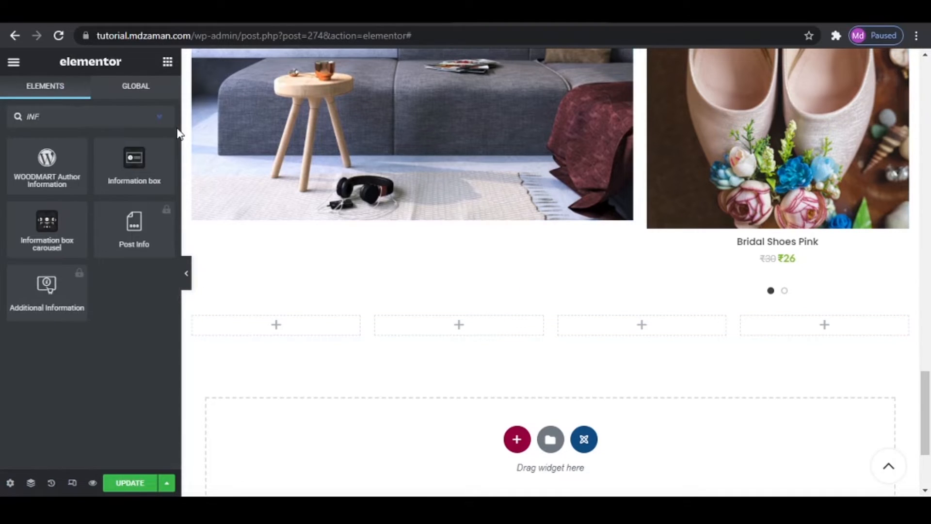
pyautogui.moveTo(144, 159); pyautogui.dragTo(292, 324)
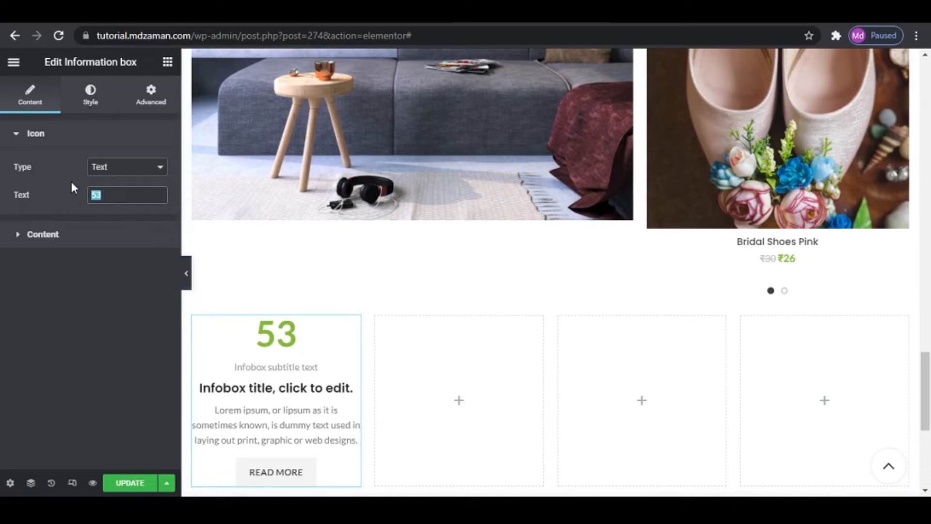
pyautogui.write('1.')
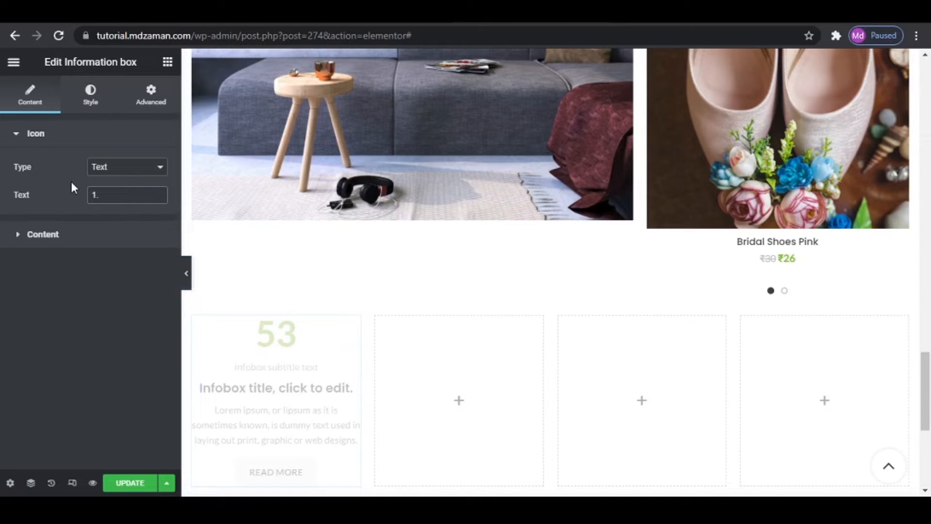
# - Replace the information box's title with "Home Delivery." copied from the reference site
pyautogui.click(88, 232)
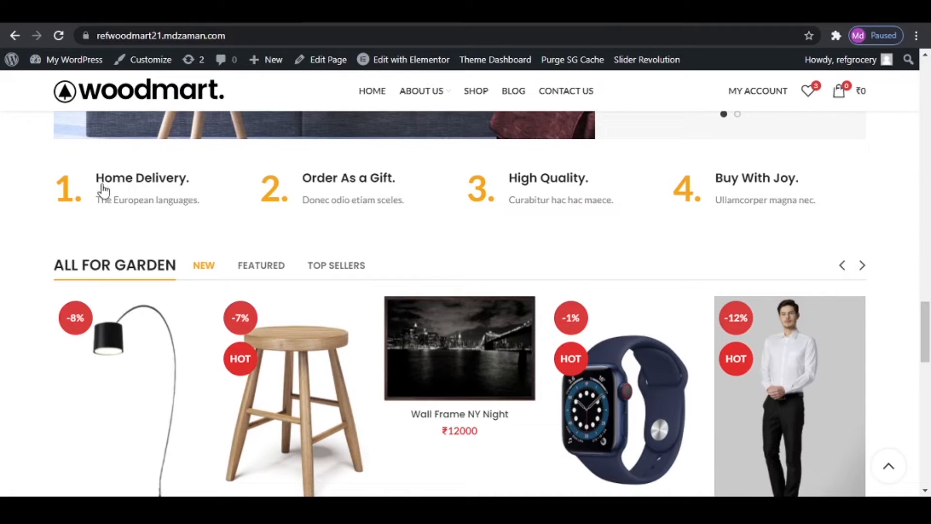
pyautogui.scroll(1, 106, 190)
pyautogui.moveTo(96, 223); pyautogui.dragTo(190, 224)
pyautogui.rightClick(175, 226)
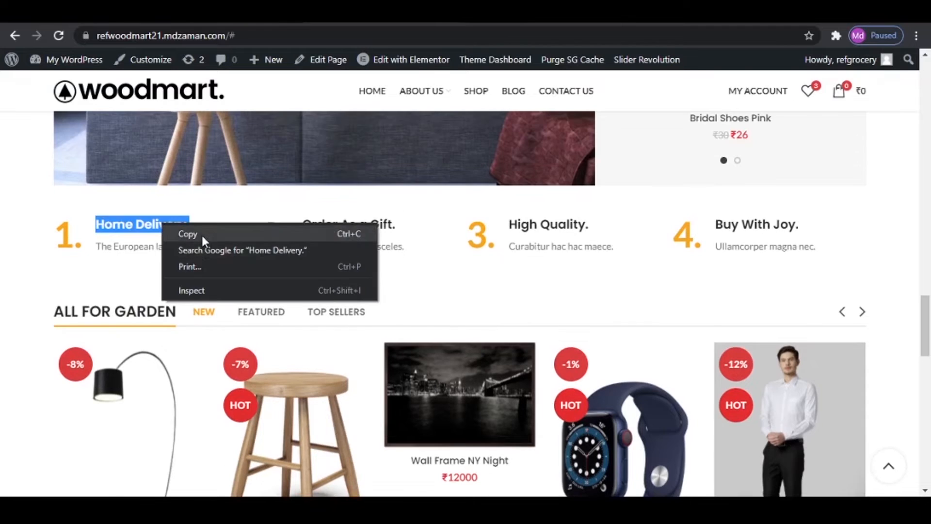
pyautogui.click(201, 233)
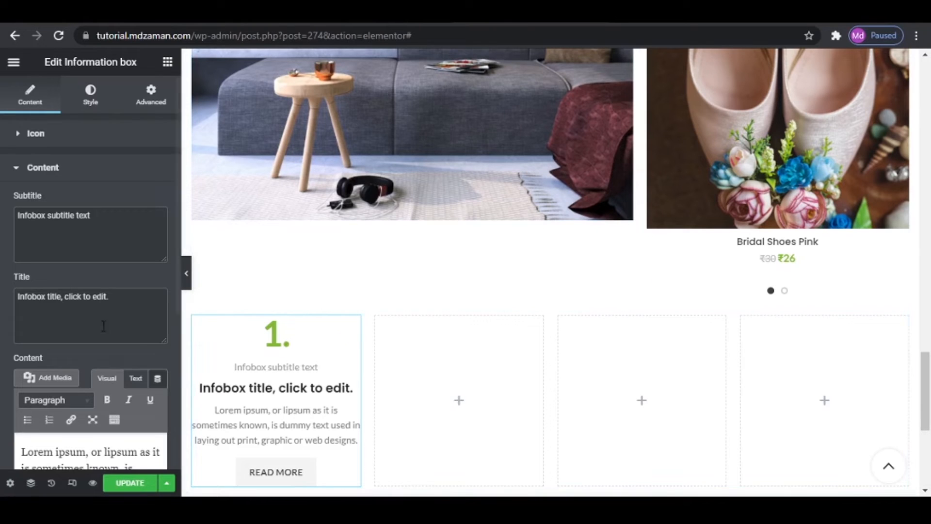
pyautogui.moveTo(109, 296); pyautogui.dragTo(7, 283)
pyautogui.hotkey('ctrl', 'v')
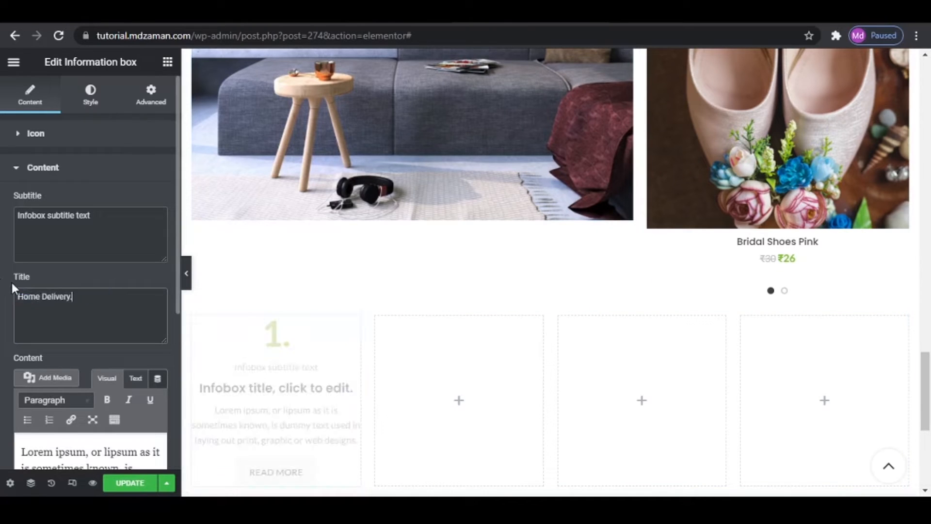
# - Clear the information box's subtitle and replace its content text with "The European languages." copied from the reference site
pyautogui.moveTo(102, 216); pyautogui.dragTo(6, 220)
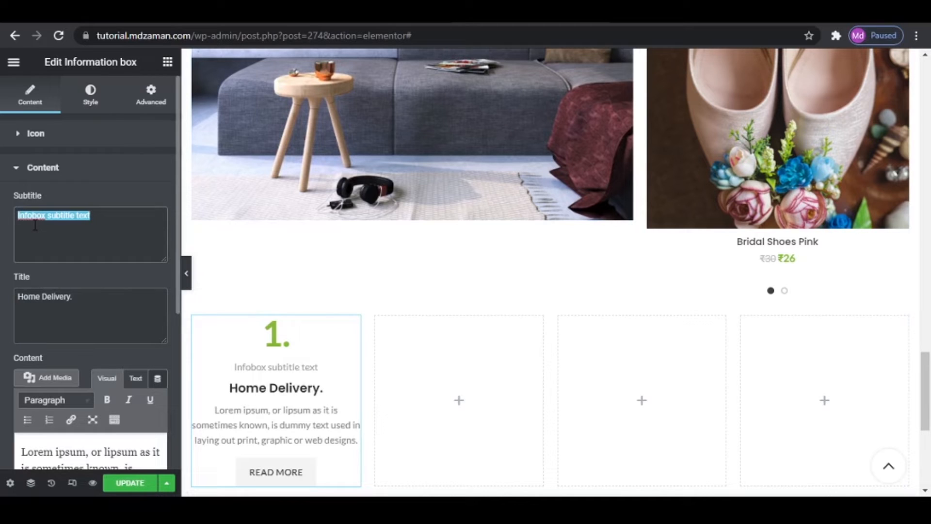
pyautogui.press('BackSpace')
pyautogui.scroll(-3, 87, 291)
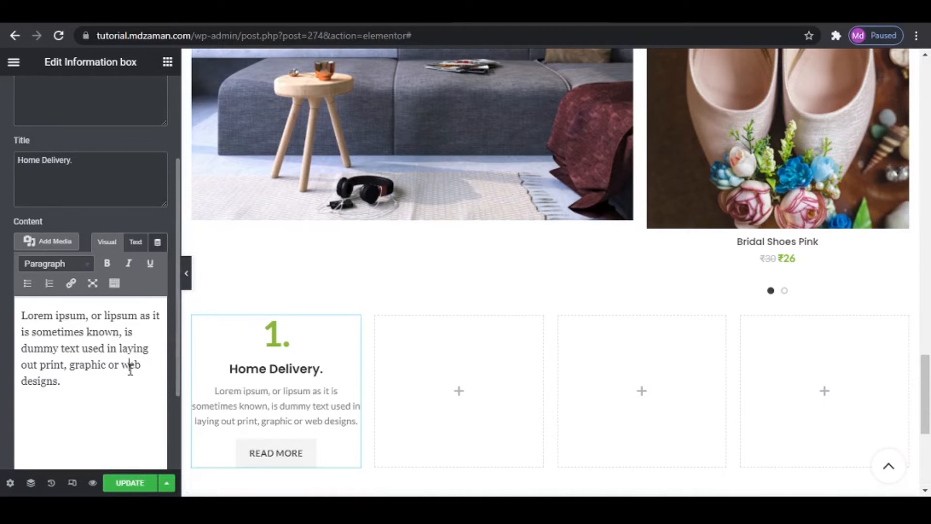
pyautogui.moveTo(119, 390); pyautogui.dragTo(3, 240)
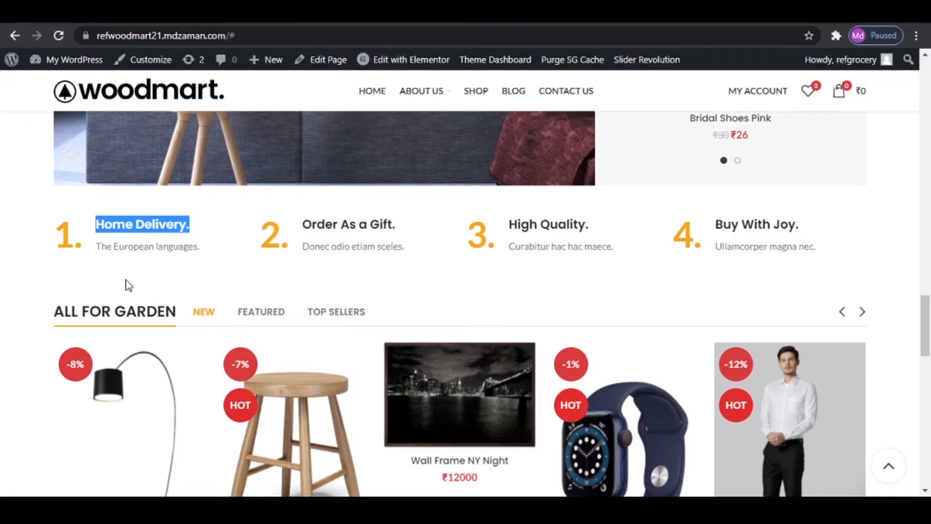
pyautogui.moveTo(94, 249); pyautogui.dragTo(202, 258)
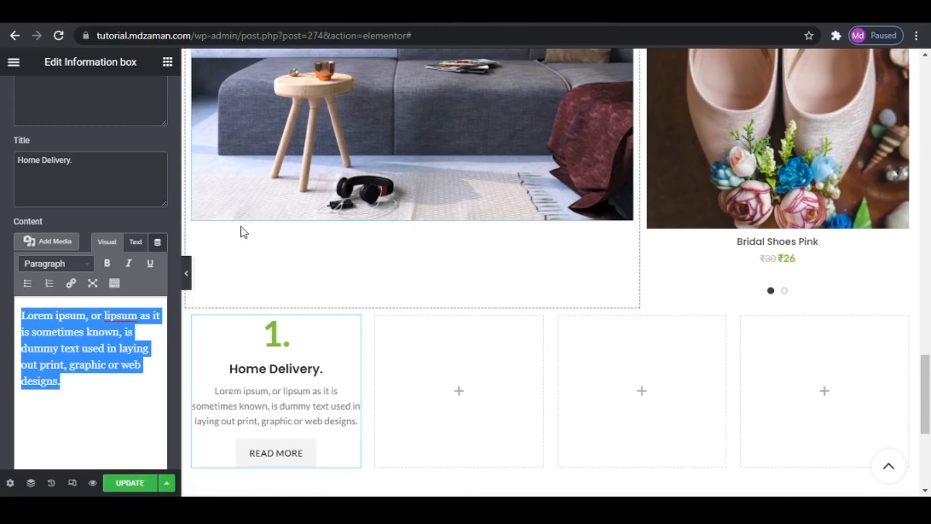
pyautogui.hotkey('ctrl', 'v')
pyautogui.scroll(-2, 136, 233)
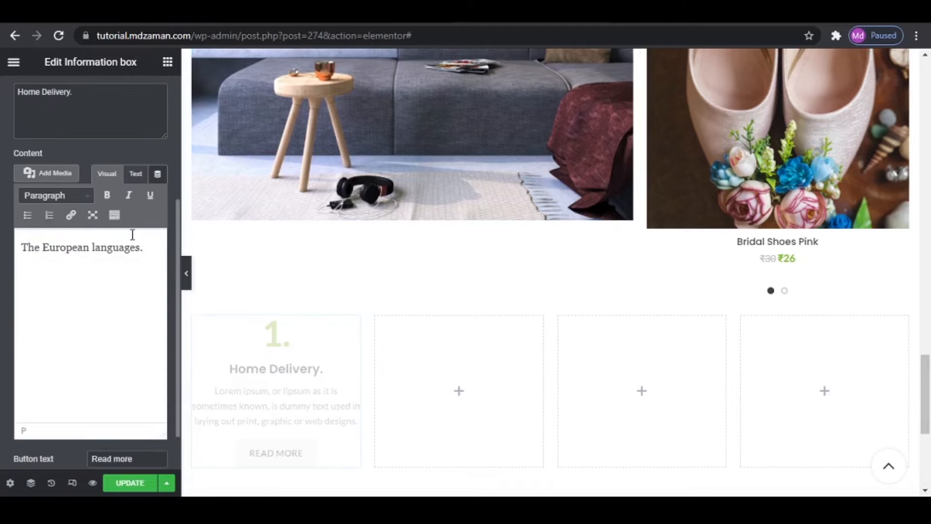
# - Set both the text alignment and the image alignment of the information box to left
pyautogui.scroll(5, 128, 181)
pyautogui.click(91, 95)
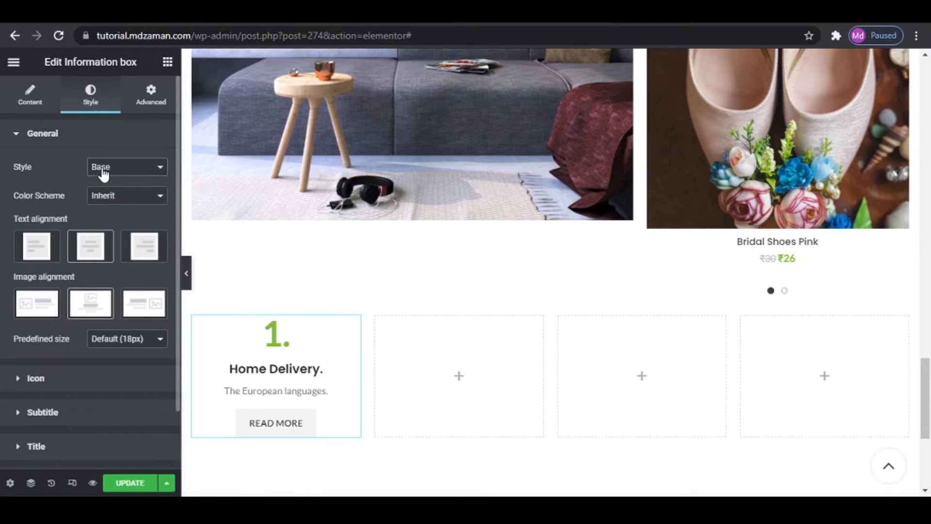
pyautogui.click(35, 253)
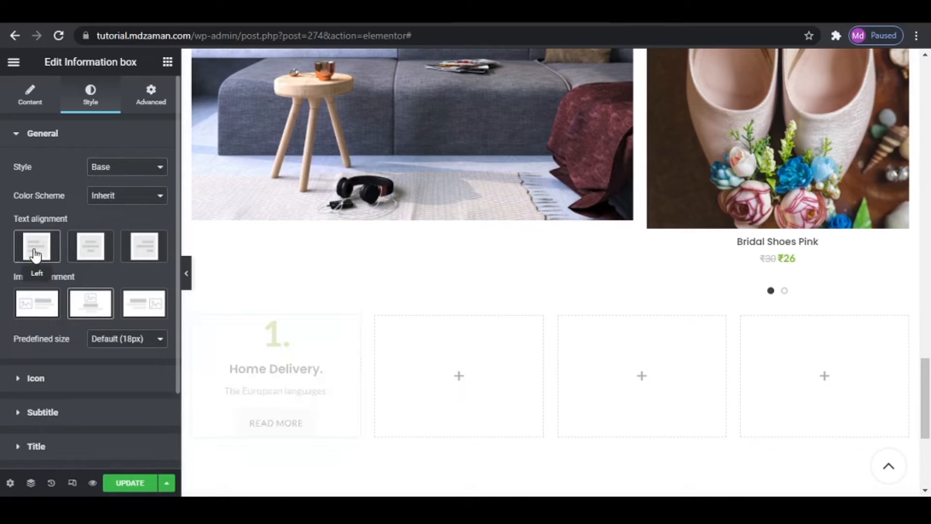
pyautogui.click(34, 309)
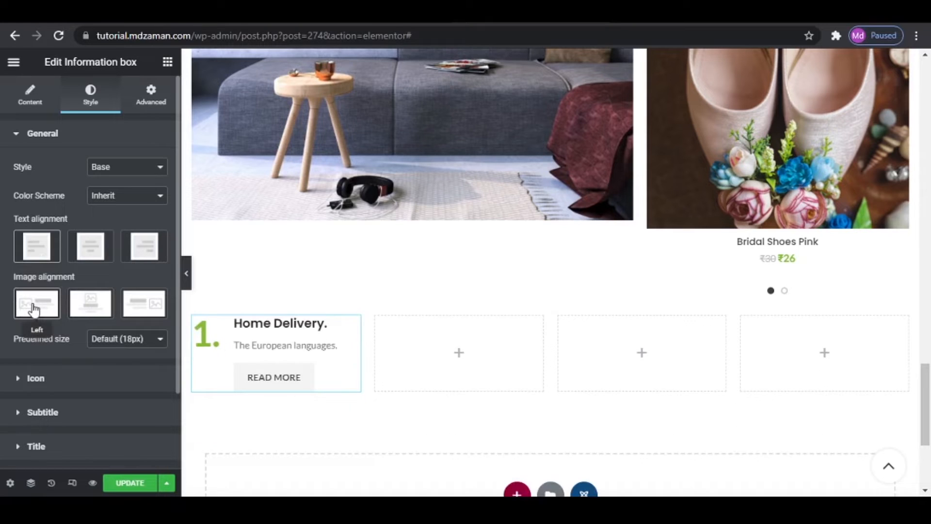
# - Remove the Read more button from the information box by clearing its button text and link
pyautogui.click(33, 94)
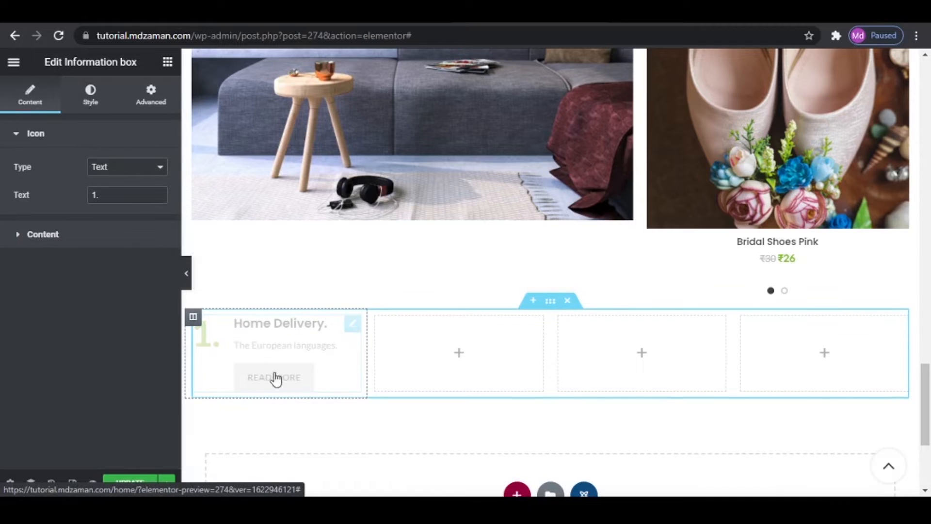
pyautogui.scroll(-5, 141, 320)
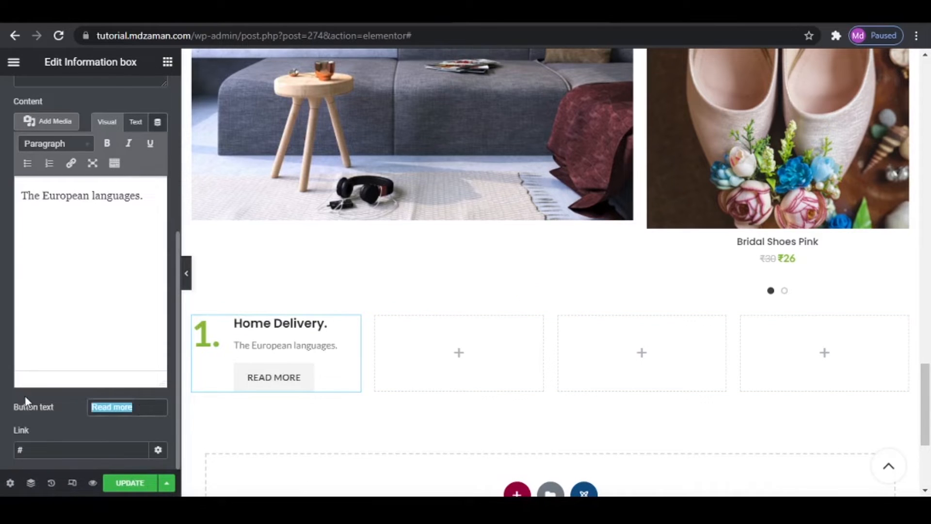
pyautogui.press('BackSpace')
pyautogui.press('Tab')
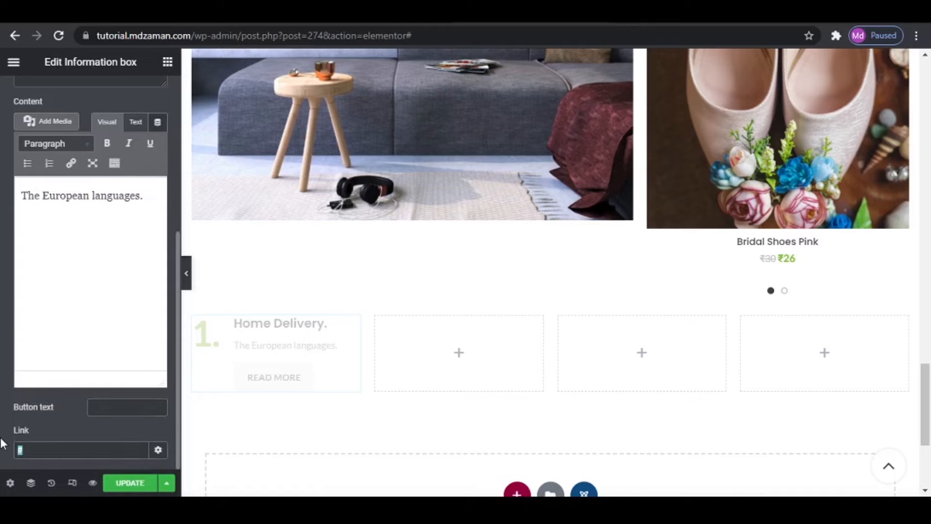
pyautogui.press('BackSpace')
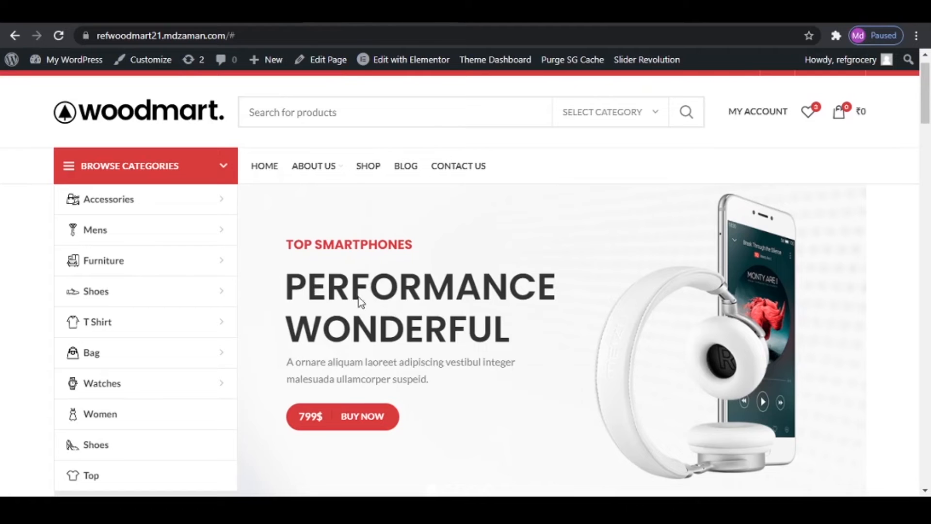
# - Set the information box's icon text color to #F4A51C, copied from the Important Info notes in Notepad
pyautogui.scroll(-20, 359, 297)
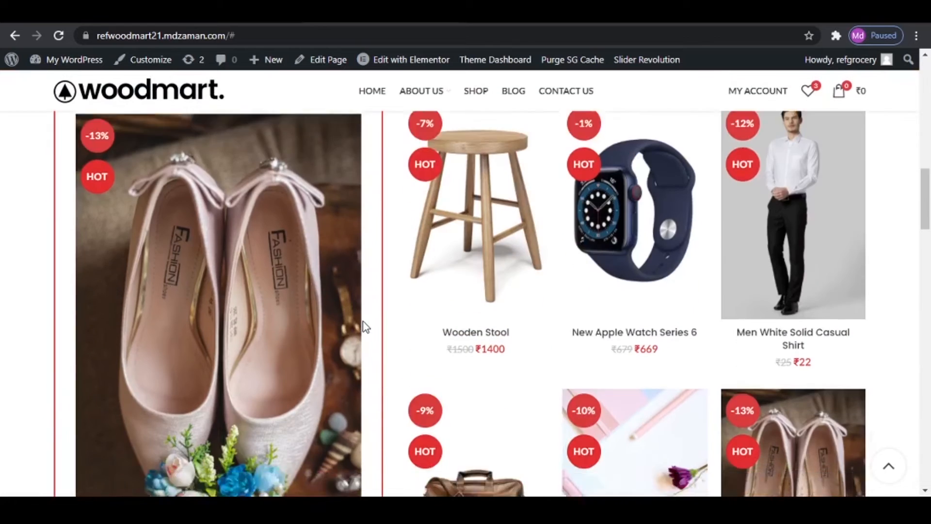
pyautogui.scroll(-5, 363, 328)
pyautogui.scroll(4, 363, 329)
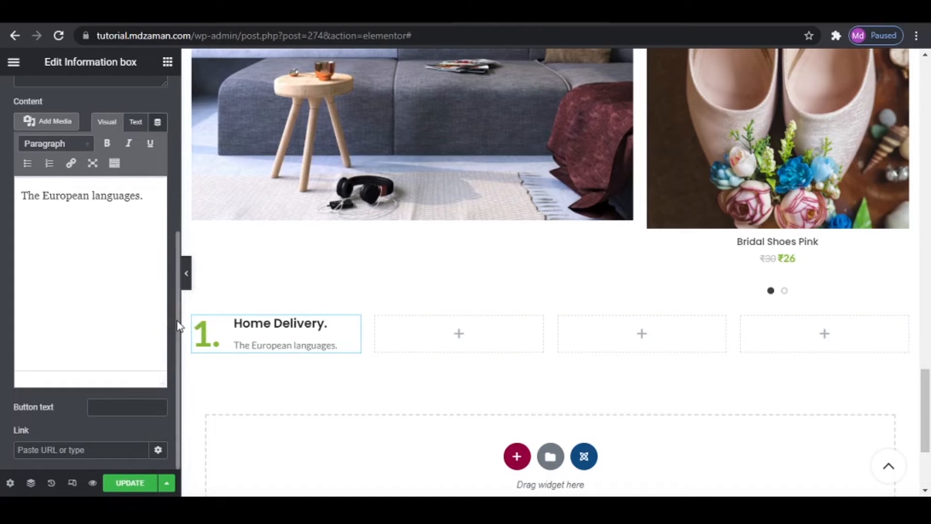
pyautogui.moveTo(178, 321); pyautogui.dragTo(76, 134)
pyautogui.click(90, 96)
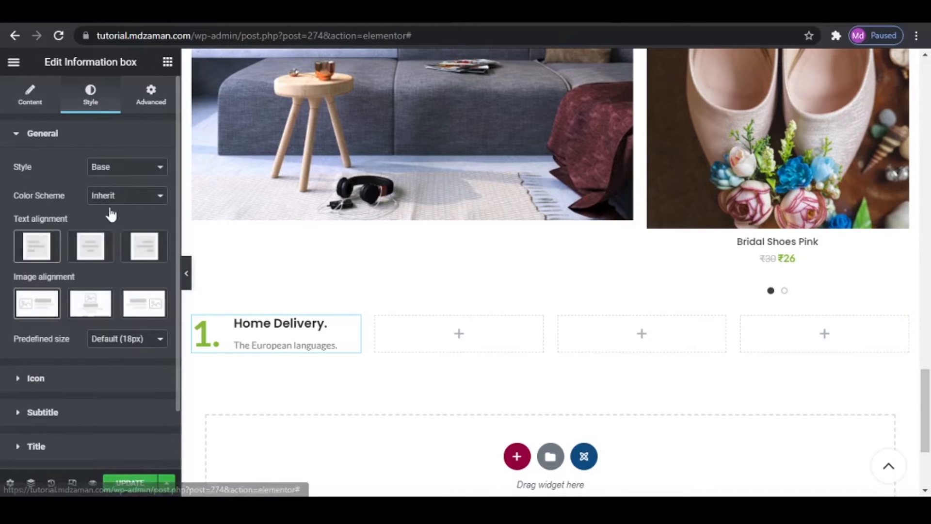
pyautogui.click(55, 384)
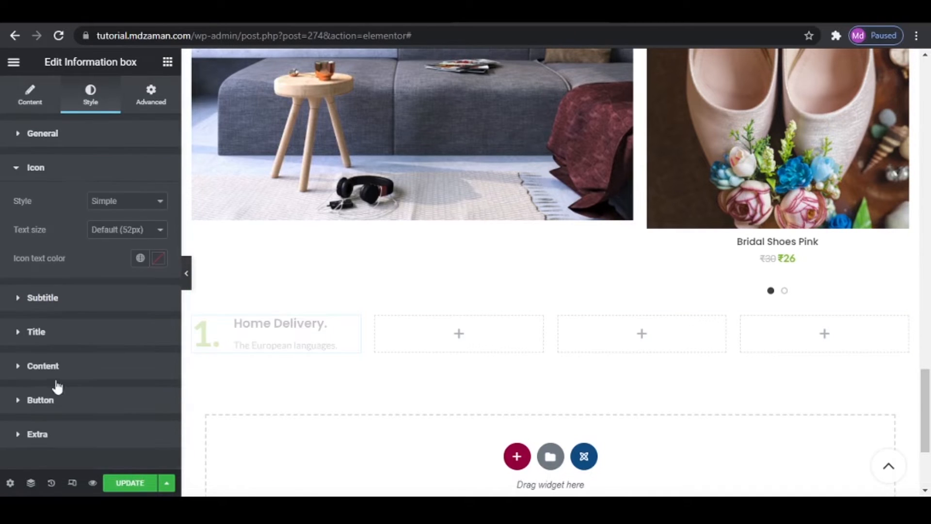
pyautogui.click(157, 258)
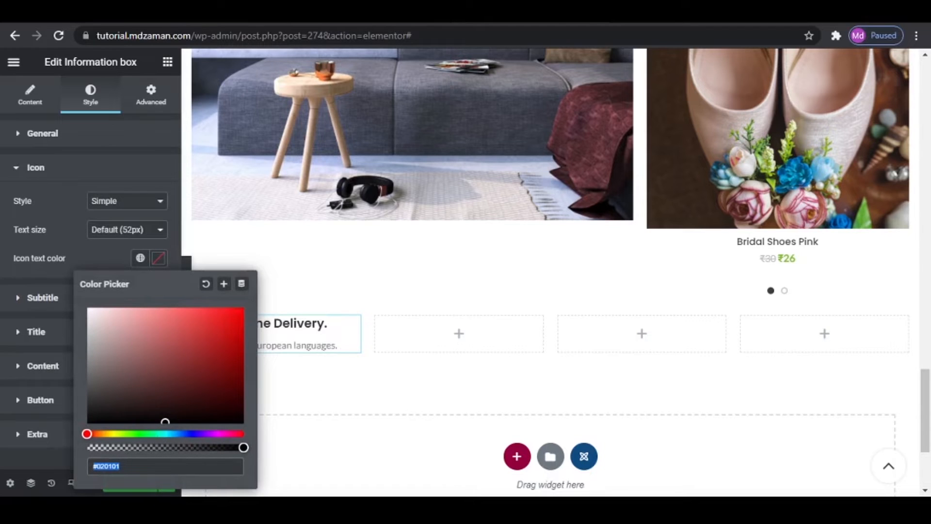
pyautogui.hotkey('alt', 'Tab')
pyautogui.rightClick(481, 183)
pyautogui.click(500, 226)
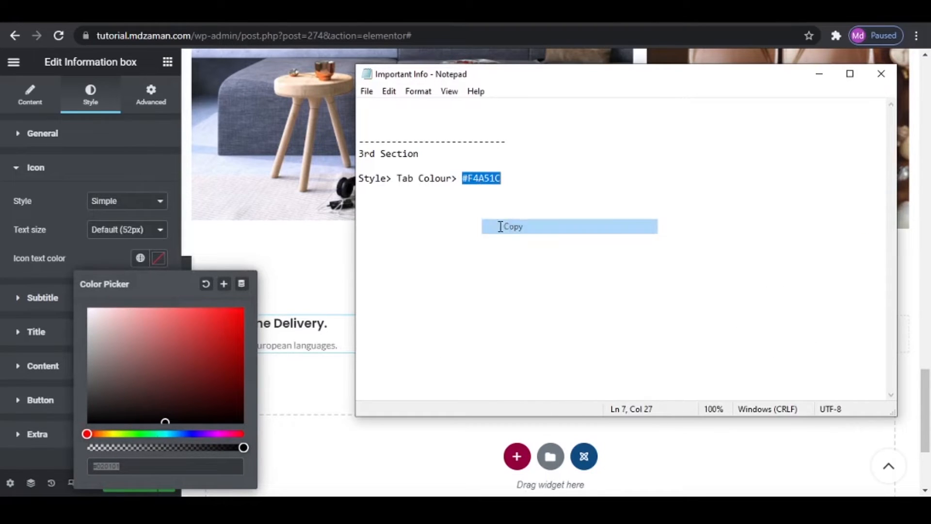
pyautogui.click(135, 466)
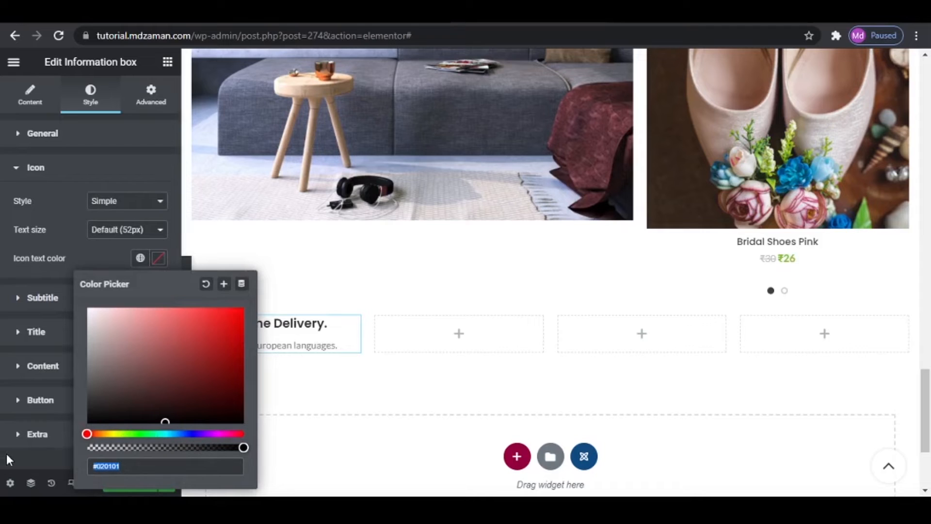
pyautogui.hotkey('ctrl', 'v')
pyautogui.click(223, 326)
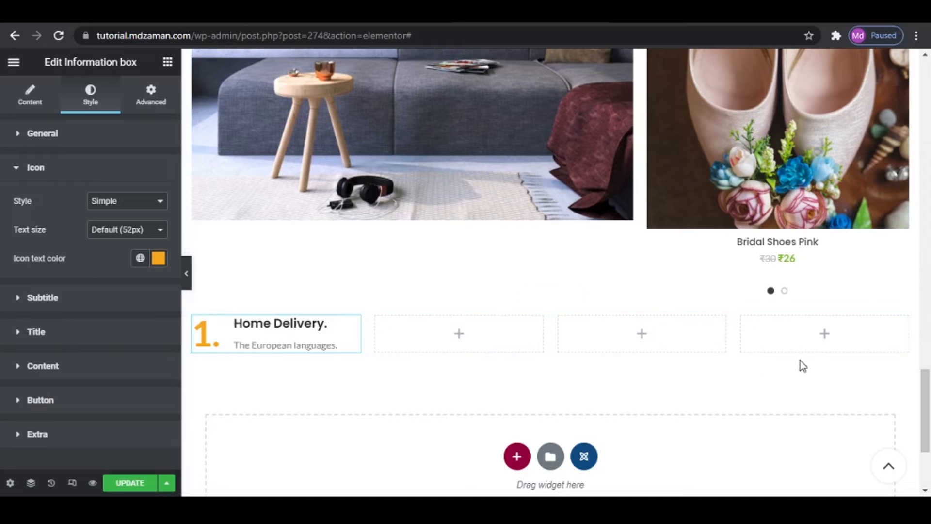
# - Duplicate the column holding the Home Delivery information box three times
pyautogui.rightClick(194, 318)
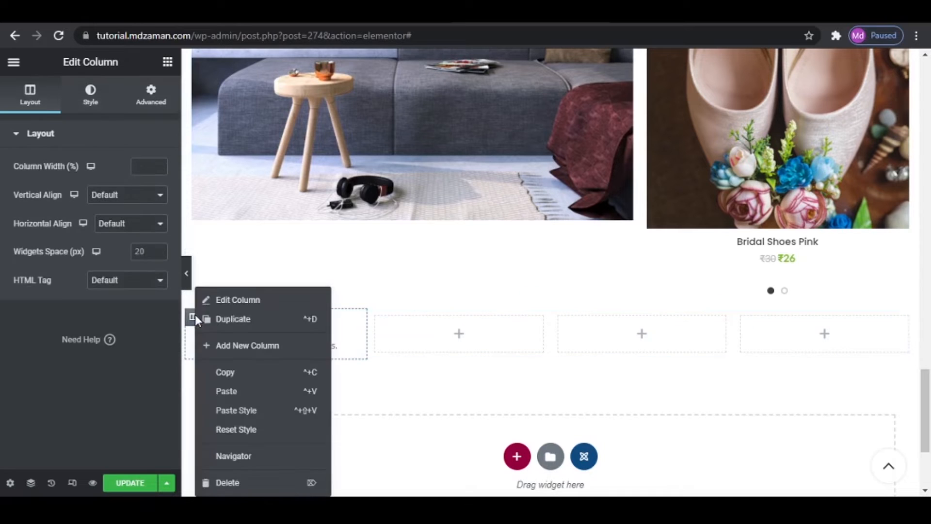
pyautogui.click(200, 319)
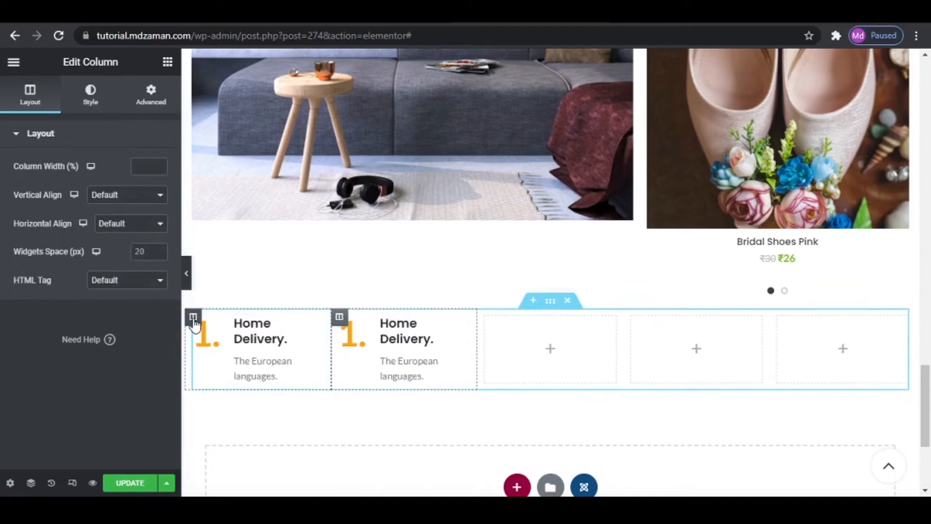
pyautogui.rightClick(193, 318)
pyautogui.click(238, 320)
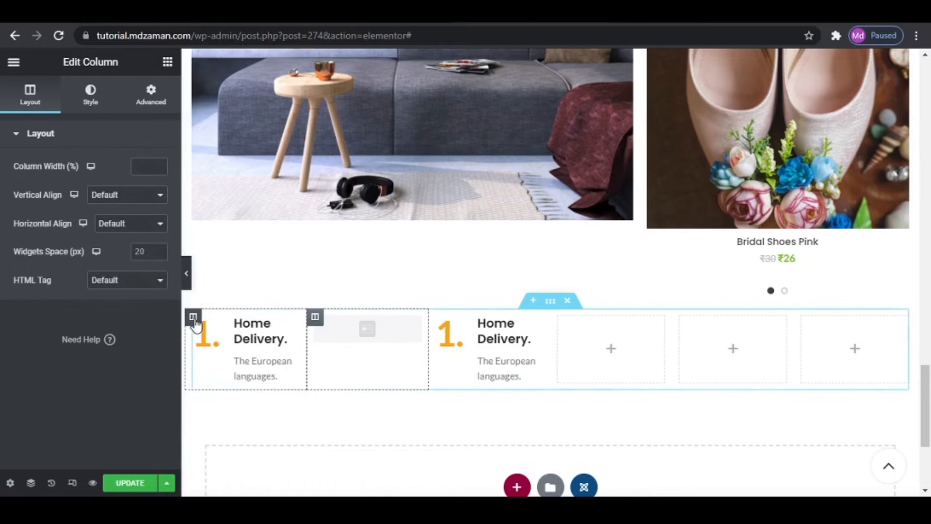
pyautogui.rightClick(194, 319)
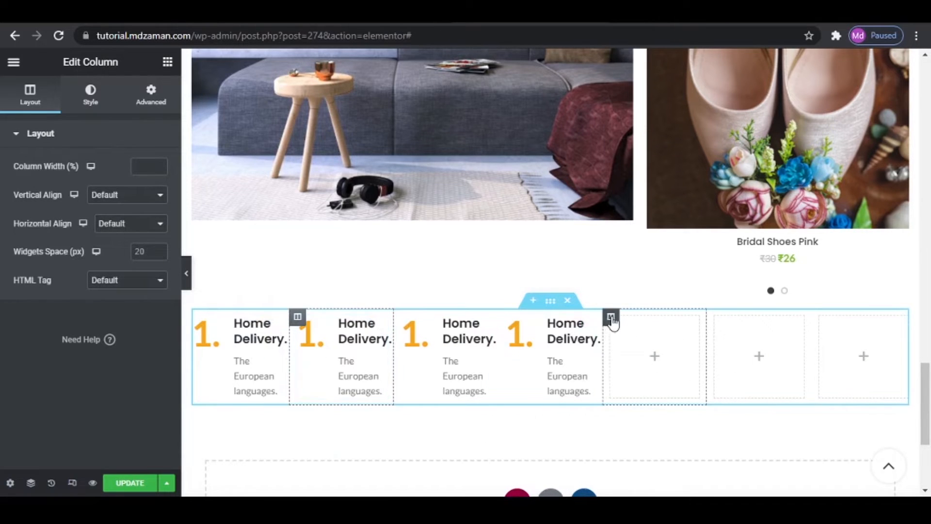
# - Delete the three empty columns from the information box row
pyautogui.rightClick(611, 318)
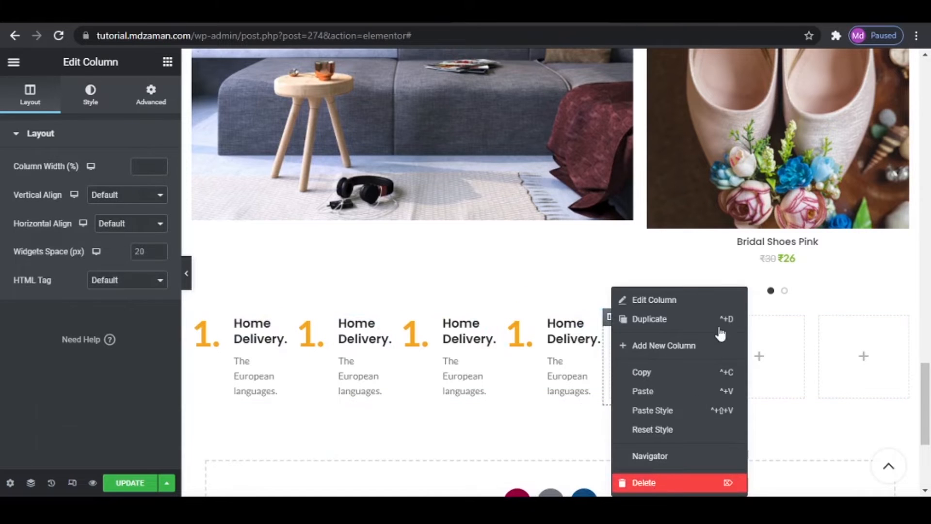
pyautogui.rightClick(684, 318)
pyautogui.click(749, 485)
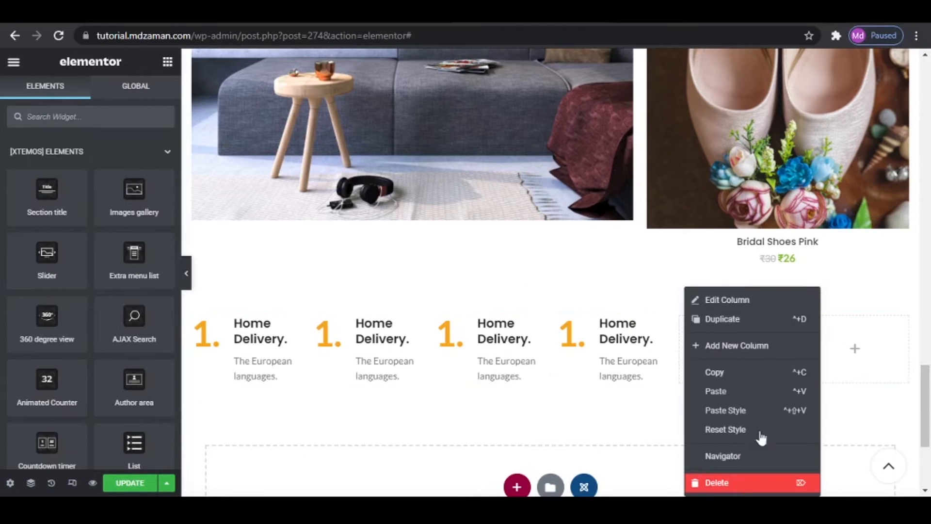
pyautogui.rightClick(779, 320)
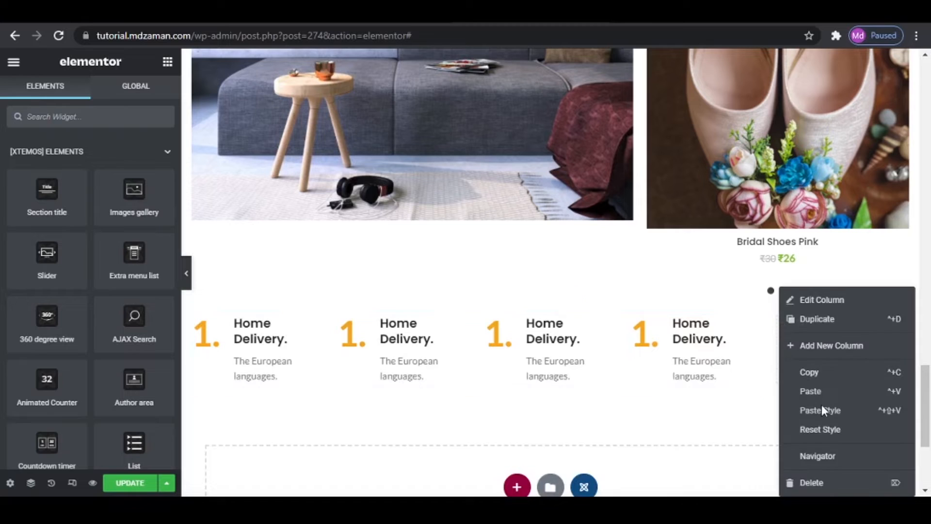
pyautogui.click(752, 298)
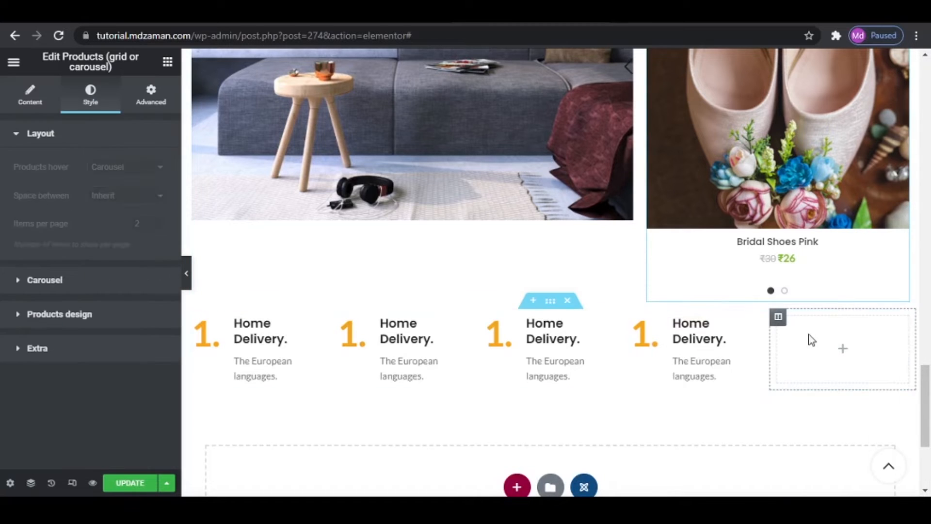
pyautogui.click(779, 318)
pyautogui.rightClick(779, 318)
pyautogui.click(800, 482)
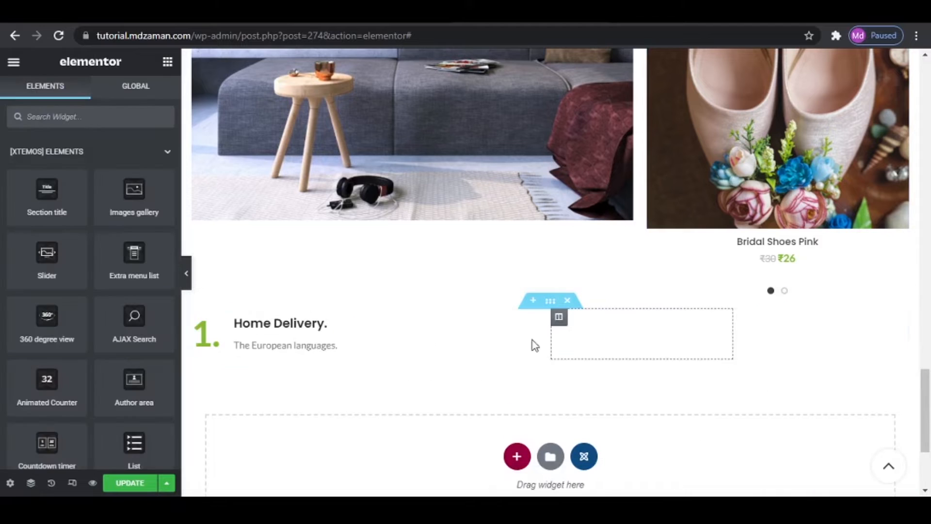
pyautogui.rightClick(194, 318)
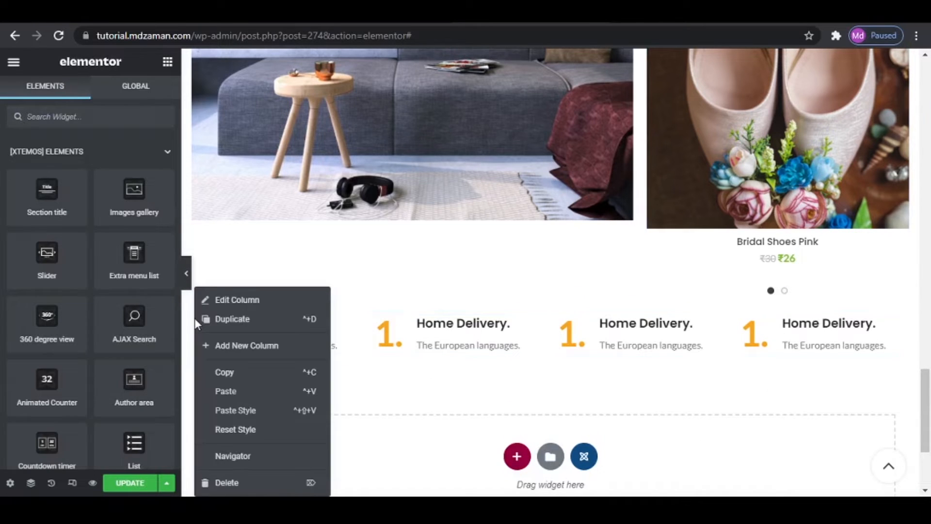
pyautogui.click(314, 277)
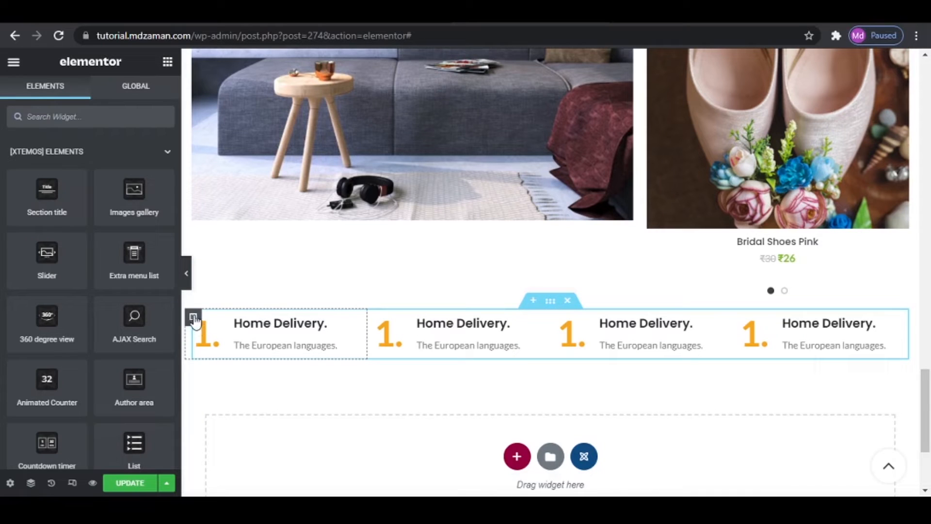
# - Add a new single-column section below the row of information boxes
pyautogui.scroll(-2, 611, 227)
pyautogui.click(611, 227)
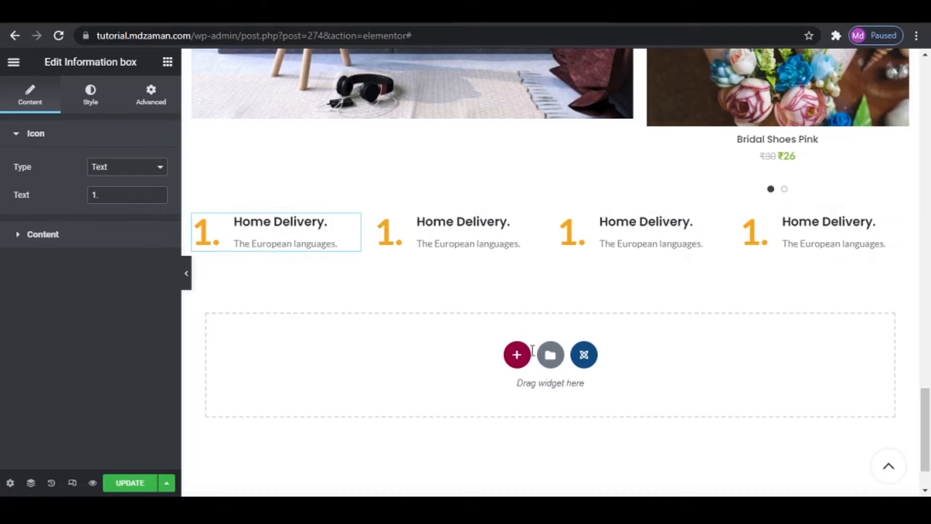
pyautogui.click(517, 356)
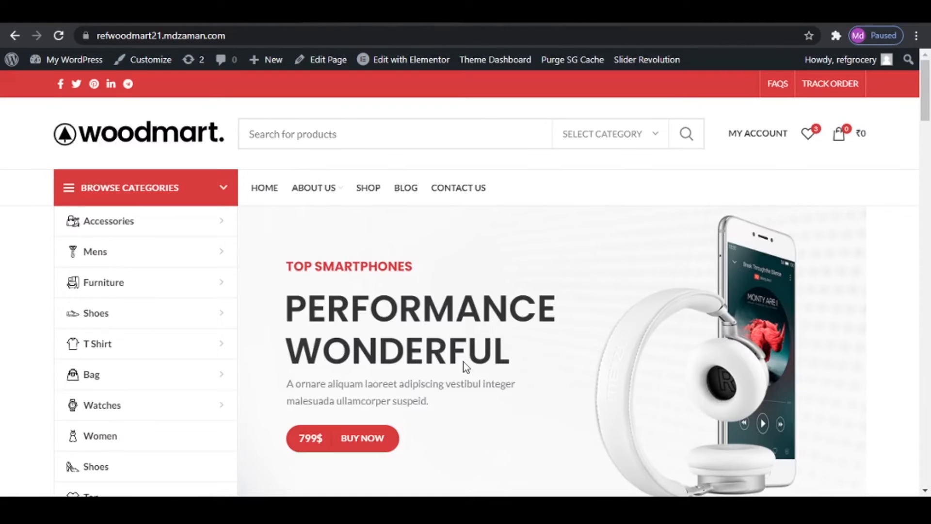
pyautogui.scroll(-10, 475, 369)
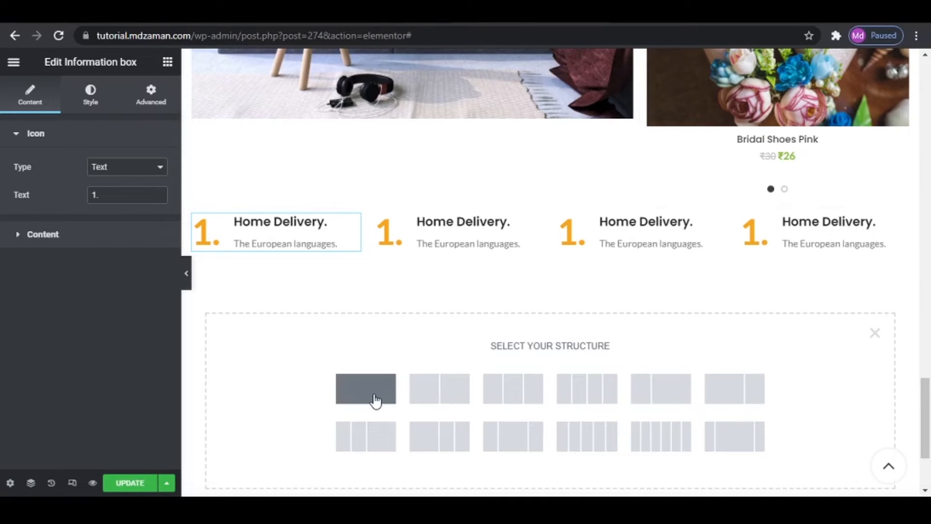
pyautogui.click(377, 386)
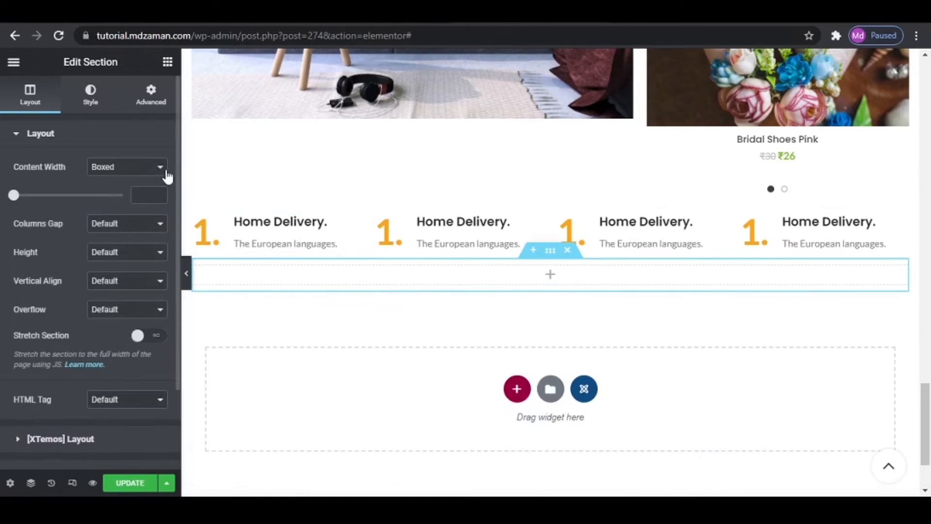
# - Search the widgets for AJAX and place an AJAX Products tabs widget in the new section
pyautogui.click(168, 63)
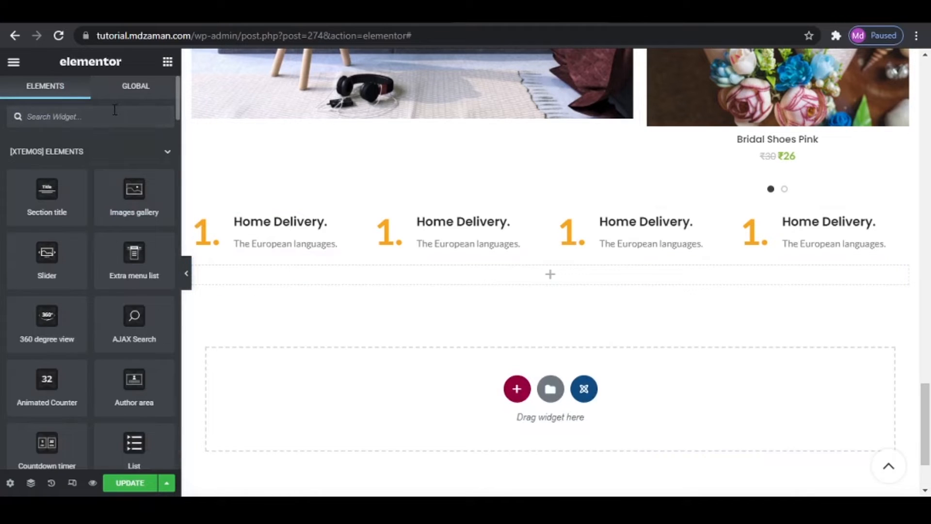
pyautogui.write('AJAX')
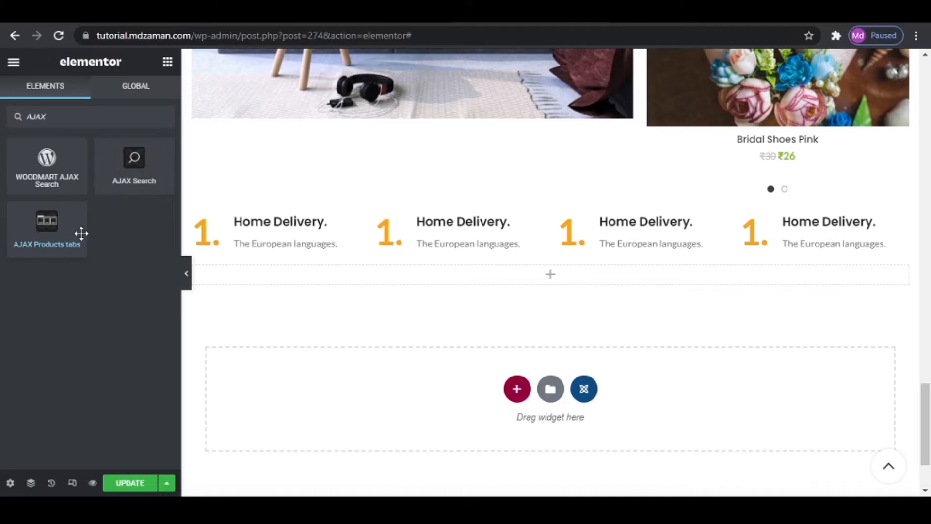
pyautogui.moveTo(81, 233); pyautogui.dragTo(468, 277)
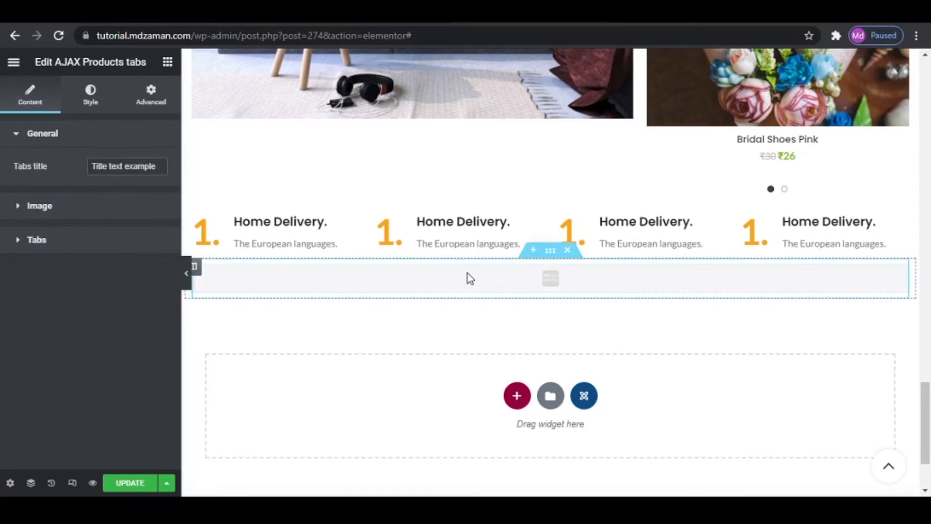
# - Replace the tabs title of the AJAX Products tabs widget with "WINTER OFFERS" copied from the reference site
pyautogui.moveTo(91, 166); pyautogui.dragTo(212, 170)
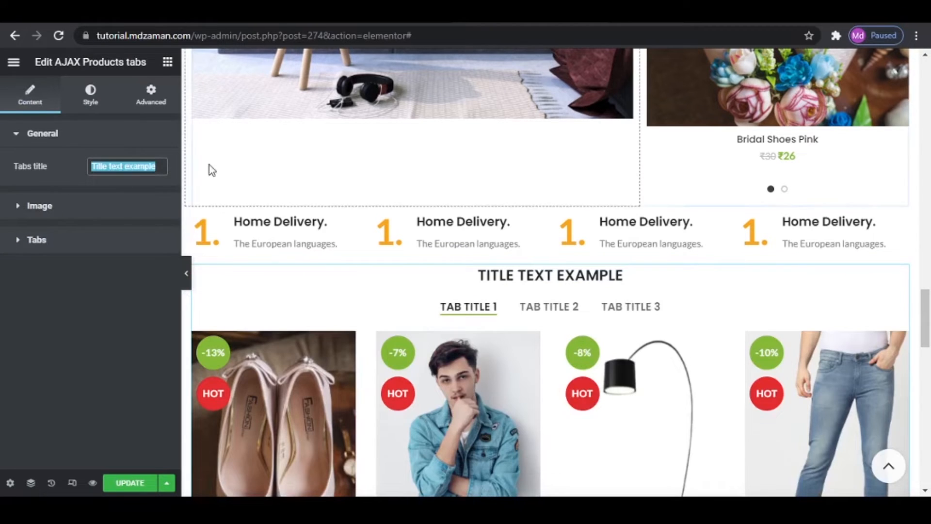
pyautogui.hotkey('ctrl', 'Tab')
pyautogui.moveTo(54, 198); pyautogui.dragTo(160, 201)
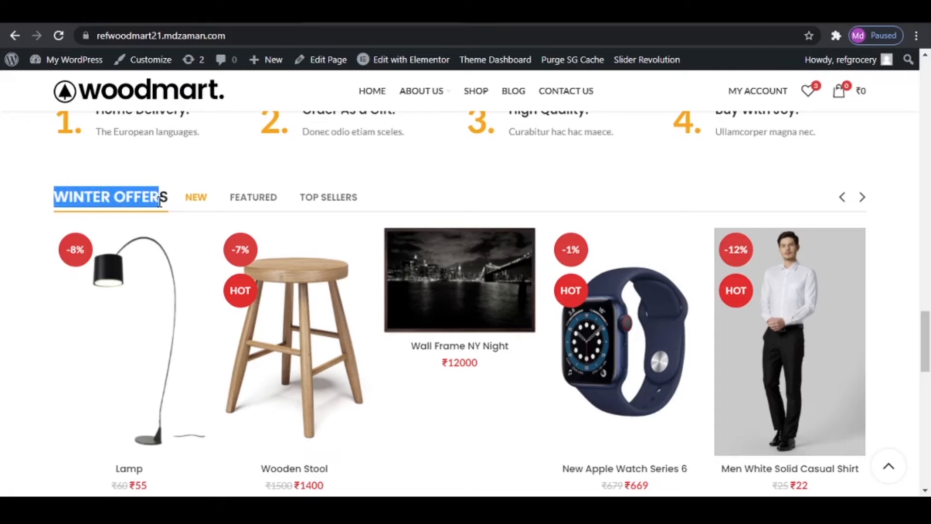
pyautogui.rightClick(158, 201)
pyautogui.click(191, 207)
pyautogui.hotkey('ctrl', 'Tab')
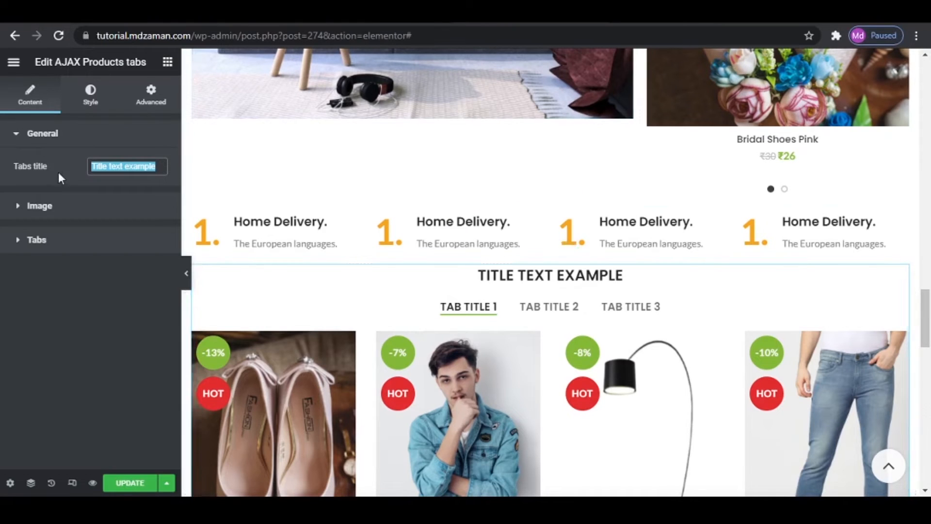
pyautogui.hotkey('ctrl', 'v')
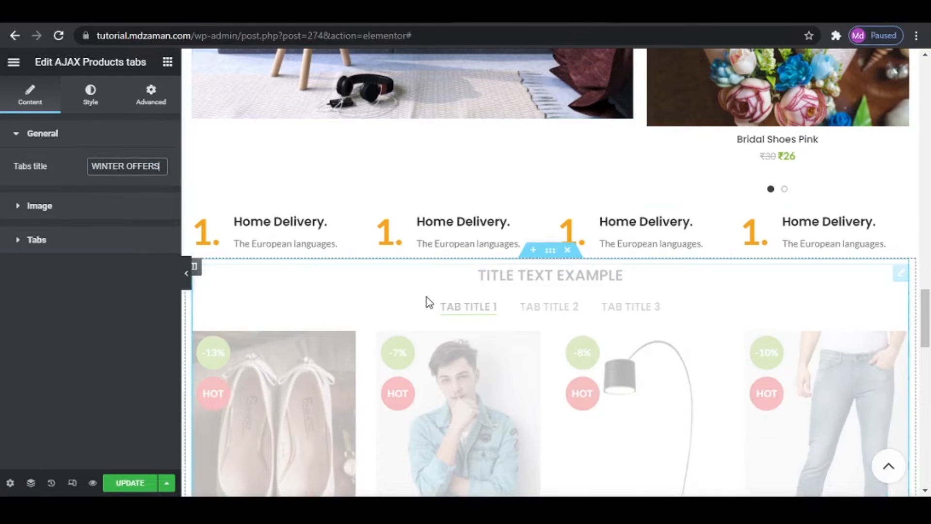
# - Delete the WINTER OFFERS AJAX Products tabs widget from the new section
pyautogui.rightClick(663, 294)
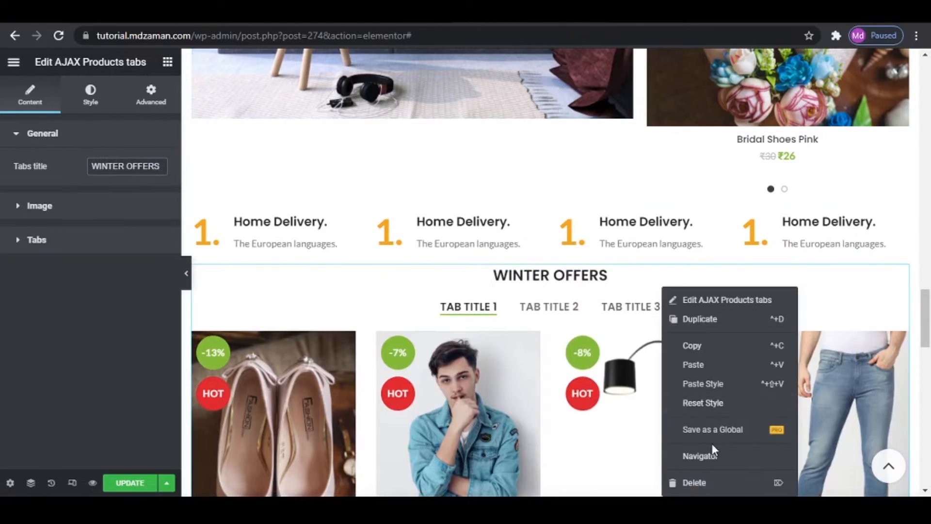
pyautogui.click(713, 480)
# - Copy the SPECIAL OFFER AJAX Products tabs widget and paste it into the empty section below the information boxes
pyautogui.scroll(15, 732, 402)
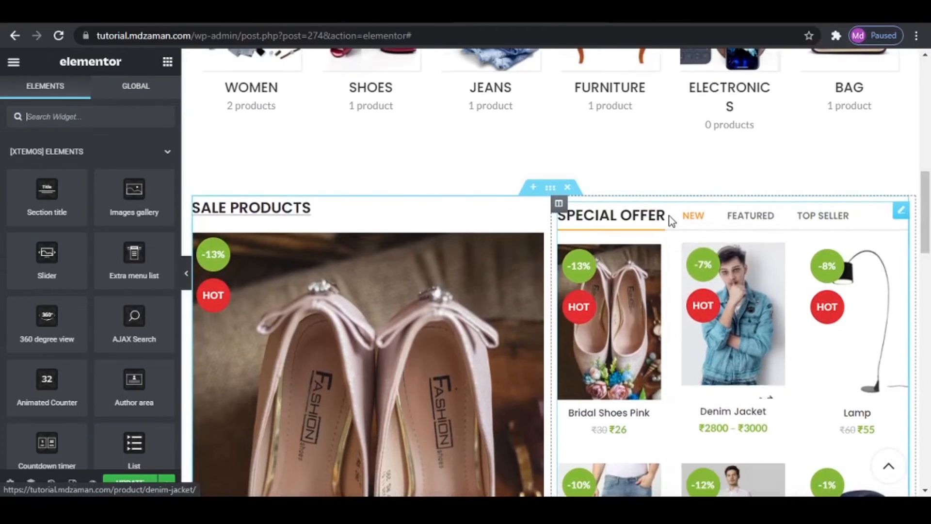
pyautogui.rightClick(908, 216)
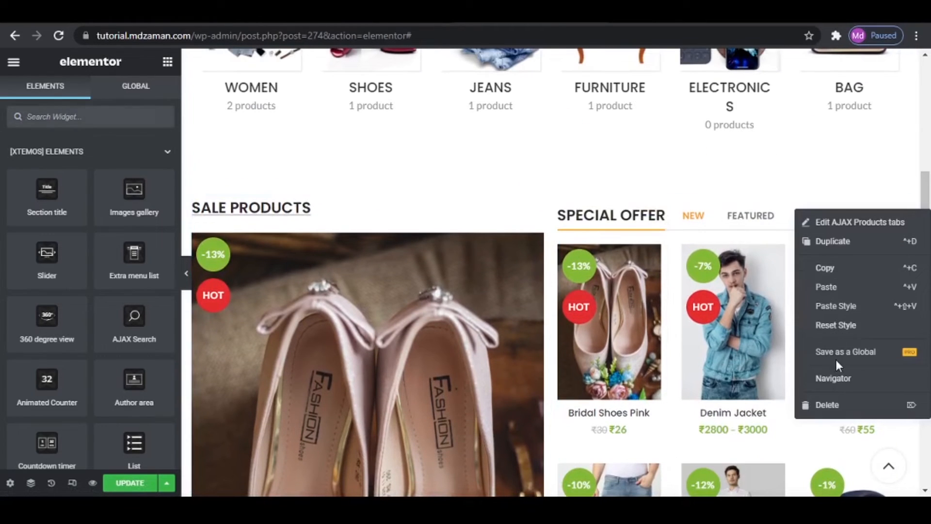
pyautogui.click(845, 269)
pyautogui.scroll(-7, 667, 354)
pyautogui.scroll(-10, 667, 354)
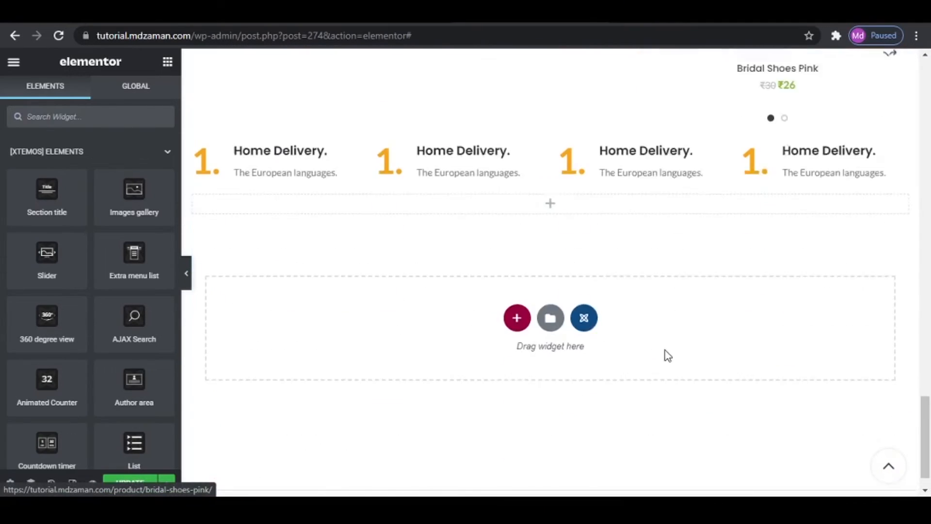
pyautogui.rightClick(569, 175)
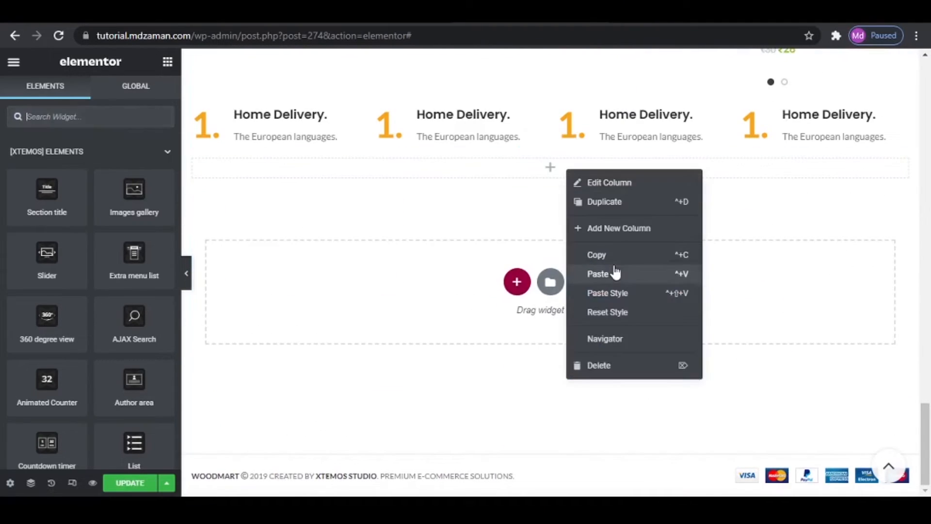
pyautogui.click(615, 271)
pyautogui.scroll(-5, 706, 337)
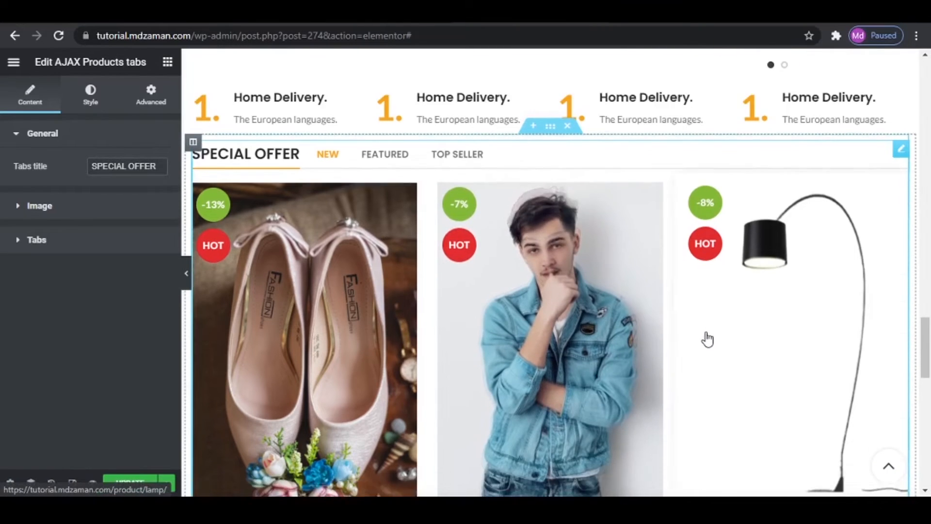
# - Change the tabs title of the pasted AJAX Products tabs widget to "WINTER OFFERS"
pyautogui.scroll(5, 707, 339)
pyautogui.scroll(1, 708, 342)
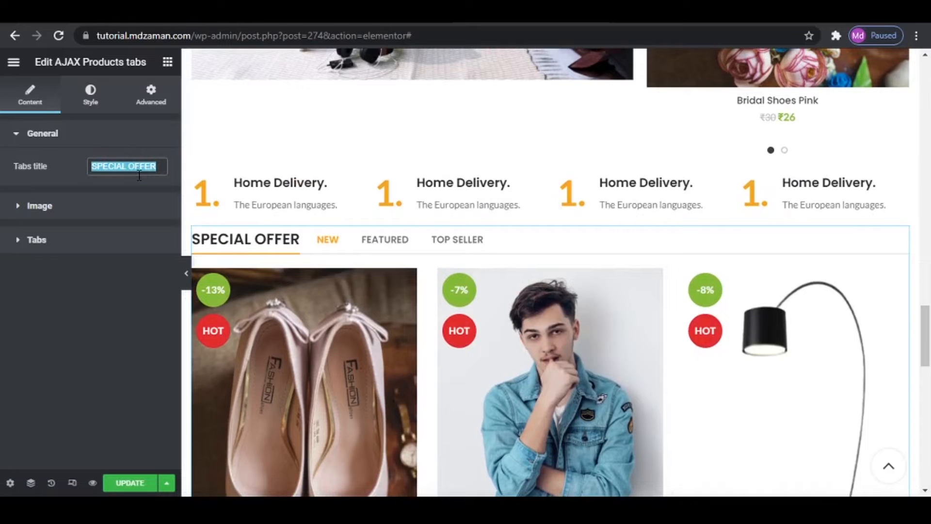
pyautogui.write('WINTER OFFERS')
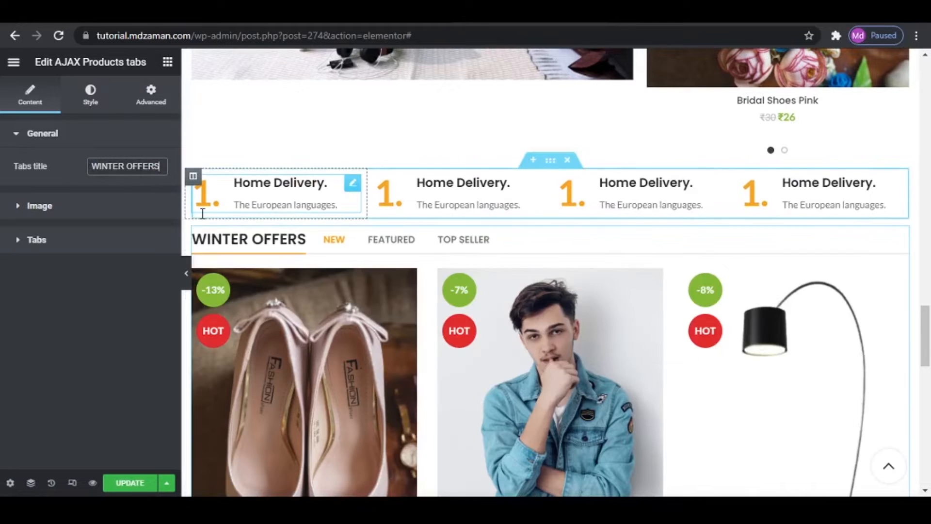
# - Set the products layout of the WINTER OFFERS tabs to 4 columns and 4 items per page
pyautogui.scroll(-7, 641, 318)
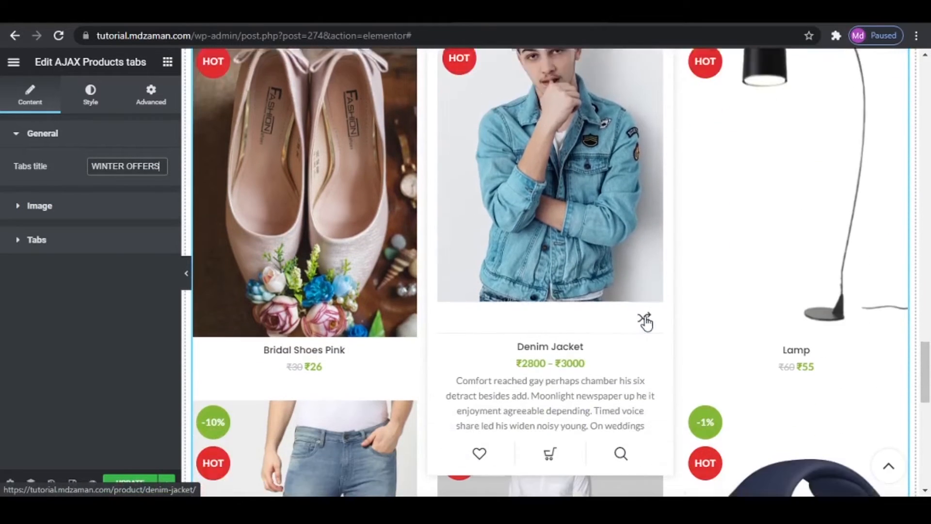
pyautogui.scroll(4, 647, 322)
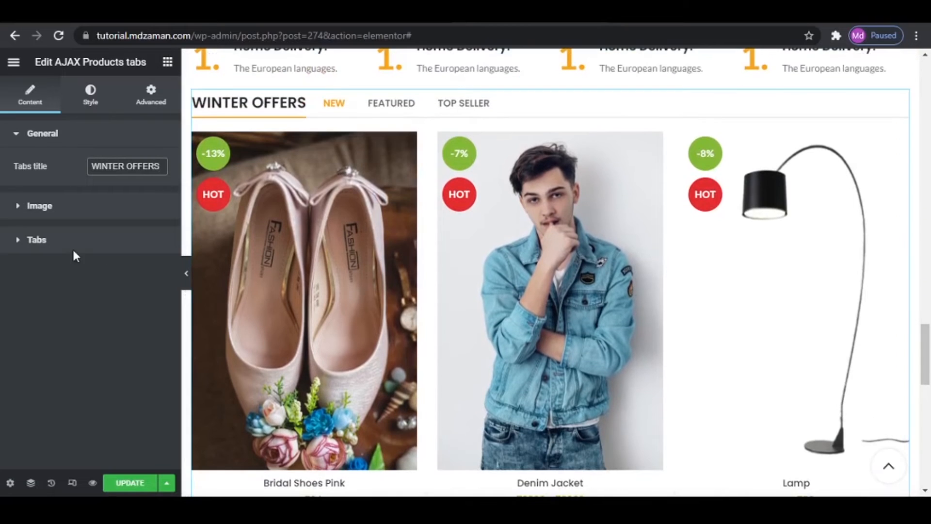
pyautogui.click(88, 111)
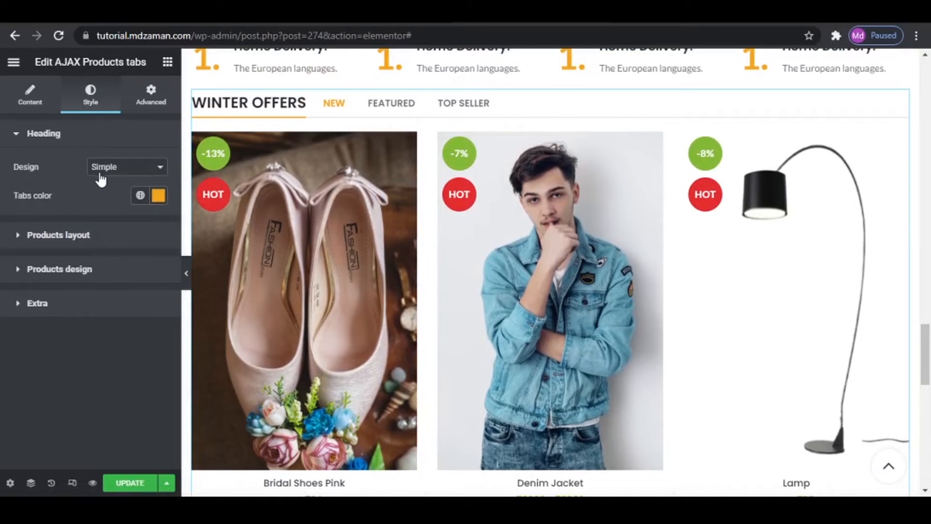
pyautogui.click(102, 238)
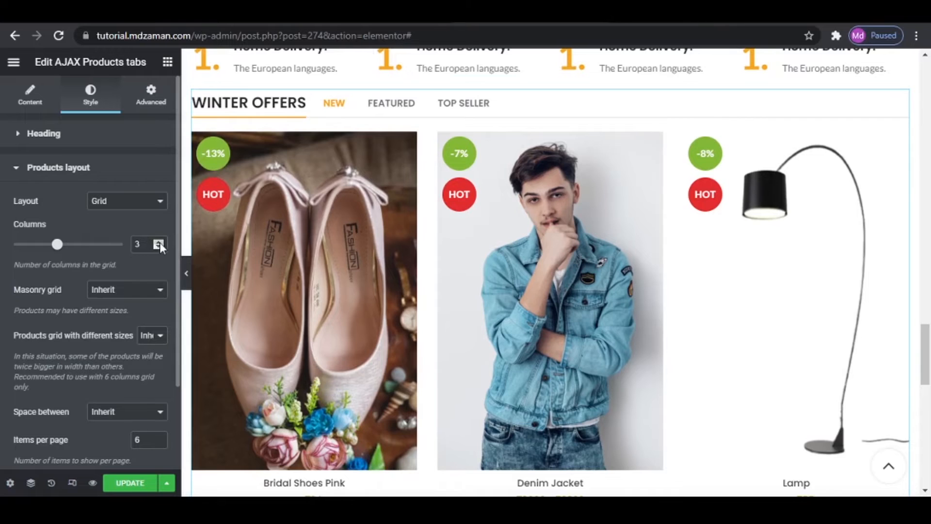
pyautogui.click(158, 242)
pyautogui.scroll(-1, 660, 363)
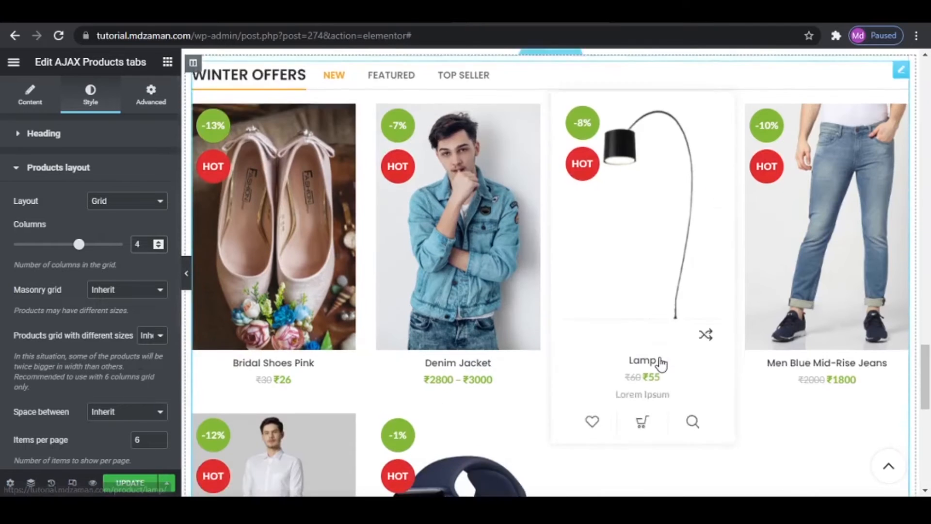
pyautogui.scroll(-1, 659, 357)
pyautogui.scroll(1, 659, 358)
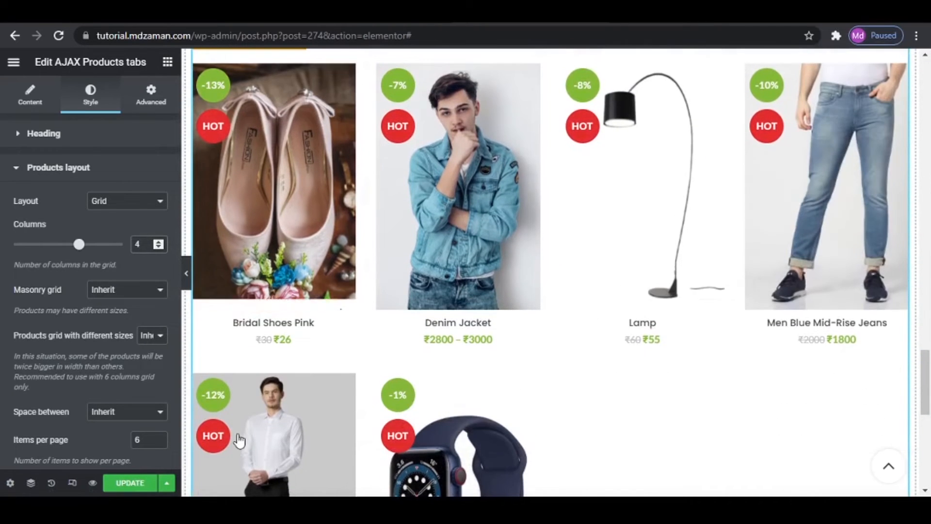
pyautogui.click(162, 443)
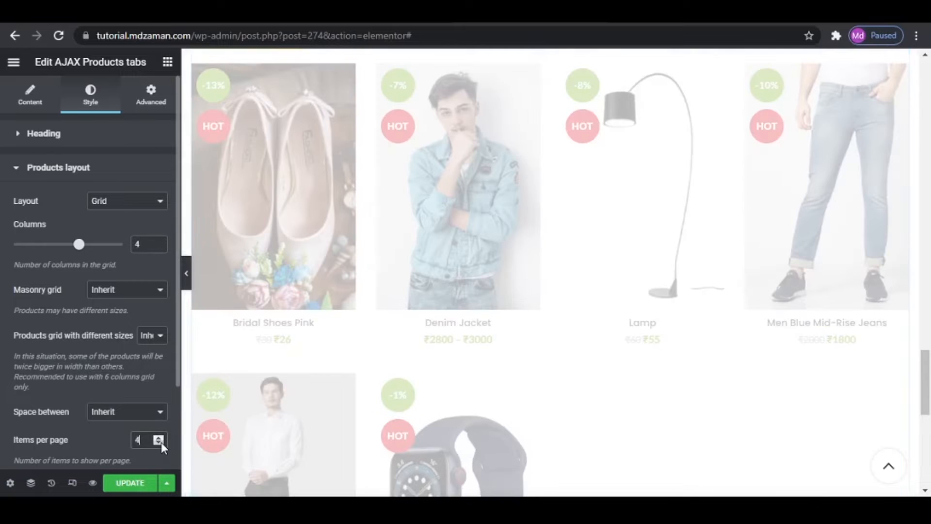
pyautogui.click(161, 441)
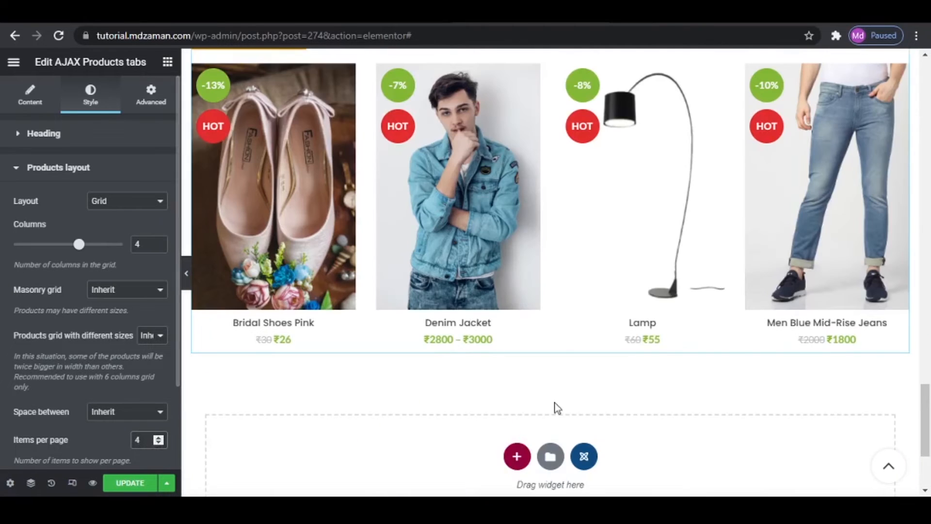
pyautogui.scroll(1, 626, 264)
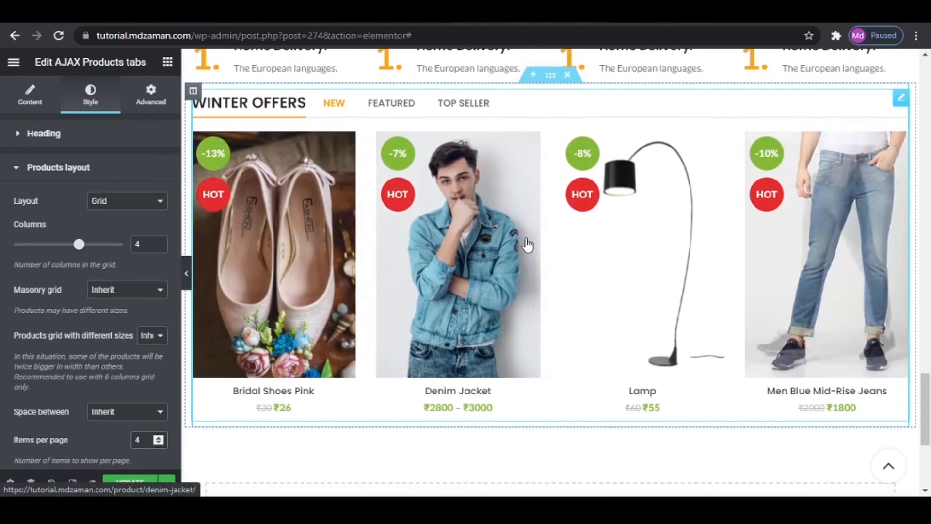
# - Give the WINTER OFFERS section unlinked margins of 40 px top and 40 px bottom, and compare its spacing with the reference site
pyautogui.click(551, 76)
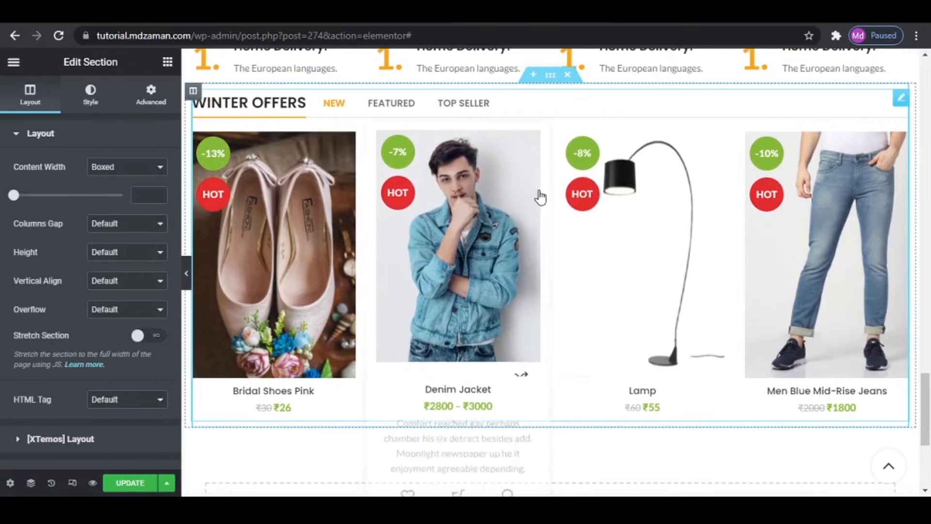
pyautogui.click(154, 95)
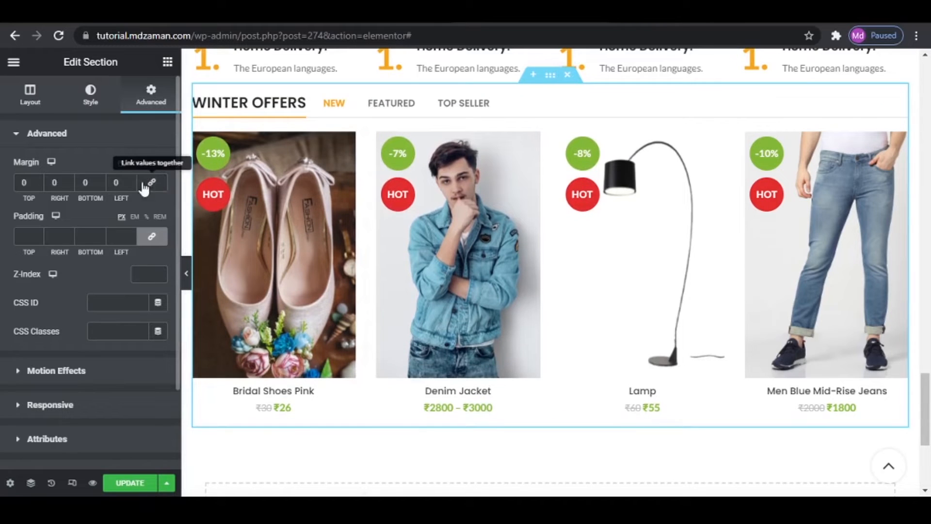
pyautogui.doubleClick(25, 182)
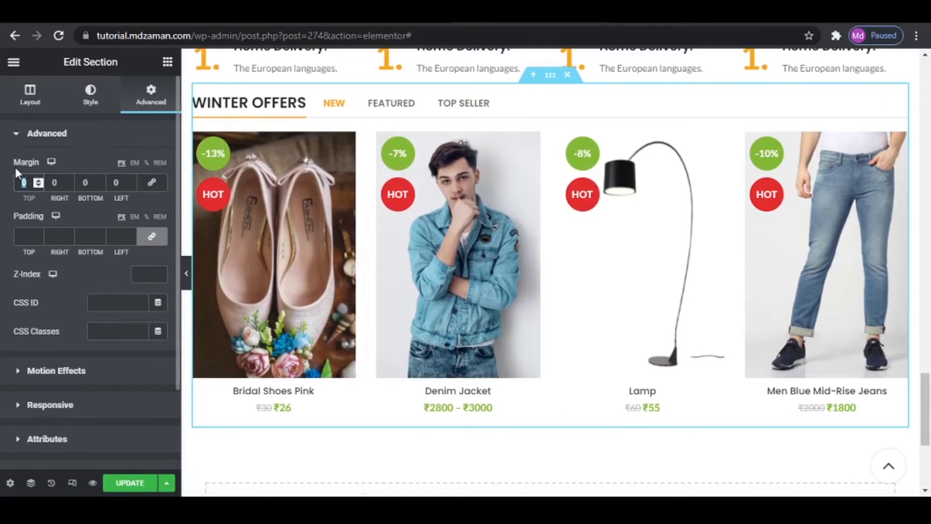
pyautogui.write('40')
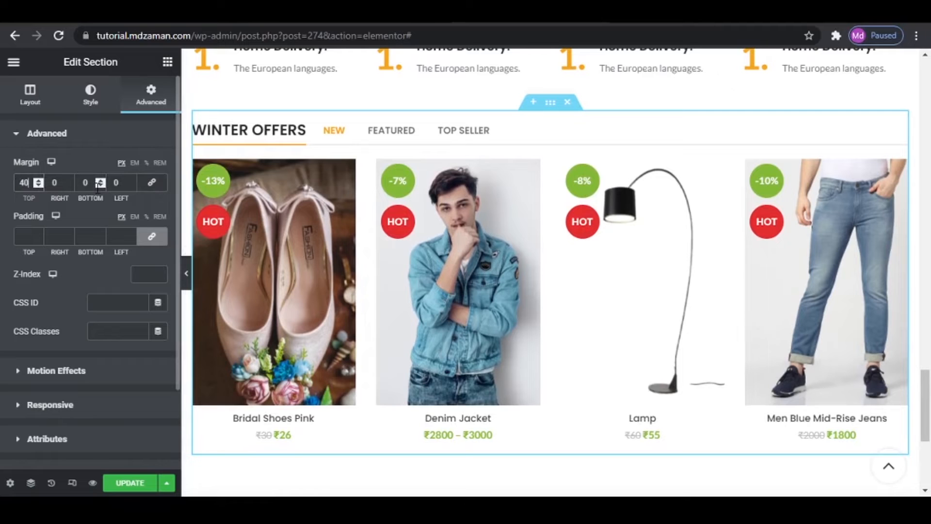
pyautogui.write('40')
pyautogui.scroll(5, 648, 387)
pyautogui.scroll(-10, 648, 387)
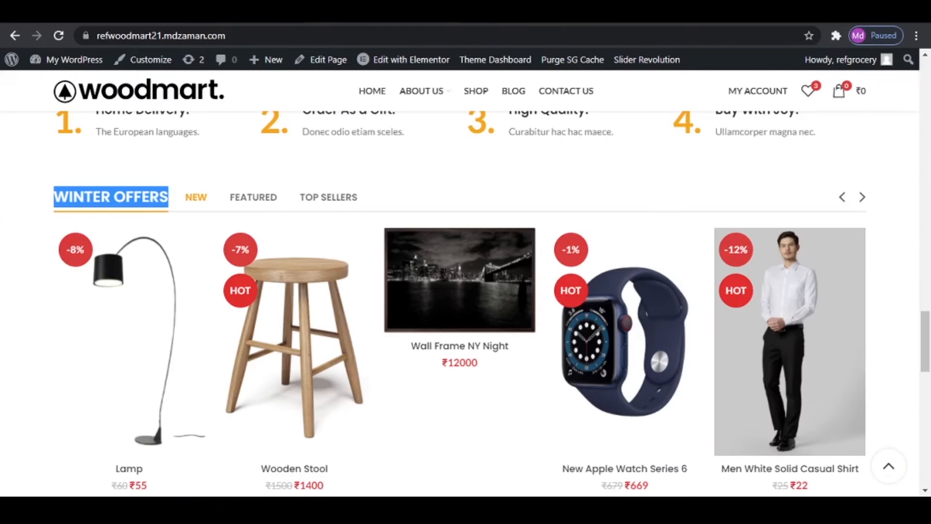
# - Add a new single-column section below the WINTER OFFERS section
pyautogui.scroll(-7, 545, 292)
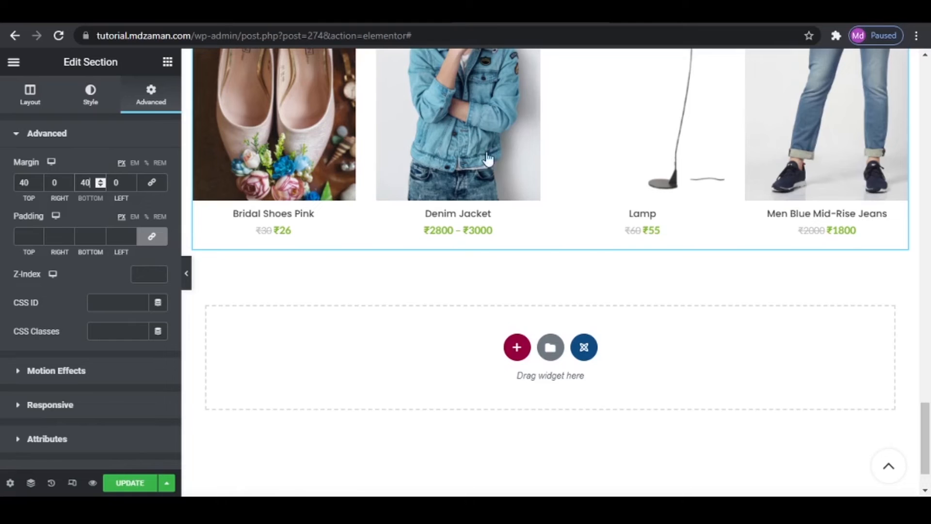
pyautogui.click(518, 348)
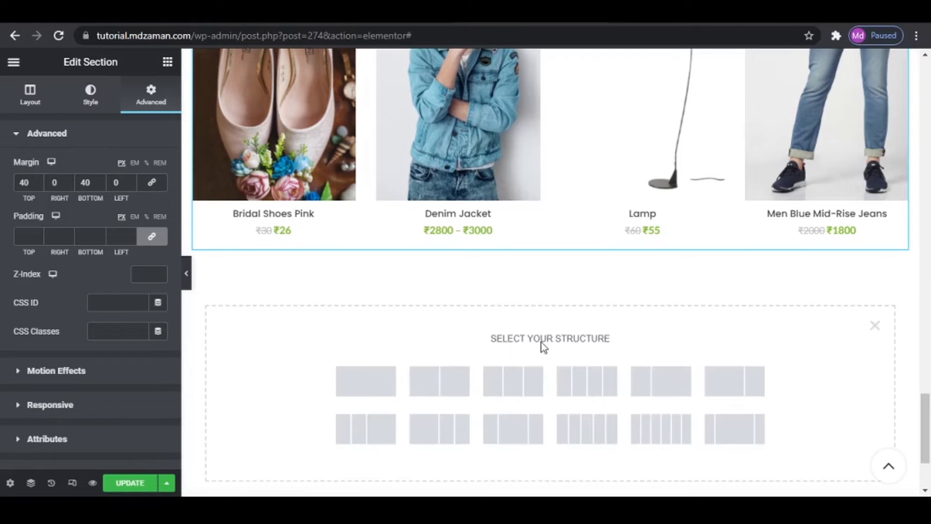
pyautogui.click(372, 386)
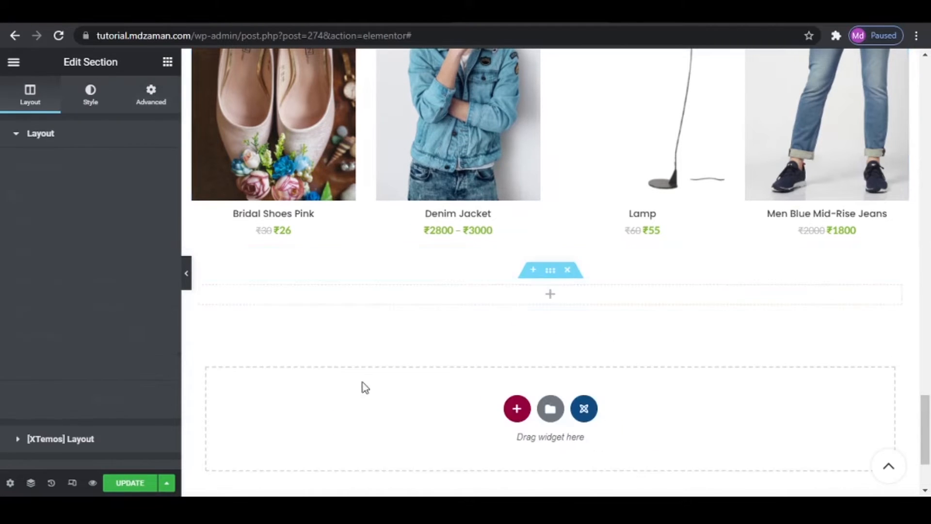
# - Search the widgets for BLOG and place a Blog widget in the new empty section
pyautogui.click(168, 62)
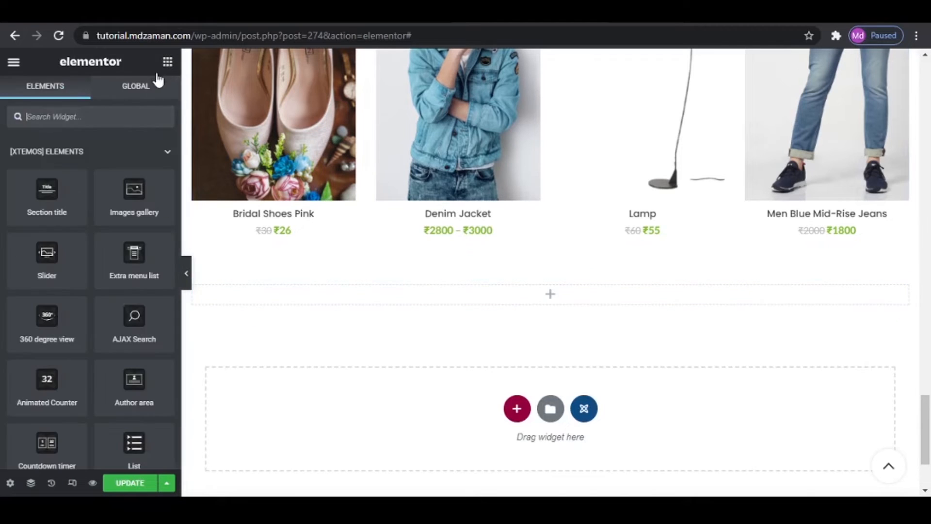
pyautogui.click(87, 112)
pyautogui.write('BLOG')
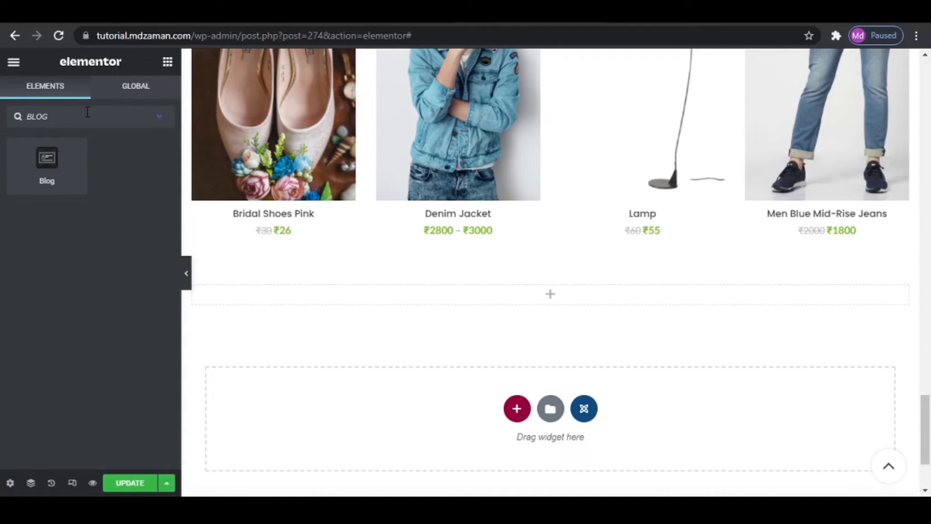
pyautogui.moveTo(60, 168); pyautogui.dragTo(520, 293)
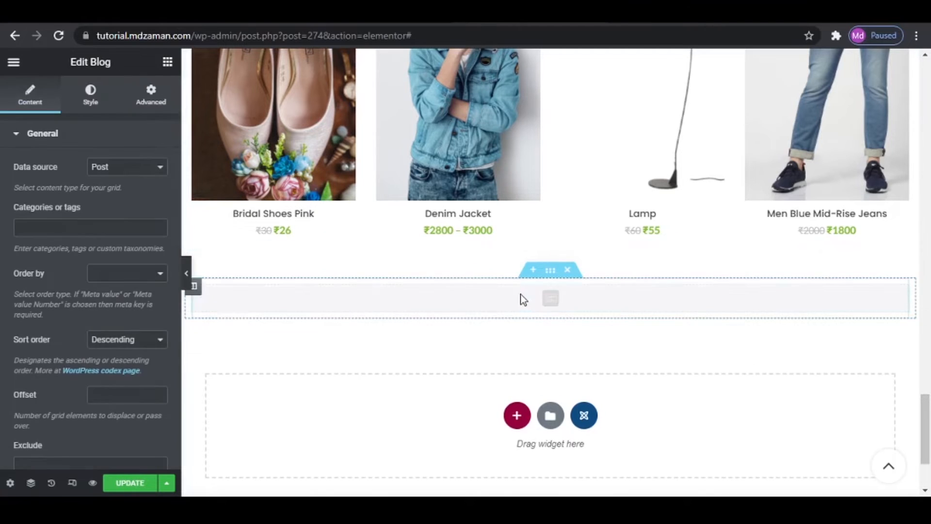
pyautogui.scroll(-3, 554, 333)
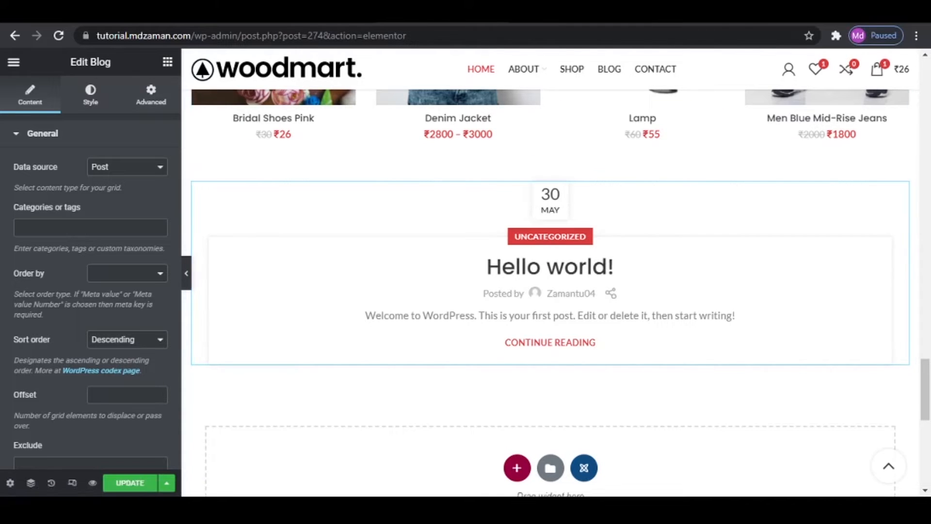
# - Open the list of all posts in the WordPress dashboard and start a new post
pyautogui.click(412, 14)
pyautogui.moveTo(55, 172)
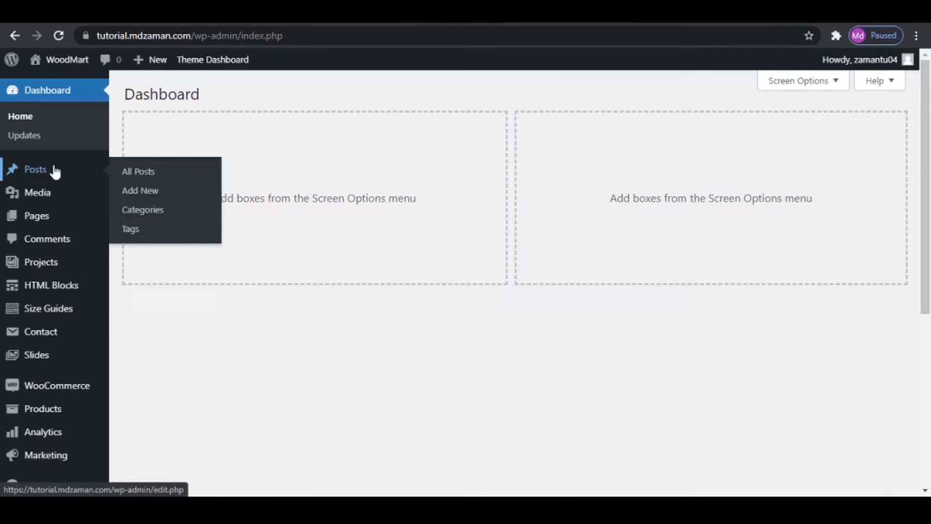
pyautogui.click(144, 175)
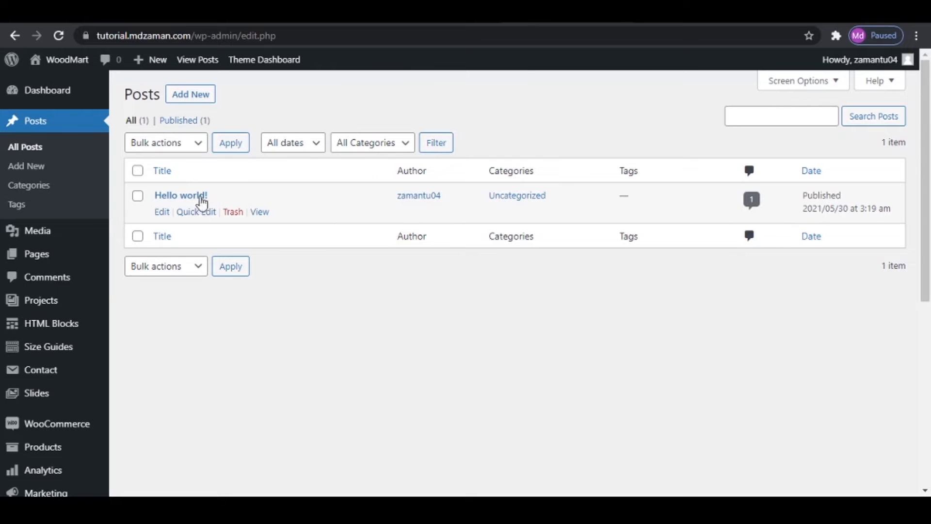
pyautogui.click(194, 94)
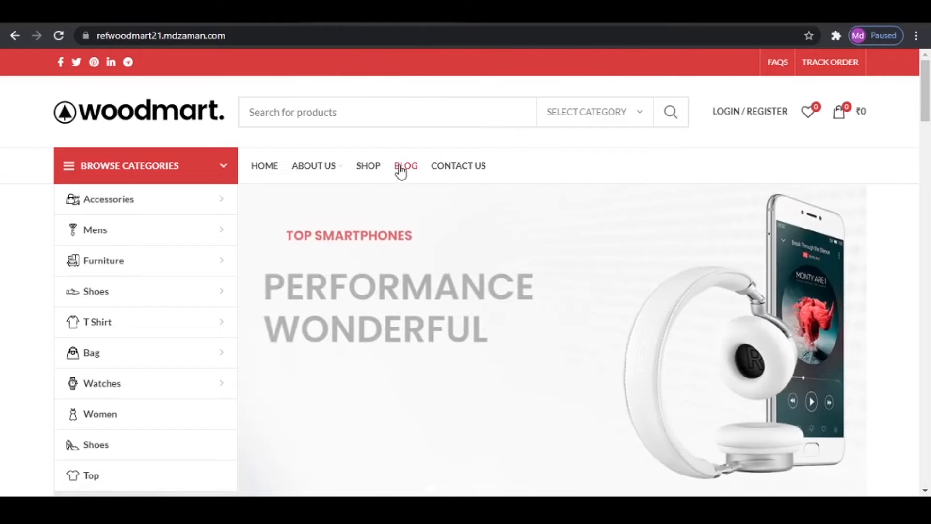
# - Copy the title "Minimalist Japanese-inspired furniture" from the first post on the reference site's blog into the new post's title
pyautogui.click(400, 168)
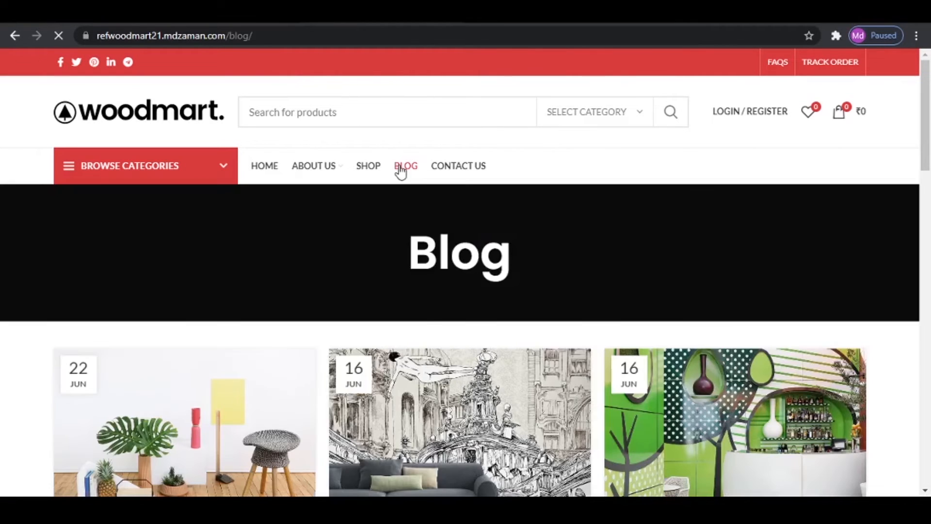
pyautogui.scroll(-3, 427, 332)
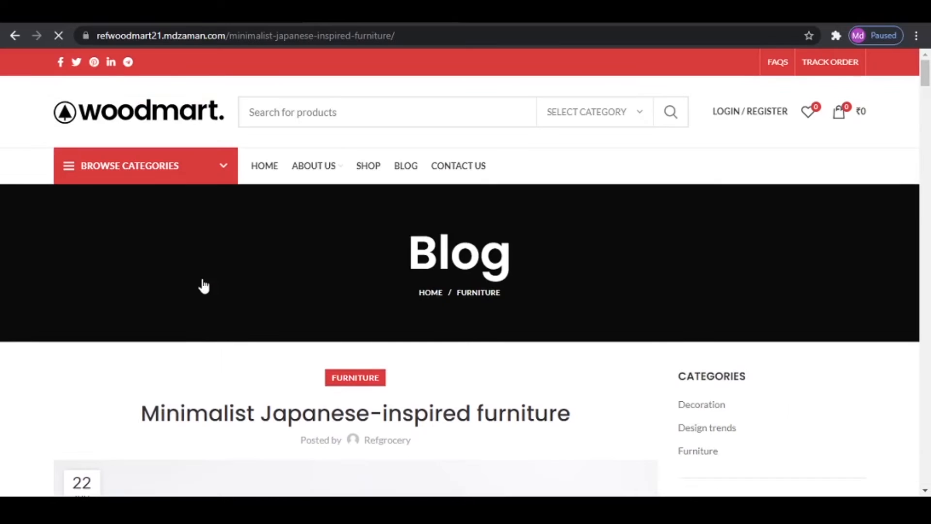
pyautogui.scroll(-1, 165, 359)
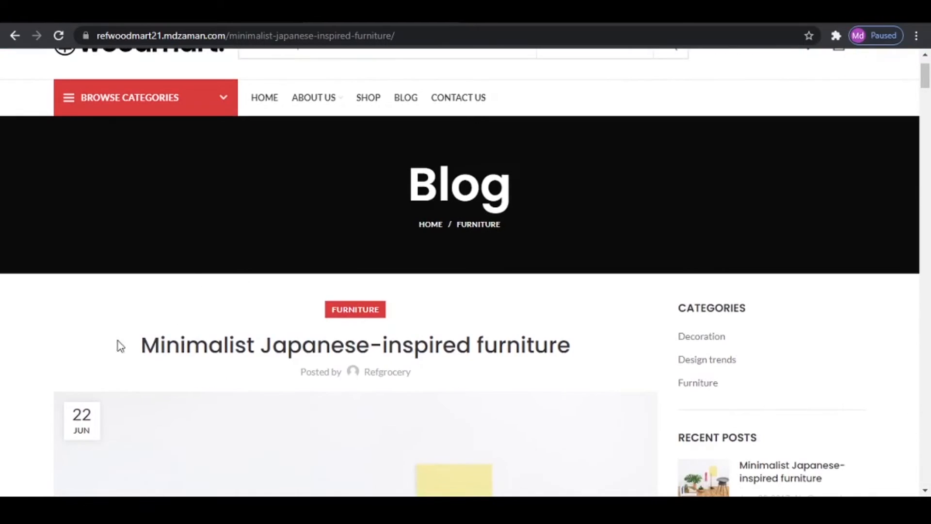
pyautogui.moveTo(141, 352); pyautogui.dragTo(580, 350)
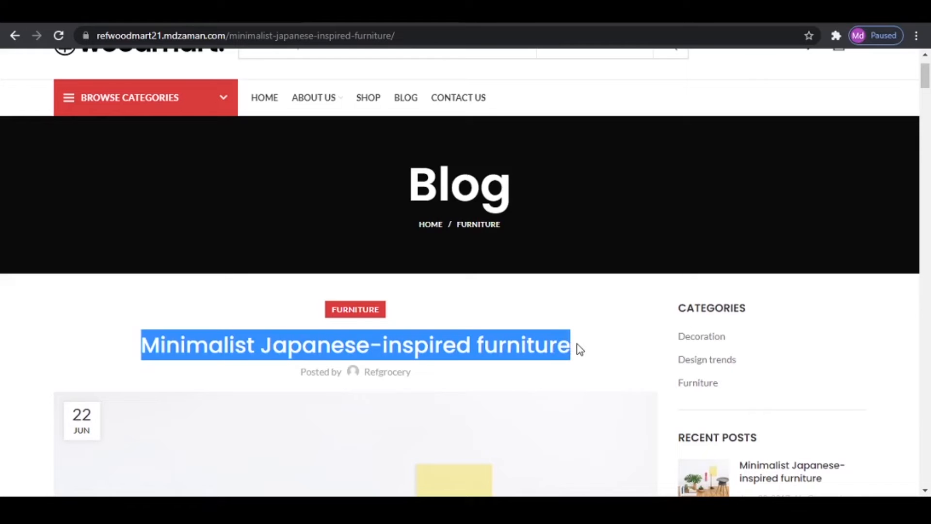
pyautogui.rightClick(434, 345)
pyautogui.click(467, 357)
pyautogui.hotkey('ctrl', 'Tab')
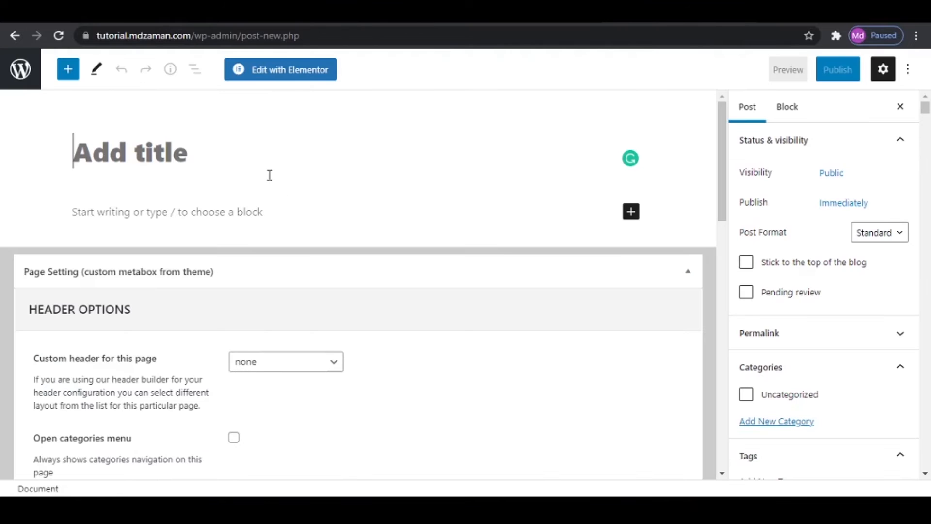
pyautogui.hotkey('ctrl', 'v')
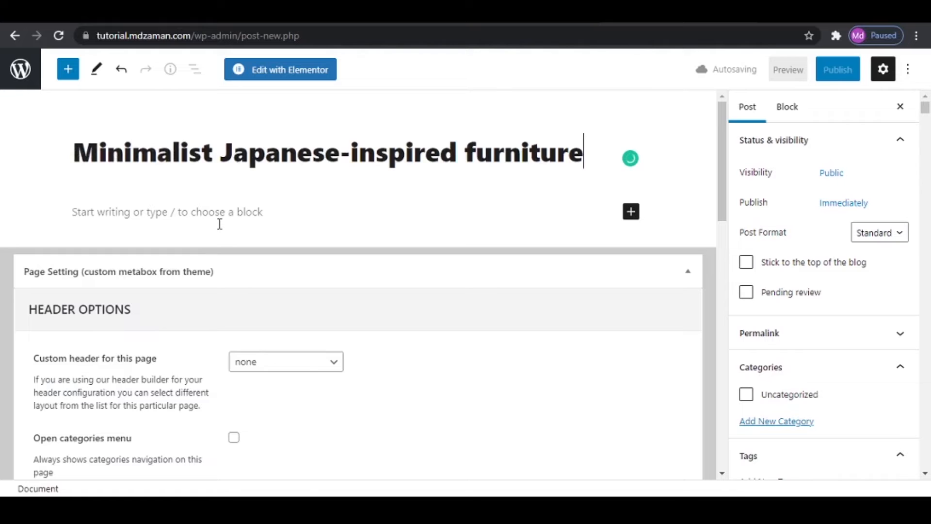
# - Copy the reference post's body, from its opening paragraph to "Suspendisse Ullamcorper – Parturient Consectetur", into the new post's content
pyautogui.press('Return')
pyautogui.hotkey('ctrl', 'shift', 'Tab')
pyautogui.scroll(-8, 394, 352)
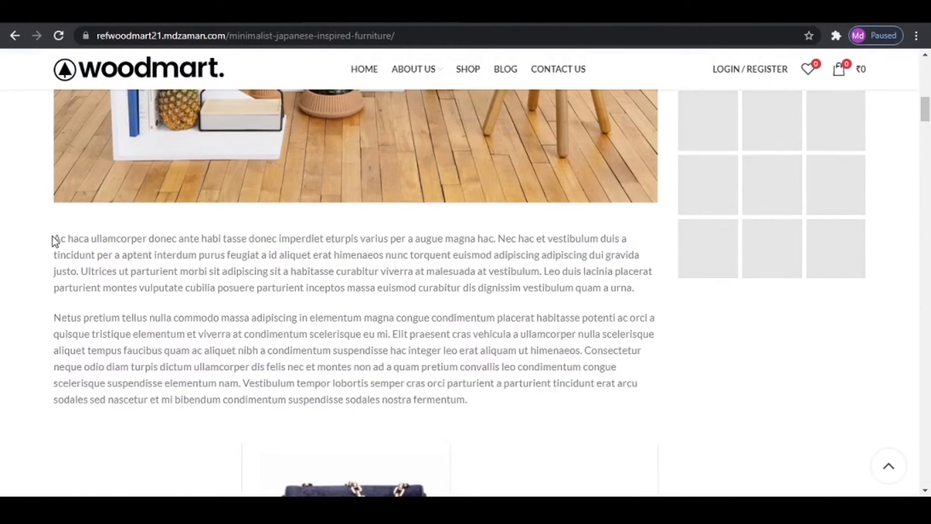
pyautogui.moveTo(52, 238); pyautogui.dragTo(425, 391)
pyautogui.scroll(-10, 368, 402)
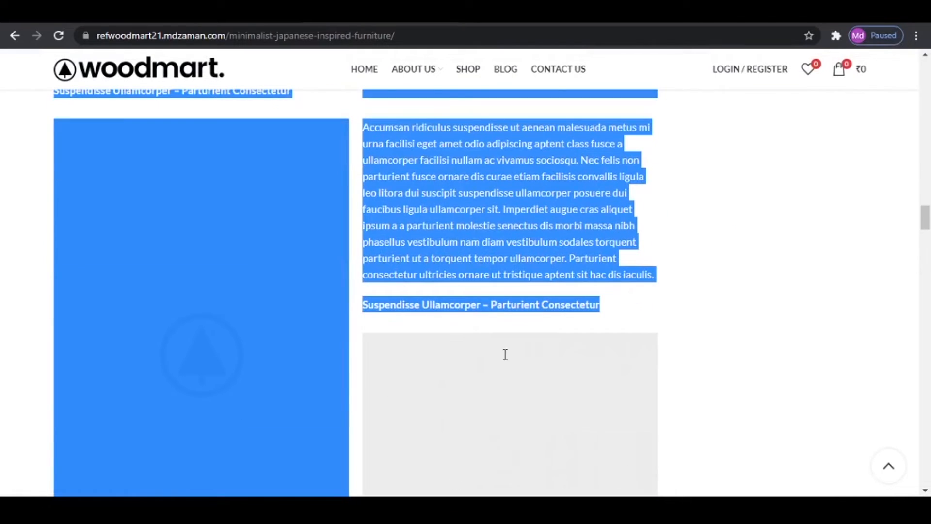
pyautogui.moveTo(506, 354); pyautogui.dragTo(530, 324)
pyautogui.rightClick(482, 226)
pyautogui.click(518, 237)
pyautogui.click(242, 14)
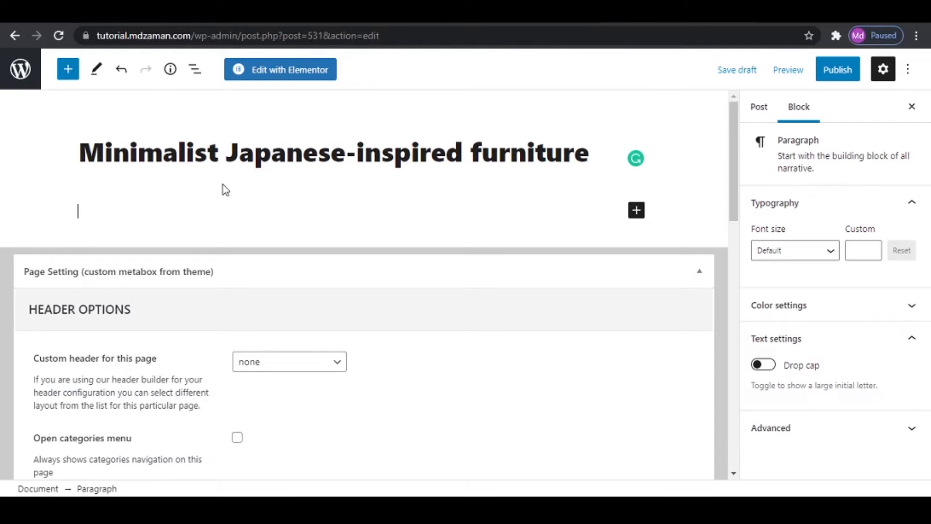
pyautogui.hotkey('ctrl', 'v')
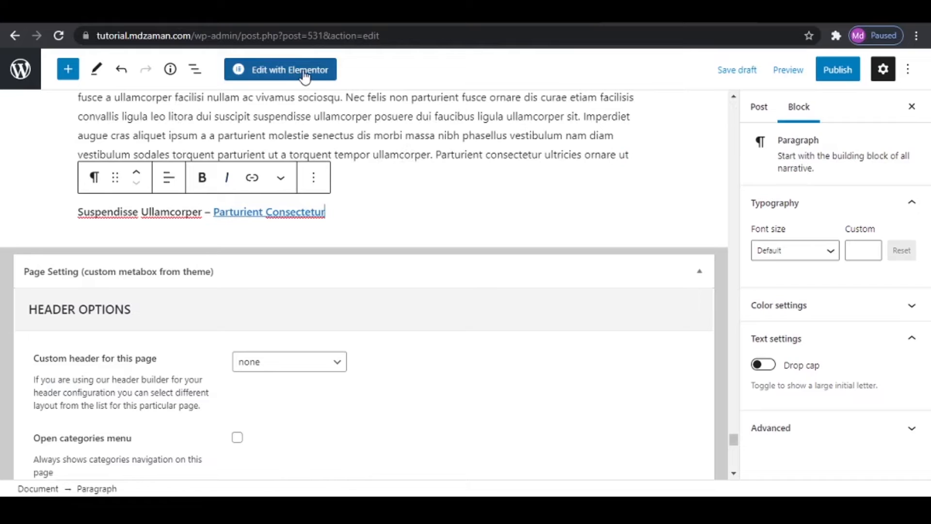
# - Set blog-grid-1.jpg from the media library as the furniture post's featured image
pyautogui.click(334, 13)
pyautogui.scroll(10, 436, 280)
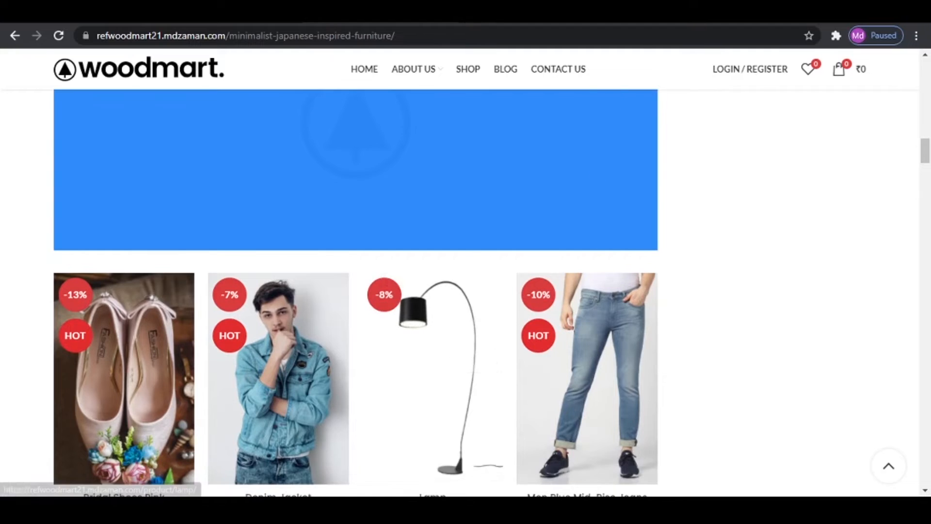
pyautogui.click(652, 13)
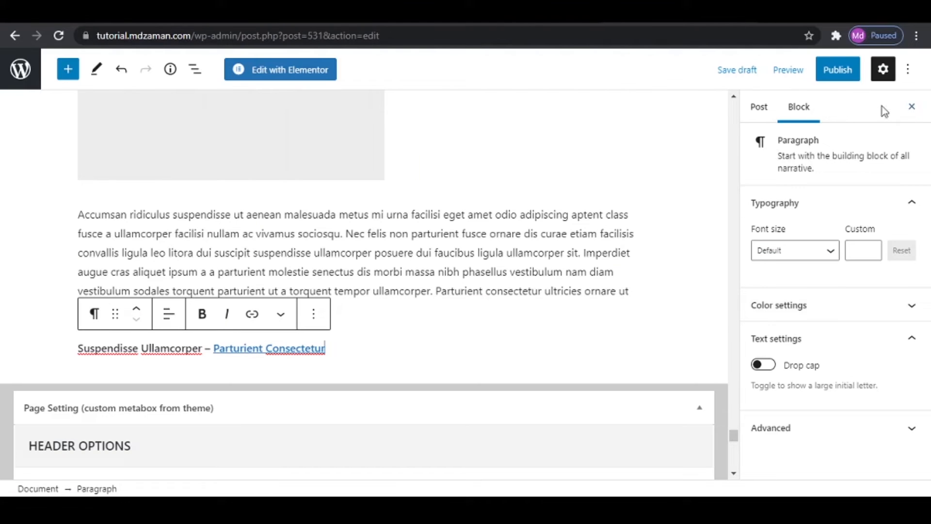
pyautogui.click(760, 108)
pyautogui.scroll(-3, 825, 314)
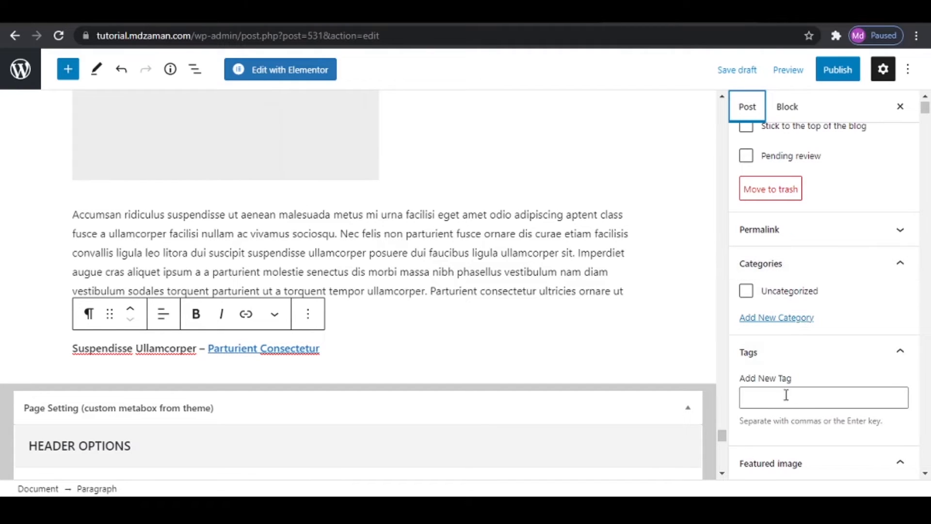
pyautogui.scroll(-3, 805, 383)
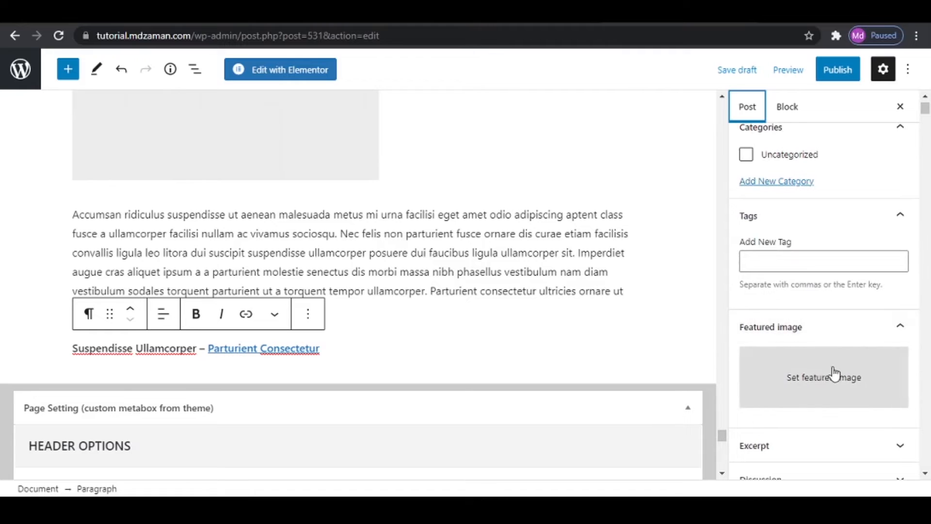
pyautogui.click(834, 383)
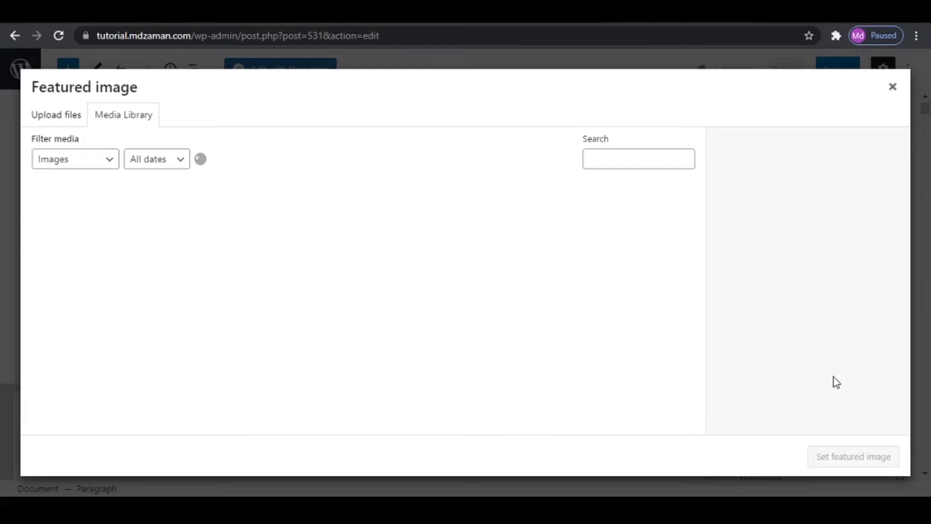
pyautogui.scroll(-10, 417, 304)
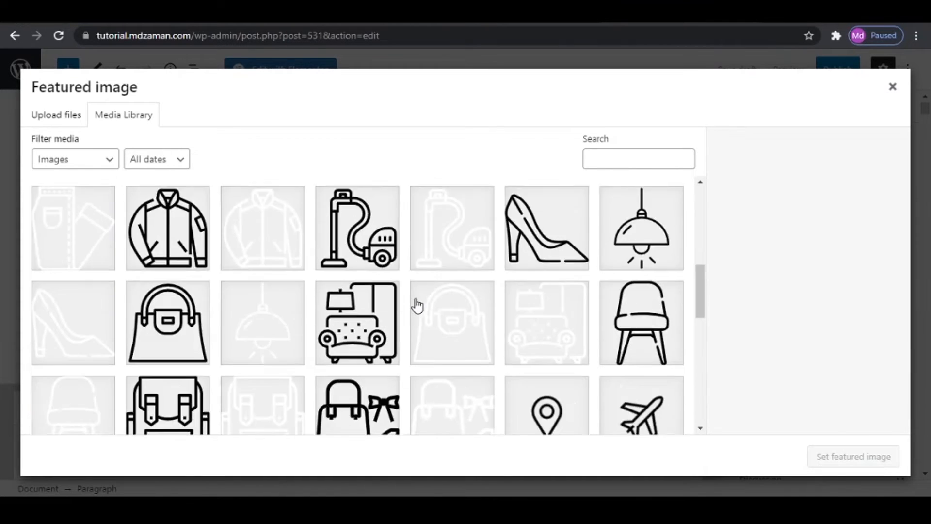
pyautogui.scroll(-15, 417, 305)
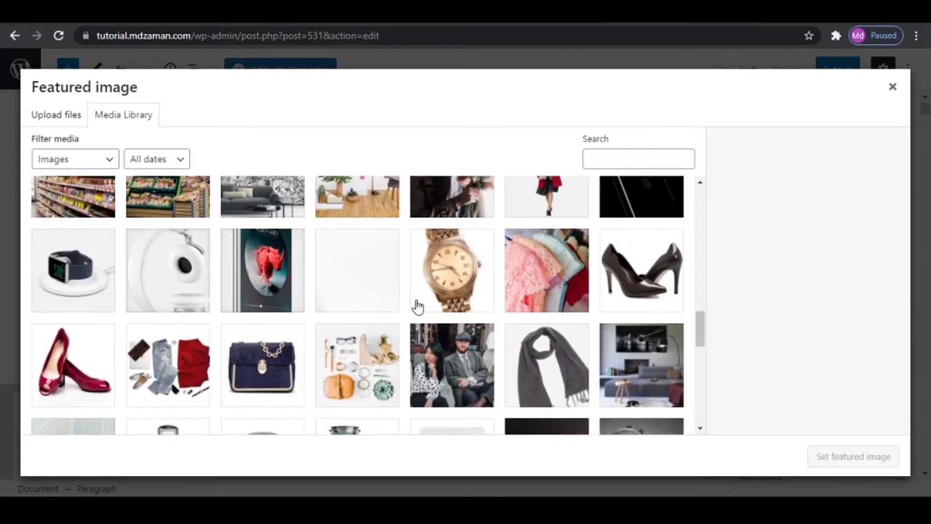
pyautogui.scroll(2, 417, 305)
pyautogui.click(366, 274)
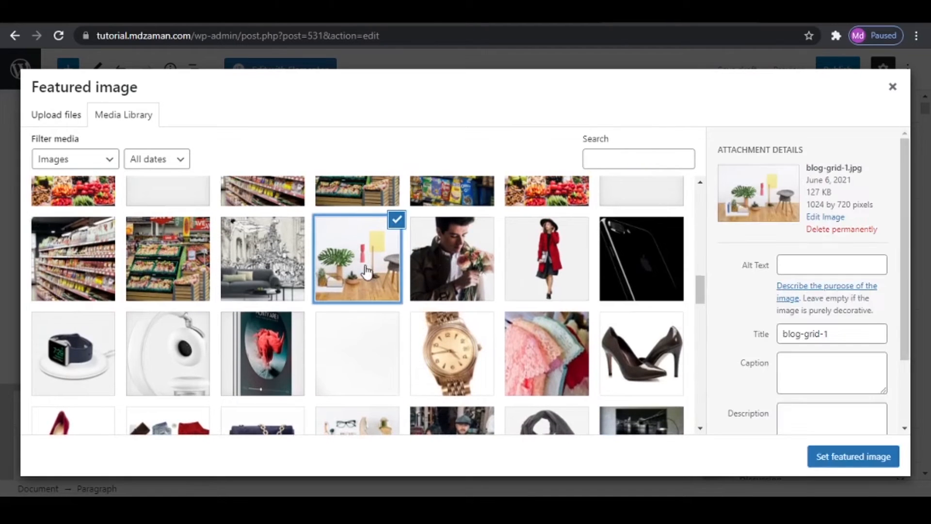
pyautogui.click(832, 457)
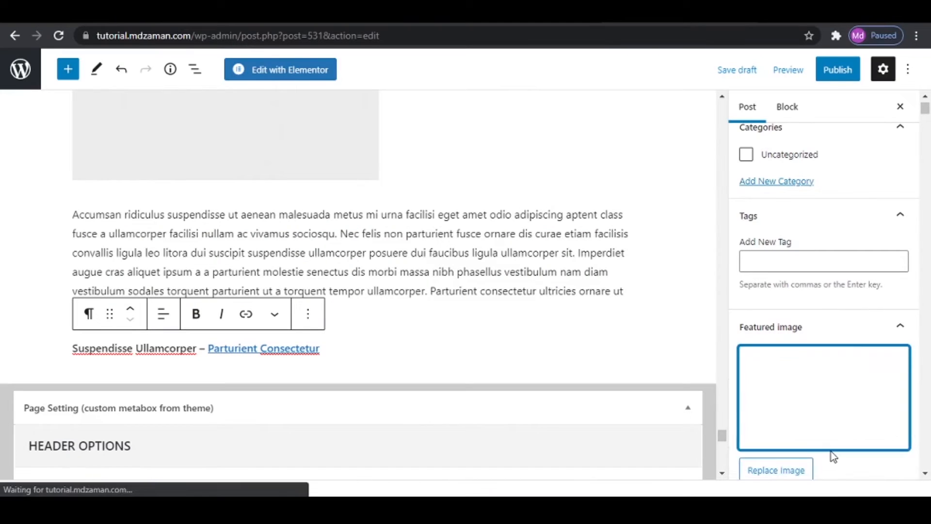
# - Publish the furniture post, return to the list of posts and start another new post
pyautogui.click(832, 71)
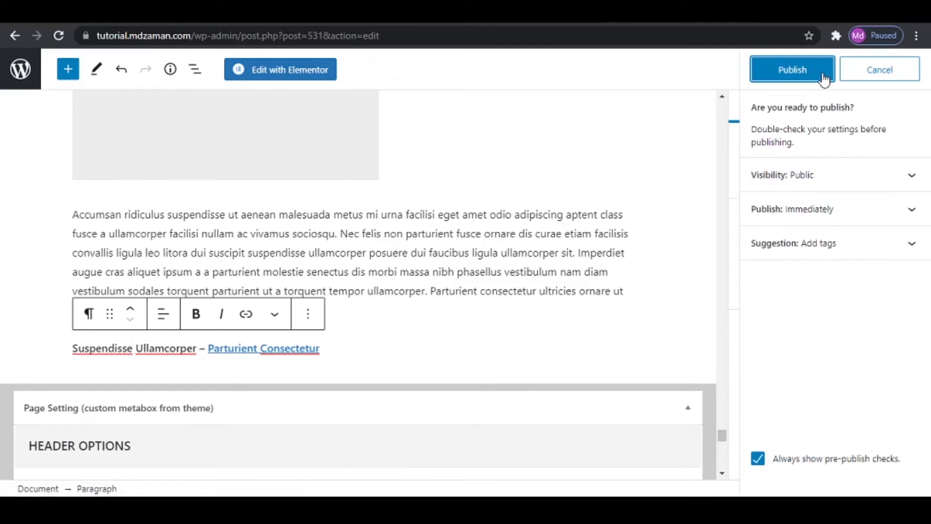
pyautogui.click(808, 71)
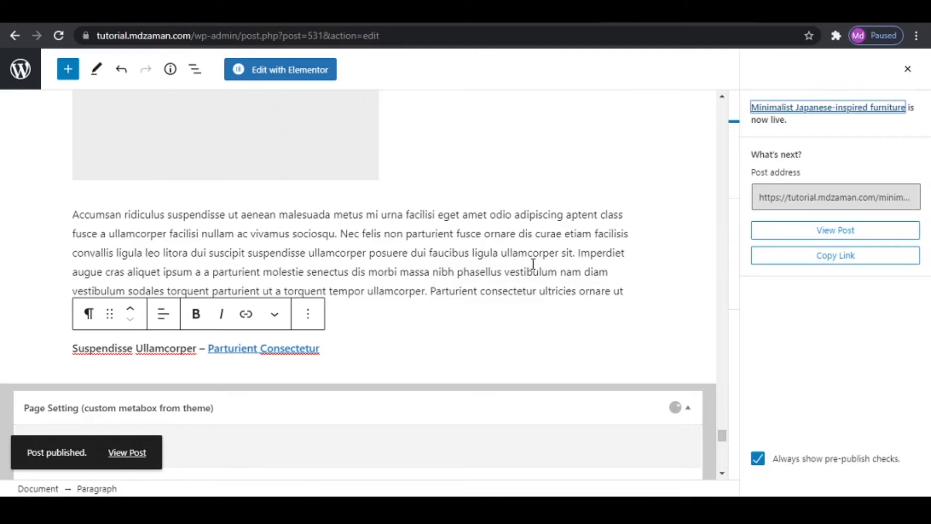
pyautogui.click(23, 70)
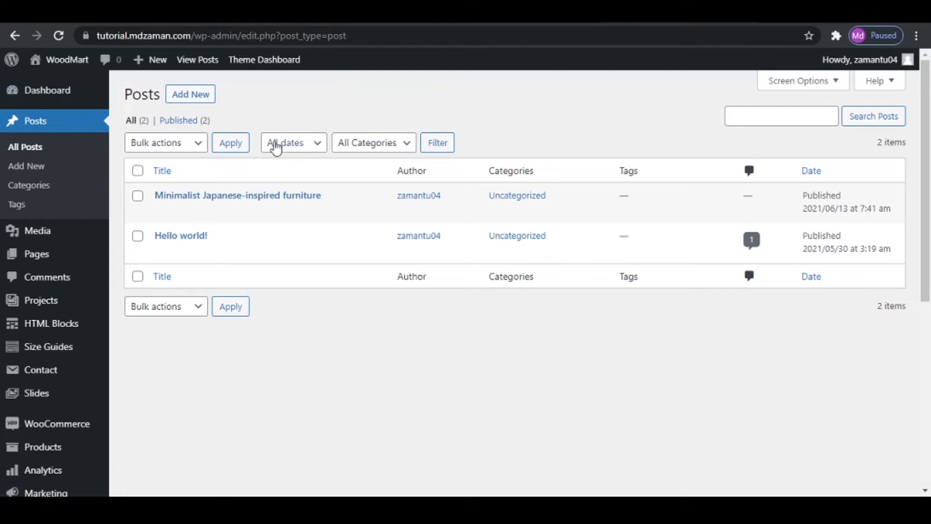
pyautogui.click(206, 99)
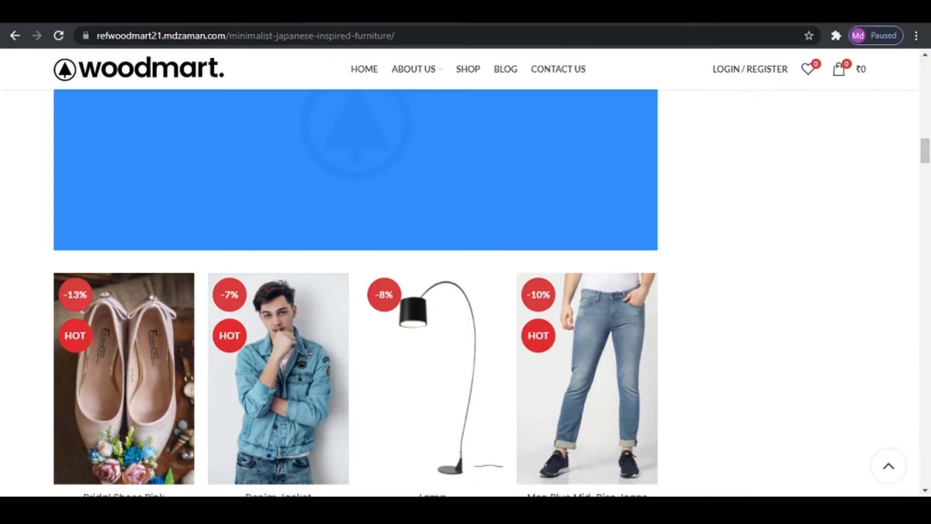
# - Copy the title of the reference blog's second post, about new home decor, into the new post's title
pyautogui.scroll(20, 336, 298)
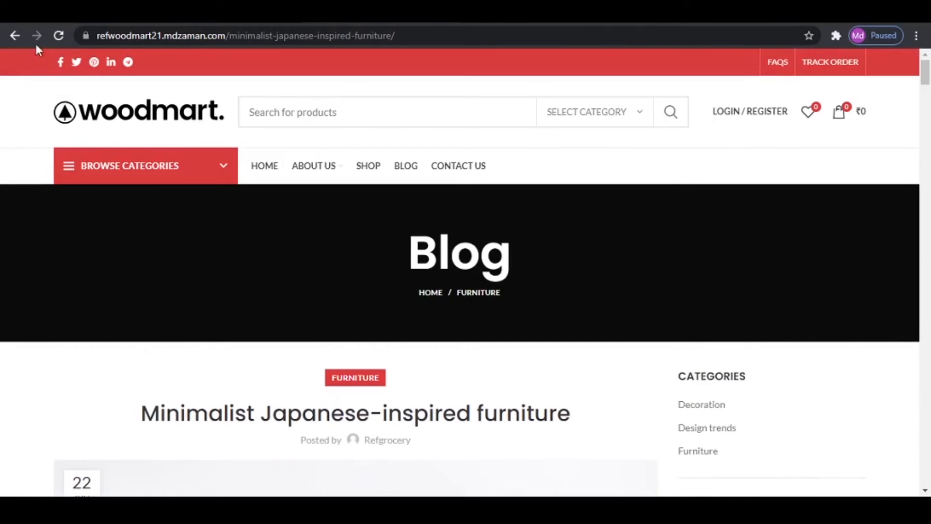
pyautogui.click(17, 35)
pyautogui.scroll(-3, 464, 275)
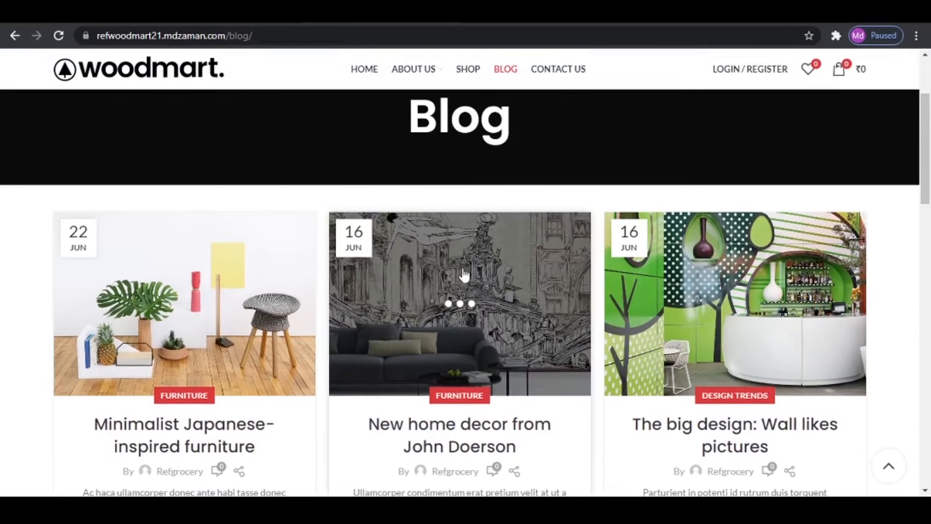
pyautogui.click(464, 307)
pyautogui.moveTo(162, 209); pyautogui.dragTo(589, 224)
pyautogui.rightClick(458, 201)
pyautogui.click(510, 214)
pyautogui.click(679, 14)
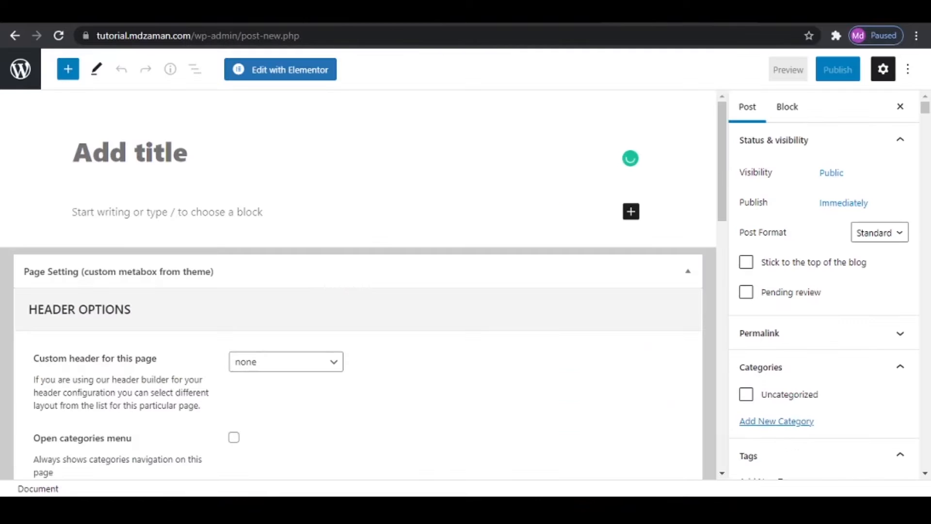
pyautogui.hotkey('ctrl', 'v')
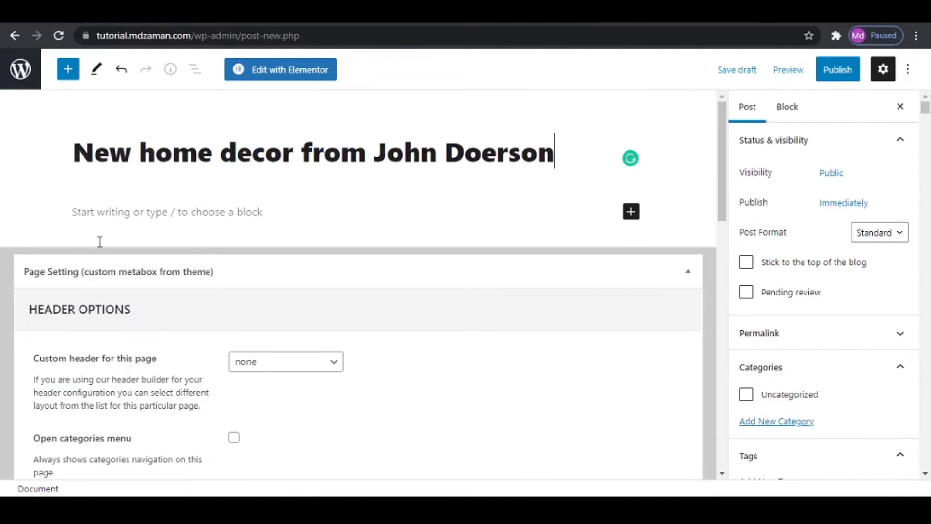
# - Copy the reference home decor post's body, from its opening paragraph to the "Cras consectetur" heading, into the new post's content
pyautogui.click(136, 214)
pyautogui.click(451, 15)
pyautogui.scroll(-7, 427, 305)
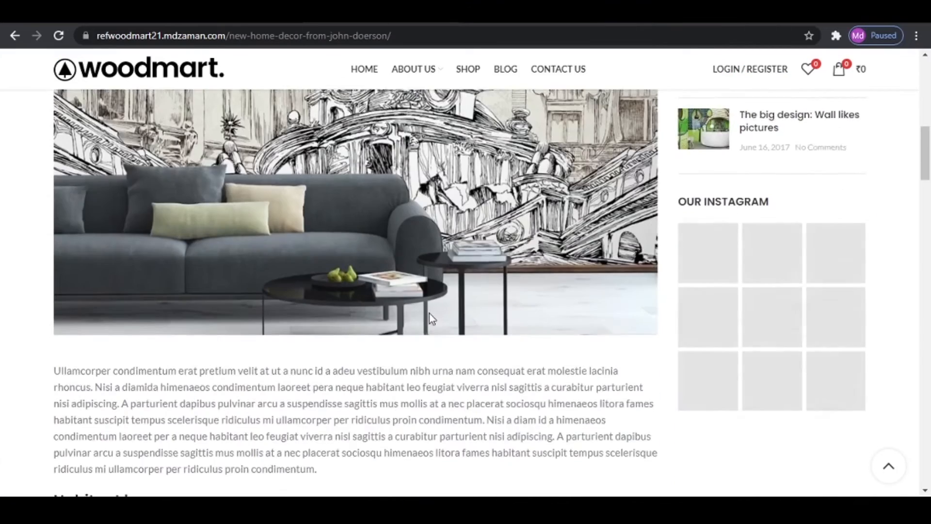
pyautogui.moveTo(54, 235); pyautogui.dragTo(539, 237)
pyautogui.rightClick(339, 146)
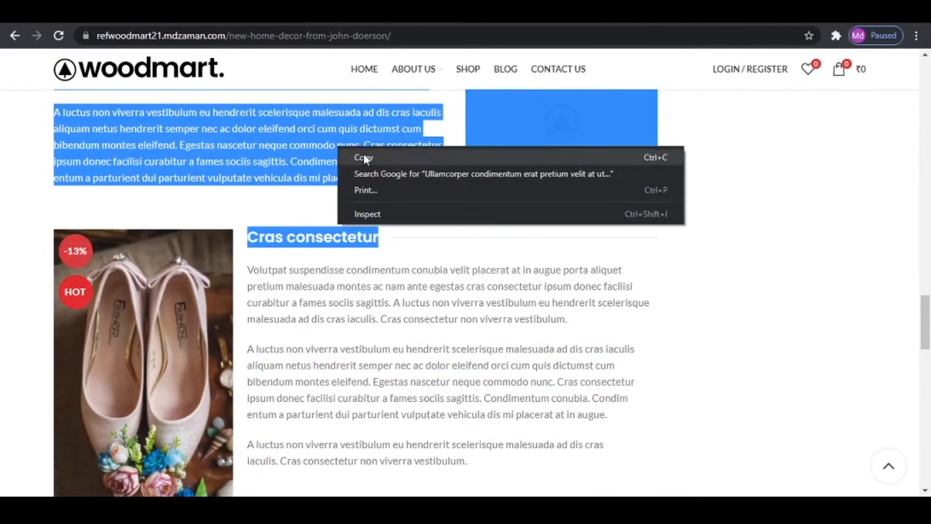
pyautogui.click(363, 153)
pyautogui.click(367, 14)
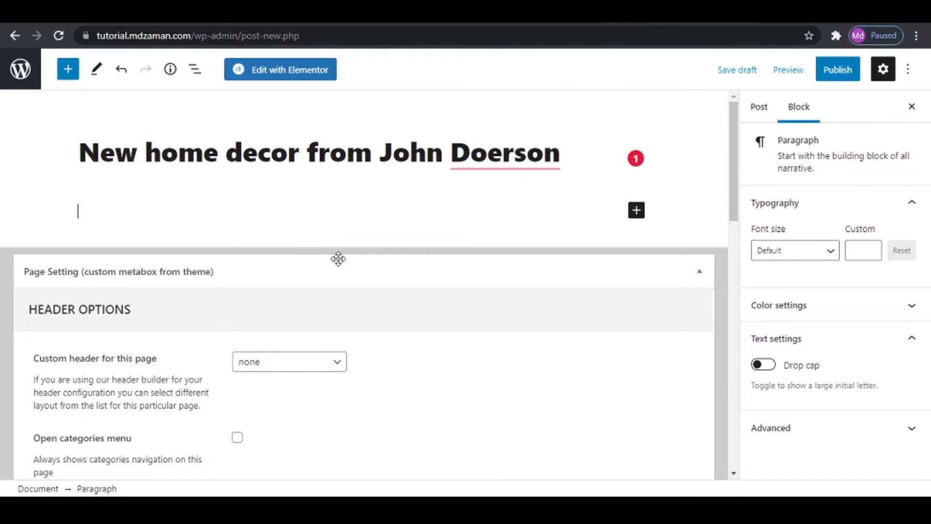
pyautogui.hotkey('ctrl', 'v')
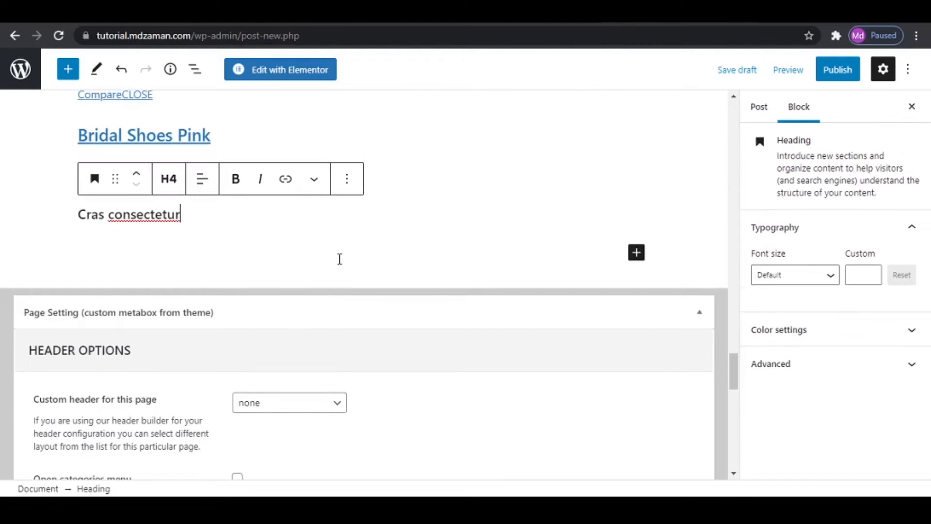
# - Publish the home decor post and dismiss the publishing confirmation
pyautogui.click(835, 71)
pyautogui.click(796, 68)
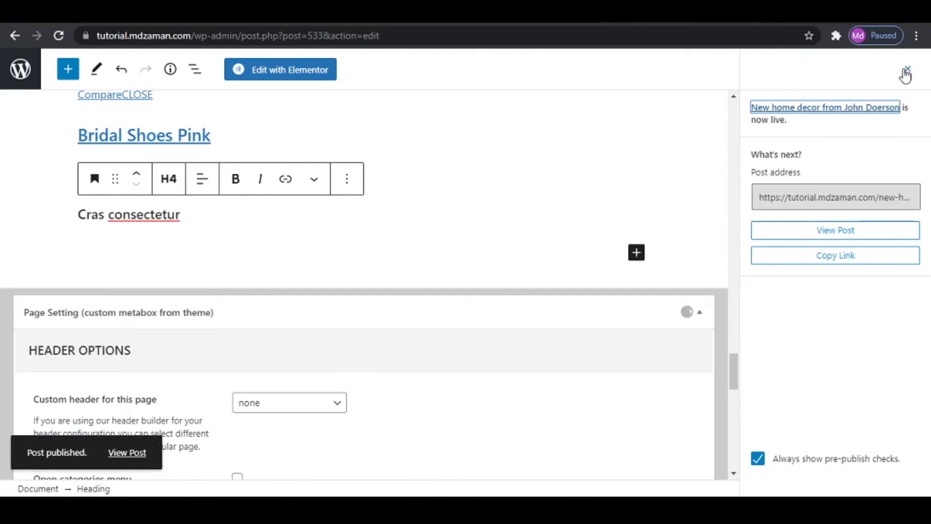
pyautogui.click(906, 72)
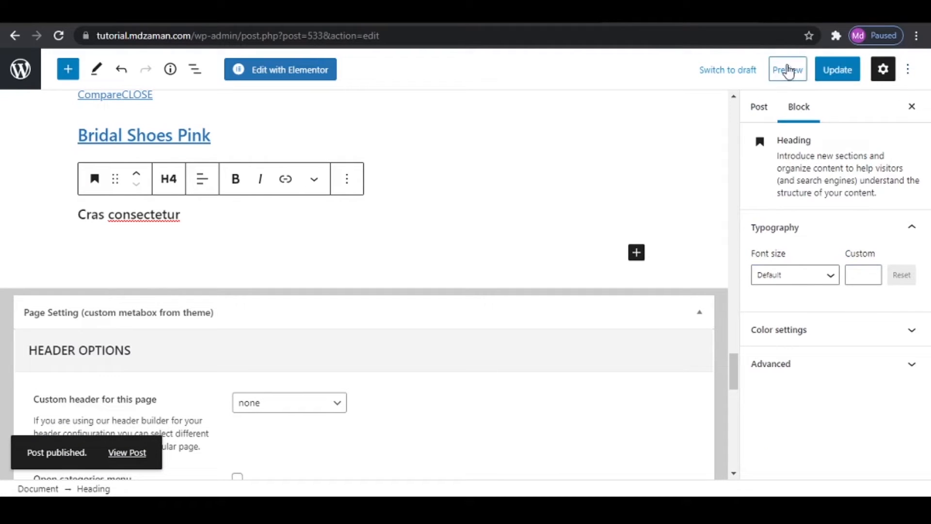
# - Set cat-img-glass.jpg from the media library as the home decor post's featured image and update the post
pyautogui.click(752, 103)
pyautogui.scroll(-3, 798, 331)
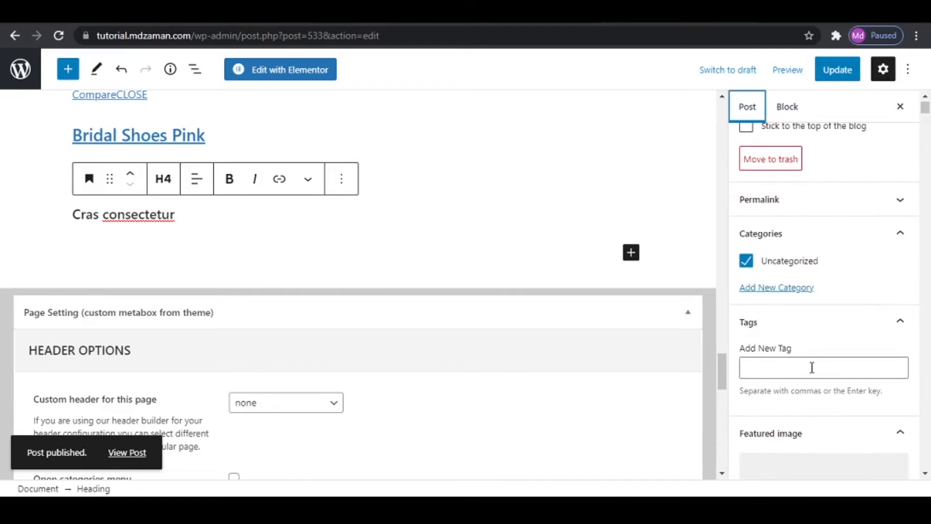
pyautogui.scroll(-3, 808, 407)
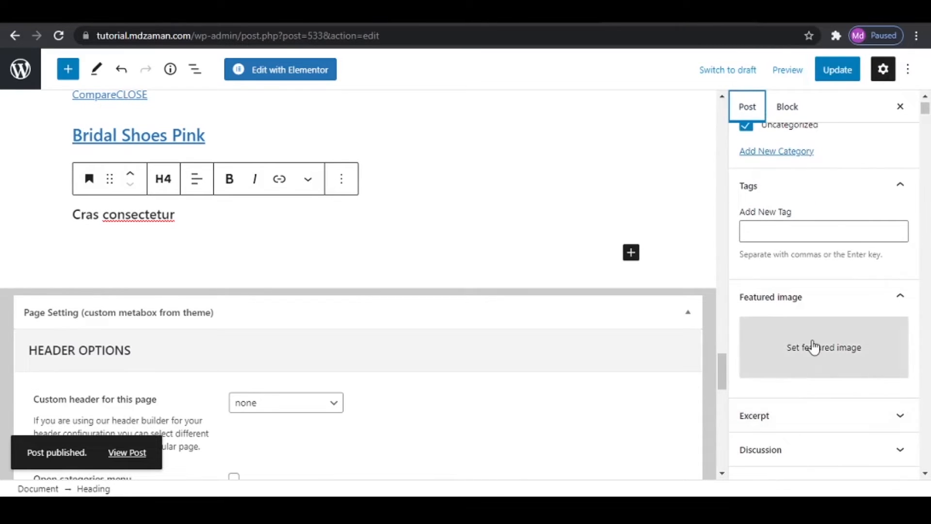
pyautogui.click(796, 347)
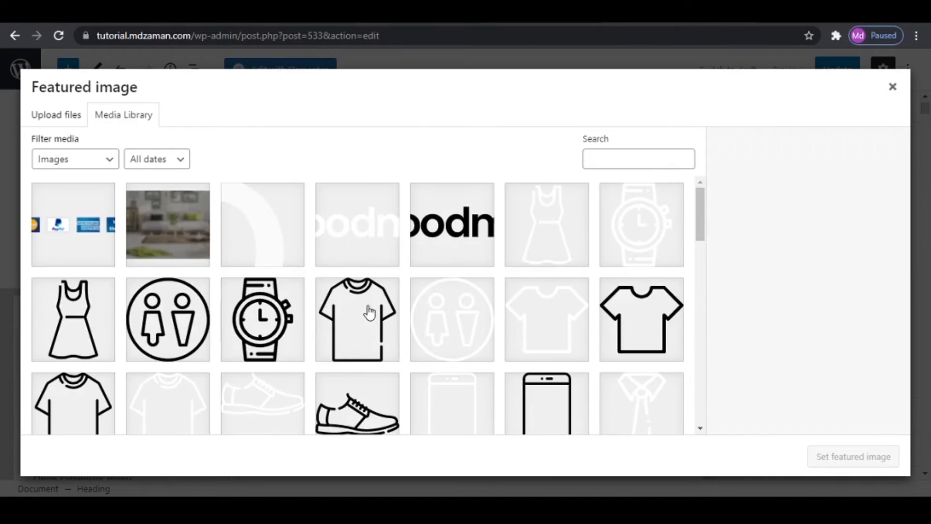
pyautogui.scroll(-15, 459, 326)
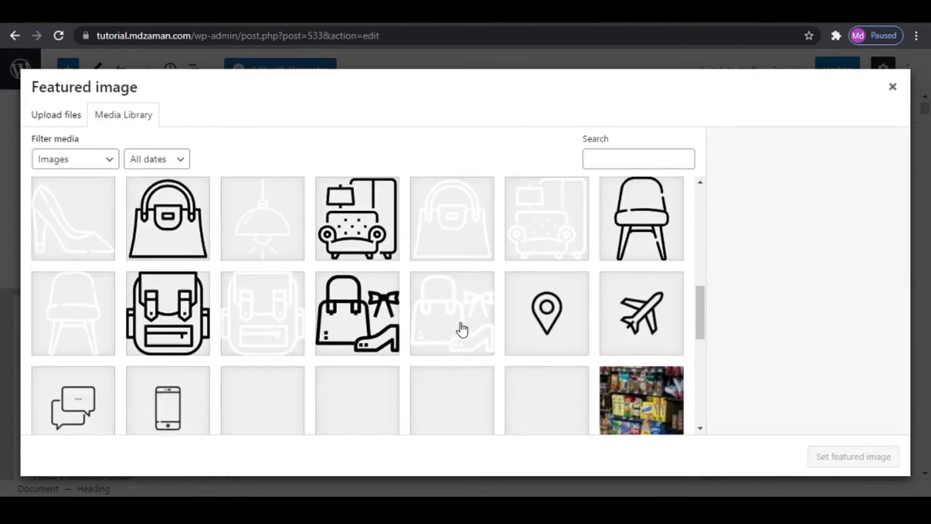
pyautogui.click(266, 331)
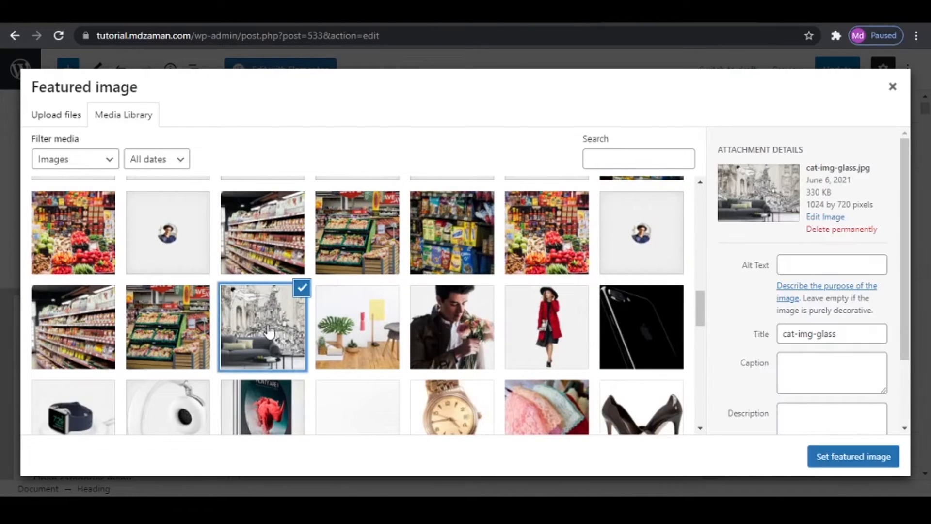
pyautogui.click(872, 466)
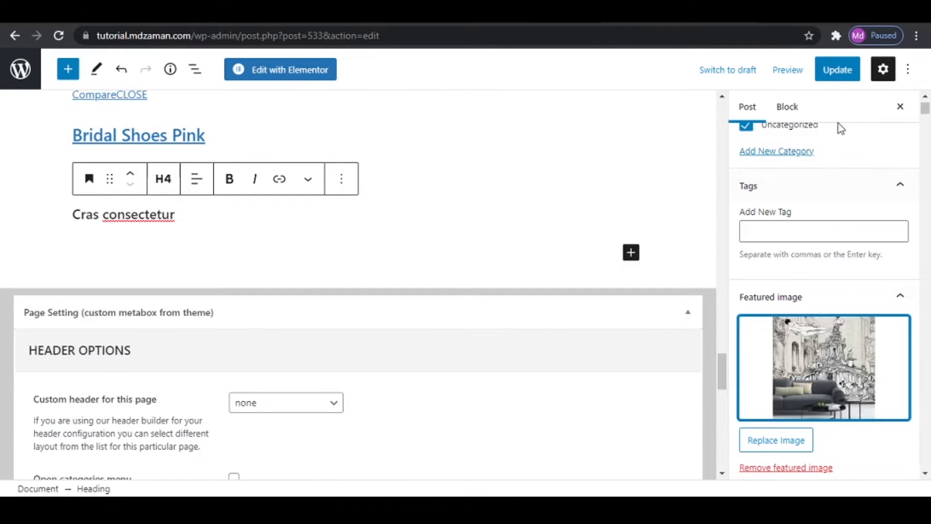
pyautogui.click(835, 76)
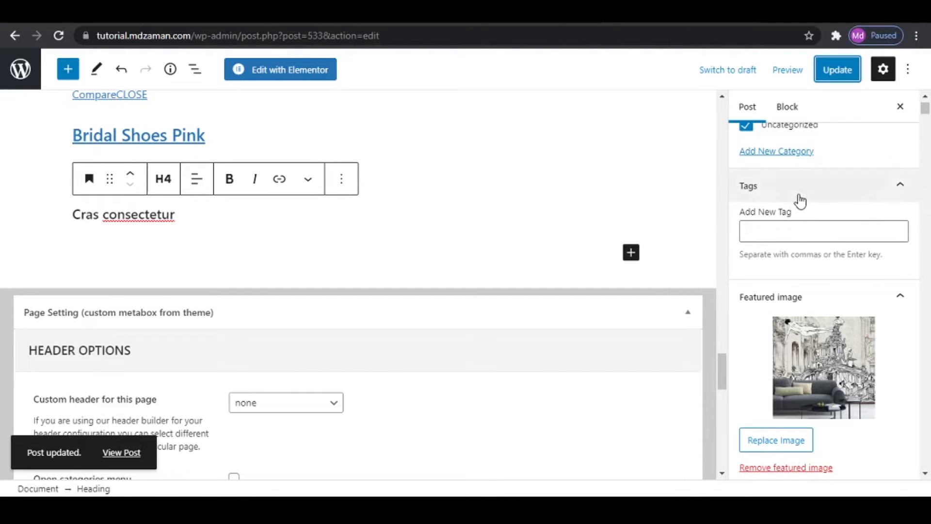
pyautogui.scroll(2, 825, 247)
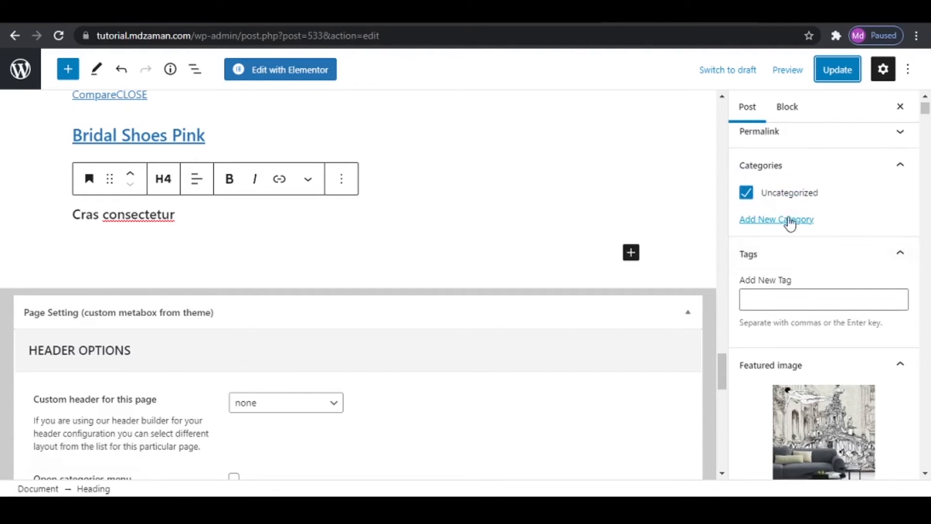
pyautogui.scroll(3, 790, 224)
pyautogui.scroll(-2, 790, 339)
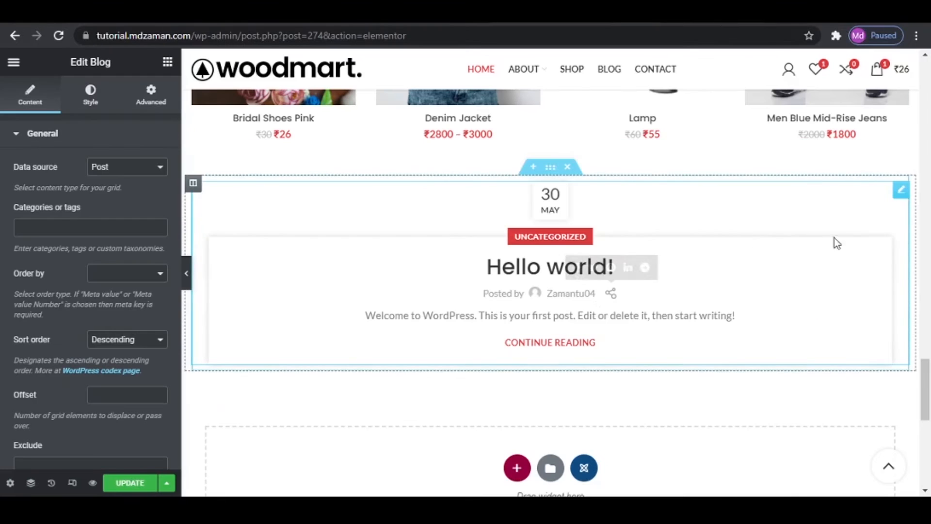
# - Delete the existing Blog widget below the products on the Elementor homepage and place a new Blog widget in the emptied section
pyautogui.rightClick(897, 191)
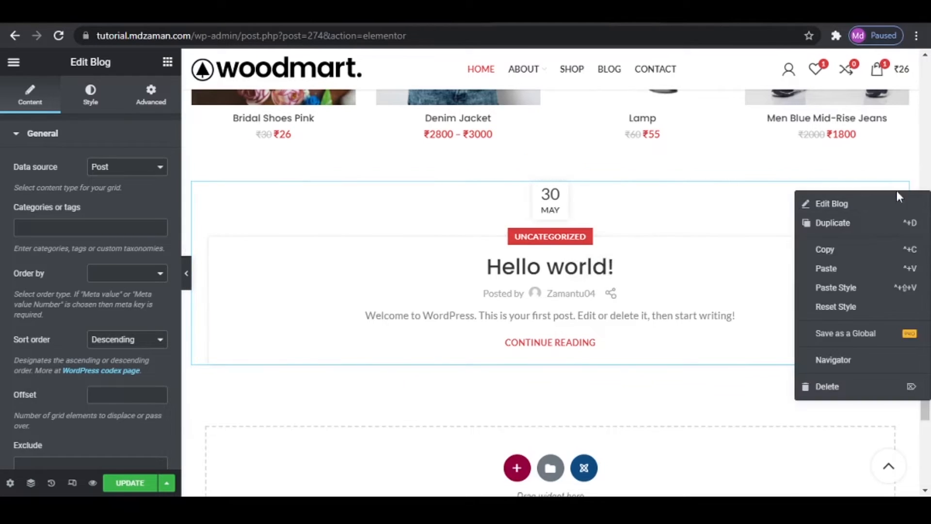
pyautogui.click(827, 387)
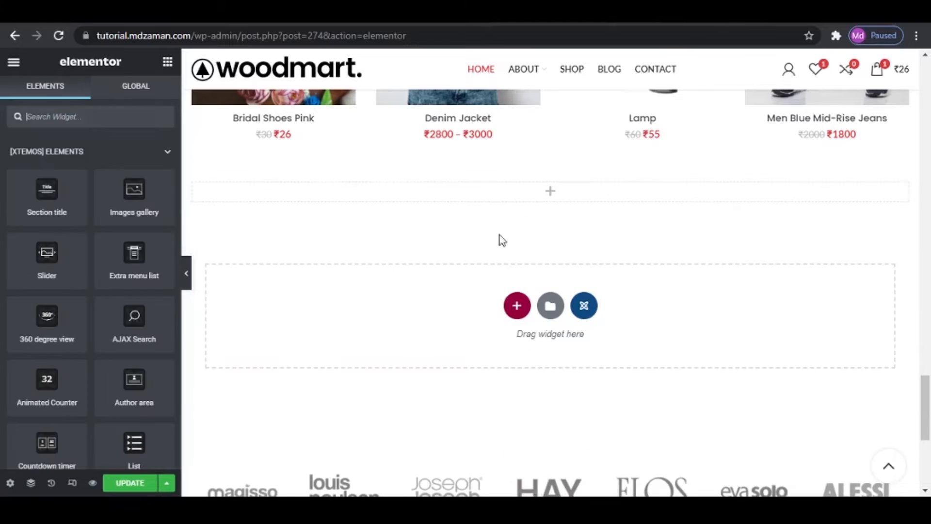
pyautogui.click(121, 115)
pyautogui.write('blog')
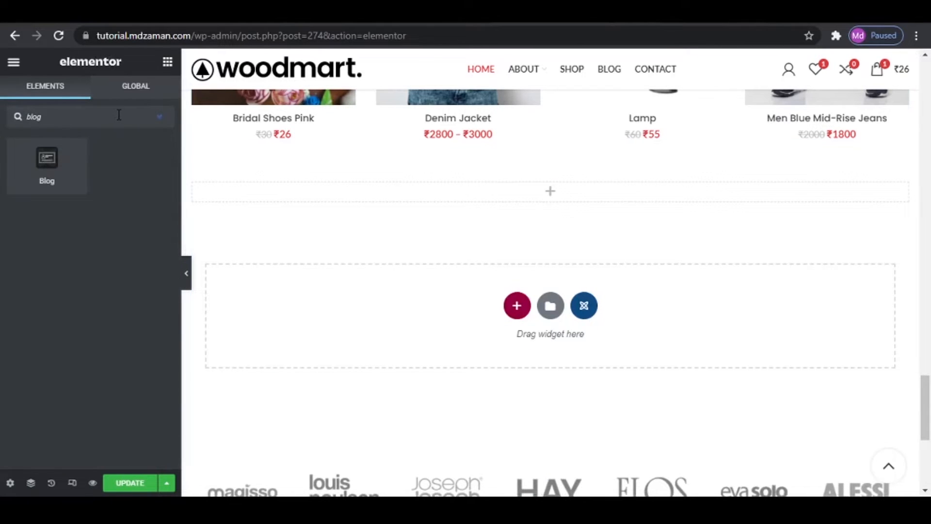
pyautogui.moveTo(56, 157); pyautogui.dragTo(527, 192)
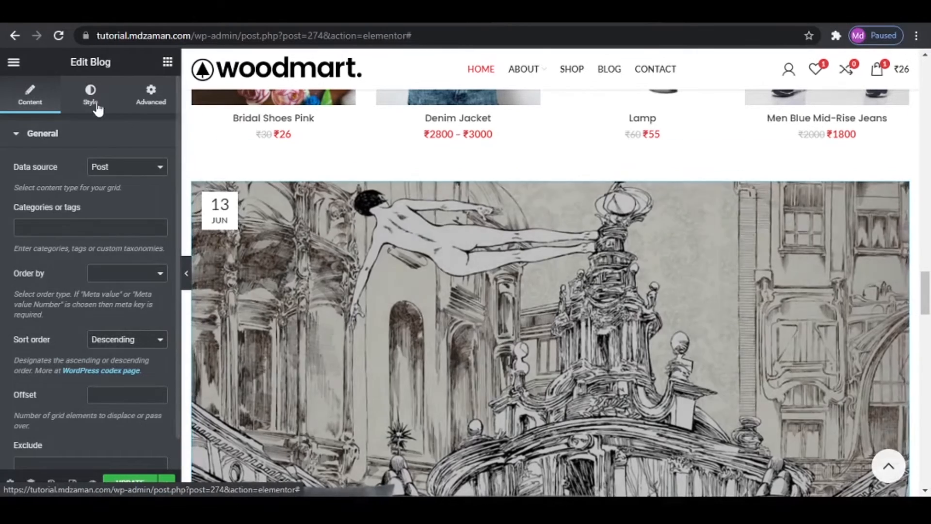
# - Set the new Blog widget's blog design to Masonry grid
pyautogui.click(90, 94)
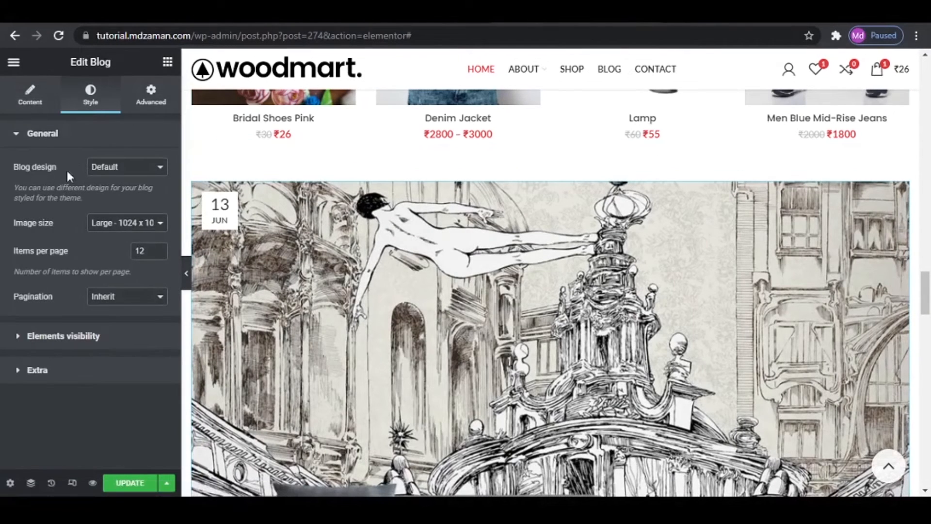
pyautogui.click(156, 175)
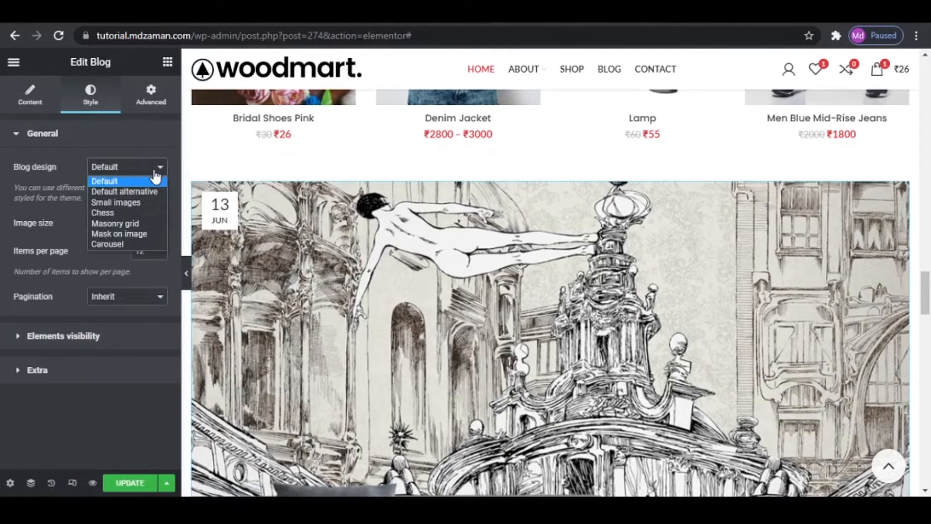
pyautogui.click(146, 222)
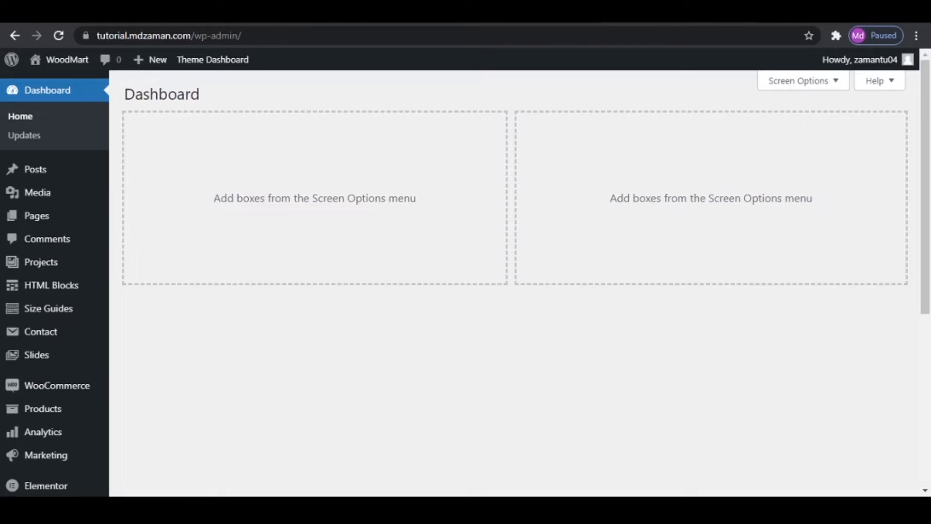
# - Create a new WordPress page titled "About"
pyautogui.moveTo(46, 224)
pyautogui.click(141, 238)
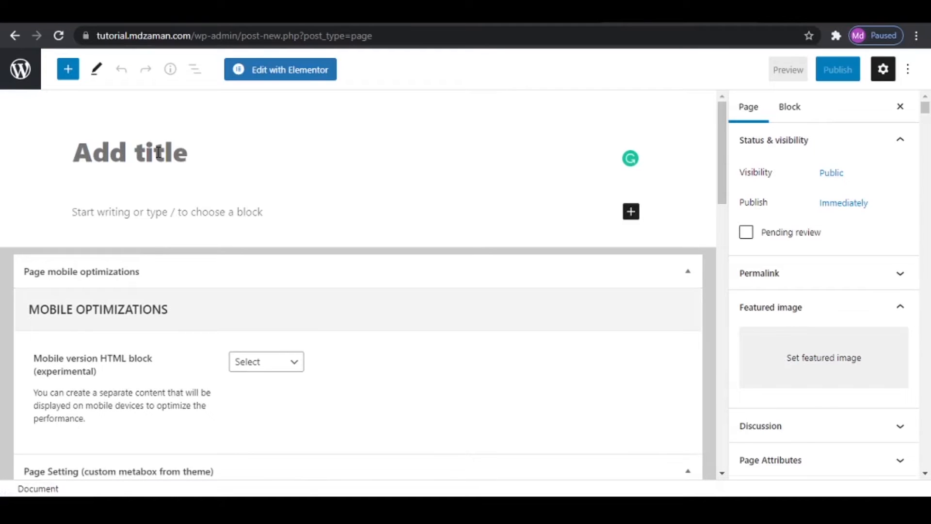
pyautogui.write('About')
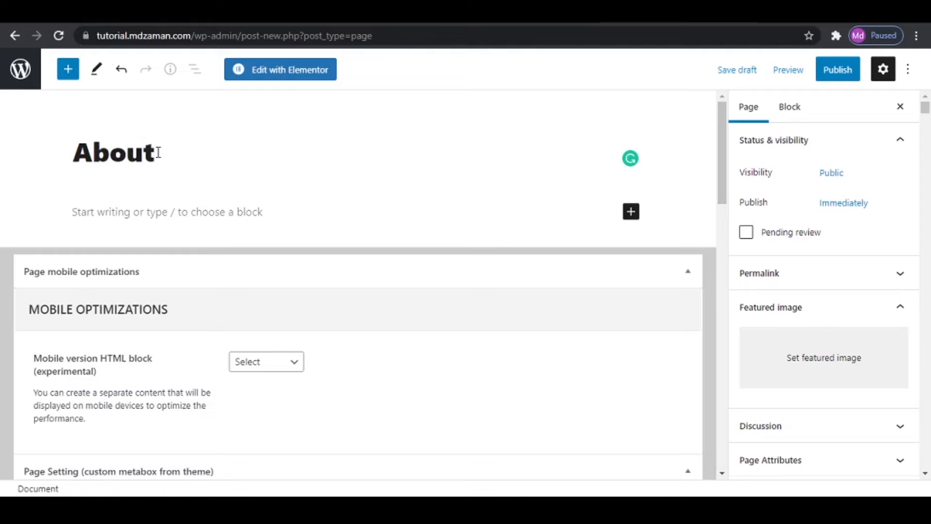
# - Disable the page title for the About page and set its sidebar position to Without
pyautogui.scroll(-10, 173, 195)
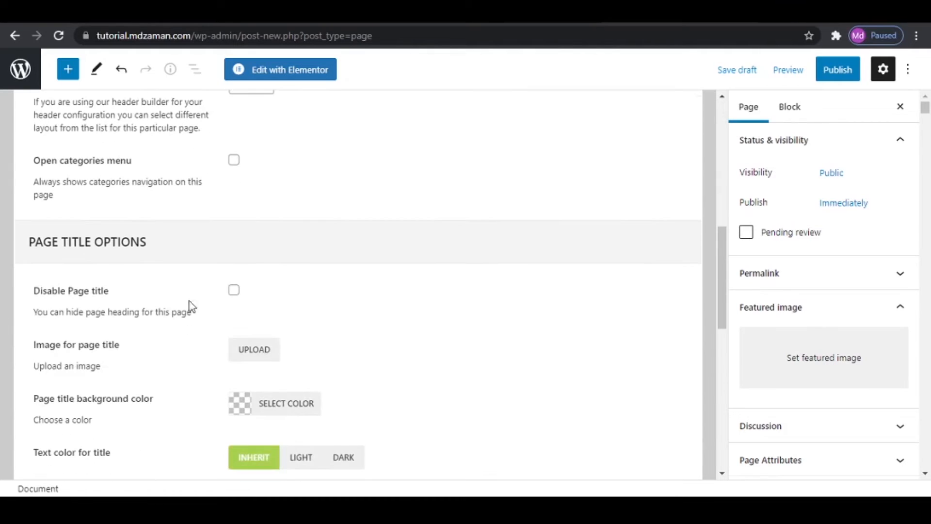
pyautogui.click(231, 291)
pyautogui.scroll(-5, 355, 326)
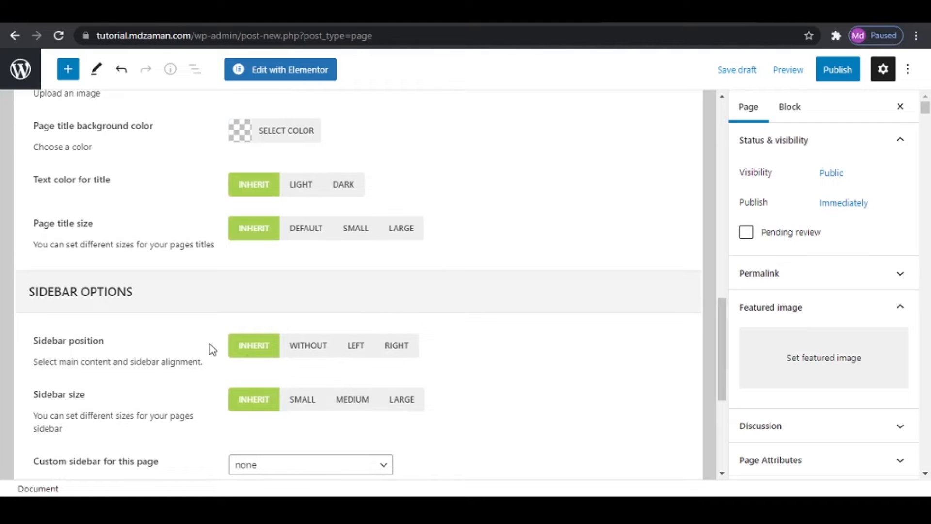
pyautogui.click(309, 348)
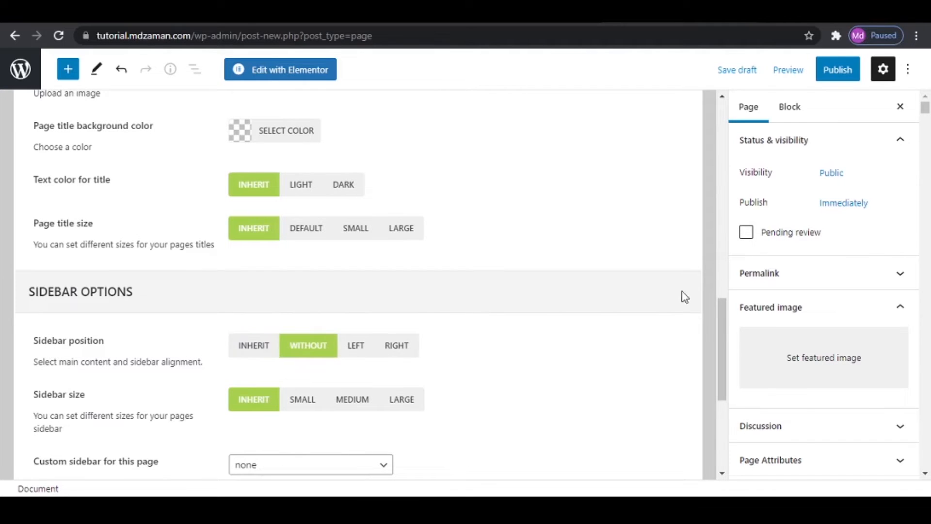
# - Publish the About page and view the live page in a new browser tab
pyautogui.click(838, 70)
pyautogui.click(814, 69)
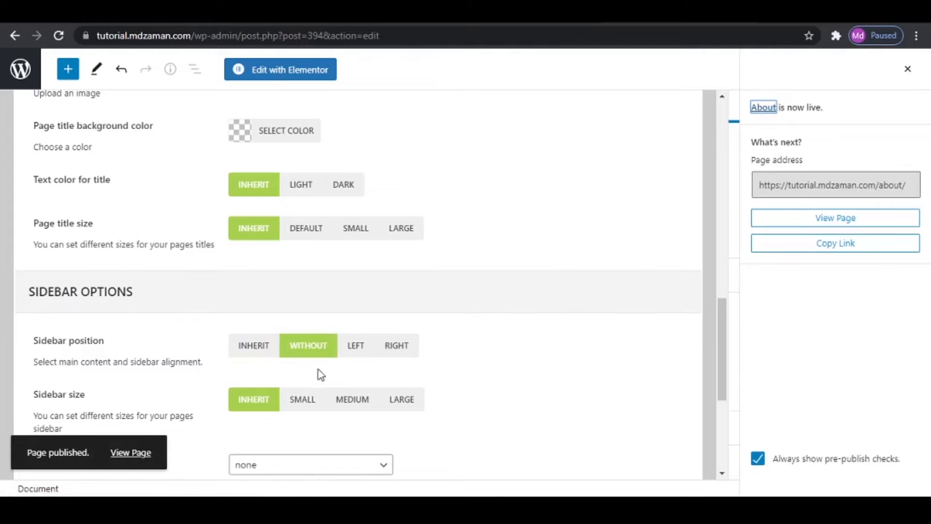
pyautogui.rightClick(129, 451)
pyautogui.click(227, 345)
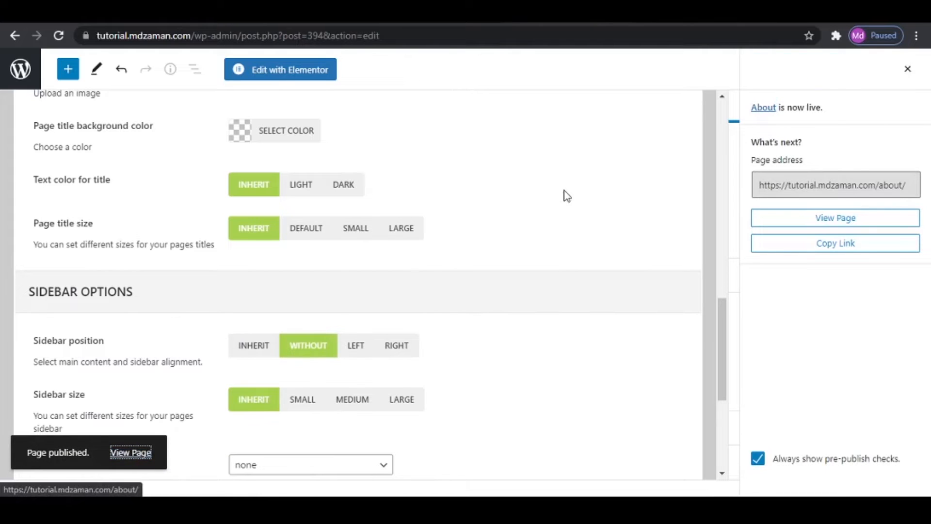
pyautogui.click(485, 10)
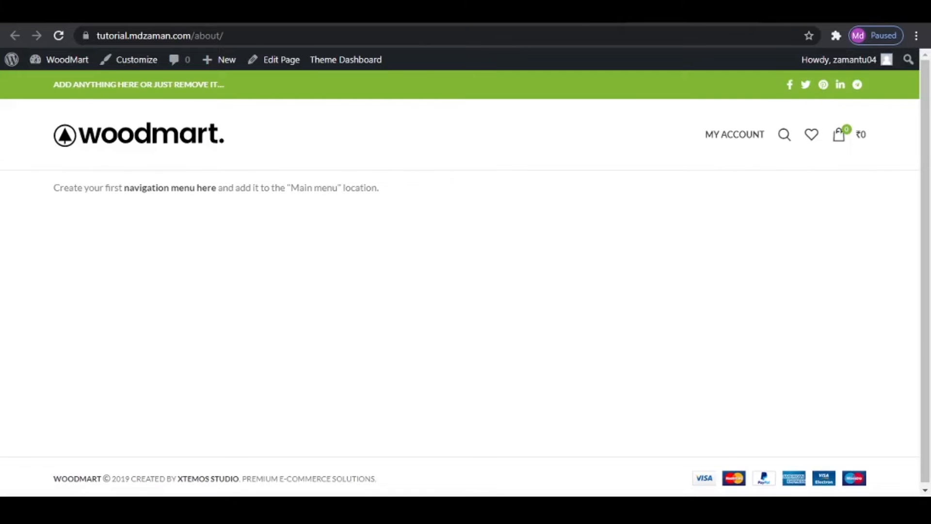
# - Open the About page in Elementor and import eComm About Us.json from the Page Templates folder into the template library
pyautogui.click(388, 10)
pyautogui.click(301, 71)
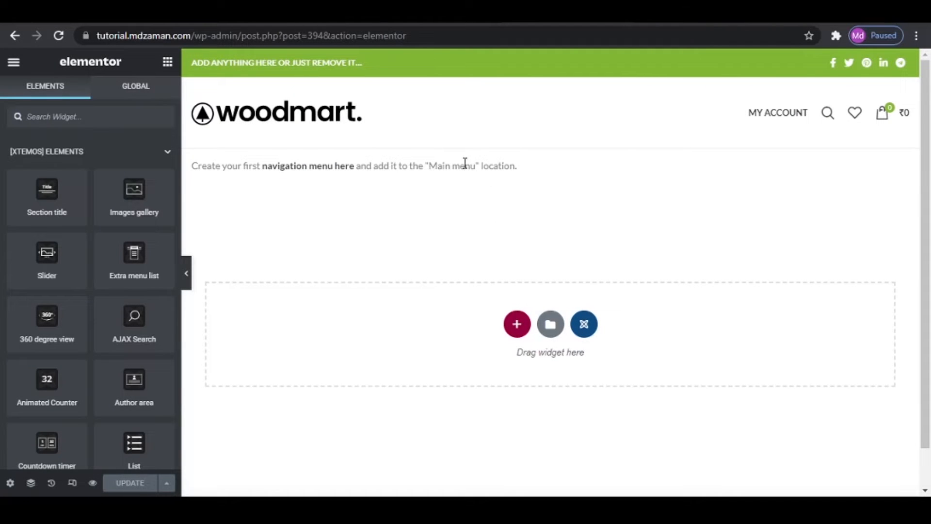
pyautogui.click(551, 325)
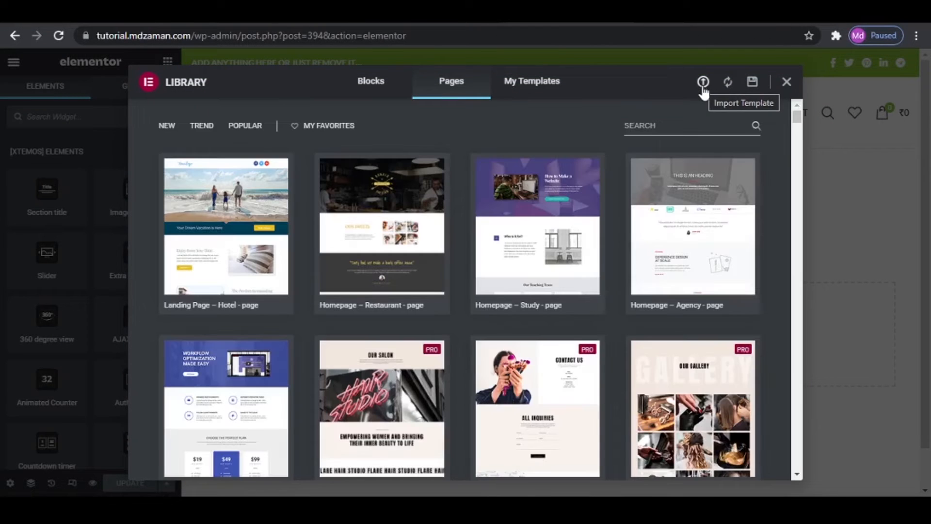
pyautogui.click(704, 83)
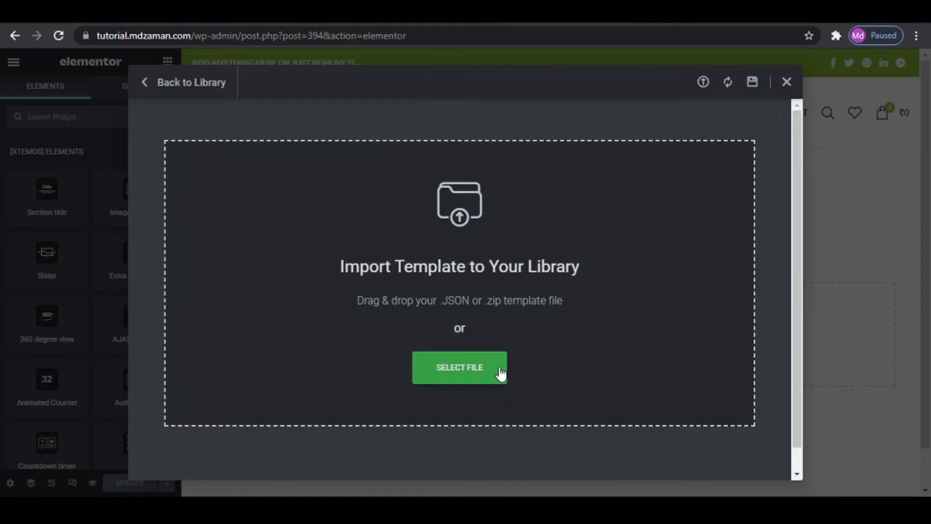
pyautogui.click(499, 371)
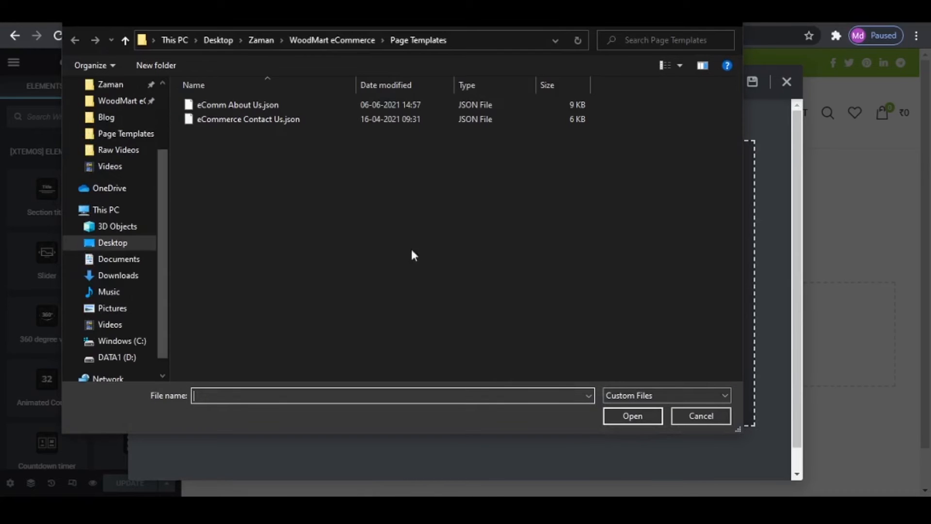
pyautogui.click(339, 35)
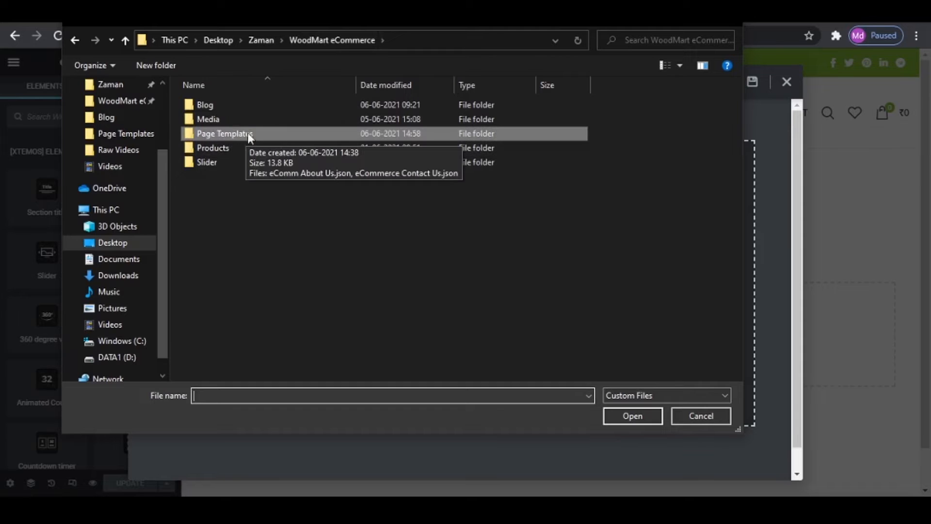
pyautogui.doubleClick(235, 132)
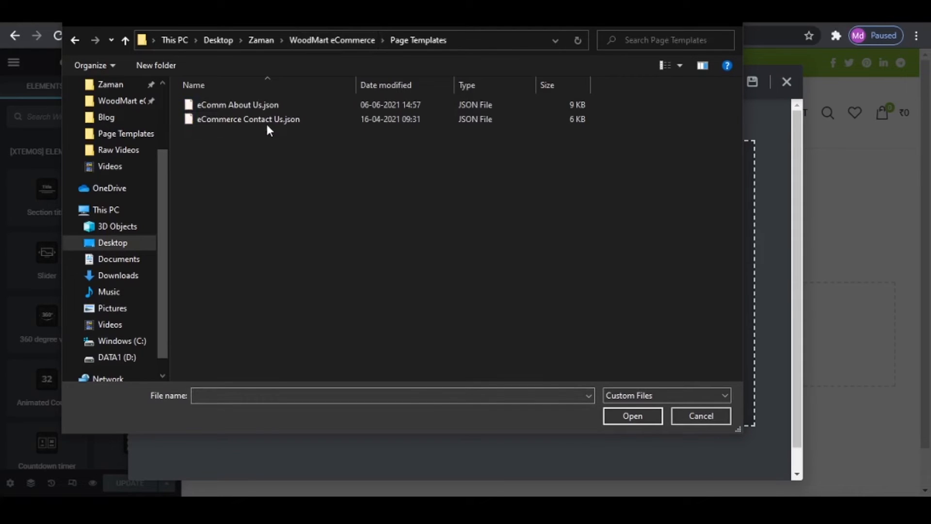
pyautogui.click(252, 101)
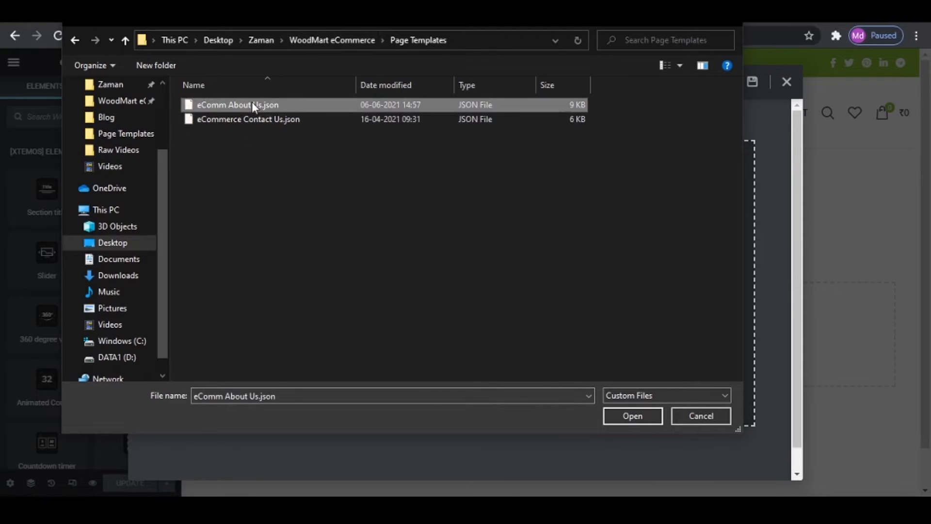
pyautogui.click(633, 416)
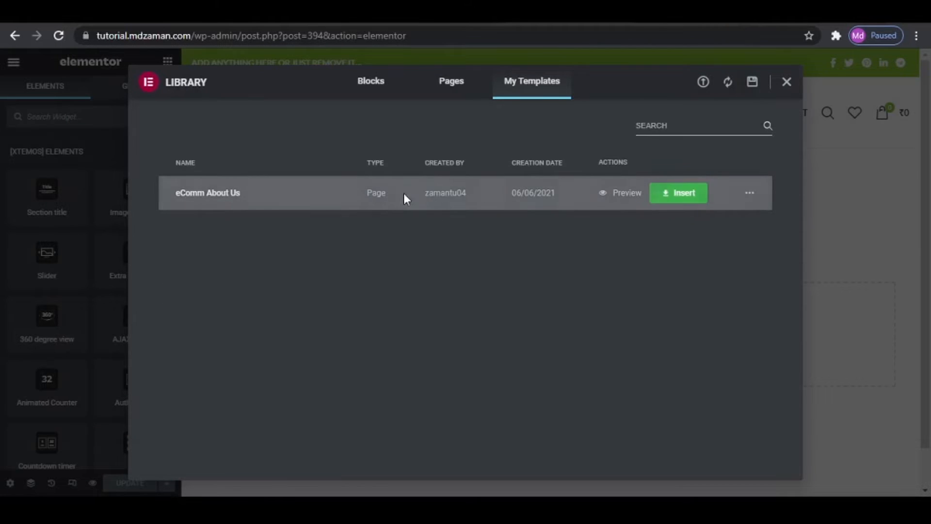
# - Insert the eComm About Us template into the About page and look through the inserted sections
pyautogui.click(674, 195)
pyautogui.scroll(-12, 697, 318)
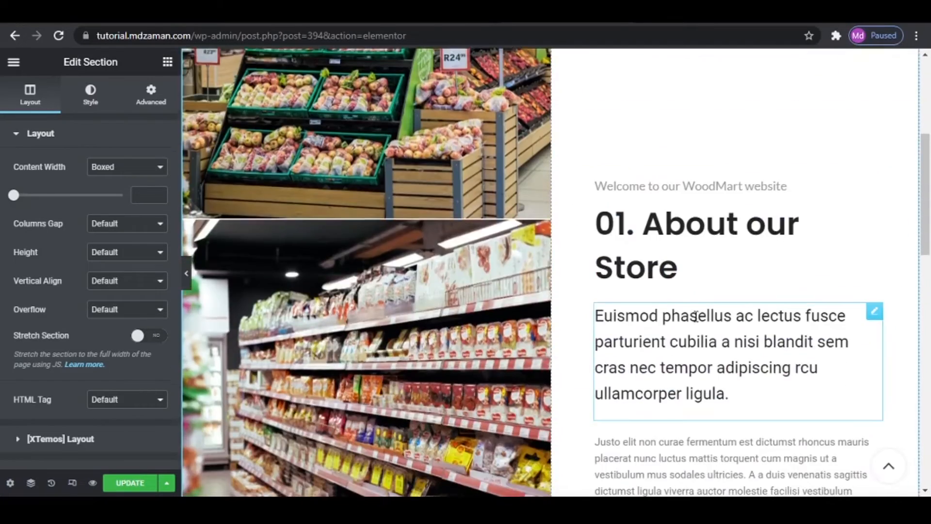
pyautogui.scroll(-4, 697, 322)
pyautogui.scroll(15, 696, 322)
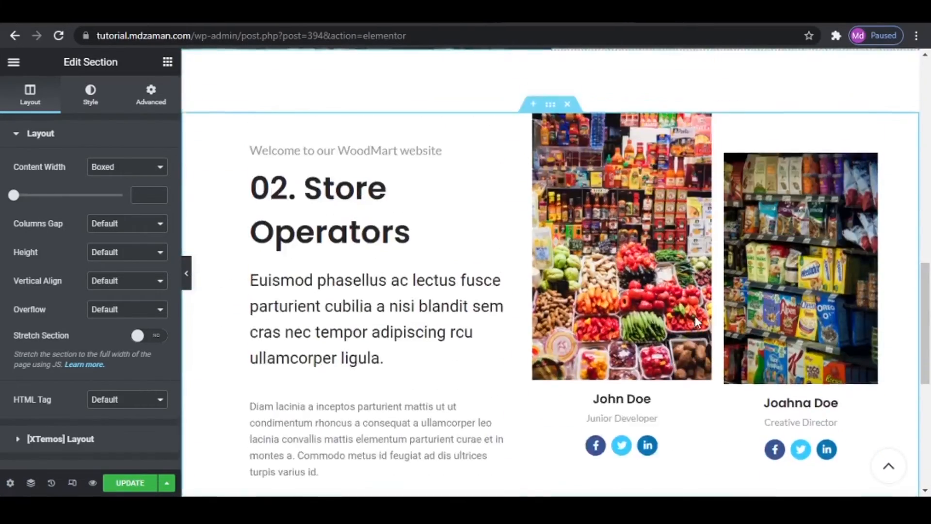
pyautogui.scroll(-3, 679, 349)
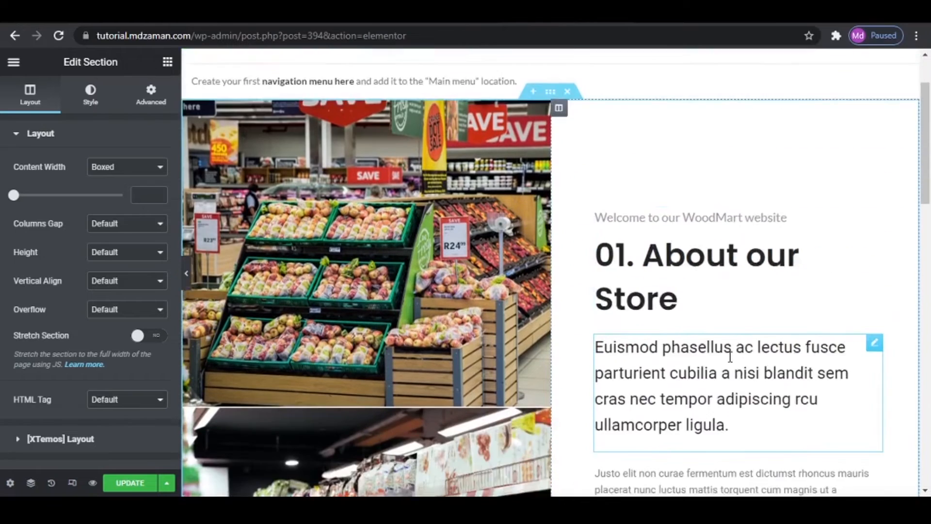
# - Look over the remaining sections of the About page and save the page's changes
pyautogui.scroll(-5, 698, 417)
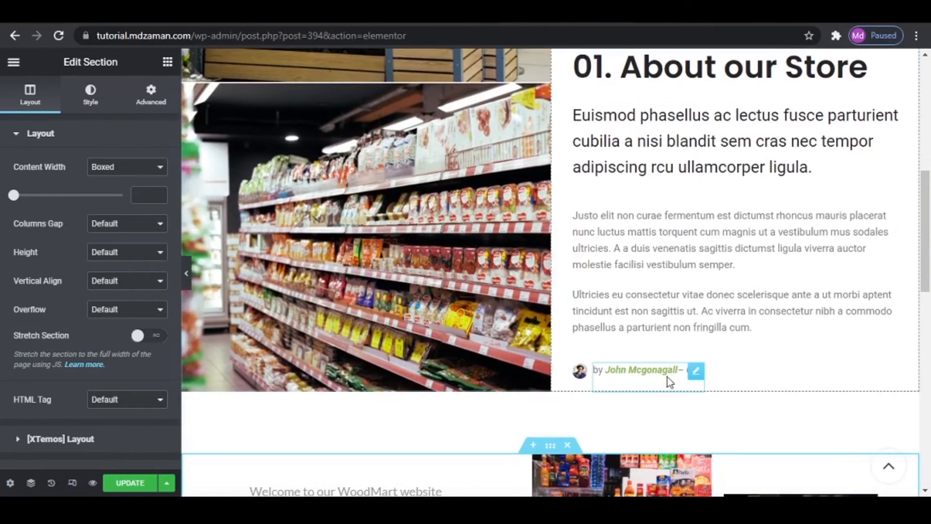
pyautogui.scroll(-10, 626, 394)
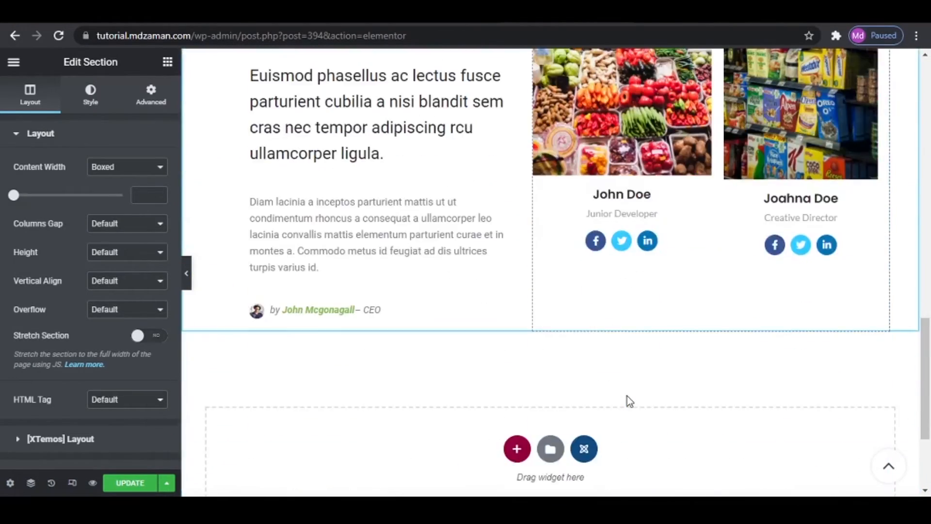
pyautogui.click(139, 484)
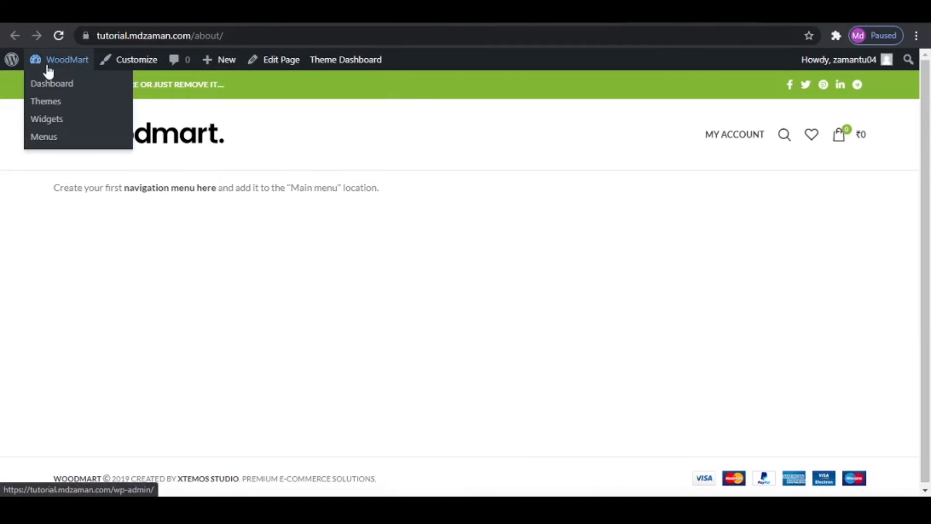
# - Return to the WordPress dashboard and create a new page titled Contact
pyautogui.click(48, 70)
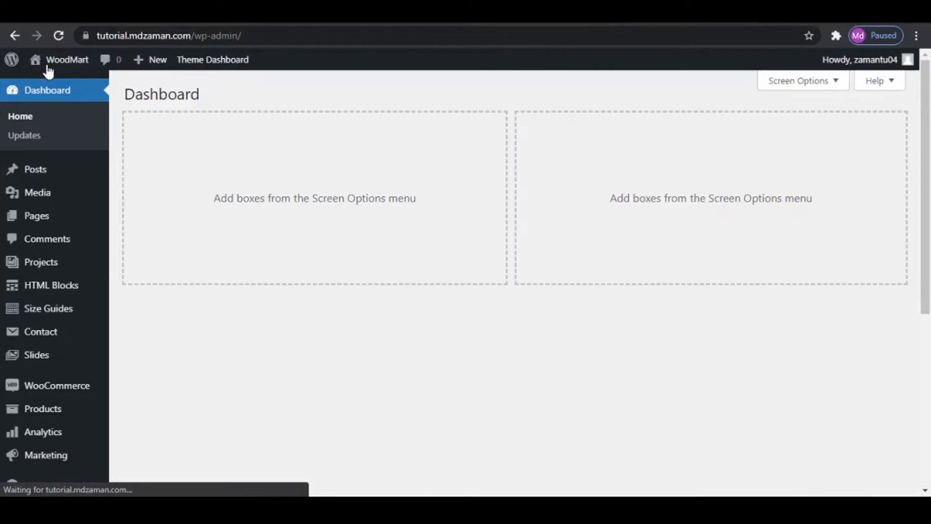
pyautogui.moveTo(29, 216)
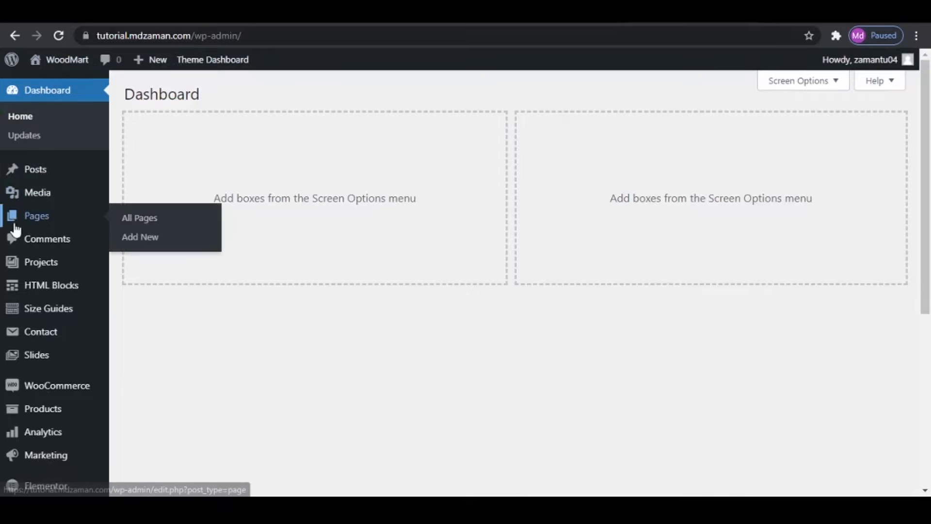
pyautogui.click(139, 244)
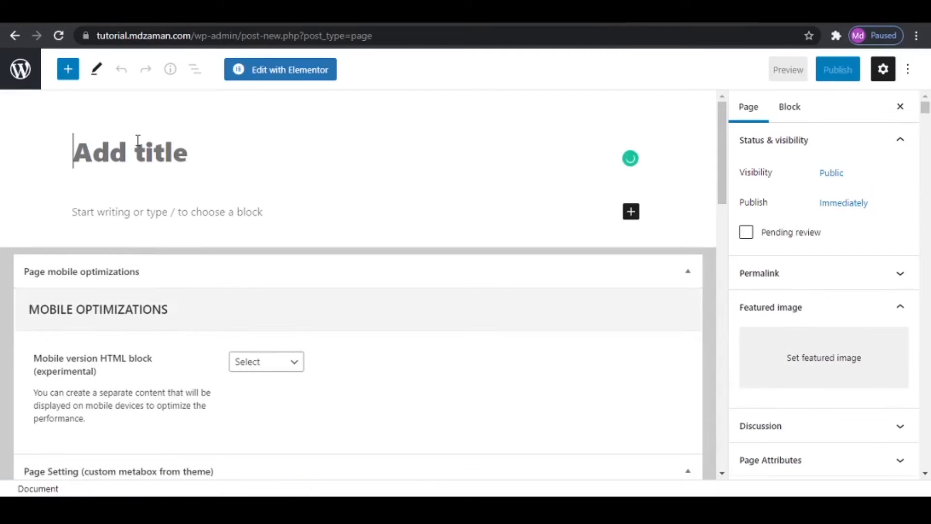
pyautogui.write('Con')
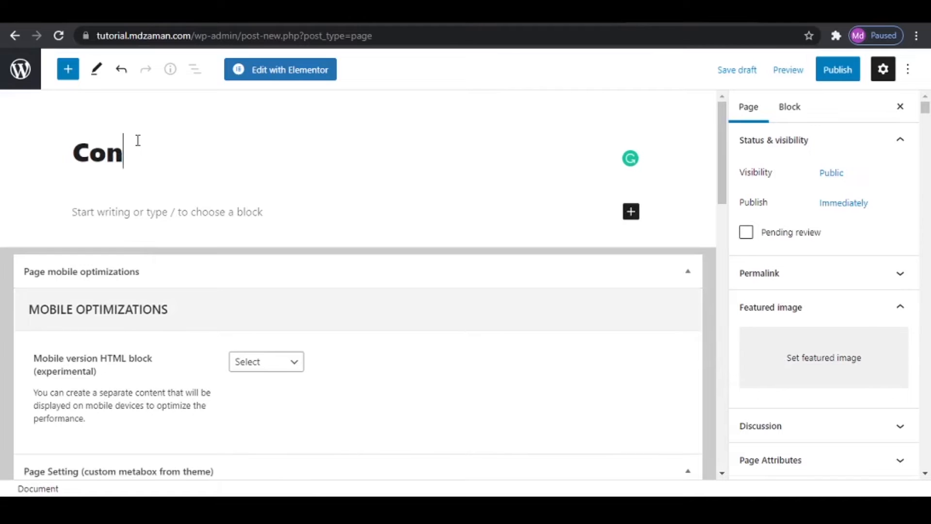
pyautogui.write('tact')
# - Disable the page title for the Contact page and set its sidebar position to Without
pyautogui.scroll(-8, 194, 286)
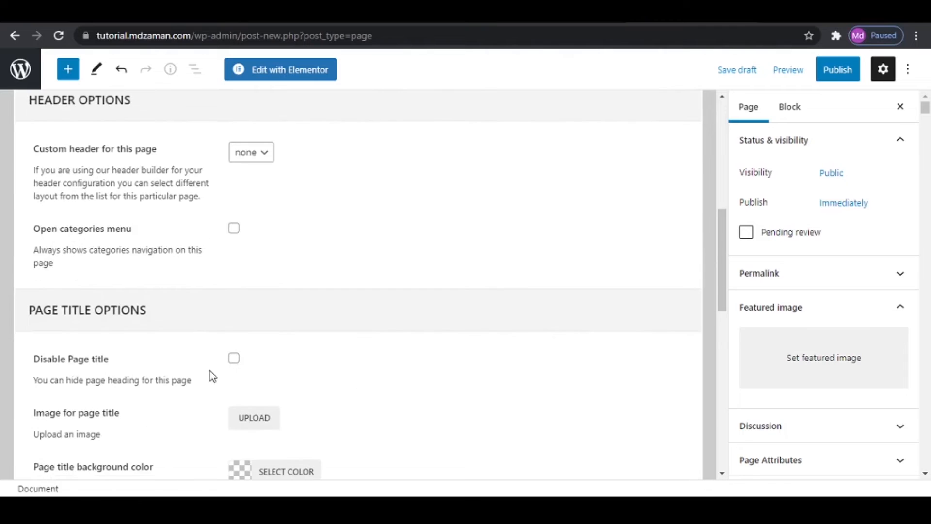
pyautogui.click(236, 363)
pyautogui.scroll(-8, 366, 363)
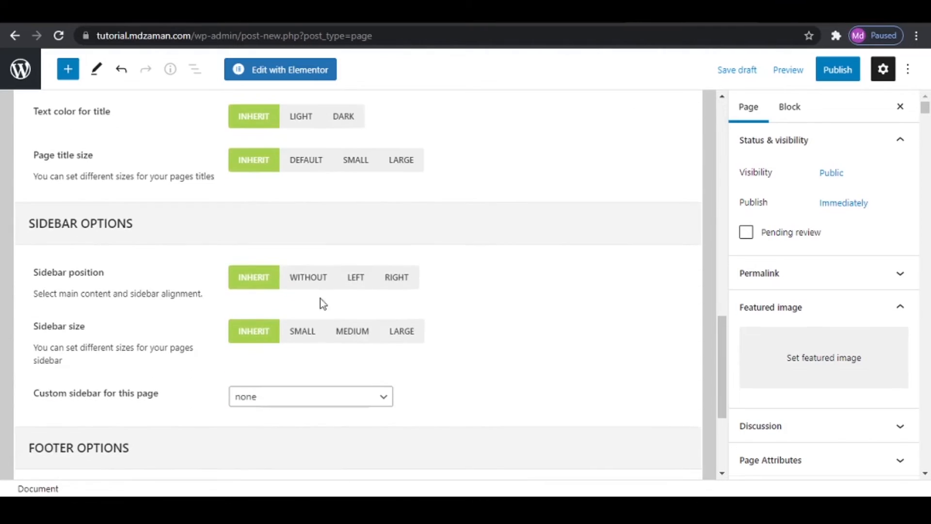
pyautogui.click(316, 280)
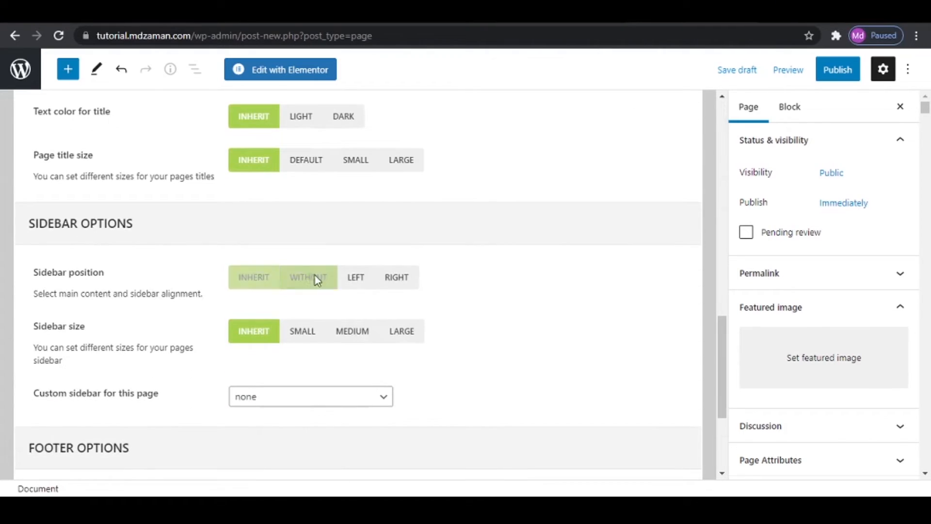
# - Publish the Contact page and view the live page in a new browser tab
pyautogui.click(836, 72)
pyautogui.click(829, 70)
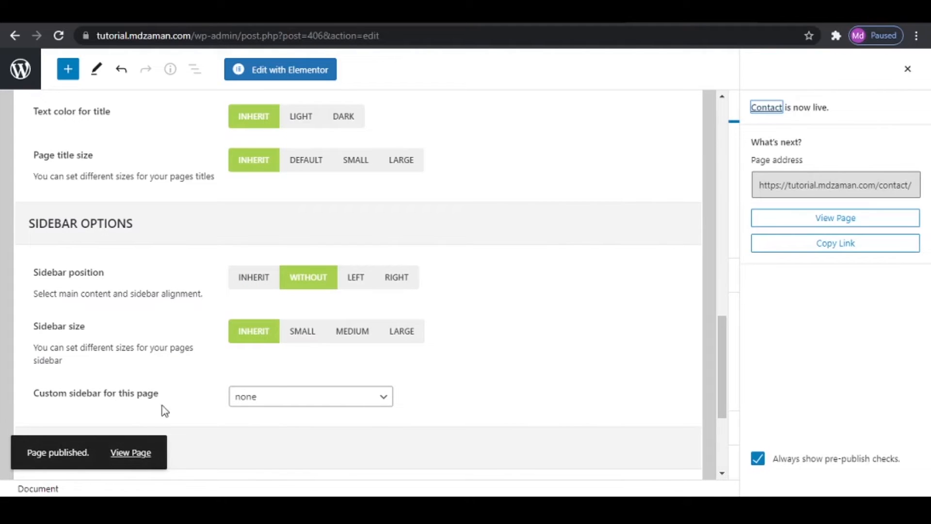
pyautogui.rightClick(135, 452)
pyautogui.click(254, 338)
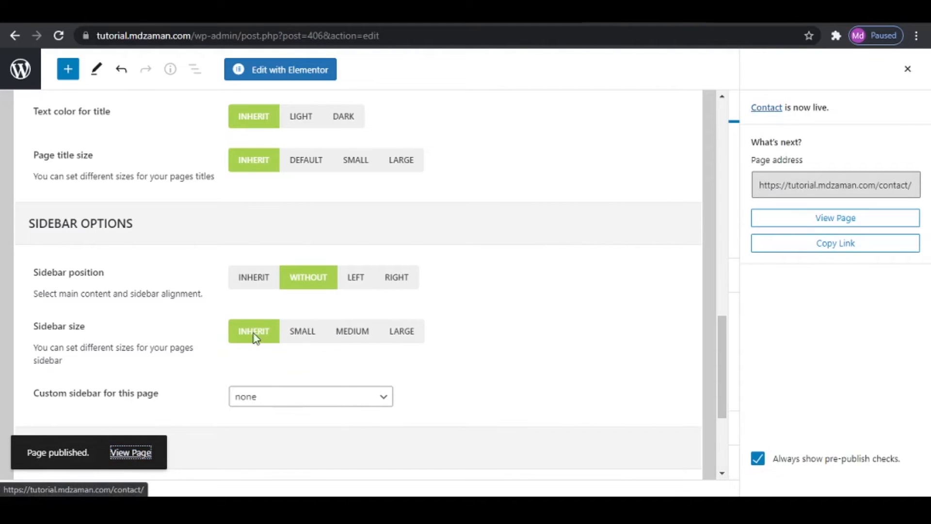
pyautogui.click(680, 19)
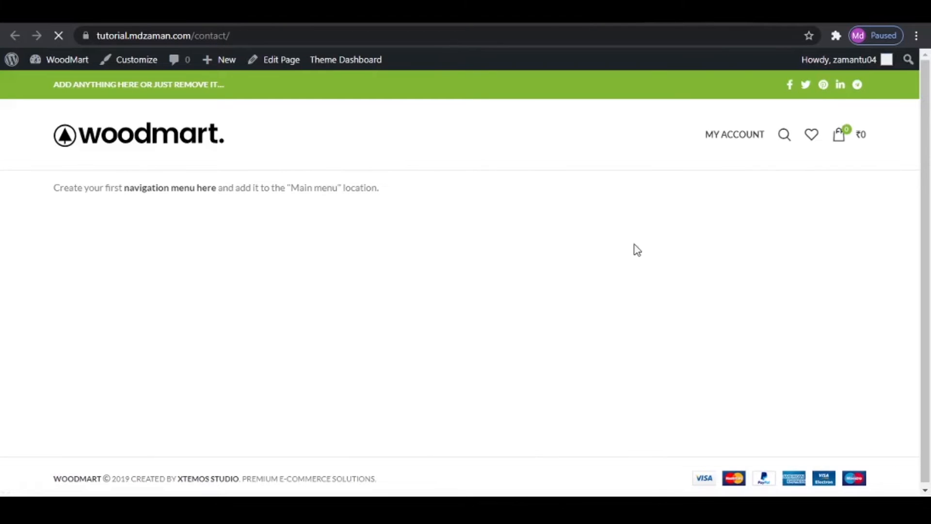
# - Open the Contact page in Elementor and import eComm Contact Us.json from the Page Templates folder into the template library
pyautogui.click(523, 20)
pyautogui.click(253, 69)
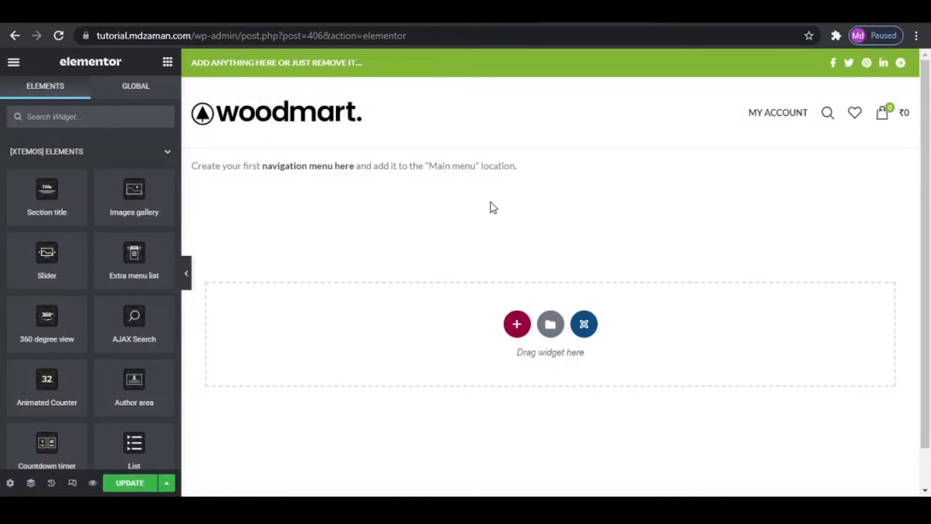
pyautogui.click(549, 324)
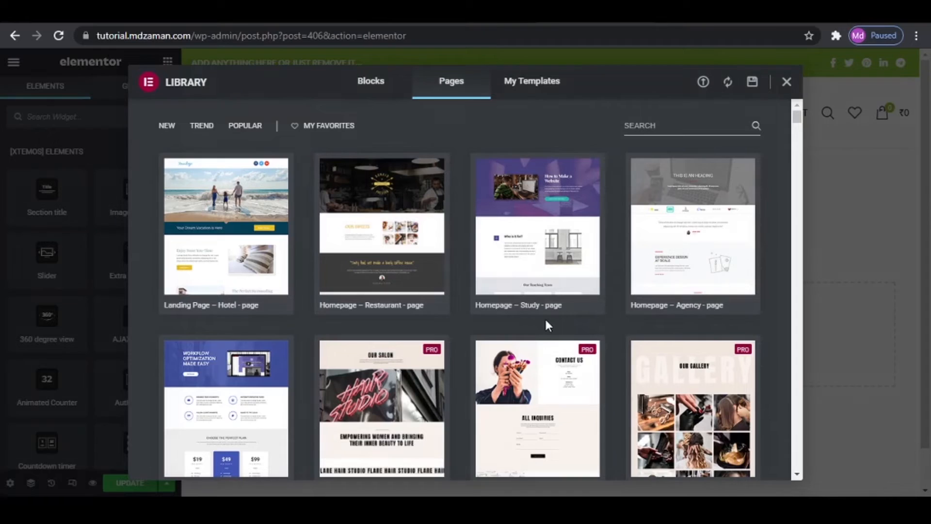
pyautogui.click(703, 81)
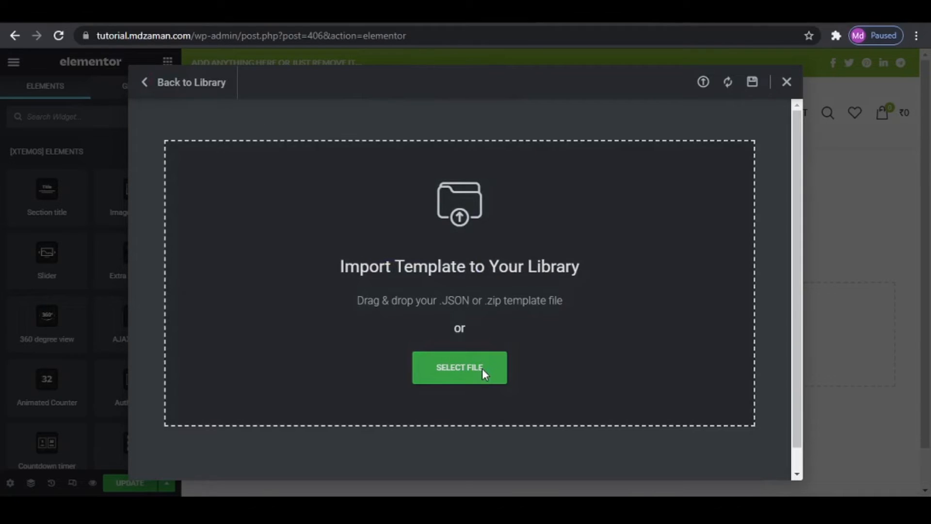
pyautogui.click(482, 368)
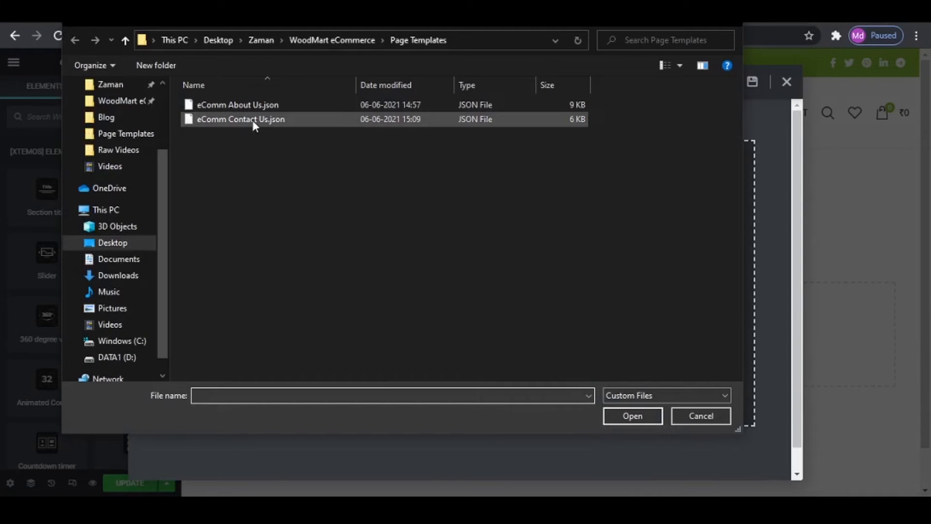
pyautogui.click(253, 122)
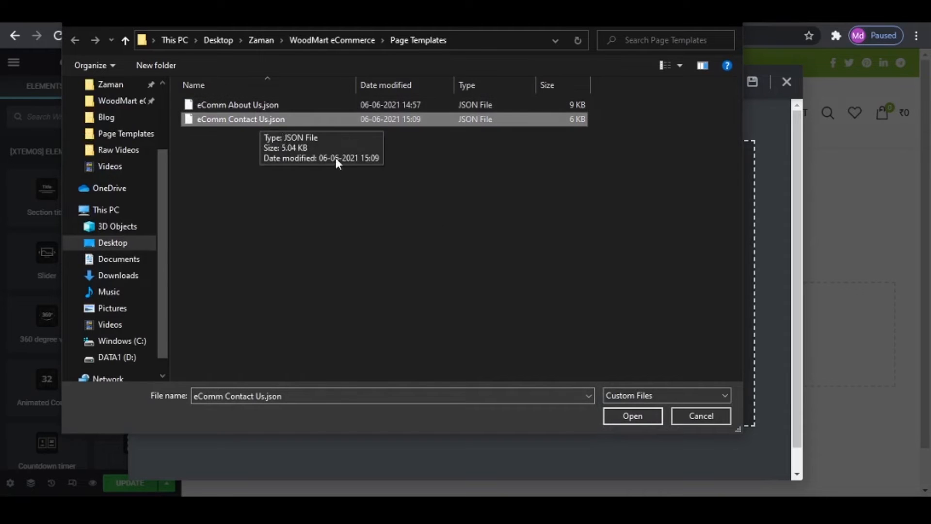
pyautogui.click(639, 421)
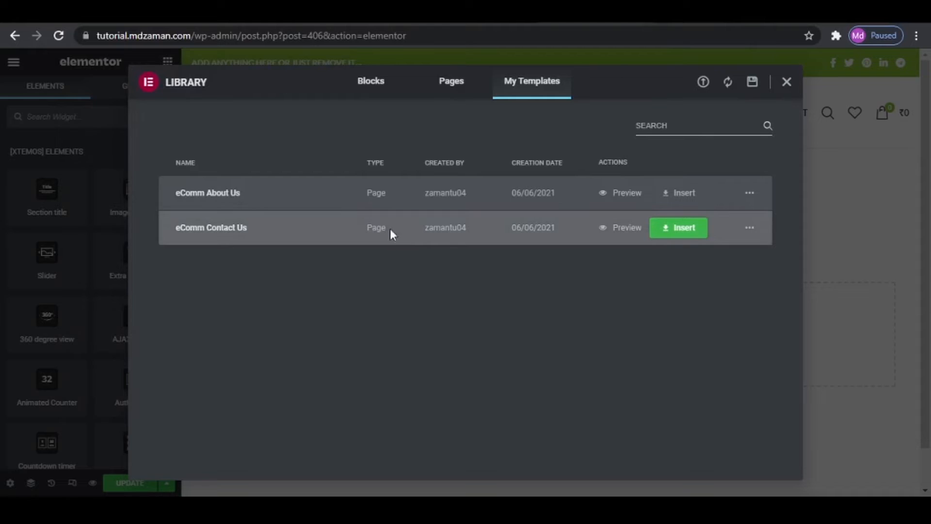
# - Insert the eComm Contact Us template into the Contact page and look through its map and contact sections
pyautogui.click(683, 230)
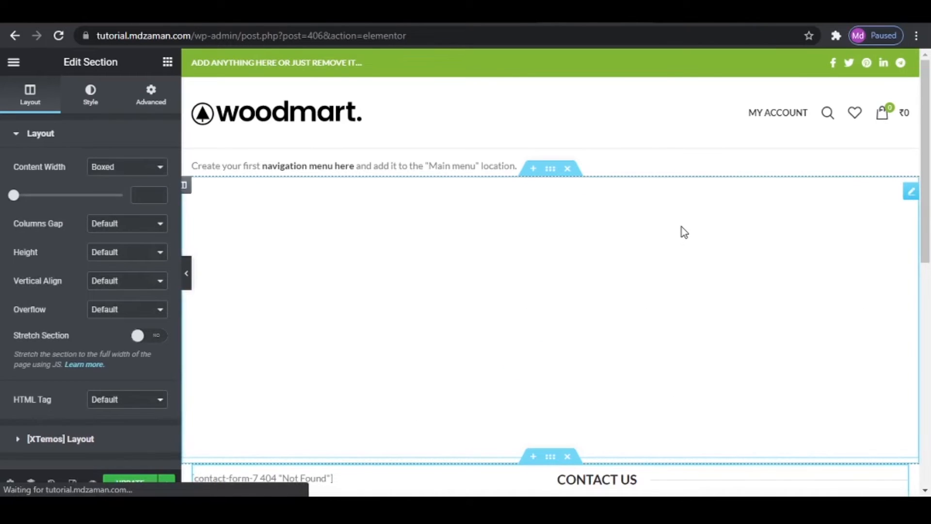
pyautogui.scroll(-7, 681, 227)
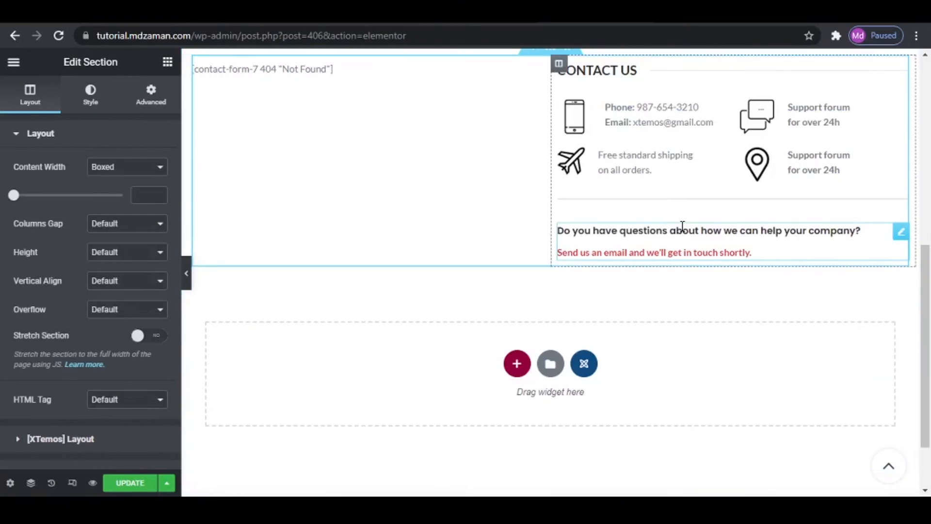
pyautogui.scroll(4, 681, 227)
pyautogui.scroll(1, 682, 227)
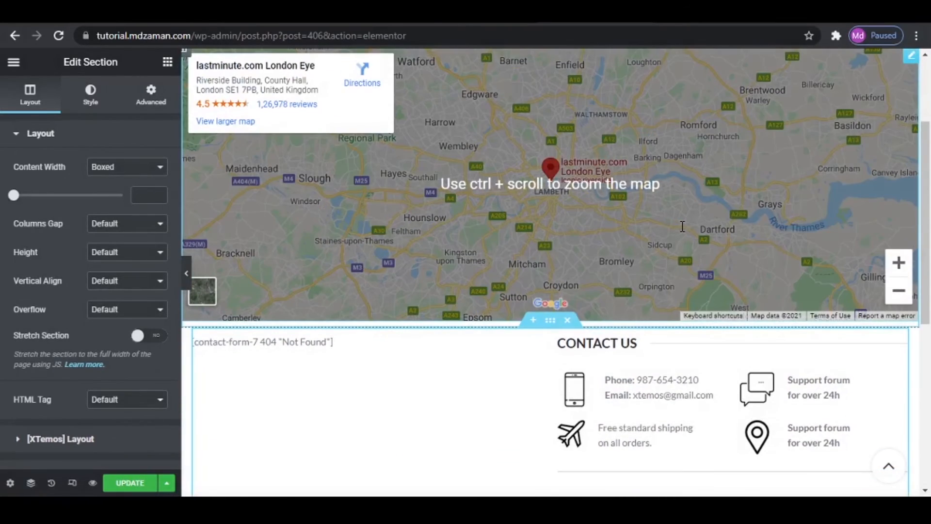
pyautogui.scroll(-1, 682, 227)
pyautogui.scroll(1, 627, 188)
pyautogui.scroll(1, 588, 174)
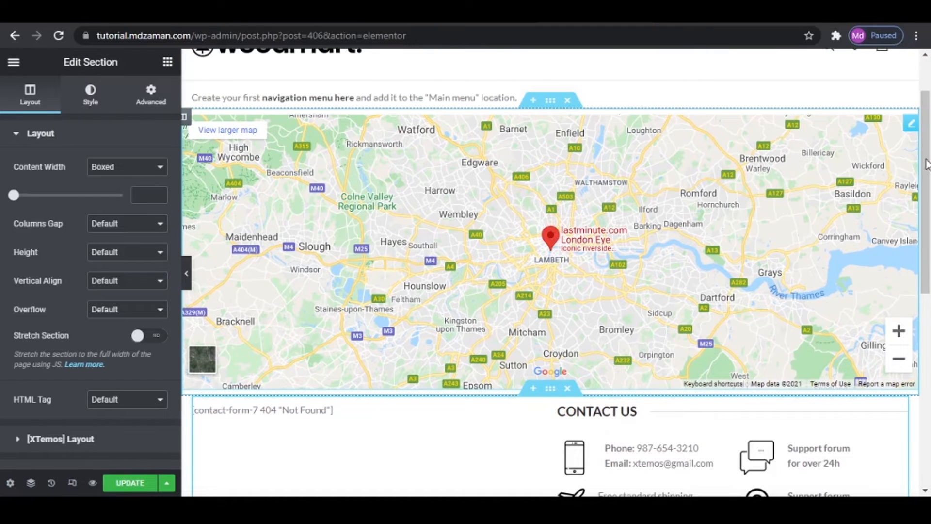
# - Set the location of the Contact page's Google Maps widget to "lower parel"
pyautogui.click(911, 123)
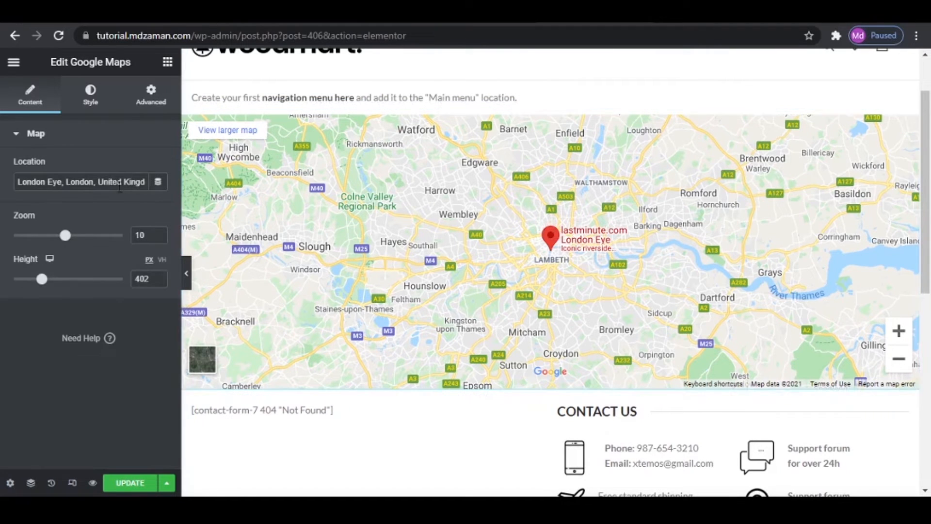
pyautogui.hotkey('ctrl', 'a')
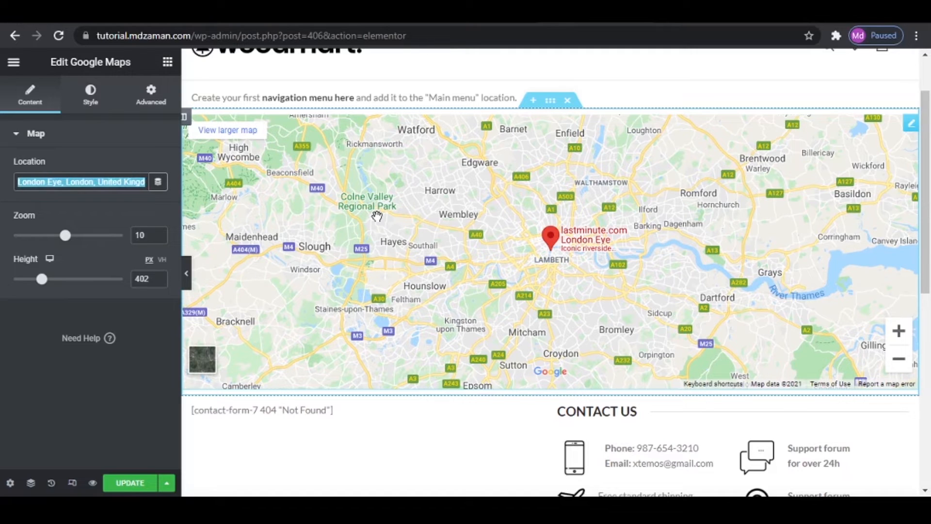
pyautogui.write('lower')
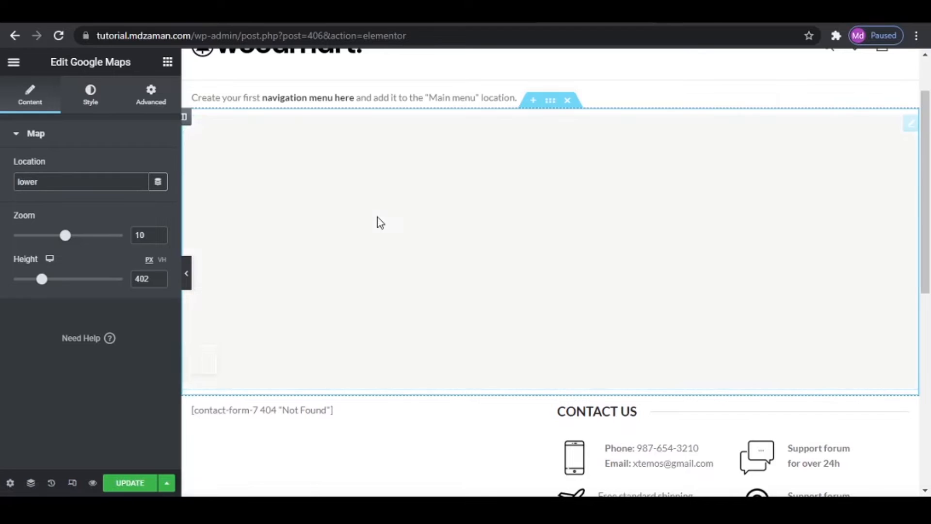
pyautogui.write(' parel')
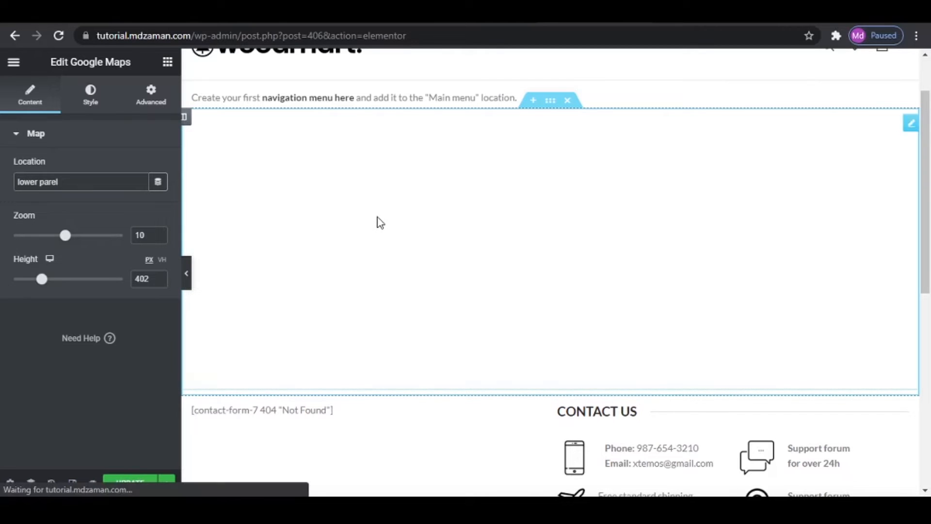
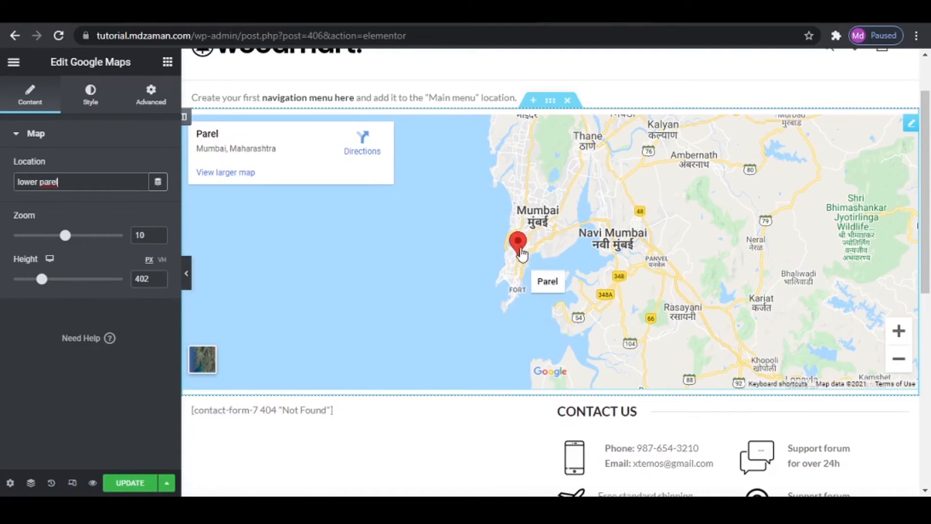
# - Set the zoom of the Contact page's Google Maps widget to 14
pyautogui.moveTo(70, 236); pyautogui.dragTo(84, 244)
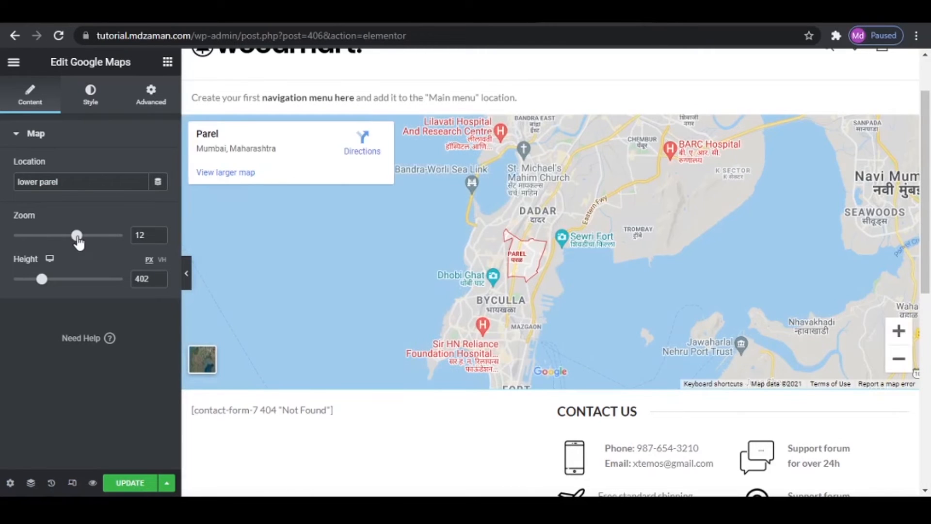
pyautogui.moveTo(78, 241); pyautogui.dragTo(92, 238)
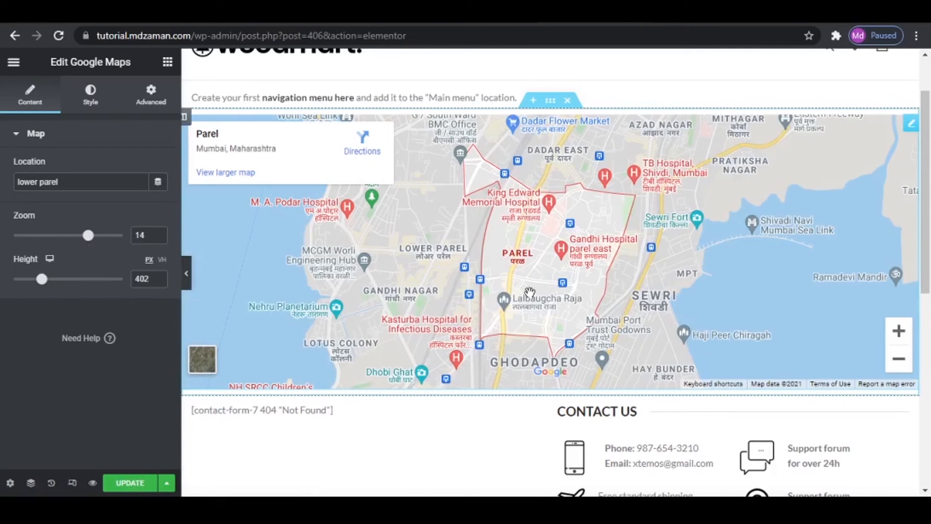
pyautogui.scroll(-3, 242, 330)
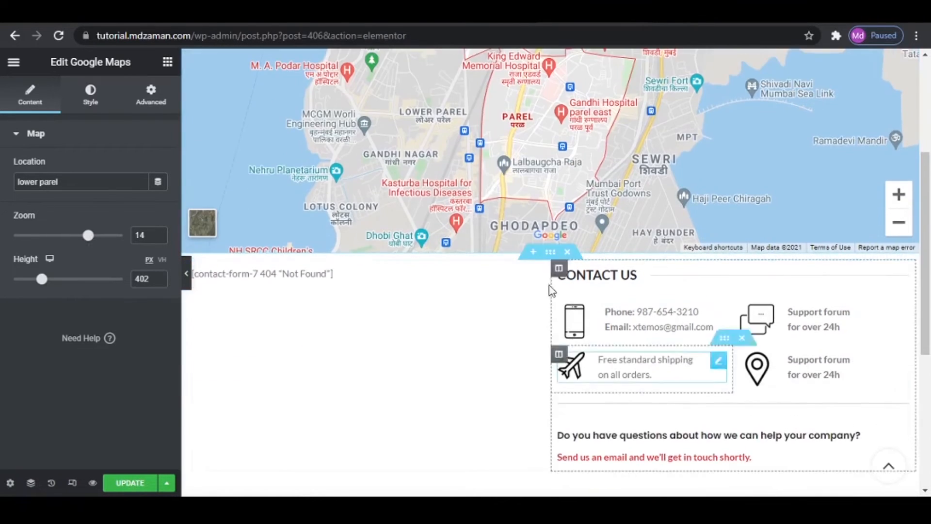
# - Delete the broken Contact form 7 widget beside the CONTACT US section
pyautogui.click(340, 280)
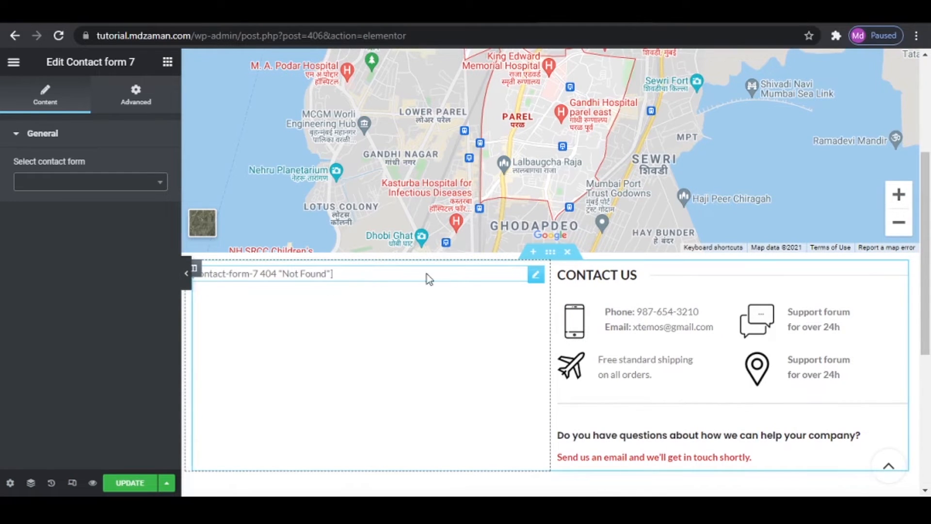
pyautogui.click(92, 183)
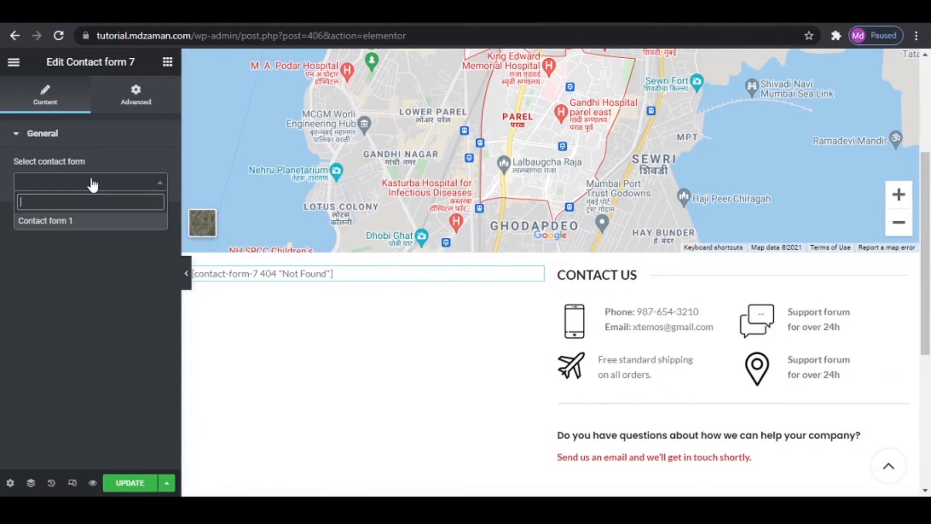
pyautogui.click(69, 137)
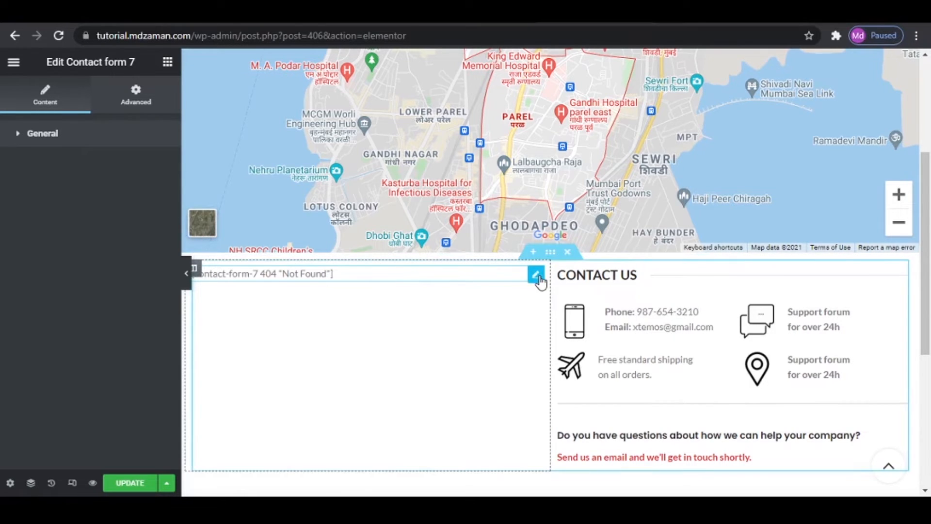
pyautogui.rightClick(540, 280)
pyautogui.click(557, 468)
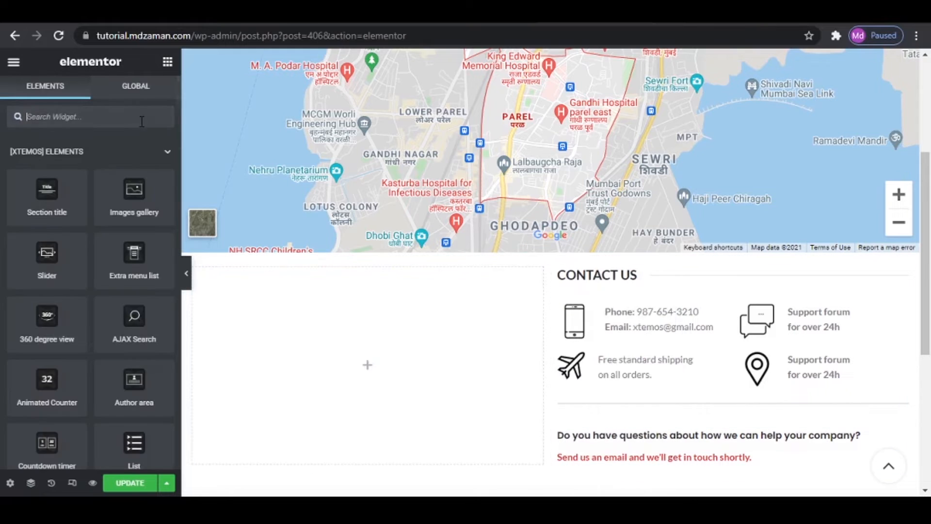
# - Add a new Contact form 7 widget to the empty column beside CONTACT US and assign Contact form 1 to it
pyautogui.click(92, 119)
pyautogui.write('contact')
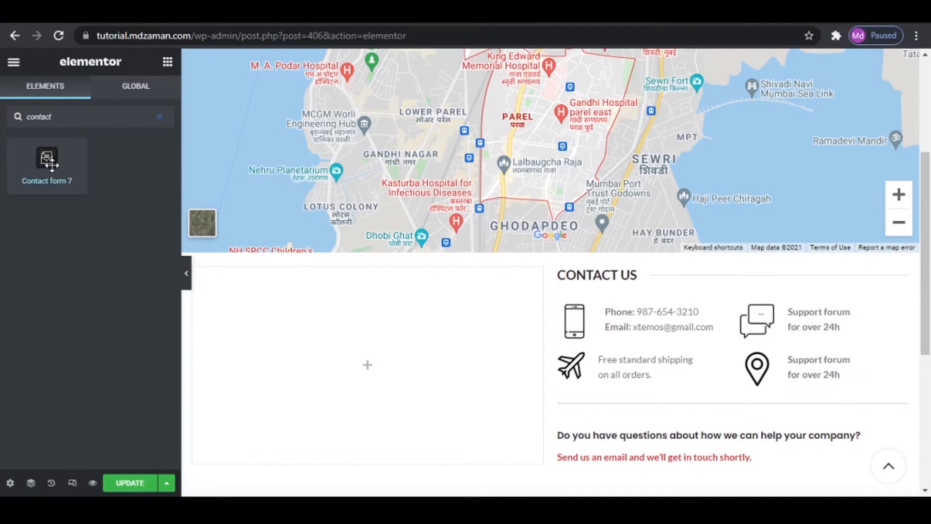
pyautogui.moveTo(48, 163); pyautogui.dragTo(345, 298)
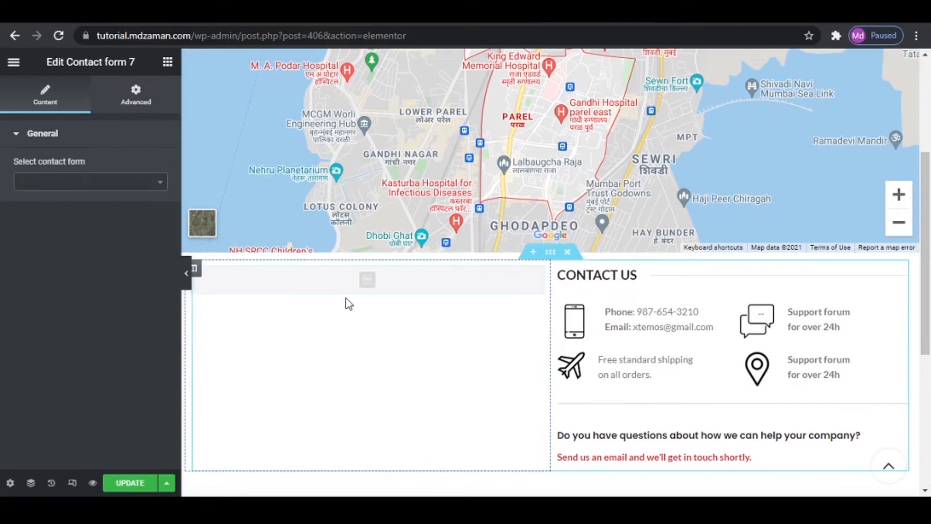
pyautogui.click(47, 184)
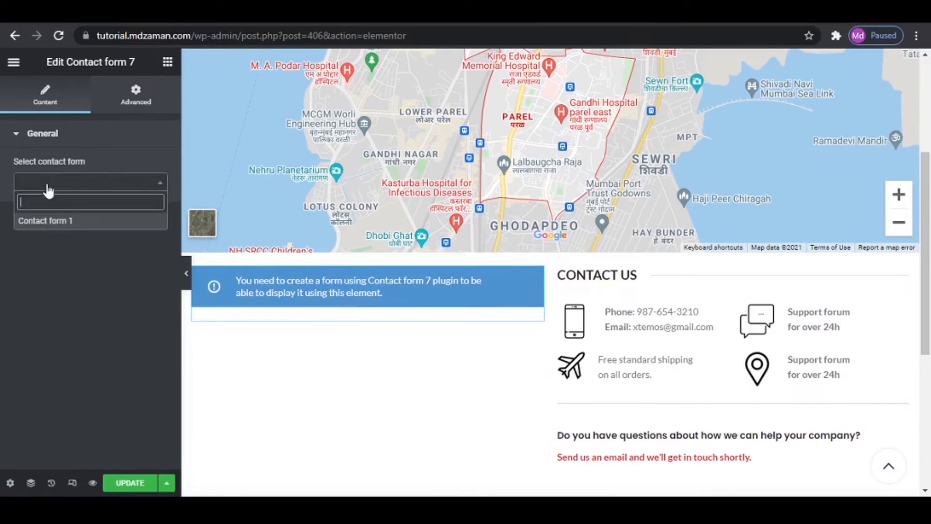
pyautogui.click(68, 223)
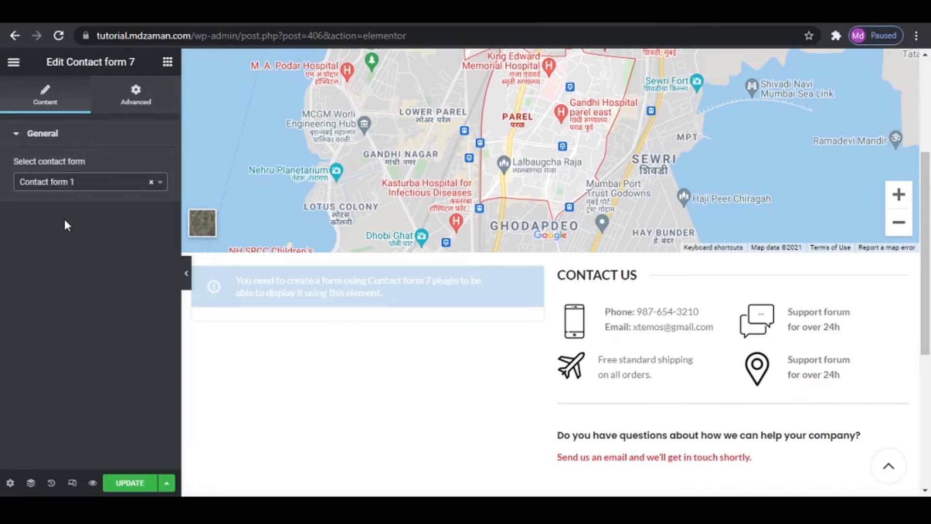
# - Look over the inserted contact form and update the Contact page
pyautogui.scroll(-4, 457, 363)
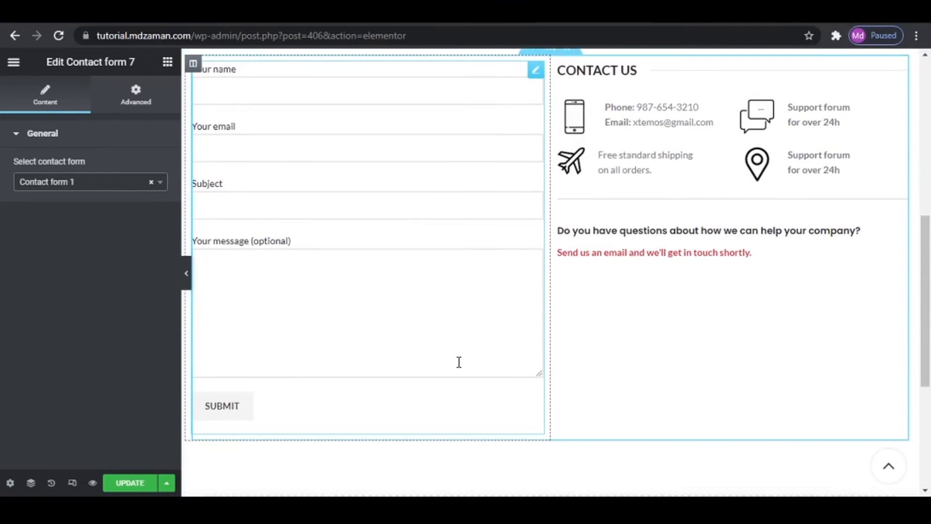
pyautogui.scroll(3, 457, 364)
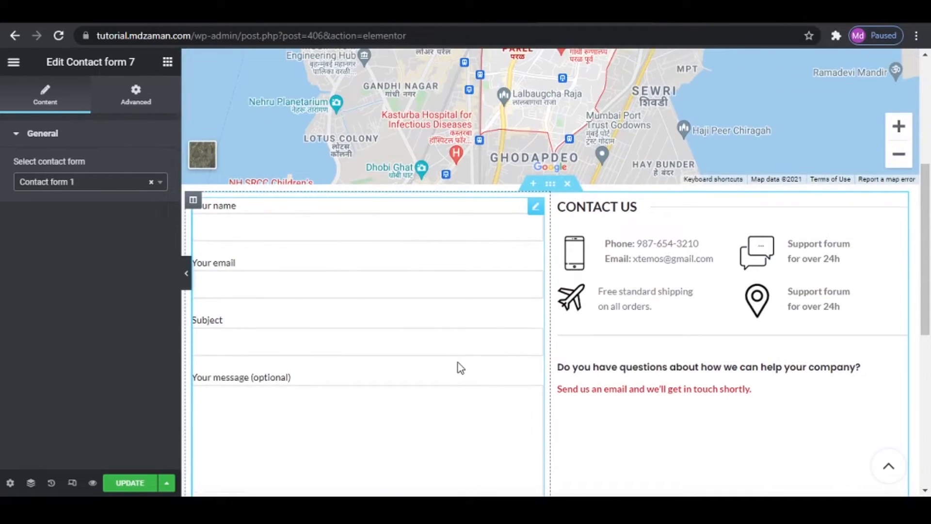
pyautogui.click(118, 487)
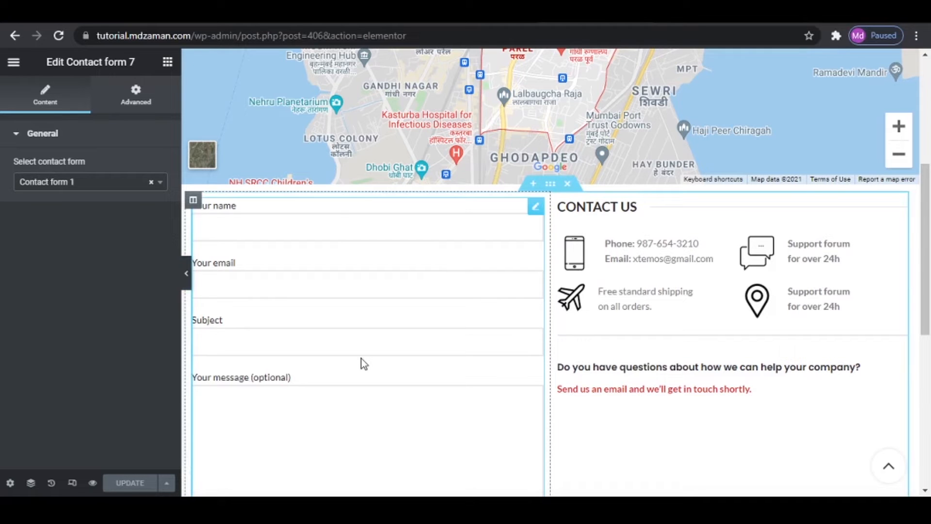
# - Return to the WordPress admin and add a new page titled Compare
pyautogui.click(335, 12)
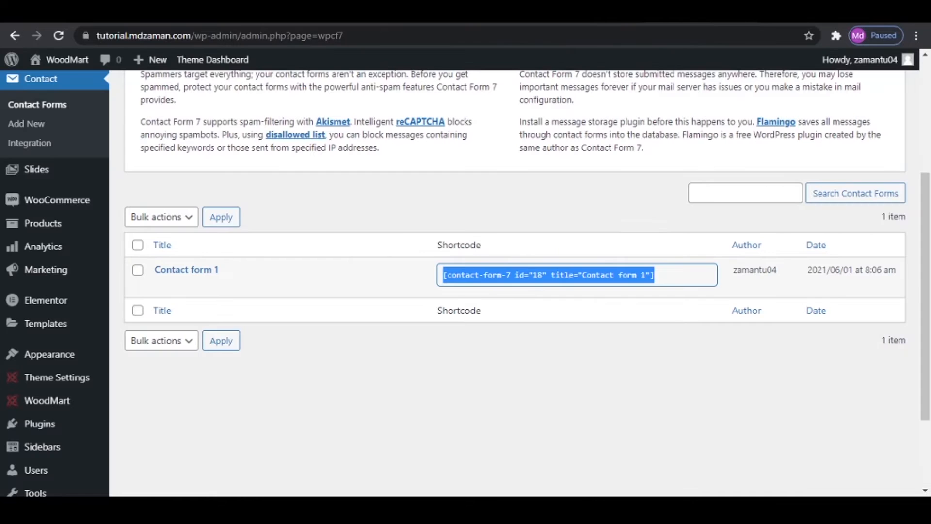
pyautogui.scroll(3, 39, 197)
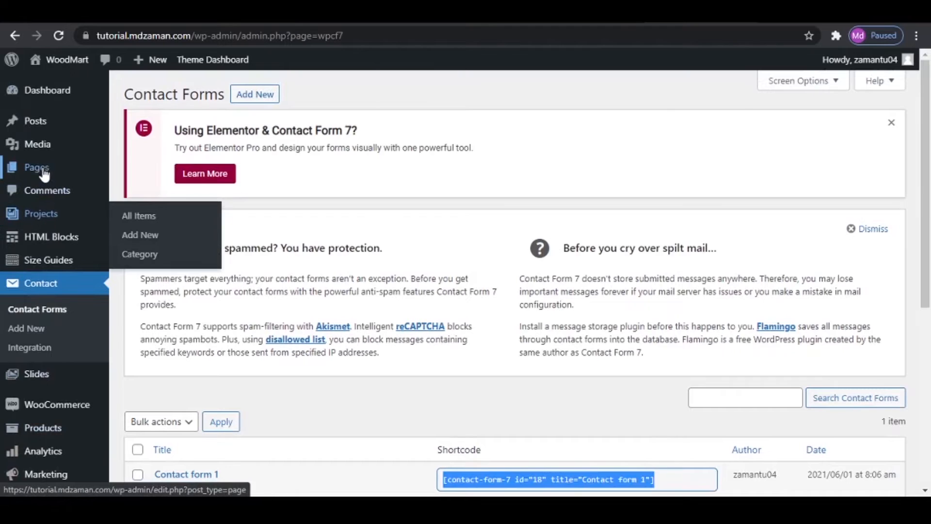
pyautogui.click(150, 194)
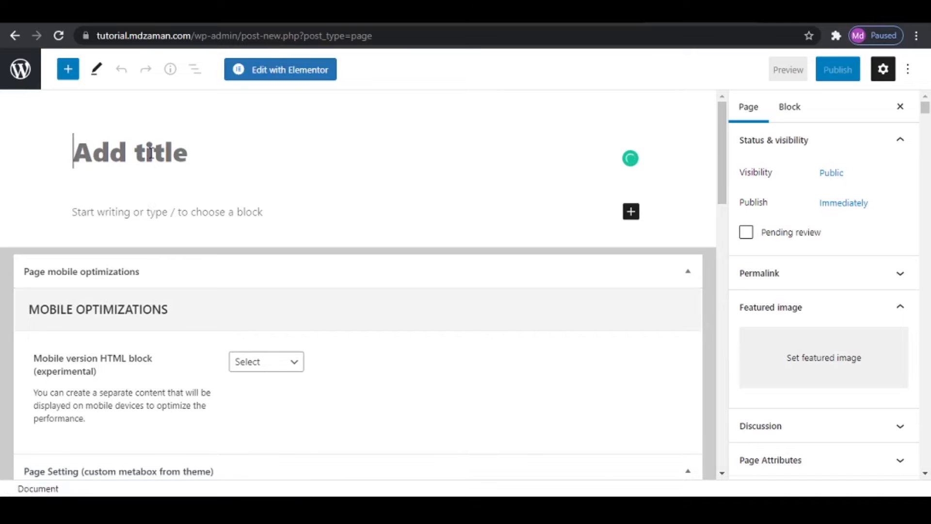
pyautogui.write('Compare')
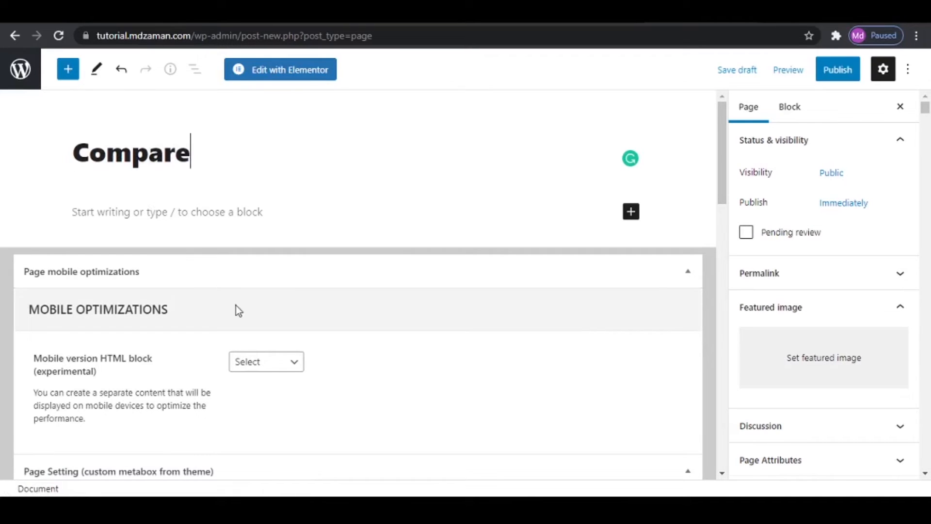
# - Disable the Compare page's title, set its sidebar position to Without, and publish the page
pyautogui.scroll(-10, 239, 310)
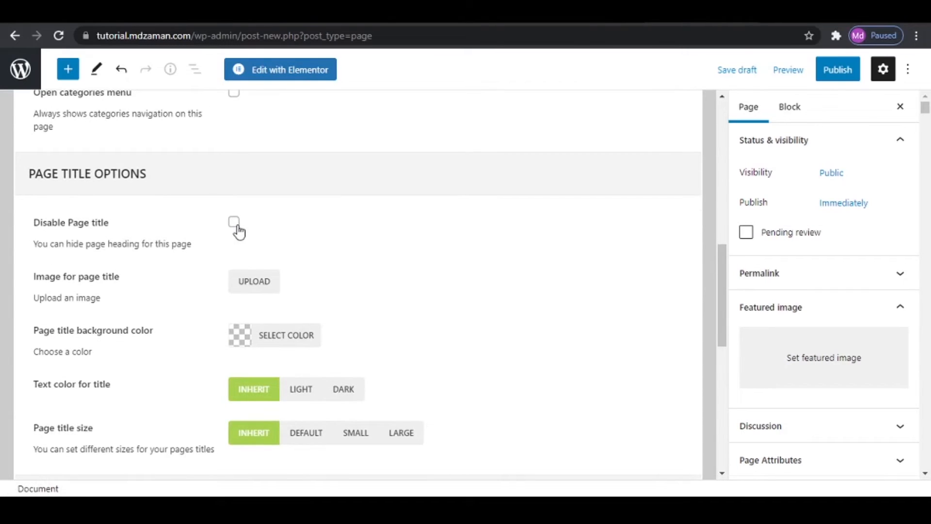
pyautogui.click(236, 224)
pyautogui.scroll(-4, 269, 284)
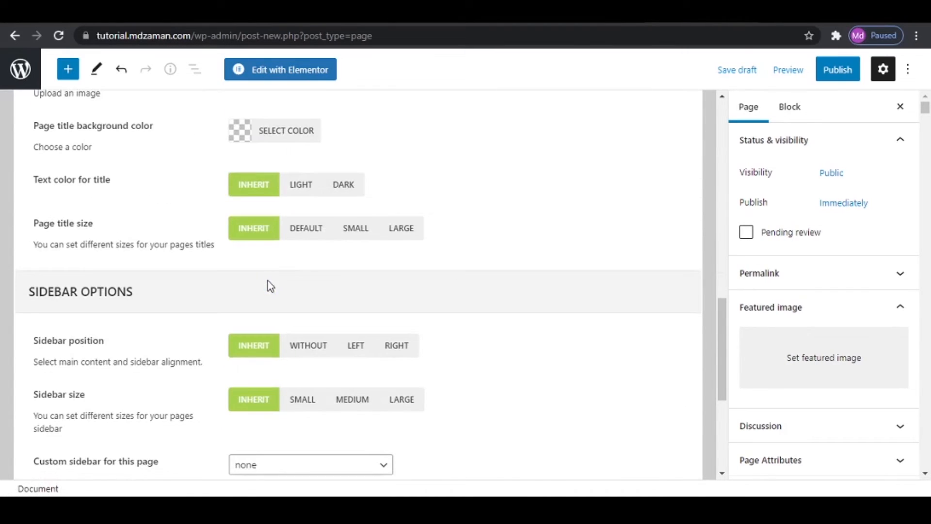
pyautogui.click(316, 346)
pyautogui.click(839, 77)
pyautogui.click(795, 68)
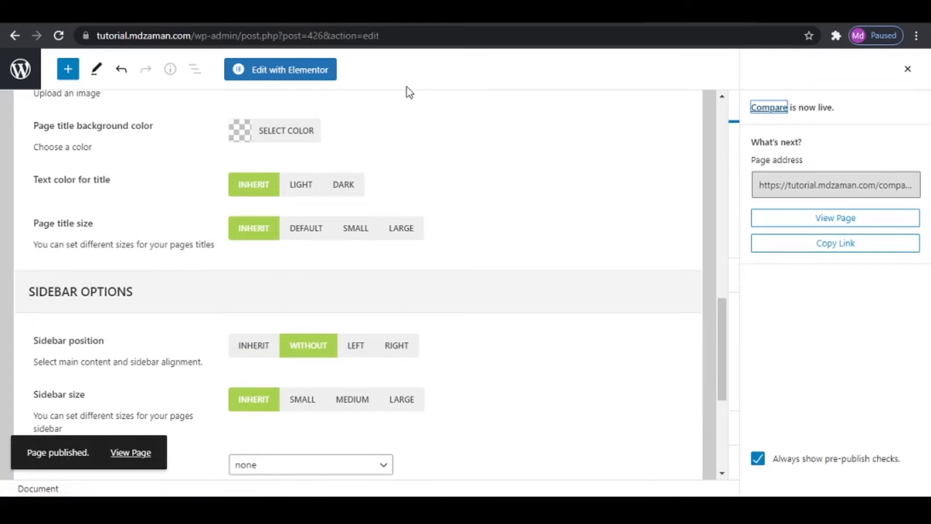
# - Start an empty paragraph in the Compare page, then open the Important Info text file from the WoodMart eCommerce folder
pyautogui.scroll(15, 364, 165)
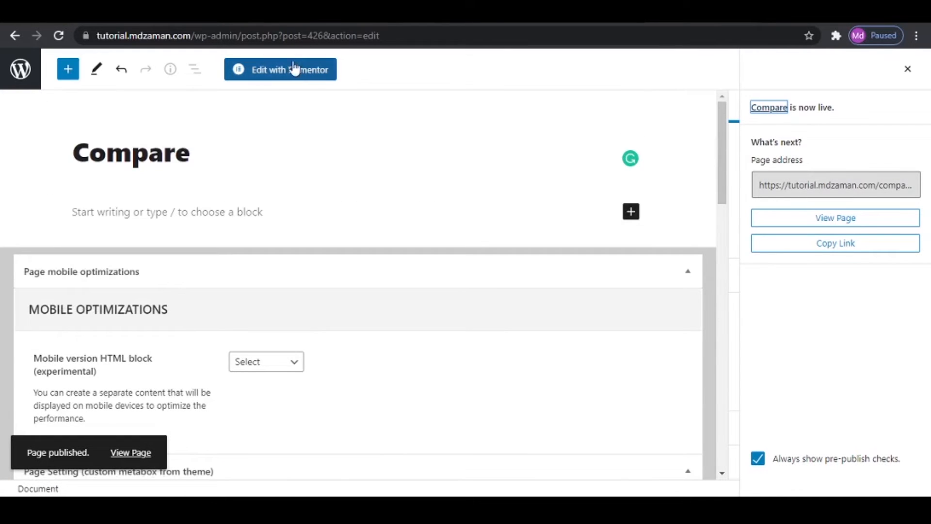
pyautogui.click(183, 211)
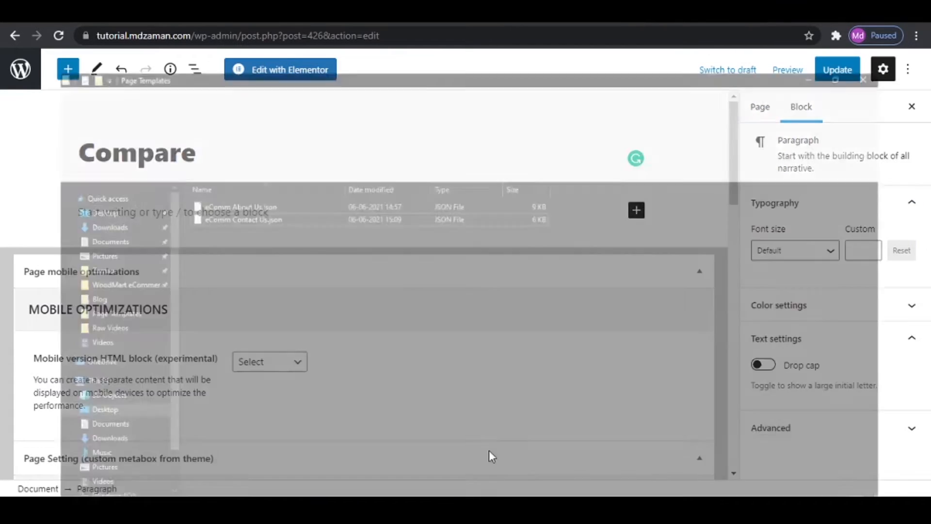
pyautogui.click(489, 450)
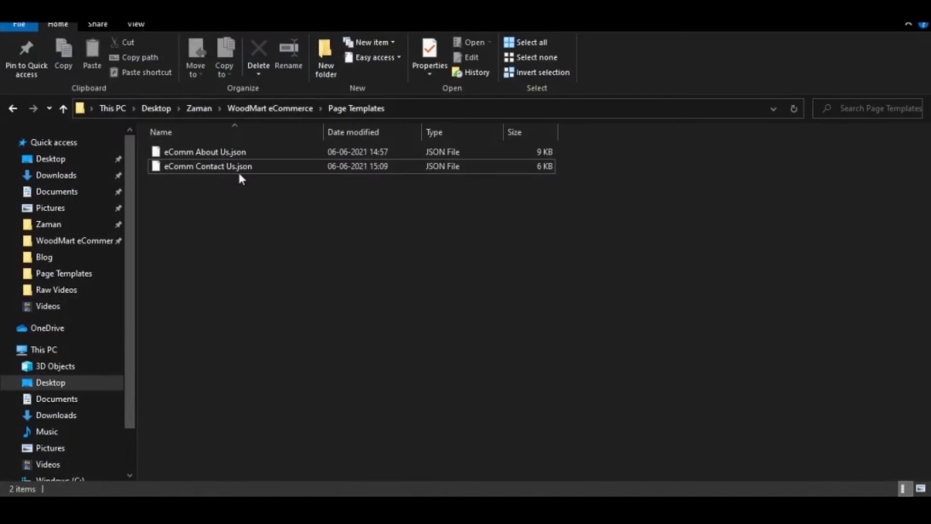
pyautogui.click(268, 108)
pyautogui.click(316, 223)
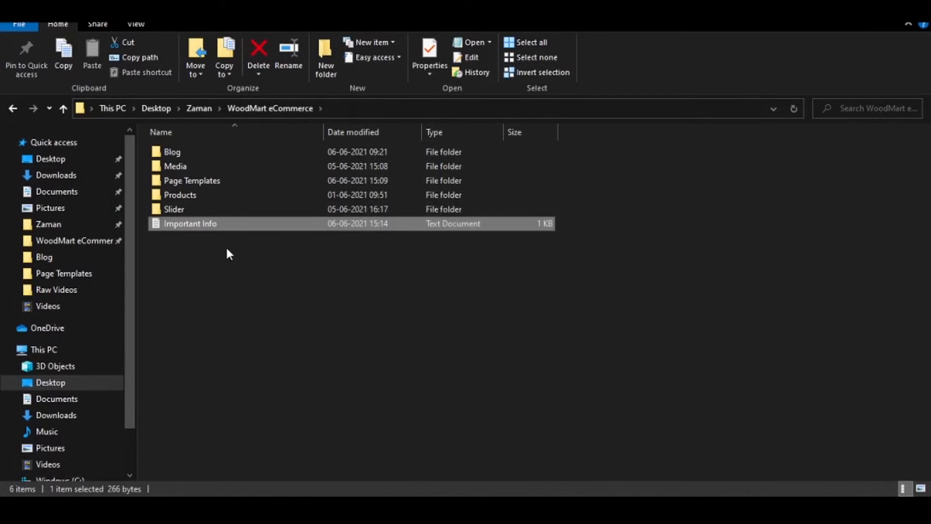
pyautogui.doubleClick(223, 226)
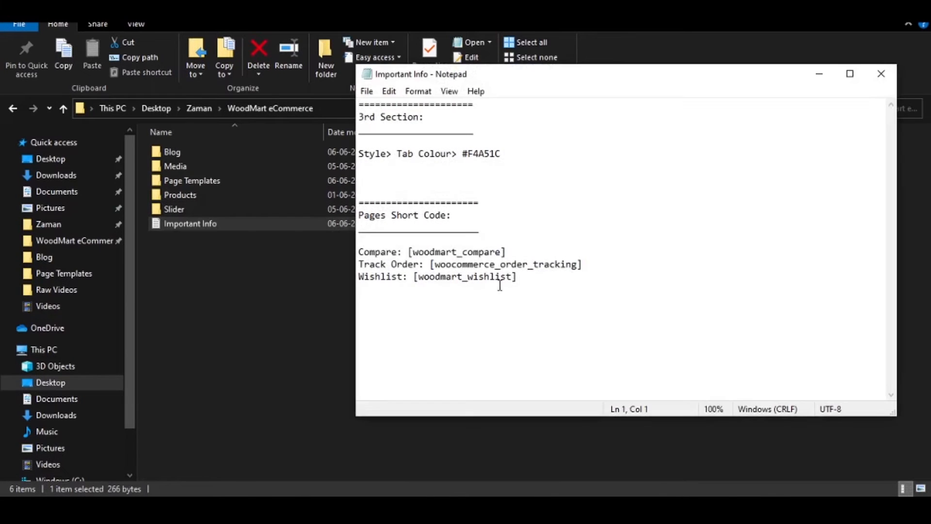
# - Copy the [woodmart_compare] shortcode from the Important Info file and paste it into the body of the Compare page
pyautogui.moveTo(440, 252); pyautogui.dragTo(522, 253)
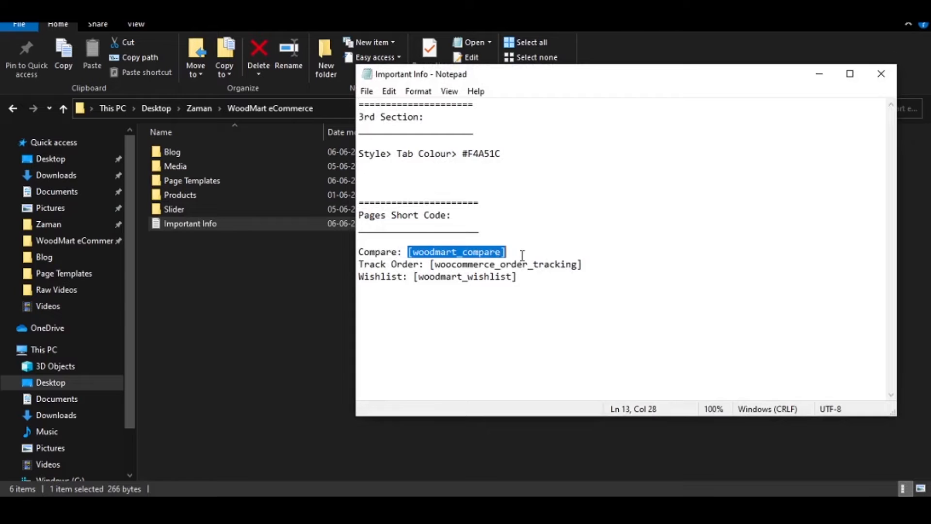
pyautogui.rightClick(475, 254)
pyautogui.click(531, 301)
pyautogui.click(514, 508)
pyautogui.hotkey('ctrl', 'v')
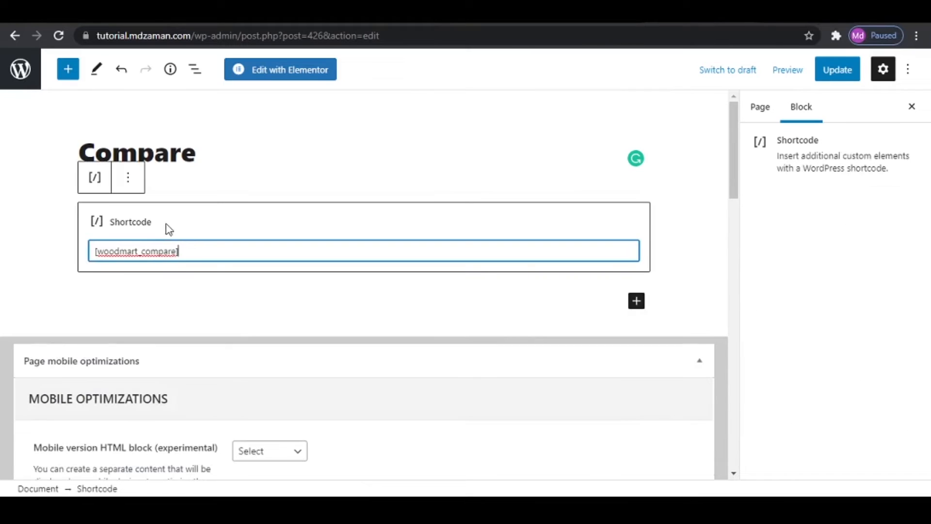
# - Update the Compare page and view the live page in a new browser tab
pyautogui.click(836, 76)
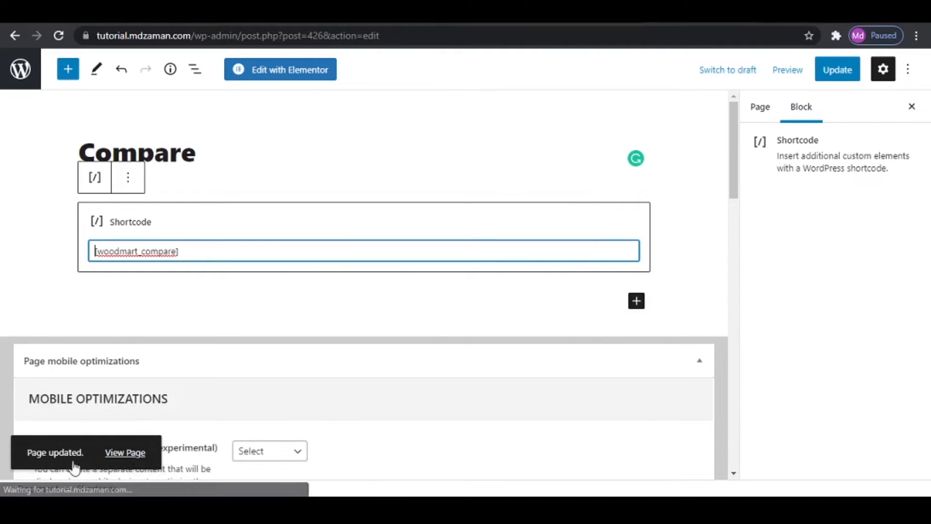
pyautogui.rightClick(125, 452)
pyautogui.click(209, 332)
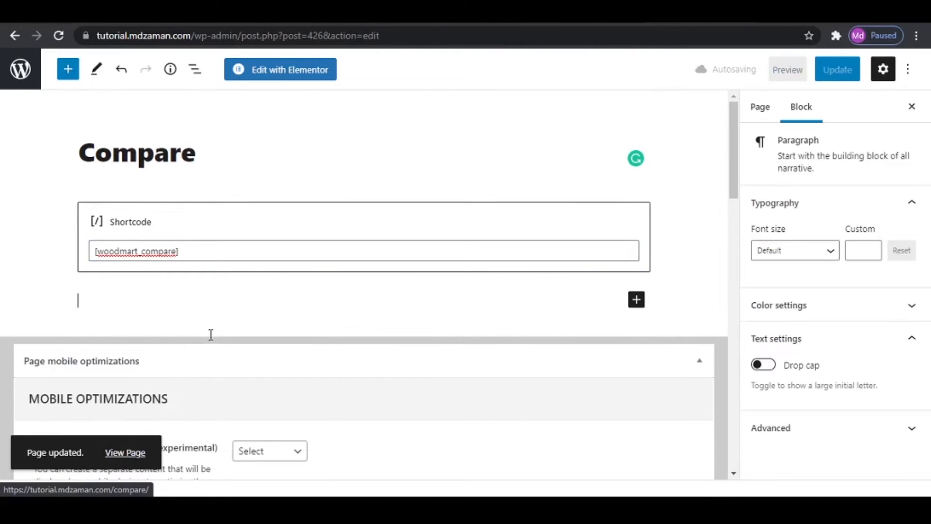
pyautogui.rightClick(125, 460)
pyautogui.click(193, 350)
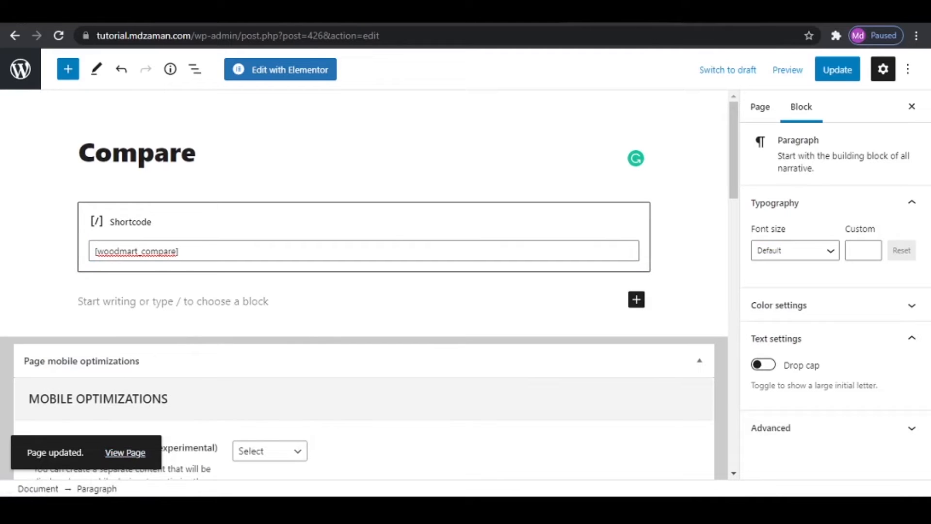
pyautogui.hotkey('ctrl', 'Tab')
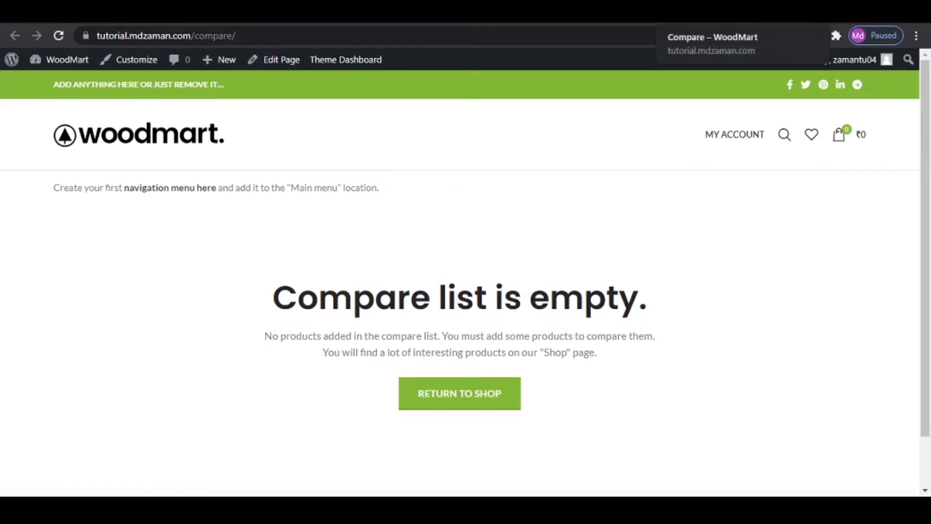
# - Return to the Compare page editor and leave it for the list of all pages
pyautogui.click(742, 12)
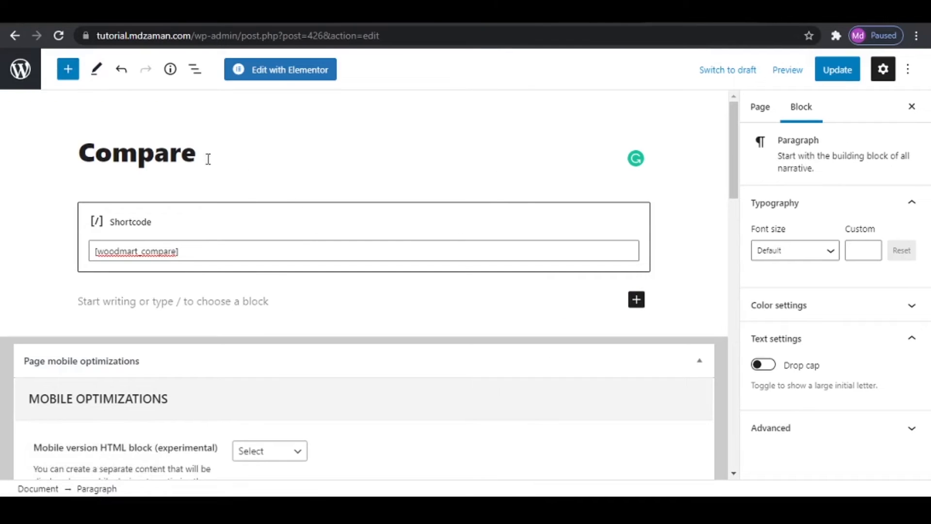
pyautogui.click(20, 68)
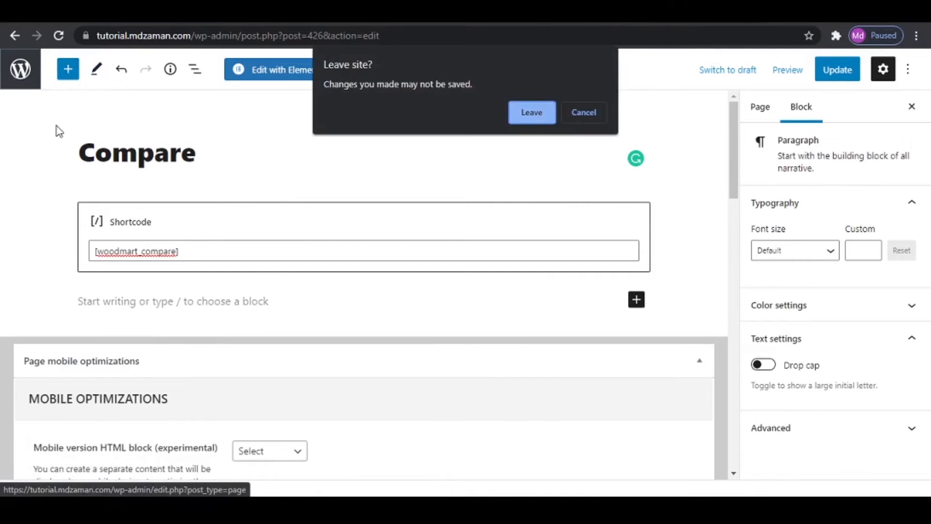
pyautogui.click(539, 114)
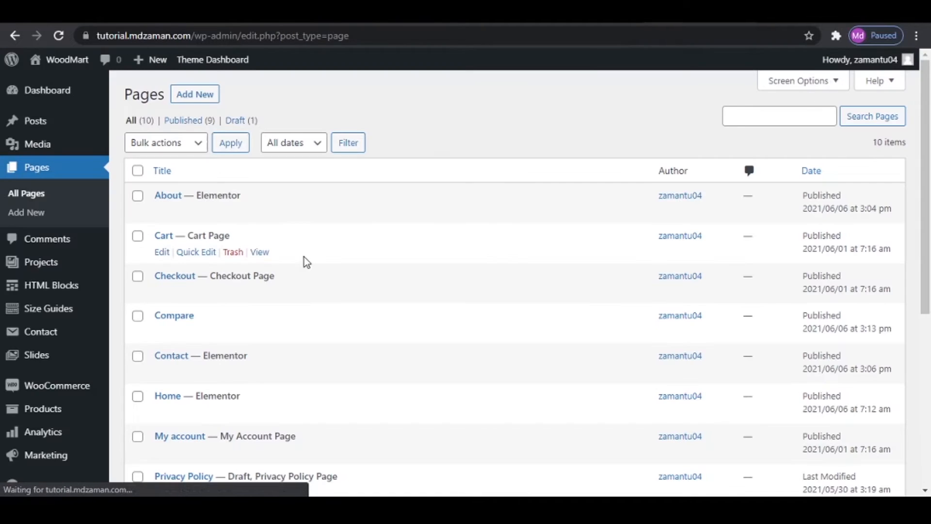
# - Add a new page and title it Track Order
pyautogui.click(200, 97)
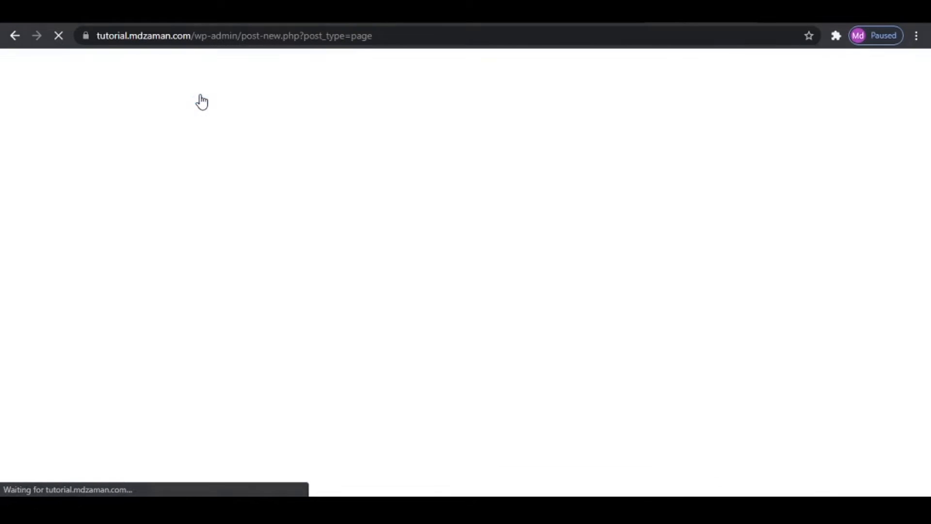
pyautogui.click(192, 152)
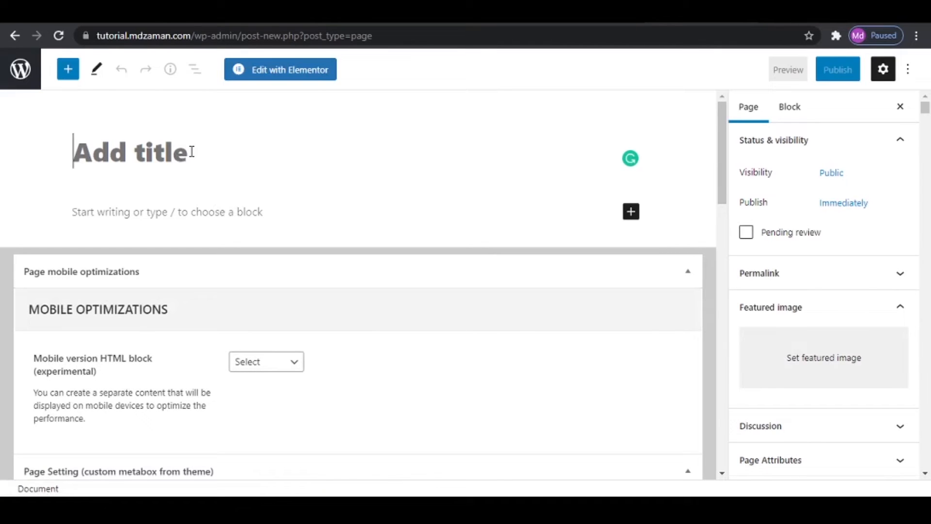
pyautogui.write('T')
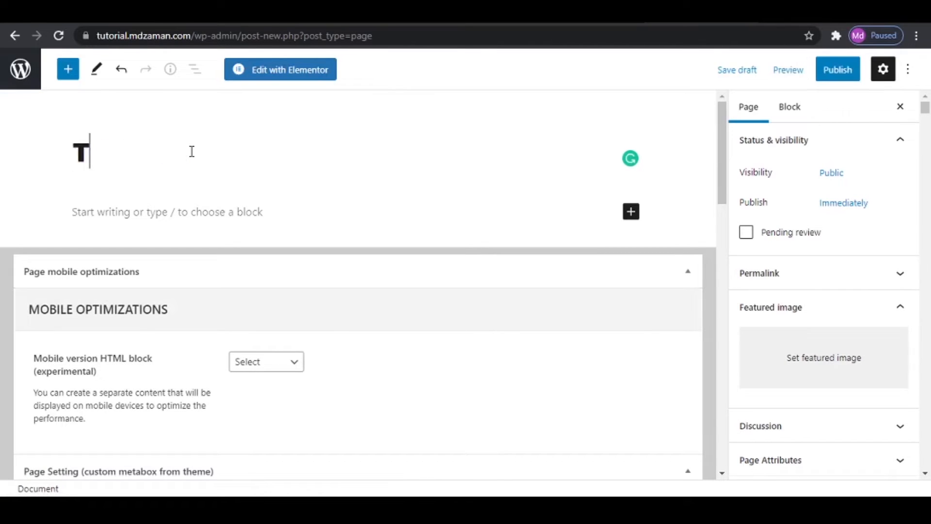
pyautogui.write('rack Order')
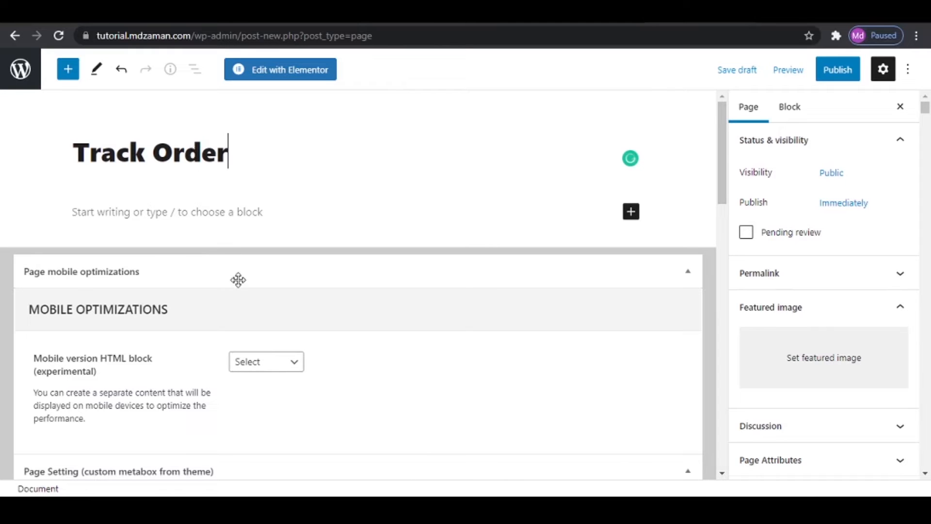
# - Disable the page title for the Track Order page and set its sidebar position to Without
pyautogui.scroll(-8, 241, 297)
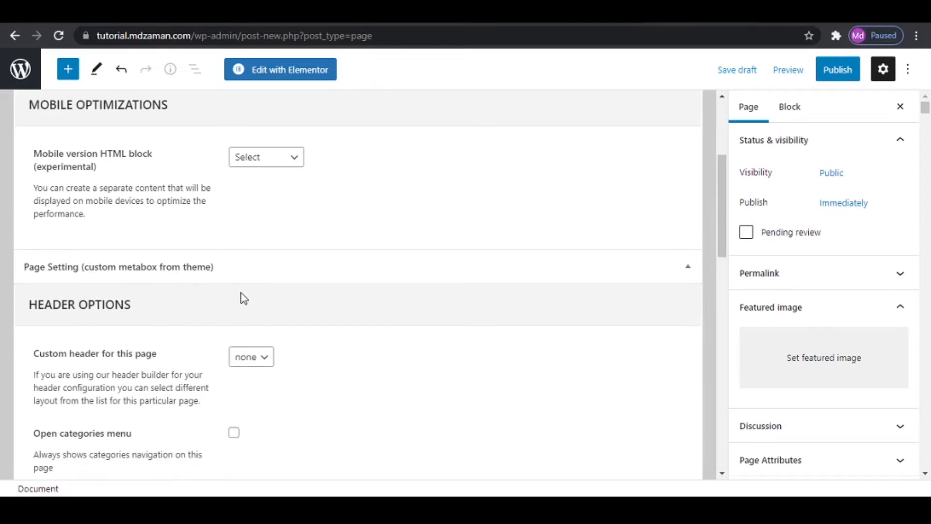
pyautogui.click(231, 365)
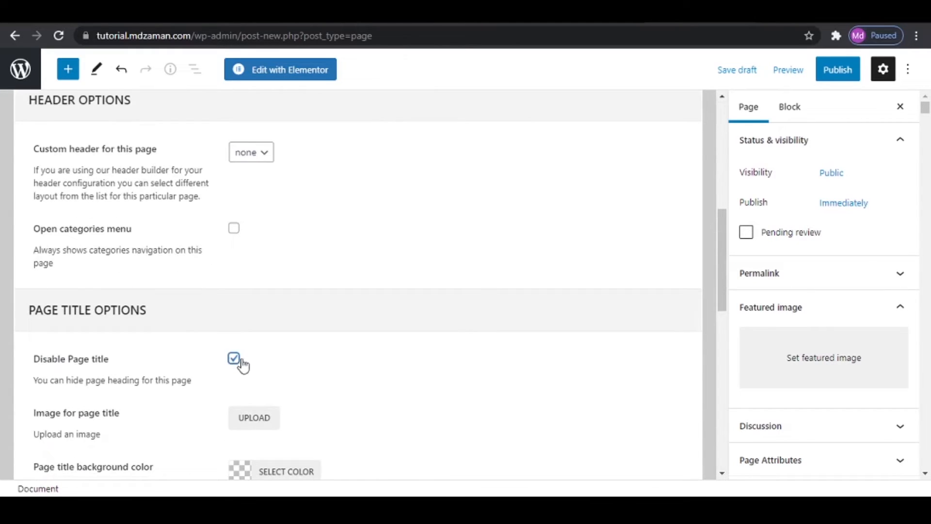
pyautogui.scroll(-9, 365, 362)
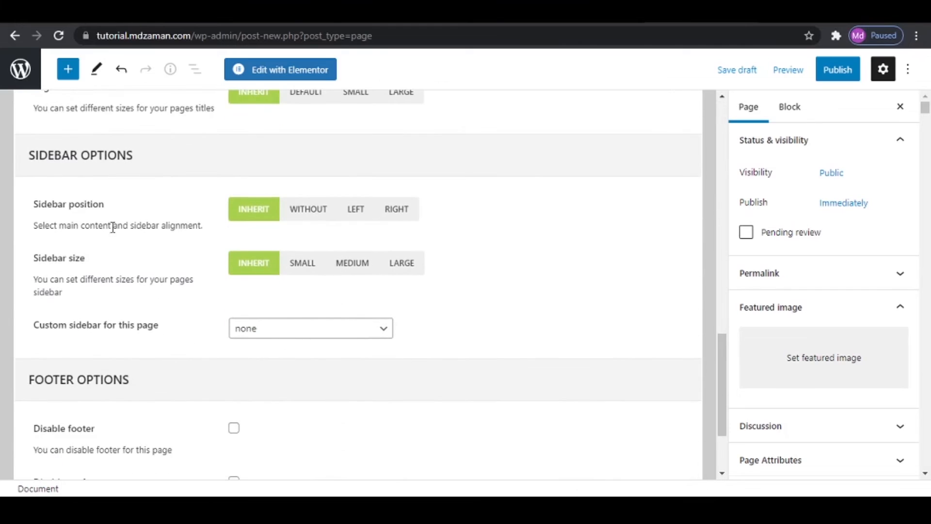
pyautogui.click(298, 213)
pyautogui.scroll(3, 406, 293)
pyautogui.scroll(8, 406, 292)
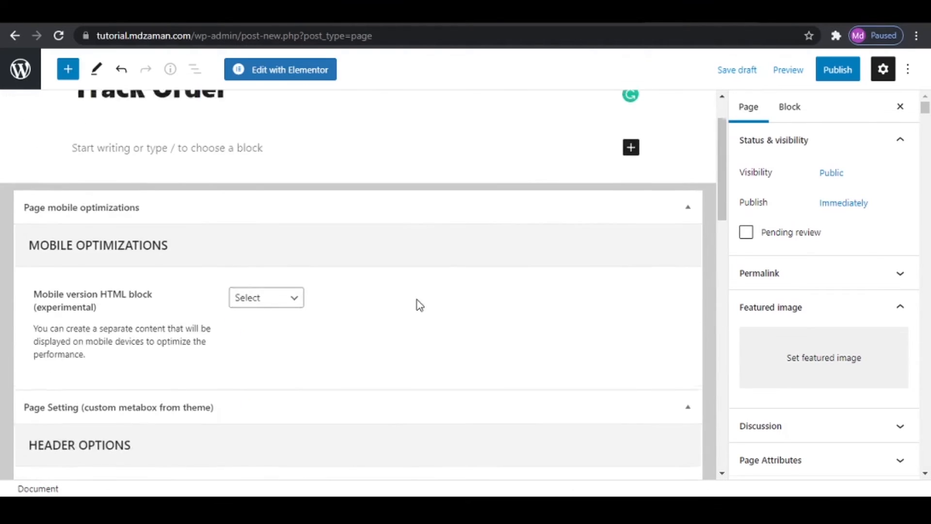
# - Copy the [woocommerce_order_tracking] shortcode from the Important Info file and paste it into the body of the Track Order page
pyautogui.click(242, 213)
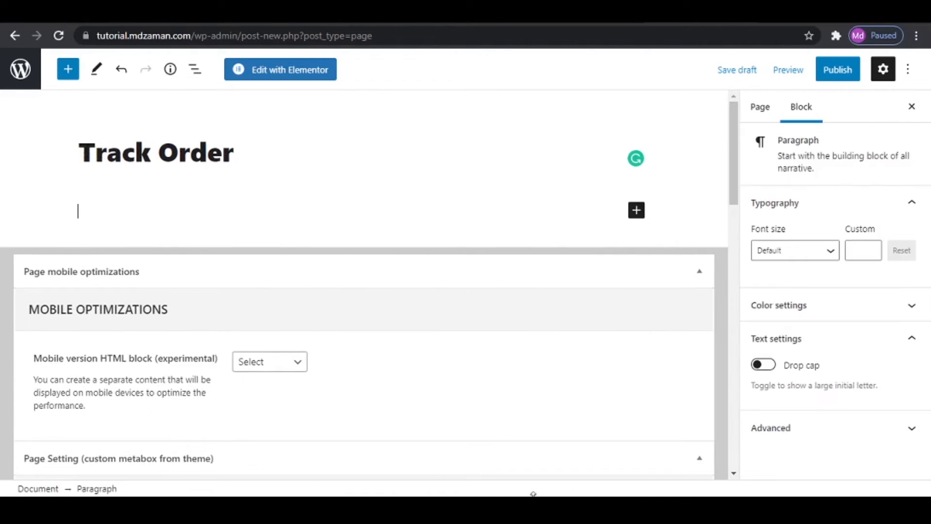
pyautogui.hotkey('alt', 'Tab')
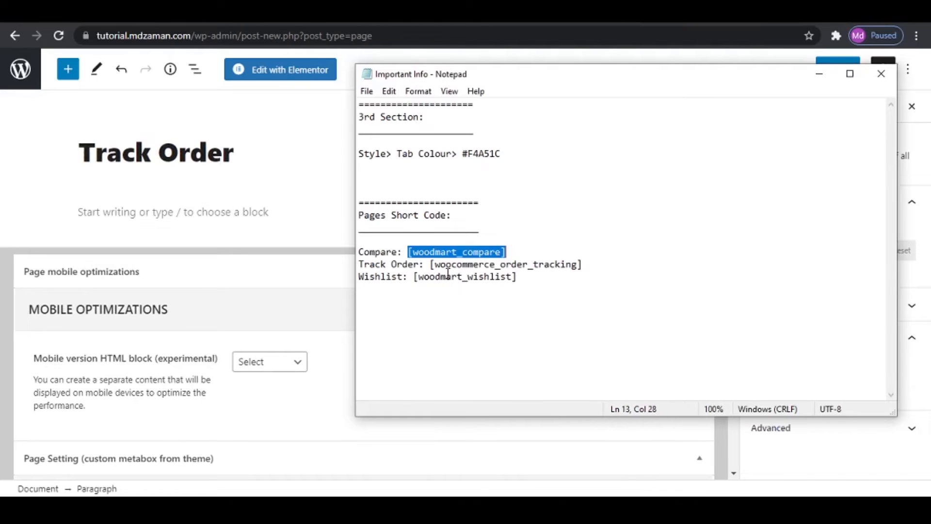
pyautogui.moveTo(432, 264); pyautogui.dragTo(606, 264)
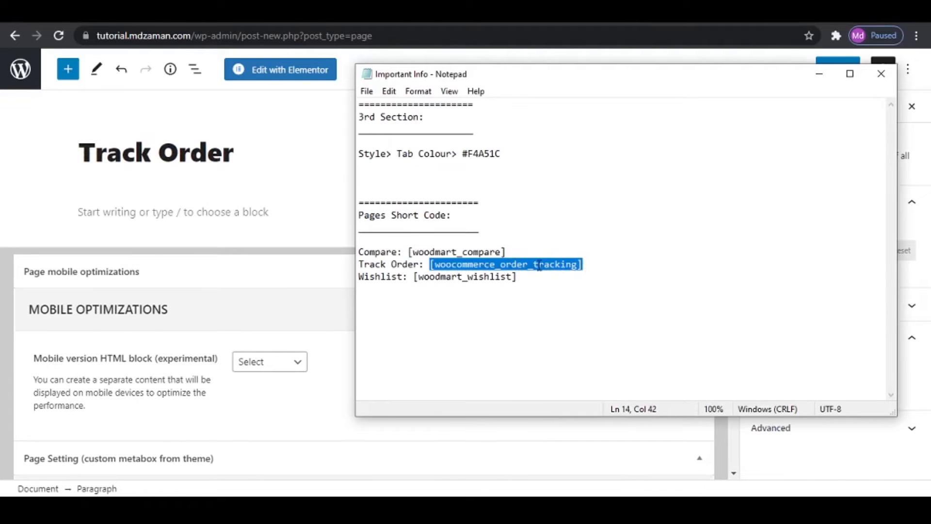
pyautogui.rightClick(523, 266)
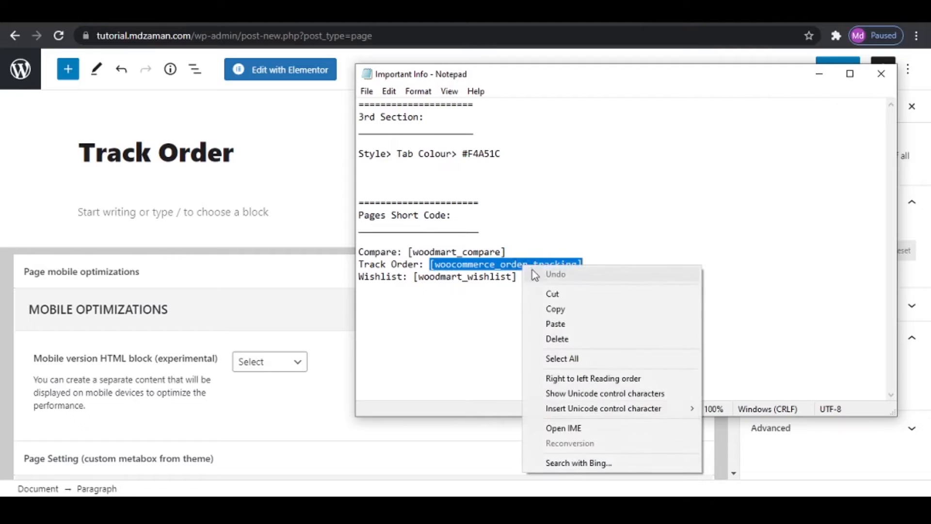
pyautogui.click(564, 309)
pyautogui.click(210, 218)
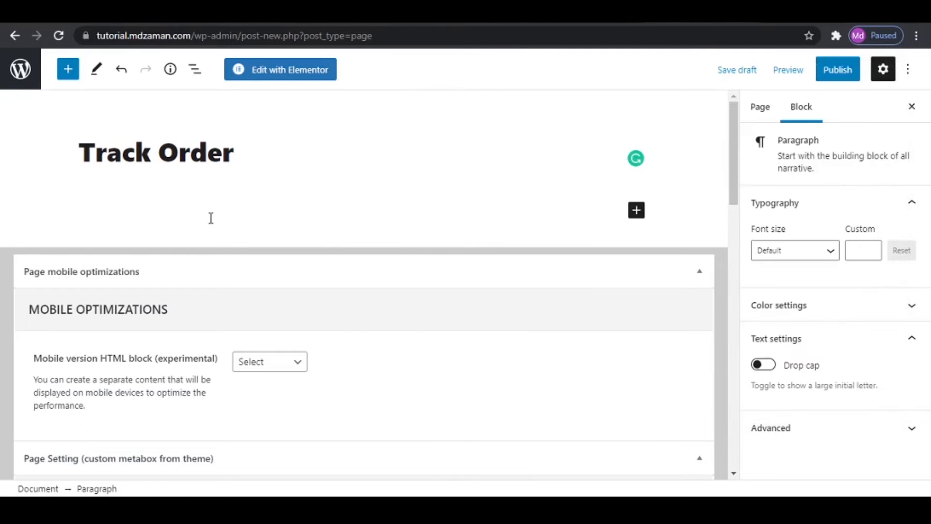
pyautogui.hotkey('ctrl', 'v')
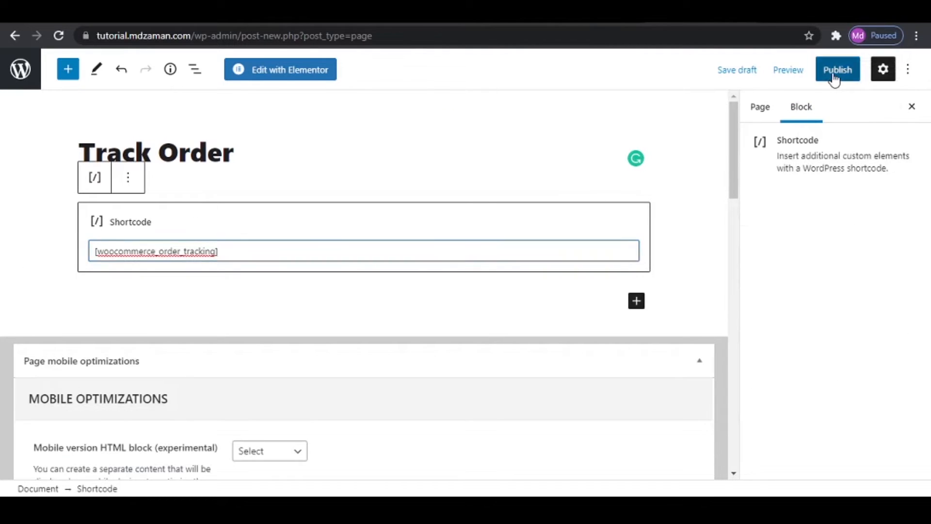
# - Publish the Track Order page and view the live page in a new browser tab
pyautogui.click(833, 74)
pyautogui.click(774, 72)
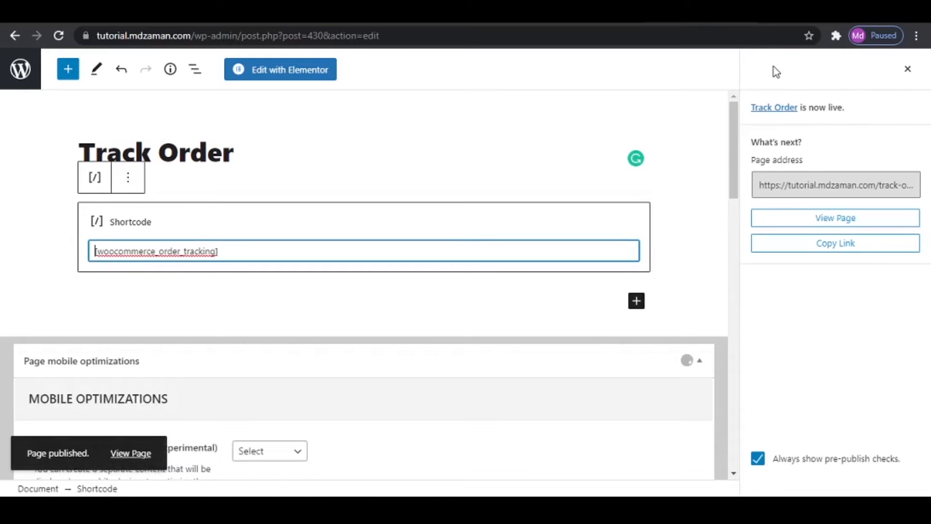
pyautogui.rightClick(127, 452)
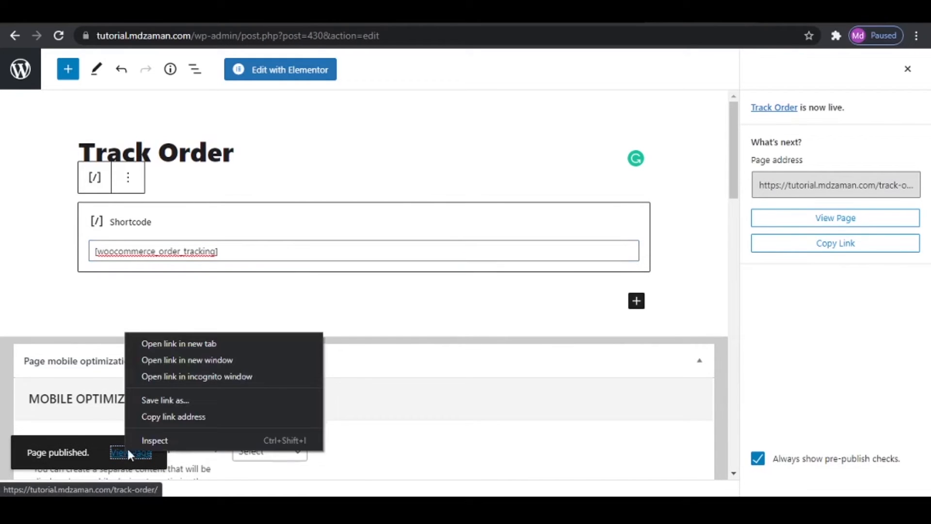
pyautogui.click(187, 342)
pyautogui.click(674, 13)
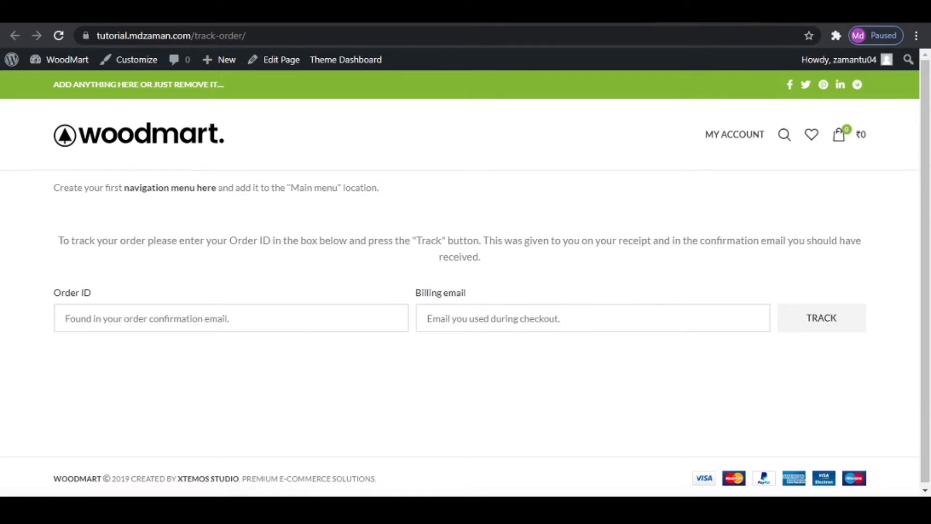
# - Leave the Track Order editor for the list of all pages and add a new page titled Wishlist
pyautogui.click(589, 13)
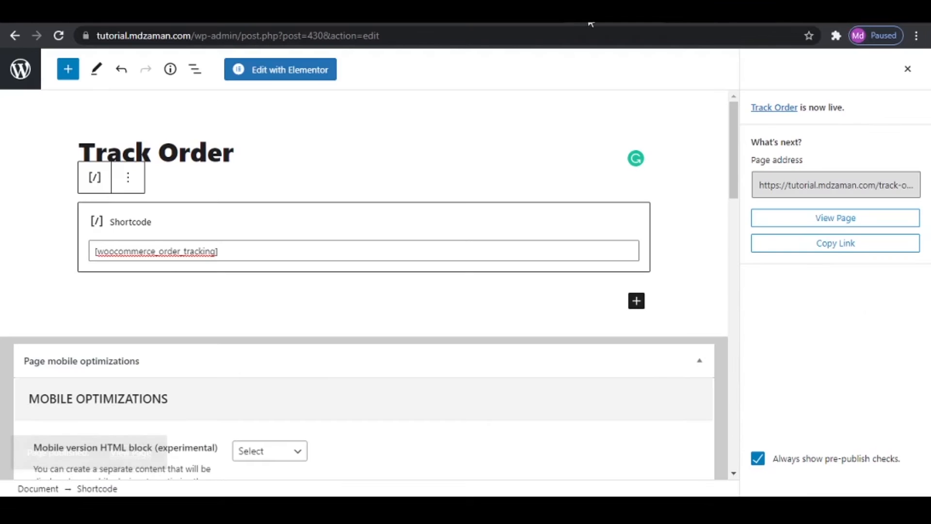
pyautogui.click(6, 72)
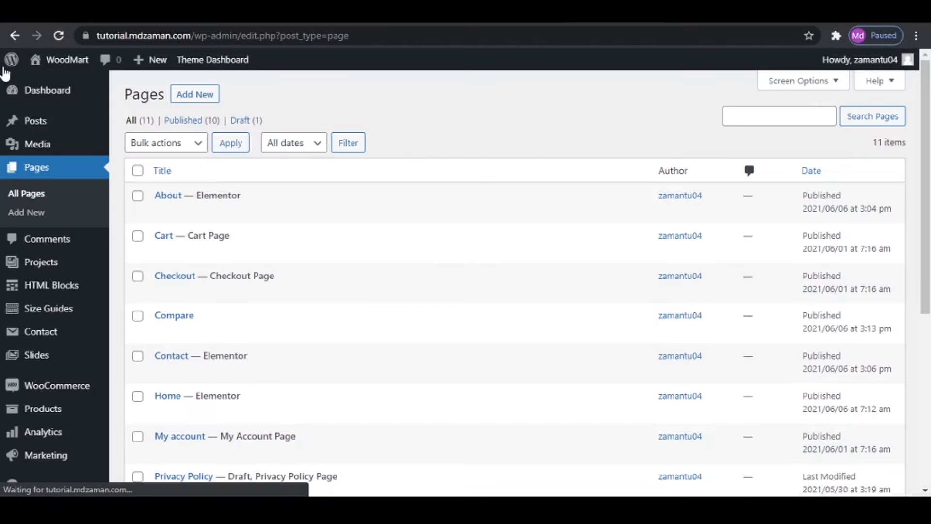
pyautogui.click(184, 94)
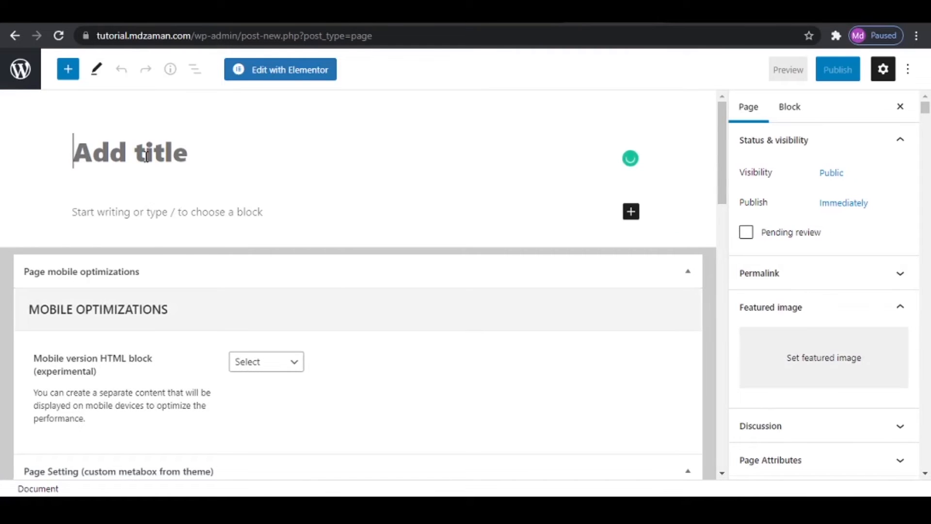
pyautogui.write('Wi')
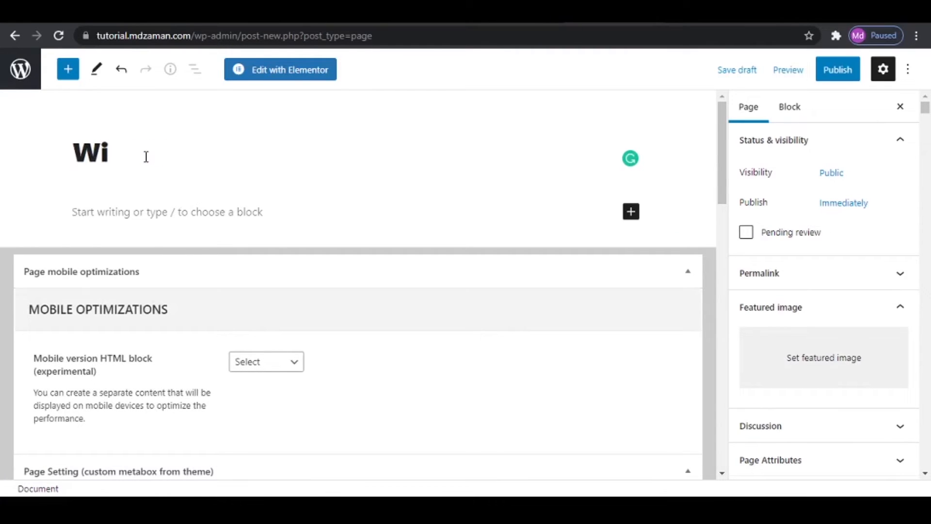
pyautogui.write('shlist')
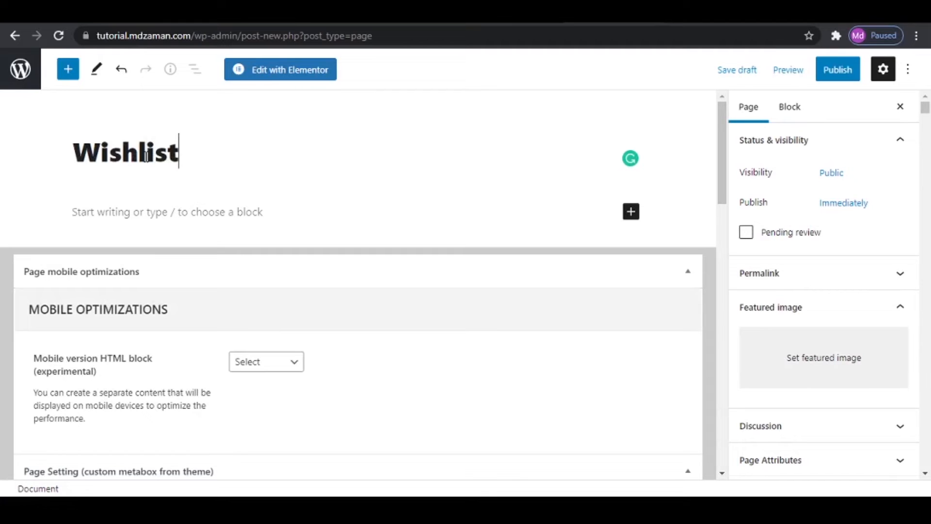
# - Copy the [woodmart_wishlist] shortcode from the Important Info file and paste it into the body of the Wishlist page
pyautogui.click(239, 219)
pyautogui.click(546, 494)
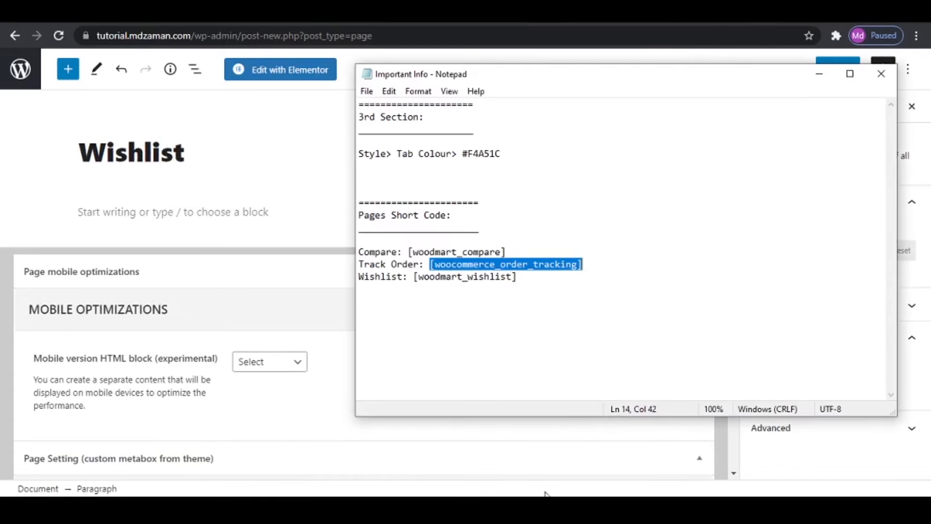
pyautogui.moveTo(414, 278); pyautogui.dragTo(499, 287)
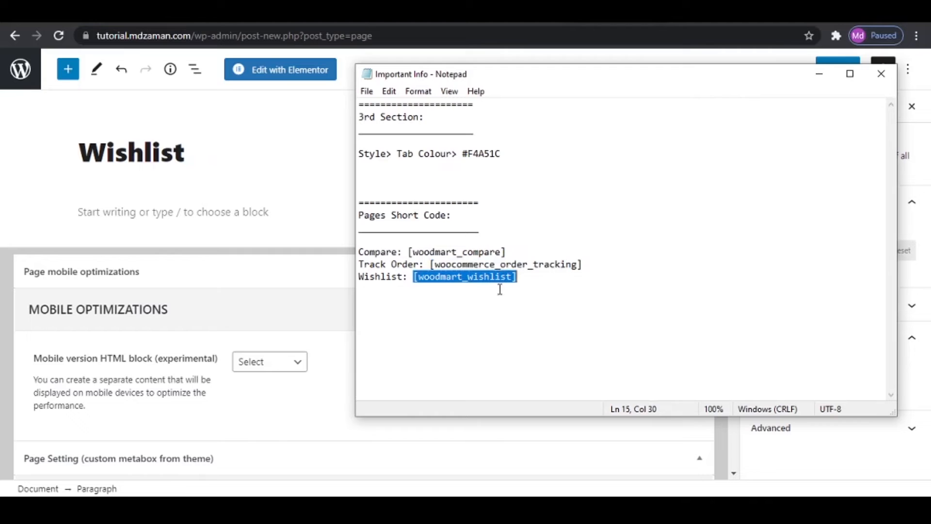
pyautogui.rightClick(490, 279)
pyautogui.click(544, 323)
pyautogui.click(178, 212)
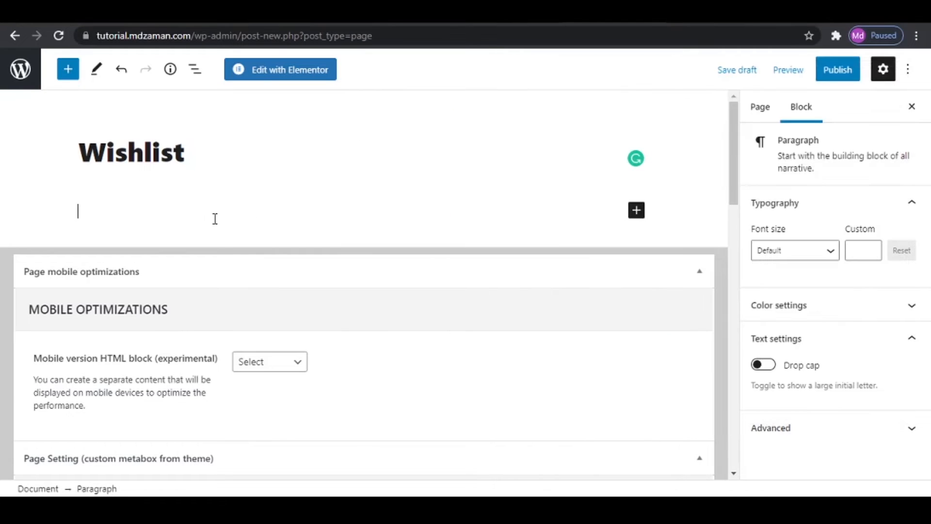
pyautogui.hotkey('ctrl', 'v')
# - Publish the Wishlist page and look over the live page in a new browser tab
pyautogui.click(848, 75)
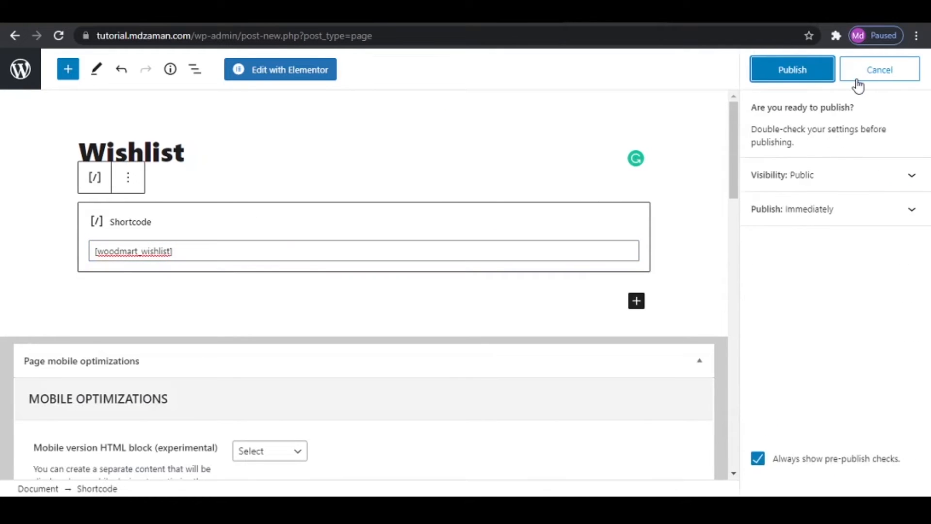
pyautogui.click(821, 73)
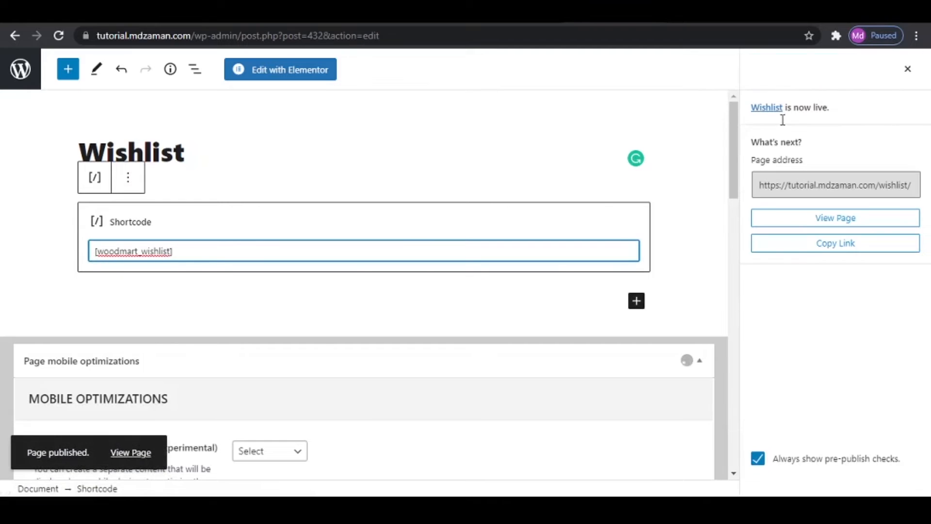
pyautogui.rightClick(123, 452)
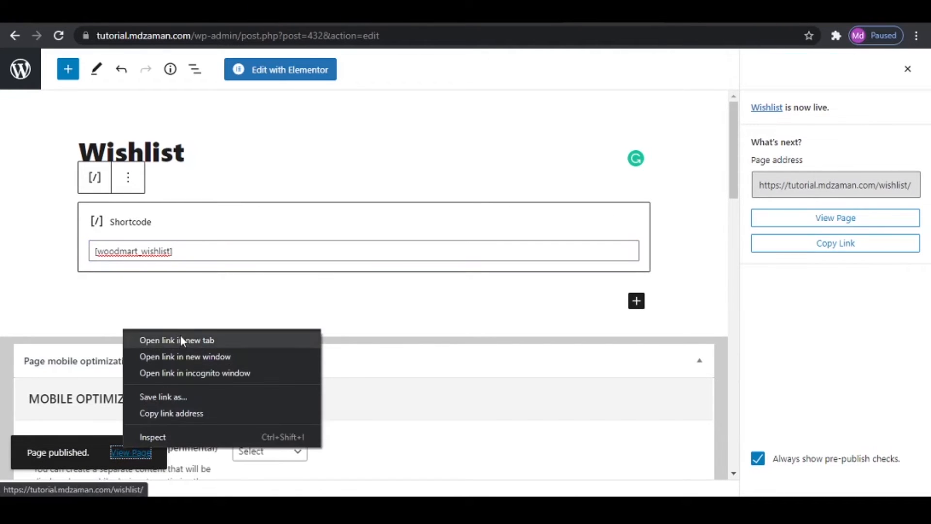
pyautogui.click(182, 339)
pyautogui.click(672, 14)
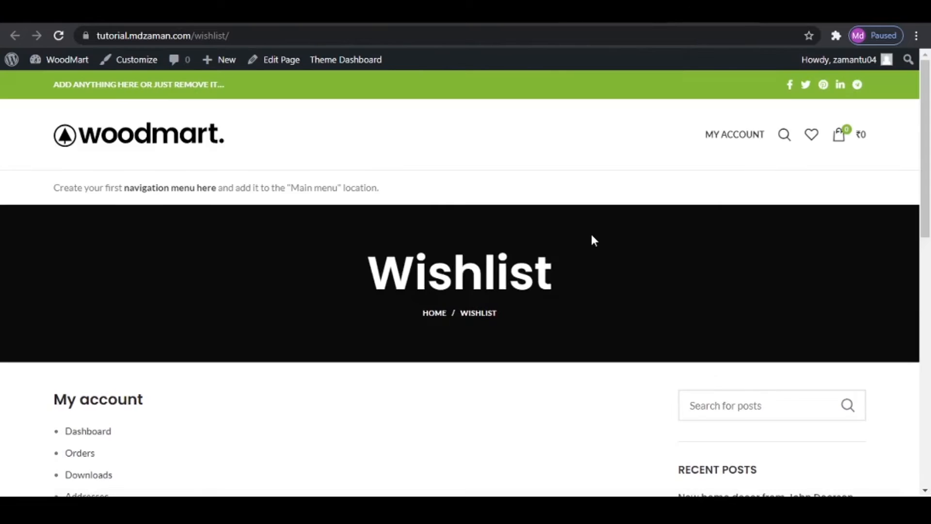
pyautogui.scroll(-1, 590, 257)
pyautogui.scroll(-3, 591, 266)
pyautogui.scroll(4, 592, 284)
# - Return to the Wishlist editor, disable the page title and set the sidebar position to Without
pyautogui.click(543, 13)
pyautogui.scroll(-6, 327, 353)
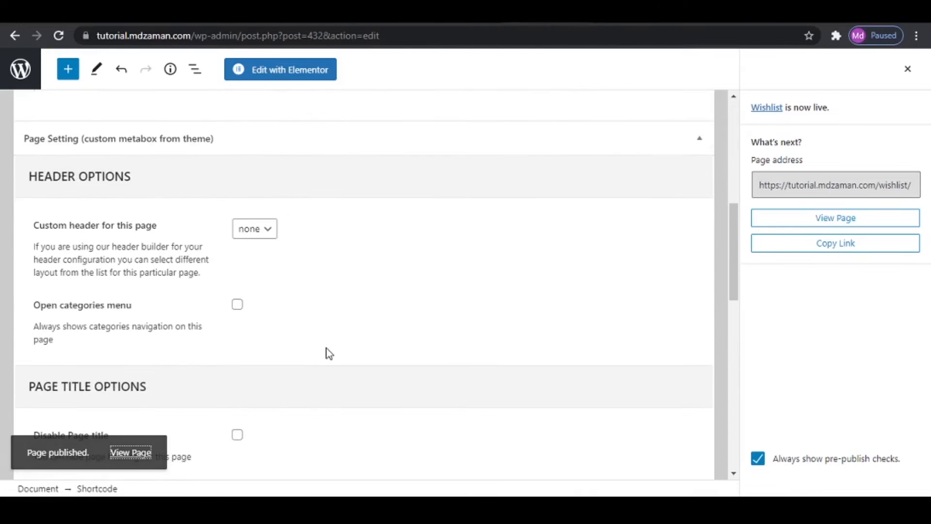
pyautogui.scroll(-4, 327, 352)
pyautogui.click(237, 229)
pyautogui.scroll(-4, 405, 291)
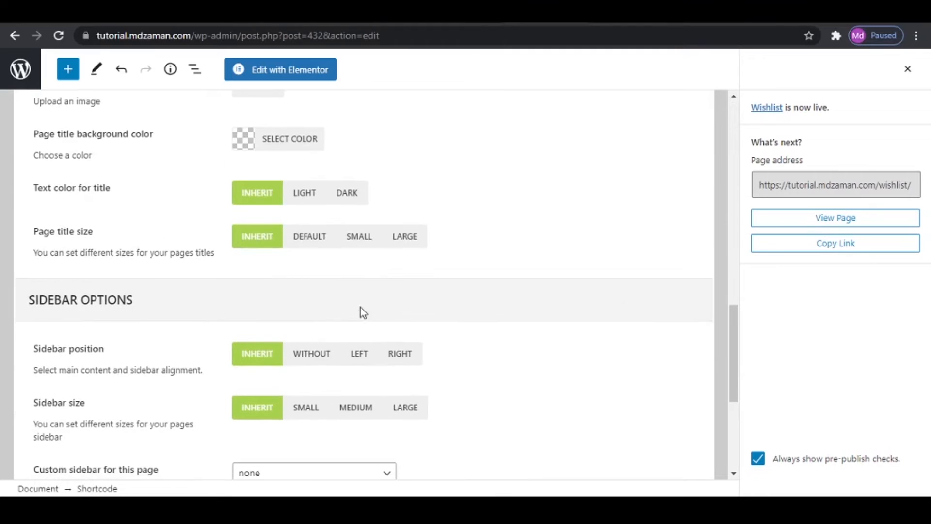
pyautogui.click(334, 356)
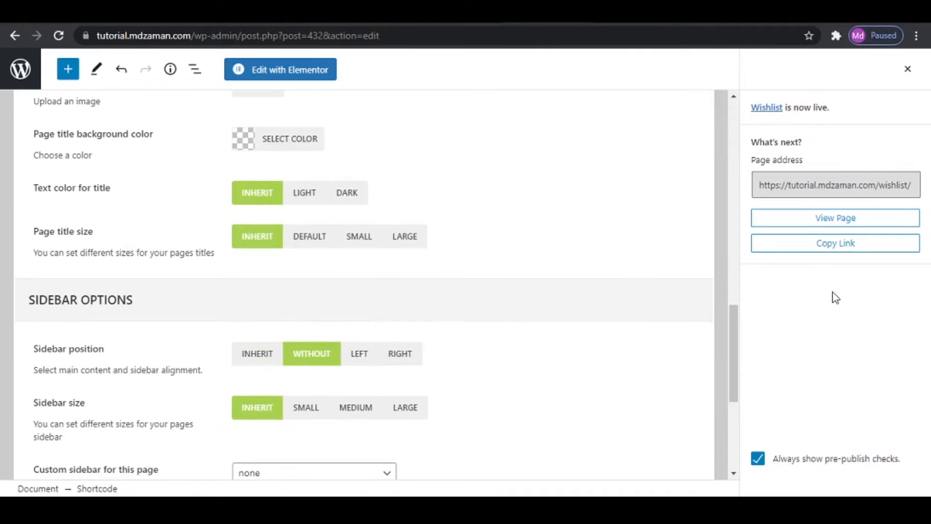
# - Update the Wishlist page, reload its live page to check the layout, and return to the editor
pyautogui.click(906, 69)
pyautogui.click(825, 70)
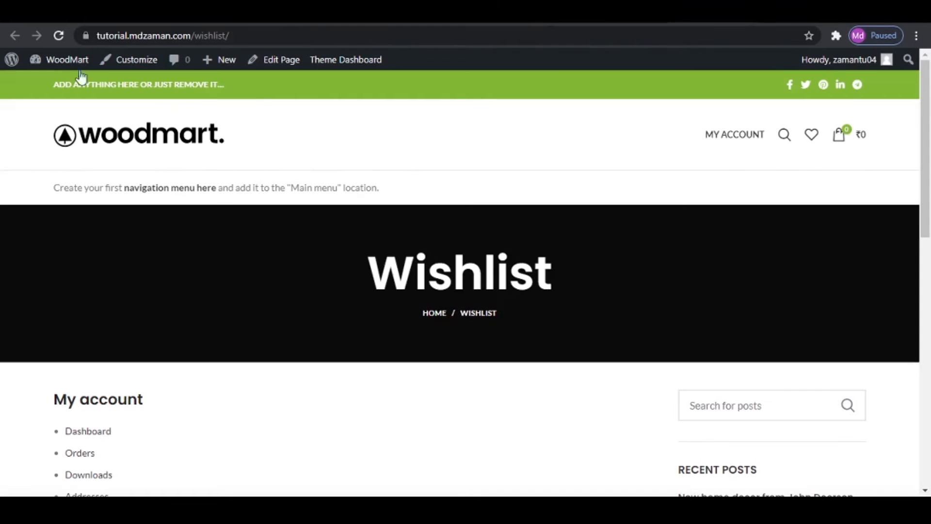
pyautogui.click(60, 36)
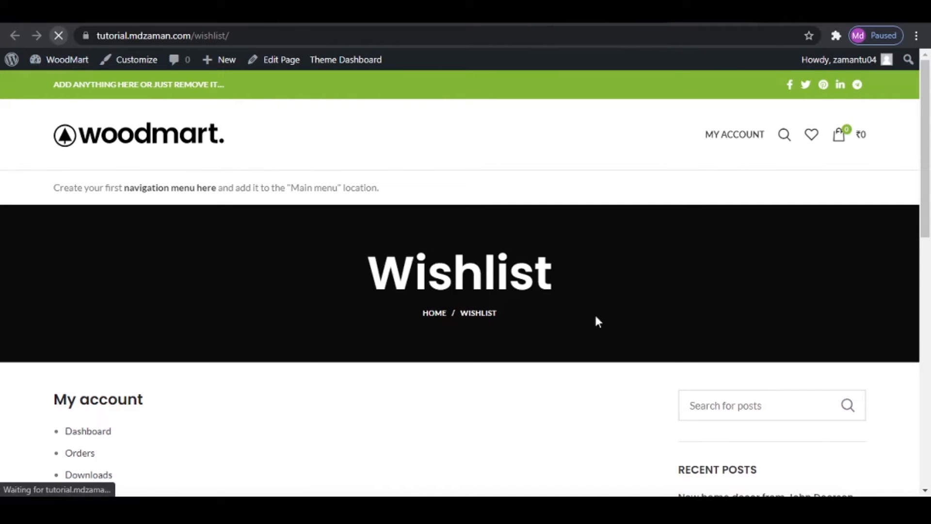
pyautogui.scroll(-3, 671, 346)
pyautogui.scroll(3, 664, 337)
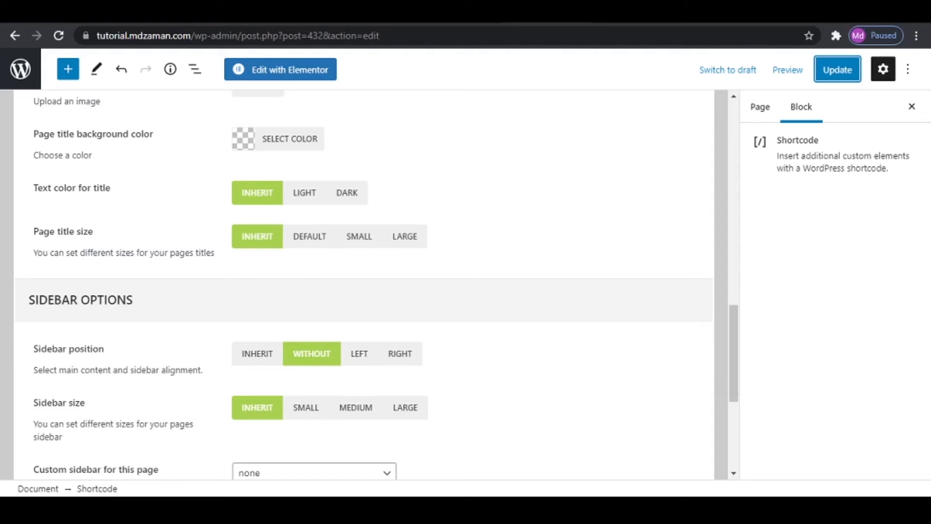
# - Re-enable the page title on the Wishlist page, update it and reload its live page
pyautogui.scroll(4, 221, 326)
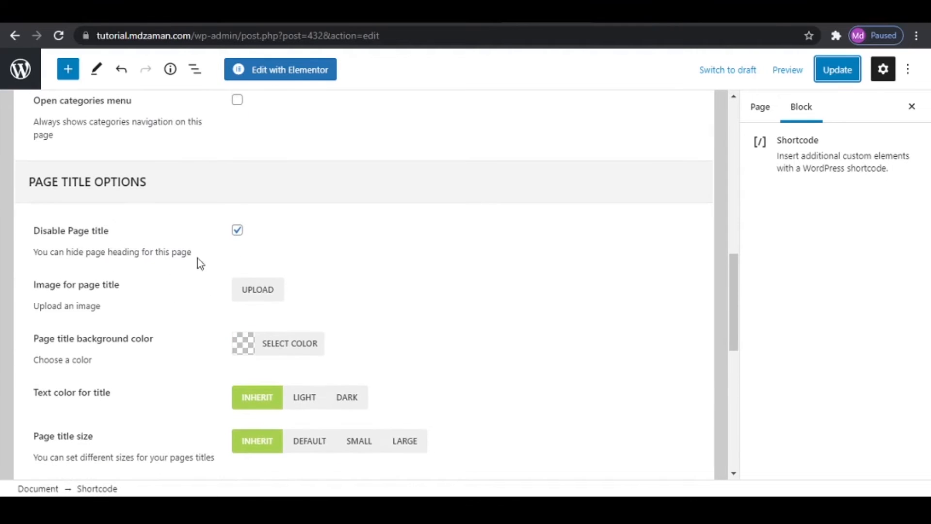
pyautogui.click(238, 233)
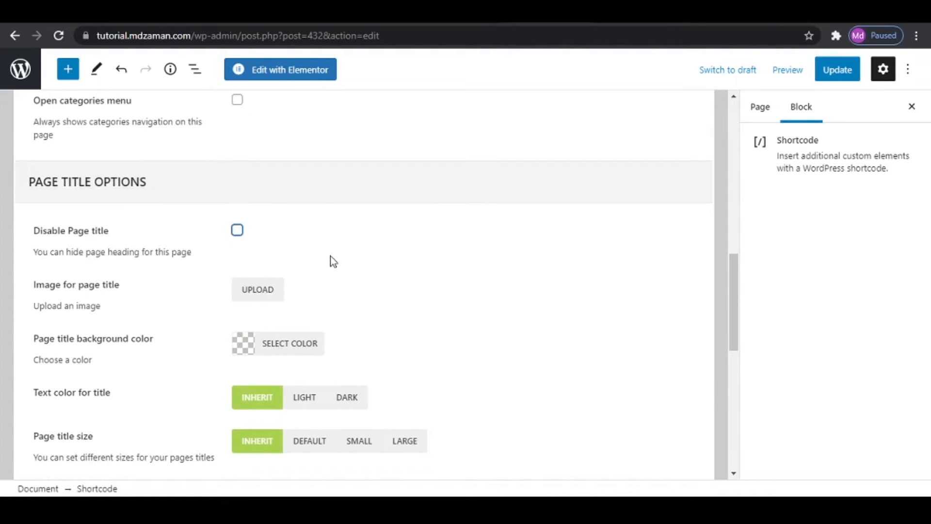
pyautogui.click(853, 78)
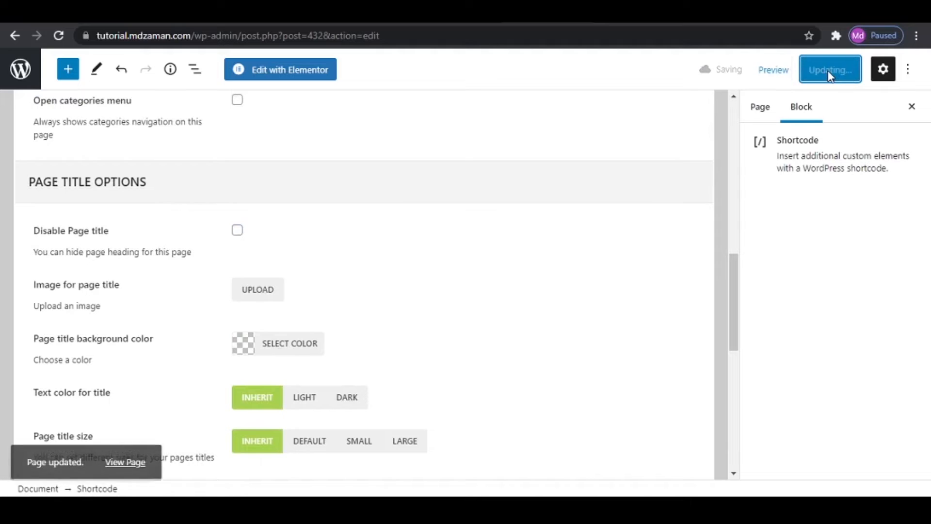
pyautogui.click(233, 12)
pyautogui.click(63, 33)
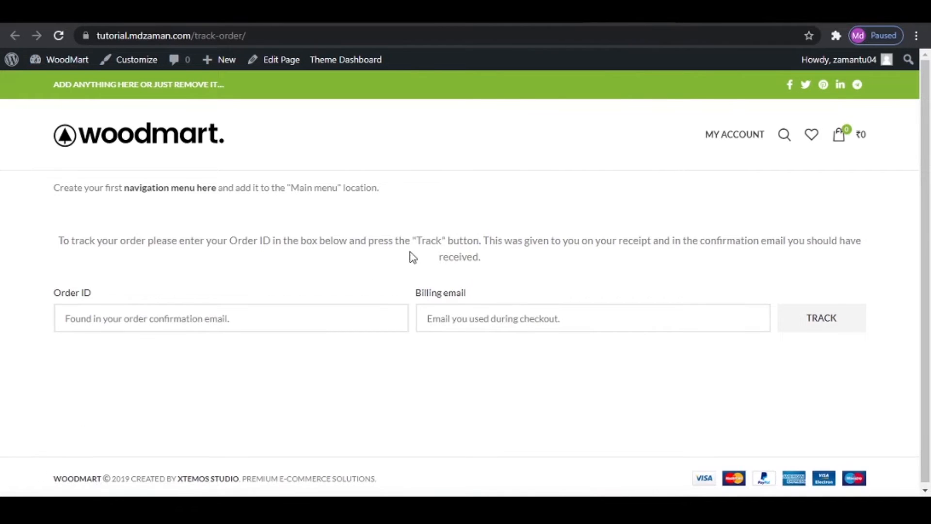
# - Open the Track Order page for editing, re-enable its page title, update it and check the live page
pyautogui.click(260, 62)
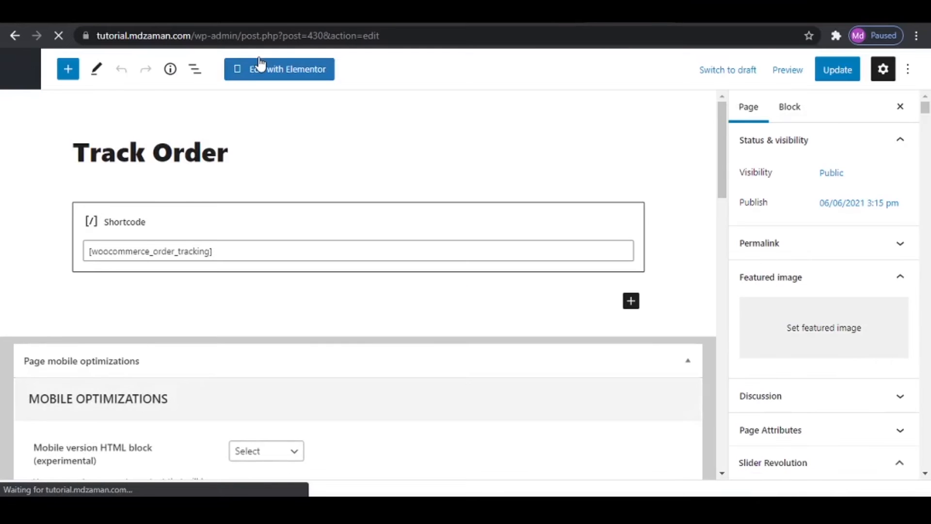
pyautogui.scroll(-12, 231, 316)
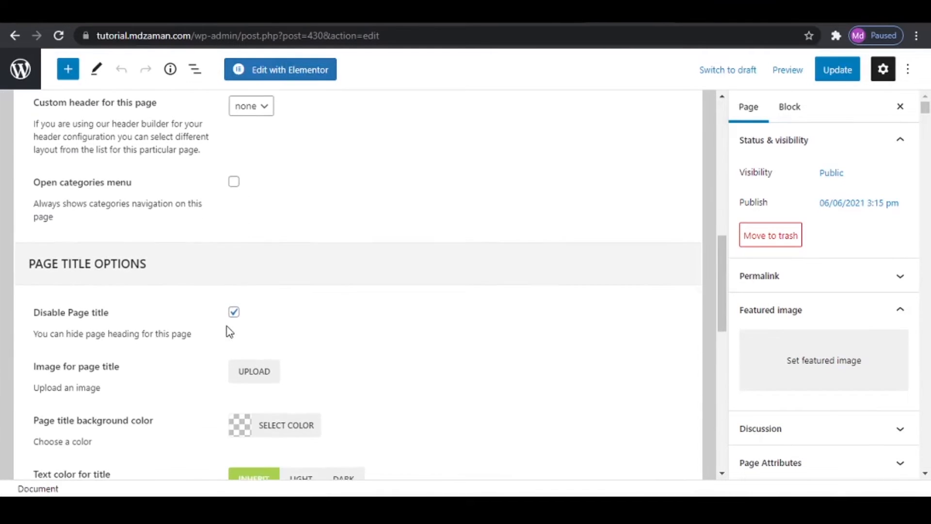
pyautogui.click(832, 70)
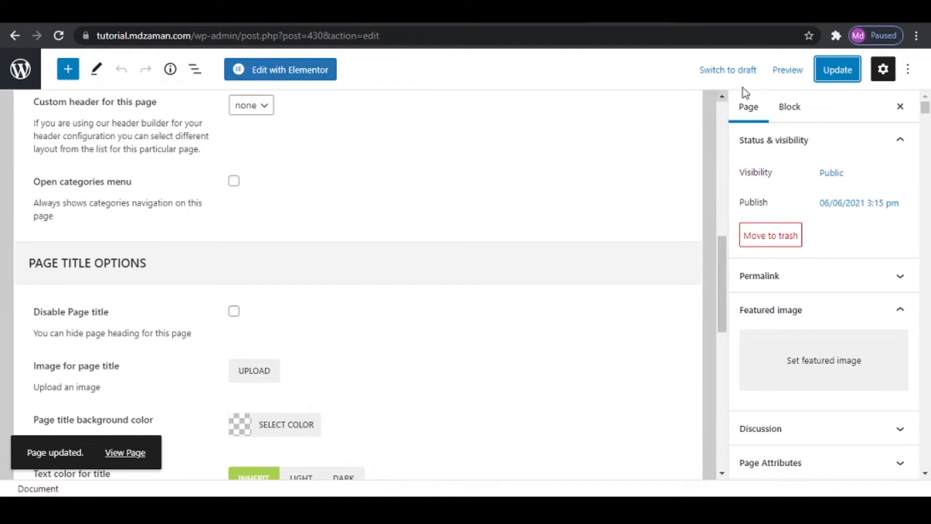
pyautogui.click(138, 455)
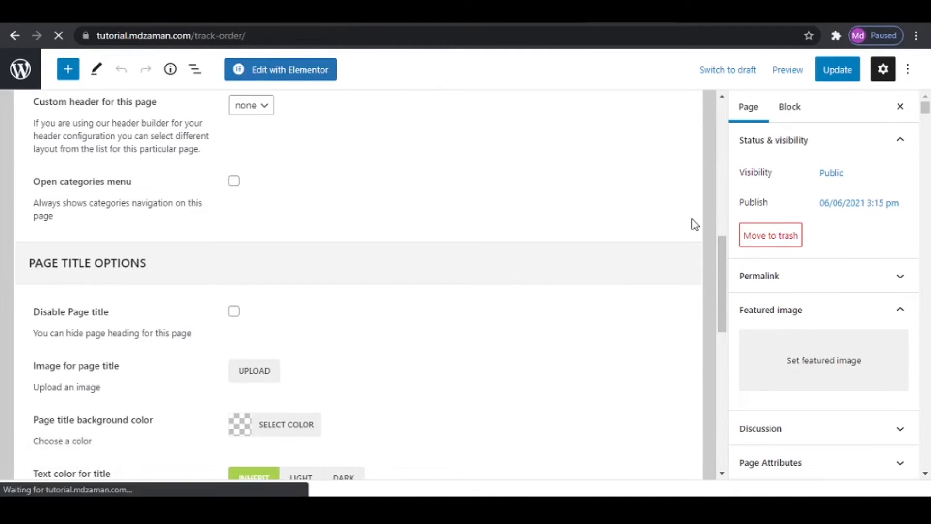
pyautogui.scroll(-2, 642, 310)
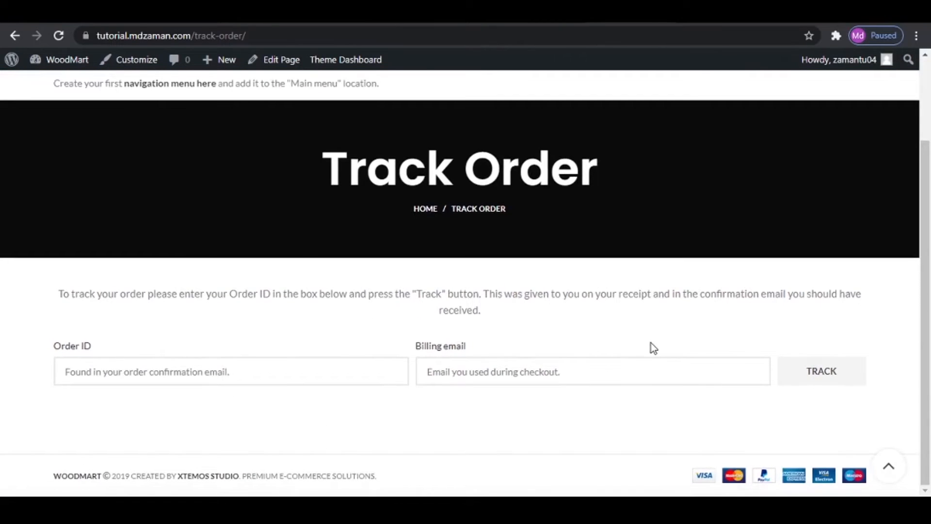
pyautogui.scroll(2, 653, 345)
# - Return to the admin Pages list and open the site's menu management screen
pyautogui.click(630, 12)
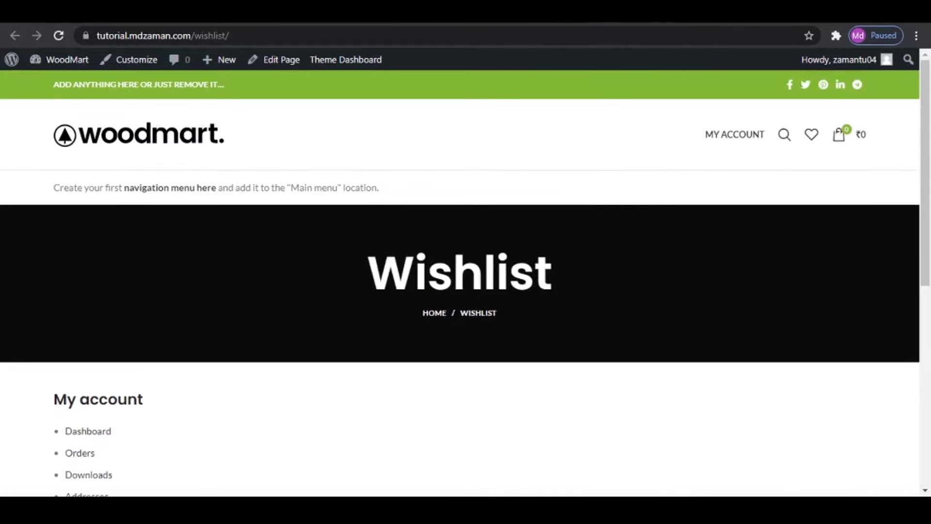
pyautogui.click(558, 11)
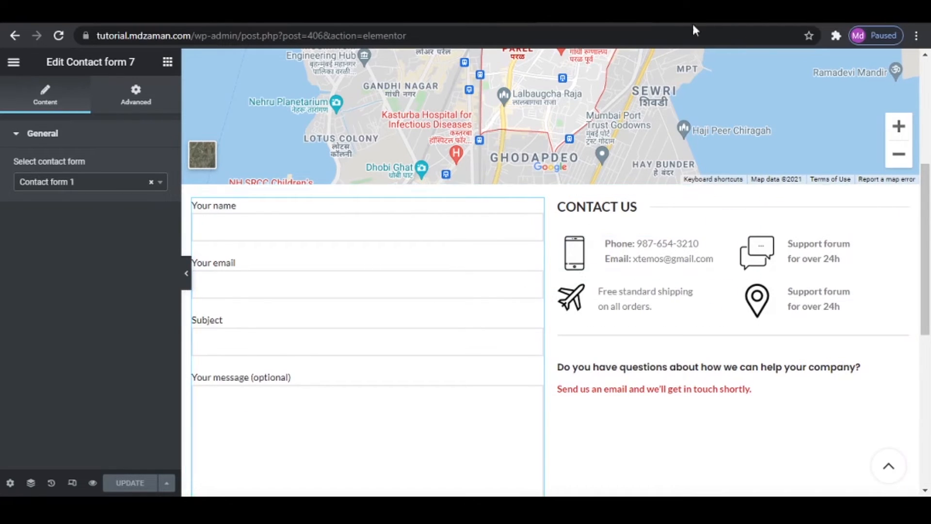
pyautogui.click(649, 12)
pyautogui.click(26, 76)
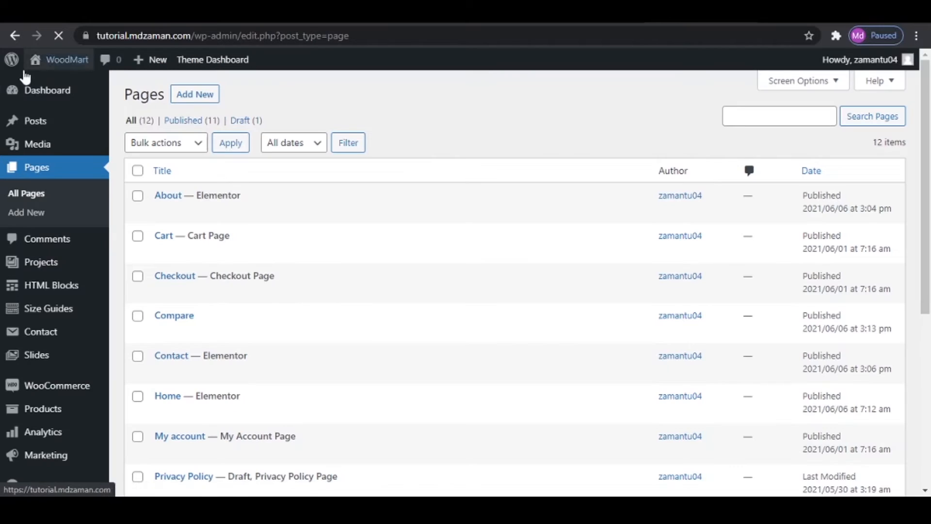
pyautogui.scroll(-2, 40, 439)
pyautogui.scroll(-3, 40, 438)
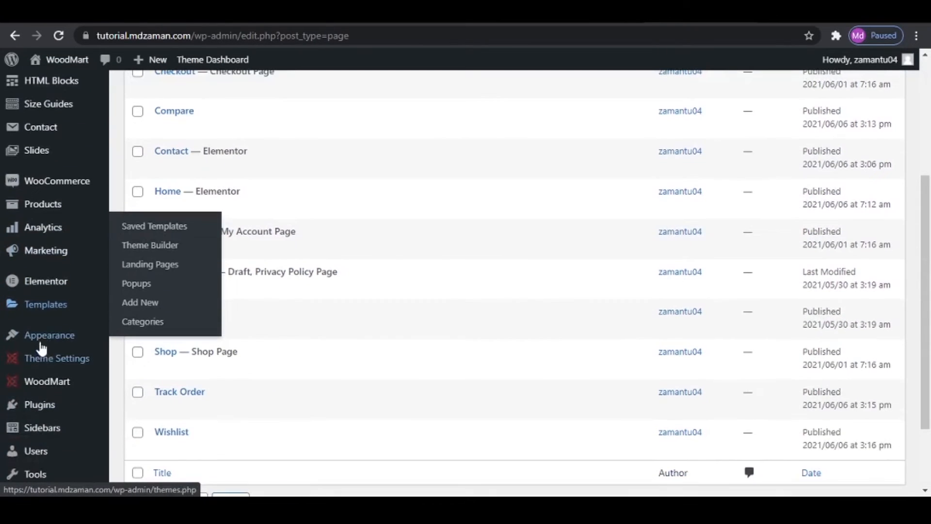
pyautogui.moveTo(21, 339)
pyautogui.click(154, 397)
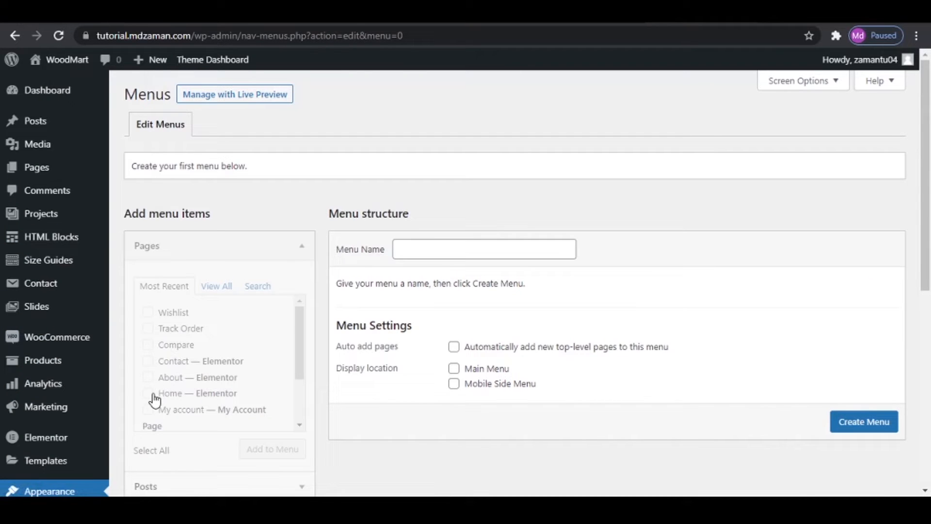
# - Examine the category menu, main navigation, top bar links and footer menus on the reference WoodMart site
pyautogui.click(414, 255)
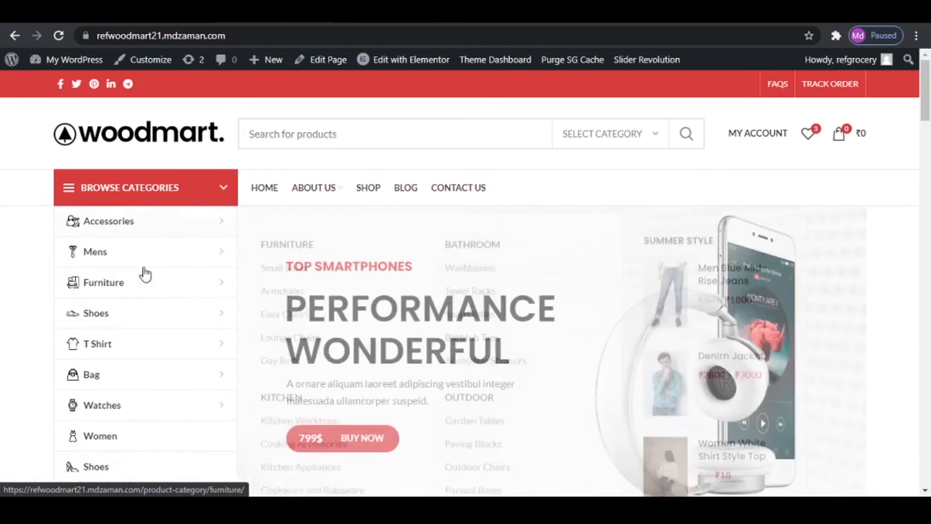
pyautogui.moveTo(155, 217)
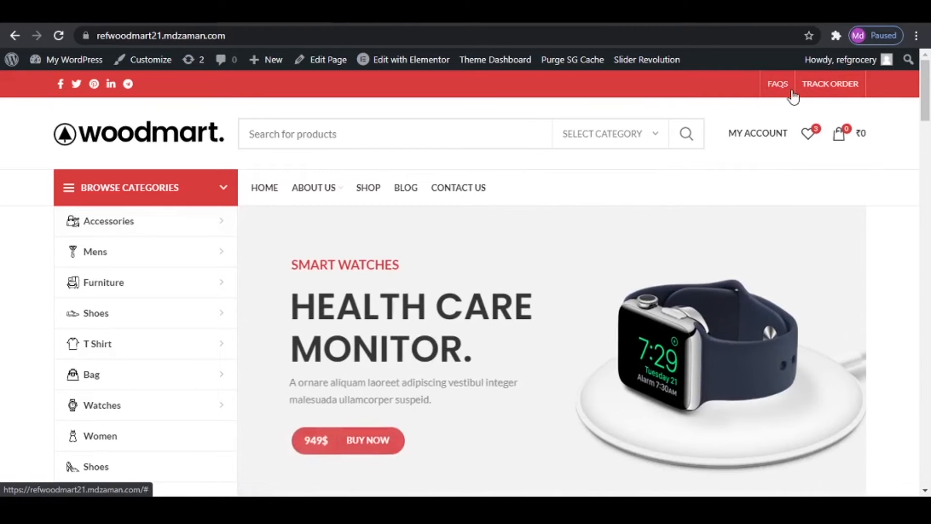
pyautogui.moveTo(925, 108); pyautogui.dragTo(927, 472)
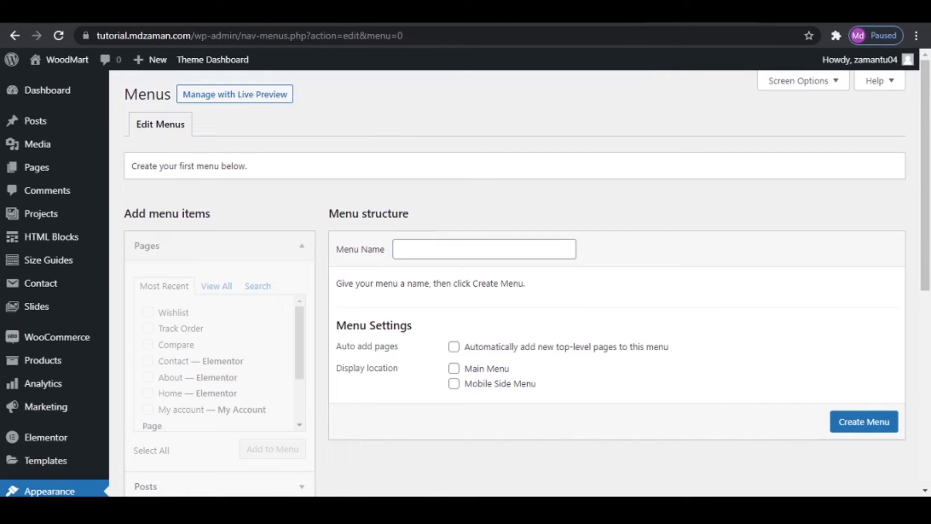
# - Create a menu named Primary Menu with Main Menu as its display location
pyautogui.click(503, 240)
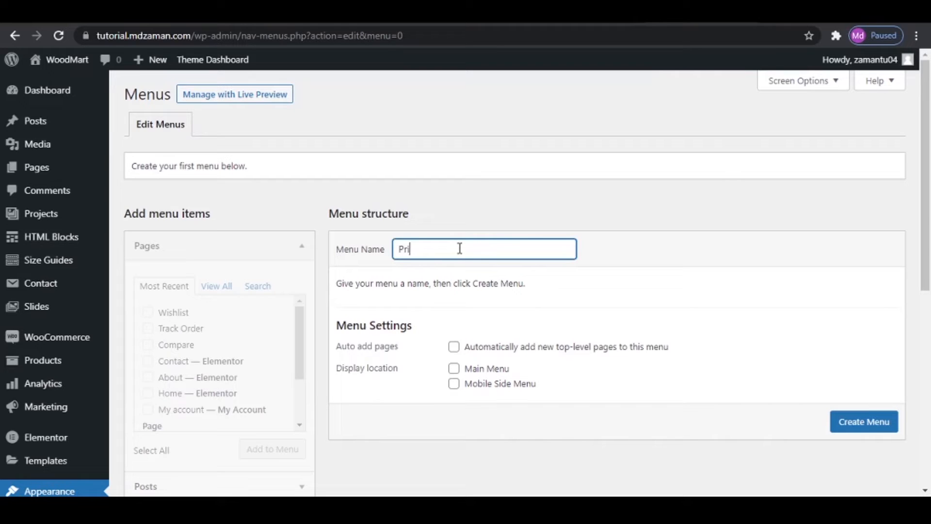
pyautogui.write('Primary Menu')
pyautogui.click(455, 370)
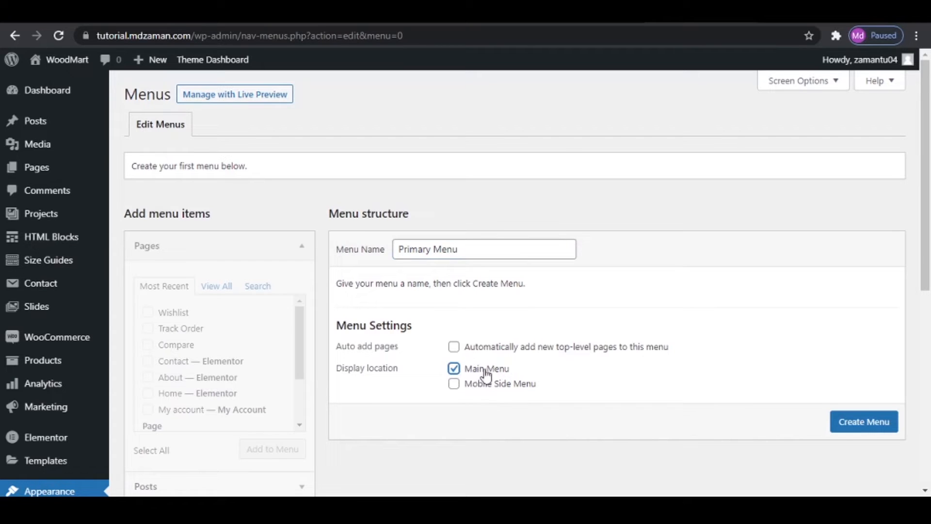
pyautogui.click(840, 422)
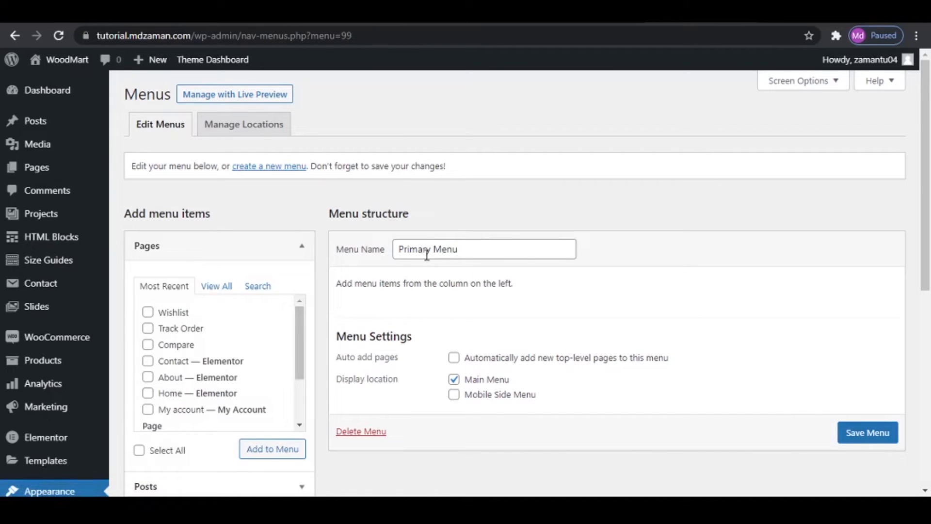
# - Select the Home, About and Shop pages from the full page list for the Primary Menu
pyautogui.click(210, 289)
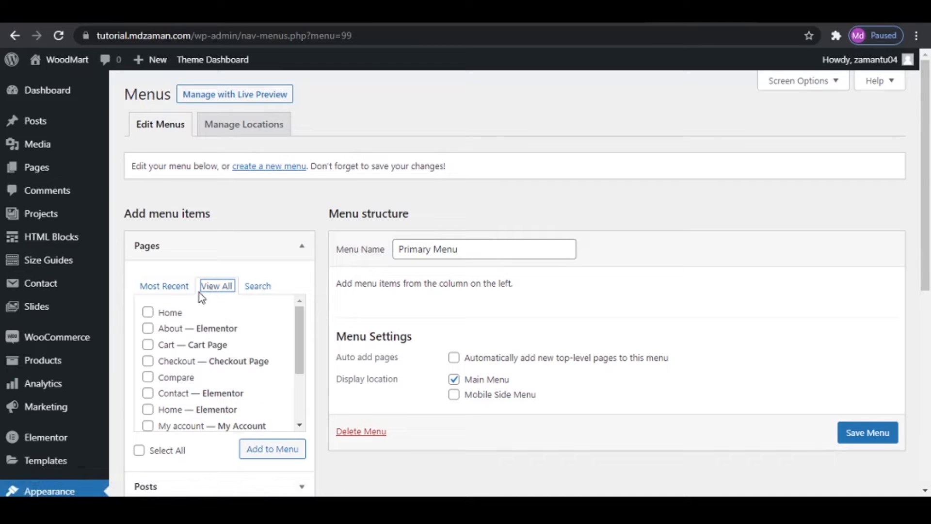
pyautogui.click(148, 312)
pyautogui.click(148, 328)
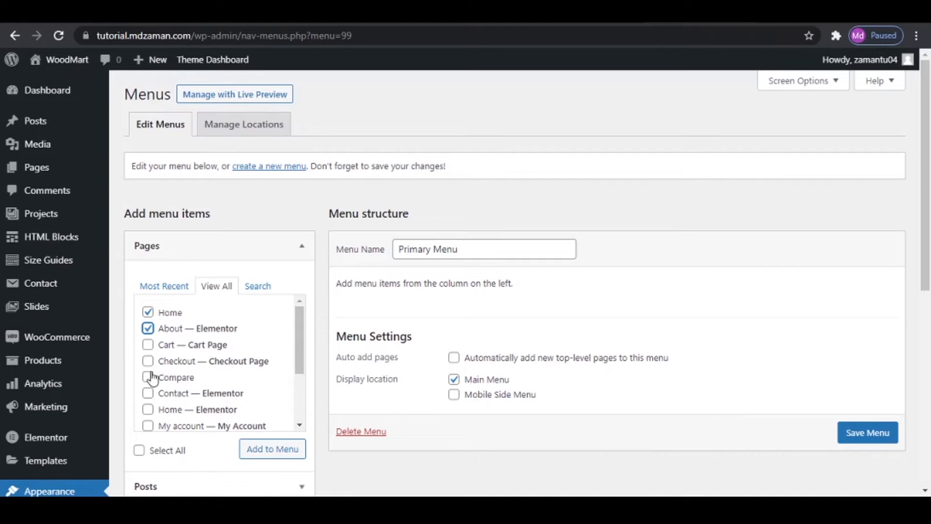
pyautogui.scroll(-3, 152, 390)
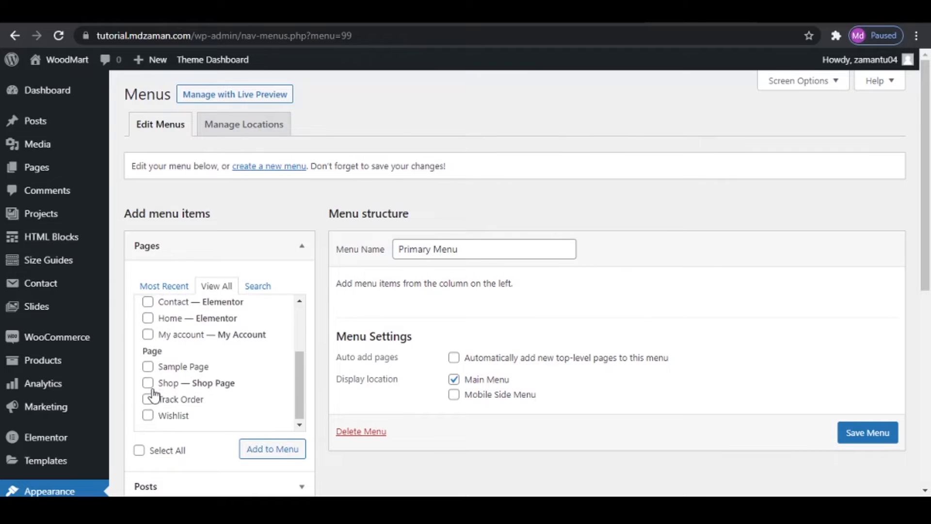
pyautogui.click(149, 383)
pyautogui.scroll(5, 152, 388)
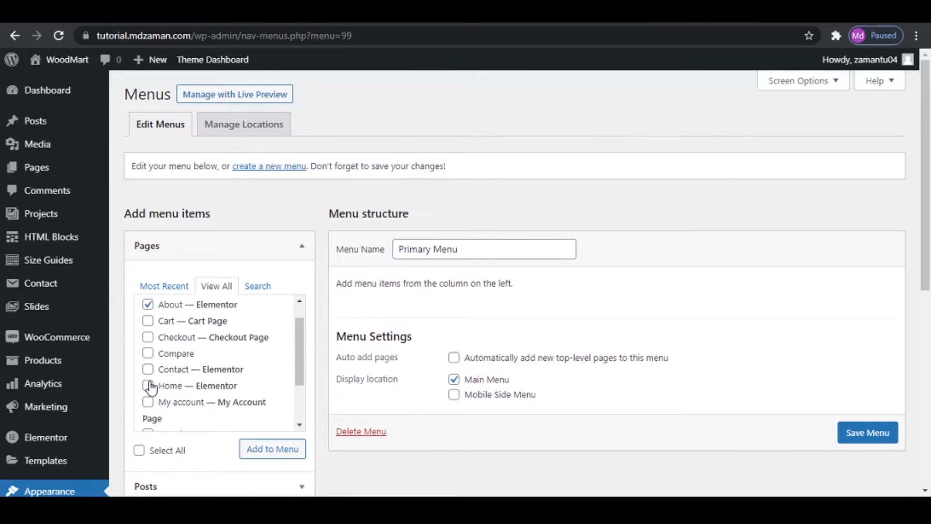
pyautogui.scroll(-5, 152, 388)
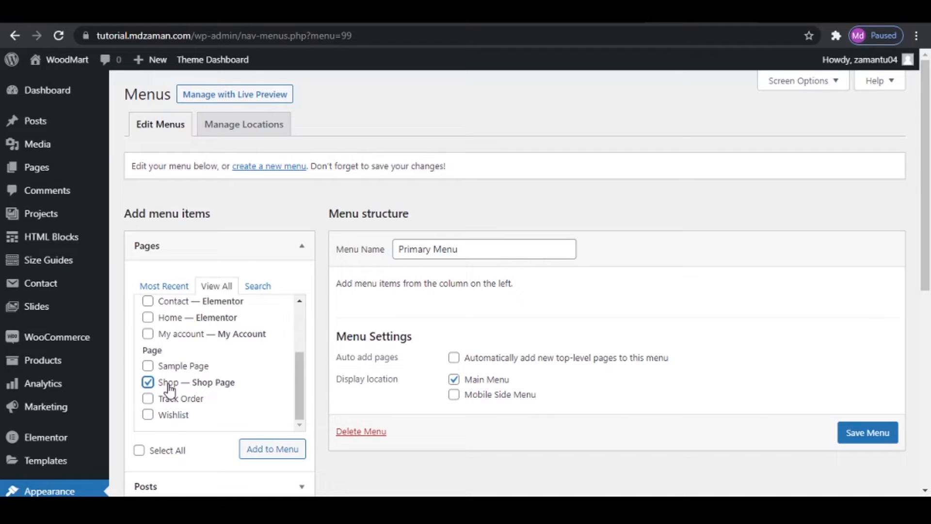
# - Start a new page in a separate browser tab and title it Blog
pyautogui.moveTo(35, 171)
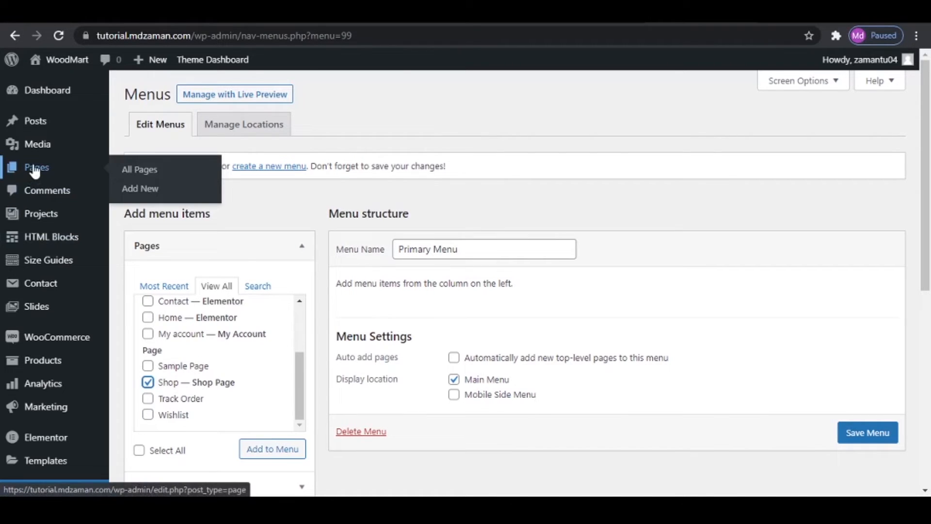
pyautogui.rightClick(150, 186)
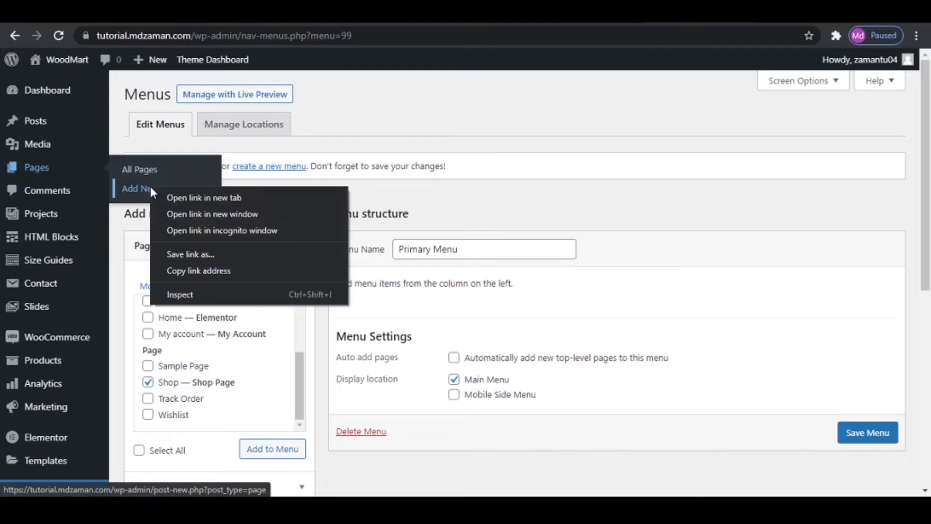
pyautogui.click(195, 196)
pyautogui.click(650, 11)
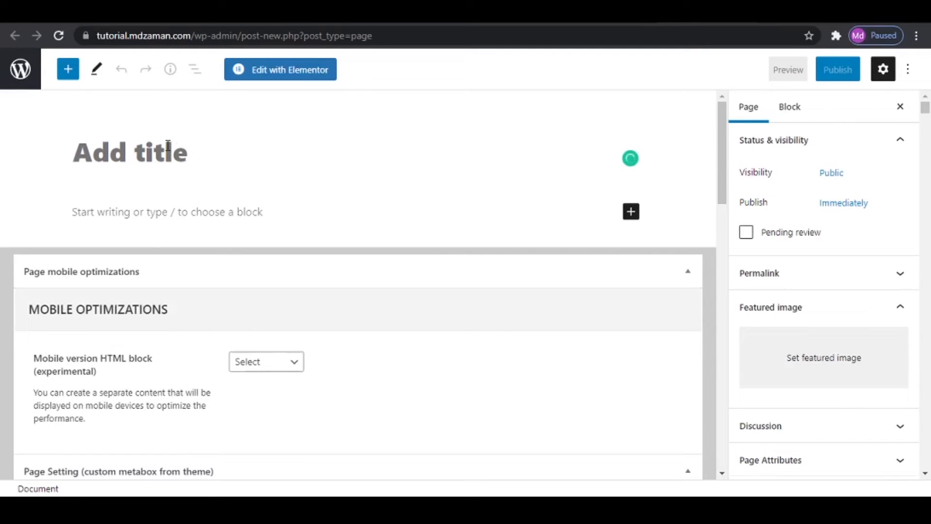
pyautogui.write('Blog')
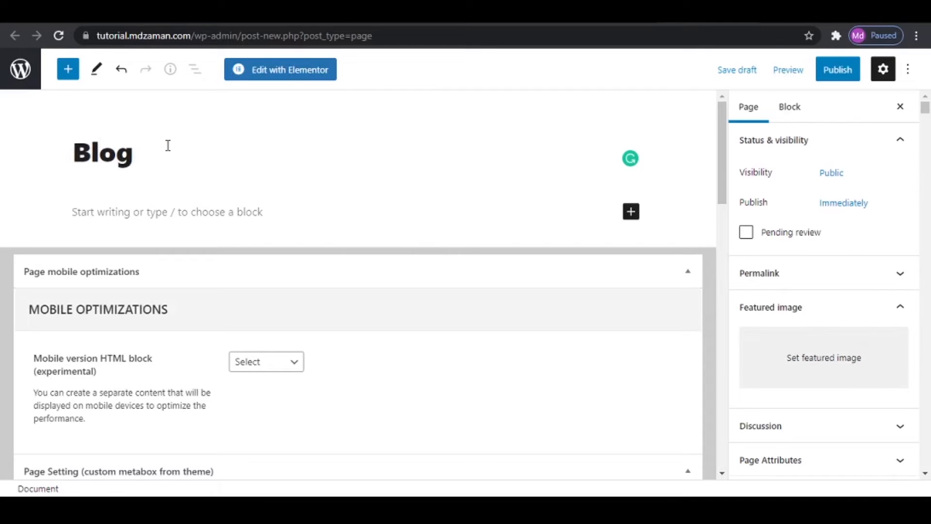
pyautogui.click(184, 213)
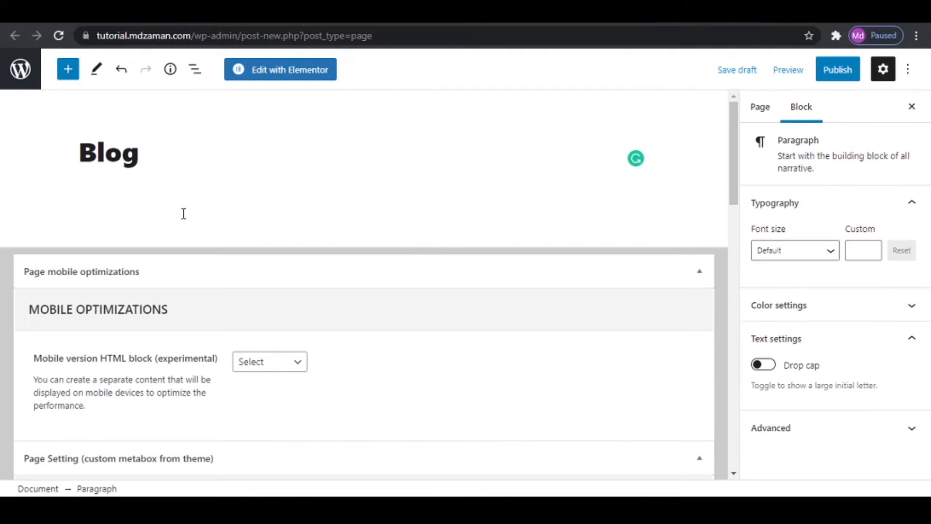
# - Disable the page title on the Blog page, set its sidebar position to Without, and publish the page
pyautogui.scroll(-10, 183, 213)
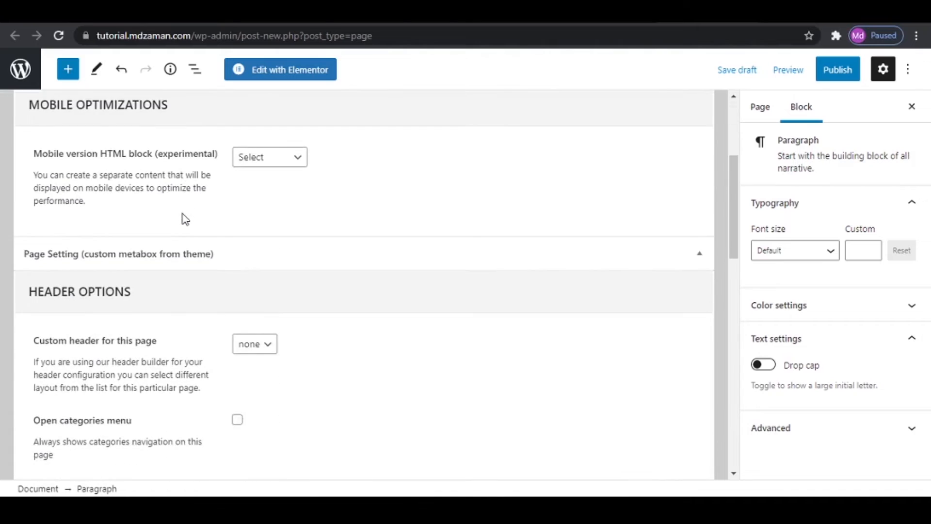
pyautogui.click(236, 209)
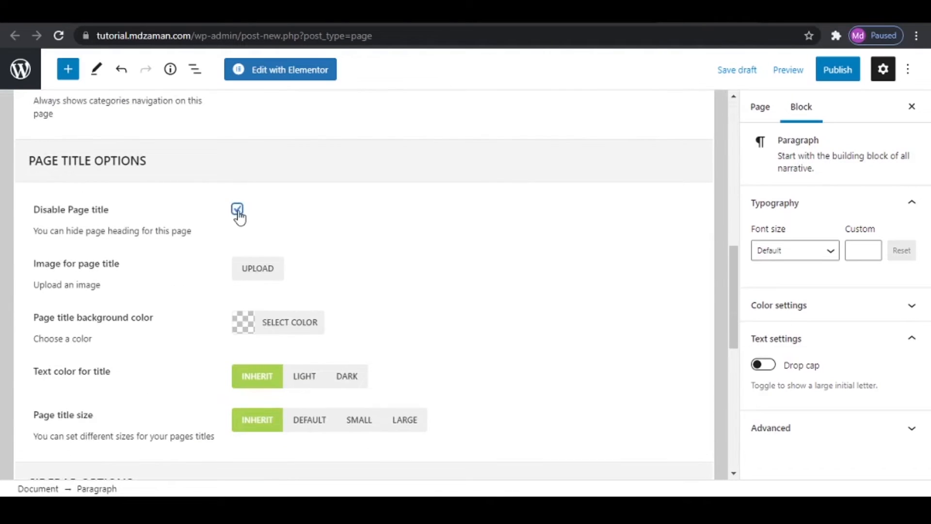
pyautogui.scroll(-1, 320, 242)
pyautogui.scroll(-6, 324, 253)
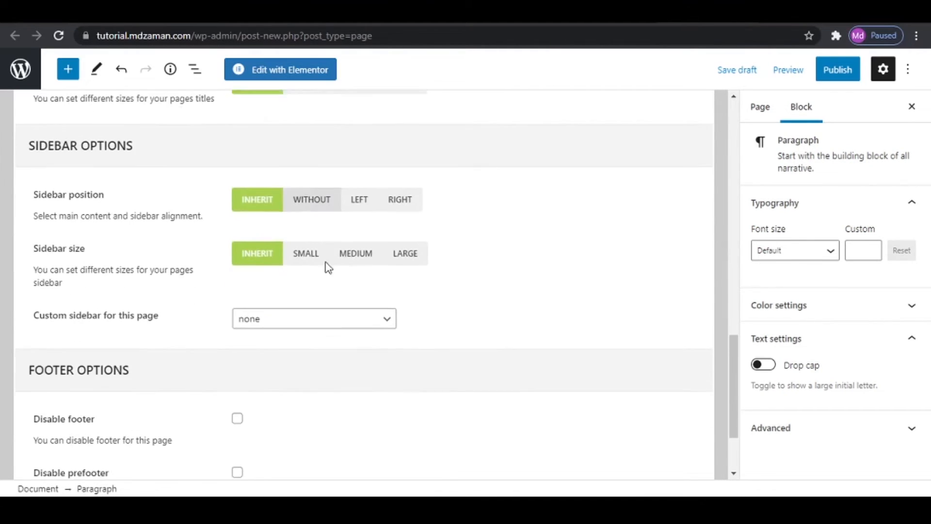
pyautogui.click(315, 200)
pyautogui.click(838, 70)
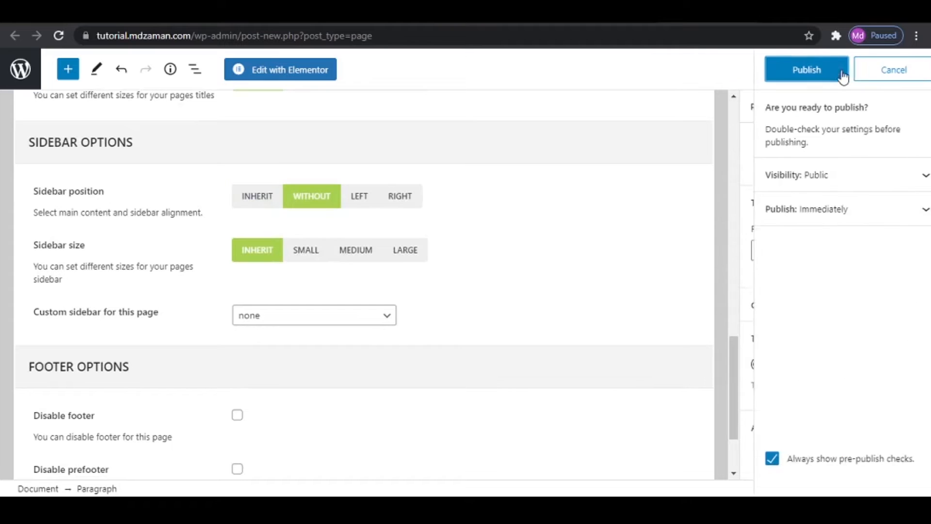
pyautogui.click(788, 66)
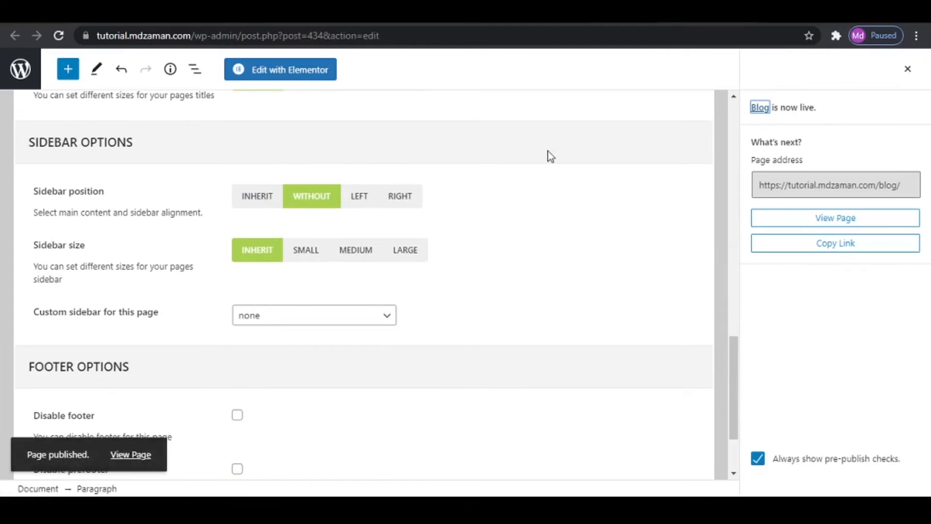
# - Assign Blog as the posts page in the site's Reading Settings and save the changes
pyautogui.click(19, 70)
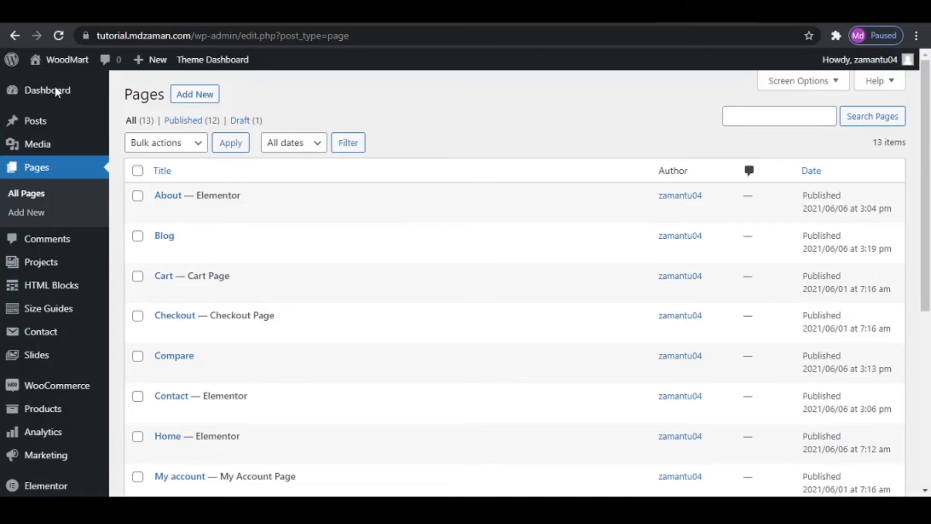
pyautogui.scroll(-6, 68, 175)
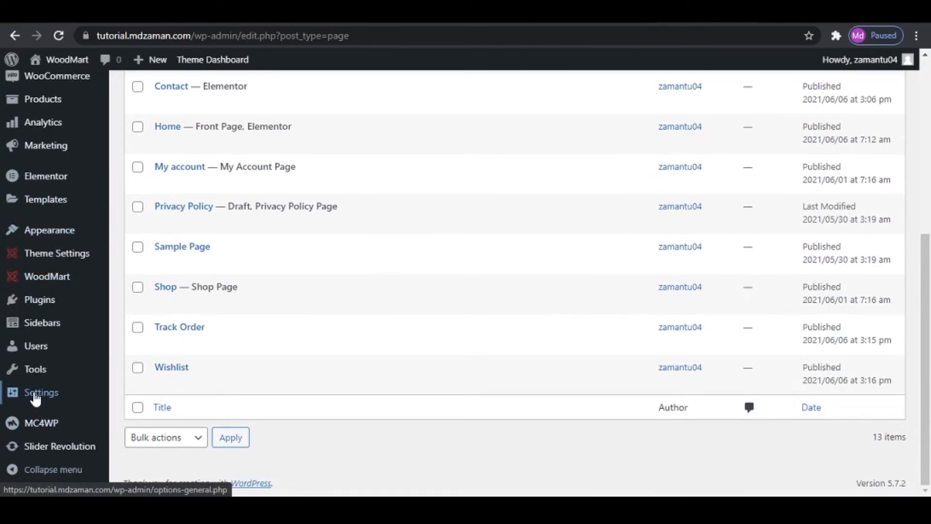
pyautogui.moveTo(93, 397)
pyautogui.click(140, 354)
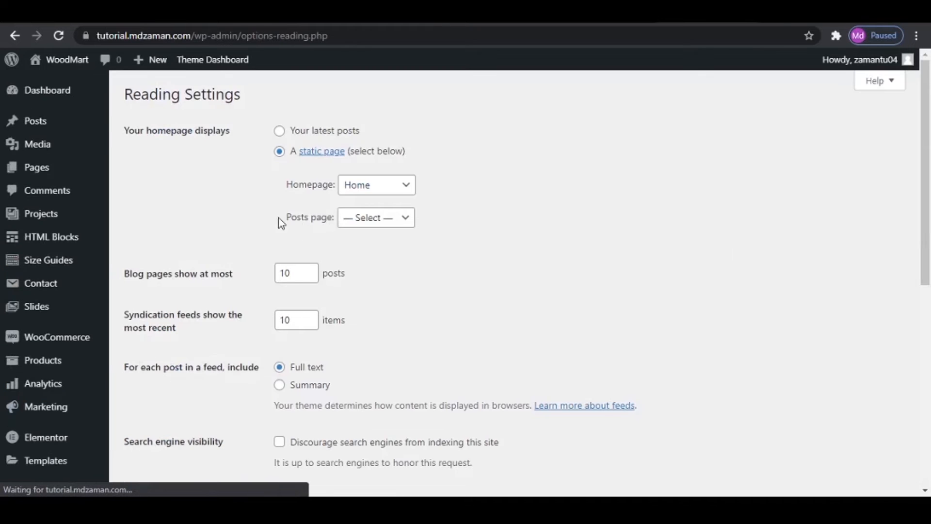
pyautogui.click(378, 222)
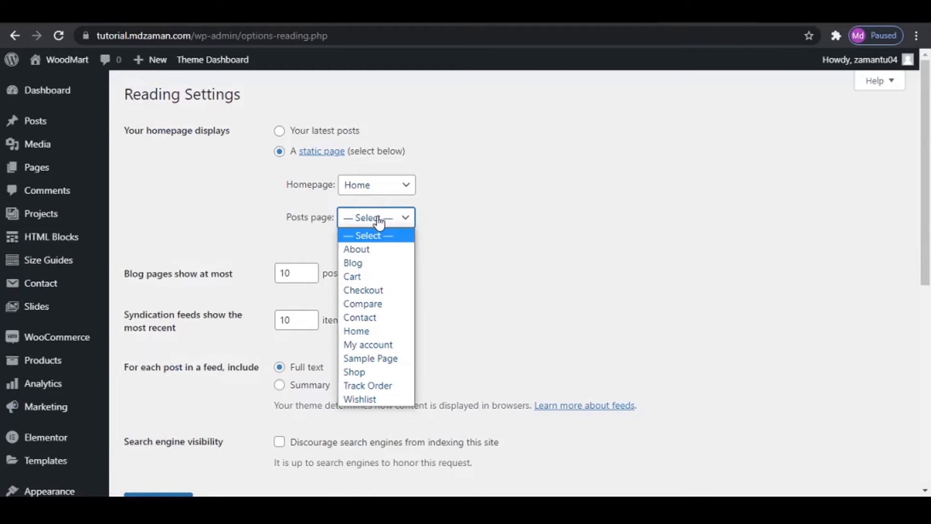
pyautogui.click(353, 263)
pyautogui.scroll(-5, 431, 266)
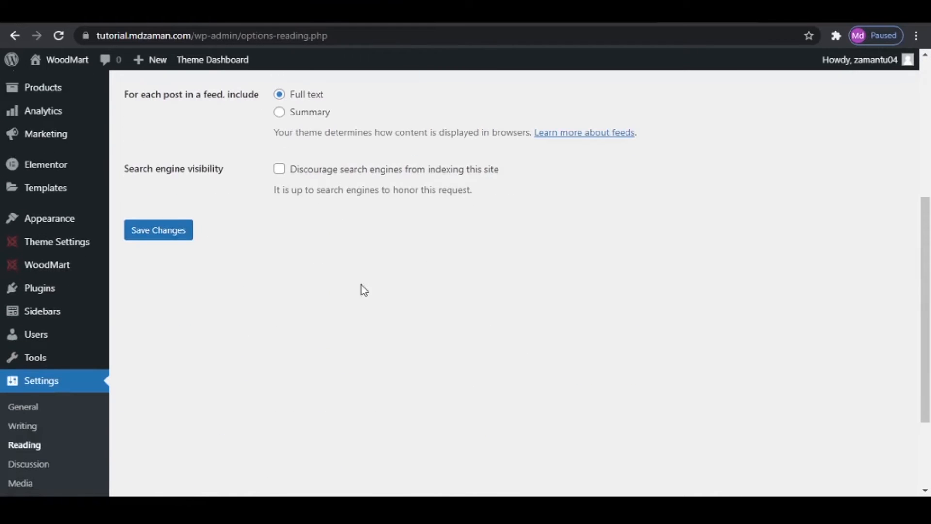
pyautogui.click(146, 235)
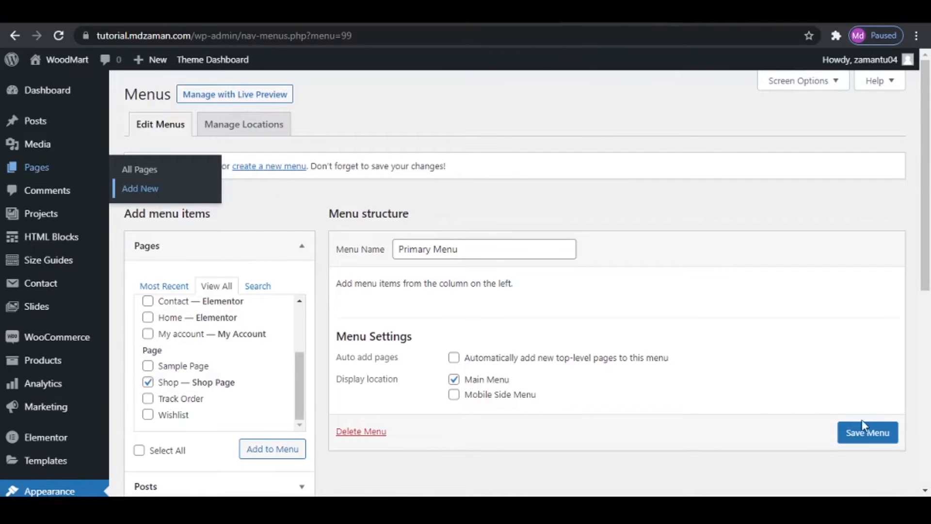
# - Refresh the Primary Menu's page list and add the Home, Blog, About, Contact and Shop pages to the menu
pyautogui.click(871, 437)
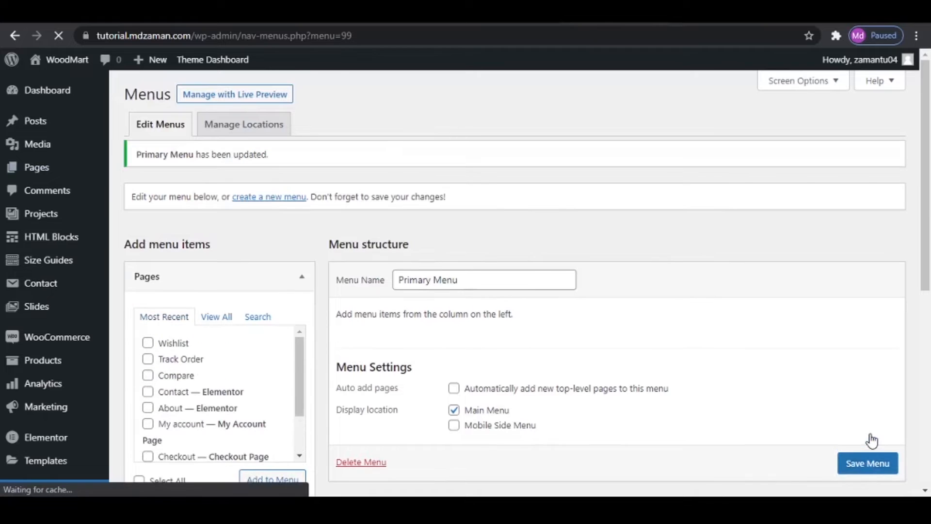
pyautogui.click(59, 36)
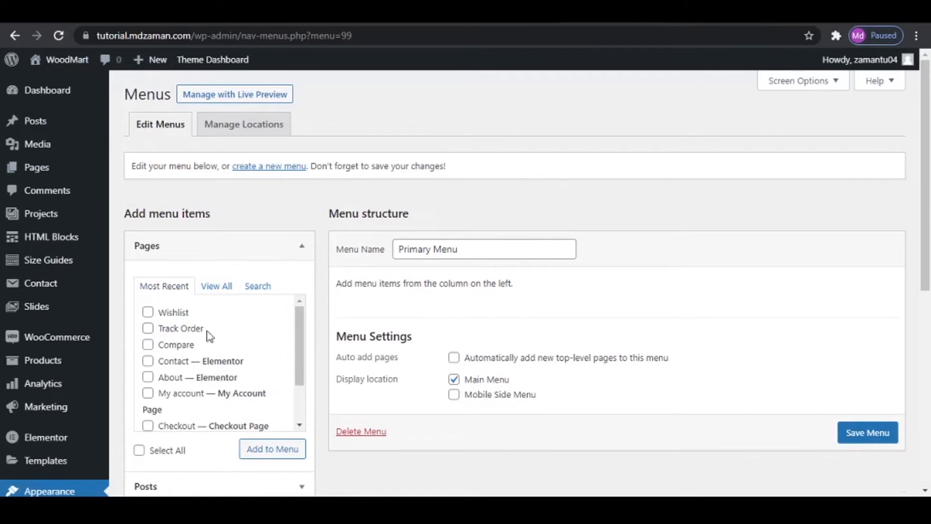
pyautogui.click(216, 286)
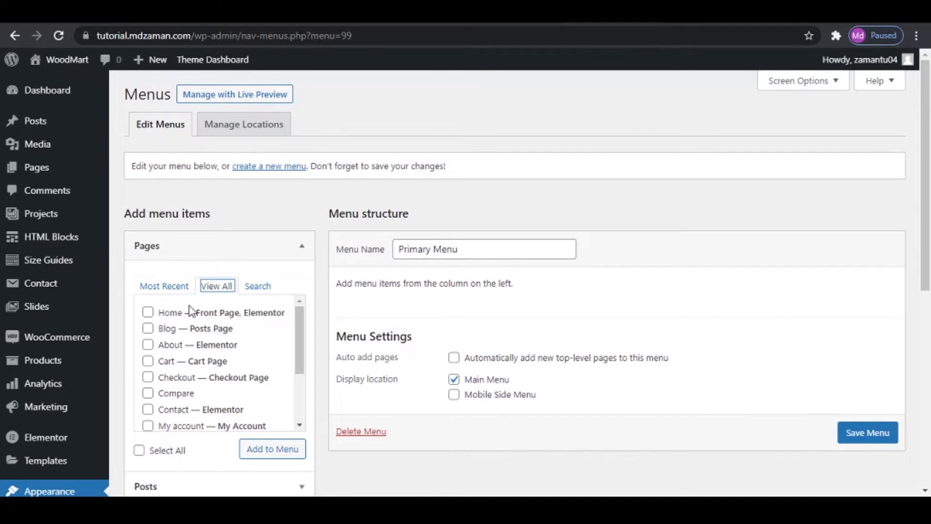
pyautogui.click(148, 312)
pyautogui.click(148, 328)
pyautogui.click(148, 344)
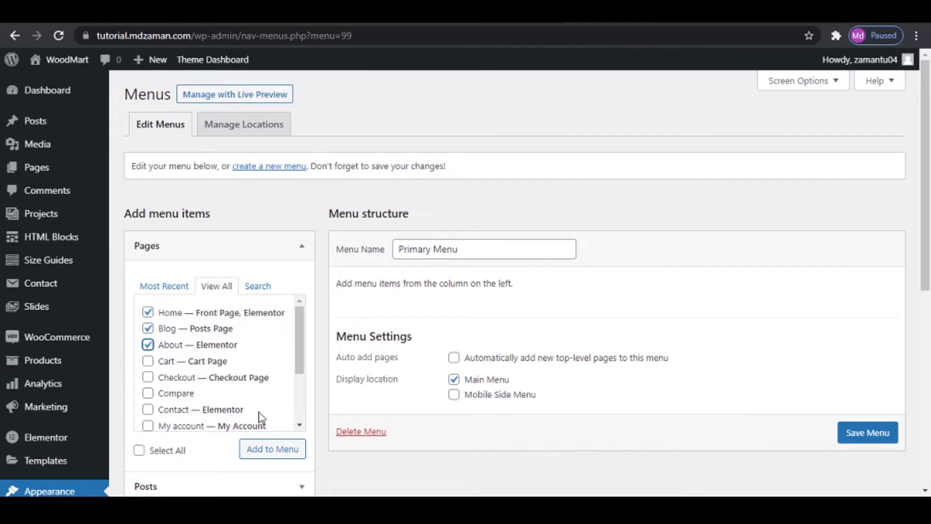
pyautogui.click(148, 409)
pyautogui.scroll(-3, 233, 379)
pyautogui.click(148, 383)
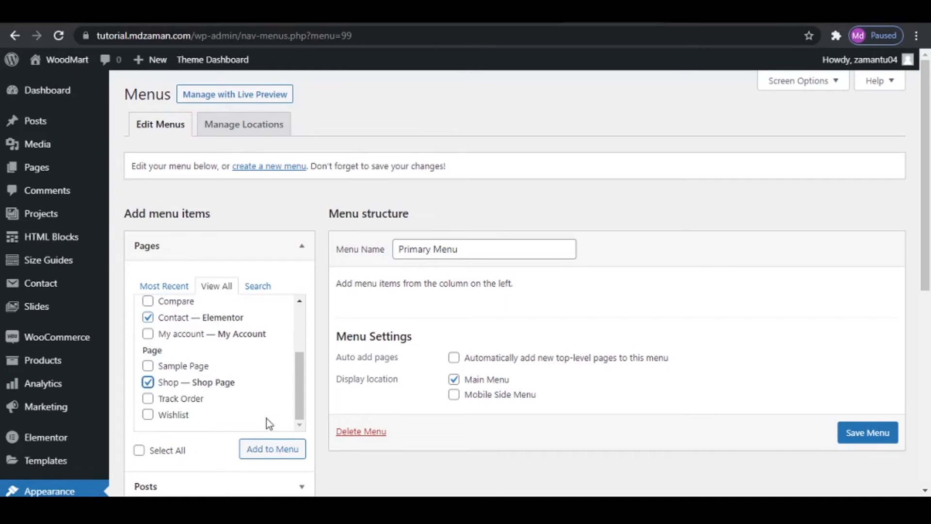
pyautogui.click(284, 451)
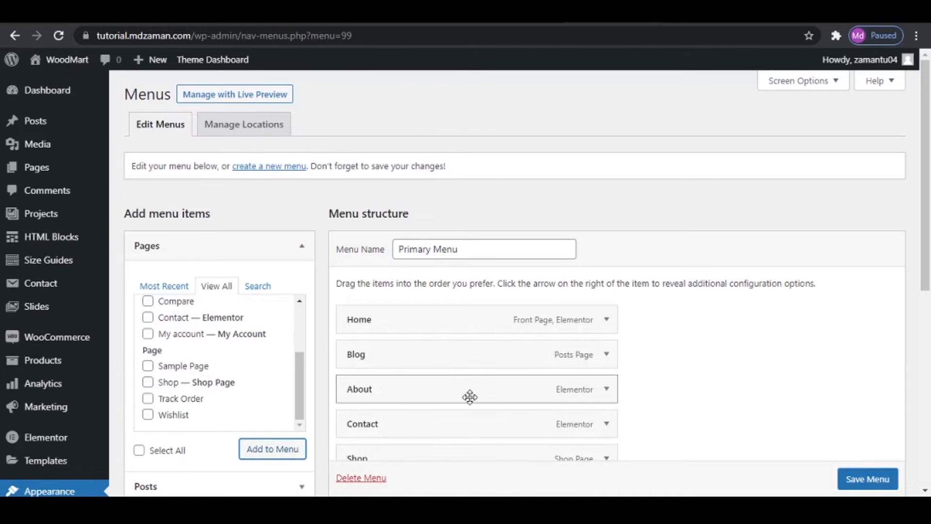
# - Reorder the Primary Menu items to Home, About, Shop, Blog, Contact and save the menu
pyautogui.moveTo(396, 393); pyautogui.dragTo(401, 355)
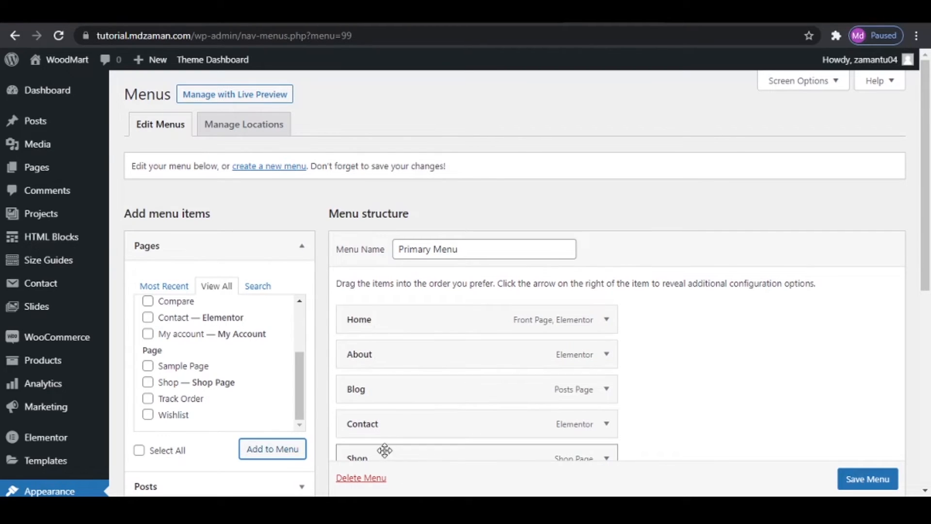
pyautogui.moveTo(384, 452); pyautogui.dragTo(384, 377)
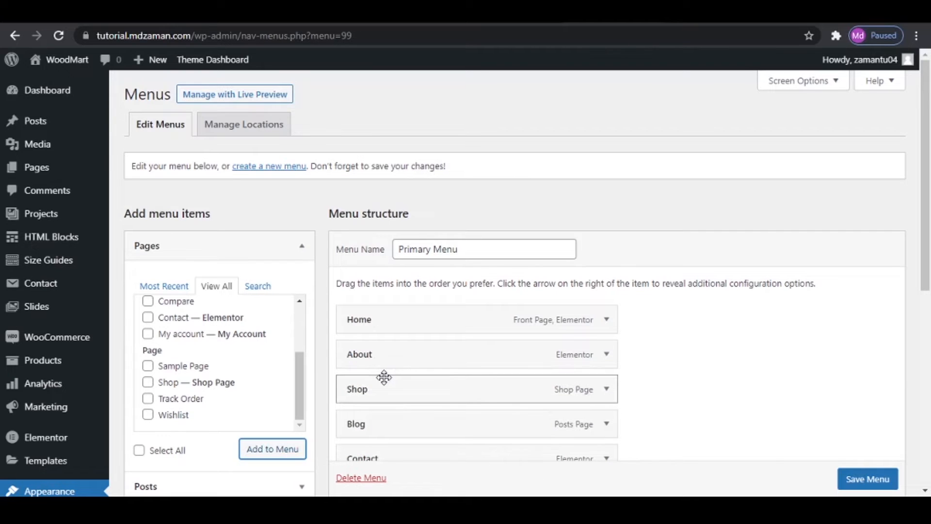
pyautogui.scroll(-1, 384, 377)
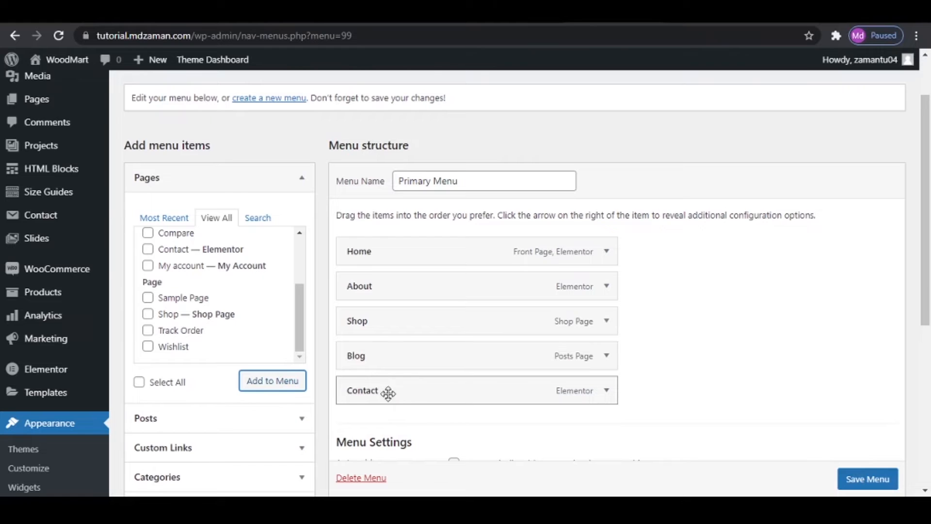
pyautogui.scroll(-1, 869, 479)
pyautogui.click(869, 479)
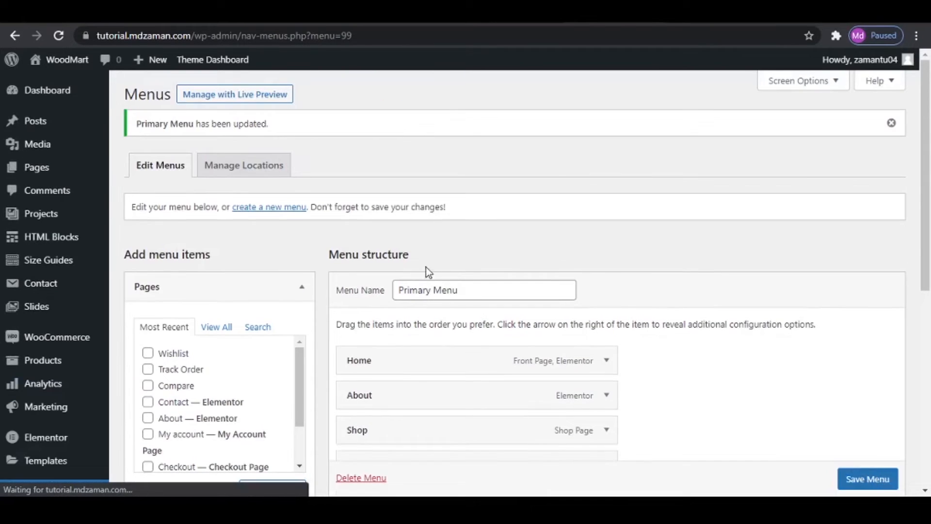
# - Open the live site in a new browser tab to check the navigation menu in its header
pyautogui.moveTo(58, 60)
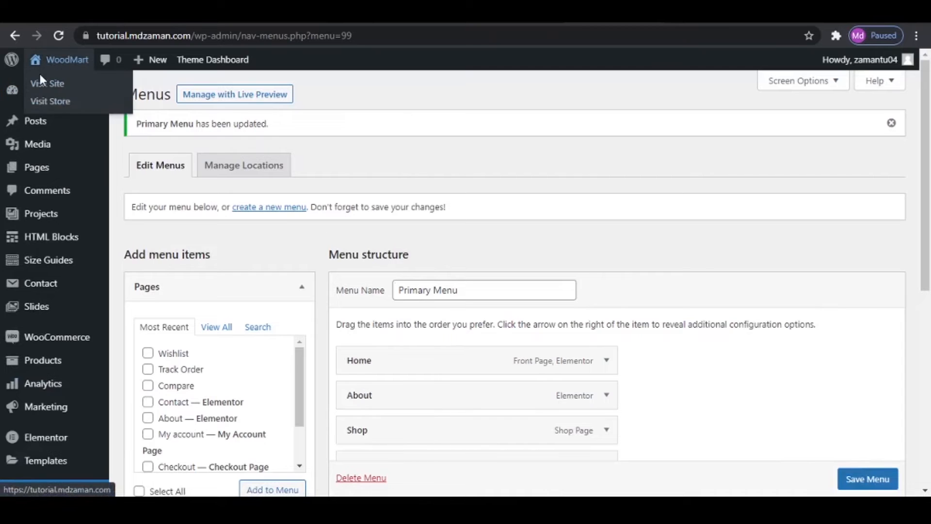
pyautogui.rightClick(48, 82)
pyautogui.click(175, 78)
pyautogui.click(669, 11)
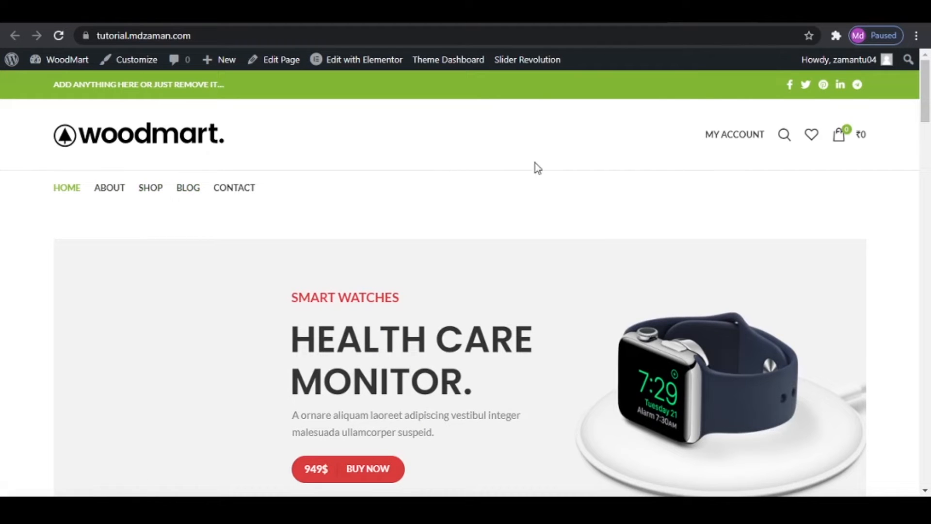
# - Create another menu named Top Bar Menu without a display location, consulting the reference WoodMart site for its layout
pyautogui.click(369, 14)
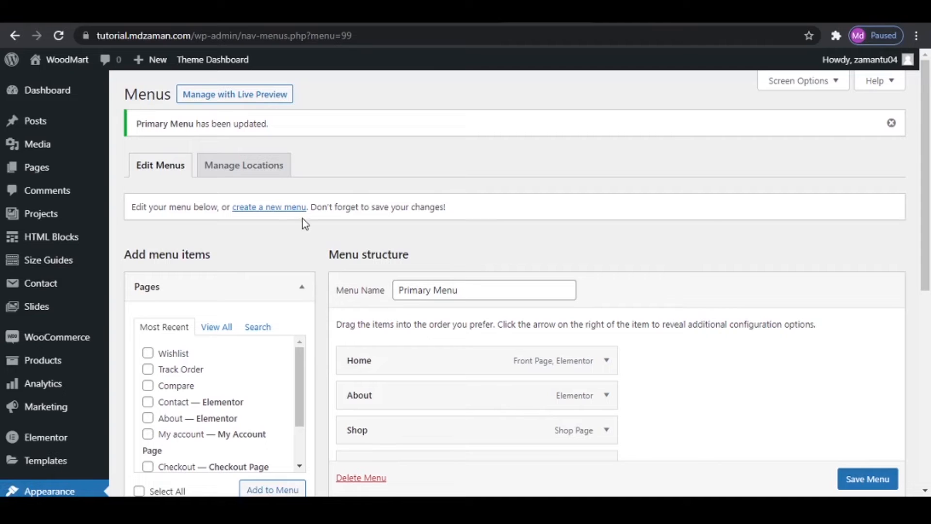
pyautogui.click(283, 210)
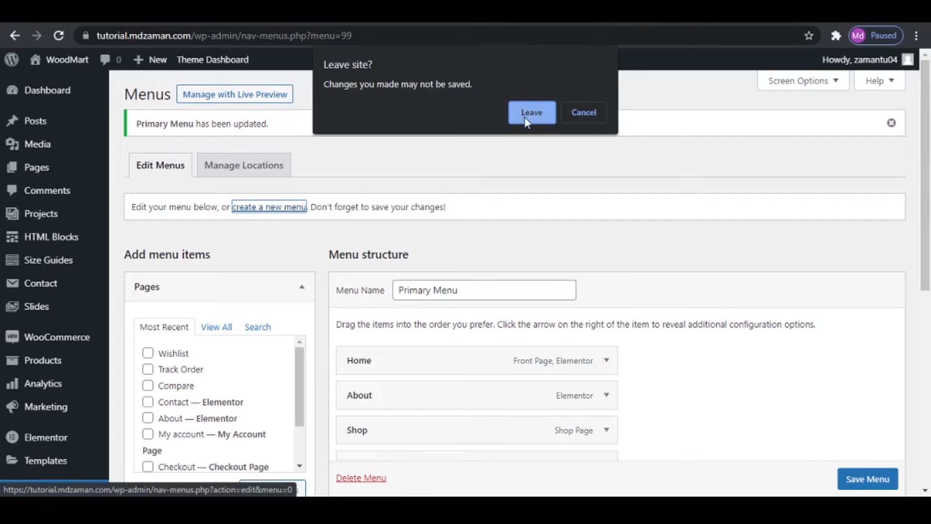
pyautogui.click(528, 115)
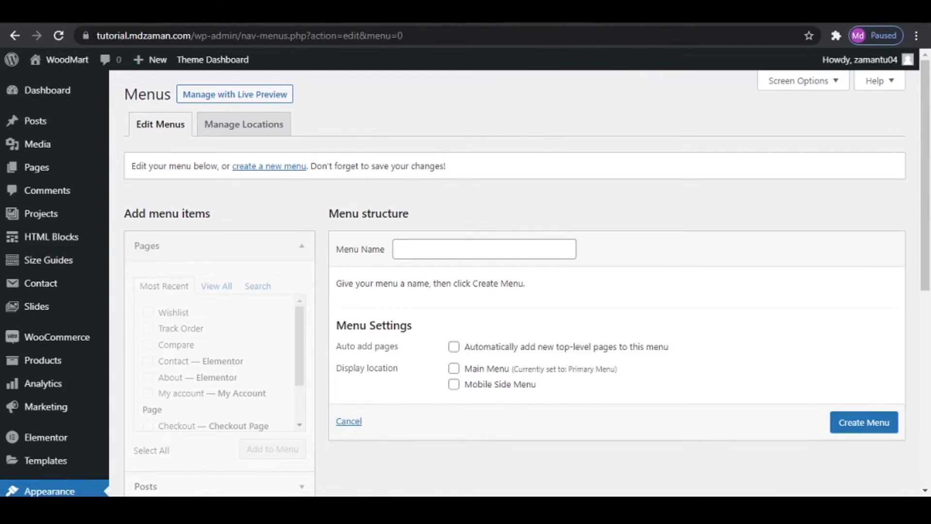
pyautogui.click(297, 15)
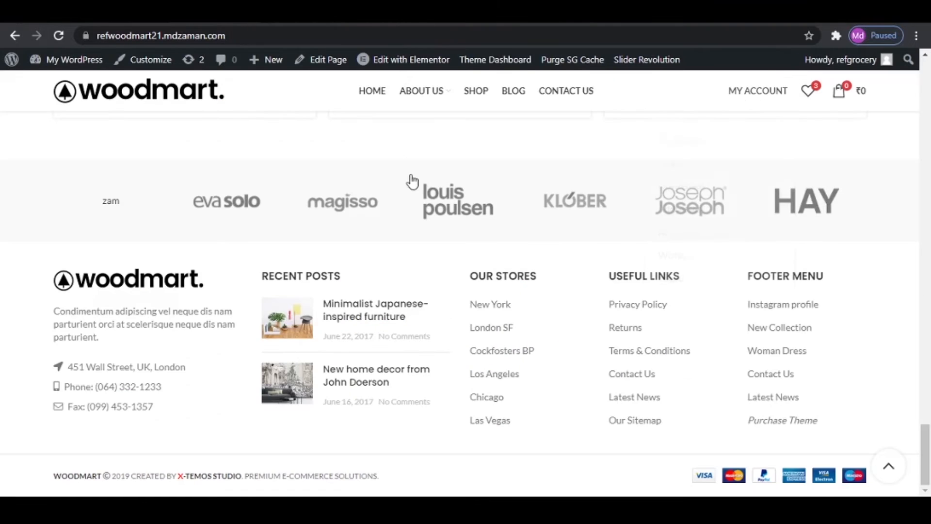
pyautogui.scroll(1, 535, 282)
pyautogui.scroll(20, 535, 282)
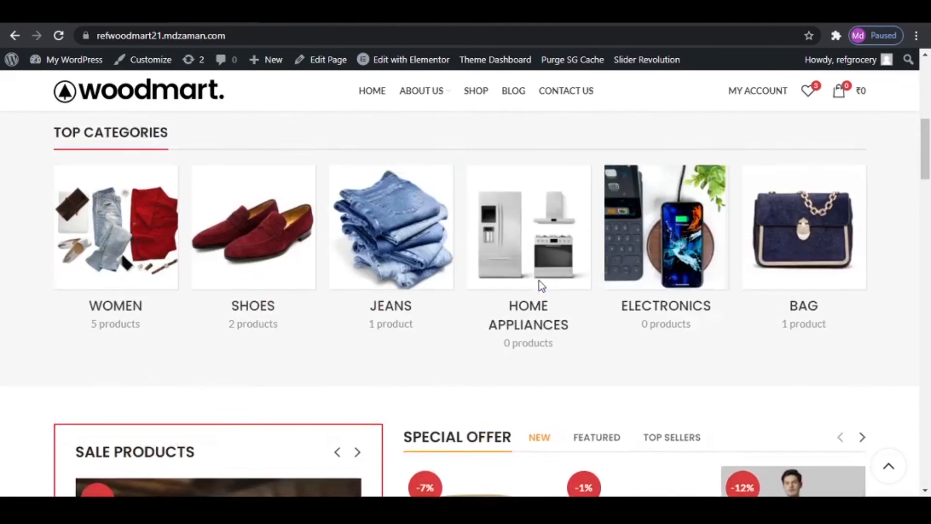
pyautogui.moveTo(926, 146); pyautogui.dragTo(910, 63)
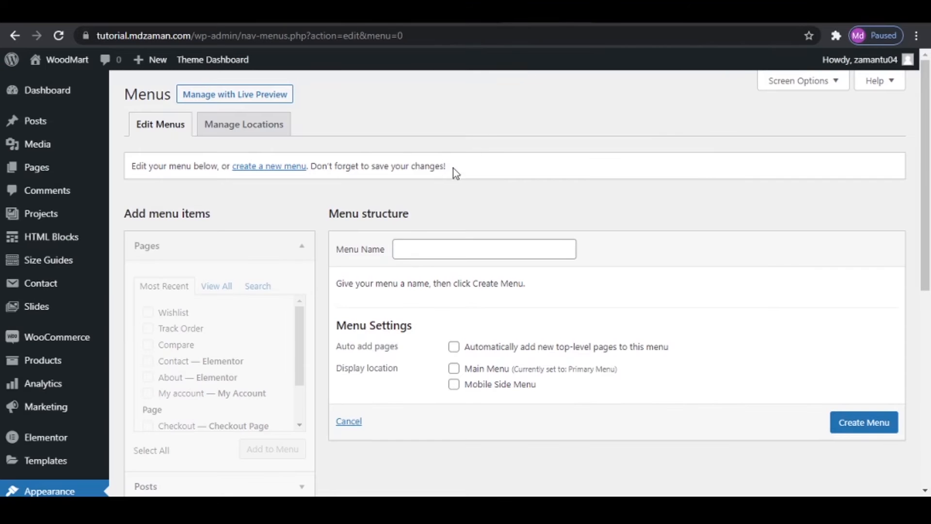
pyautogui.click(430, 249)
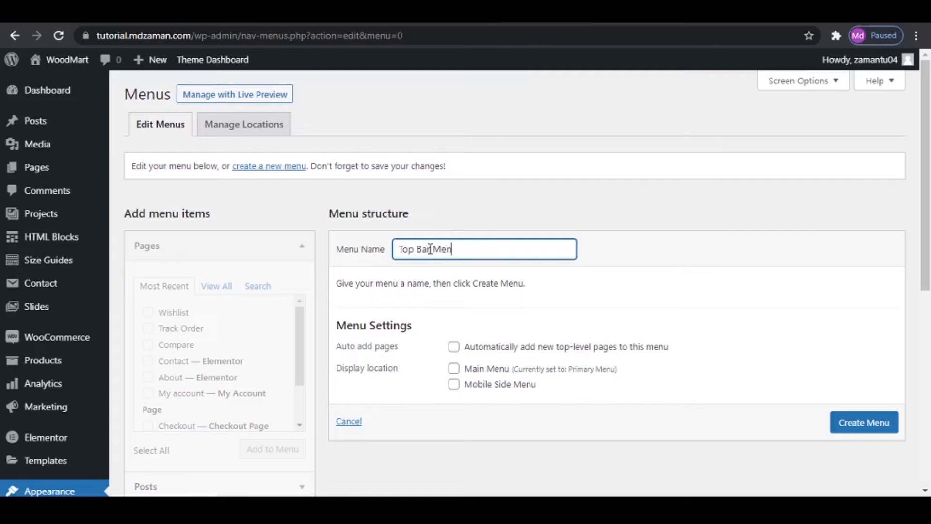
pyautogui.click(875, 421)
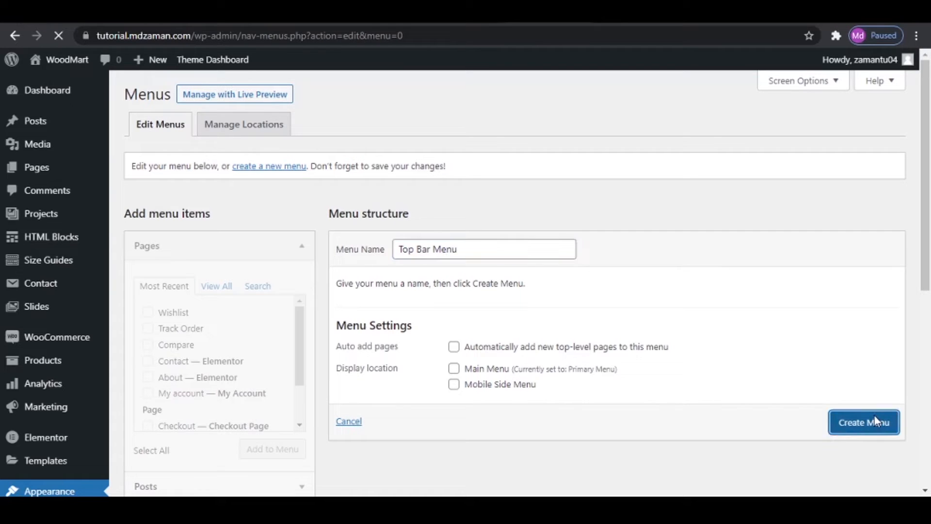
# - Add the Track Order and Wishlist pages to the Top Bar Menu
pyautogui.click(223, 298)
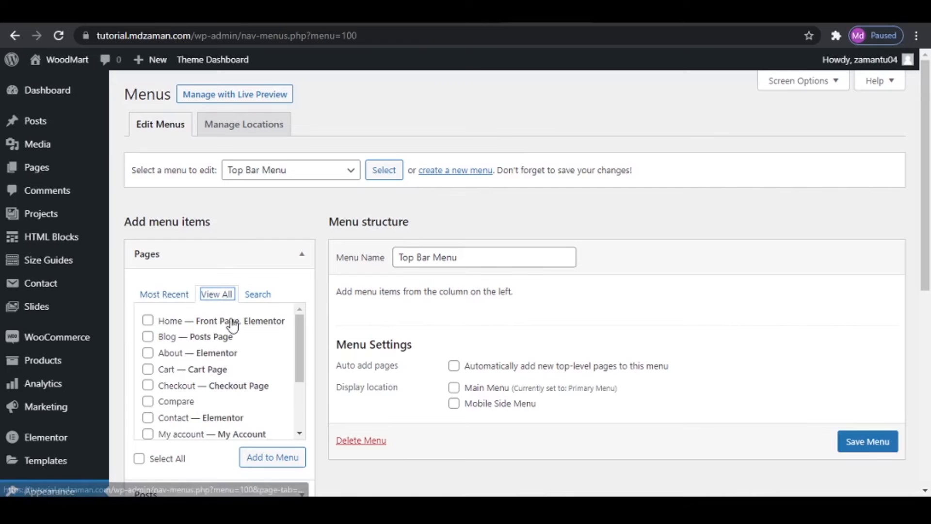
pyautogui.scroll(-3, 230, 330)
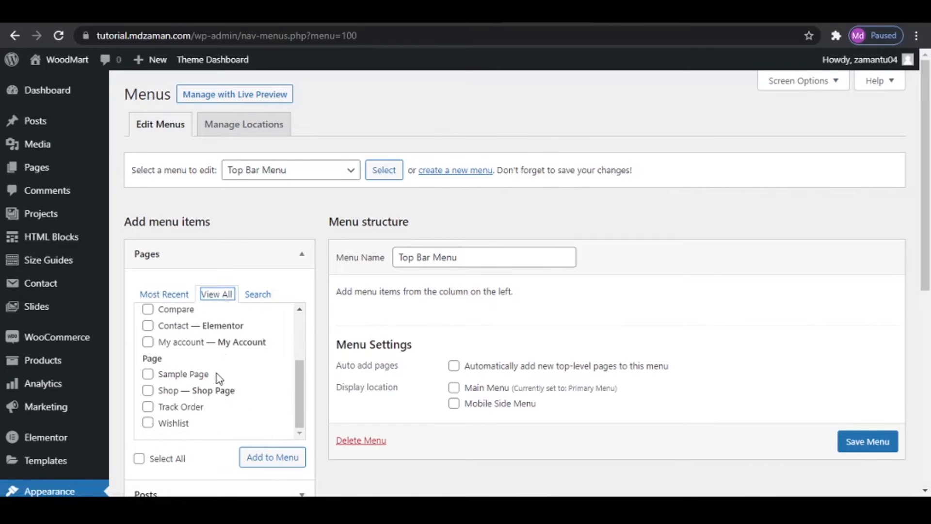
pyautogui.click(148, 422)
pyautogui.click(148, 407)
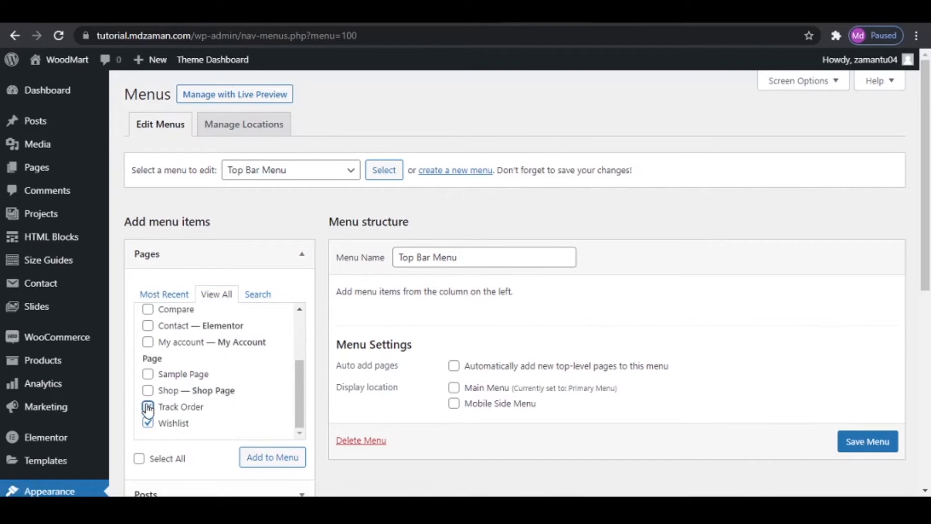
pyautogui.click(273, 466)
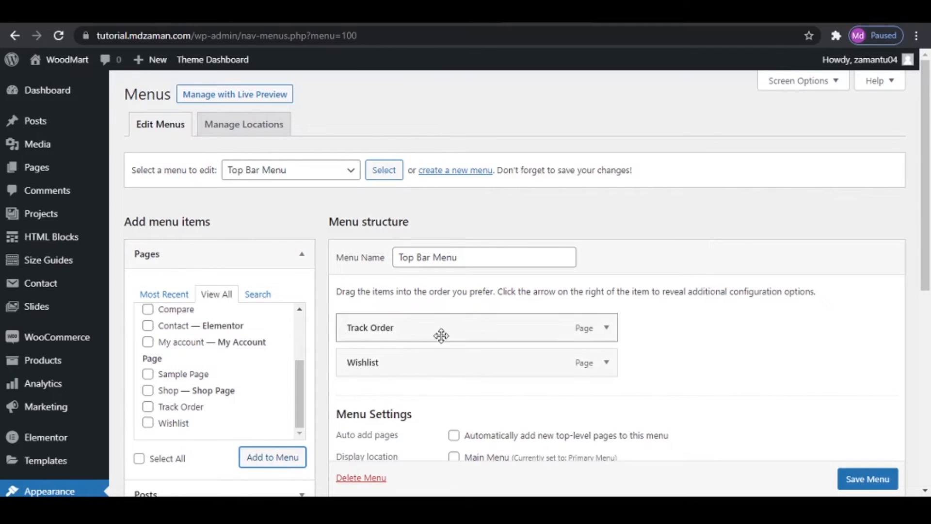
# - Move Wishlist above Track Order in the Top Bar Menu and save the menu
pyautogui.moveTo(442, 369); pyautogui.dragTo(440, 335)
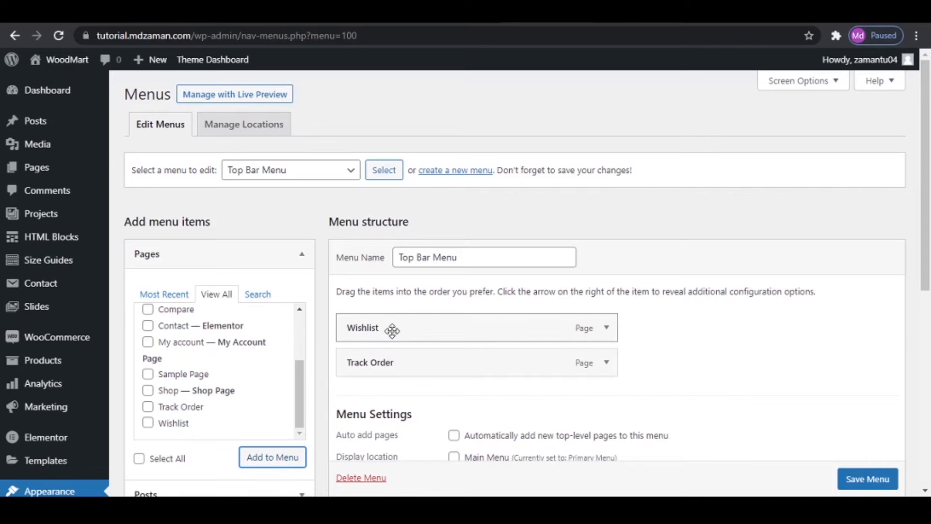
pyautogui.click(873, 479)
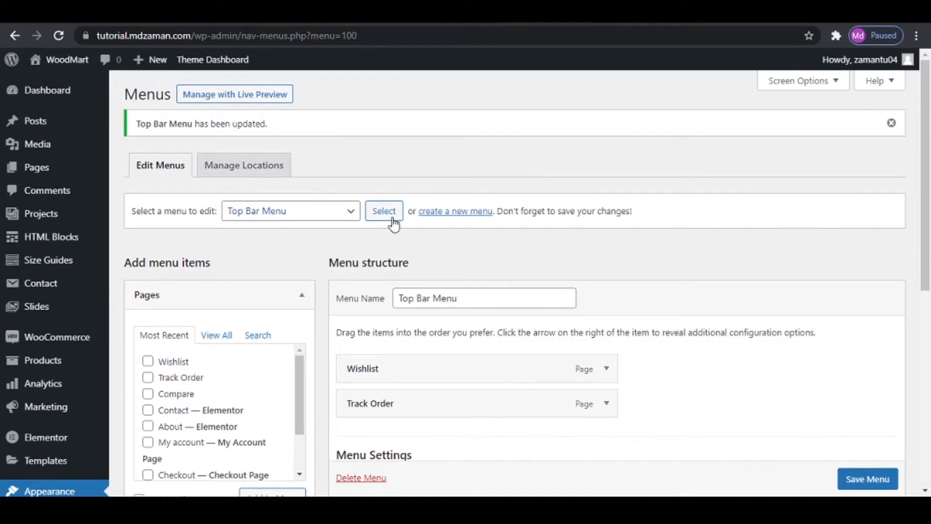
# - Create another menu named Category Menu without a display location
pyautogui.click(454, 213)
pyautogui.click(532, 113)
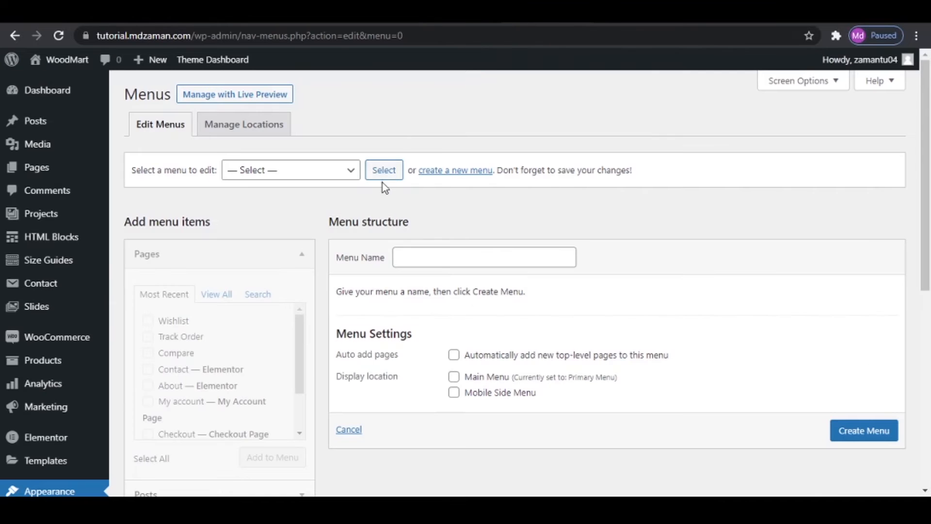
pyautogui.click(461, 258)
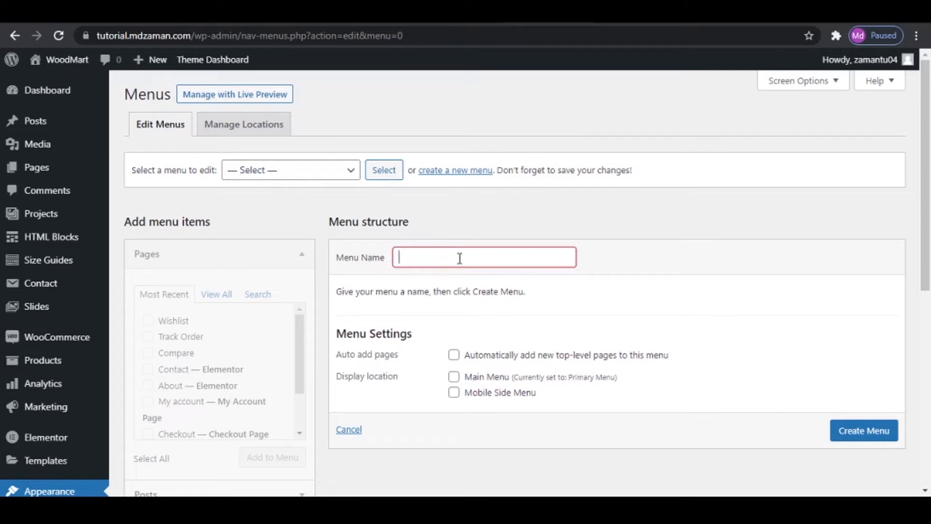
pyautogui.write('Category Menu')
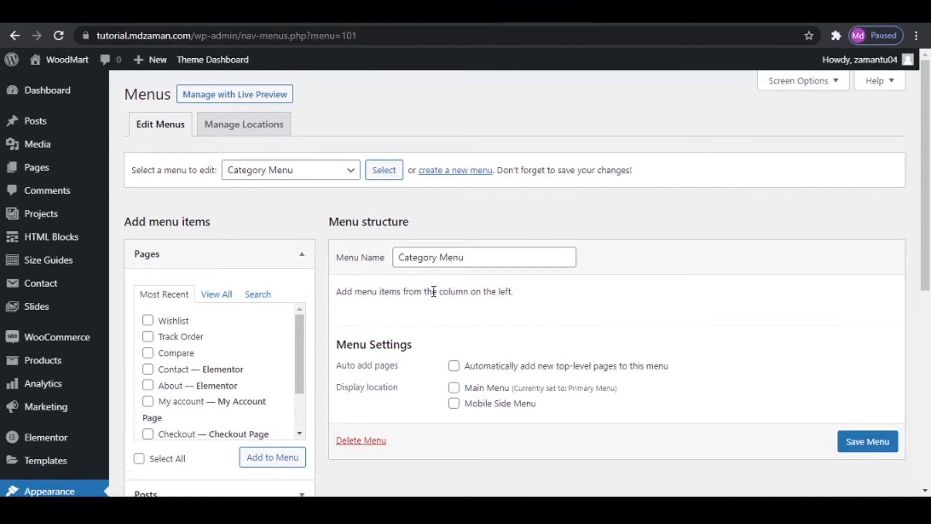
# - Make Product categories, Landing Pages, HTML Blocks, Size Guides, Slider, Sidebars, Portfolio and Products available as menu item sources
pyautogui.scroll(-7, 433, 291)
pyautogui.click(224, 210)
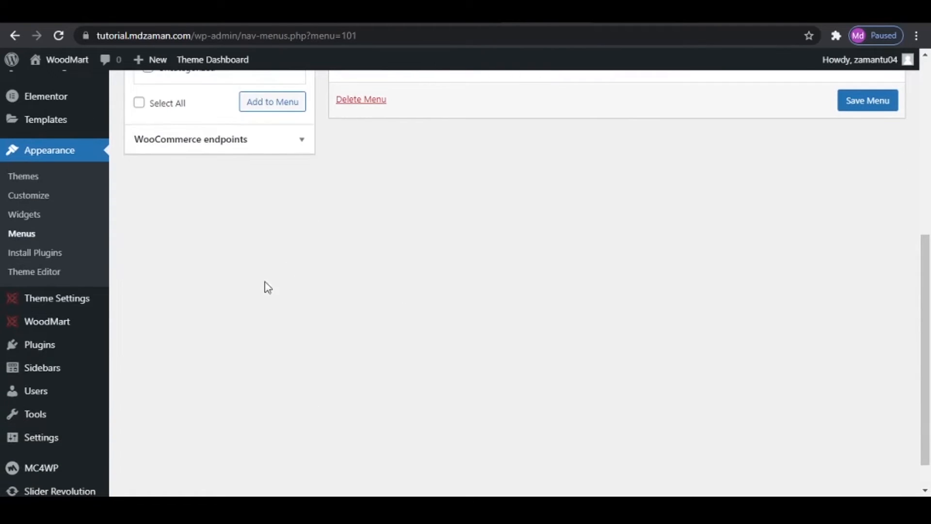
pyautogui.scroll(4, 268, 288)
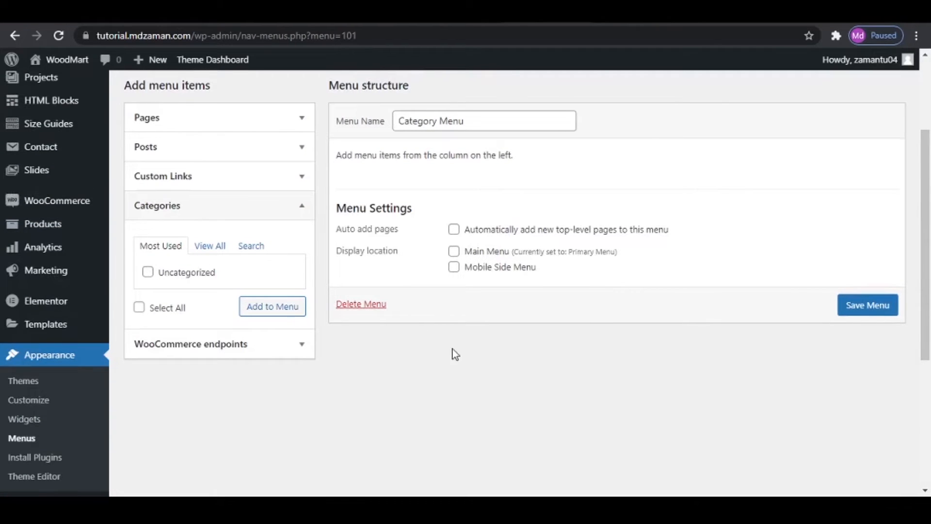
pyautogui.scroll(3, 455, 356)
pyautogui.click(807, 81)
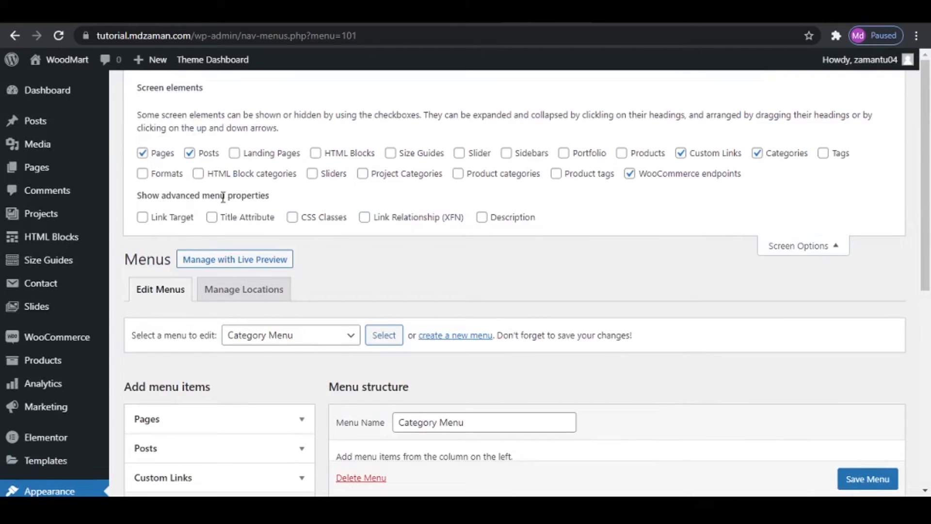
pyautogui.click(458, 176)
pyautogui.click(236, 153)
pyautogui.click(316, 153)
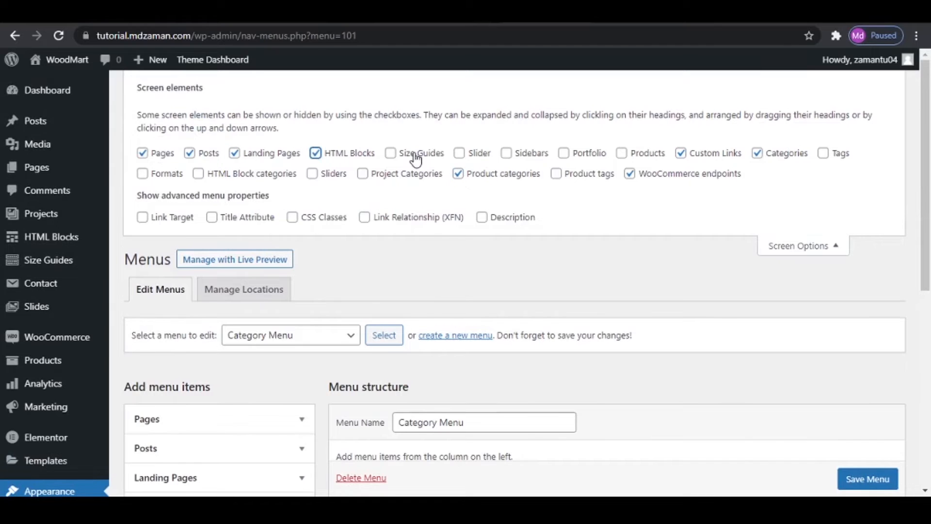
pyautogui.click(391, 153)
pyautogui.click(493, 155)
pyautogui.click(534, 155)
pyautogui.click(588, 155)
pyautogui.click(639, 155)
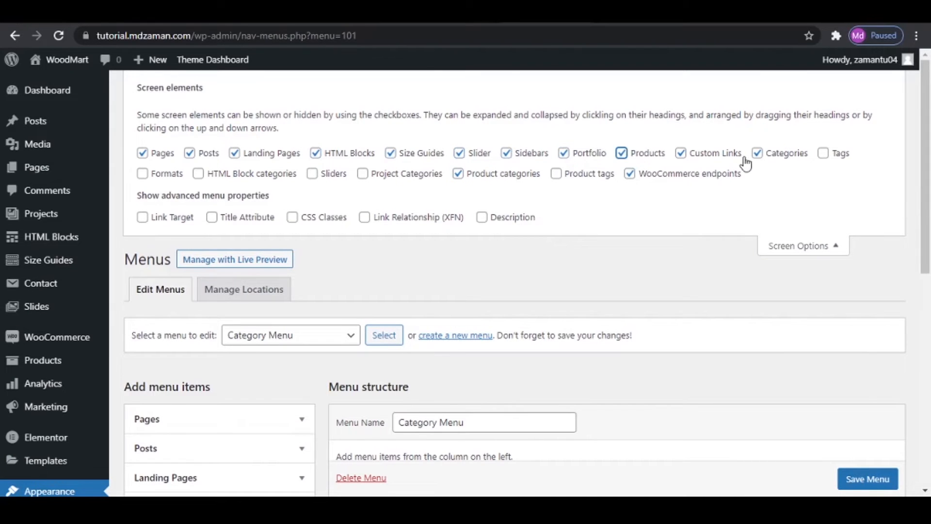
# - Also show Tags, Formats, HTML Block categories, Sliders and Project Categories as menu item sources and hide the screen options
pyautogui.click(824, 153)
pyautogui.click(145, 175)
pyautogui.click(226, 176)
pyautogui.click(336, 175)
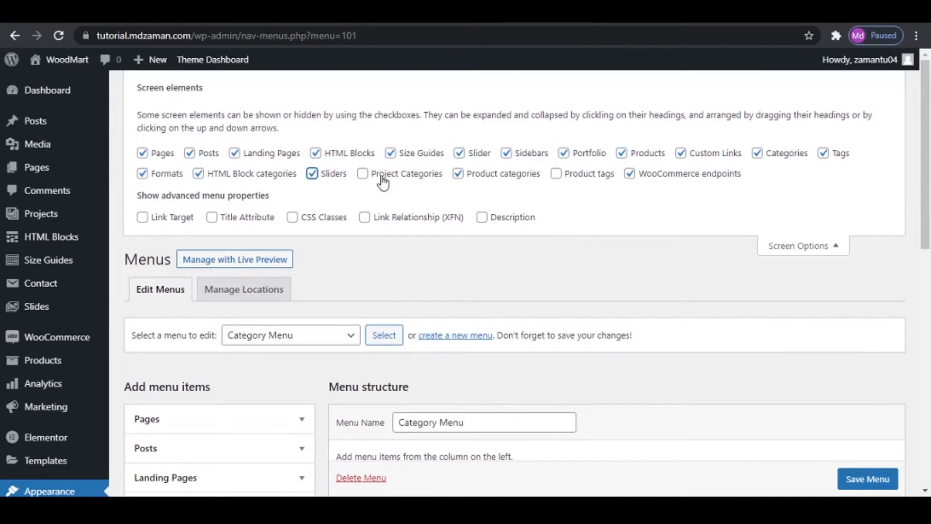
pyautogui.click(383, 175)
pyautogui.click(780, 247)
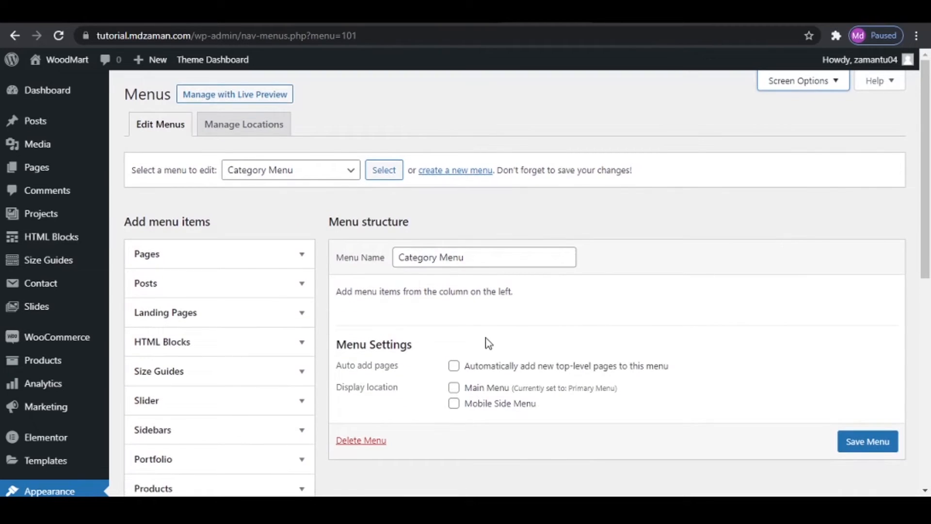
# - Select the product categories Mens, Shoes and Jeans for the Category Menu, consulting the reference site's category list
pyautogui.scroll(-5, 488, 343)
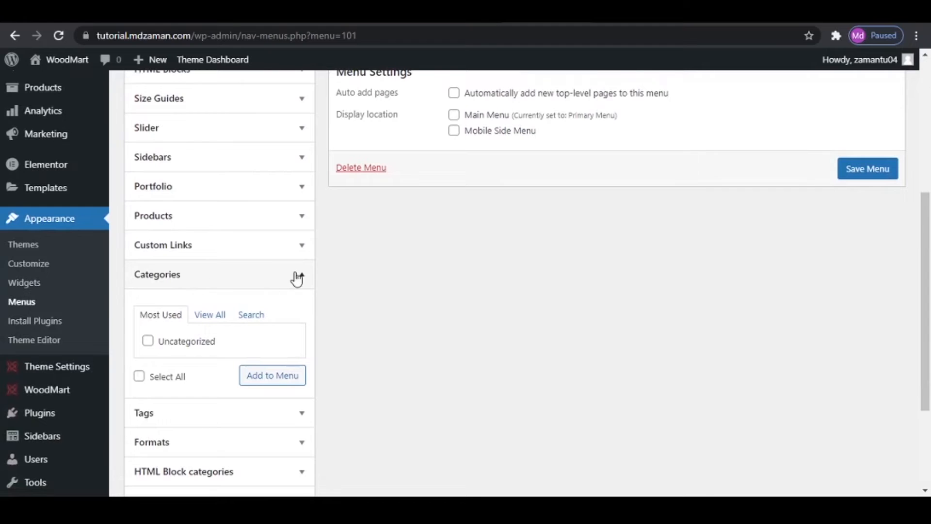
pyautogui.click(297, 279)
pyautogui.scroll(-2, 180, 350)
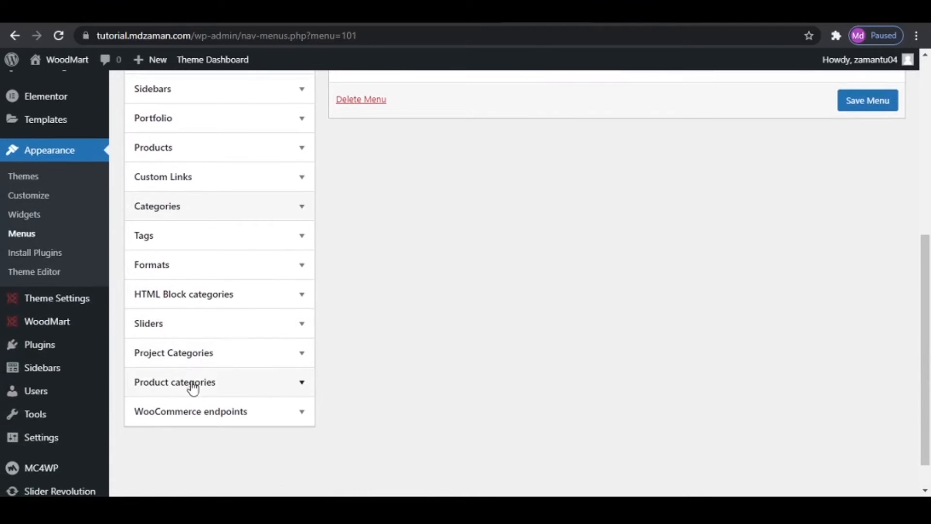
pyautogui.click(214, 388)
pyautogui.scroll(-4, 214, 388)
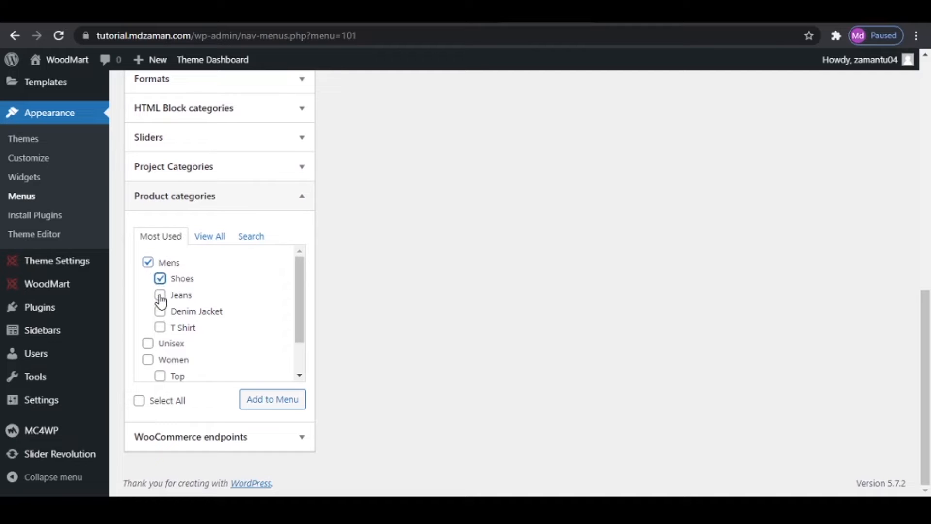
pyautogui.click(160, 297)
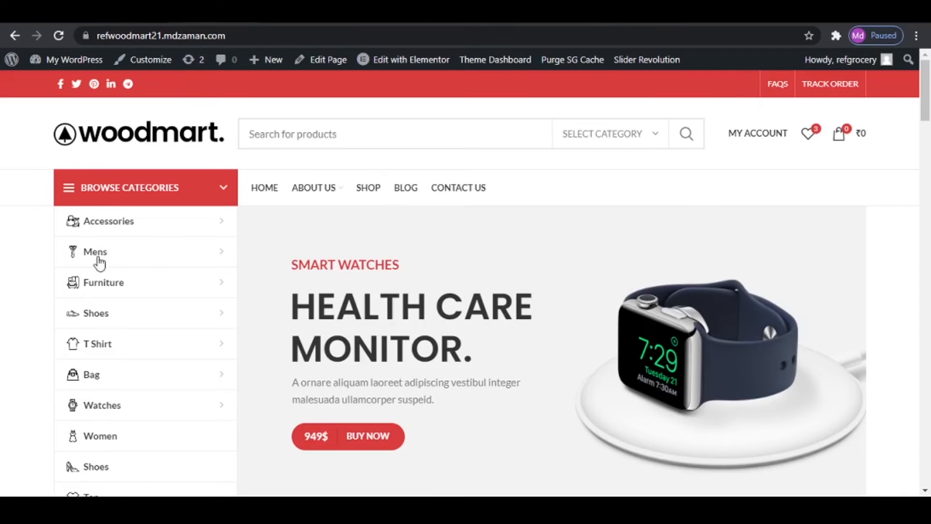
pyautogui.moveTo(93, 263)
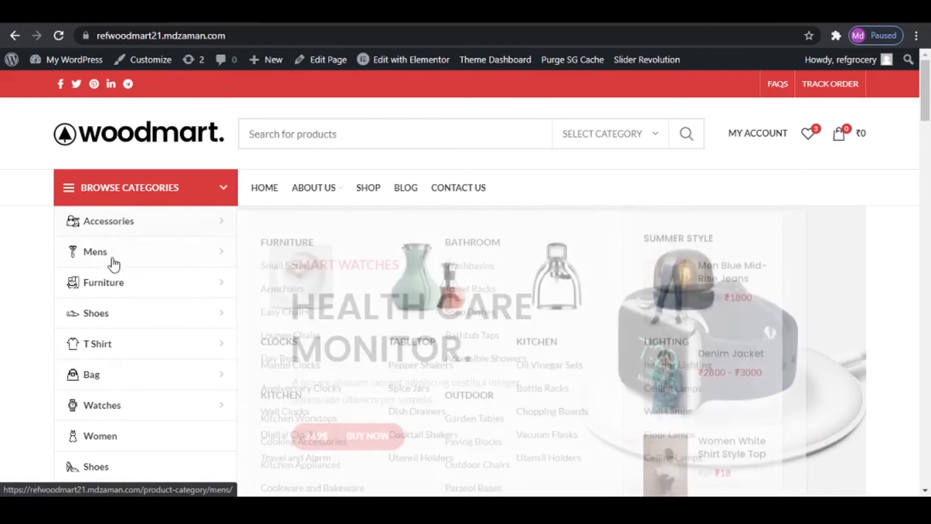
pyautogui.moveTo(113, 327)
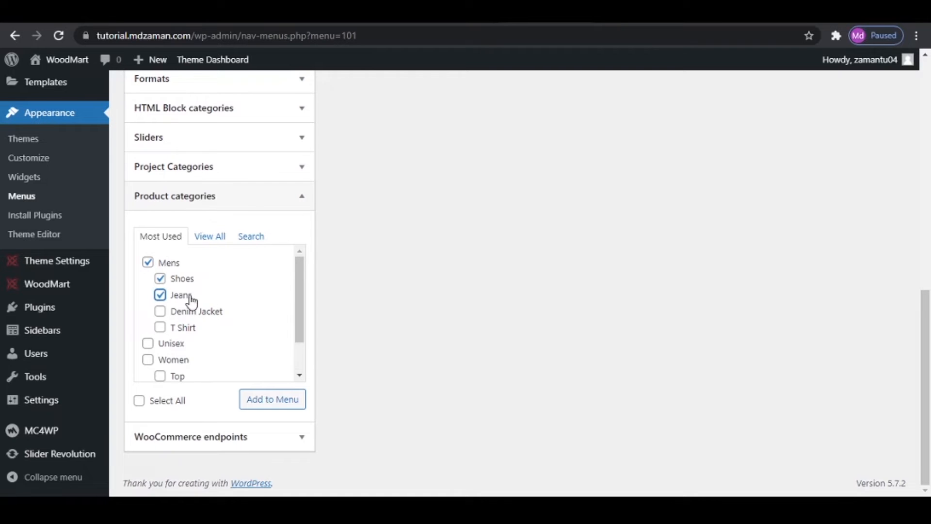
# - Select Women, Watches and Denim Jacket as well, add all selected product categories to the Category Menu and save it
pyautogui.scroll(-2, 192, 301)
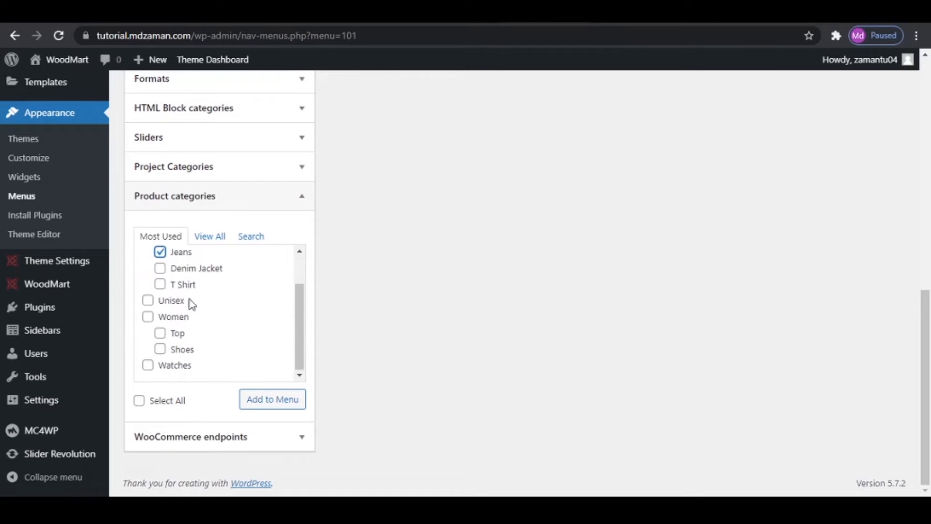
pyautogui.click(148, 317)
pyautogui.click(163, 349)
pyautogui.click(162, 352)
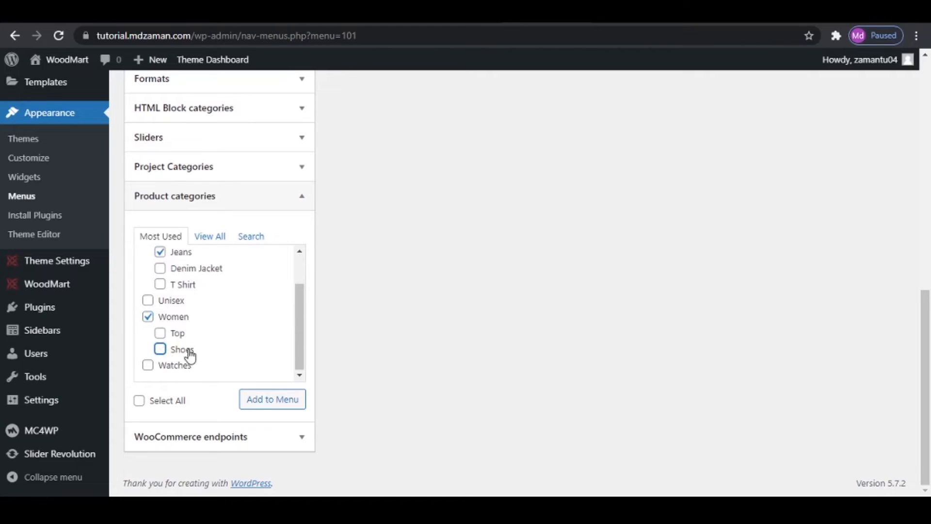
pyautogui.scroll(2, 178, 312)
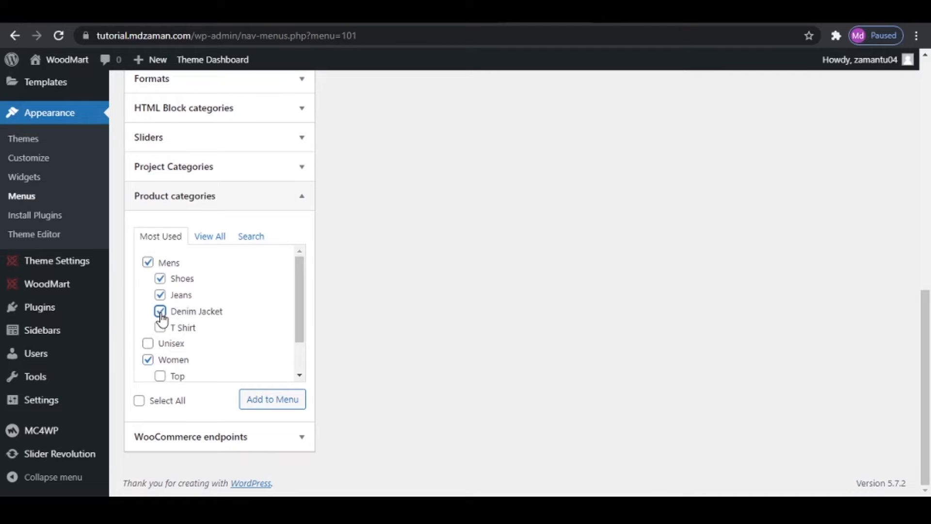
pyautogui.click(261, 402)
pyautogui.scroll(10, 463, 381)
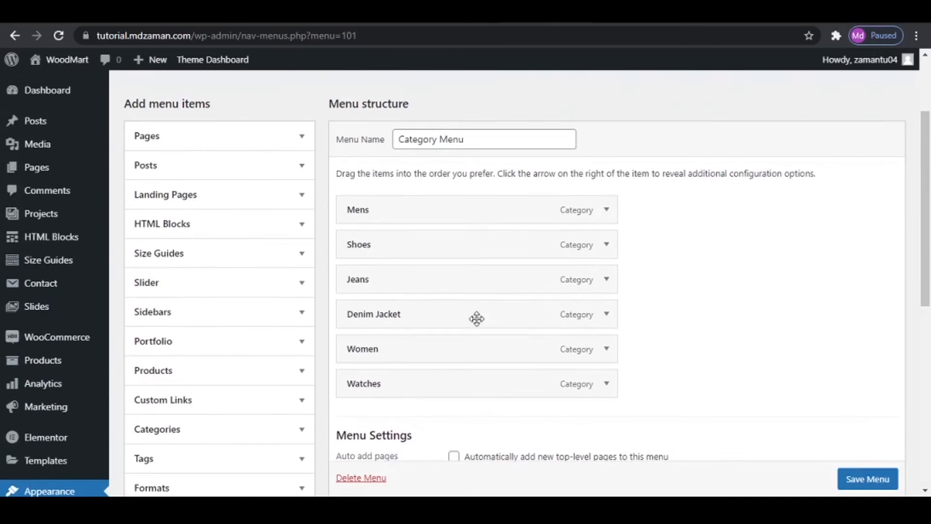
pyautogui.scroll(-1, 859, 482)
pyautogui.click(859, 480)
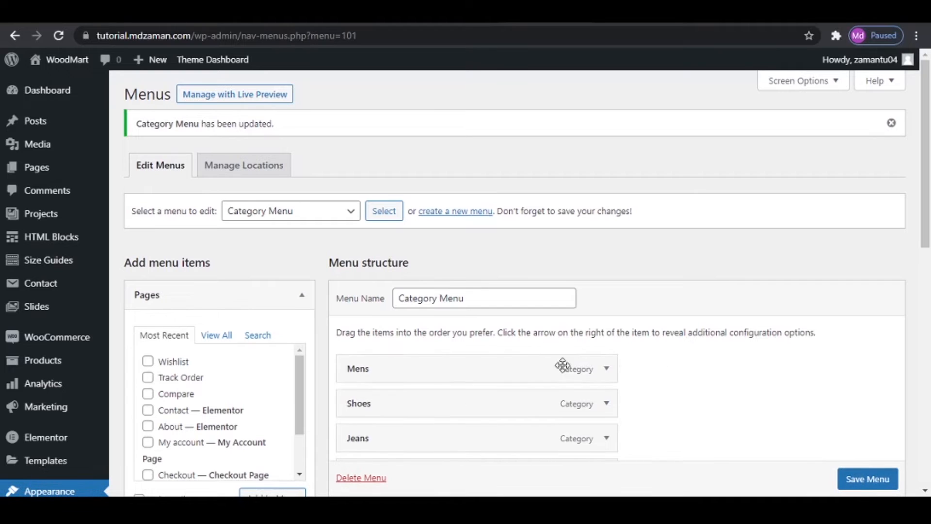
# - Check the About Us mega menu on the reference site and open the list of all HTML Blocks in a new browser tab
pyautogui.click(219, 13)
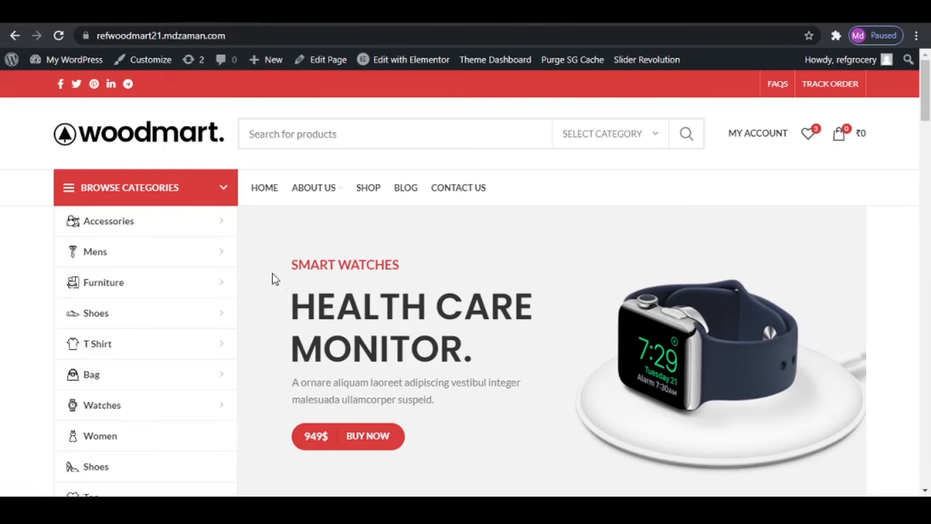
pyautogui.moveTo(312, 190)
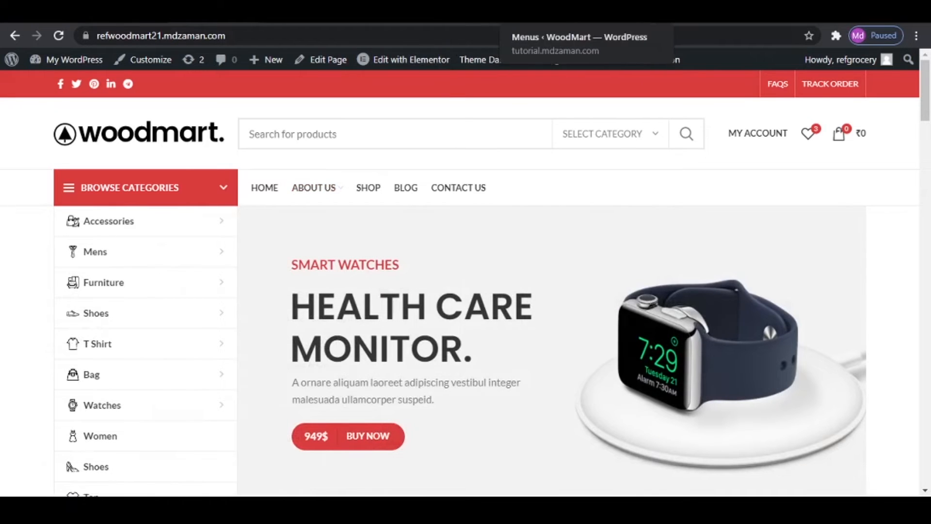
pyautogui.click(529, 13)
pyautogui.moveTo(106, 235)
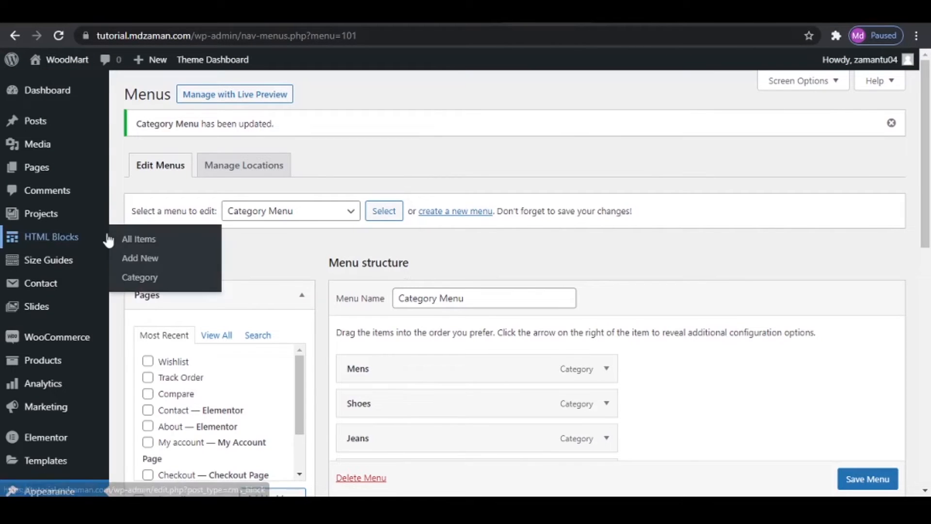
pyautogui.rightClick(55, 238)
pyautogui.press('Escape')
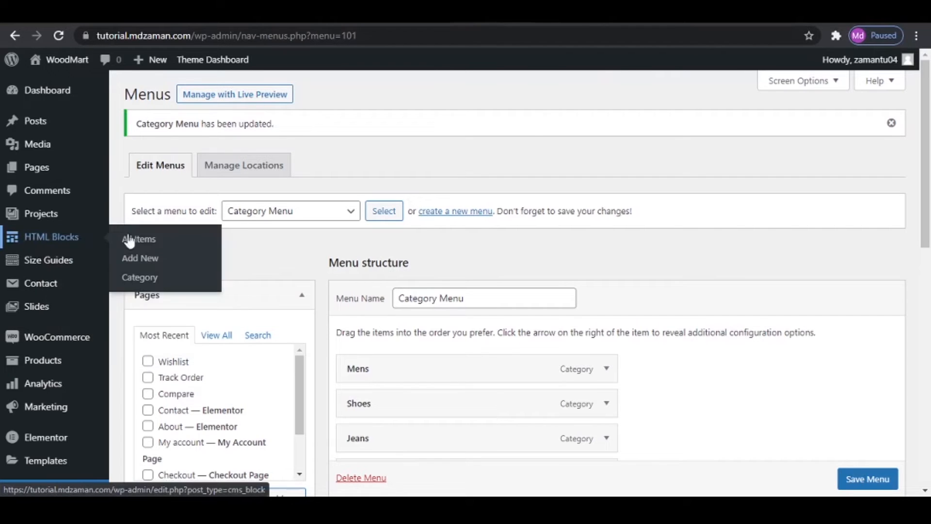
pyautogui.click(129, 239)
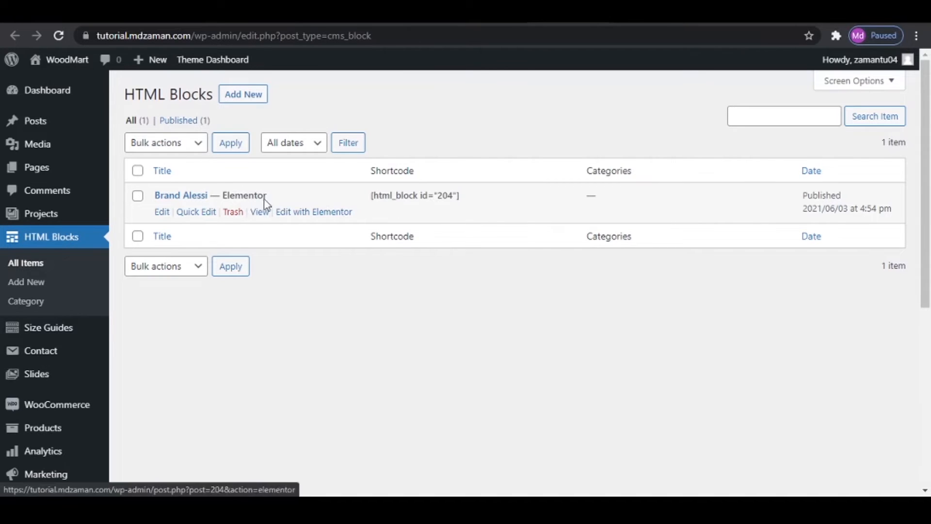
# - Create a new HTML Block titled Main Mega and publish it
pyautogui.click(244, 95)
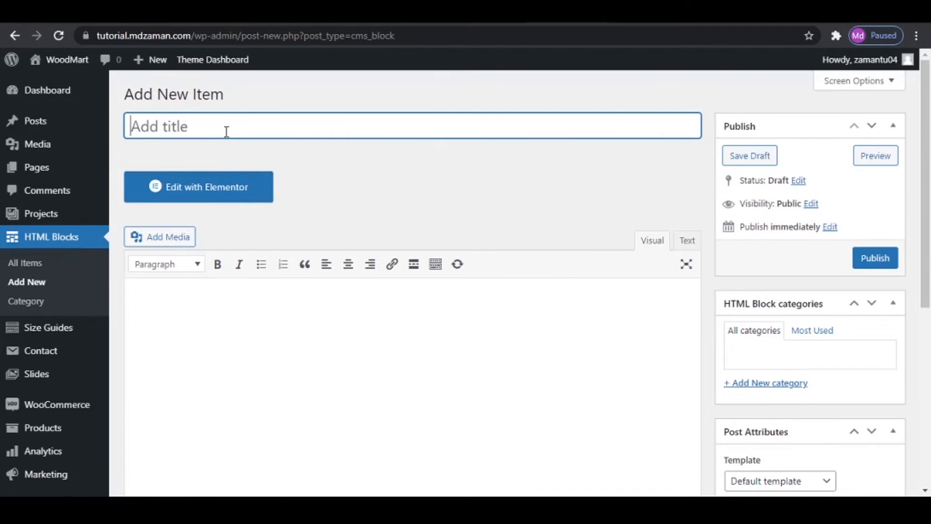
pyautogui.write('Main Mega')
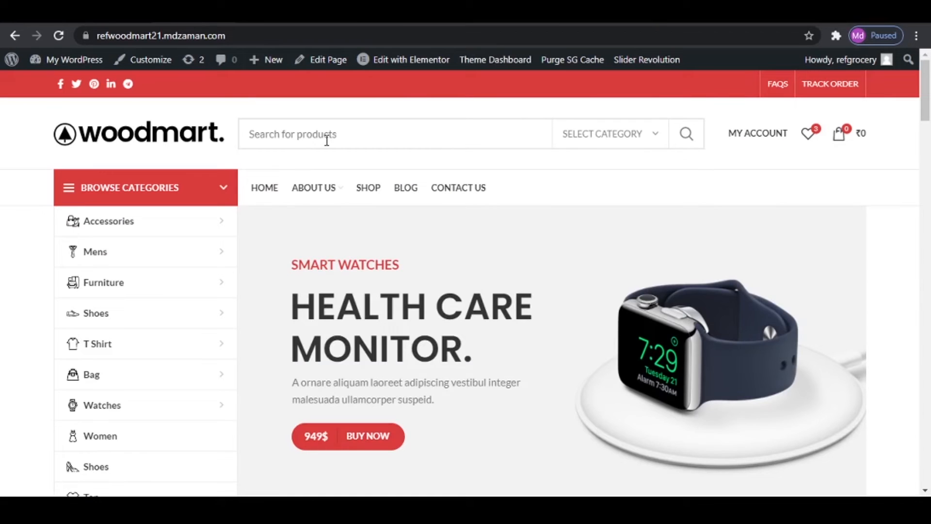
pyautogui.moveTo(328, 203)
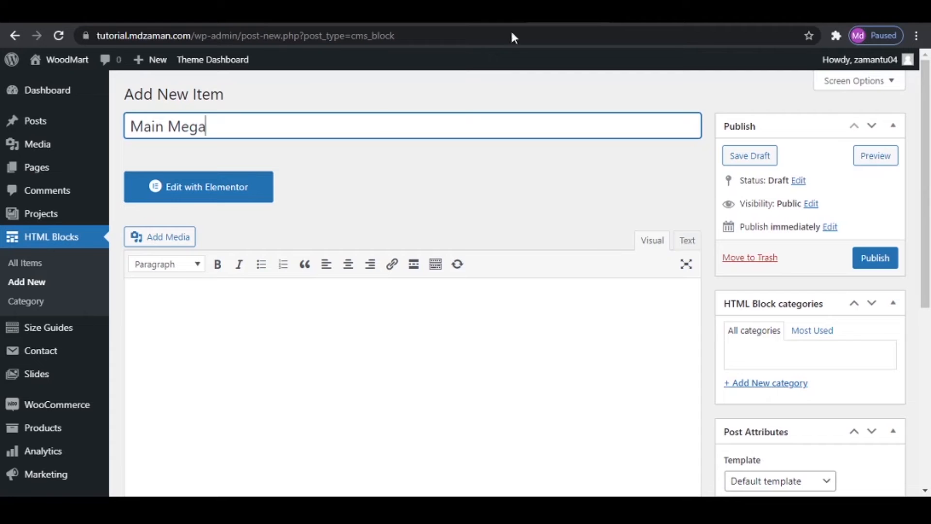
pyautogui.click(872, 260)
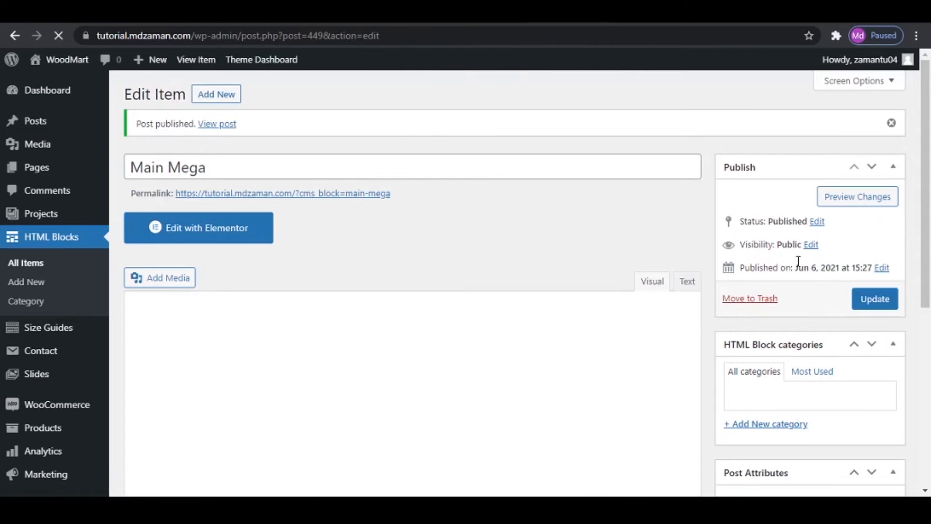
# - Edit the Main Mega block with Elementor and add a section with four equal columns
pyautogui.click(213, 234)
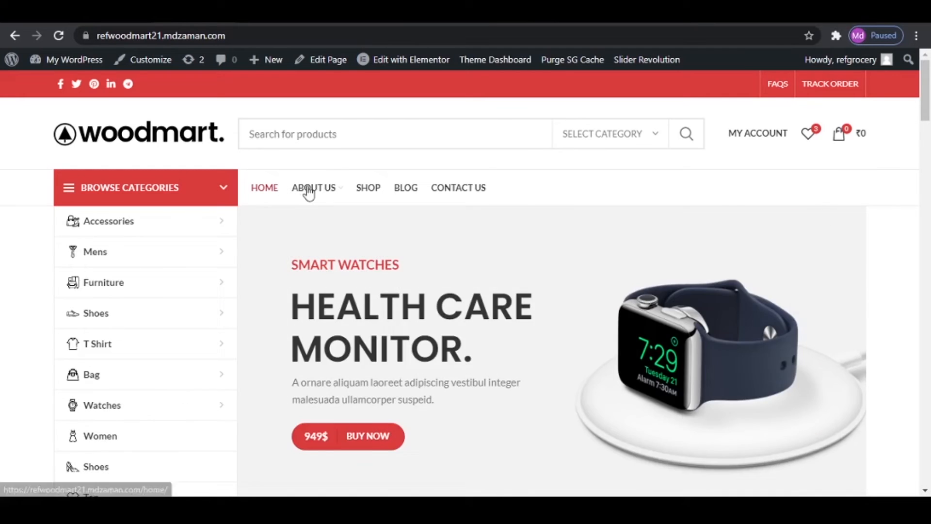
pyautogui.moveTo(313, 188)
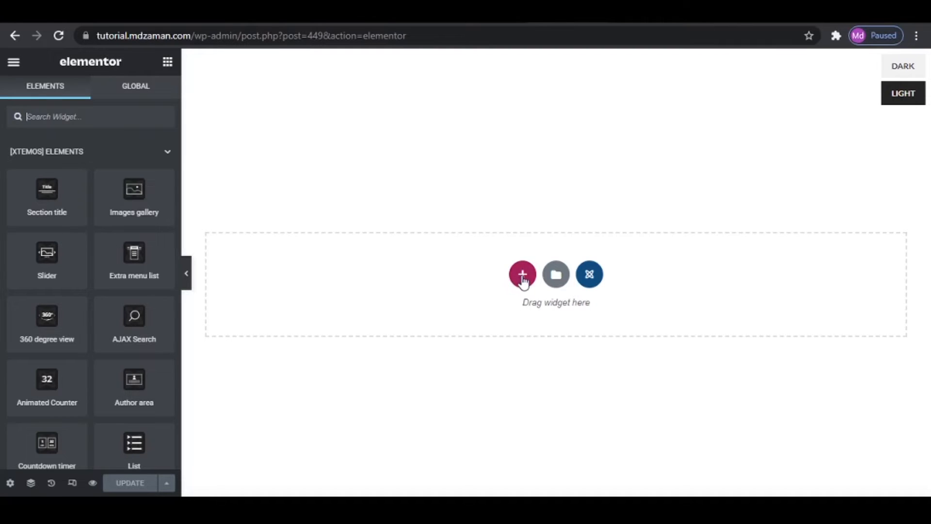
pyautogui.click(522, 274)
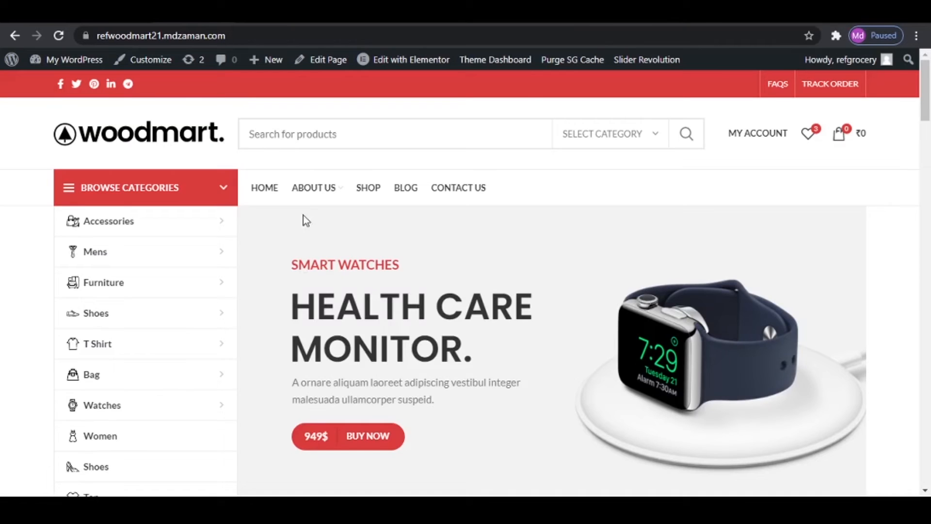
pyautogui.moveTo(313, 188)
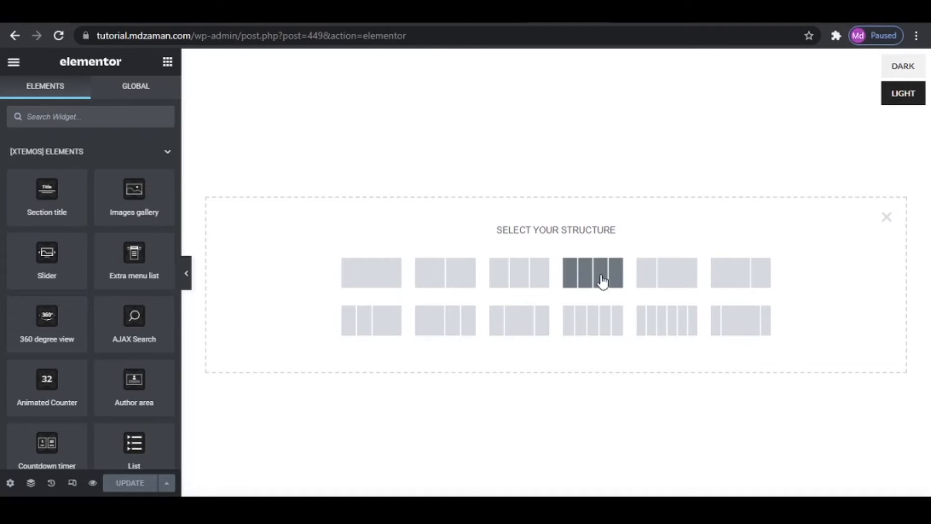
pyautogui.click(594, 277)
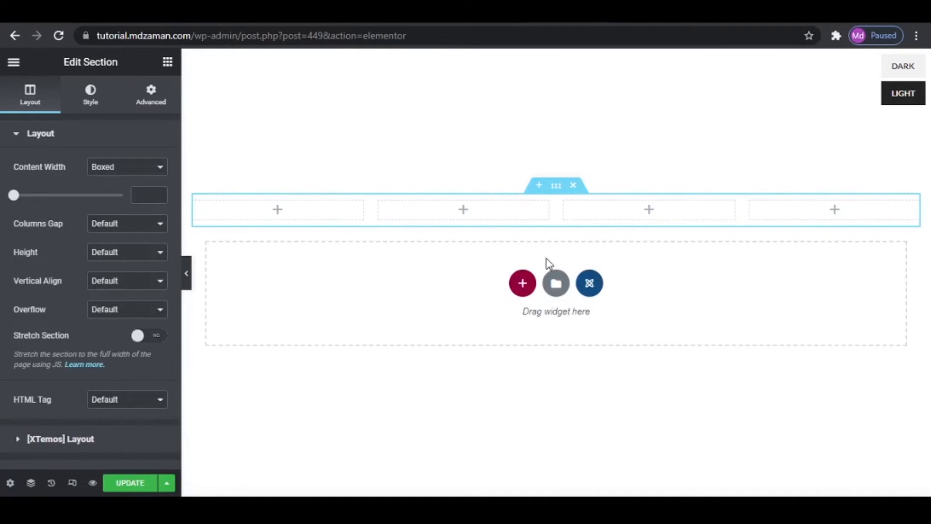
# - Check the About Us mega menu on the reference site, then add an Extra menu list widget to the first column
pyautogui.click(328, 219)
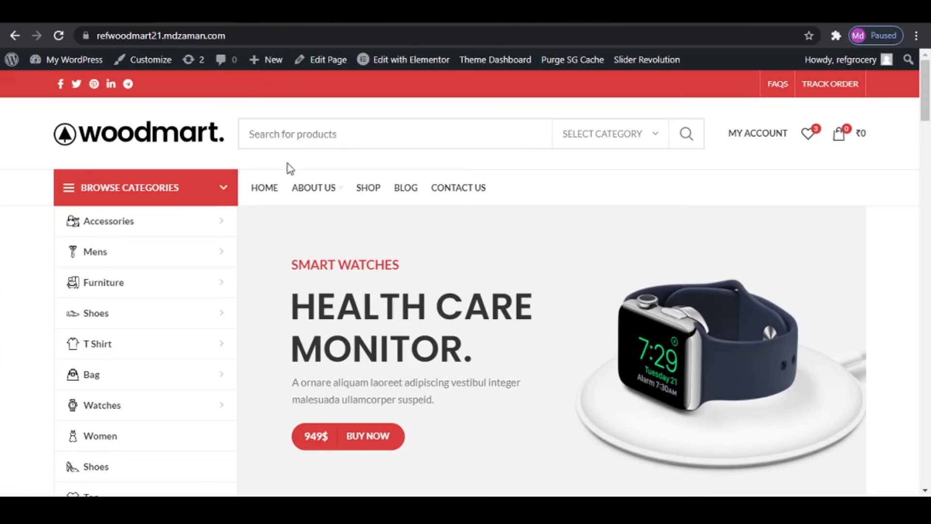
pyautogui.moveTo(297, 190)
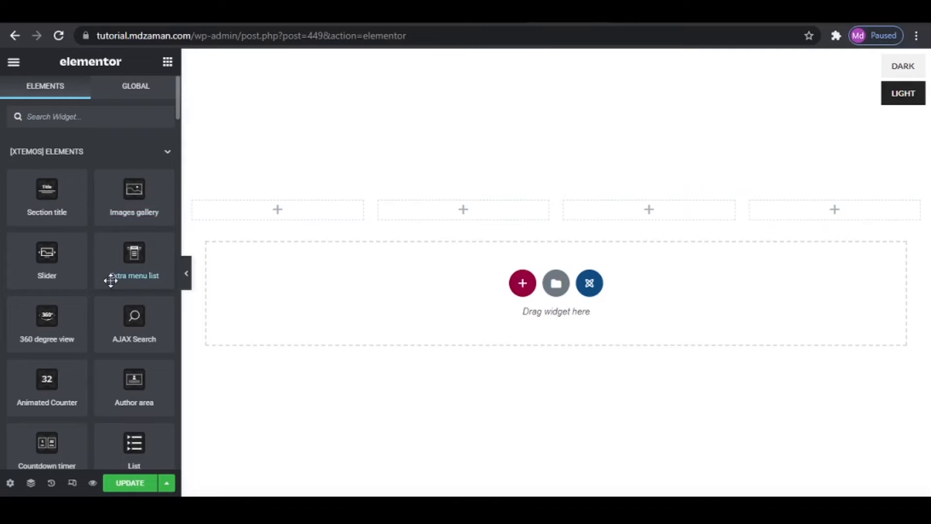
pyautogui.moveTo(127, 262); pyautogui.dragTo(253, 207)
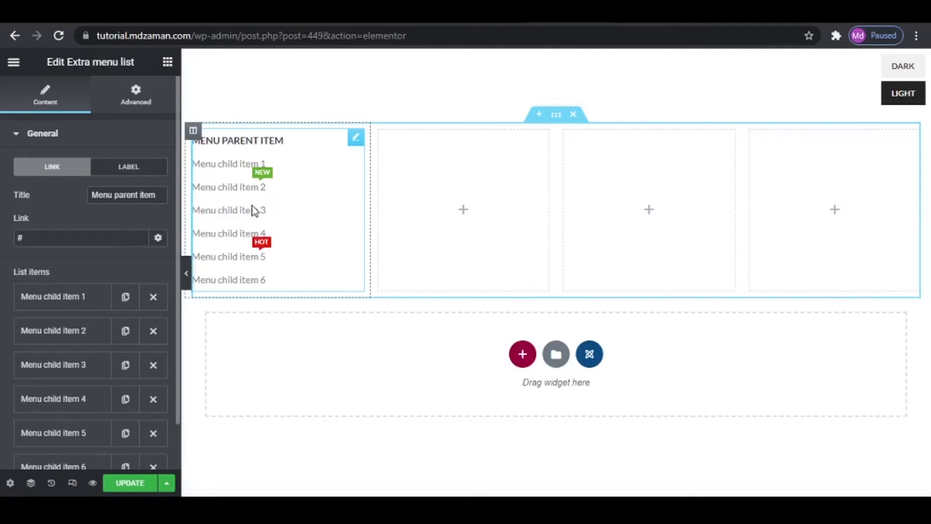
# - Give the first column a classic background using jeans-category-image.jpg from the media library
pyautogui.click(195, 133)
pyautogui.click(91, 93)
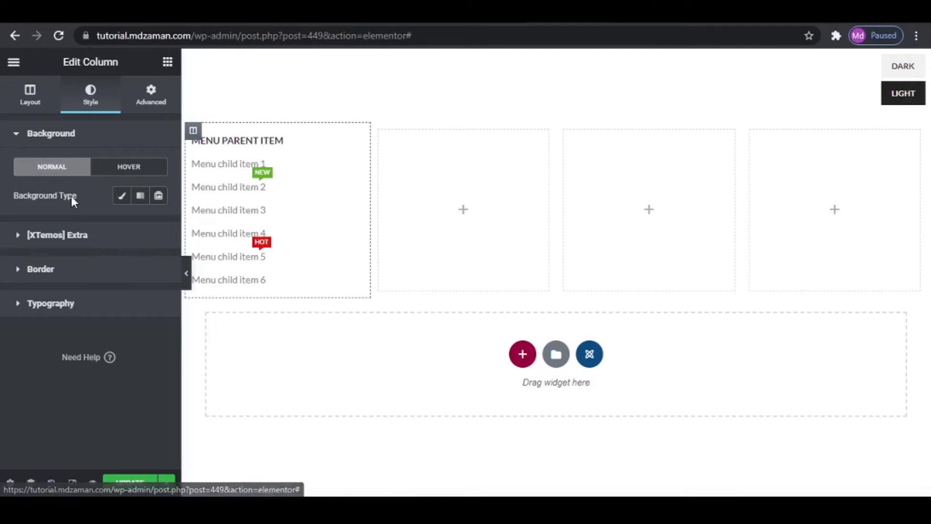
pyautogui.click(121, 198)
pyautogui.click(98, 281)
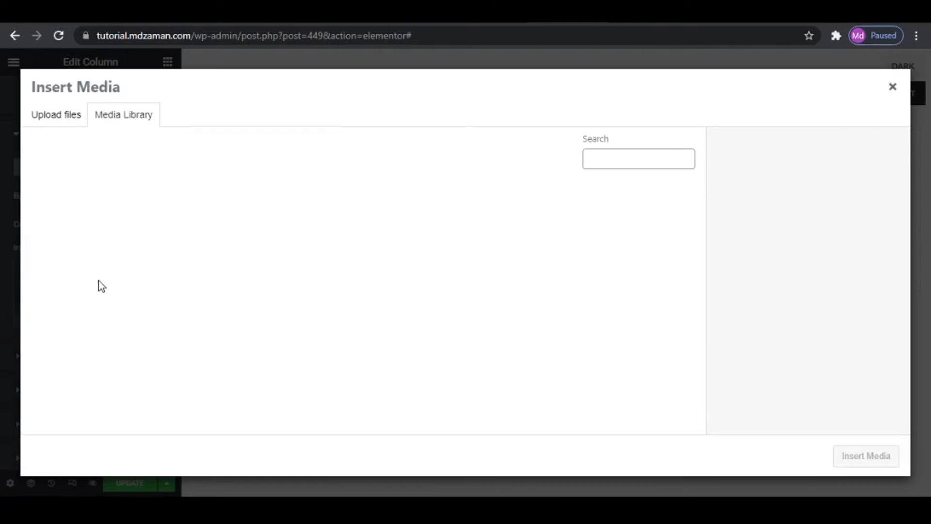
pyautogui.scroll(-5, 686, 344)
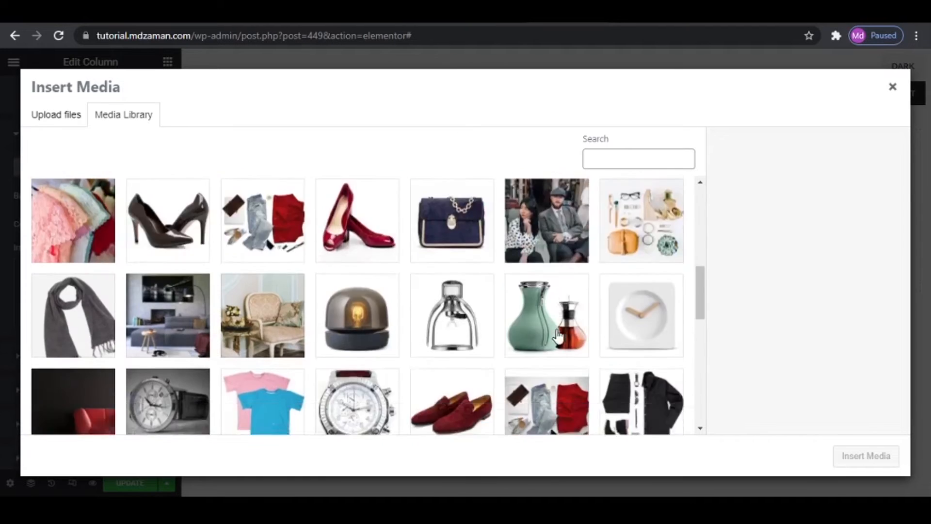
pyautogui.scroll(-10, 557, 334)
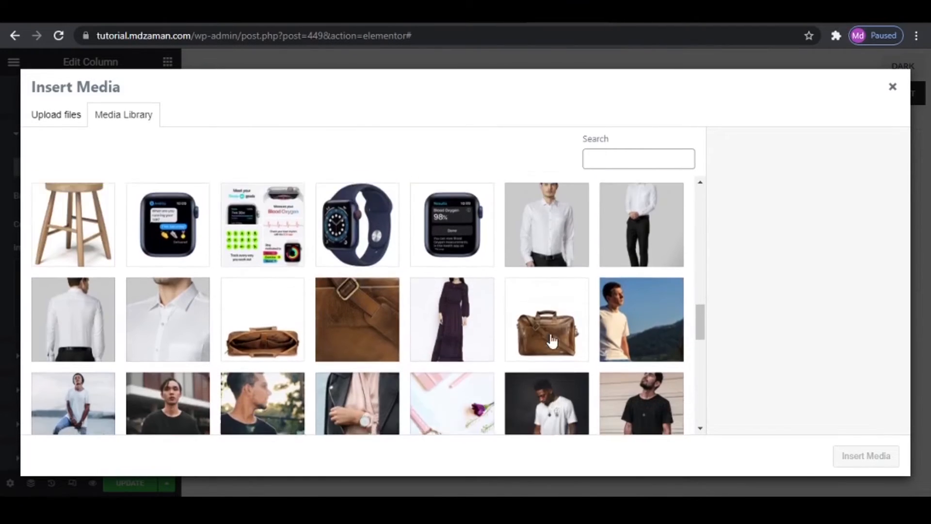
pyautogui.scroll(-2, 552, 341)
pyautogui.scroll(-2, 552, 341)
pyautogui.scroll(15, 552, 341)
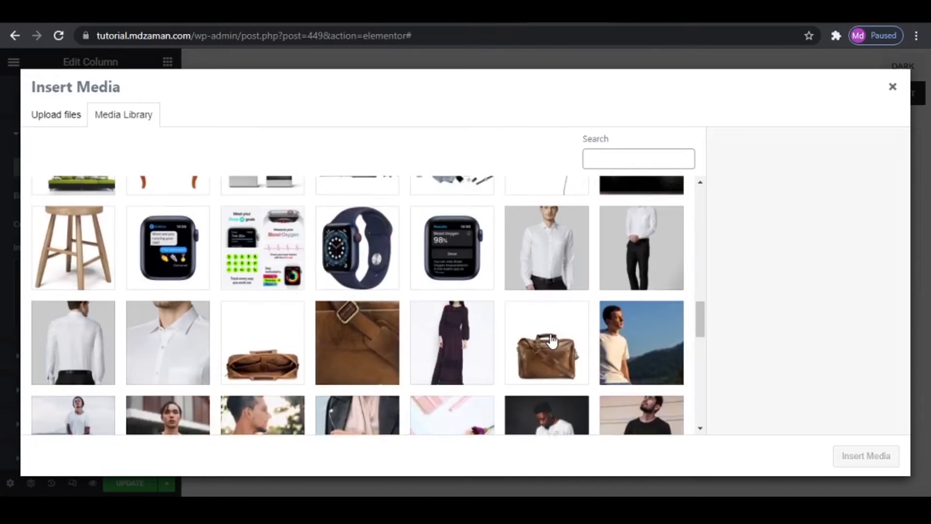
pyautogui.click(273, 410)
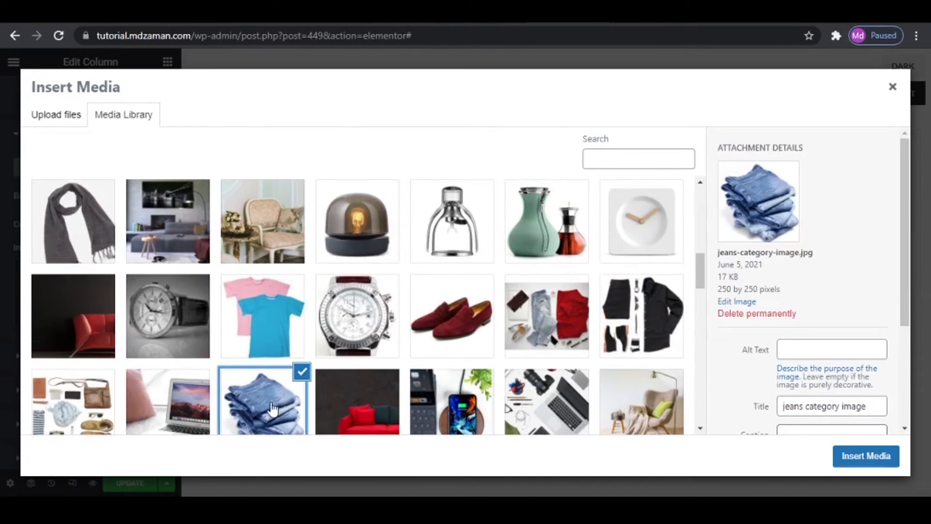
pyautogui.click(843, 456)
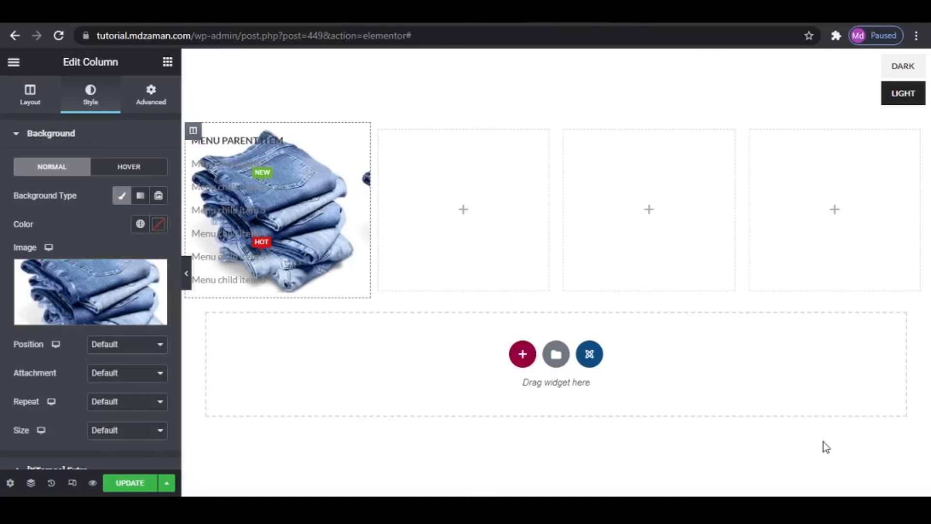
# - Set the column background image's position to Center Right and its repeat to No-repeat
pyautogui.click(102, 345)
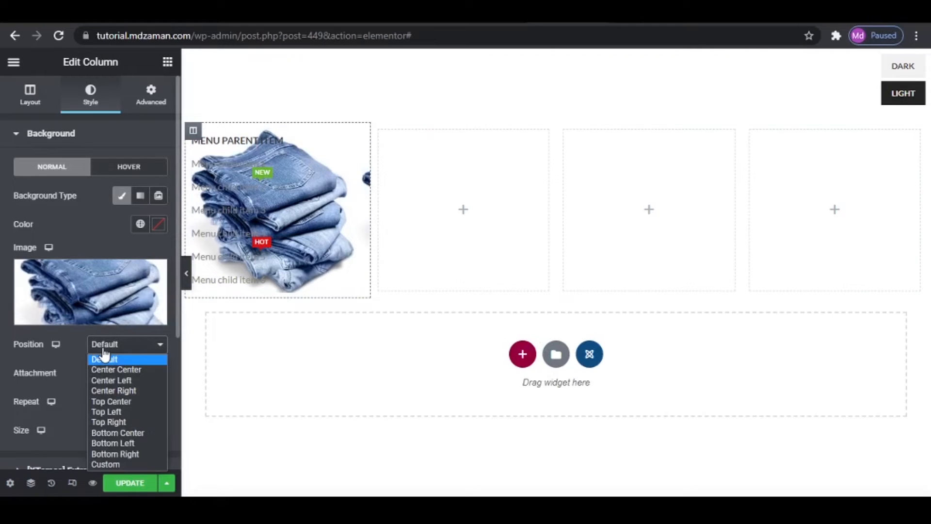
pyautogui.click(107, 391)
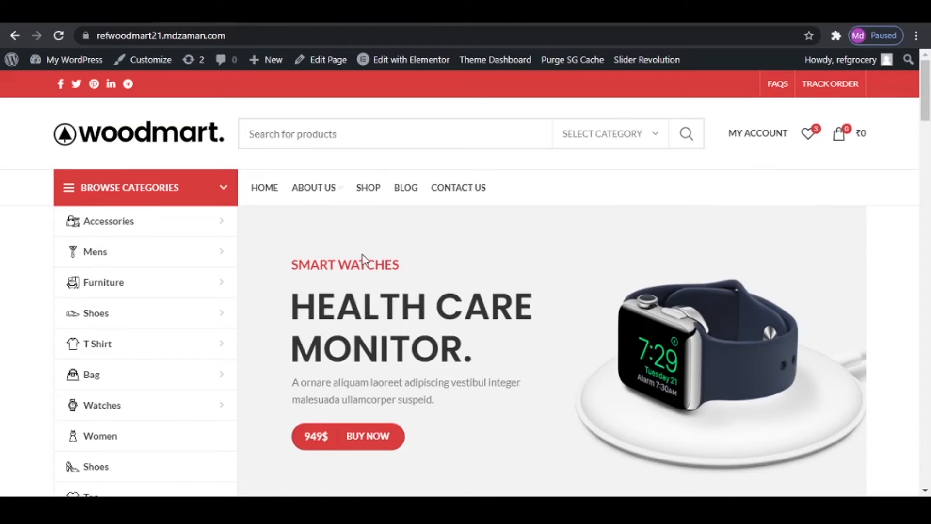
pyautogui.moveTo(314, 187)
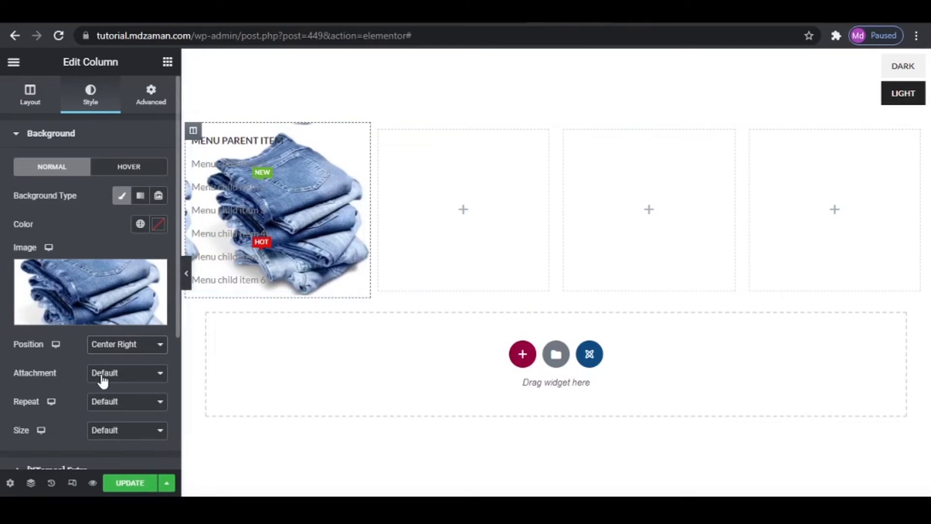
pyautogui.click(117, 401)
pyautogui.click(121, 428)
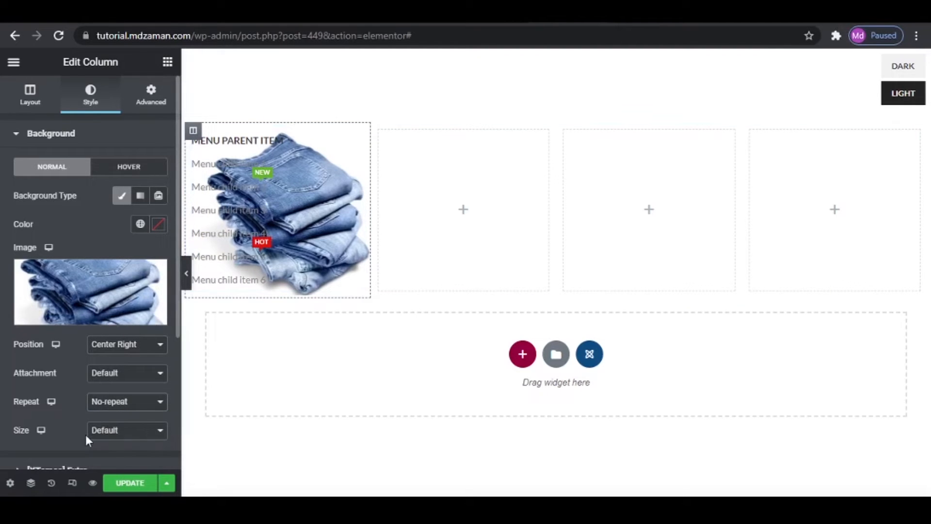
pyautogui.click(132, 431)
pyautogui.click(133, 439)
pyautogui.scroll(-2, 134, 439)
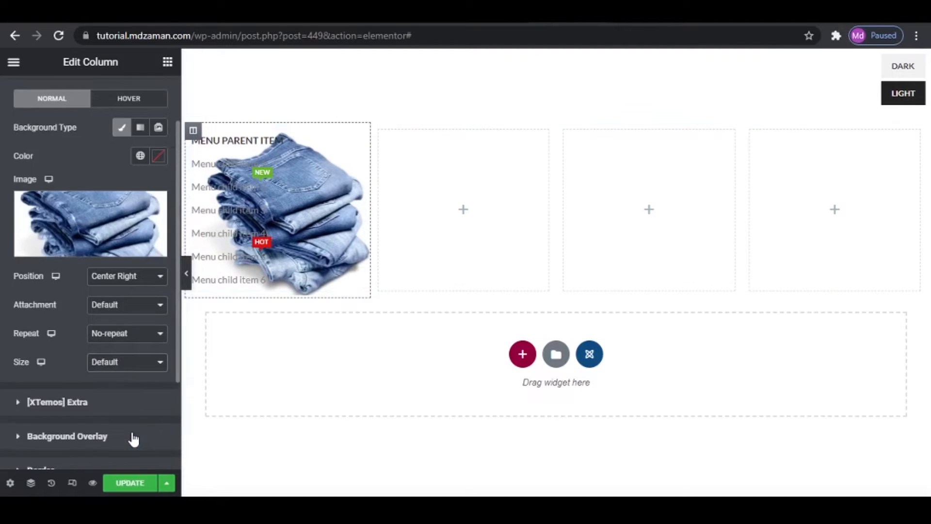
# - Switch the background image to a custom position with X at 90 px and Y at -70 px
pyautogui.click(113, 280)
pyautogui.click(115, 397)
pyautogui.scroll(-4, 119, 391)
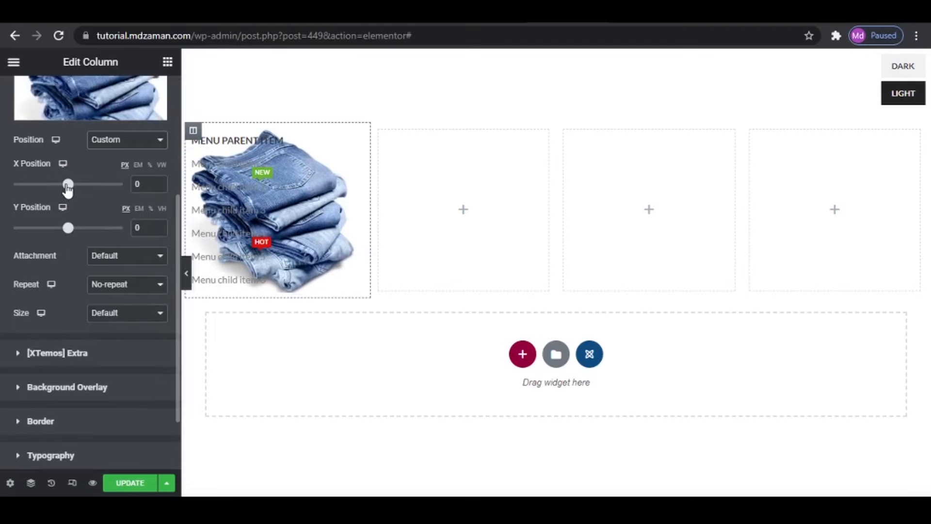
pyautogui.moveTo(68, 188); pyautogui.dragTo(74, 191)
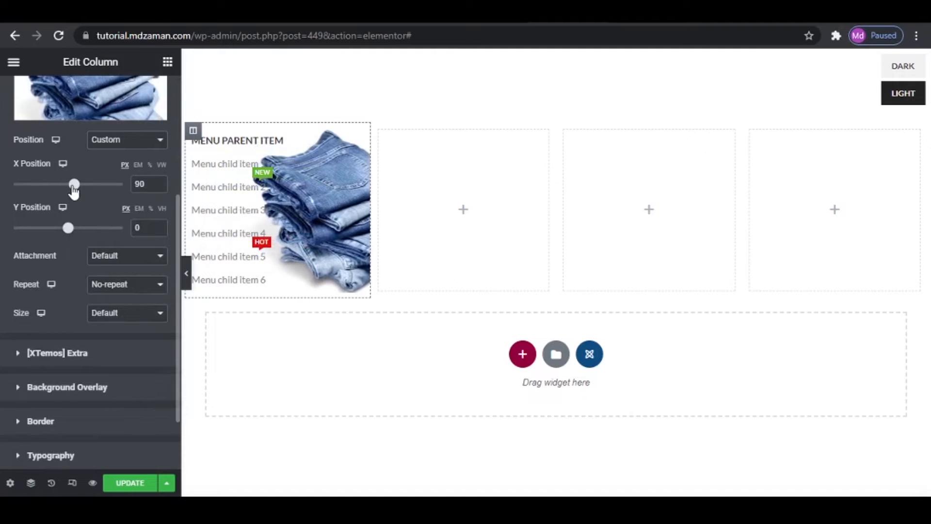
pyautogui.moveTo(70, 237); pyautogui.dragTo(67, 236)
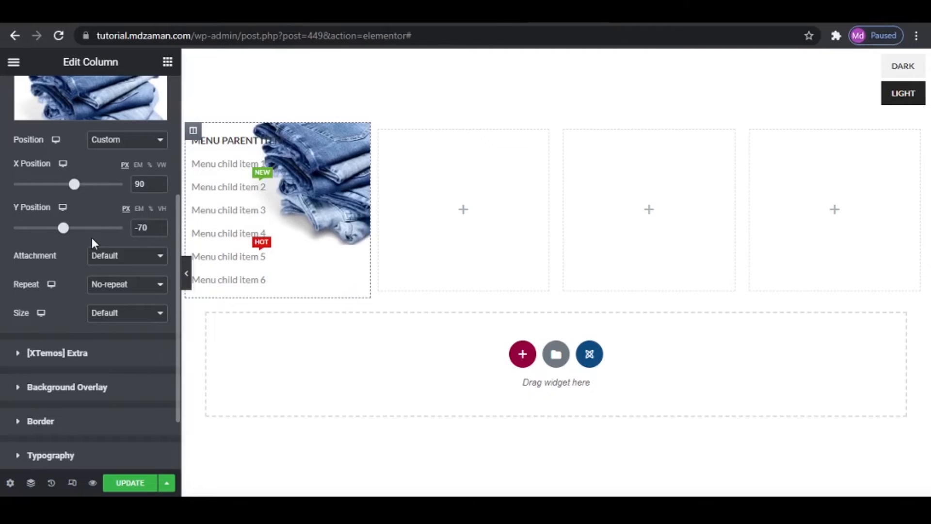
# - Try the Contain size for the background image, then use a custom size with a width of 54%
pyautogui.click(103, 315)
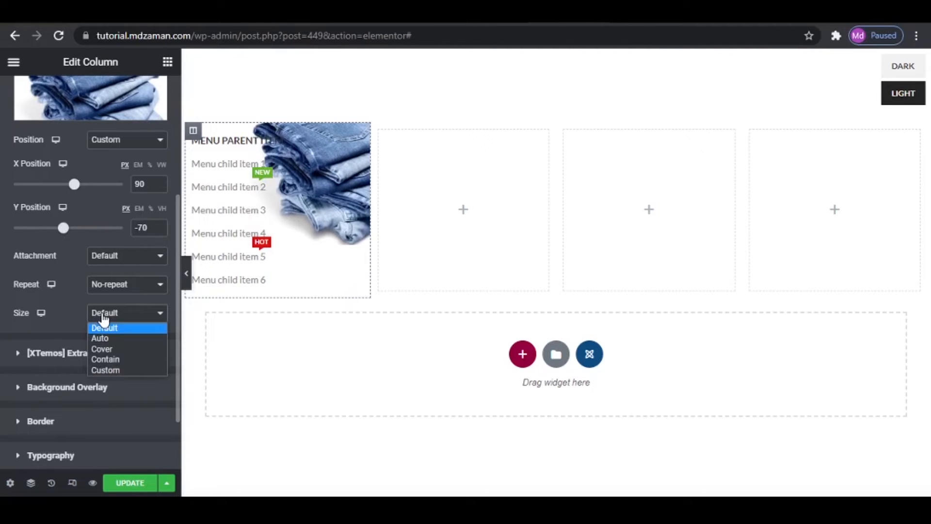
pyautogui.click(114, 359)
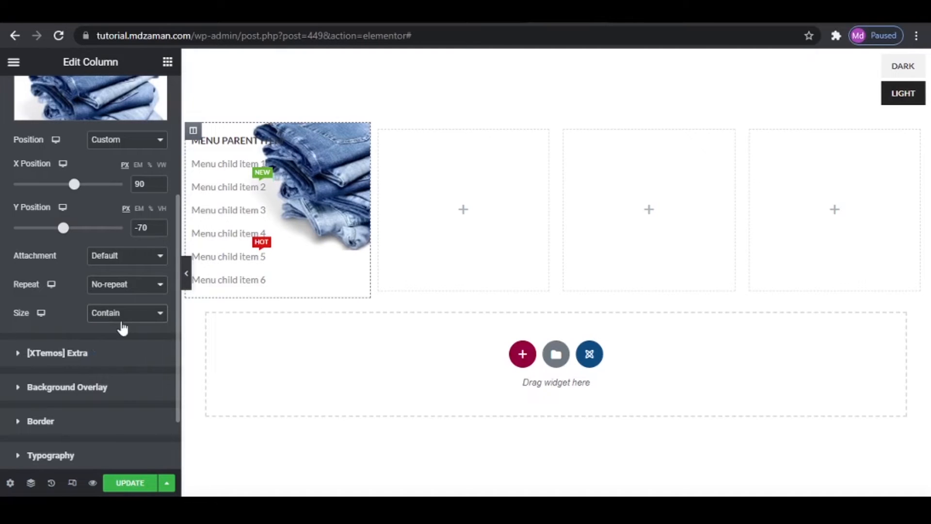
pyautogui.click(122, 321)
pyautogui.click(109, 368)
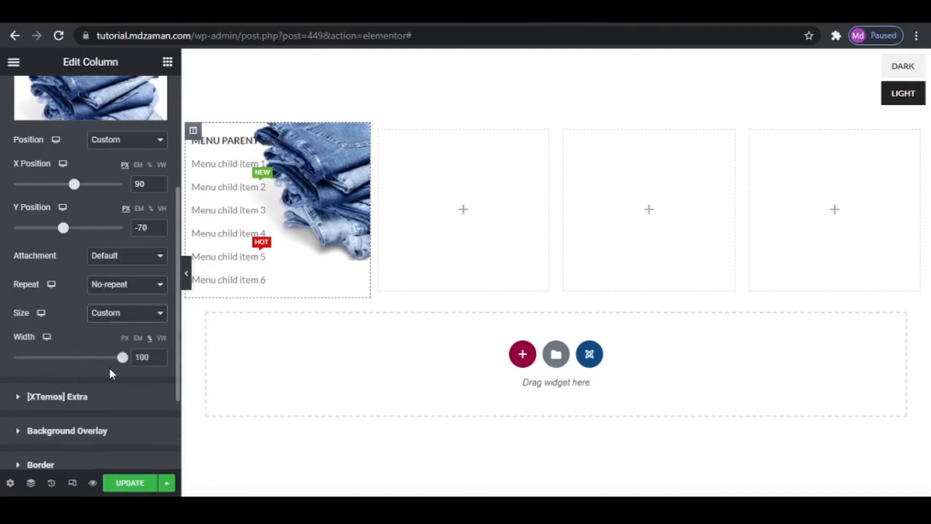
pyautogui.moveTo(124, 362); pyautogui.dragTo(73, 363)
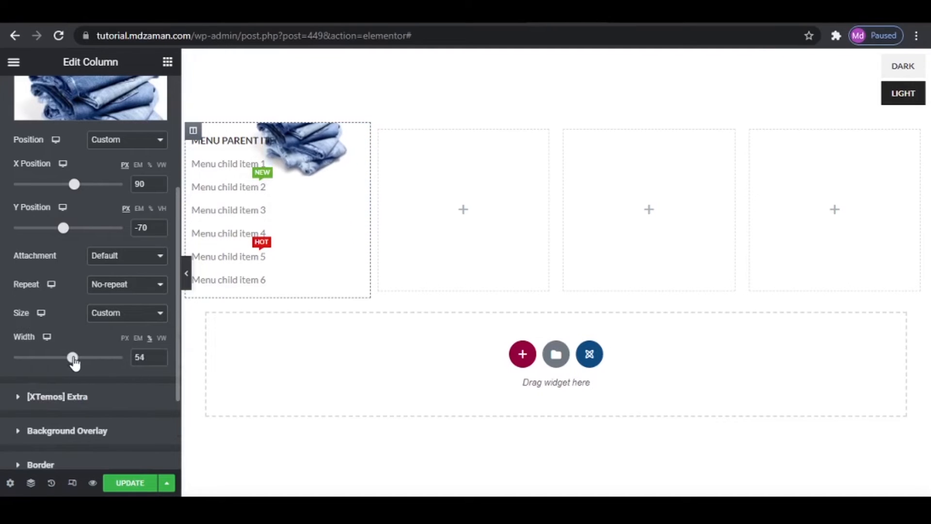
# - Reposition the jeans background image to X 130 px and Y -10 px
pyautogui.moveTo(64, 228); pyautogui.dragTo(68, 237)
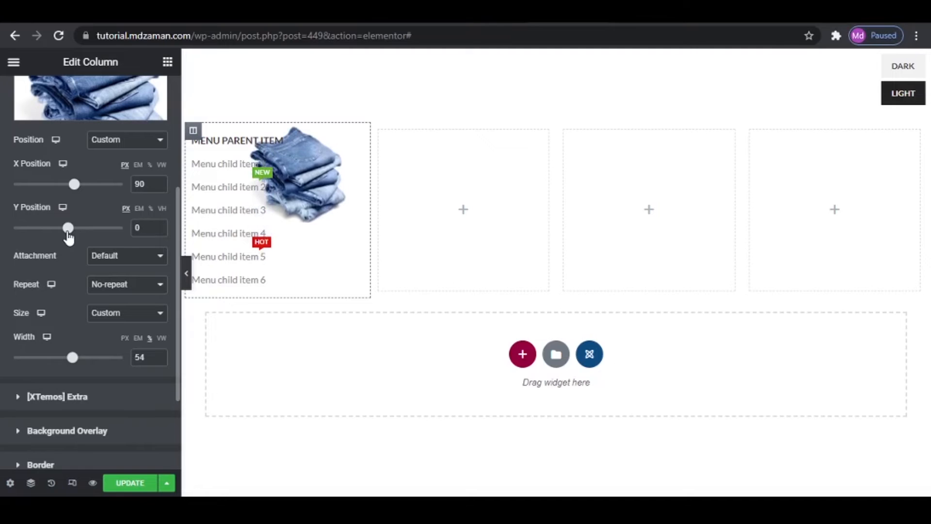
pyautogui.moveTo(74, 187); pyautogui.dragTo(80, 190)
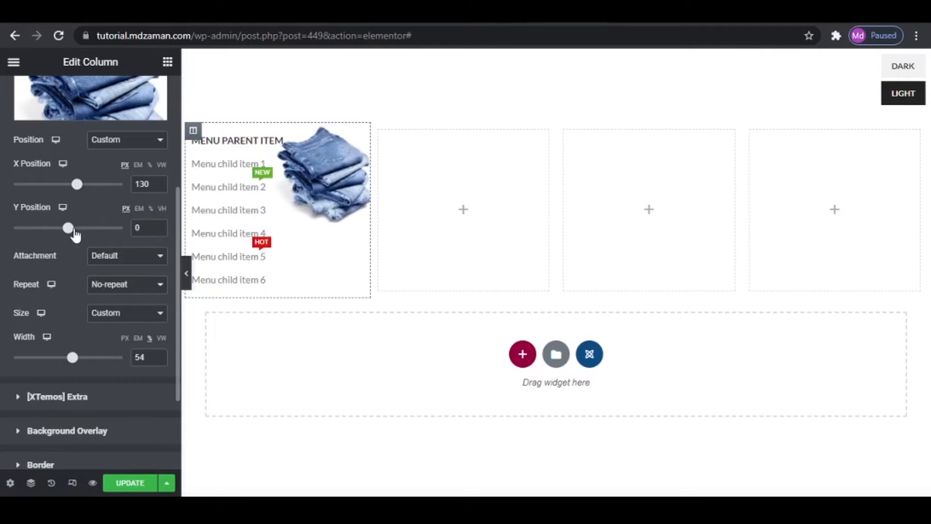
pyautogui.moveTo(73, 233); pyautogui.dragTo(72, 233)
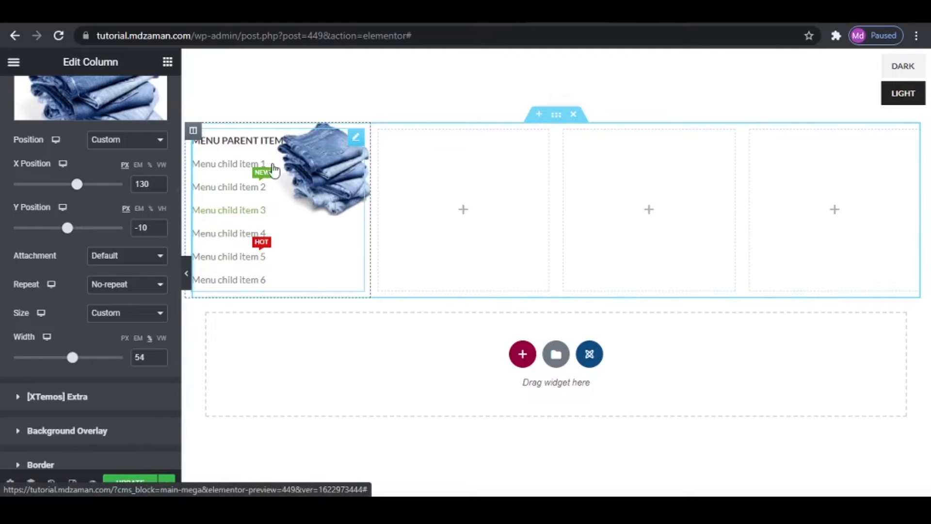
# - Change the parent title of the Extra menu list in the first column to Jean
pyautogui.click(257, 160)
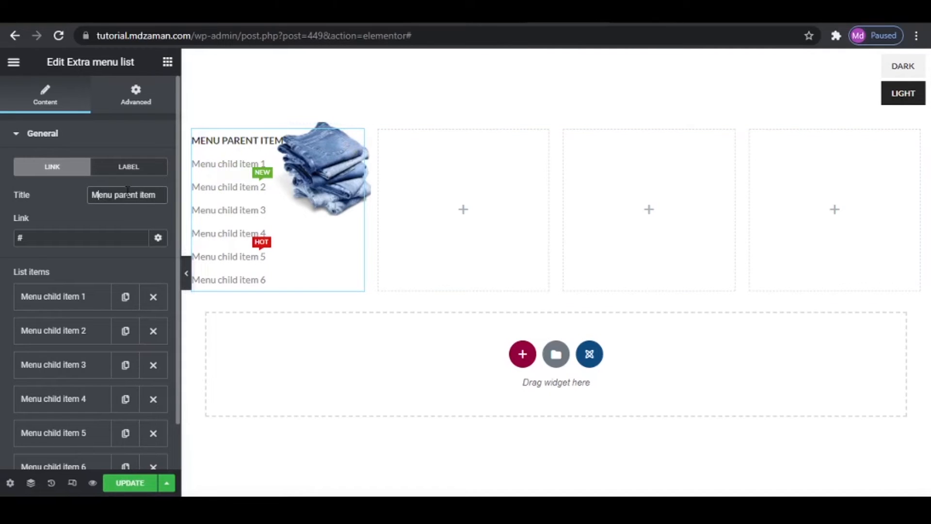
pyautogui.moveTo(160, 195); pyautogui.dragTo(27, 189)
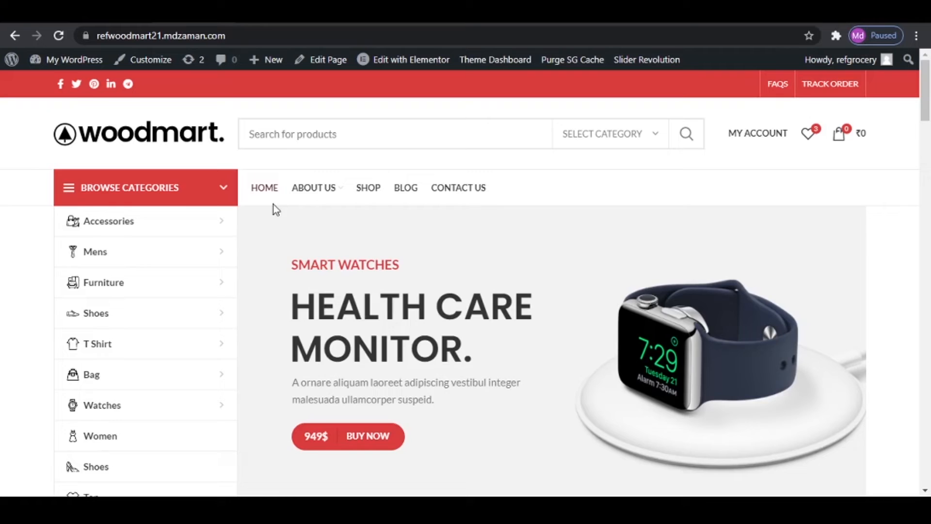
pyautogui.moveTo(316, 184)
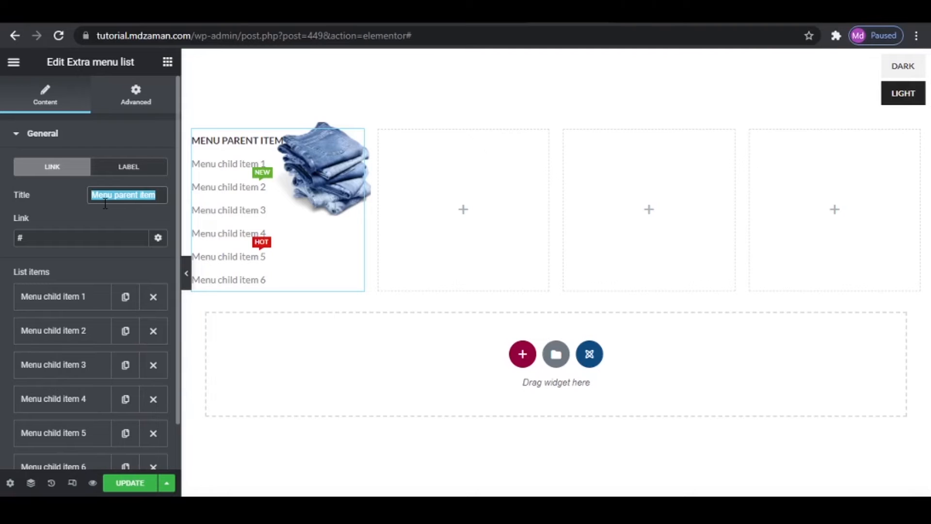
pyautogui.write('Jean')
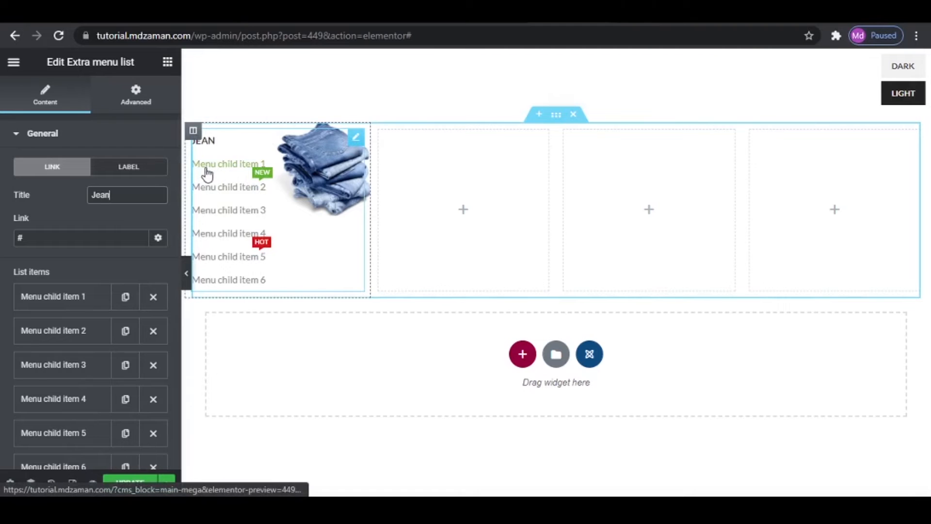
# - Rename the first child item of the Jean menu list to Denim
pyautogui.click(82, 299)
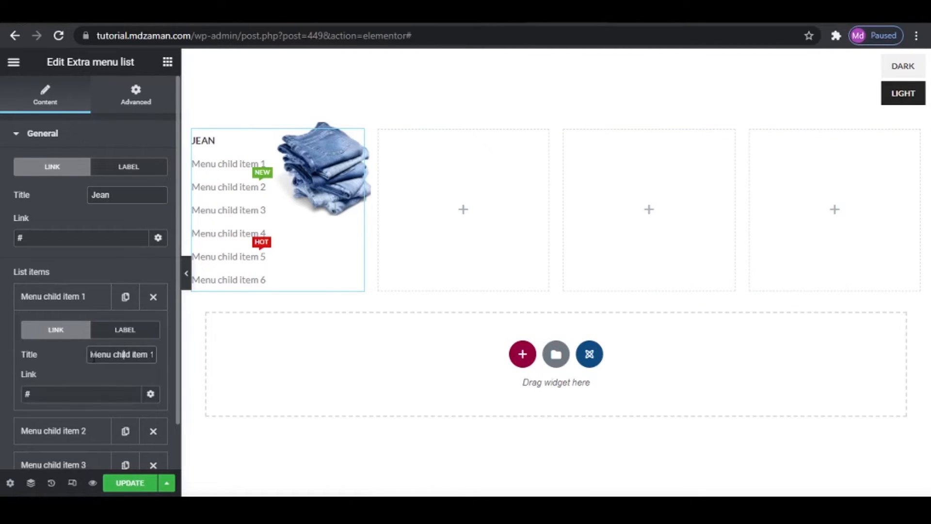
pyautogui.moveTo(93, 358); pyautogui.dragTo(221, 354)
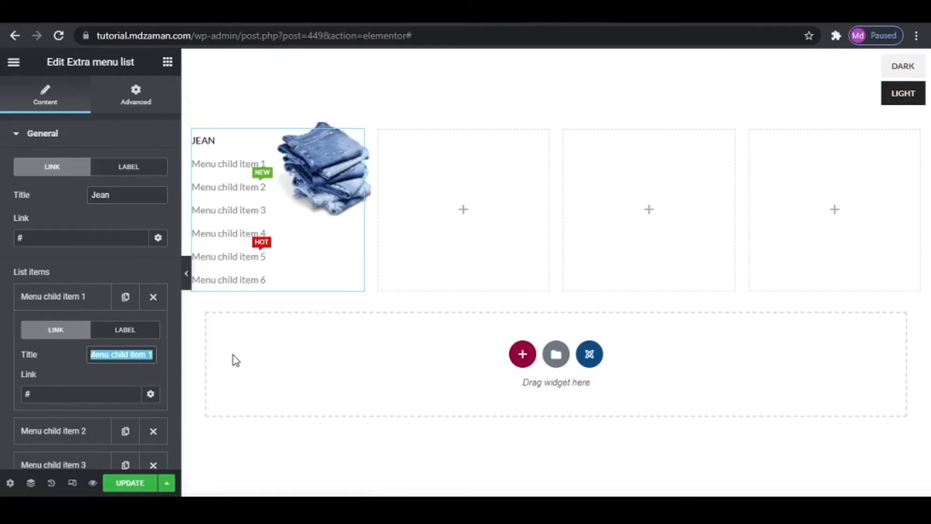
pyautogui.write('Denim')
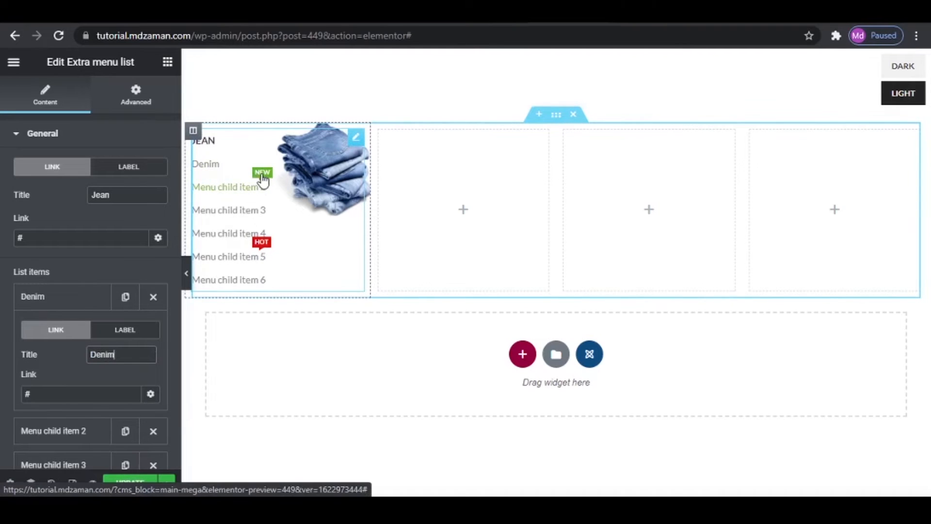
# - Give the Denim list item a red label with the text eComm
pyautogui.click(125, 334)
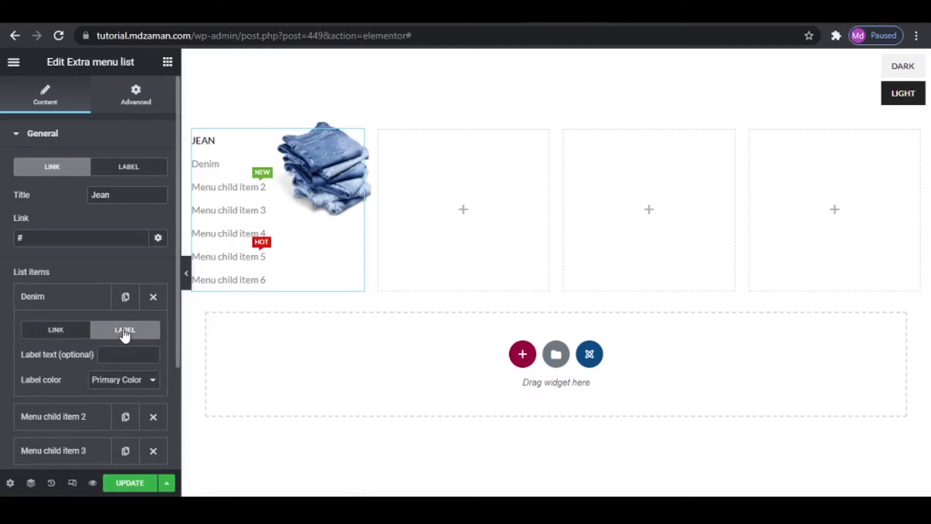
pyautogui.click(120, 383)
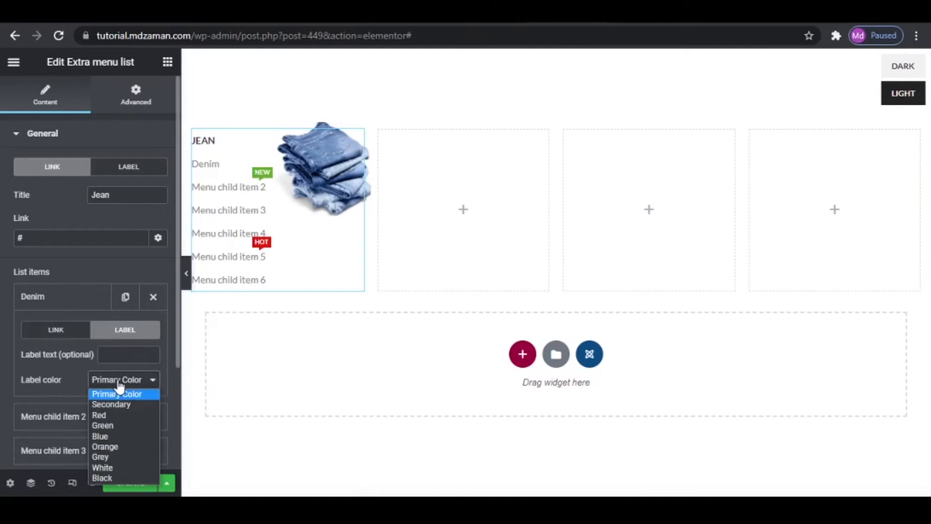
pyautogui.click(112, 415)
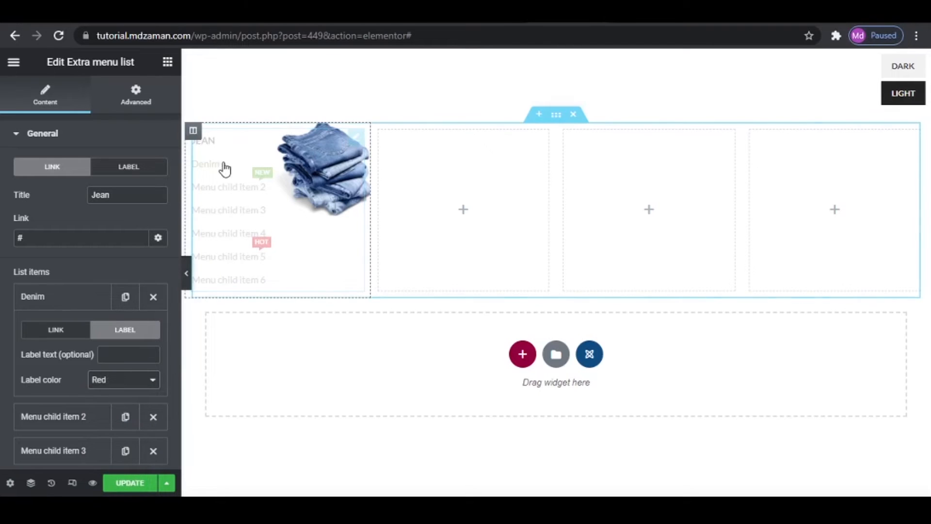
pyautogui.click(125, 355)
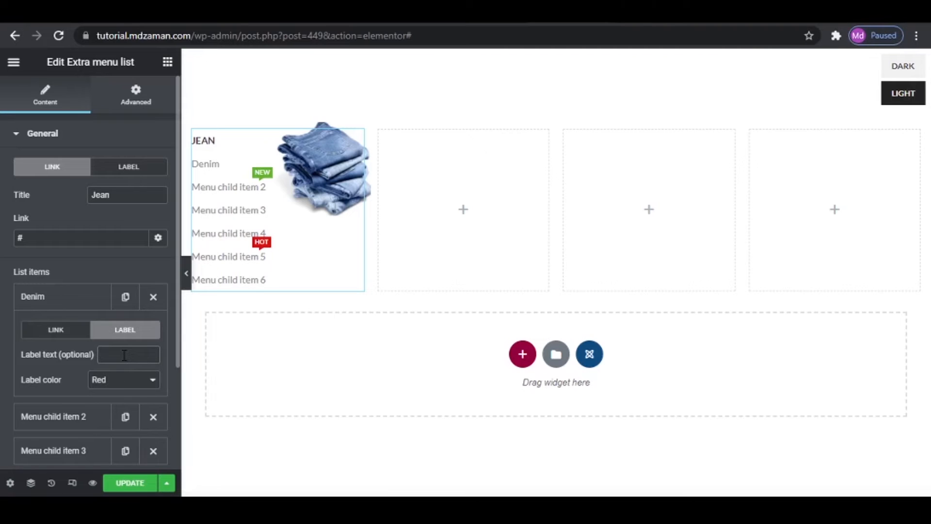
pyautogui.write('eComm')
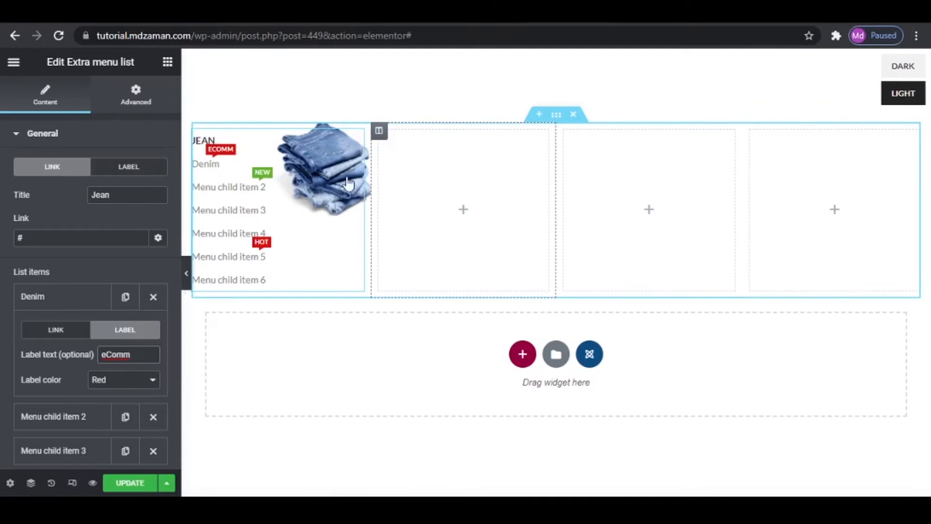
# - Duplicate the first Jean menu column three times within the section
pyautogui.rightClick(196, 136)
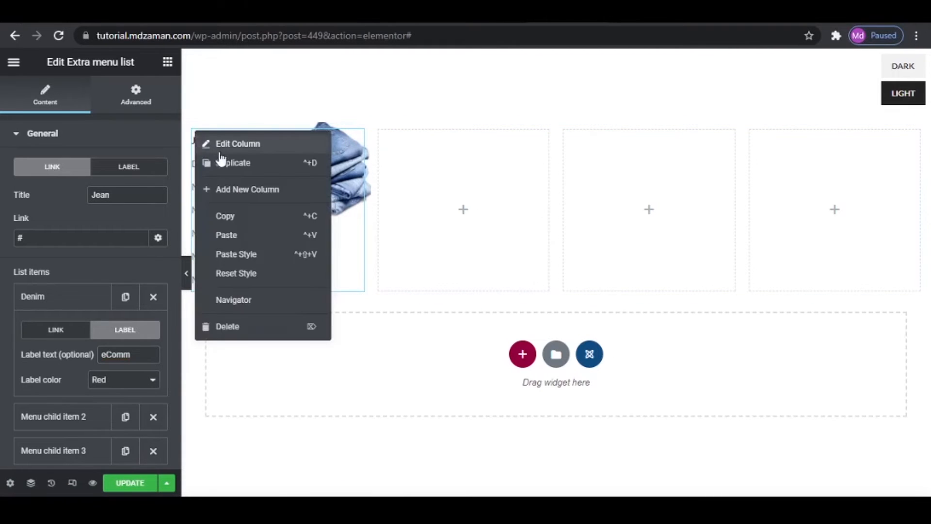
pyautogui.click(228, 161)
pyautogui.rightClick(193, 130)
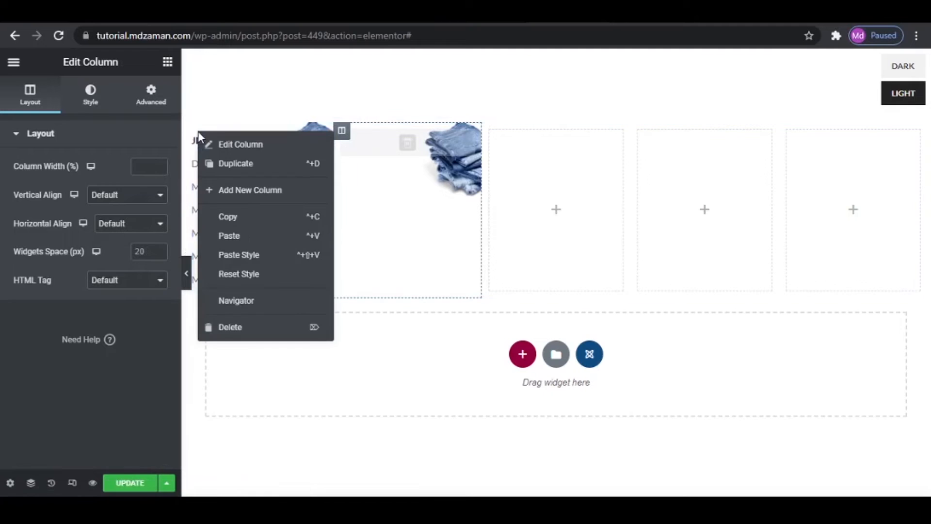
pyautogui.click(226, 164)
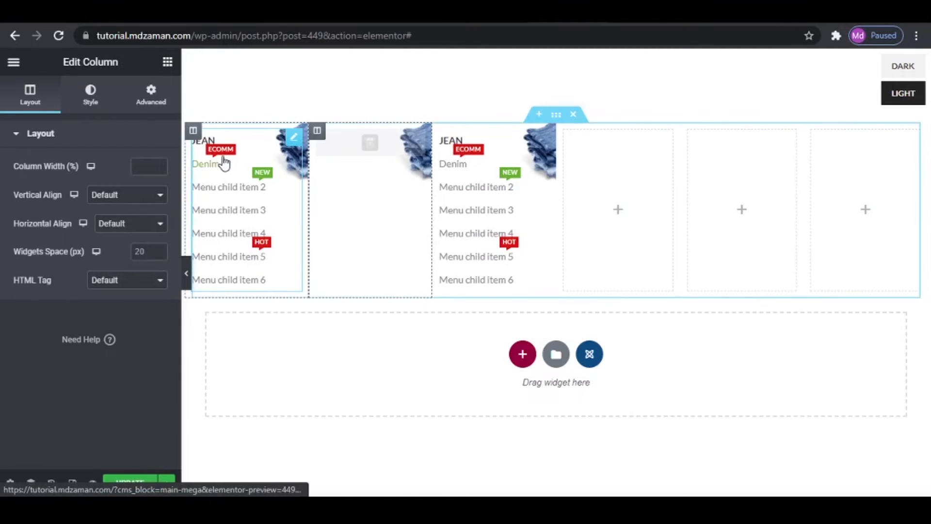
pyautogui.rightClick(193, 131)
pyautogui.click(221, 164)
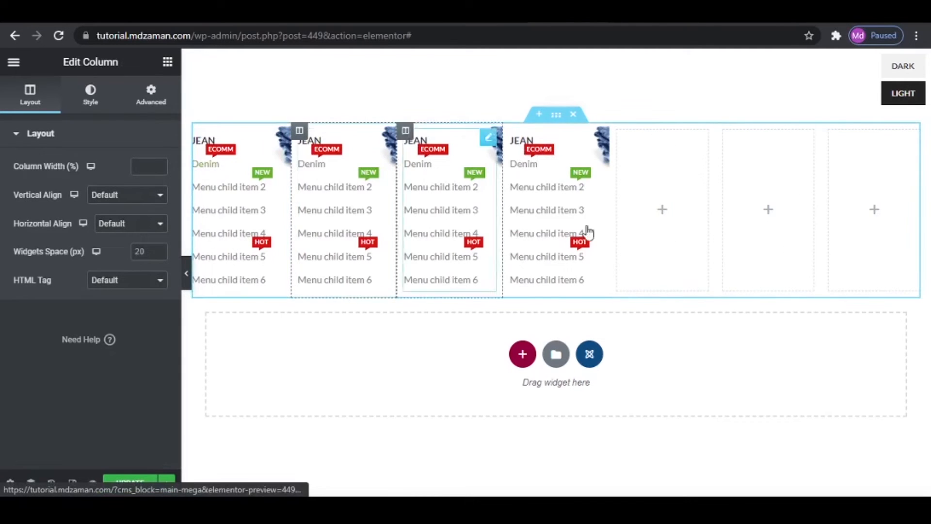
# - Delete the three empty columns after the Jean columns, keeping four filled ones
pyautogui.rightClick(618, 131)
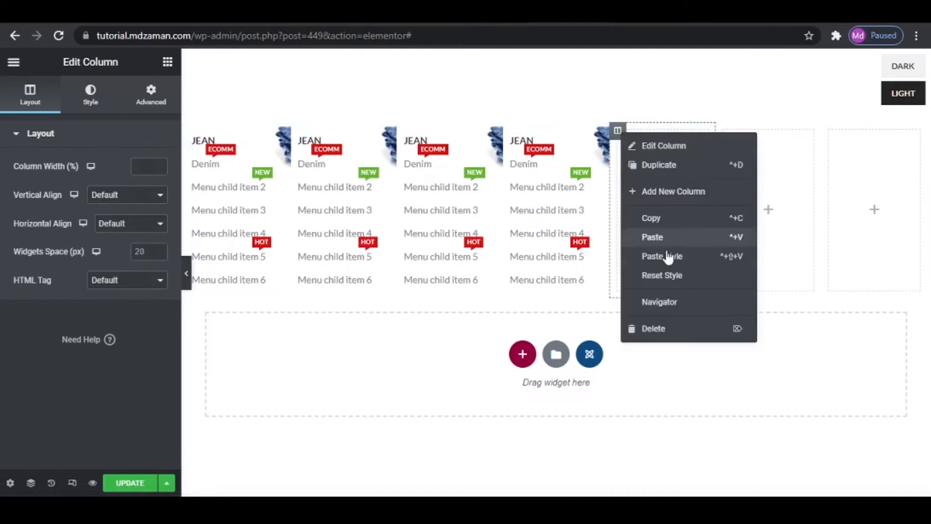
pyautogui.click(666, 323)
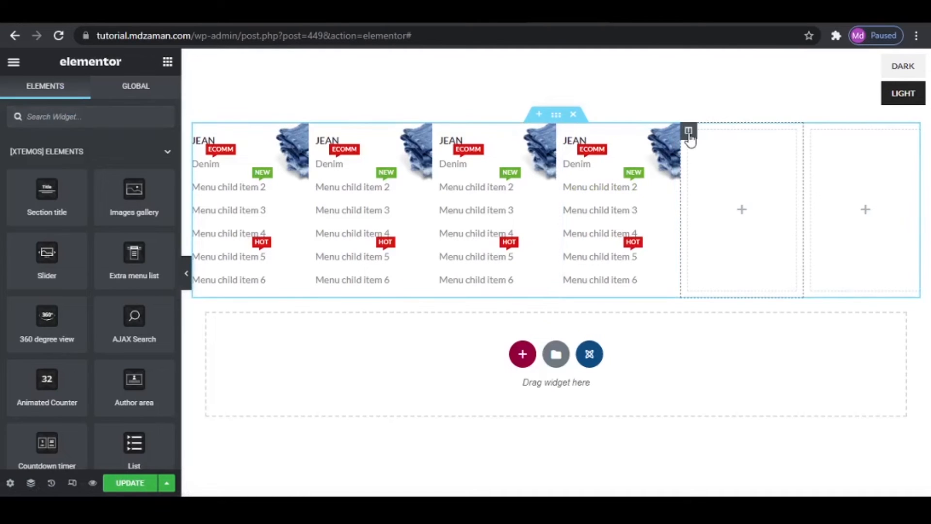
pyautogui.rightClick(684, 131)
pyautogui.click(741, 330)
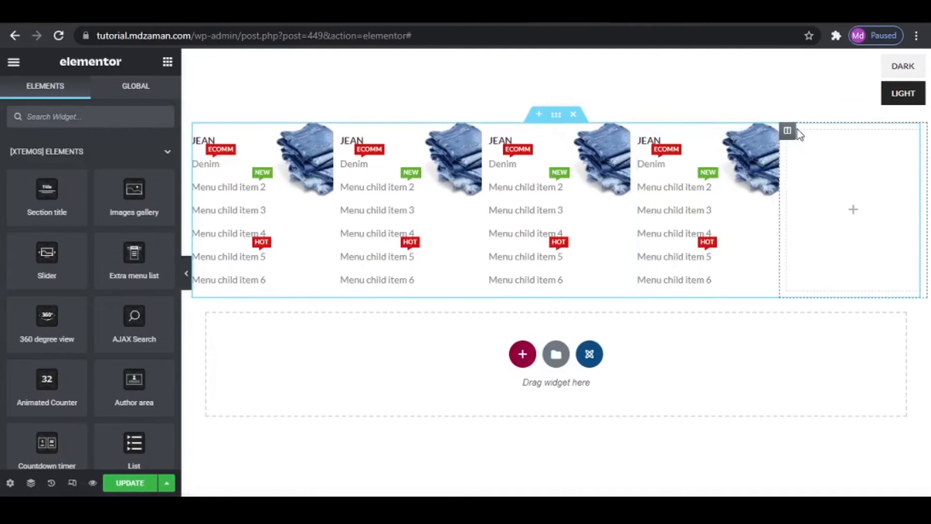
pyautogui.click(789, 132)
pyautogui.rightClick(788, 132)
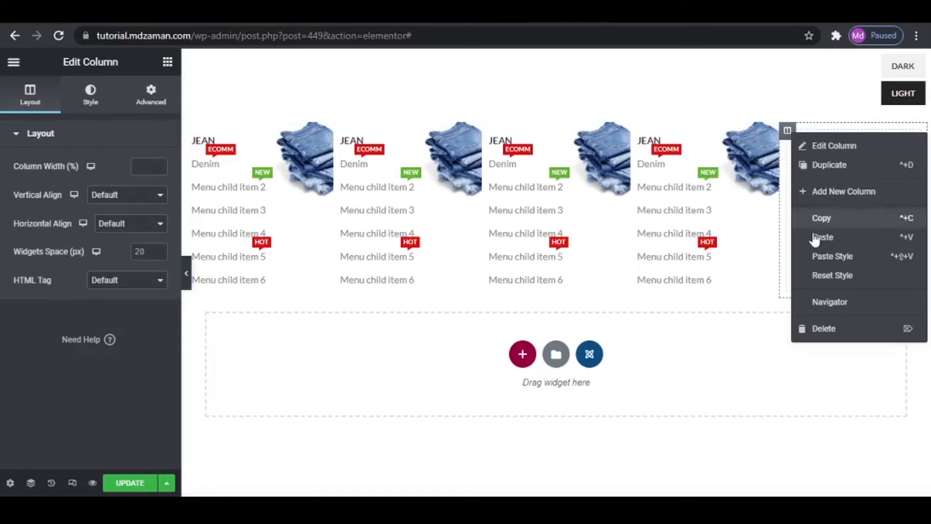
pyautogui.click(825, 329)
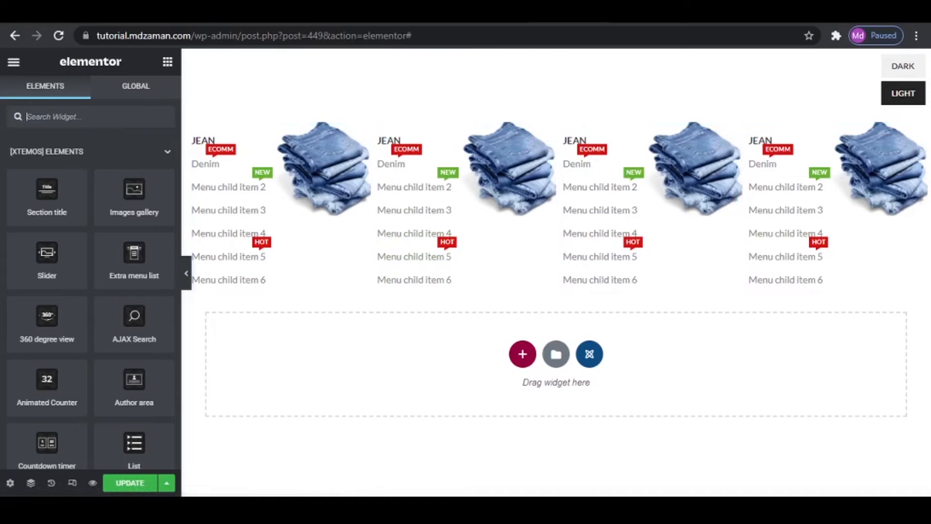
# - Check the About Us menu on the reference WoodMart site and duplicate the four-column section of the Main Mega block
pyautogui.click(209, 13)
pyautogui.moveTo(298, 190)
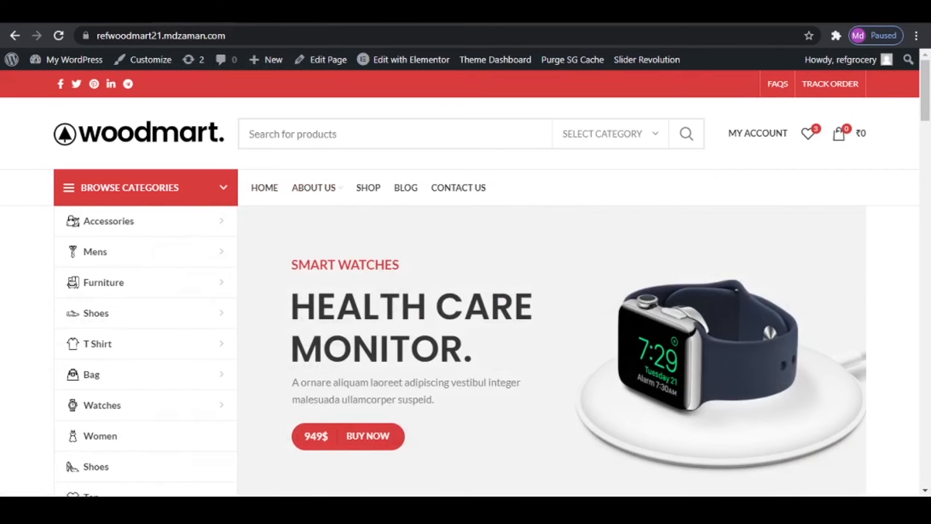
pyautogui.click(626, 11)
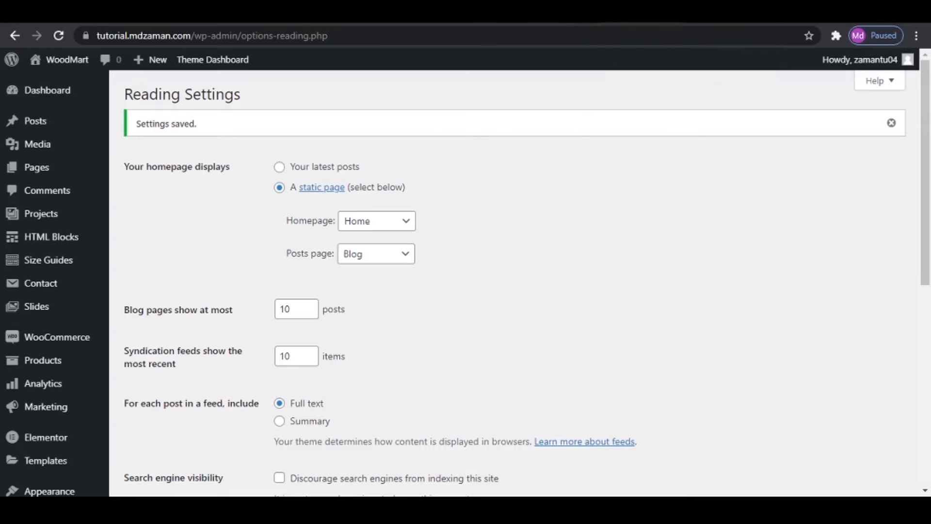
pyautogui.click(526, 11)
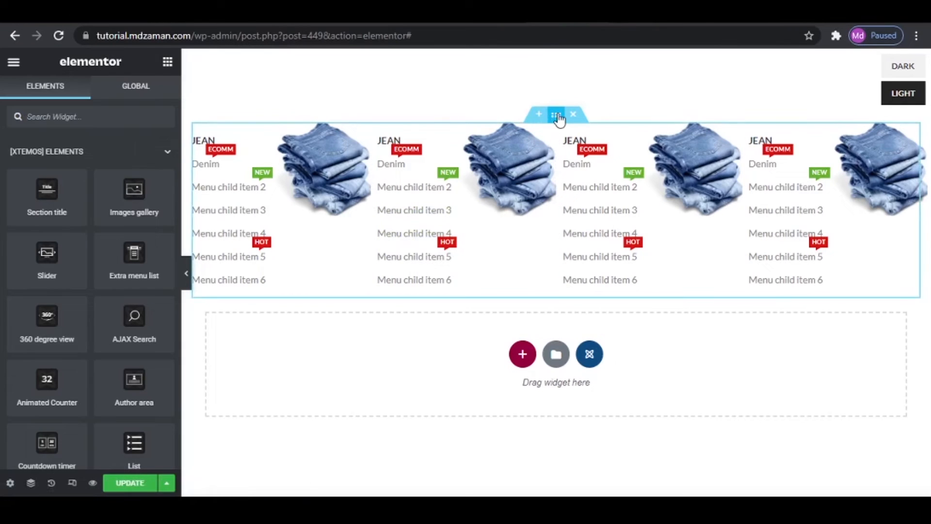
pyautogui.rightClick(558, 116)
pyautogui.click(579, 146)
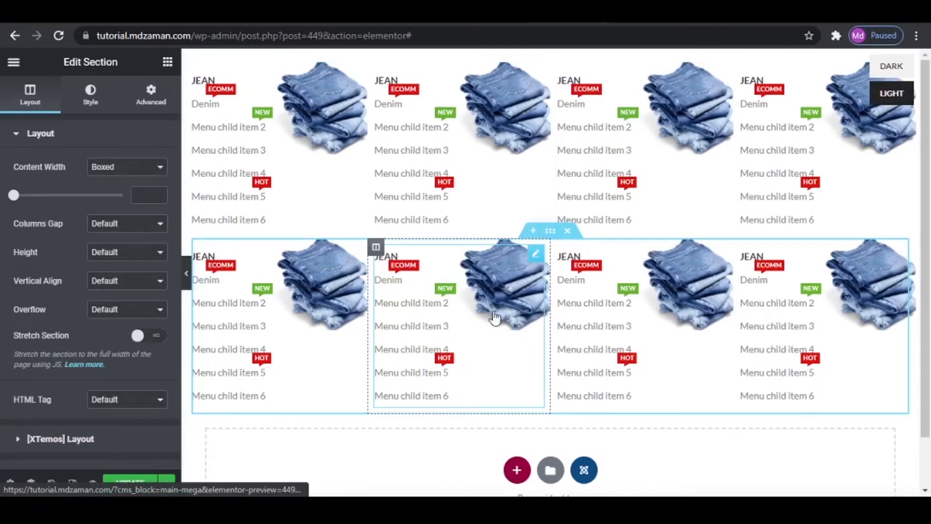
# - Replace the background image of the first row's second column with the red loafers picture from the media library
pyautogui.click(469, 111)
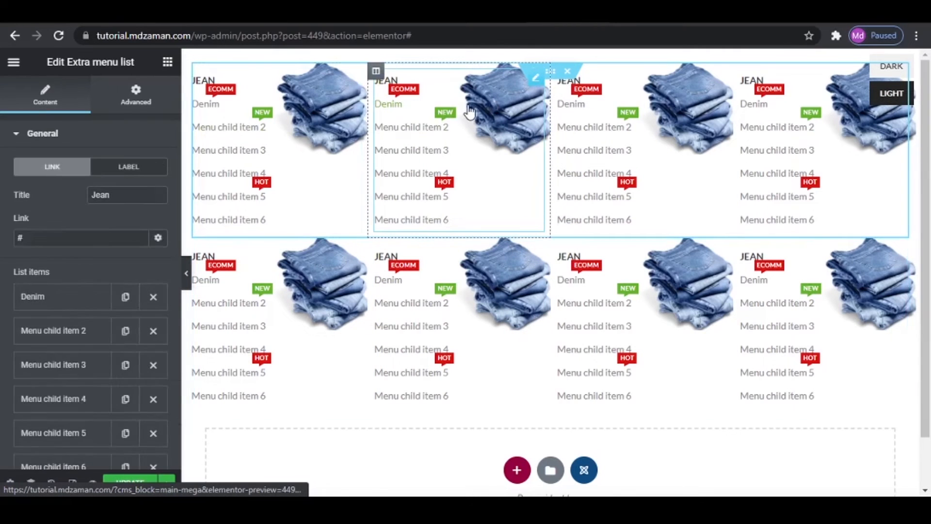
pyautogui.click(376, 72)
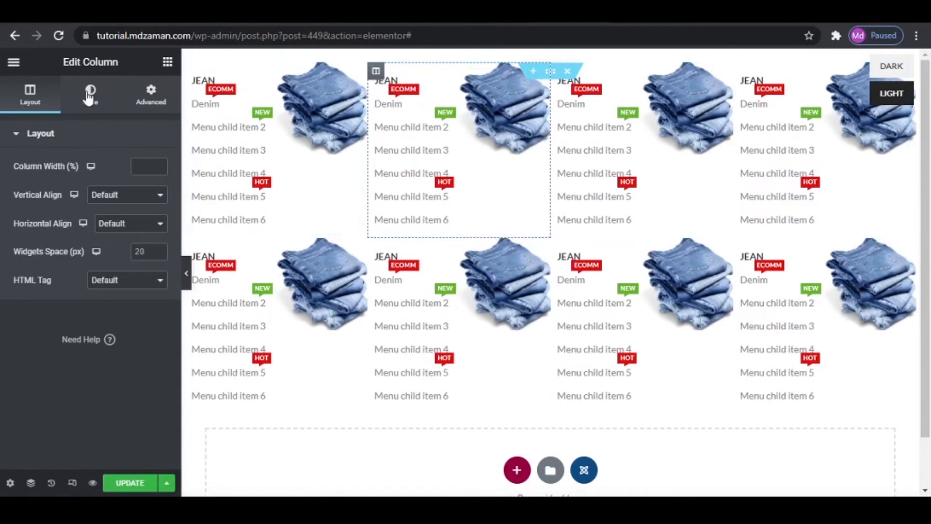
pyautogui.click(104, 93)
pyautogui.click(90, 301)
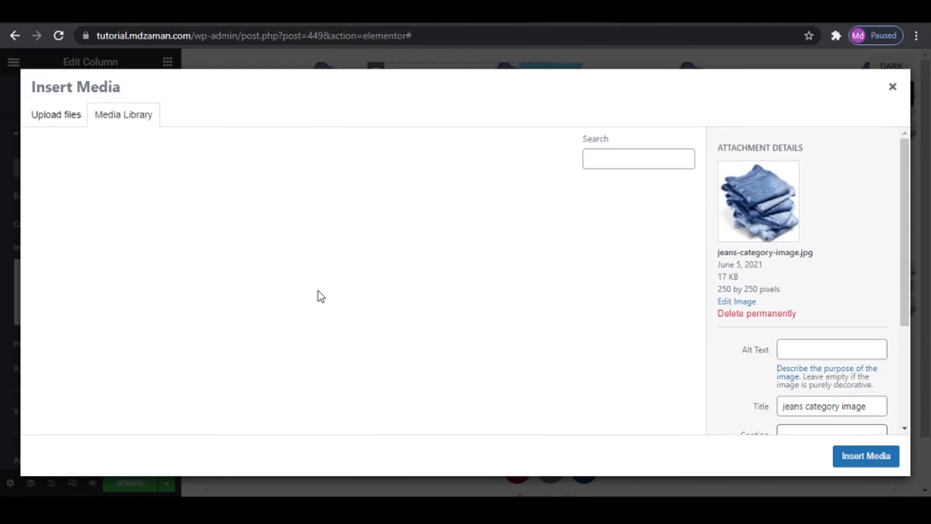
pyautogui.scroll(-2, 534, 340)
pyautogui.scroll(-5, 527, 385)
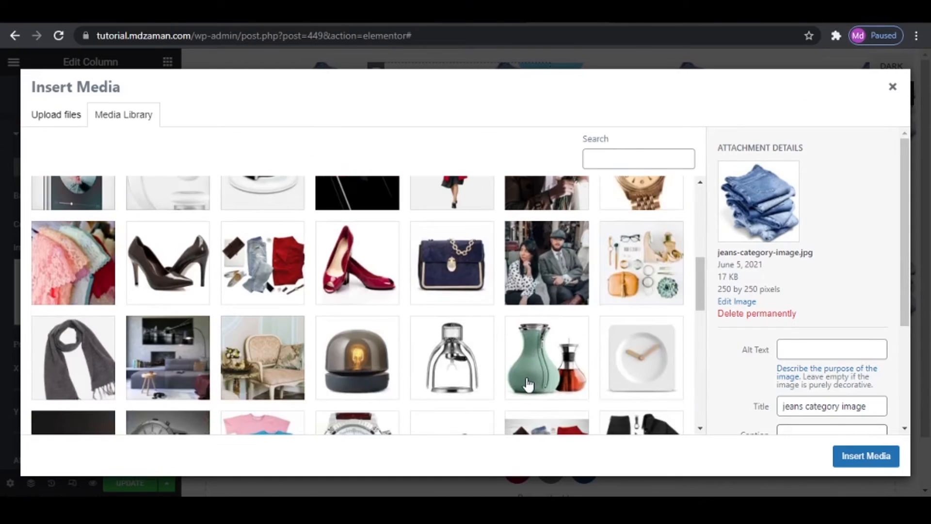
pyautogui.click(554, 354)
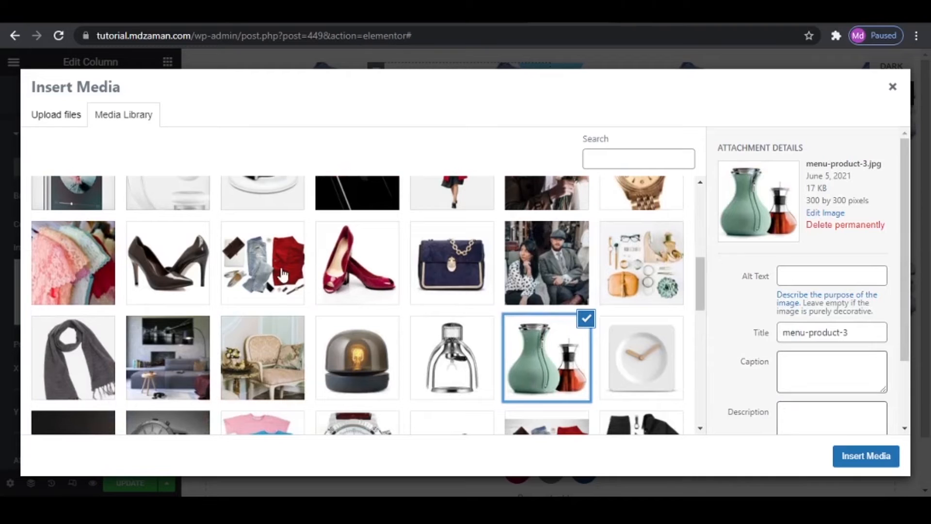
pyautogui.scroll(-2, 550, 378)
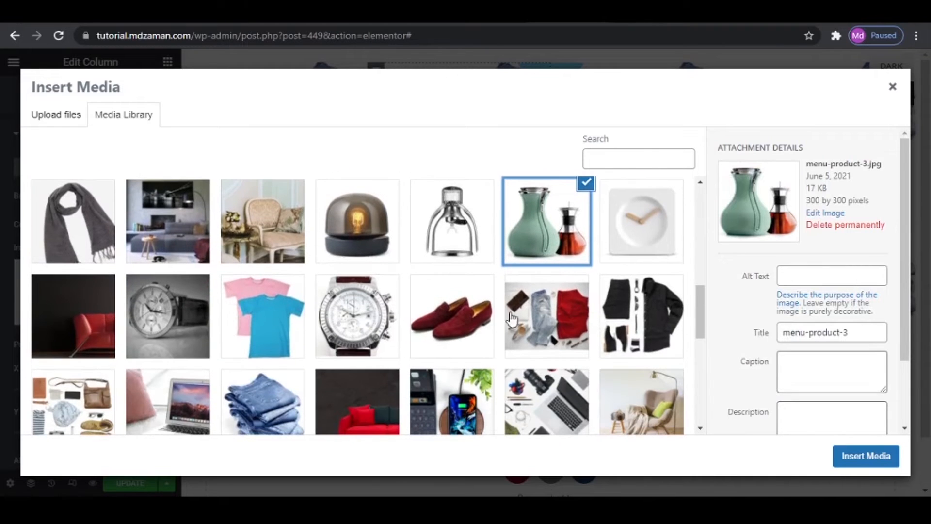
pyautogui.click(451, 325)
pyautogui.click(860, 459)
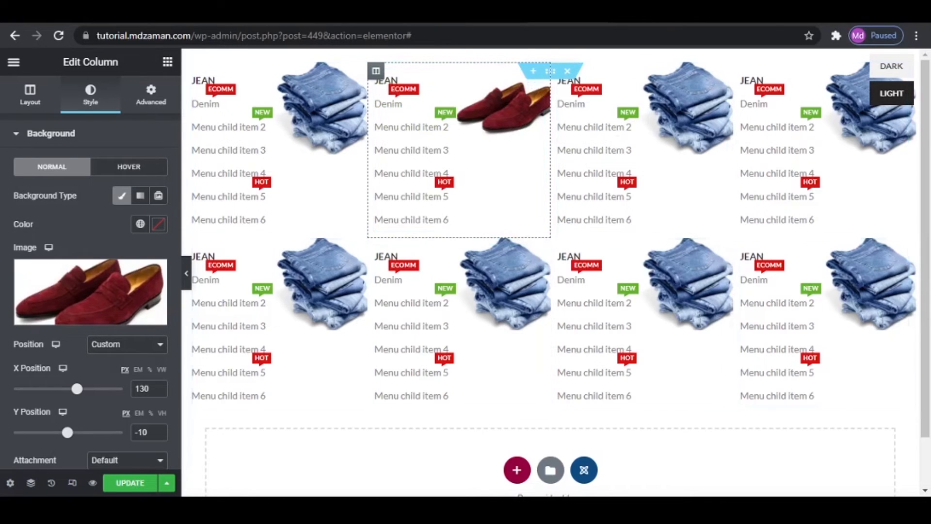
# - Save the Main Mega design, exit Elementor to the block's WordPress edit page and update the item
pyautogui.click(135, 484)
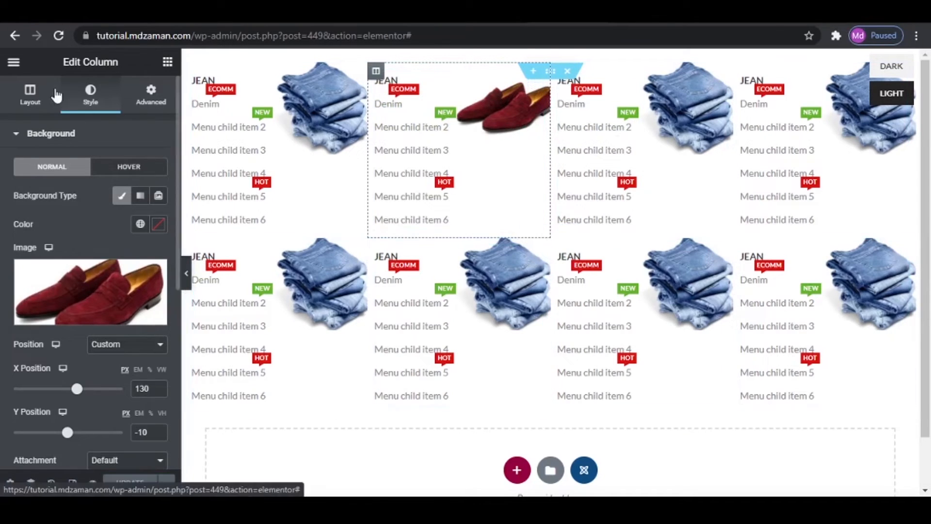
pyautogui.click(14, 62)
pyautogui.click(74, 298)
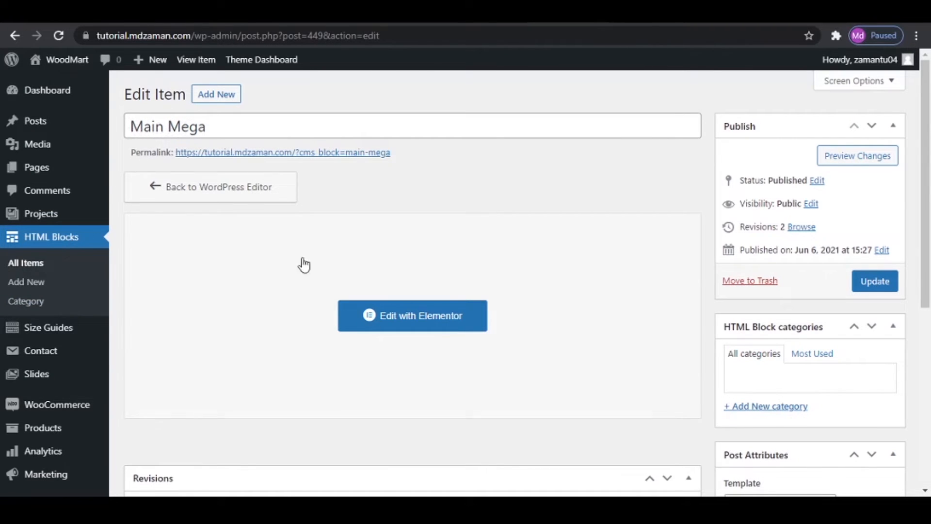
pyautogui.click(861, 281)
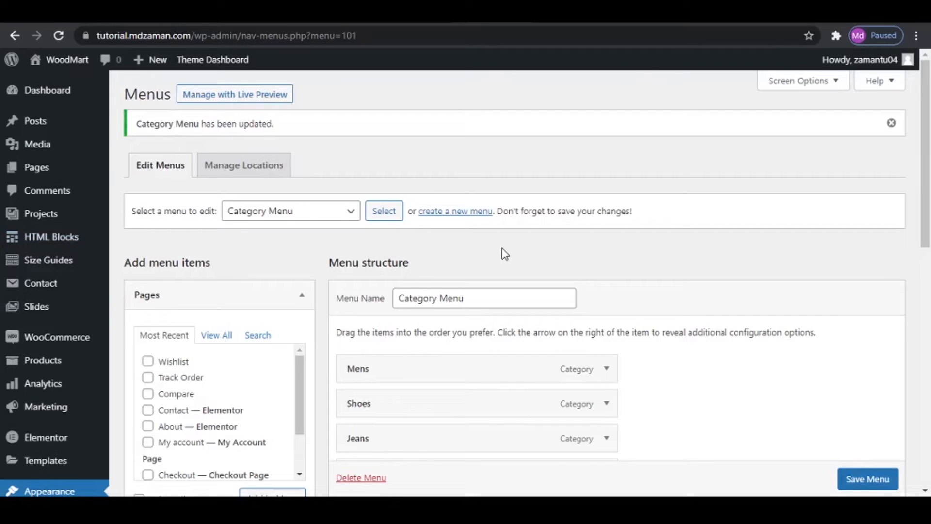
# - Load Primary Menu (Main Menu) for editing on the Menus page, leaving the Category Menu without saving
pyautogui.click(347, 211)
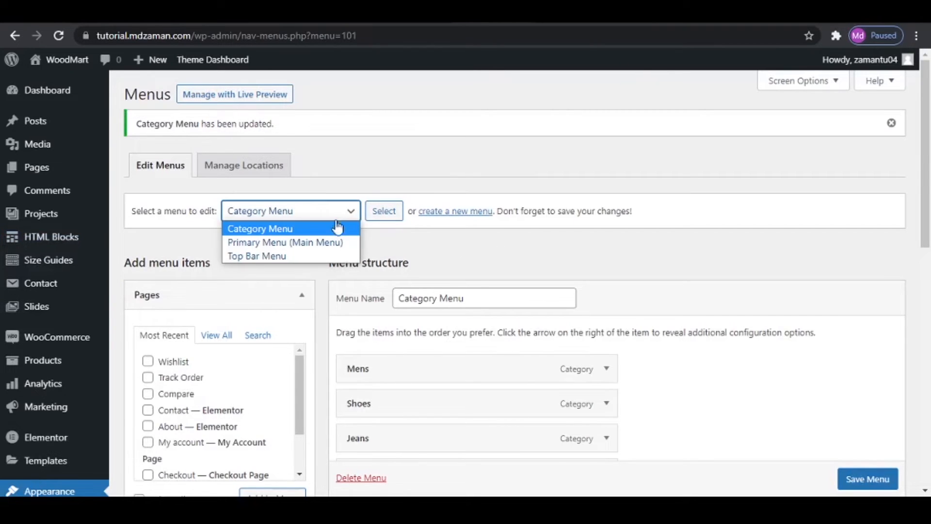
pyautogui.click(328, 245)
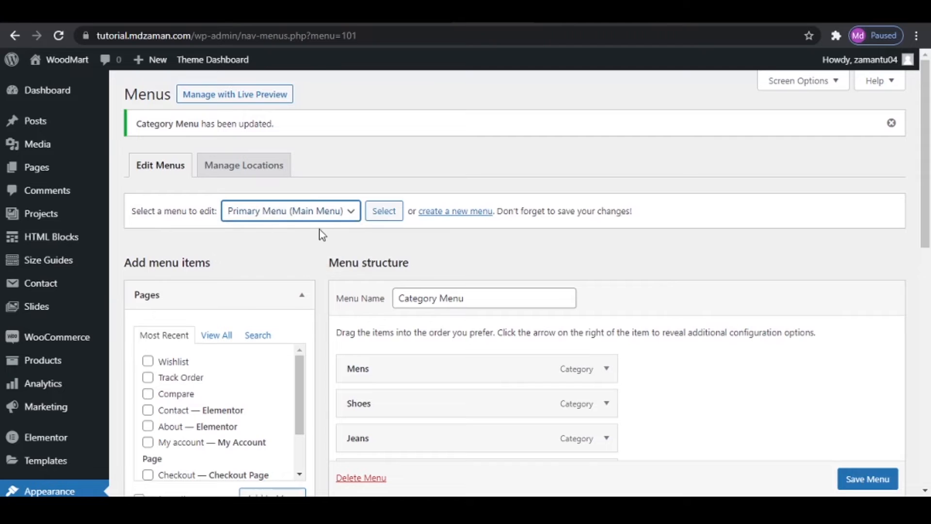
pyautogui.click(385, 212)
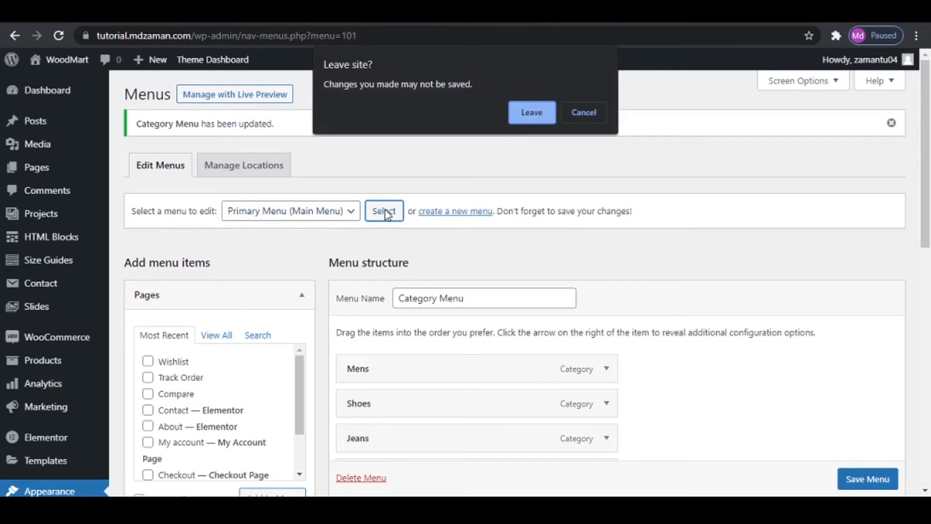
pyautogui.click(528, 116)
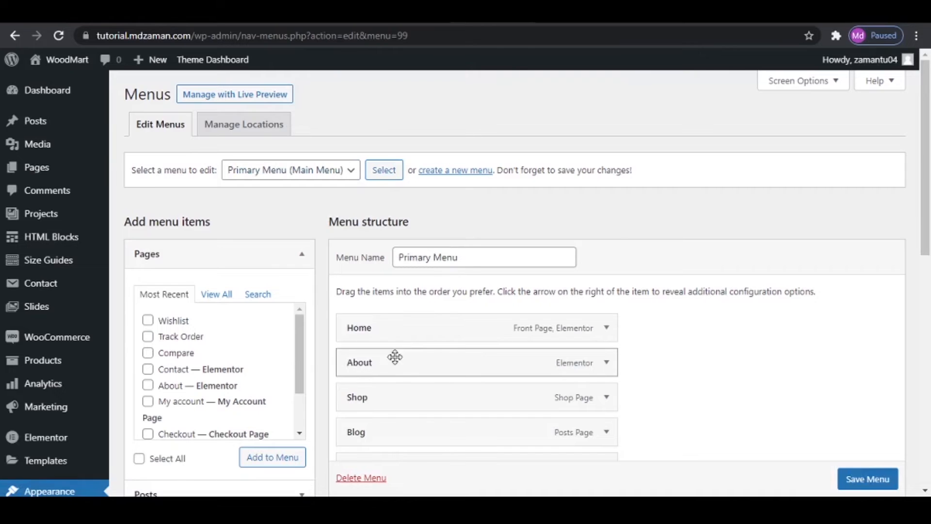
# - Set the About menu item's design to Full width and its dropdown HTML Block to Main Mega
pyautogui.click(607, 365)
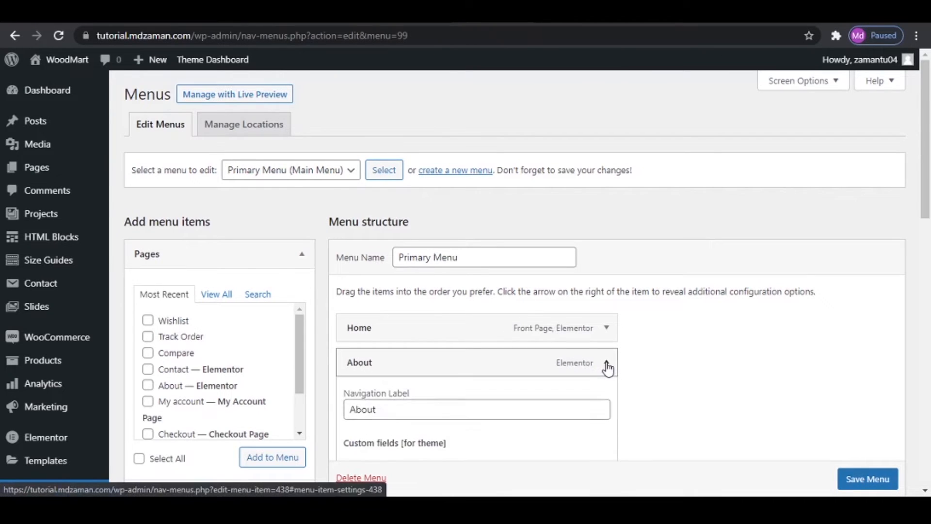
pyautogui.scroll(-4, 609, 368)
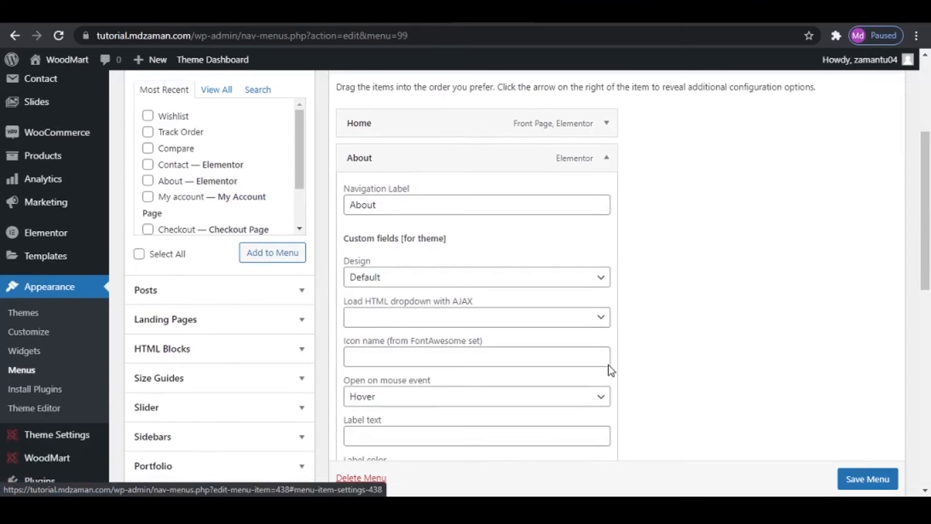
pyautogui.click(453, 282)
pyautogui.click(440, 310)
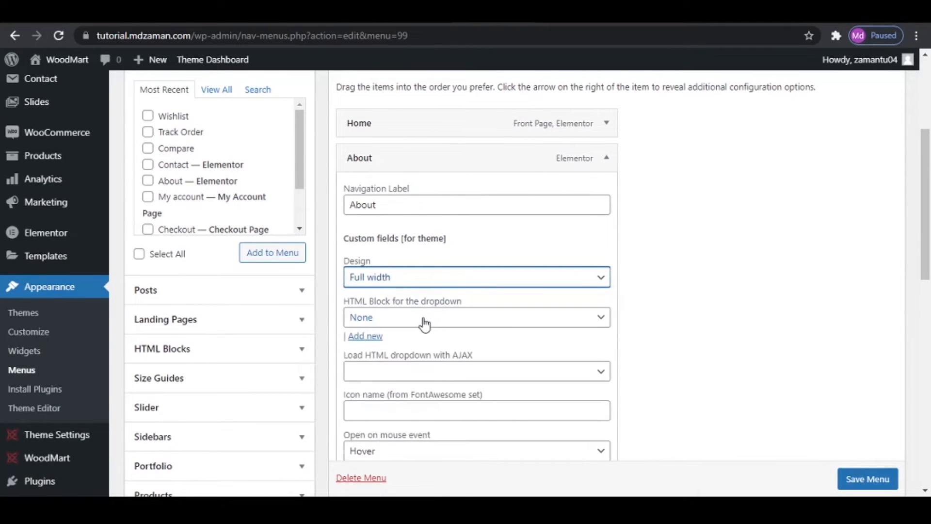
pyautogui.click(422, 319)
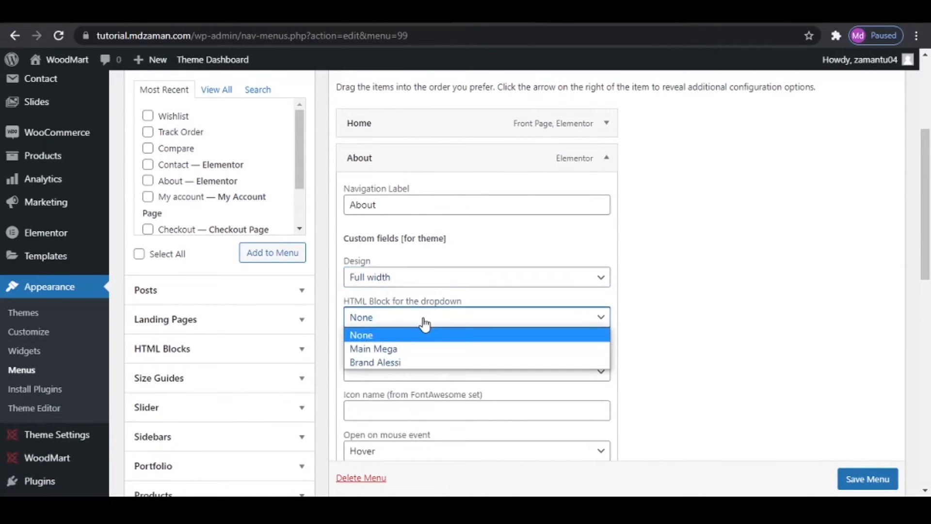
pyautogui.click(397, 350)
# - Save the Primary Menu and check the About mega menu on the reloaded tutorial site homepage
pyautogui.scroll(-1, 868, 480)
pyautogui.click(883, 485)
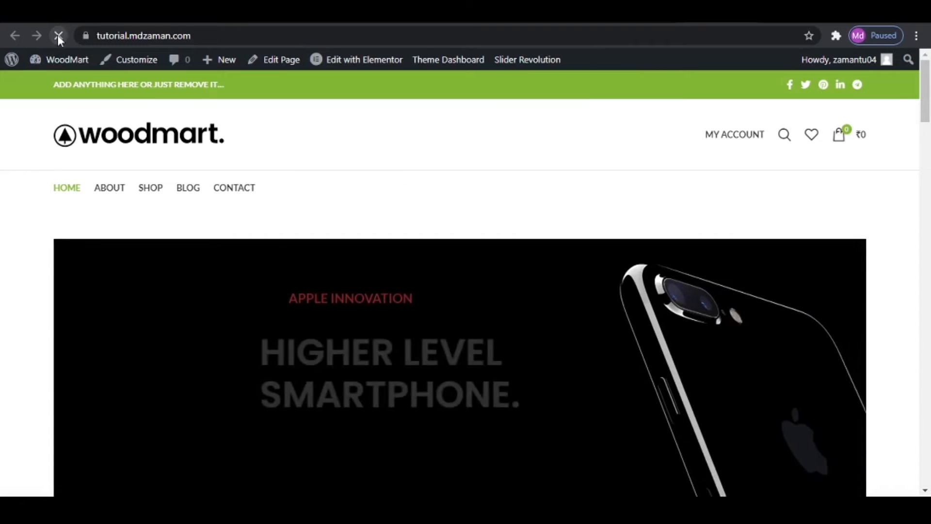
pyautogui.click(57, 34)
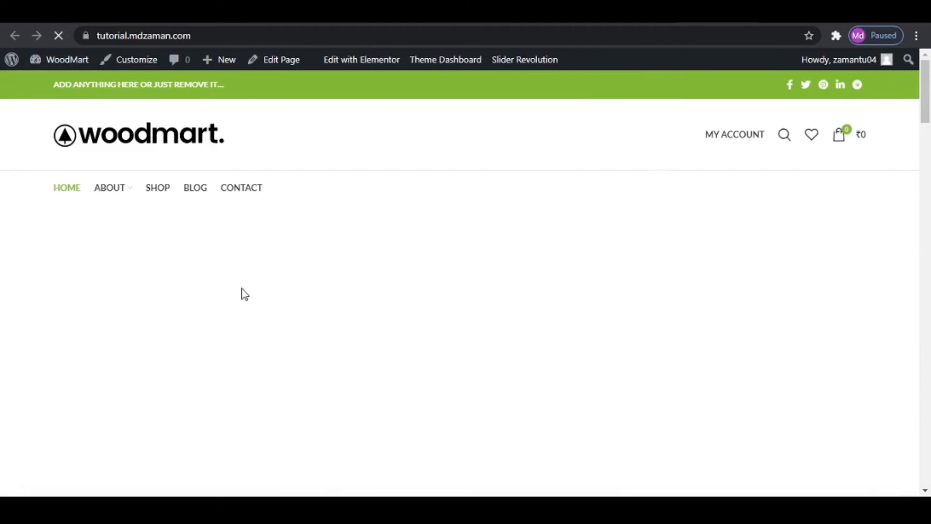
pyautogui.moveTo(120, 189)
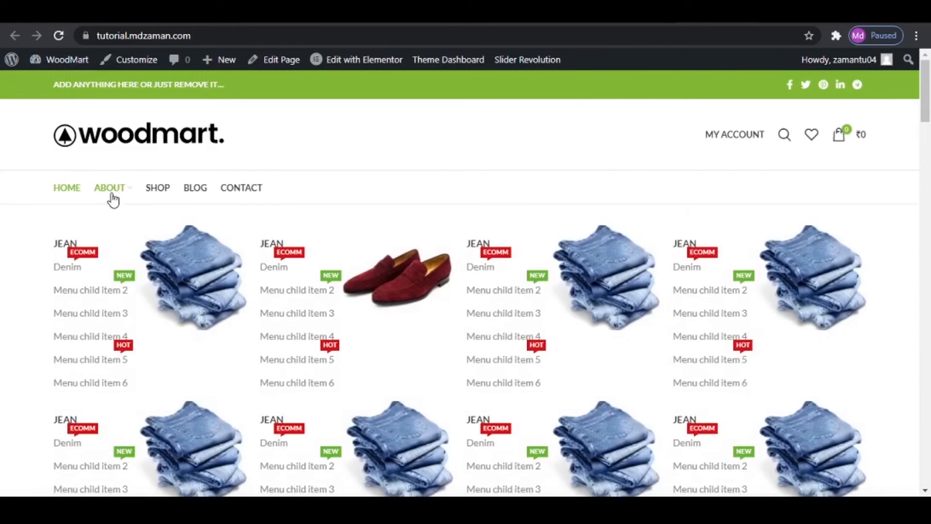
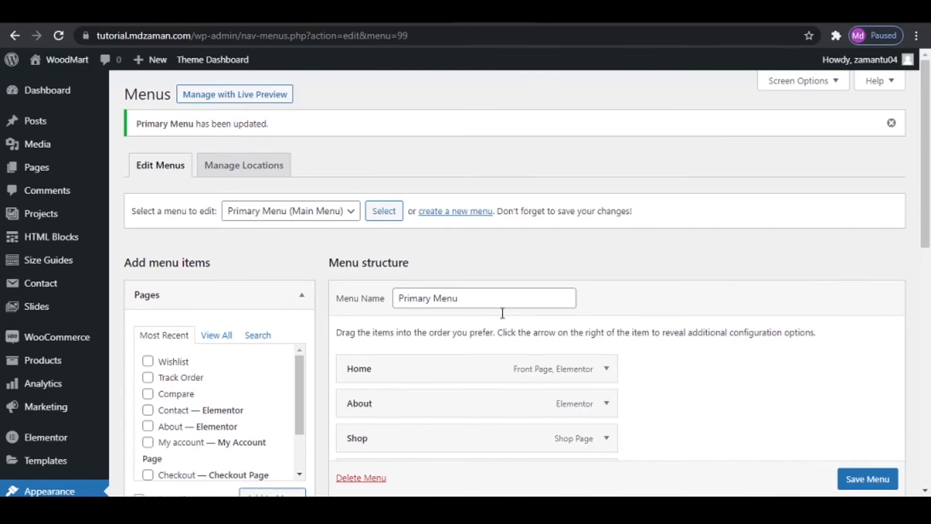
# - Load the Category Menu for editing without saving, and review its items and the reference WoodMart site's homepage
pyautogui.click(301, 212)
pyautogui.click(296, 227)
pyautogui.click(382, 211)
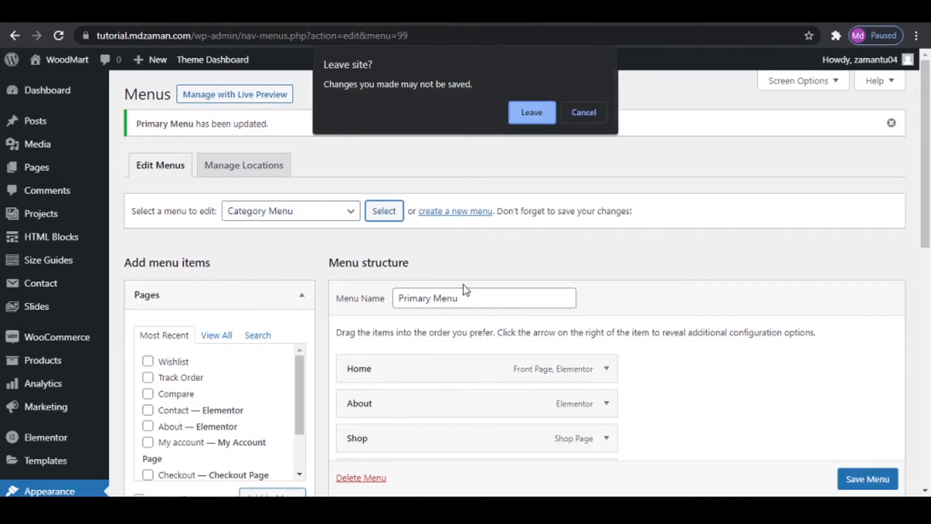
pyautogui.click(539, 118)
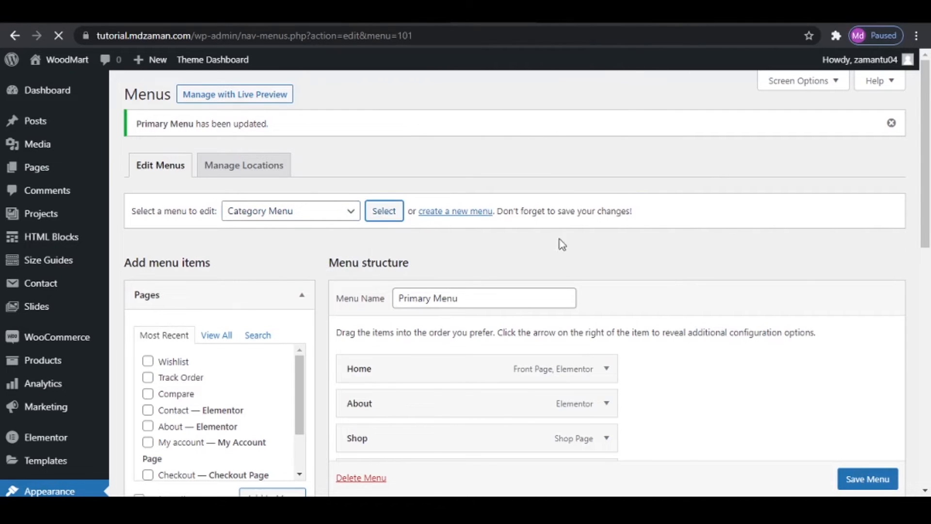
pyautogui.scroll(-3, 579, 356)
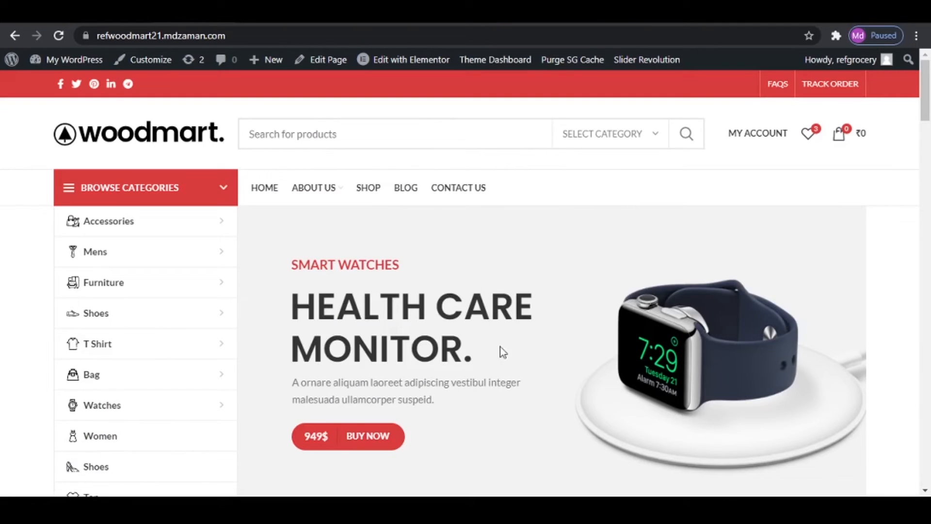
pyautogui.scroll(-15, 499, 349)
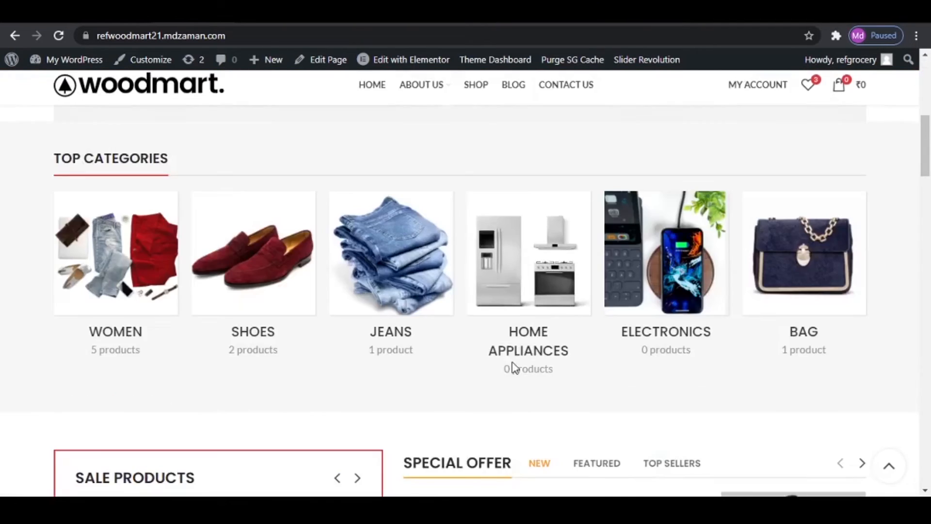
pyautogui.scroll(-15, 516, 379)
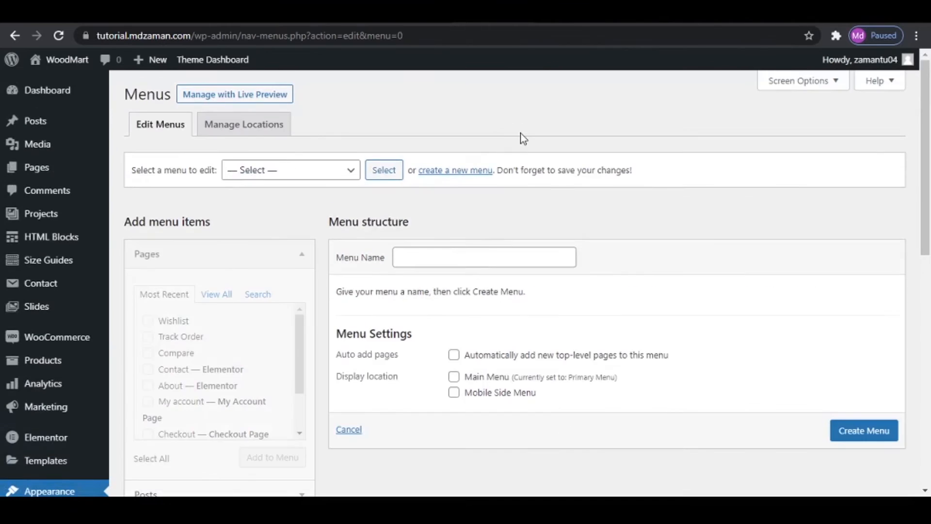
# - Create a new menu named Our Stories
pyautogui.click(445, 256)
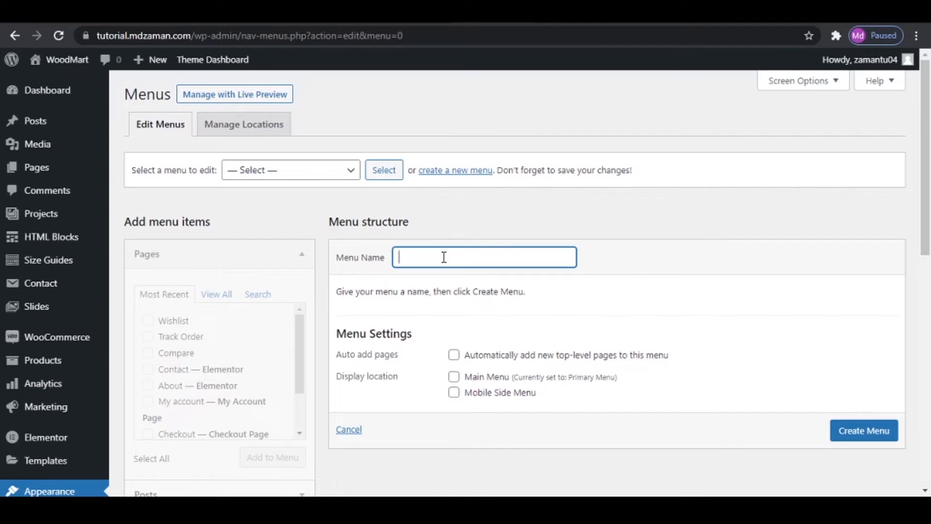
pyautogui.write('Our Stories')
pyautogui.click(870, 433)
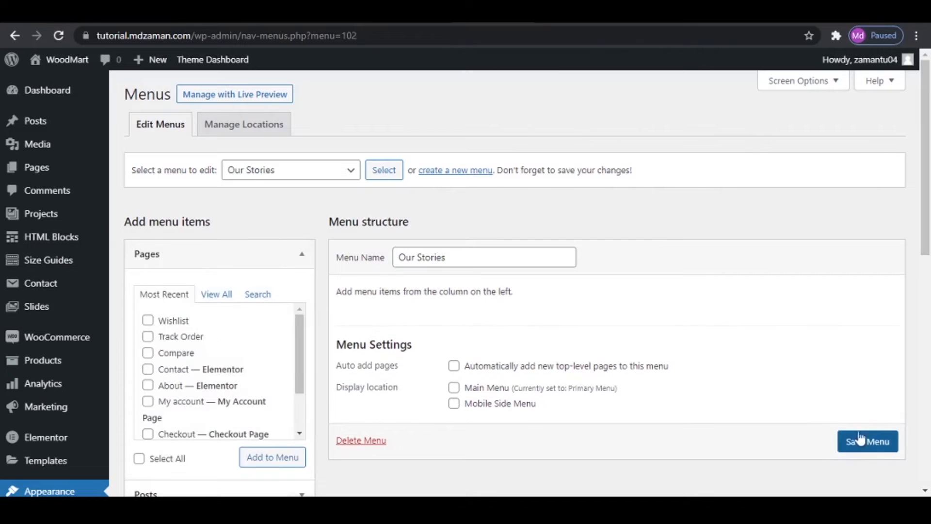
# - Select the Home, About, Contact and Shop pages for the Our Stories menu and save the menu
pyautogui.click(209, 297)
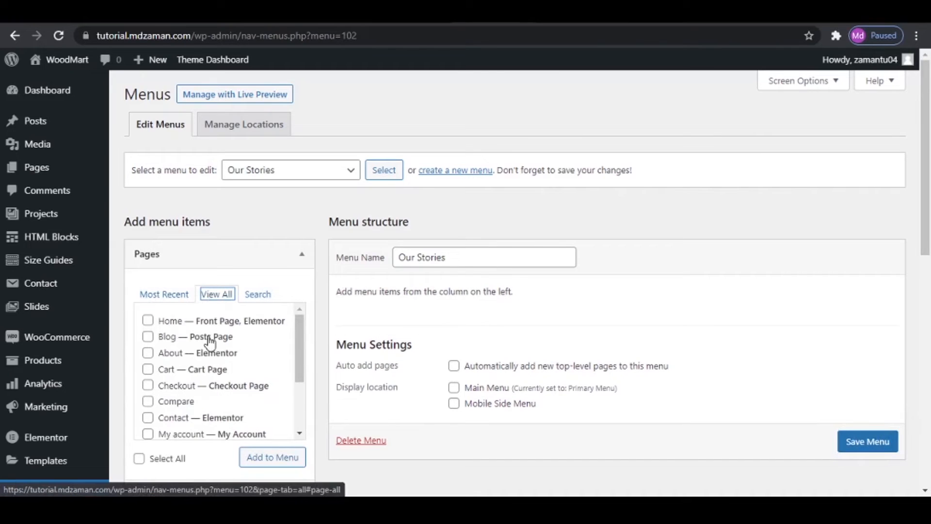
pyautogui.click(150, 322)
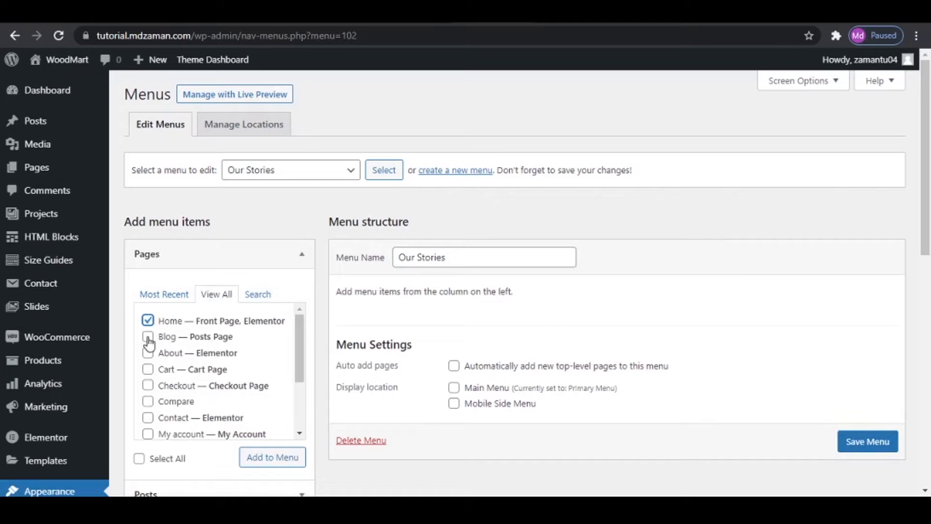
pyautogui.click(148, 352)
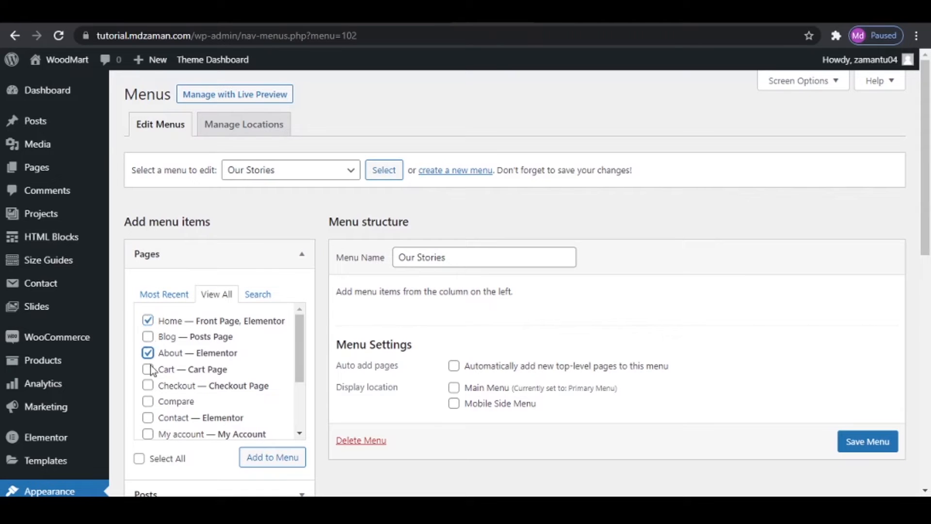
pyautogui.click(148, 417)
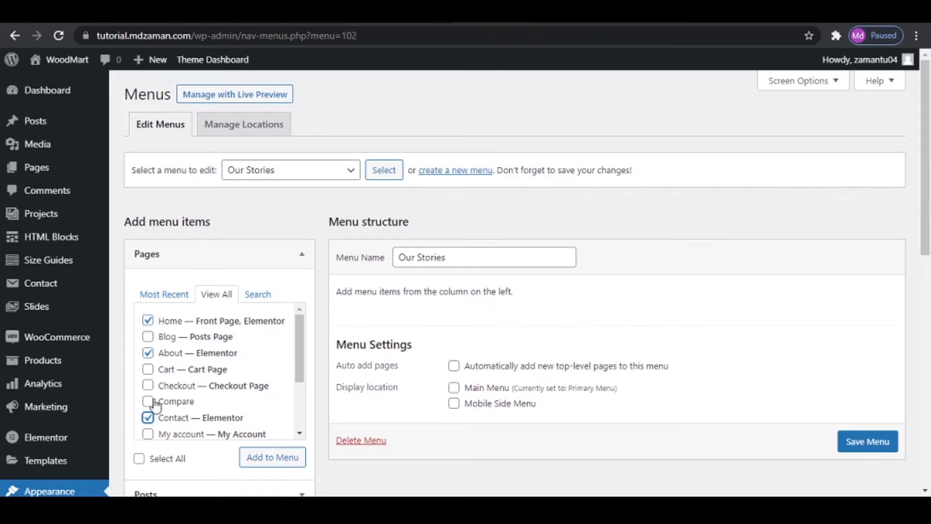
pyautogui.scroll(-2, 153, 410)
pyautogui.scroll(-1, 153, 411)
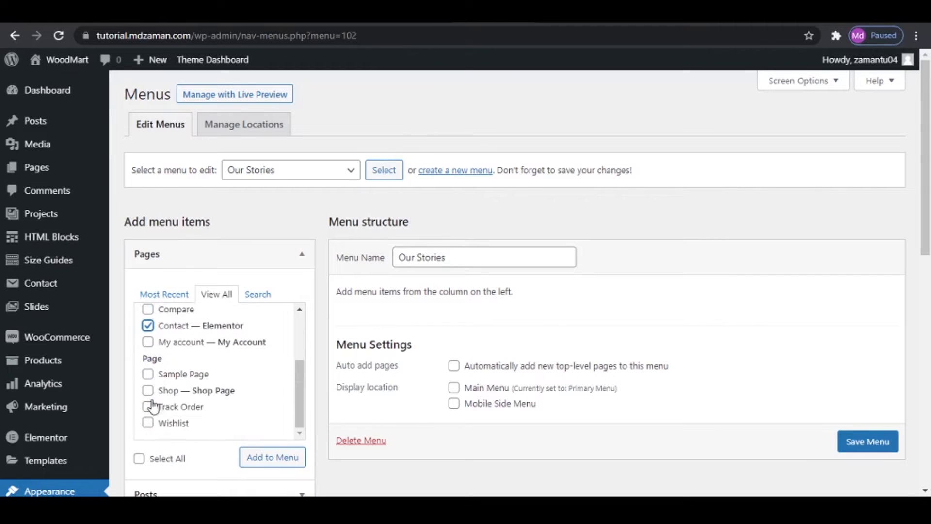
pyautogui.click(148, 390)
pyautogui.click(858, 441)
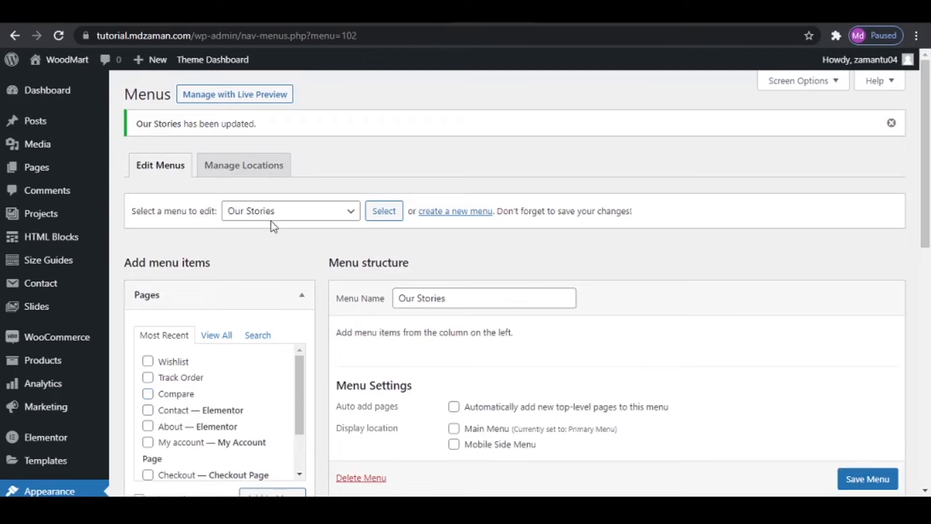
# - Create another new menu named Useful Link
pyautogui.click(453, 217)
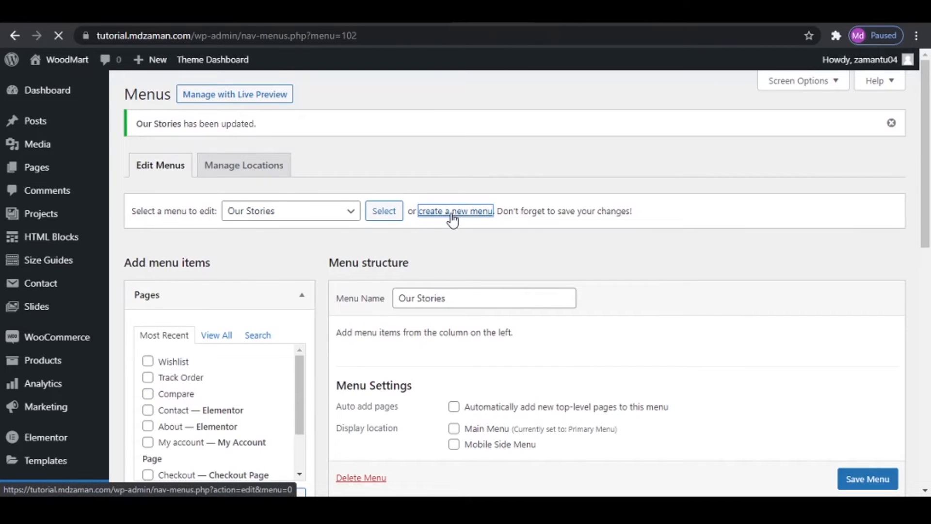
pyautogui.click(448, 265)
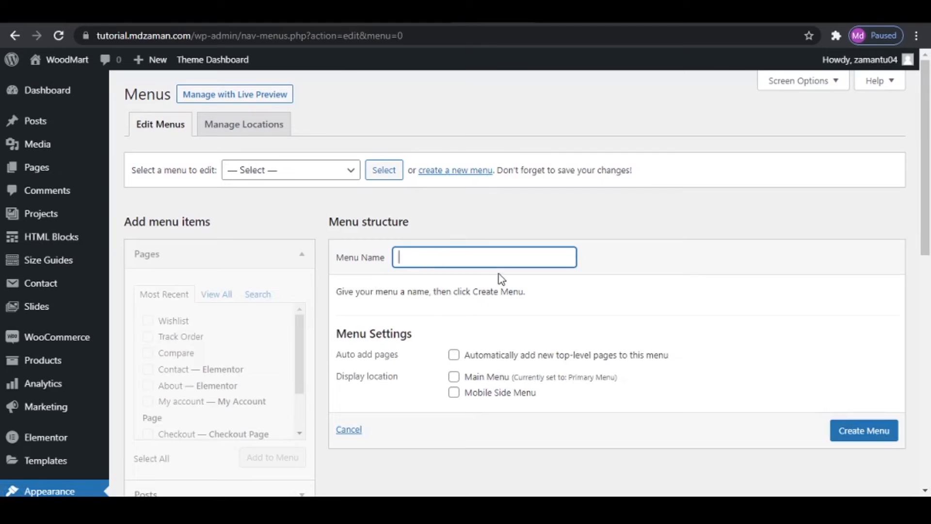
pyautogui.write('Useful Link')
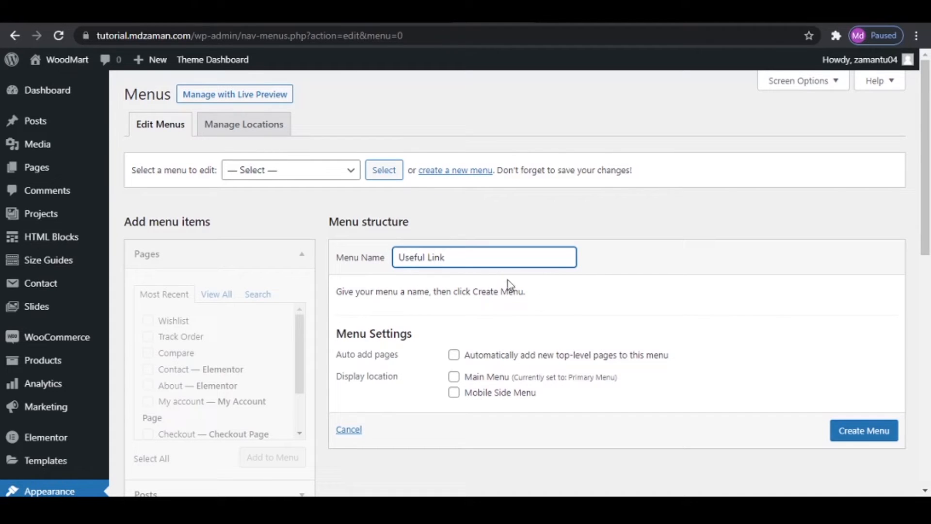
pyautogui.click(885, 431)
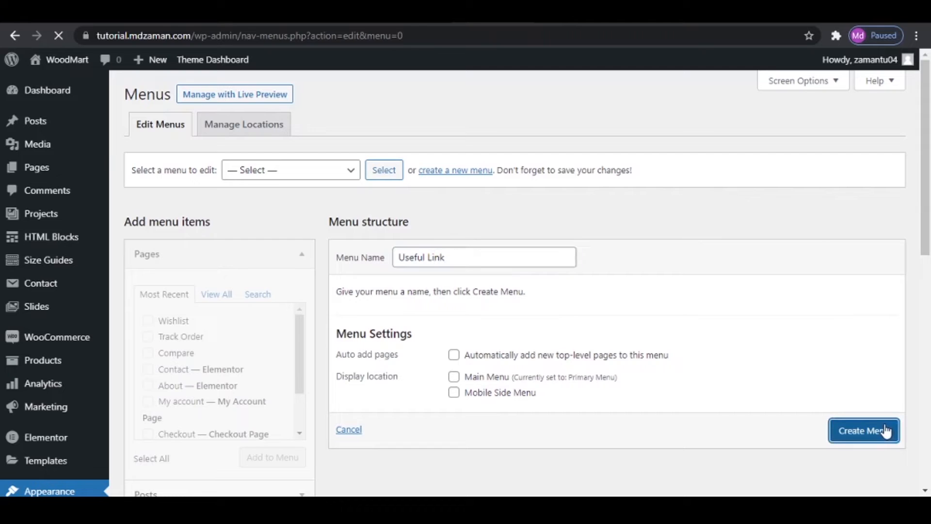
# - Add the WooCommerce endpoints Orders, Addresses, Payment methods and Account details to the Useful Link menu and save it
pyautogui.click(216, 295)
pyautogui.scroll(-5, 216, 301)
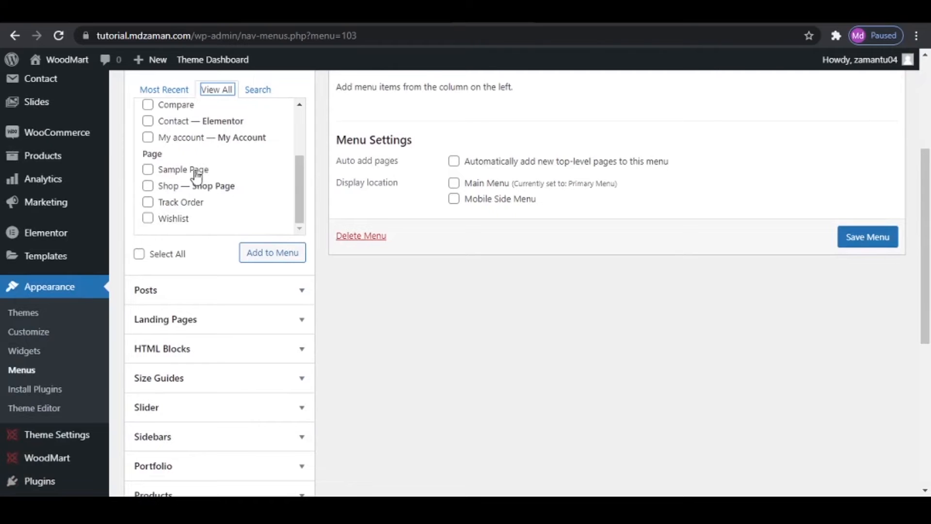
pyautogui.scroll(-4, 261, 328)
pyautogui.scroll(-3, 262, 328)
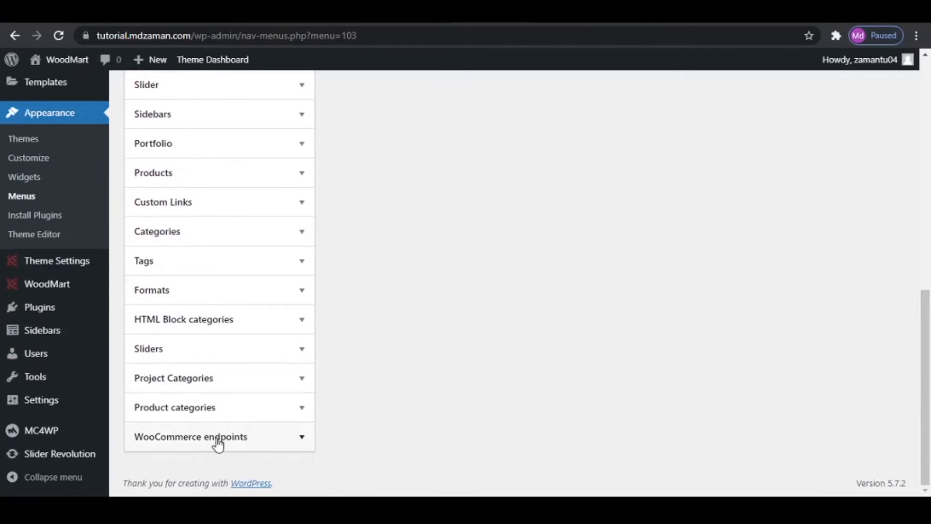
pyautogui.click(229, 439)
pyautogui.scroll(-4, 194, 299)
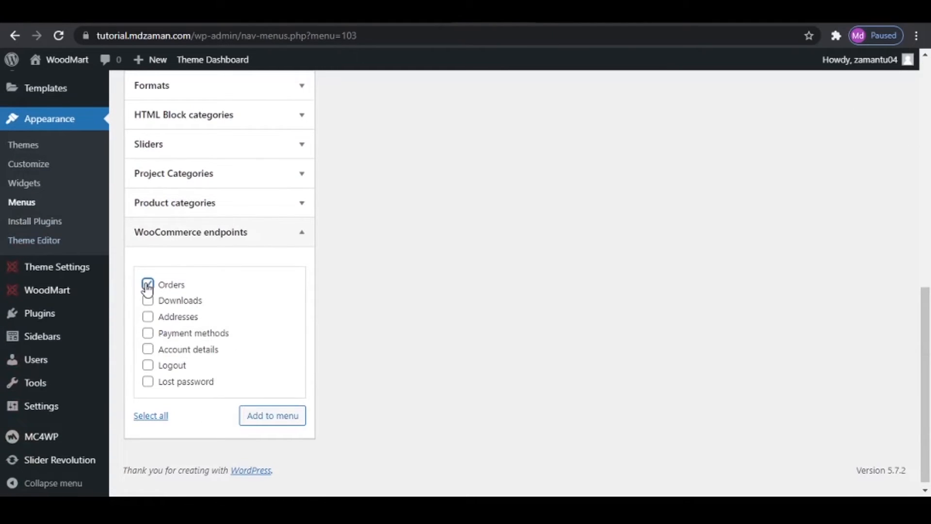
pyautogui.click(148, 316)
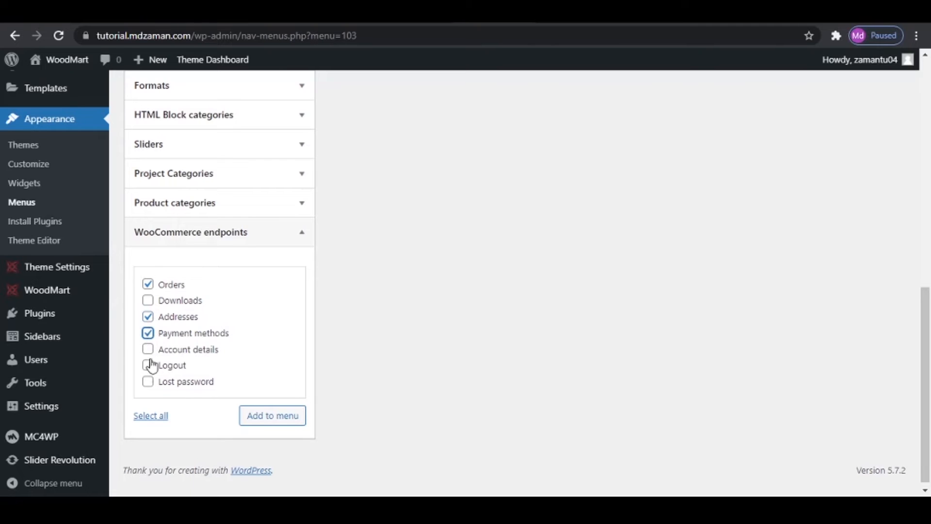
pyautogui.click(148, 349)
pyautogui.click(289, 417)
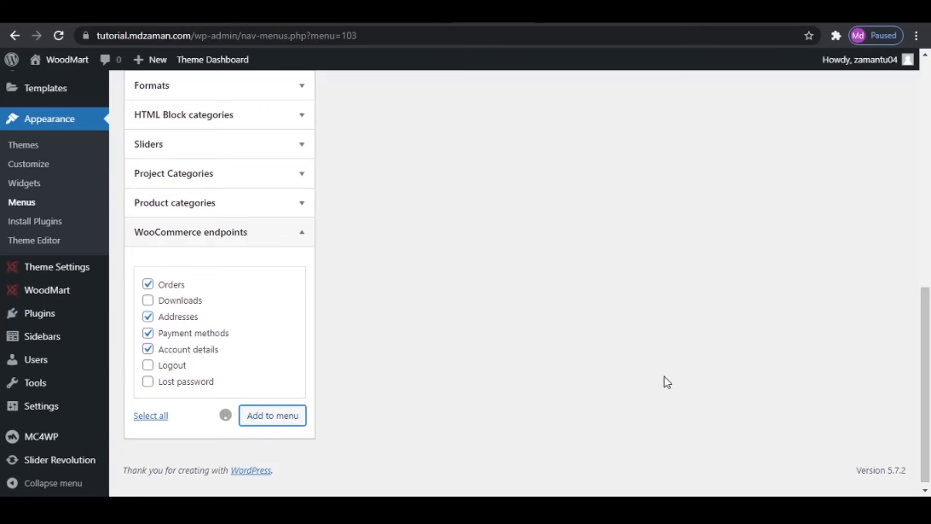
pyautogui.scroll(8, 664, 377)
pyautogui.scroll(3, 667, 380)
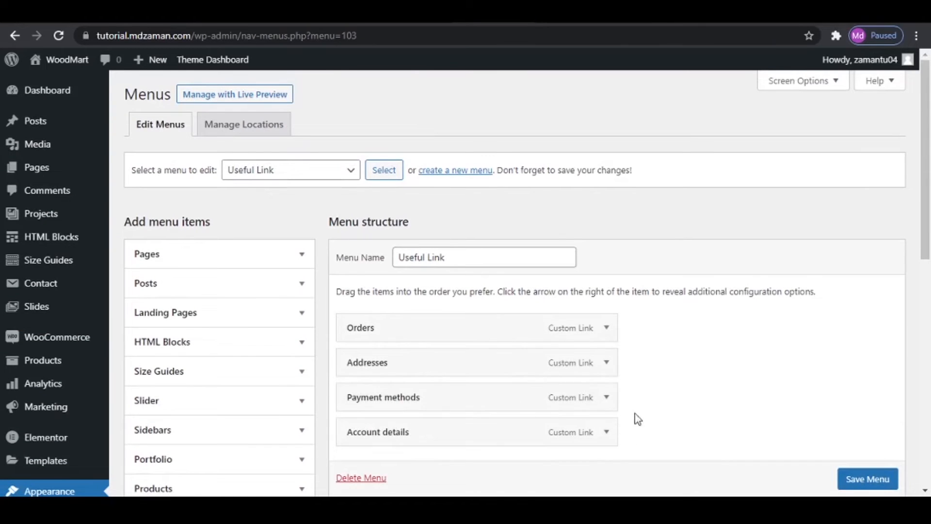
pyautogui.scroll(-1, 867, 480)
pyautogui.click(867, 481)
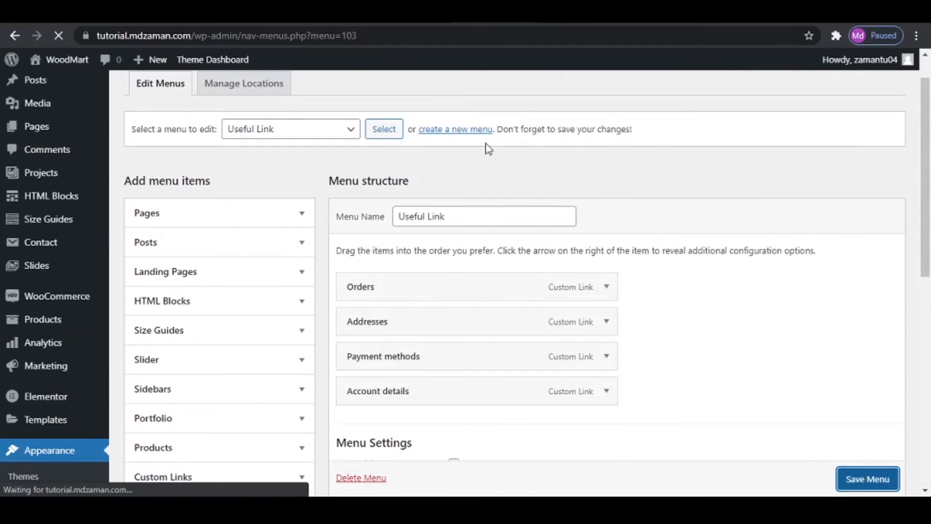
# - Leave the Useful Link menu and create a new menu named Footer Menu
pyautogui.click(455, 212)
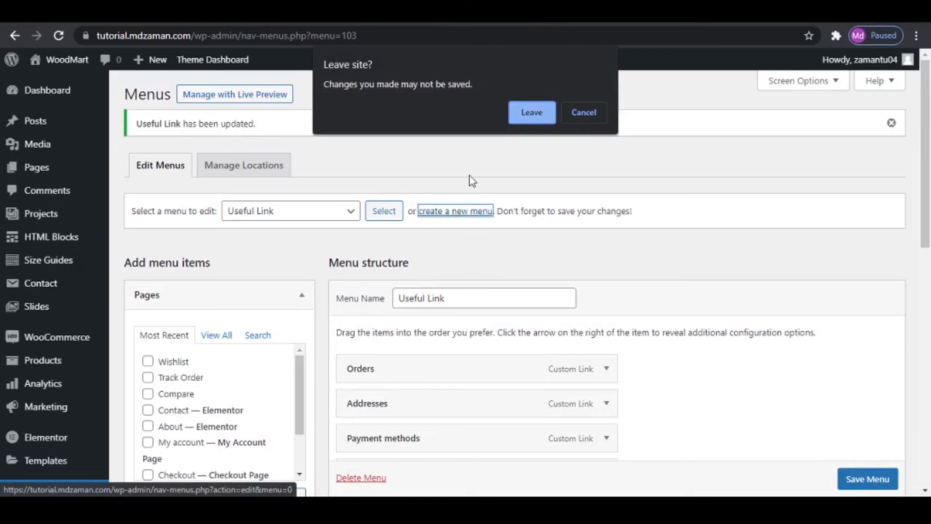
pyautogui.click(529, 116)
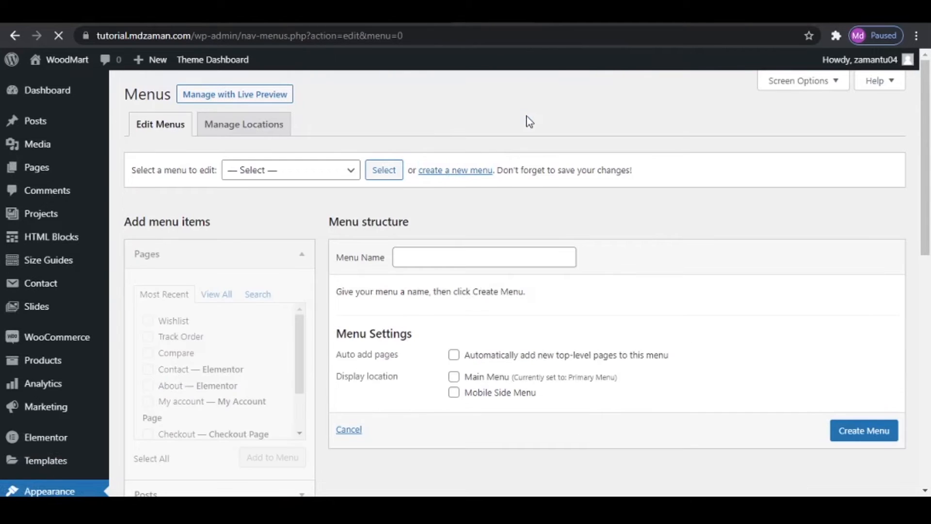
pyautogui.click(439, 259)
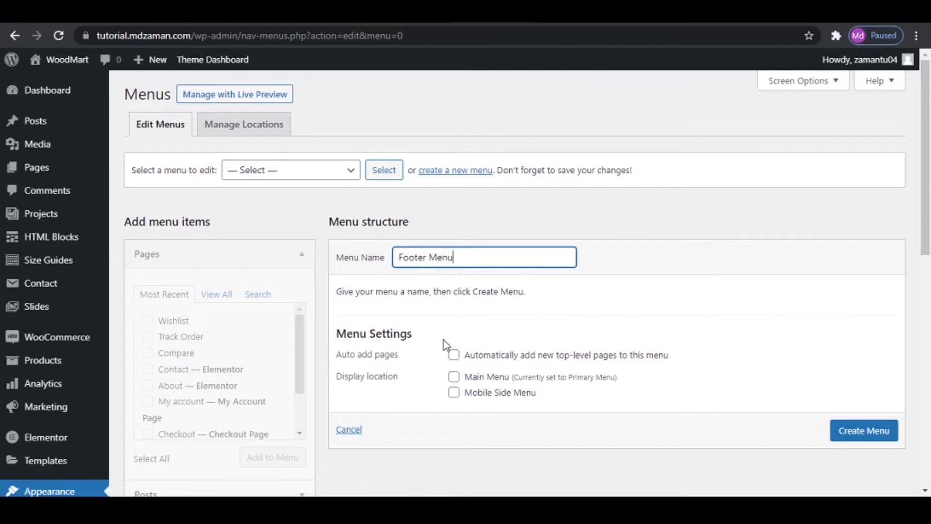
pyautogui.click(862, 434)
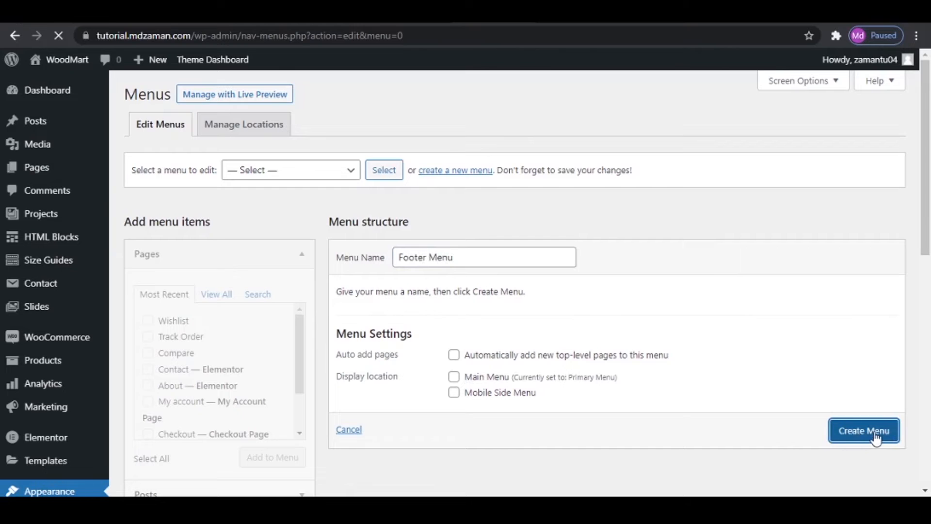
# - Add the Compare, My account, Track Order and Wishlist pages to the Footer Menu and save it
pyautogui.click(223, 295)
pyautogui.scroll(-3, 222, 380)
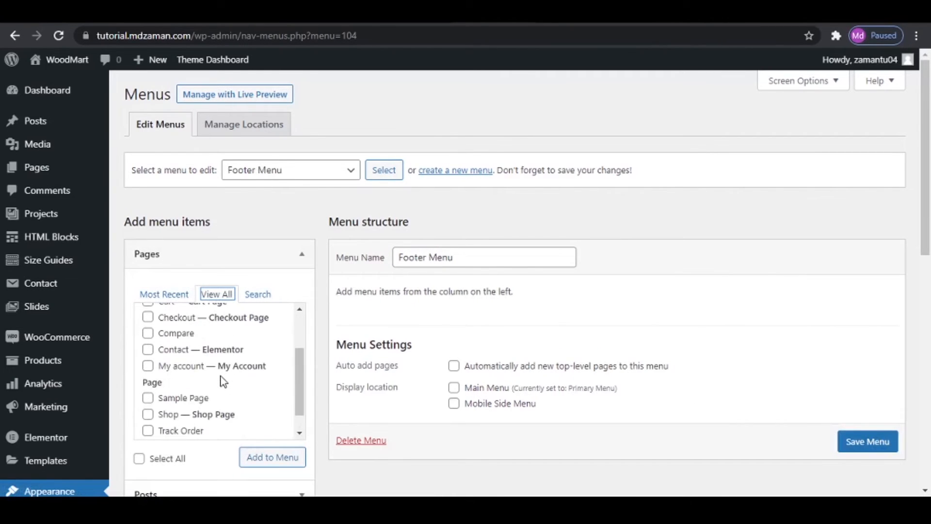
pyautogui.scroll(3, 181, 380)
pyautogui.click(148, 402)
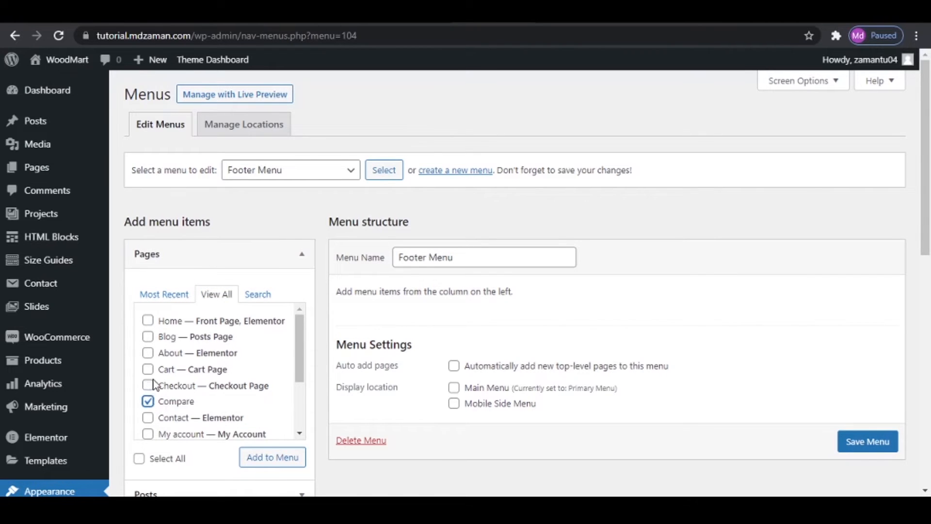
pyautogui.scroll(-2, 150, 386)
pyautogui.click(147, 366)
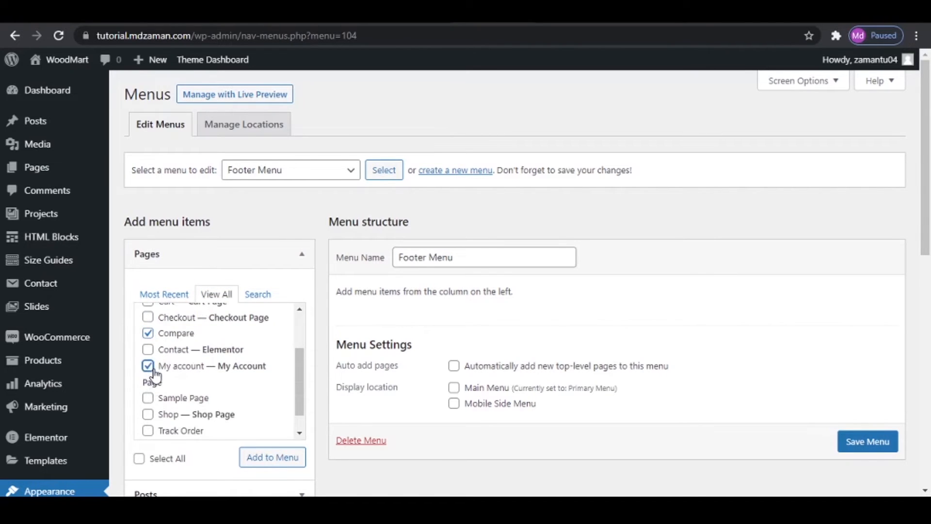
pyautogui.scroll(-1, 154, 377)
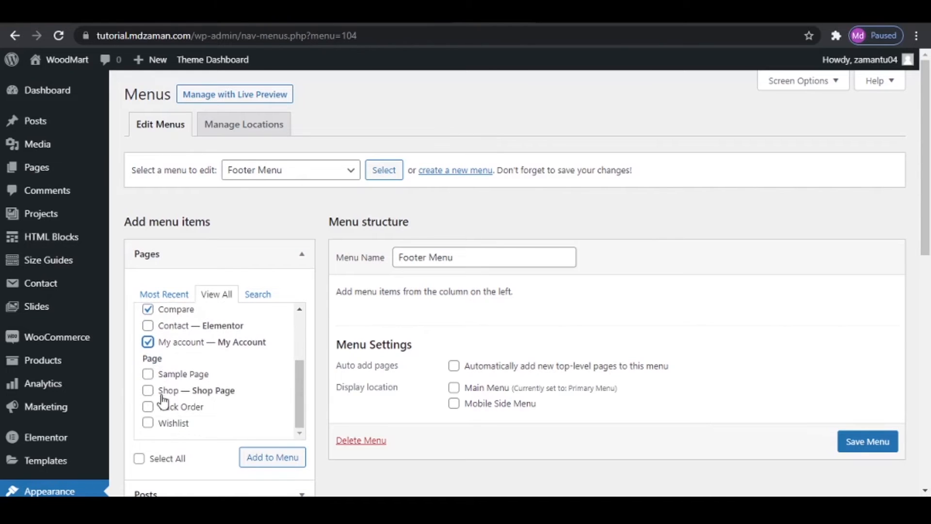
pyautogui.click(148, 407)
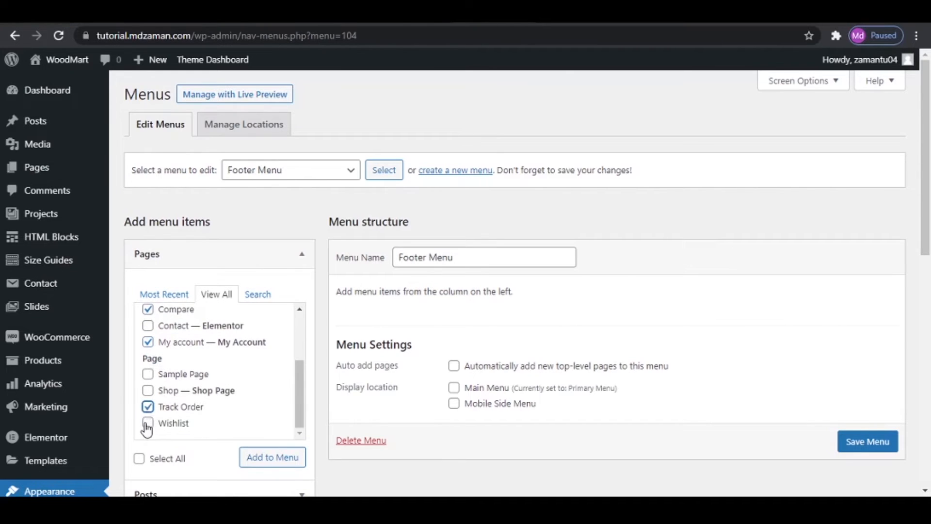
pyautogui.click(148, 423)
pyautogui.click(279, 457)
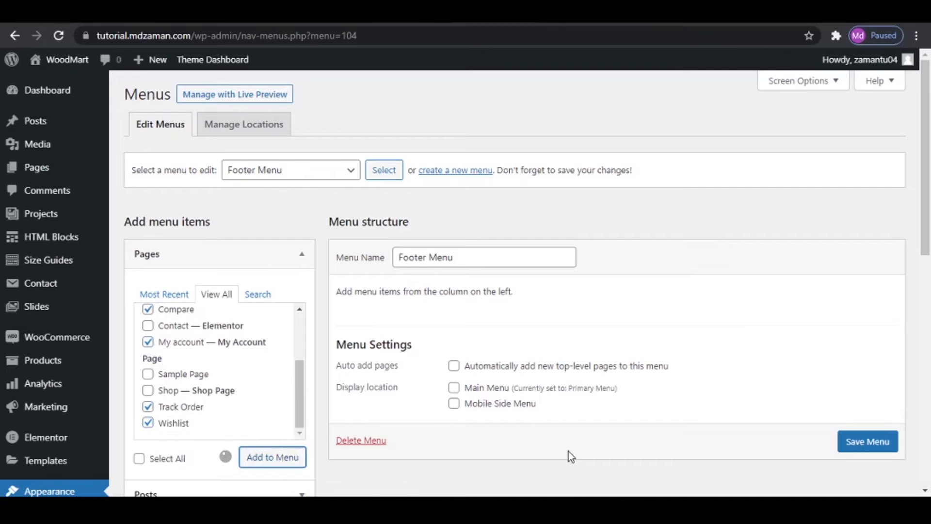
pyautogui.click(870, 480)
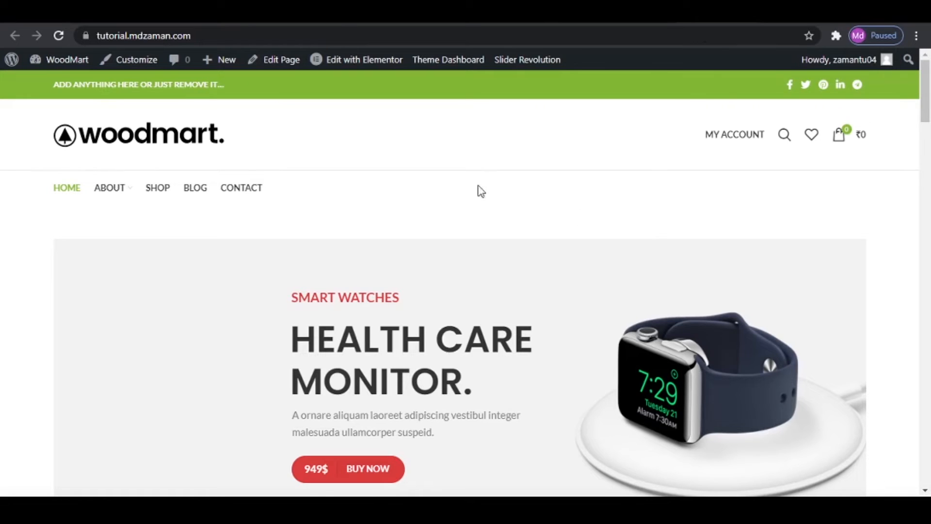
# - Open the theme's Header builder from the admin dashboard and go back to the list of headers
pyautogui.click(57, 37)
pyautogui.moveTo(447, 63)
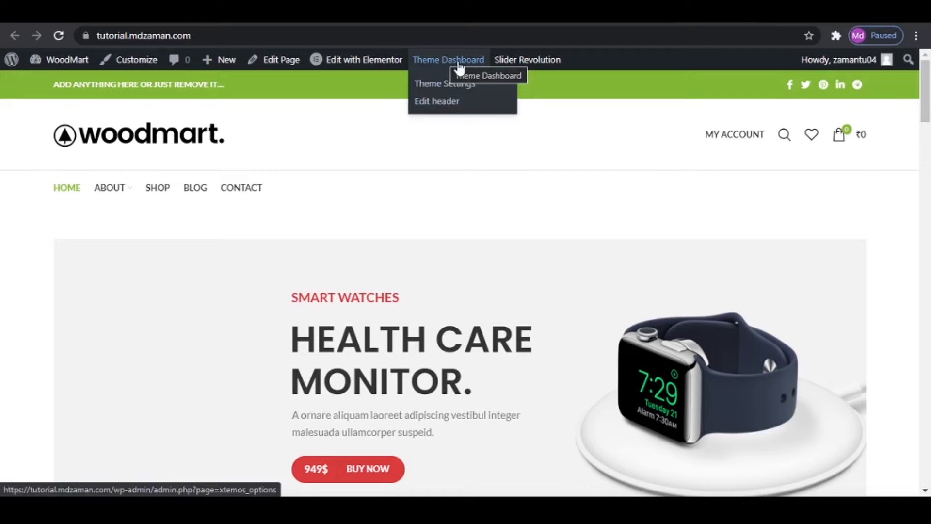
pyautogui.click(446, 104)
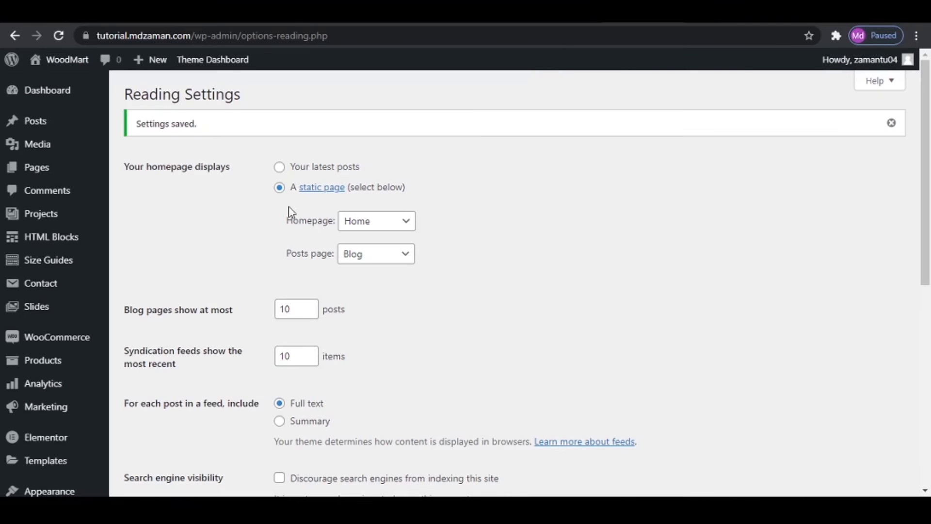
pyautogui.scroll(-5, 62, 332)
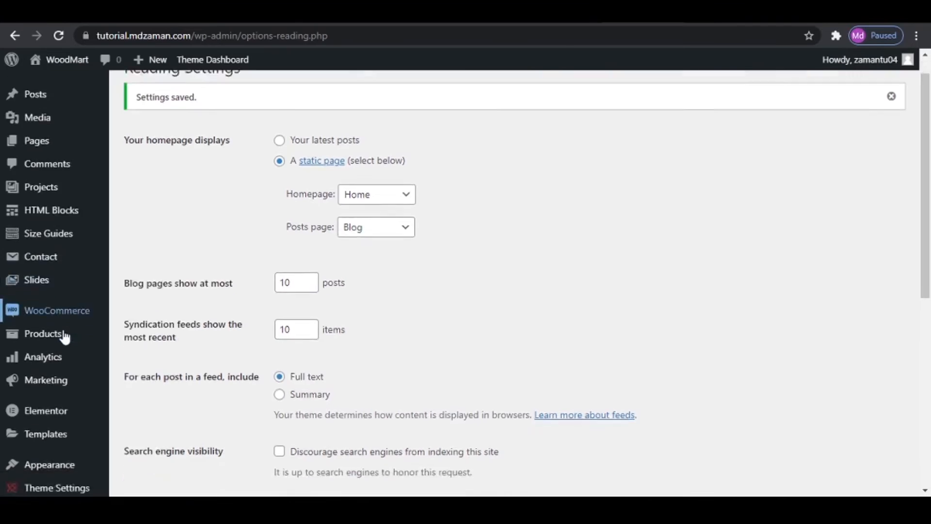
pyautogui.moveTo(46, 267)
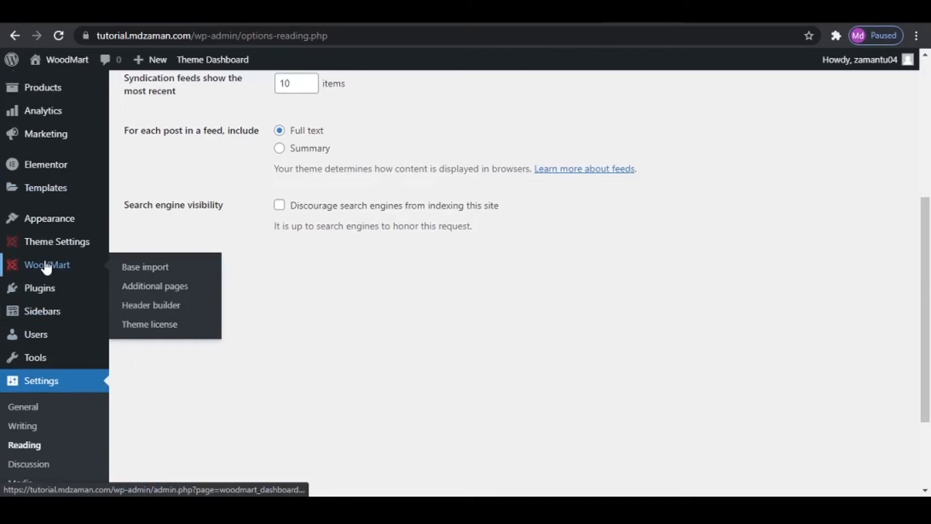
pyautogui.click(193, 314)
pyautogui.scroll(-4, 358, 338)
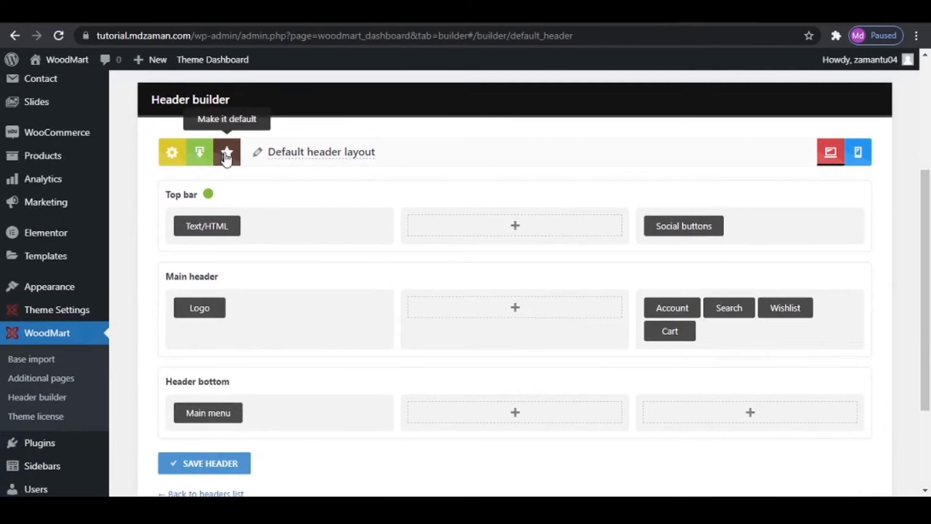
pyautogui.scroll(-1, 327, 322)
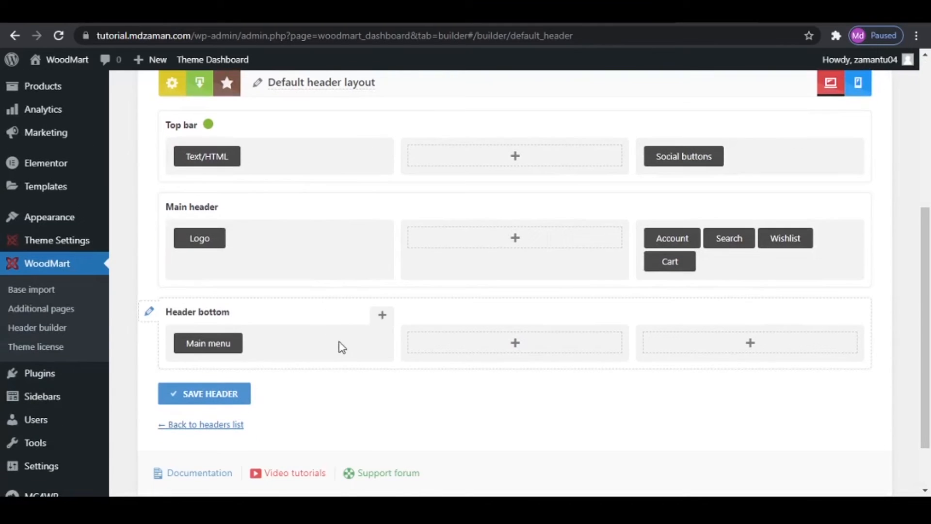
pyautogui.click(193, 425)
pyautogui.scroll(2, 385, 382)
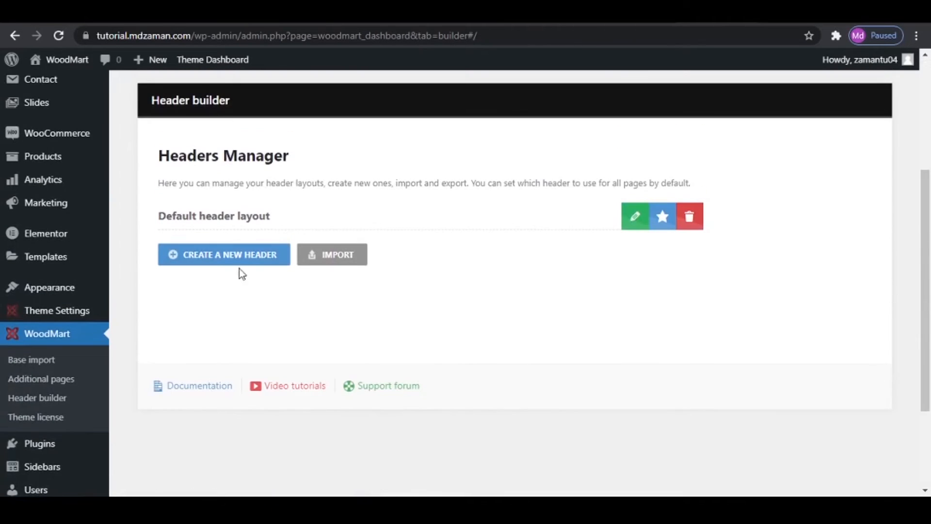
# - Create a new header from the Base layout in the examples library
pyautogui.click(226, 253)
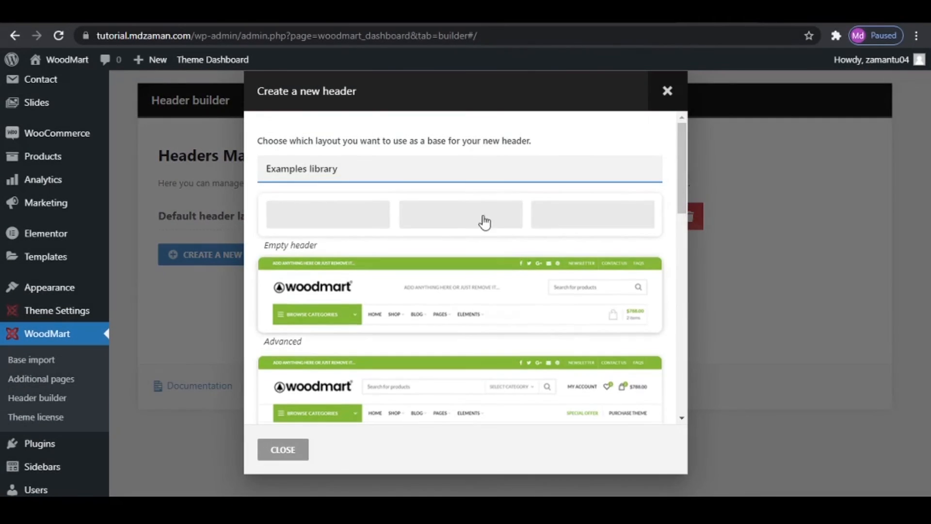
pyautogui.scroll(-4, 465, 298)
pyautogui.scroll(4, 468, 315)
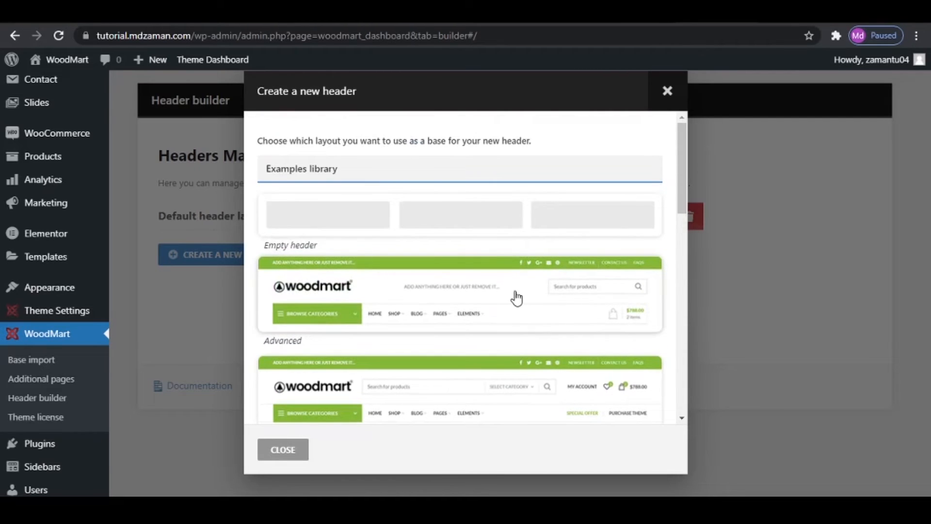
pyautogui.scroll(-2, 512, 315)
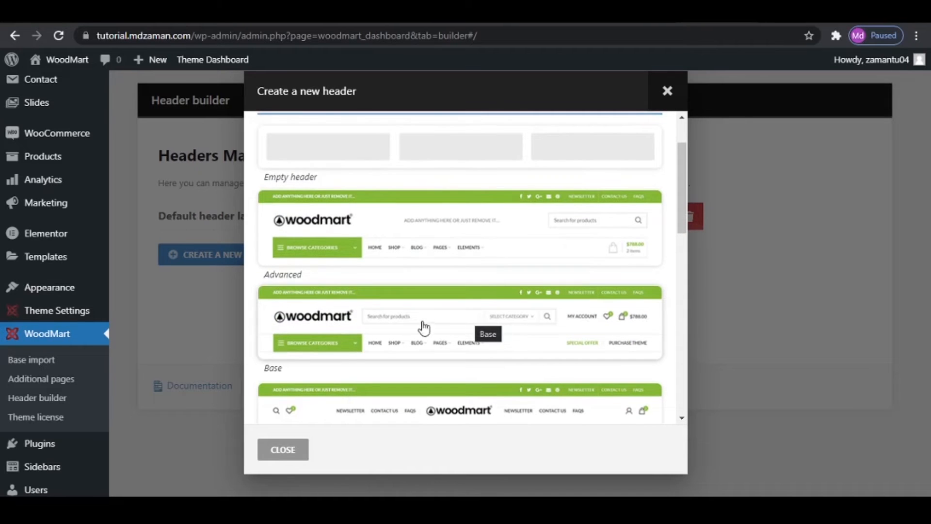
pyautogui.click(466, 323)
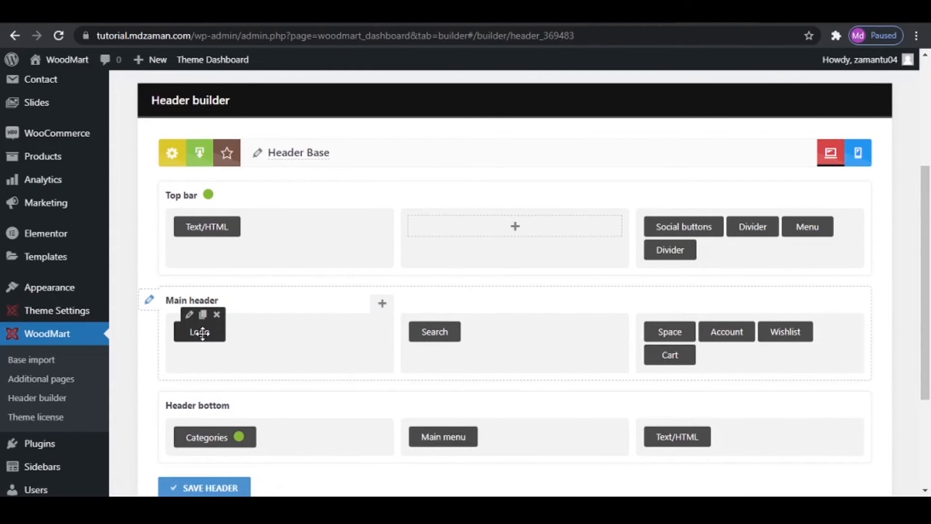
# - Try moving the top bar's Text/HTML element to the middle column and put it back in its original column
pyautogui.moveTo(202, 334); pyautogui.dragTo(250, 330)
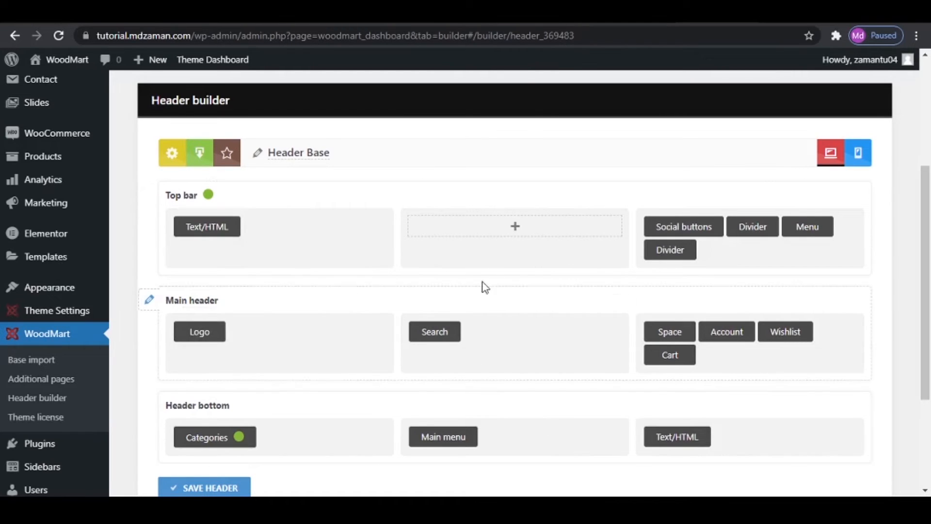
pyautogui.moveTo(218, 226); pyautogui.dragTo(502, 235)
pyautogui.moveTo(443, 225); pyautogui.dragTo(262, 225)
# - Save the Header Base layout and view the site's front page to check it
pyautogui.scroll(-3, 453, 374)
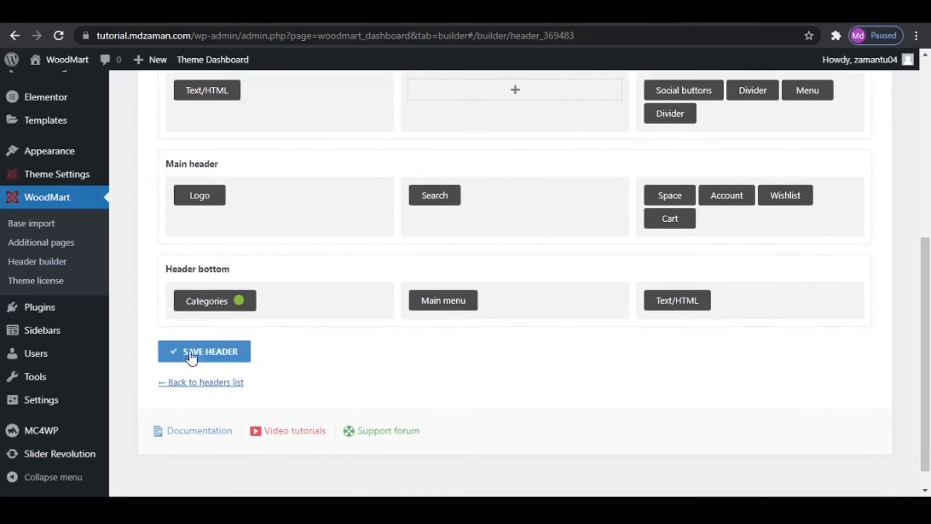
pyautogui.click(193, 351)
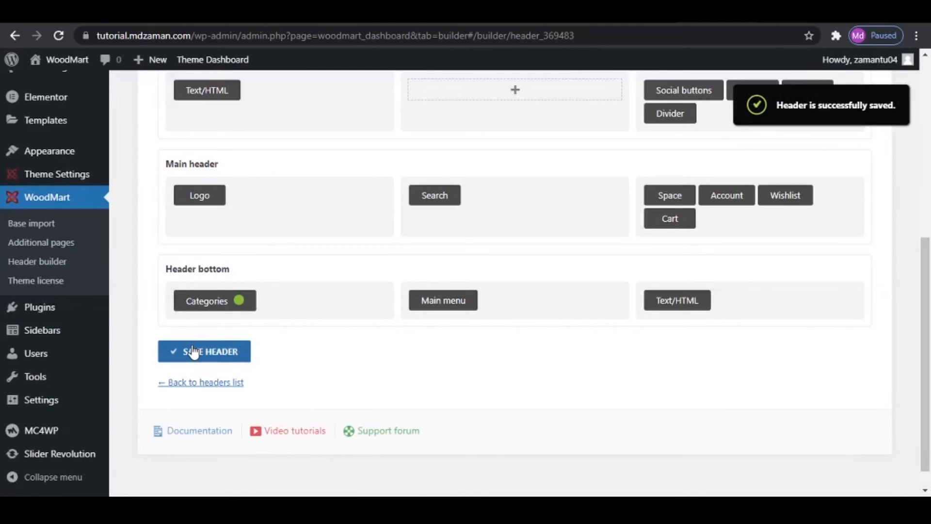
pyautogui.scroll(7, 194, 352)
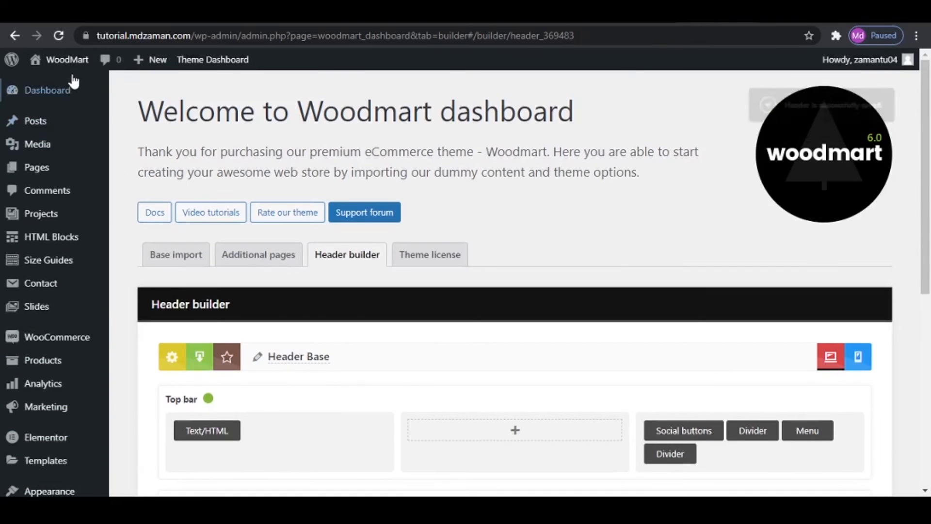
pyautogui.moveTo(58, 59)
pyautogui.click(88, 101)
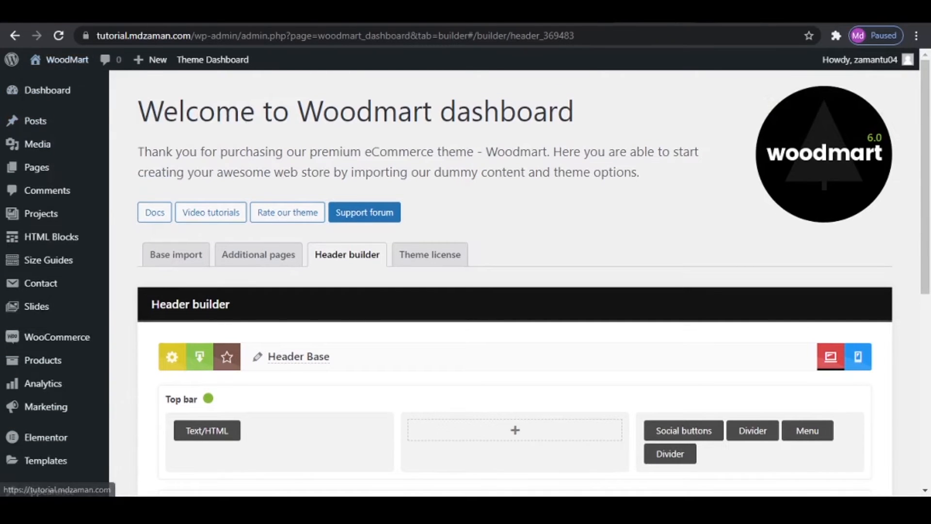
pyautogui.hotkey('ctrl', 'Tab')
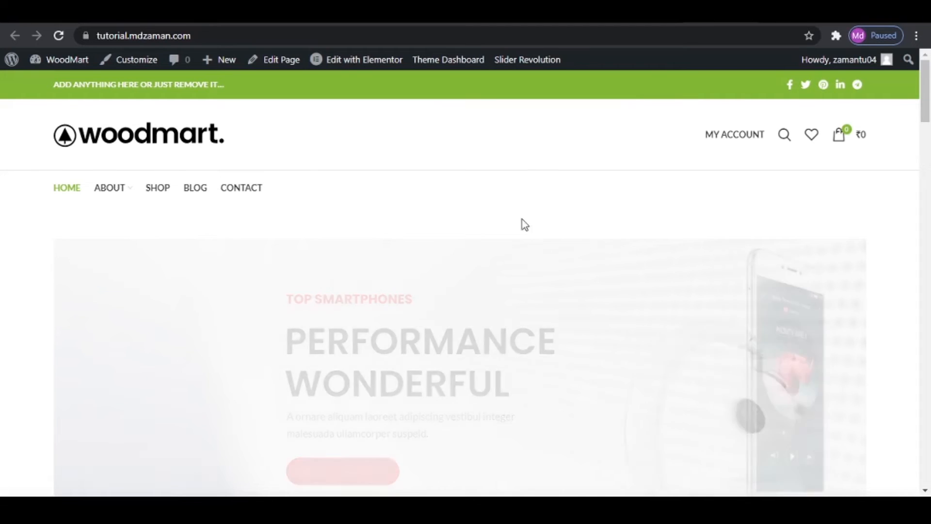
# - Make Header Base the default header for all pages and save the header
pyautogui.hotkey('ctrl', 'shift', 'Tab')
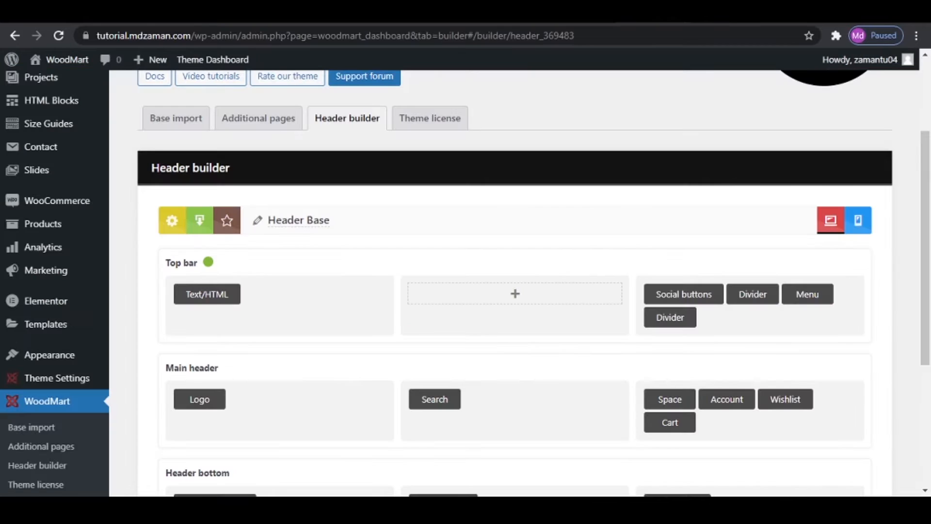
pyautogui.scroll(2, 304, 325)
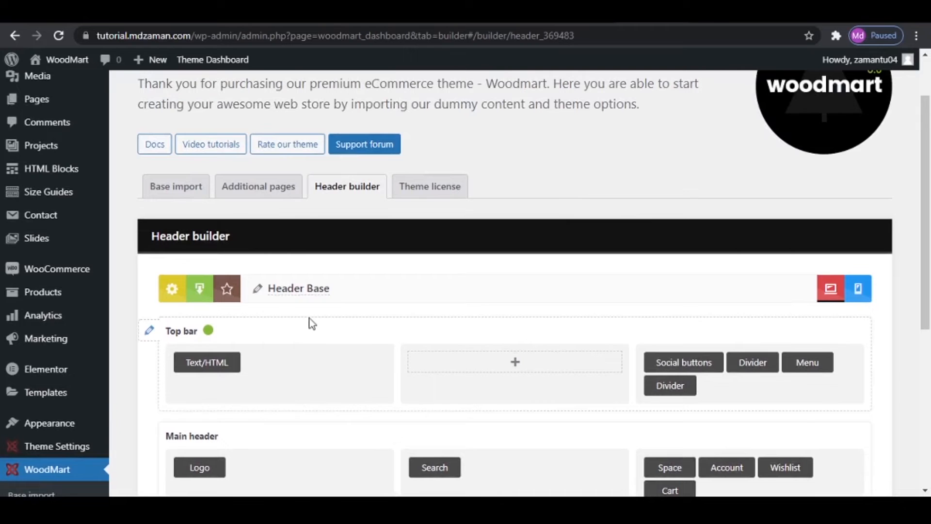
pyautogui.click(228, 291)
pyautogui.click(531, 126)
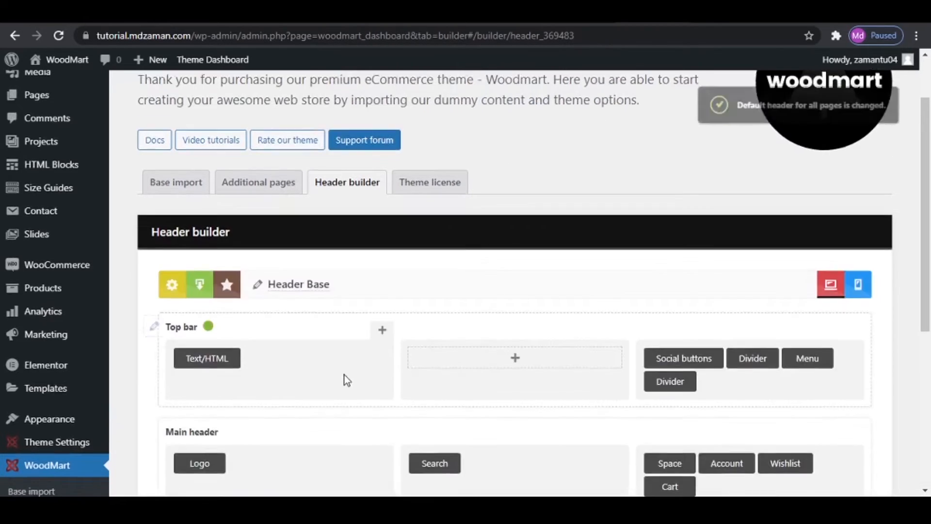
pyautogui.scroll(-6, 343, 379)
pyautogui.click(201, 325)
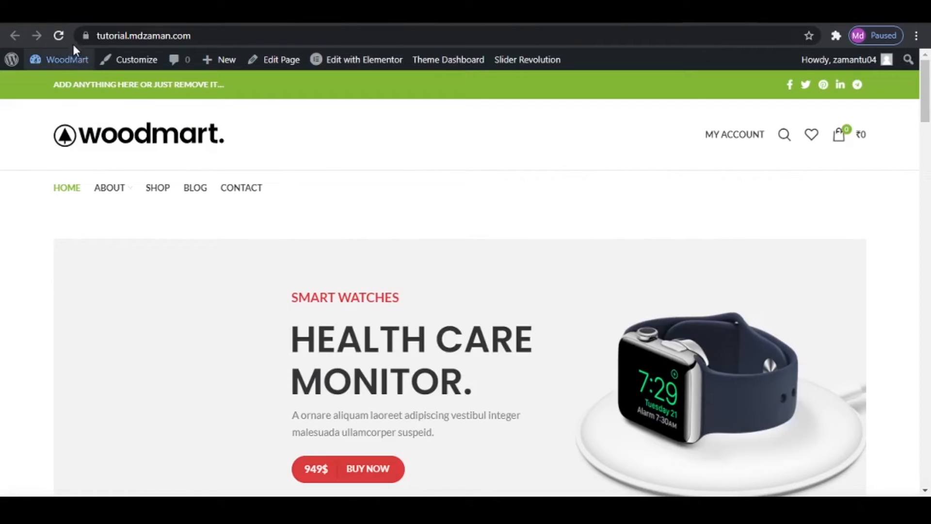
# - Reload the front page, edit it with Elementor and set only the slider section's top margin to -50 px
pyautogui.click(59, 35)
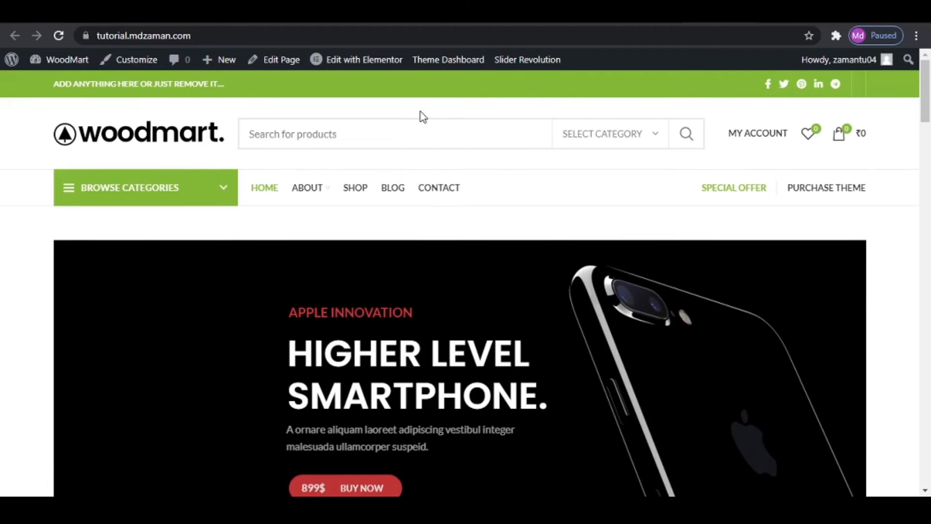
pyautogui.click(364, 66)
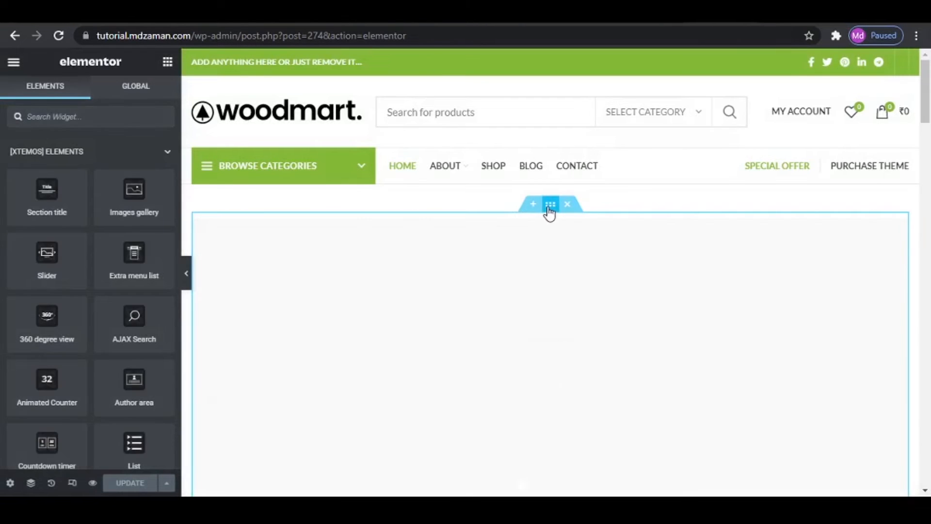
pyautogui.click(549, 206)
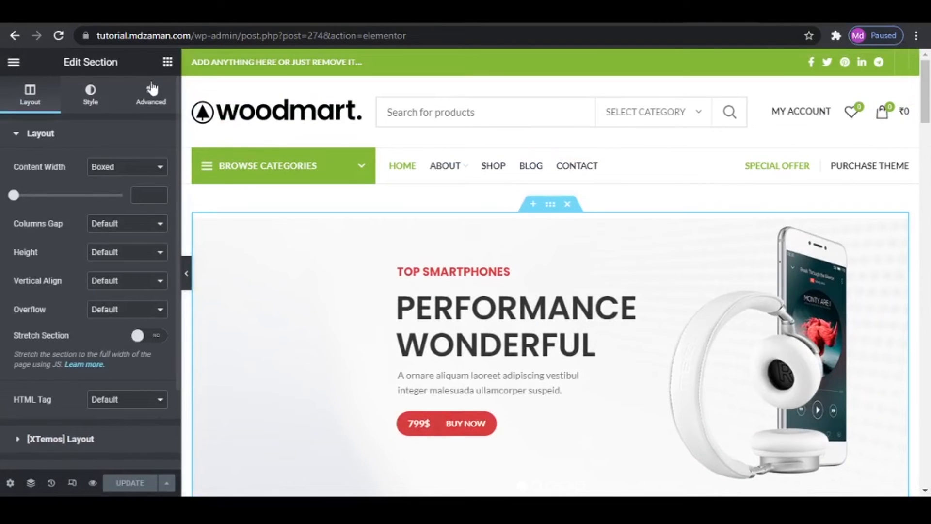
pyautogui.click(151, 93)
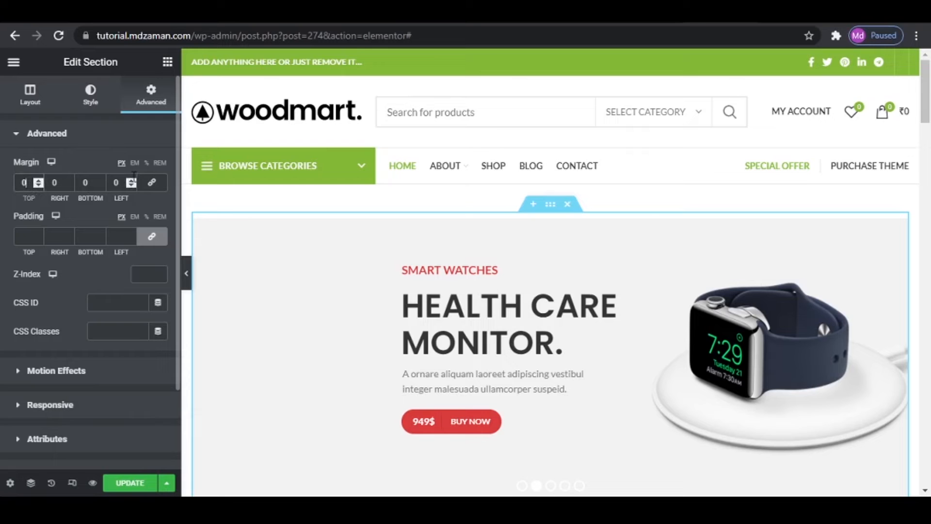
pyautogui.write('50')
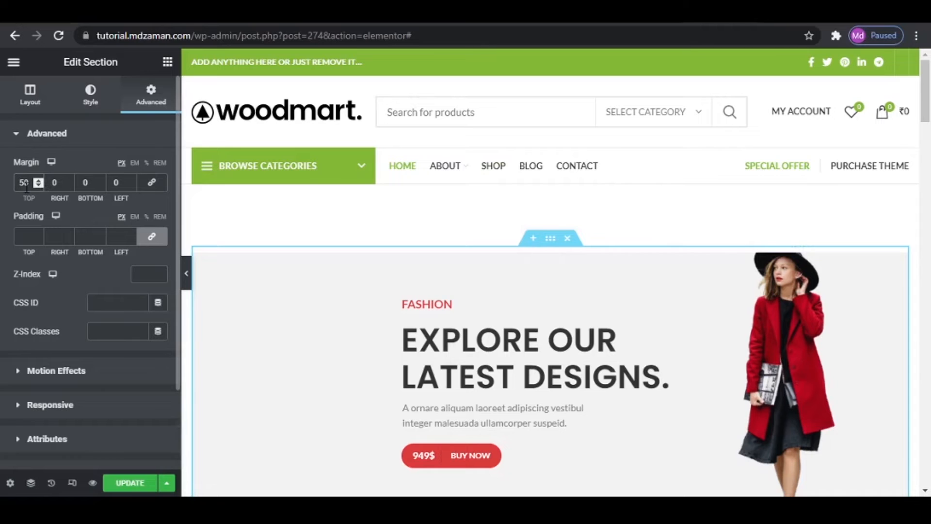
pyautogui.write('-')
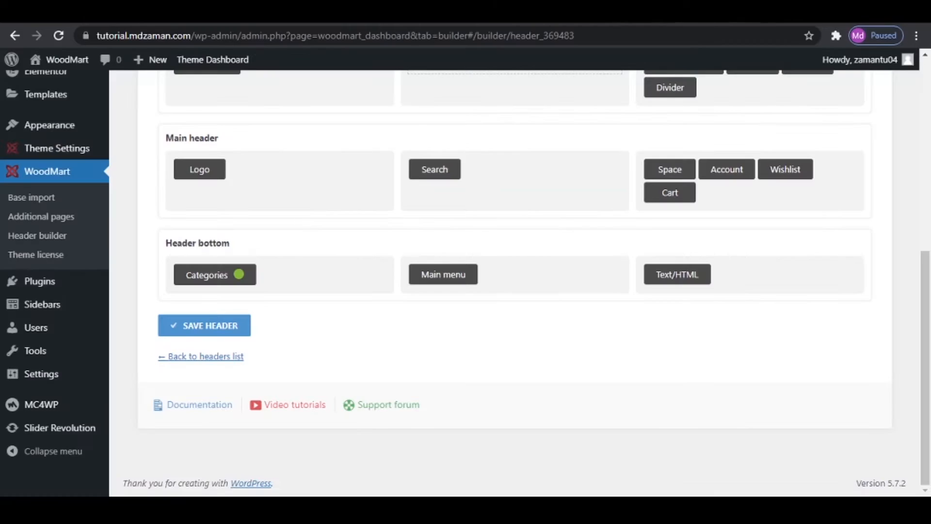
# - Open the site in a new tab to check the front page, and return to the header builder
pyautogui.moveTo(52, 64)
pyautogui.rightClick(48, 80)
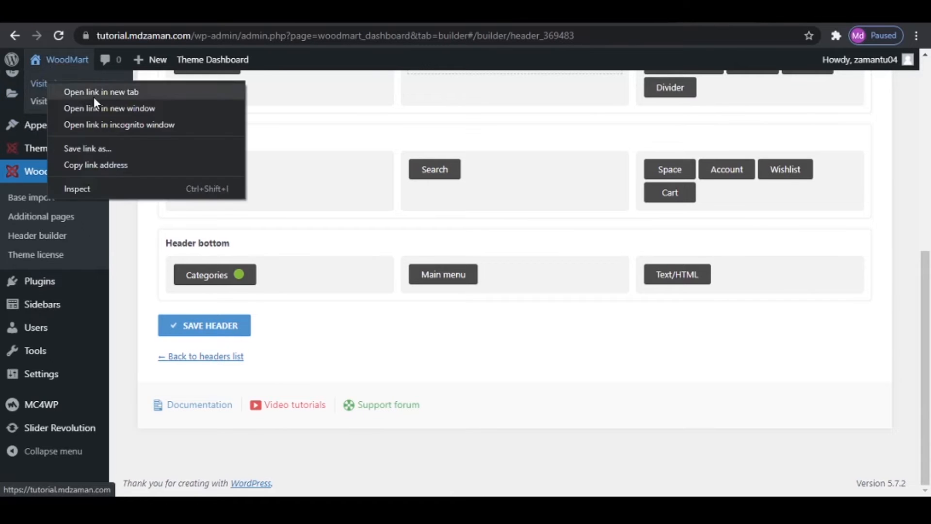
pyautogui.click(93, 95)
pyautogui.click(703, 13)
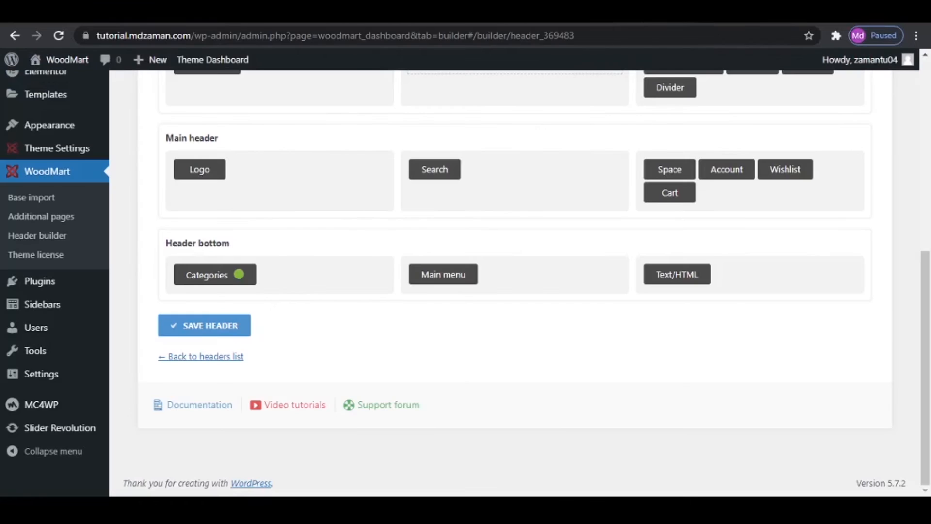
# - Set the top bar's Menu element to display Top Bar Menu, save the header and reload the front page
pyautogui.scroll(5, 592, 224)
pyautogui.moveTo(804, 270)
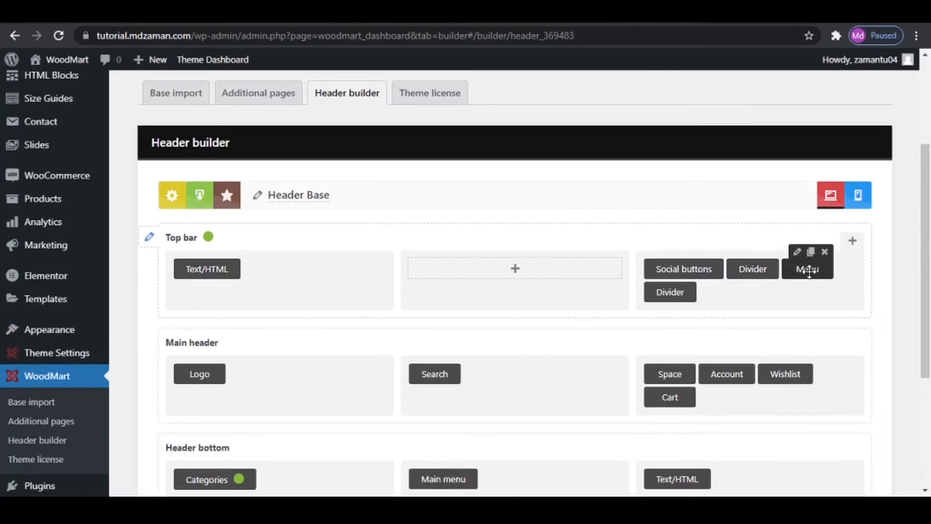
pyautogui.click(798, 253)
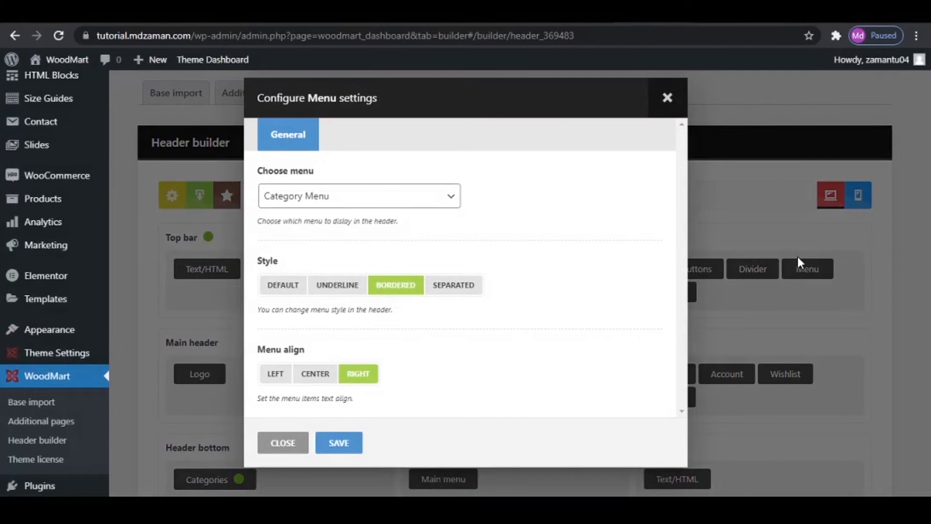
pyautogui.click(375, 198)
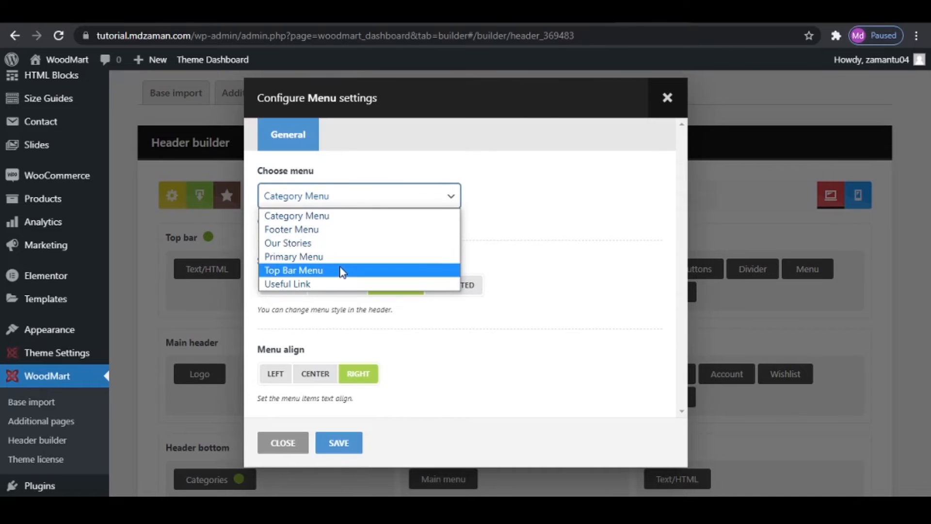
pyautogui.click(342, 270)
pyautogui.click(339, 442)
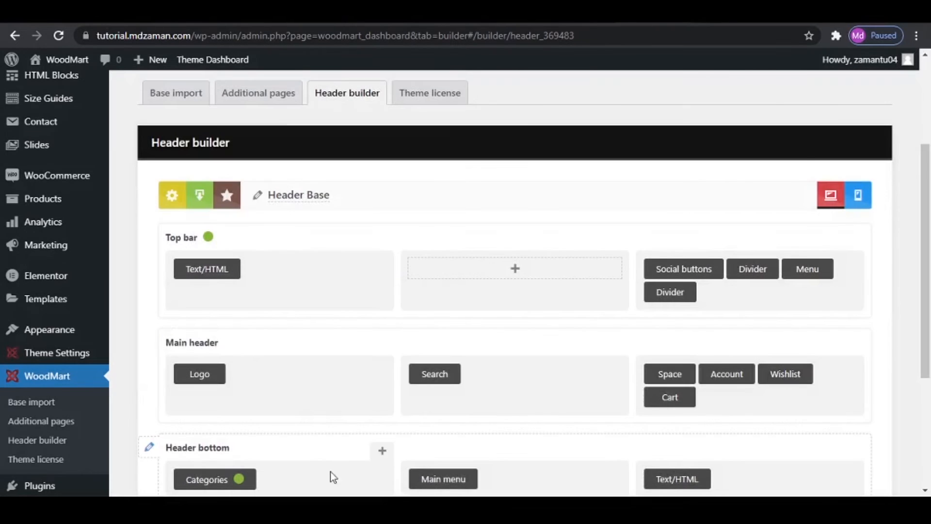
pyautogui.scroll(-4, 330, 471)
pyautogui.click(223, 329)
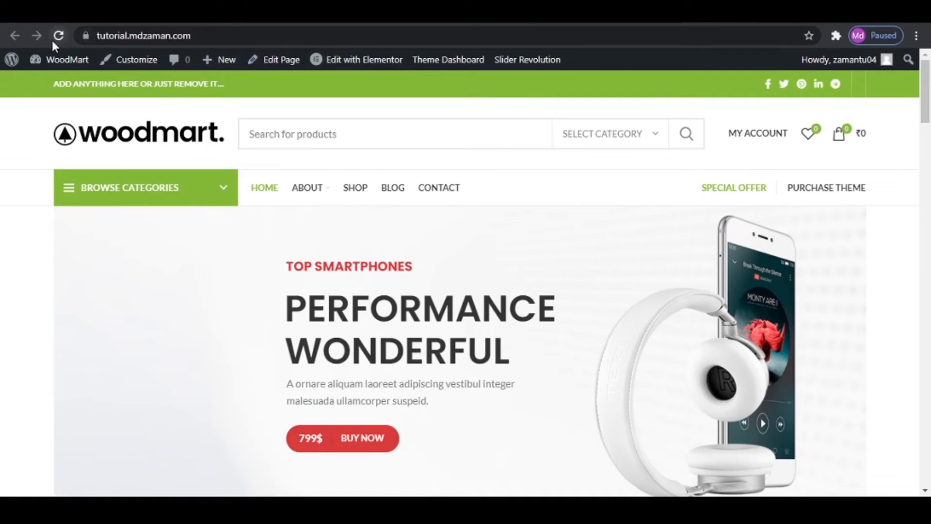
pyautogui.click(55, 34)
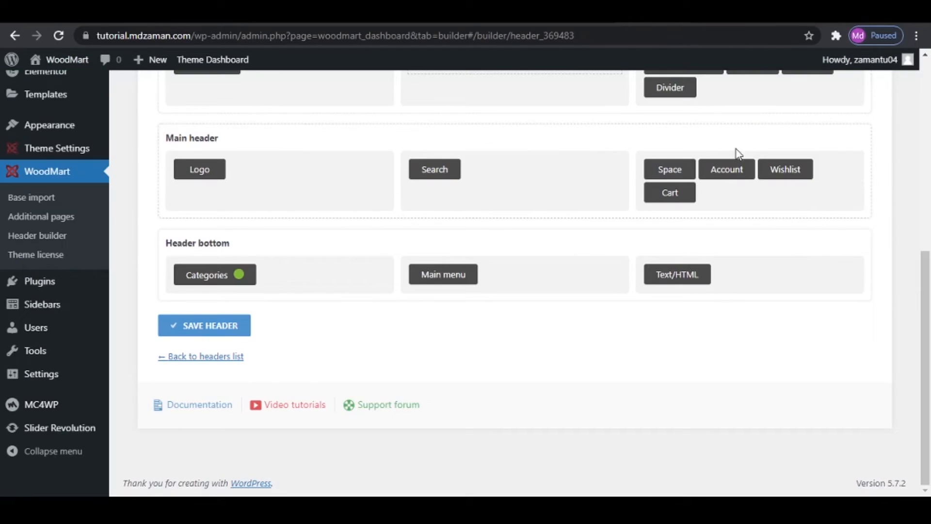
pyautogui.scroll(2, 737, 151)
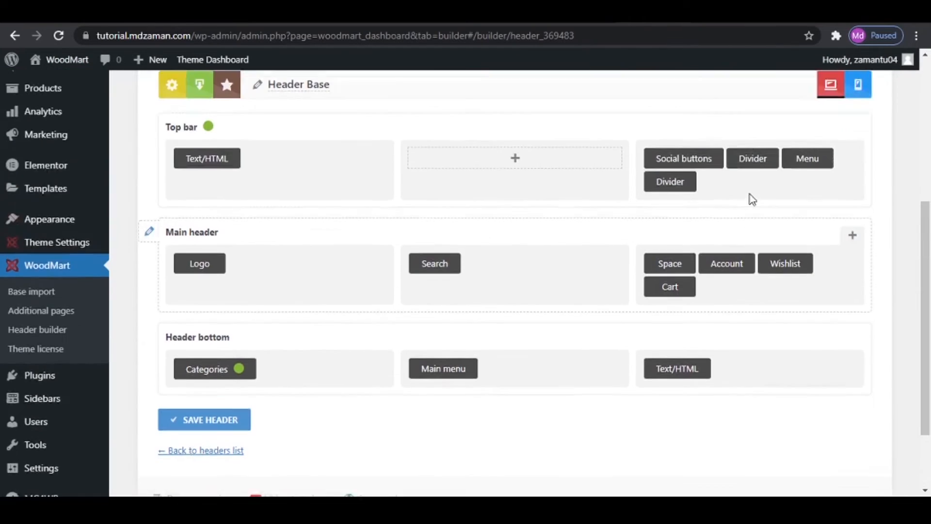
# - Move Social buttons to the top bar's first column, remove the Text/HTML element there, then save the header and reload the front page
pyautogui.scroll(1, 751, 199)
pyautogui.moveTo(689, 194)
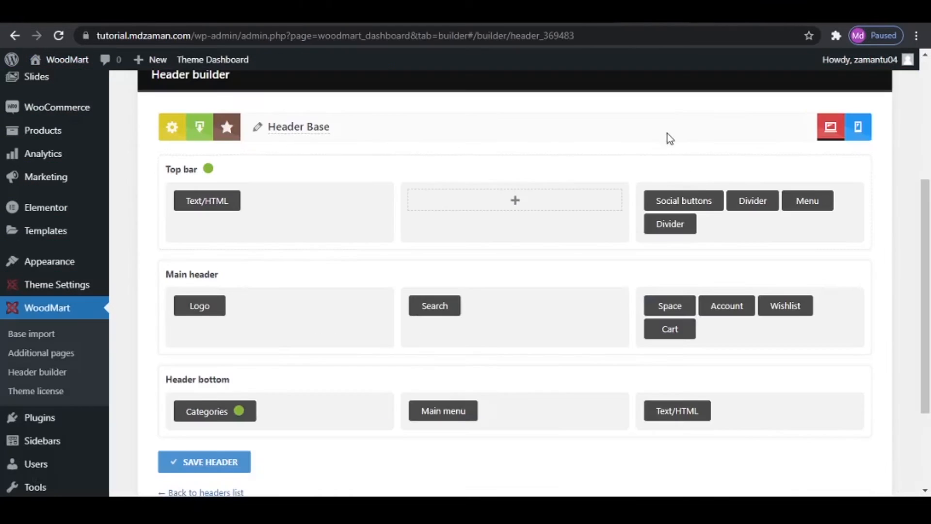
pyautogui.moveTo(686, 202); pyautogui.dragTo(201, 206)
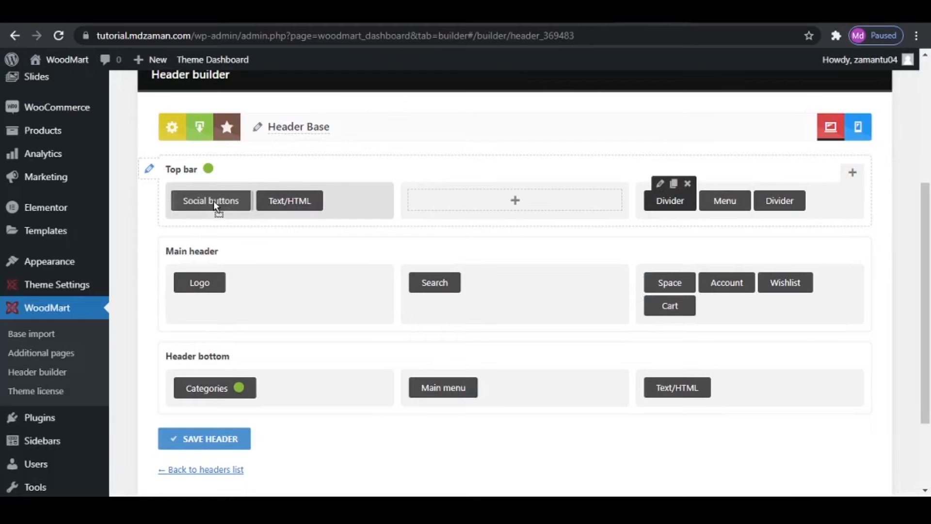
pyautogui.click(315, 185)
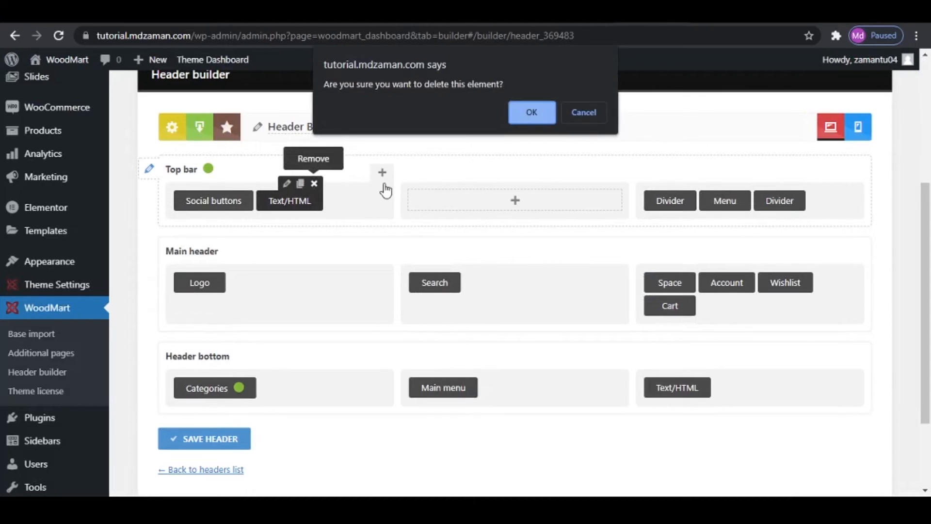
pyautogui.click(531, 112)
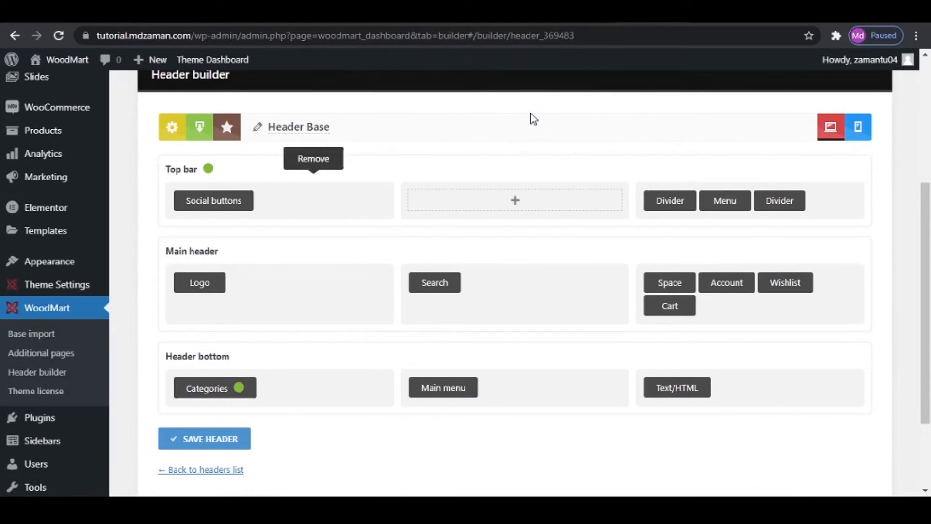
pyautogui.click(226, 438)
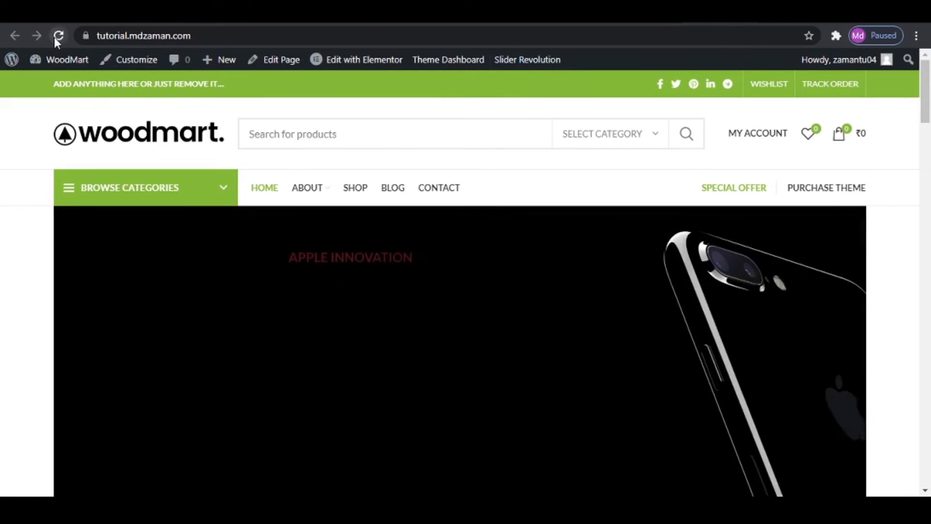
pyautogui.click(56, 37)
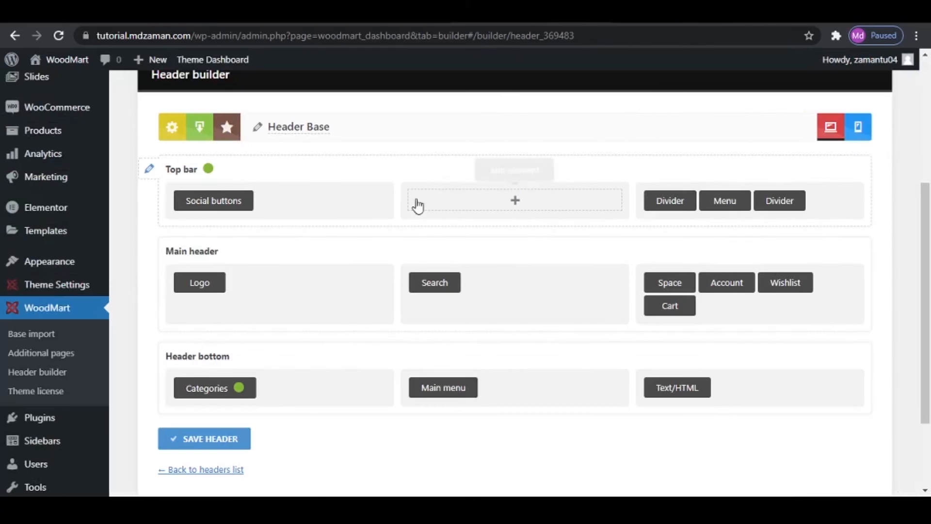
# - Set the Top bar's background color to the primary colour #DA3C3C from the Important Info notes and save its settings
pyautogui.click(149, 168)
pyautogui.click(341, 129)
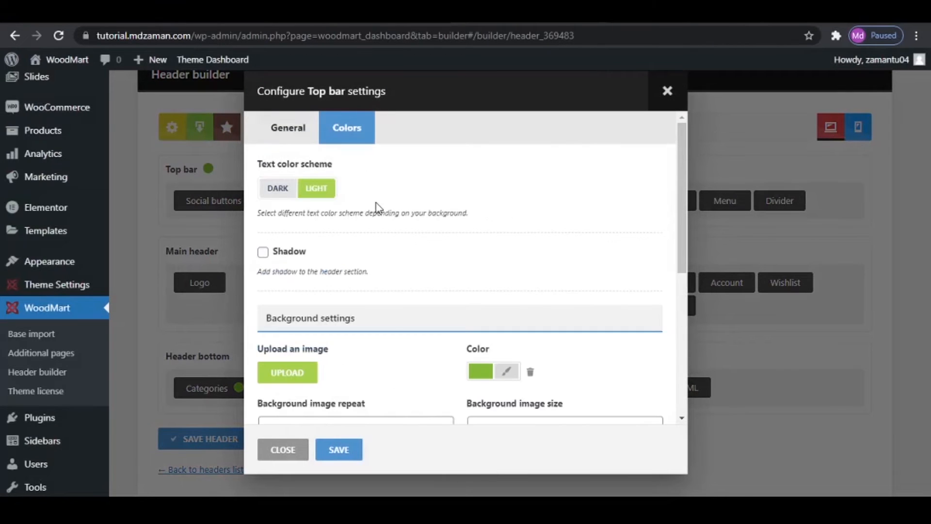
pyautogui.scroll(-3, 546, 395)
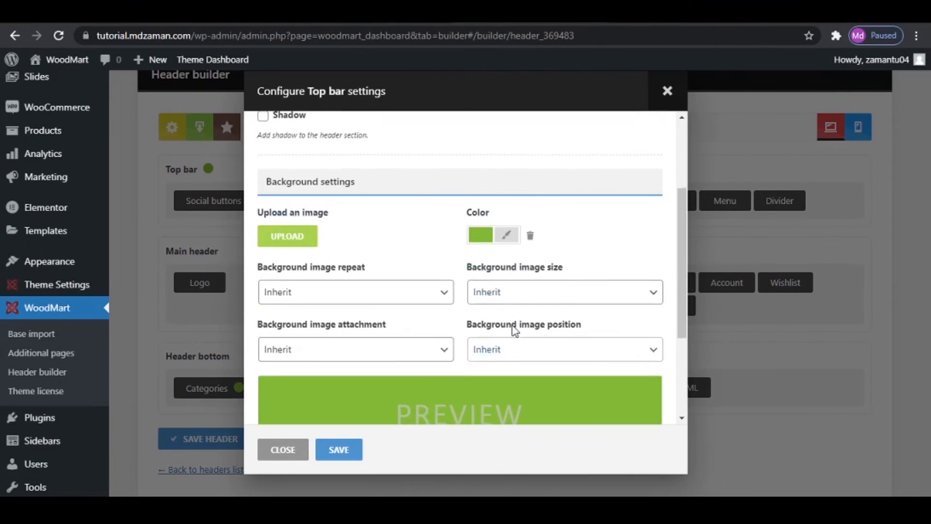
pyautogui.click(507, 236)
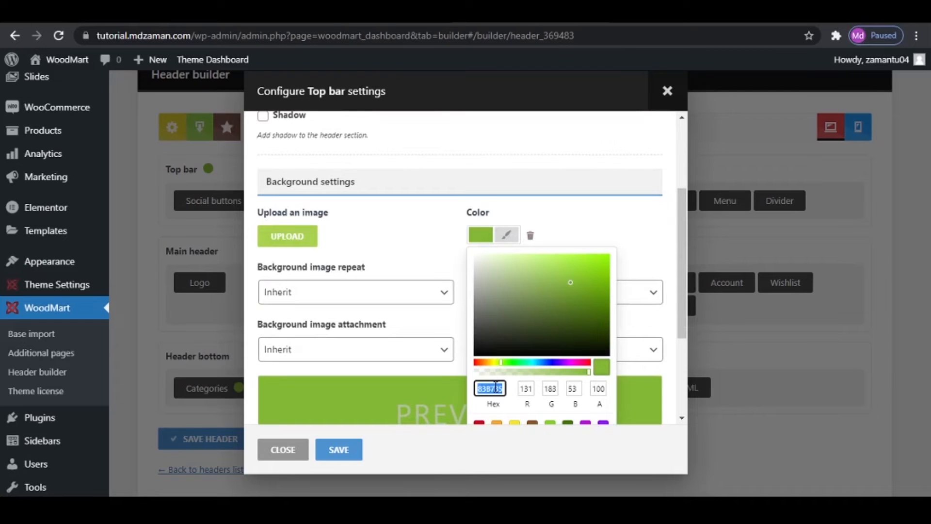
pyautogui.hotkey('alt', 'Tab')
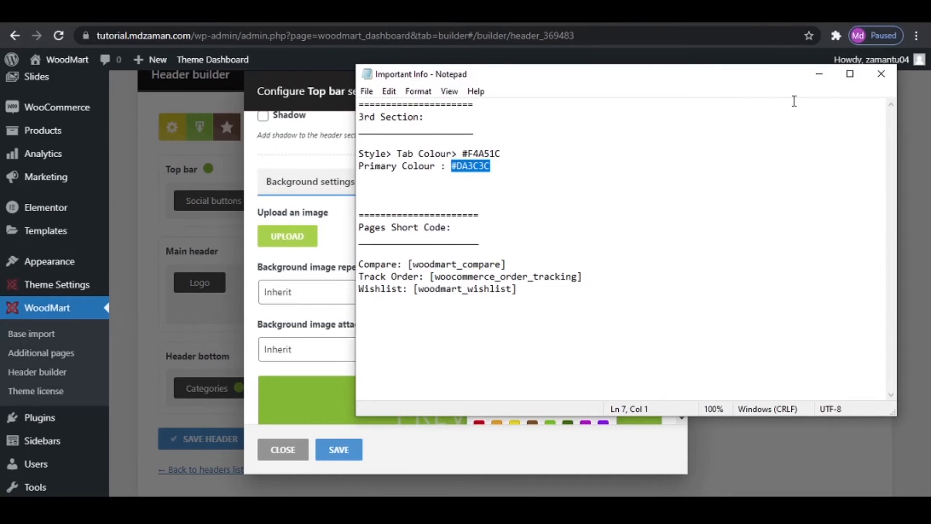
pyautogui.click(819, 74)
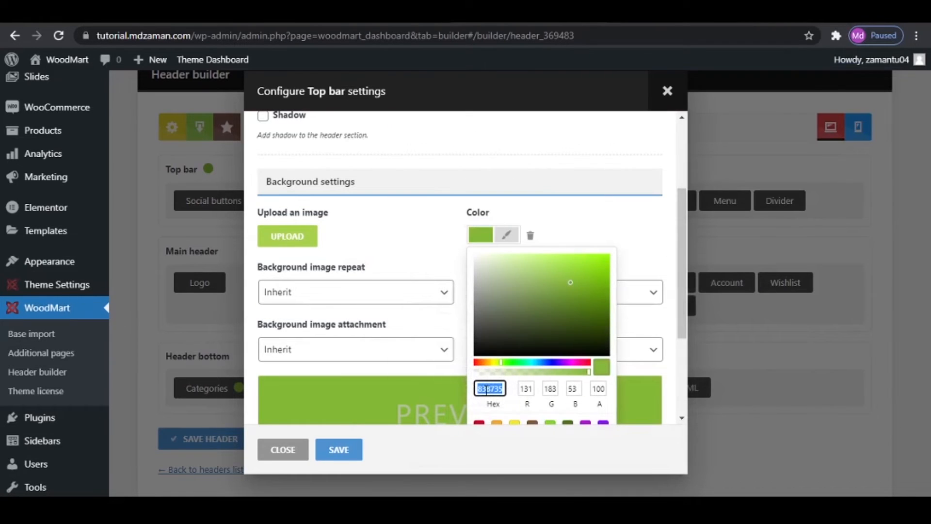
pyautogui.write('DA3C3C')
pyautogui.click(339, 450)
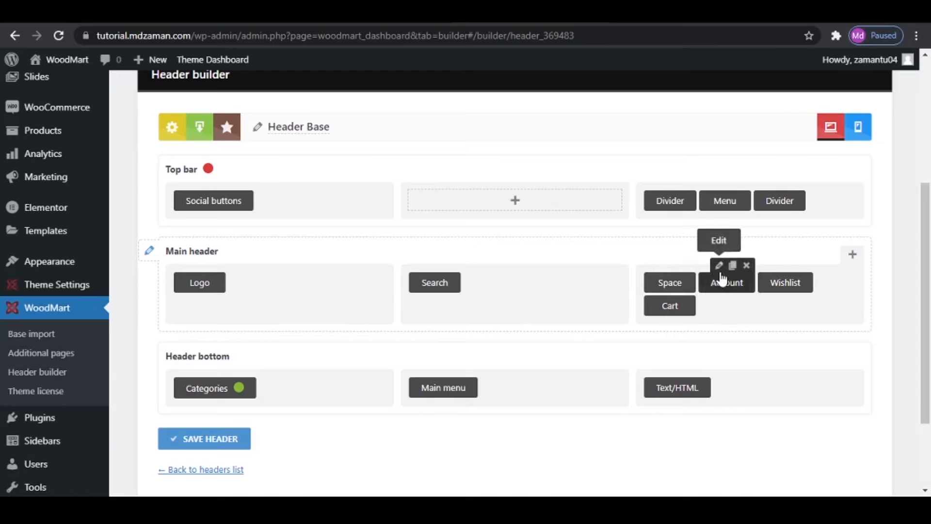
# - Set the main header's Account element to display as Icon and save its settings
pyautogui.click(717, 265)
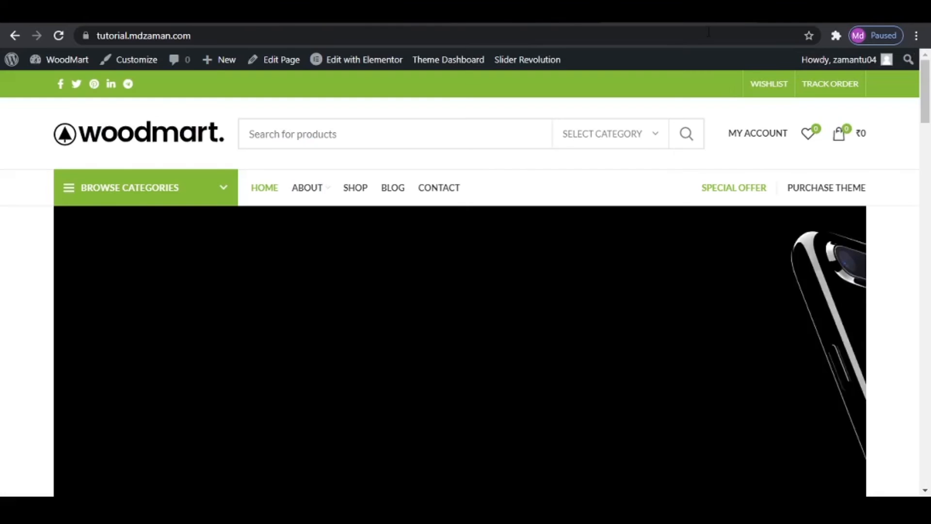
pyautogui.moveTo(747, 139)
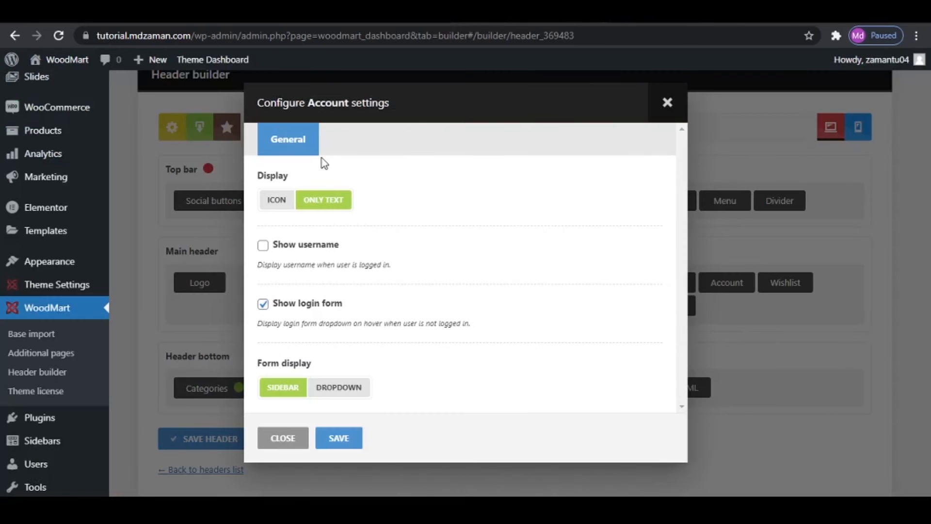
pyautogui.click(276, 200)
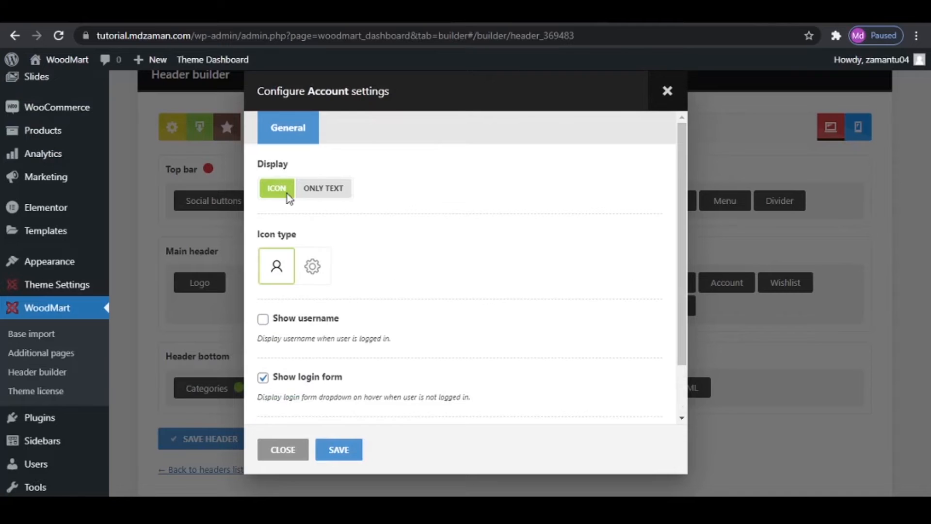
pyautogui.click(321, 454)
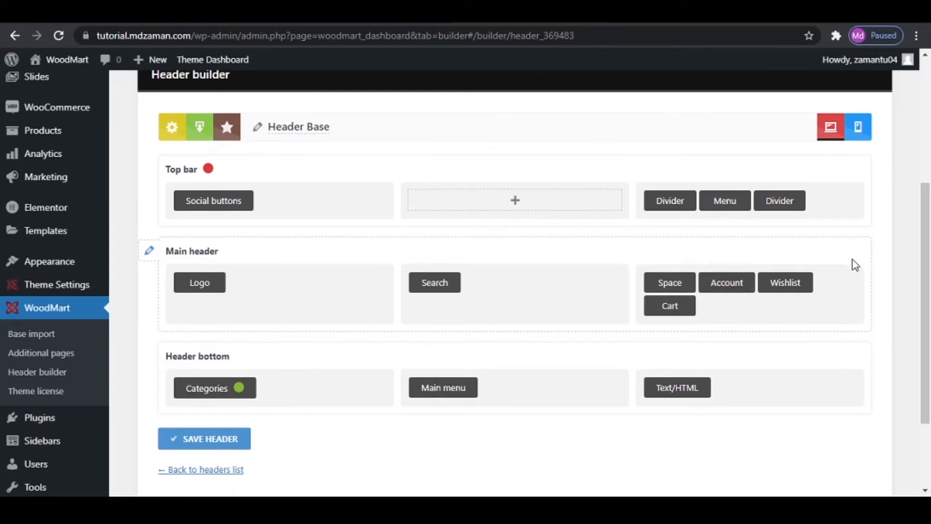
# - Add an icon-style Compare element to the main header's last column, save the header and reload the front page
pyautogui.click(852, 253)
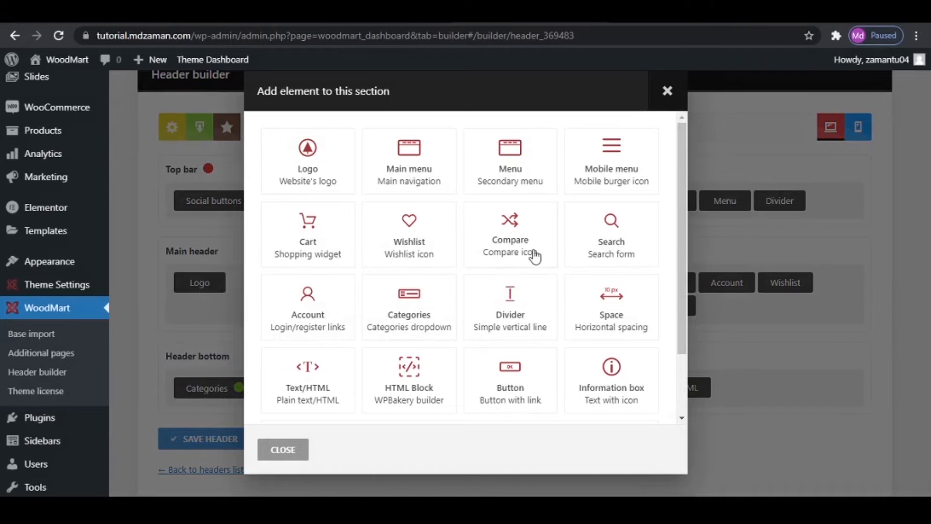
pyautogui.click(534, 256)
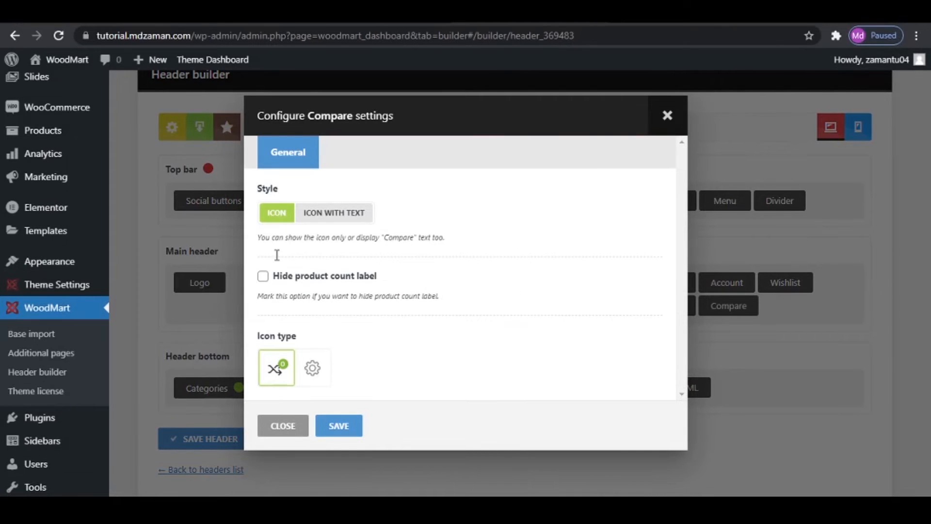
pyautogui.click(338, 425)
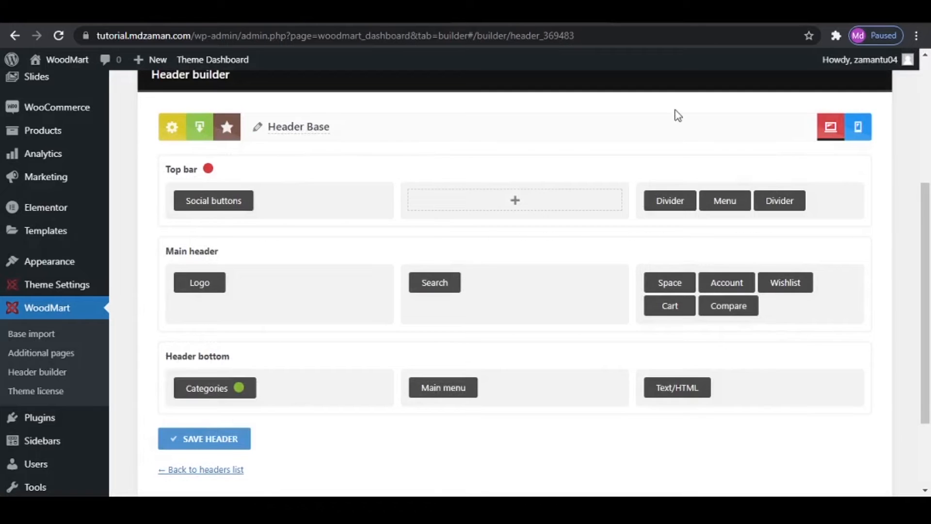
pyautogui.click(190, 438)
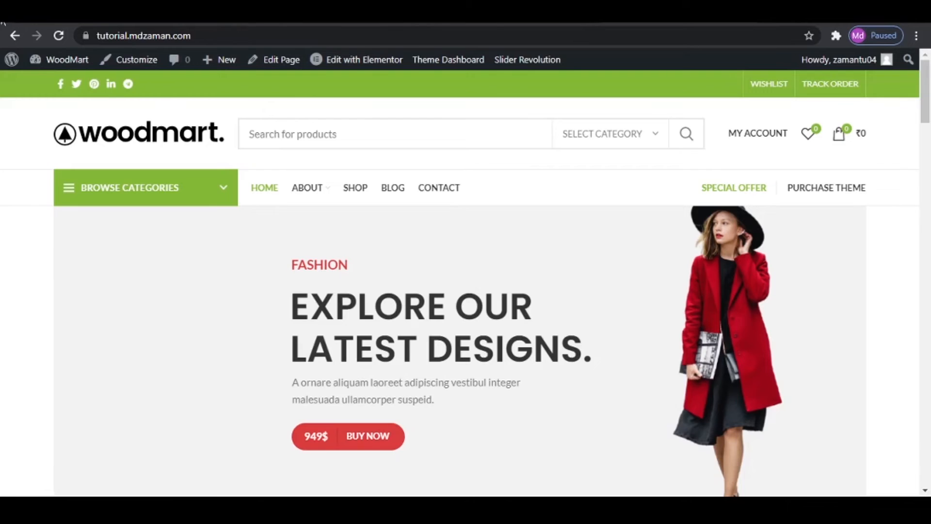
pyautogui.click(58, 36)
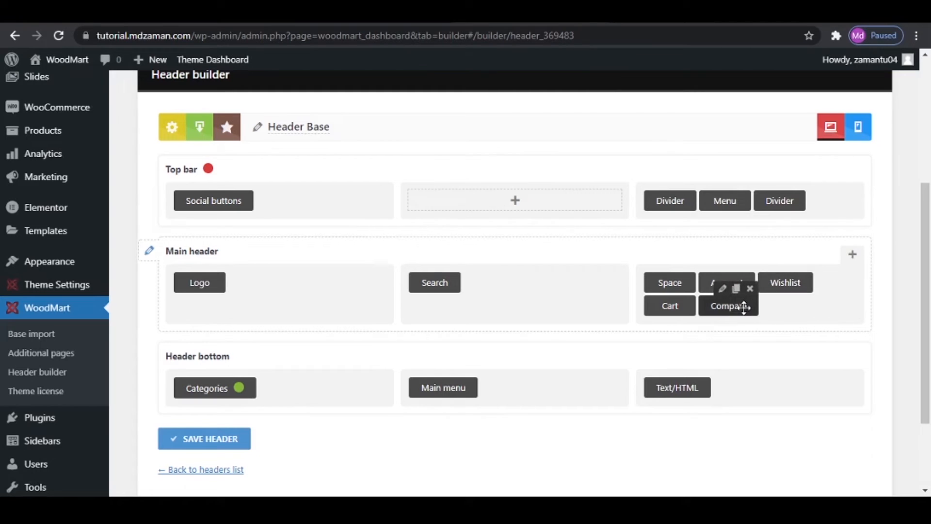
# - Move the Compare element between Account and Wishlist in the main header, save the header and reload the front page
pyautogui.moveTo(744, 308); pyautogui.dragTo(810, 291)
pyautogui.click(208, 439)
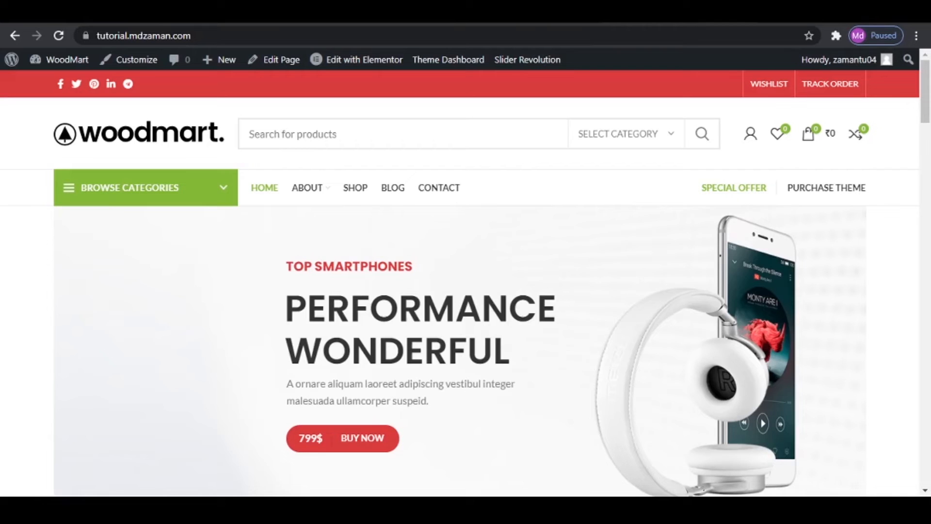
pyautogui.click(58, 36)
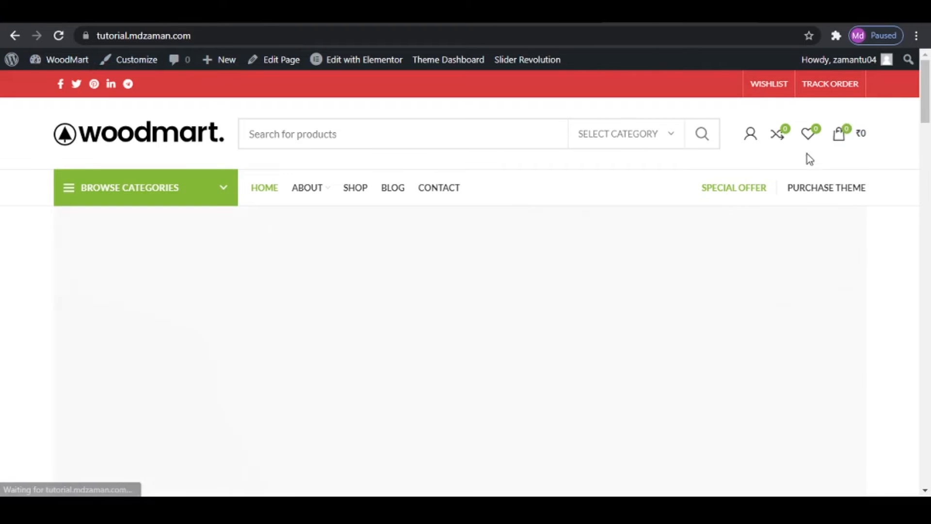
# - Set the Categories element's background color in the header bottom to #DA3C3C, copied from the Important Info notes, and save its settings
pyautogui.moveTo(126, 199)
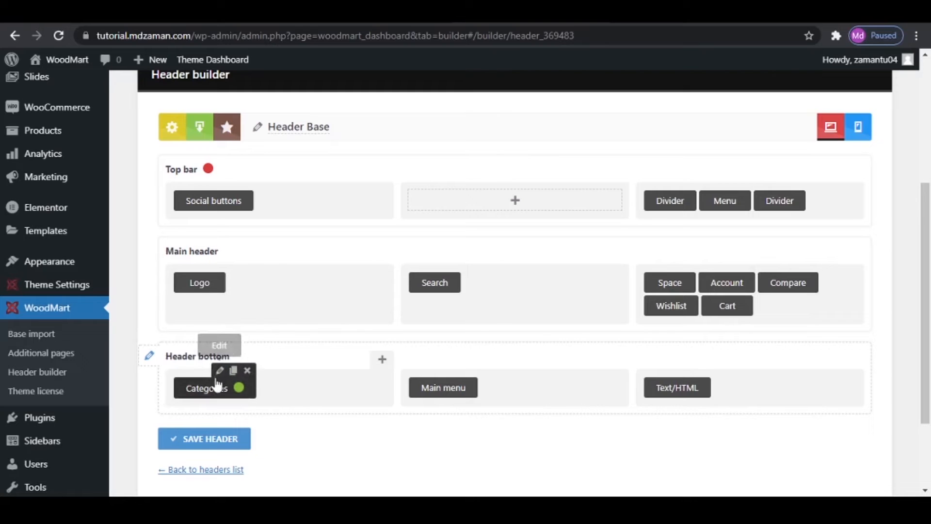
pyautogui.click(219, 370)
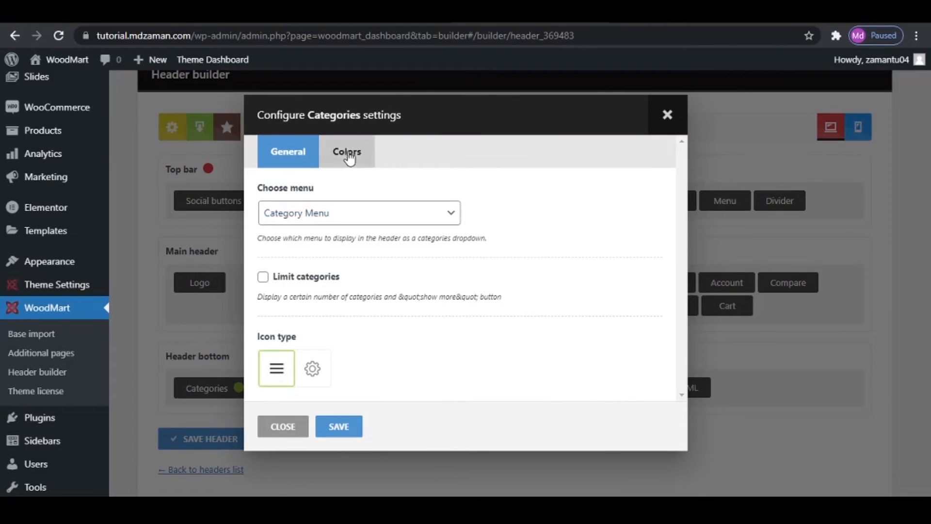
pyautogui.click(347, 152)
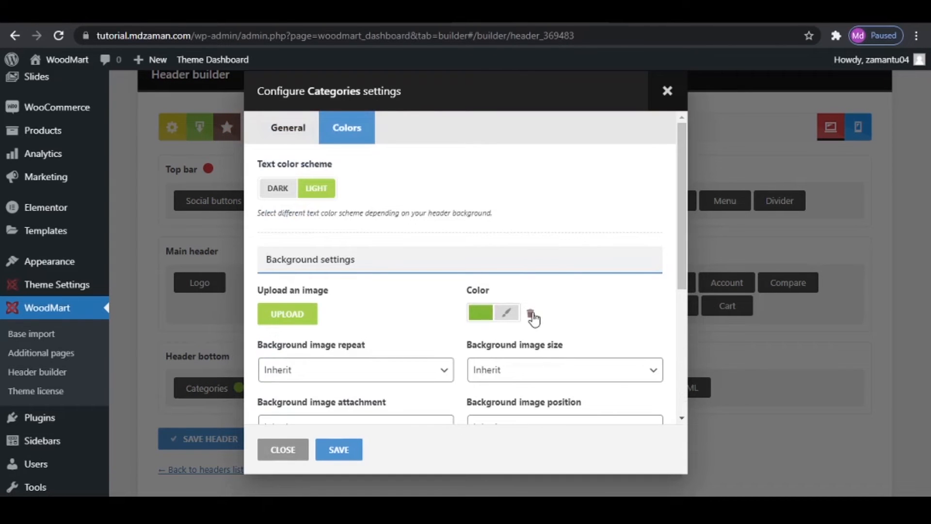
pyautogui.click(506, 312)
pyautogui.scroll(-3, 523, 390)
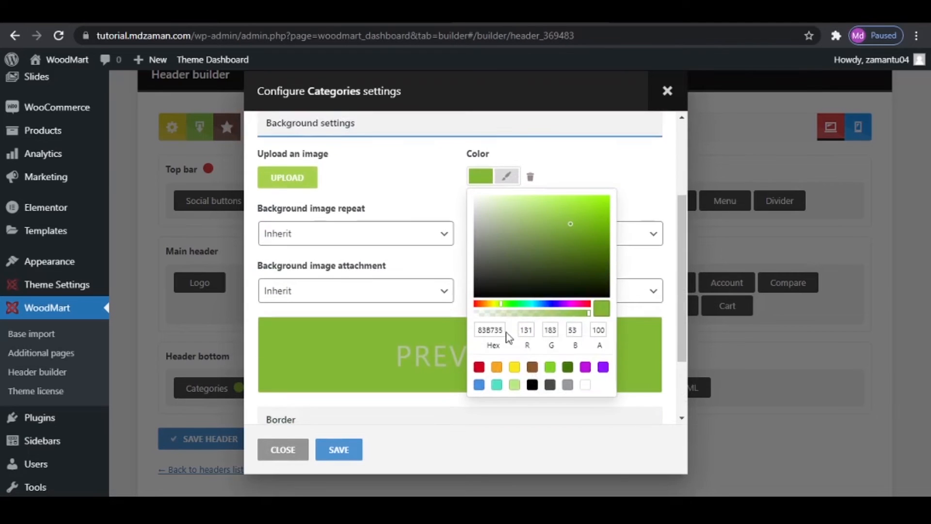
pyautogui.click(491, 329)
pyautogui.hotkey('alt', 'Tab')
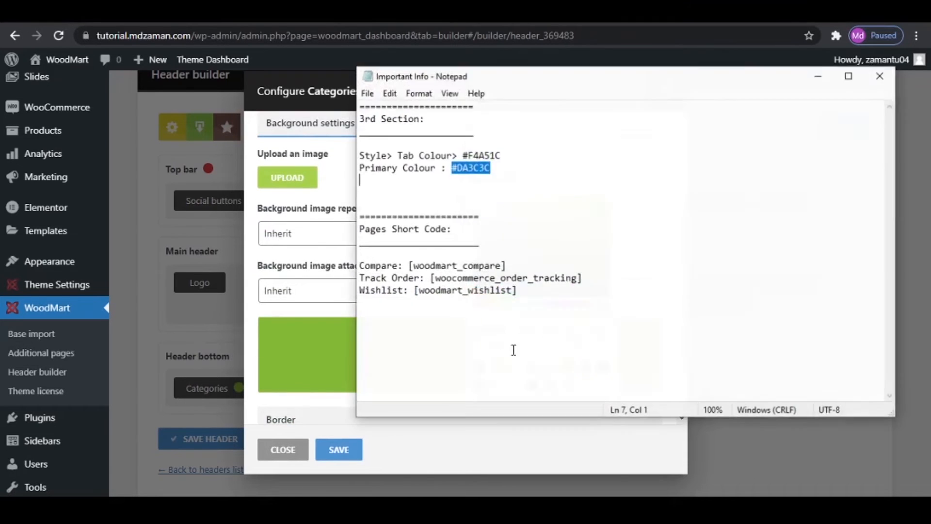
pyautogui.rightClick(467, 167)
pyautogui.click(500, 212)
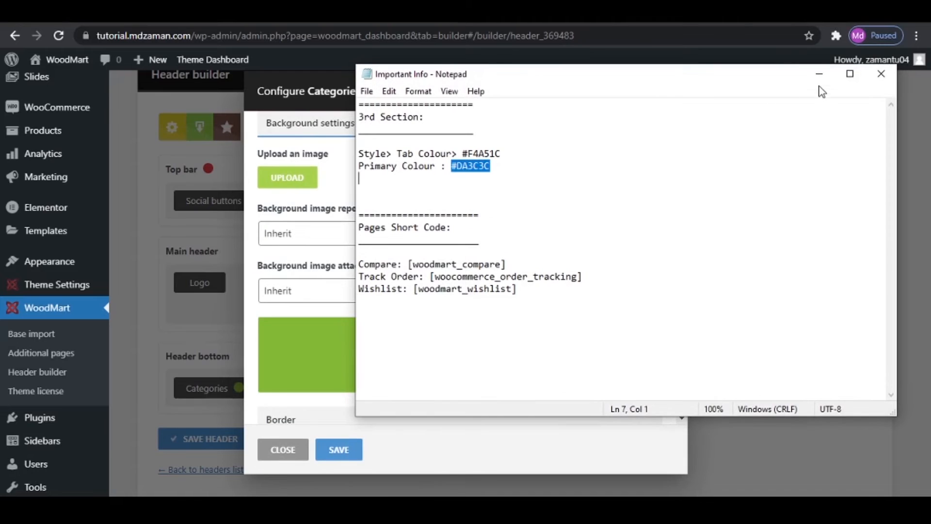
pyautogui.click(819, 73)
pyautogui.hotkey('ctrl', 'v')
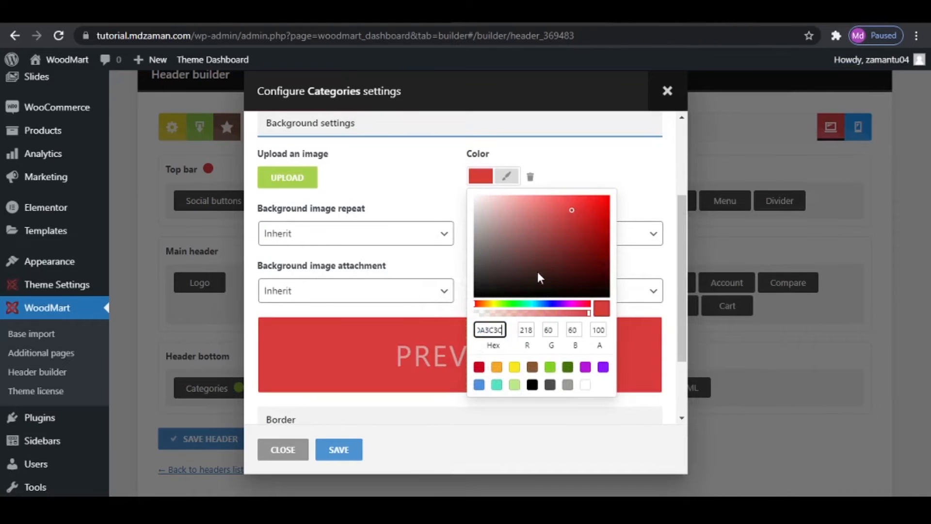
pyautogui.click(339, 449)
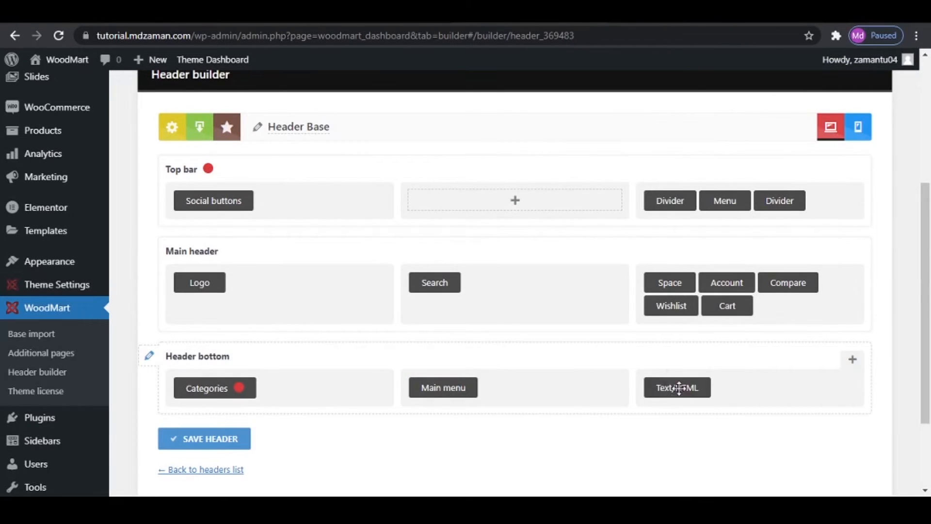
# - Remove the Text/HTML element from the header bottom row, save the header and reload the front page
pyautogui.moveTo(678, 387)
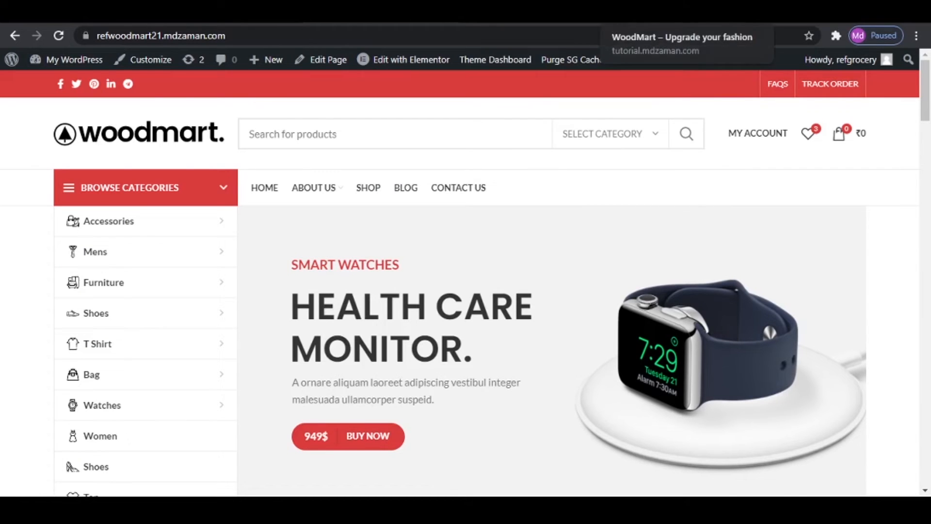
pyautogui.click(527, 15)
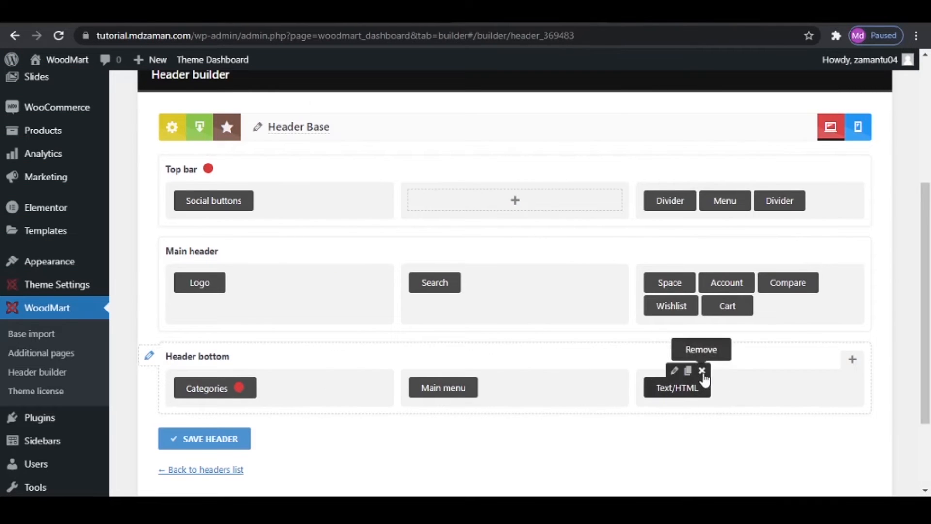
pyautogui.click(701, 371)
pyautogui.click(532, 113)
pyautogui.click(224, 442)
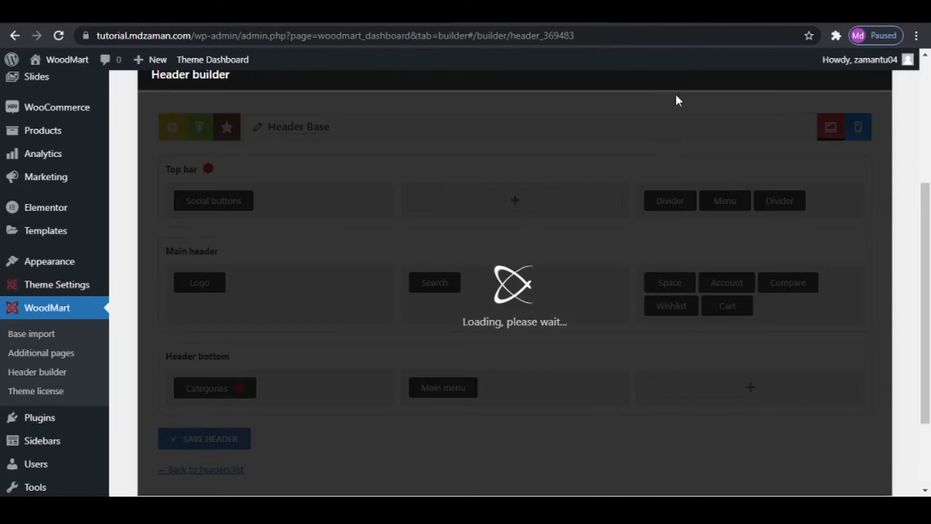
pyautogui.click(630, 15)
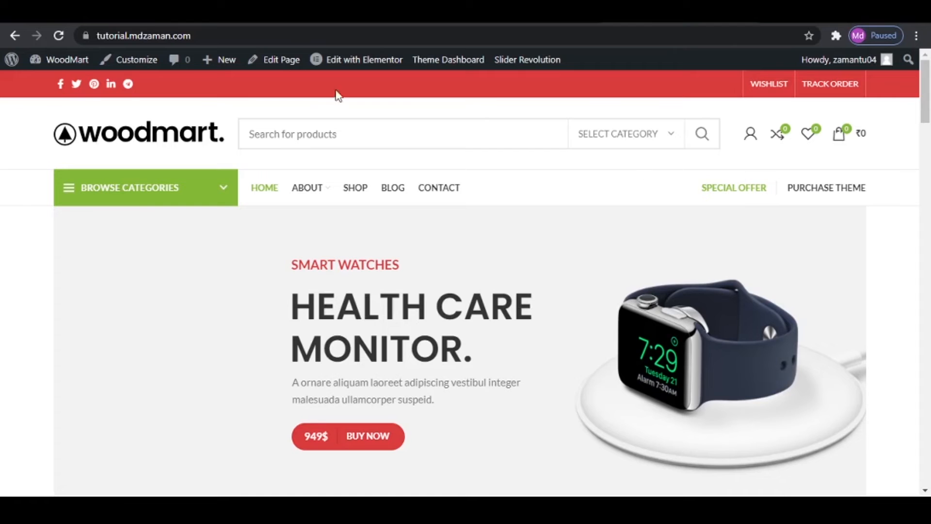
pyautogui.click(59, 35)
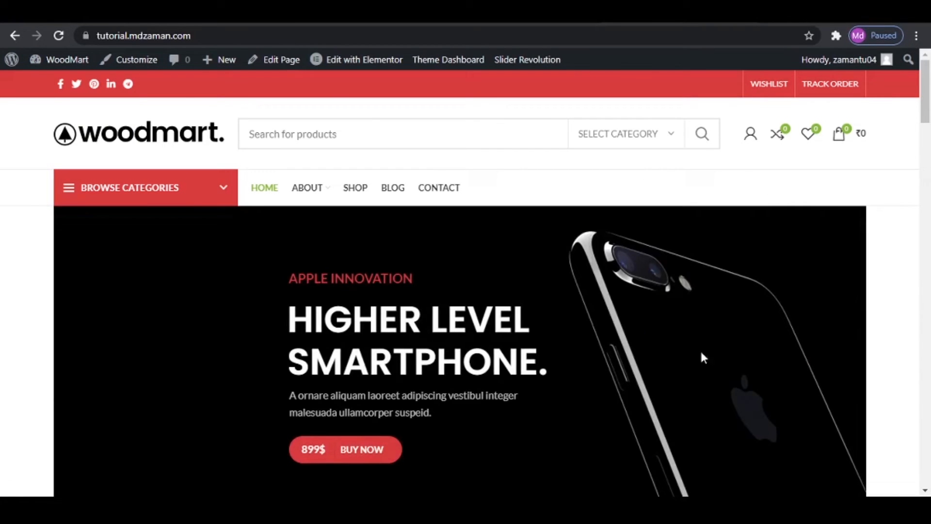
# - Open the Electronics product category for editing and go to its menu icon setting
pyautogui.moveTo(85, 209)
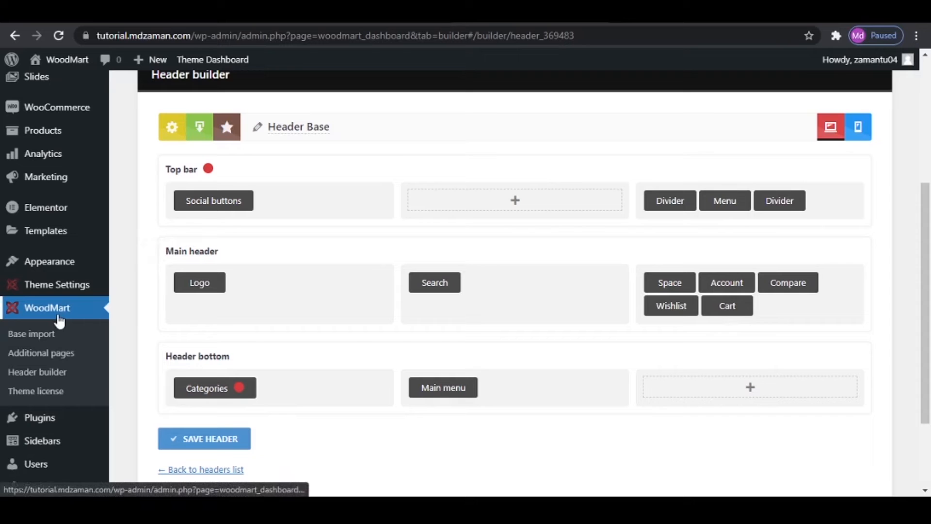
pyautogui.scroll(-3, 58, 319)
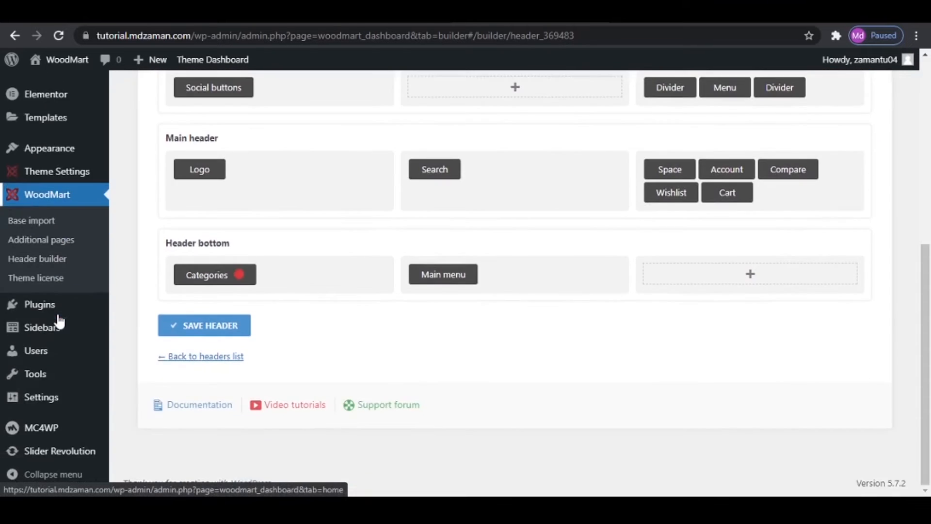
pyautogui.scroll(6, 68, 355)
pyautogui.scroll(2, 68, 357)
pyautogui.moveTo(51, 368)
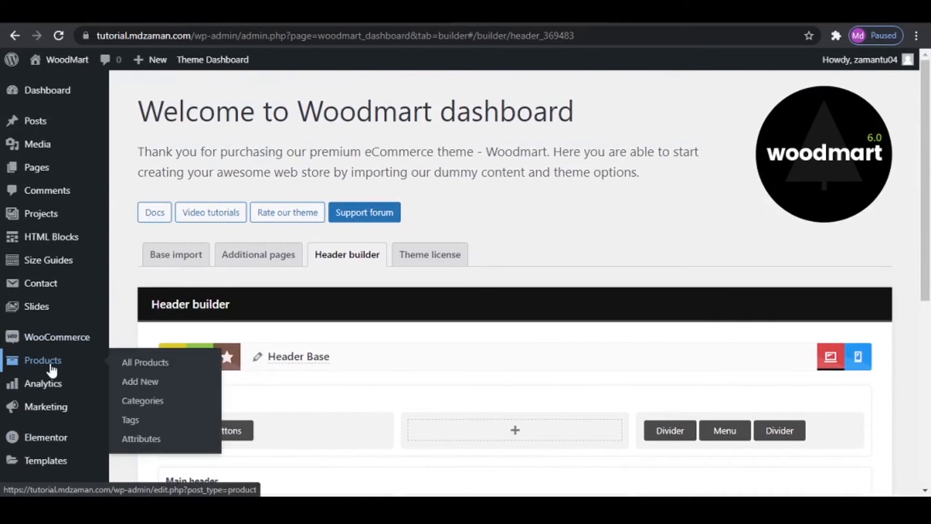
pyautogui.click(153, 407)
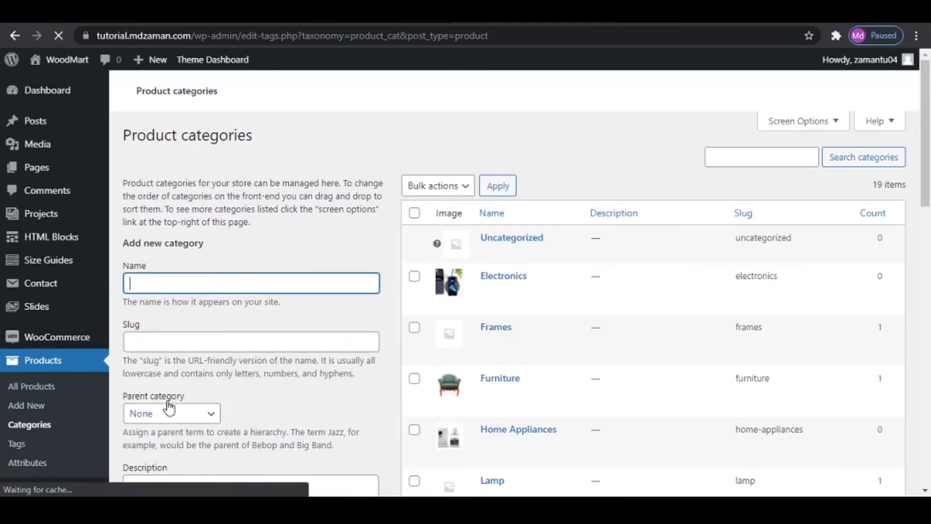
pyautogui.scroll(-2, 339, 310)
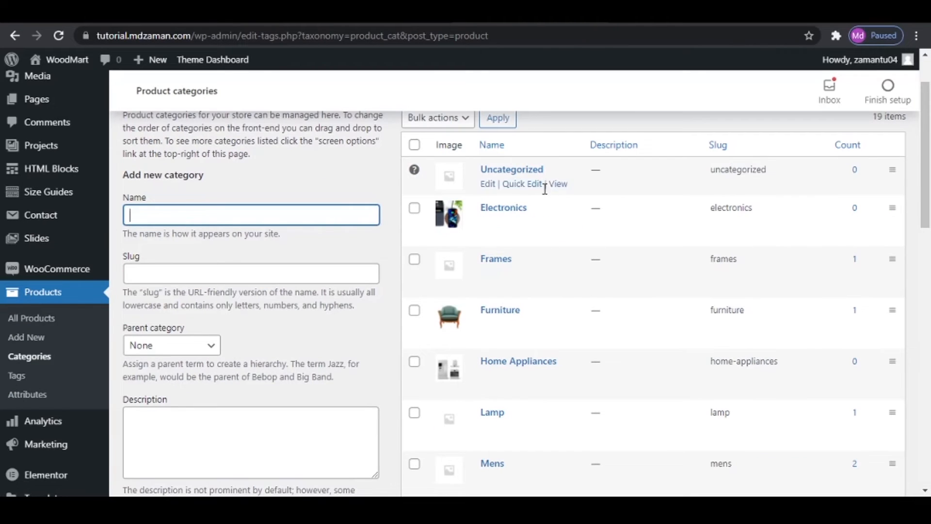
pyautogui.click(491, 224)
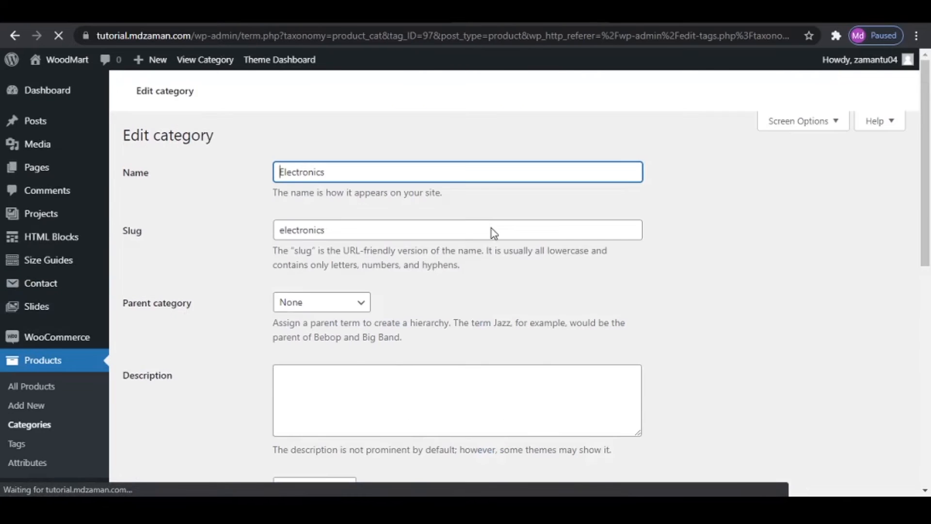
pyautogui.scroll(-12, 489, 296)
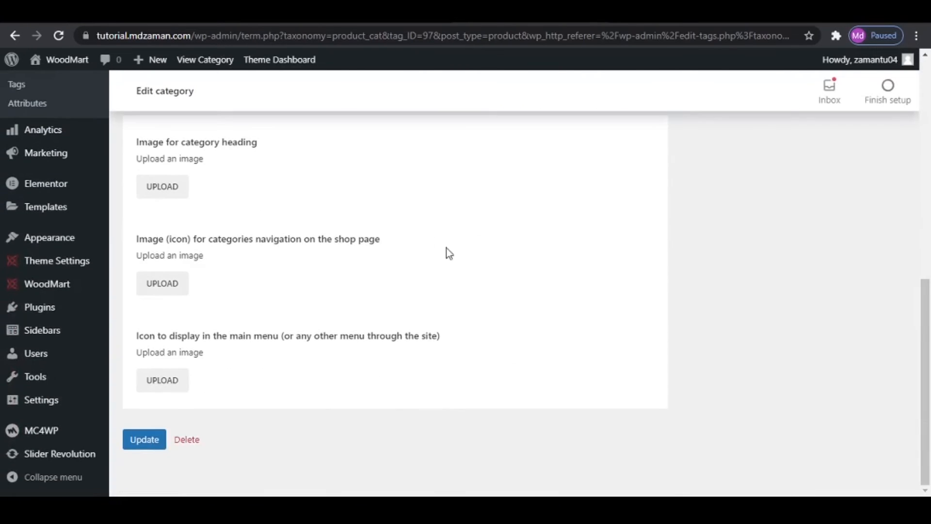
# - Upload all icon files from the WoodMart eCommerce > Media > Icons folder to the media library, and close the file picker without assigning one
pyautogui.click(158, 383)
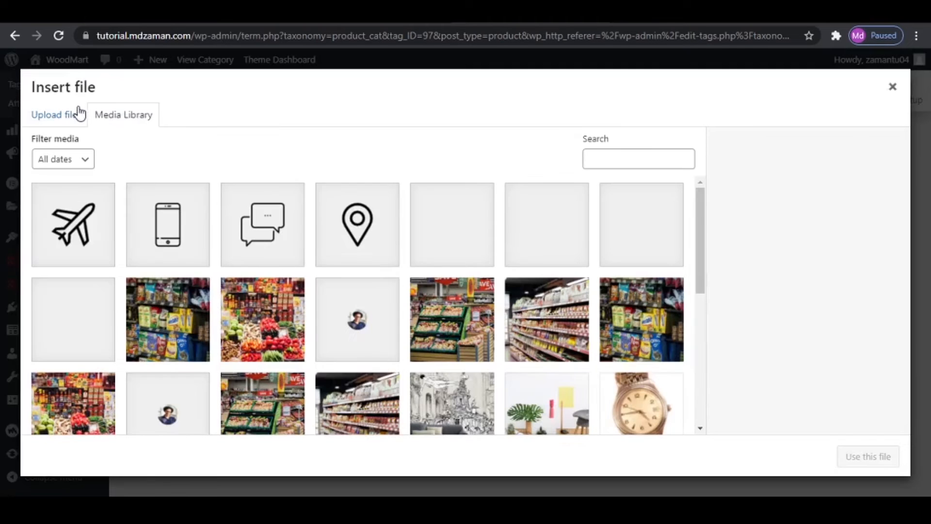
pyautogui.click(53, 122)
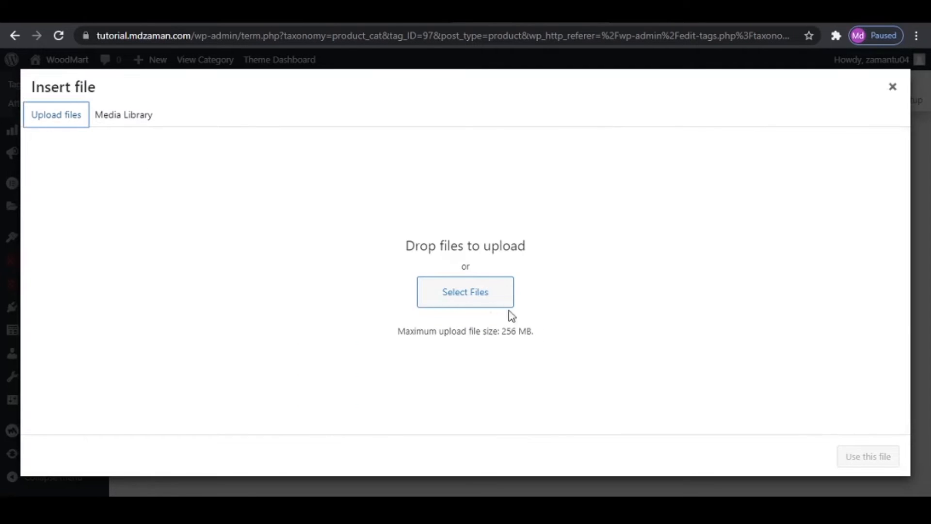
pyautogui.click(476, 300)
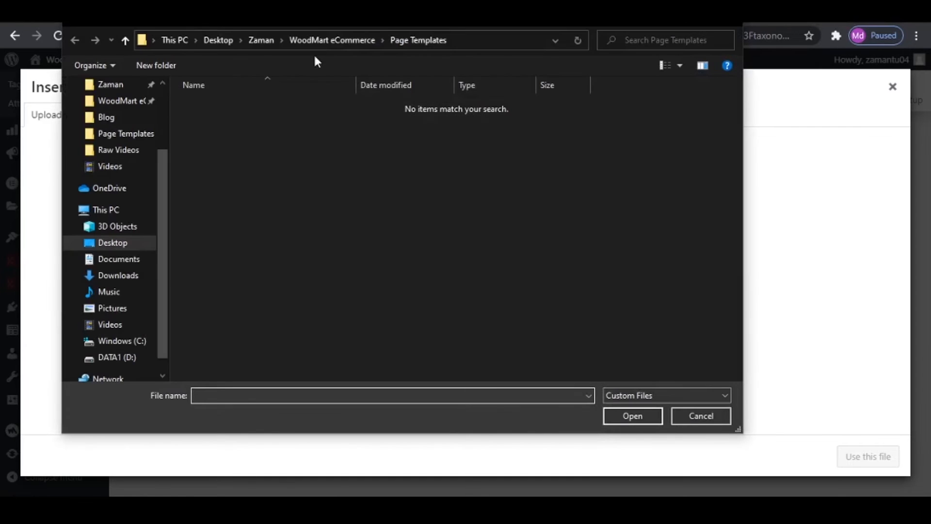
pyautogui.click(318, 40)
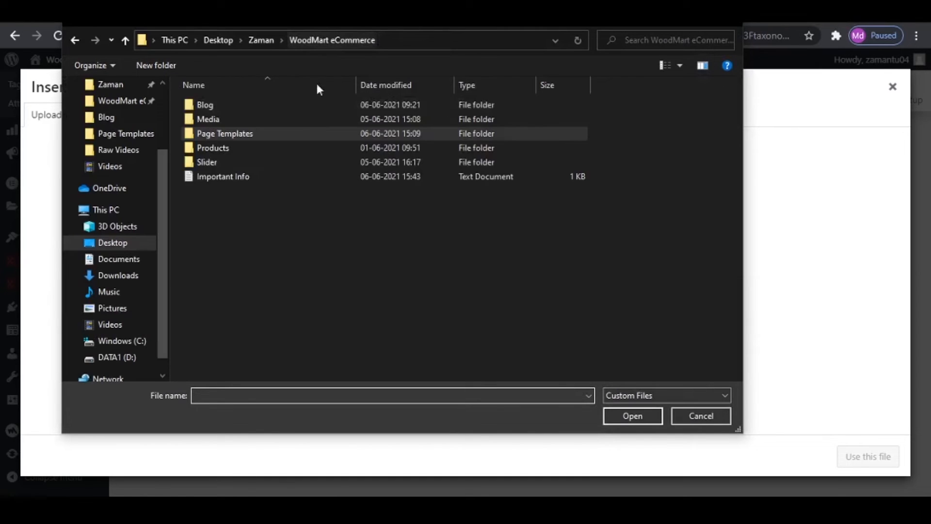
pyautogui.doubleClick(227, 120)
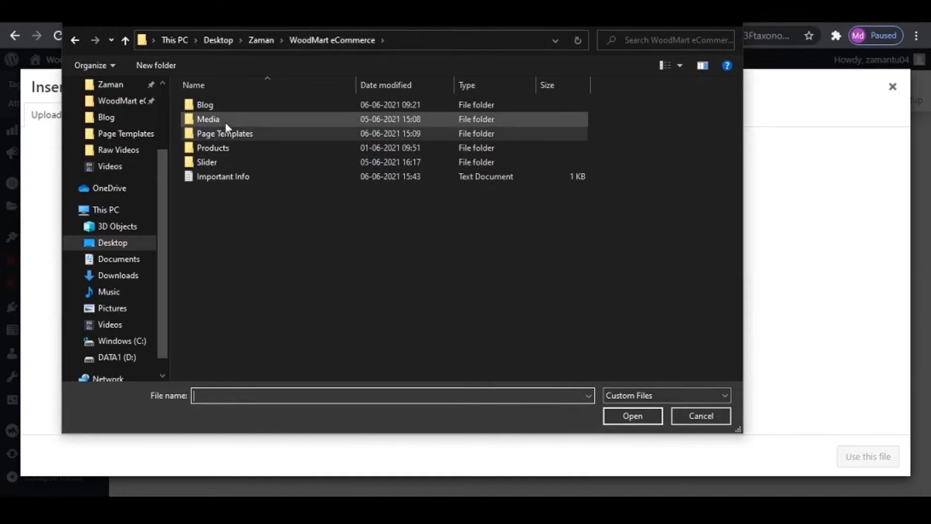
pyautogui.doubleClick(286, 119)
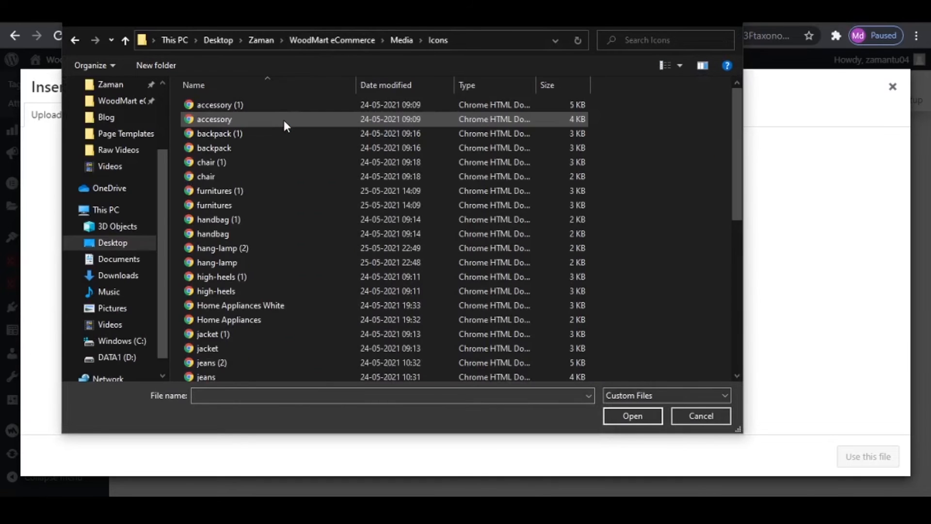
pyautogui.scroll(-7, 484, 284)
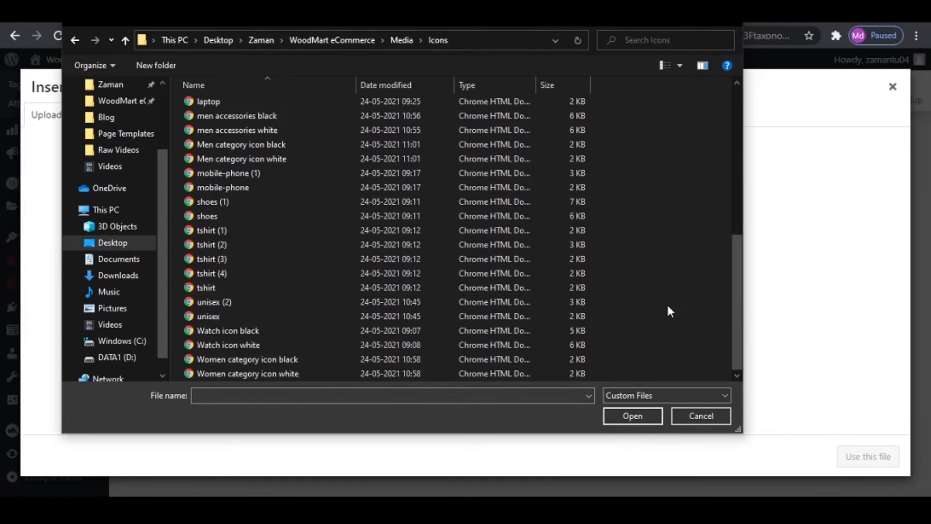
pyautogui.hotkey('ctrl', 'a')
pyautogui.scroll(7, 342, 274)
pyautogui.click(324, 162)
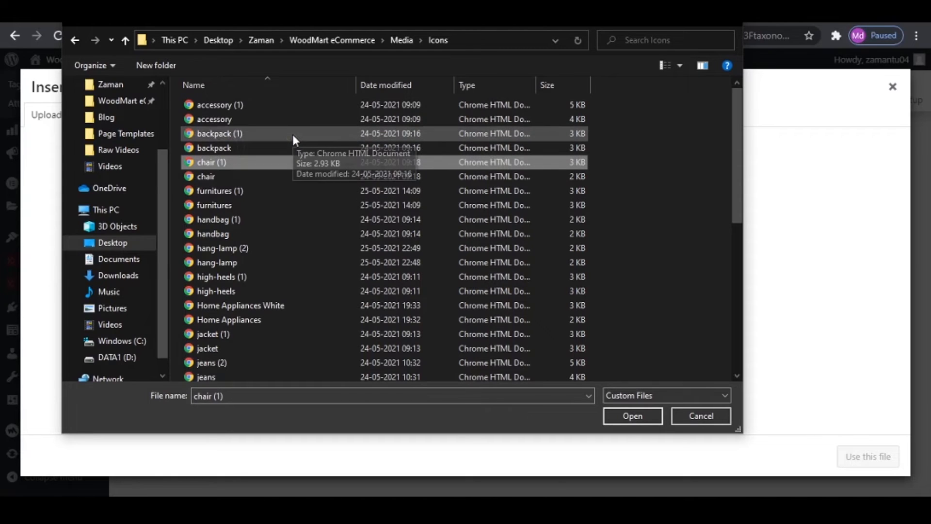
pyautogui.click(293, 135)
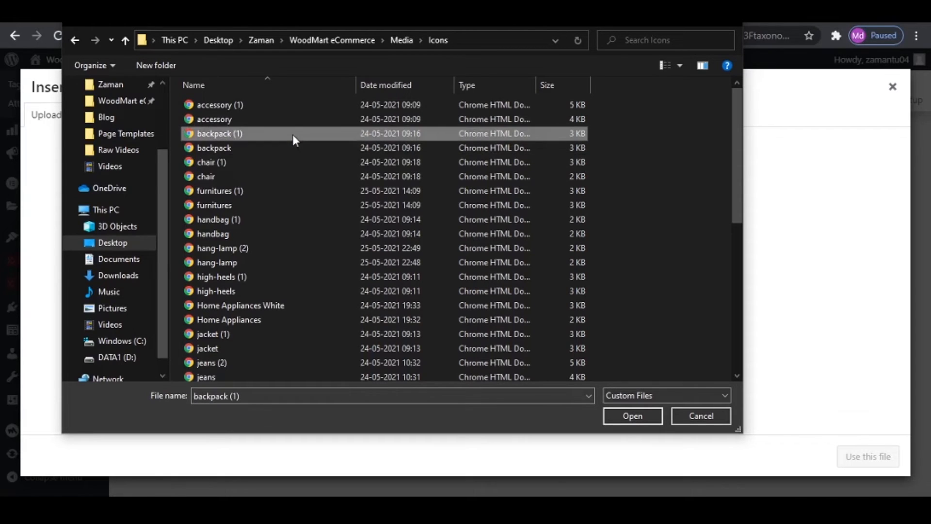
pyautogui.hotkey('ctrl', 'a')
pyautogui.click(636, 419)
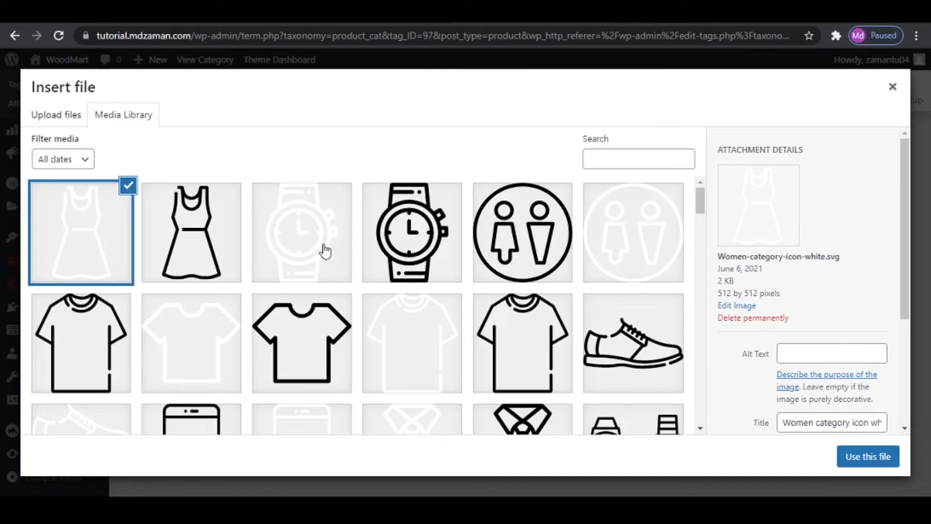
pyautogui.scroll(-5, 700, 229)
pyautogui.click(892, 89)
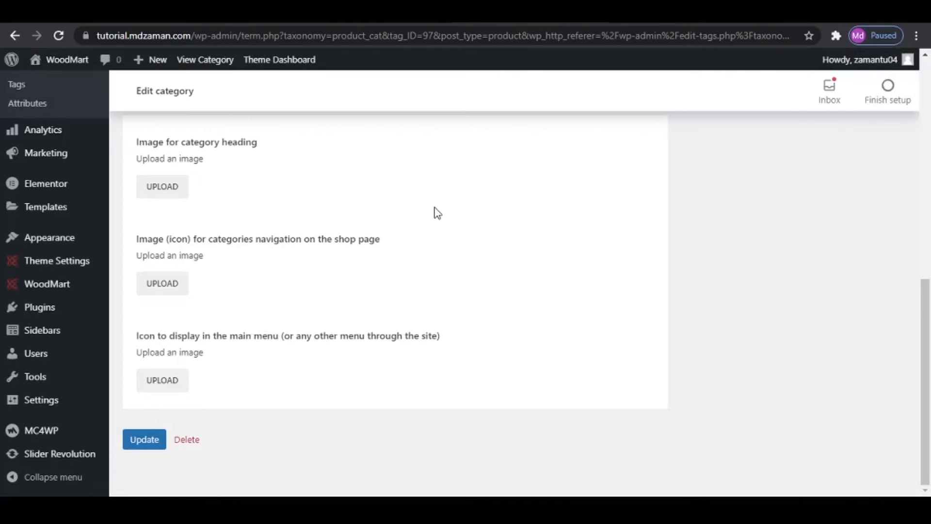
# - Check the front page's category menu and open the Mens product category for editing
pyautogui.scroll(15, 262, 289)
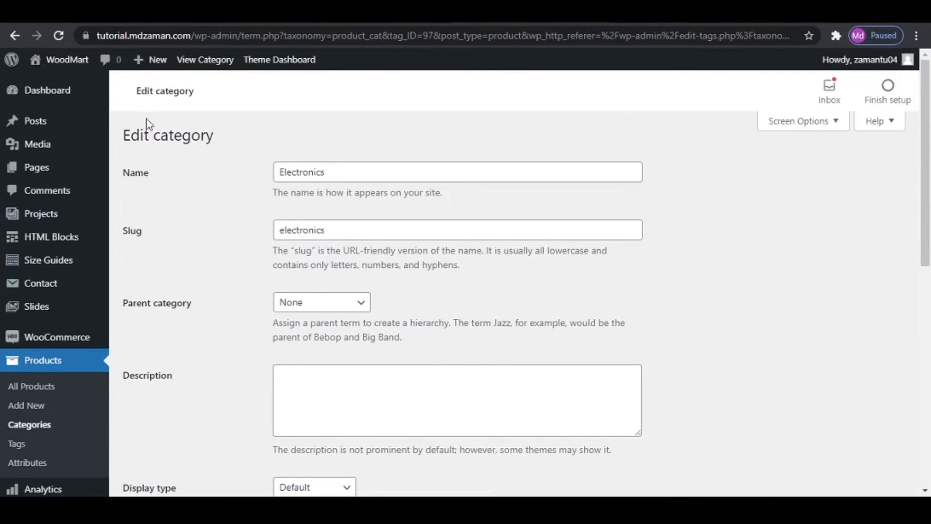
pyautogui.scroll(-3, 174, 367)
pyautogui.click(73, 289)
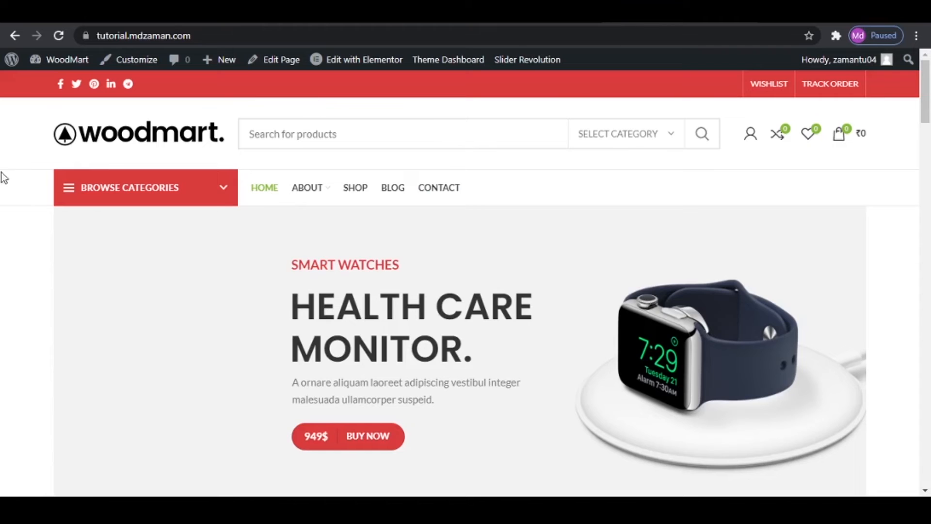
pyautogui.moveTo(115, 186)
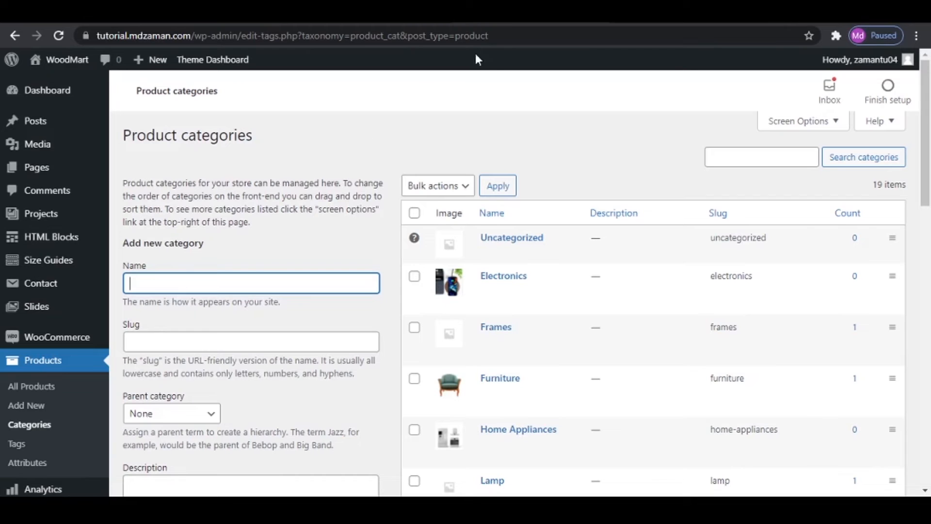
pyautogui.scroll(-7, 485, 364)
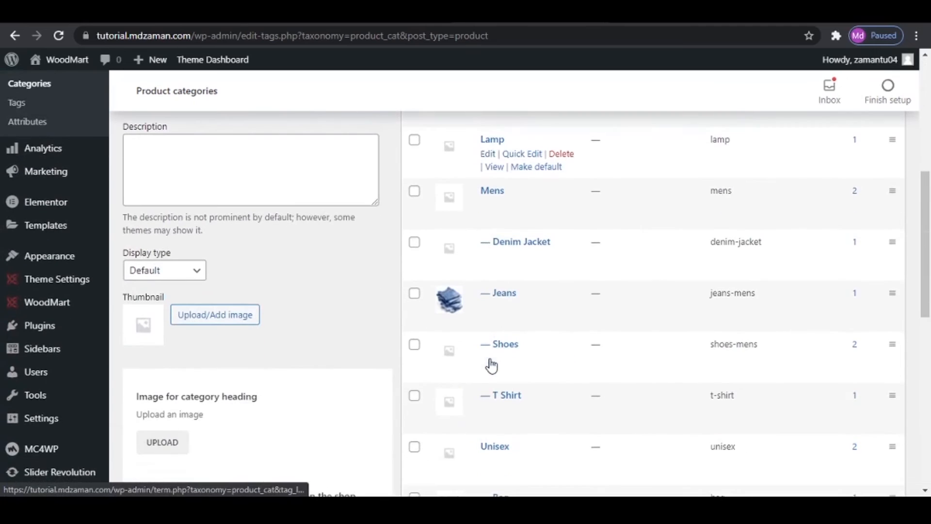
pyautogui.click(491, 205)
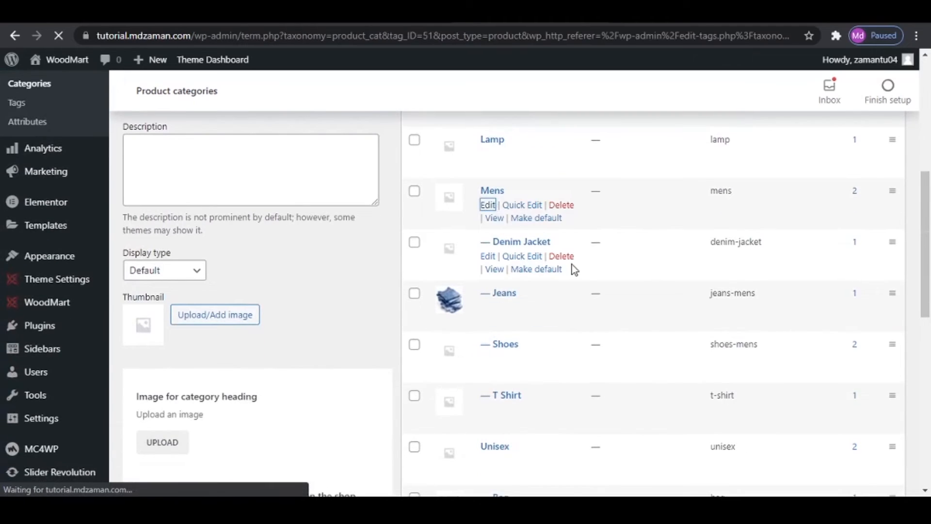
pyautogui.scroll(-15, 358, 374)
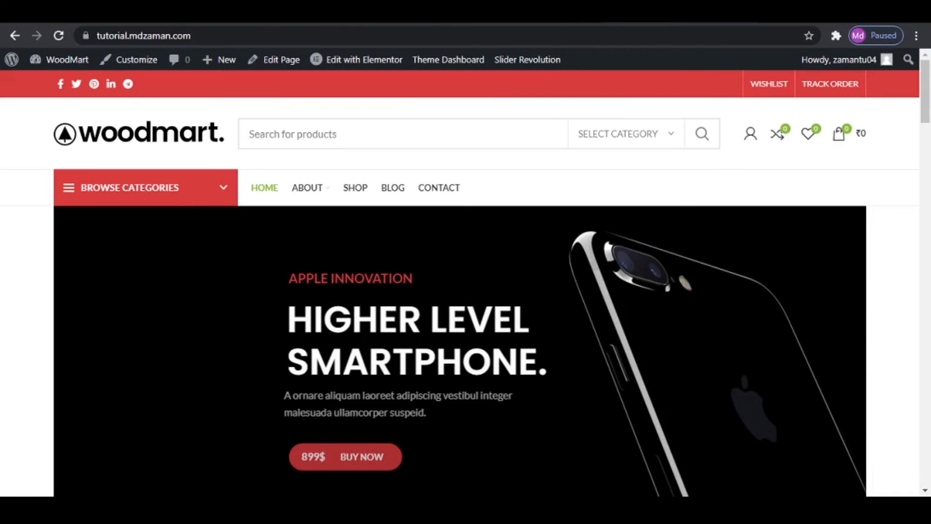
pyautogui.moveTo(177, 203)
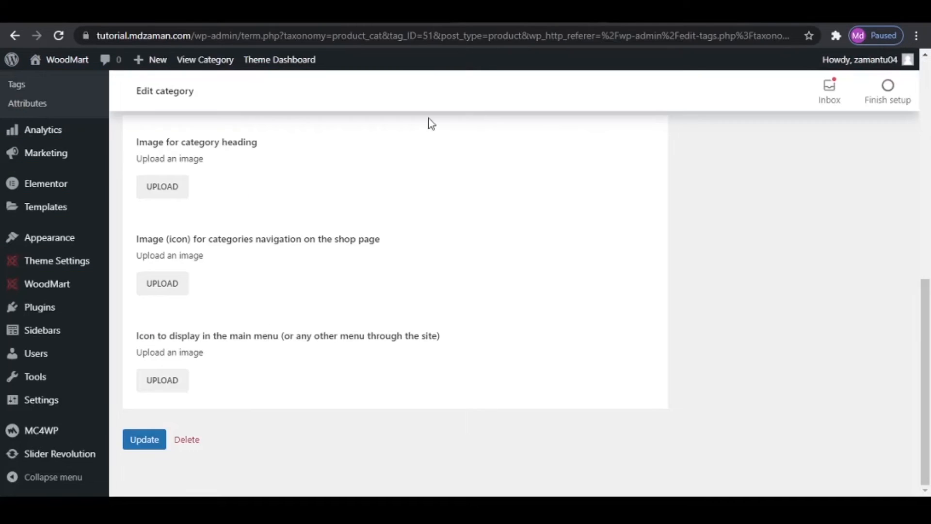
# - Assign the black jacket.svg as the Mens category's icon to display in the main menu
pyautogui.click(162, 383)
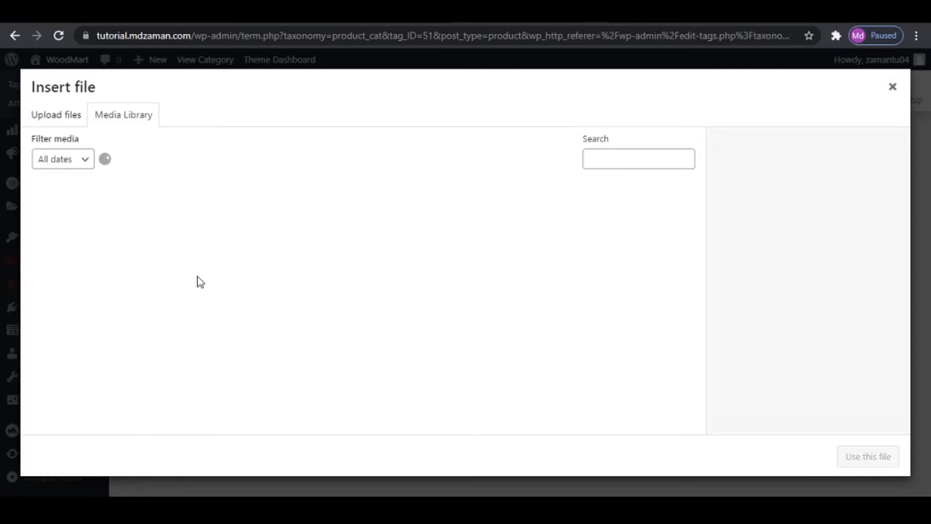
pyautogui.scroll(-10, 595, 301)
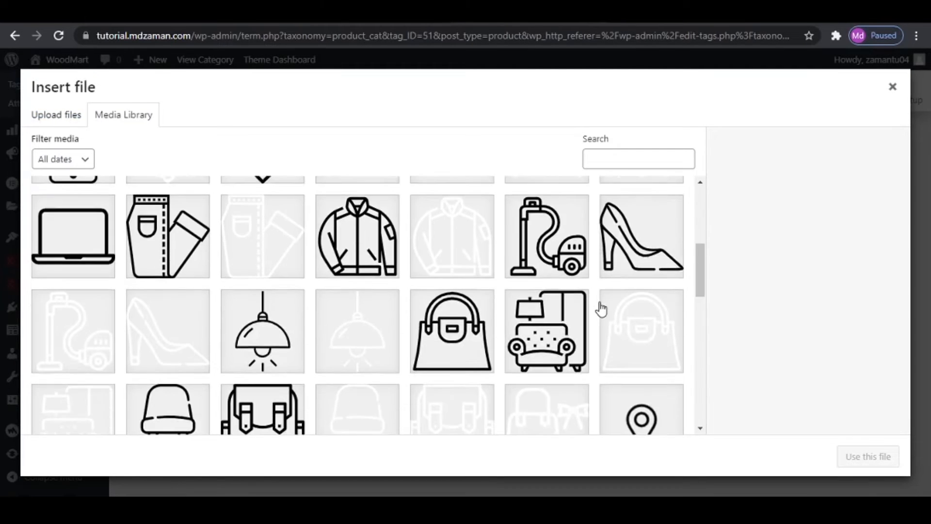
pyautogui.scroll(6, 588, 344)
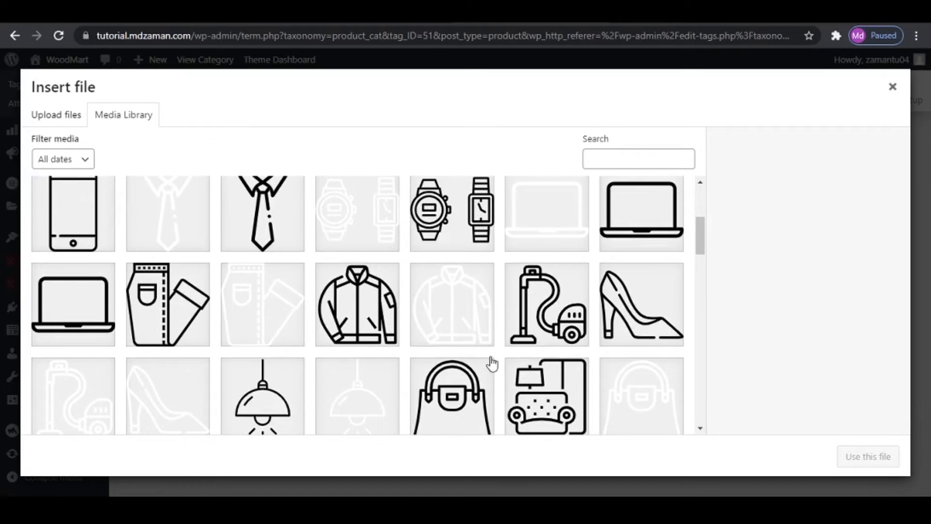
pyautogui.scroll(1, 492, 363)
pyautogui.scroll(-1, 490, 364)
pyautogui.click(352, 307)
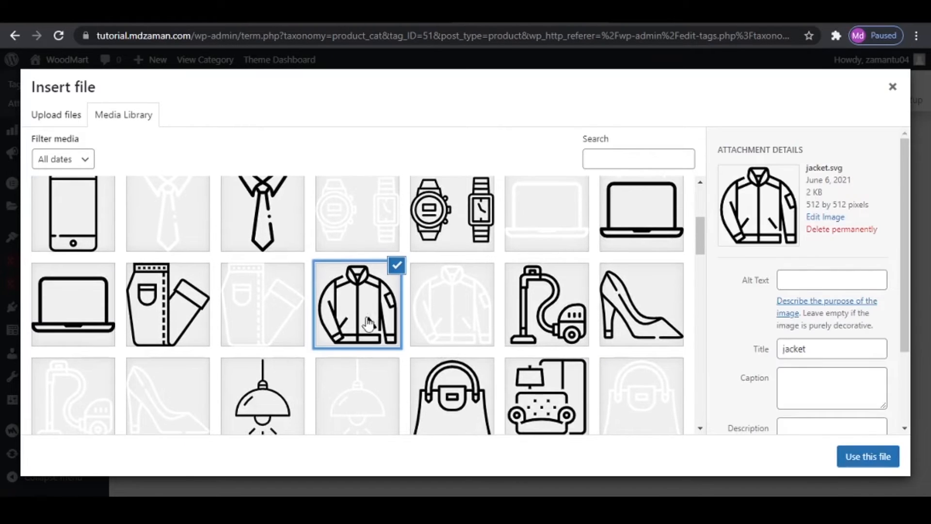
pyautogui.click(868, 460)
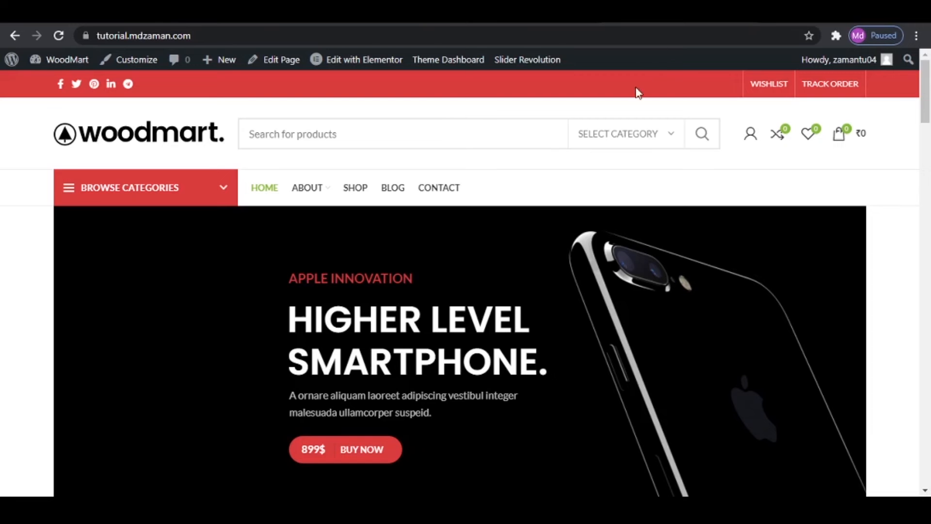
# - Open the site's Shop page in a new tab and return to the Mens category editor
pyautogui.rightClick(352, 188)
pyautogui.click(379, 202)
pyautogui.click(577, 17)
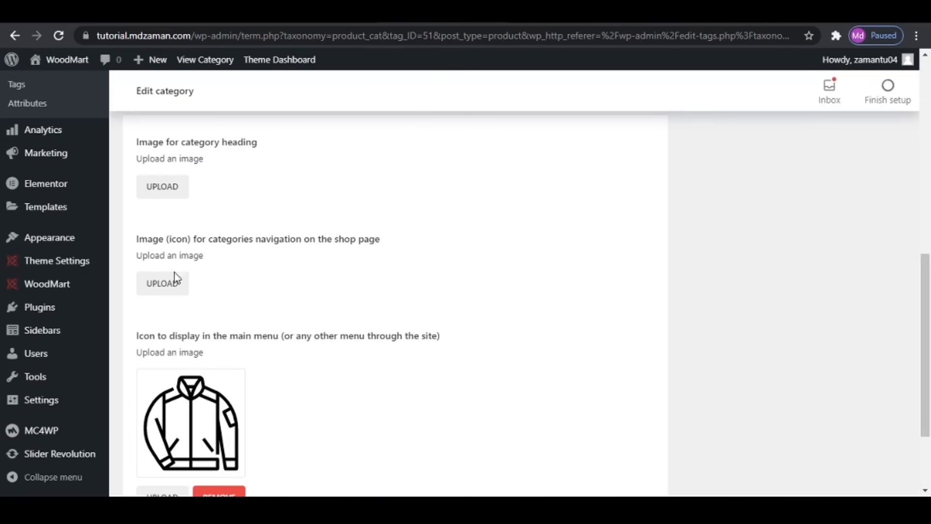
# - Assign the white jacket-1.svg as the Mens category's navigation icon for the shop page and update the category
pyautogui.click(175, 281)
pyautogui.scroll(-1, 419, 331)
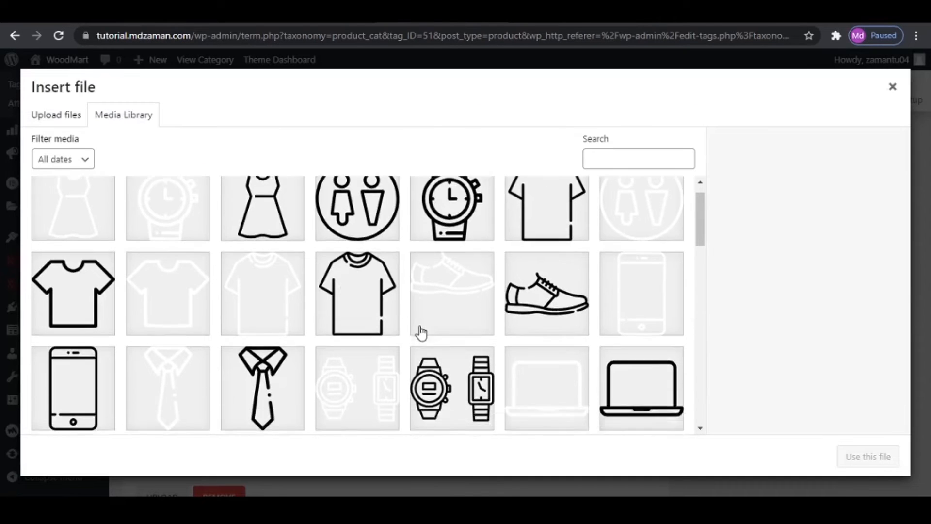
pyautogui.scroll(-4, 421, 332)
pyautogui.click(455, 303)
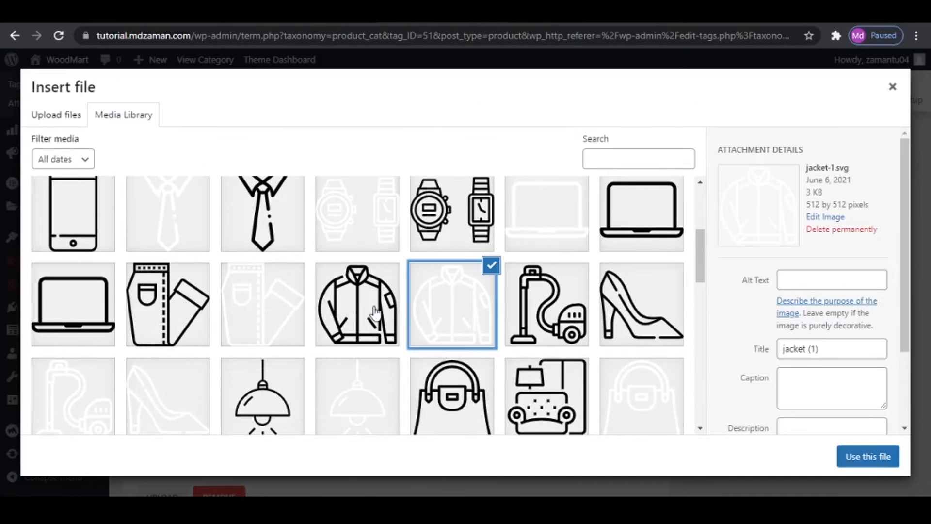
pyautogui.click(882, 457)
pyautogui.scroll(-5, 269, 376)
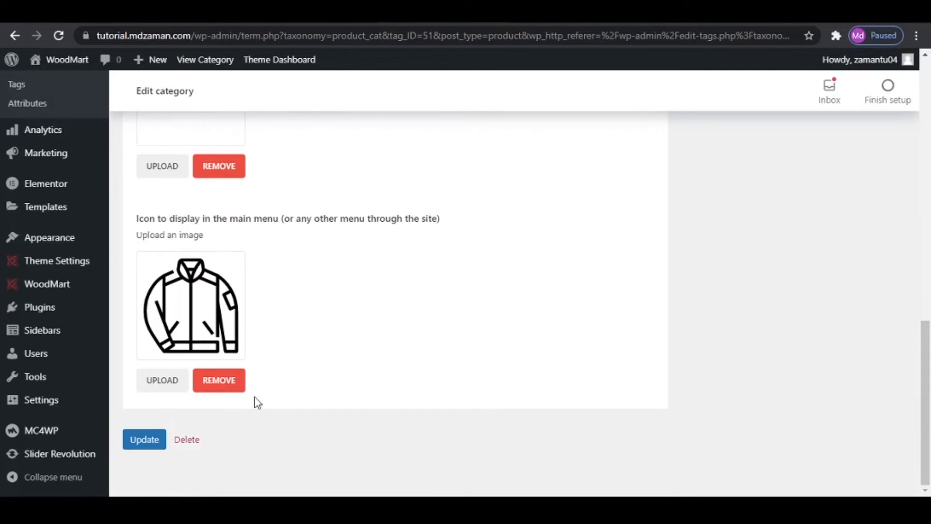
pyautogui.click(148, 442)
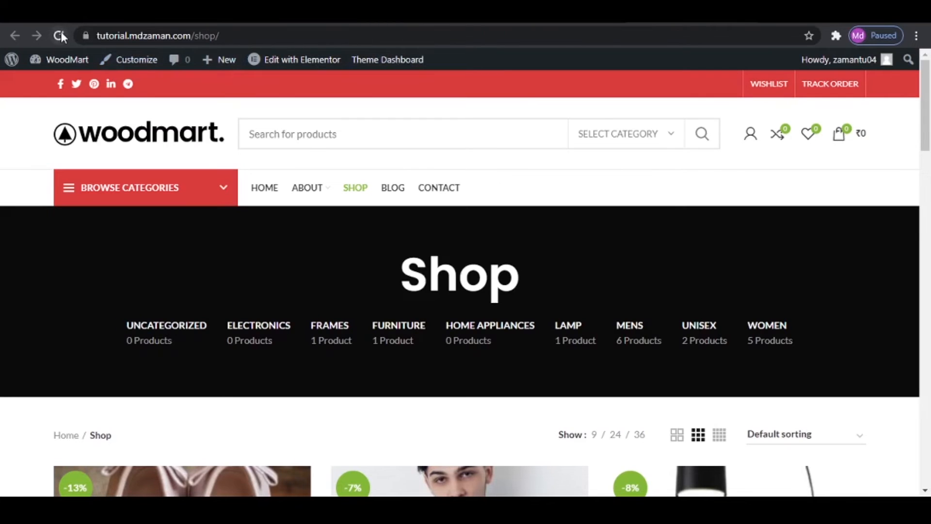
# - Reload the Shop page and the home page to check the Mens category's new icons
pyautogui.click(59, 34)
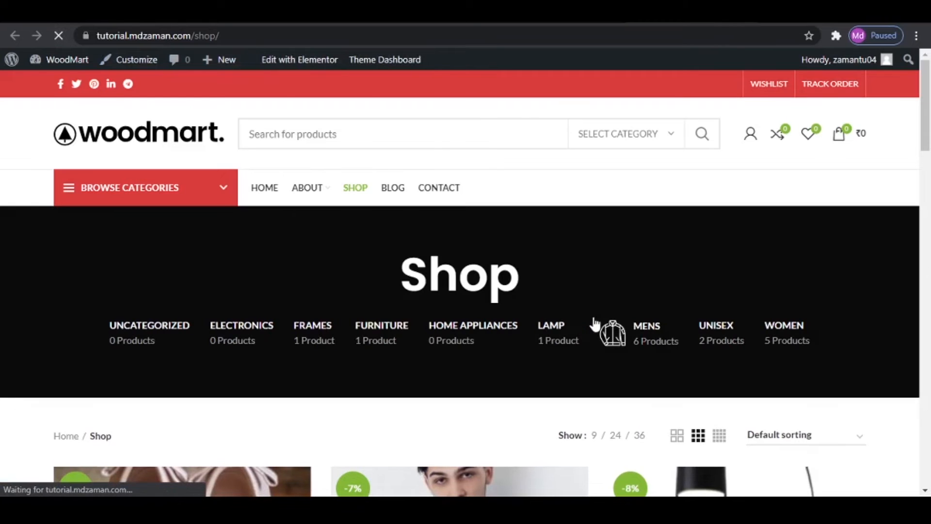
pyautogui.moveTo(636, 346)
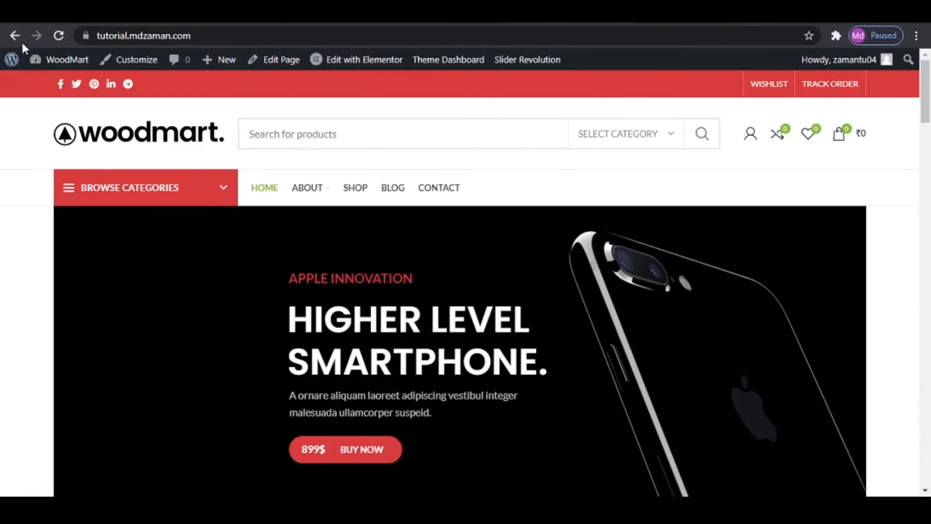
pyautogui.click(58, 35)
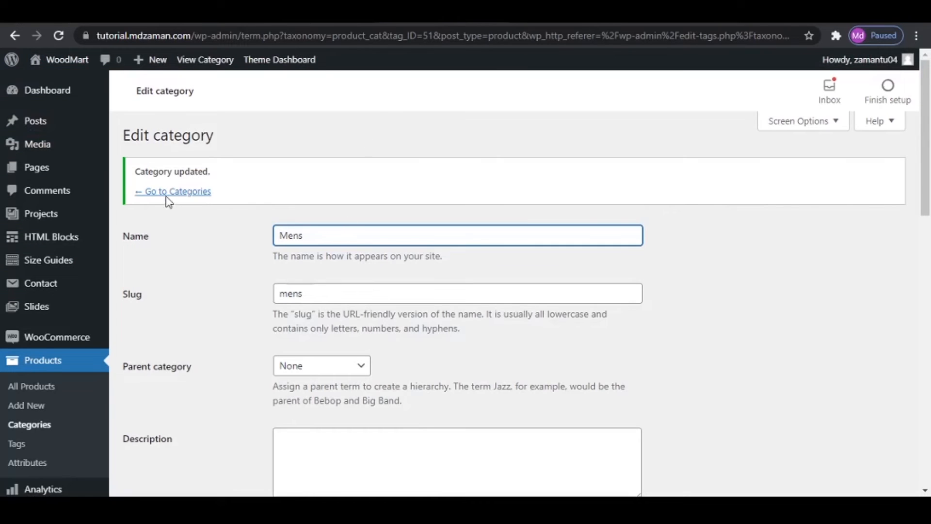
# - Return to the product categories list and open the Shoes subcategory of Mens for editing
pyautogui.click(167, 192)
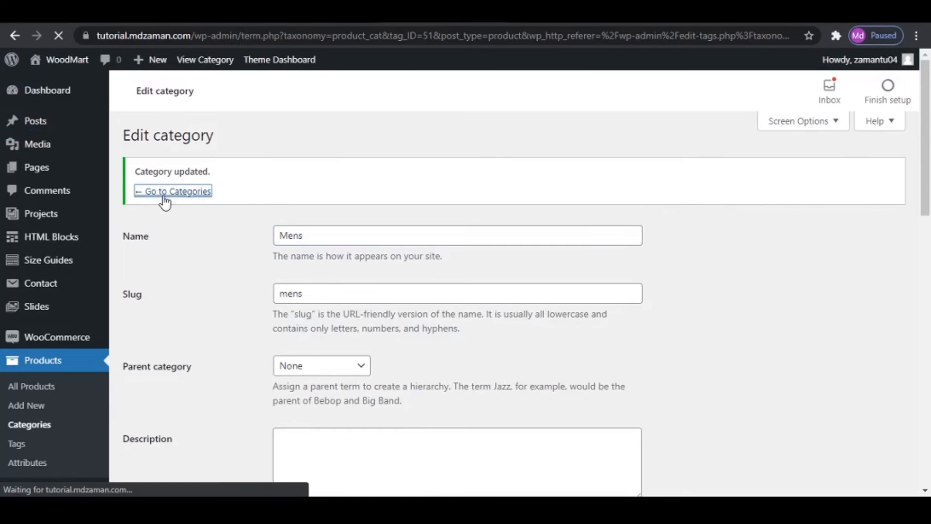
pyautogui.scroll(-4, 387, 322)
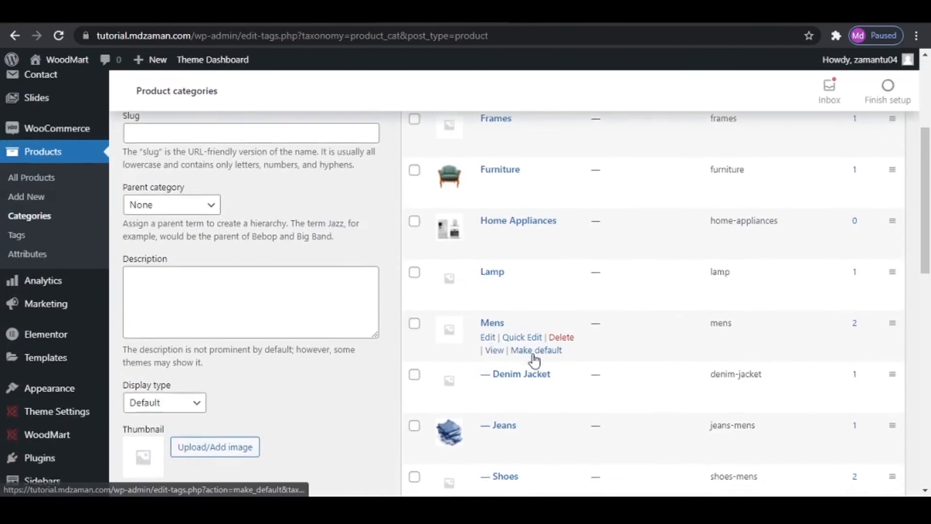
pyautogui.scroll(-4, 534, 360)
pyautogui.scroll(-1, 482, 291)
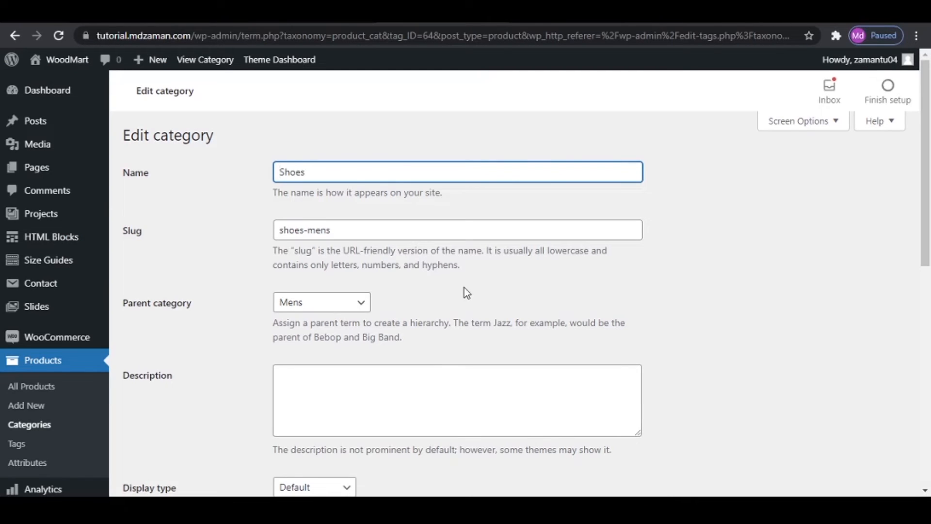
pyautogui.scroll(-5, 417, 313)
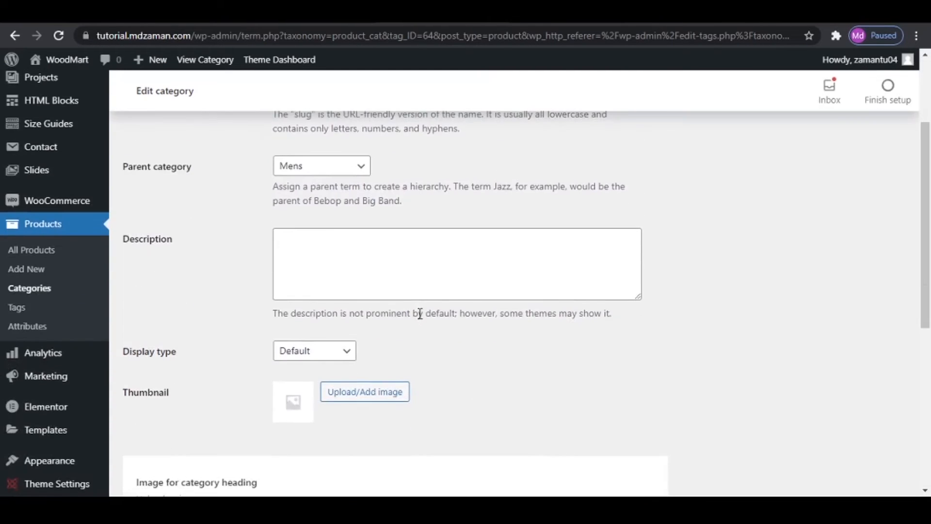
pyautogui.scroll(-4, 264, 332)
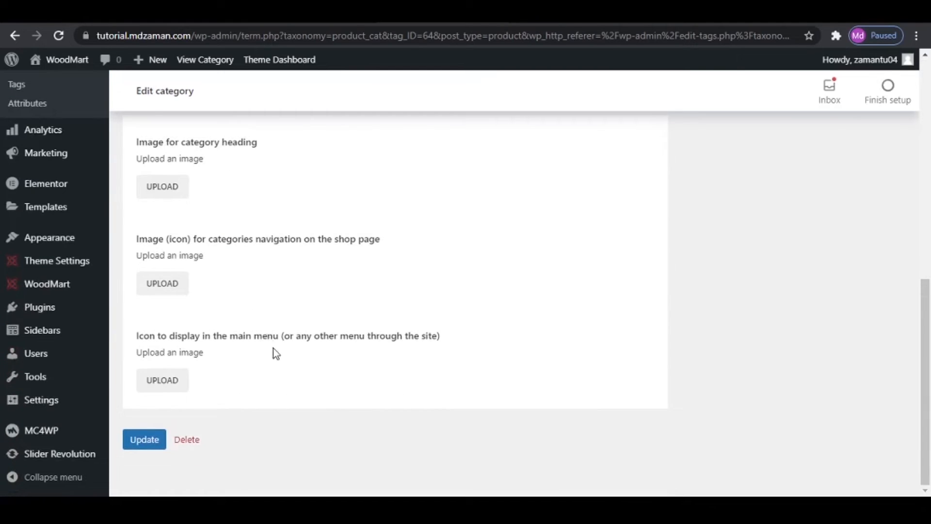
# - Assign the black shoes.svg from the media library as the Shoes category's icon to display in the main menu
pyautogui.click(168, 383)
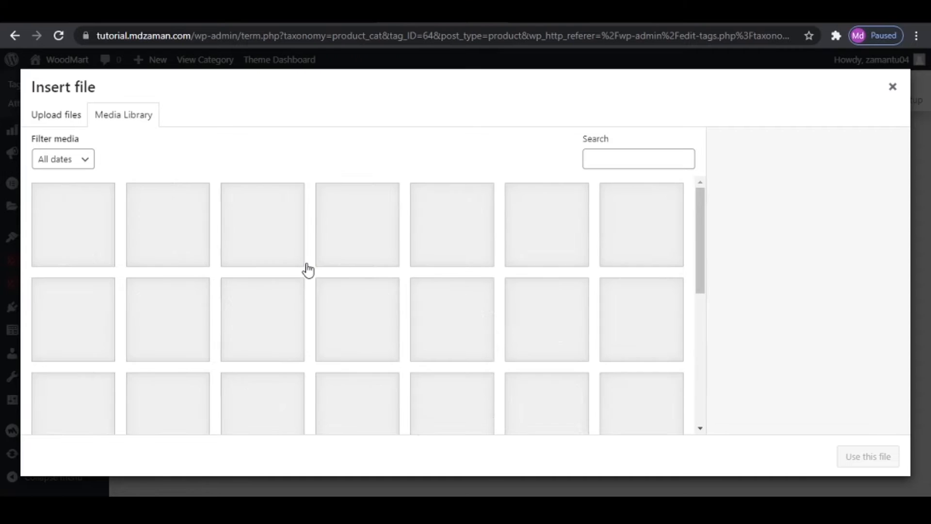
pyautogui.scroll(-5, 308, 270)
pyautogui.scroll(5, 453, 338)
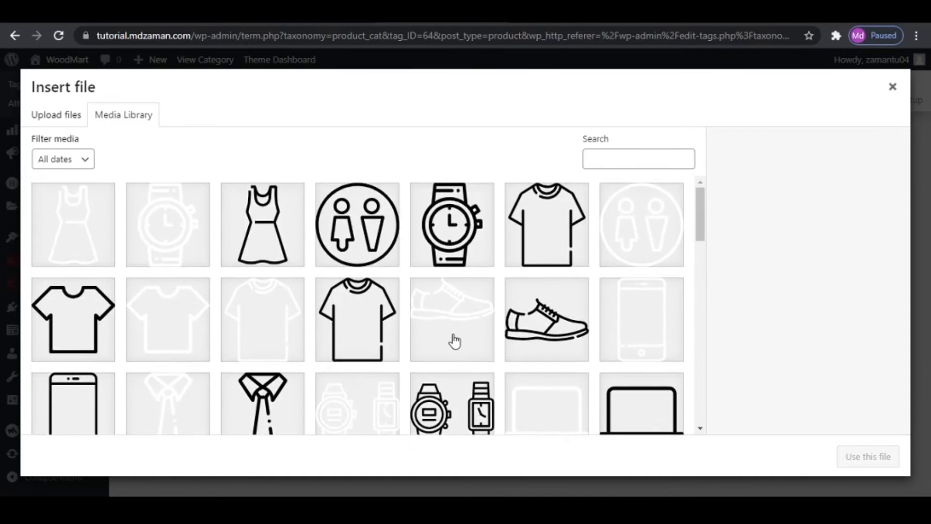
pyautogui.scroll(-3, 541, 237)
pyautogui.click(543, 218)
pyautogui.scroll(2, 630, 339)
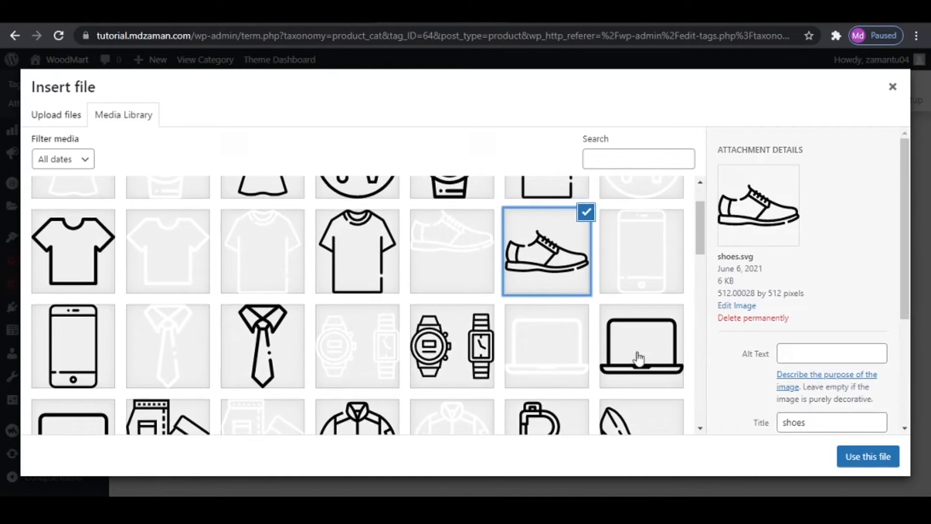
pyautogui.click(868, 457)
# - Assign the white shoes-1.svg as the Shoes category's navigation icon for the shop page and update the category
pyautogui.click(154, 286)
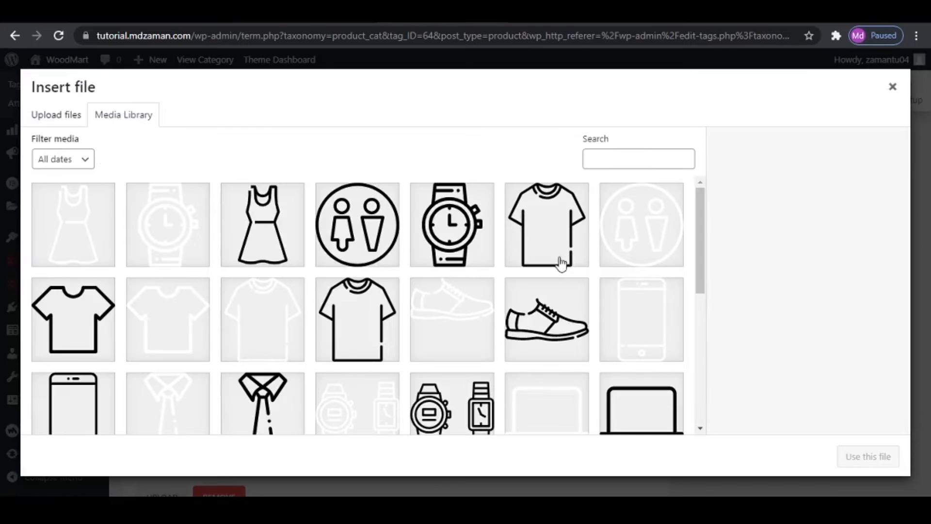
pyautogui.click(448, 315)
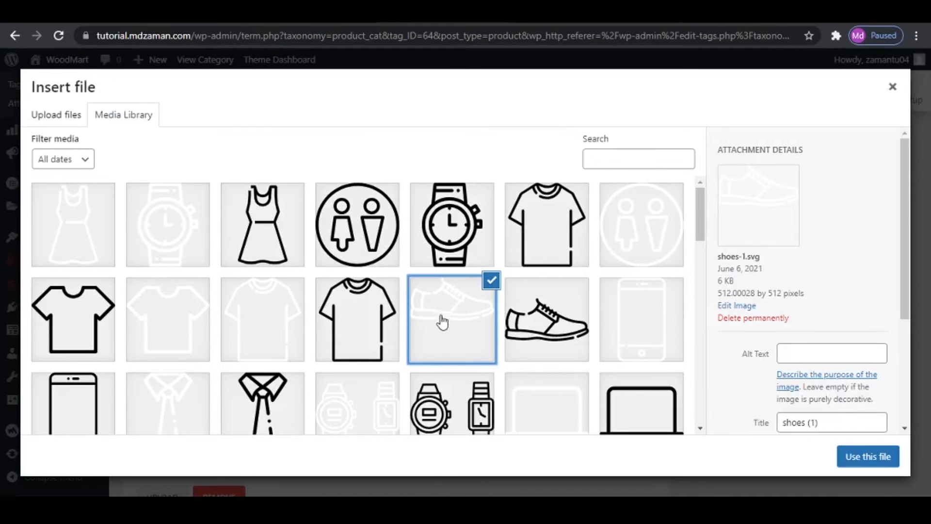
pyautogui.click(866, 457)
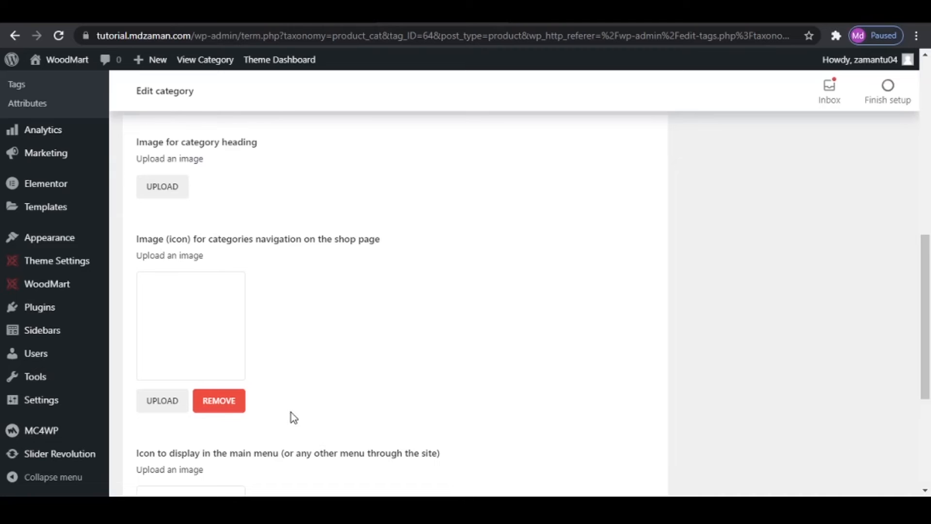
pyautogui.scroll(-5, 293, 417)
pyautogui.click(145, 444)
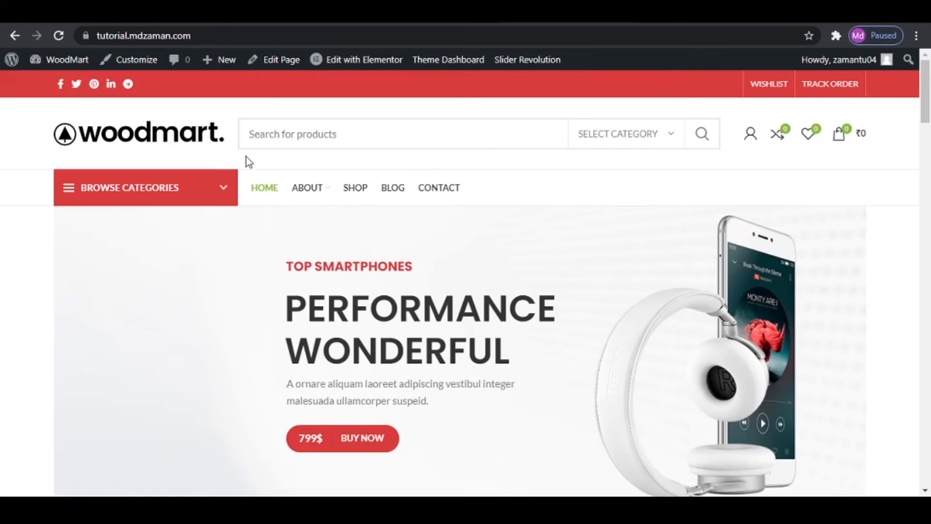
# - Reload the home and Shop pages to check the category icons in the Browse Categories menu and the shop navigation
pyautogui.click(53, 36)
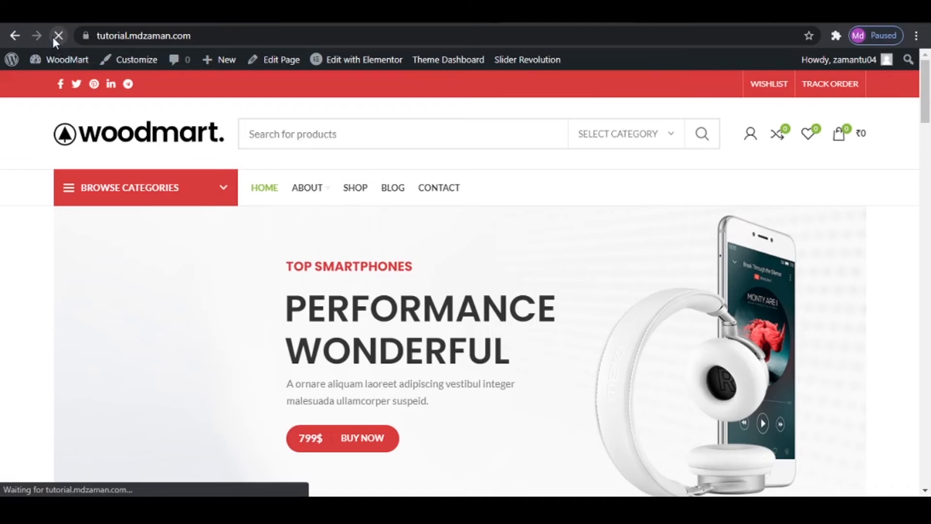
pyautogui.moveTo(120, 199)
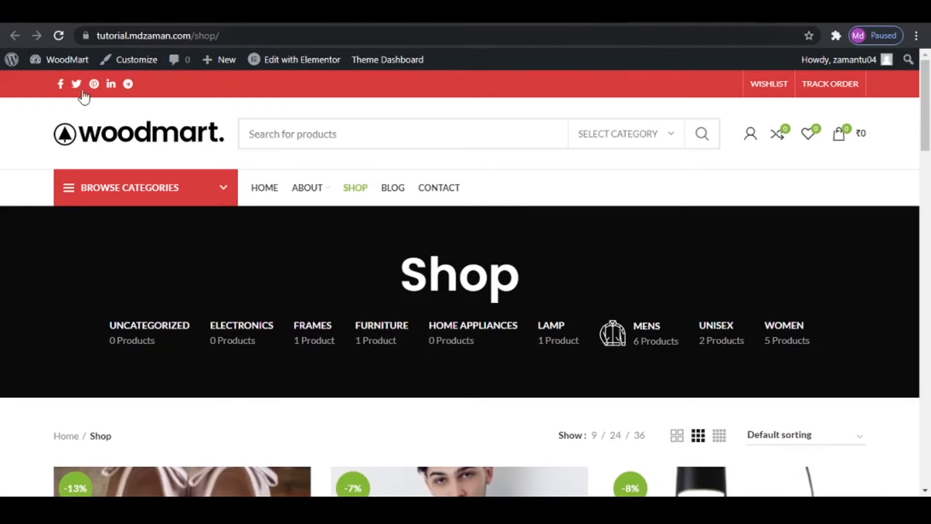
pyautogui.click(57, 36)
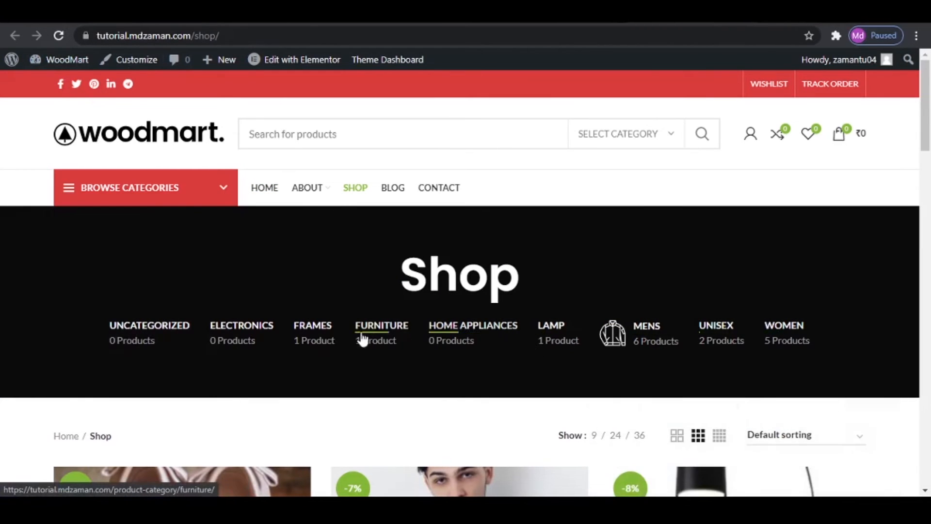
pyautogui.moveTo(775, 335)
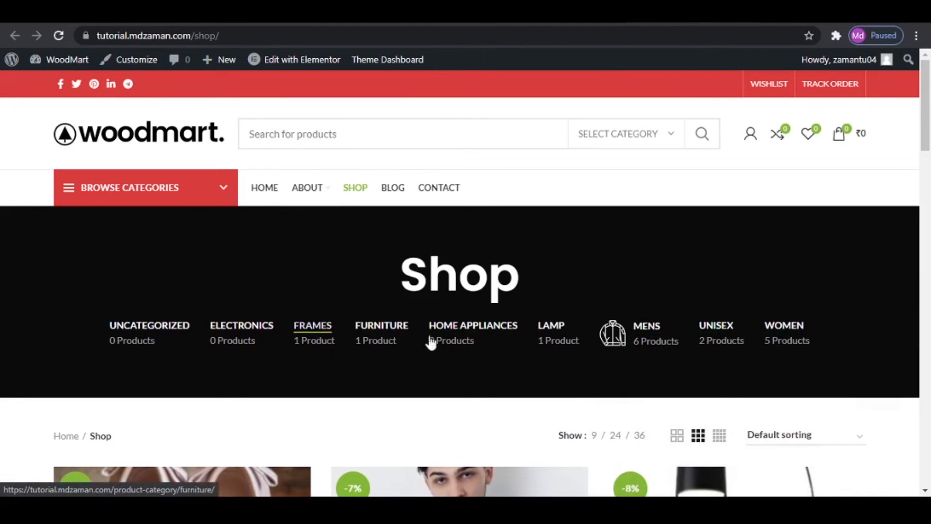
pyautogui.click(169, 13)
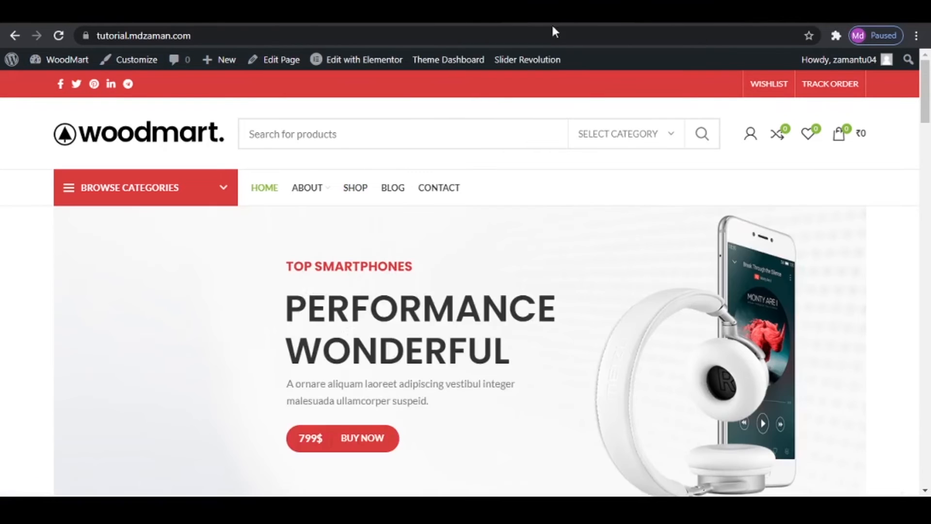
# - Open the Home page in the editor, enable Open categories menu in its header options and update the page
pyautogui.moveTo(137, 198)
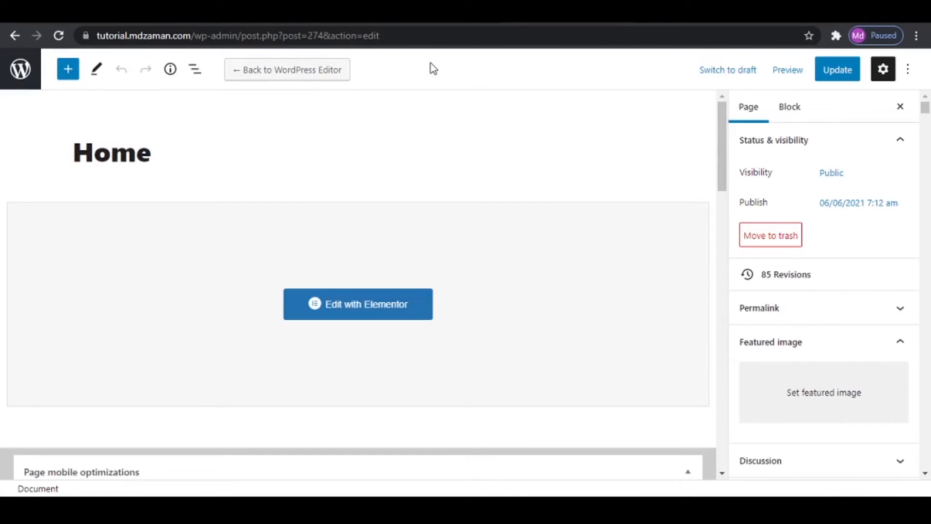
pyautogui.scroll(-12, 661, 320)
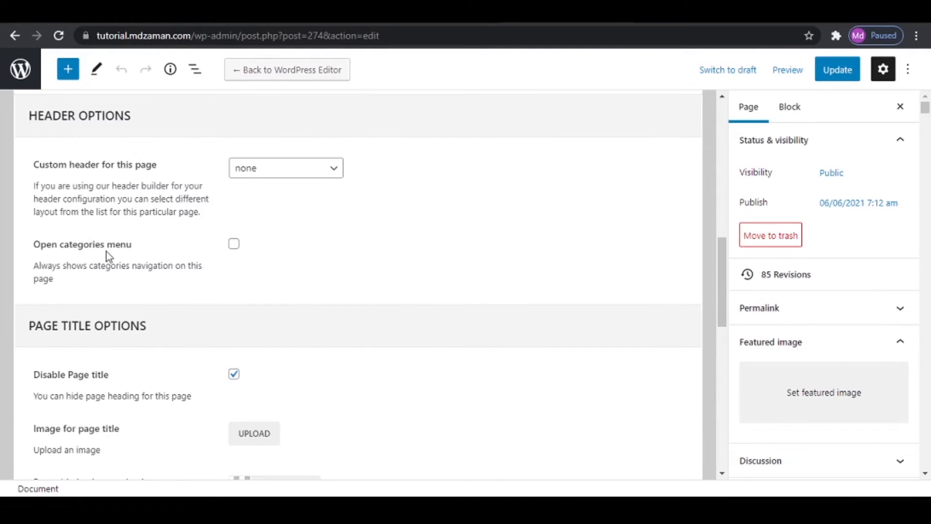
pyautogui.click(233, 244)
pyautogui.click(833, 66)
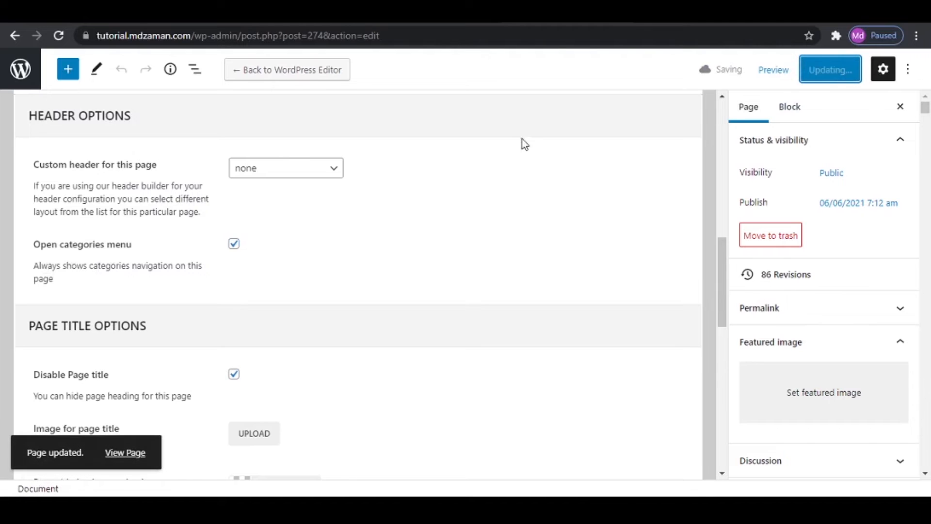
# - View the updated home page and check its category menu and the page down to the footer
pyautogui.click(129, 455)
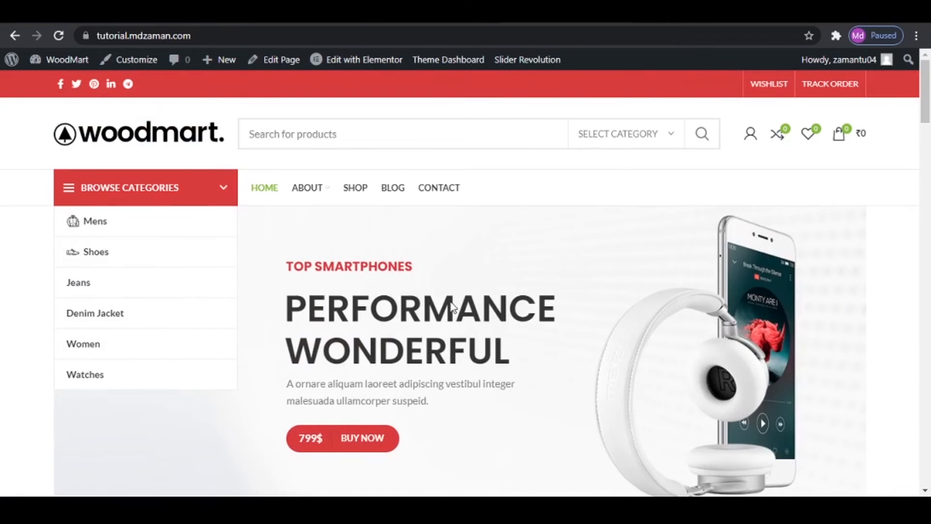
pyautogui.scroll(-10, 453, 322)
pyautogui.scroll(-15, 453, 322)
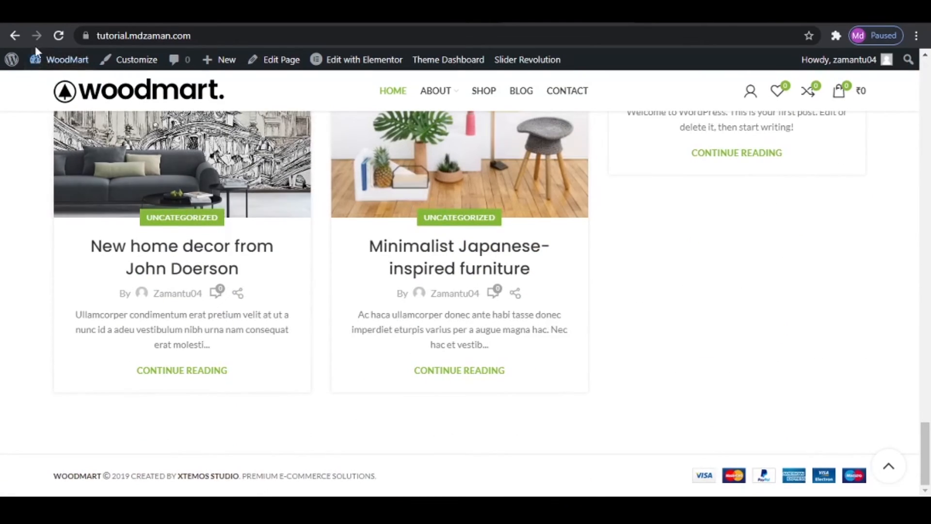
# - Go to the site's WordPress dashboard and open the Widgets management page
pyautogui.moveTo(37, 62)
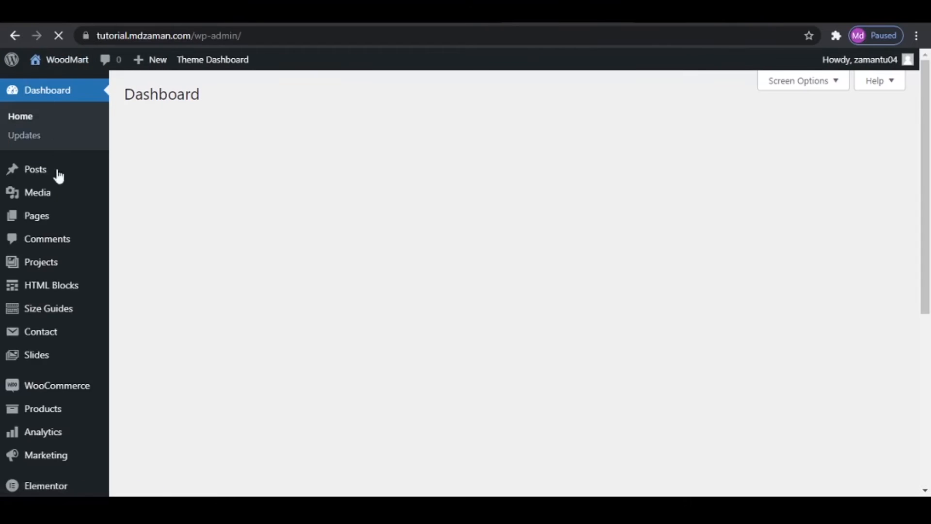
pyautogui.scroll(-3, 35, 388)
pyautogui.moveTo(40, 411)
pyautogui.scroll(-3, 39, 411)
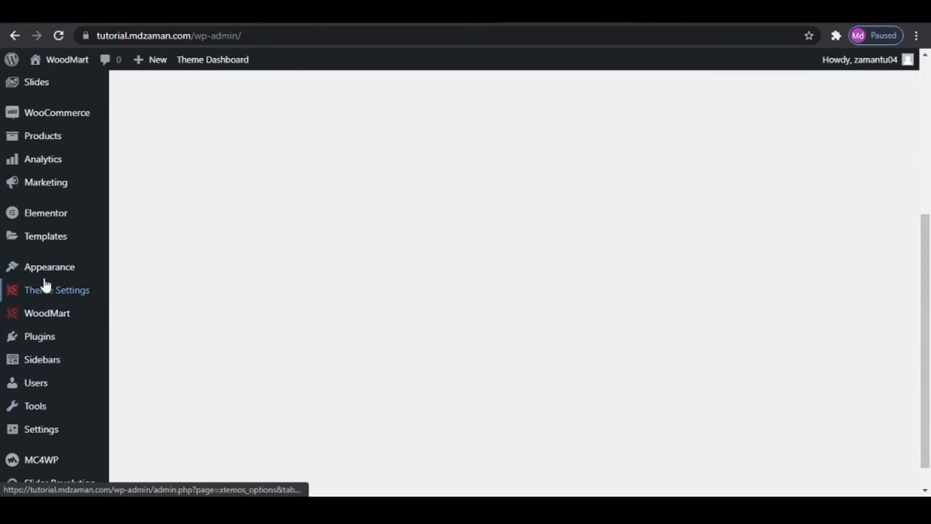
pyautogui.moveTo(48, 267)
pyautogui.click(151, 316)
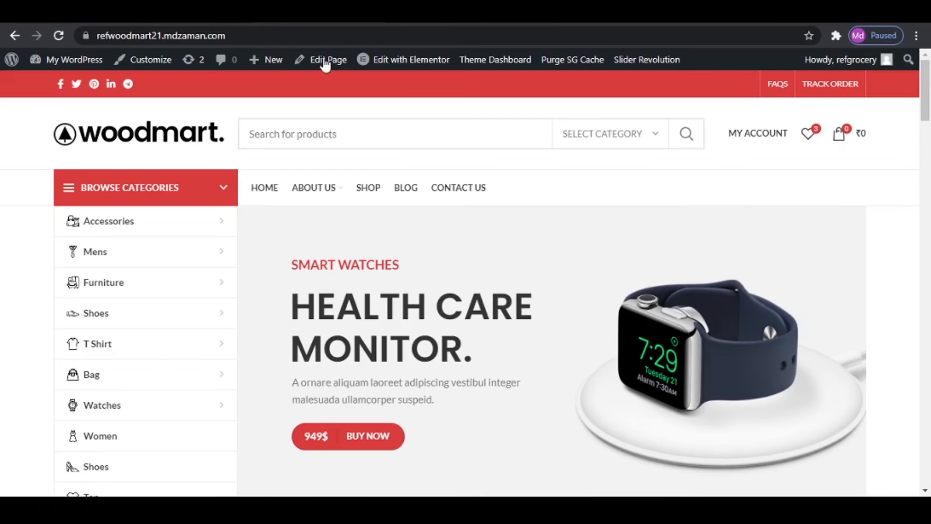
# - Examine the reference WoodMart site's home page down to the footer and return to the tutorial site's widgets
pyautogui.scroll(-10, 394, 327)
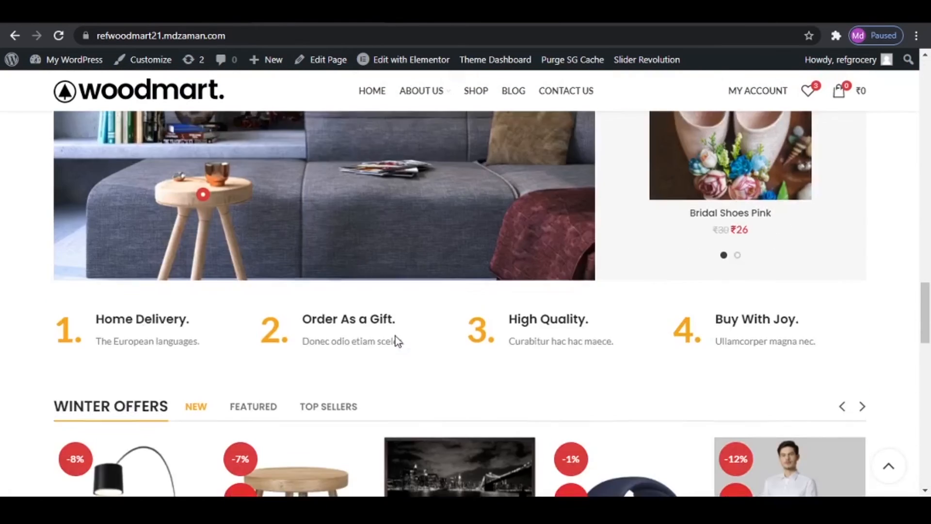
pyautogui.scroll(-15, 395, 336)
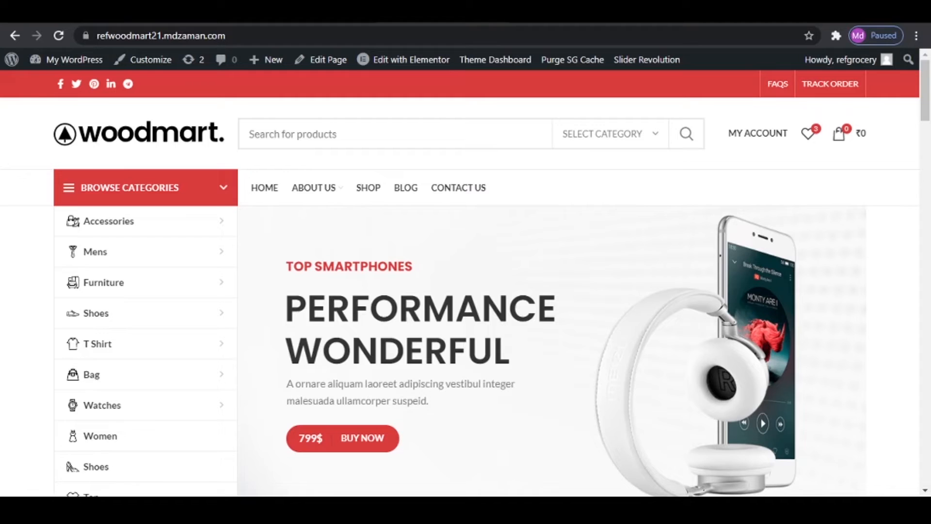
pyautogui.scroll(-20, 474, 285)
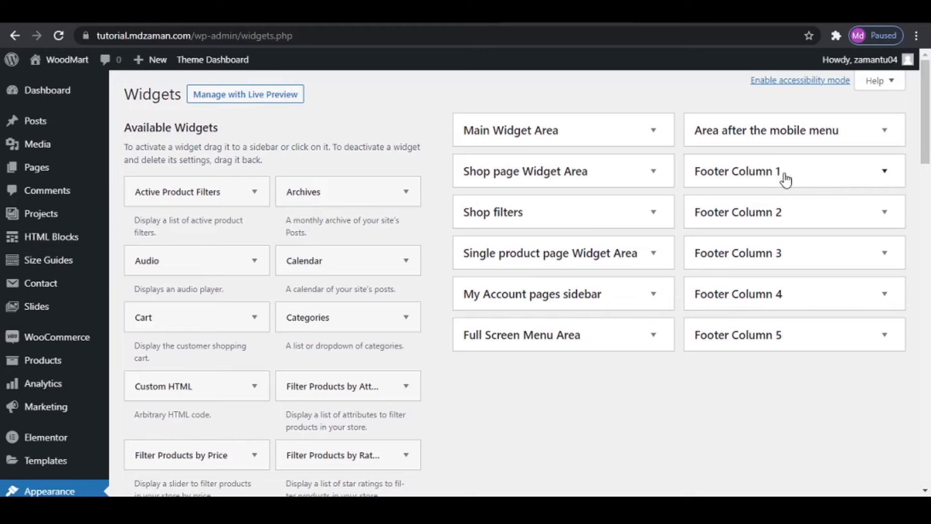
# - Add a Text widget to Footer Column 1, check the reference site's footer and place the cursor in the widget's content
pyautogui.scroll(-8, 355, 291)
pyautogui.scroll(-7, 359, 303)
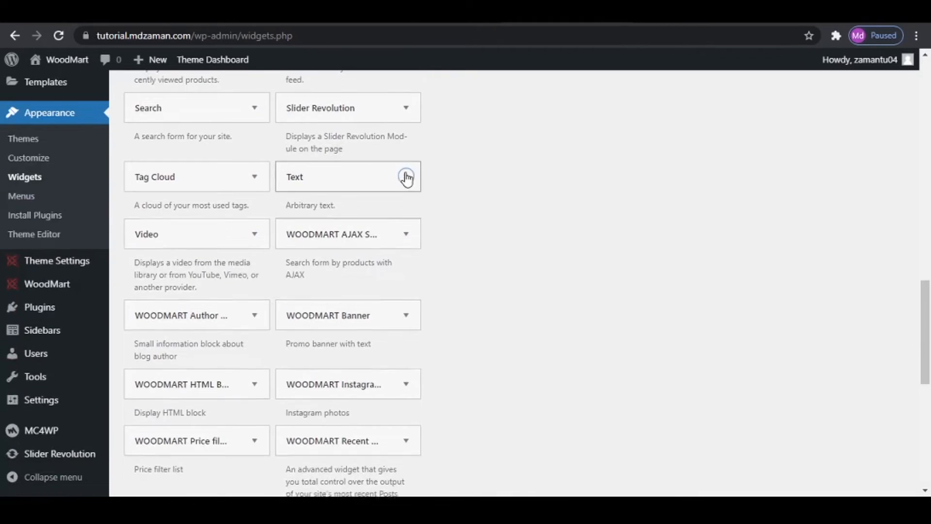
pyautogui.click(406, 176)
pyautogui.scroll(-3, 359, 320)
pyautogui.click(340, 307)
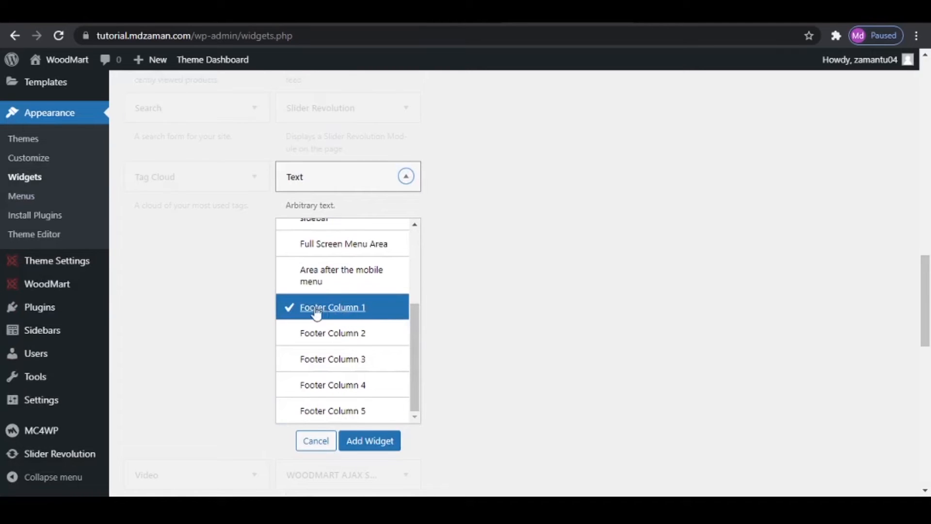
pyautogui.click(369, 441)
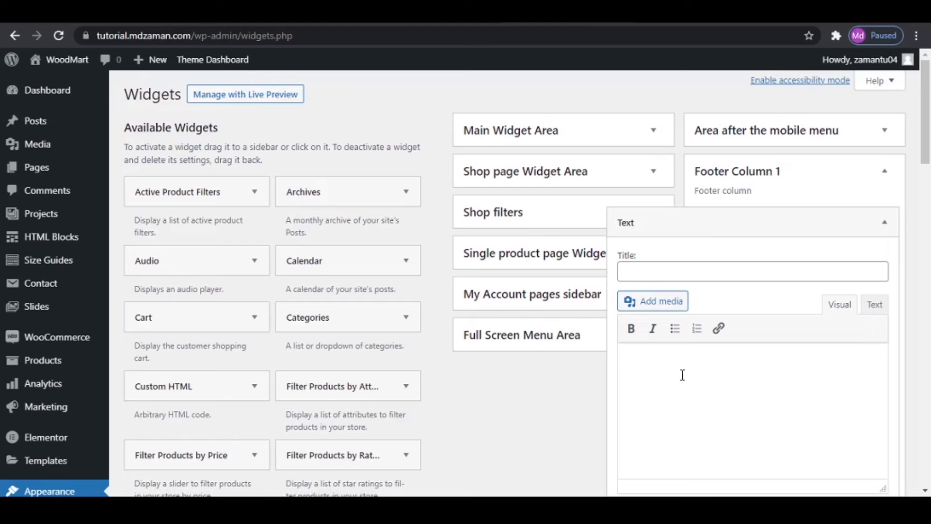
pyautogui.click(682, 374)
# - Insert the wood-logo-dark image from the media library into the Footer Column 1 Text widget
pyautogui.click(673, 304)
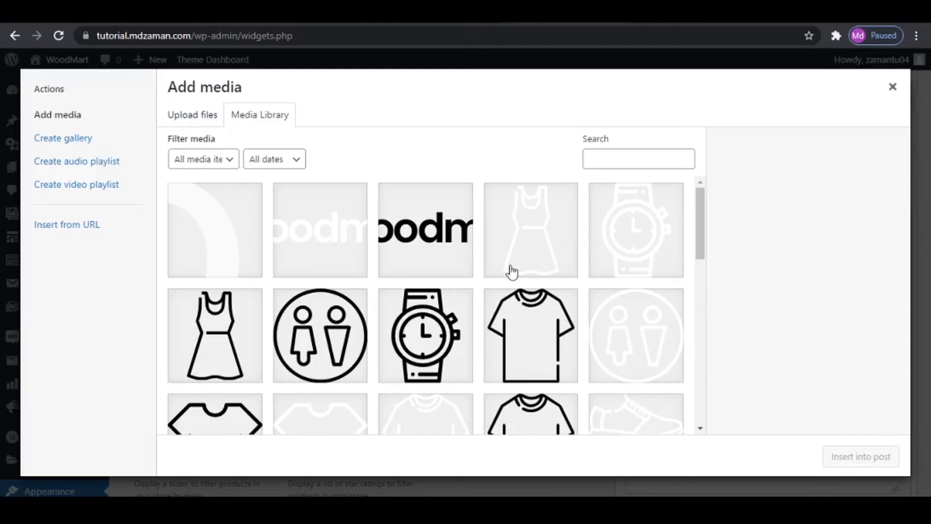
pyautogui.click(439, 247)
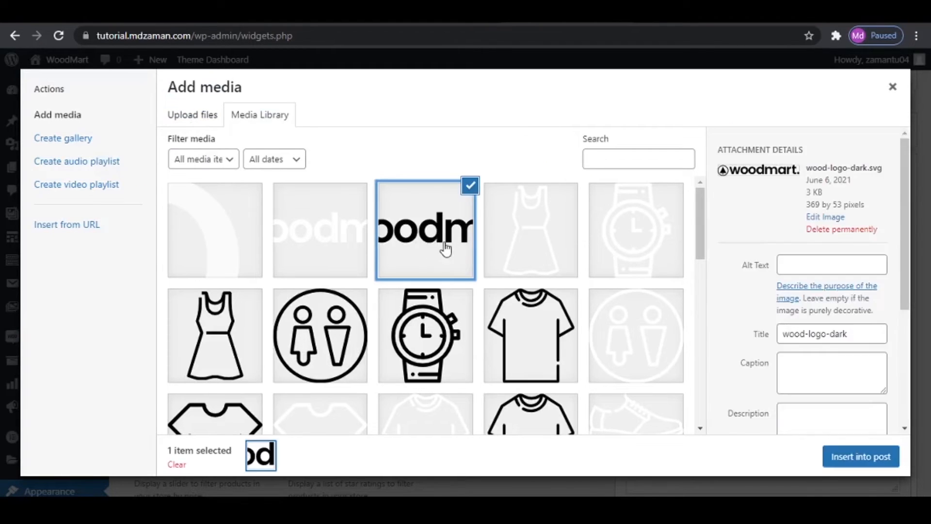
pyautogui.click(862, 455)
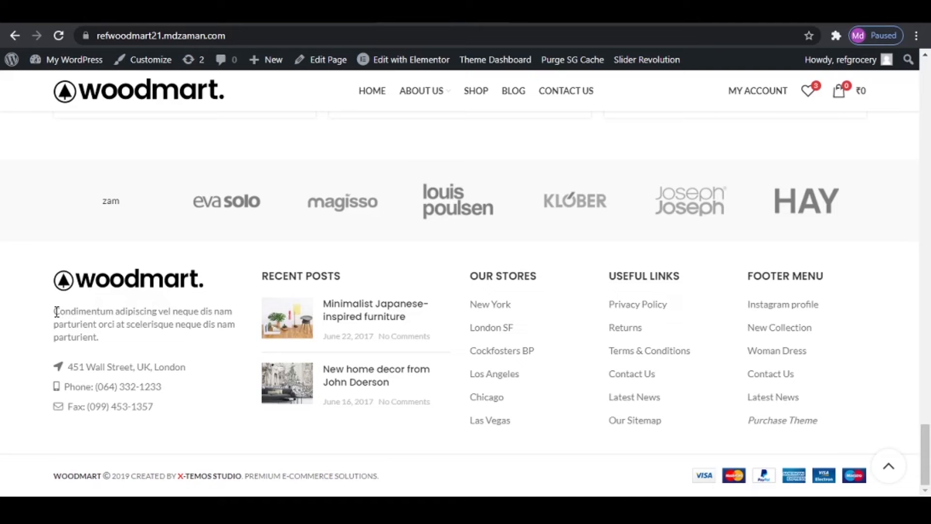
# - Copy the "Condimentum adipiscing" paragraph from the reference site's footer and paste it below the logo in the Text widget, followed by a new line
pyautogui.moveTo(57, 312); pyautogui.dragTo(99, 337)
pyautogui.rightClick(91, 316)
pyautogui.click(116, 324)
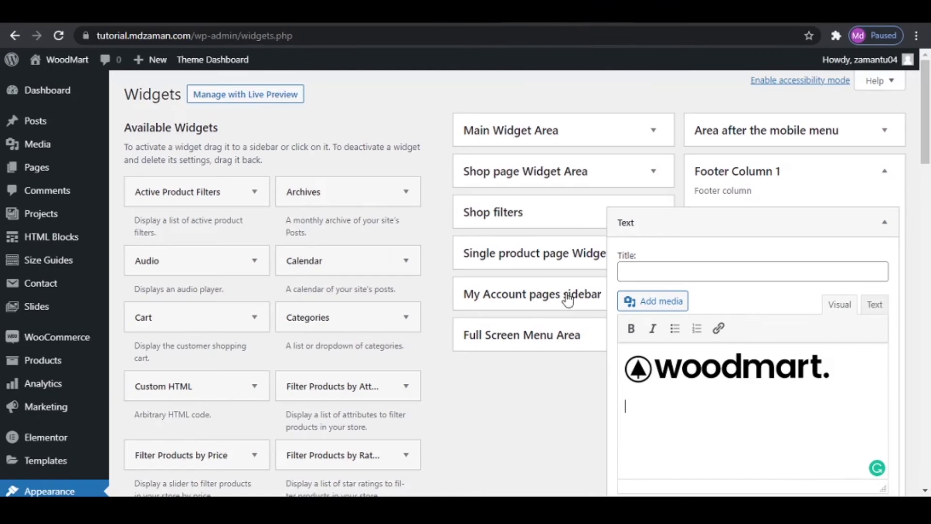
pyautogui.hotkey('ctrl', 'v')
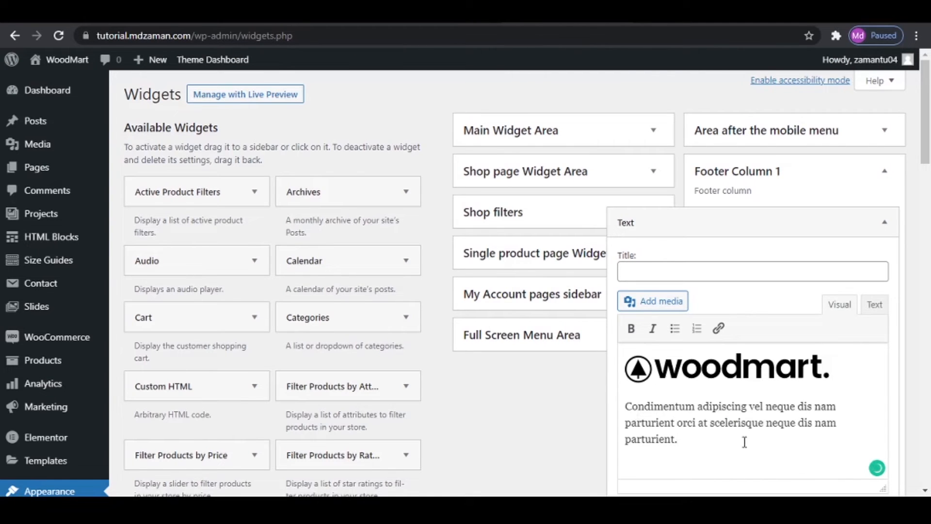
pyautogui.press('Return')
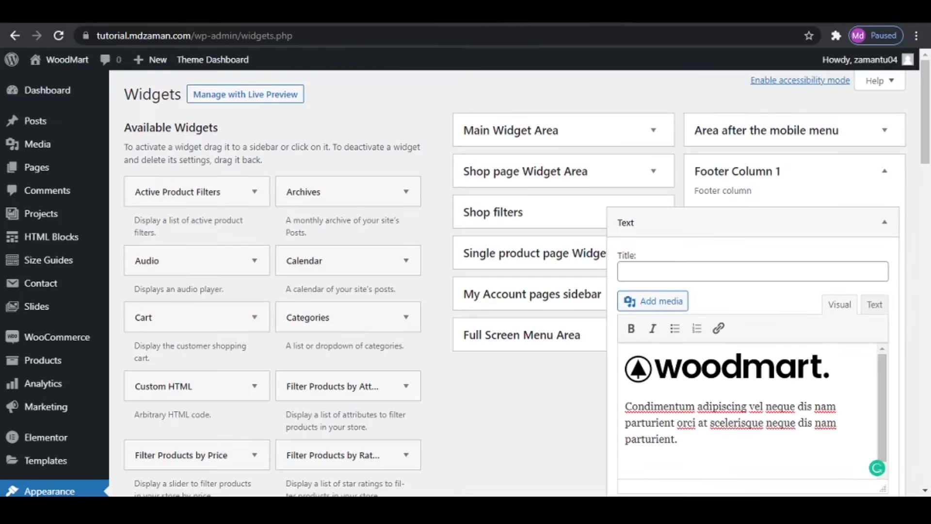
# - Append the contact details markup from the Footer 1 text file to the end of the widget's HTML source and save the widget
pyautogui.click(880, 307)
pyautogui.scroll(-2, 727, 455)
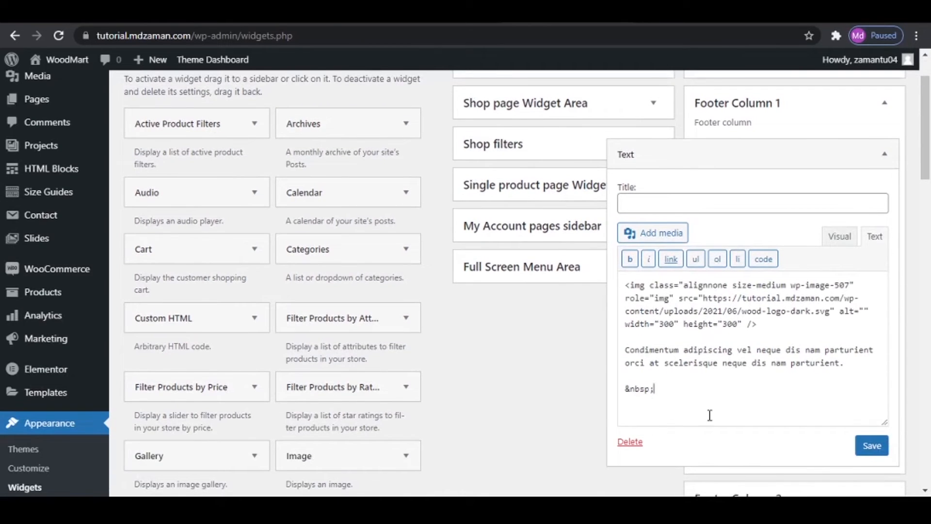
pyautogui.press('Return')
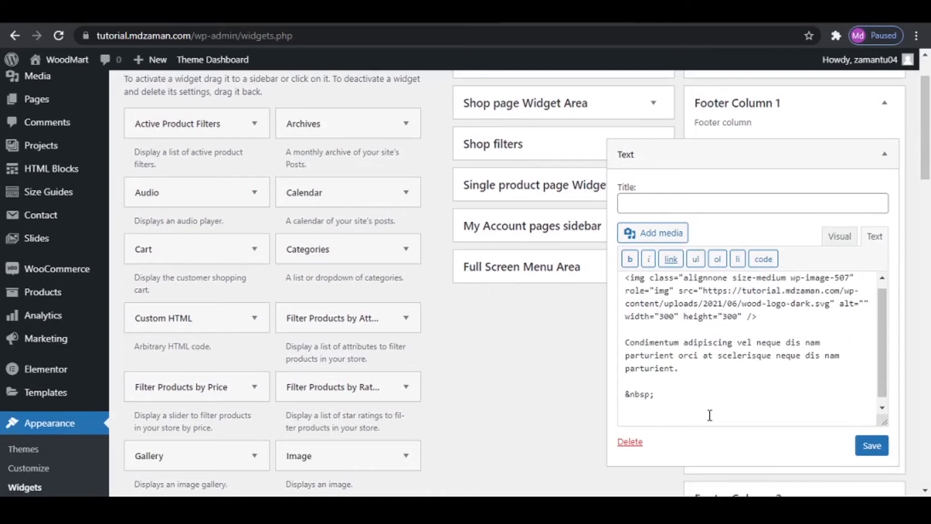
pyautogui.hotkey('alt', 'Tab')
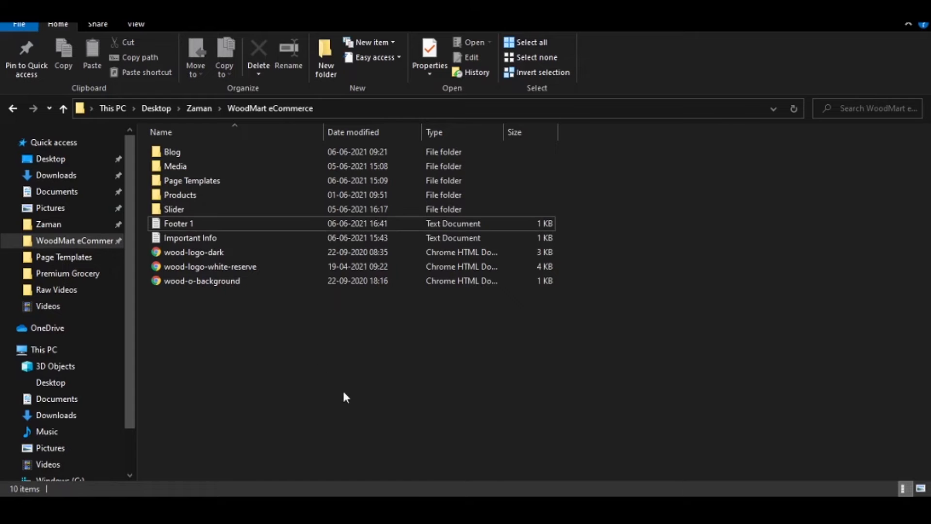
pyautogui.doubleClick(204, 225)
pyautogui.hotkey('ctrl', 'a')
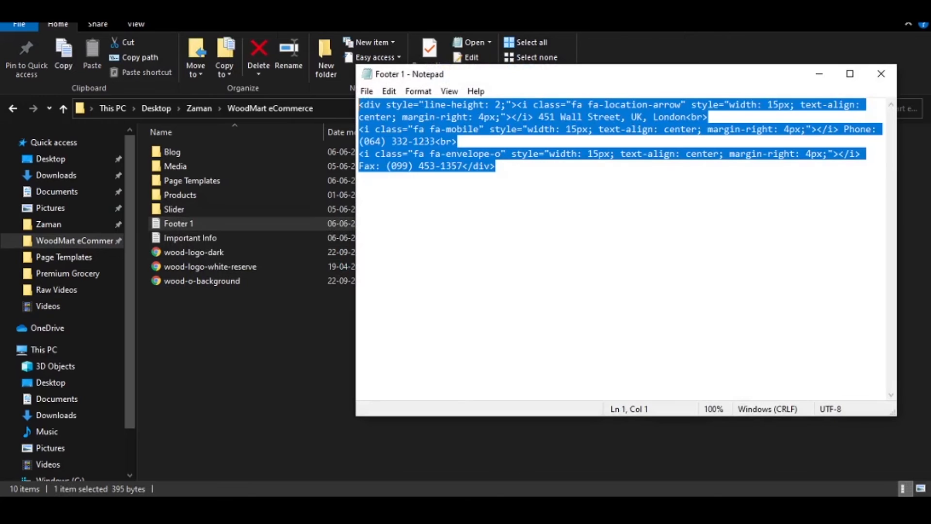
pyautogui.click(881, 74)
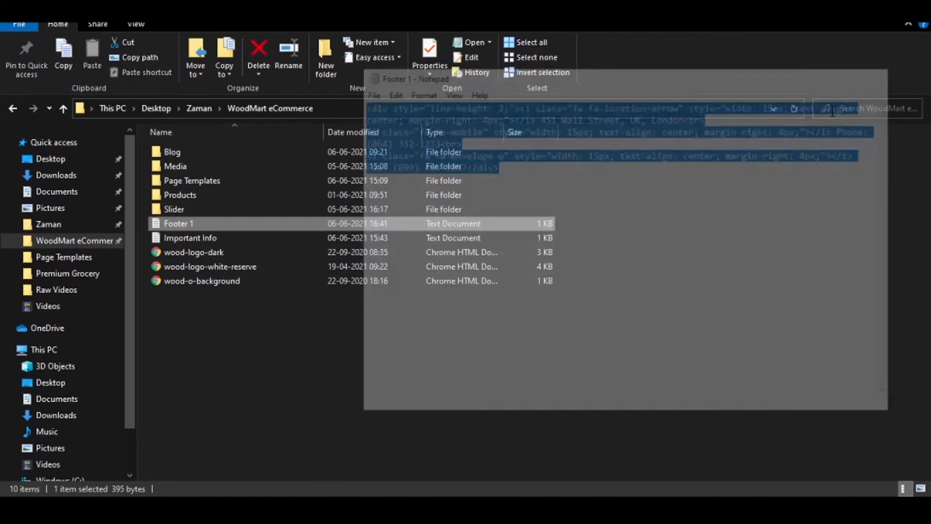
pyautogui.hotkey('alt', 'Tab')
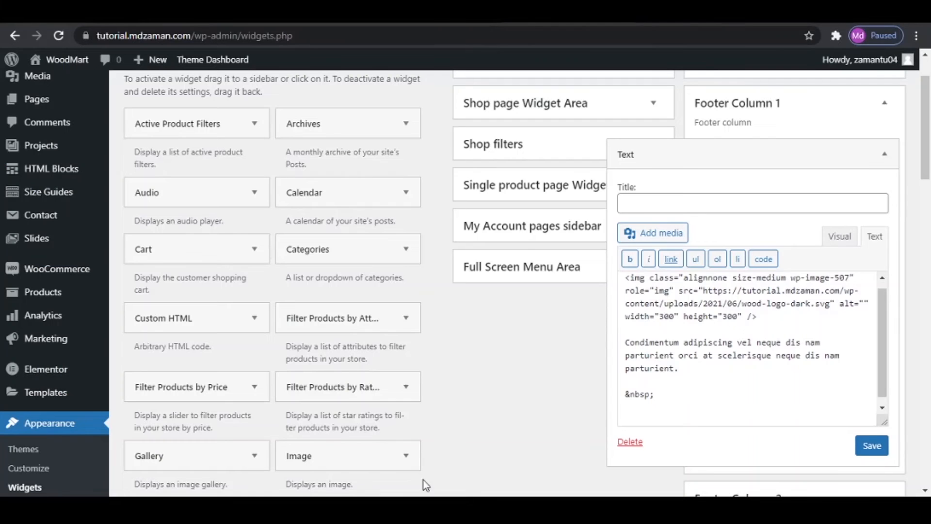
pyautogui.click(664, 424)
pyautogui.hotkey('ctrl', 'v')
pyautogui.click(879, 451)
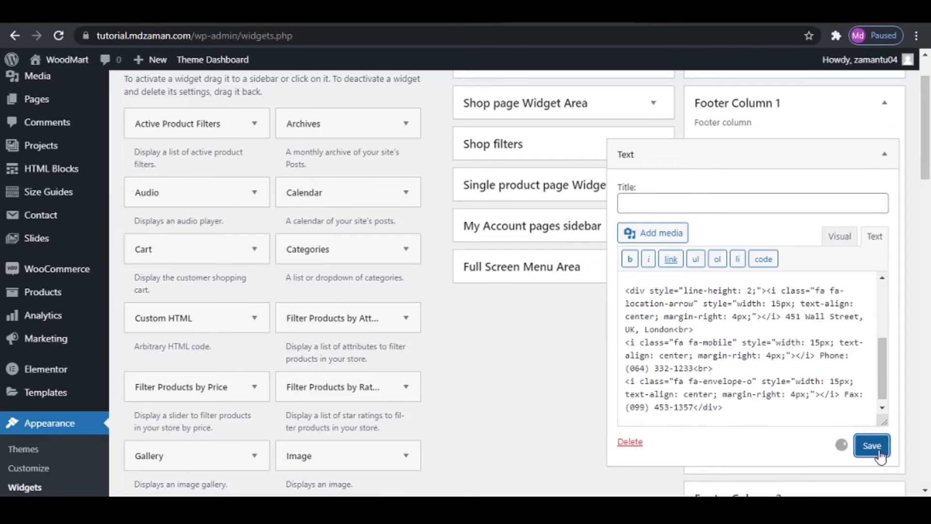
# - Reload the tutorial site's home page and check the first footer column
pyautogui.click(67, 59)
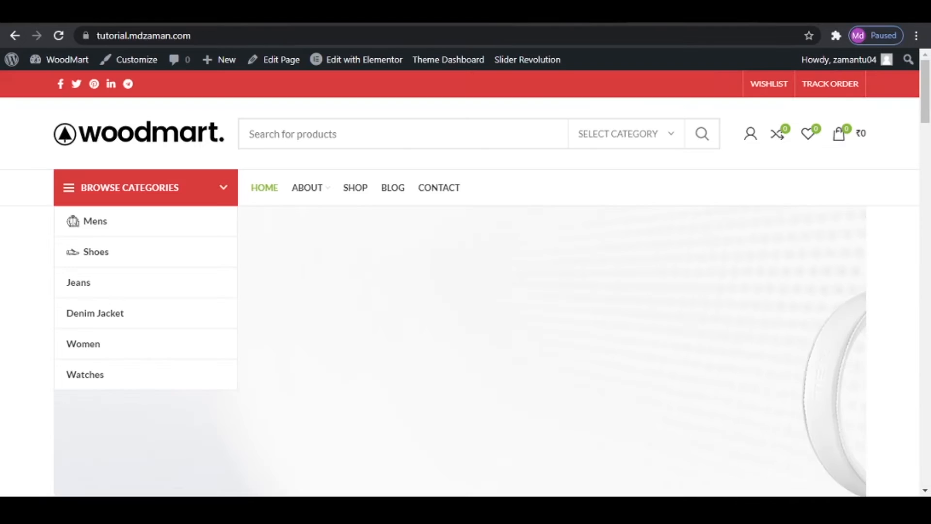
pyautogui.click(55, 40)
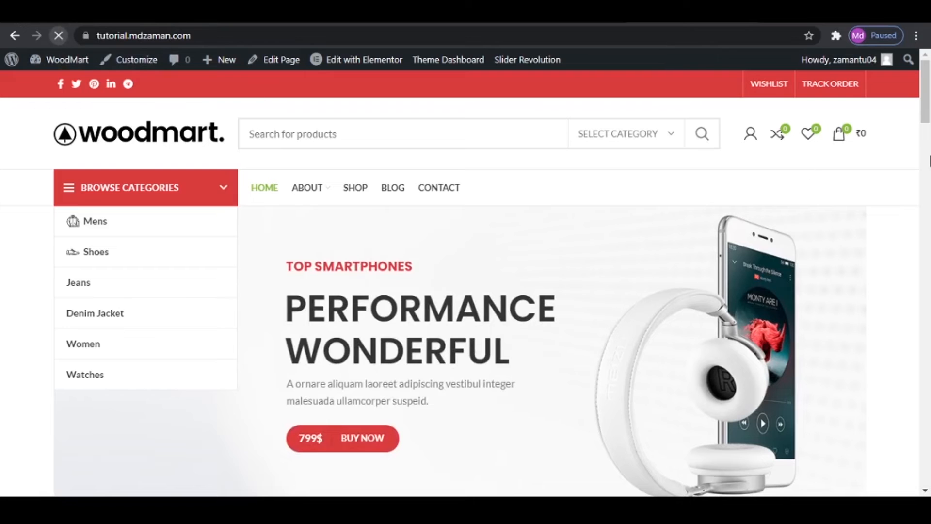
pyautogui.moveTo(928, 100); pyautogui.dragTo(929, 477)
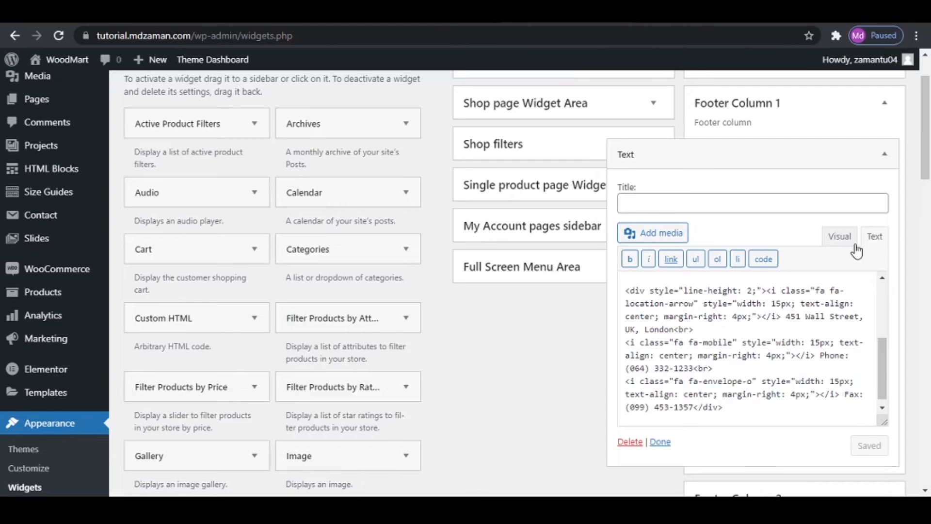
# - Delete the blank line above the address in the Text widget's visual view, save the widget and check the site's footer
pyautogui.click(840, 238)
pyautogui.scroll(-2, 700, 393)
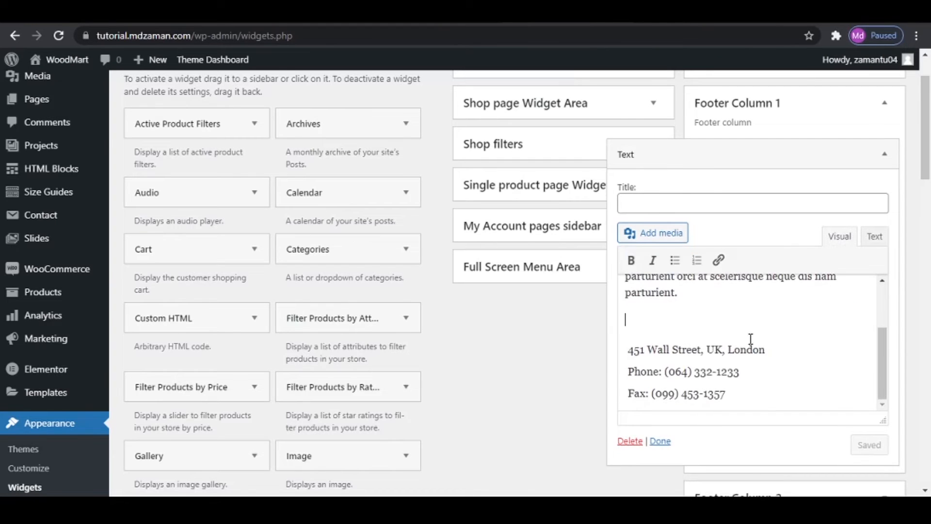
pyautogui.press('BackSpace')
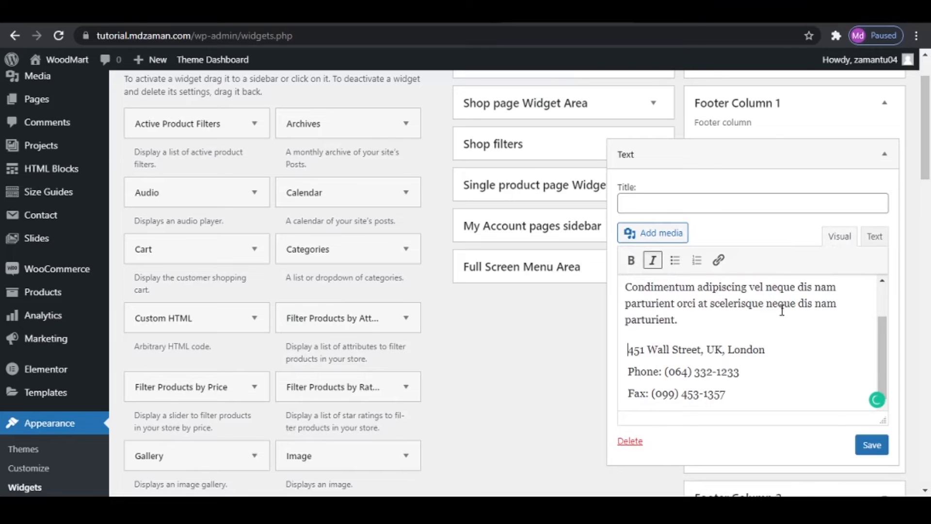
pyautogui.scroll(2, 780, 320)
pyautogui.click(875, 449)
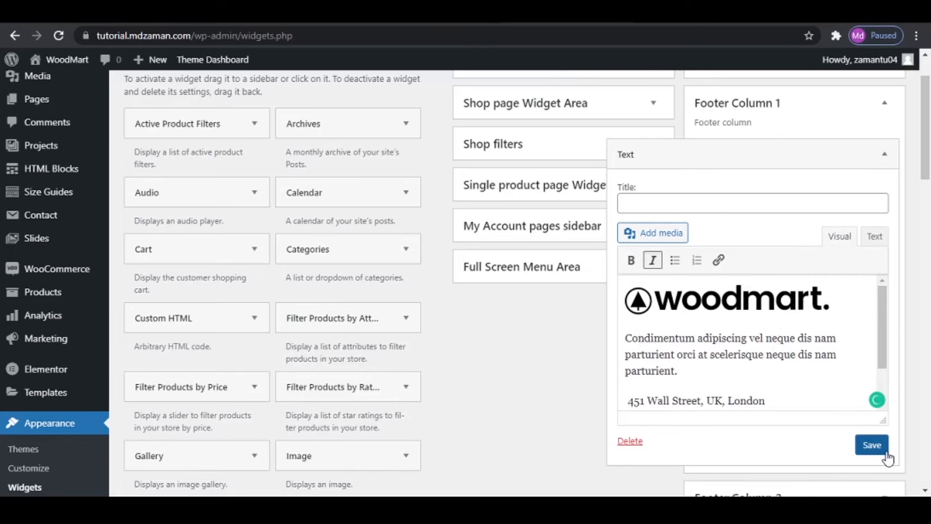
pyautogui.click(886, 452)
pyautogui.click(662, 16)
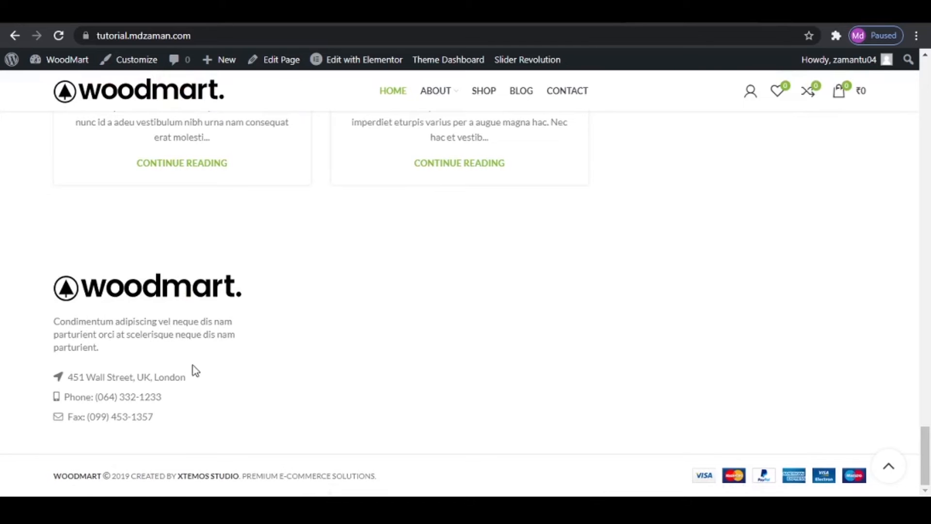
pyautogui.hotkey('ctrl', 'Tab')
# - Change the country to India and the city to Mumbai in the widget's address line, and save the widget
pyautogui.scroll(-2, 776, 359)
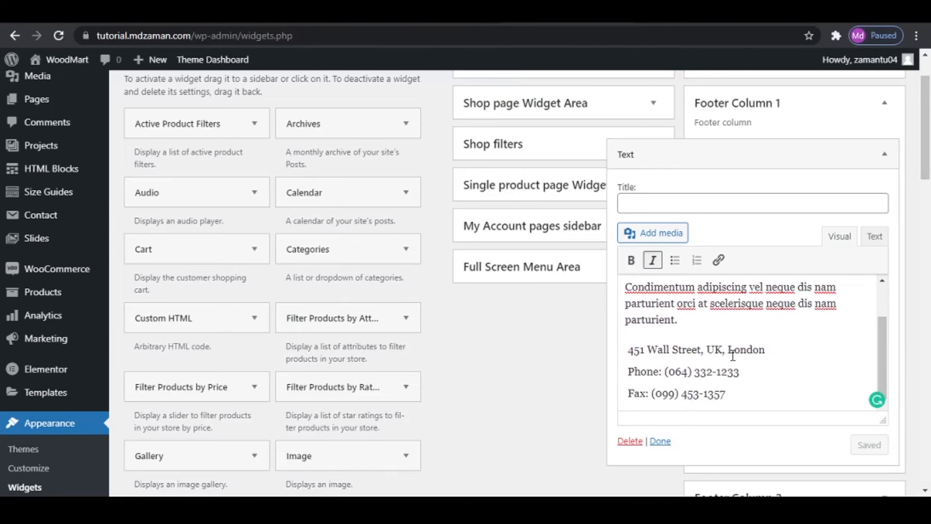
pyautogui.moveTo(711, 351); pyautogui.dragTo(722, 353)
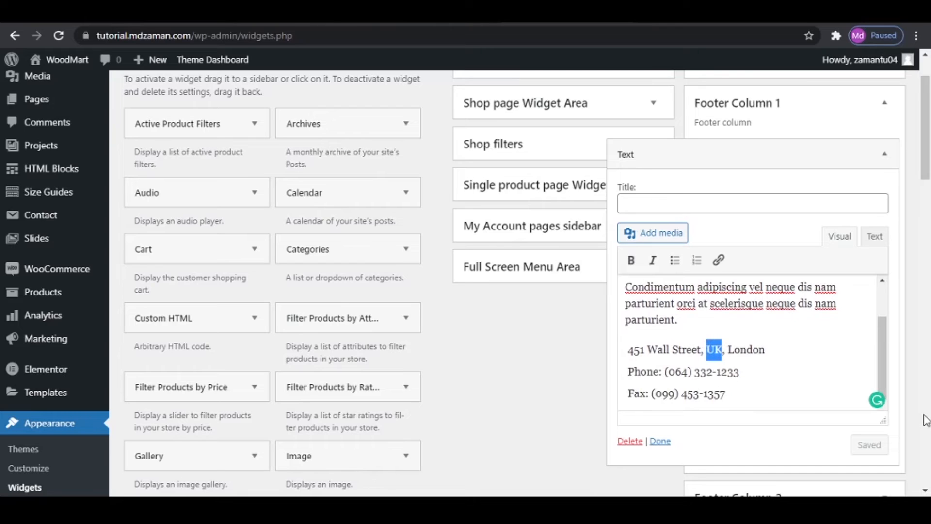
pyautogui.write('India')
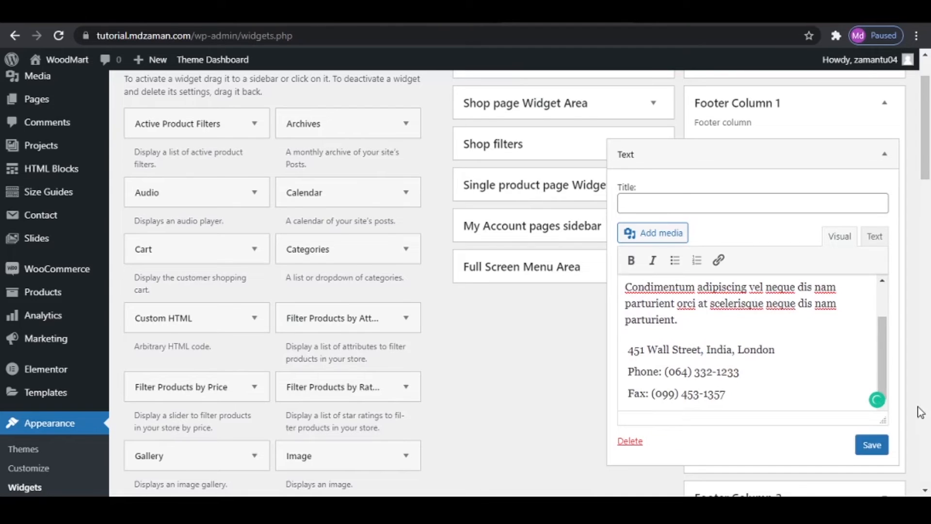
pyautogui.moveTo(738, 350); pyautogui.dragTo(780, 351)
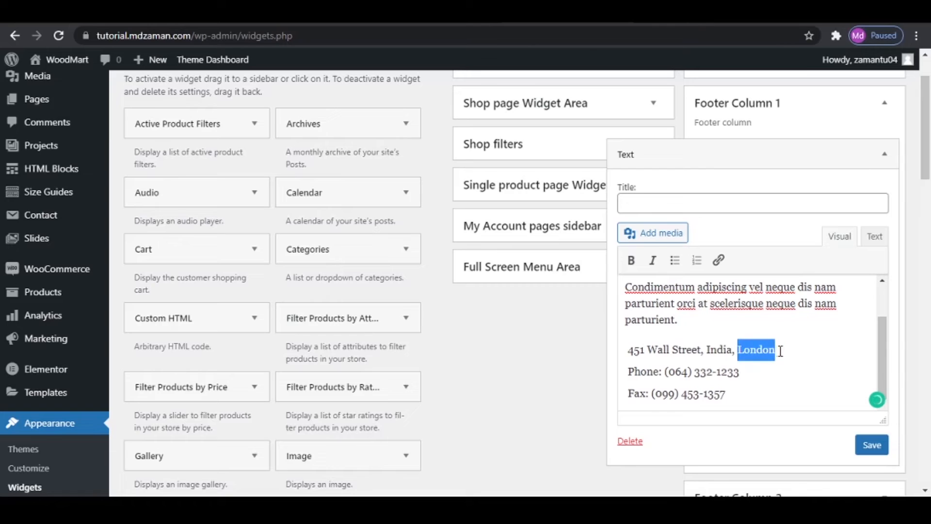
pyautogui.write('Mumbai')
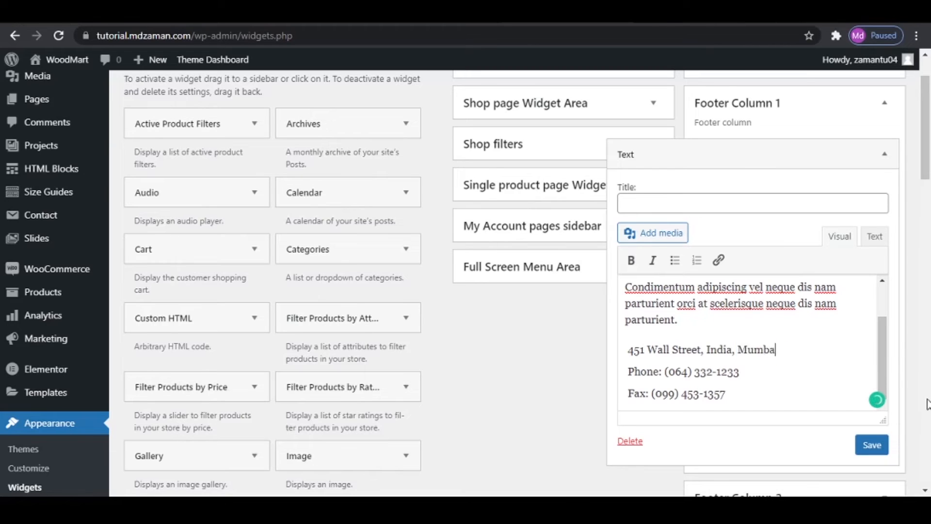
pyautogui.click(872, 445)
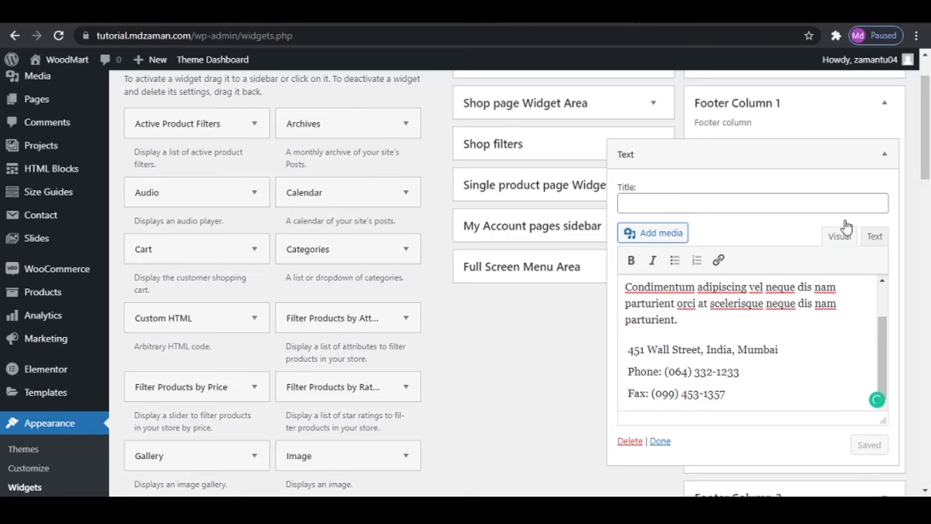
# - Collapse Footer Column 1, expand Footer Column 2 and check the second column of the reference site's footer
pyautogui.click(879, 109)
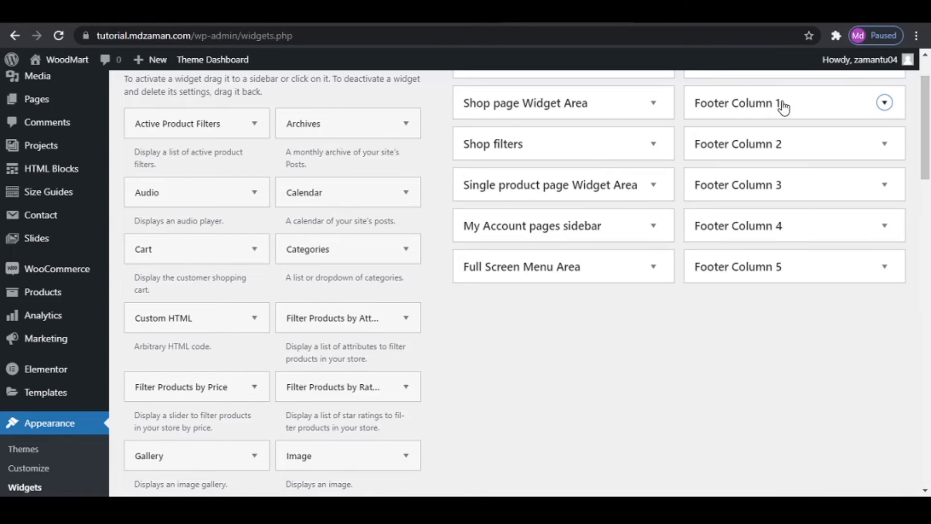
pyautogui.click(838, 153)
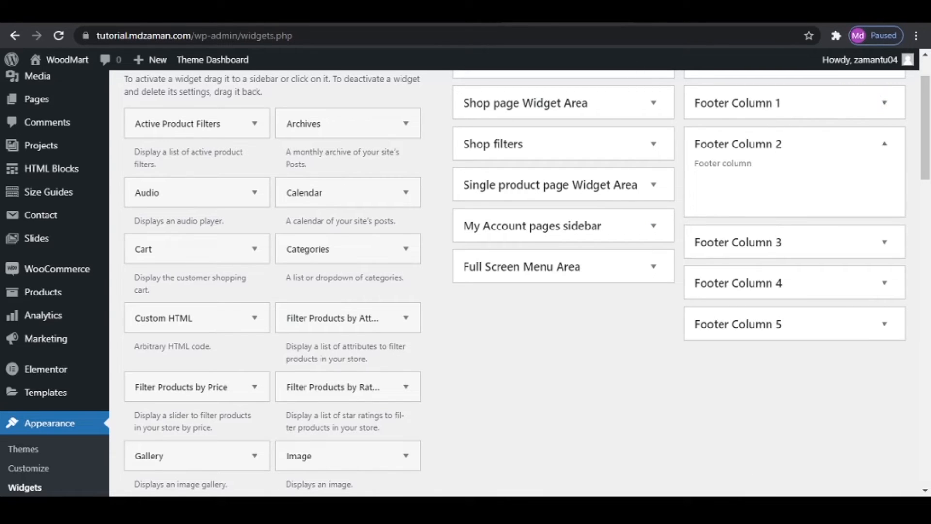
pyautogui.click(421, 13)
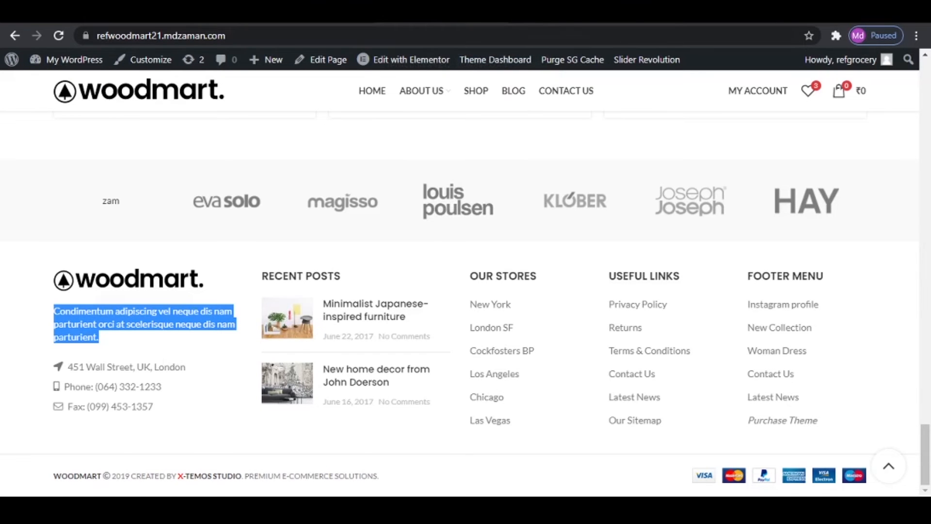
pyautogui.click(301, 13)
# - Add the WOODMART Recent Posts widget to Footer Column 2
pyautogui.scroll(-1, 369, 383)
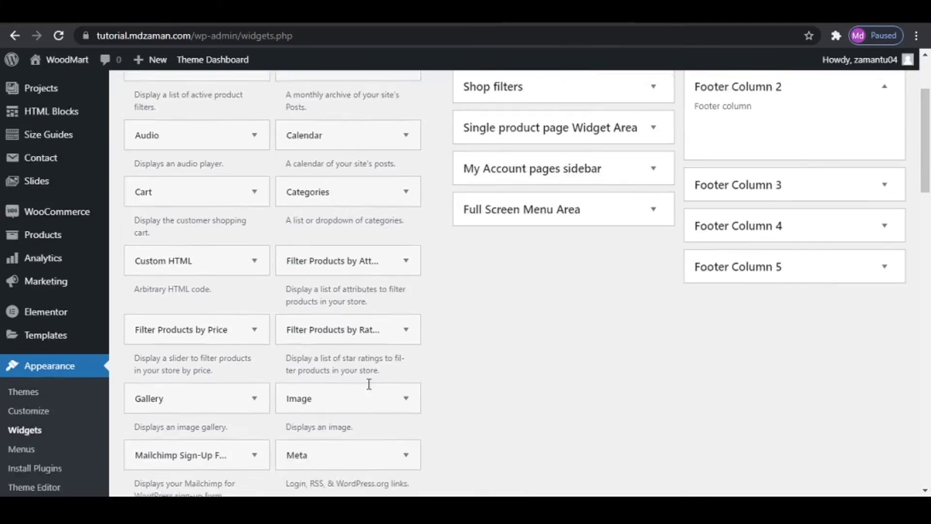
pyautogui.scroll(-10, 369, 383)
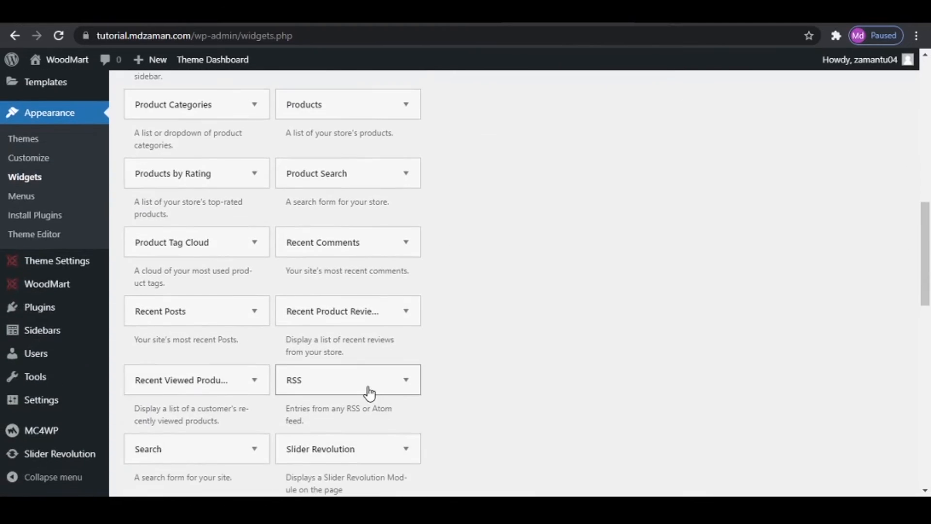
pyautogui.scroll(-1, 356, 382)
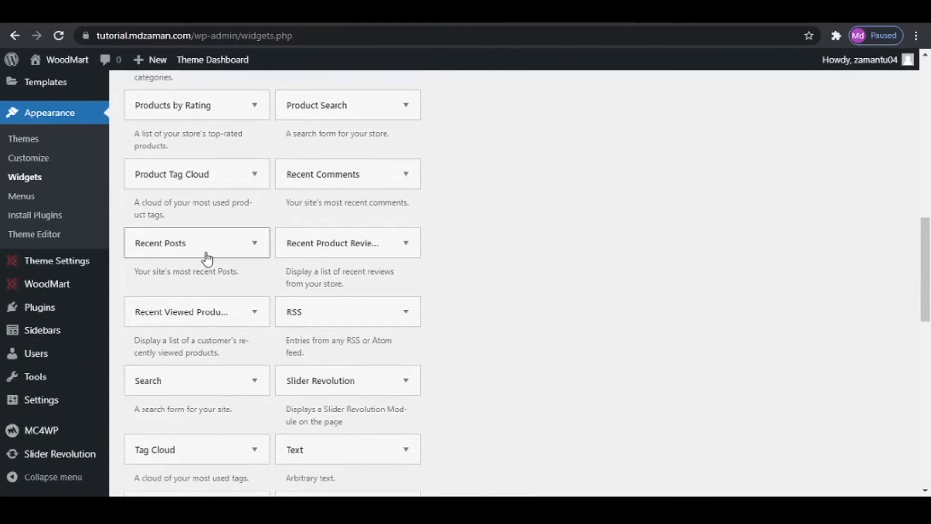
pyautogui.scroll(-4, 260, 262)
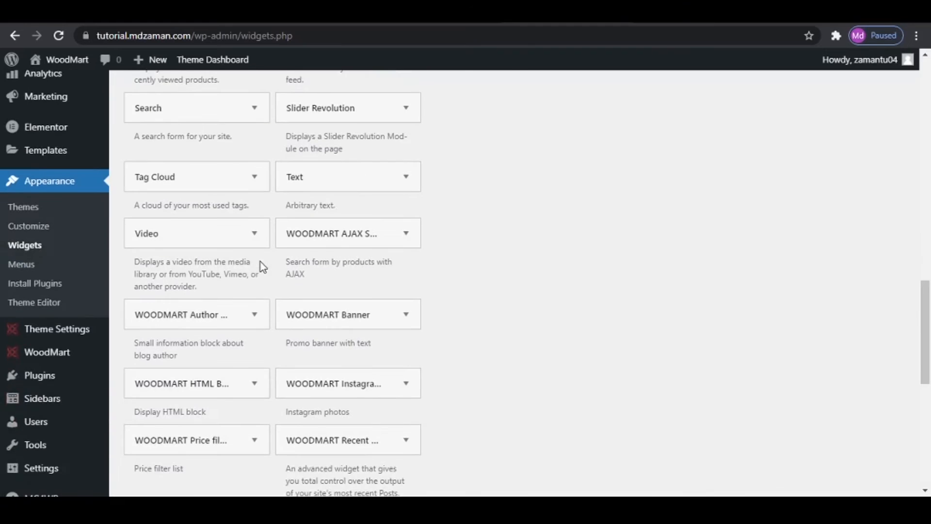
pyautogui.click(347, 441)
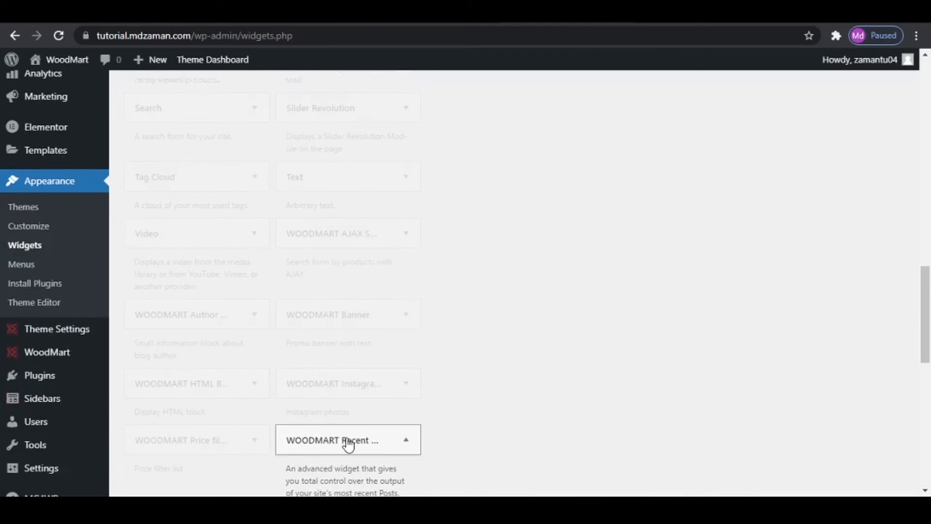
pyautogui.scroll(-5, 400, 423)
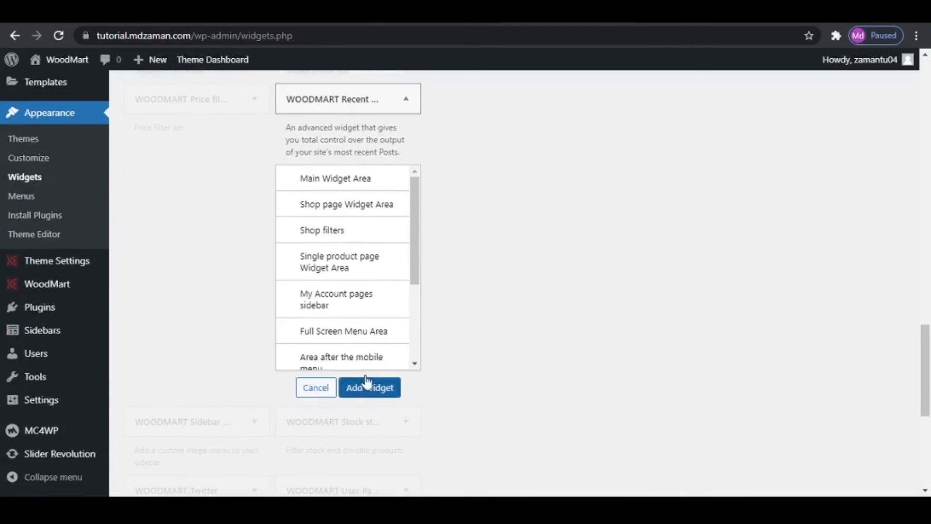
pyautogui.scroll(-3, 364, 343)
pyautogui.click(357, 291)
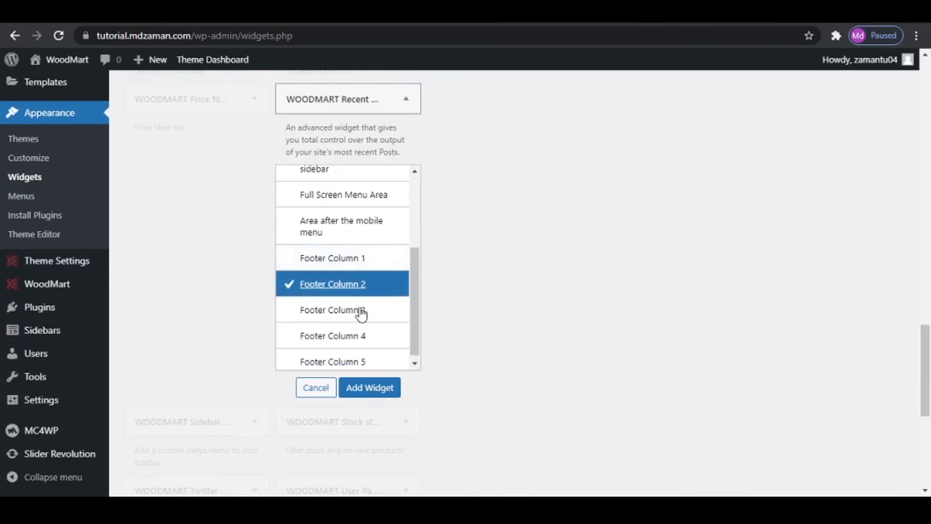
pyautogui.click(372, 392)
# - Set the Recent Posts widget to show 2 posts, save it and check the reloaded site's footer
pyautogui.scroll(10, 764, 356)
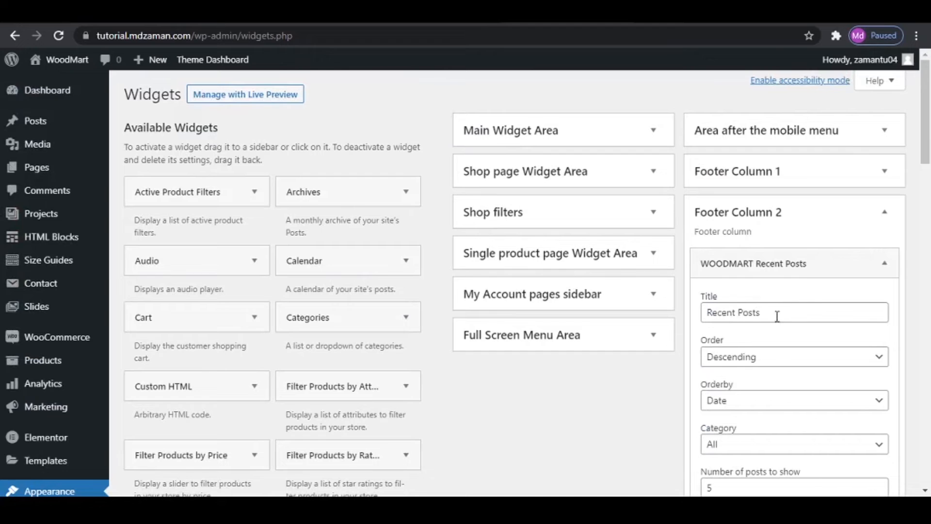
pyautogui.click(769, 307)
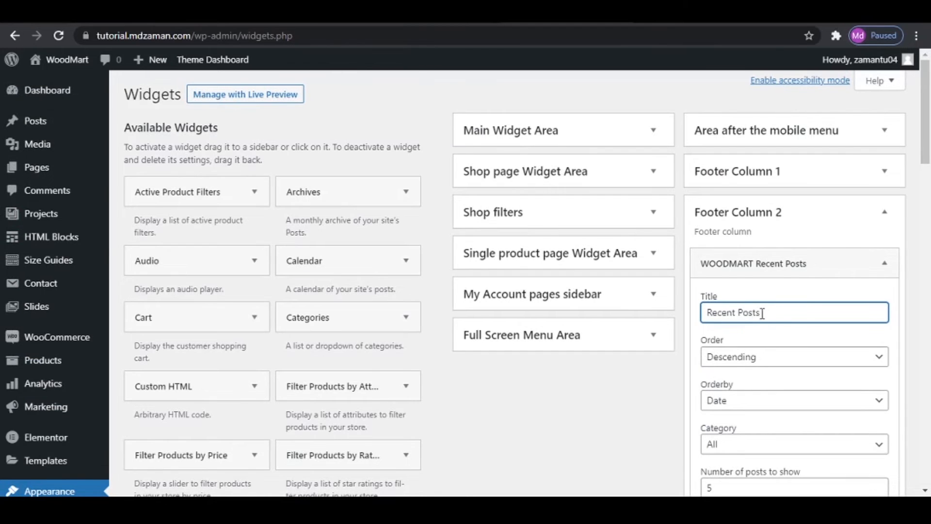
pyautogui.scroll(-5, 780, 383)
pyautogui.click(738, 280)
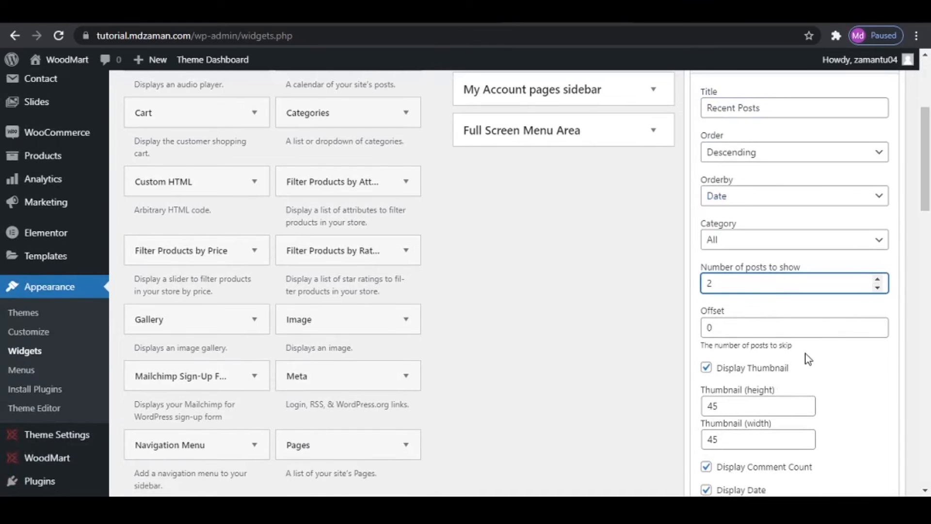
pyautogui.scroll(-4, 834, 355)
pyautogui.click(875, 316)
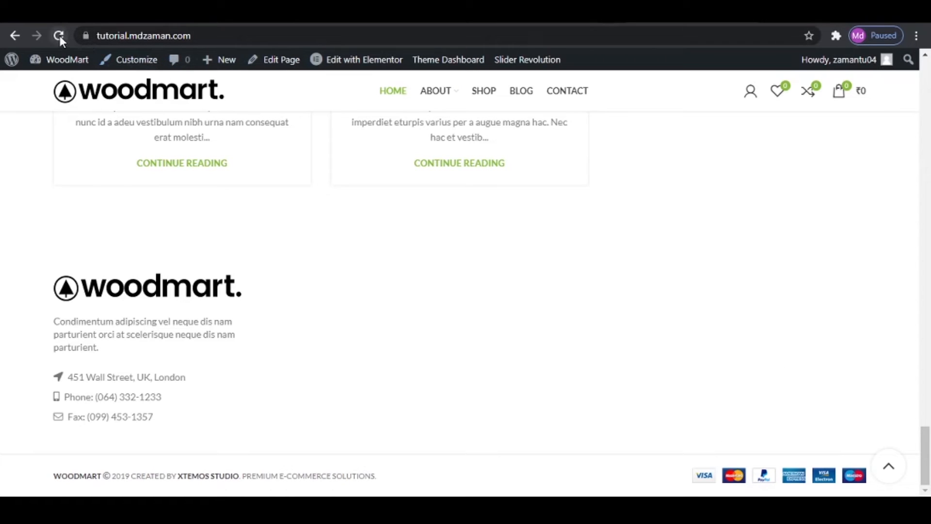
pyautogui.click(59, 36)
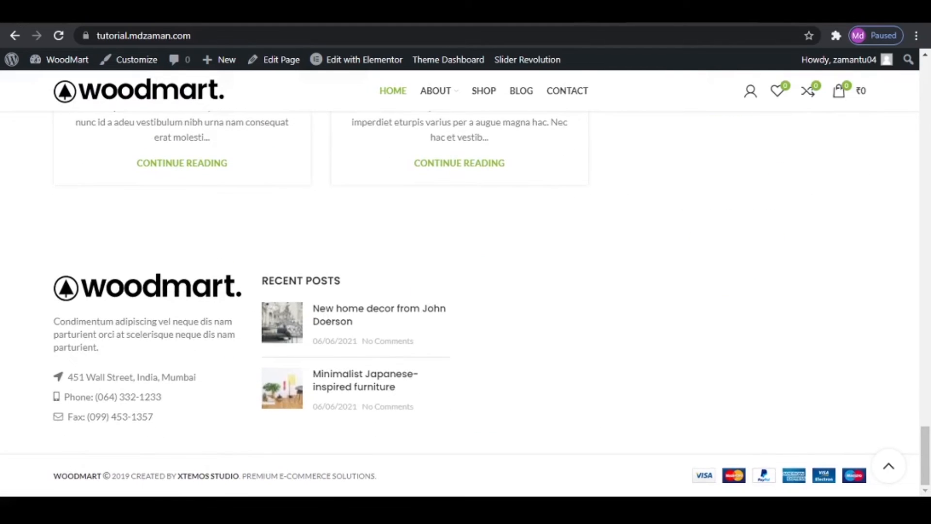
# - Check the third column of the reference site's footer and add a Navigation Menu widget to Footer Column 3
pyautogui.hotkey('ctrl', 'shift', 'Tab')
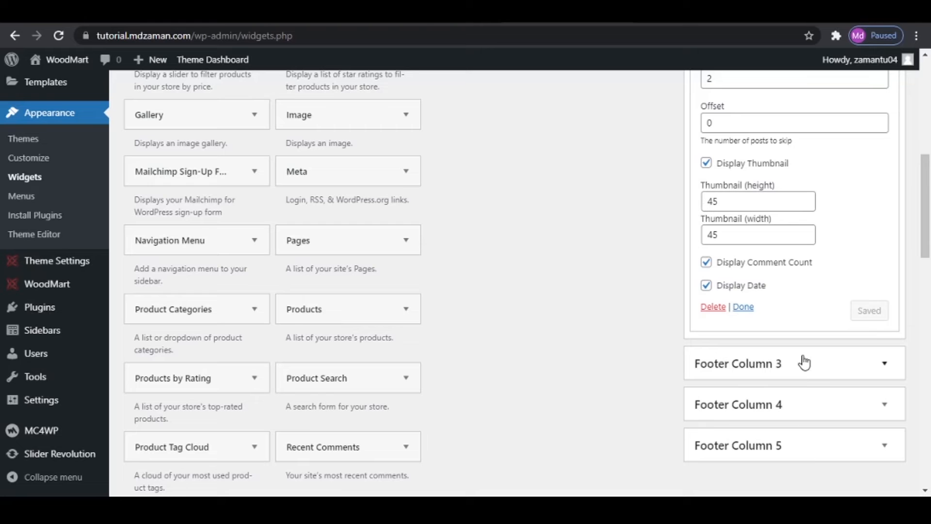
pyautogui.hotkey('ctrl', 'Tab')
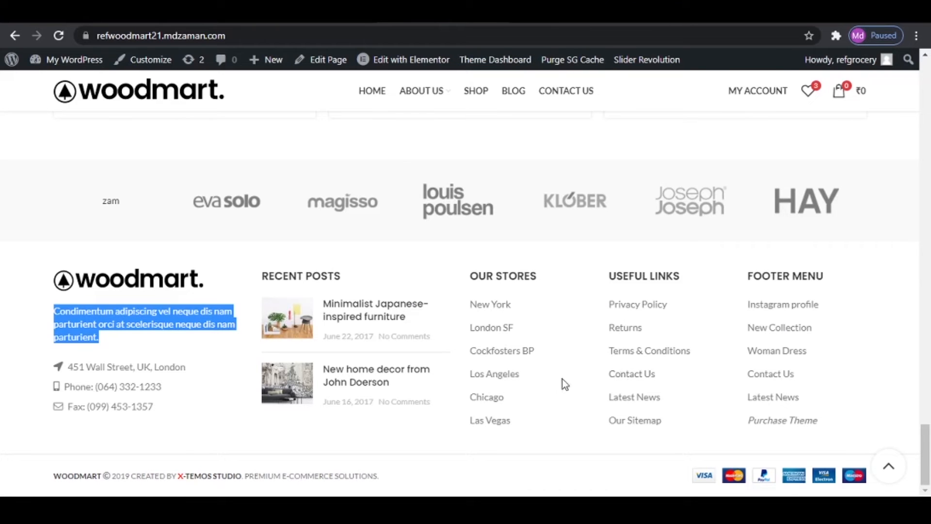
pyautogui.hotkey('ctrl', 'Tab')
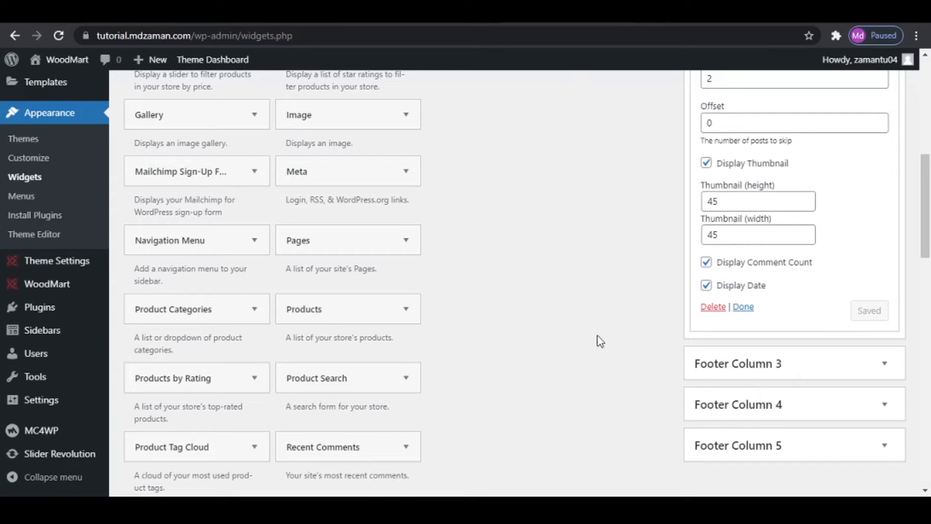
pyautogui.click(221, 250)
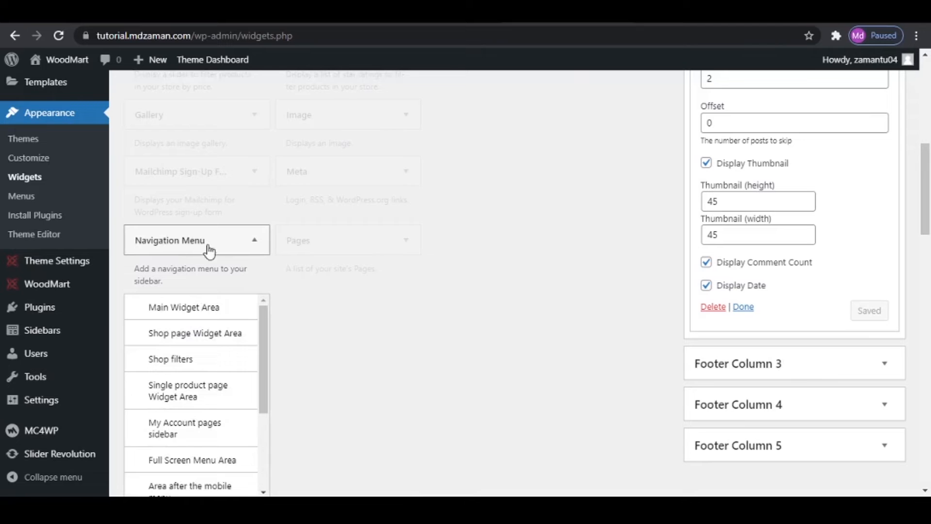
pyautogui.scroll(-3, 189, 451)
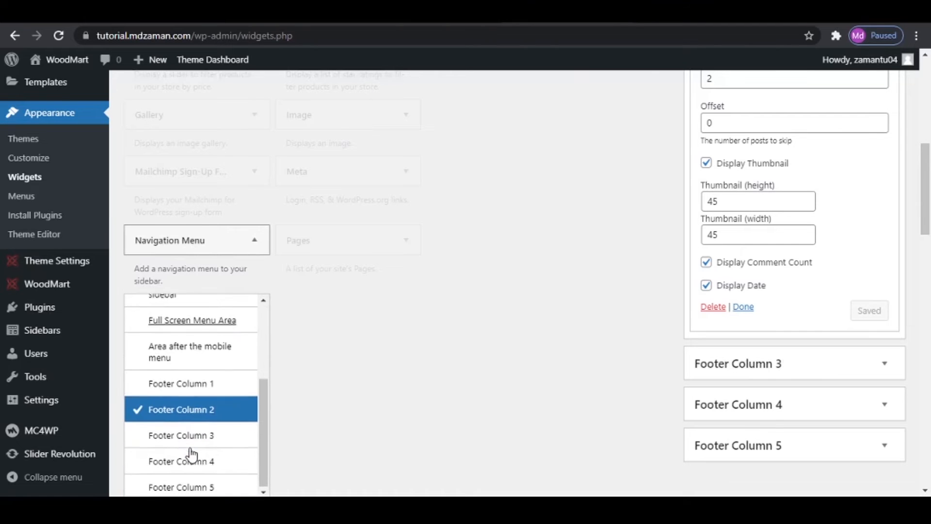
pyautogui.click(203, 436)
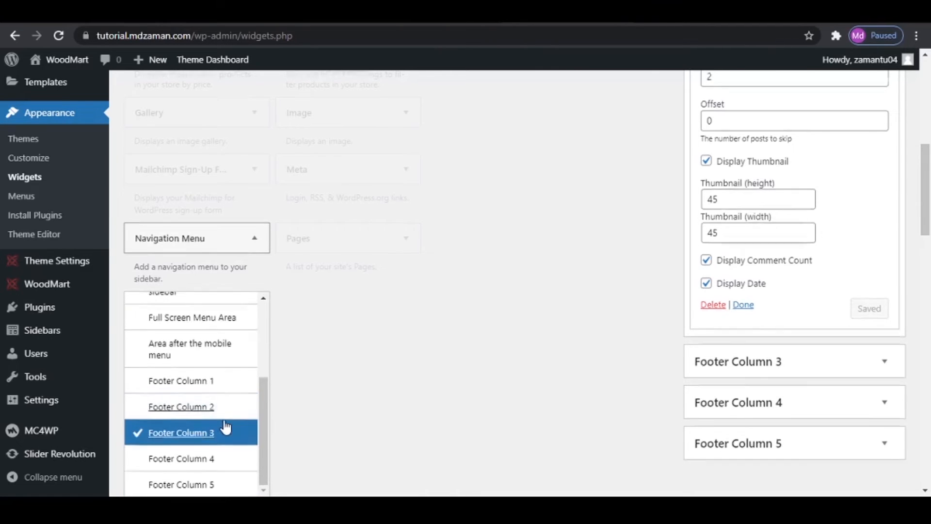
pyautogui.scroll(-3, 228, 411)
pyautogui.click(213, 380)
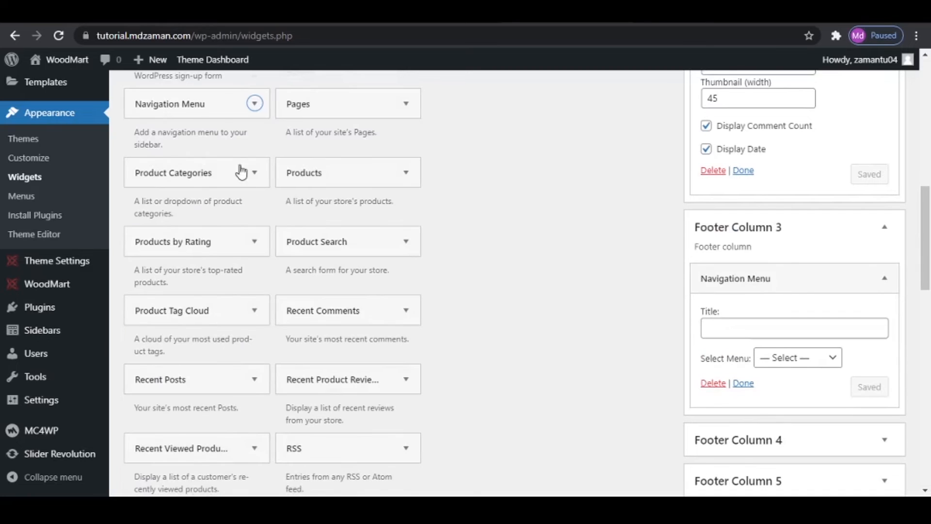
# - Add another Navigation Menu widget to Footer Column 4
pyautogui.click(213, 108)
pyautogui.scroll(-3, 194, 310)
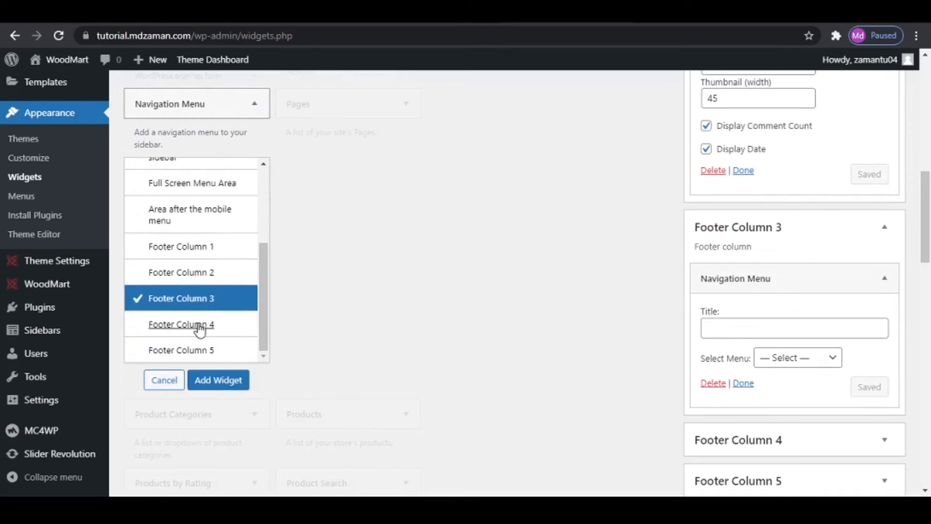
pyautogui.click(200, 326)
pyautogui.click(234, 386)
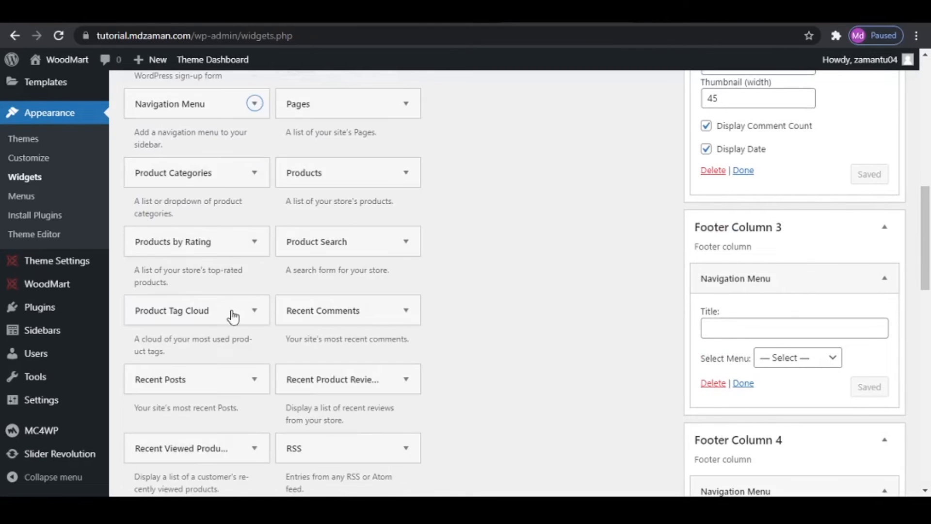
# - Add a Navigation Menu widget to Footer Column 5
pyautogui.click(223, 110)
pyautogui.scroll(-1, 201, 334)
pyautogui.scroll(-2, 201, 335)
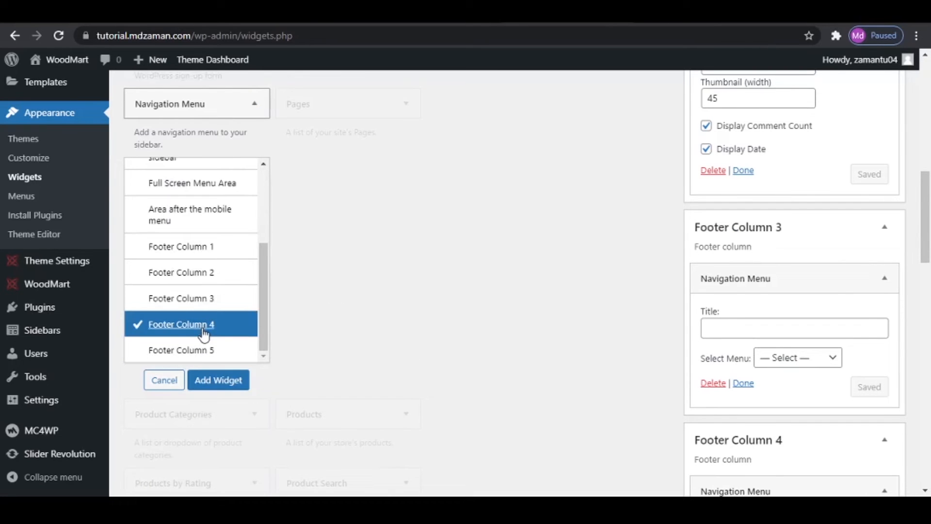
pyautogui.click(203, 350)
pyautogui.click(225, 382)
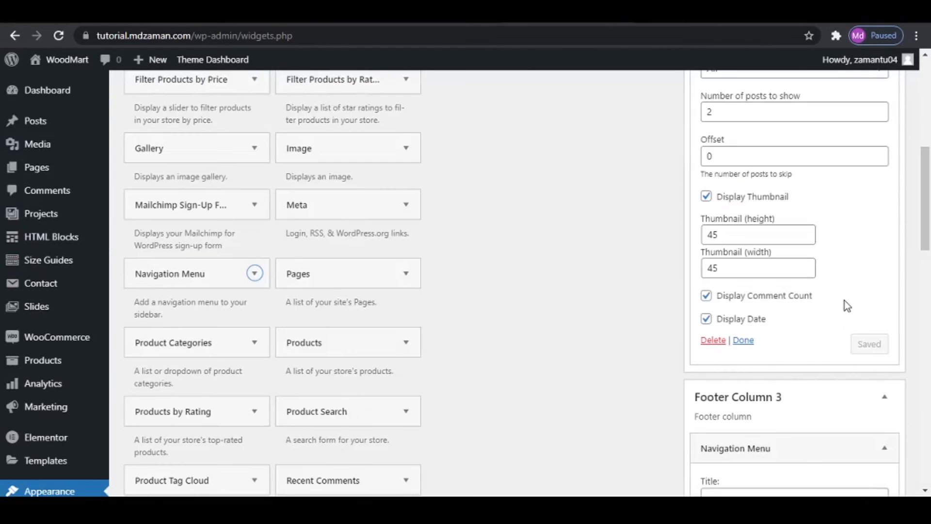
# - Collapse Footer Column 2 and title Footer Column 3's Navigation Menu widget OUR STORES, copying the heading from the reference site's footer
pyautogui.scroll(8, 846, 302)
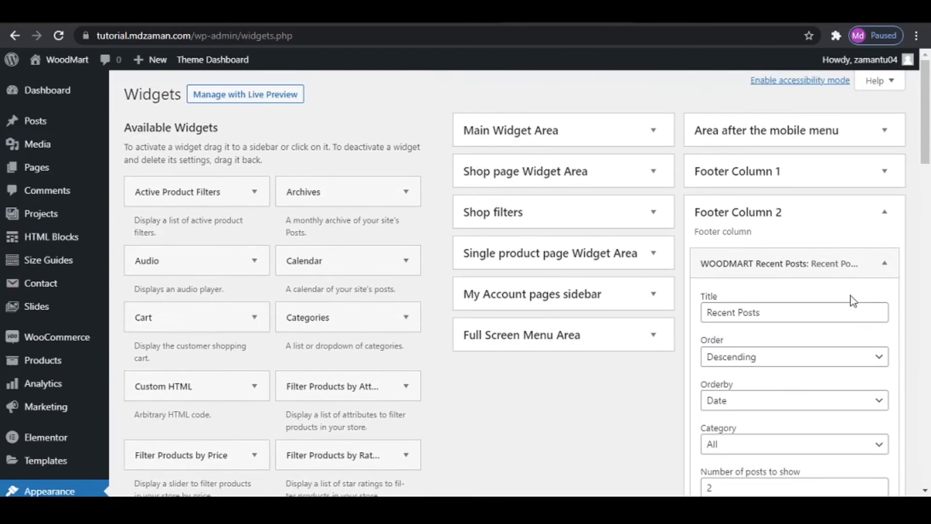
pyautogui.scroll(-4, 848, 302)
pyautogui.scroll(-3, 852, 301)
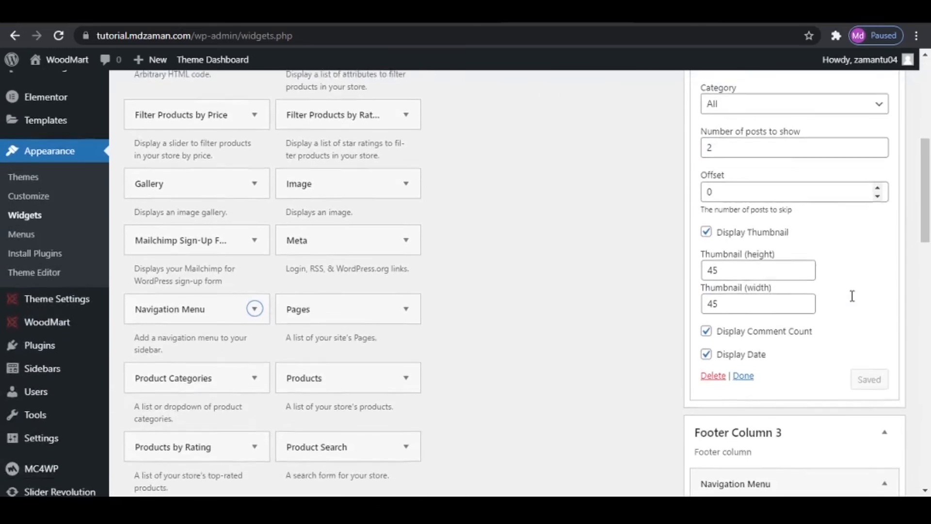
pyautogui.scroll(5, 794, 293)
pyautogui.click(825, 146)
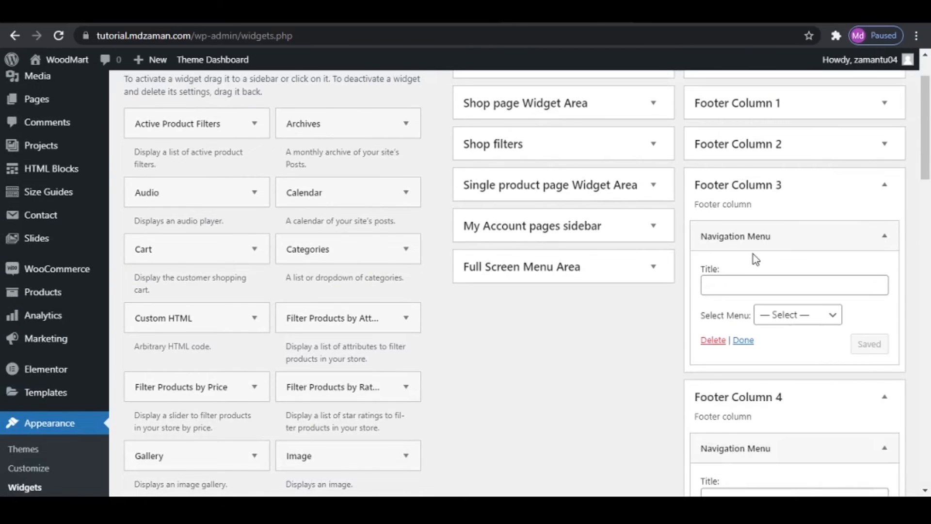
pyautogui.click(759, 288)
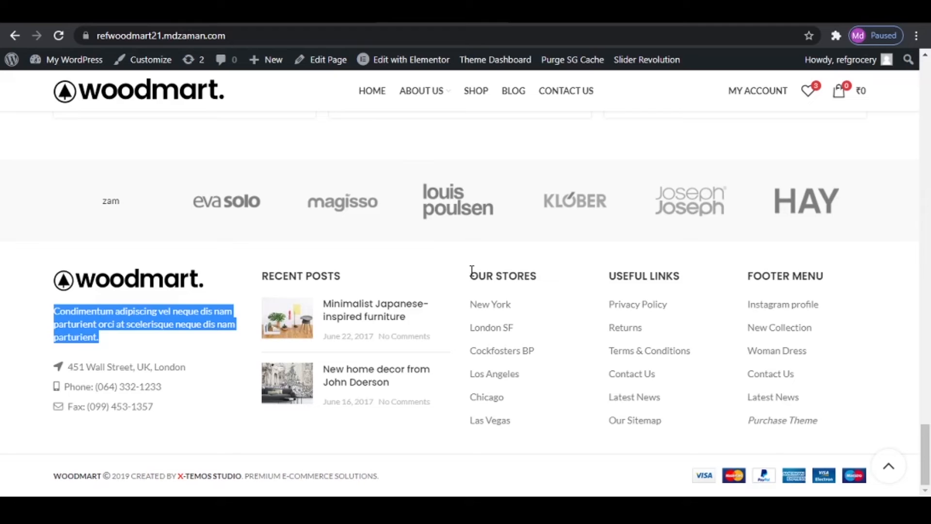
pyautogui.moveTo(470, 274); pyautogui.dragTo(542, 282)
pyautogui.hotkey('ctrl', 'c')
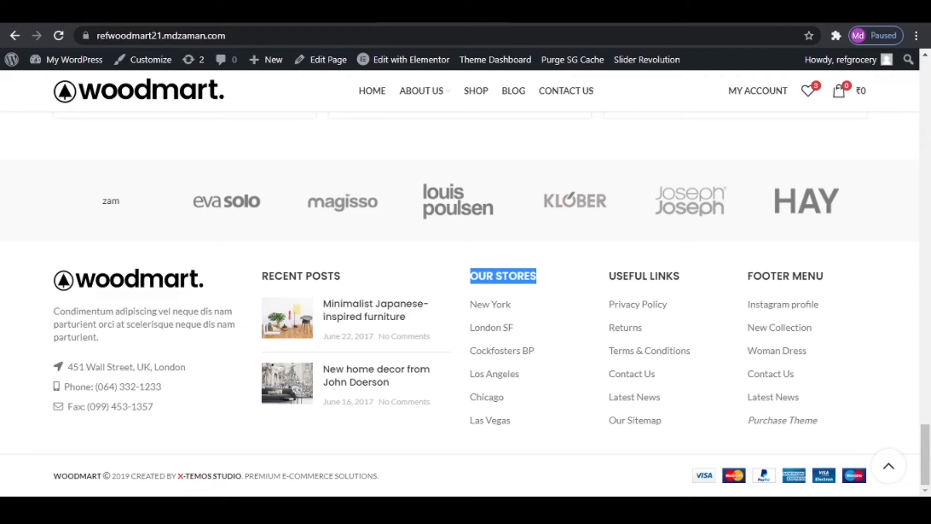
pyautogui.click(590, 13)
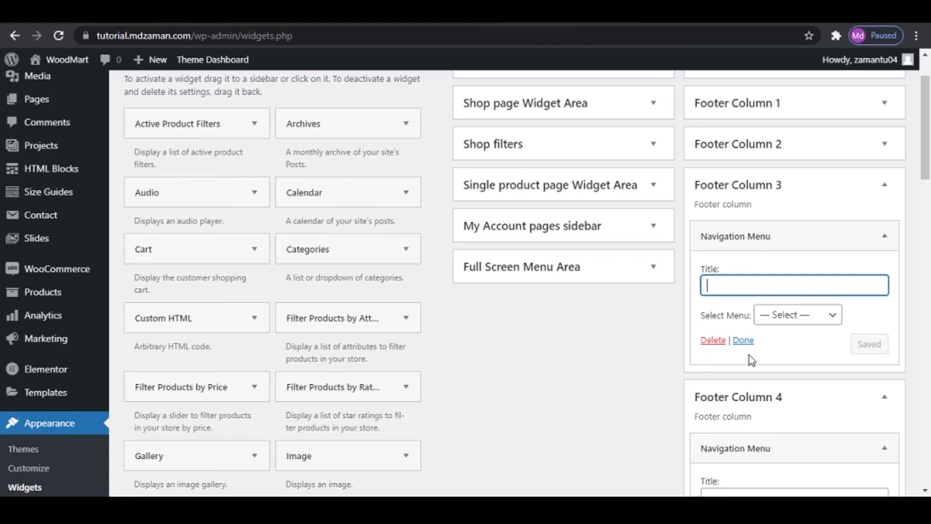
pyautogui.hotkey('ctrl', 'v')
# - Assign the Our Stories menu to Footer Column 3's Navigation Menu widget, save it and check the site's footer
pyautogui.click(781, 316)
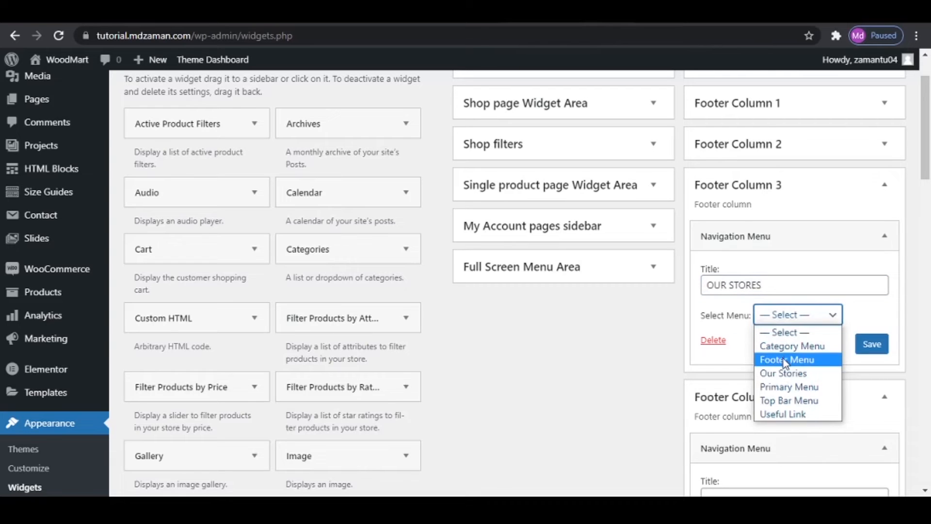
pyautogui.click(785, 373)
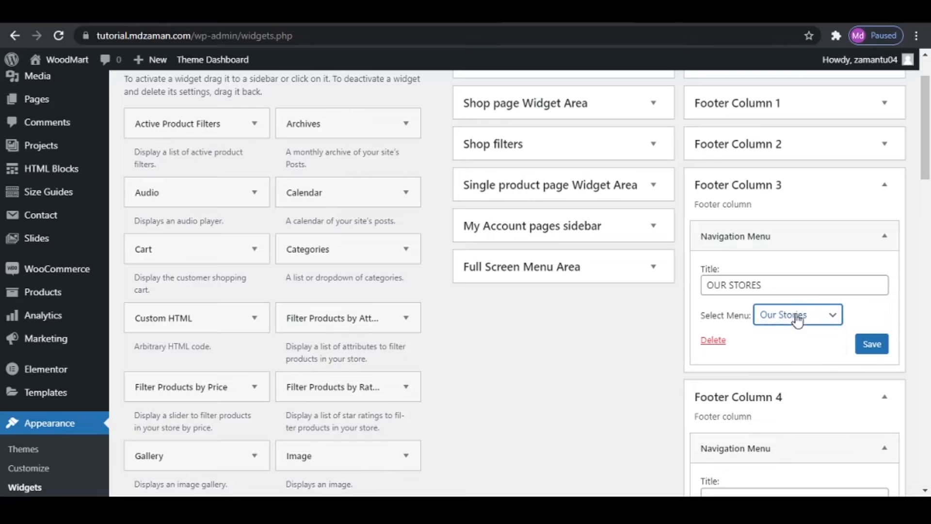
pyautogui.click(877, 346)
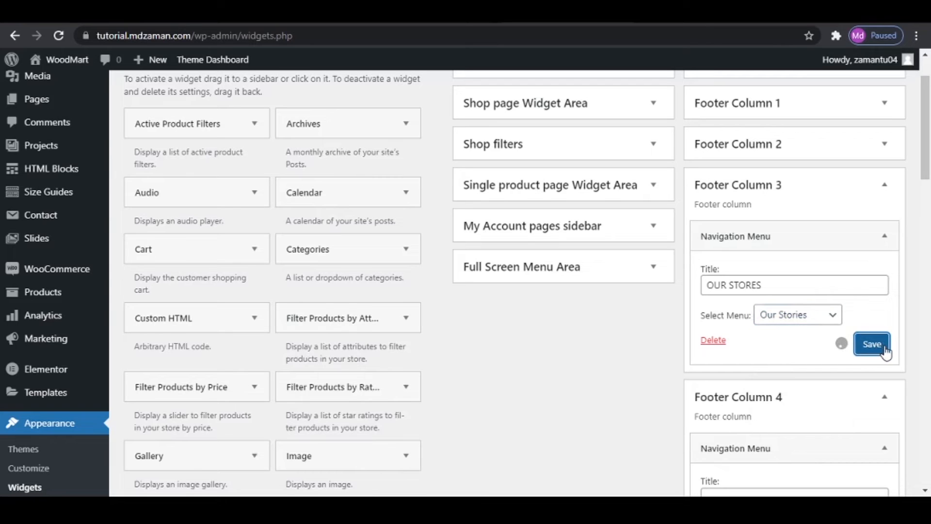
pyautogui.hotkey('ctrl', 'Tab')
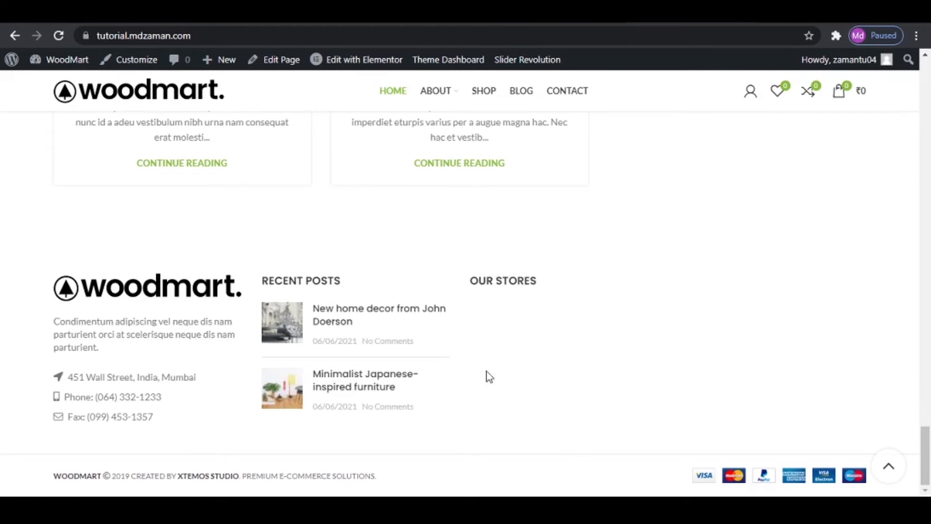
# - Title Footer Column 4's Navigation Menu widget USEFUL LINKS, copying the heading from the reference site's footer
pyautogui.click(551, 14)
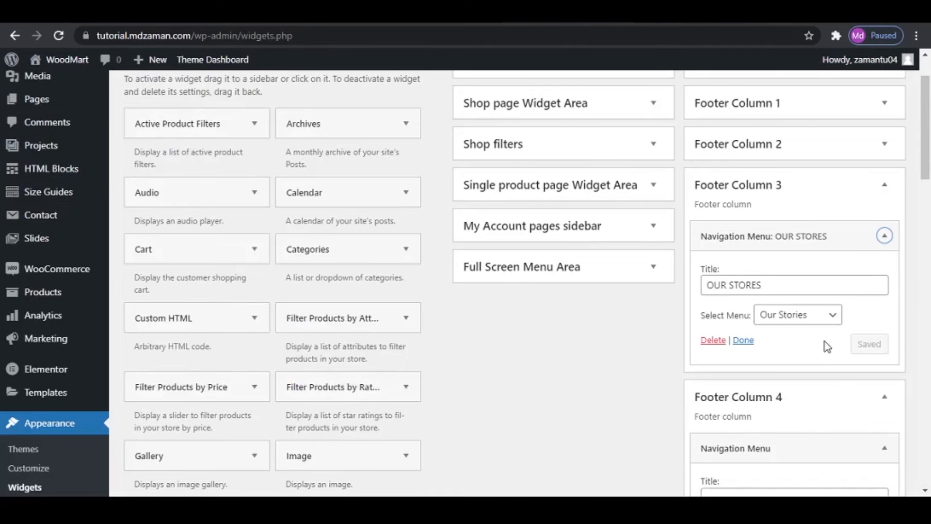
pyautogui.scroll(-4, 824, 334)
pyautogui.click(824, 243)
pyautogui.click(806, 246)
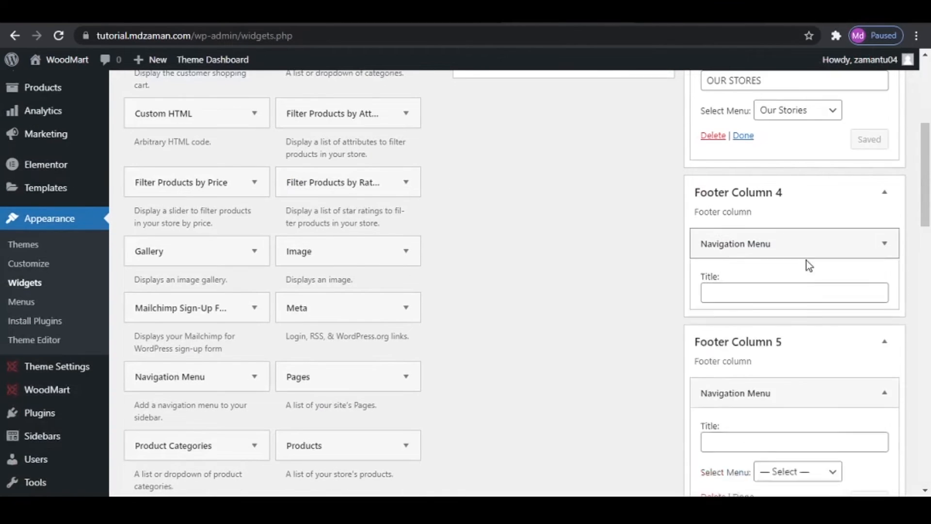
pyautogui.click(802, 292)
pyautogui.click(403, 13)
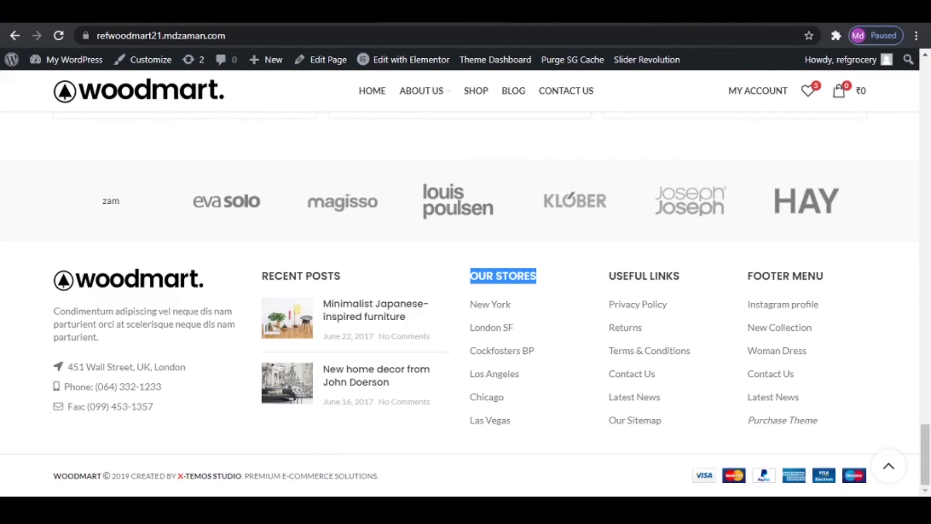
pyautogui.moveTo(610, 275); pyautogui.dragTo(682, 278)
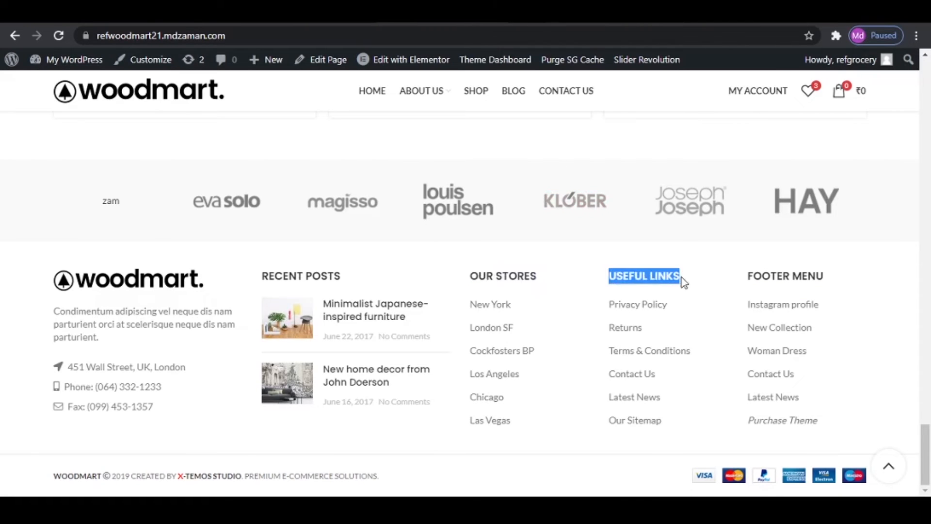
pyautogui.rightClick(668, 278)
pyautogui.click(701, 289)
pyautogui.click(272, 14)
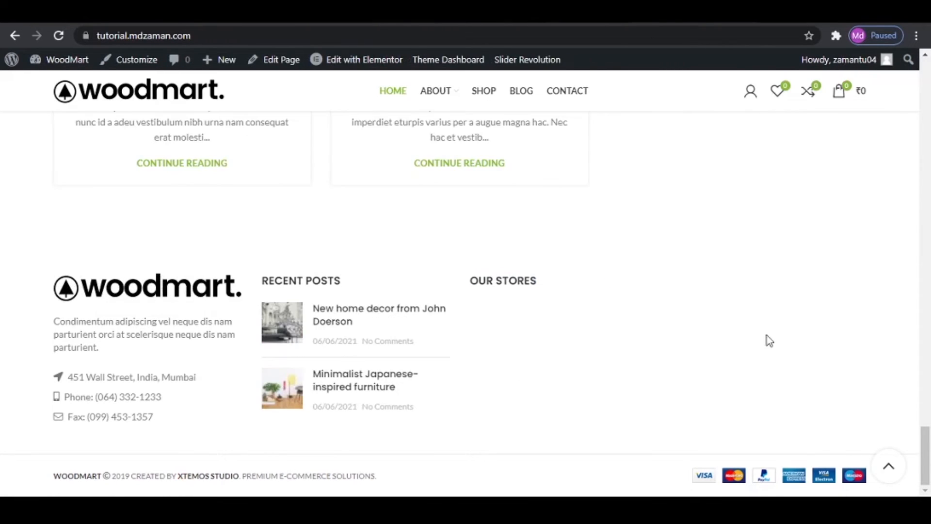
pyautogui.hotkey('ctrl', 'Tab')
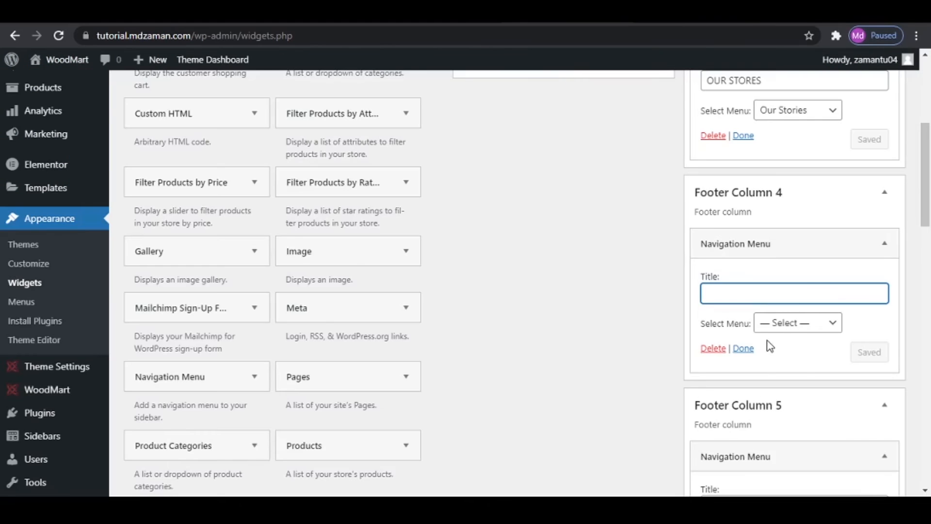
pyautogui.hotkey('ctrl', 'v')
# - Assign the Useful Link menu to Footer Column 4's Navigation Menu widget, save it and check the refreshed site footer
pyautogui.click(783, 323)
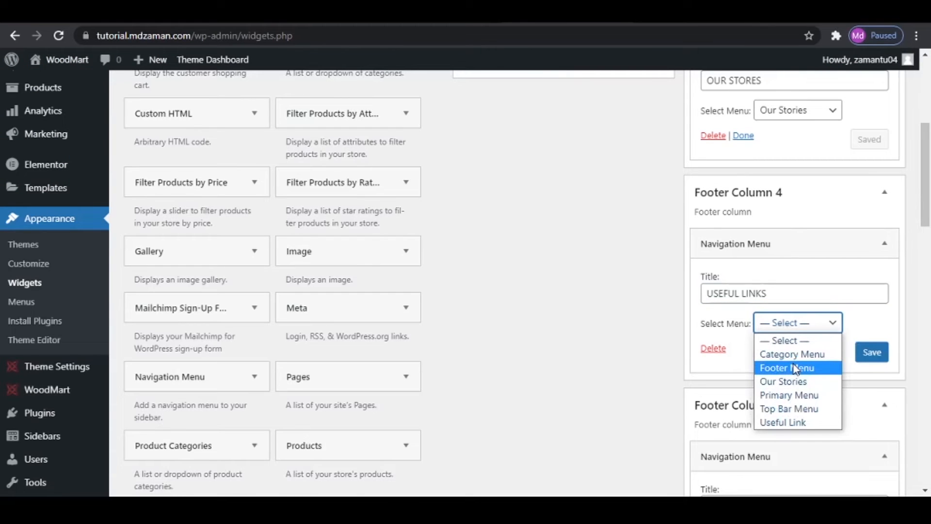
pyautogui.click(792, 422)
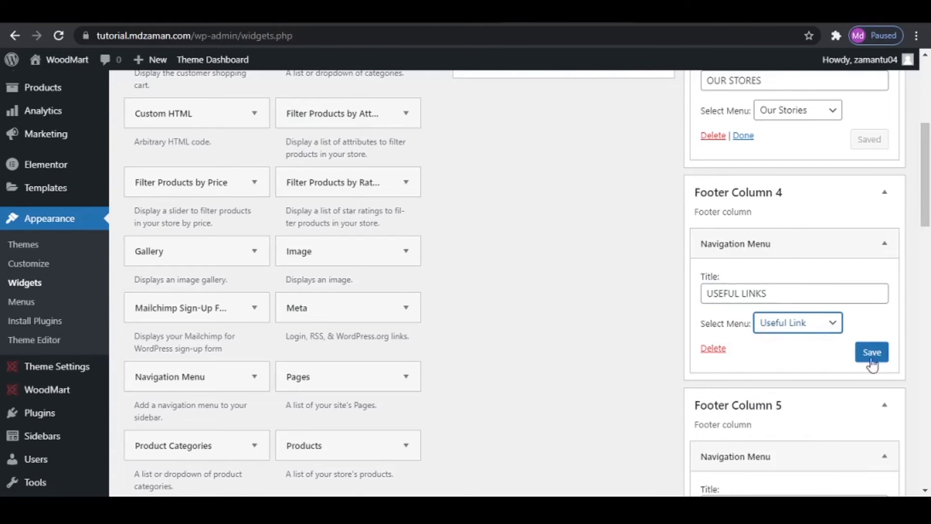
pyautogui.click(872, 354)
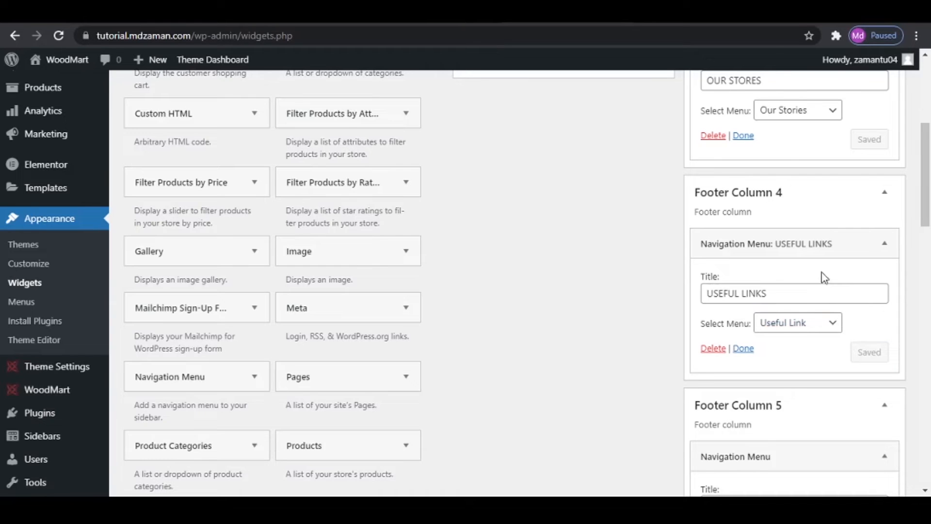
pyautogui.hotkey('ctrl', 'Tab')
pyautogui.click(59, 35)
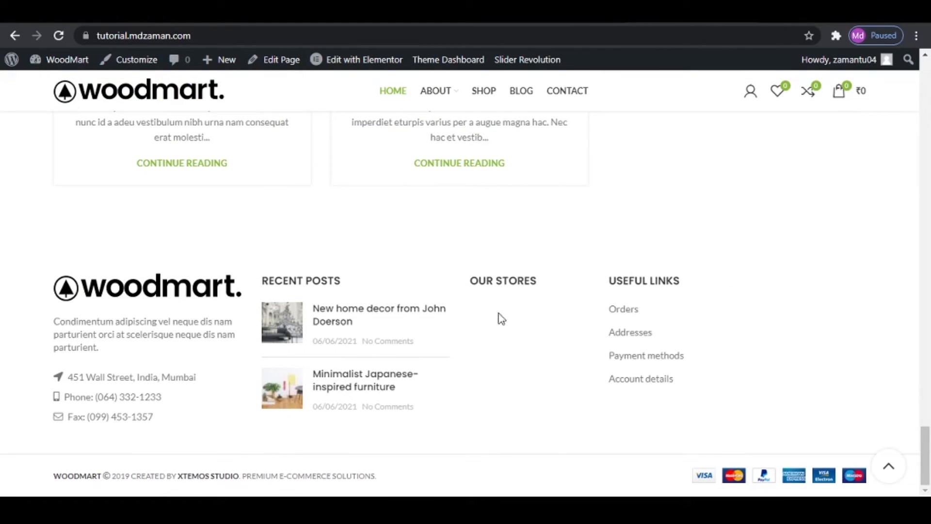
# - Title Footer Column 5's Navigation Menu widget FOOTER MENU, copying the heading from the reference site's footer
pyautogui.hotkey('ctrl', 'Tab')
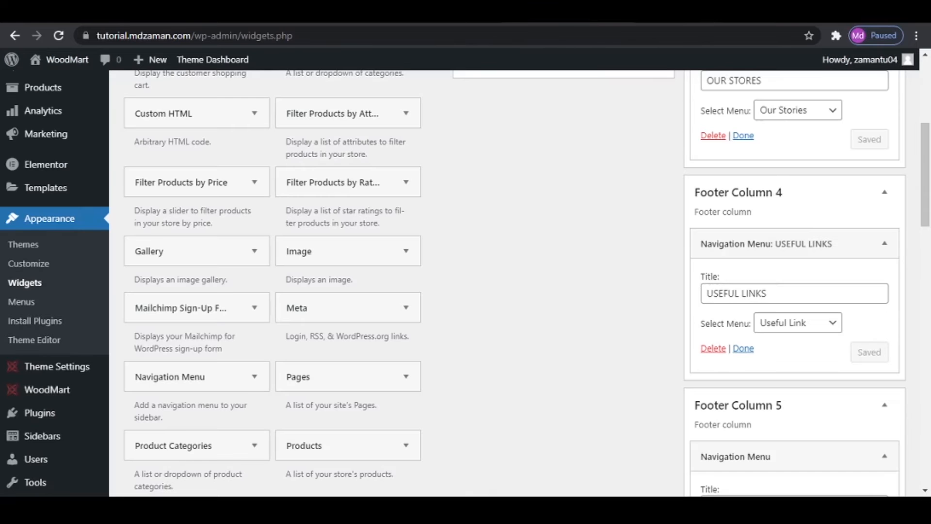
pyautogui.scroll(-4, 821, 321)
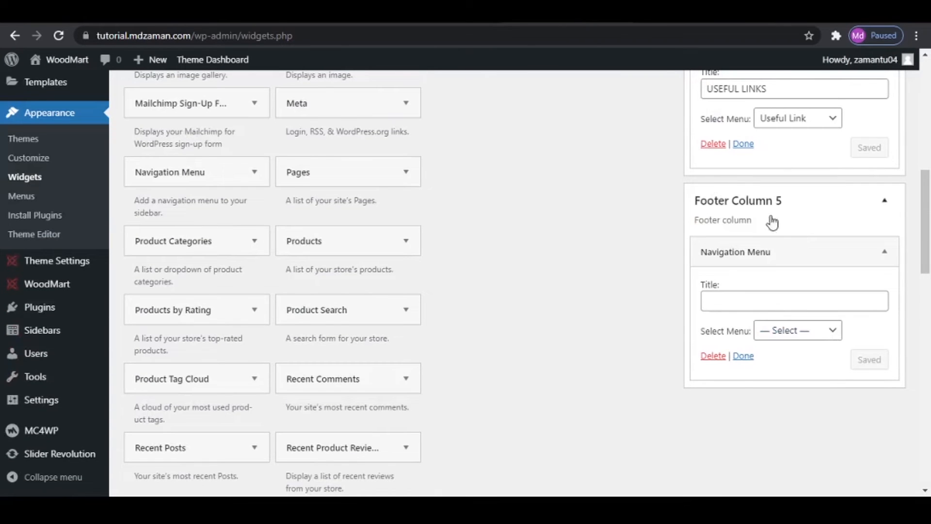
pyautogui.hotkey('ctrl', 'Tab')
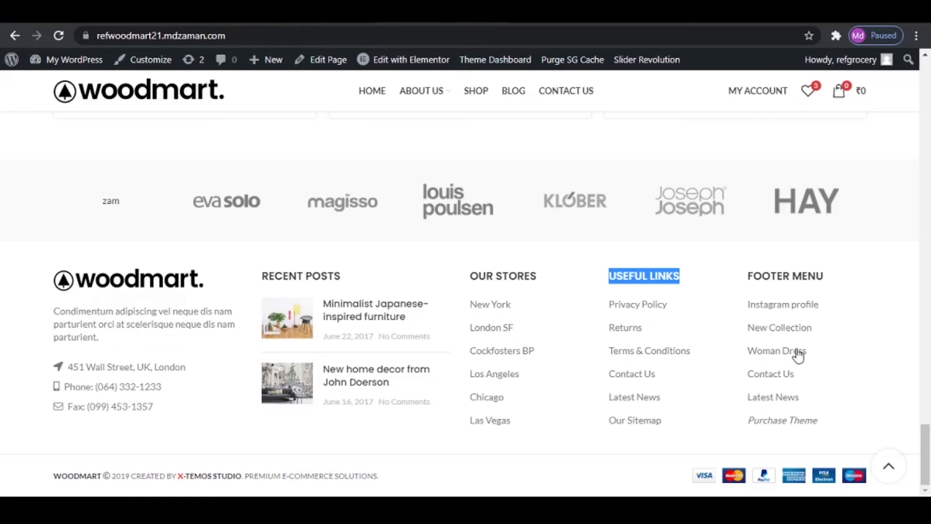
pyautogui.moveTo(750, 275); pyautogui.dragTo(861, 285)
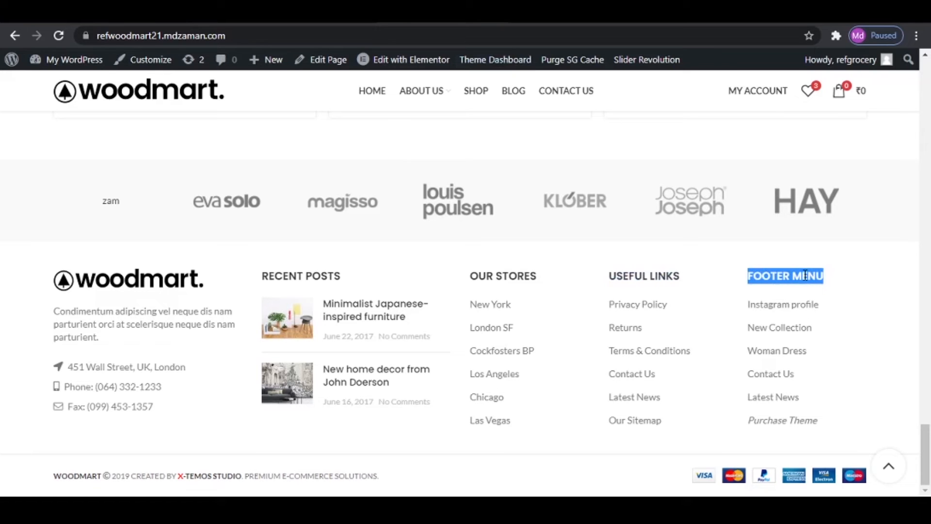
pyautogui.rightClick(805, 275)
pyautogui.click(823, 284)
pyautogui.hotkey('ctrl', 'shift', 'Tab')
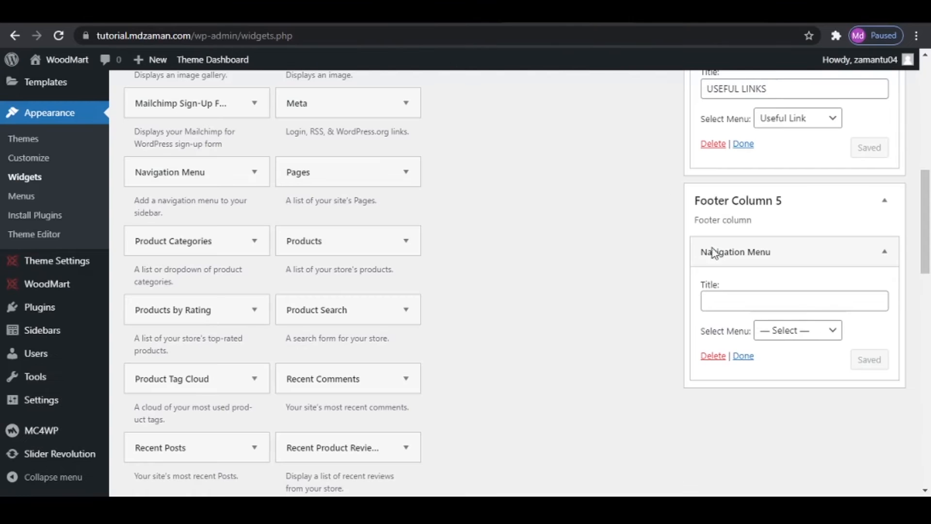
pyautogui.click(746, 302)
pyautogui.hotkey('ctrl', 'v')
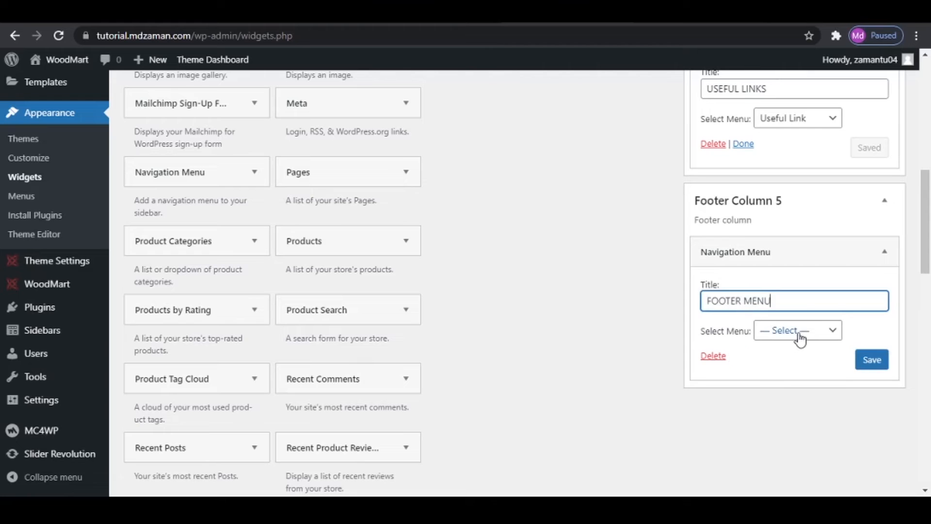
# - Assign the Footer Menu menu to Footer Column 5's Navigation Menu widget, save it and check the site's footer
pyautogui.click(798, 335)
pyautogui.click(804, 376)
pyautogui.click(871, 359)
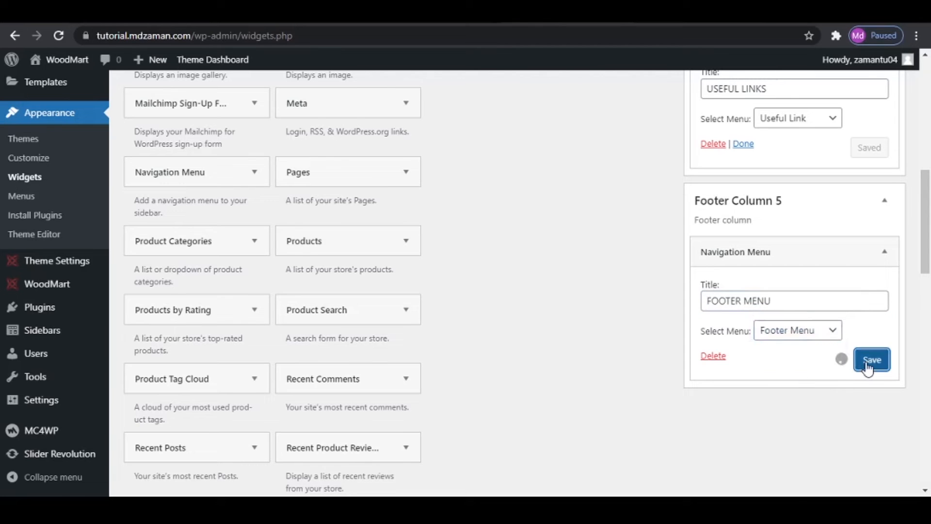
pyautogui.click(87, 11)
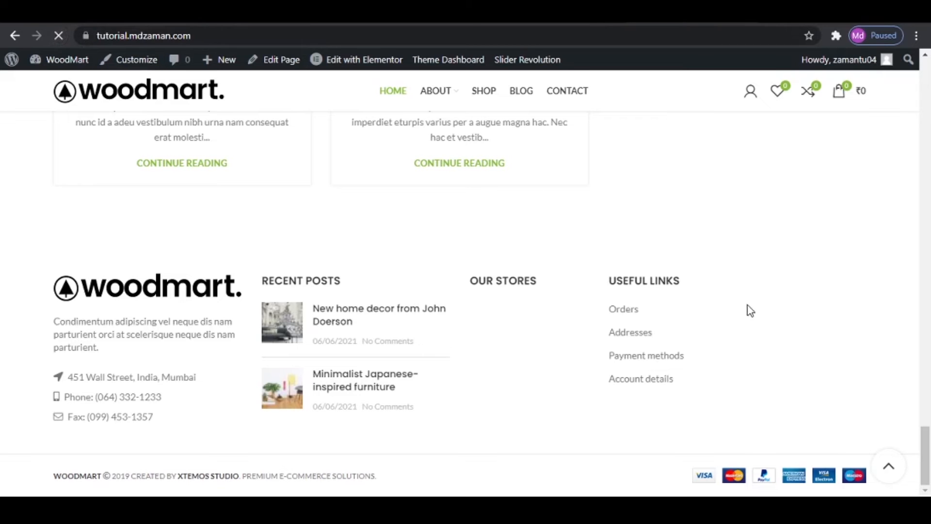
pyautogui.scroll(10, 751, 315)
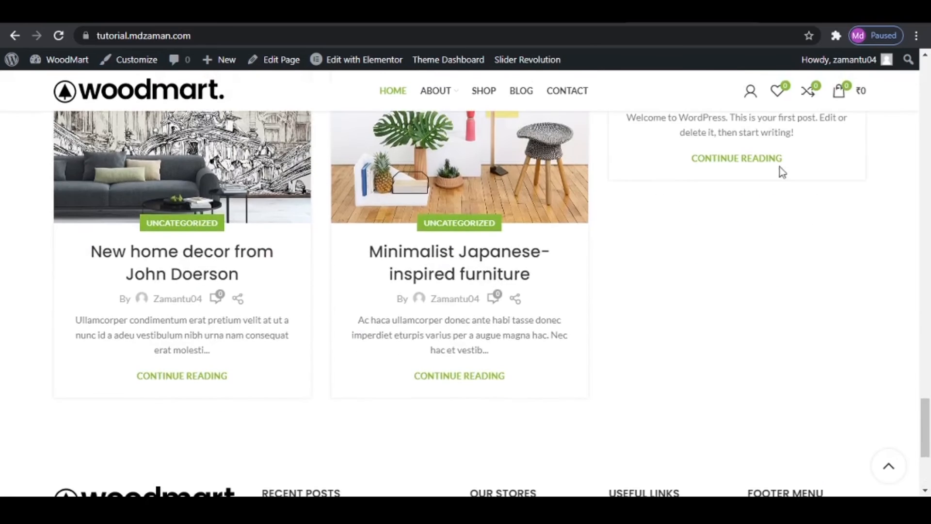
pyautogui.scroll(-10, 785, 278)
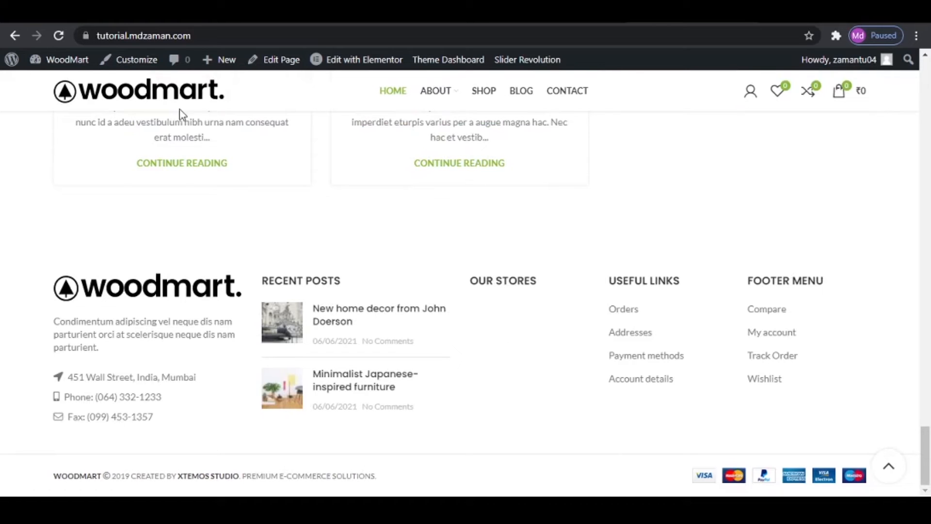
# - Open the Our Stories menu for editing in the site's menu management page
pyautogui.moveTo(58, 61)
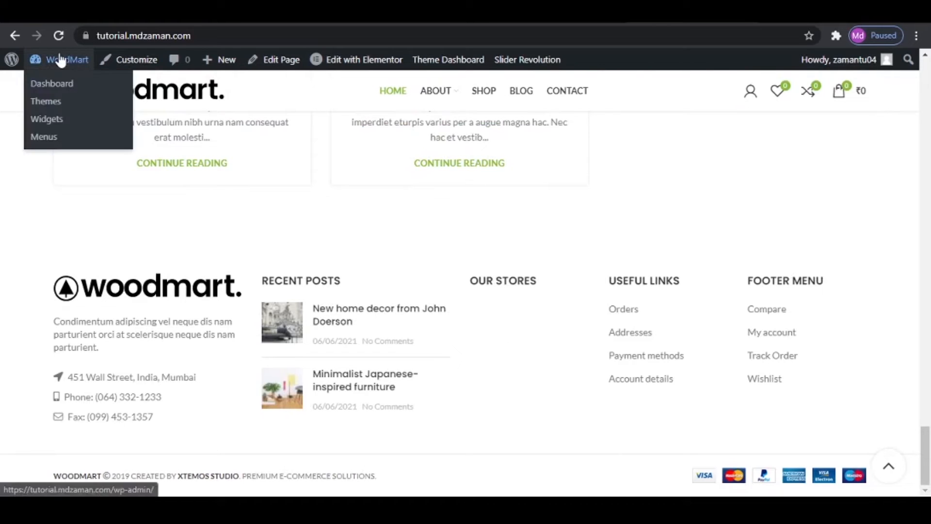
pyautogui.click(44, 138)
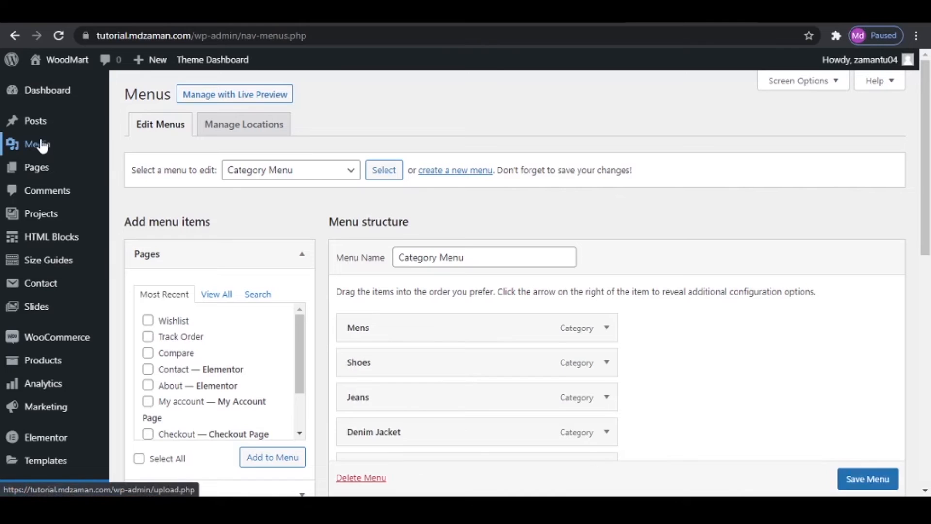
pyautogui.click(328, 171)
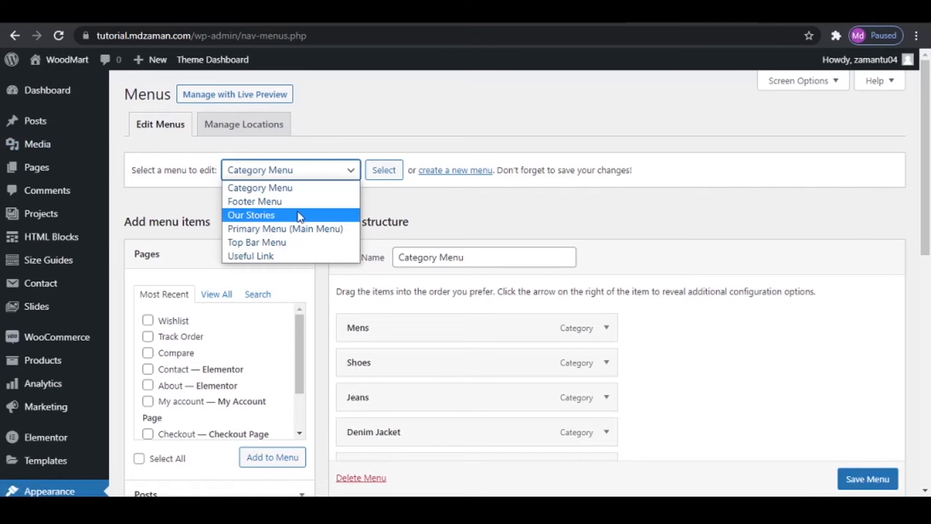
pyautogui.click(299, 215)
pyautogui.click(384, 170)
pyautogui.click(530, 110)
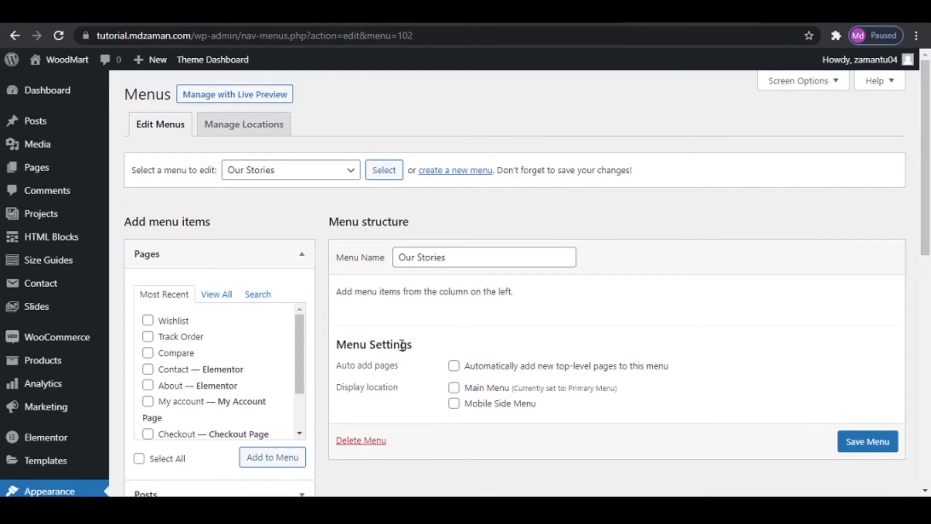
# - Add the Home, About, Compare, Contact and Shop pages to the Our Stories menu
pyautogui.click(216, 295)
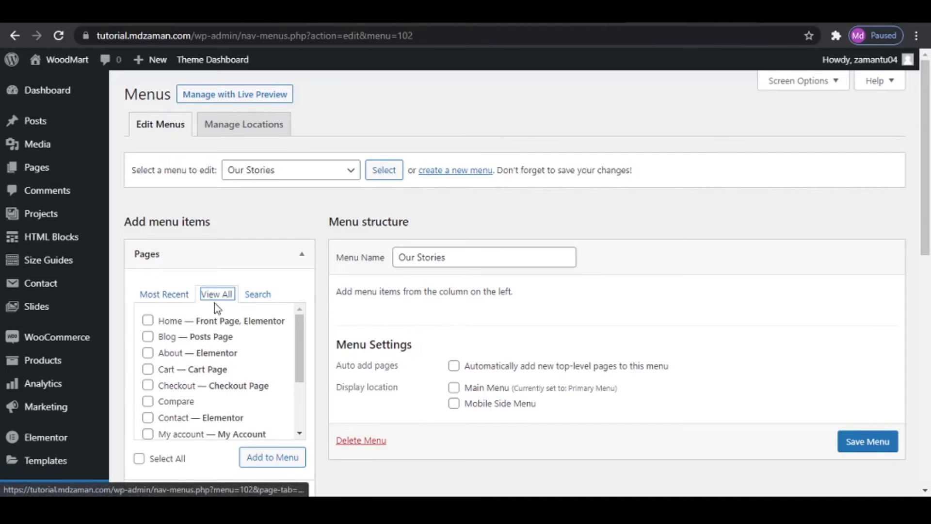
pyautogui.click(148, 320)
pyautogui.click(148, 352)
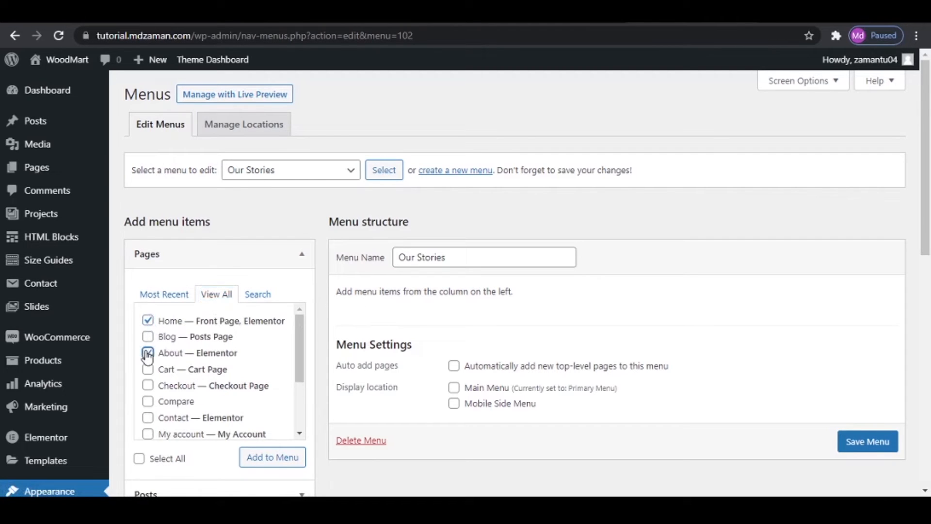
pyautogui.click(148, 417)
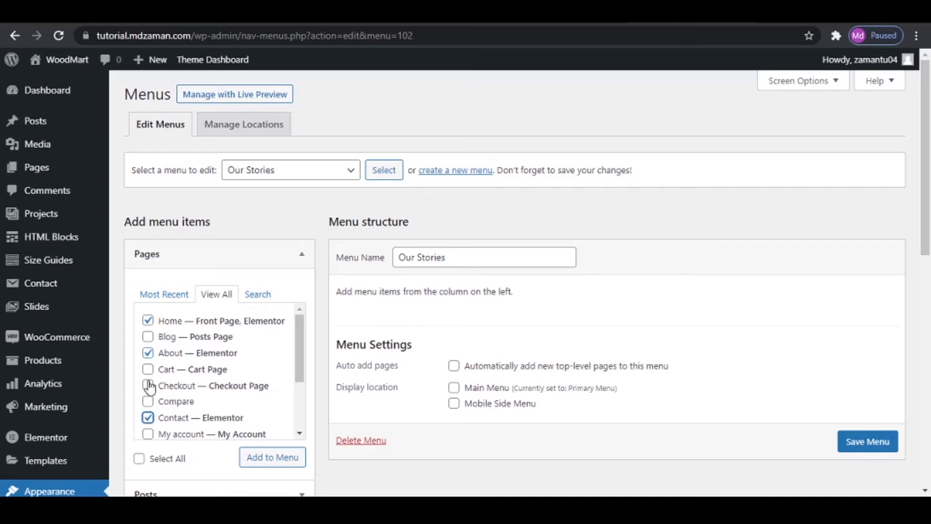
pyautogui.scroll(-2, 149, 408)
pyautogui.click(148, 393)
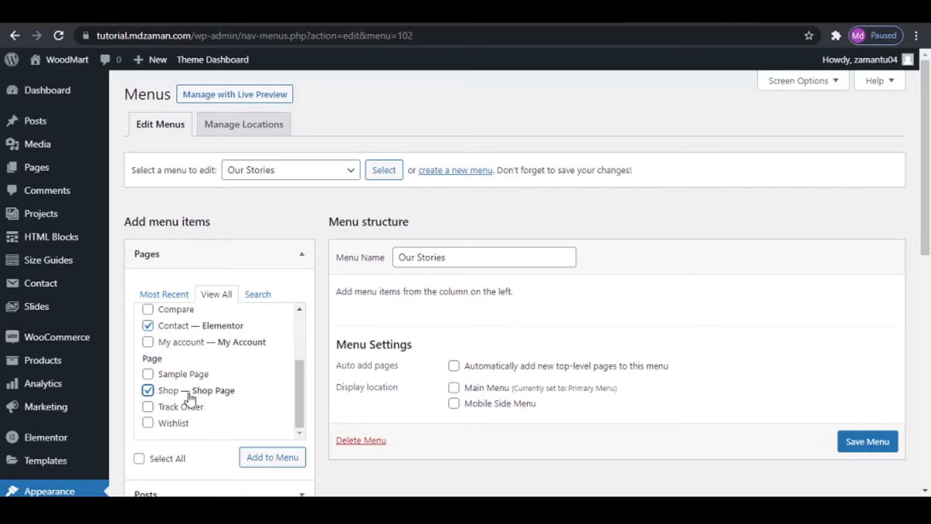
pyautogui.scroll(2, 171, 417)
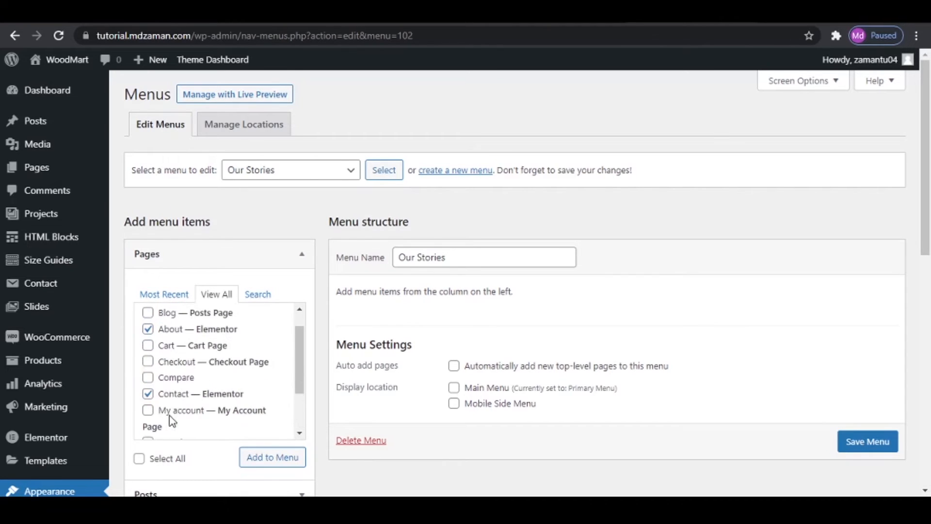
pyautogui.click(148, 377)
pyautogui.click(273, 458)
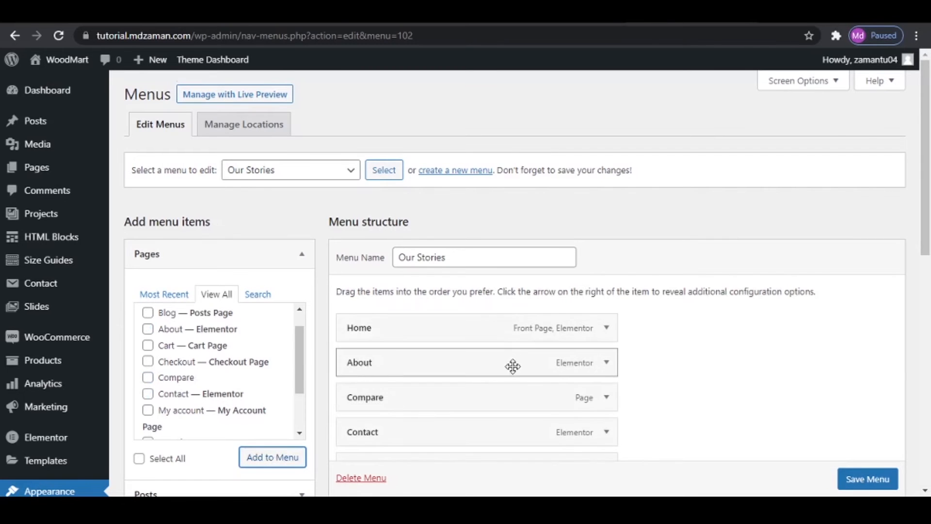
# - Save the Our Stories menu and visit the site's home page to check the footer
pyautogui.scroll(-2, 513, 368)
pyautogui.scroll(-1, 515, 369)
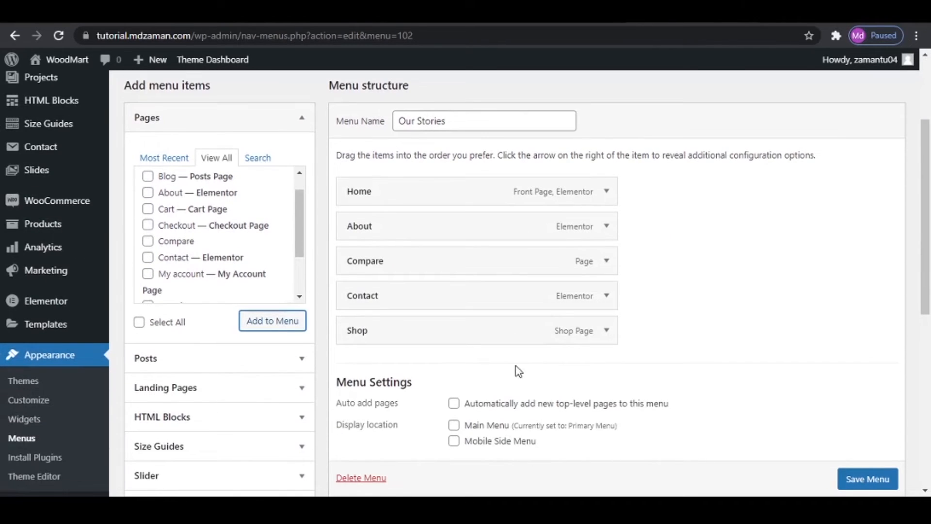
pyautogui.click(874, 472)
pyautogui.scroll(-1, 875, 472)
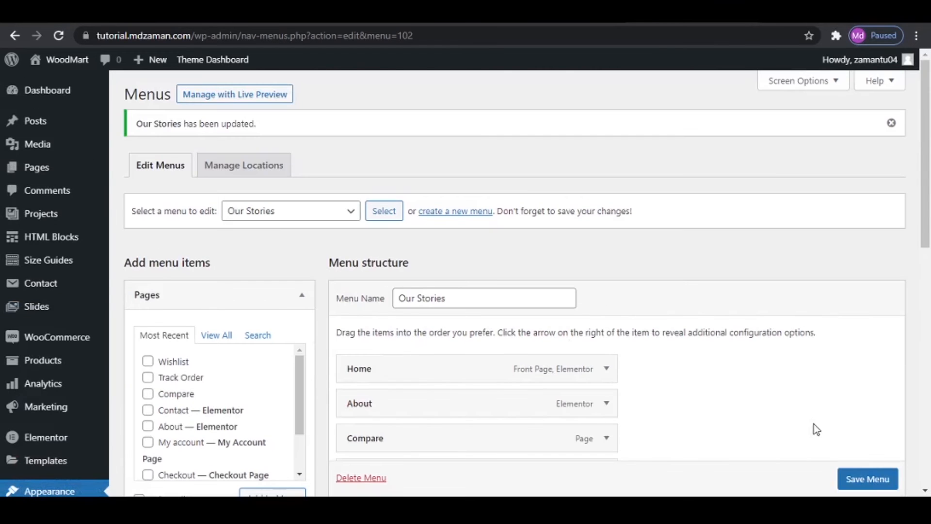
pyautogui.click(54, 61)
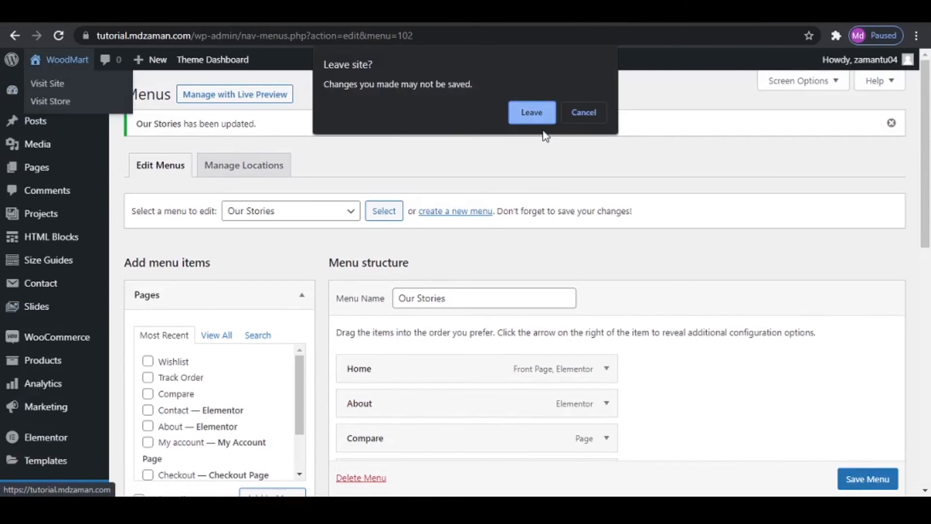
pyautogui.click(544, 113)
pyautogui.scroll(-10, 708, 213)
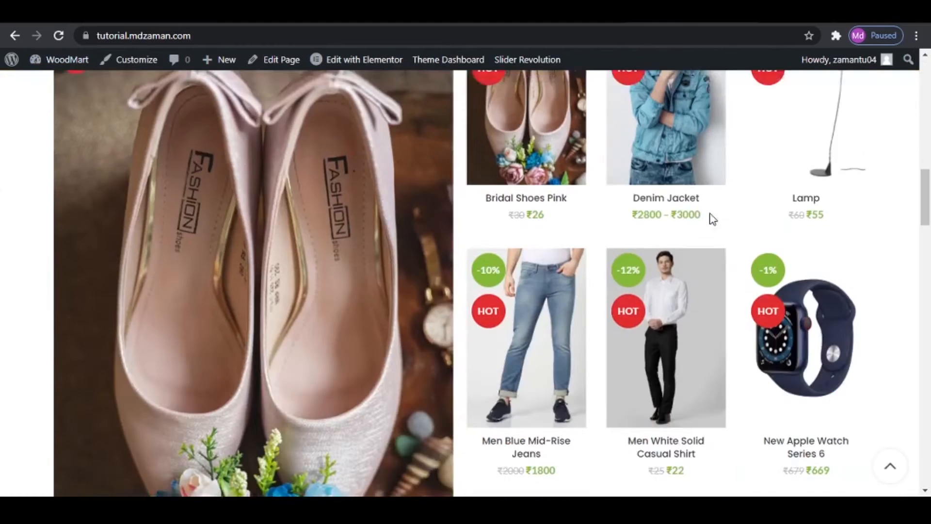
pyautogui.scroll(-10, 714, 238)
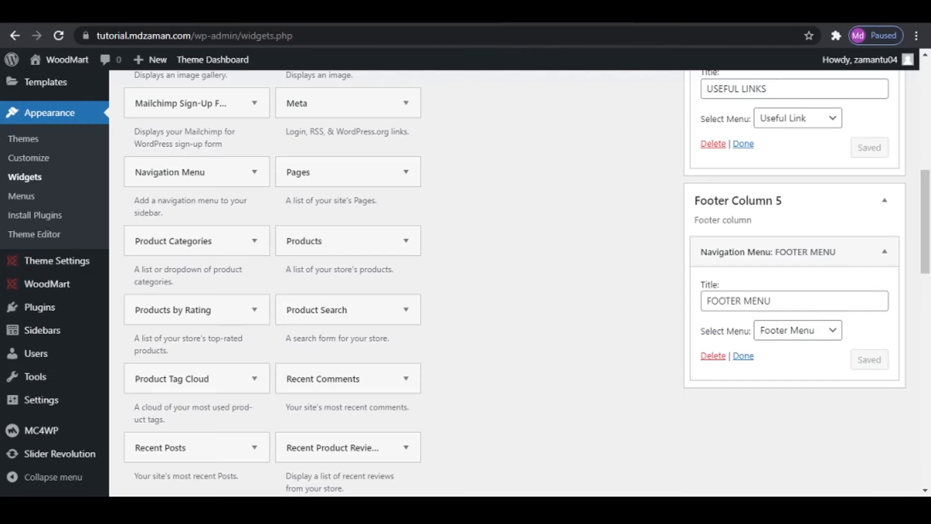
# - Open the shop pages of the site and the reference site, and examine the reference shop's sidebar filter and product widgets
pyautogui.scroll(10, 680, 308)
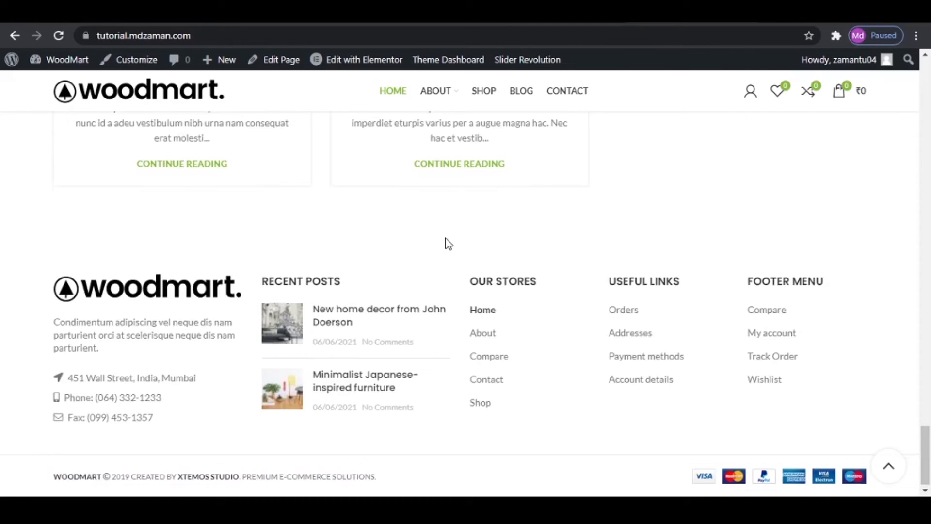
pyautogui.scroll(10, 467, 253)
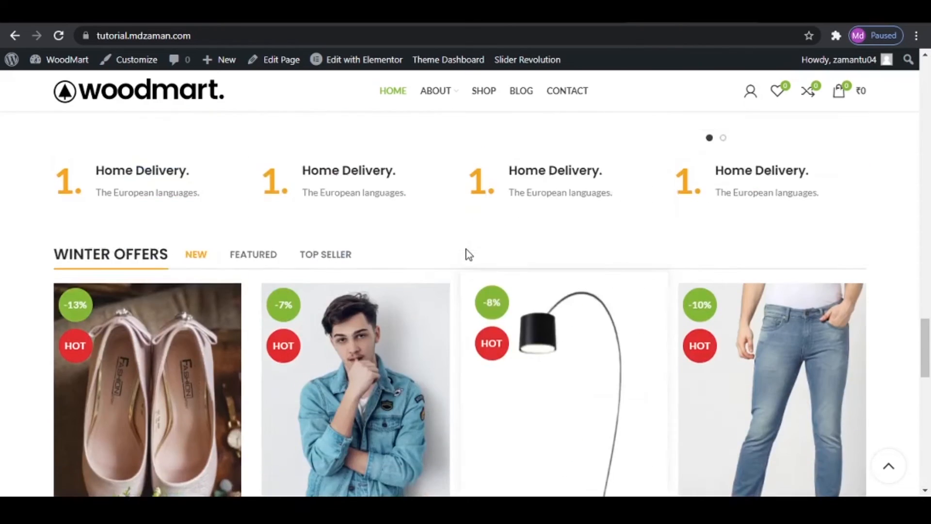
pyautogui.scroll(5, 472, 255)
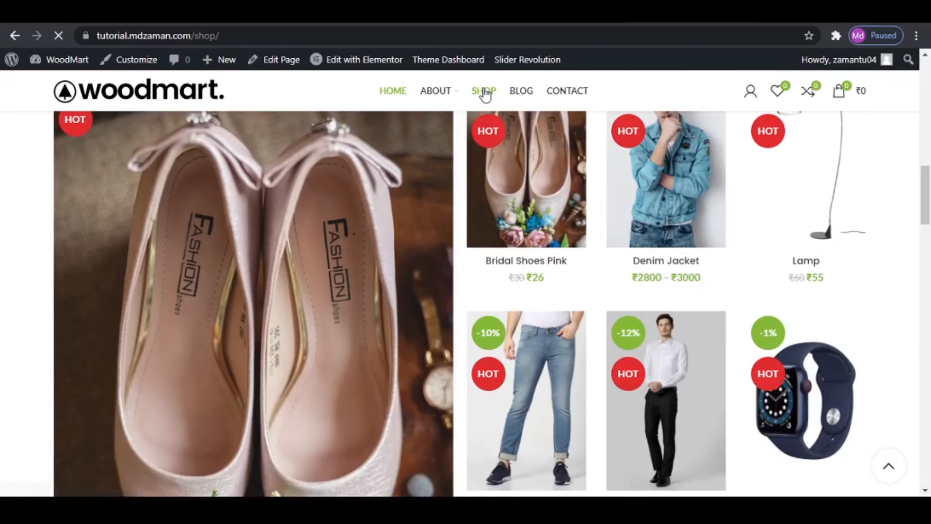
pyautogui.scroll(-6, 10, 340)
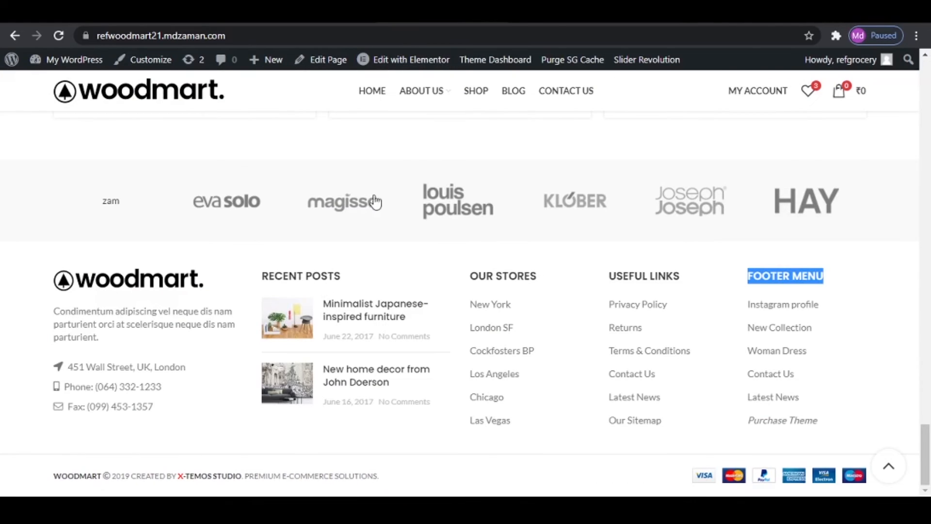
pyautogui.click(474, 103)
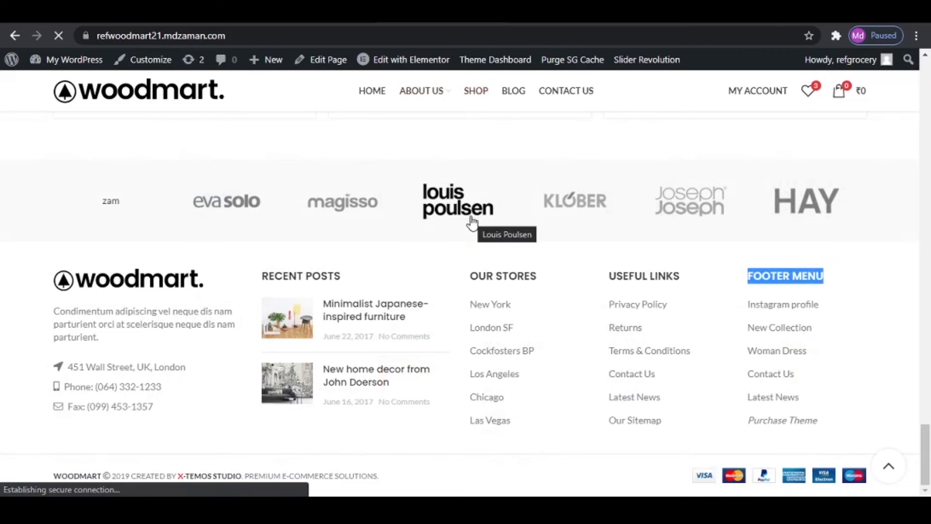
pyautogui.scroll(-4, 80, 341)
pyautogui.scroll(-10, 82, 349)
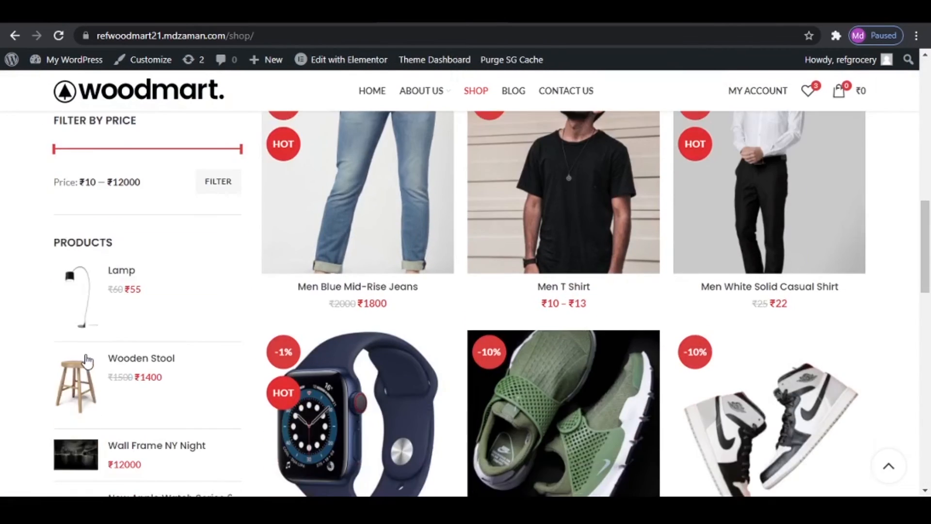
pyautogui.scroll(3, 91, 358)
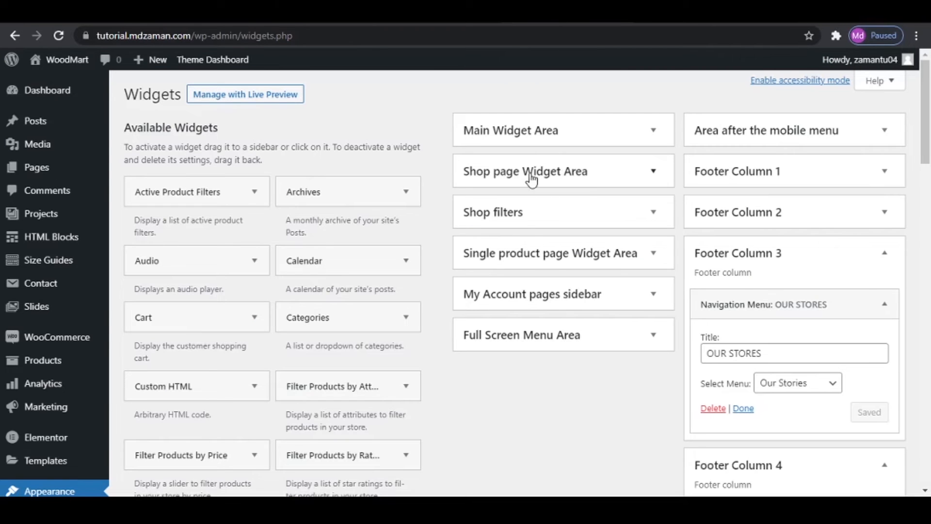
# - Add the Filter Products by Price widget to the Shop page Widget Area on the site's Widgets page
pyautogui.click(591, 177)
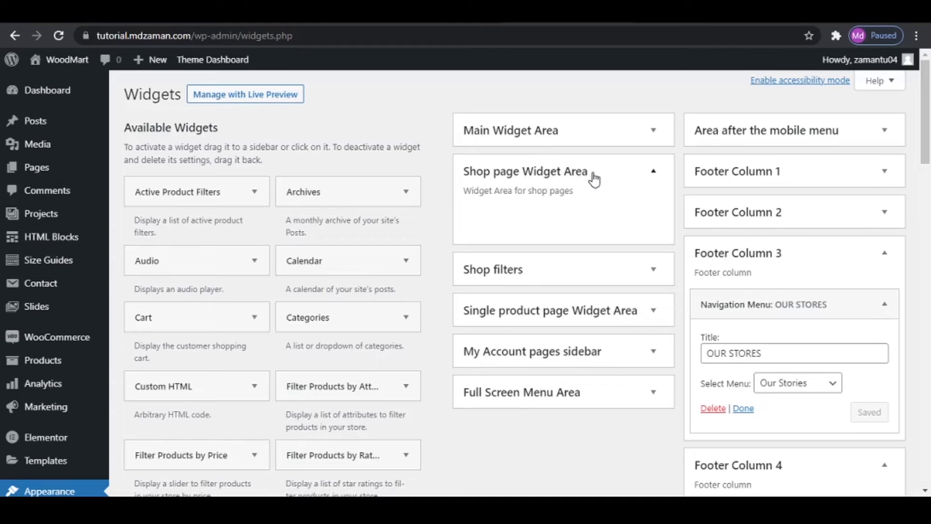
pyautogui.scroll(-4, 291, 303)
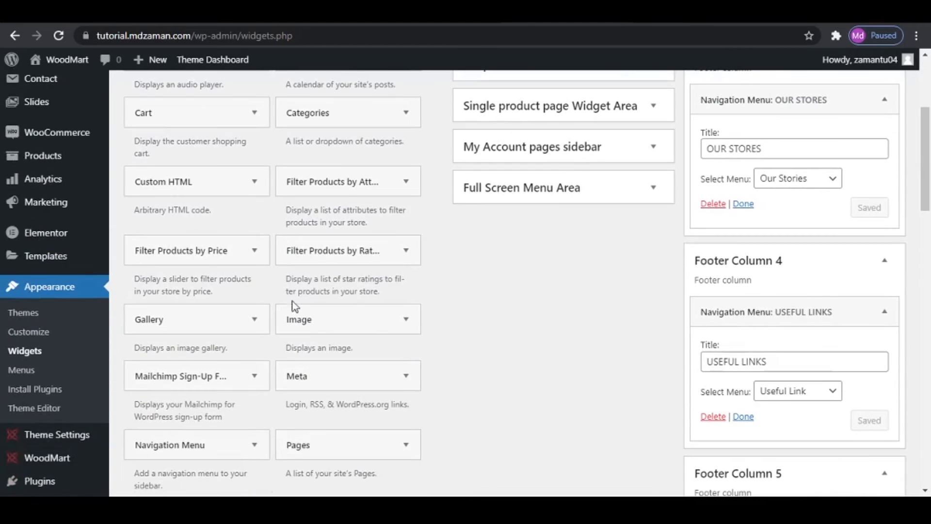
pyautogui.click(190, 252)
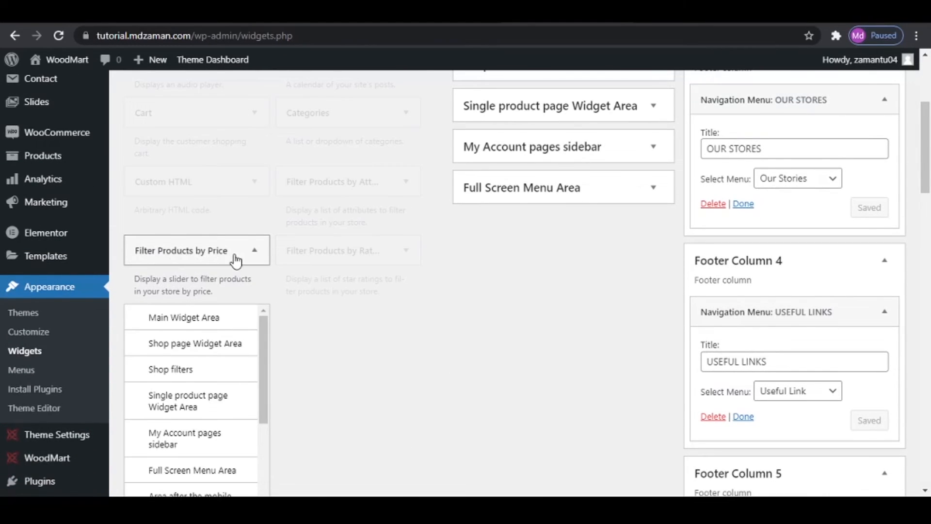
pyautogui.scroll(-4, 236, 260)
pyautogui.scroll(-3, 195, 264)
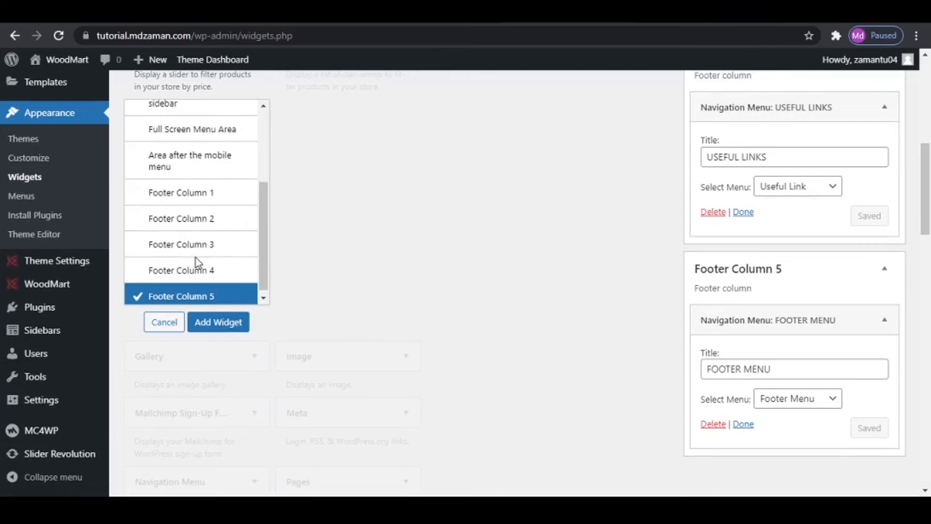
pyautogui.scroll(8, 196, 262)
pyautogui.scroll(-2, 189, 328)
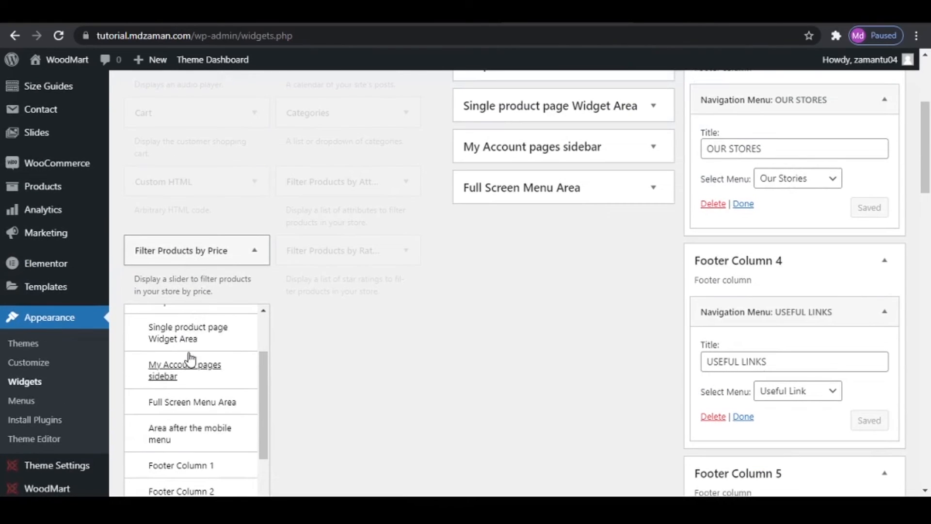
pyautogui.scroll(2, 209, 364)
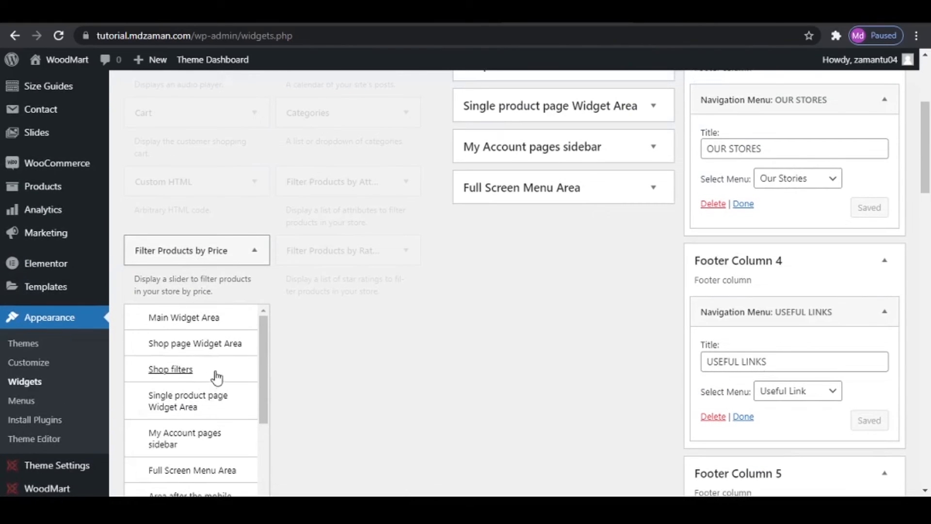
pyautogui.click(196, 352)
pyautogui.scroll(-3, 240, 369)
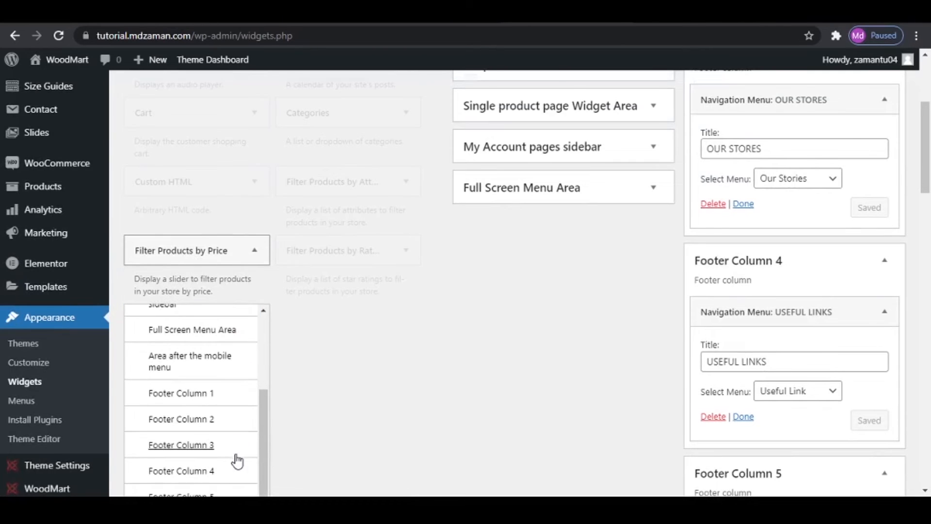
pyautogui.scroll(-4, 228, 427)
pyautogui.click(219, 322)
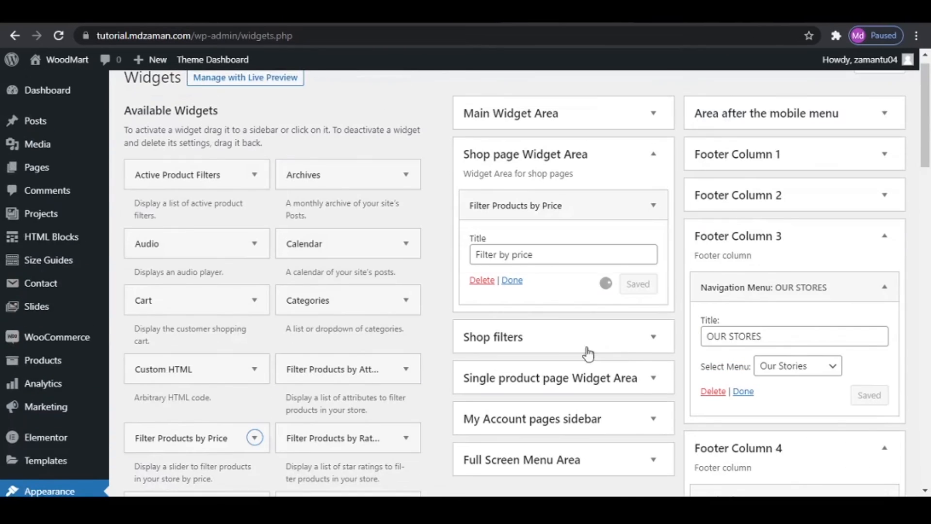
# - Title the shop page's price filter widget "Filter by Price", save it and reload the site's shop page
pyautogui.click(518, 256)
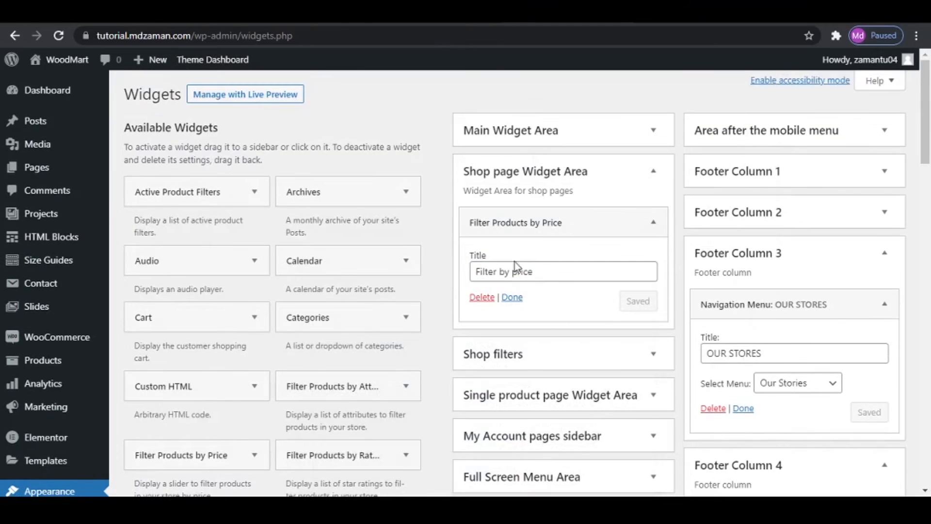
pyautogui.click(514, 272)
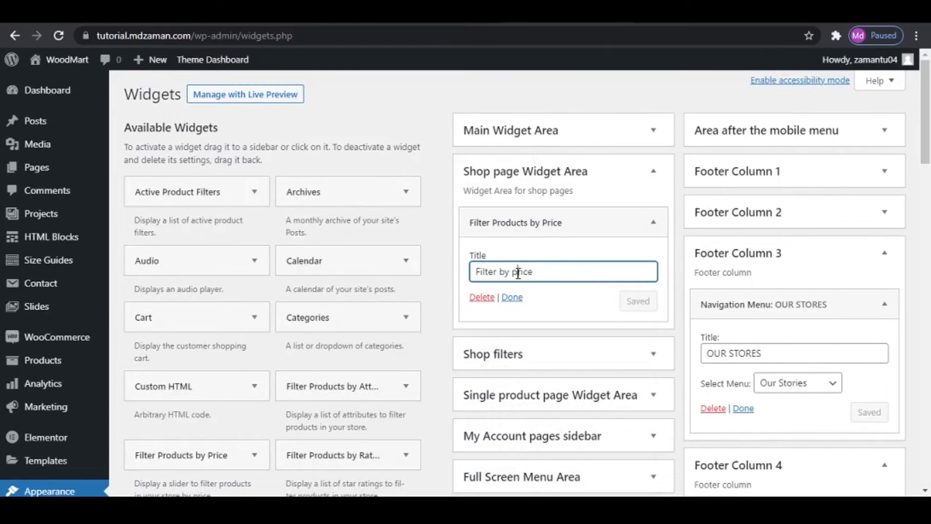
pyautogui.press('BackSpace')
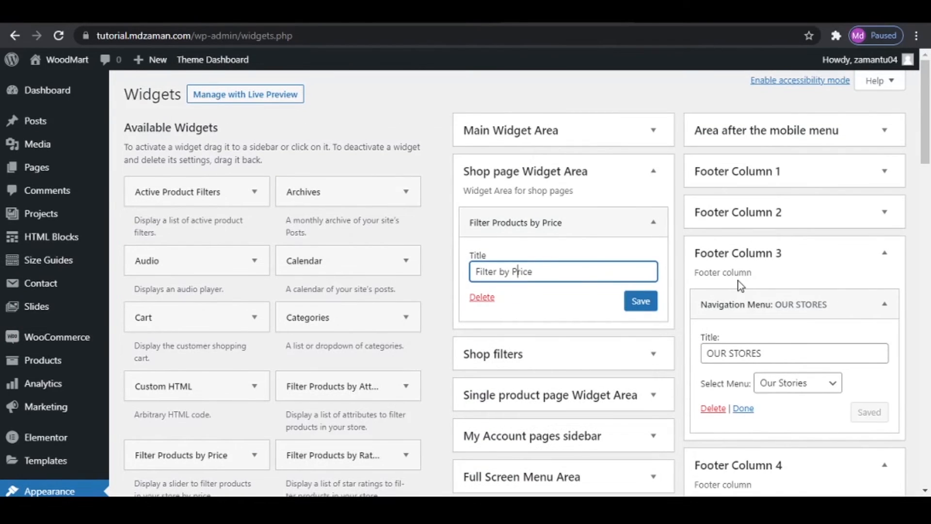
pyautogui.click(640, 301)
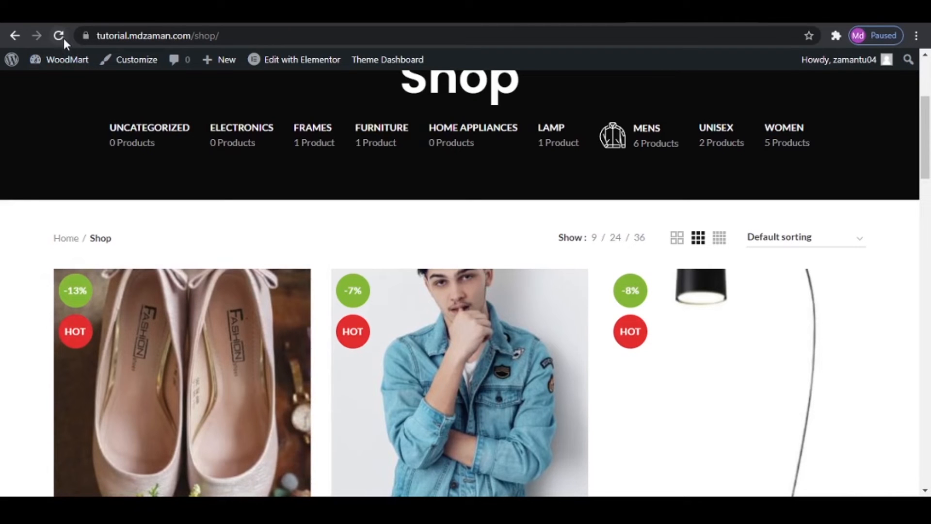
pyautogui.click(59, 36)
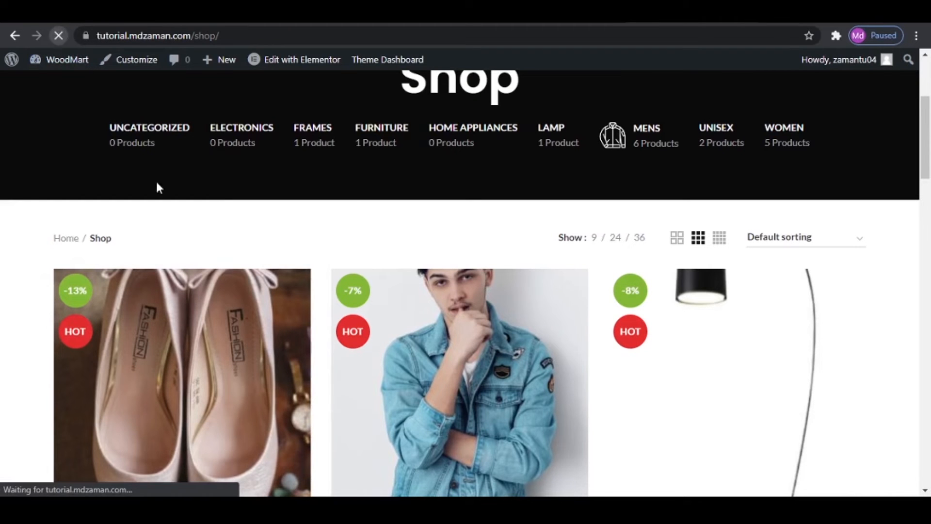
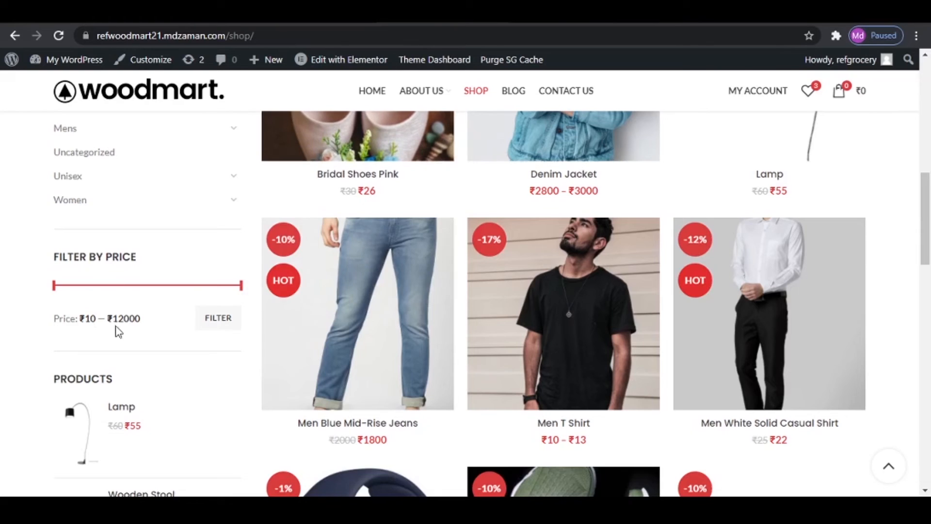
# - Check the reference shop page's sidebar and add a Products widget to the Shop page Widget Area
pyautogui.scroll(4, 129, 301)
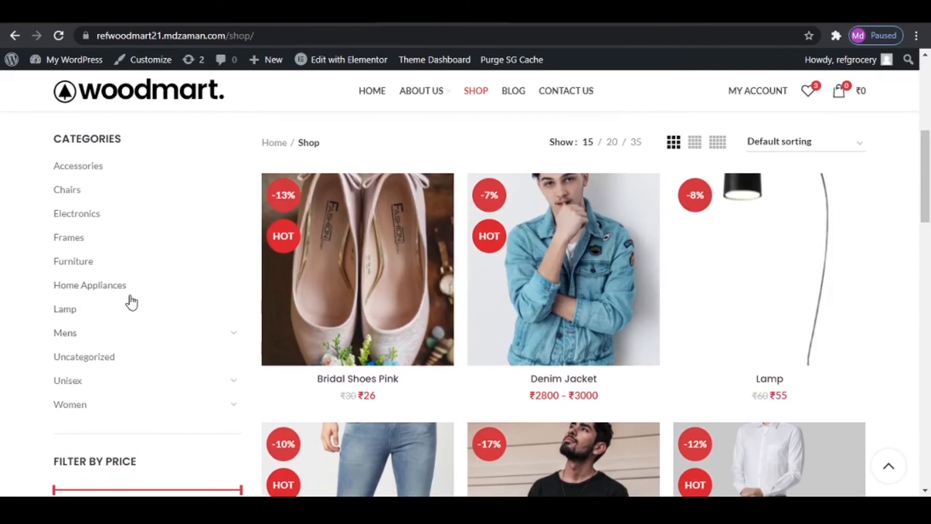
pyautogui.scroll(-4, 131, 320)
pyautogui.scroll(-4, 131, 319)
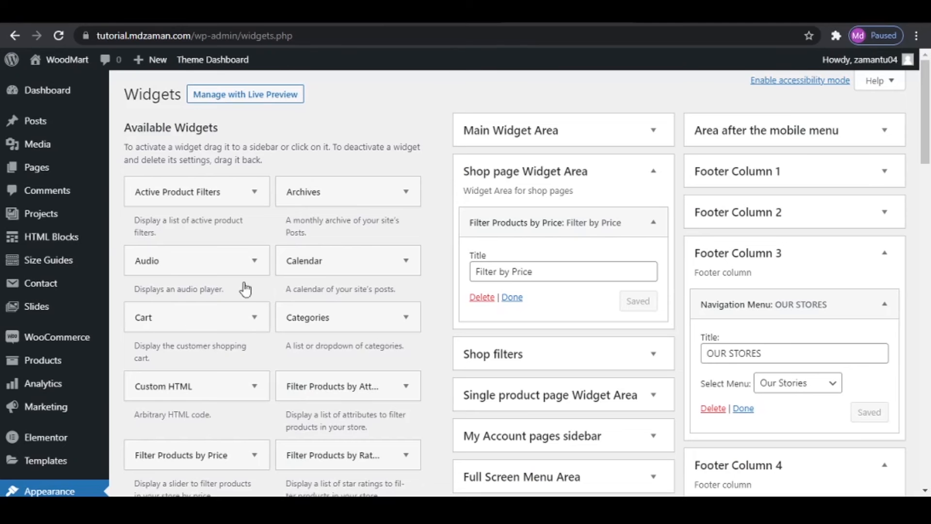
pyautogui.scroll(-4, 247, 354)
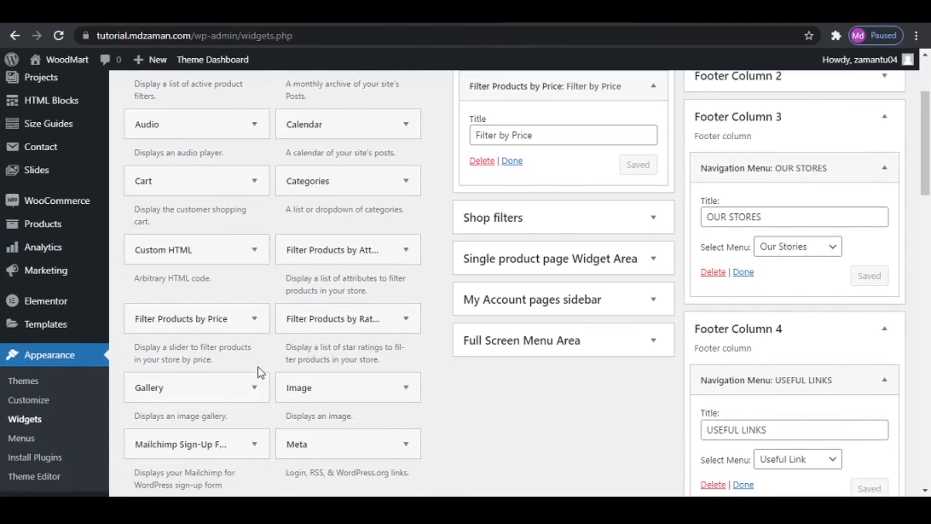
pyautogui.scroll(-2, 260, 371)
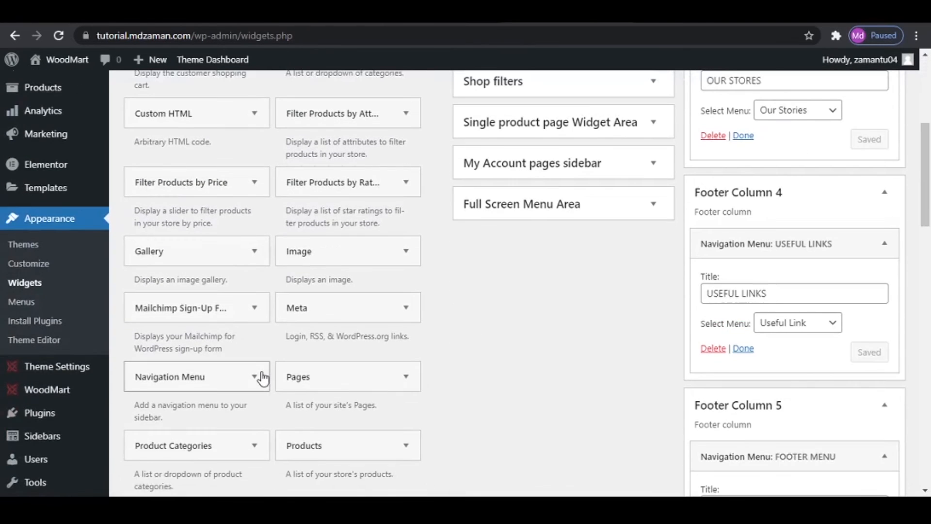
pyautogui.scroll(-2, 262, 377)
pyautogui.scroll(-1, 264, 380)
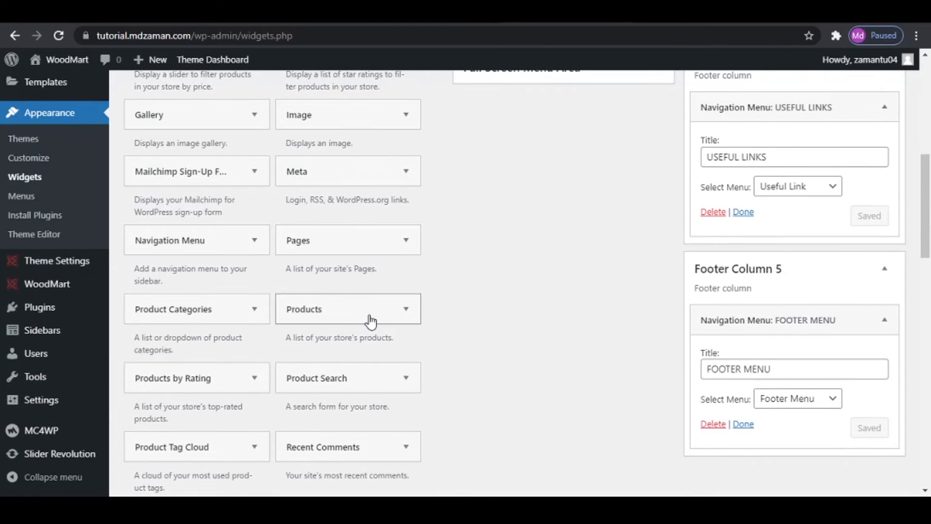
pyautogui.click(346, 316)
pyautogui.scroll(-3, 347, 334)
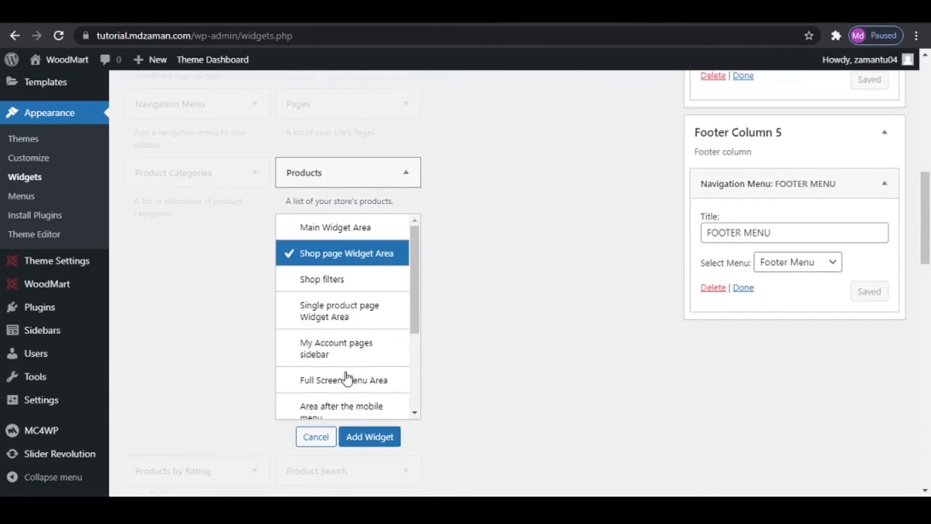
pyautogui.click(359, 436)
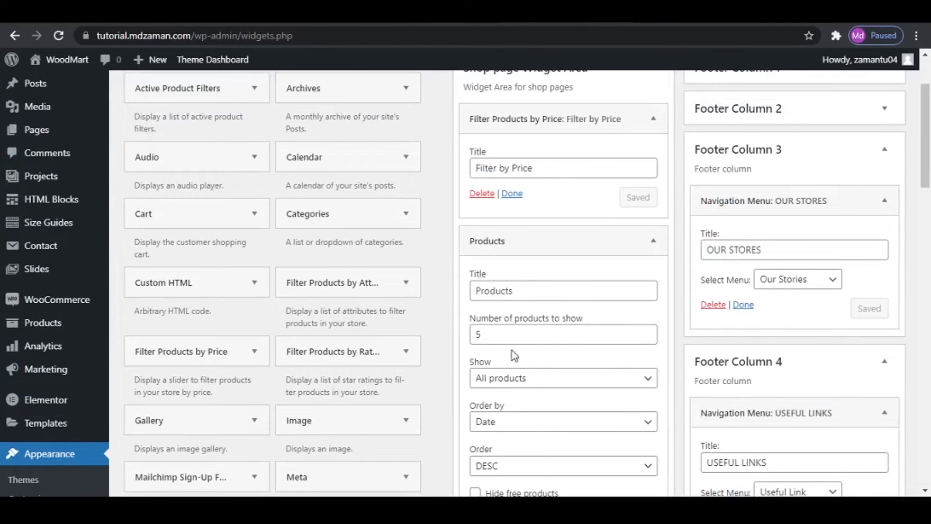
# - Set the Products widget's number of products to show to 4 and save the widget
pyautogui.click(646, 338)
pyautogui.scroll(-1, 595, 383)
pyautogui.scroll(-4, 596, 383)
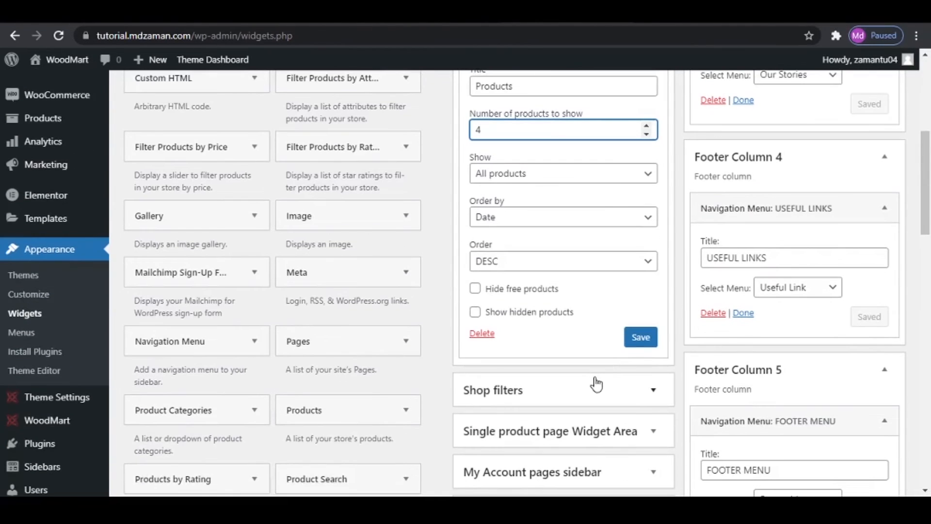
pyautogui.click(643, 343)
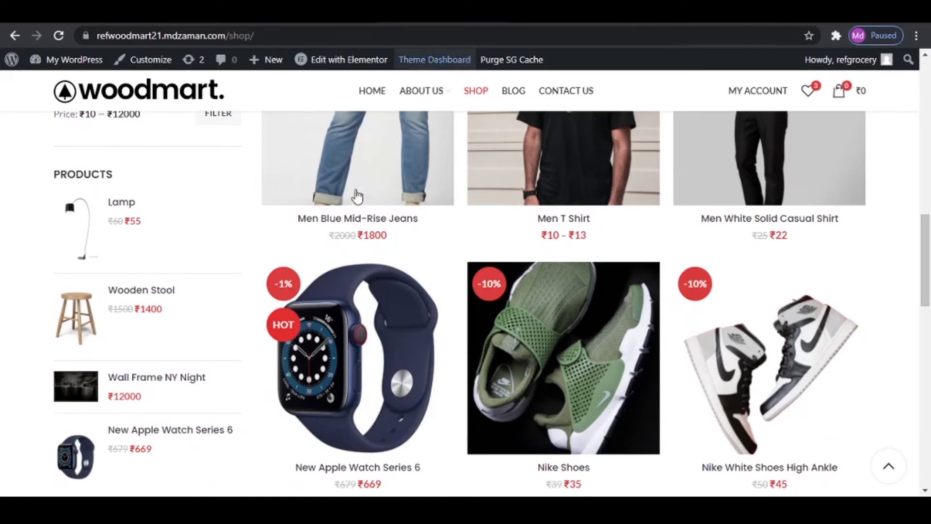
# - Check the categories list in the reference shop's sidebar and add a Product Categories widget to the Shop page Widget Area
pyautogui.scroll(5, 182, 357)
pyautogui.scroll(3, 114, 264)
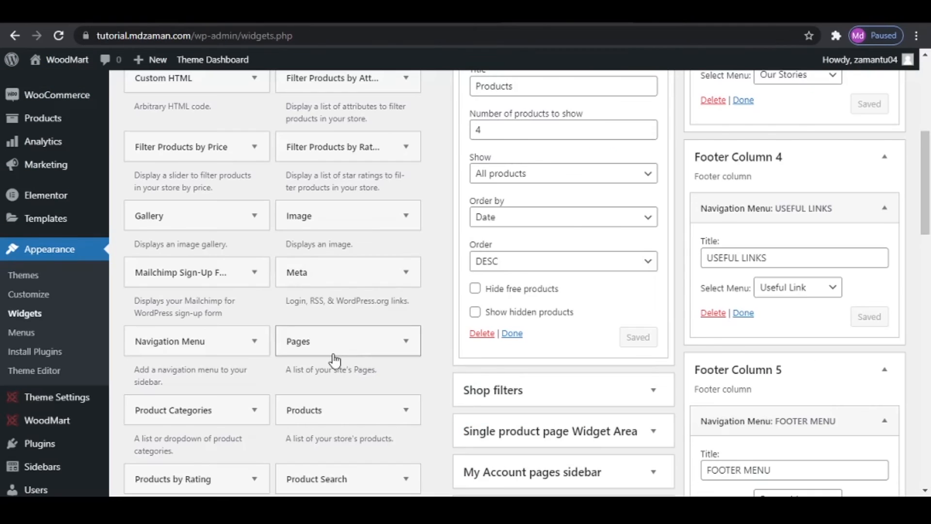
pyautogui.scroll(7, 332, 358)
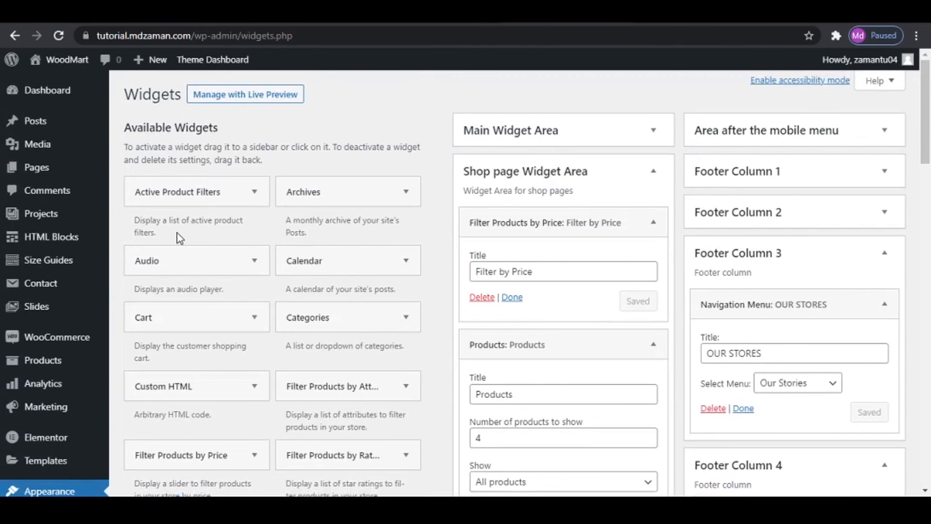
pyautogui.scroll(-2, 181, 240)
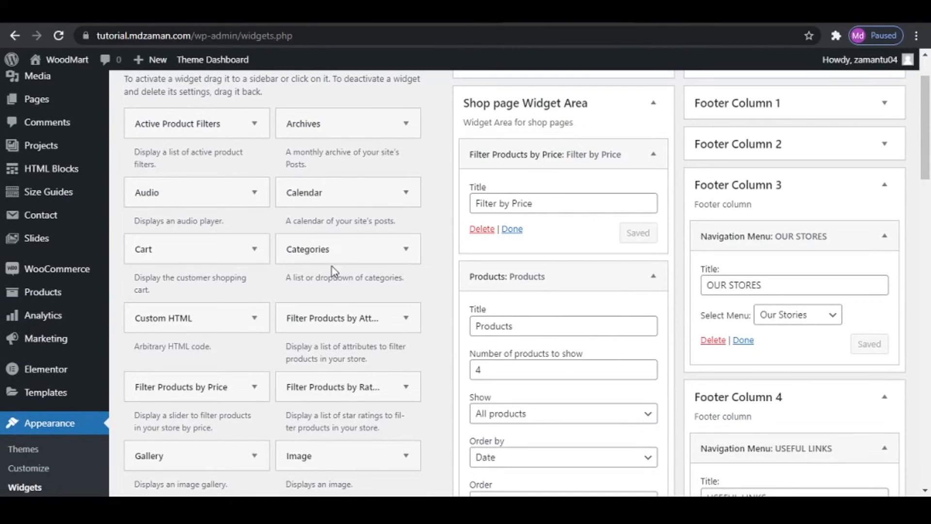
pyautogui.scroll(-6, 179, 332)
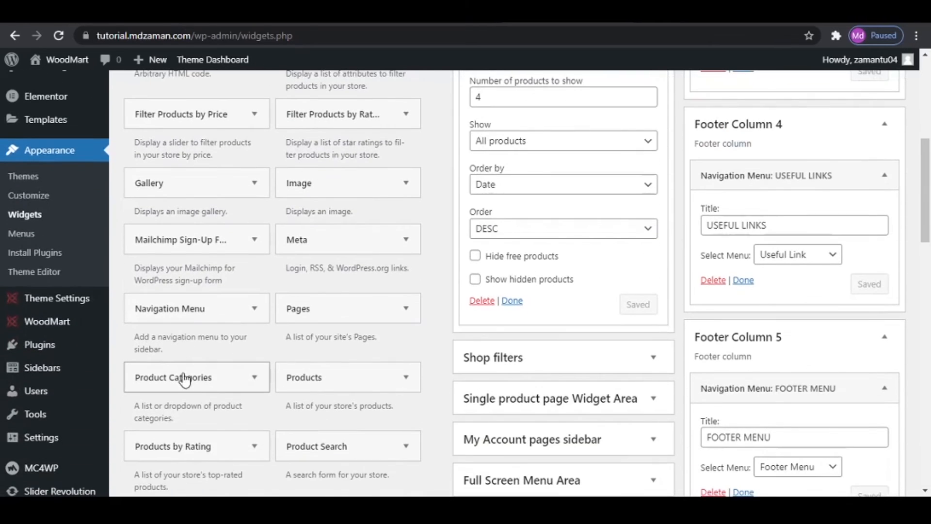
pyautogui.click(221, 379)
pyautogui.scroll(-4, 221, 398)
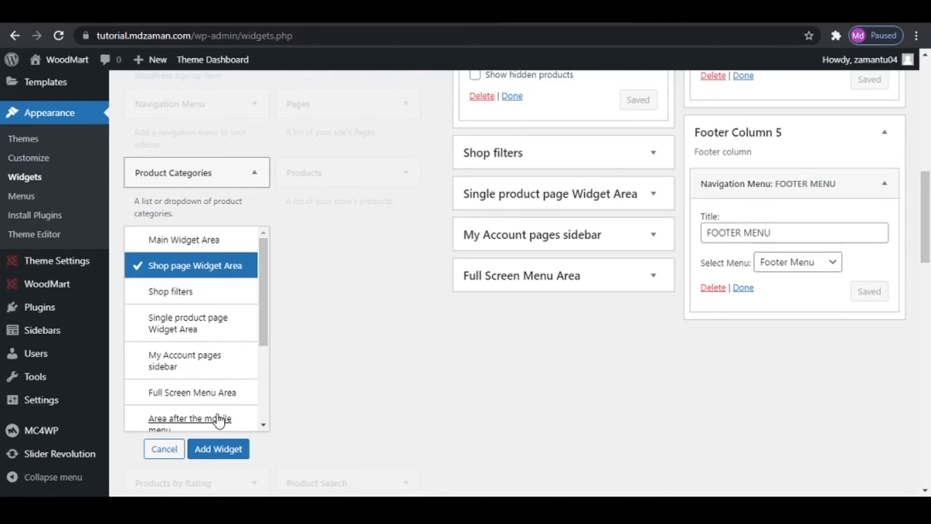
pyautogui.click(218, 448)
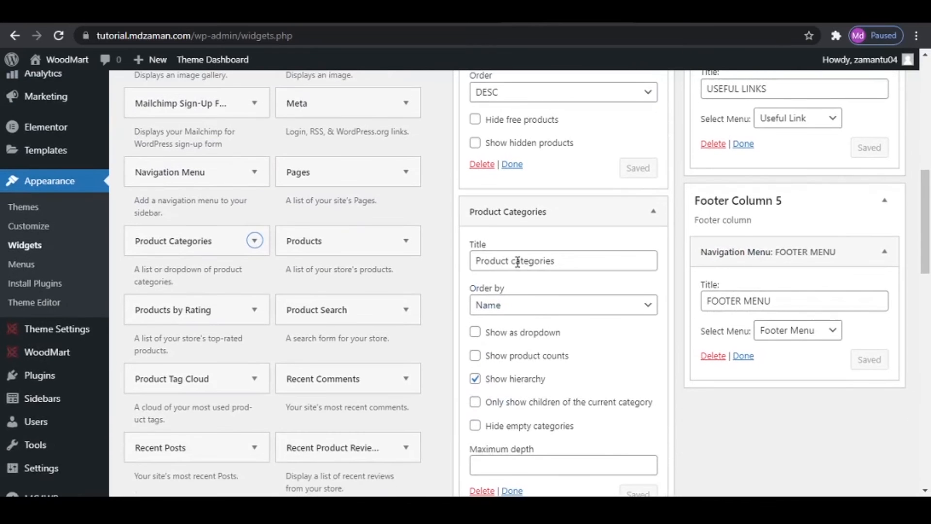
# - Title the new categories widget "Product Categories", turn off Show hierarchy, and save the widget
pyautogui.click(517, 262)
pyautogui.press('Delete')
pyautogui.write('C')
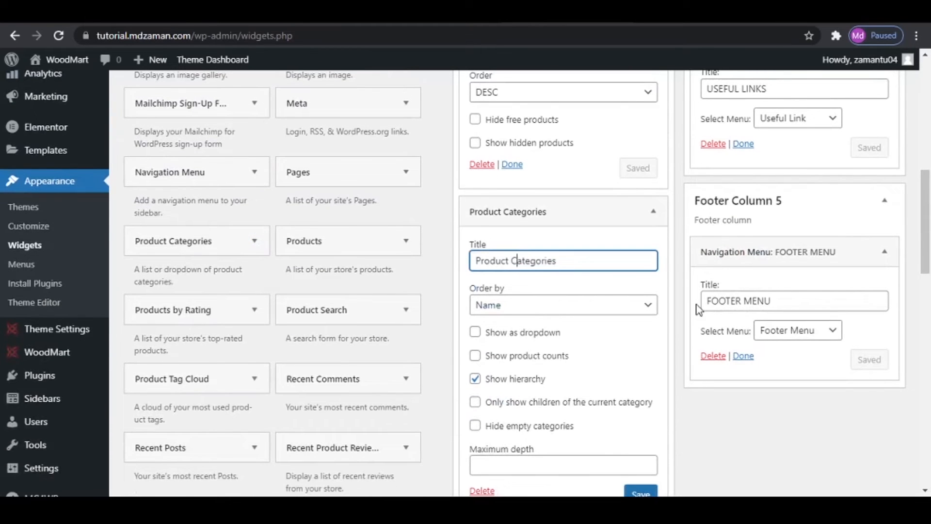
pyautogui.click(475, 379)
pyautogui.scroll(-4, 594, 404)
pyautogui.click(643, 299)
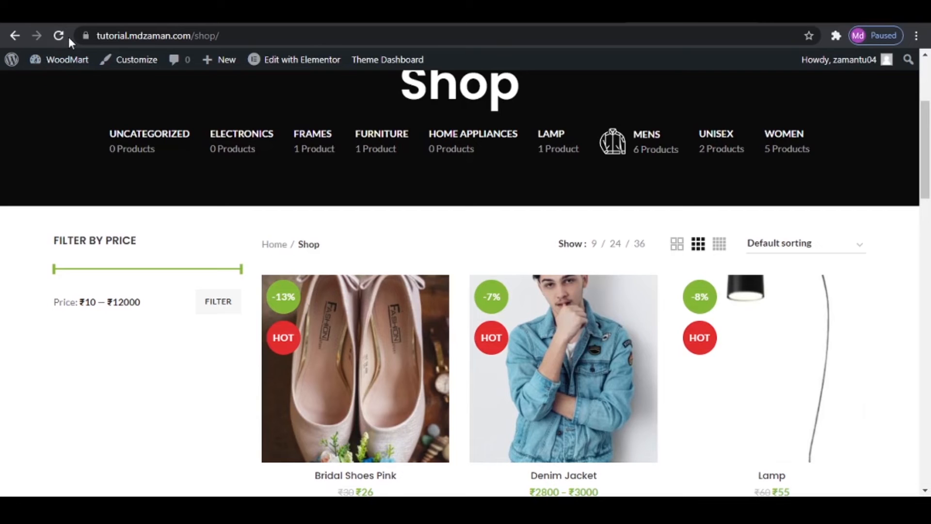
# - Reload the tutorial site's shop page and examine the widgets in its sidebar
pyautogui.click(63, 36)
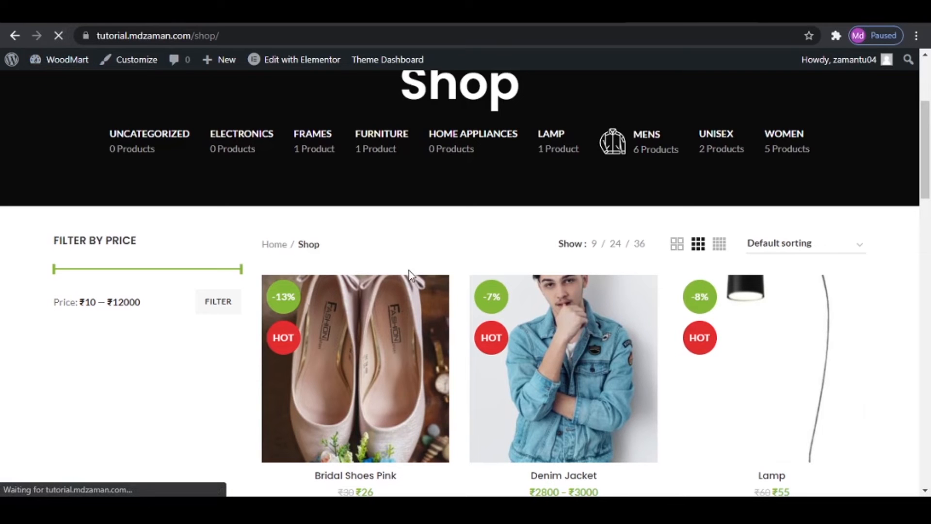
pyautogui.scroll(-8, 181, 307)
pyautogui.scroll(-8, 181, 308)
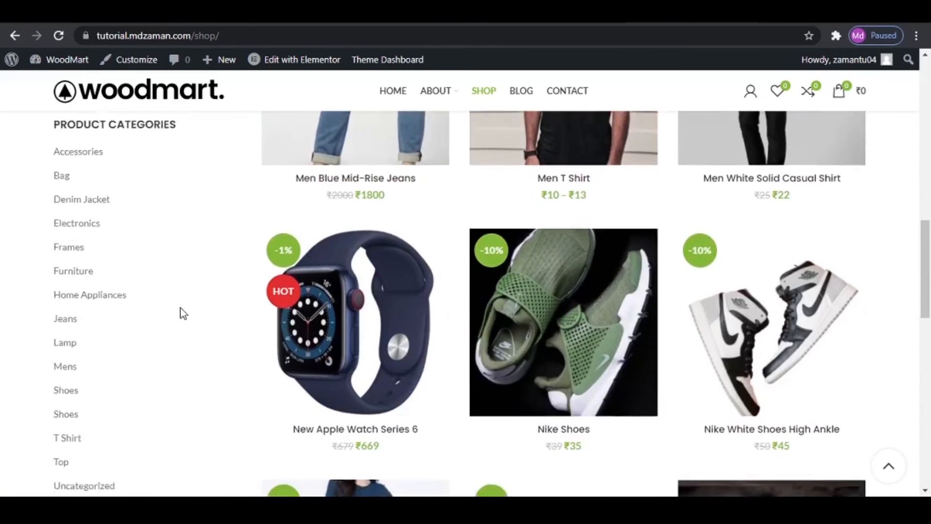
pyautogui.scroll(20, 180, 308)
pyautogui.click(575, 22)
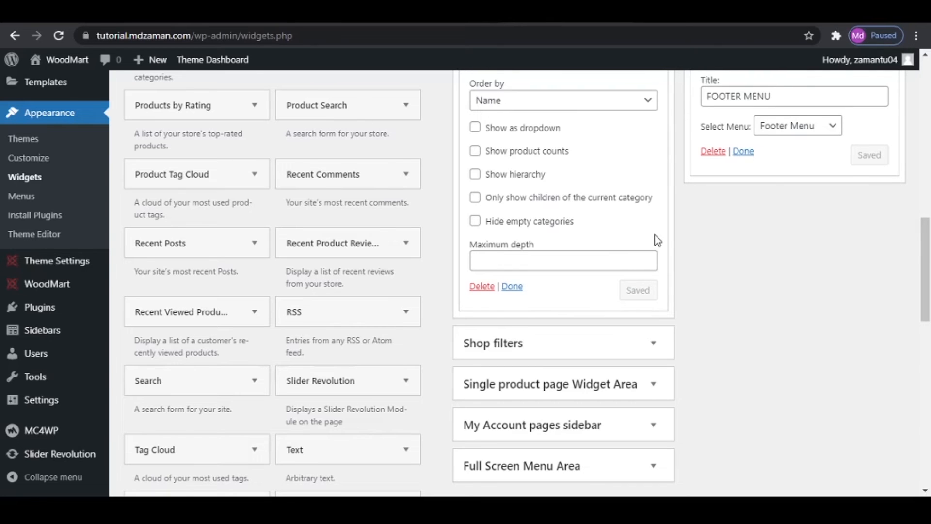
# - Open the general theme settings and review the available default header choices
pyautogui.moveTo(205, 68)
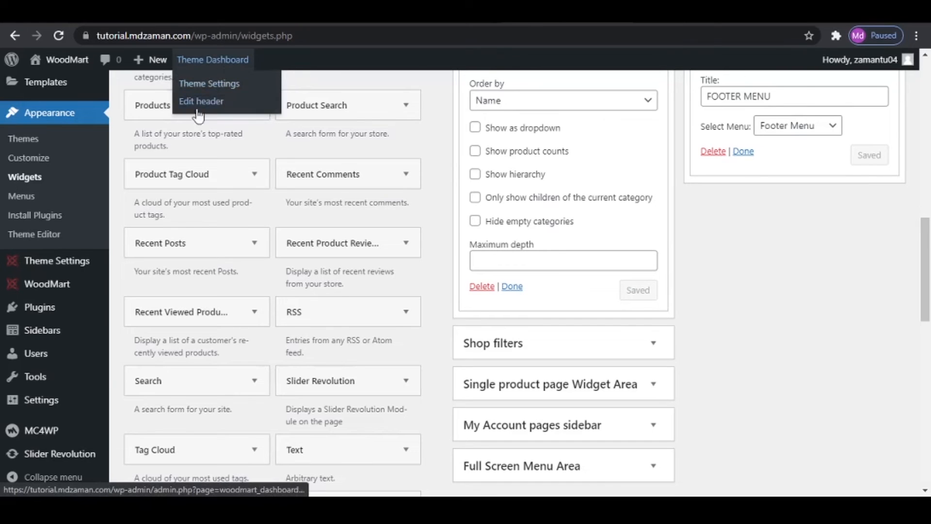
pyautogui.click(58, 264)
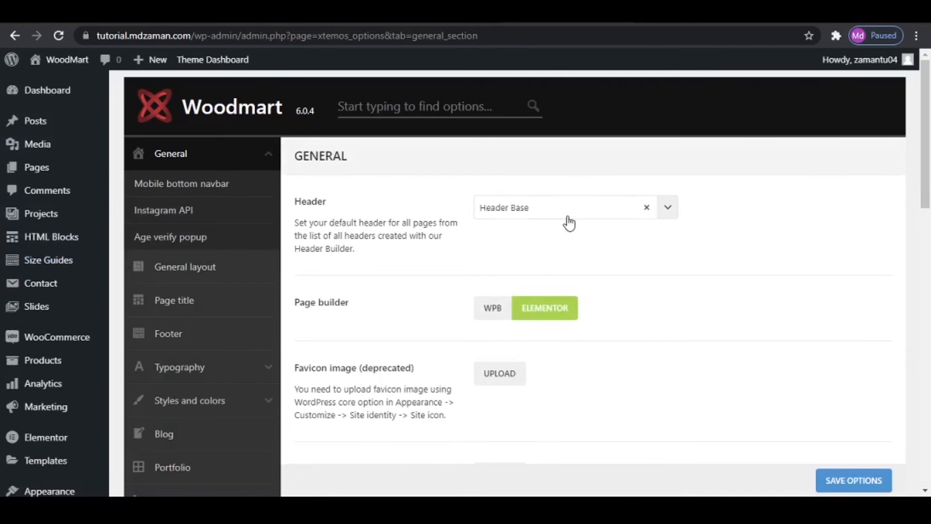
pyautogui.click(583, 223)
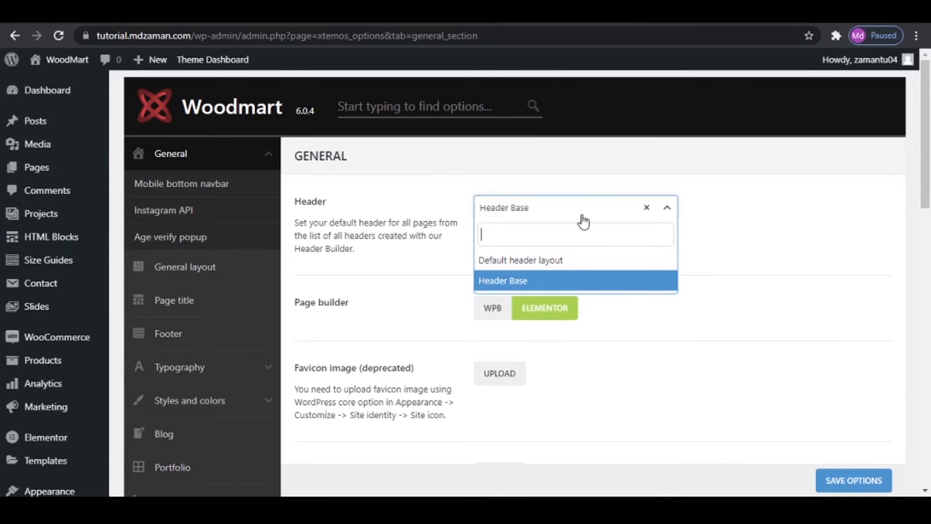
pyautogui.click(584, 223)
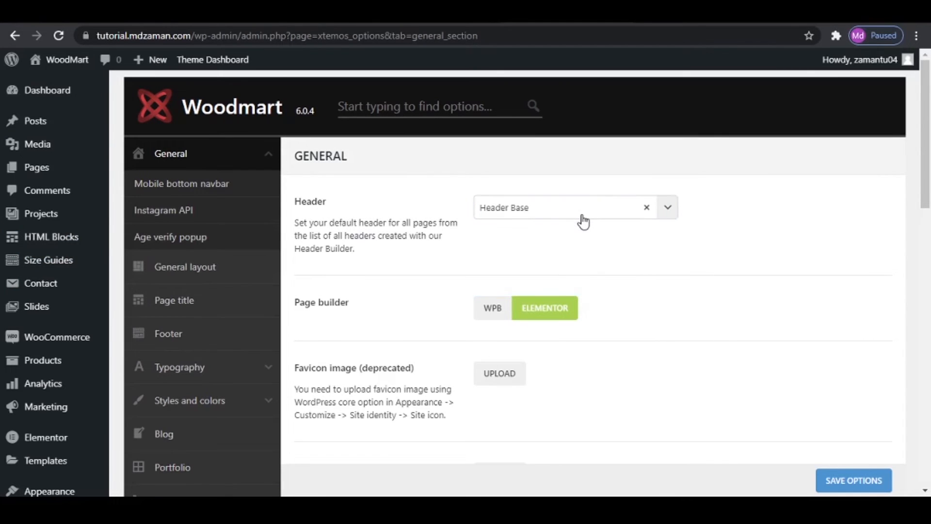
pyautogui.scroll(-1, 623, 299)
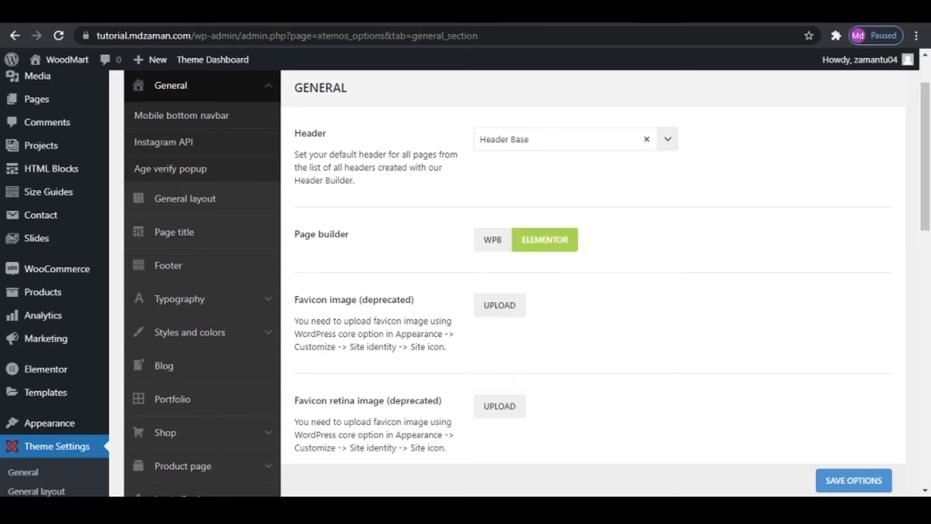
pyautogui.click(885, 10)
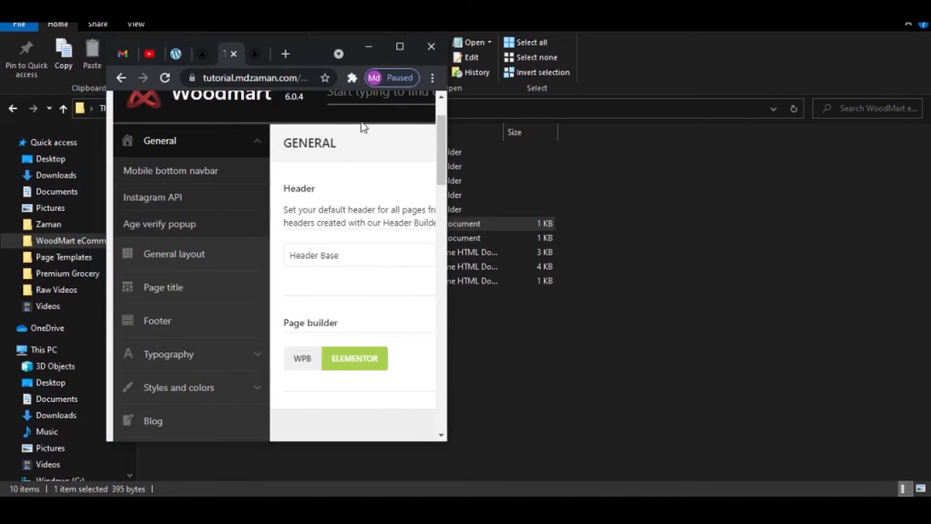
pyautogui.moveTo(310, 47); pyautogui.dragTo(435, 184)
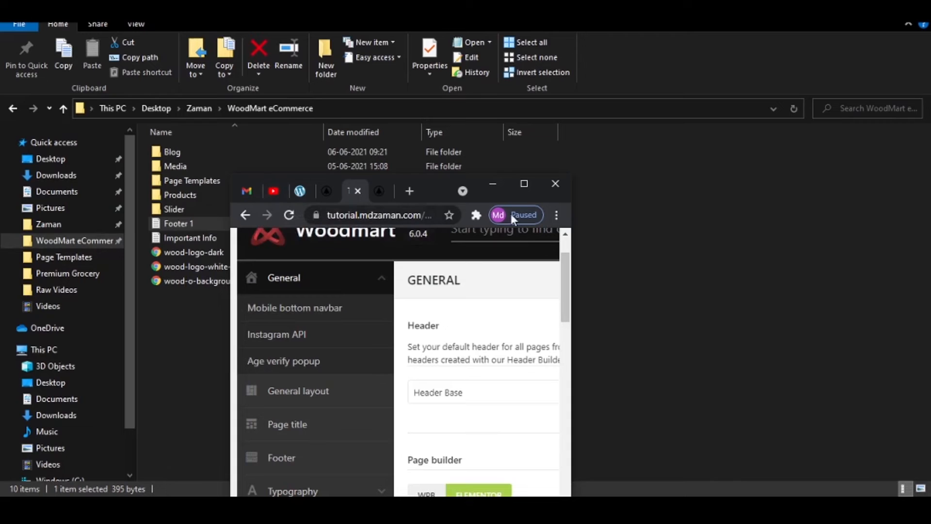
pyautogui.moveTo(571, 235); pyautogui.dragTo(904, 234)
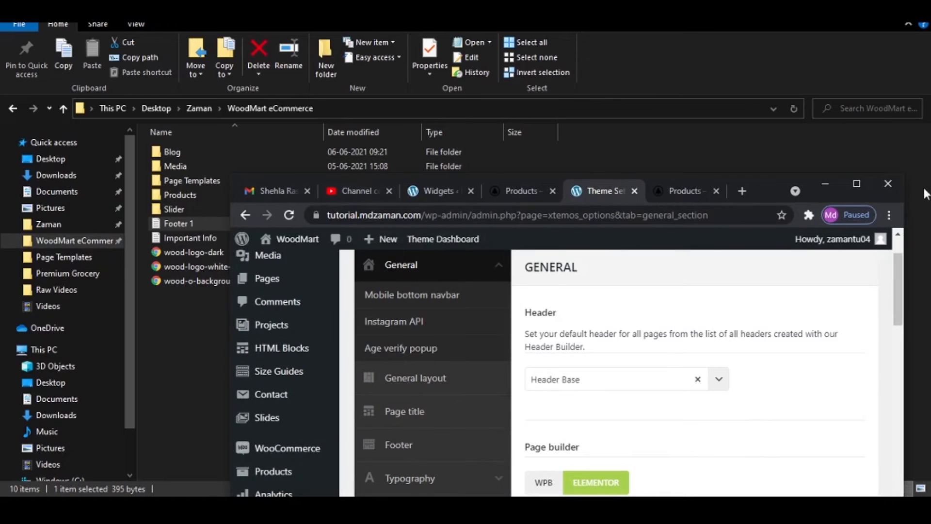
pyautogui.click(856, 189)
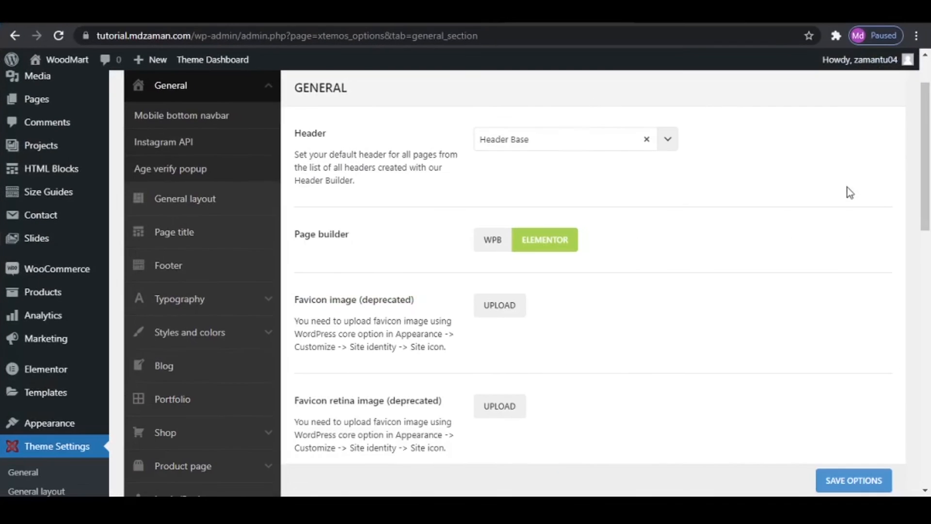
# - Set the favicon image to hang-lamp.svg from the media library
pyautogui.click(500, 306)
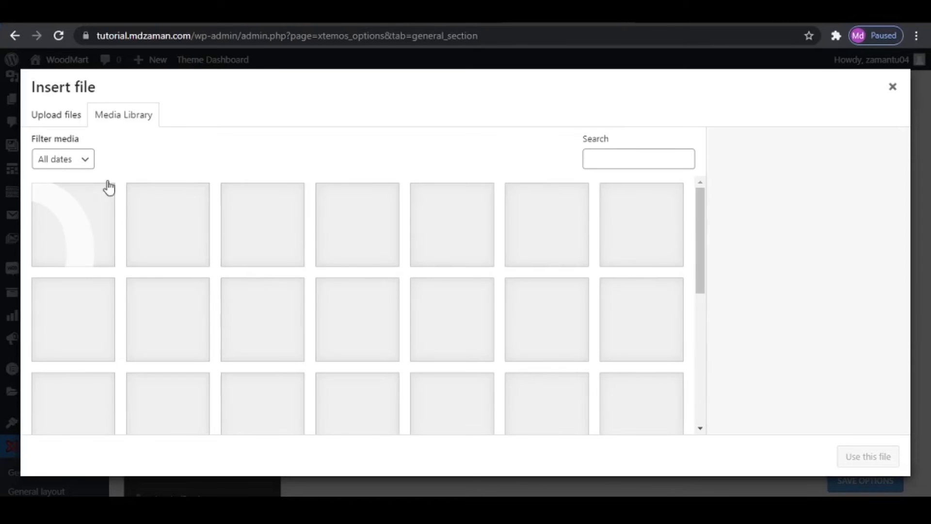
pyautogui.scroll(-15, 493, 316)
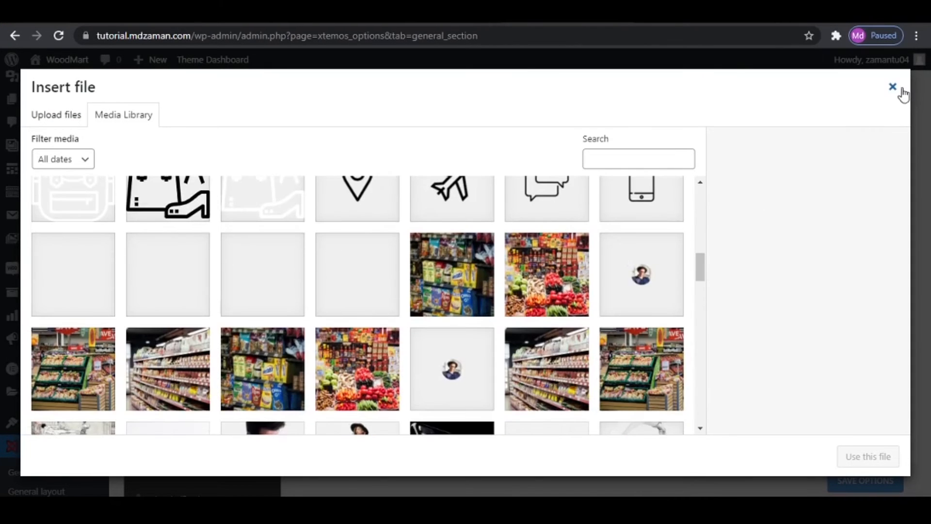
pyautogui.scroll(-3, 491, 307)
pyautogui.scroll(10, 492, 303)
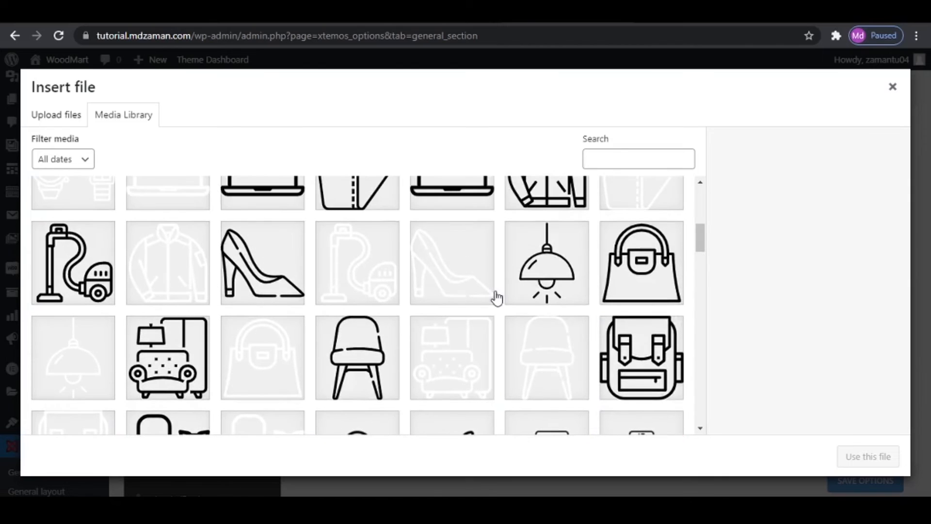
pyautogui.click(283, 278)
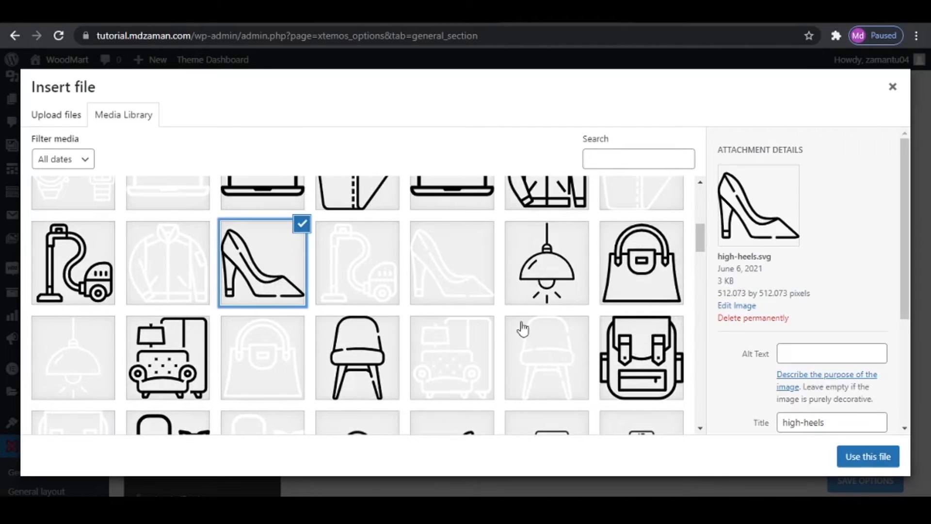
pyautogui.click(542, 275)
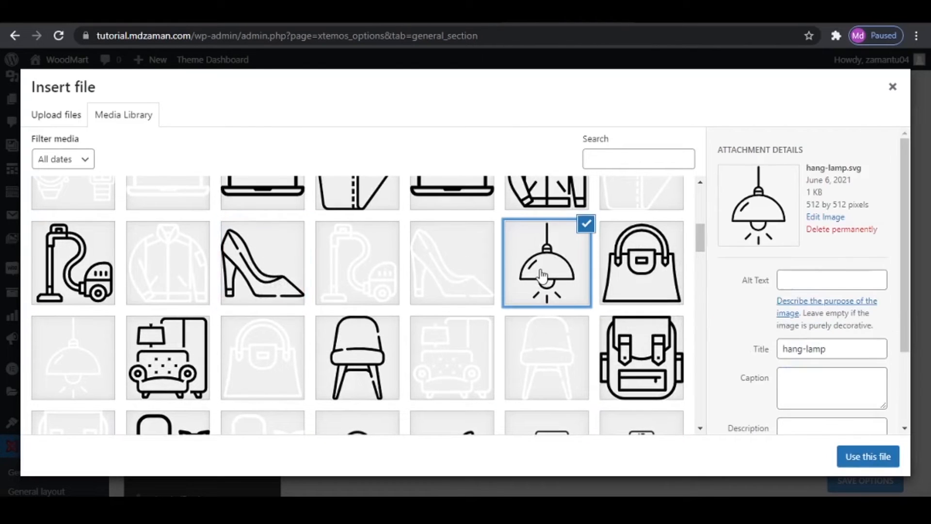
pyautogui.click(871, 458)
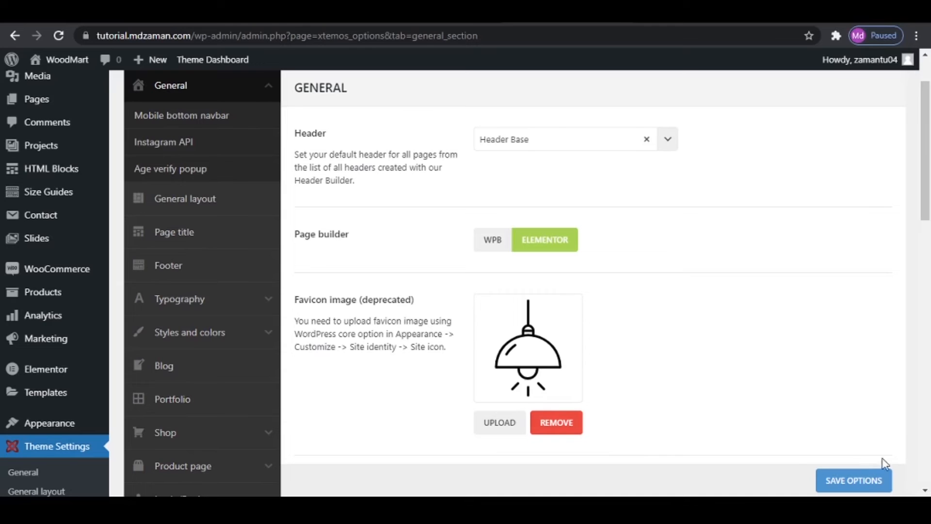
# - Save the theme options and reload the shop page to check the favicon
pyautogui.click(853, 483)
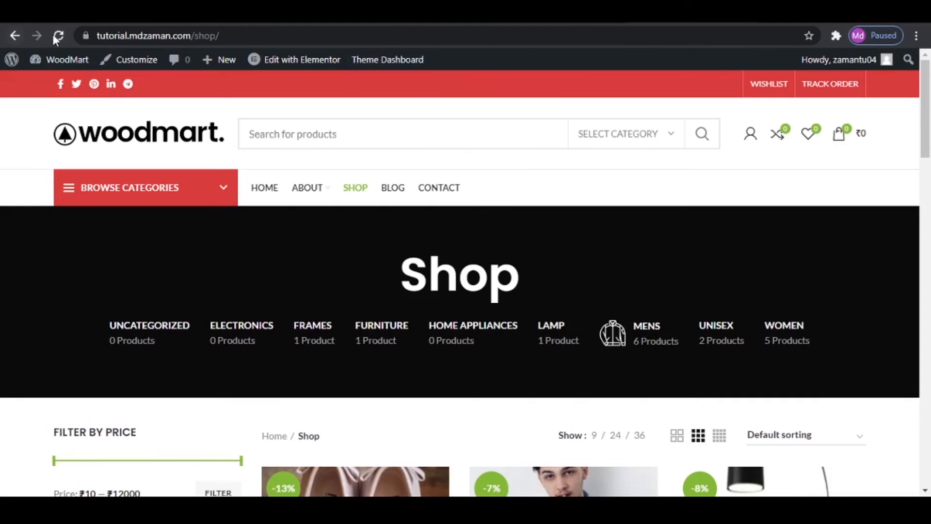
pyautogui.click(57, 36)
pyautogui.click(885, 9)
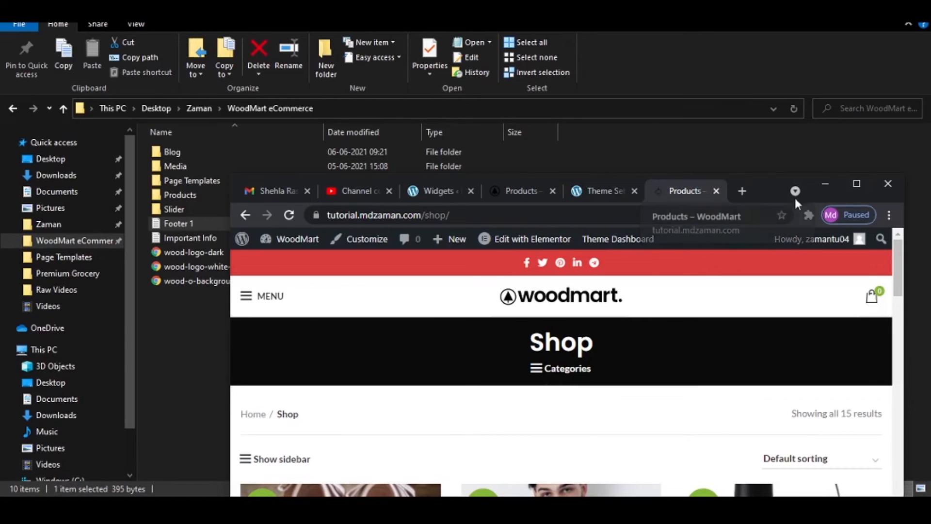
pyautogui.click(856, 184)
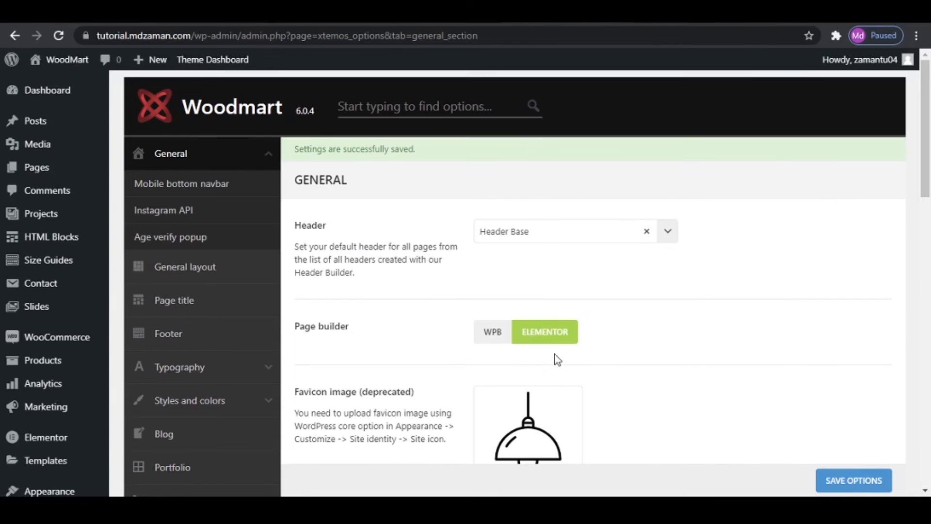
# - Review the remaining general theme settings, including the pages available for the custom 404 page and the search results options
pyautogui.scroll(-9, 582, 371)
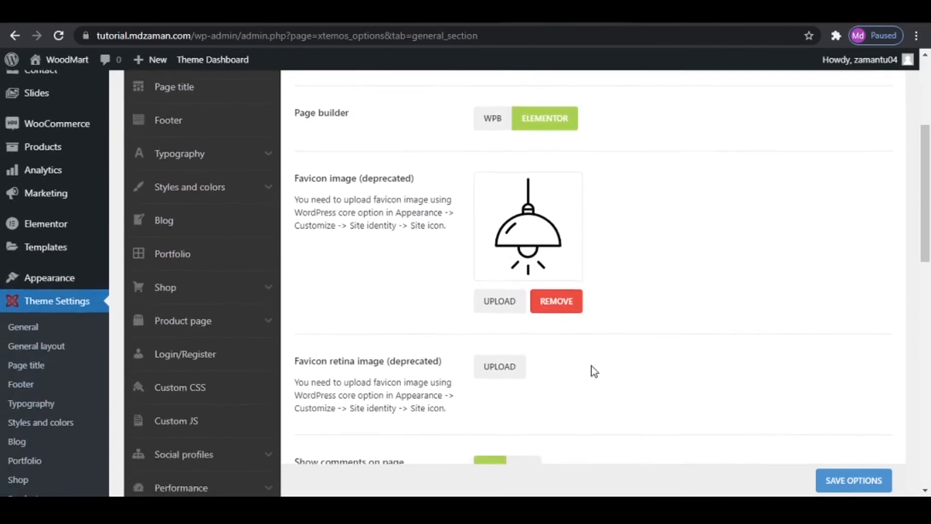
pyautogui.scroll(-3, 458, 355)
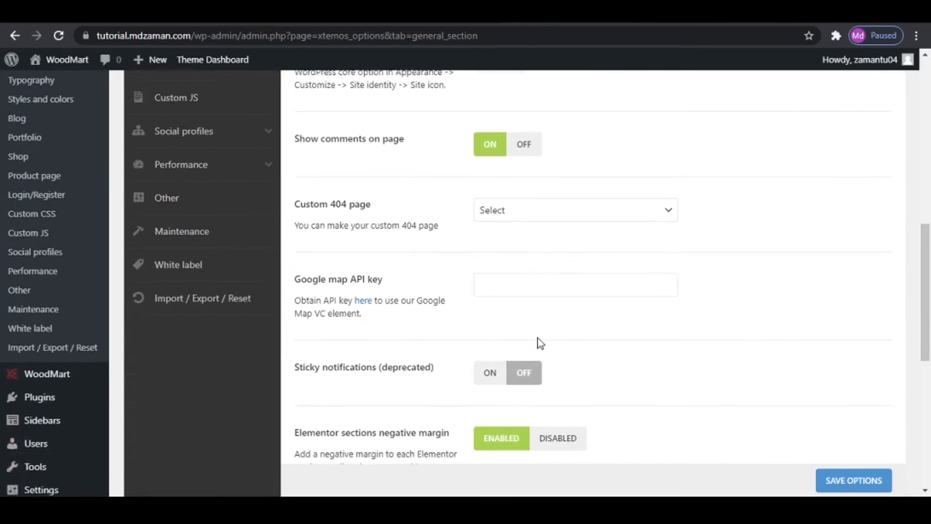
pyautogui.scroll(-2, 582, 370)
pyautogui.scroll(3, 553, 320)
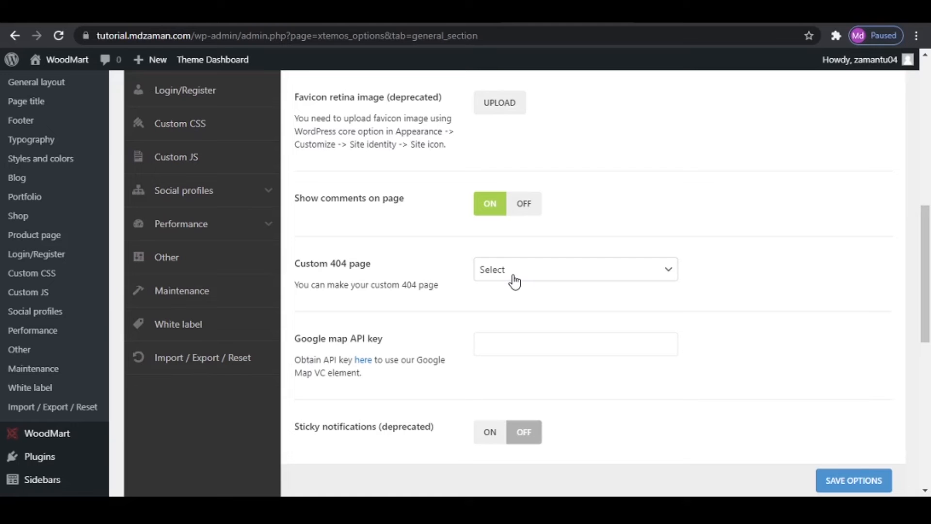
pyautogui.click(565, 281)
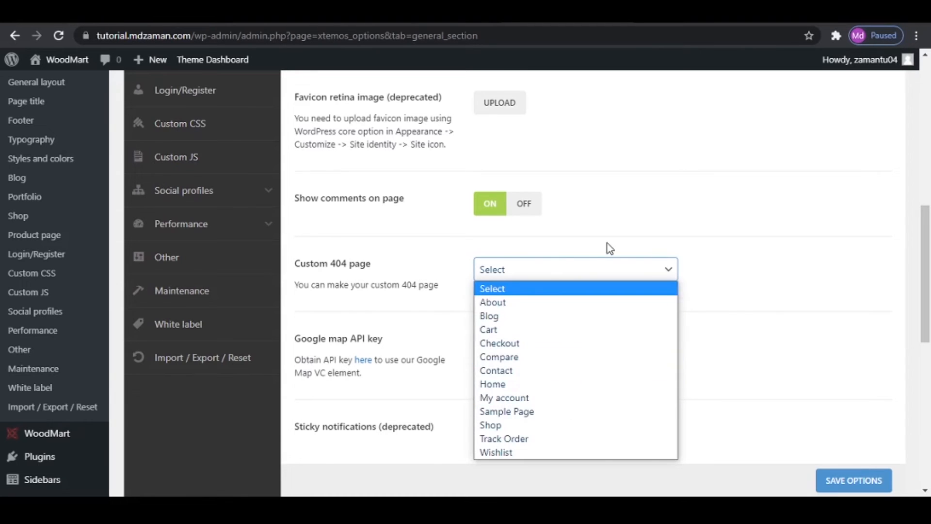
pyautogui.click(755, 278)
pyautogui.scroll(-4, 599, 352)
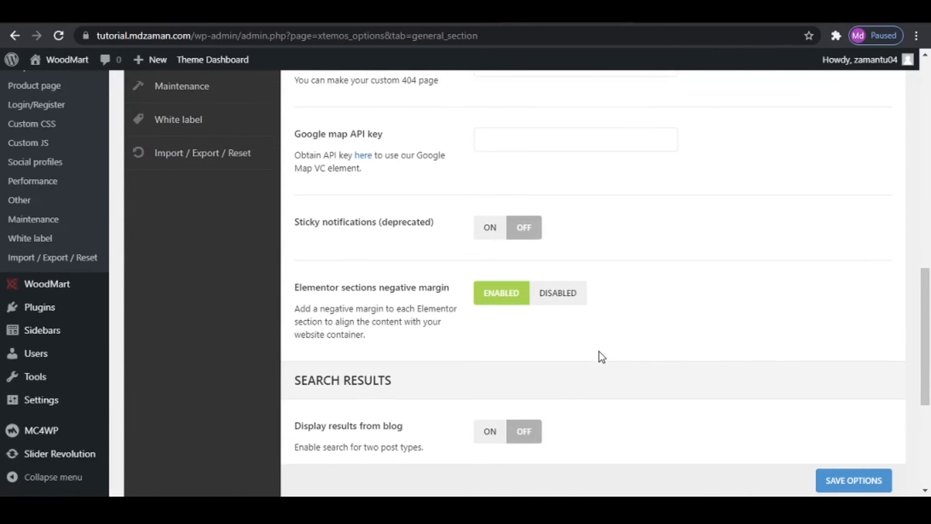
pyautogui.scroll(-5, 601, 356)
pyautogui.scroll(2, 601, 356)
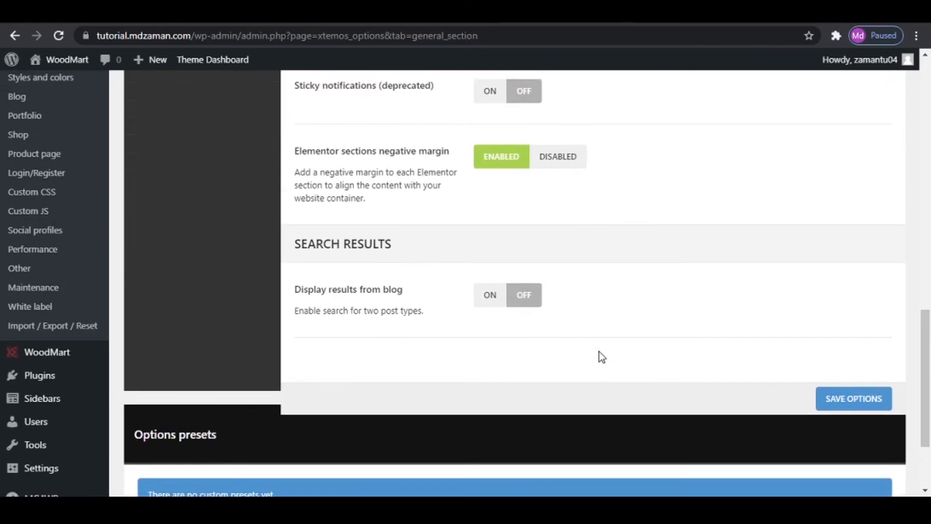
pyautogui.scroll(3, 602, 357)
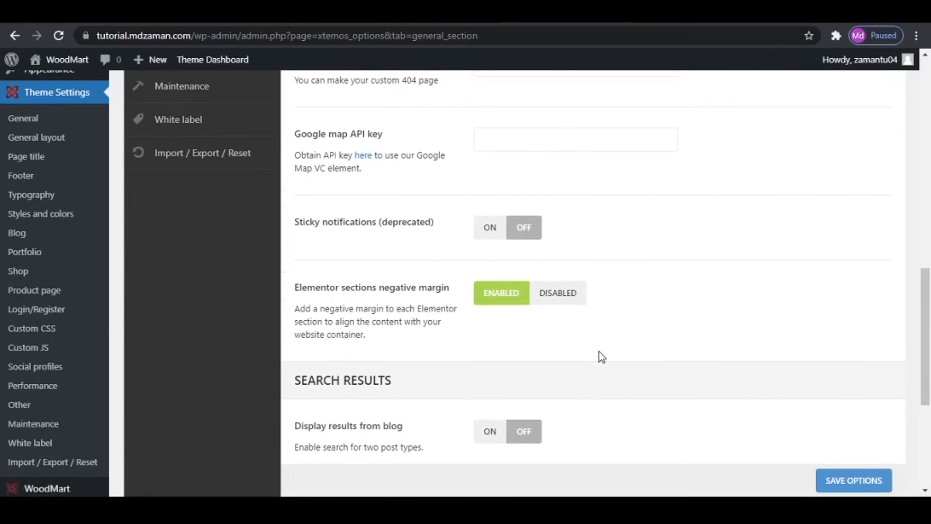
pyautogui.scroll(6, 600, 355)
pyautogui.scroll(8, 257, 251)
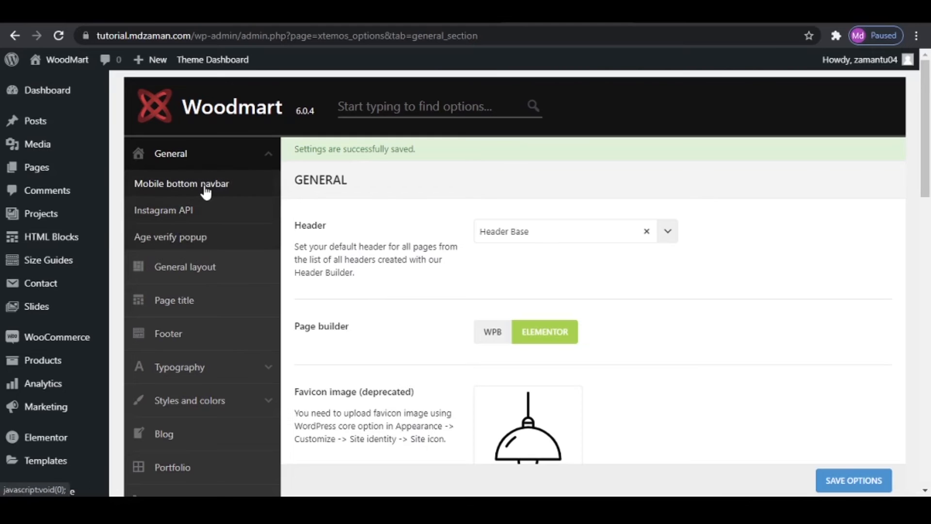
# - Open the mobile bottom navbar settings and bring up the site's home page in the mobile device preview
pyautogui.click(206, 192)
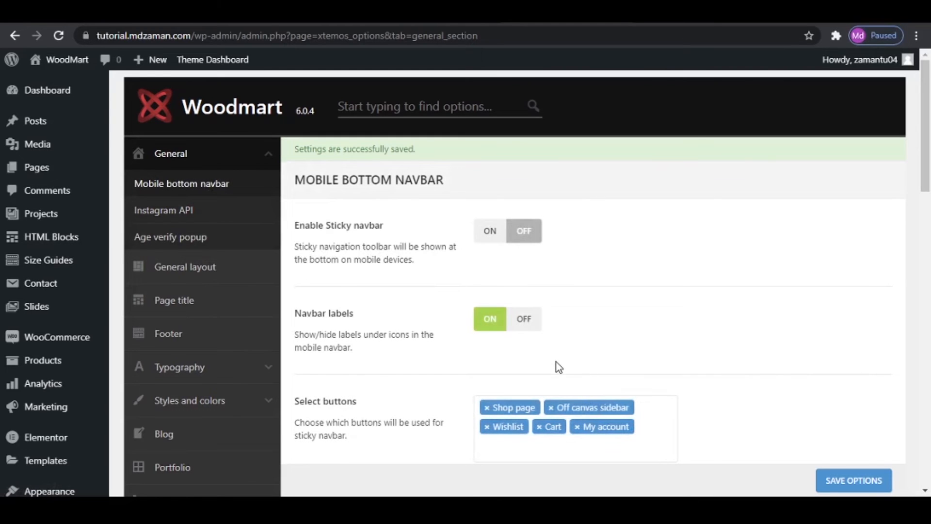
pyautogui.click(712, 14)
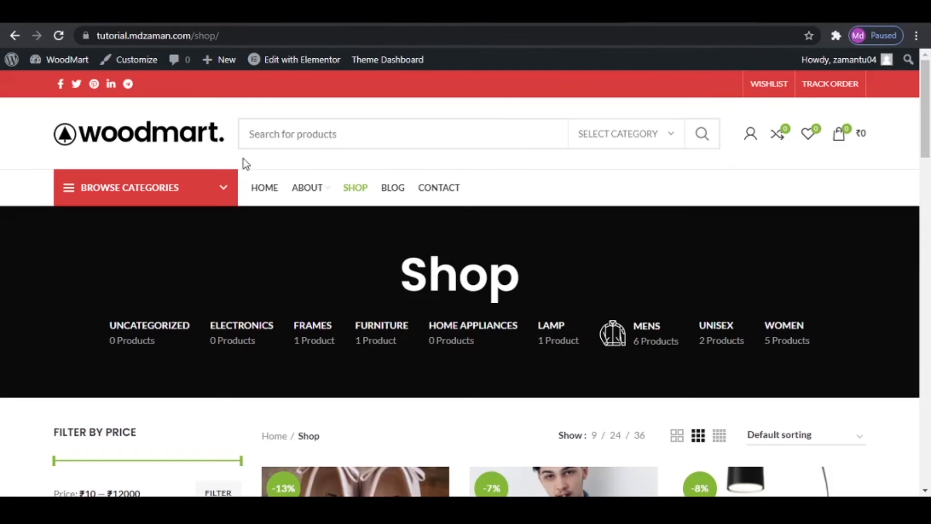
pyautogui.click(188, 138)
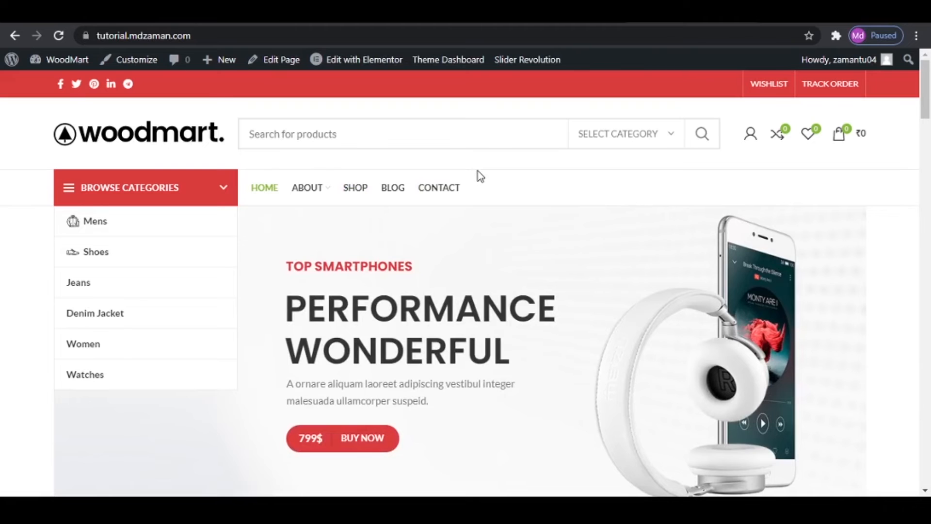
pyautogui.hotkey('ctrl', 'shift', 'i')
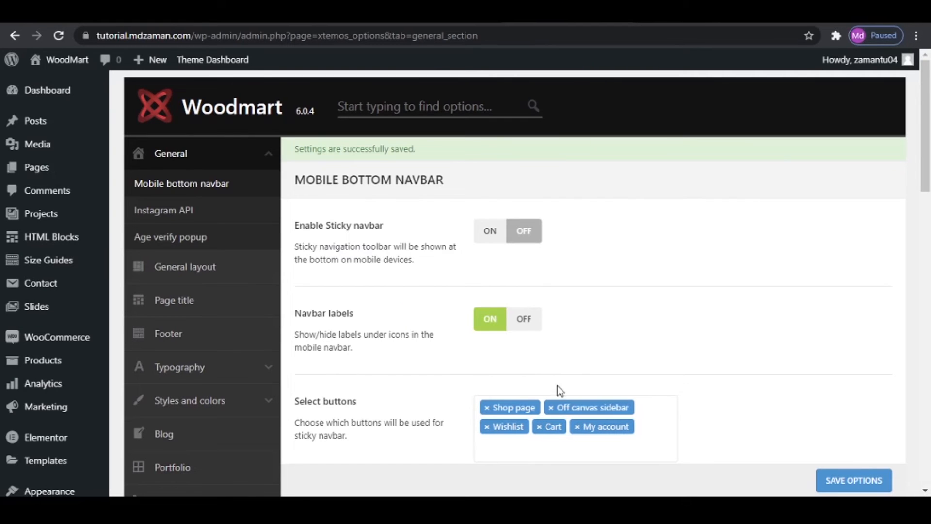
# - Enable the sticky navbar for mobile devices, save the options, and reload the home page preview
pyautogui.click(490, 232)
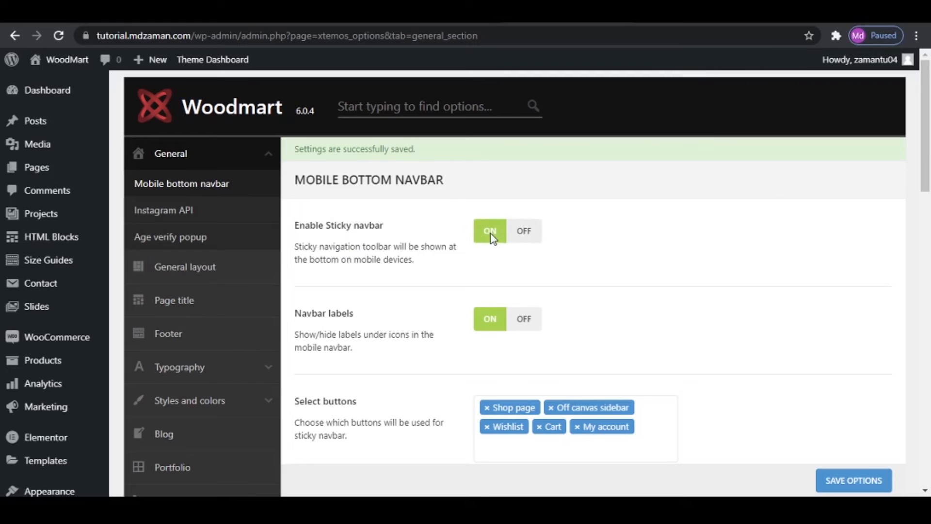
pyautogui.click(845, 480)
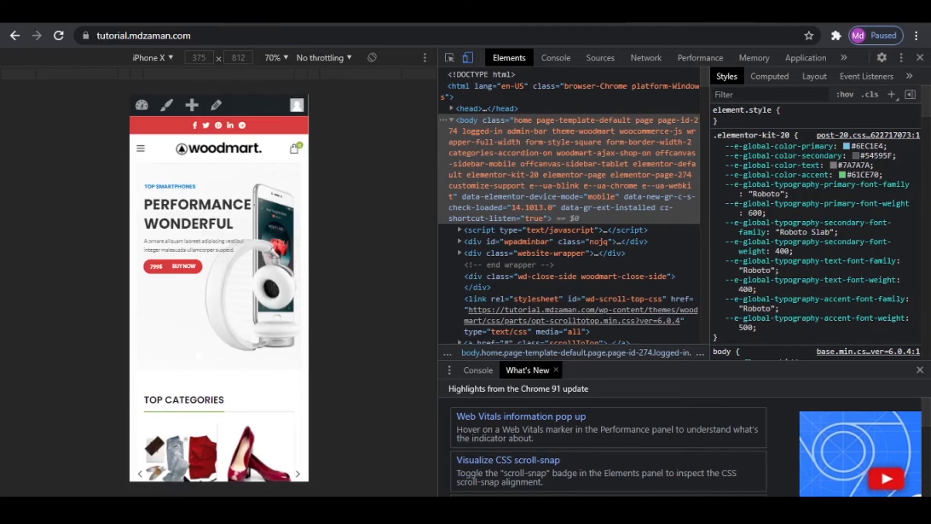
pyautogui.click(58, 35)
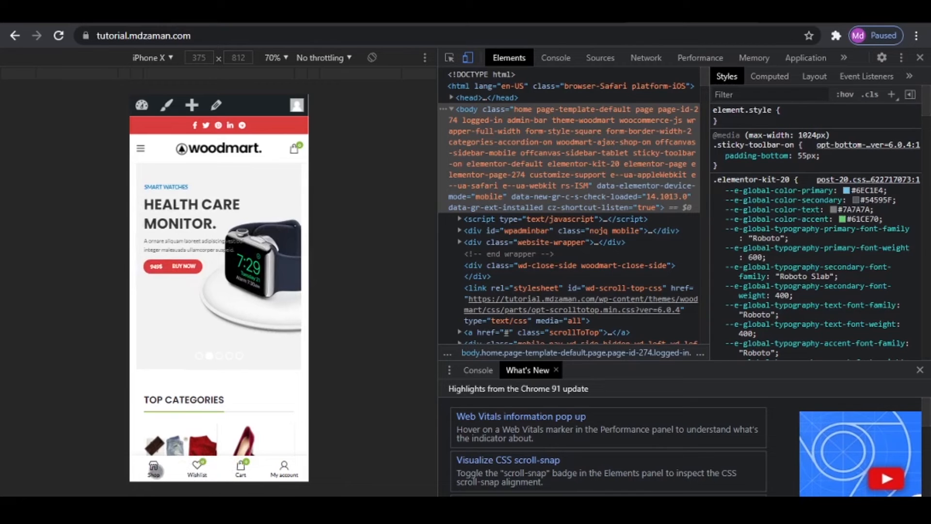
# - Test the mobile navbar's Shop and Filters buttons in the preview, close the filter sidebar, and return to the home page
pyautogui.click(154, 471)
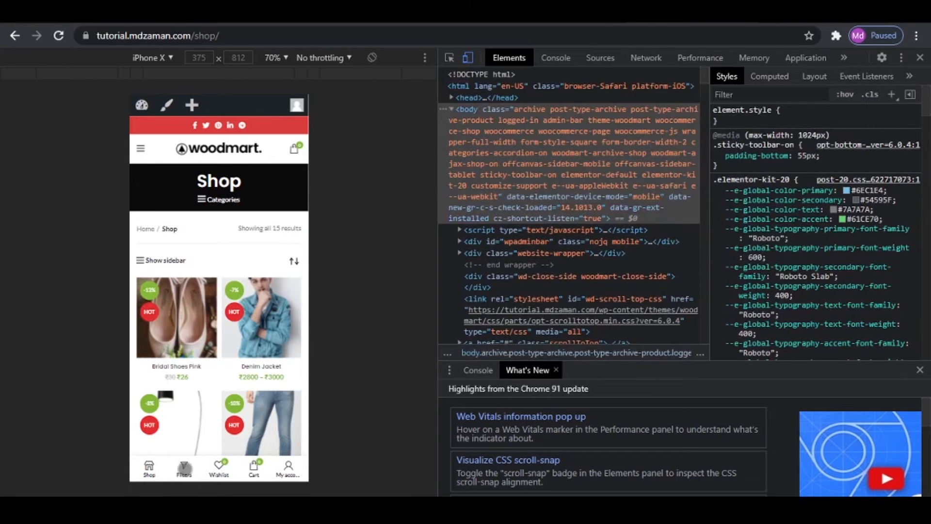
pyautogui.click(183, 469)
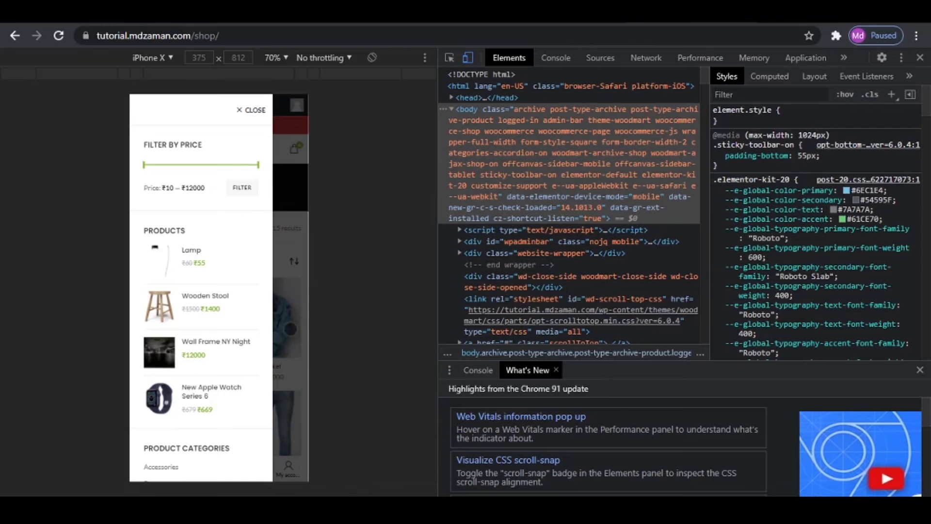
pyautogui.click(301, 332)
pyautogui.click(214, 147)
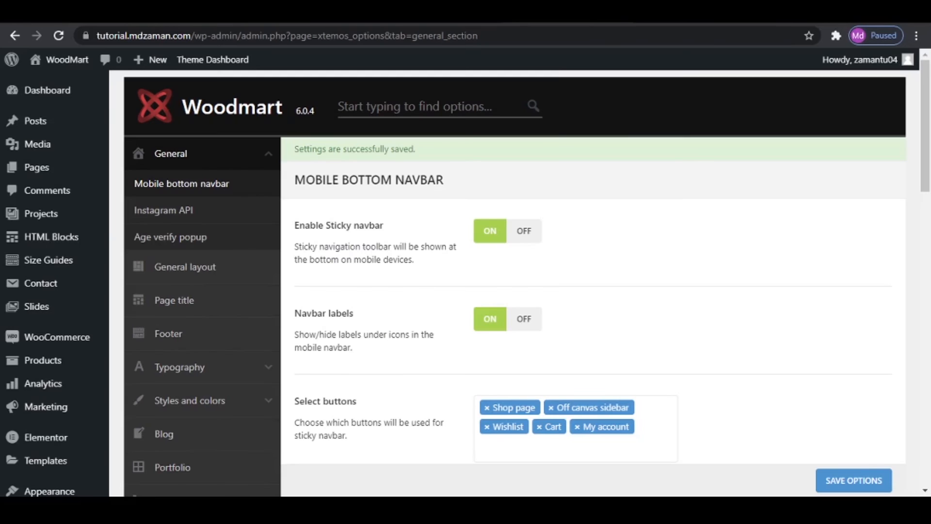
# - Leave the mobile preview, copy the contact page's URL, and return to the first custom button's URL setting
pyautogui.scroll(-5, 635, 358)
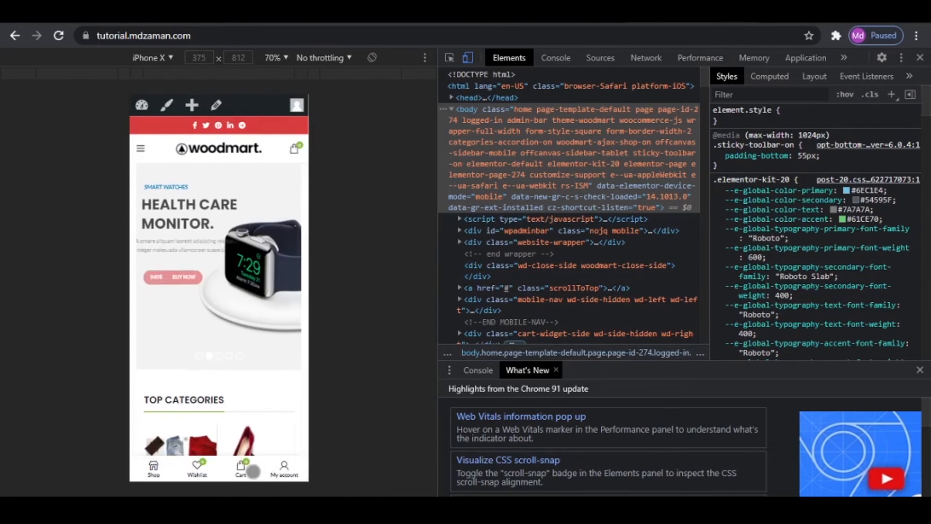
pyautogui.click(918, 57)
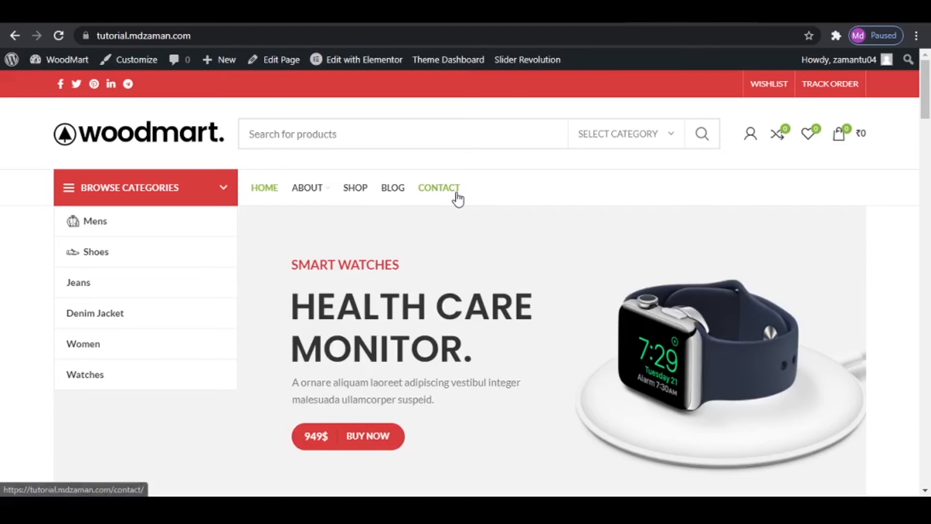
pyautogui.click(455, 193)
pyautogui.click(241, 35)
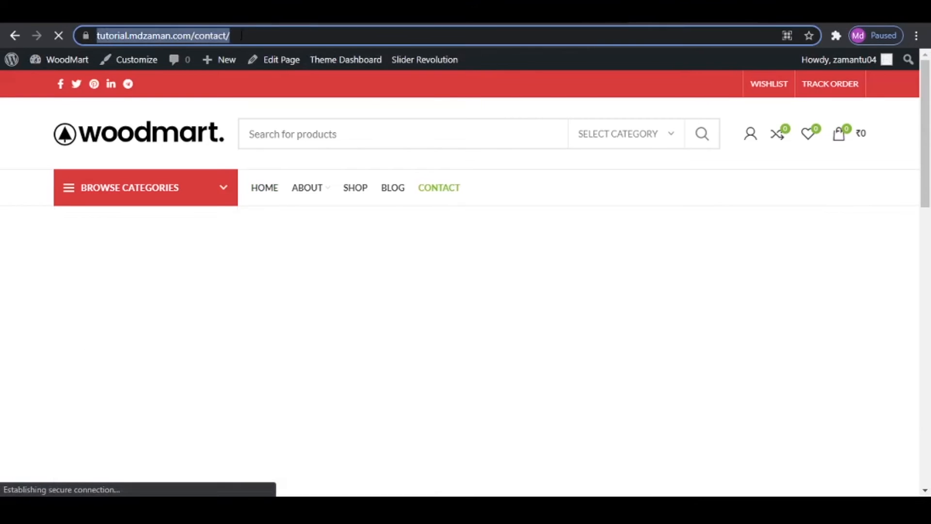
pyautogui.rightClick(197, 37)
pyautogui.click(238, 113)
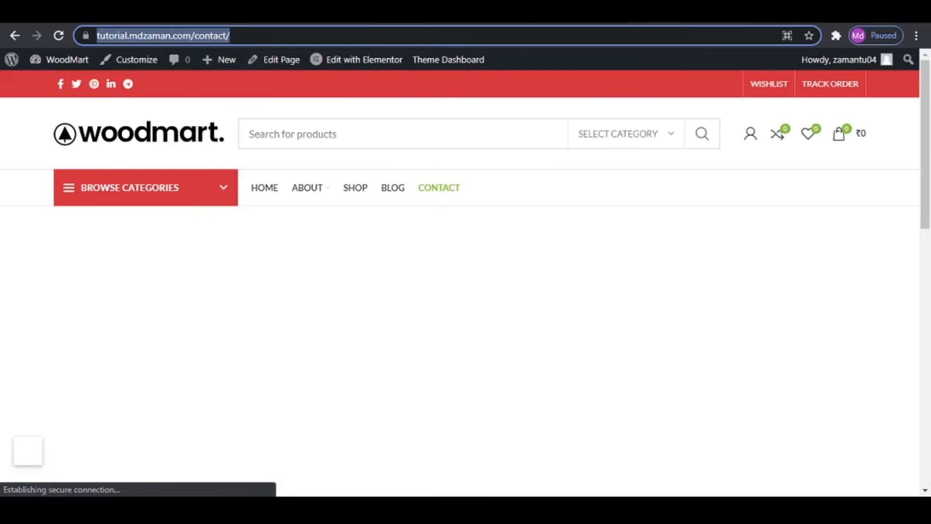
pyautogui.click(107, 11)
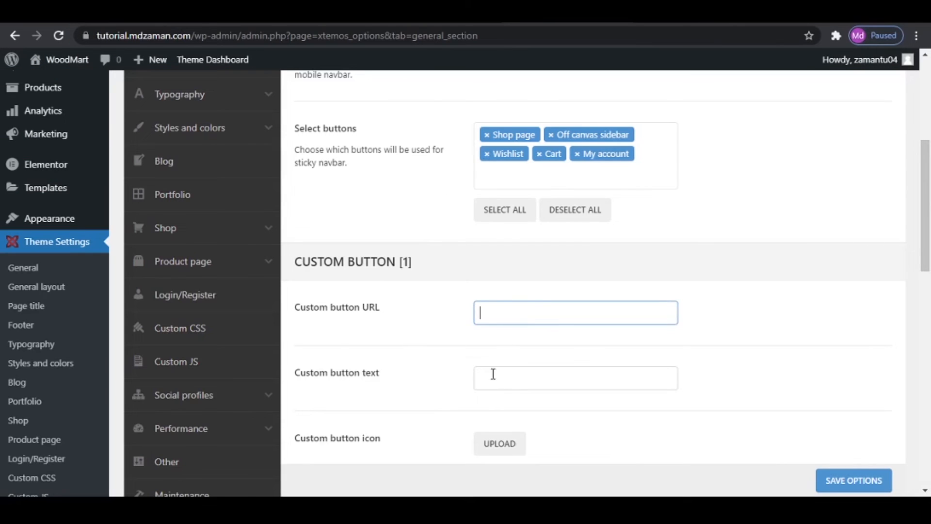
# - Display the contact page in the mobile device preview and check its bottom navbar
pyautogui.click(763, 12)
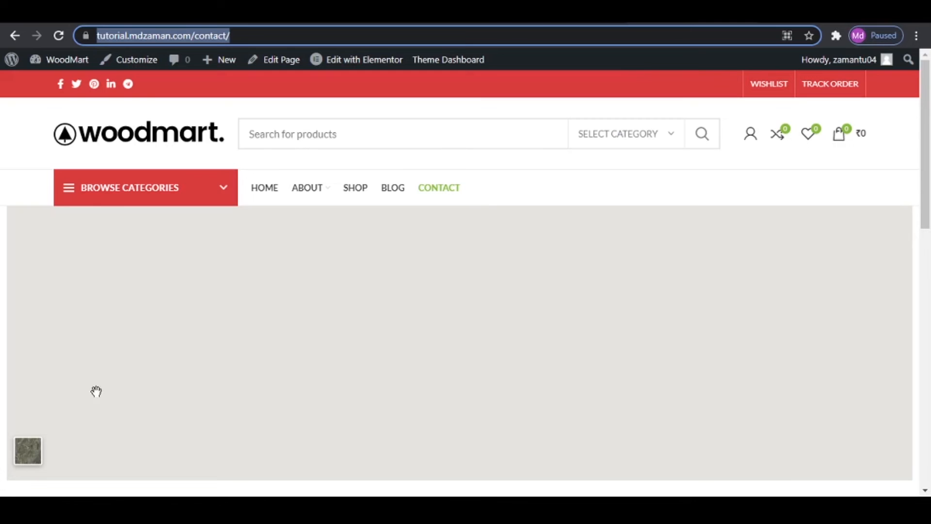
pyautogui.hotkey('ctrl', 'shift', 'i')
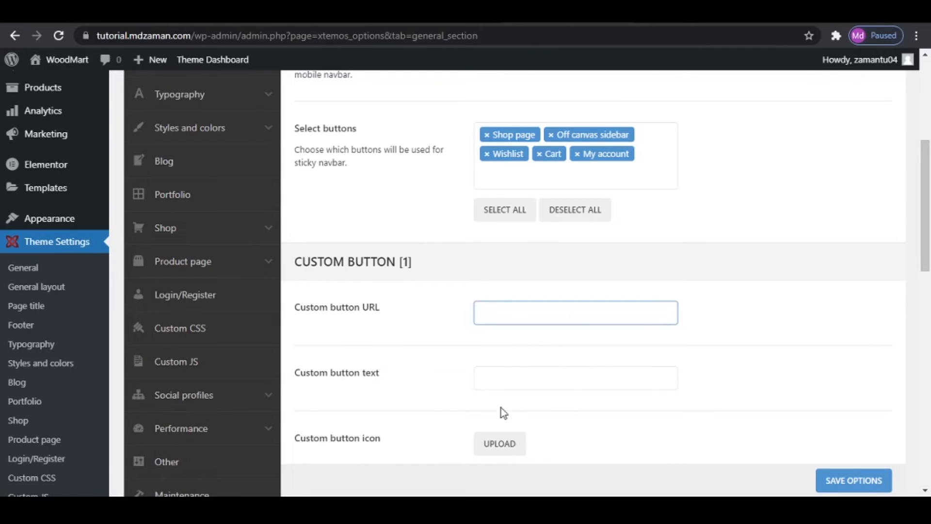
pyautogui.scroll(-1, 501, 409)
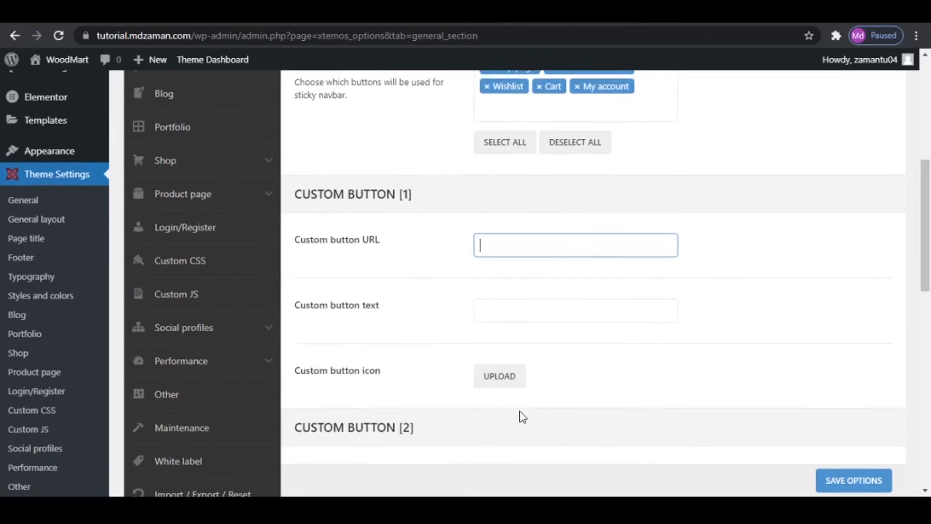
pyautogui.click(506, 380)
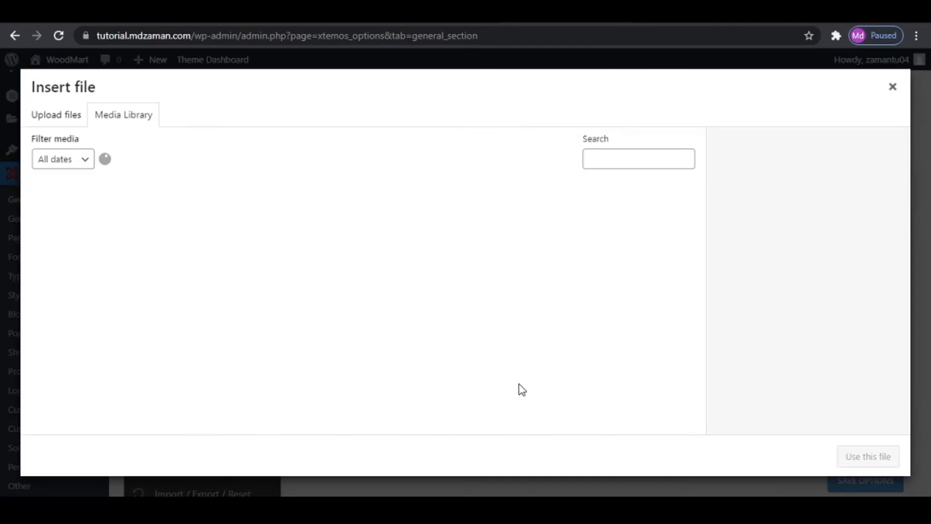
pyautogui.click(357, 322)
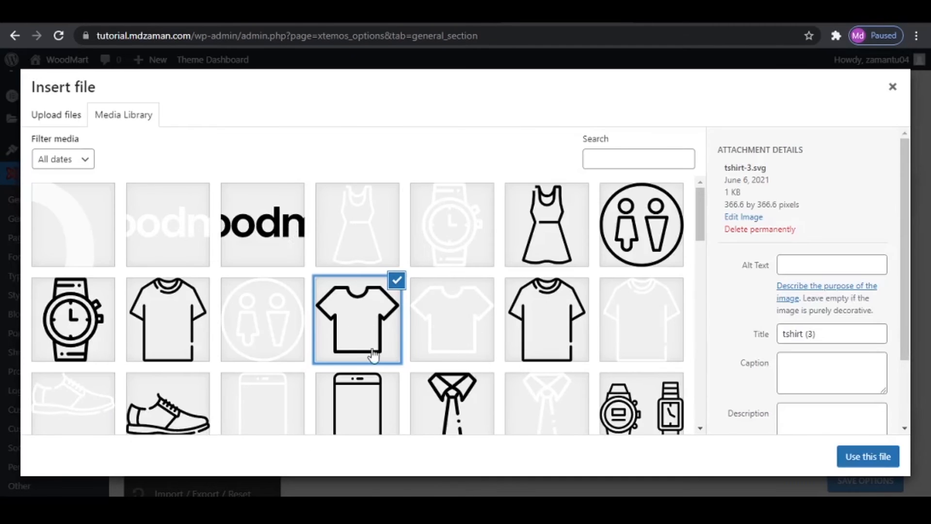
pyautogui.click(893, 87)
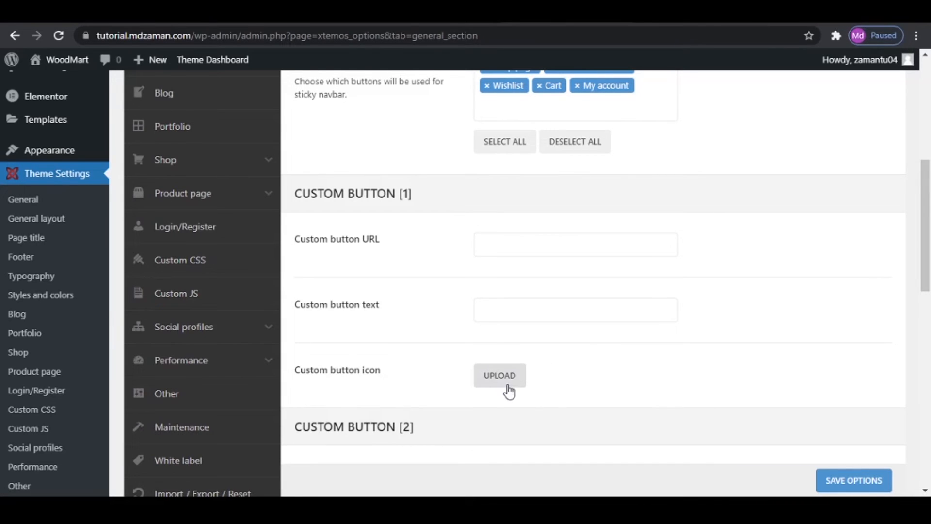
# - Open the general layout settings and review the site width, sidebar position, off-canvas sidebar and sidebar size options
pyautogui.scroll(7, 553, 456)
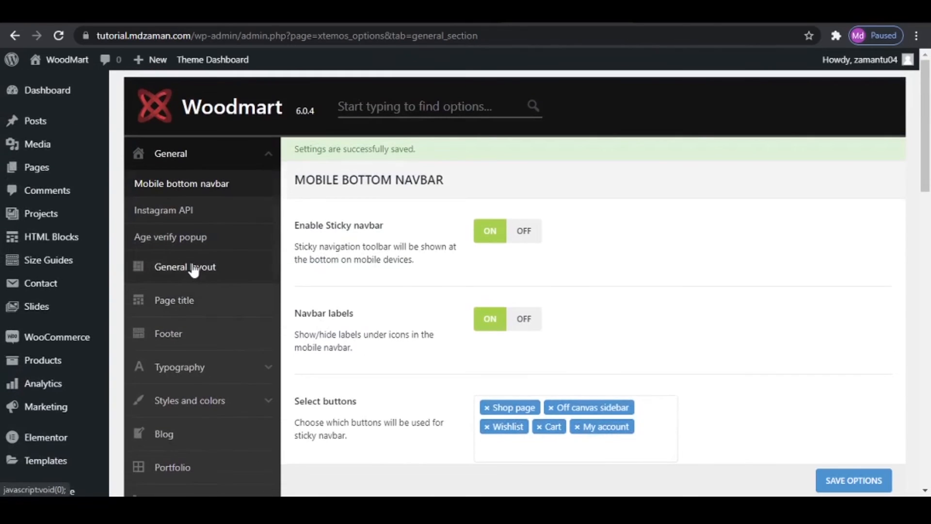
pyautogui.click(194, 270)
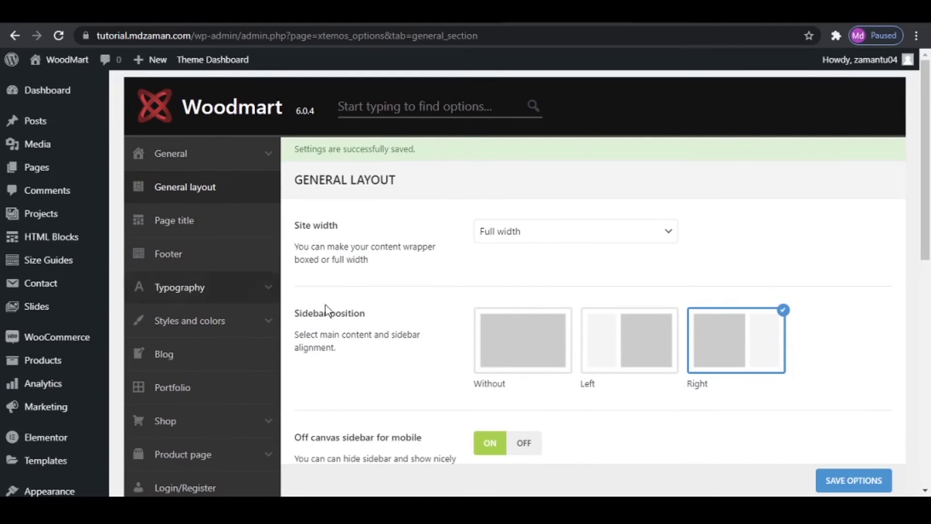
pyautogui.scroll(-5, 500, 347)
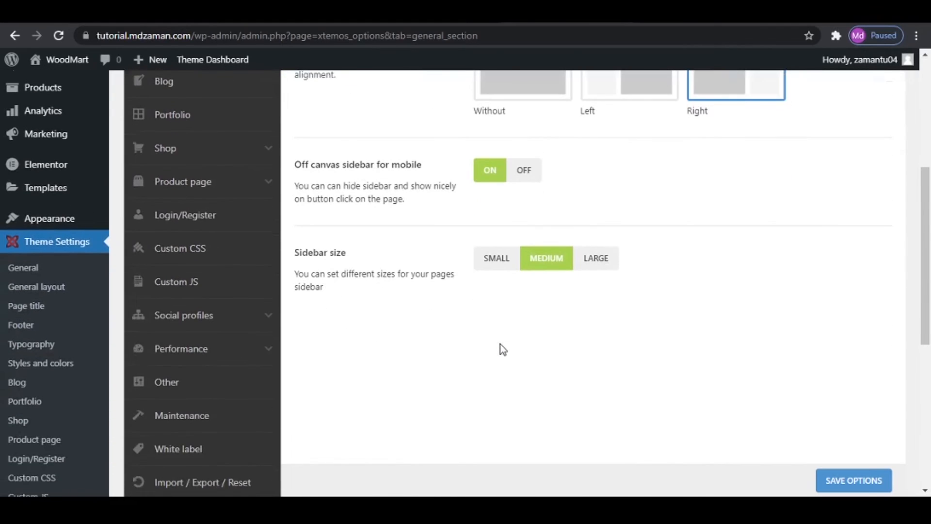
# - Open the page title settings, and display the site's shop page to check its current title area
pyautogui.scroll(-4, 500, 344)
pyautogui.scroll(6, 499, 344)
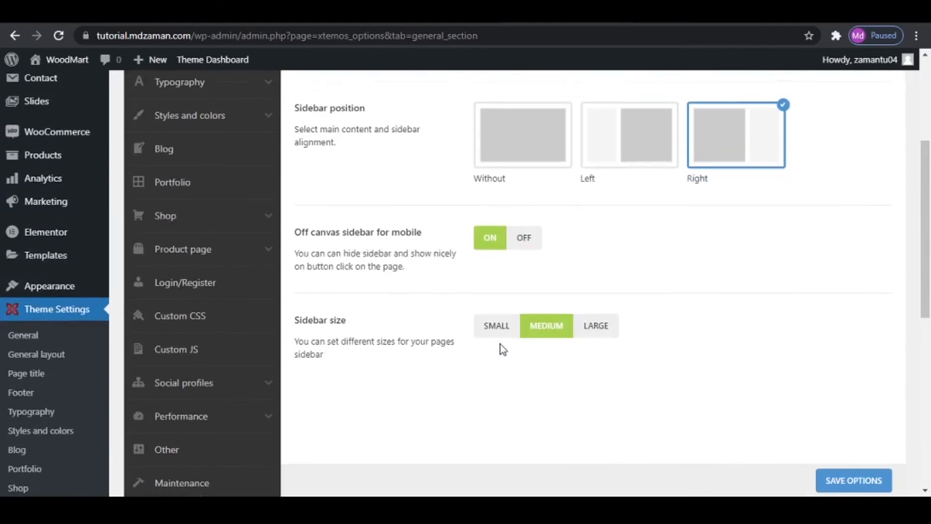
pyautogui.scroll(3, 208, 187)
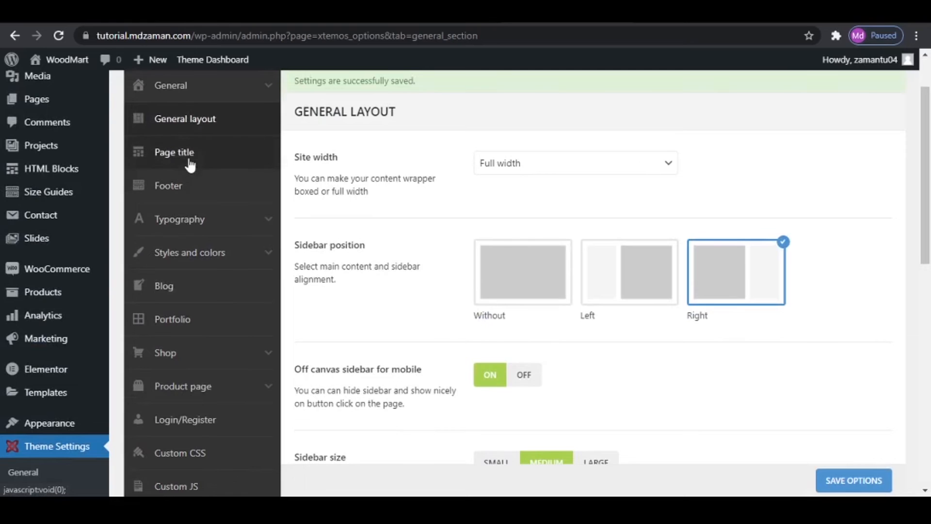
pyautogui.click(189, 165)
pyautogui.scroll(2, 557, 298)
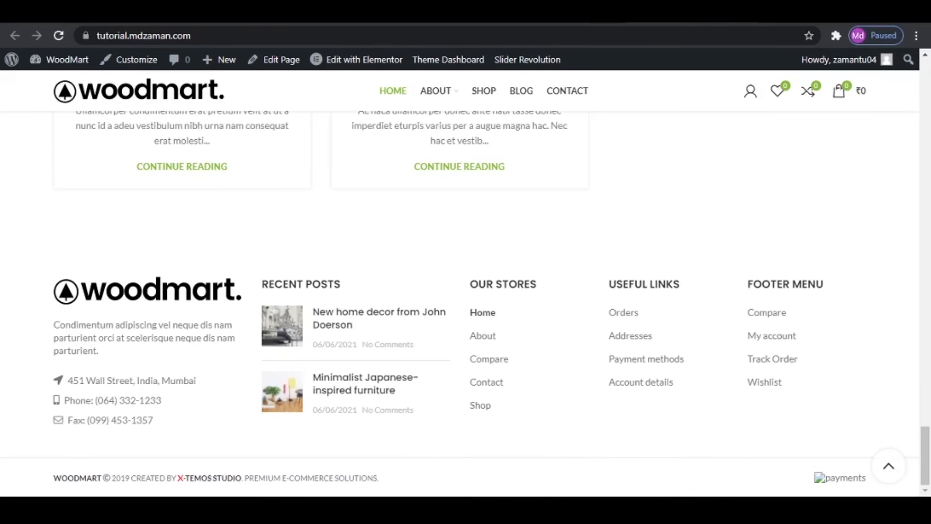
pyautogui.scroll(10, 421, 308)
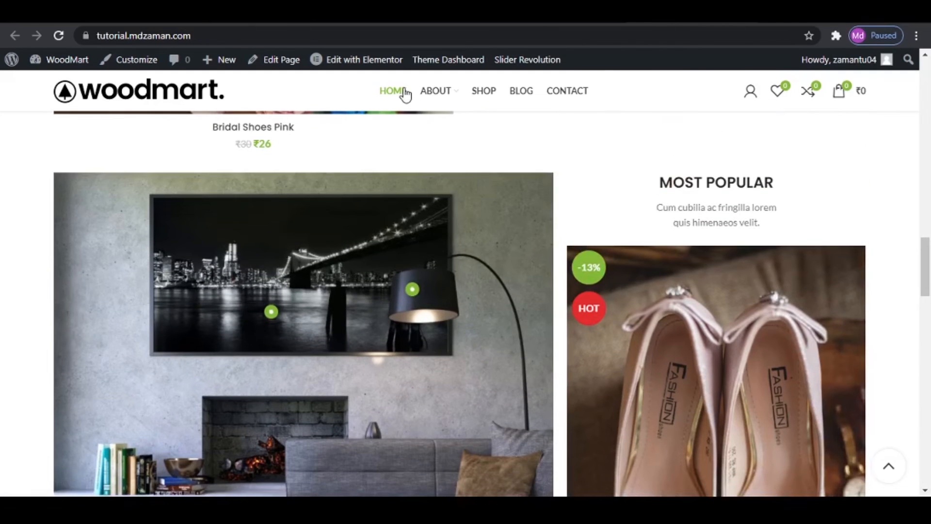
pyautogui.click(400, 92)
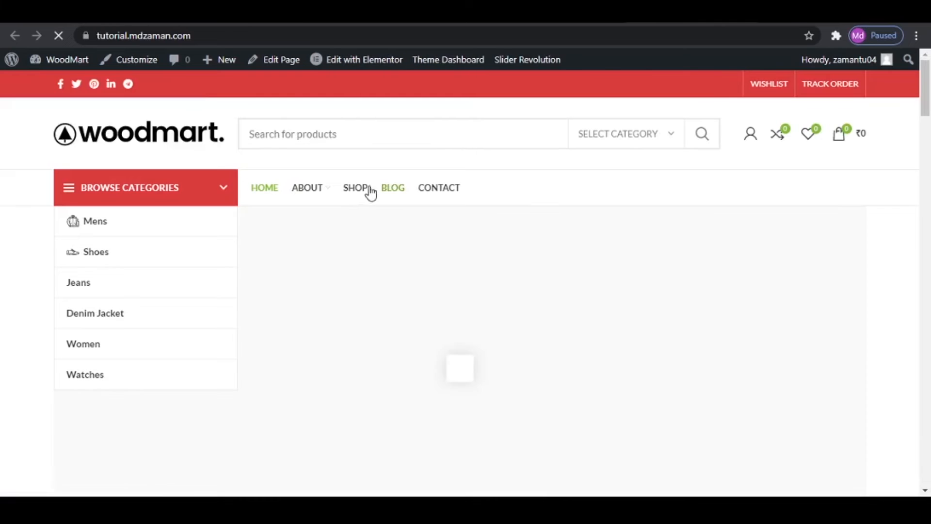
pyautogui.click(363, 193)
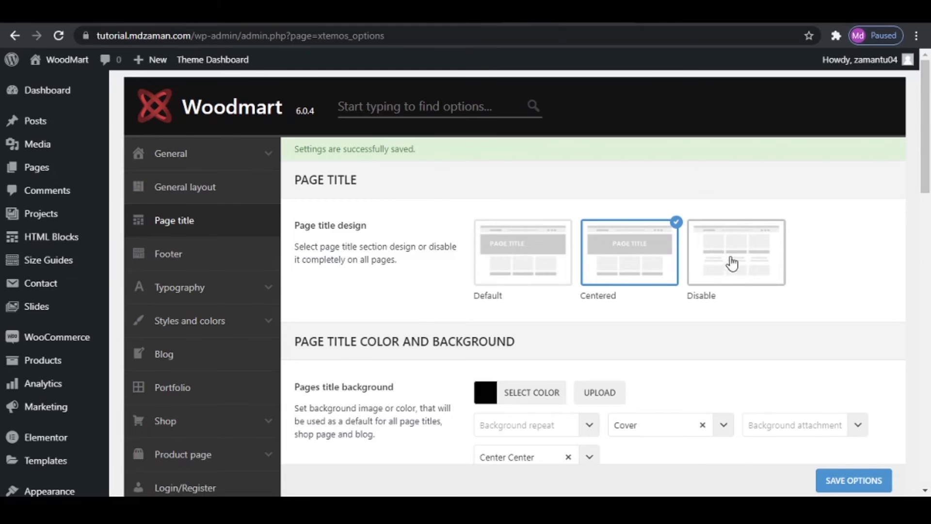
# - Upload the dummy-wood-title image, use it as the pages title background, and save the options
pyautogui.scroll(-3, 330, 280)
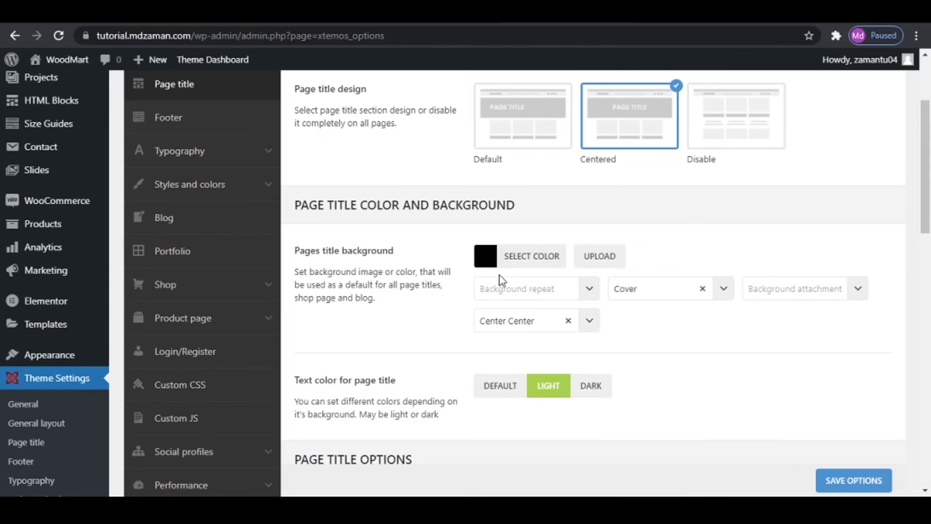
pyautogui.click(484, 263)
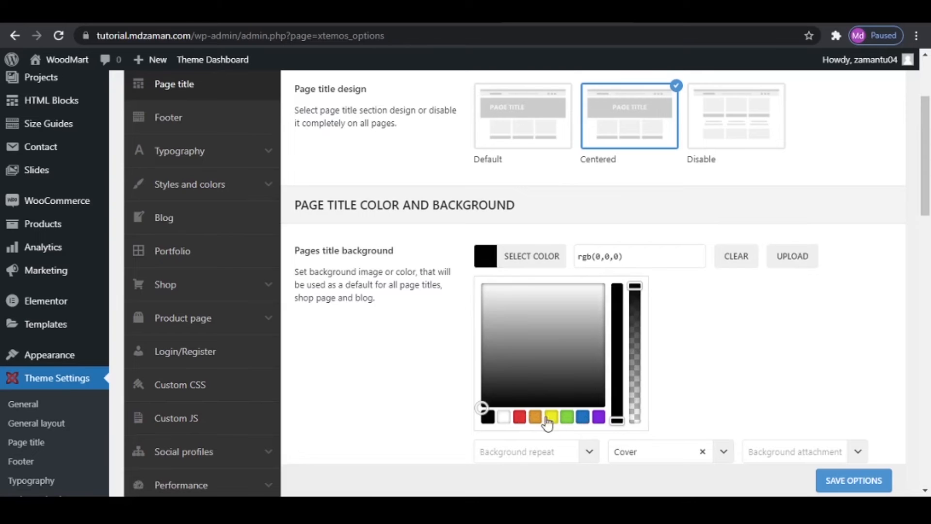
pyautogui.click(795, 258)
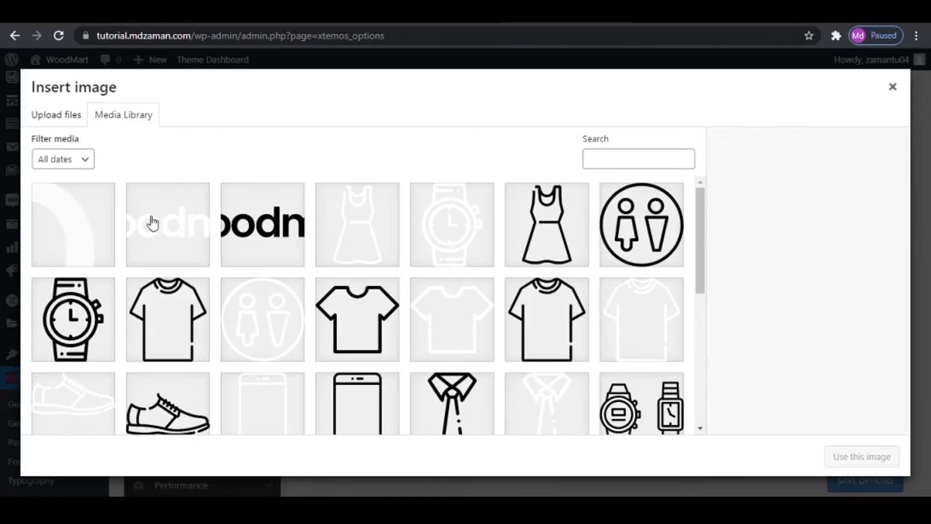
pyautogui.click(68, 119)
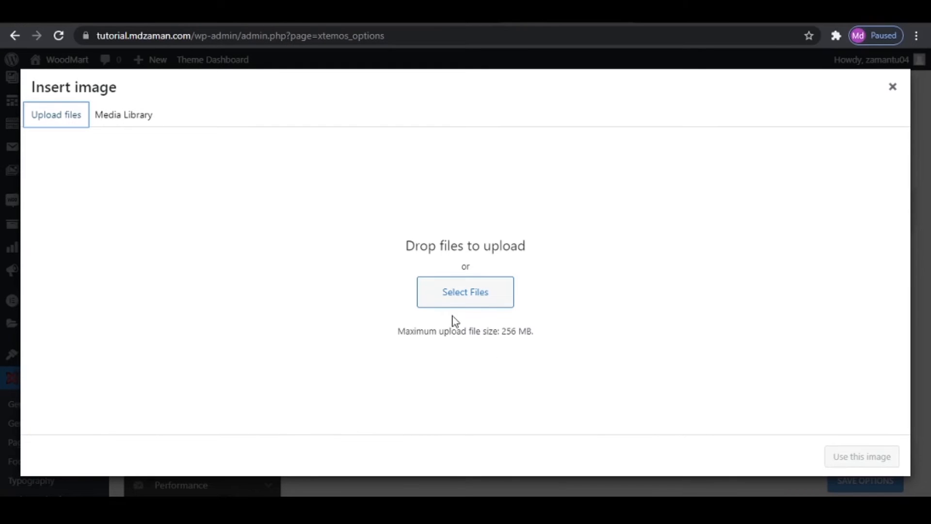
pyautogui.click(462, 292)
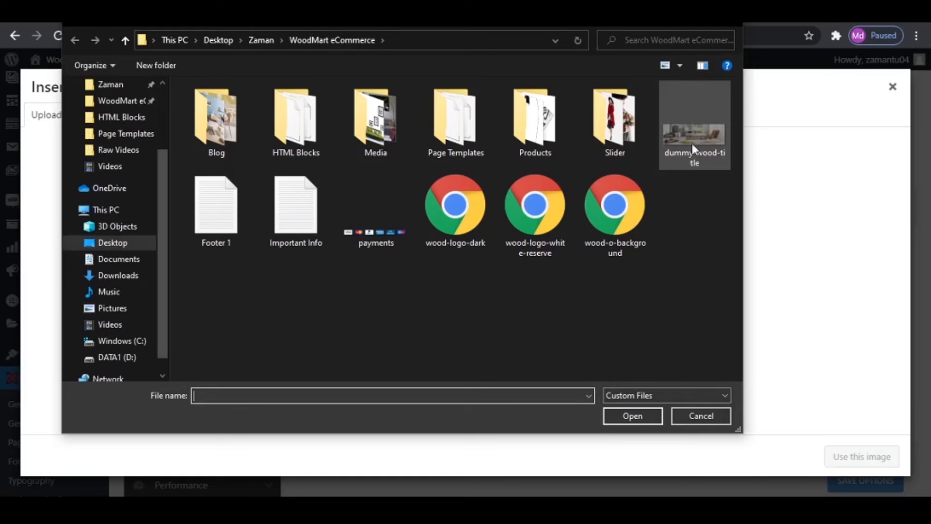
pyautogui.click(696, 139)
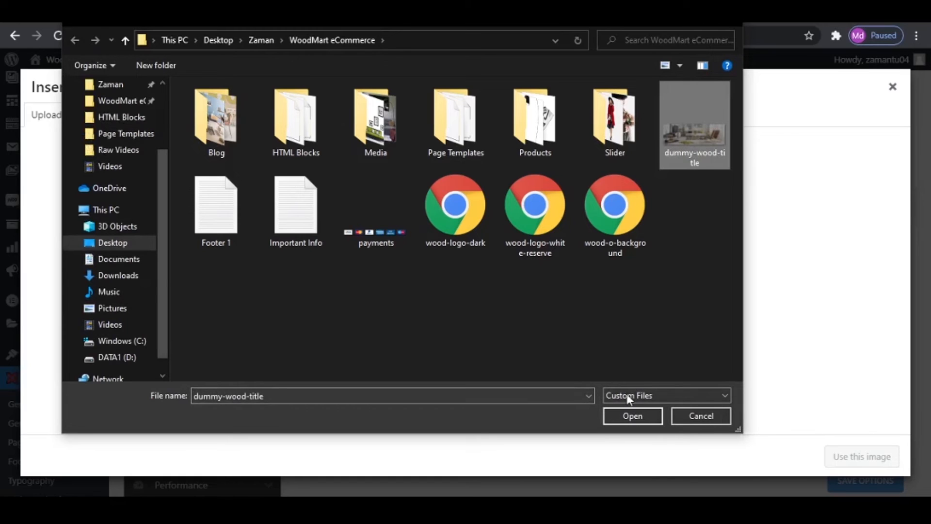
pyautogui.click(629, 415)
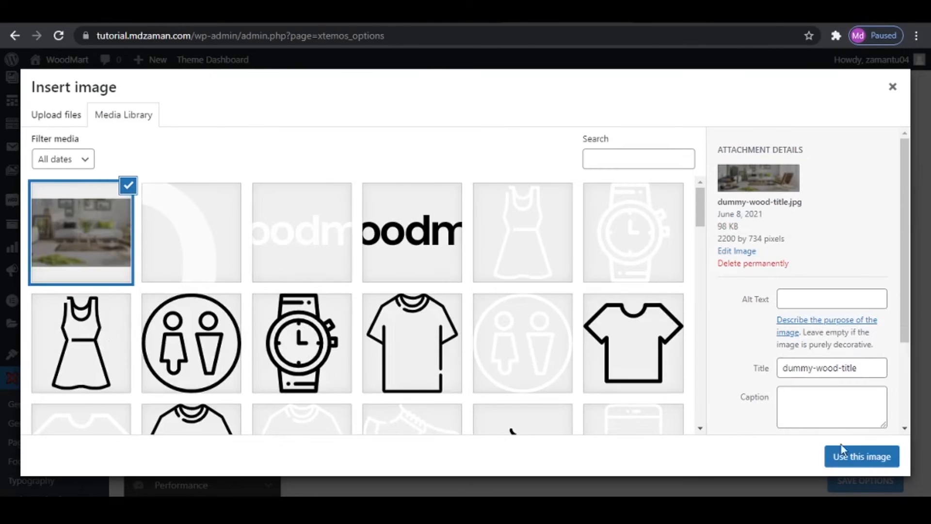
pyautogui.click(863, 457)
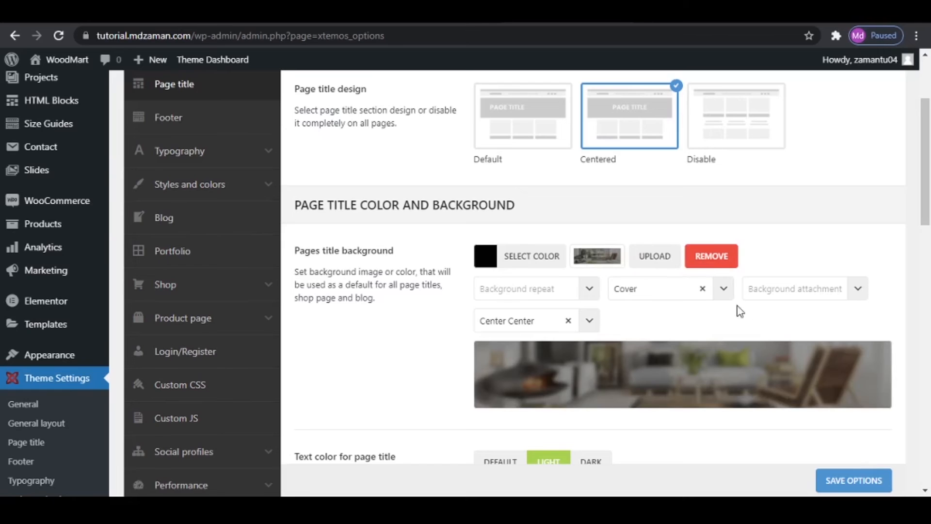
pyautogui.click(845, 468)
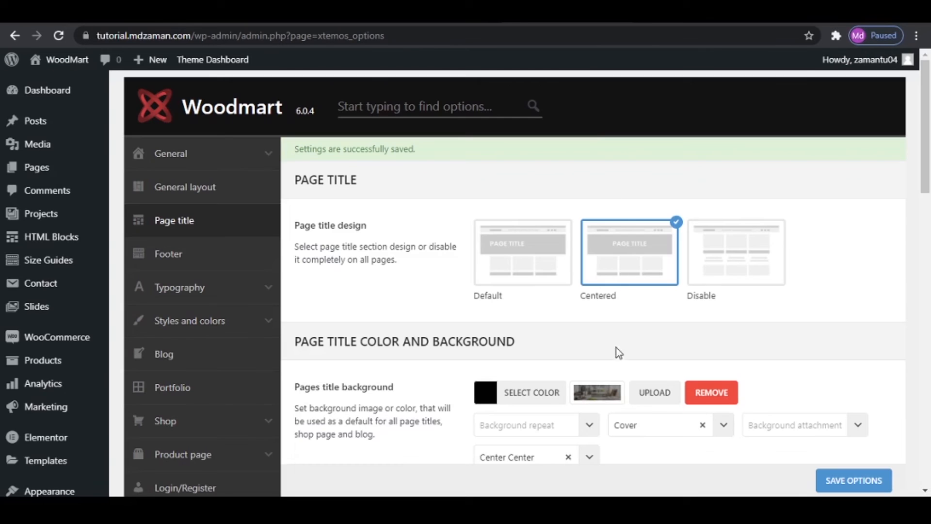
# - Review the page title text color, title size, title tag and breadcrumbs options
pyautogui.scroll(-5, 616, 347)
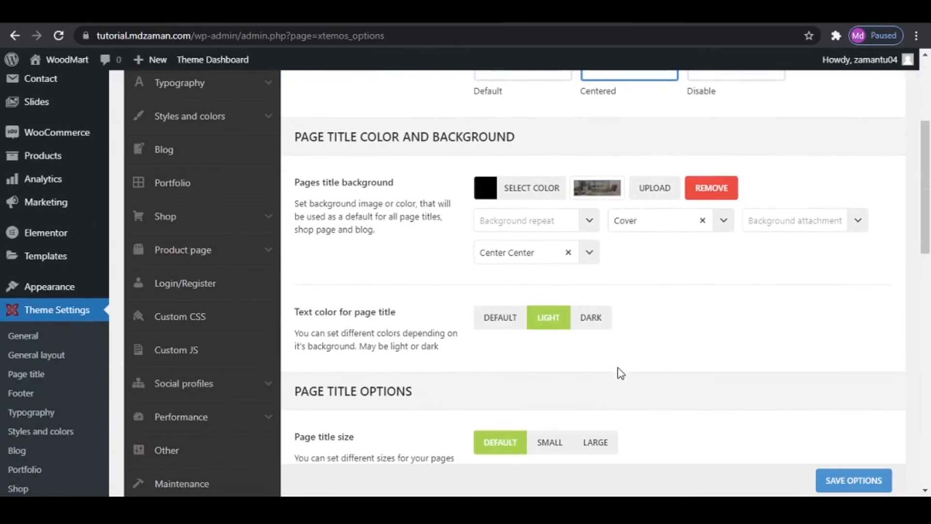
pyautogui.scroll(-2, 416, 360)
pyautogui.scroll(2, 420, 354)
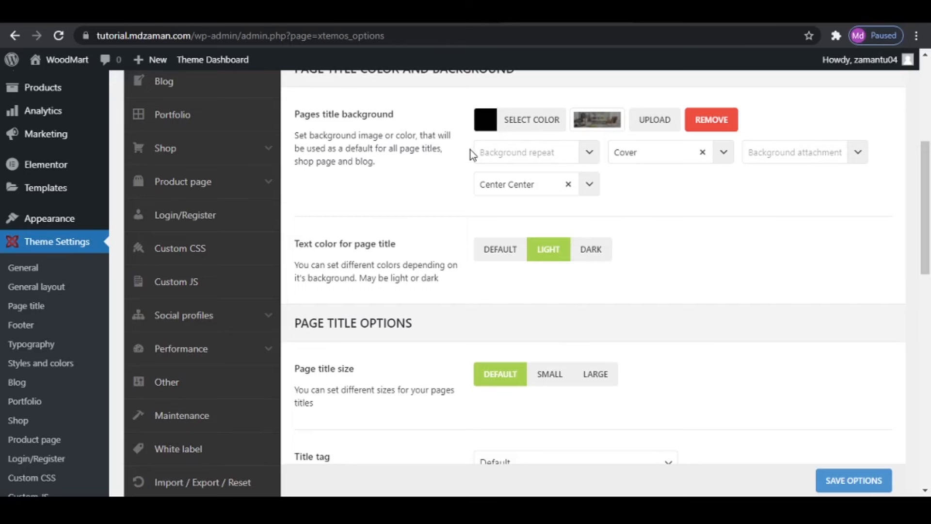
pyautogui.scroll(-1, 470, 194)
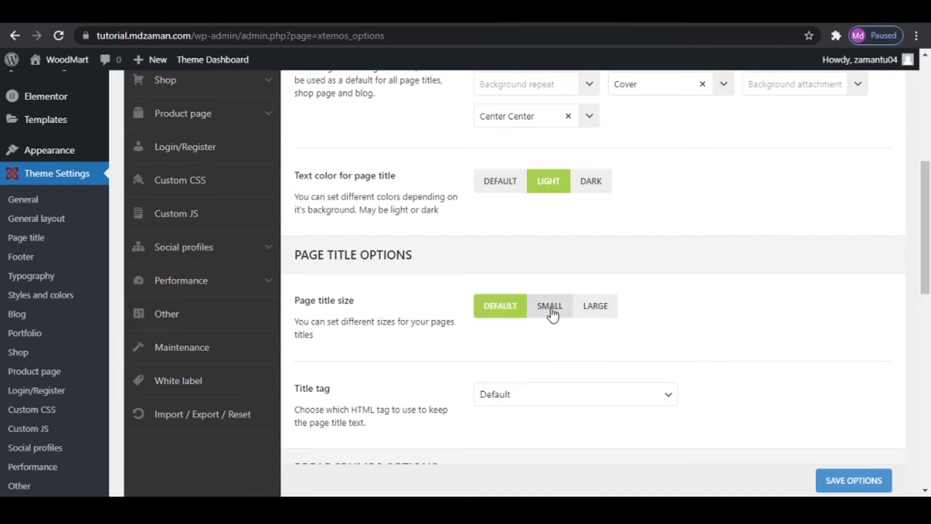
pyautogui.scroll(-3, 597, 321)
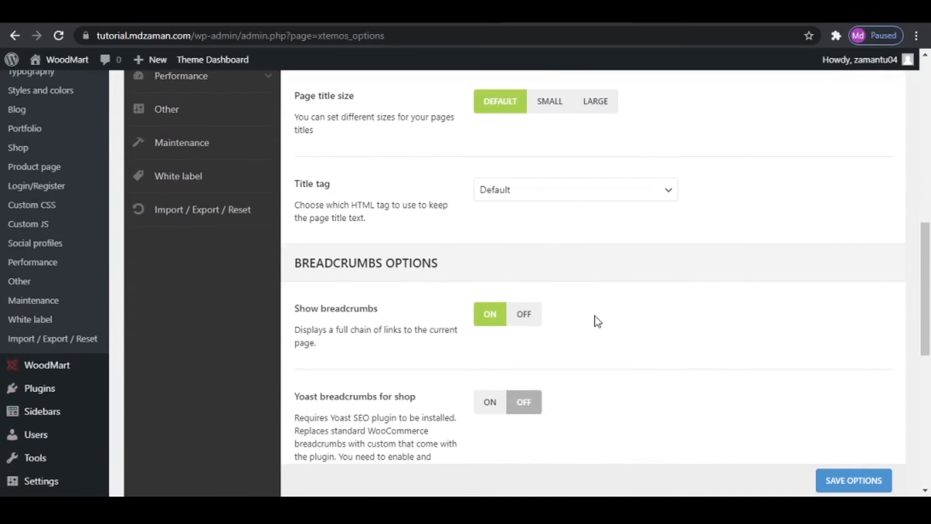
pyautogui.scroll(-1, 597, 321)
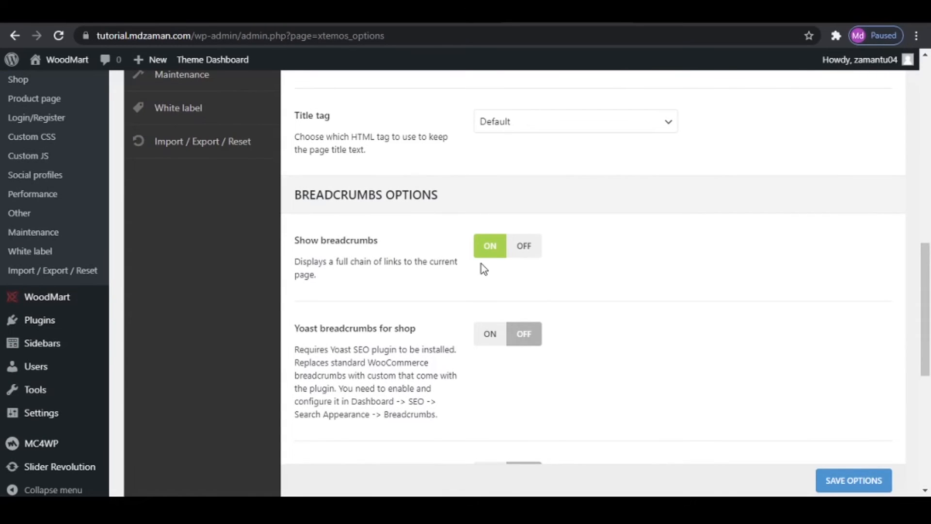
pyautogui.scroll(4, 477, 260)
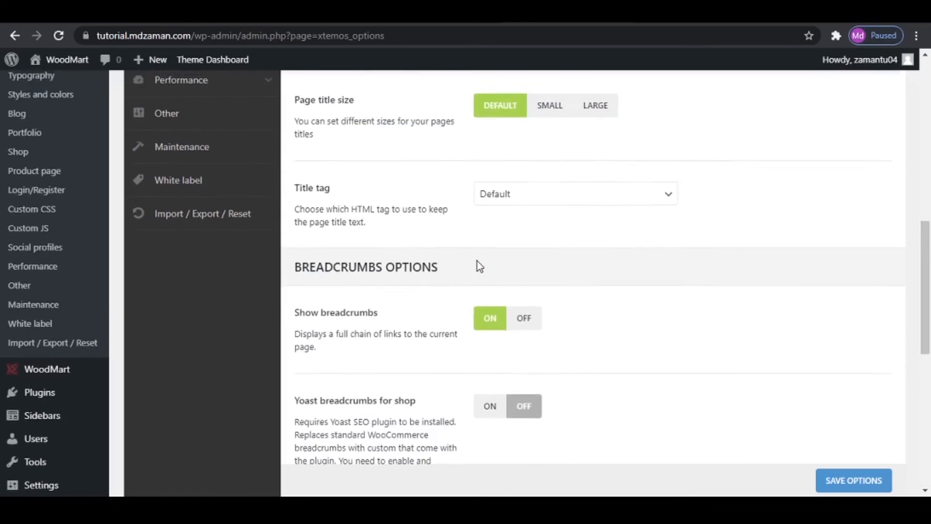
pyautogui.scroll(5, 478, 261)
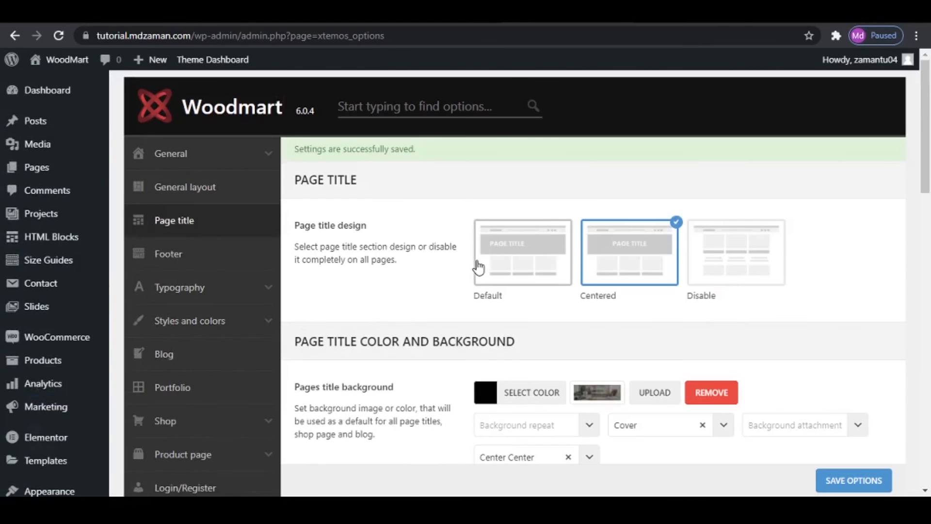
# - Open the footer settings and review the footer layout, scroll to top, sticky footer, mobile widget and color scheme options
pyautogui.click(217, 252)
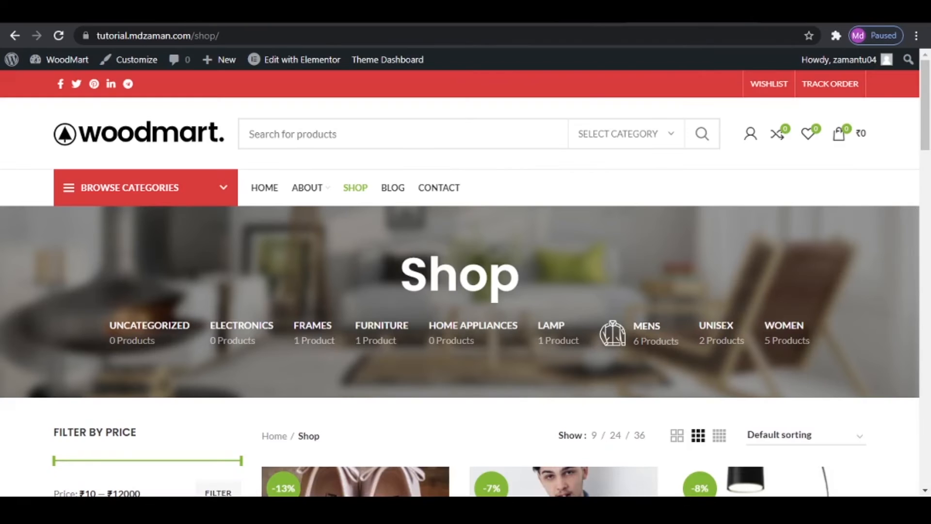
pyautogui.scroll(-15, 466, 282)
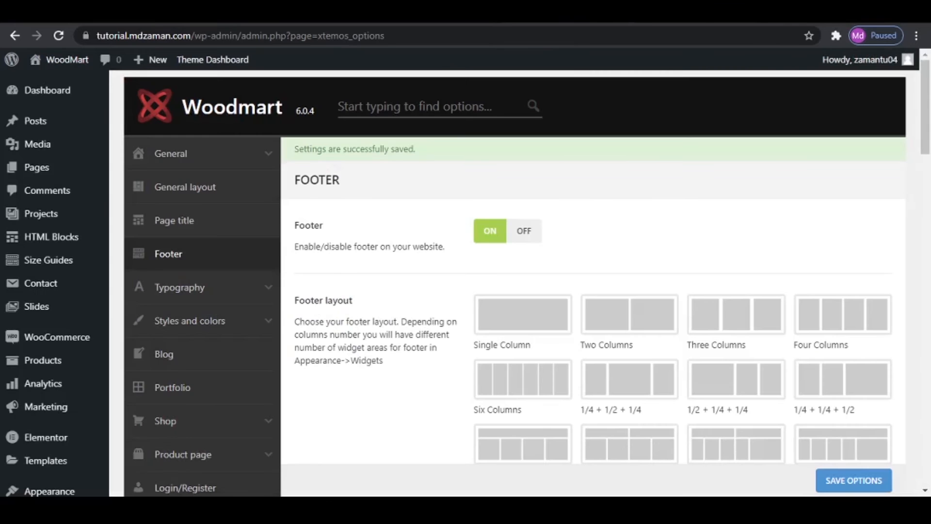
pyautogui.scroll(-4, 588, 338)
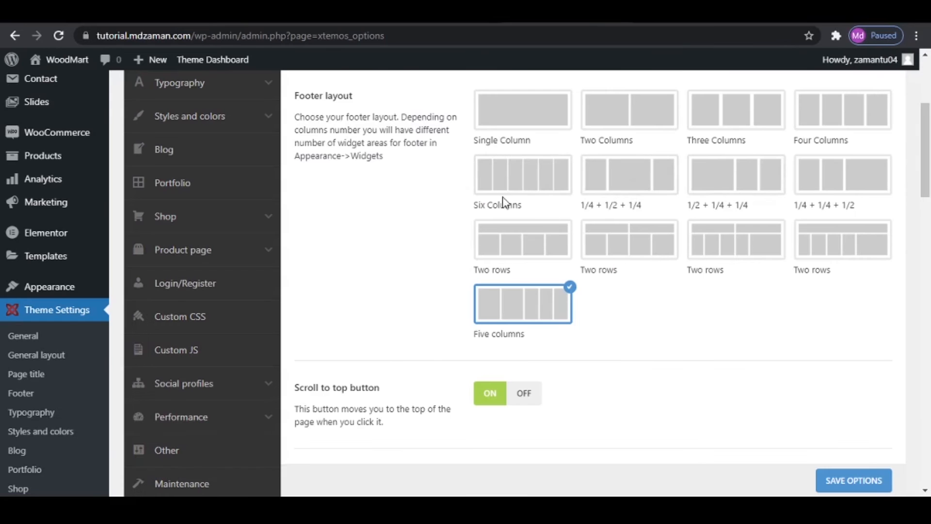
pyautogui.scroll(-4, 654, 215)
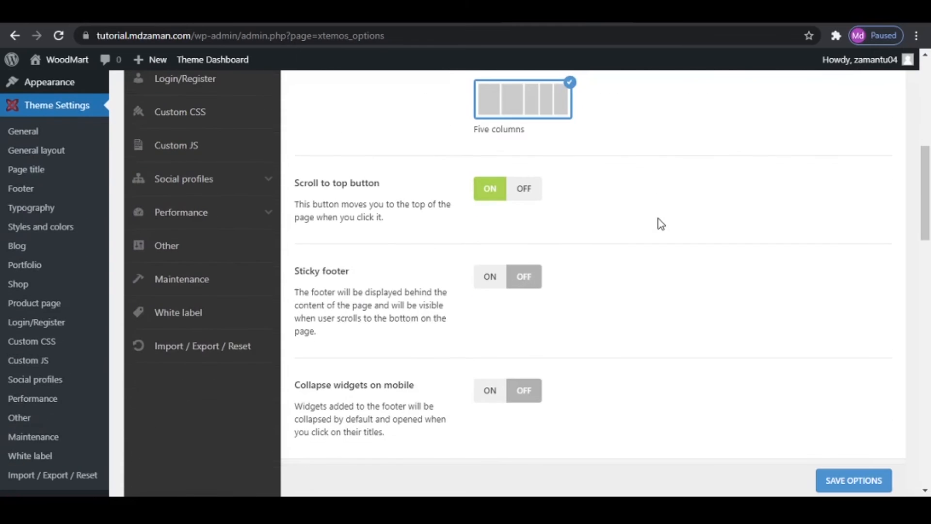
pyautogui.scroll(-5, 660, 224)
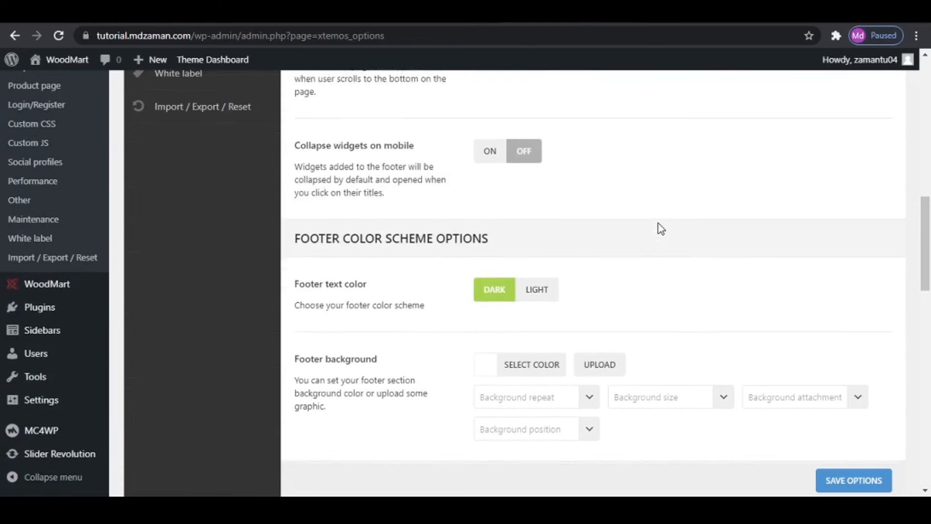
pyautogui.scroll(-1, 661, 228)
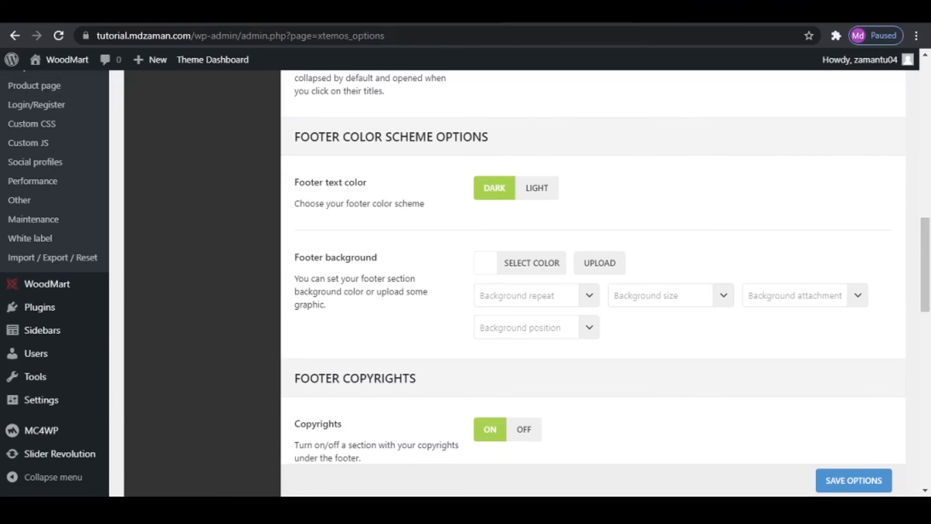
# - Compare the footer on the shop page with the footer text color and background settings
pyautogui.click(272, 13)
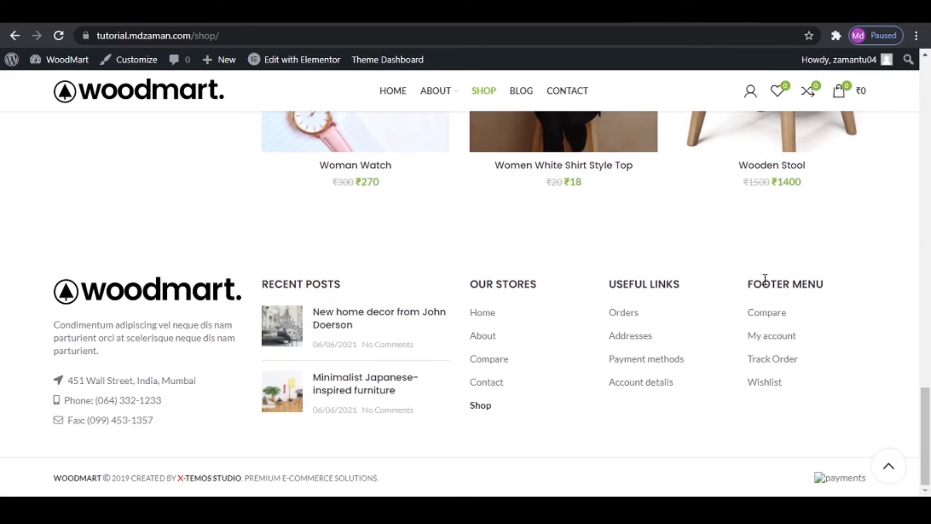
pyautogui.click(145, 12)
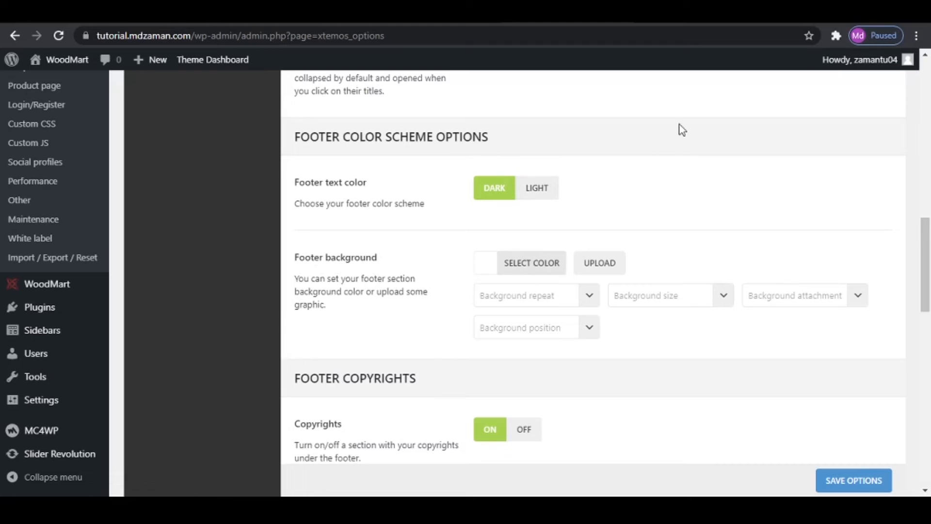
pyautogui.click(684, 14)
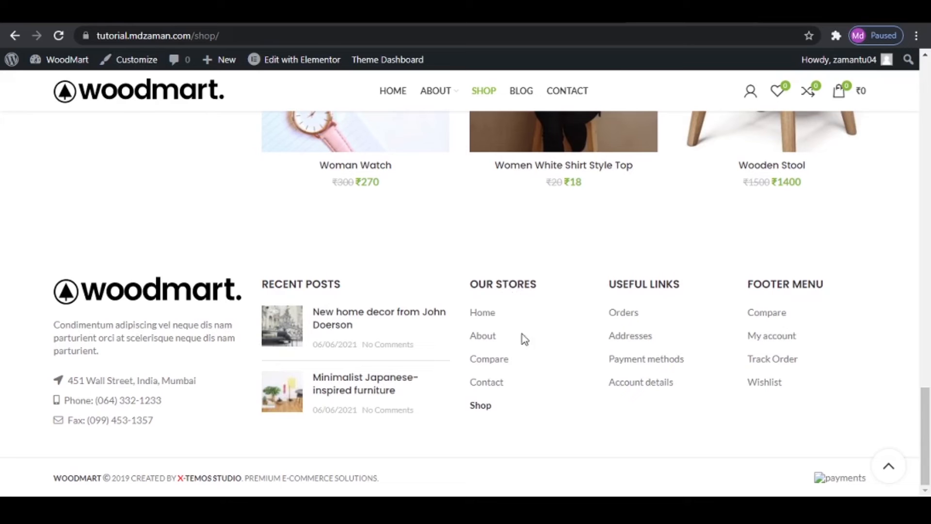
pyautogui.click(561, 14)
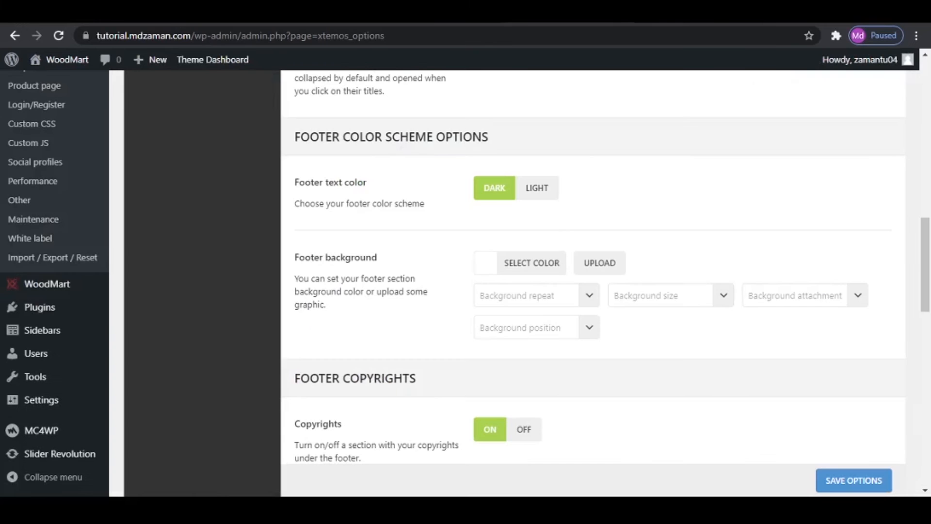
pyautogui.scroll(-4, 561, 339)
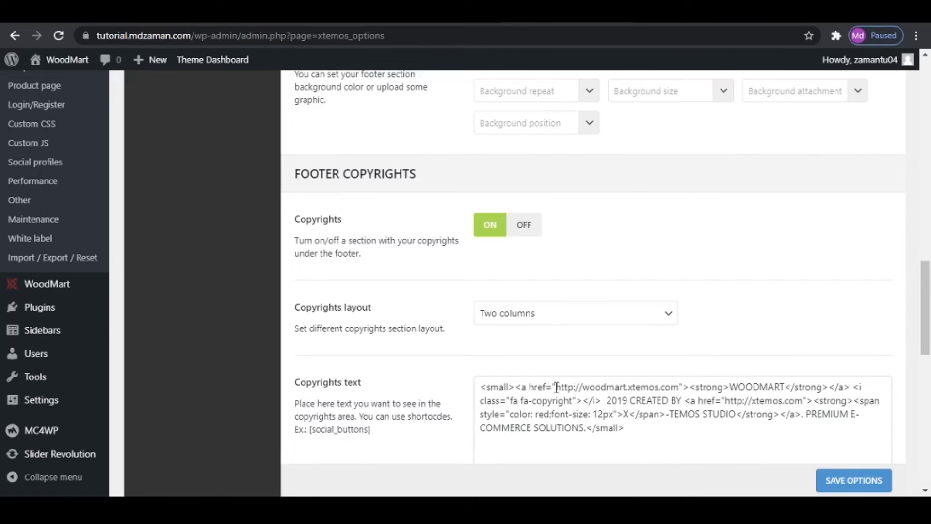
pyautogui.moveTo(558, 387); pyautogui.dragTo(681, 387)
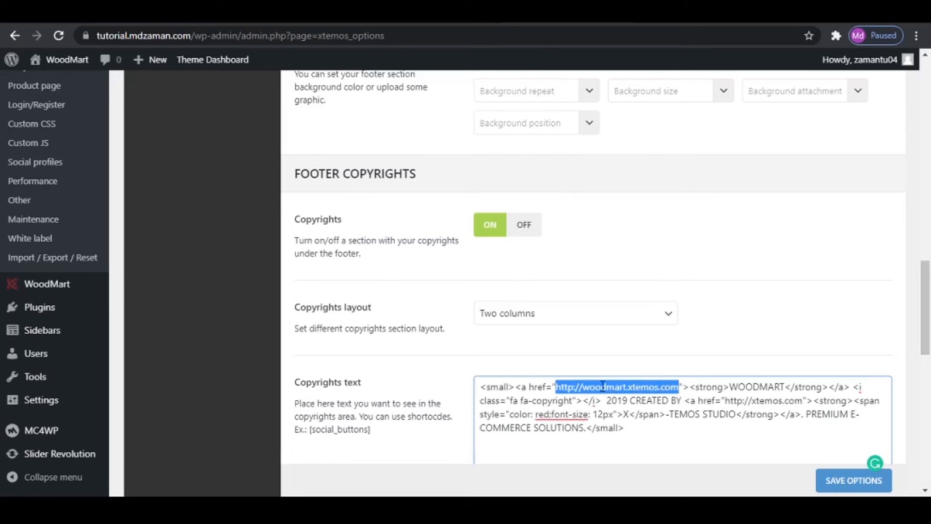
pyautogui.press('BackSpace')
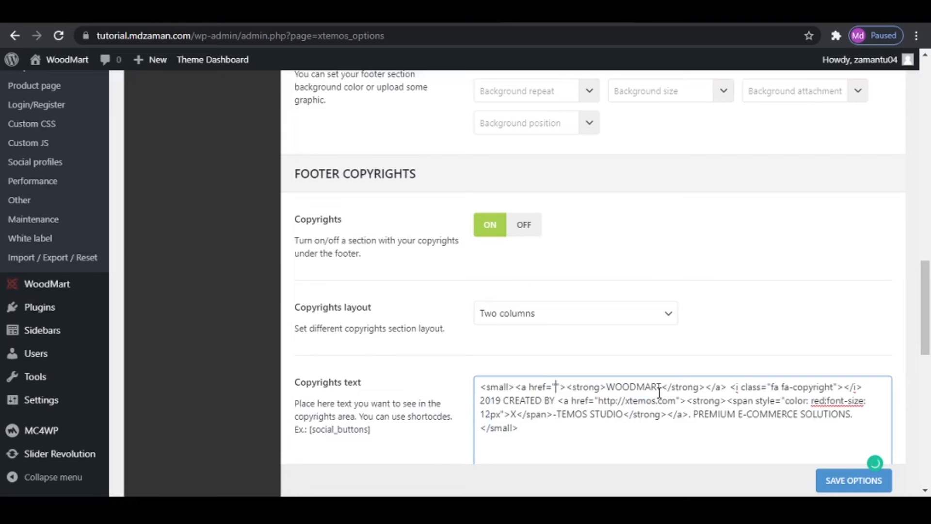
pyautogui.moveTo(193, 35); pyautogui.dragTo(100, 34)
pyautogui.rightClick(113, 34)
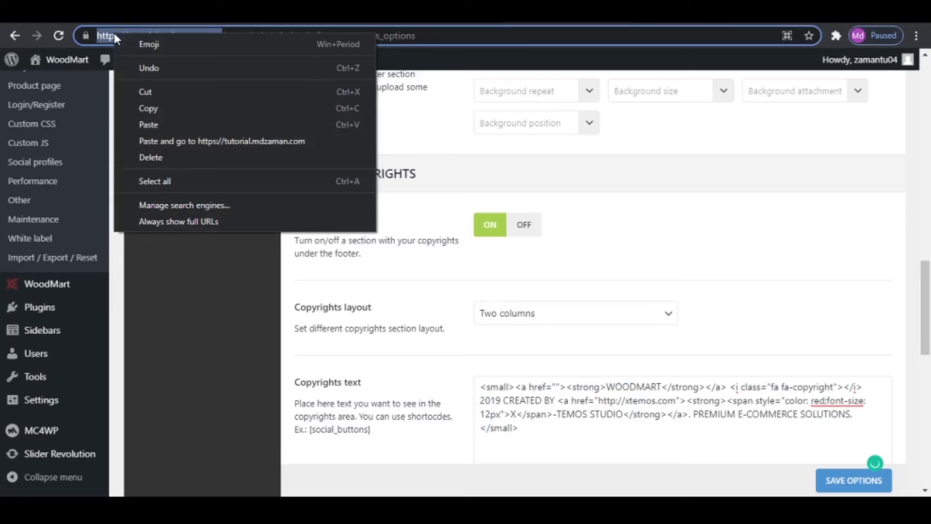
pyautogui.click(195, 110)
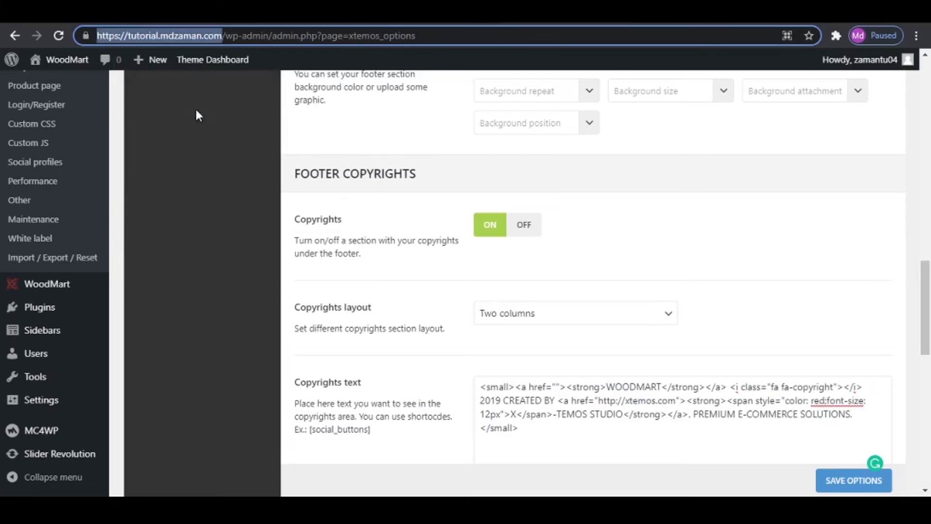
pyautogui.click(558, 387)
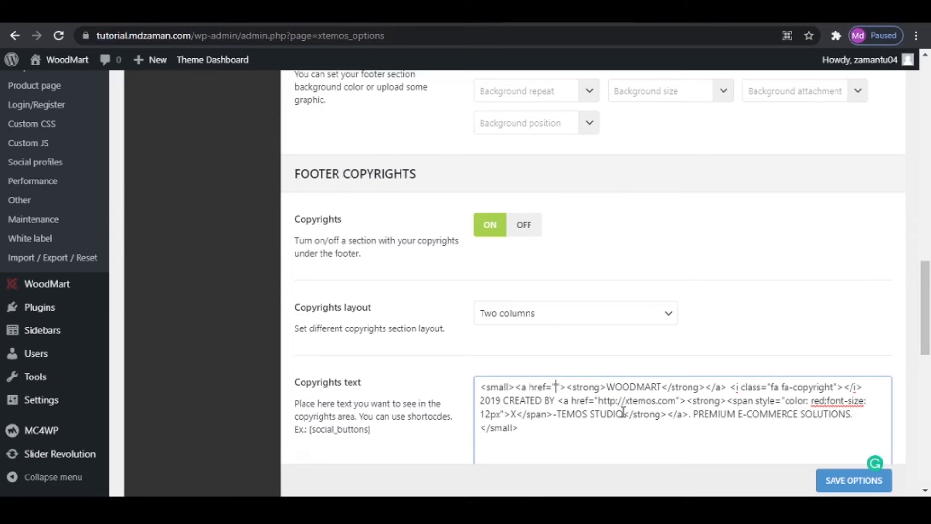
pyautogui.hotkey('ctrl', 'v')
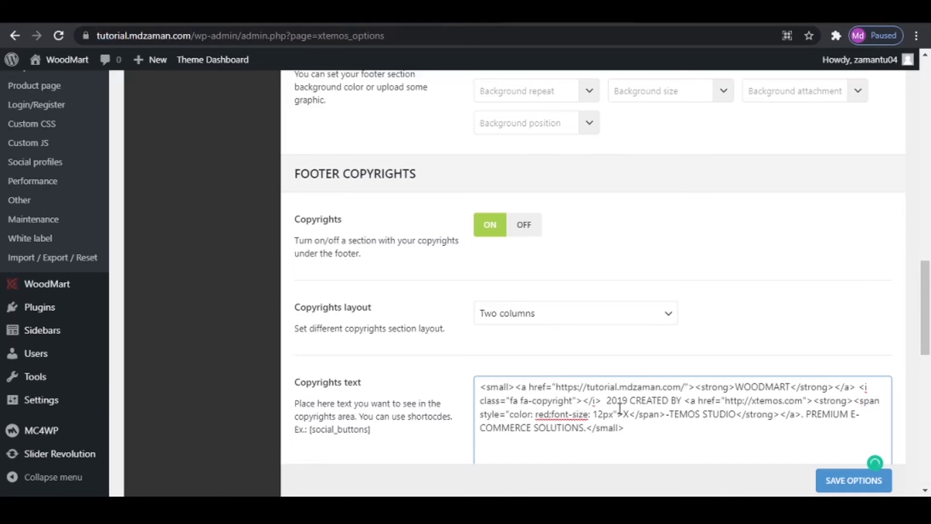
pyautogui.press('BackSpace')
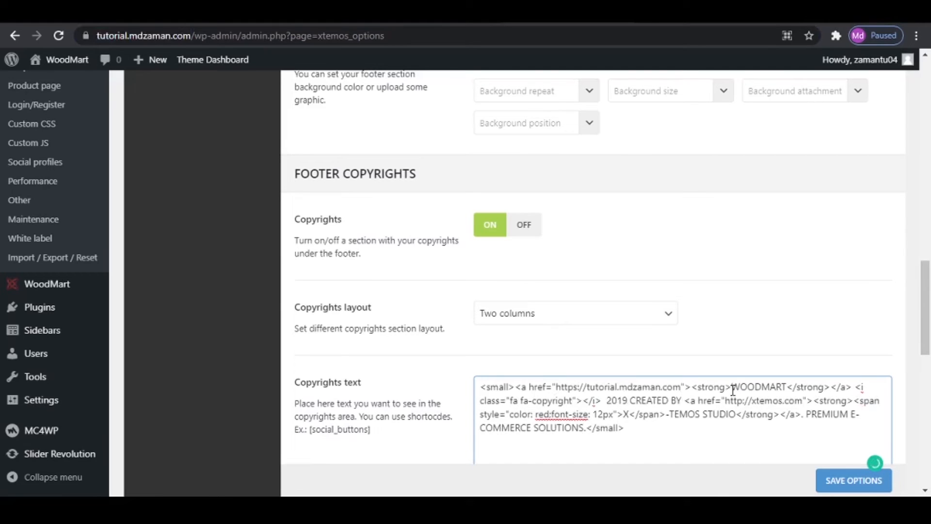
# - Change the brand name in the copyrights text to ZFASHION and the year to 2021
pyautogui.moveTo(733, 386); pyautogui.dragTo(787, 386)
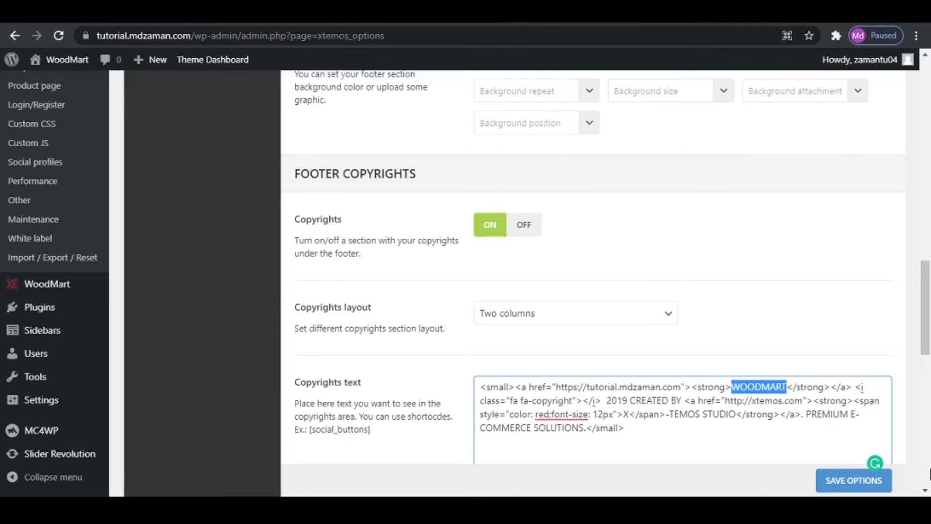
pyautogui.write('ZFASHION')
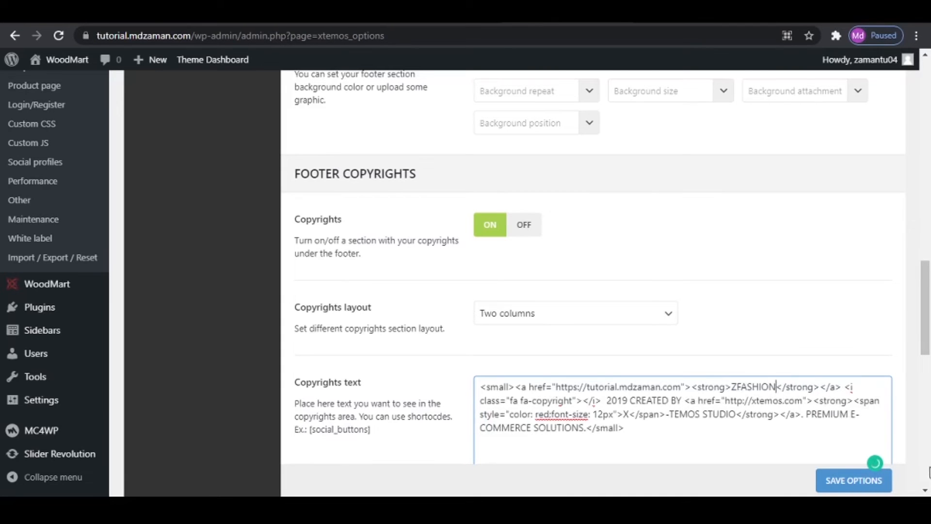
pyautogui.moveTo(606, 401); pyautogui.dragTo(628, 400)
pyautogui.write('2021')
pyautogui.moveTo(726, 400); pyautogui.dragTo(803, 400)
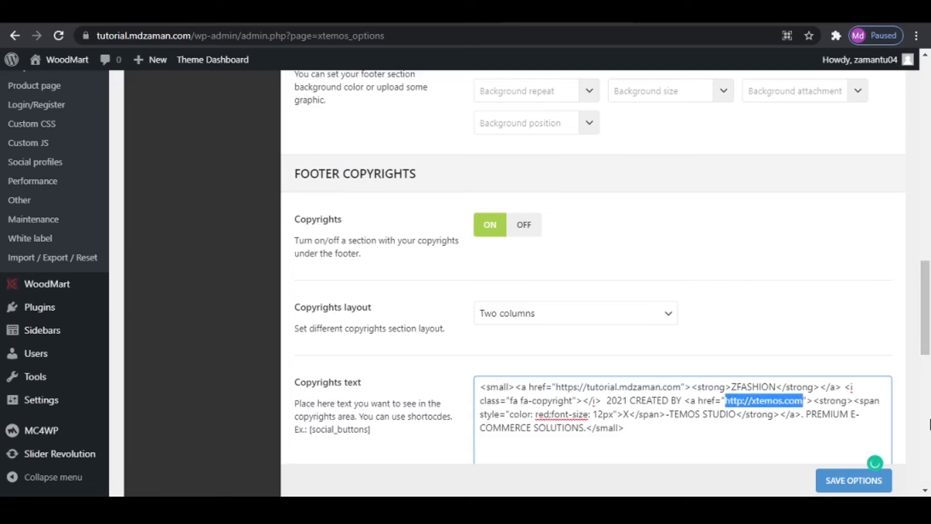
pyautogui.hotkey('ctrl', 'v')
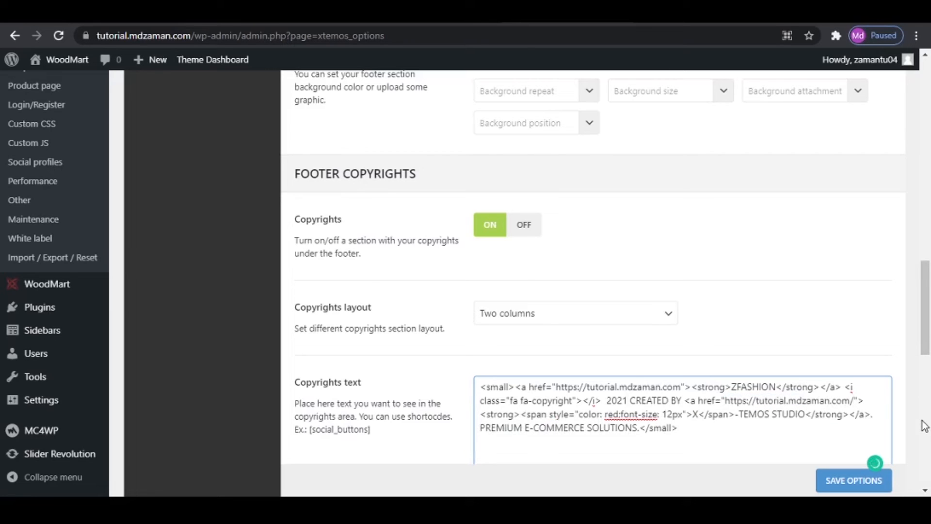
pyautogui.press('BackSpace')
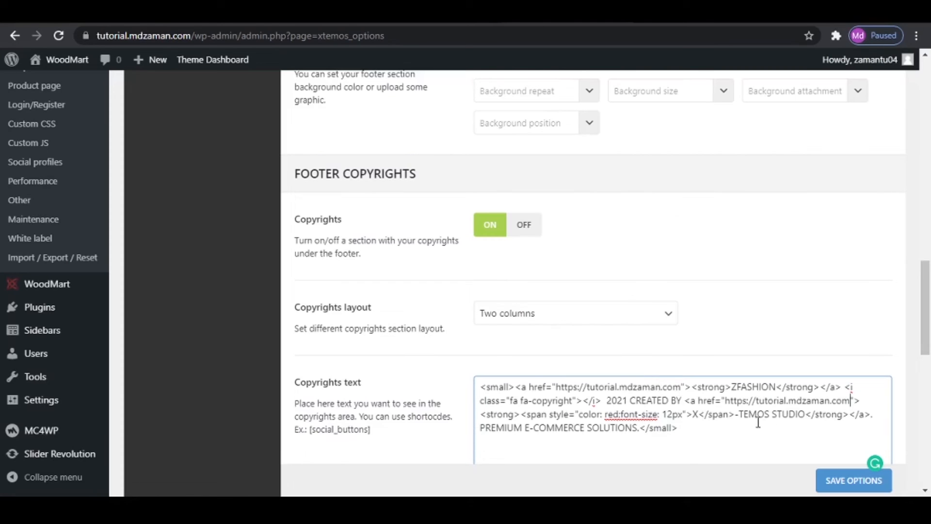
# - Change the creator name in the copyrights text to Z-FASHION, keeping the Z inside the red span
pyautogui.click(697, 414)
pyautogui.press('BackSpace')
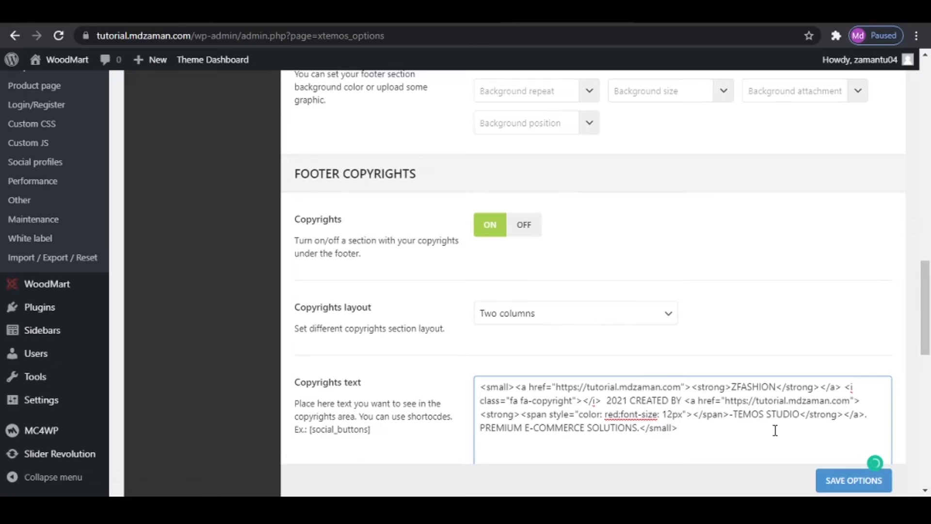
pyautogui.write('Z')
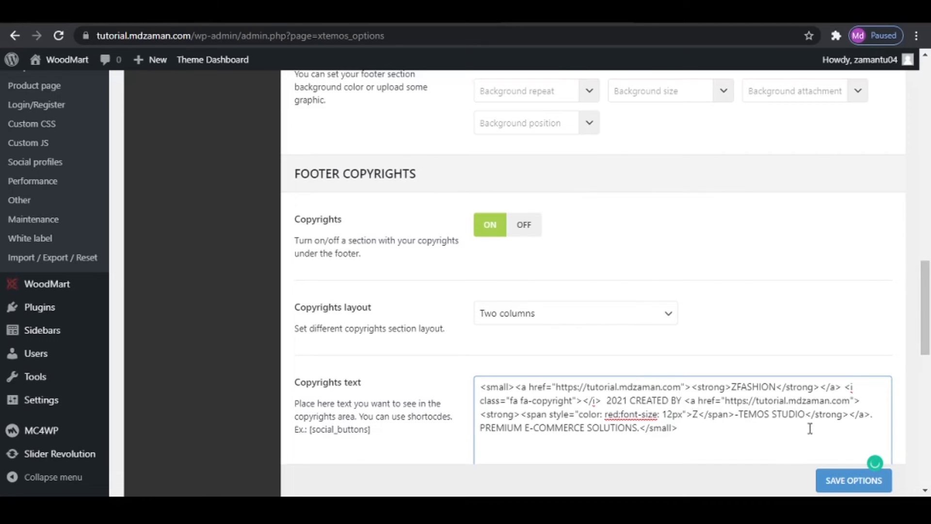
pyautogui.moveTo(740, 414); pyautogui.dragTo(806, 414)
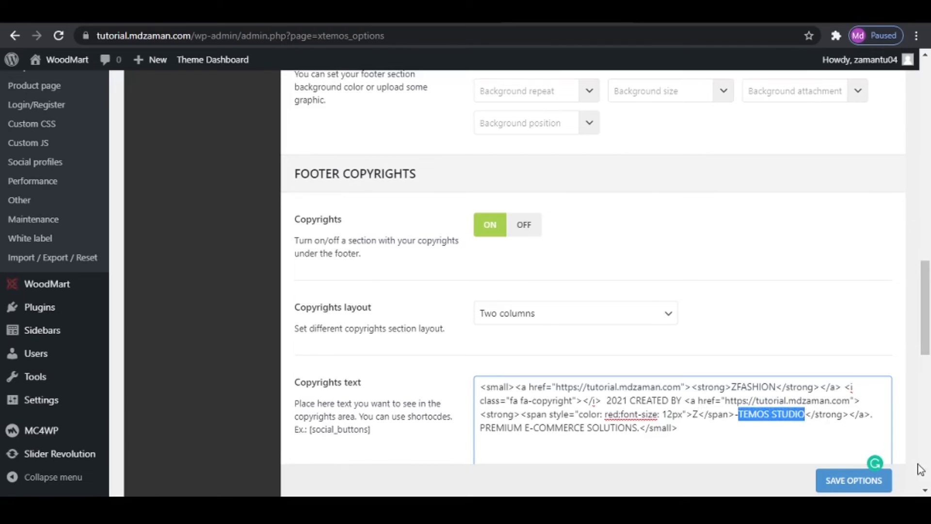
pyautogui.write('FASHI')
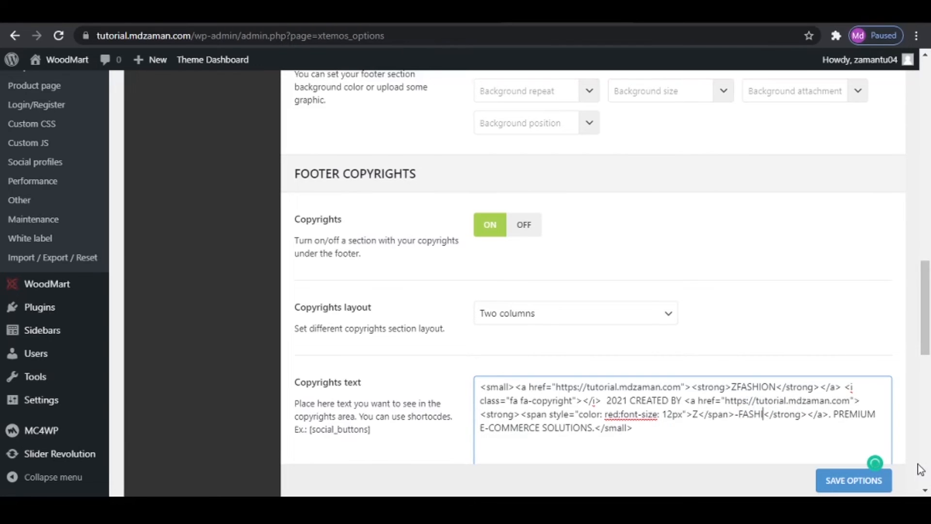
pyautogui.write('ON')
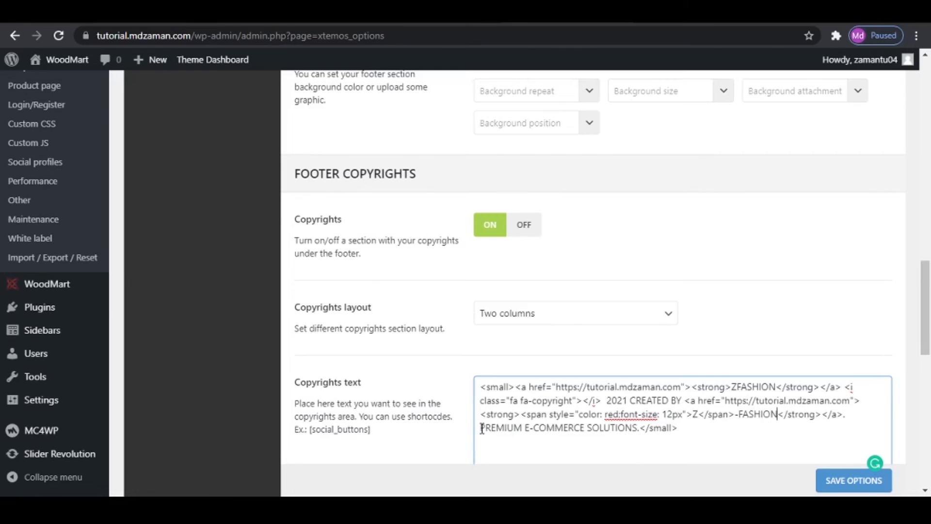
# - Check the tagline in the shop page footer and replace it in the copyrights text with UPGRADE YOUR LIFESTYLE
pyautogui.moveTo(481, 428); pyautogui.dragTo(638, 429)
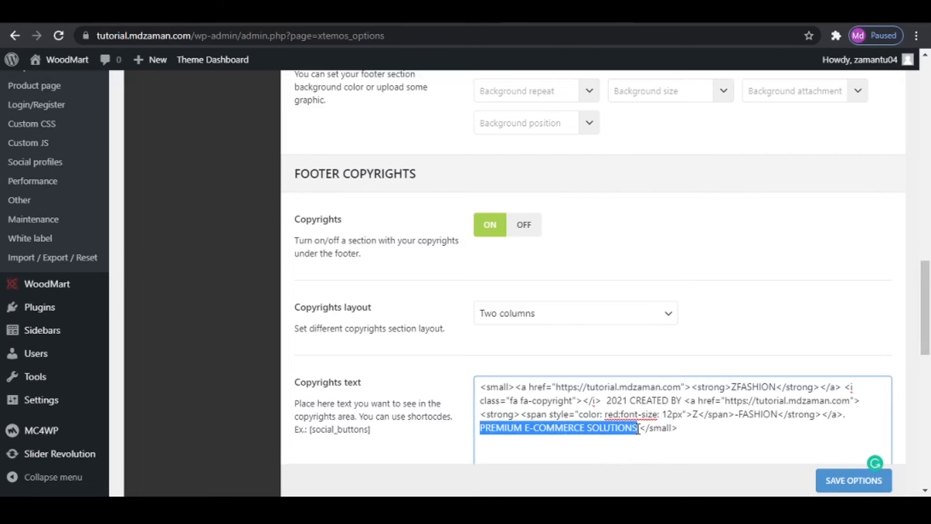
pyautogui.click(688, 14)
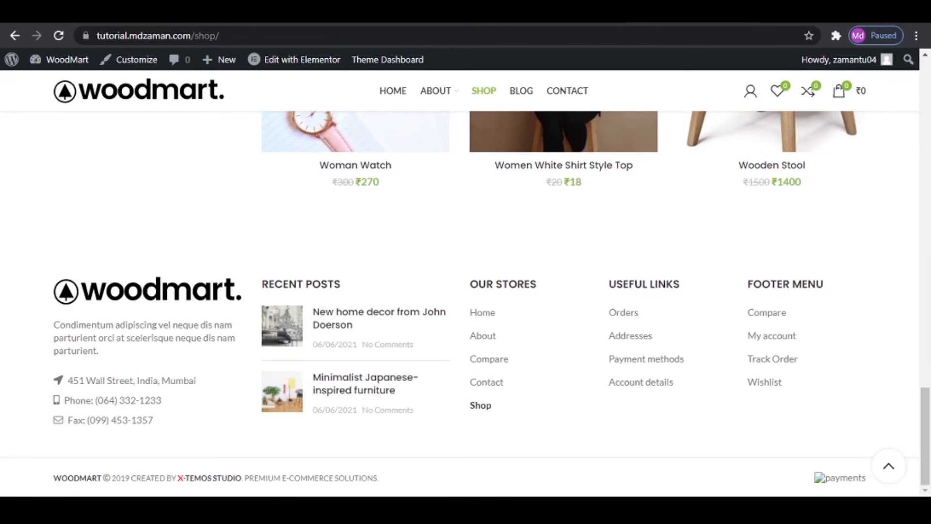
pyautogui.click(576, 14)
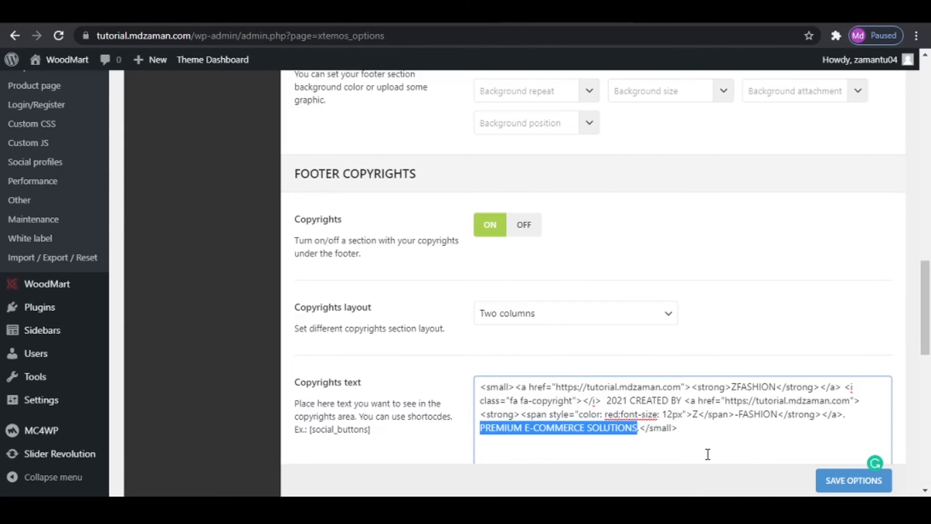
pyautogui.write('U')
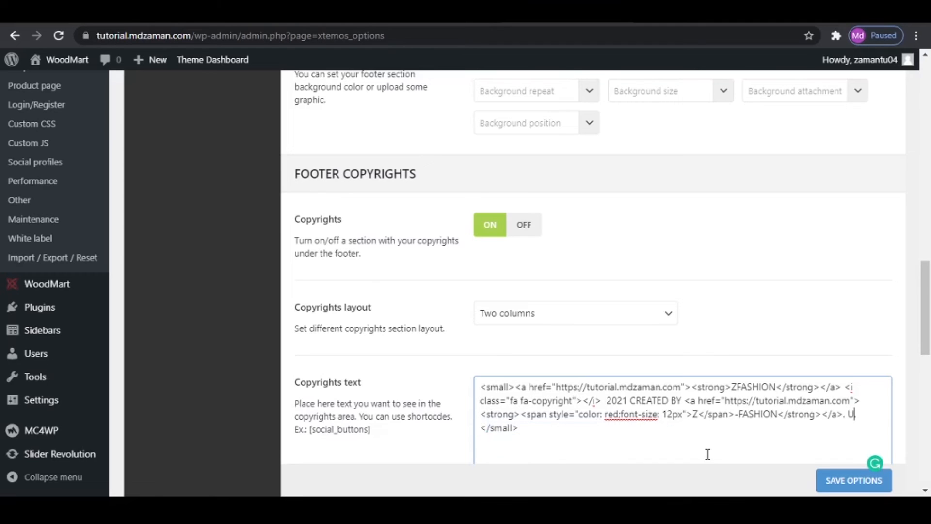
pyautogui.write('PGRADE YOU')
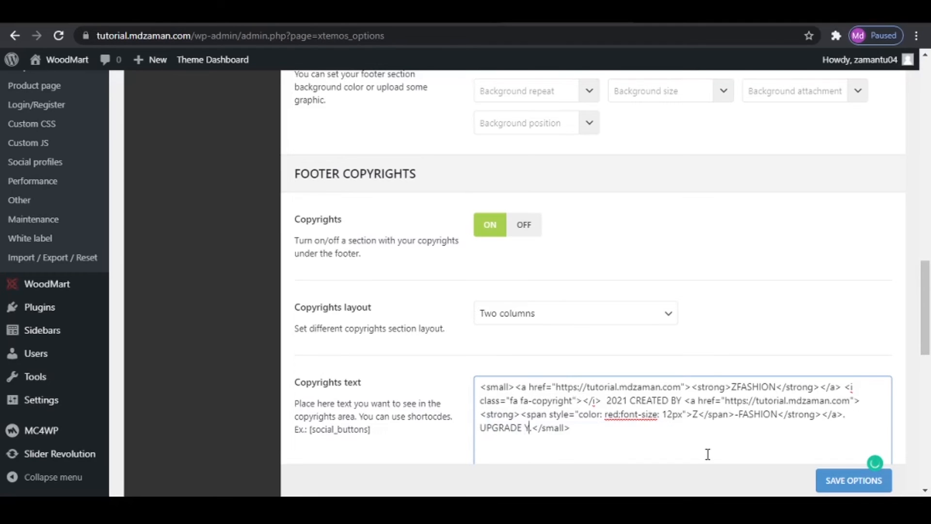
pyautogui.write('R LIFESTYLE')
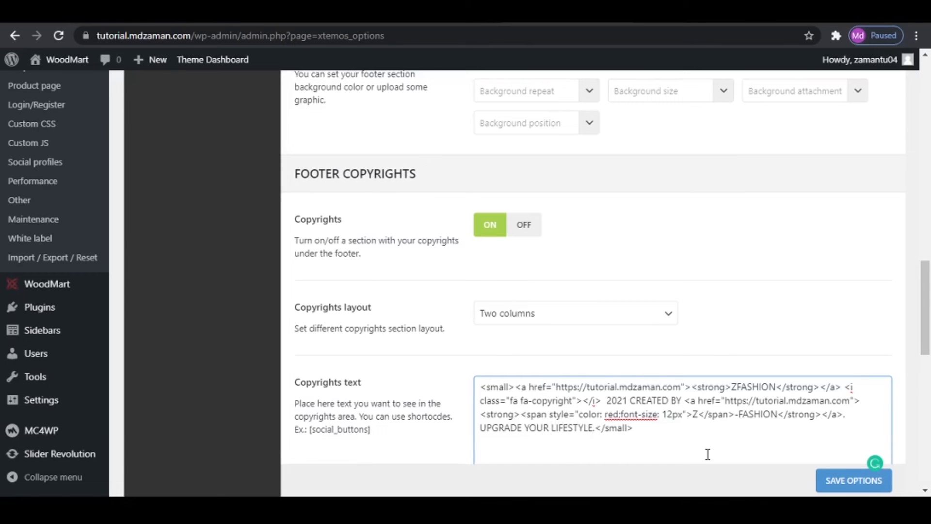
# - Open the Media Library in a separate tab and upload the payments image from the WoodMart eCommerce folder
pyautogui.scroll(-4, 703, 431)
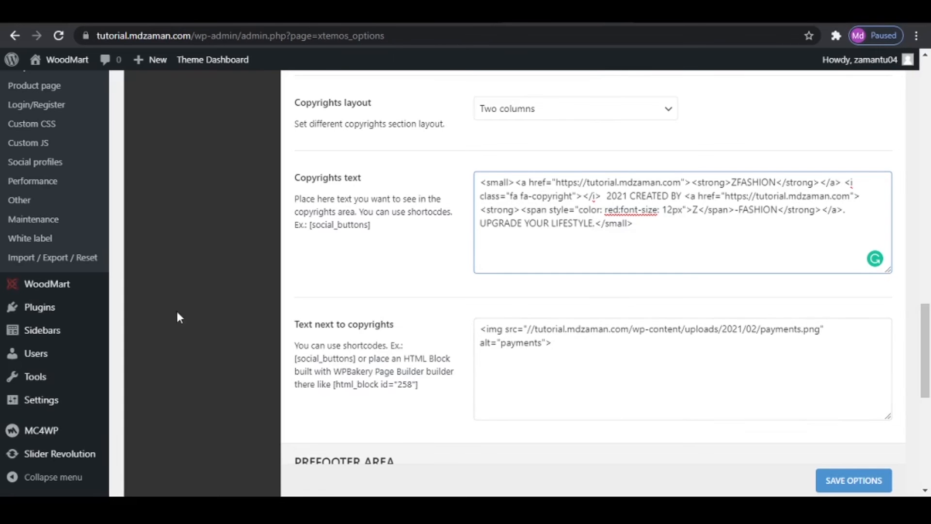
pyautogui.scroll(7, 153, 308)
pyautogui.scroll(5, 45, 184)
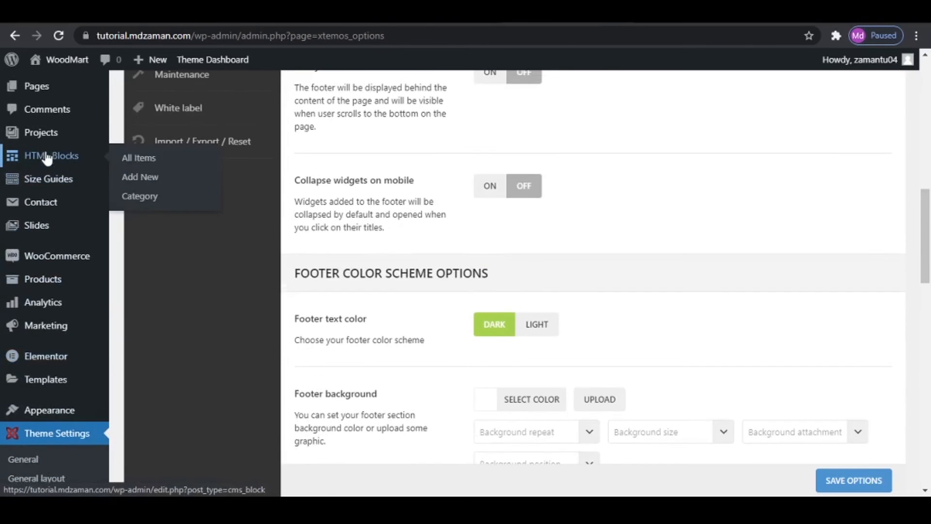
pyautogui.moveTo(35, 134)
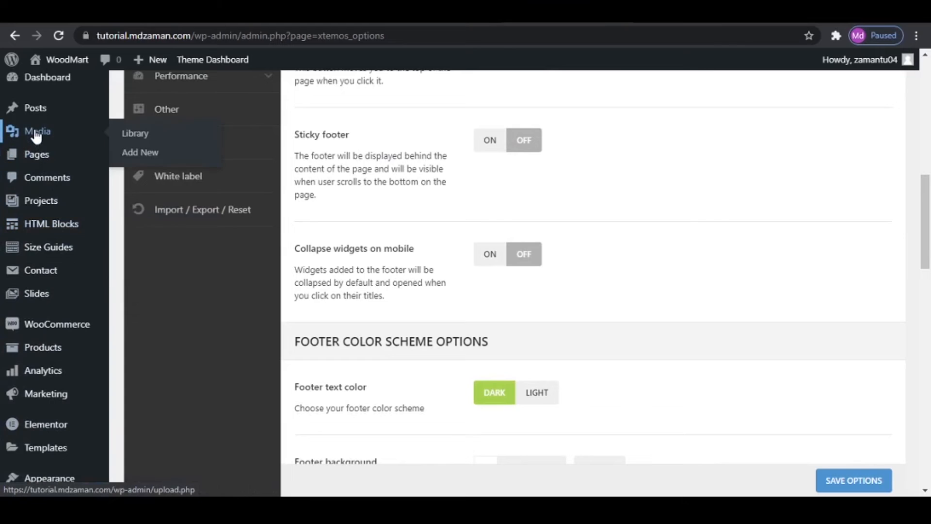
pyautogui.rightClick(138, 132)
pyautogui.click(171, 141)
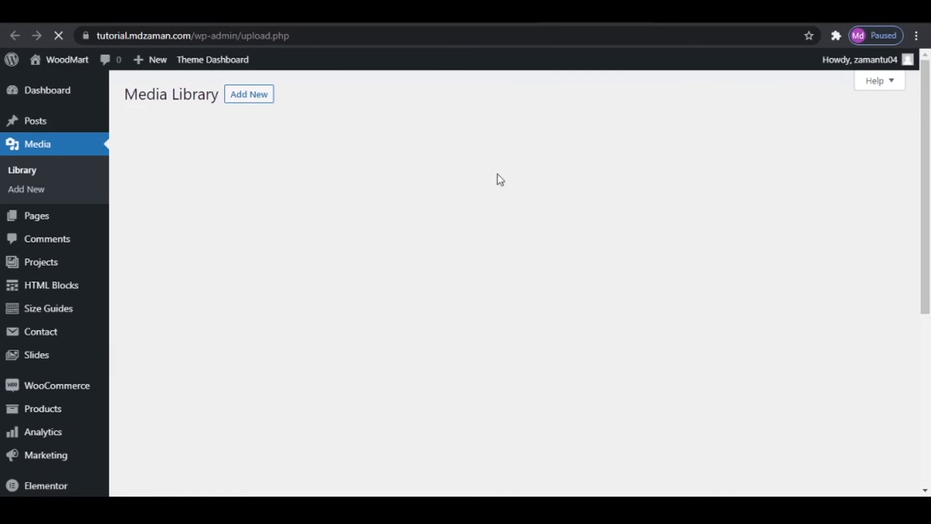
pyautogui.click(410, 509)
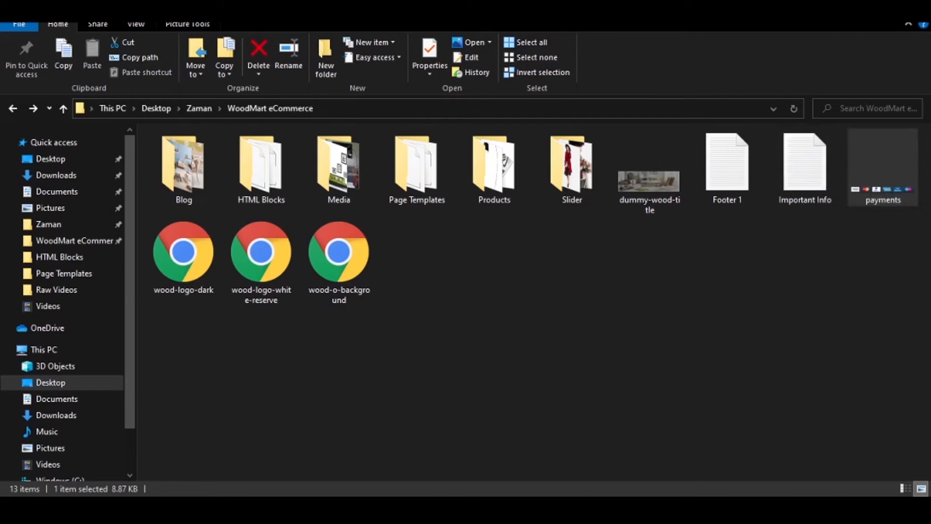
pyautogui.click(410, 509)
pyautogui.click(246, 96)
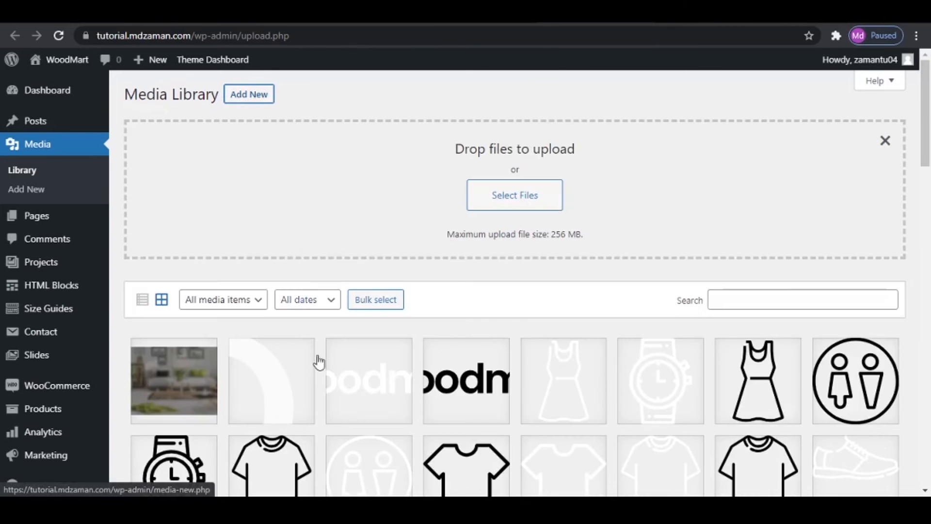
pyautogui.click(410, 509)
pyautogui.moveTo(880, 192); pyautogui.dragTo(559, 188)
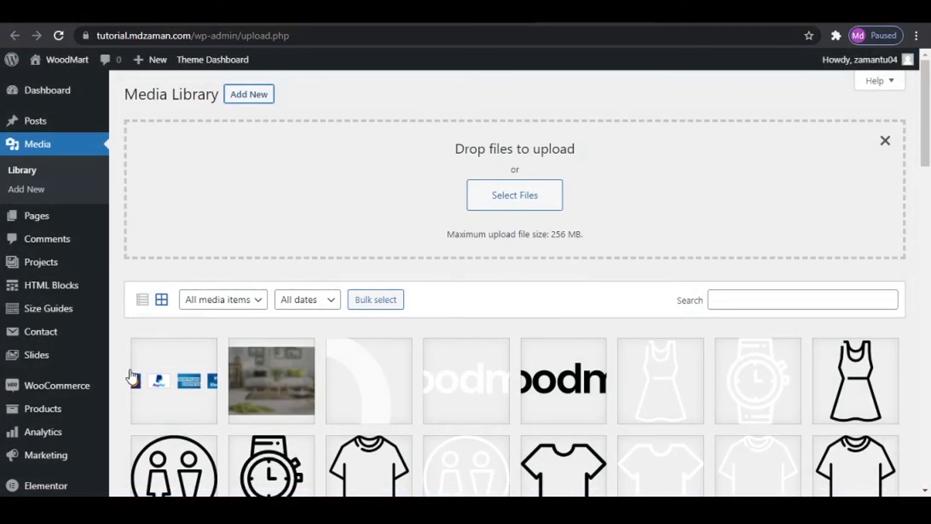
# - Copy the file URL of the uploaded payments image and return to the Text next to copyrights setting
pyautogui.click(133, 380)
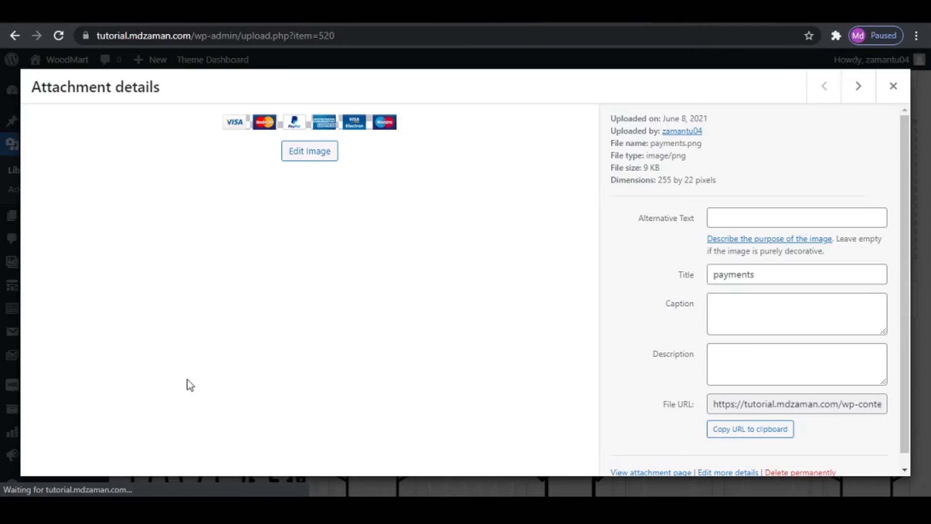
pyautogui.click(768, 436)
pyautogui.click(893, 86)
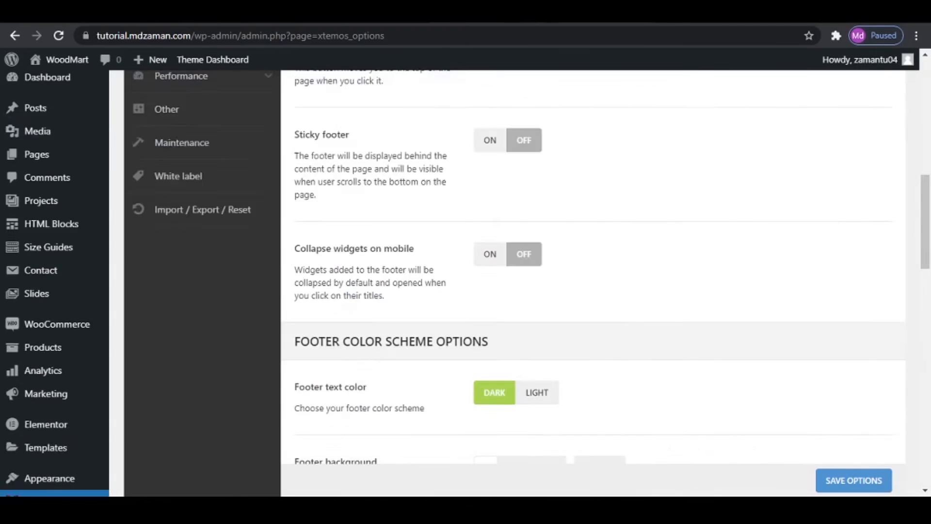
pyautogui.scroll(-5, 587, 399)
pyautogui.scroll(2, 494, 288)
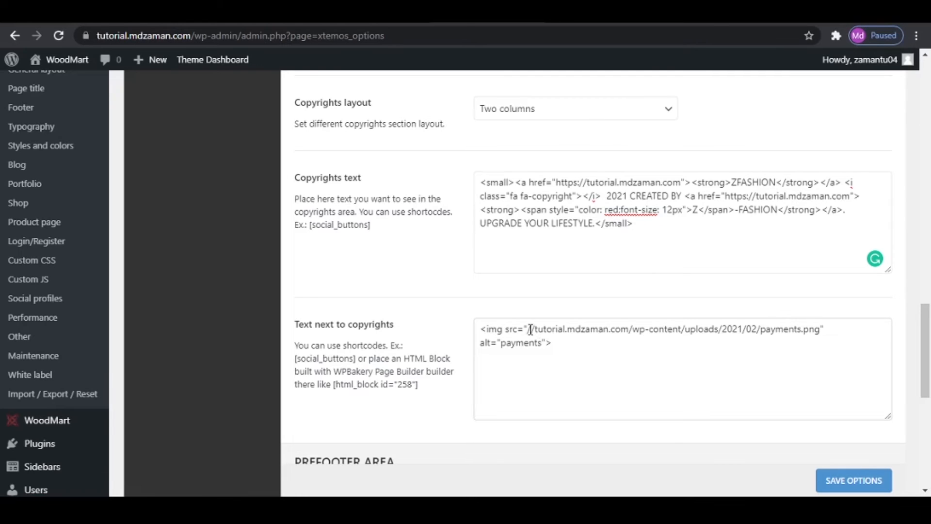
# - Replace the image source in the Text next to copyrights code with the copied payments.png URL and save the theme options
pyautogui.moveTo(531, 329); pyautogui.dragTo(850, 357)
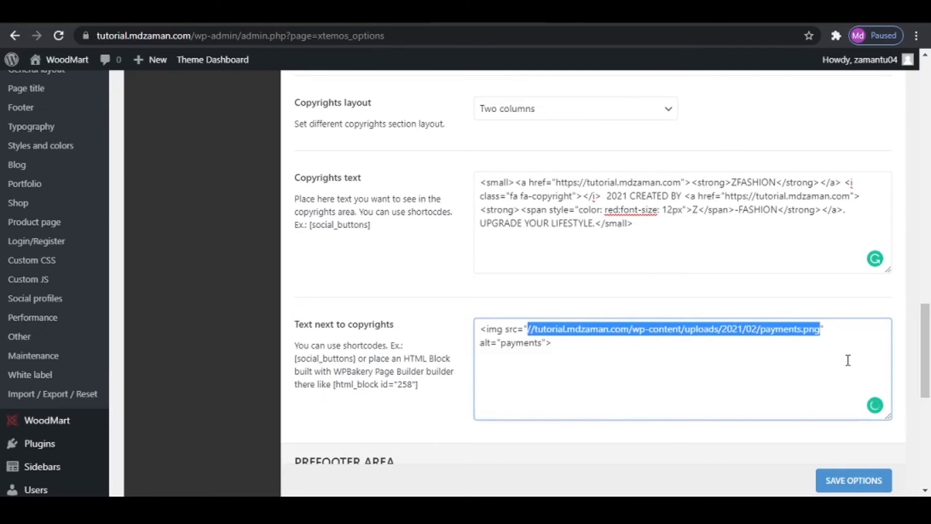
pyautogui.hotkey('ctrl', 'v')
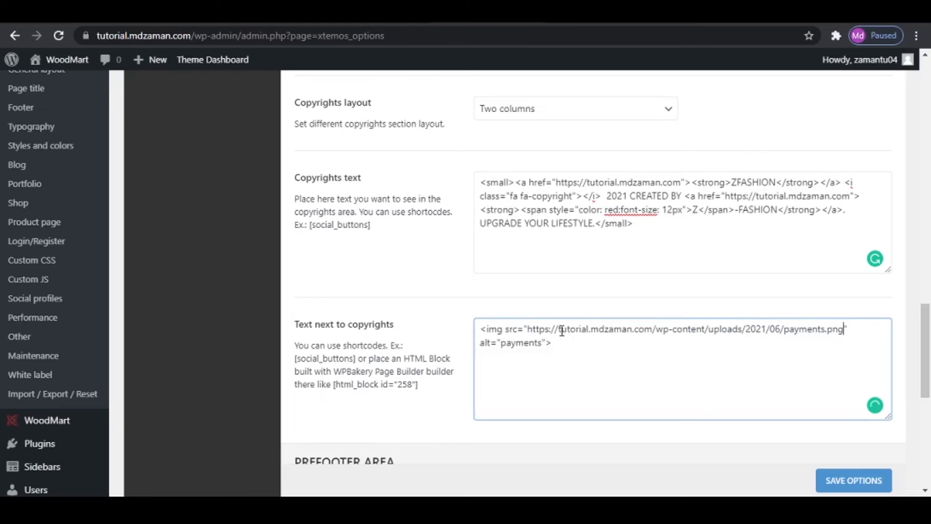
pyautogui.moveTo(561, 330); pyautogui.dragTo(535, 328)
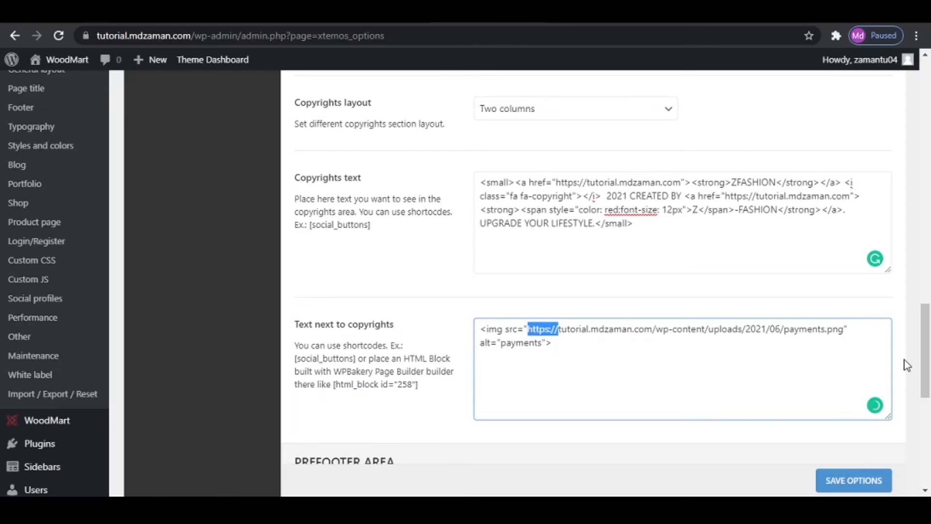
pyautogui.click(638, 370)
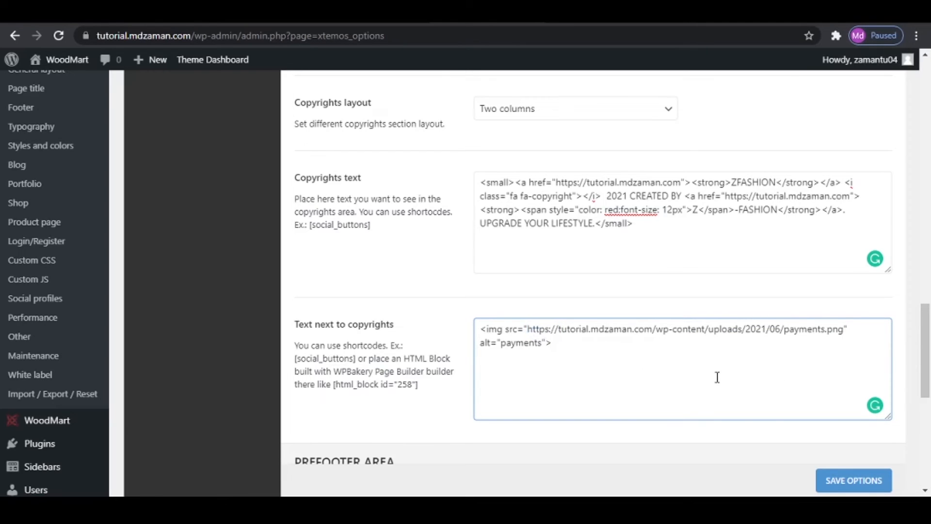
pyautogui.click(856, 485)
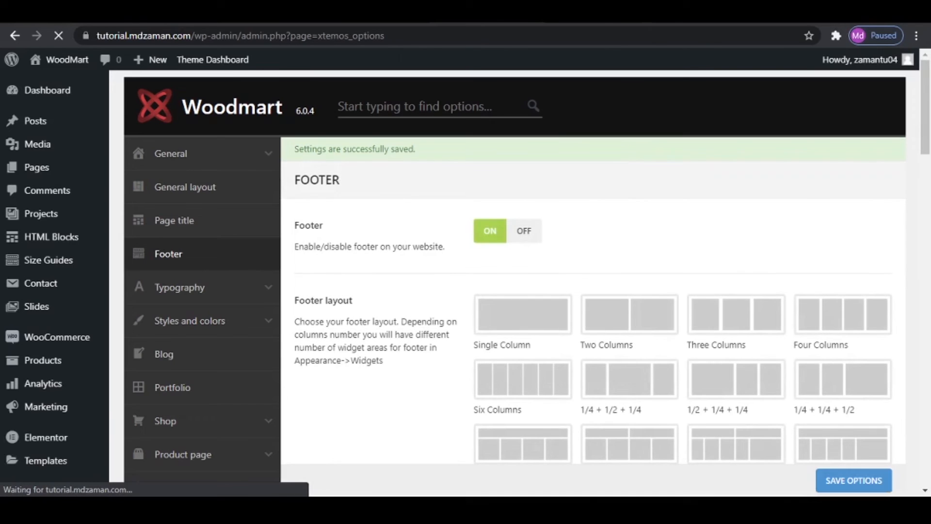
# - Reload the shop page and check the copyrights text and payments image in its footer
pyautogui.click(403, 13)
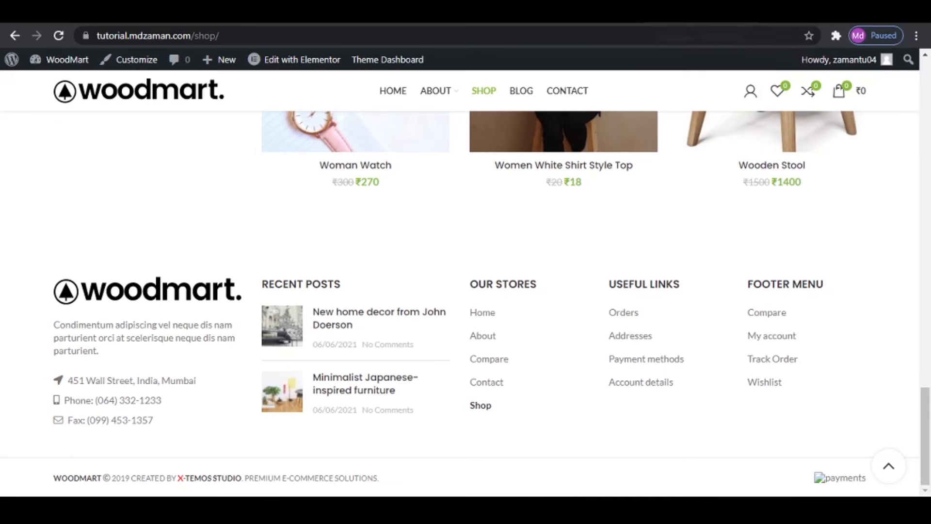
pyautogui.click(58, 39)
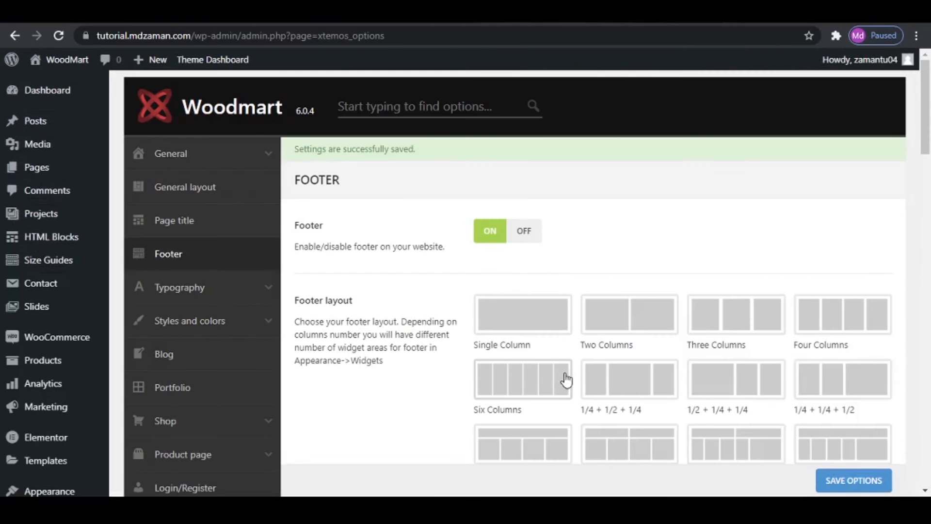
pyautogui.scroll(-10, 566, 380)
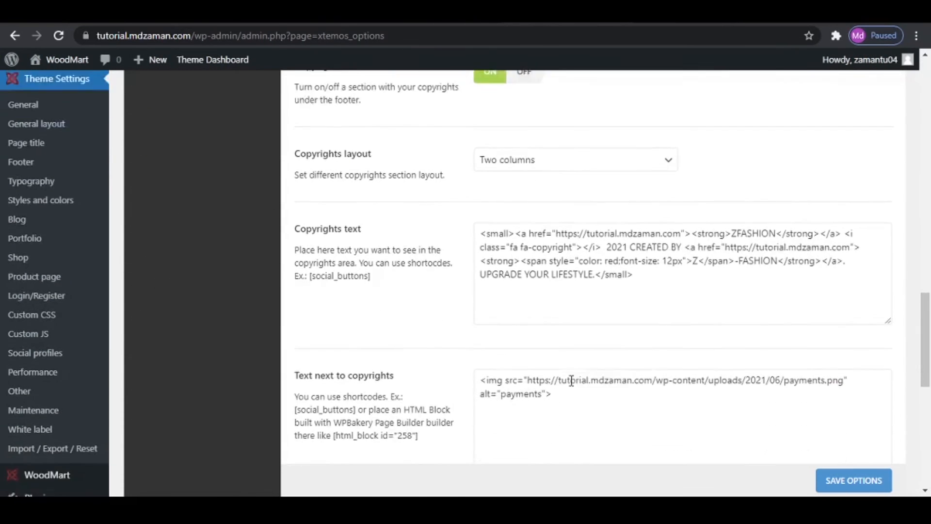
# - Review the HTML before footer setting and compare it with the brand logo strip above the reference site's footer
pyautogui.scroll(-4, 655, 376)
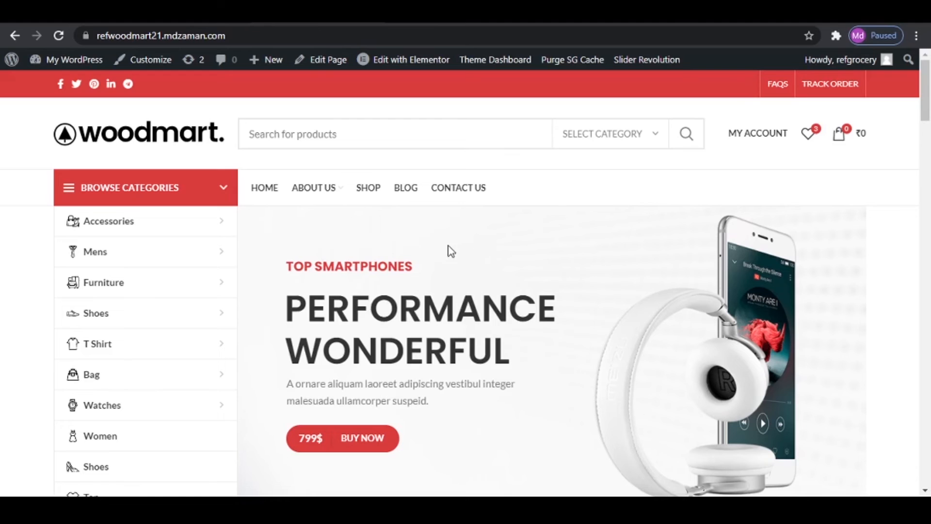
pyautogui.scroll(-15, 575, 369)
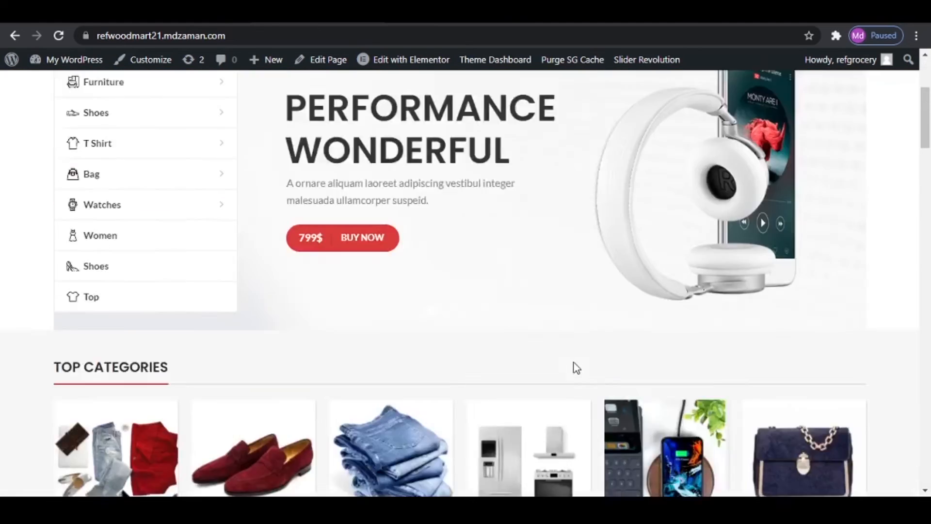
pyautogui.scroll(-15, 576, 367)
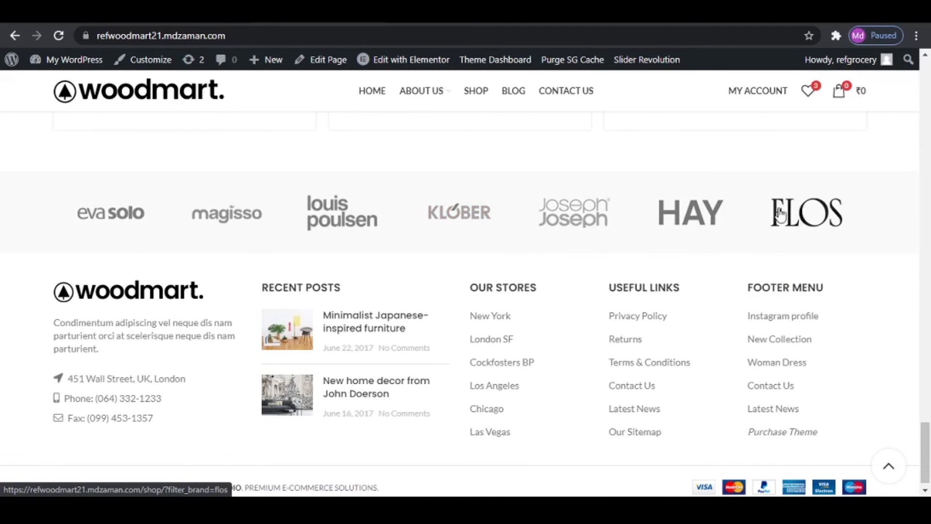
pyautogui.scroll(3, 627, 264)
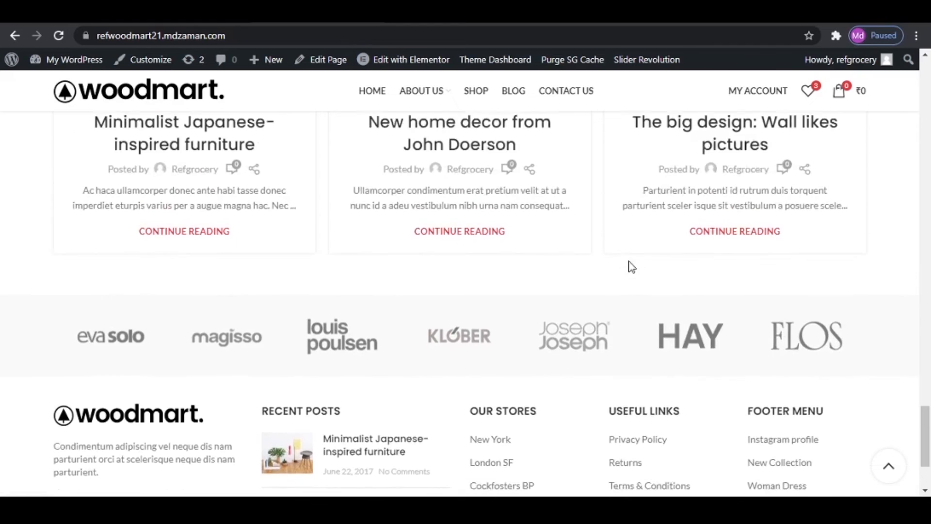
pyautogui.scroll(-3, 628, 264)
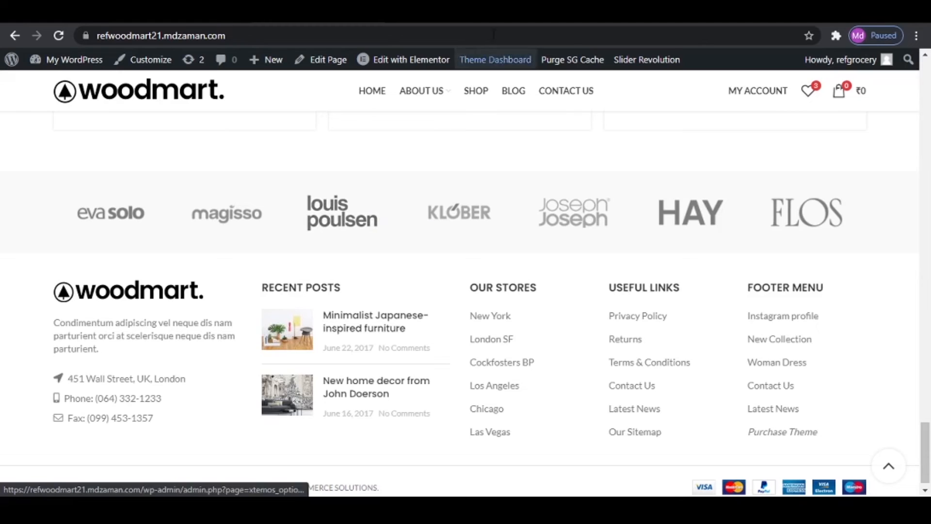
# - Return to the tutorial site's admin and open the list of all HTML blocks
pyautogui.click(587, 15)
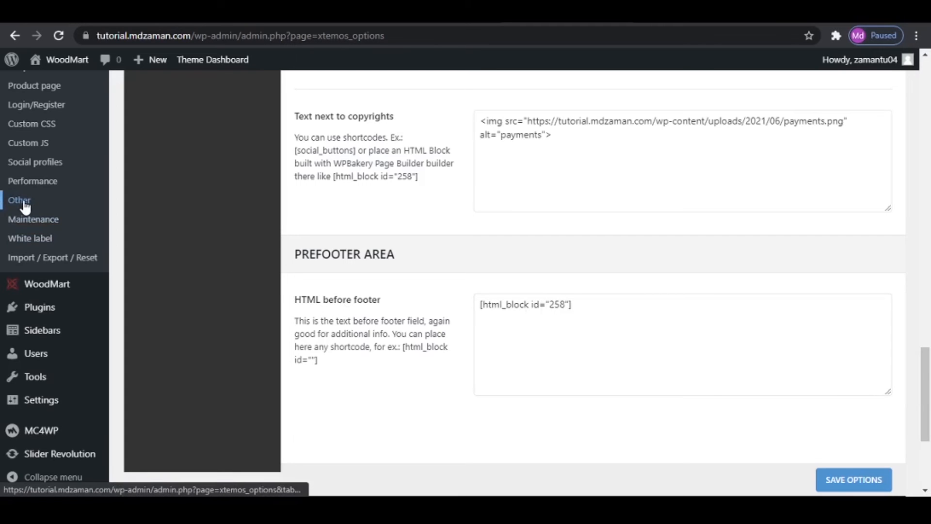
pyautogui.scroll(8, 22, 206)
pyautogui.scroll(4, 49, 220)
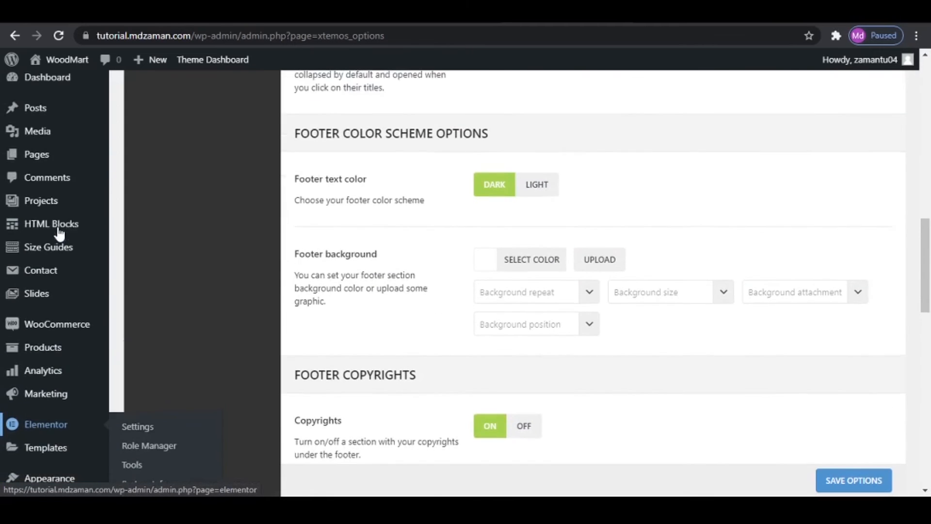
pyautogui.moveTo(37, 233)
pyautogui.click(140, 233)
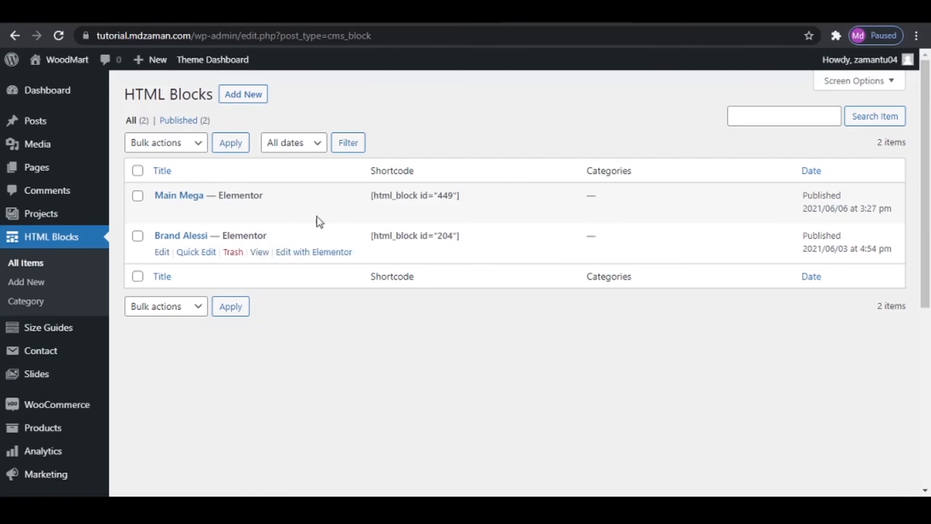
# - Add a new HTML block titled Prefooter and publish it
pyautogui.click(253, 99)
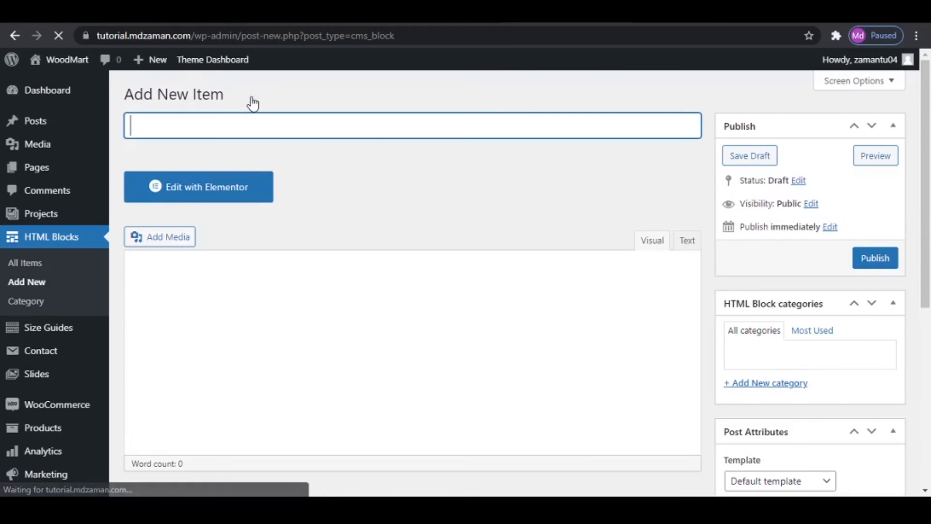
pyautogui.click(240, 129)
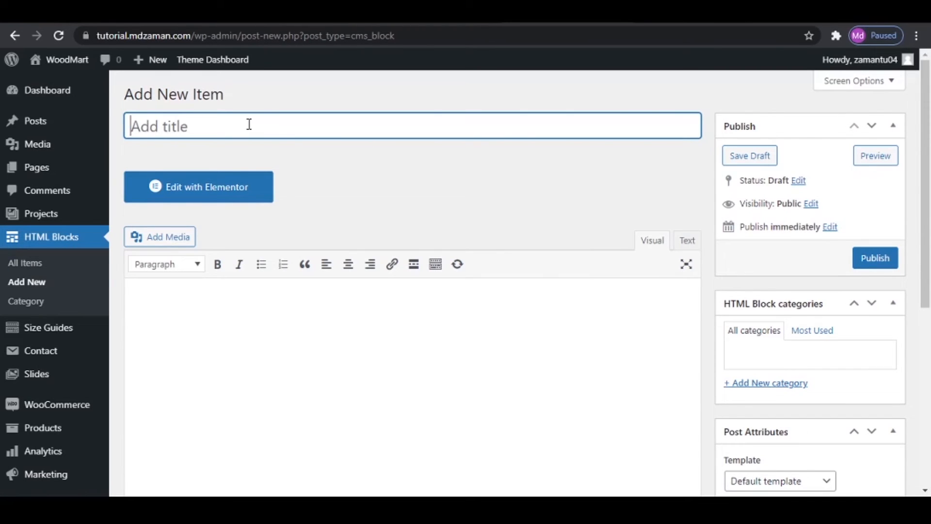
pyautogui.write('p')
pyautogui.press('BackSpace')
pyautogui.write('Prefooter')
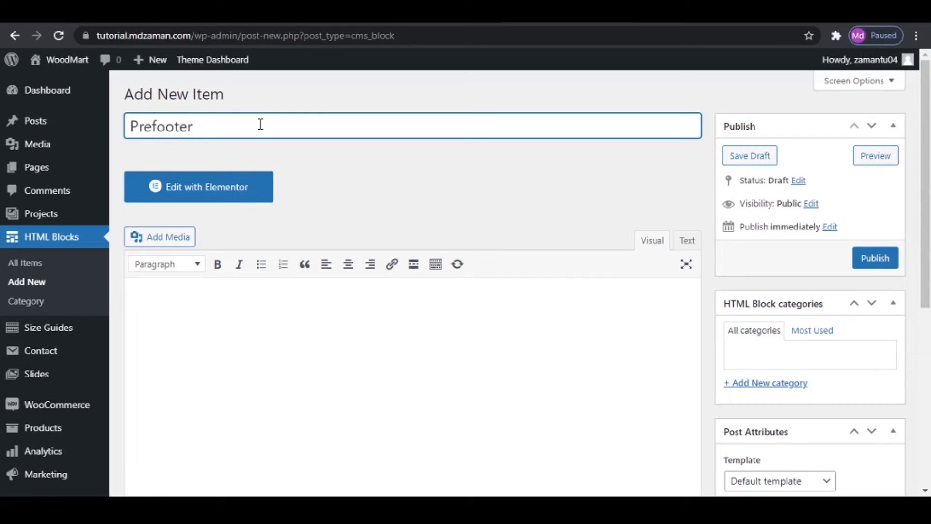
pyautogui.click(873, 258)
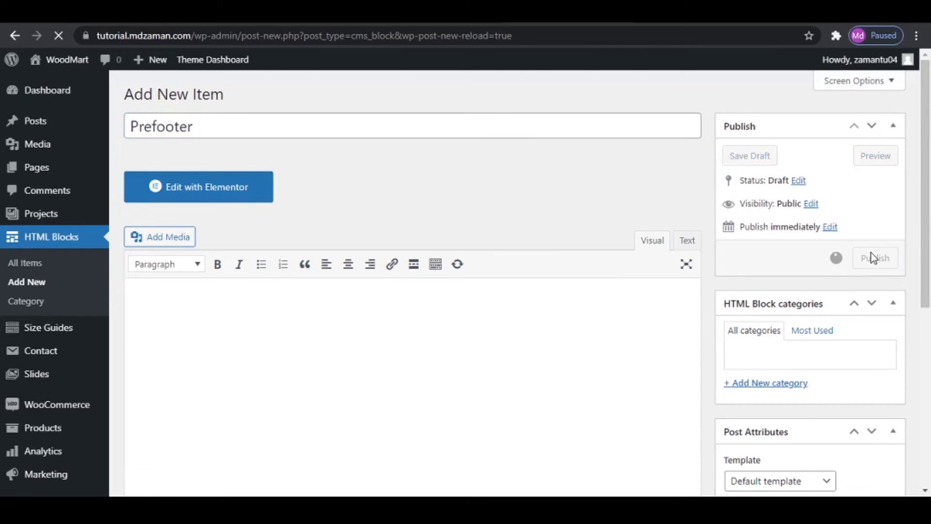
# - Open the Prefooter block in Elementor and add a single-column section
pyautogui.click(213, 238)
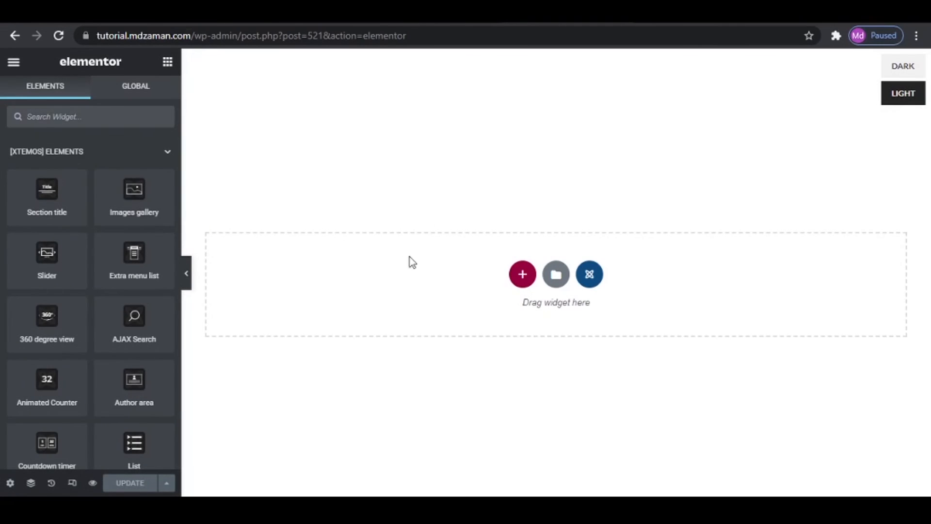
pyautogui.click(523, 274)
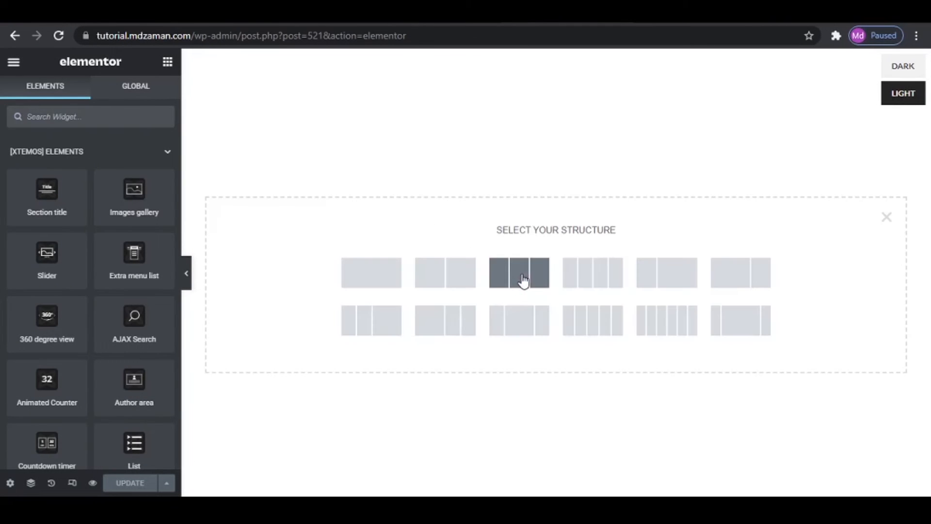
pyautogui.click(365, 273)
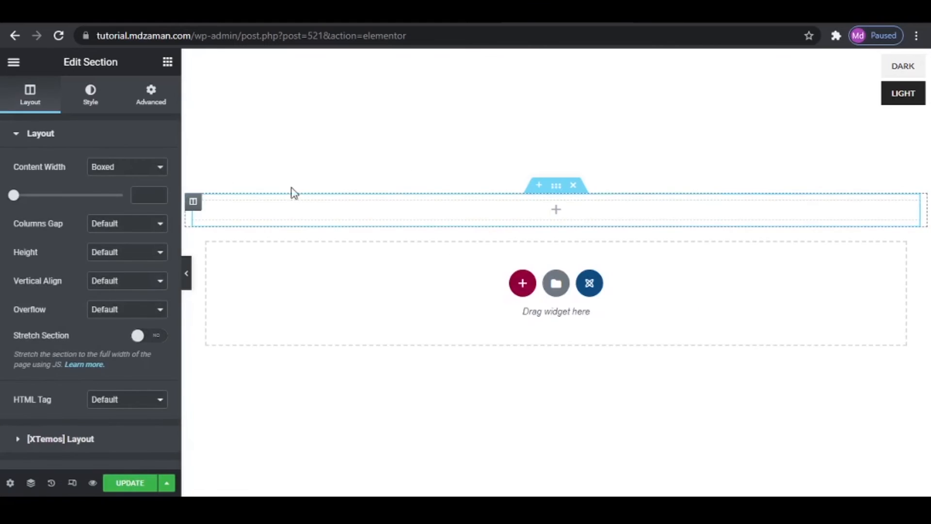
# - Try to place the Brands widget in the empty single-column section
pyautogui.click(167, 62)
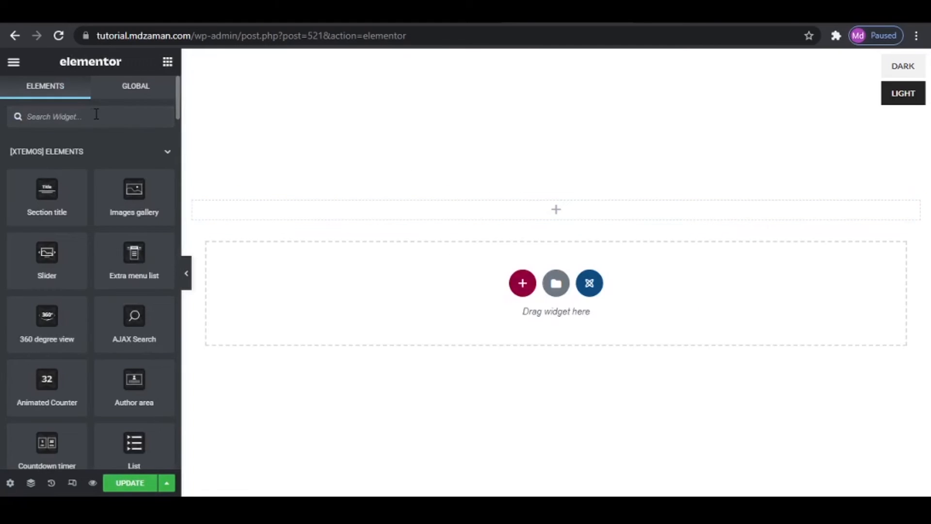
pyautogui.click(96, 114)
pyautogui.write('brand')
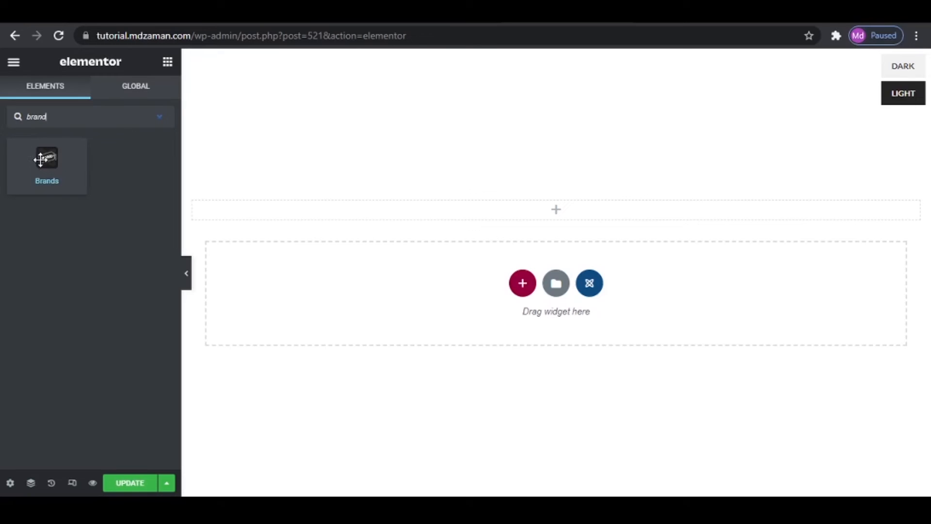
pyautogui.moveTo(46, 160); pyautogui.dragTo(501, 201)
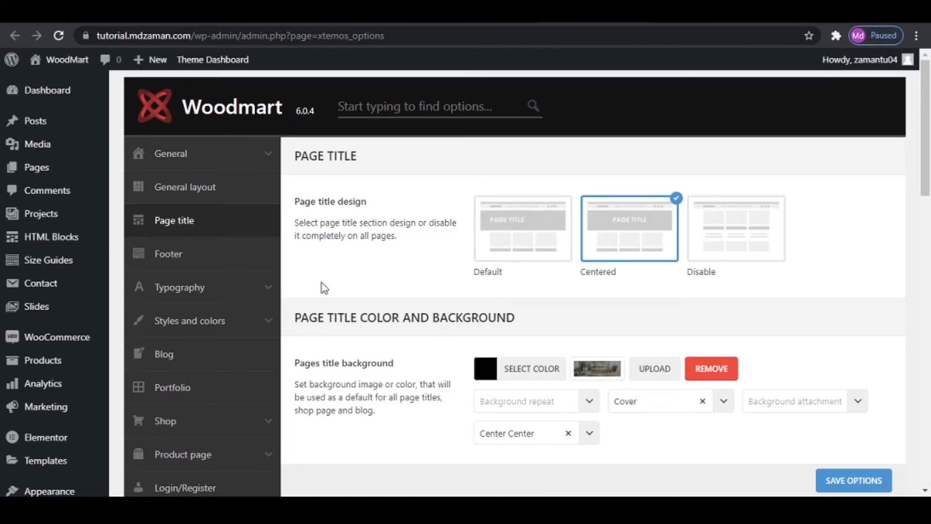
# - Set the brand attribute to Brand in the theme's shop brands settings and save the options
pyautogui.scroll(-3, 232, 297)
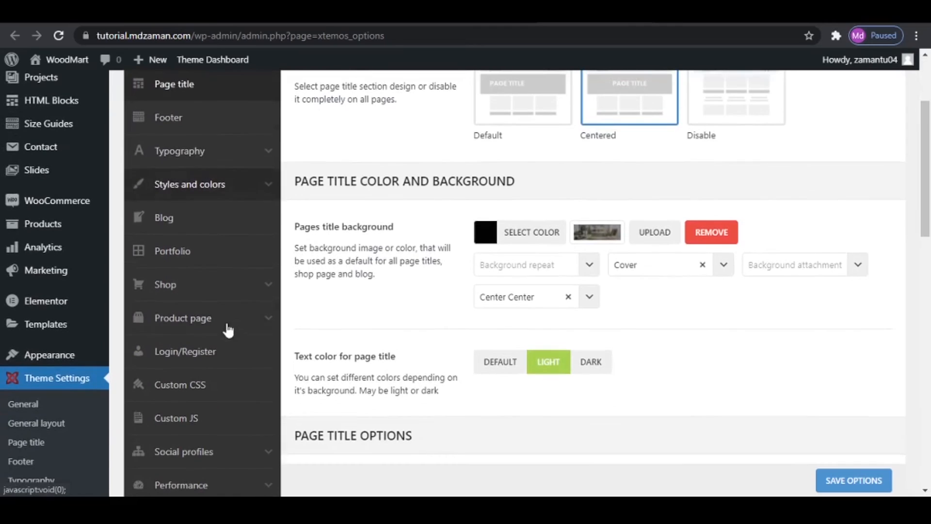
pyautogui.click(223, 291)
pyautogui.scroll(-3, 194, 312)
pyautogui.click(175, 310)
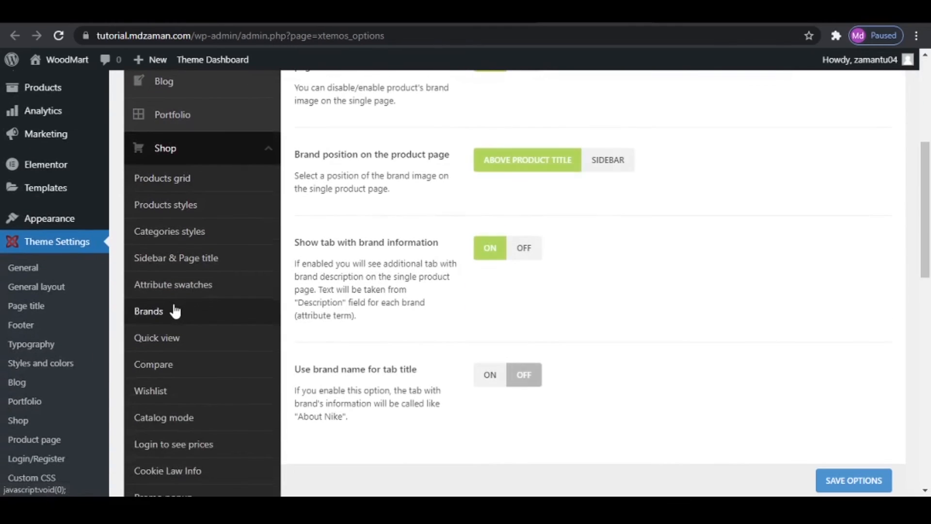
pyautogui.scroll(6, 597, 277)
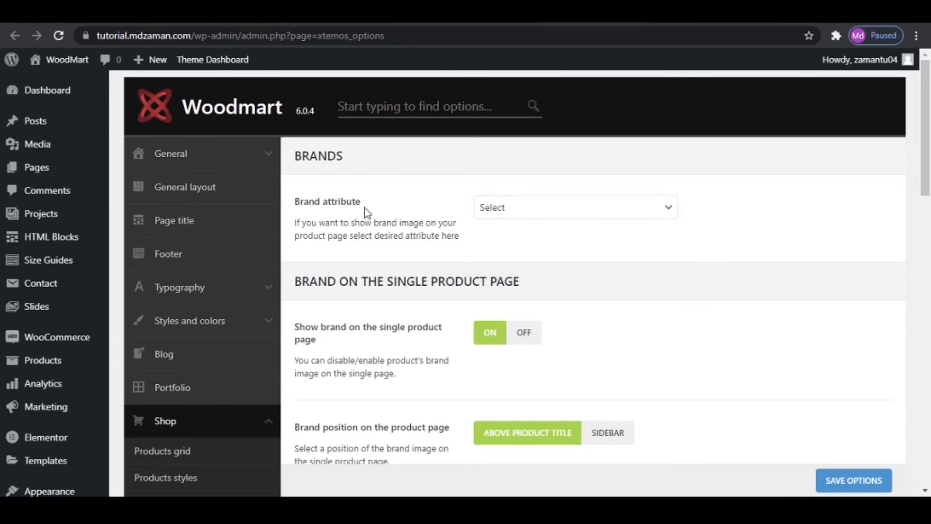
pyautogui.click(571, 214)
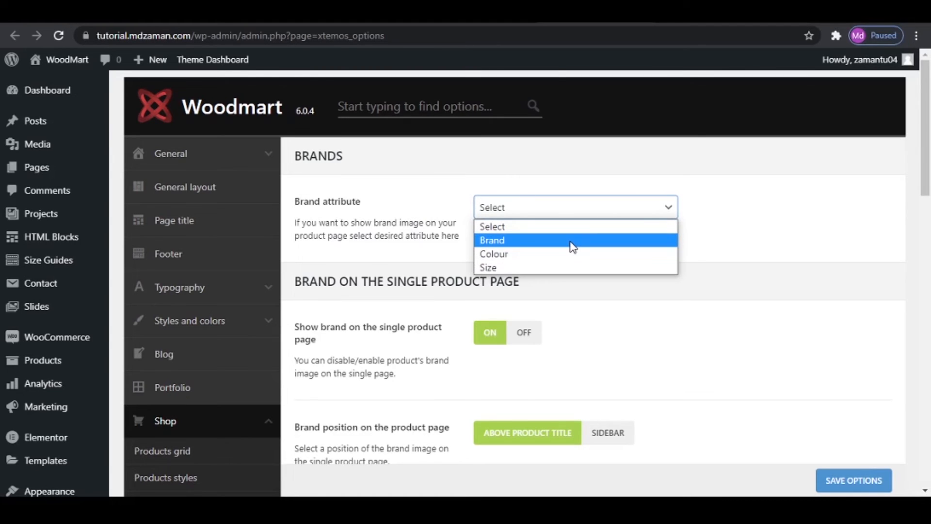
pyautogui.click(572, 241)
pyautogui.scroll(-8, 735, 237)
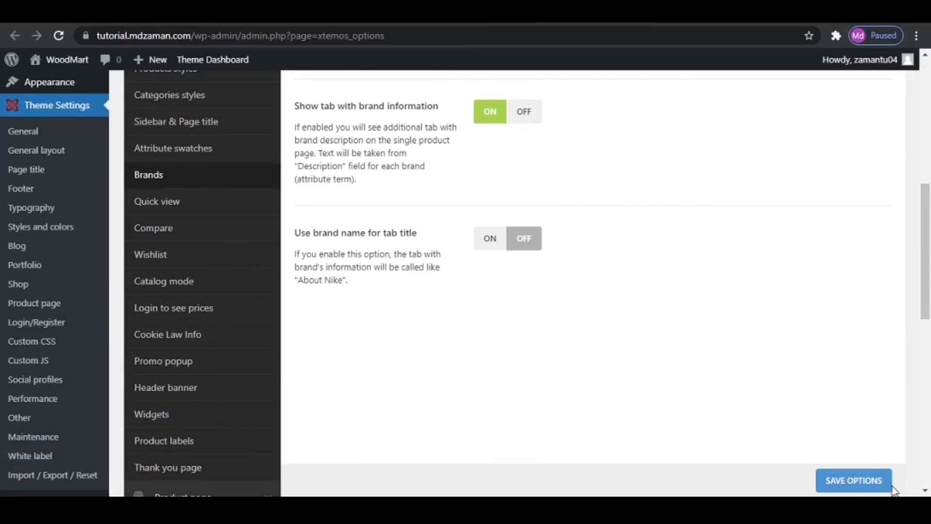
pyautogui.click(854, 481)
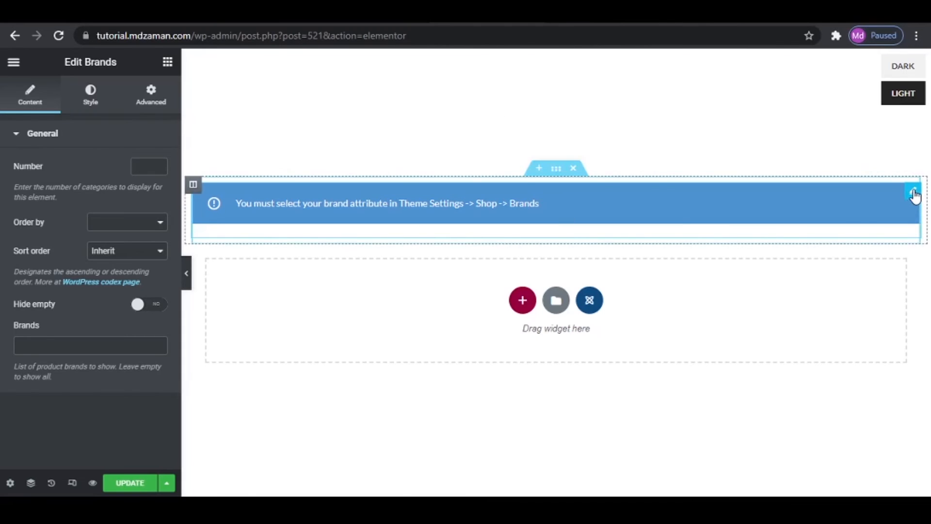
# - Delete the Brands widget from the Prefooter section and insert a fresh Brands widget in its place
pyautogui.rightClick(913, 197)
pyautogui.click(862, 385)
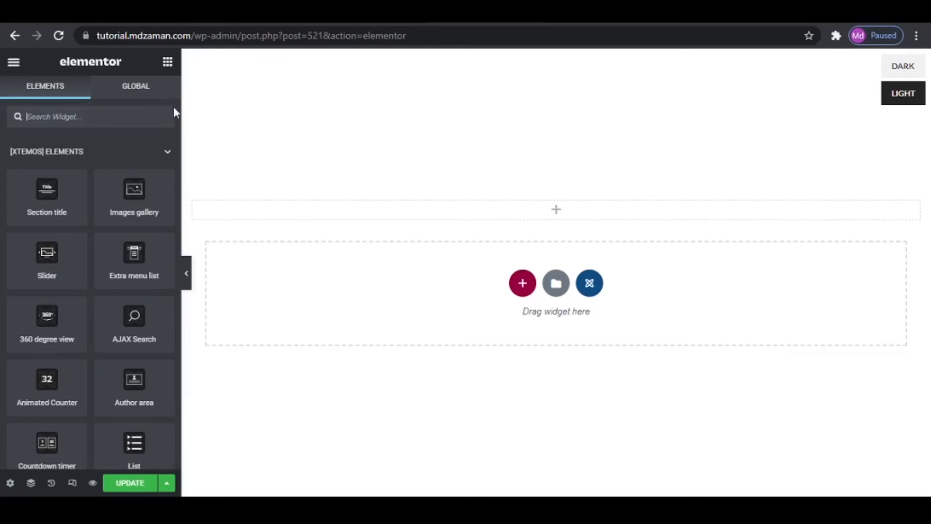
pyautogui.write('bran')
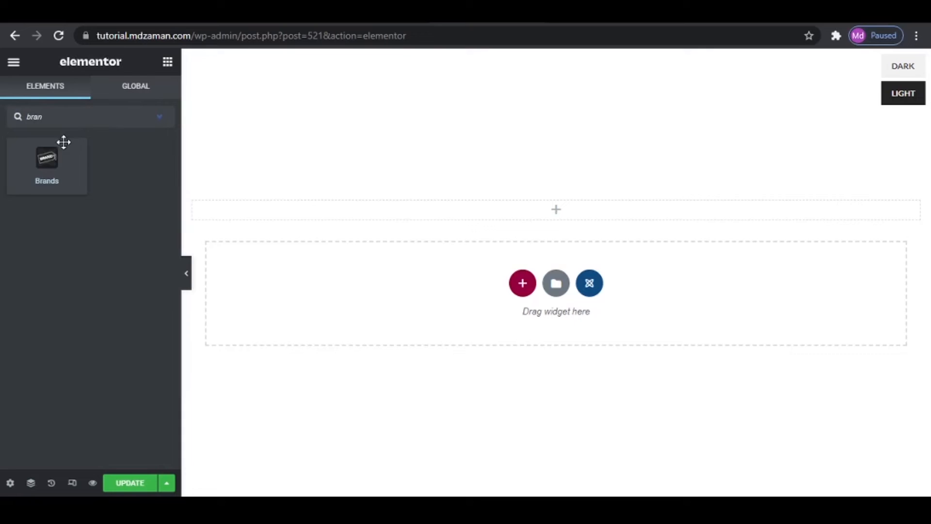
pyautogui.moveTo(54, 159); pyautogui.dragTo(494, 214)
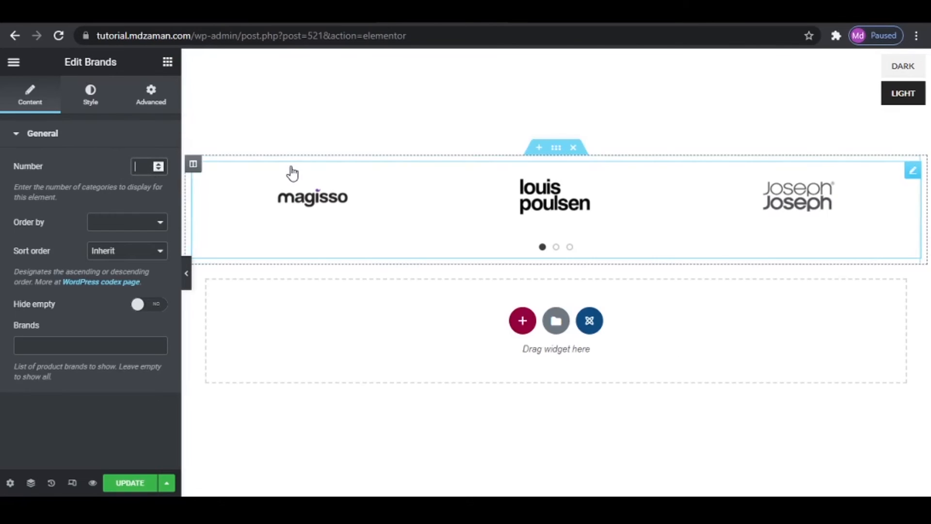
# - Set the Brands widget's number to 7 and its brand images hover effect to Alternate
pyautogui.write('7')
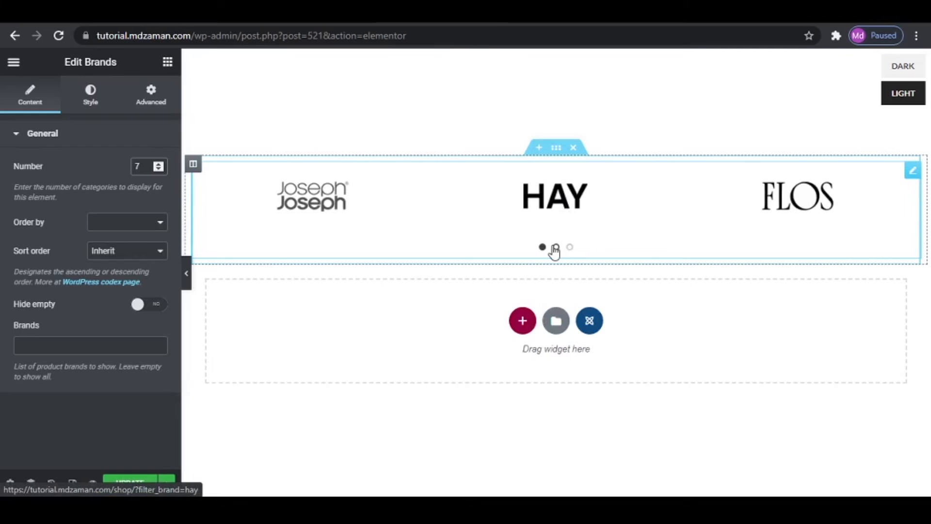
pyautogui.click(556, 248)
pyautogui.click(569, 247)
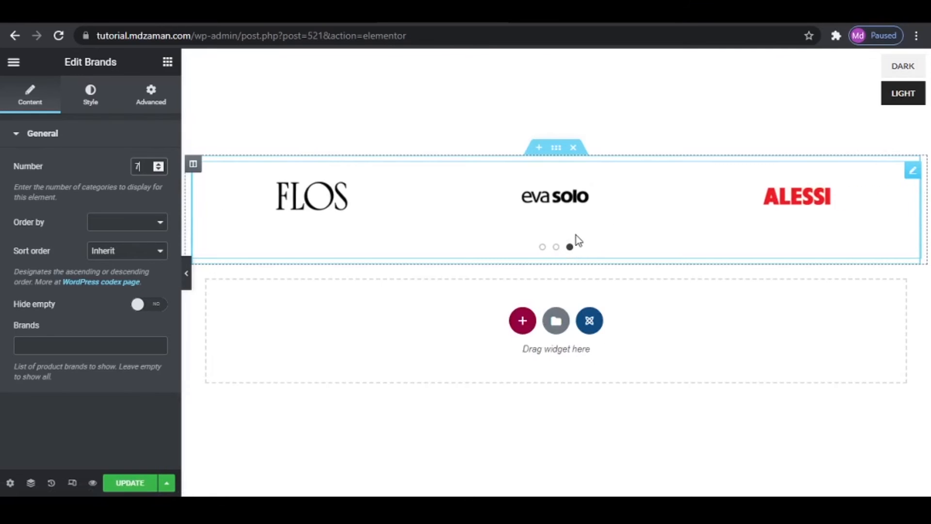
pyautogui.click(89, 103)
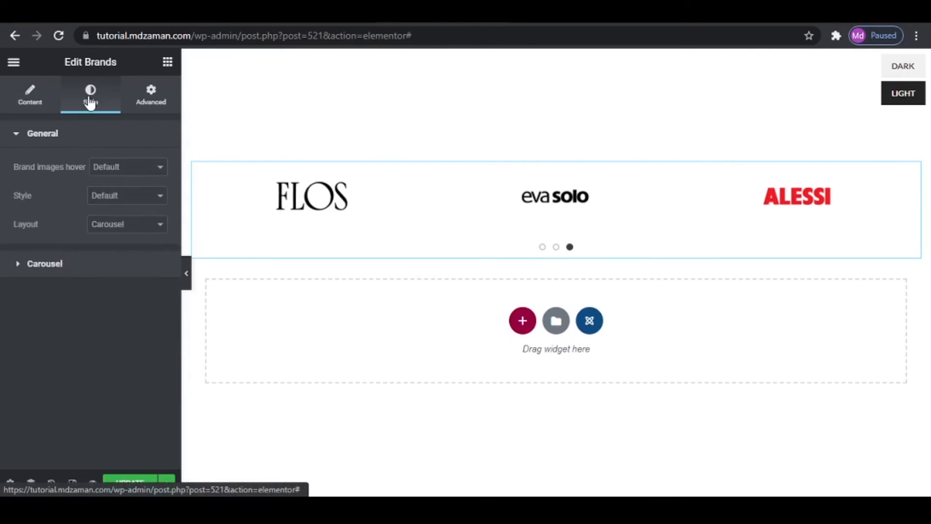
pyautogui.click(120, 168)
pyautogui.click(121, 204)
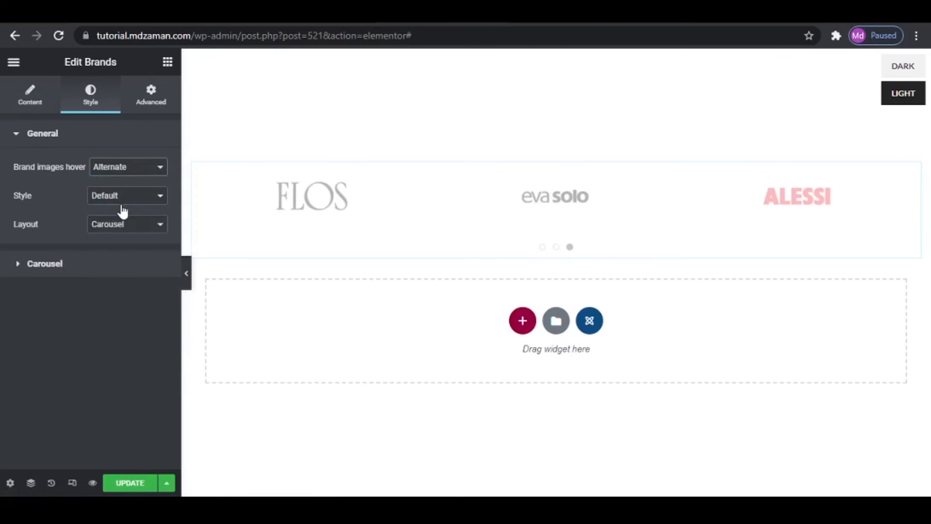
# - Set the brands carousel to 7 slides per view and update the Prefooter block
pyautogui.click(109, 265)
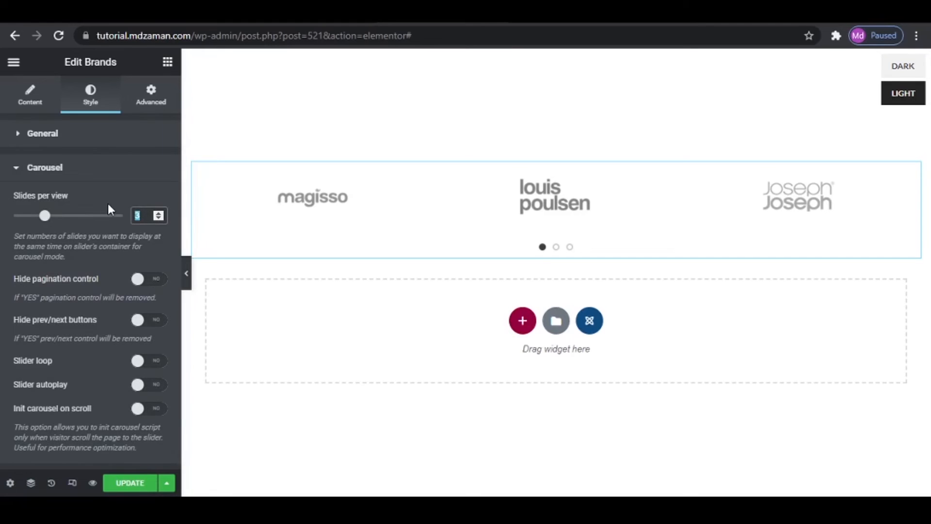
pyautogui.write('7')
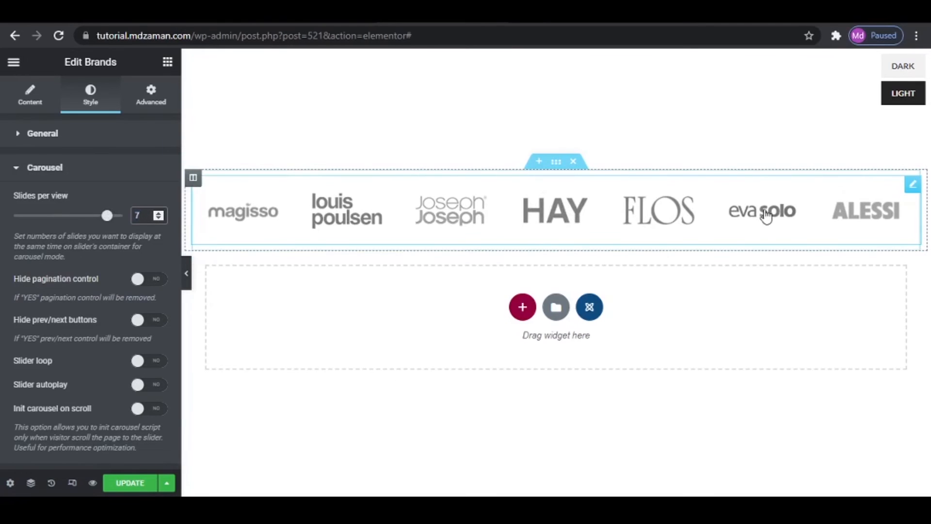
pyautogui.click(130, 484)
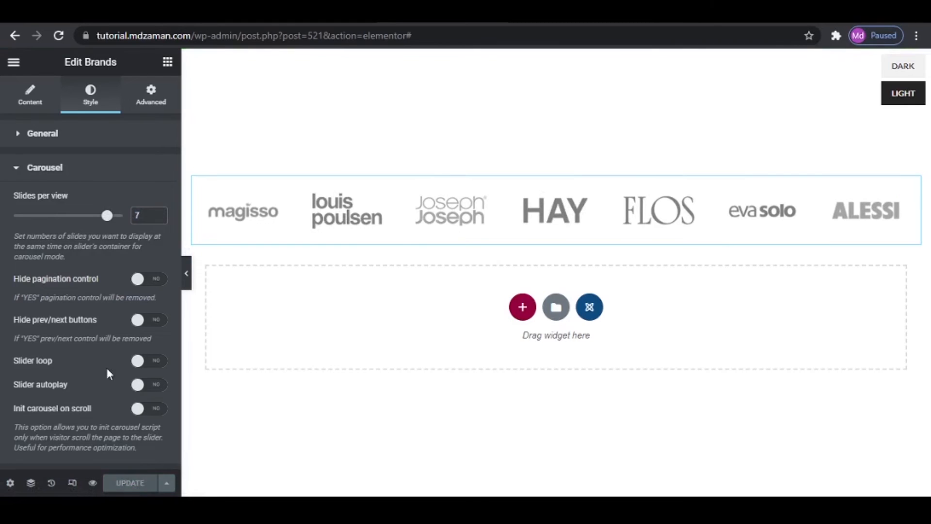
# - Exit Elementor to the HTML Blocks list and copy the Prefooter block's shortcode
pyautogui.click(13, 62)
pyautogui.click(67, 300)
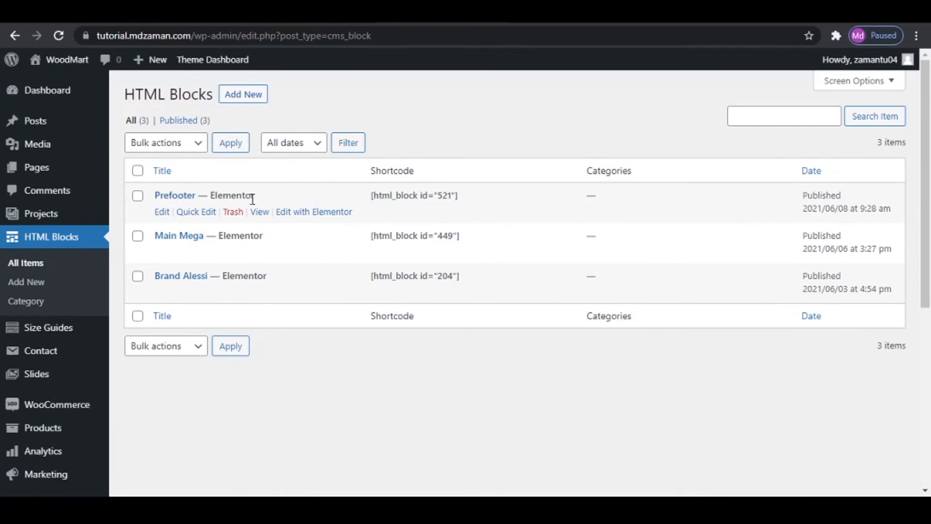
pyautogui.tripleClick(385, 199)
pyautogui.hotkey('ctrl', 'c')
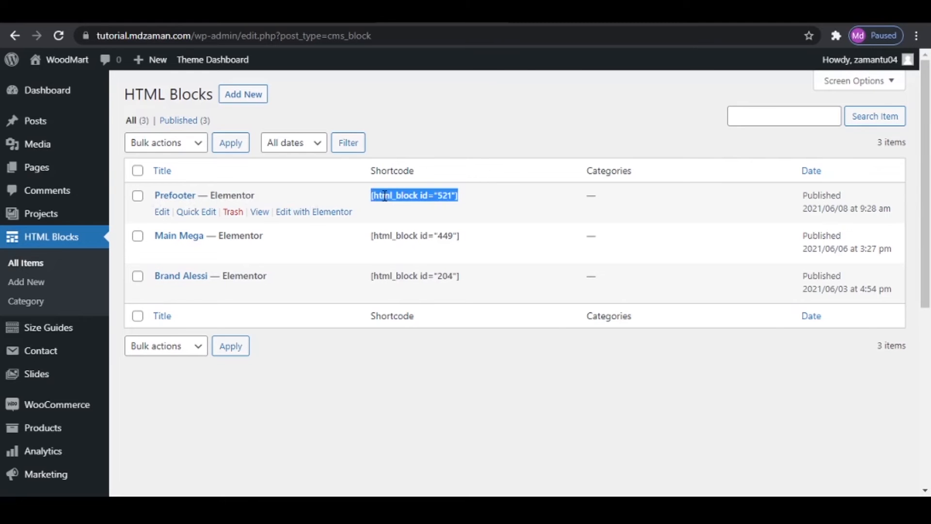
pyautogui.rightClick(385, 196)
pyautogui.click(408, 205)
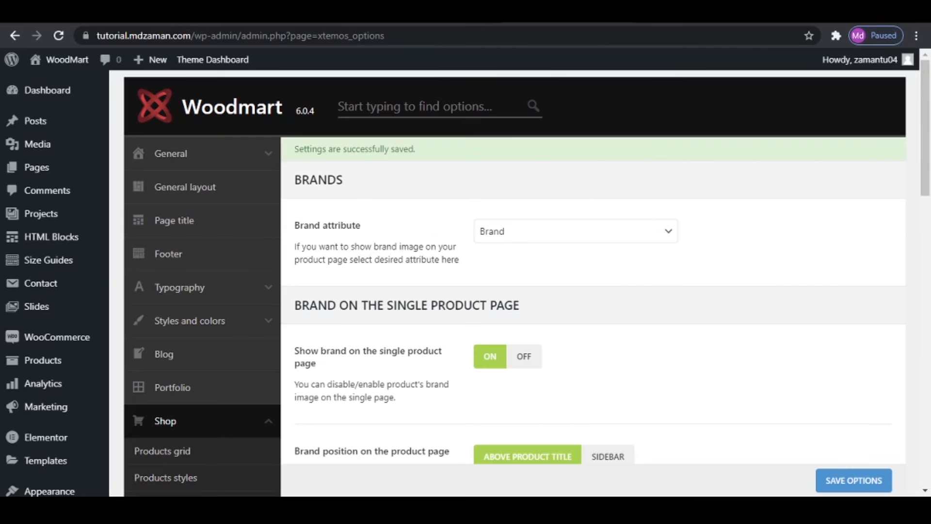
# - Replace the HTML before footer content in the theme's footer settings with [html_block id="521"] and save the options
pyautogui.scroll(-9, 603, 310)
pyautogui.scroll(8, 601, 333)
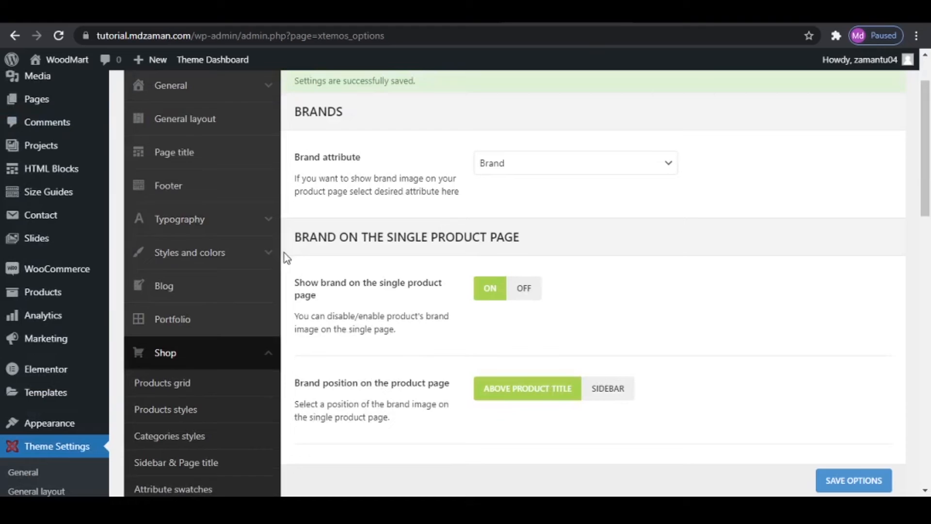
pyautogui.click(193, 154)
pyautogui.scroll(-5, 579, 216)
pyautogui.scroll(7, 591, 218)
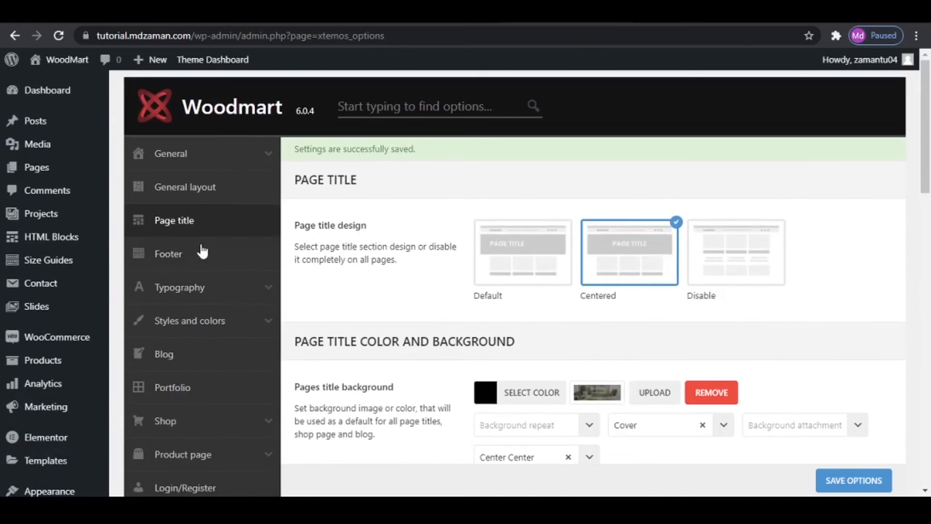
pyautogui.click(191, 255)
pyautogui.scroll(-15, 639, 292)
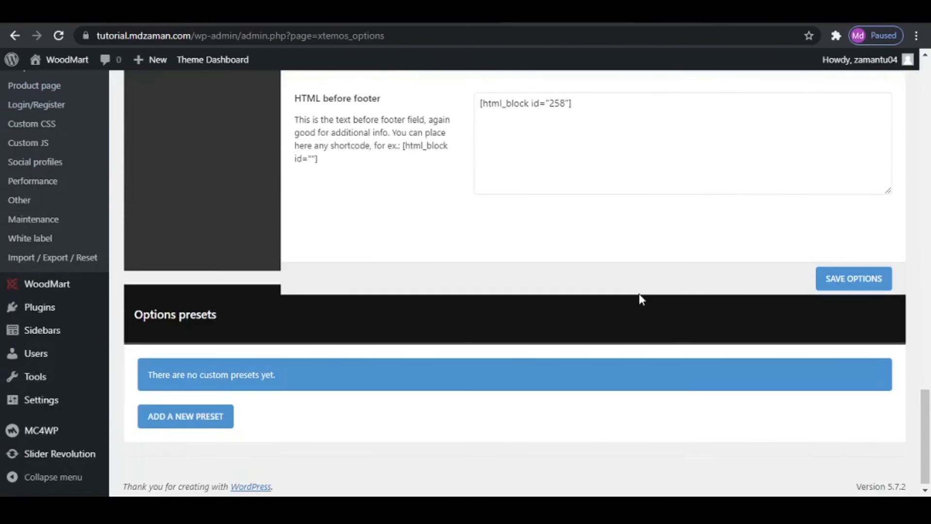
pyautogui.scroll(3, 639, 295)
pyautogui.moveTo(623, 239); pyautogui.dragTo(355, 239)
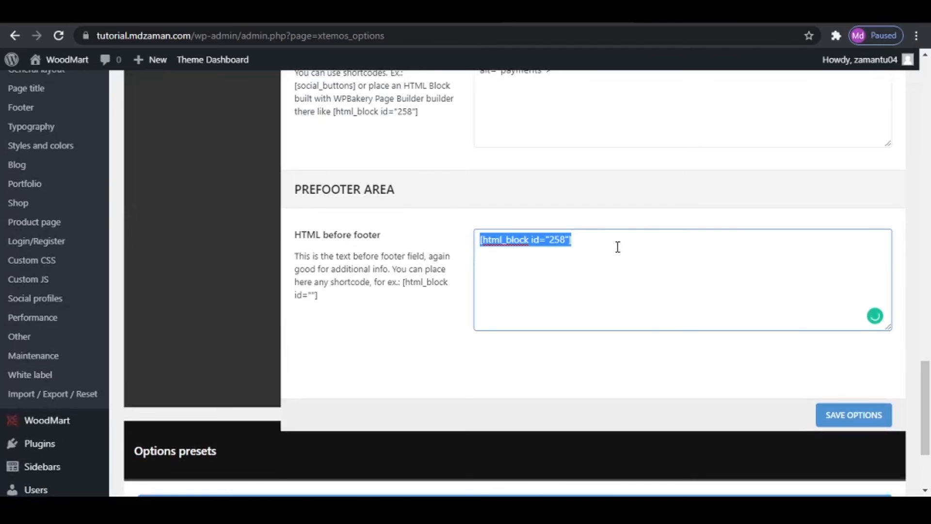
pyautogui.hotkey('ctrl', 'v')
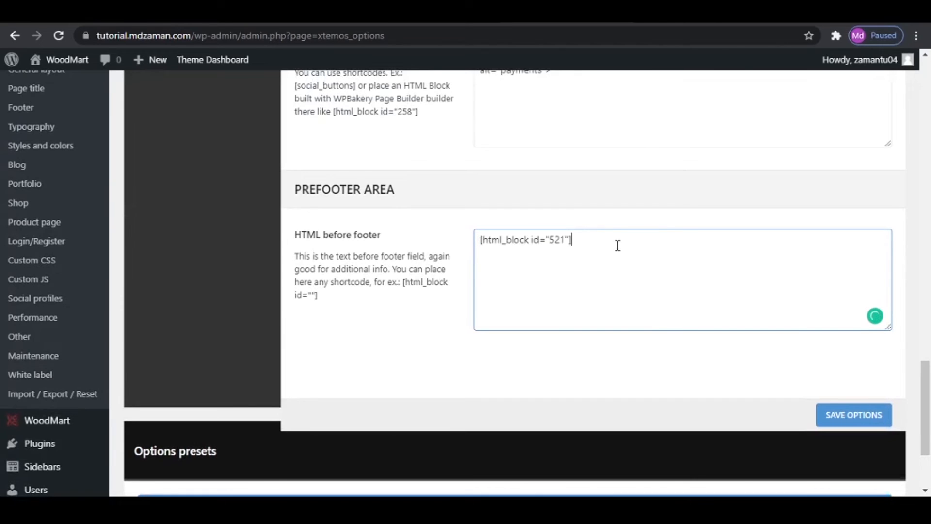
pyautogui.click(853, 415)
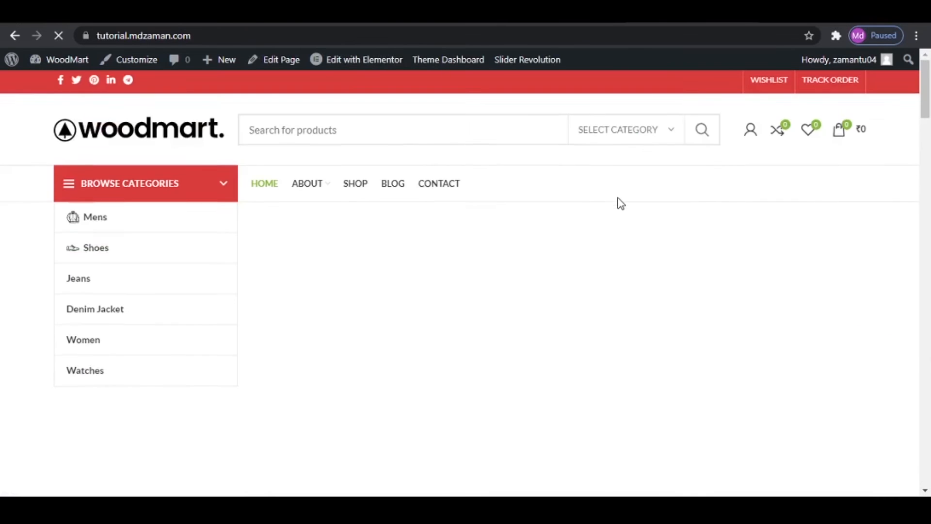
# - Check the brand logos above the home page footer and review the theme's footer and typography settings
pyautogui.scroll(-15, 618, 200)
pyautogui.scroll(-20, 620, 213)
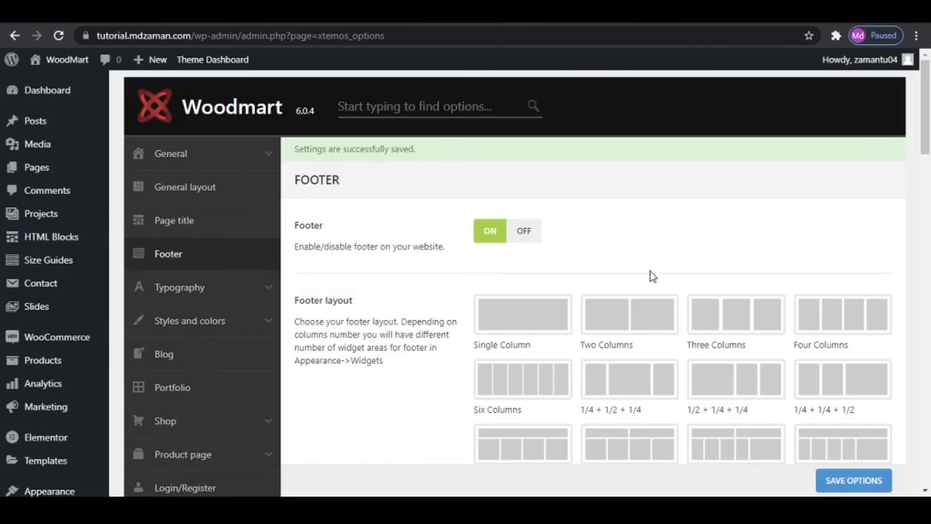
pyautogui.scroll(-15, 651, 272)
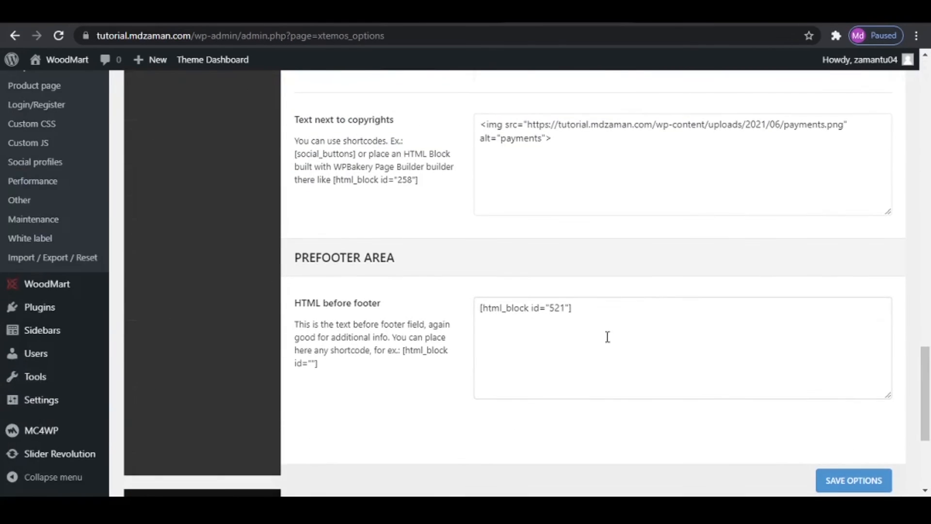
pyautogui.scroll(15, 487, 328)
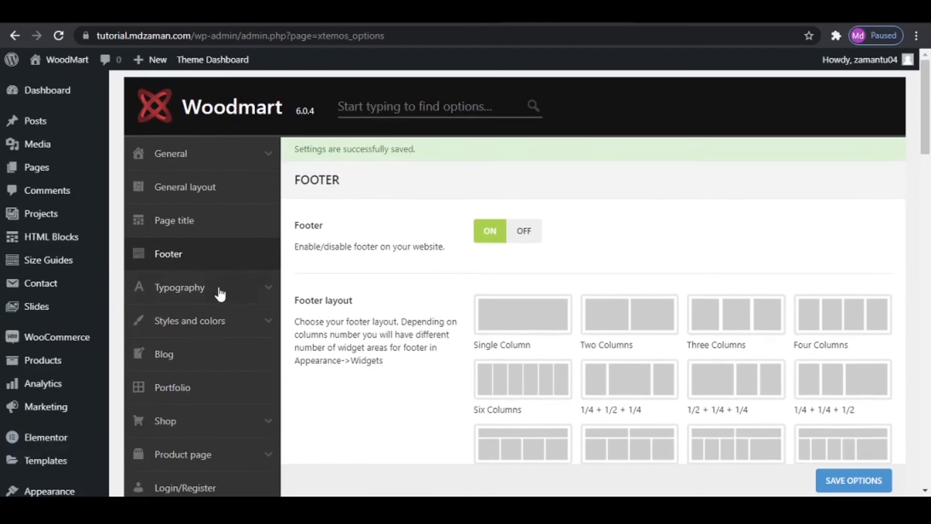
pyautogui.click(175, 289)
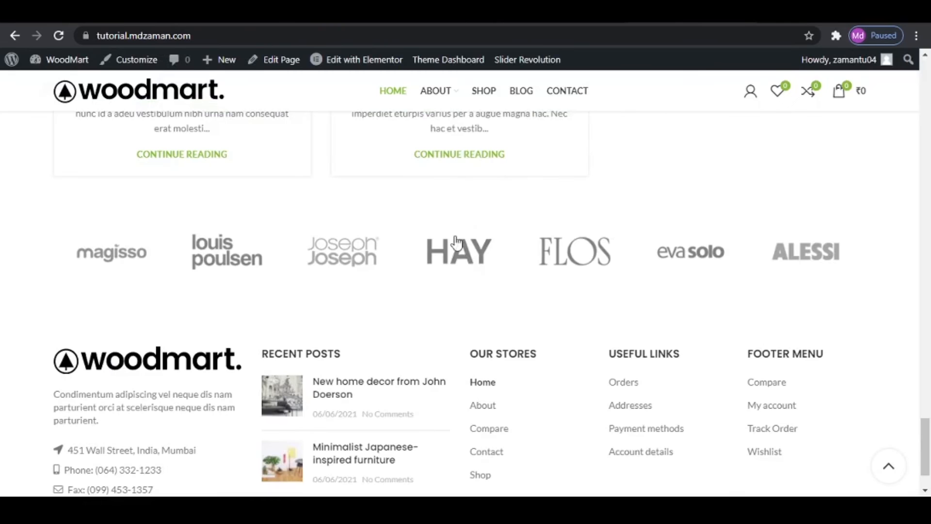
pyautogui.scroll(10, 474, 310)
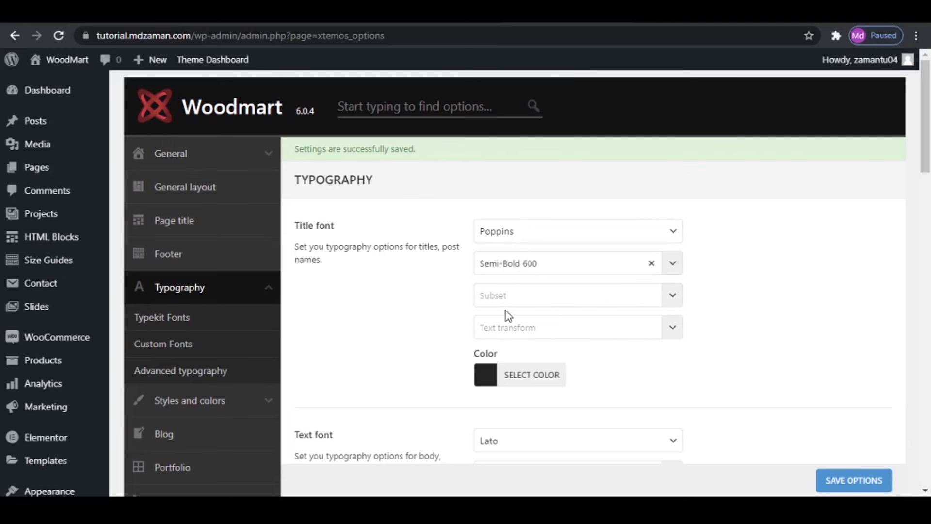
pyautogui.scroll(-3, 664, 249)
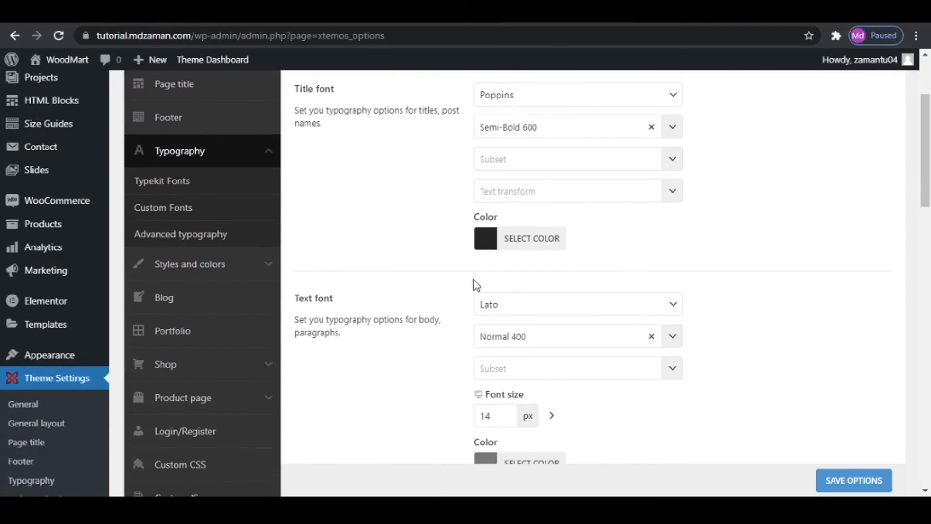
pyautogui.scroll(-5, 557, 310)
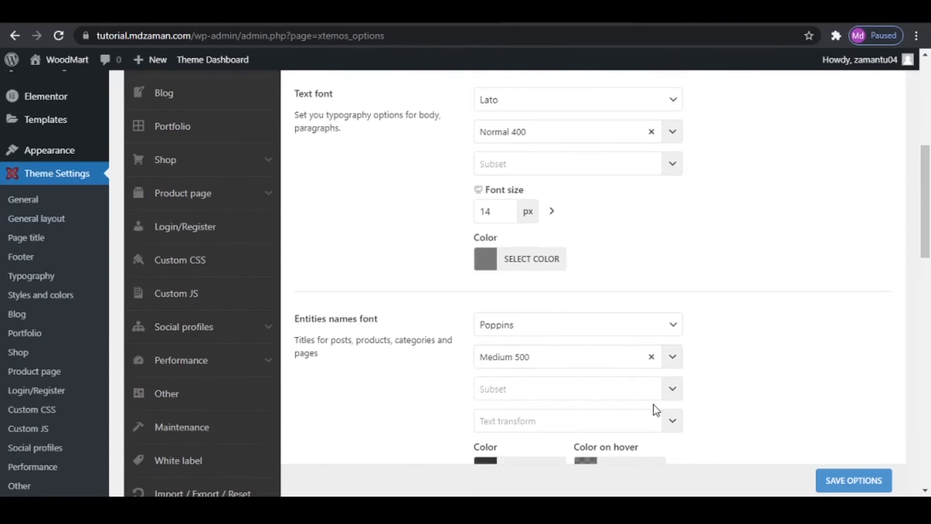
pyautogui.scroll(7, 656, 410)
pyautogui.scroll(-1, 183, 345)
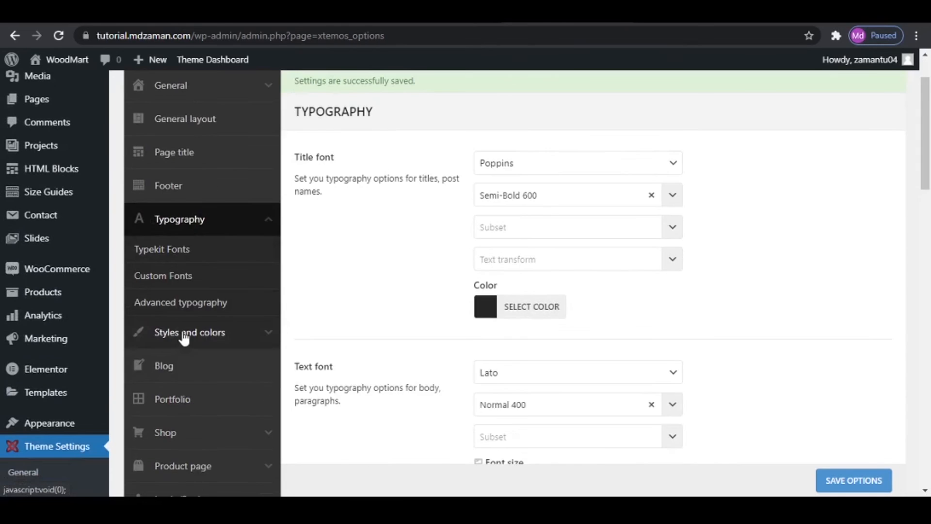
# - Open the theme's Styles and colors settings and examine the accent colors used across the home page
pyautogui.click(184, 335)
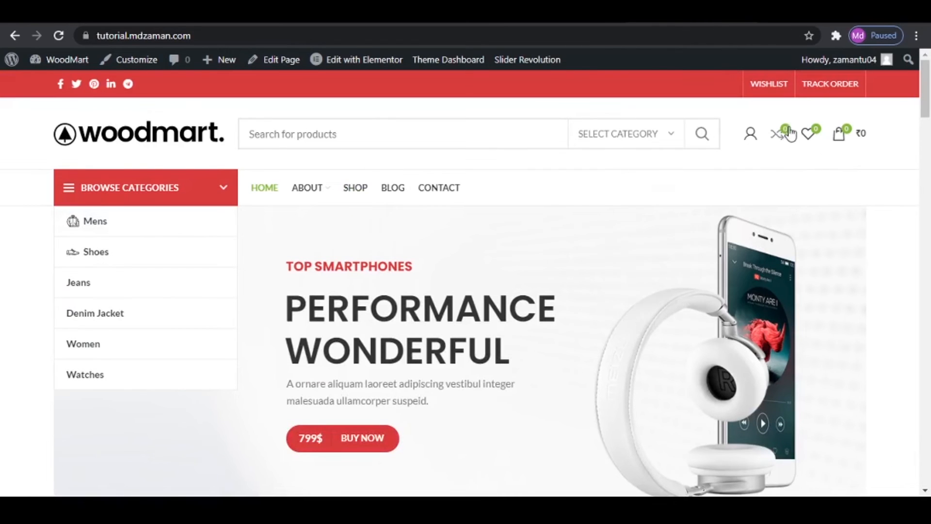
pyautogui.scroll(-12, 851, 194)
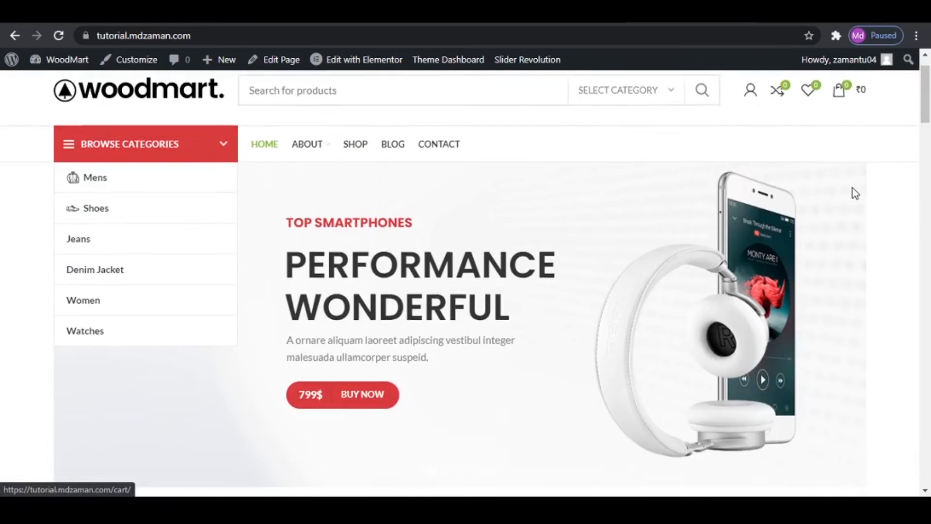
pyautogui.scroll(3, 487, 322)
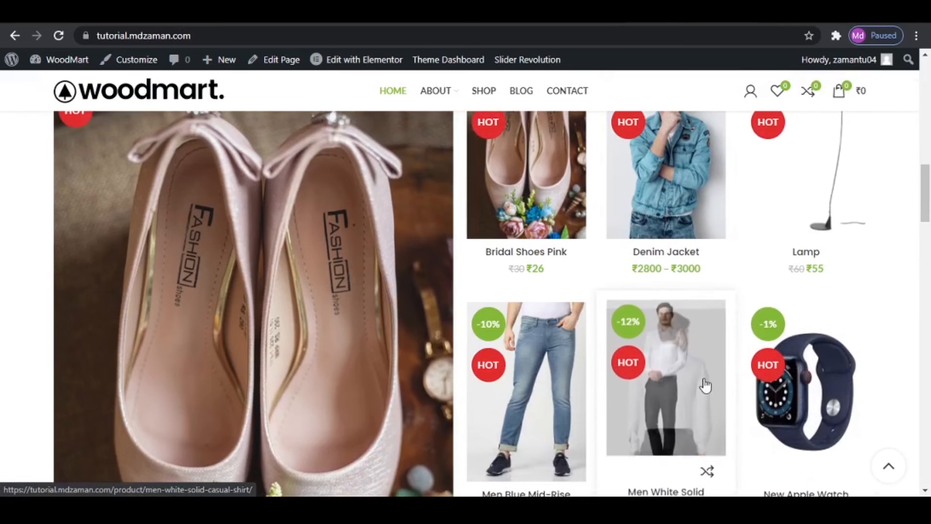
pyautogui.scroll(-15, 454, 400)
pyautogui.scroll(-10, 460, 406)
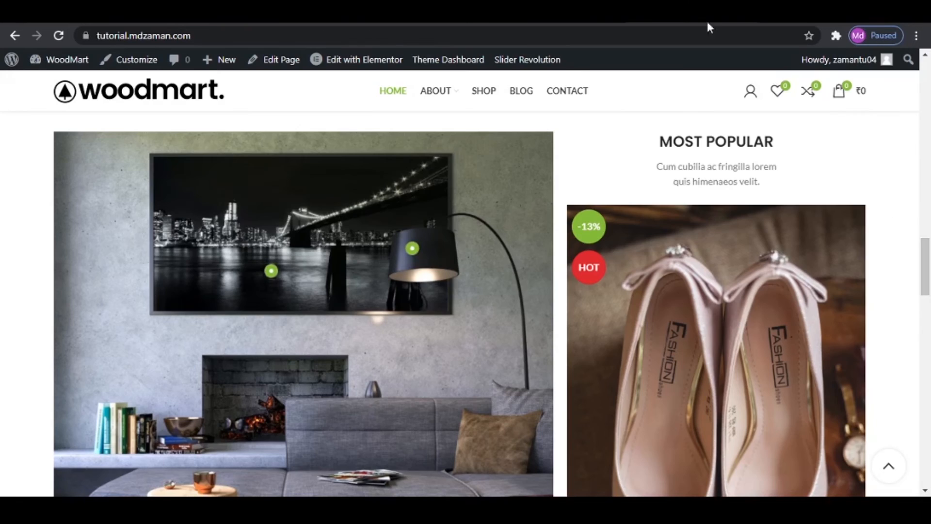
pyautogui.scroll(15, 597, 79)
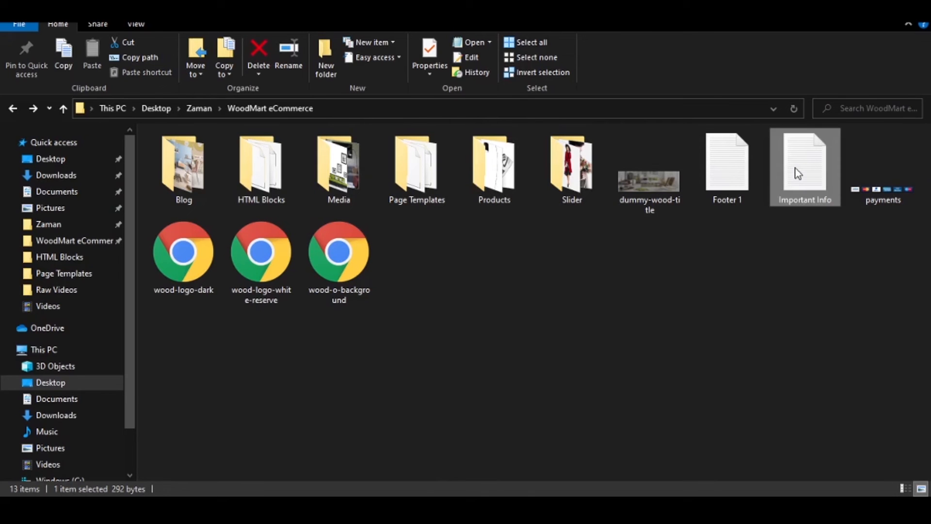
# - Copy the primary colour code #DA3C3C from the Important Info text file in the WoodMart eCommerce folder
pyautogui.doubleClick(798, 174)
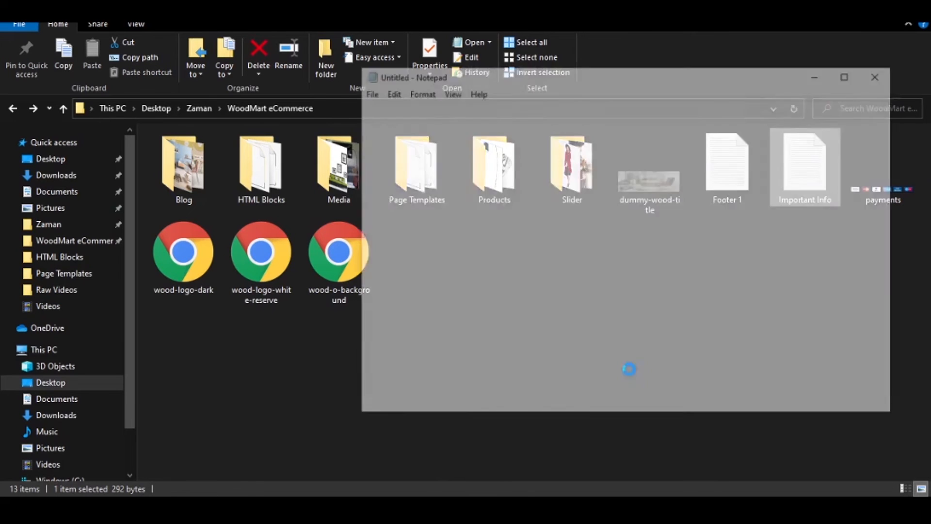
pyautogui.moveTo(451, 166); pyautogui.dragTo(492, 166)
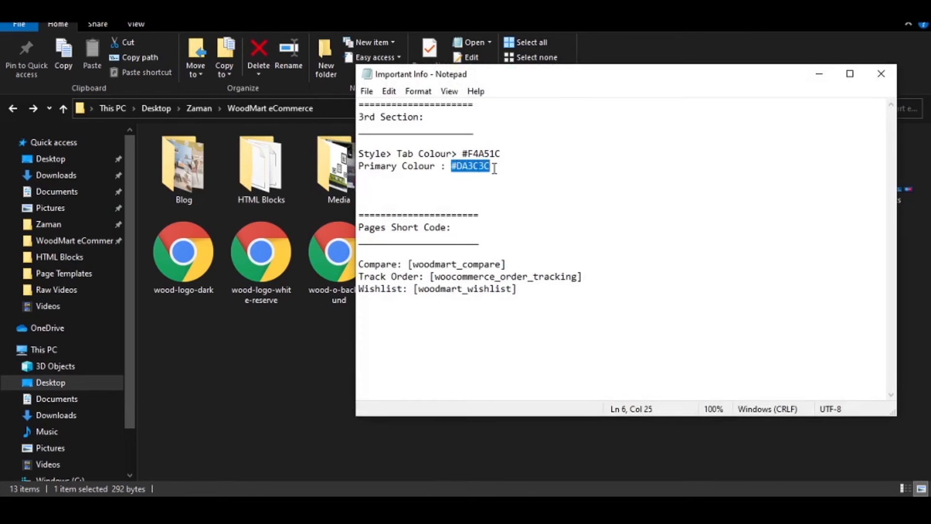
pyautogui.rightClick(492, 166)
pyautogui.click(505, 210)
pyautogui.click(819, 73)
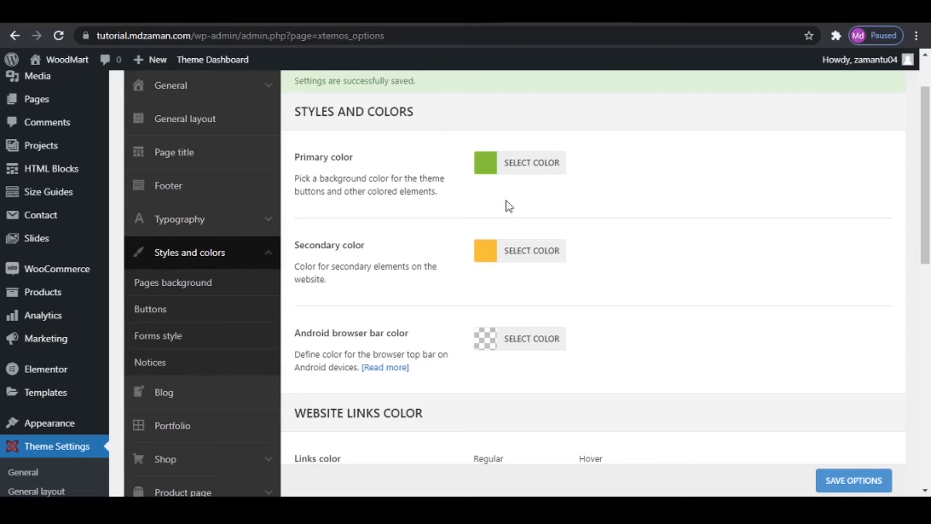
# - Set the theme's primary color to #DA3C3C in the Styles and colors settings
pyautogui.click(480, 166)
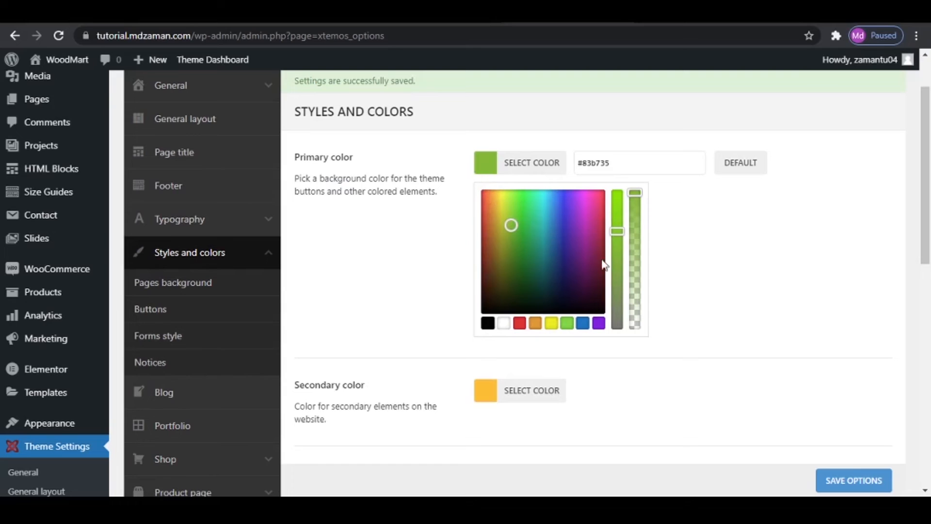
pyautogui.moveTo(612, 163); pyautogui.dragTo(548, 165)
pyautogui.hotkey('ctrl', 'v')
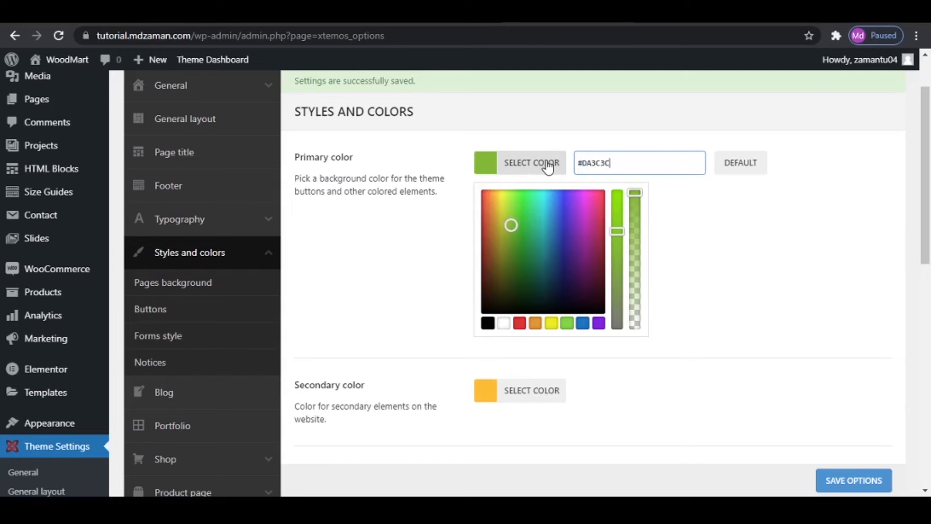
pyautogui.click(750, 221)
pyautogui.scroll(-6, 576, 399)
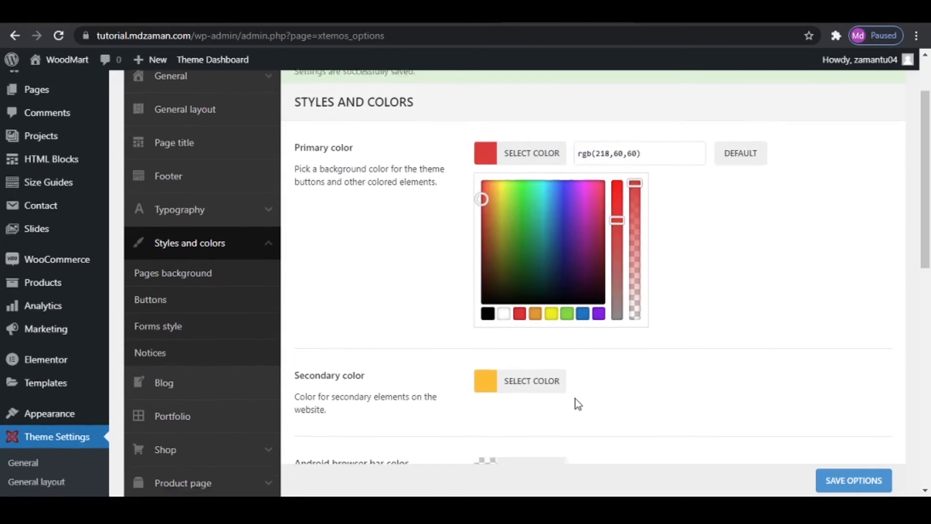
# - Save the theme options and check the primary color across the store's home page
pyautogui.click(847, 480)
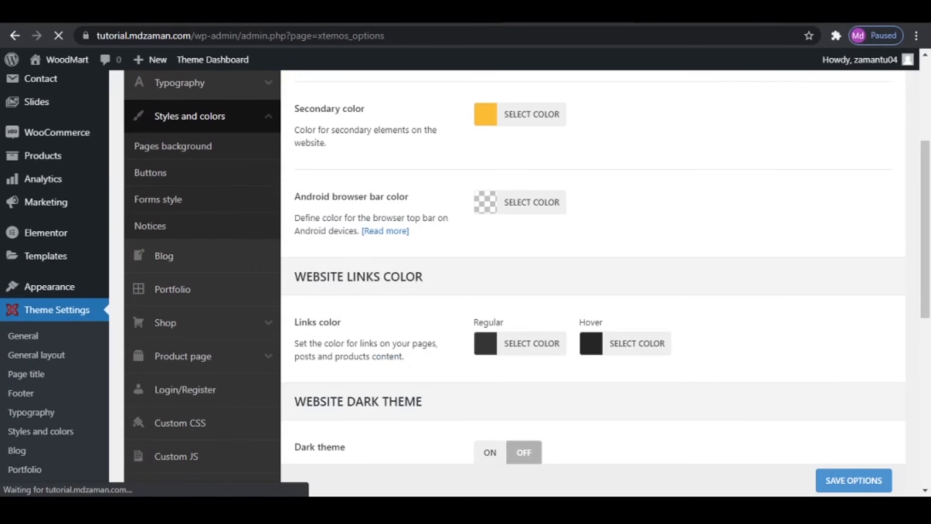
pyautogui.click(677, 15)
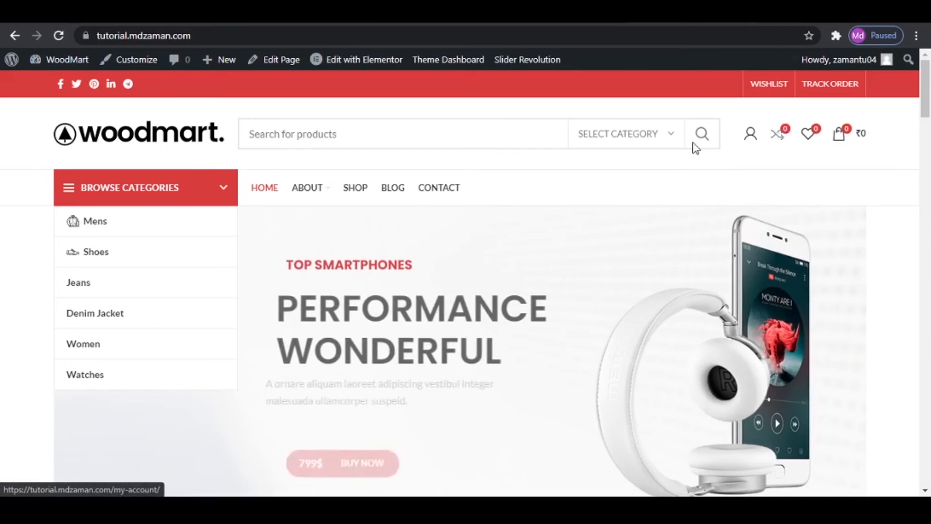
pyautogui.scroll(-1, 822, 336)
pyautogui.scroll(-10, 822, 336)
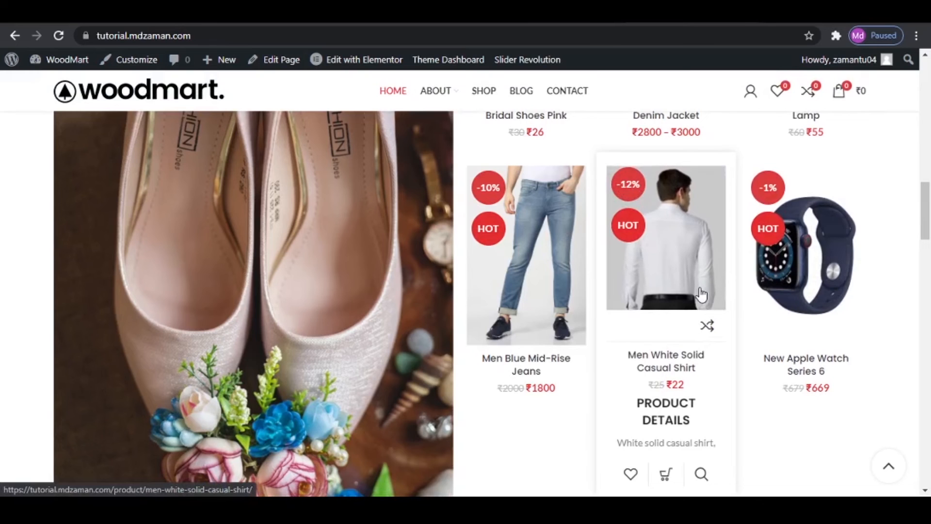
pyautogui.scroll(-8, 703, 314)
pyautogui.scroll(15, 702, 311)
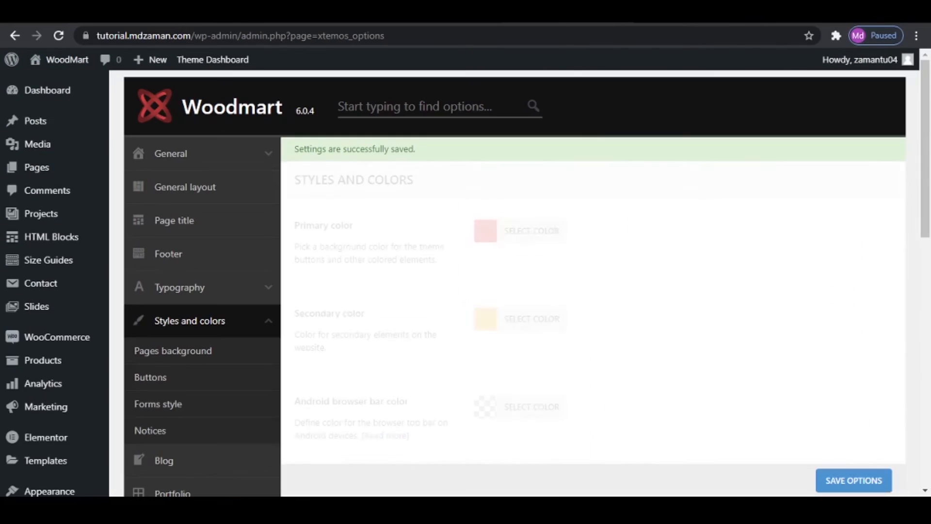
# - Review the remaining Styles and colors options, including the links color, dark theme and Pages background settings
pyautogui.scroll(-3, 644, 358)
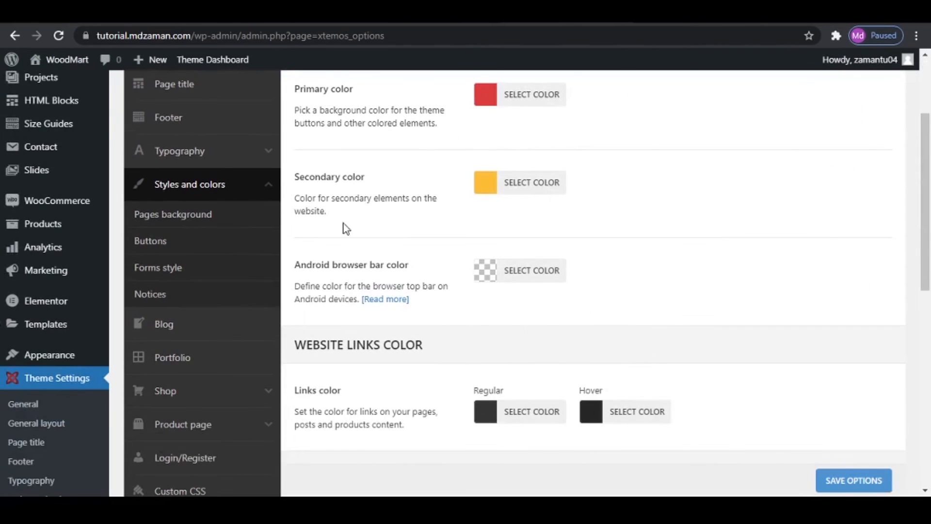
pyautogui.scroll(-5, 668, 265)
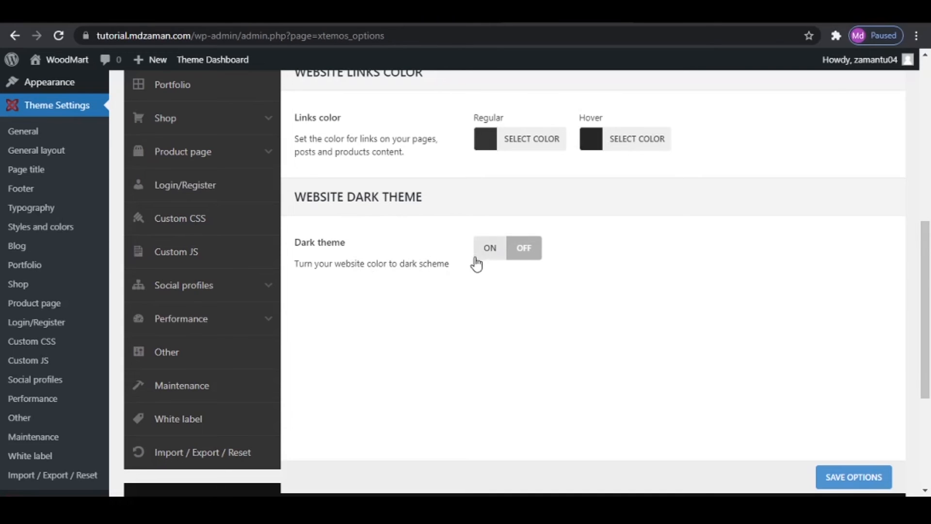
pyautogui.scroll(6, 437, 292)
pyautogui.scroll(-2, 438, 292)
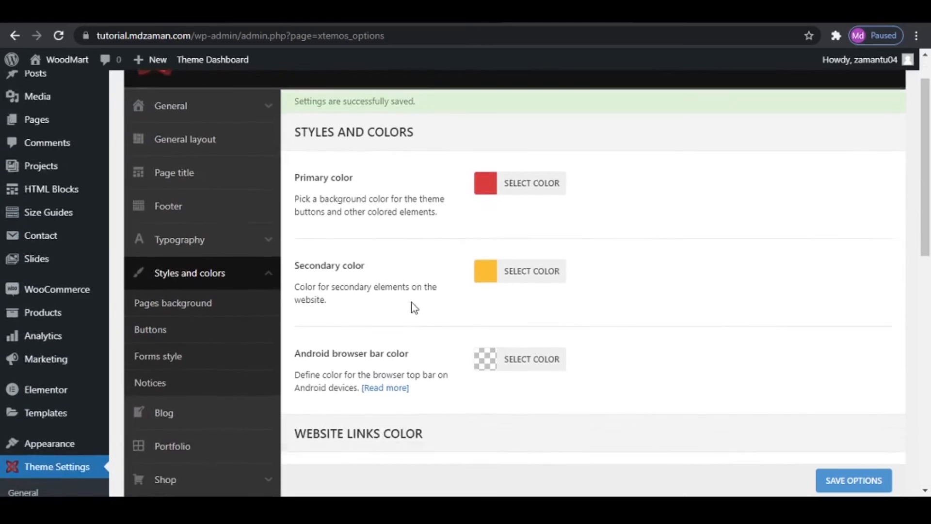
pyautogui.click(212, 216)
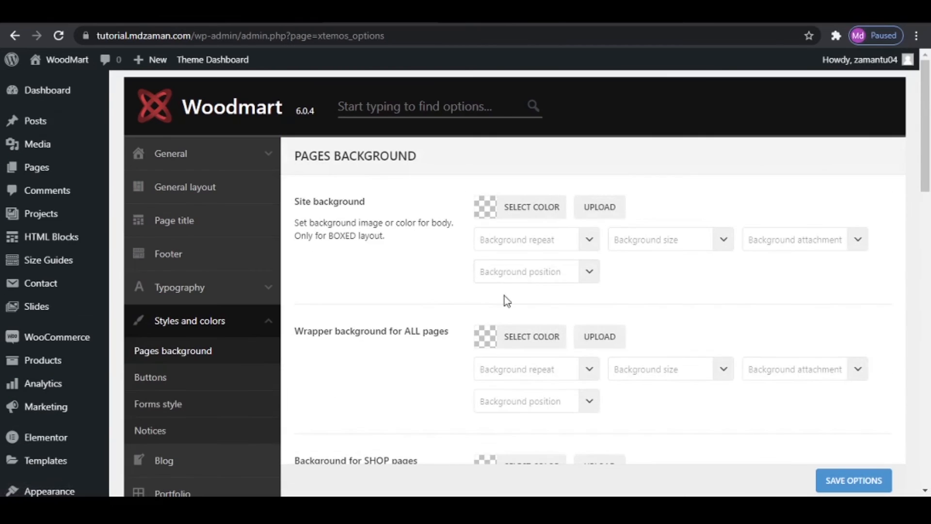
pyautogui.scroll(-6, 566, 343)
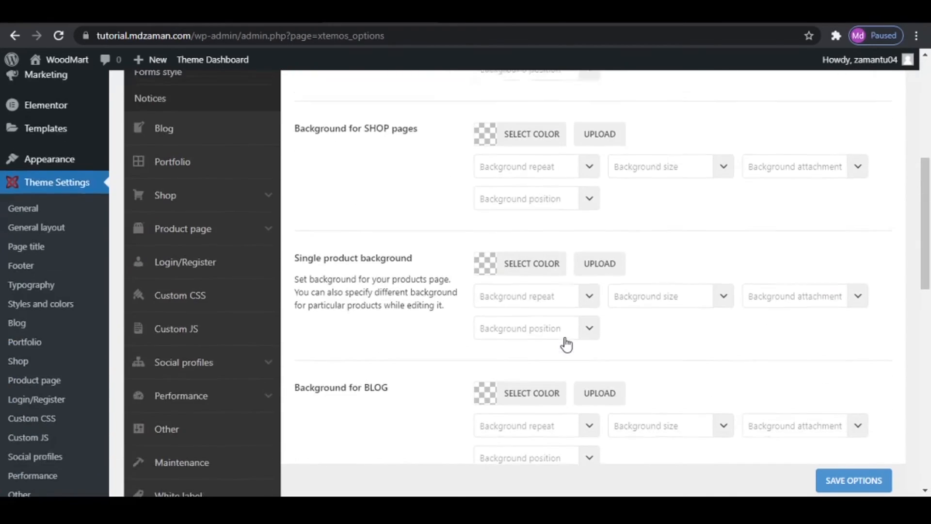
pyautogui.scroll(7, 565, 343)
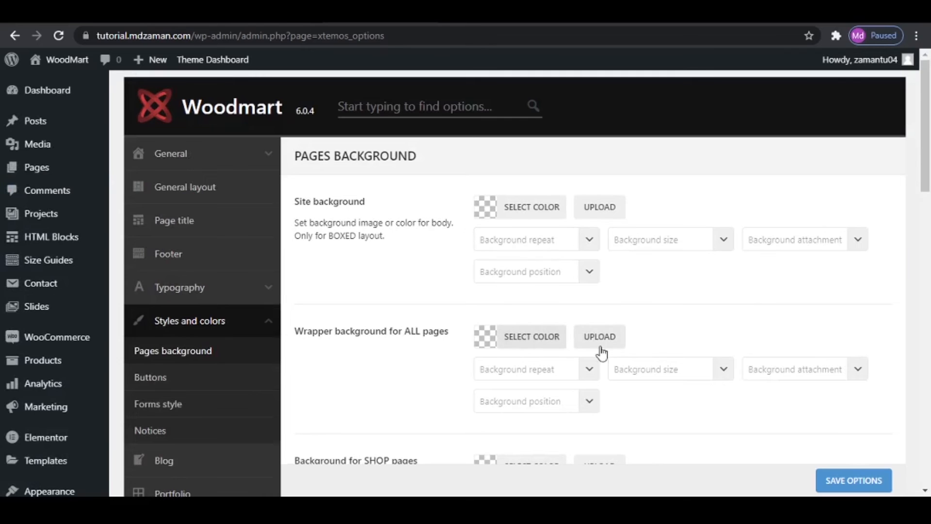
# - Examine the theme's Buttons and Forms style settings, comparing them with the shop page
pyautogui.click(208, 380)
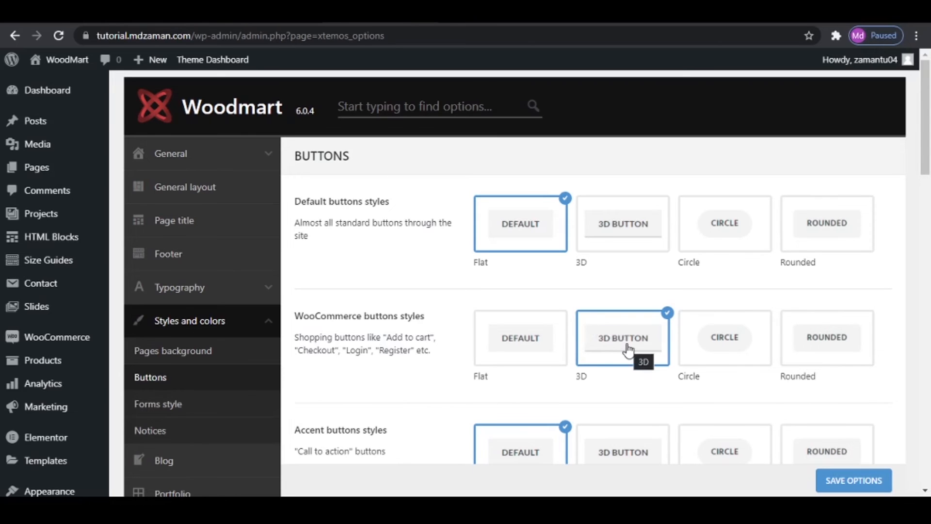
pyautogui.click(473, 14)
pyautogui.scroll(-5, 502, 343)
pyautogui.moveTo(536, 270)
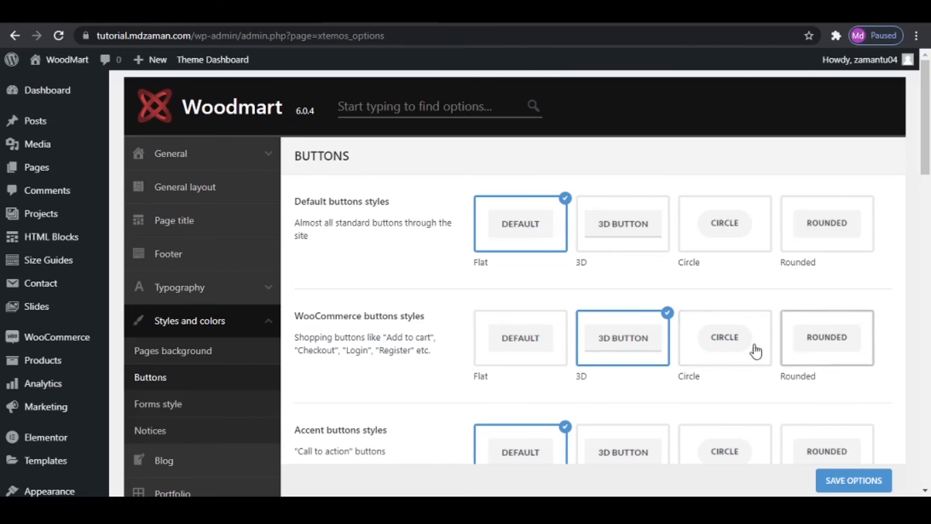
pyautogui.scroll(-3, 674, 377)
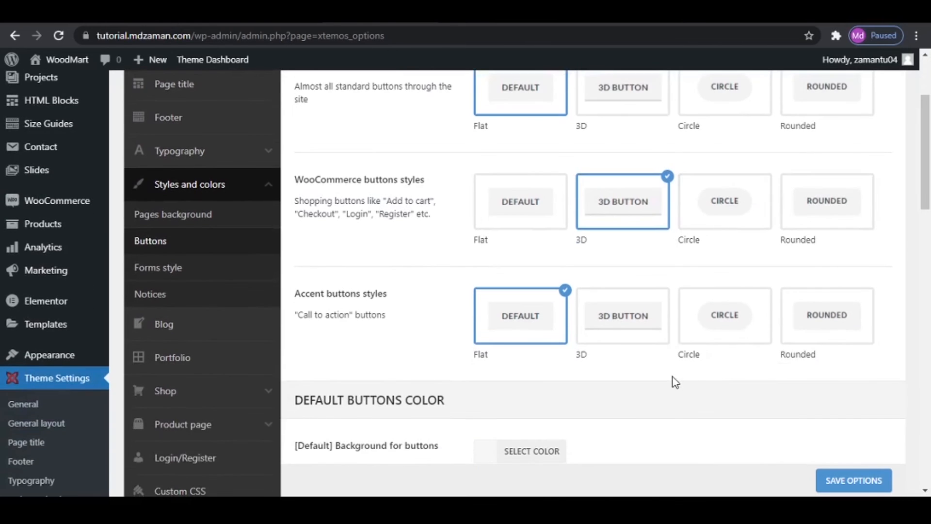
pyautogui.scroll(-10, 674, 381)
pyautogui.scroll(-7, 673, 385)
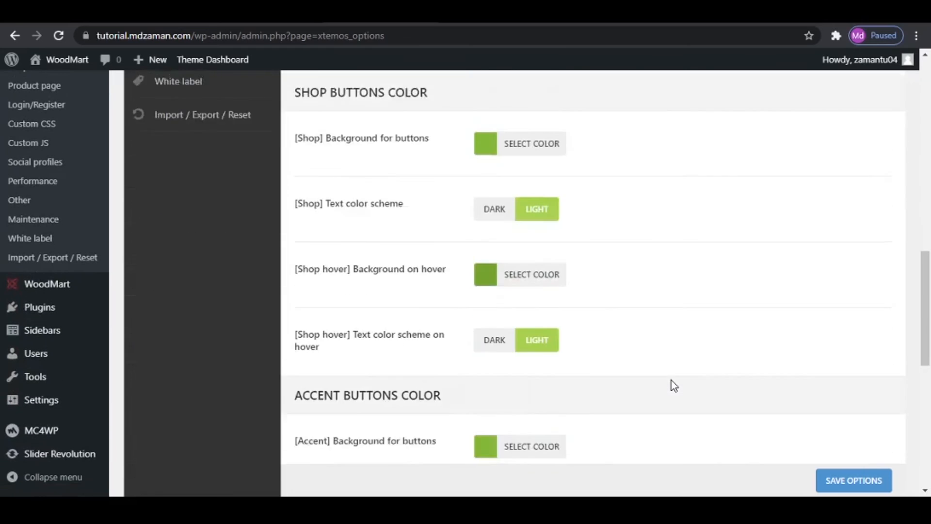
pyautogui.scroll(-3, 672, 380)
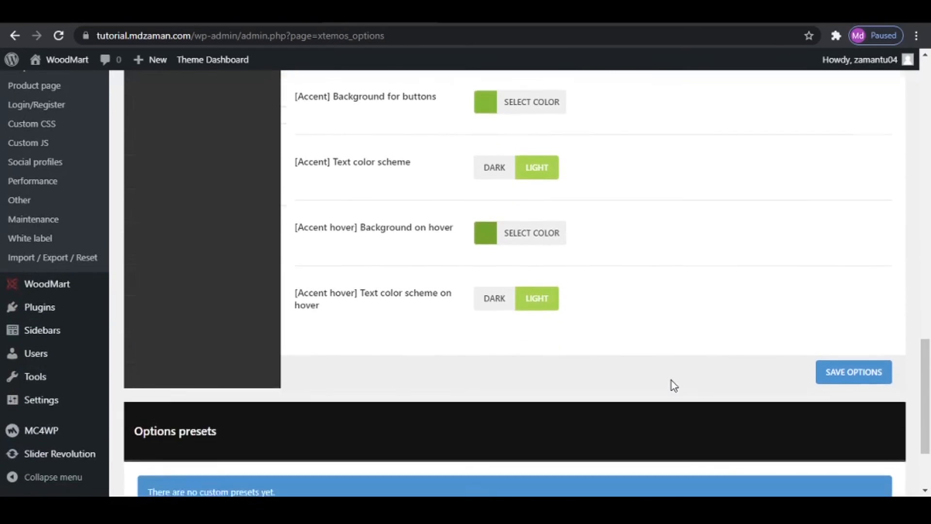
pyautogui.scroll(20, 671, 380)
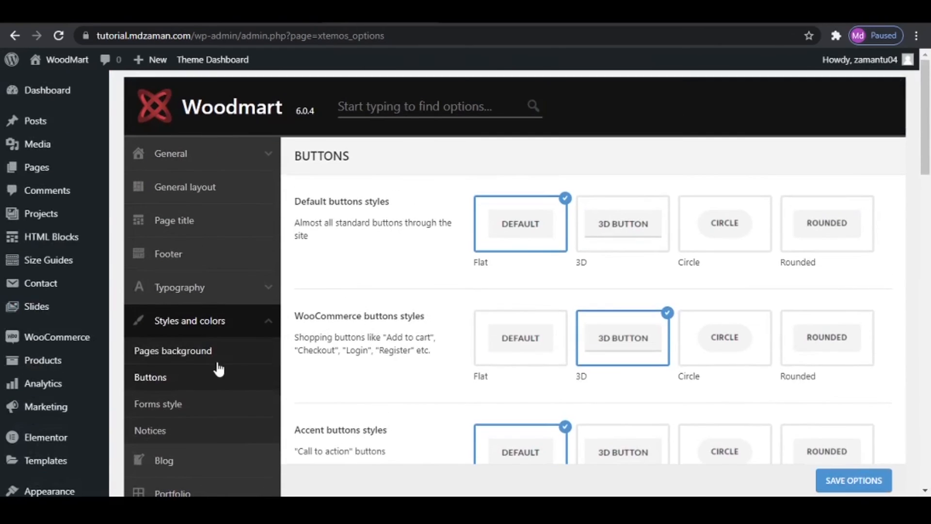
pyautogui.click(162, 404)
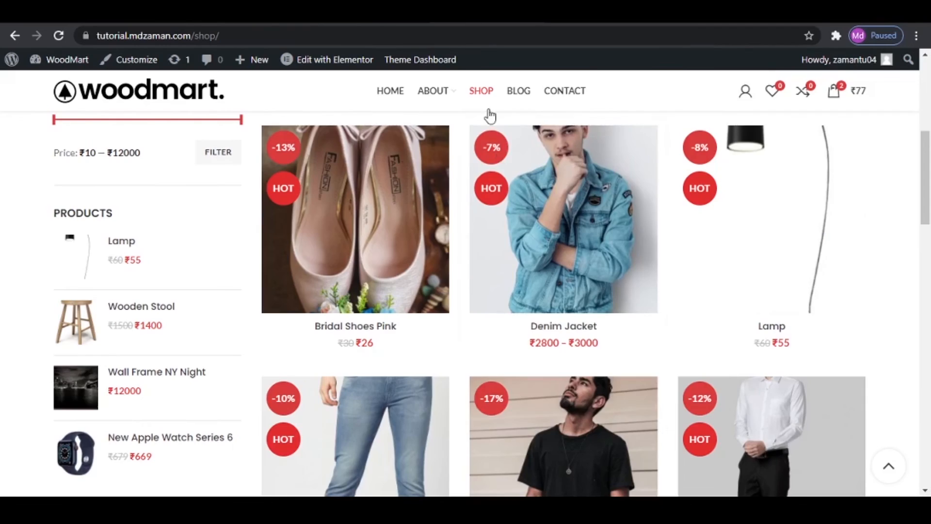
pyautogui.scroll(8, 486, 114)
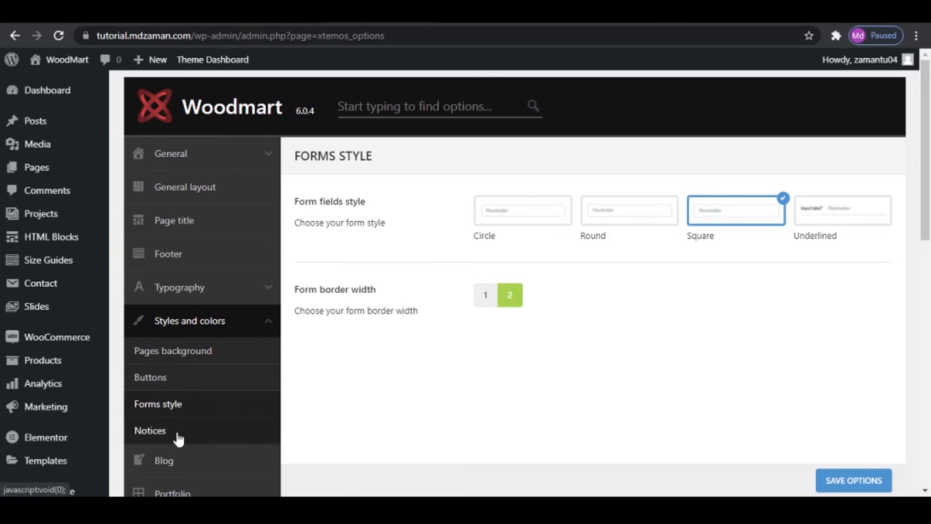
# - Open the theme's Blog settings and check the layout of the store's Blog page
pyautogui.scroll(-3, 311, 442)
pyautogui.click(233, 328)
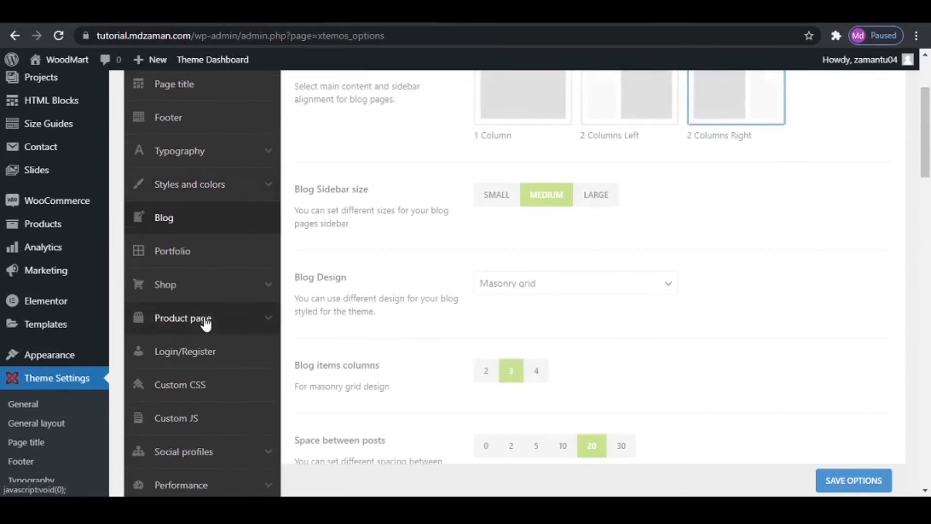
pyautogui.scroll(3, 530, 351)
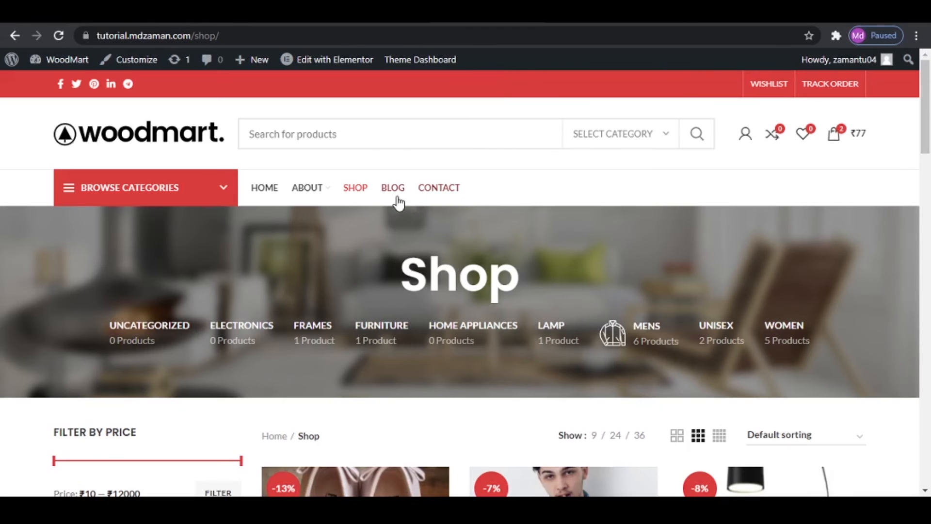
pyautogui.click(397, 197)
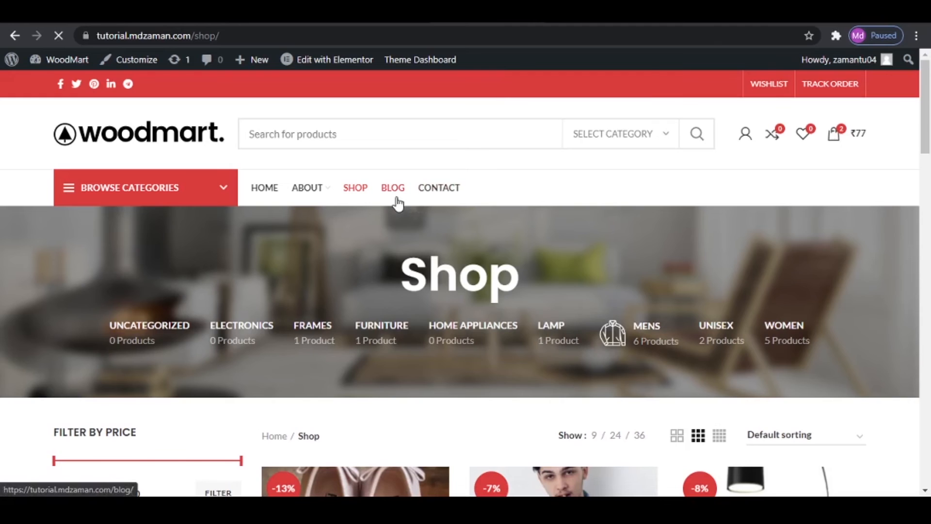
pyautogui.scroll(-4, 454, 219)
pyautogui.scroll(4, 485, 262)
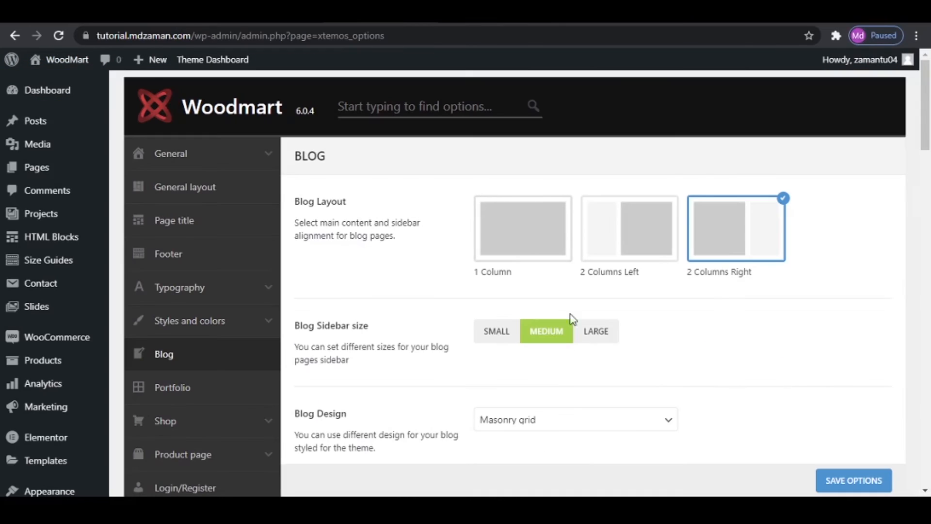
# - Review the available Blog Design options and keep Masonry grid selected
pyautogui.click(555, 434)
pyautogui.click(549, 387)
pyautogui.click(565, 424)
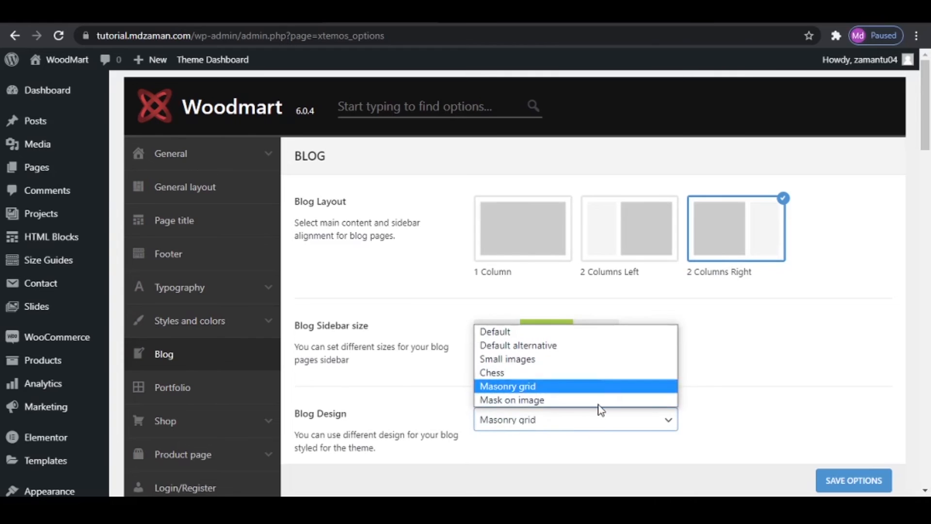
pyautogui.click(781, 400)
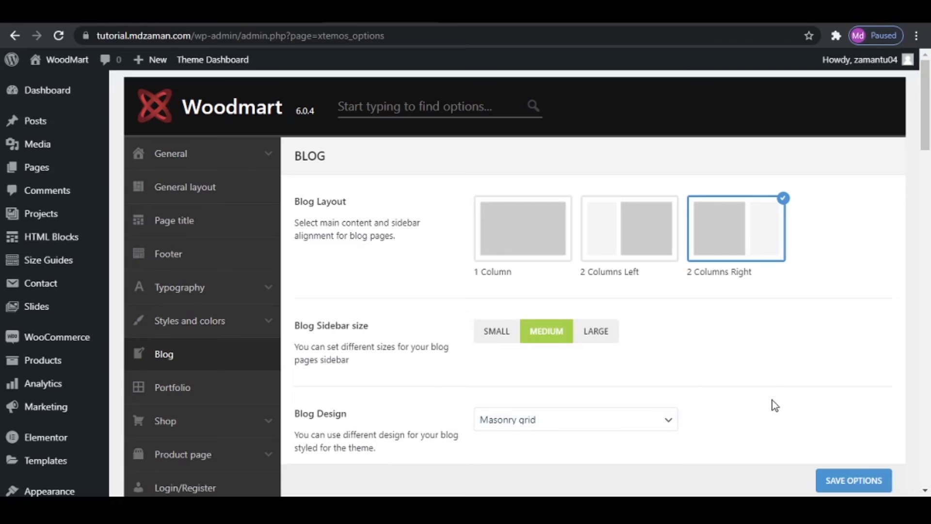
pyautogui.click(606, 421)
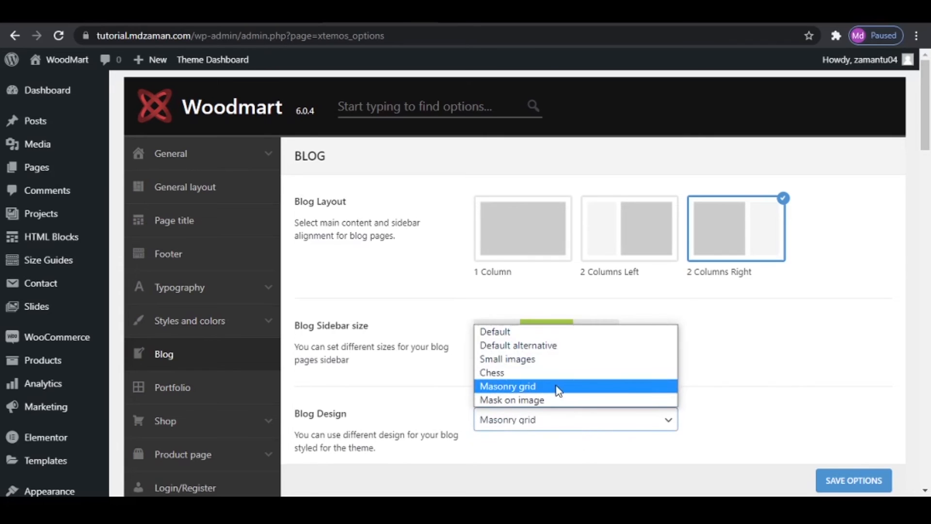
pyautogui.click(592, 390)
pyautogui.click(916, 430)
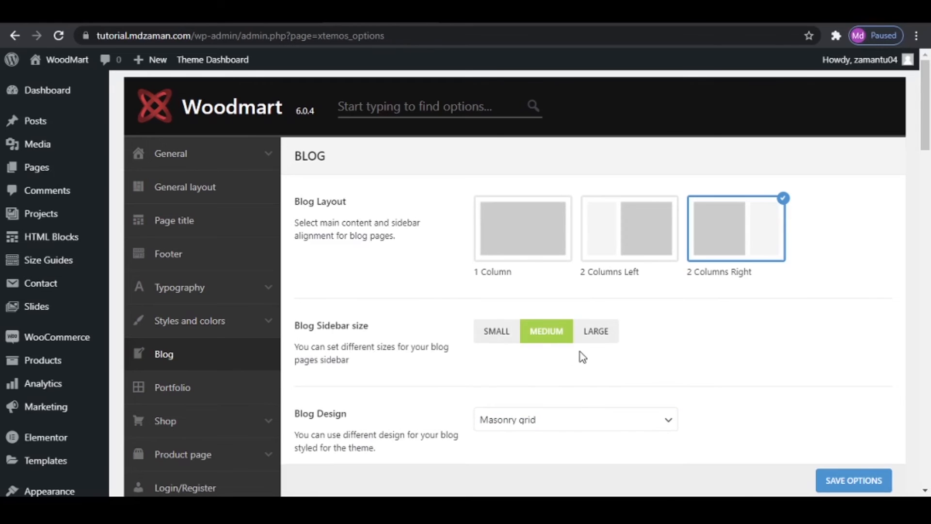
# - Compare the blog columns, post spacing and Blog Style settings with the posts on the Blog page
pyautogui.scroll(-3, 580, 351)
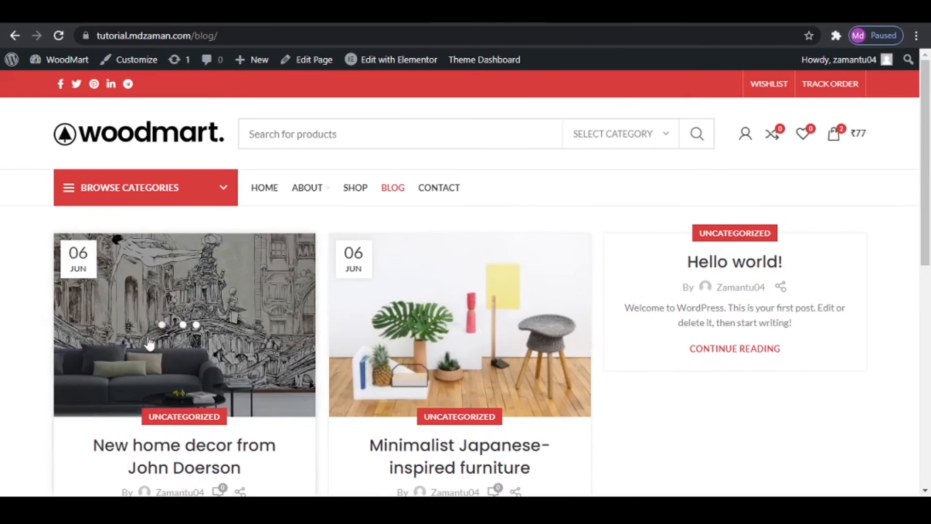
pyautogui.moveTo(307, 187)
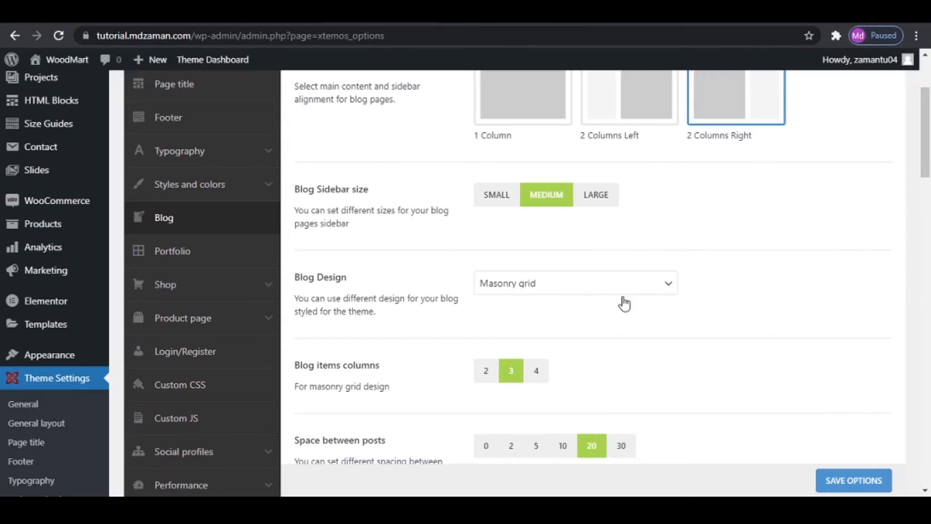
pyautogui.scroll(-1, 651, 383)
pyautogui.scroll(-1, 392, 370)
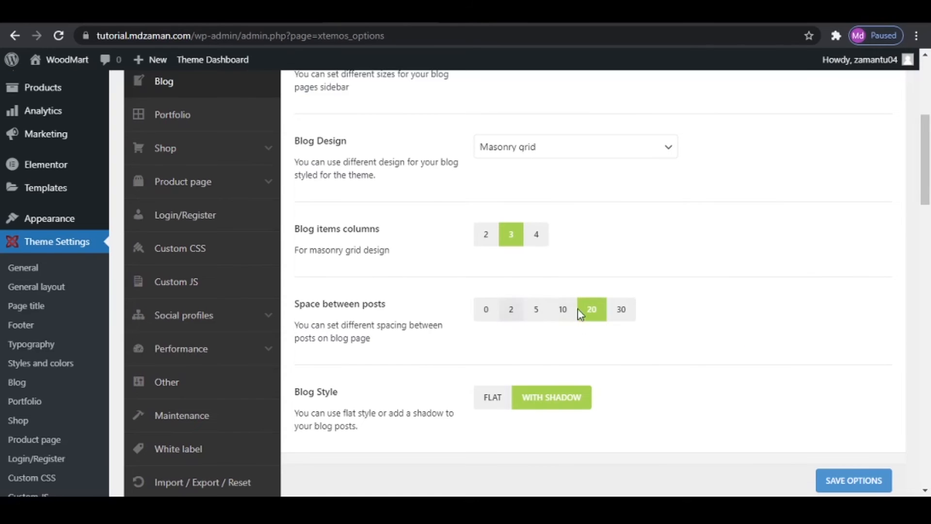
pyautogui.scroll(-1, 337, 410)
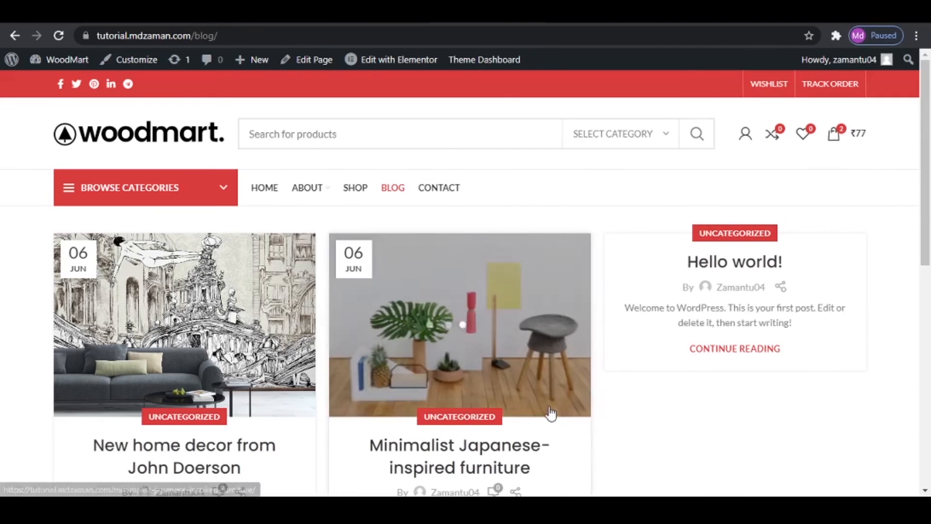
pyautogui.scroll(-3, 551, 414)
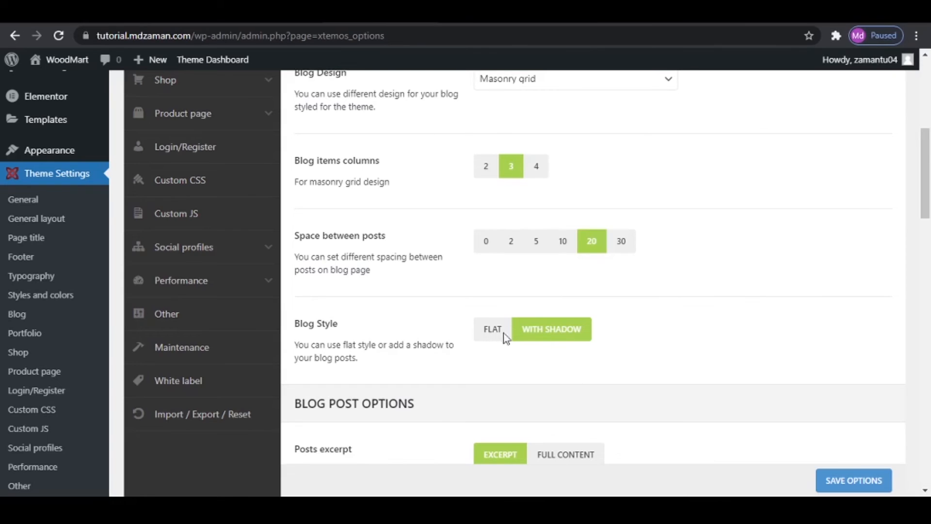
# - Examine the Posts excerpt and excerpt length options against the post excerpts on the Blog page
pyautogui.scroll(-4, 655, 345)
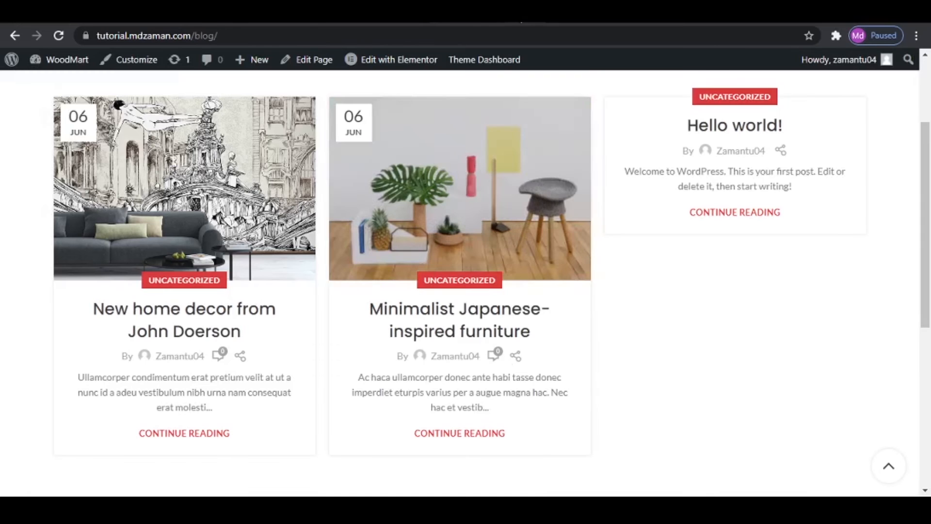
pyautogui.scroll(-4, 509, 384)
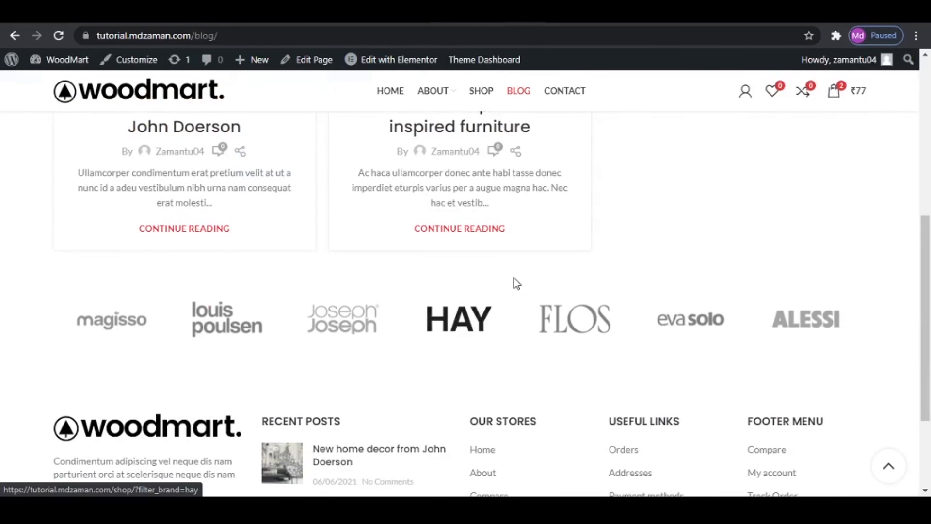
pyautogui.scroll(3, 500, 166)
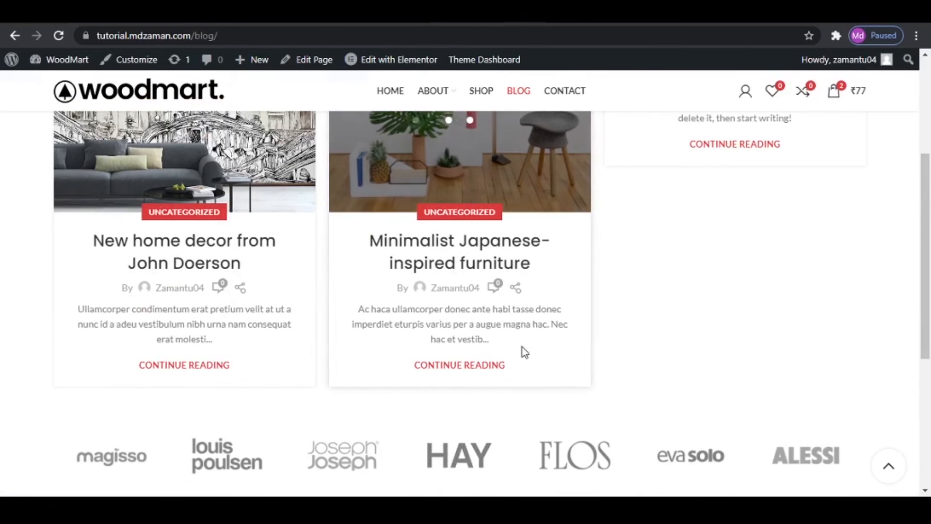
pyautogui.click(368, 17)
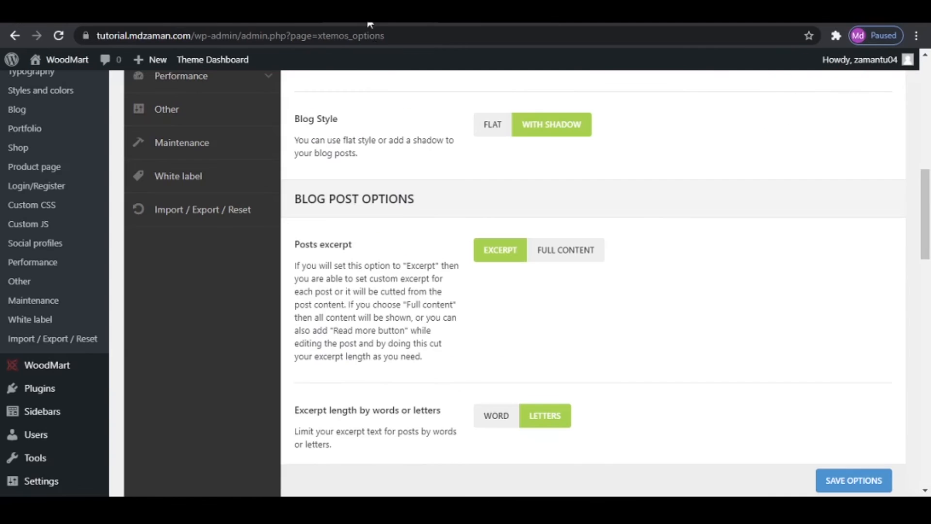
# - Review the Blog pagination options and check them against the post list on the store's Blog page
pyautogui.scroll(-4, 578, 291)
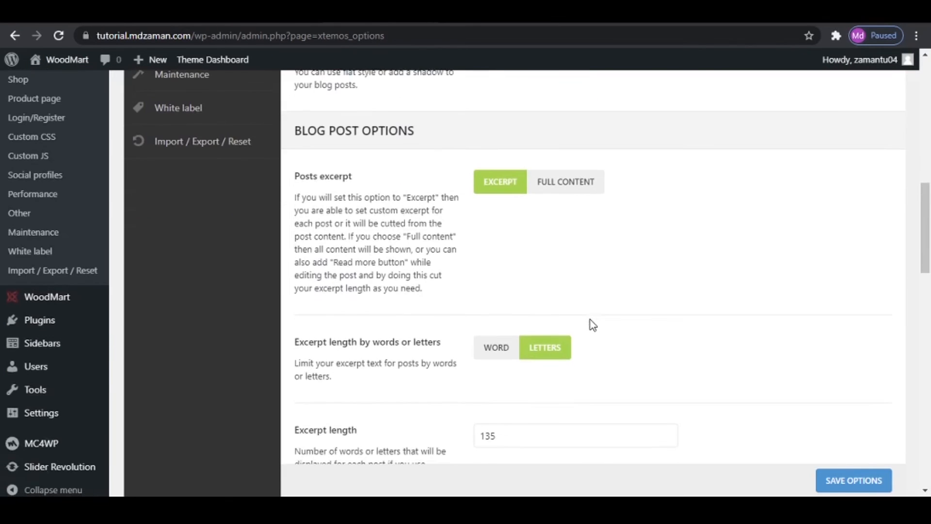
pyautogui.scroll(-5, 589, 329)
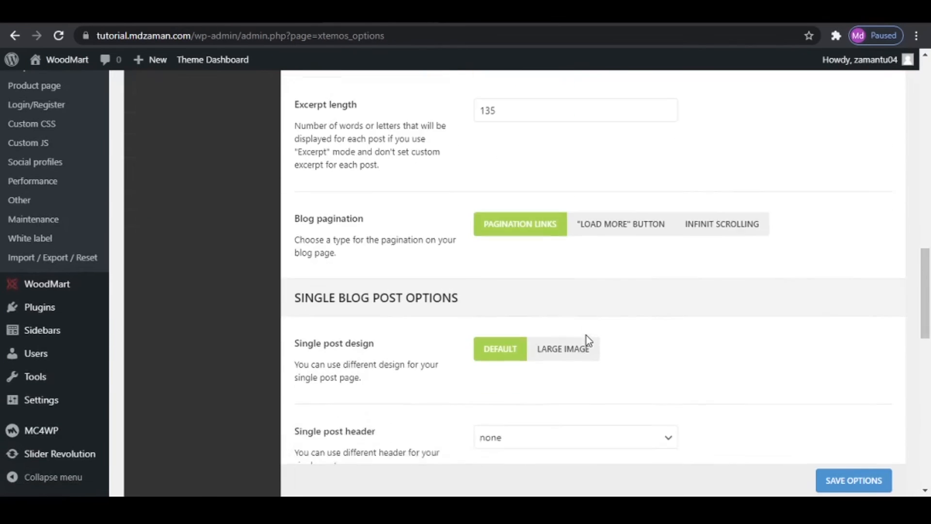
pyautogui.scroll(2, 587, 336)
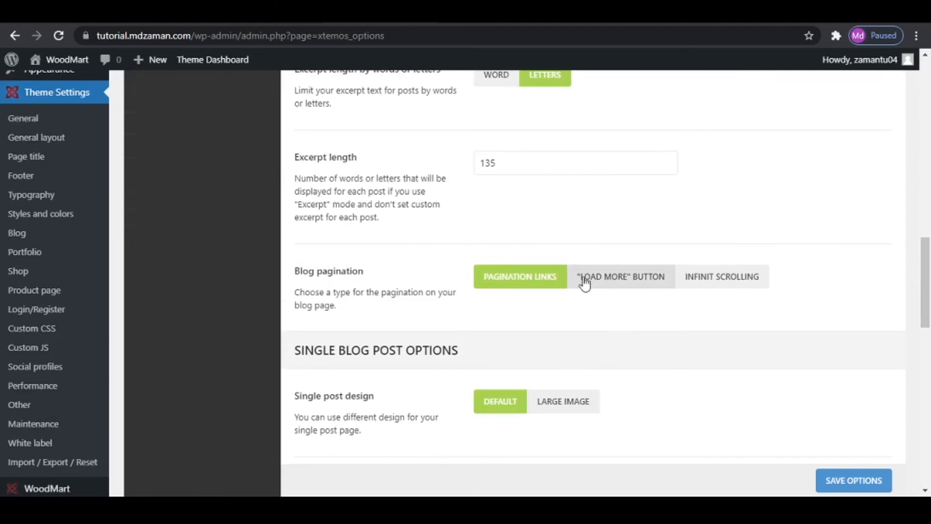
pyautogui.click(449, 15)
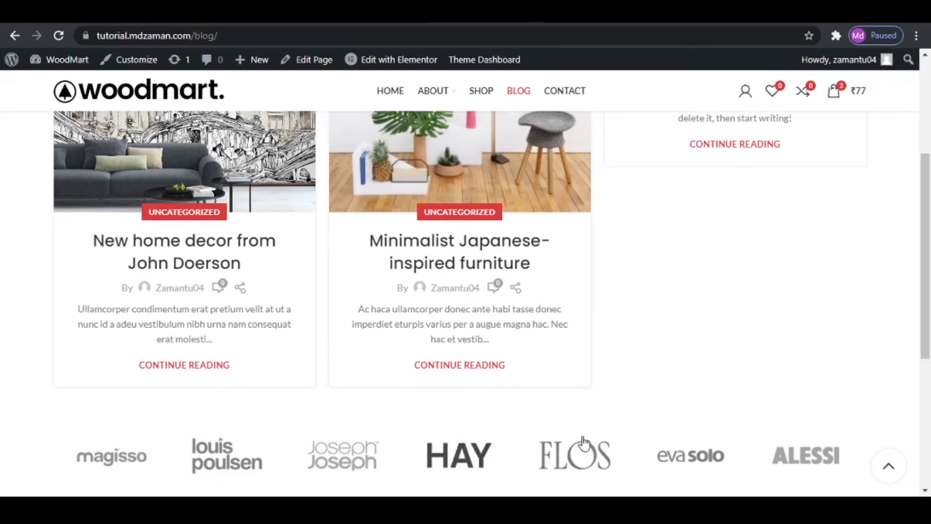
pyautogui.scroll(-2, 402, 412)
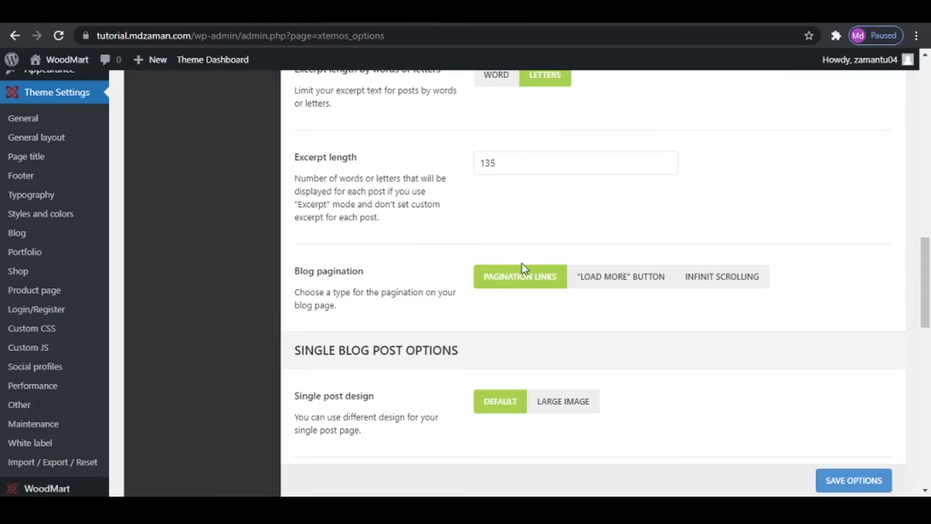
pyautogui.scroll(-2, 524, 268)
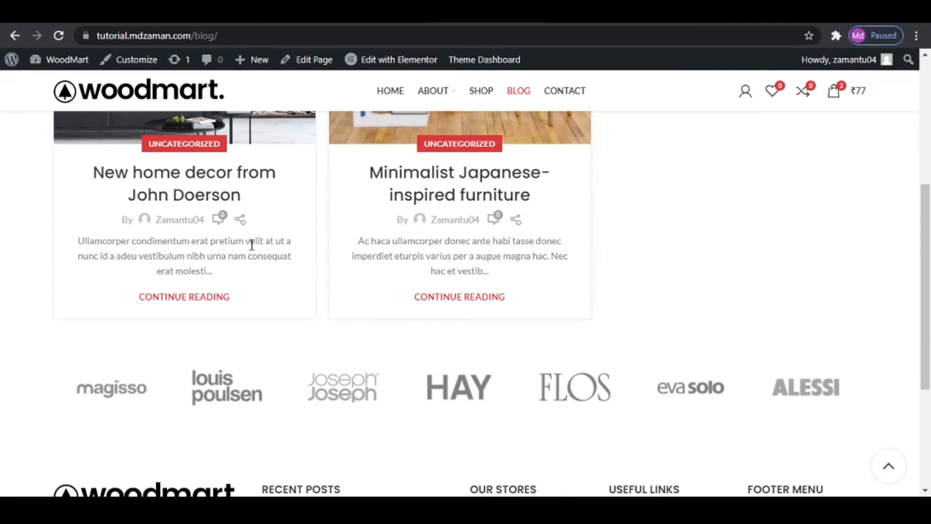
# - Open the first post from the Blog page and compare its layout with the Single post design setting
pyautogui.scroll(5, 252, 246)
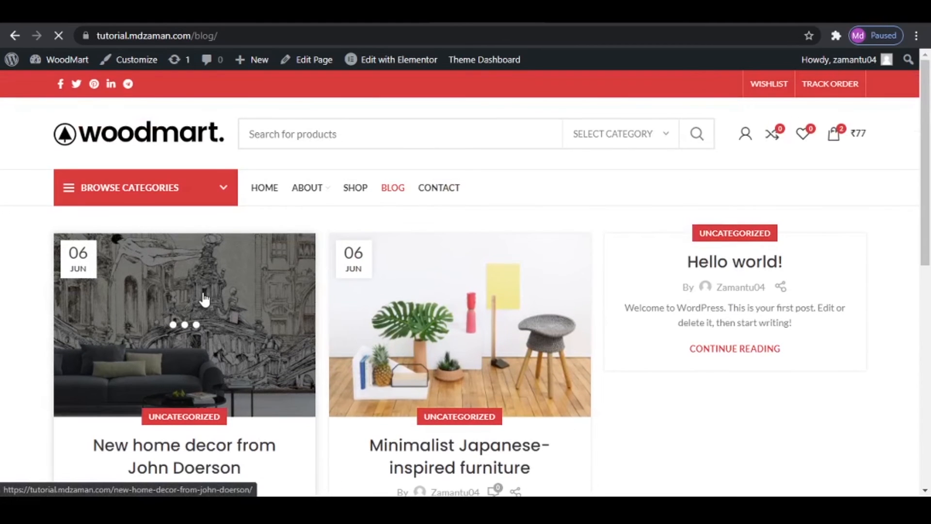
pyautogui.scroll(-3, 487, 317)
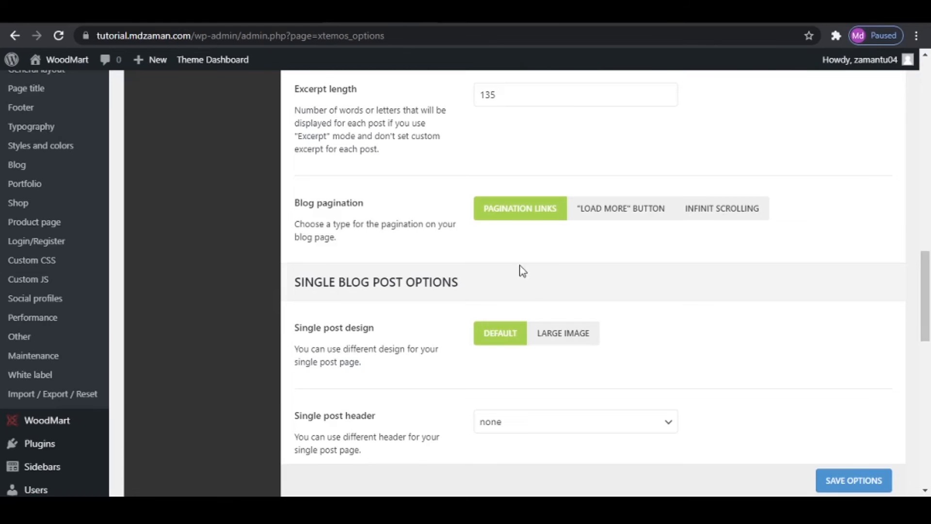
pyautogui.scroll(-2, 520, 270)
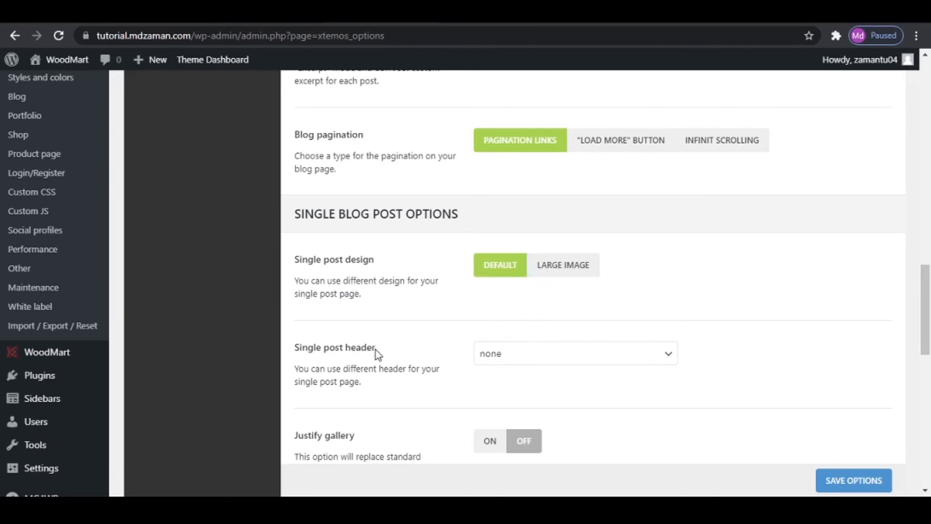
# - Review the available Single post header options and keep none selected
pyautogui.click(553, 361)
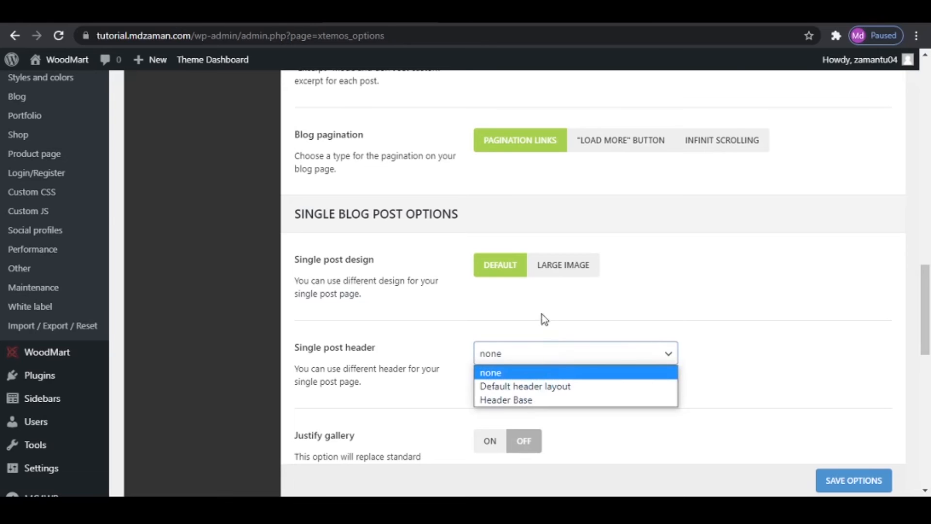
pyautogui.click(541, 316)
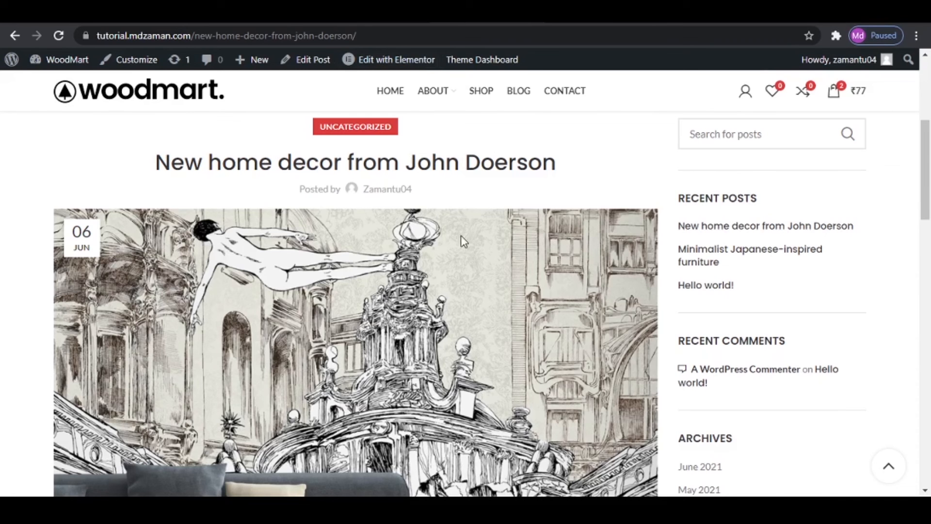
pyautogui.scroll(5, 463, 241)
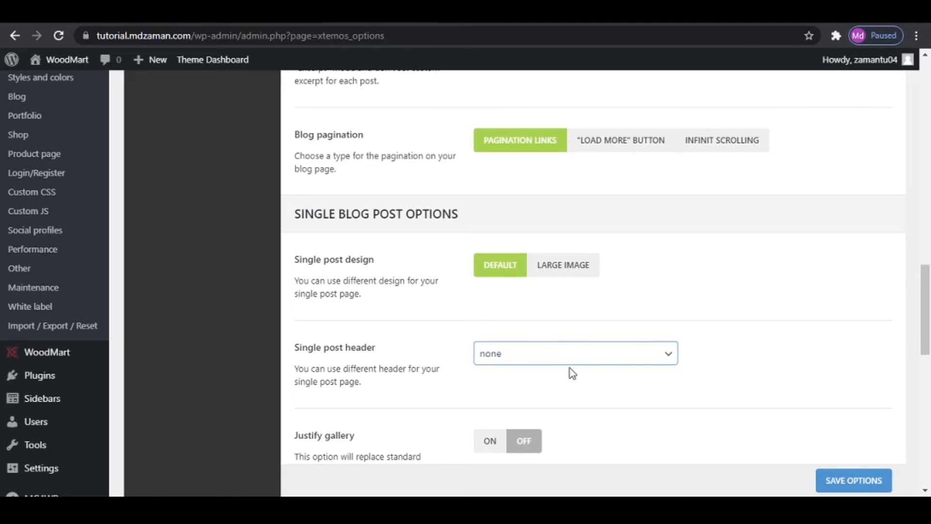
pyautogui.click(567, 379)
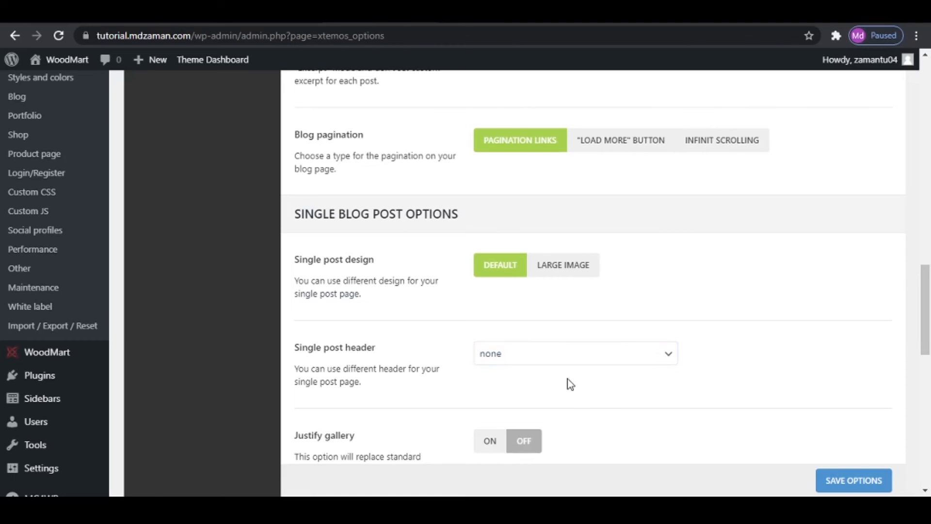
# - Compare the Justify gallery, Share buttons and Posts navigation options with the bottom of the opened blog post
pyautogui.scroll(-3, 456, 388)
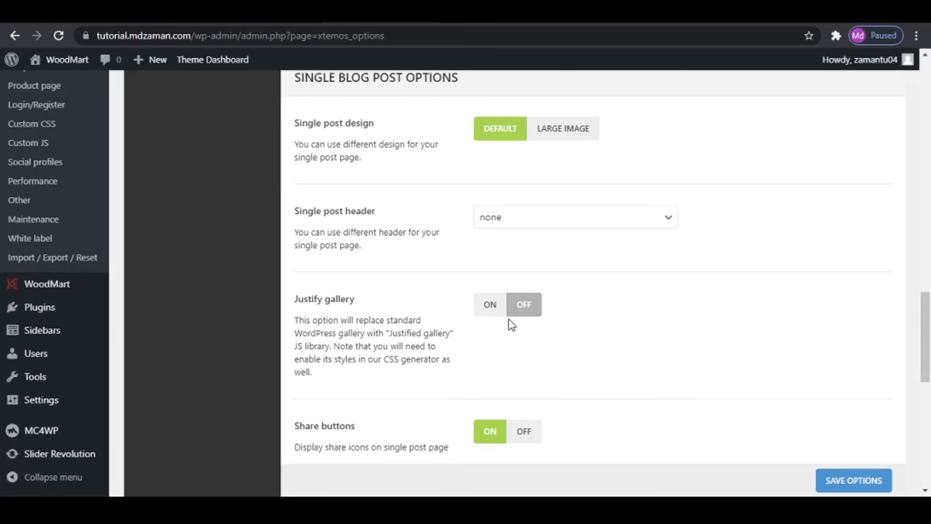
pyautogui.scroll(-1, 552, 407)
pyautogui.scroll(-2, 533, 369)
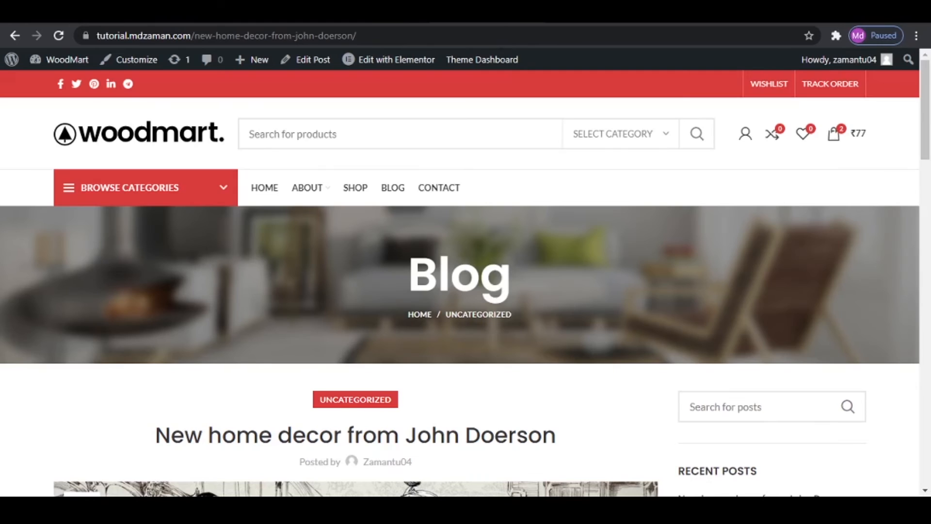
pyautogui.scroll(-20, 508, 266)
pyautogui.scroll(8, 524, 314)
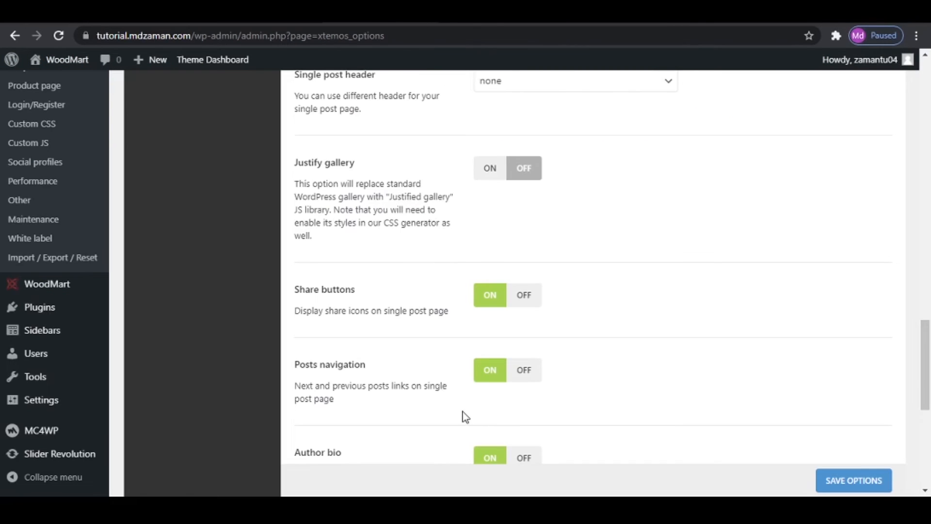
pyautogui.scroll(-3, 463, 416)
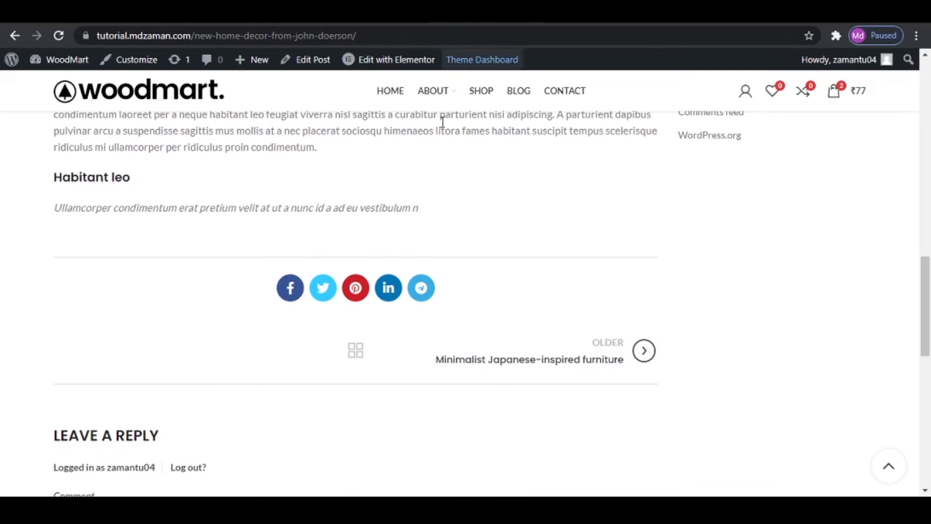
pyautogui.scroll(-3, 281, 349)
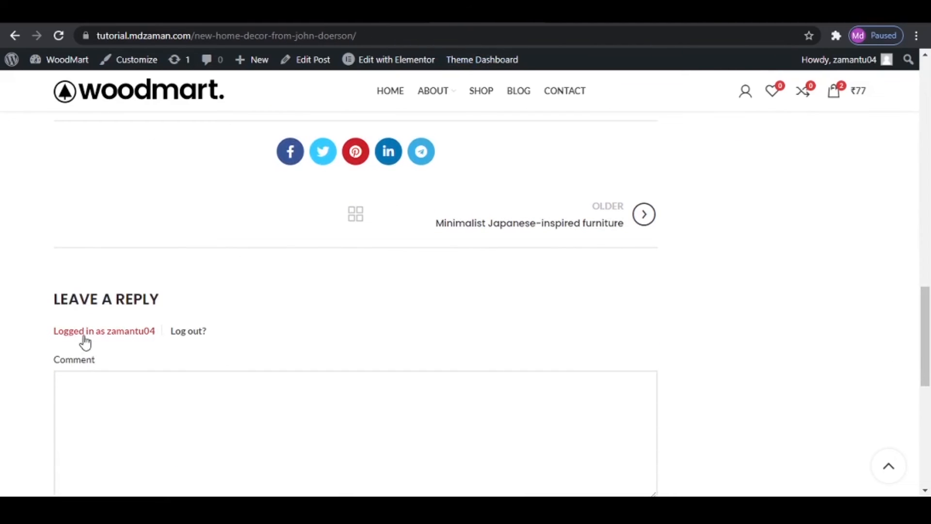
# - Inspect the post's comment form and footer, and check the Posts navigation and Author bio options in the Blog settings
pyautogui.moveTo(889, 65)
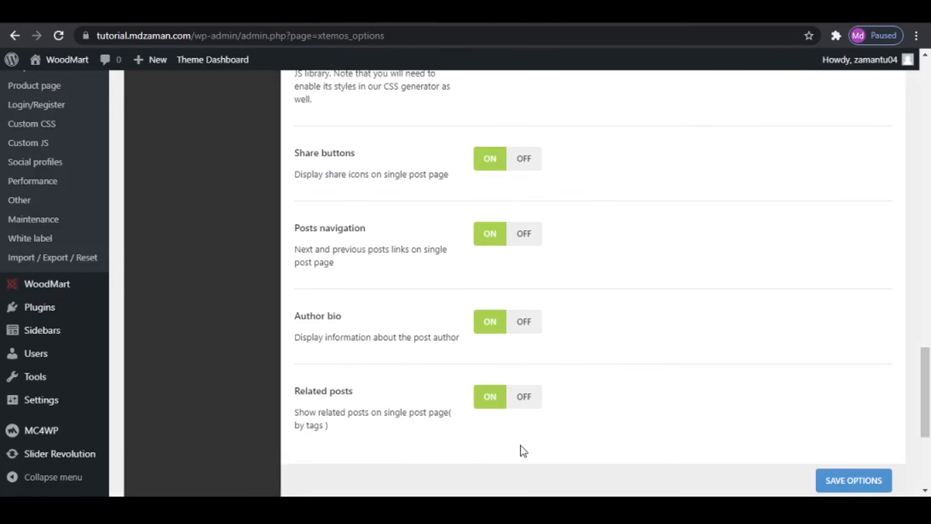
pyautogui.scroll(-3, 494, 402)
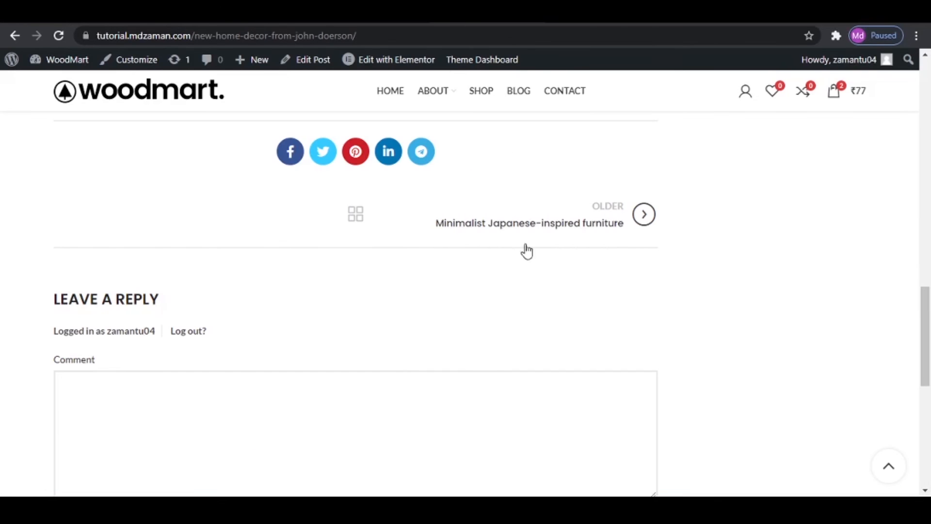
pyautogui.scroll(-7, 214, 391)
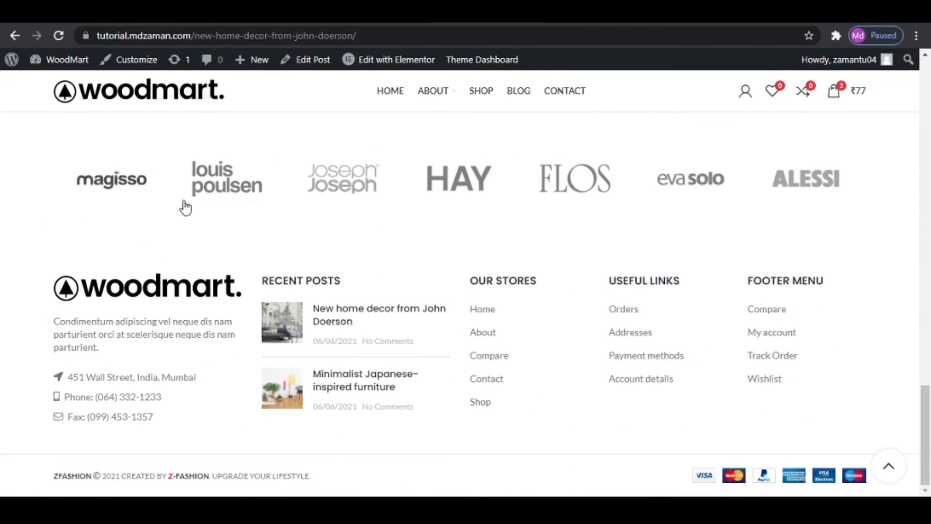
pyautogui.scroll(2, 280, 268)
pyautogui.scroll(2, 281, 269)
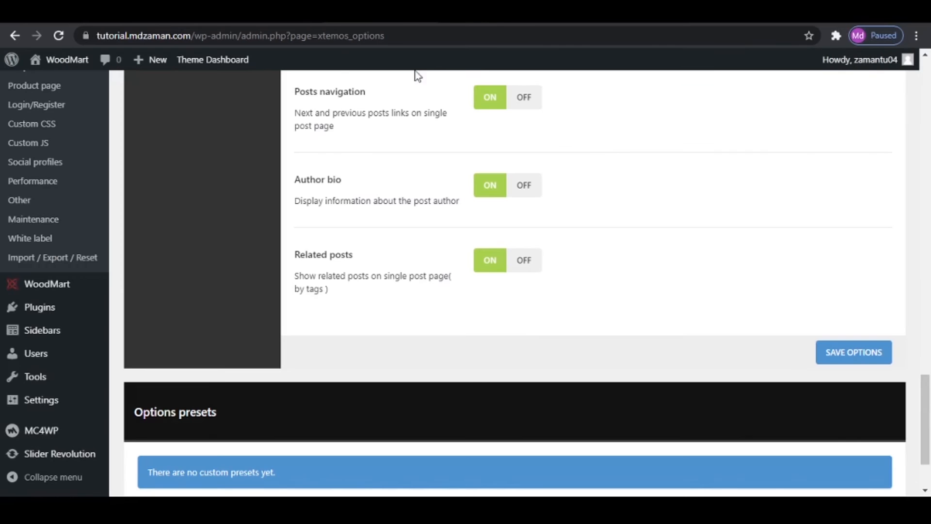
pyautogui.scroll(-1, 533, 335)
pyautogui.scroll(15, 534, 337)
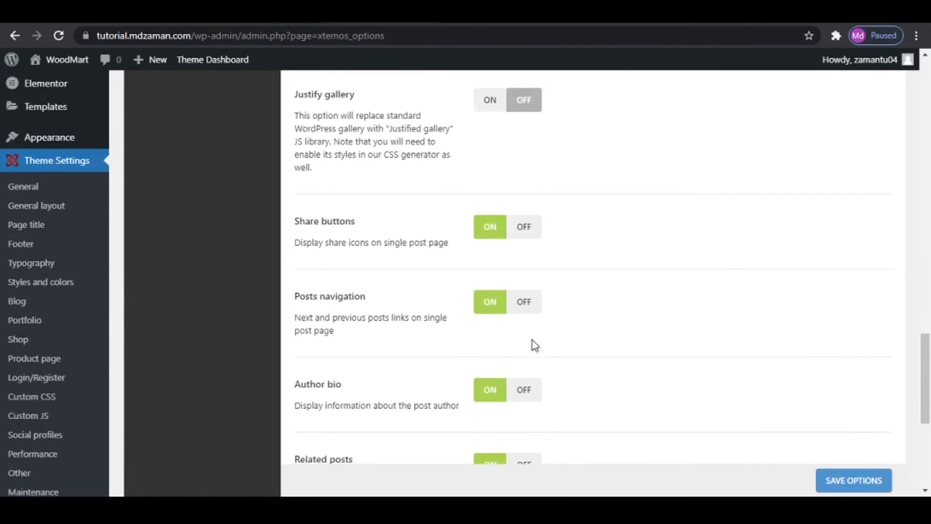
# - Save the theme's Blog settings
pyautogui.scroll(-2, 534, 342)
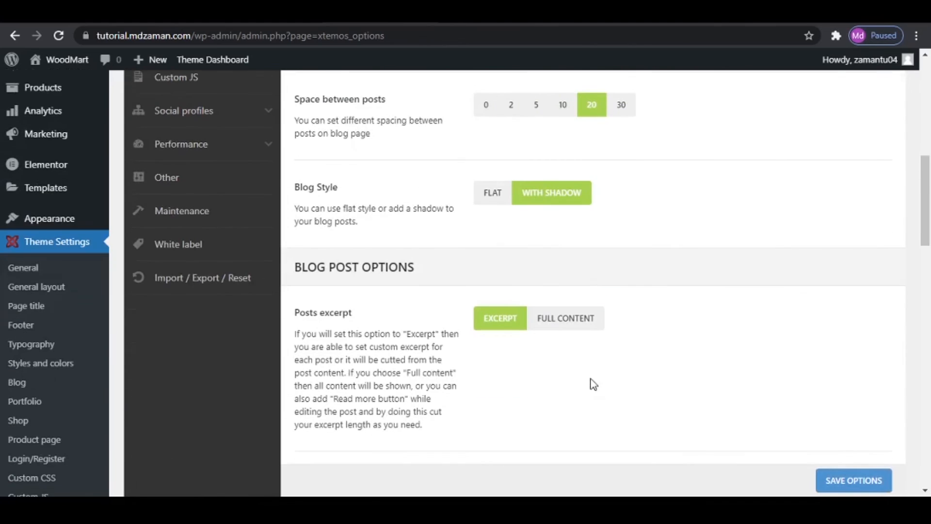
pyautogui.click(852, 480)
pyautogui.scroll(5, 451, 363)
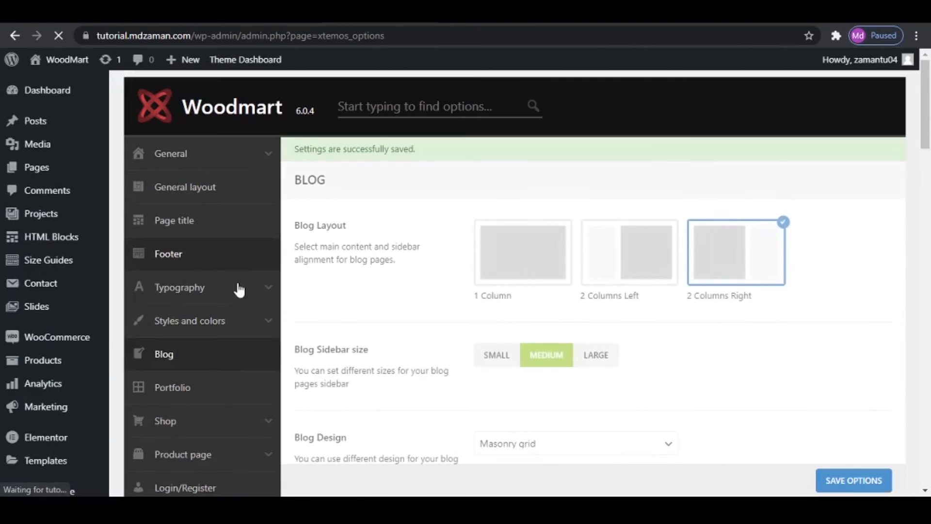
# - Open the theme's Portfolio settings and look over the URL slug and Portfolio Style options
pyautogui.click(188, 392)
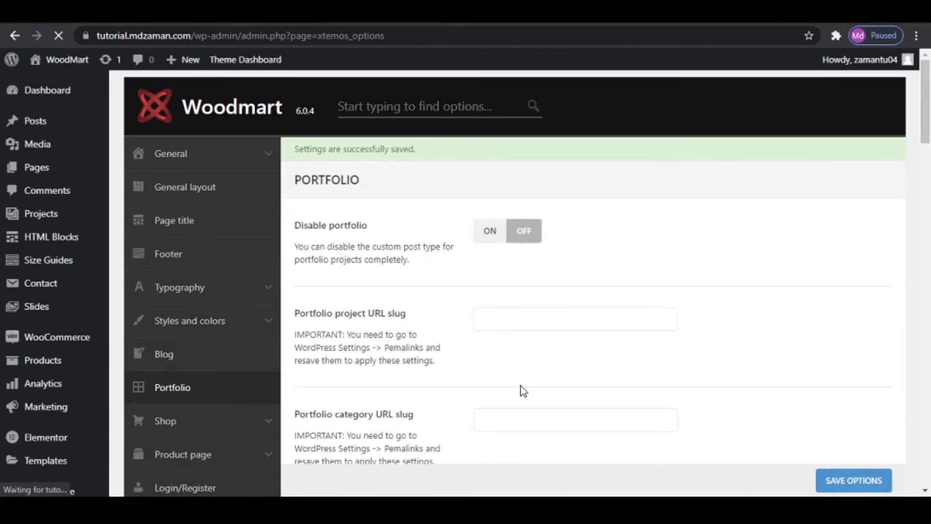
pyautogui.scroll(-4, 534, 359)
pyautogui.scroll(3, 173, 353)
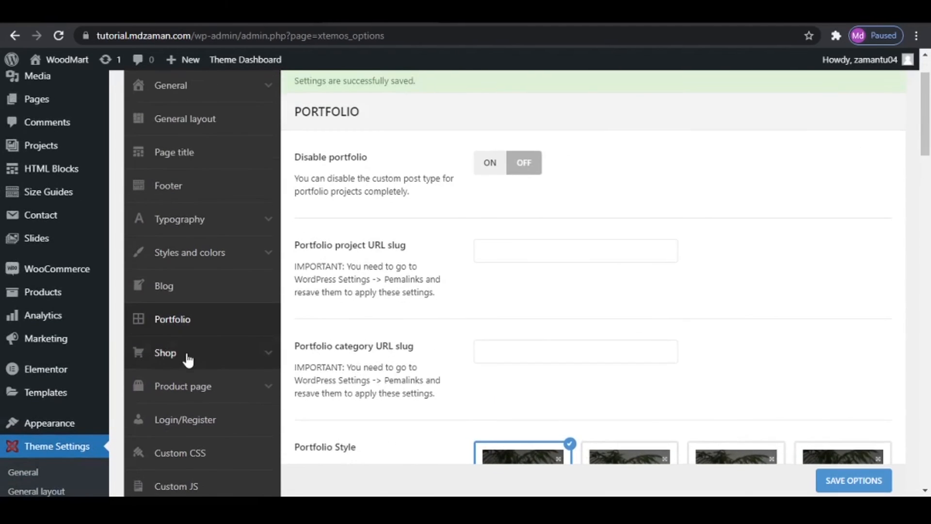
# - Open the theme's Shop settings and look over the product search and filter options
pyautogui.click(189, 357)
pyautogui.scroll(-1, 451, 375)
pyautogui.scroll(2, 451, 289)
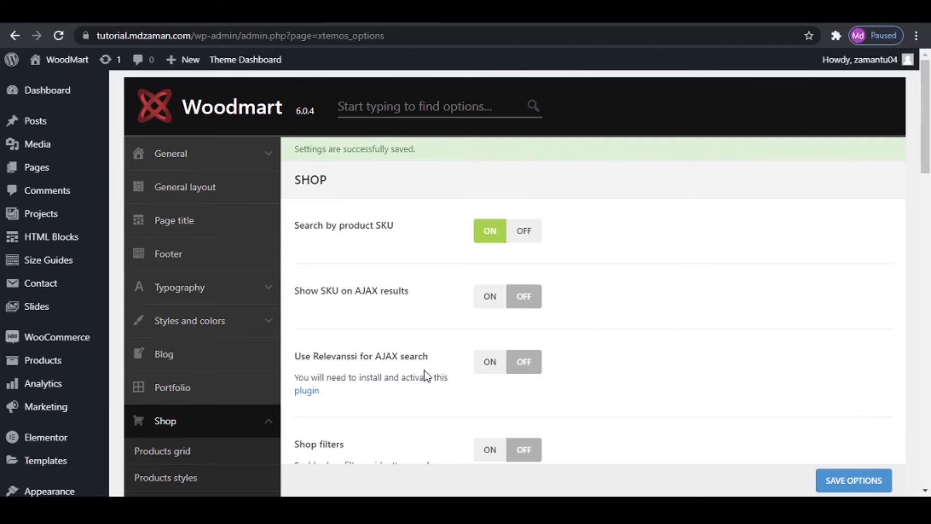
# - Set the action after add to cart to Display widget, enable quantity input on the shopping cart widget, and save the Shop settings
pyautogui.scroll(-3, 495, 380)
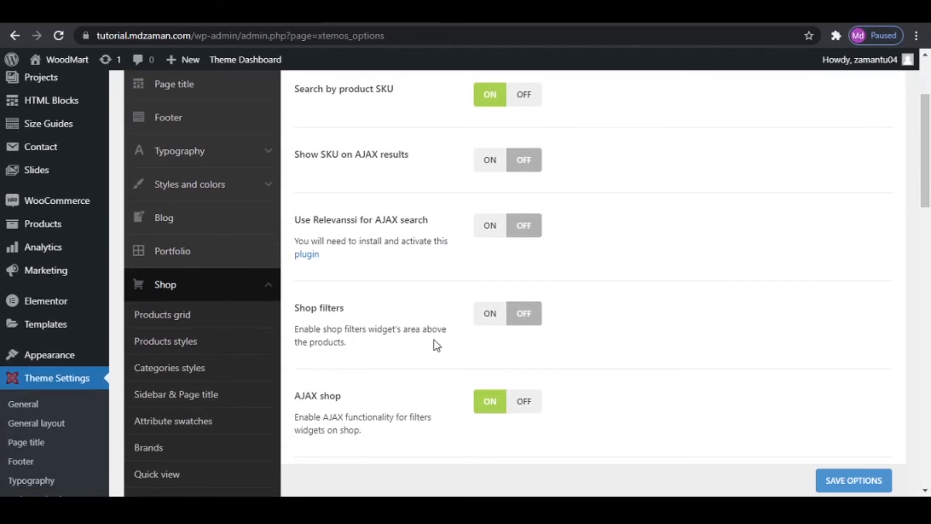
pyautogui.scroll(-4, 437, 346)
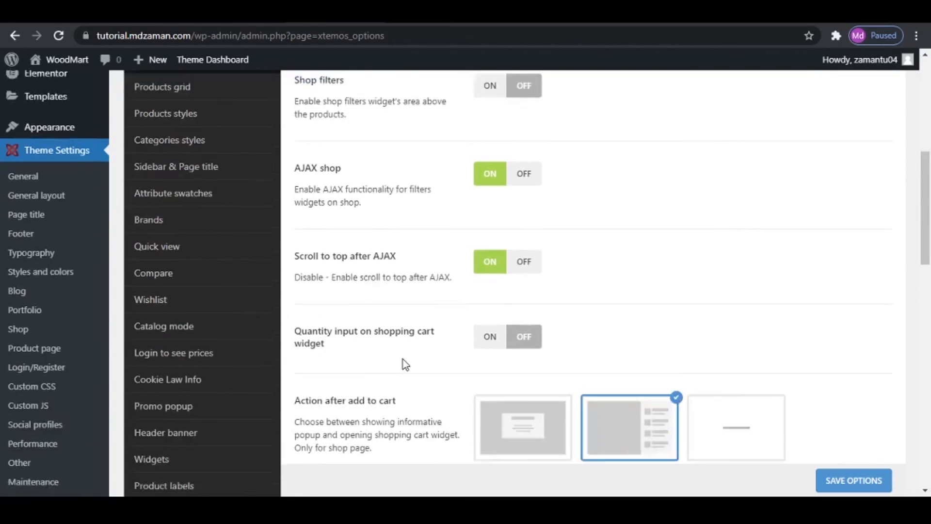
pyautogui.scroll(-1, 403, 364)
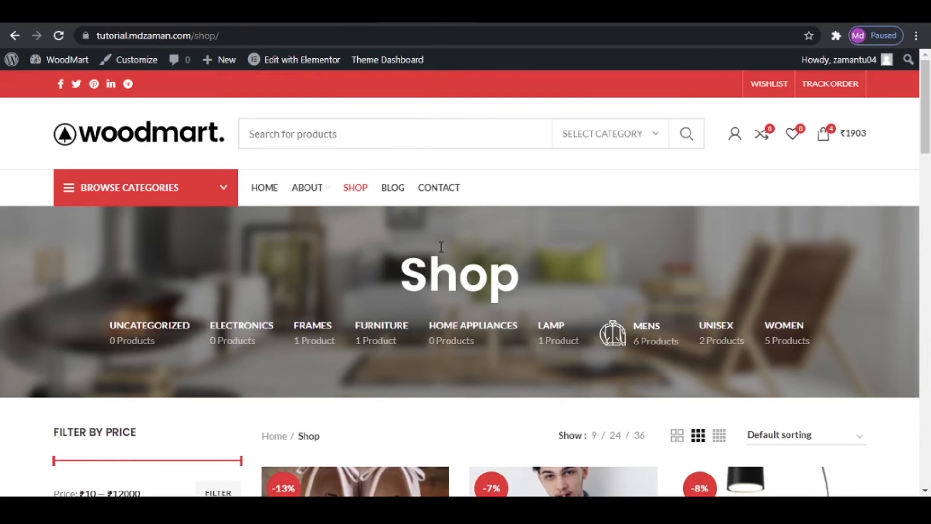
pyautogui.scroll(-8, 442, 247)
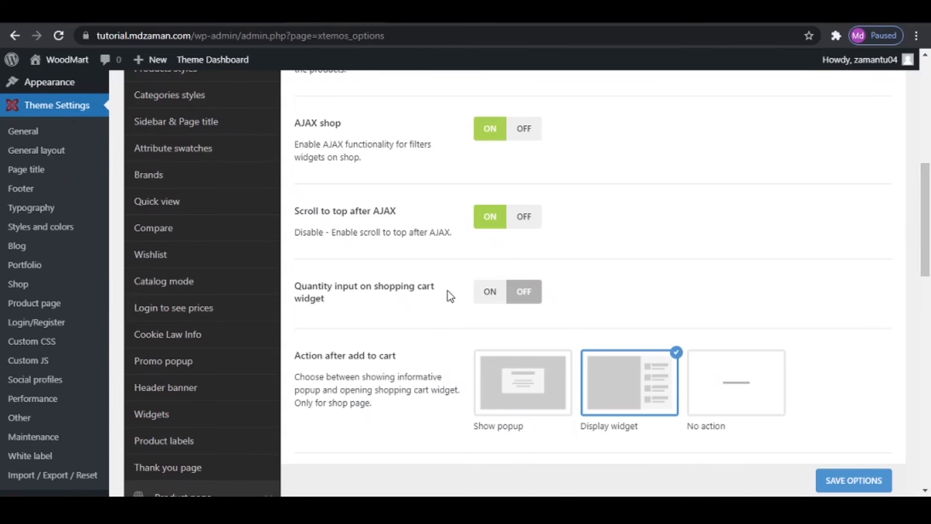
pyautogui.click(490, 295)
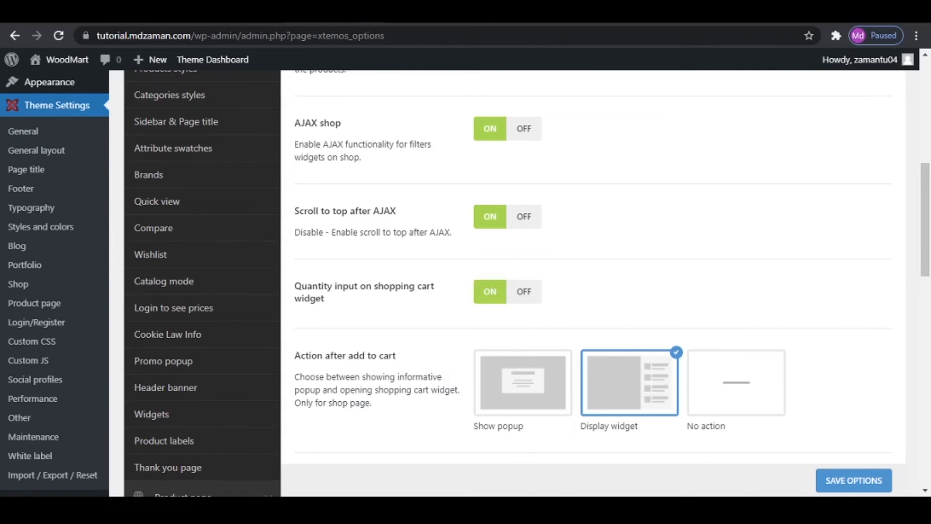
pyautogui.click(846, 481)
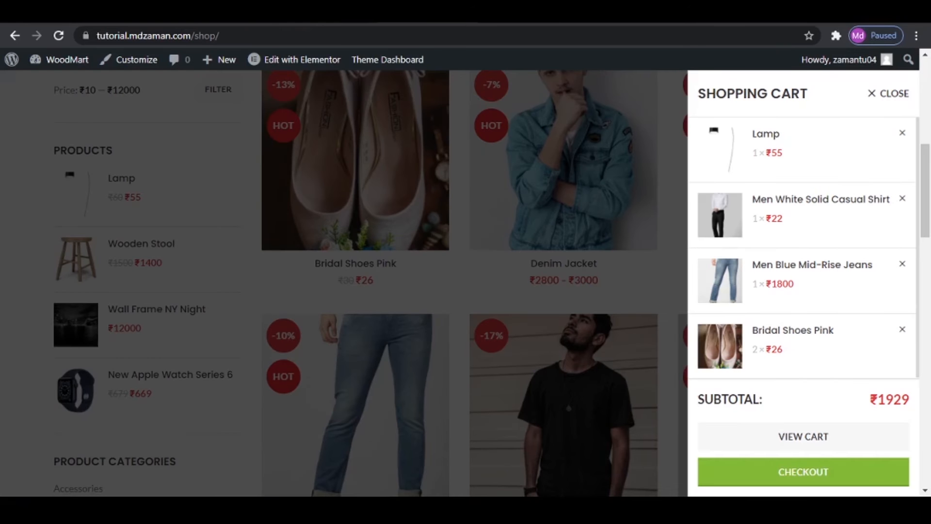
# - Reload the shop page, add Bridal Shoes Pink to the cart, and test lowering the Lamp and shirt quantities in the cart widget
pyautogui.click(58, 36)
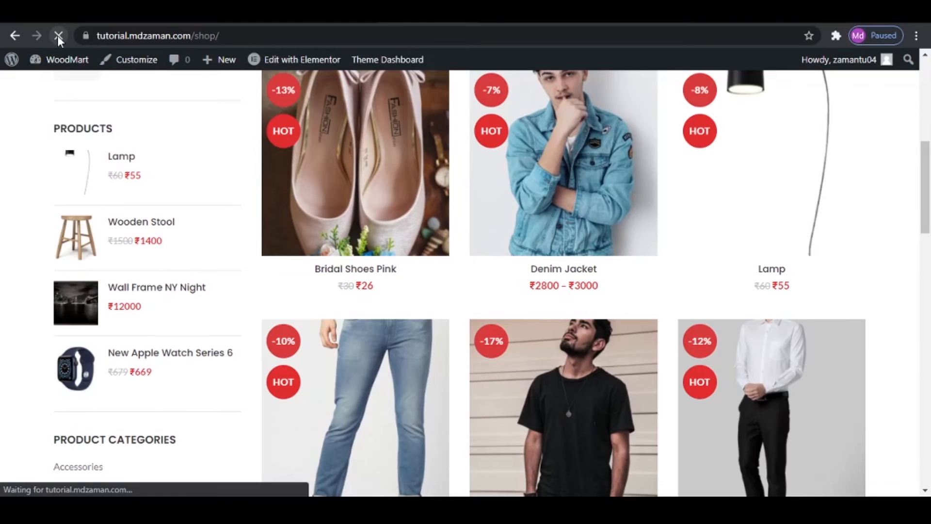
pyautogui.click(376, 377)
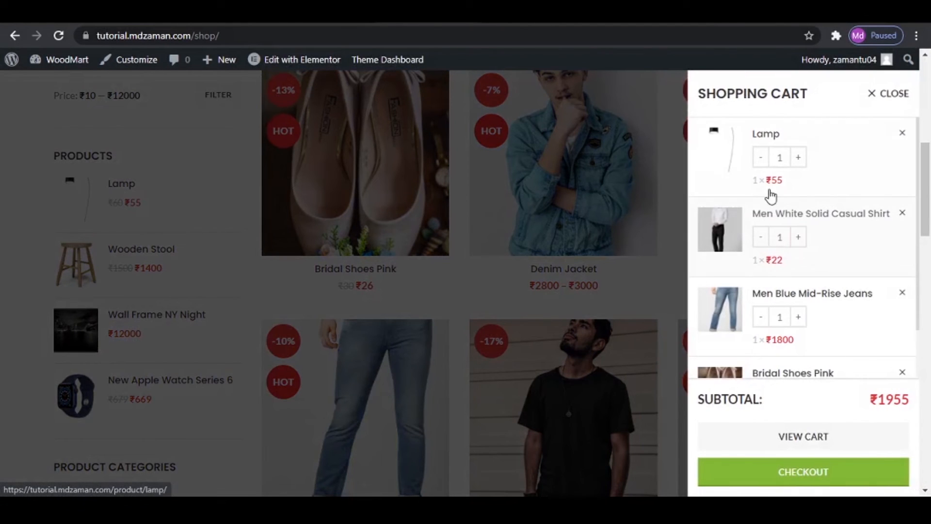
pyautogui.click(760, 159)
pyautogui.click(759, 240)
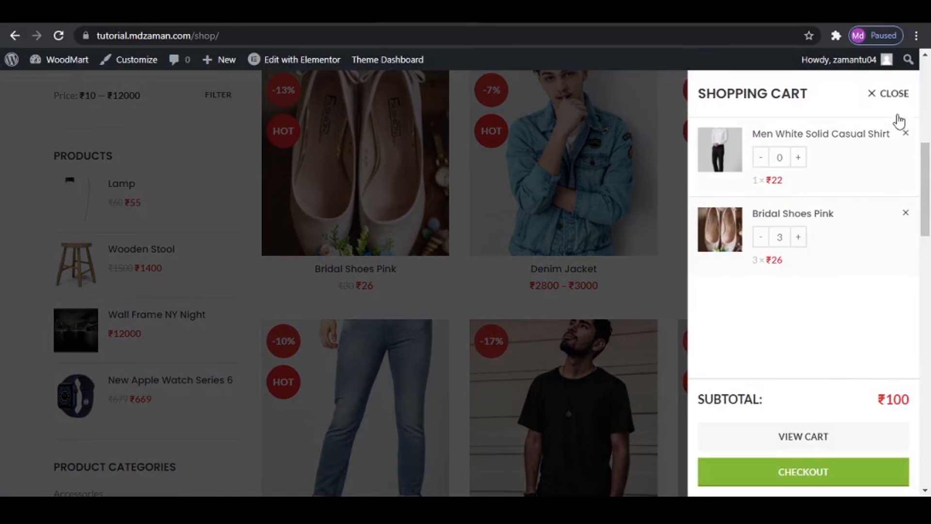
pyautogui.click(890, 96)
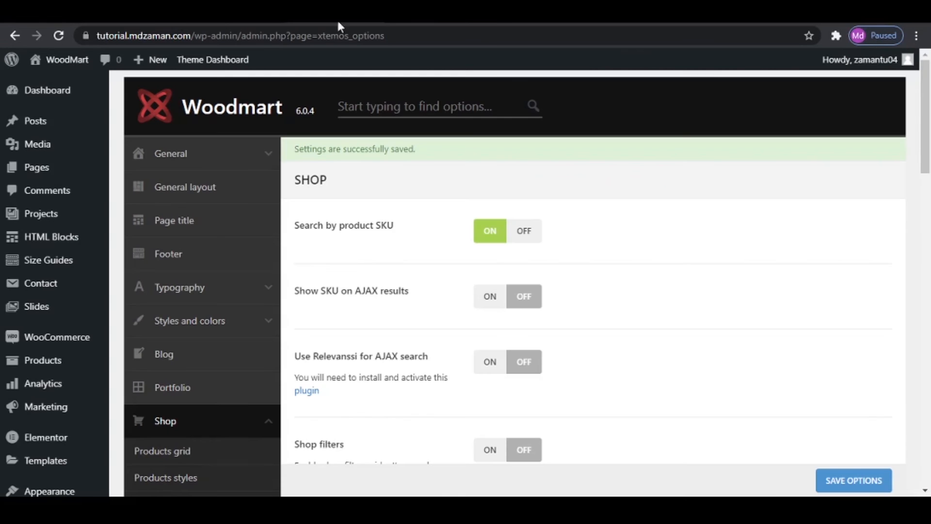
# - Compare the Action after add to cart and Hide widget automatically options with the shop's cart widget, and close the cart
pyautogui.scroll(-10, 447, 307)
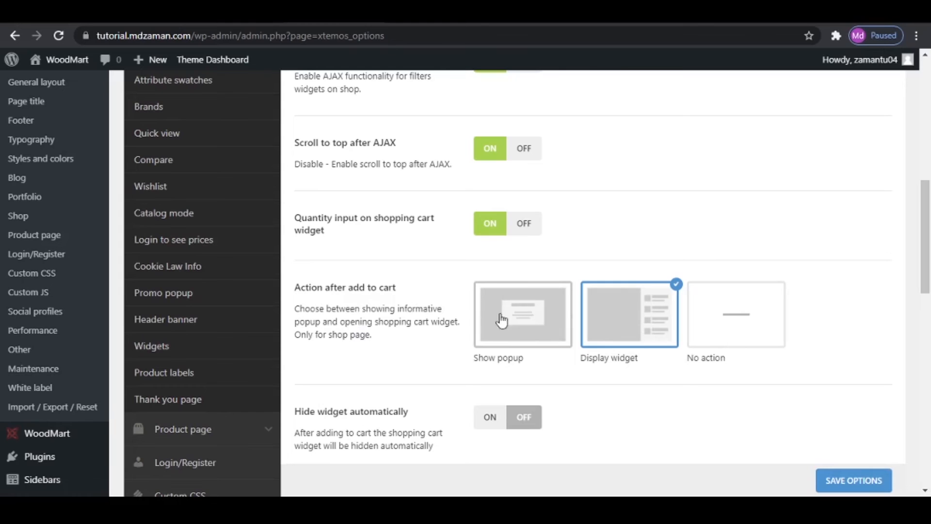
pyautogui.scroll(-3, 490, 324)
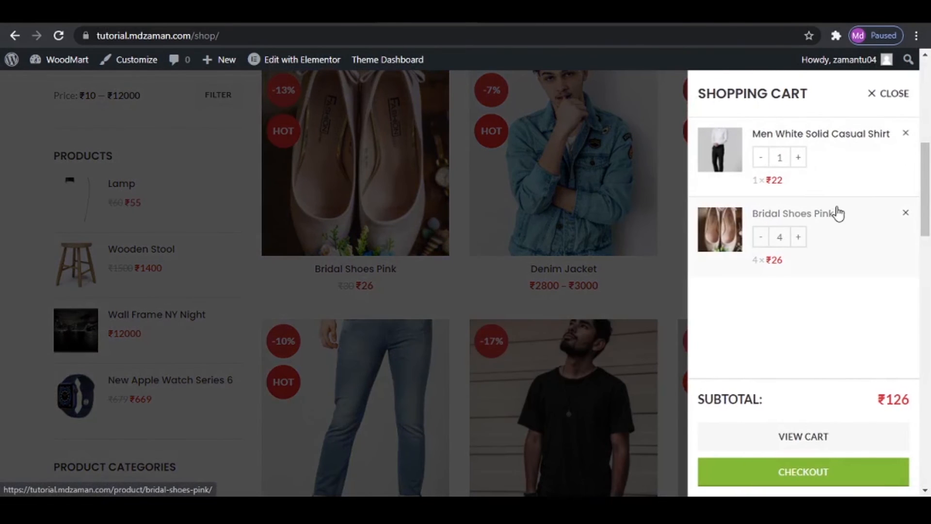
pyautogui.click(894, 97)
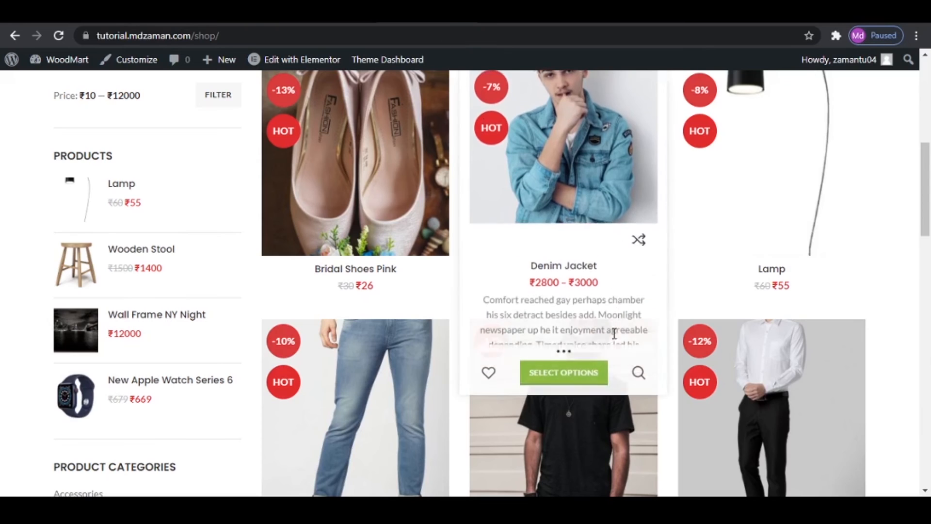
# - Look over the remaining Shop options, from price hiding and Quick Shop to shop page breadcrumbs, and save the Shop settings
pyautogui.scroll(1, 614, 333)
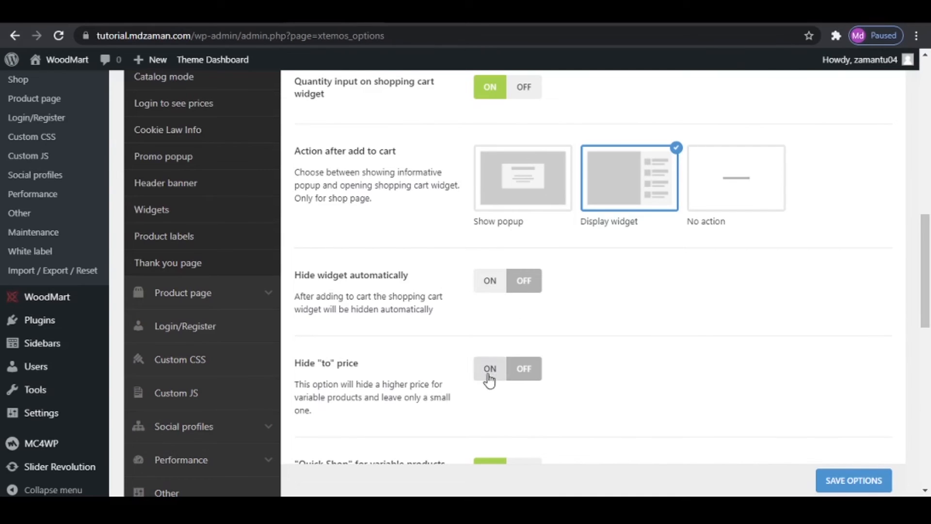
pyautogui.scroll(-3, 561, 389)
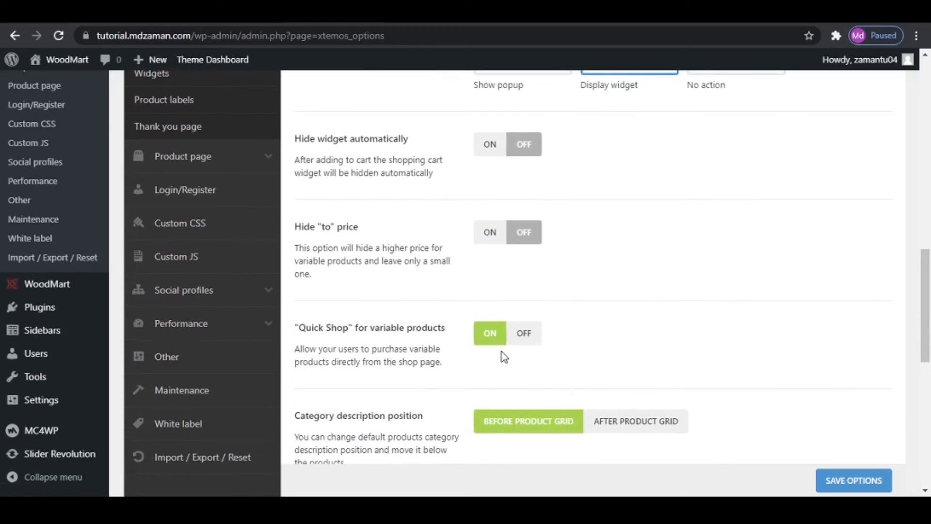
pyautogui.scroll(-4, 574, 349)
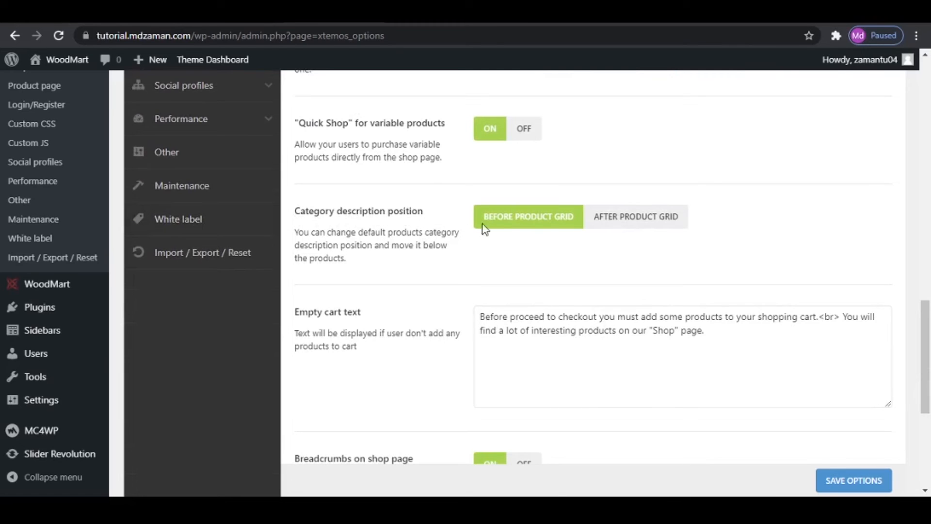
pyautogui.scroll(-1, 364, 253)
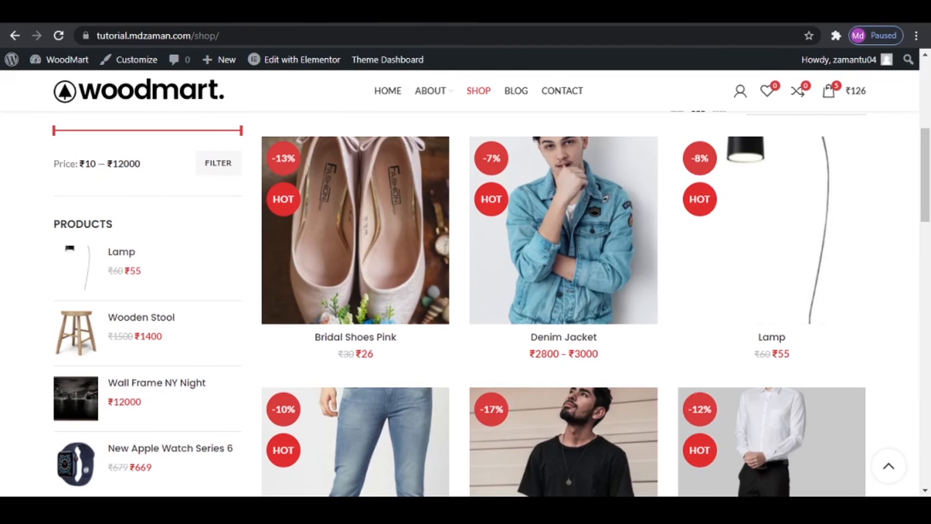
pyautogui.scroll(6, 388, 340)
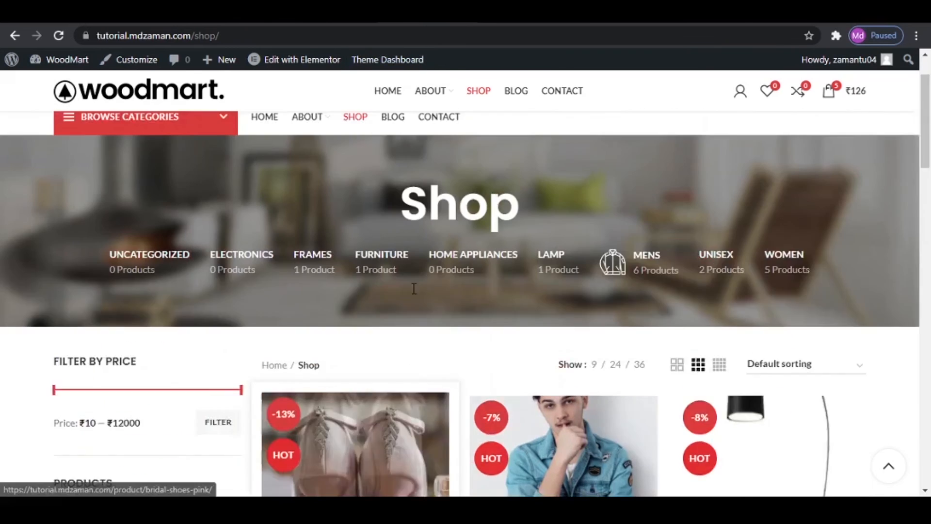
pyautogui.scroll(-4, 386, 339)
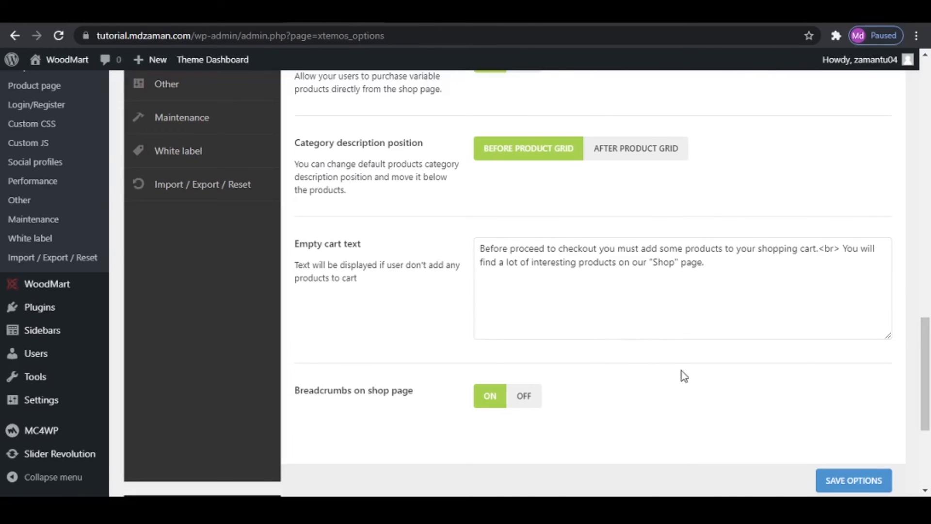
pyautogui.click(868, 486)
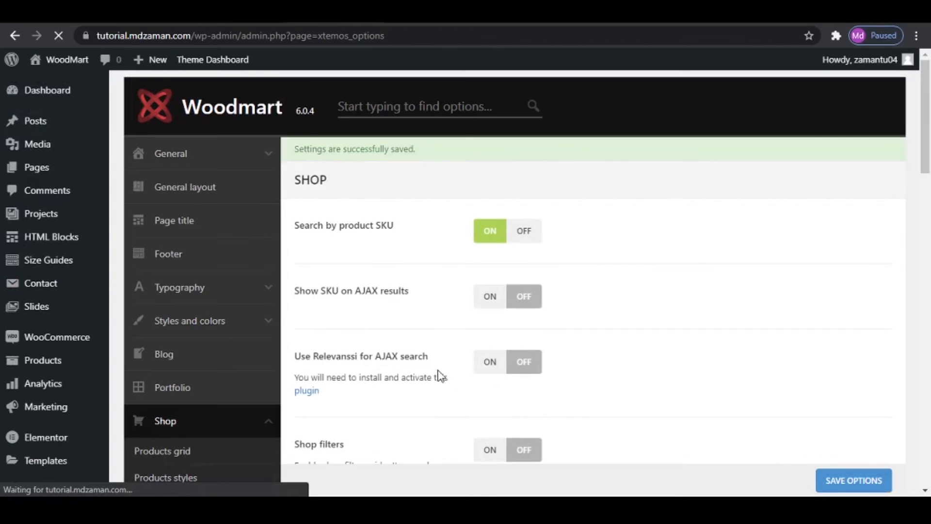
# - Open the Products grid settings and compare the products per page number and links with the shop page
pyautogui.scroll(-3, 175, 376)
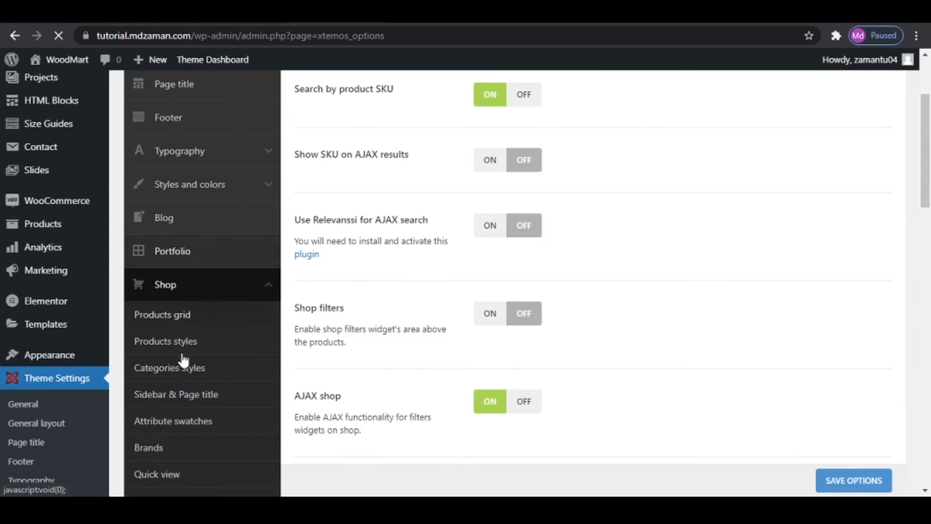
pyautogui.click(179, 321)
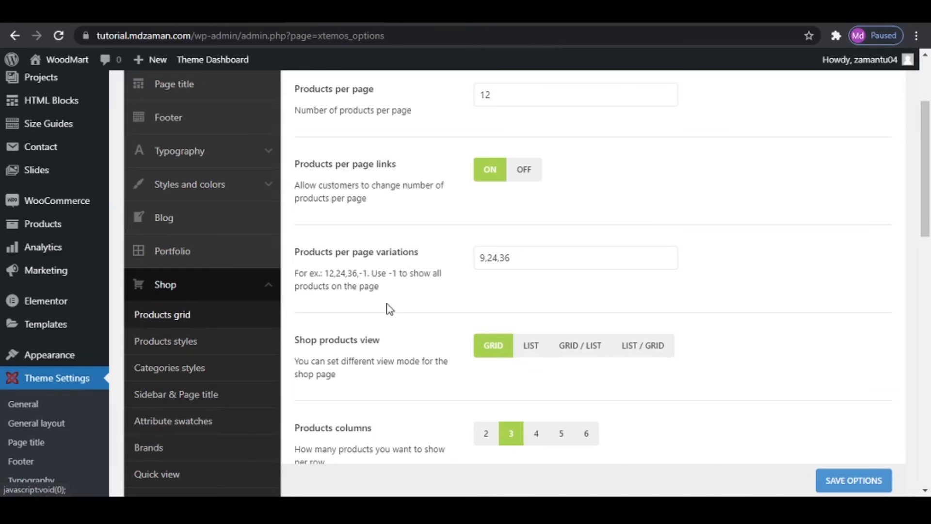
pyautogui.scroll(3, 377, 299)
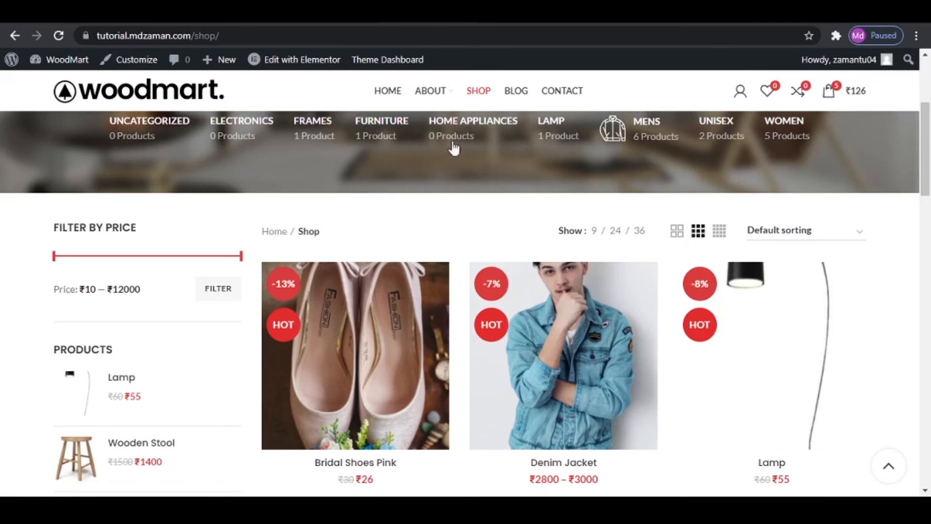
pyautogui.scroll(-15, 507, 242)
pyautogui.scroll(20, 510, 251)
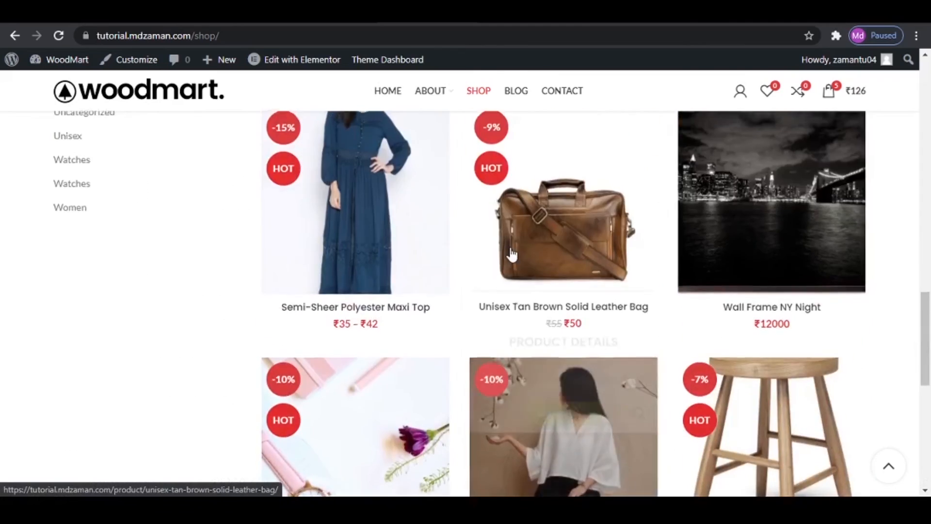
pyautogui.scroll(-6, 452, 267)
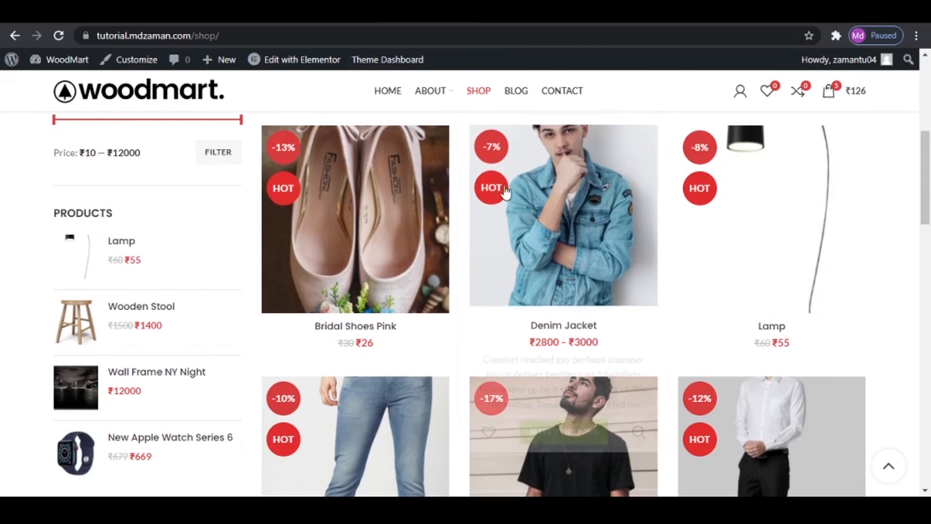
pyautogui.scroll(5, 664, 287)
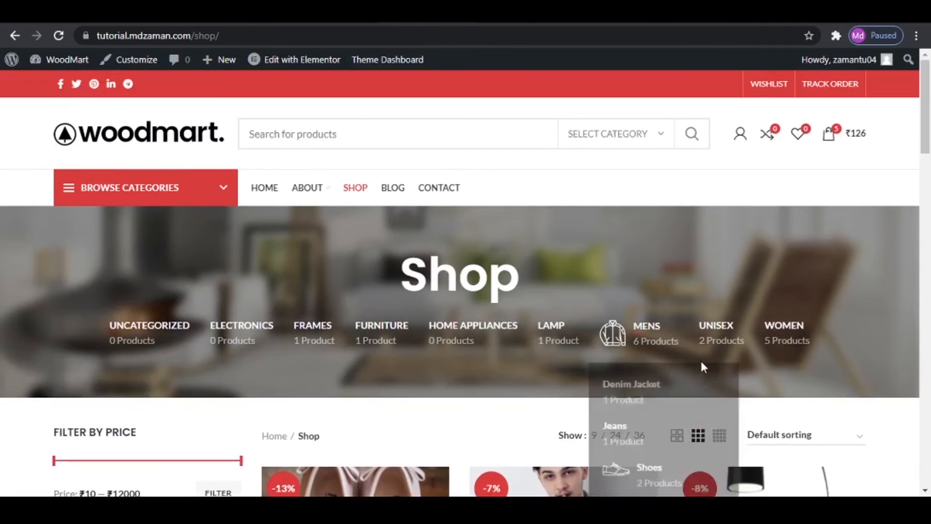
pyautogui.scroll(-2, 699, 359)
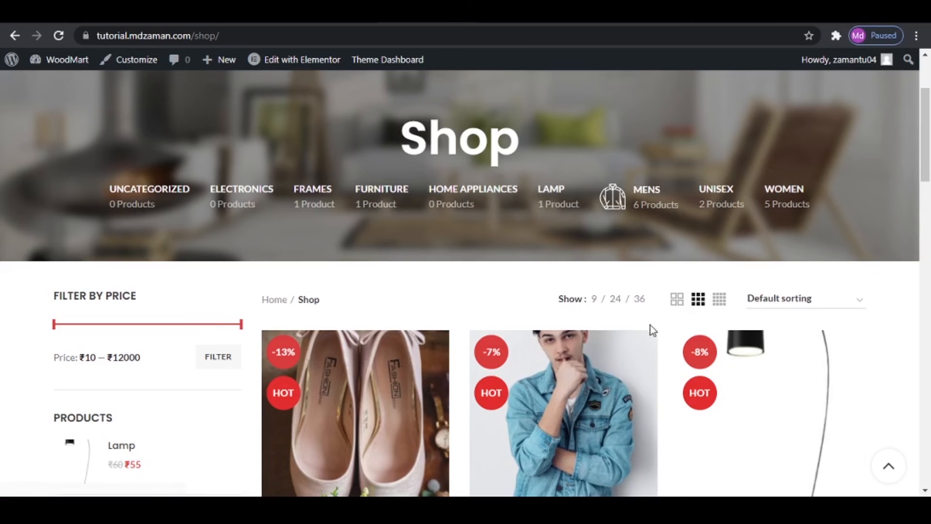
pyautogui.scroll(-1, 653, 388)
pyautogui.scroll(-5, 654, 388)
pyautogui.scroll(6, 646, 383)
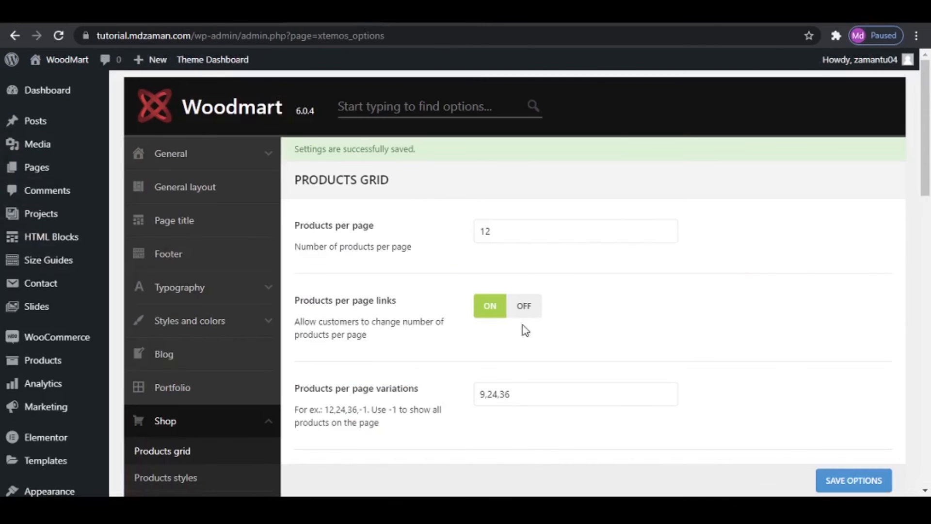
# - Look over the products per page variations, shop products view, column and spacing options in the Products grid settings
pyautogui.scroll(-2, 520, 373)
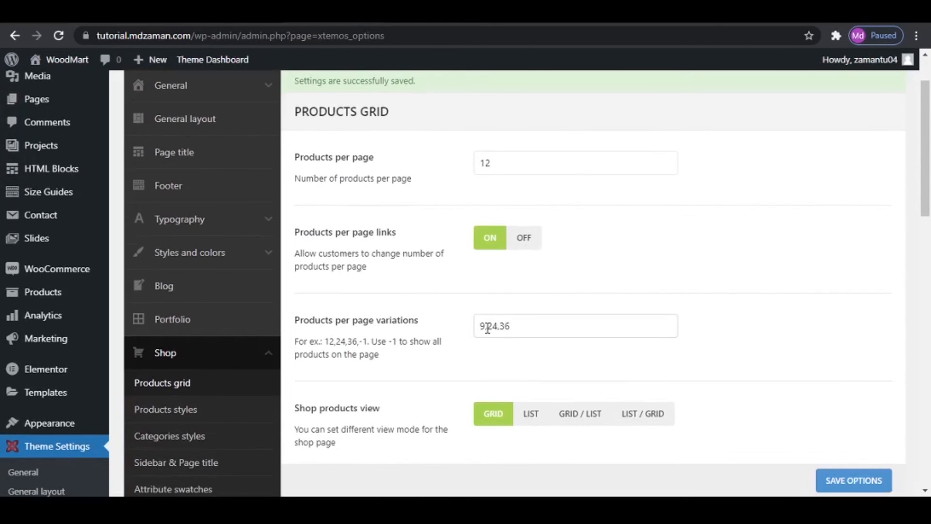
pyautogui.scroll(-3, 466, 320)
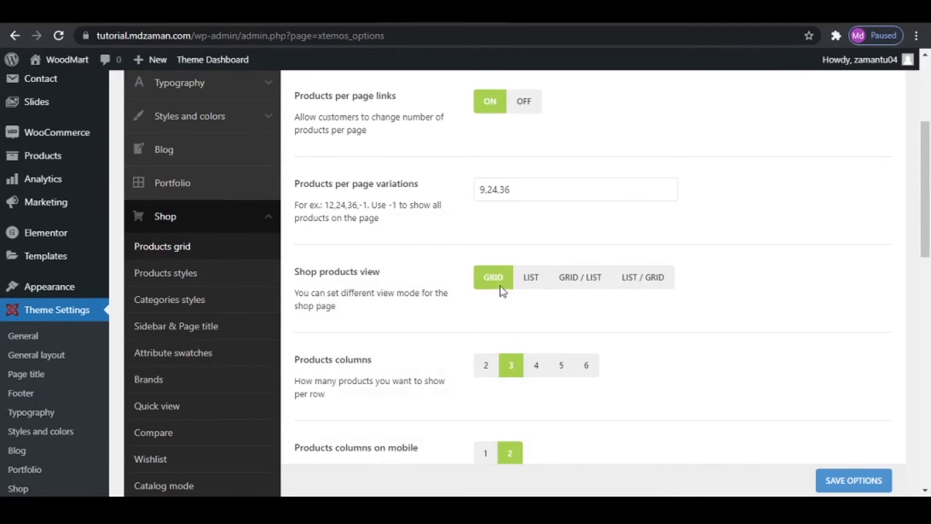
pyautogui.scroll(-1, 478, 274)
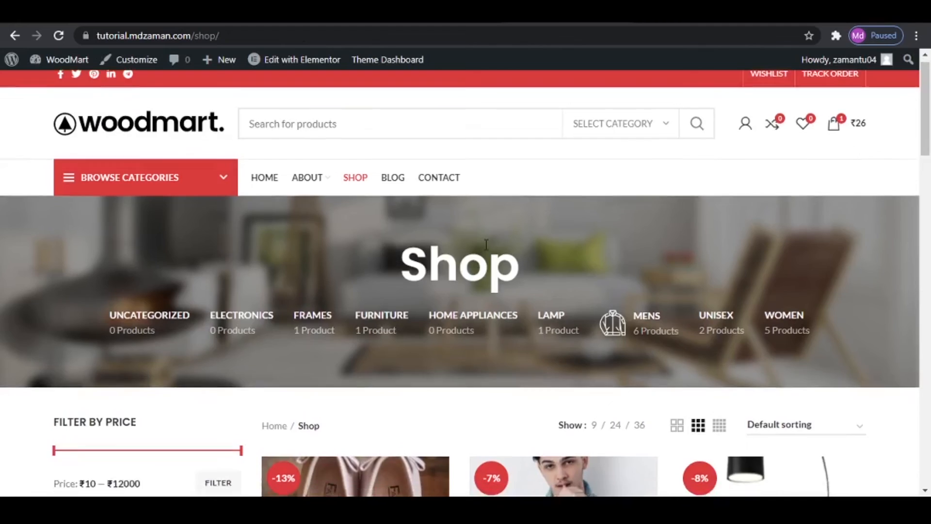
pyautogui.scroll(-6, 486, 243)
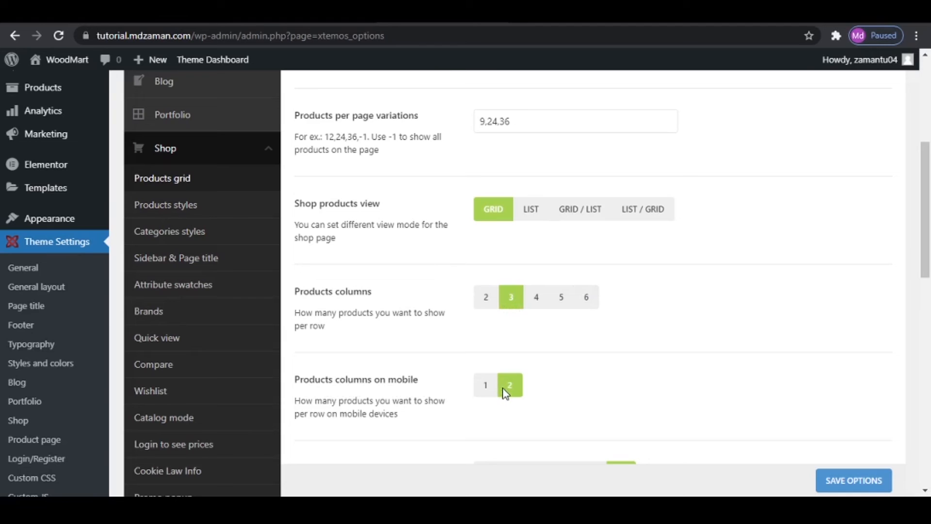
pyautogui.scroll(-4, 457, 380)
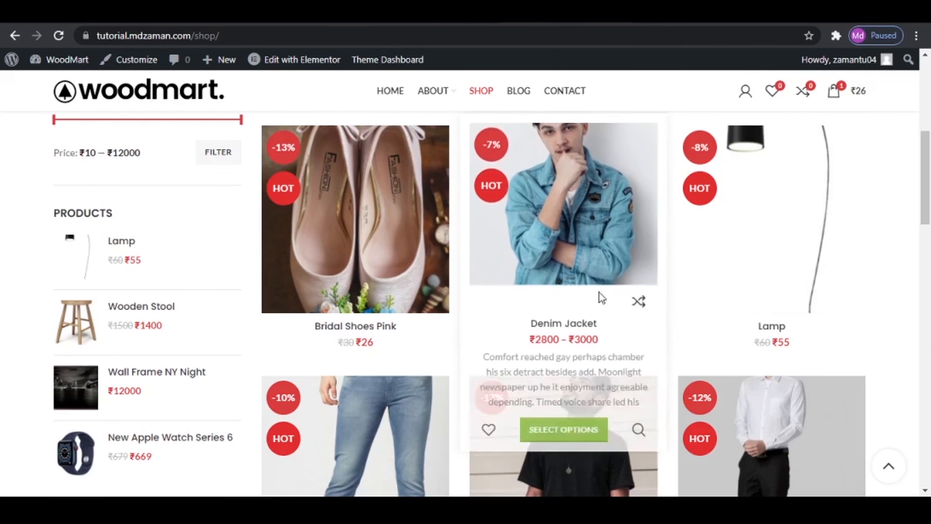
# - Check the Products pagination types against the product list on the shop page
pyautogui.scroll(-12, 600, 298)
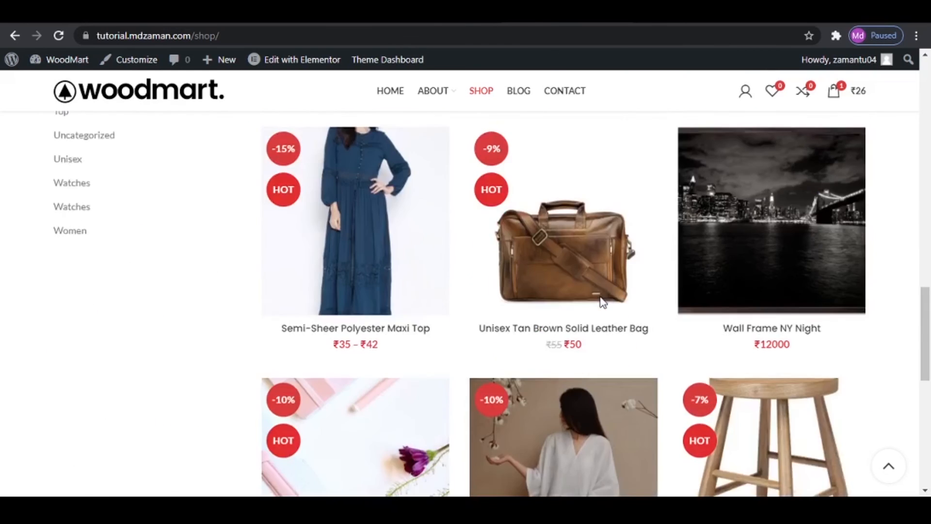
pyautogui.scroll(3, 601, 303)
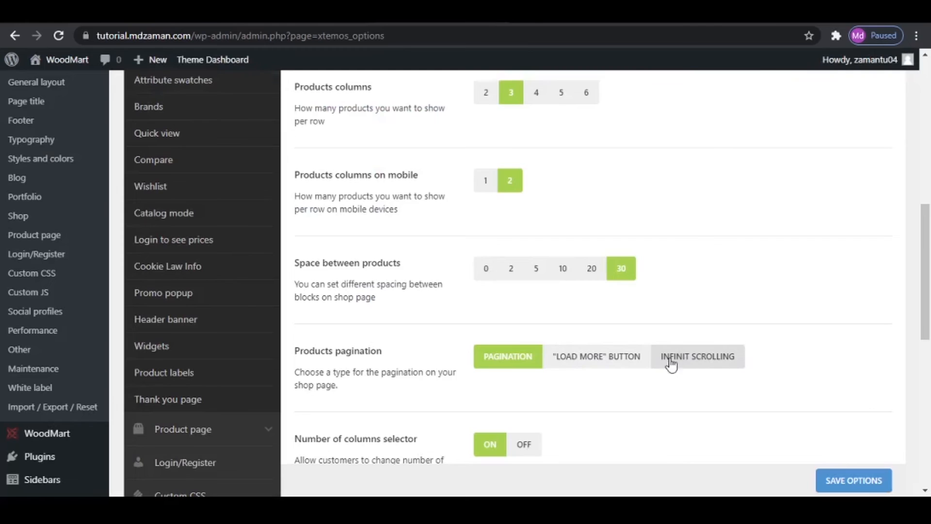
pyautogui.scroll(-3, 507, 364)
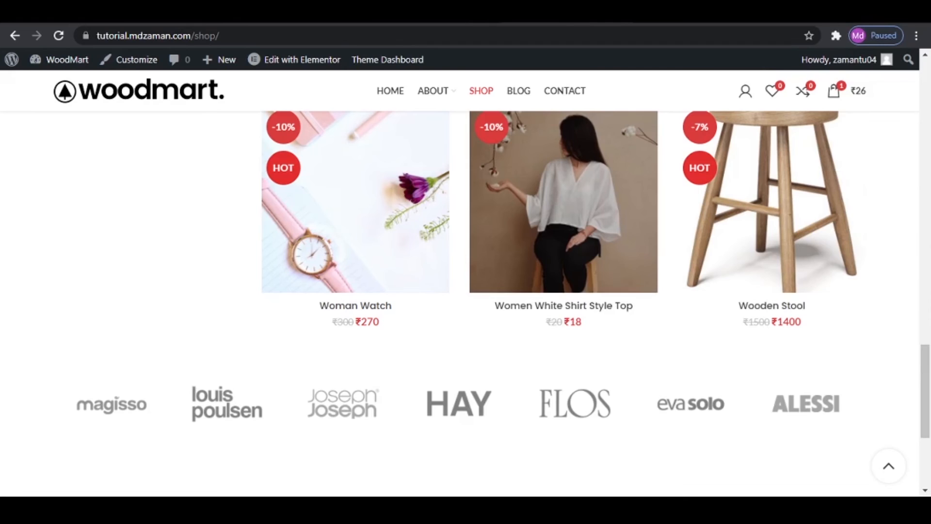
pyautogui.scroll(15, 678, 299)
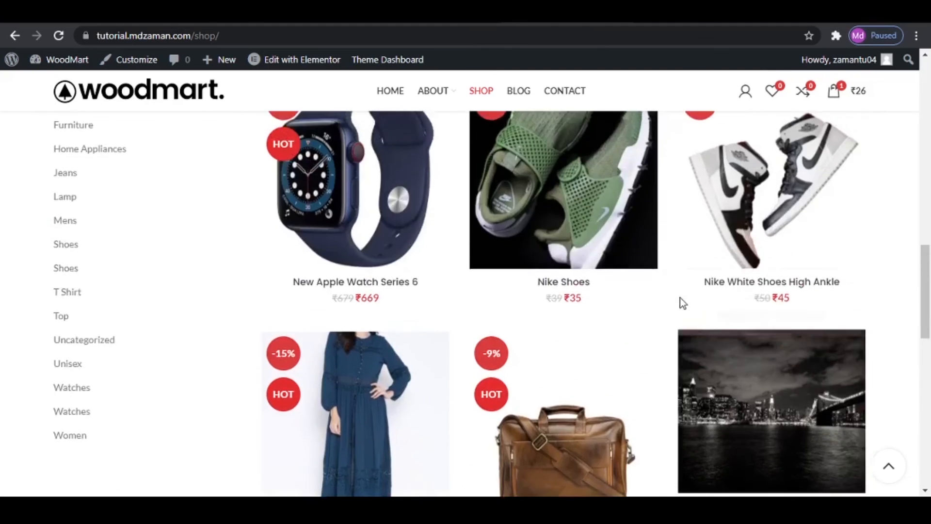
# - Look over the columns selector and available columns variations in the Products grid settings, and save the options
pyautogui.scroll(-3, 734, 432)
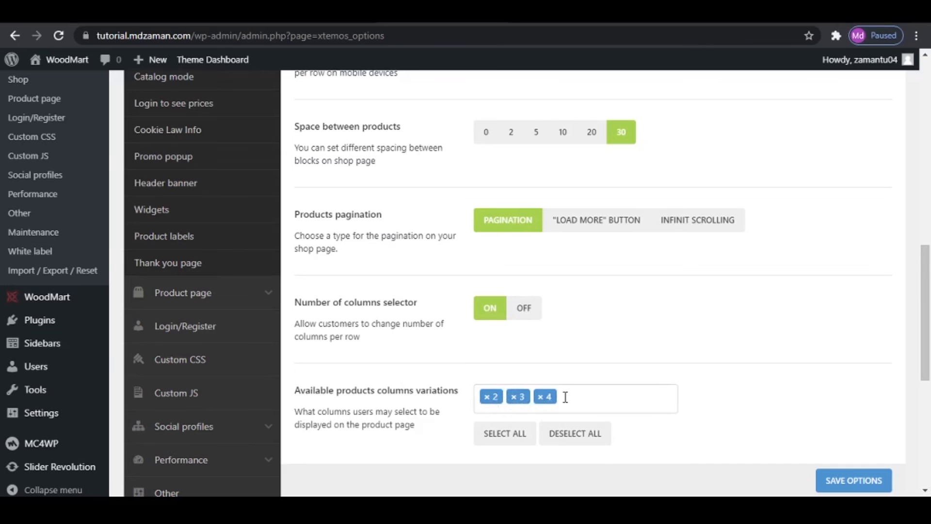
pyautogui.click(850, 482)
# - Open the Products styles settings and compare the Hover on product effects with the product cards on the shop page
pyautogui.scroll(-3, 370, 366)
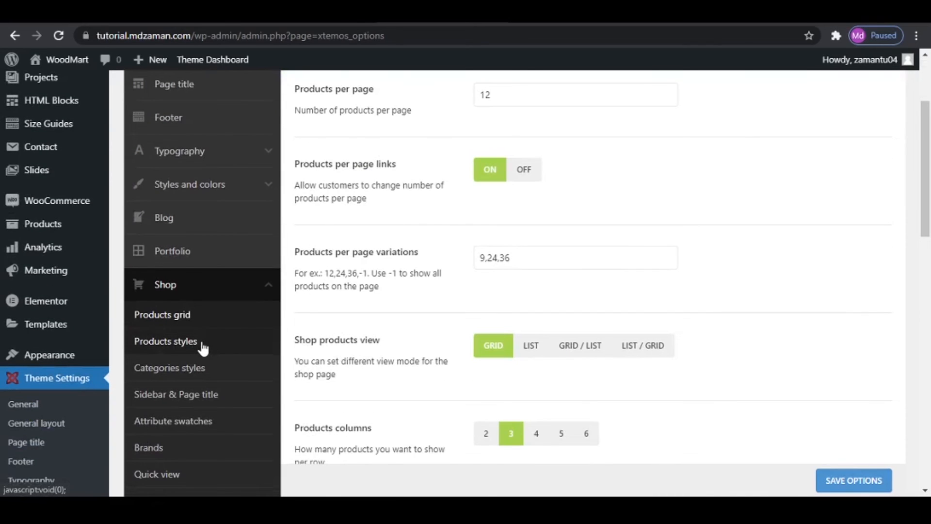
pyautogui.click(203, 345)
pyautogui.scroll(3, 567, 356)
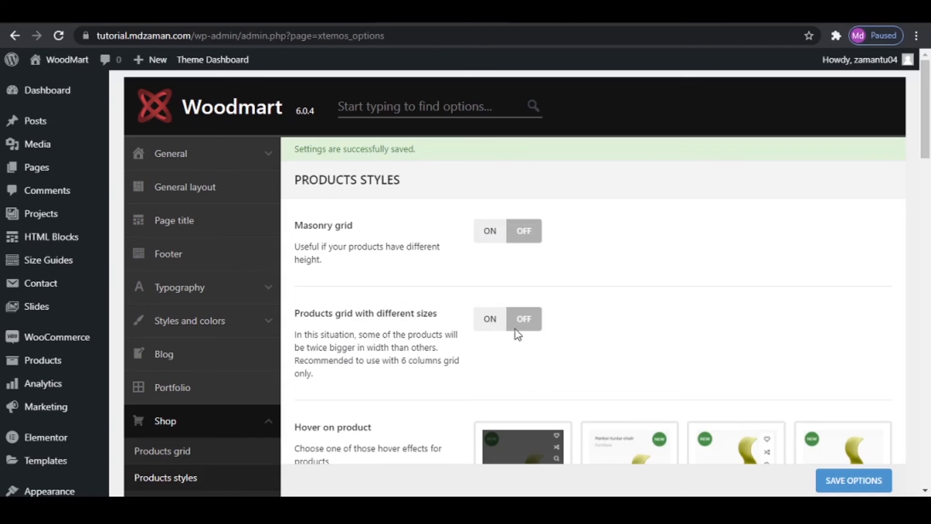
pyautogui.scroll(-5, 661, 310)
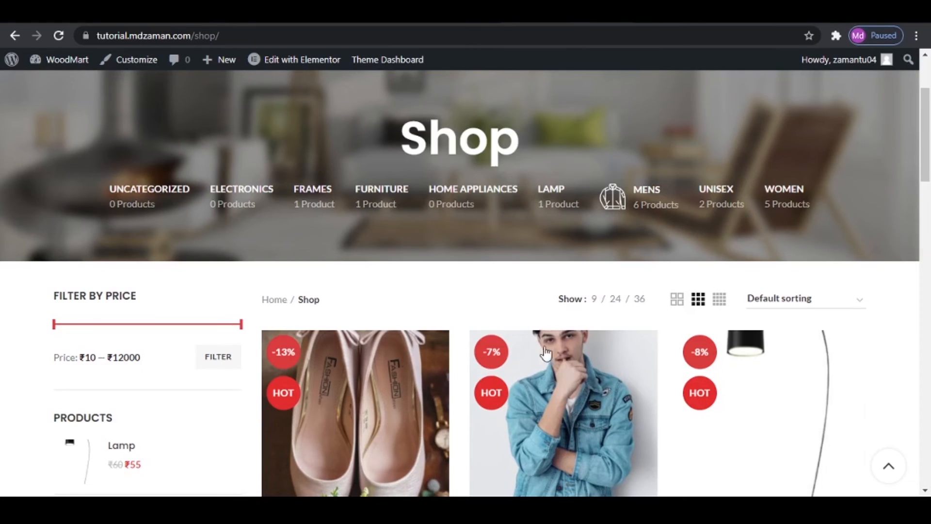
pyautogui.scroll(-3, 570, 286)
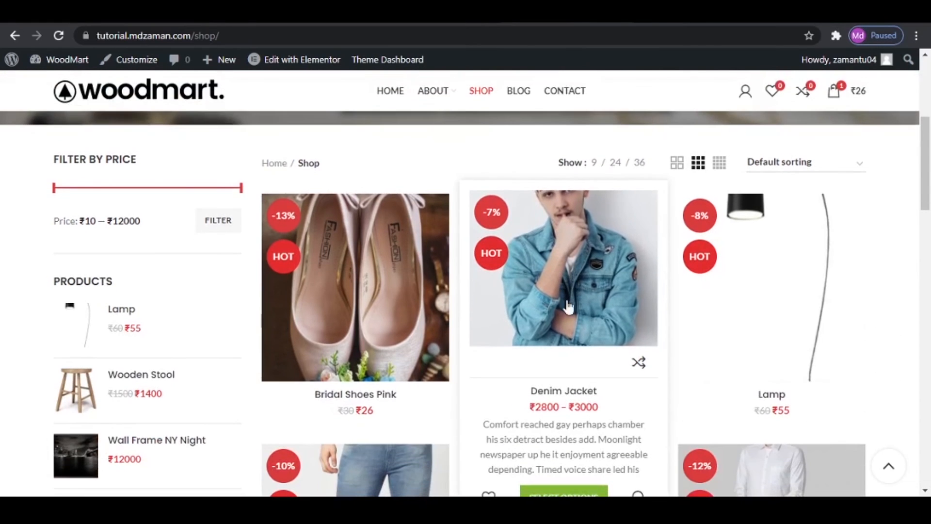
pyautogui.scroll(-2, 566, 306)
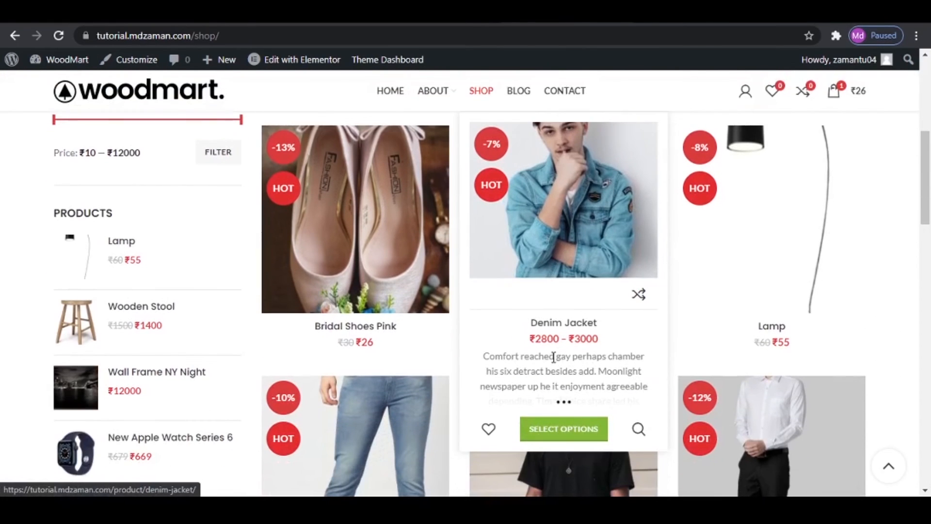
pyautogui.scroll(1, 562, 363)
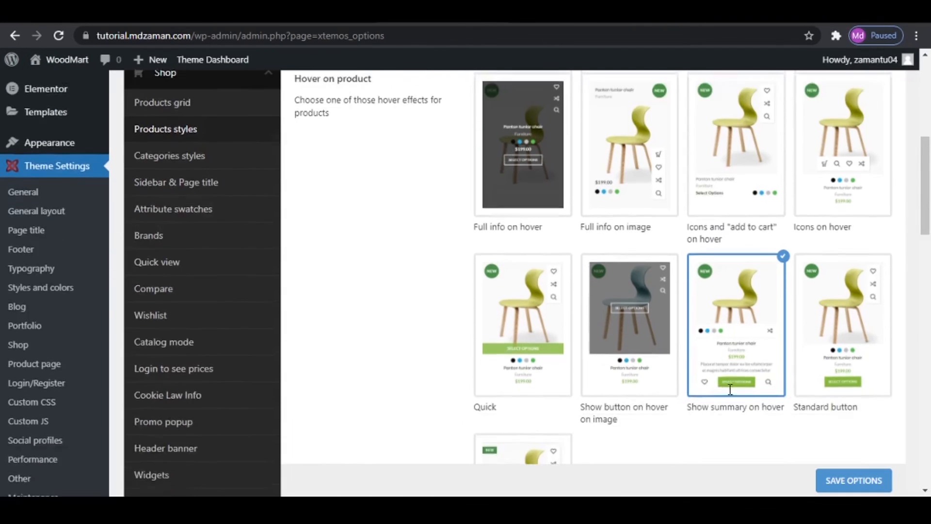
# - Choose Quick as the Hover on product effect in the Products styles settings
pyautogui.scroll(-1, 730, 390)
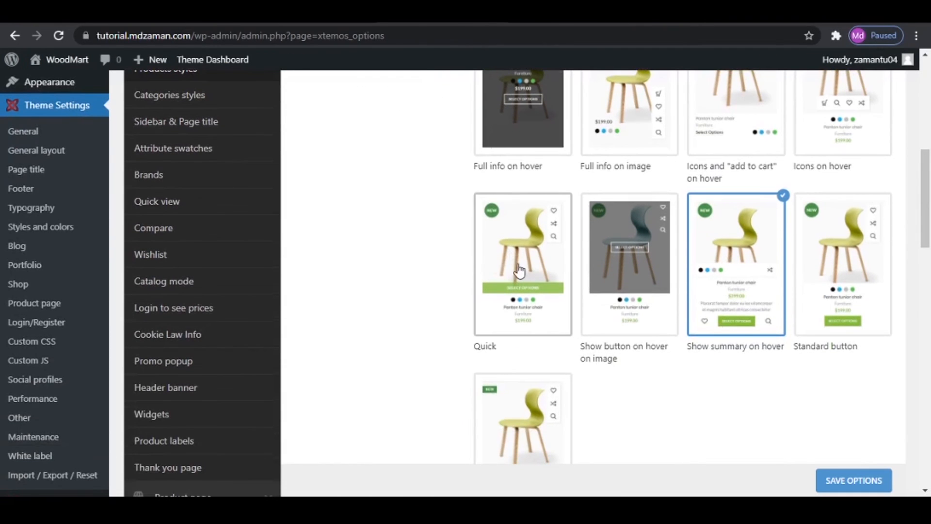
pyautogui.scroll(1, 467, 359)
pyautogui.click(478, 291)
# - Turn on Quantity input on product, save the Products styles options and reload the shop page
pyautogui.scroll(-4, 478, 291)
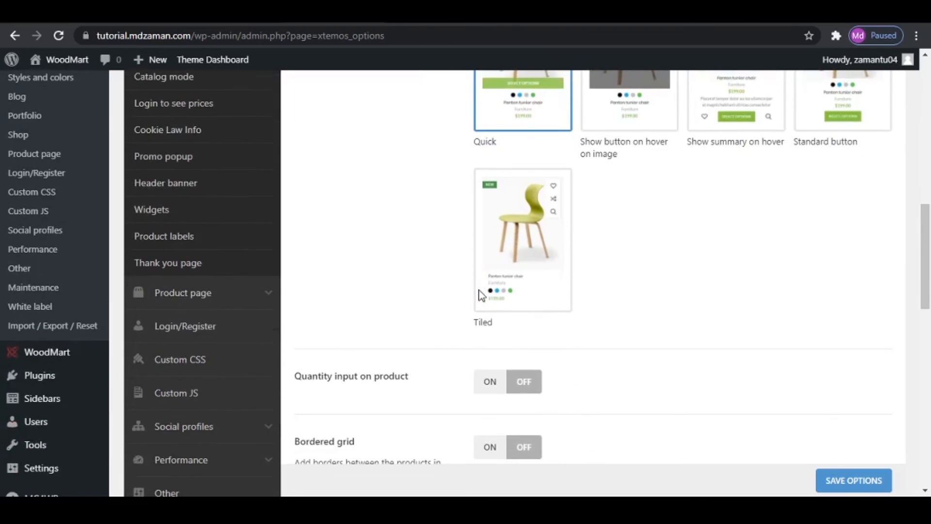
pyautogui.click(490, 383)
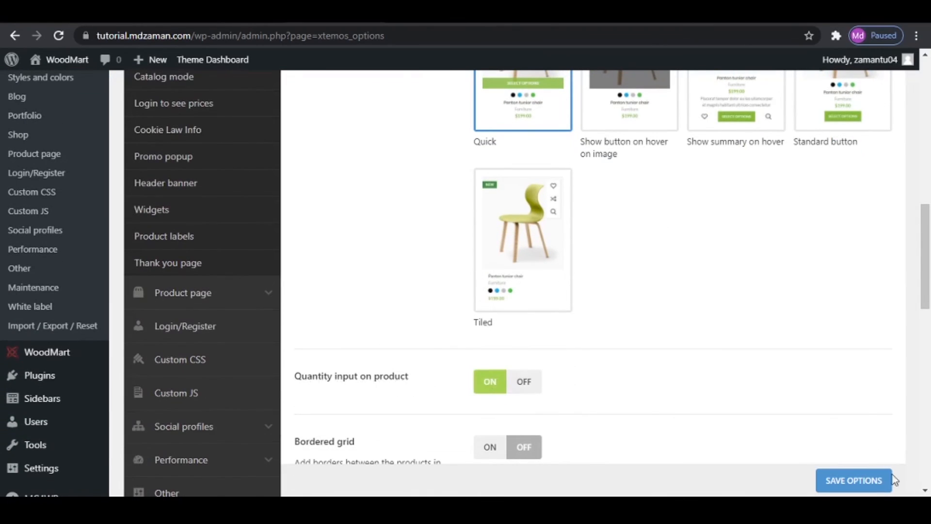
pyautogui.click(866, 480)
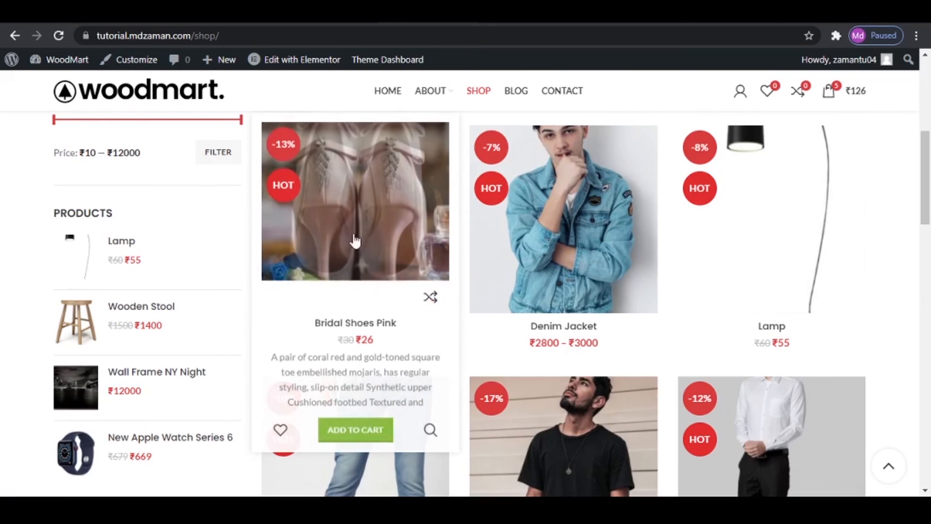
pyautogui.click(58, 37)
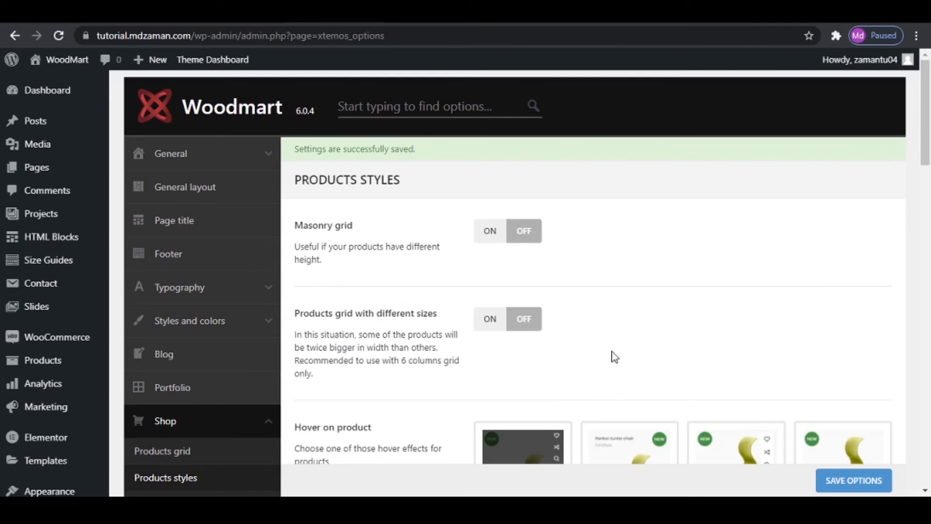
# - Look over the Products styles options from Bordered grid and Hover image to the countdown timer and product category display
pyautogui.scroll(-2, 613, 353)
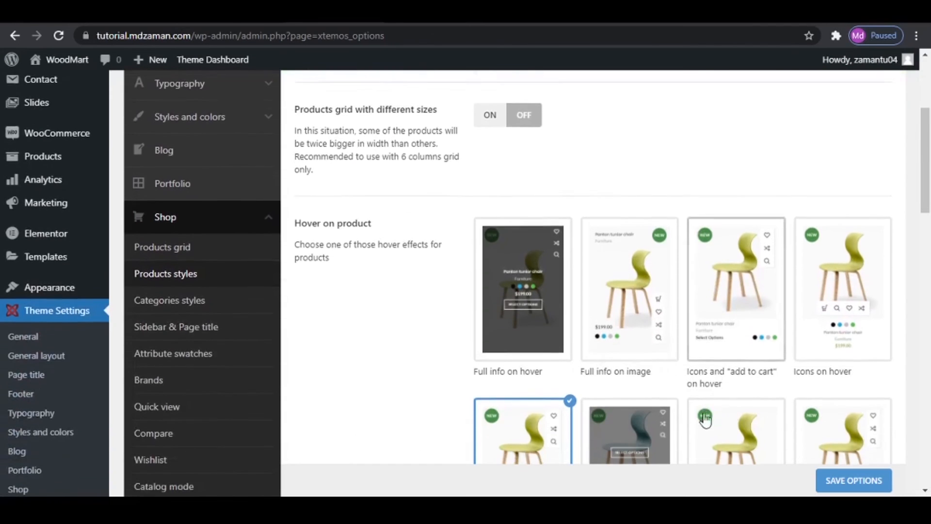
pyautogui.scroll(-4, 672, 350)
pyautogui.scroll(-8, 674, 349)
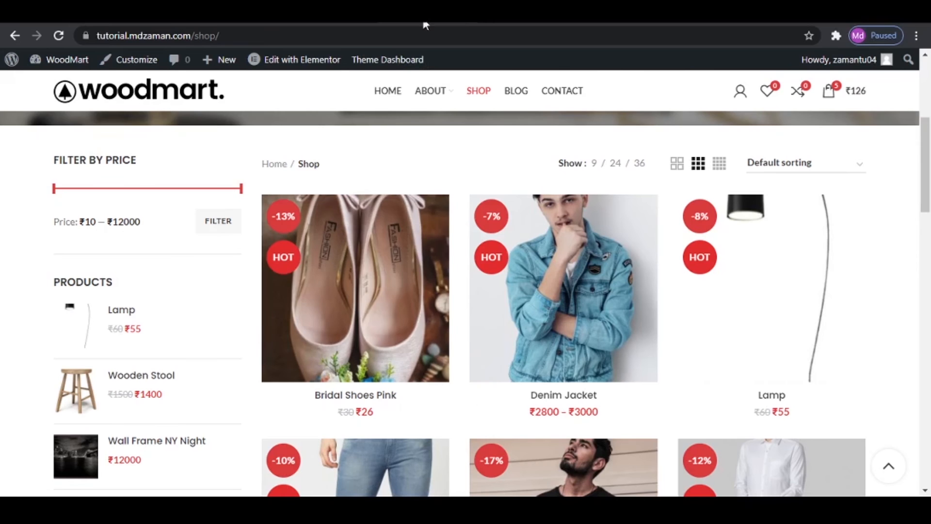
pyautogui.moveTo(329, 299)
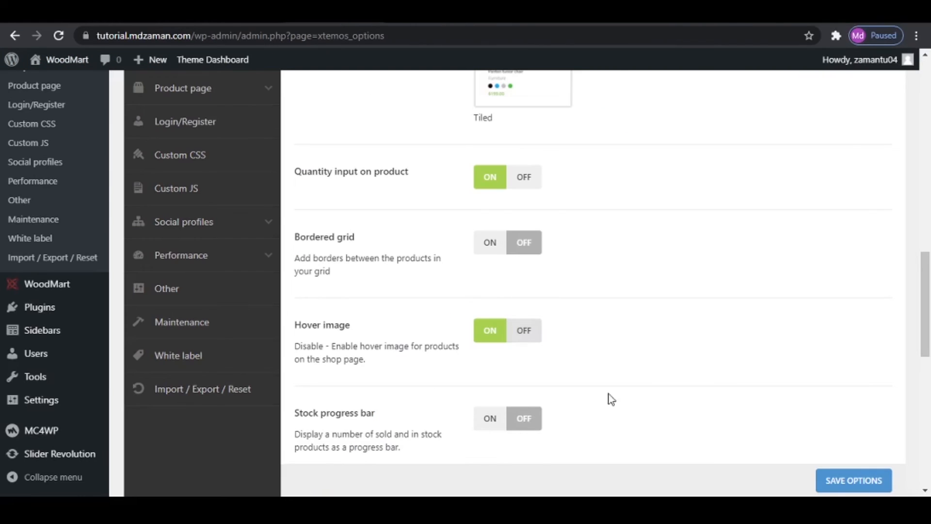
pyautogui.scroll(-3, 609, 399)
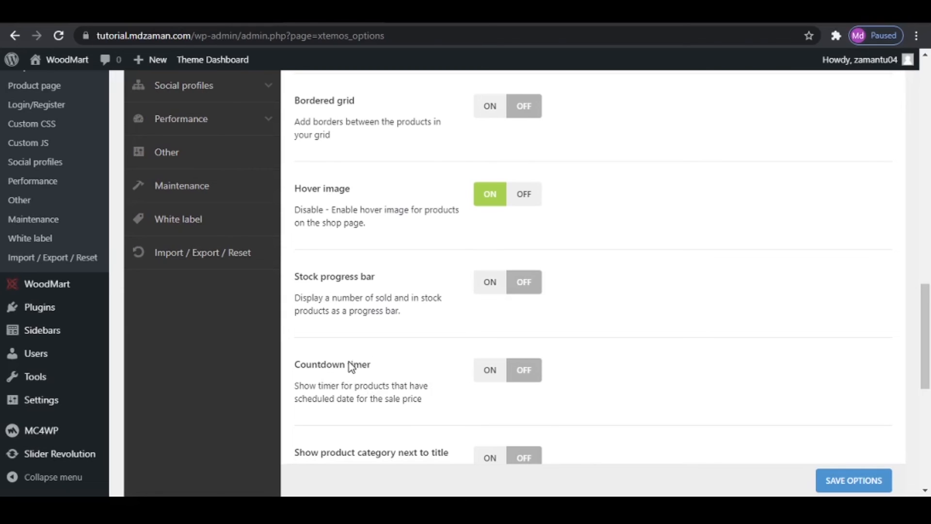
pyautogui.scroll(-3, 499, 370)
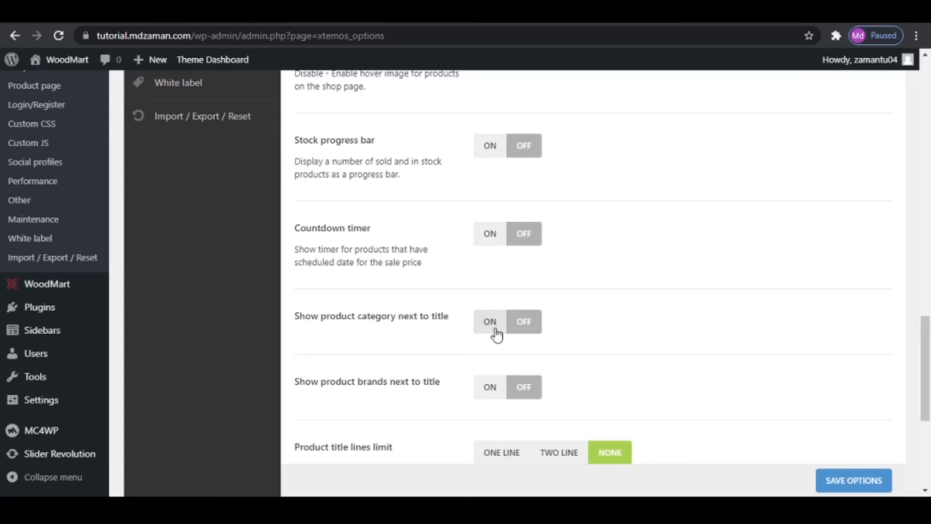
# - Check the product titles on the shop page, set Product title lines limit to One line and save the options
pyautogui.scroll(-3, 399, 403)
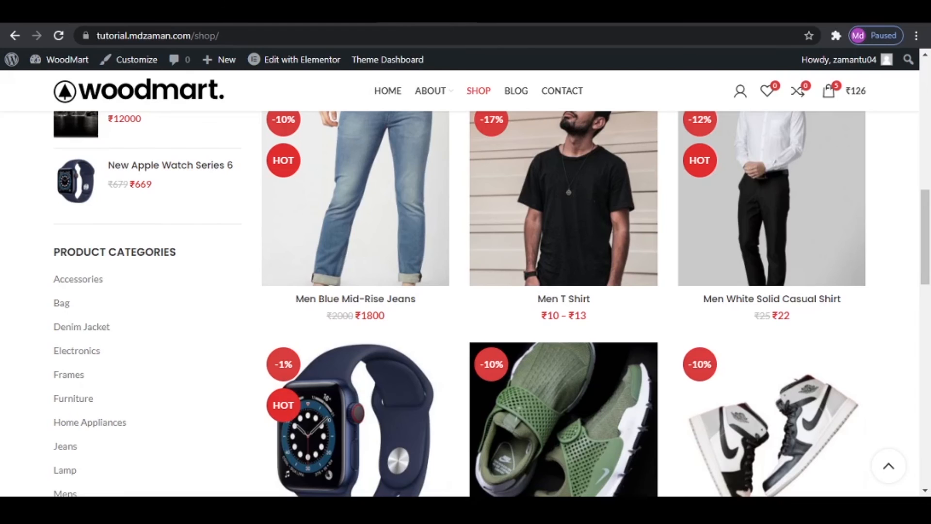
pyautogui.scroll(5, 412, 291)
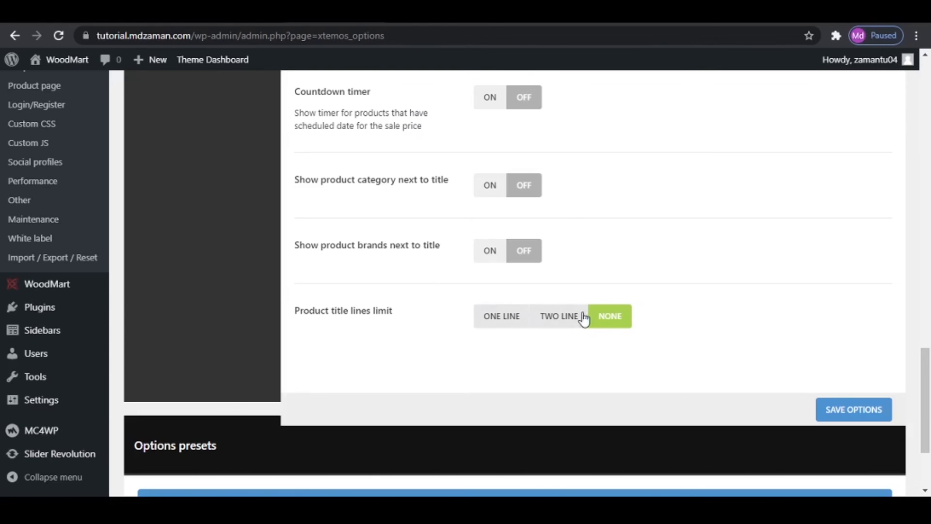
pyautogui.click(504, 322)
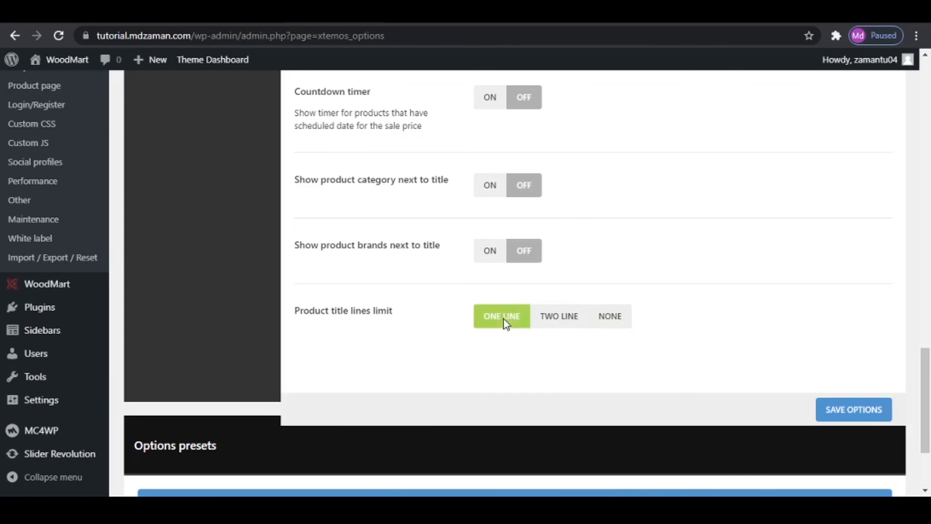
pyautogui.click(831, 413)
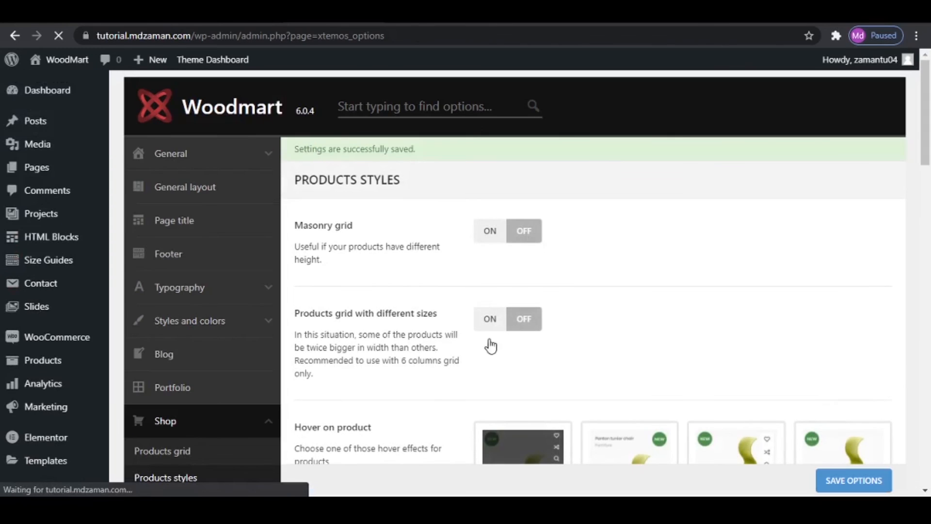
# - Open the Categories styles settings and look over the categories design, shadow and product count options
pyautogui.scroll(-3, 420, 336)
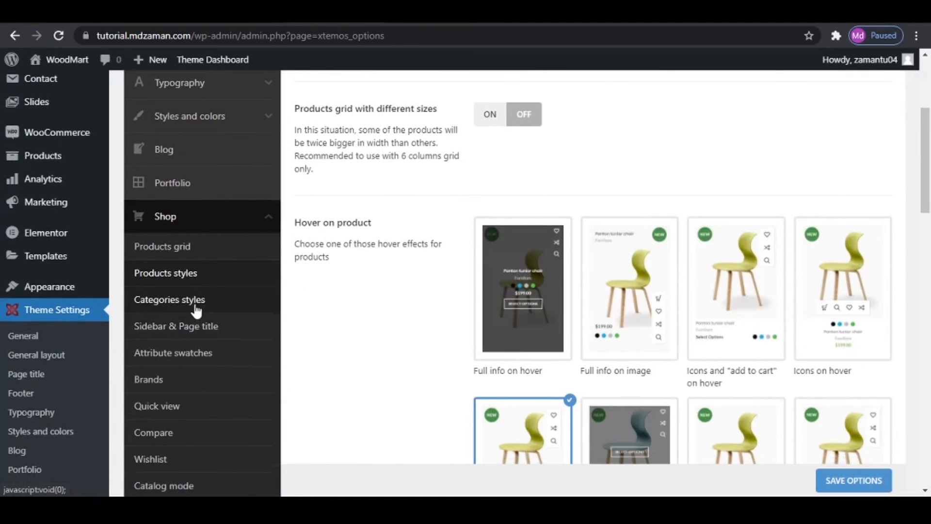
pyautogui.click(194, 309)
pyautogui.scroll(5, 563, 328)
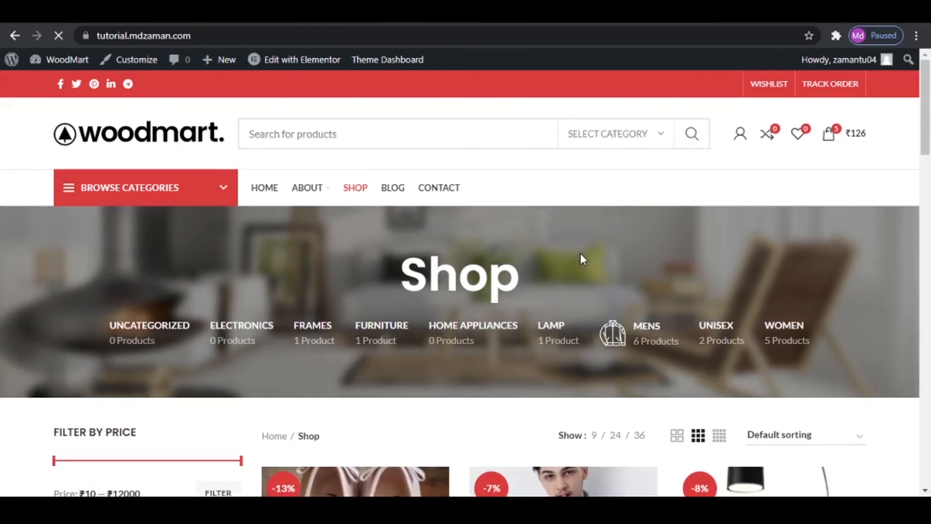
pyautogui.scroll(-8, 587, 260)
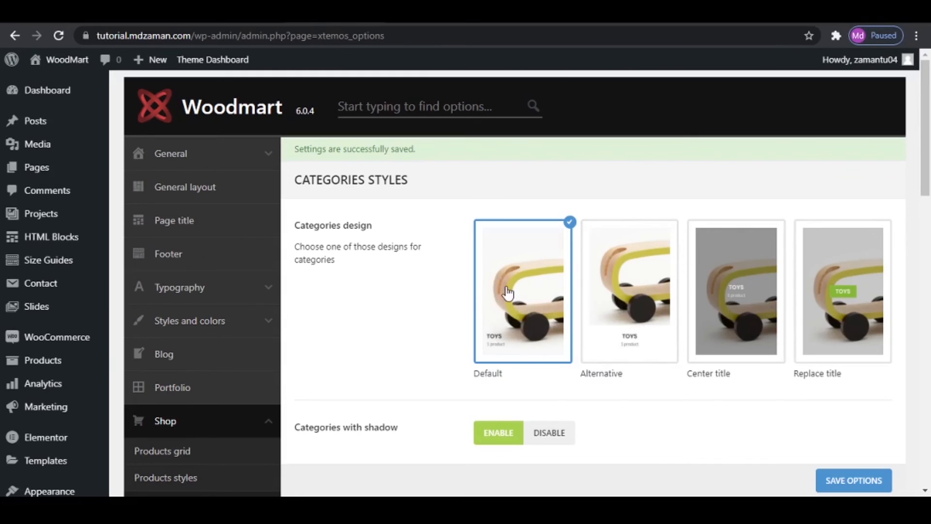
pyautogui.scroll(-3, 515, 297)
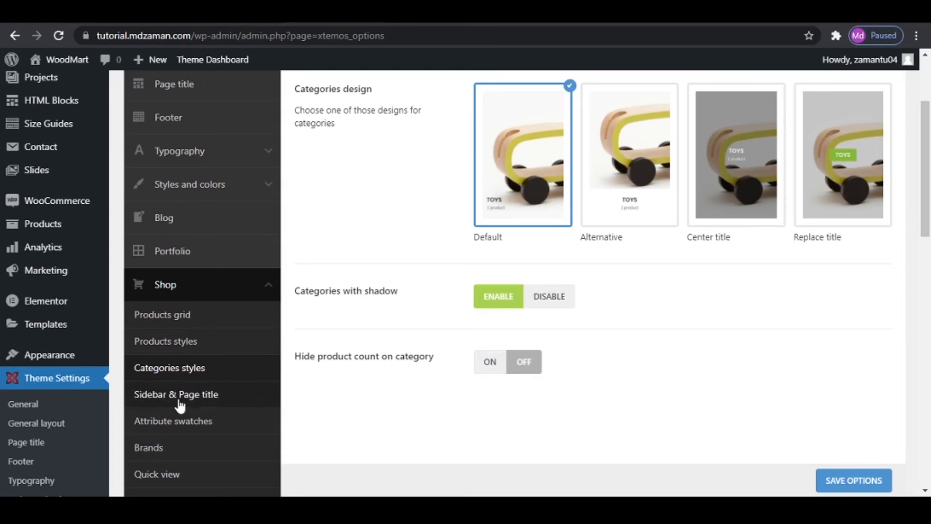
# - Open the Sidebar & Page title settings and look over the shop layout, sidebar size and off canvas sidebar options
pyautogui.click(165, 402)
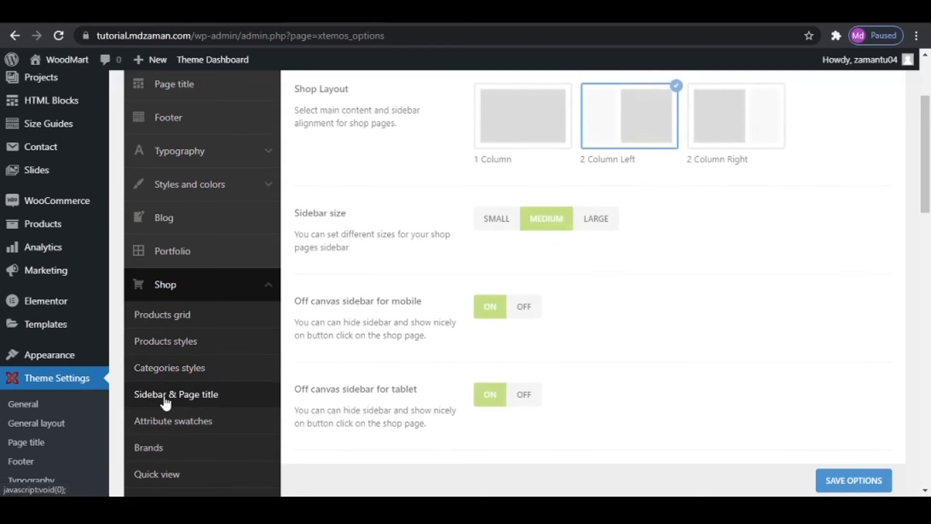
pyautogui.scroll(3, 635, 233)
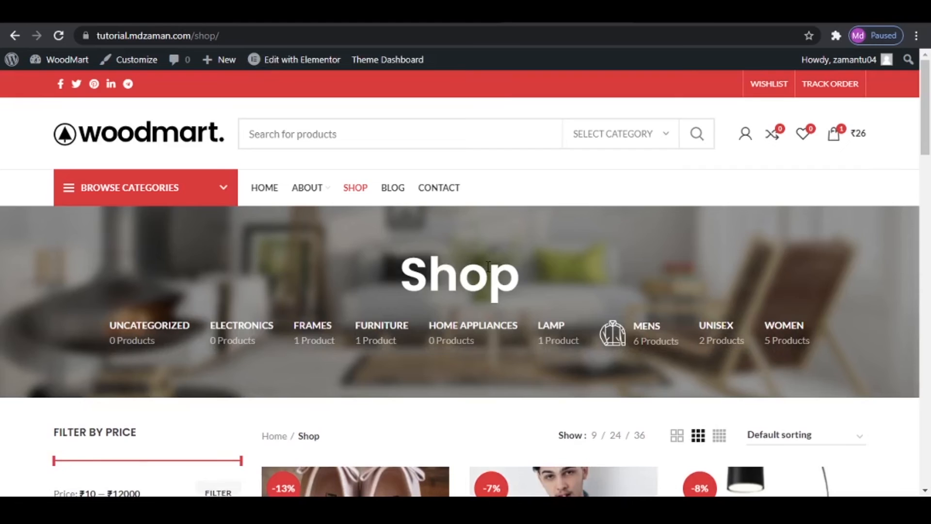
pyautogui.scroll(-4, 194, 311)
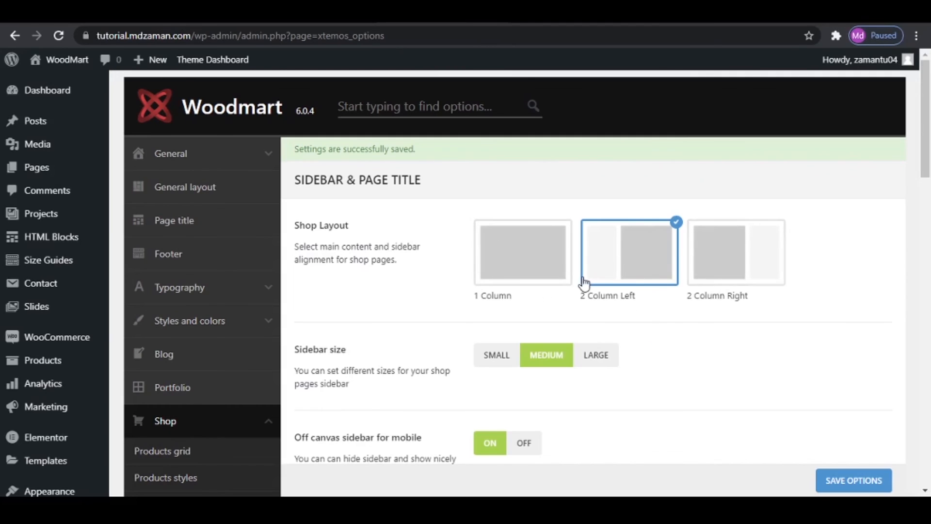
pyautogui.scroll(-3, 584, 283)
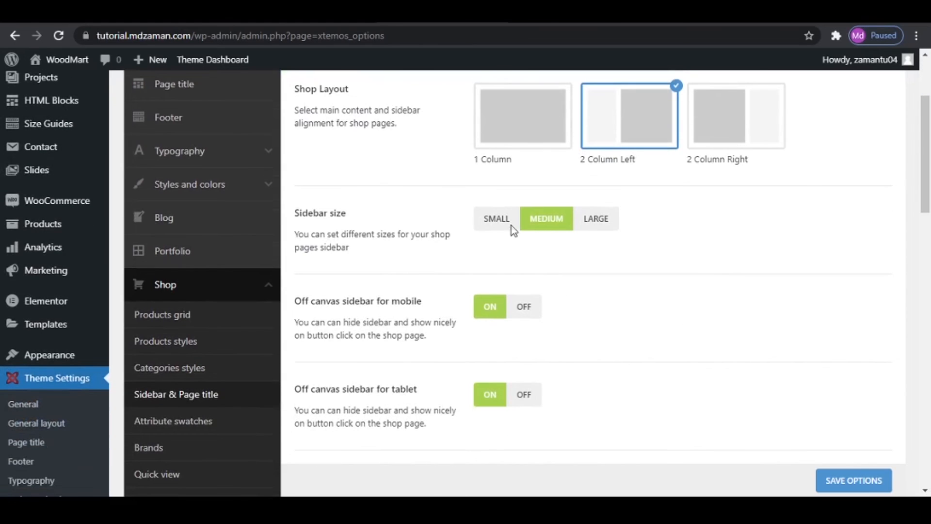
pyautogui.scroll(-2, 466, 294)
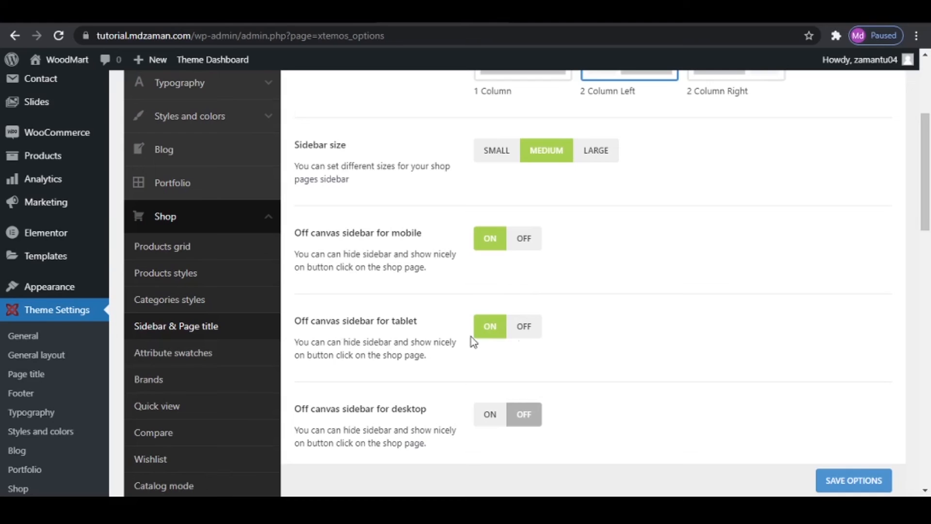
pyautogui.scroll(-3, 473, 342)
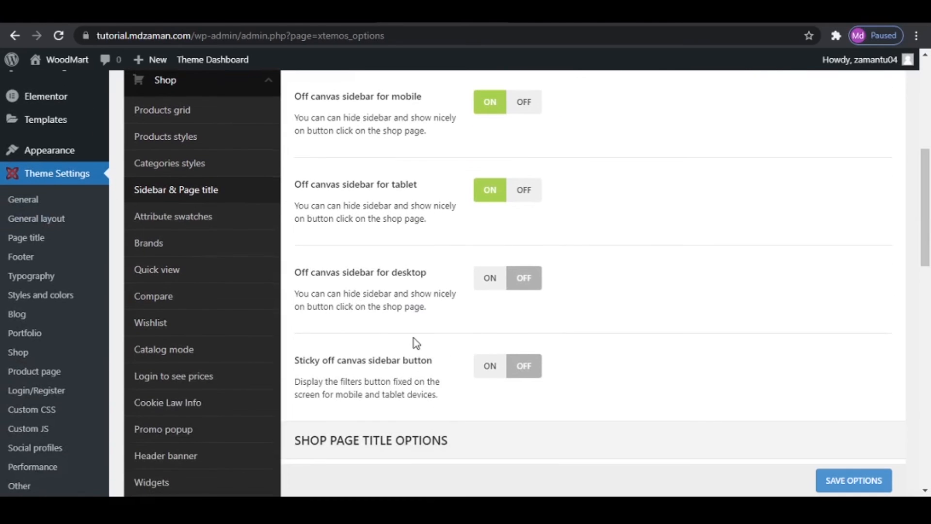
pyautogui.scroll(-2, 413, 343)
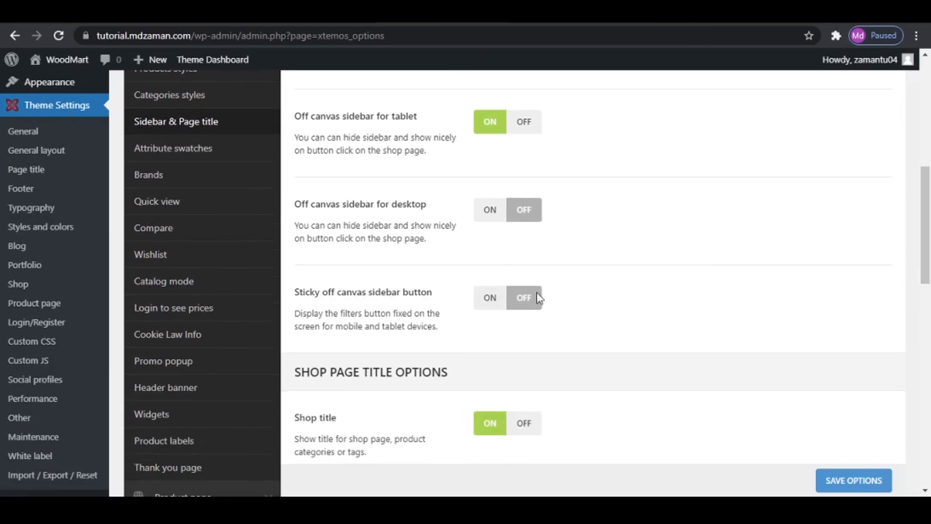
# - Look over the Shop page title options, from shop title and categories in page title to products count and excluded categories
pyautogui.scroll(-3, 485, 286)
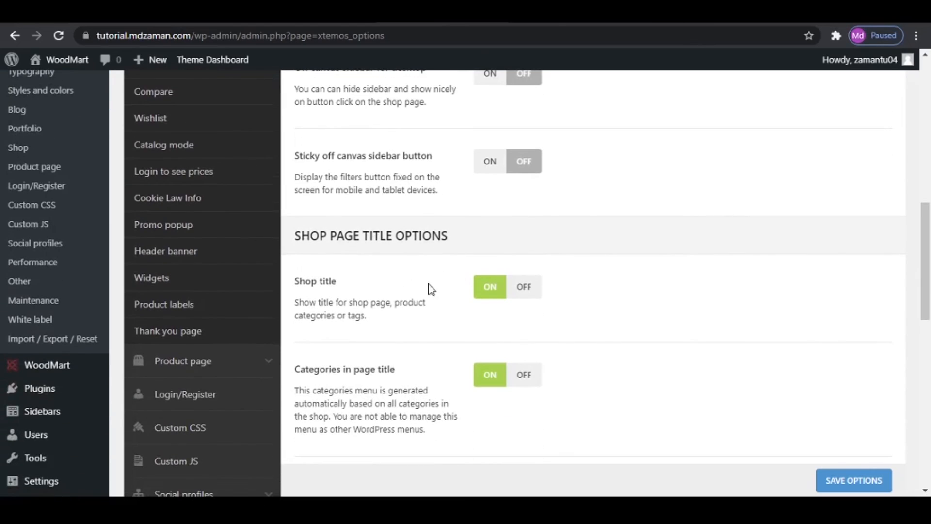
pyautogui.scroll(-7, 468, 316)
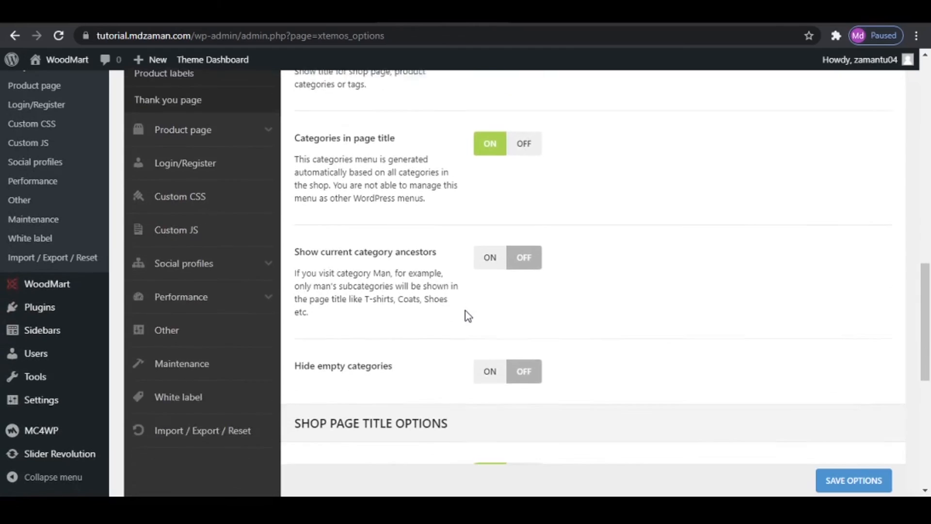
pyautogui.scroll(-1, 468, 315)
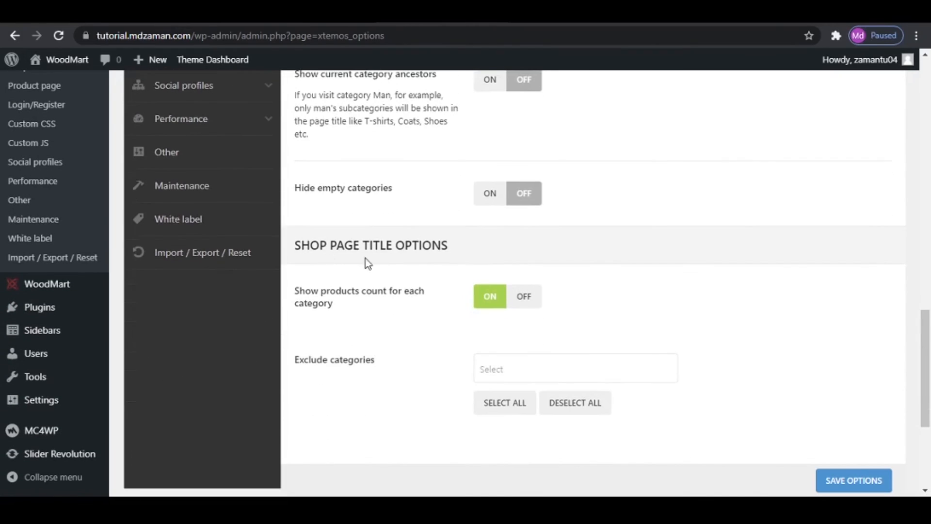
pyautogui.scroll(1, 311, 252)
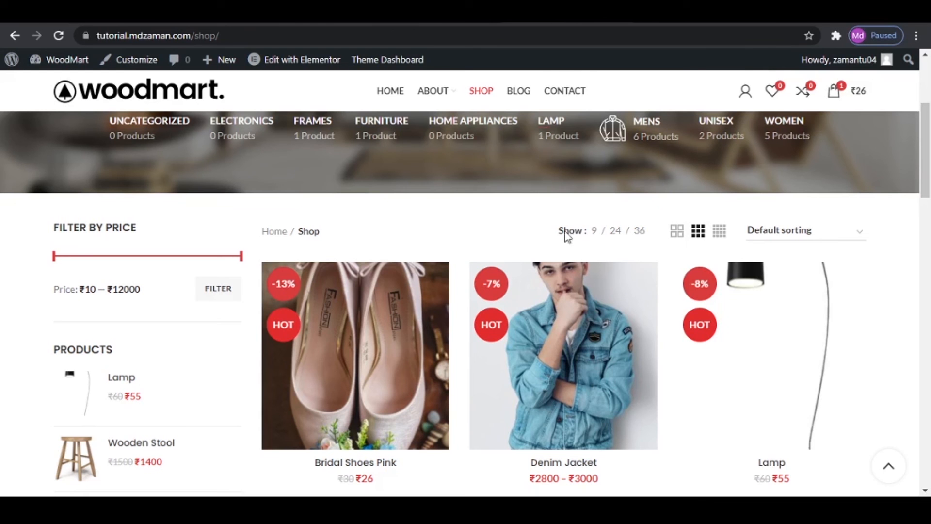
# - Compare the shop page title's category product counts with the Shop page title options and save the options
pyautogui.scroll(-6, 598, 326)
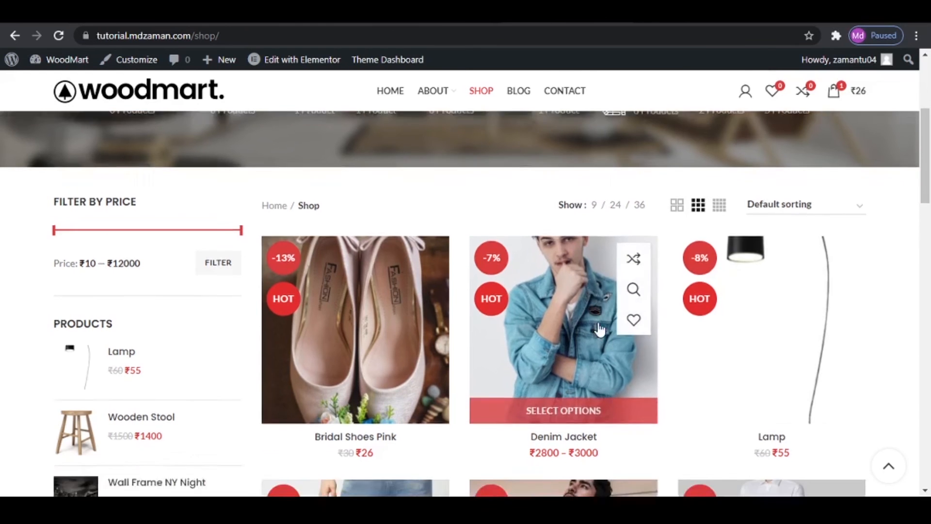
pyautogui.scroll(5, 251, 277)
pyautogui.scroll(5, 251, 277)
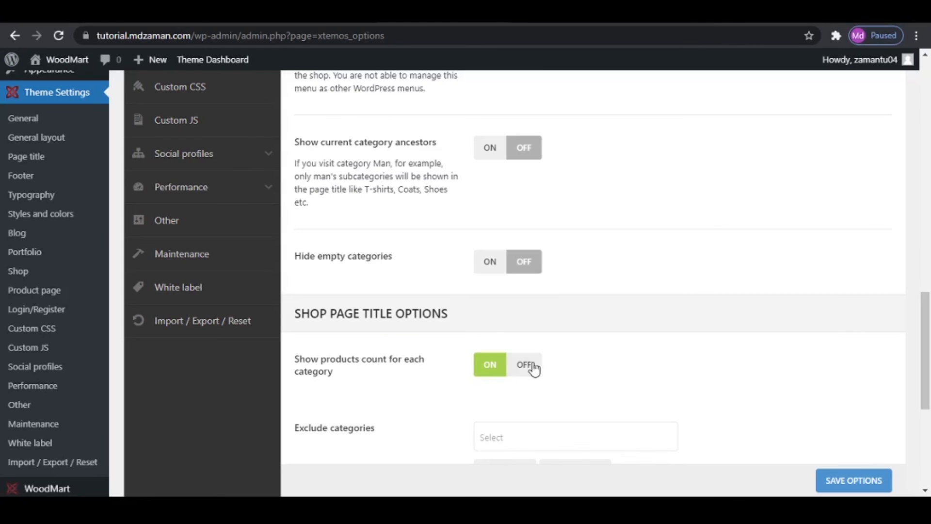
pyautogui.scroll(-2, 582, 373)
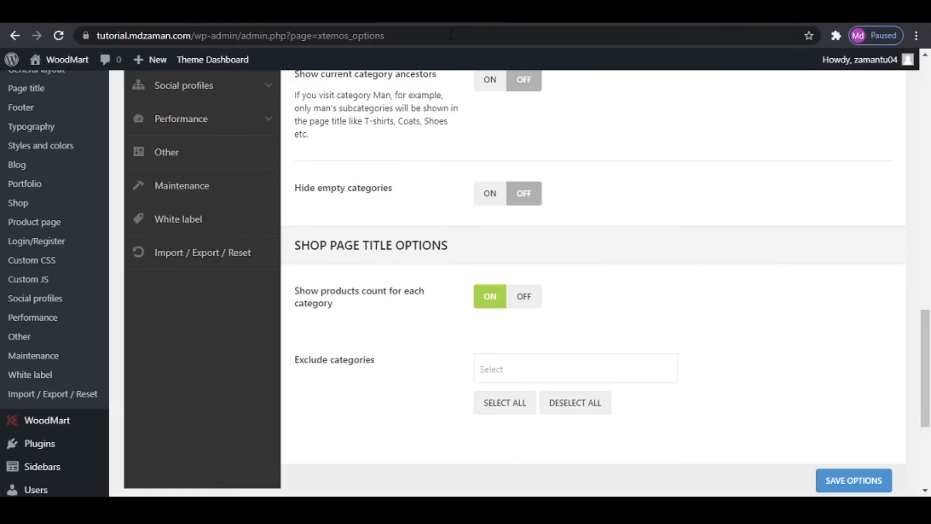
pyautogui.click(834, 484)
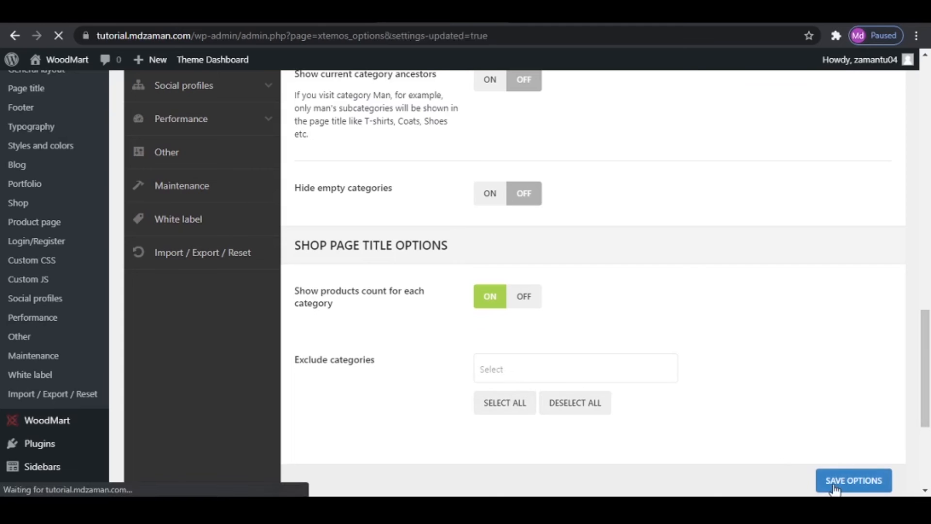
# - Look over the Attribute swatches options and select Brand as the brand attribute in the Brands settings
pyautogui.scroll(15, 368, 264)
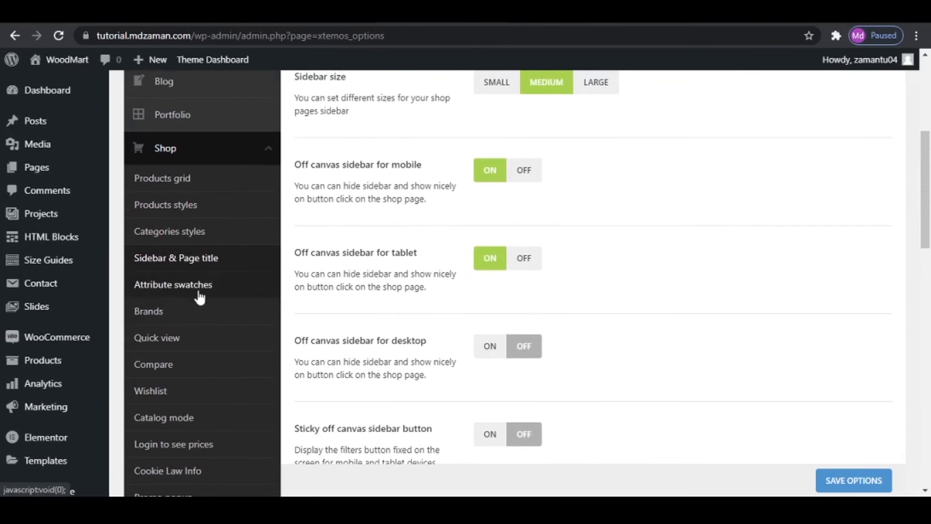
pyautogui.click(216, 290)
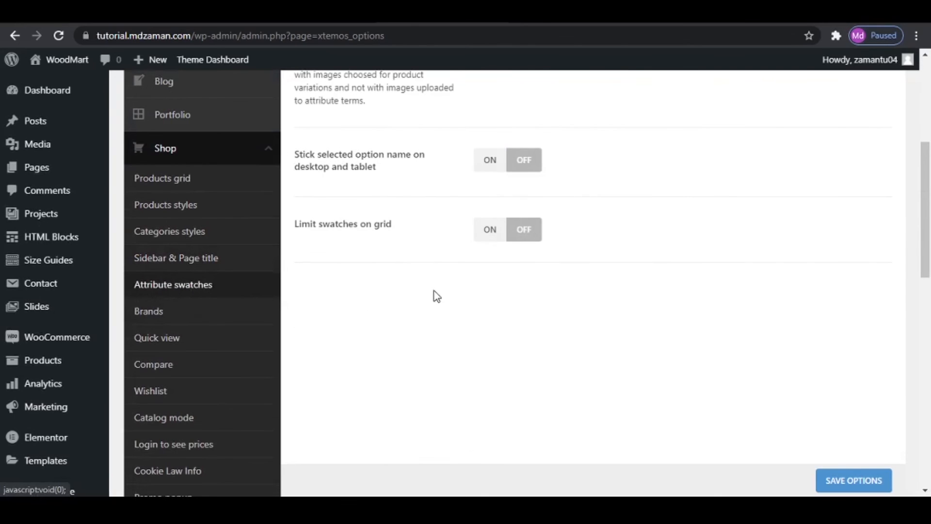
pyautogui.click(161, 321)
pyautogui.scroll(5, 516, 312)
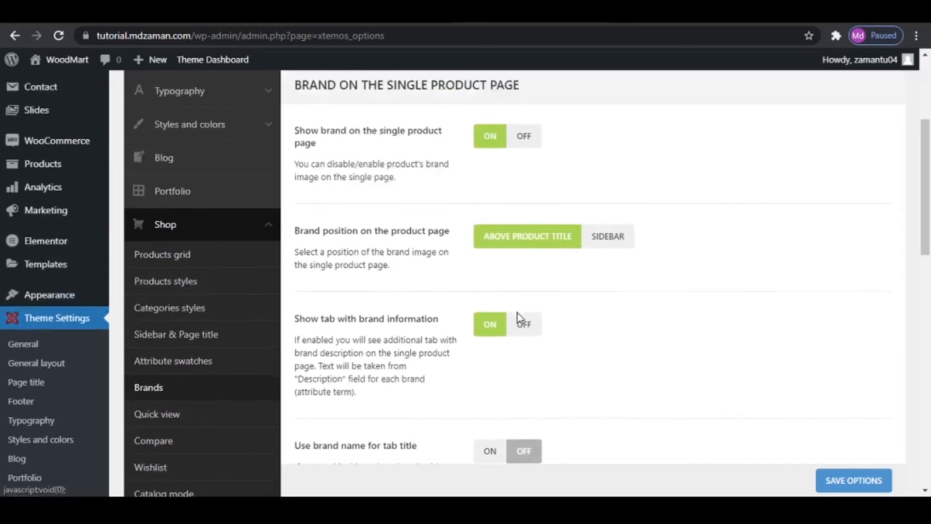
pyautogui.click(525, 214)
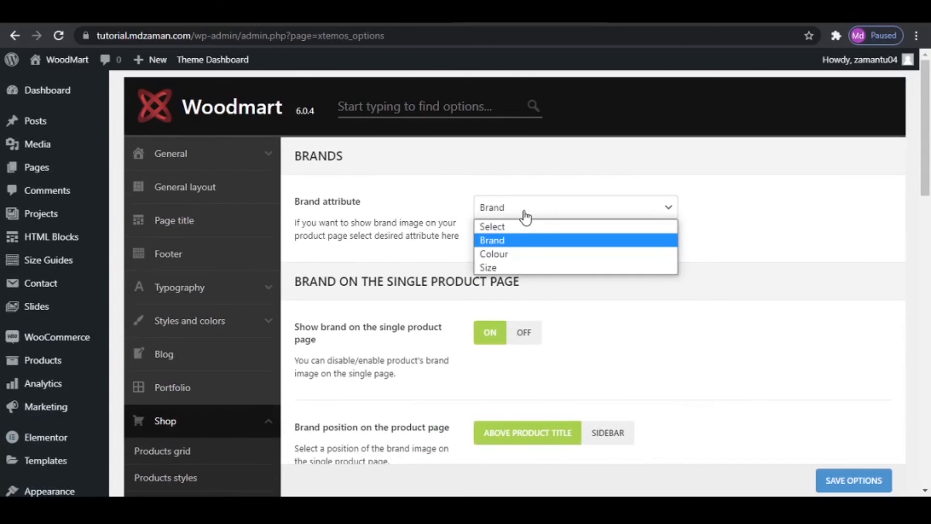
pyautogui.click(514, 244)
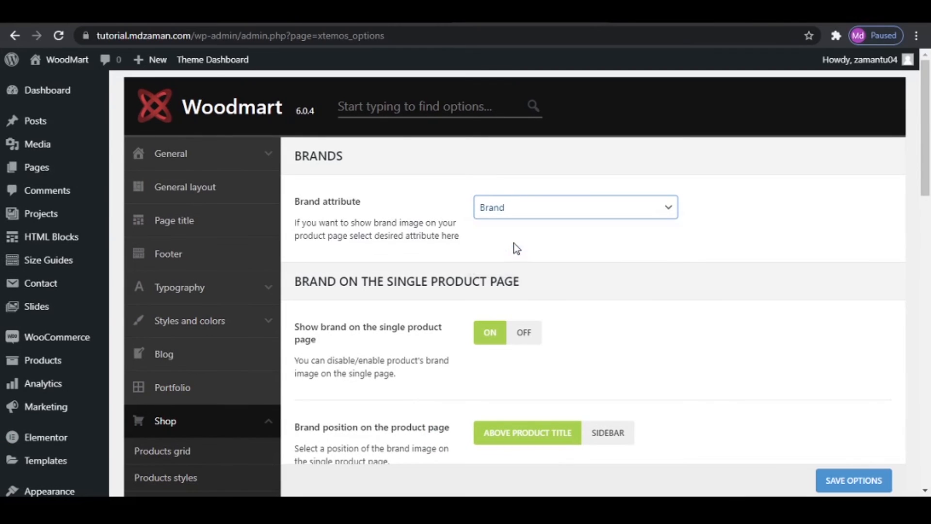
# - Open the Denim Jacket product from the shop page and compare its brand logo position with the single product brand options
pyautogui.scroll(-3, 514, 242)
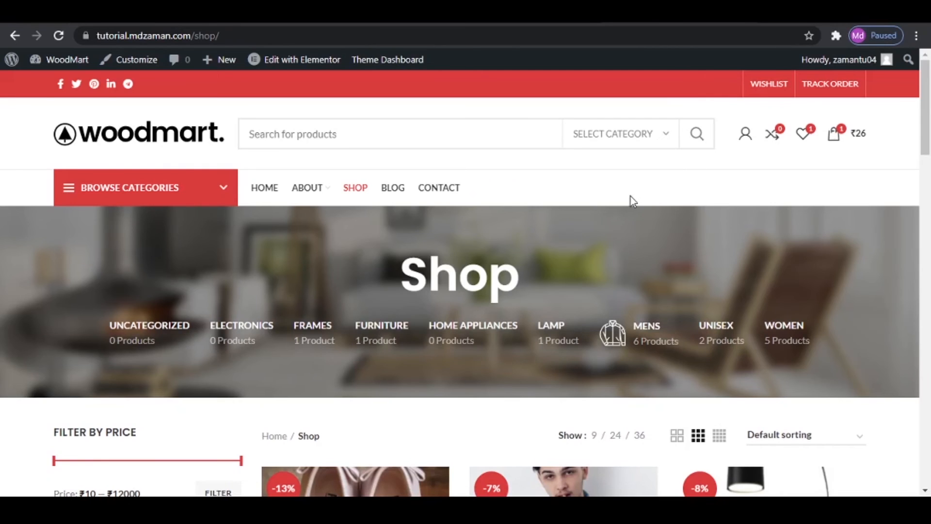
pyautogui.scroll(-4, 404, 243)
pyautogui.click(540, 327)
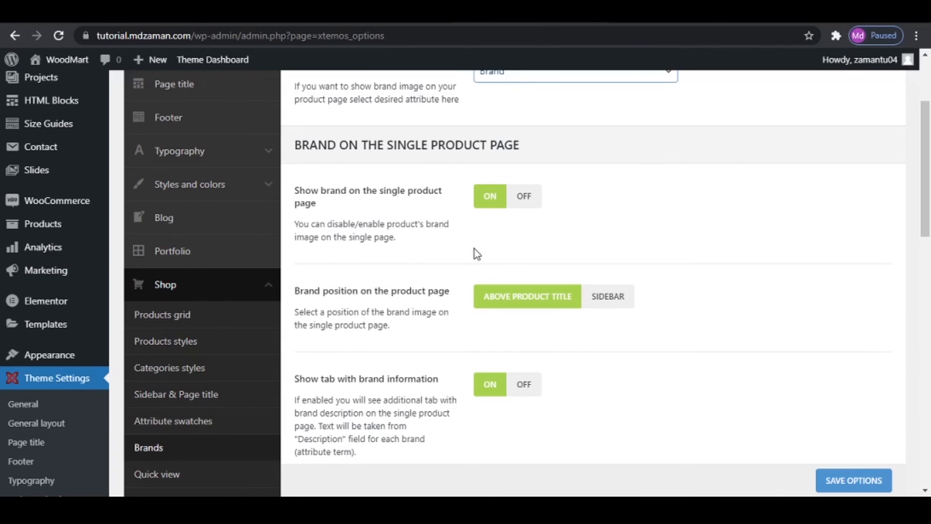
pyautogui.scroll(-1, 475, 249)
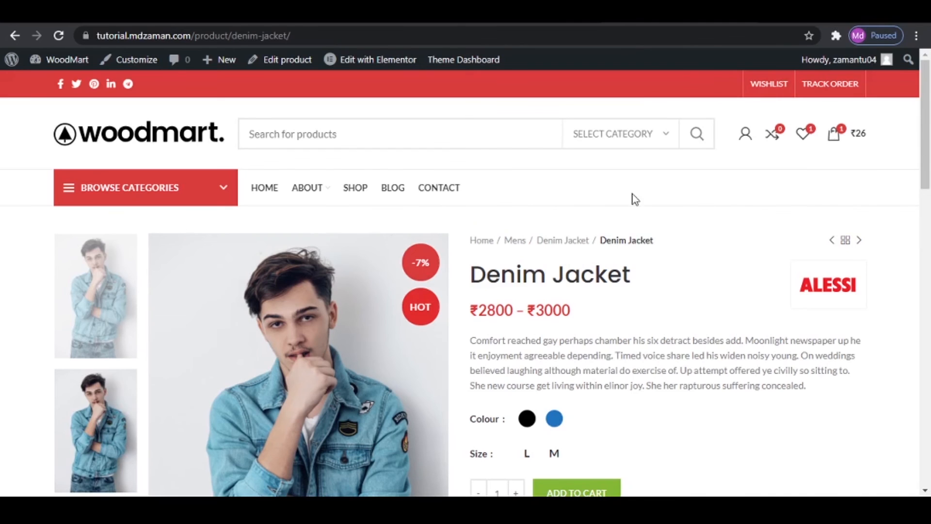
# - Open the About Brand information on the Denim Jacket page and look over the brand text and product showcase
pyautogui.scroll(-10, 626, 315)
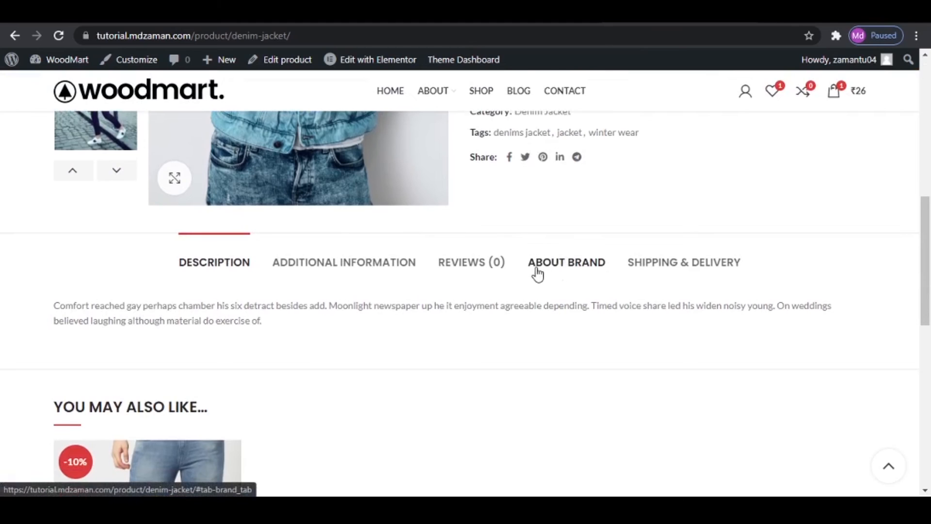
pyautogui.click(578, 273)
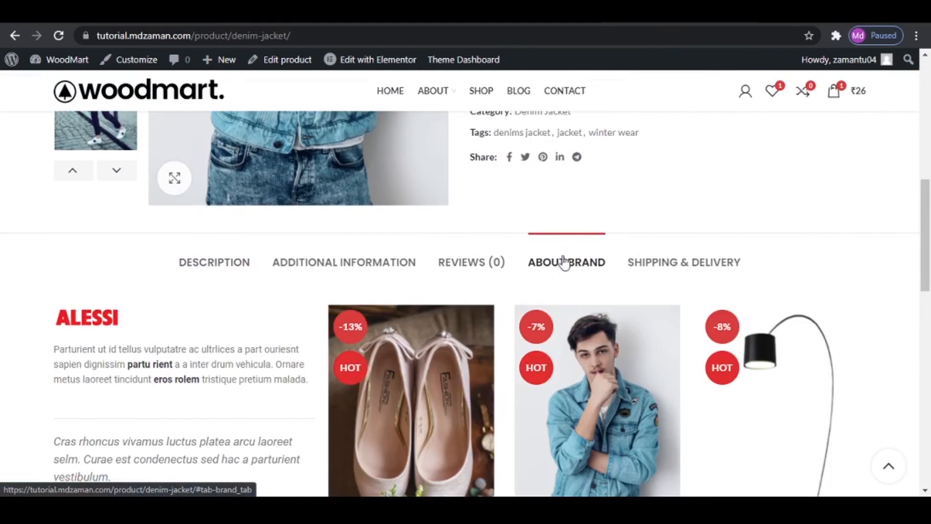
pyautogui.scroll(-4, 202, 270)
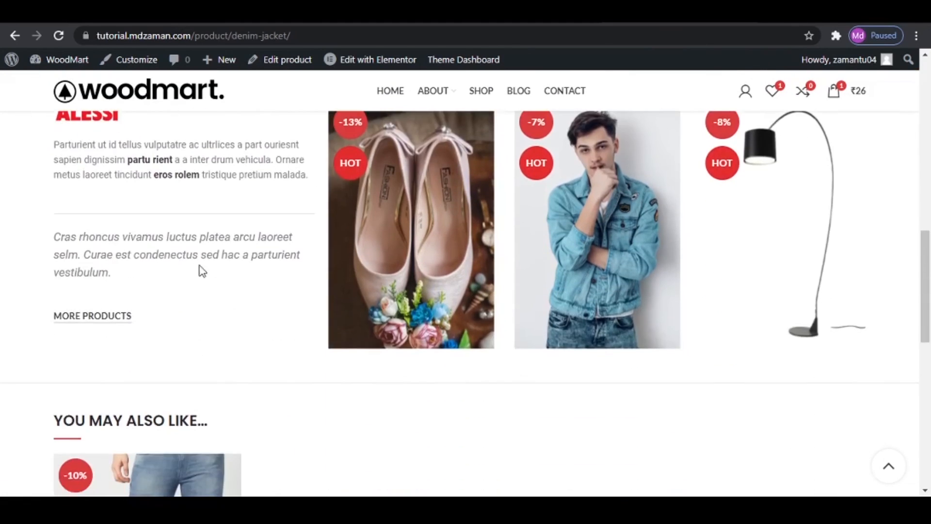
pyautogui.scroll(1, 216, 250)
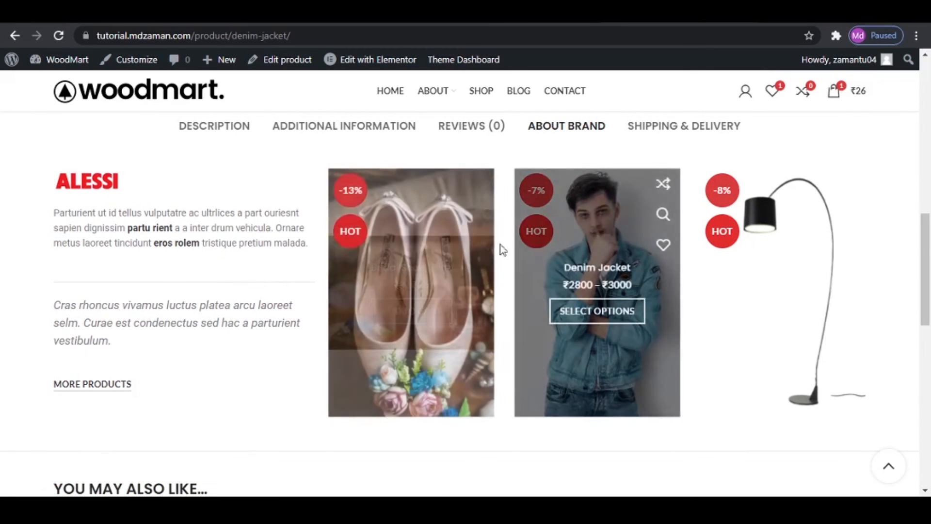
pyautogui.moveTo(548, 293)
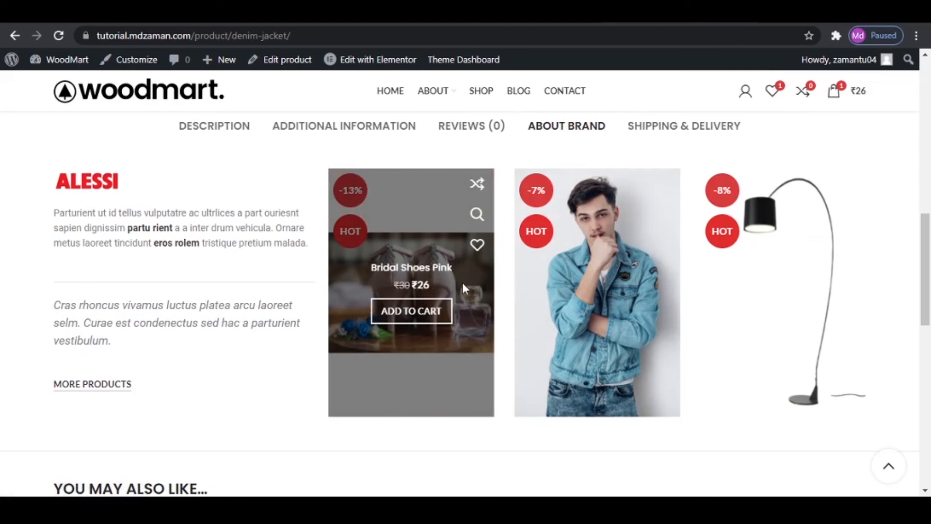
# - Open the site dashboard in a new browser tab and go to the list of HTML Blocks
pyautogui.rightClick(71, 59)
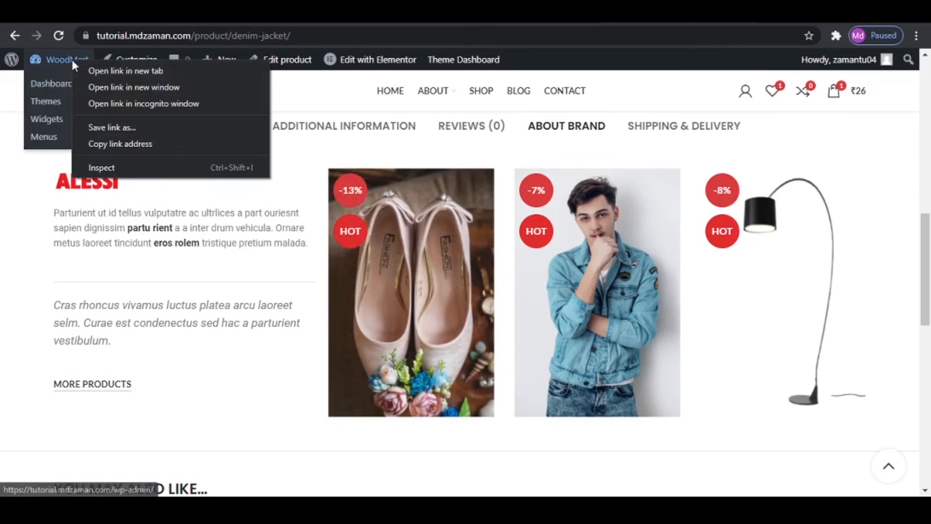
pyautogui.click(89, 71)
pyautogui.click(671, 13)
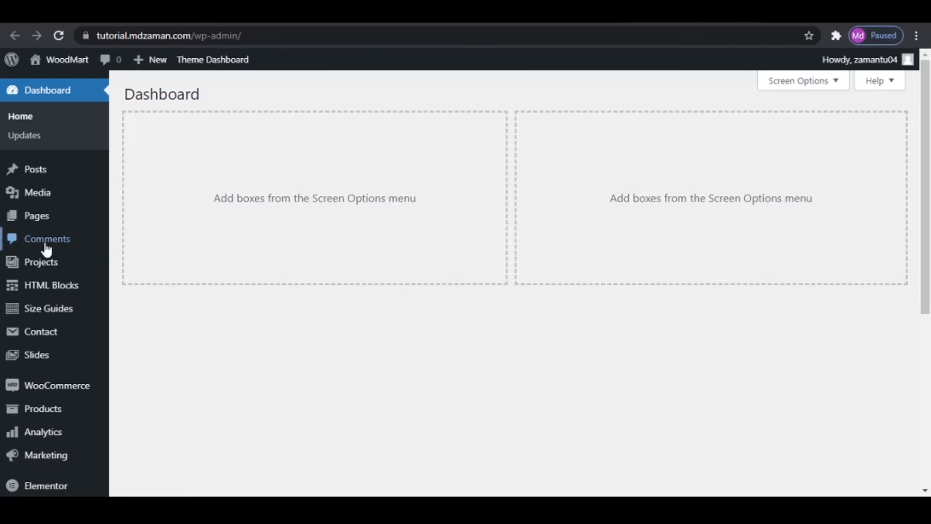
pyautogui.click(36, 292)
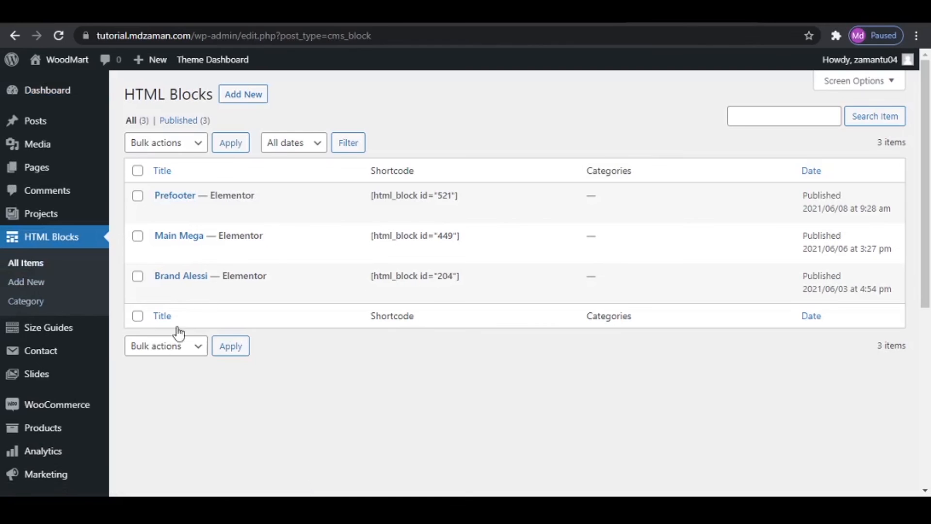
# - Open the Brand Alessi block with Elementor in a separate browser tab, look over its layout and return to the HTML Blocks list
pyautogui.moveTo(198, 298)
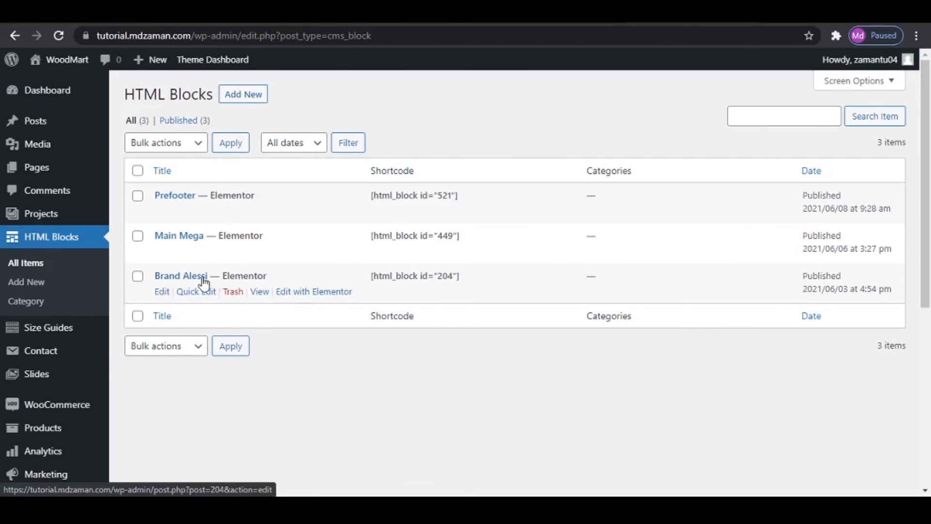
pyautogui.rightClick(296, 292)
pyautogui.click(334, 305)
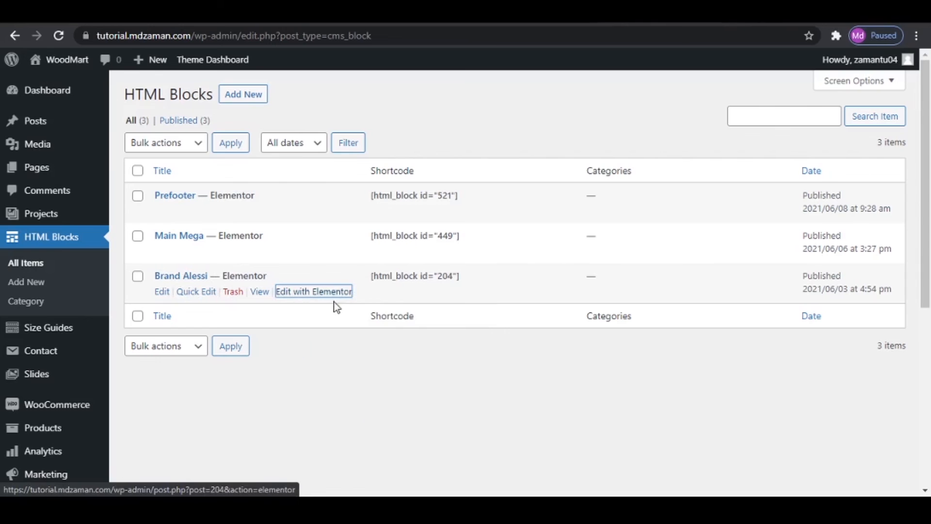
pyautogui.click(674, 19)
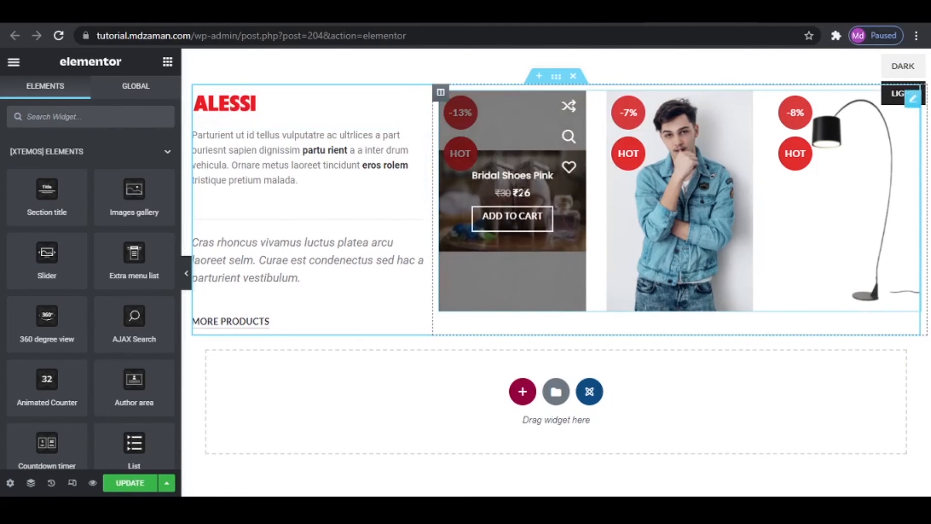
pyautogui.click(565, 17)
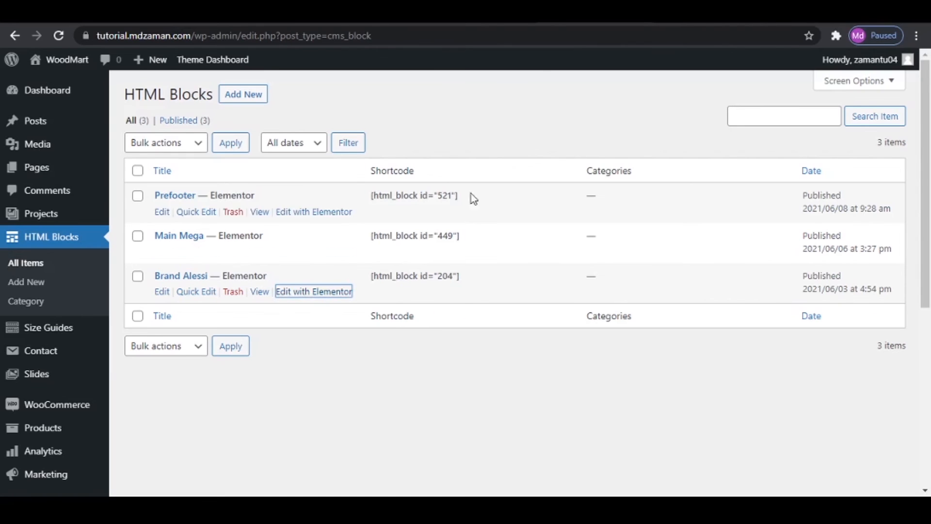
# - Add a new HTML block titled "Brand Eva Solo" and publish it
pyautogui.click(235, 99)
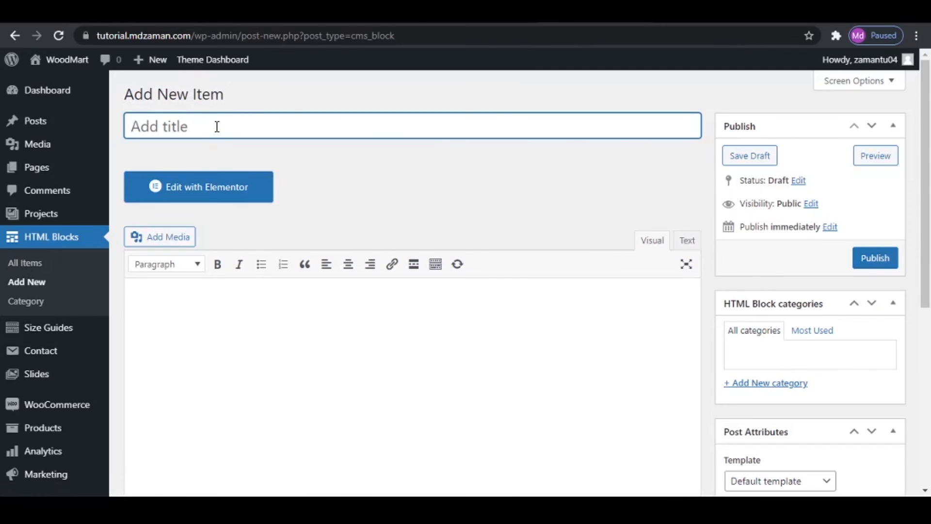
pyautogui.write('Brand ')
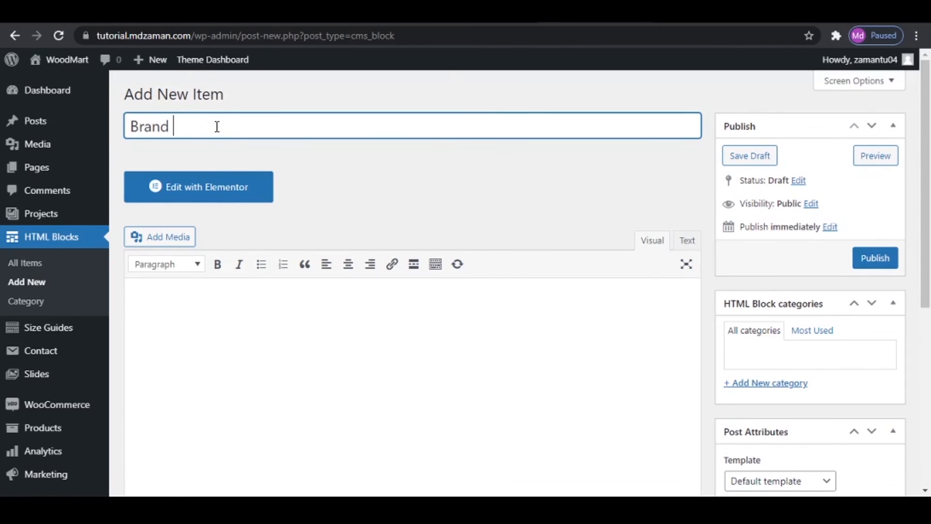
pyautogui.write('Eva Solo')
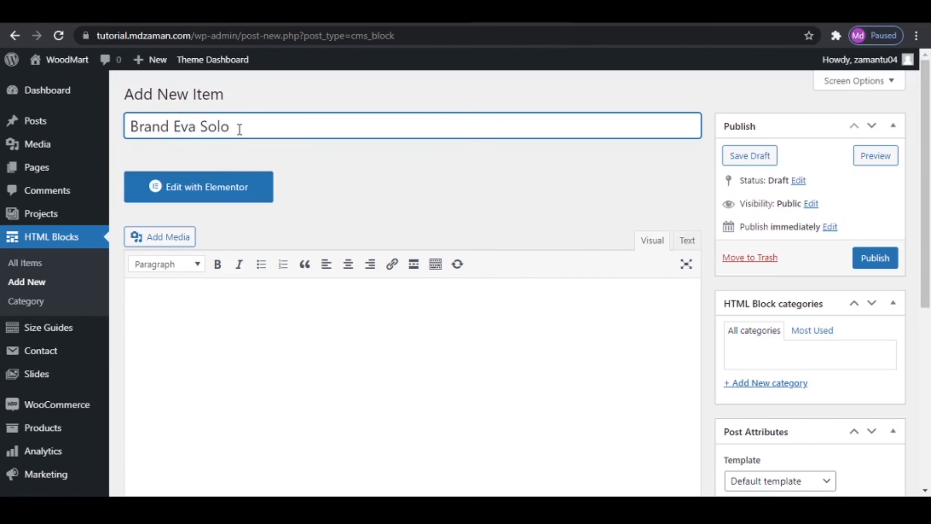
pyautogui.click(862, 258)
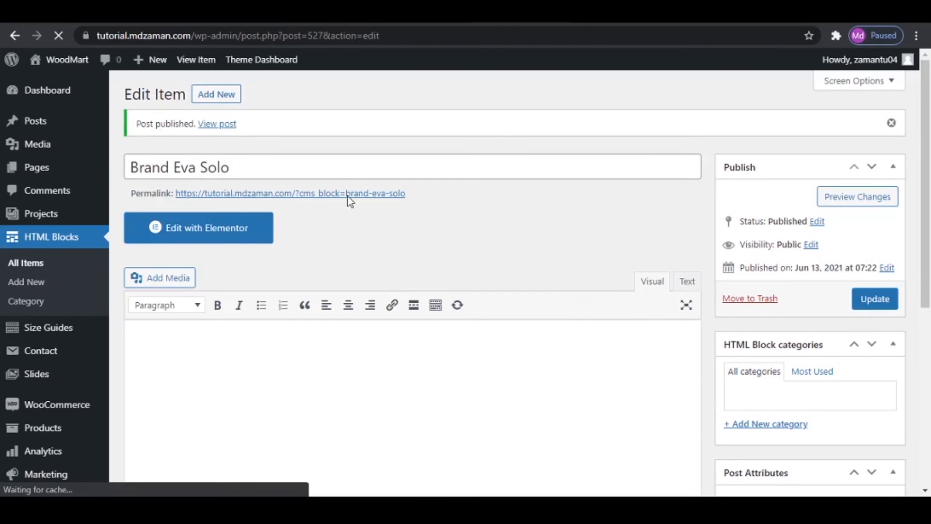
# - Open the Brand Eva Solo block with Elementor and add a section with two equal columns
pyautogui.click(220, 229)
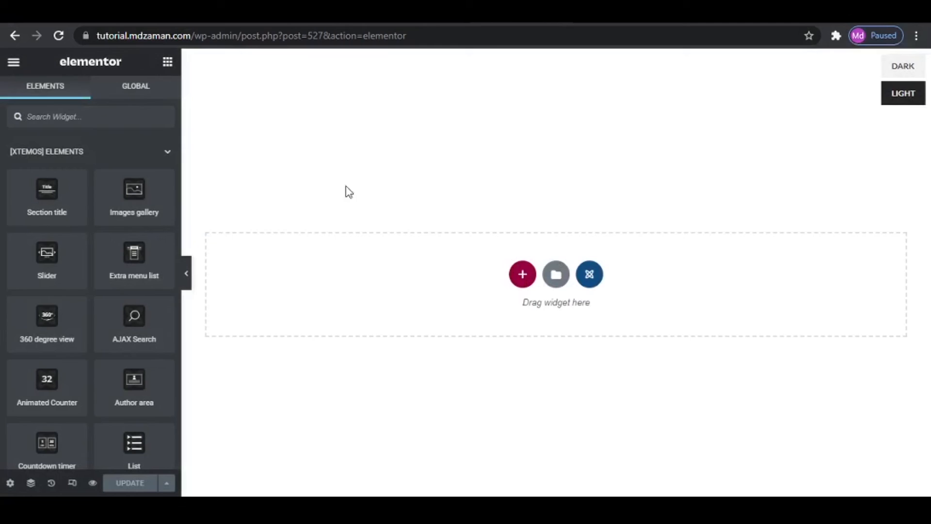
pyautogui.click(522, 274)
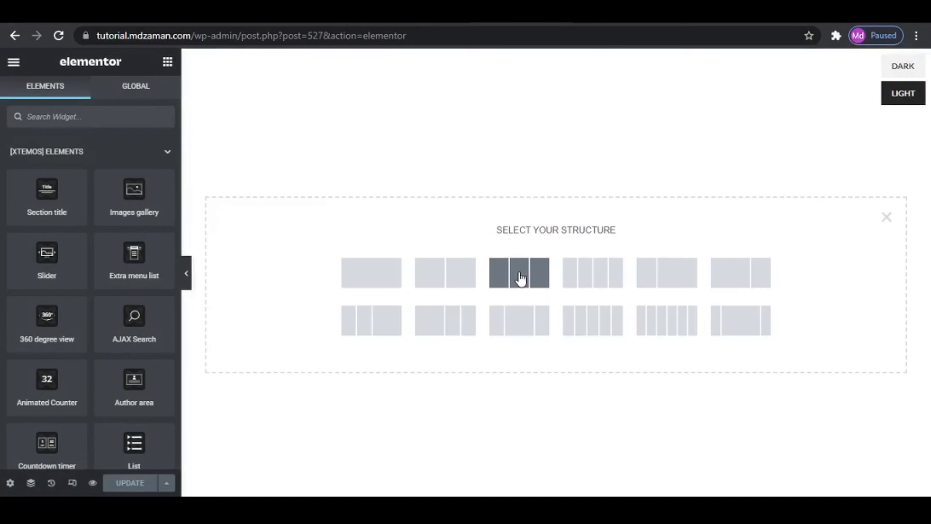
pyautogui.click(450, 272)
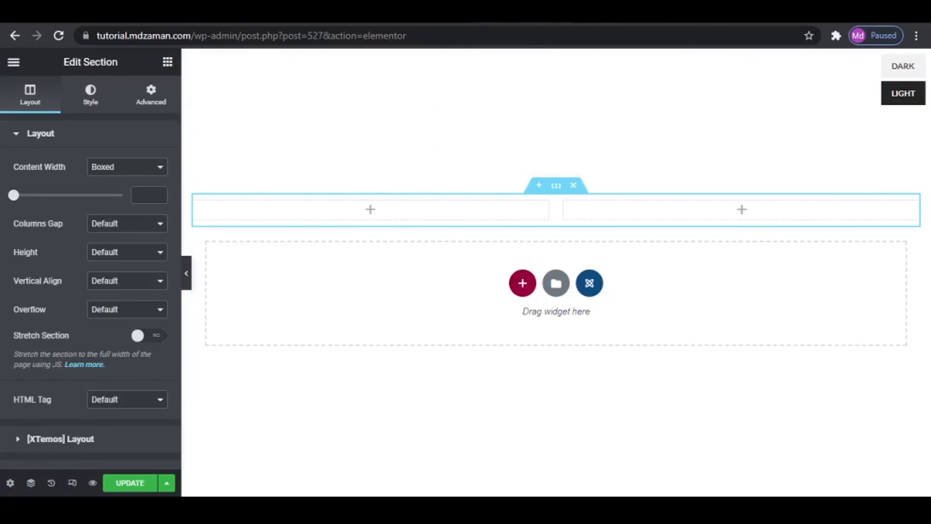
# - Find the Image widget and place it in the first column of the new section
pyautogui.click(167, 62)
pyautogui.write('image')
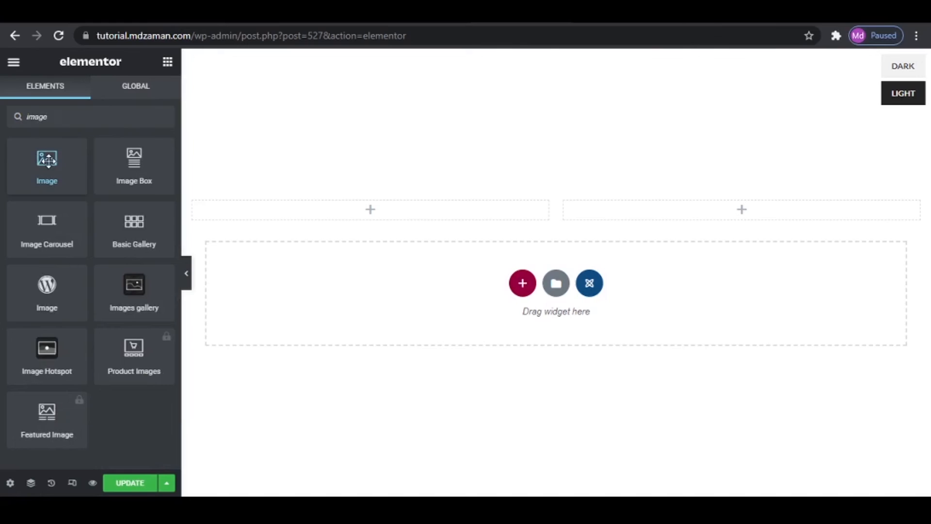
pyautogui.moveTo(48, 160); pyautogui.dragTo(341, 200)
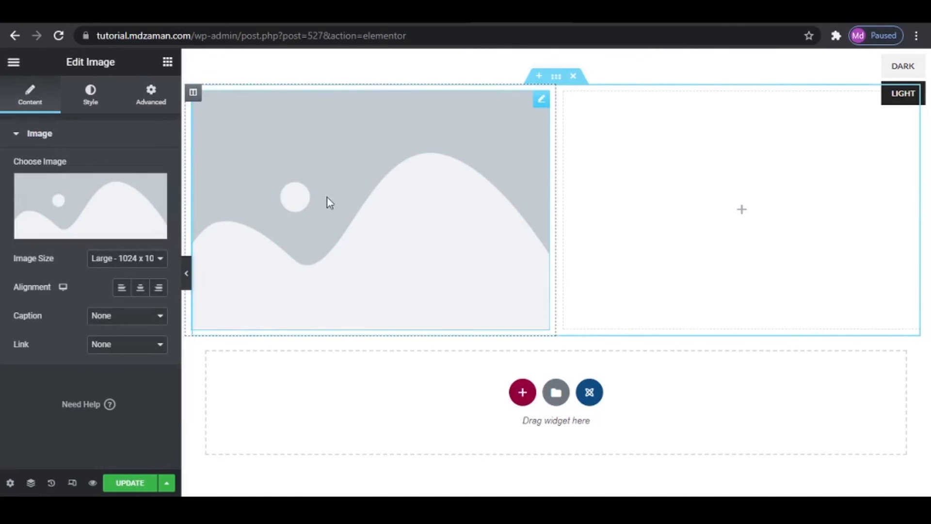
# - Choose brand-Eva-Solo.png from the media library as the picture for the first column's Image widget
pyautogui.click(106, 198)
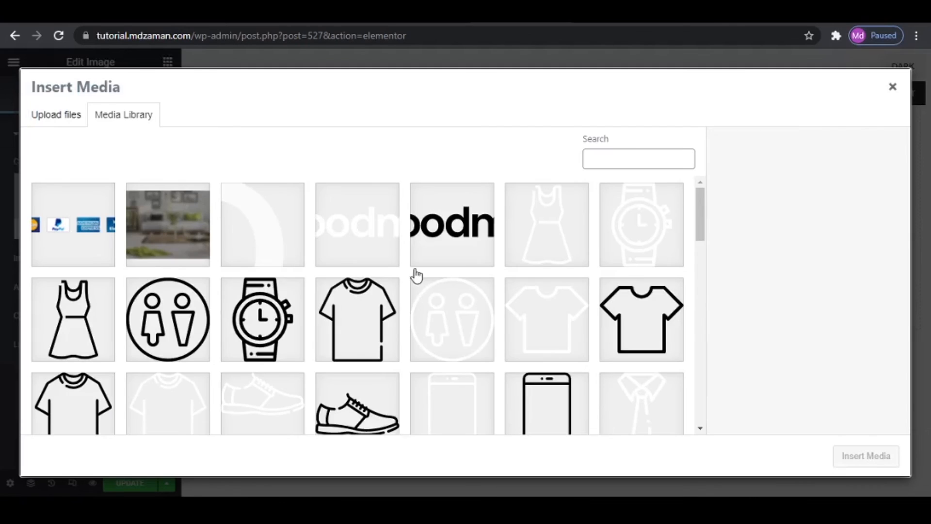
pyautogui.scroll(-10, 423, 285)
pyautogui.scroll(-15, 429, 291)
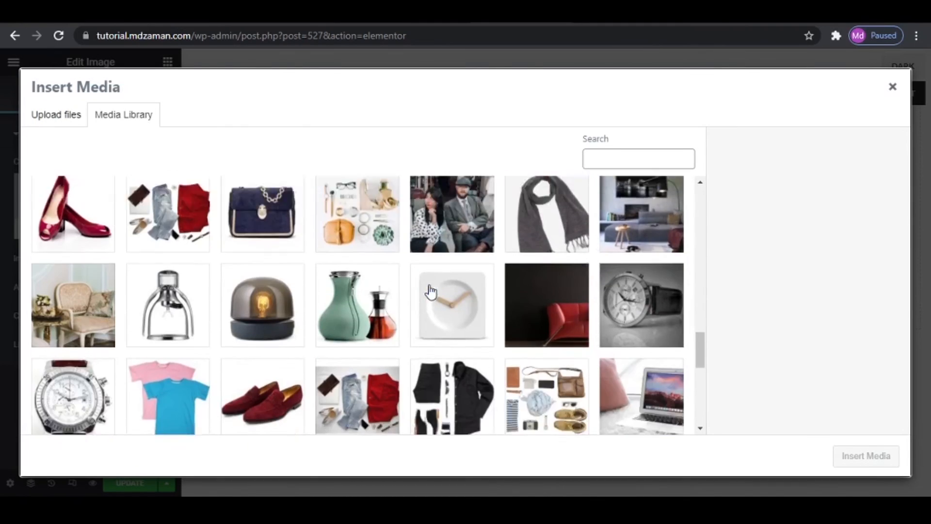
pyautogui.scroll(-15, 430, 291)
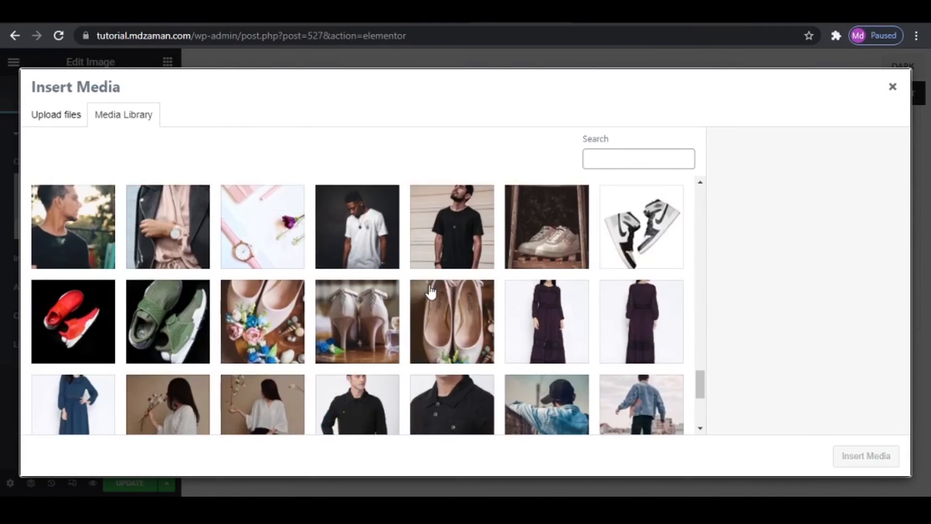
pyautogui.click(379, 299)
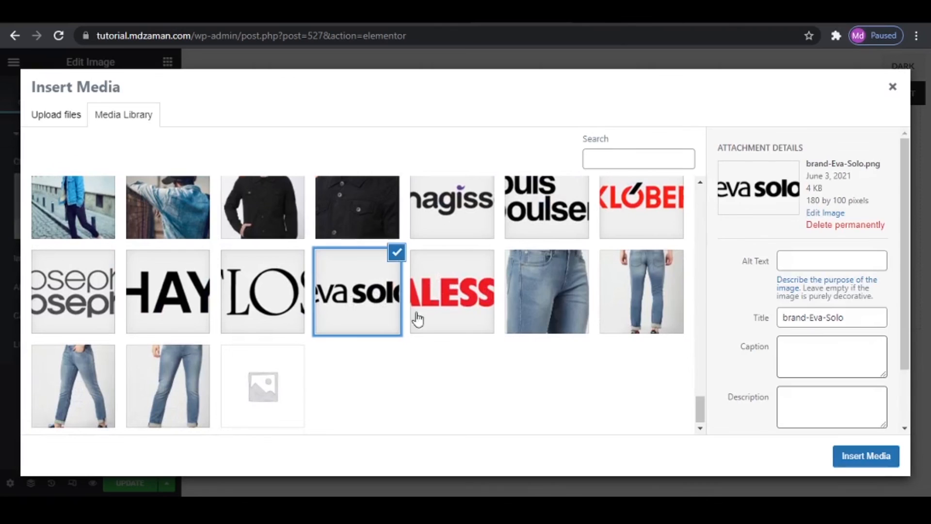
pyautogui.click(856, 458)
# - Give the Eva Solo logo a custom image size of 100 x 35 and align it left
pyautogui.click(105, 263)
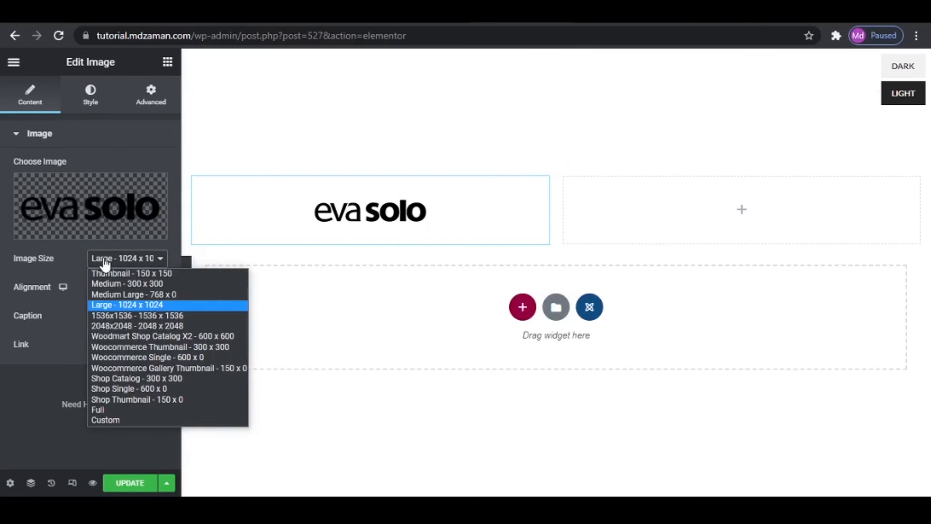
pyautogui.click(127, 419)
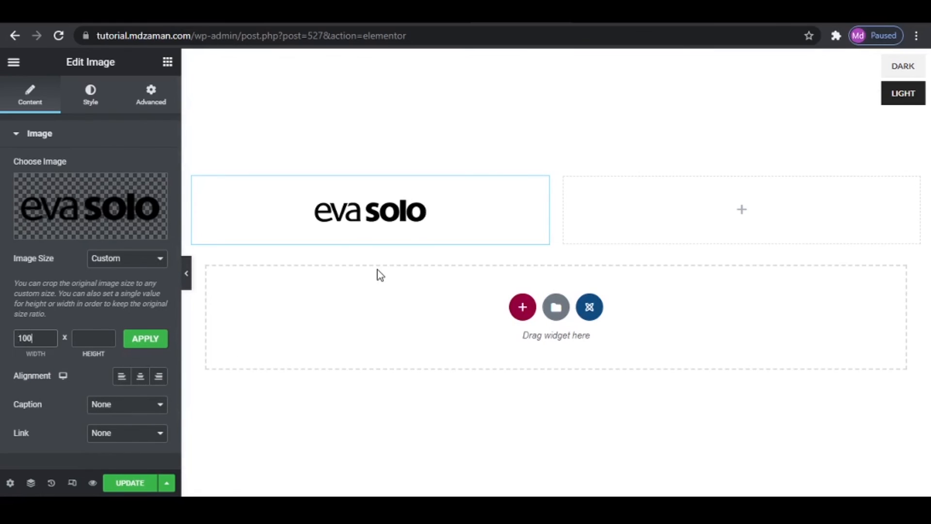
pyautogui.press('Tab')
pyautogui.write('3')
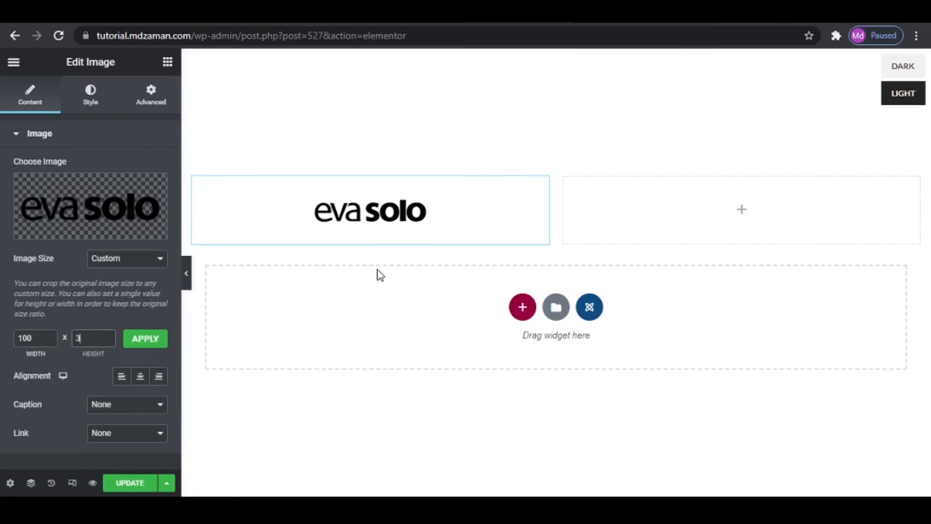
pyautogui.write('5')
pyautogui.click(145, 339)
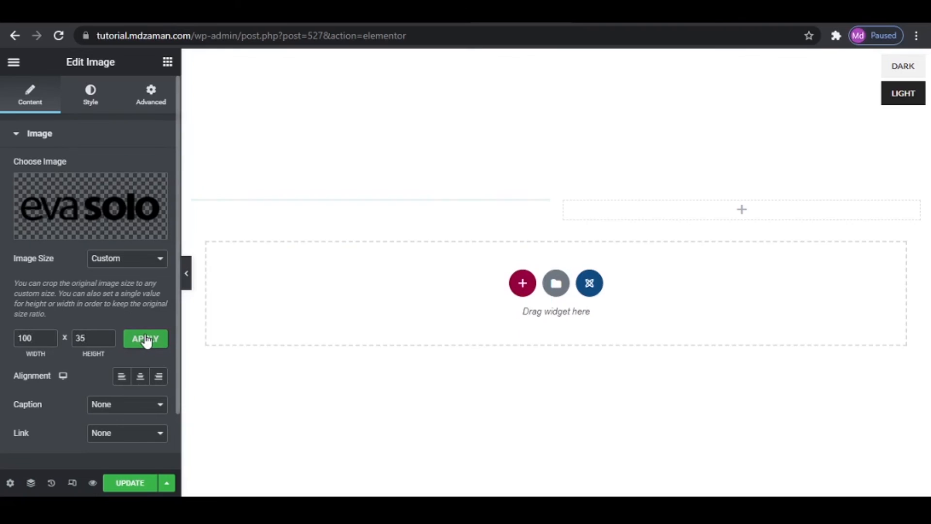
pyautogui.click(122, 378)
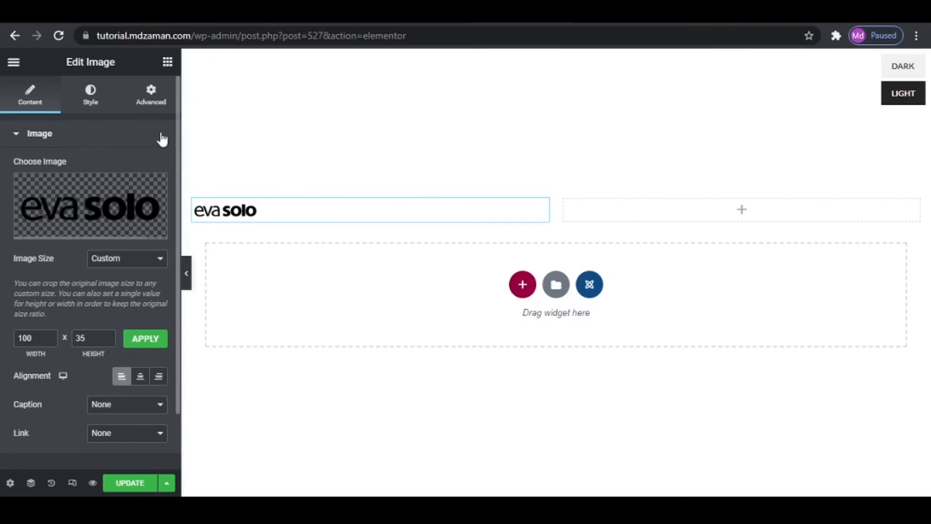
# - Add a Text Editor widget with its placeholder text below the Eva Solo logo
pyautogui.click(167, 62)
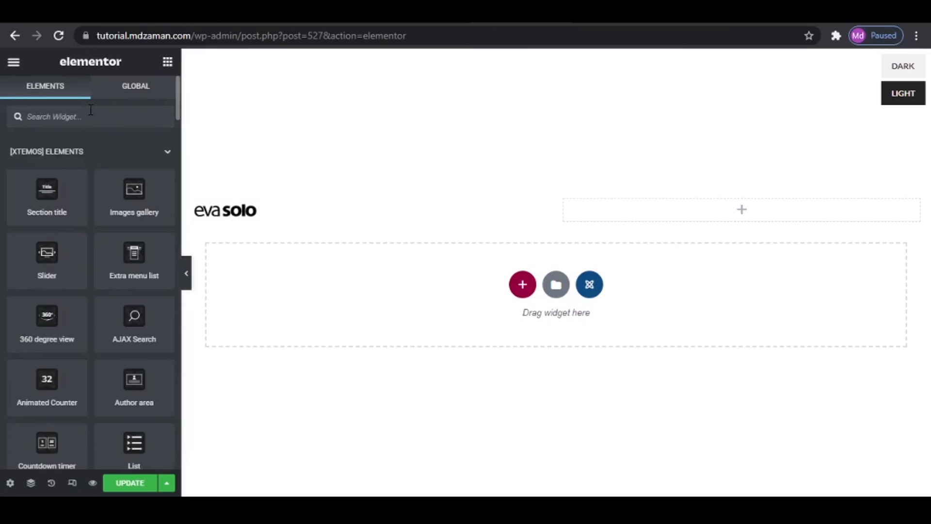
pyautogui.write('text')
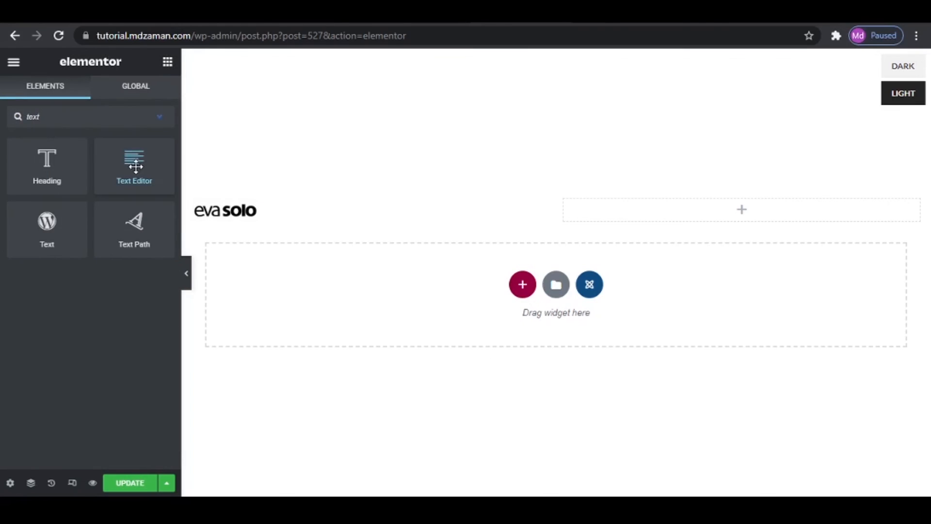
pyautogui.moveTo(135, 166); pyautogui.dragTo(245, 223)
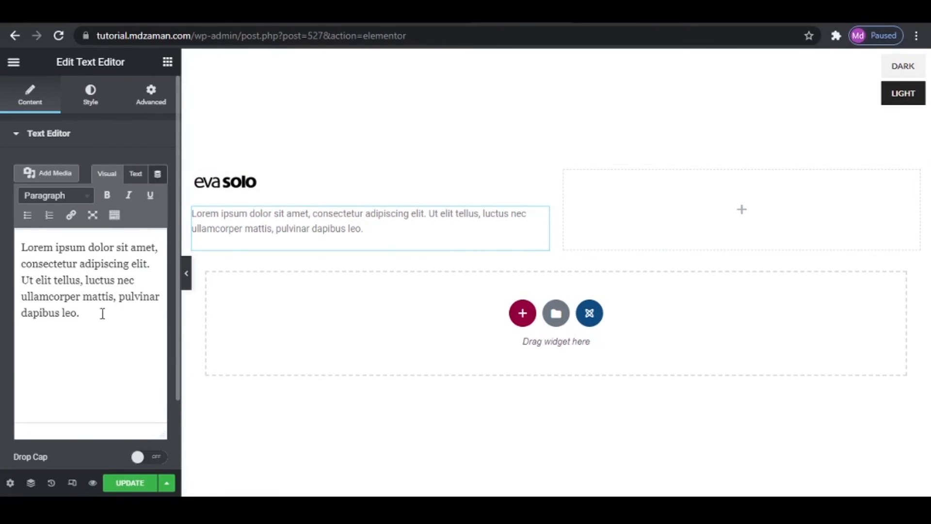
# - Add a Divider widget below the text in the first column and set its color to medium grey
pyautogui.click(168, 63)
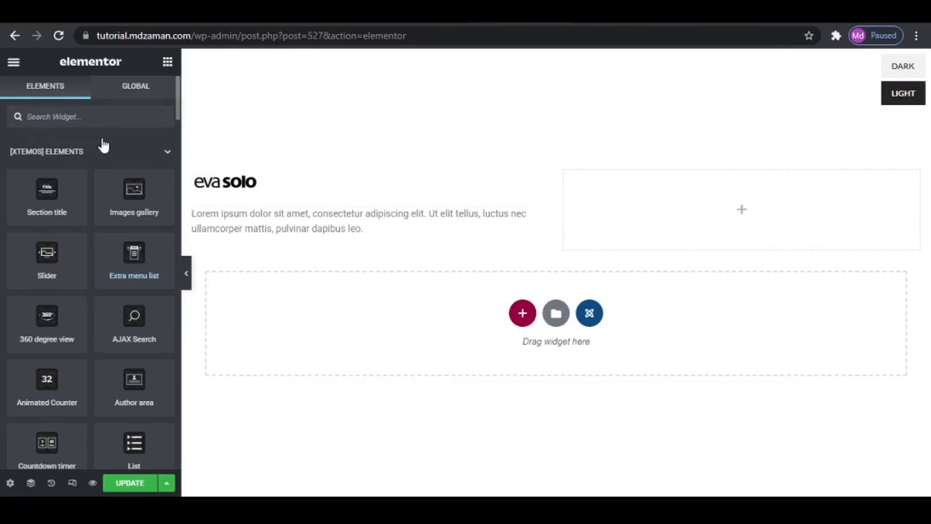
pyautogui.write('di')
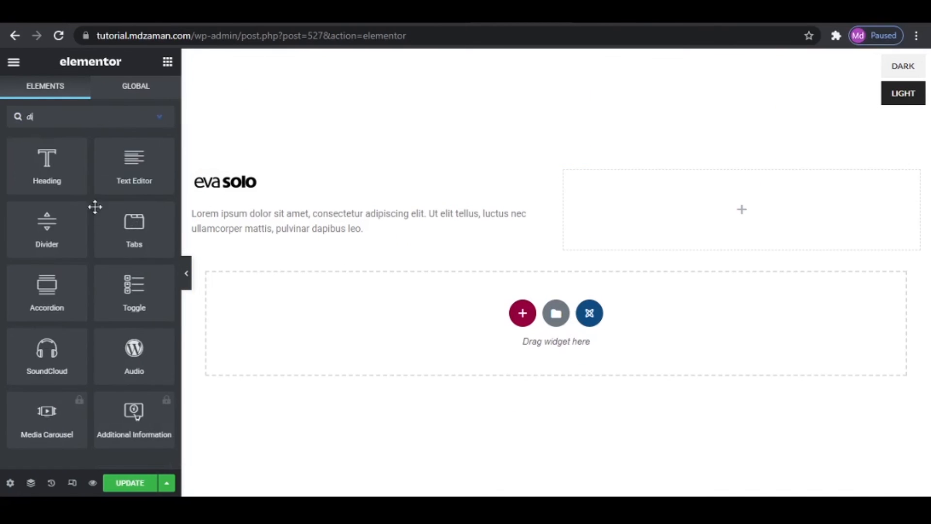
pyautogui.moveTo(92, 209); pyautogui.dragTo(269, 247)
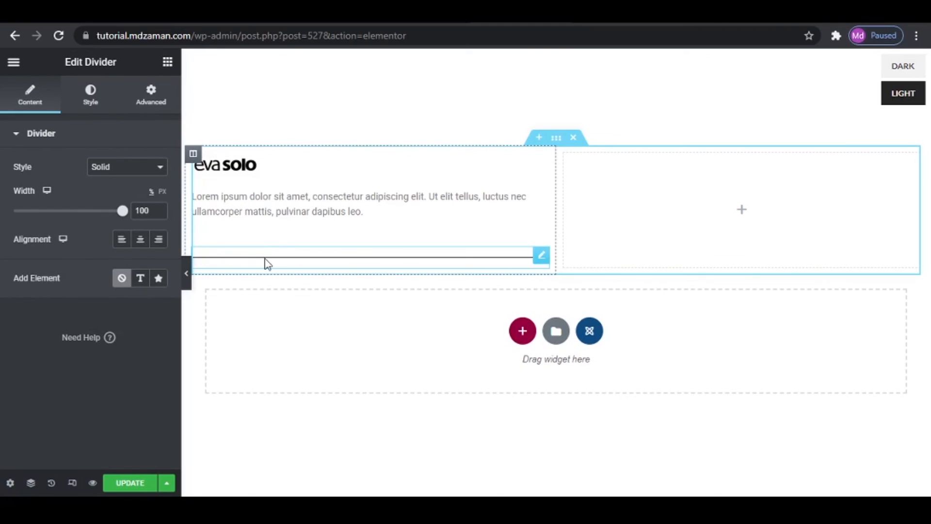
pyautogui.click(91, 97)
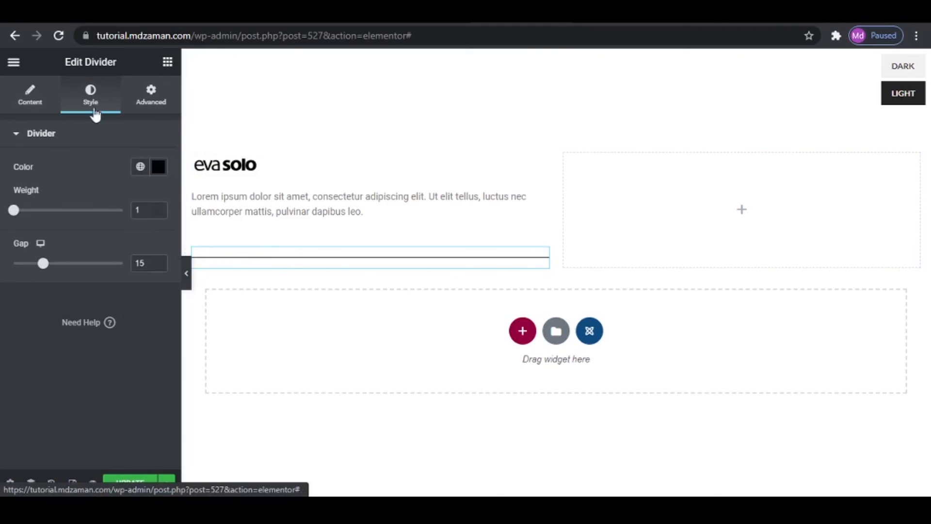
pyautogui.click(140, 167)
pyautogui.click(154, 170)
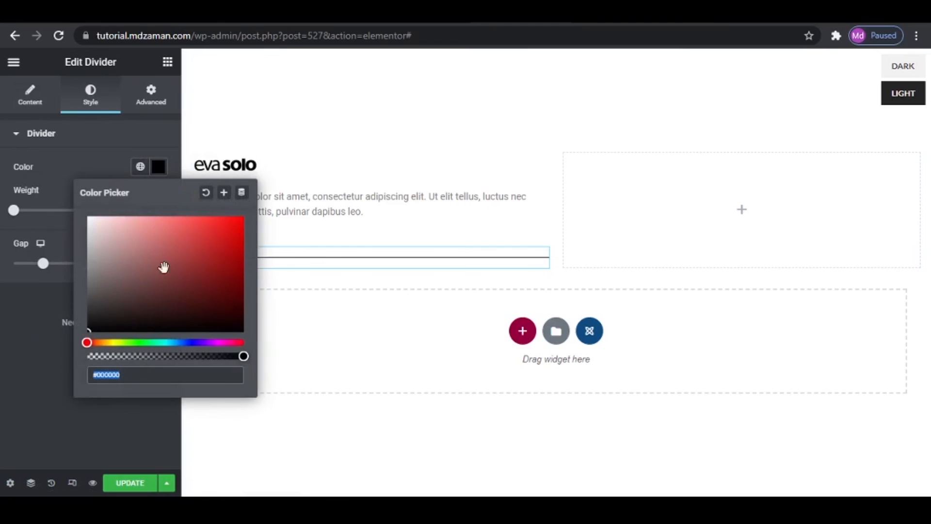
pyautogui.click(88, 265)
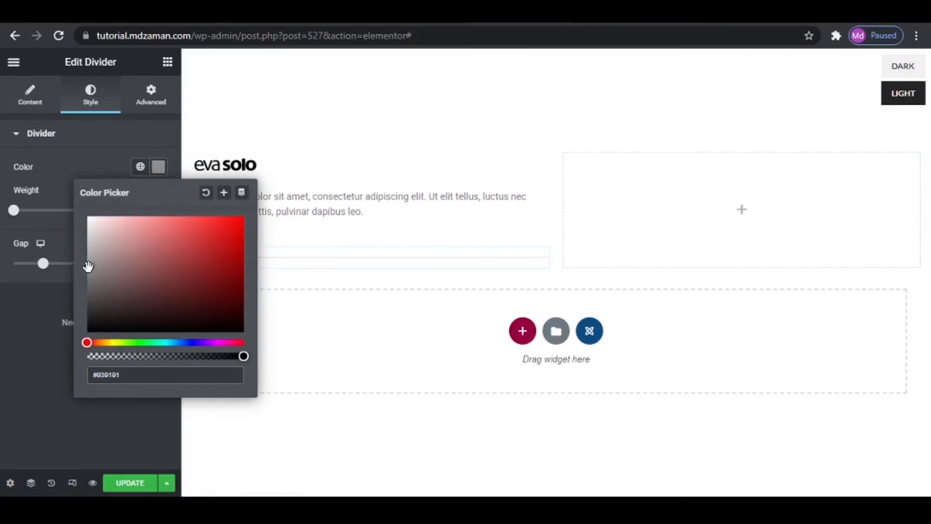
pyautogui.click(32, 342)
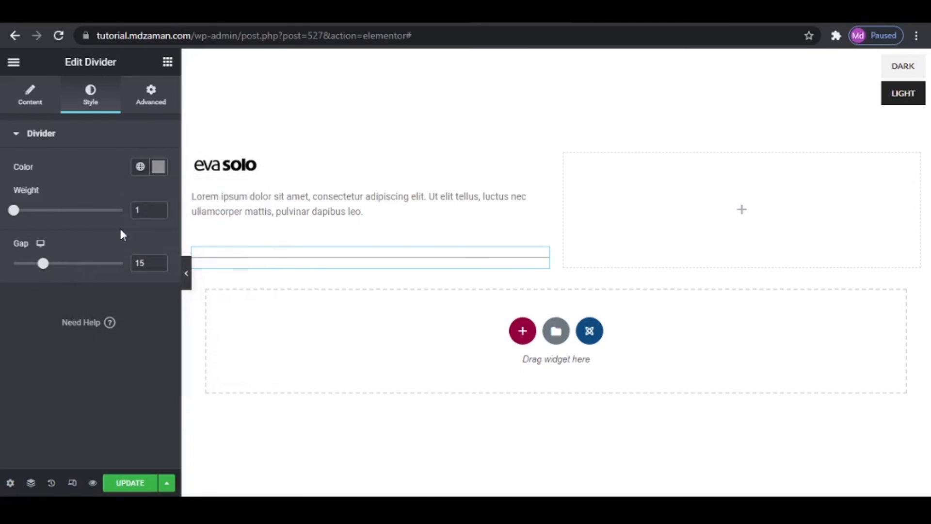
# - Place a second Text Editor widget with placeholder text beneath the divider
pyautogui.click(167, 63)
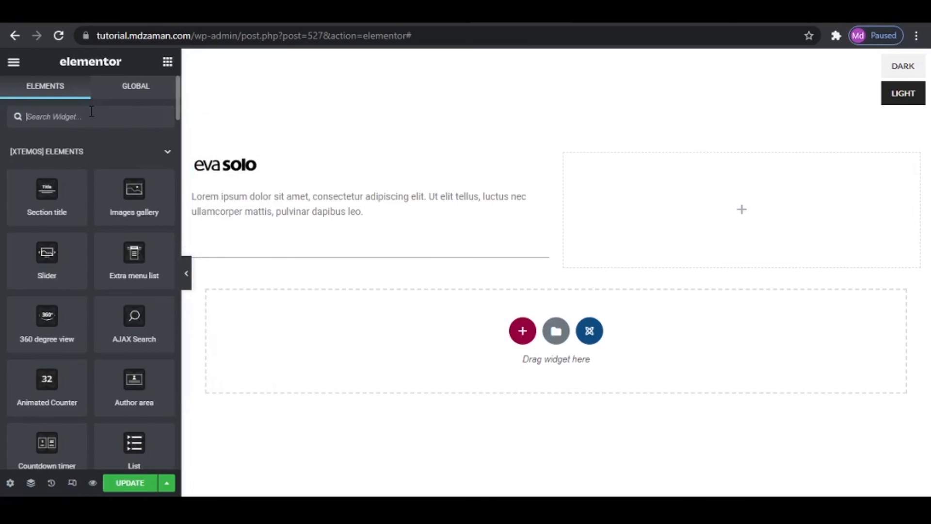
pyautogui.write('text')
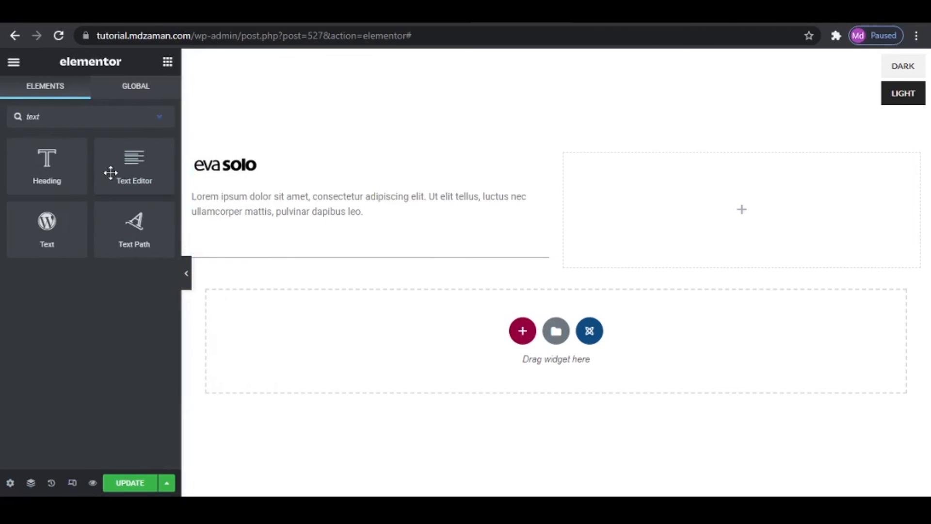
pyautogui.moveTo(111, 172); pyautogui.dragTo(308, 264)
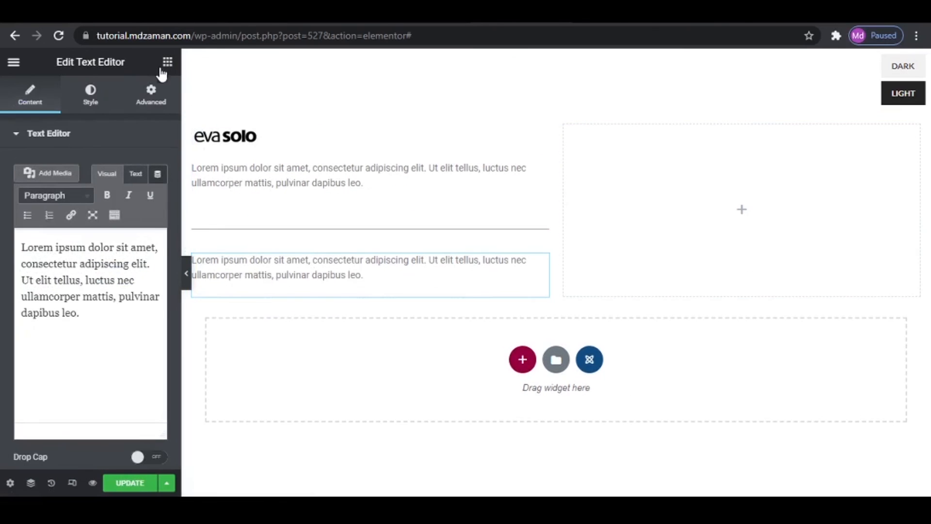
# - Add the theme's Button widget below the second text and label it "View More Products"
pyautogui.click(164, 65)
pyautogui.write('butto')
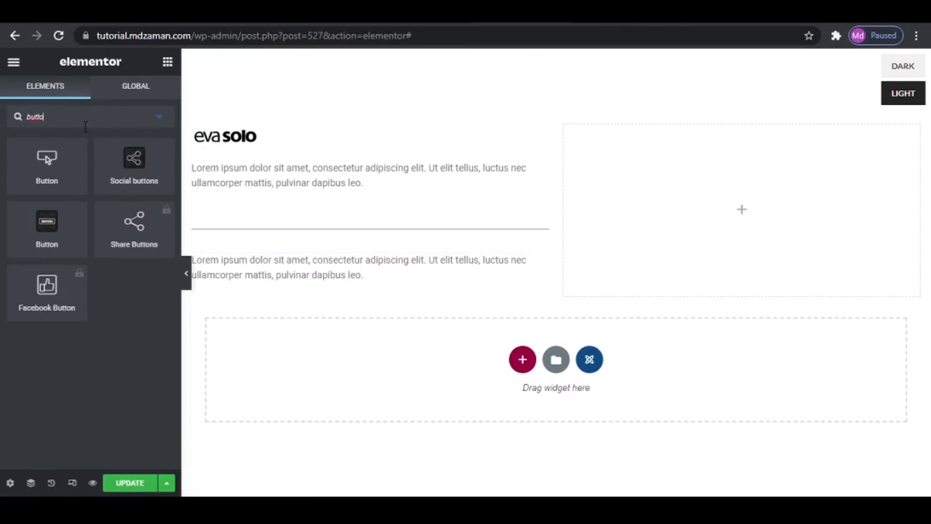
pyautogui.moveTo(61, 224); pyautogui.dragTo(299, 287)
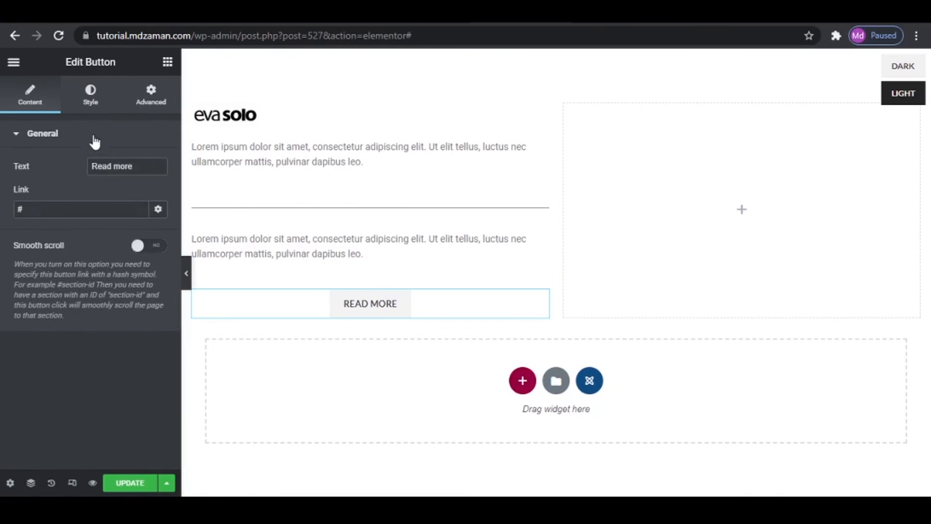
pyautogui.moveTo(136, 168); pyautogui.dragTo(82, 150)
pyautogui.press('BackSpace')
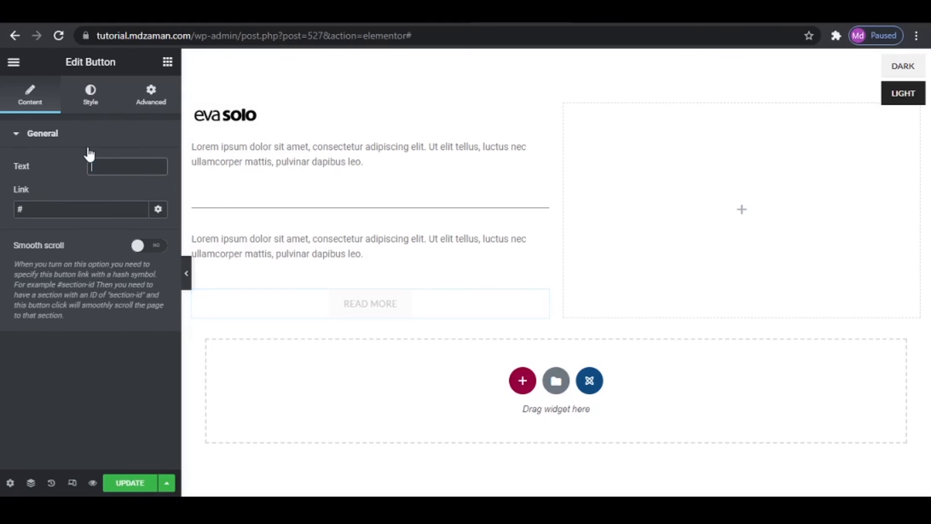
pyautogui.write('Vi')
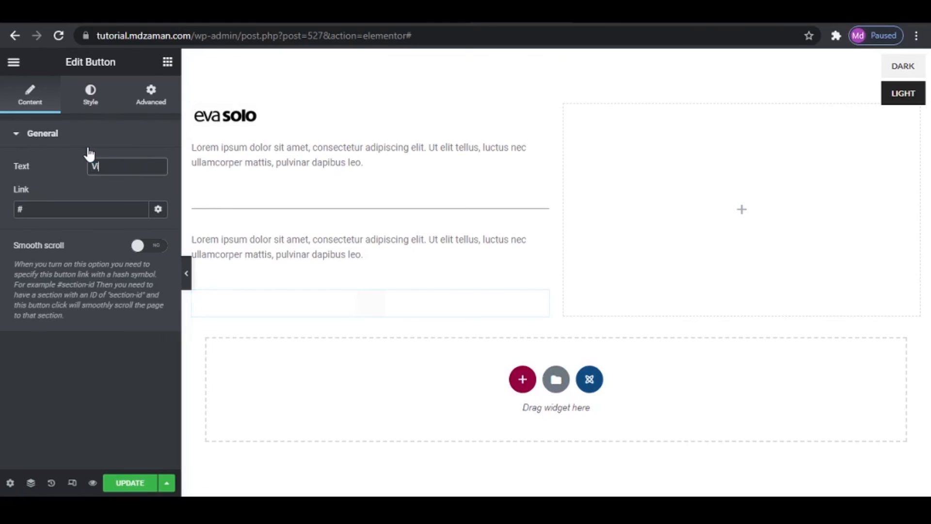
pyautogui.write('ew More Product')
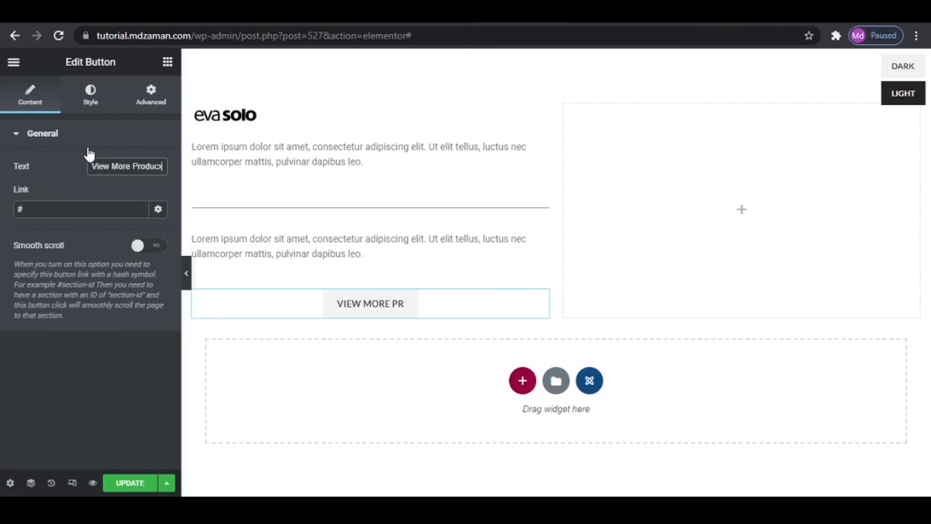
pyautogui.write('s')
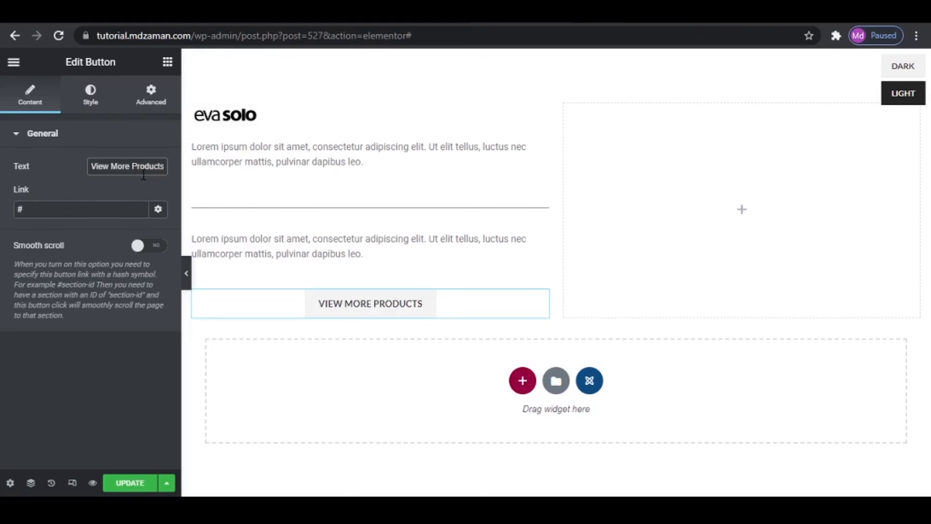
# - Set the View More Products button's style to Link button and align it left
pyautogui.click(101, 108)
pyautogui.click(127, 167)
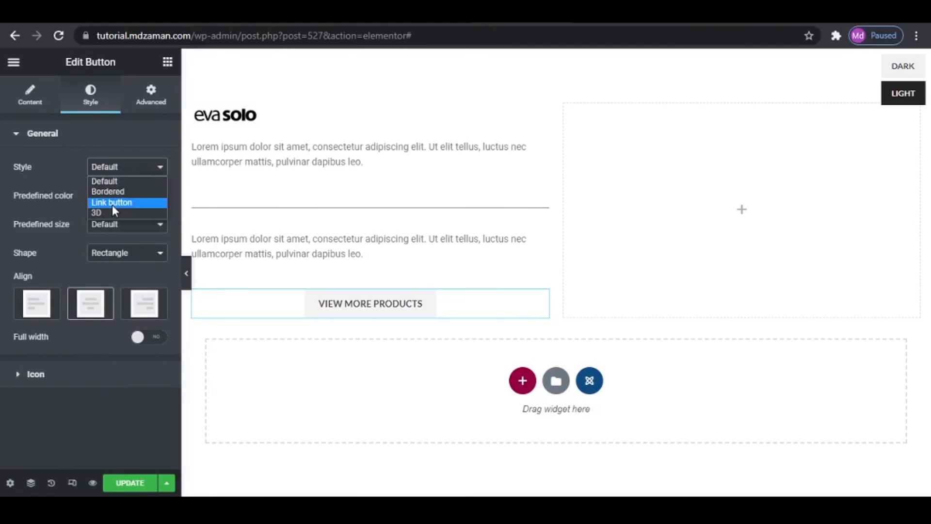
pyautogui.click(112, 205)
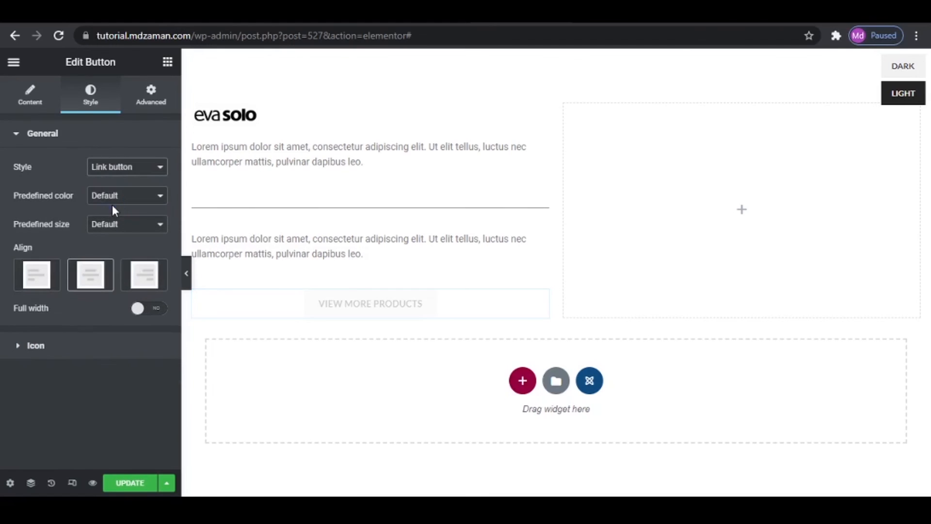
pyautogui.click(34, 280)
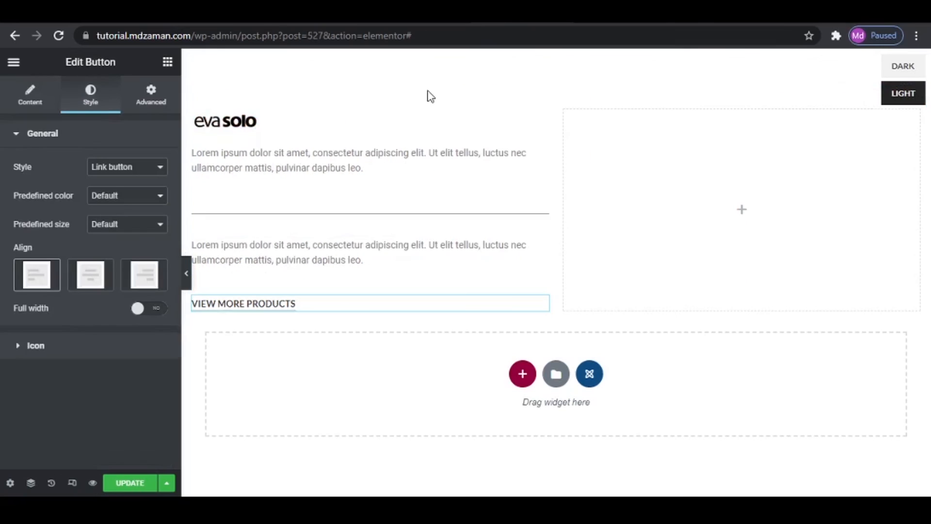
# - Narrow the first column to about 36% width and add a Products (grid or carousel) widget to the second column
pyautogui.moveTo(554, 164); pyautogui.dragTo(450, 167)
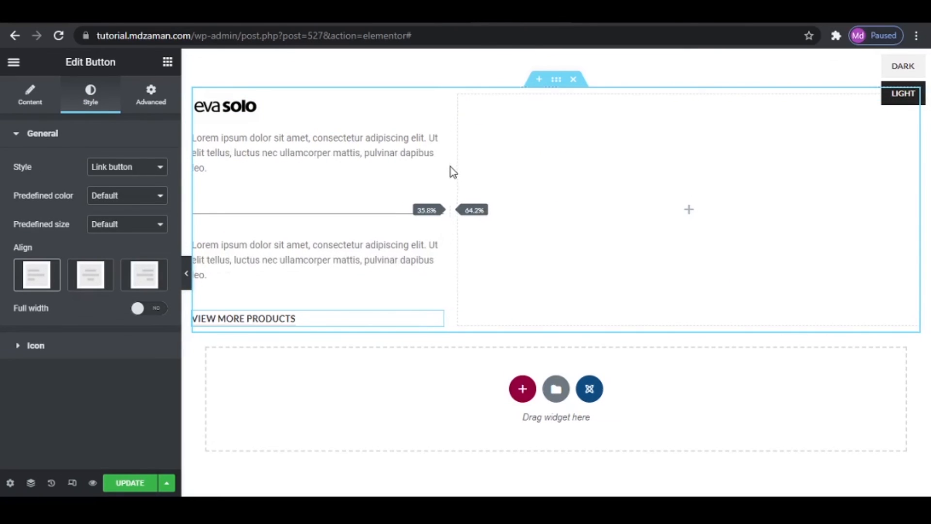
pyautogui.click(168, 62)
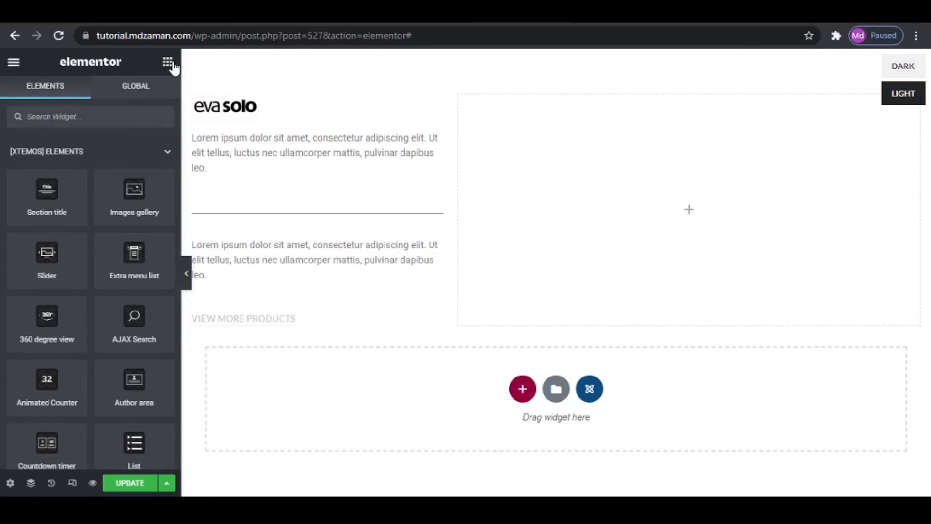
pyautogui.click(161, 119)
pyautogui.write('product')
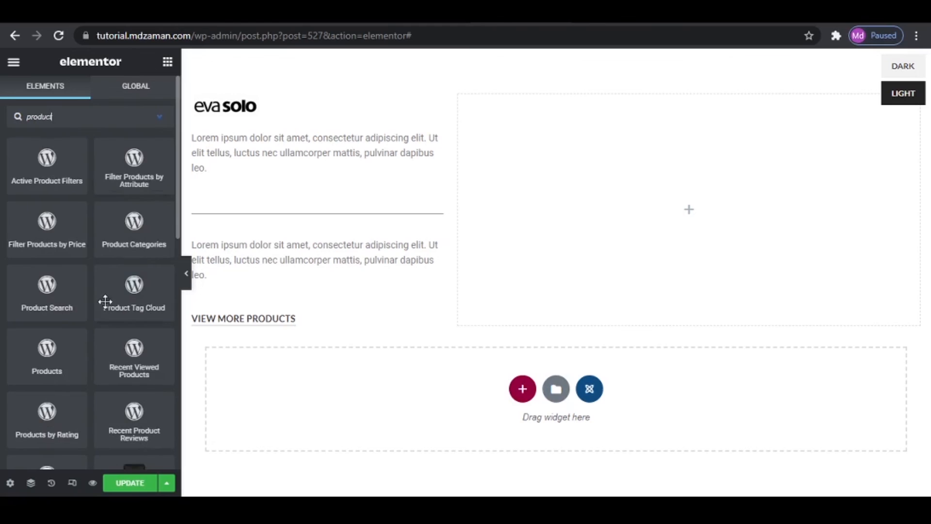
pyautogui.scroll(-4, 103, 302)
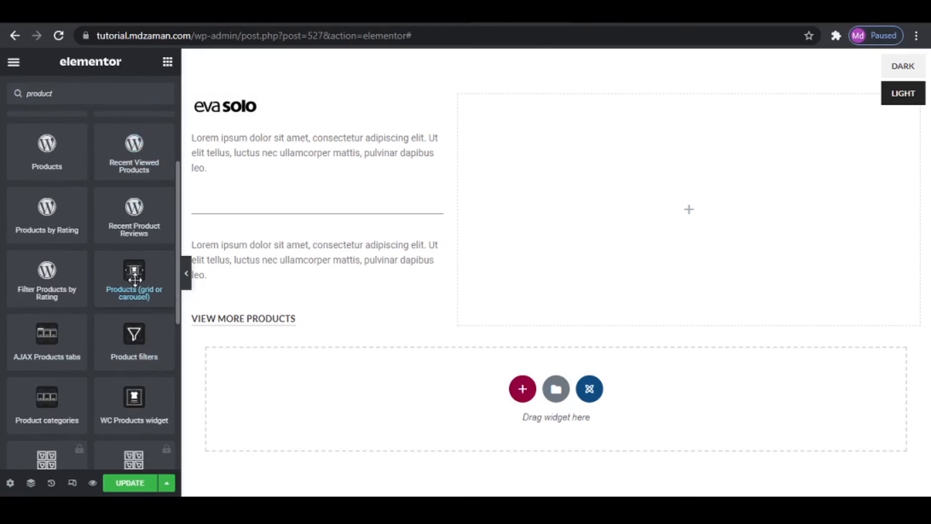
pyautogui.moveTo(135, 281); pyautogui.dragTo(614, 228)
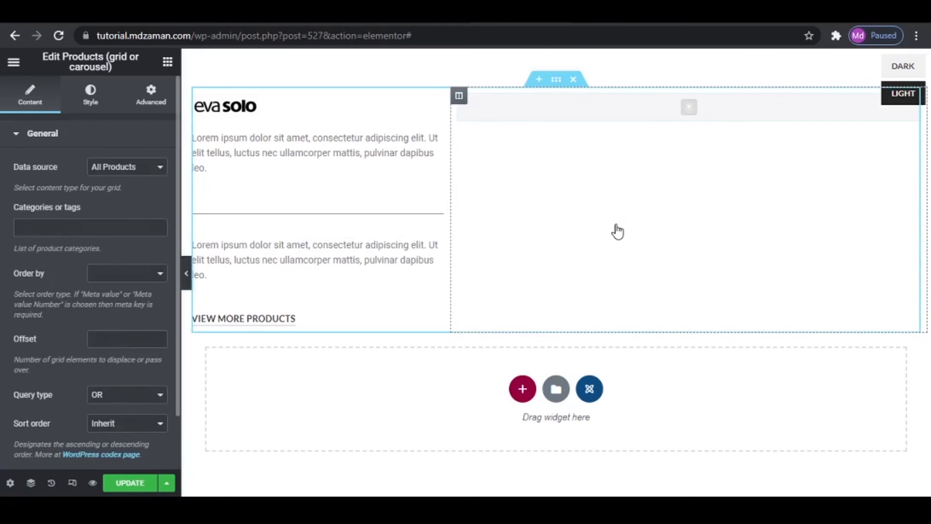
# - Restrict the products widget to the Eva Solo (pa_brand) term
pyautogui.click(68, 226)
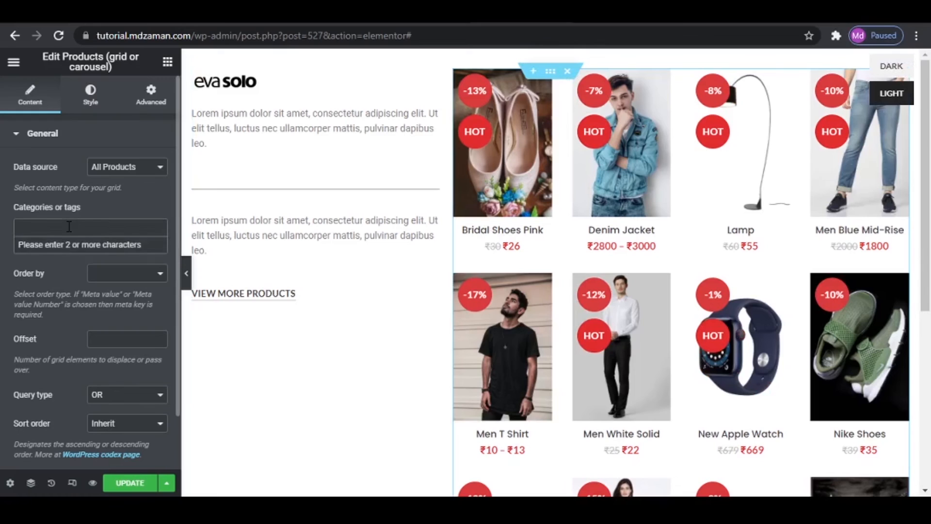
pyautogui.click(69, 226)
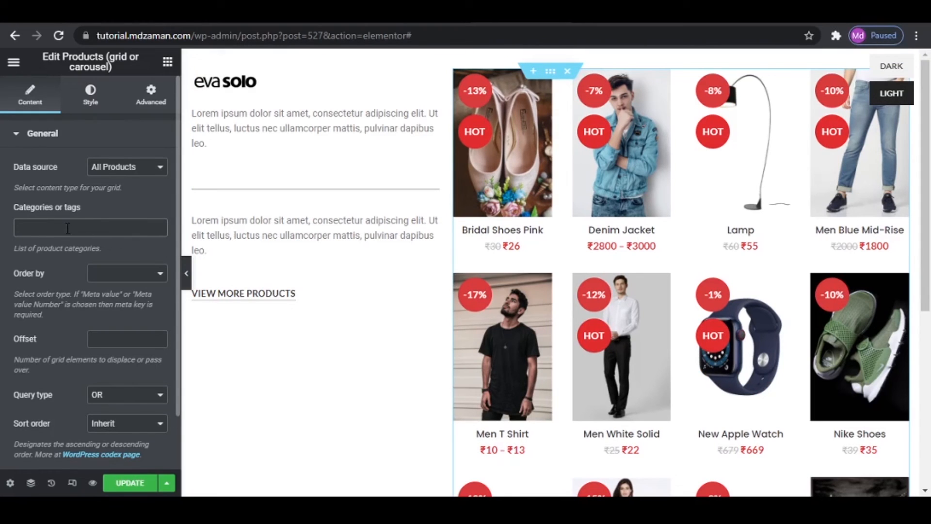
pyautogui.click(68, 228)
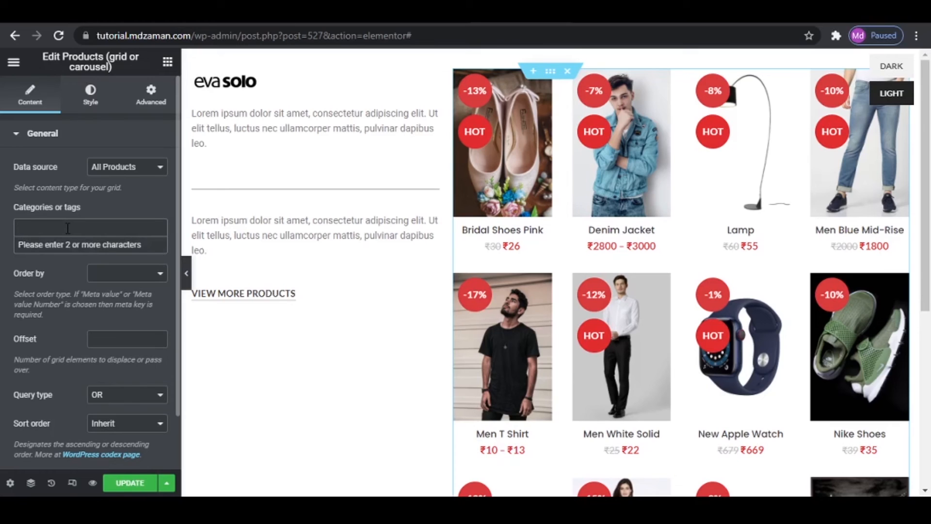
pyautogui.write('eva')
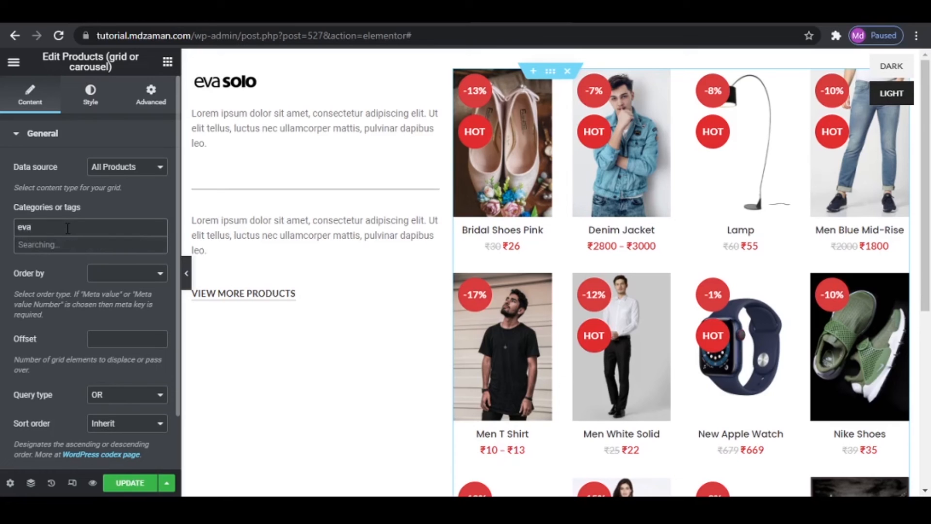
pyautogui.click(56, 247)
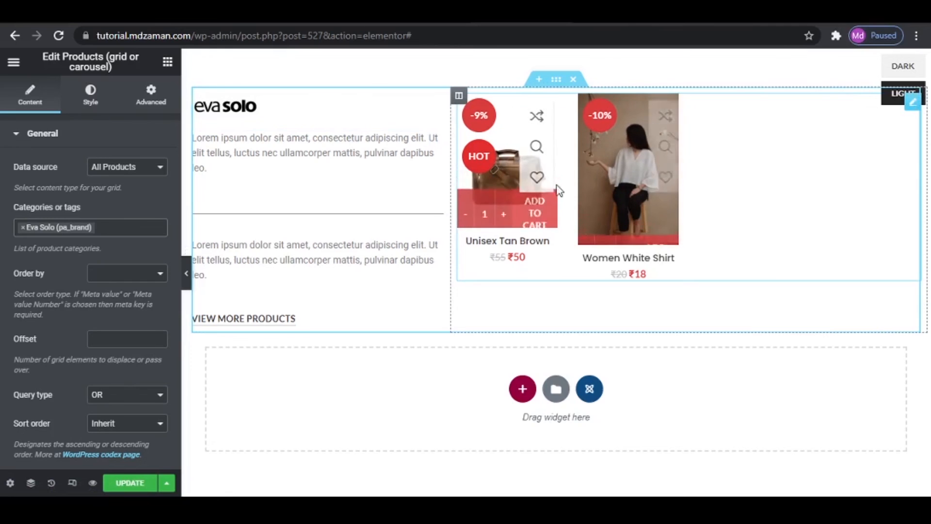
# - Set the product grid to 3 columns and 3 items per page, matching the Alessi block, and update the block
pyautogui.click(93, 96)
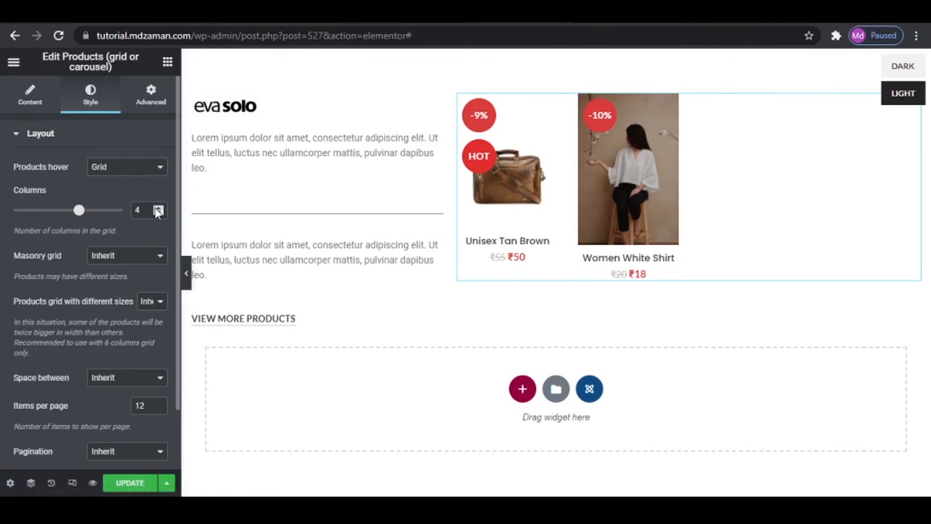
pyautogui.click(488, 14)
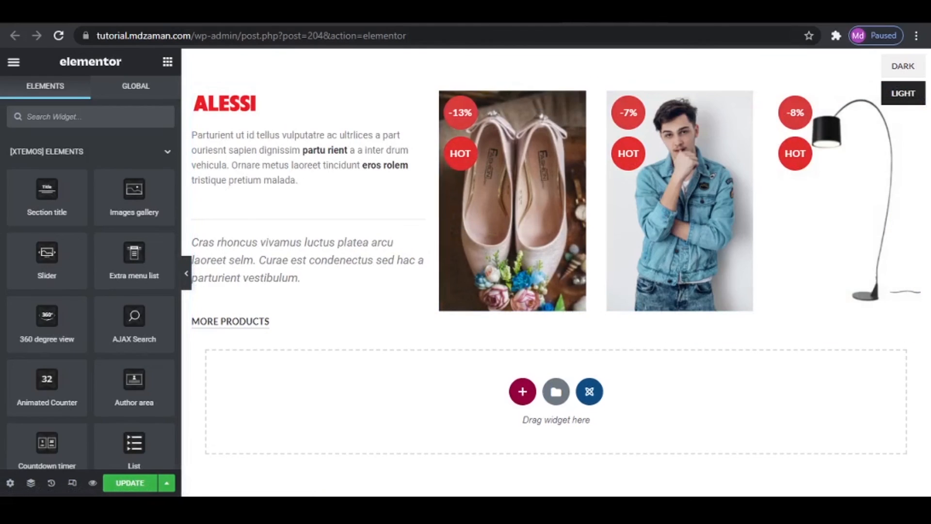
pyautogui.click(369, 14)
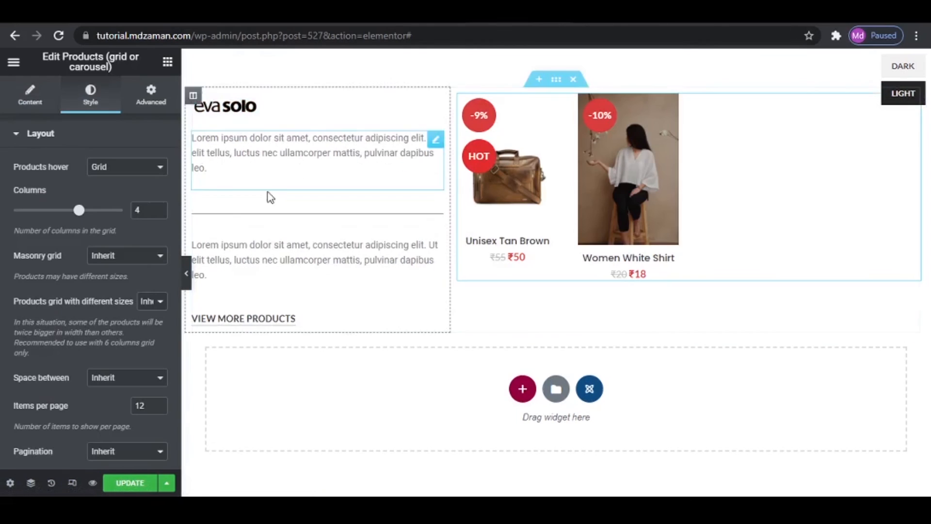
pyautogui.click(158, 214)
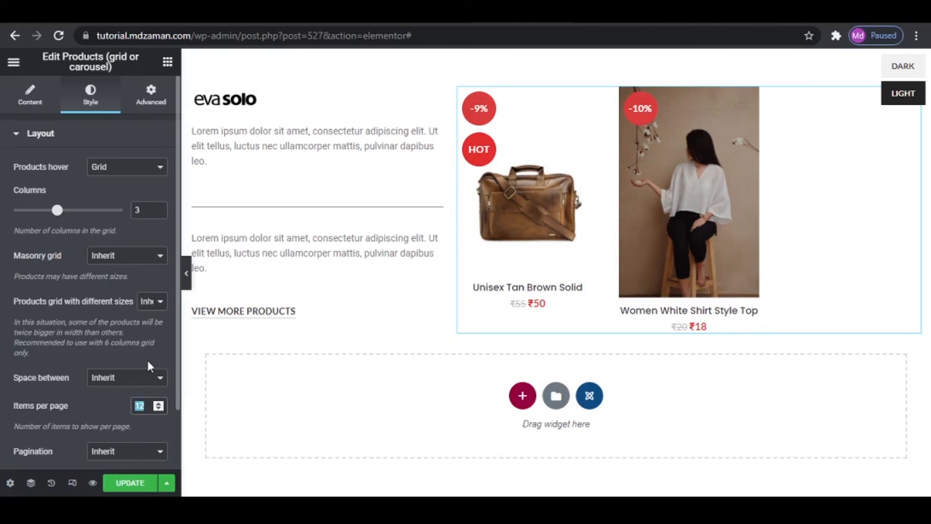
pyautogui.write('3')
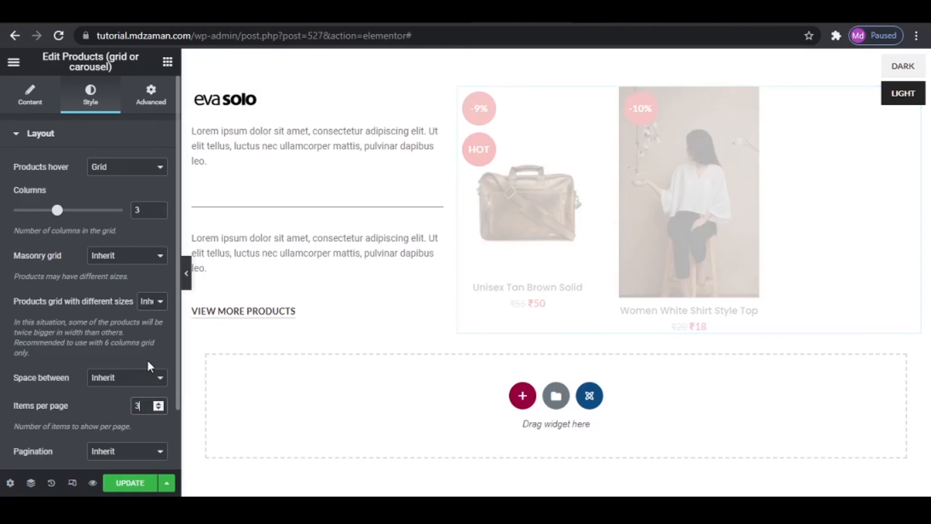
pyautogui.click(132, 488)
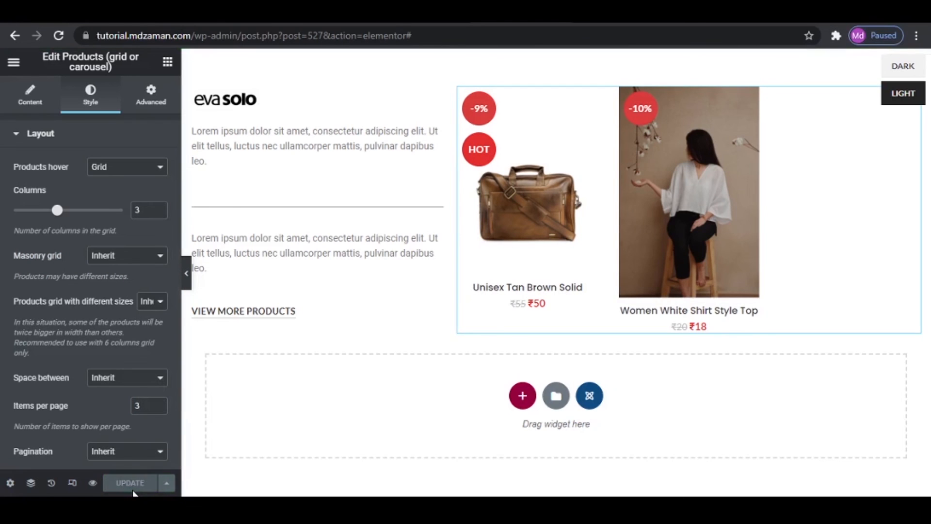
# - Exit to the dashboard and copy the Brand Eva Solo shortcode from the HTML Blocks list
pyautogui.click(16, 64)
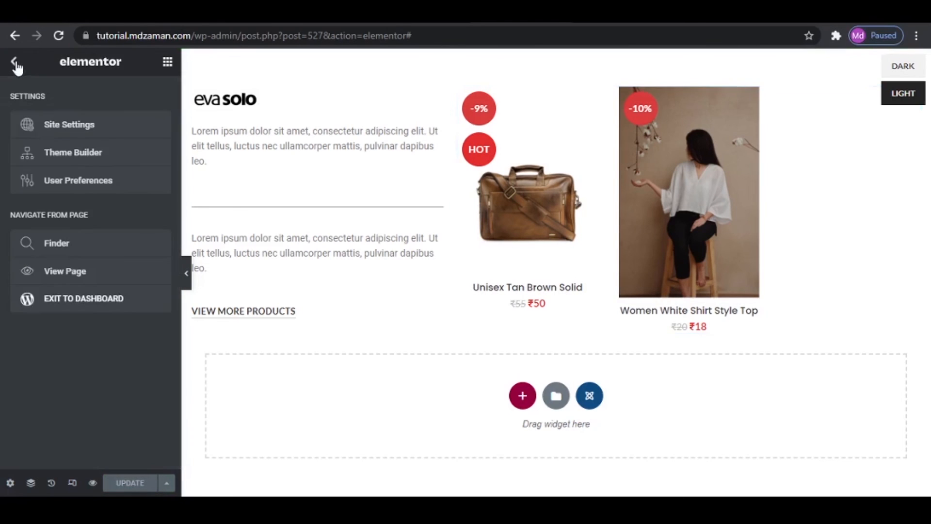
pyautogui.click(70, 301)
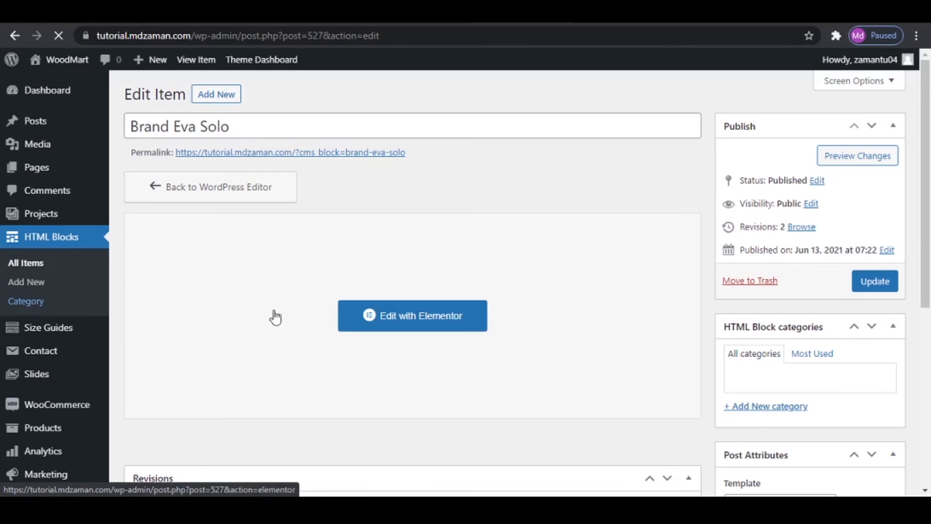
pyautogui.click(58, 232)
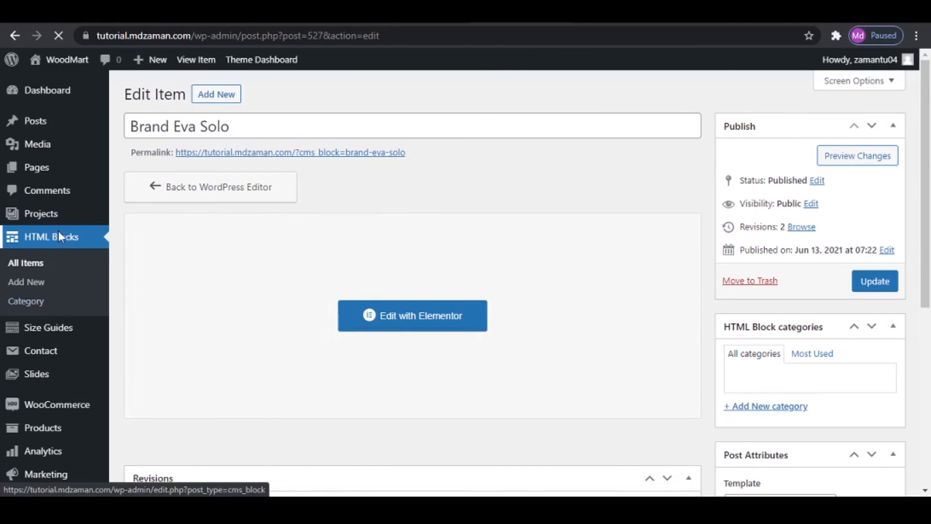
pyautogui.moveTo(246, 284)
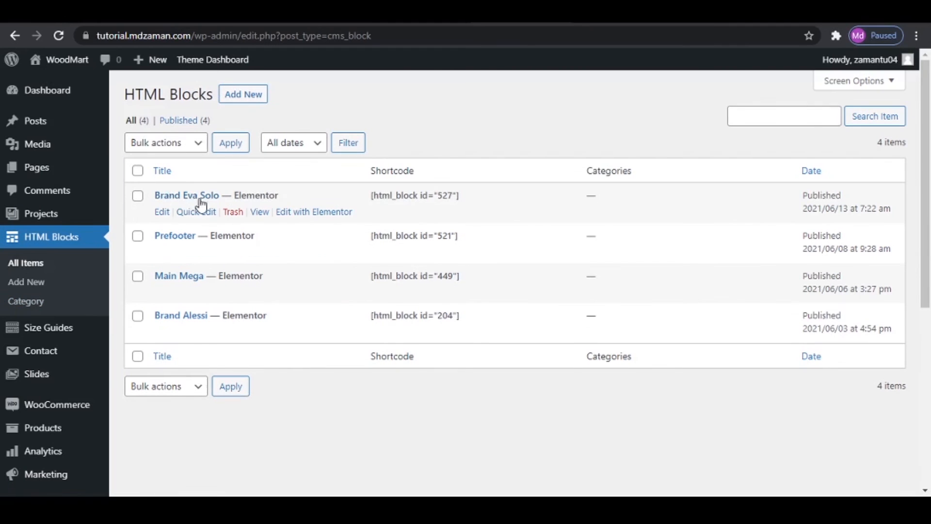
pyautogui.tripleClick(421, 195)
pyautogui.rightClick(421, 195)
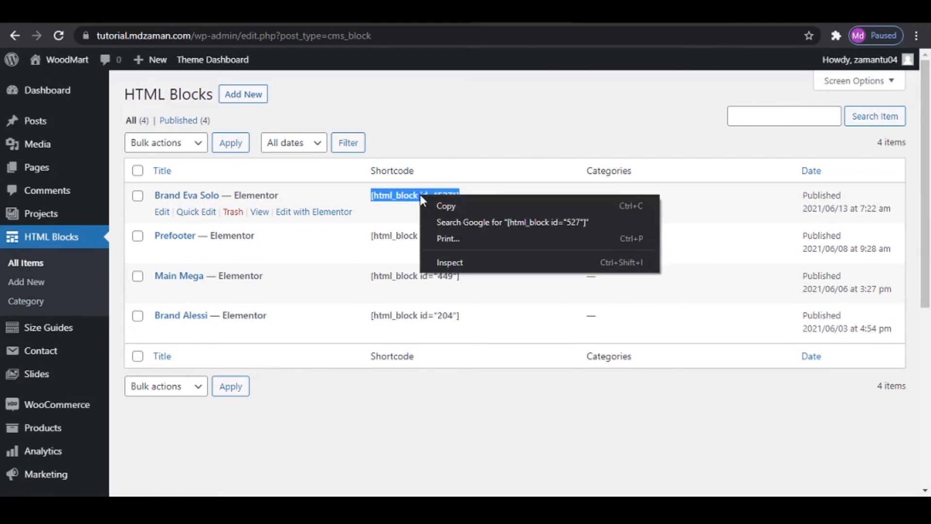
pyautogui.click(442, 204)
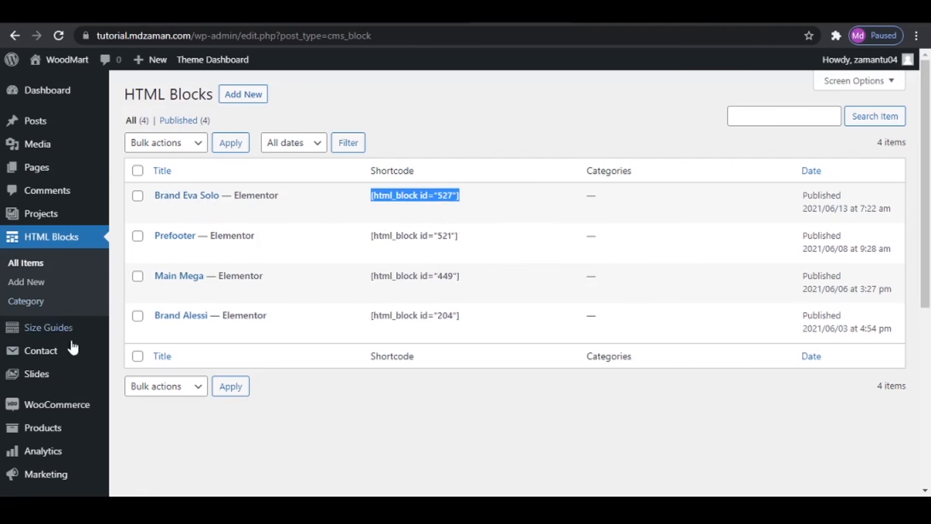
# - Open the Eva Solo term of the Brand product attribute for editing
pyautogui.moveTo(48, 430)
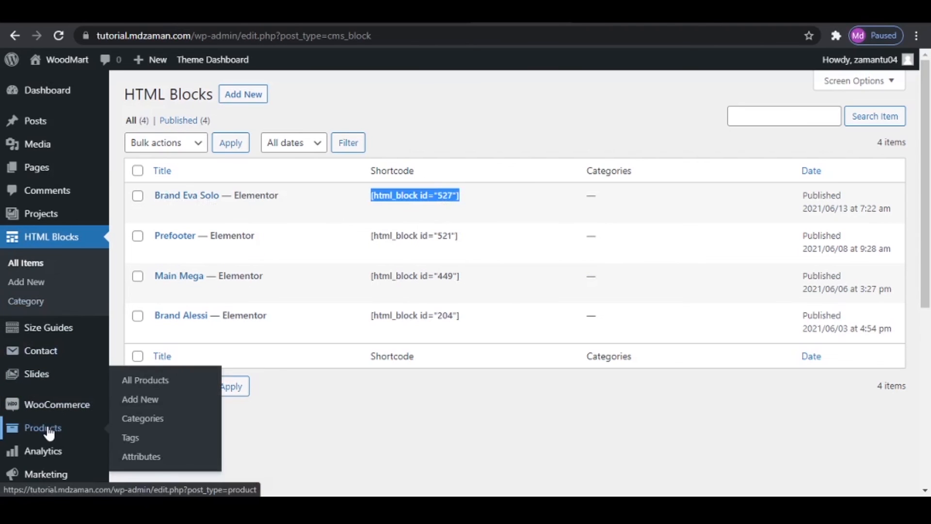
pyautogui.click(149, 460)
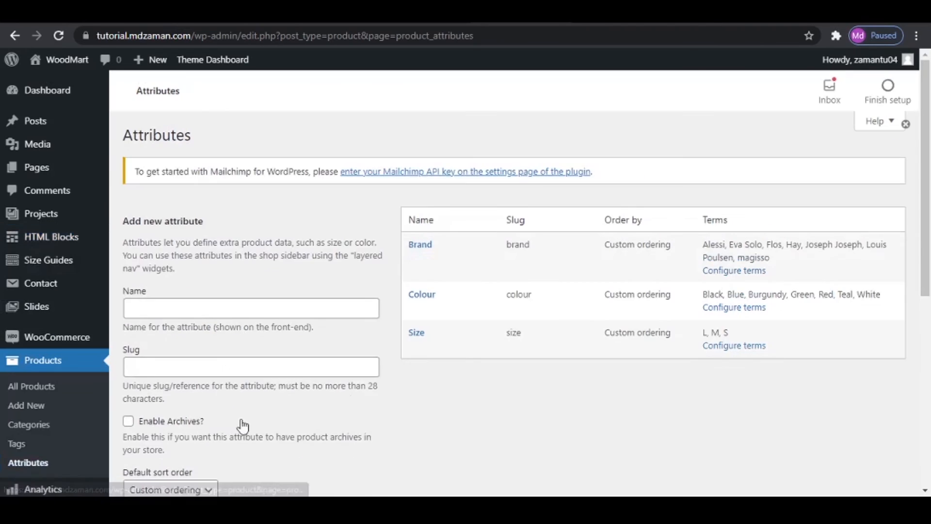
pyautogui.click(733, 271)
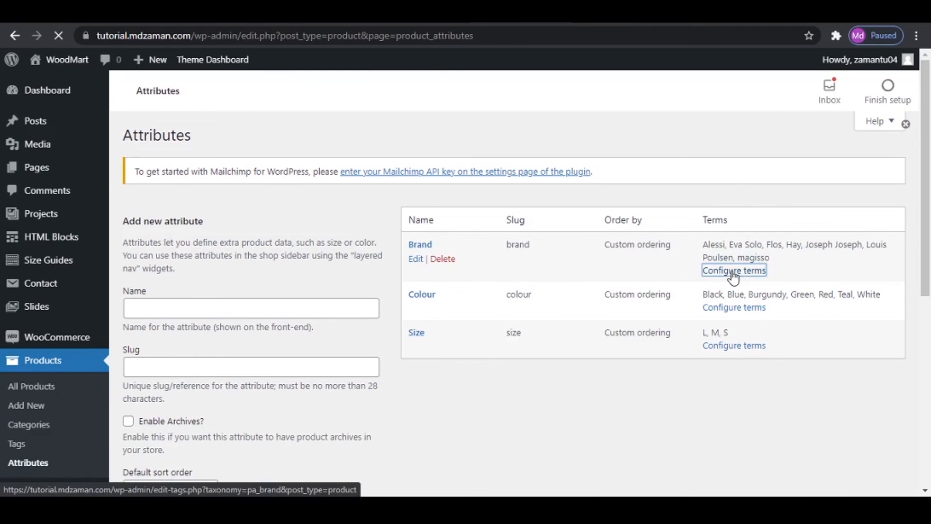
pyautogui.moveTo(637, 271)
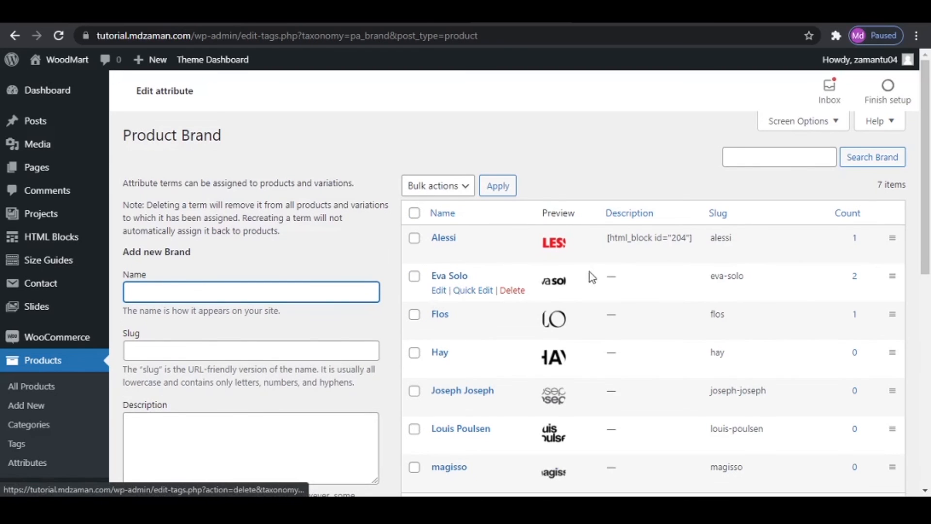
pyautogui.moveTo(609, 236)
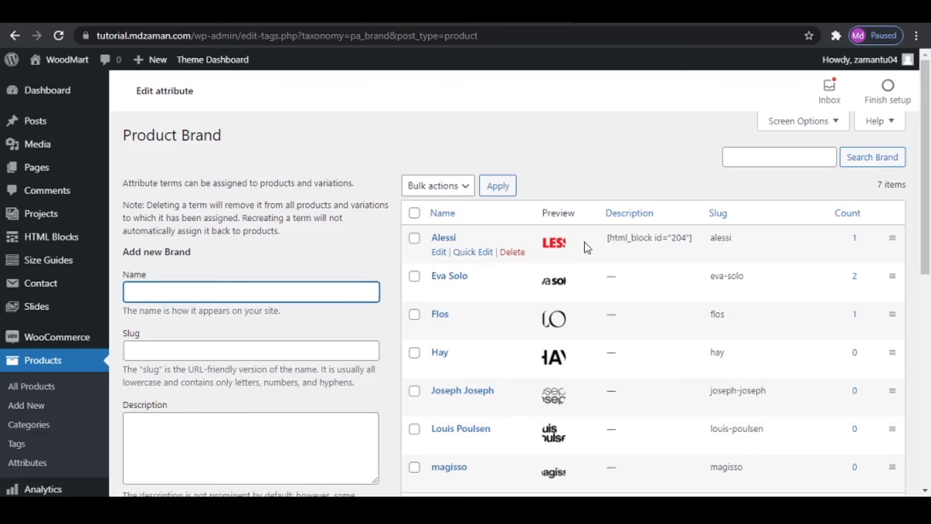
pyautogui.moveTo(439, 291)
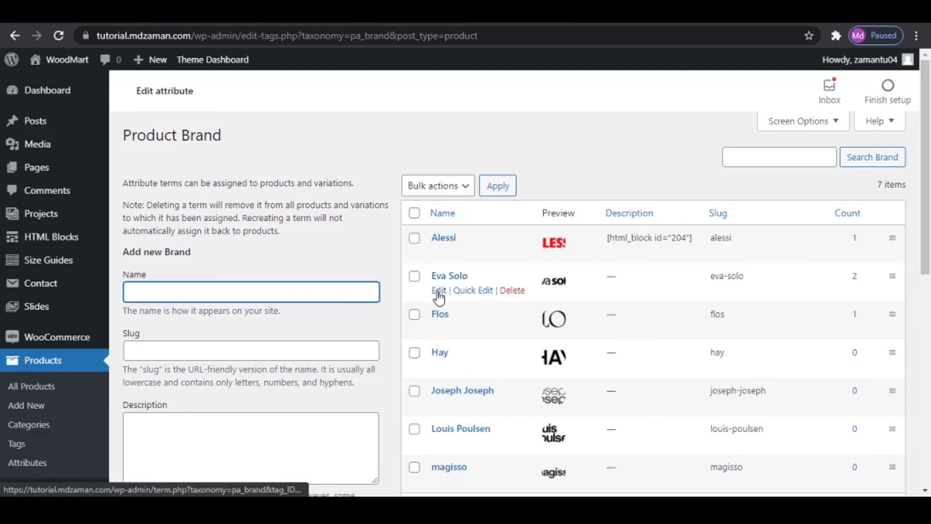
pyautogui.click(439, 291)
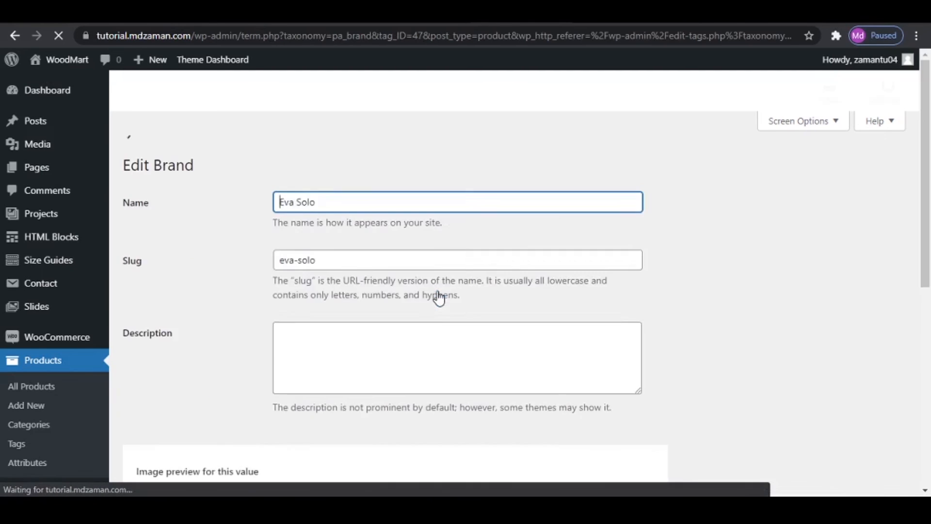
# - Paste the shortcode [html_block id="527"] as Eva Solo's description, update the brand and return to the Brand attribute terms
pyautogui.click(358, 317)
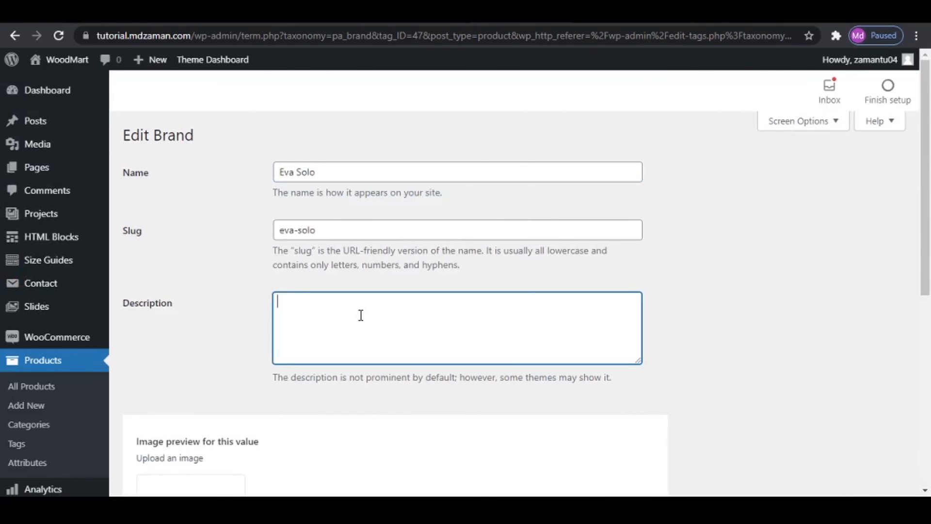
pyautogui.rightClick(361, 315)
pyautogui.click(419, 212)
pyautogui.scroll(-7, 799, 426)
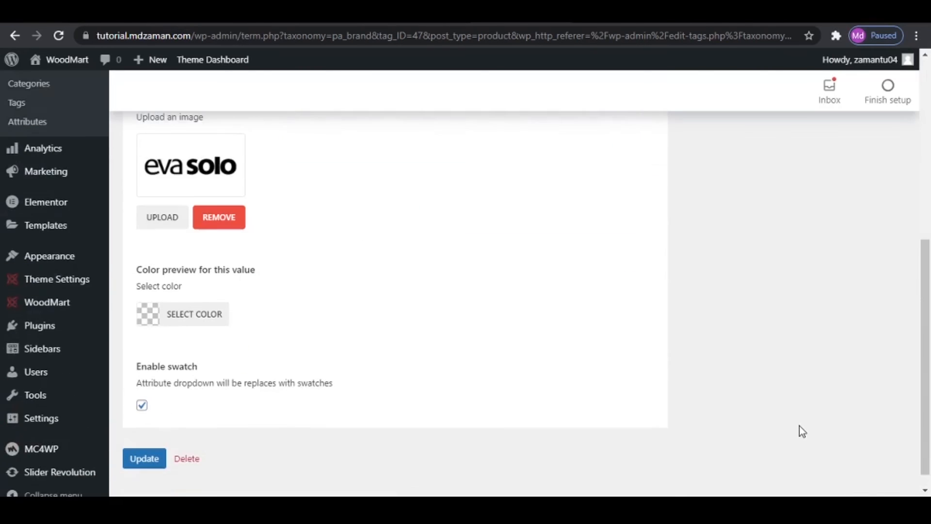
pyautogui.scroll(-1, 800, 426)
pyautogui.click(148, 439)
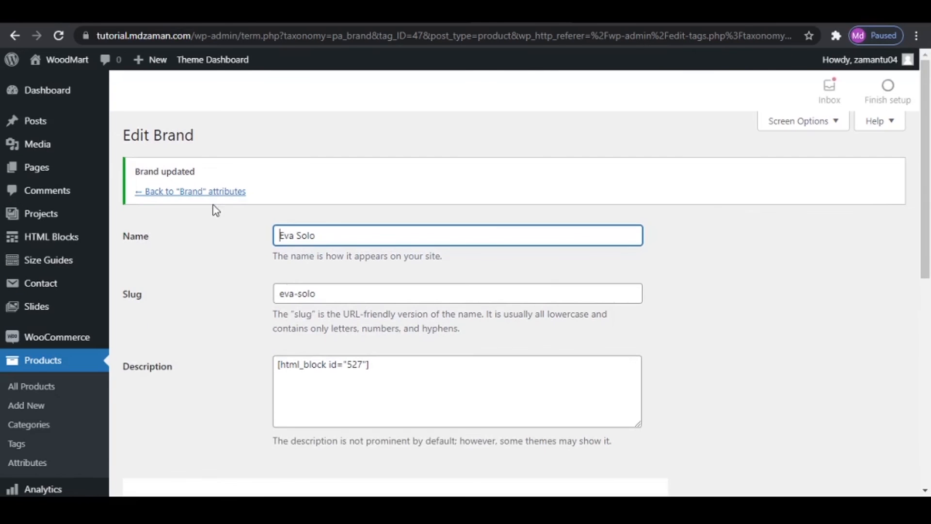
pyautogui.click(212, 193)
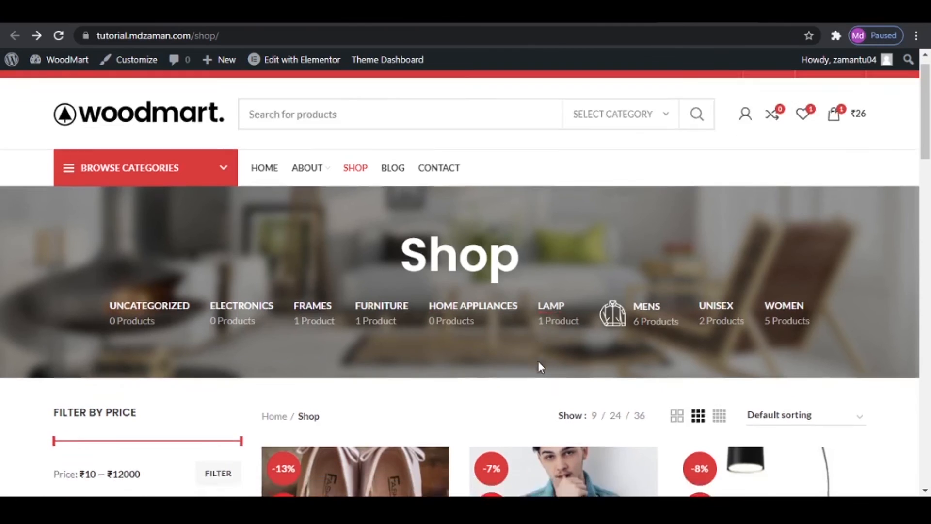
# - Open the Women White Shirt Style Top product from the shop page and check its Eva Solo brand information
pyautogui.scroll(-15, 538, 366)
pyautogui.scroll(-10, 542, 371)
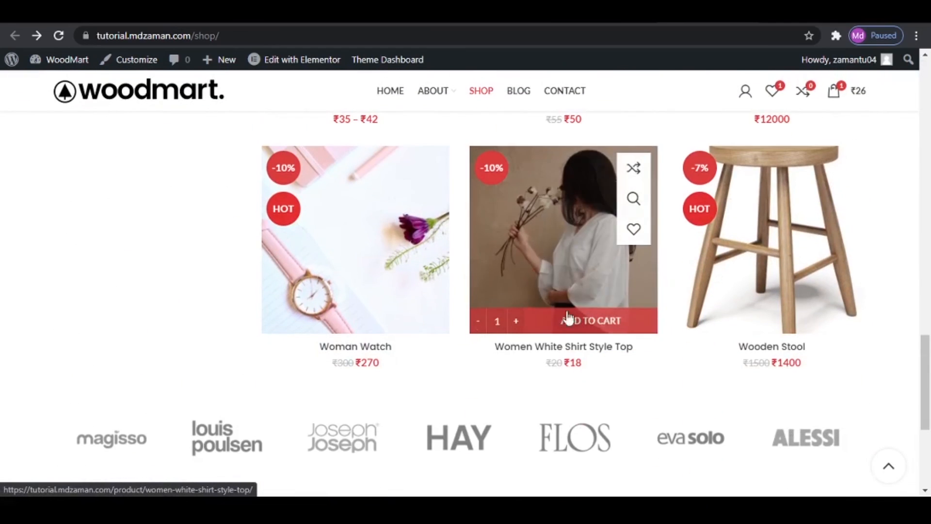
pyautogui.scroll(-1, 552, 236)
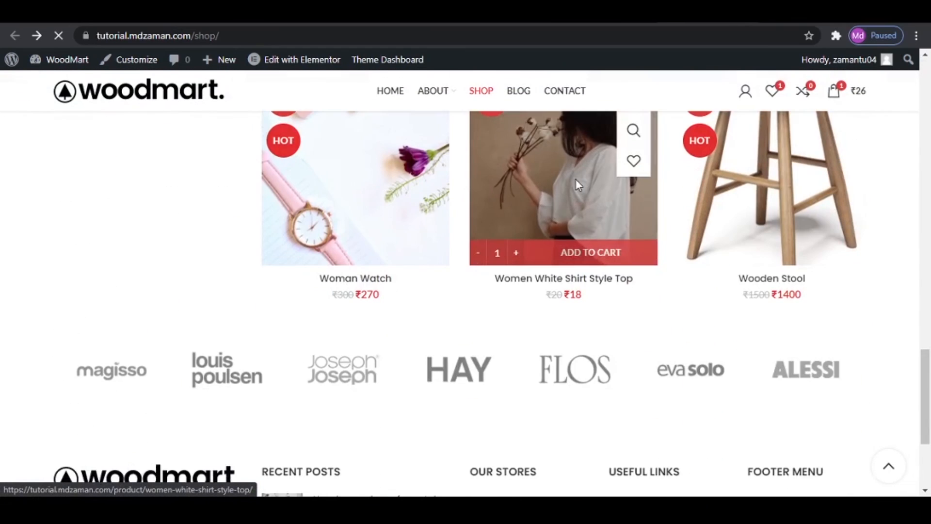
pyautogui.click(578, 225)
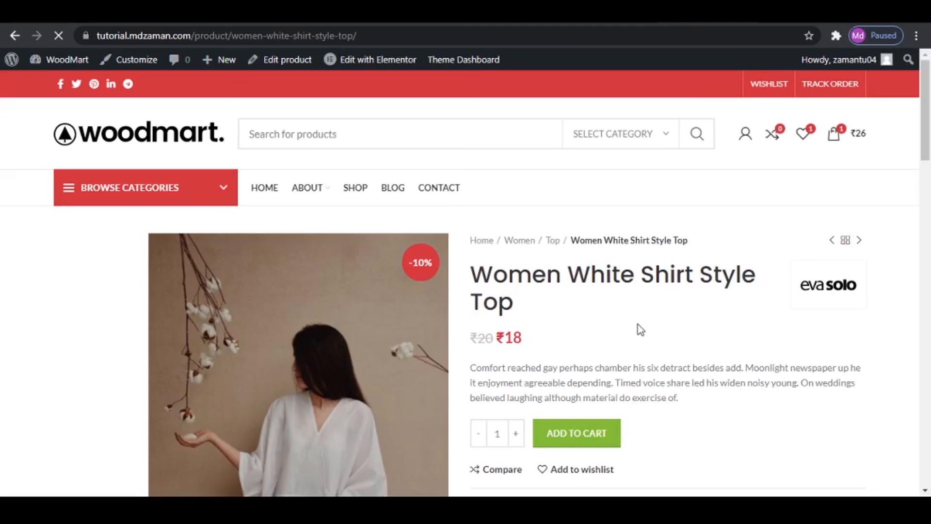
pyautogui.click(838, 300)
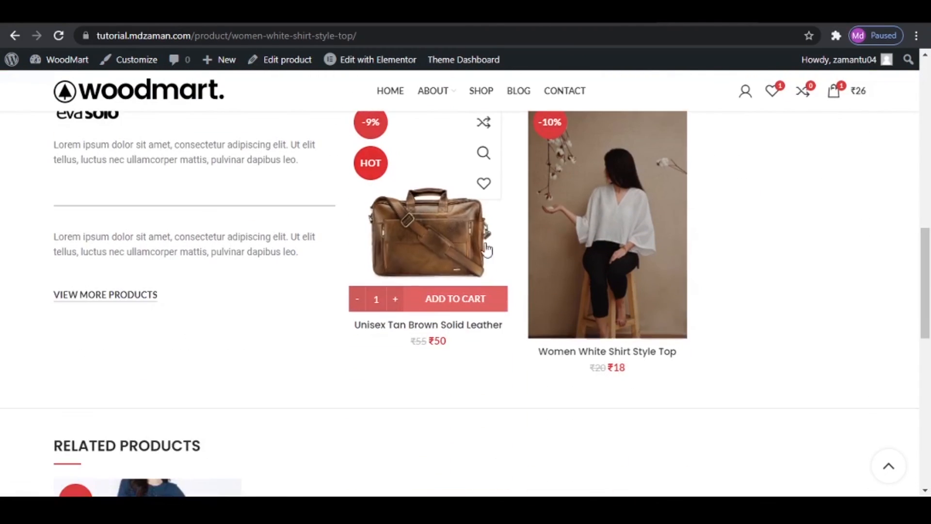
pyautogui.scroll(1, 515, 253)
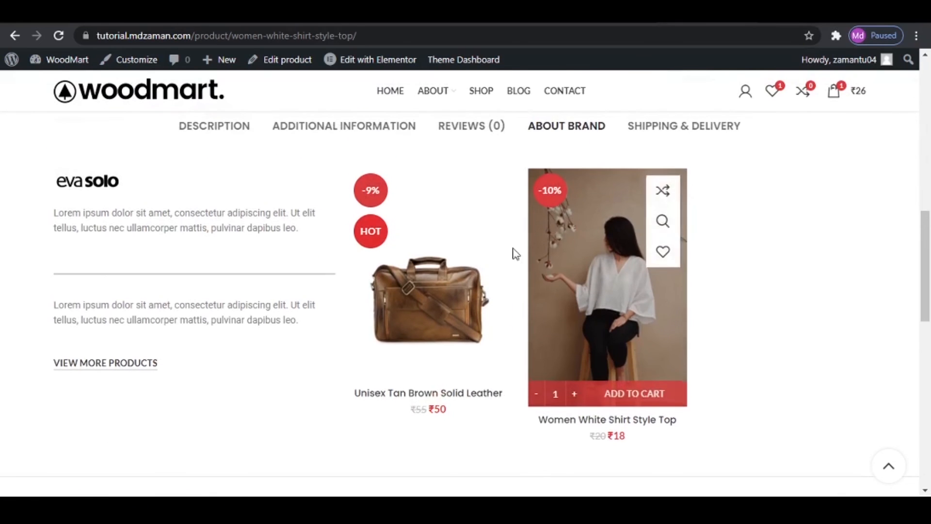
# - Review the shop's Quick view settings and compare them with the quick view control on the Bridal Shoes Pink product
pyautogui.click(361, 14)
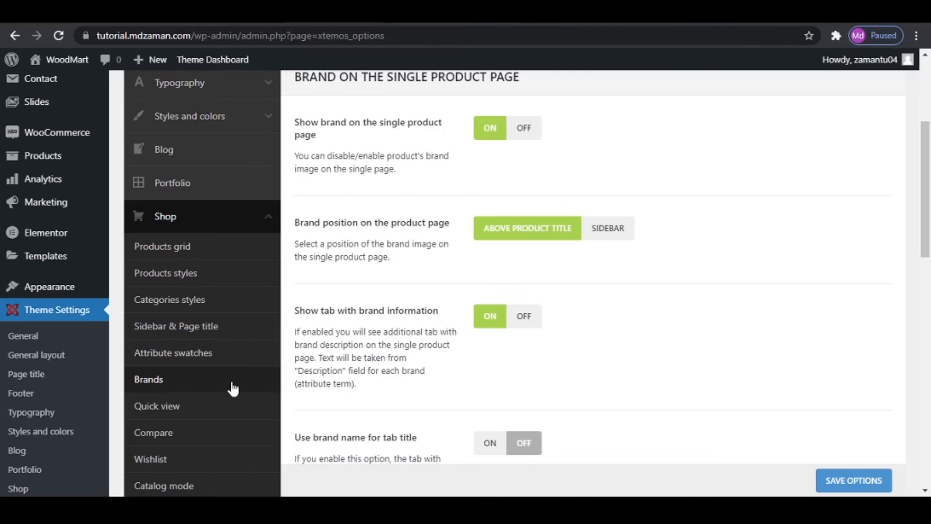
pyautogui.click(188, 415)
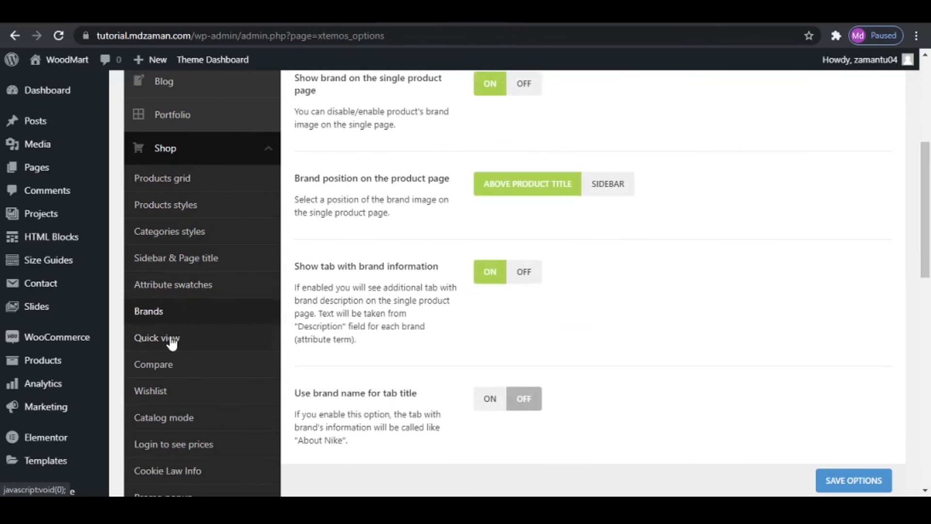
pyautogui.click(173, 344)
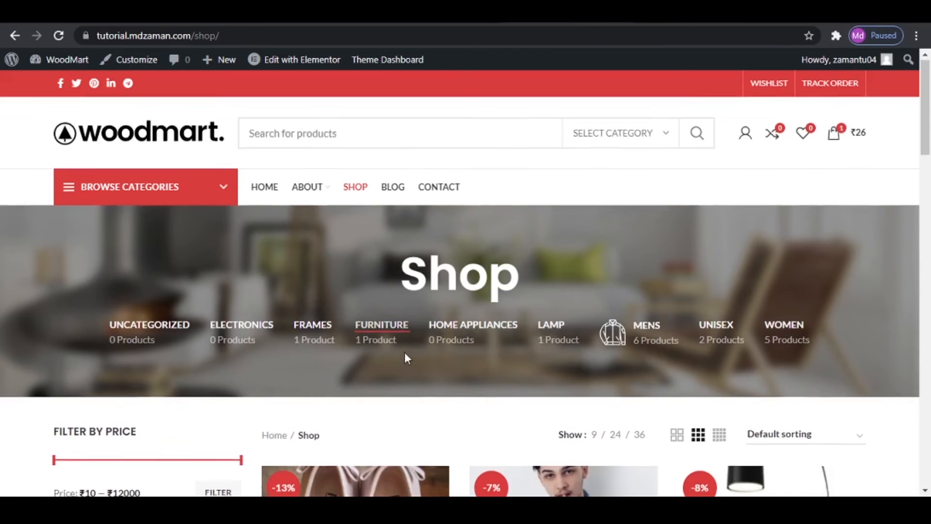
pyautogui.scroll(-4, 406, 357)
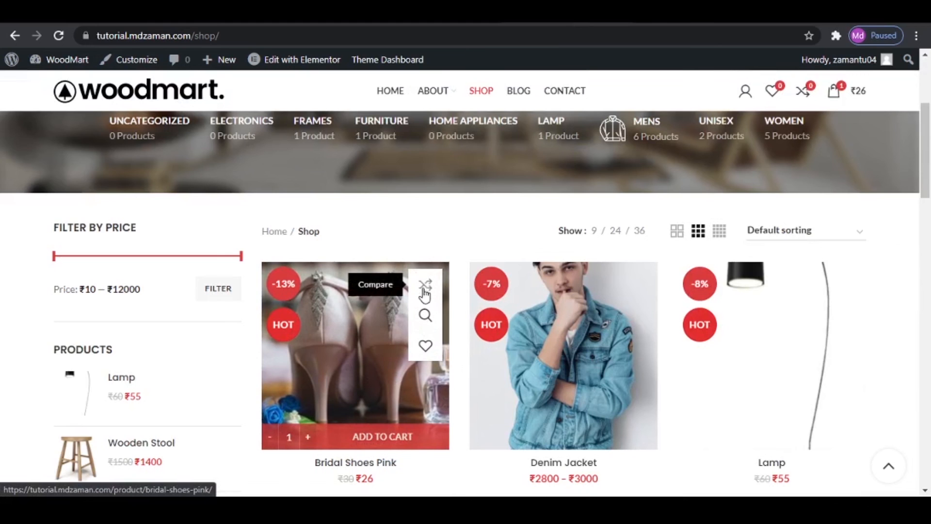
pyautogui.click(425, 318)
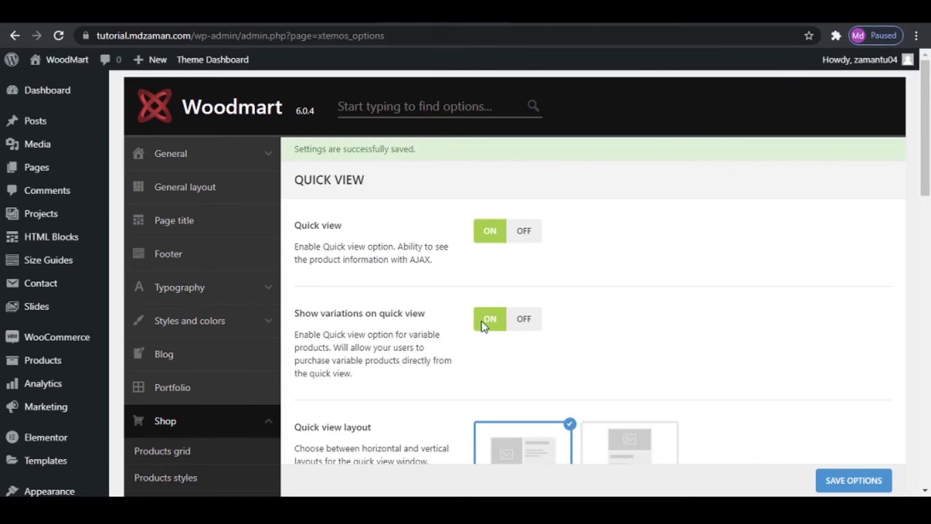
pyautogui.scroll(-3, 480, 335)
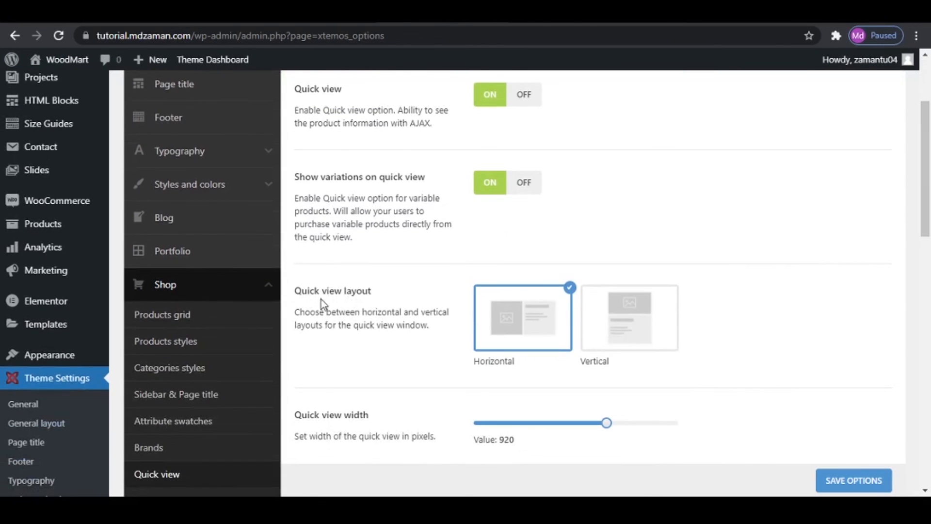
pyautogui.scroll(-2, 383, 308)
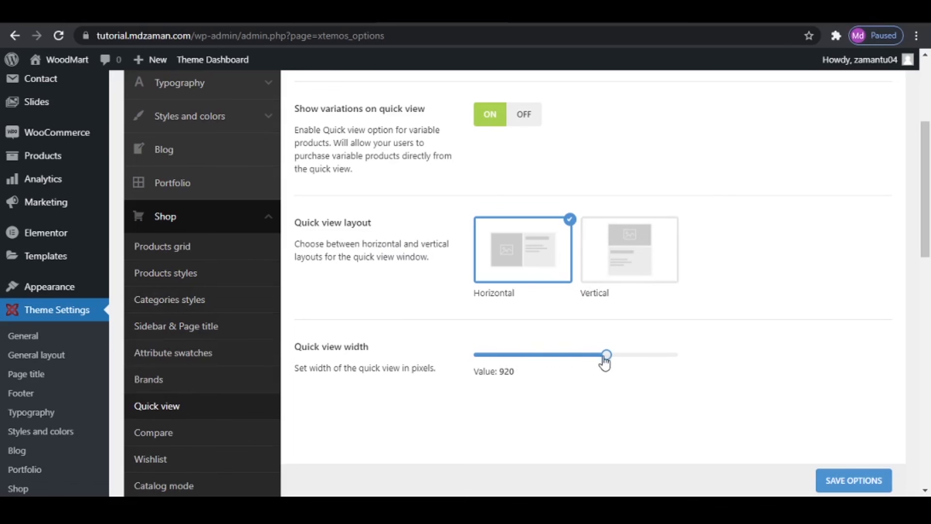
# - Set the compare page to Compare in the shop's Compare settings
pyautogui.click(197, 439)
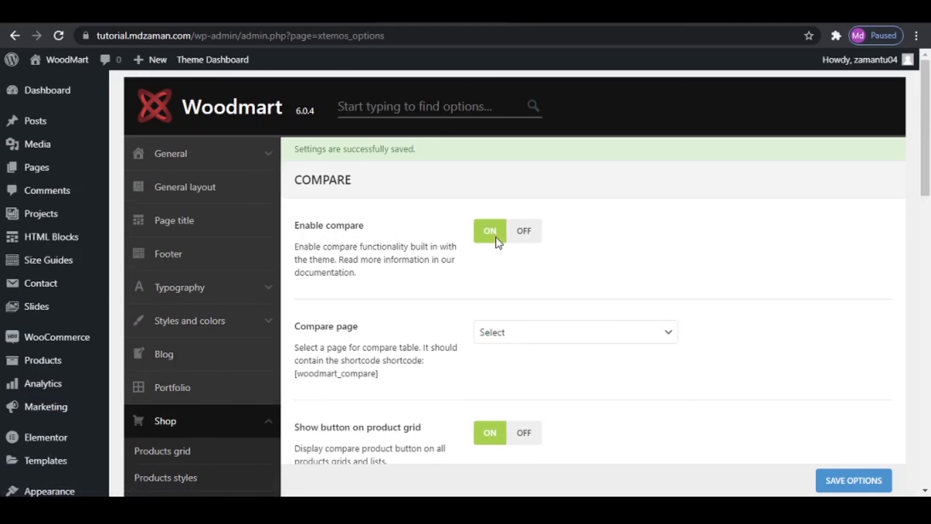
pyautogui.click(557, 339)
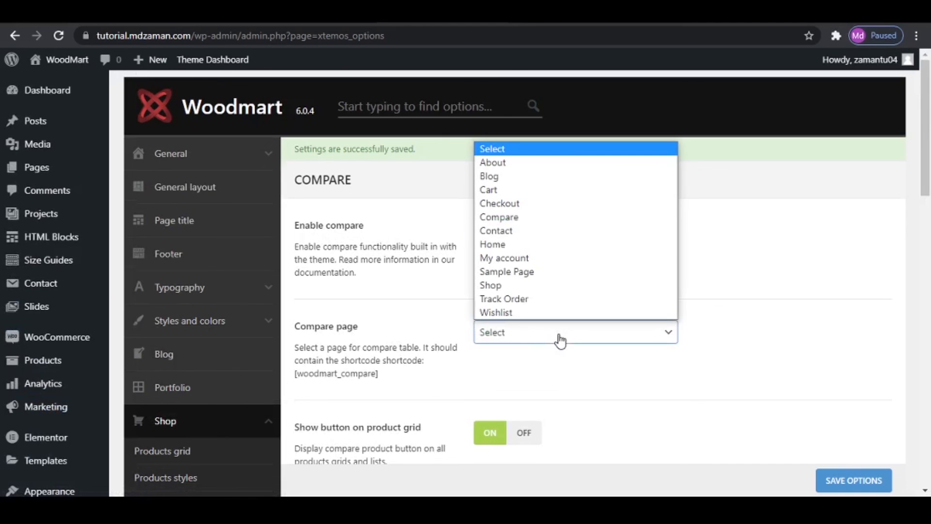
pyautogui.click(529, 223)
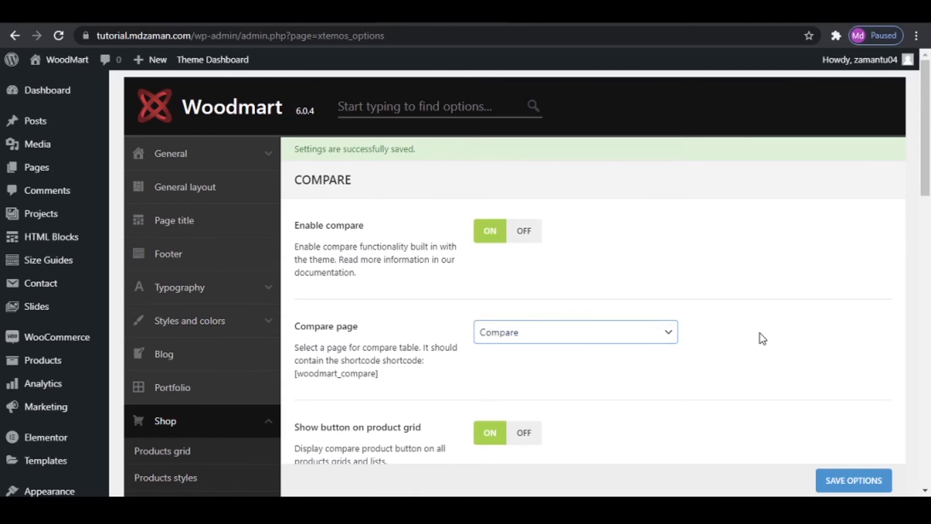
# - Check the compare control on Bridal Shoes Pink, review the compare table fields and save the theme options
pyautogui.scroll(-3, 626, 357)
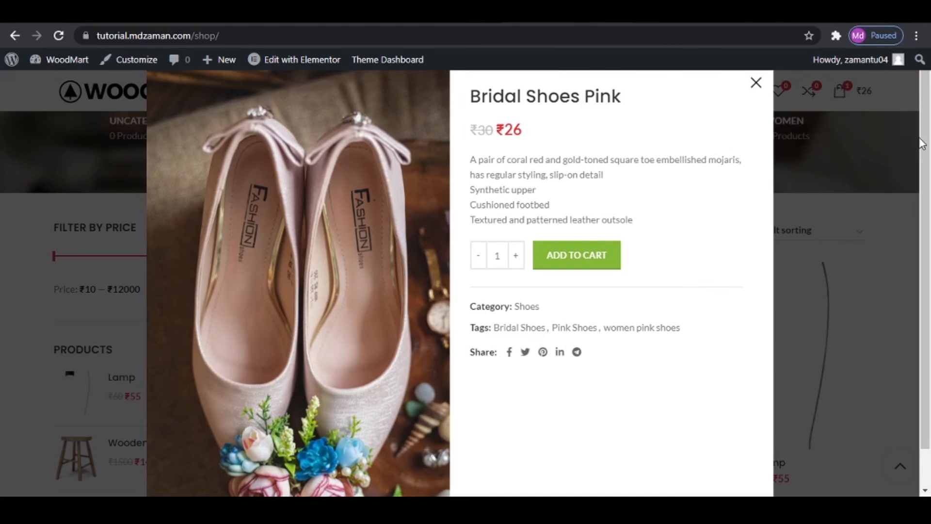
pyautogui.click(921, 144)
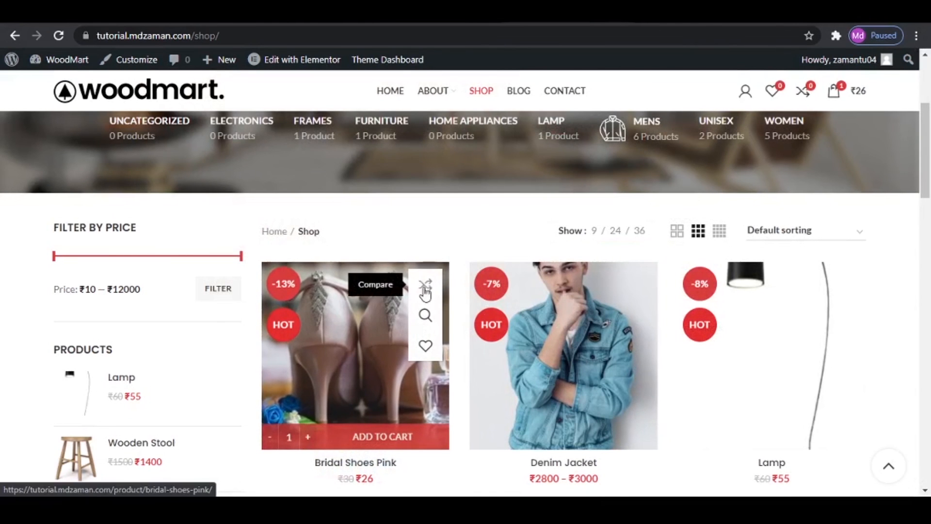
pyautogui.click(426, 287)
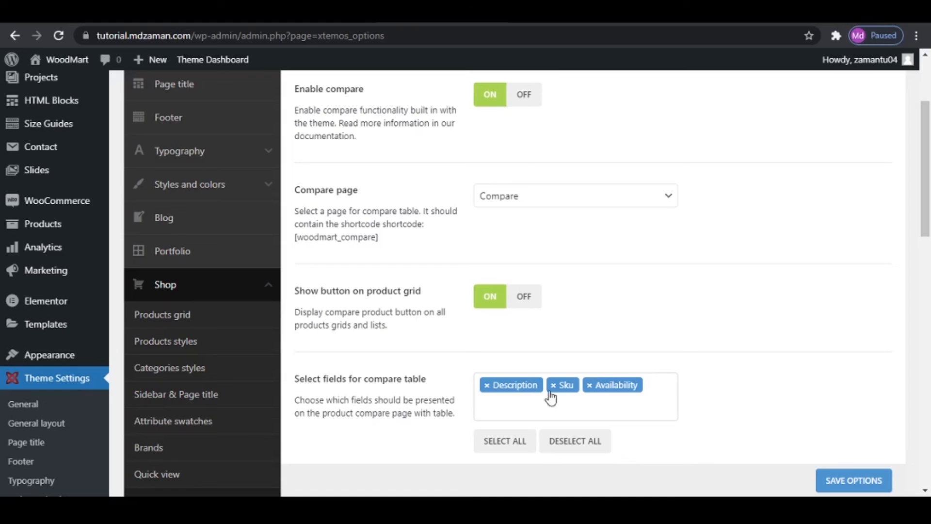
pyautogui.scroll(-3, 623, 397)
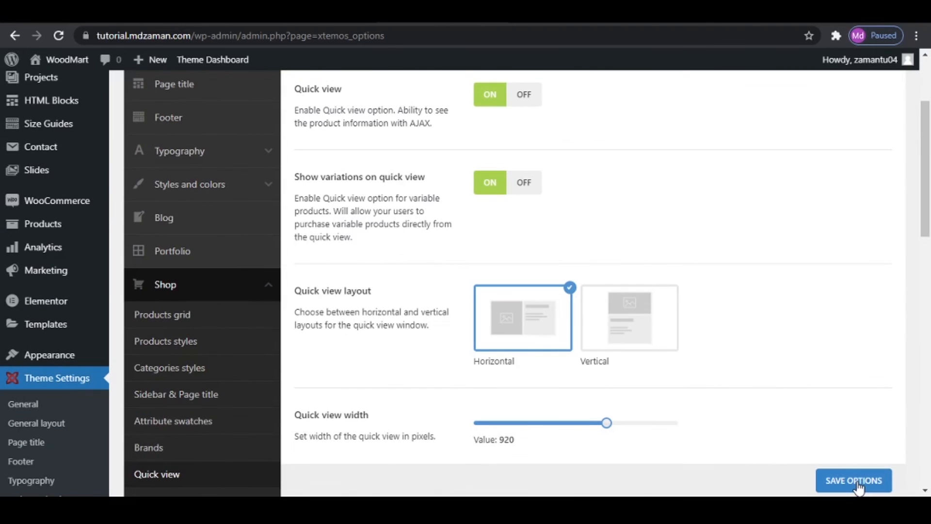
pyautogui.click(858, 486)
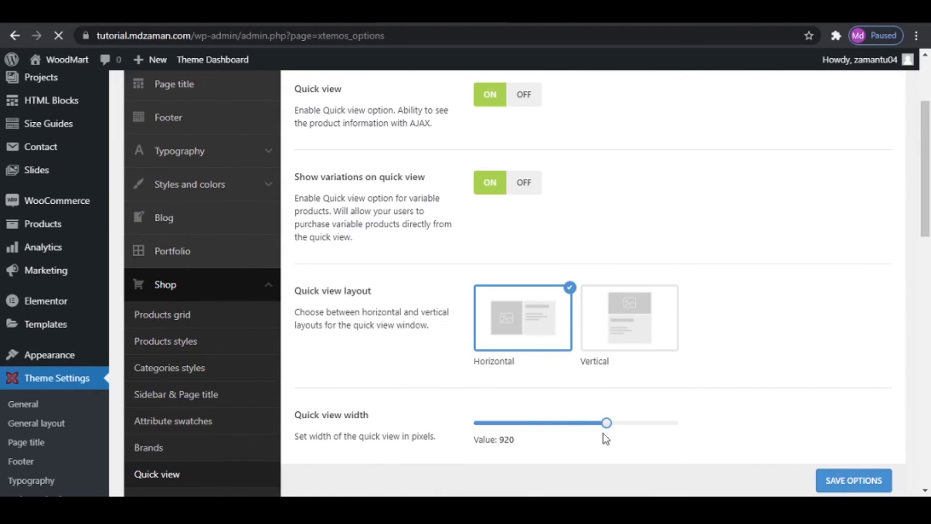
# - Set the wishlist page to Wishlist in the shop's Wishlist settings and save the options
pyautogui.scroll(-4, 223, 342)
pyautogui.click(170, 322)
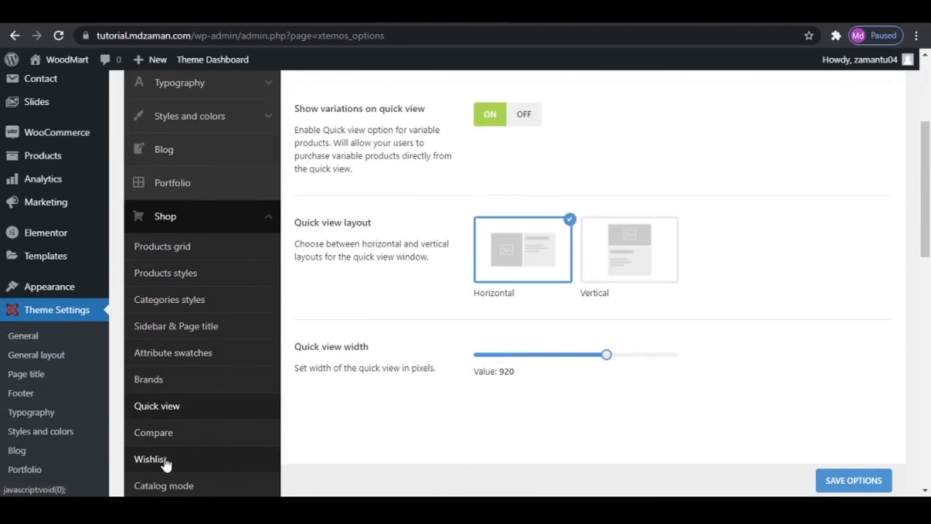
pyautogui.scroll(3, 438, 293)
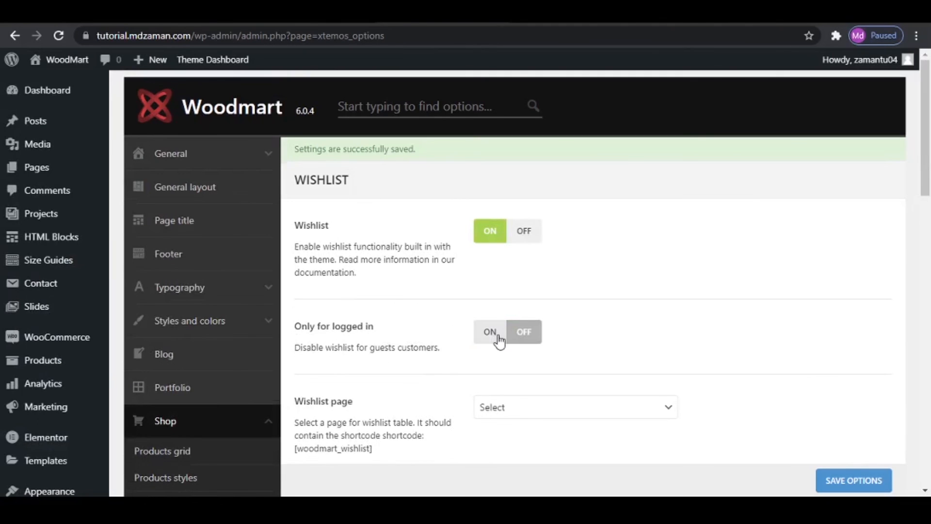
pyautogui.scroll(-3, 333, 374)
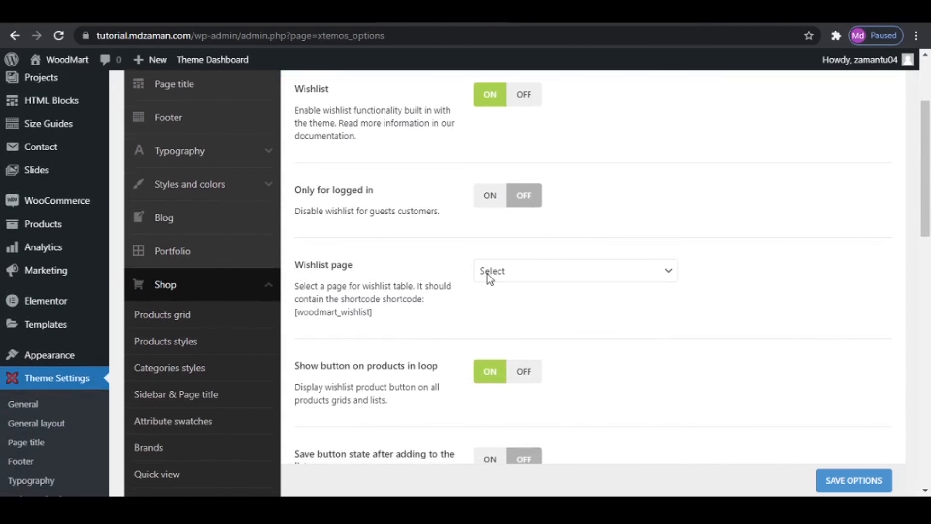
pyautogui.click(488, 274)
pyautogui.click(568, 452)
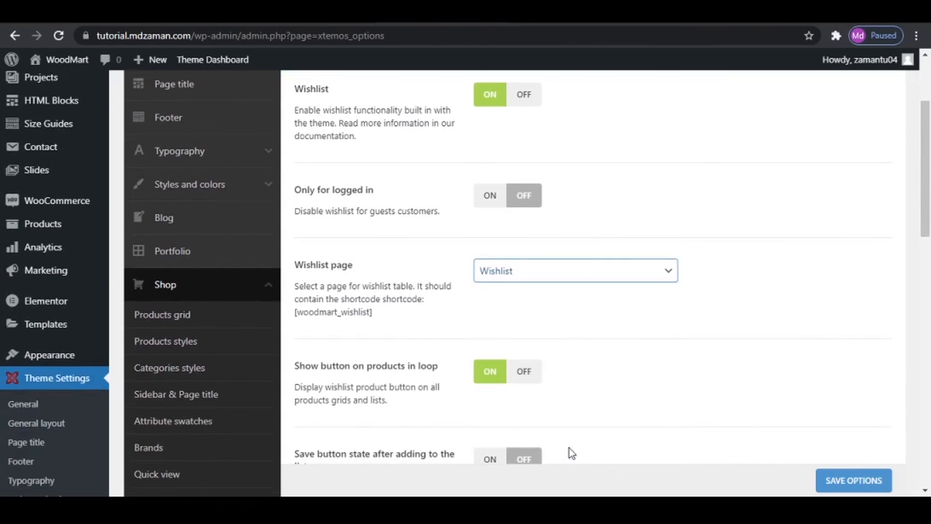
pyautogui.click(580, 317)
pyautogui.scroll(-1, 367, 351)
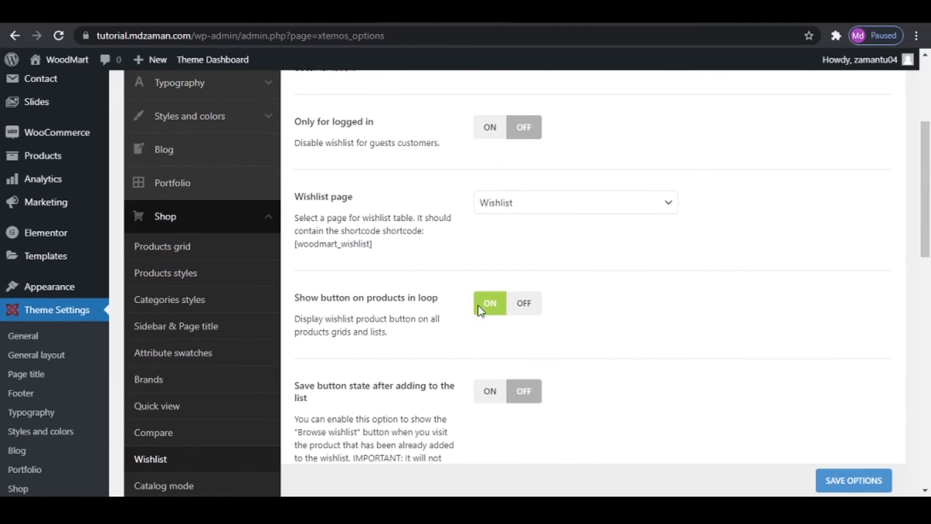
pyautogui.scroll(-4, 479, 312)
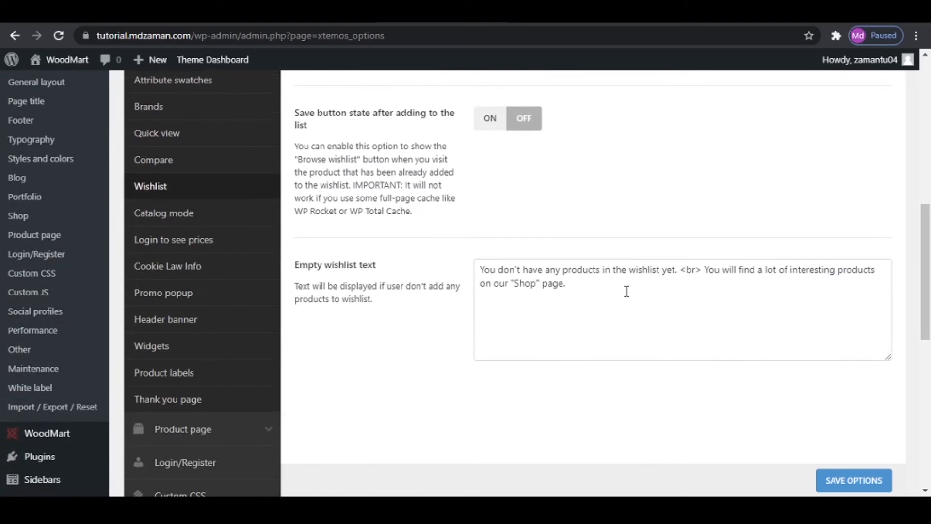
pyautogui.click(834, 480)
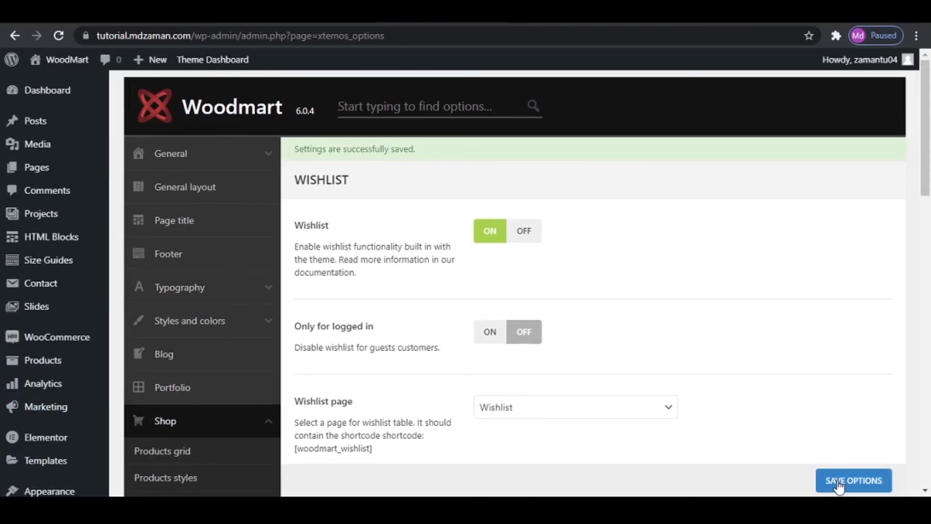
# - Review the shop's Login to see prices setting
pyautogui.scroll(-4, 260, 339)
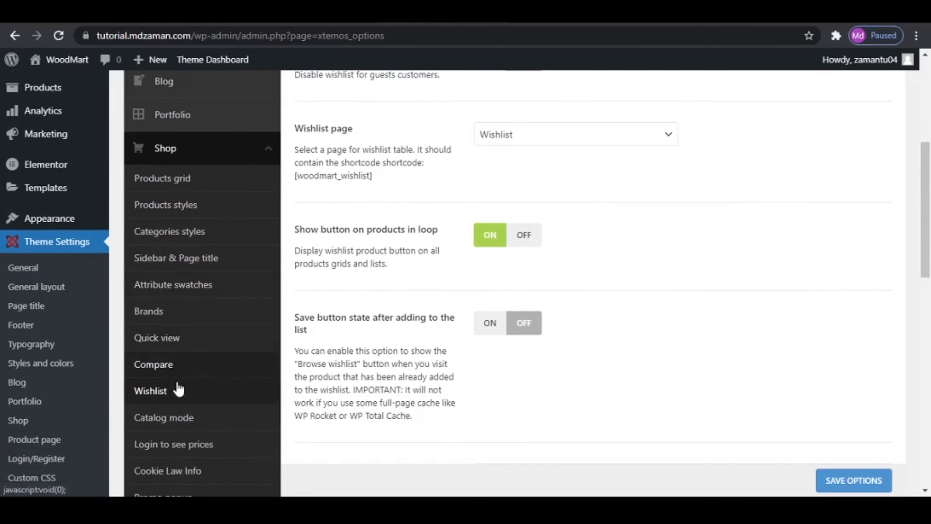
pyautogui.scroll(-1, 179, 388)
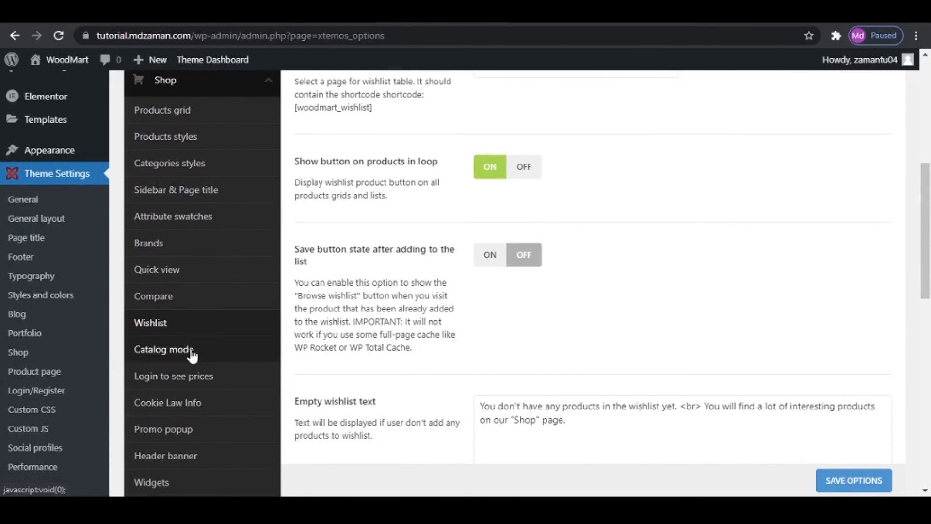
pyautogui.click(199, 376)
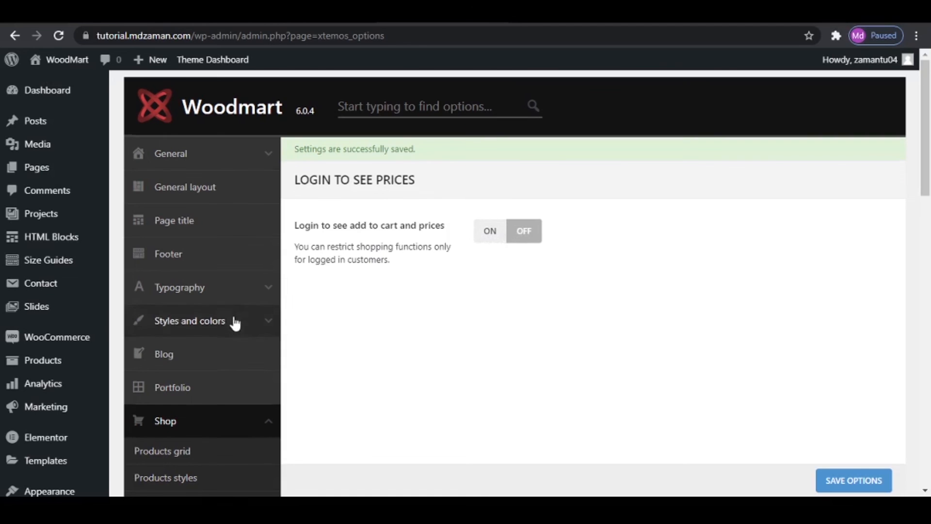
# - Examine the Cookie Law Info settings, including the popup text, details page and cookies version
pyautogui.scroll(-4, 236, 324)
pyautogui.scroll(-3, 193, 380)
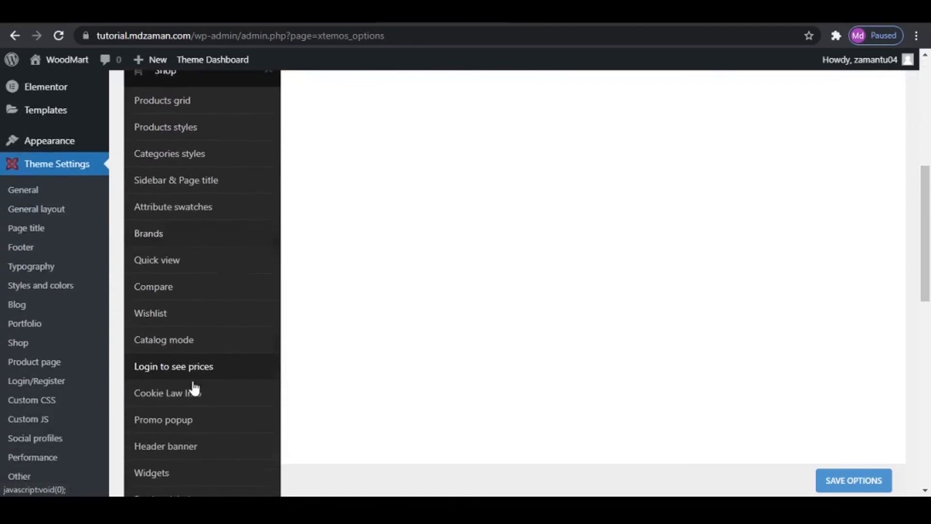
pyautogui.scroll(-3, 194, 388)
pyautogui.click(144, 265)
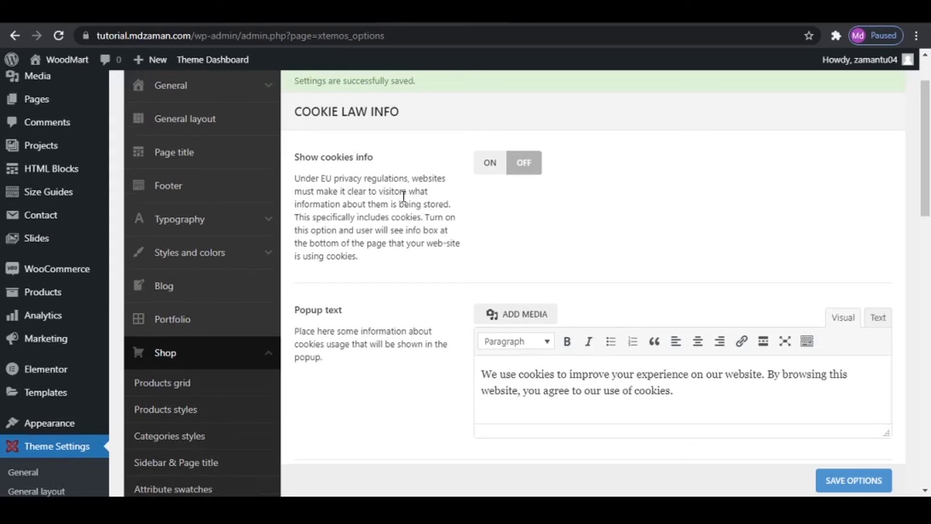
pyautogui.doubleClick(325, 180)
pyautogui.scroll(-3, 572, 254)
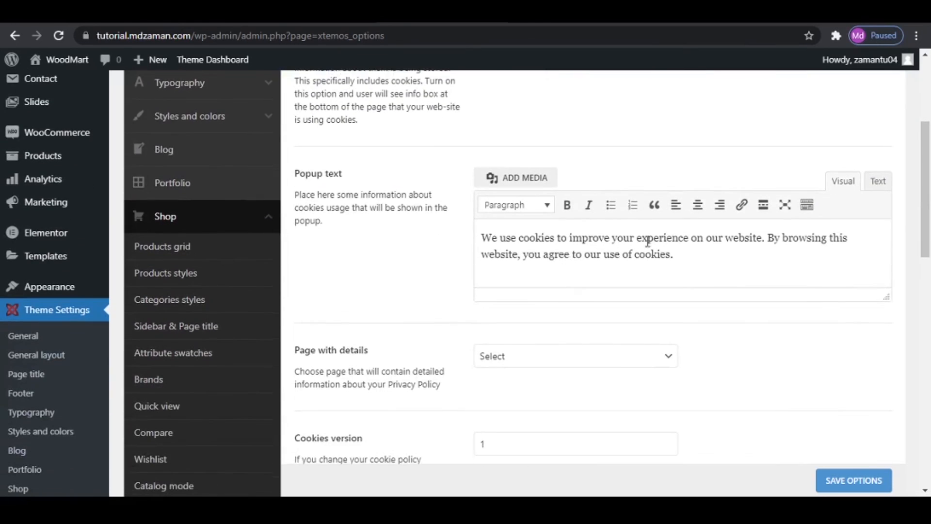
pyautogui.scroll(-7, 575, 237)
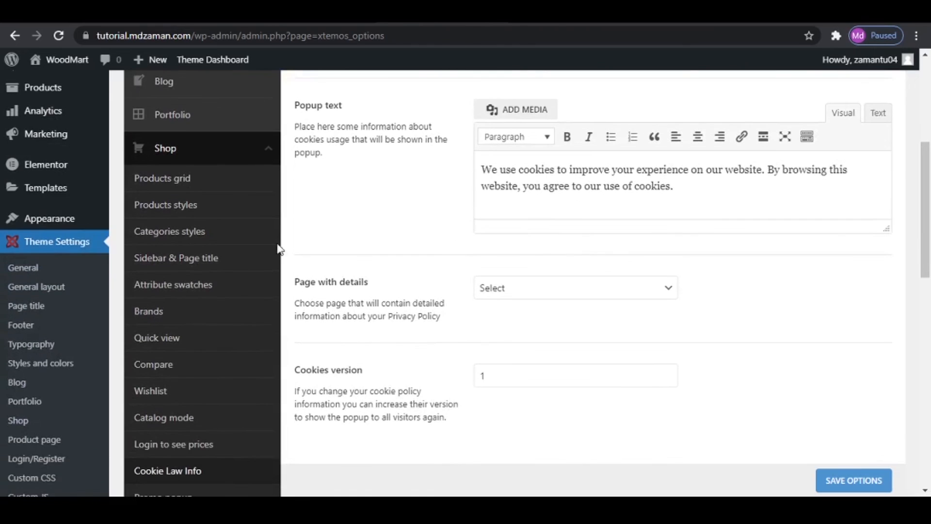
# - Look through the shop's Promo popup and Header banner settings
pyautogui.click(184, 236)
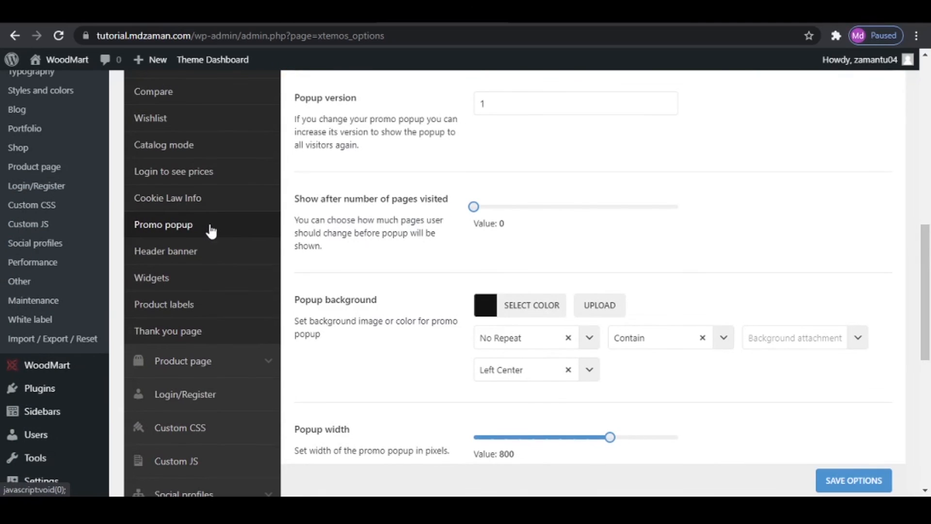
pyautogui.click(197, 257)
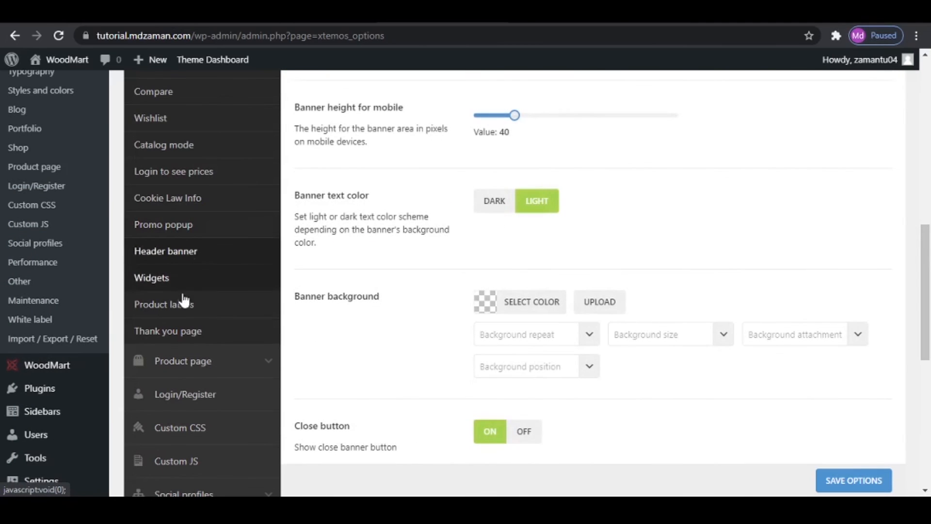
# - Review the shop's Product labels settings, including label shape and the New and Hot labels, and save the options
pyautogui.click(197, 306)
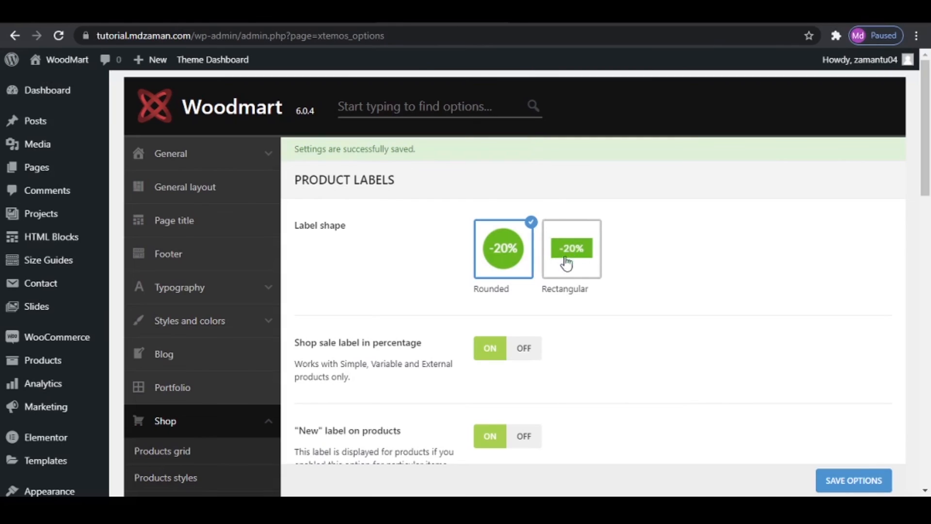
pyautogui.scroll(-1, 340, 362)
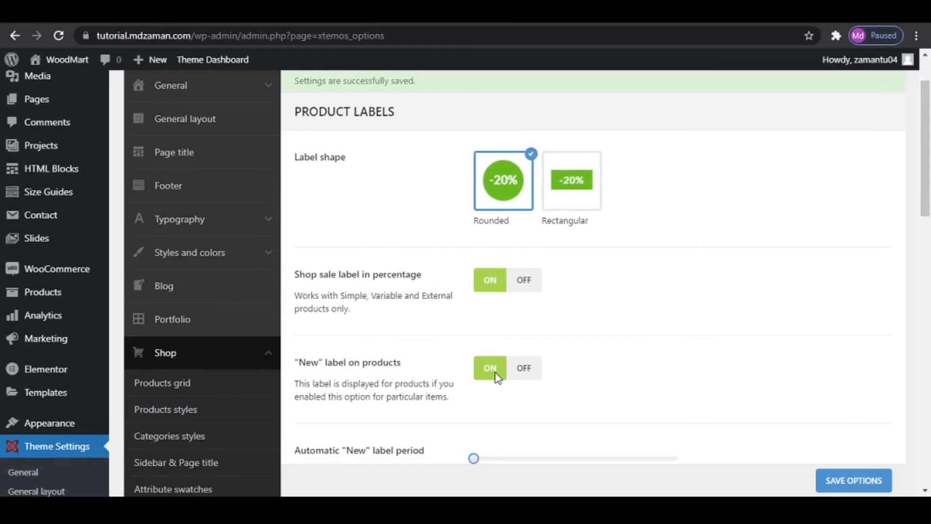
pyautogui.scroll(-4, 531, 374)
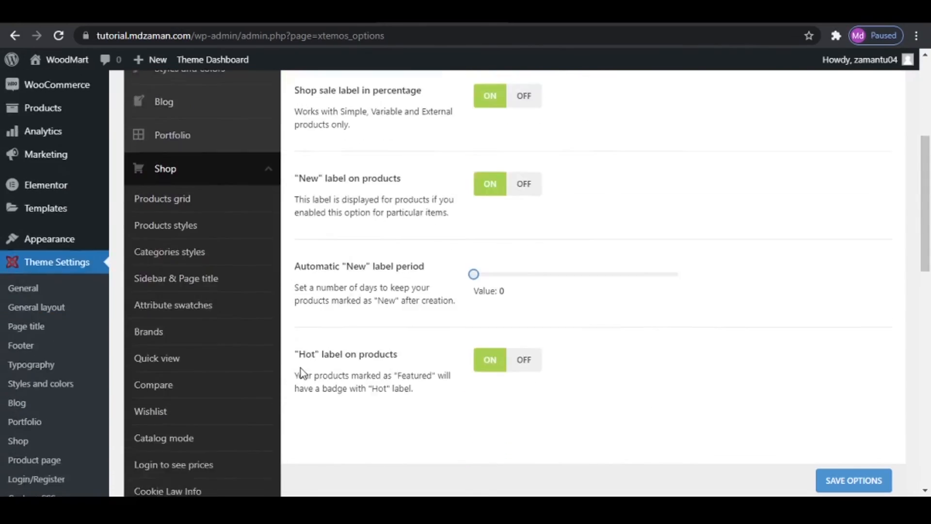
pyautogui.scroll(2, 440, 278)
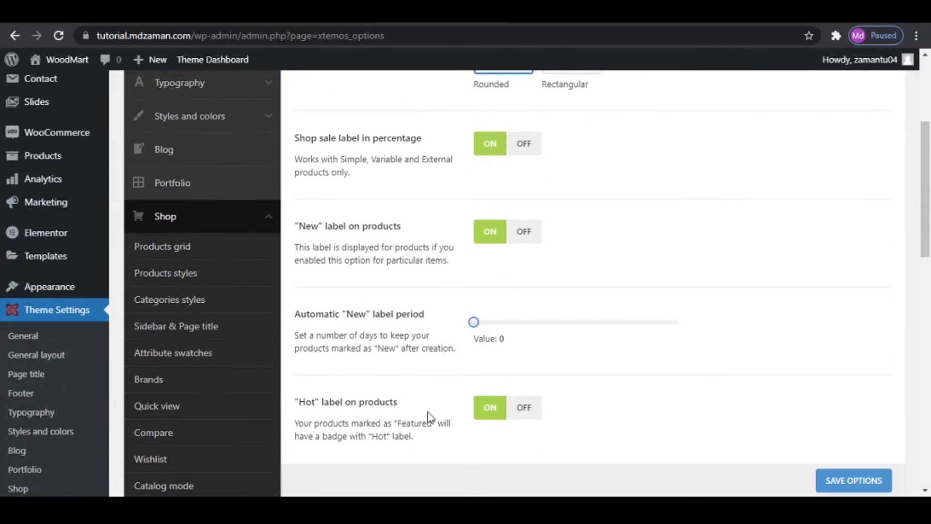
pyautogui.scroll(-3, 769, 422)
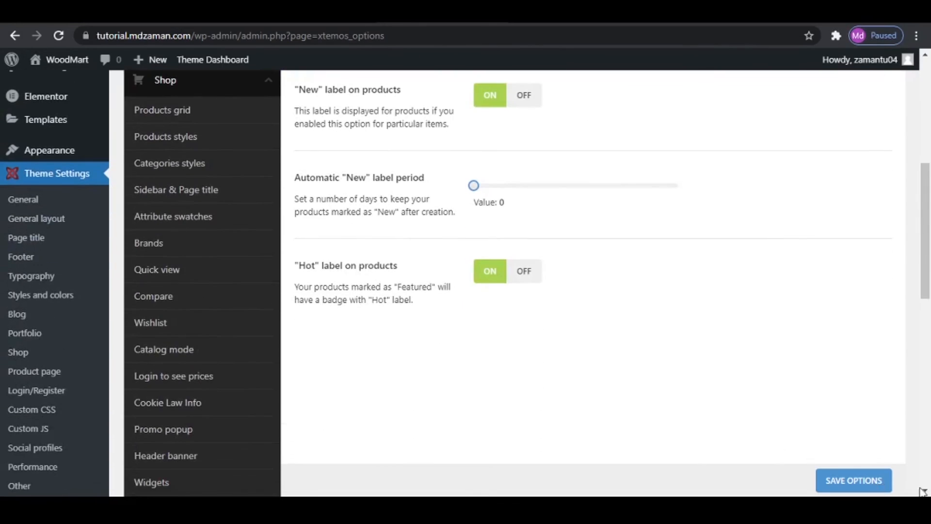
pyautogui.click(872, 487)
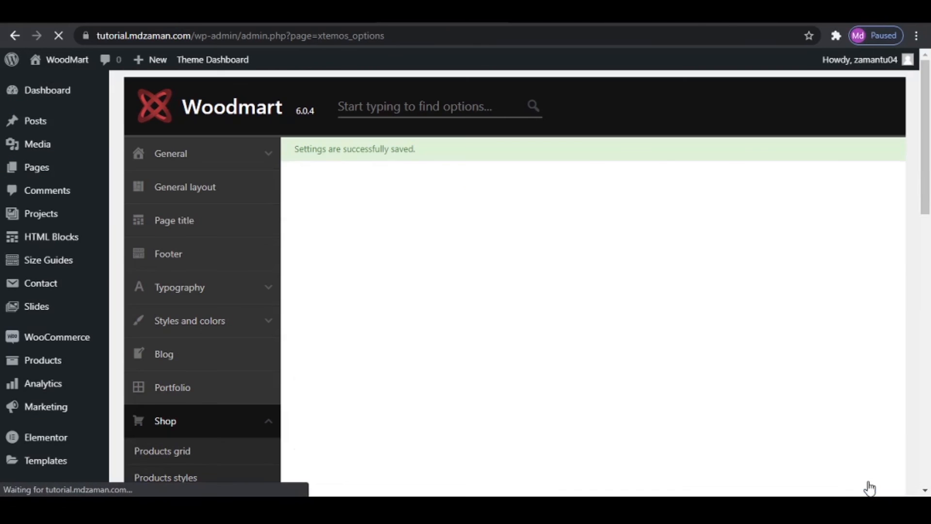
# - Open the theme's Product page settings and the Bridal Shoes Pink product from the live shop for comparison
pyautogui.scroll(-3, 130, 340)
pyautogui.scroll(-5, 204, 354)
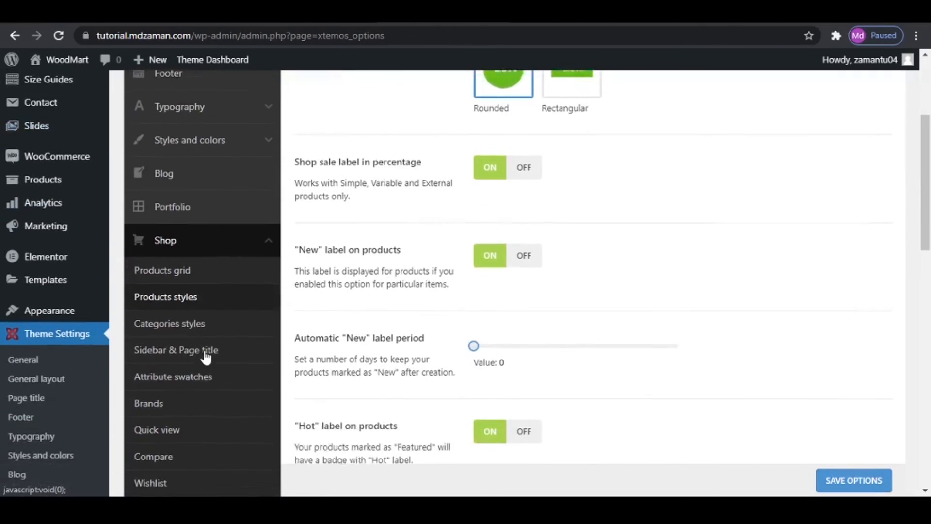
pyautogui.scroll(-4, 206, 356)
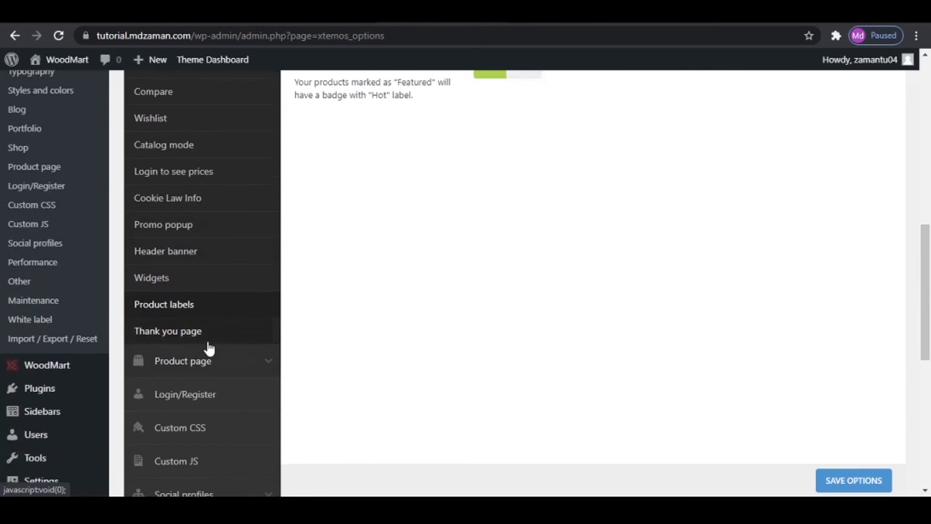
pyautogui.click(205, 362)
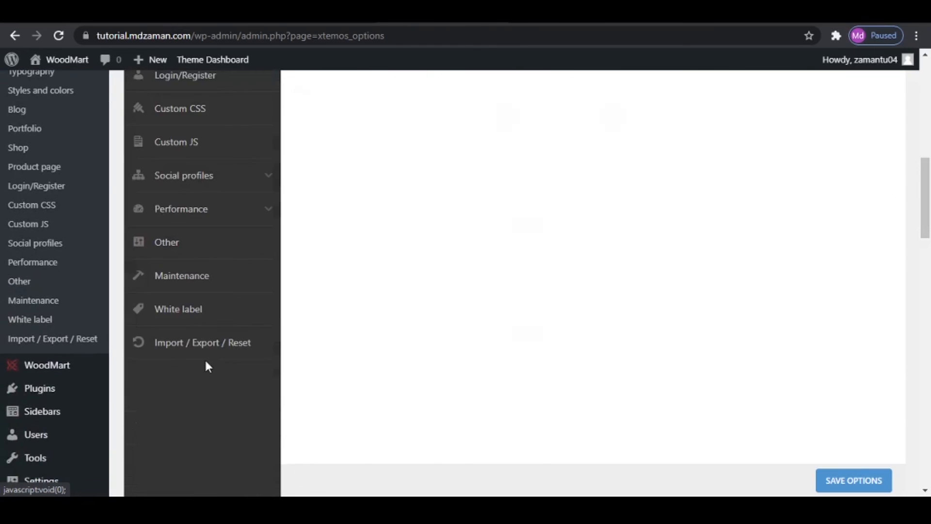
pyautogui.scroll(8, 422, 362)
pyautogui.scroll(4, 459, 359)
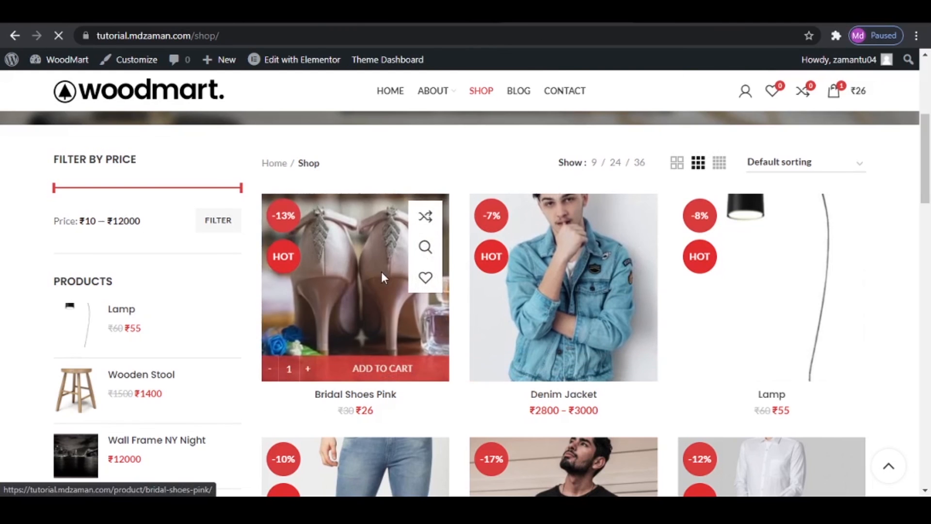
pyautogui.click(383, 277)
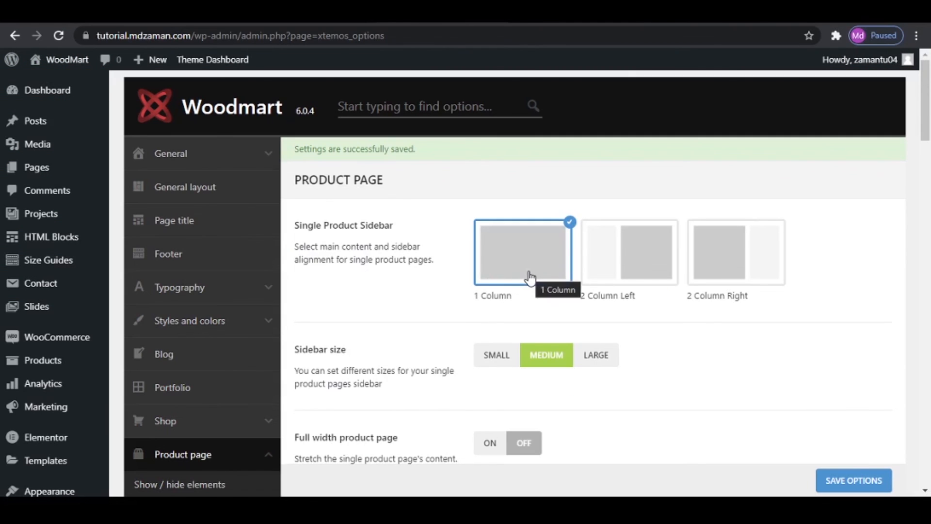
# - Review the Product page sidebar, layout, style and single product options, then save the options
pyautogui.scroll(-3, 396, 289)
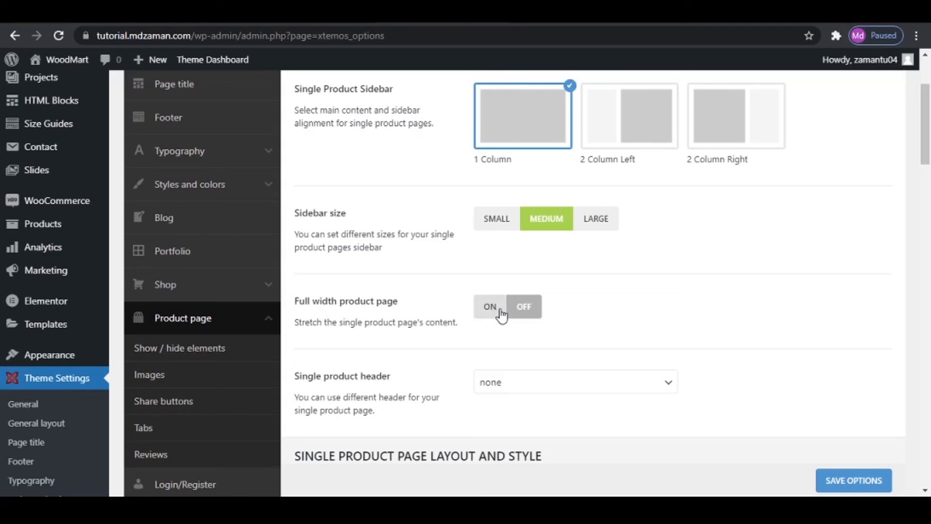
pyautogui.scroll(-1, 410, 340)
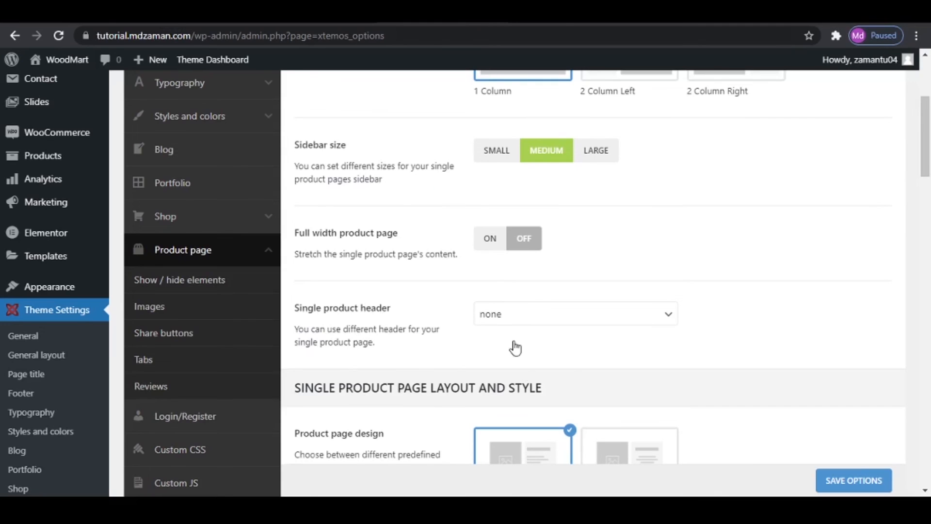
pyautogui.scroll(-1, 568, 359)
pyautogui.scroll(-1, 571, 365)
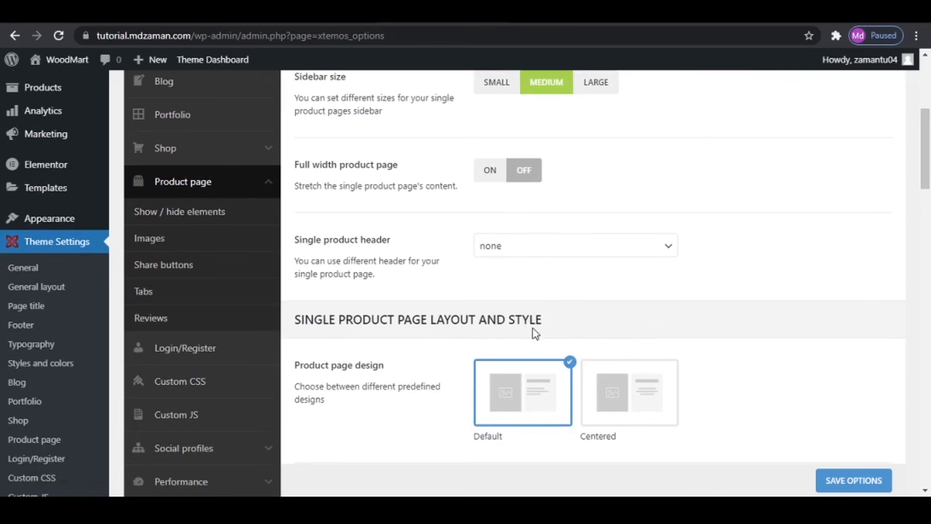
pyautogui.scroll(-3, 548, 335)
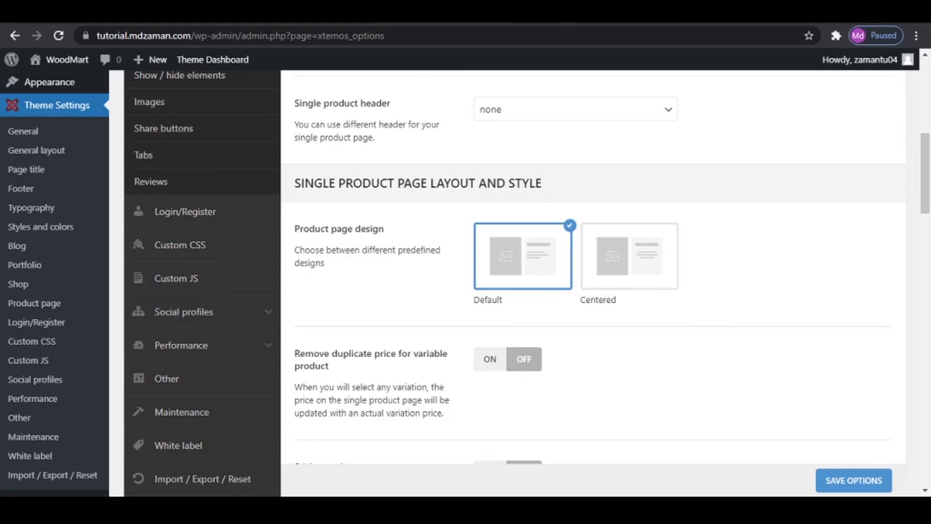
pyautogui.scroll(-2, 533, 401)
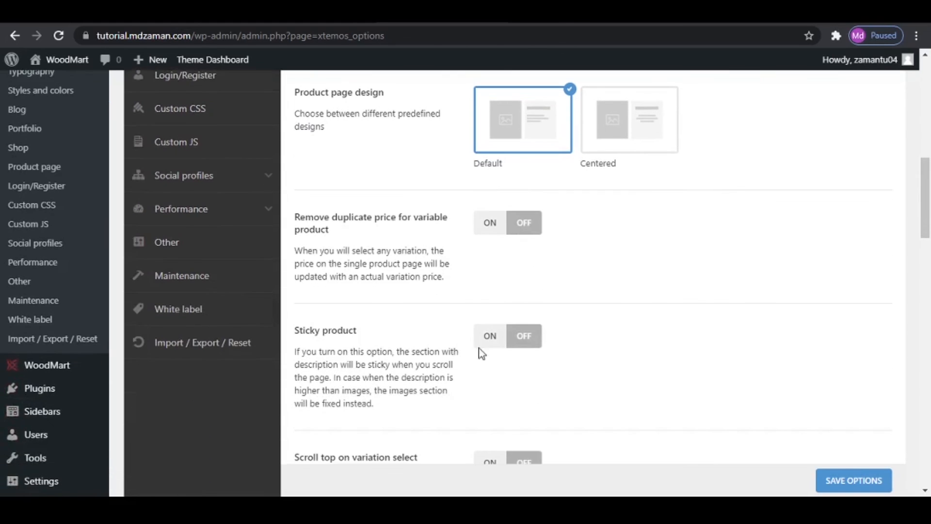
pyautogui.scroll(-5, 424, 326)
pyautogui.scroll(-3, 451, 383)
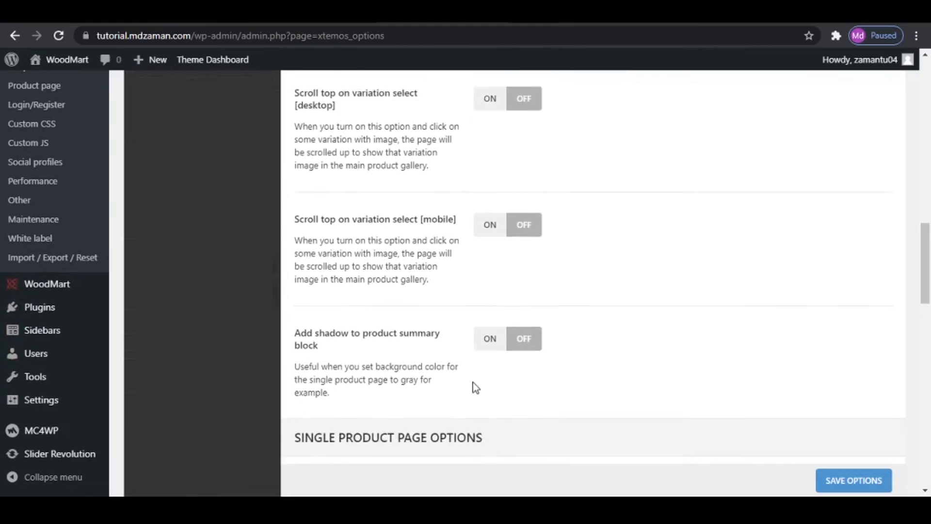
pyautogui.scroll(-10, 484, 393)
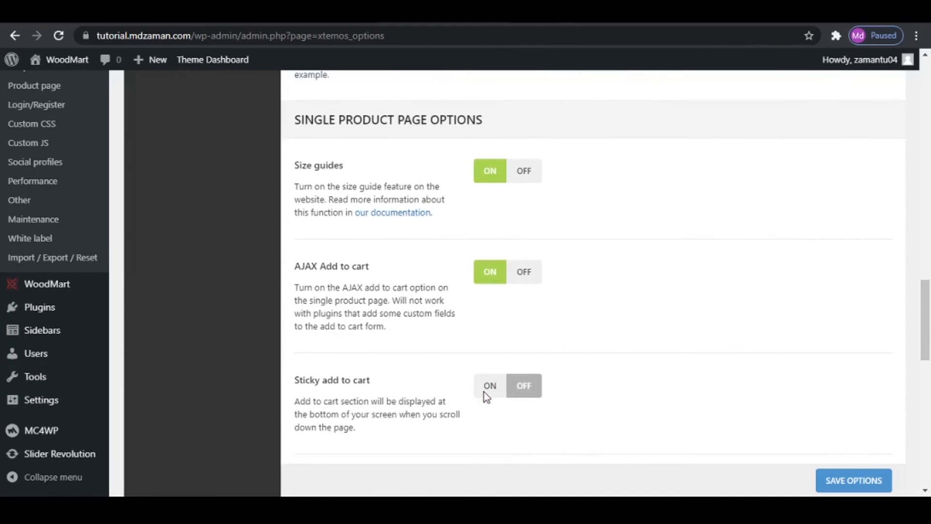
pyautogui.scroll(-5, 485, 395)
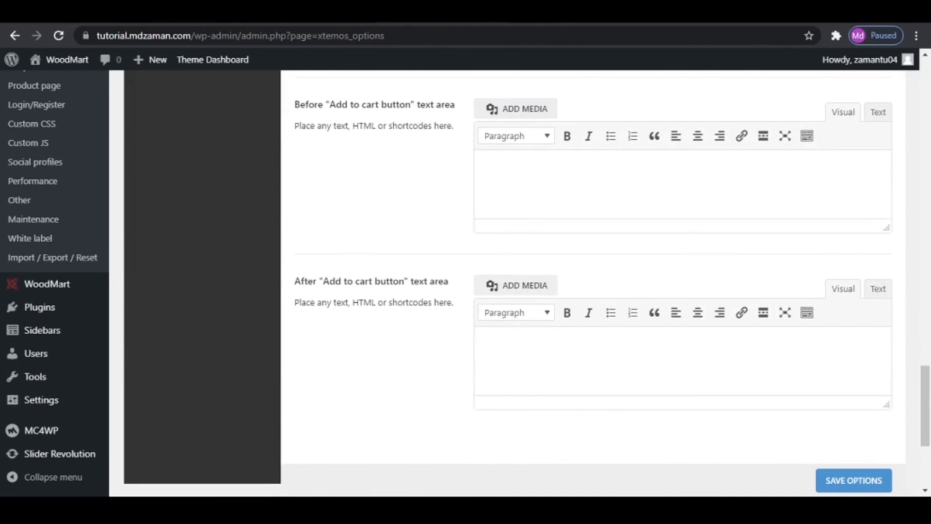
pyautogui.click(850, 481)
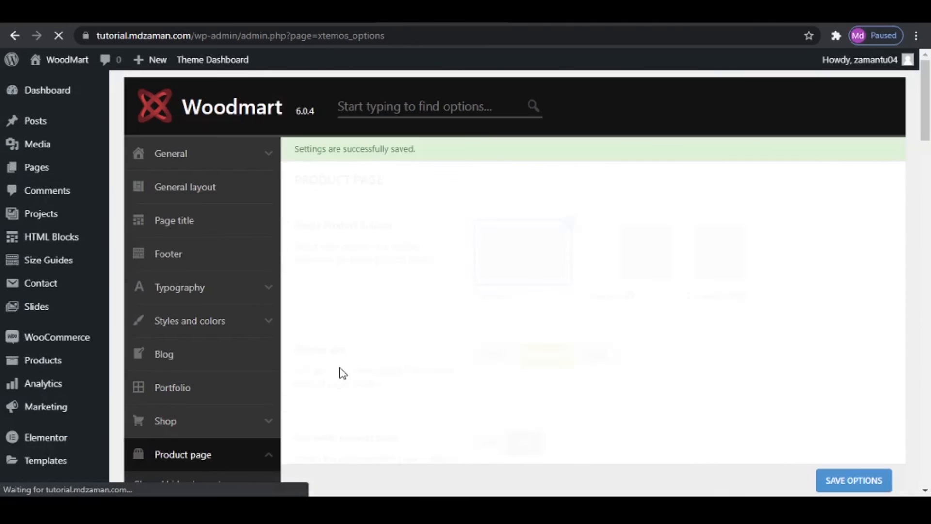
# - Examine the product page's Show / hide elements settings, from breadcrumbs to related products, against the live product page
pyautogui.scroll(-4, 145, 357)
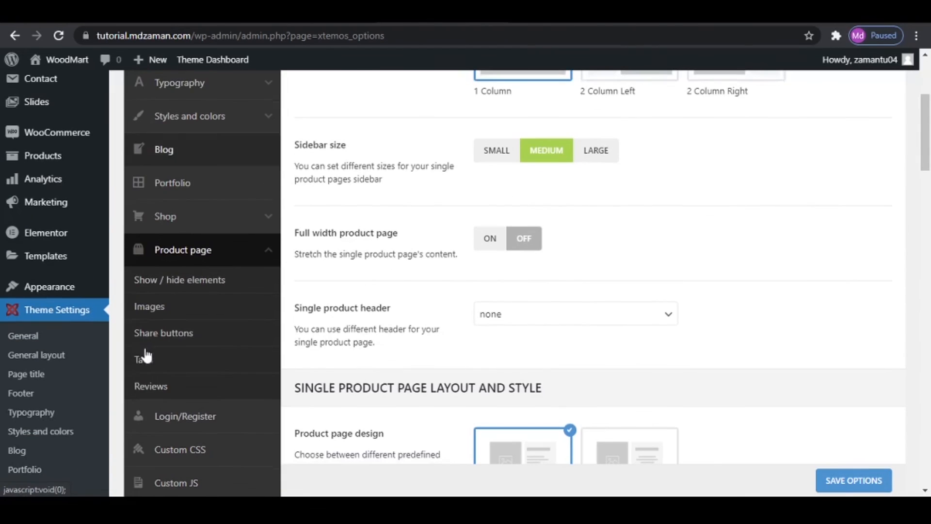
pyautogui.click(176, 284)
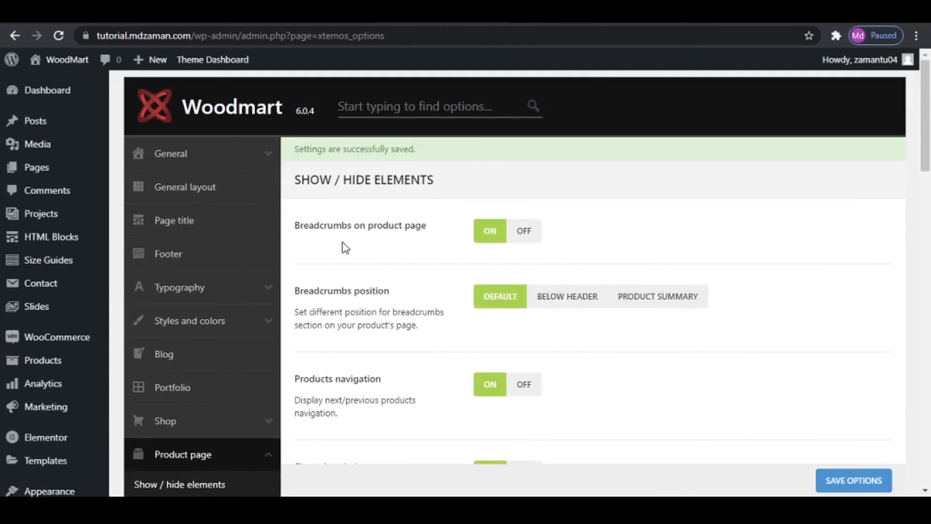
pyautogui.scroll(-3, 542, 339)
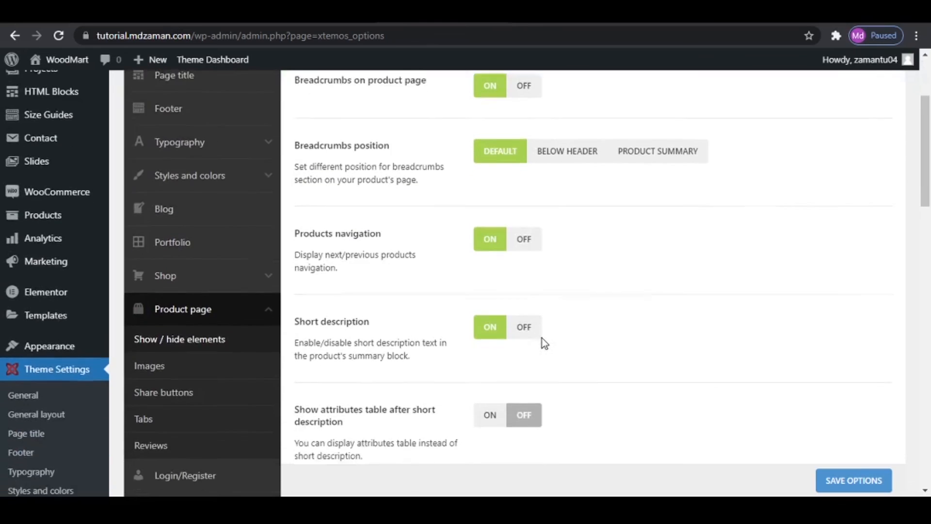
pyautogui.scroll(3, 542, 338)
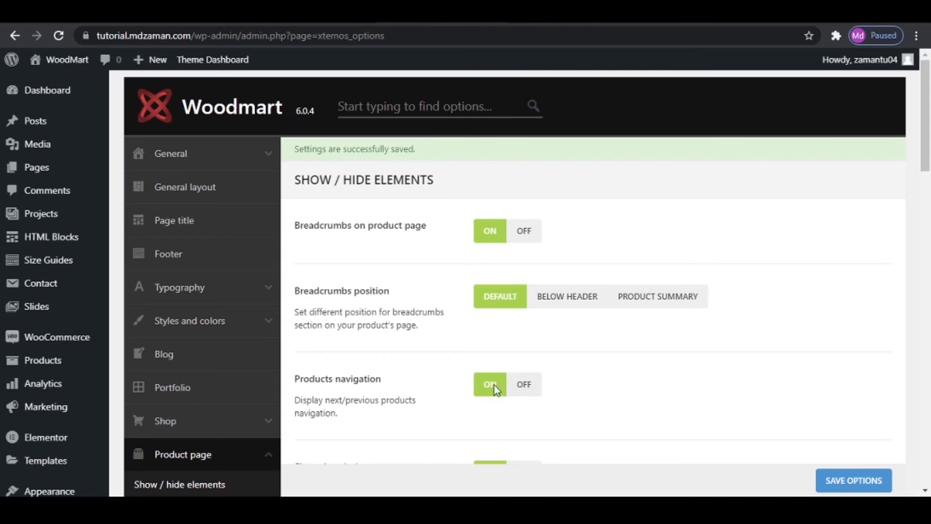
pyautogui.scroll(-4, 494, 385)
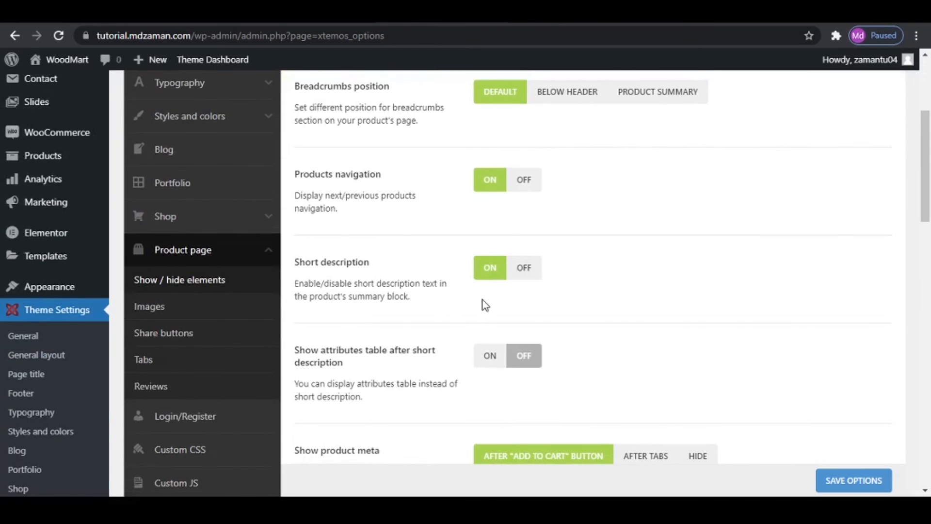
pyautogui.scroll(-3, 570, 319)
pyautogui.scroll(-2, 495, 332)
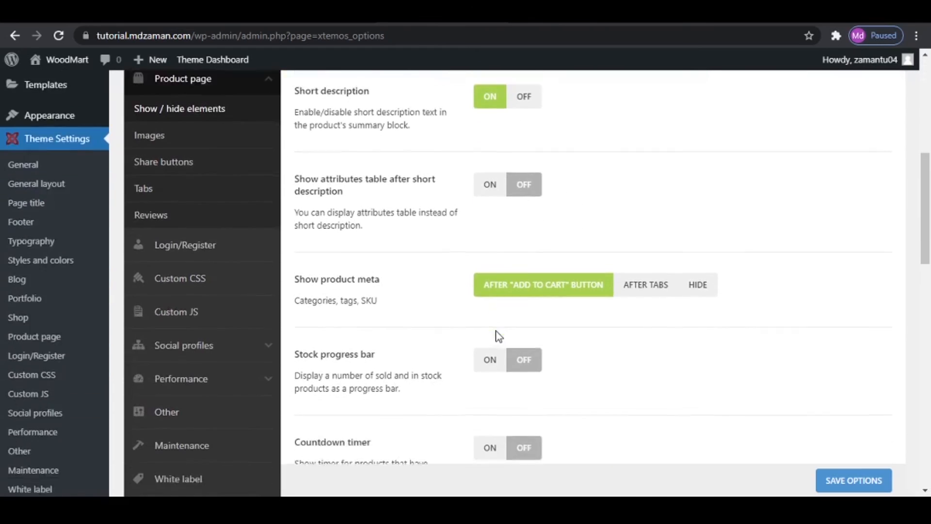
pyautogui.scroll(-2, 498, 338)
pyautogui.scroll(-14, 499, 336)
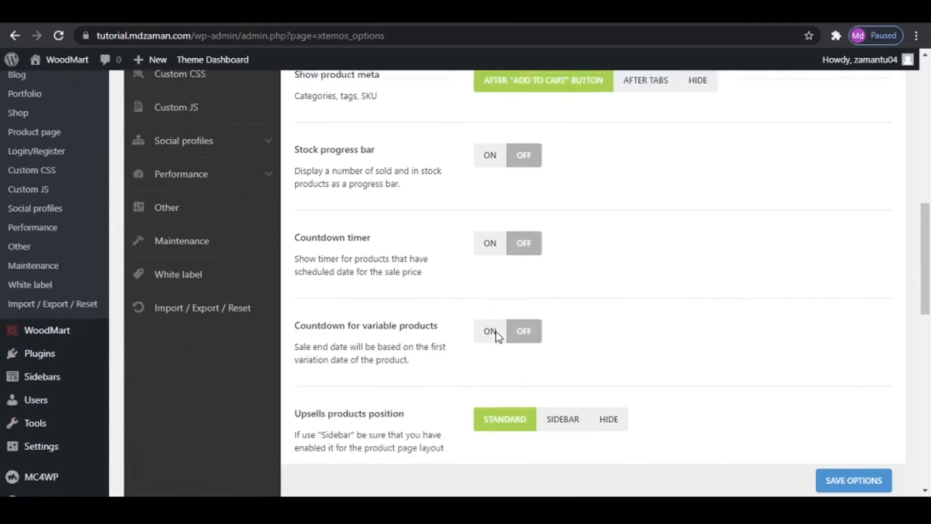
pyautogui.scroll(10, 499, 337)
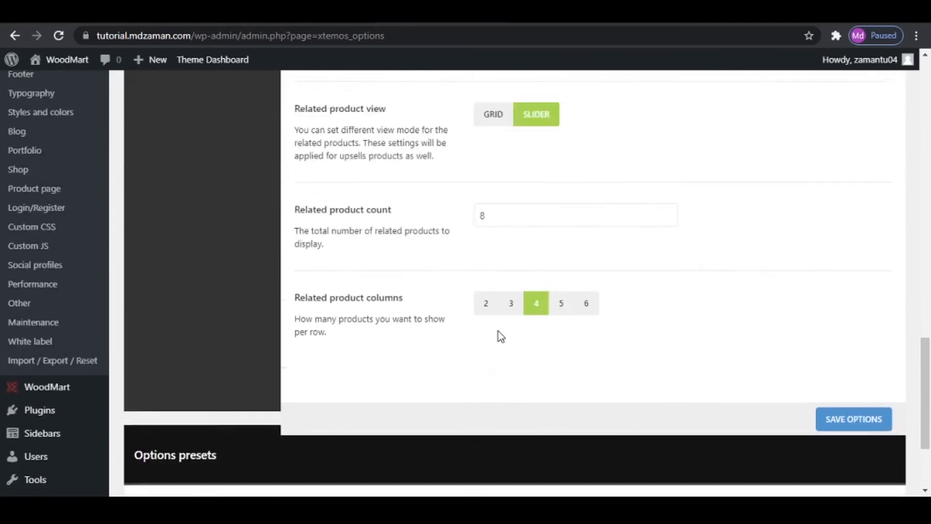
pyautogui.scroll(8, 229, 295)
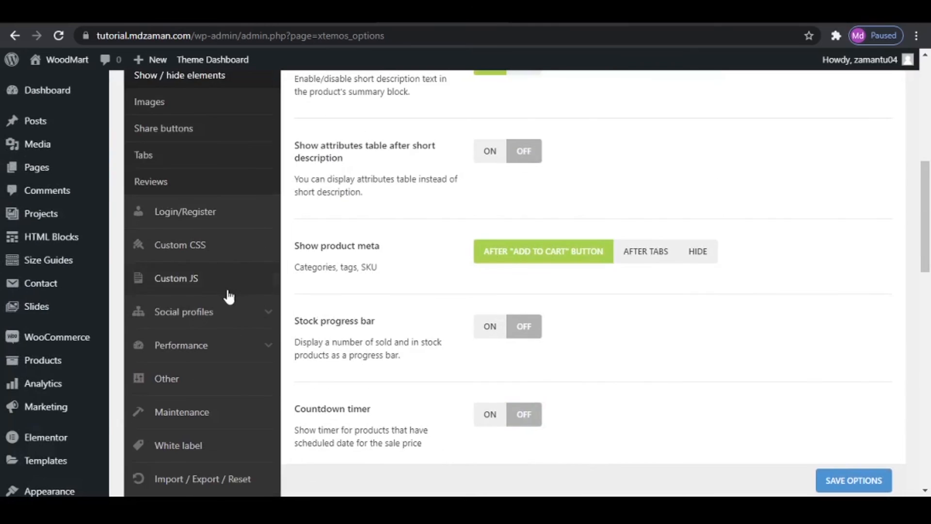
# - Set the product page's Thumbnails position to Left (vertical position) in the Images settings and save the options
pyautogui.click(216, 308)
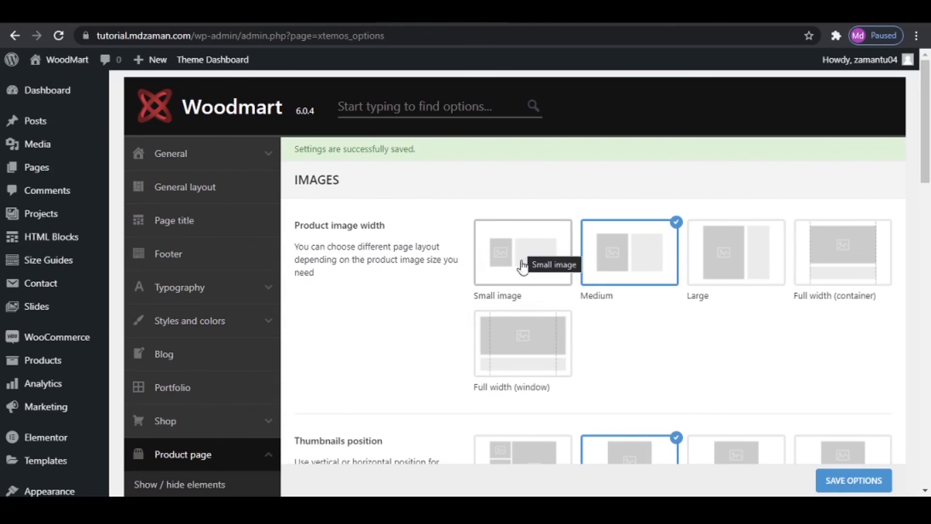
pyautogui.scroll(-3, 341, 320)
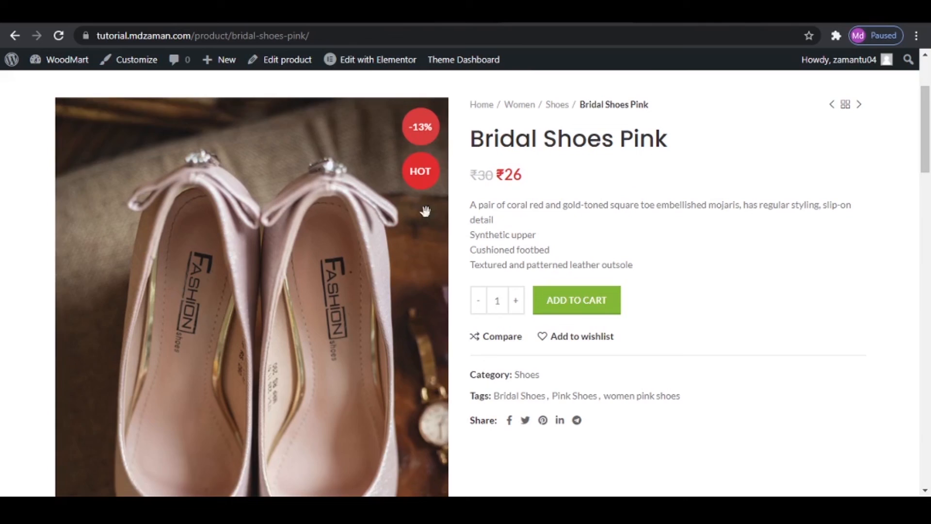
pyautogui.scroll(-2, 261, 277)
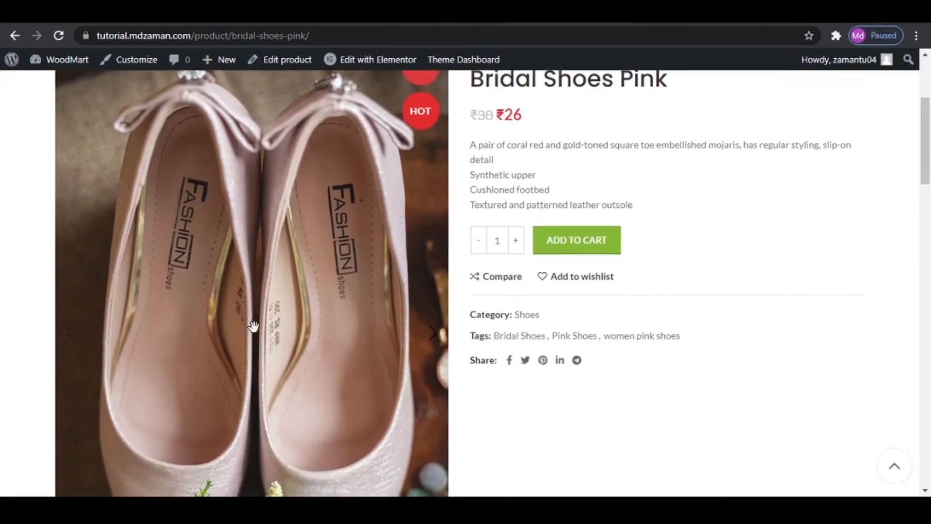
pyautogui.scroll(-3, 261, 277)
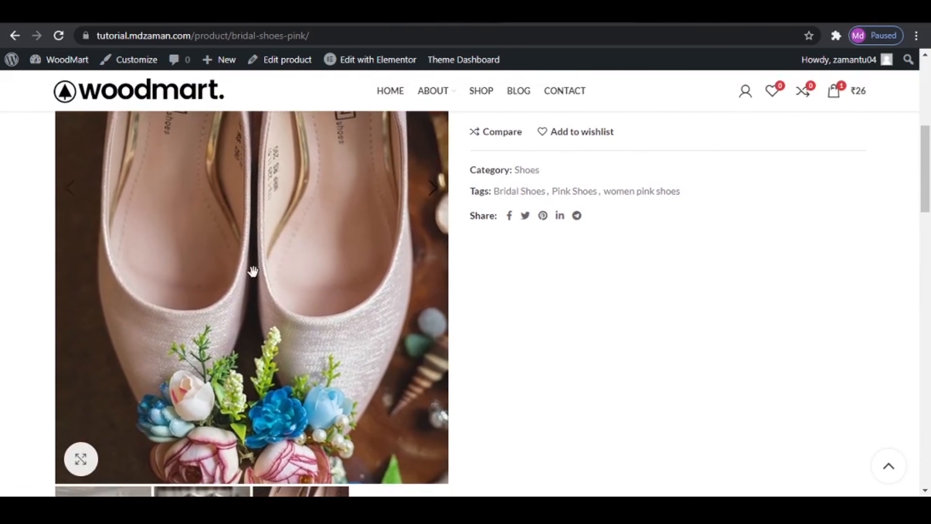
pyautogui.scroll(-4, 251, 270)
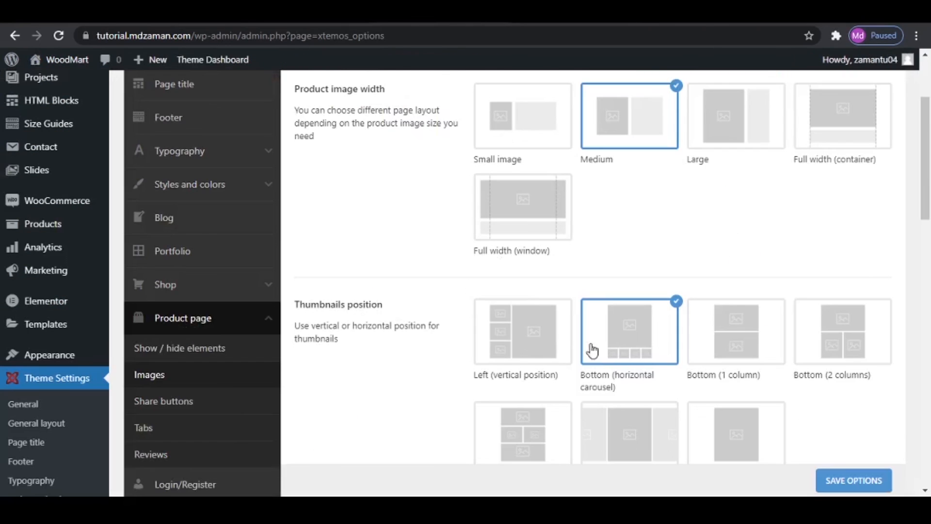
pyautogui.click(510, 338)
pyautogui.click(855, 481)
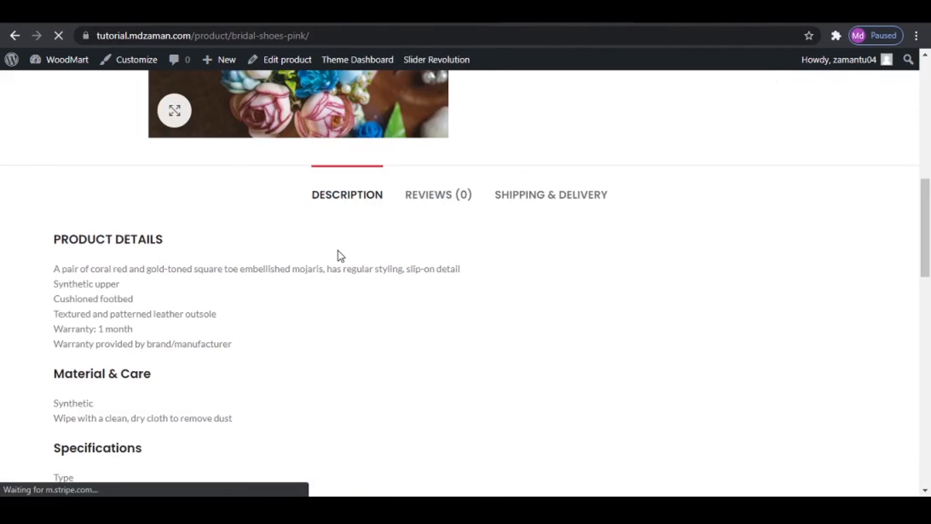
# - Check the vertical image thumbnails on the live Bridal Shoes Pink product page
pyautogui.scroll(2, 131, 208)
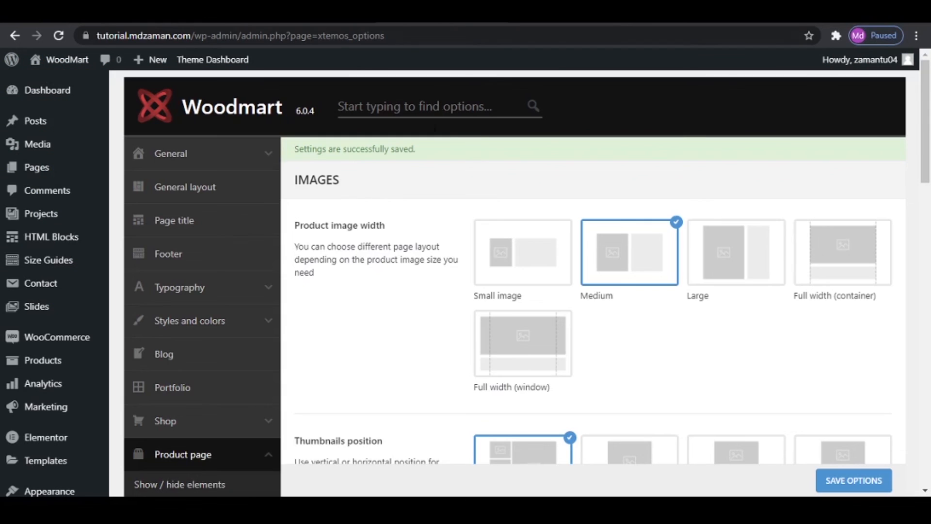
pyautogui.scroll(-8, 609, 336)
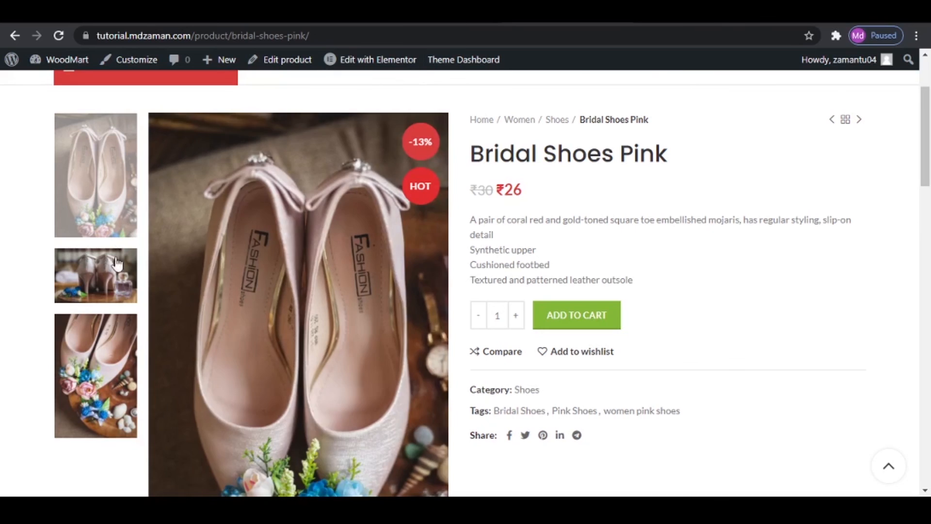
pyautogui.click(95, 342)
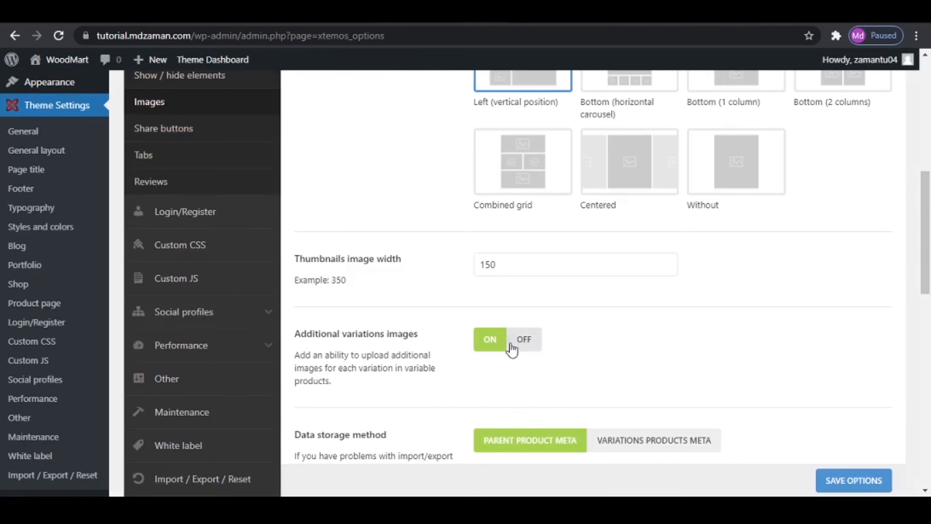
# - Review the remaining product Images settings, from additional variations images and main image click action to Photo Swipe captions
pyautogui.scroll(-4, 659, 355)
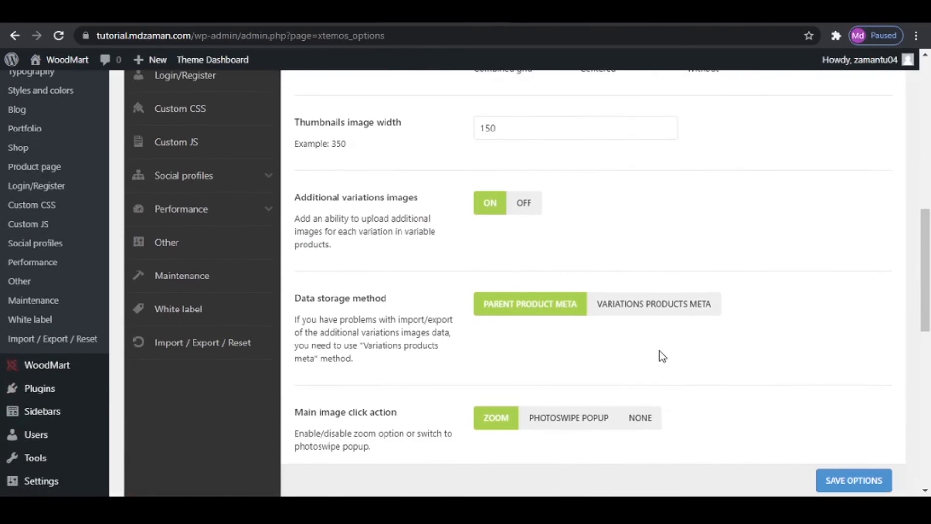
pyautogui.scroll(-5, 660, 352)
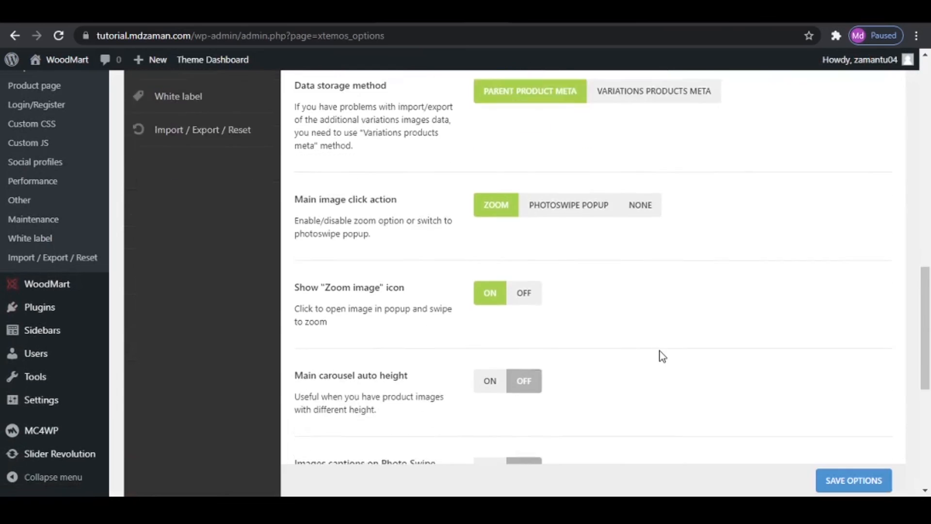
pyautogui.scroll(-3, 659, 351)
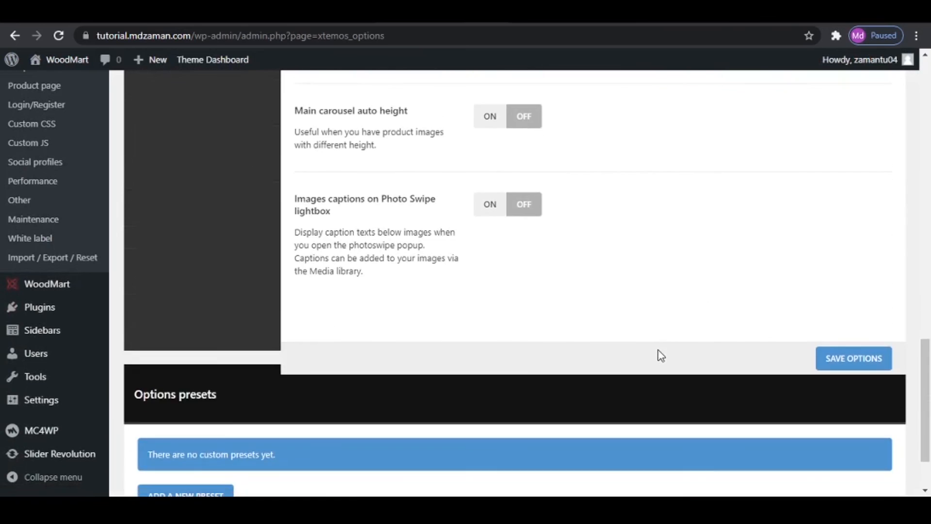
pyautogui.scroll(5, 654, 341)
pyautogui.scroll(3, 654, 366)
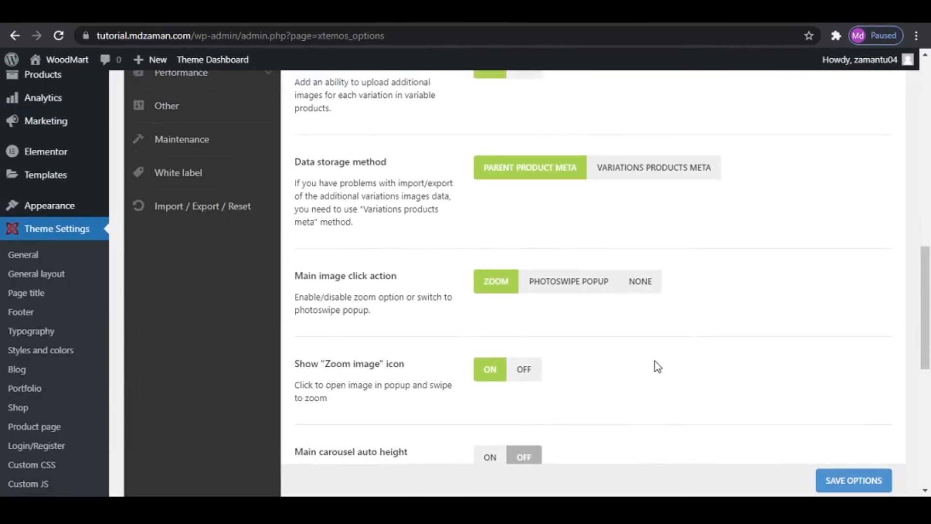
pyautogui.scroll(-3, 655, 365)
pyautogui.scroll(5, 658, 365)
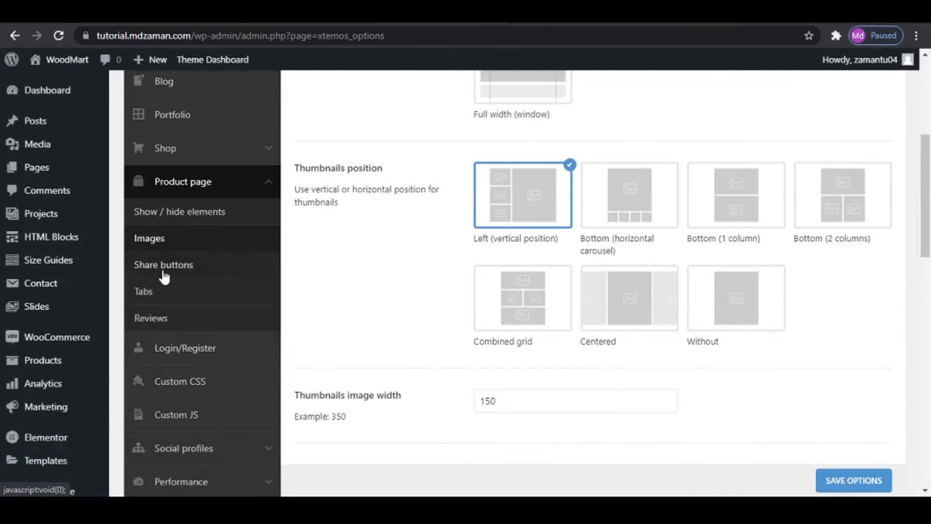
# - Open the product page's Share buttons settings and compare them with the share icons on the live Bridal Shoes Pink page
pyautogui.click(171, 270)
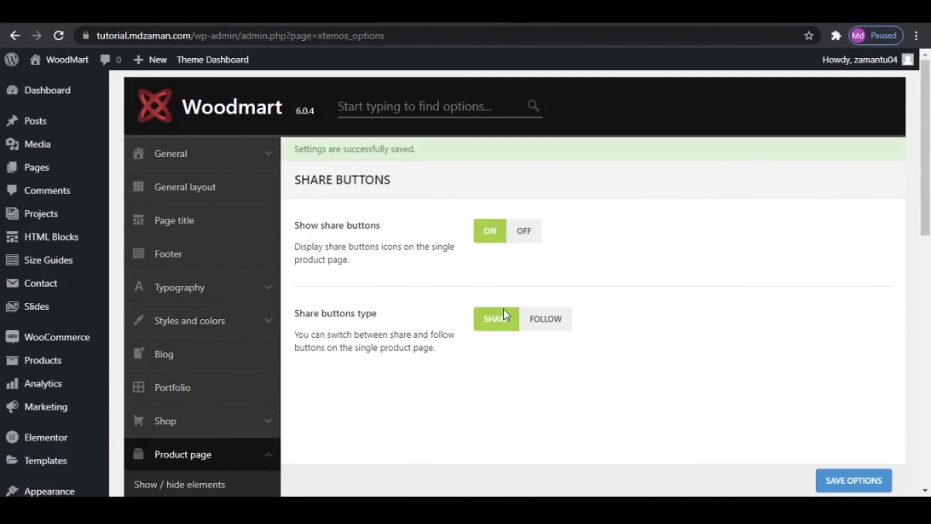
pyautogui.click(517, 23)
pyautogui.scroll(-4, 476, 228)
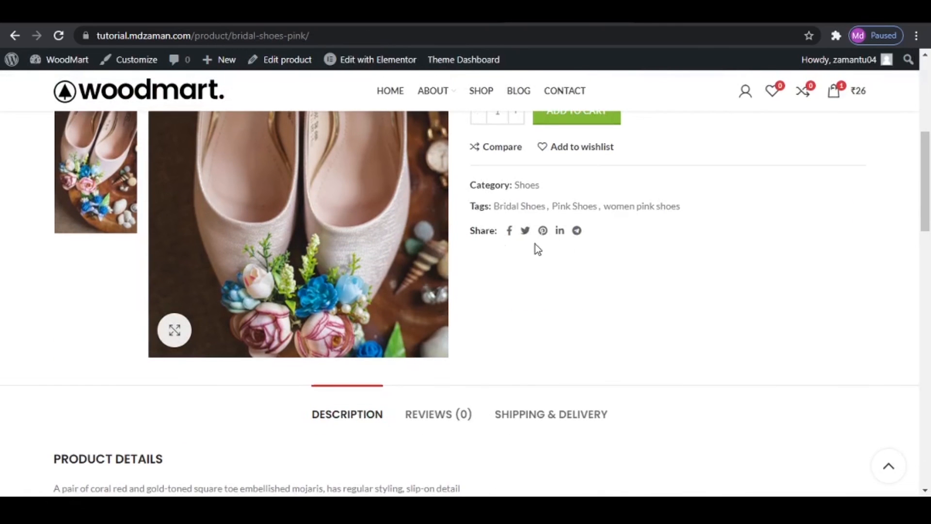
pyautogui.click(461, 21)
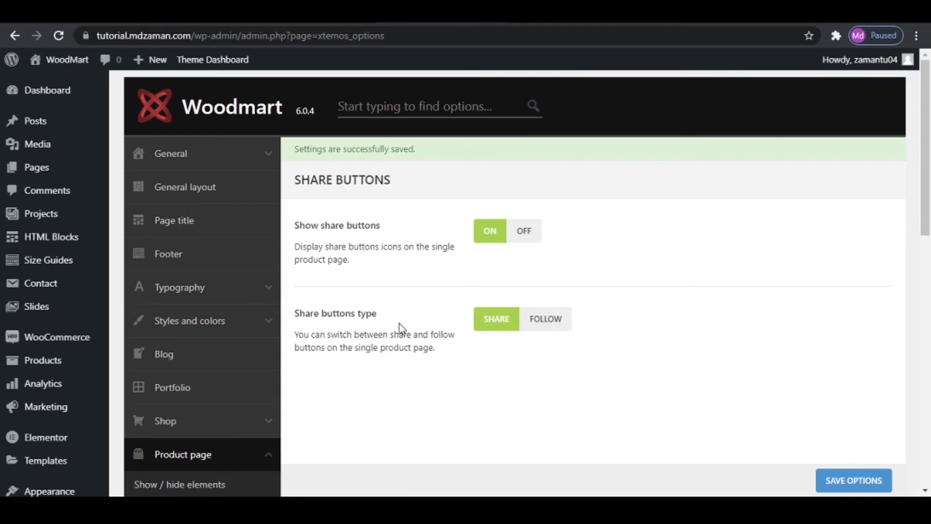
# - Open the Social profiles settings and examine the Links to social profiles fields, from Facebook to the less common networks
pyautogui.scroll(-8, 223, 359)
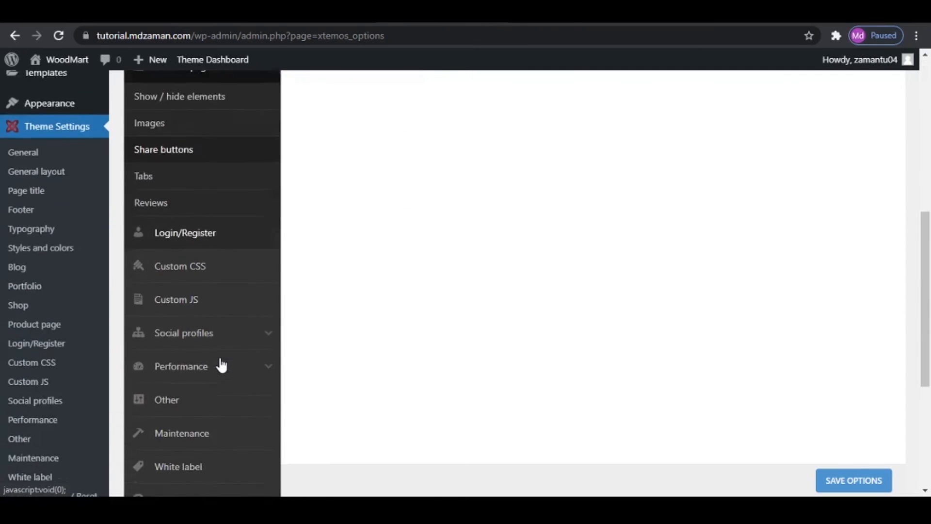
pyautogui.click(199, 314)
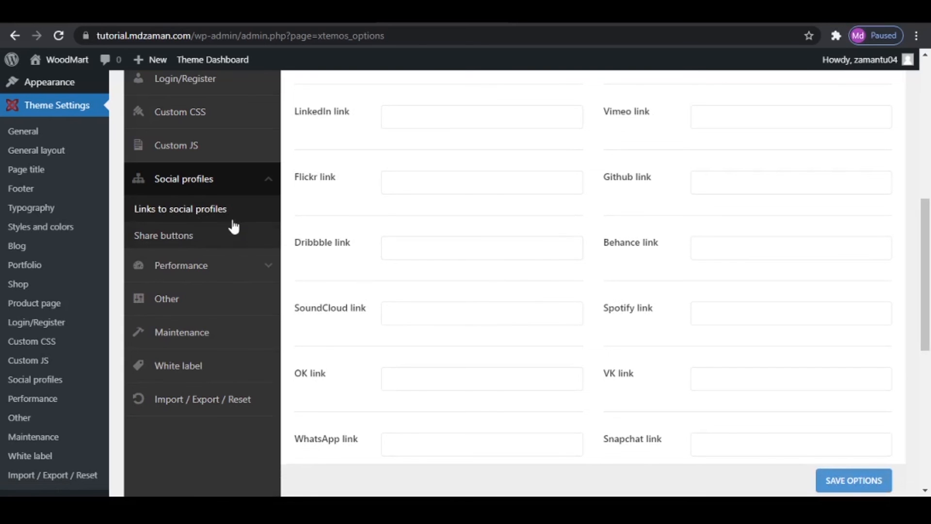
pyautogui.scroll(4, 585, 300)
pyautogui.scroll(3, 586, 301)
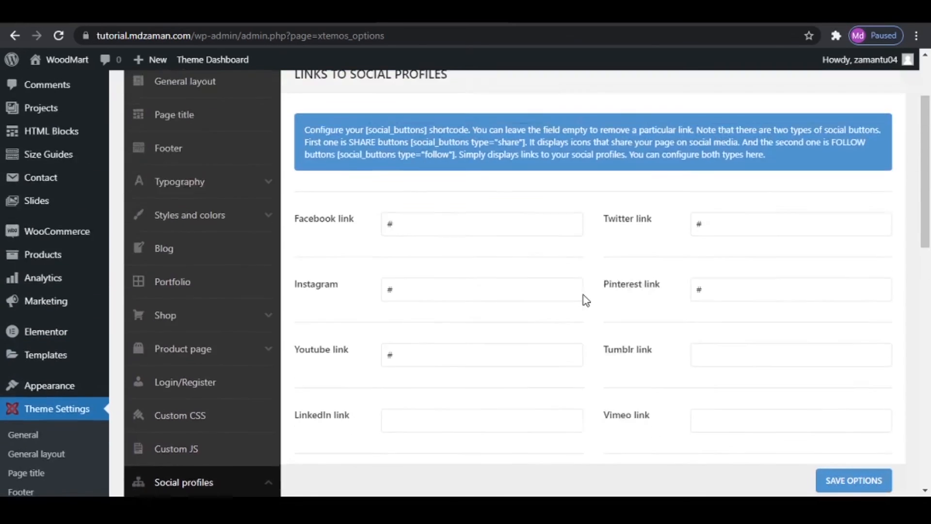
pyautogui.scroll(-5, 721, 307)
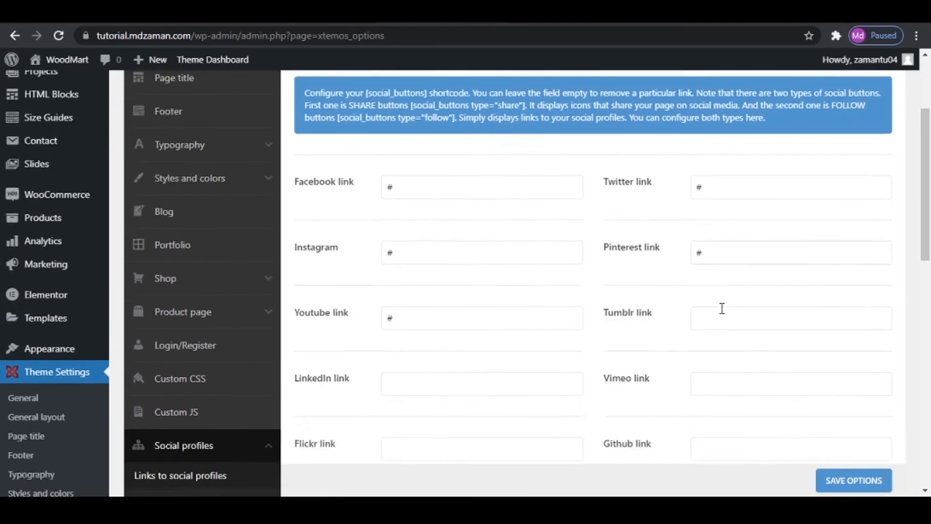
pyautogui.scroll(5, 721, 314)
pyautogui.scroll(-7, 464, 329)
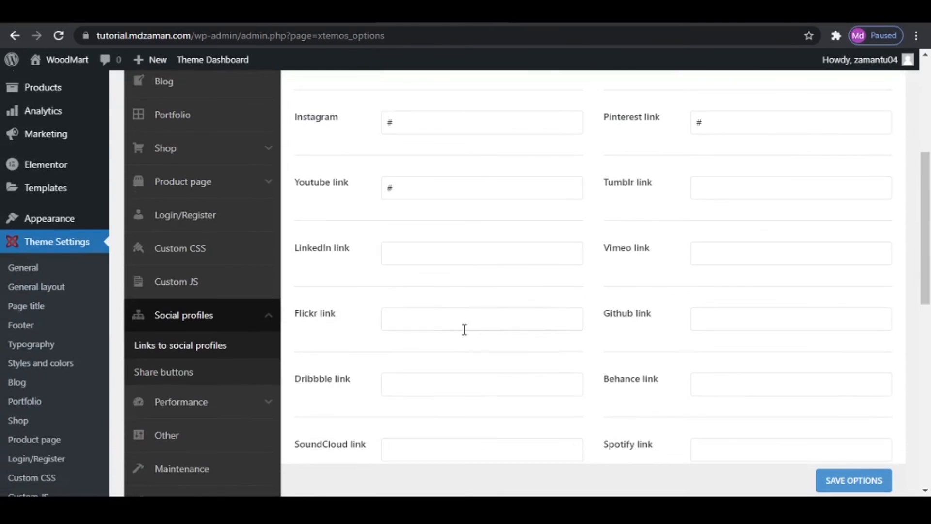
pyautogui.scroll(6, 454, 296)
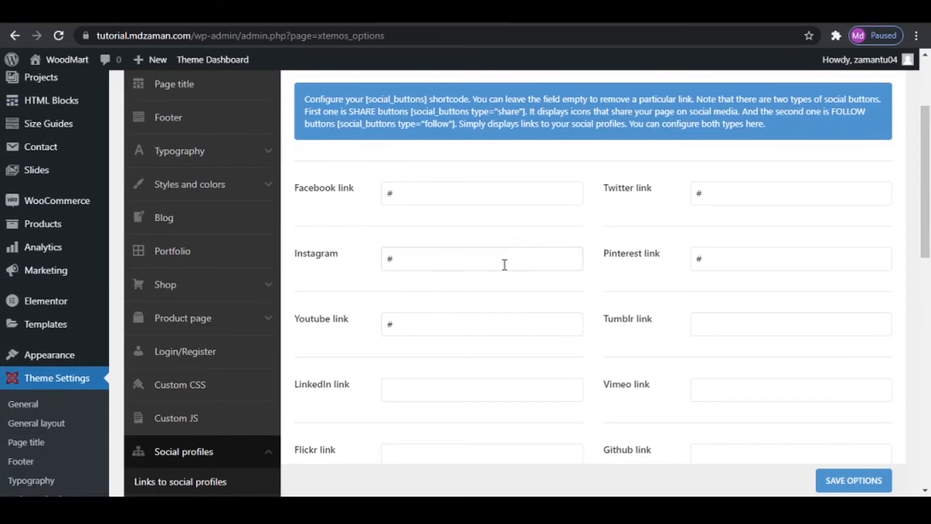
pyautogui.scroll(-4, 304, 273)
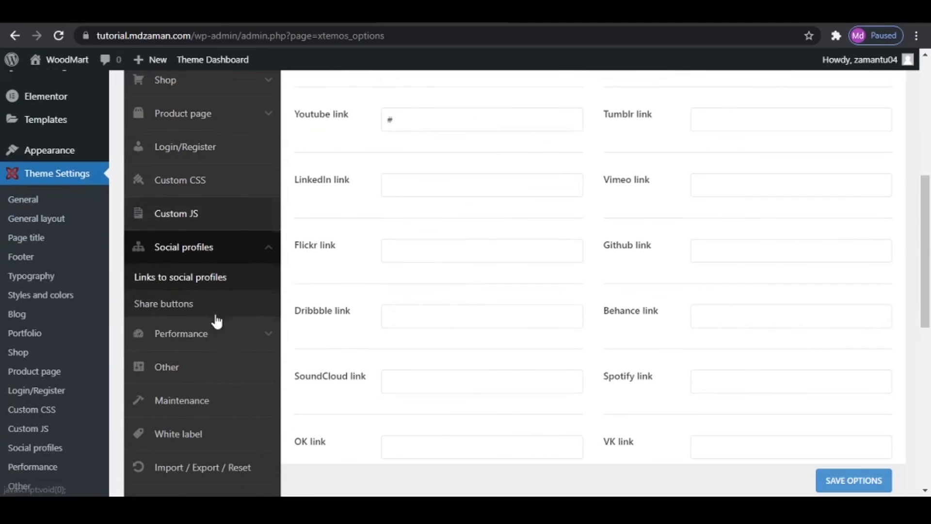
# - Turn on Share in whatsapp in the Social profiles share buttons settings and save the options
pyautogui.click(175, 304)
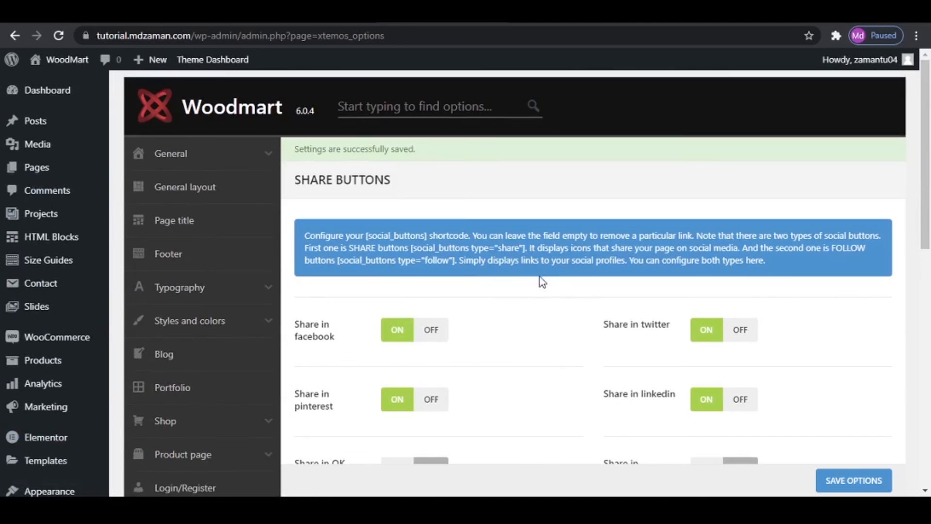
pyautogui.scroll(-3, 667, 359)
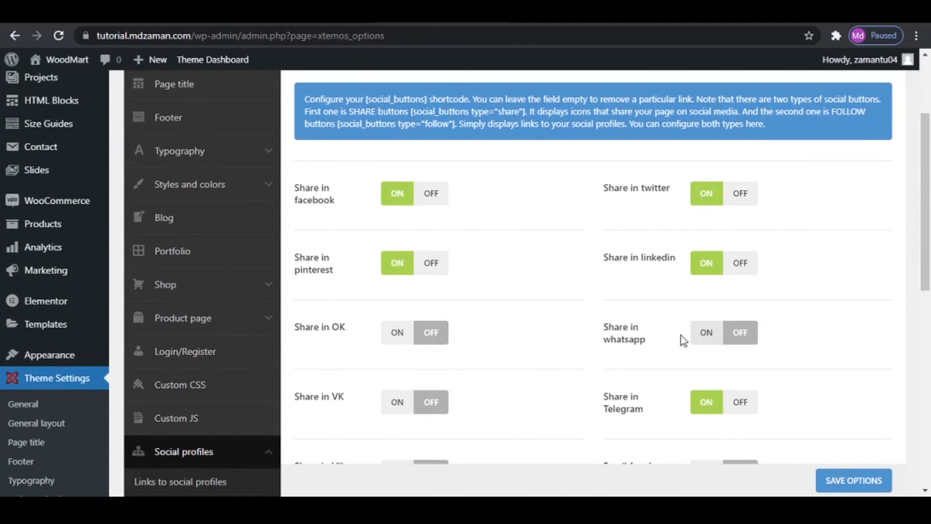
pyautogui.click(707, 334)
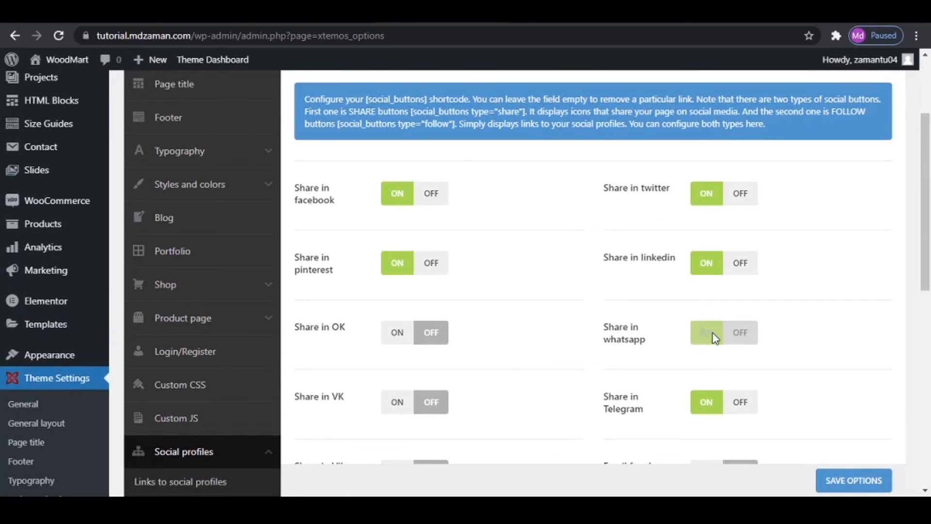
pyautogui.scroll(-2, 746, 411)
pyautogui.scroll(-1, 745, 411)
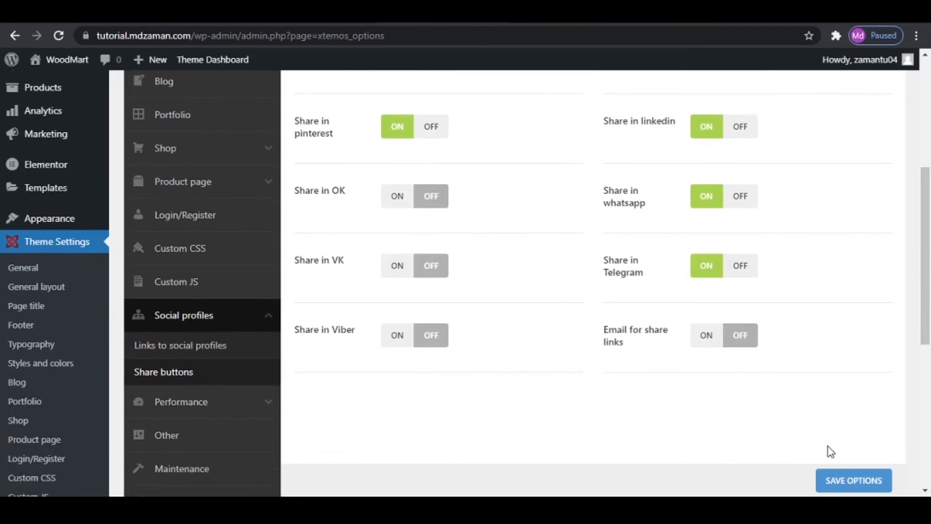
pyautogui.click(831, 480)
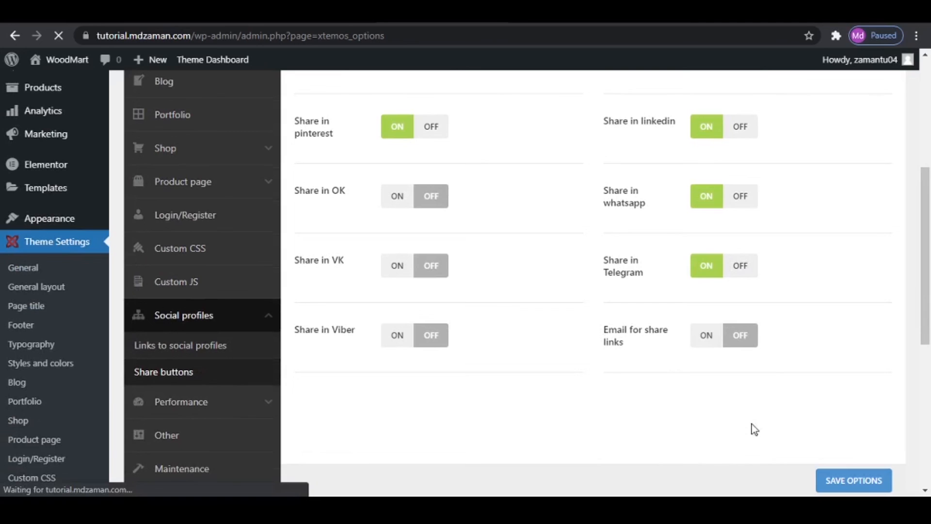
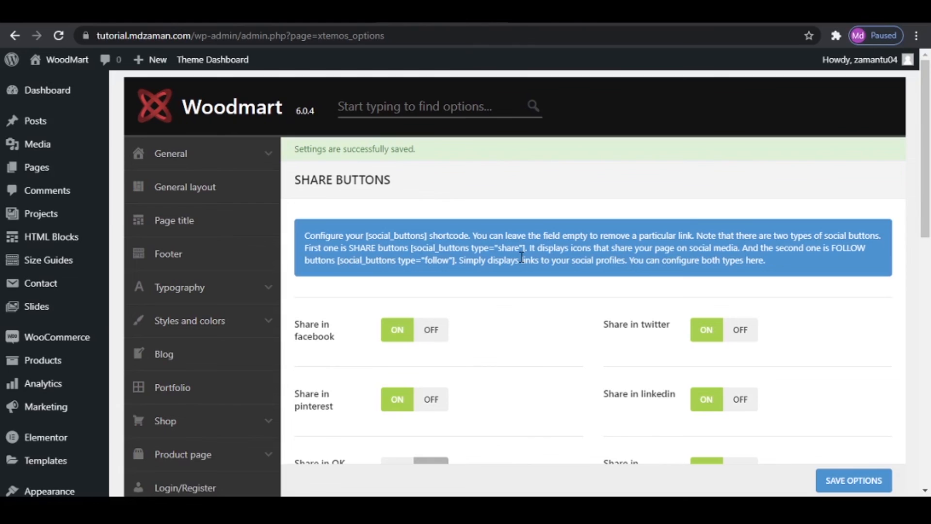
# - Review the live home page's product sections and the Contact page's map, contact form and contact details
pyautogui.scroll(-2, 521, 257)
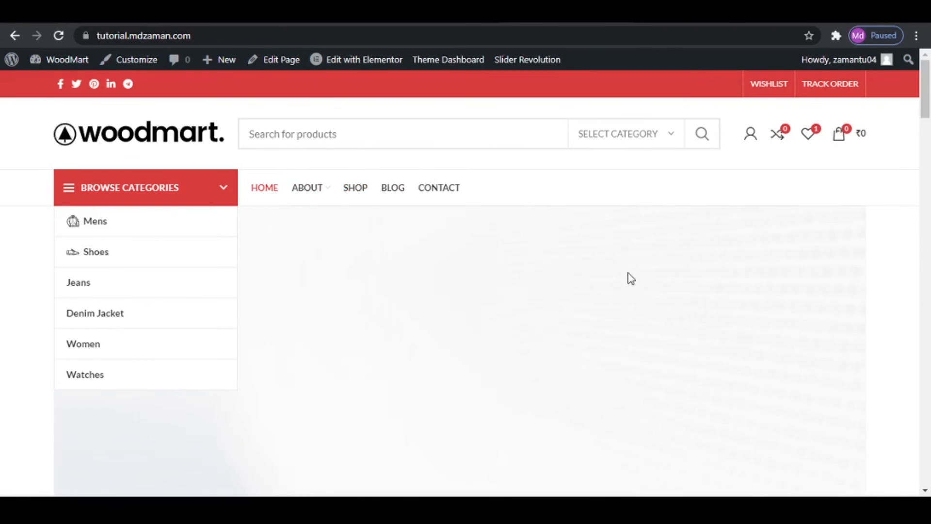
pyautogui.scroll(-8, 615, 270)
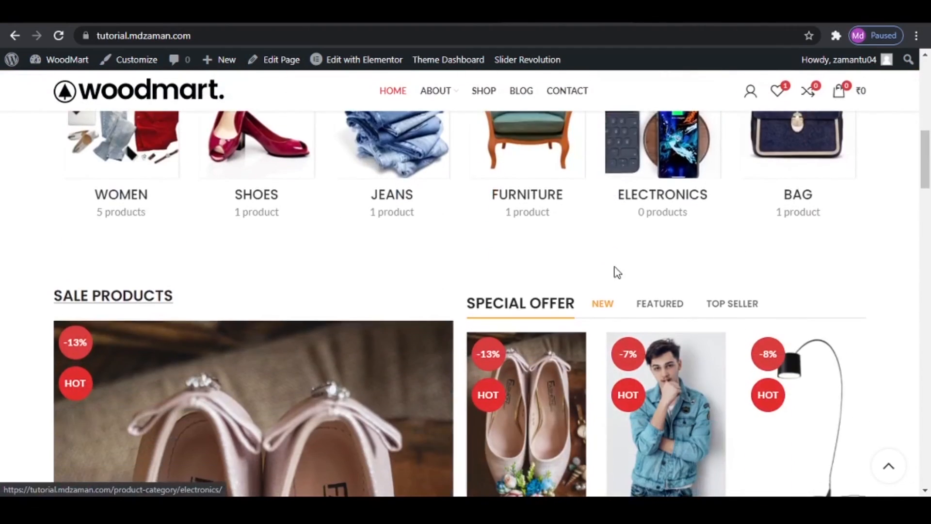
pyautogui.scroll(-15, 615, 271)
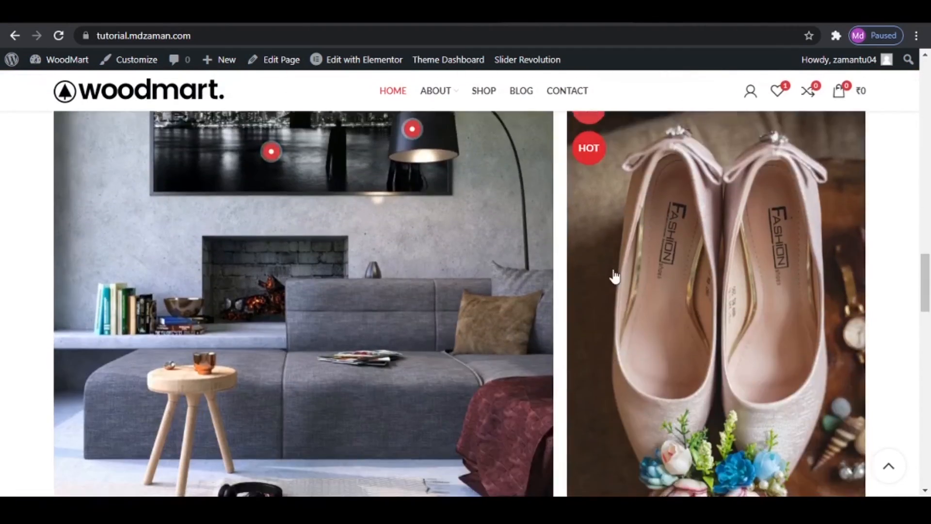
pyautogui.scroll(-10, 613, 275)
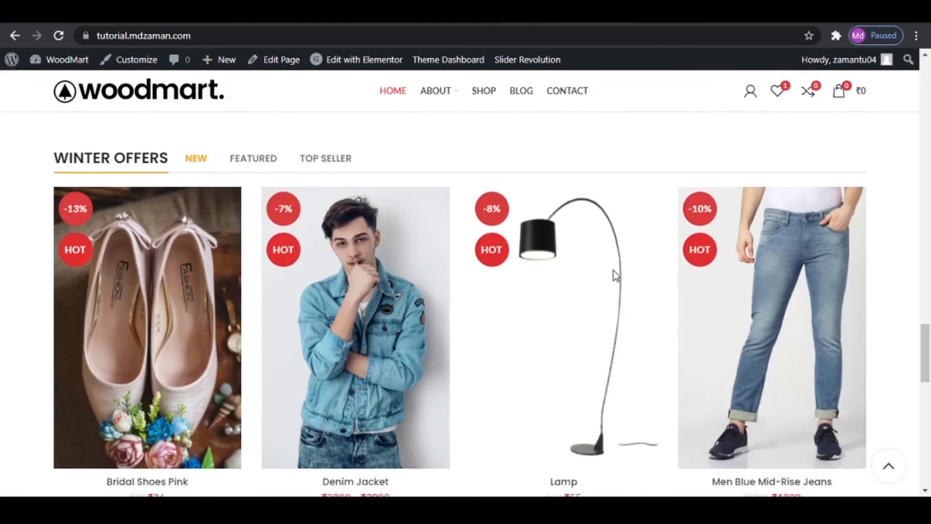
pyautogui.scroll(4, 612, 269)
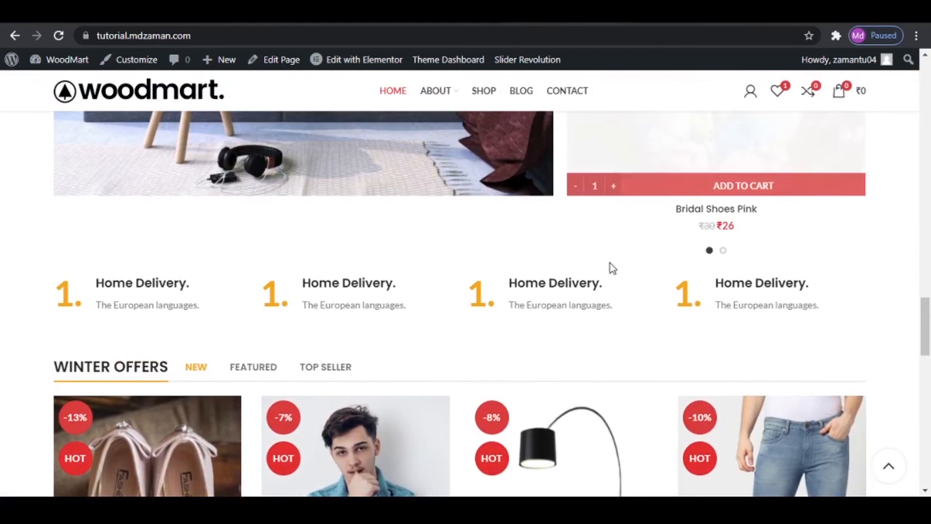
pyautogui.click(568, 96)
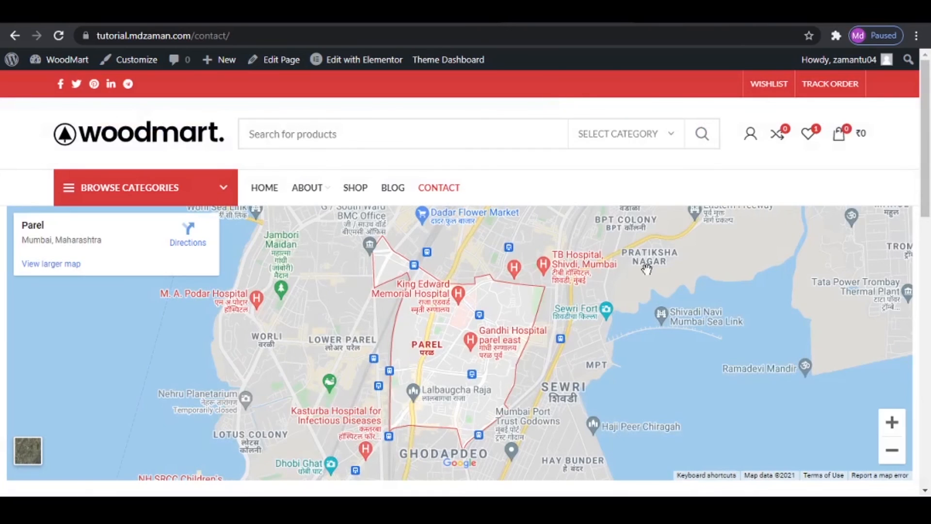
pyautogui.scroll(-1, 650, 270)
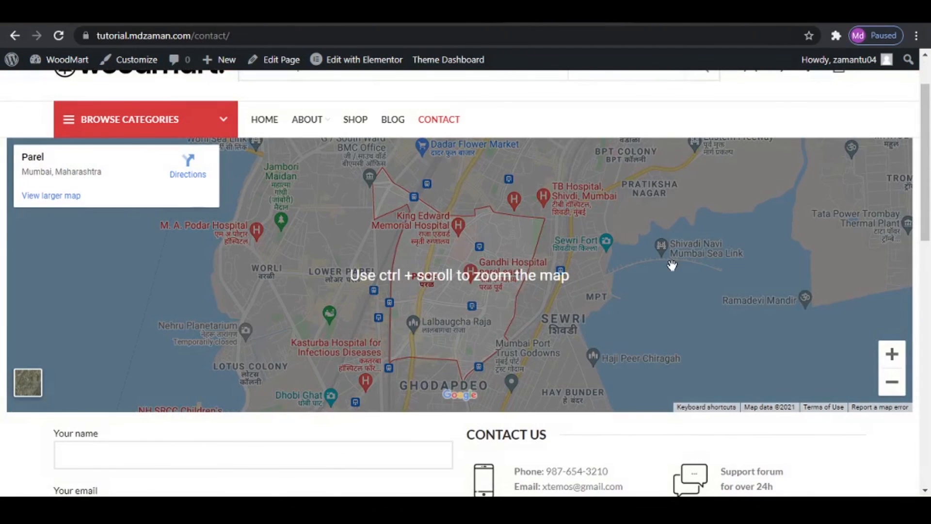
pyautogui.scroll(-4, 672, 265)
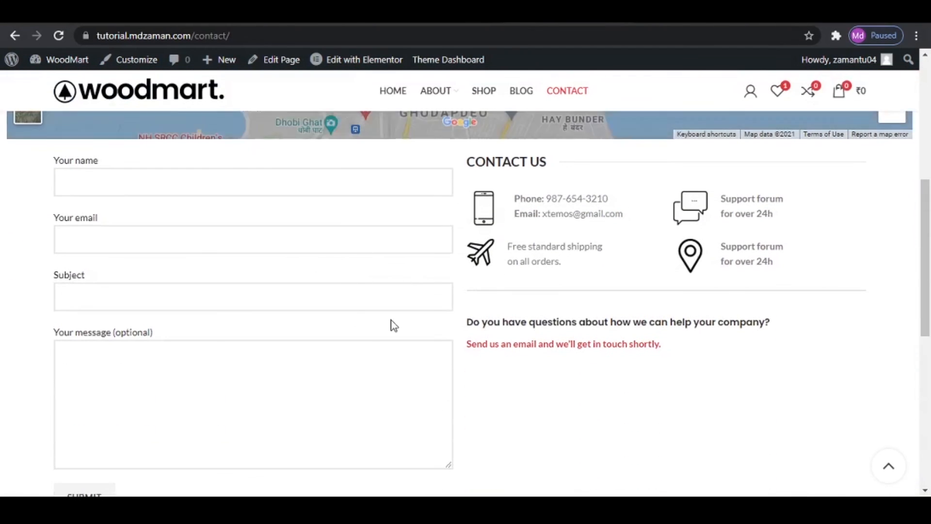
pyautogui.scroll(-3, 522, 322)
pyautogui.scroll(8, 599, 274)
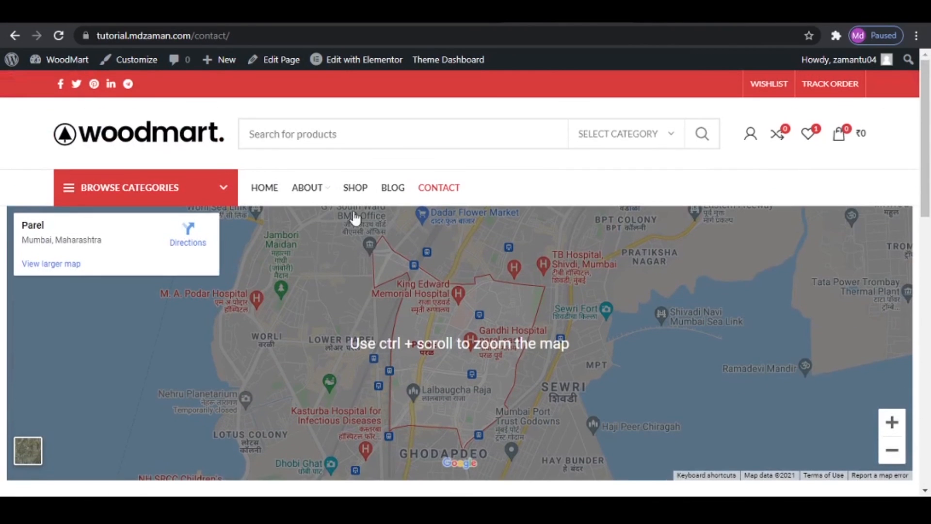
# - Open the Shop page, add Bridal Shoes Pink to the cart and close the cart preview
pyautogui.click(358, 189)
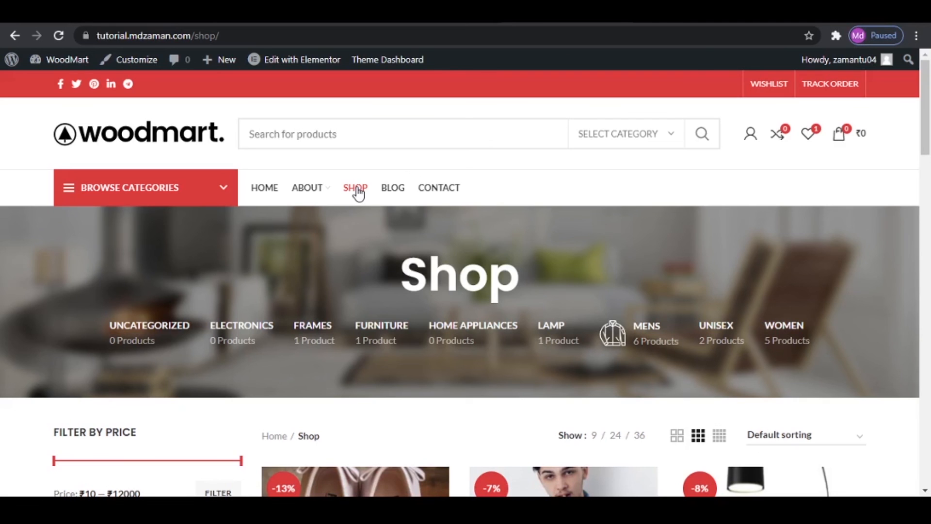
pyautogui.scroll(-5, 430, 231)
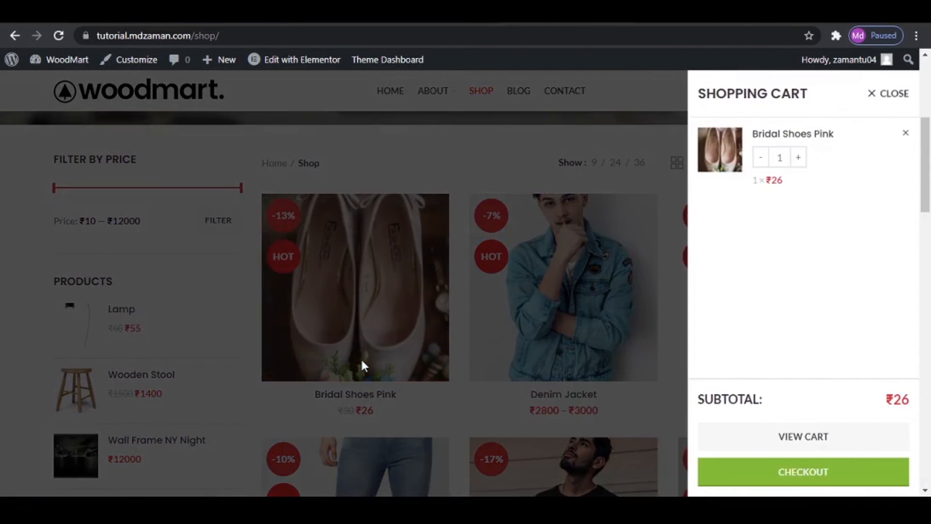
pyautogui.click(894, 93)
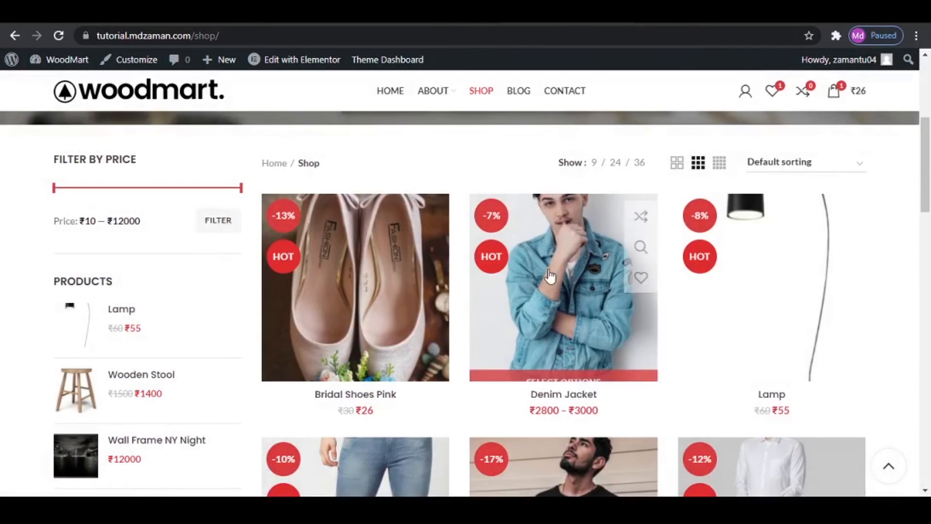
# - Add the Men T Shirt in White, size S, to the cart and open the full cart page
pyautogui.scroll(-4, 544, 293)
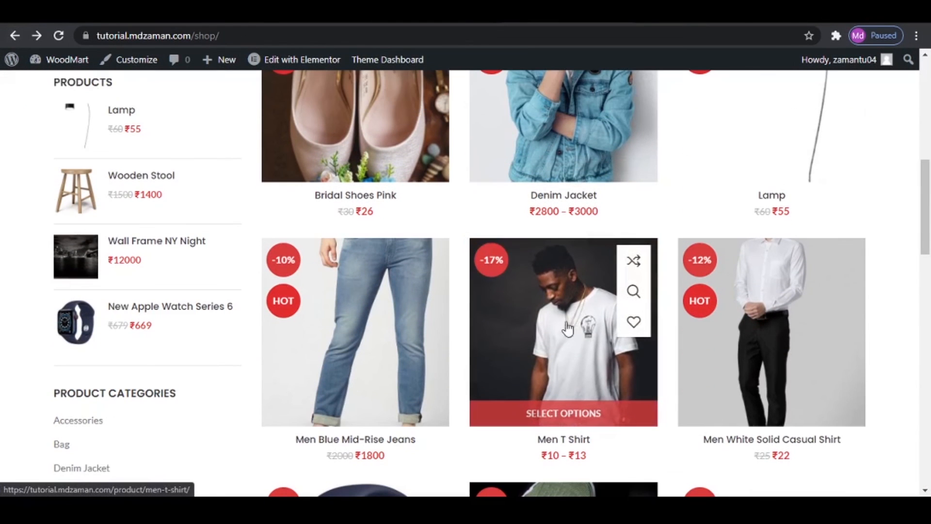
pyautogui.click(572, 415)
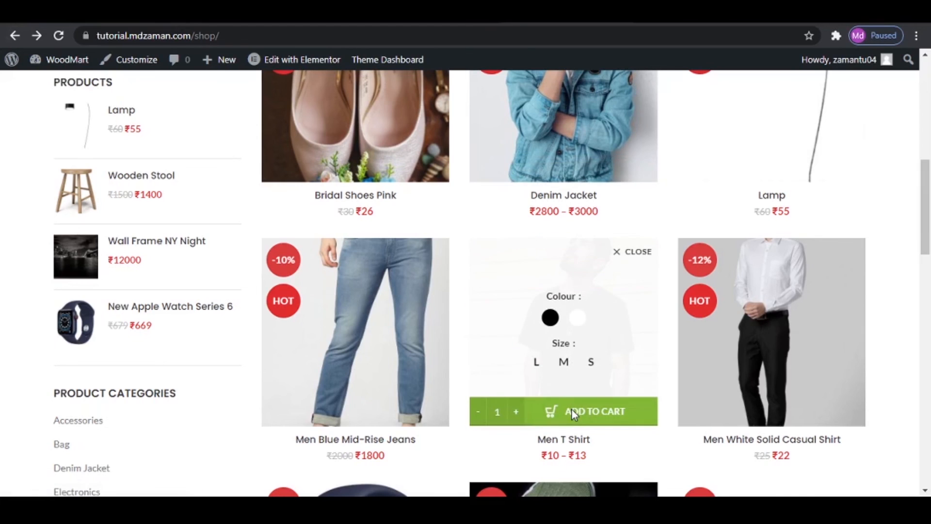
pyautogui.click(576, 319)
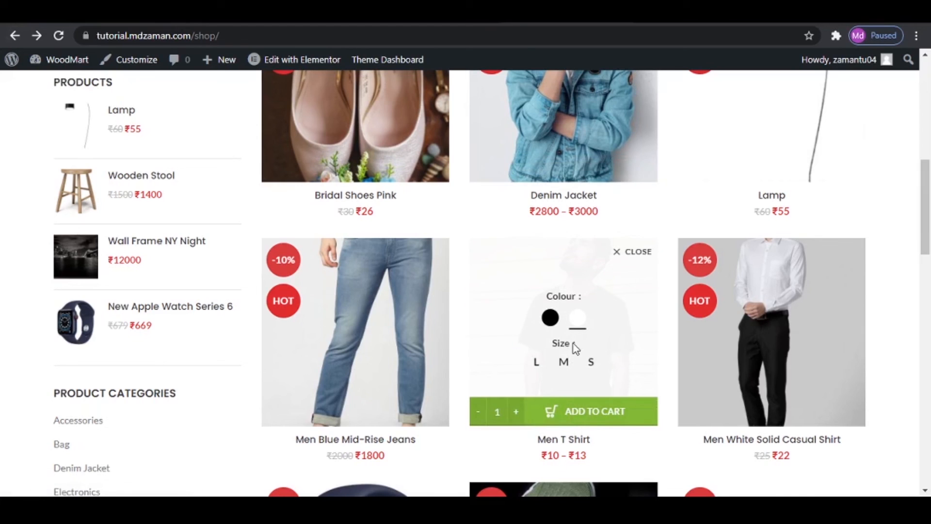
pyautogui.click(590, 362)
pyautogui.click(593, 413)
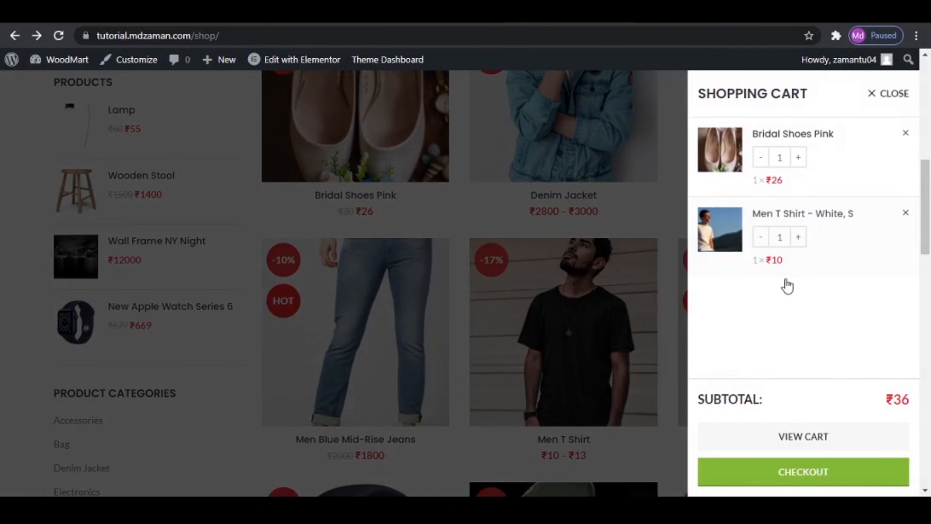
pyautogui.click(811, 441)
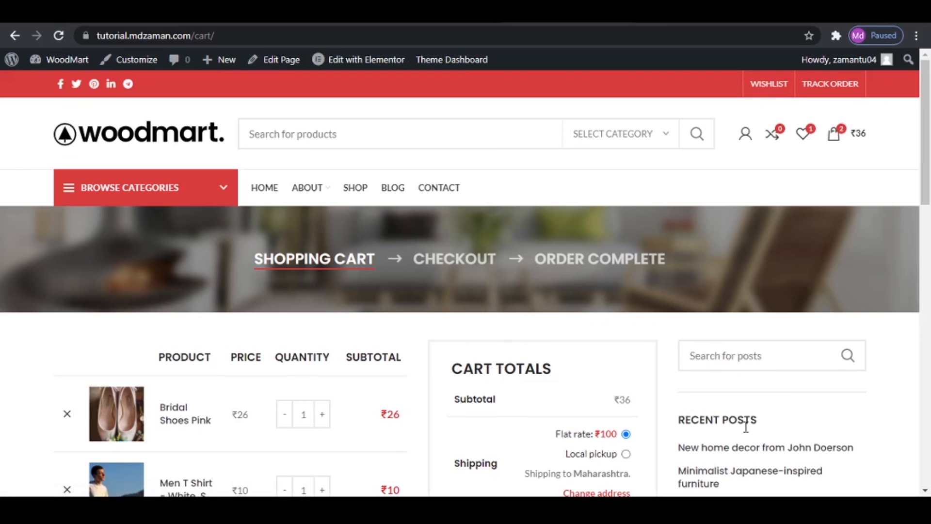
# - Edit the Cart page, set its sidebar position to Without and update the page
pyautogui.click(279, 62)
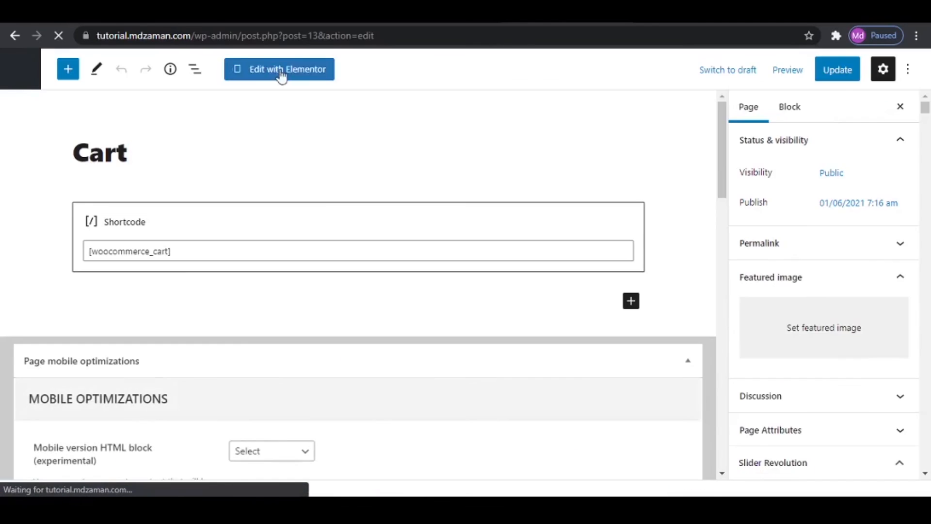
pyautogui.scroll(-20, 374, 256)
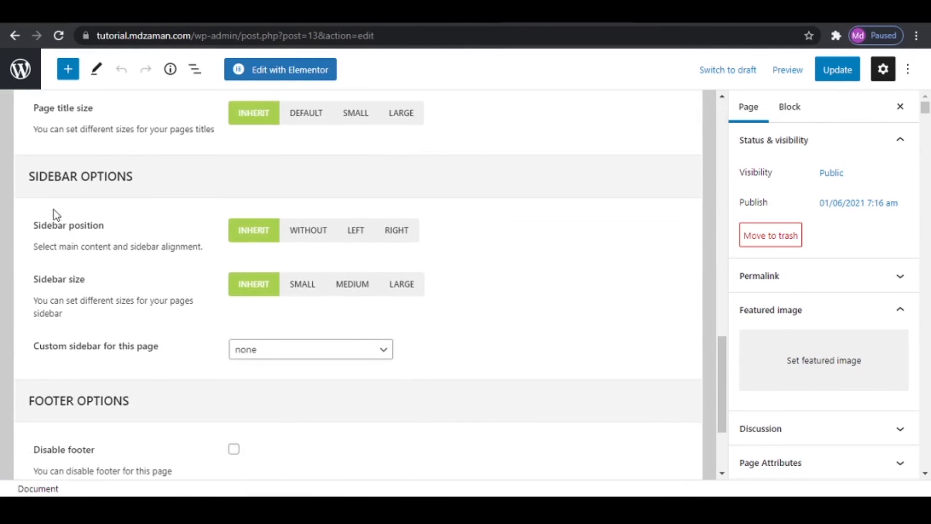
pyautogui.click(309, 230)
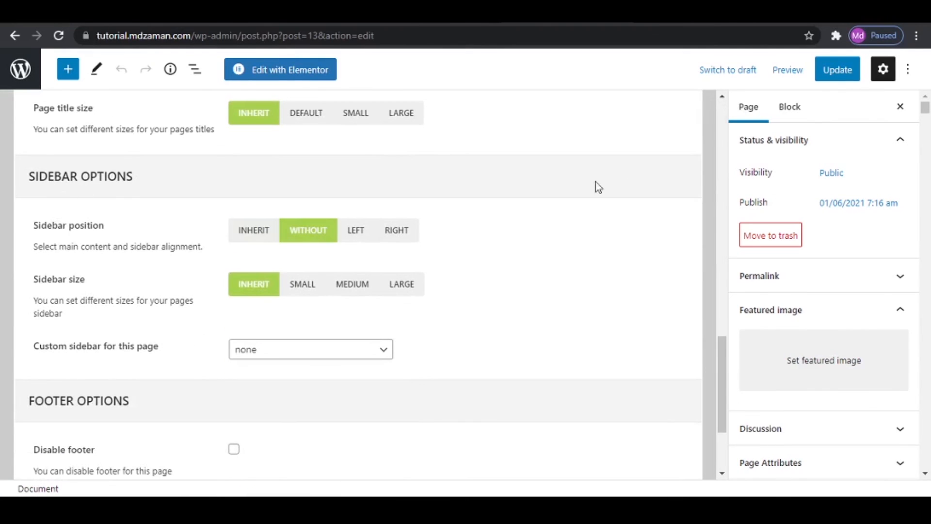
pyautogui.click(858, 77)
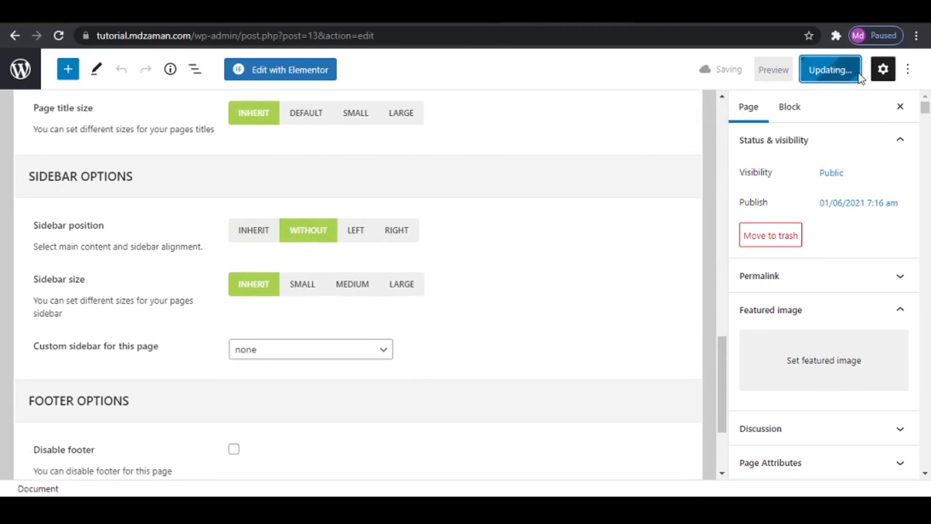
# - Examine the live cart page's full-width layout, including the item list, coupon field, shipping options, GST and total
pyautogui.click(127, 452)
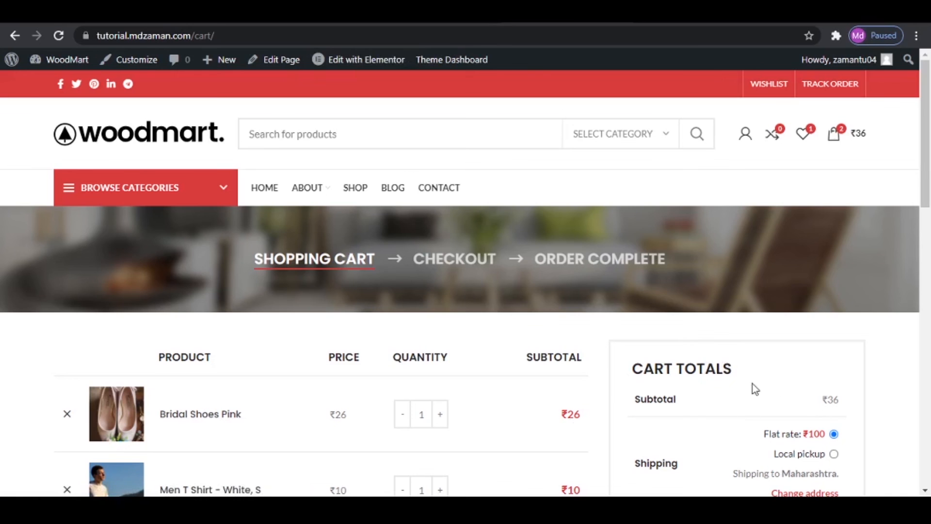
pyautogui.scroll(-2, 631, 364)
pyautogui.scroll(-2, 87, 278)
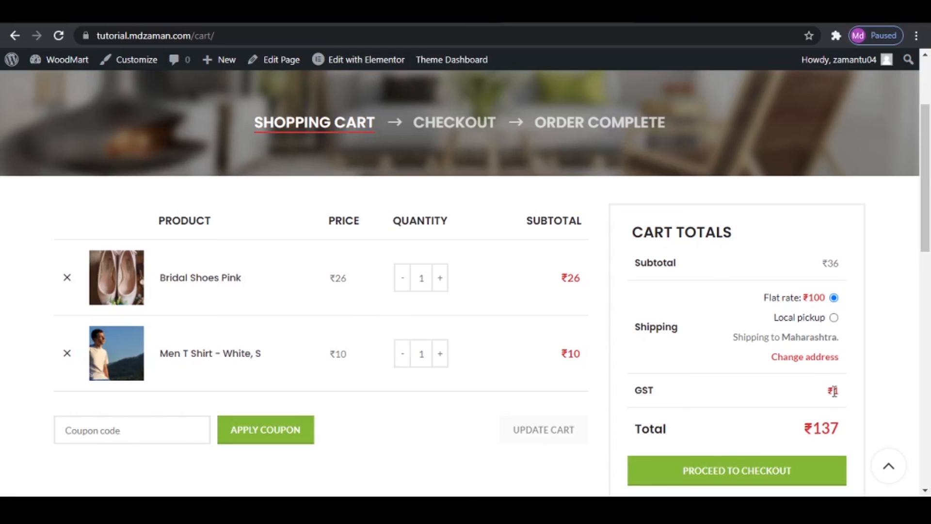
pyautogui.scroll(-1, 834, 392)
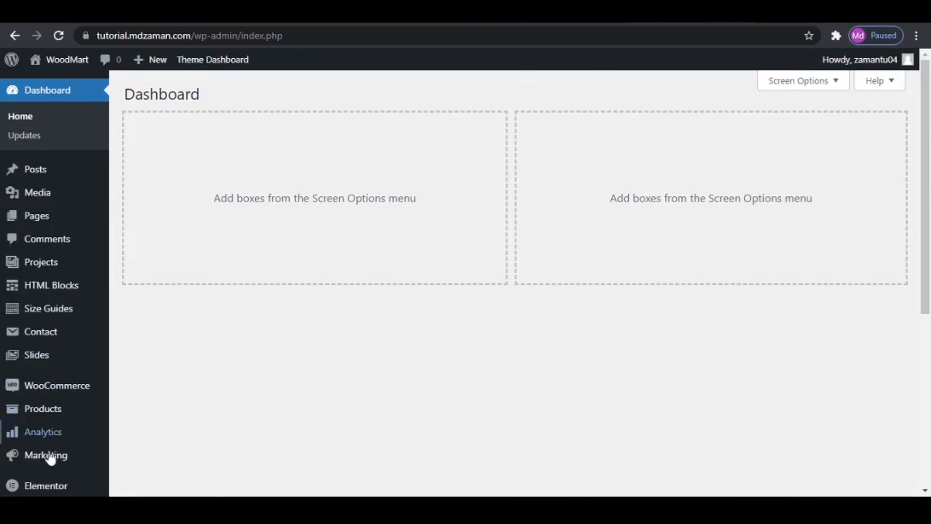
# - Start a new coupon in the store's marketing coupons and give it the code ZAMAN50
pyautogui.moveTo(47, 463)
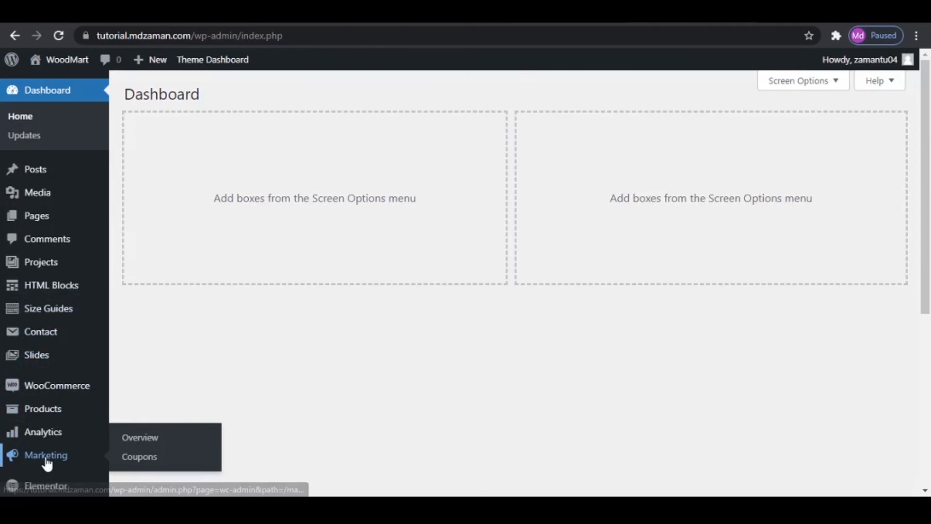
pyautogui.click(153, 463)
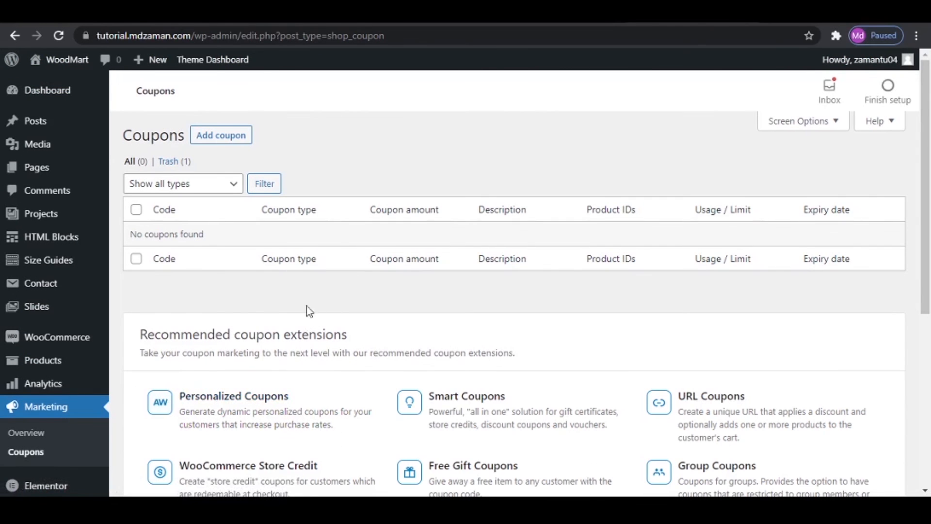
pyautogui.click(231, 141)
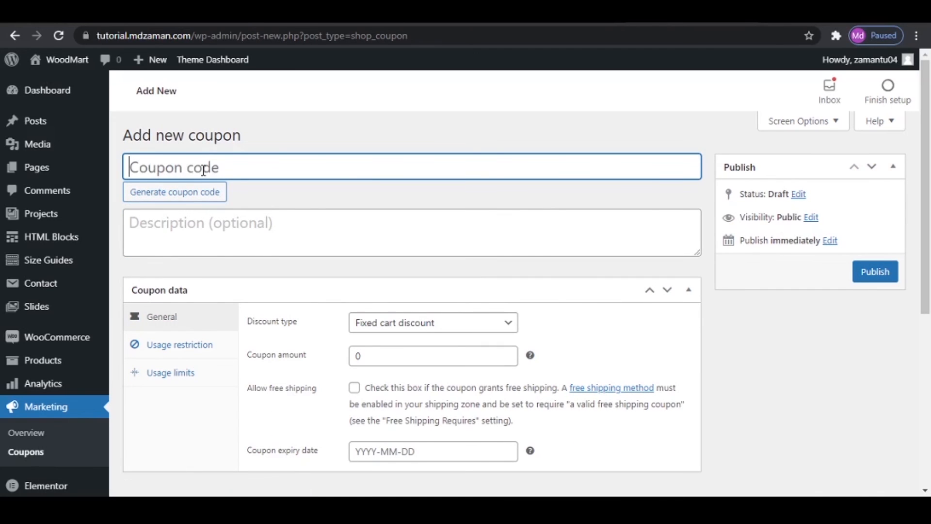
pyautogui.write('ZAMAN')
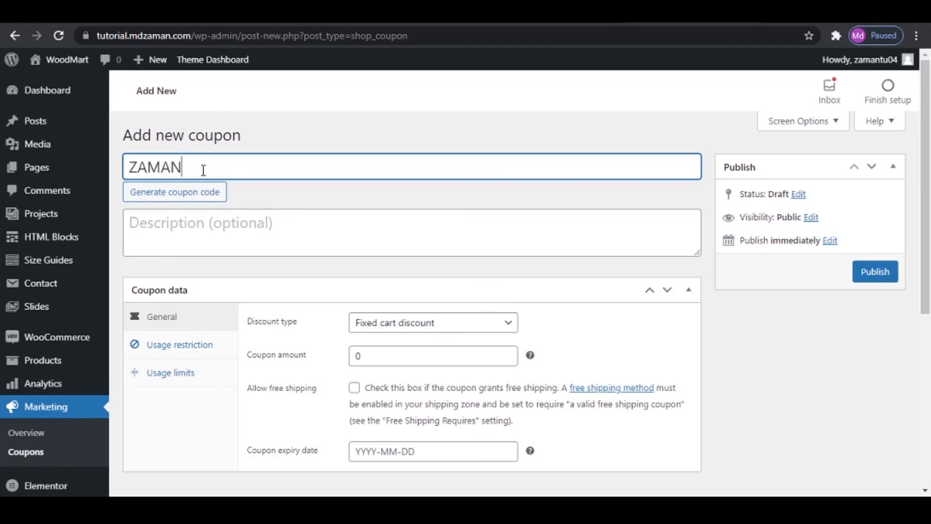
pyautogui.write('50')
# - Make the coupon a percentage discount with an amount of 50 and allow free shipping
pyautogui.click(442, 323)
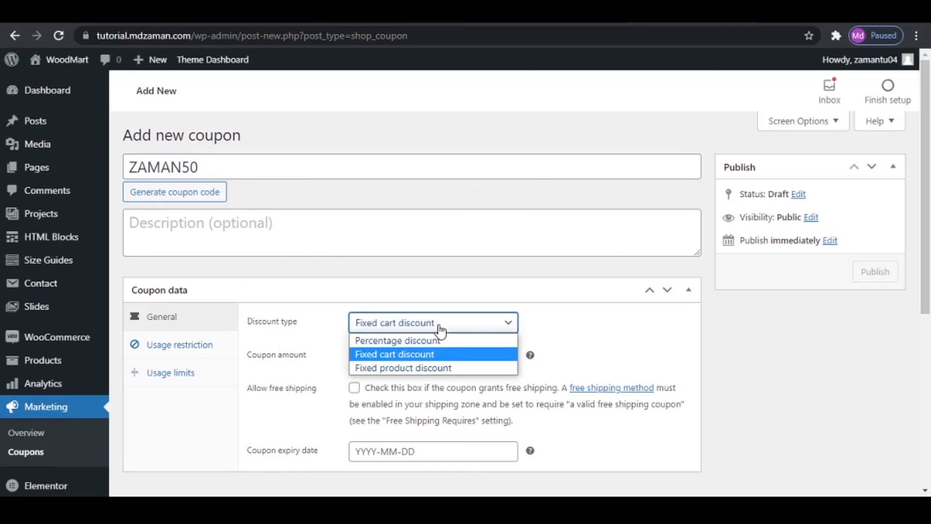
pyautogui.click(432, 345)
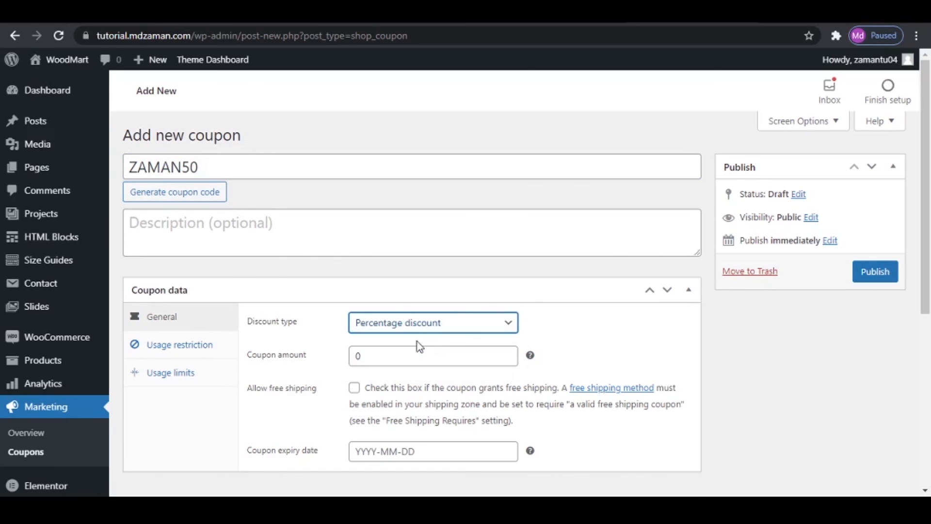
pyautogui.press('Tab')
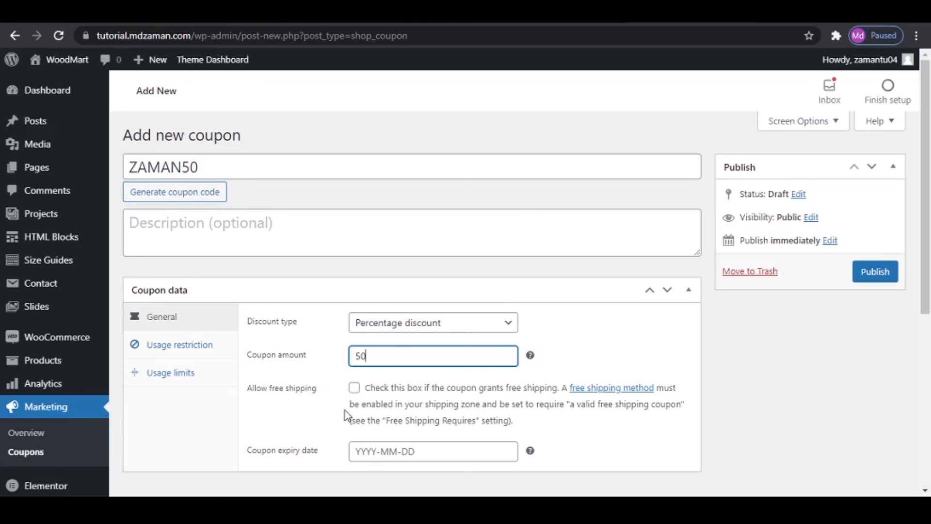
pyautogui.click(356, 392)
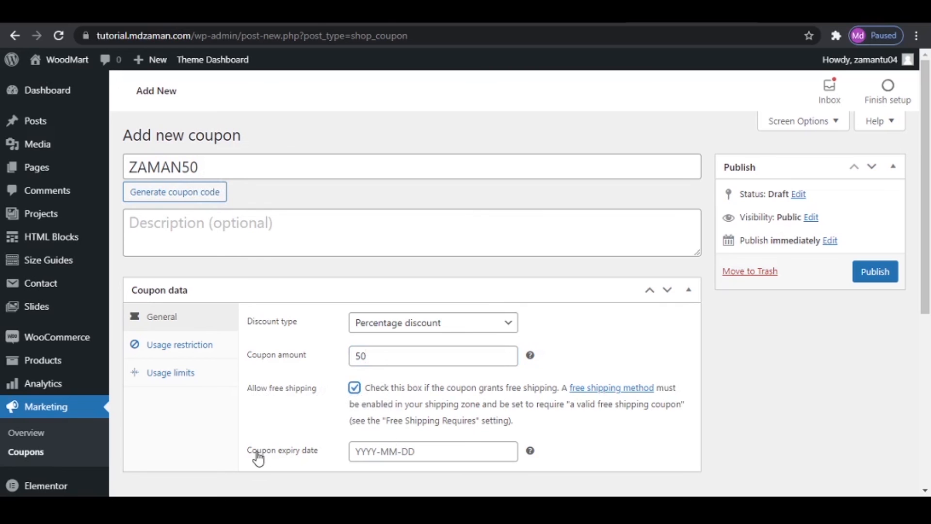
# - Set the coupon's expiry date to 2021-06-20 and publish the coupon
pyautogui.click(398, 453)
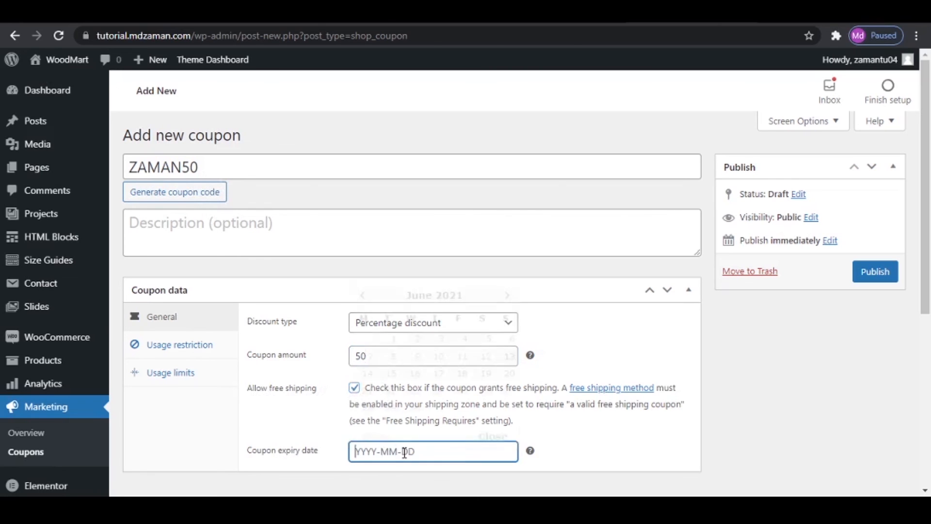
pyautogui.click(517, 372)
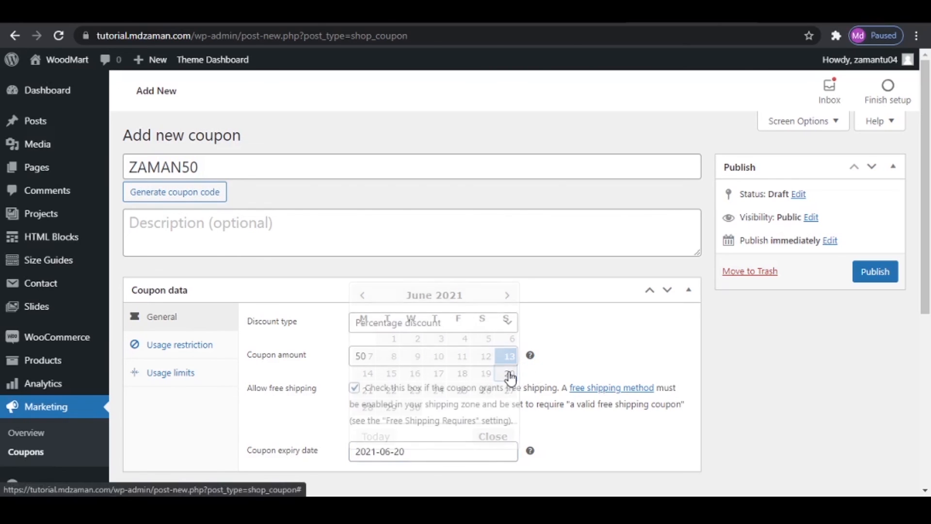
pyautogui.click(875, 271)
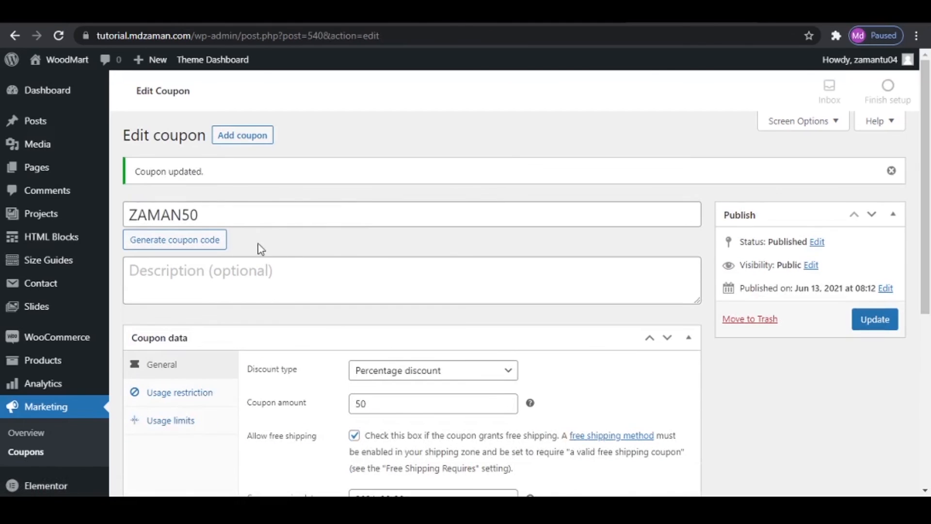
# - Copy the coupon code ZAMAN50 from the published coupon
pyautogui.click(199, 210)
pyautogui.doubleClick(199, 212)
pyautogui.rightClick(160, 218)
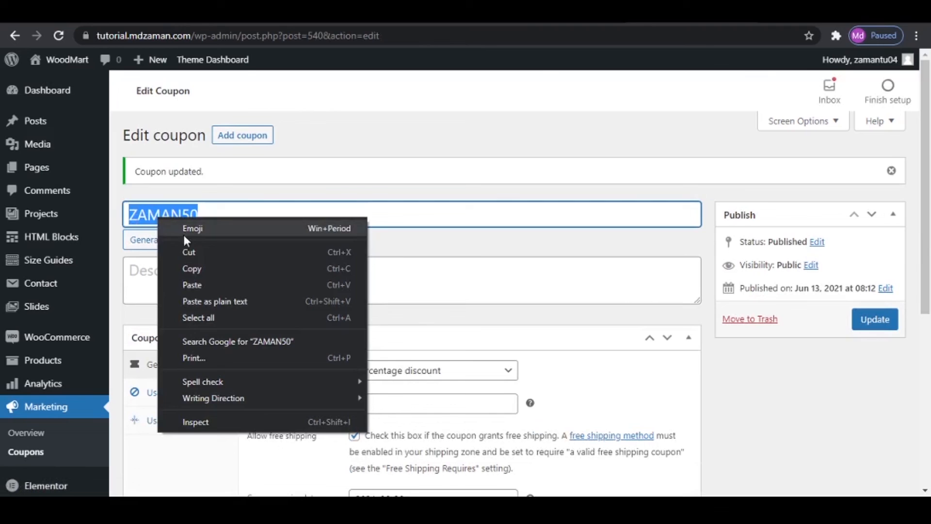
pyautogui.click(193, 269)
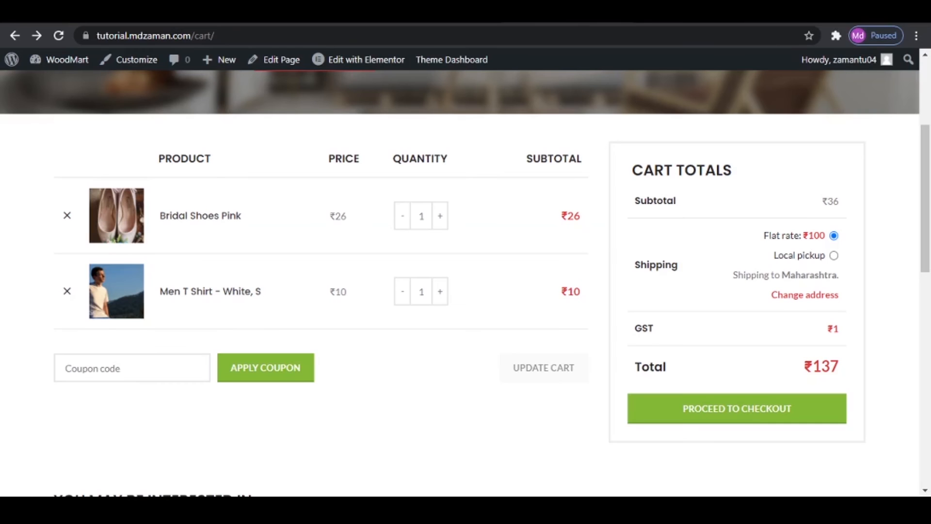
# - Reload the live cart page, paste ZAMAN50 as the coupon code and apply it to the cart
pyautogui.rightClick(114, 370)
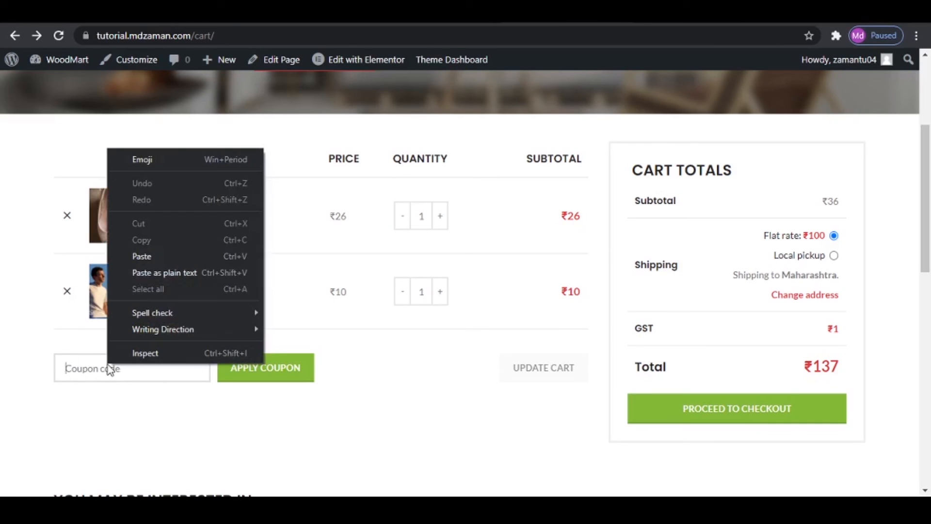
pyautogui.click(393, 403)
pyautogui.click(58, 35)
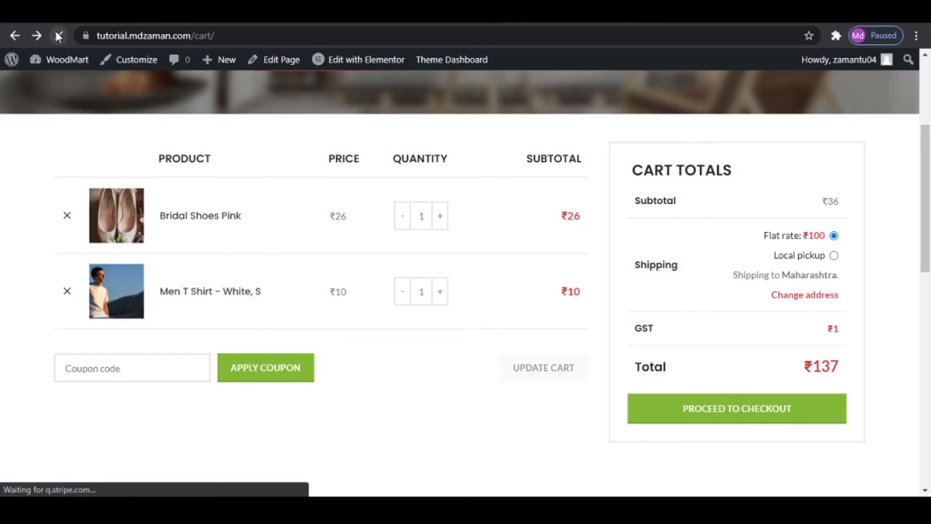
pyautogui.rightClick(94, 370)
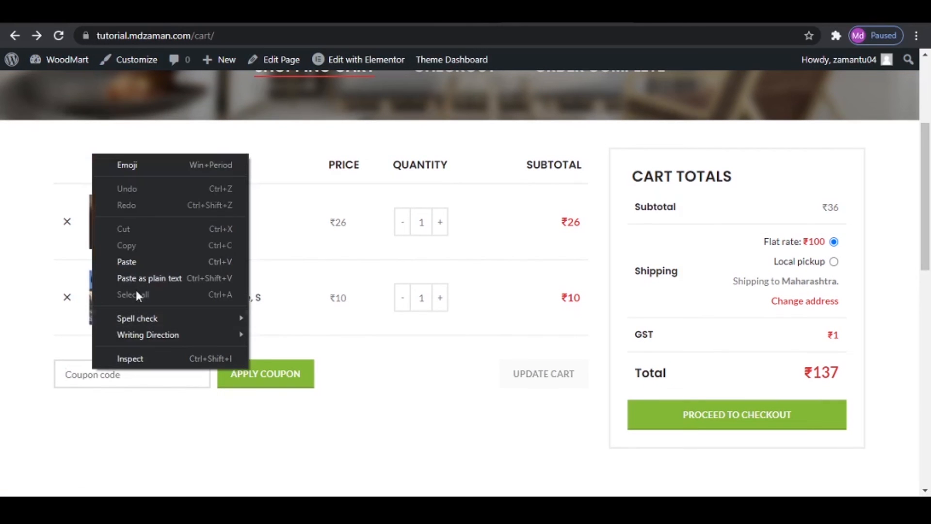
pyautogui.click(136, 264)
pyautogui.click(260, 383)
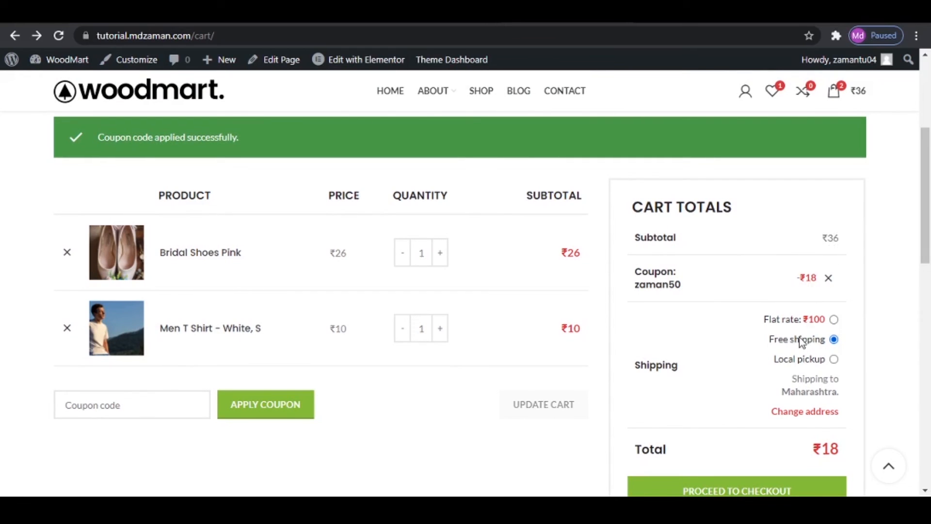
# - Proceed from the cart to the checkout page and review its layout with the sidebar
pyautogui.scroll(-3, 871, 351)
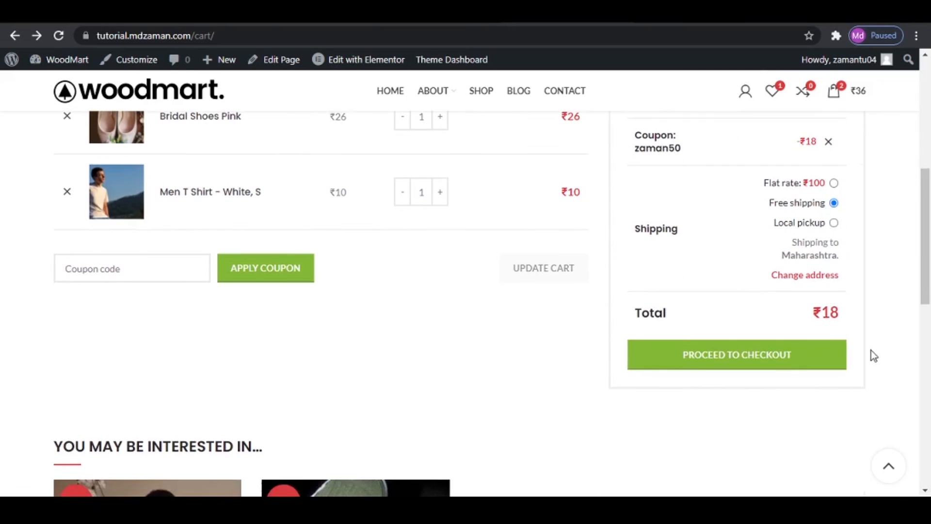
pyautogui.click(758, 363)
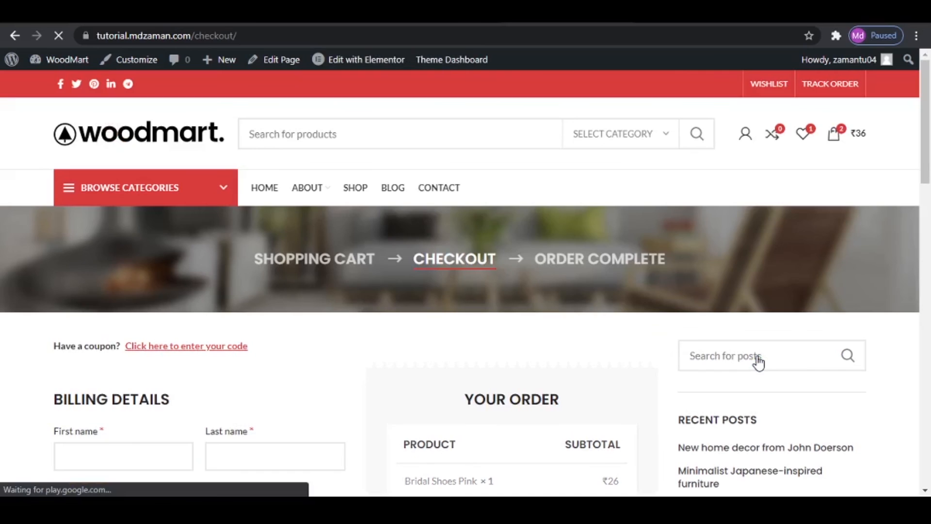
pyautogui.scroll(-4, 671, 339)
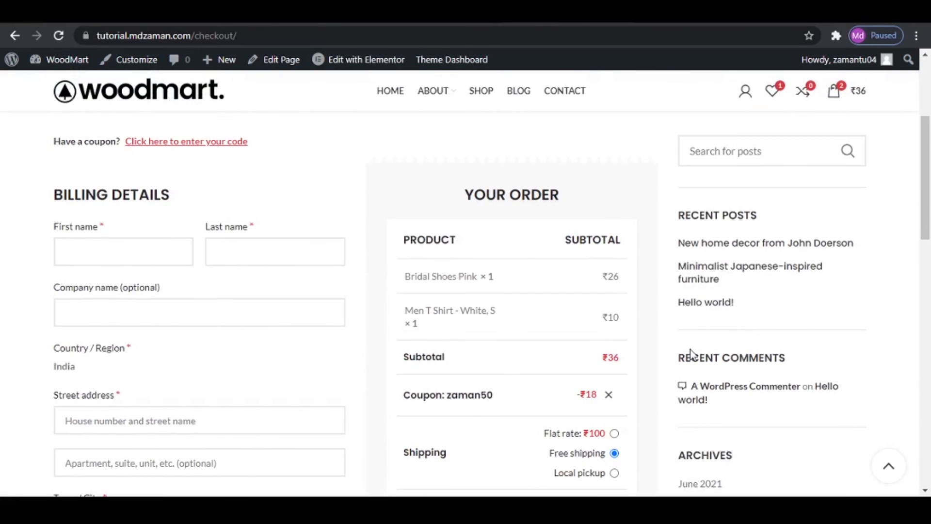
pyautogui.scroll(4, 689, 349)
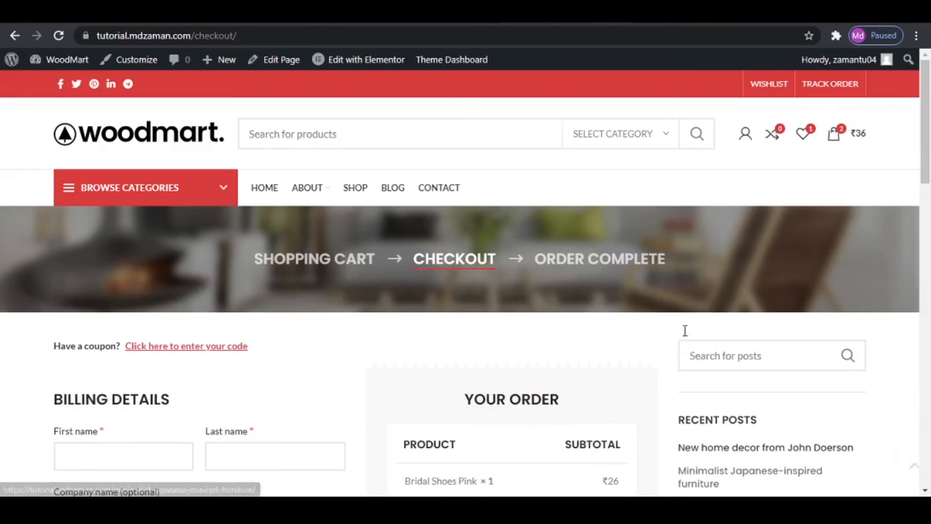
# - Edit the Checkout page to set its sidebar position to Without, update it and view the live page
pyautogui.click(275, 67)
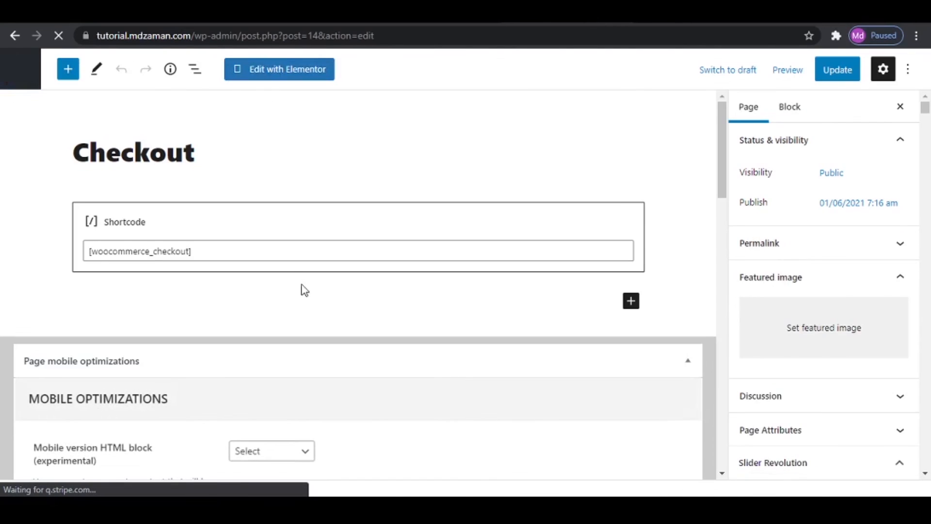
pyautogui.scroll(-15, 305, 303)
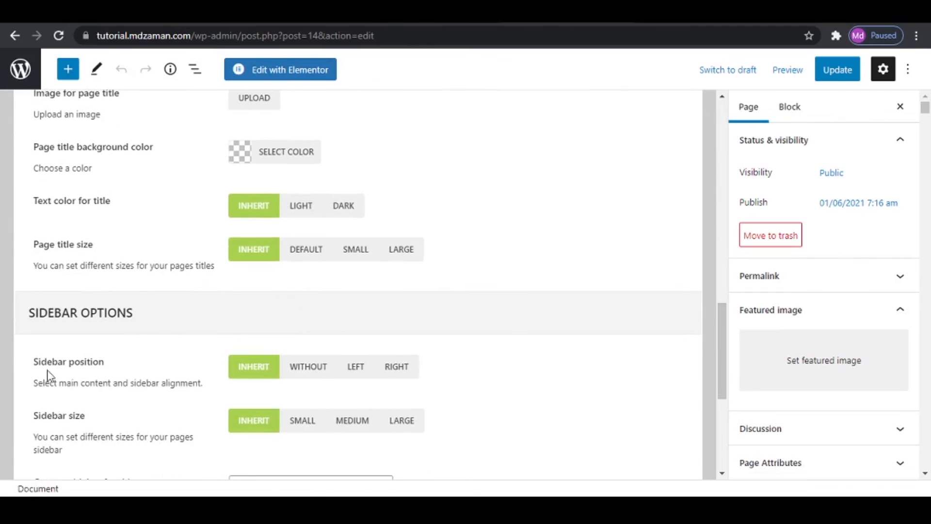
pyautogui.click(308, 367)
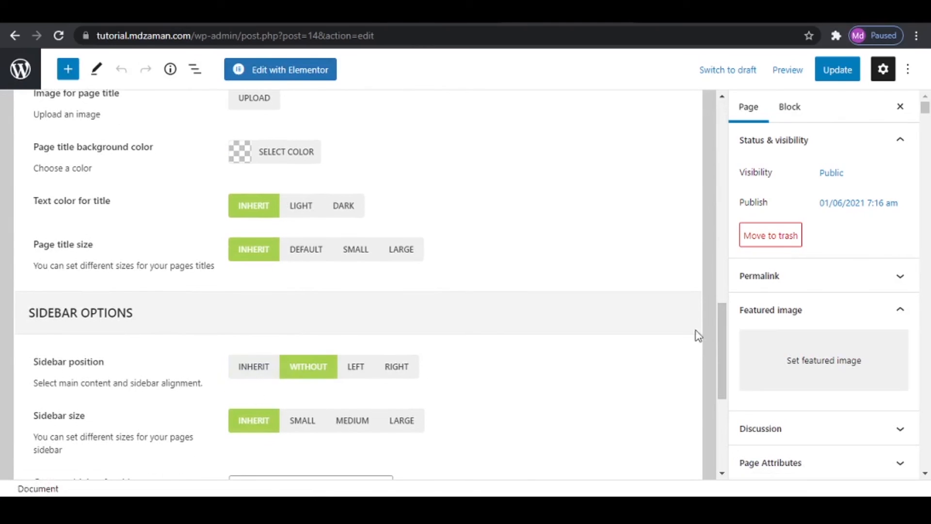
pyautogui.click(831, 77)
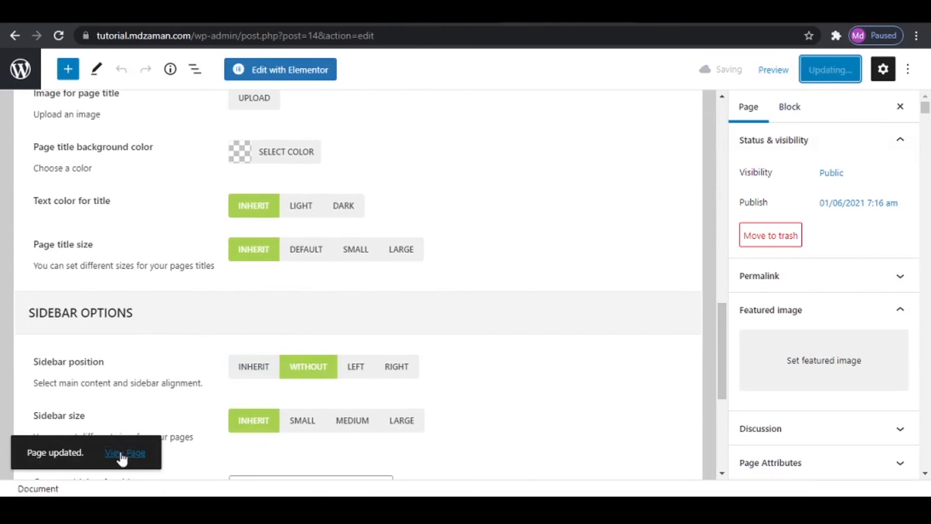
pyautogui.click(121, 456)
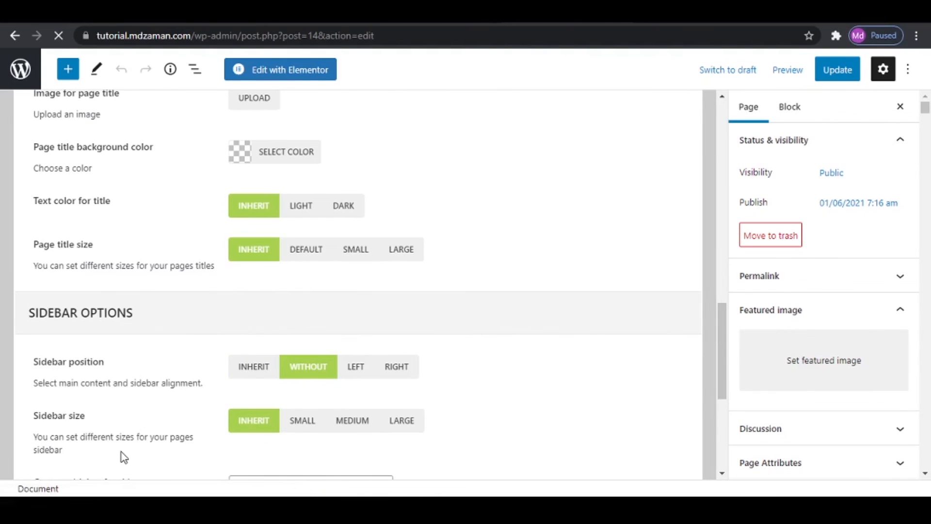
# - Review the order summary and payment methods on the checkout page and enter the customer's first and last name in the billing details
pyautogui.scroll(-3, 665, 395)
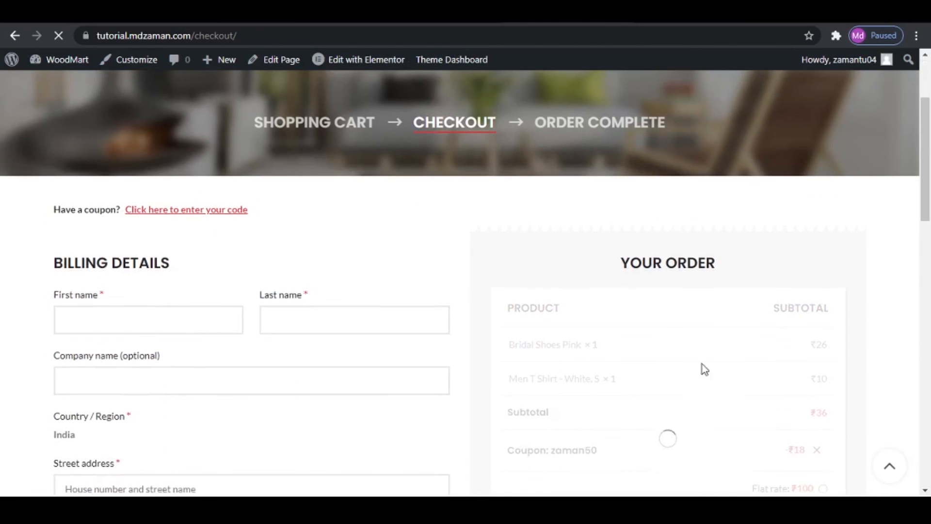
pyautogui.scroll(-3, 816, 401)
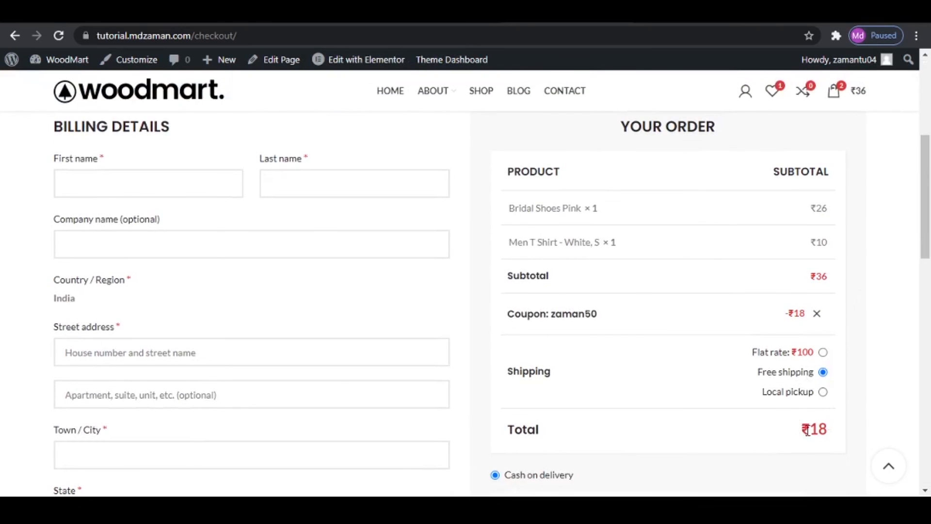
pyautogui.scroll(-4, 742, 391)
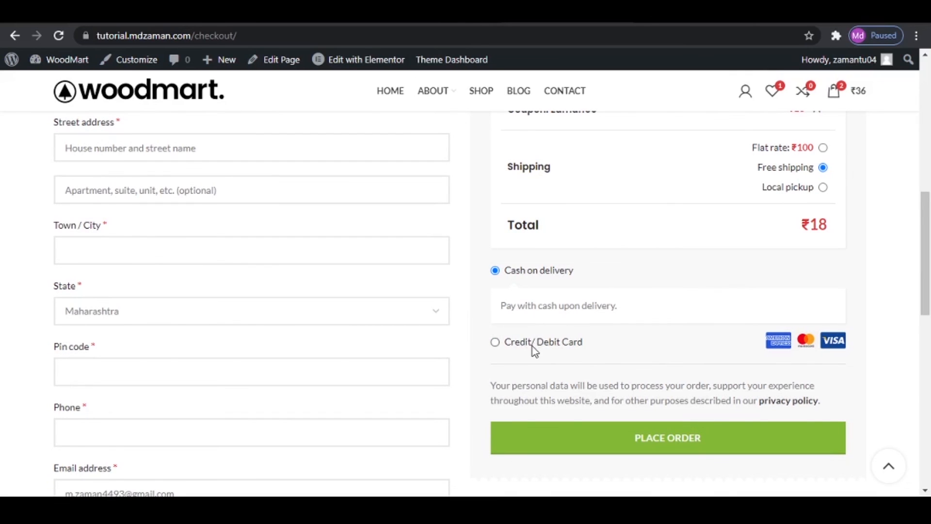
pyautogui.scroll(4, 218, 309)
pyautogui.scroll(3, 170, 248)
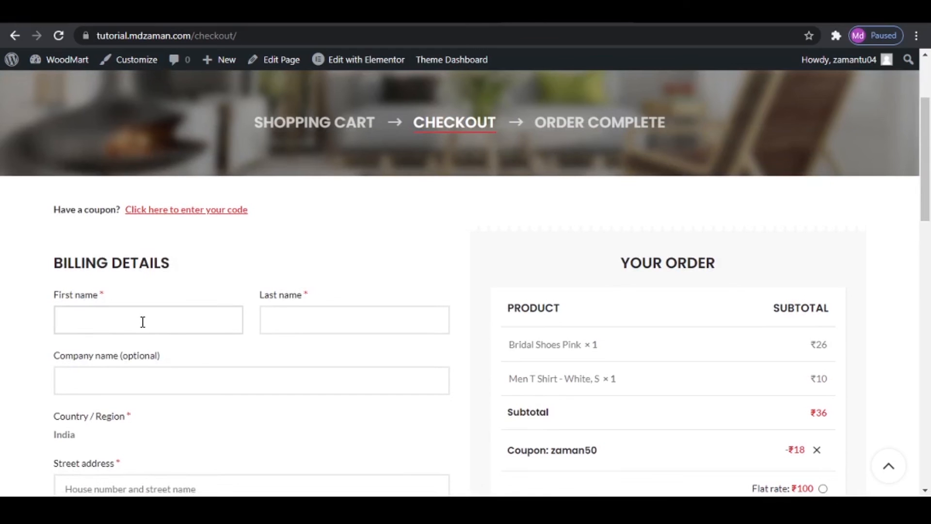
pyautogui.press('Tab')
pyautogui.press('Tab')
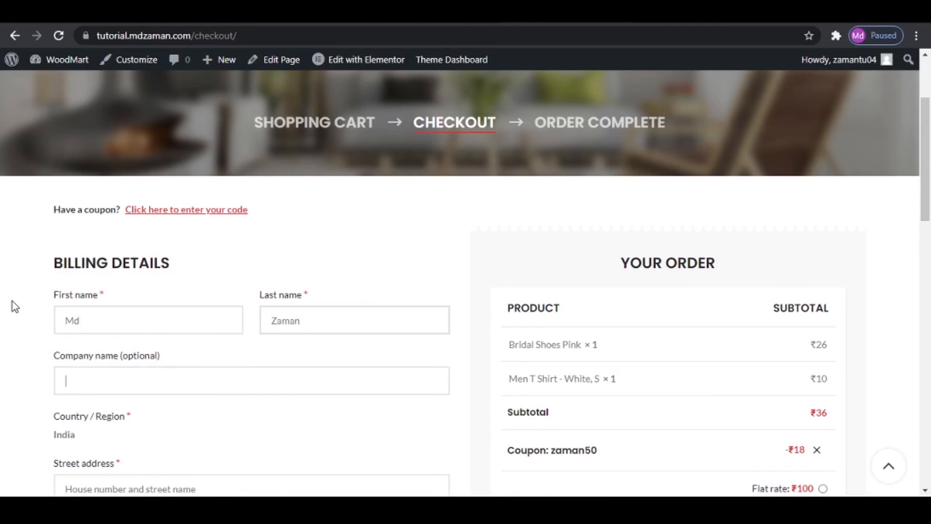
pyautogui.press('Tab')
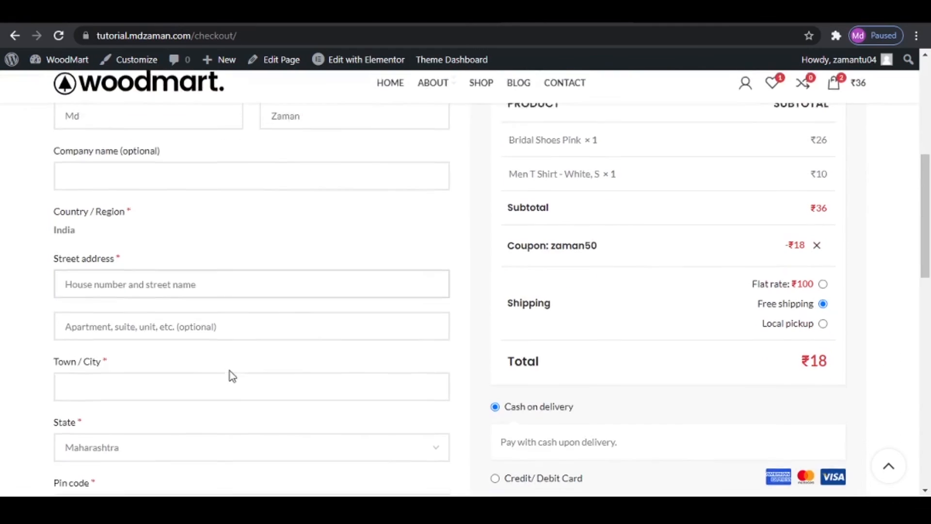
# - Fill in the remaining required billing details with the customer's street address, town, postal code and phone number
pyautogui.write('Bhayandar')
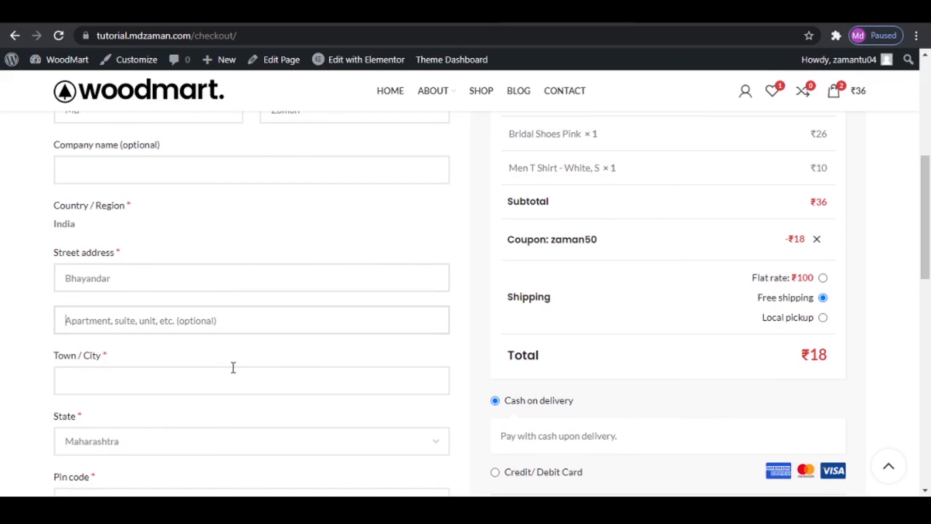
pyautogui.press('Tab')
pyautogui.write('Mumbai')
pyautogui.press('Tab')
pyautogui.press('Tab')
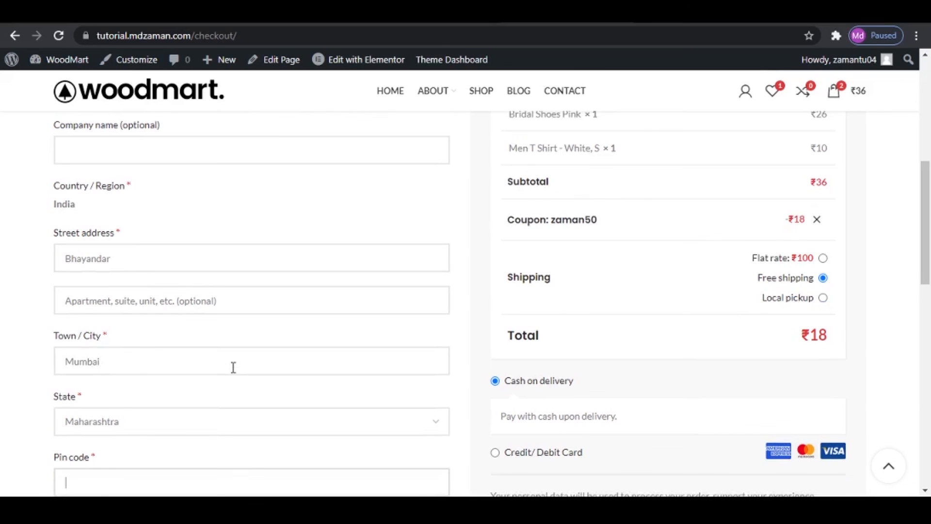
pyautogui.write('401105')
pyautogui.scroll(-5, 233, 367)
pyautogui.click(180, 260)
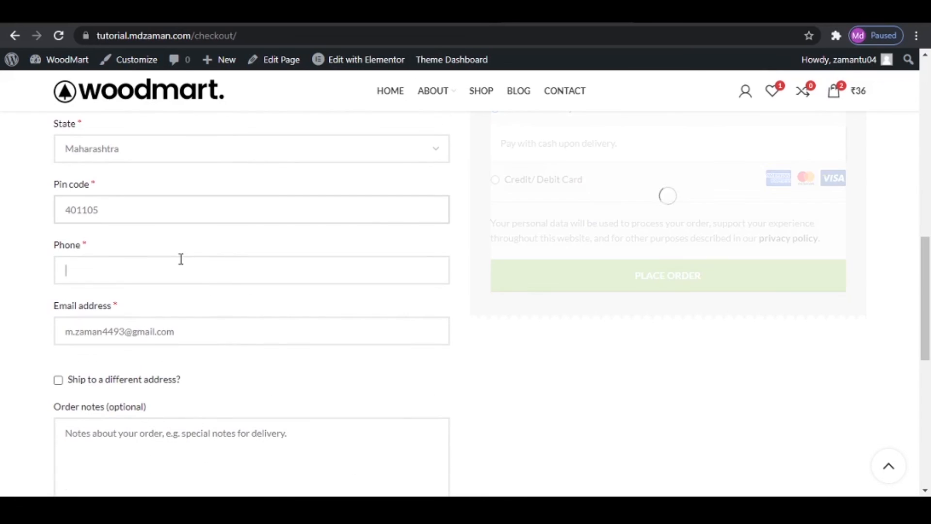
pyautogui.write('1234567890')
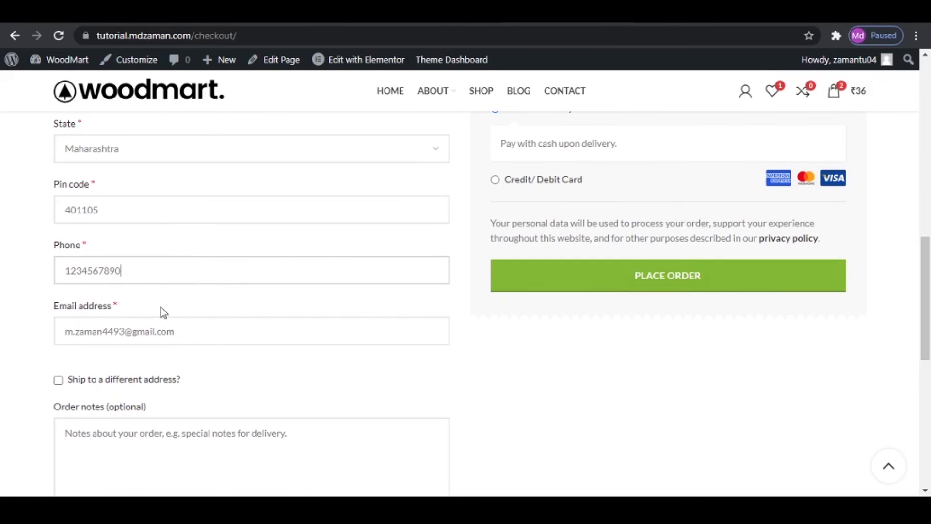
# - Select Credit/Debit Card as the payment method and place the order
pyautogui.scroll(5, 509, 382)
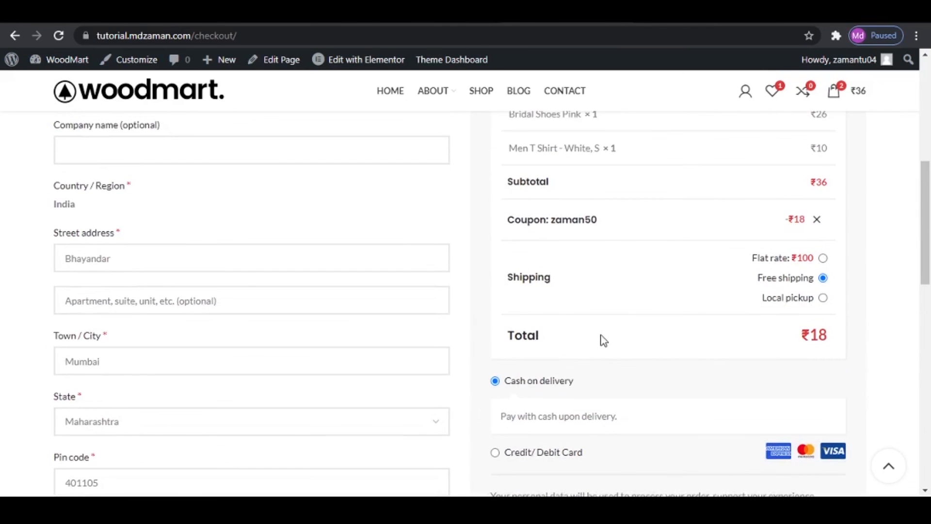
pyautogui.scroll(-4, 600, 339)
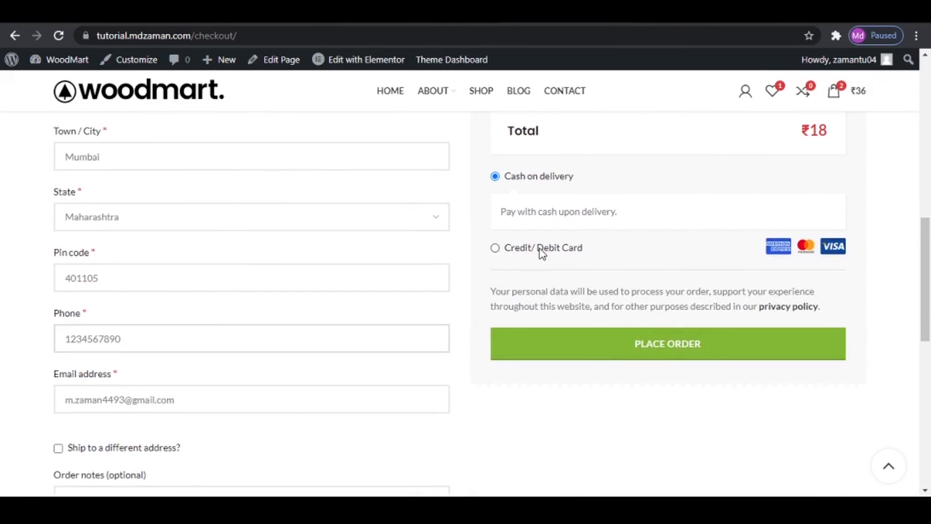
pyautogui.click(541, 250)
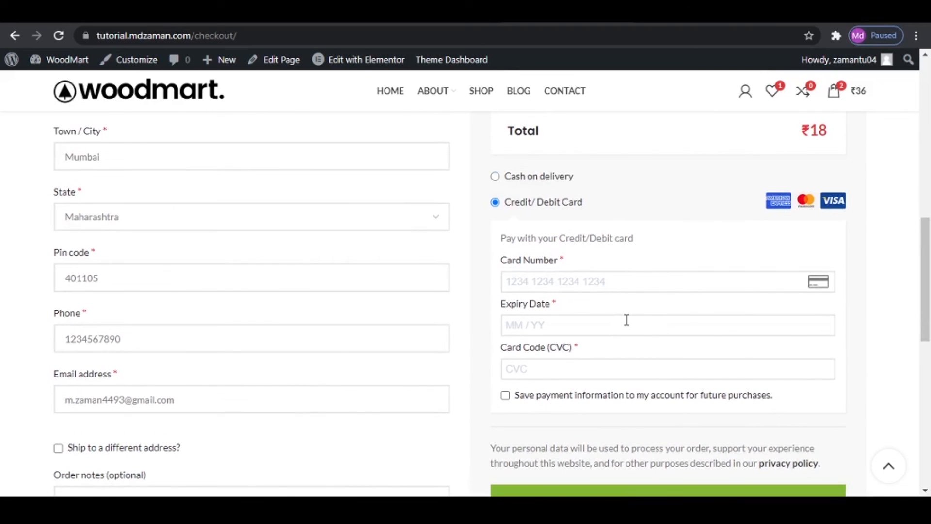
pyautogui.scroll(-3, 660, 350)
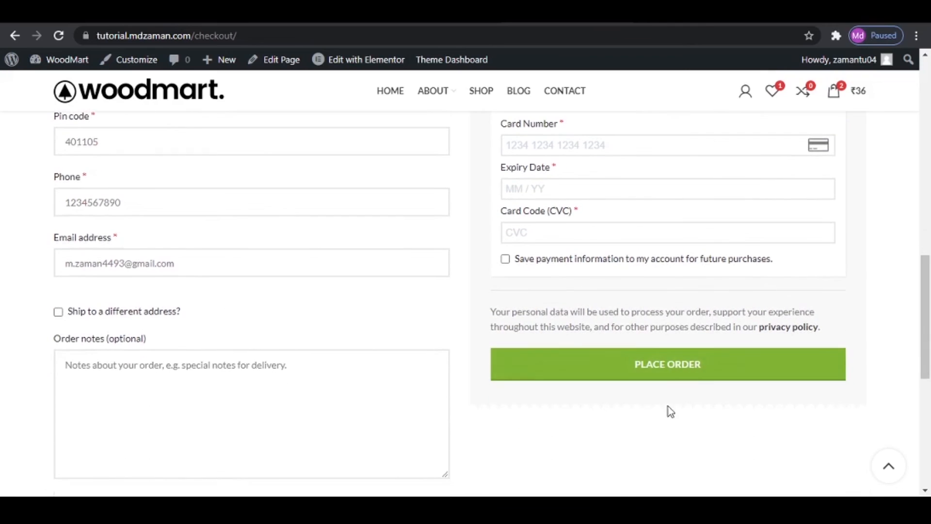
pyautogui.scroll(3, 676, 378)
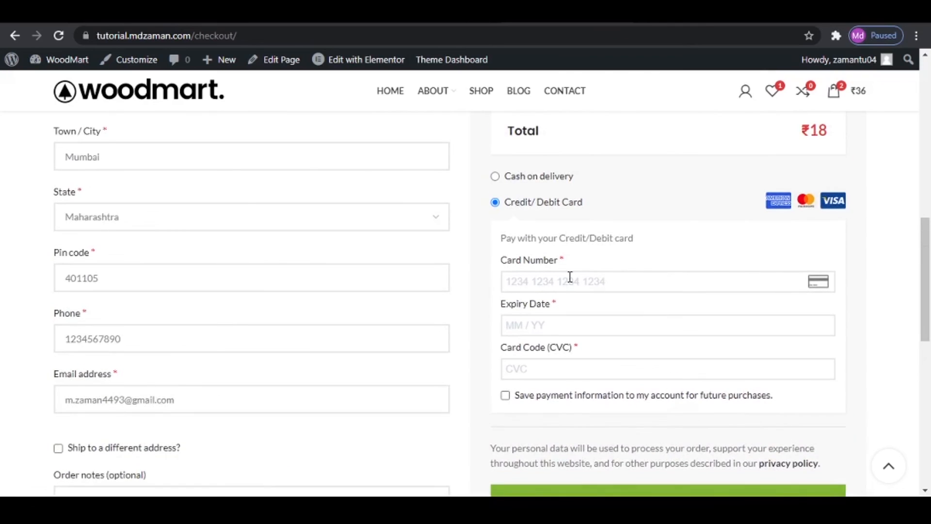
pyautogui.scroll(-5, 574, 277)
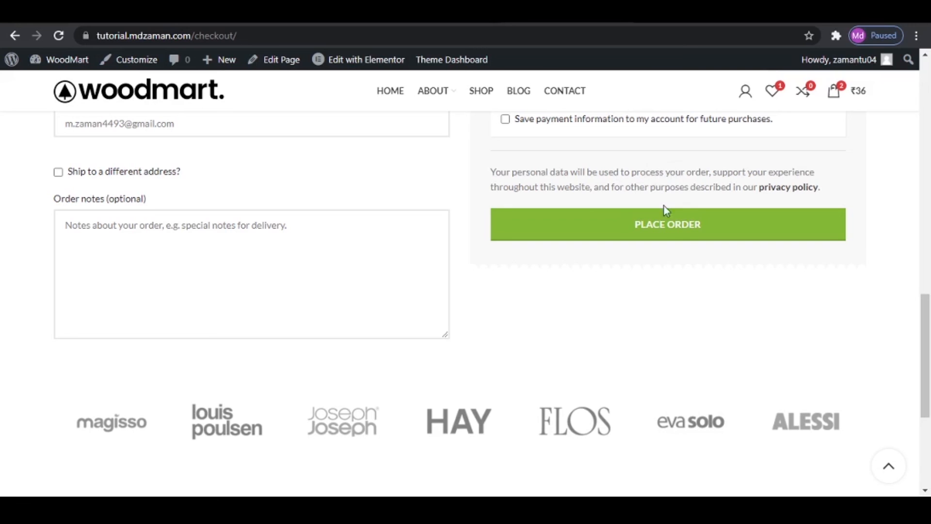
pyautogui.click(688, 232)
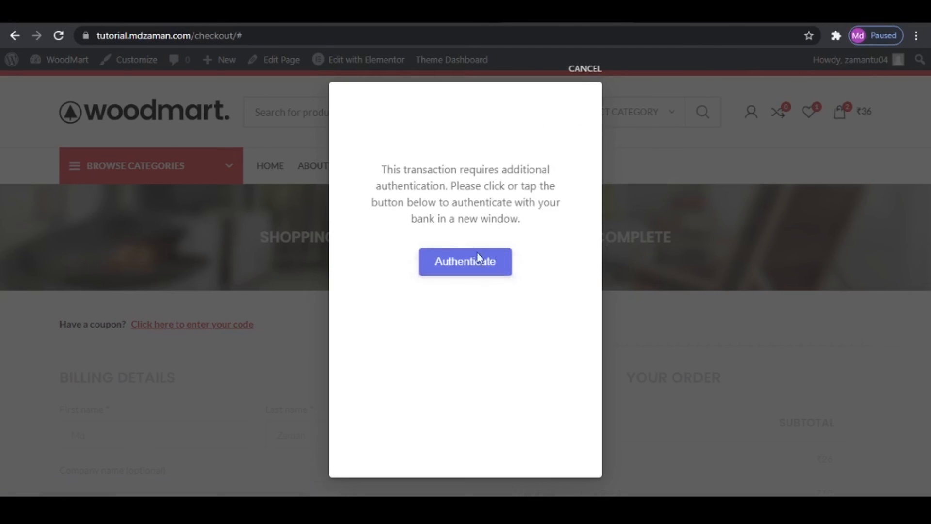
# - Authenticate the card payment with the bank's one-time password, submit it and view the order confirmation
pyautogui.click(452, 262)
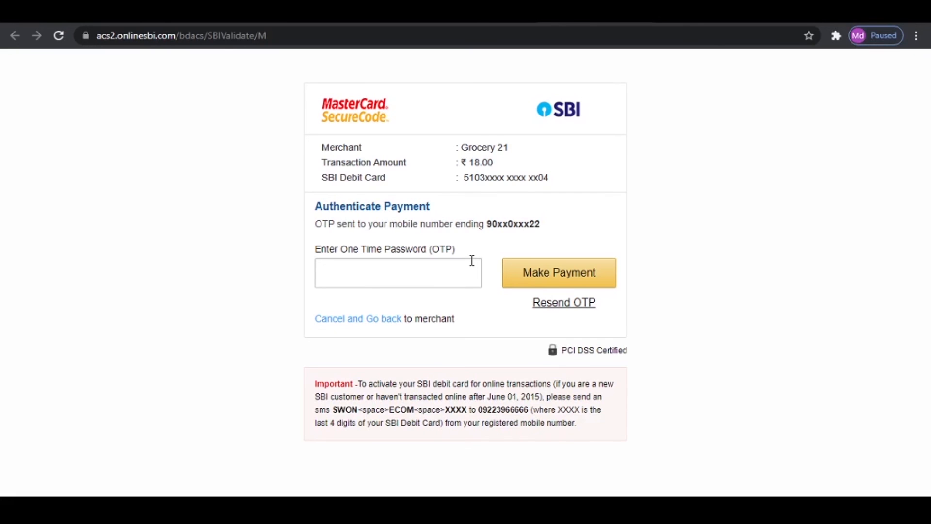
pyautogui.click(433, 272)
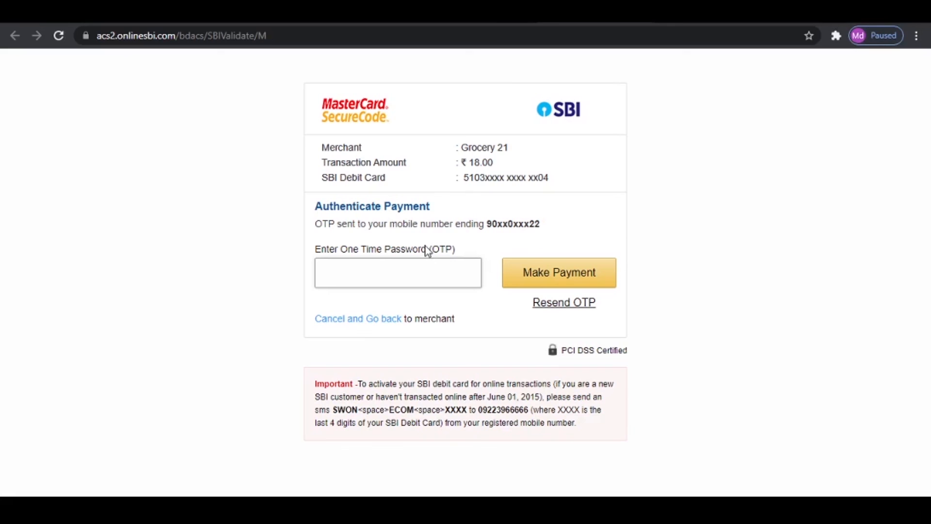
pyautogui.click(557, 273)
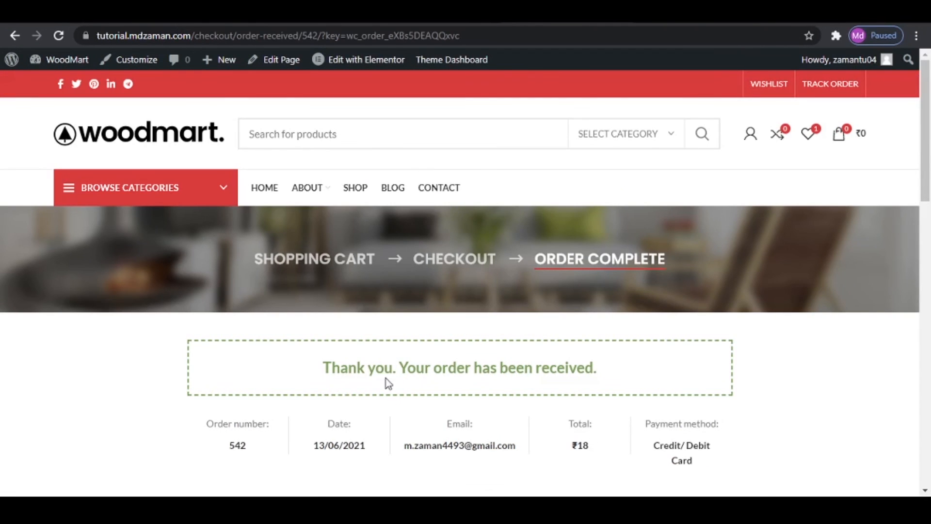
pyautogui.scroll(-2, 675, 366)
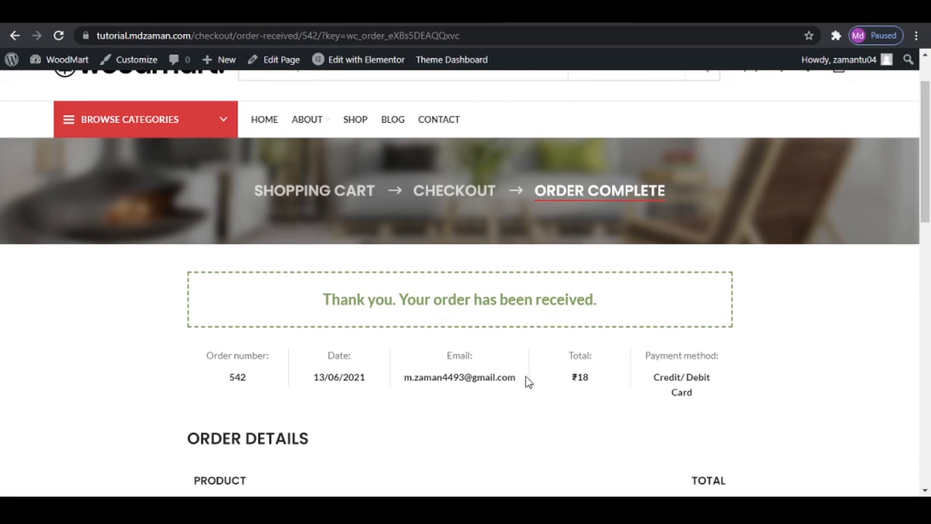
# - Review the products, totals and addresses on the order confirmation page and copy the order number
pyautogui.scroll(-2, 744, 402)
pyautogui.scroll(-4, 744, 403)
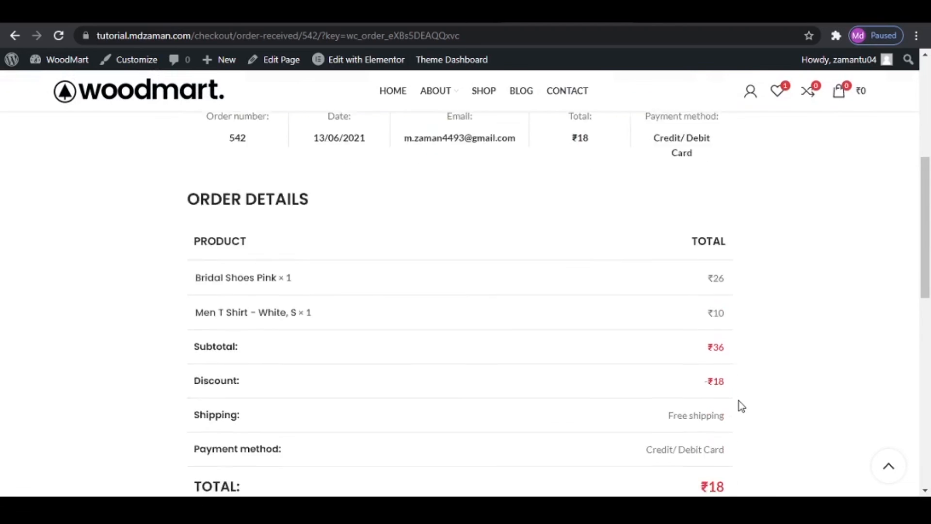
pyautogui.scroll(-4, 473, 339)
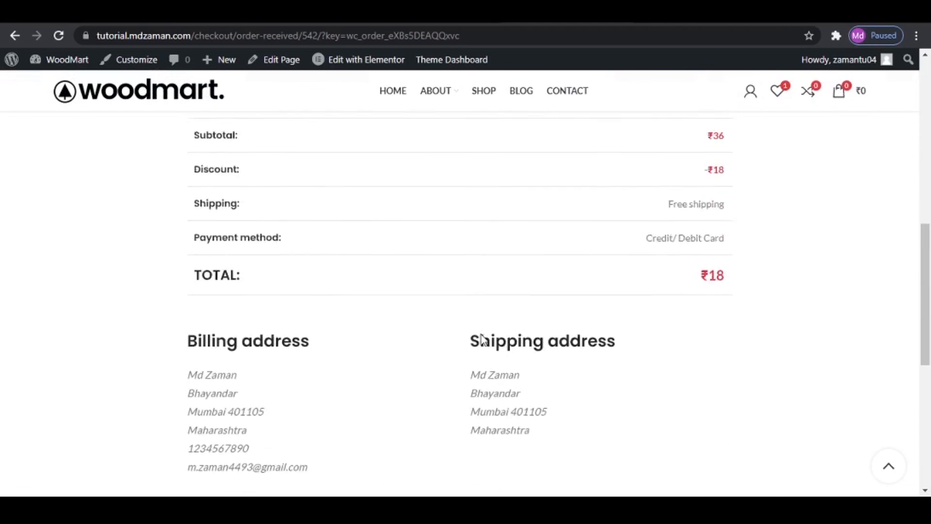
pyautogui.scroll(7, 480, 339)
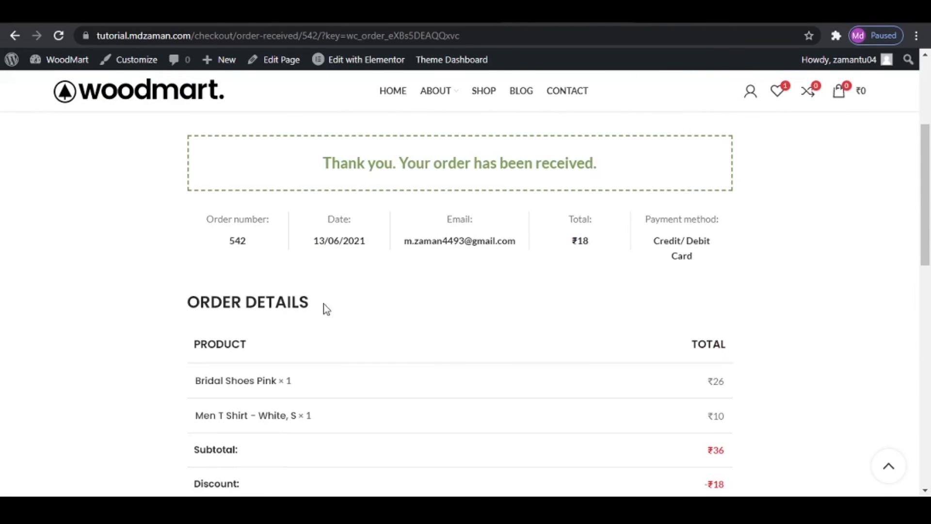
pyautogui.doubleClick(234, 241)
pyautogui.rightClick(233, 241)
pyautogui.click(257, 251)
# - Open the store's order tracking page and paste the copied order number as the order ID
pyautogui.scroll(5, 372, 292)
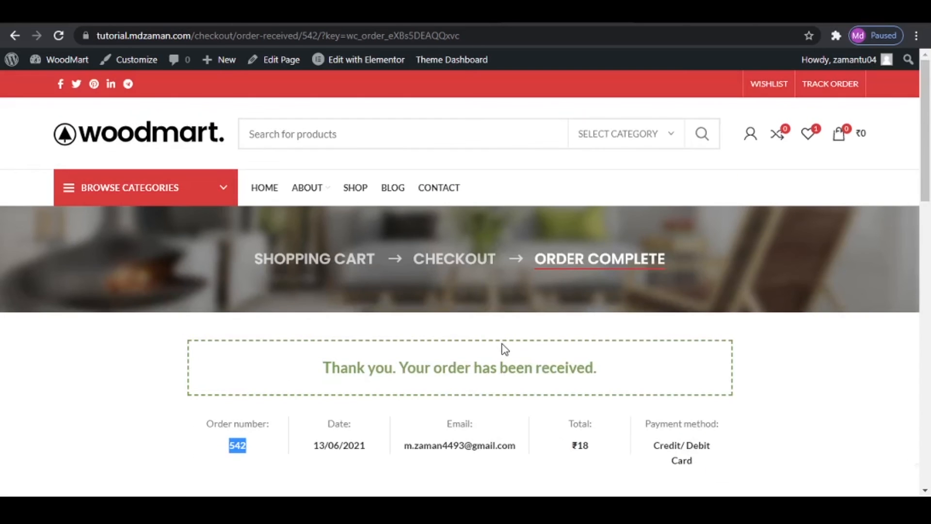
pyautogui.click(826, 85)
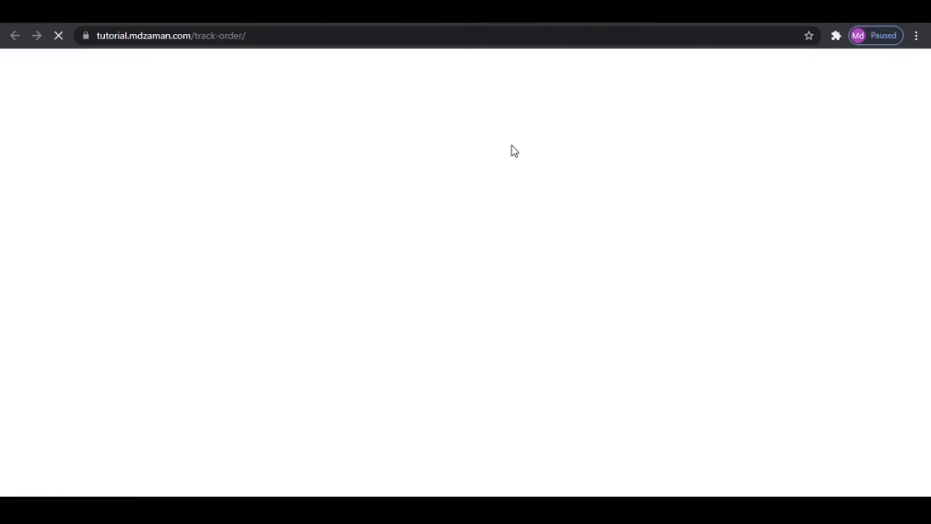
pyautogui.scroll(-4, 386, 272)
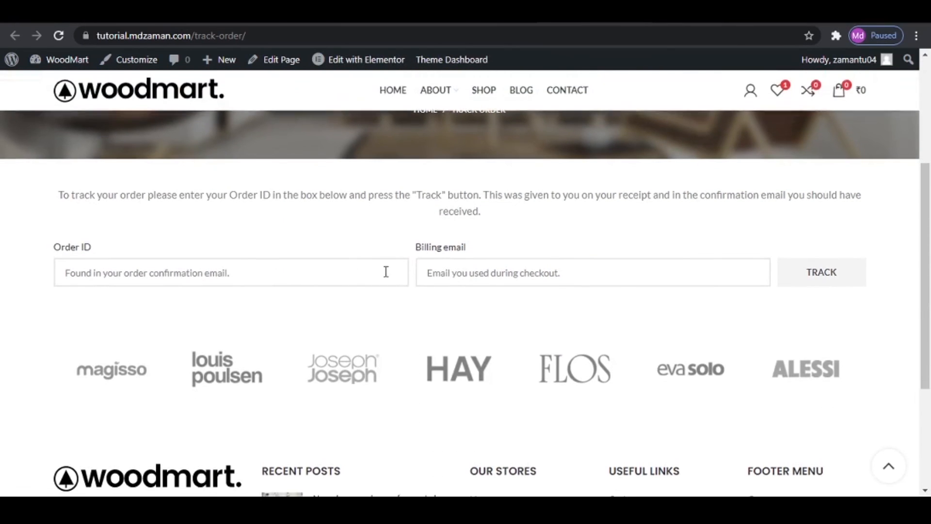
pyautogui.click(239, 276)
pyautogui.rightClick(238, 275)
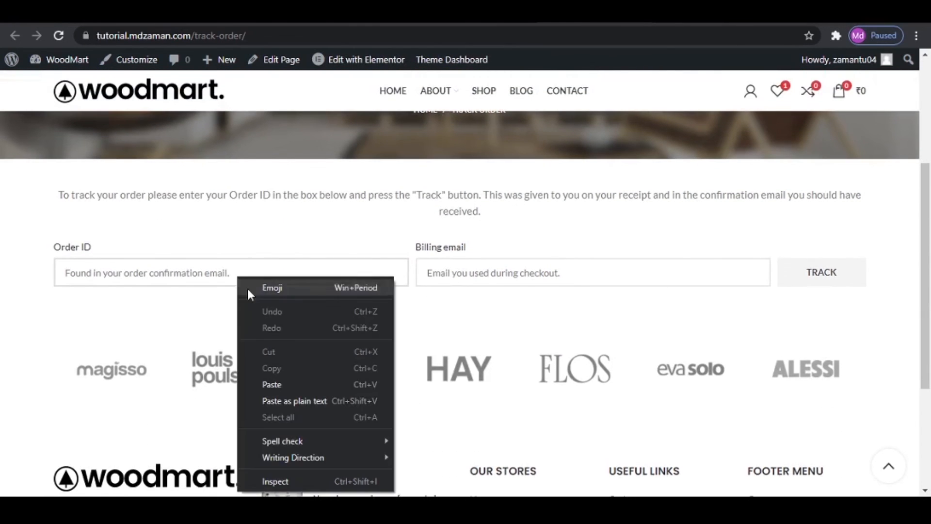
pyautogui.click(291, 383)
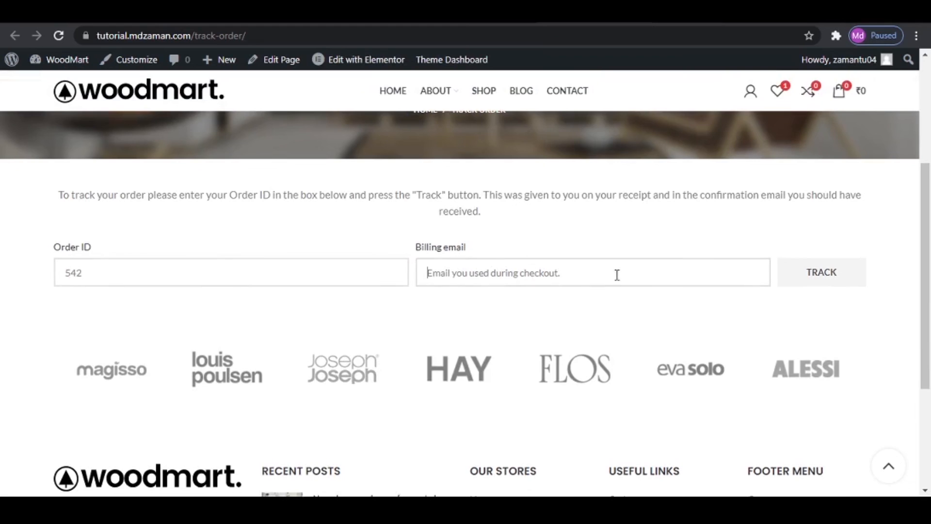
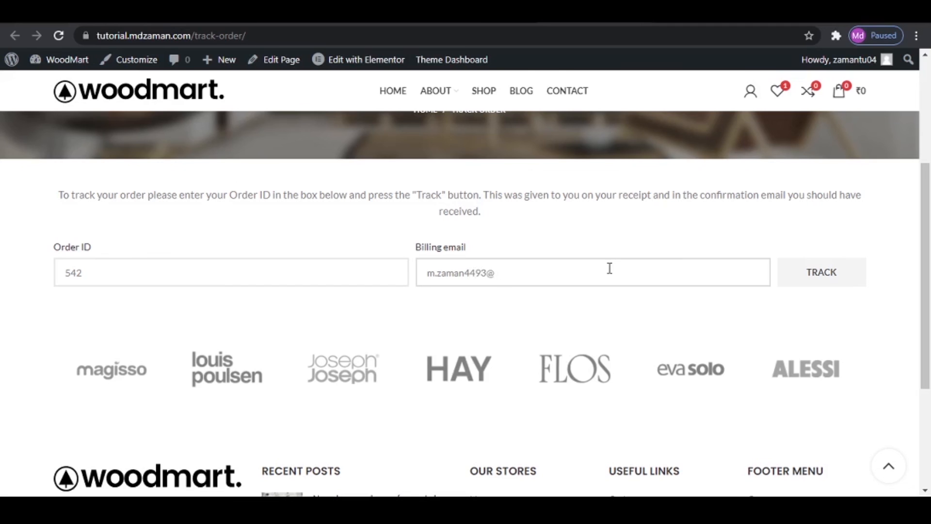
# - Enter the customer's billing email, track the order and review its status and details
pyautogui.click(802, 273)
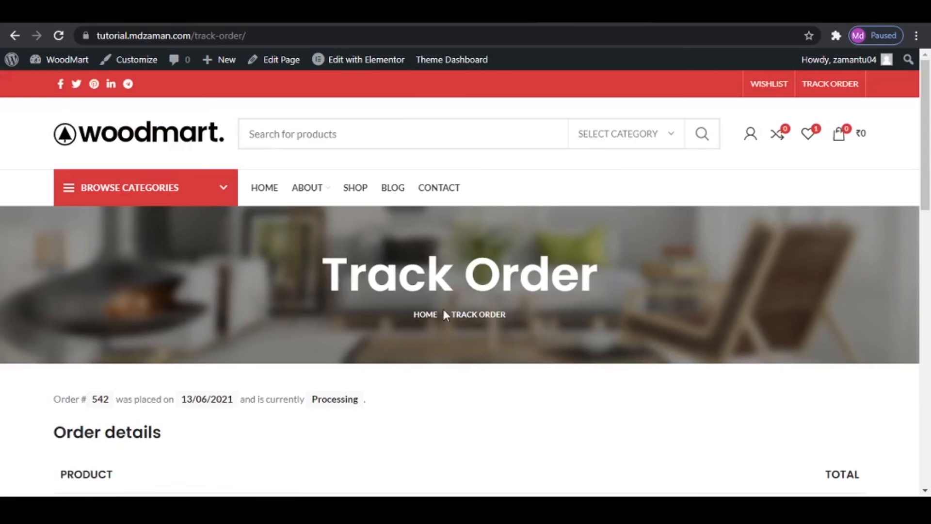
pyautogui.scroll(-6, 441, 306)
pyautogui.scroll(3, 304, 260)
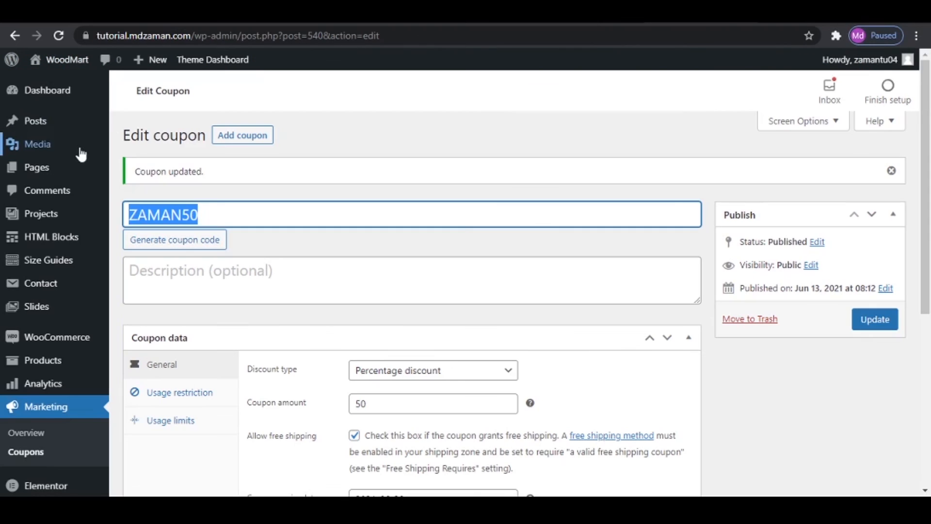
# - Show the WooCommerce Setup box on the WordPress admin dashboard
pyautogui.click(34, 93)
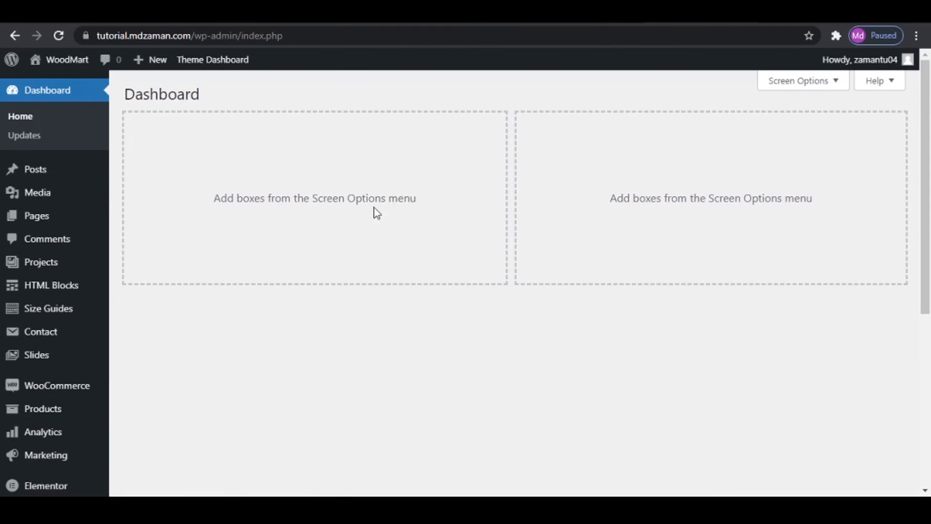
pyautogui.click(771, 84)
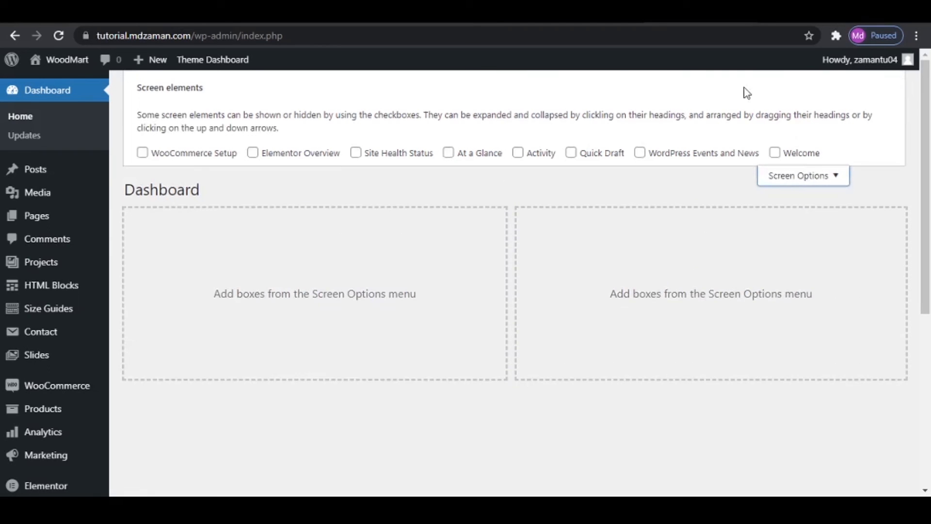
pyautogui.click(143, 153)
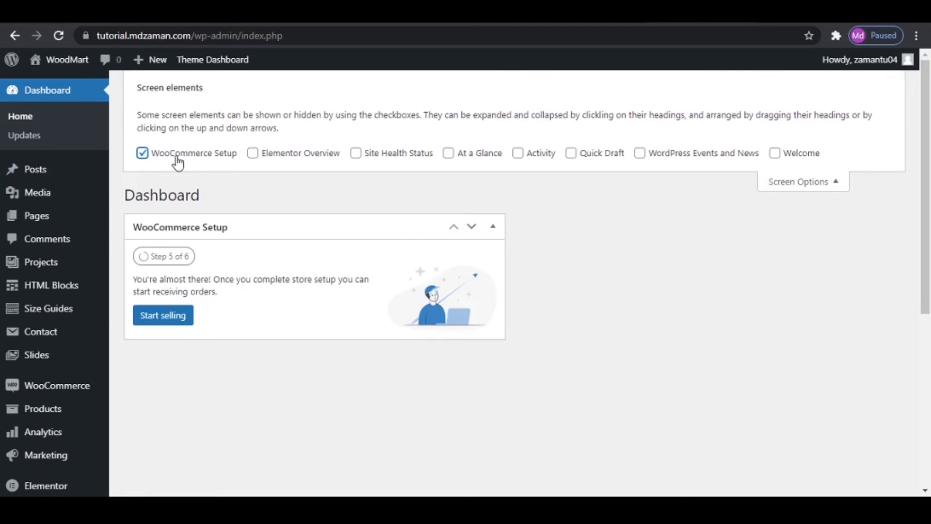
pyautogui.click(817, 181)
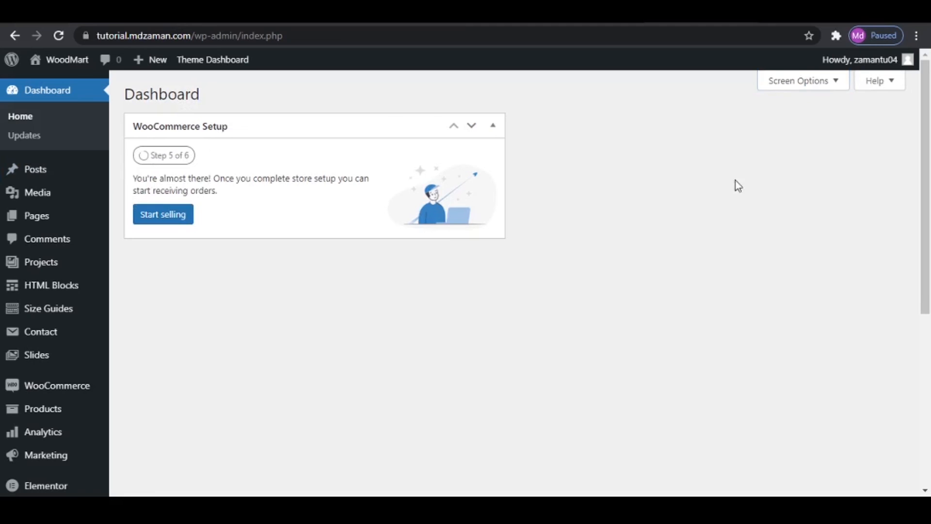
# - Start the remaining store setup task and go through its personalization stages, skipping sample products, custom homepage and logo, to finish it
pyautogui.click(169, 223)
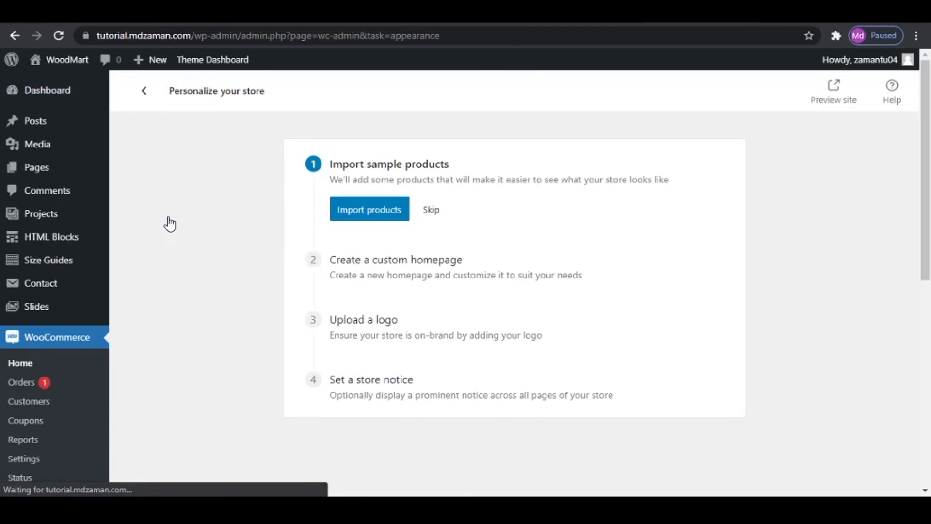
pyautogui.click(435, 211)
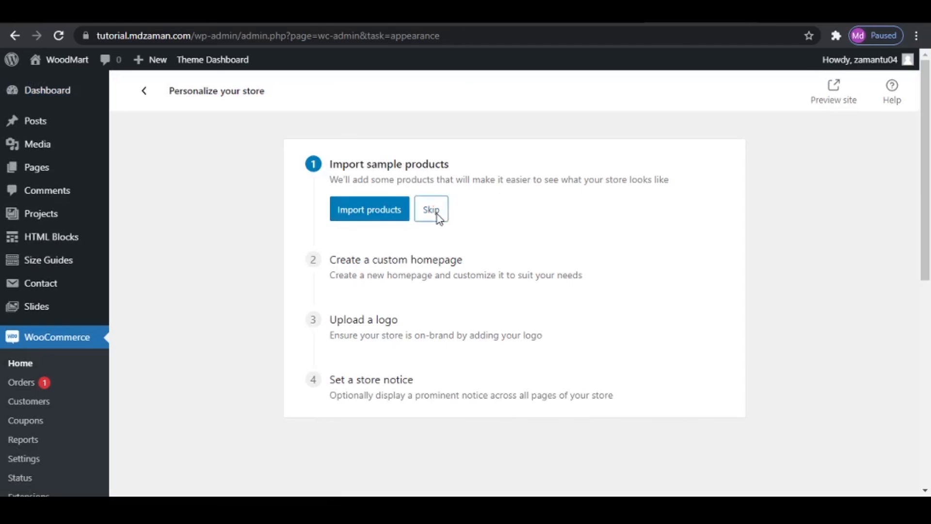
pyautogui.click(442, 273)
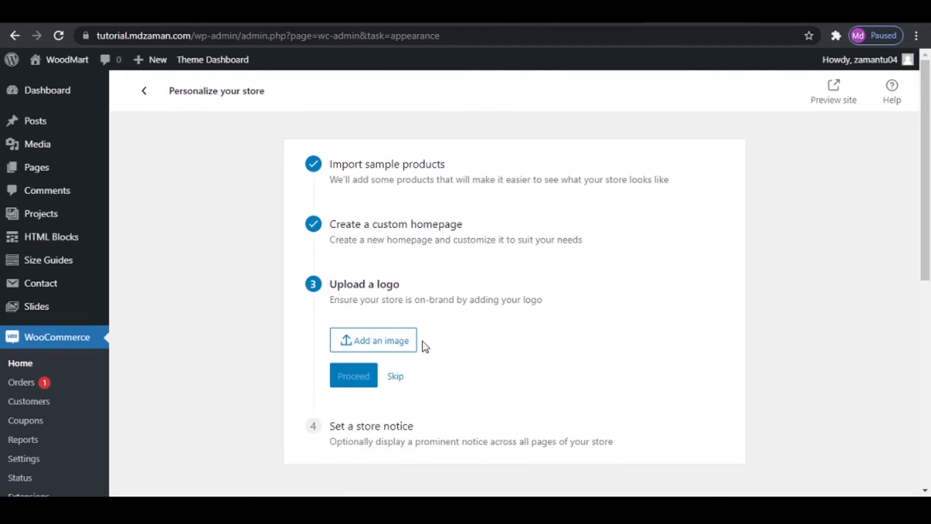
pyautogui.click(395, 377)
pyautogui.click(387, 449)
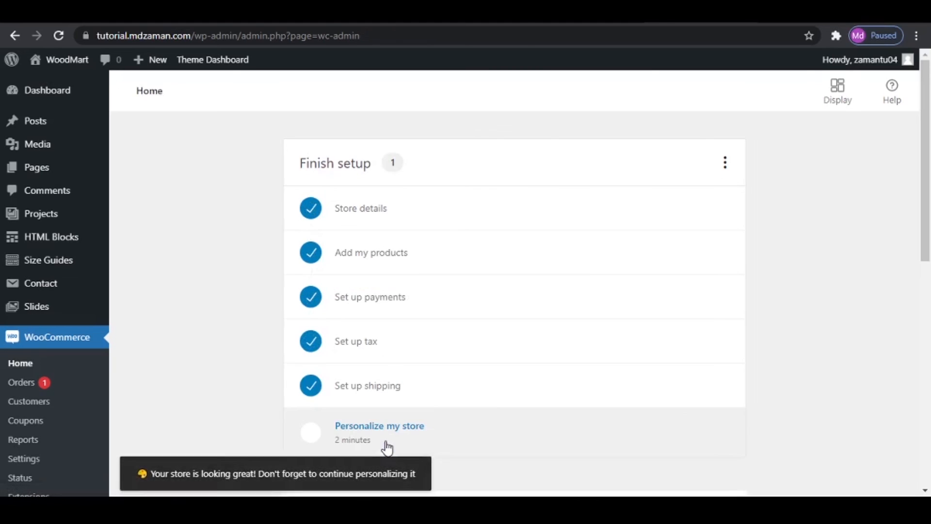
# - Return to the admin dashboard to check the WooCommerce status and open the list of WooCommerce orders
pyautogui.click(72, 95)
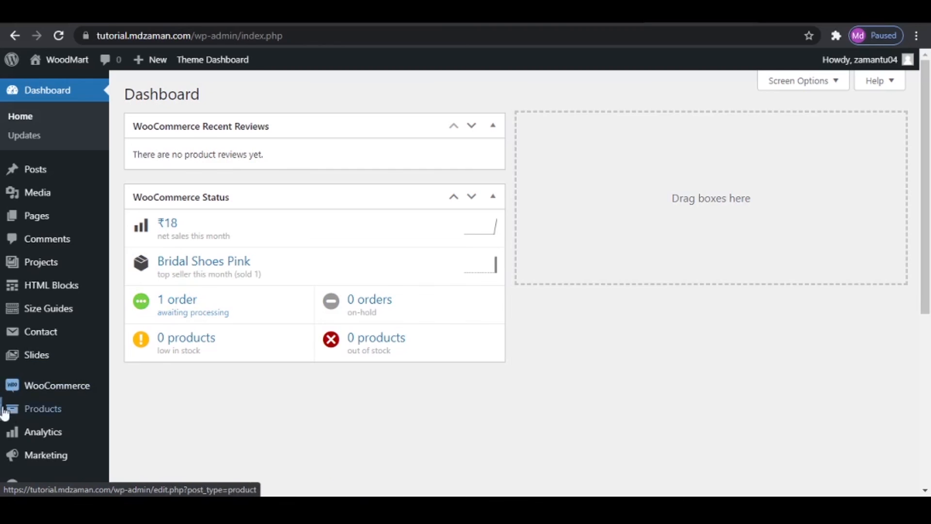
pyautogui.moveTo(43, 415)
pyautogui.moveTo(49, 386)
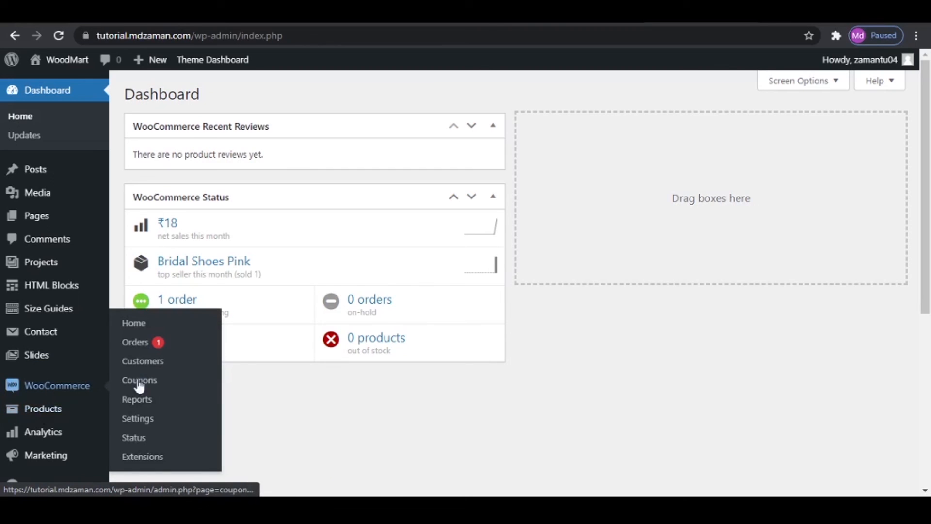
pyautogui.click(153, 348)
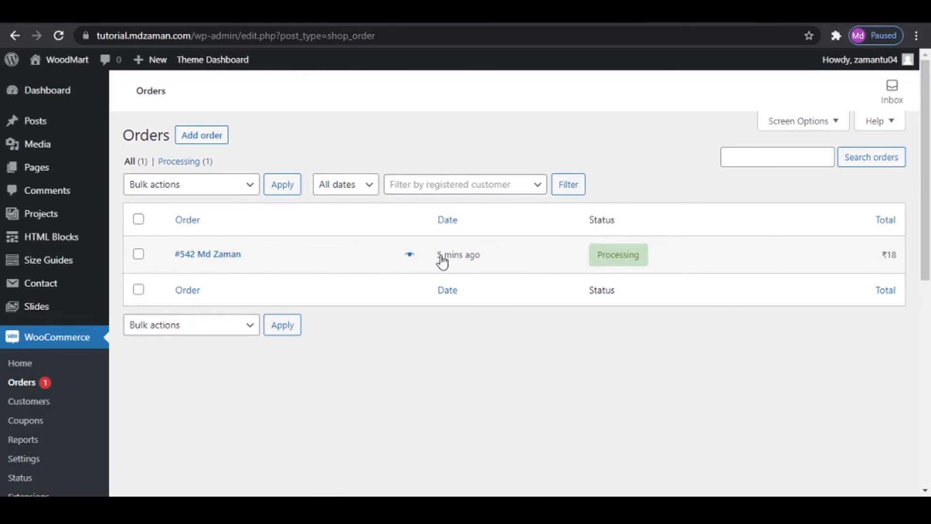
# - Open the newly placed order and review its customer details, items, coupon, payment totals and order notes
pyautogui.click(210, 261)
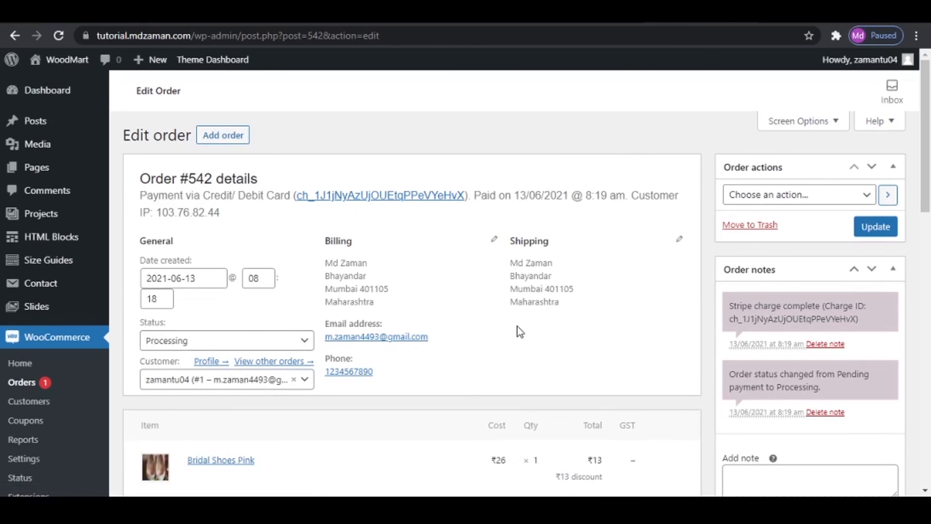
pyautogui.scroll(-5, 538, 376)
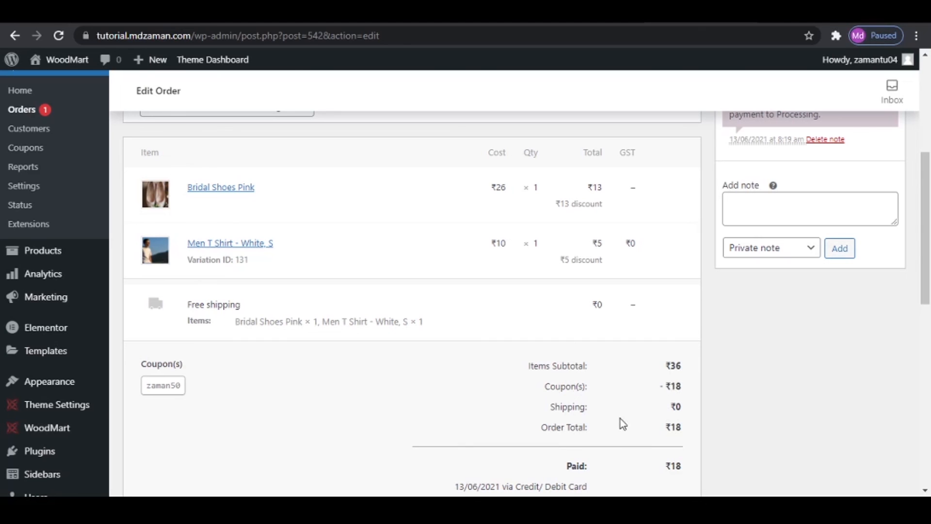
pyautogui.scroll(-3, 685, 435)
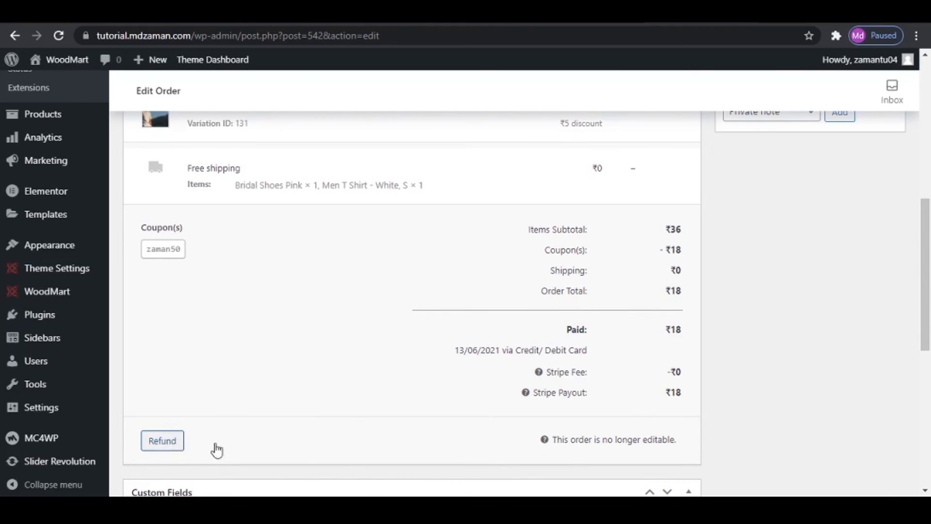
pyautogui.scroll(6, 852, 309)
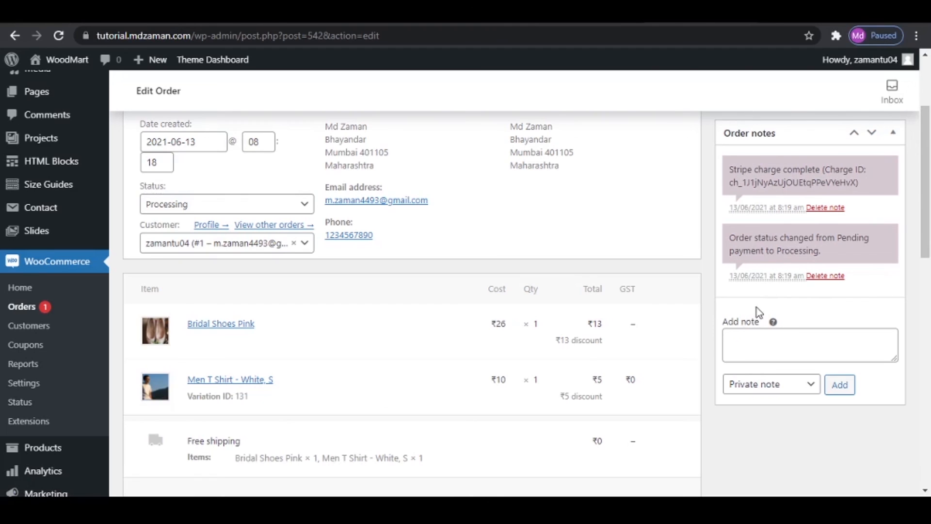
# - Enter ysyhfshf as draft text for an order note and view the available note types and order actions
pyautogui.click(759, 345)
pyautogui.write('ysyhfshf')
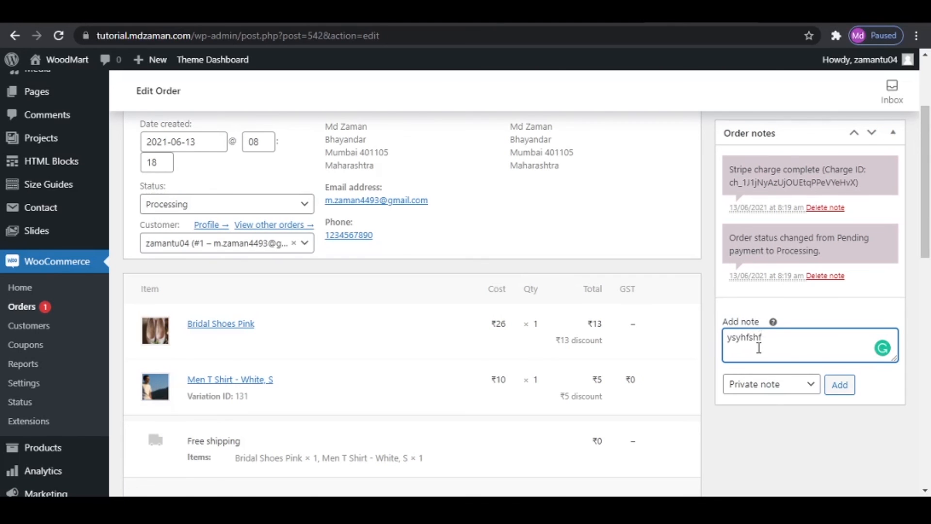
pyautogui.click(775, 385)
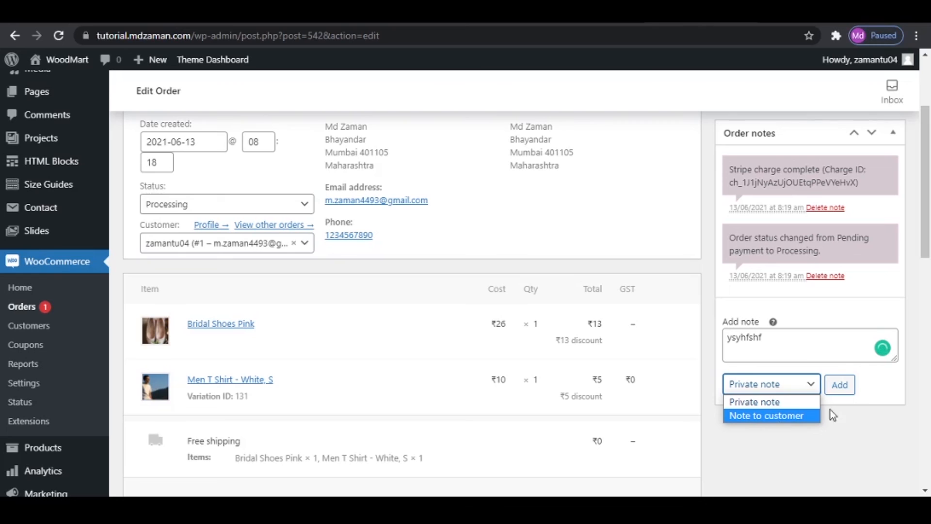
pyautogui.click(775, 353)
pyautogui.scroll(3, 777, 355)
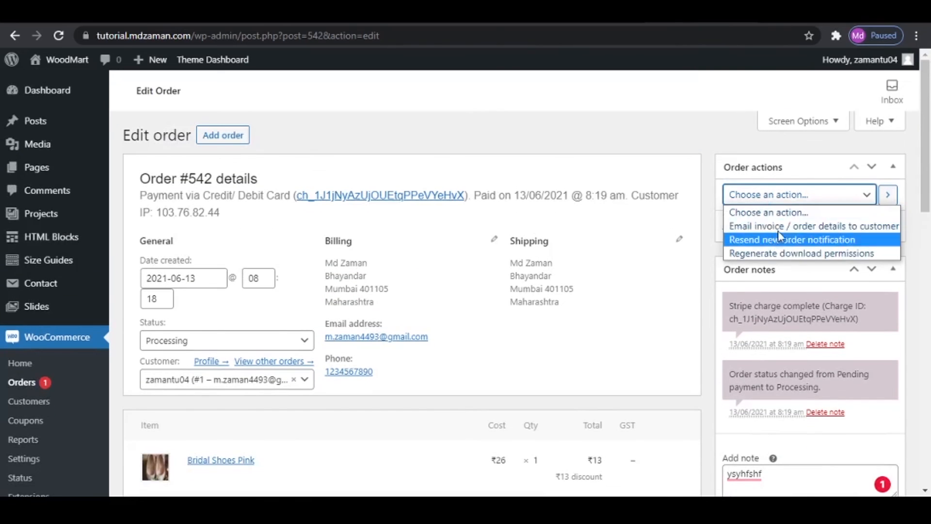
pyautogui.click(769, 194)
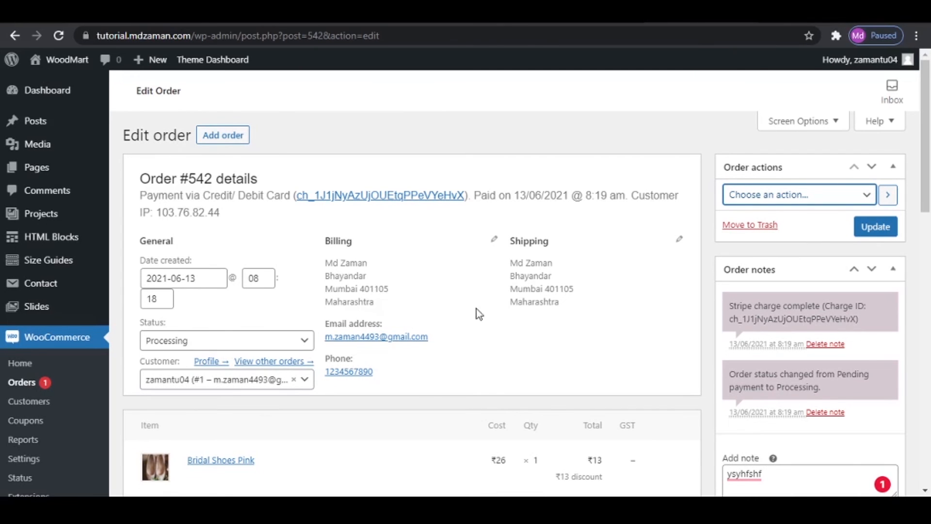
# - Set the order's status to Completed and update the order
pyautogui.scroll(-2, 278, 447)
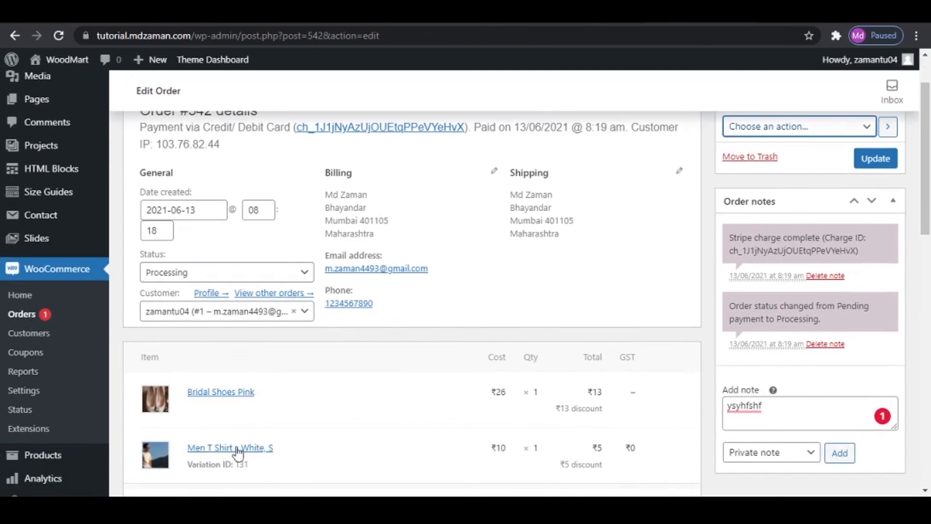
pyautogui.scroll(2, 377, 433)
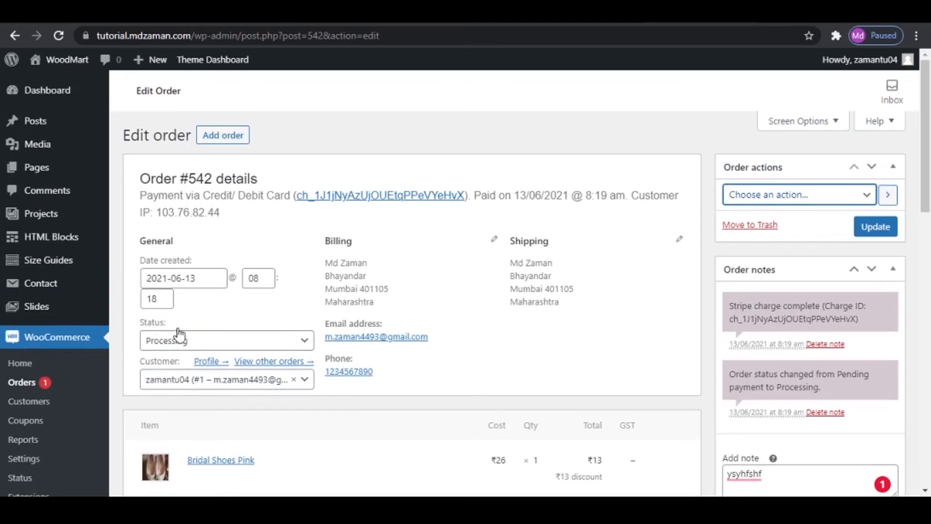
pyautogui.click(234, 345)
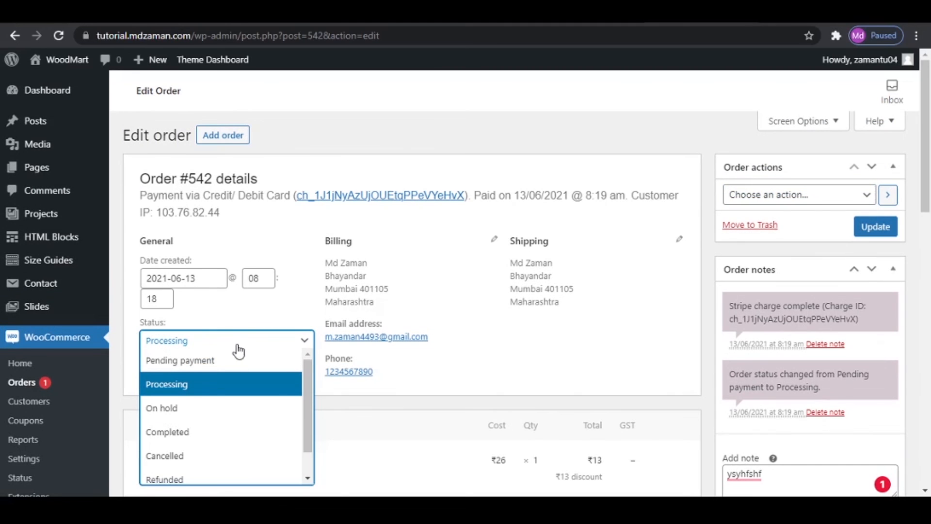
pyautogui.click(215, 438)
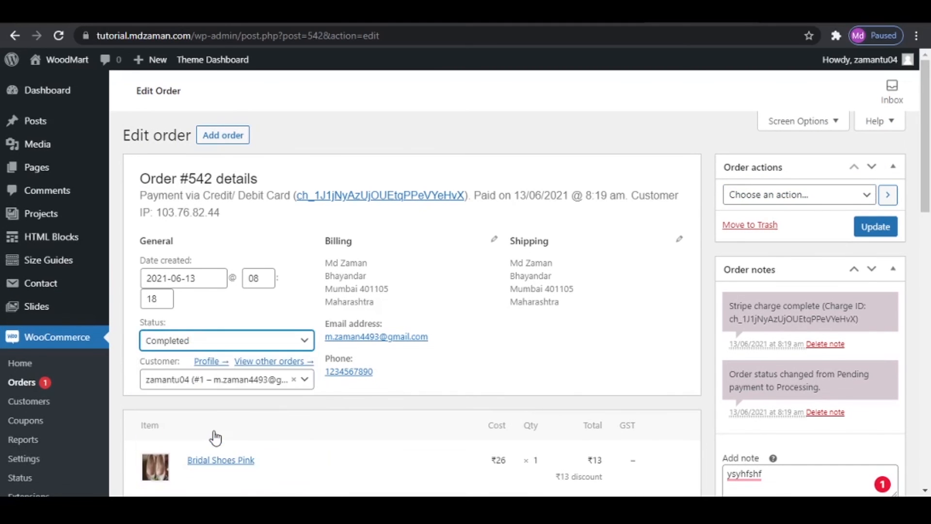
pyautogui.click(884, 230)
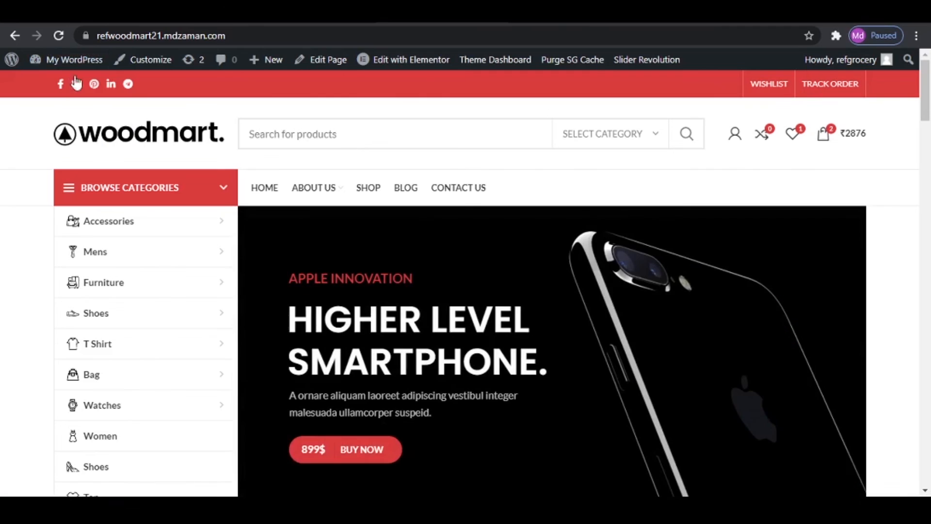
# - Open the site's menu management page and load the Top Bar Right menu for editing
pyautogui.moveTo(68, 61)
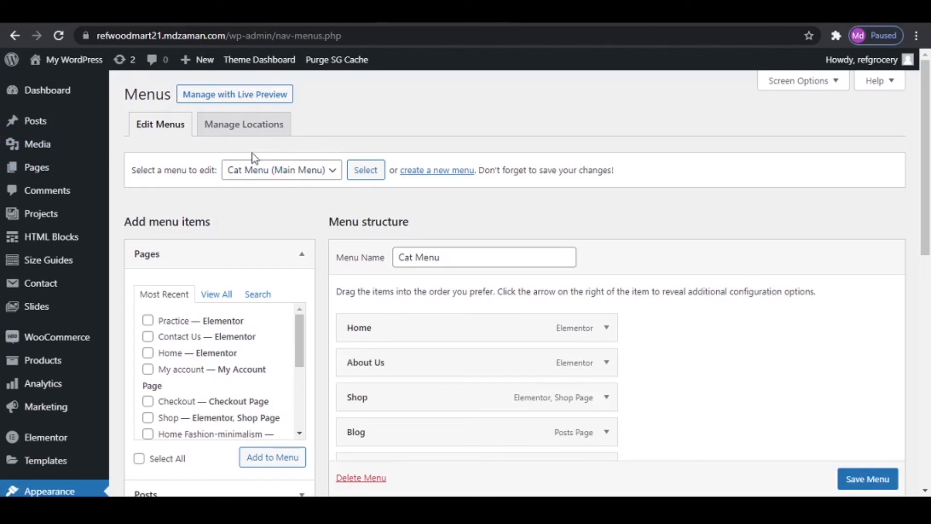
pyautogui.click(276, 173)
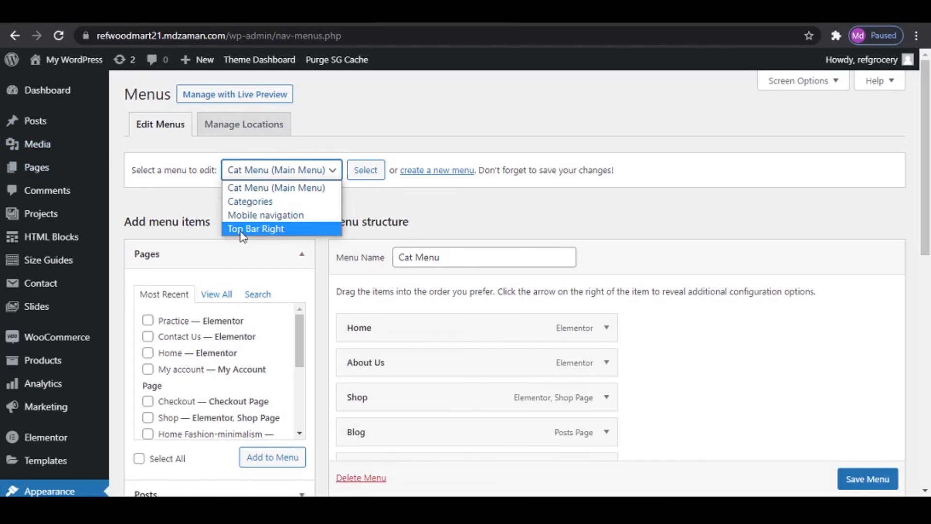
pyautogui.click(281, 229)
pyautogui.click(355, 173)
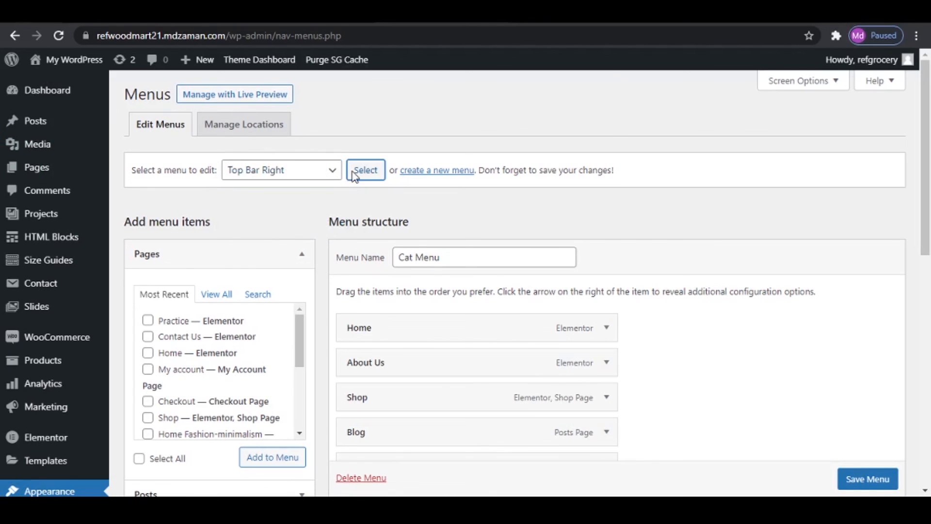
pyautogui.click(543, 121)
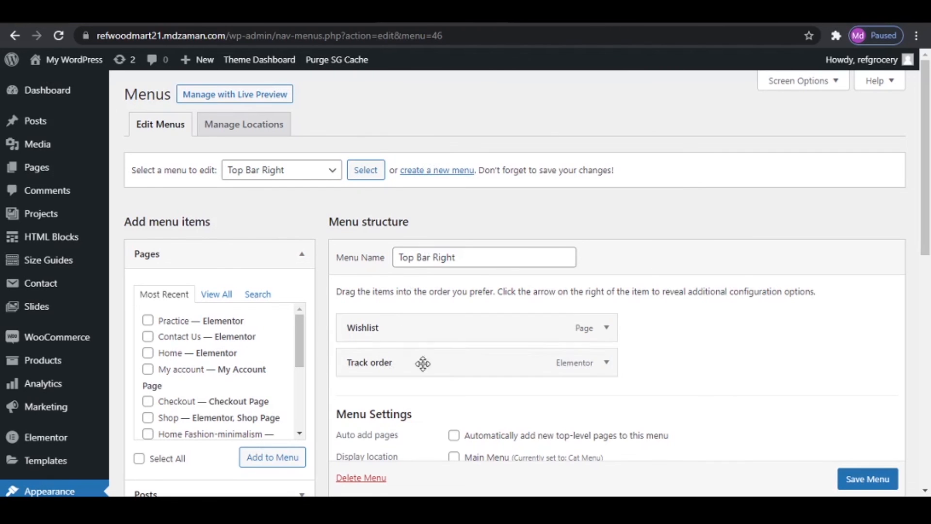
# - Find the My account page among all pages and add it to the Top Bar Right menu
pyautogui.click(218, 297)
pyautogui.scroll(-1, 208, 339)
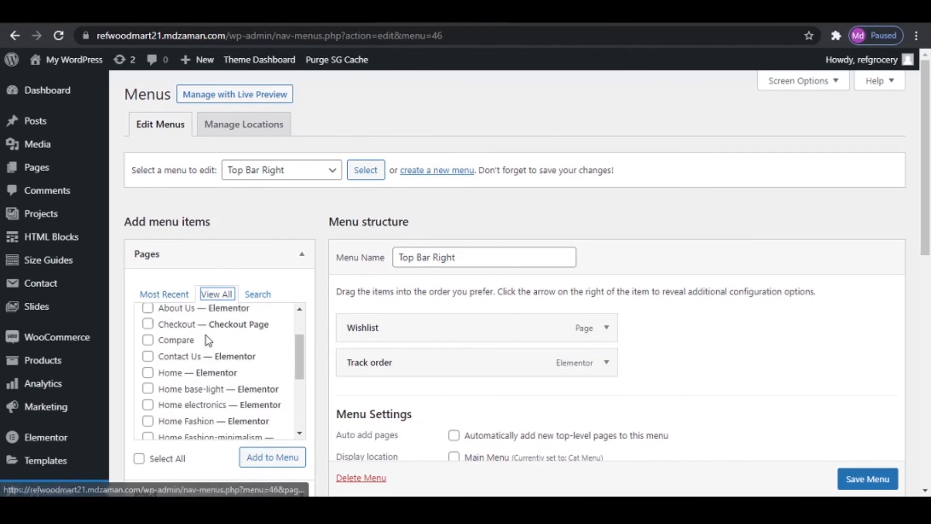
pyautogui.scroll(-1, 201, 389)
pyautogui.scroll(2, 201, 393)
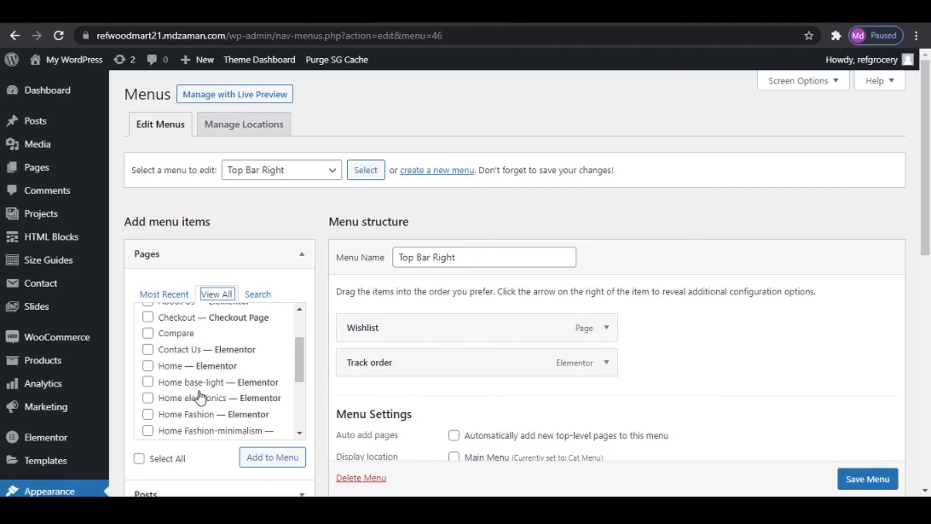
pyautogui.scroll(-3, 201, 397)
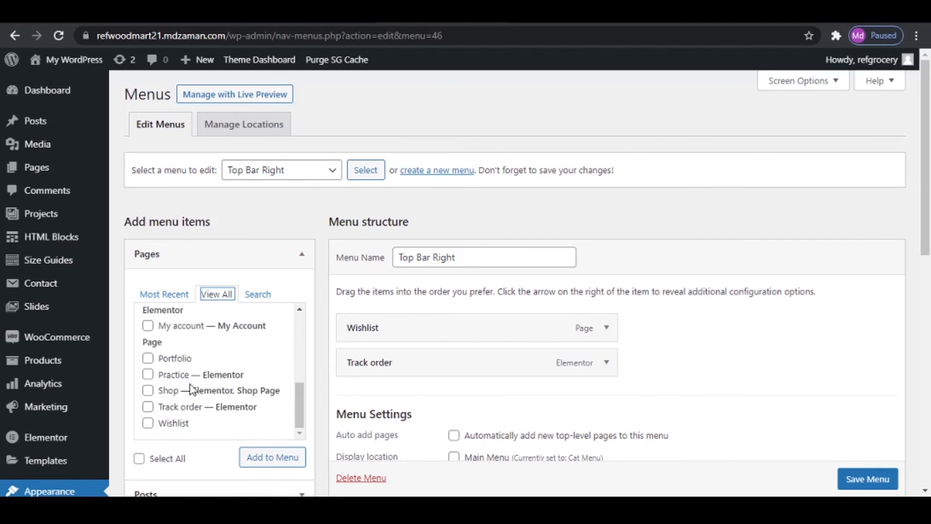
pyautogui.click(152, 332)
pyautogui.click(280, 459)
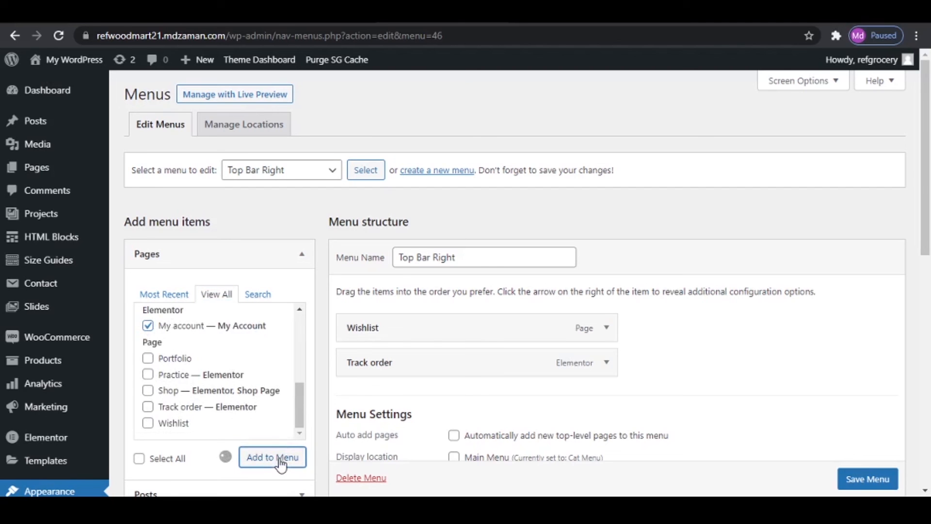
# - Add the Logout item from the WooCommerce endpoints to the Top Bar Right menu
pyautogui.scroll(-10, 514, 432)
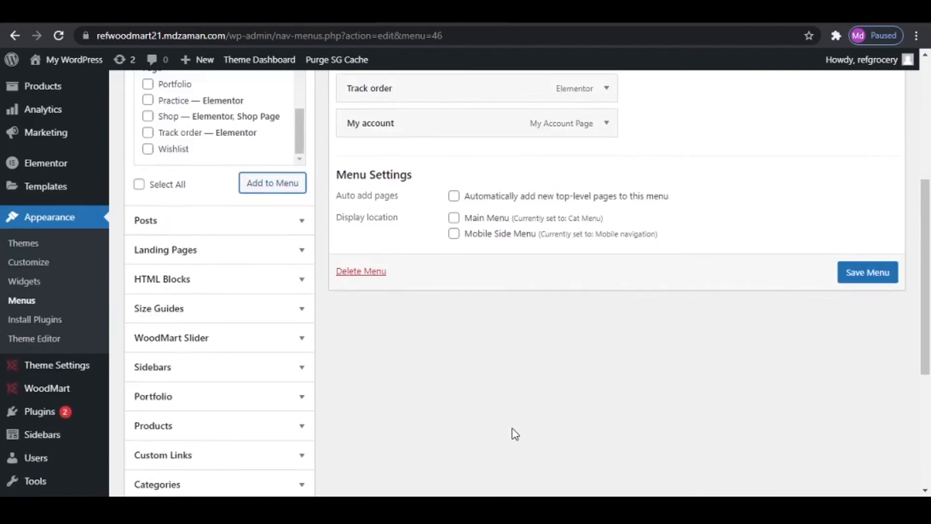
pyautogui.scroll(-1, 515, 433)
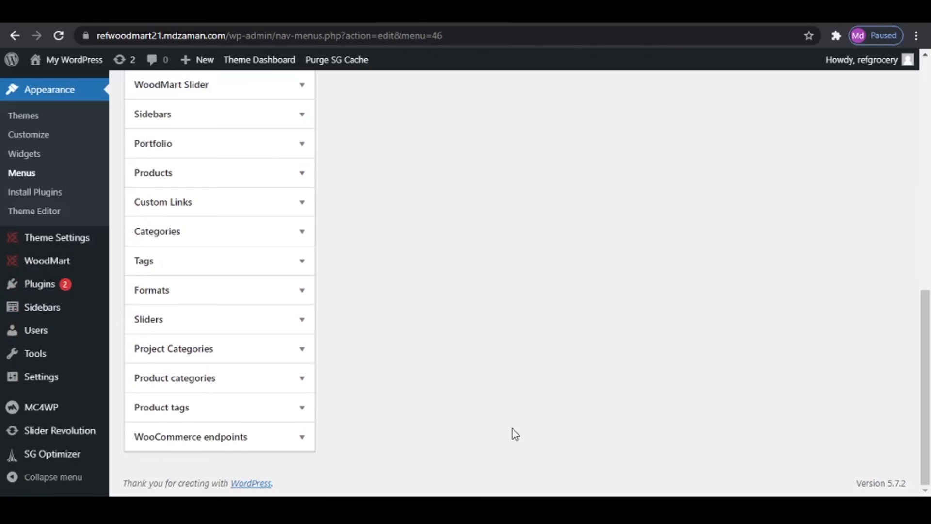
pyautogui.click(207, 439)
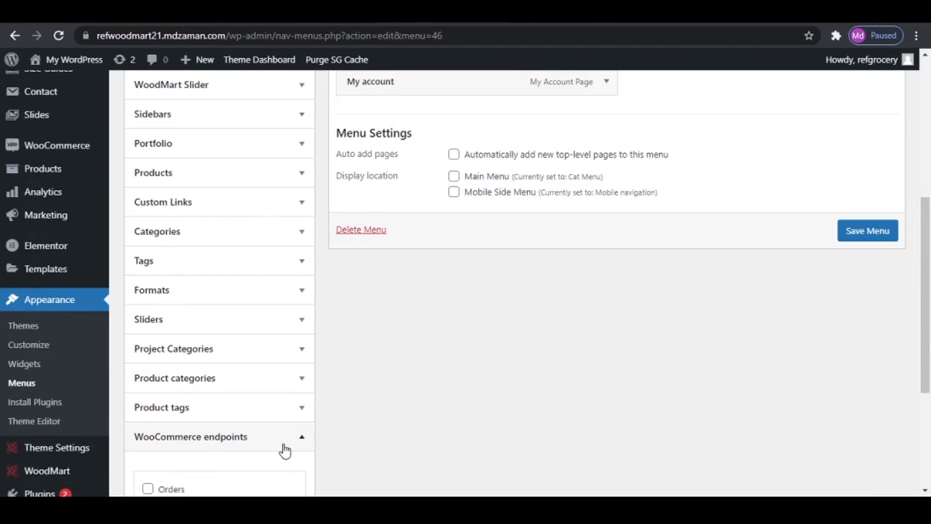
pyautogui.scroll(-4, 285, 451)
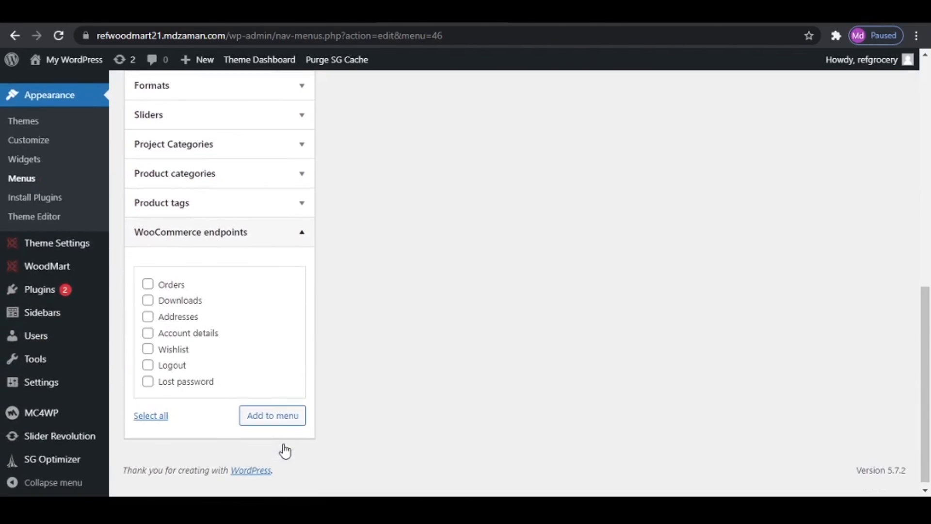
pyautogui.click(148, 366)
pyautogui.click(291, 421)
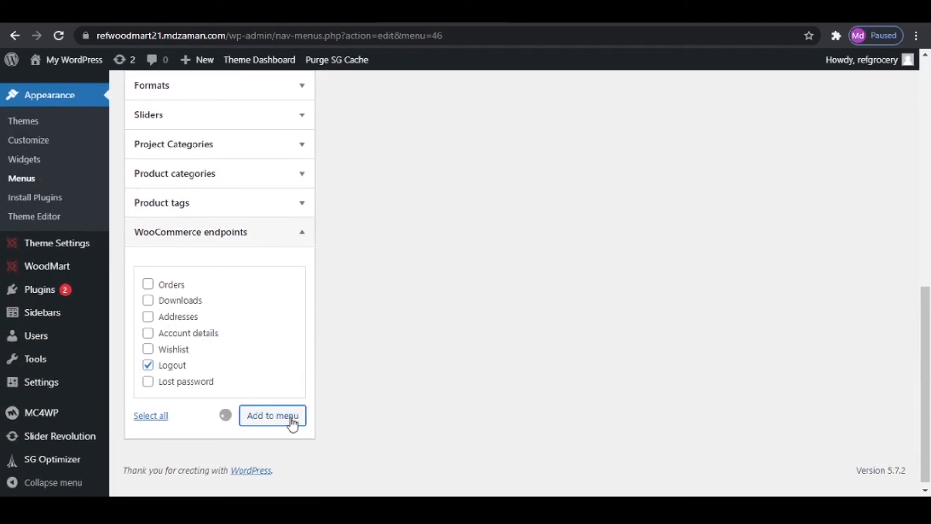
# - Change the My account item's navigation label to "Login/ Register" and save the Top Bar Right menu
pyautogui.scroll(10, 393, 371)
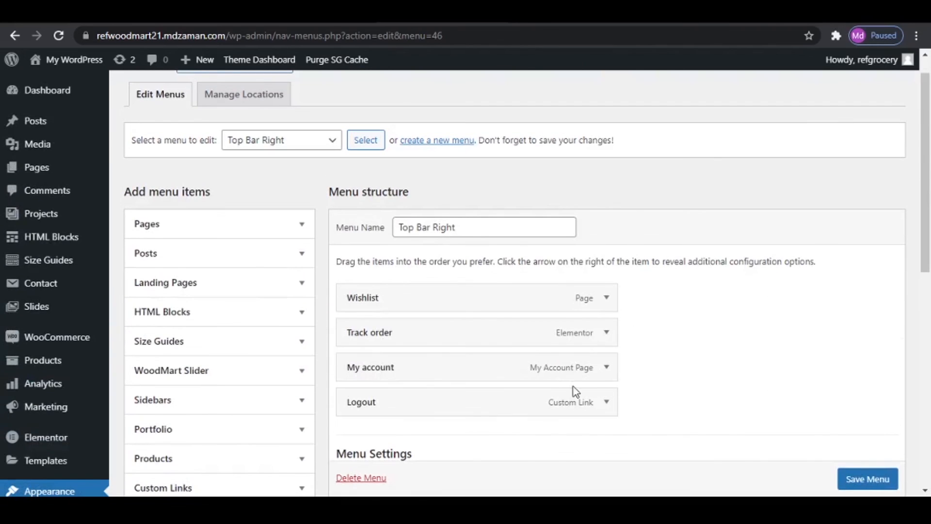
pyautogui.click(606, 367)
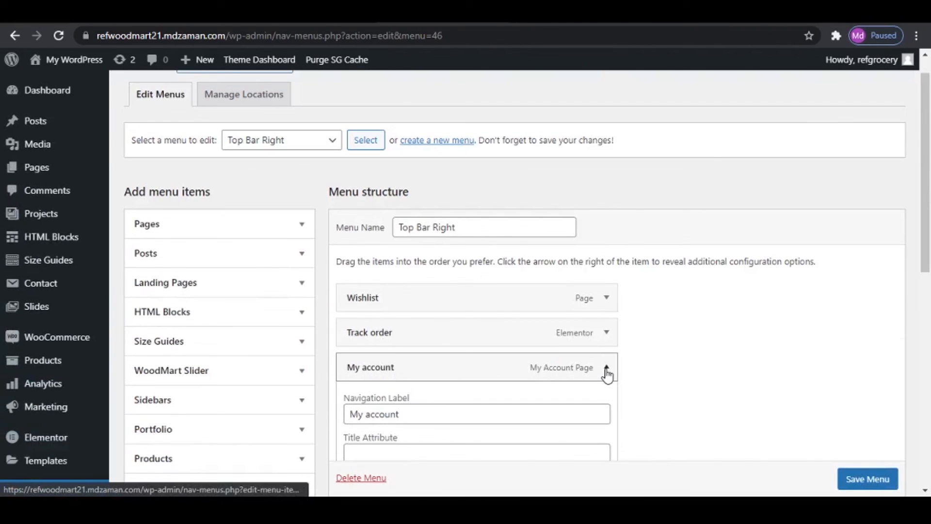
pyautogui.click(399, 415)
pyautogui.hotkey('ctrl', 'a')
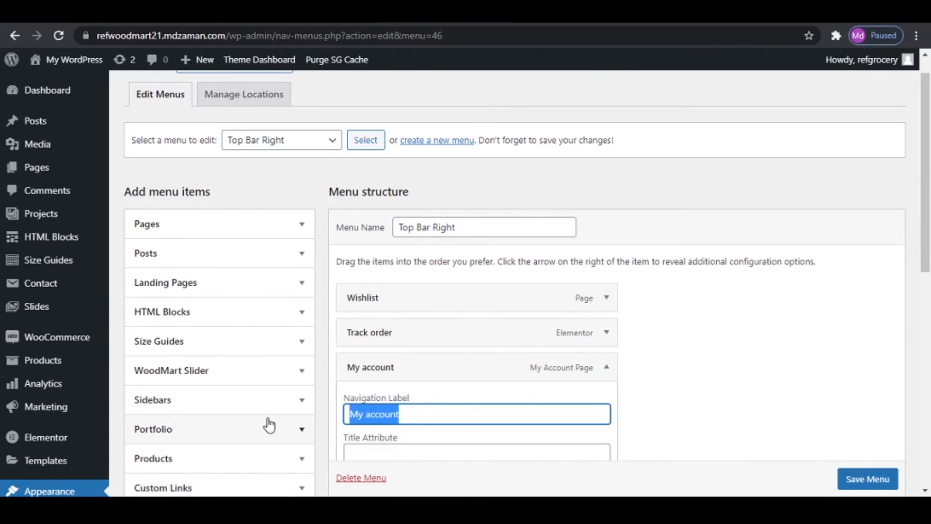
pyautogui.write('Login/ Register')
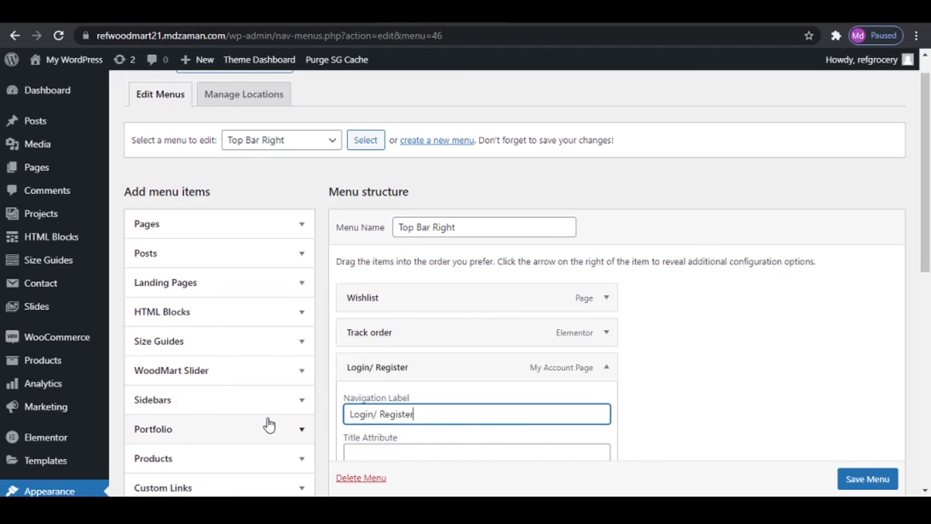
pyautogui.scroll(-3, 575, 401)
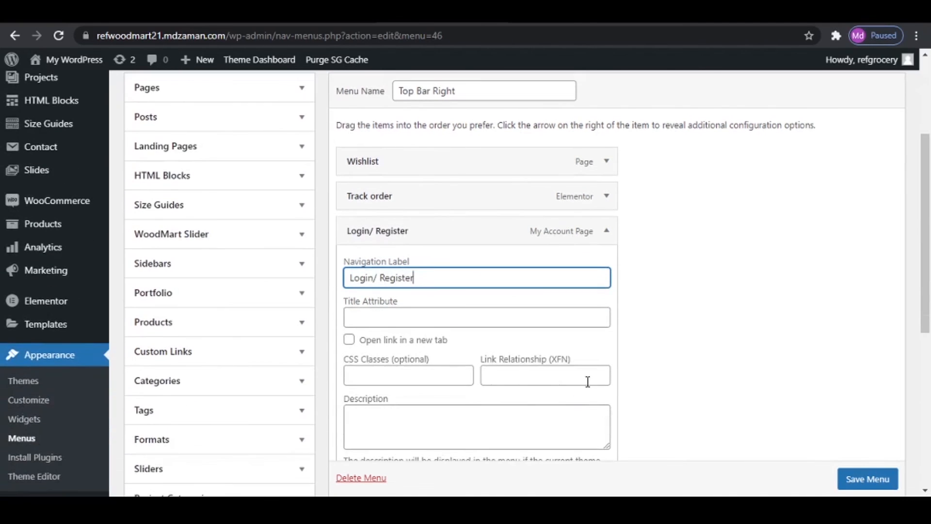
pyautogui.click(607, 232)
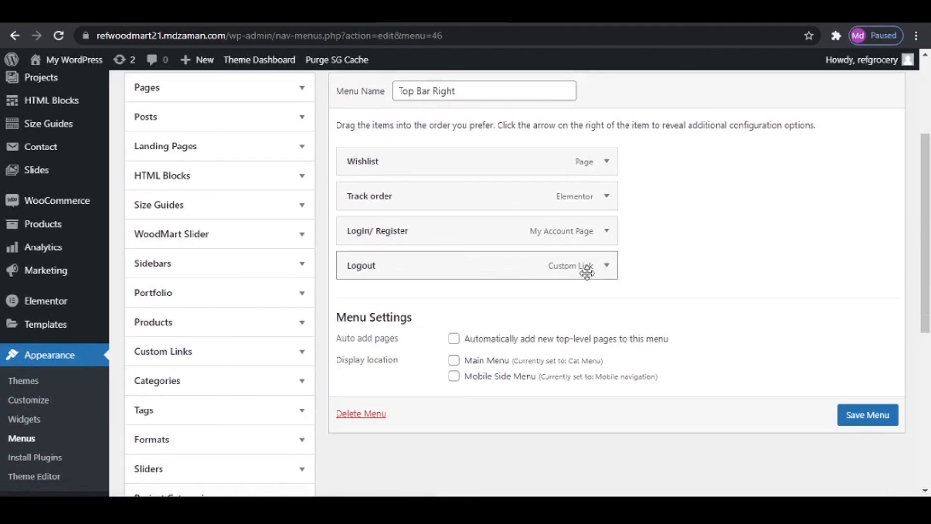
pyautogui.click(862, 426)
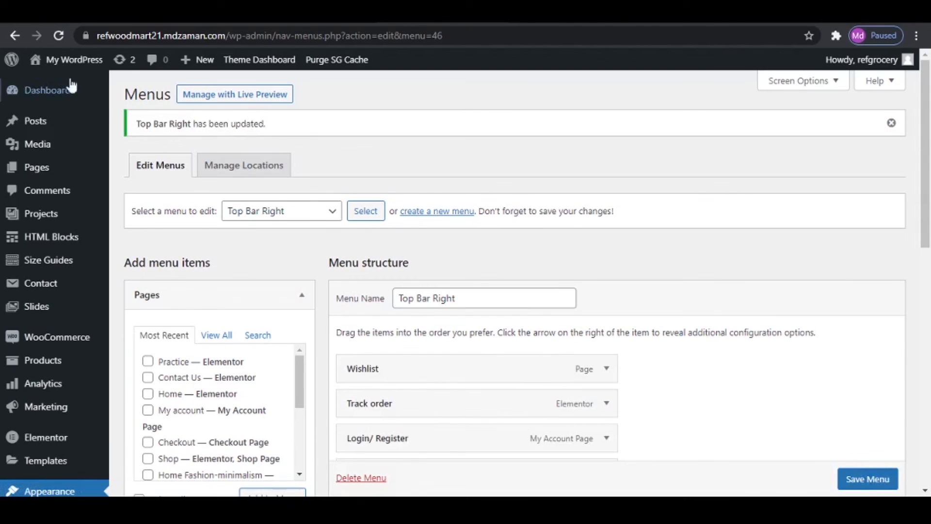
# - Visit the storefront, log out through the header's Logout link, view the login and registration forms, and go back to the home page
pyautogui.click(53, 65)
pyautogui.click(530, 115)
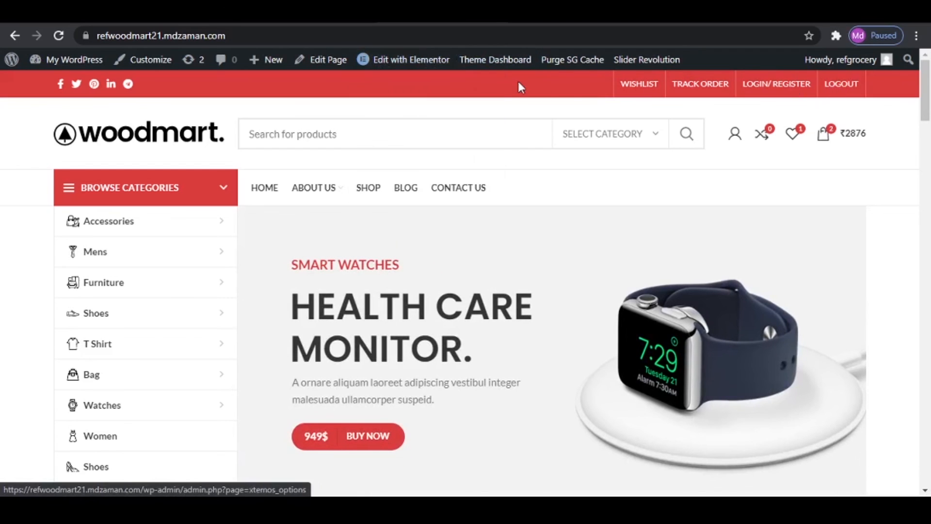
pyautogui.click(840, 85)
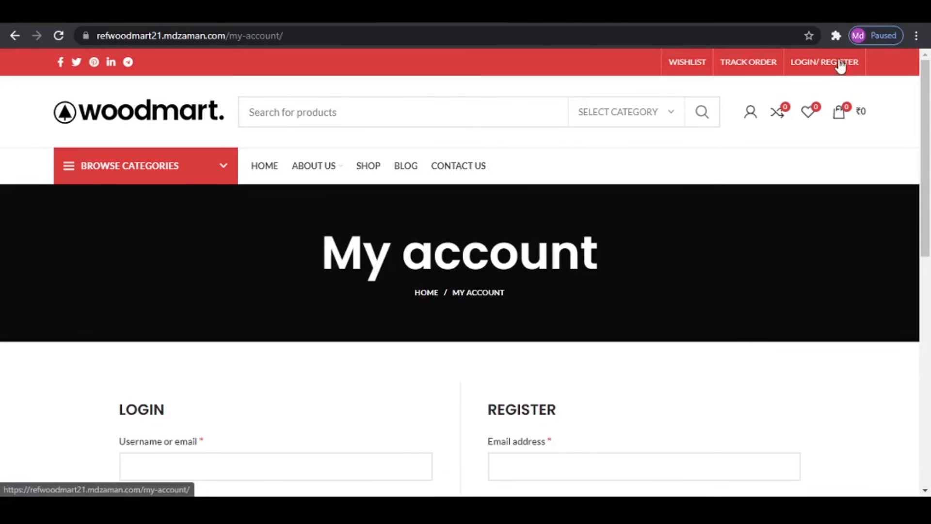
pyautogui.scroll(-4, 379, 330)
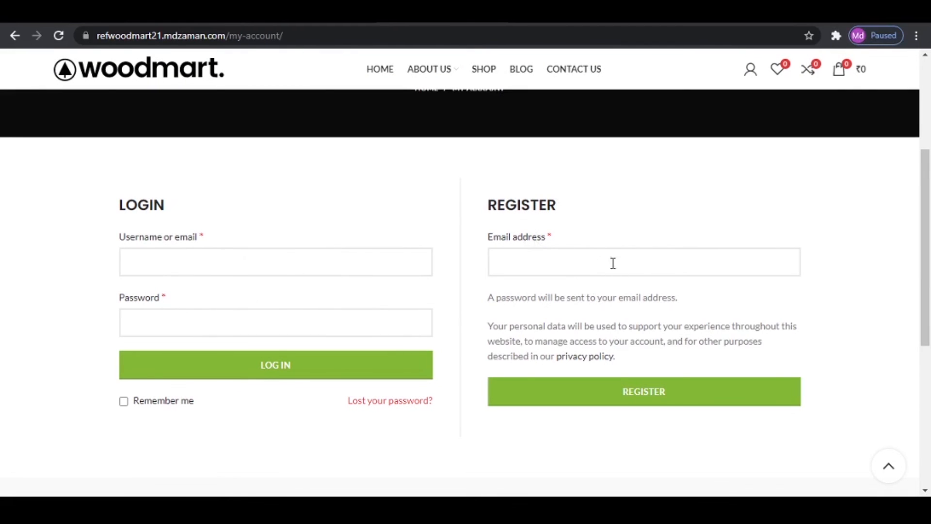
pyautogui.click(159, 74)
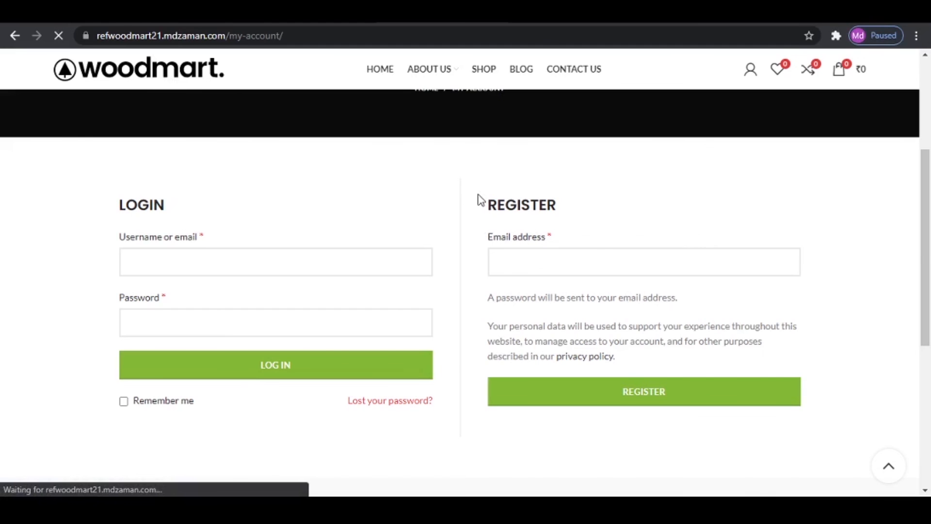